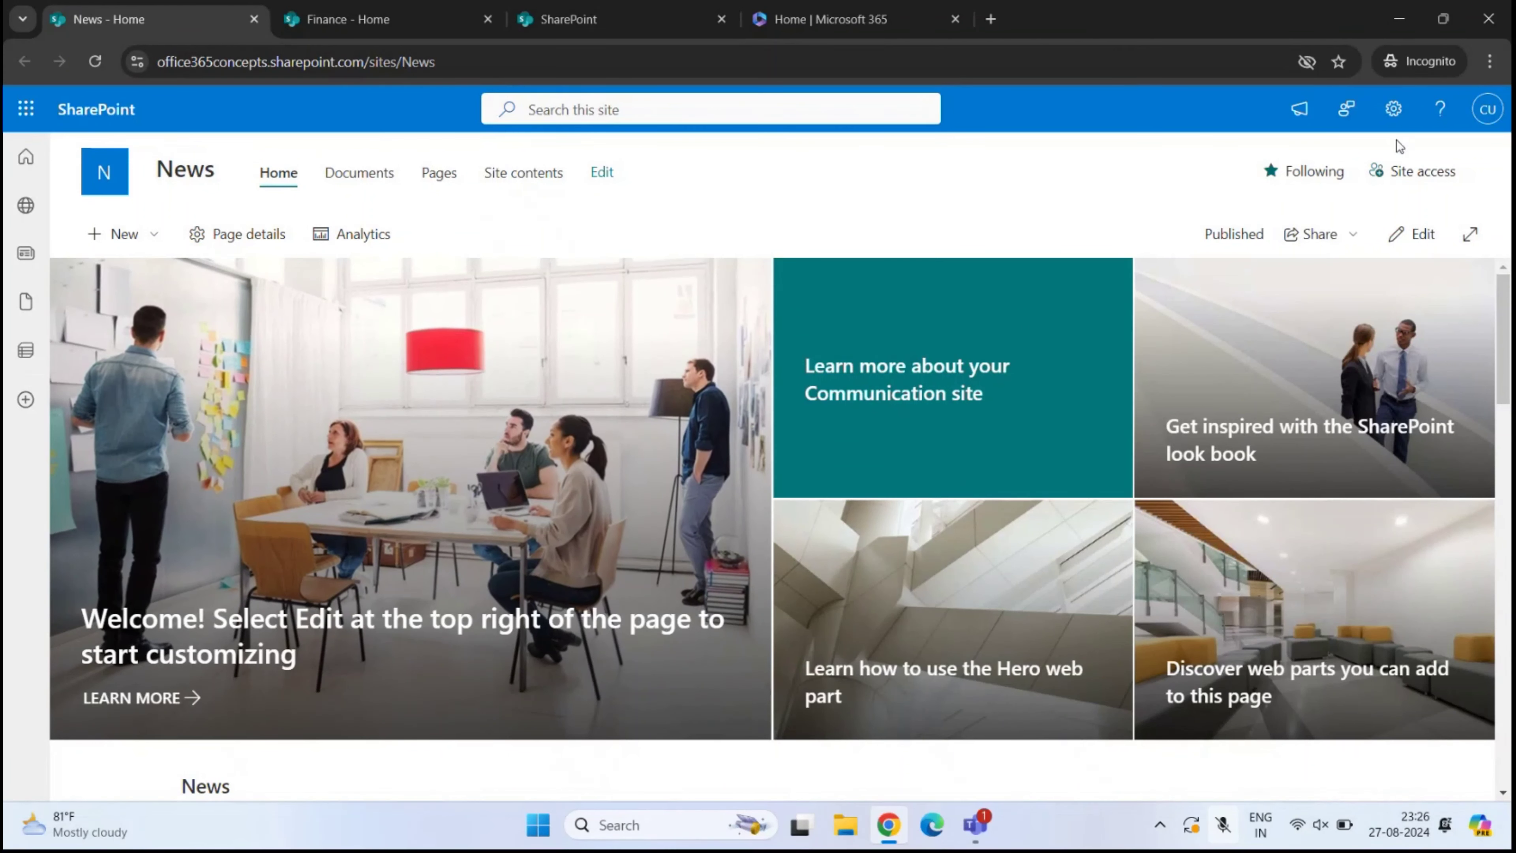
Step: Review the News site permissions: one owner with full control, no members or visitors
click(1394, 126)
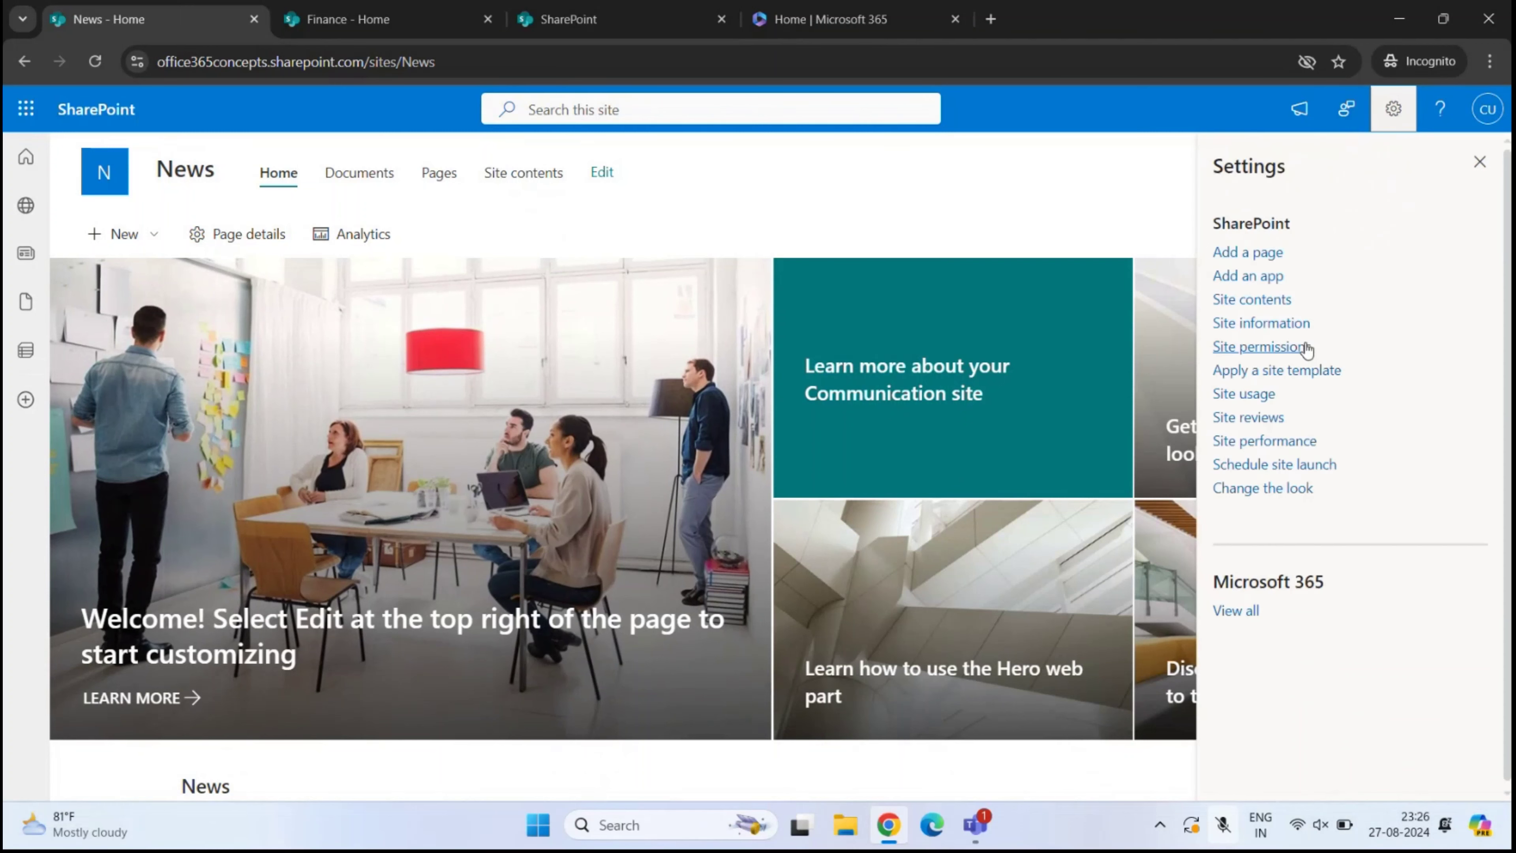
click(1256, 351)
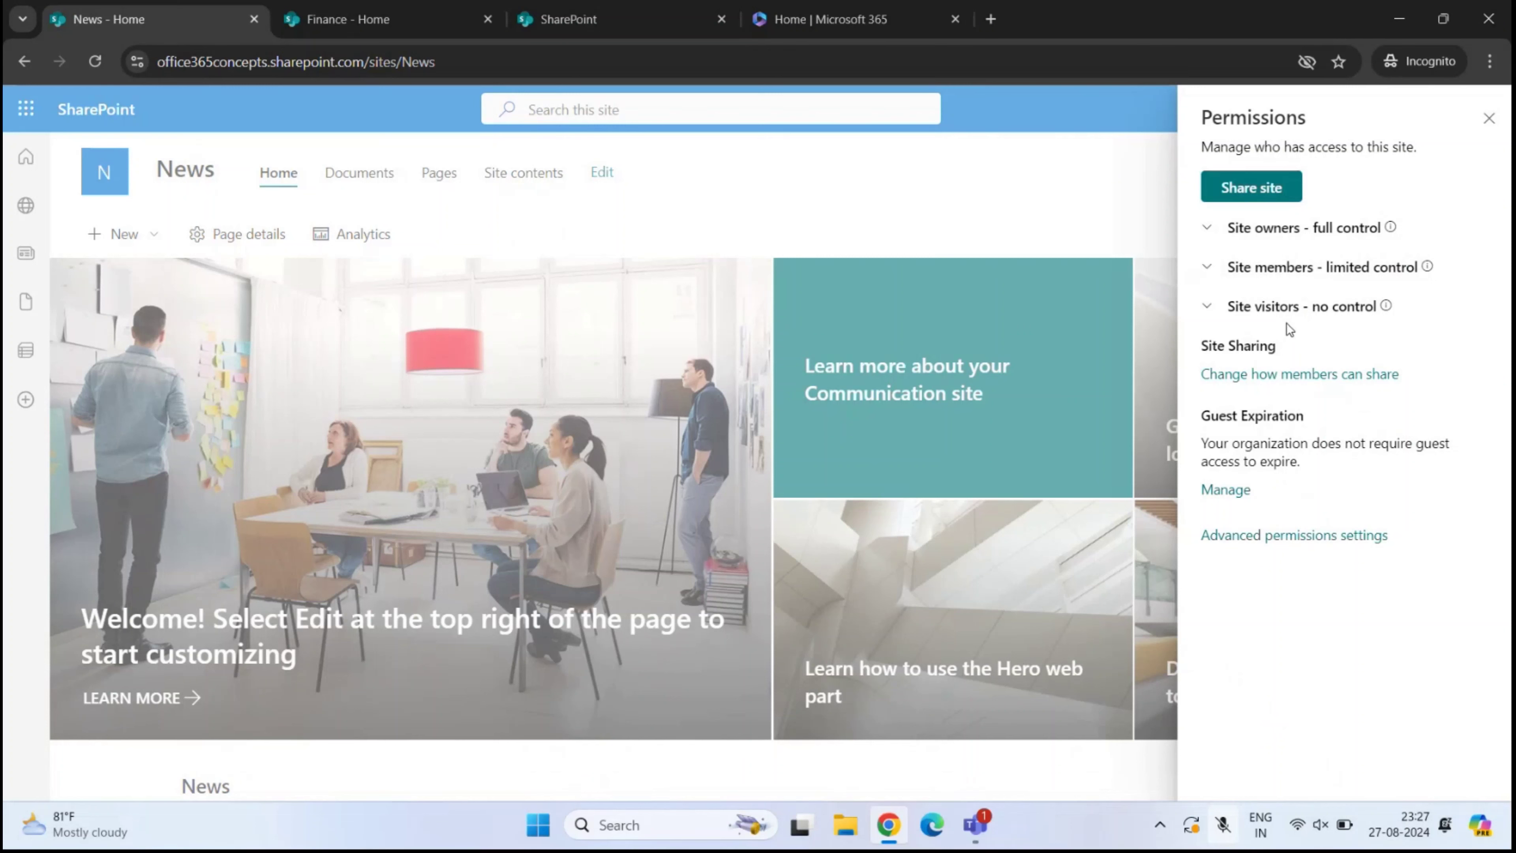
click(1207, 228)
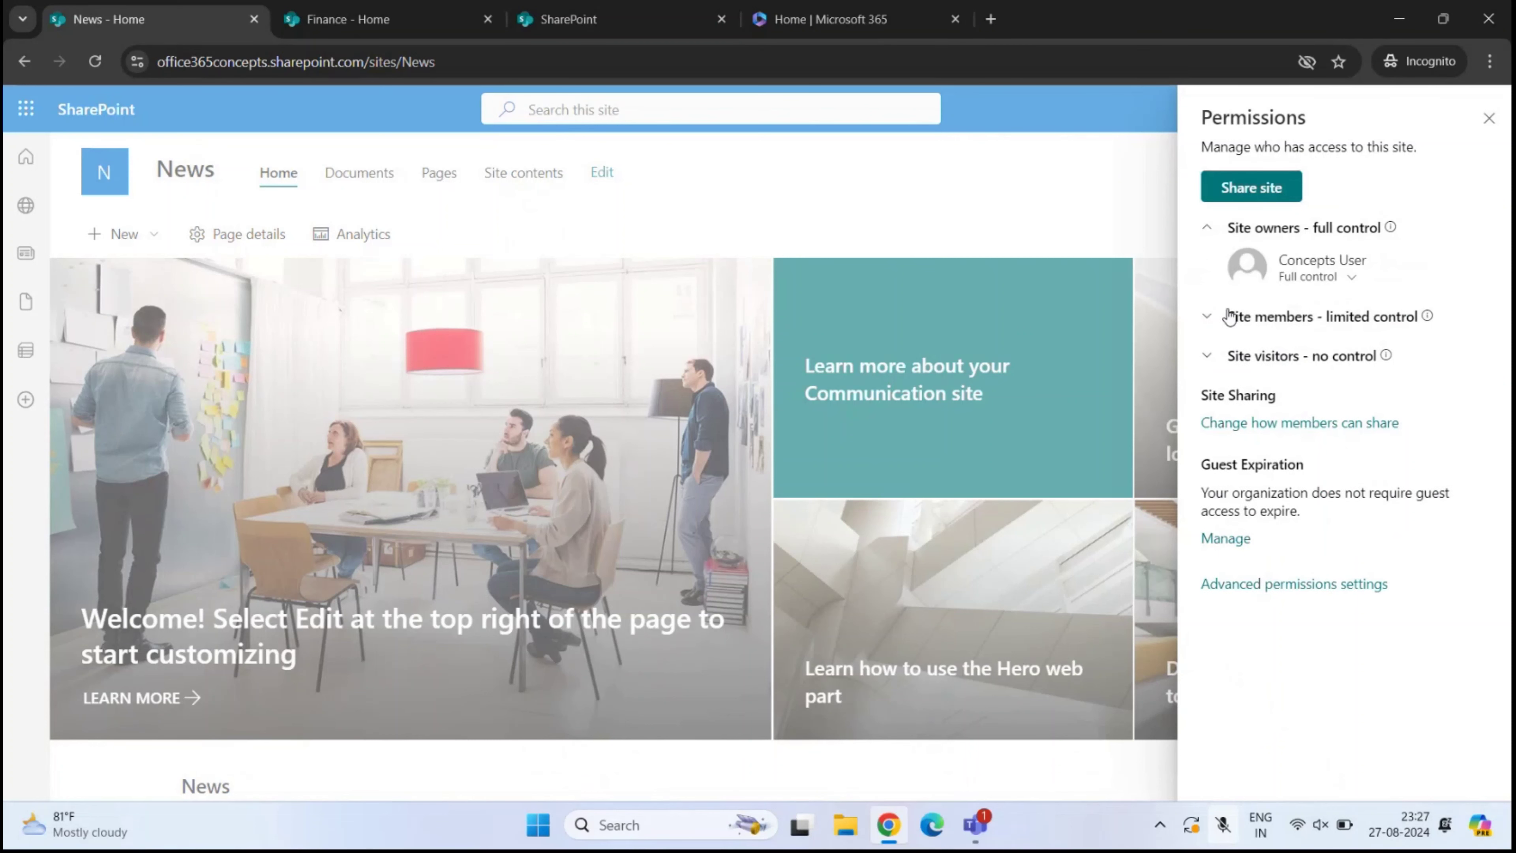
click(1218, 321)
click(1212, 375)
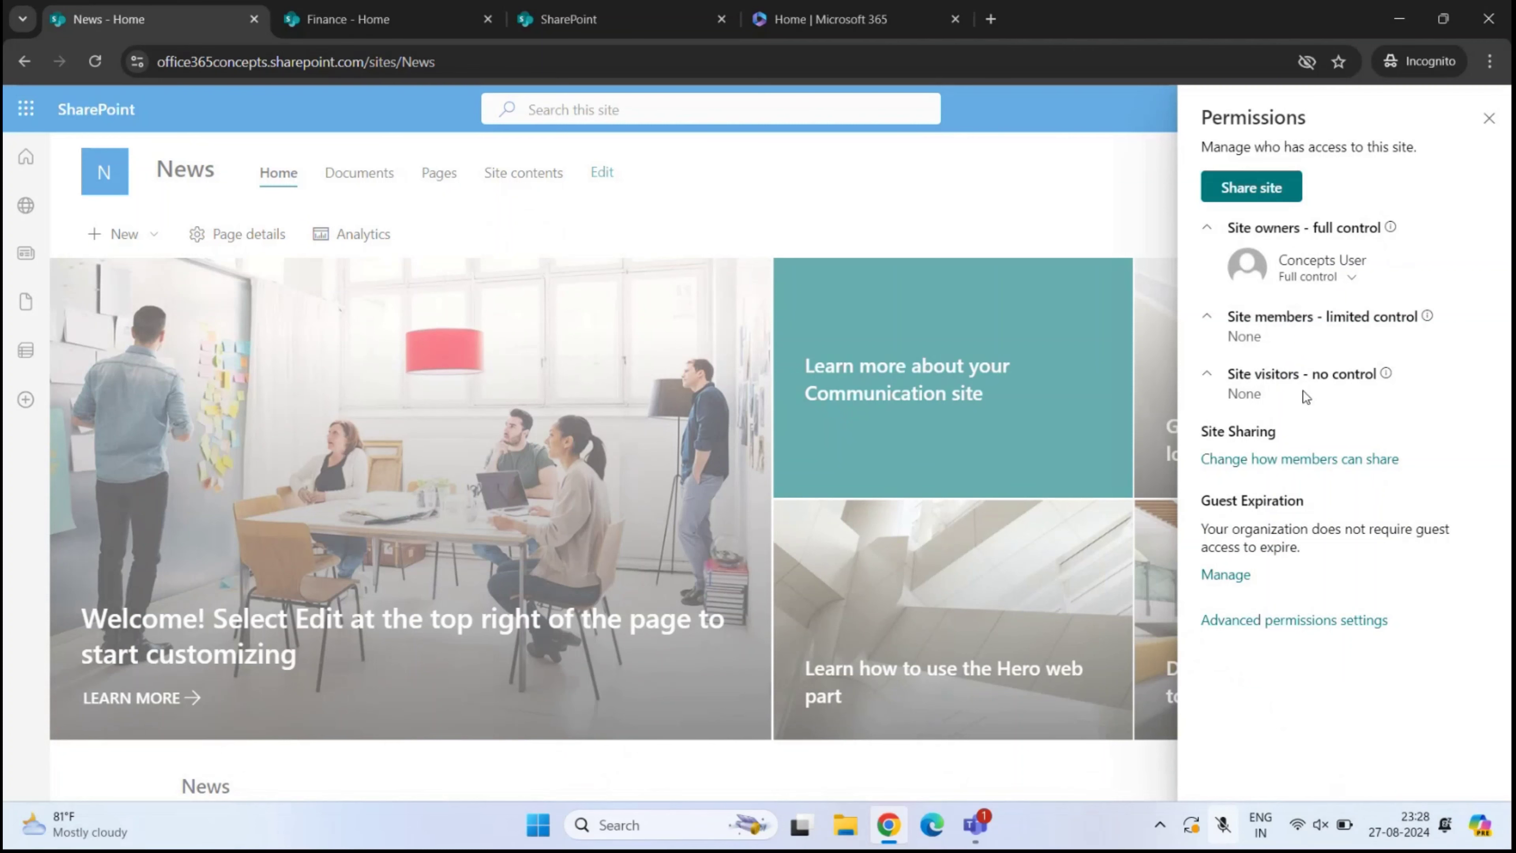
click(794, 197)
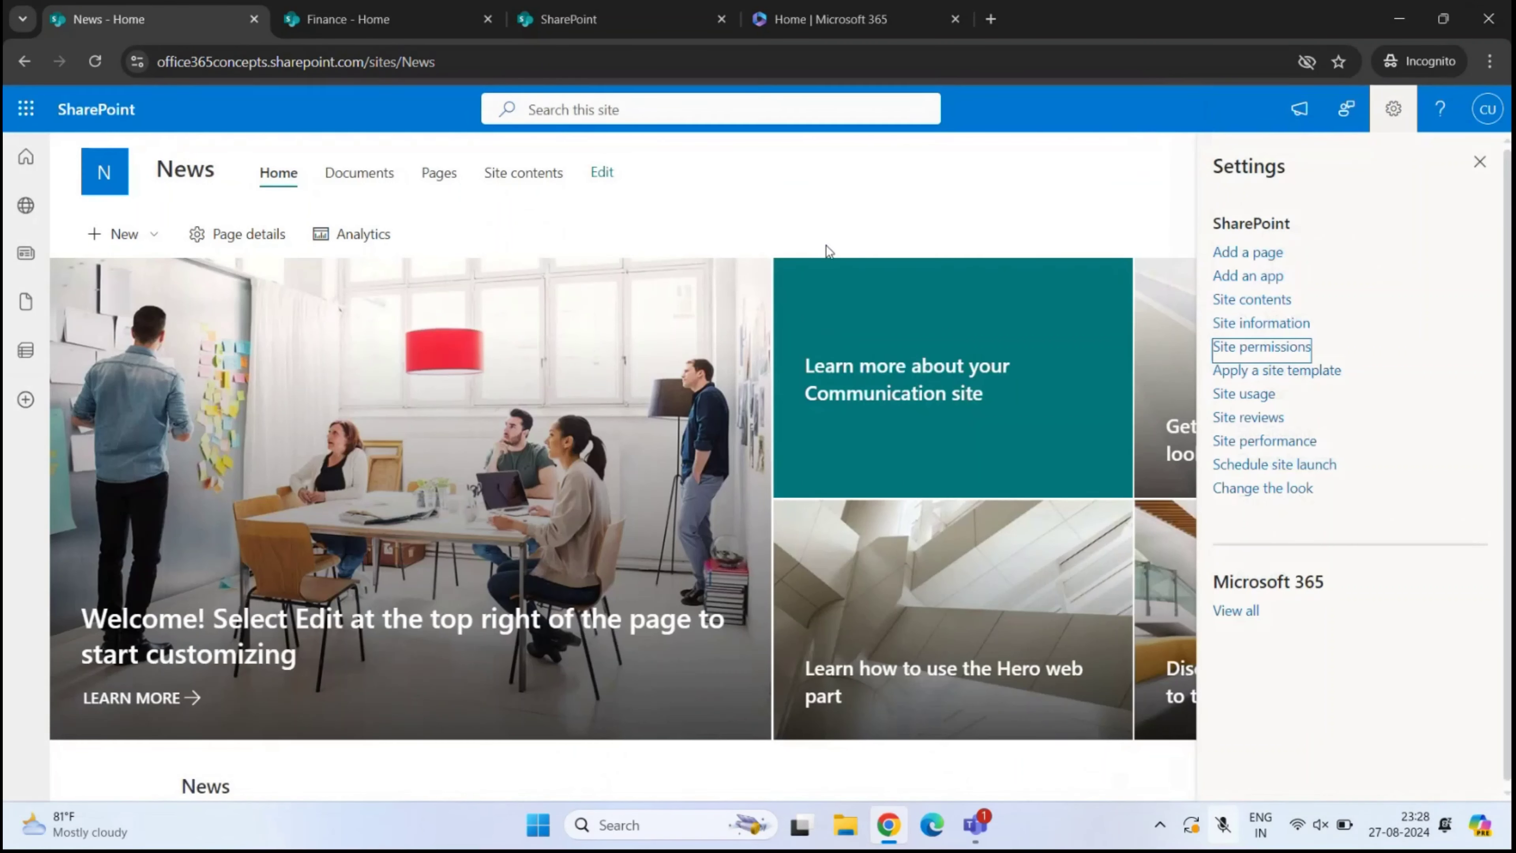
Step: Open the News Documents library's full library settings page in a new tab
ctrl+click(365, 181)
key(ctrl+Tab)
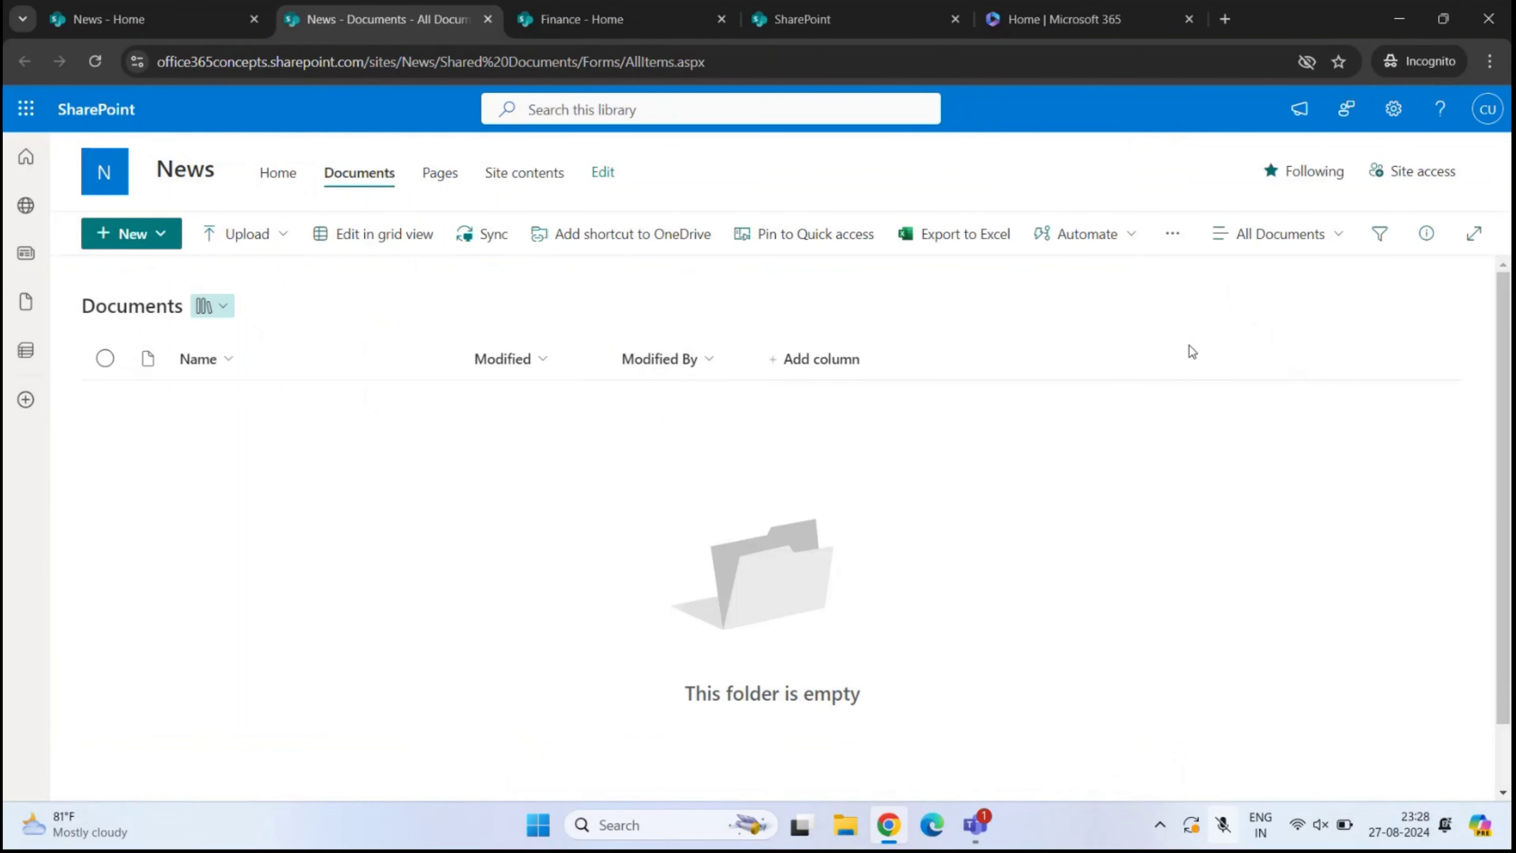
click(1384, 114)
click(1275, 299)
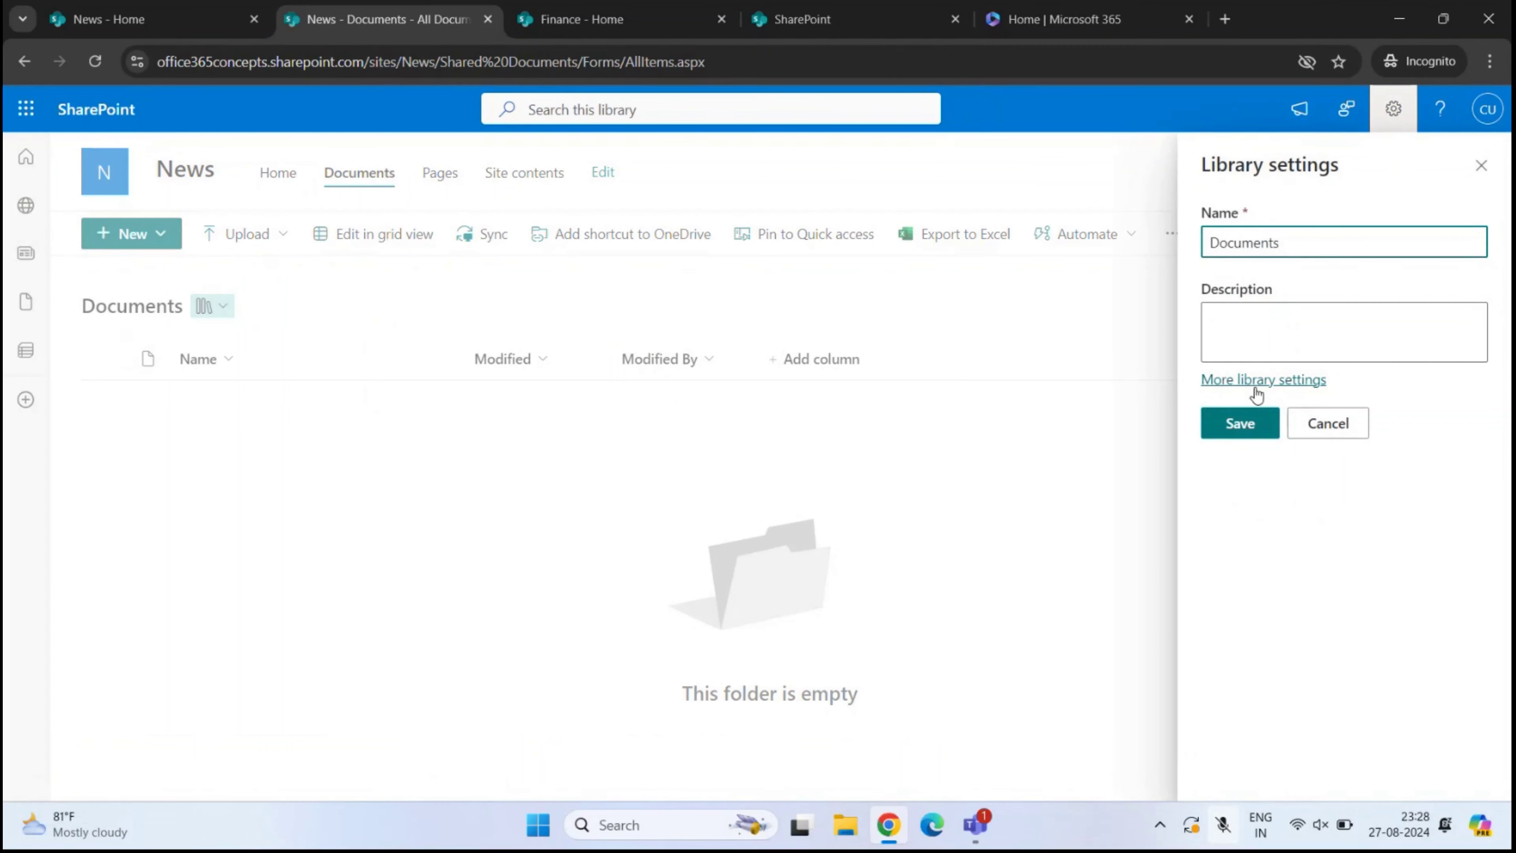
click(1254, 385)
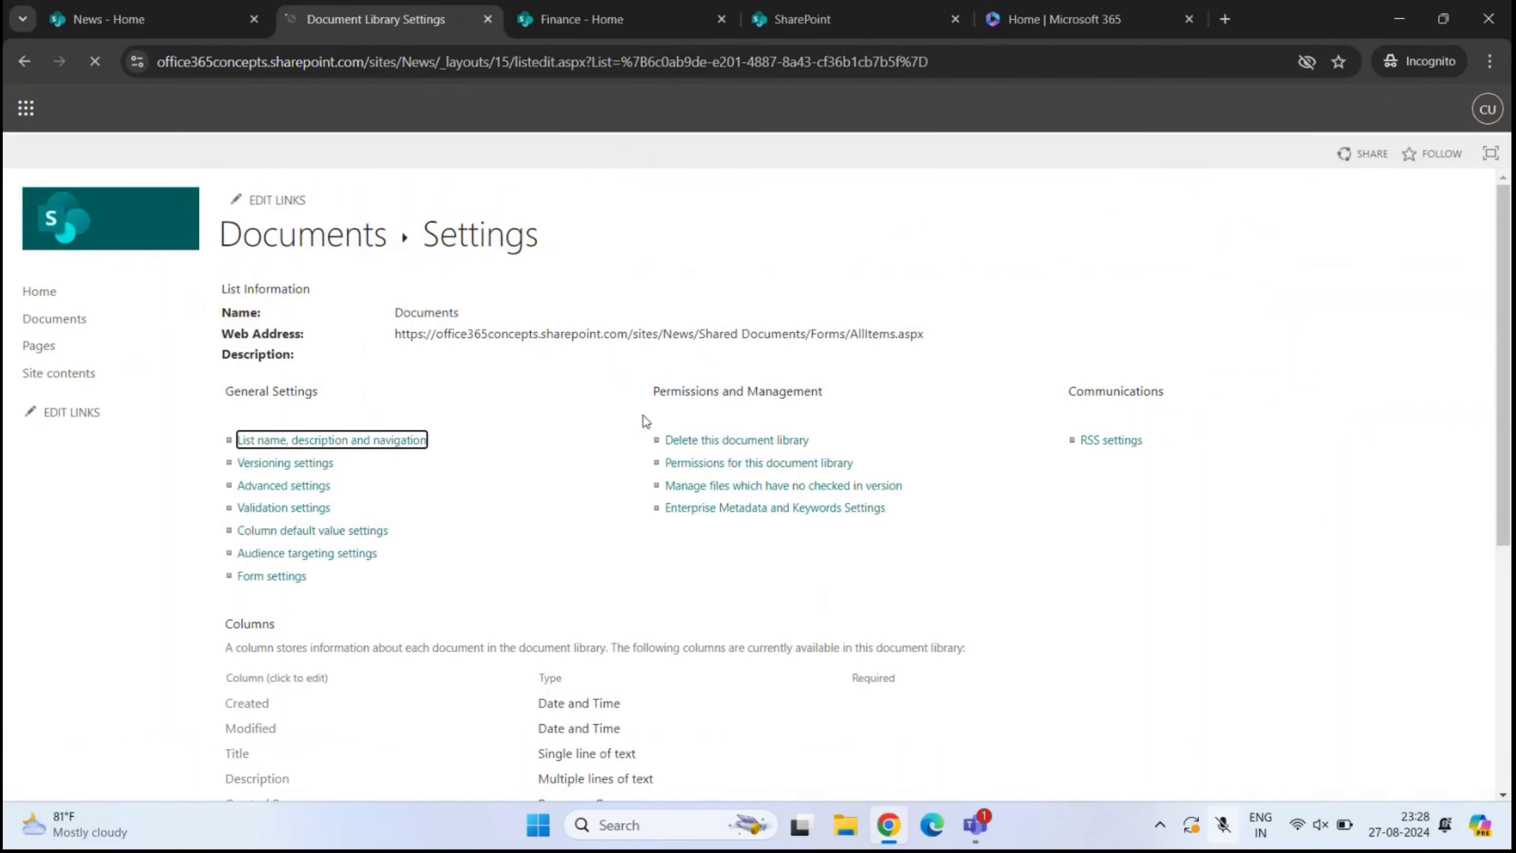
Step: View the library permissions inherited from News, then the News Owners group
click(811, 464)
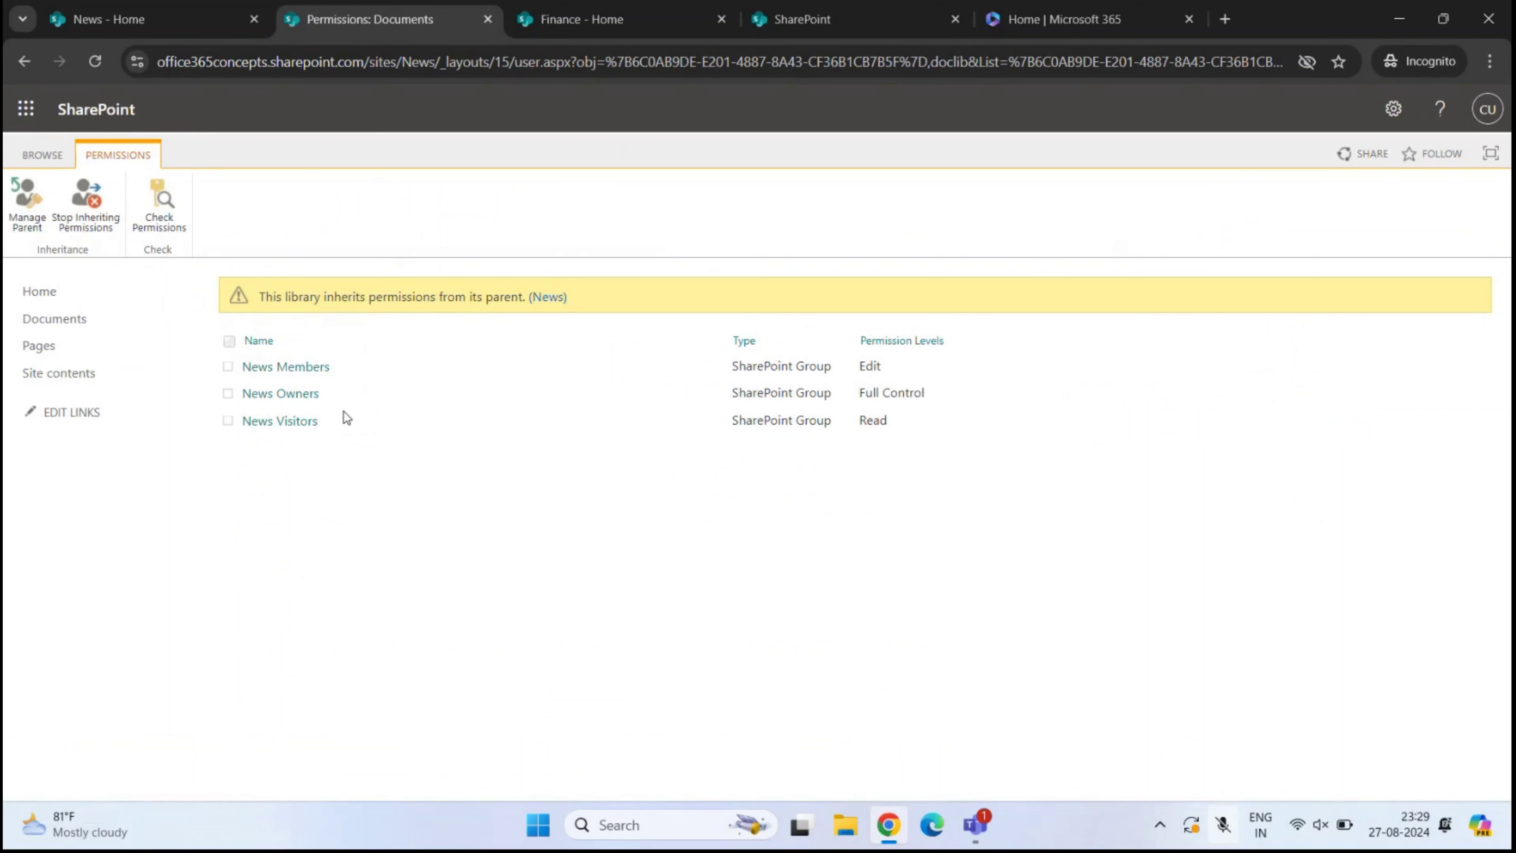
drag(257, 296, 523, 298)
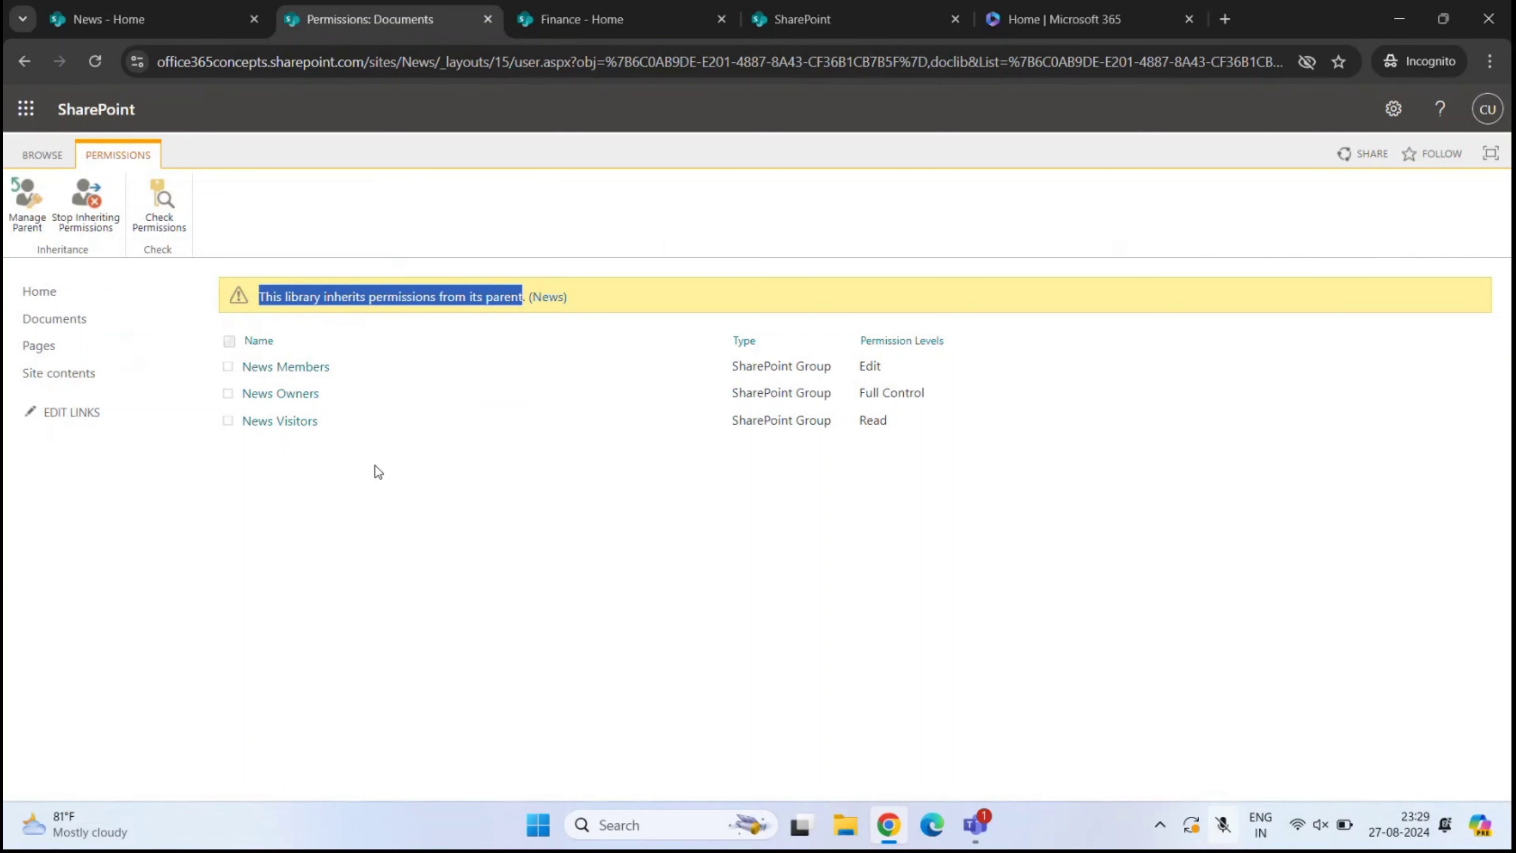
click(296, 395)
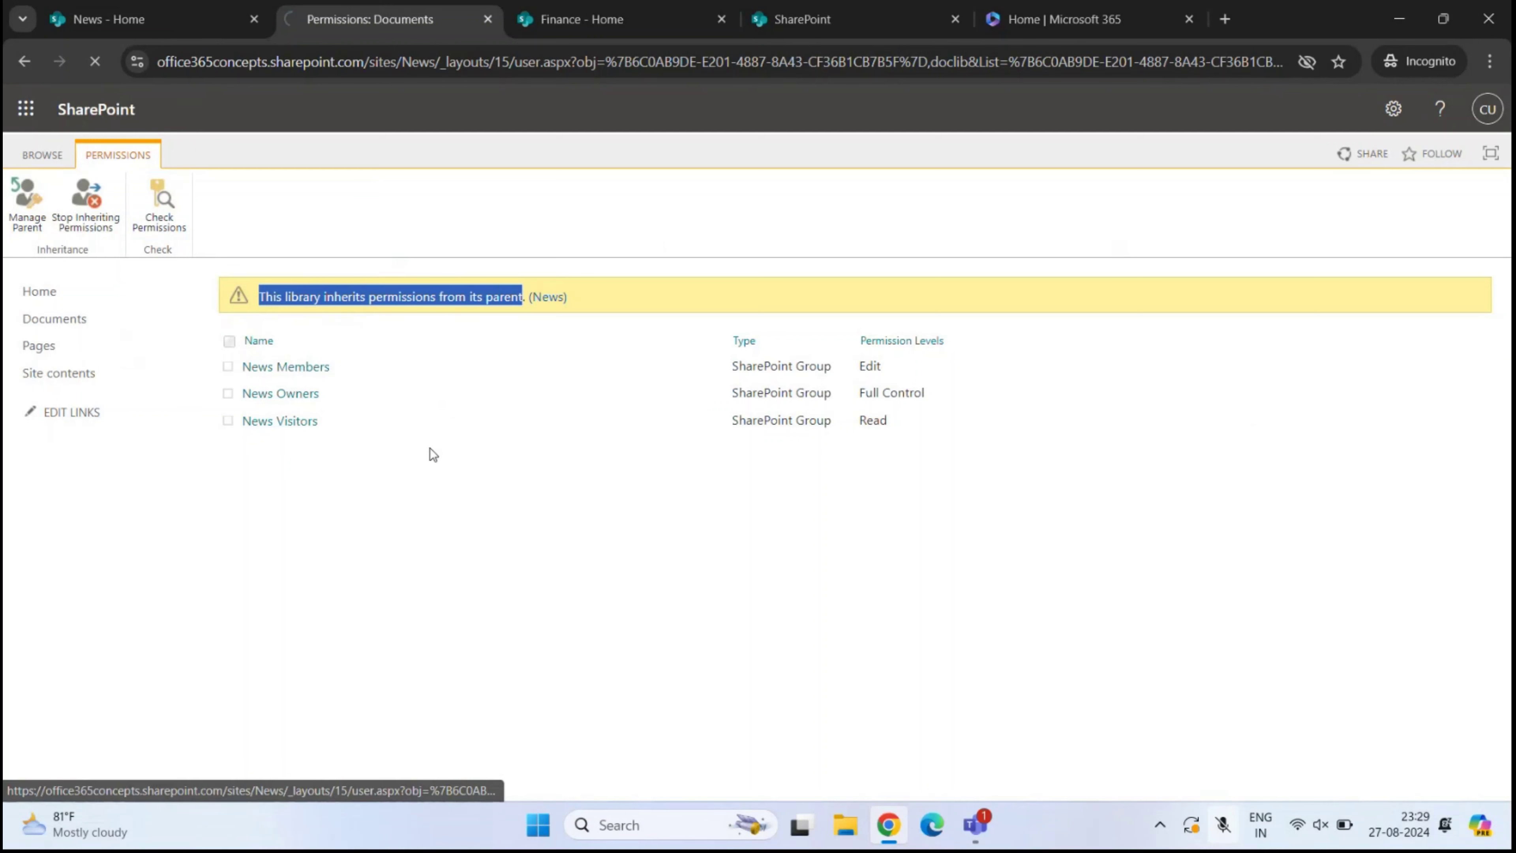
Step: Confirm the News Owners group contains a single user
drag(403, 367, 286, 366)
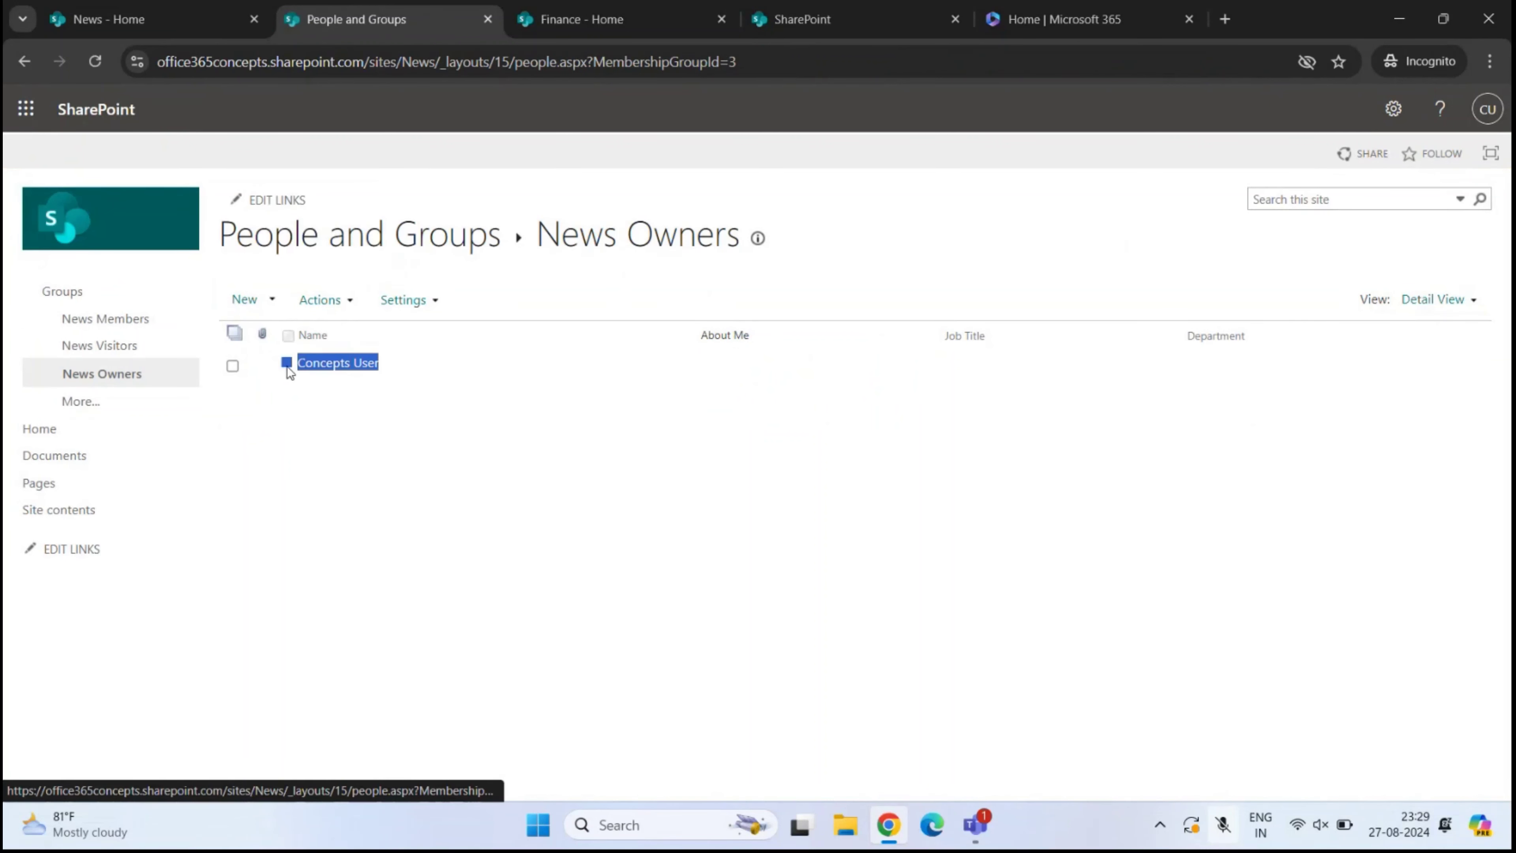
click(537, 419)
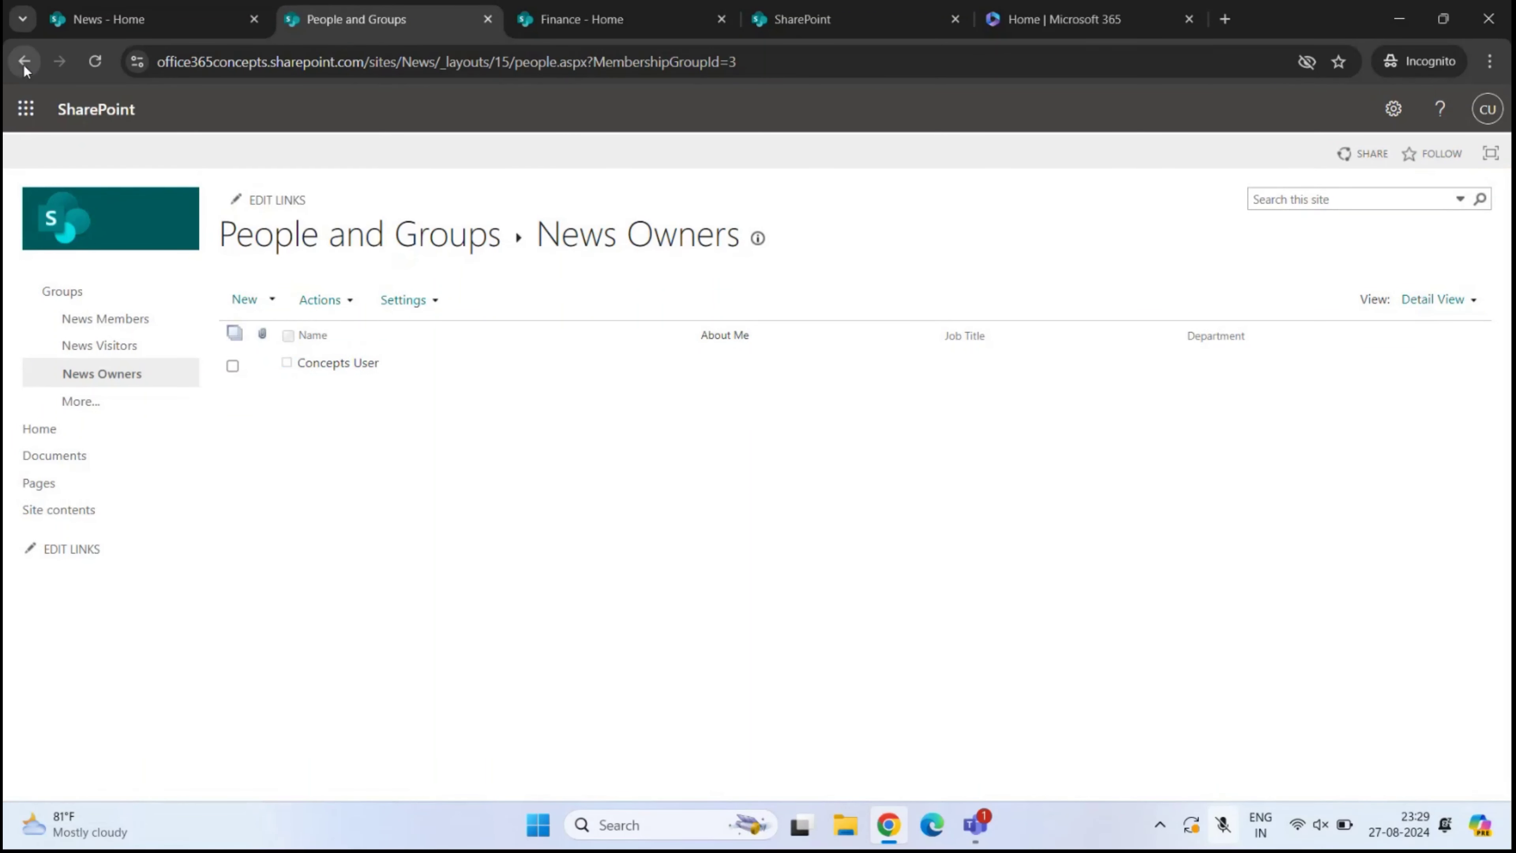
key(alt+Left)
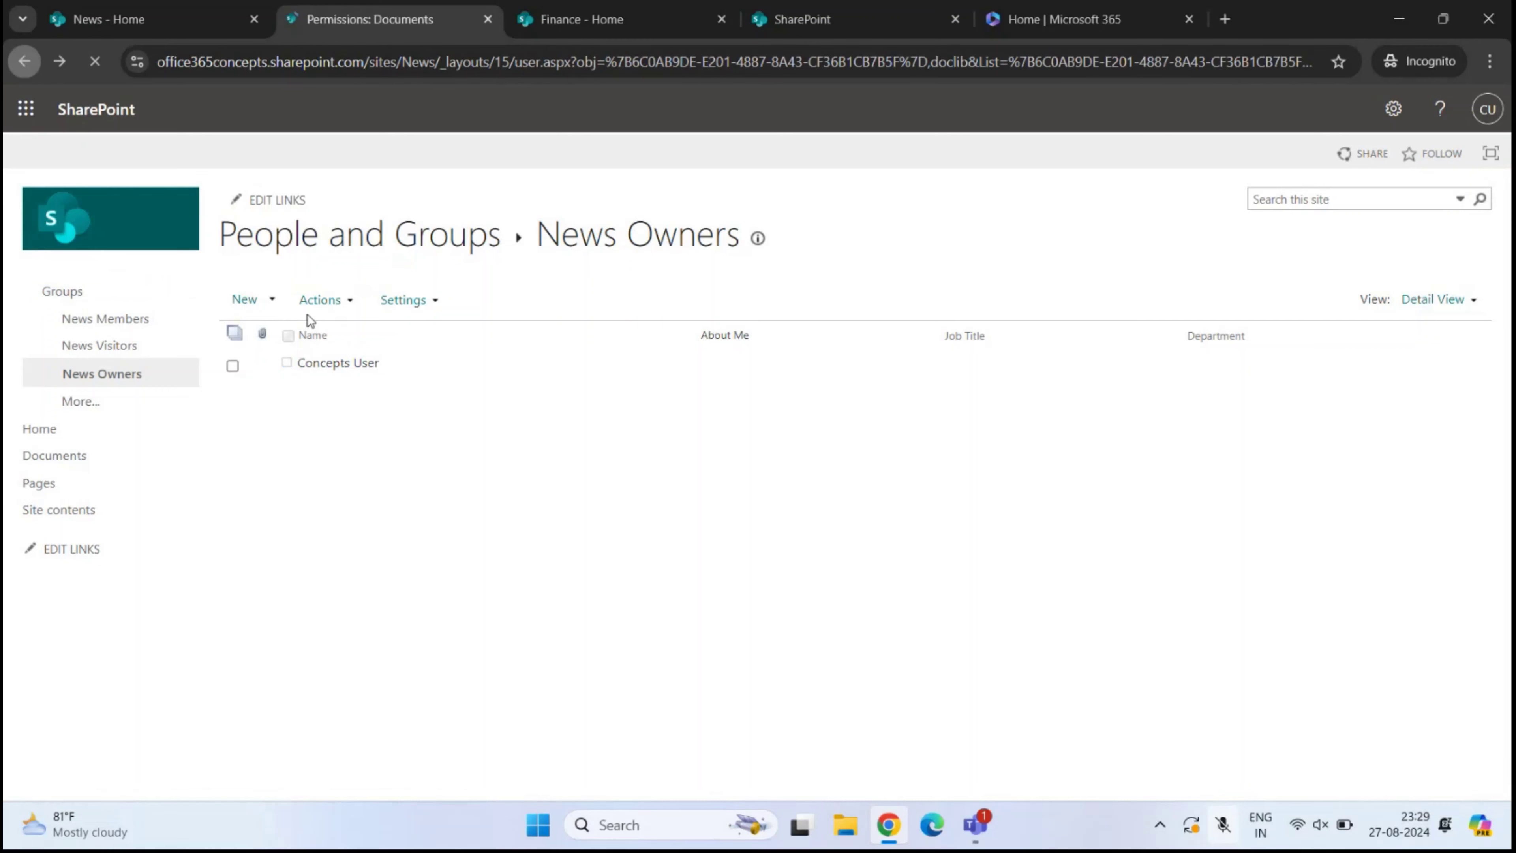
click(293, 394)
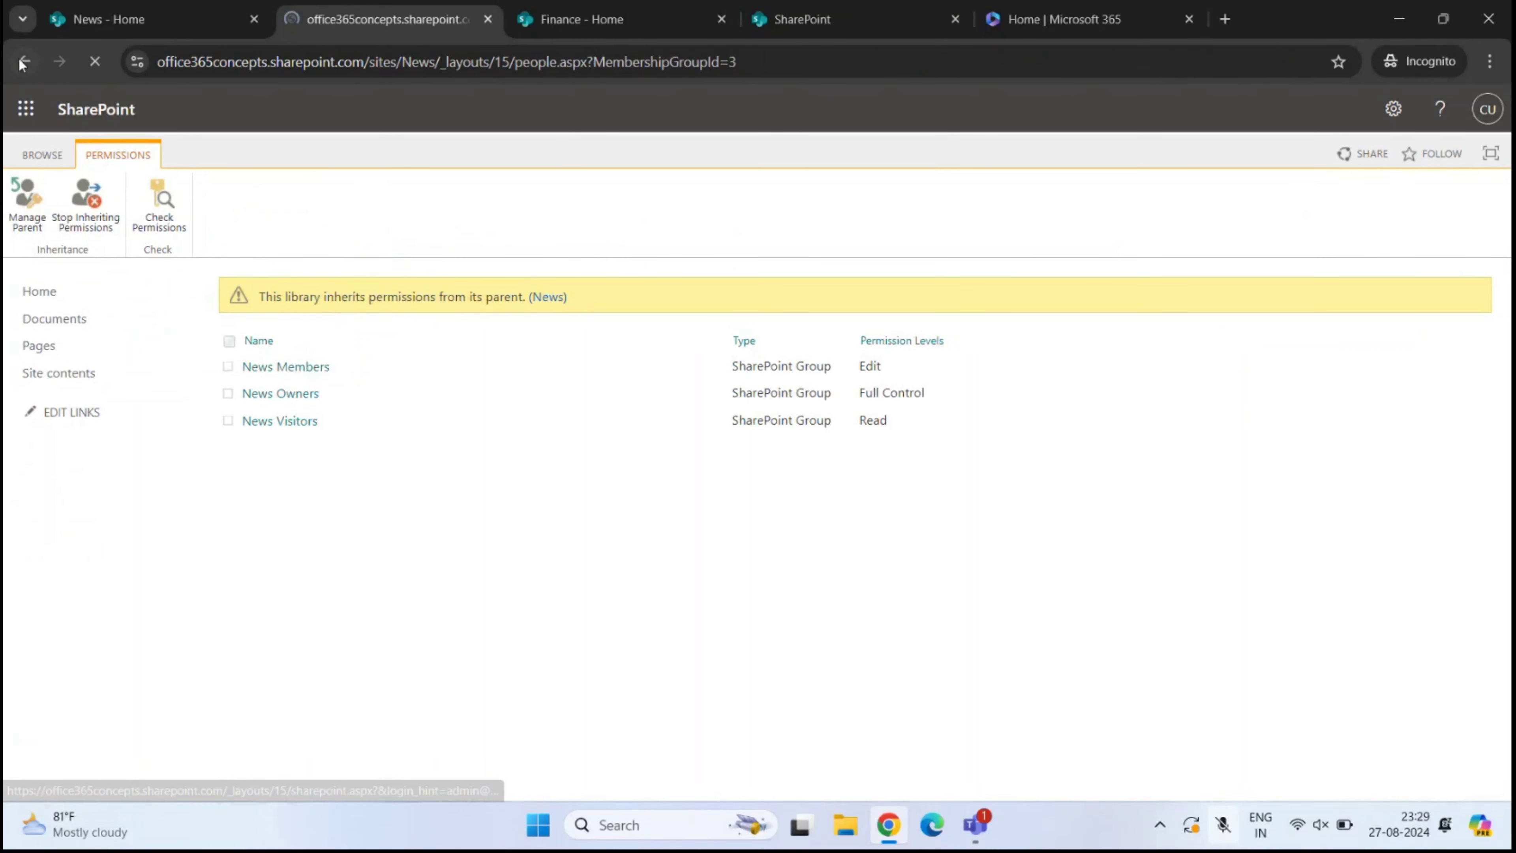
key(alt+Left)
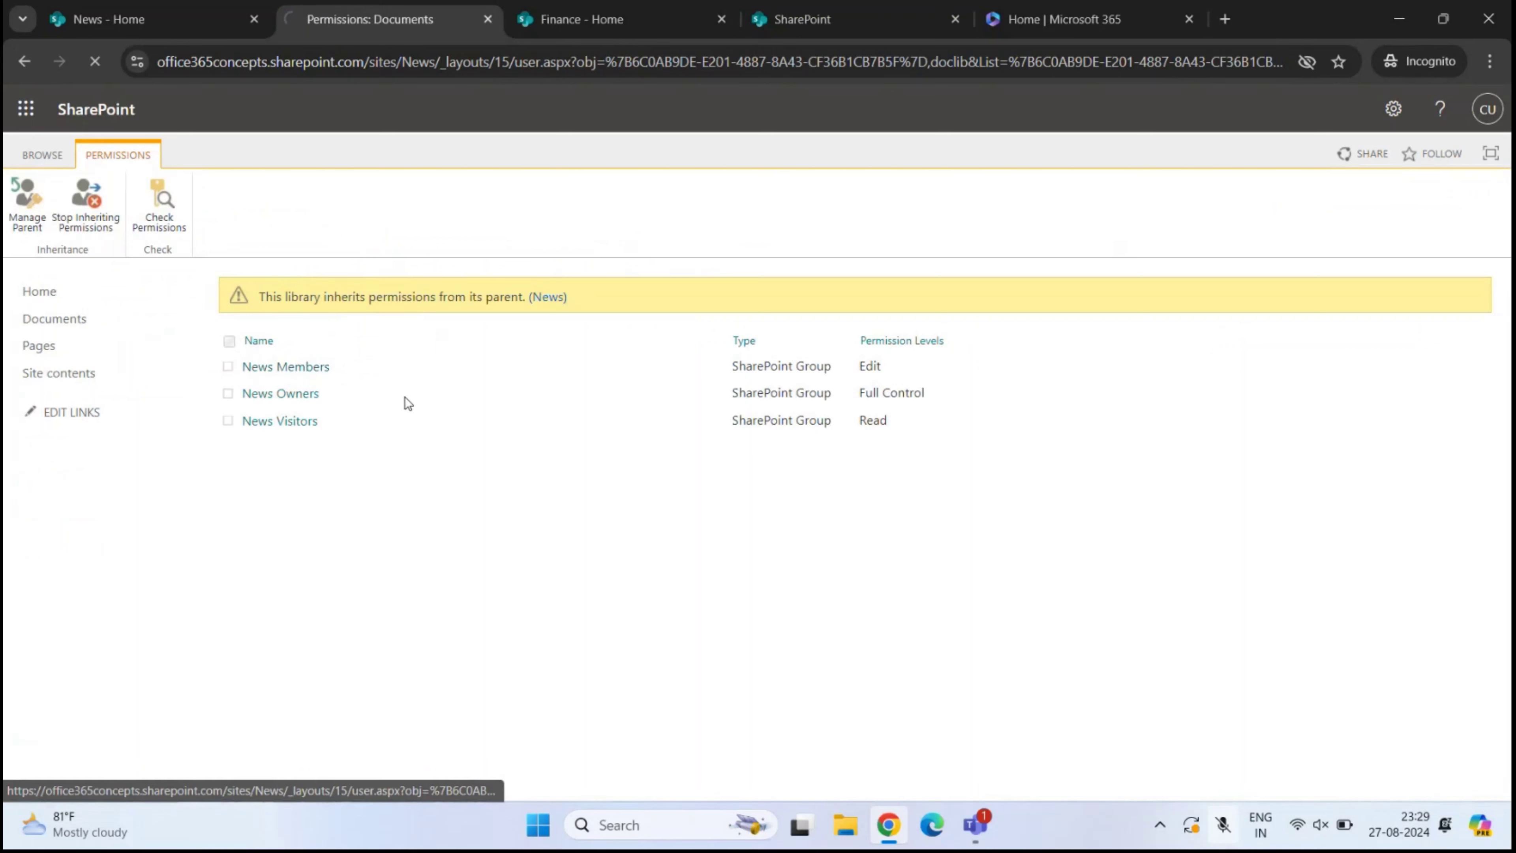
Step: Confirm the News Members and News Visitors groups are empty
click(286, 366)
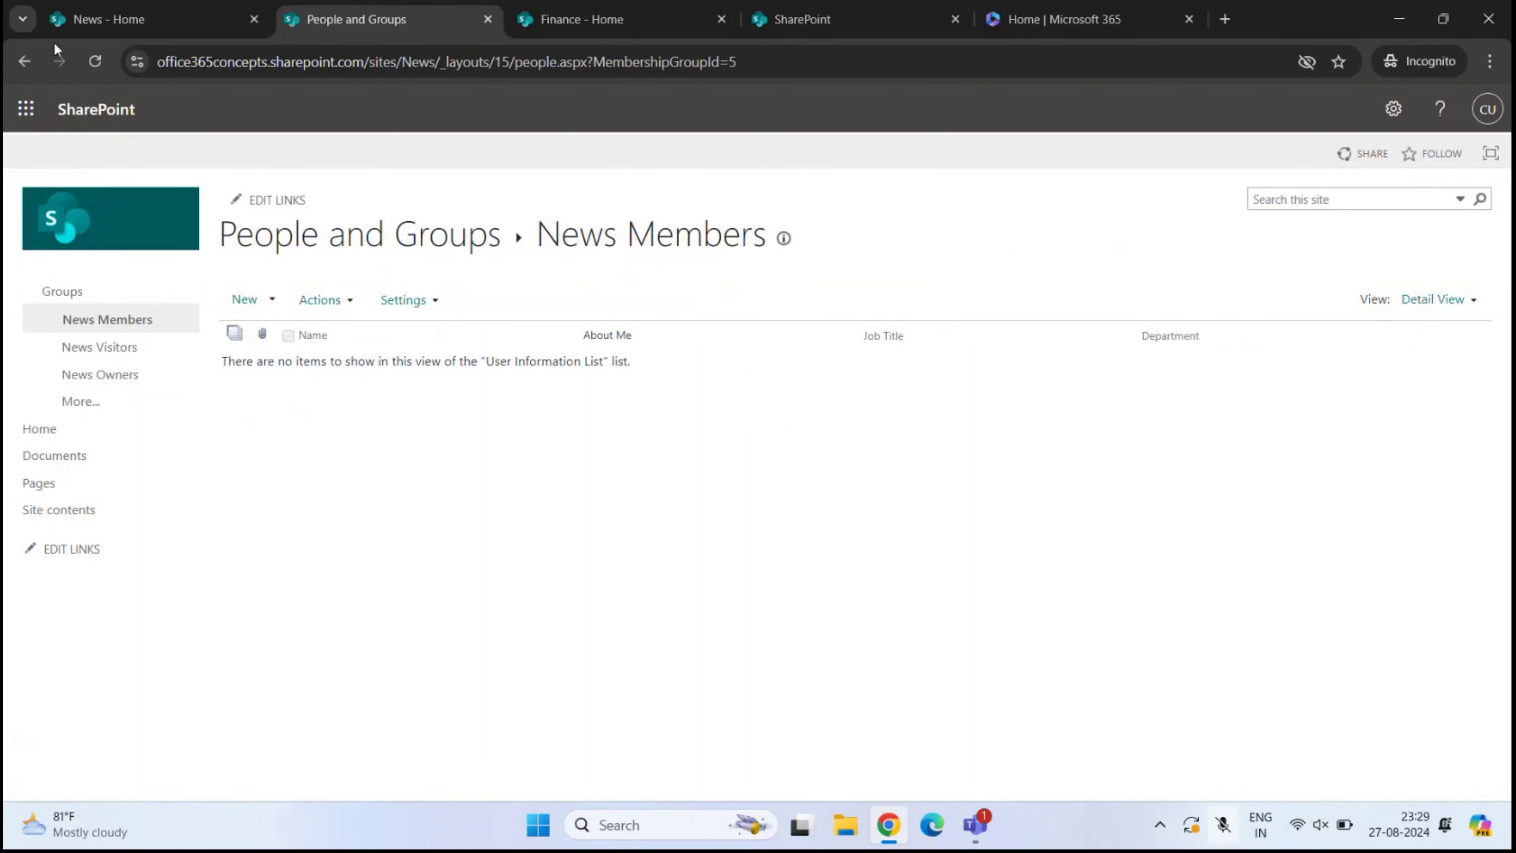
click(29, 64)
click(301, 423)
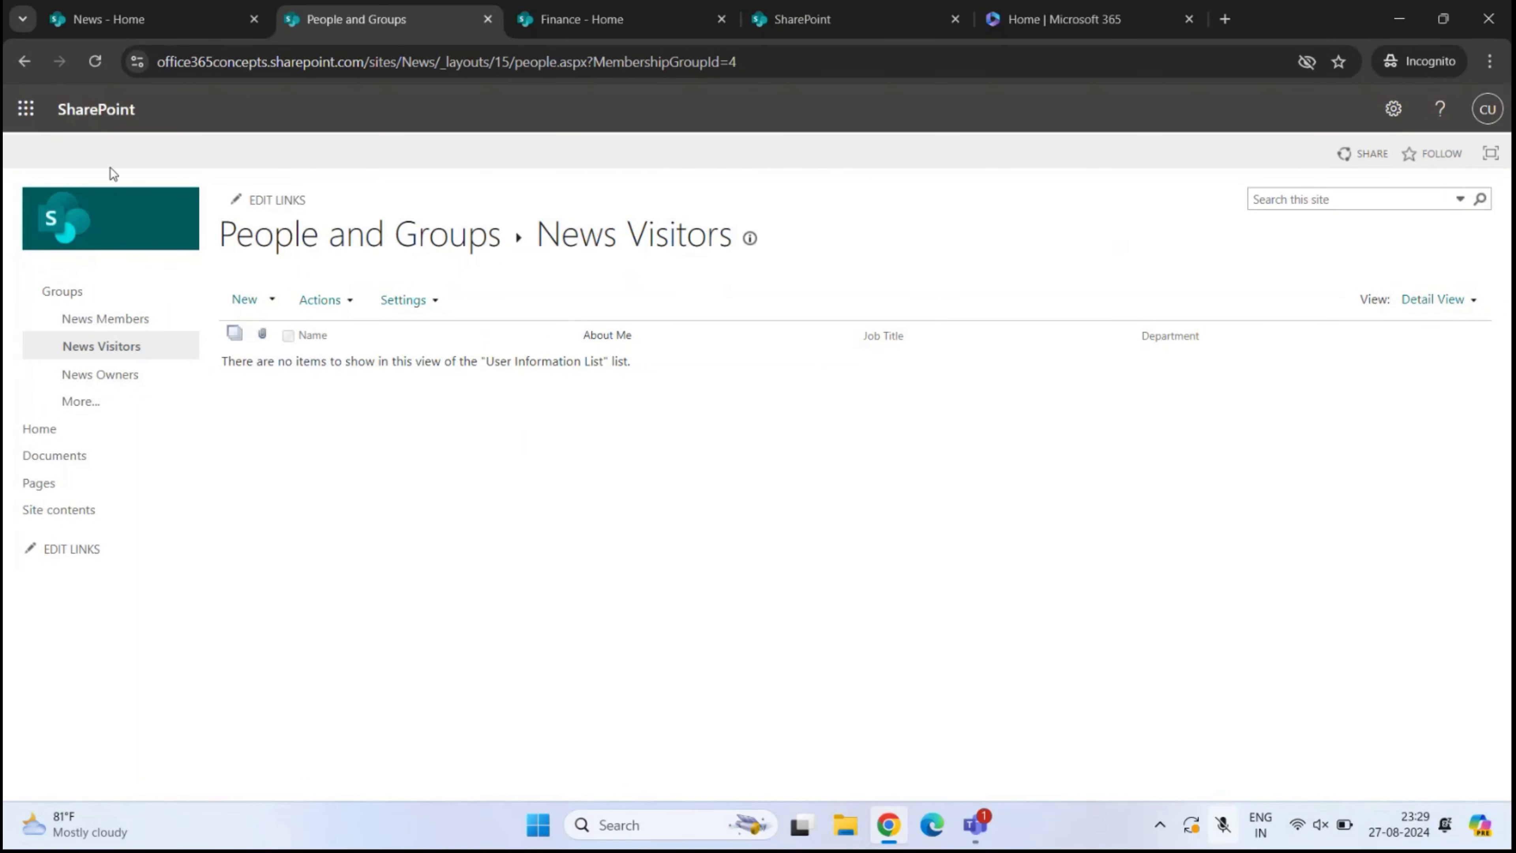
click(24, 61)
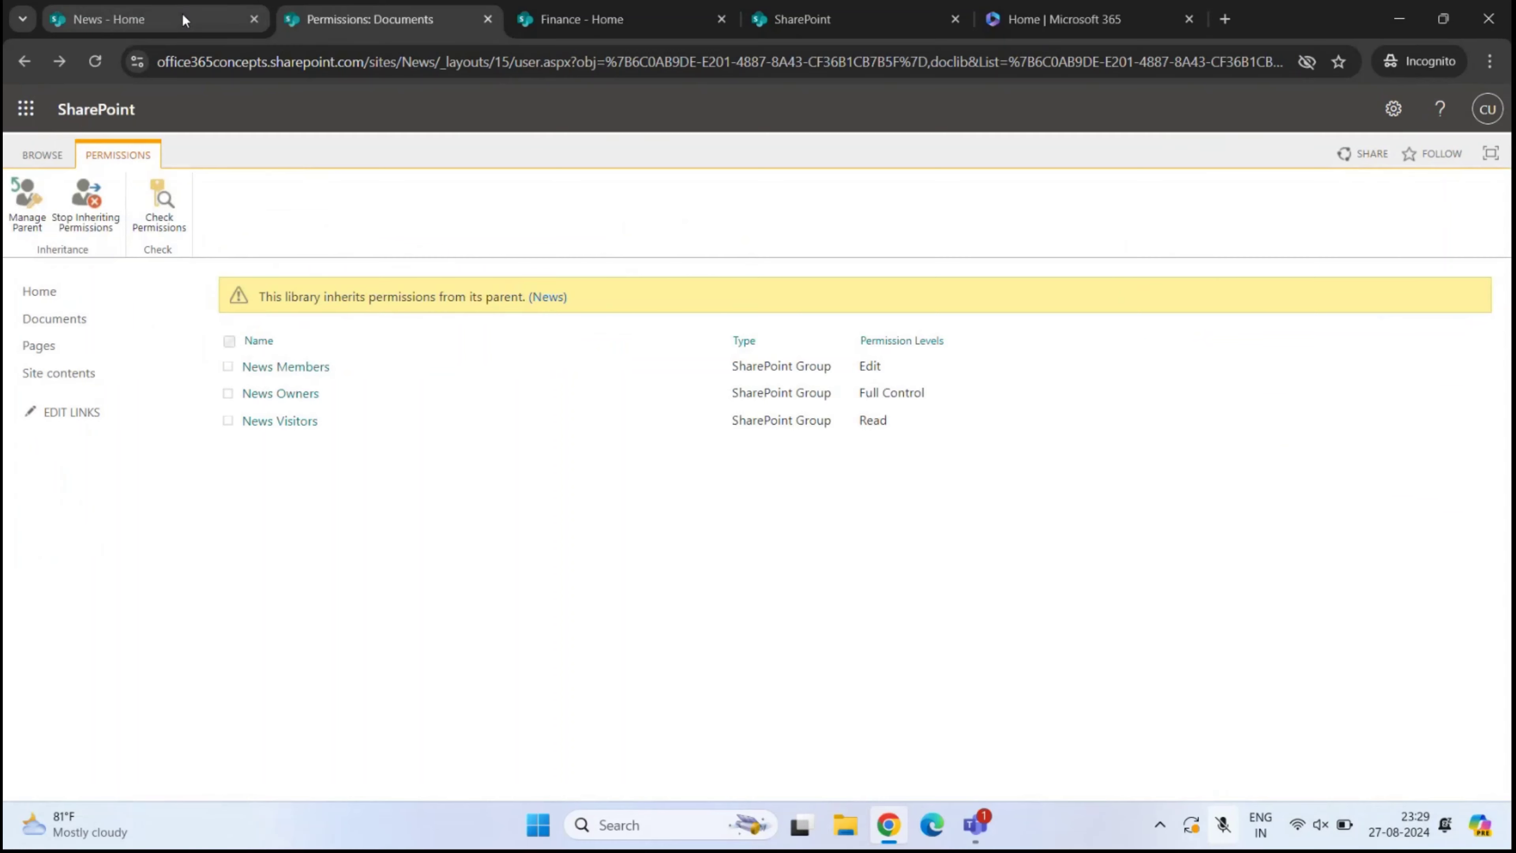
click(183, 19)
Step: Compare the News site's advanced permissions with the Documents library's inherited permissions
click(1260, 346)
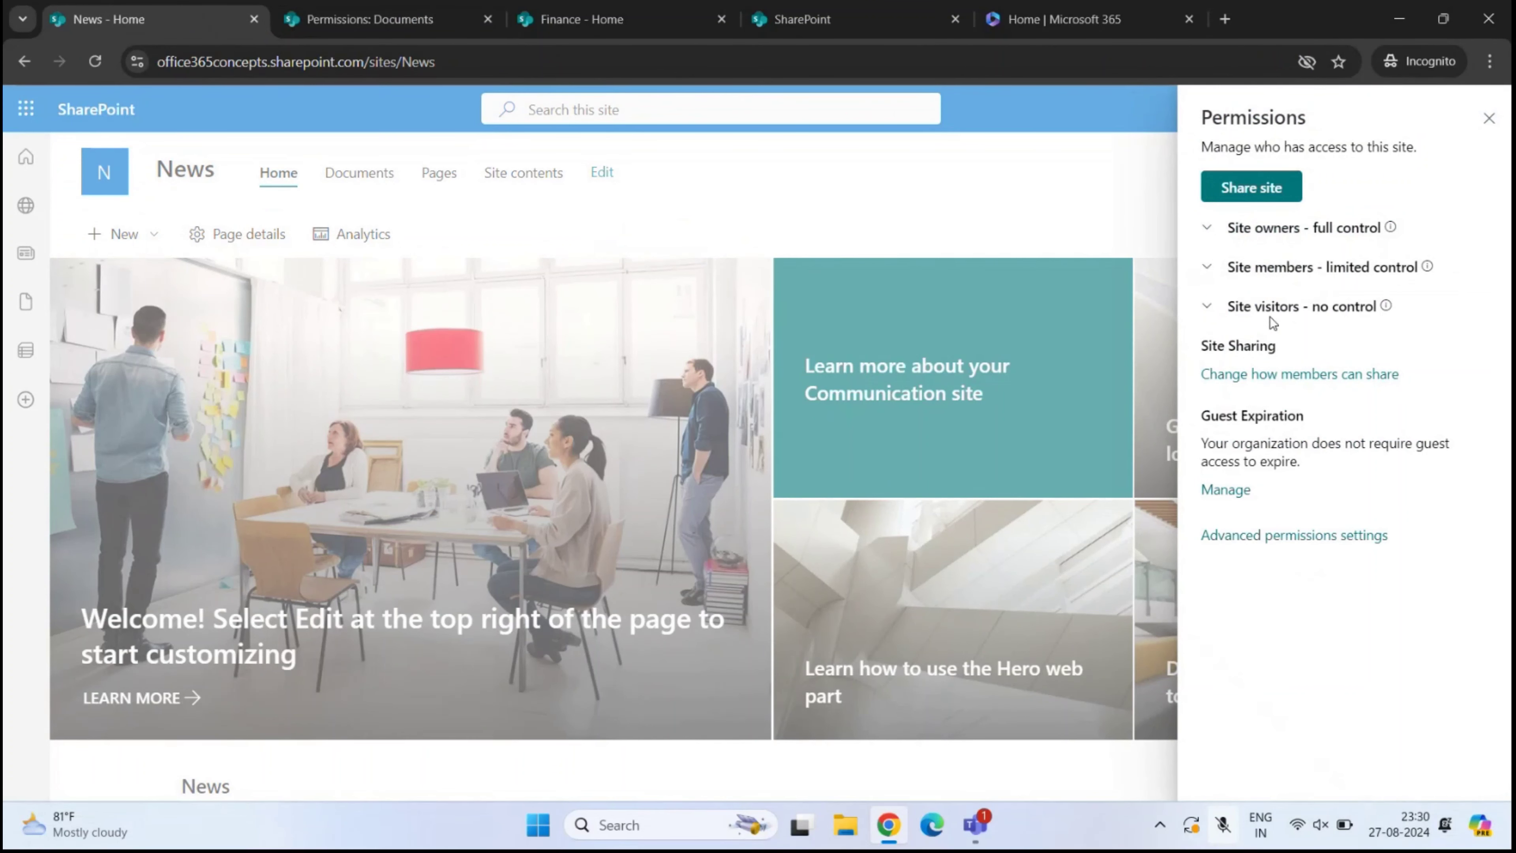
click(371, 21)
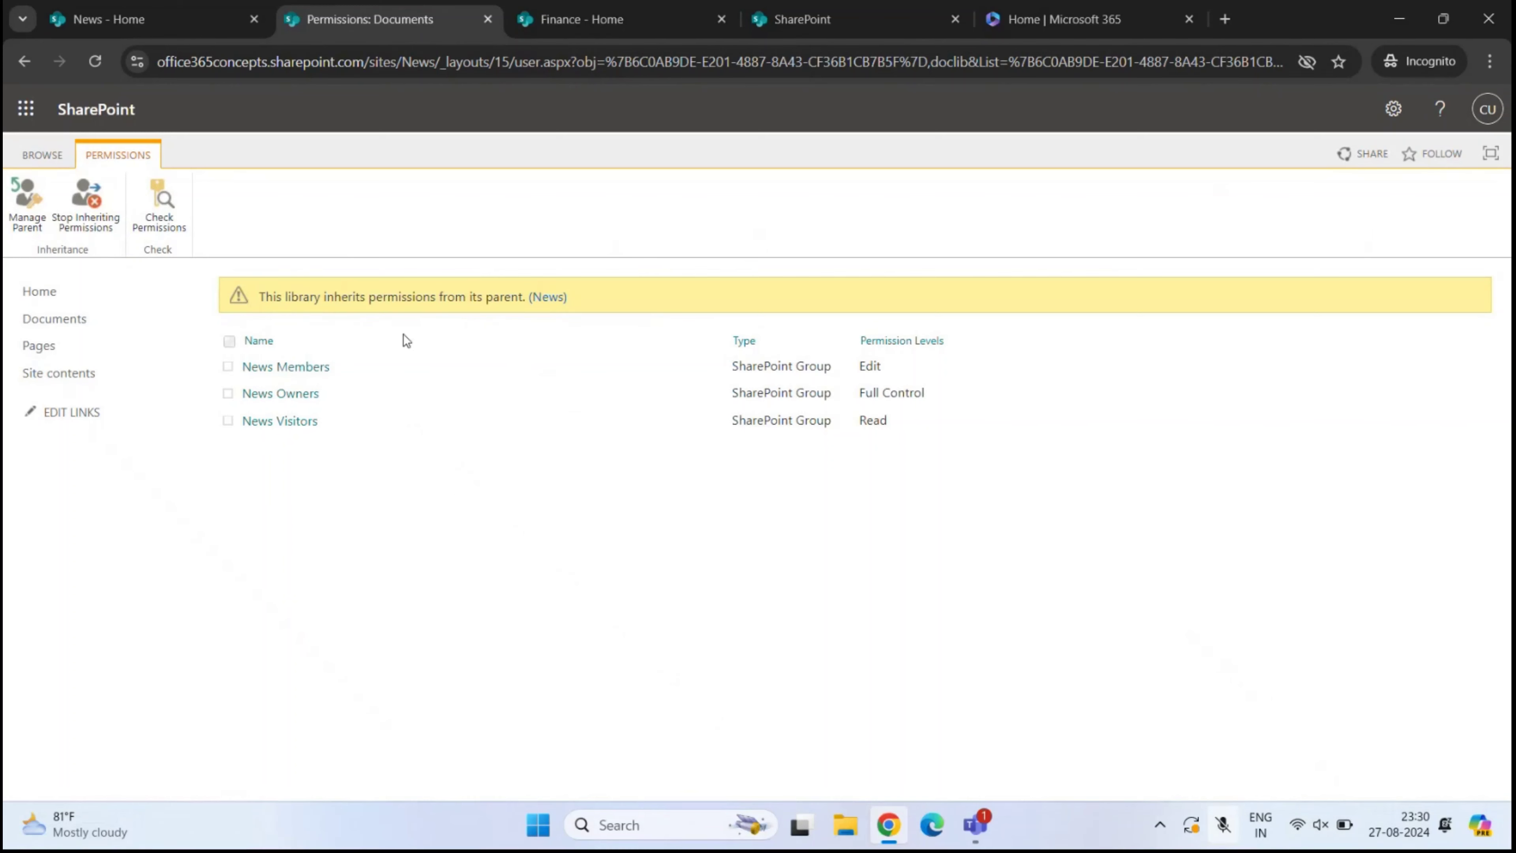
key(ctrl+shift+Tab)
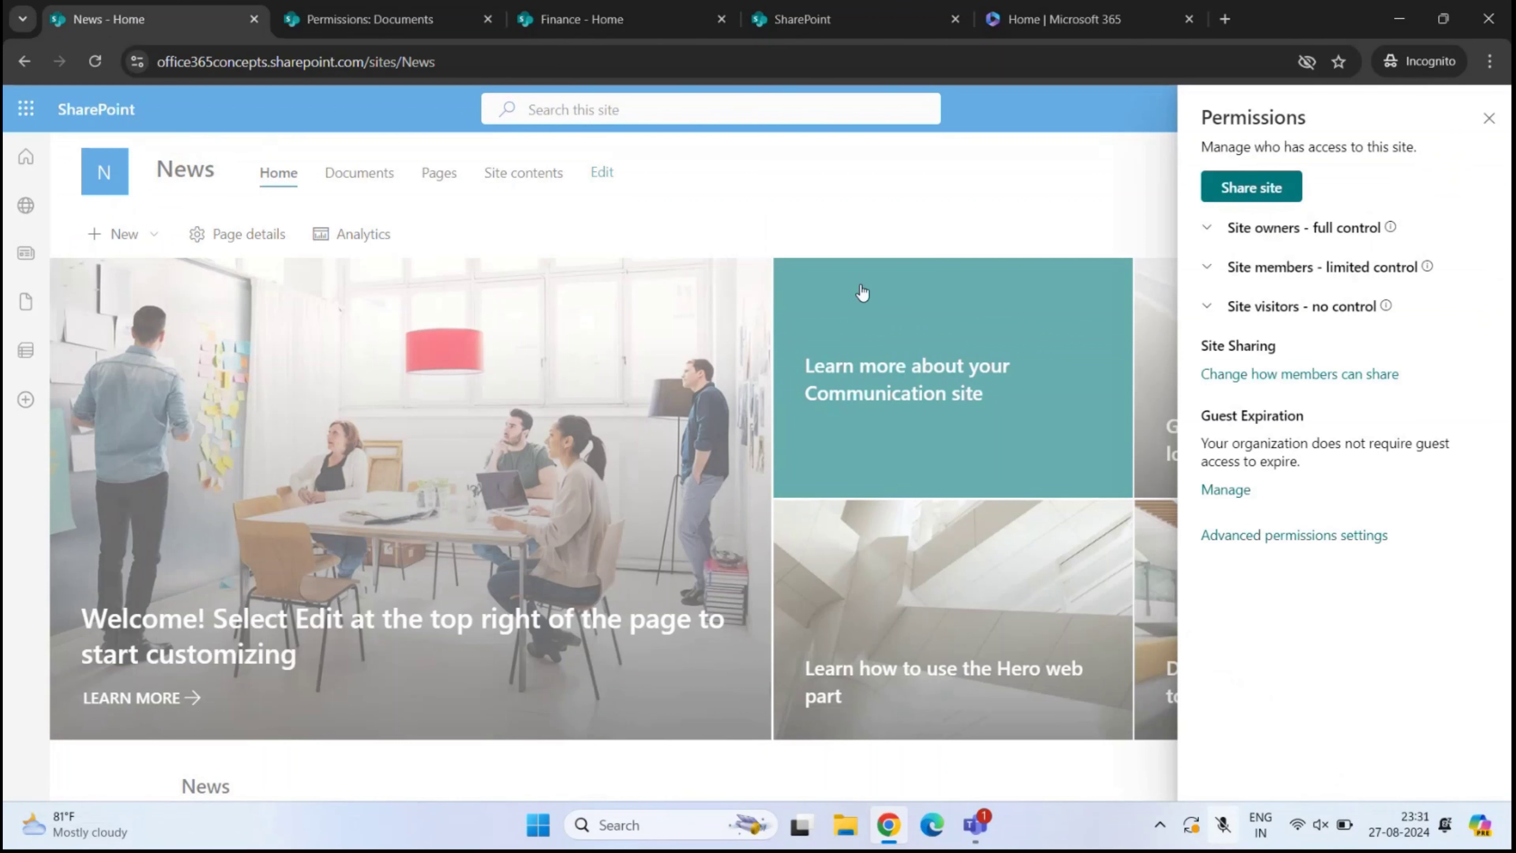
click(1290, 536)
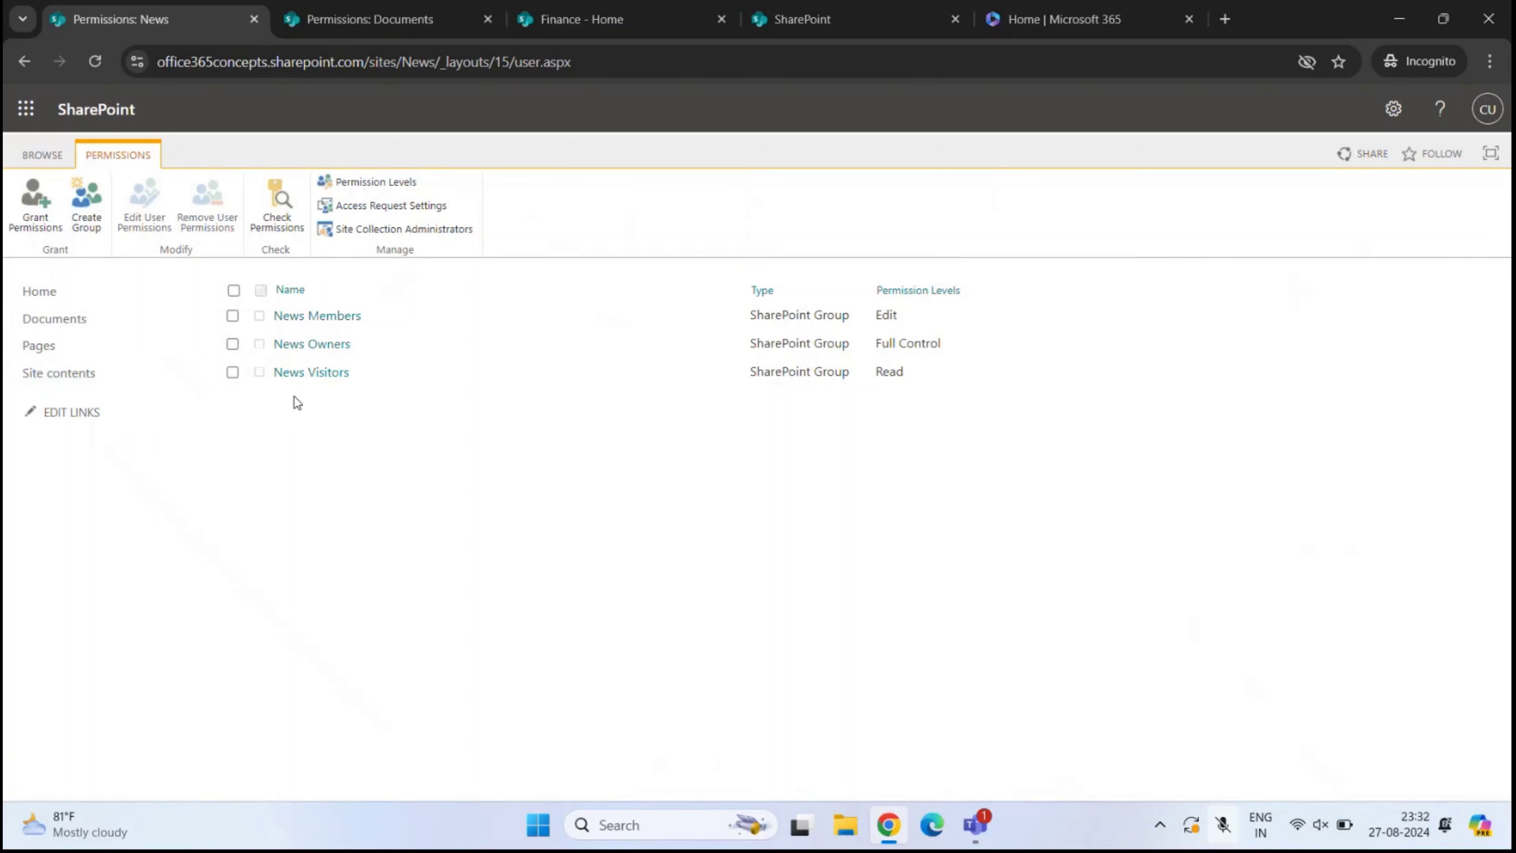
click(43, 292)
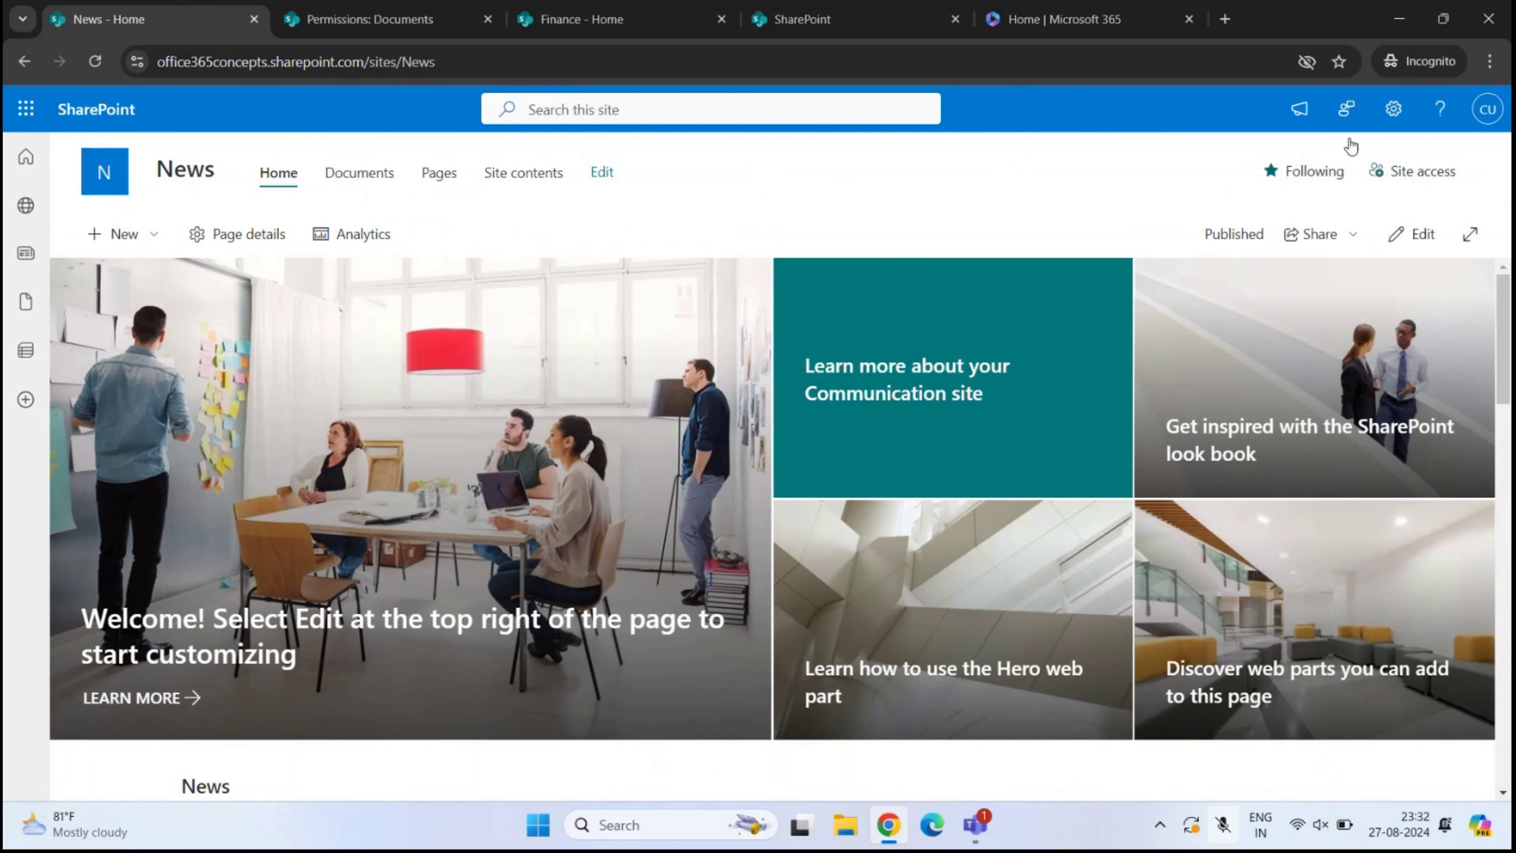
Step: Reopen the News site's advanced permissions: Members Edit, Owners Full Control, Visitors Read
click(1393, 108)
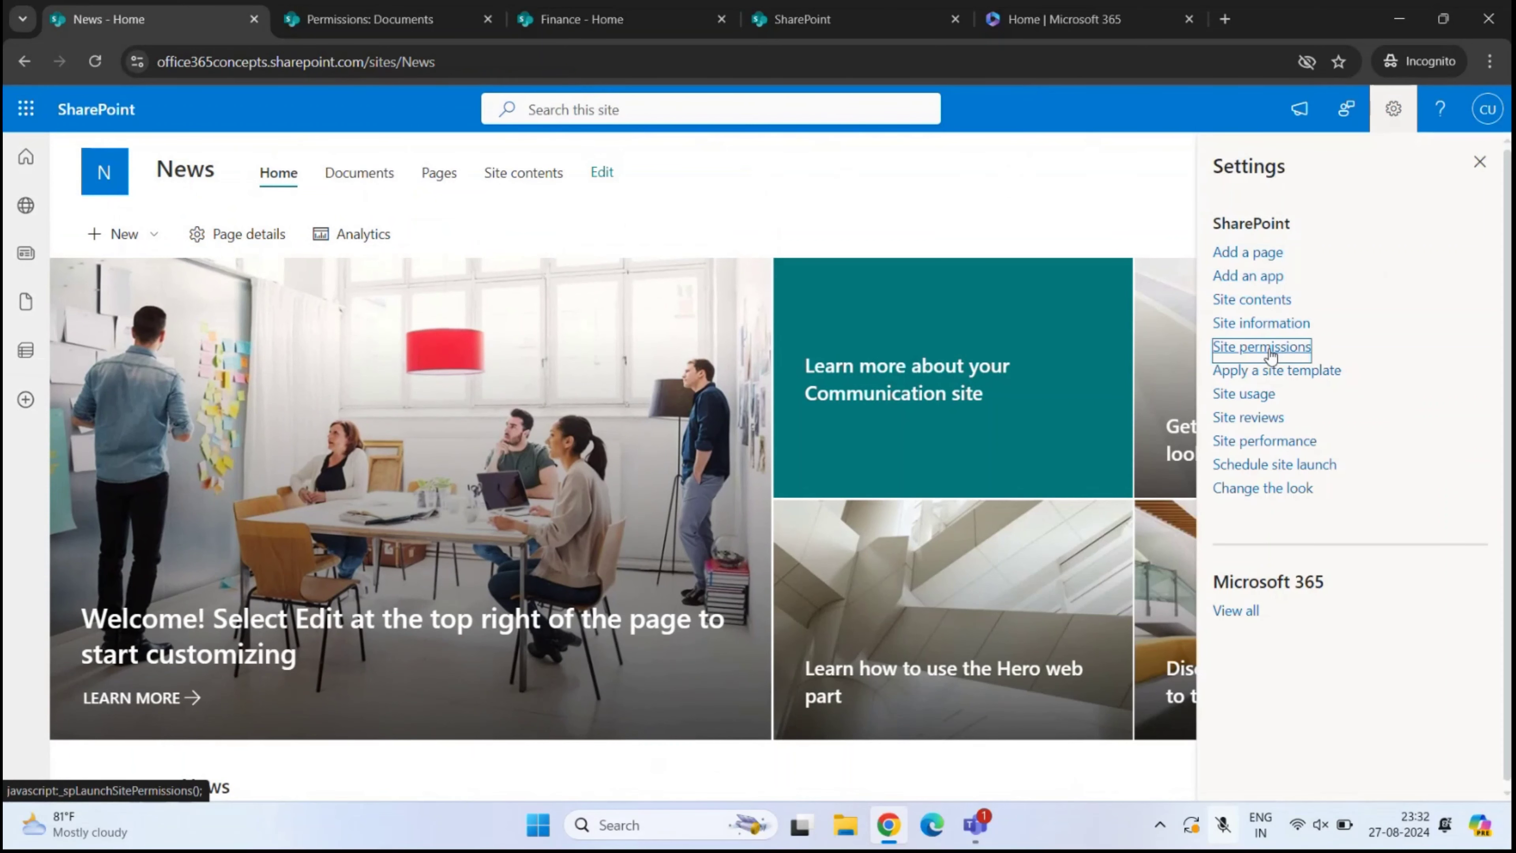
click(1283, 346)
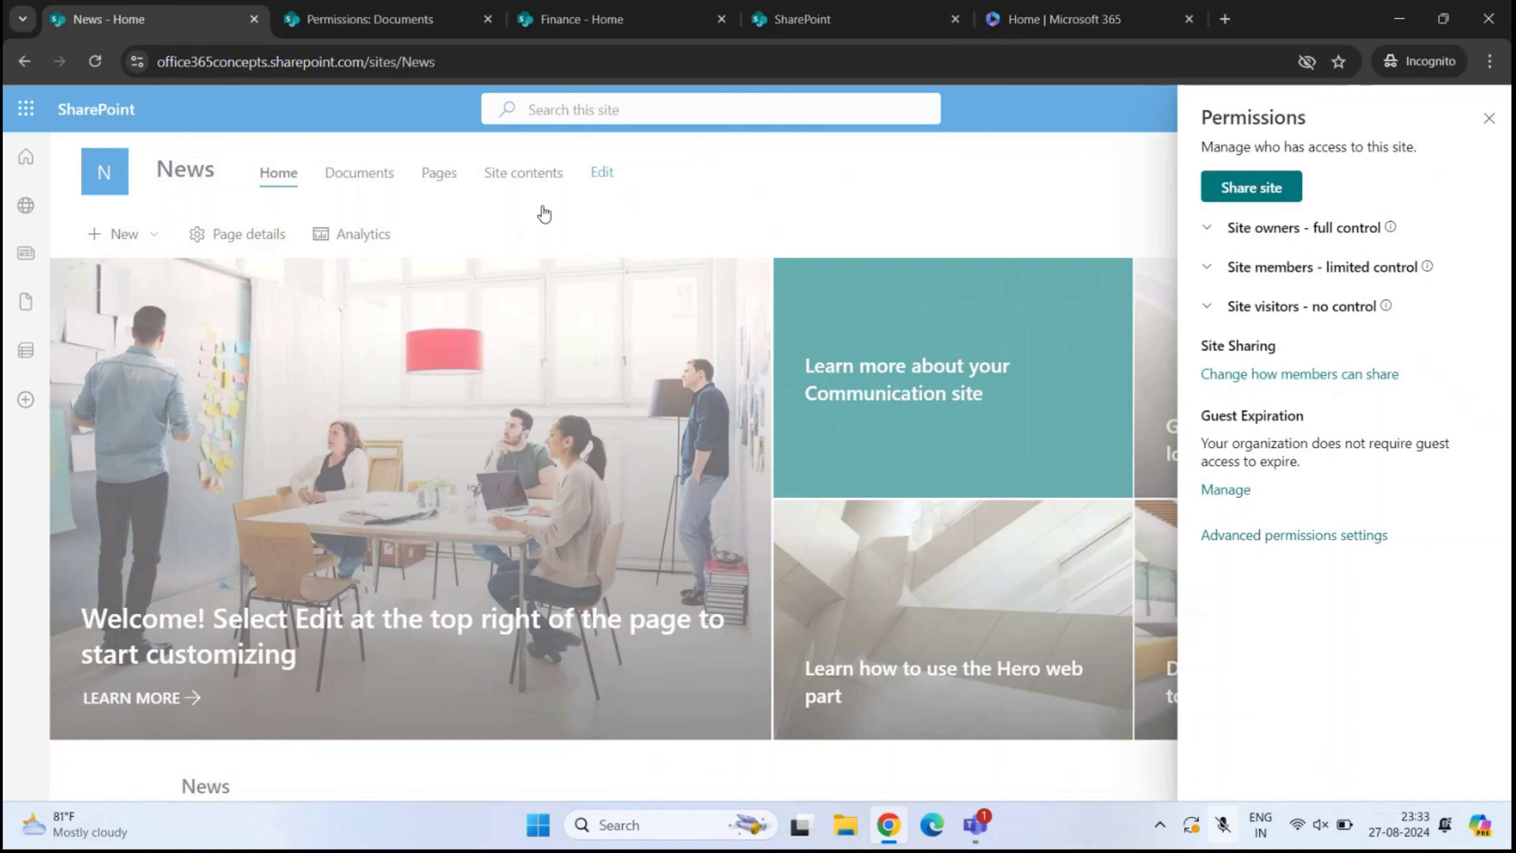
click(1280, 536)
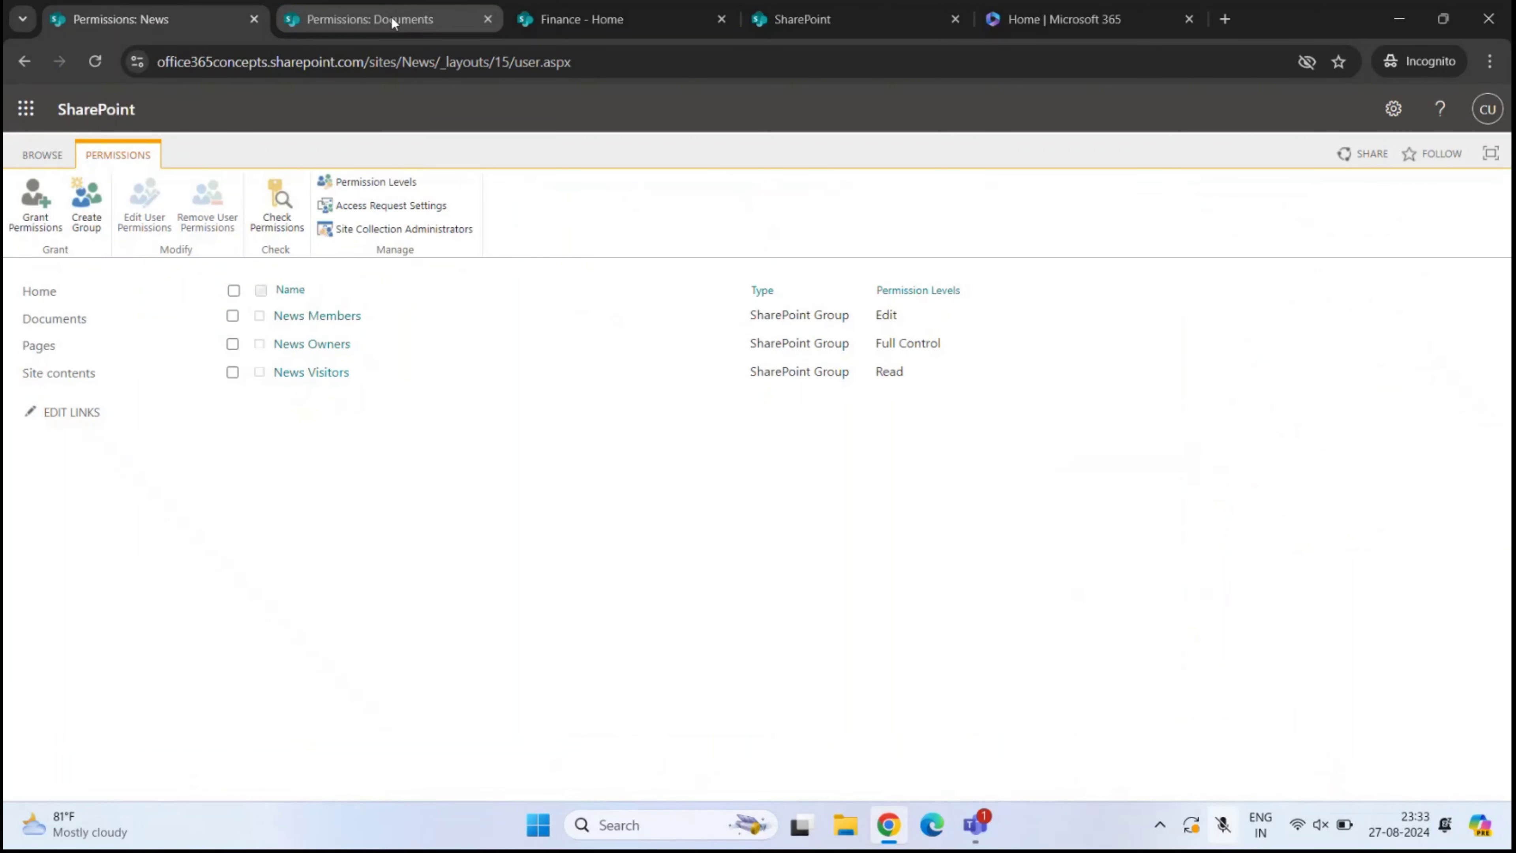
click(394, 19)
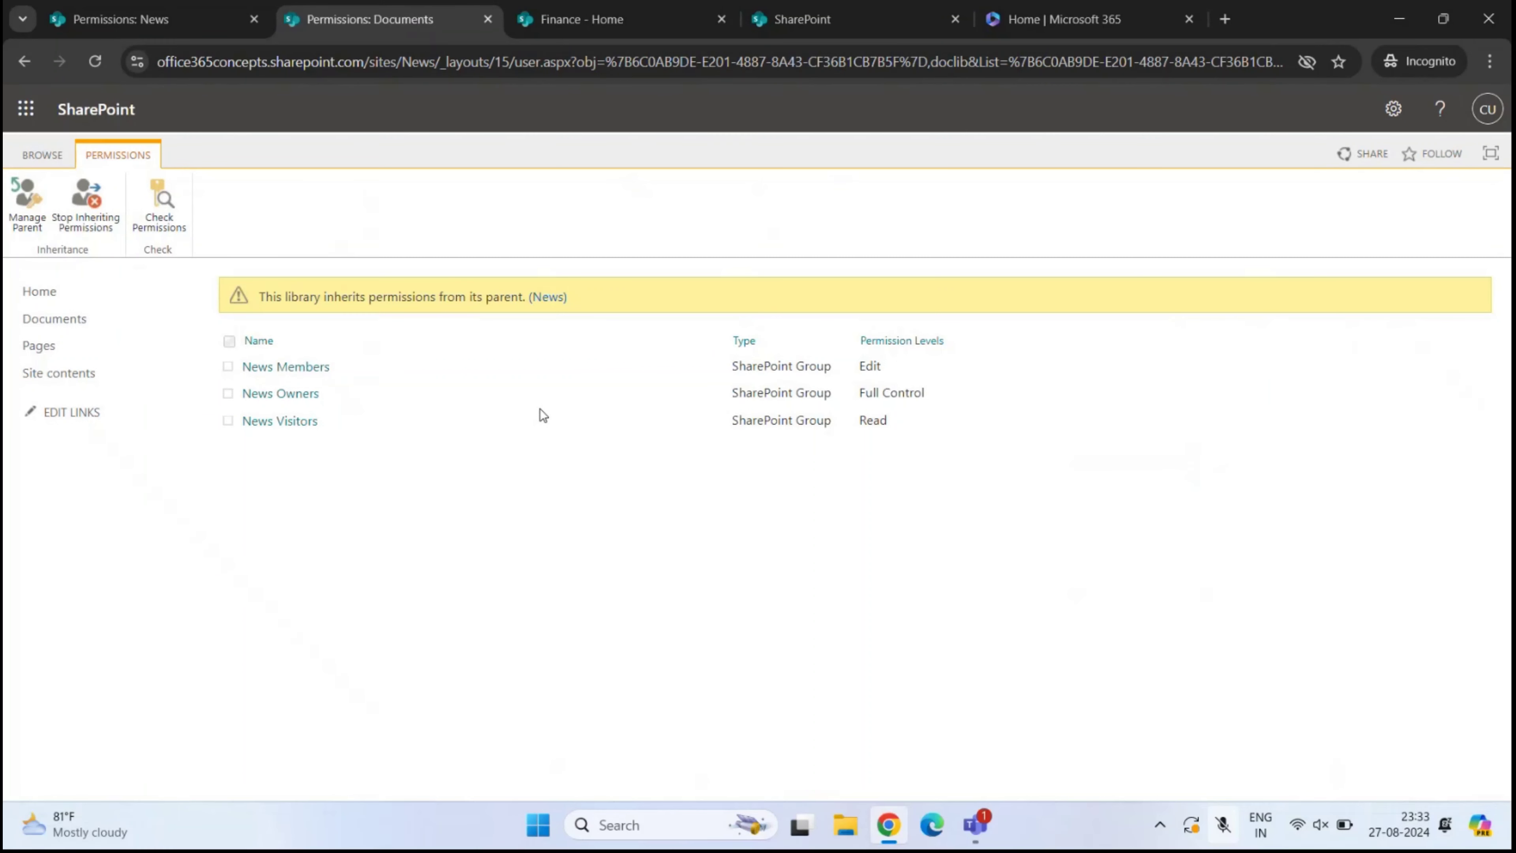
Step: Open the Finance site's advanced permissions: Members Edit, Owners Full Control, Visitors Read
click(488, 19)
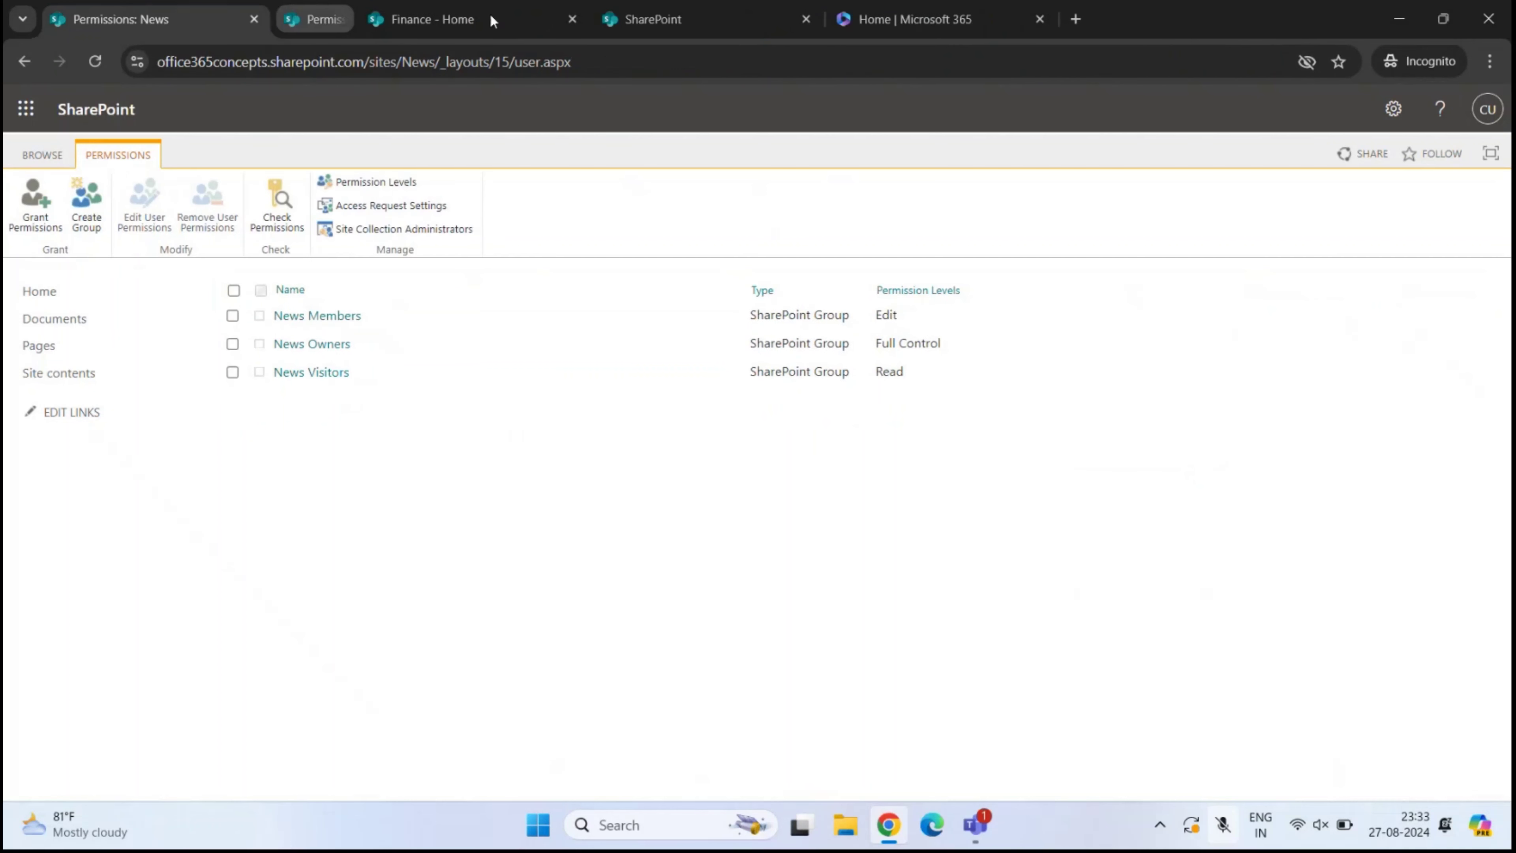
click(383, 22)
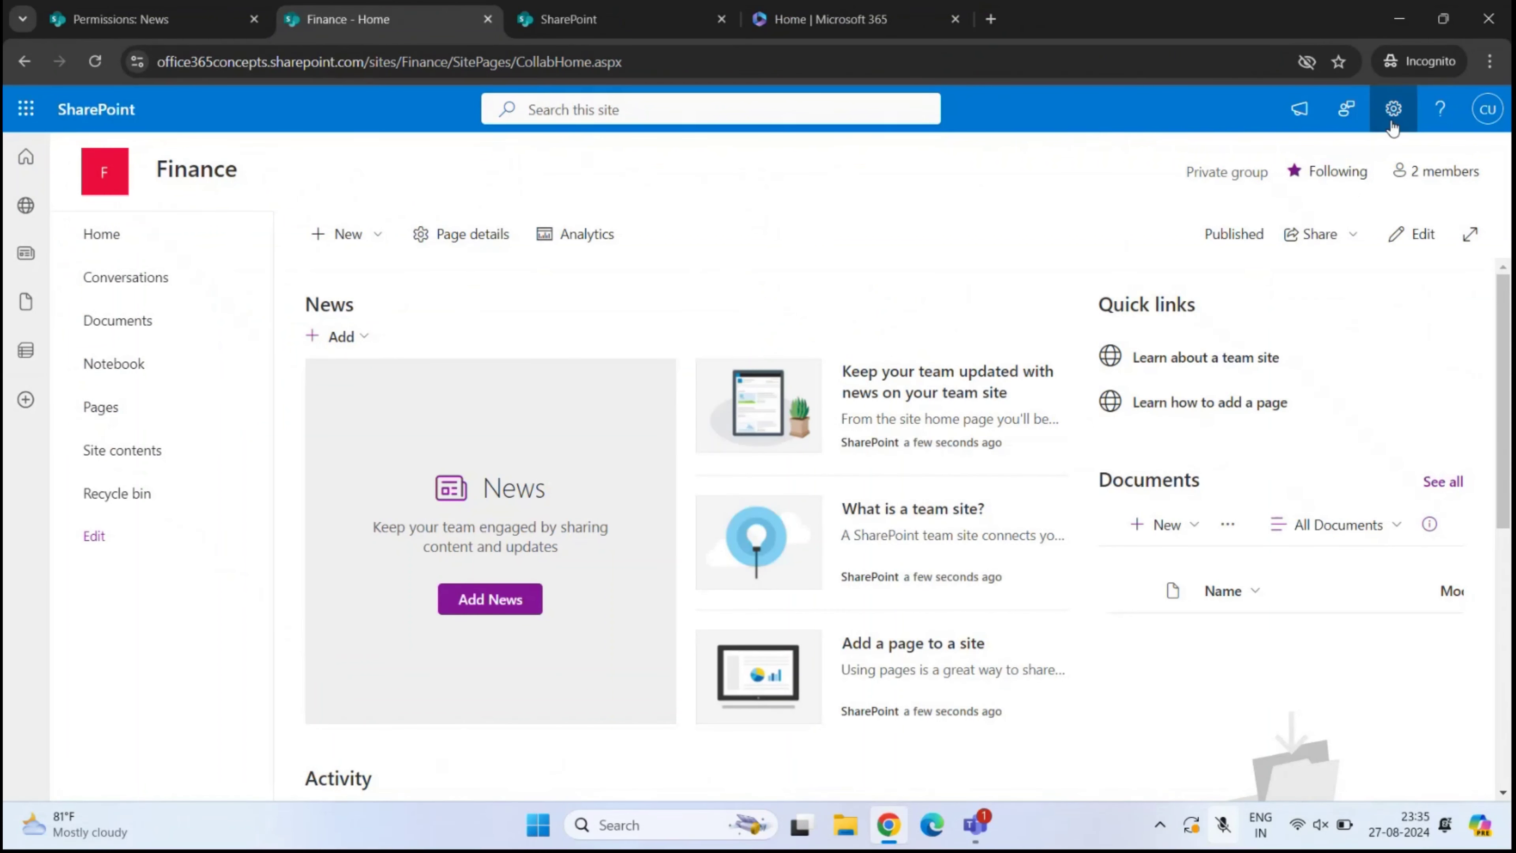
click(1391, 124)
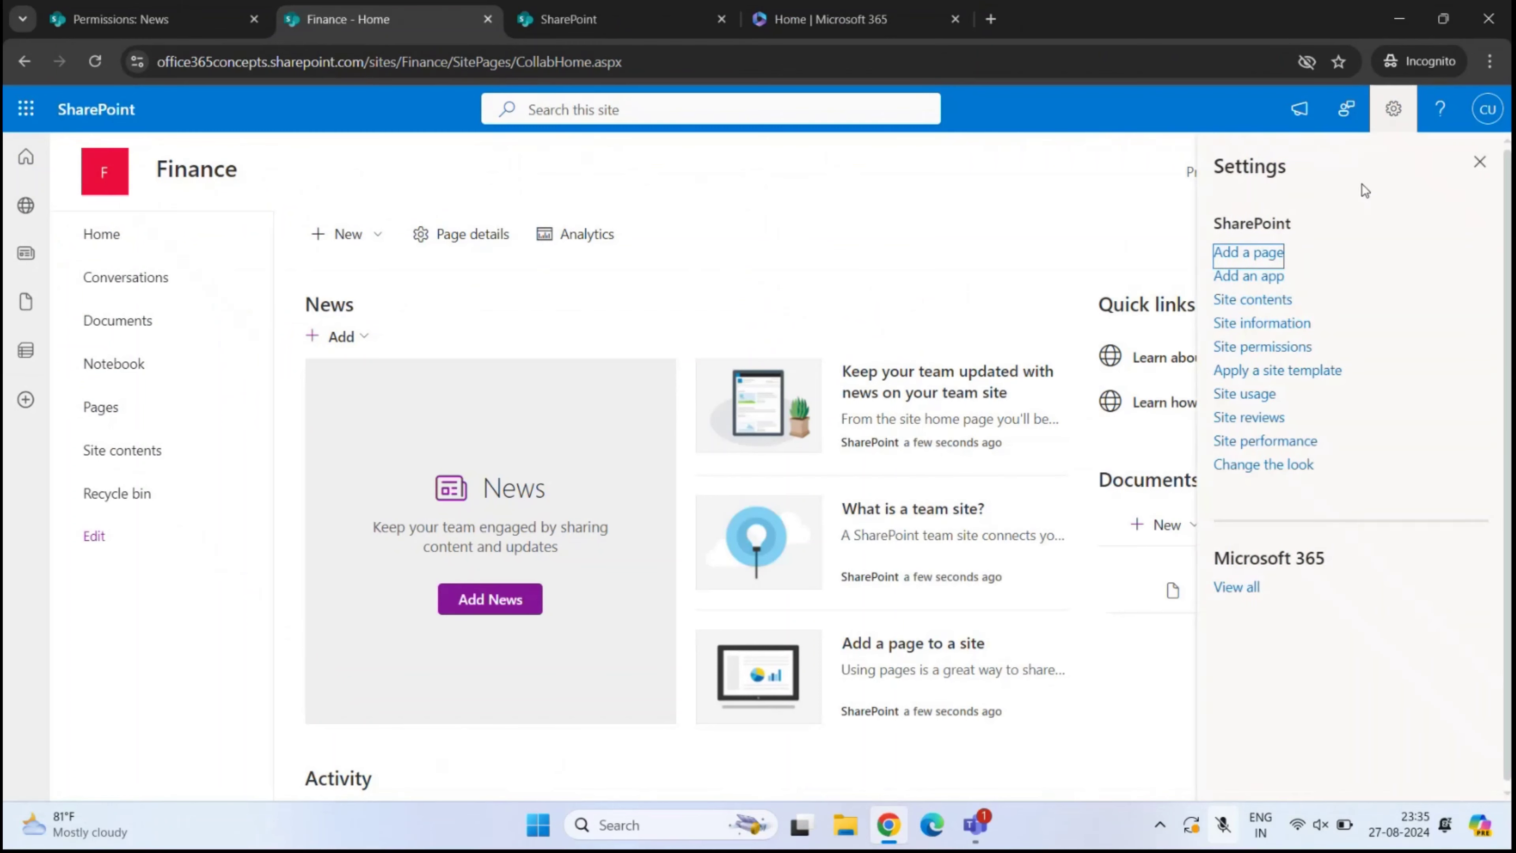
click(1273, 351)
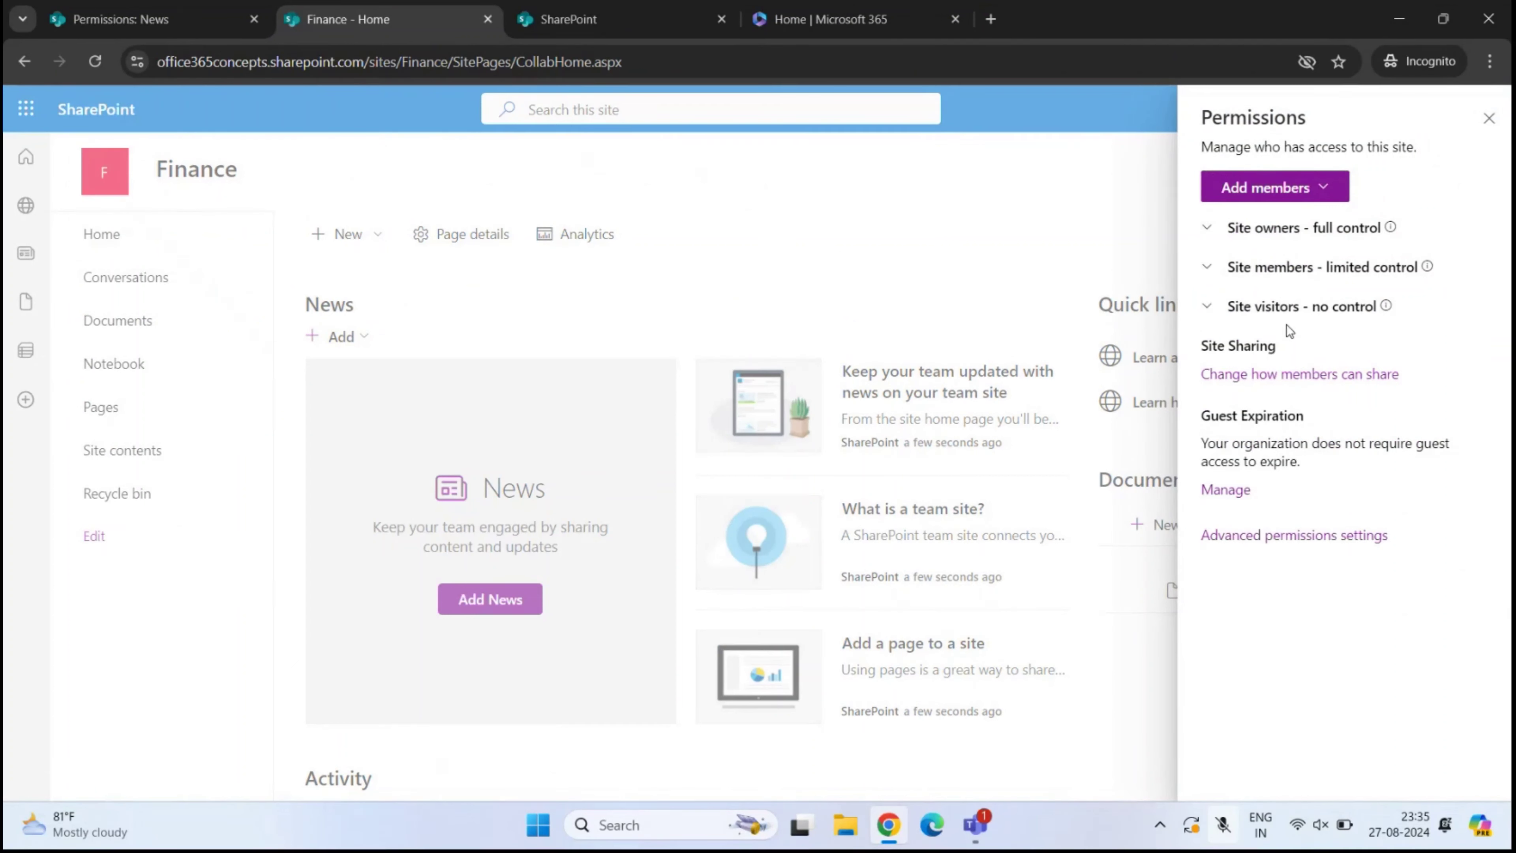
click(1291, 534)
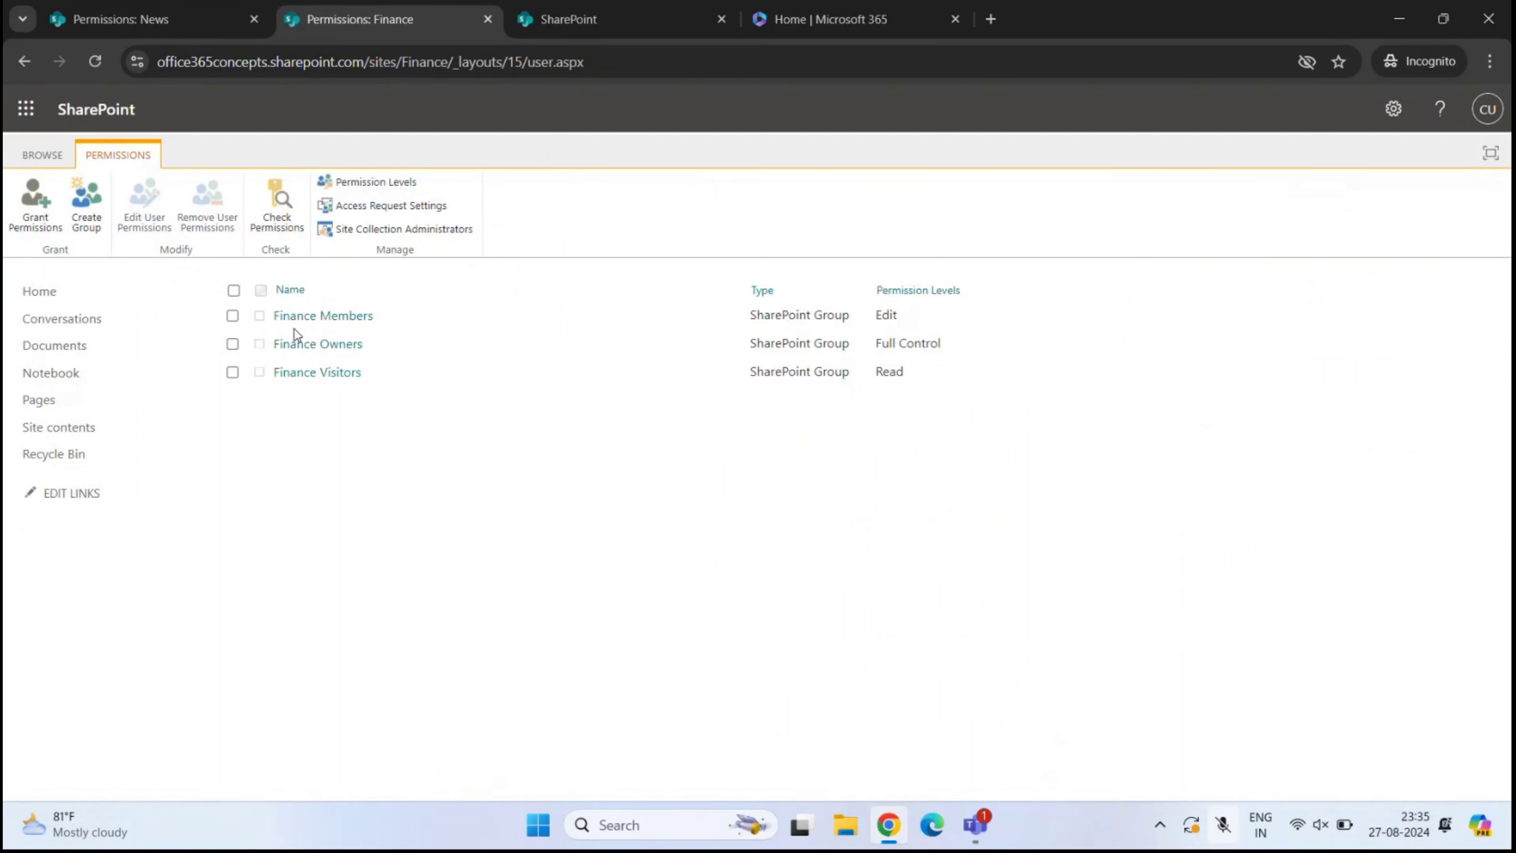
Step: Start a new site with + Create site to choose Team or Communication site
click(40, 295)
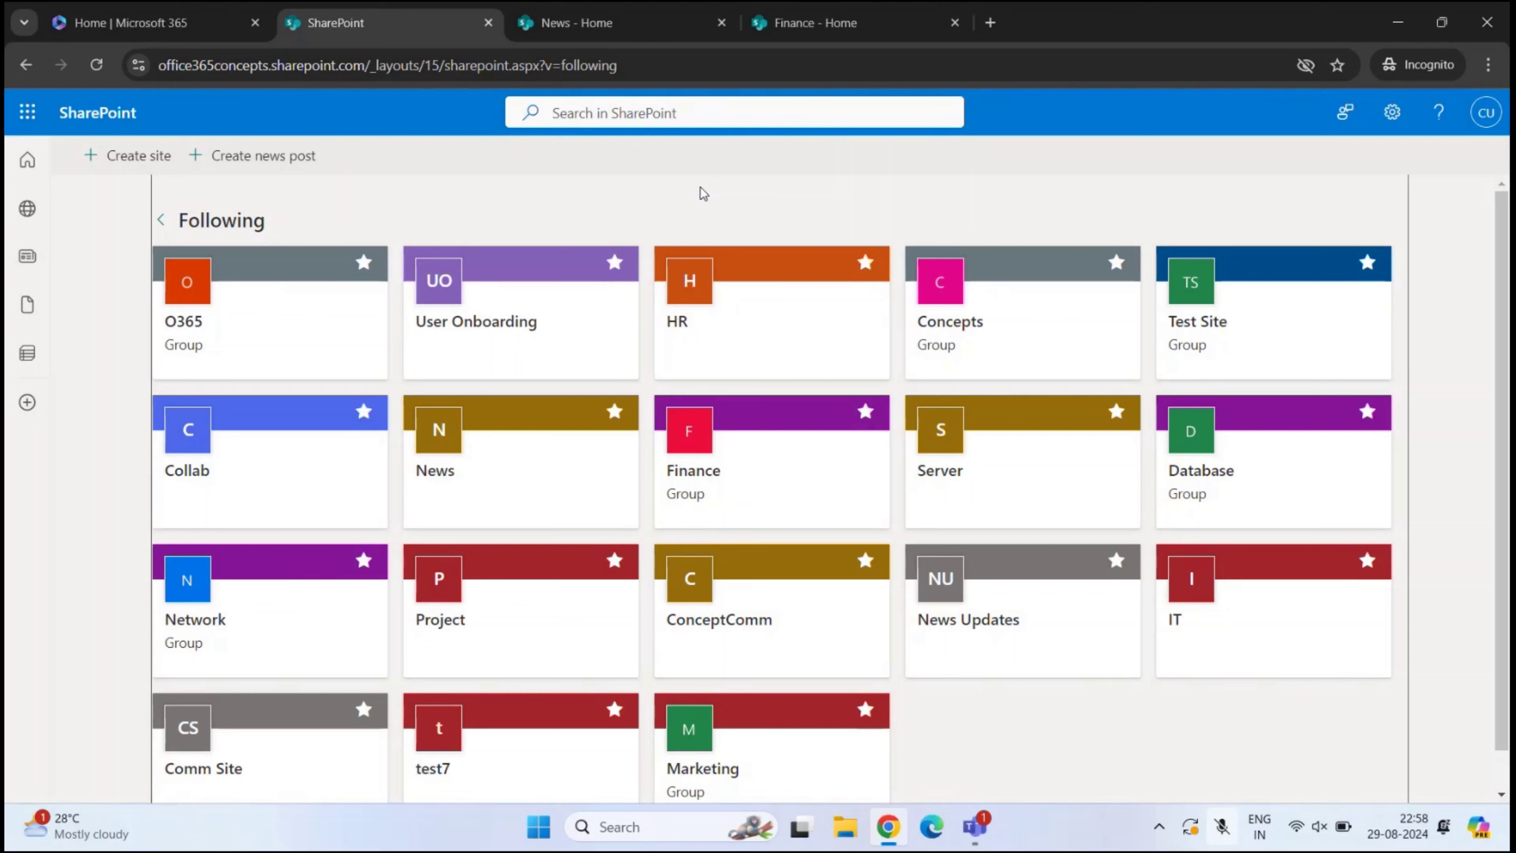
click(145, 157)
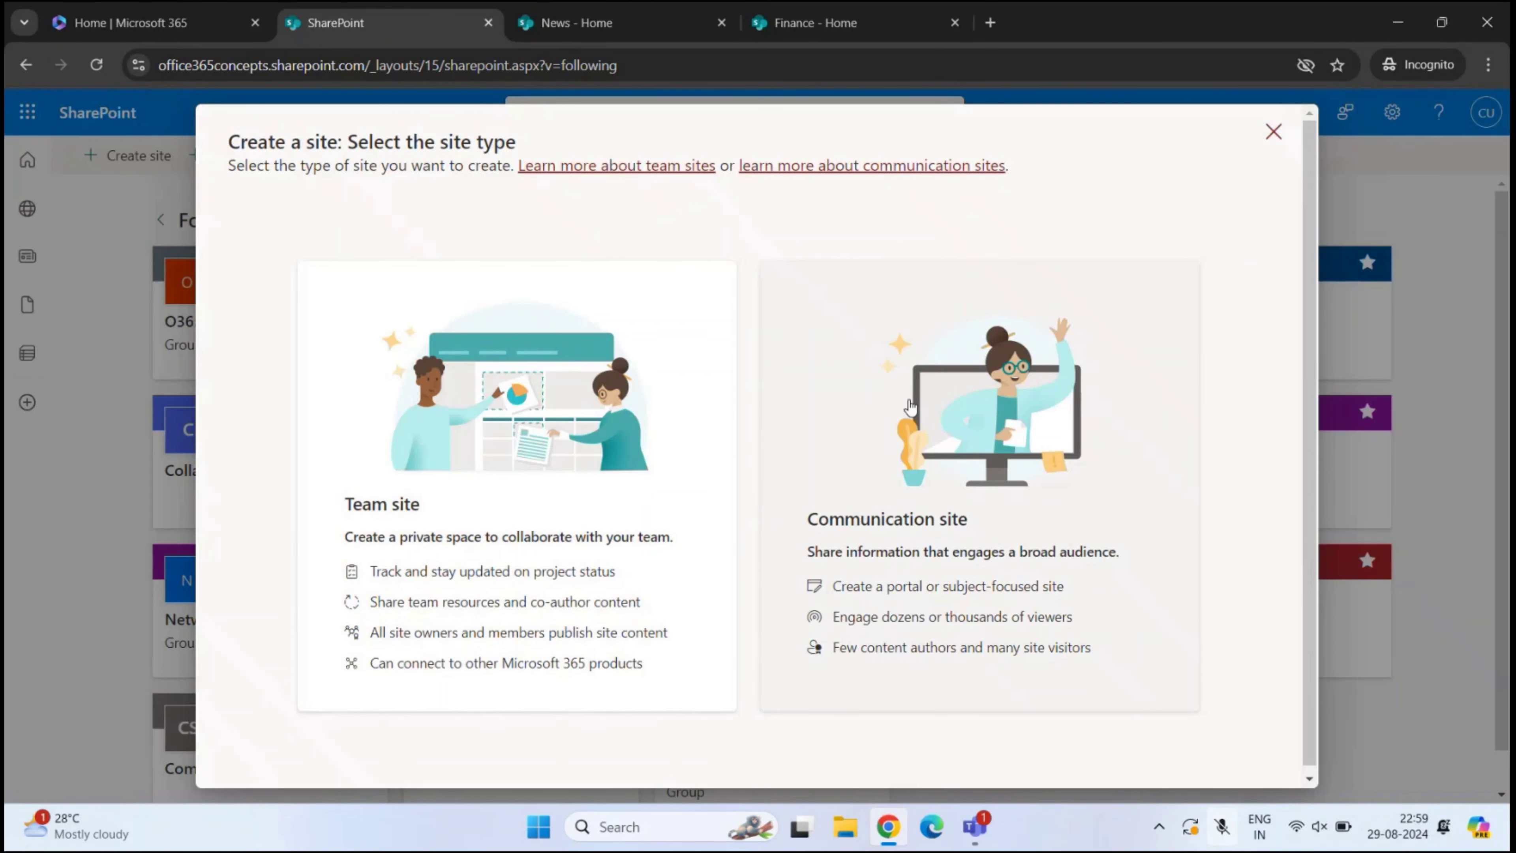
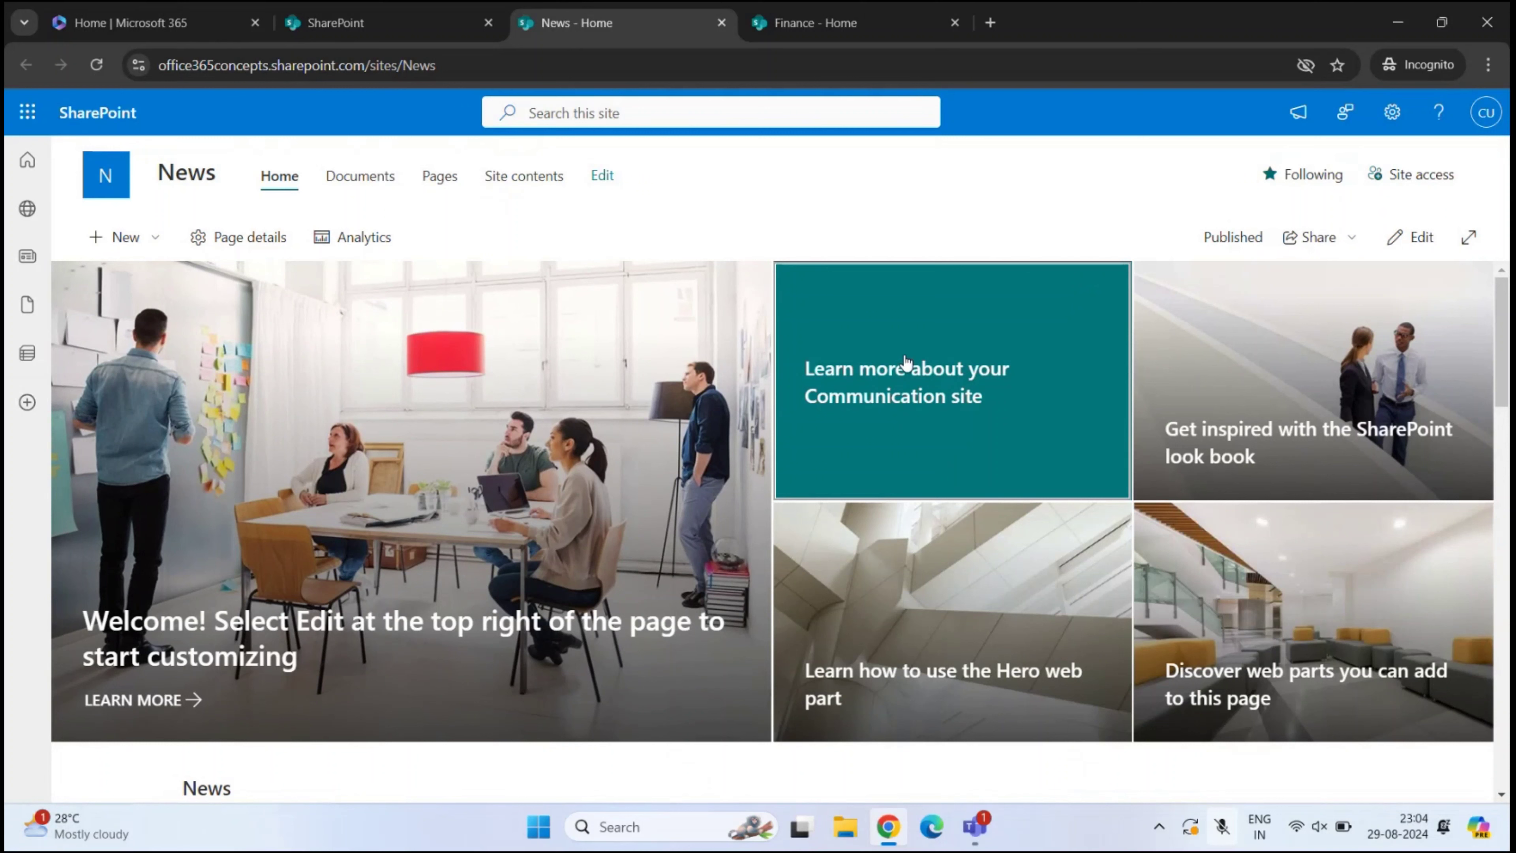
click(1432, 179)
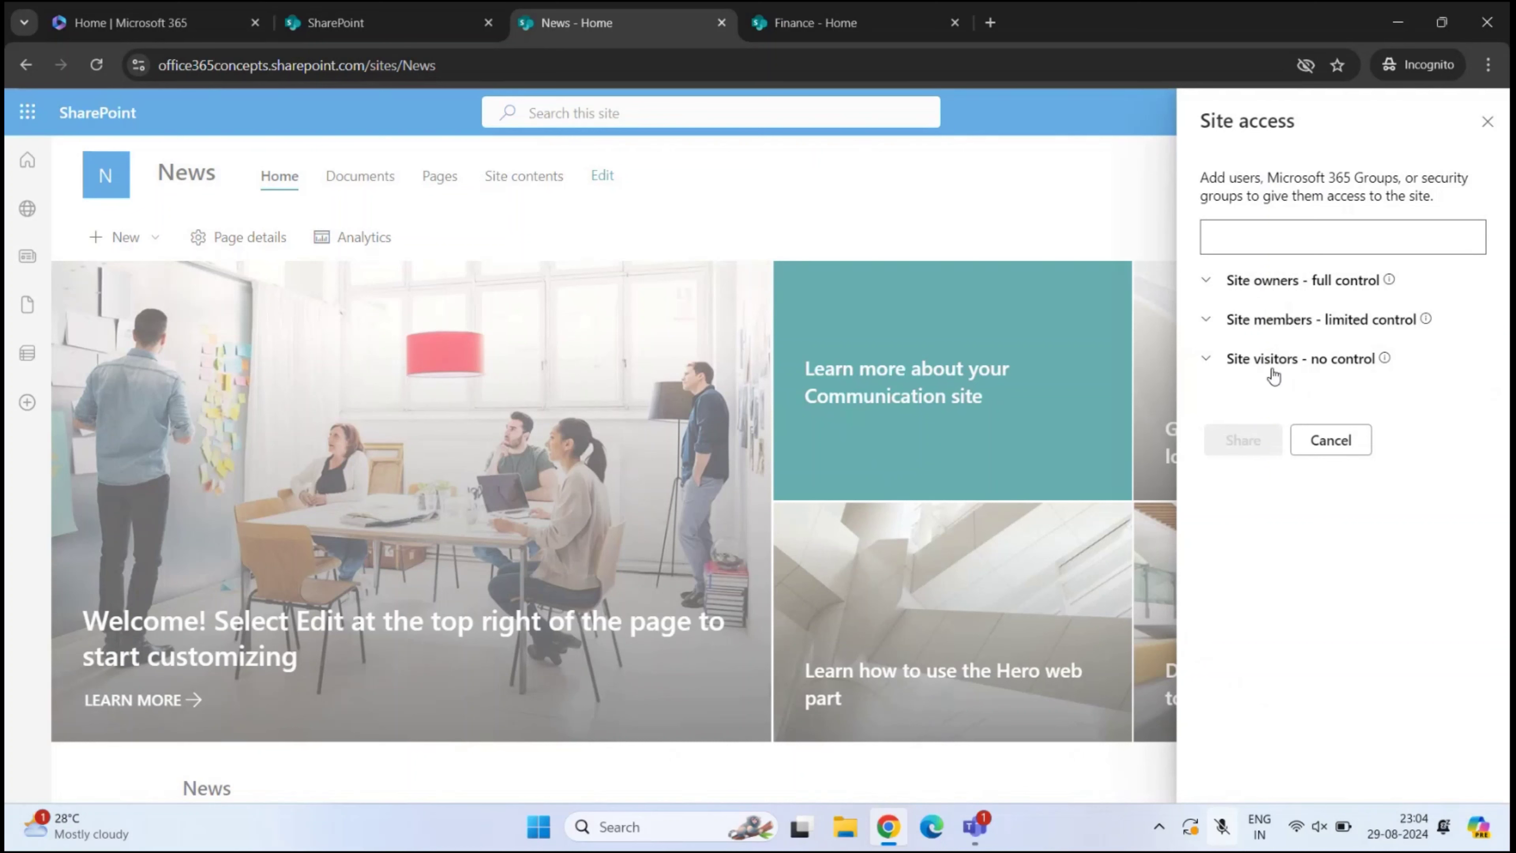
click(1206, 281)
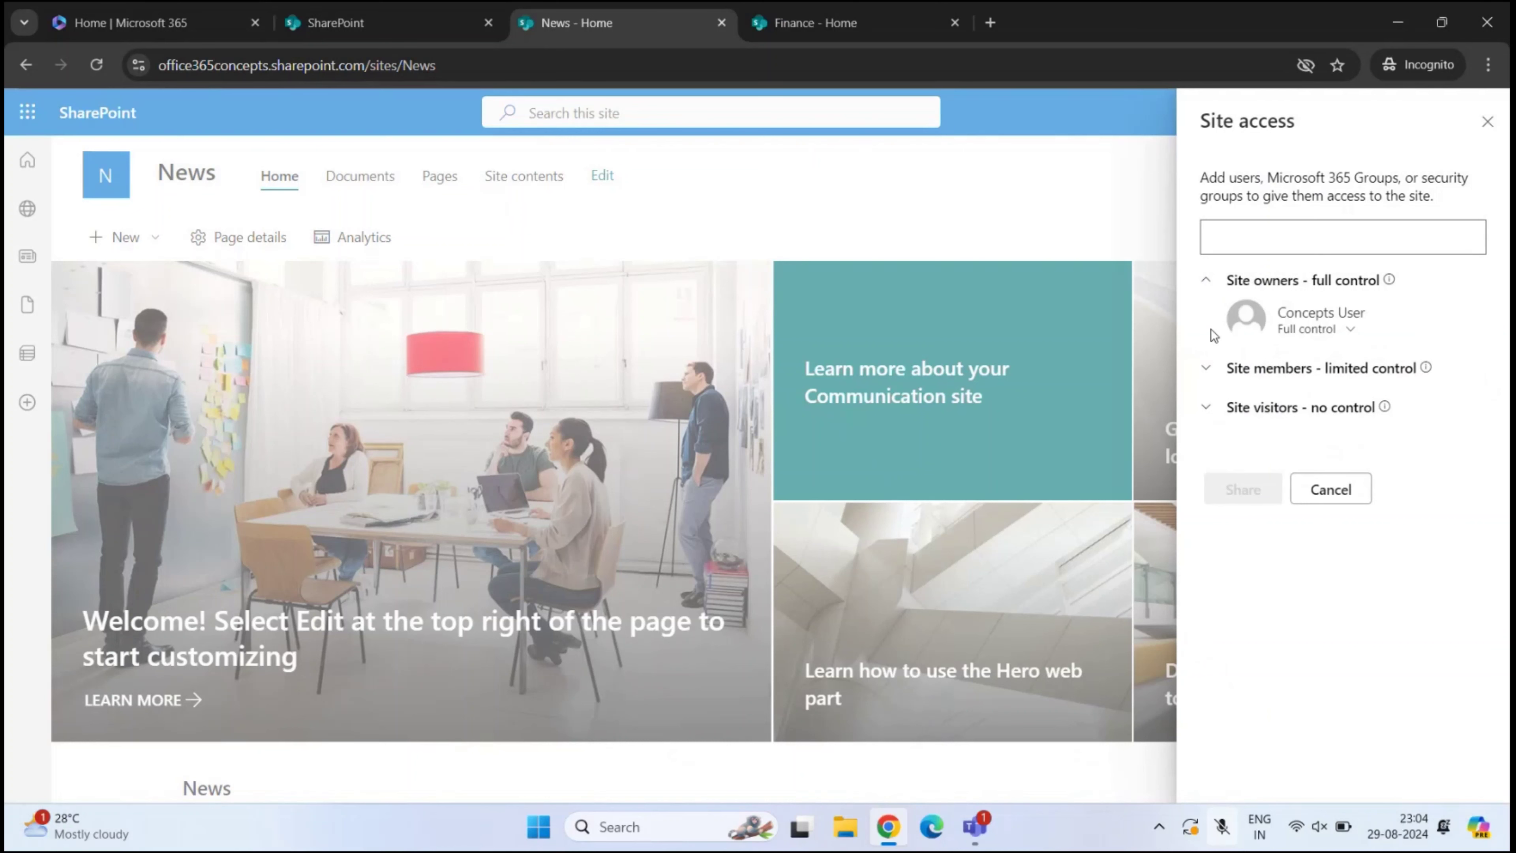
click(1205, 375)
click(1199, 426)
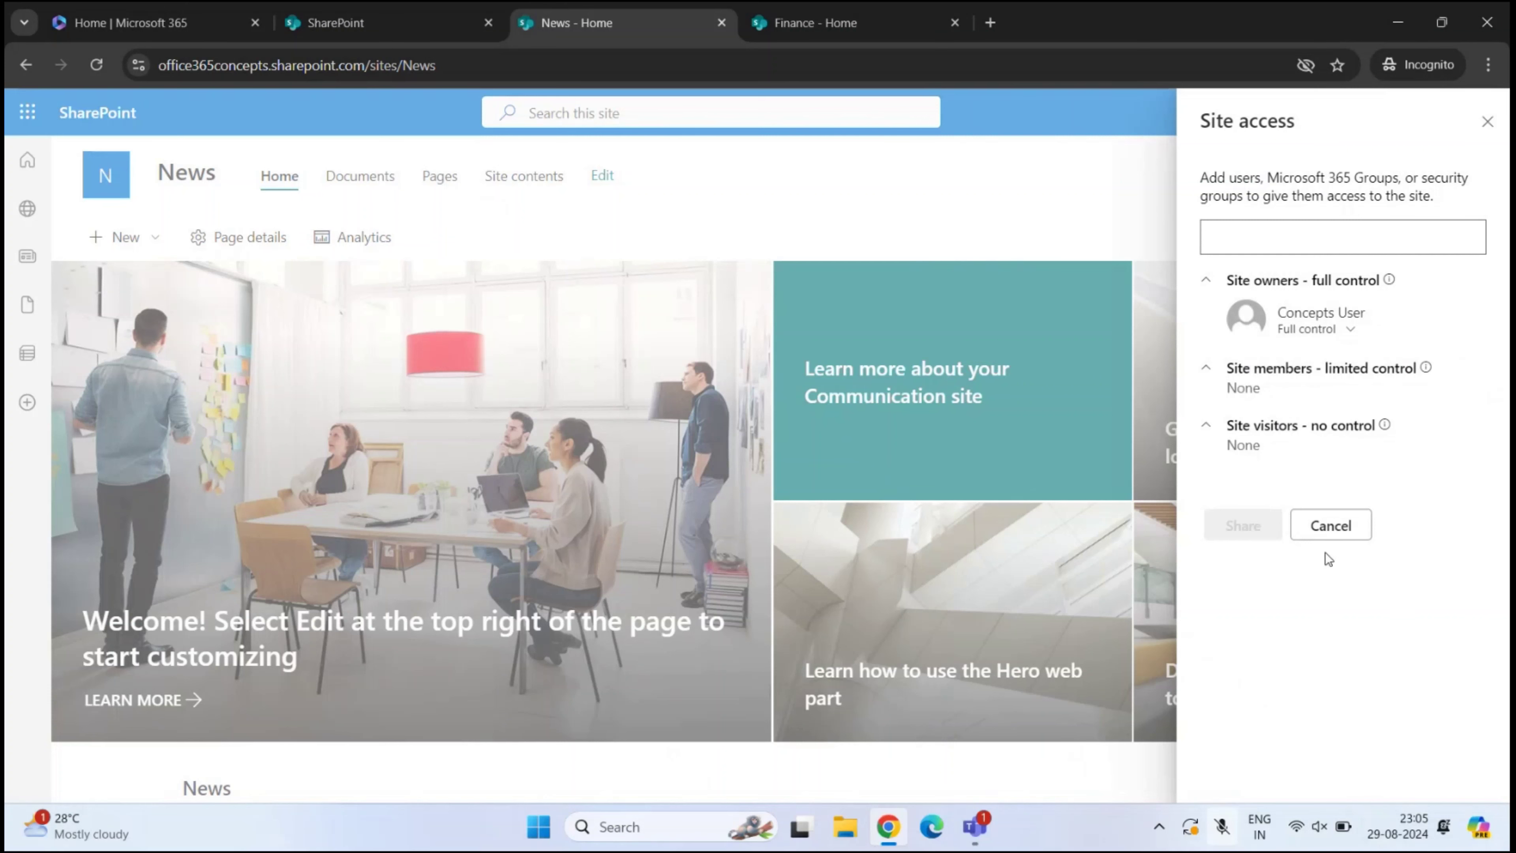
click(1328, 532)
click(1396, 126)
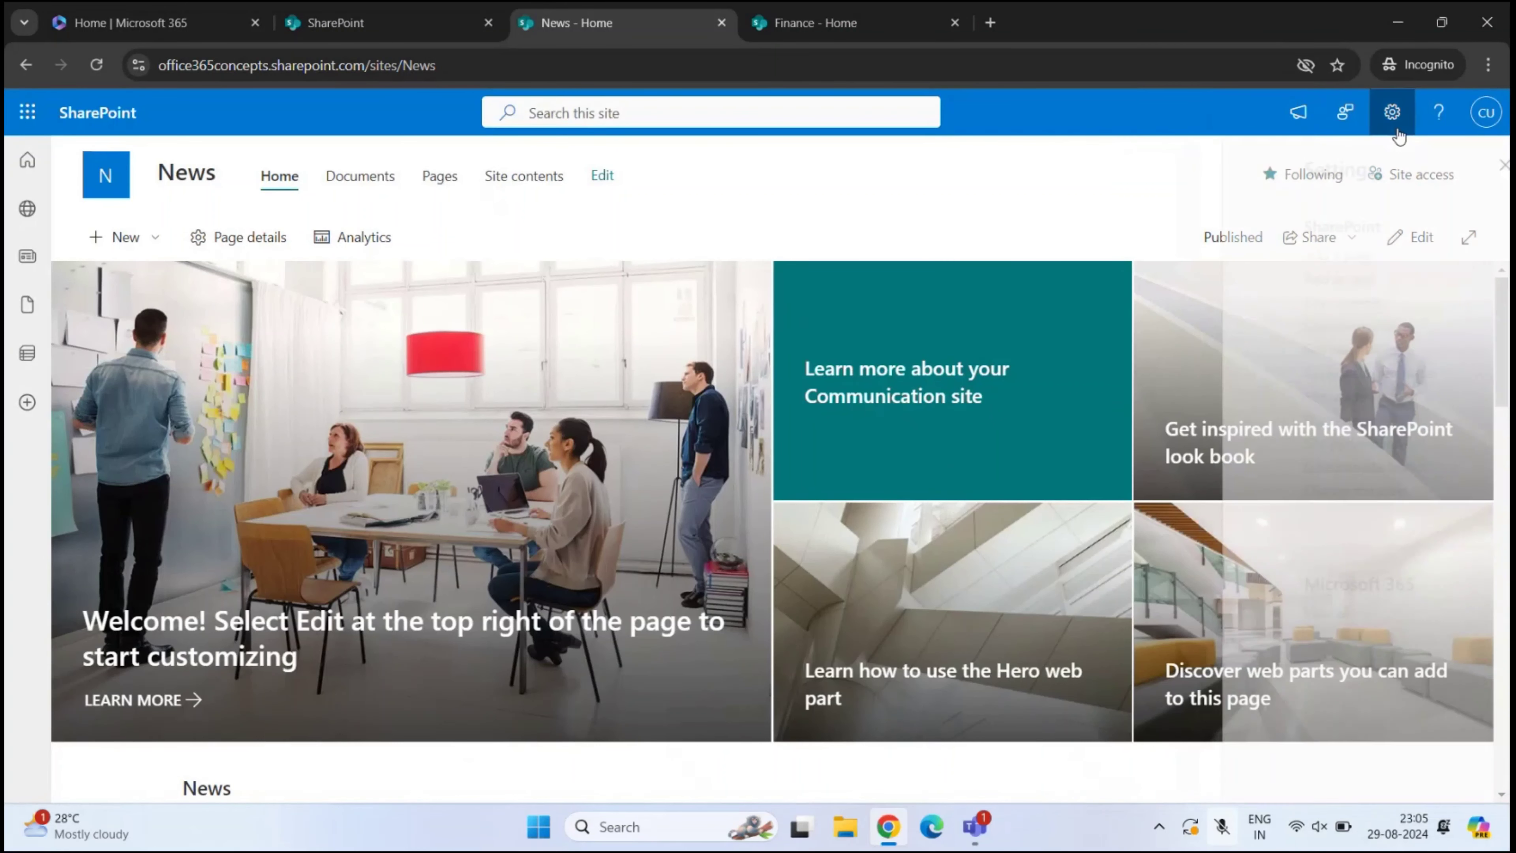
Step: Open the News site permissions, expand owners, members and visitors, then start Share site
click(1273, 350)
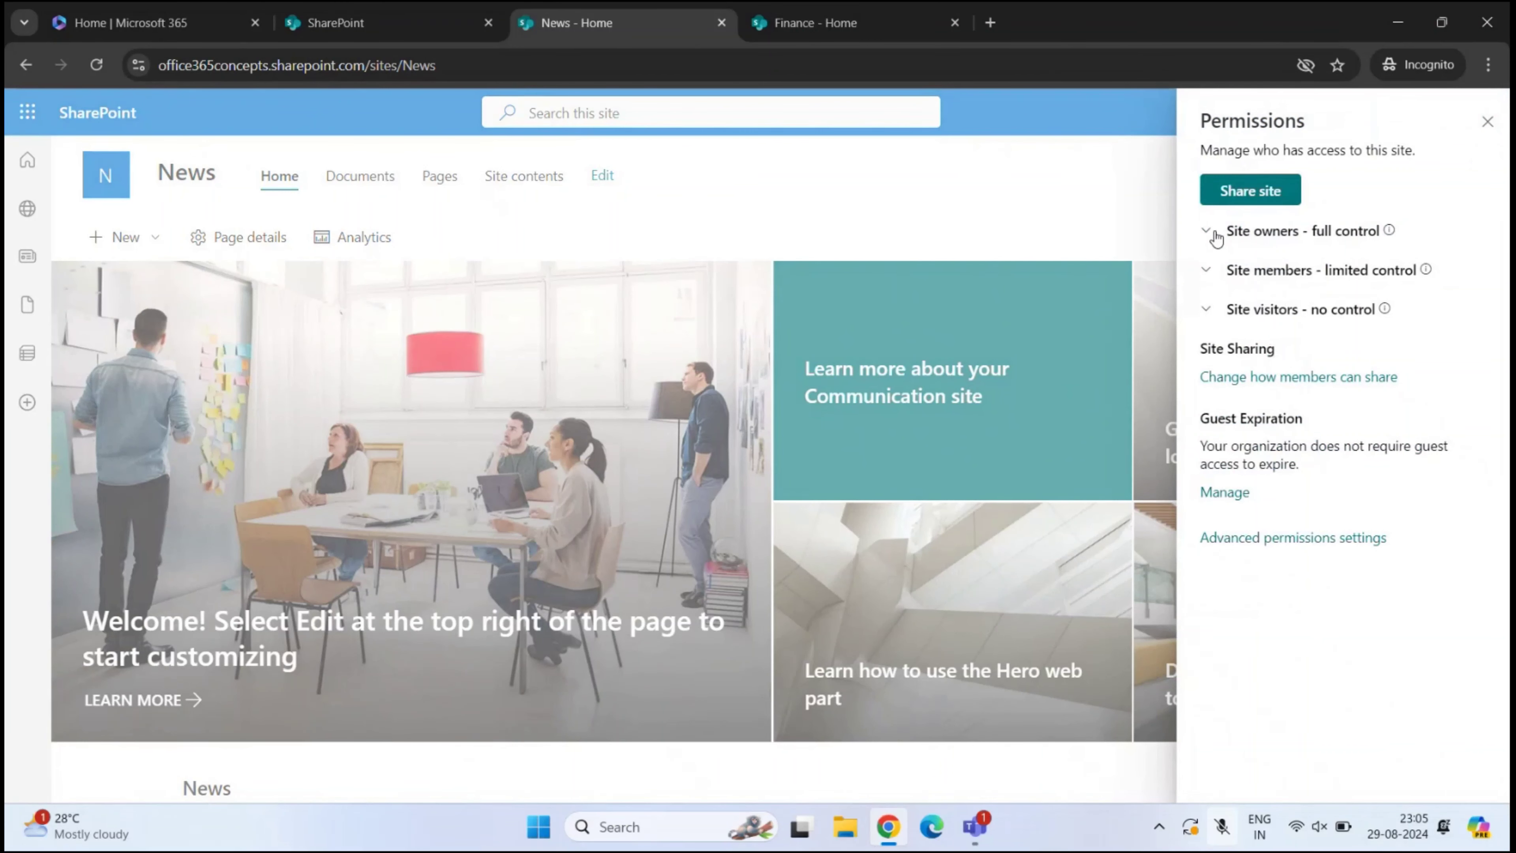
click(1207, 233)
click(1207, 320)
click(1206, 378)
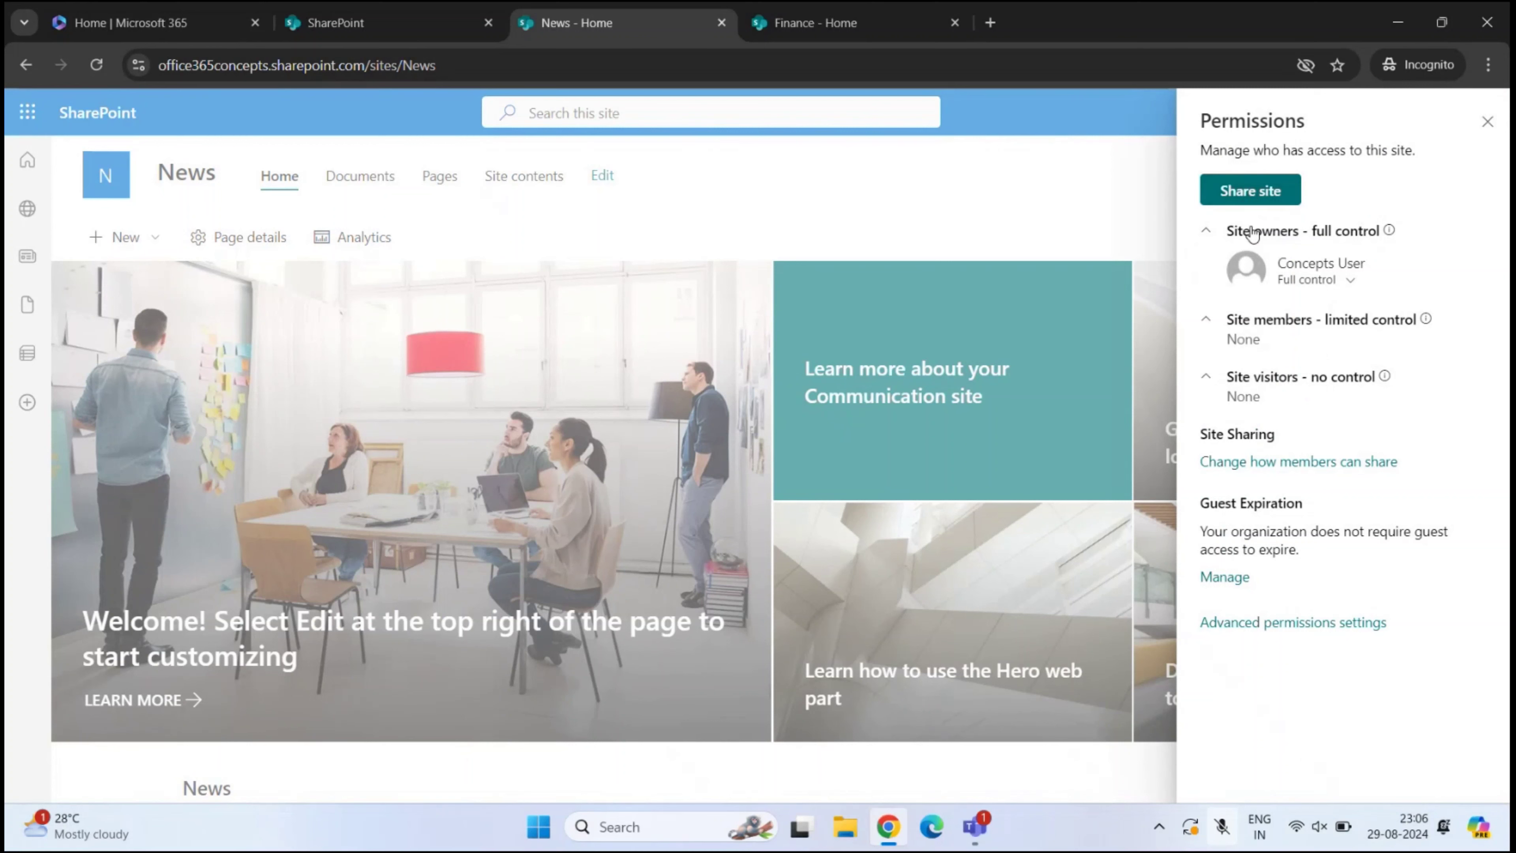
click(1258, 192)
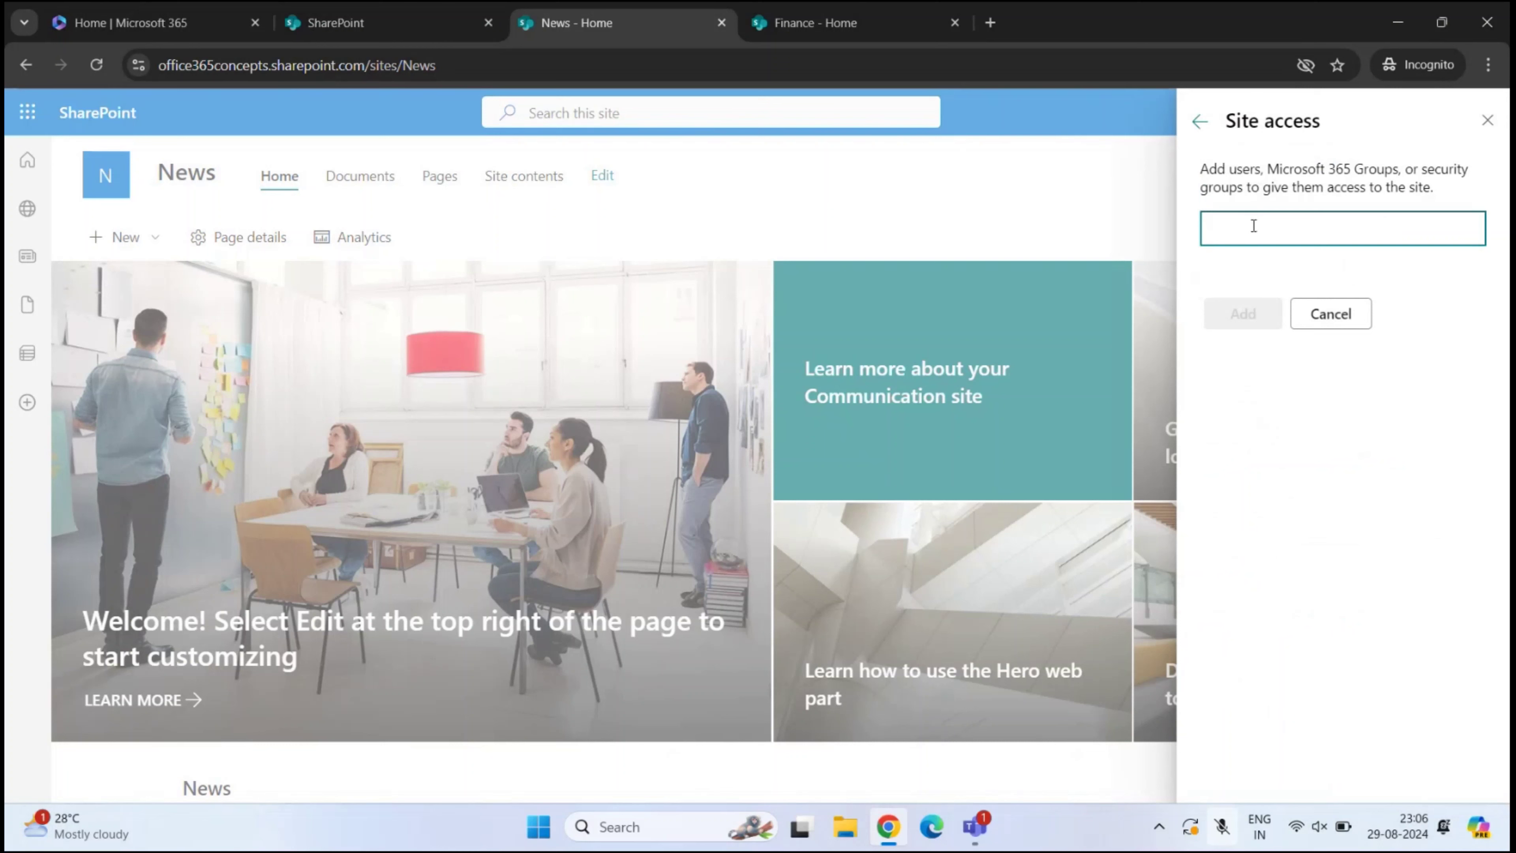
Step: Search for the user, select them, change their permission from Read to Edit, and add them
text(bob ross)
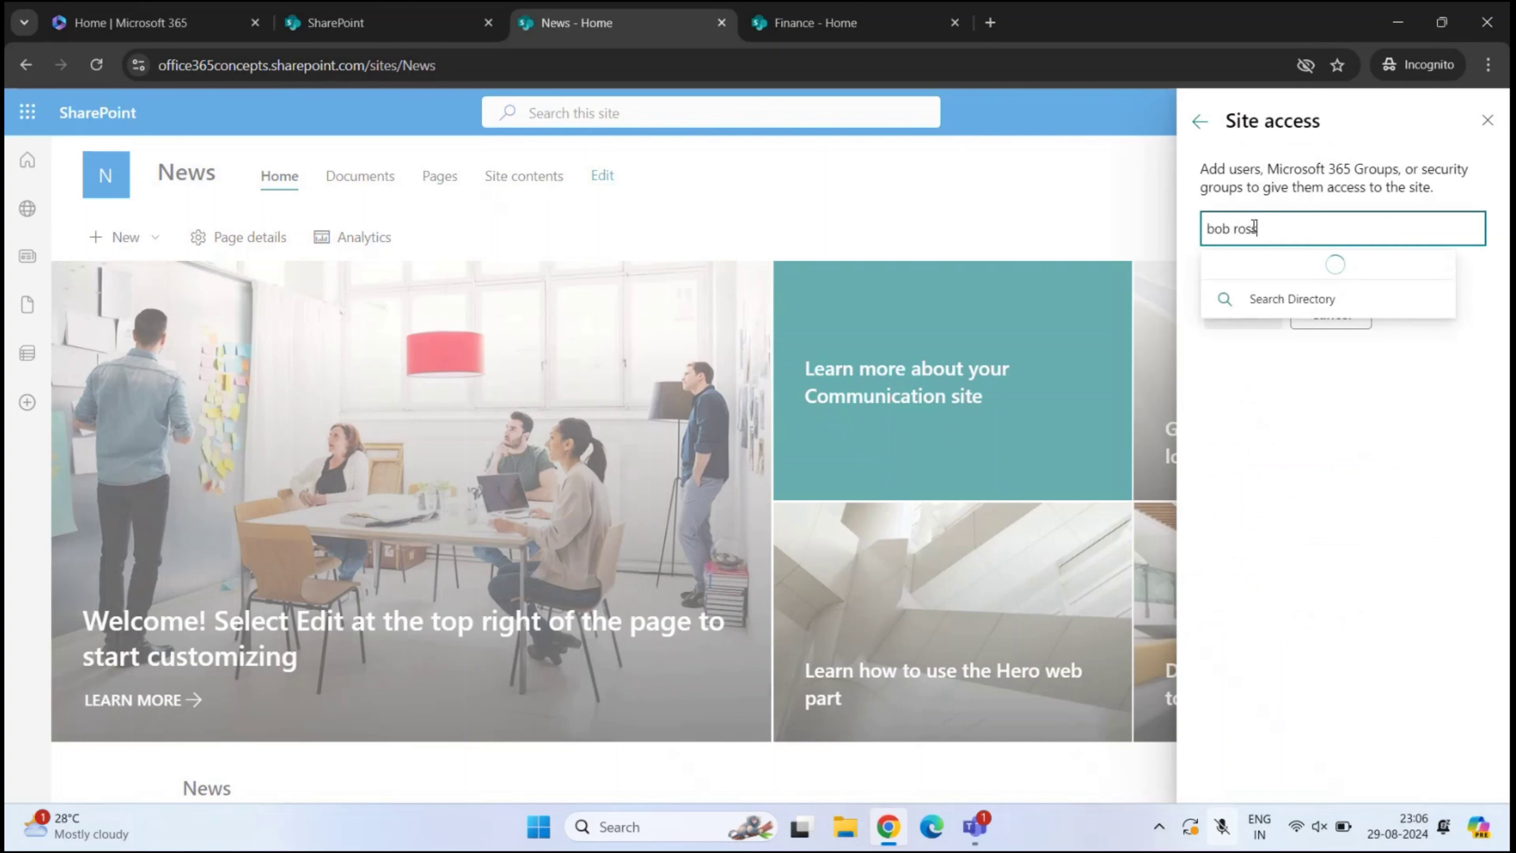
click(1317, 272)
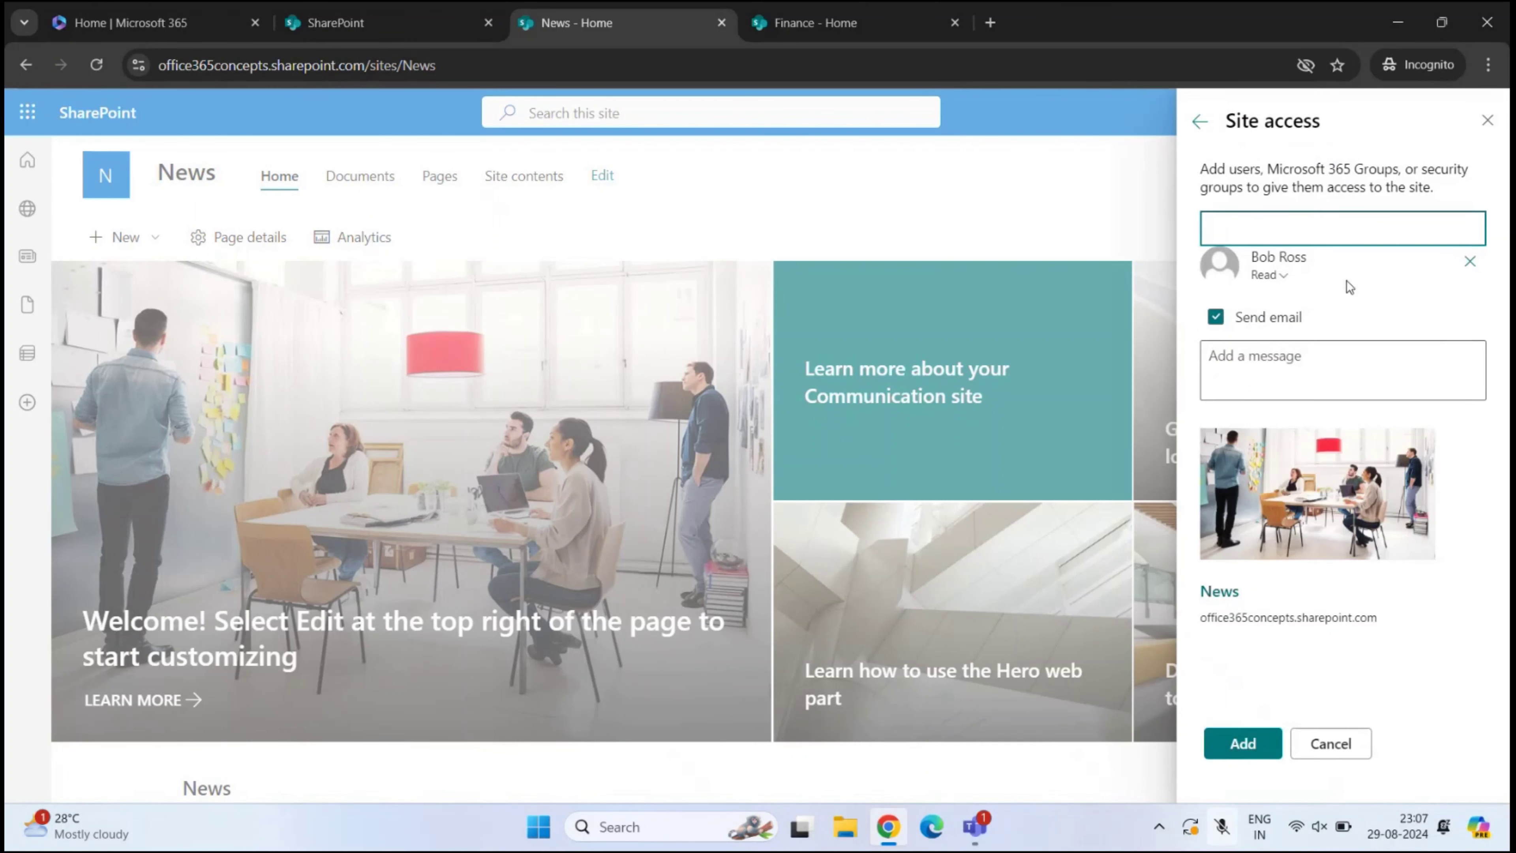
click(1283, 278)
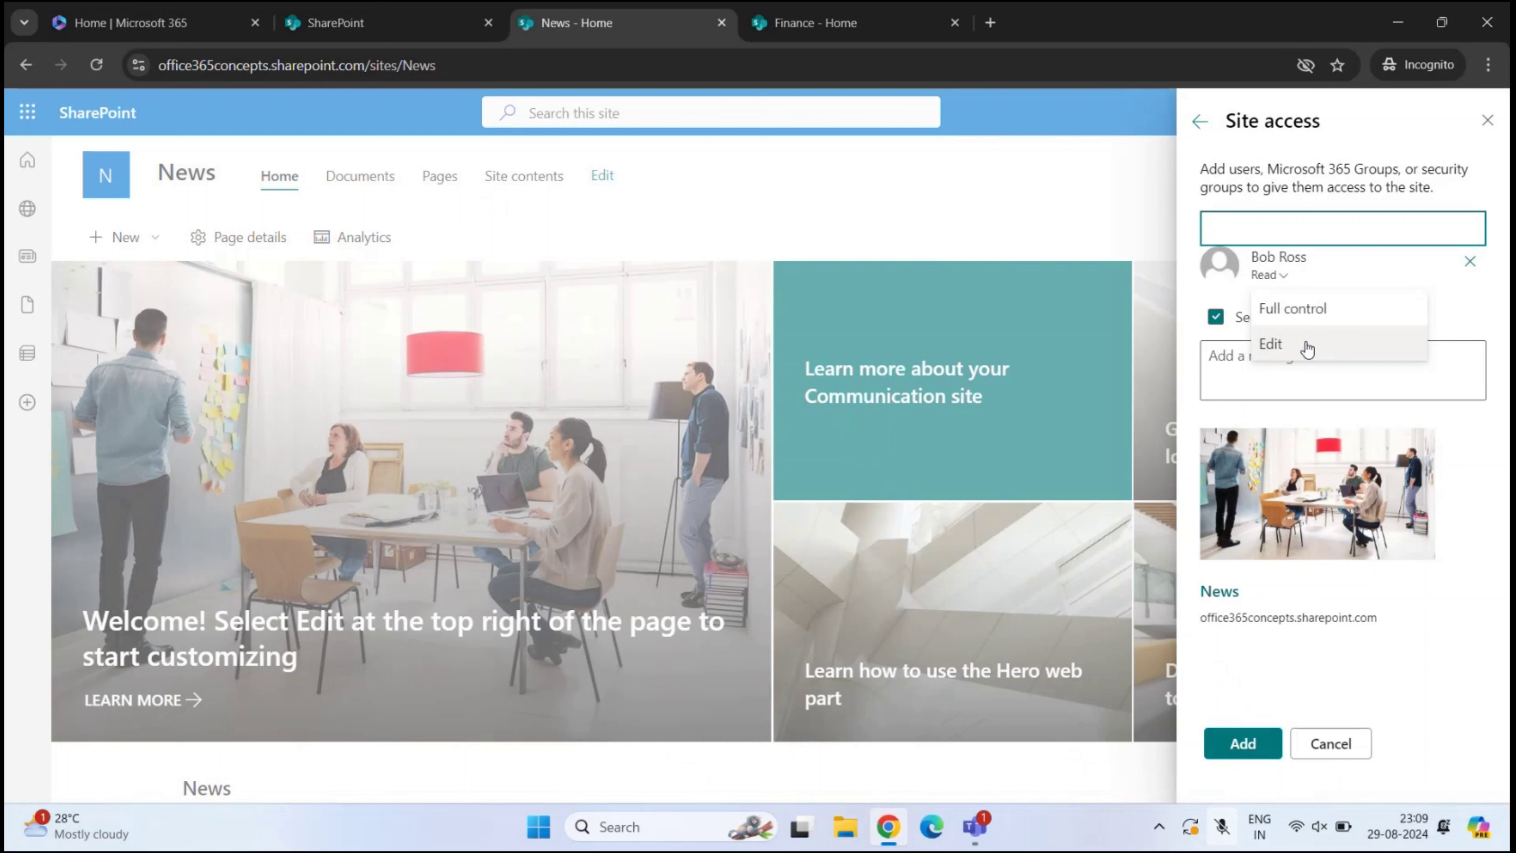
click(1272, 344)
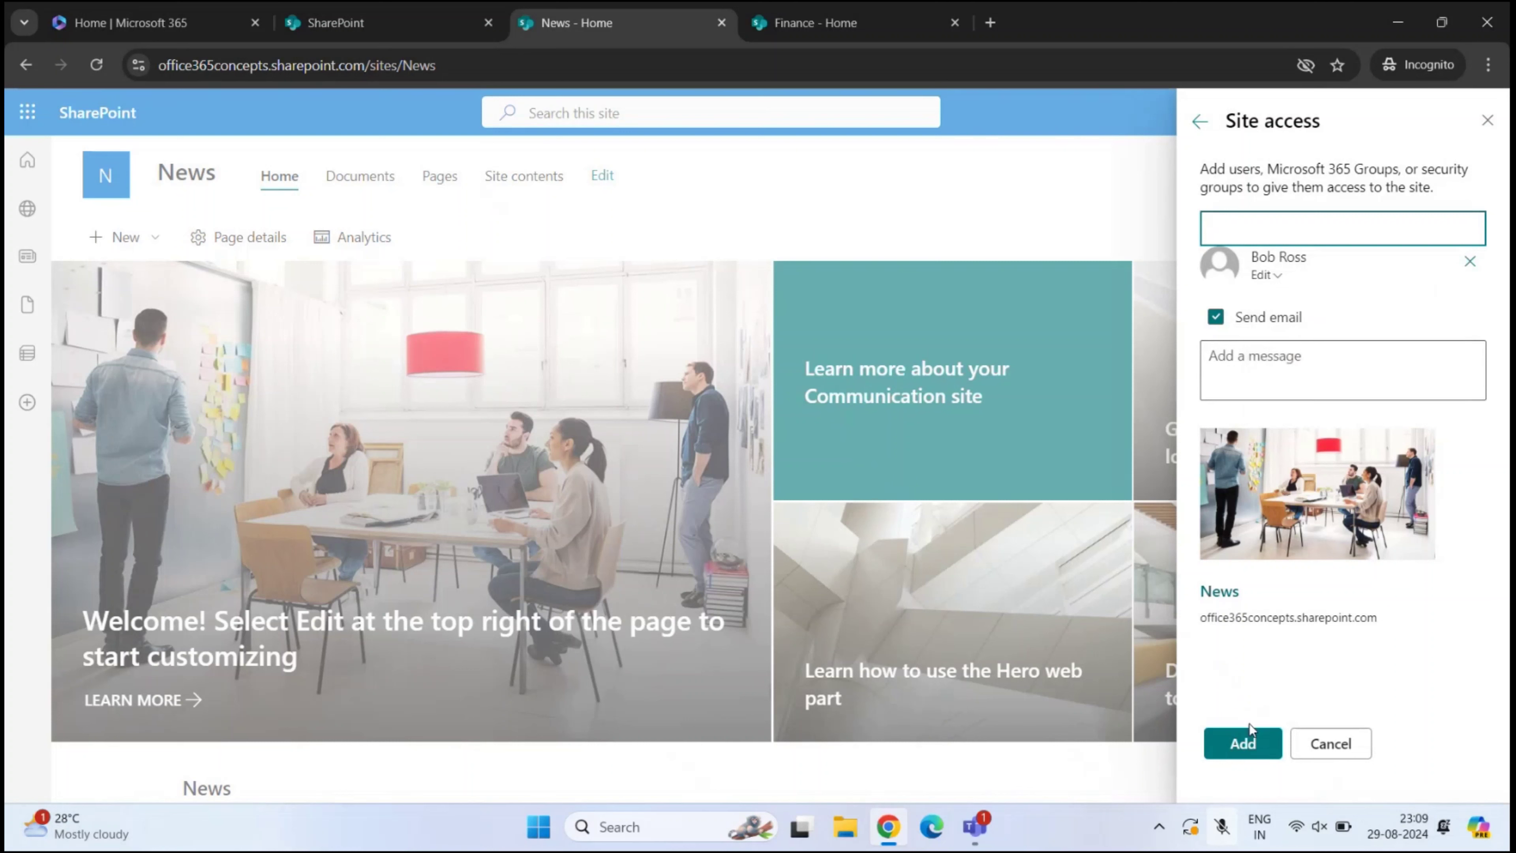
click(1244, 745)
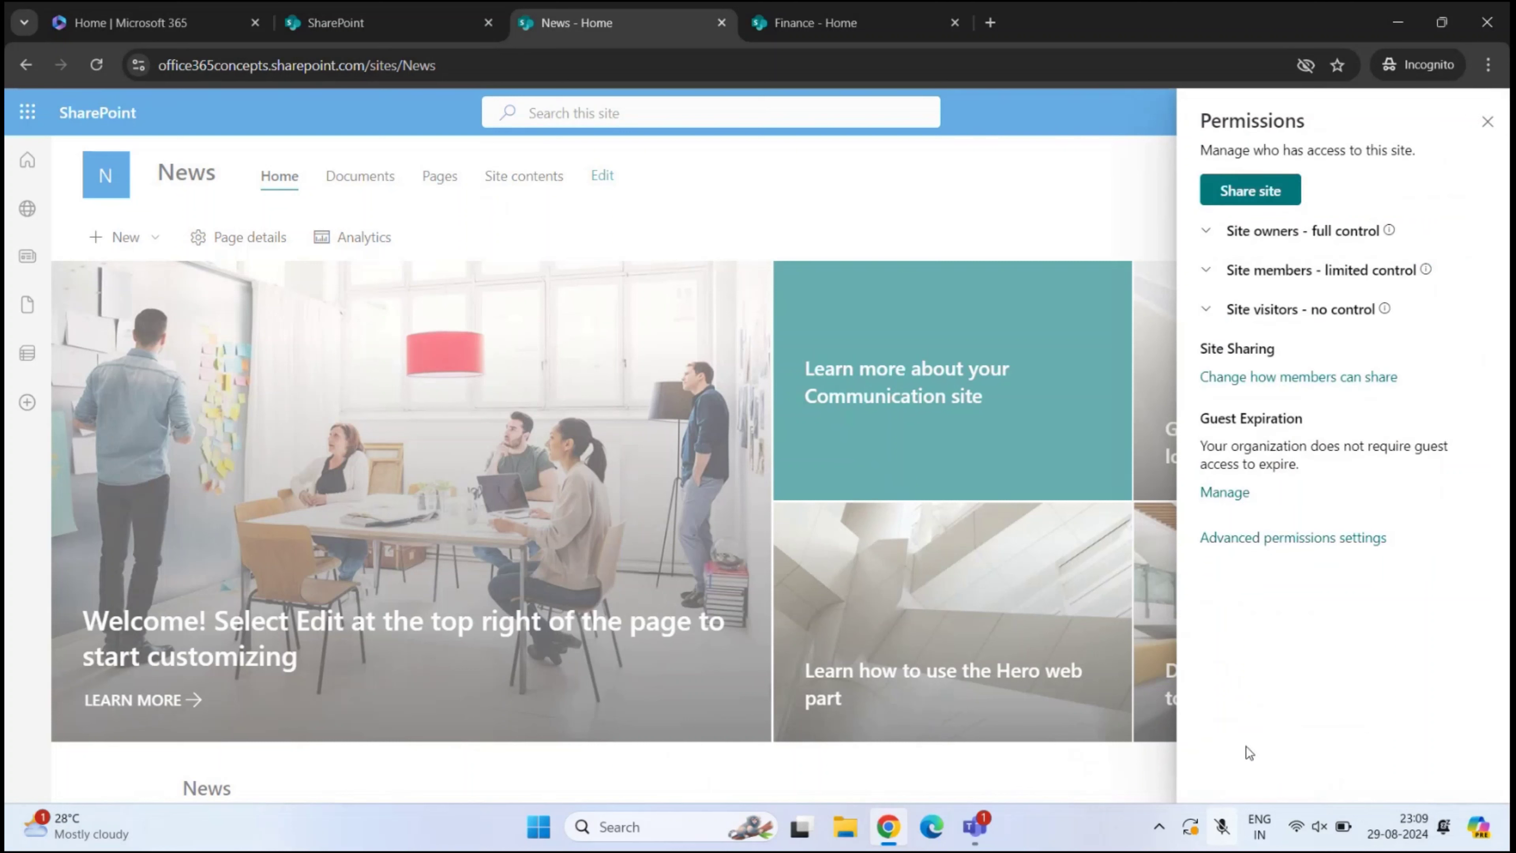
Step: Share the site with Team1 at Read access and check it appears under site visitors
click(1208, 275)
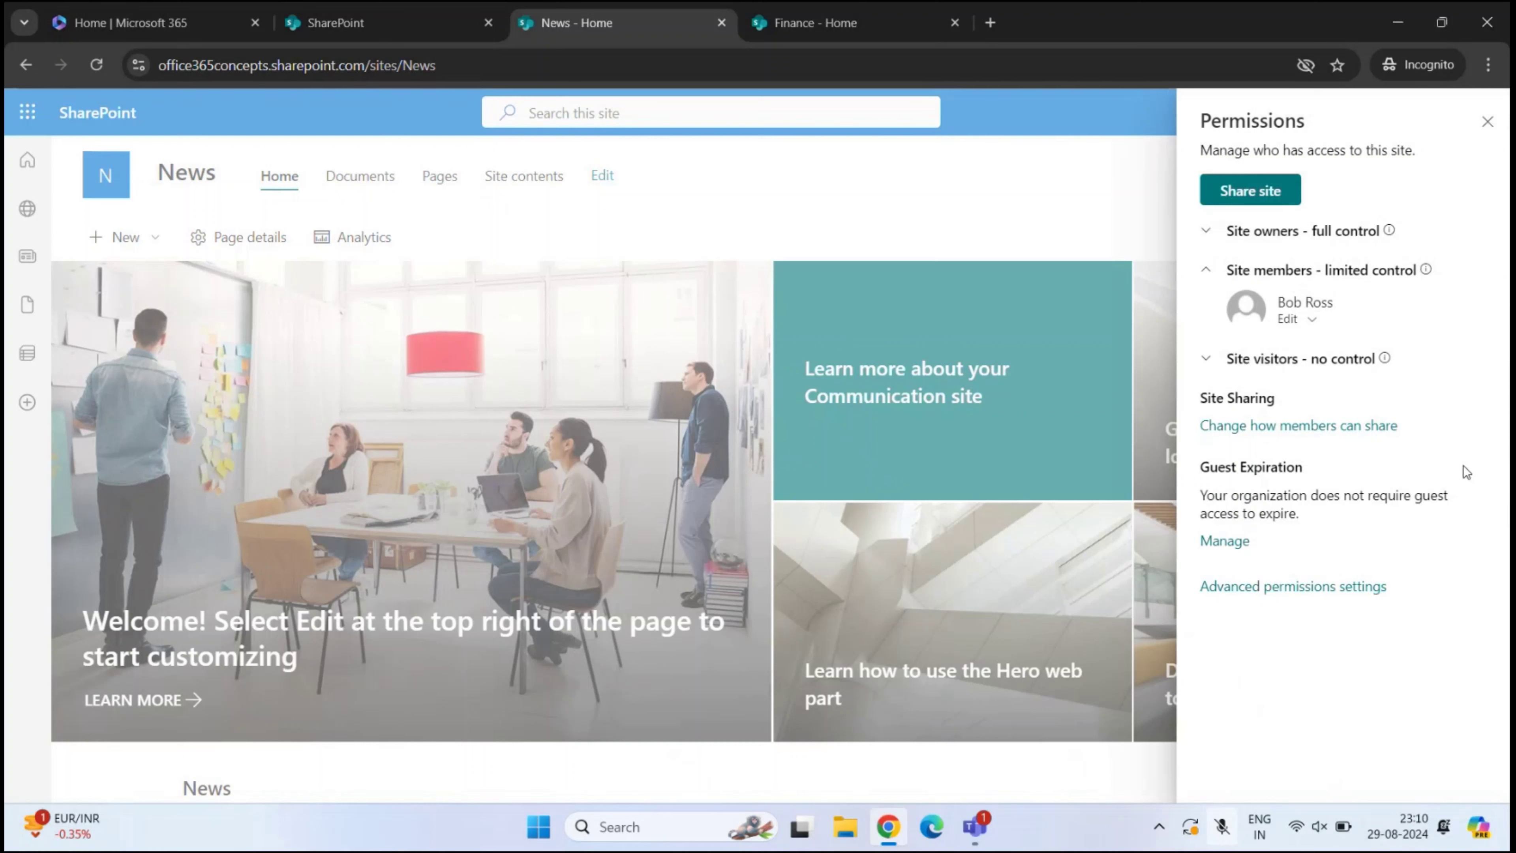
click(1206, 359)
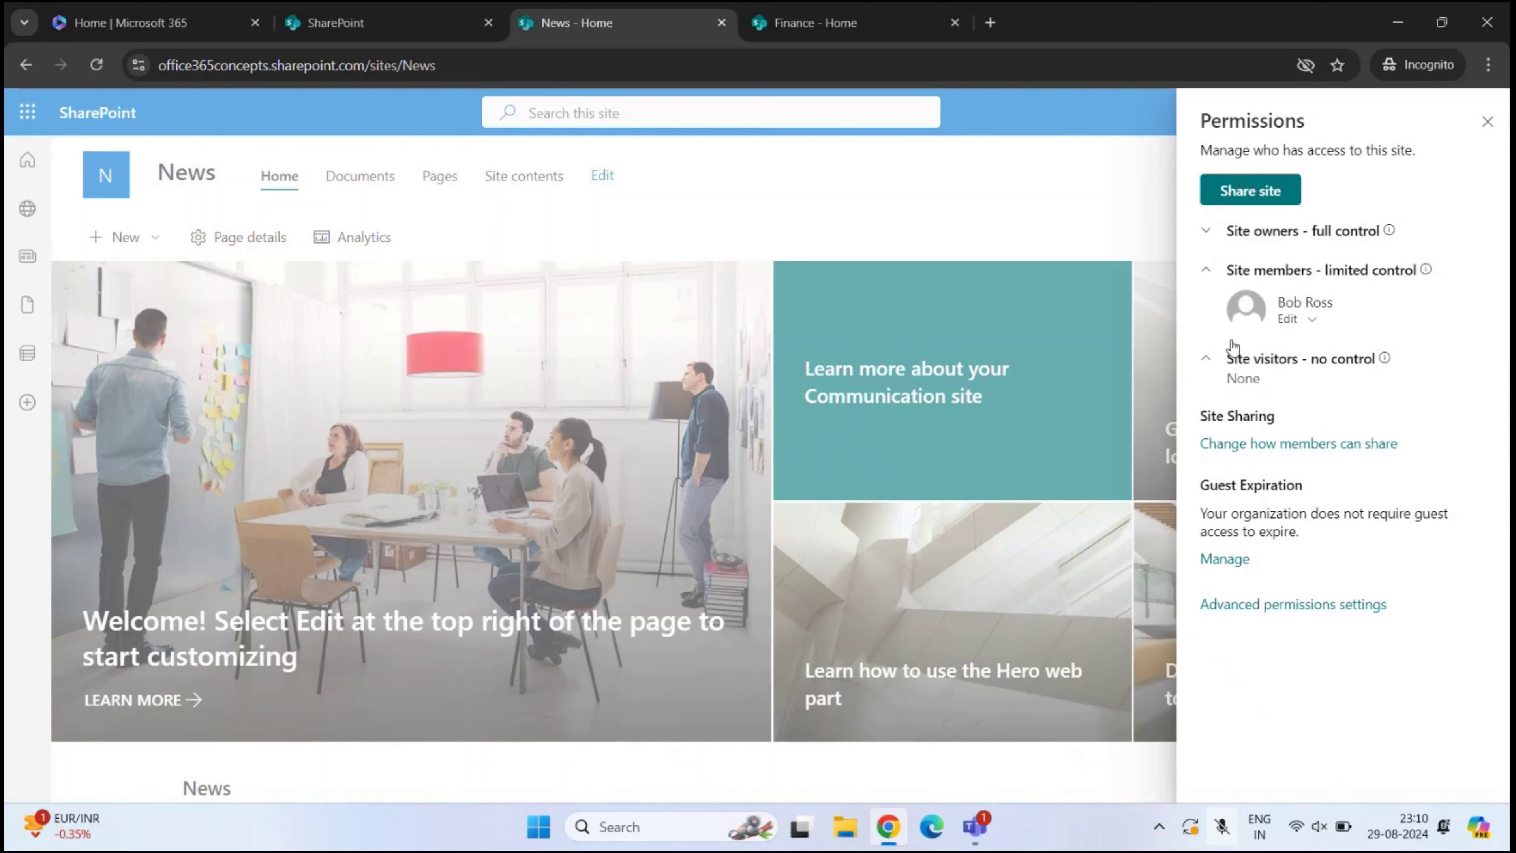
click(1242, 196)
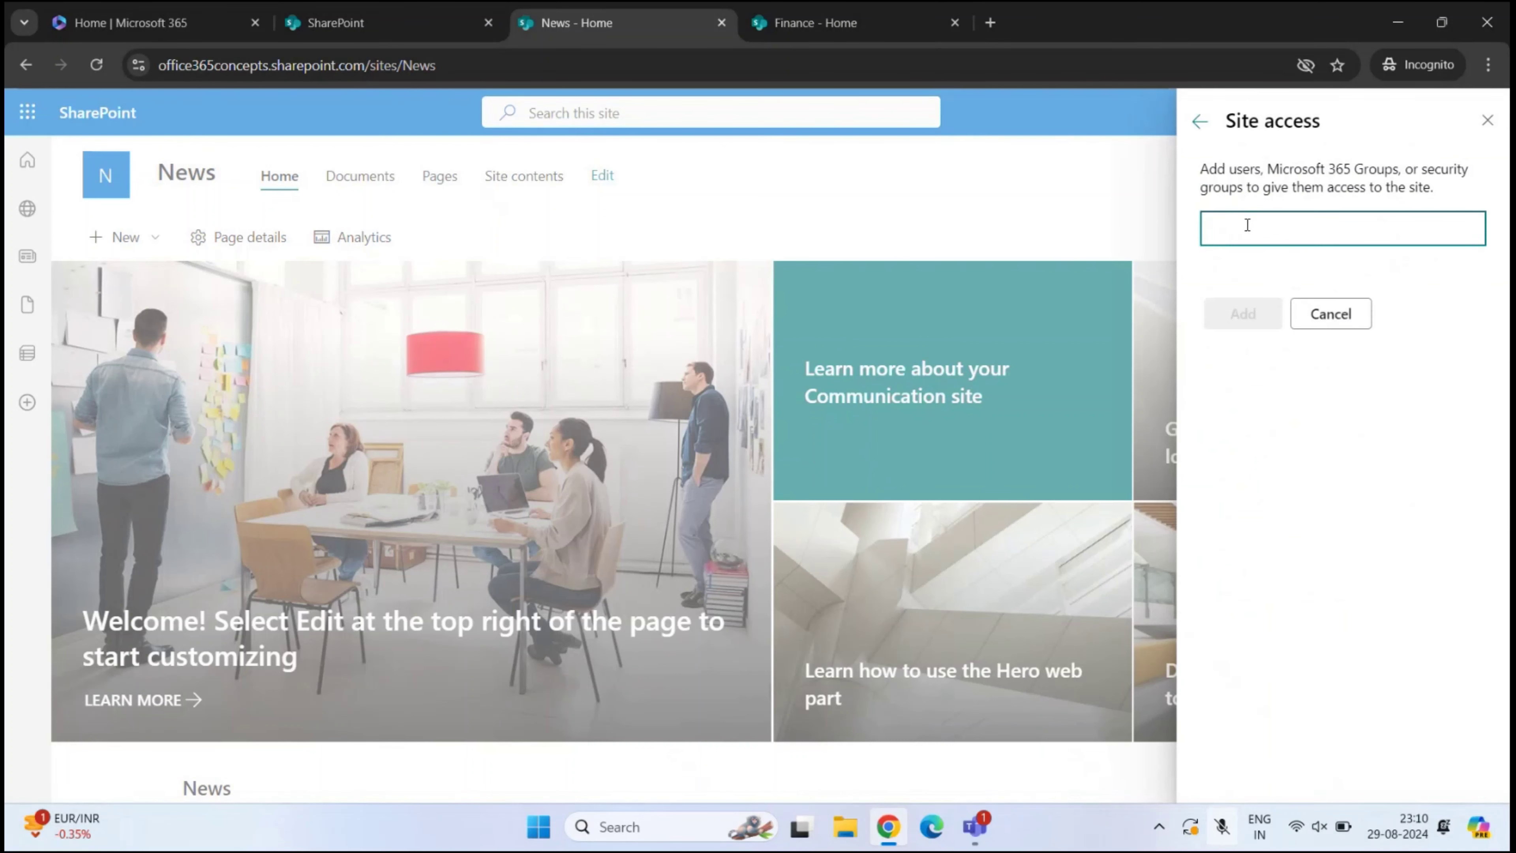
text(team1)
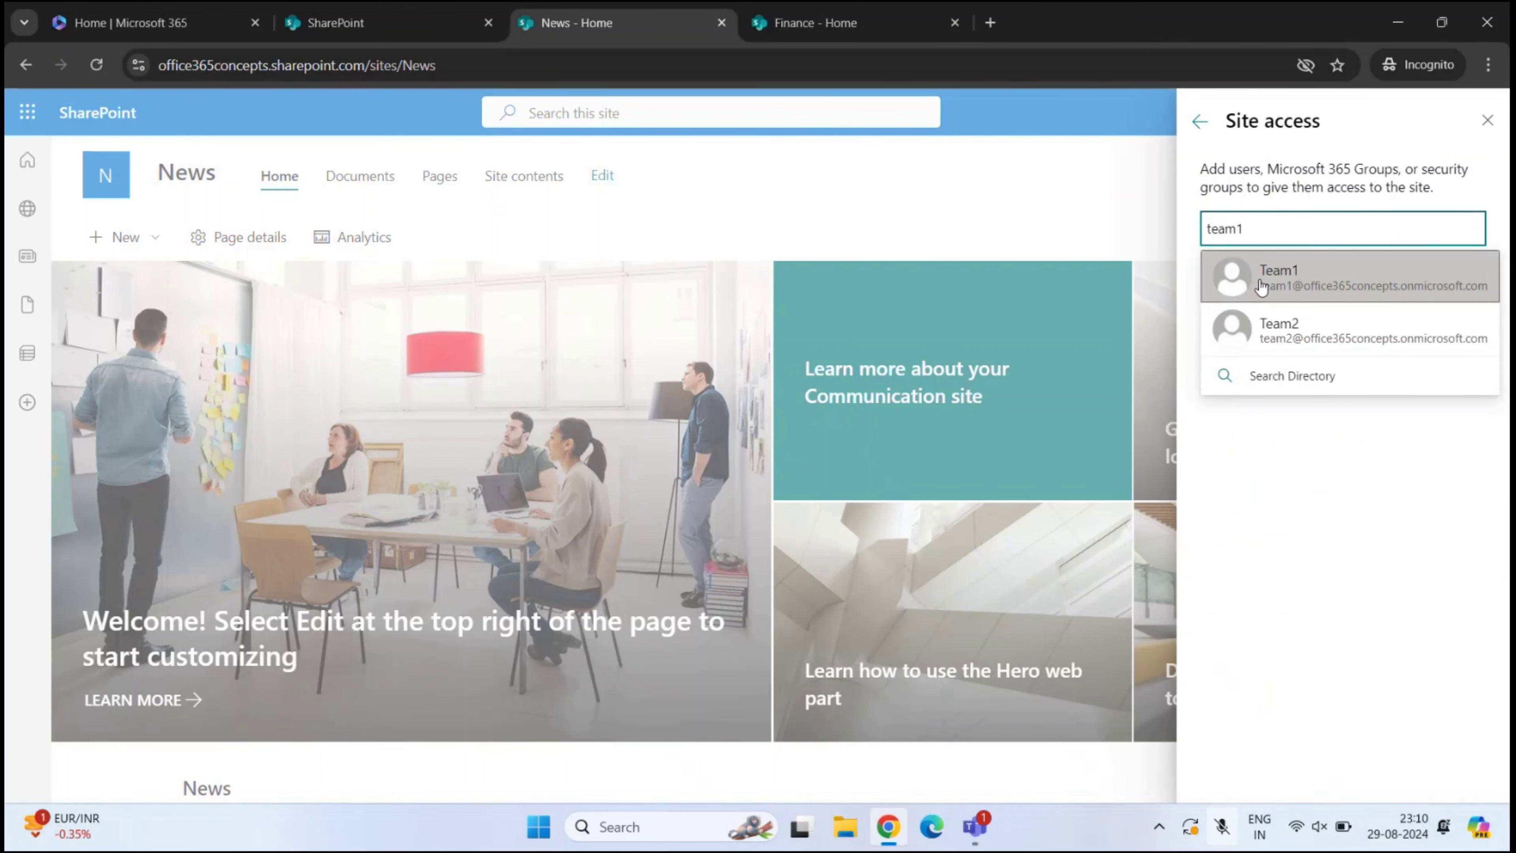
click(1260, 285)
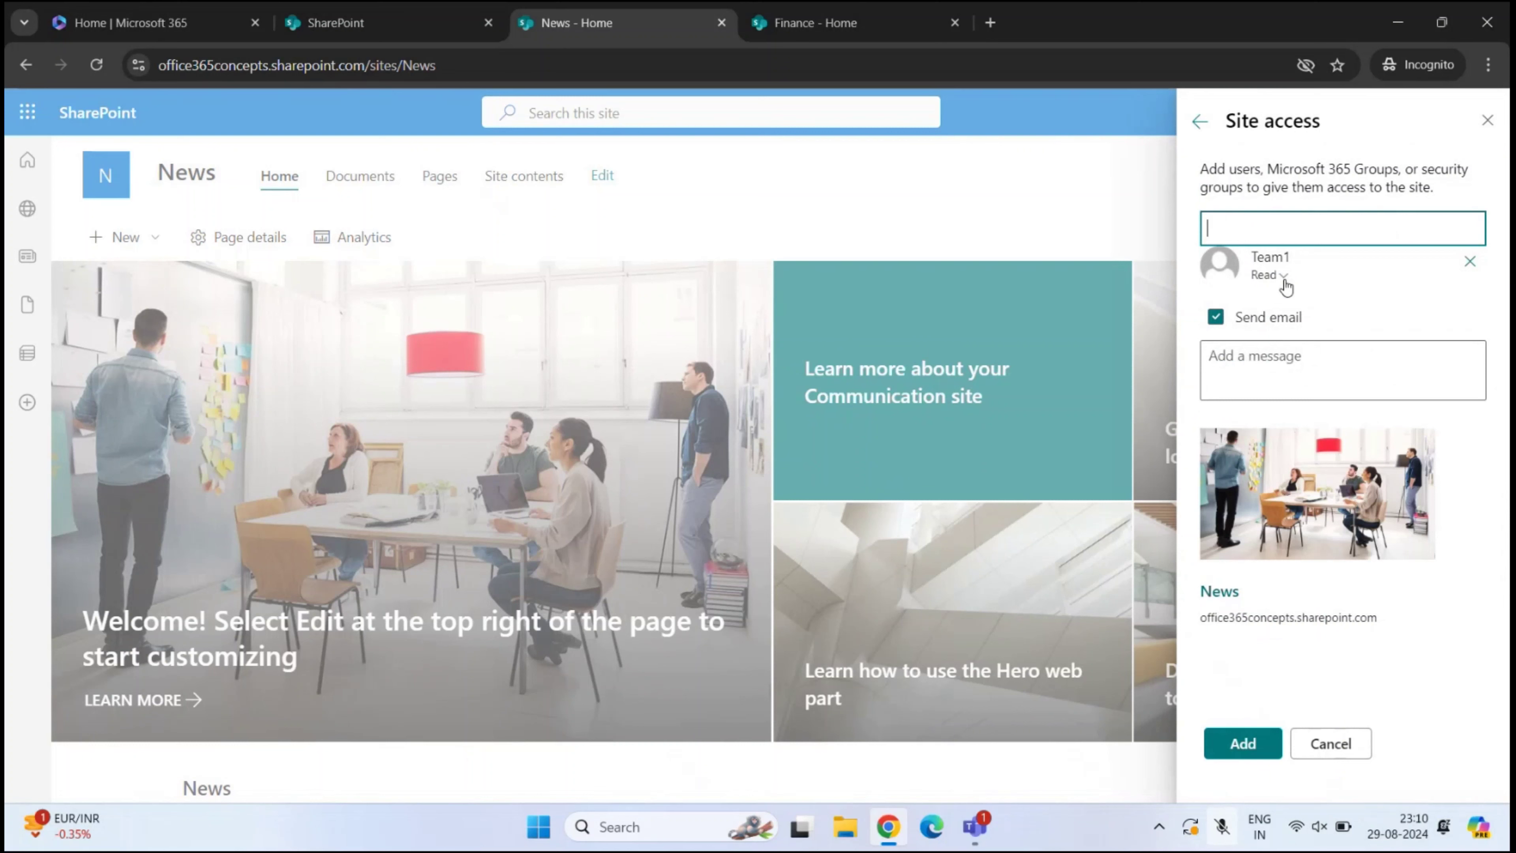
click(1241, 745)
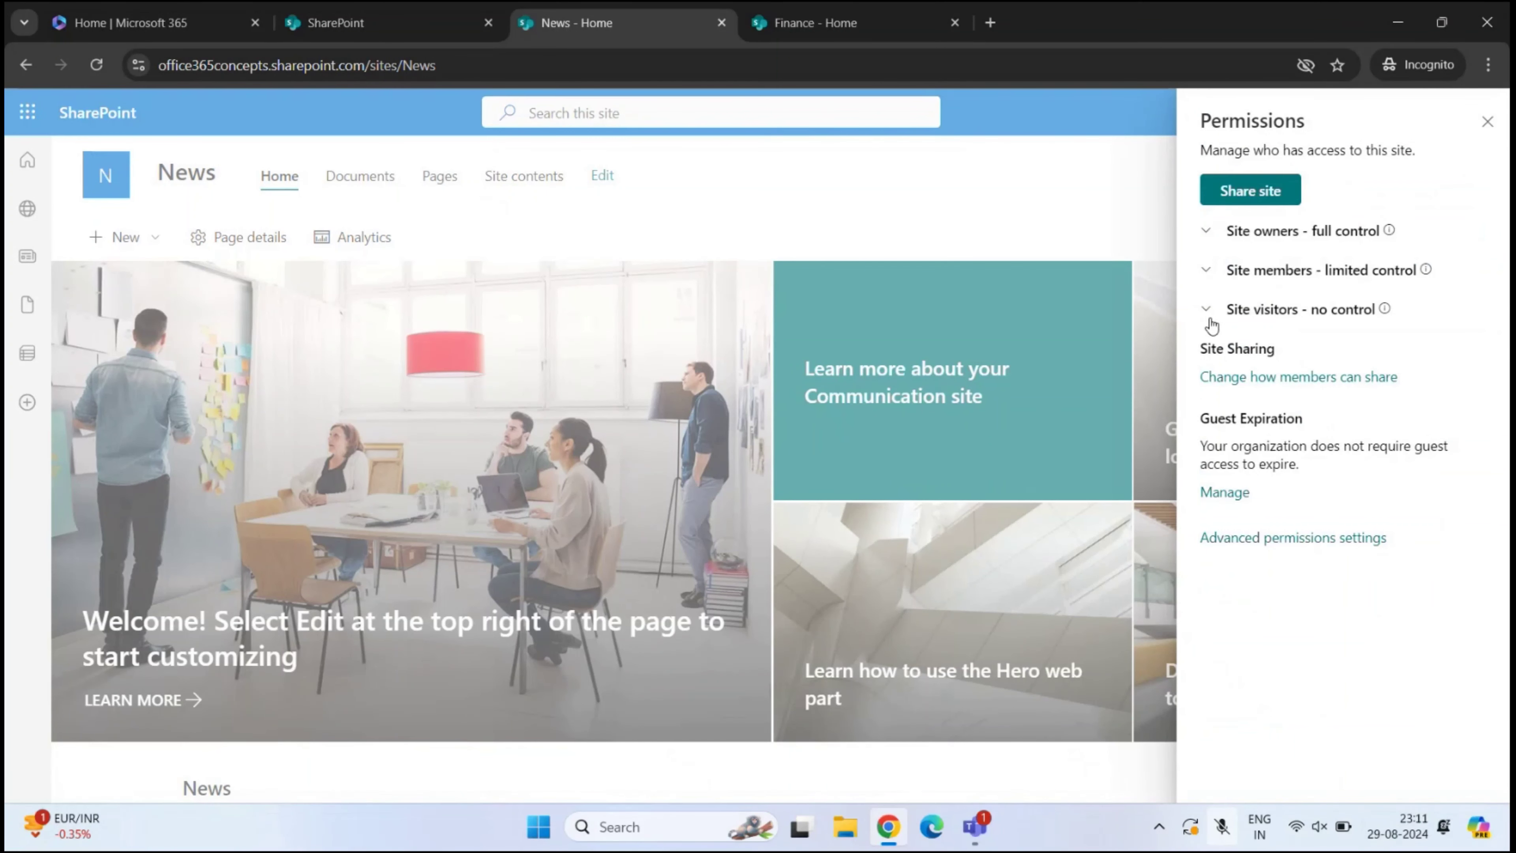
click(1207, 312)
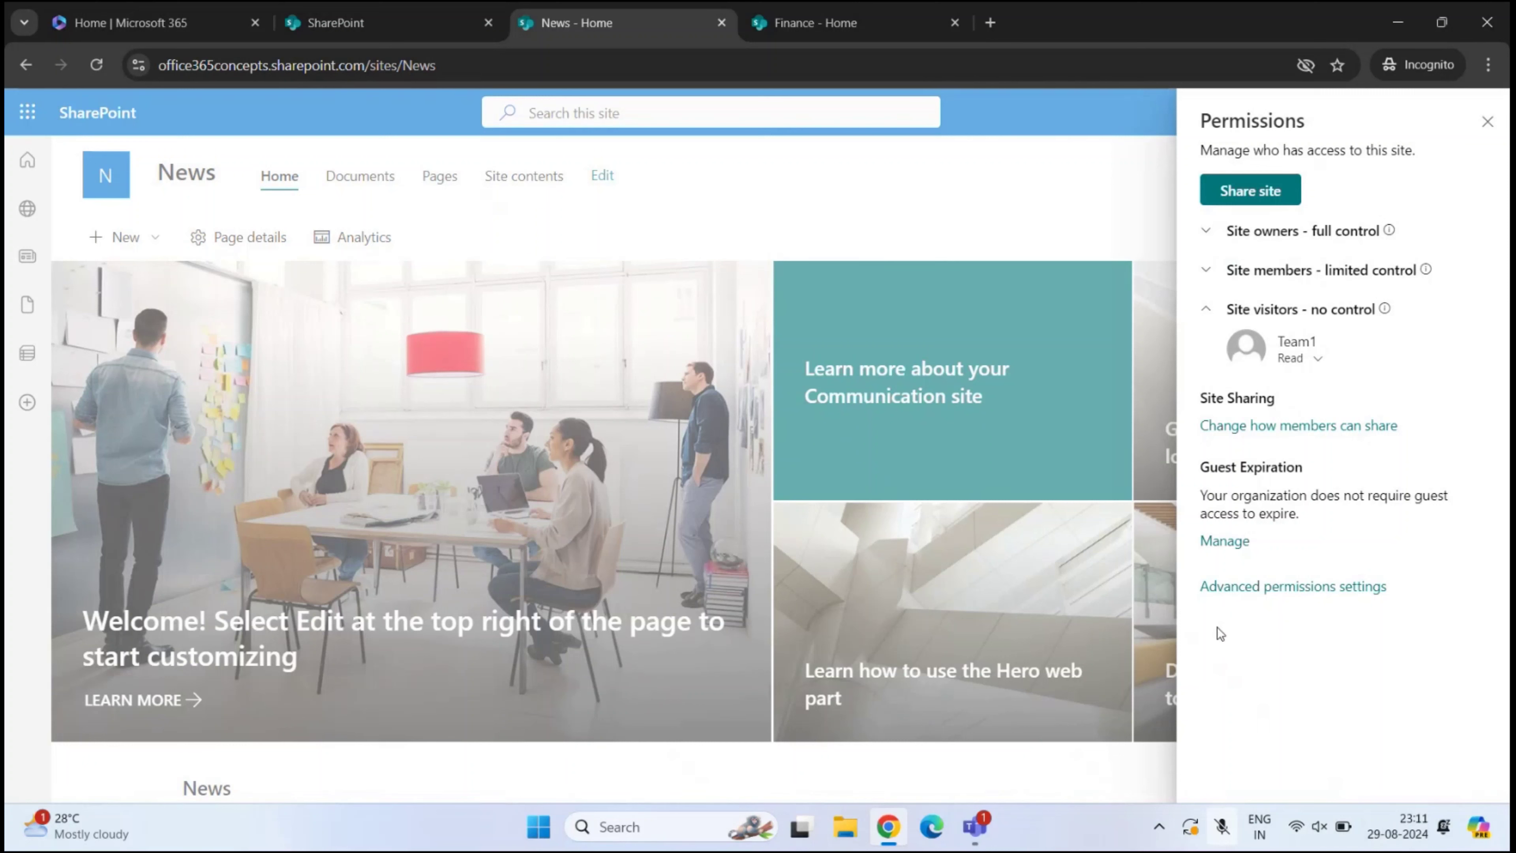
Step: Go through Advanced permissions and the News Members group to the full People and Groups list
click(1278, 590)
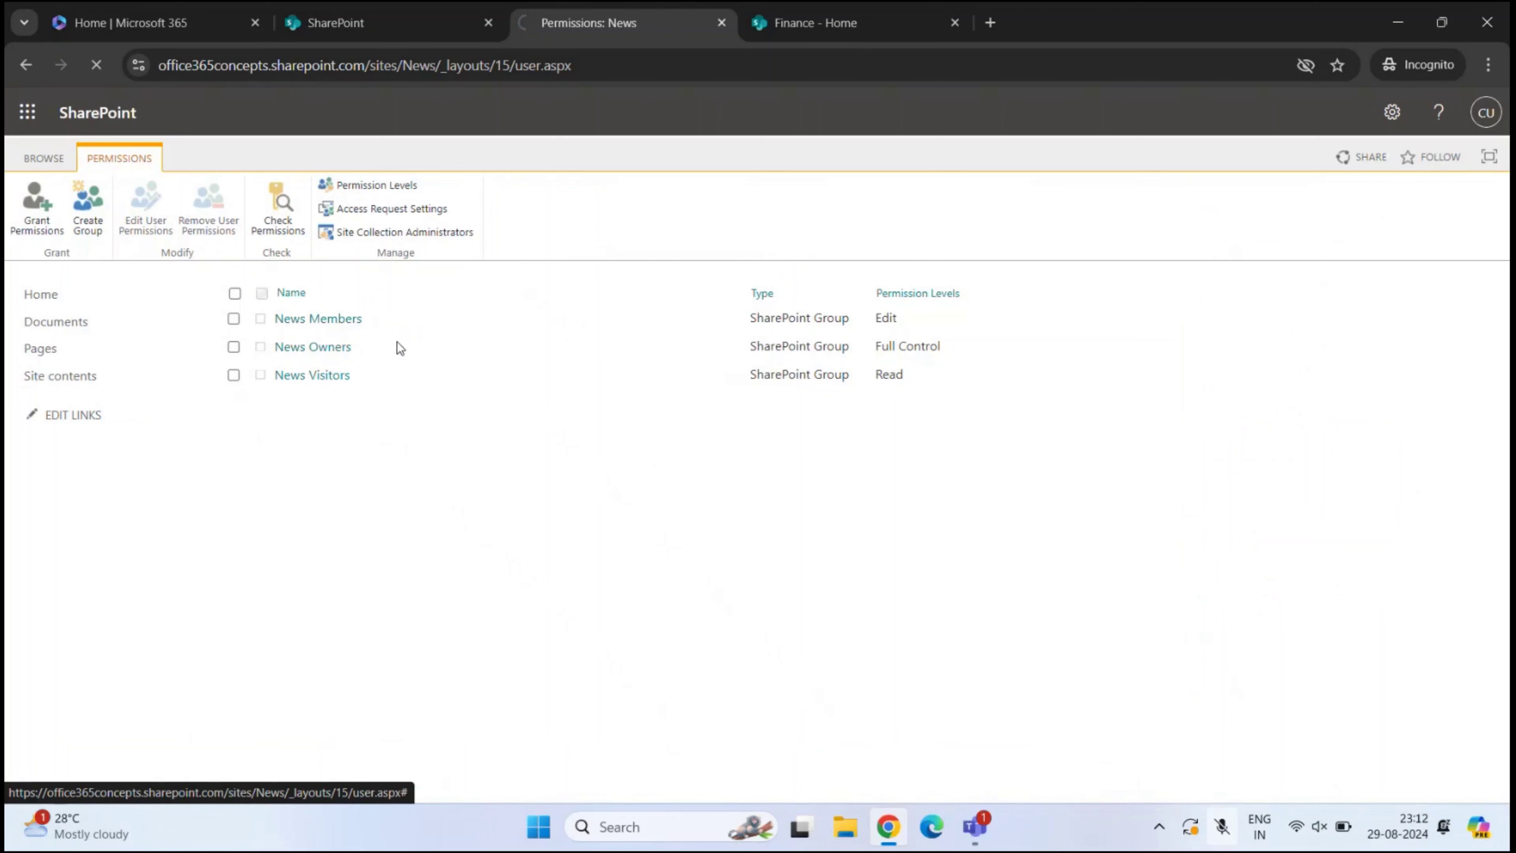
click(337, 318)
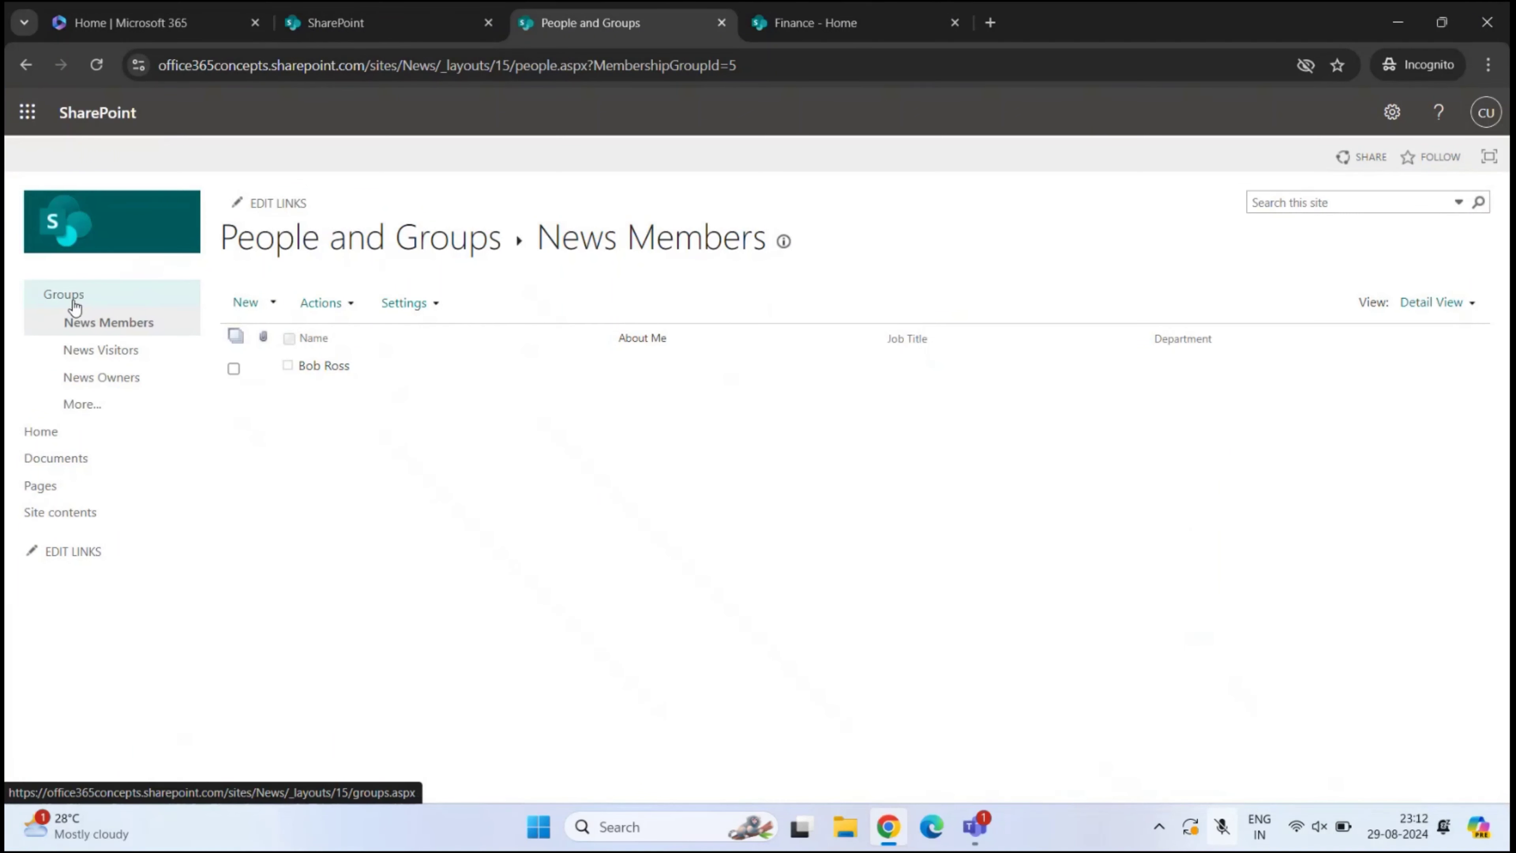
click(77, 299)
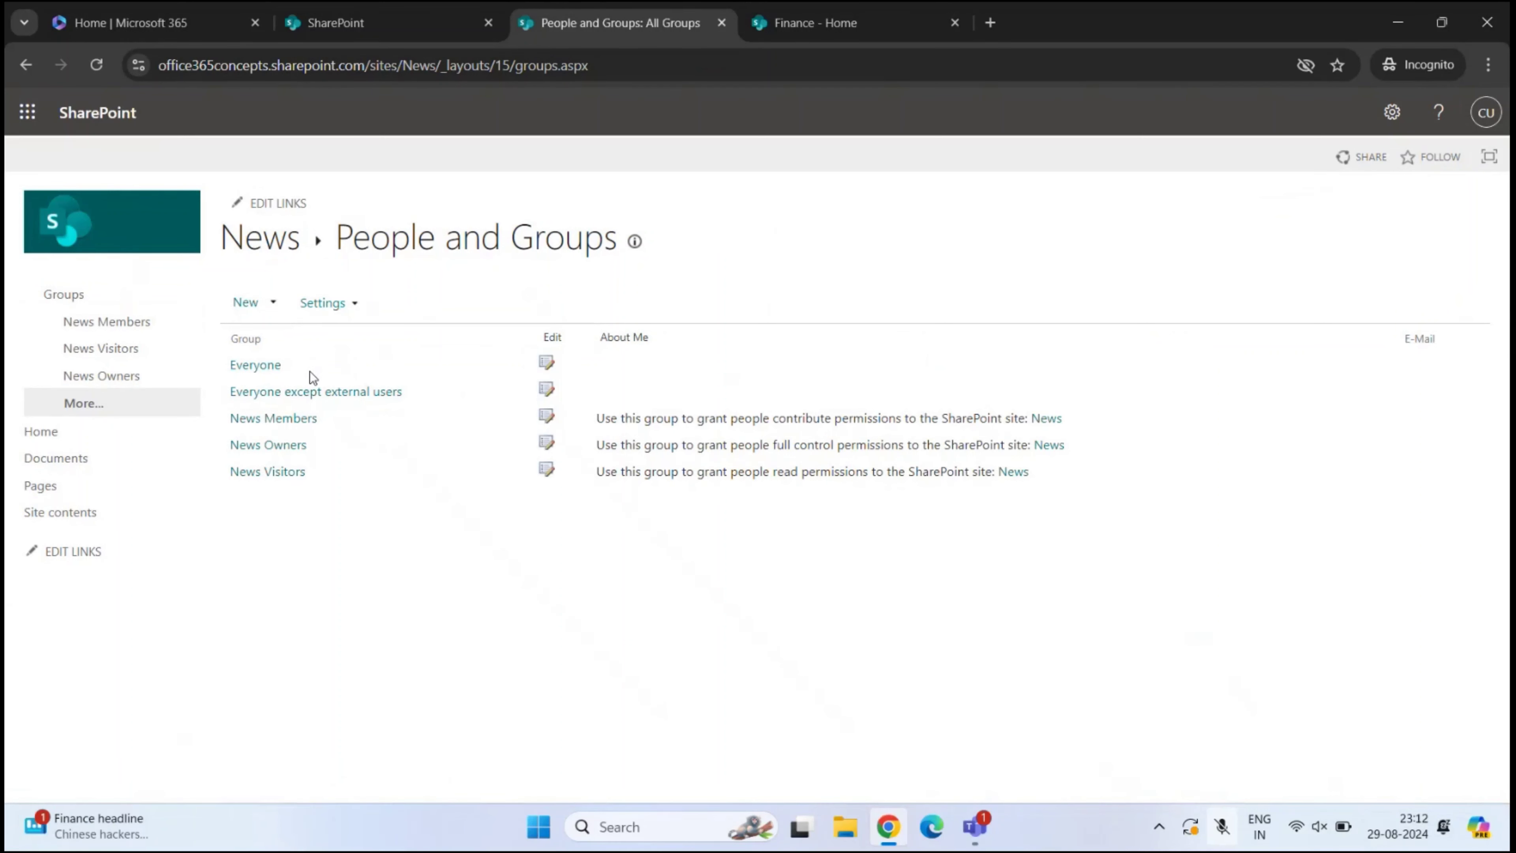
Step: Highlight the Everyone and Everyone except external users group names, then return Home
drag(292, 365, 231, 364)
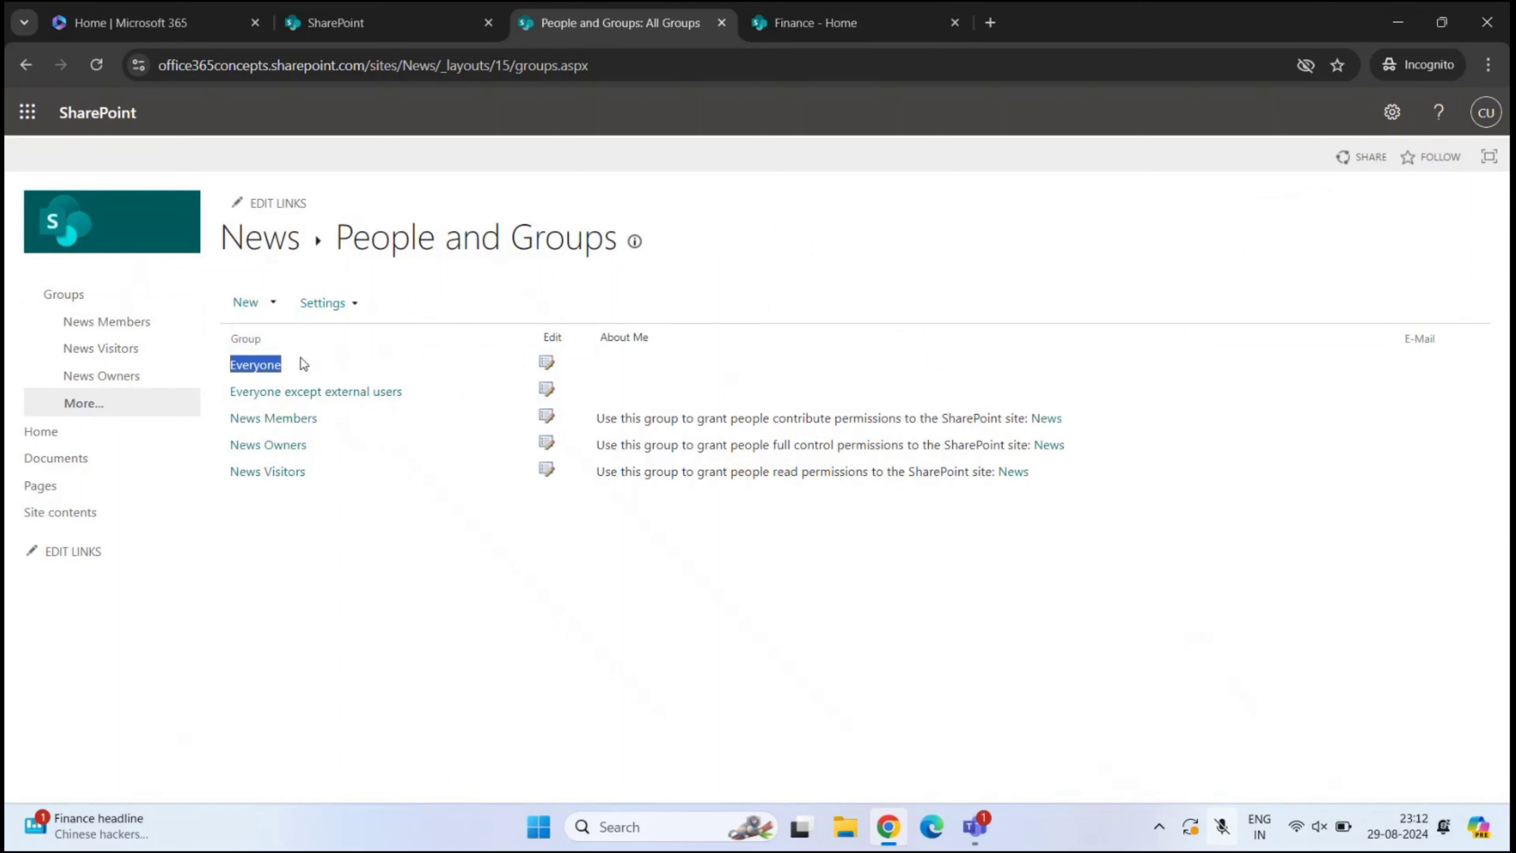
drag(411, 395, 228, 396)
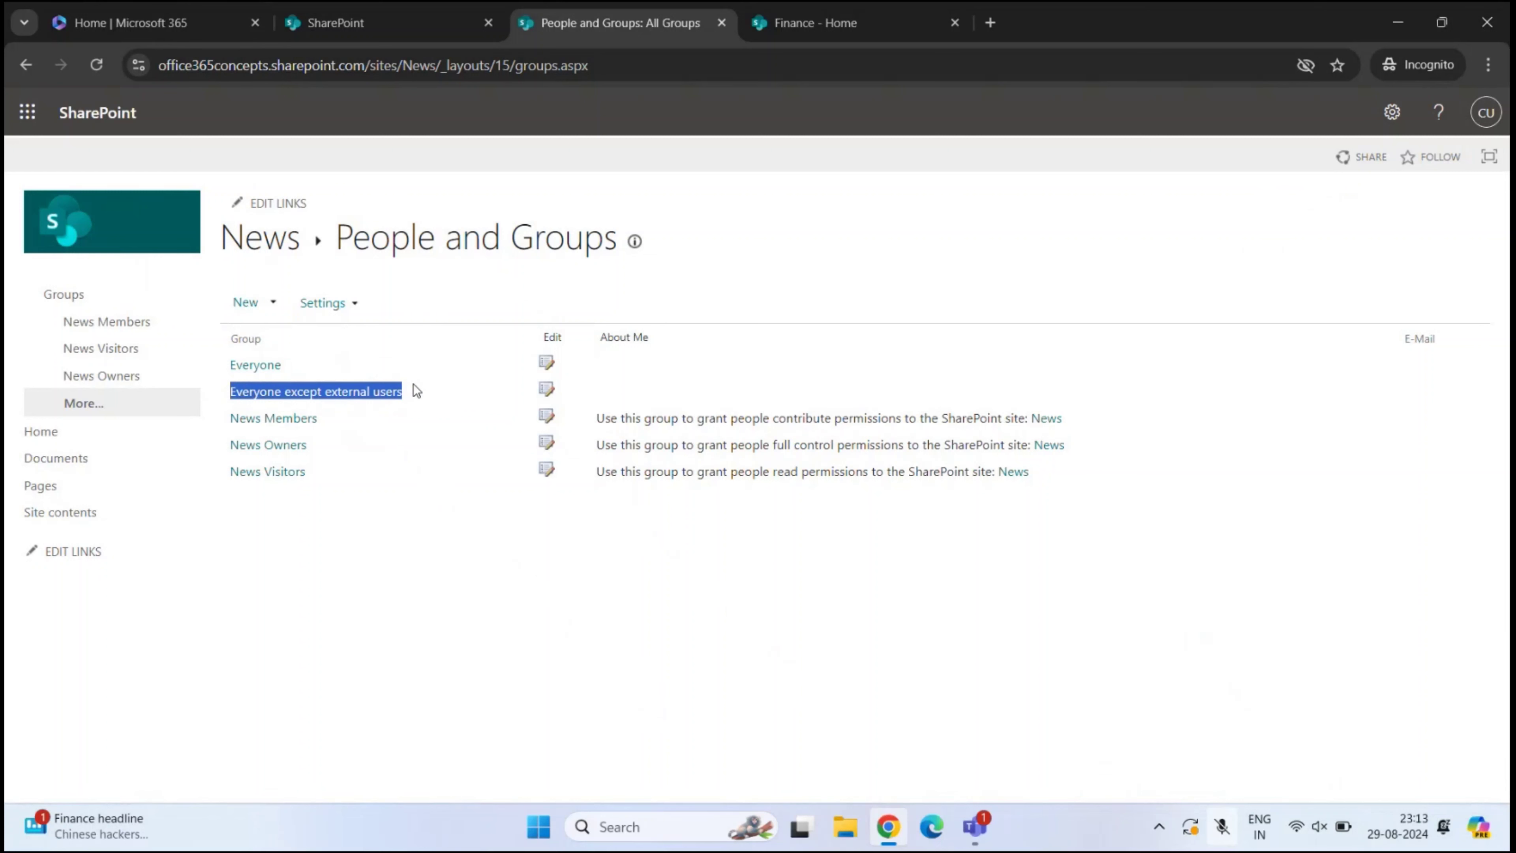
click(478, 495)
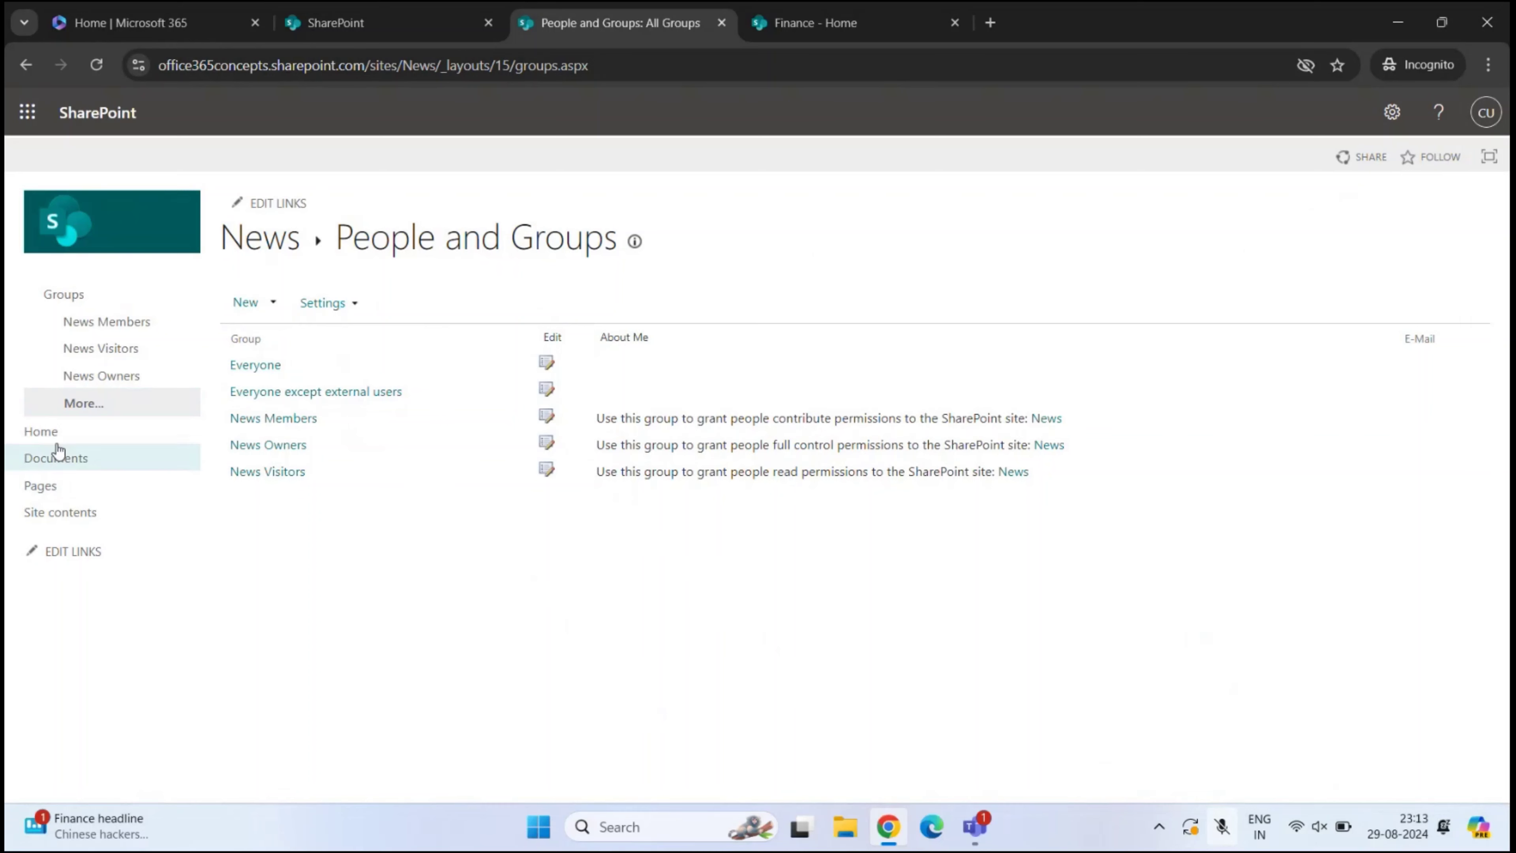
click(54, 432)
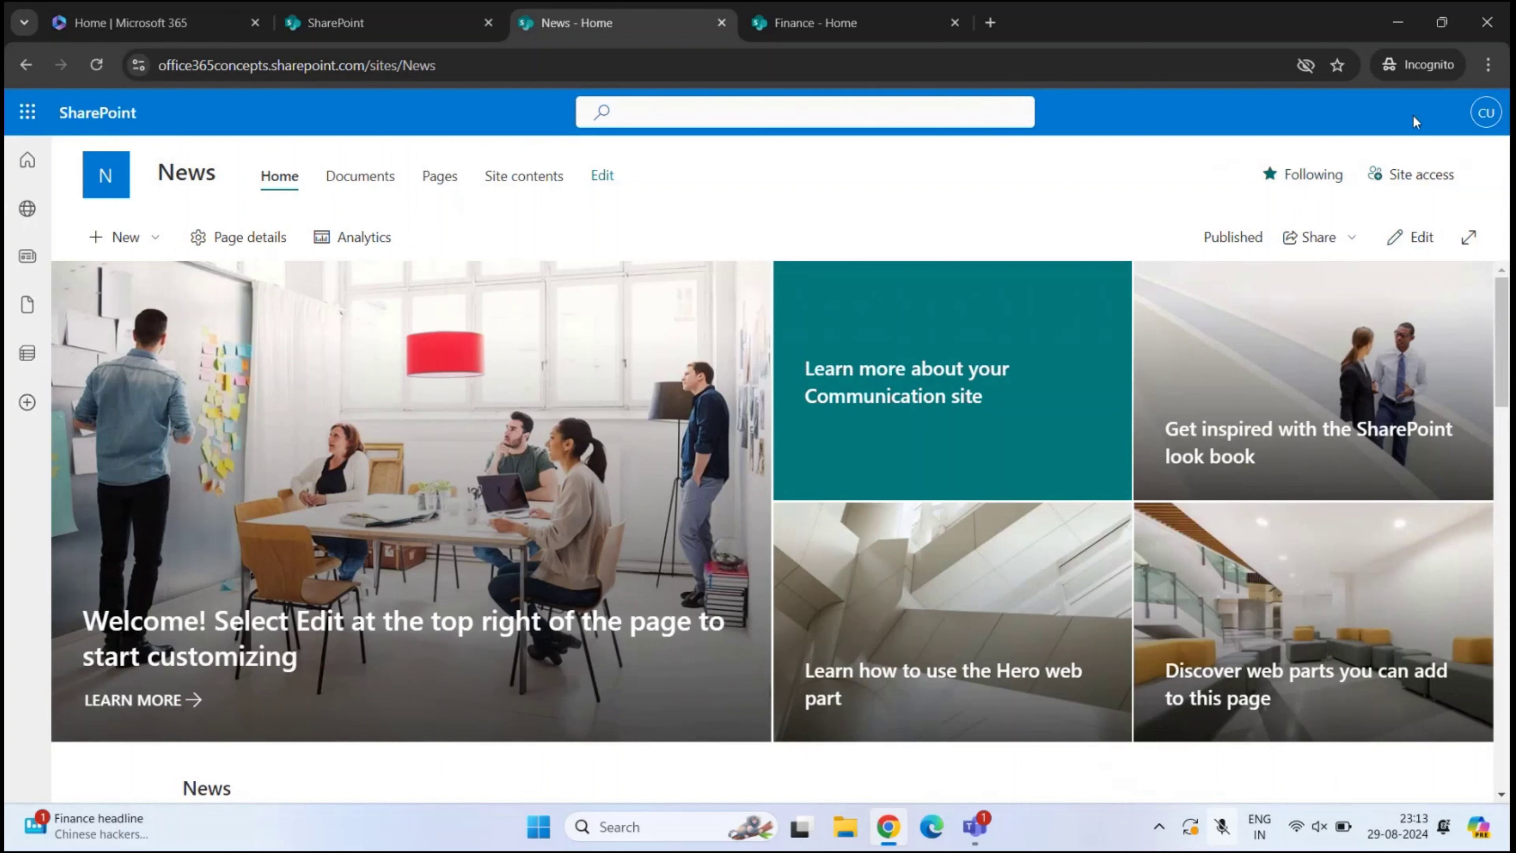
Step: Share the site with Everyone except external users, then confirm it under site visitors
click(1392, 112)
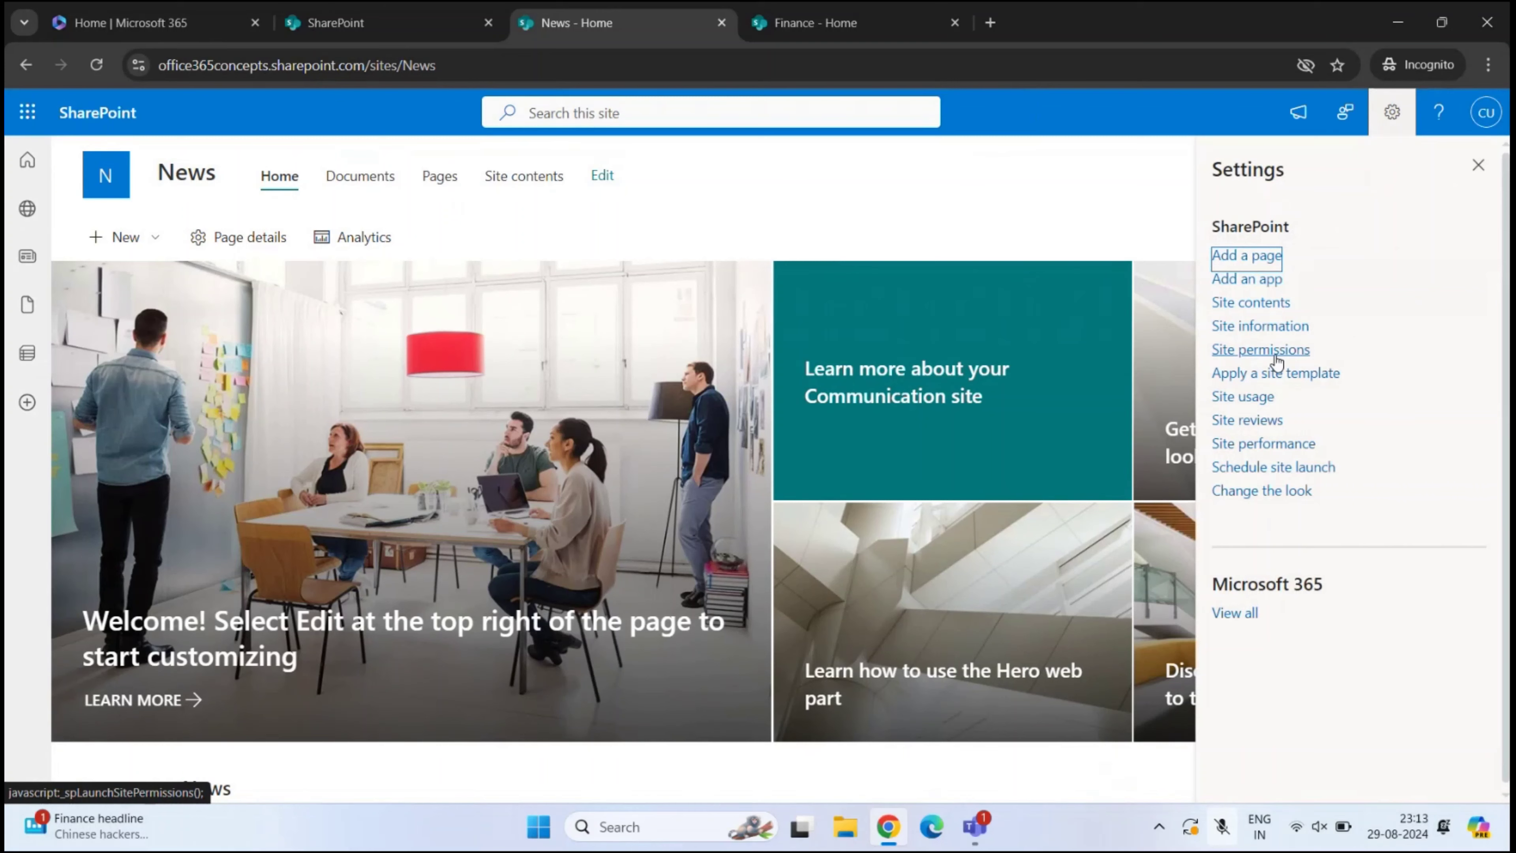
click(1276, 352)
click(1250, 191)
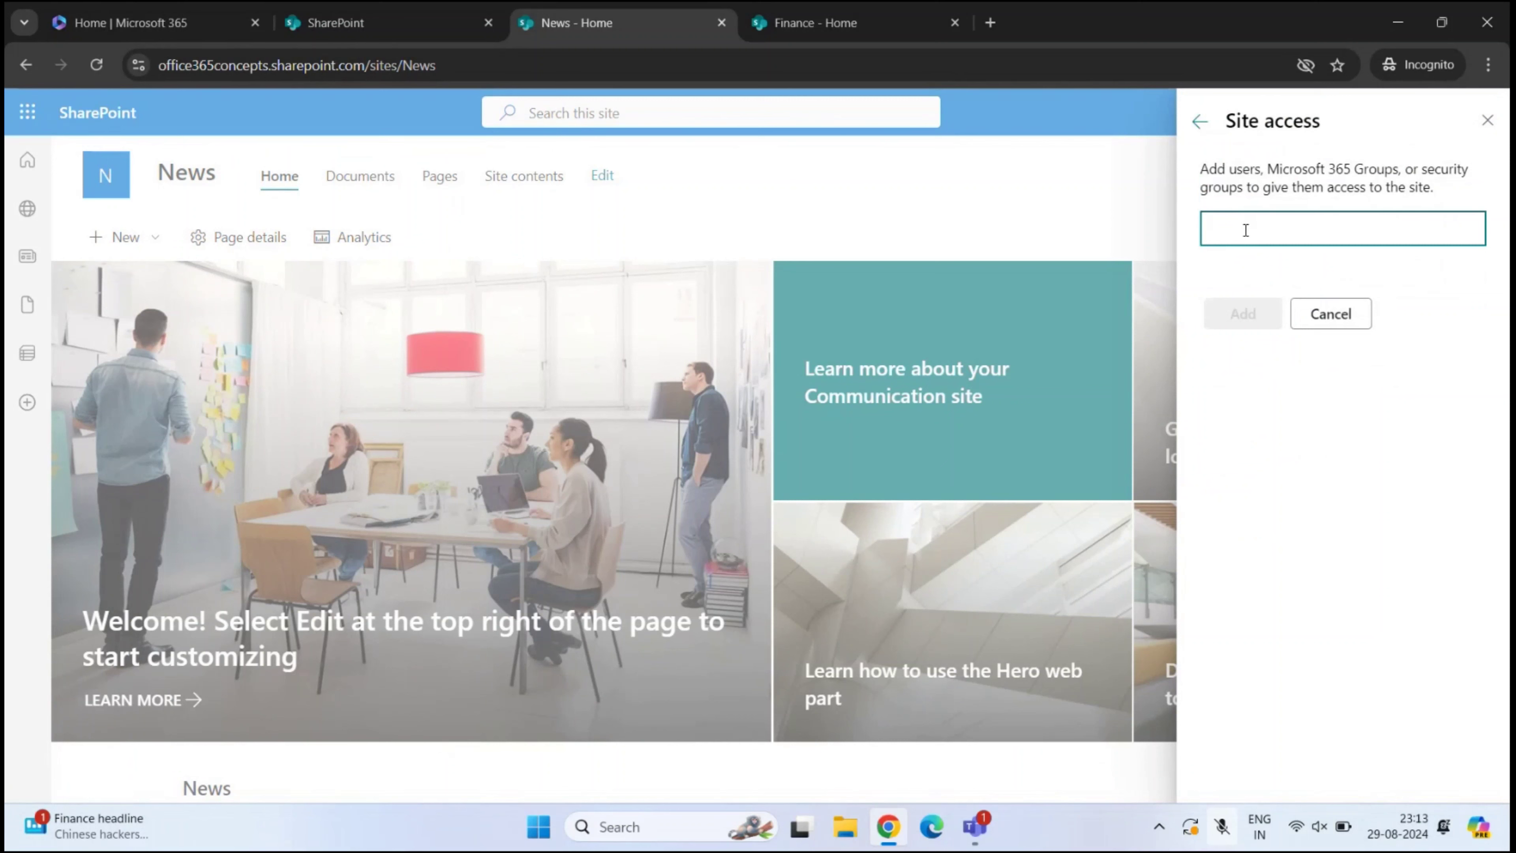
text(everyone)
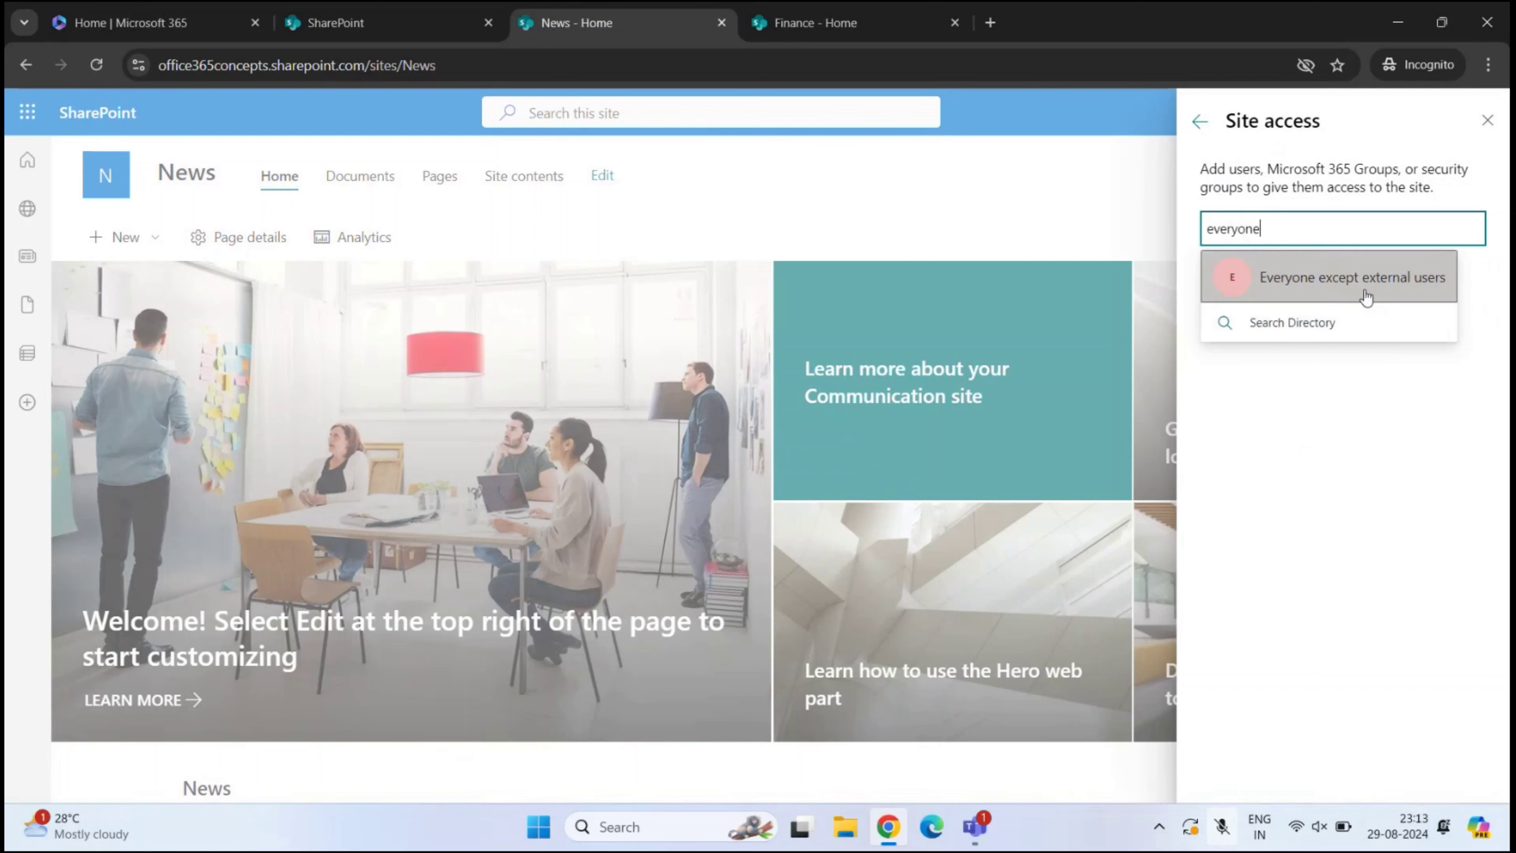
click(1406, 293)
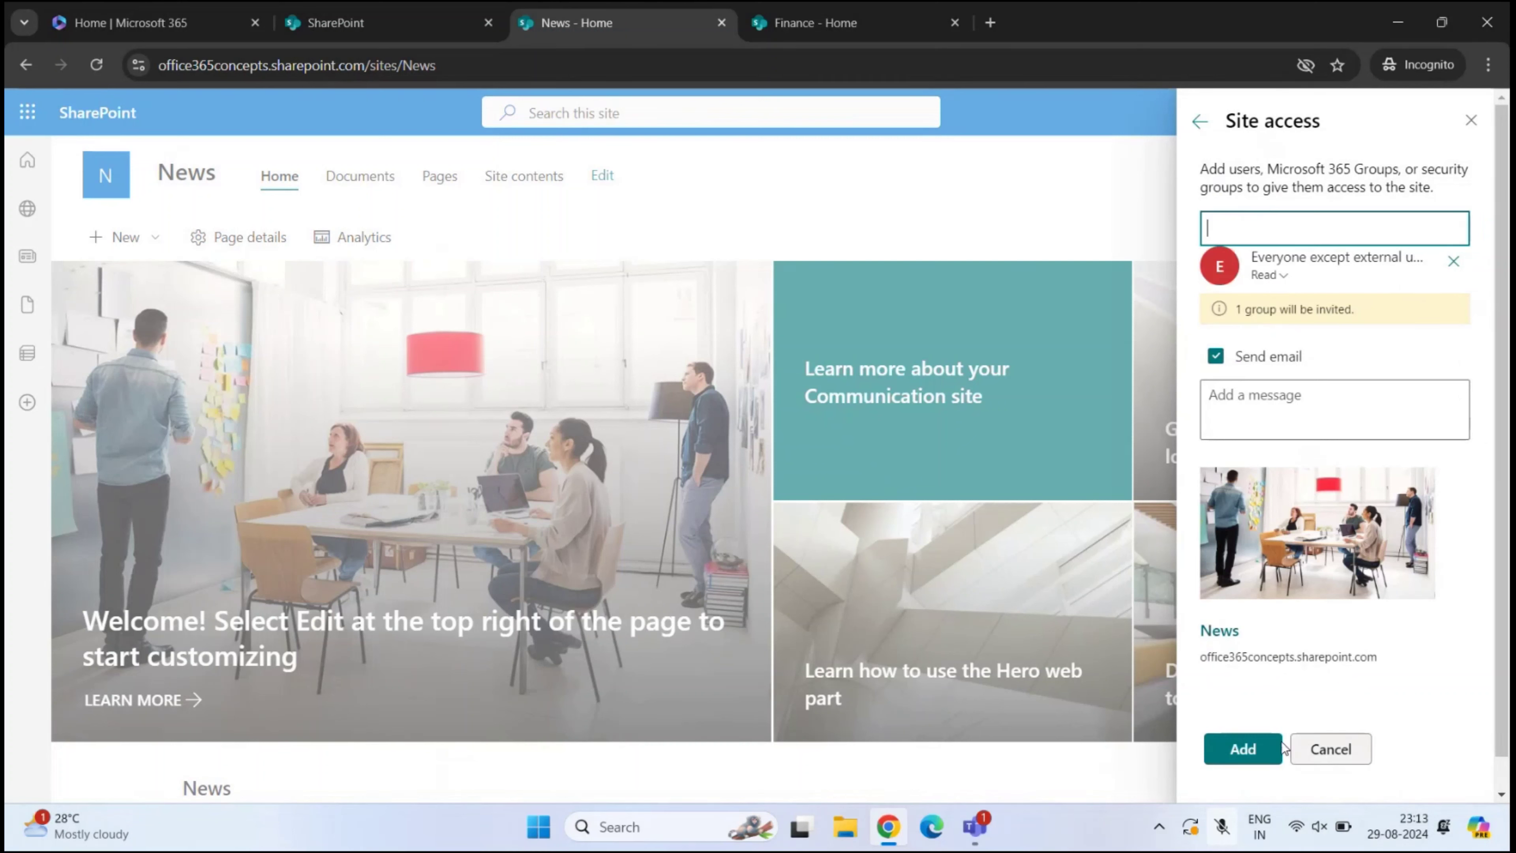
click(1264, 748)
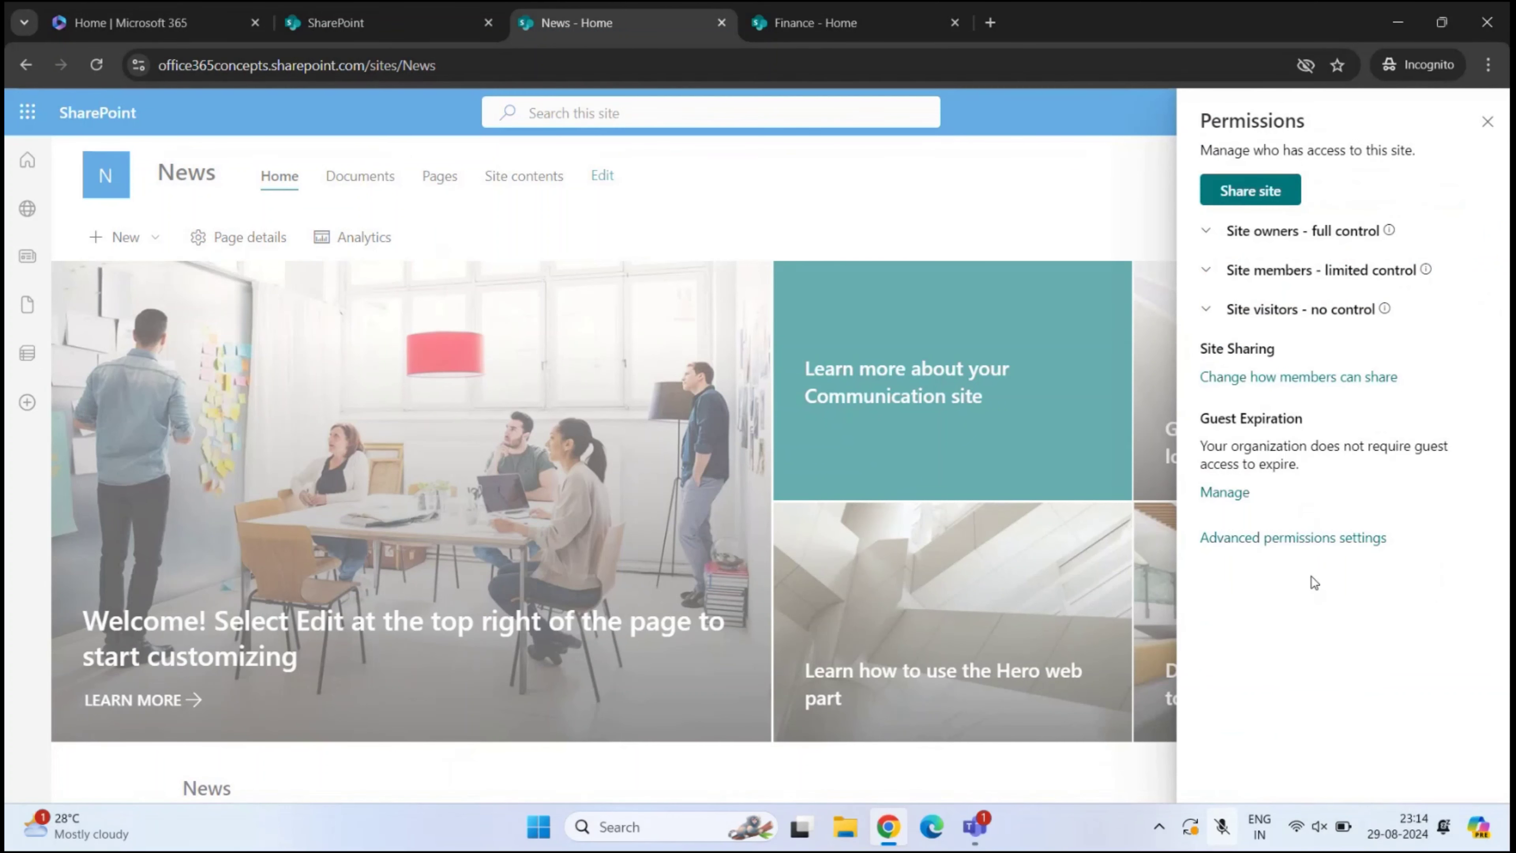
click(1206, 310)
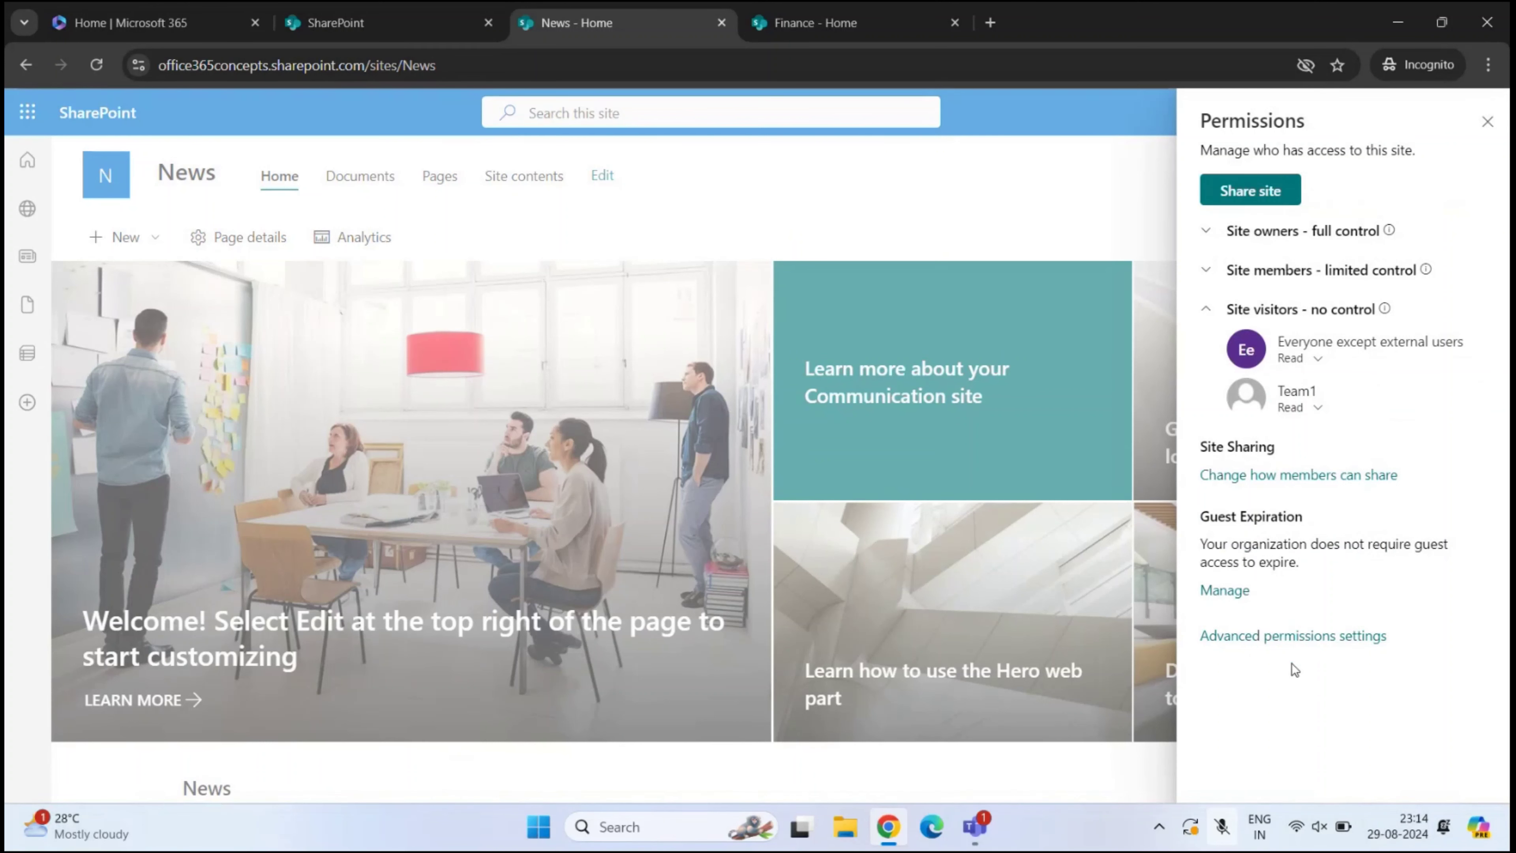
click(1292, 642)
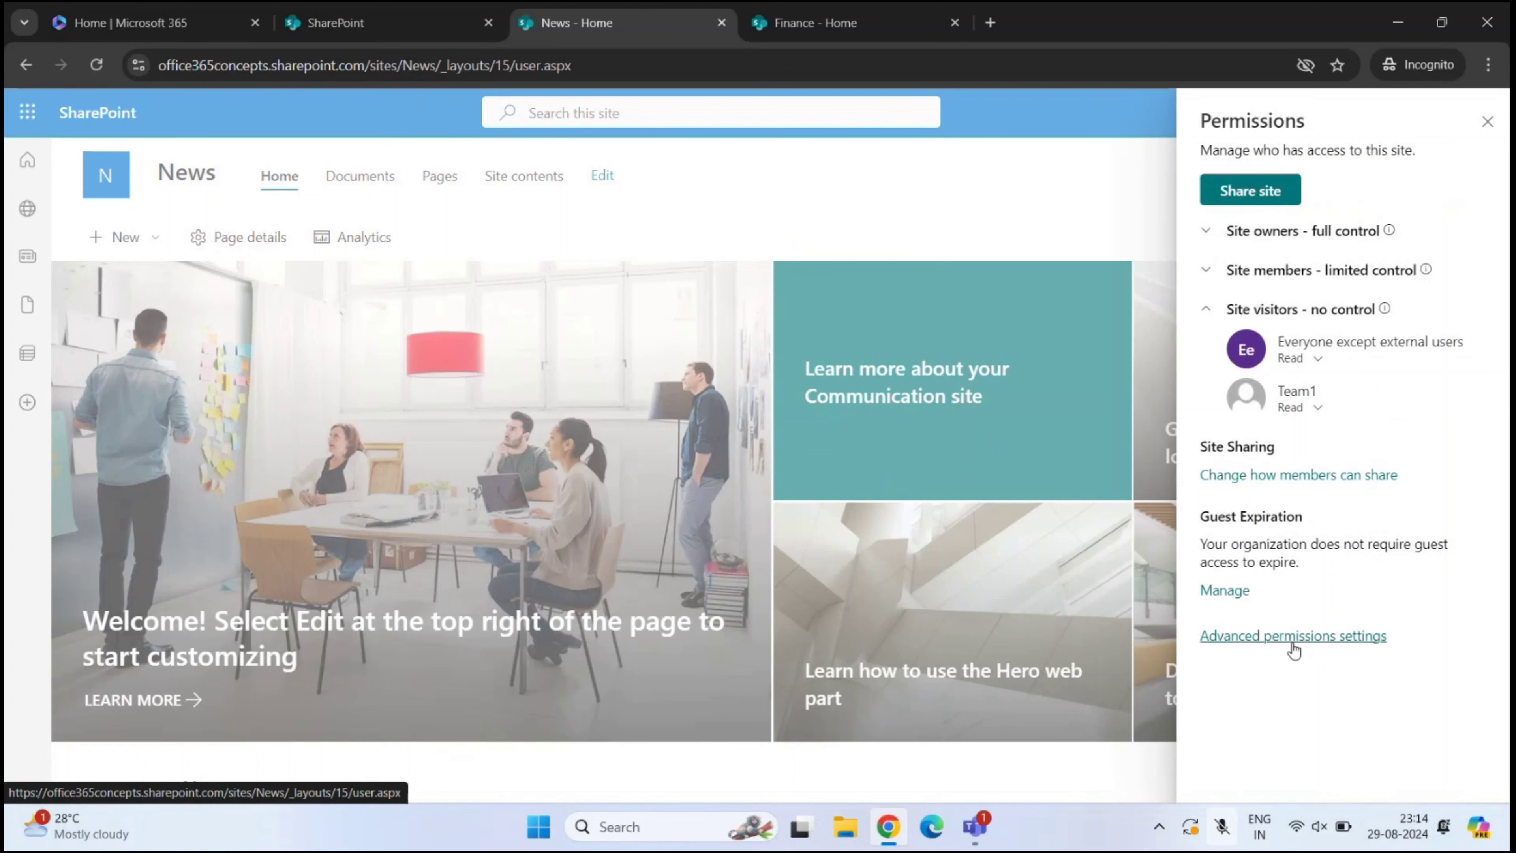
Step: Return to the News site home page after a detour through Advanced permissions settings
key(alt+Left)
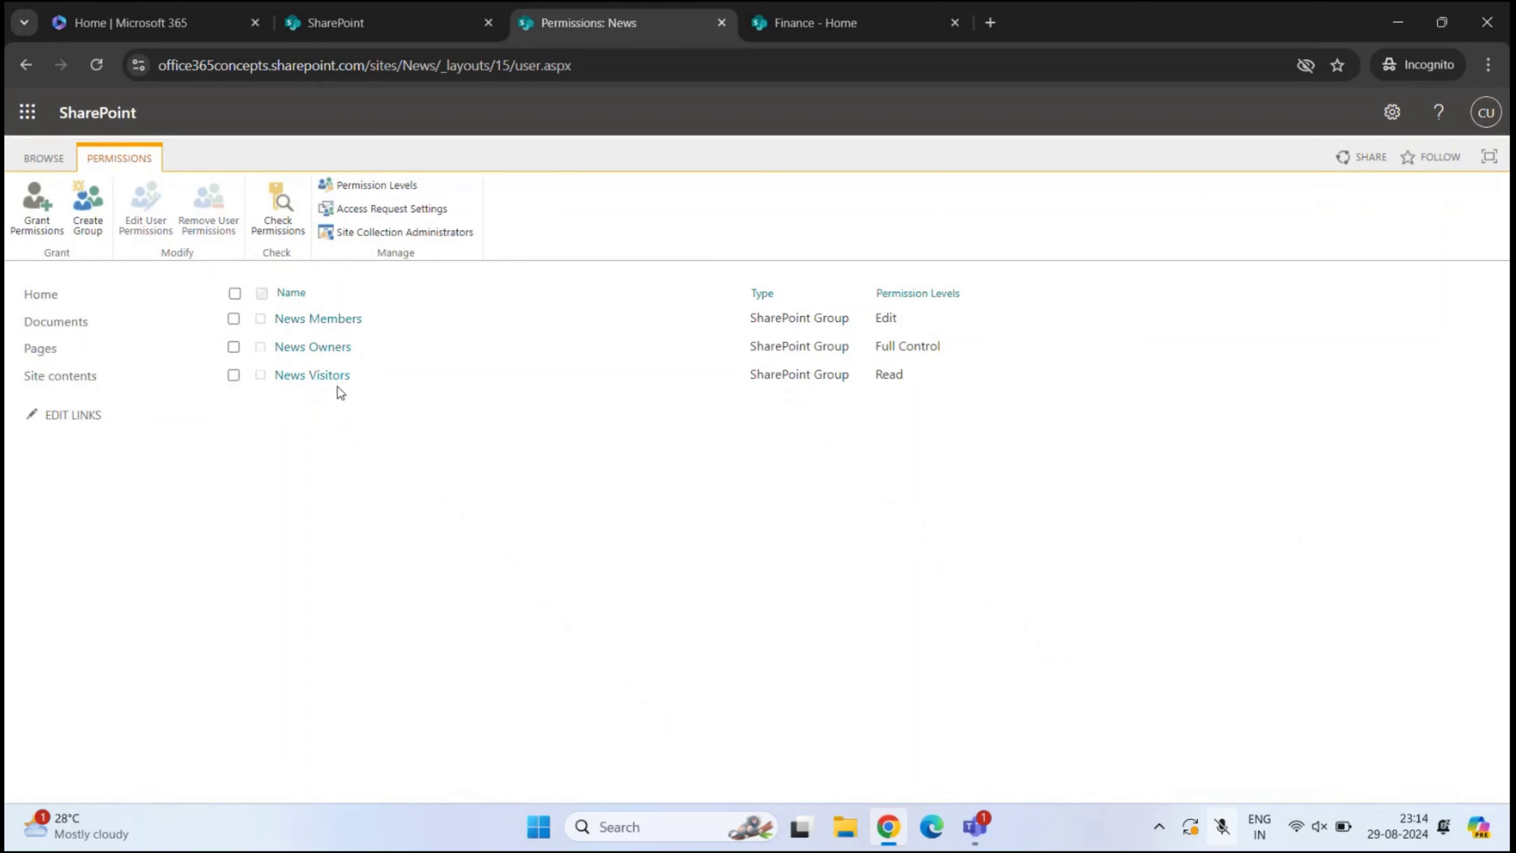
click(43, 295)
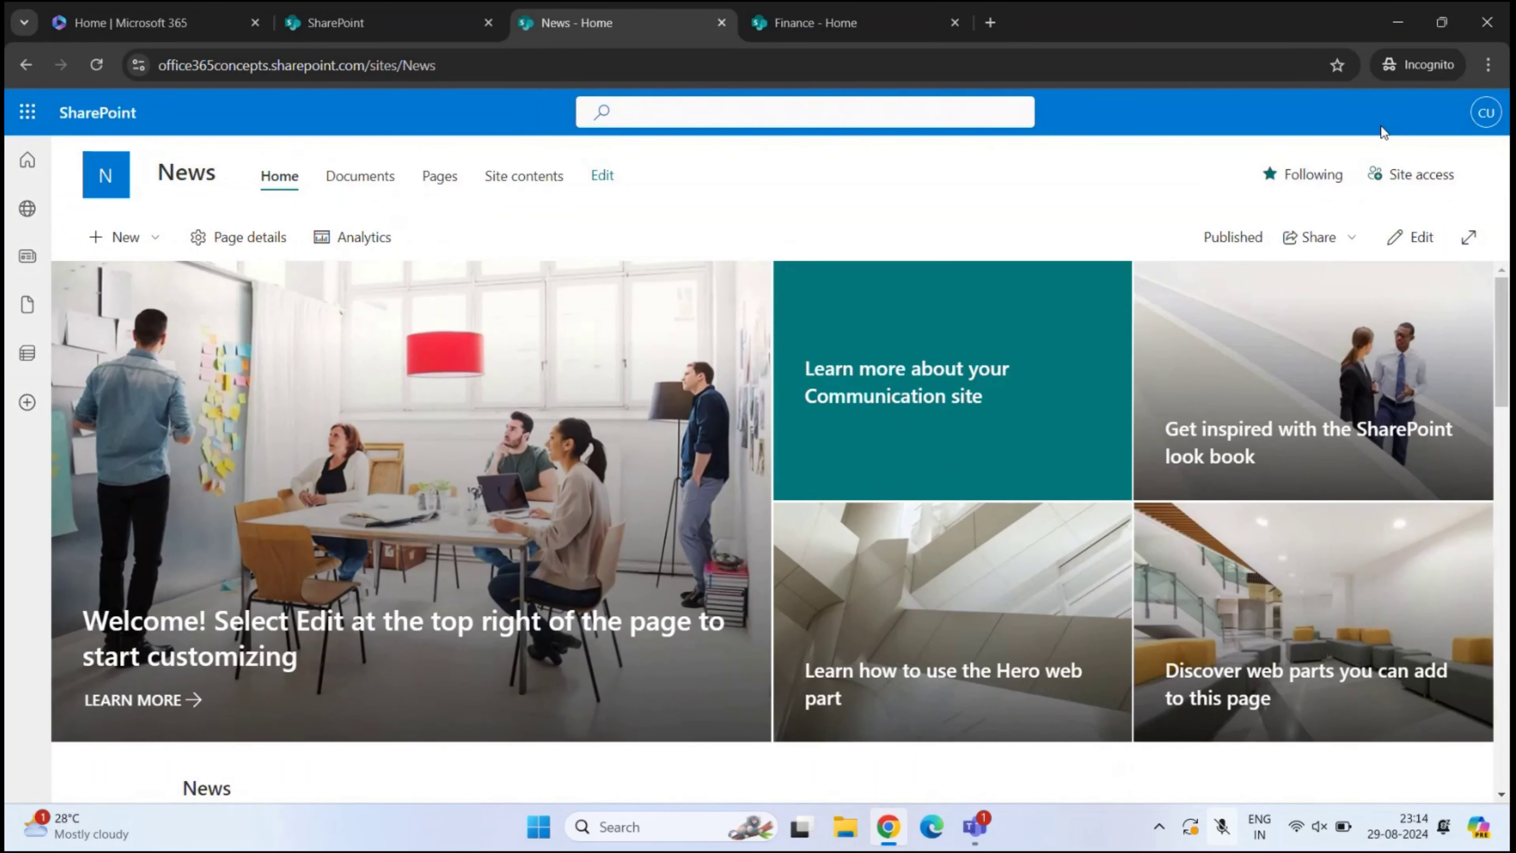
click(1393, 112)
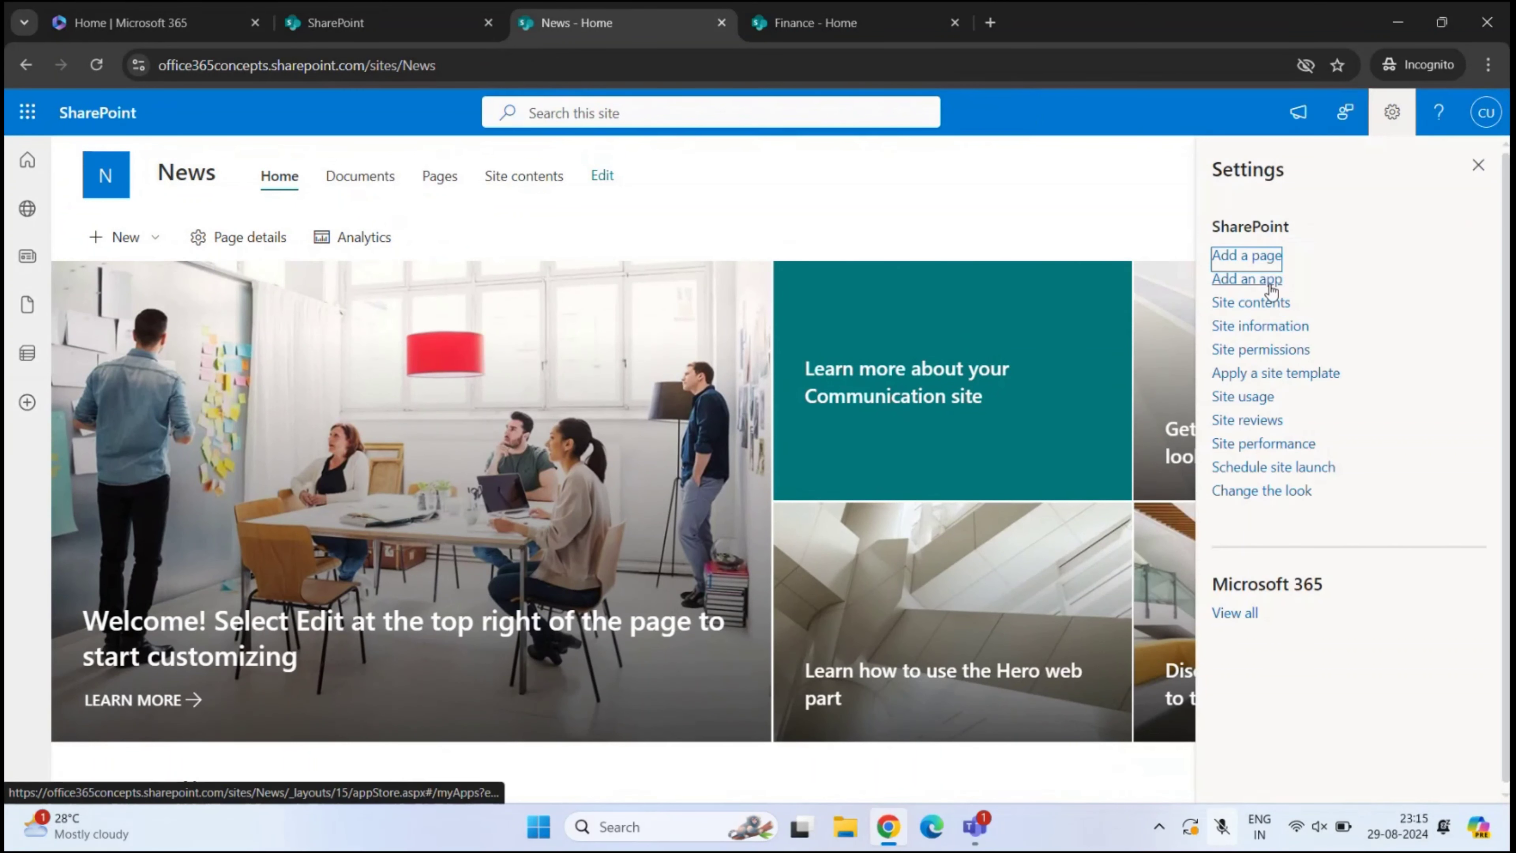
click(1262, 350)
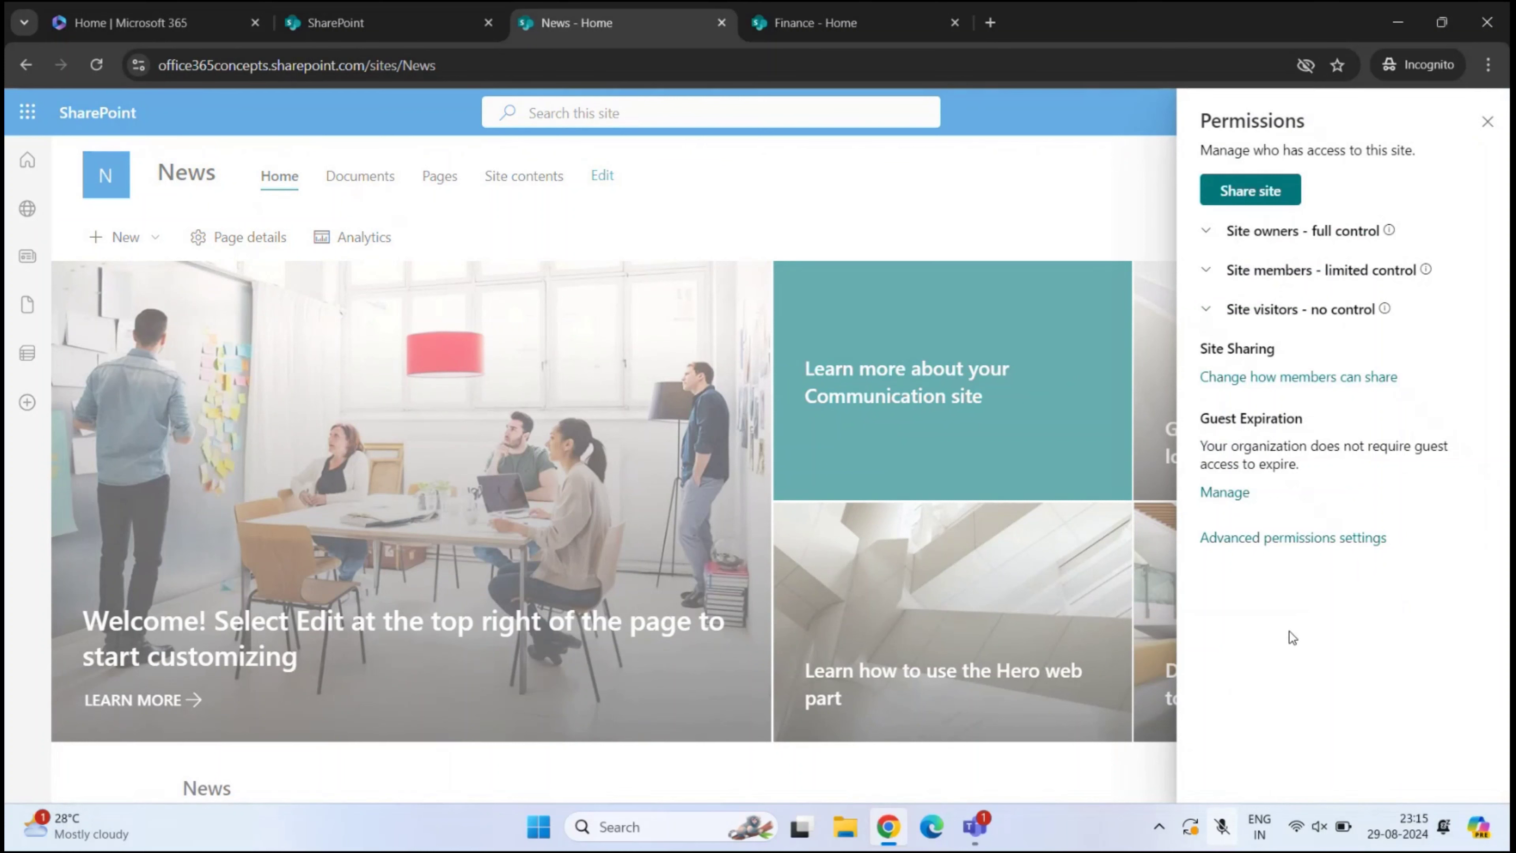
click(1292, 539)
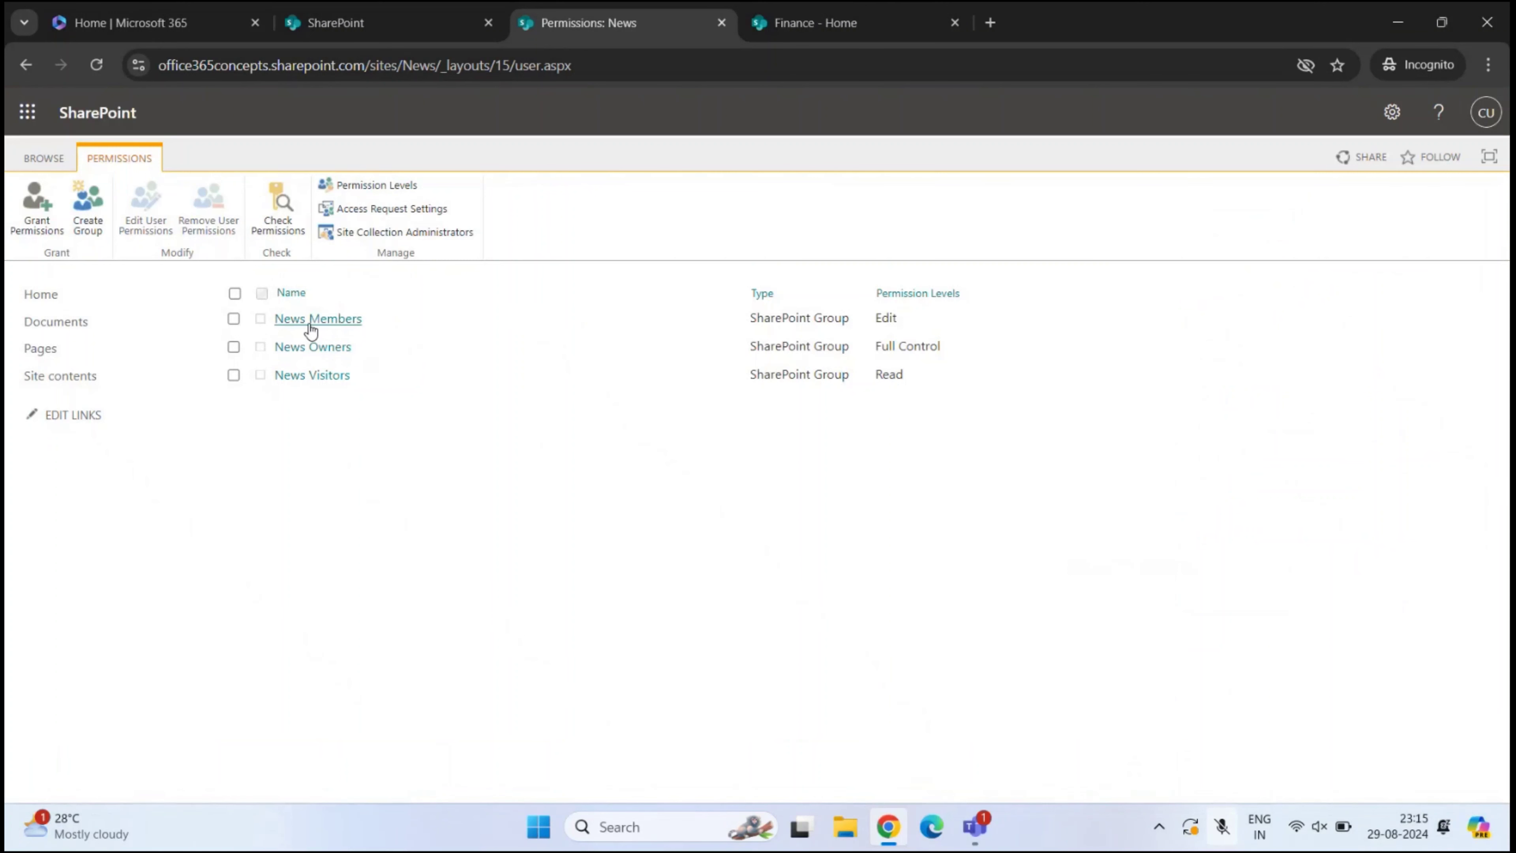
click(84, 299)
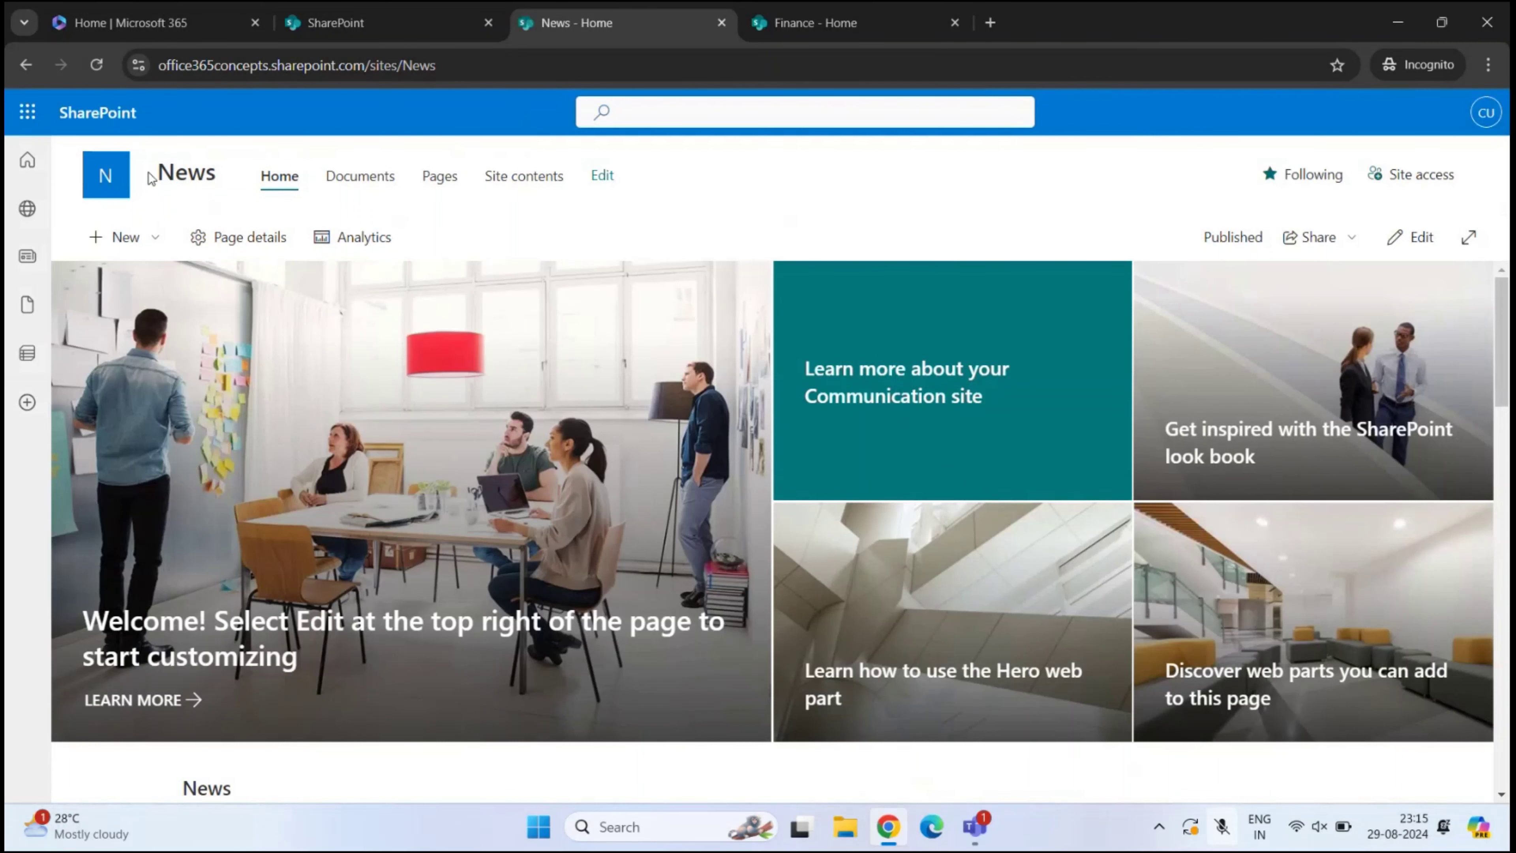
drag(158, 179, 234, 175)
click(234, 175)
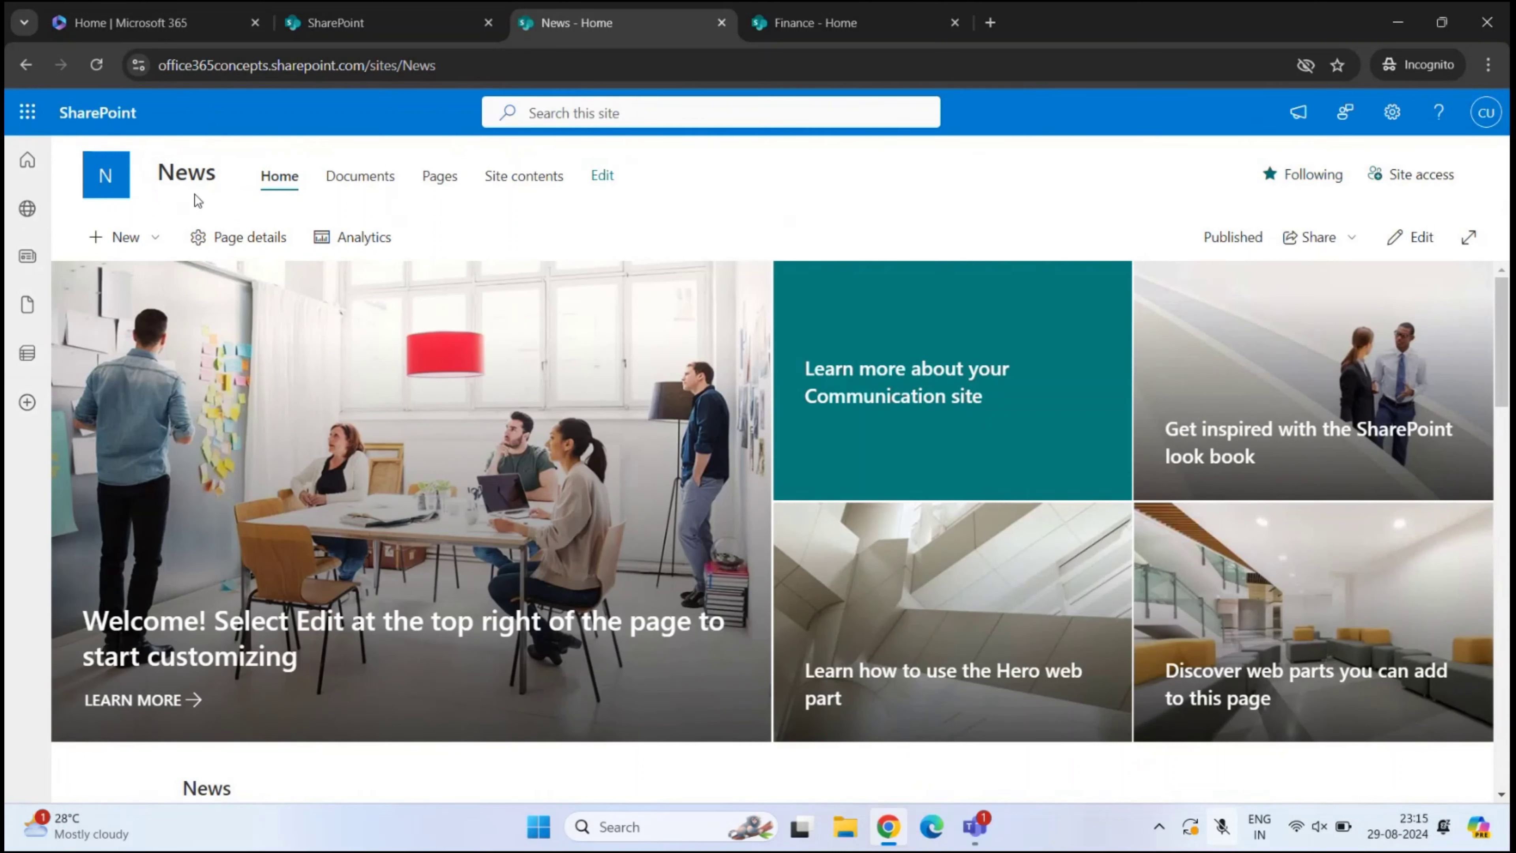
Step: Reopen Advanced permissions, view News Members, then open the News Visitors group
click(1393, 112)
click(1260, 351)
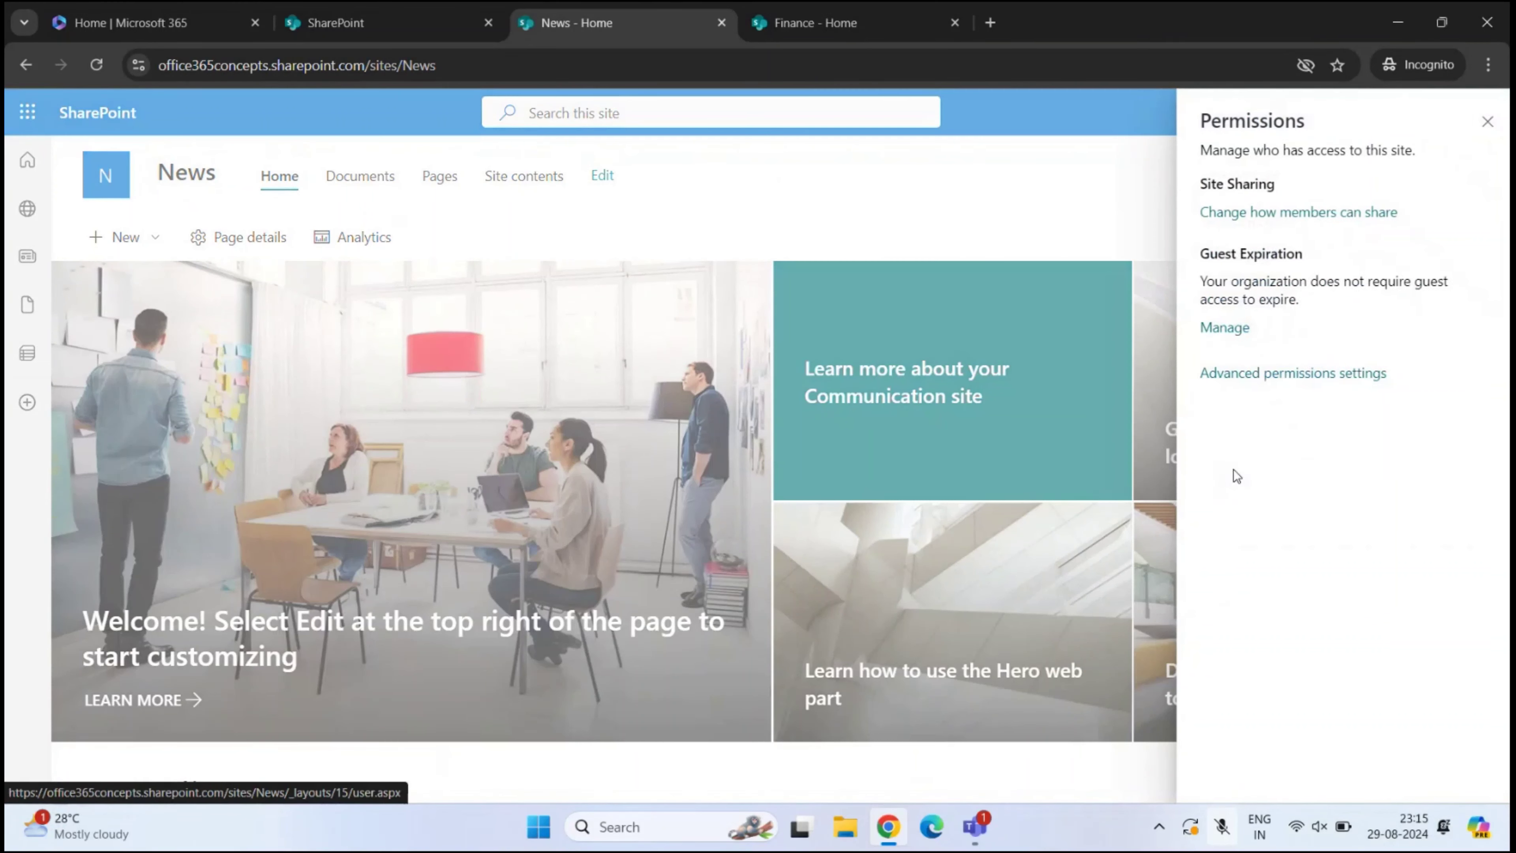
click(1301, 538)
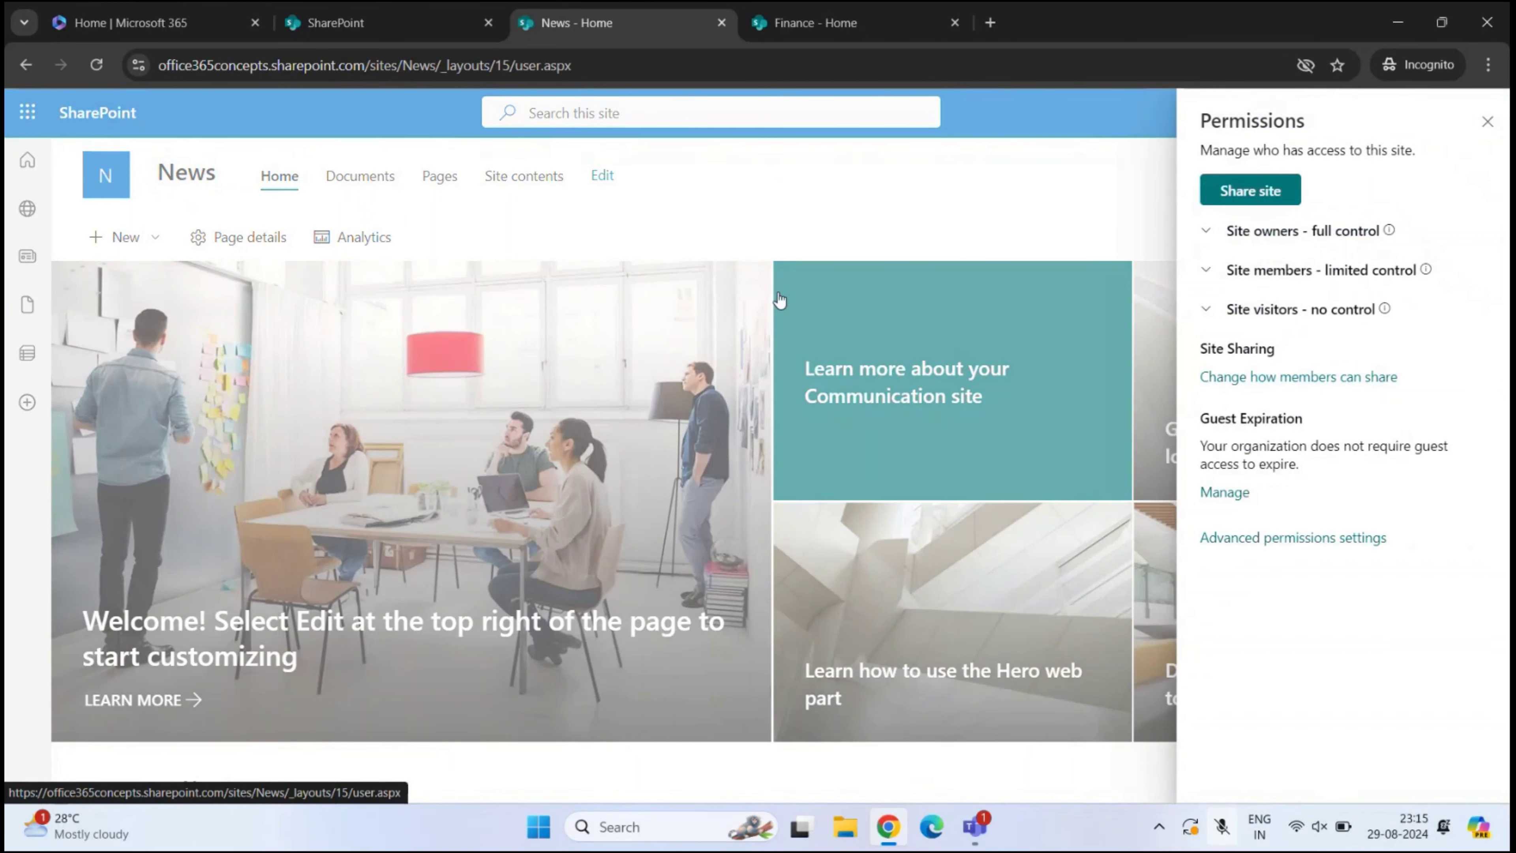
key(alt+Left)
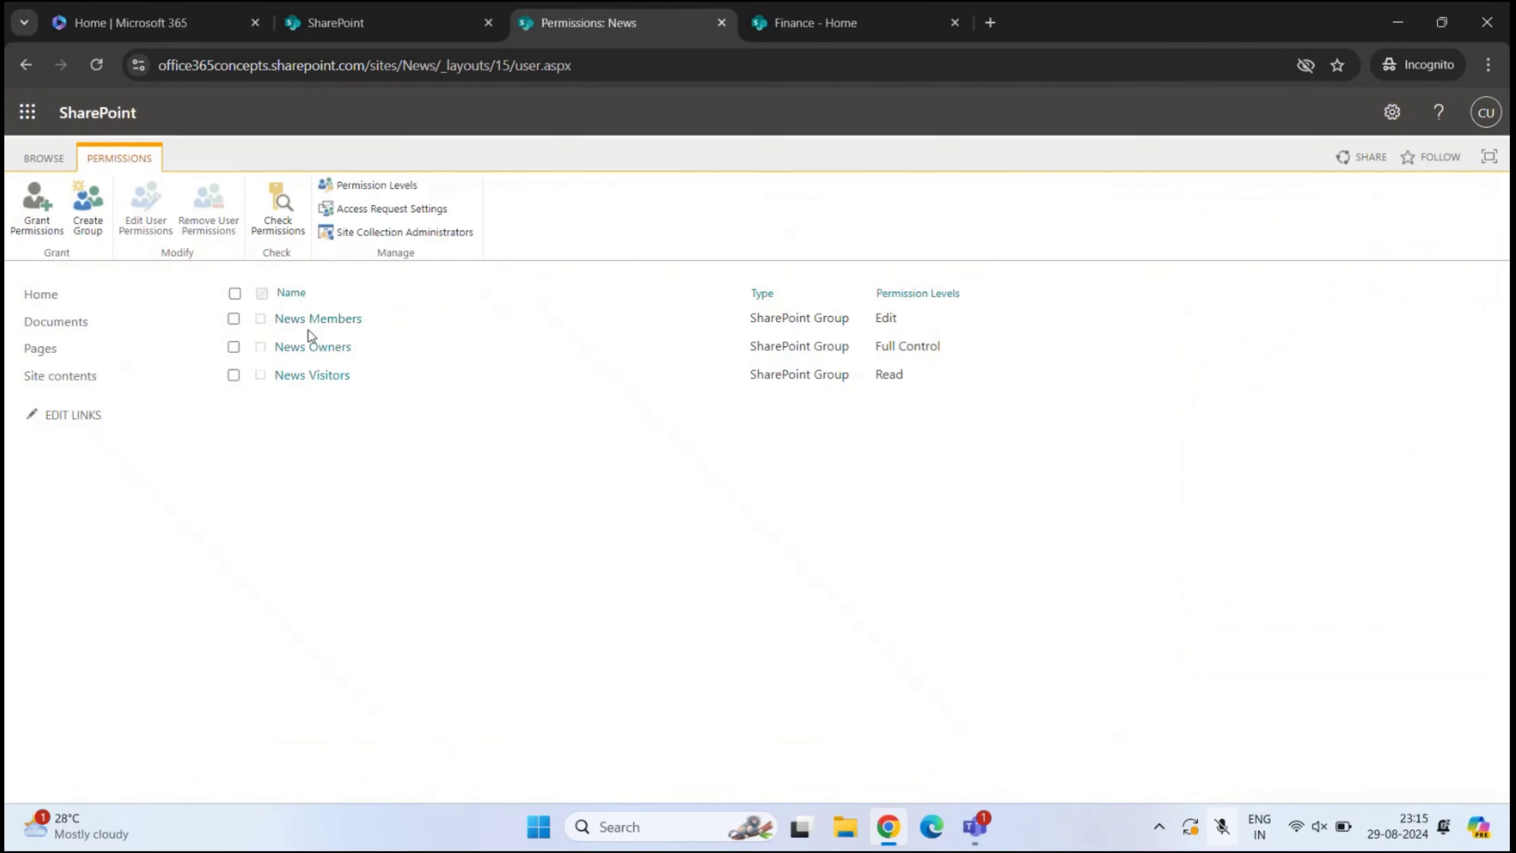
click(322, 321)
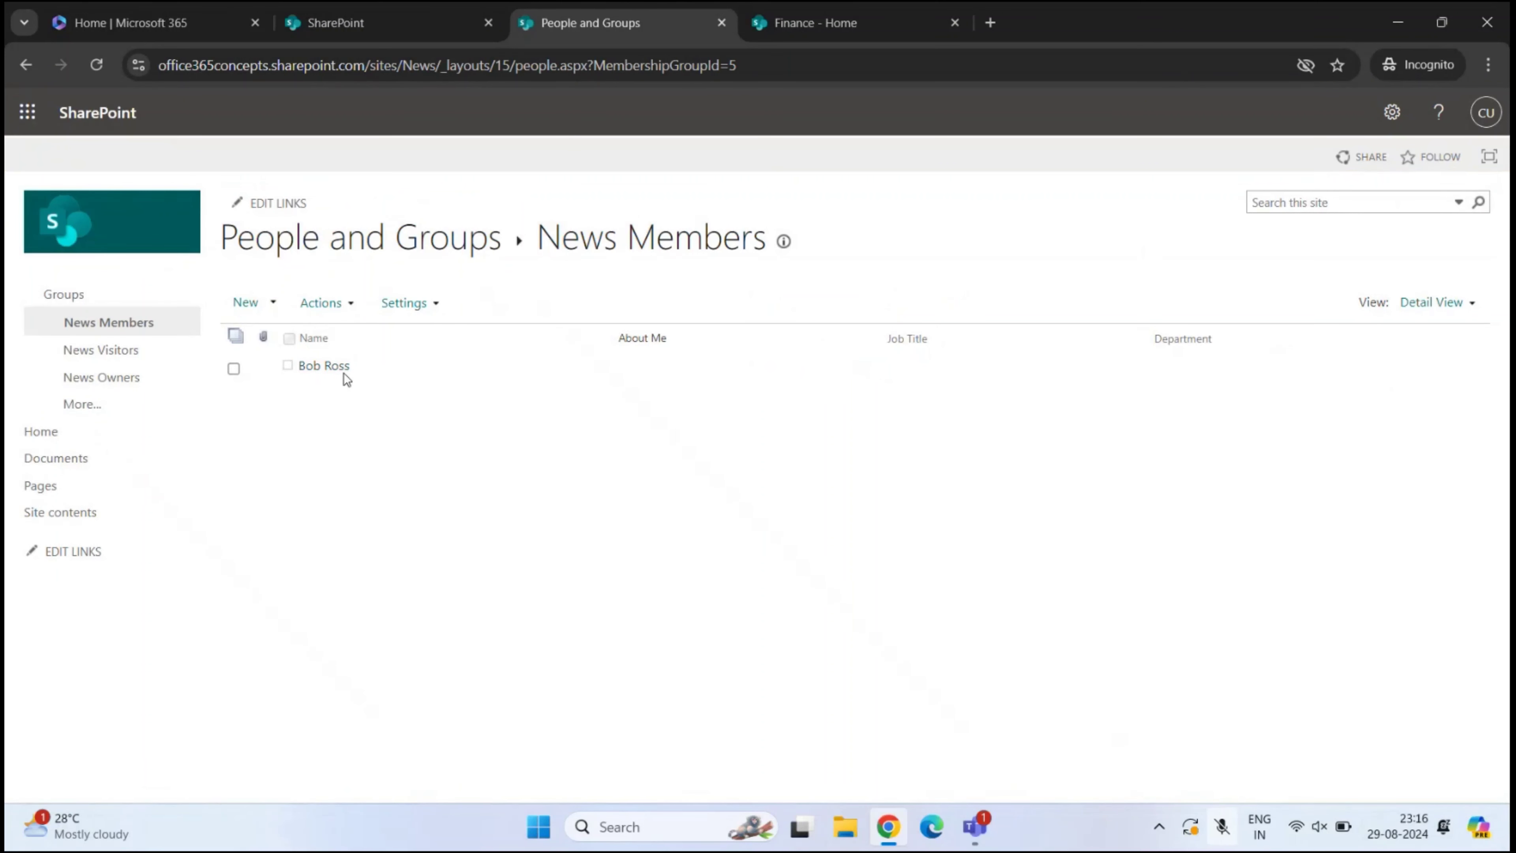
click(25, 64)
click(316, 376)
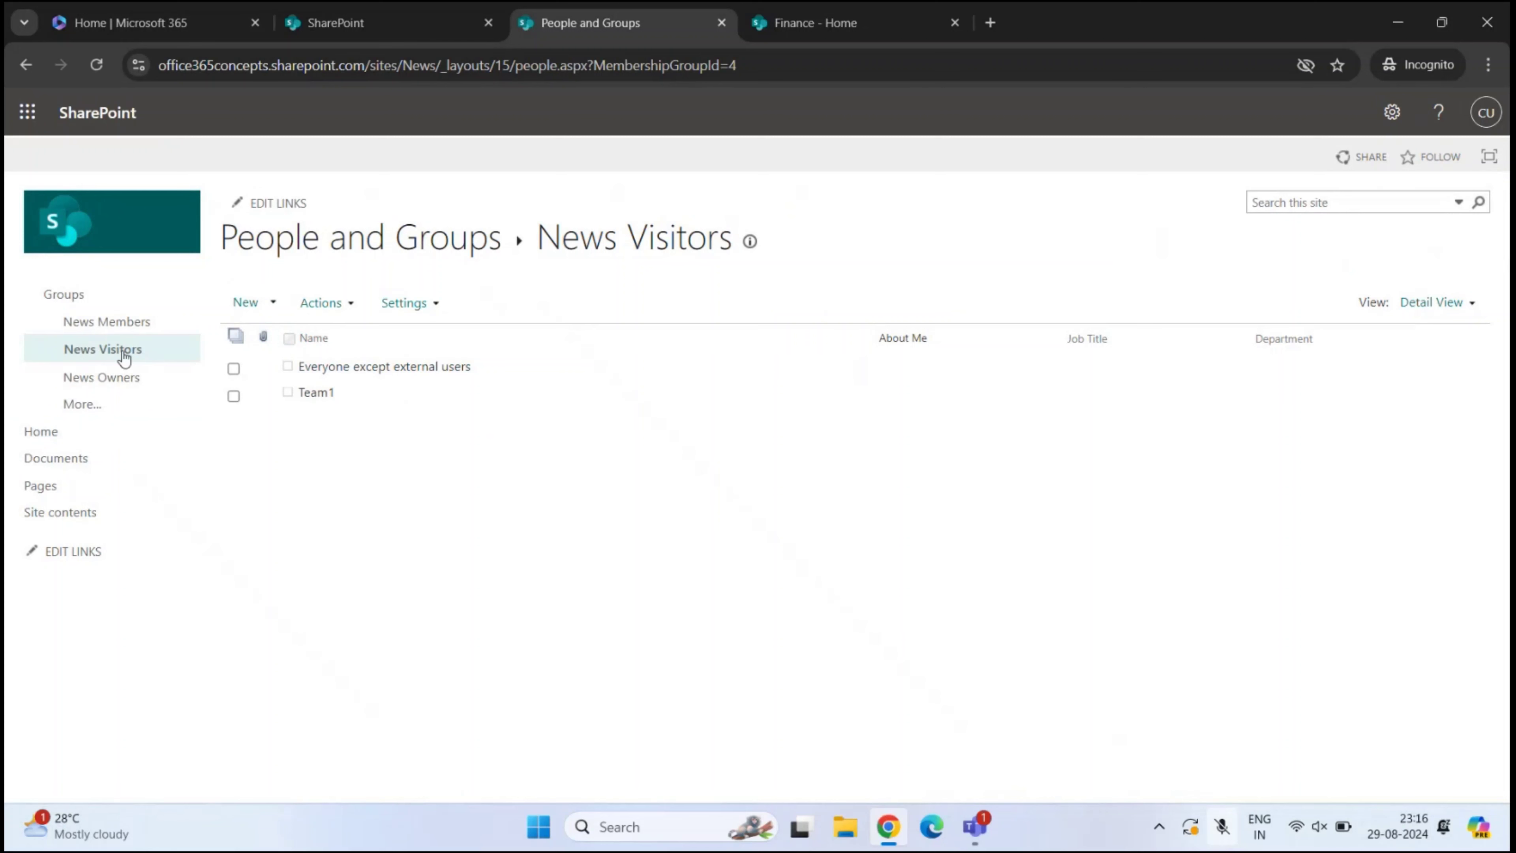
Step: Add Team2 as a member of the News Visitors group, then open News Owners
click(272, 308)
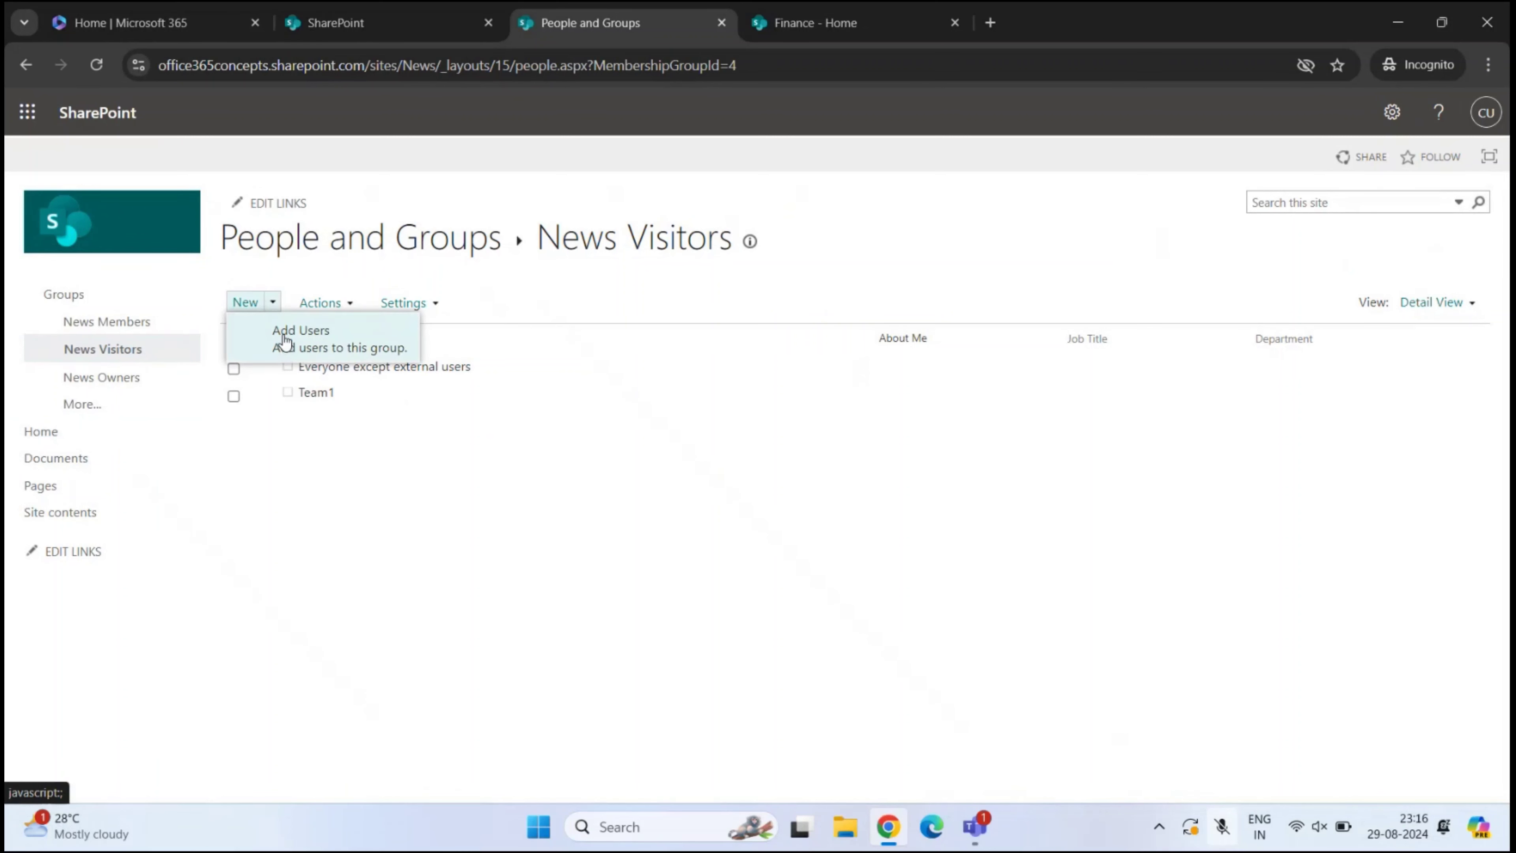
click(285, 333)
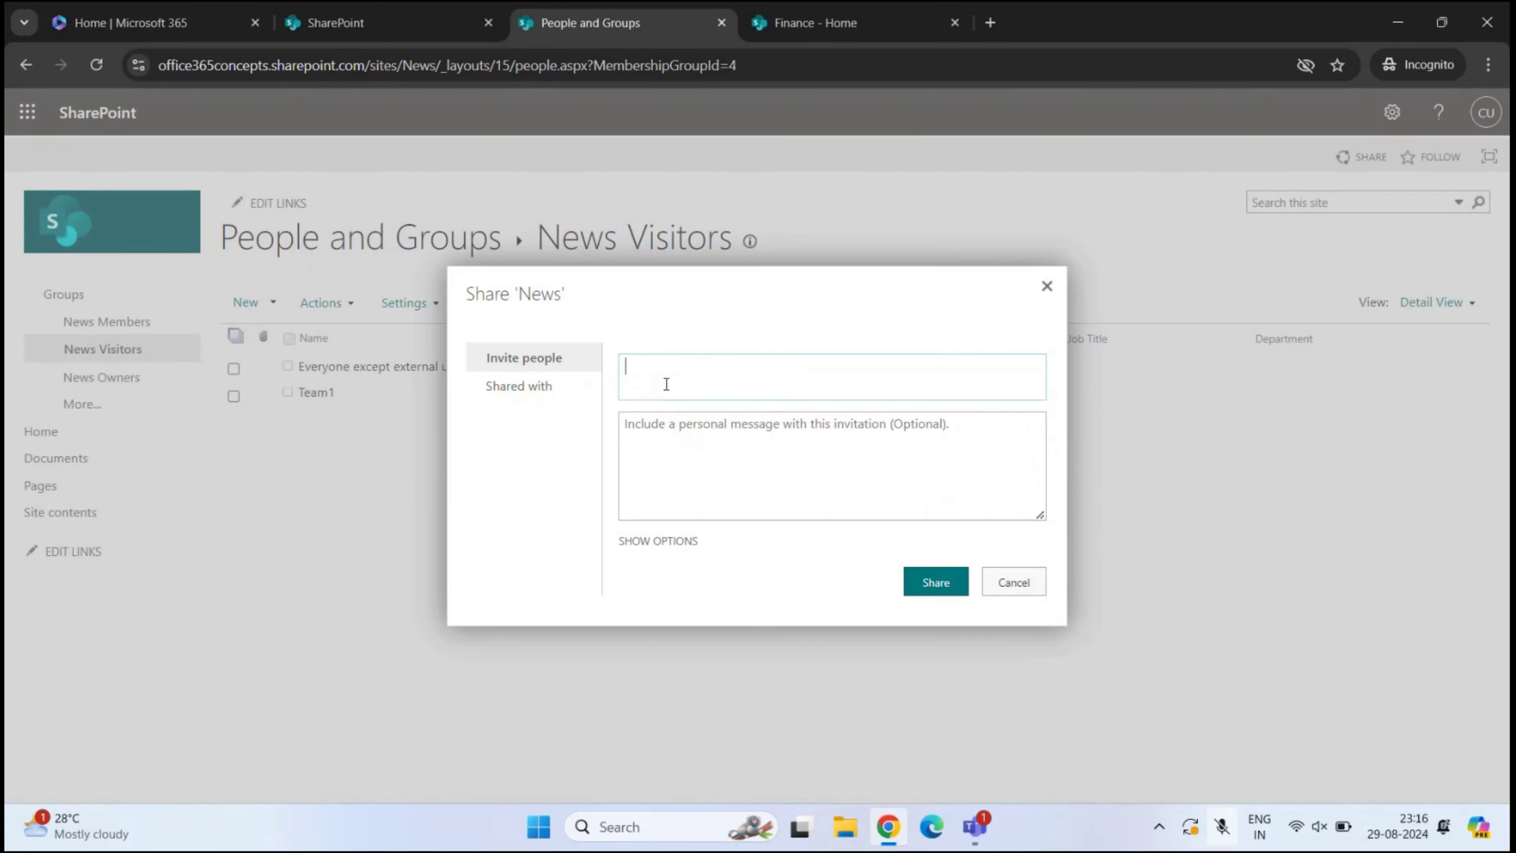
text(team2)
click(668, 412)
click(922, 582)
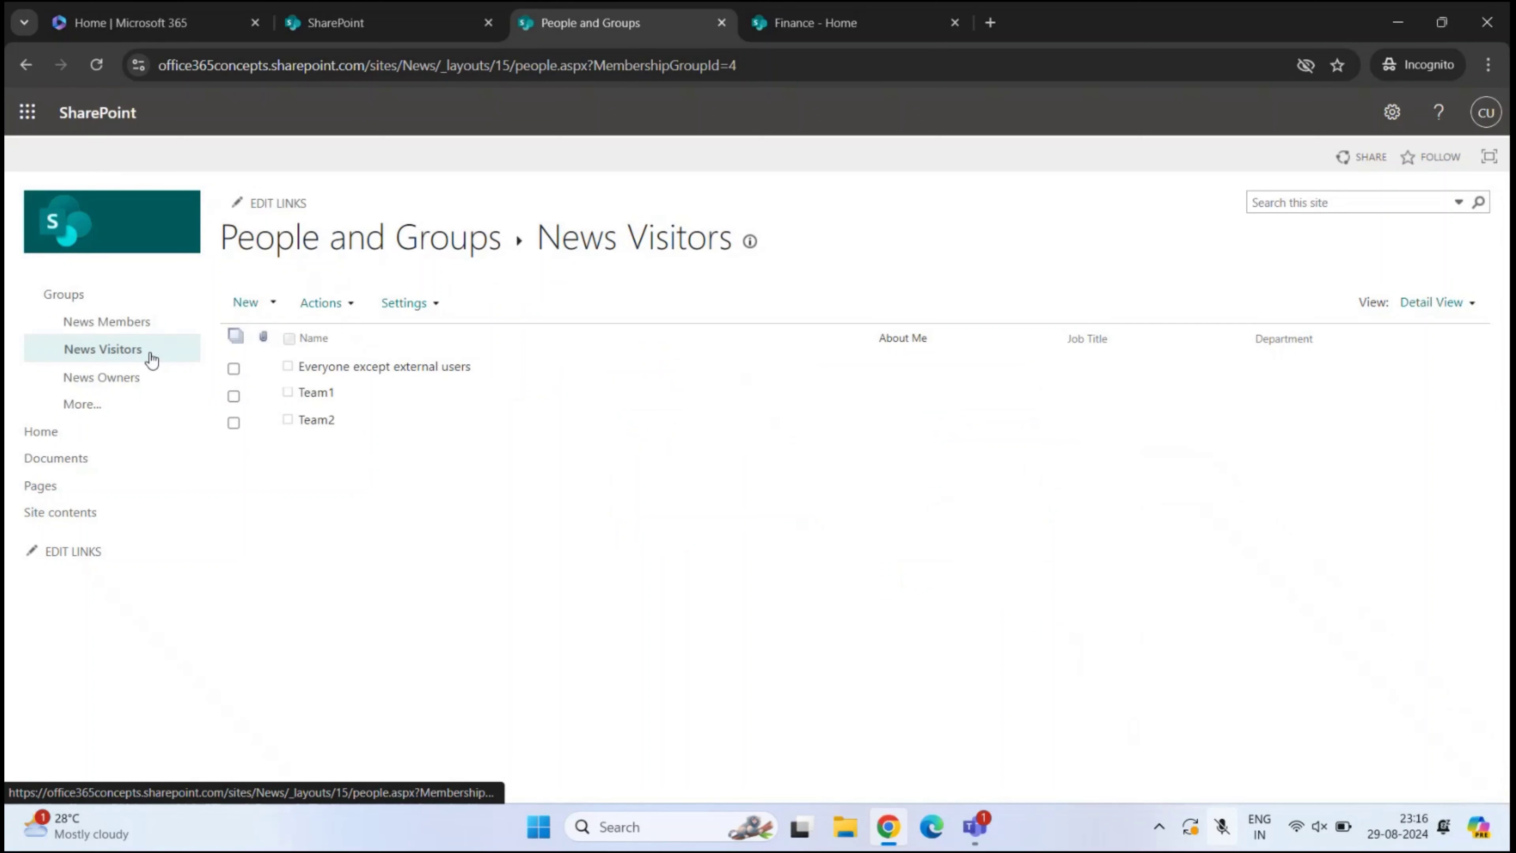
click(117, 383)
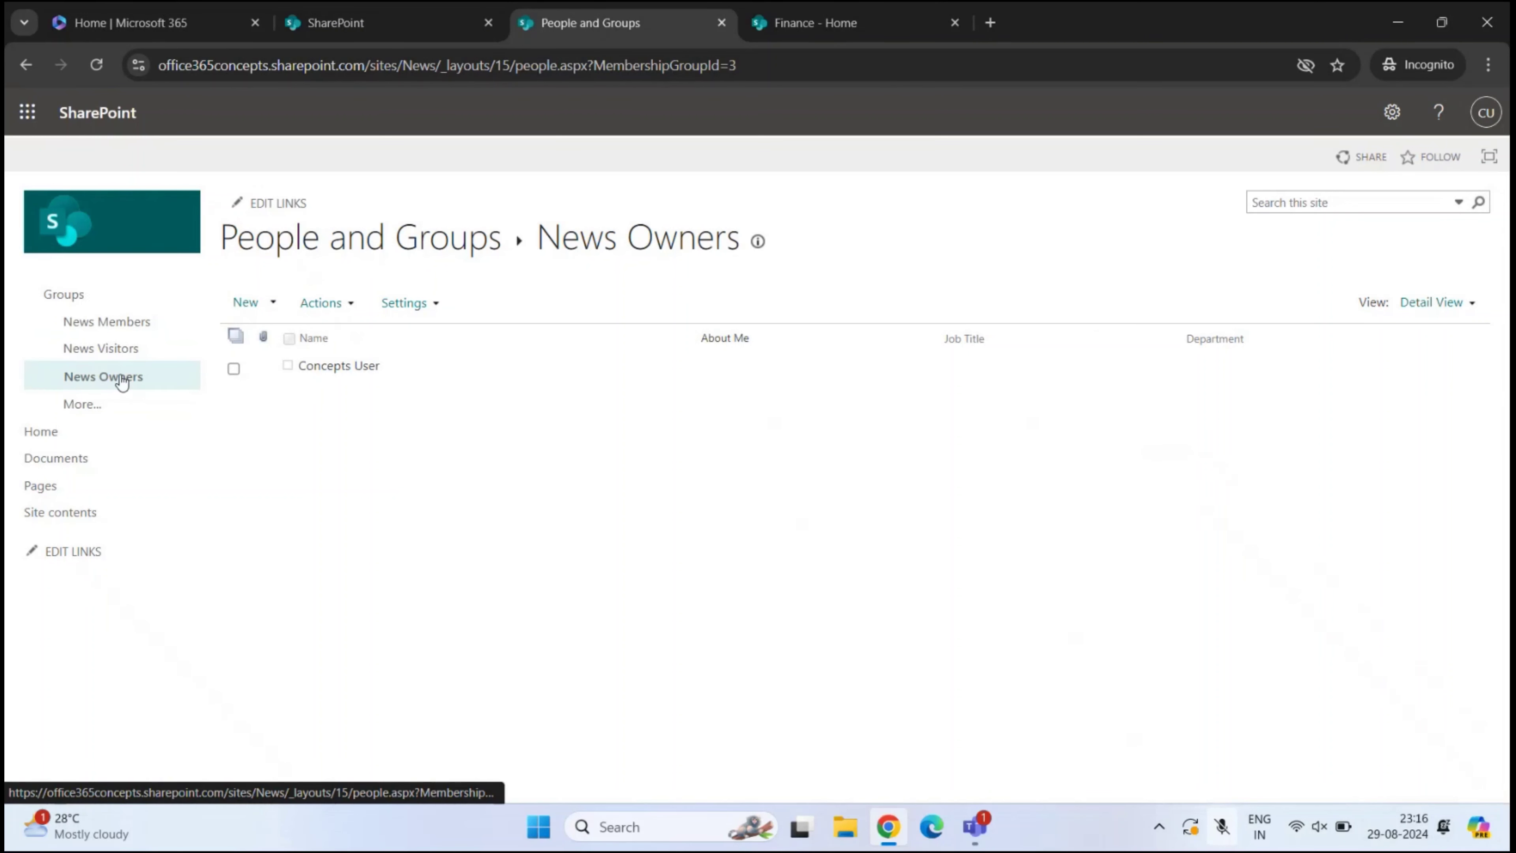
Step: Start adding users to News Owners but cancel, then open the News Members group
click(255, 306)
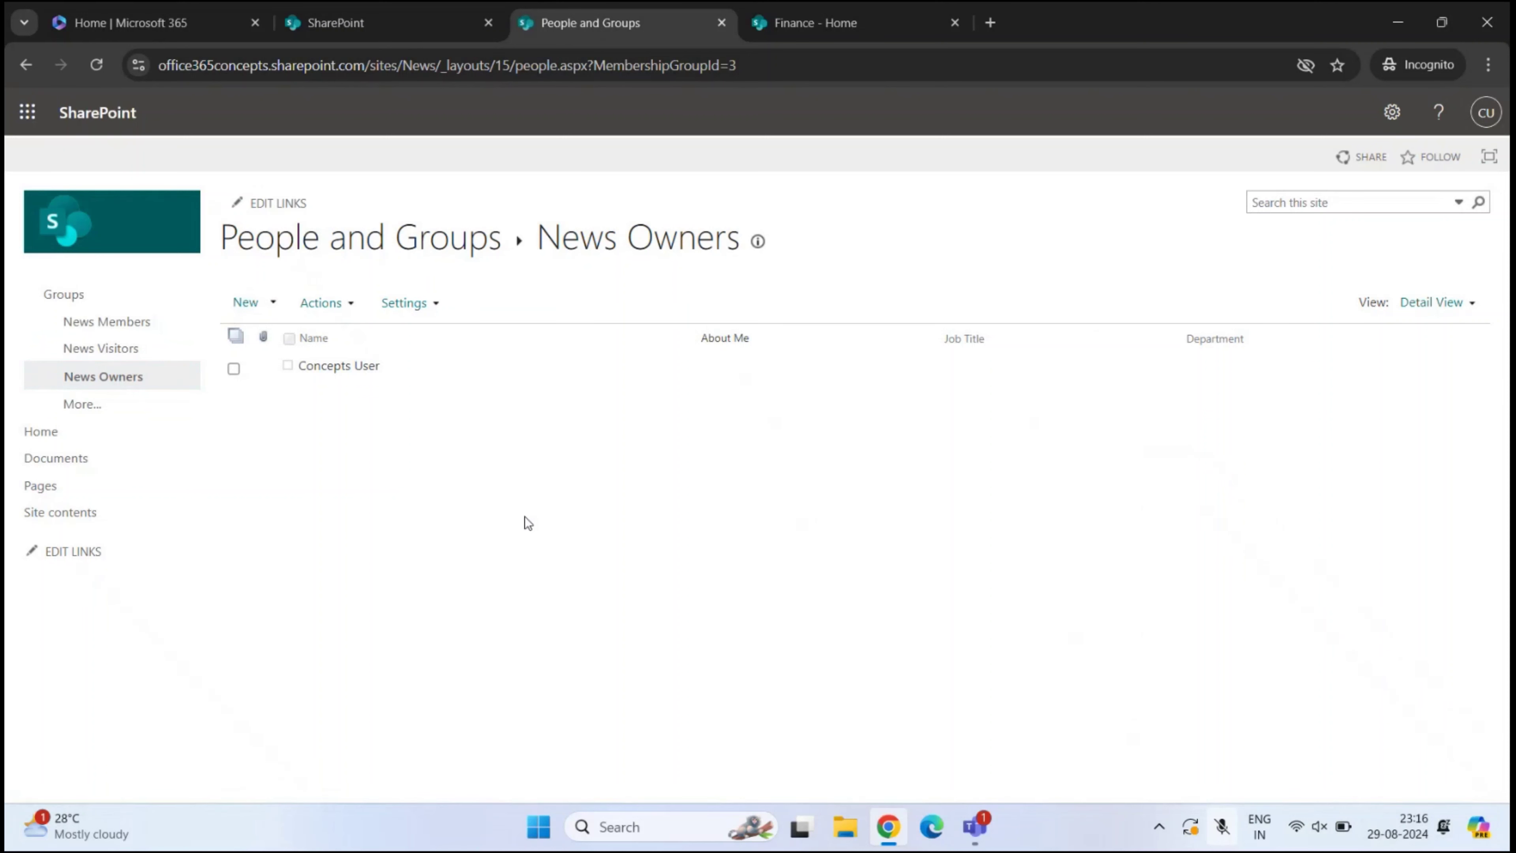
click(240, 306)
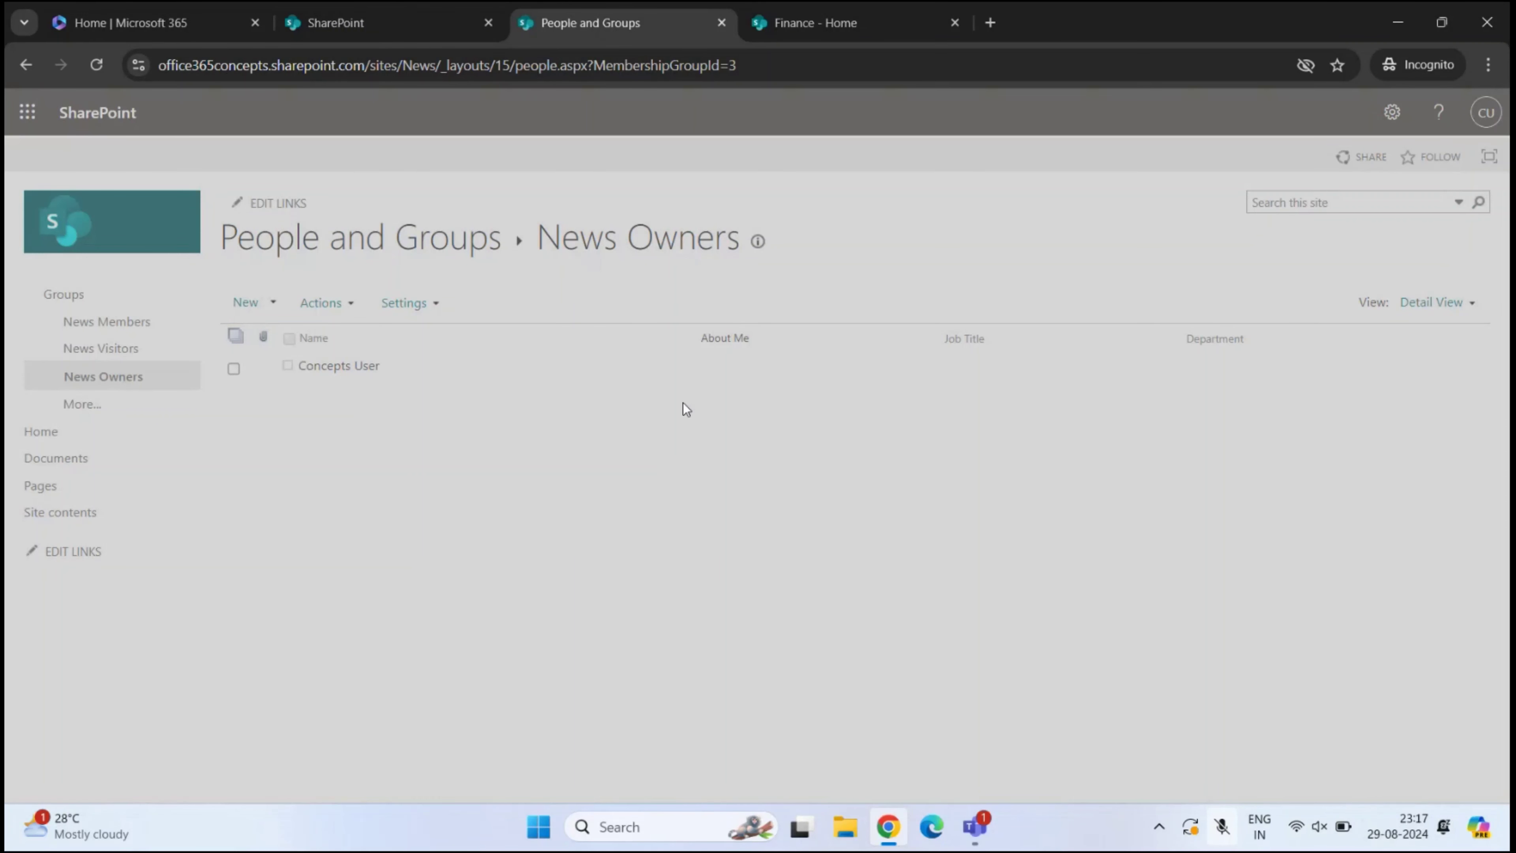
click(727, 388)
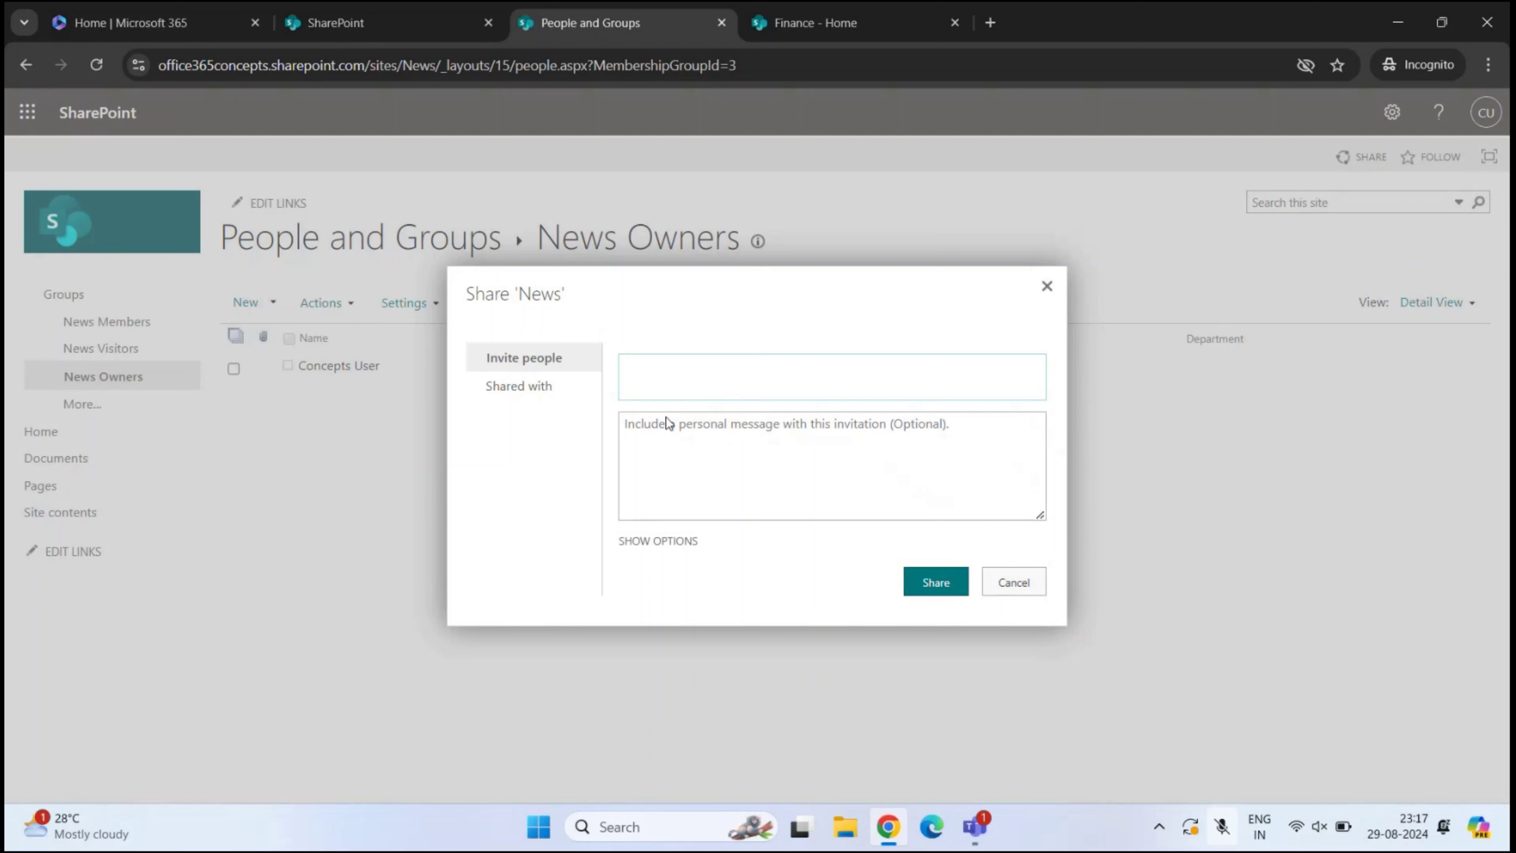
click(1031, 587)
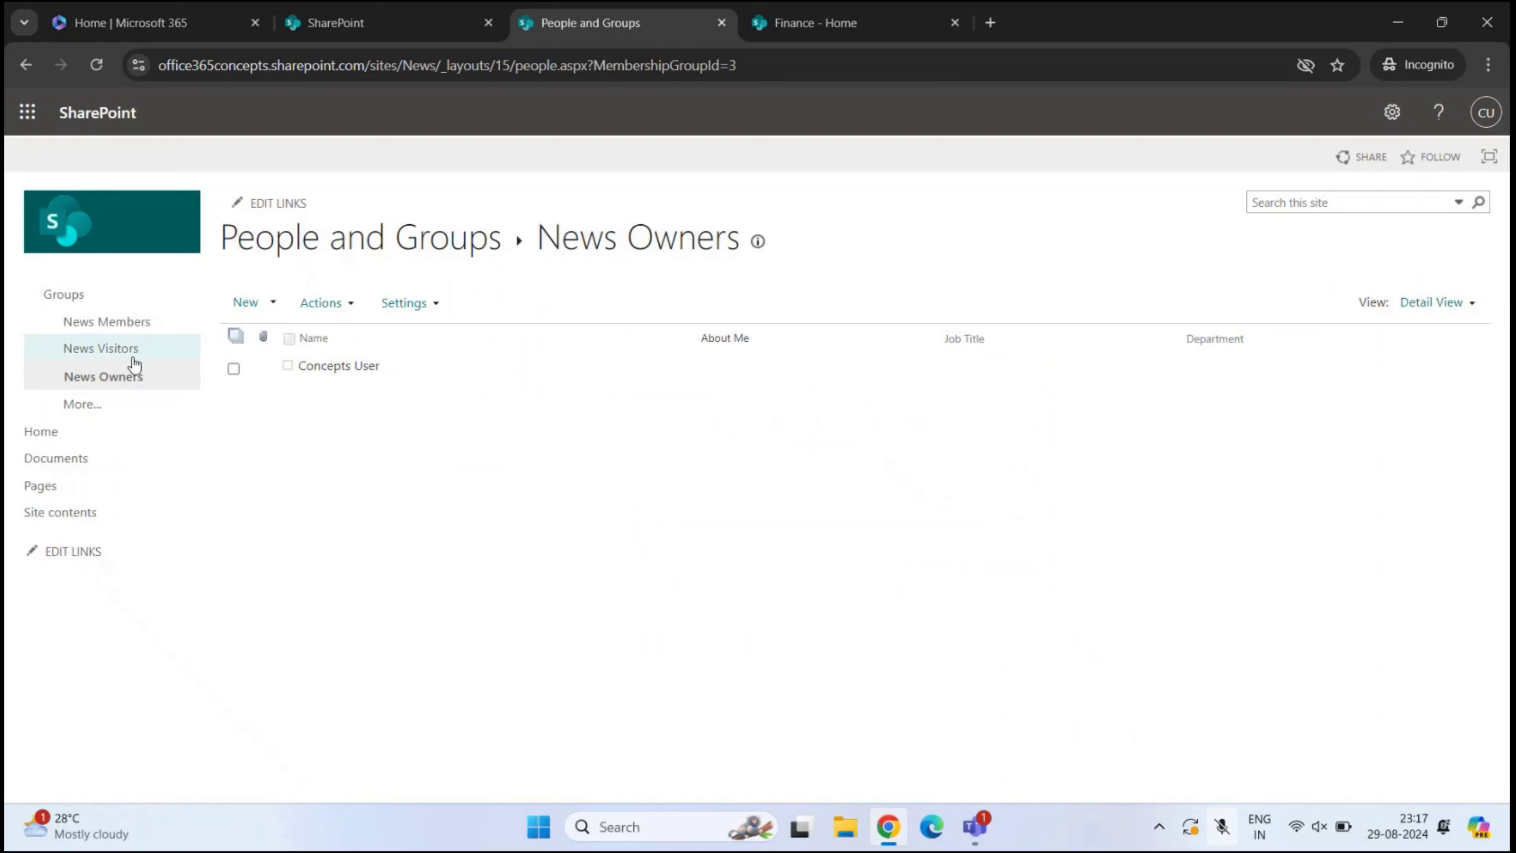
click(115, 325)
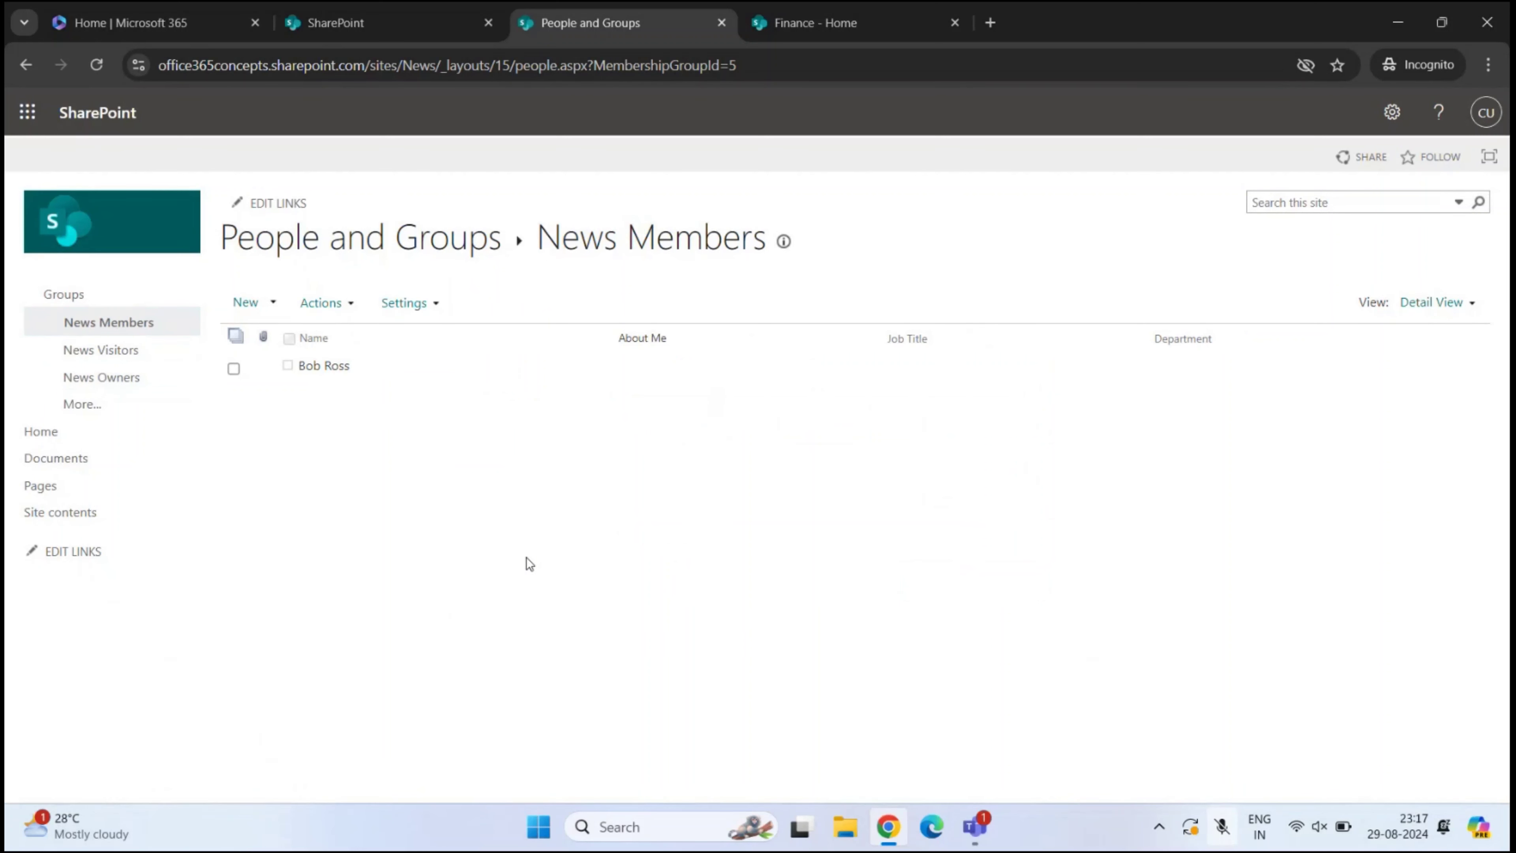
Step: Add a second user by name to News Members, then go back to the site home page
click(271, 303)
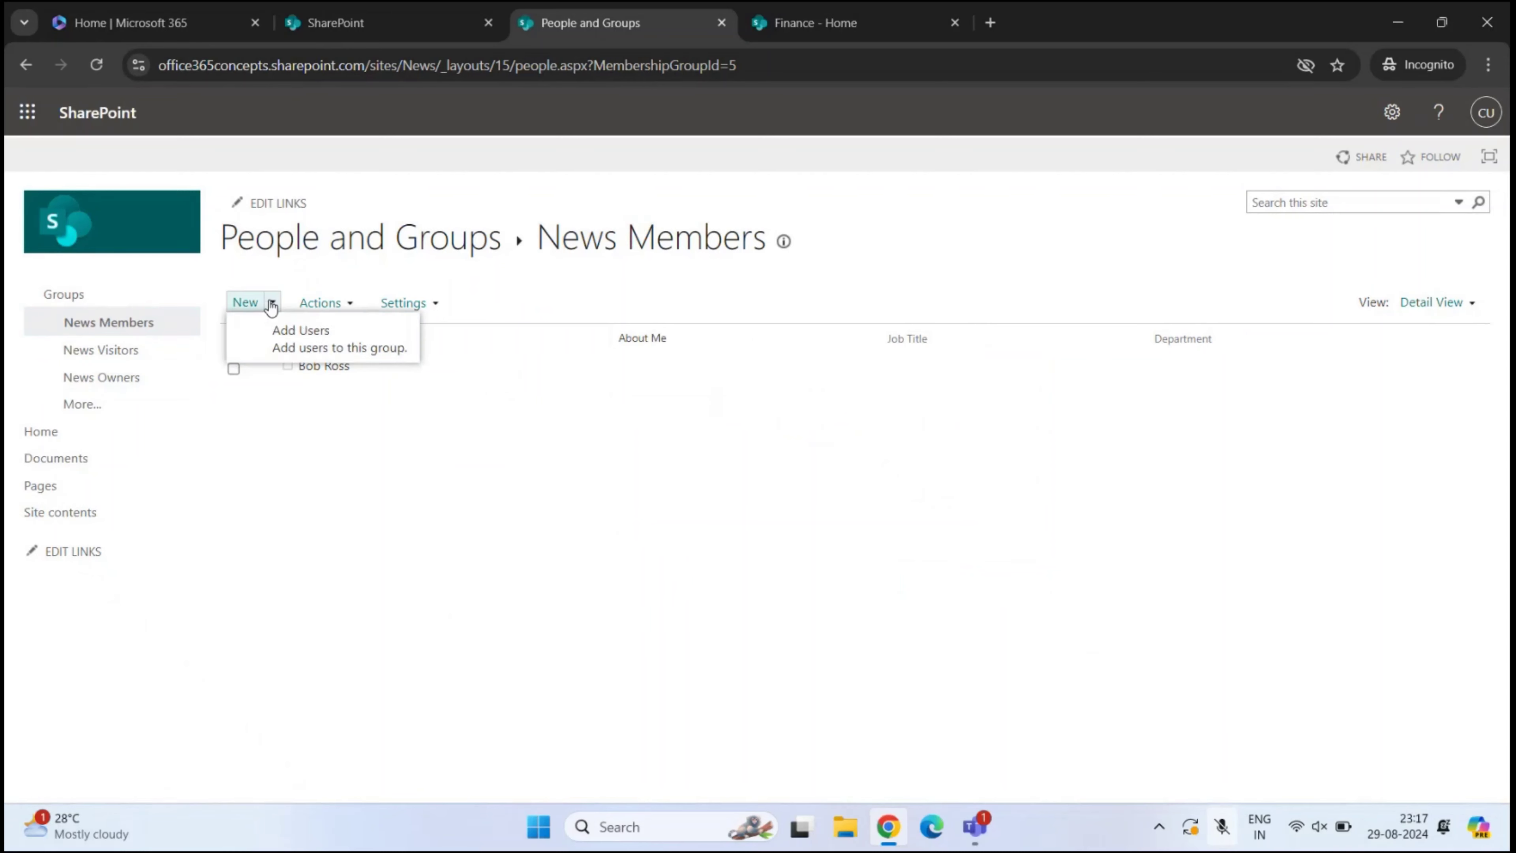
click(275, 330)
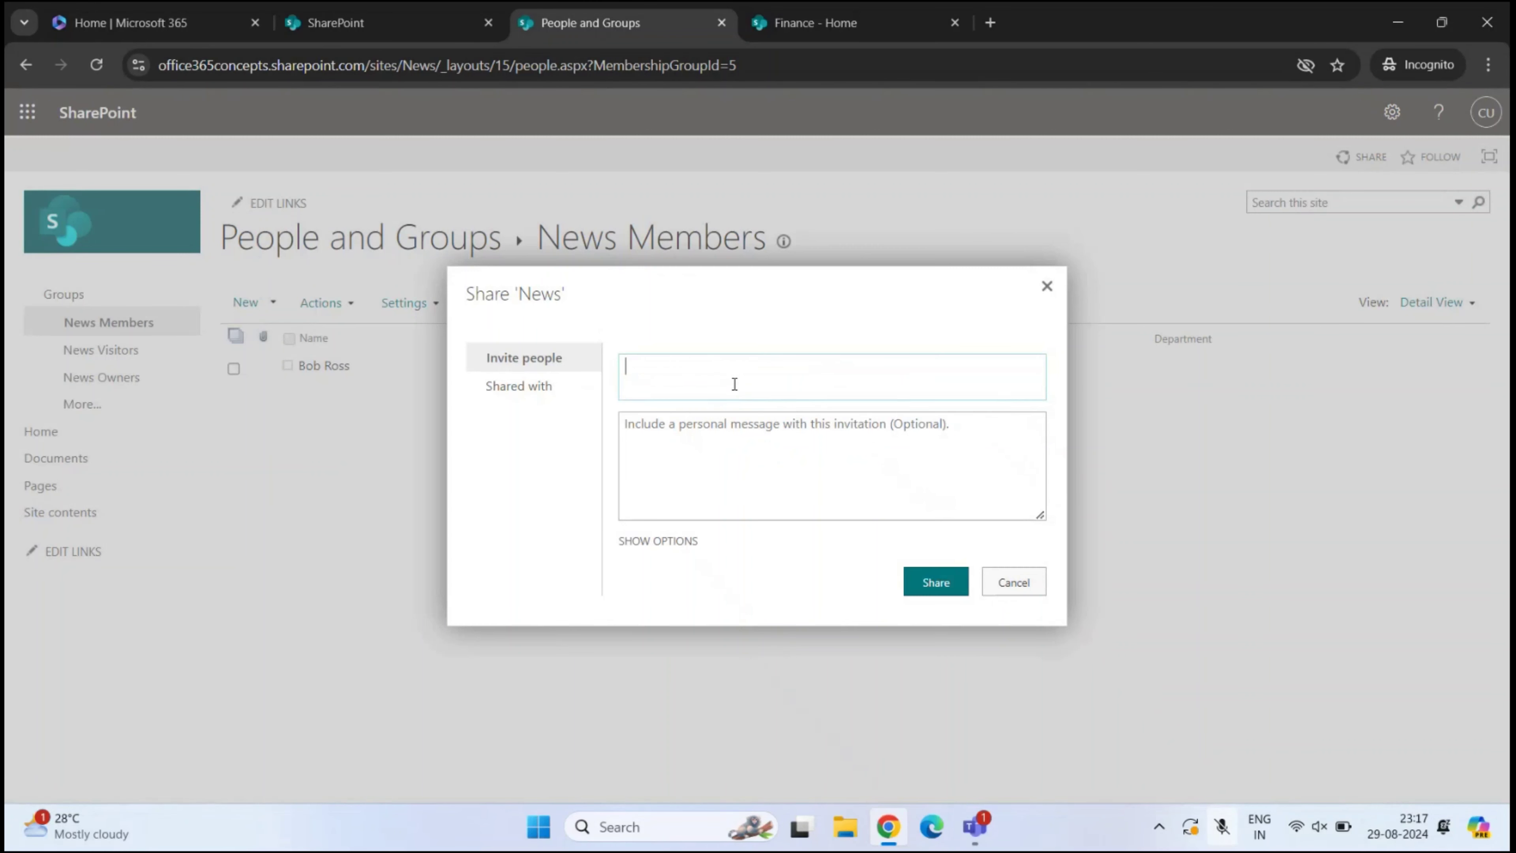
text(peter)
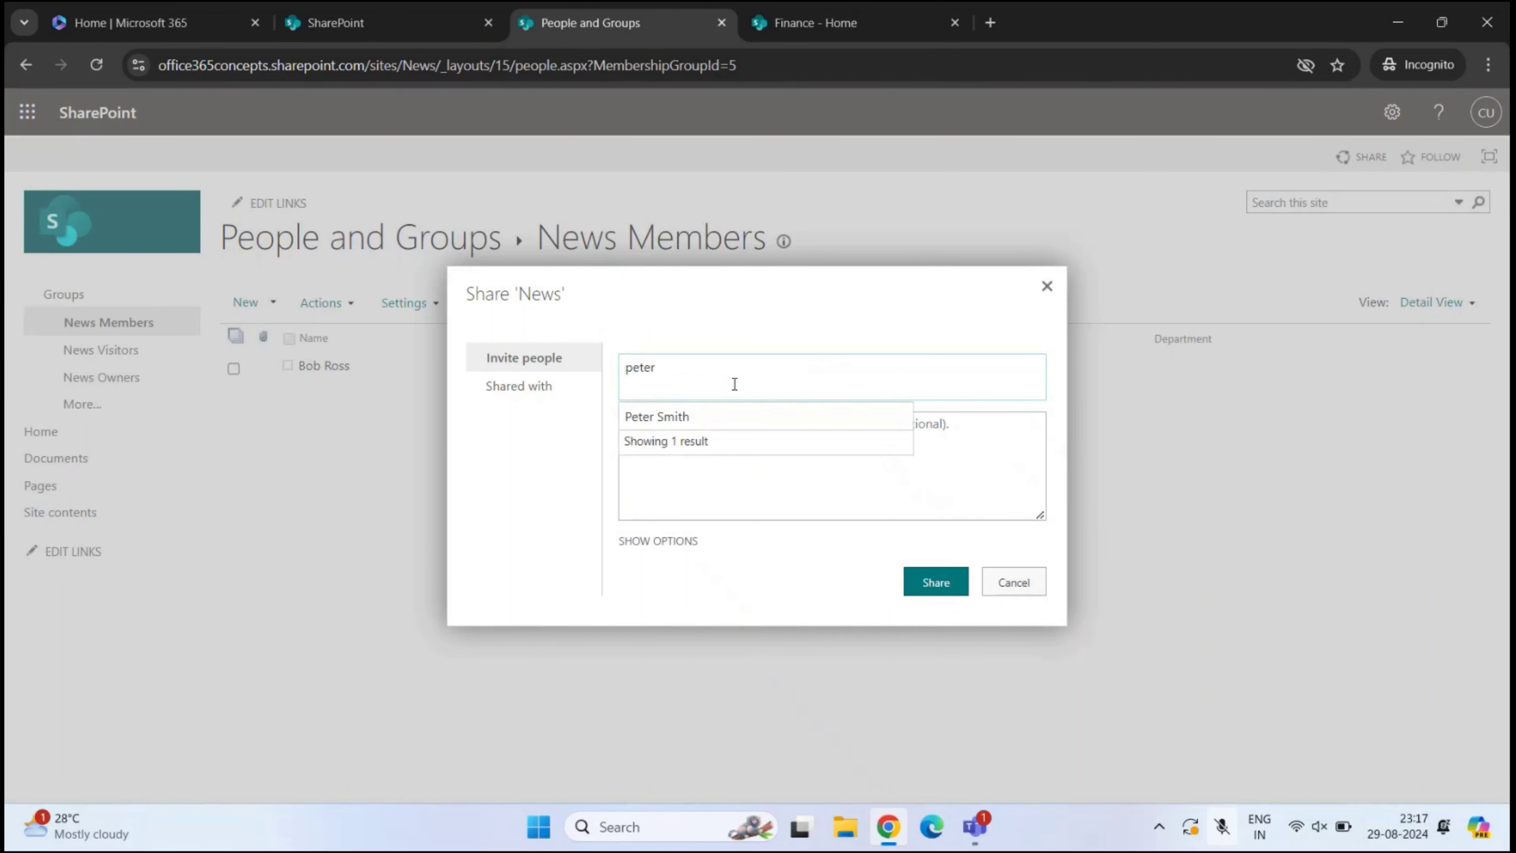
click(725, 430)
click(930, 581)
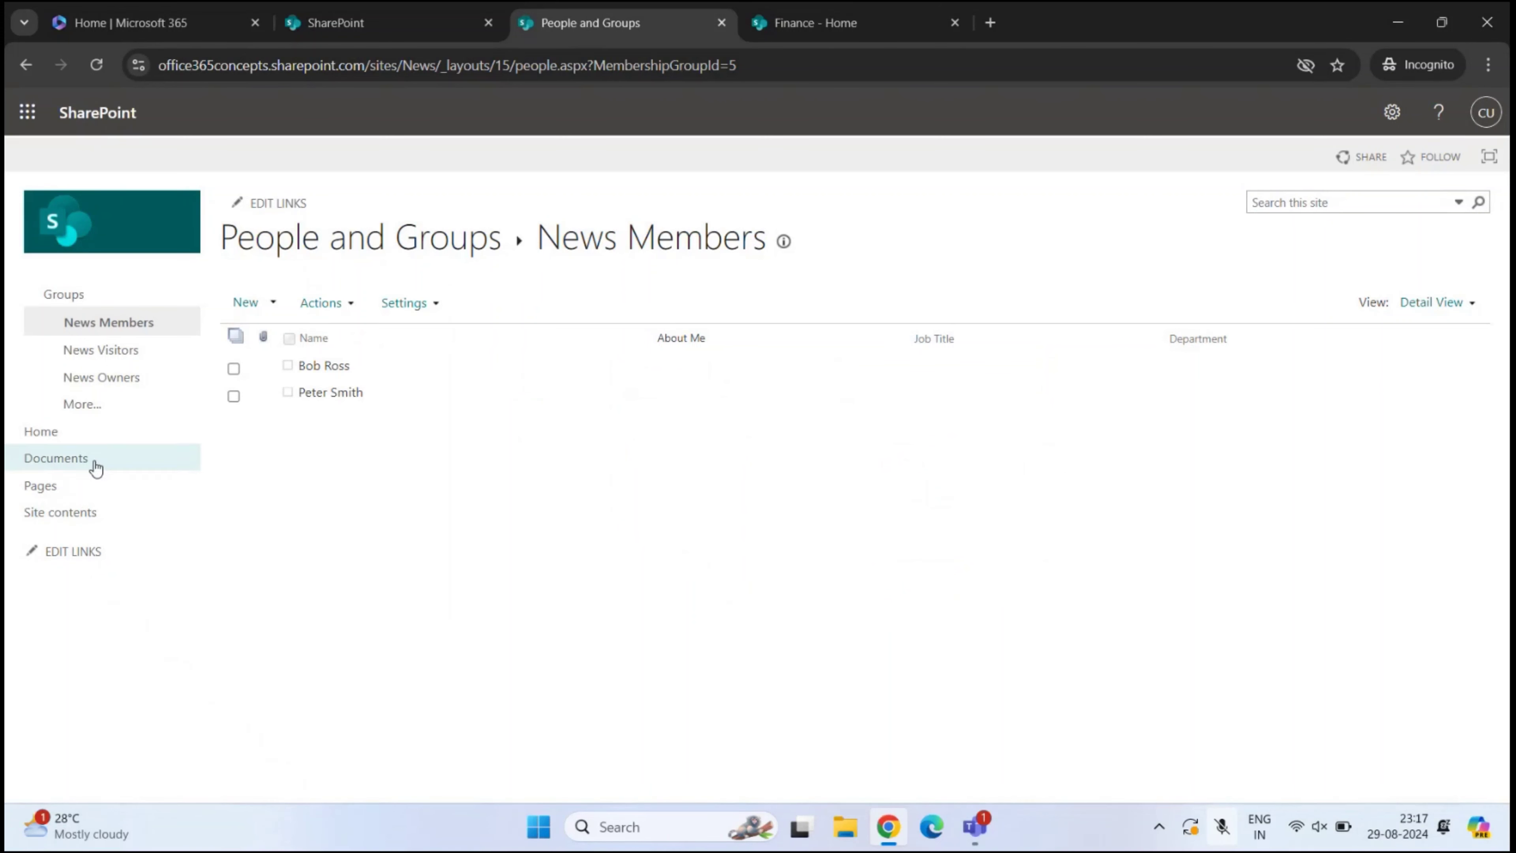
click(55, 434)
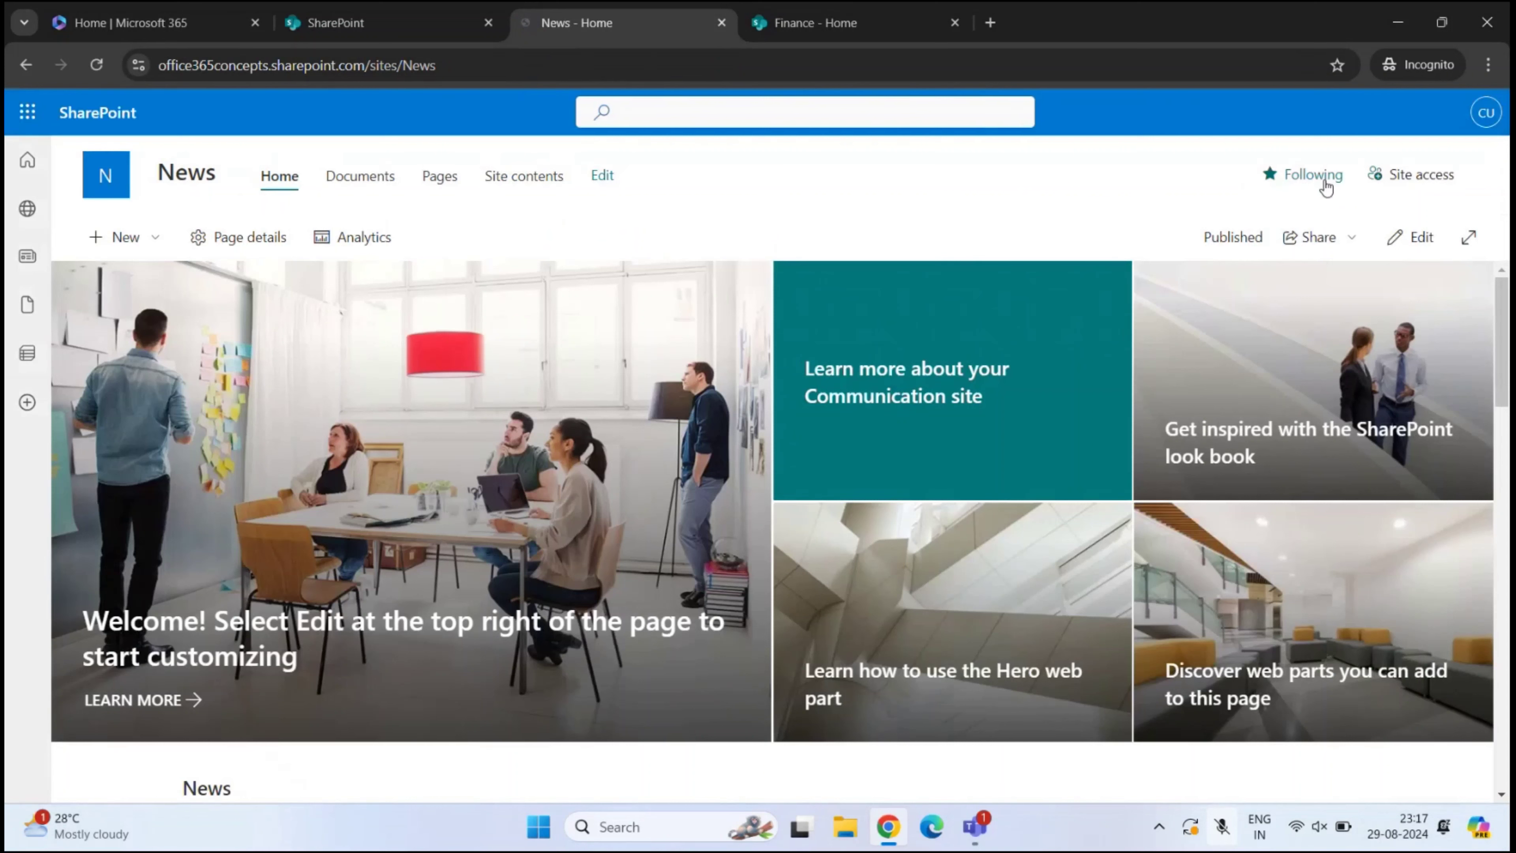
Step: Open Site permissions and expand, then collapse, the owners and members lists to check them
click(1393, 112)
click(1259, 349)
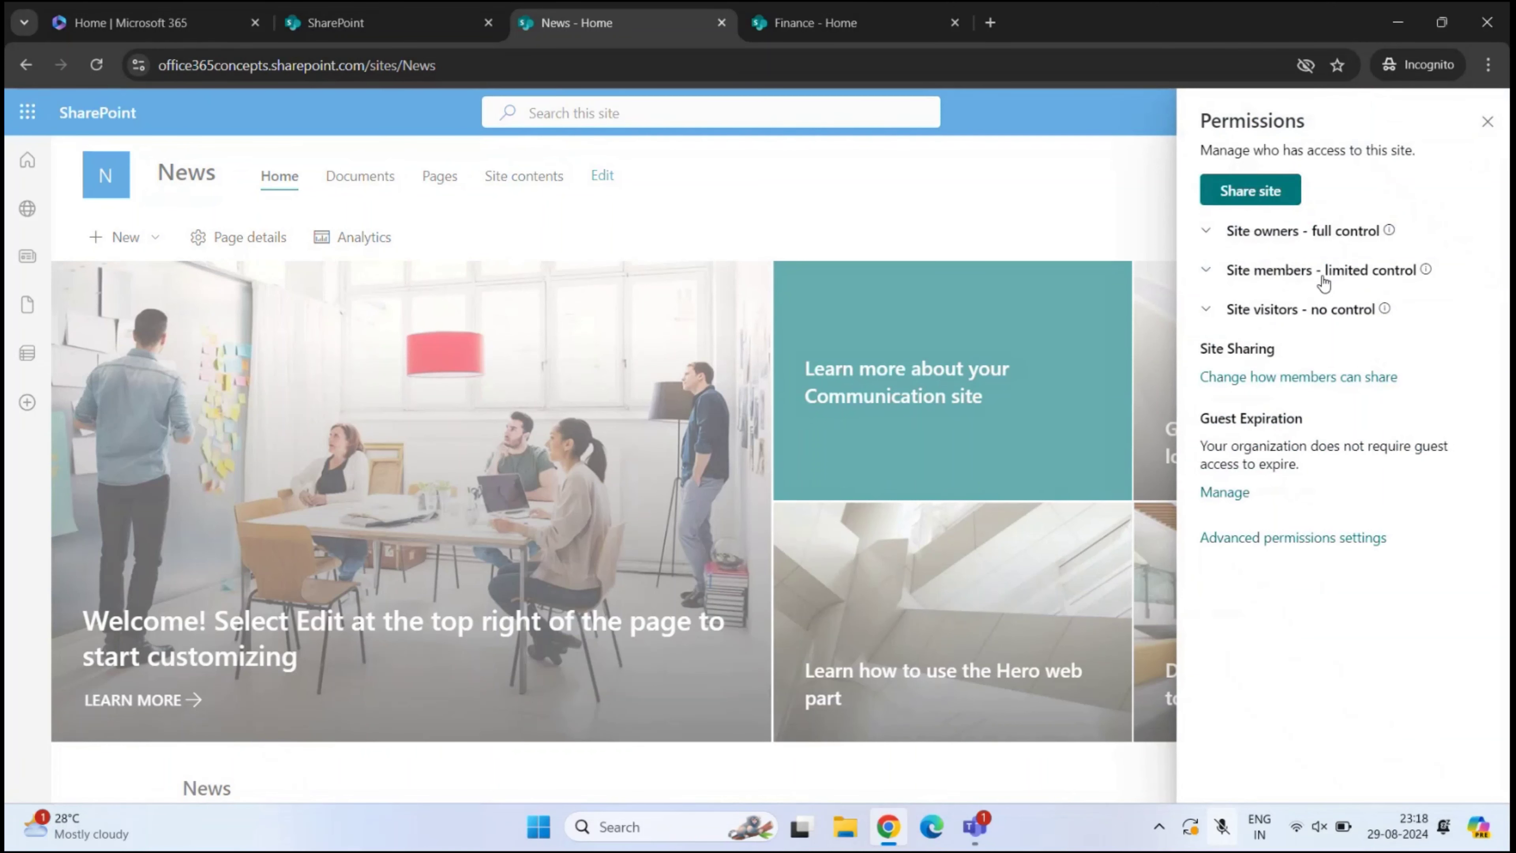
click(1206, 230)
click(1206, 319)
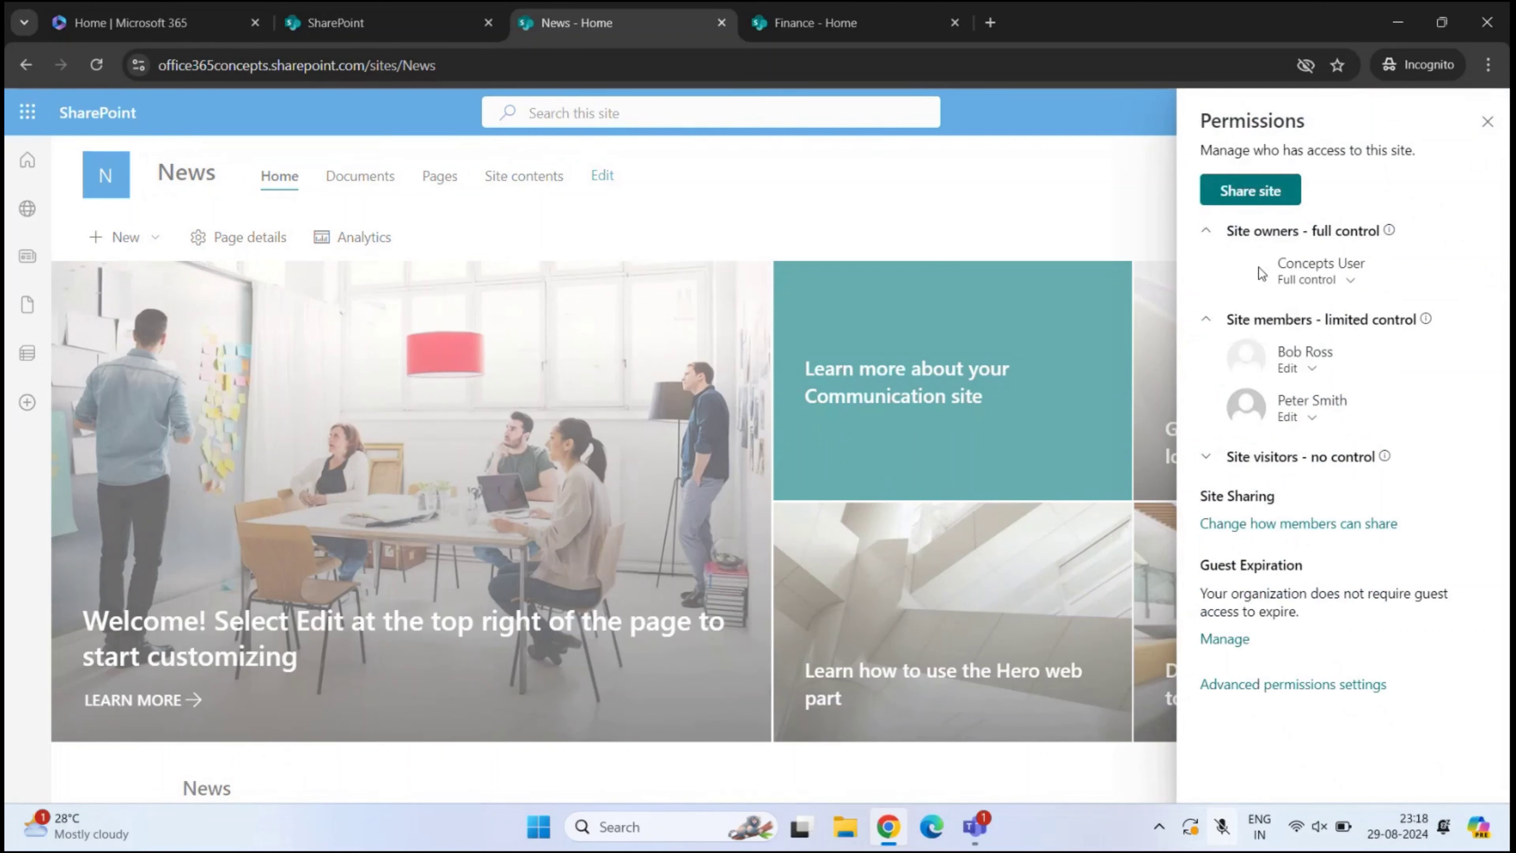
click(1278, 230)
click(1292, 270)
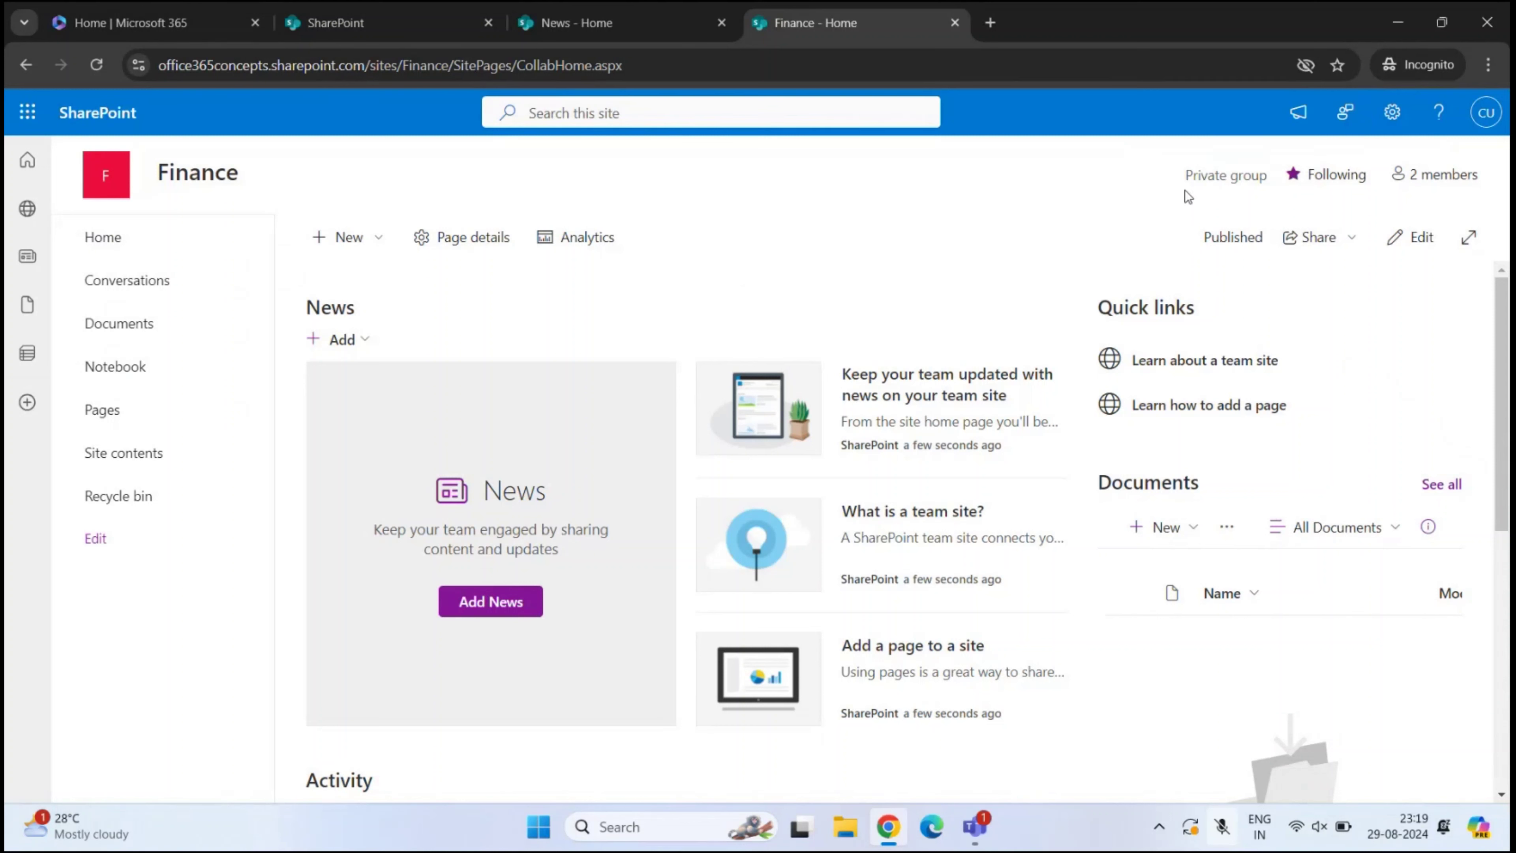
Step: Check the Finance group's two members, one owner and one member, then open Site permissions
drag(1185, 178, 1274, 180)
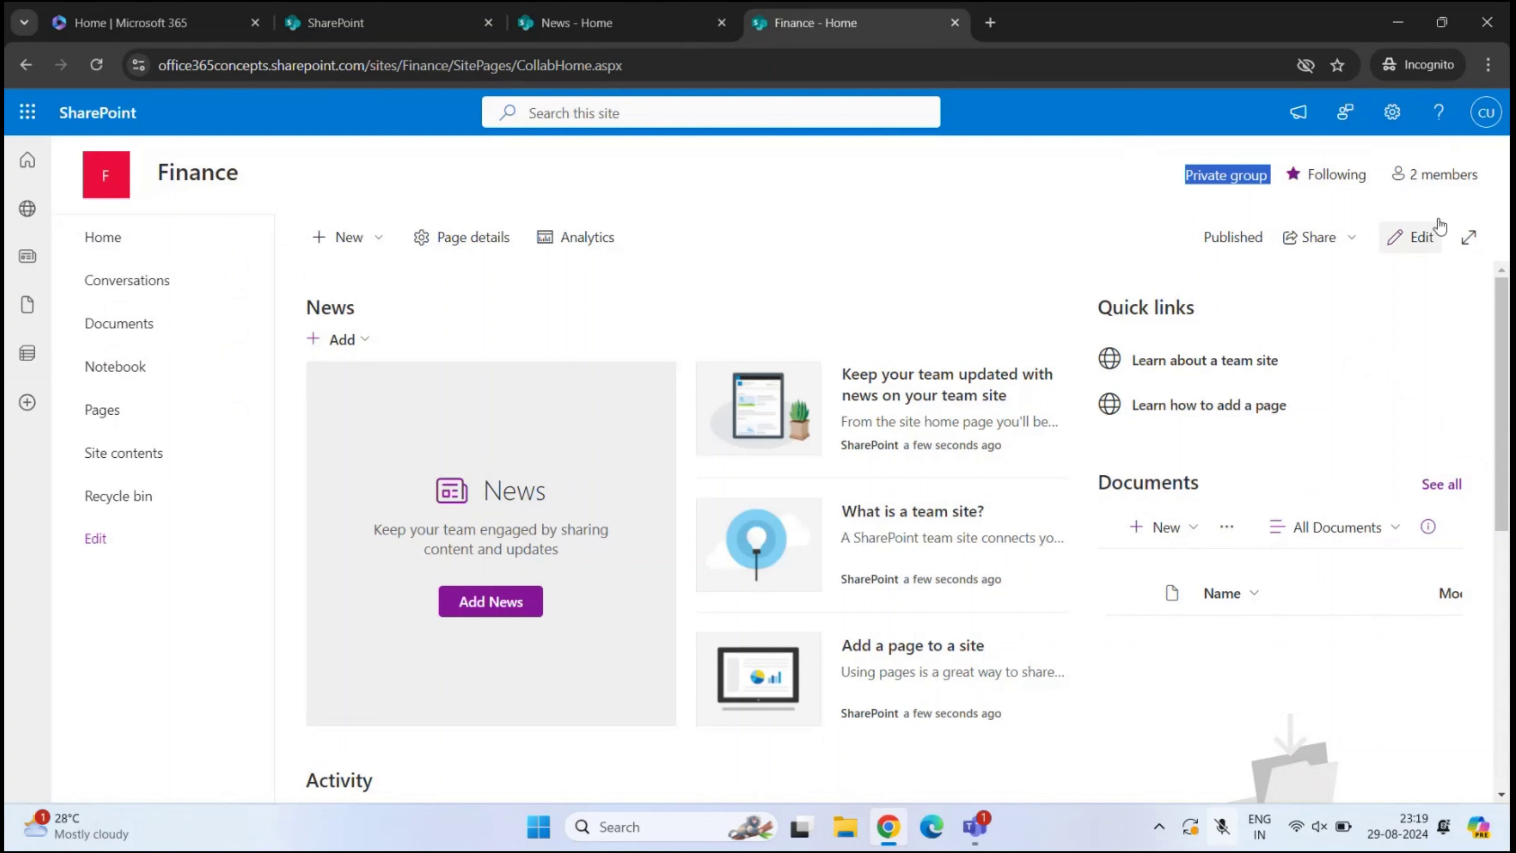
click(1440, 202)
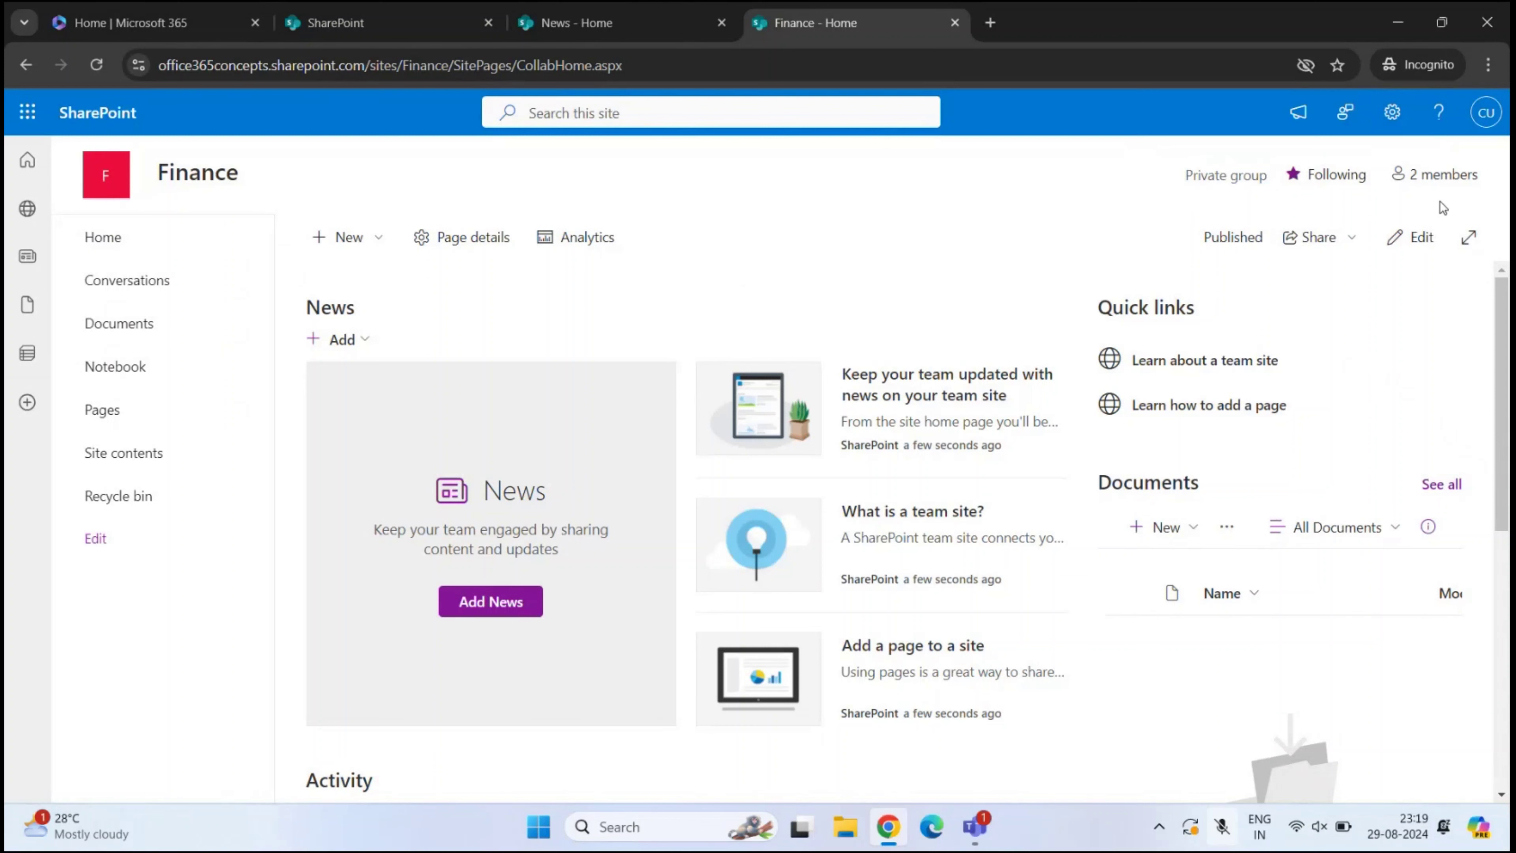
click(1447, 178)
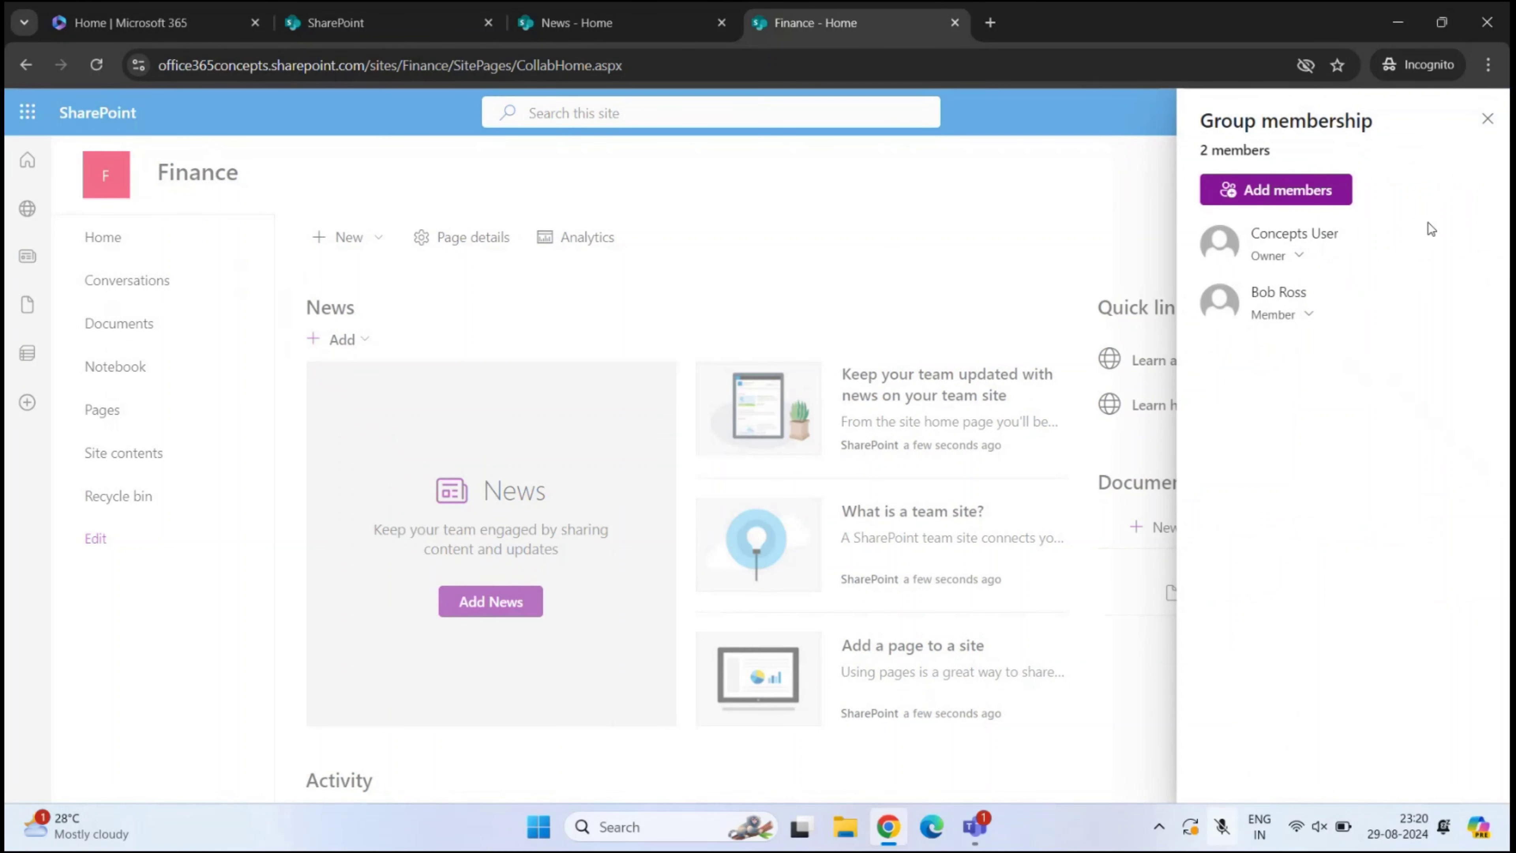
click(1486, 119)
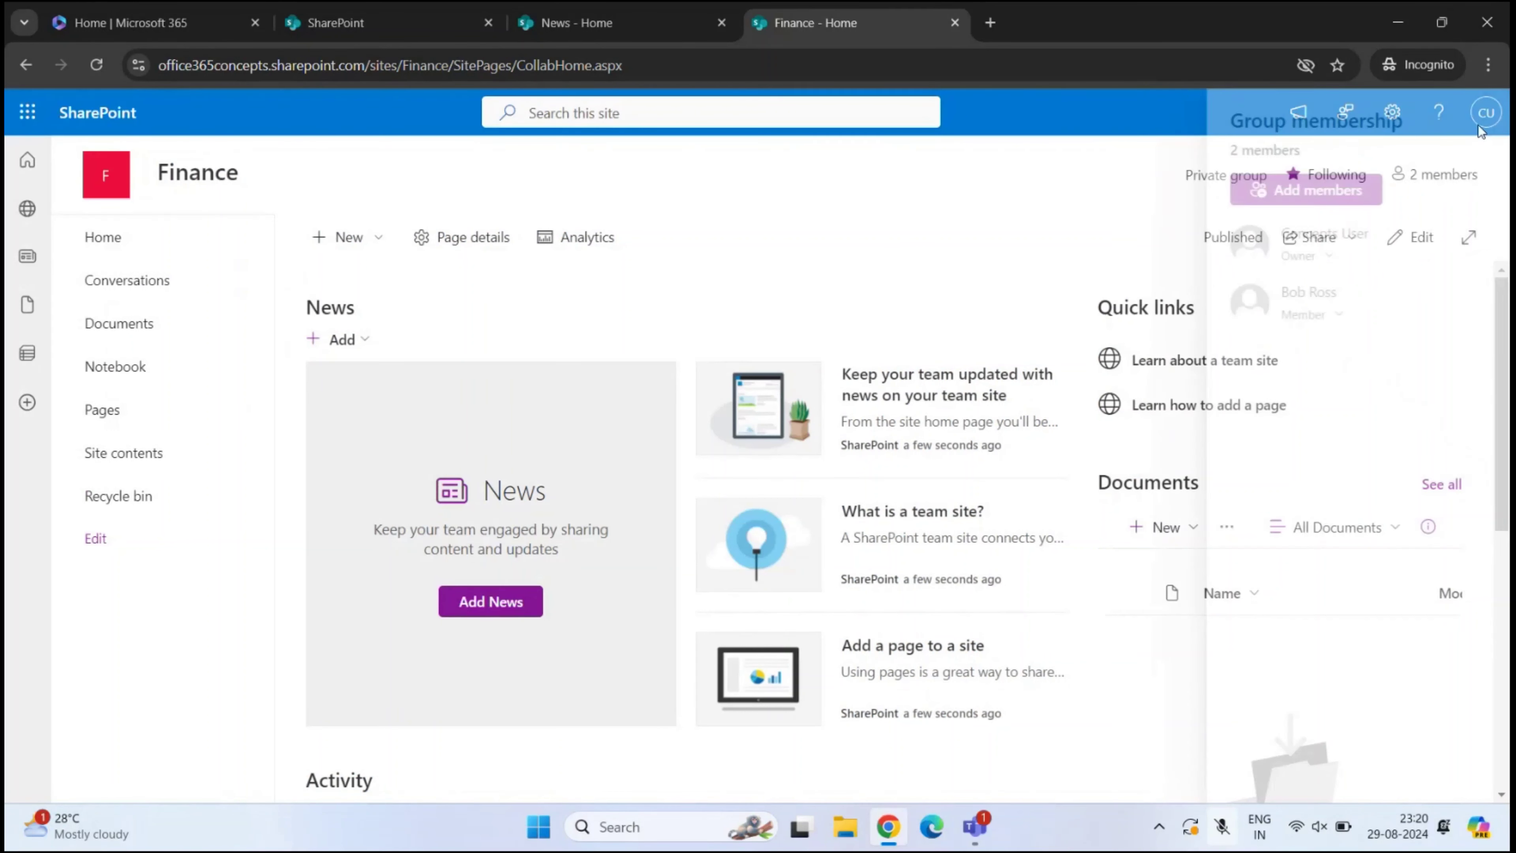
click(1396, 114)
click(1263, 350)
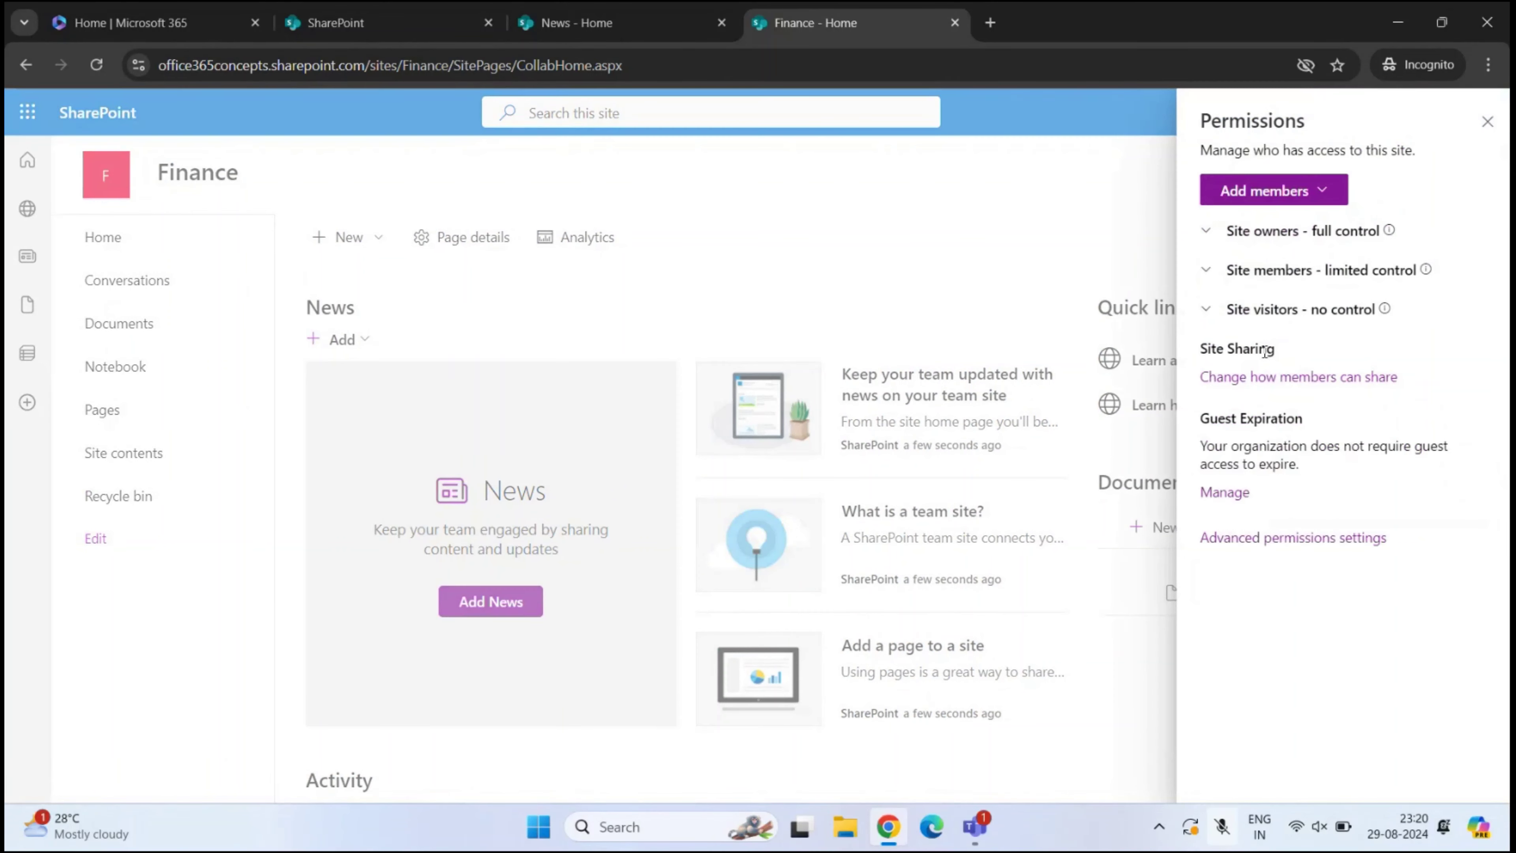
Step: Expand the Site owners, Site members and Site visitors groups in the Finance permissions
click(1205, 233)
click(1206, 308)
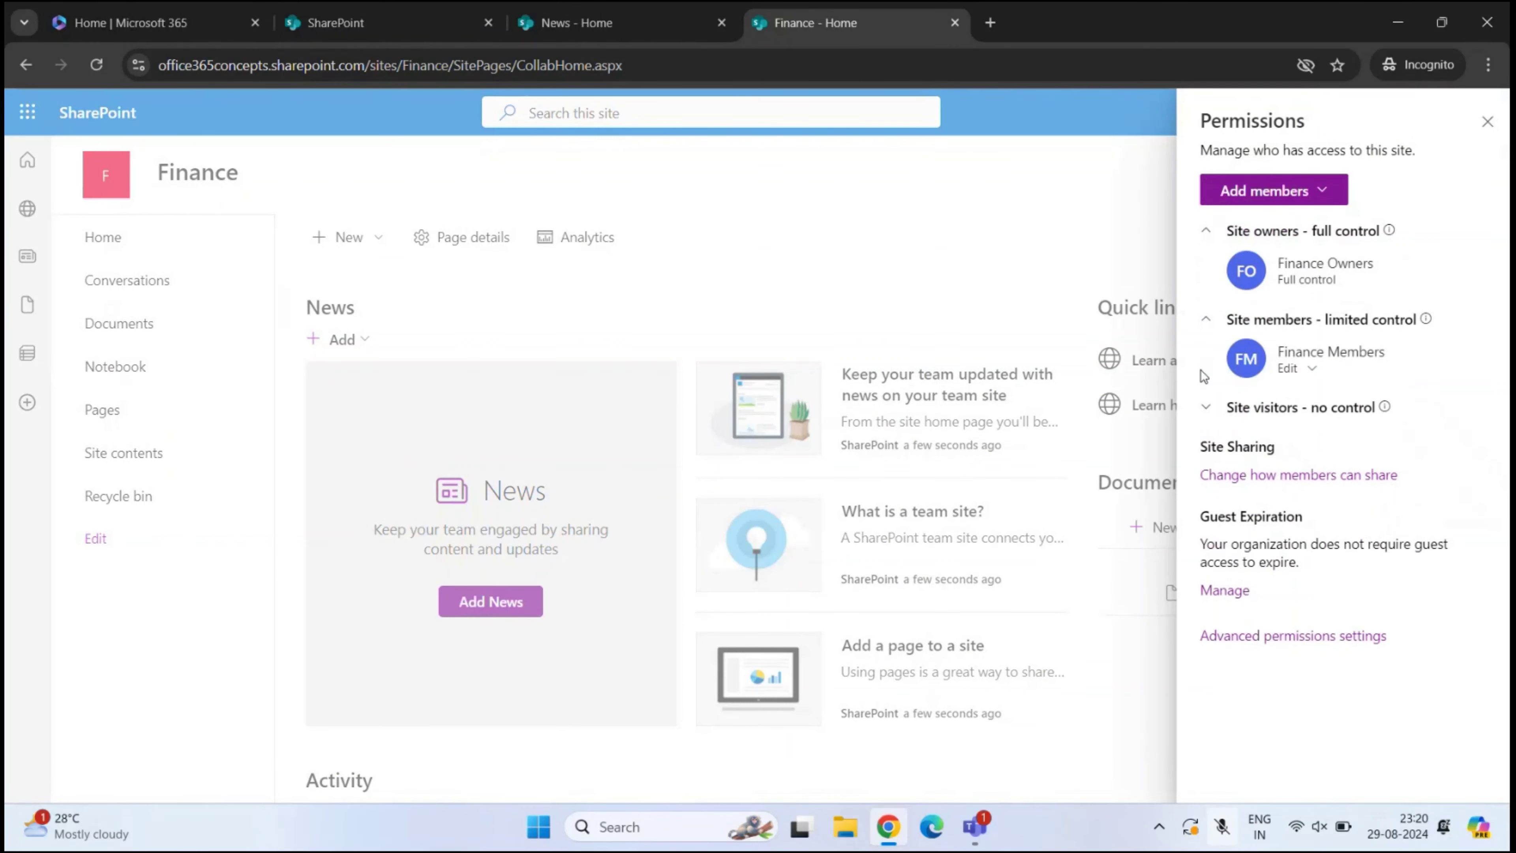
click(1205, 411)
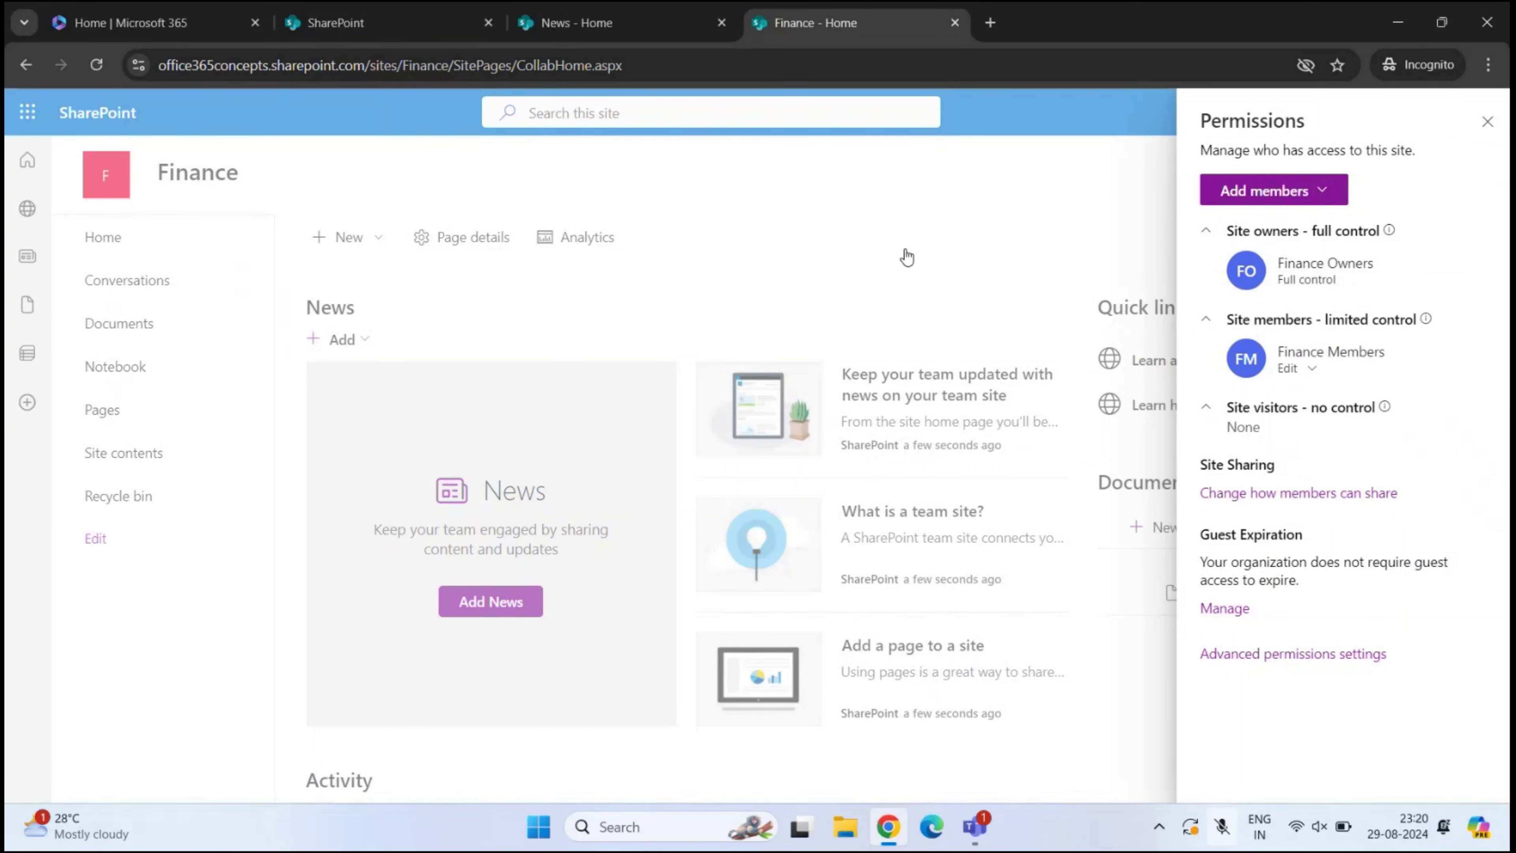
Step: Review the Finance Members group card's details
click(1335, 354)
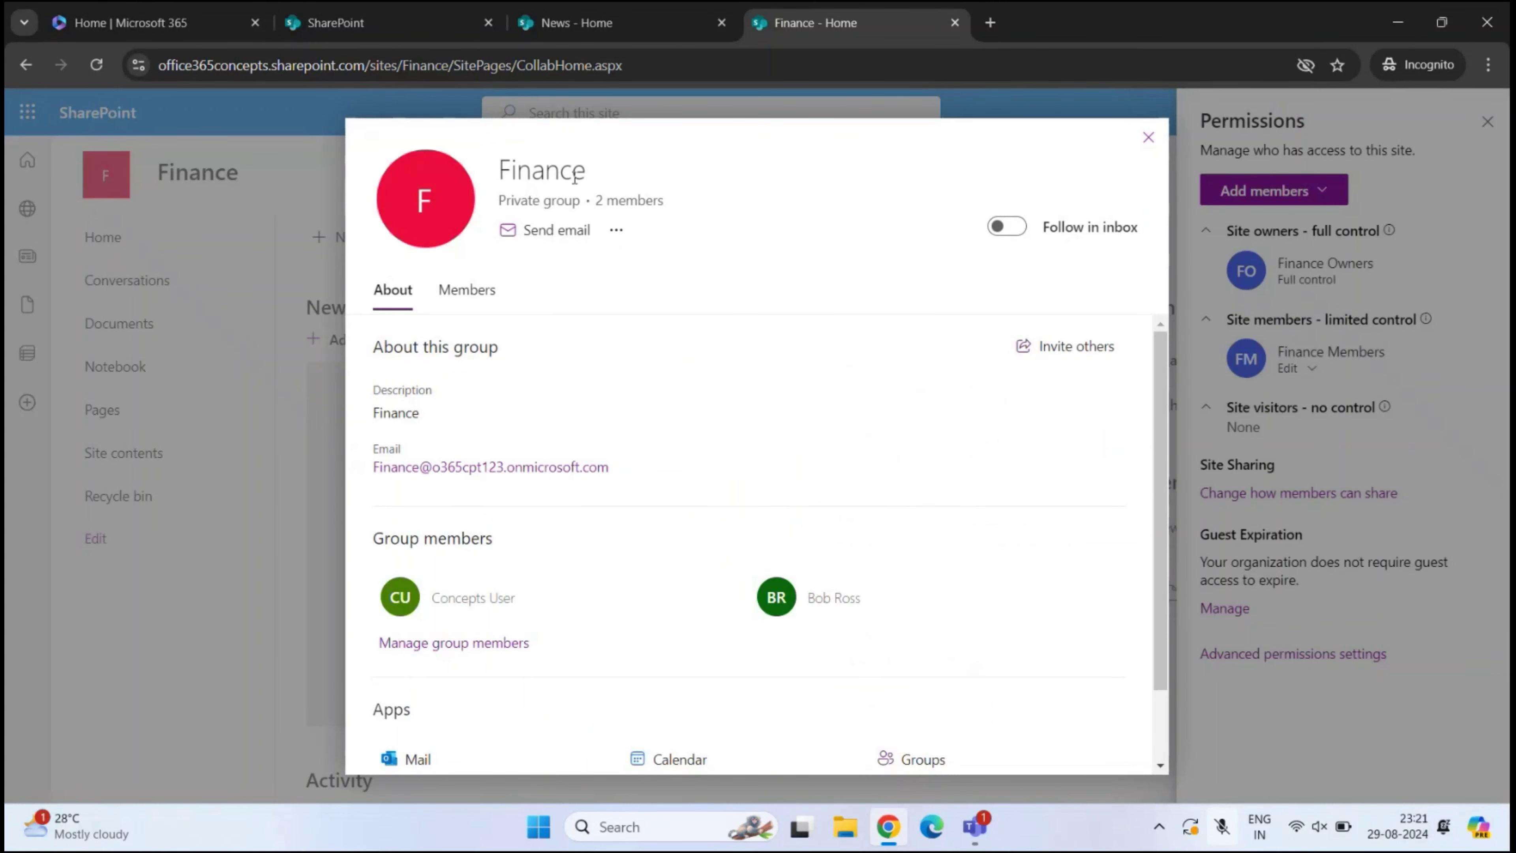
drag(499, 200, 577, 202)
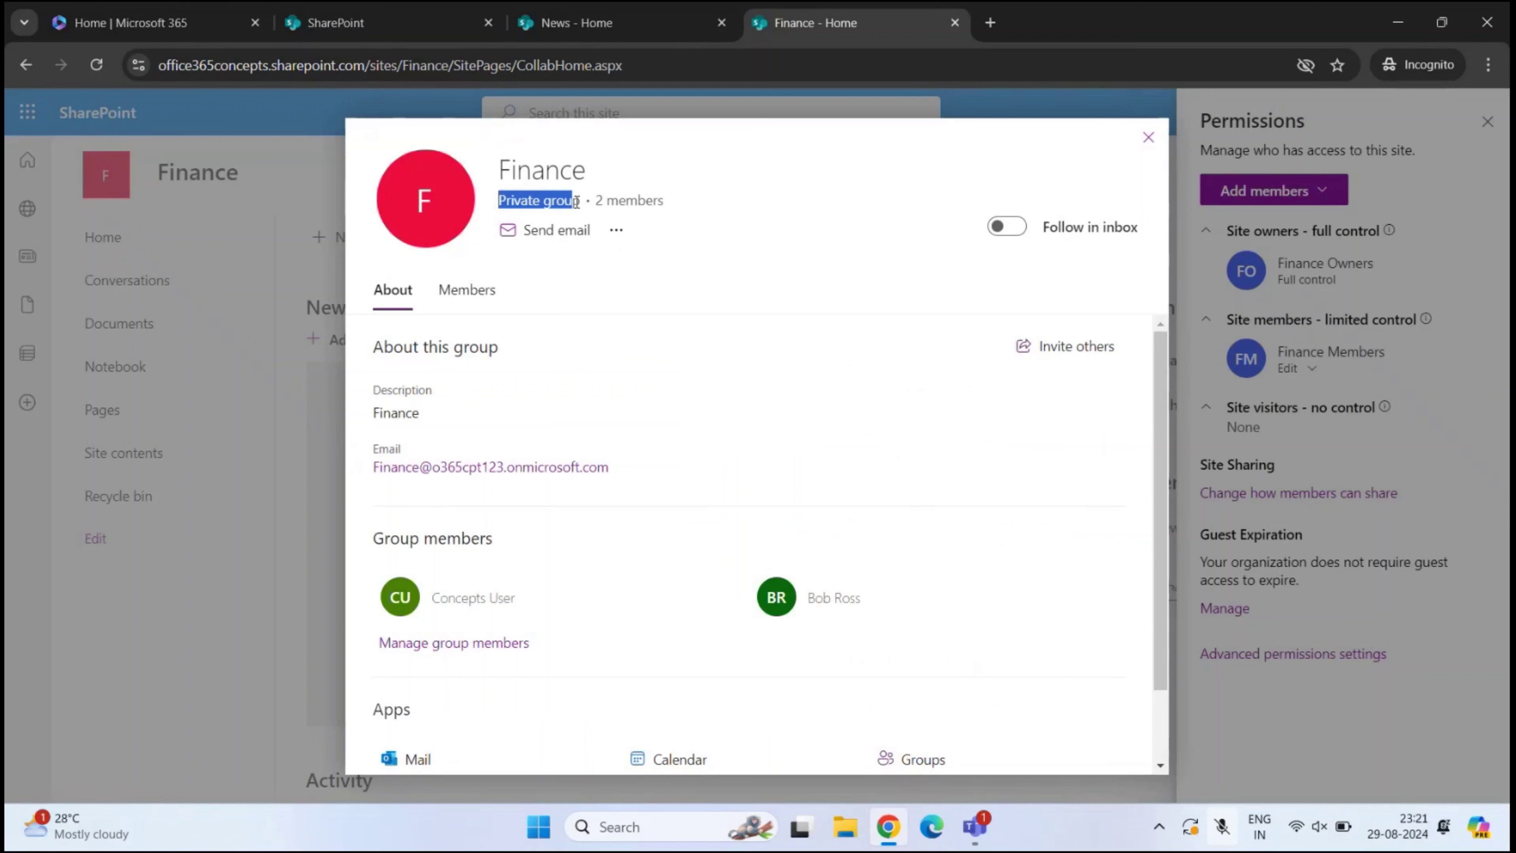
click(652, 204)
double_click(651, 204)
click(694, 444)
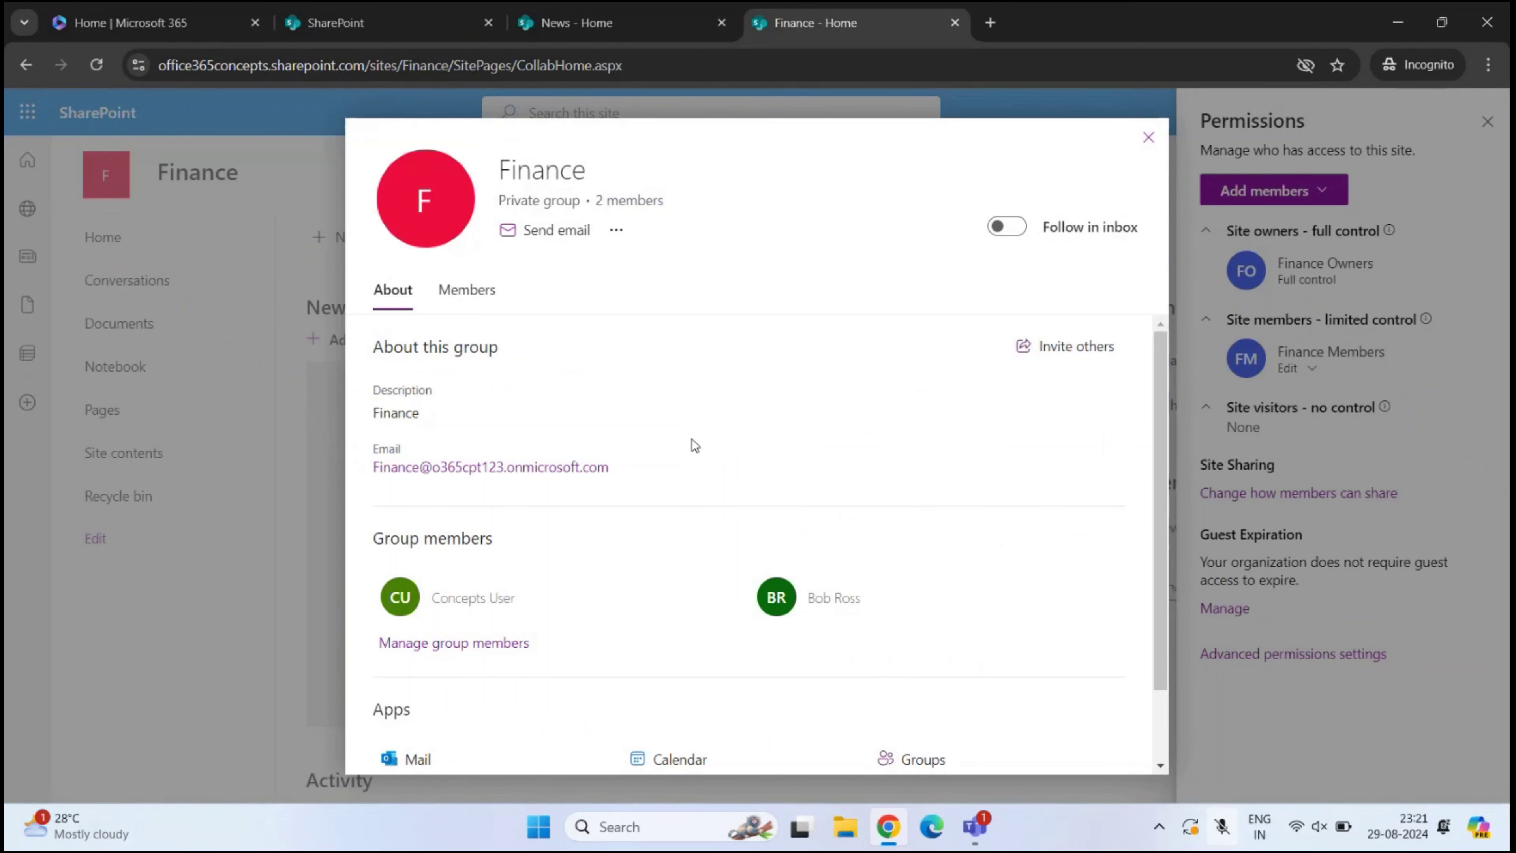
scroll(584, 543, down, 1)
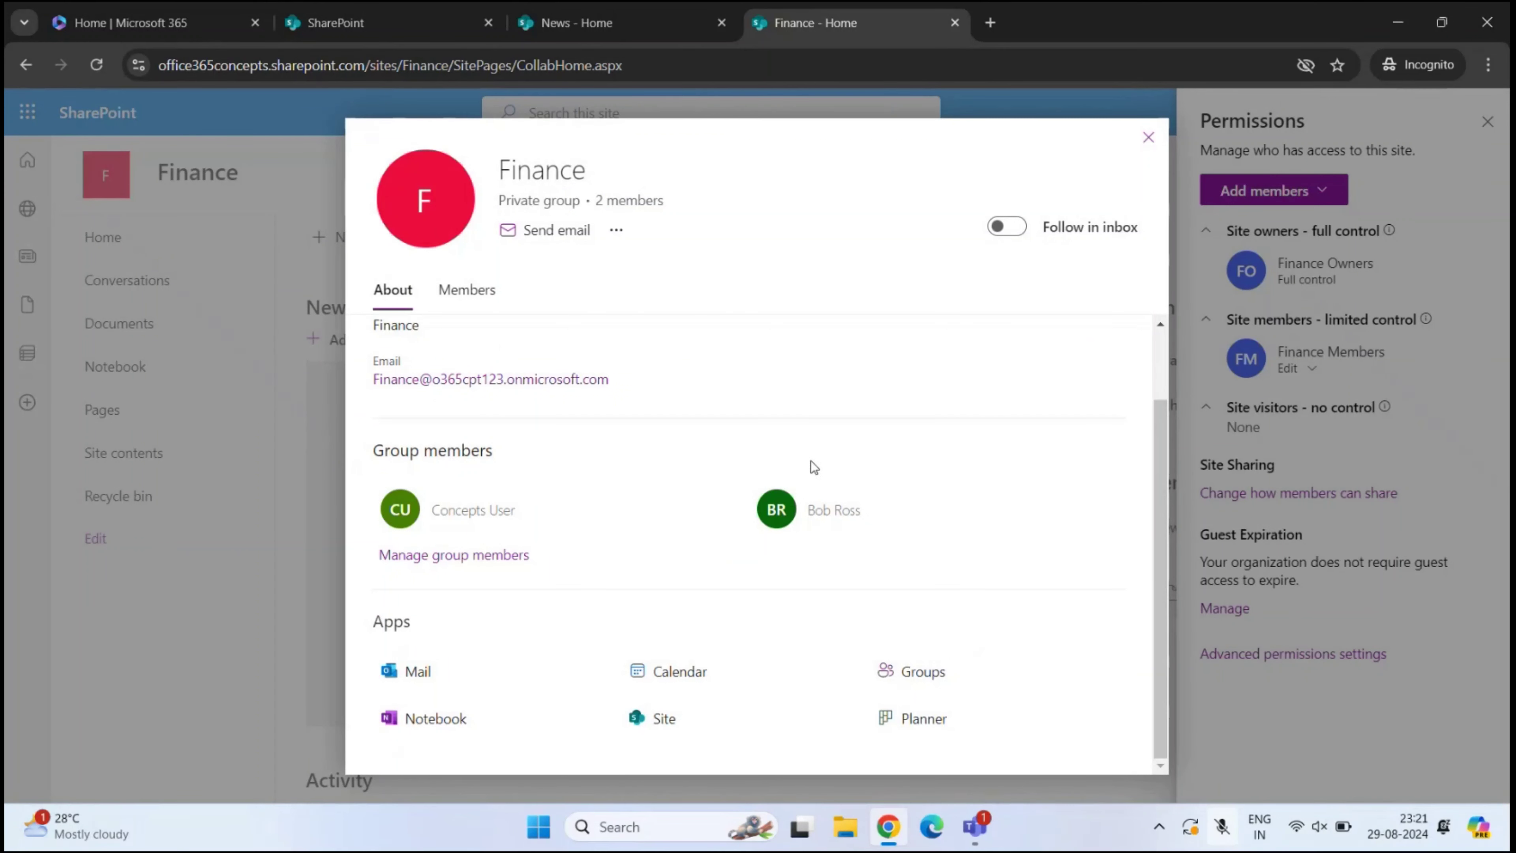
click(1148, 137)
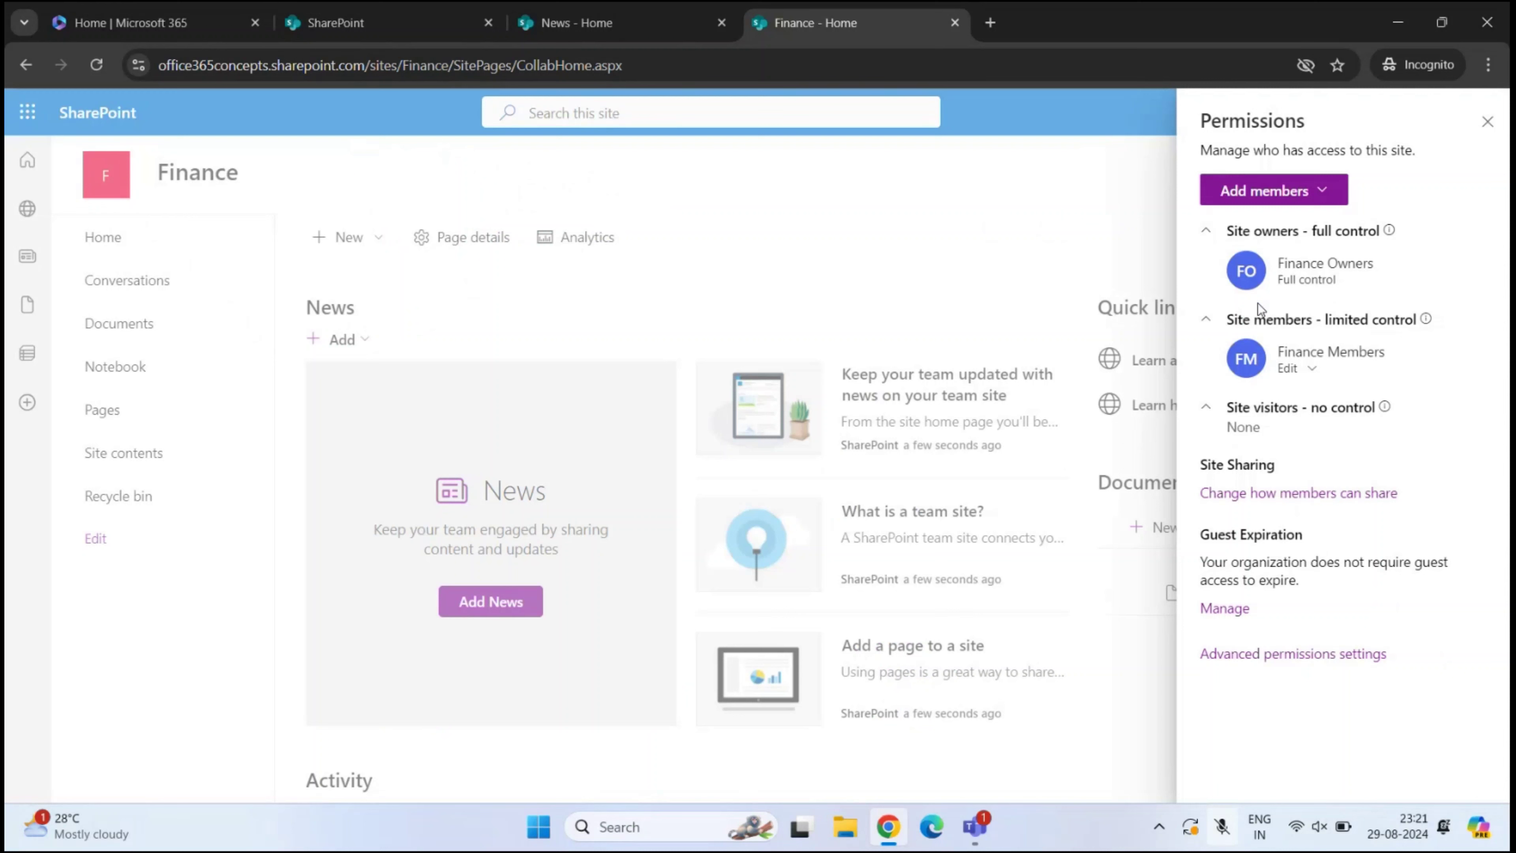
Step: View the full Finance group member list, then go to the Microsoft 365 home page
mouse_move(1319, 273)
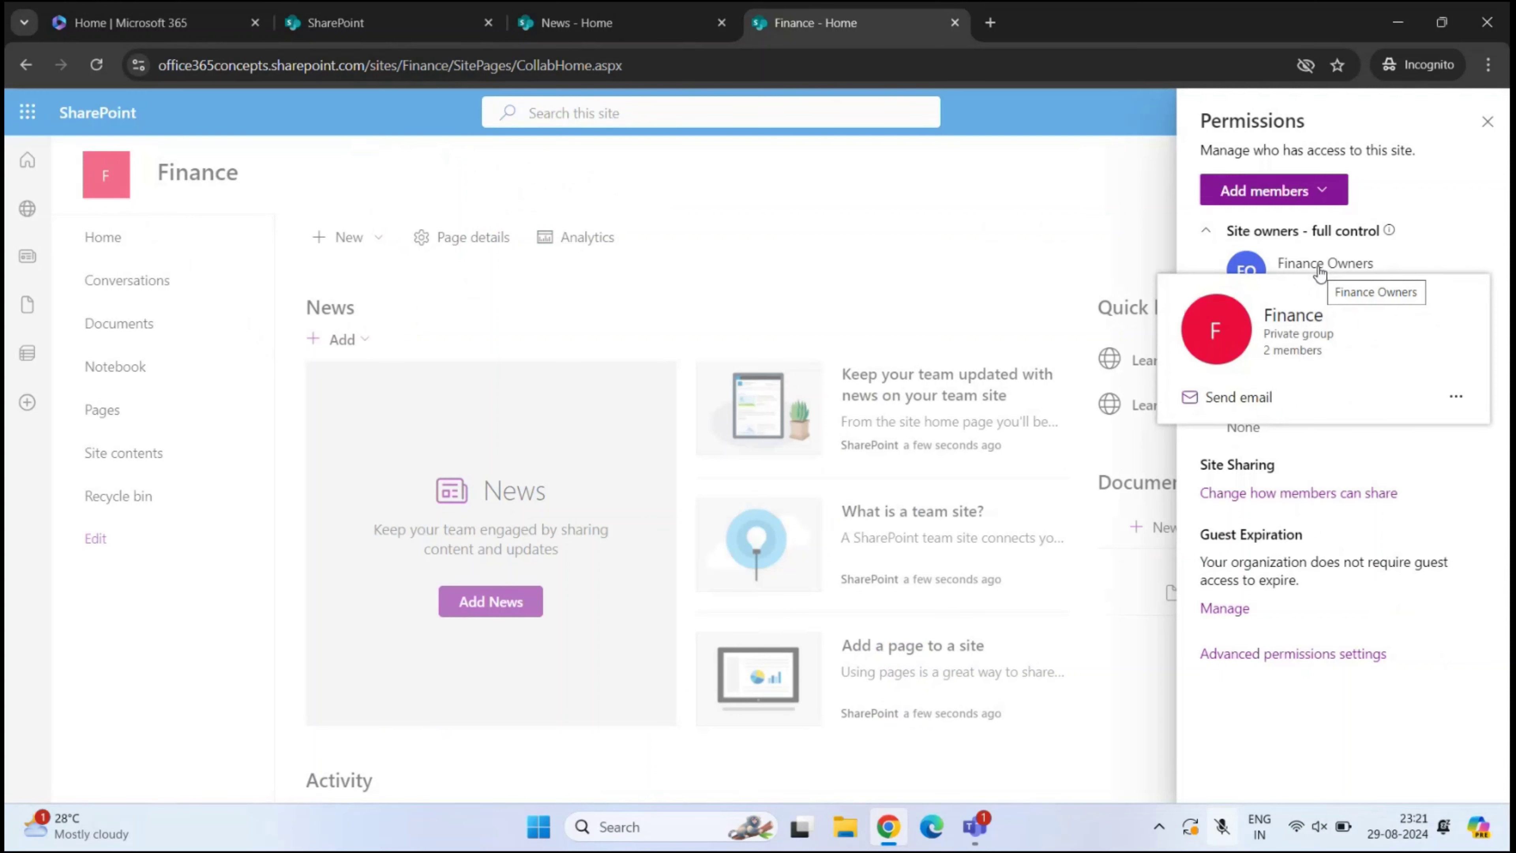
mouse_move(1302, 457)
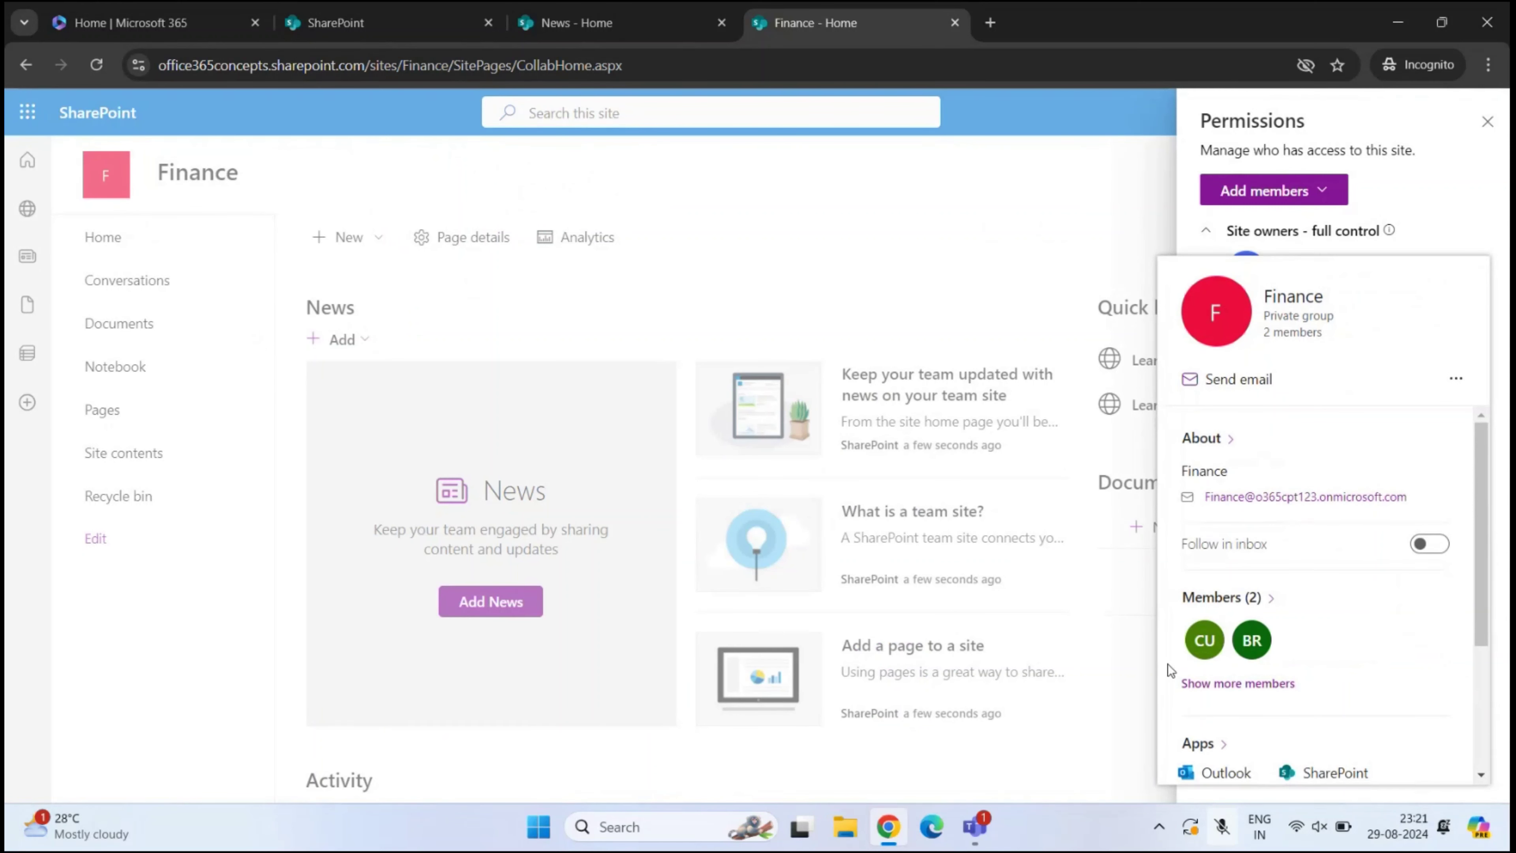
click(1270, 596)
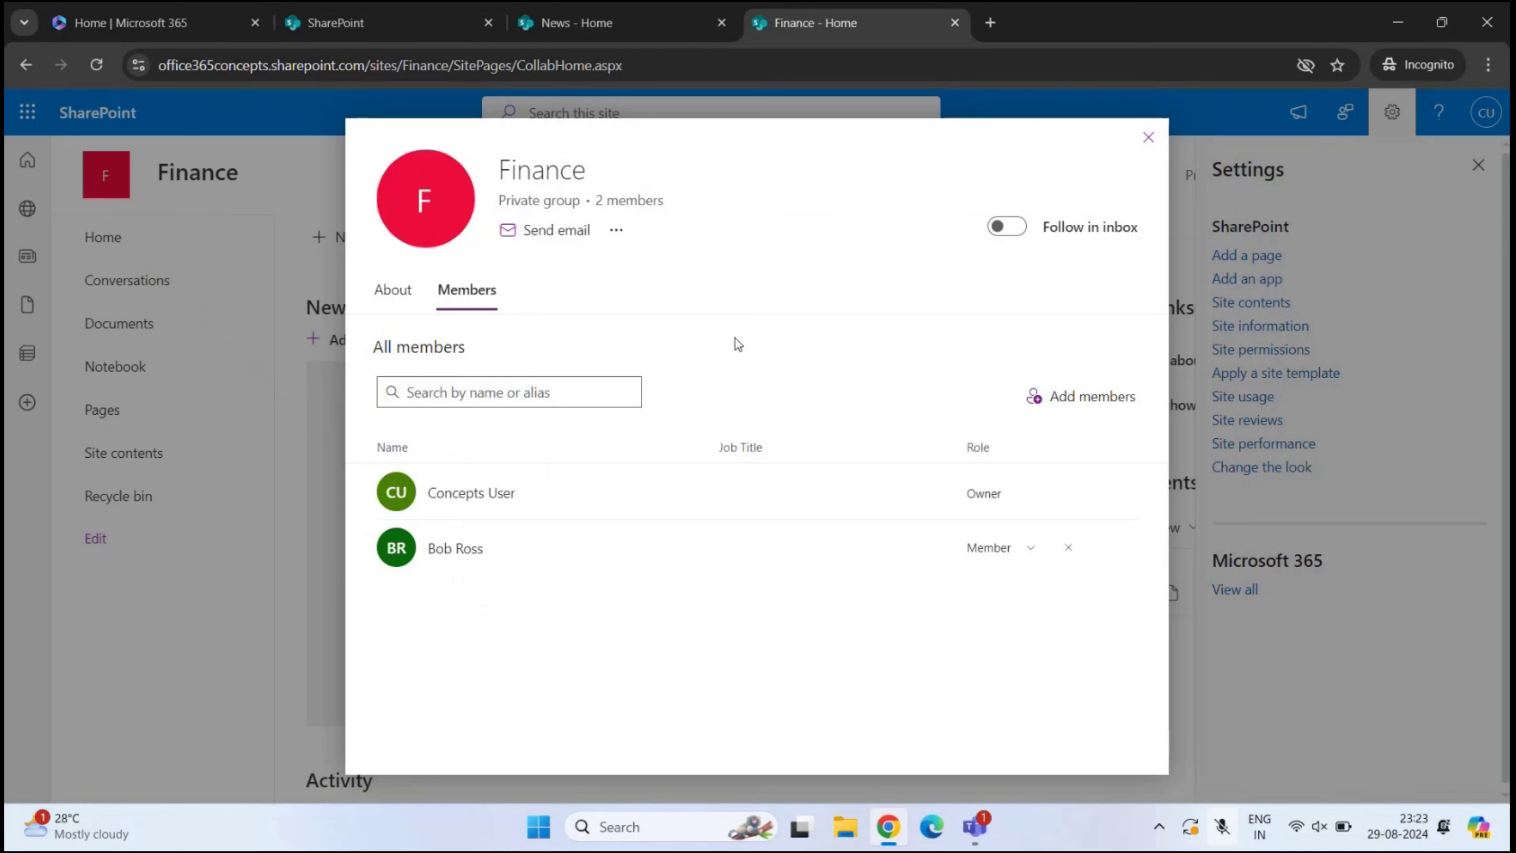
drag(481, 174, 613, 172)
click(613, 172)
click(107, 23)
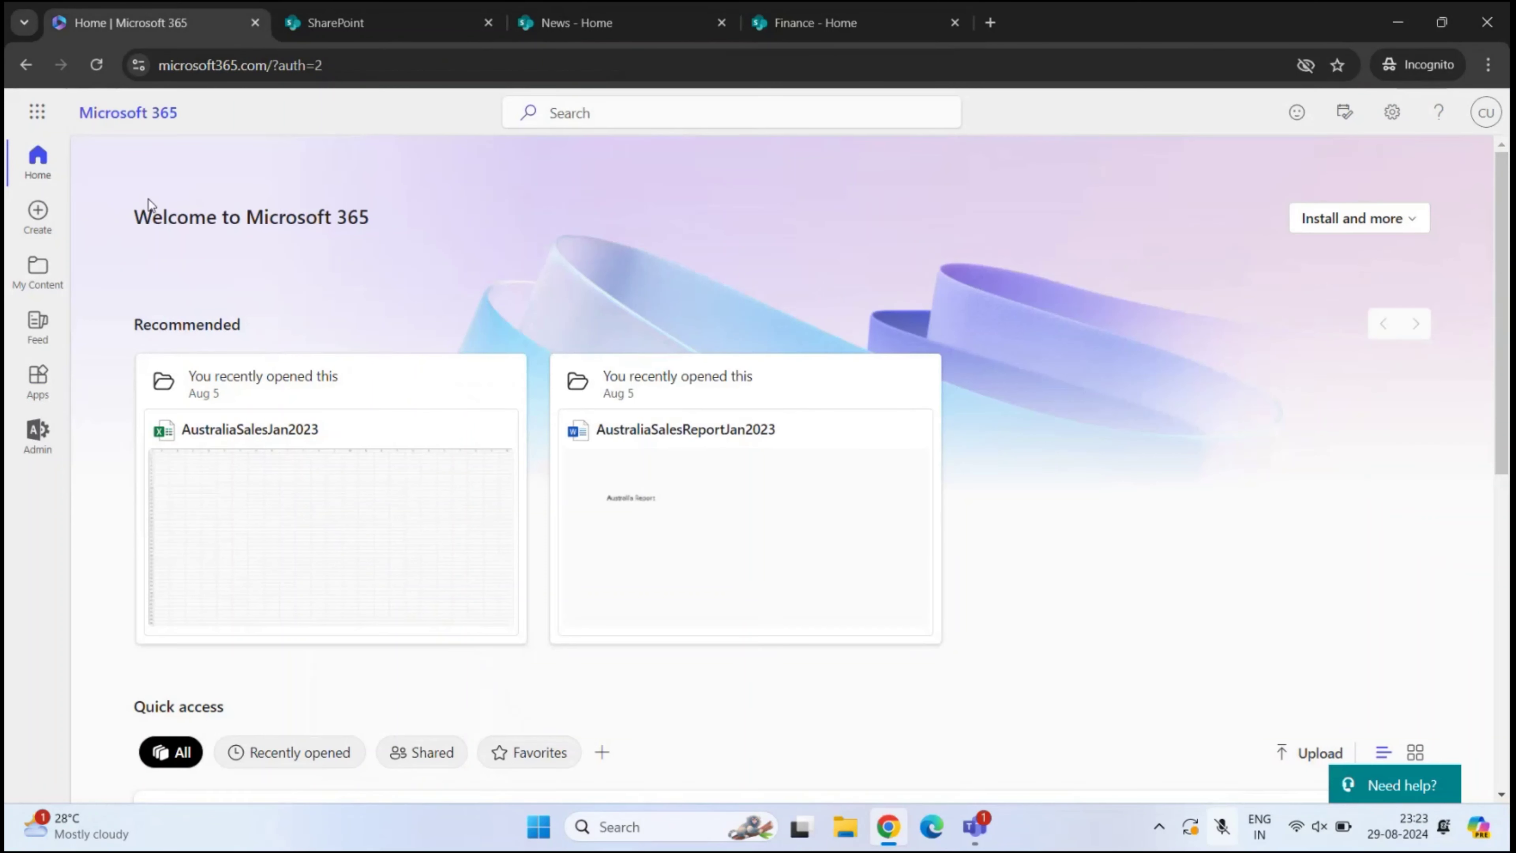
Step: Open the Microsoft 365 admin center's Active teams & groups list
click(38, 439)
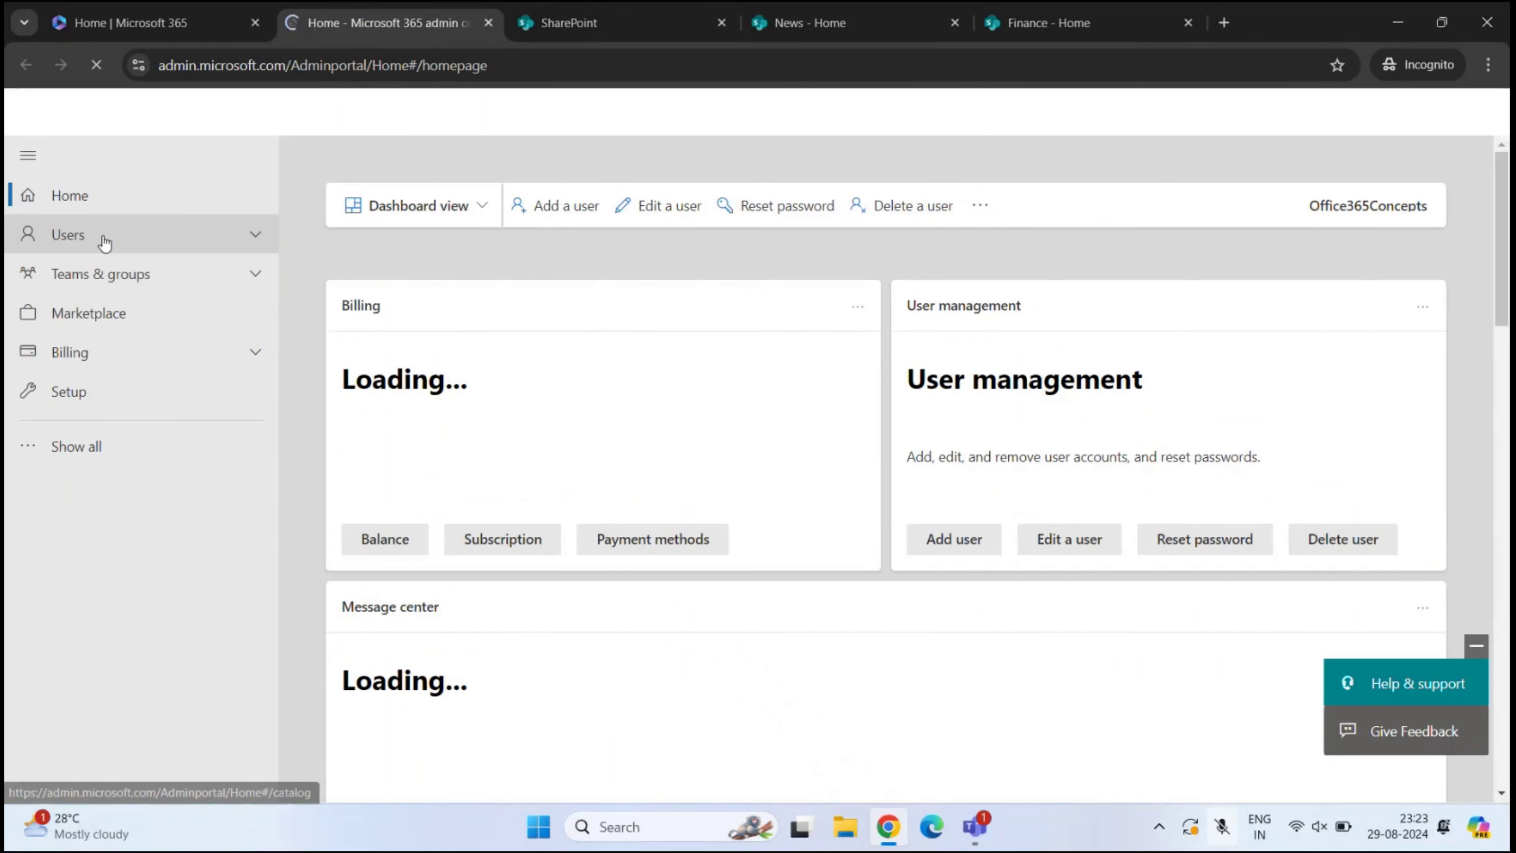
click(104, 239)
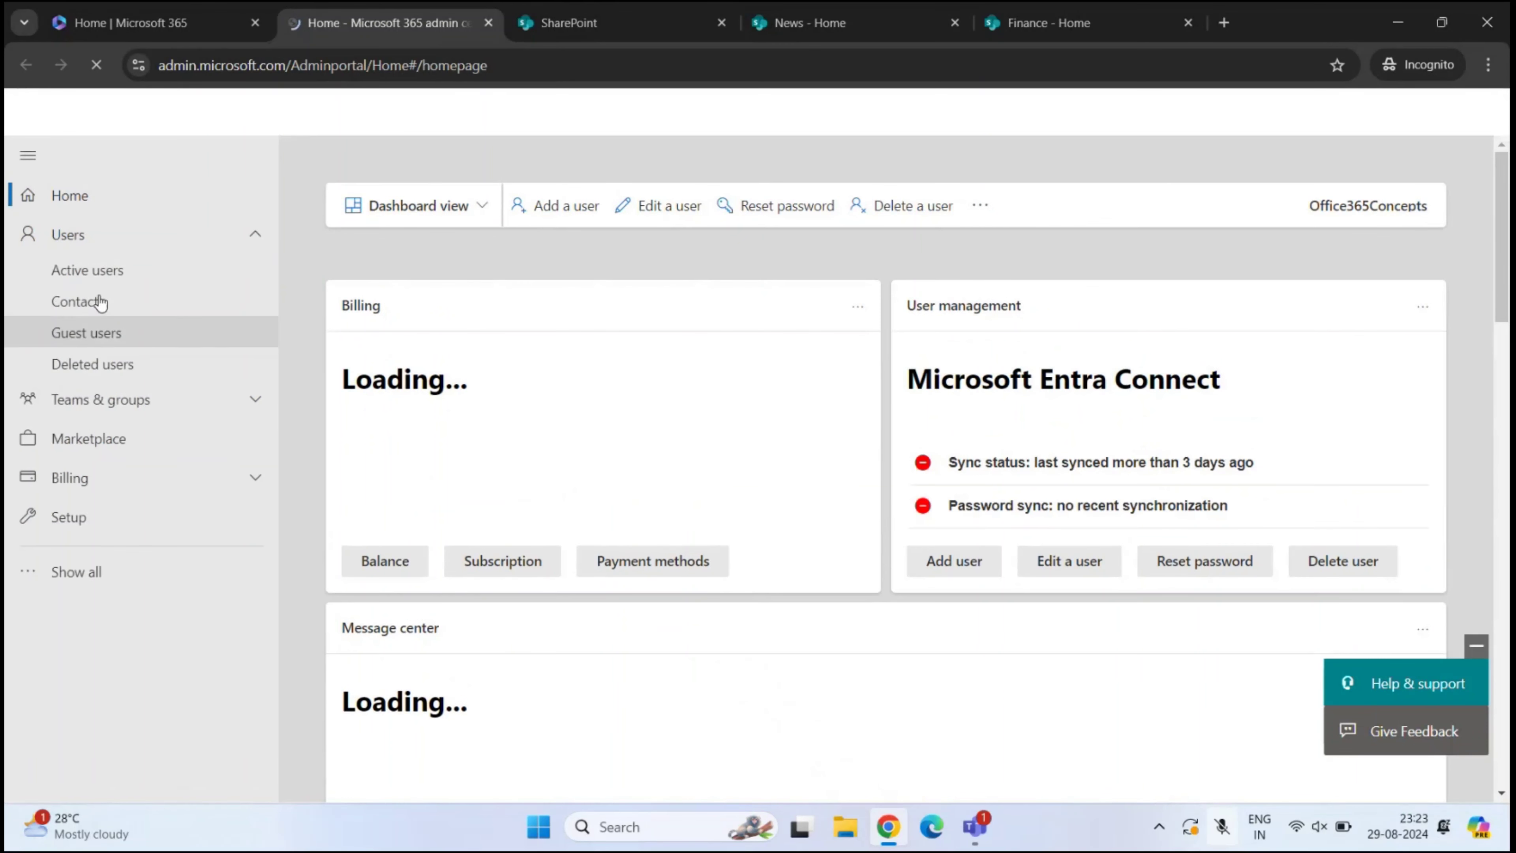
click(109, 407)
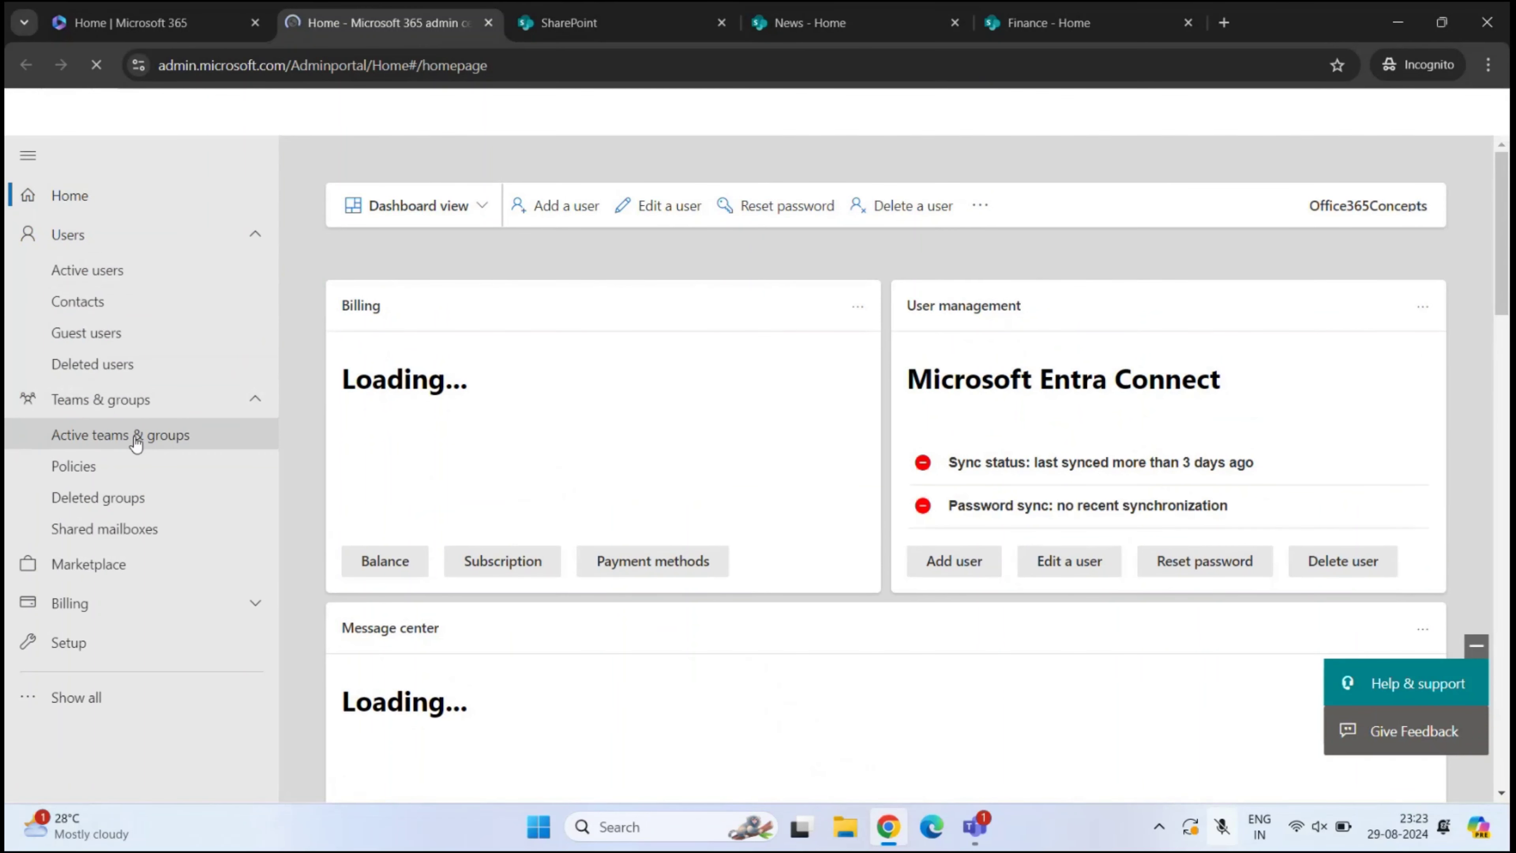
click(208, 442)
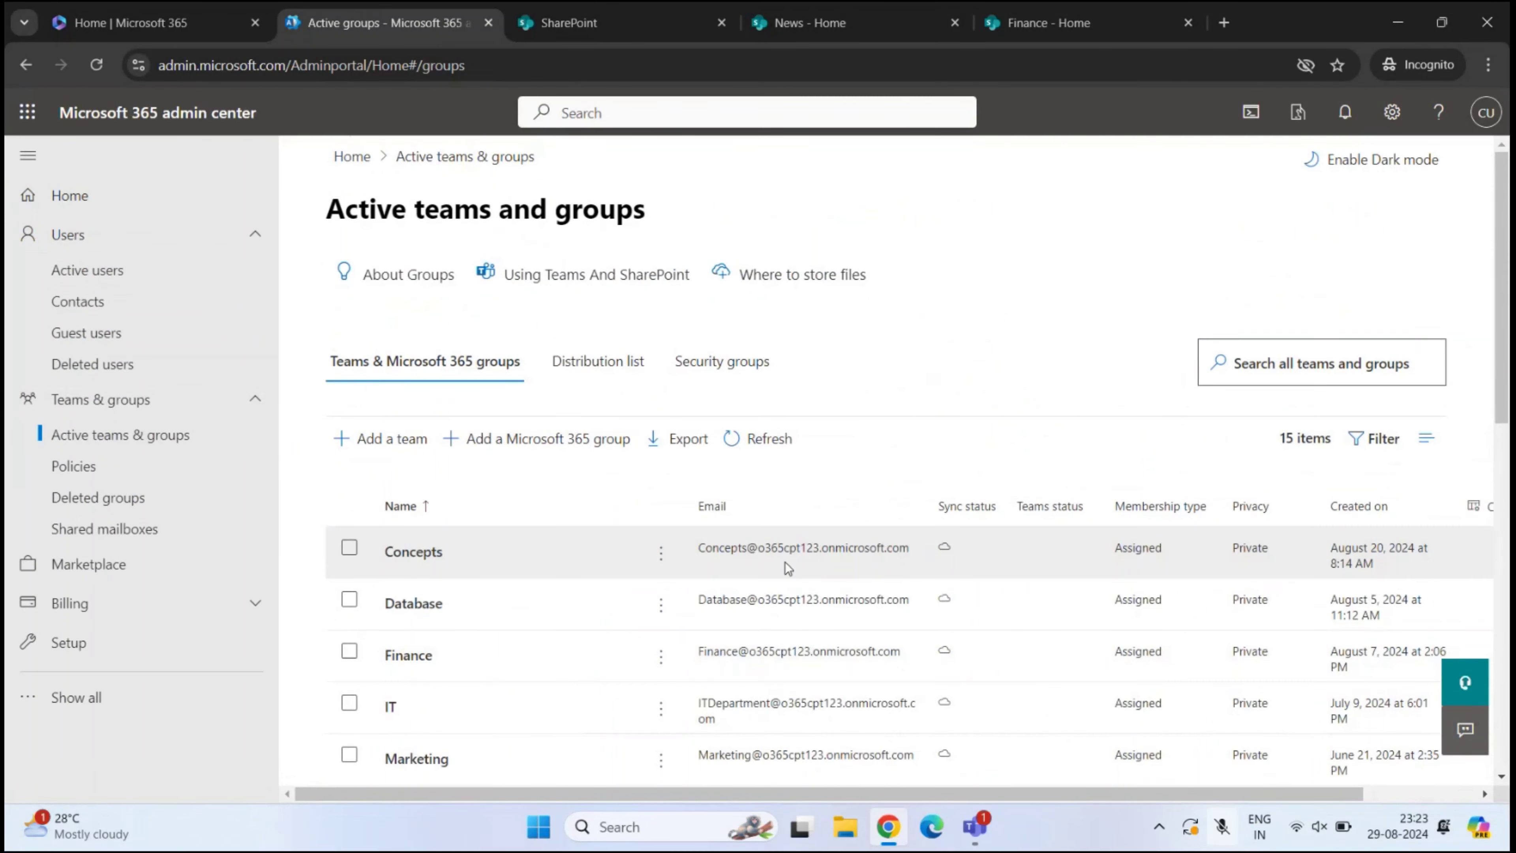
scroll(657, 565, down, 3)
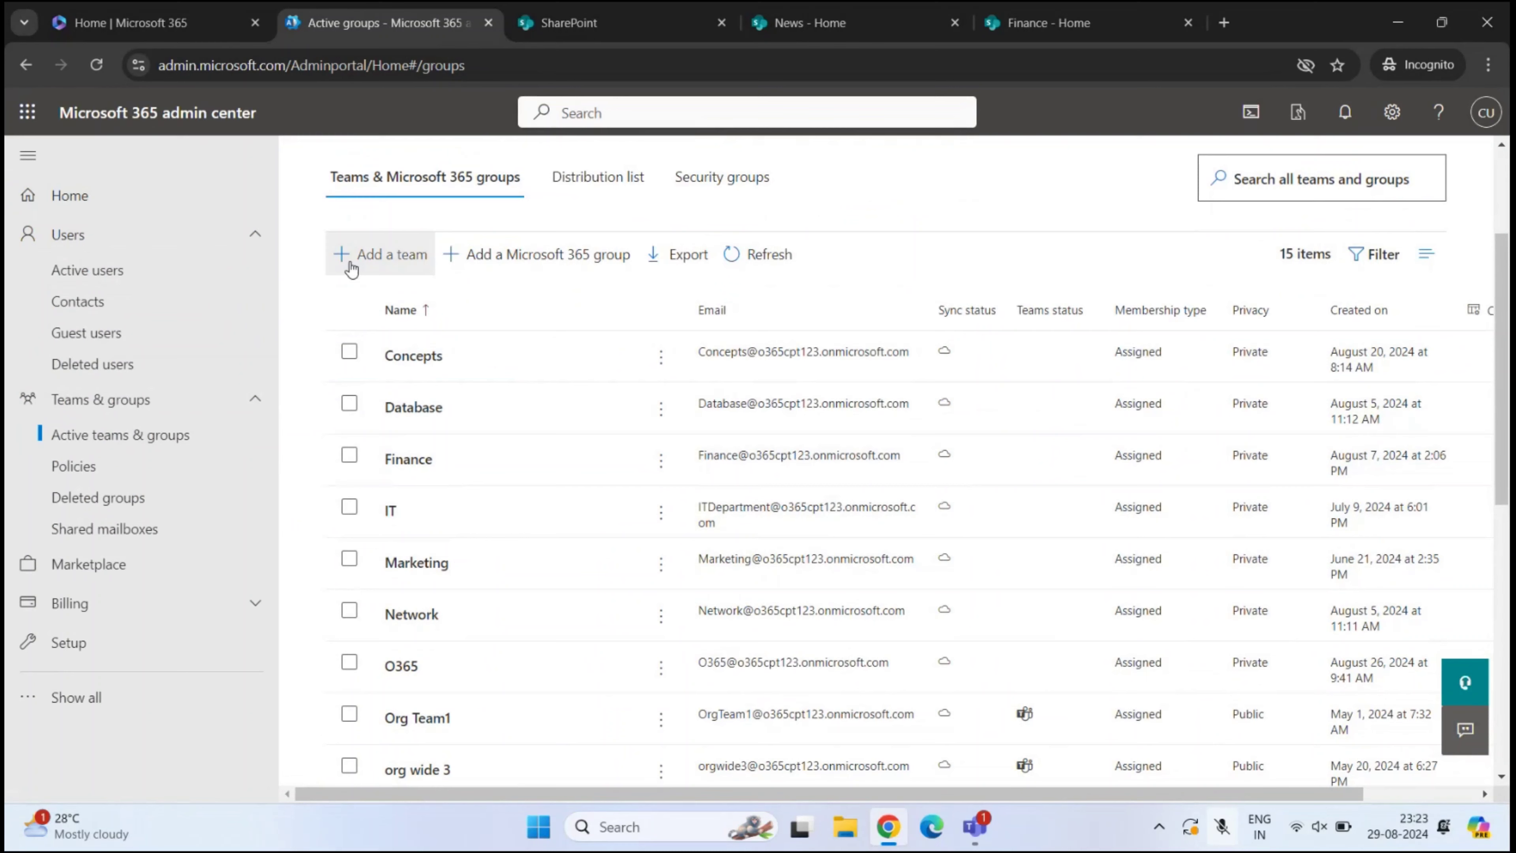
scroll(357, 327, up, 3)
scroll(456, 418, down, 2)
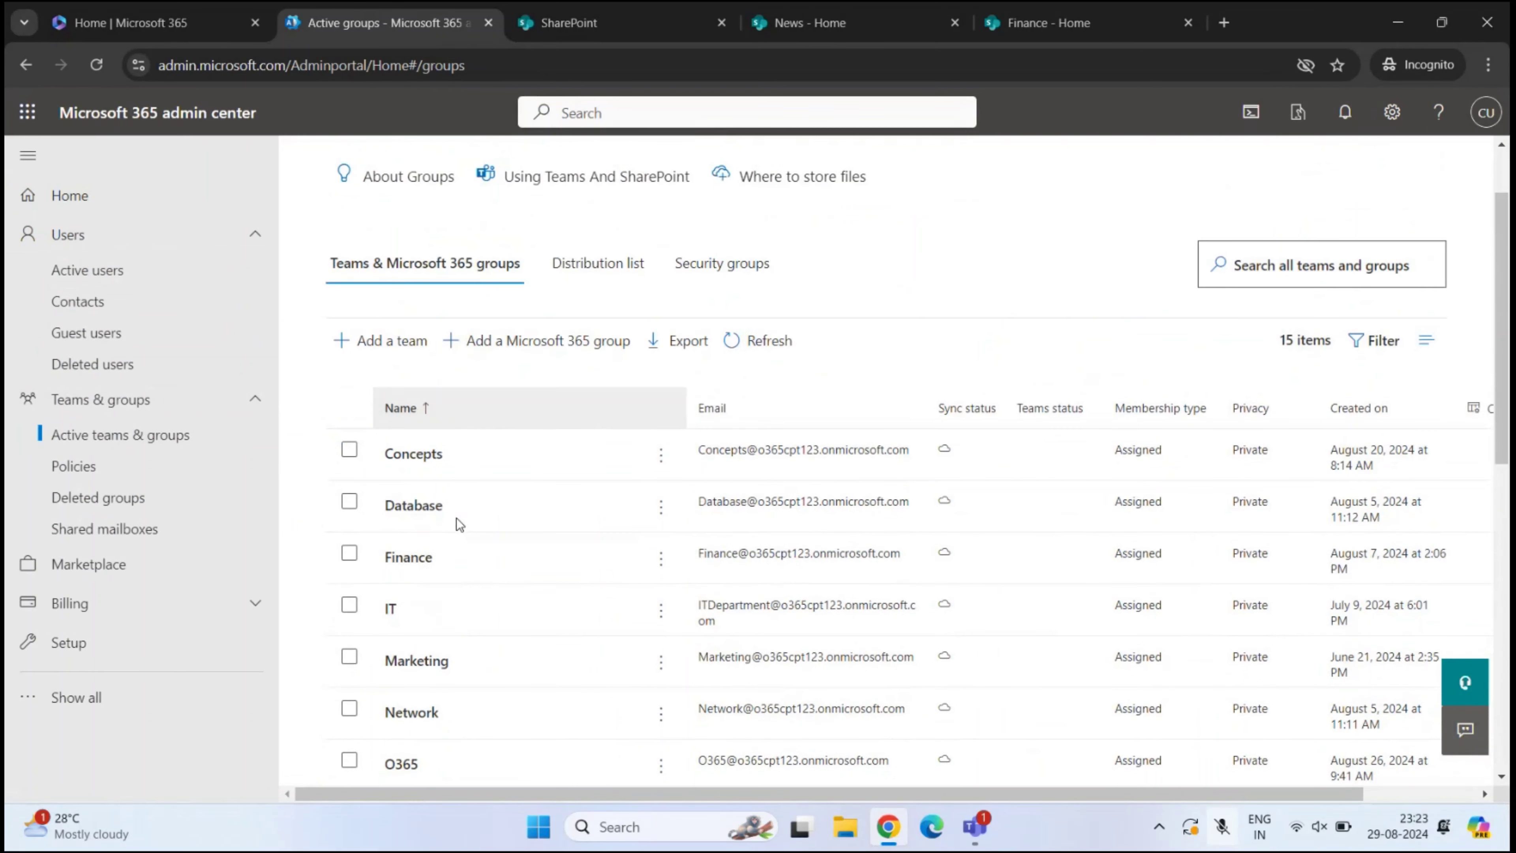
Step: Show the Finance group's Membership > Members list with its two current members
click(424, 564)
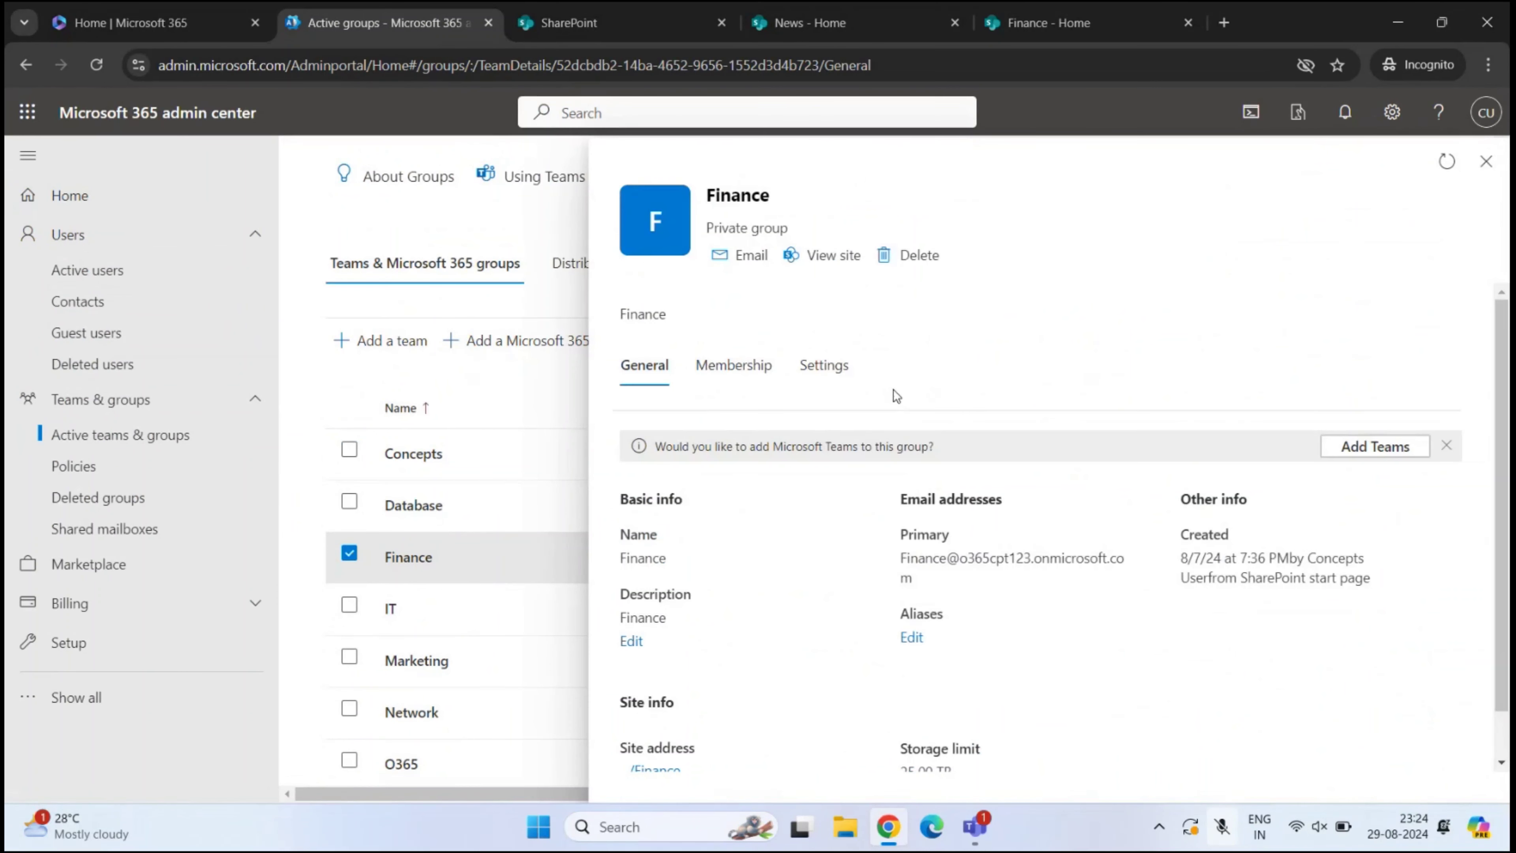
click(730, 366)
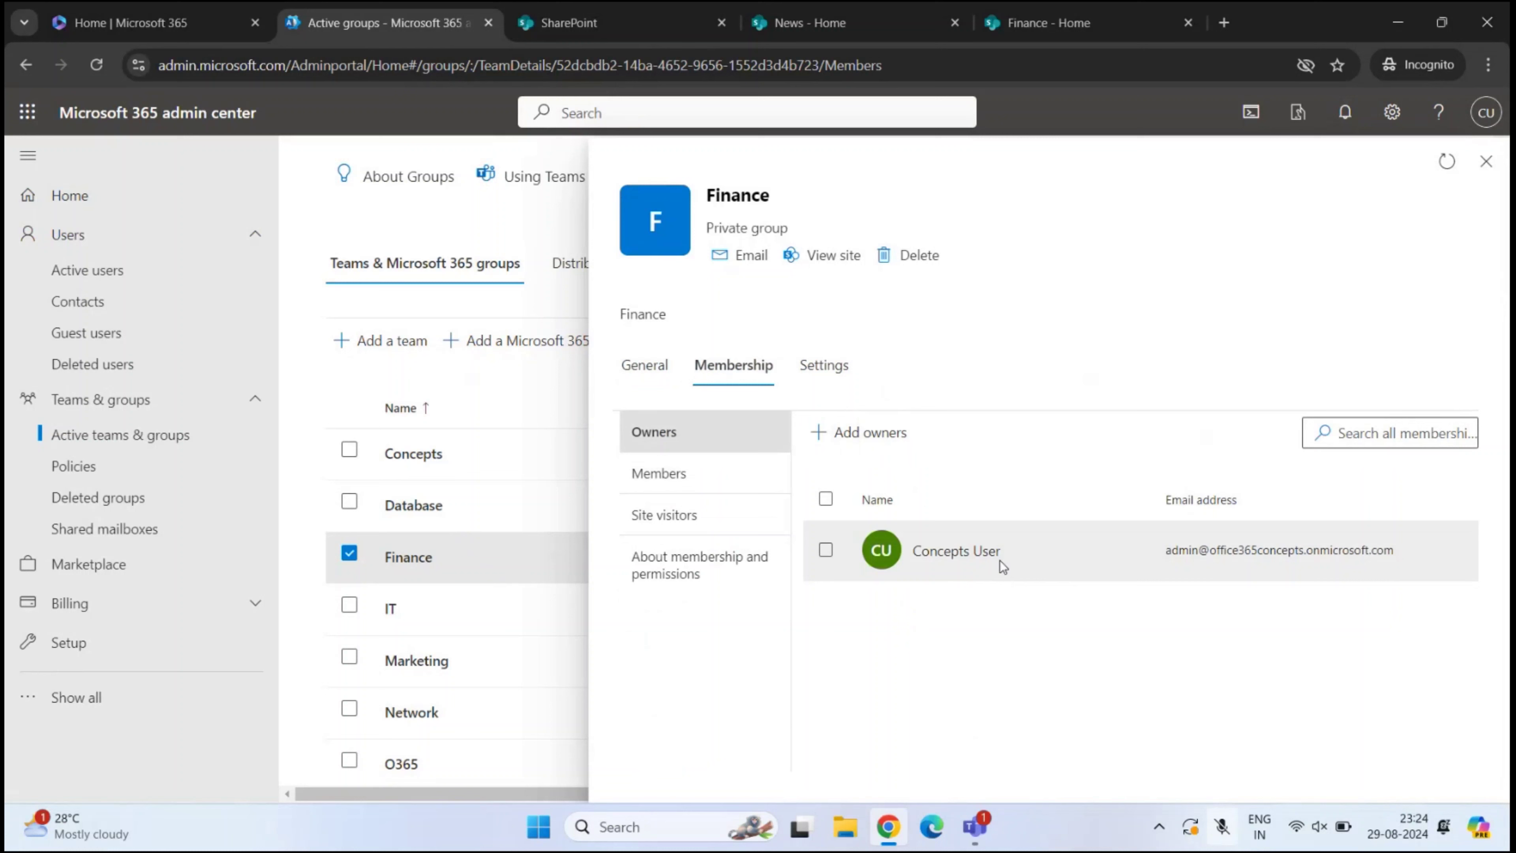
click(687, 484)
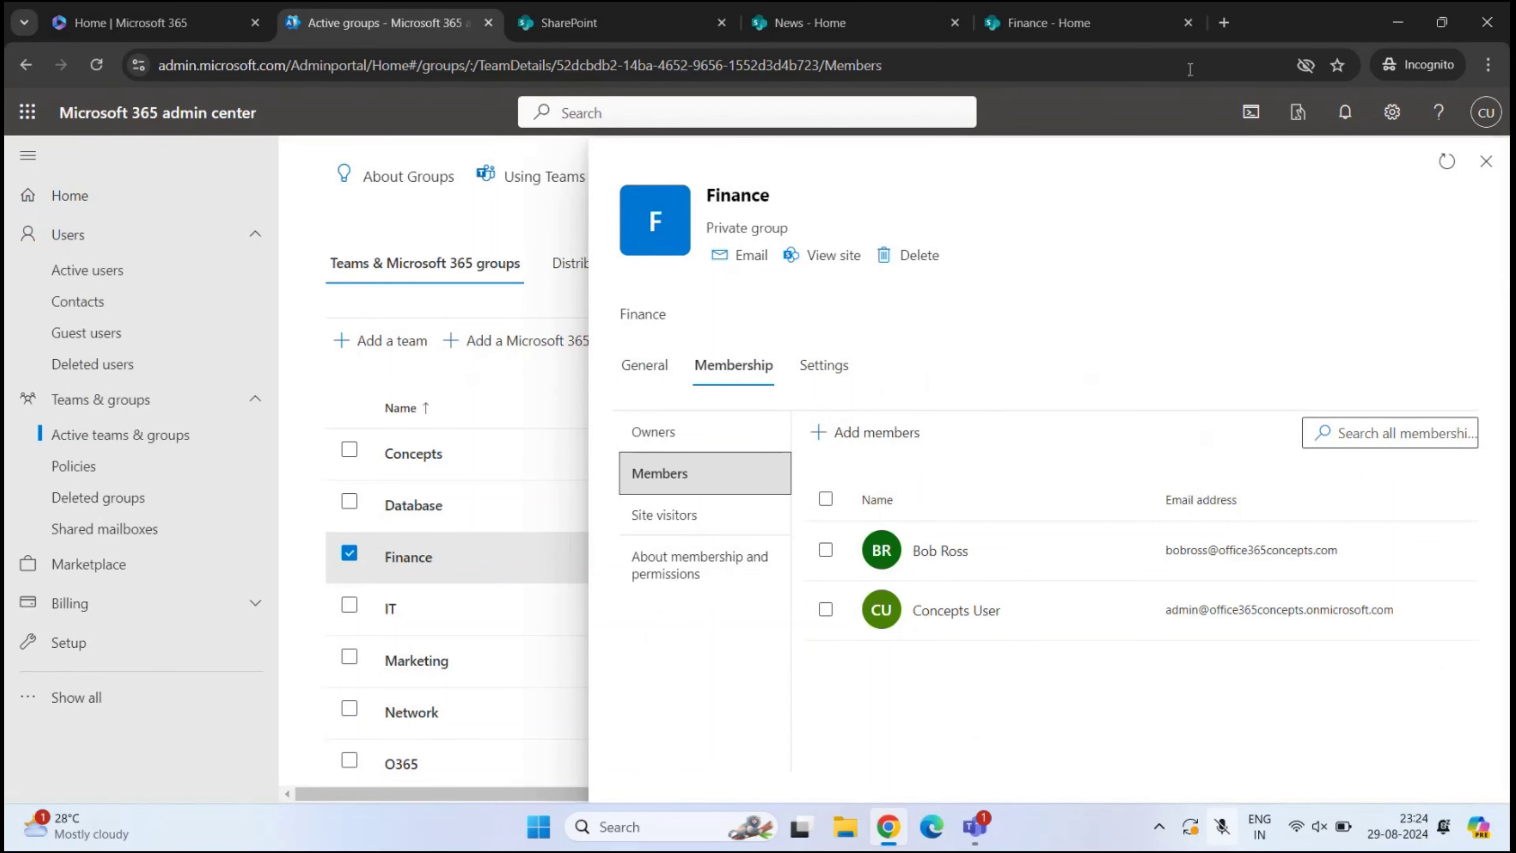
click(1069, 23)
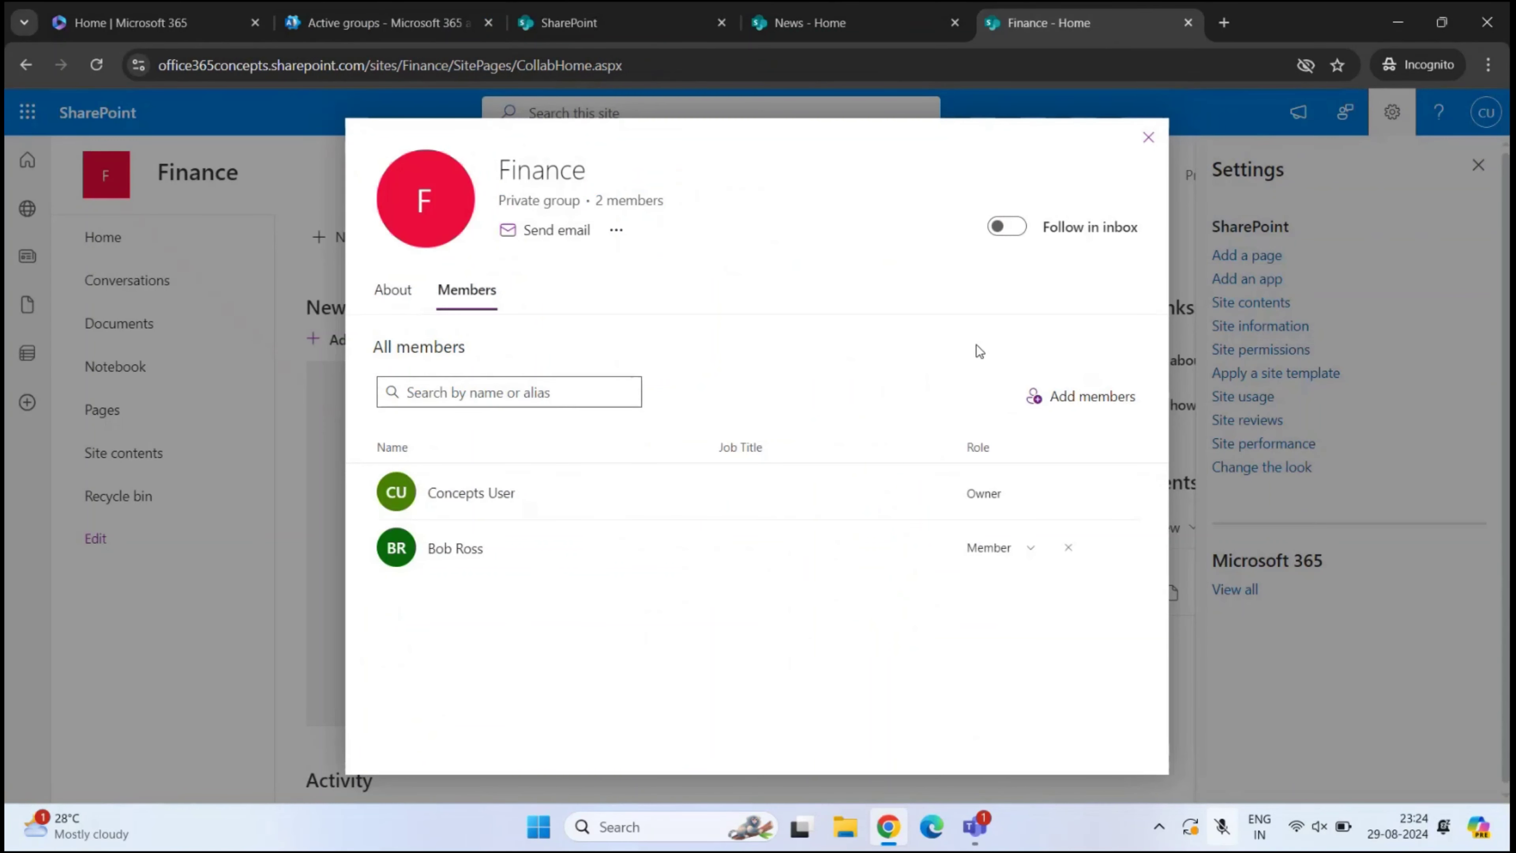
Step: Queue the searched user as a new Finance group member with the Member role
click(1148, 137)
click(1479, 165)
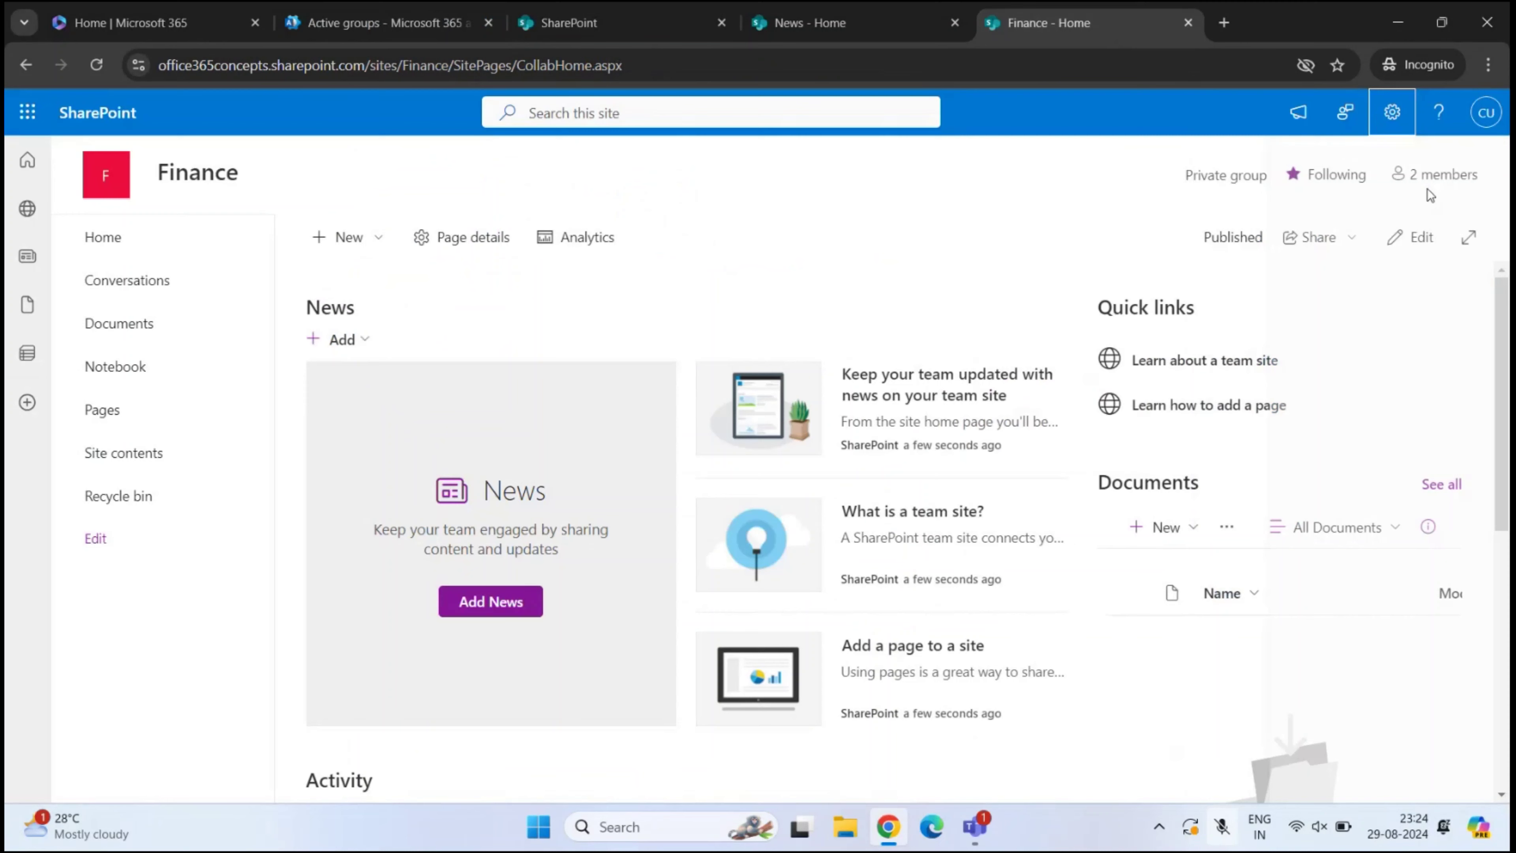
click(1444, 175)
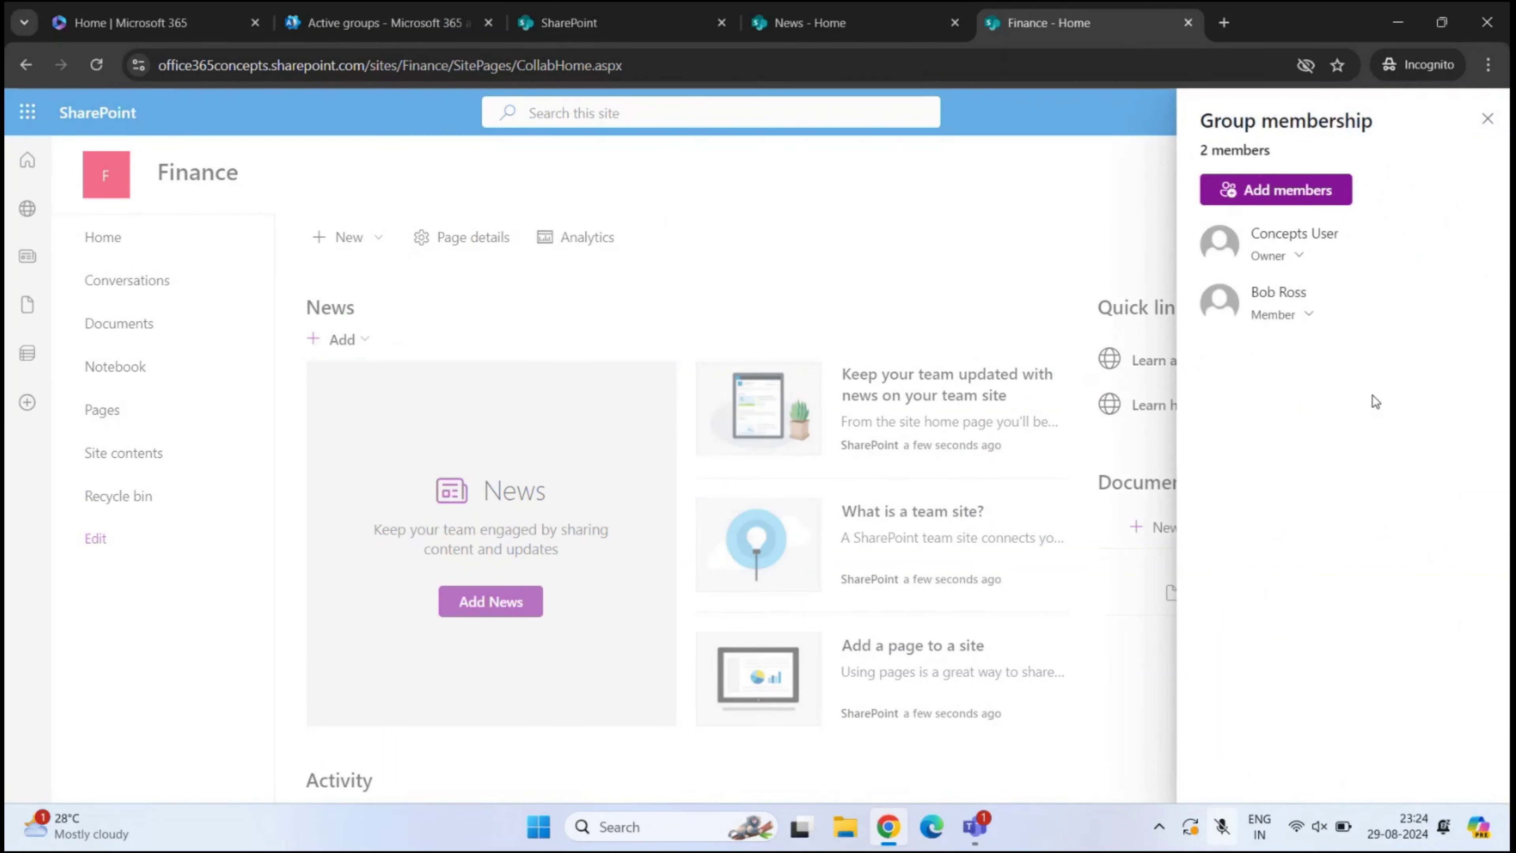
click(1277, 193)
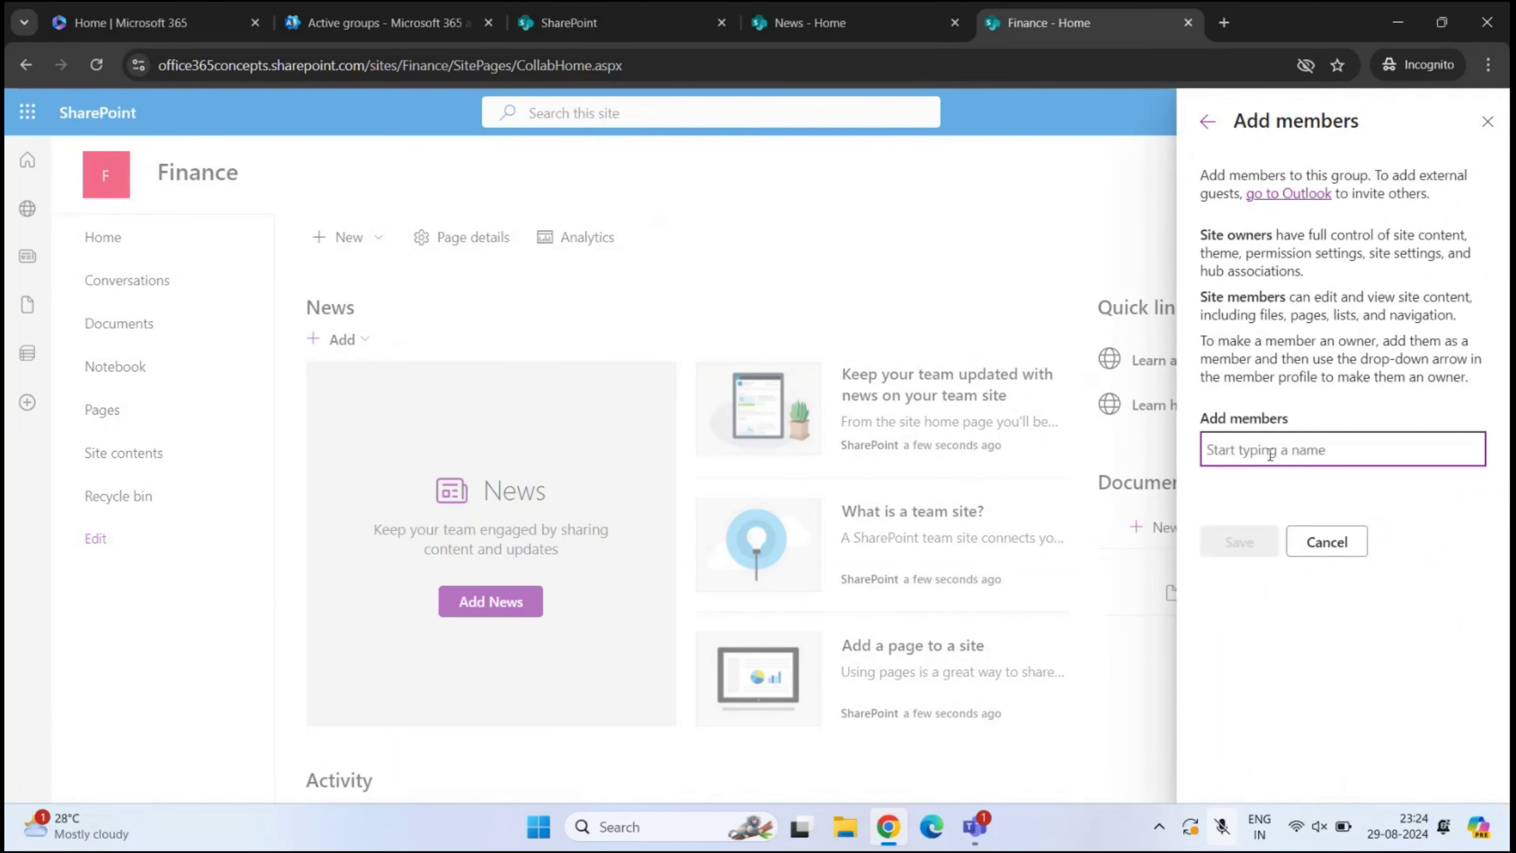
text(peter)
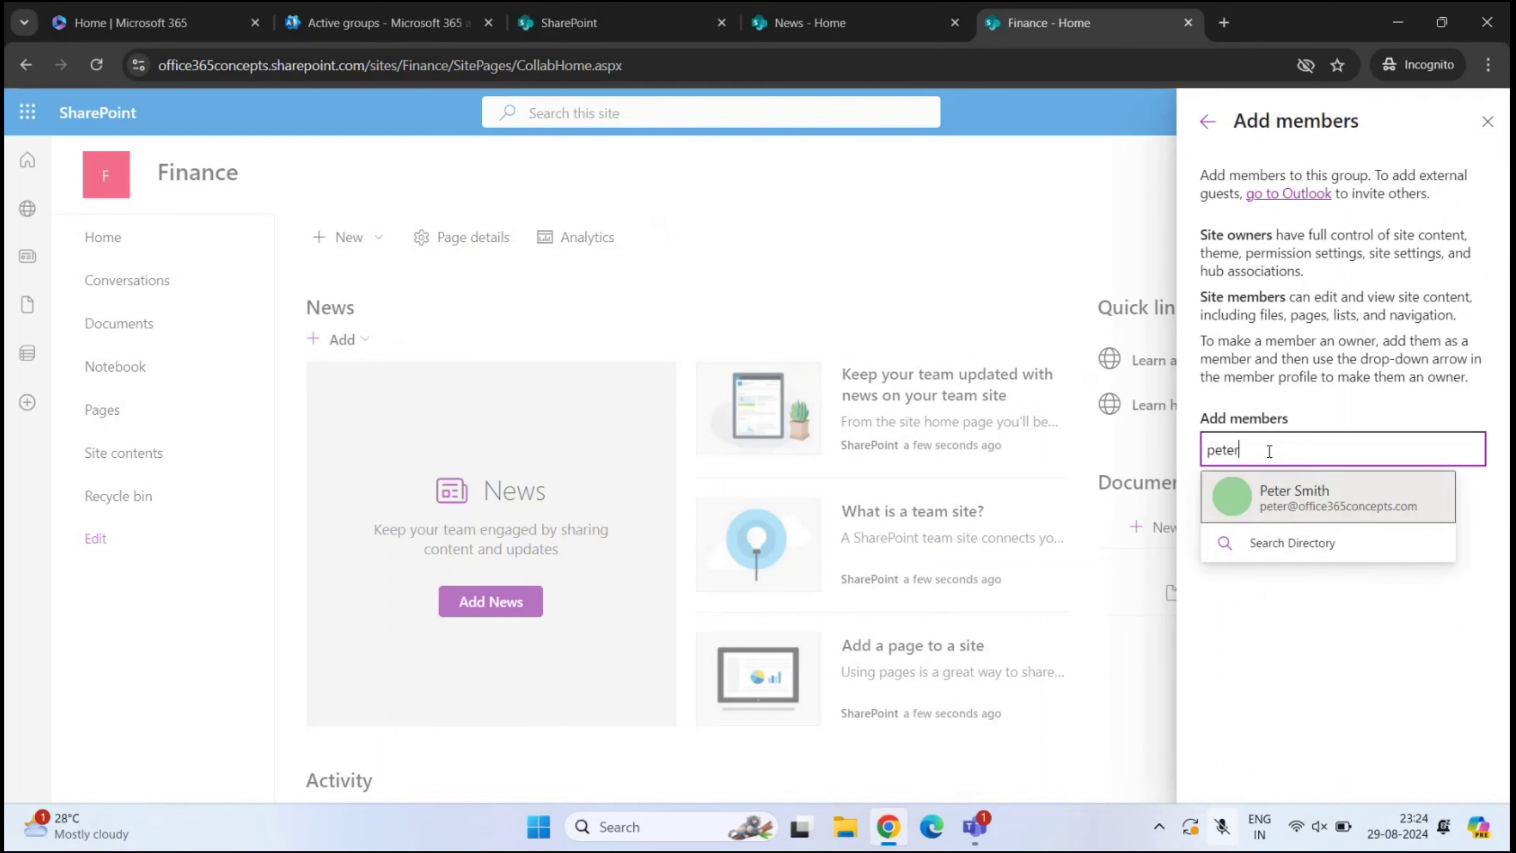
click(1322, 497)
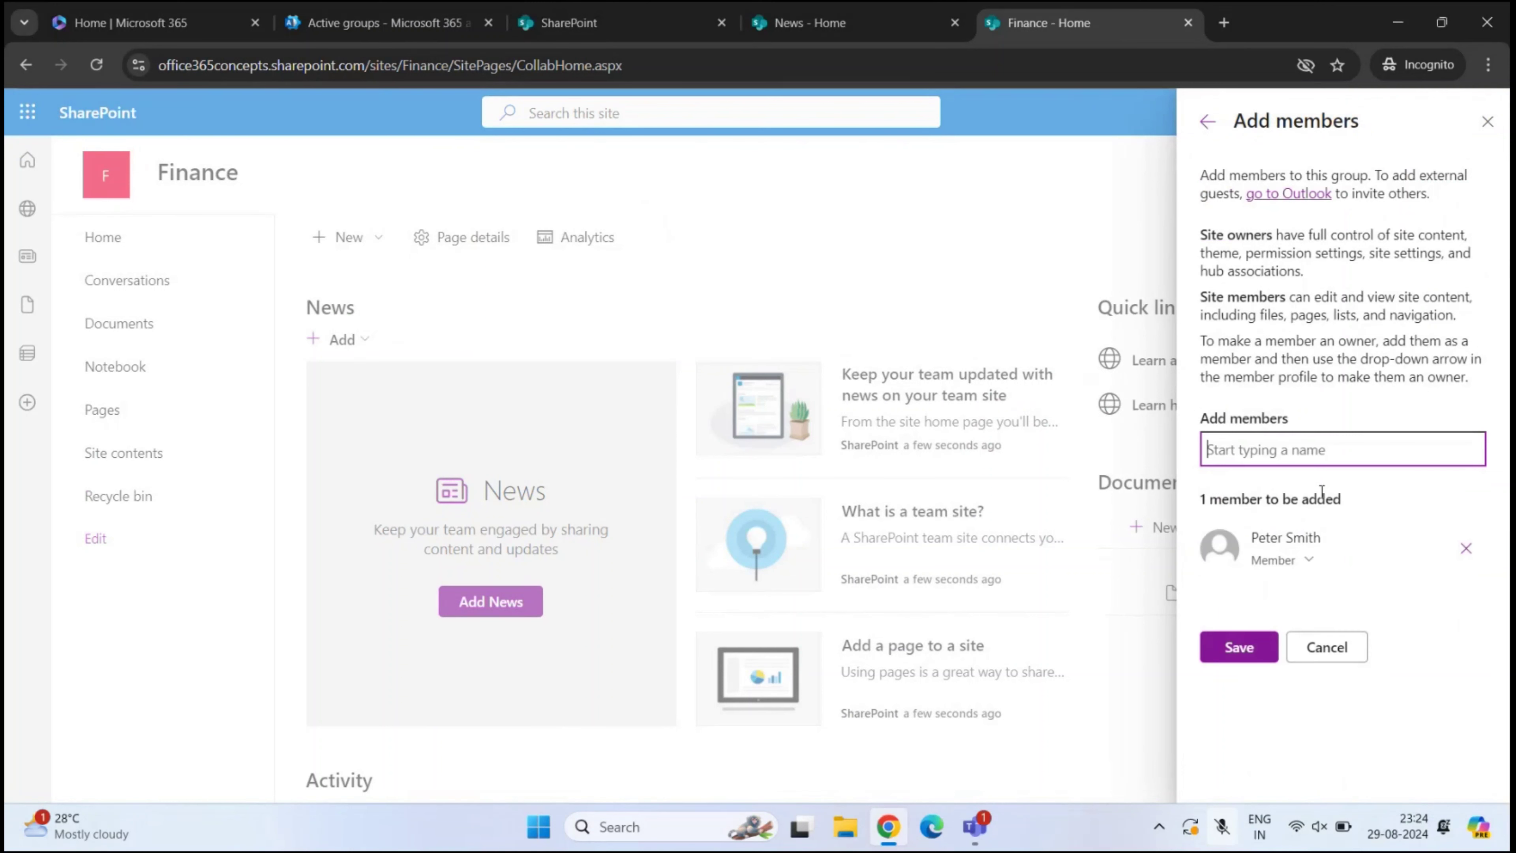
click(1309, 562)
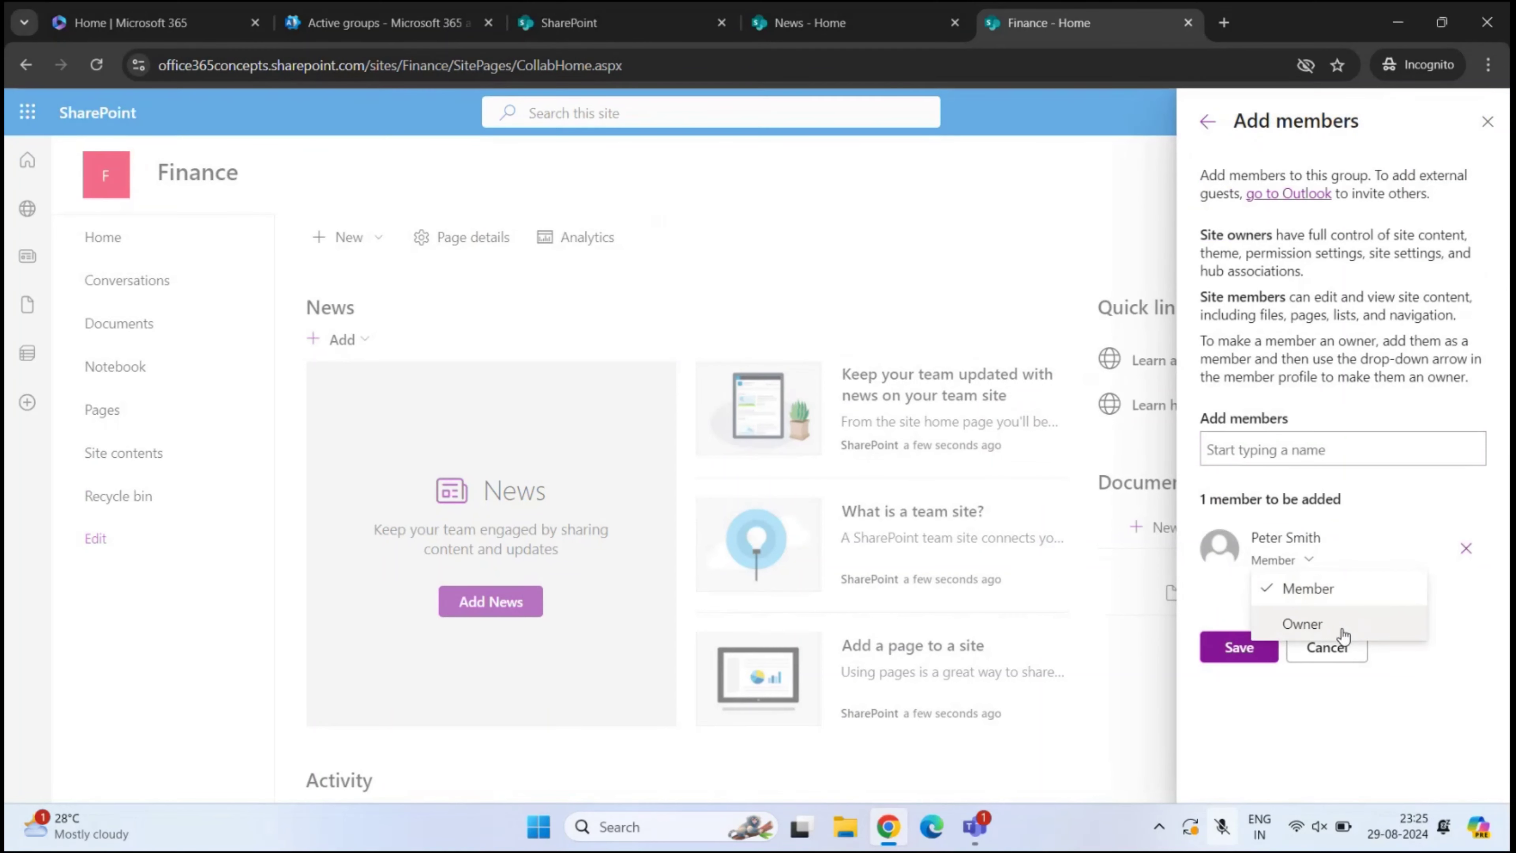
click(923, 30)
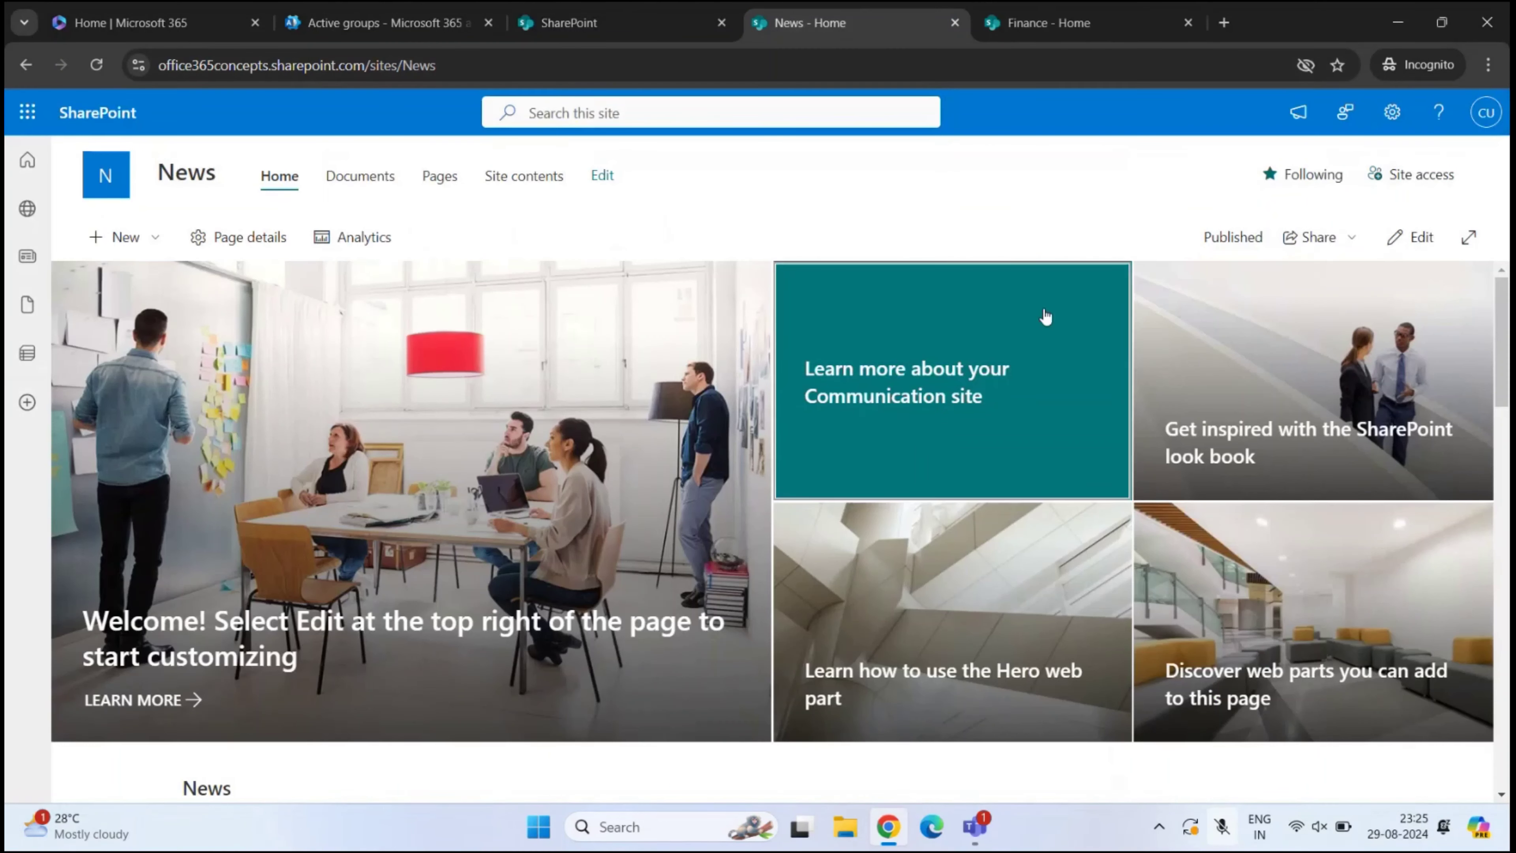
Step: Start sharing the News site with Team2 at Read level, then return to Finance
click(1393, 111)
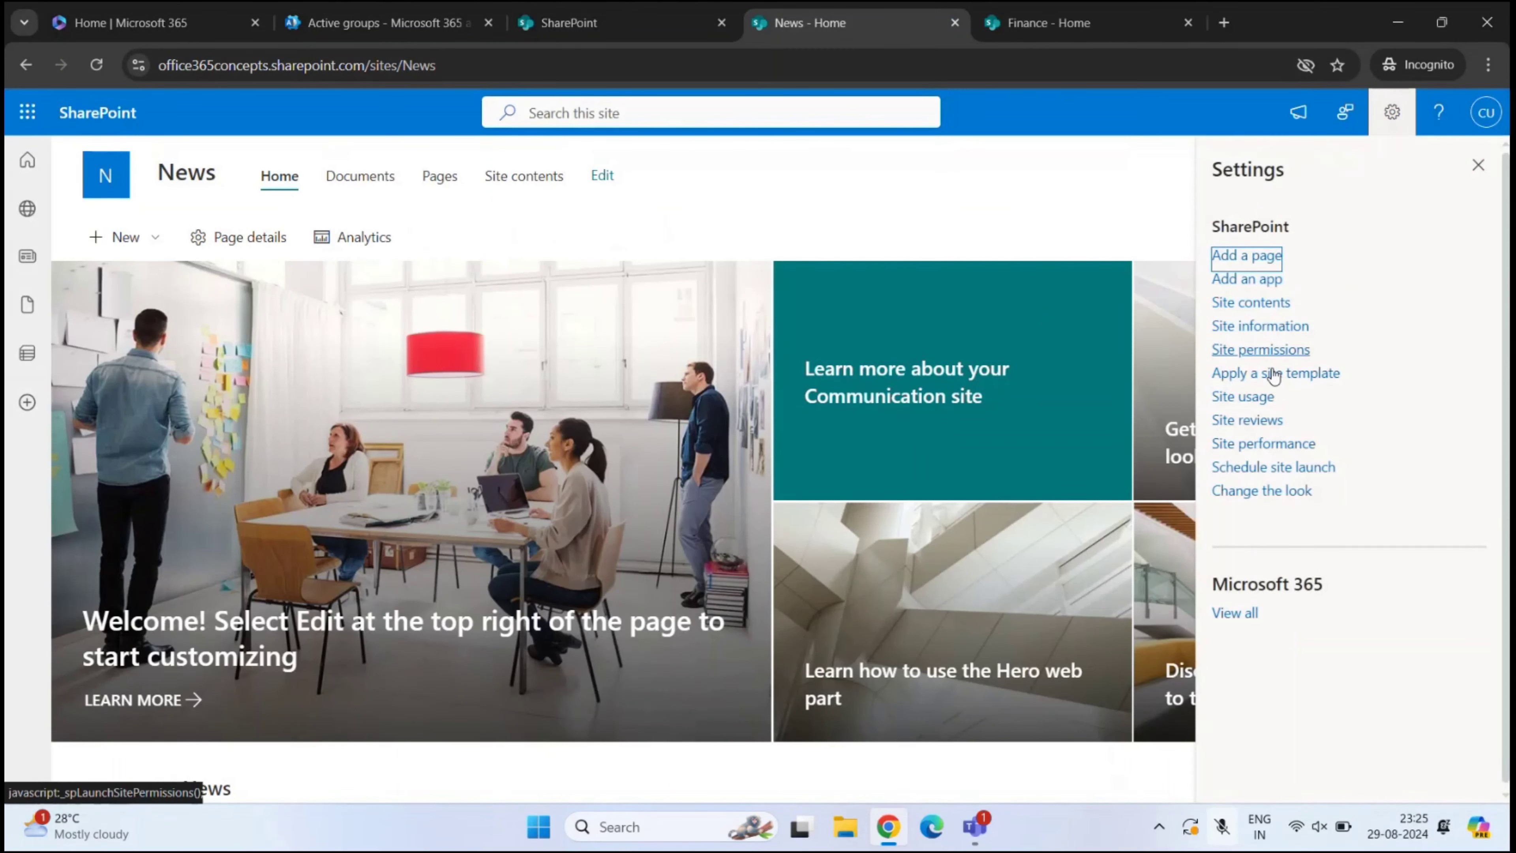
click(1260, 349)
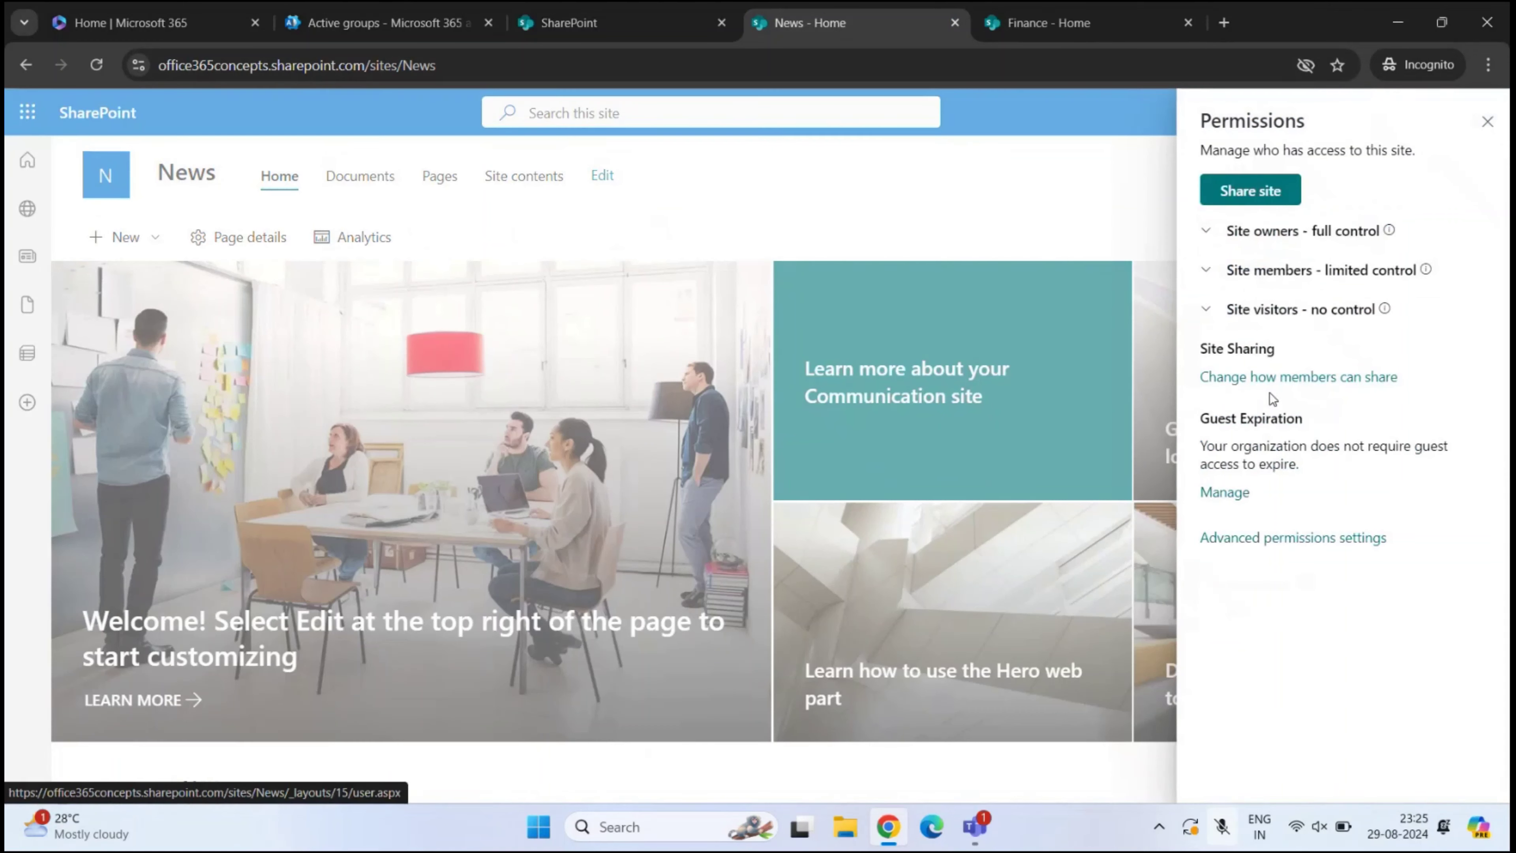
click(1242, 193)
text(team2)
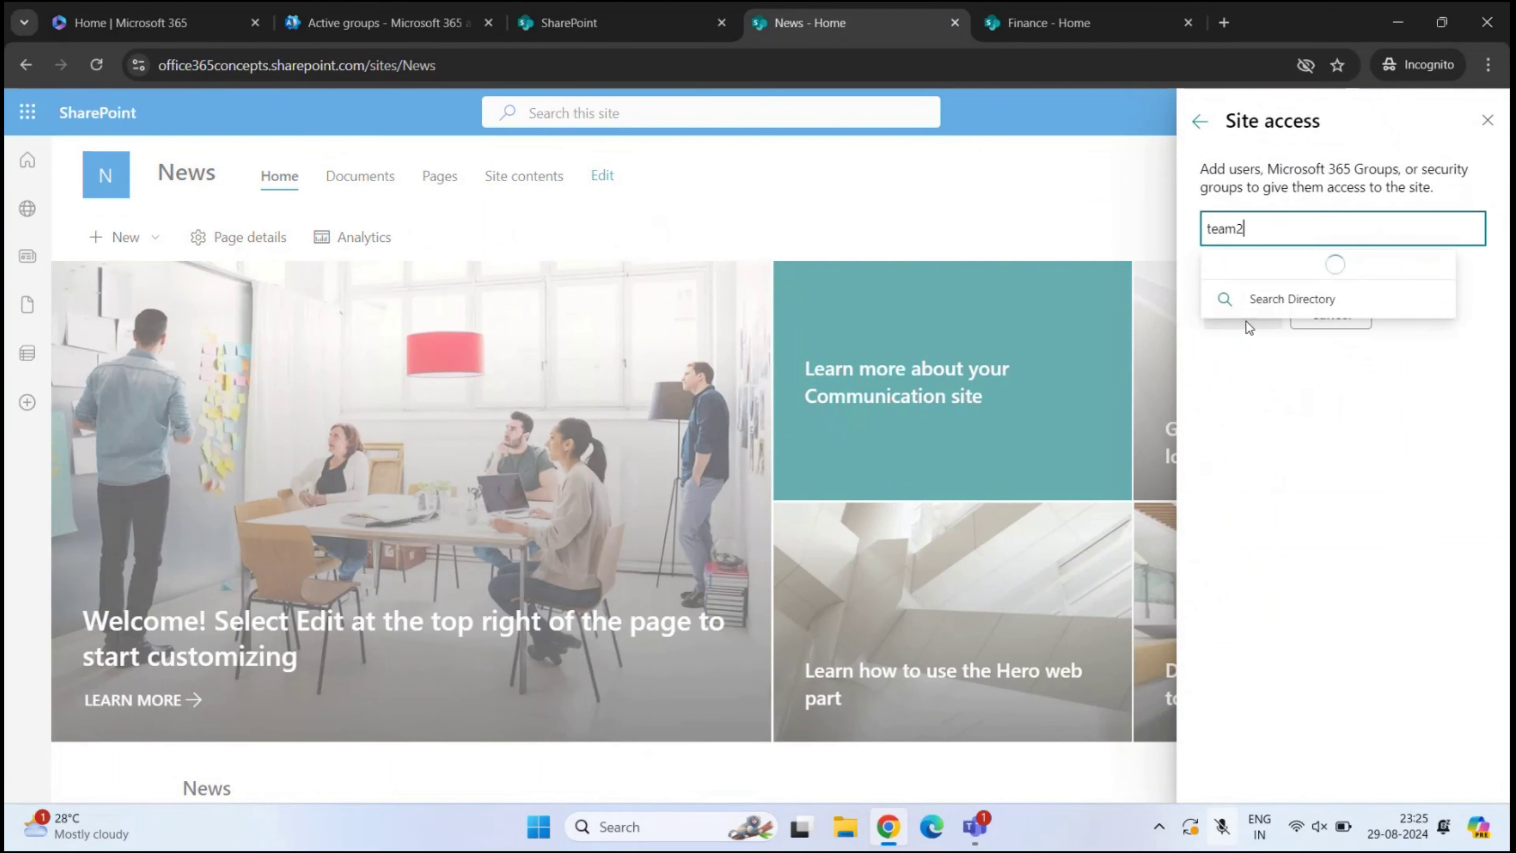
click(1294, 281)
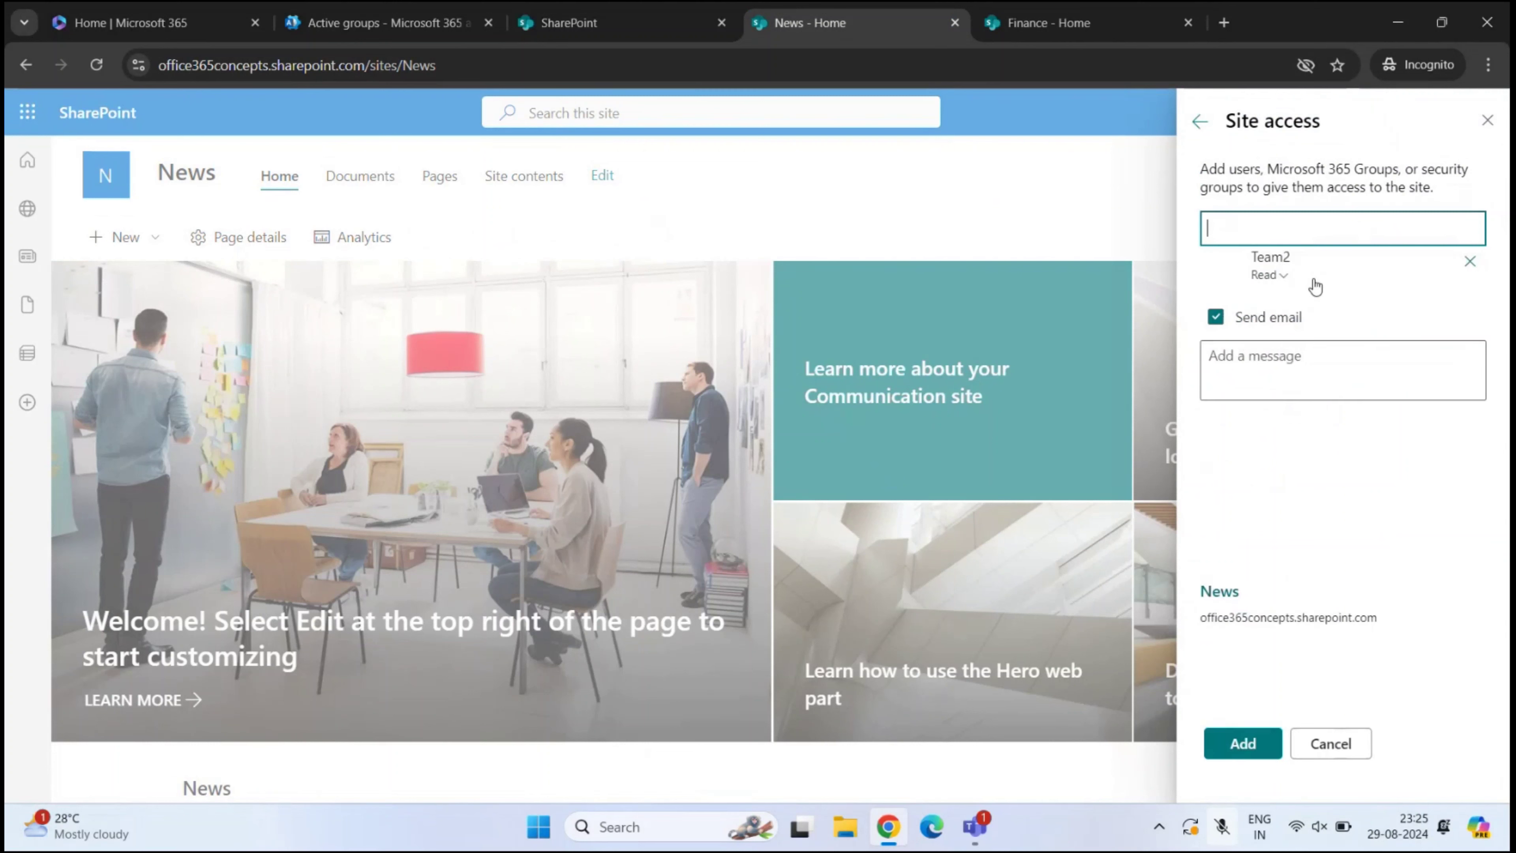
click(1289, 278)
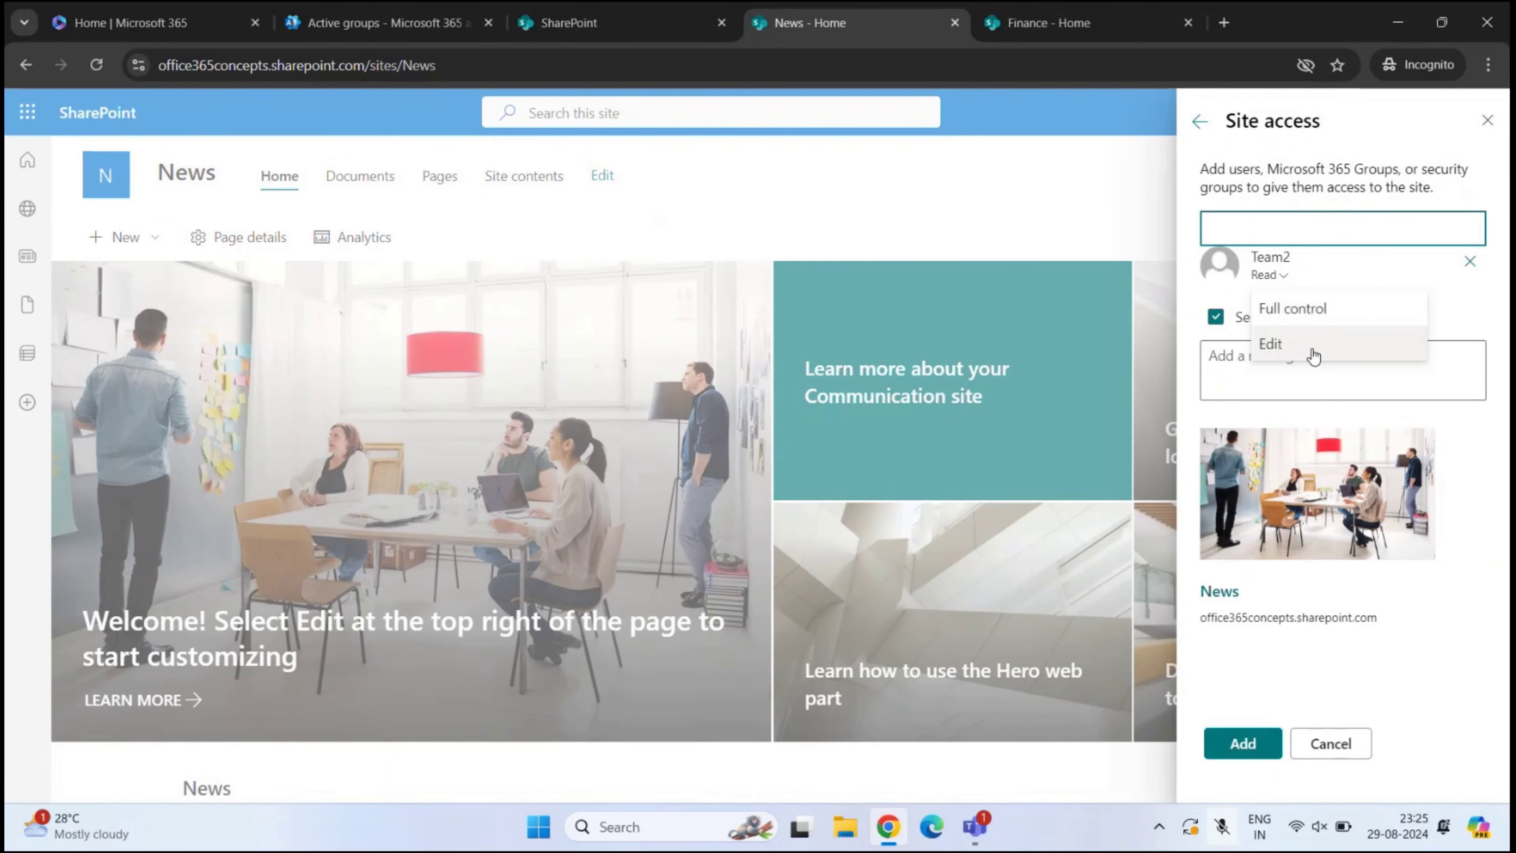
click(1079, 30)
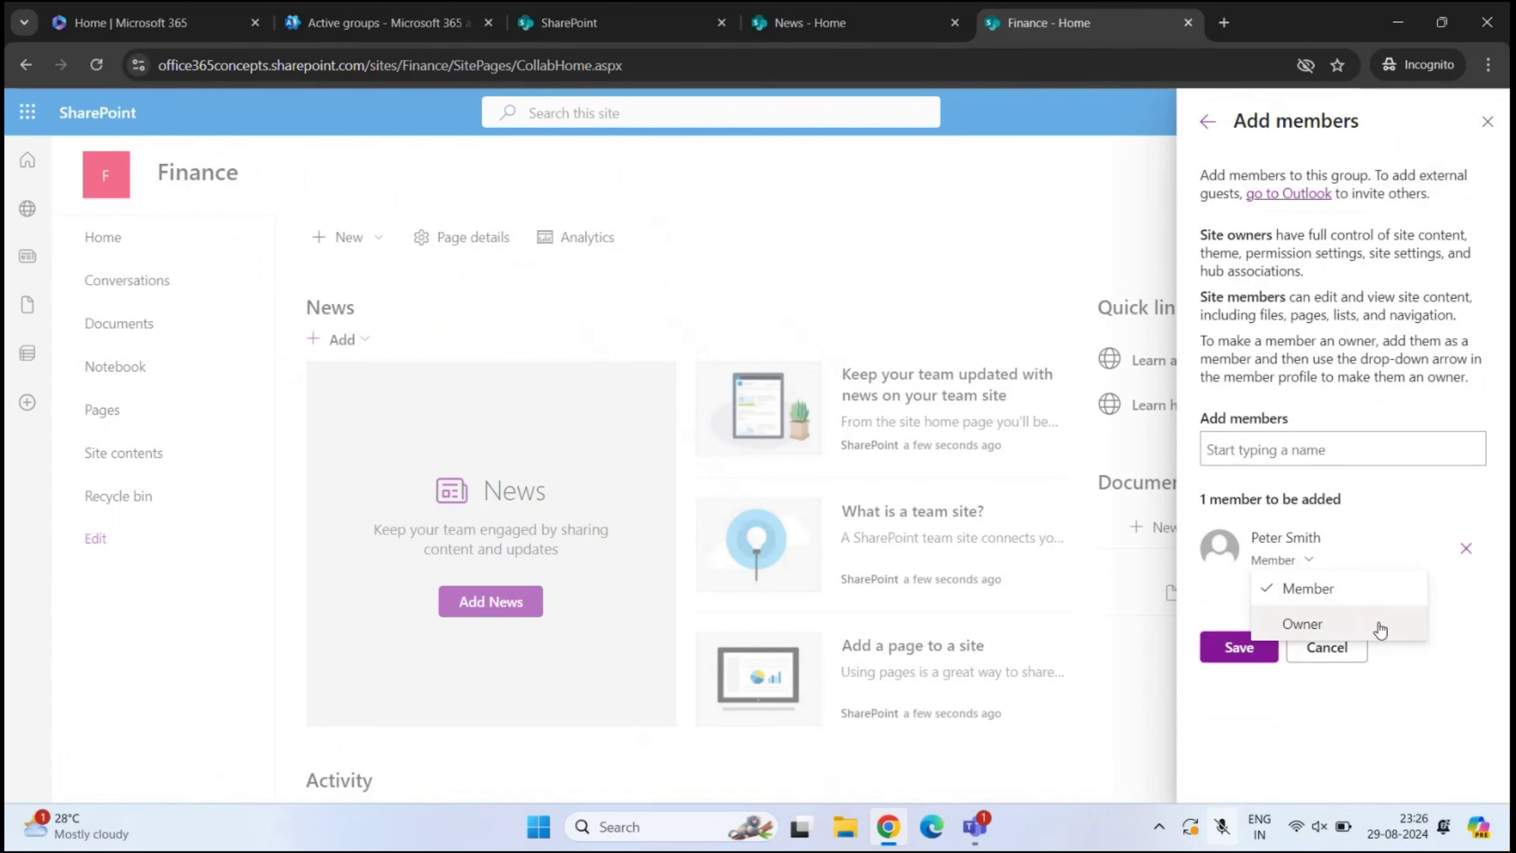
Step: Keep the queued user's role as Member and save, bringing Finance to three members
click(1357, 589)
click(1239, 646)
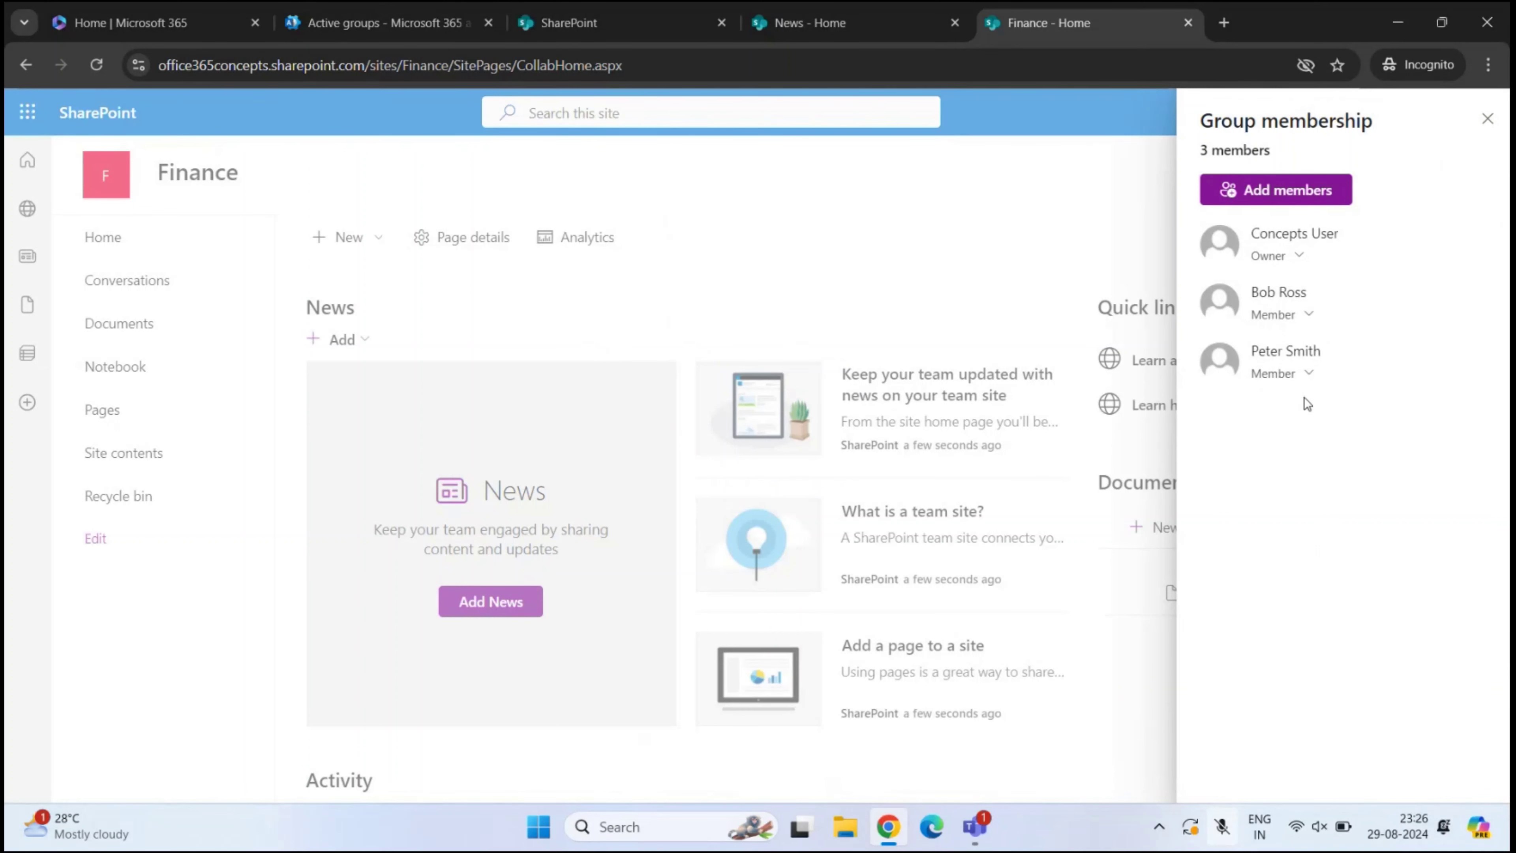
click(402, 23)
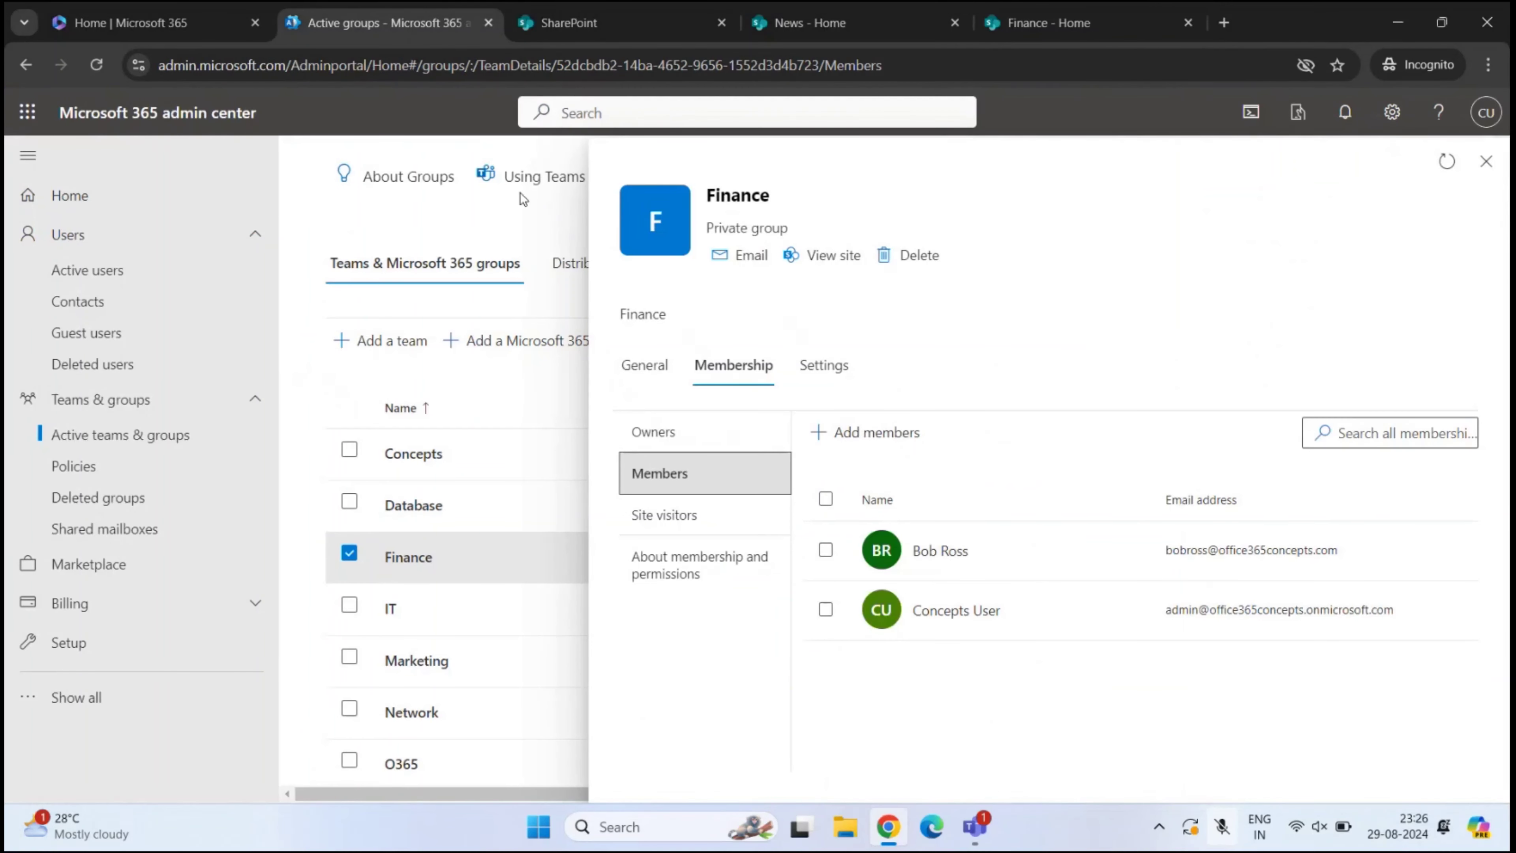
Step: Refresh the admin center's Finance group panel and confirm the new member appears under Members
click(1450, 167)
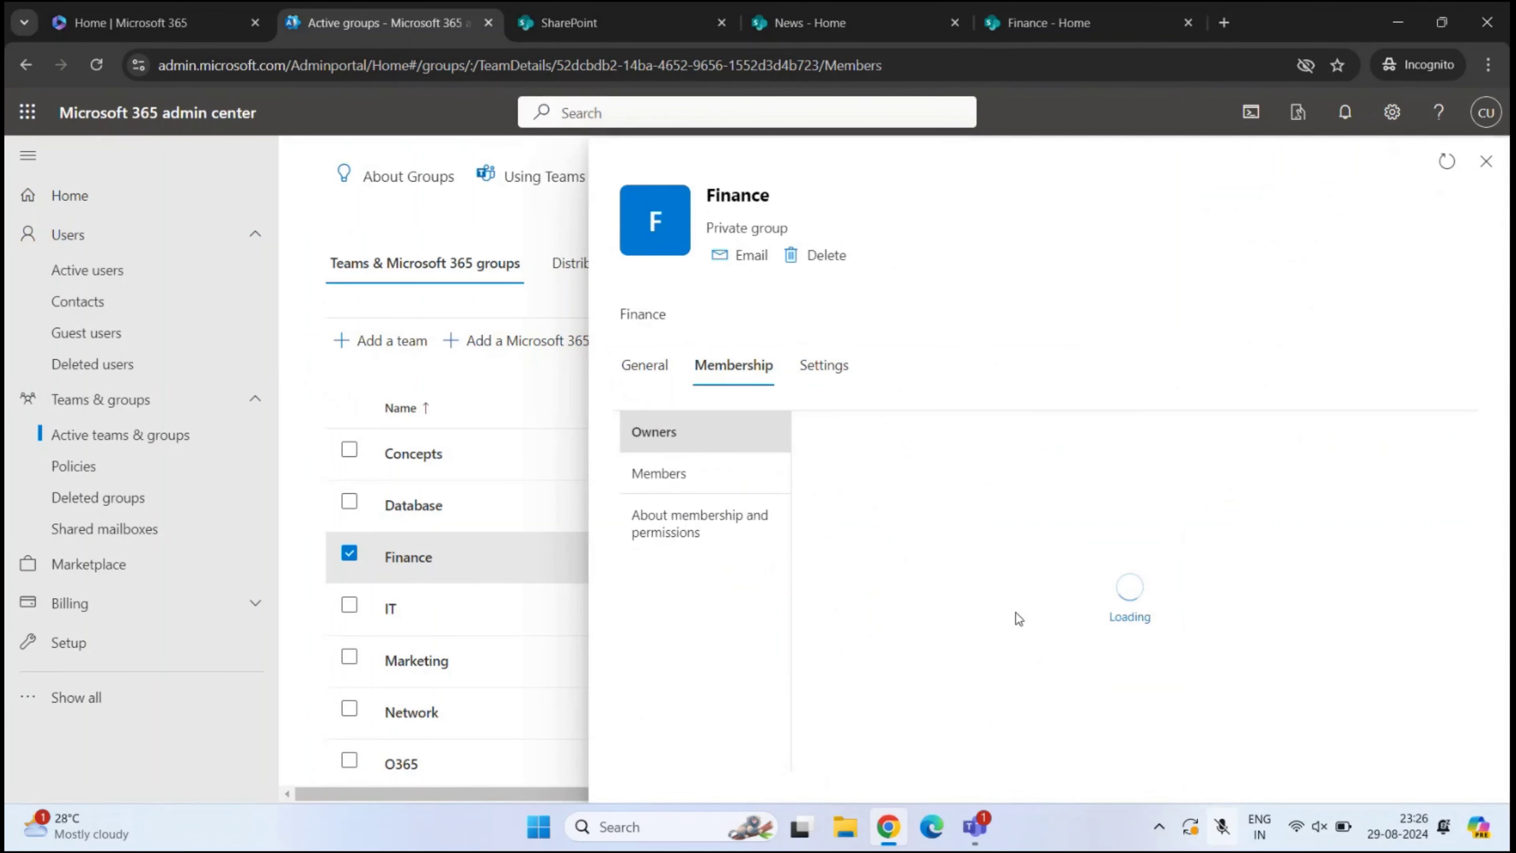
click(709, 481)
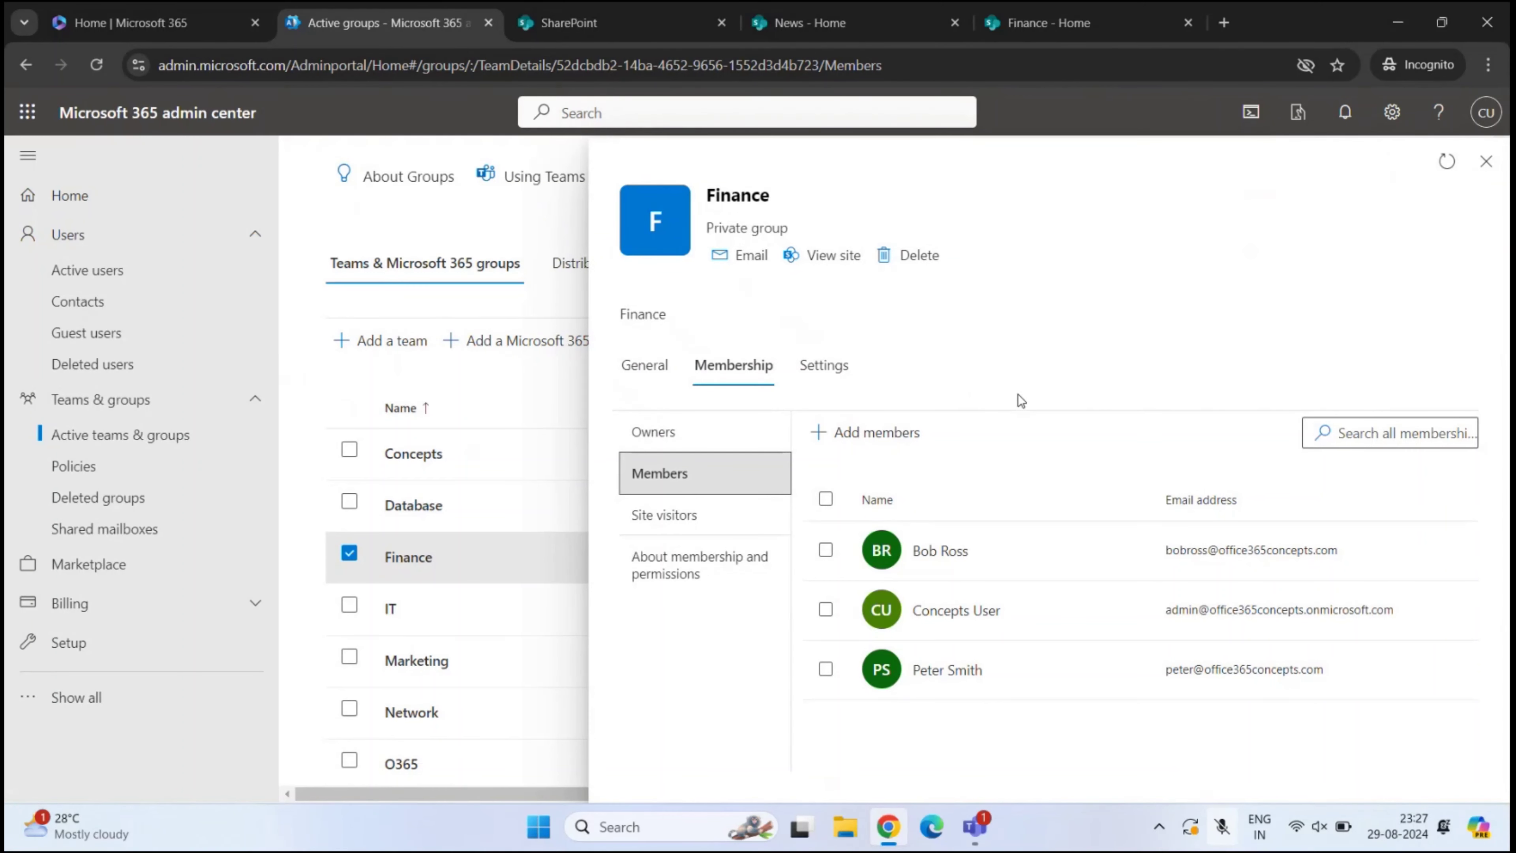
key(ctrl+5)
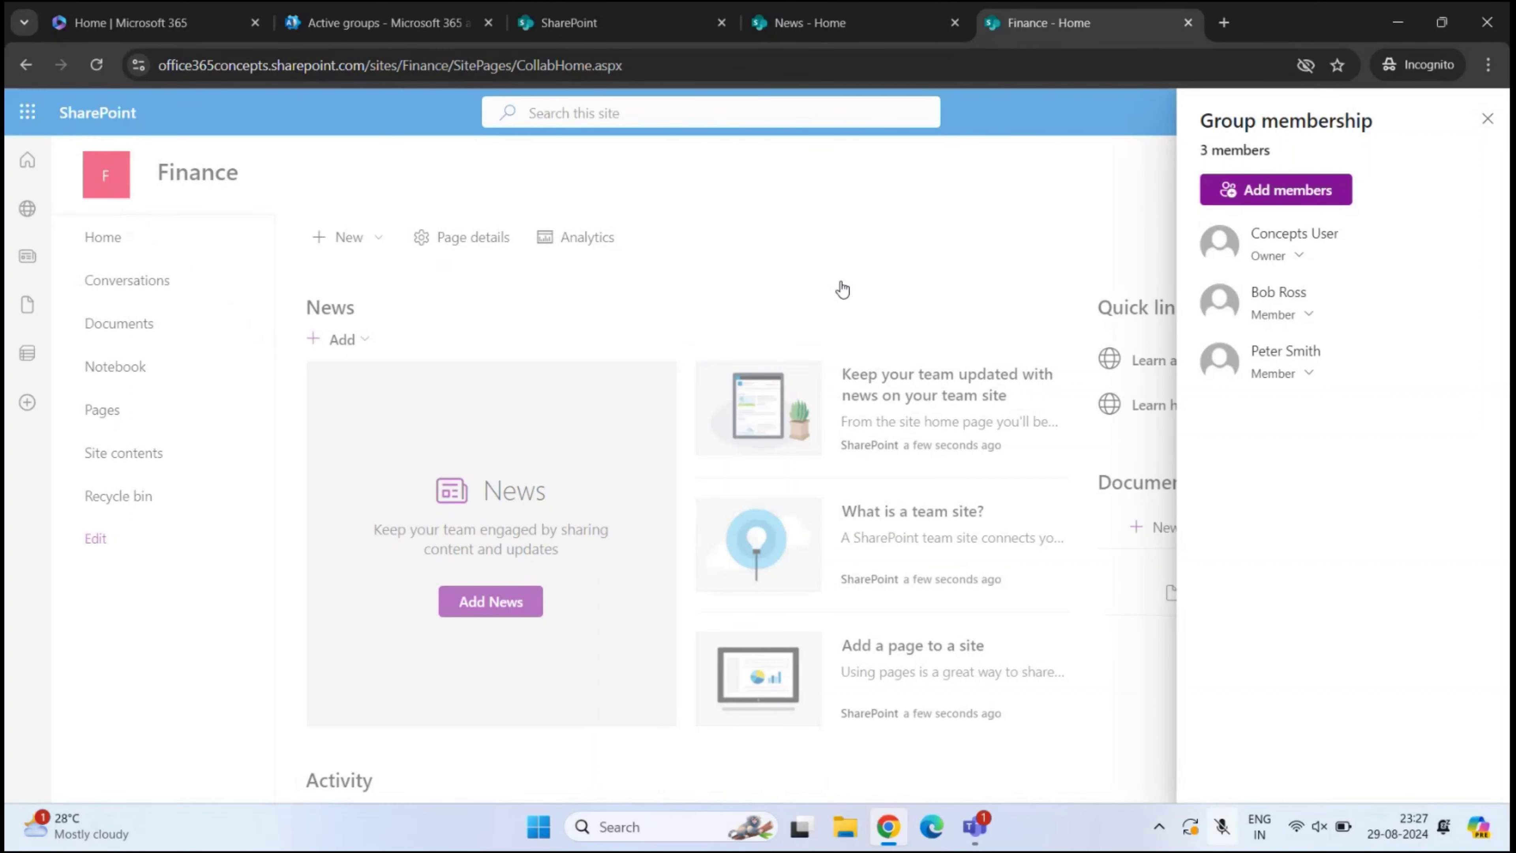
Step: Pick Team2 in the Finance group's Add members panel, then close it without saving
click(1293, 197)
text(team2)
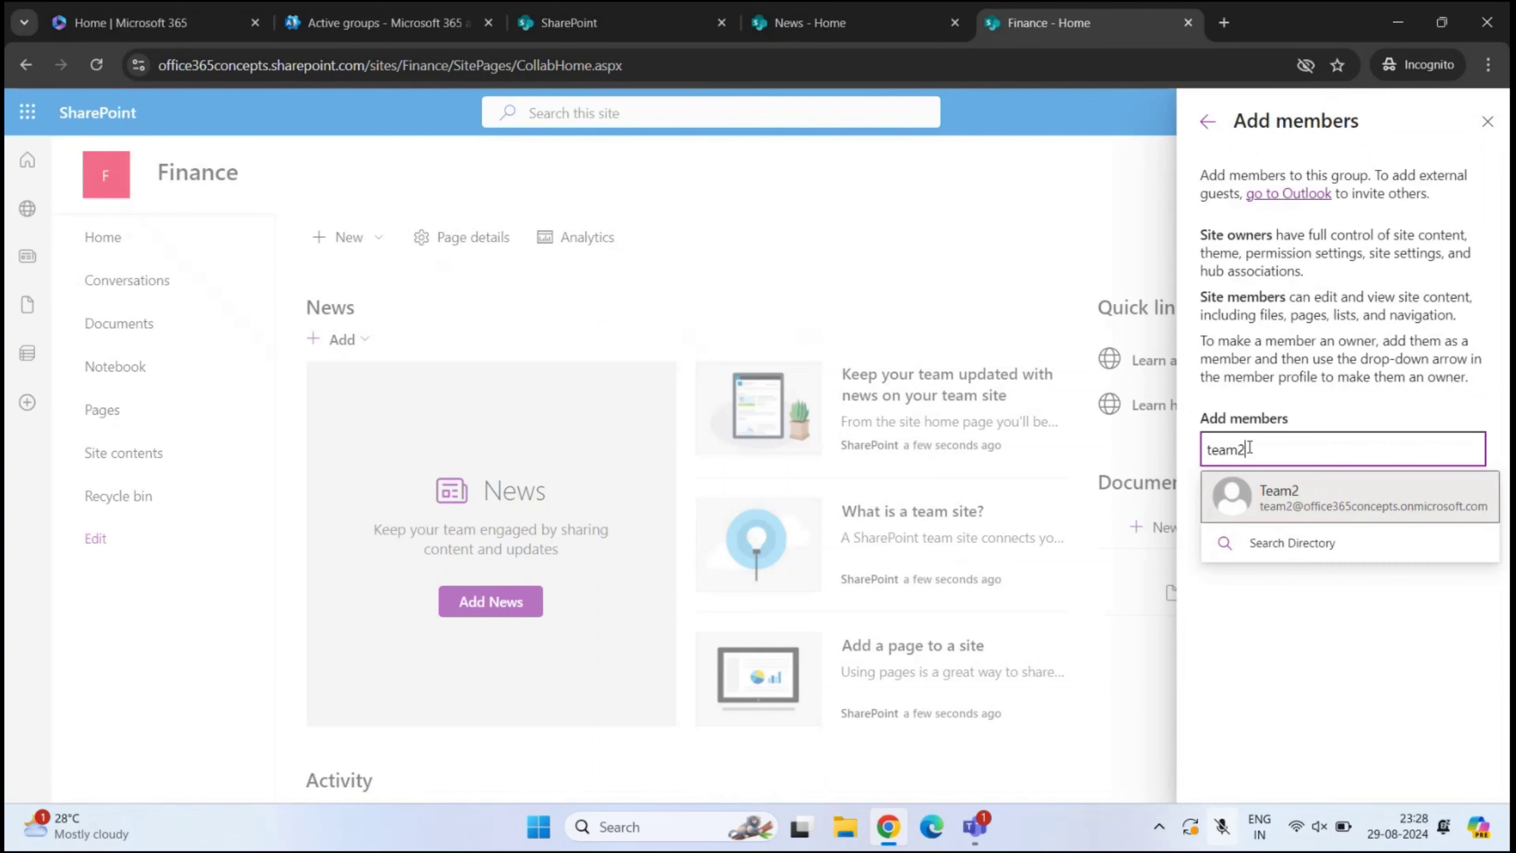
click(1289, 513)
click(1292, 560)
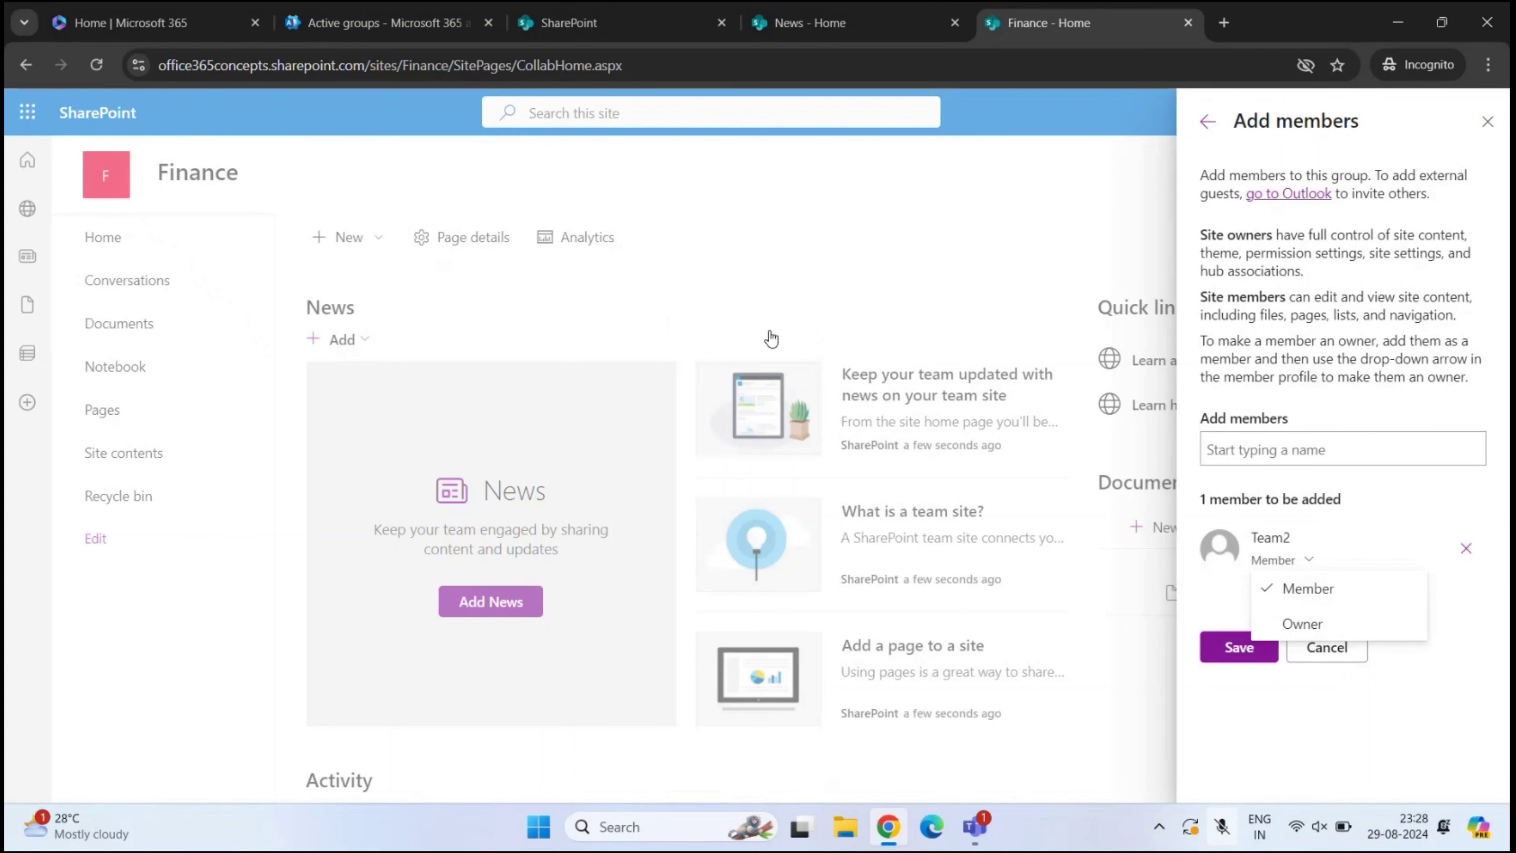
click(1488, 123)
click(382, 23)
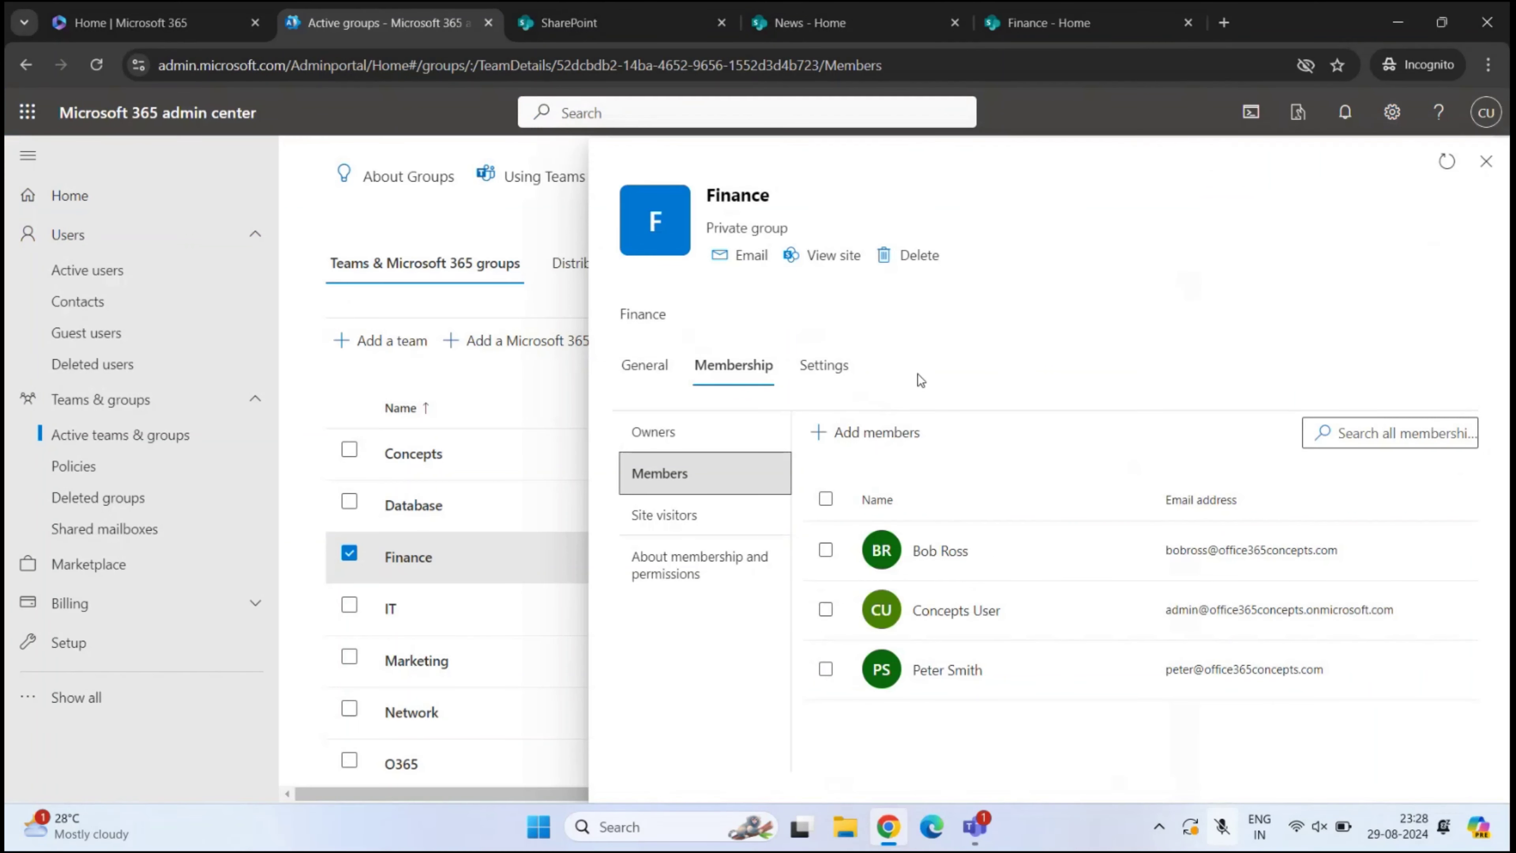
Step: Add Team2 as a Finance site visitor in the admin center
click(721, 523)
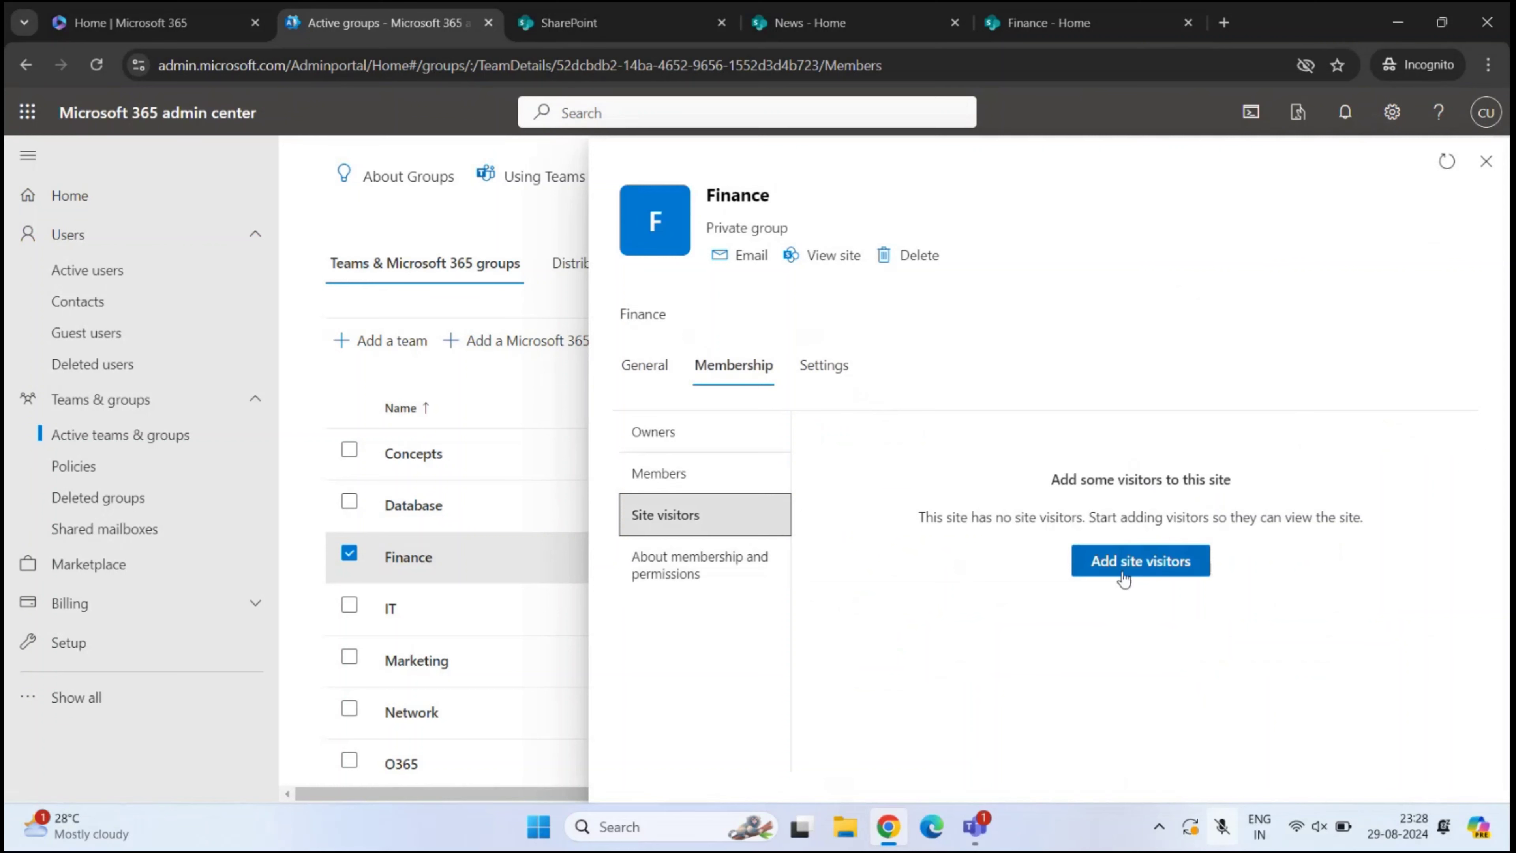
click(1150, 566)
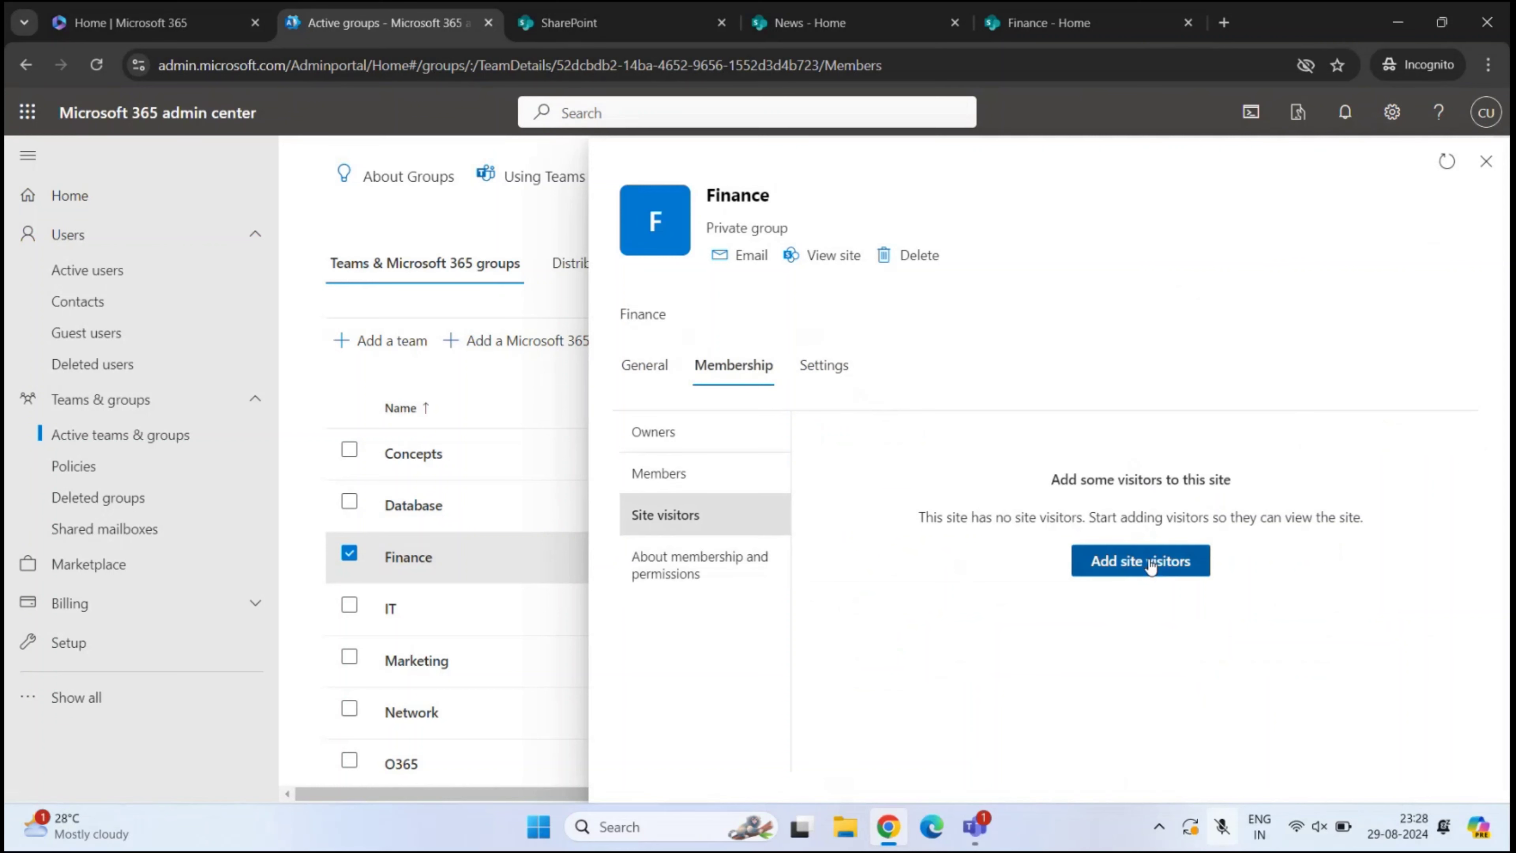
click(731, 342)
text(team2)
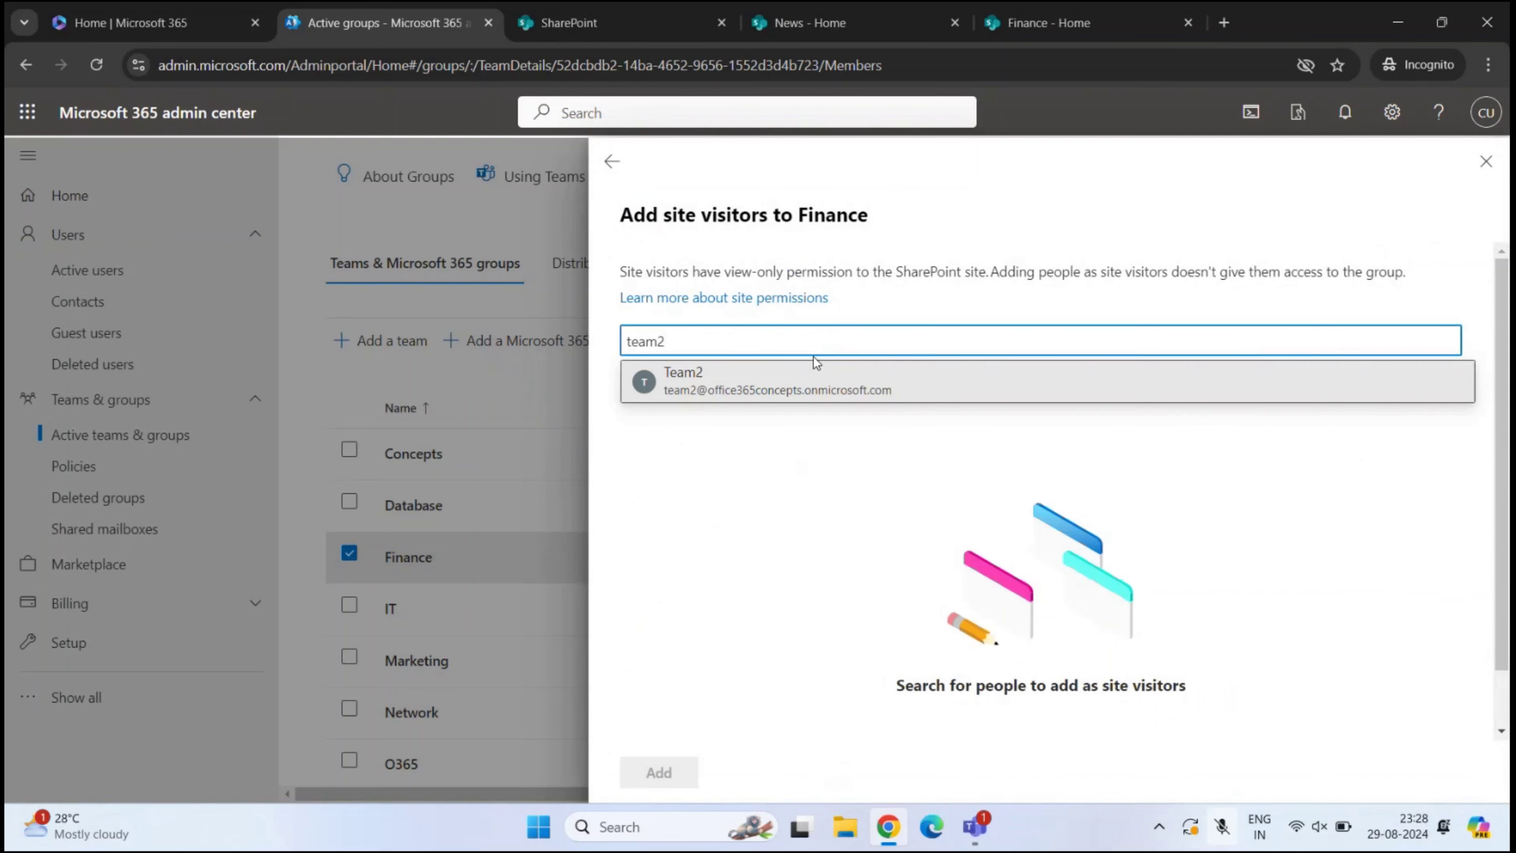
click(775, 380)
click(661, 772)
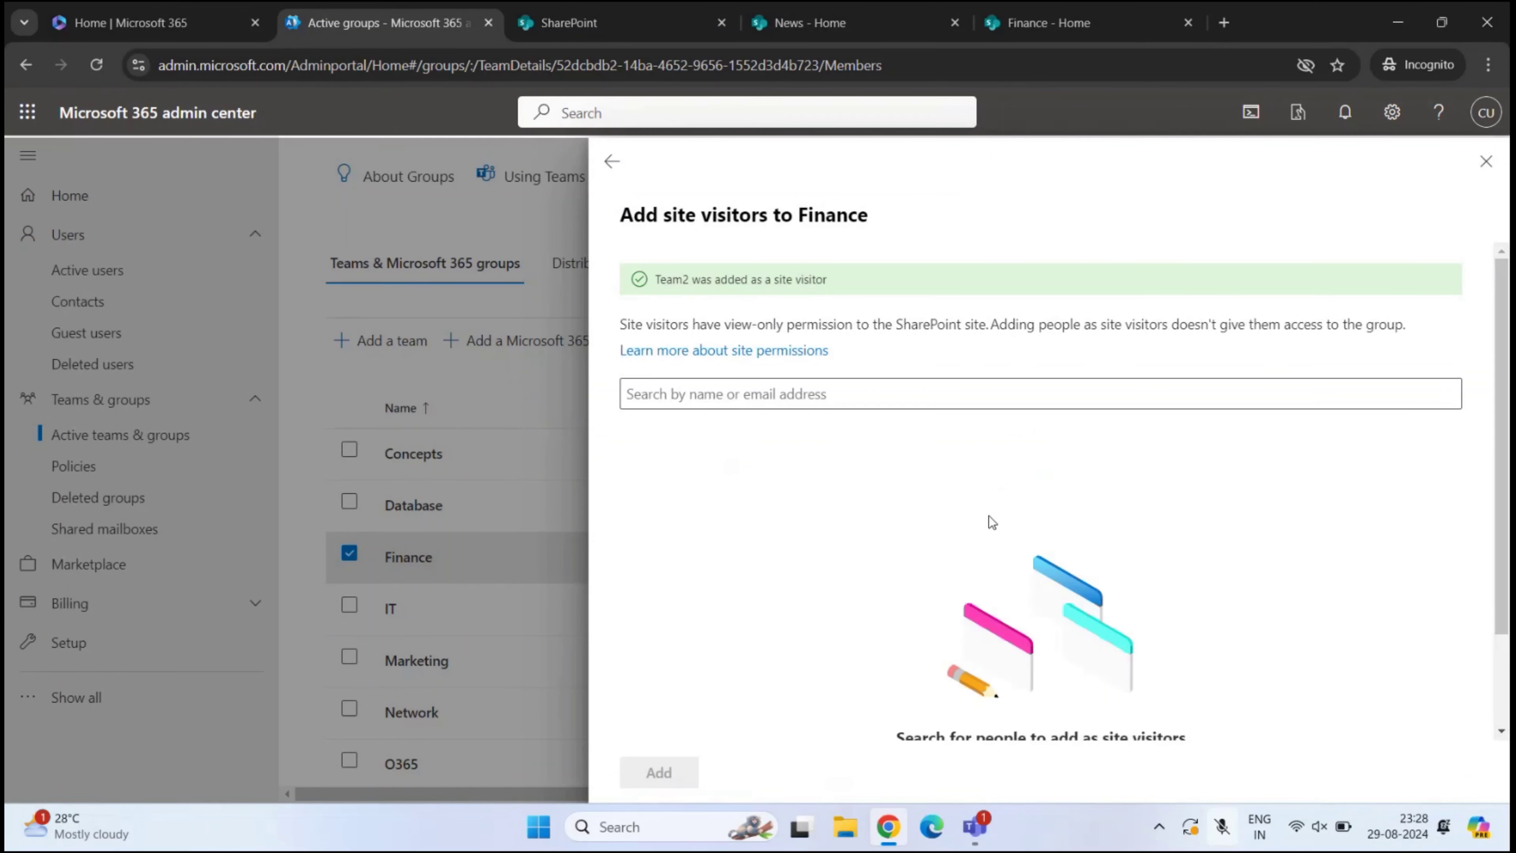
click(1486, 161)
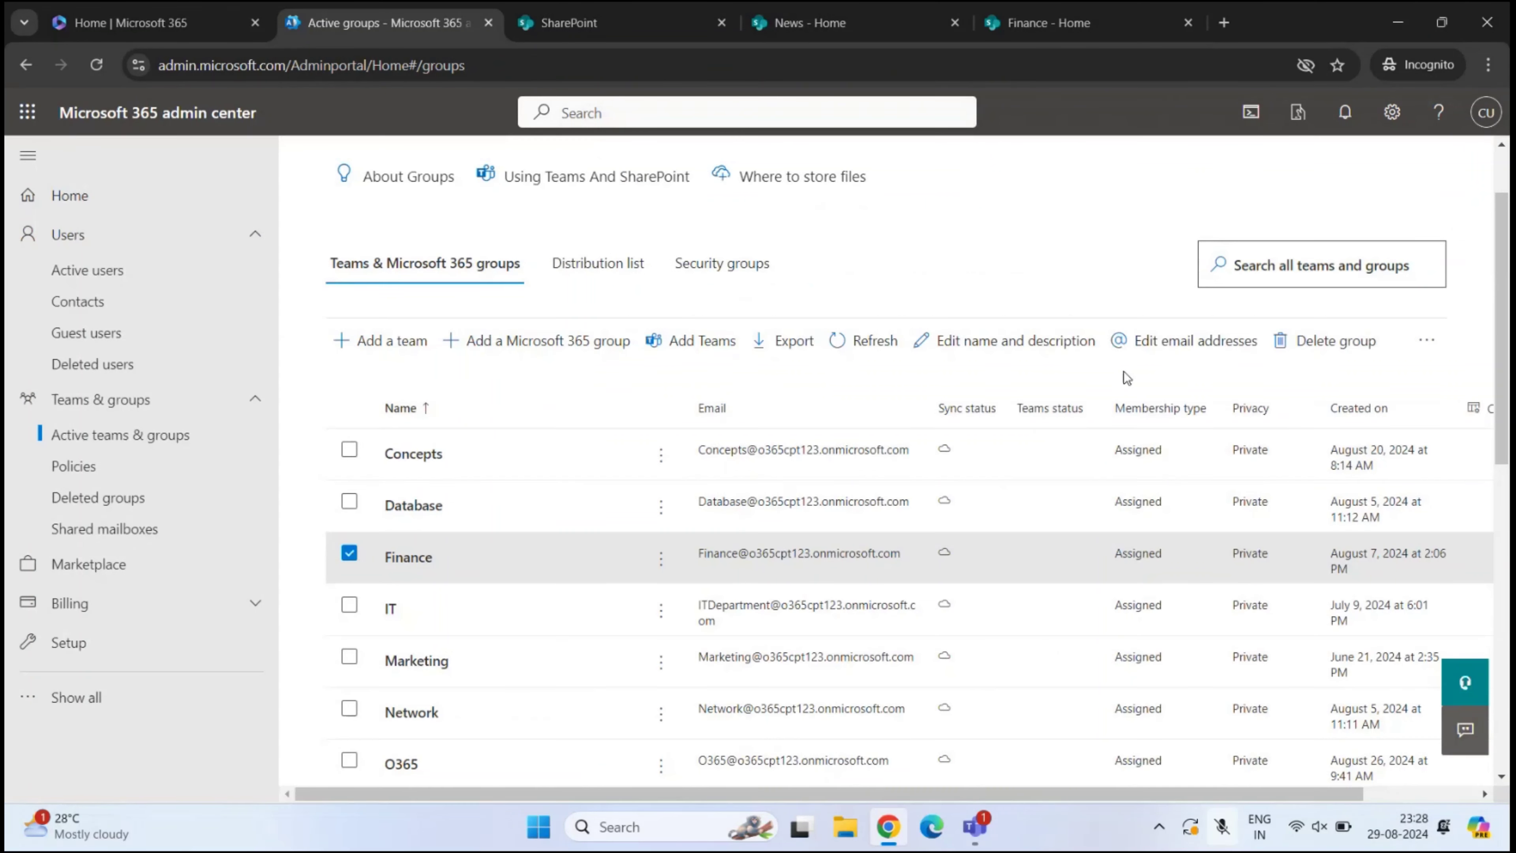
Step: Reopen the Finance group's Site visitors list to confirm Team2 is listed
click(408, 558)
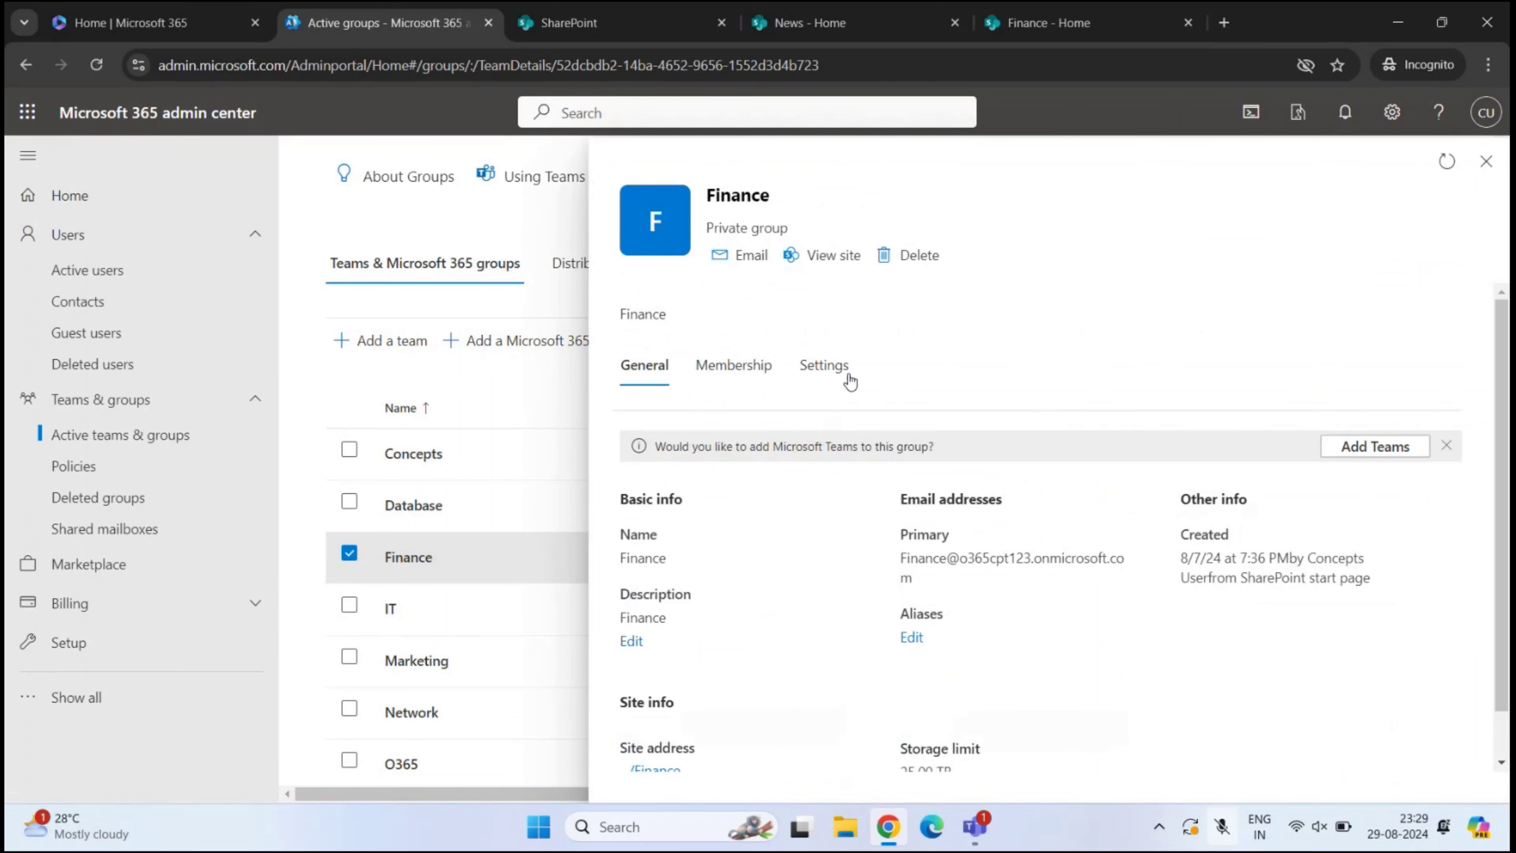
click(743, 379)
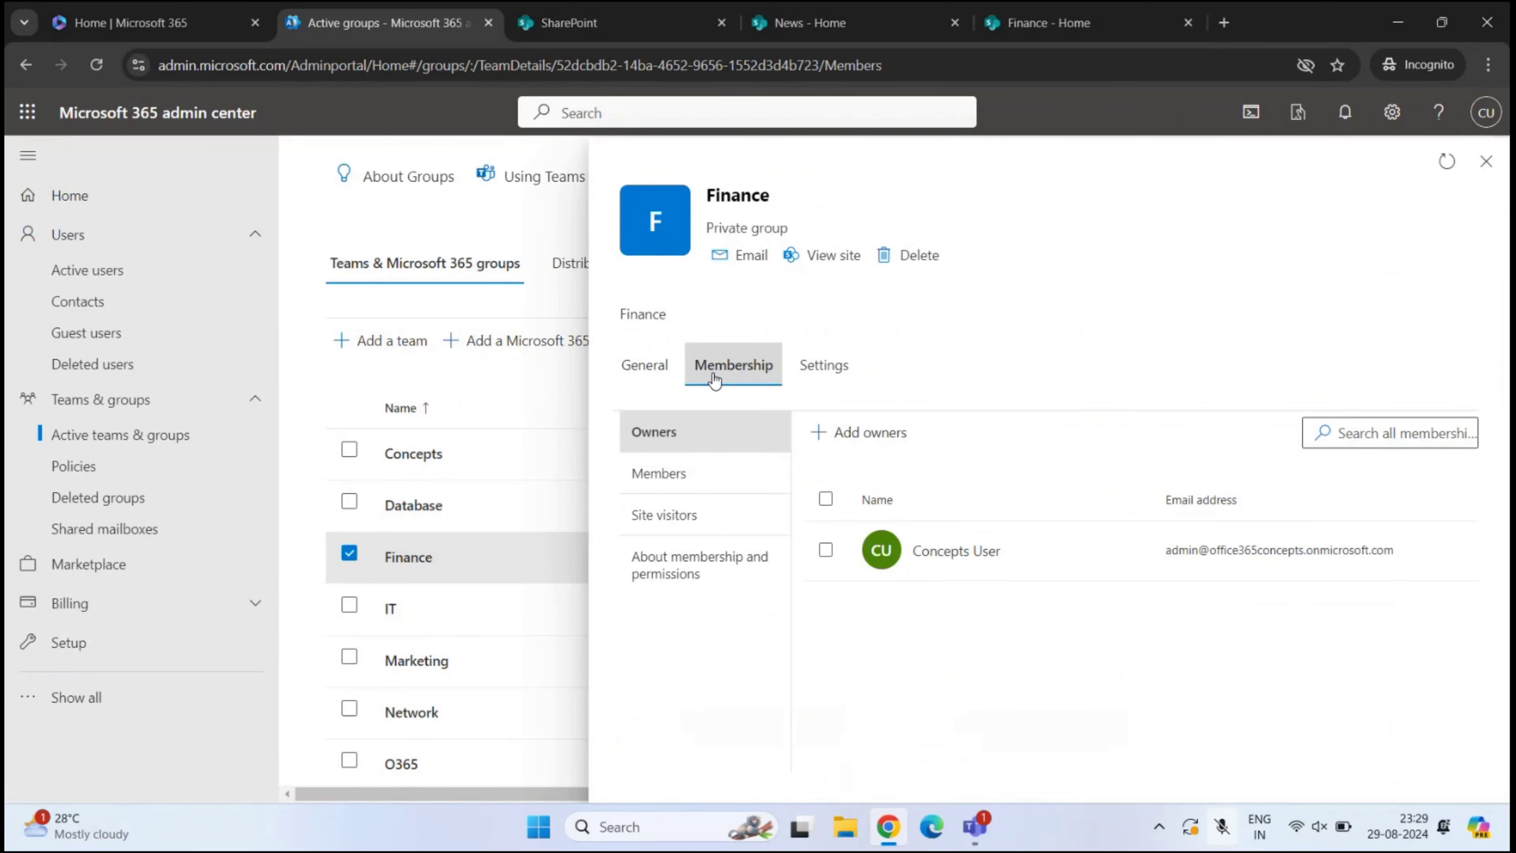
click(717, 520)
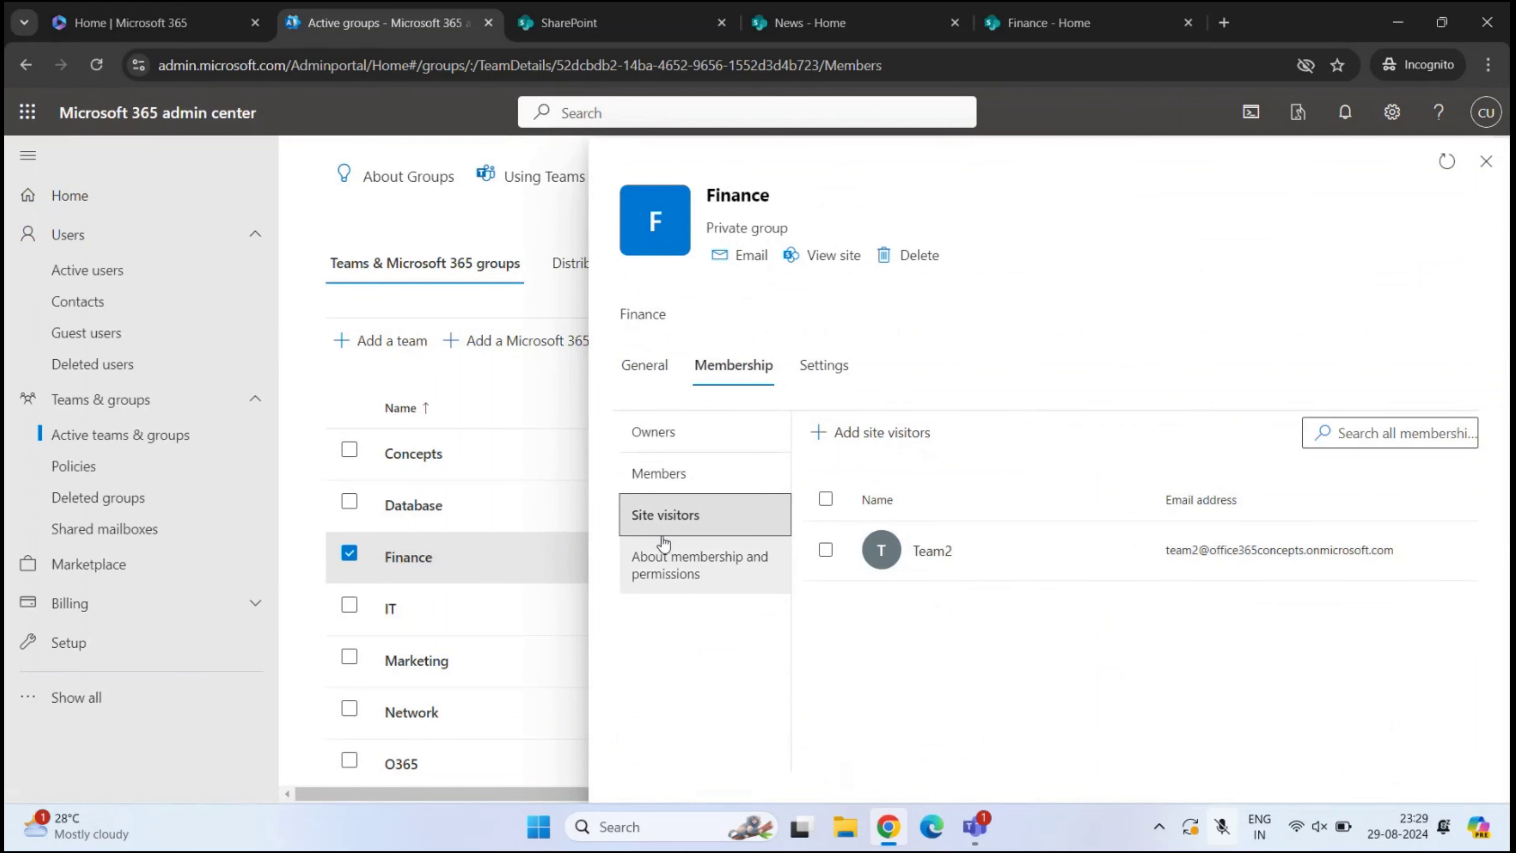
click(1068, 25)
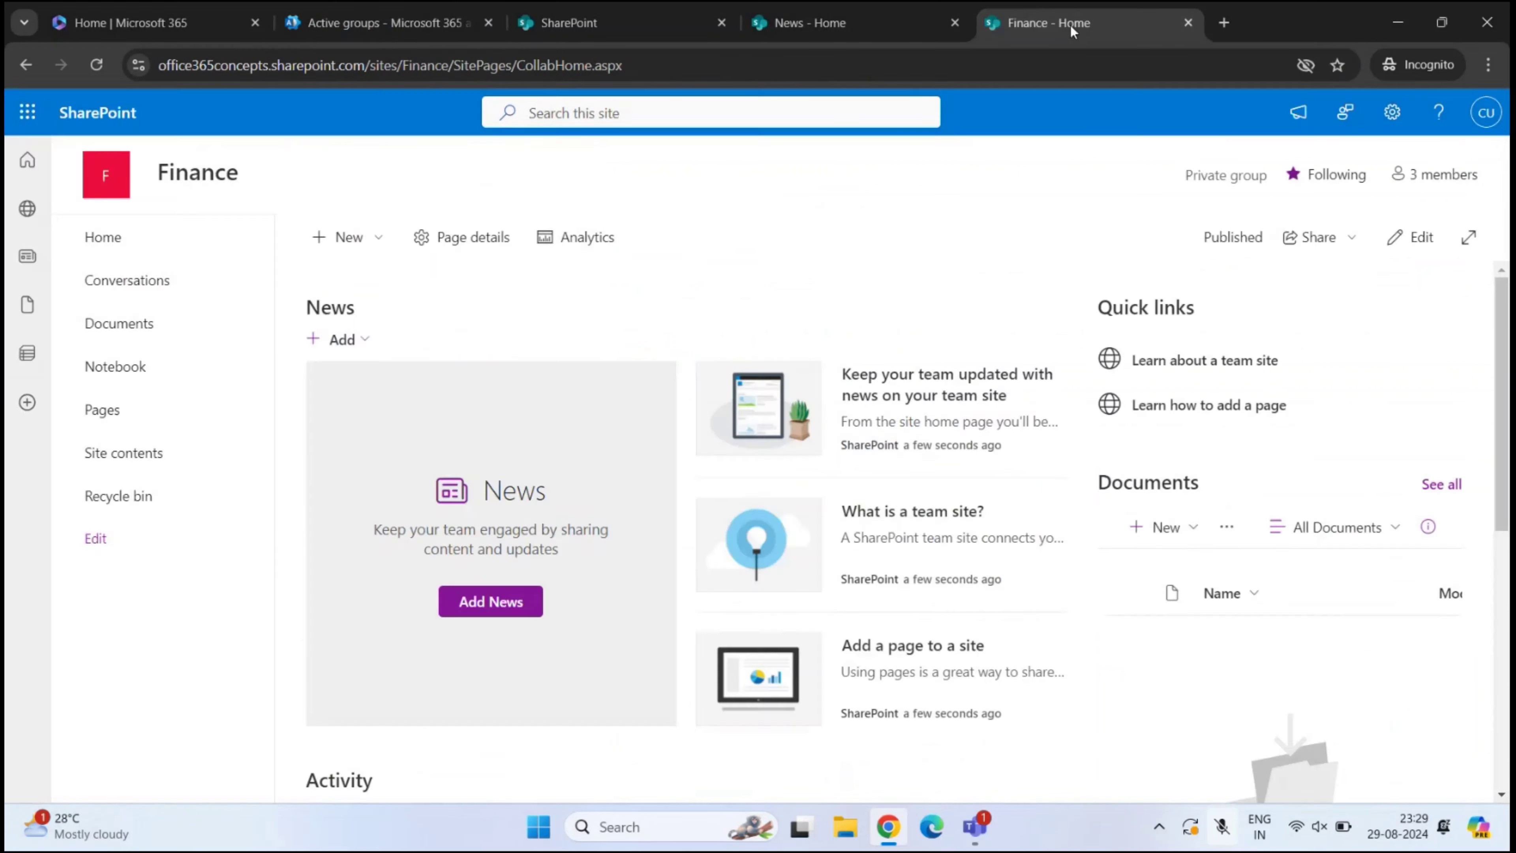
Step: Reload the Finance site and confirm Team2 holds Read access under Site visitors
click(96, 65)
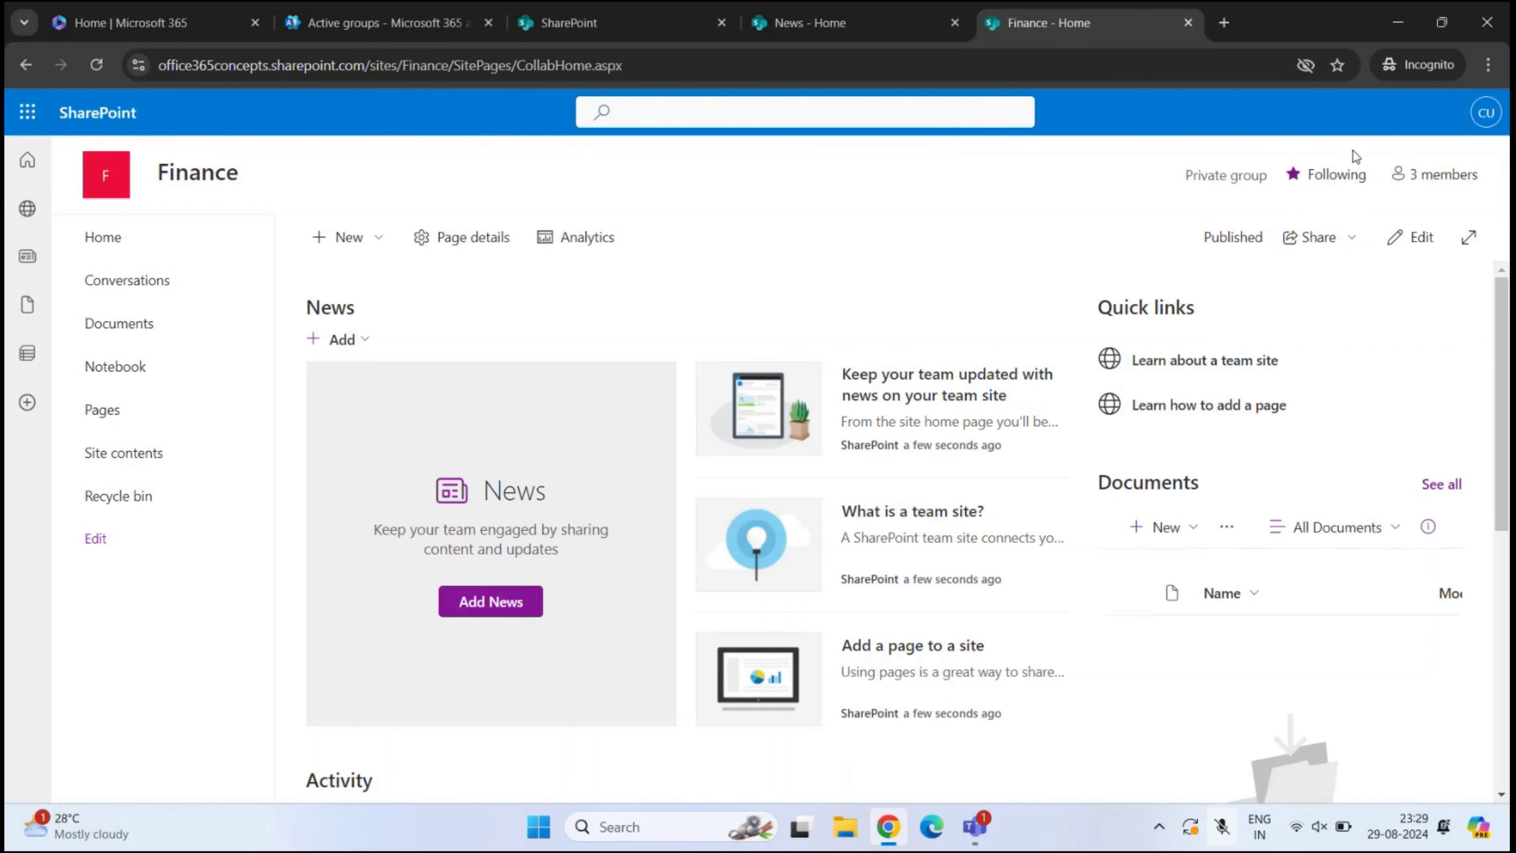
click(1391, 112)
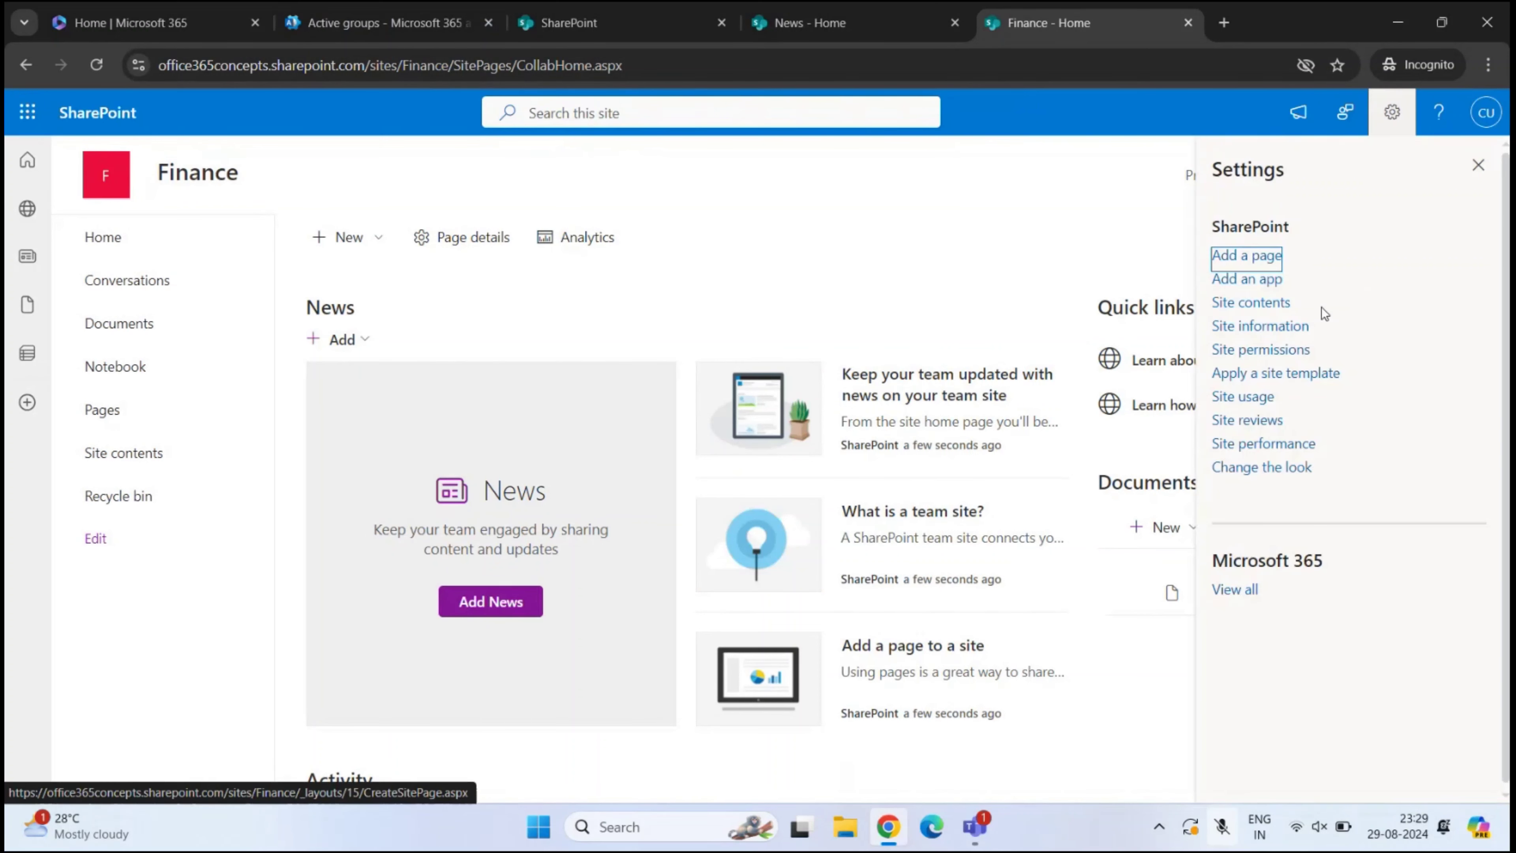
click(1261, 349)
click(1206, 308)
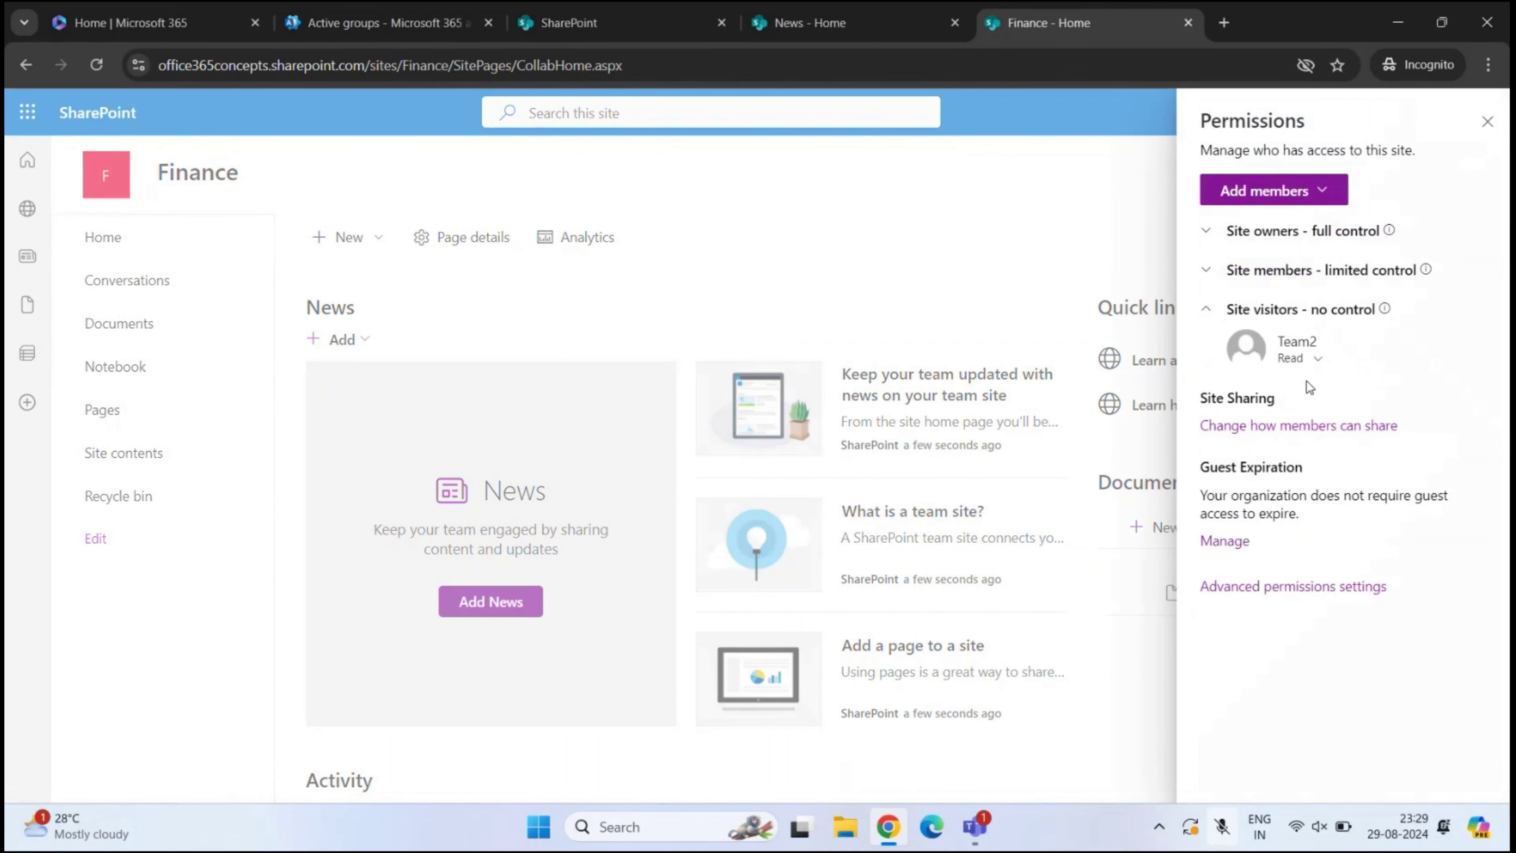
click(1316, 359)
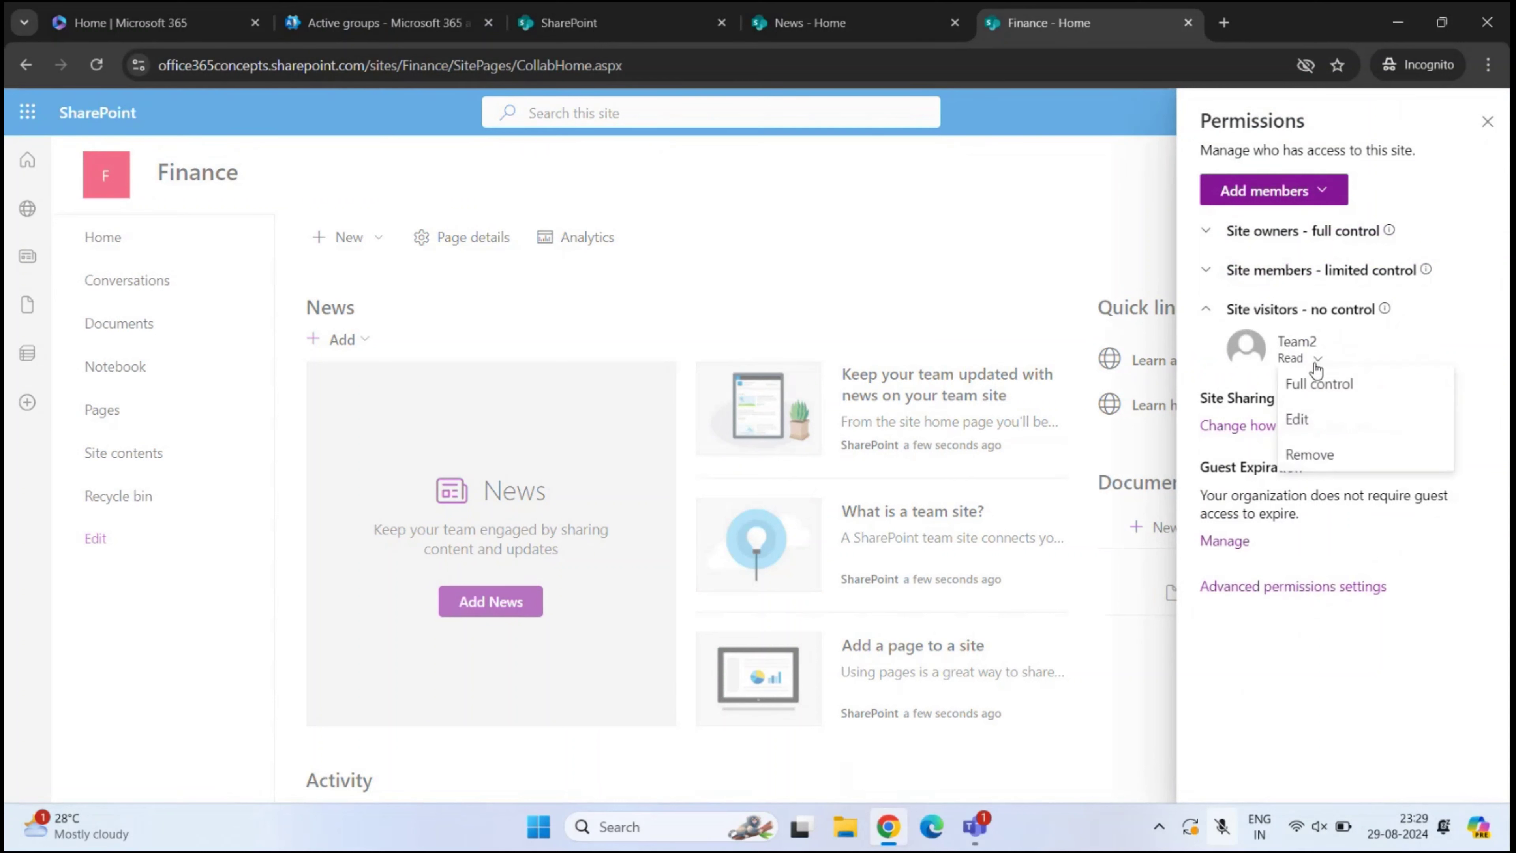
click(1409, 333)
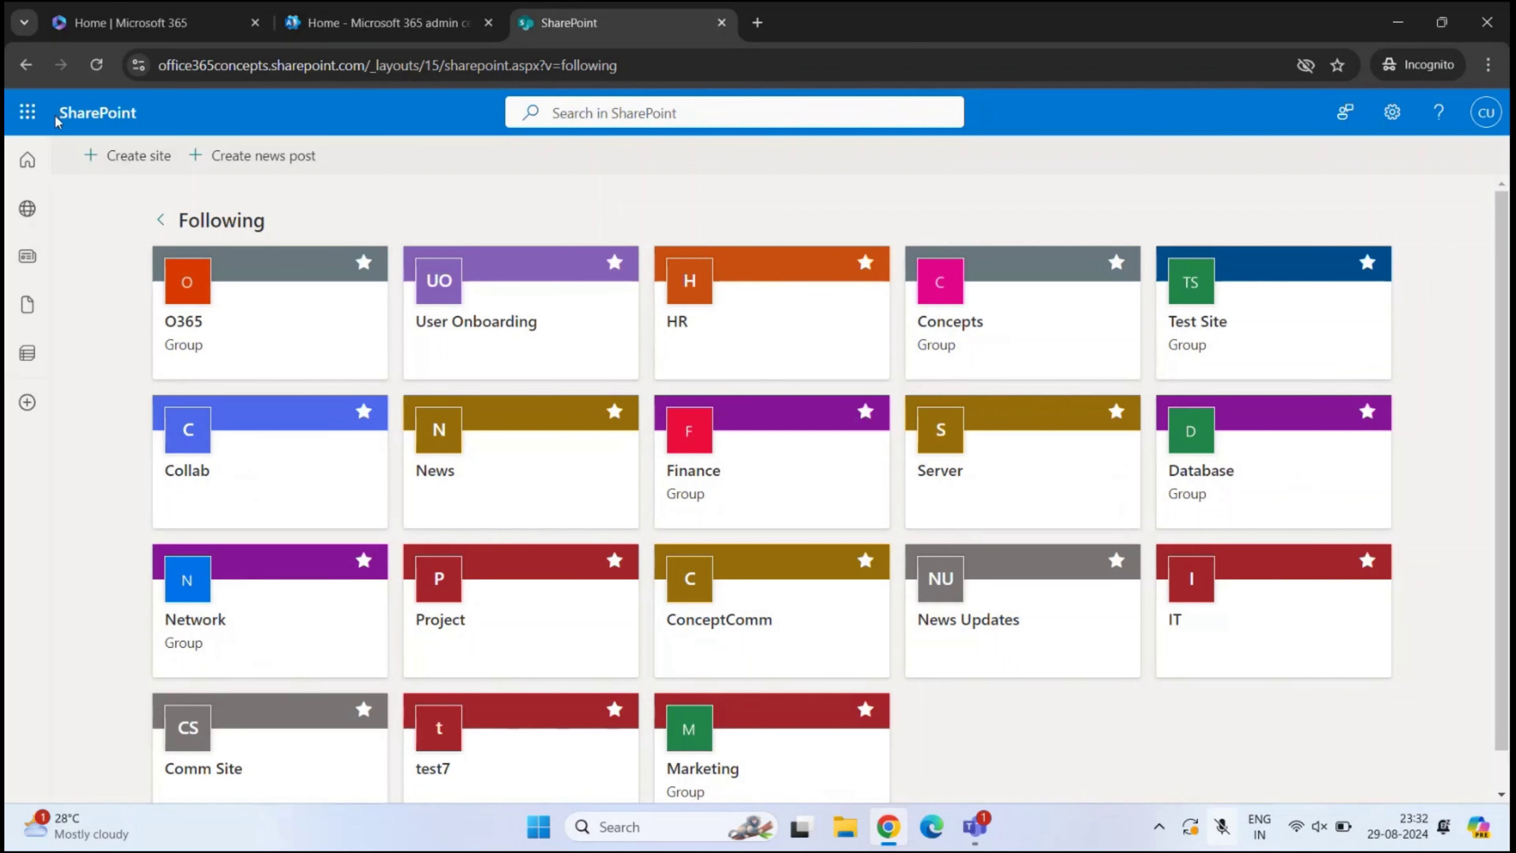
Step: Go from the Microsoft 365 admin center to SharePoint Active sites and start a new site
click(334, 24)
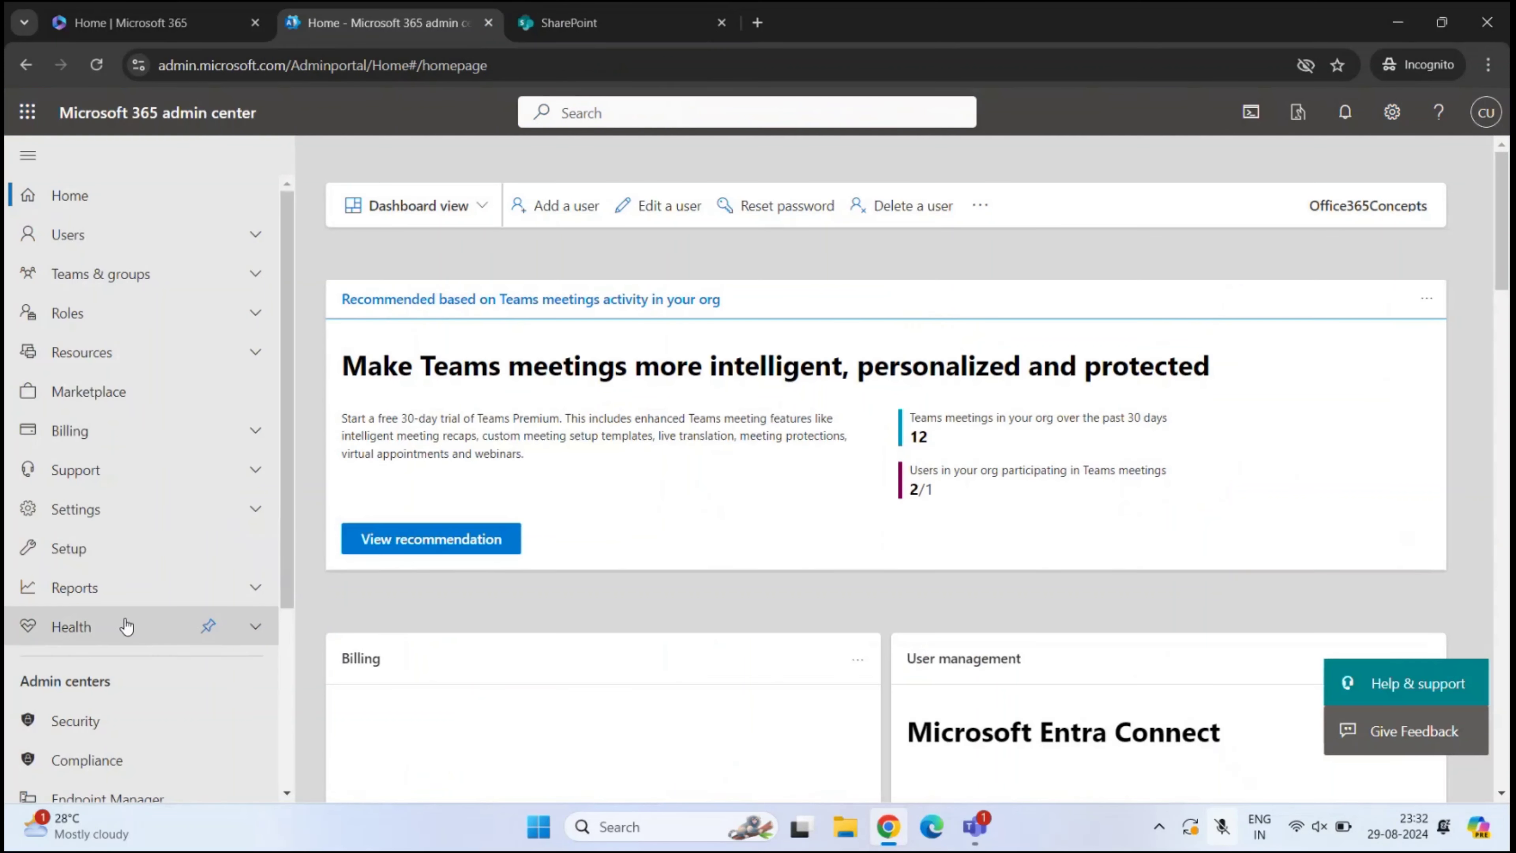
scroll(133, 619, down, 3)
click(139, 650)
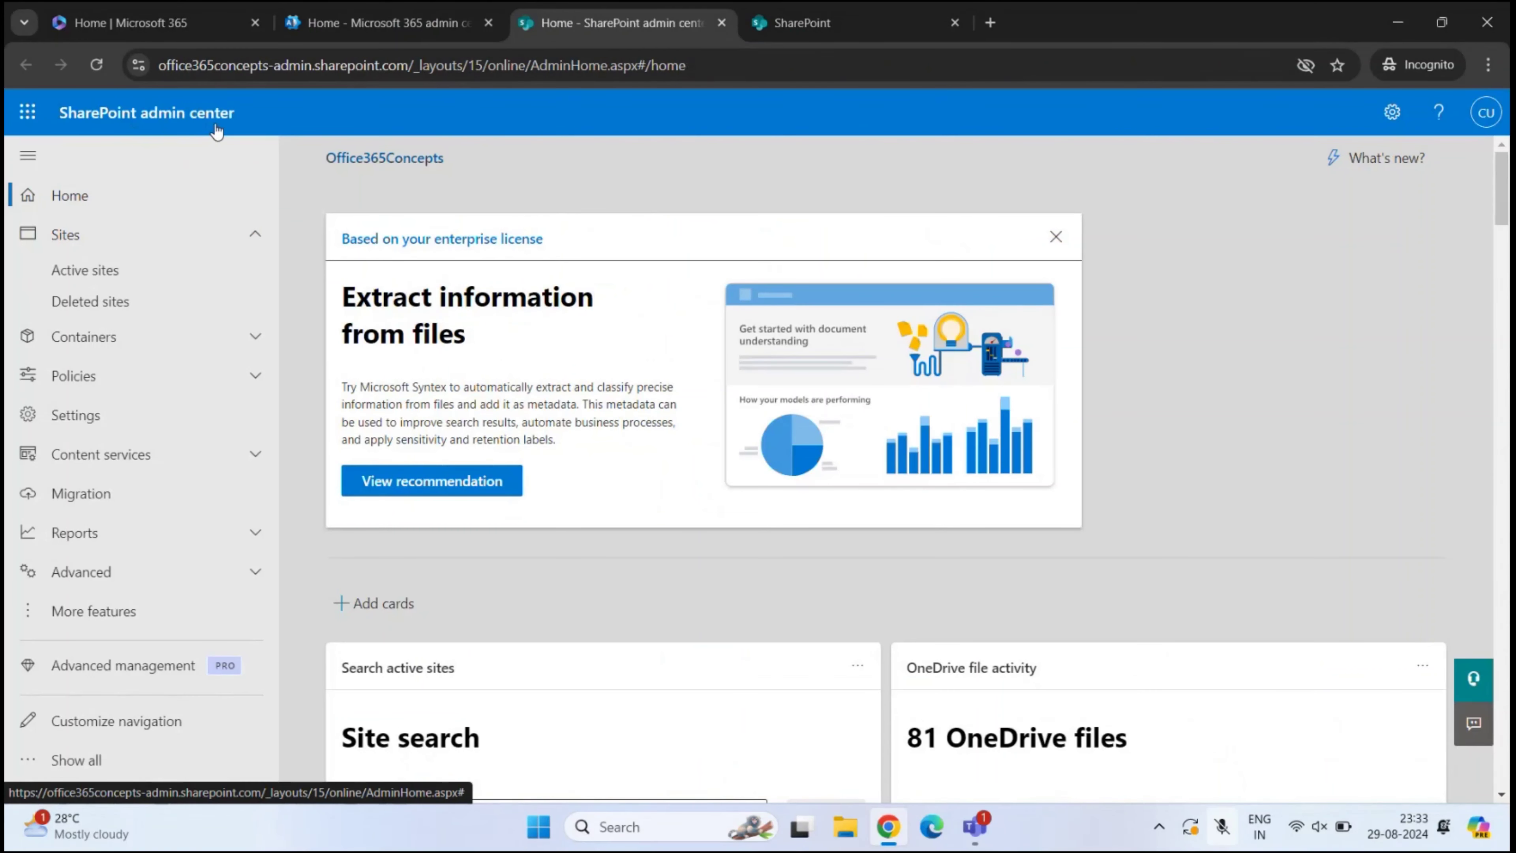
click(150, 279)
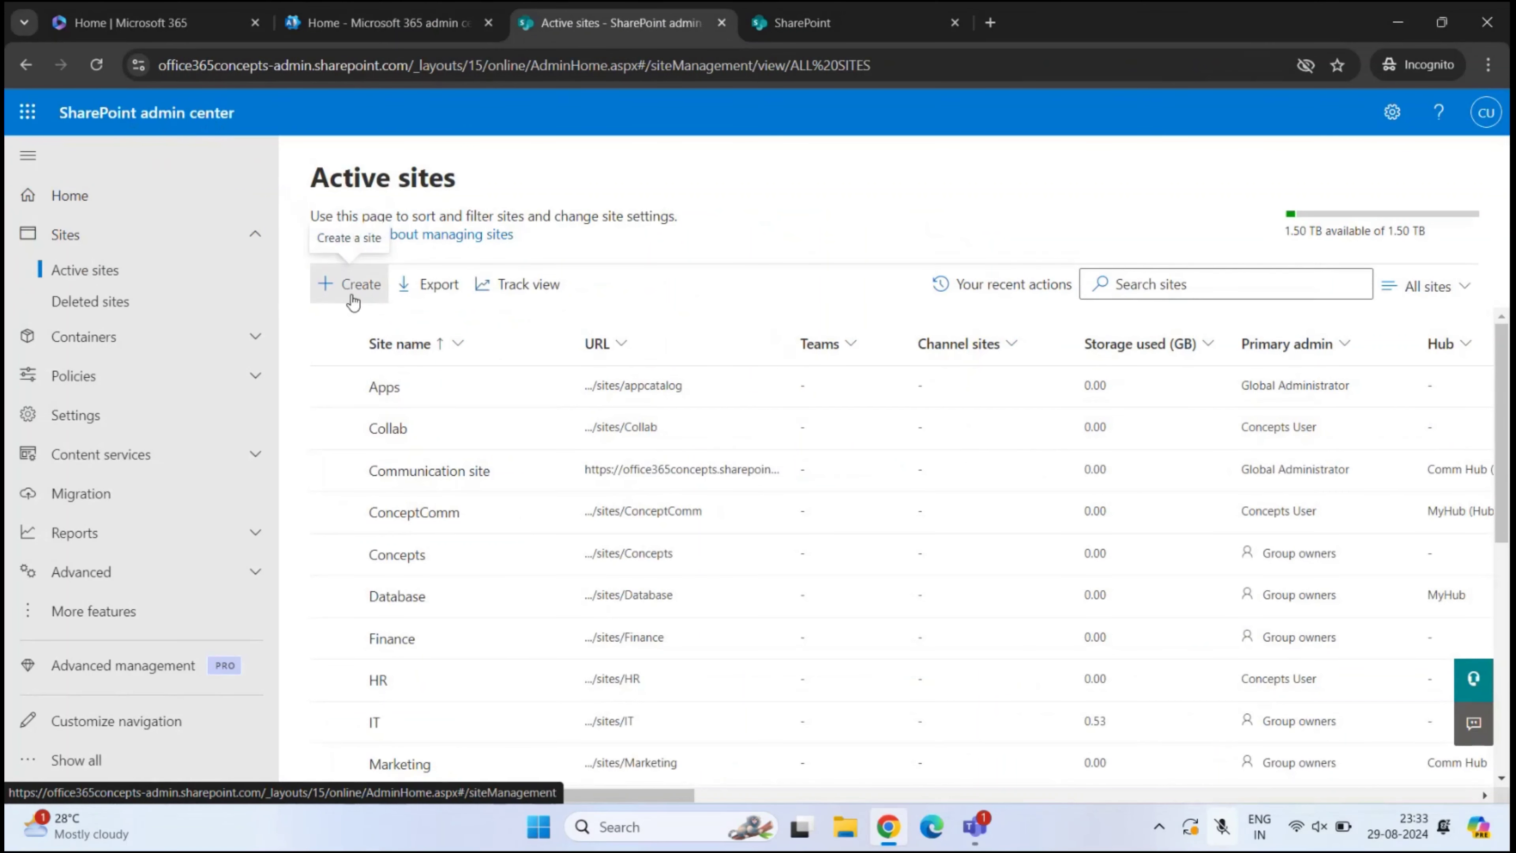
click(343, 284)
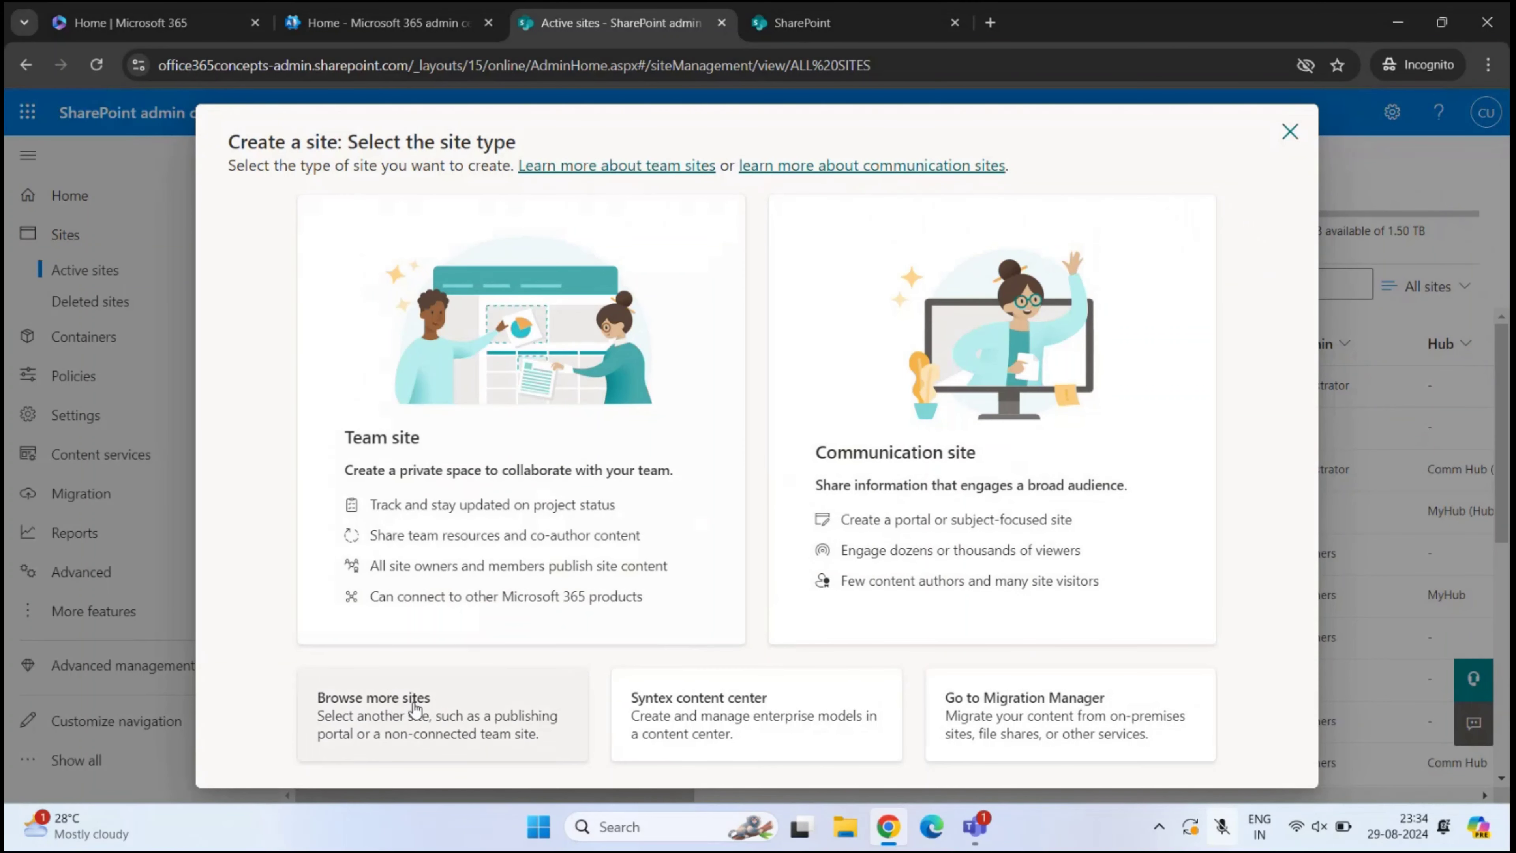
Step: Choose the Team site template, name it 'HR Collab' and set the admin account as primary administrator
click(399, 716)
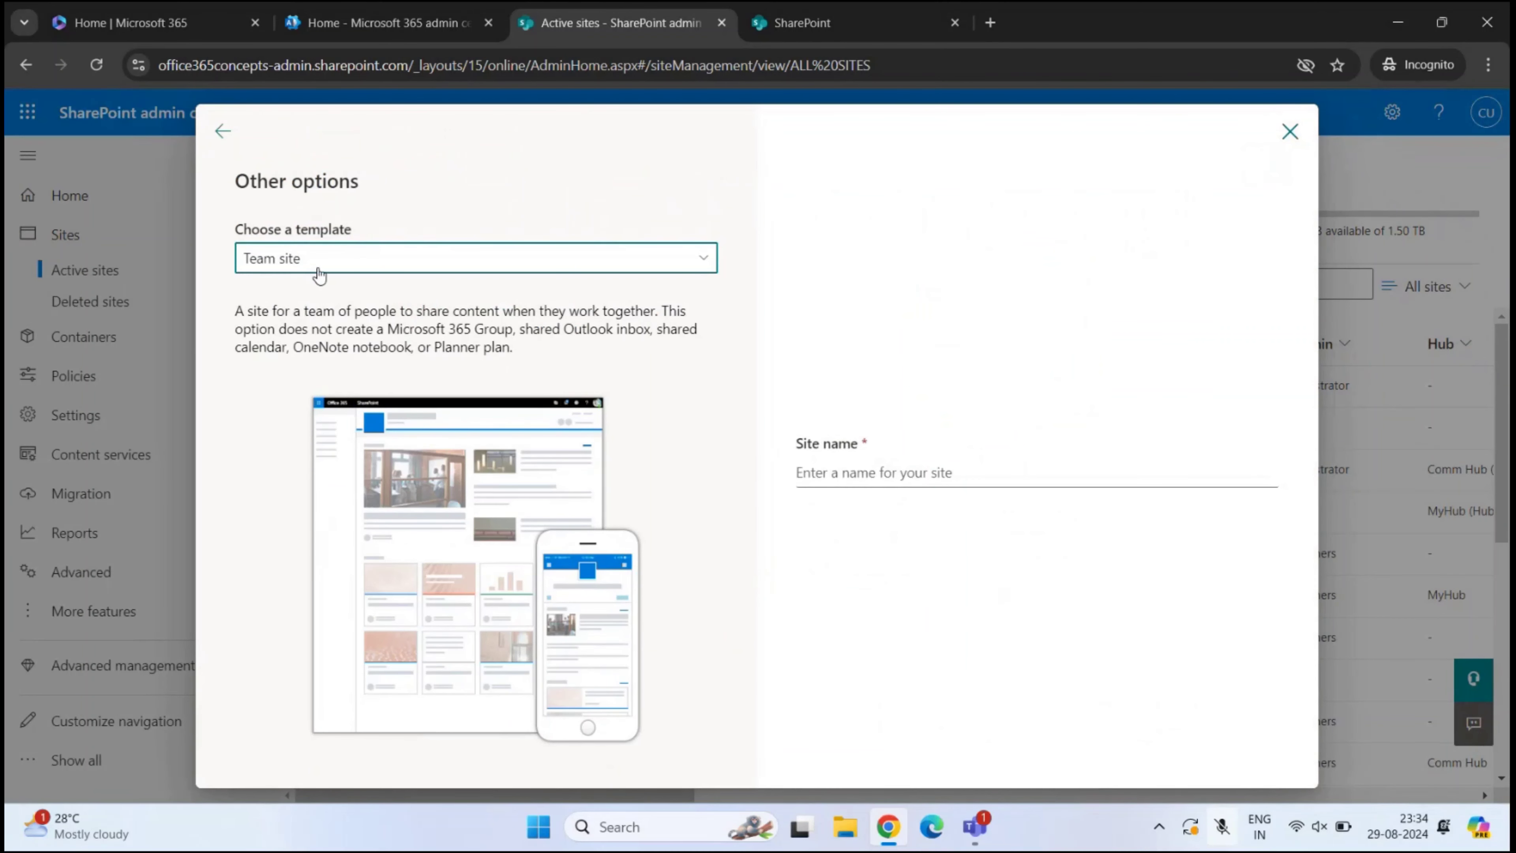
click(801, 473)
text(H)
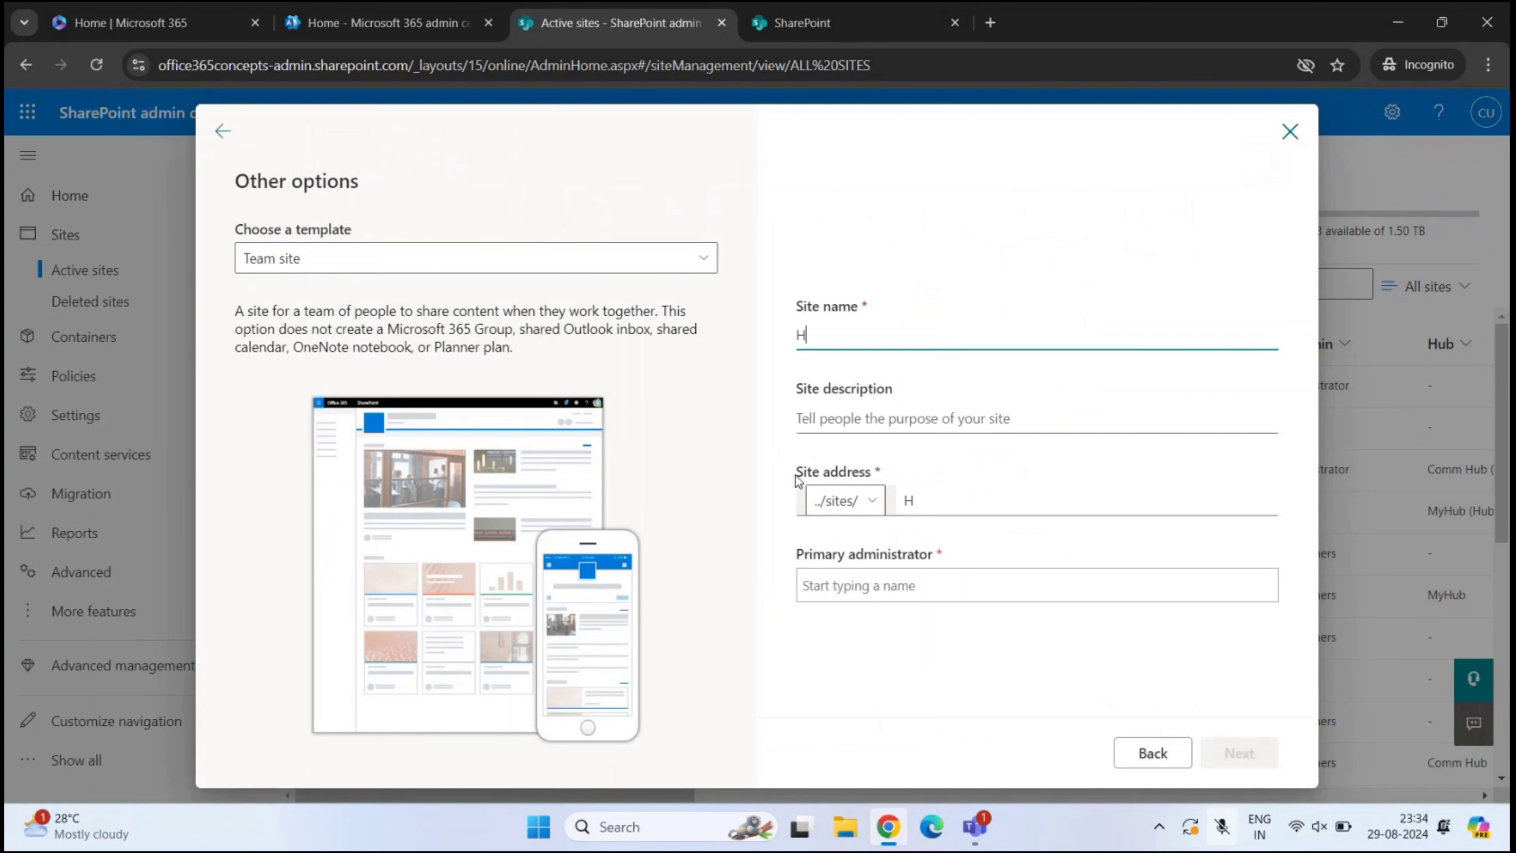
text(R Collab)
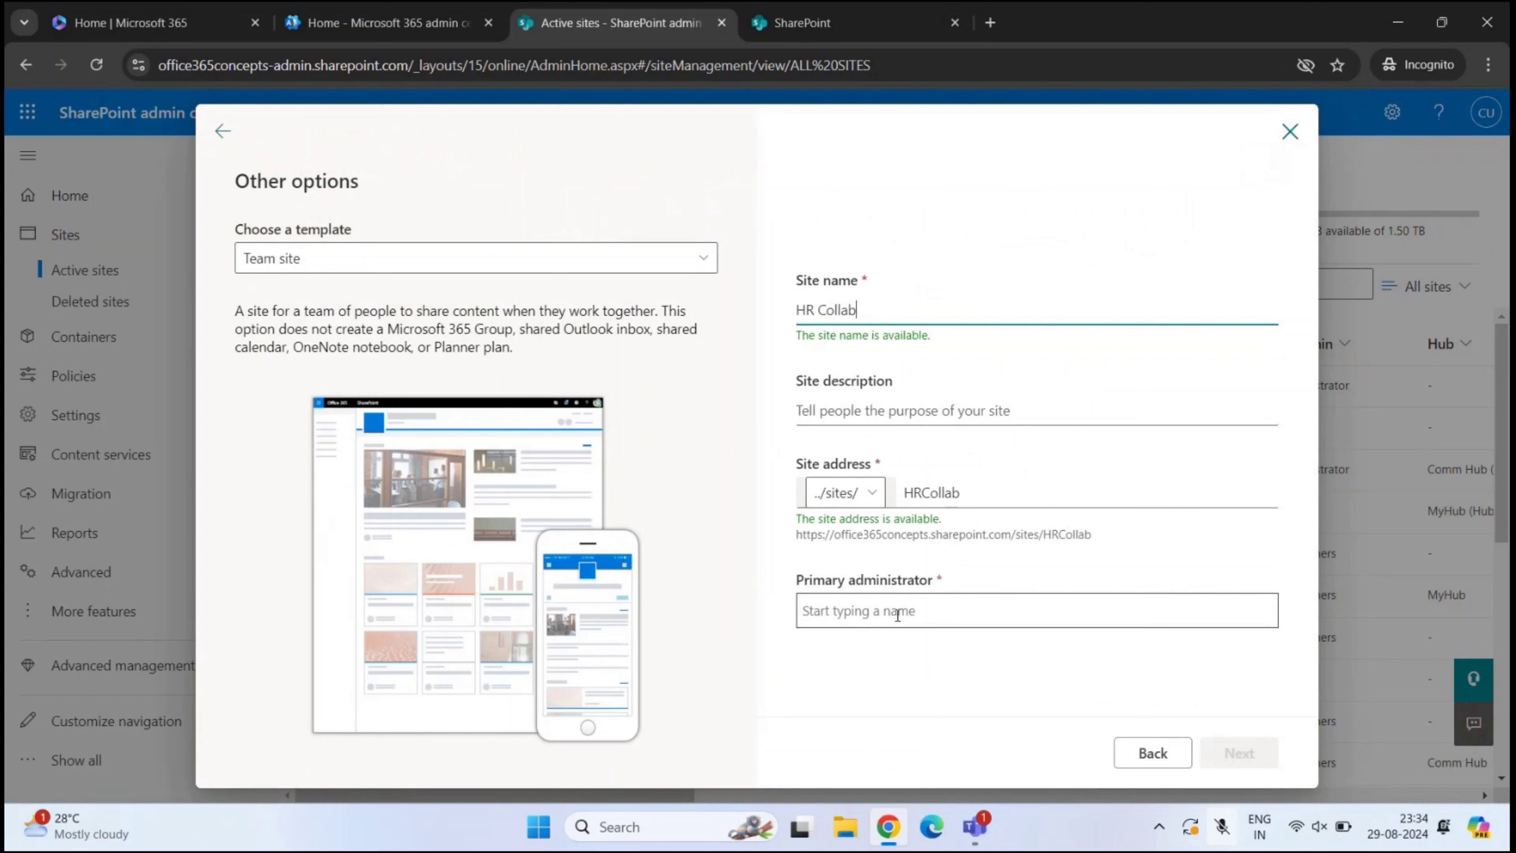
click(873, 608)
text(concepts)
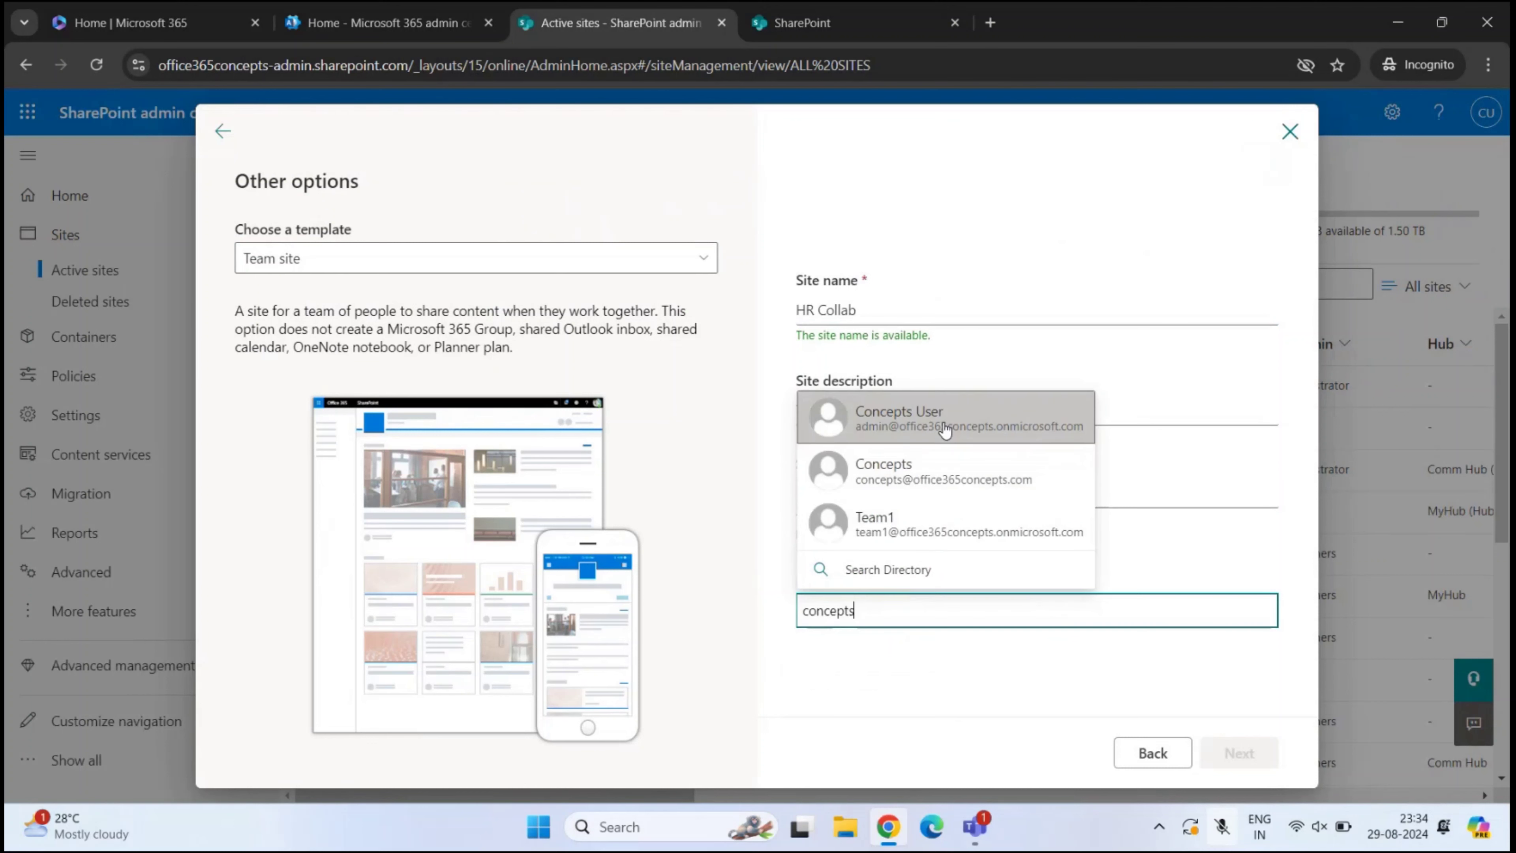
click(946, 430)
Step: Keep the default language, time zone and storage settings and create the site
click(1240, 752)
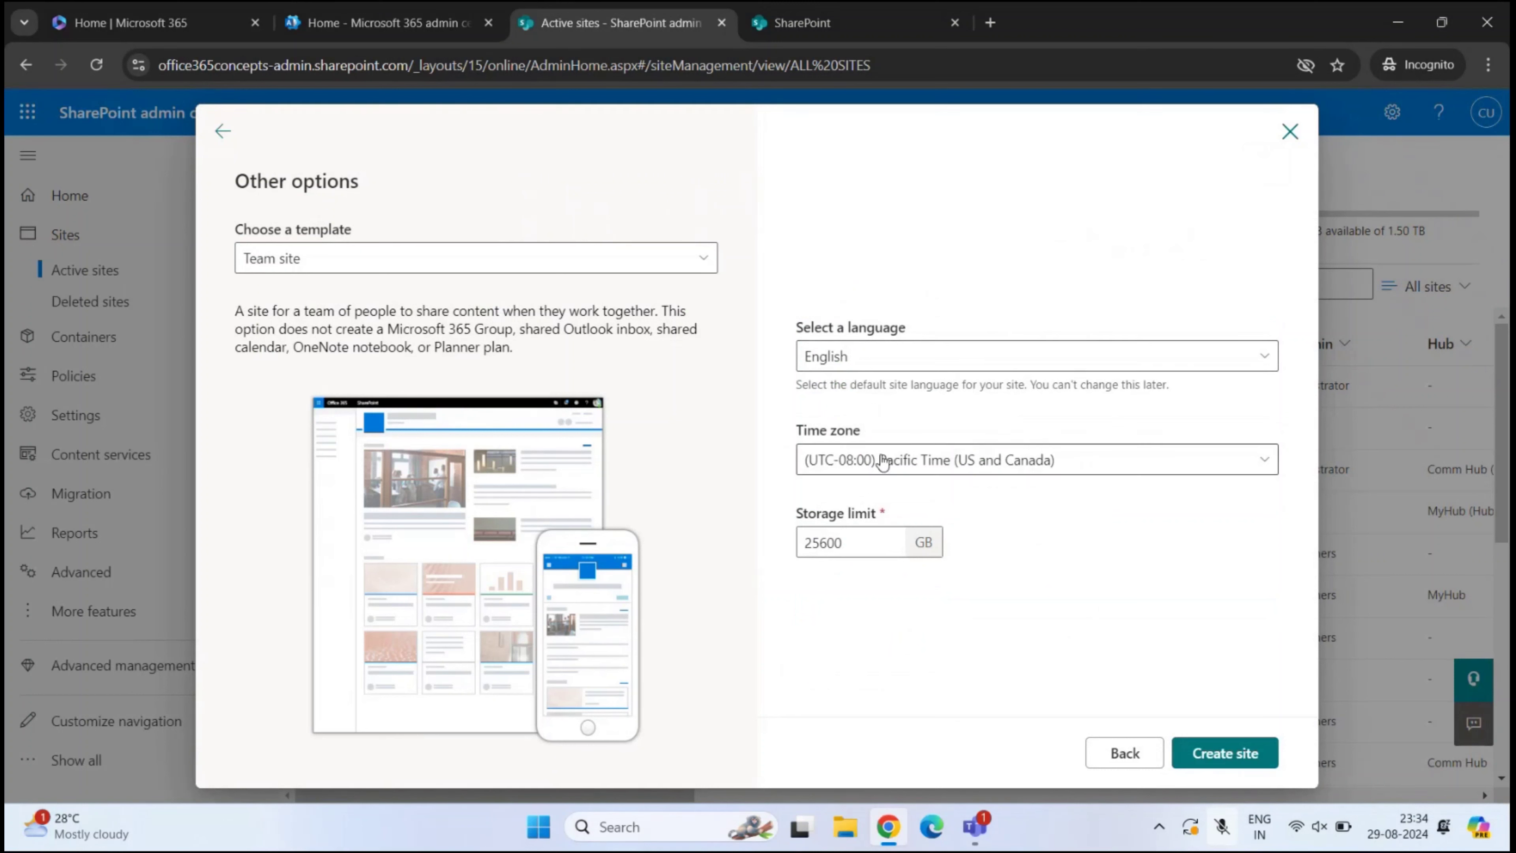
click(1243, 754)
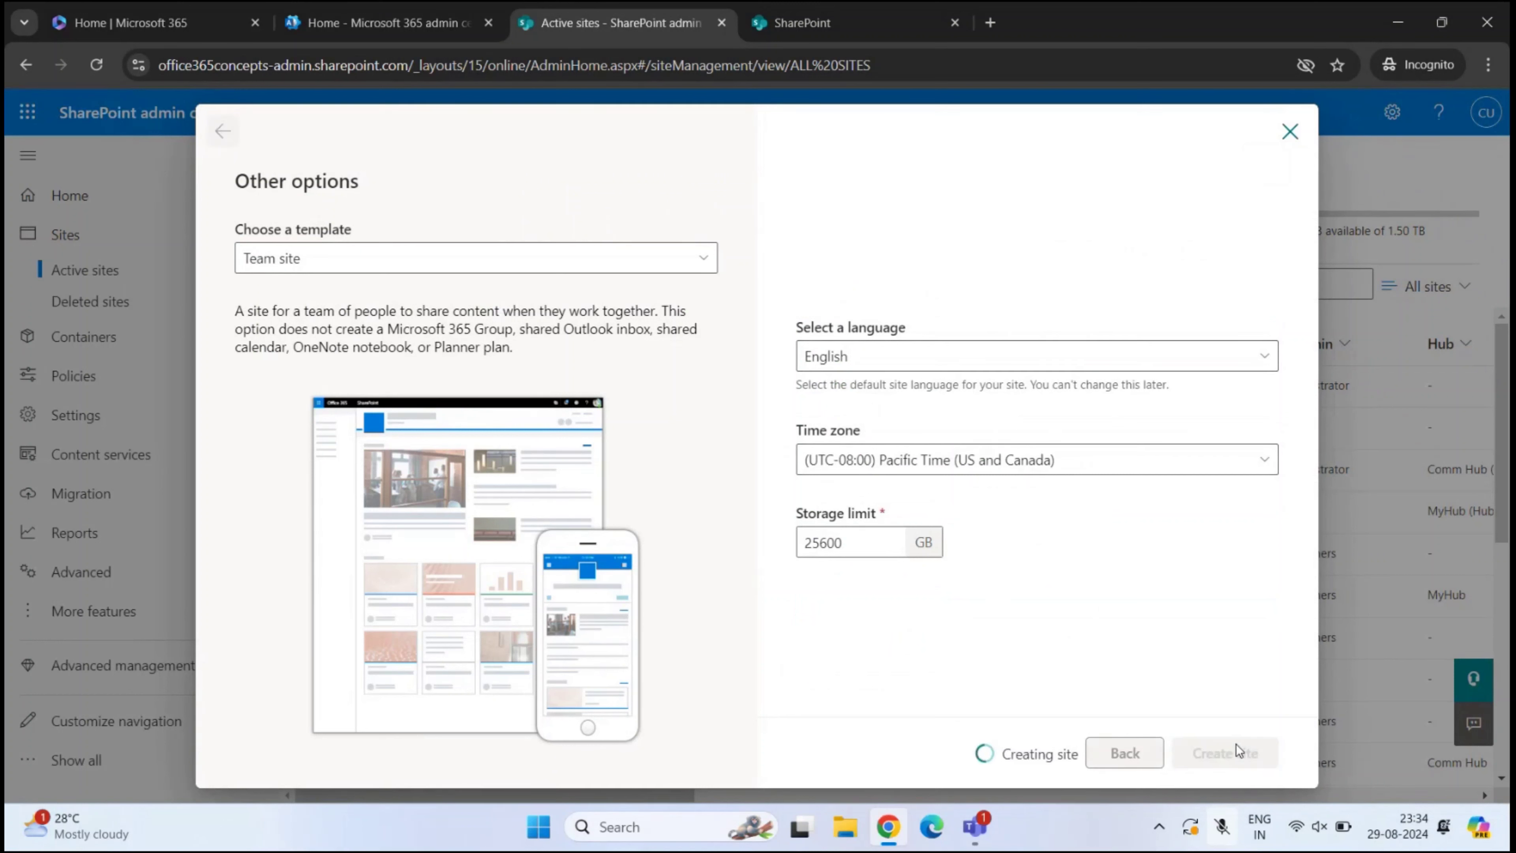
scroll(724, 637, down, 3)
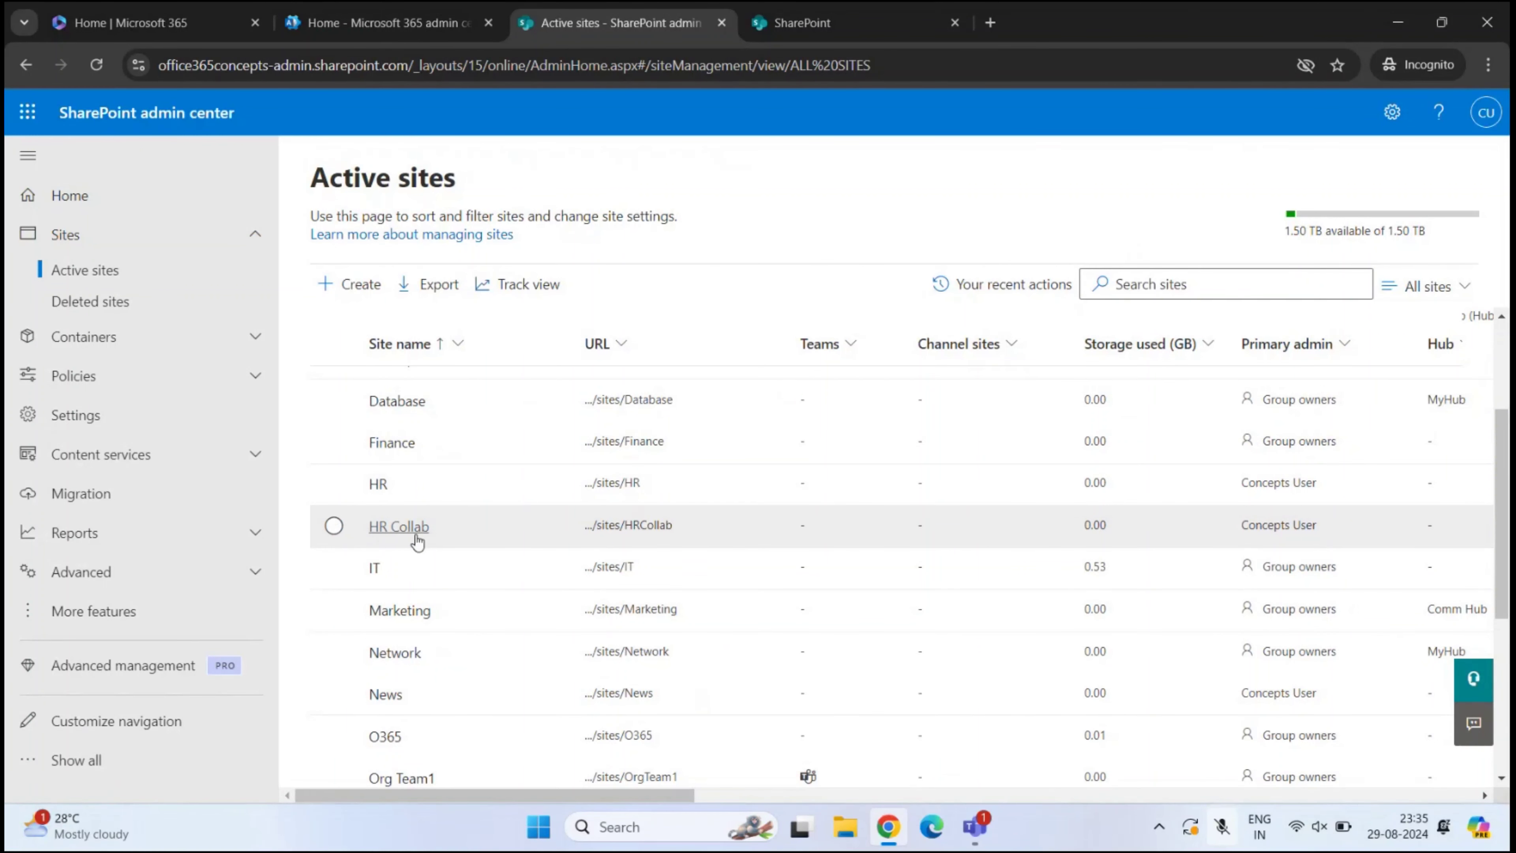
Step: Select HR Collab in Active sites, check its template, and open its /sites/HRCollab home page
click(332, 526)
drag(589, 780, 872, 789)
drag(865, 345, 1003, 351)
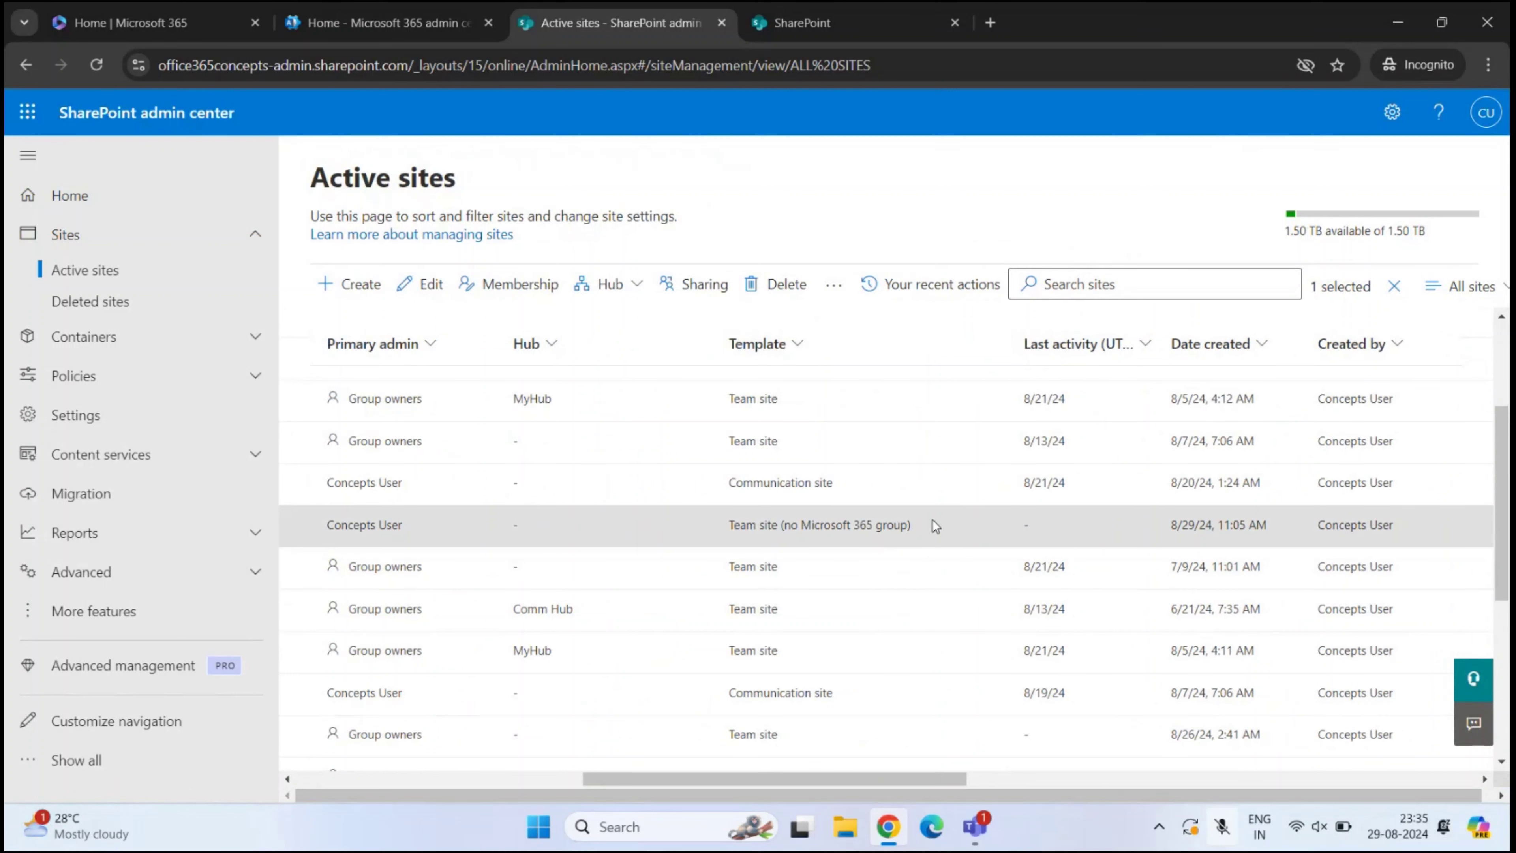
drag(865, 779, 493, 785)
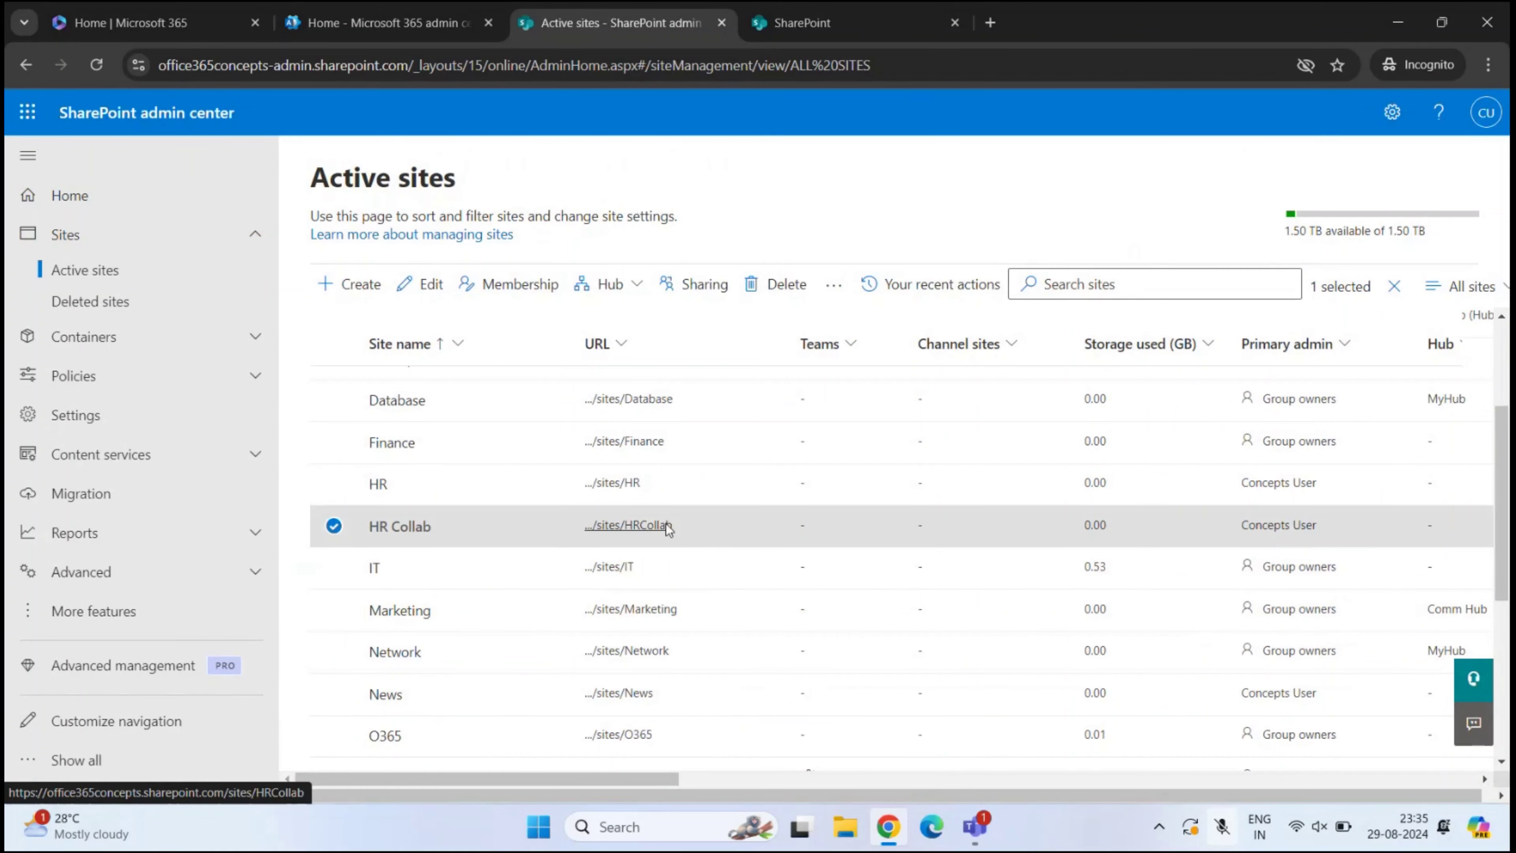
click(665, 525)
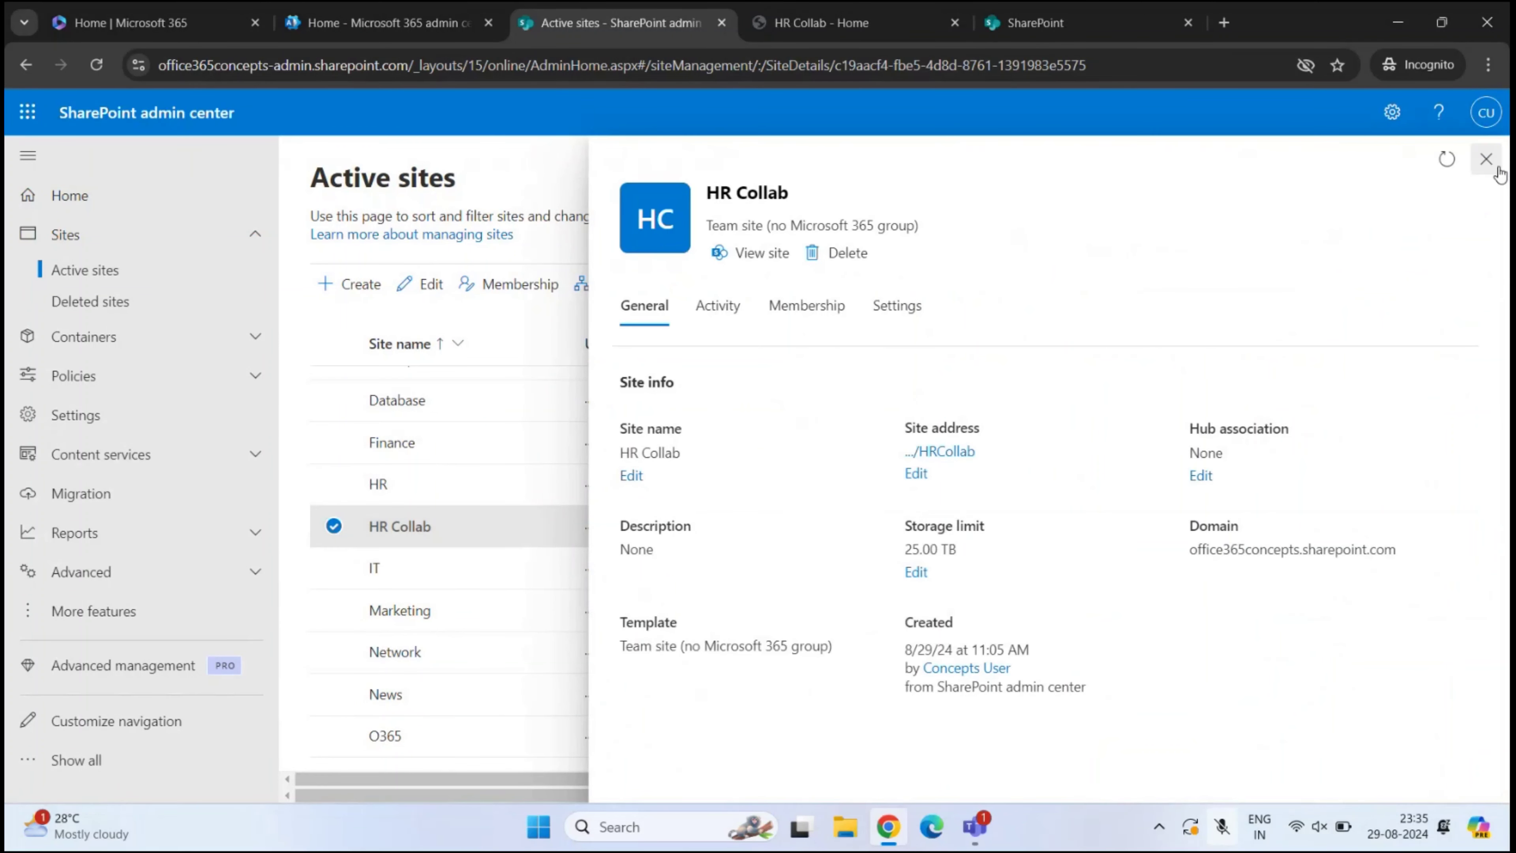
click(1485, 158)
click(927, 27)
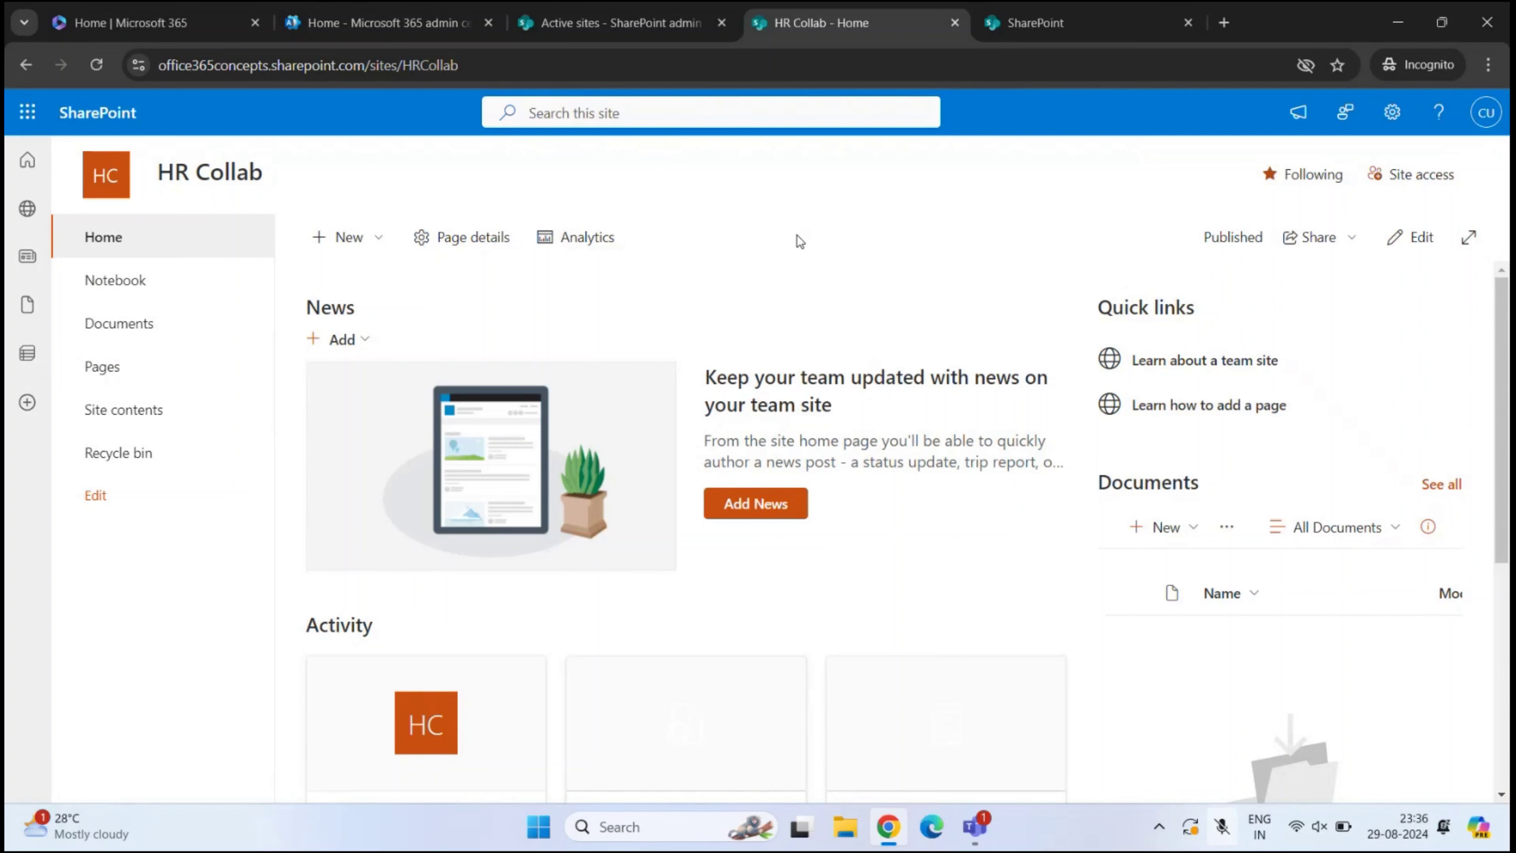
Step: Review the site's current owners, members and visitors in Site access
click(1407, 174)
click(1207, 280)
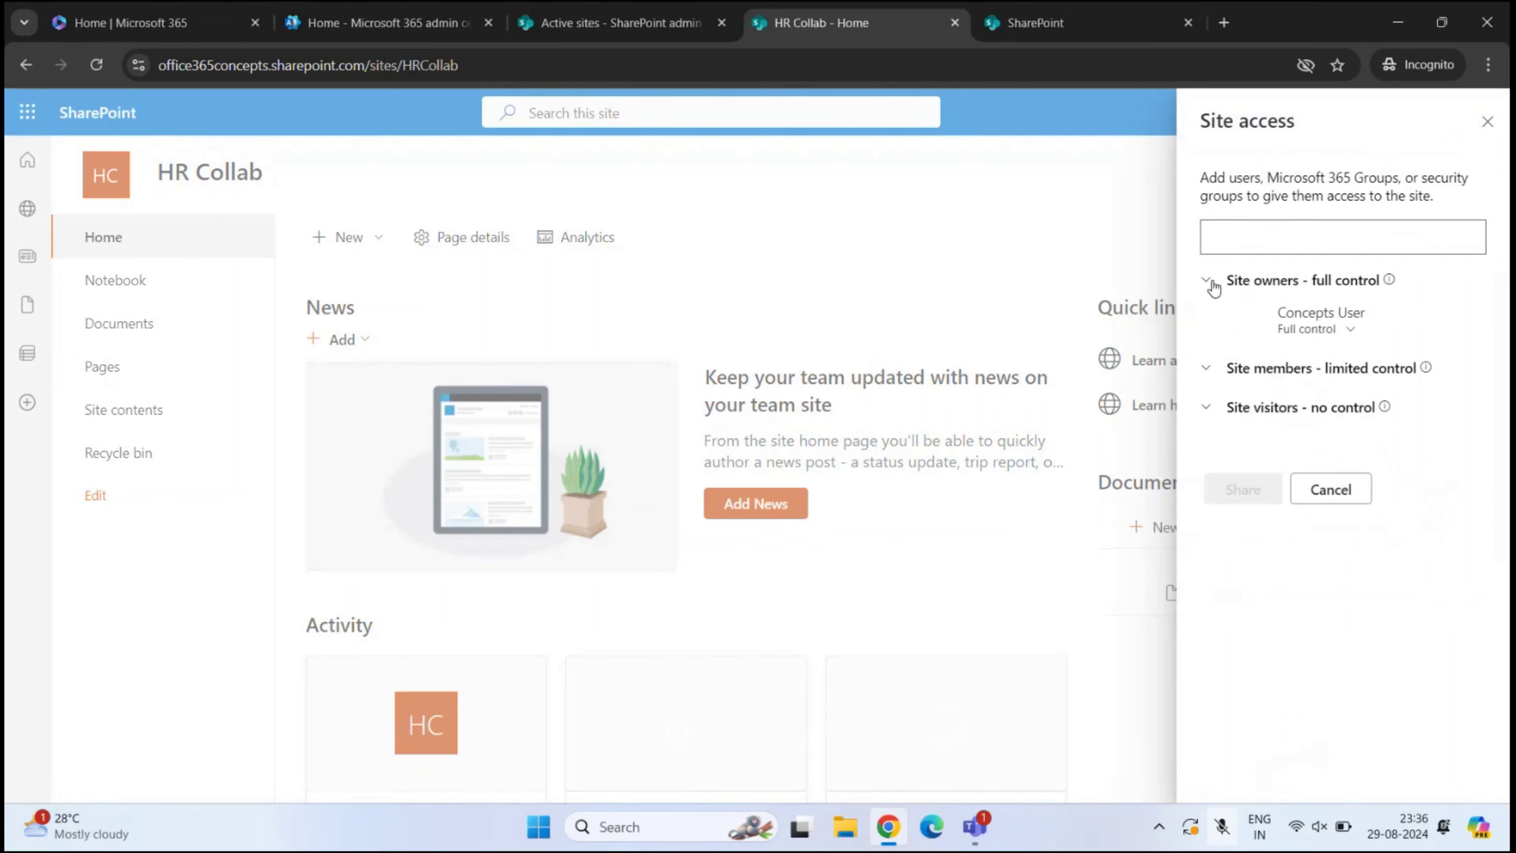
click(1207, 368)
click(1206, 425)
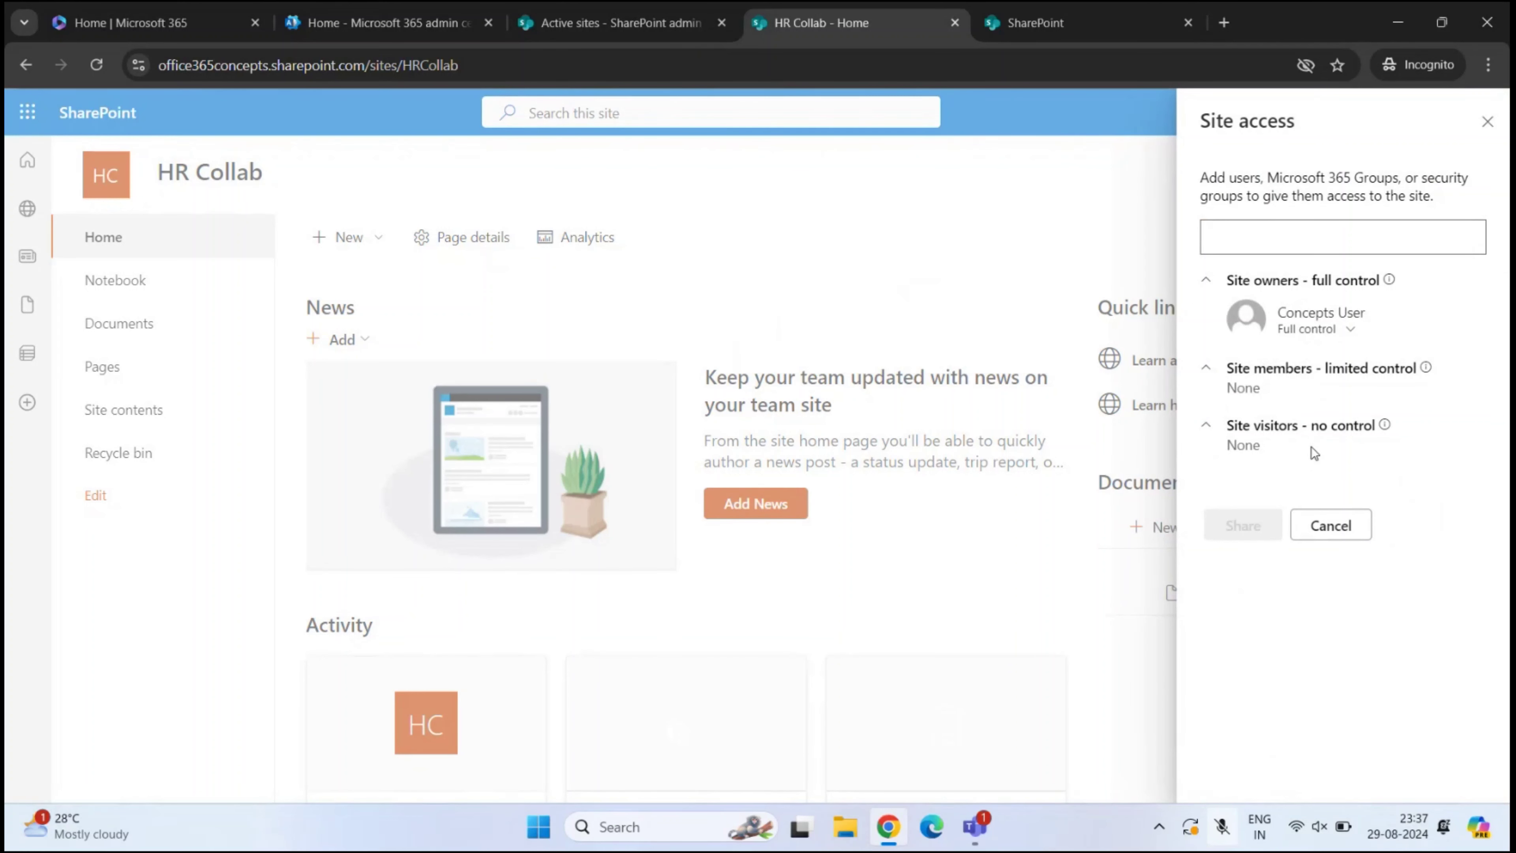
Step: Share HR Collab with the user at Edit permission and confirm them under Site members
click(1259, 232)
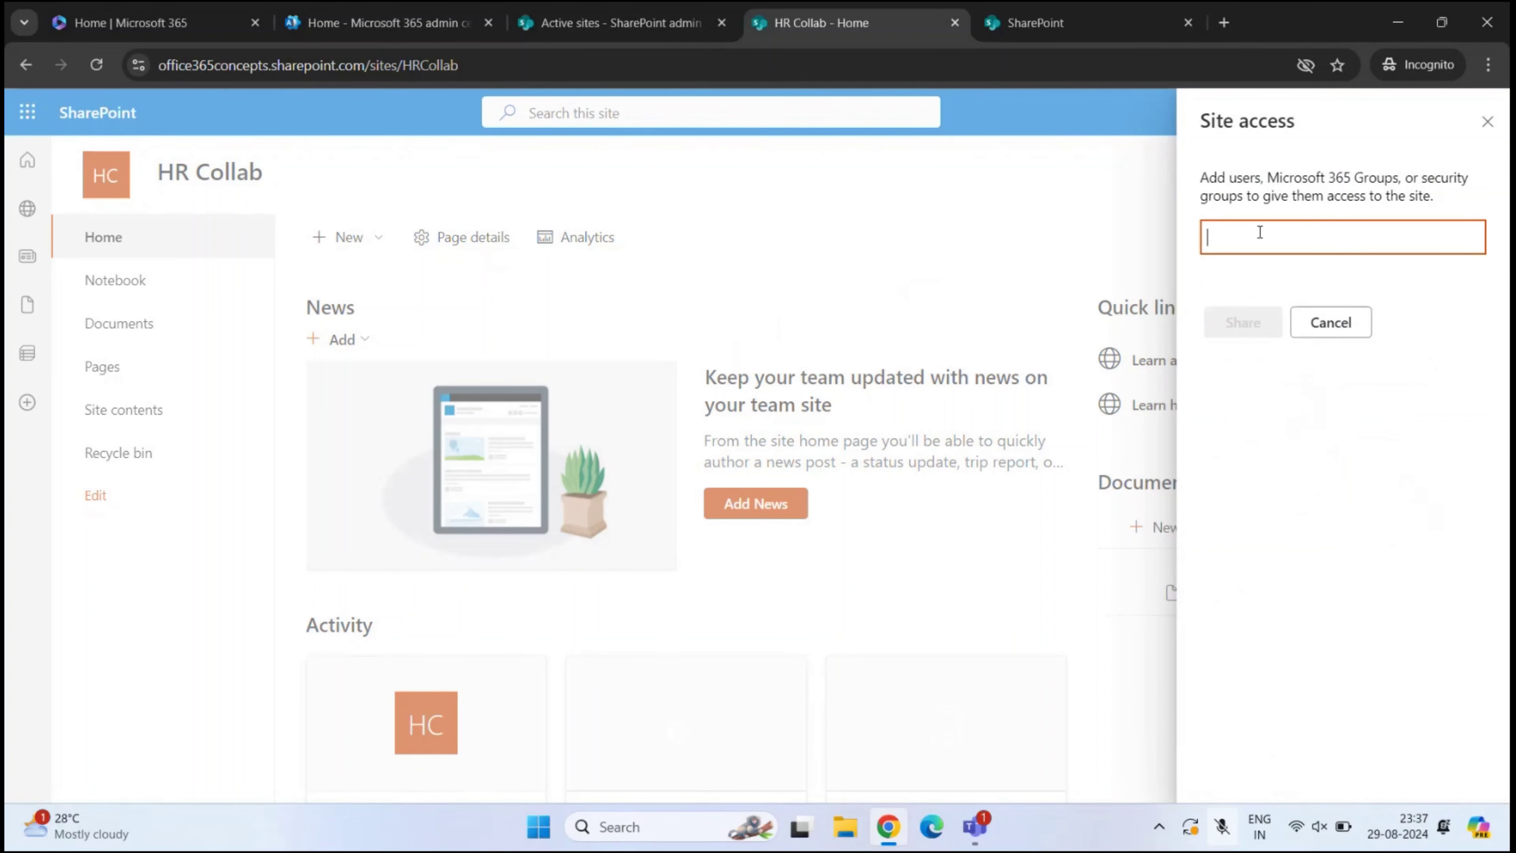
text(bob ross)
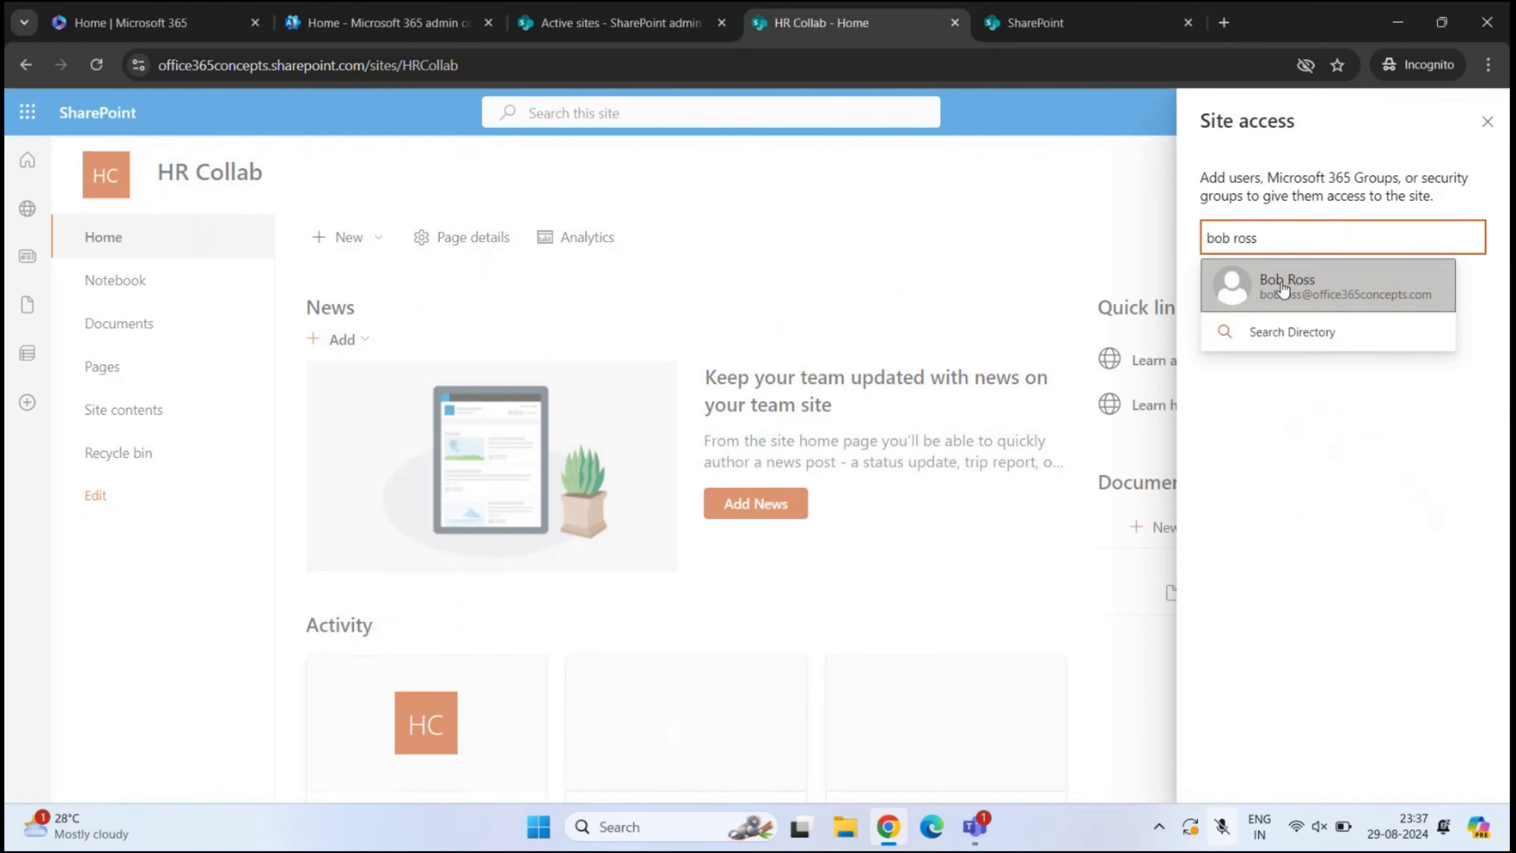
click(1280, 286)
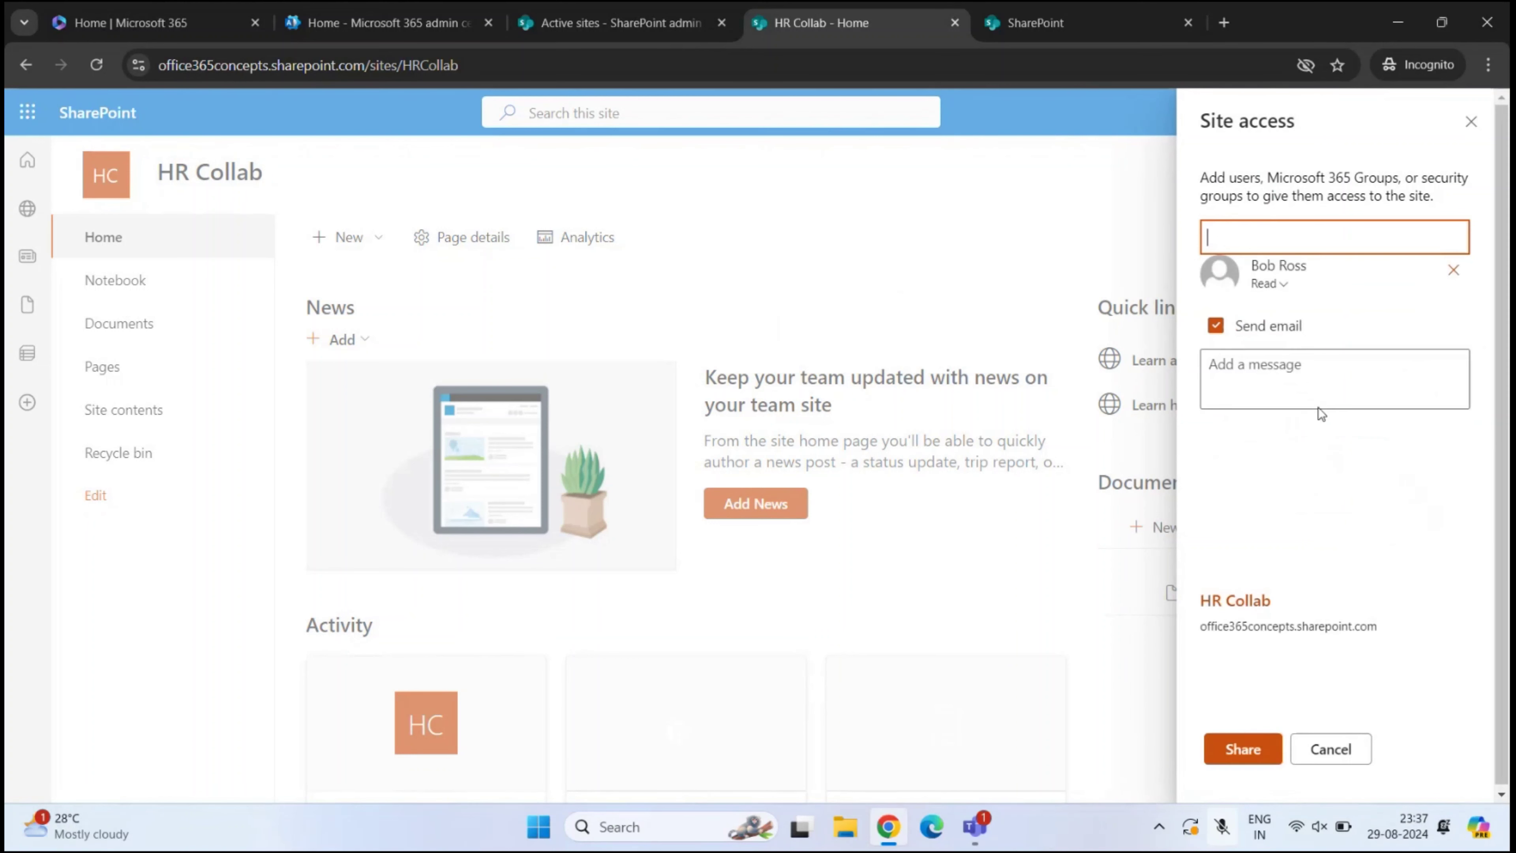
click(1285, 286)
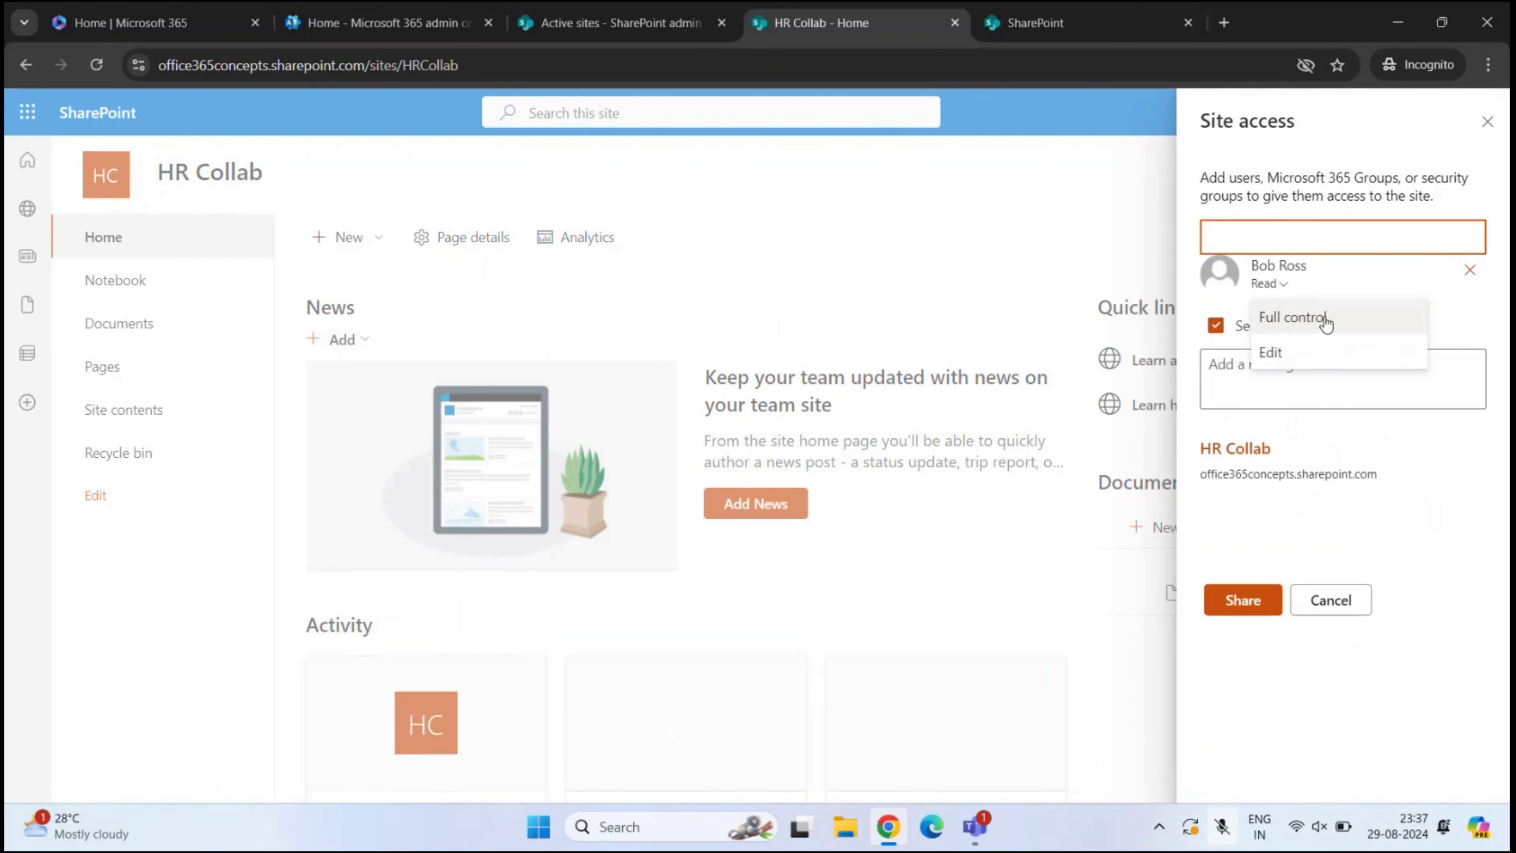
click(1311, 362)
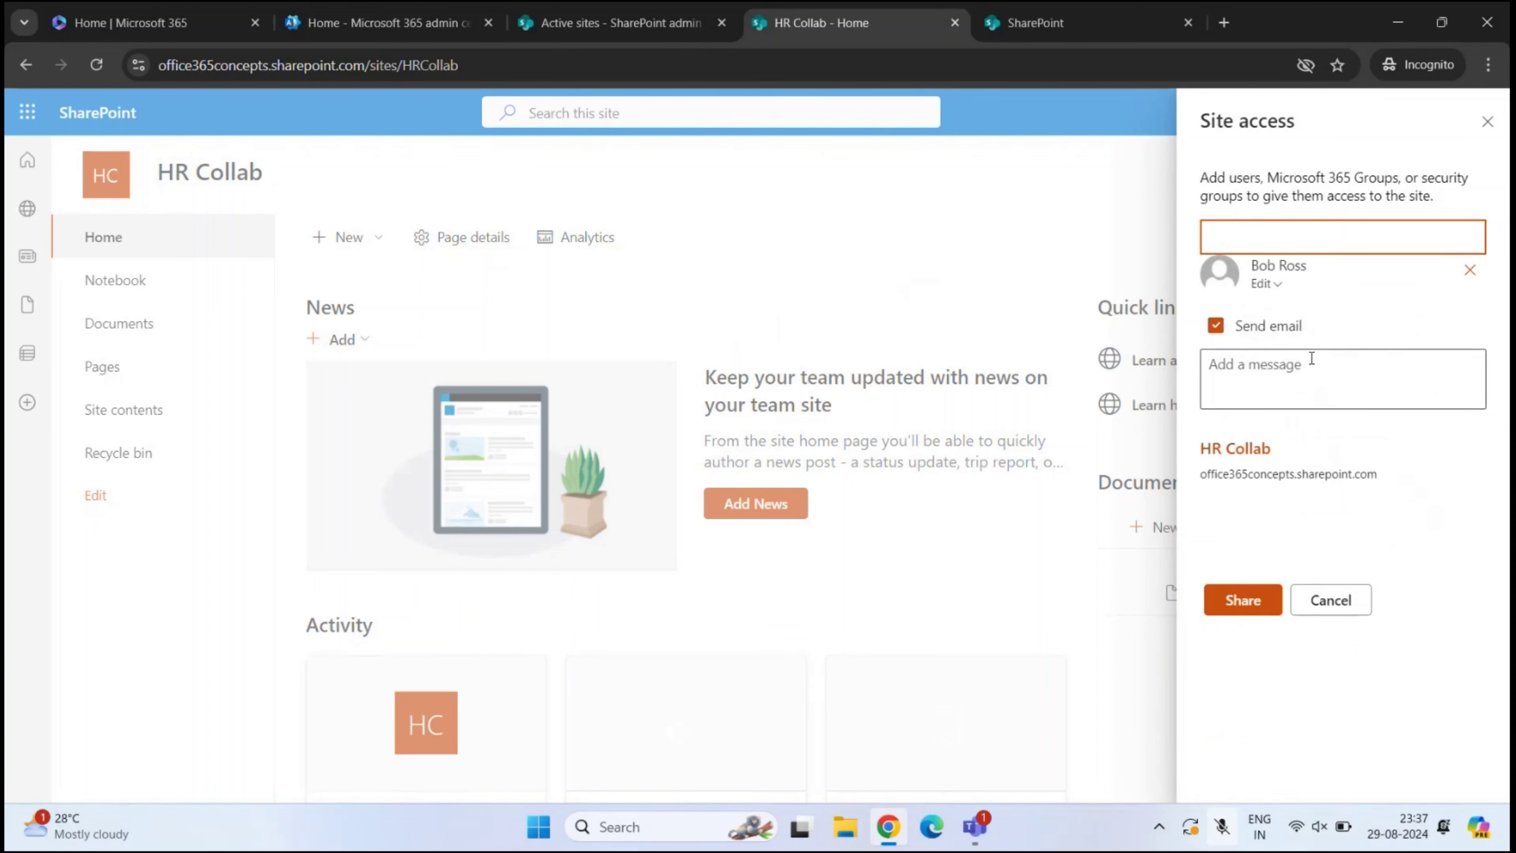
click(1245, 597)
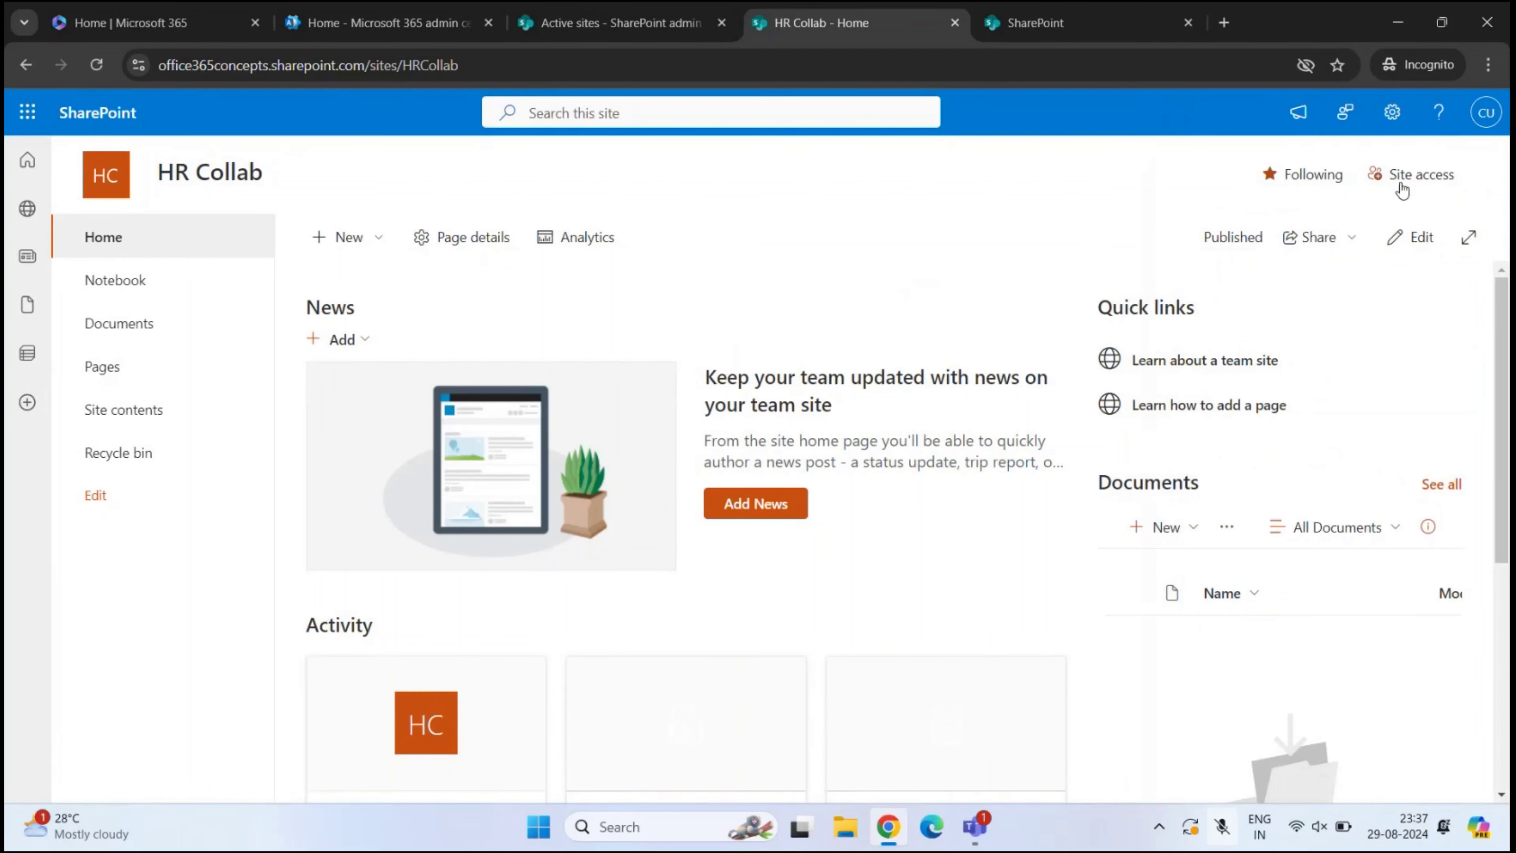
click(1401, 190)
click(1207, 319)
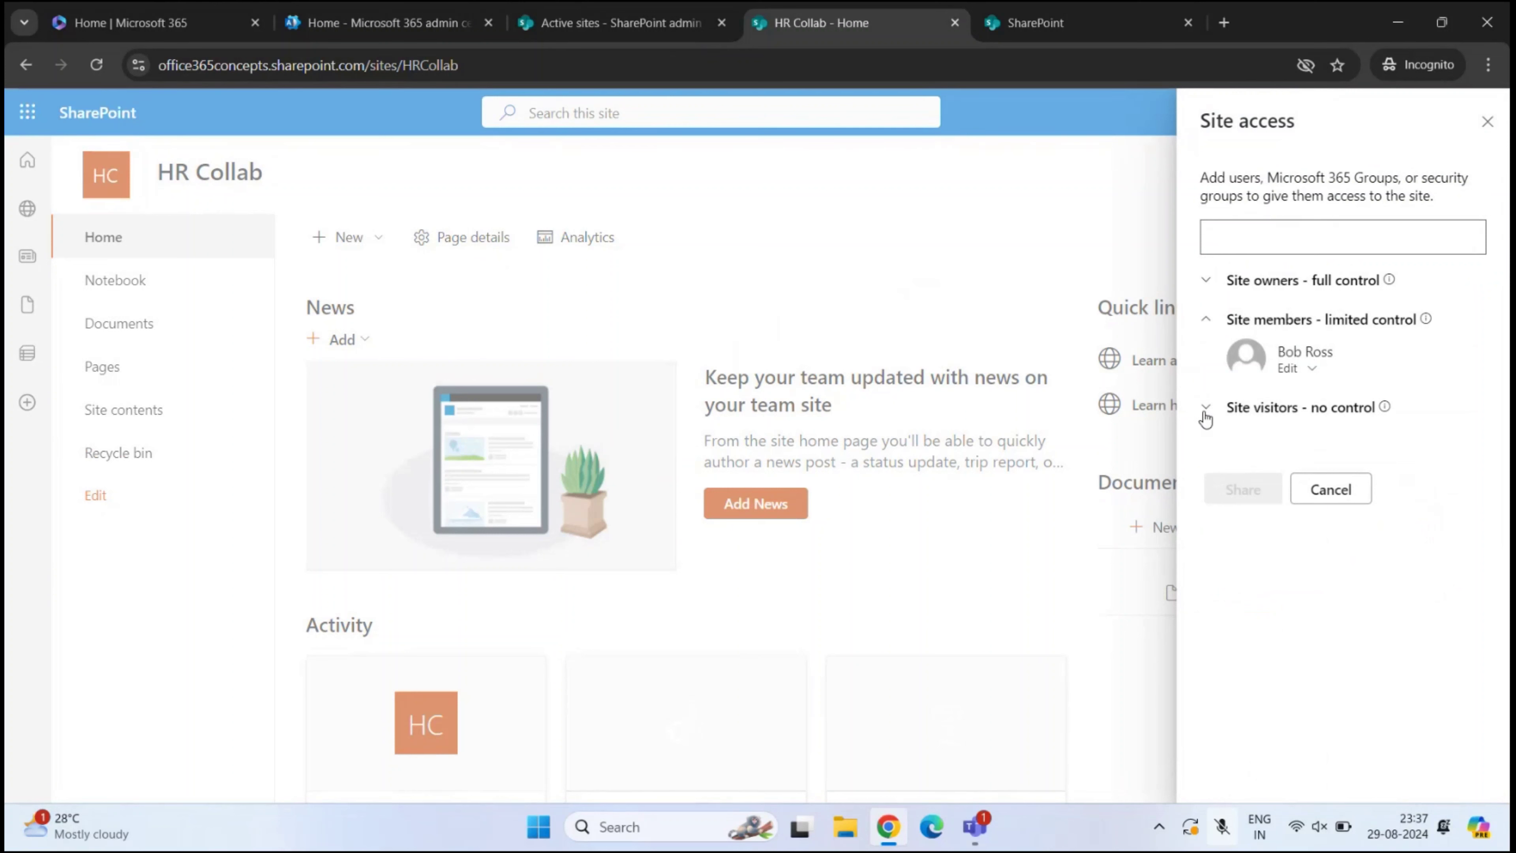
Step: Share HR Collab with Team1 at Read access and confirm it under Site visitors
click(1243, 245)
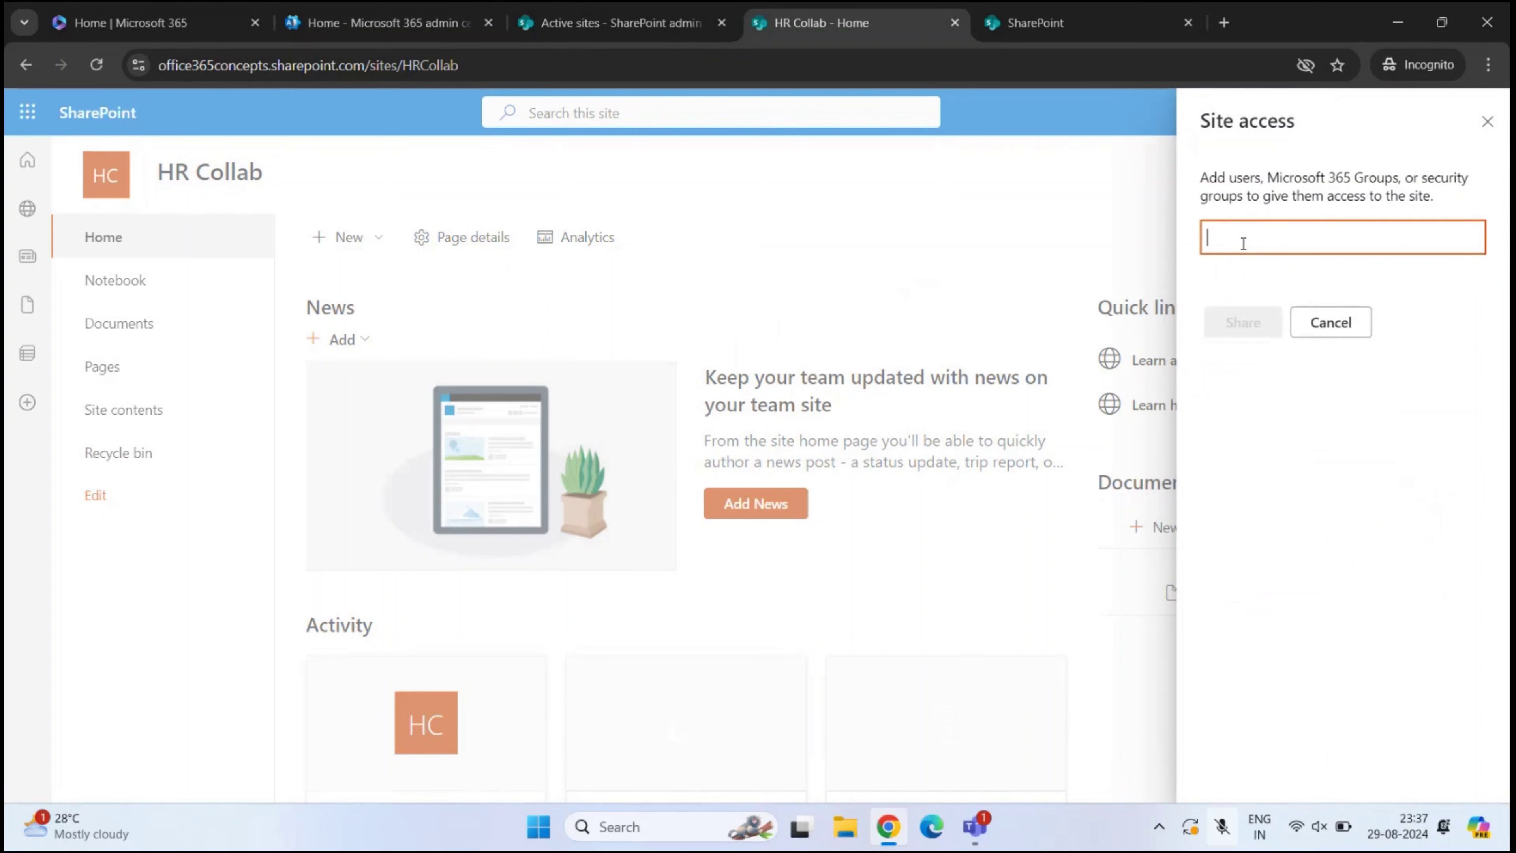
text(team1)
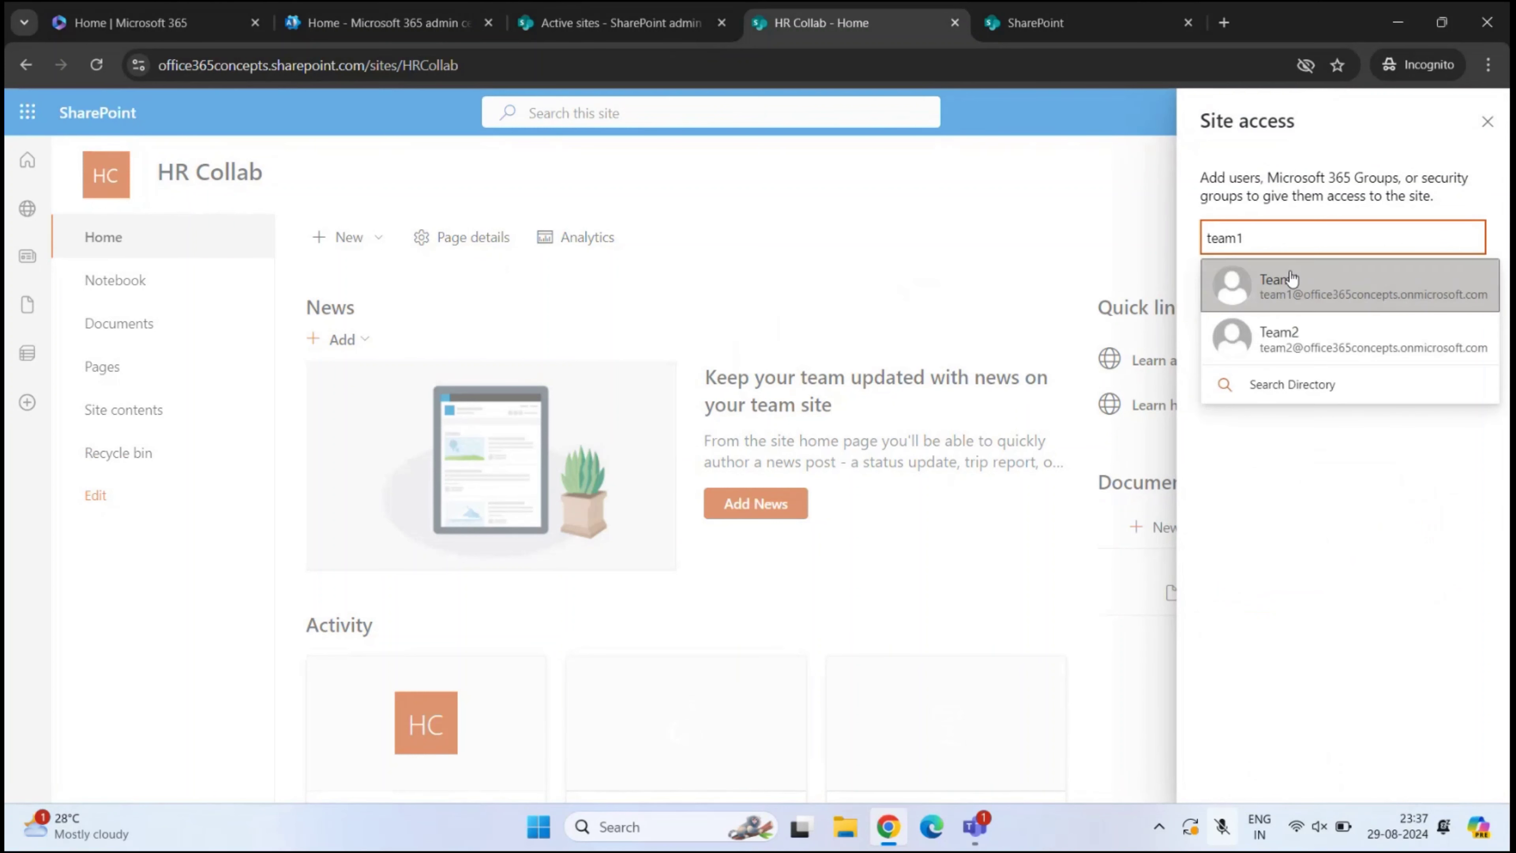
click(1294, 270)
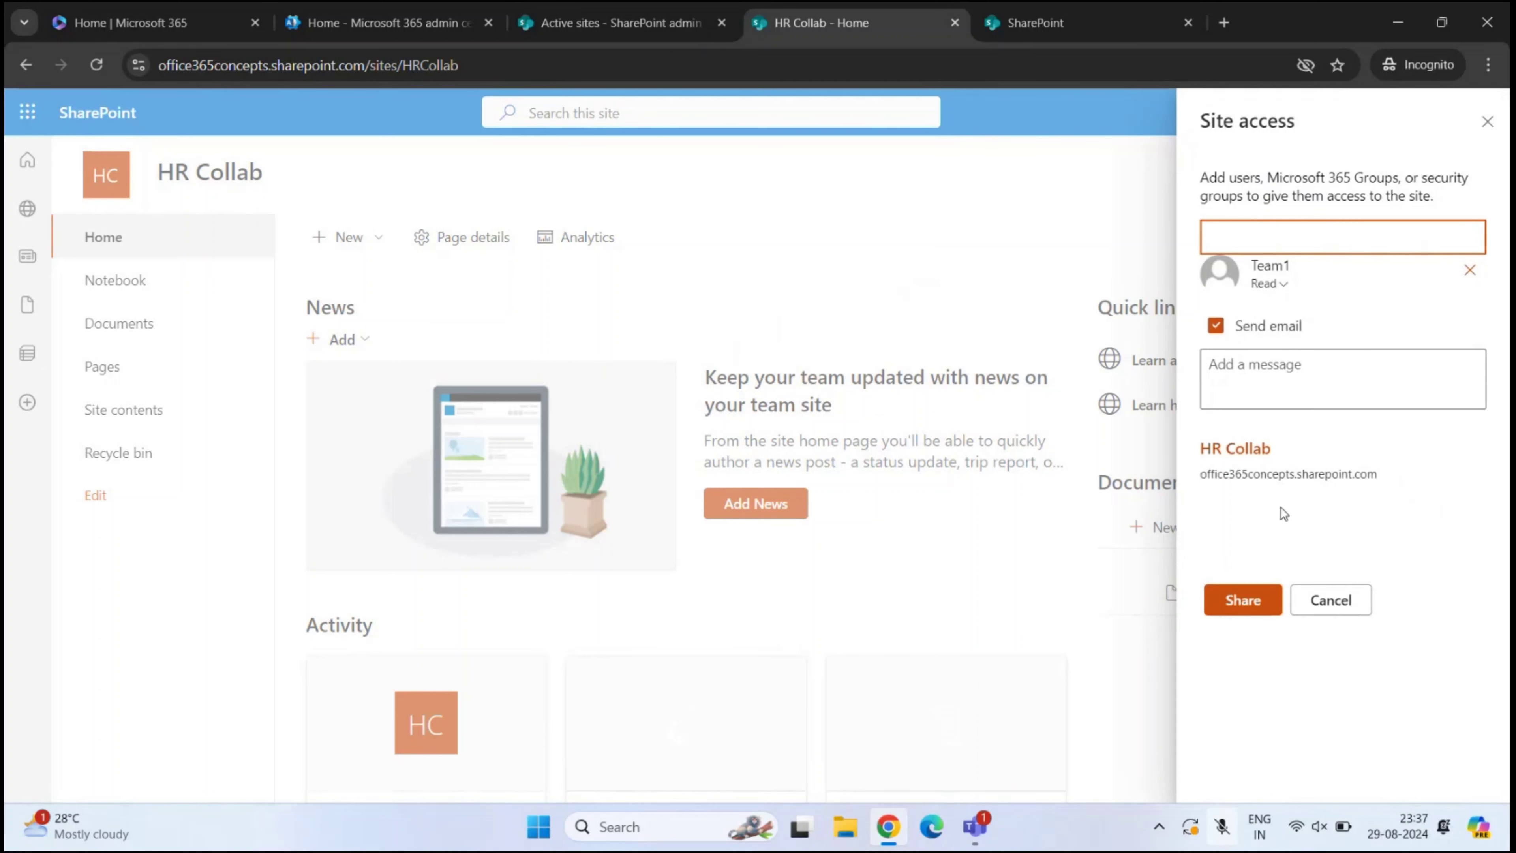
click(1250, 609)
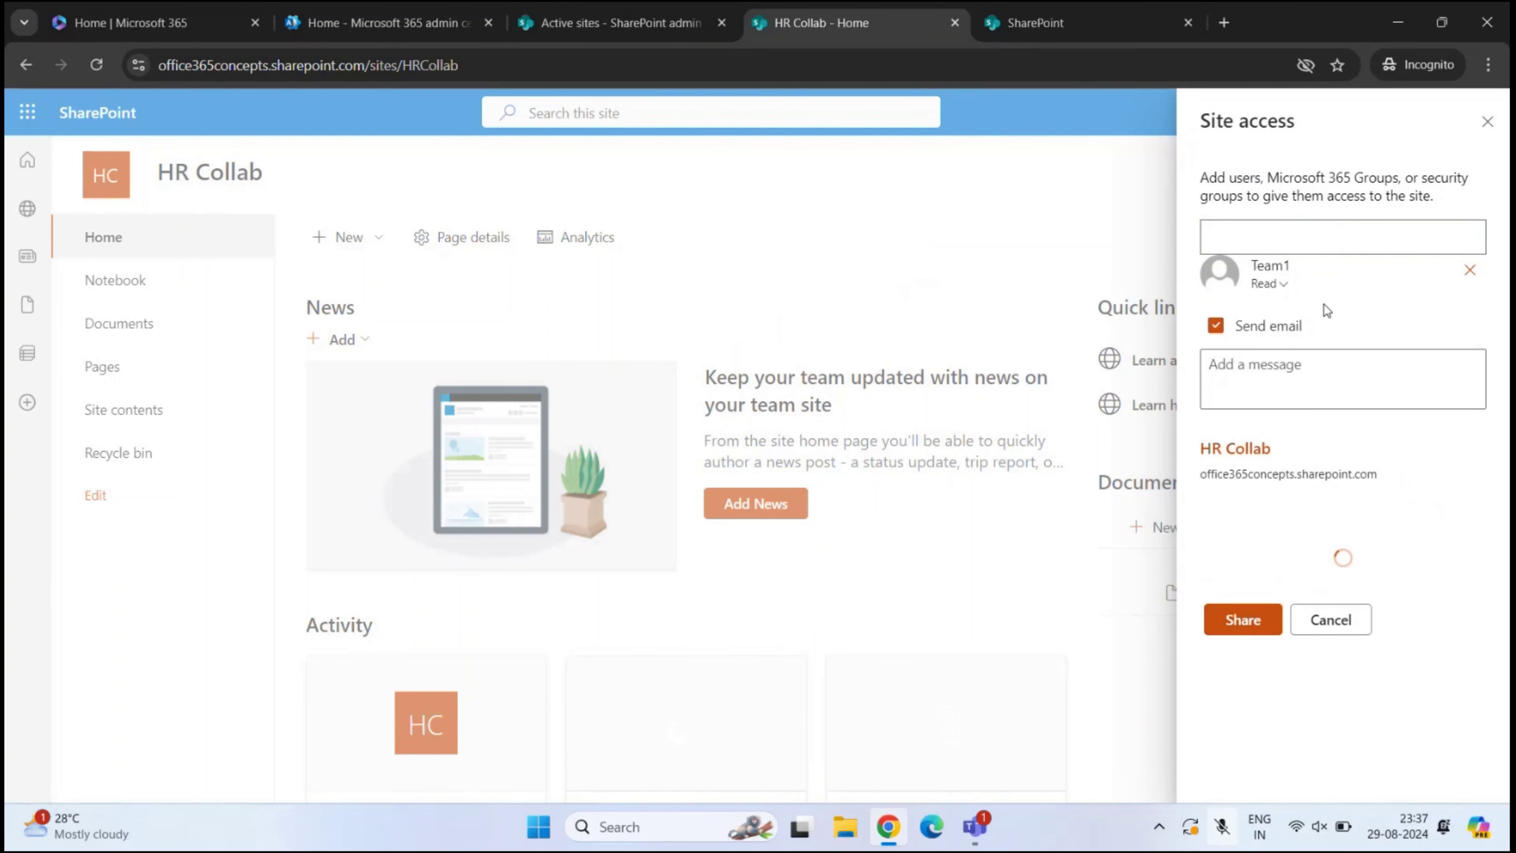
click(1398, 175)
click(1208, 364)
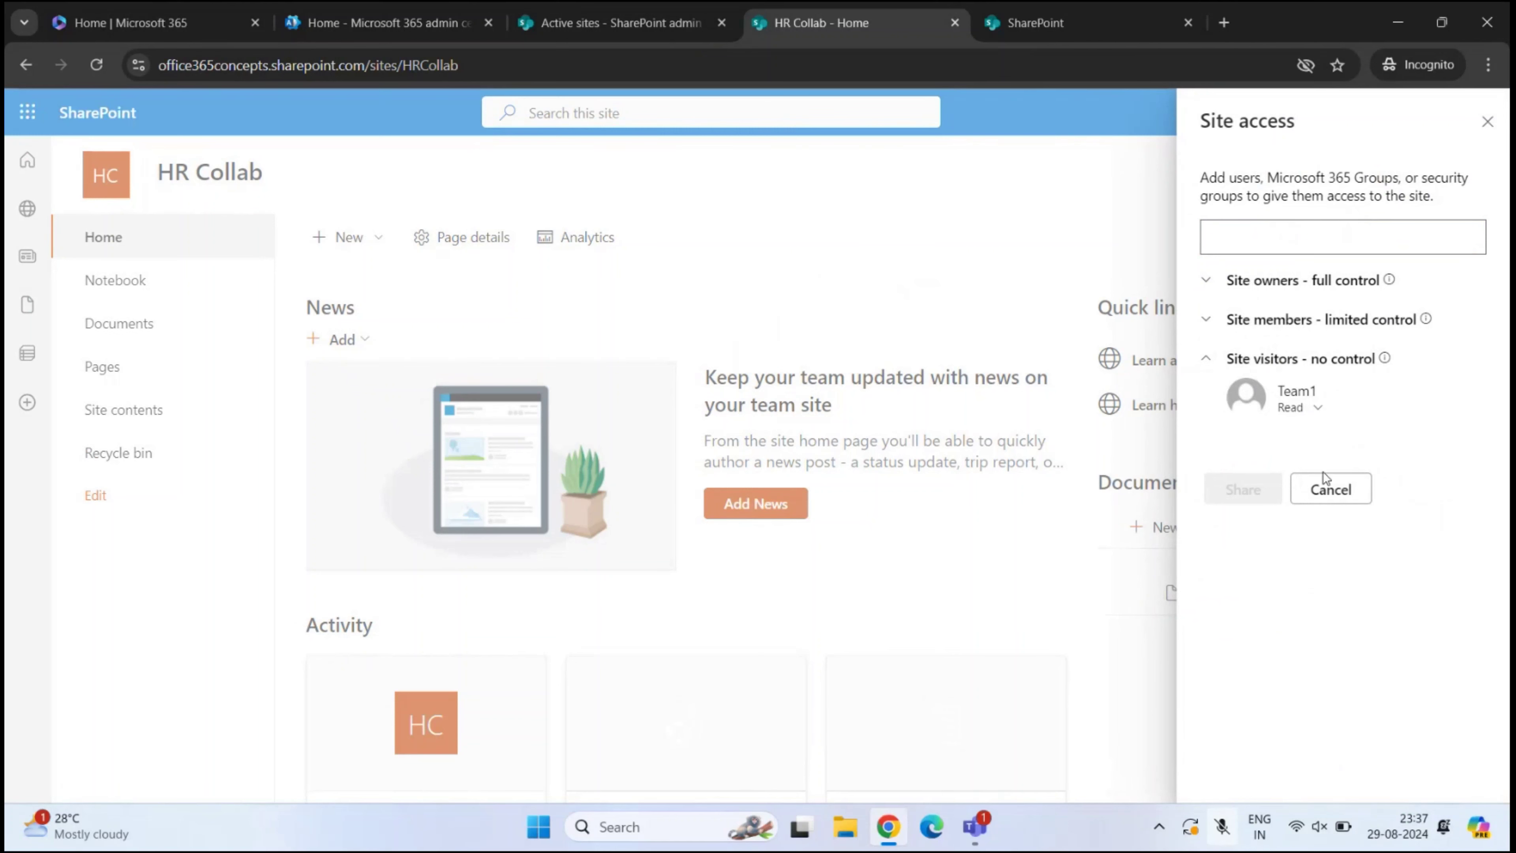
click(1322, 487)
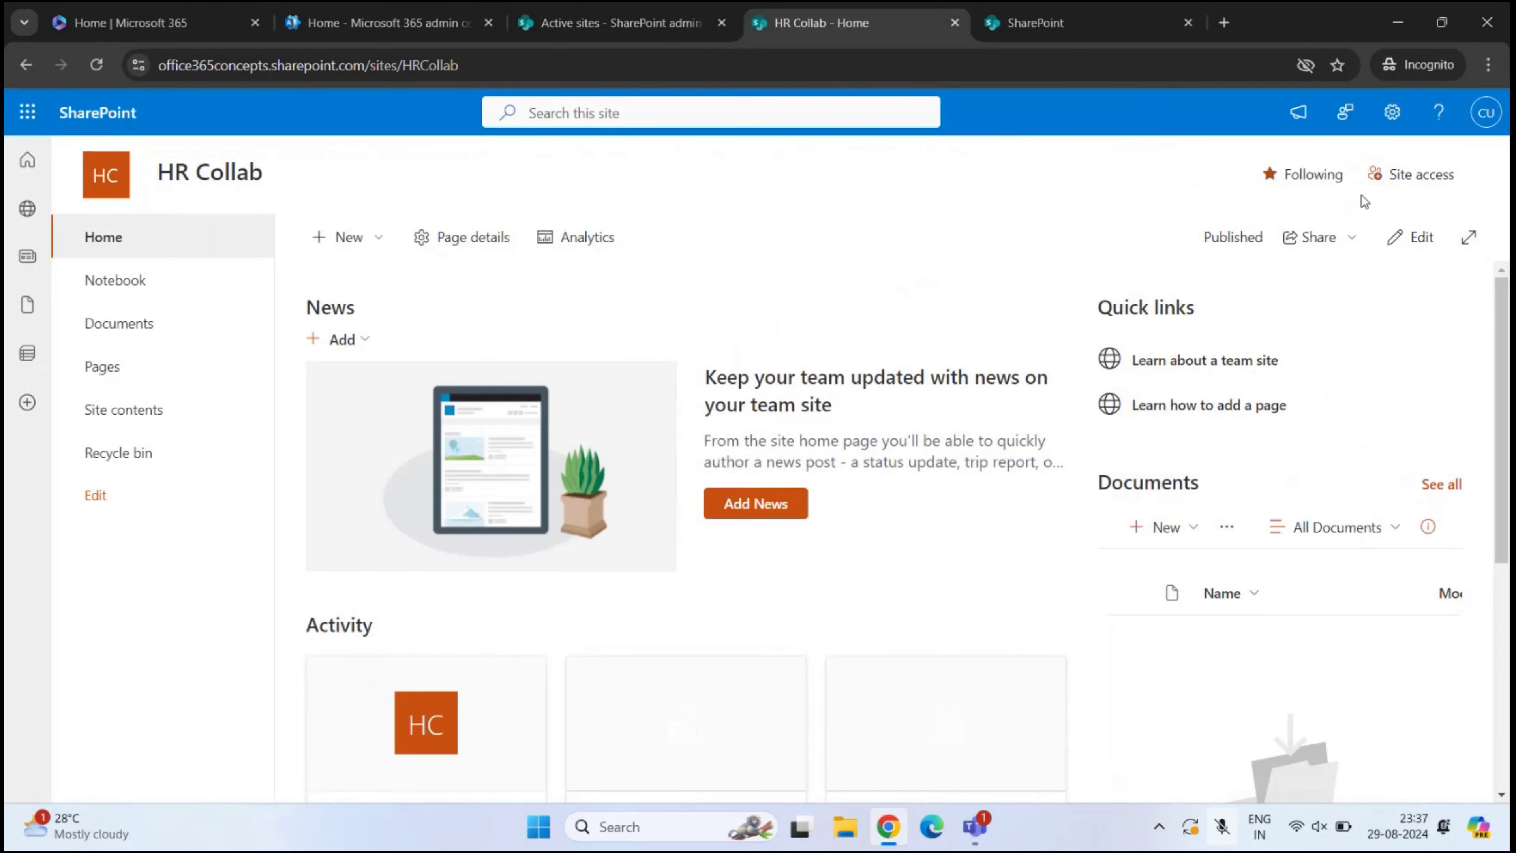
Step: Add Team2 with Edit permission via Site permissions, verify it, and open advanced permissions settings
click(1393, 115)
click(1259, 349)
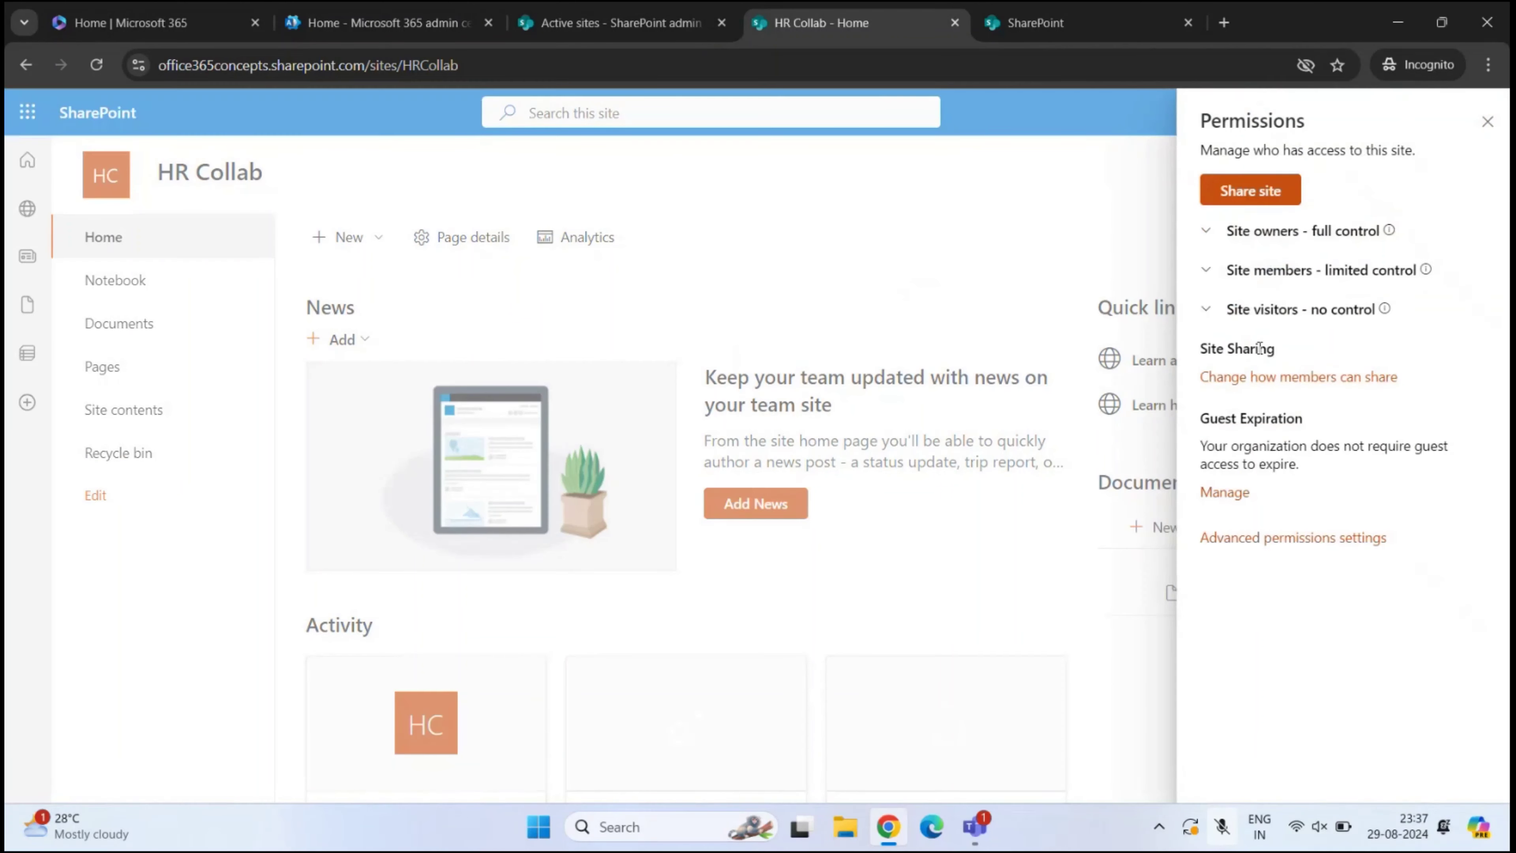
click(1234, 197)
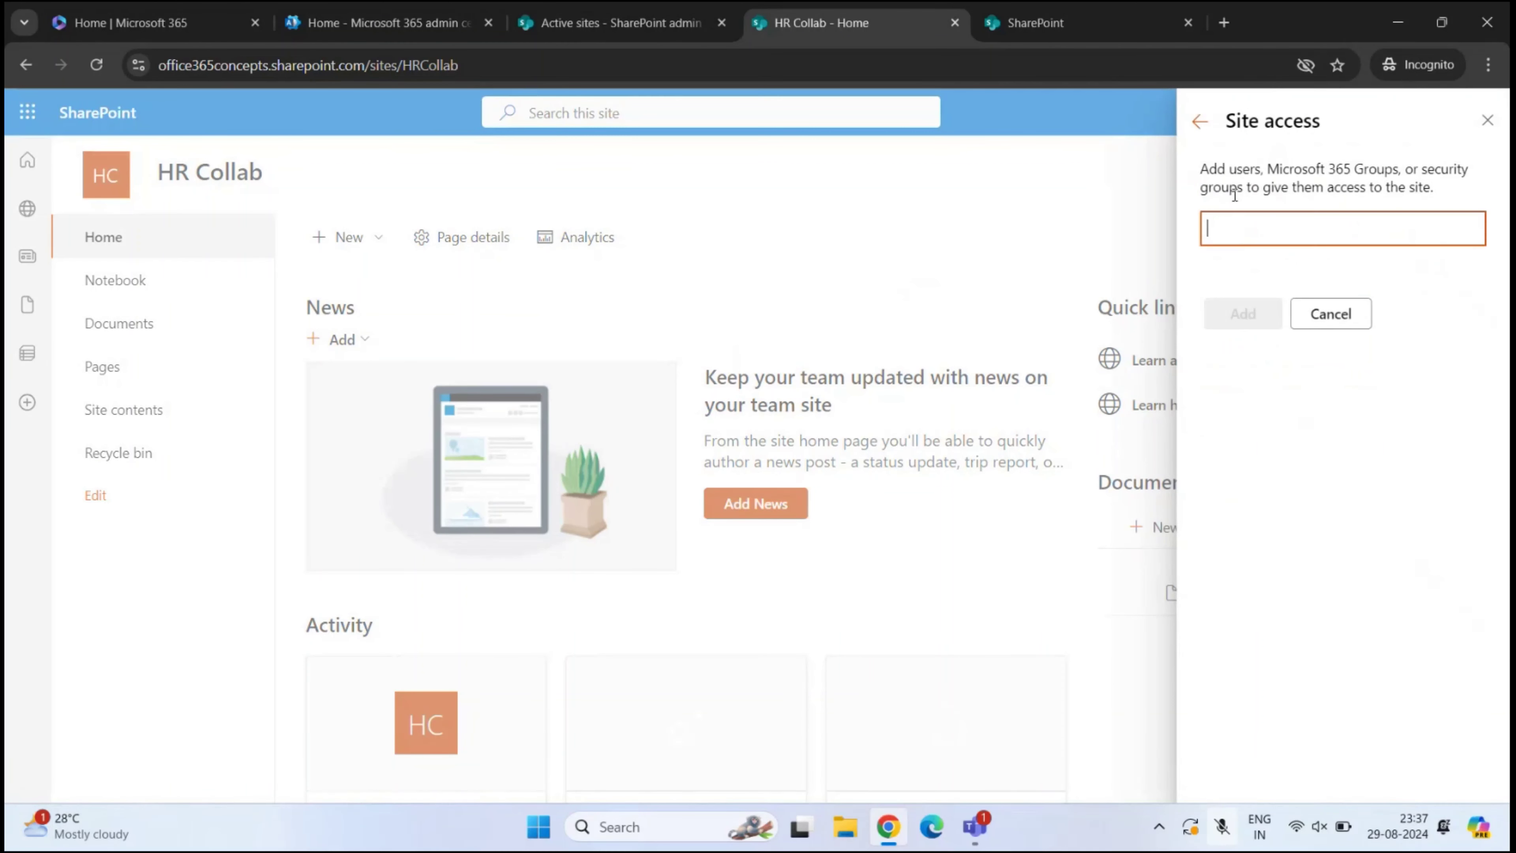
text(team2)
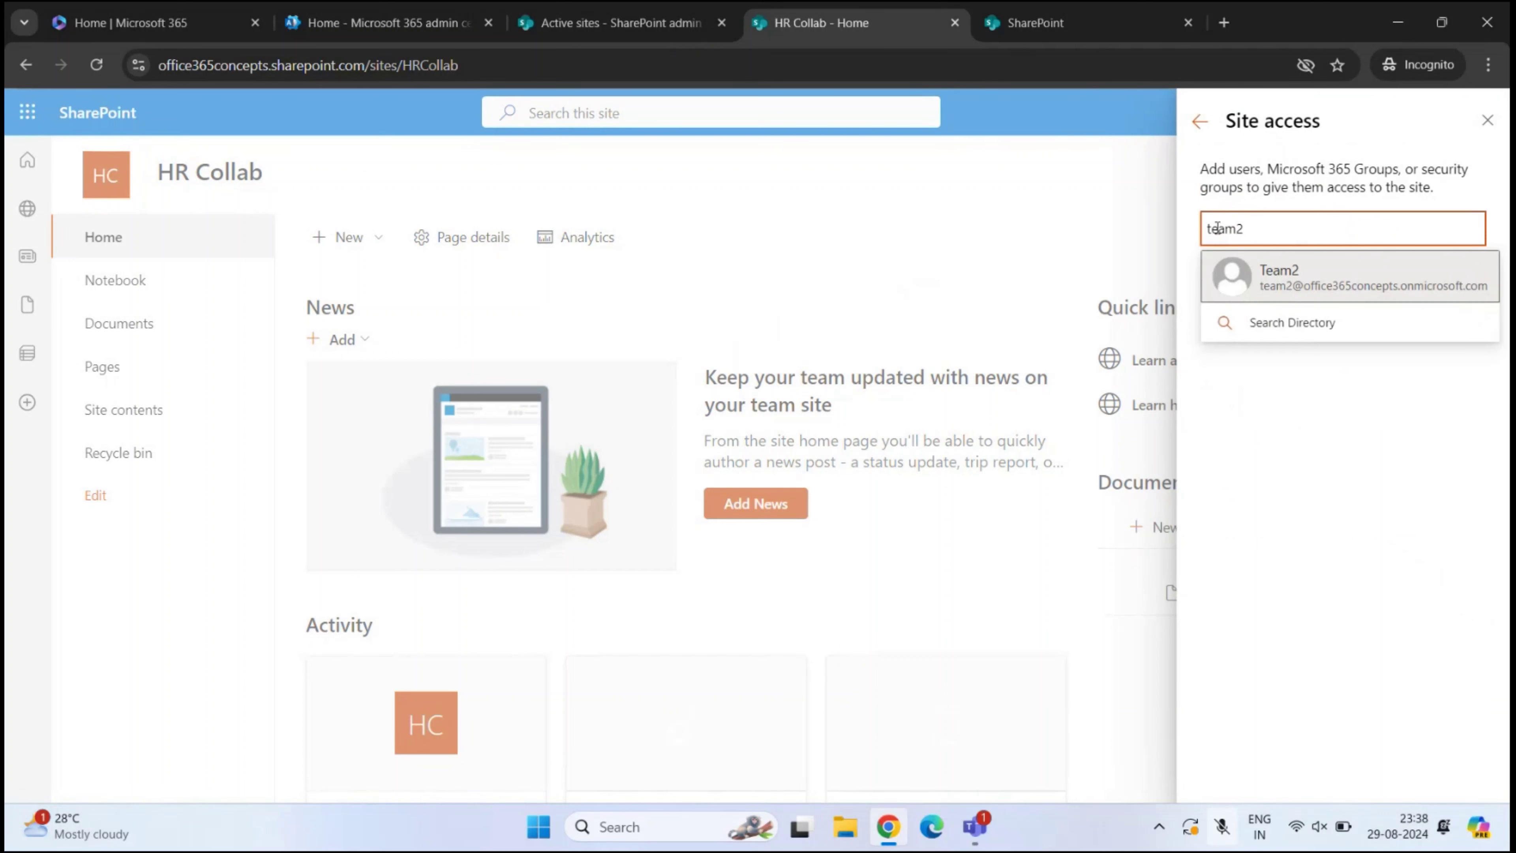
click(1284, 276)
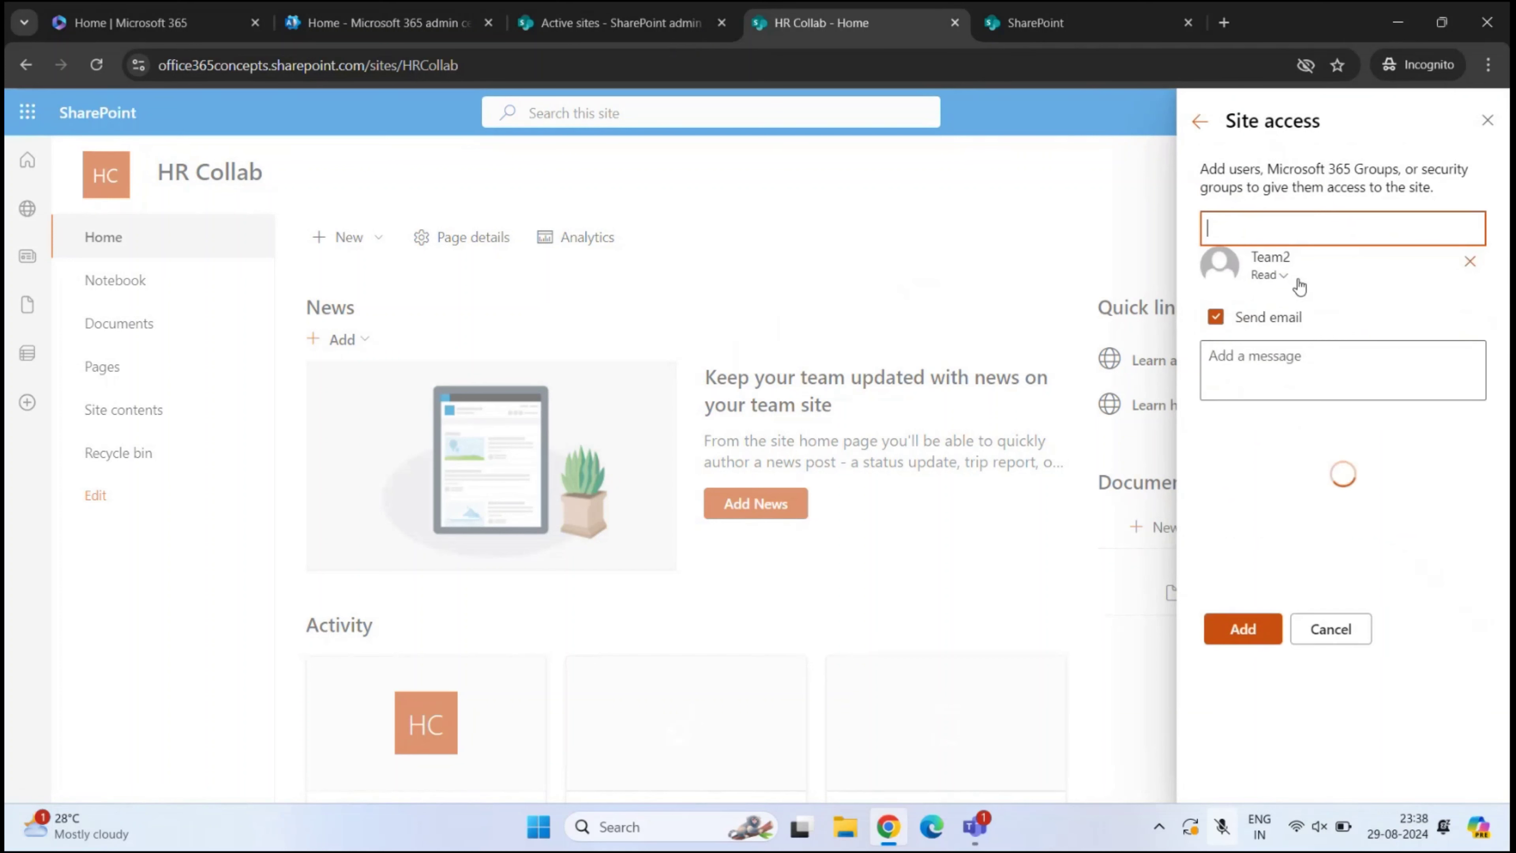
click(1282, 276)
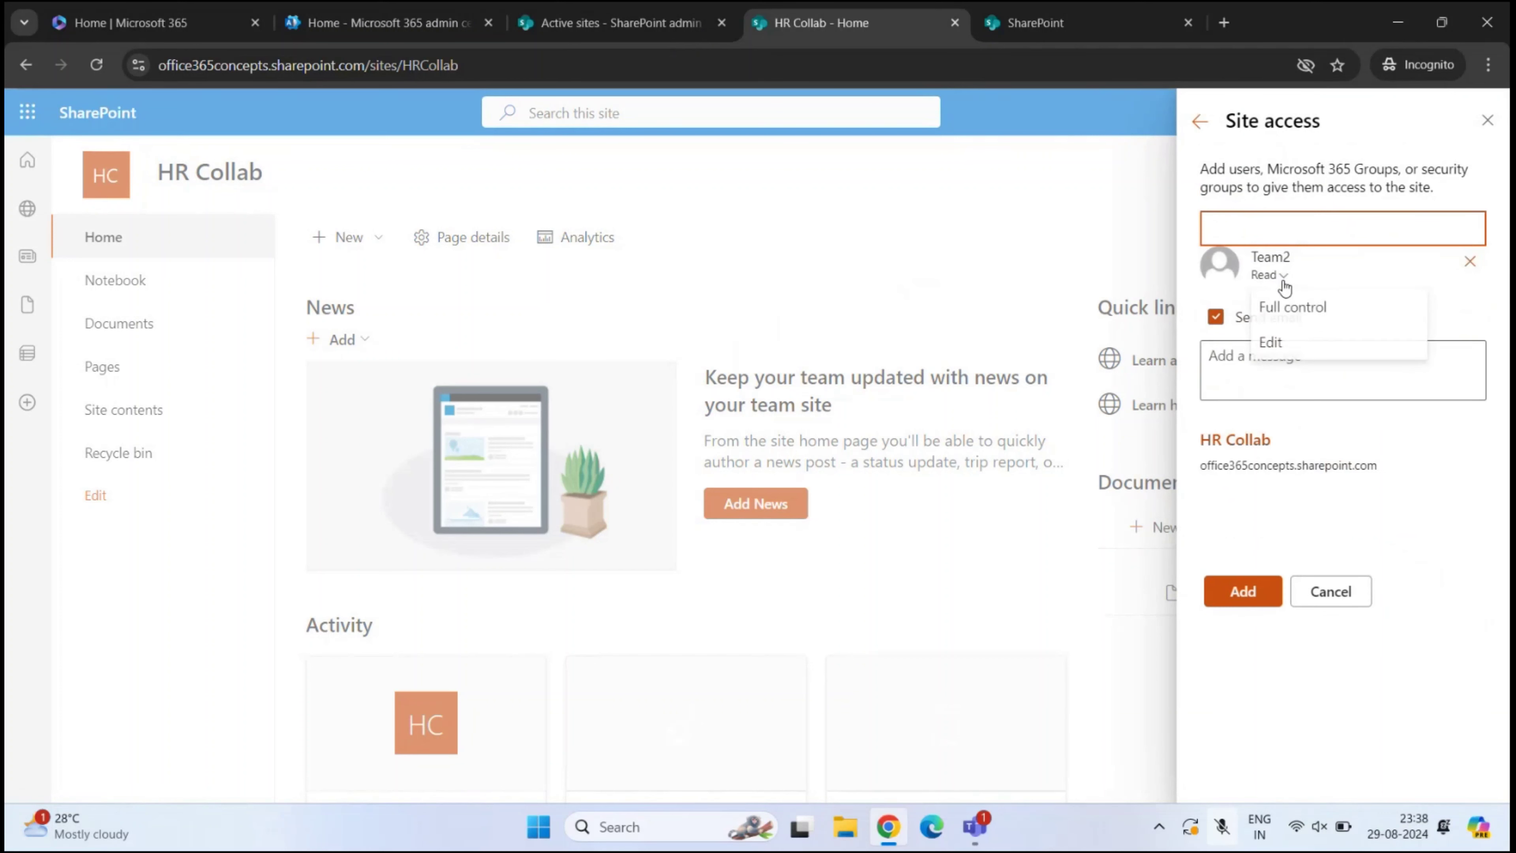
click(1281, 354)
click(1257, 581)
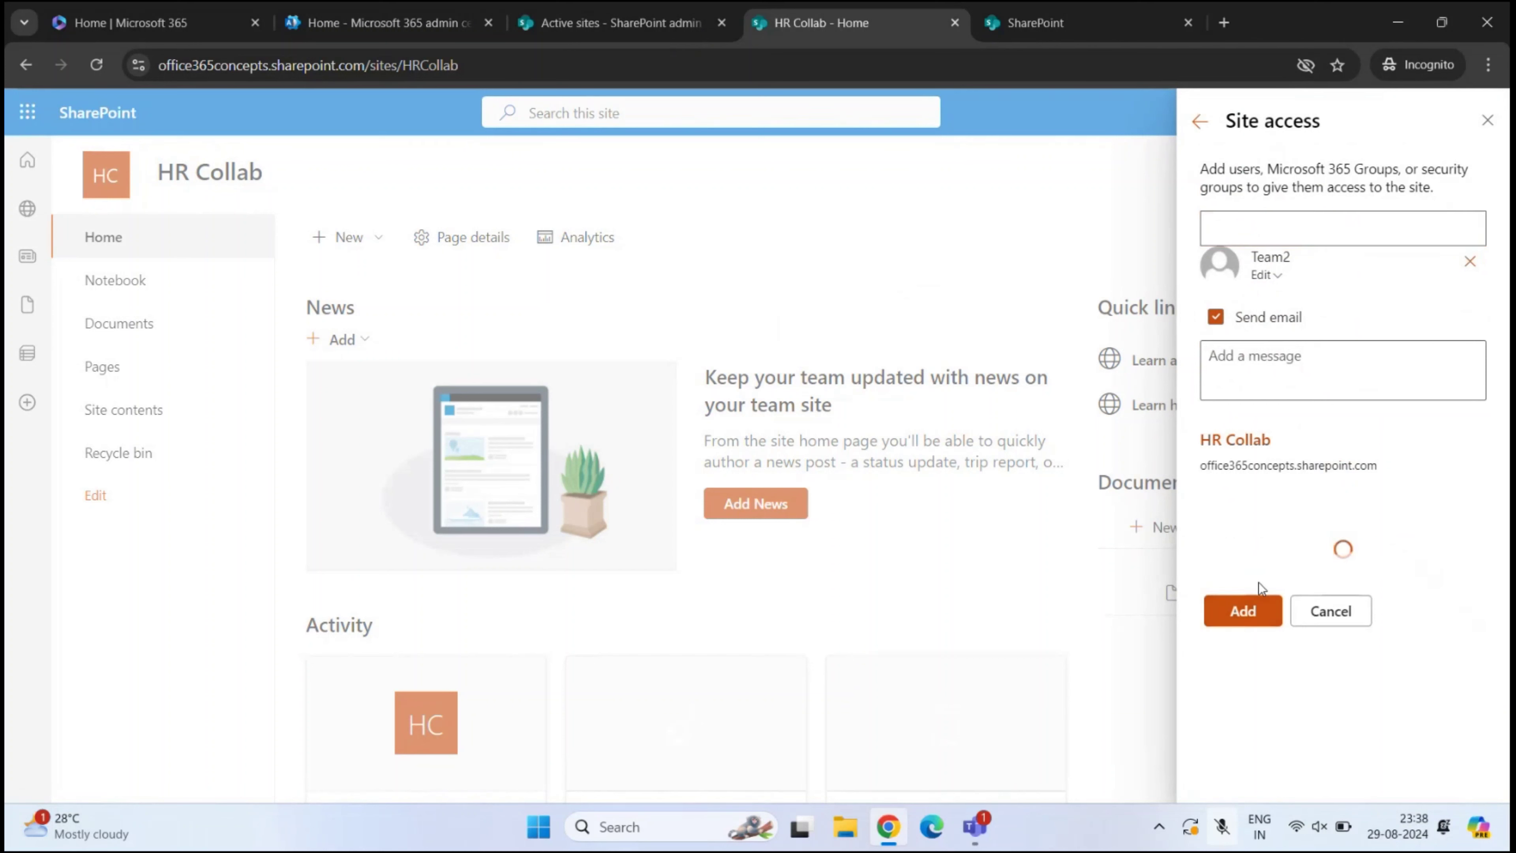
click(1207, 270)
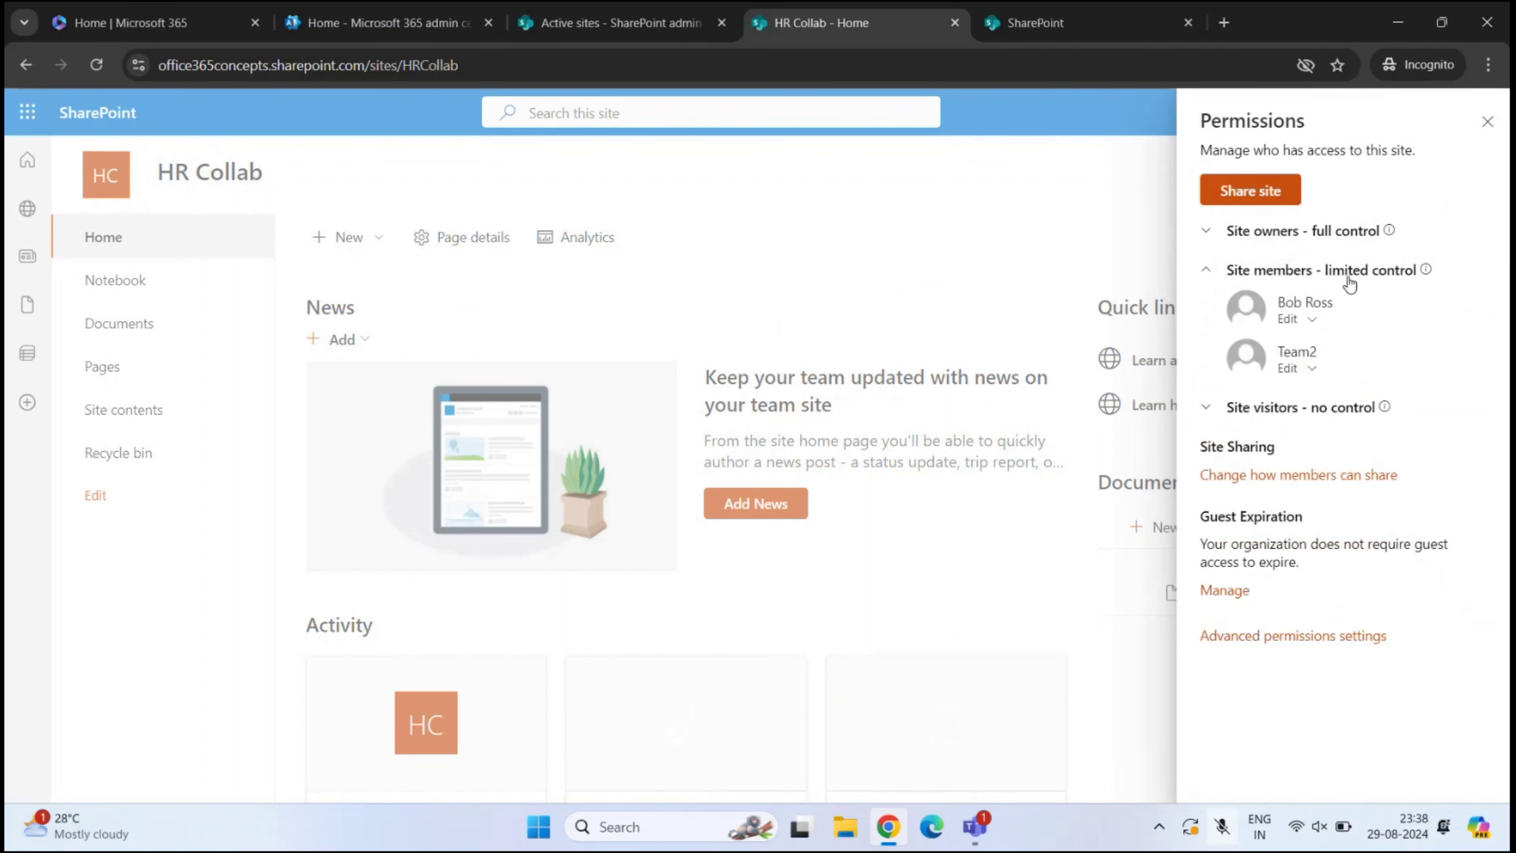
click(1313, 638)
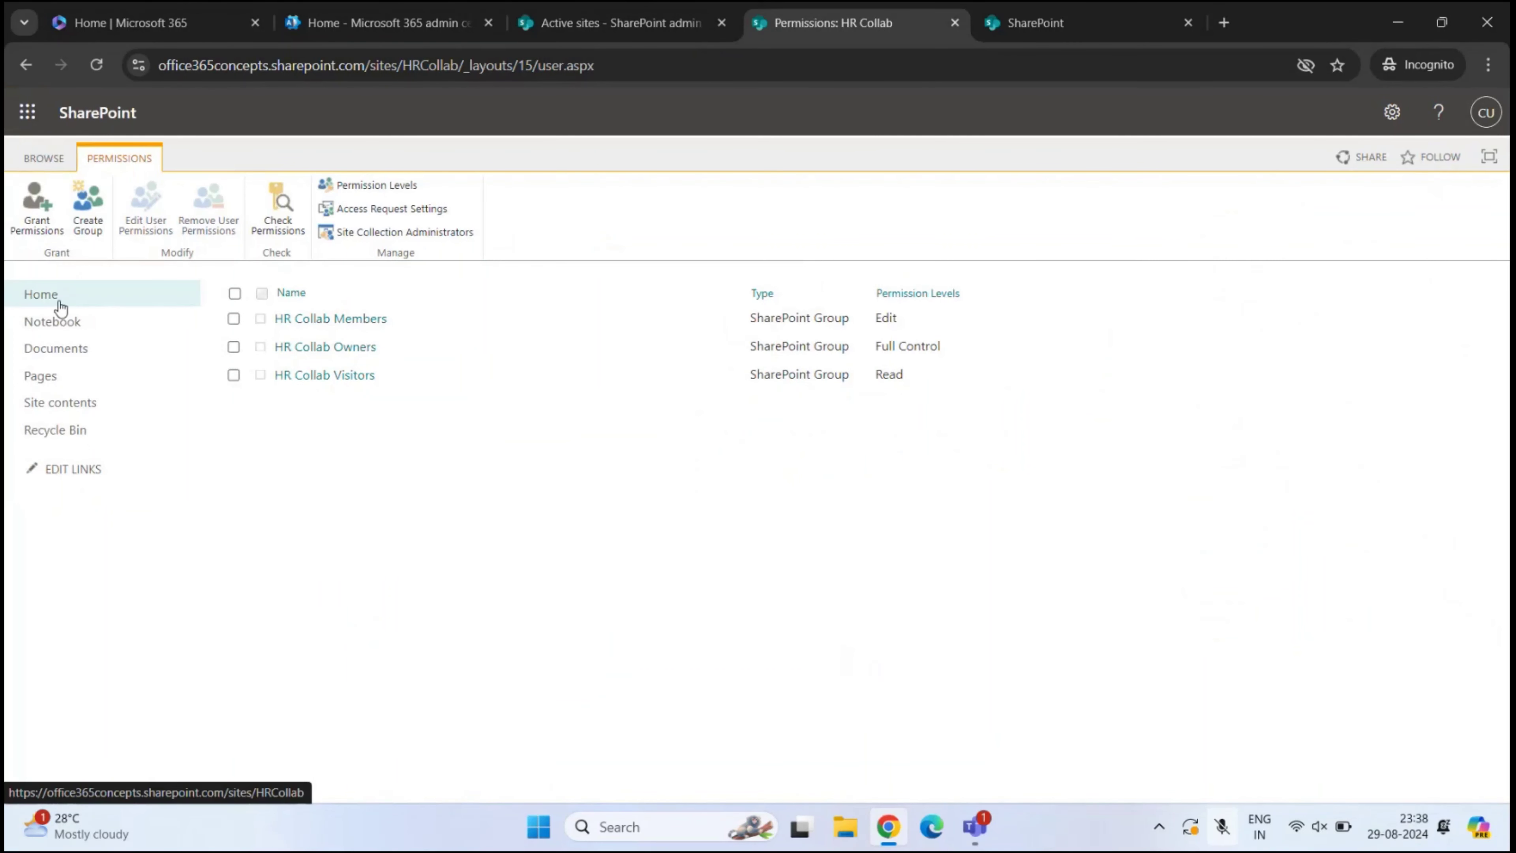
Step: Return to the advanced permissions page and open the HR Collab Members group
click(41, 294)
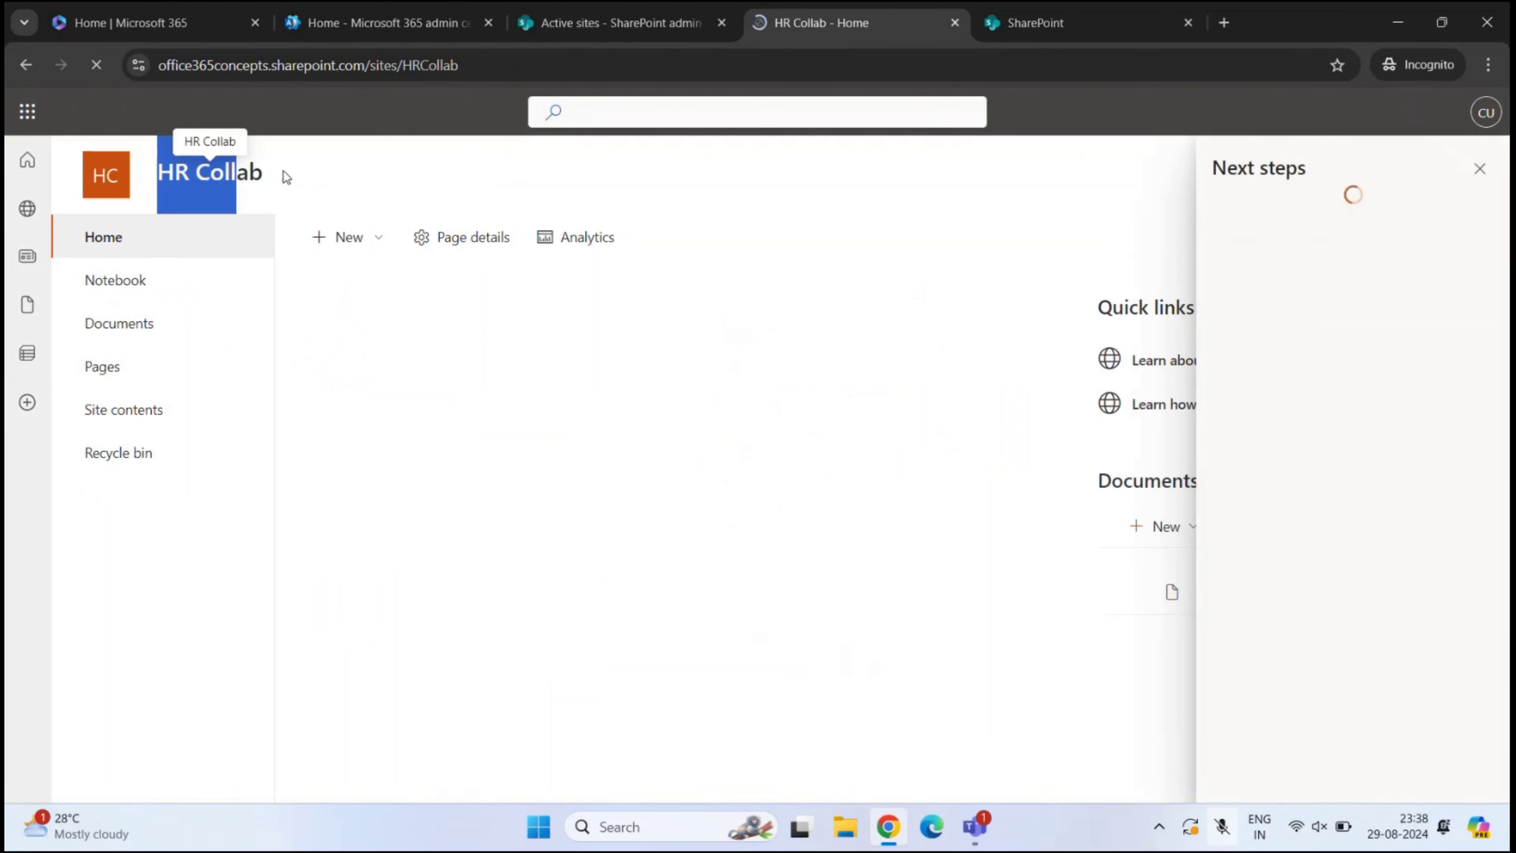
click(1396, 117)
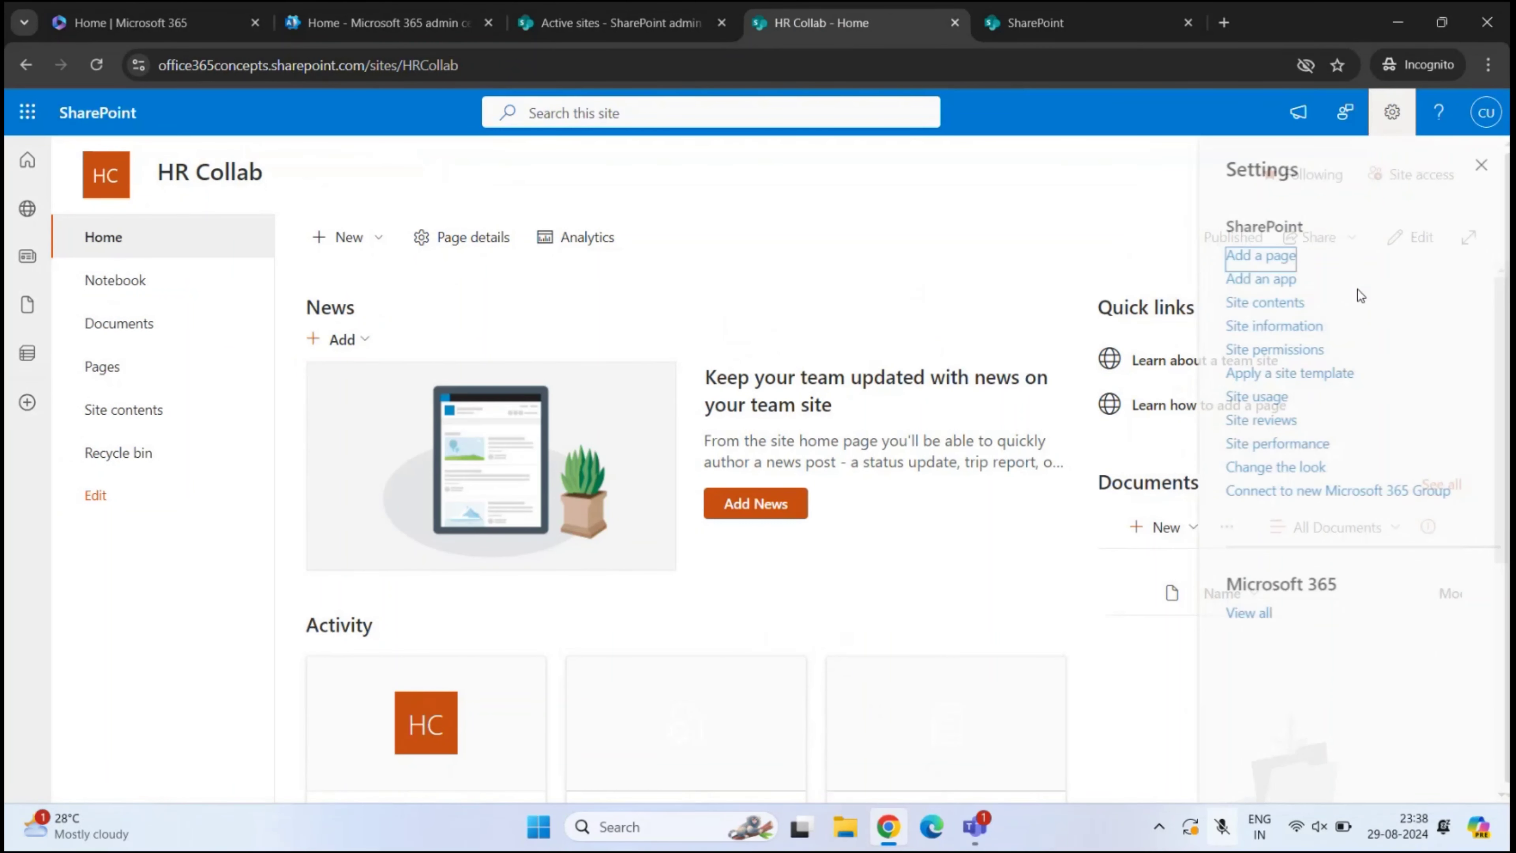
click(1268, 353)
click(1284, 544)
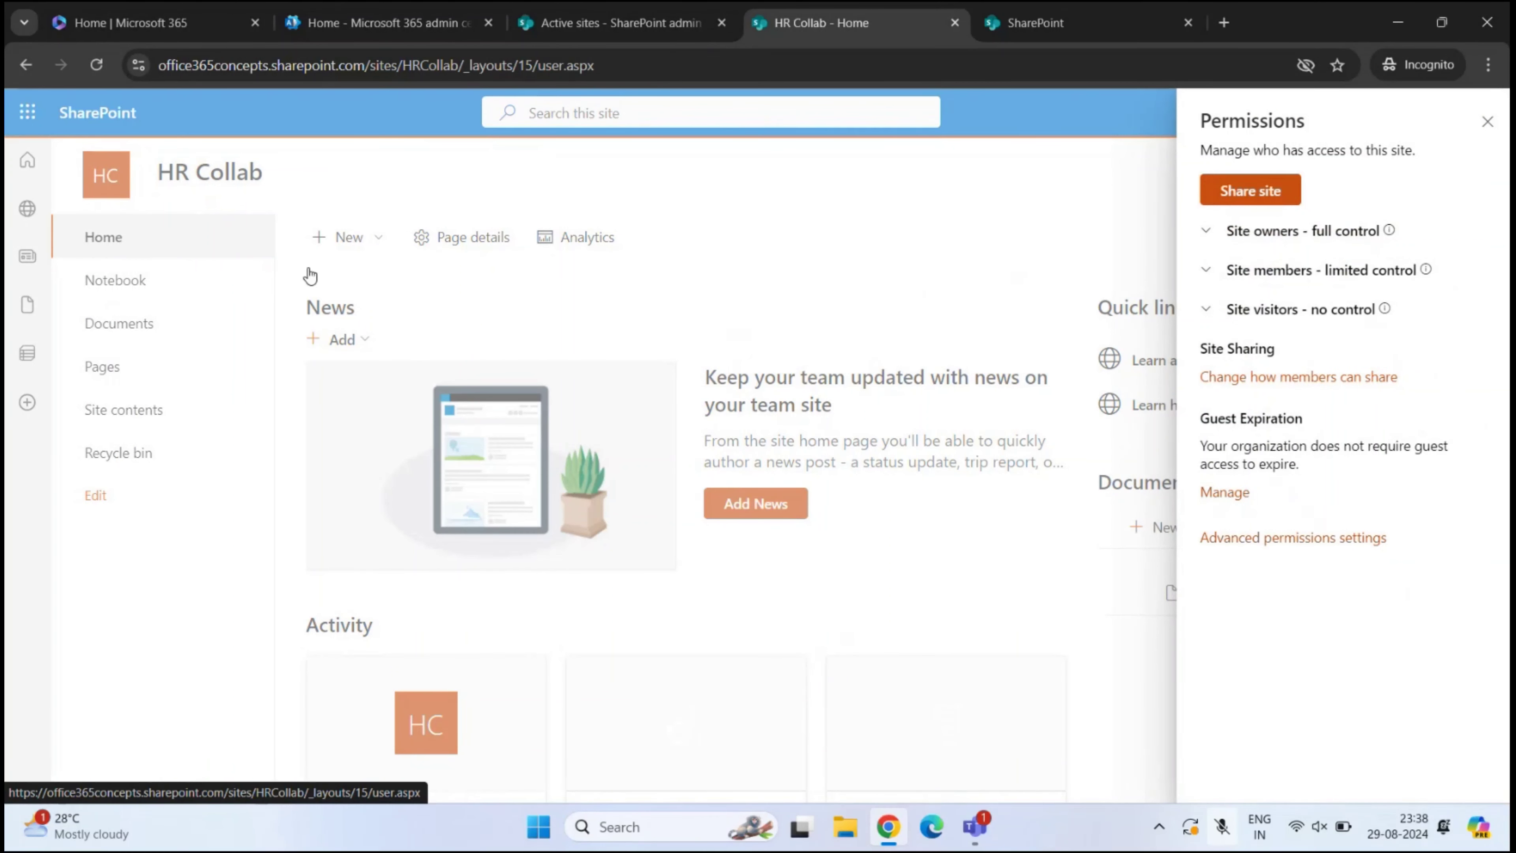
key(alt+Left)
key(alt+Right)
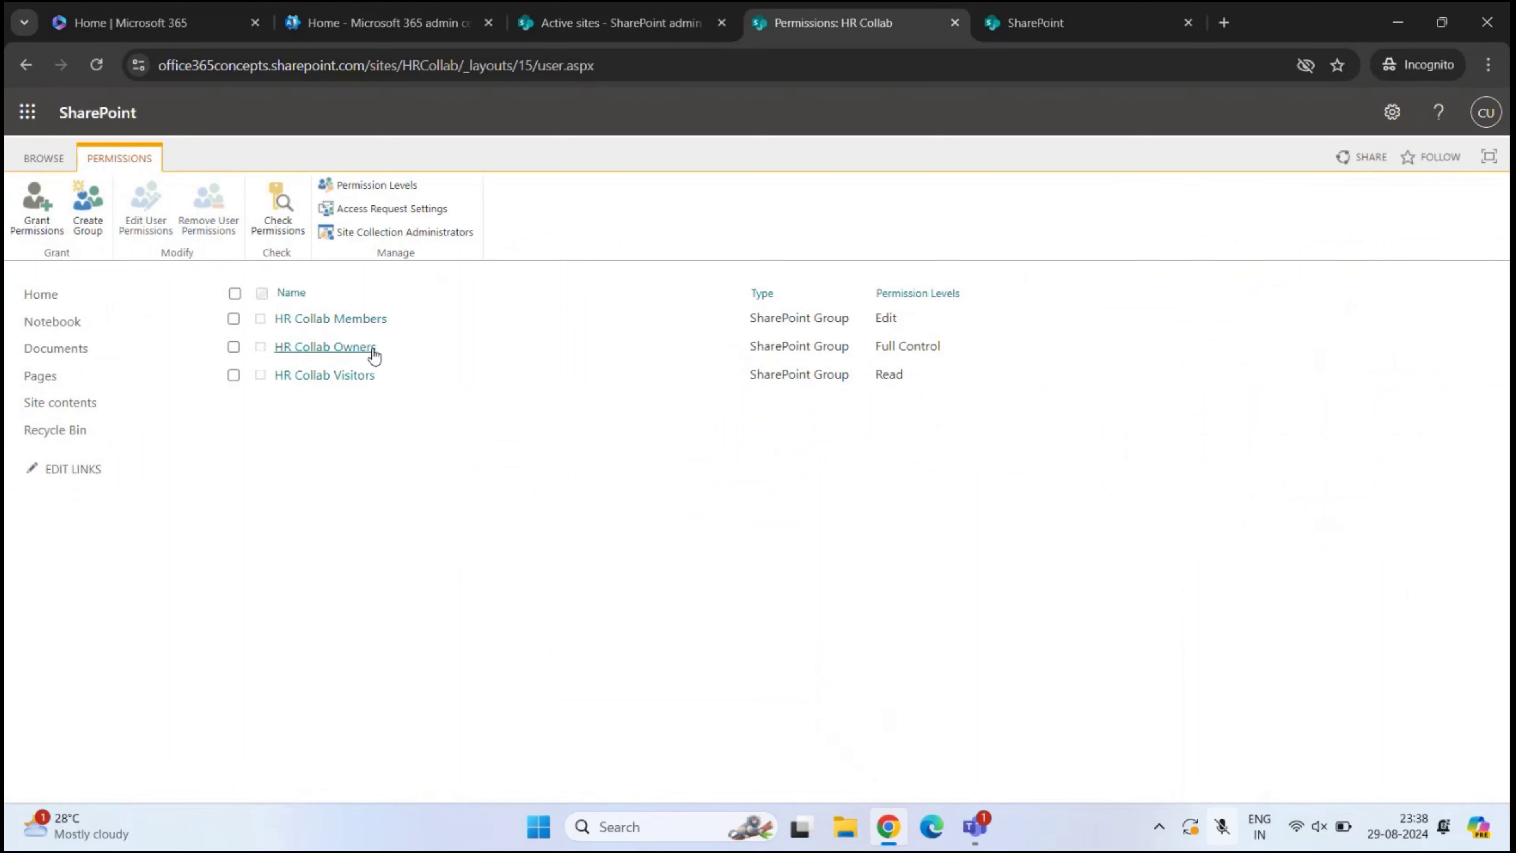
click(358, 321)
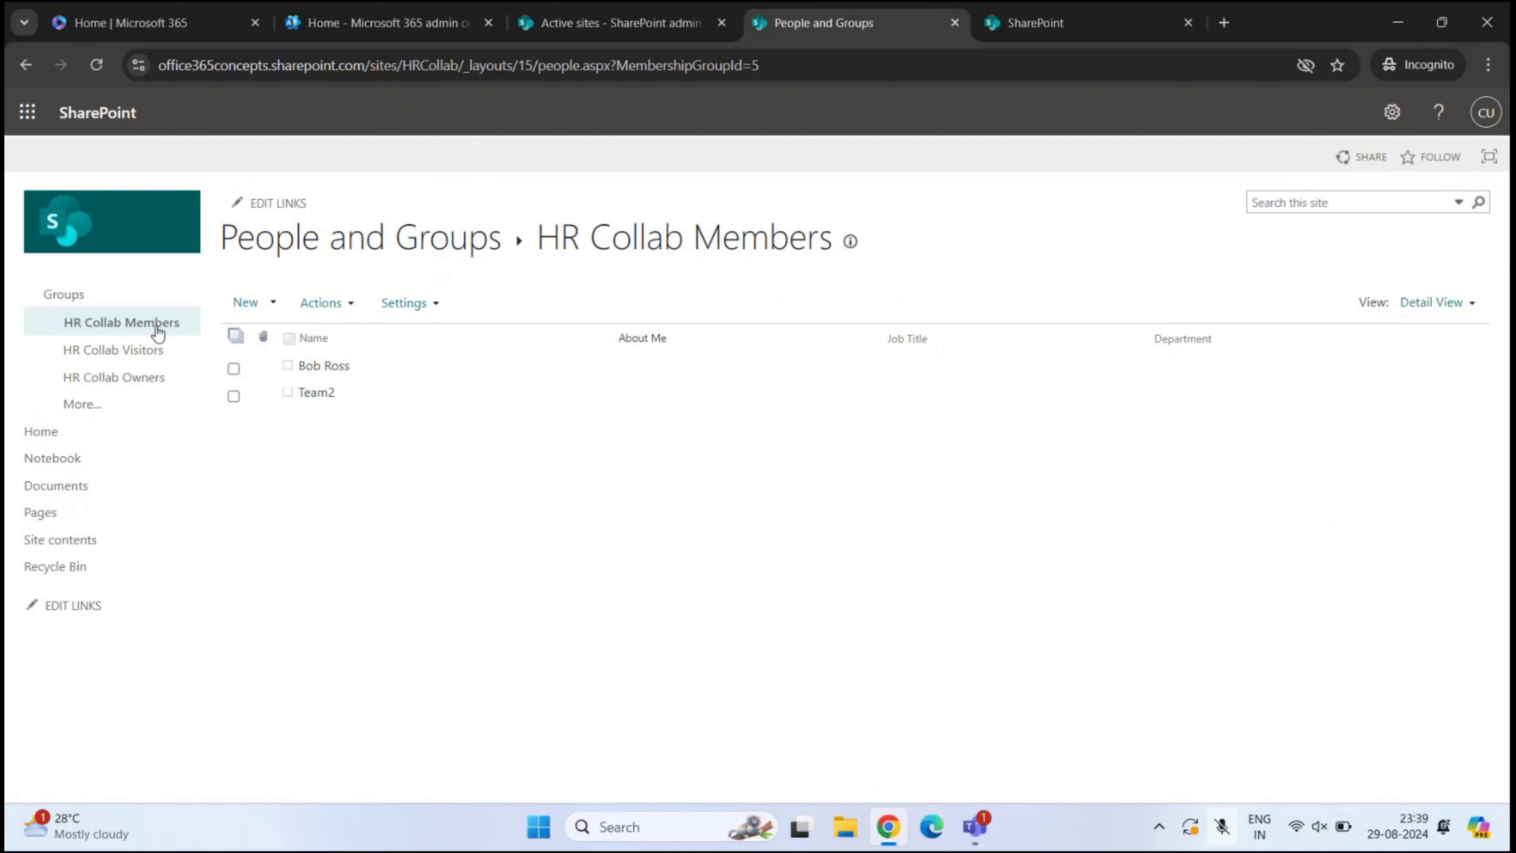
Step: Invite the searched user into the HR Collab Members group and share
click(261, 305)
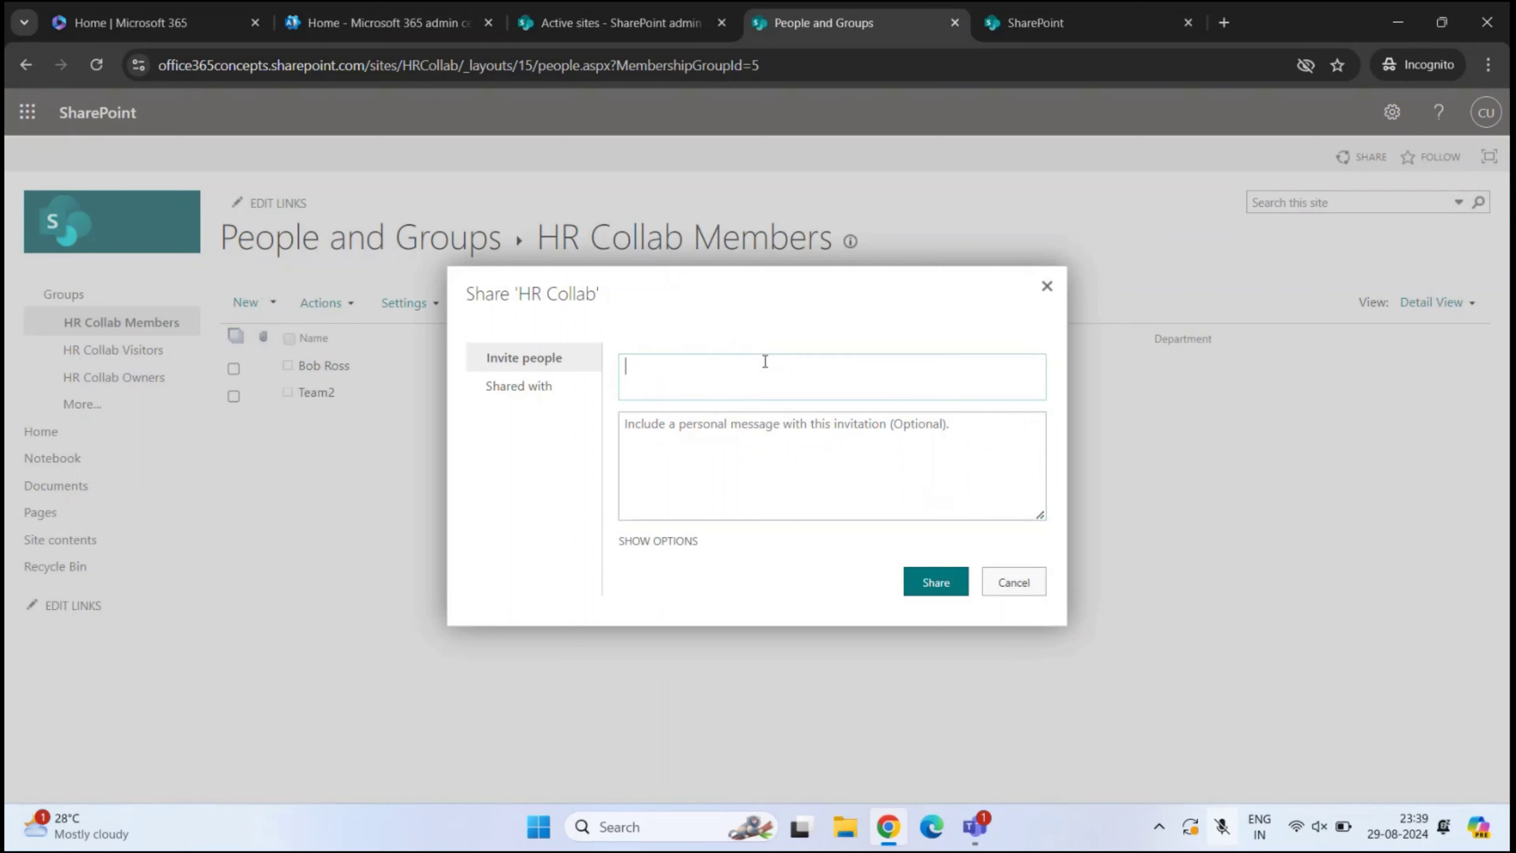
text(peter)
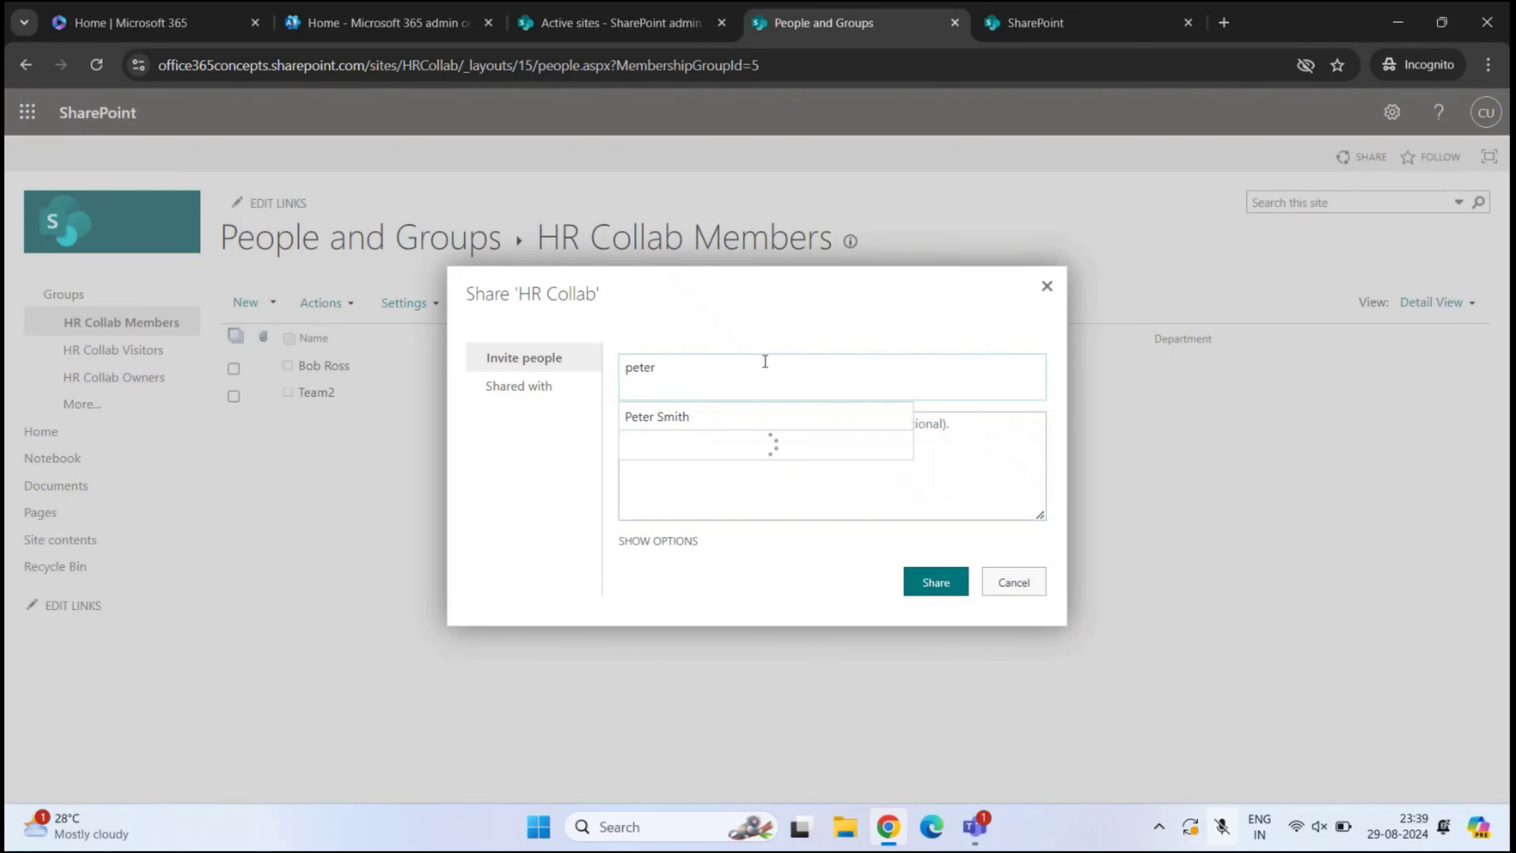
click(721, 416)
click(920, 578)
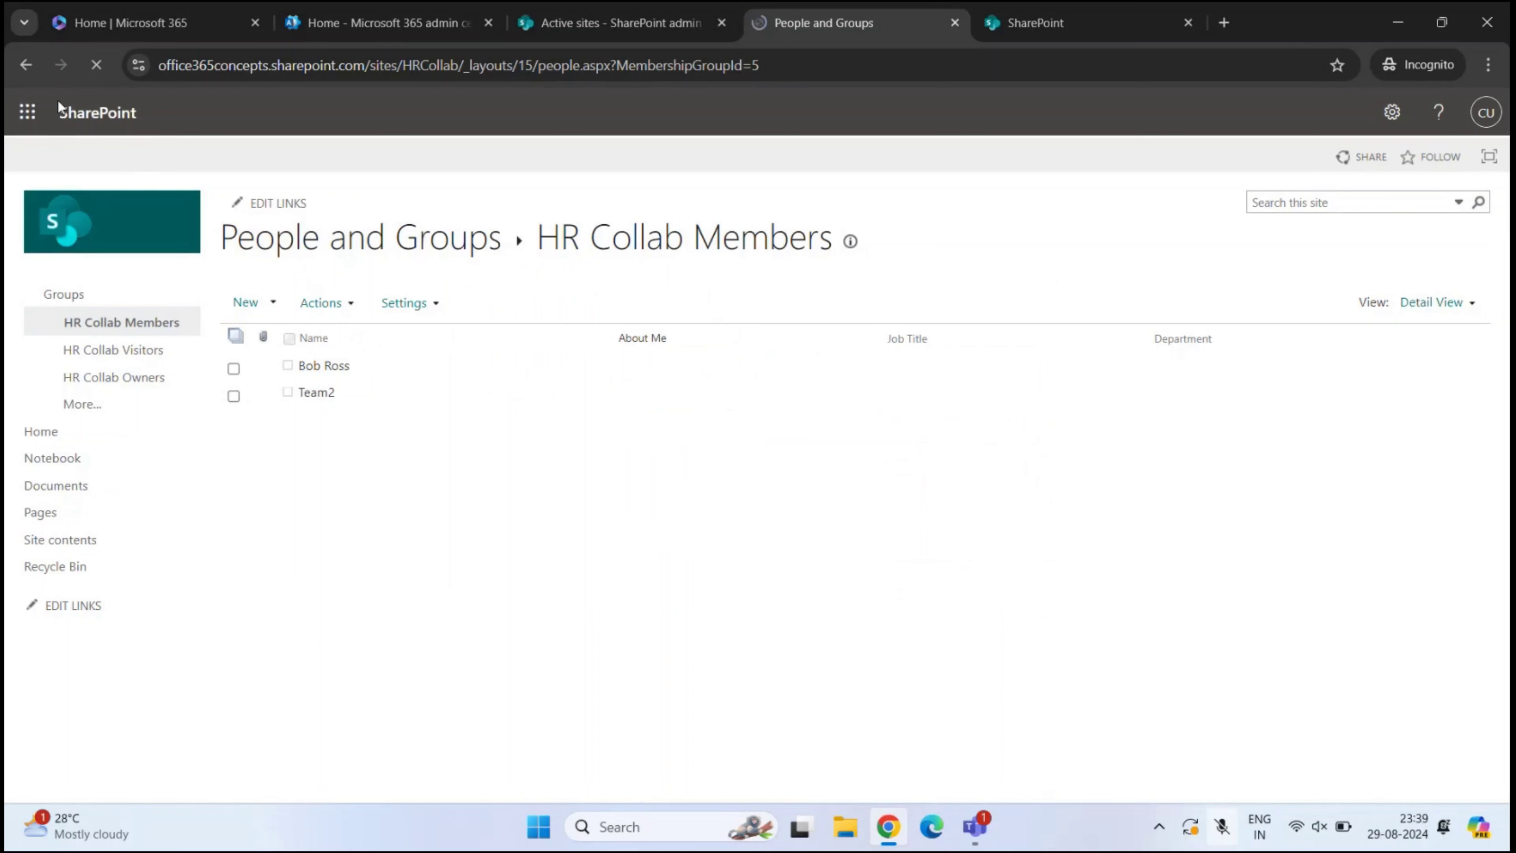
Step: Open the HR Collab Visitors group to see Team1 listed, then cancel the empty invitation
click(117, 351)
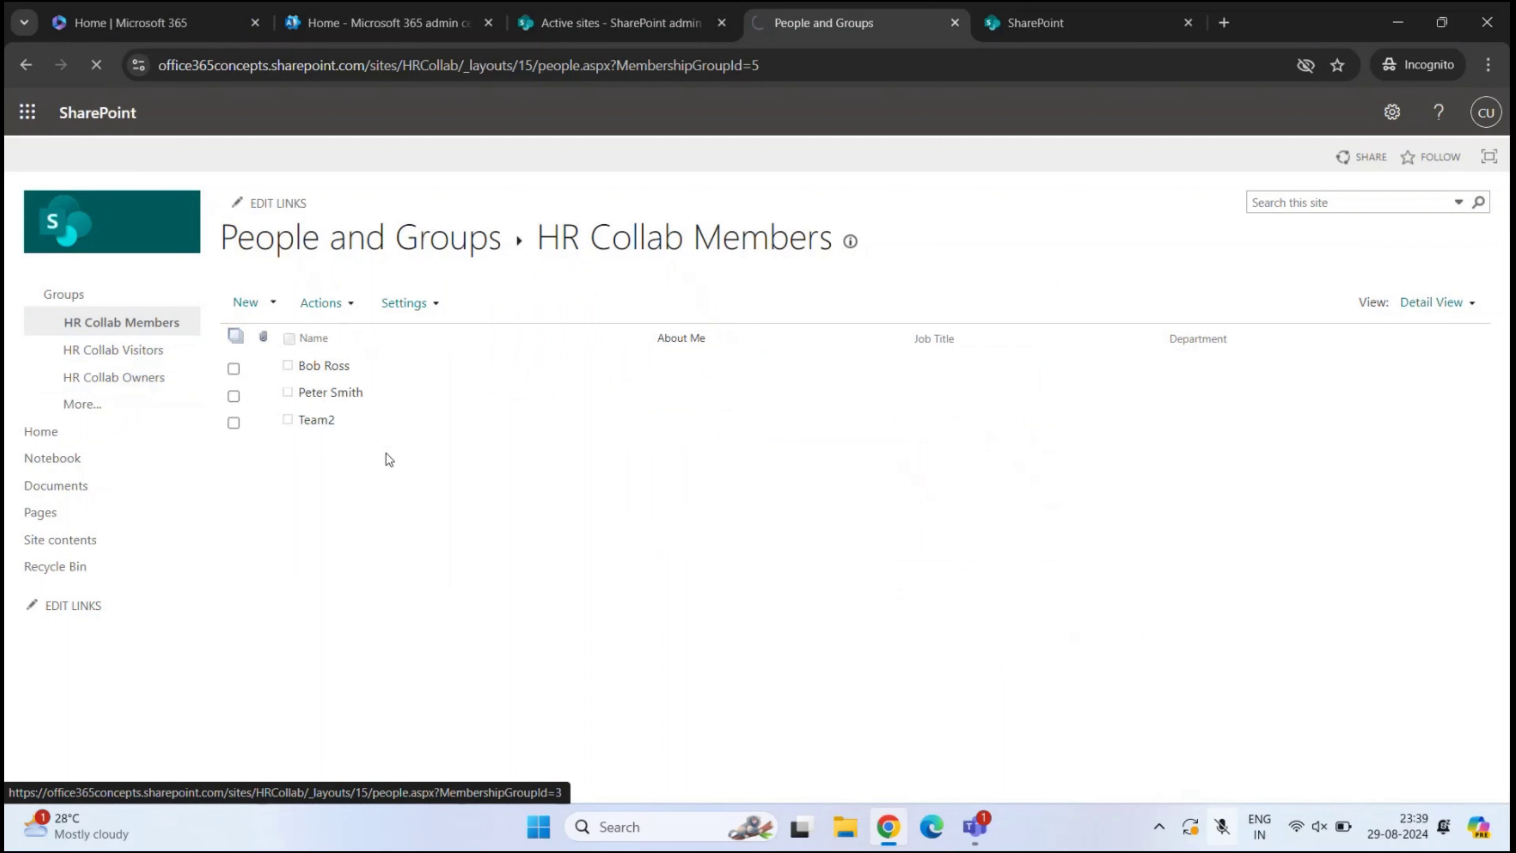
click(257, 305)
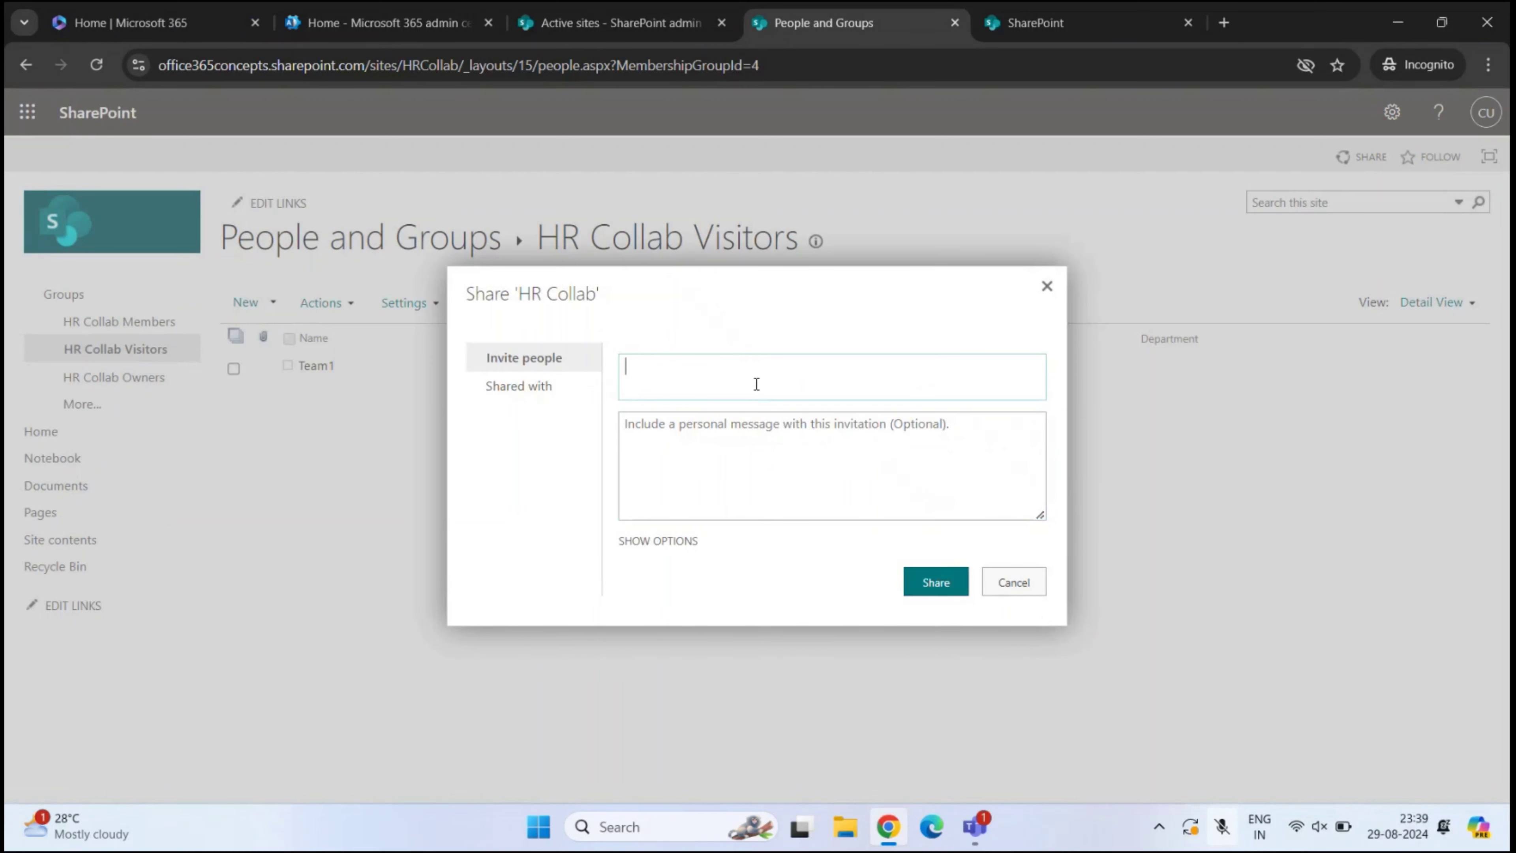
click(1010, 588)
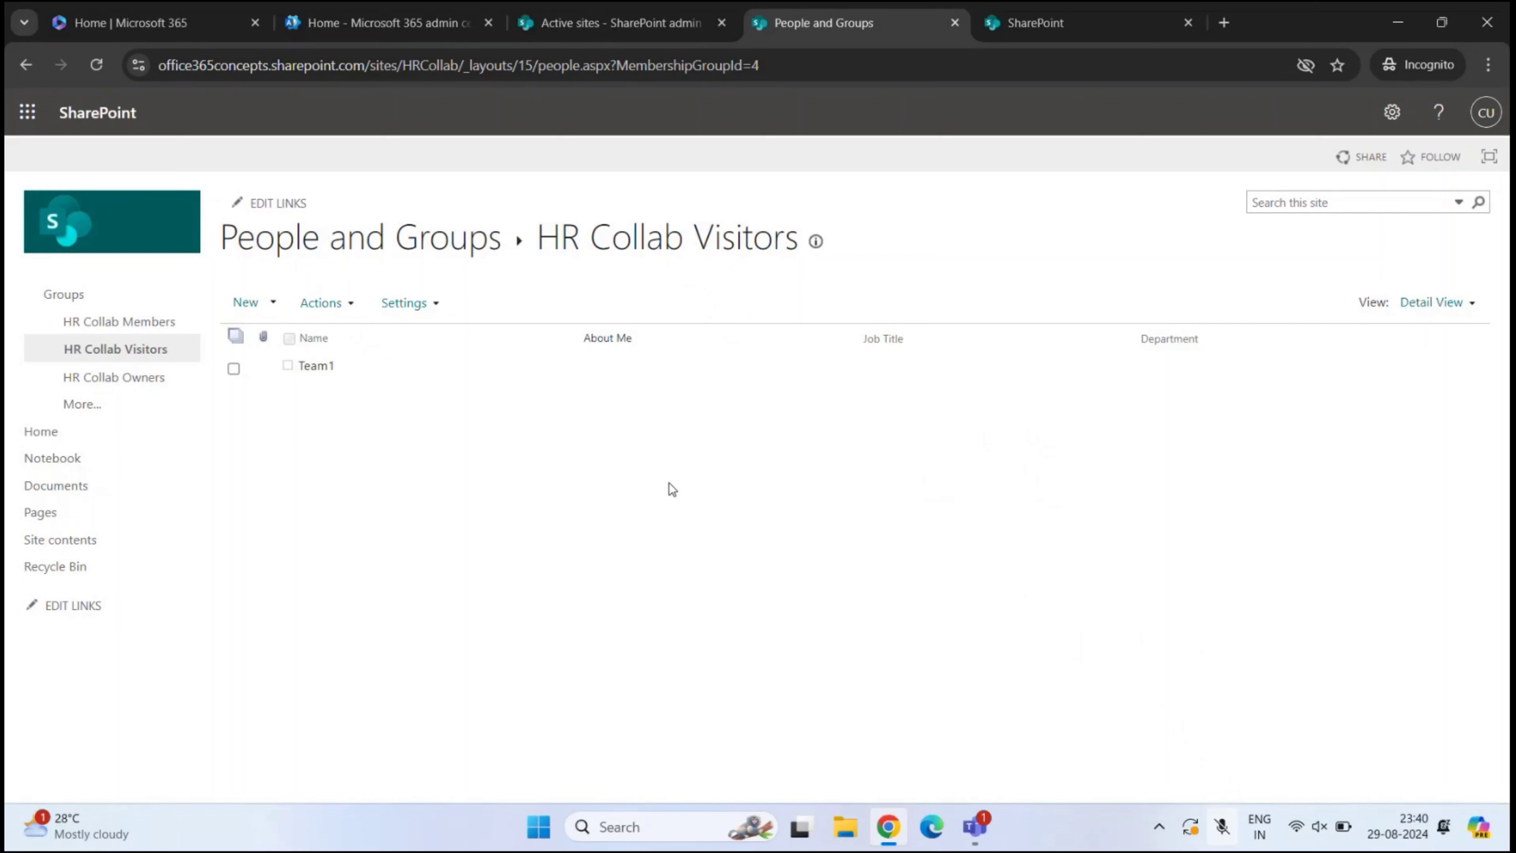
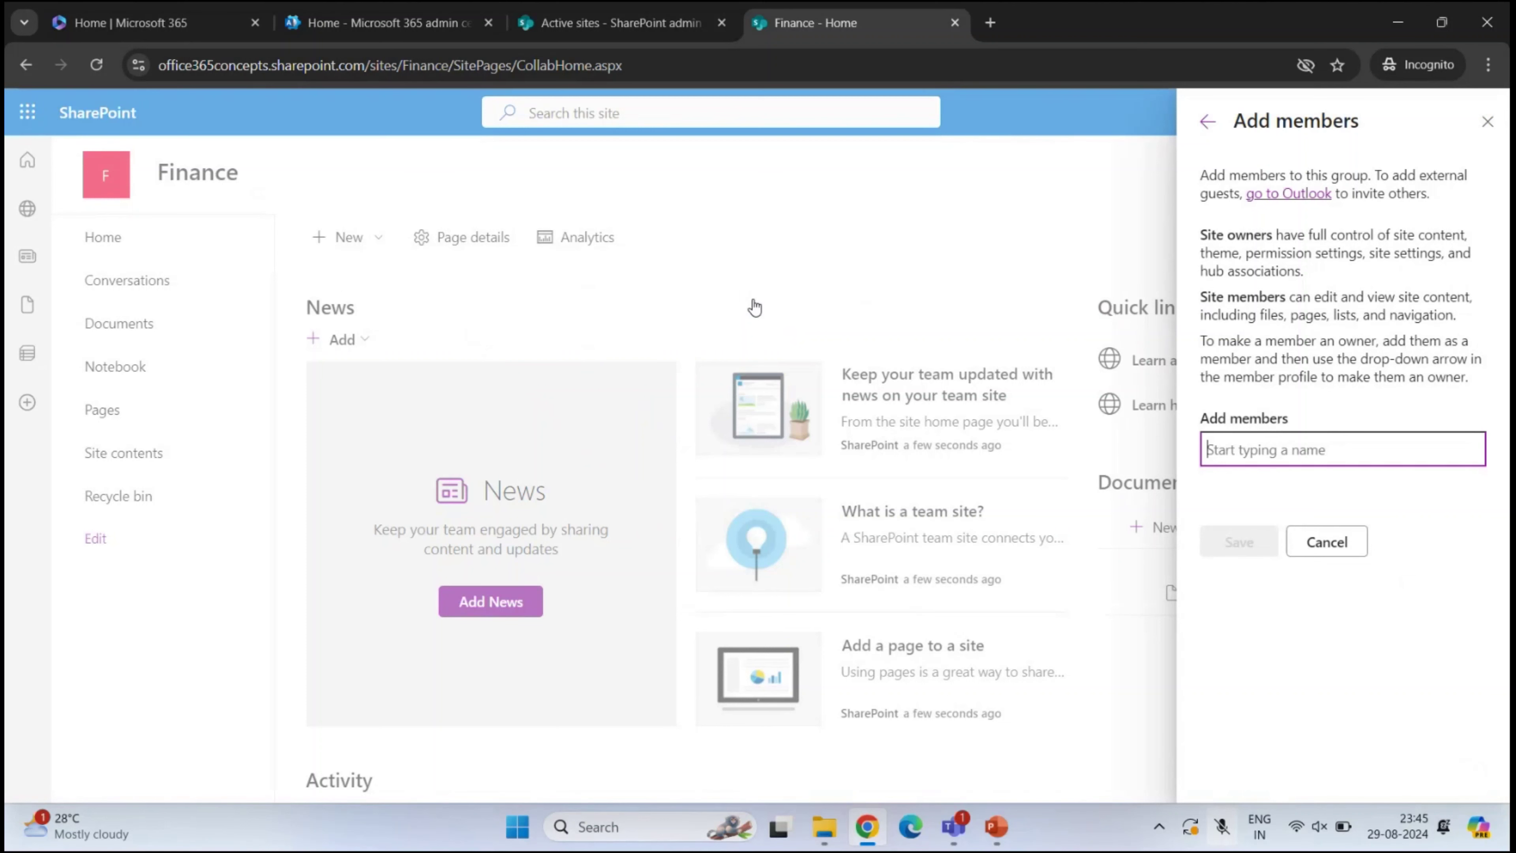
Step: Close Add members, open the Finance site's Site permissions panel and show the add-people options
click(1488, 122)
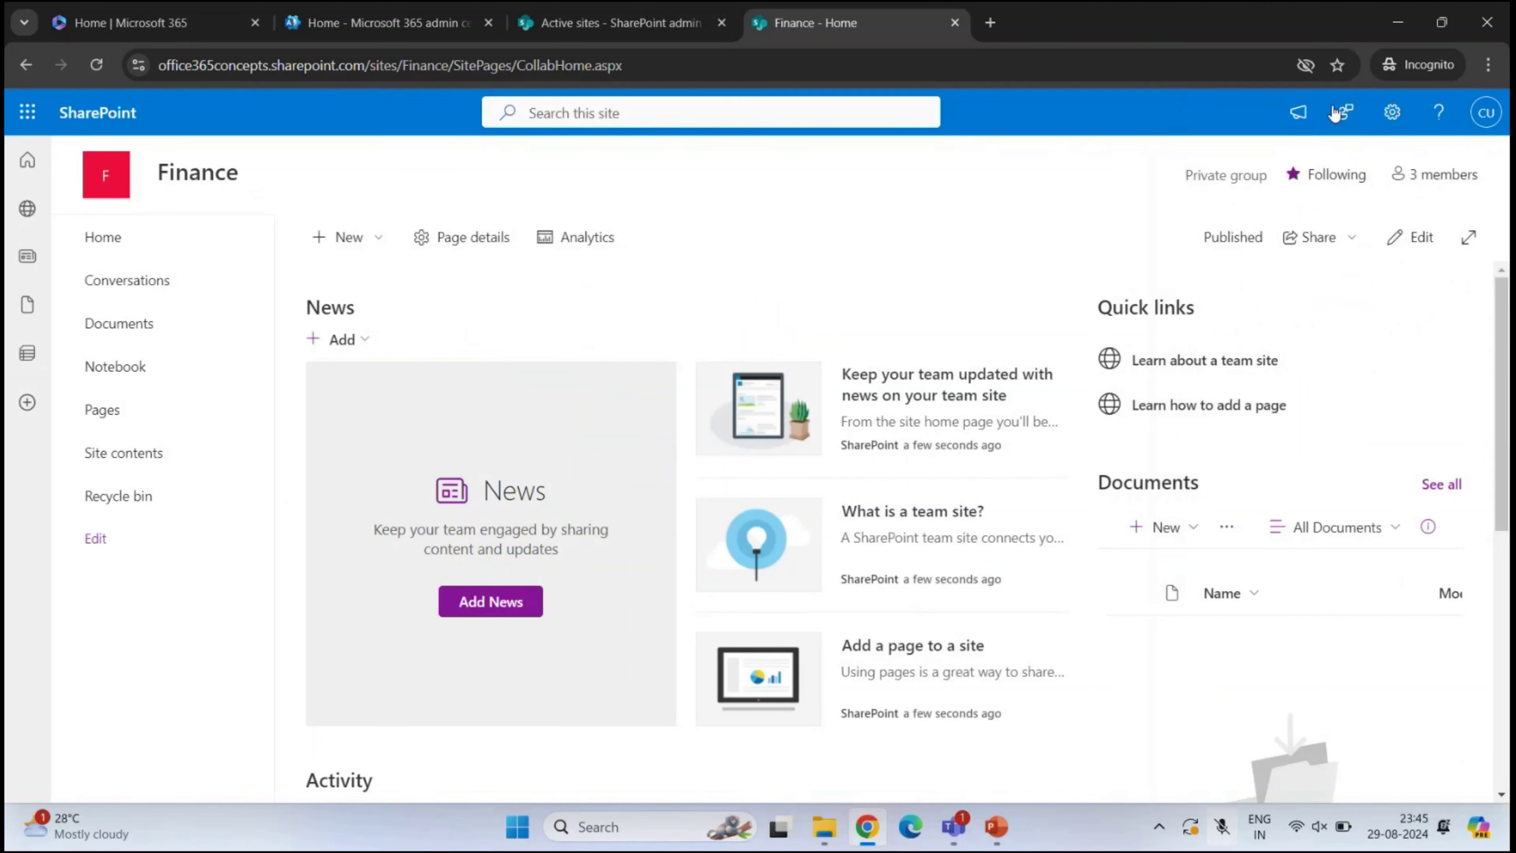
click(1393, 113)
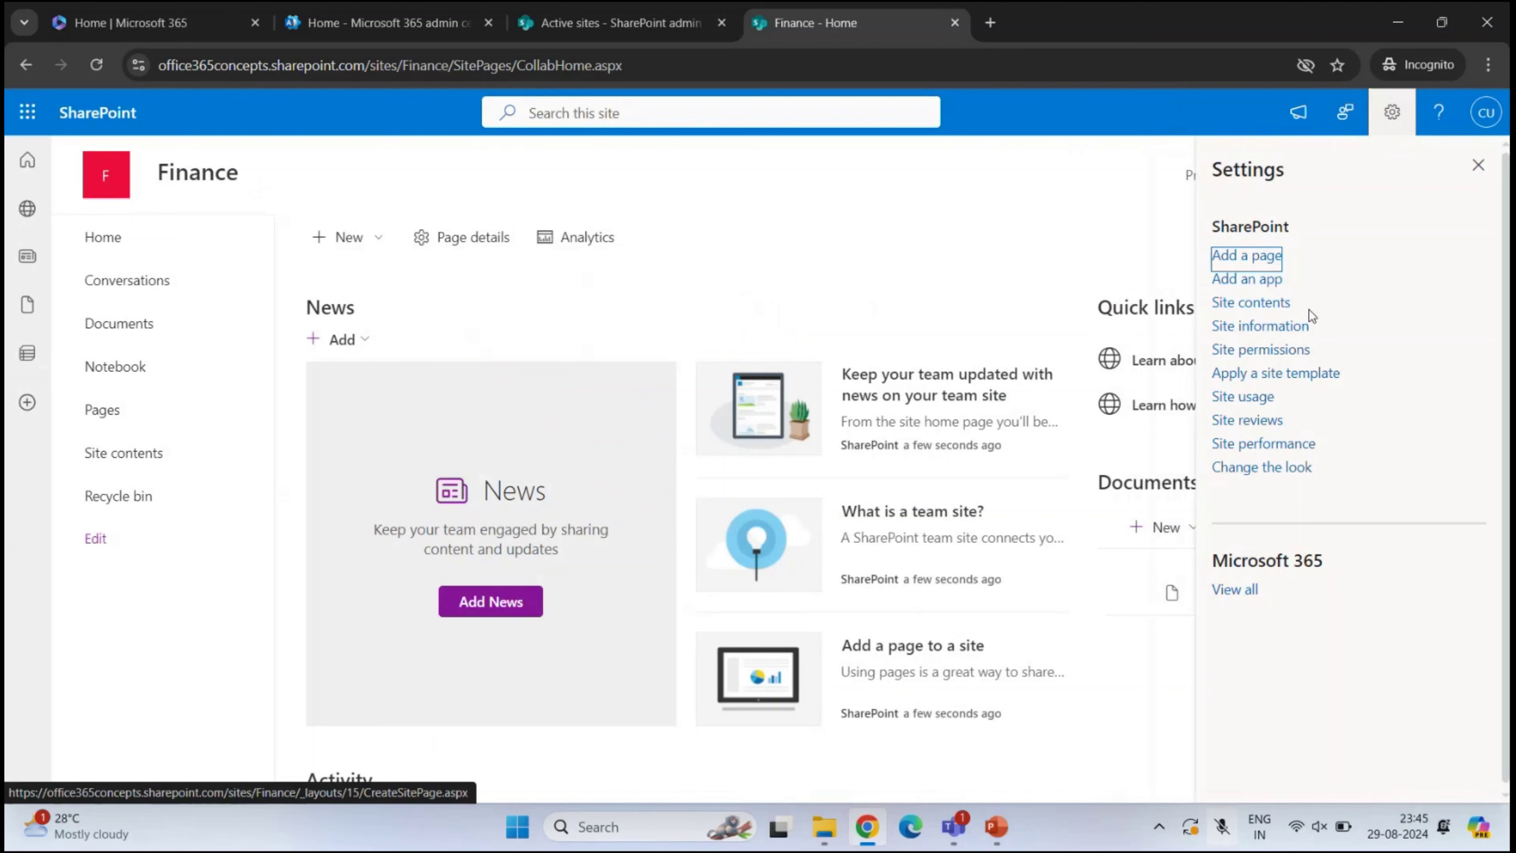
click(1266, 351)
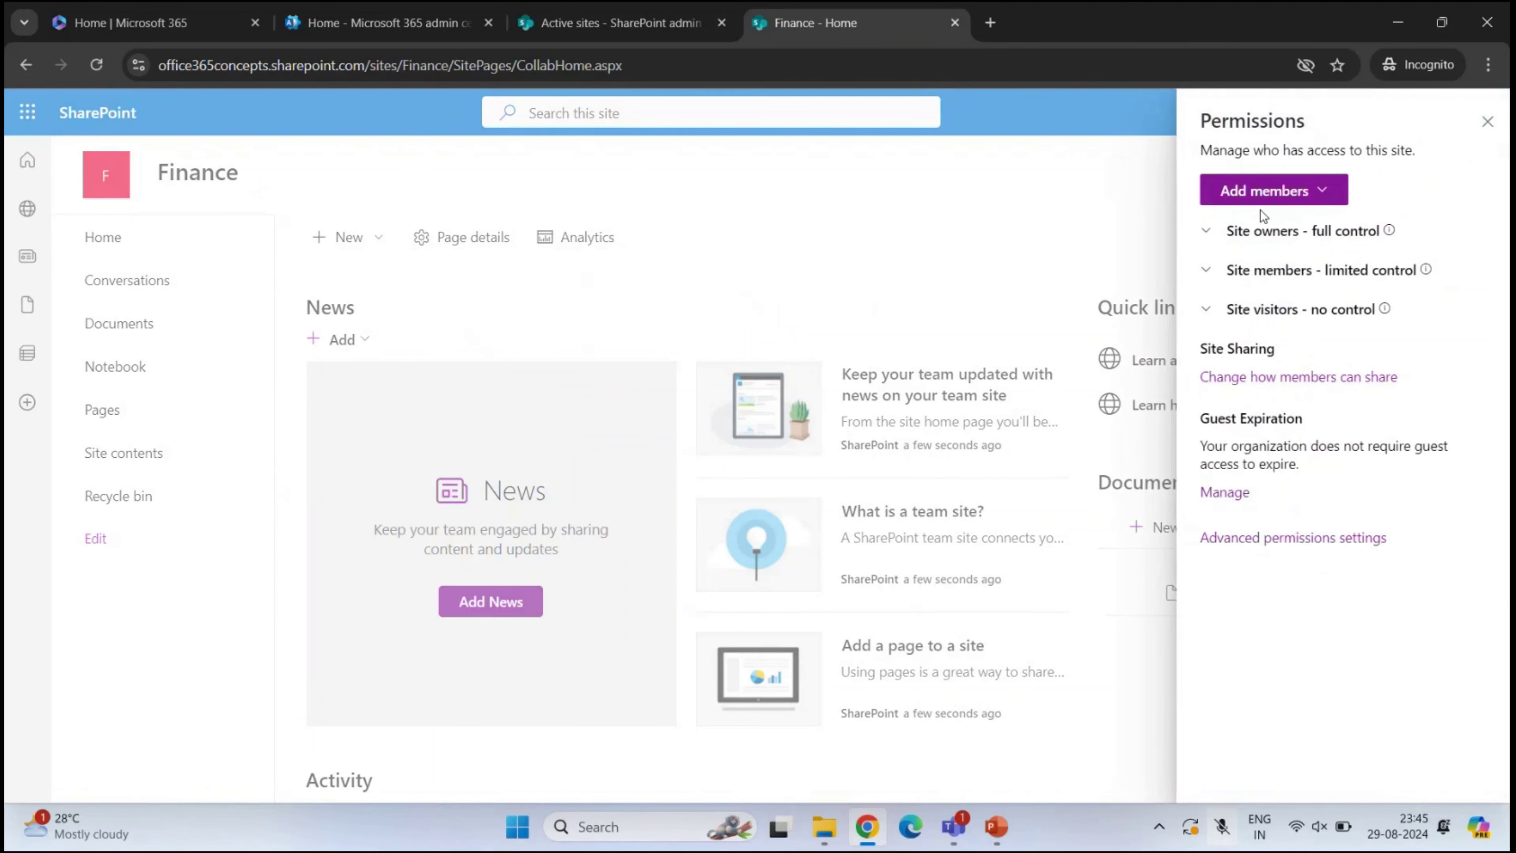
click(1252, 201)
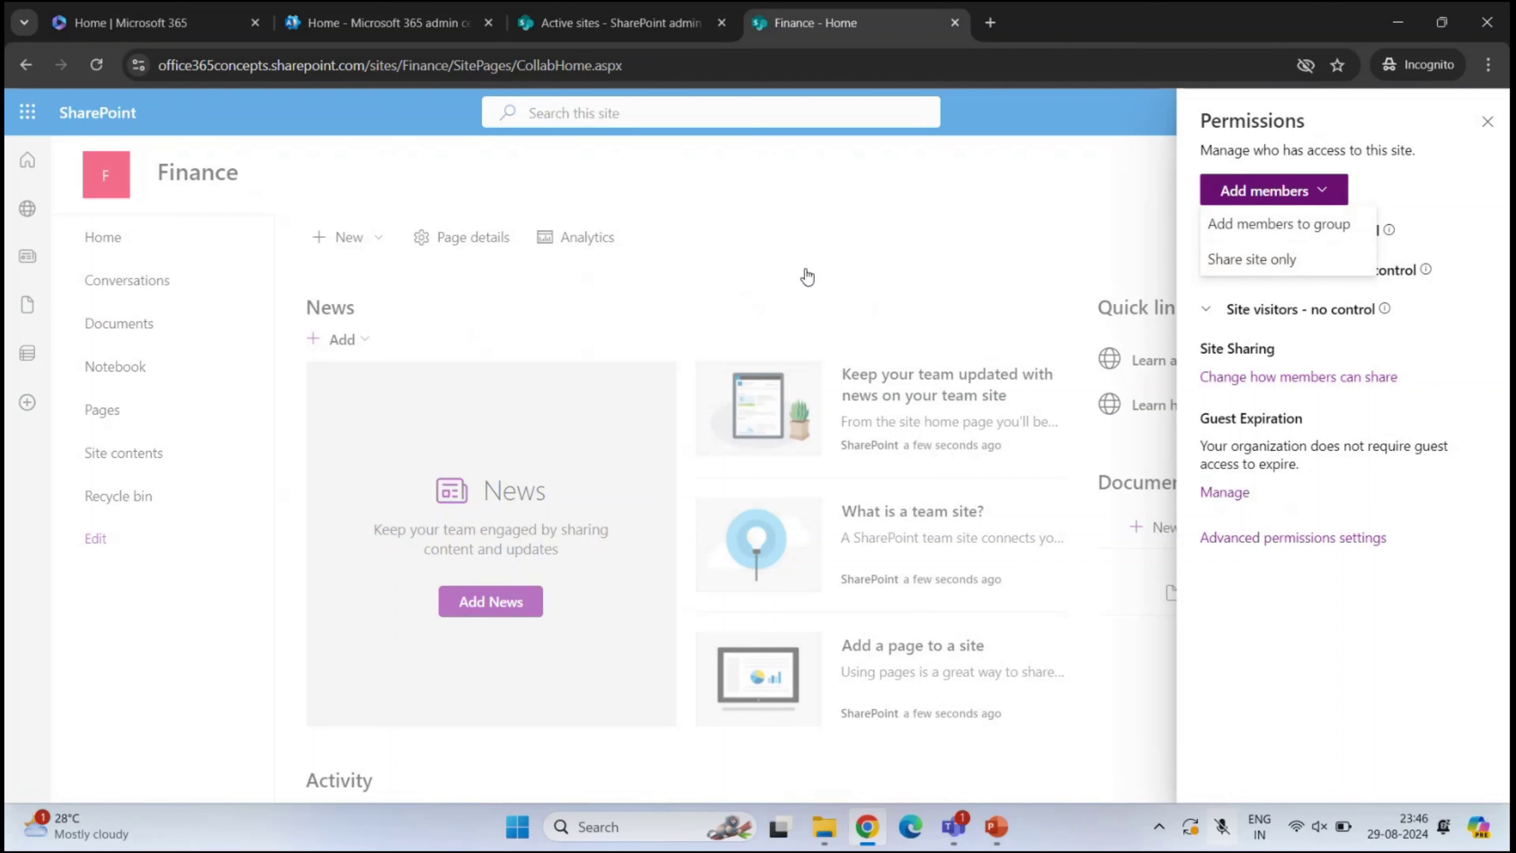
Step: Share the Finance site only with Team2, confirm it under Site members, then go to admin center
click(1332, 267)
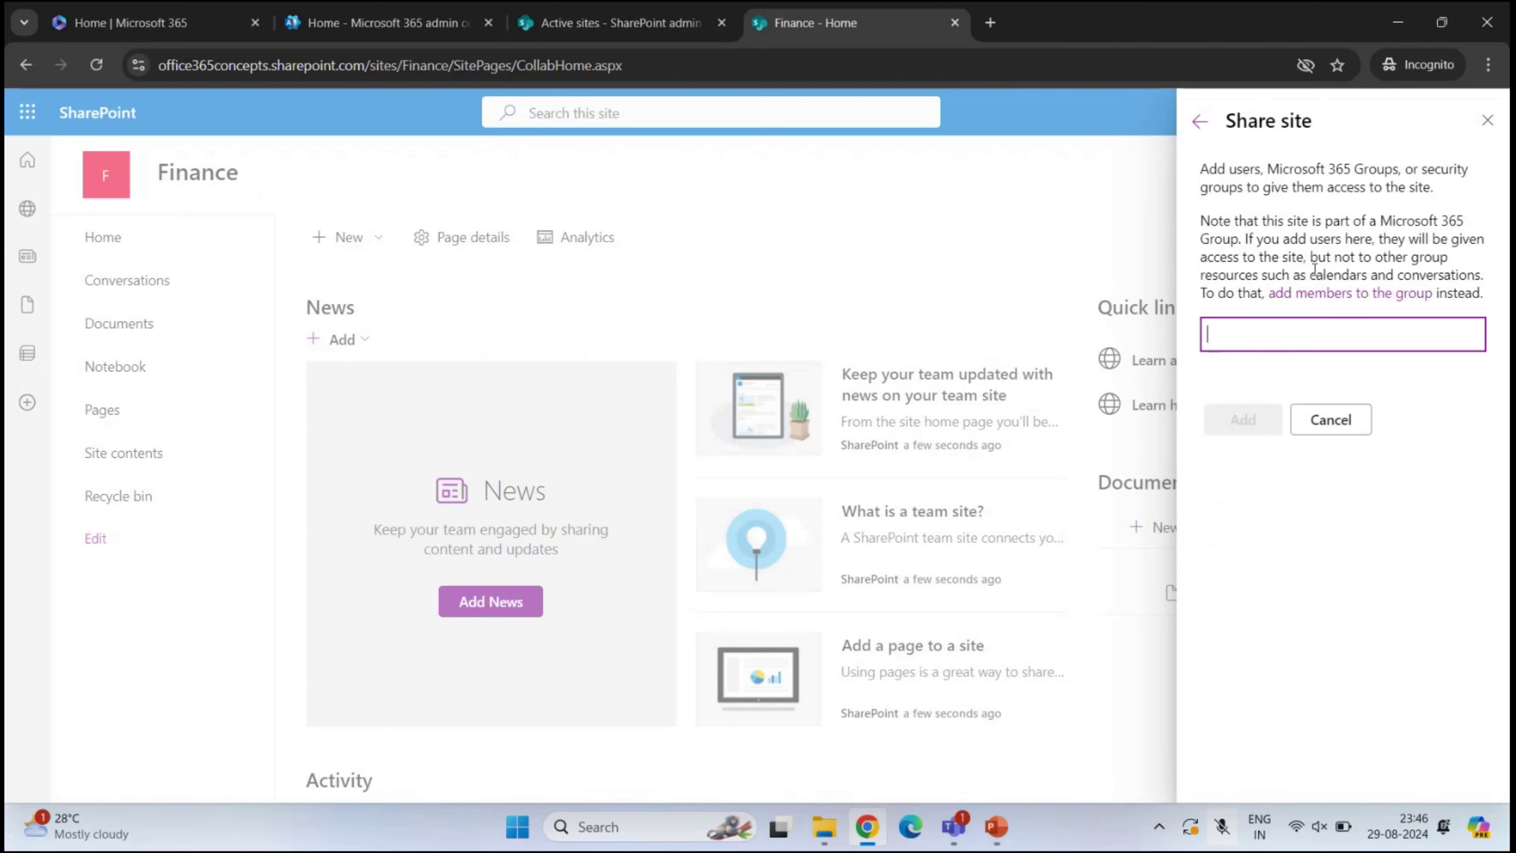
text(team2)
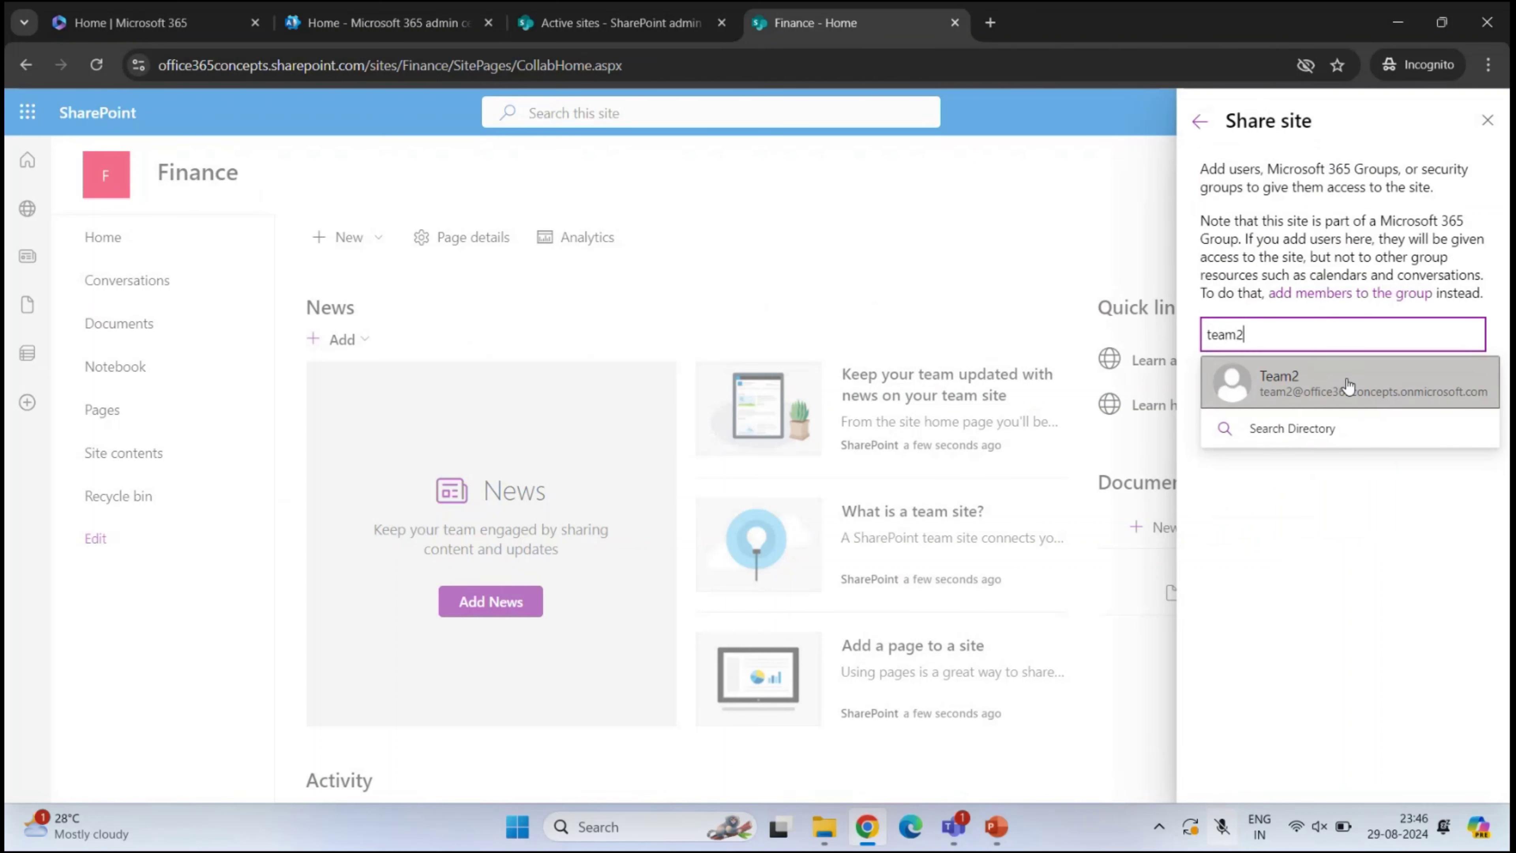
click(1347, 385)
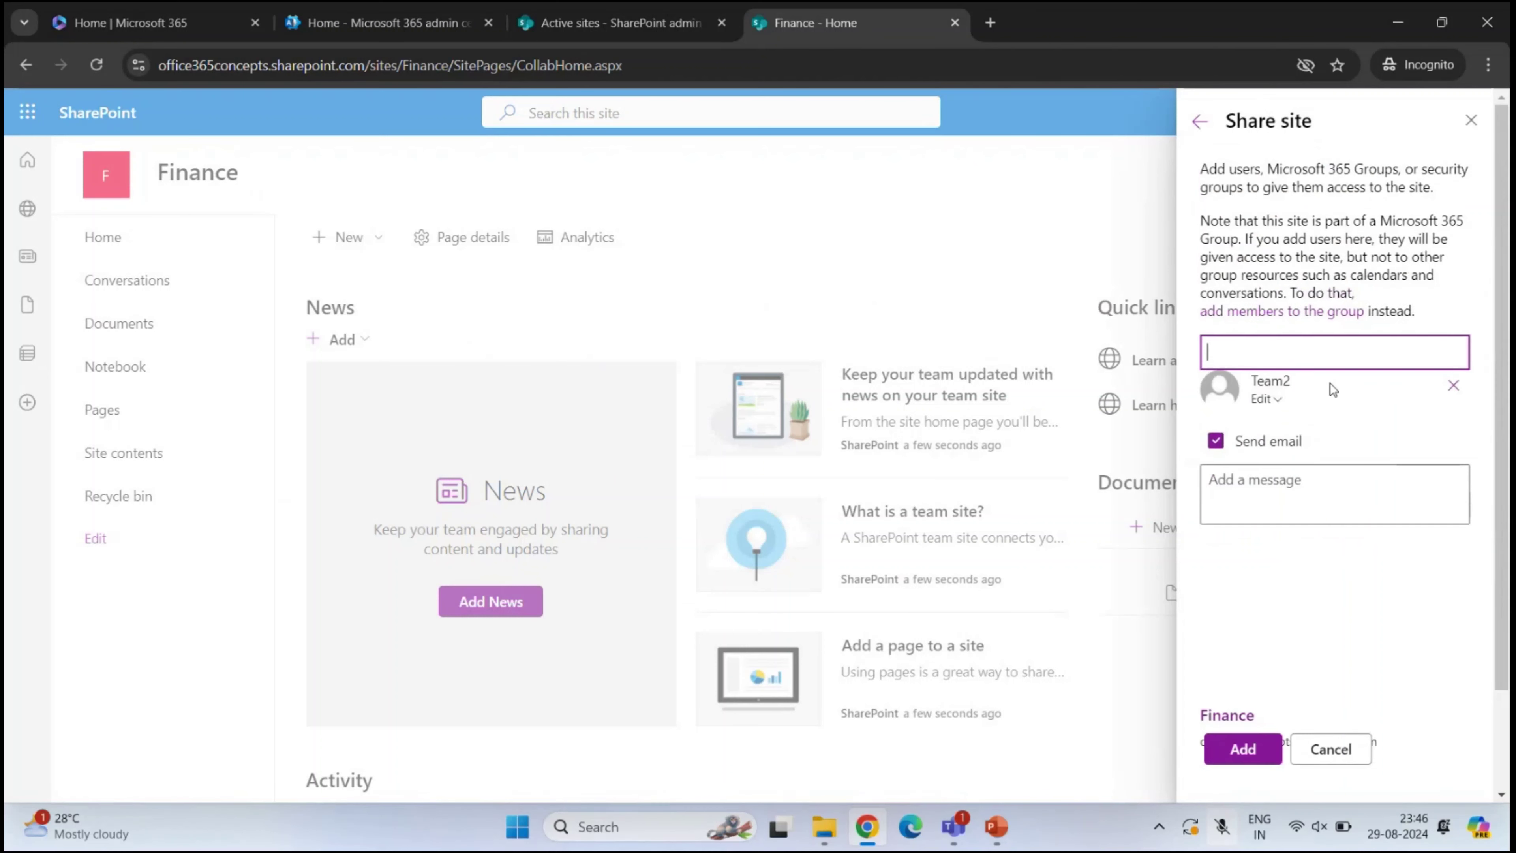
click(1246, 747)
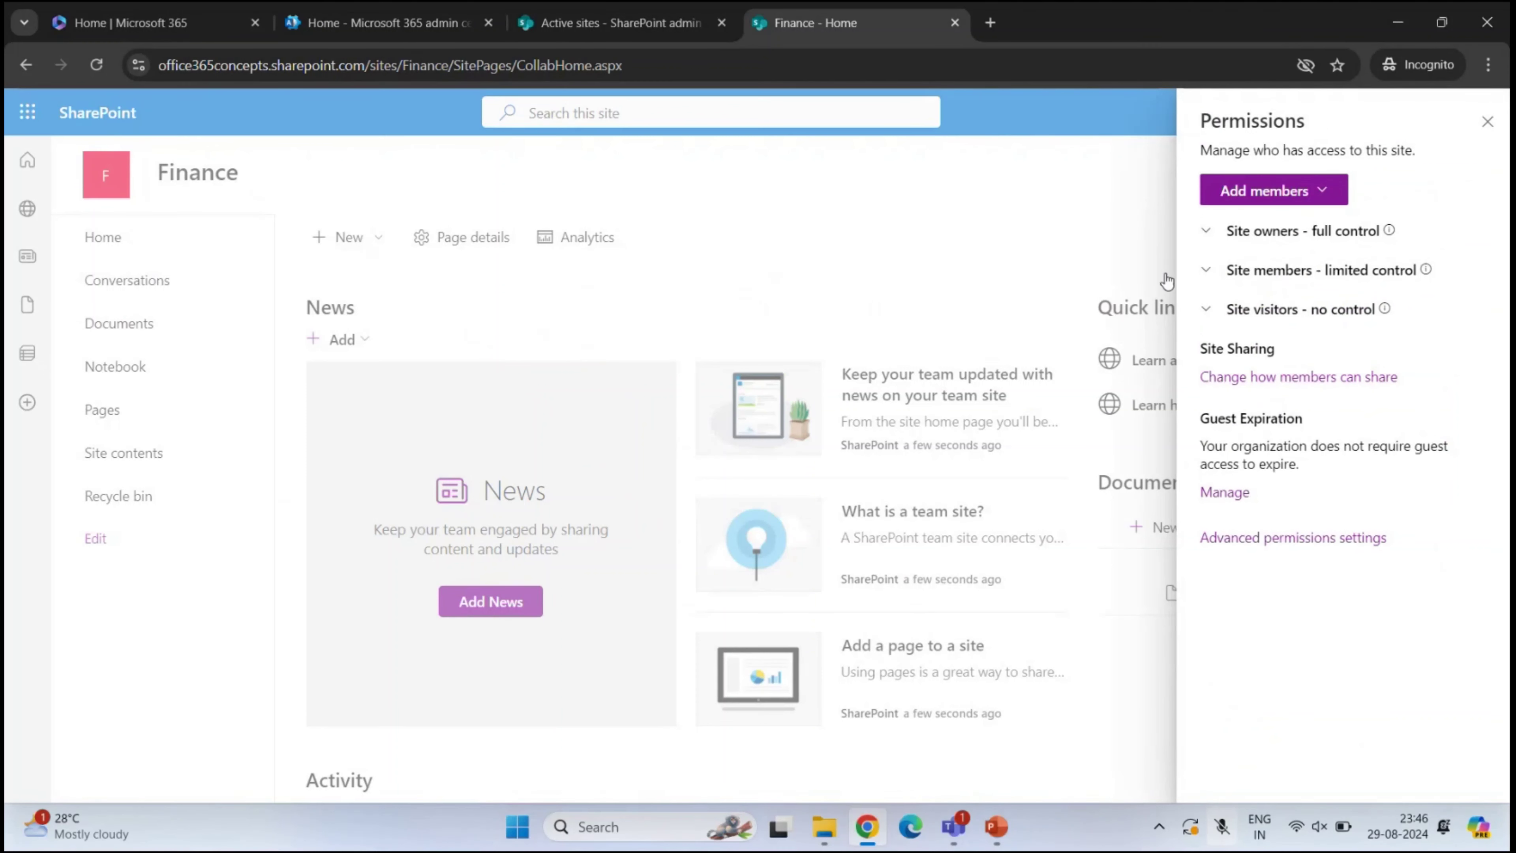
click(1207, 272)
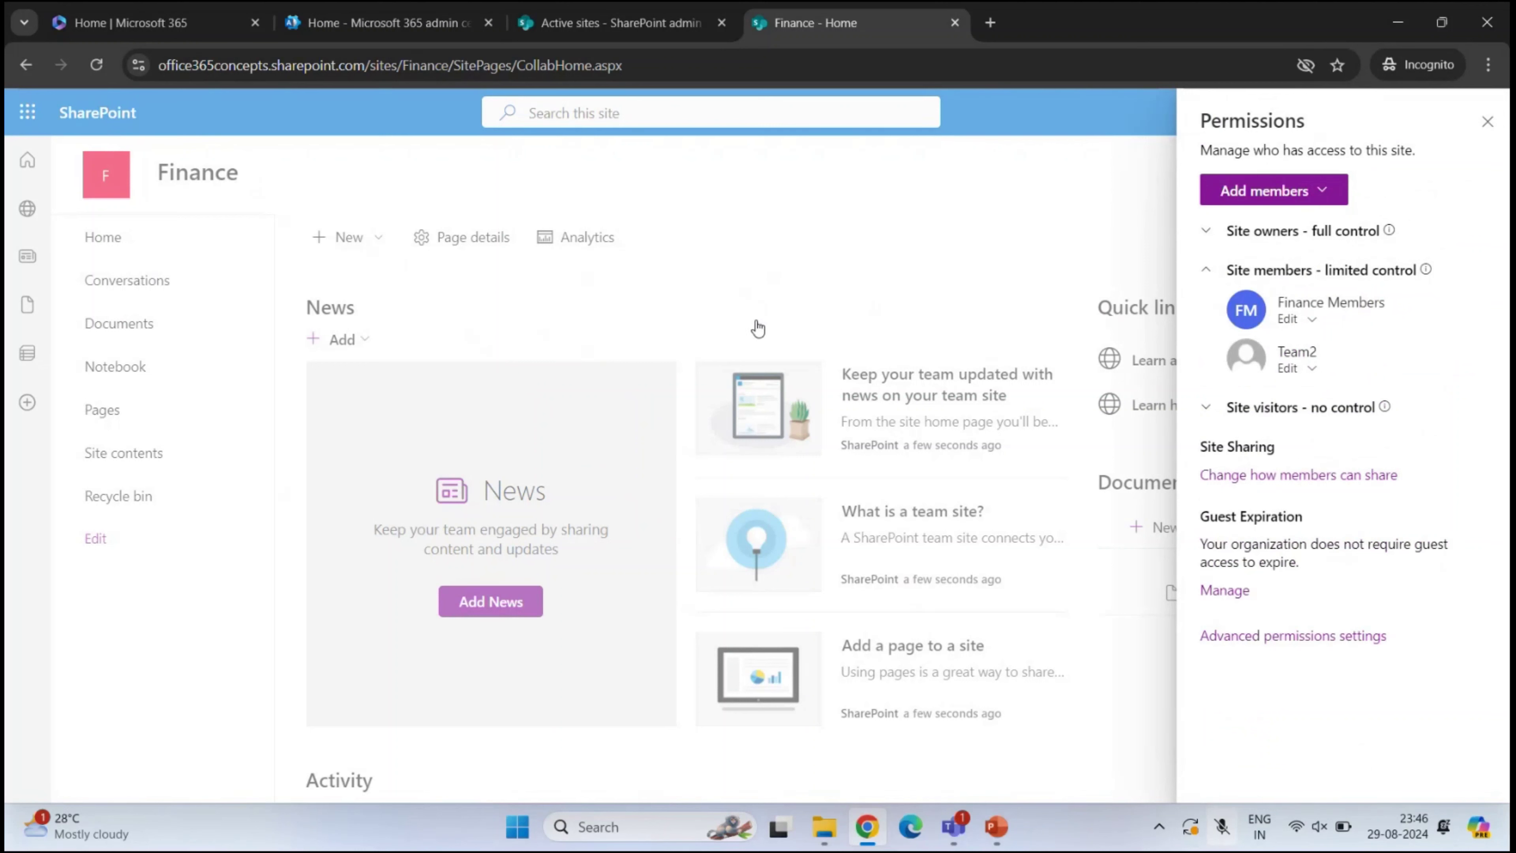
click(364, 23)
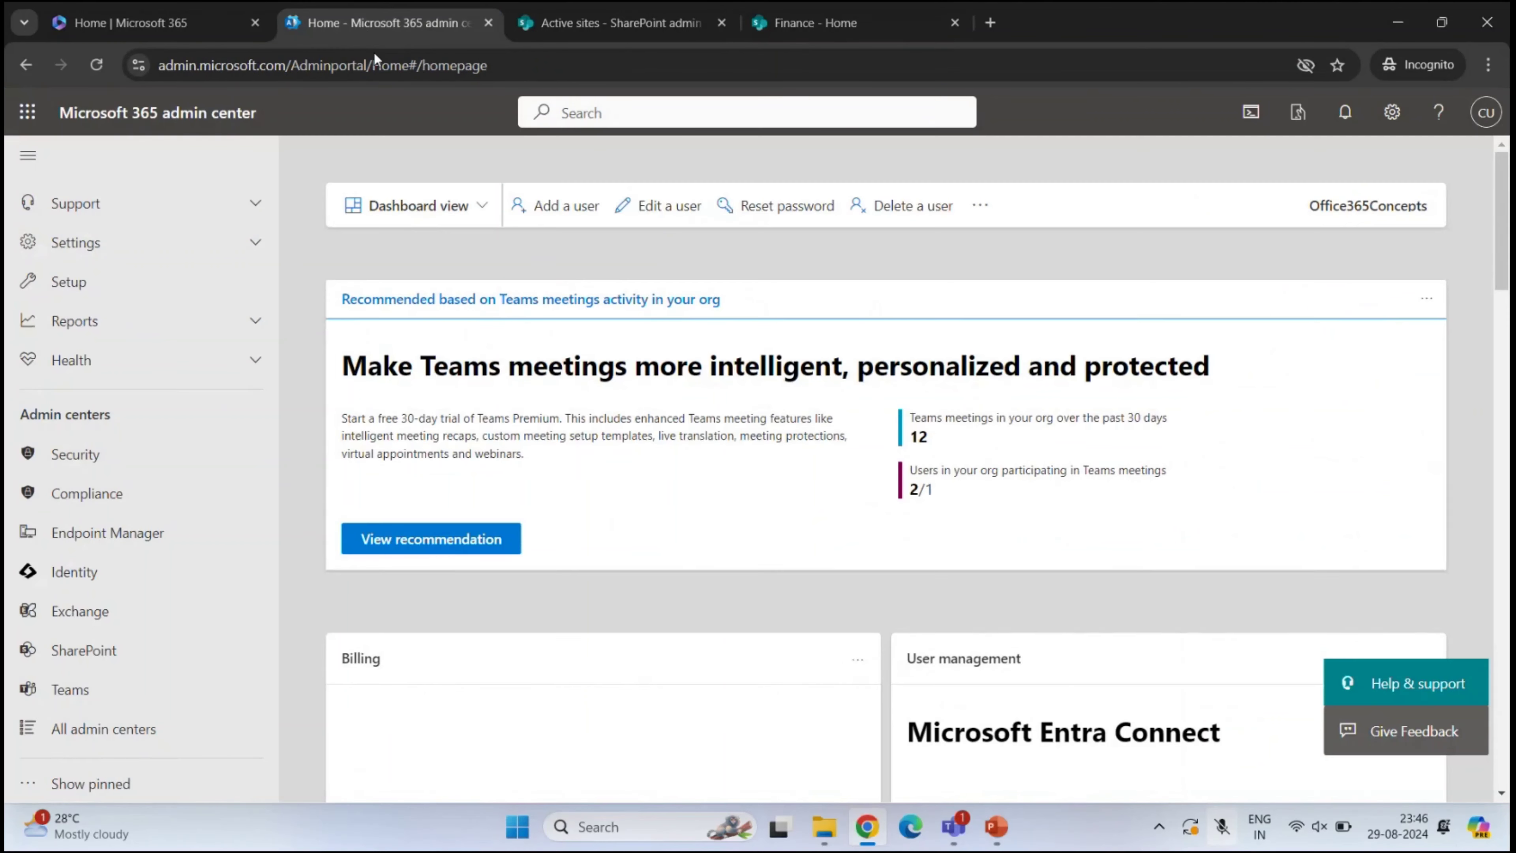
Step: Open the Finance group's Members list from Active teams & groups in the admin center
scroll(122, 345, up, 5)
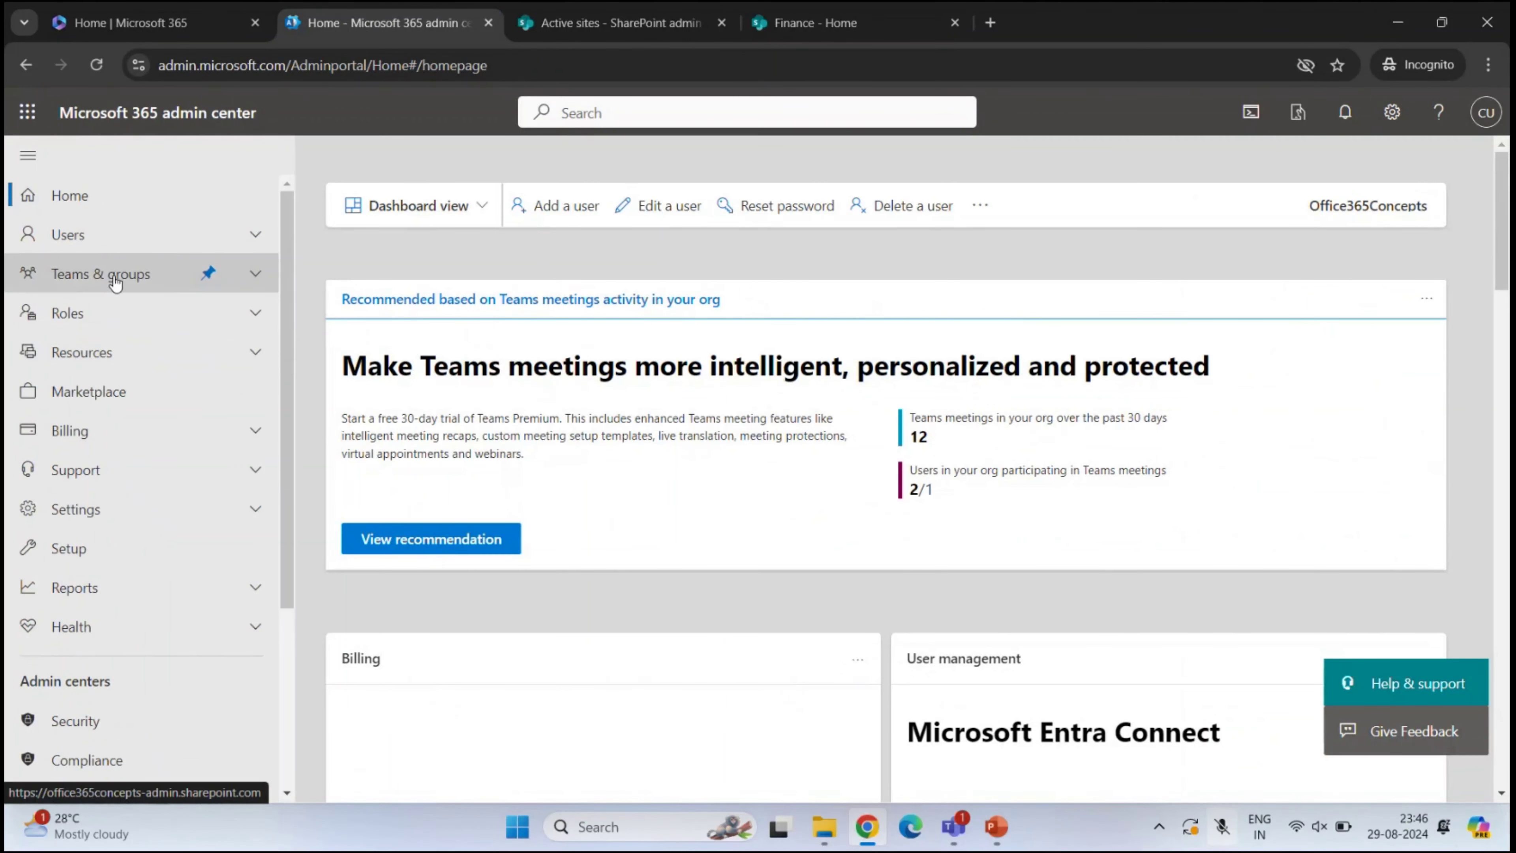
click(122, 274)
click(128, 313)
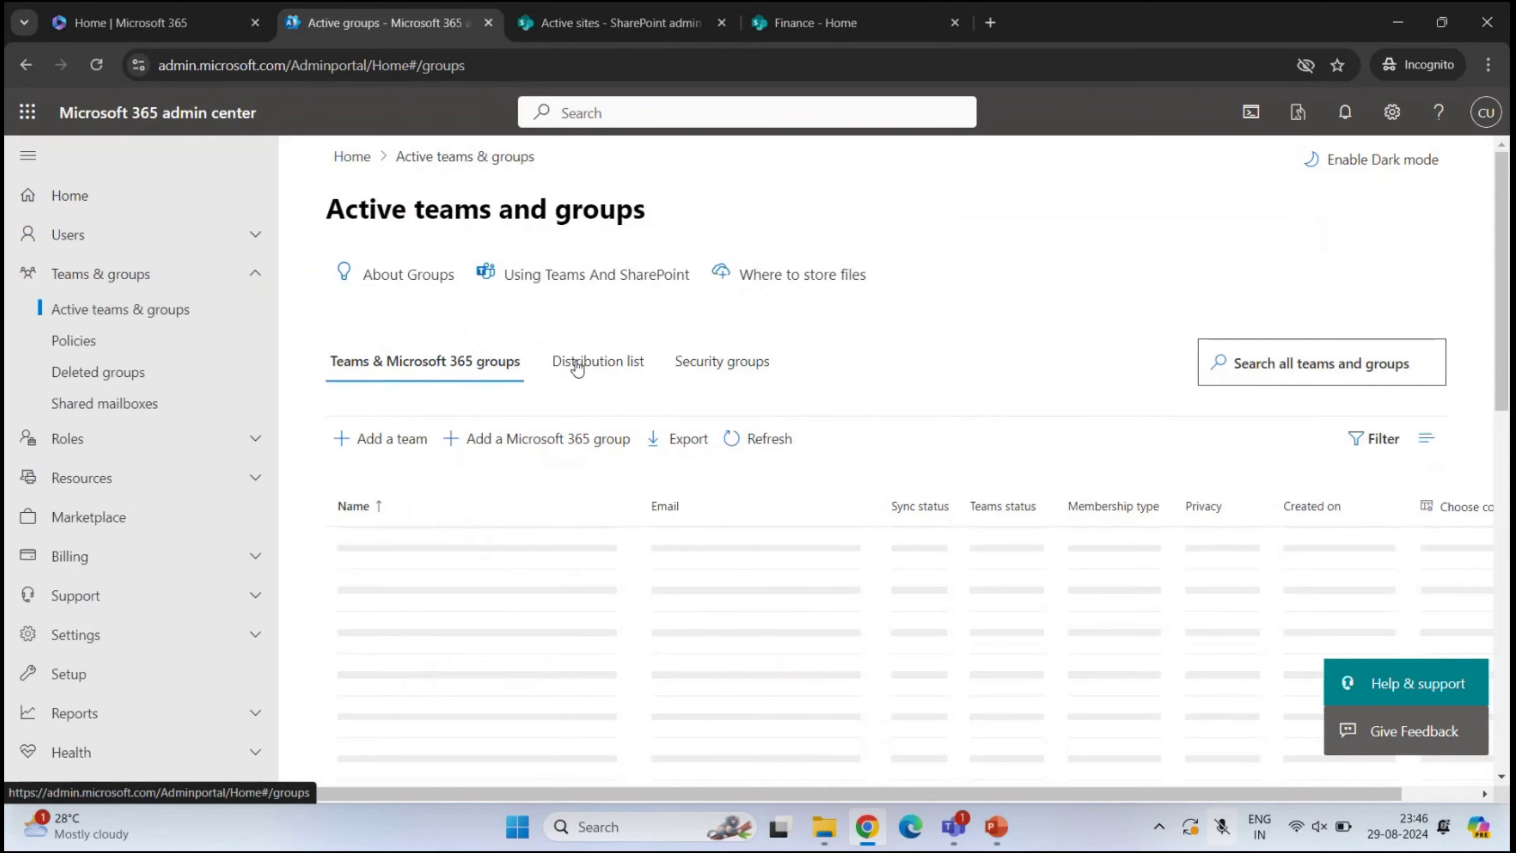
scroll(576, 454, down, 3)
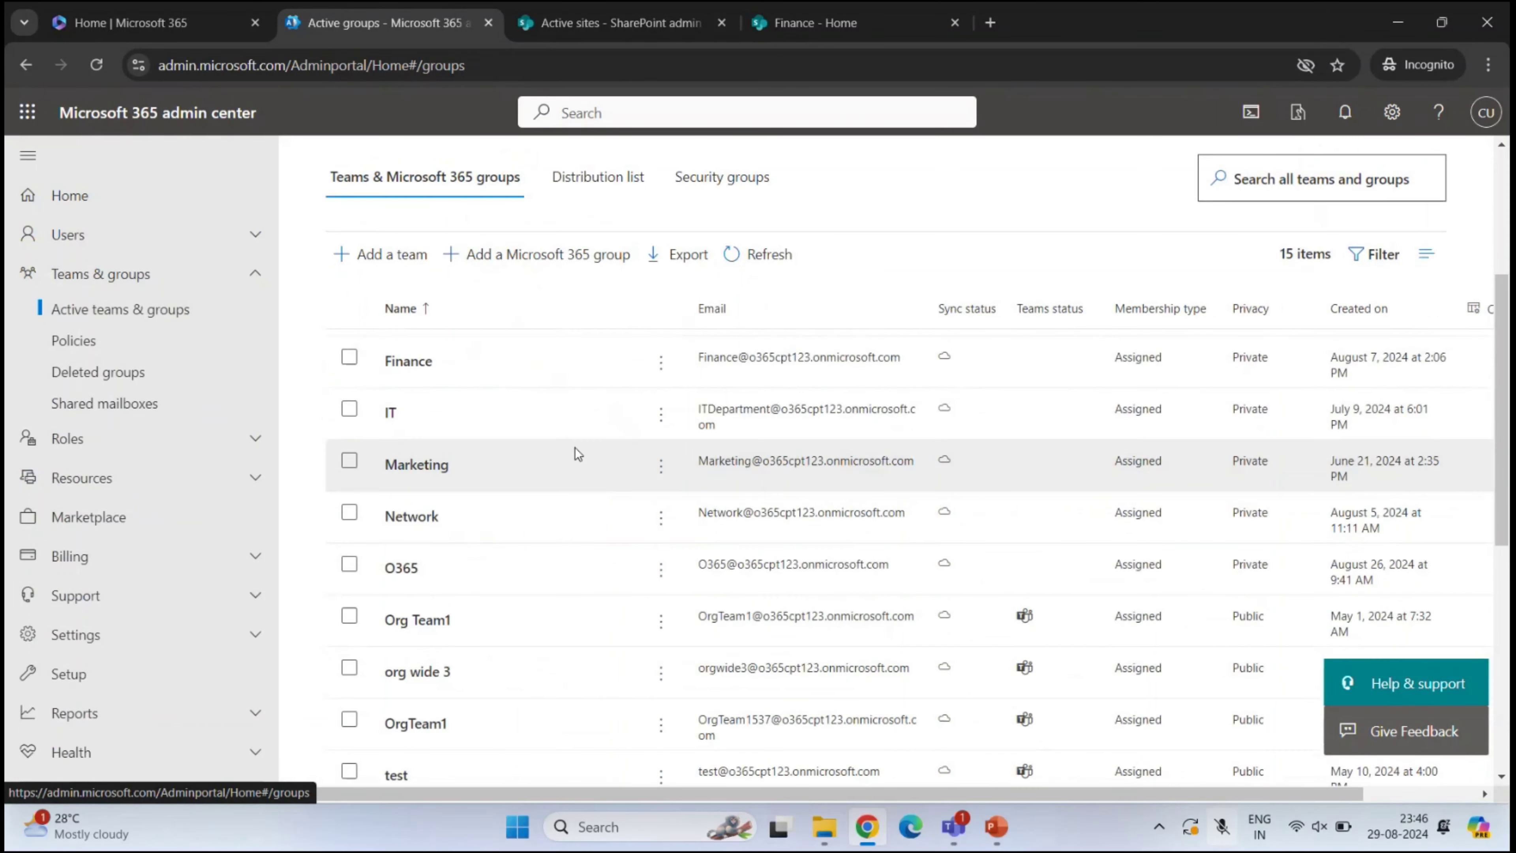
click(404, 460)
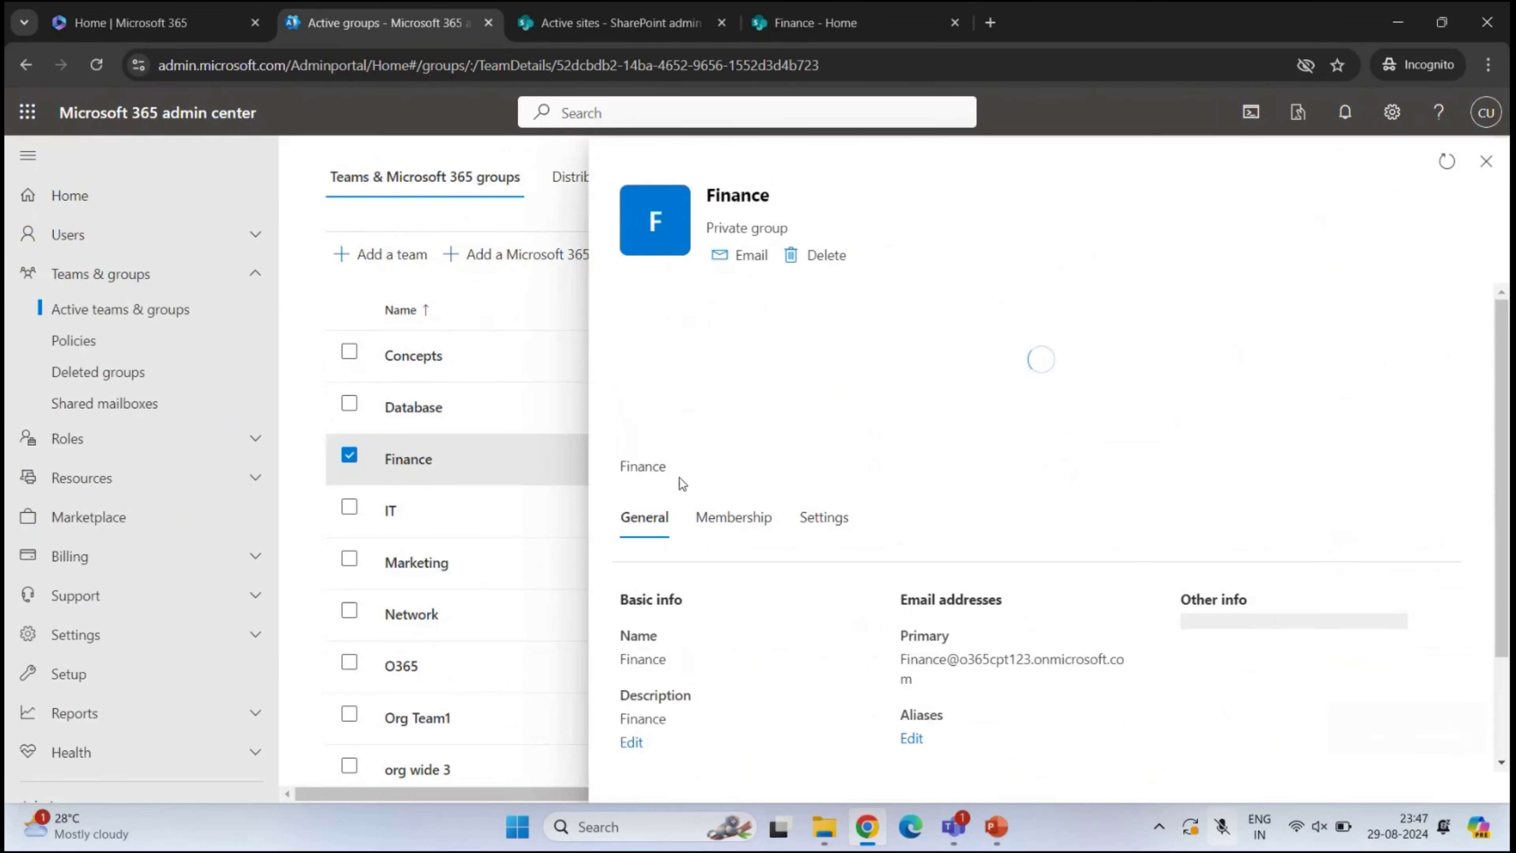
click(723, 367)
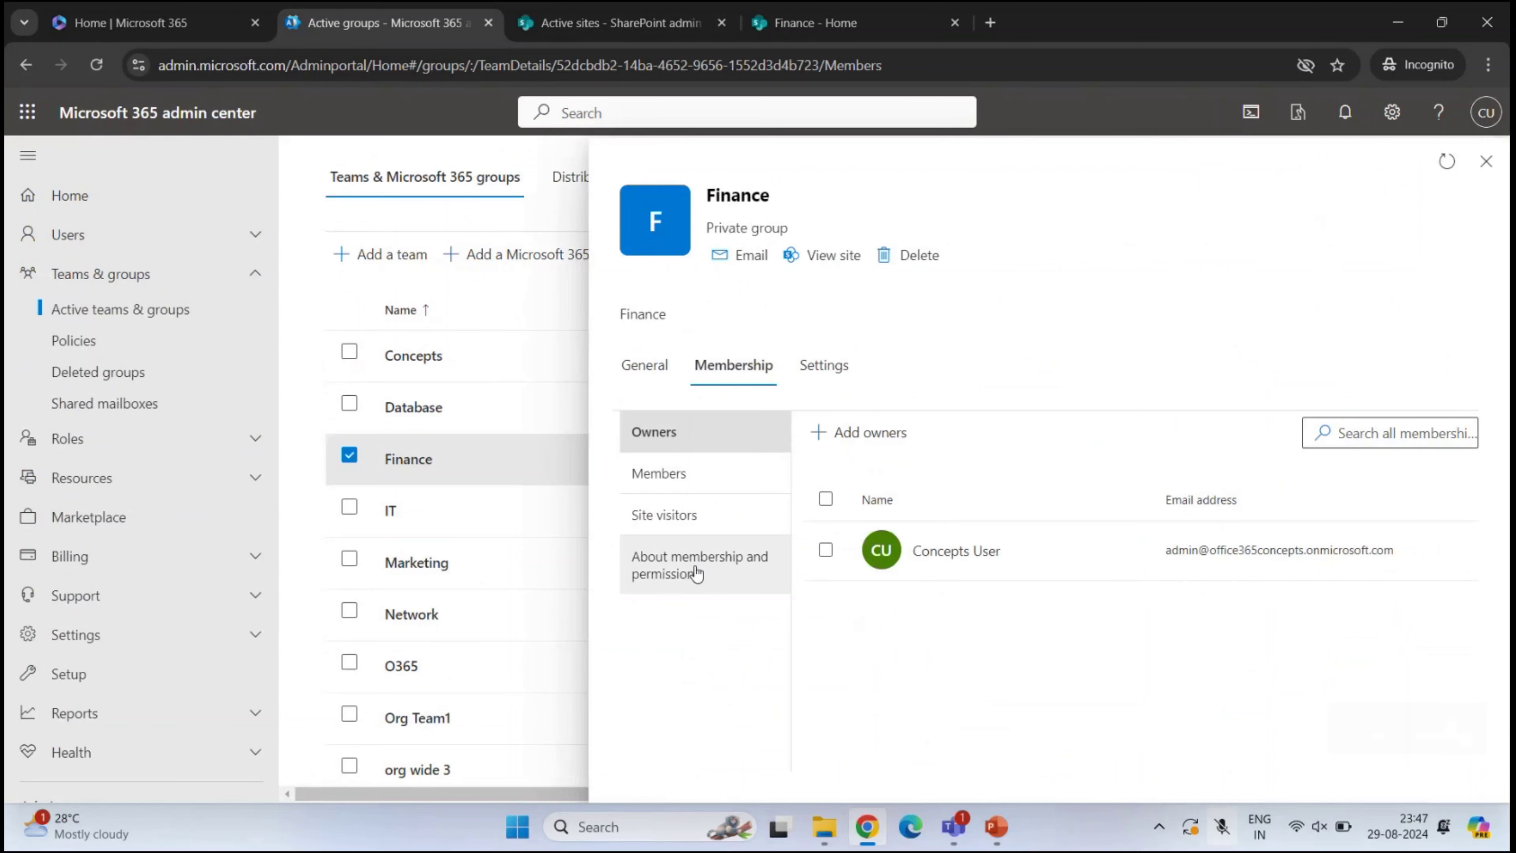
click(678, 483)
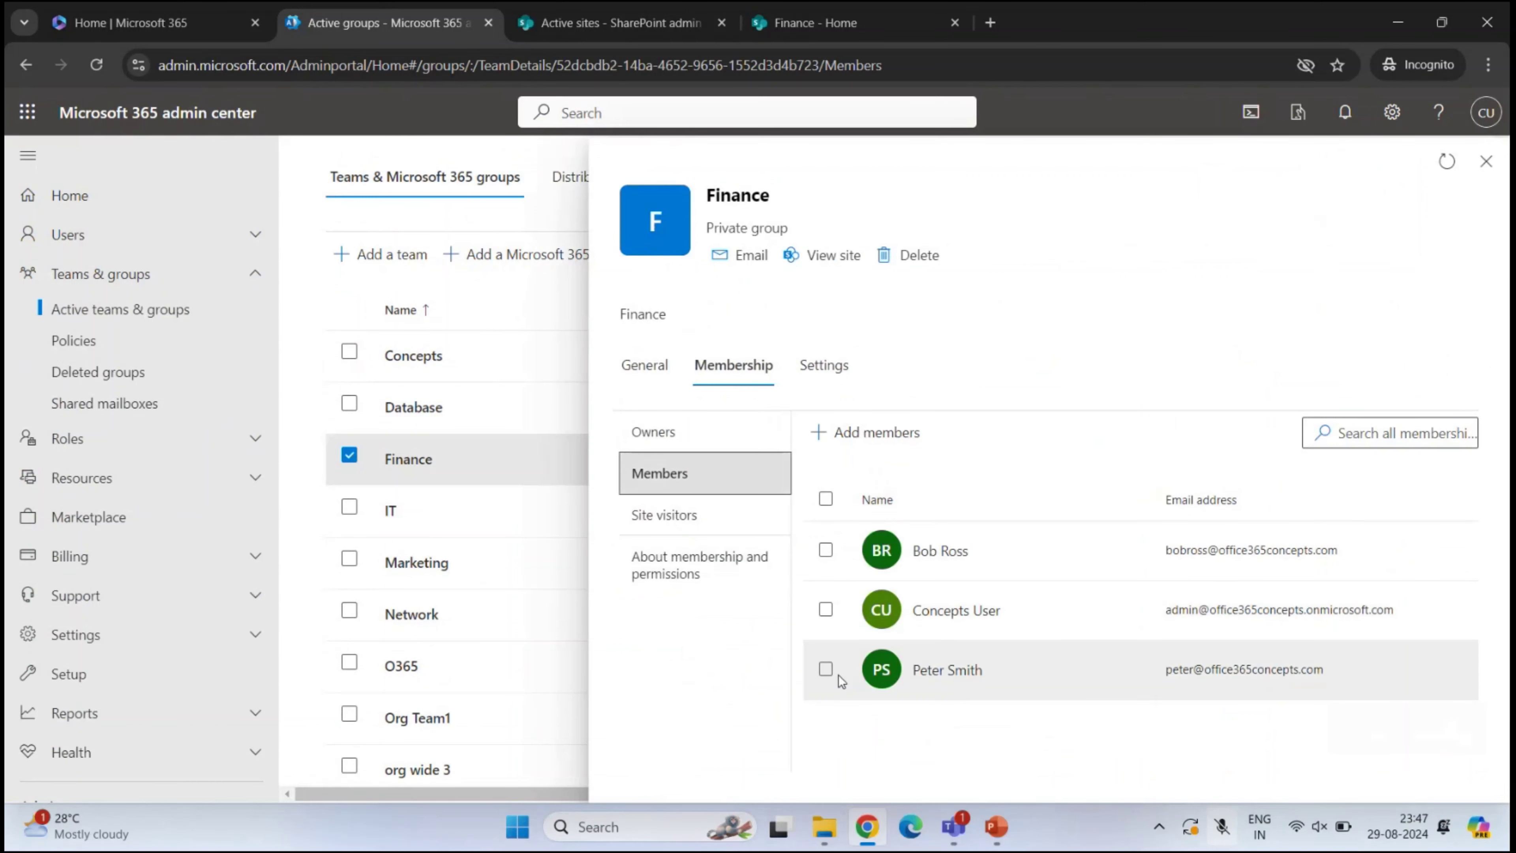
Step: Compare the Finance site permissions with the group member list, ending back on the Finance site
click(891, 31)
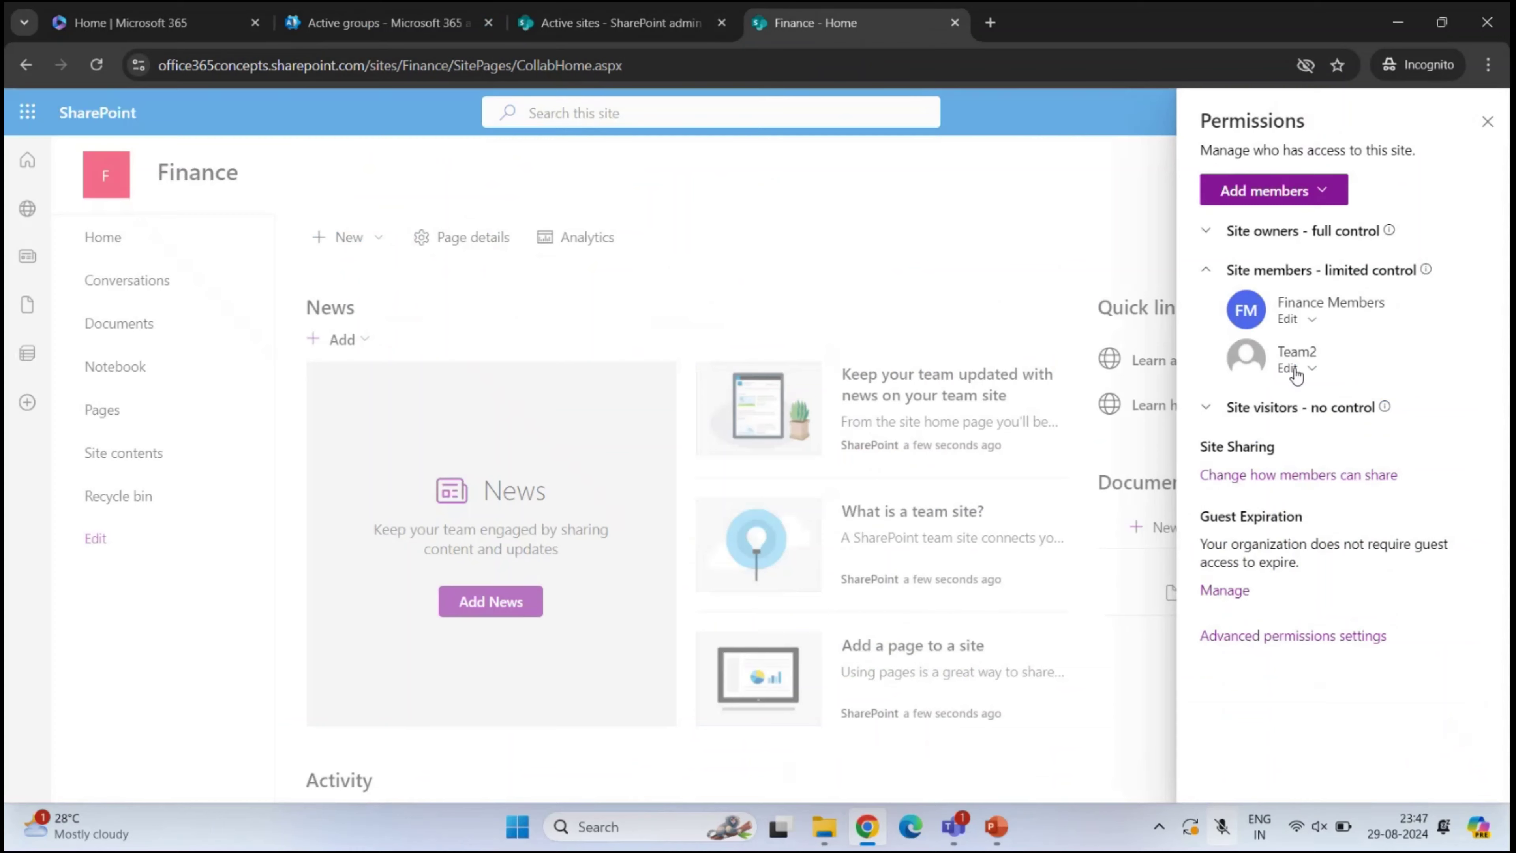
click(401, 28)
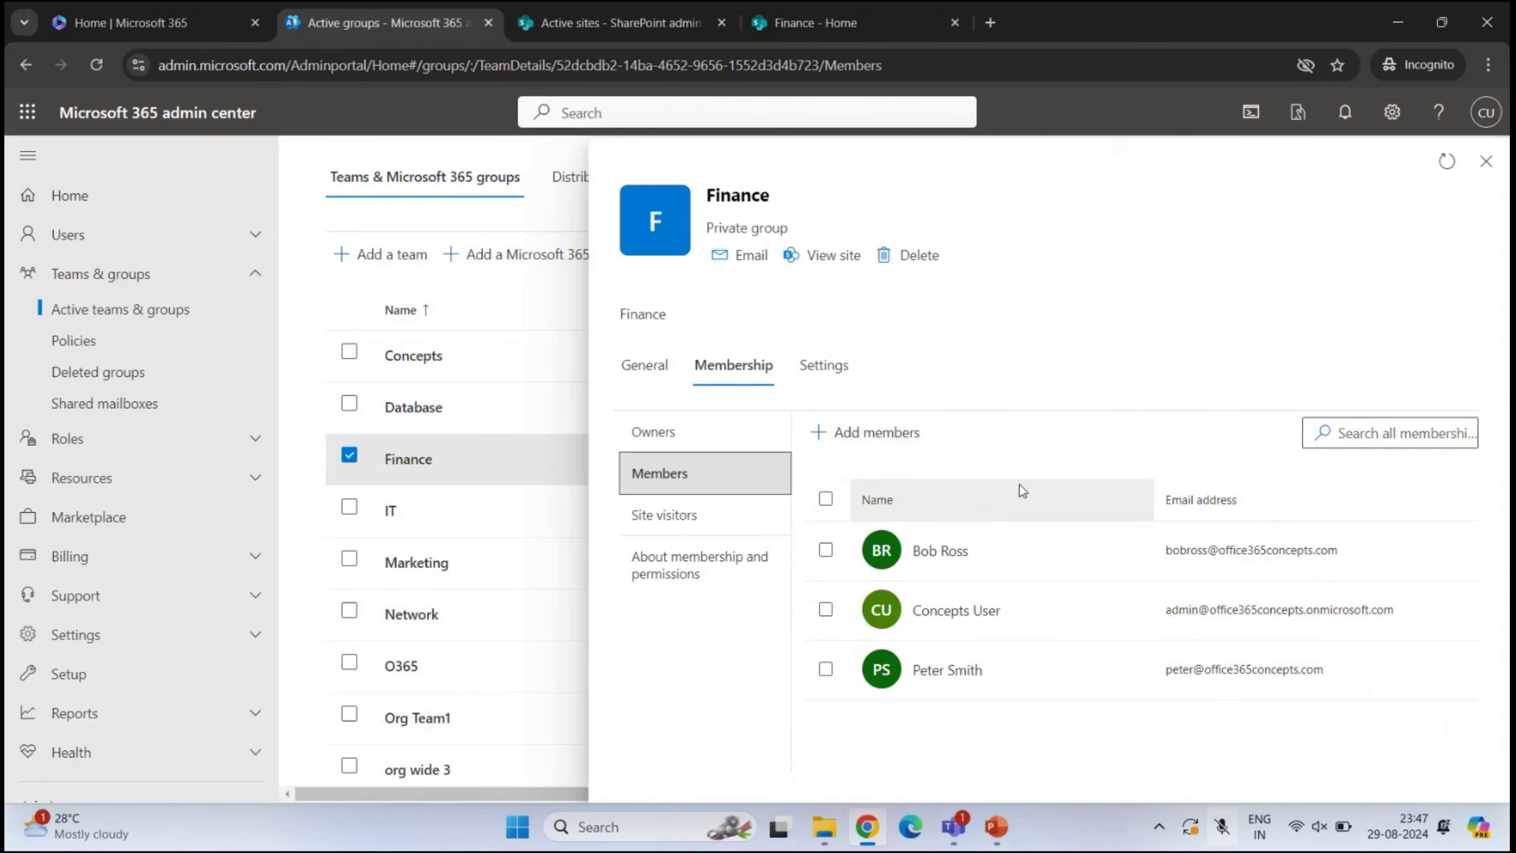
click(835, 22)
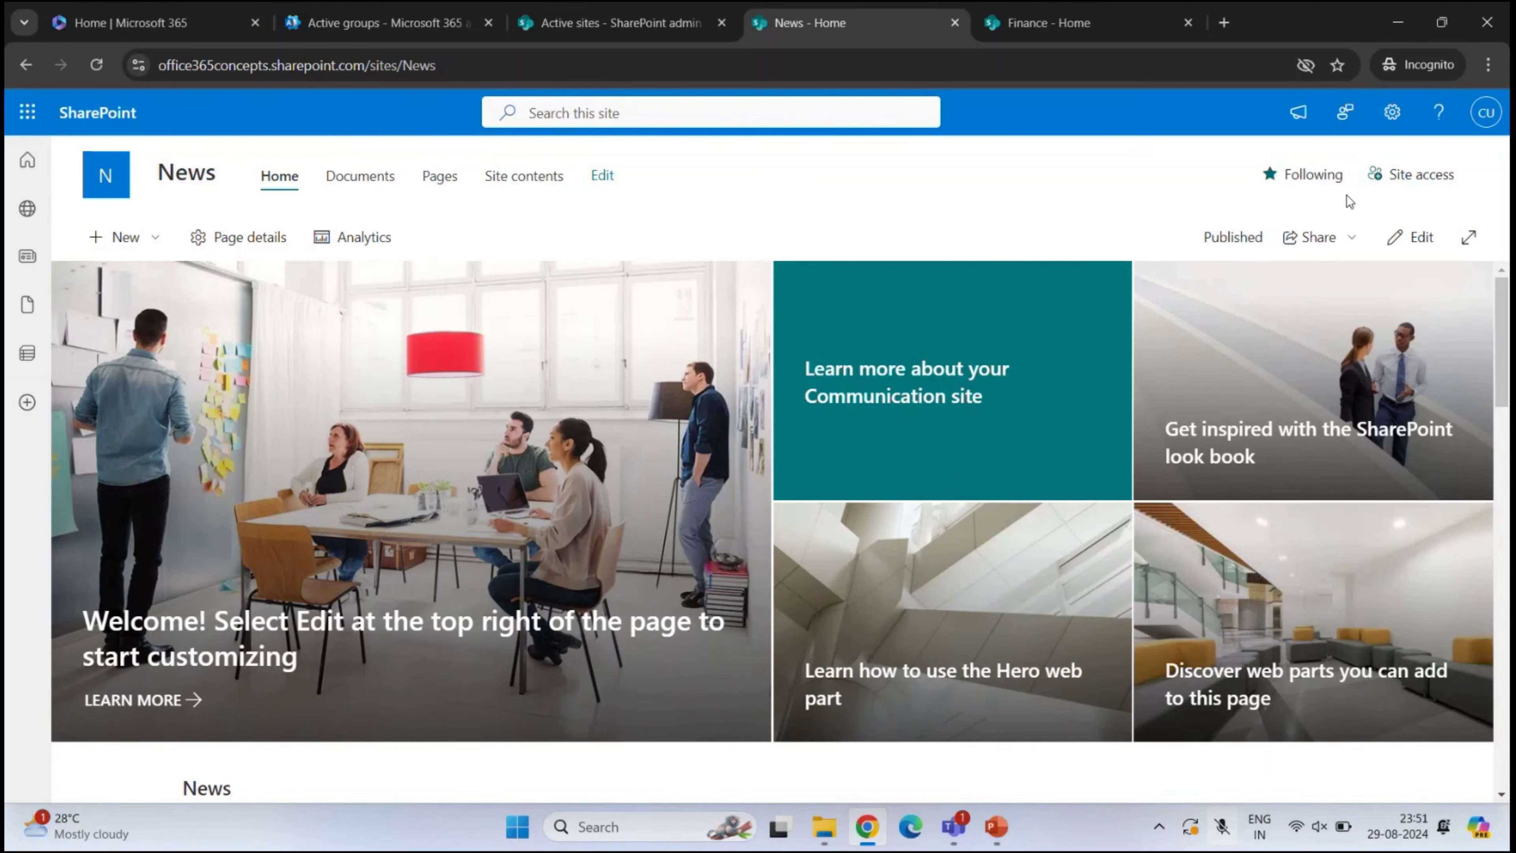
Step: Open the News site's Site access panel and expand the owners, members and visitors lists
click(1393, 176)
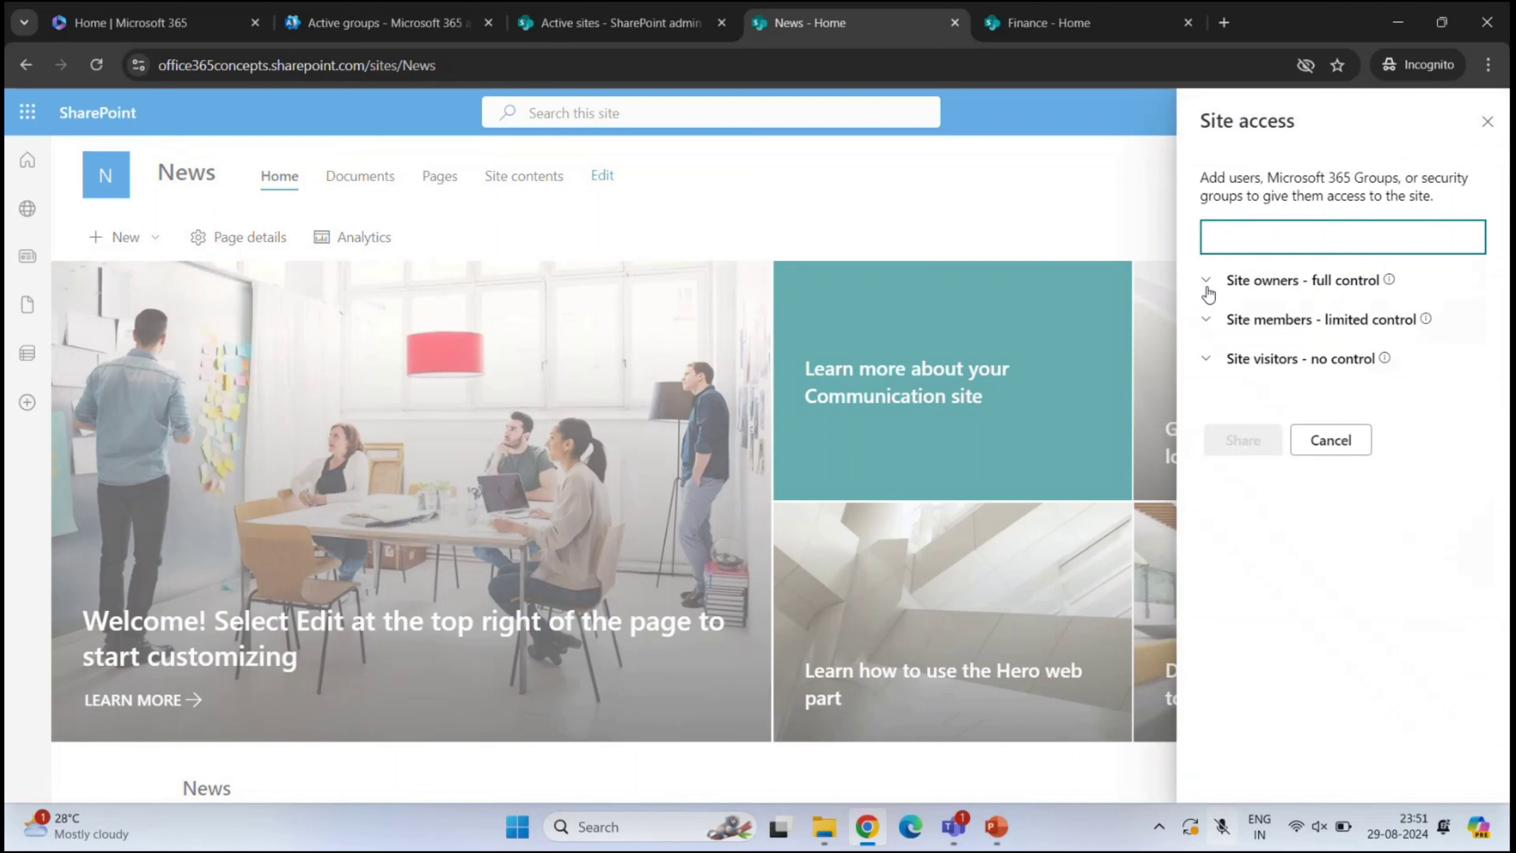
click(1207, 281)
click(1206, 367)
click(1207, 505)
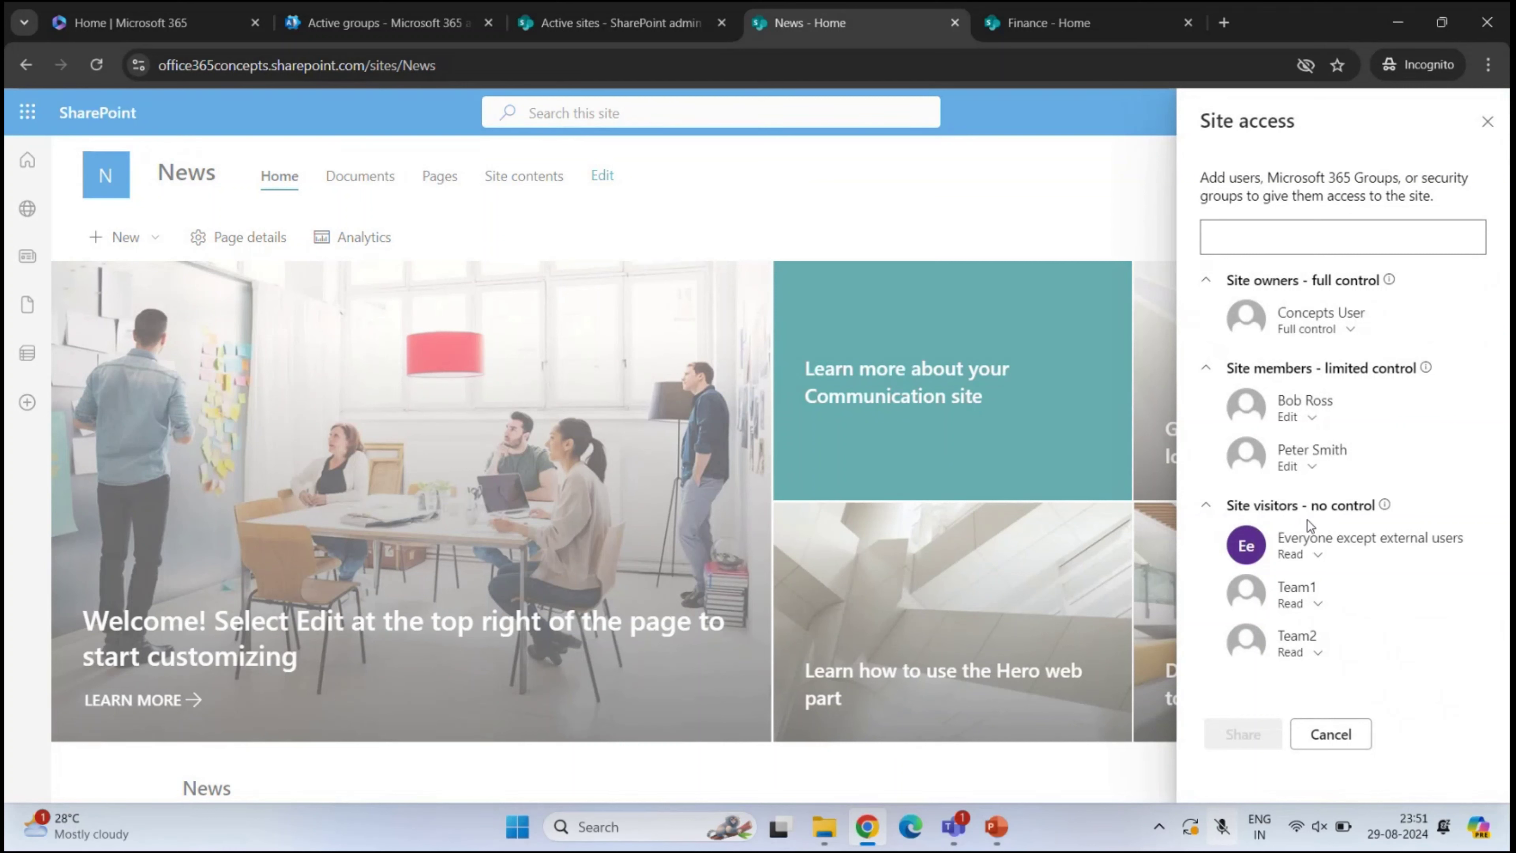
Step: Remove Team1 from site visitors and one person from site members, then close the panel
click(1318, 604)
click(1315, 703)
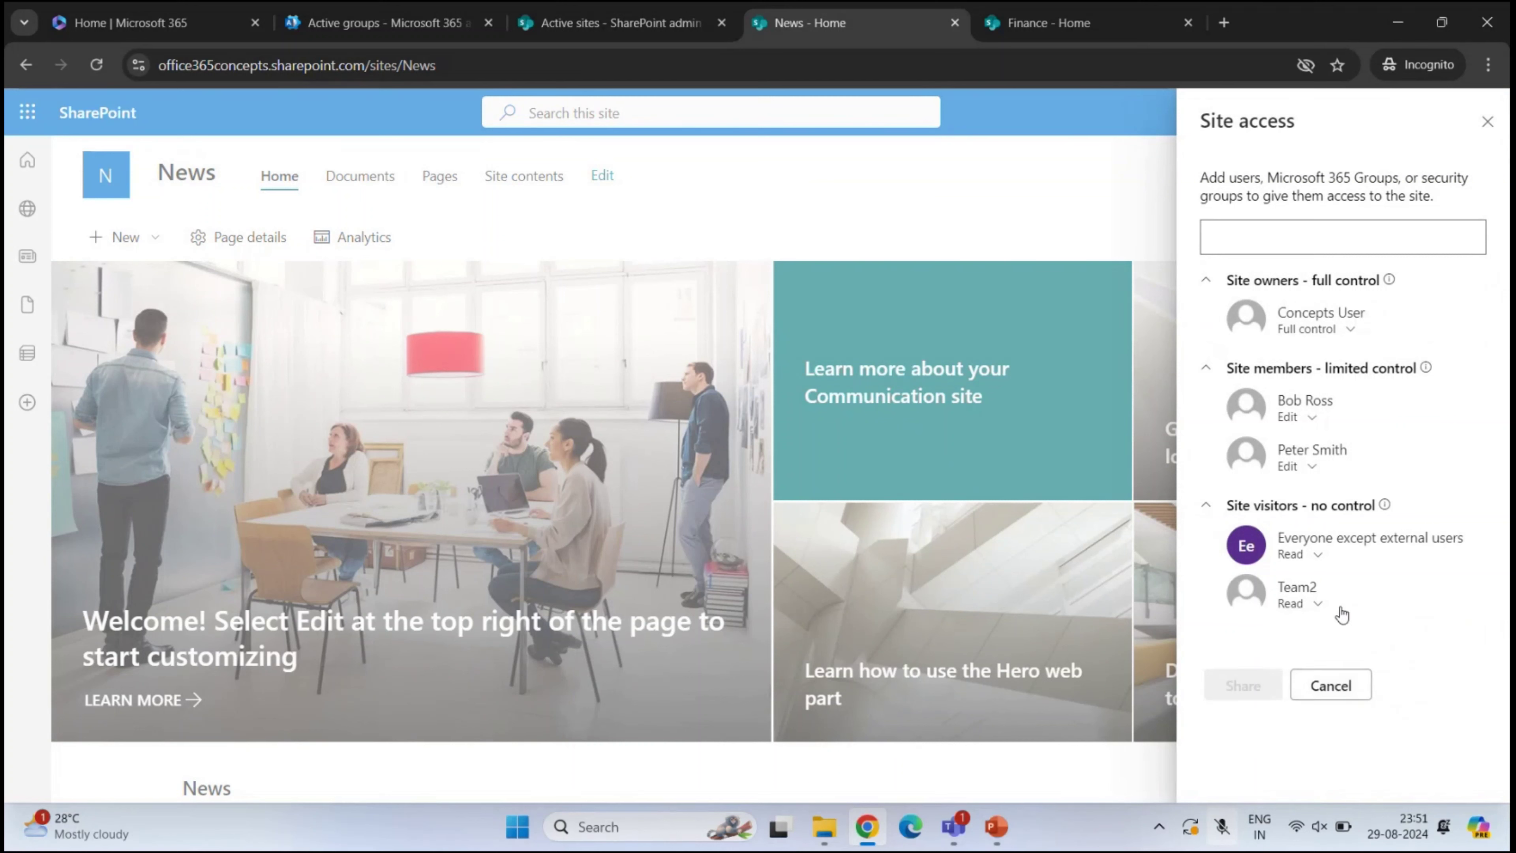
click(1313, 467)
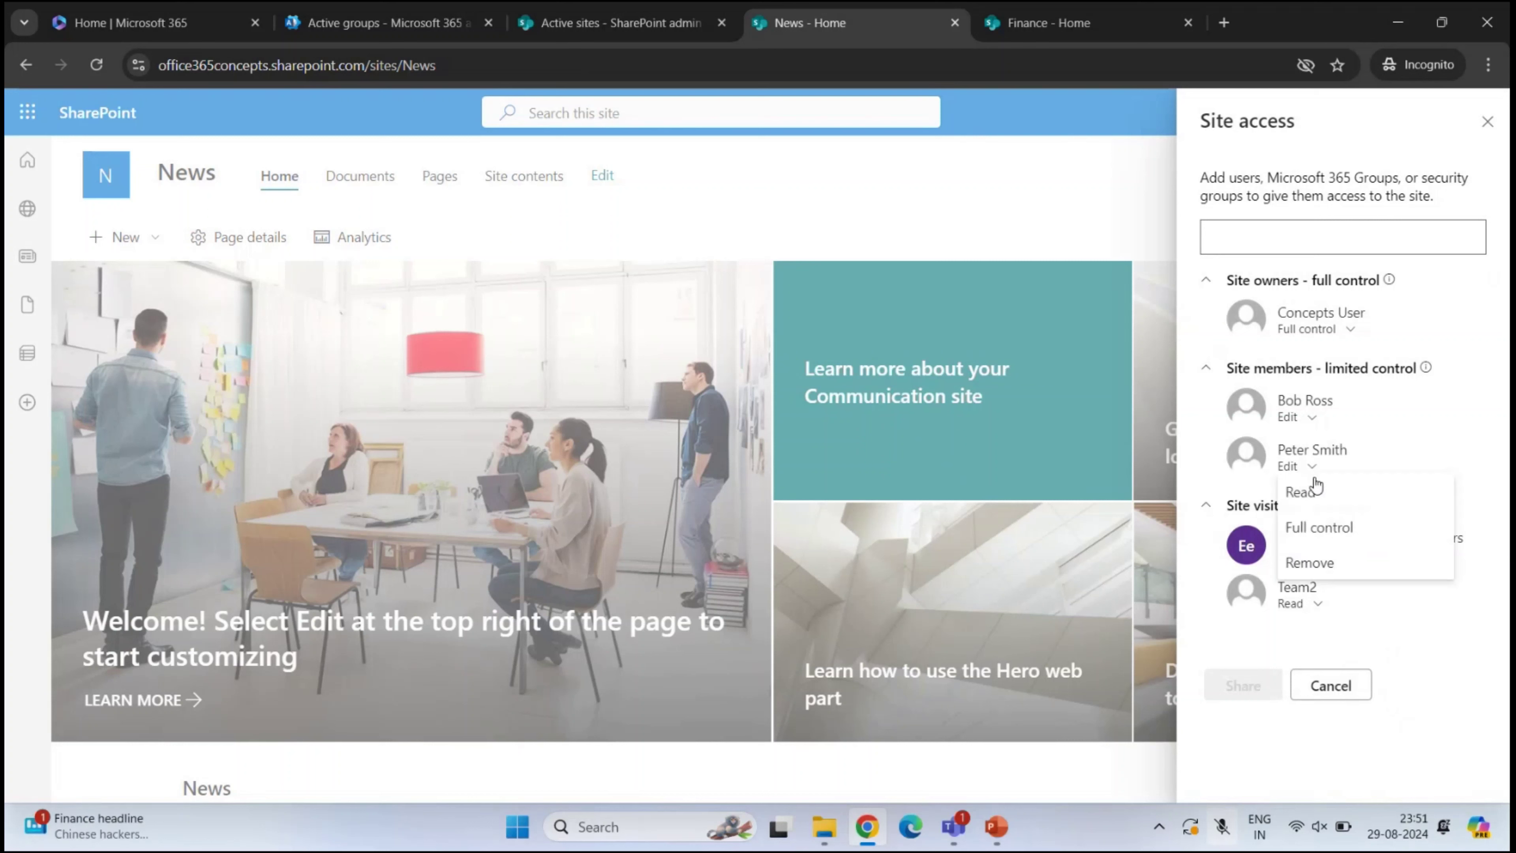
click(1320, 569)
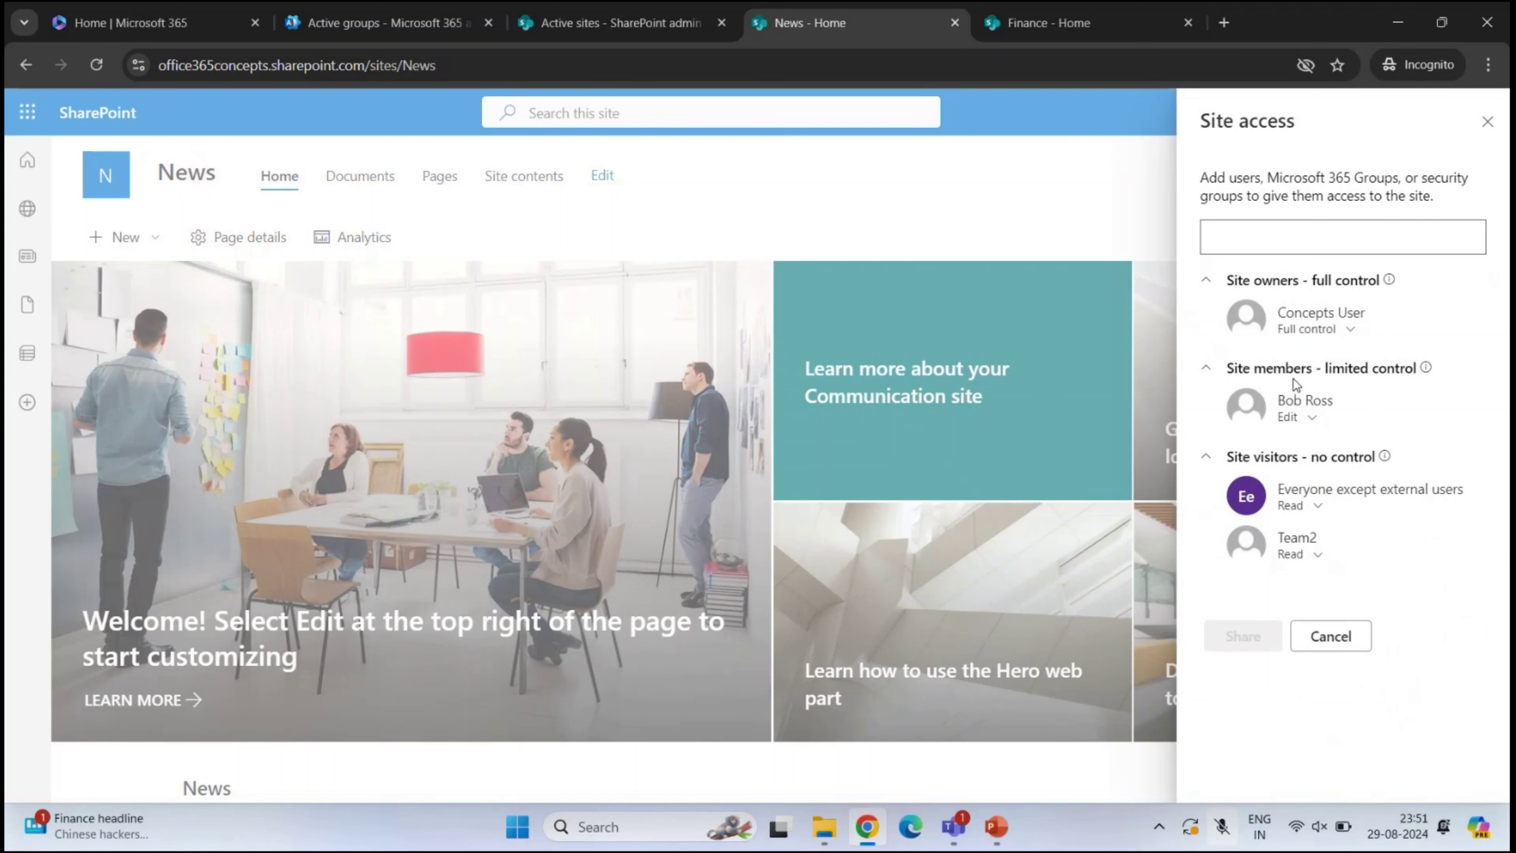
click(1307, 638)
Step: Review the News site's owner, member and visitor permissions, then open Advanced permissions settings
click(1393, 126)
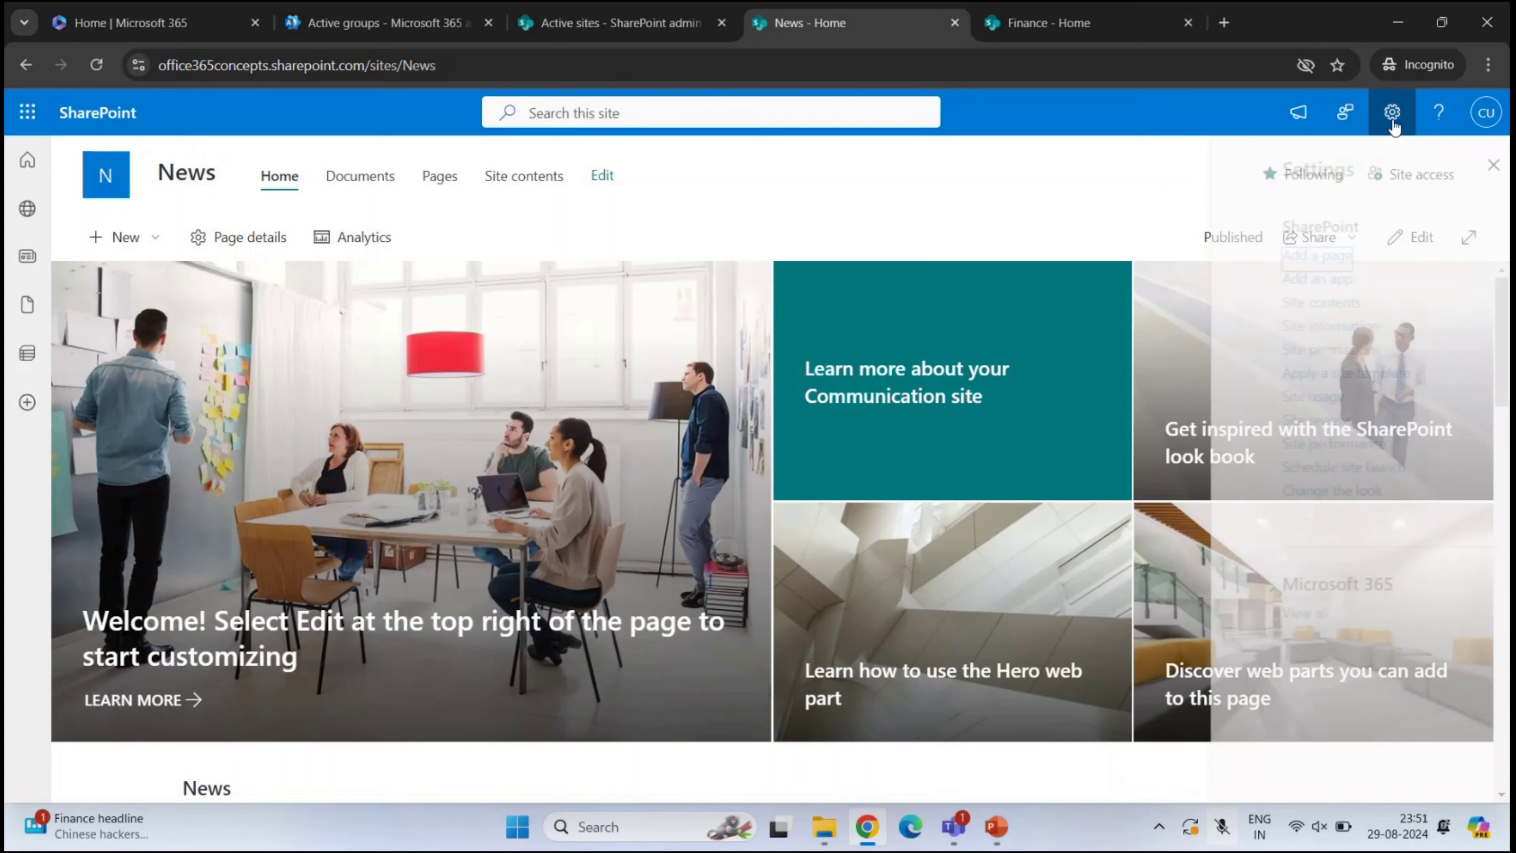
click(1261, 350)
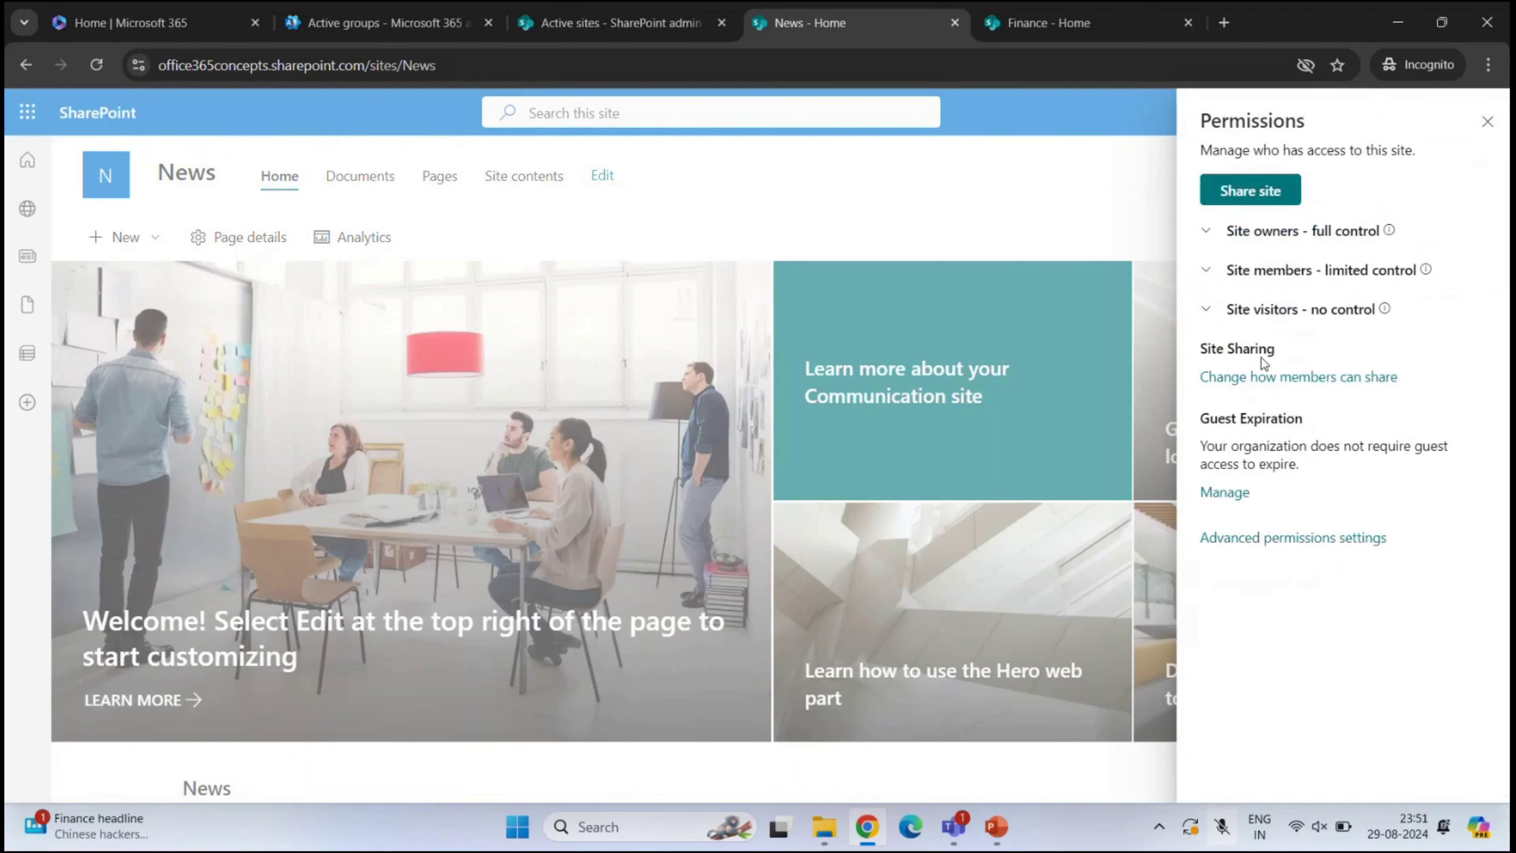
click(1207, 232)
click(1348, 288)
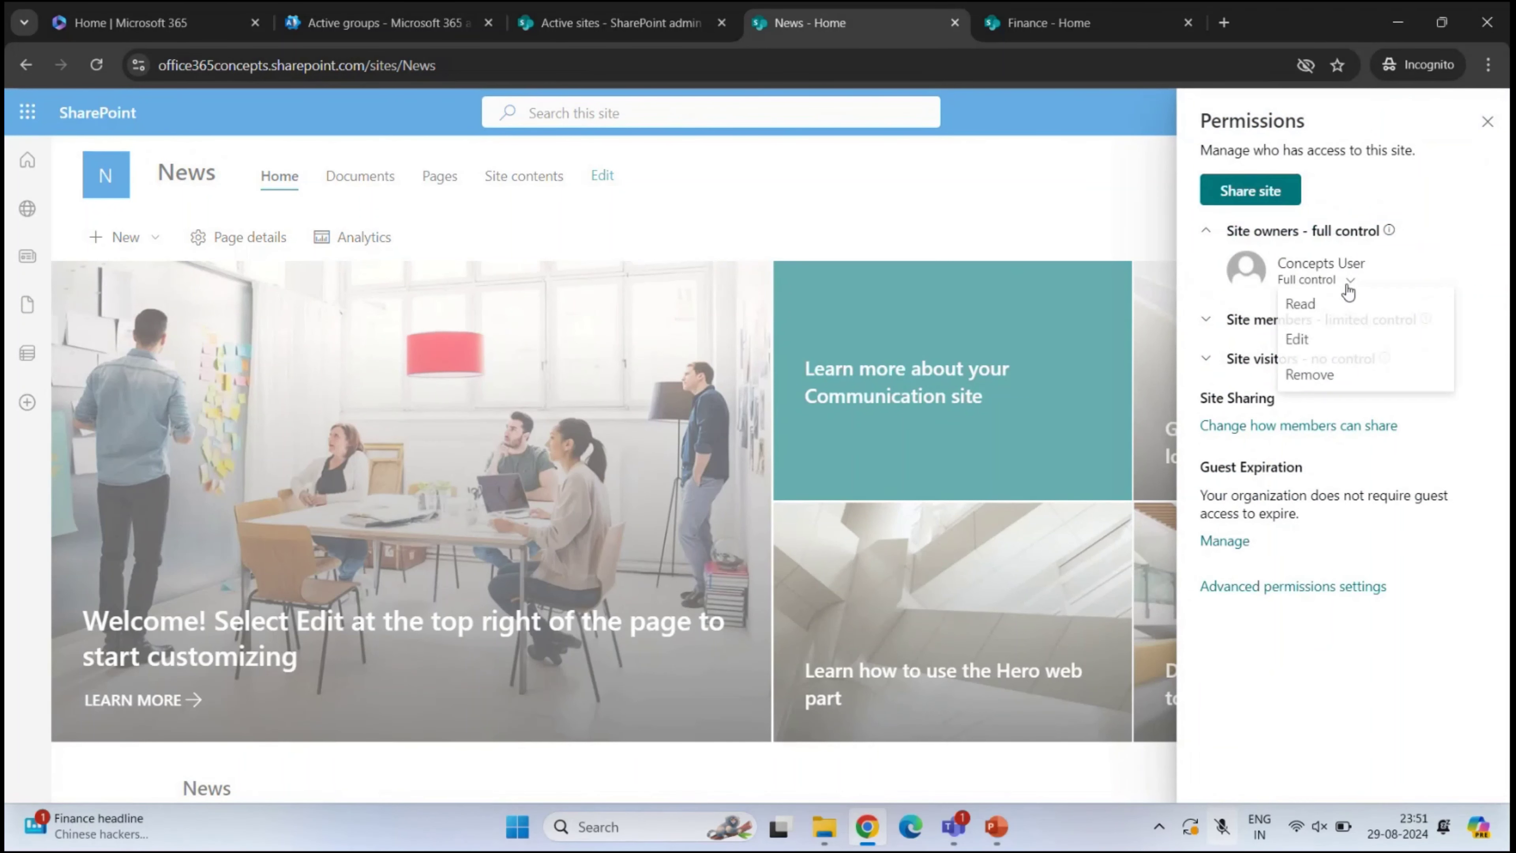
click(1206, 323)
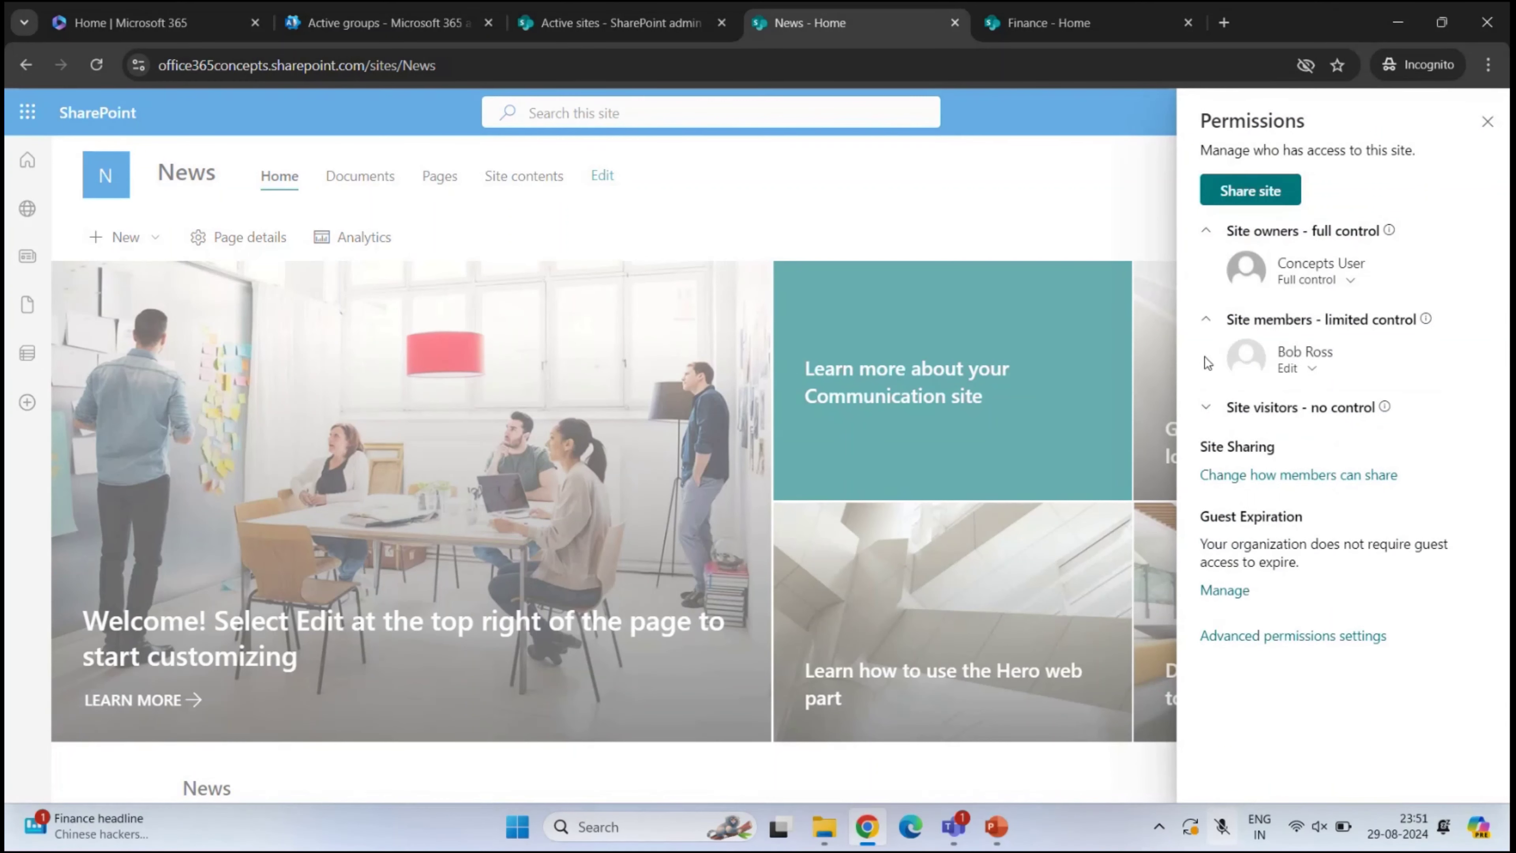
click(1206, 412)
click(1312, 368)
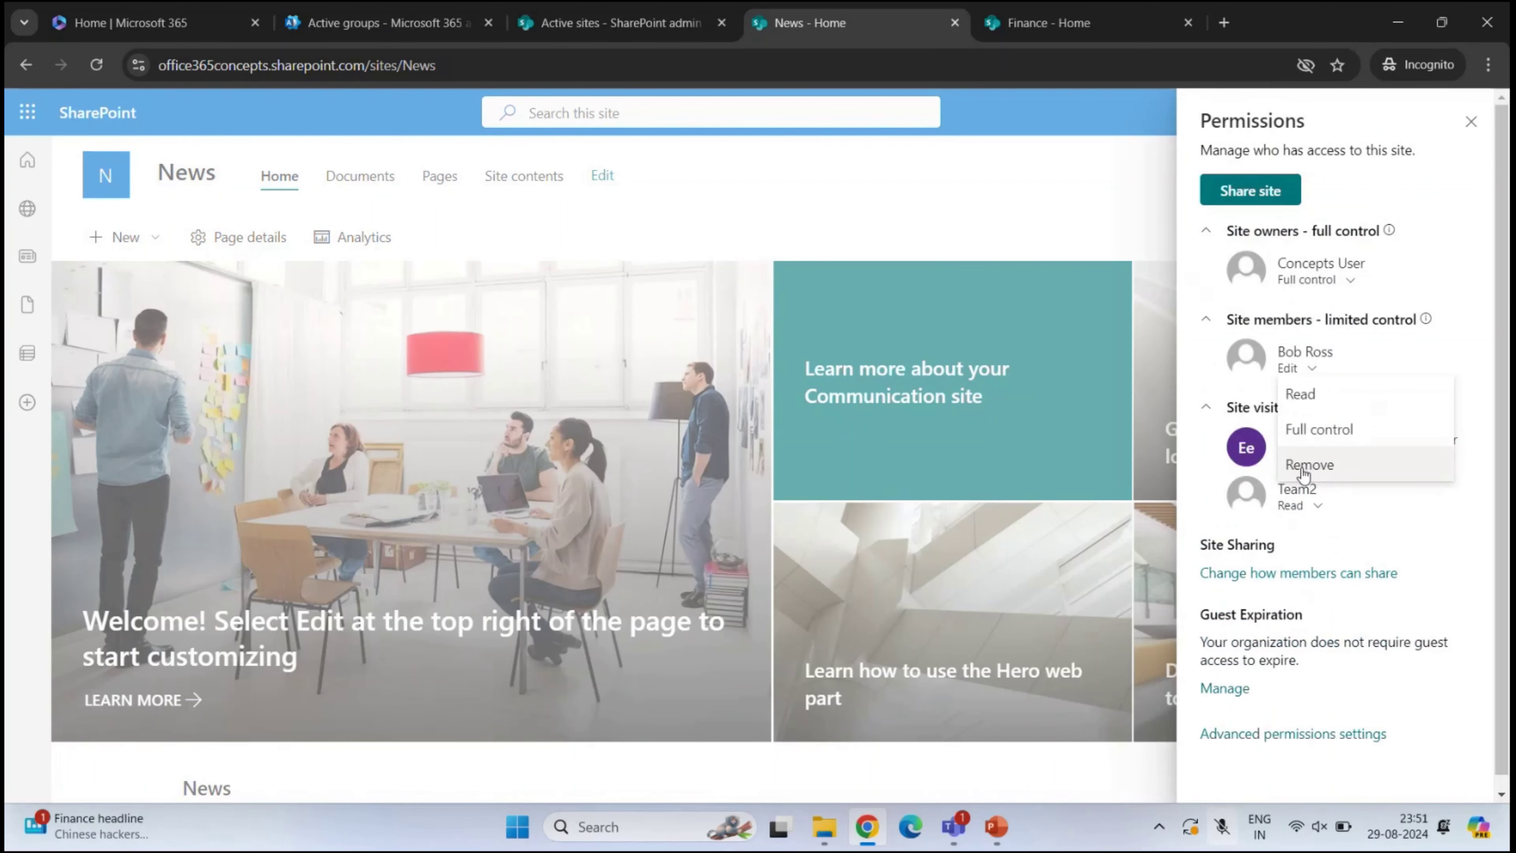
click(1418, 529)
scroll(1390, 418, down, 1)
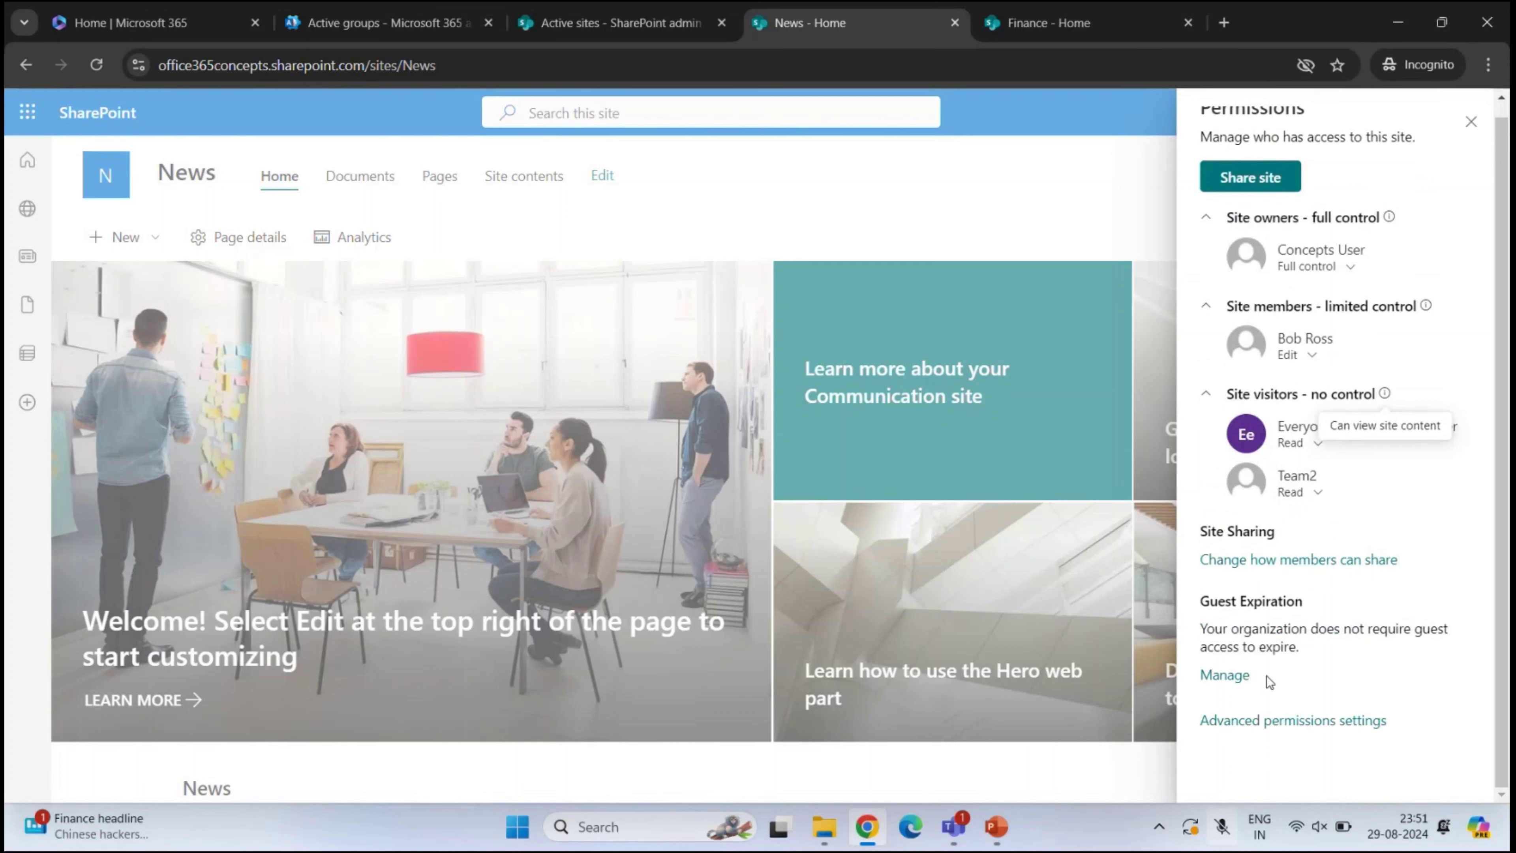
click(1294, 722)
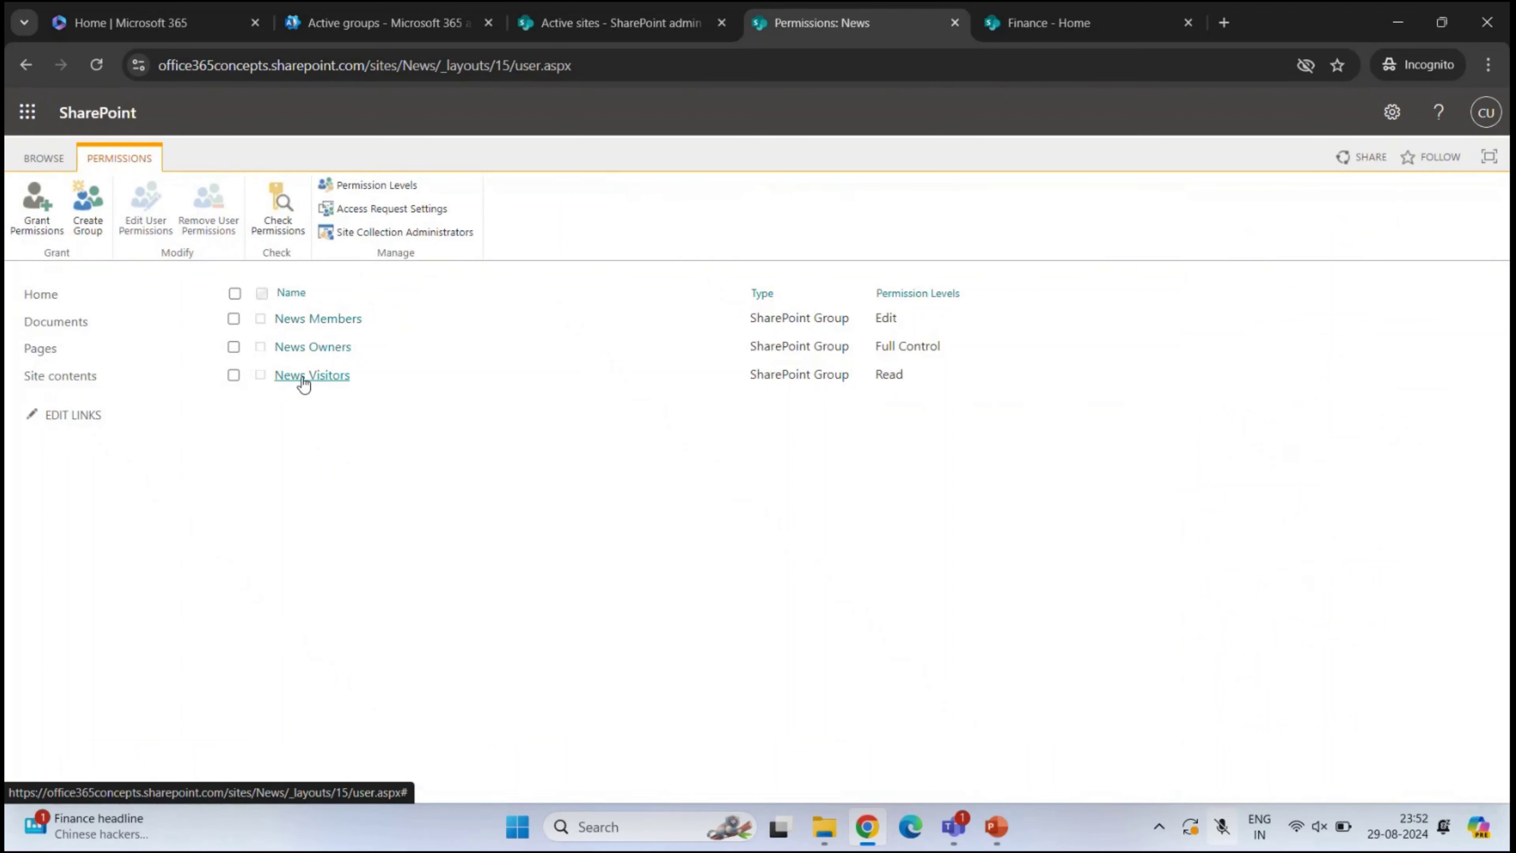
Step: Remove Team2 from the News Visitors group
click(324, 385)
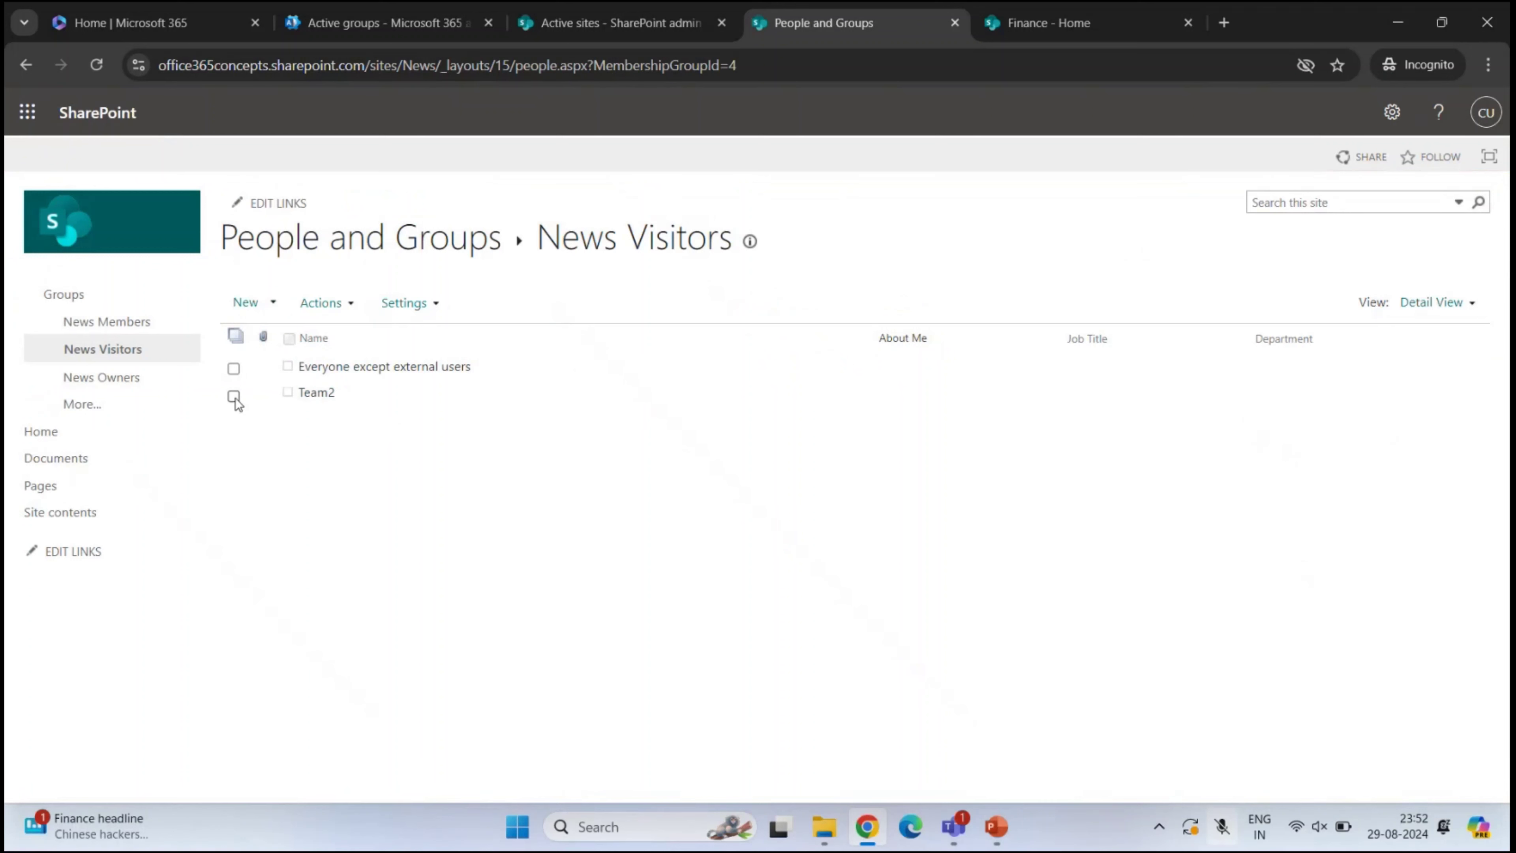
click(346, 308)
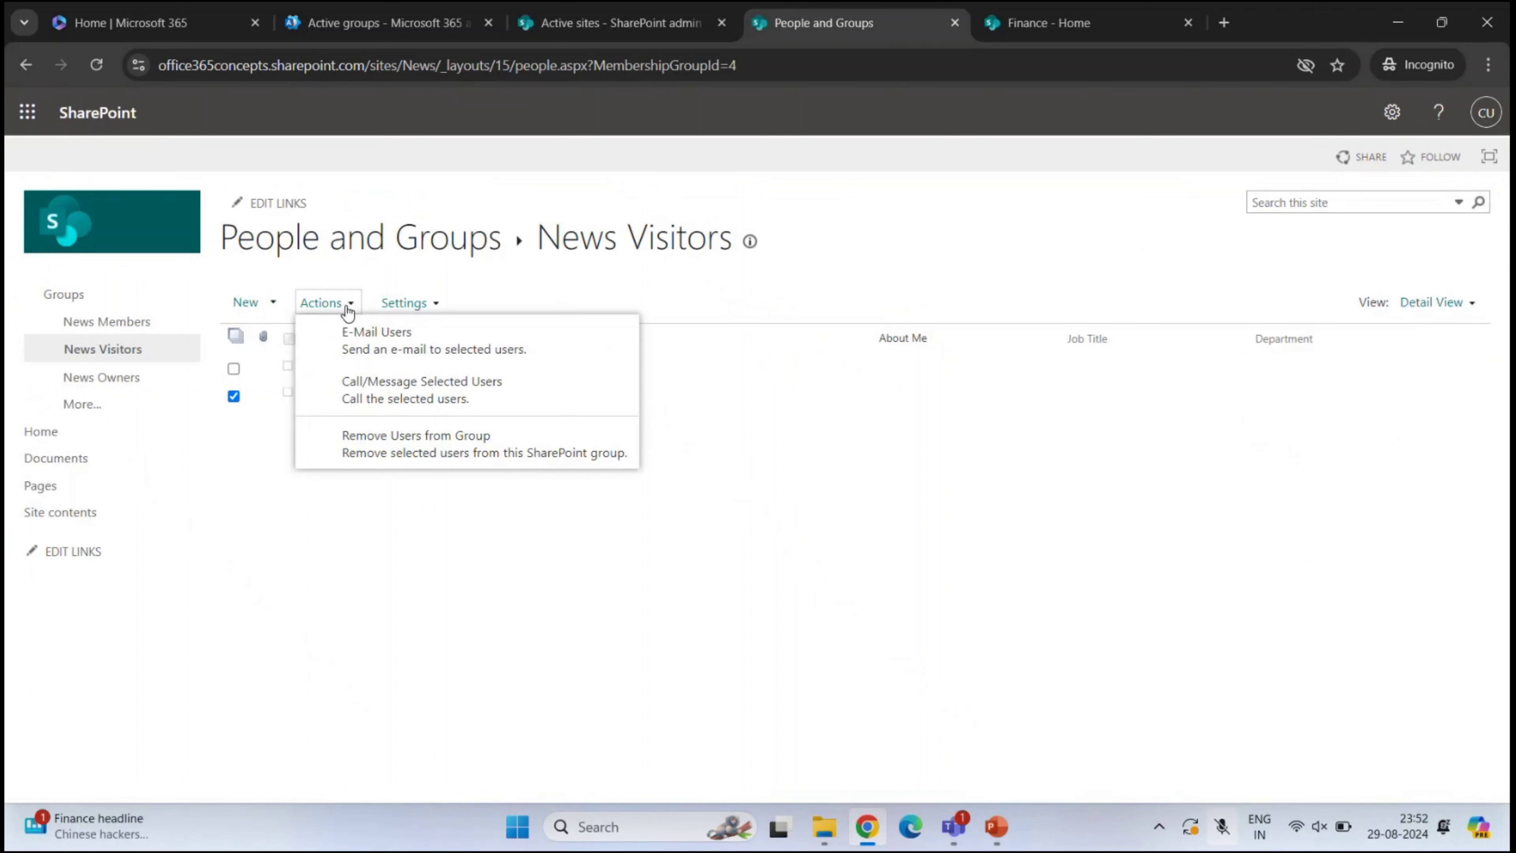
click(416, 454)
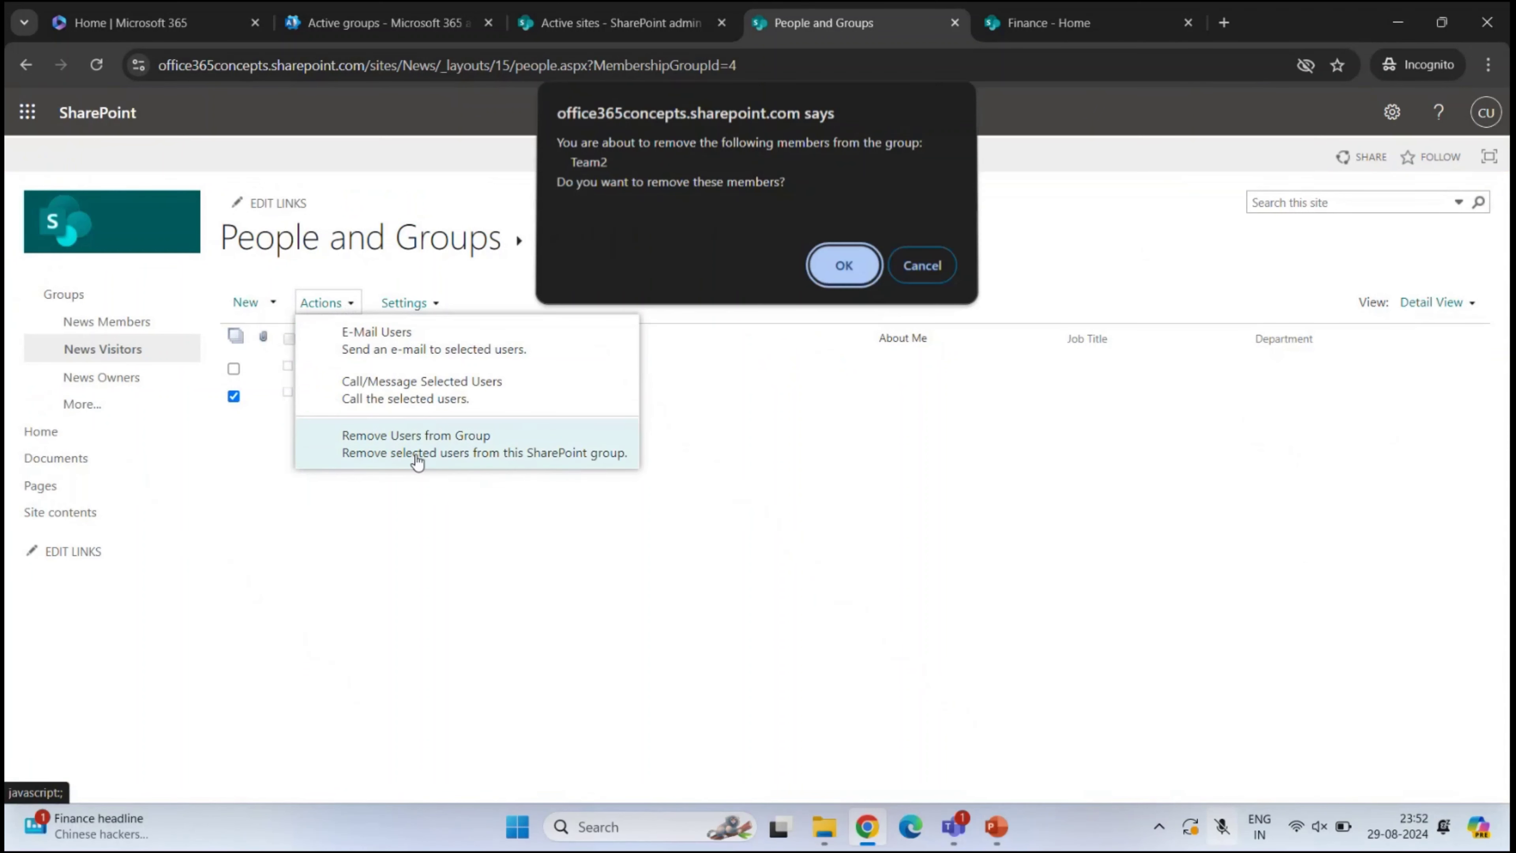
click(842, 260)
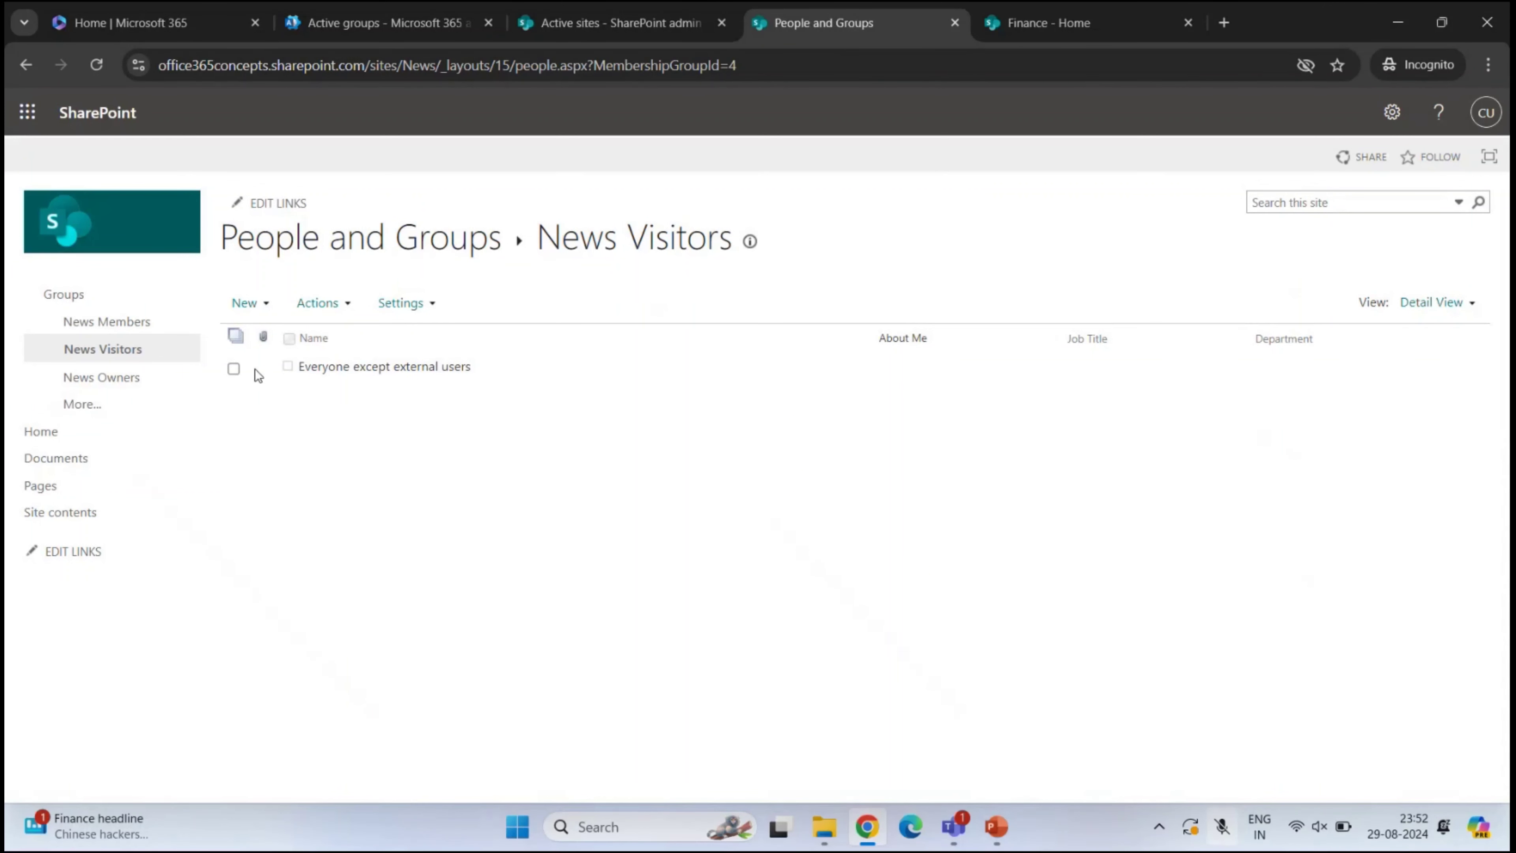
Step: Remove Everyone except external users from the News Visitors group
click(233, 368)
click(348, 305)
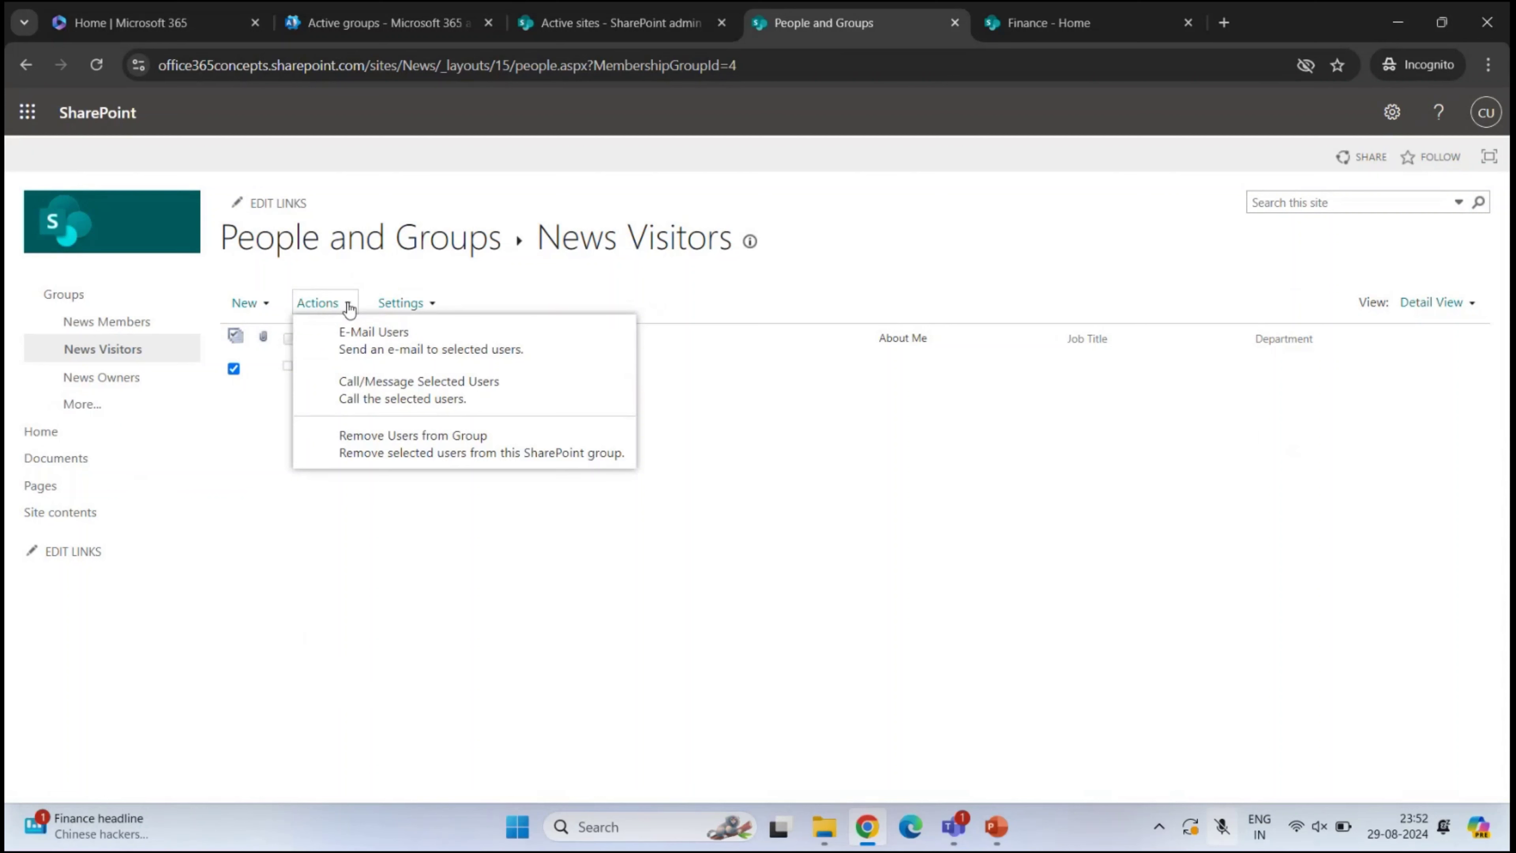
click(416, 446)
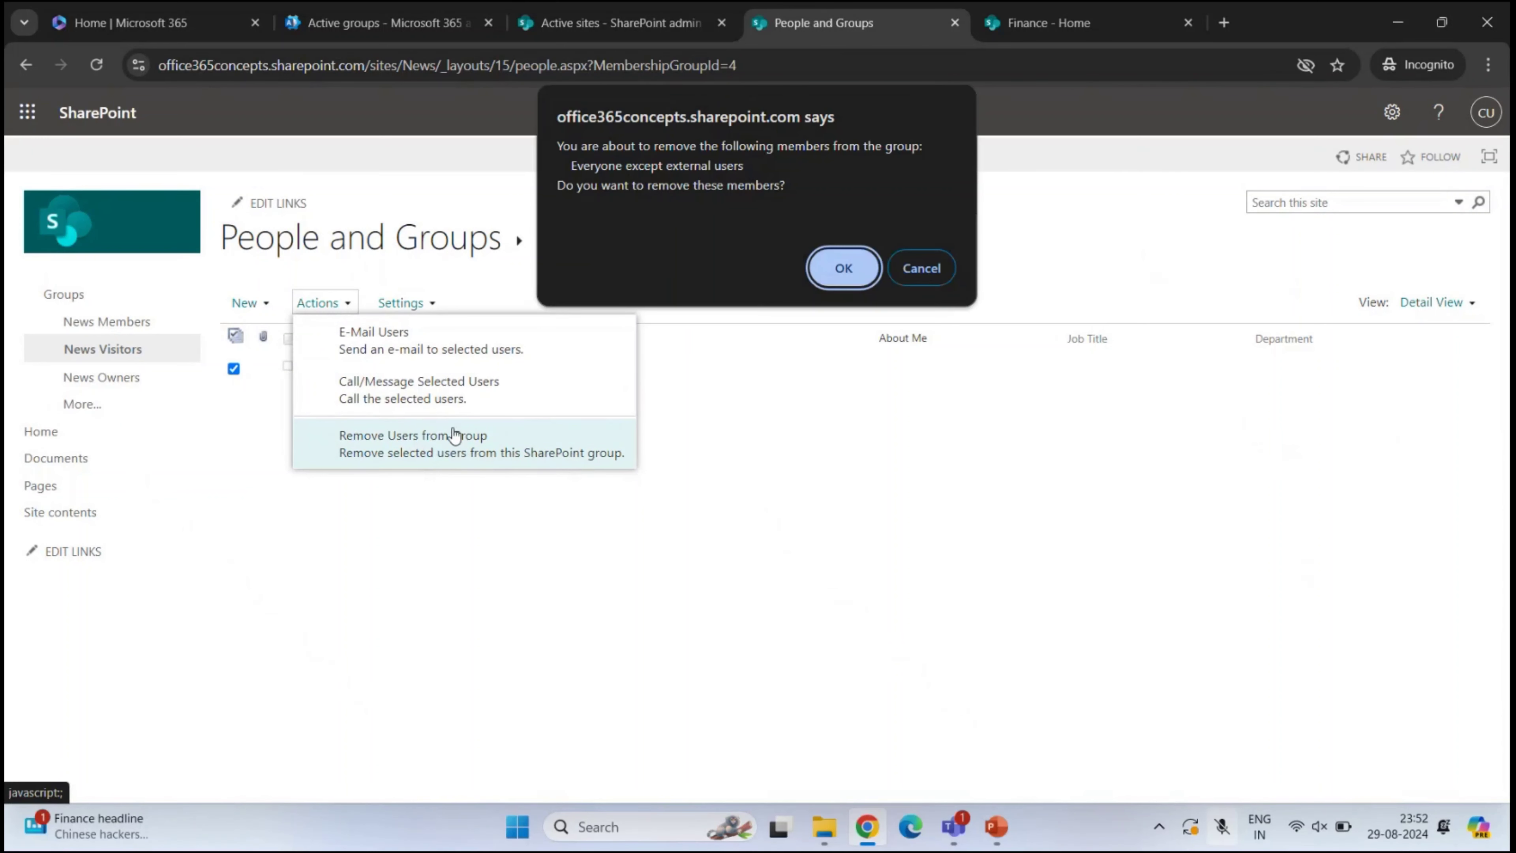
click(857, 275)
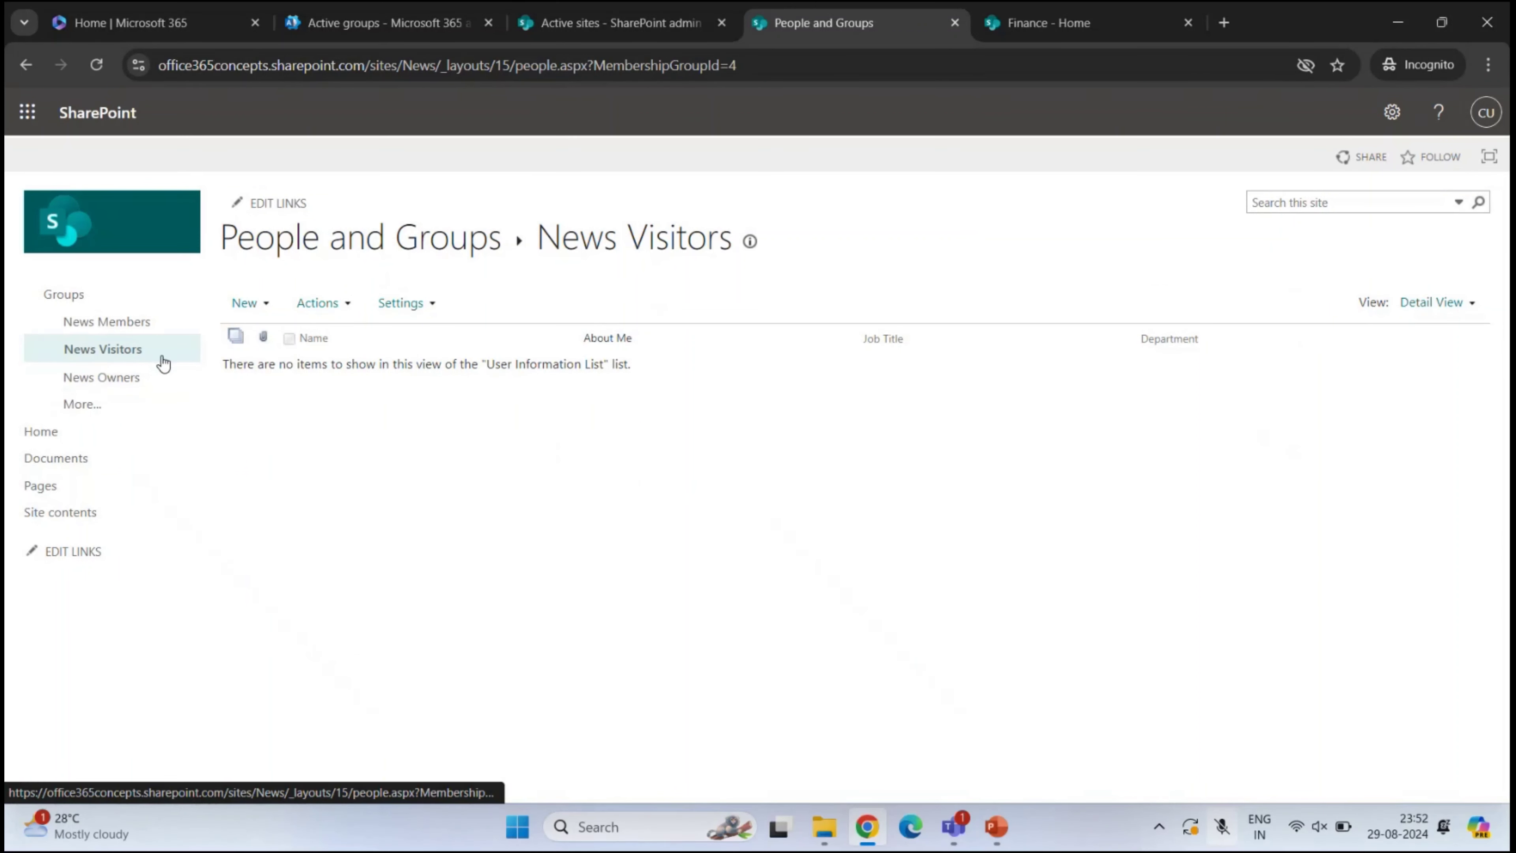
Step: Inspect the News Members group's single member without removing it, then return to the Finance site
click(115, 328)
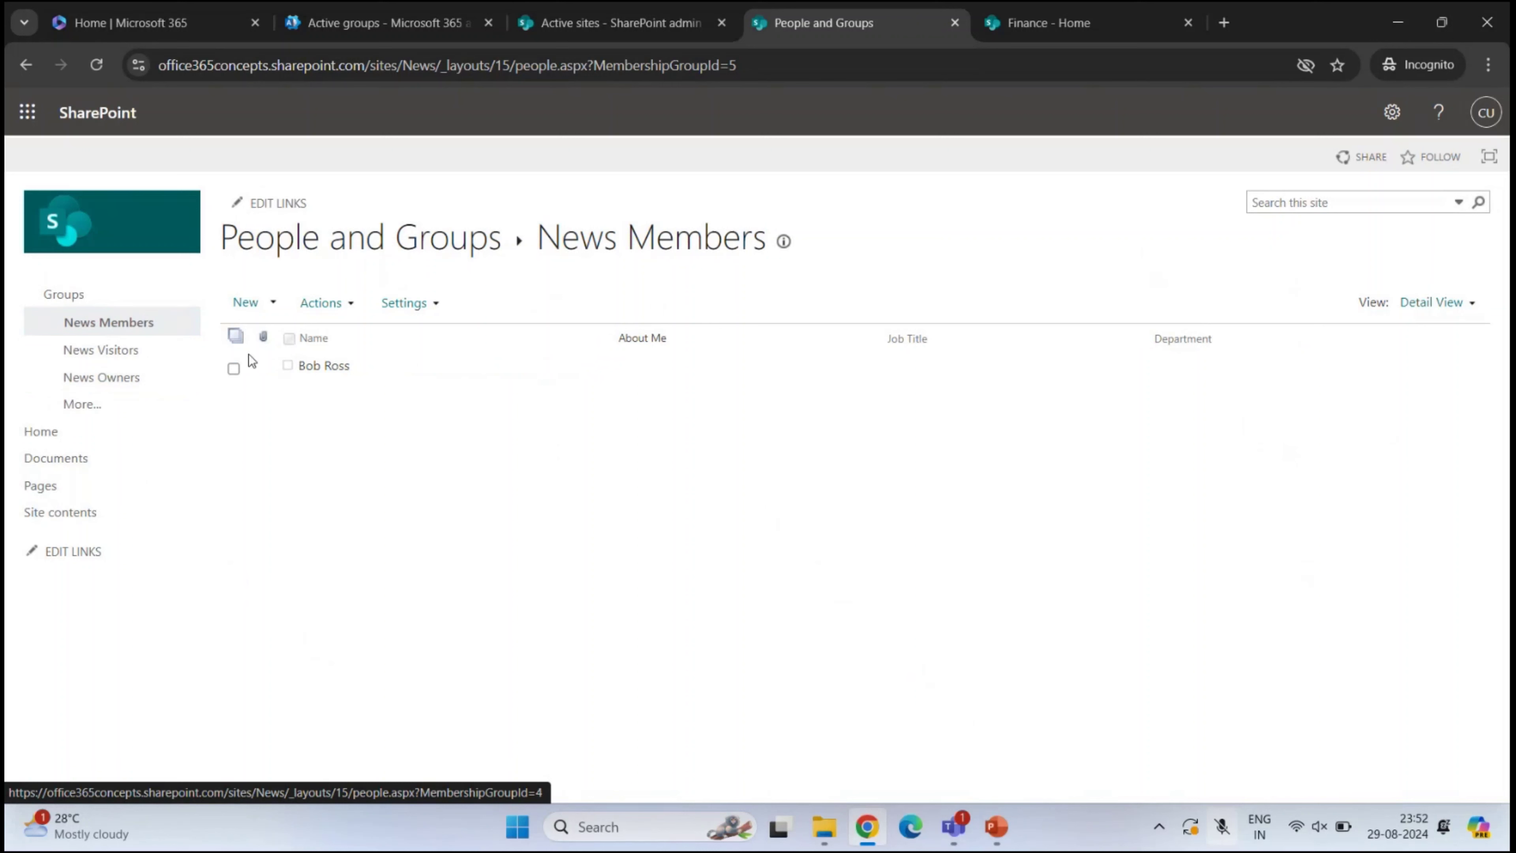
click(233, 368)
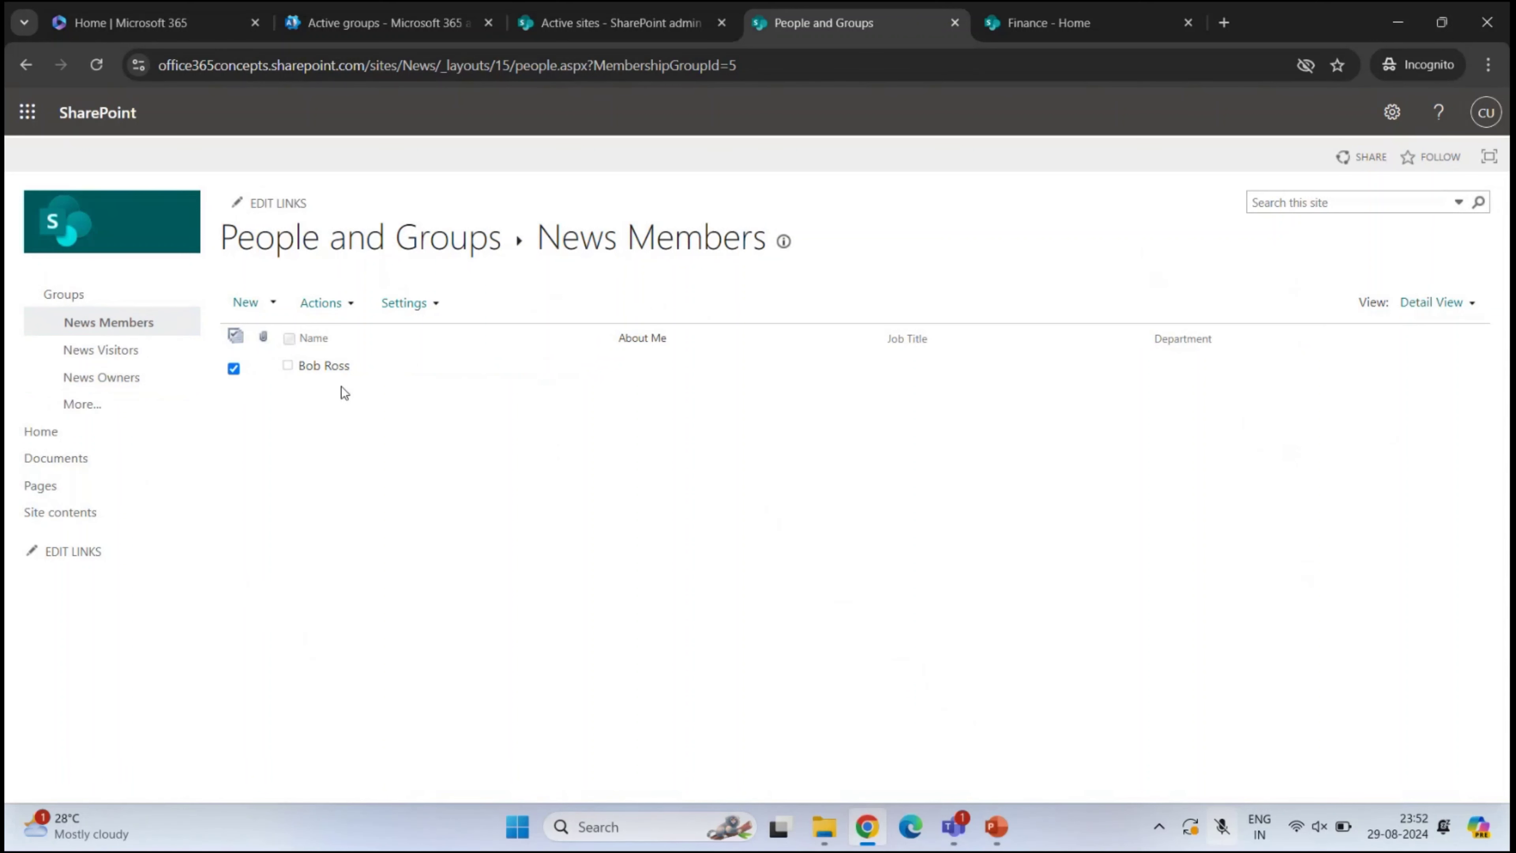
click(350, 303)
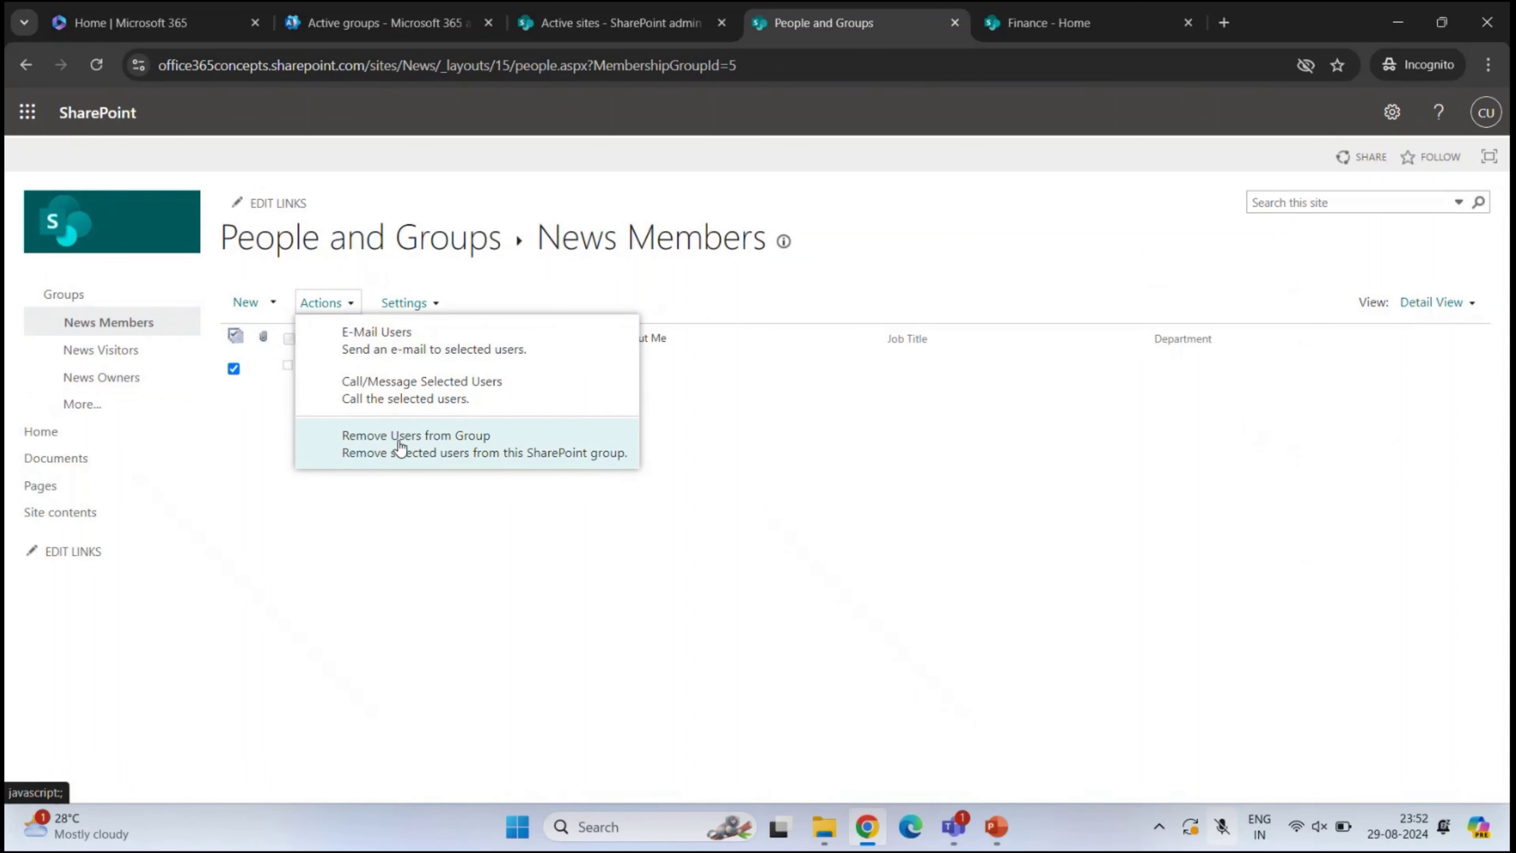
click(725, 454)
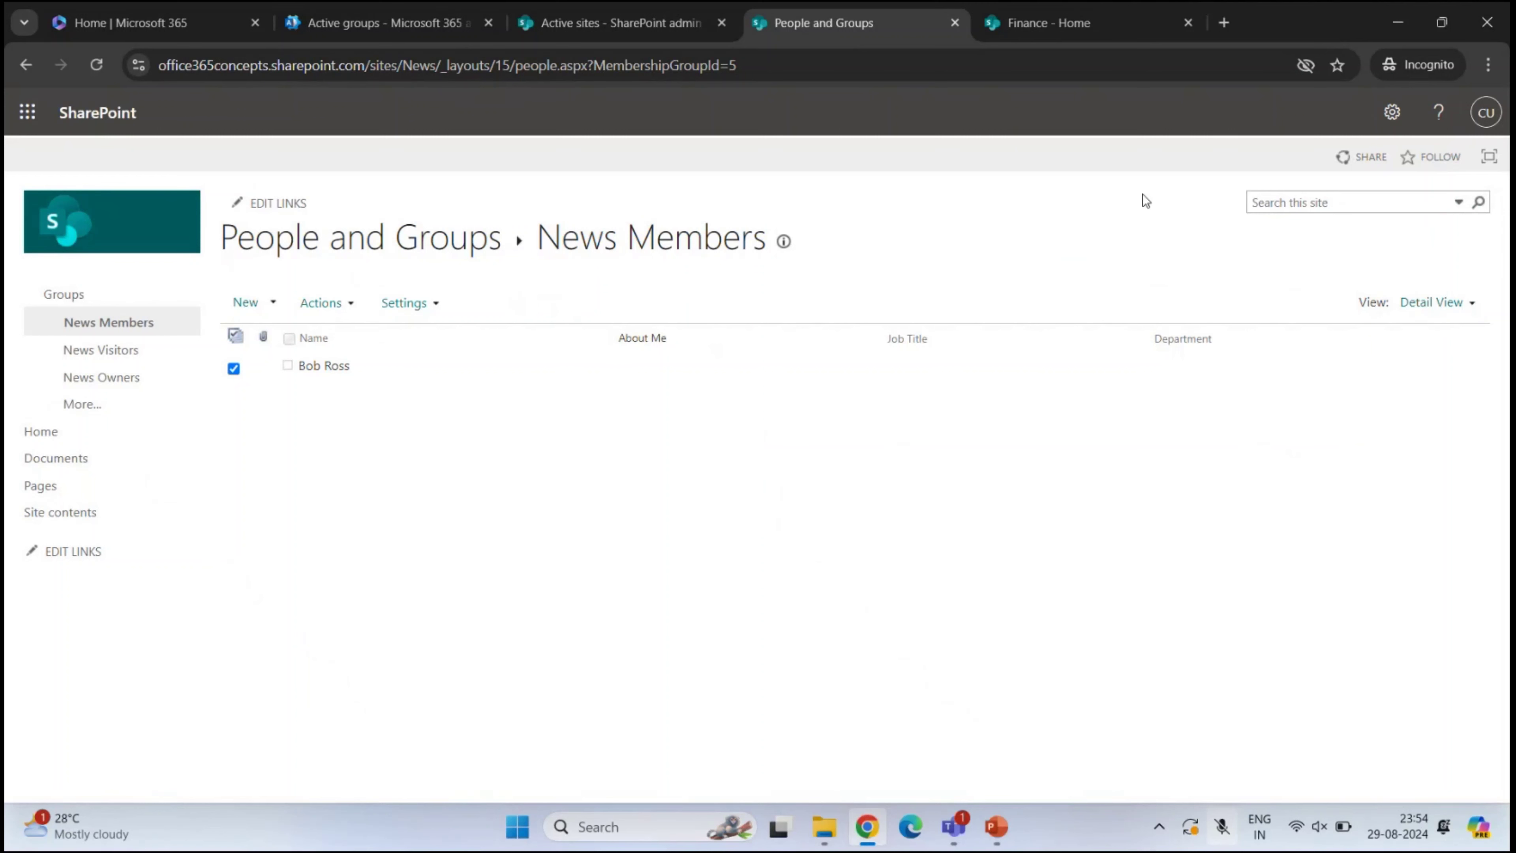
click(1114, 25)
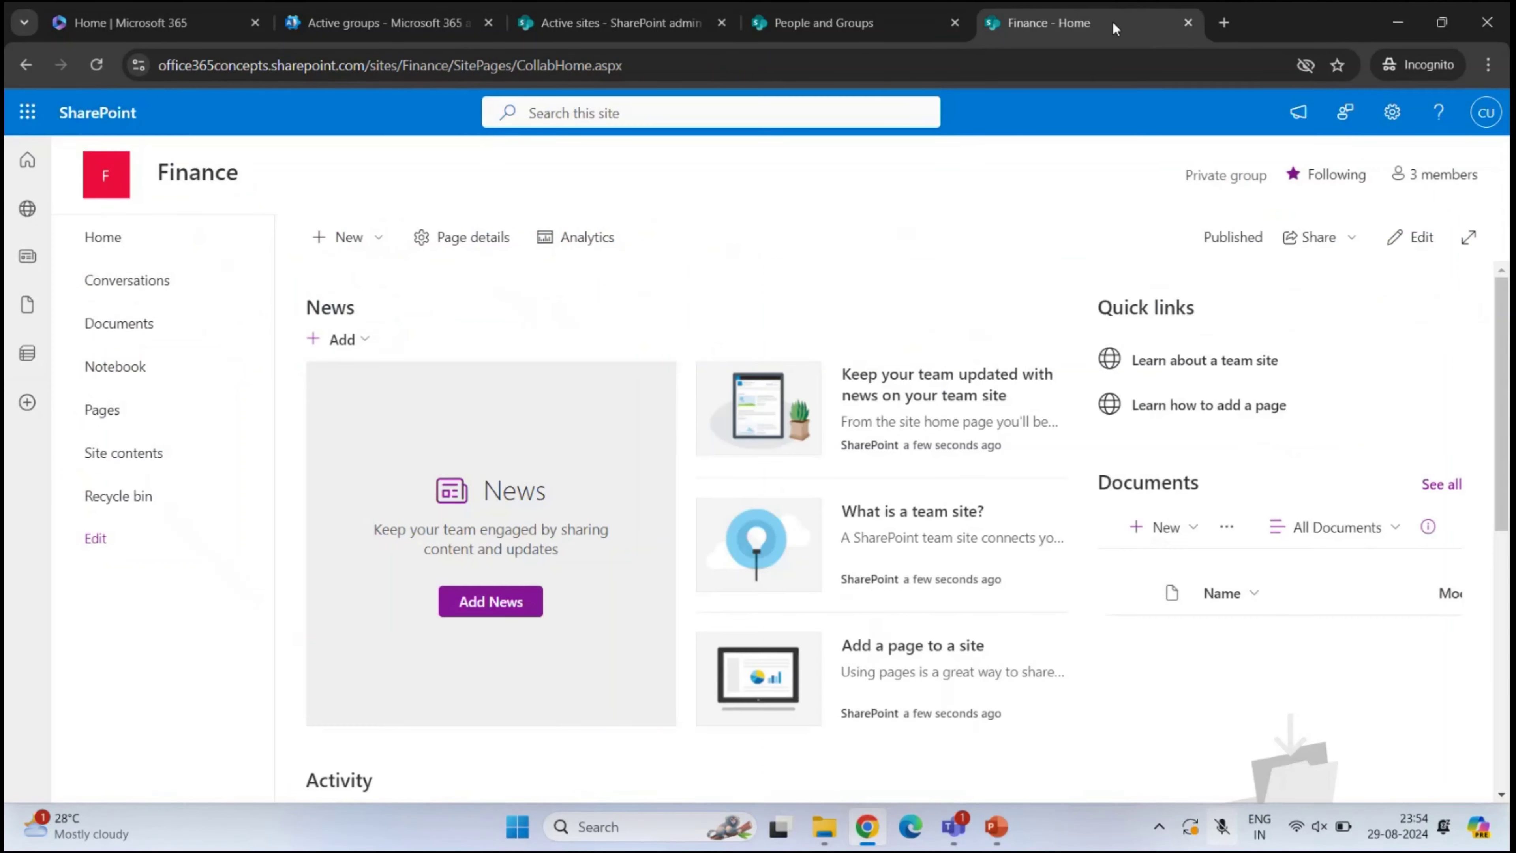
Step: Open the Finance site's permissions and expand the owners, members and visitors groups
click(1392, 112)
click(1264, 359)
click(1206, 270)
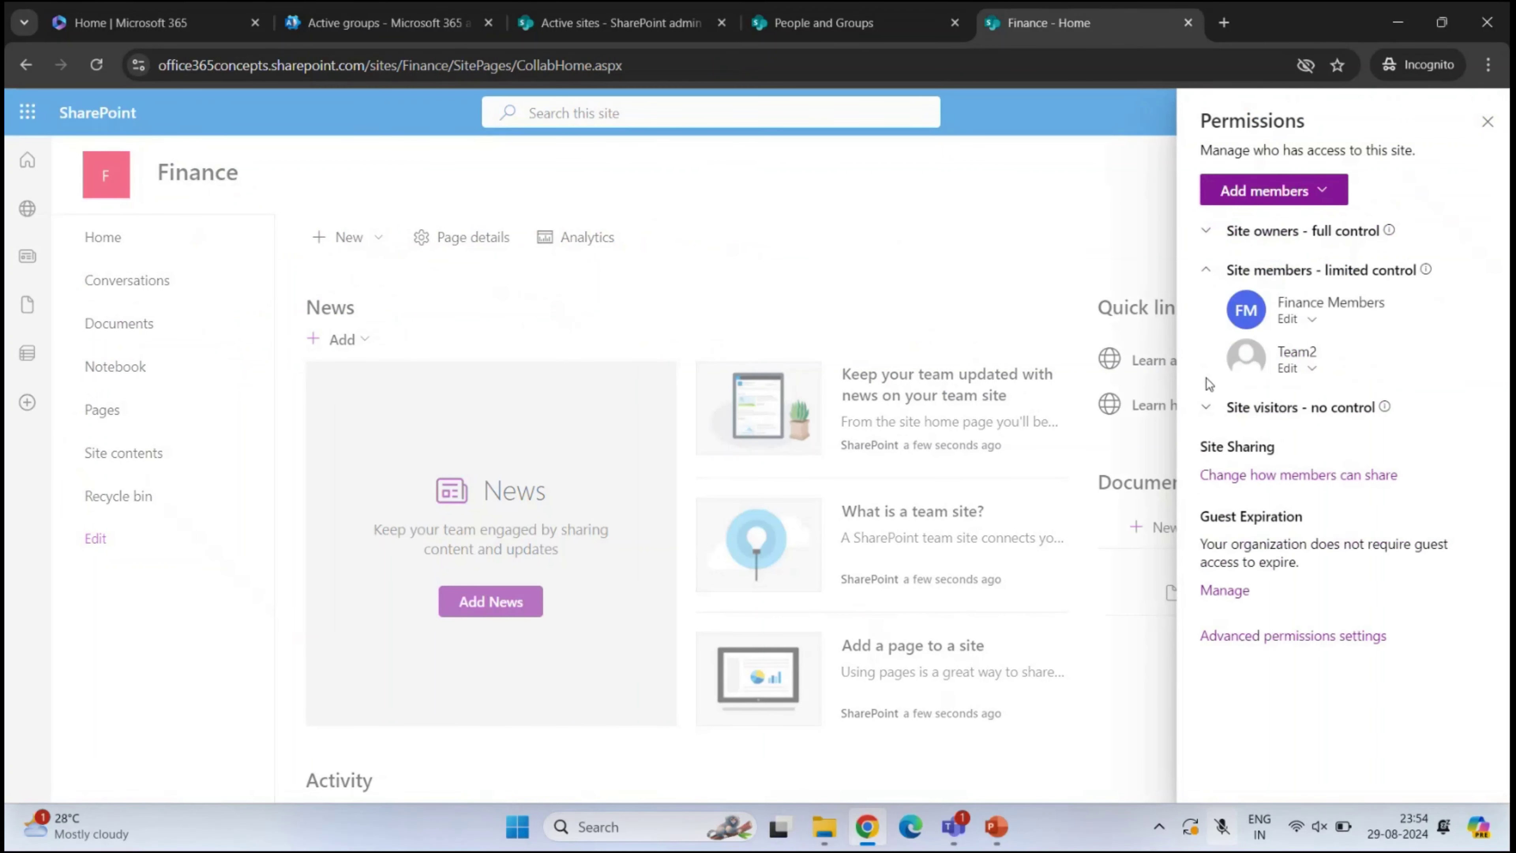
click(1206, 406)
click(1206, 231)
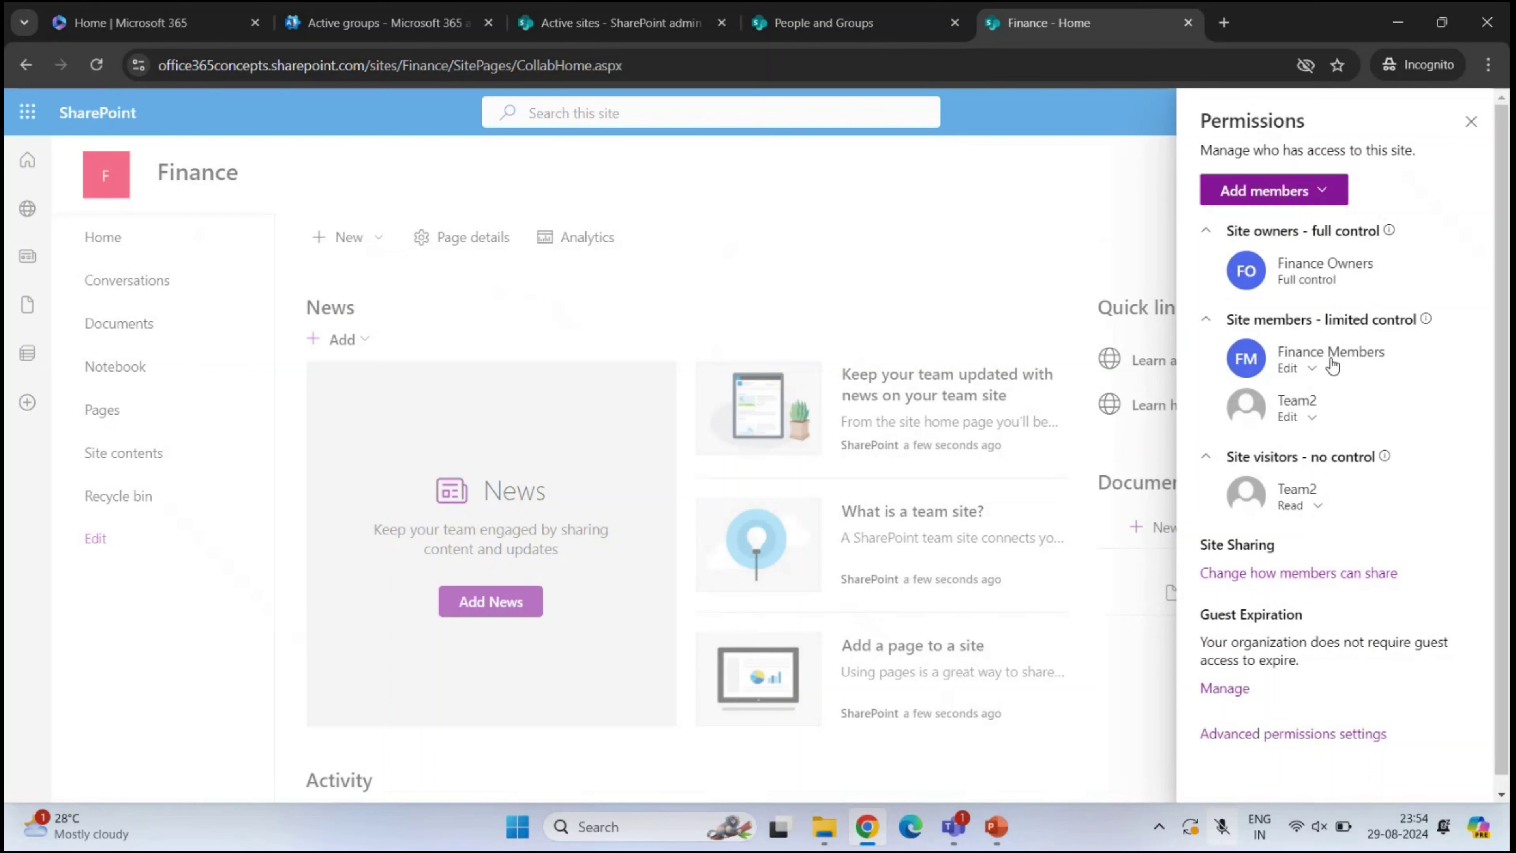
click(1308, 369)
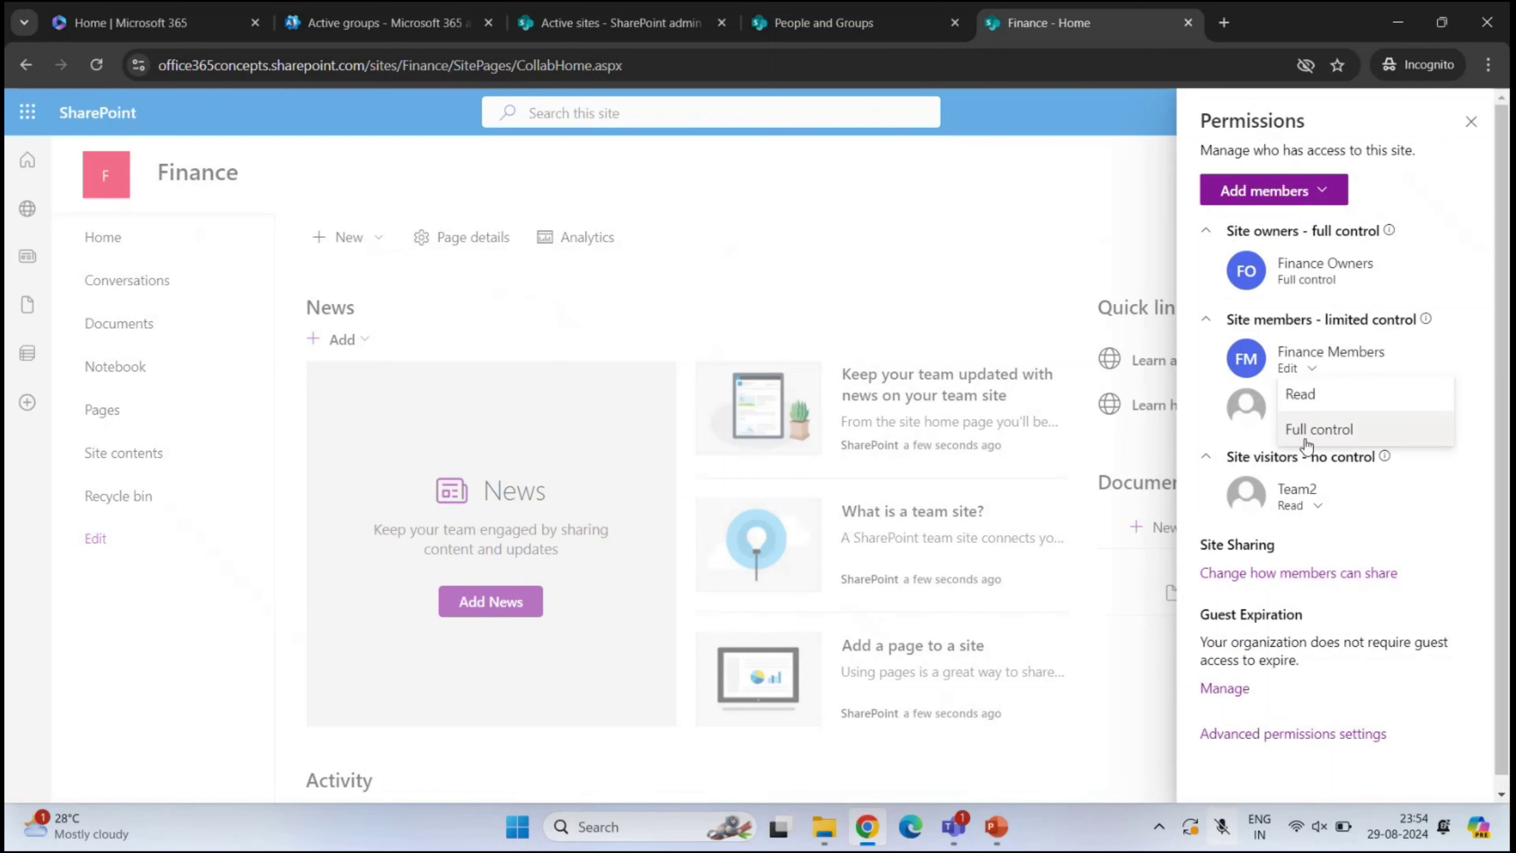
click(1205, 322)
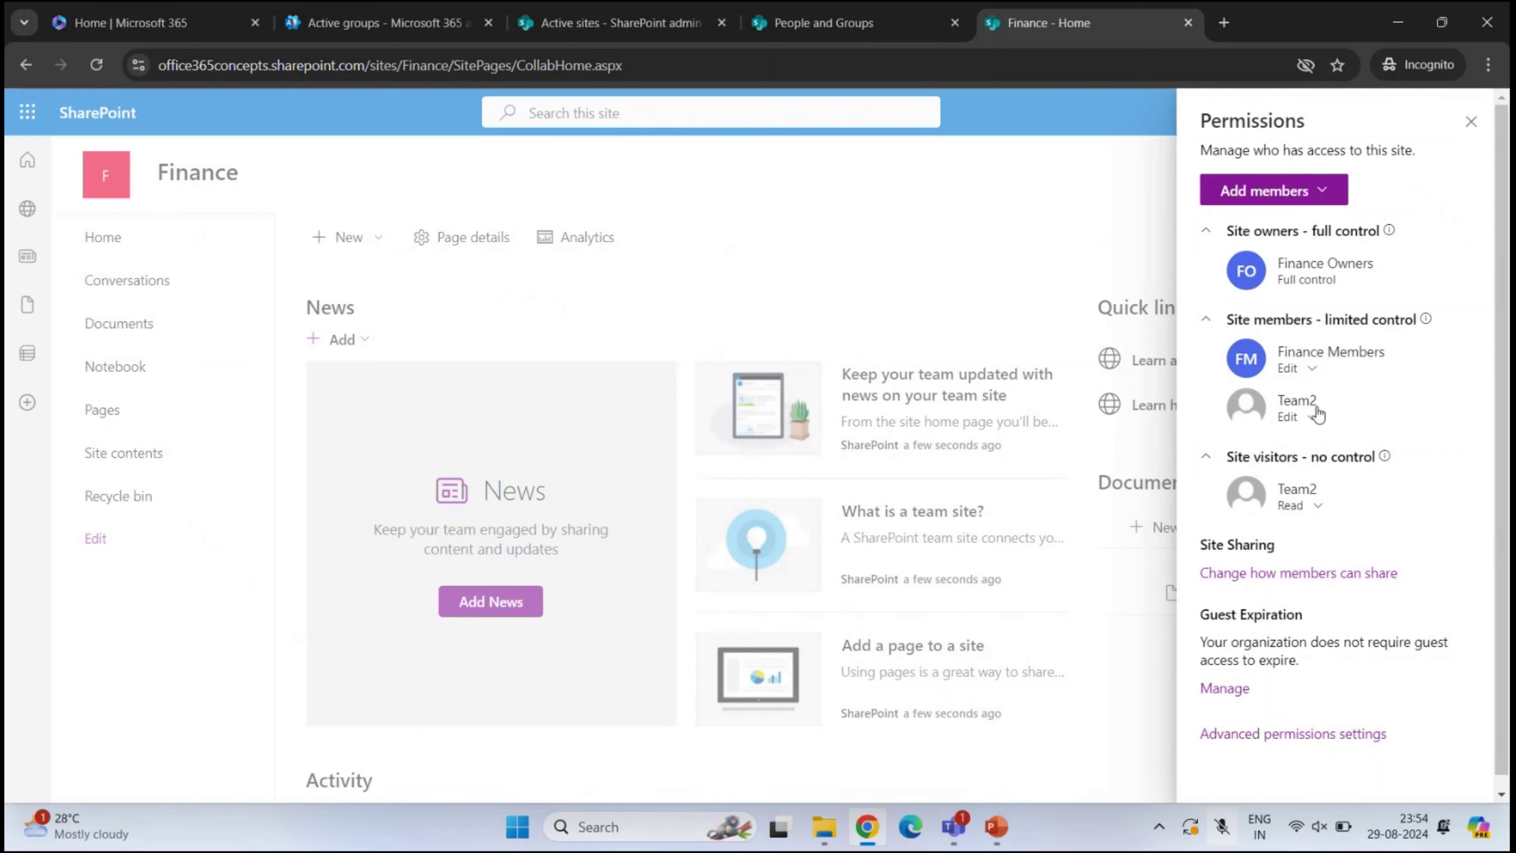
Step: Remove Team2 from the Finance site members
mouse_move(1309, 408)
click(1313, 421)
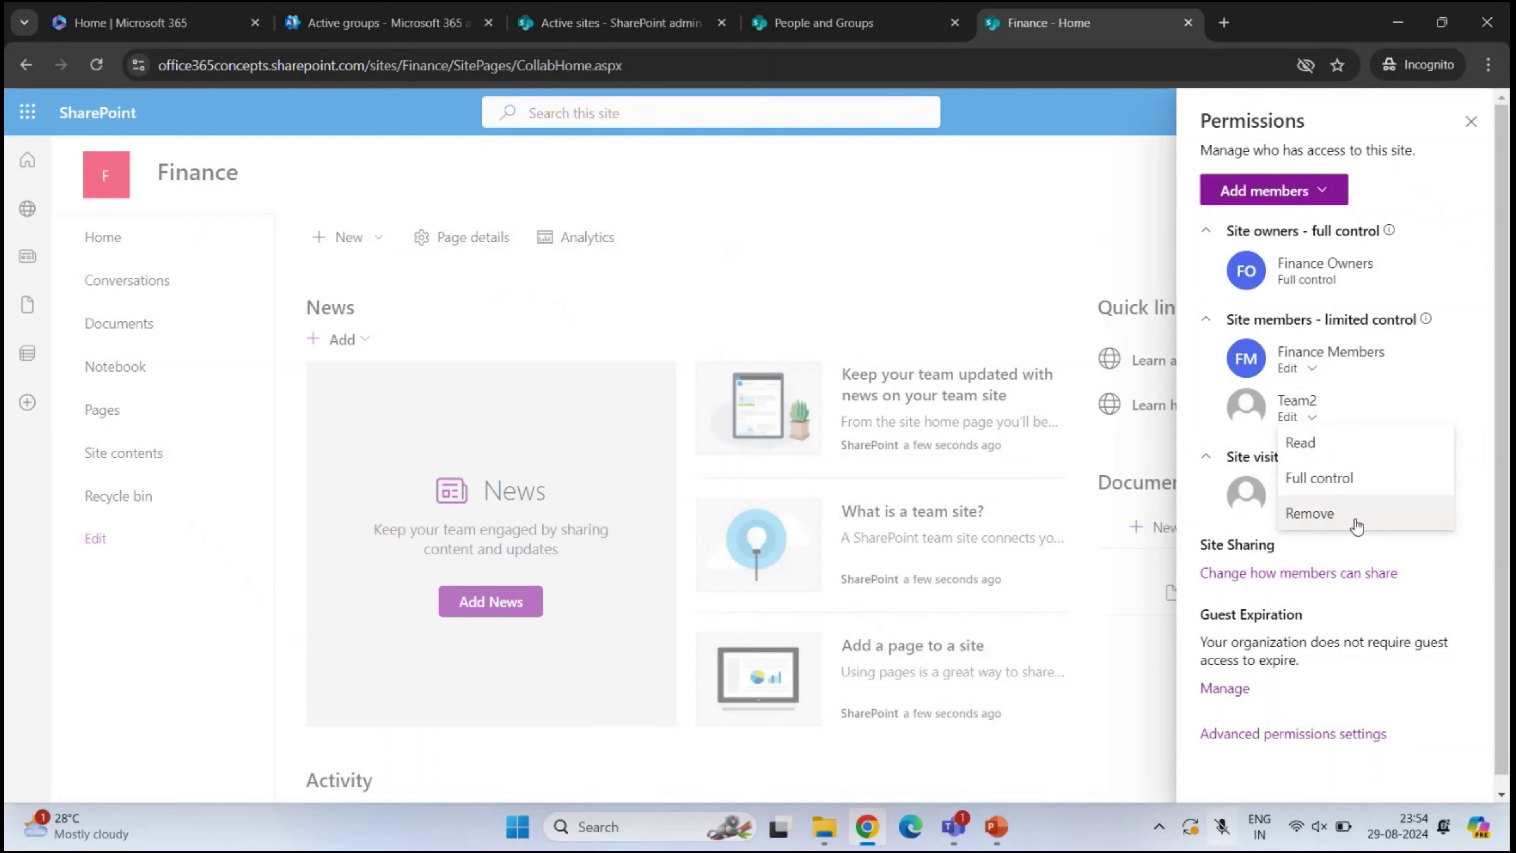
click(1337, 512)
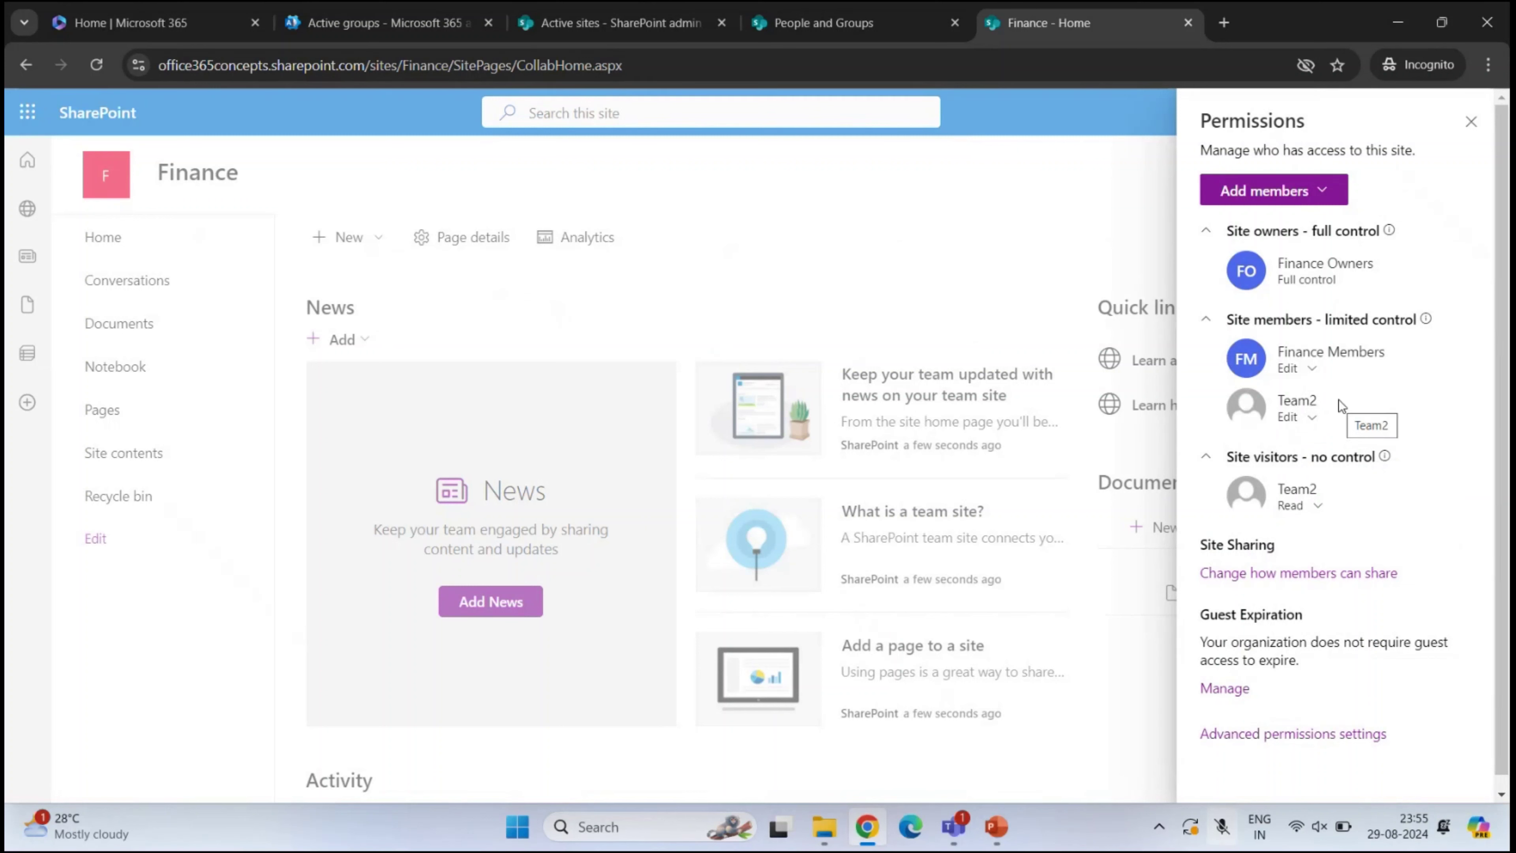
click(1313, 417)
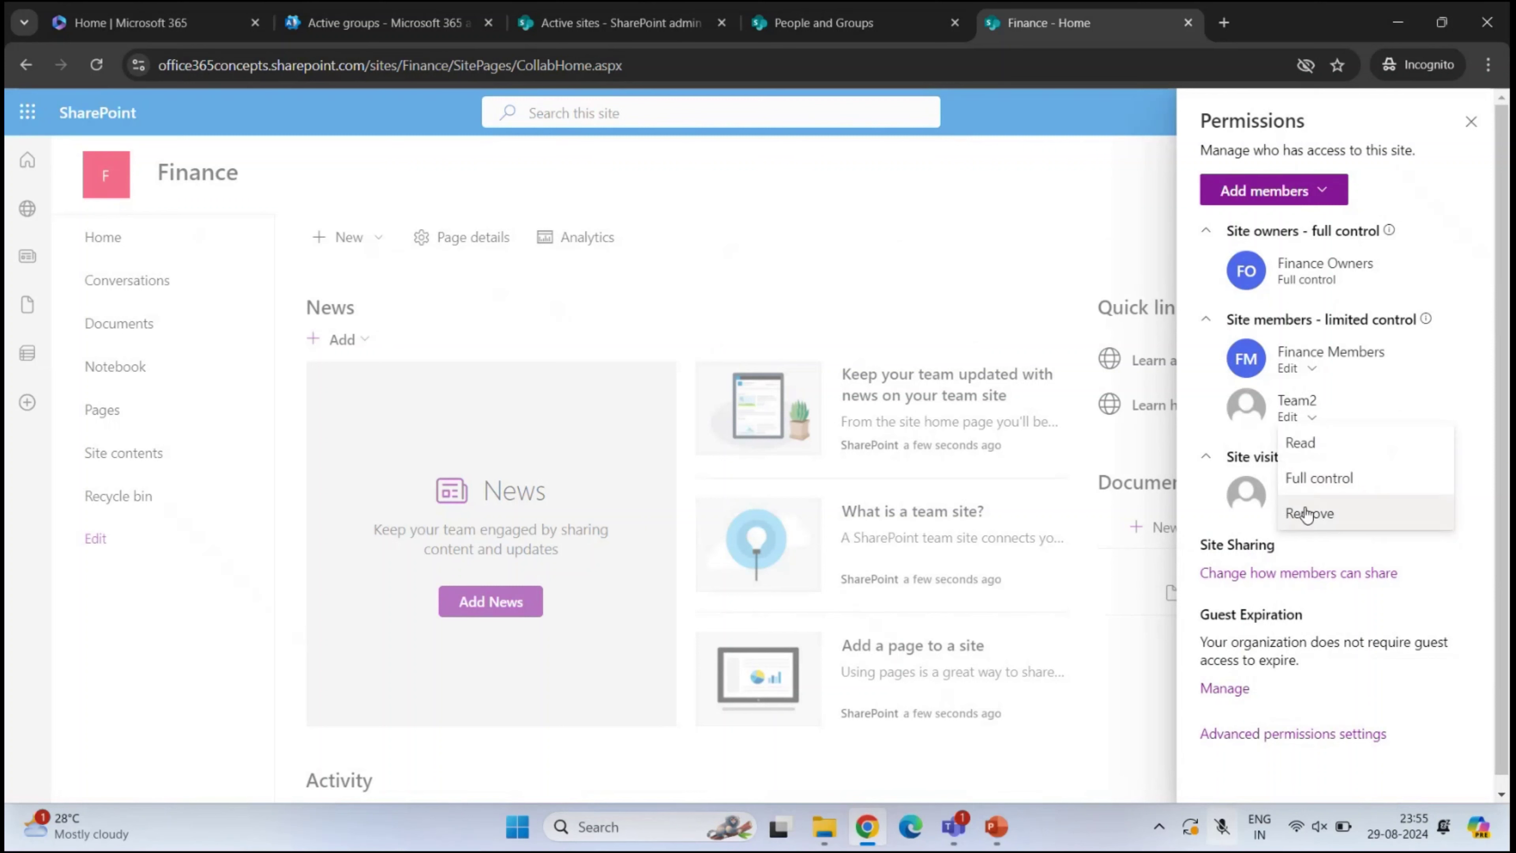
click(1301, 443)
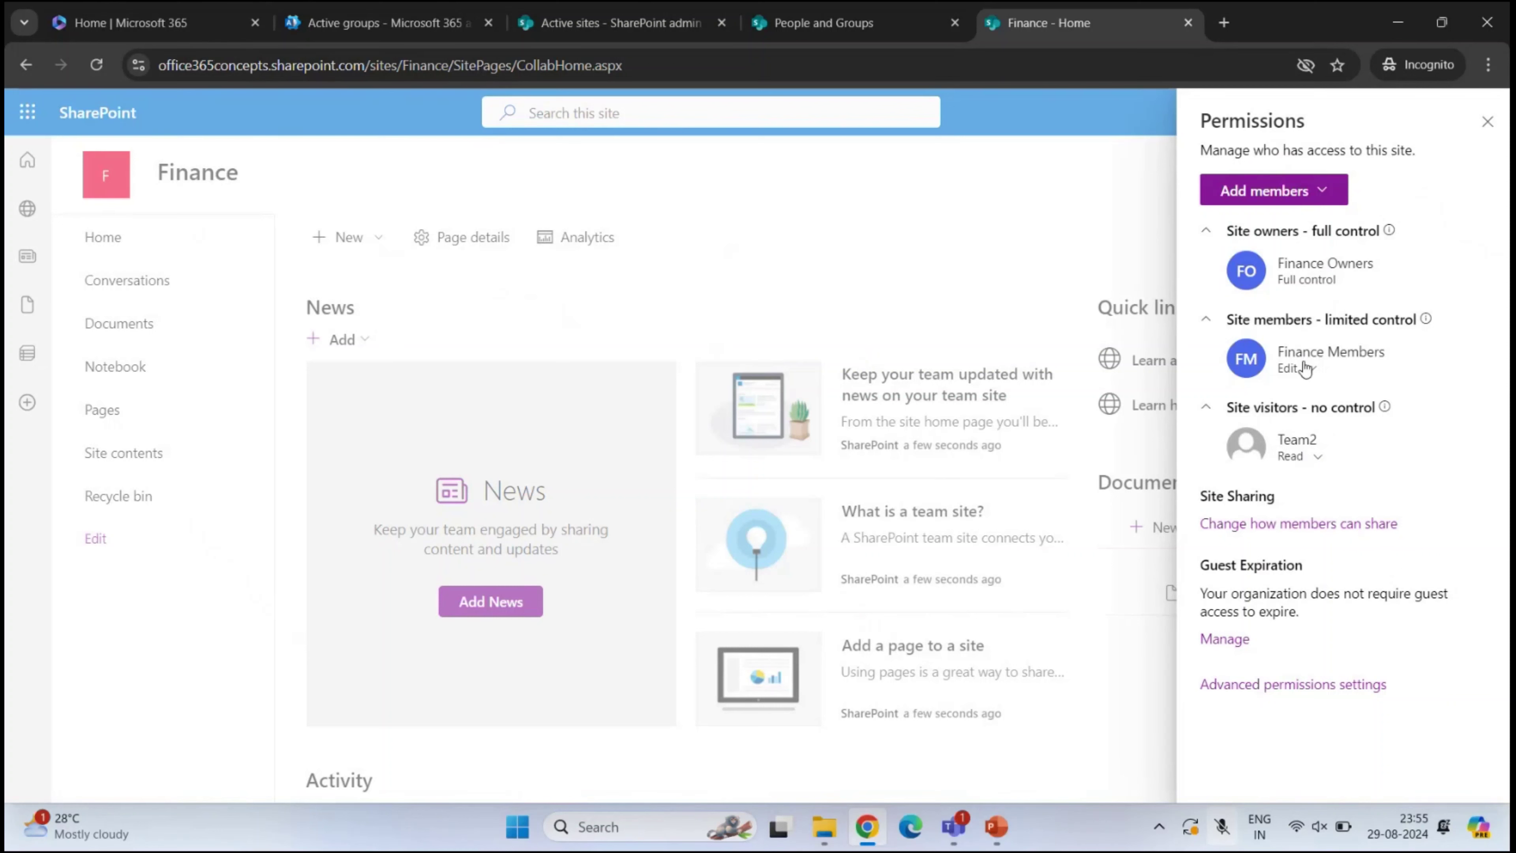
Step: Remove Team2's visitor Read access to the Finance site
mouse_move(1317, 358)
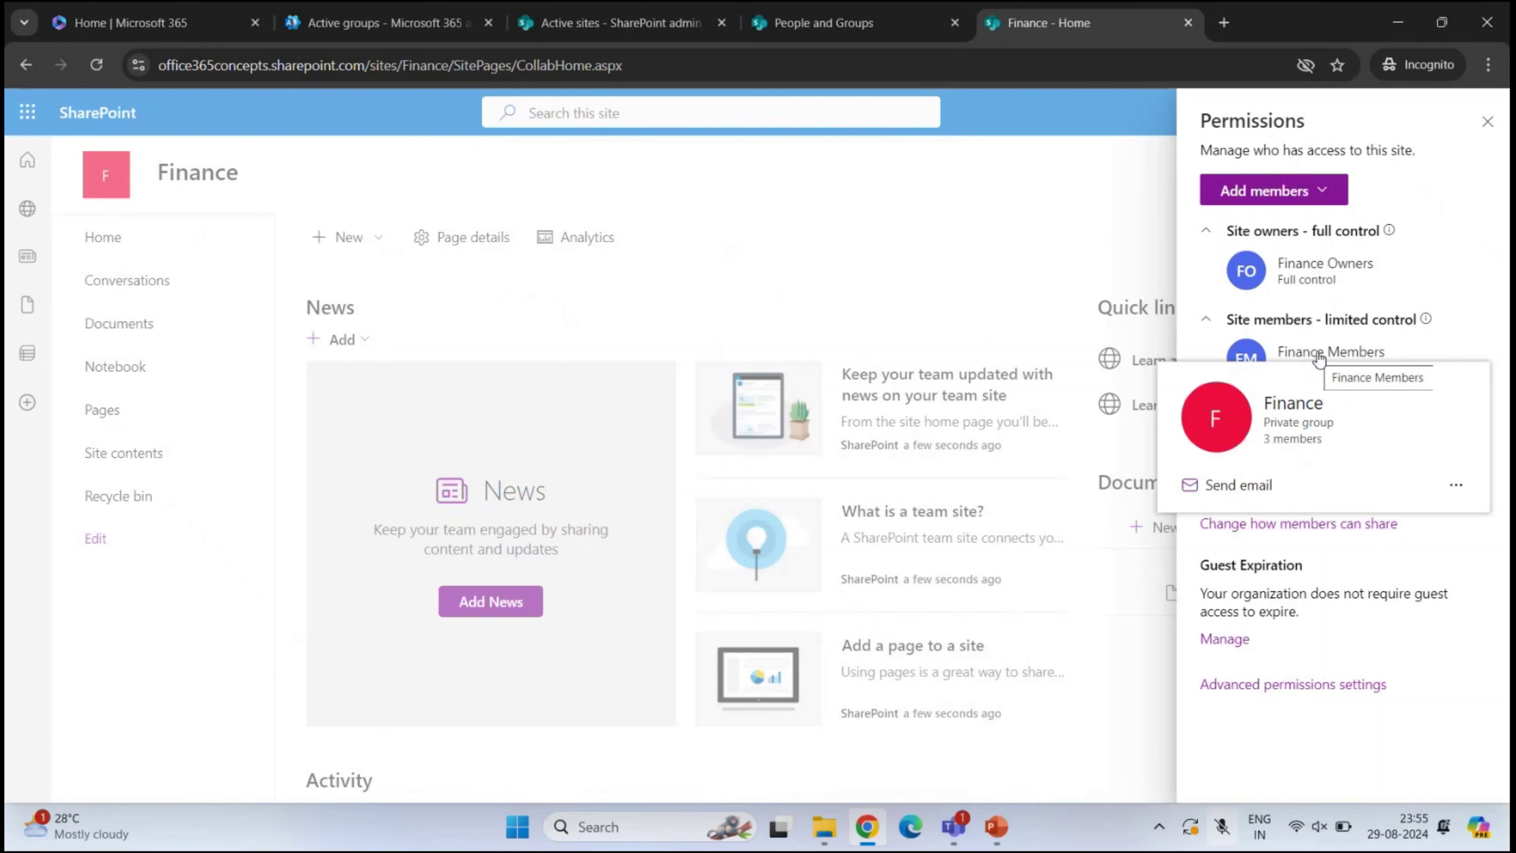
click(1343, 276)
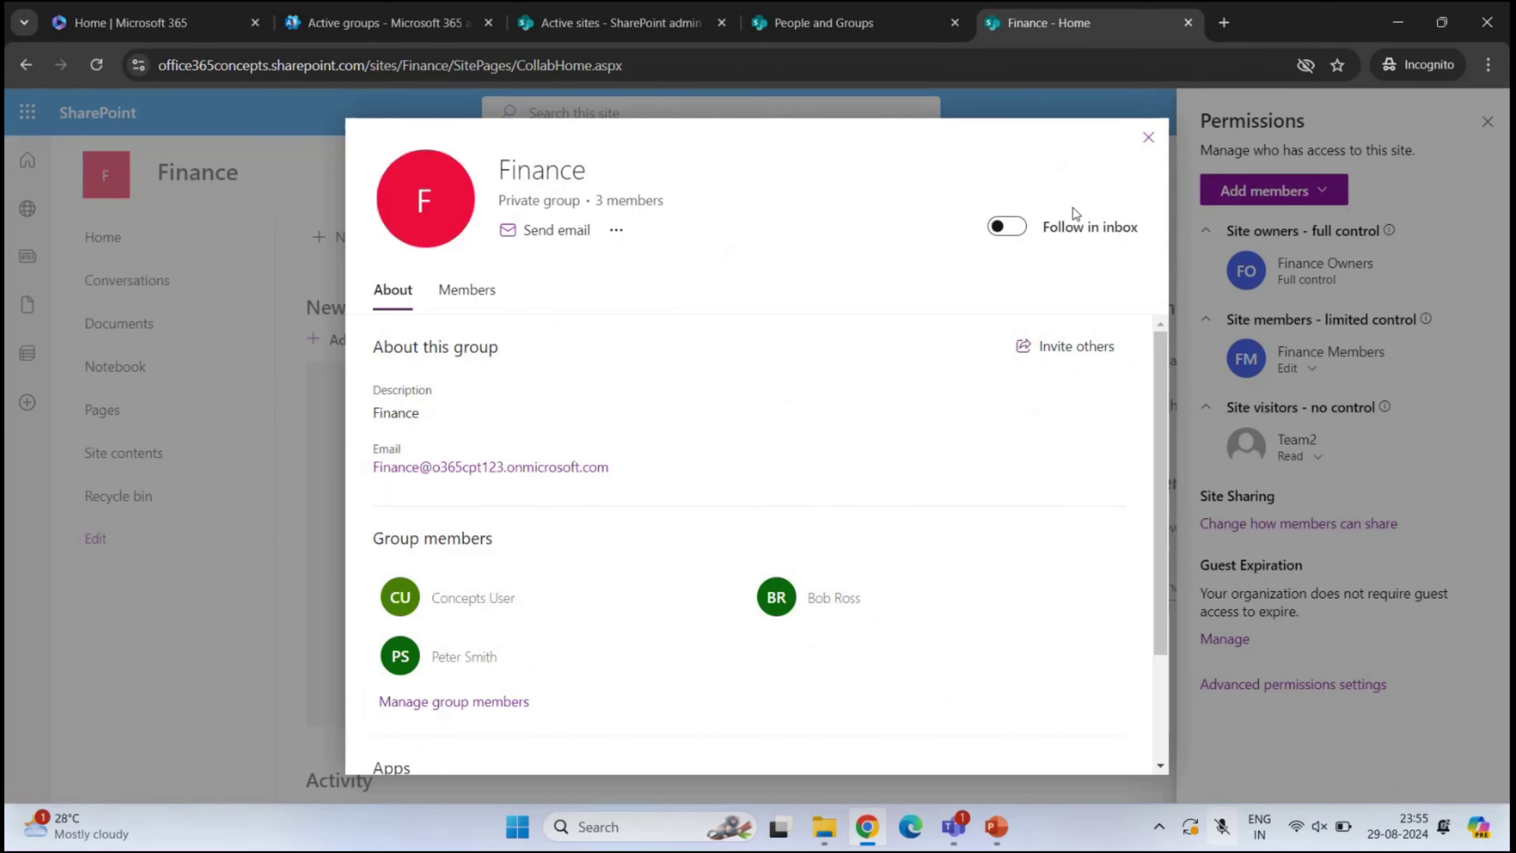
click(1148, 138)
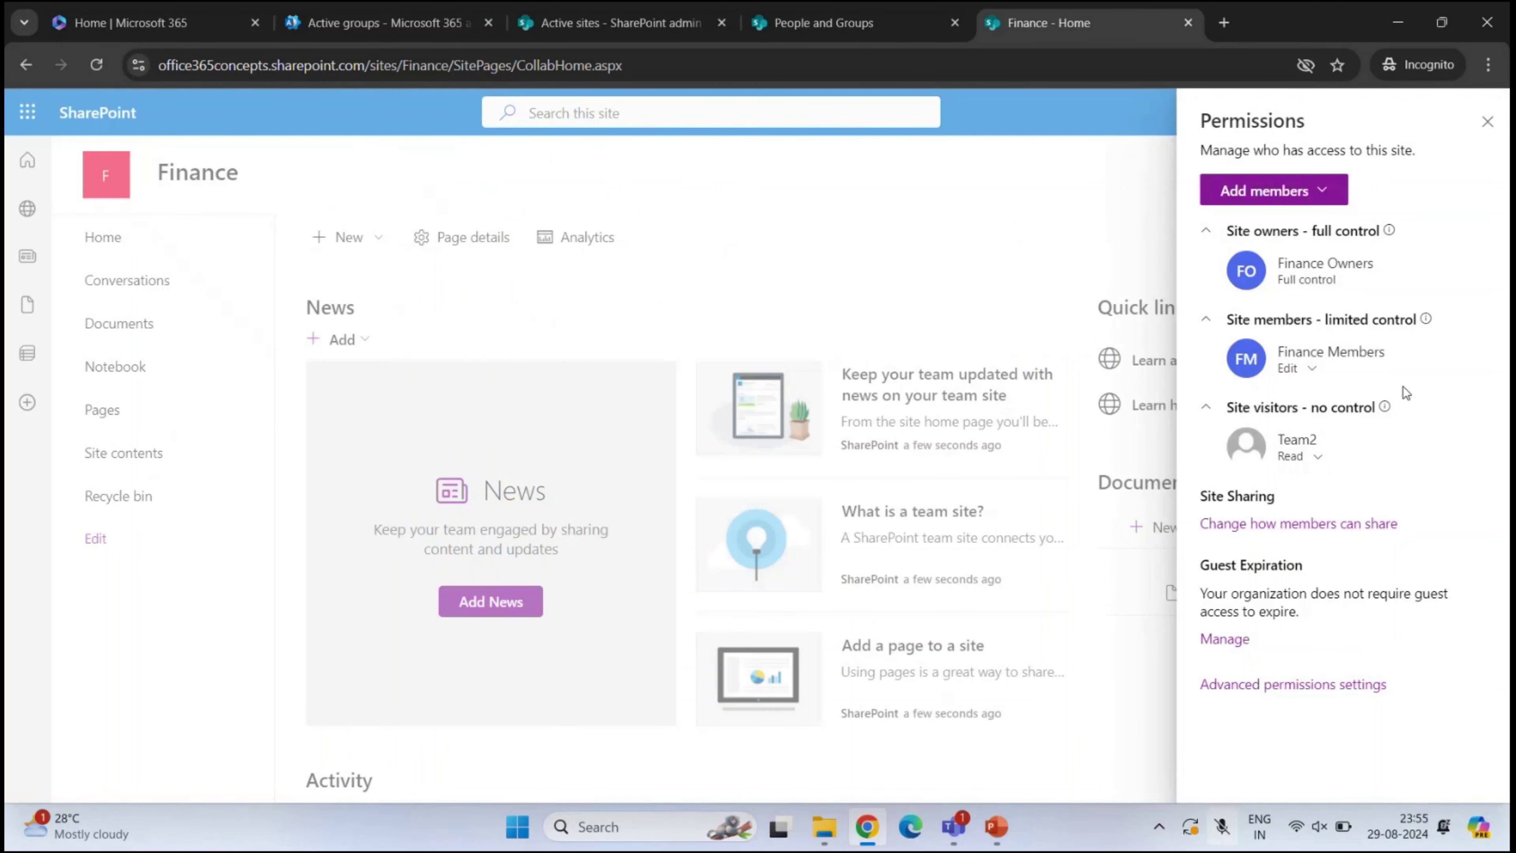
click(1318, 462)
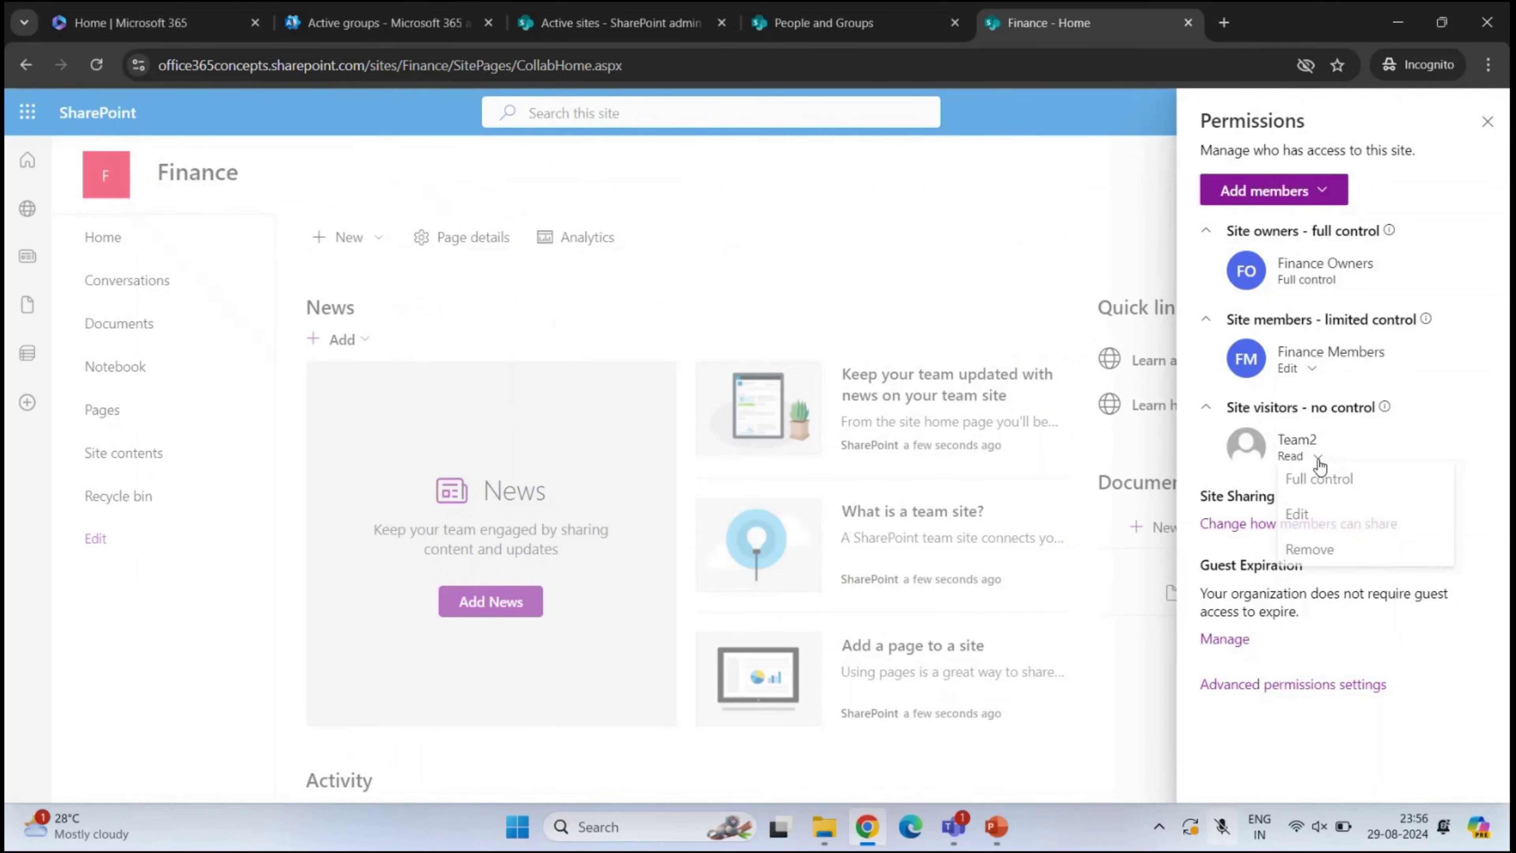
click(1338, 563)
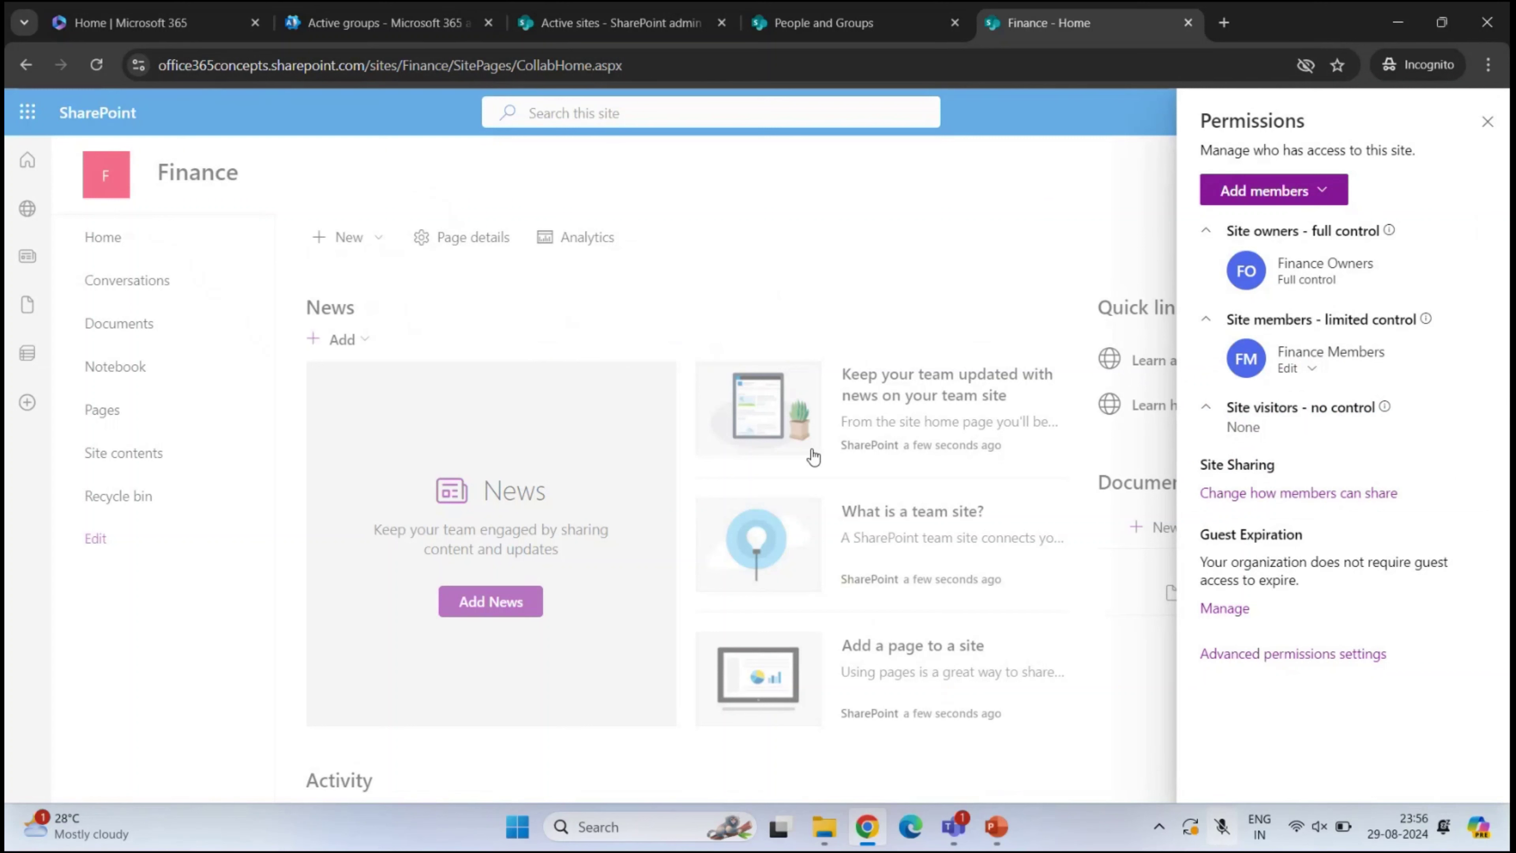
Step: Go from the Finance Advanced permissions settings to the Finance Members group page
click(1306, 660)
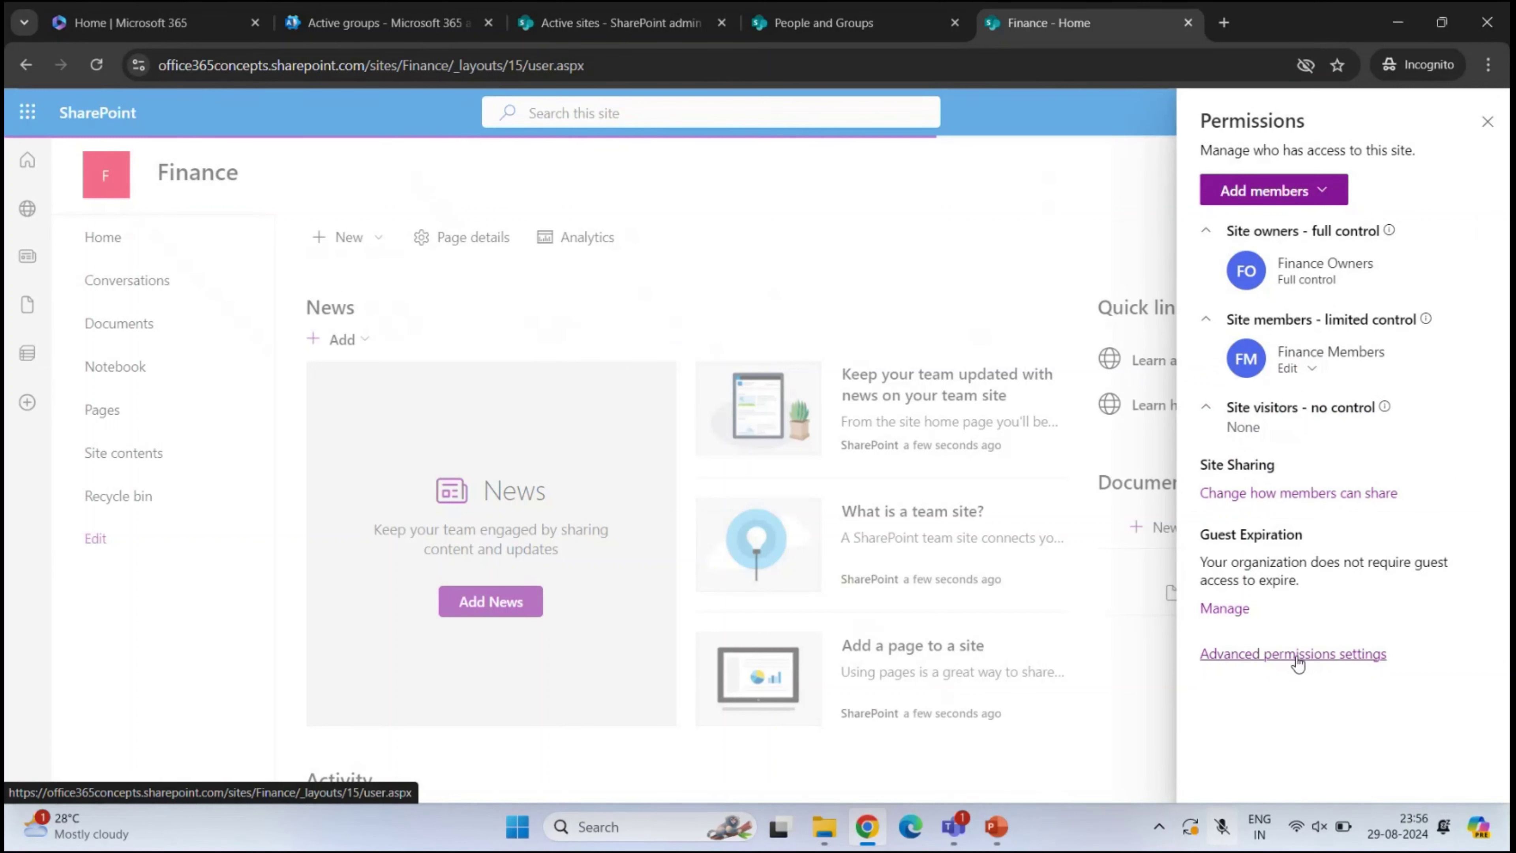
key(alt+Left)
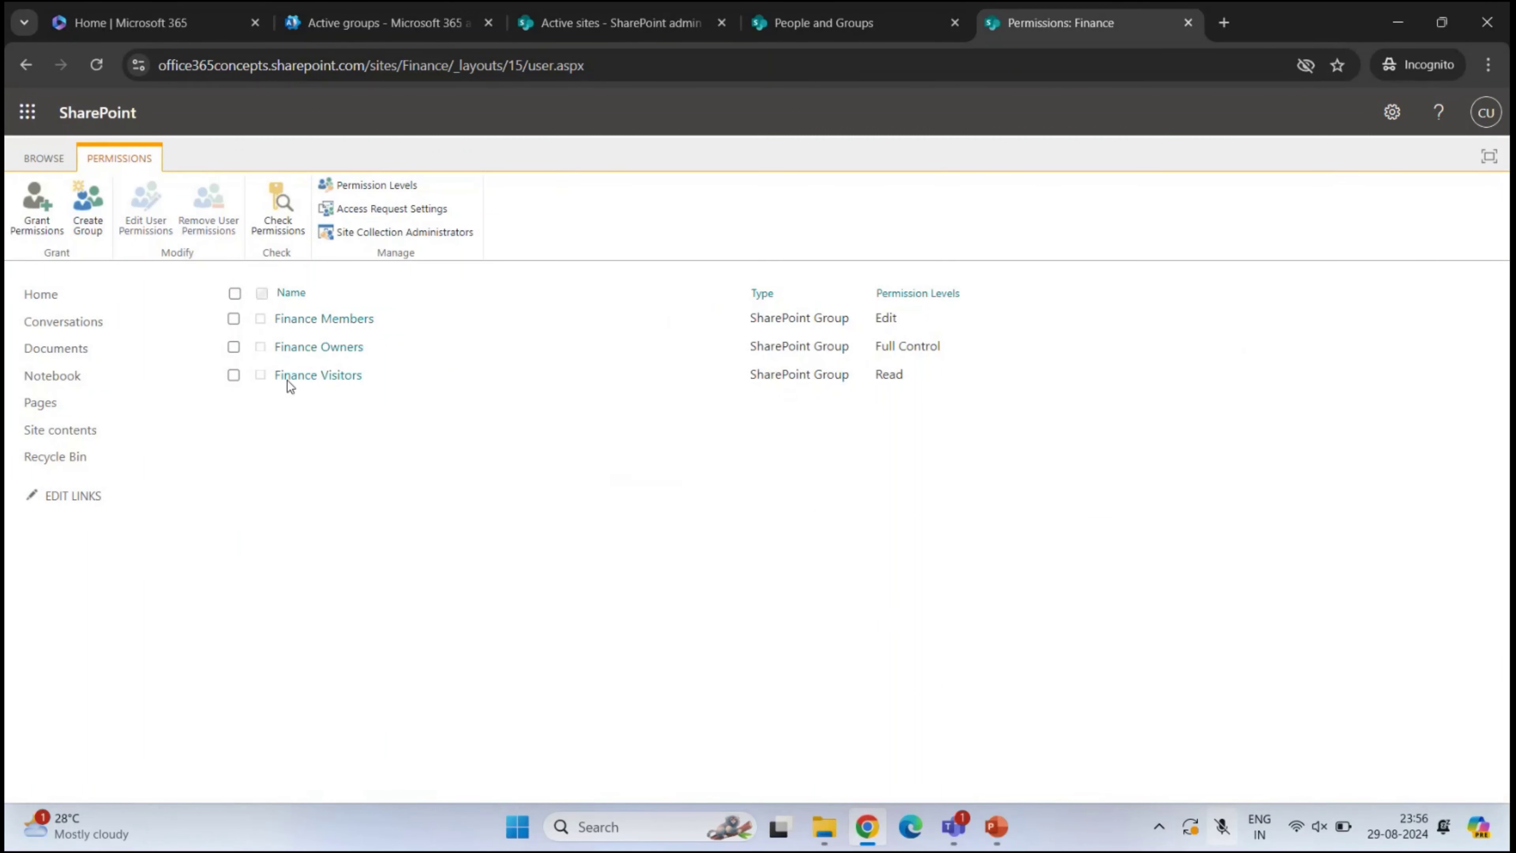
click(330, 323)
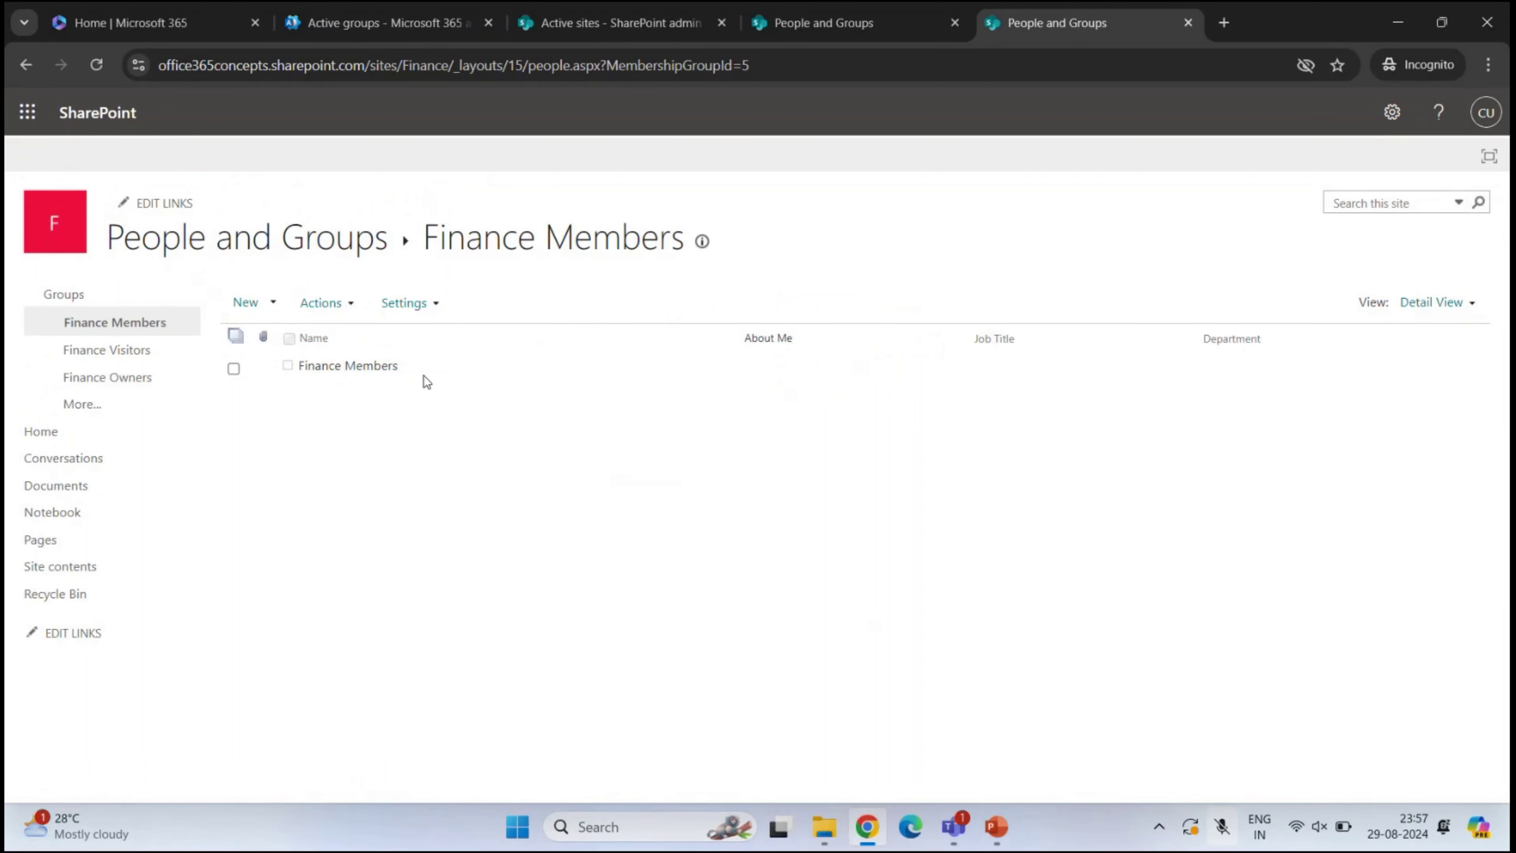
drag(424, 376, 314, 377)
click(315, 407)
Step: Refresh the Finance site and view the Finance group's Owners in the admin center
click(367, 26)
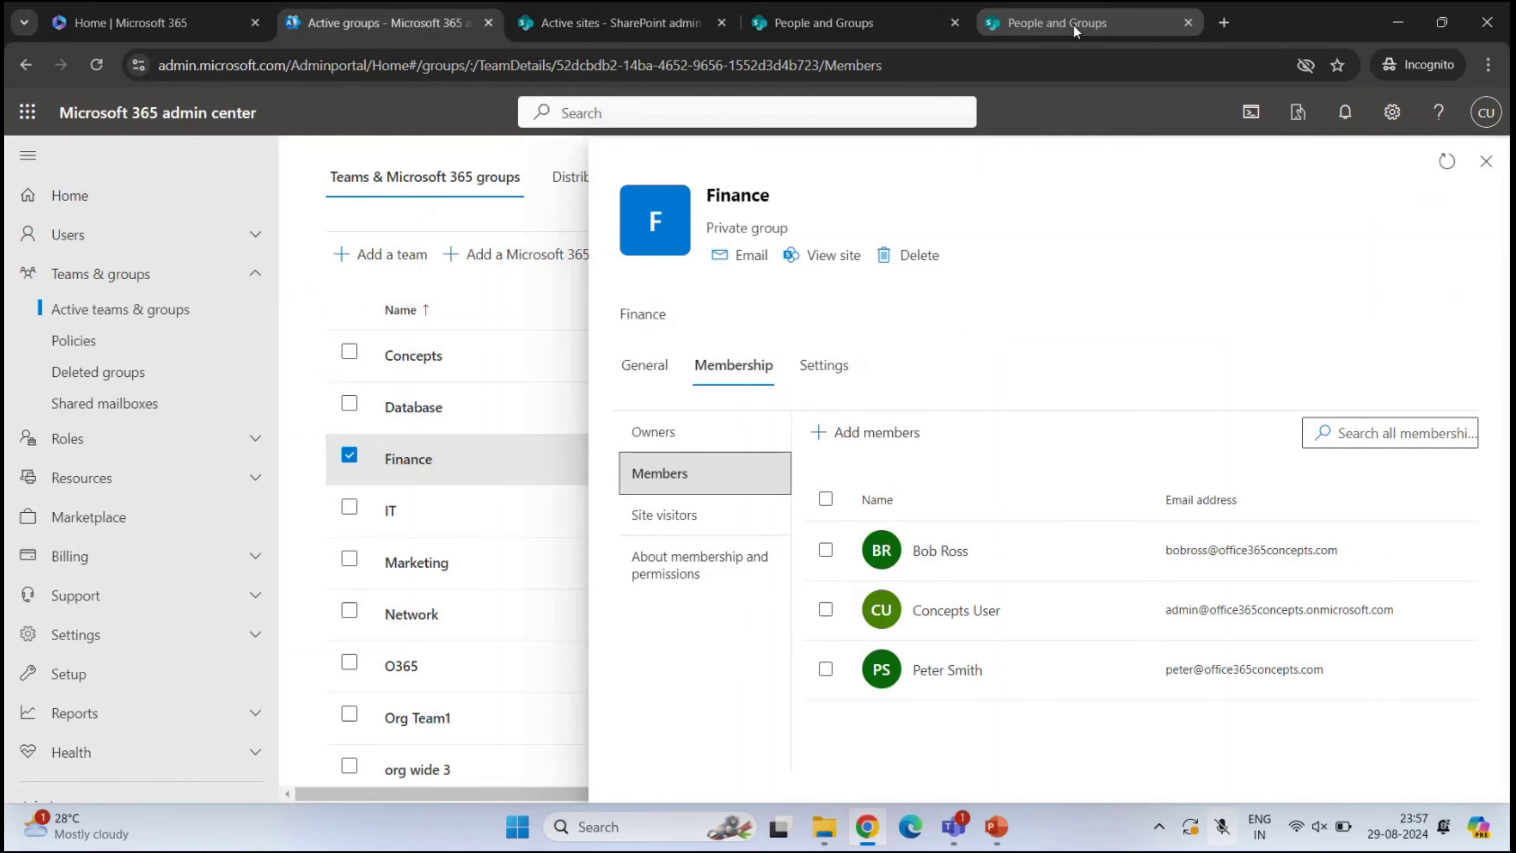
click(1057, 22)
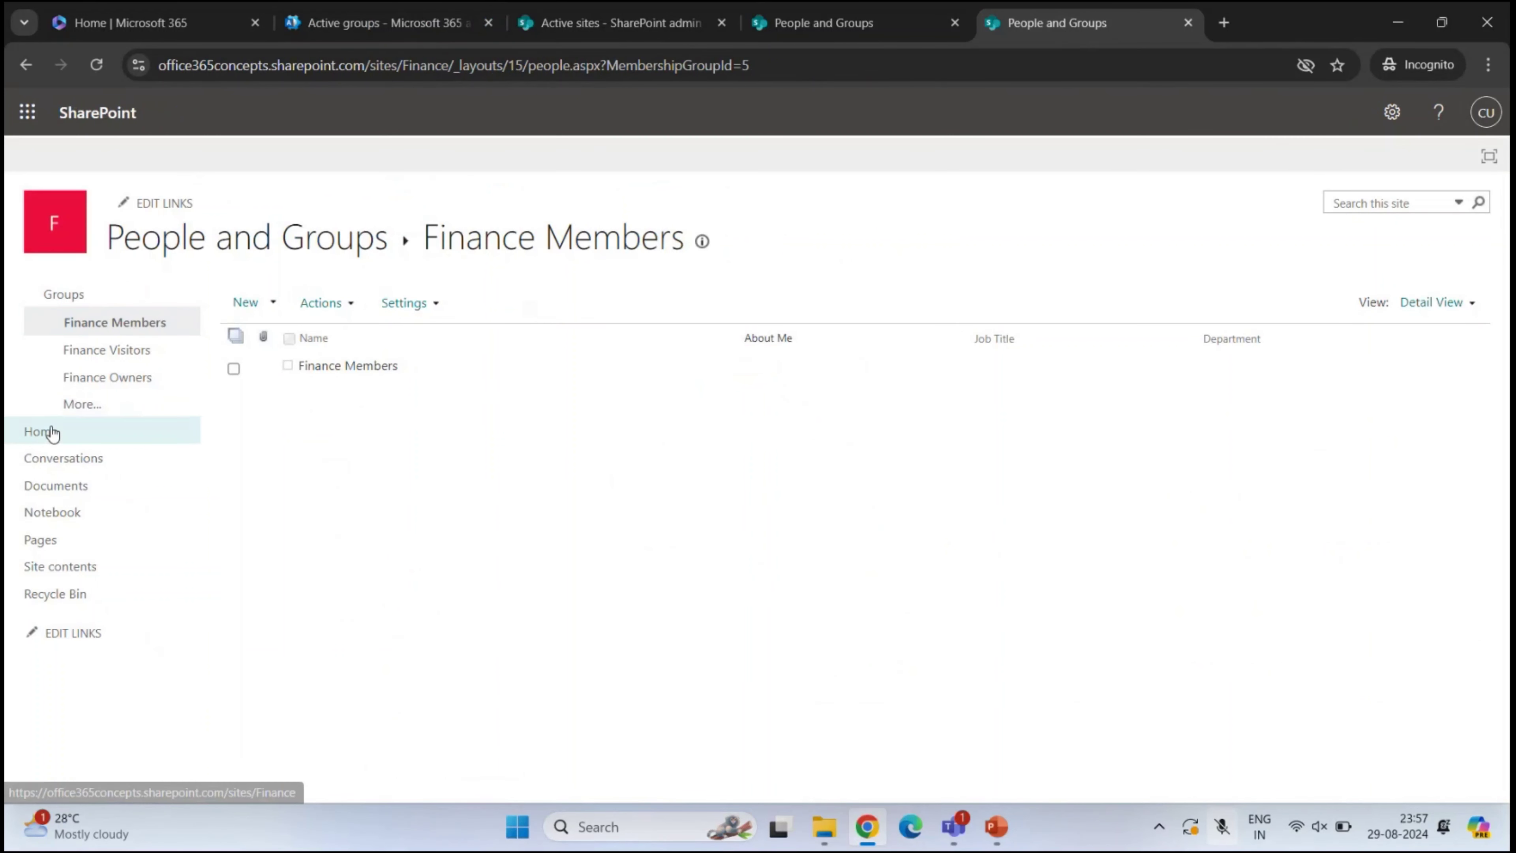
key(F5)
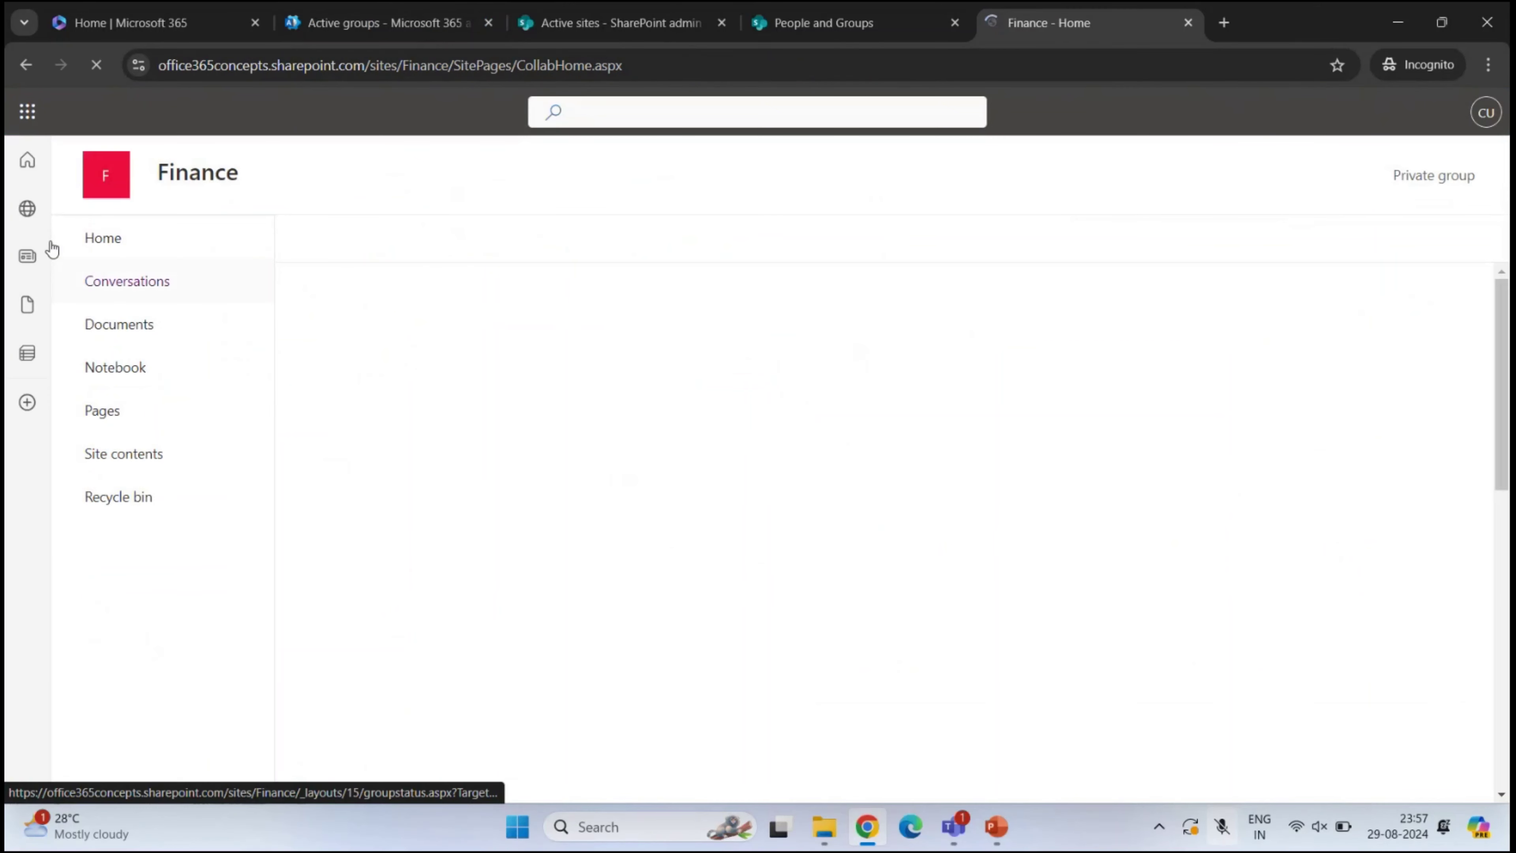
click(352, 24)
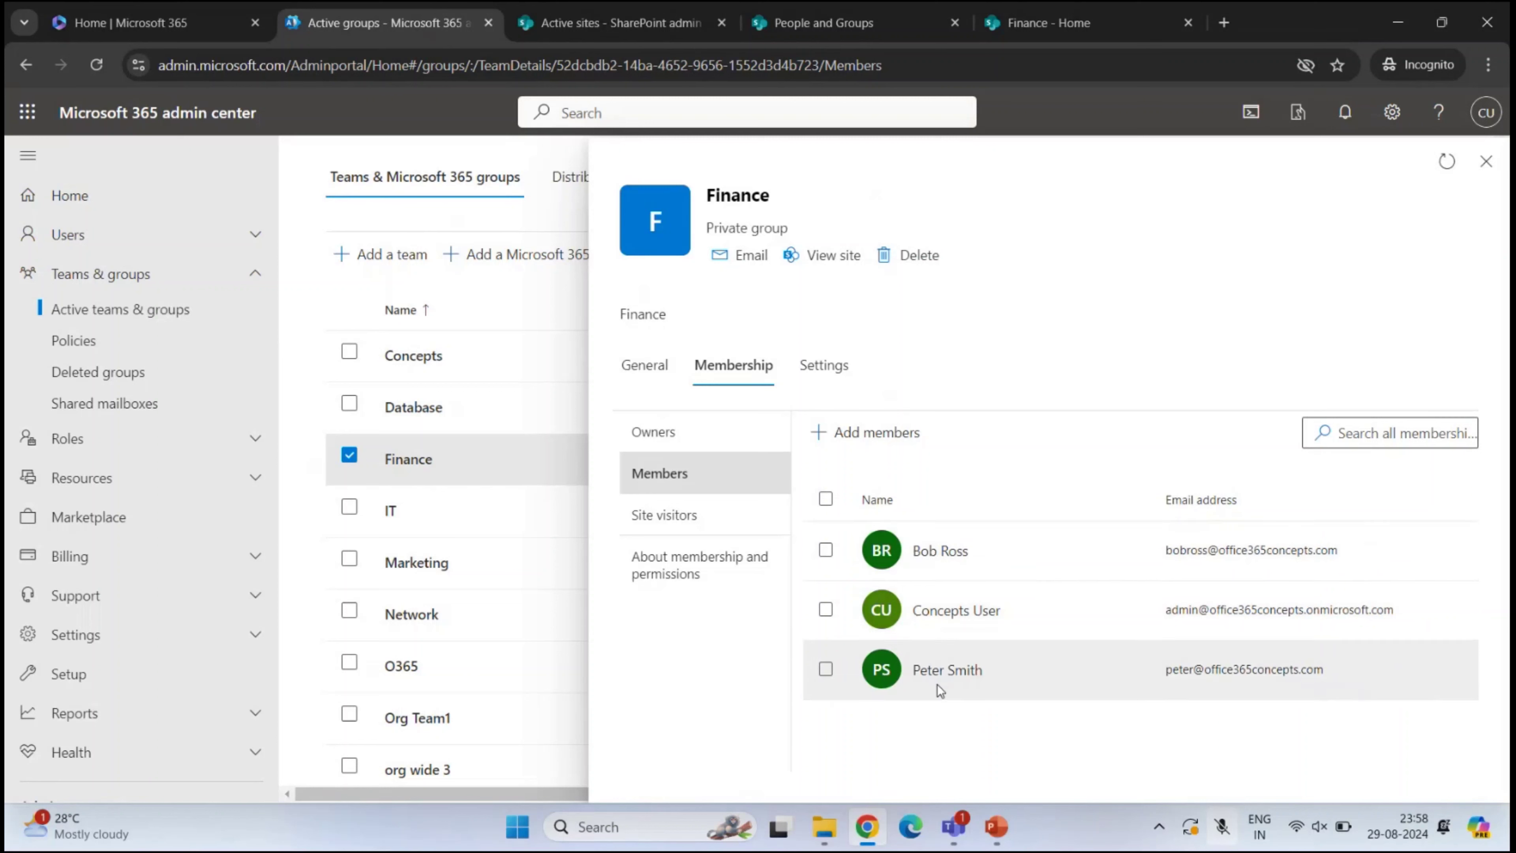
click(696, 435)
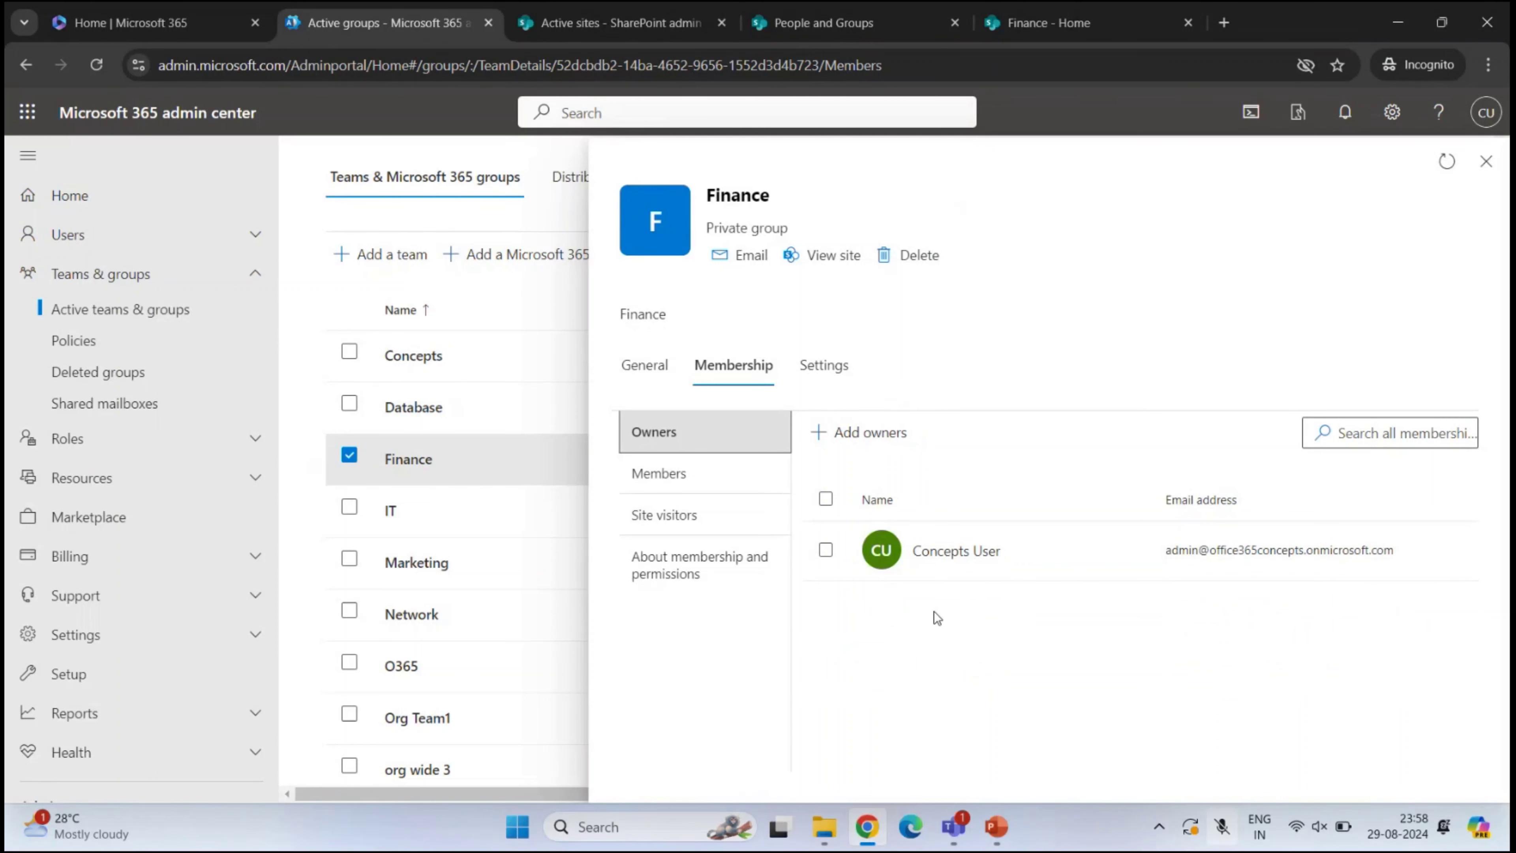
Step: Open the Finance site's Advanced permissions settings page showing Members, Owners and Visitors
click(1071, 18)
click(1392, 112)
click(1260, 352)
click(1280, 536)
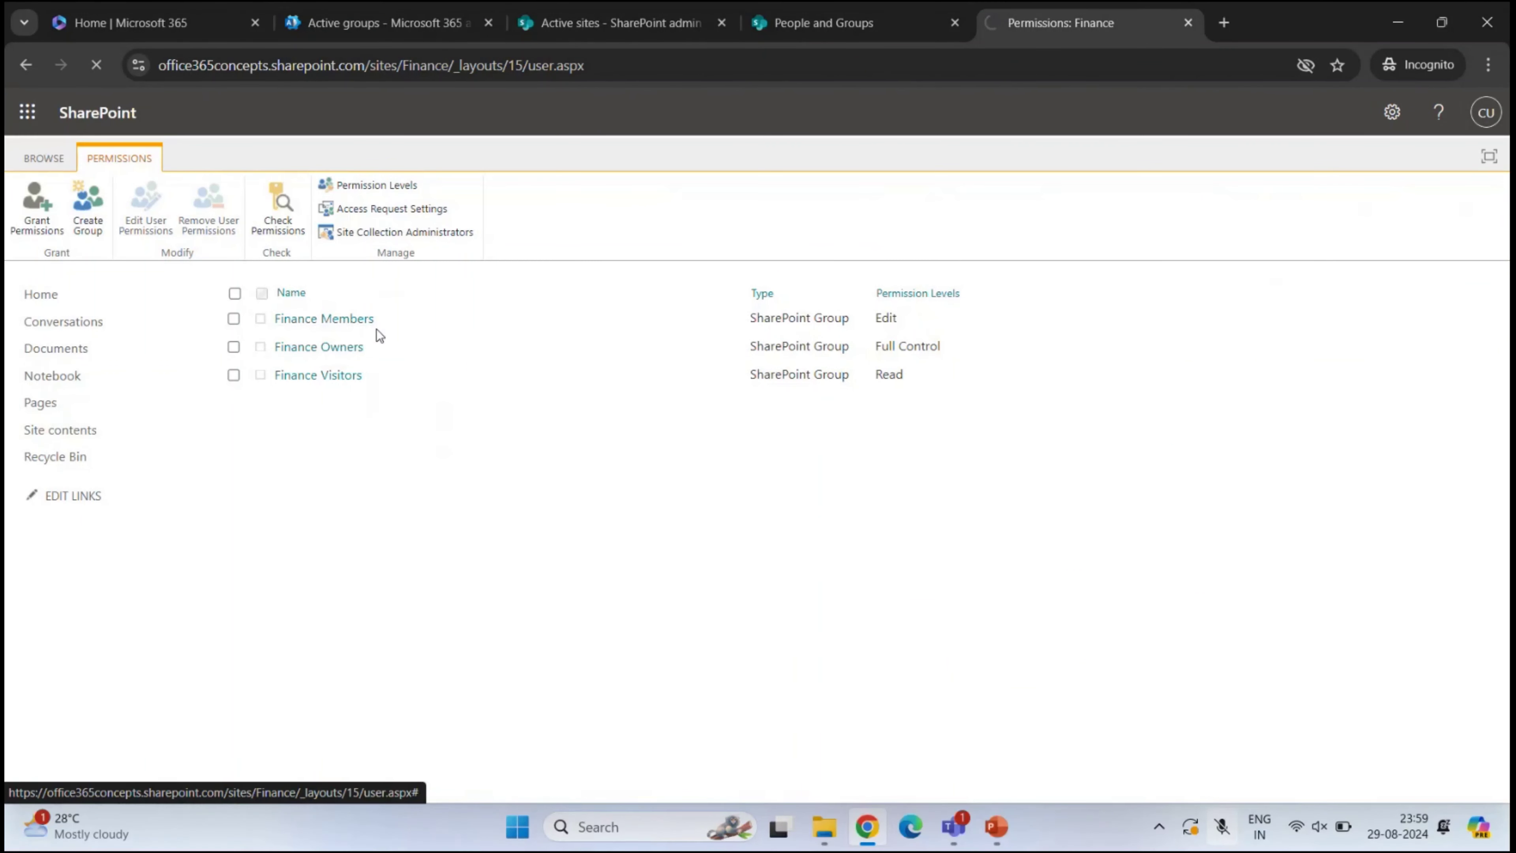
Step: Remove the only member from the Finance Members group with Remove Users from Group
click(343, 320)
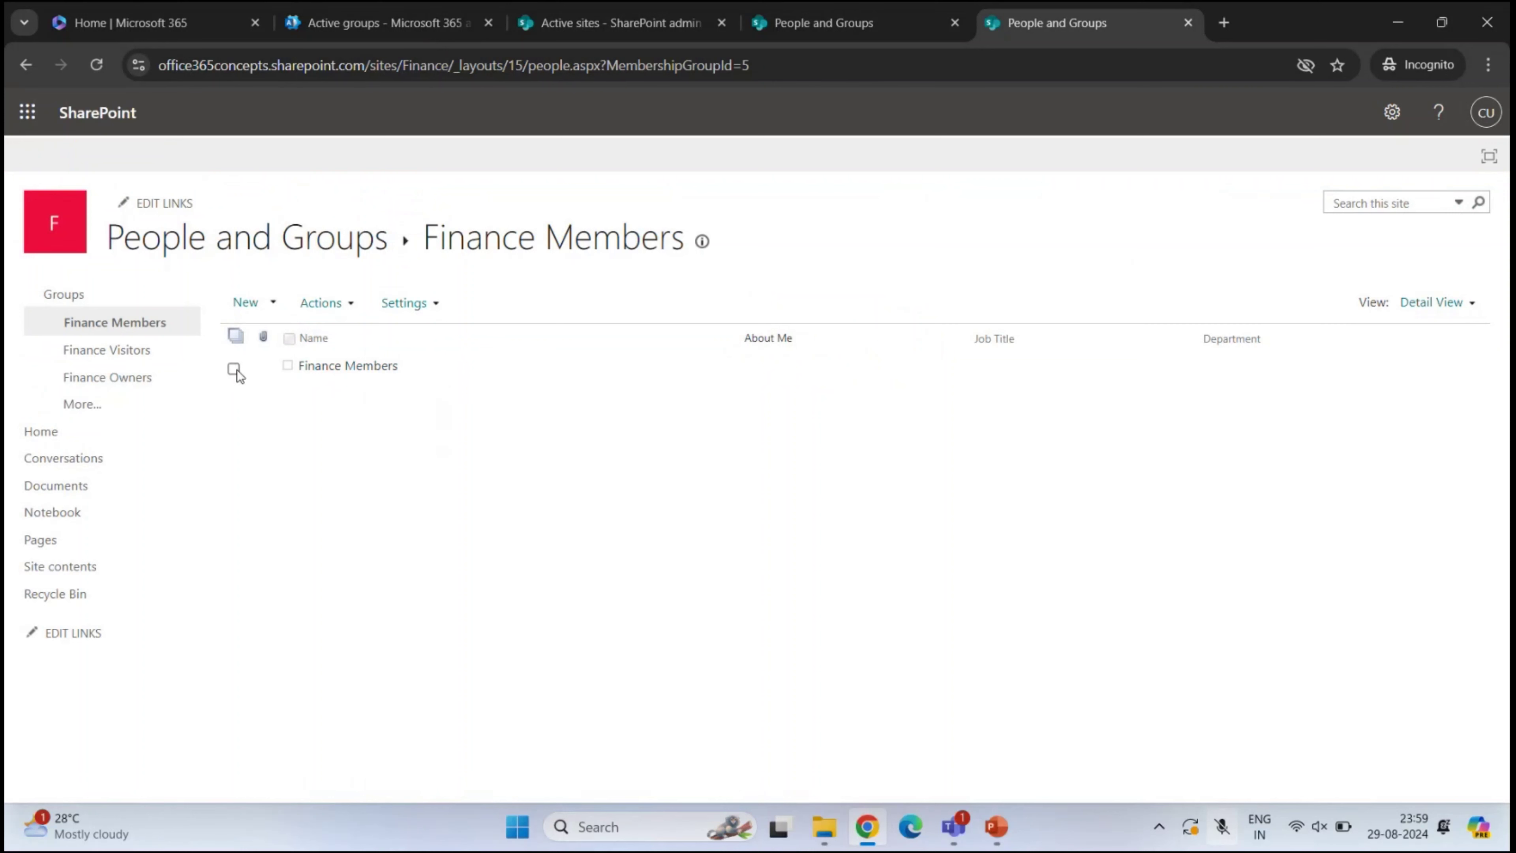
click(349, 306)
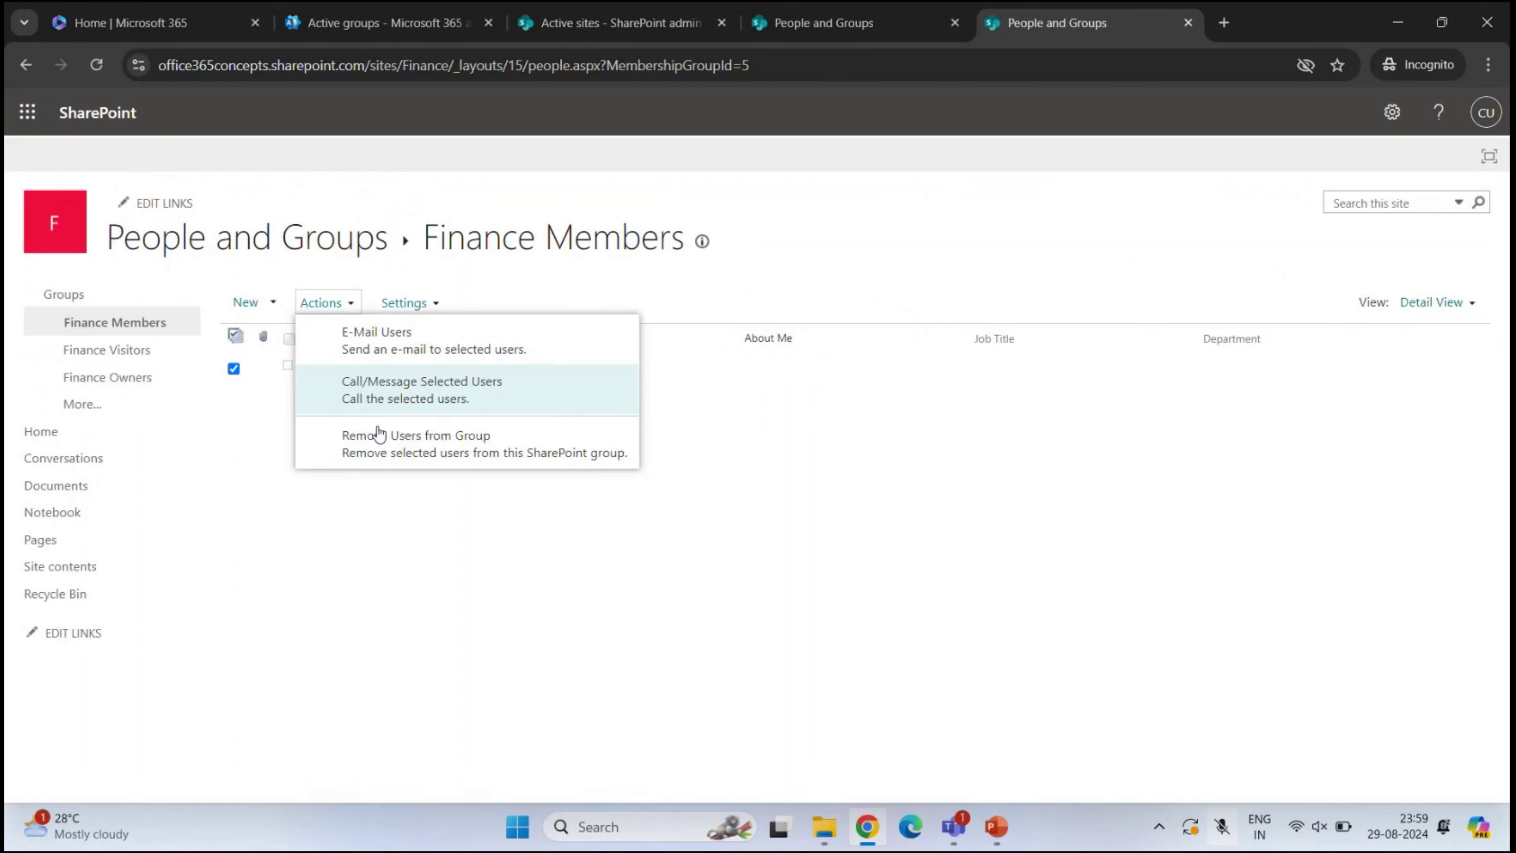
click(392, 460)
click(831, 272)
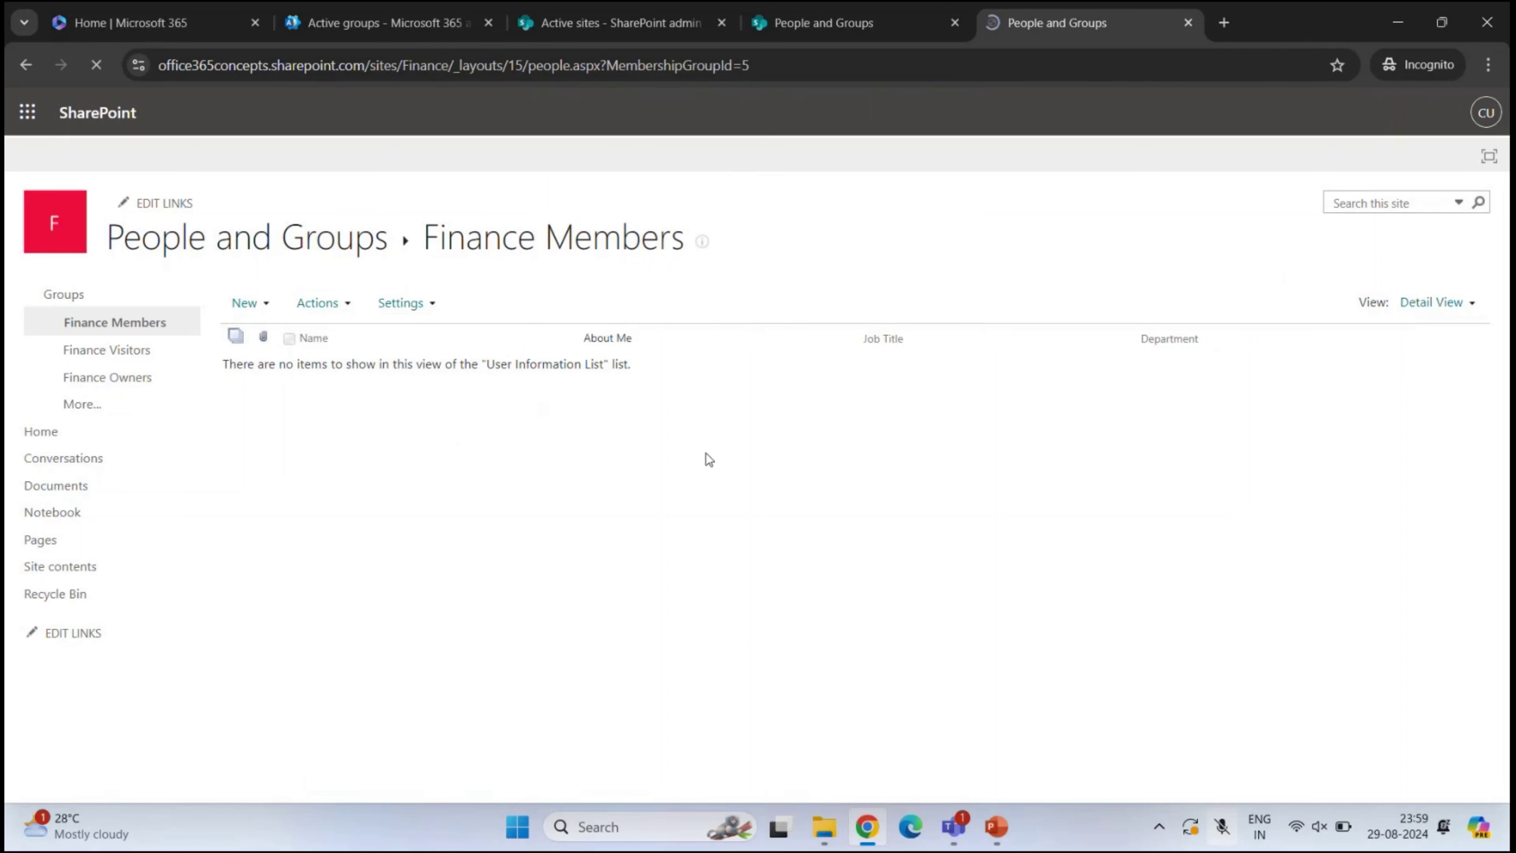
Step: Return to Finance permissions and reopen Finance Members to confirm it shows no items
click(33, 61)
click(26, 64)
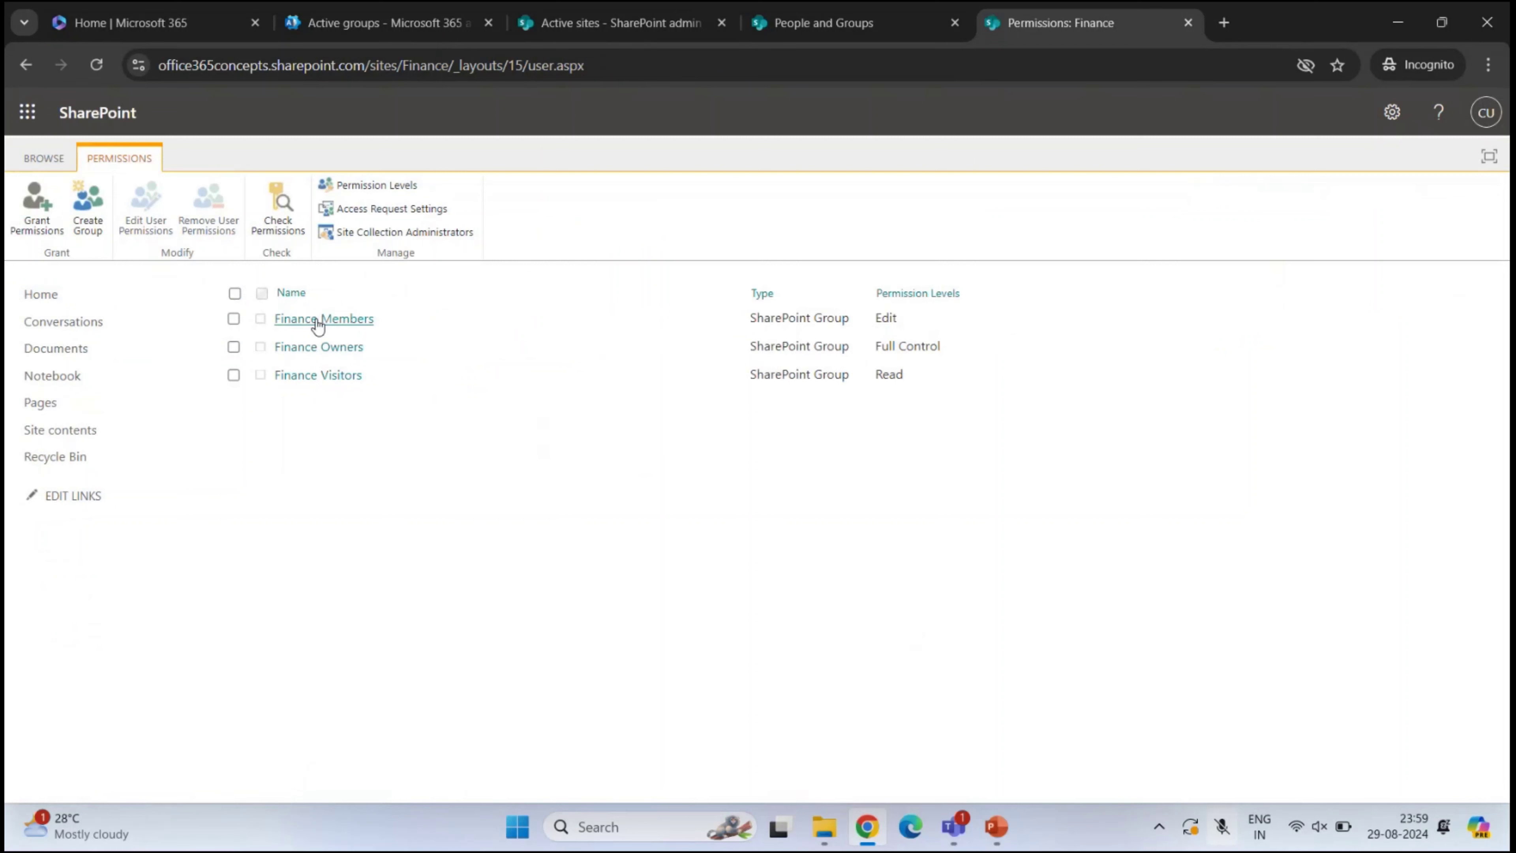
click(357, 319)
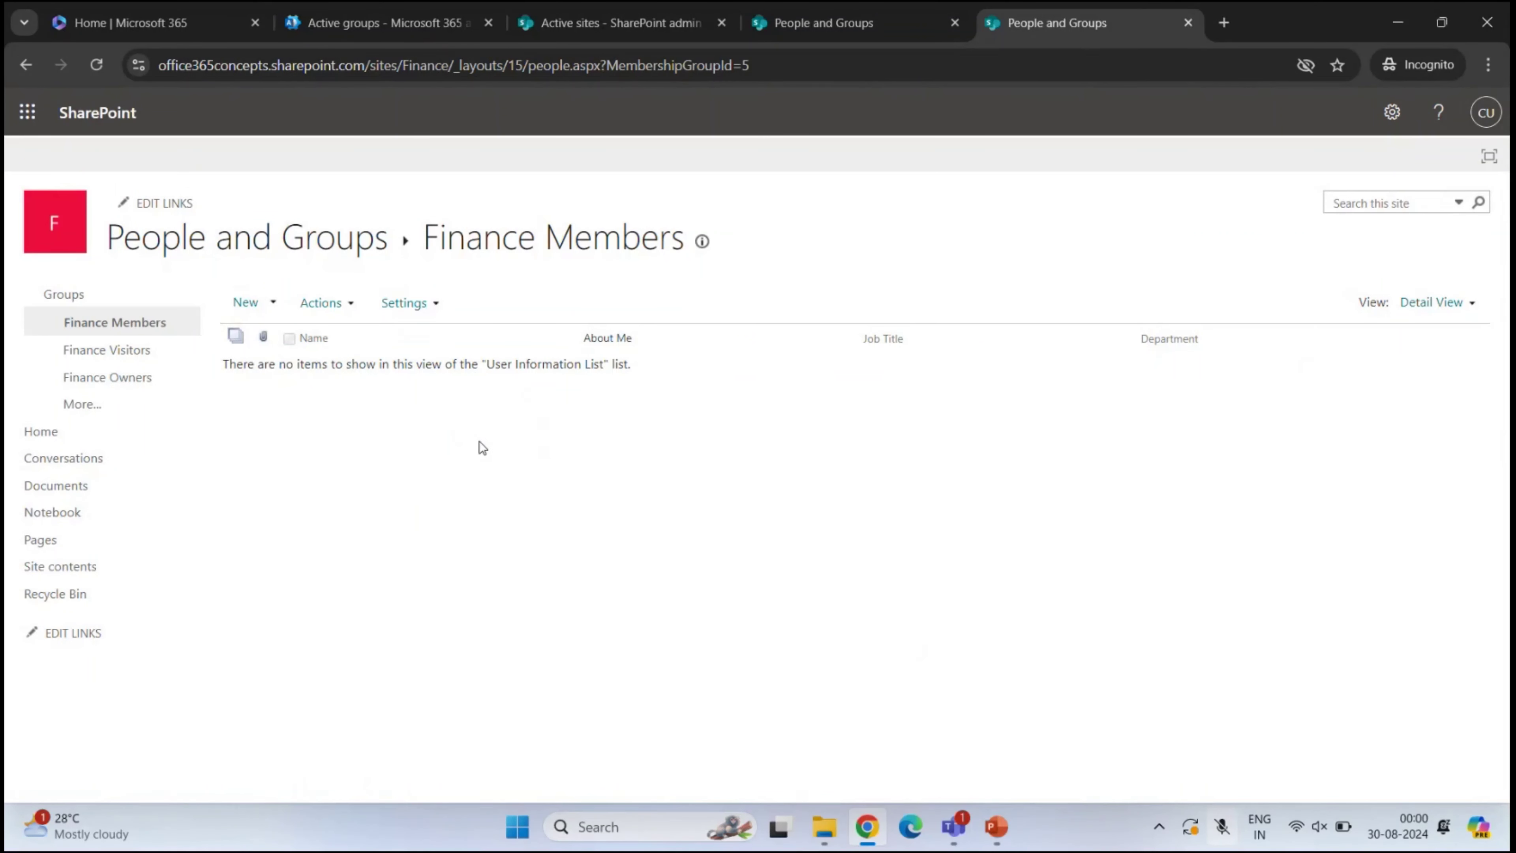
Step: Check the Finance site's Site permissions panel, where Site members shows None
click(54, 432)
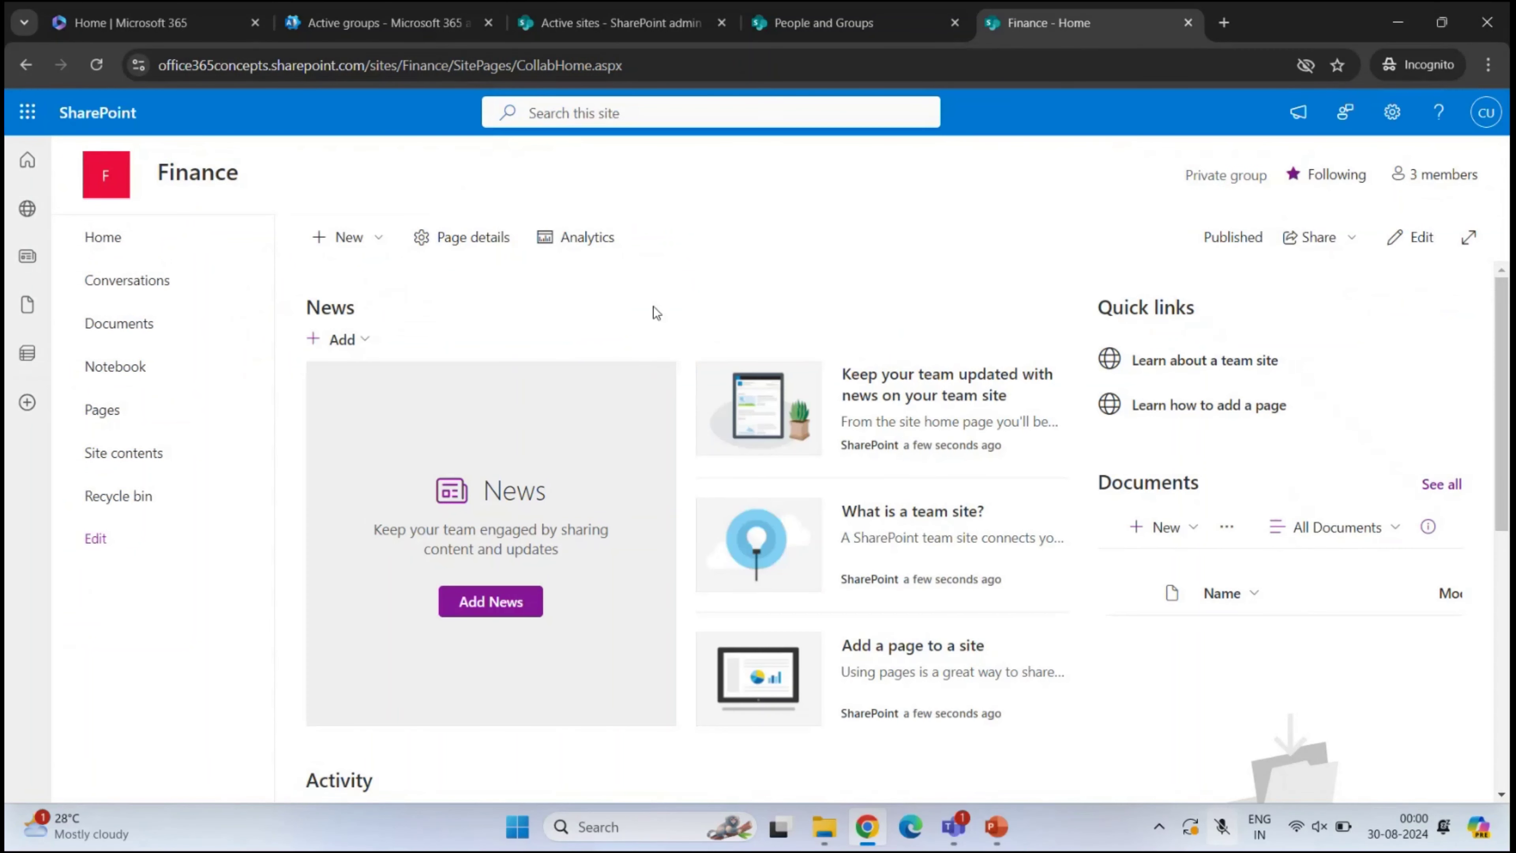
click(1392, 112)
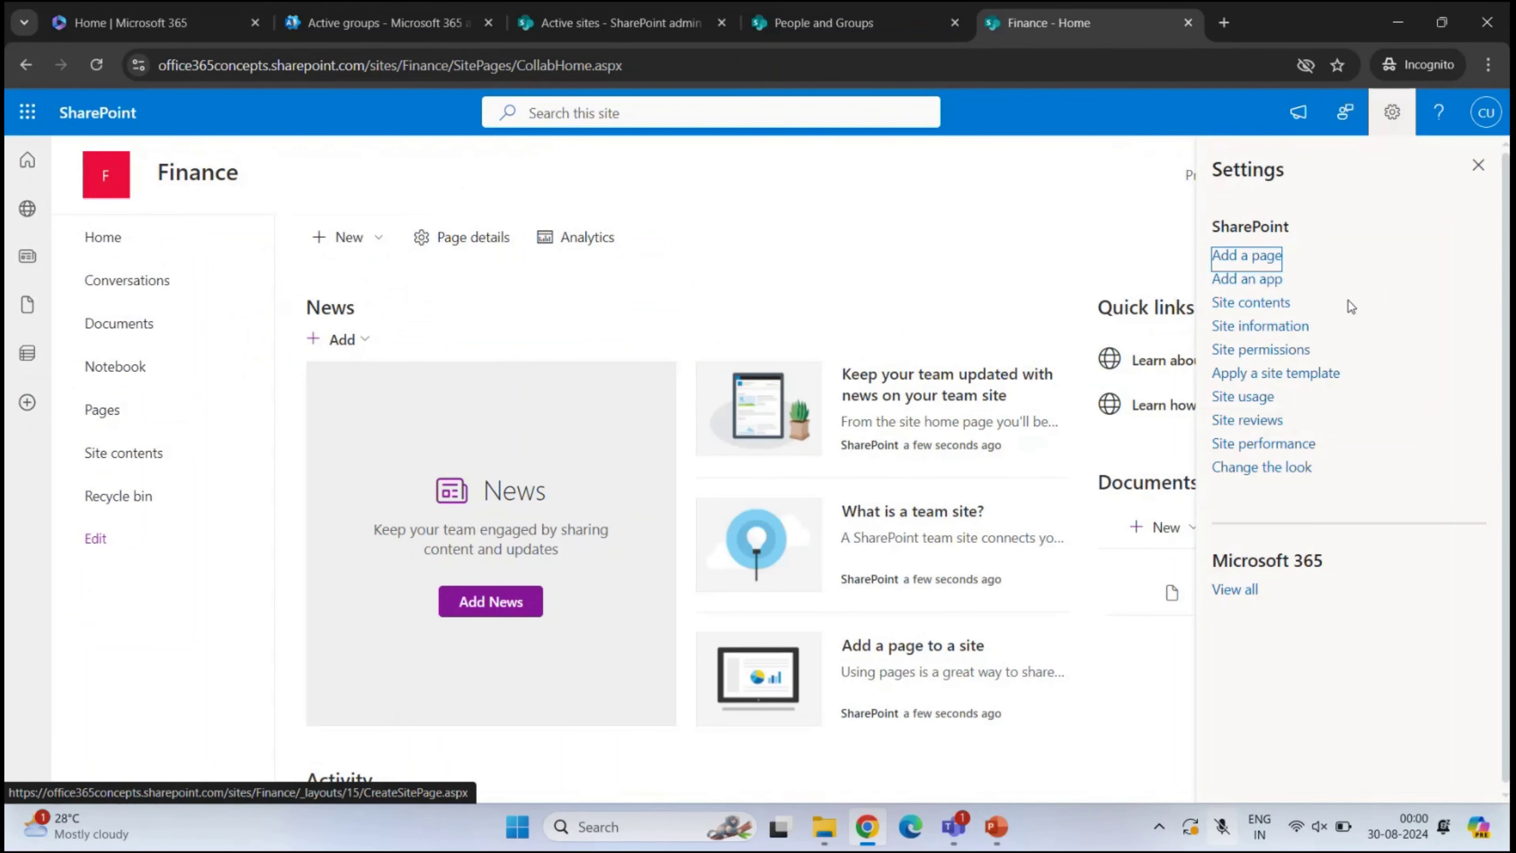
click(1277, 348)
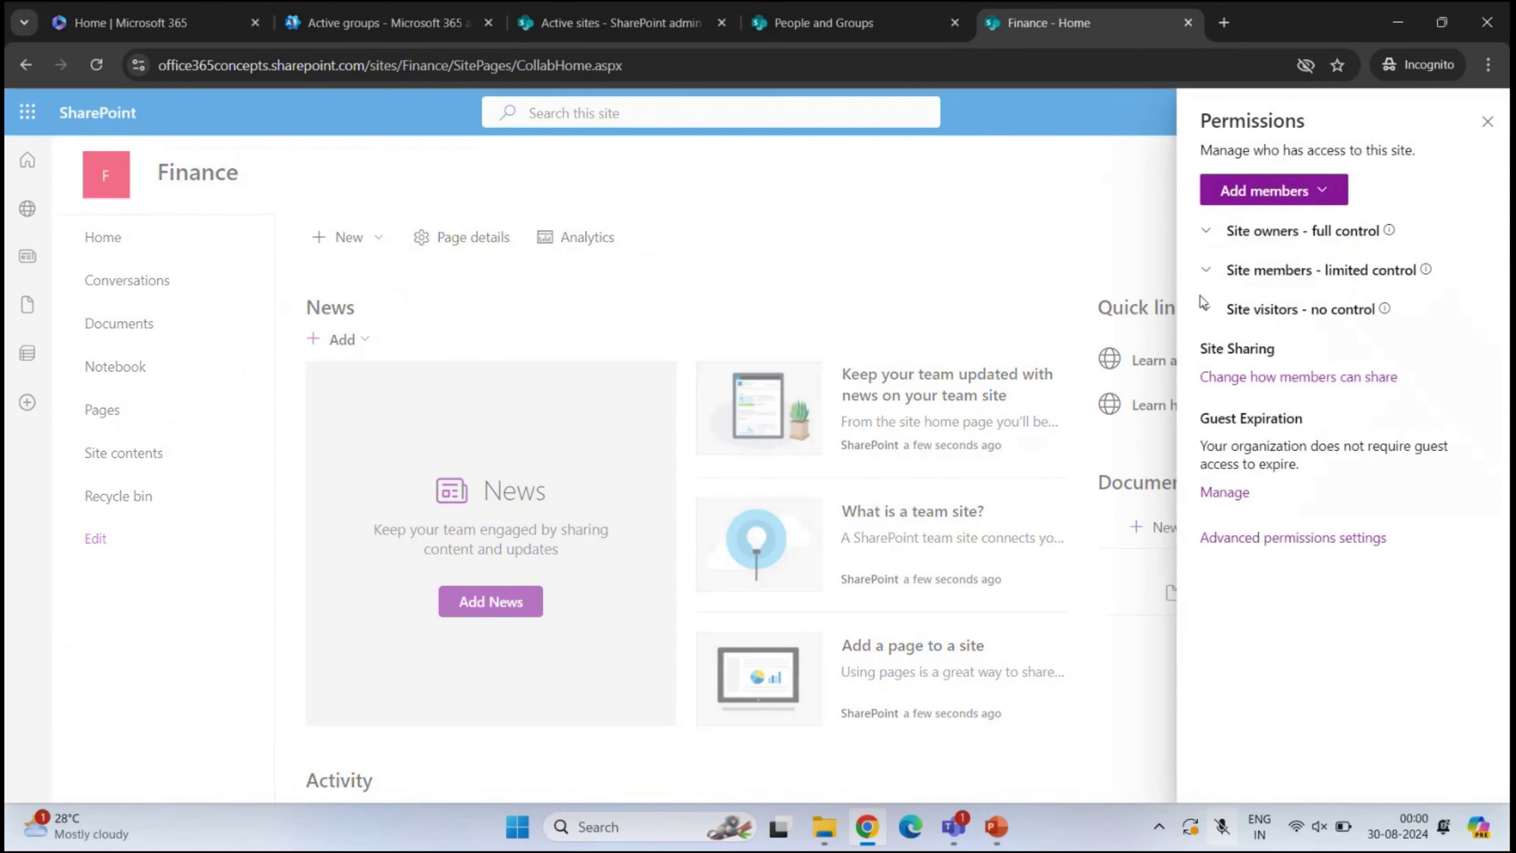
click(1207, 274)
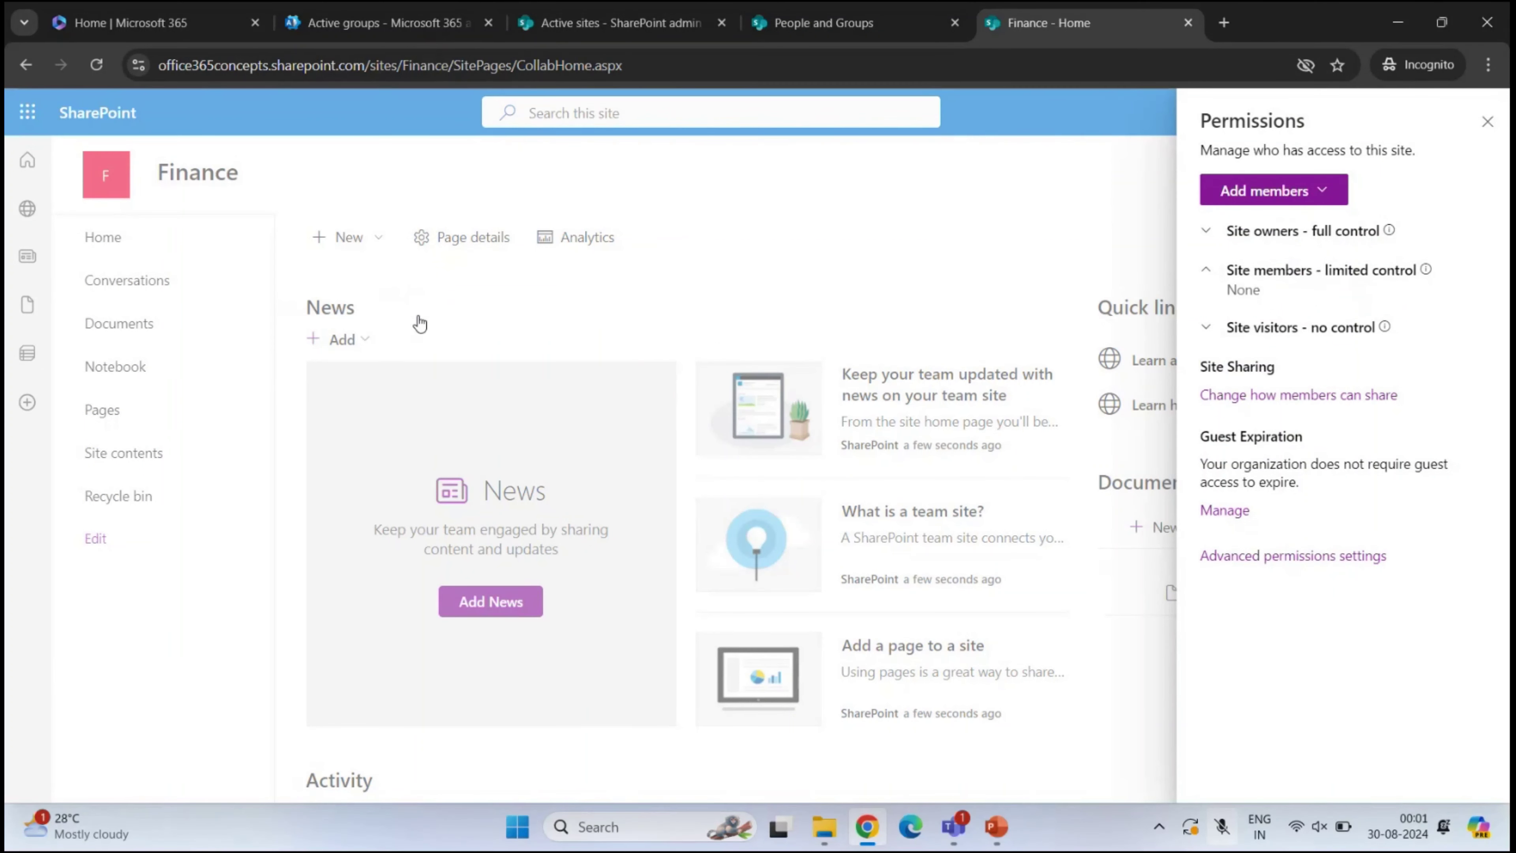
Step: Reload the admin center's Finance group and view its three-person Members list
click(362, 24)
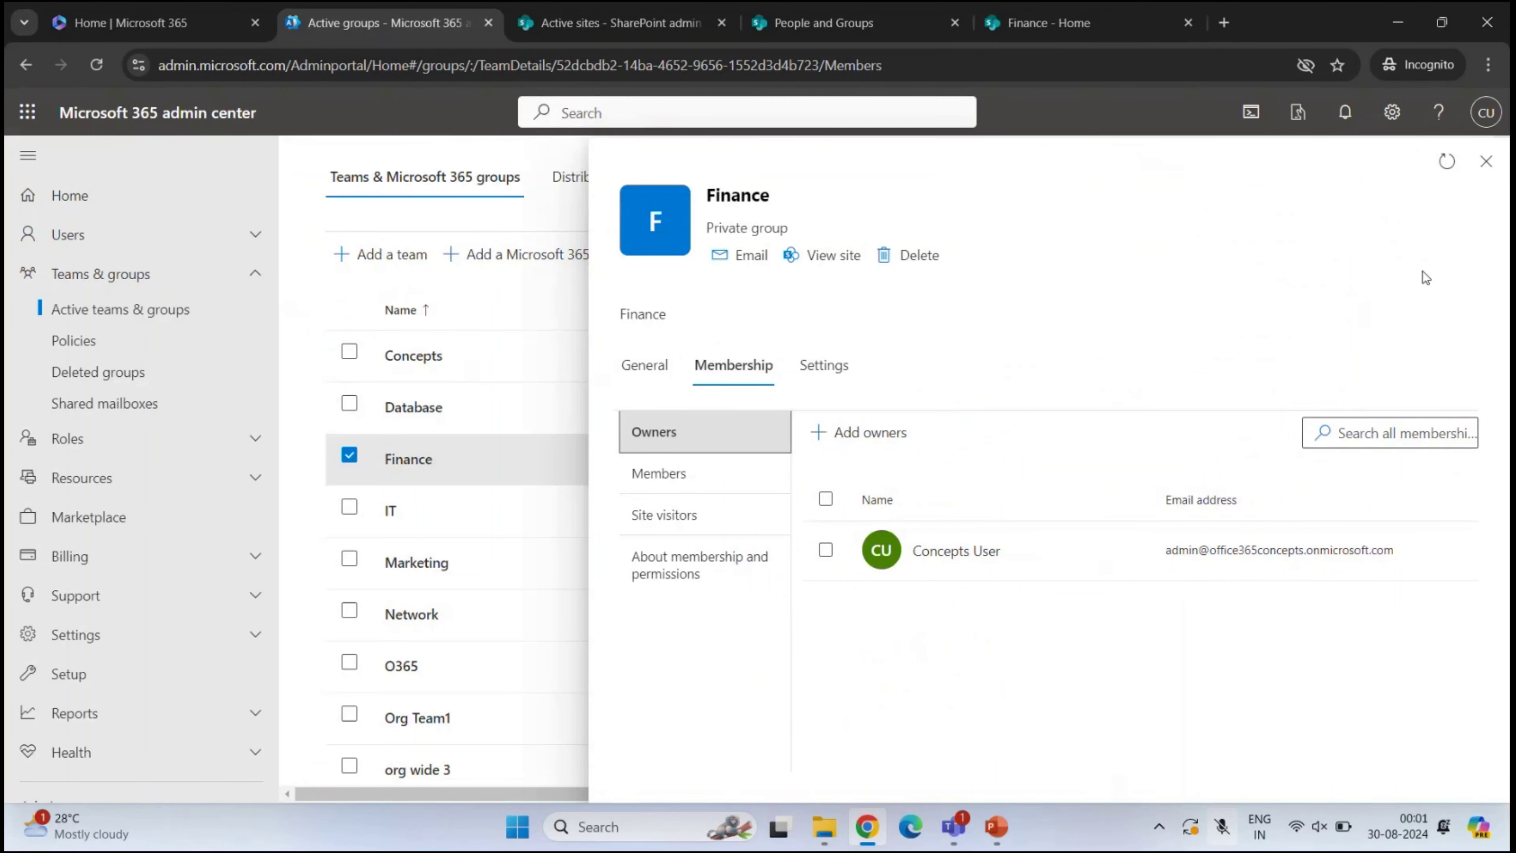
click(1447, 161)
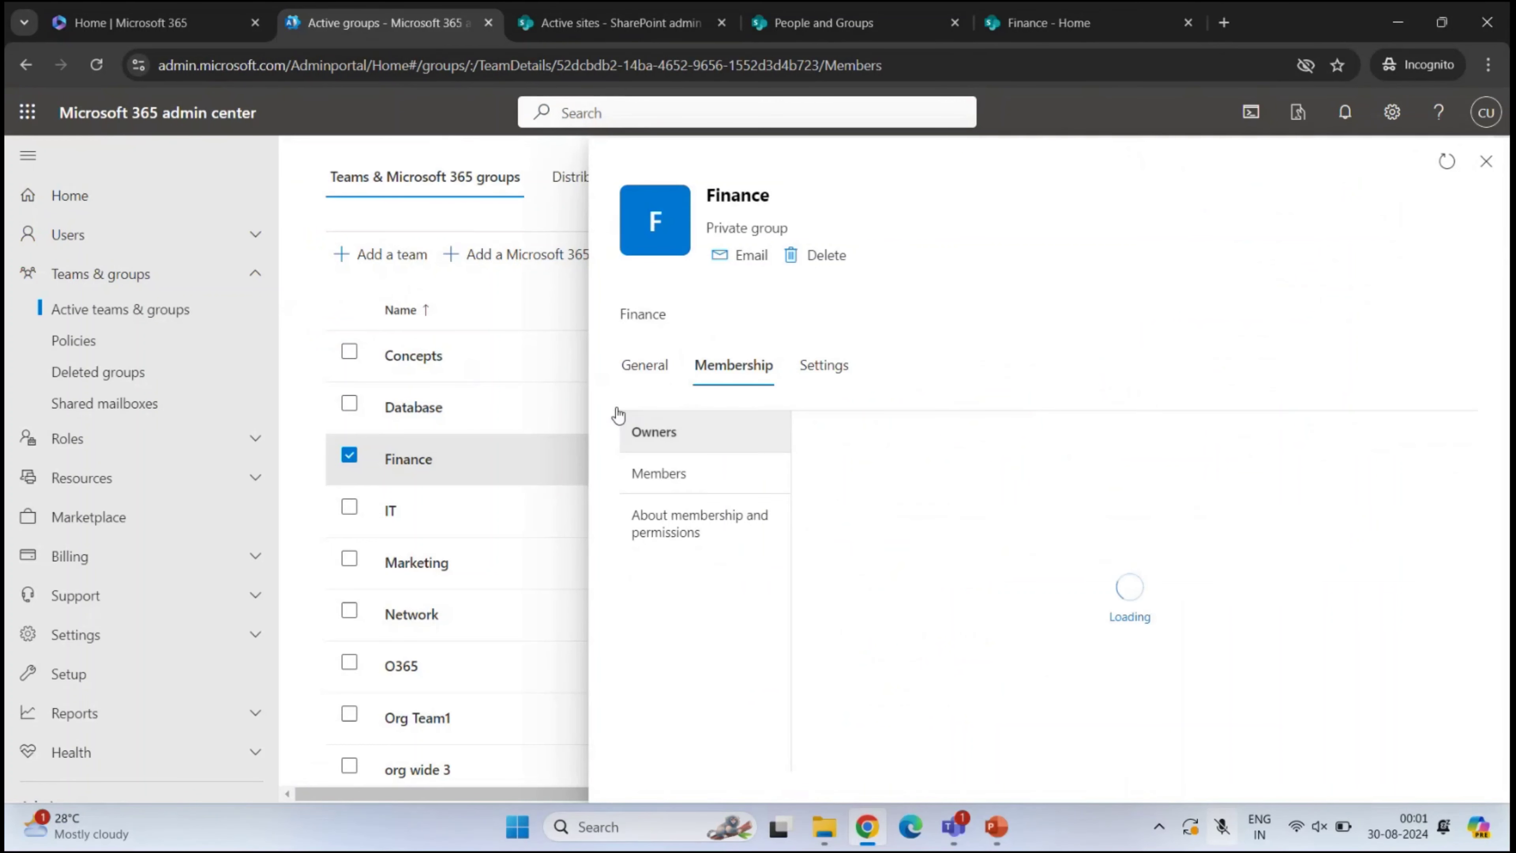
click(692, 485)
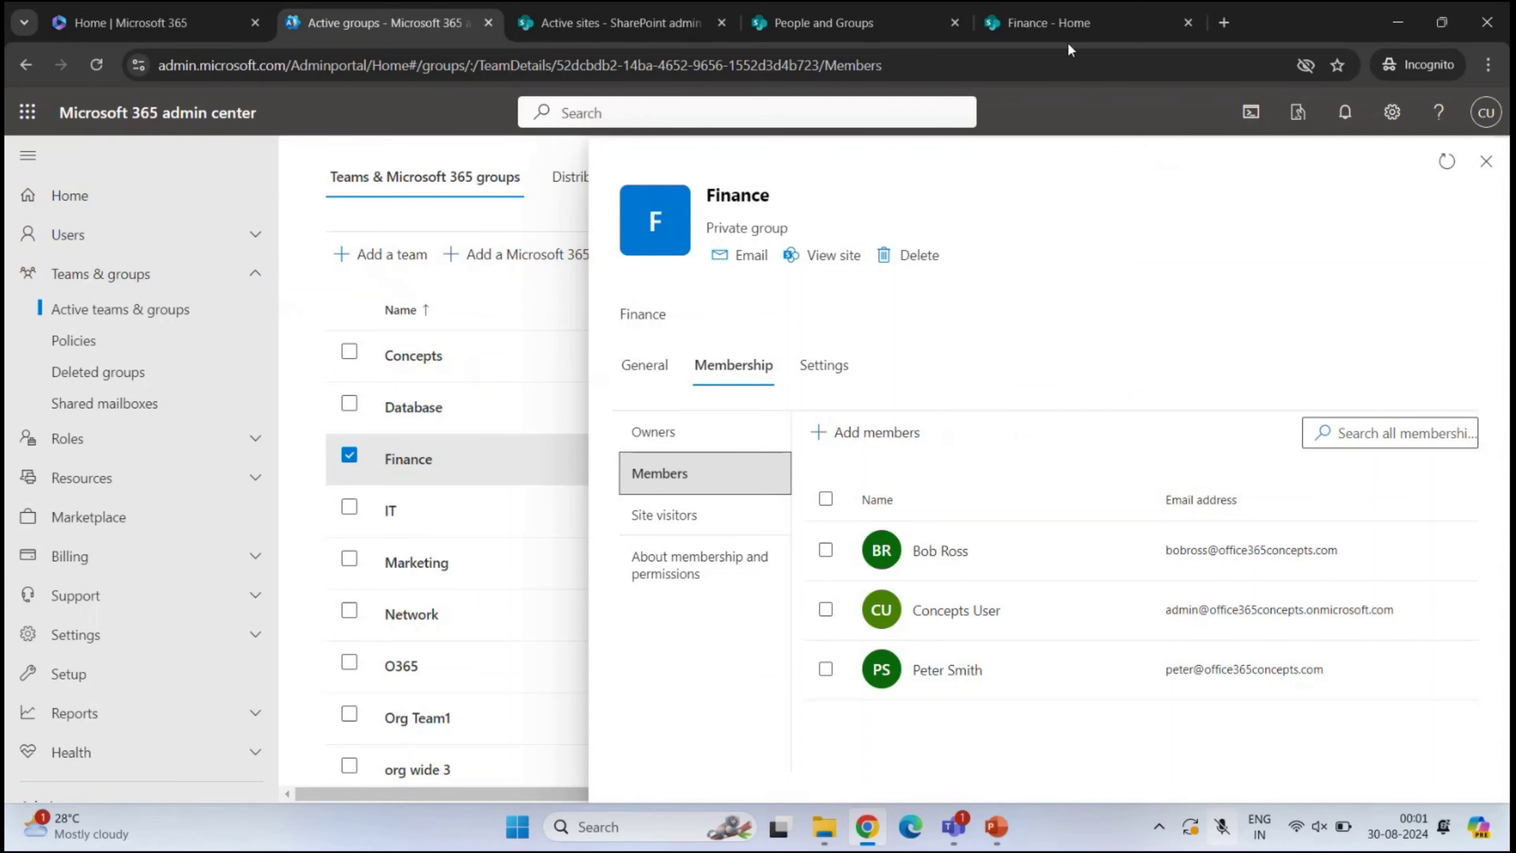
Step: Go to the Finance Members group page through Advanced permissions settings
click(1068, 24)
click(1500, 135)
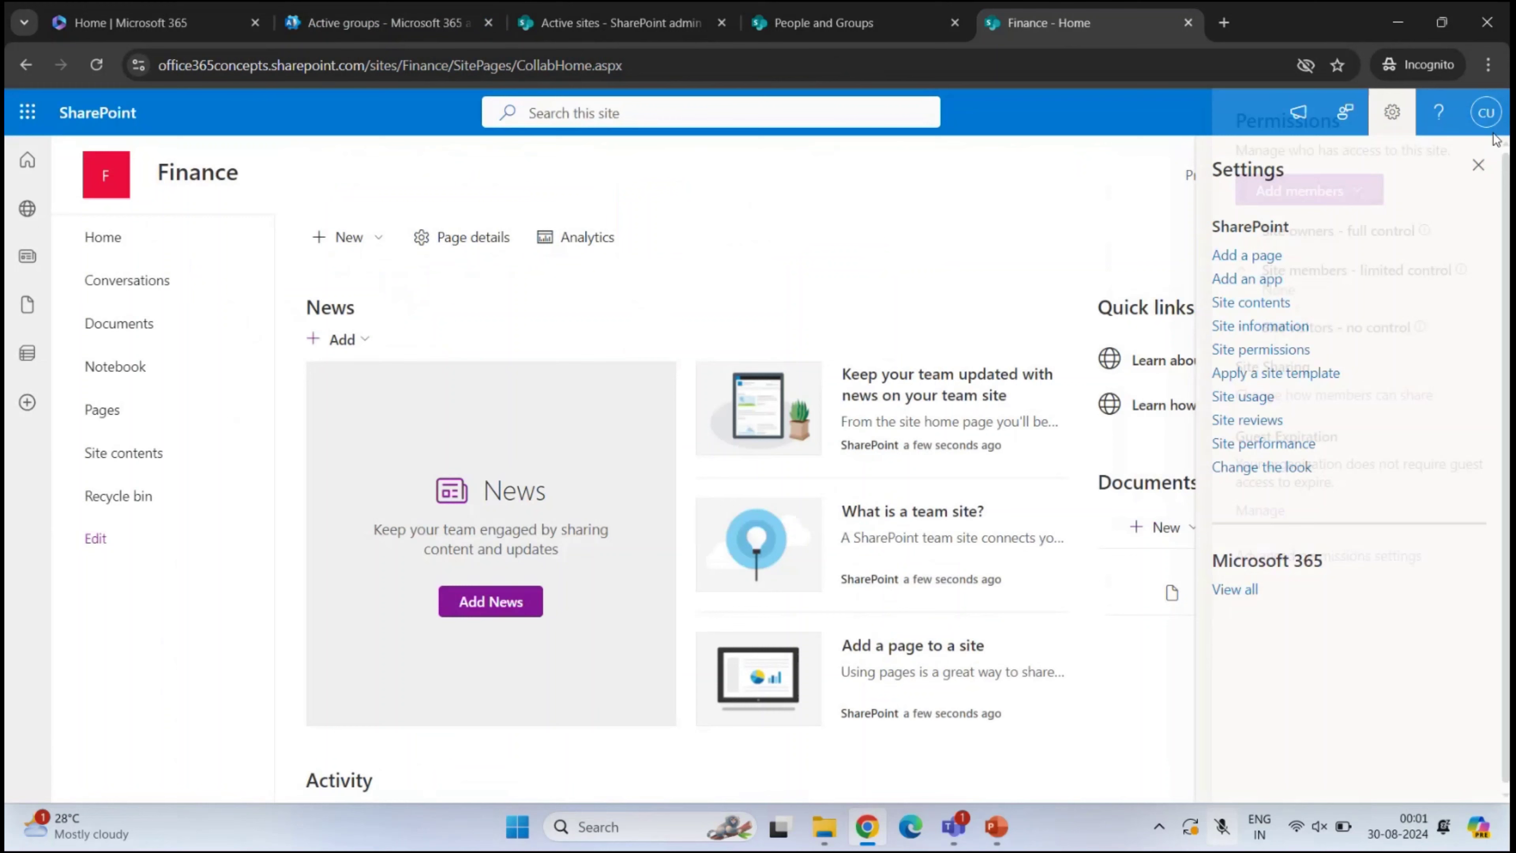
click(1278, 352)
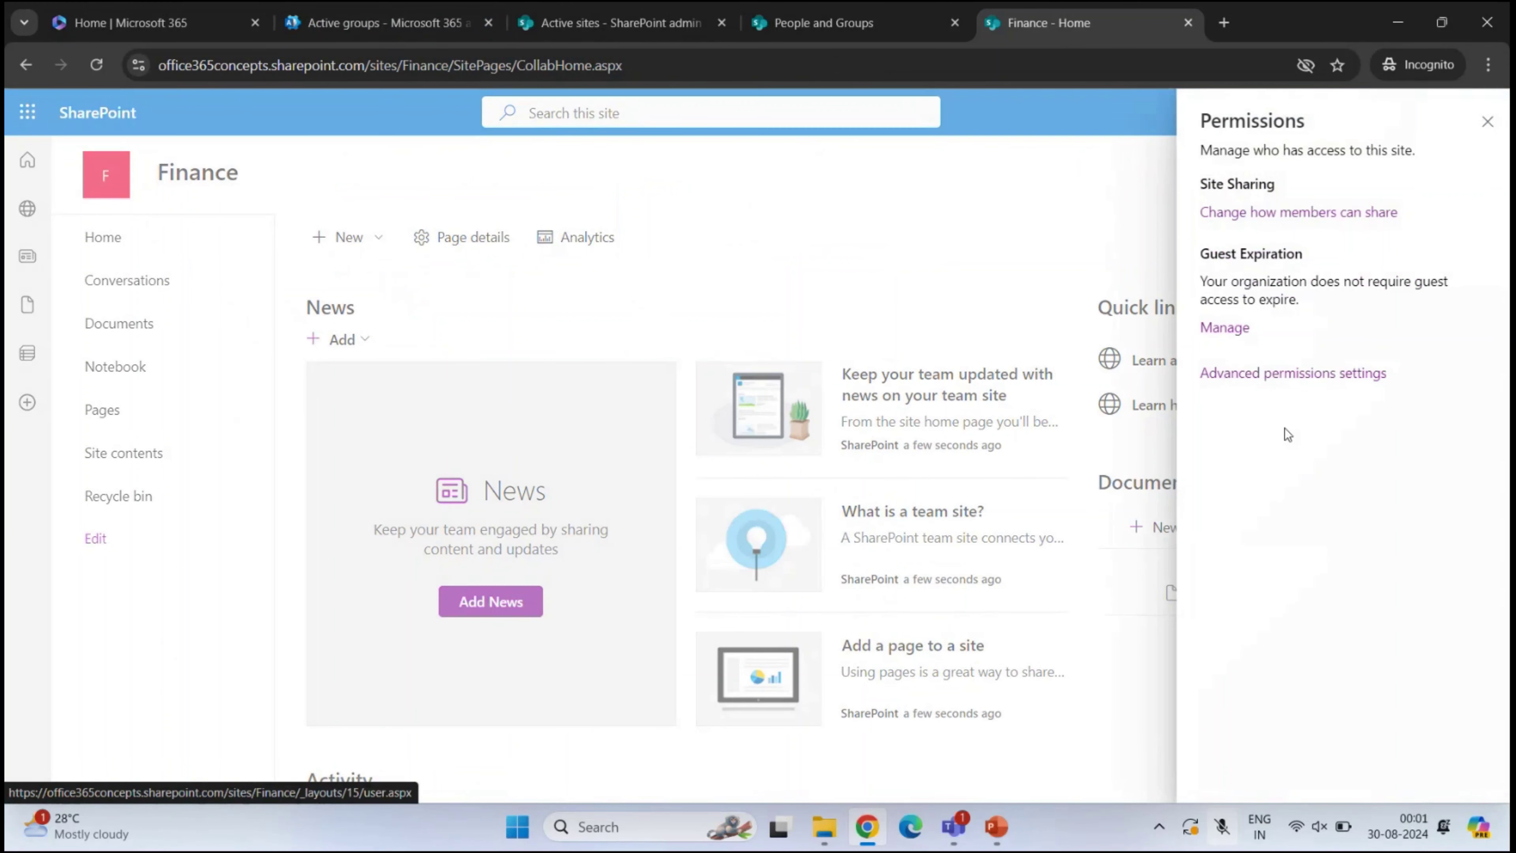
click(1282, 542)
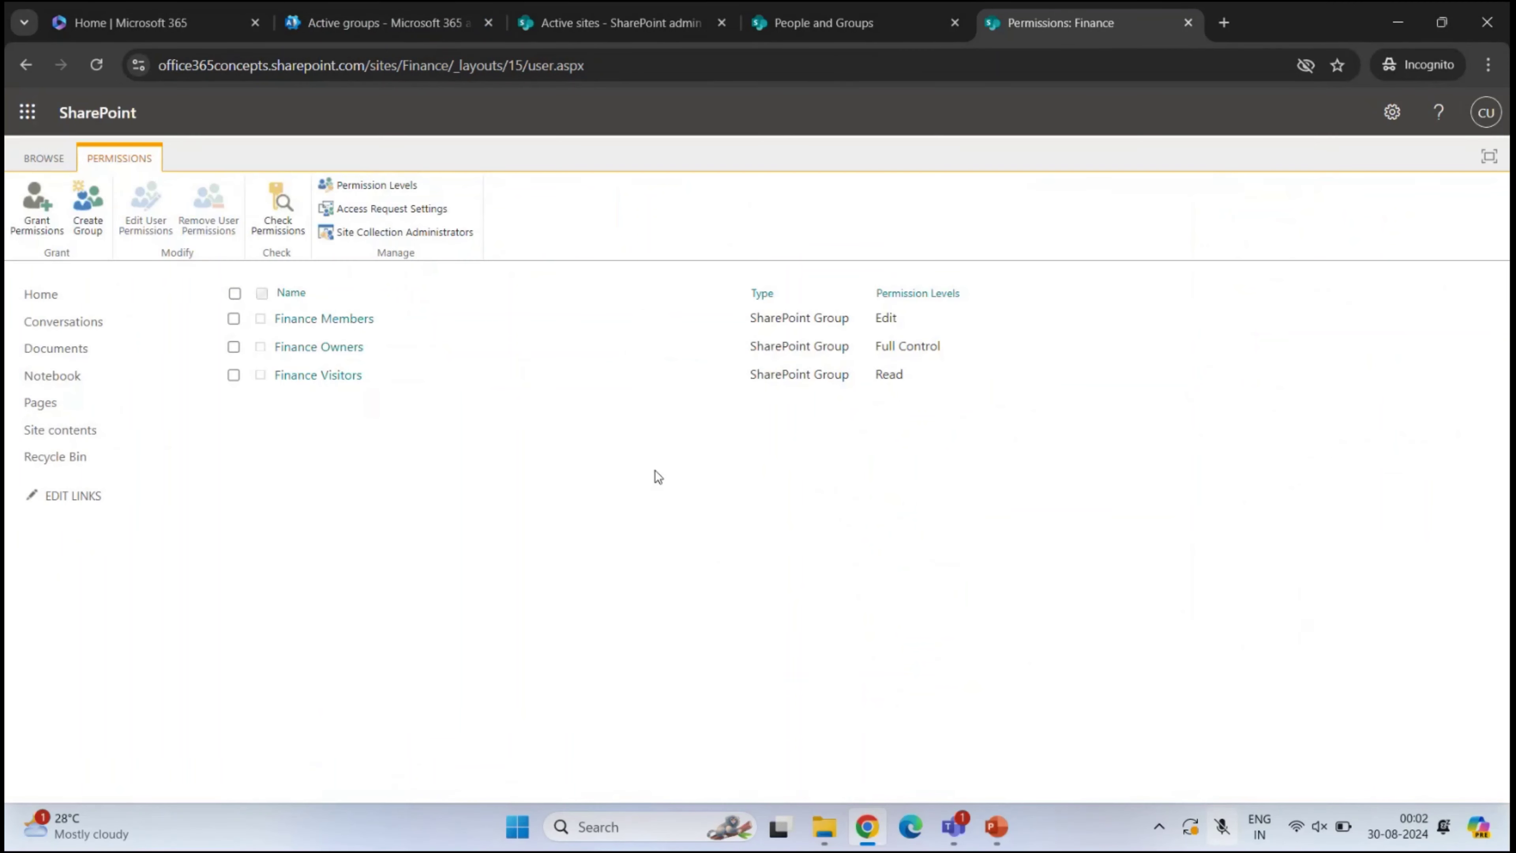
click(349, 328)
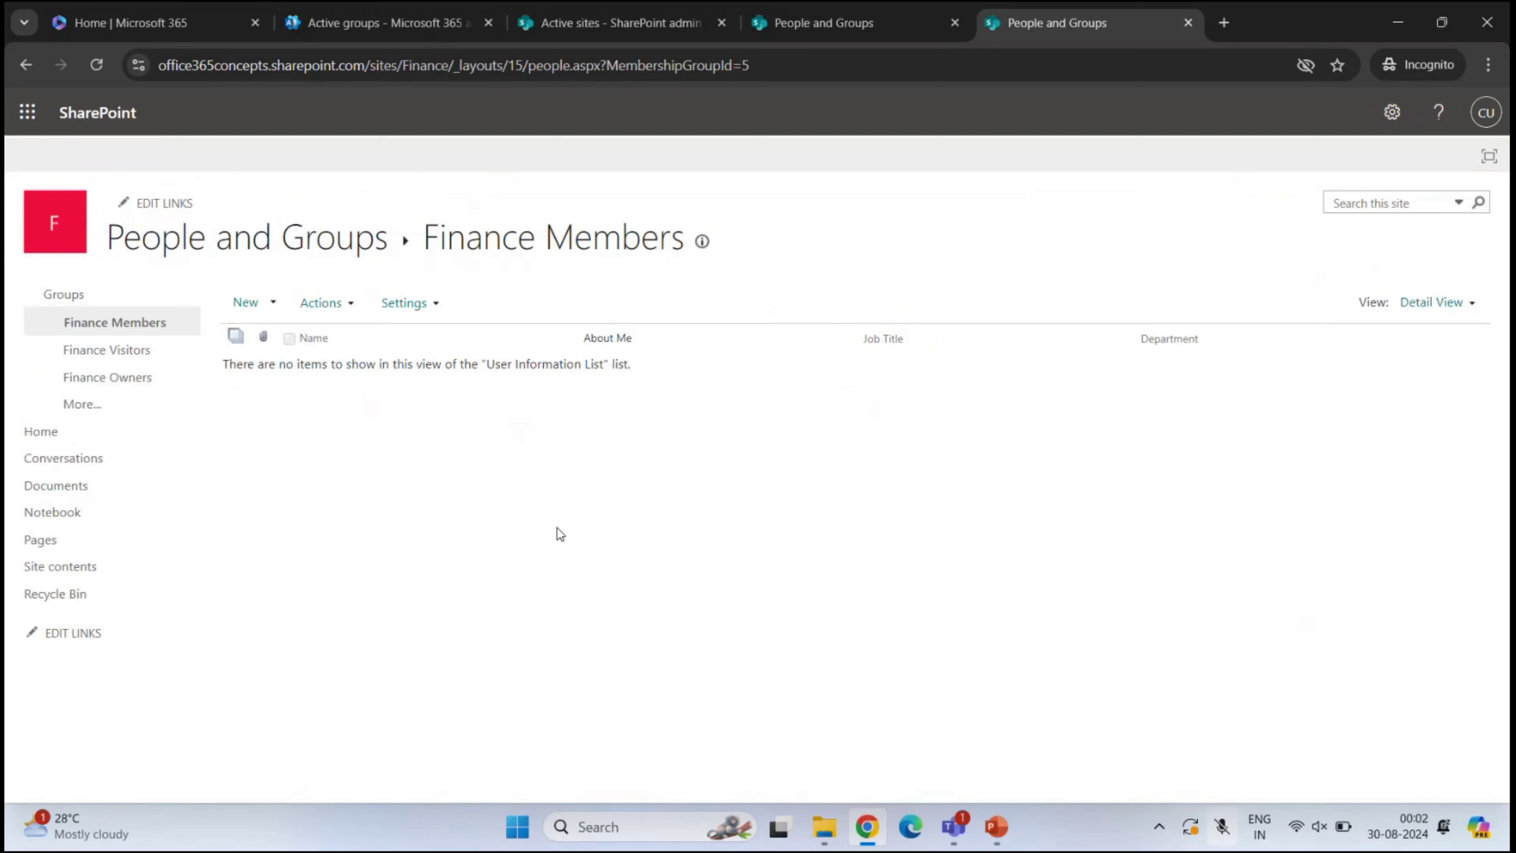
Step: Add the test user to Finance Members and share, then go to the Finance home page
click(269, 302)
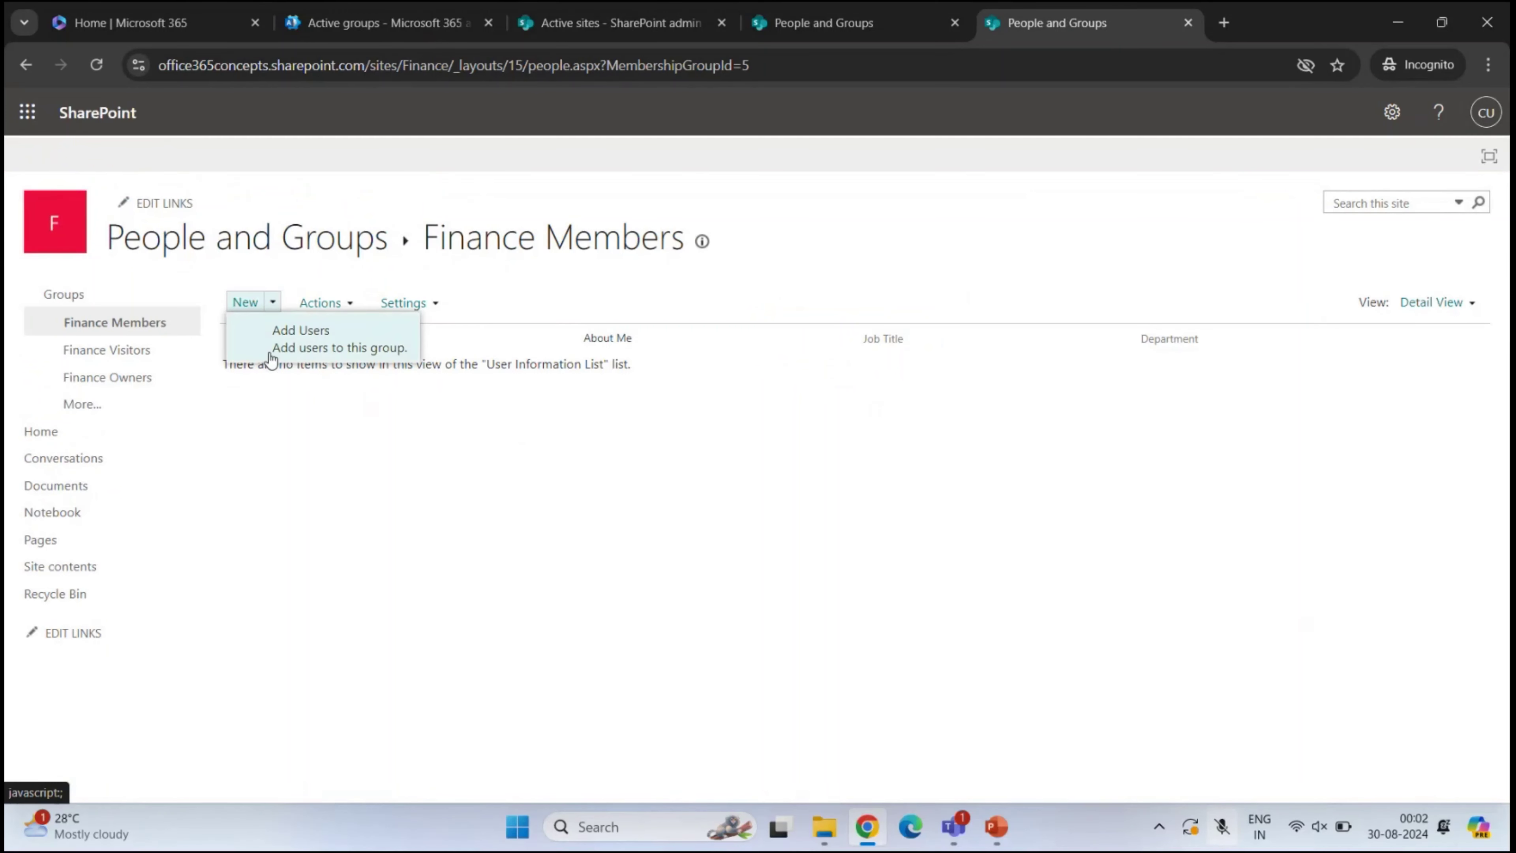
click(278, 346)
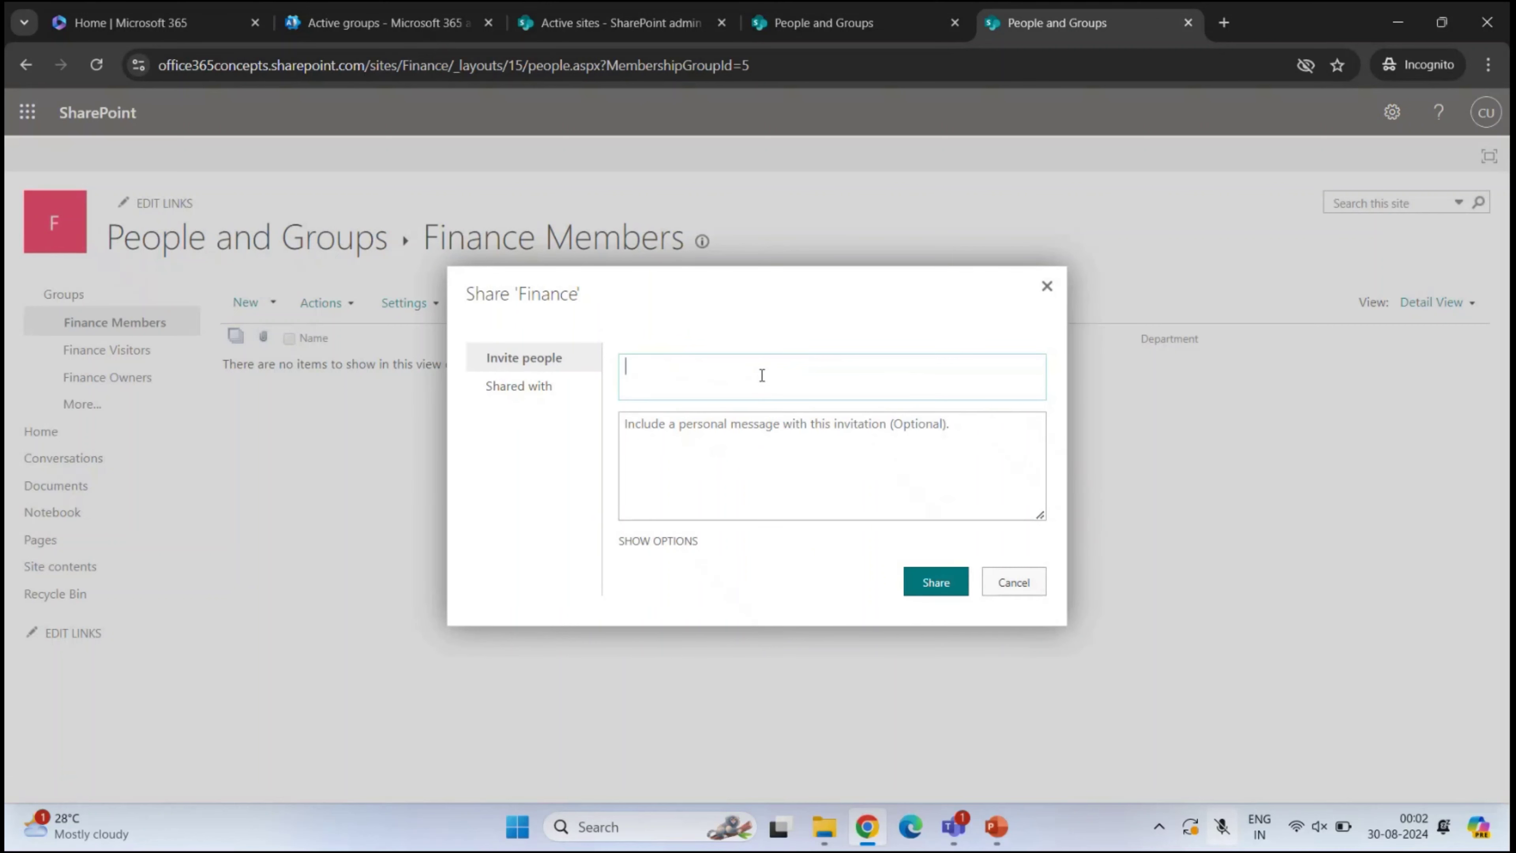
text(damo)
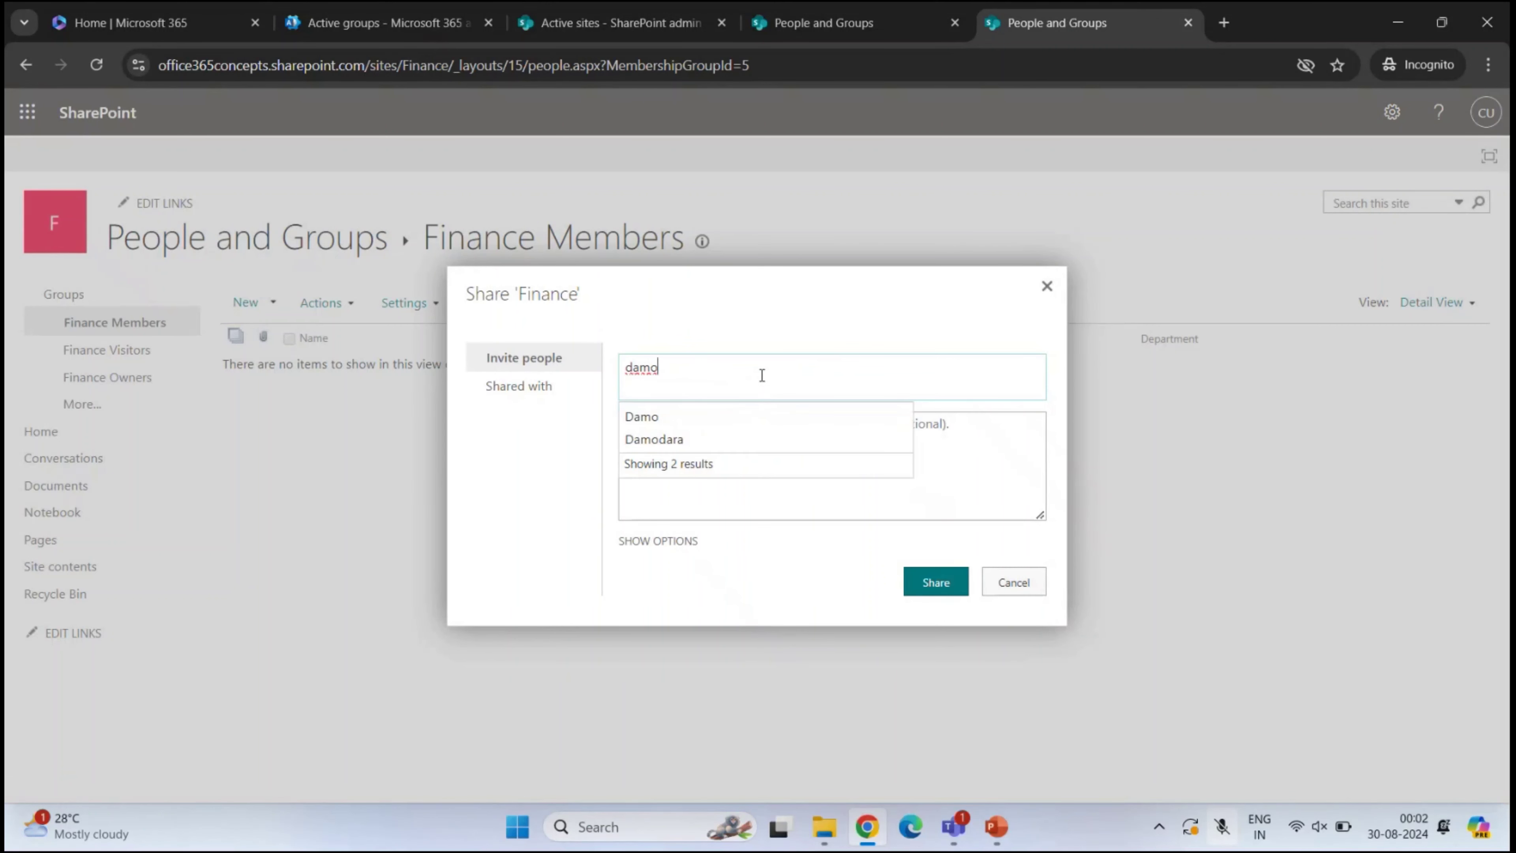
click(681, 439)
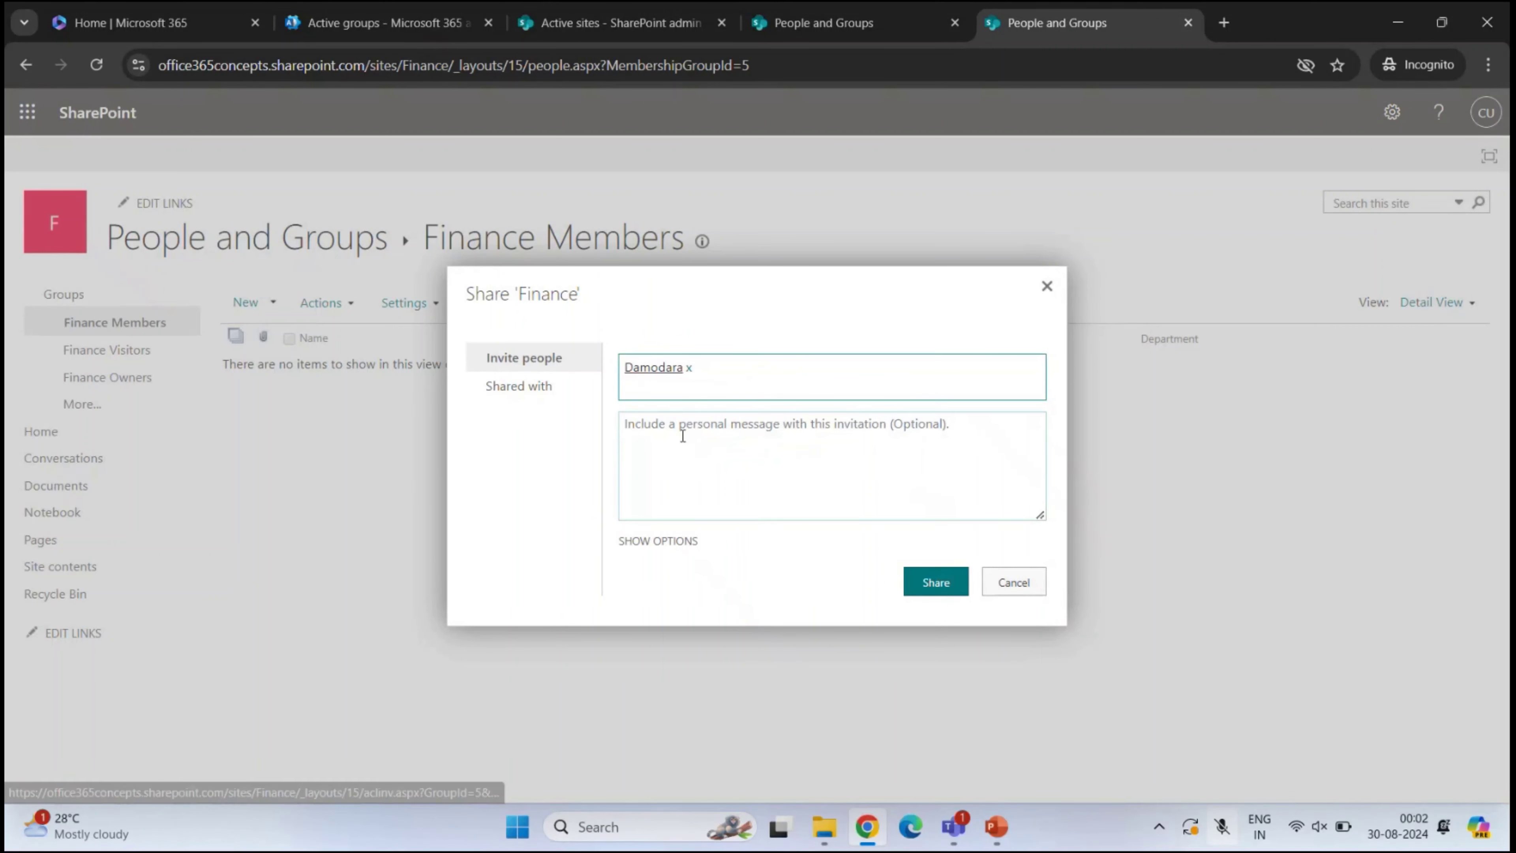
click(931, 586)
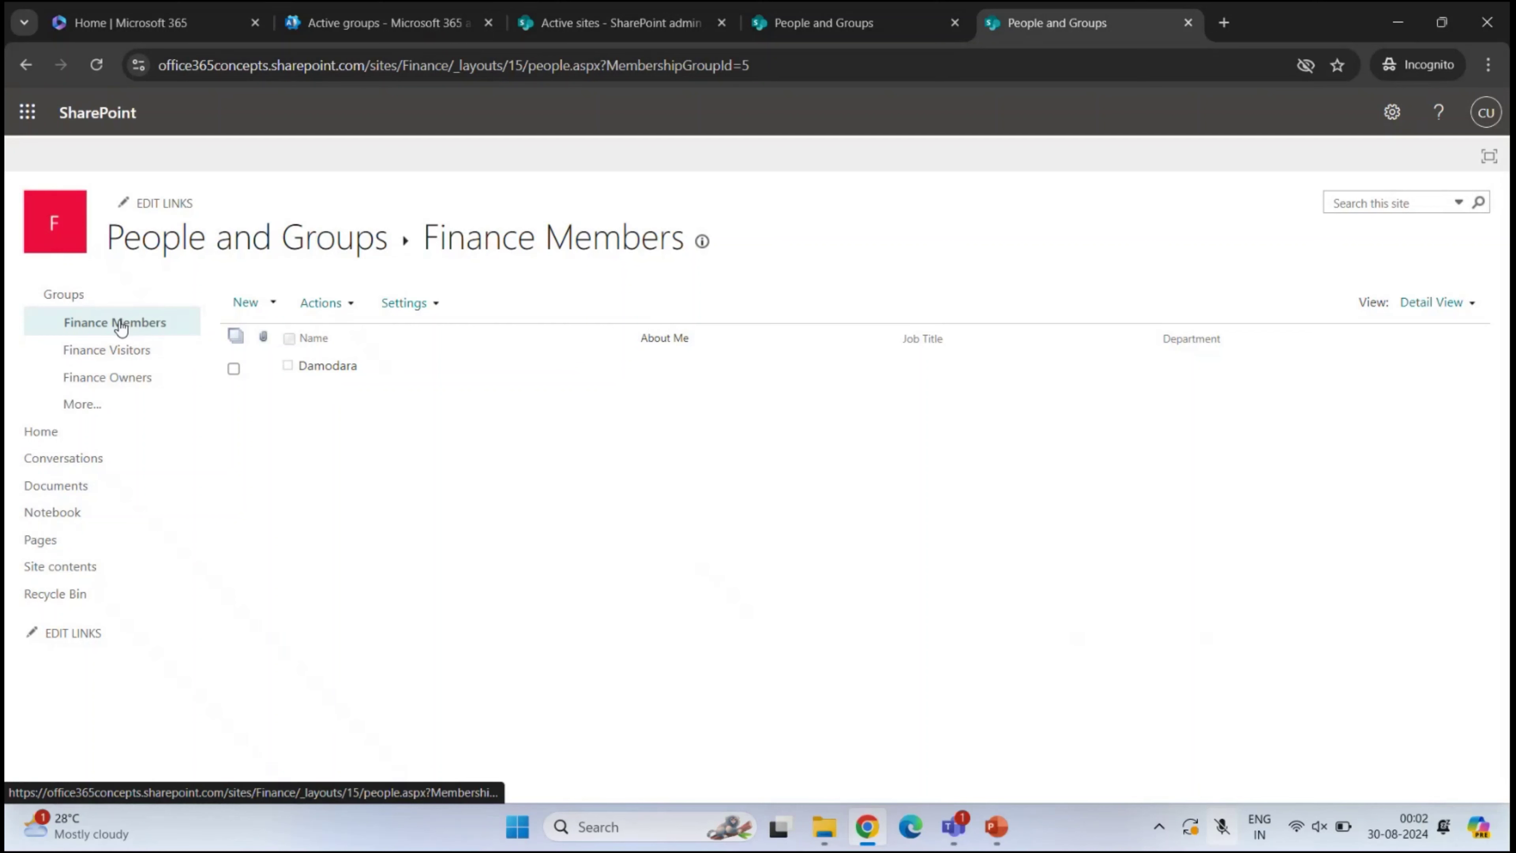
click(40, 436)
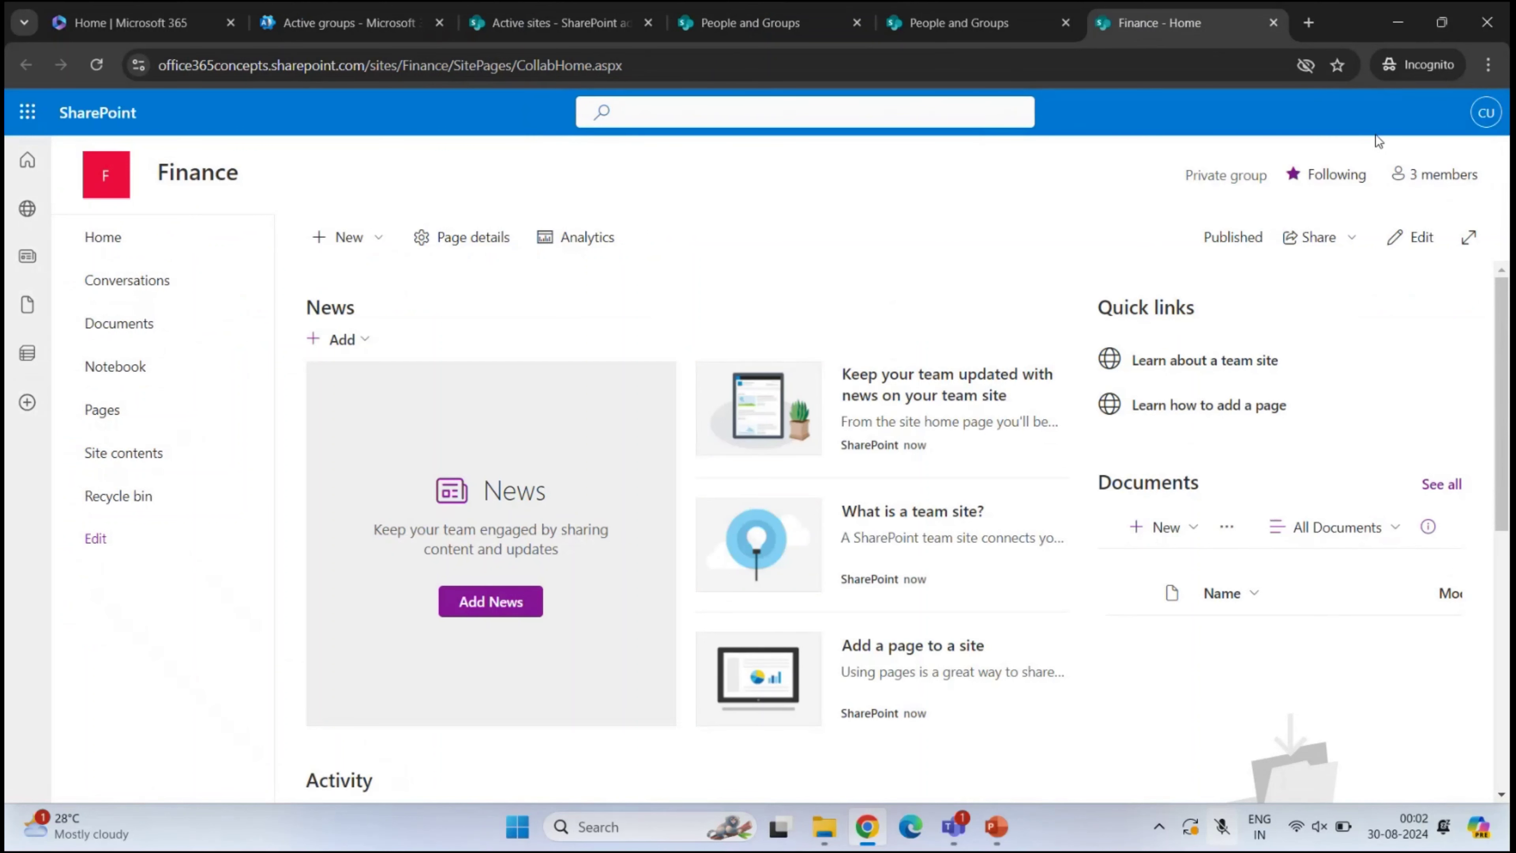
Step: Confirm Site members lists the test user with Edit access, then return to the admin center's Finance group
click(1392, 112)
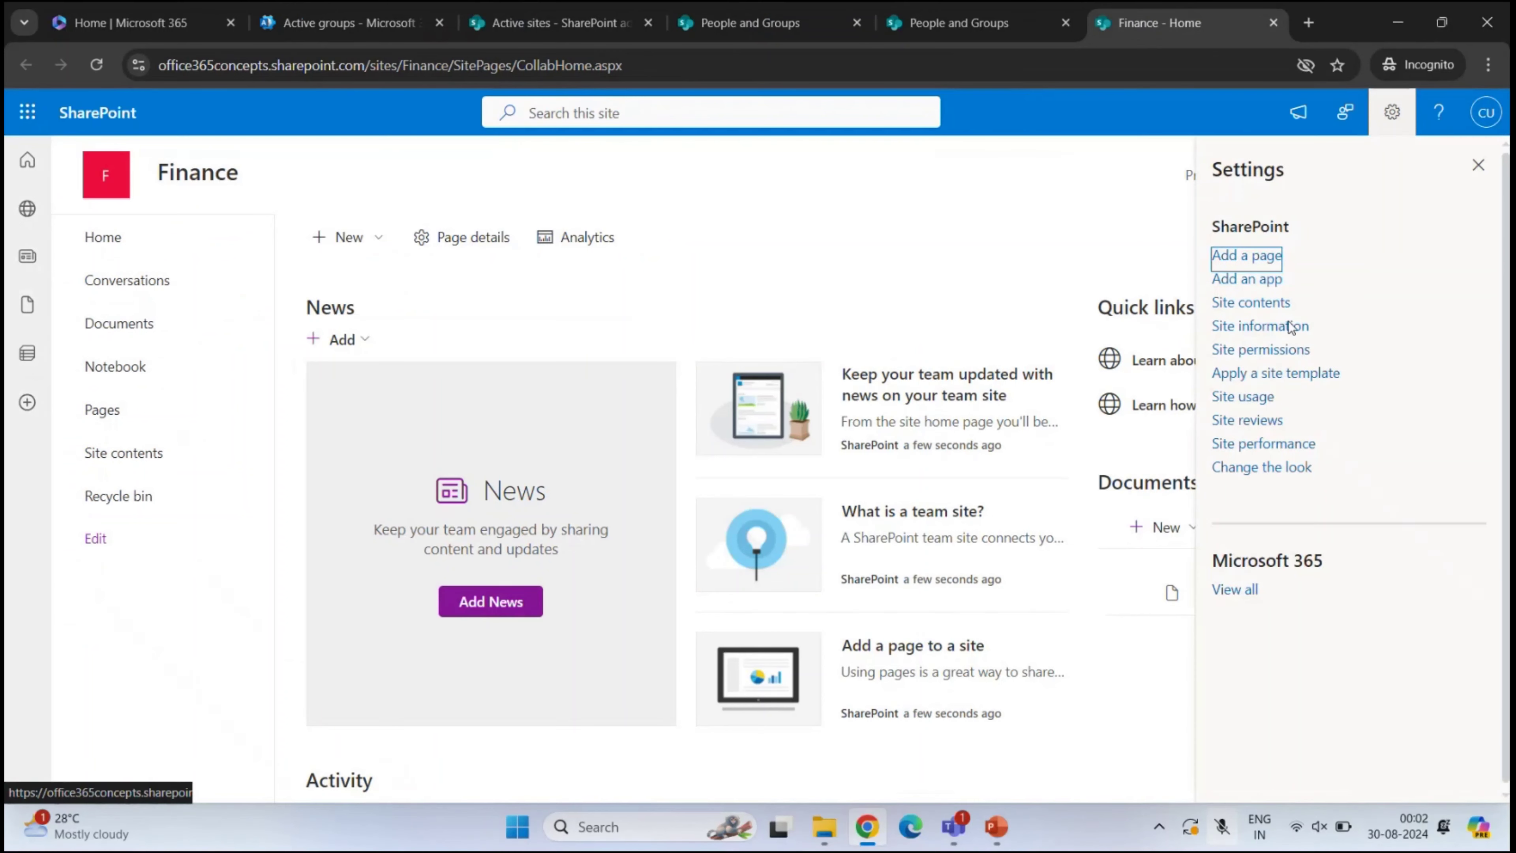
click(1273, 350)
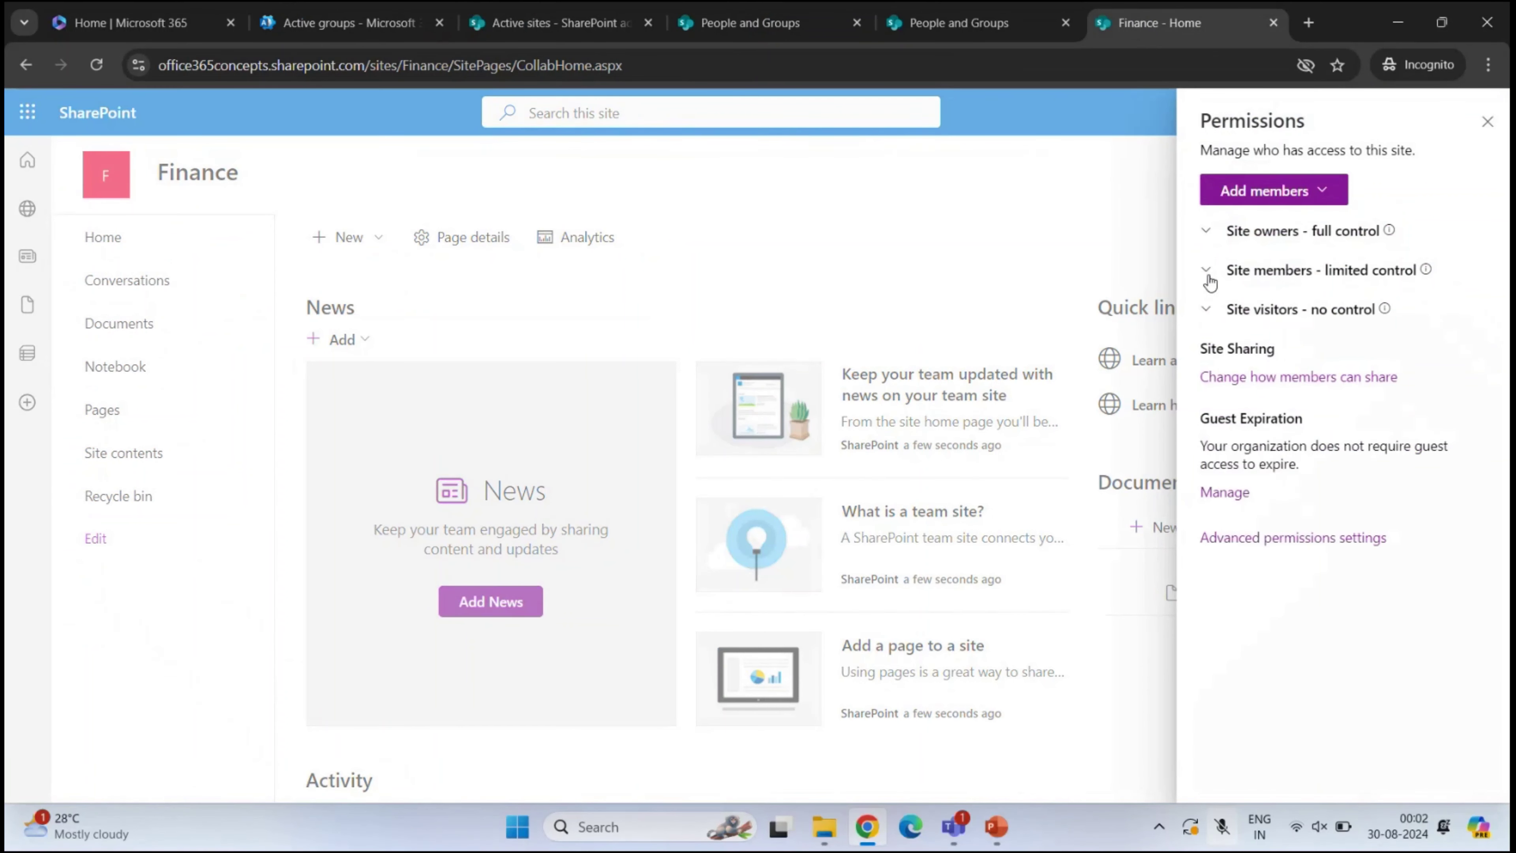
click(1206, 273)
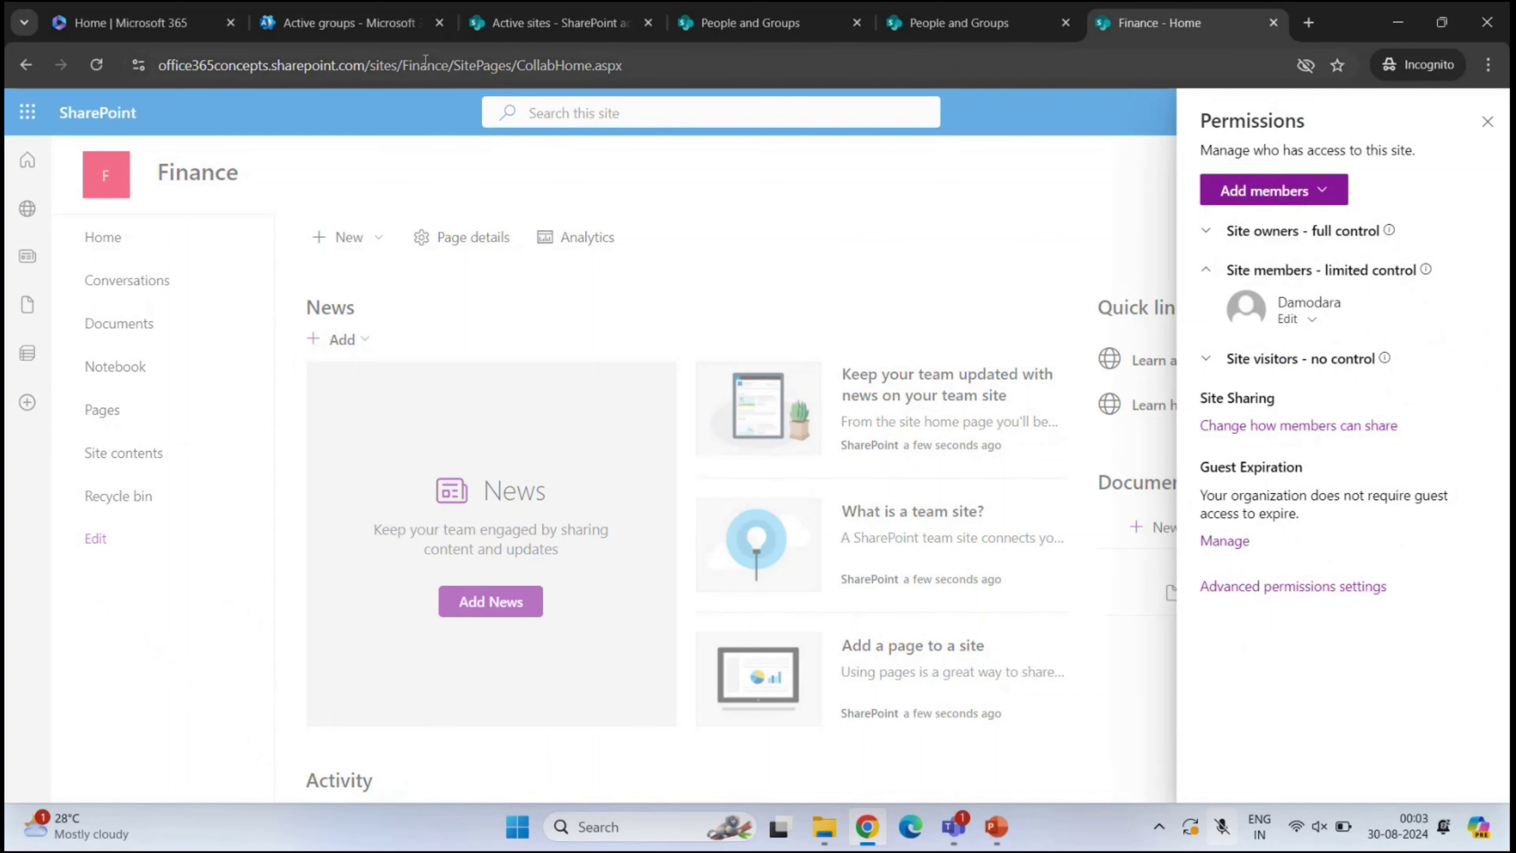
click(342, 28)
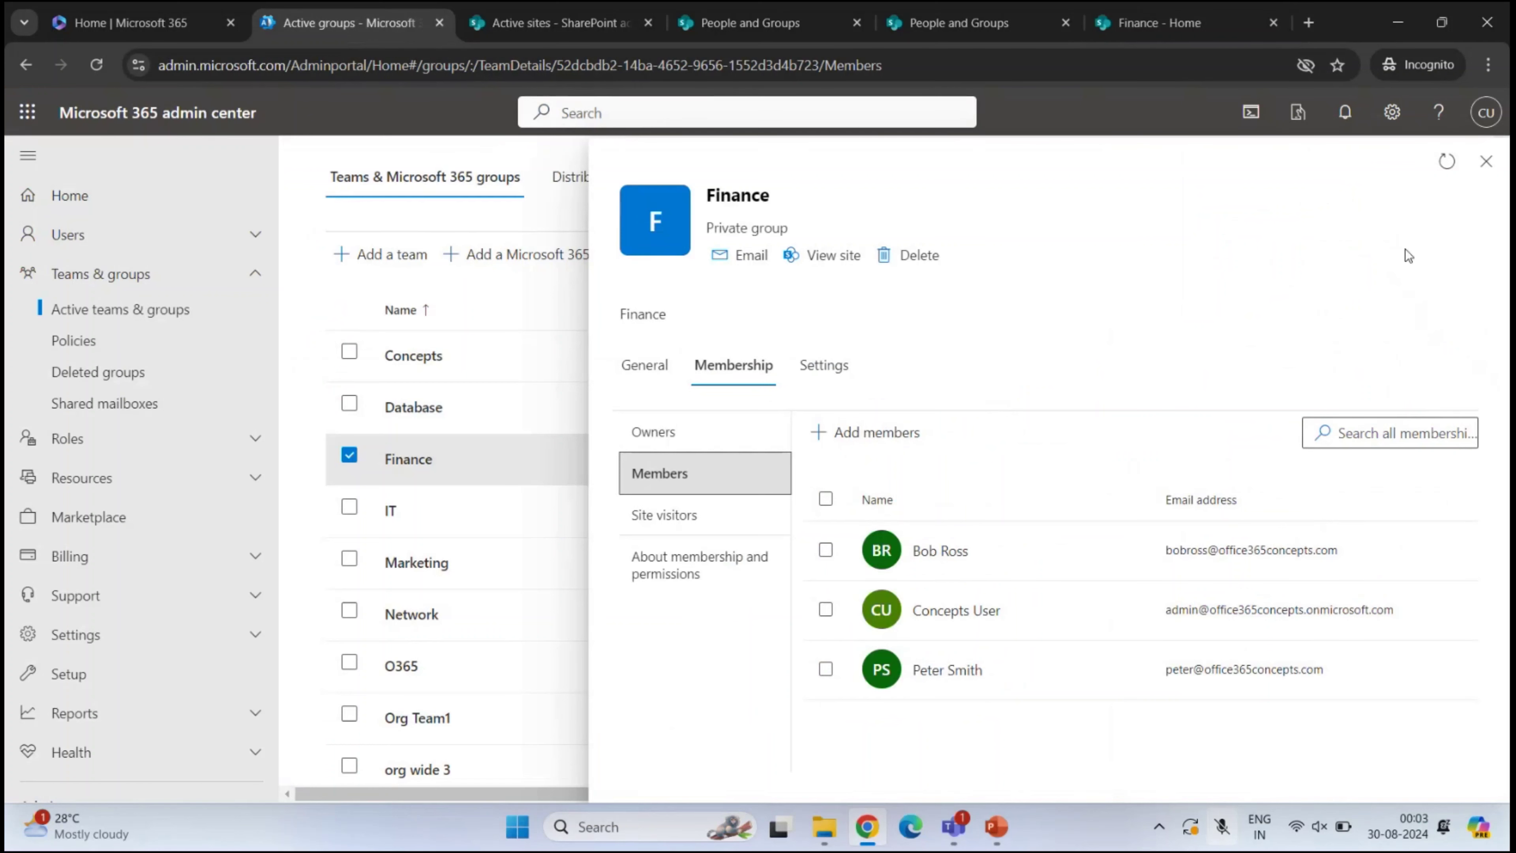
Step: Refresh the Finance group and remove one member, leaving two, then return to the Finance site
click(1447, 162)
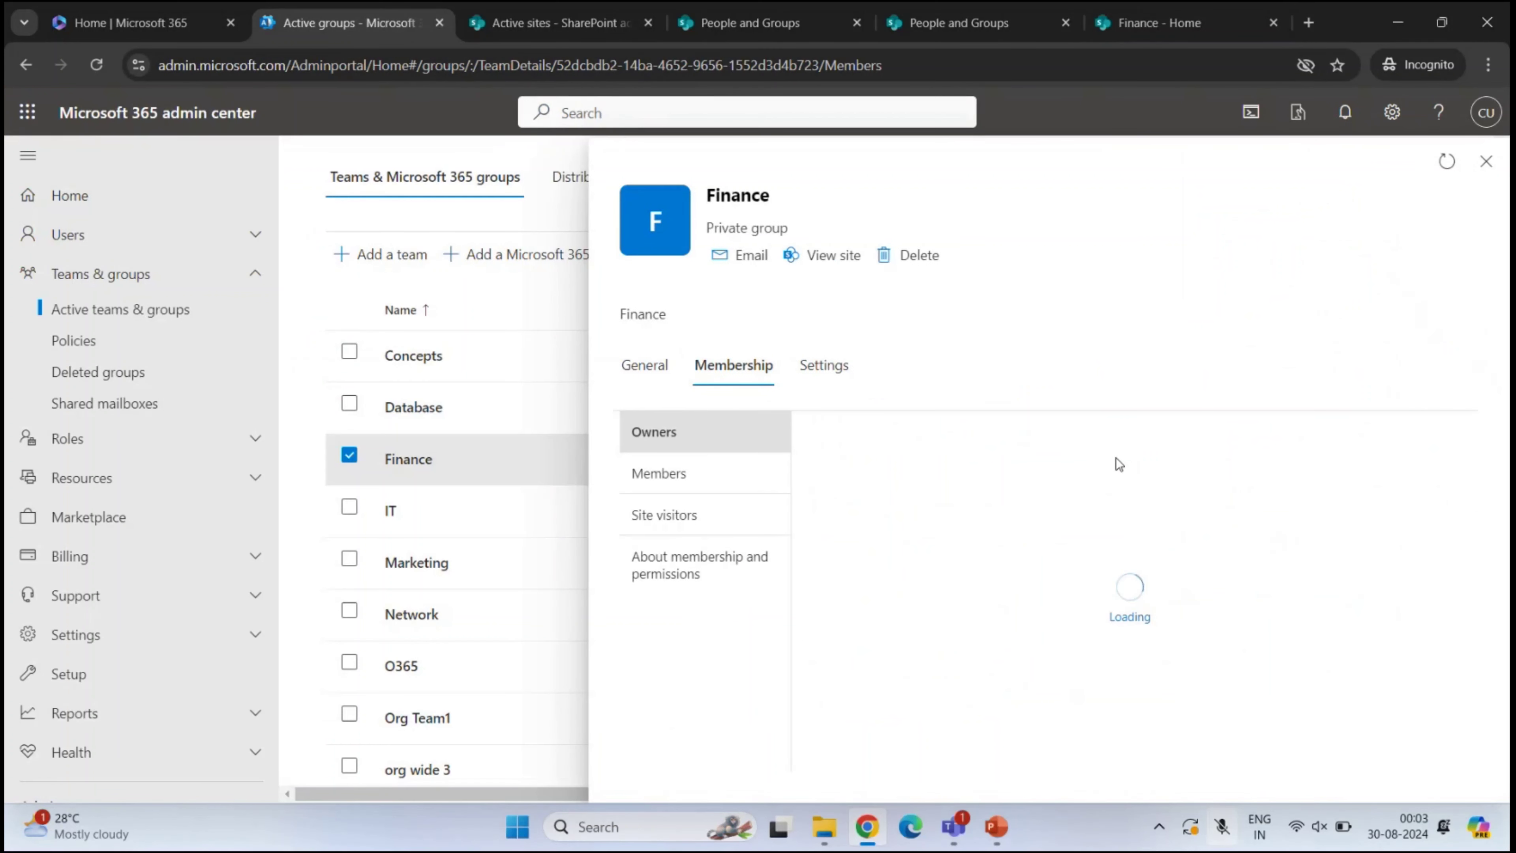
click(717, 473)
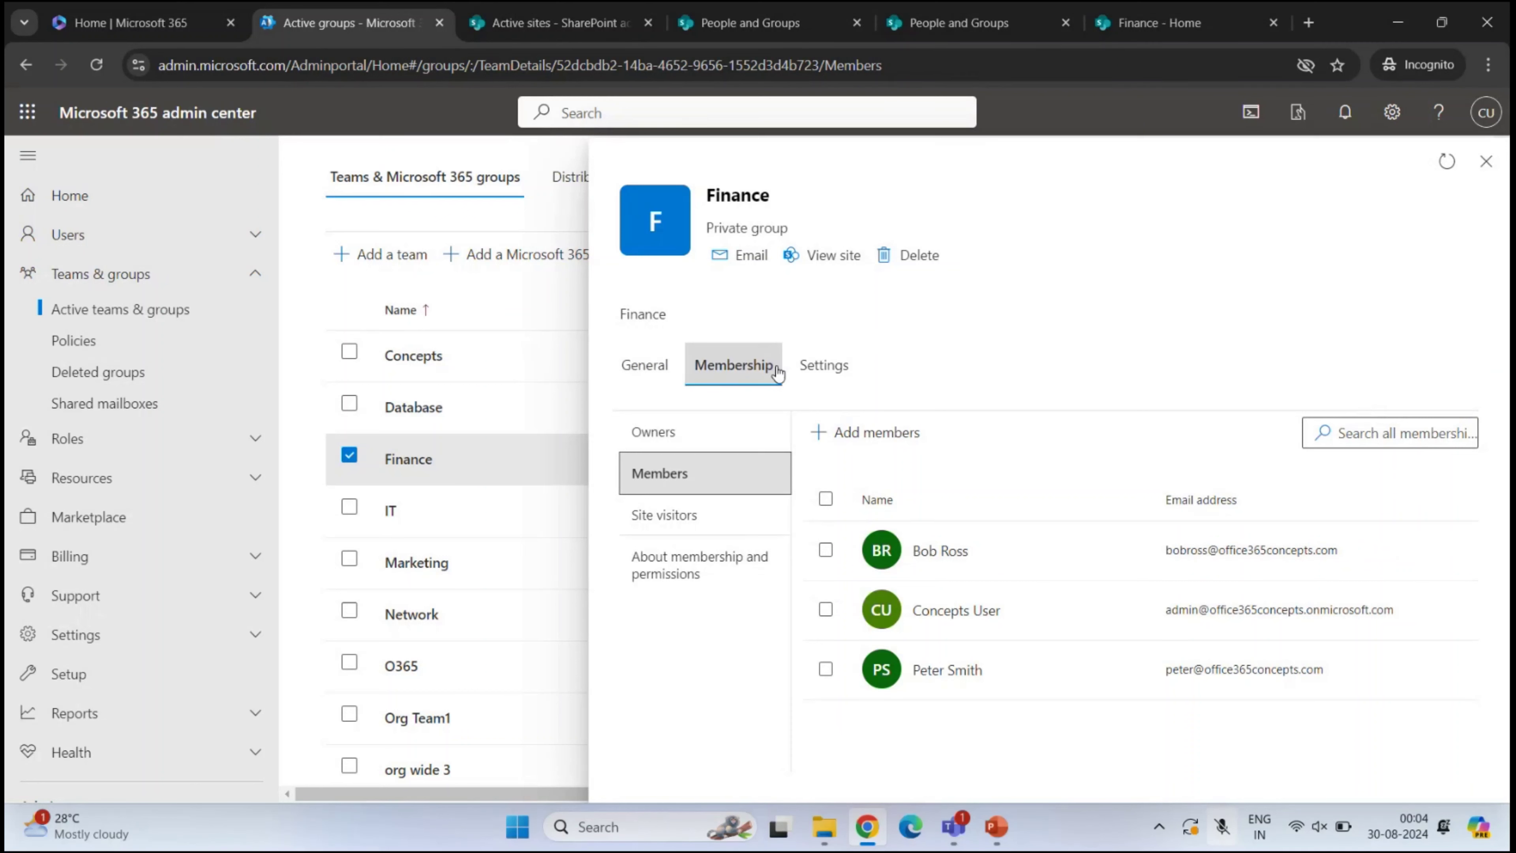
click(937, 668)
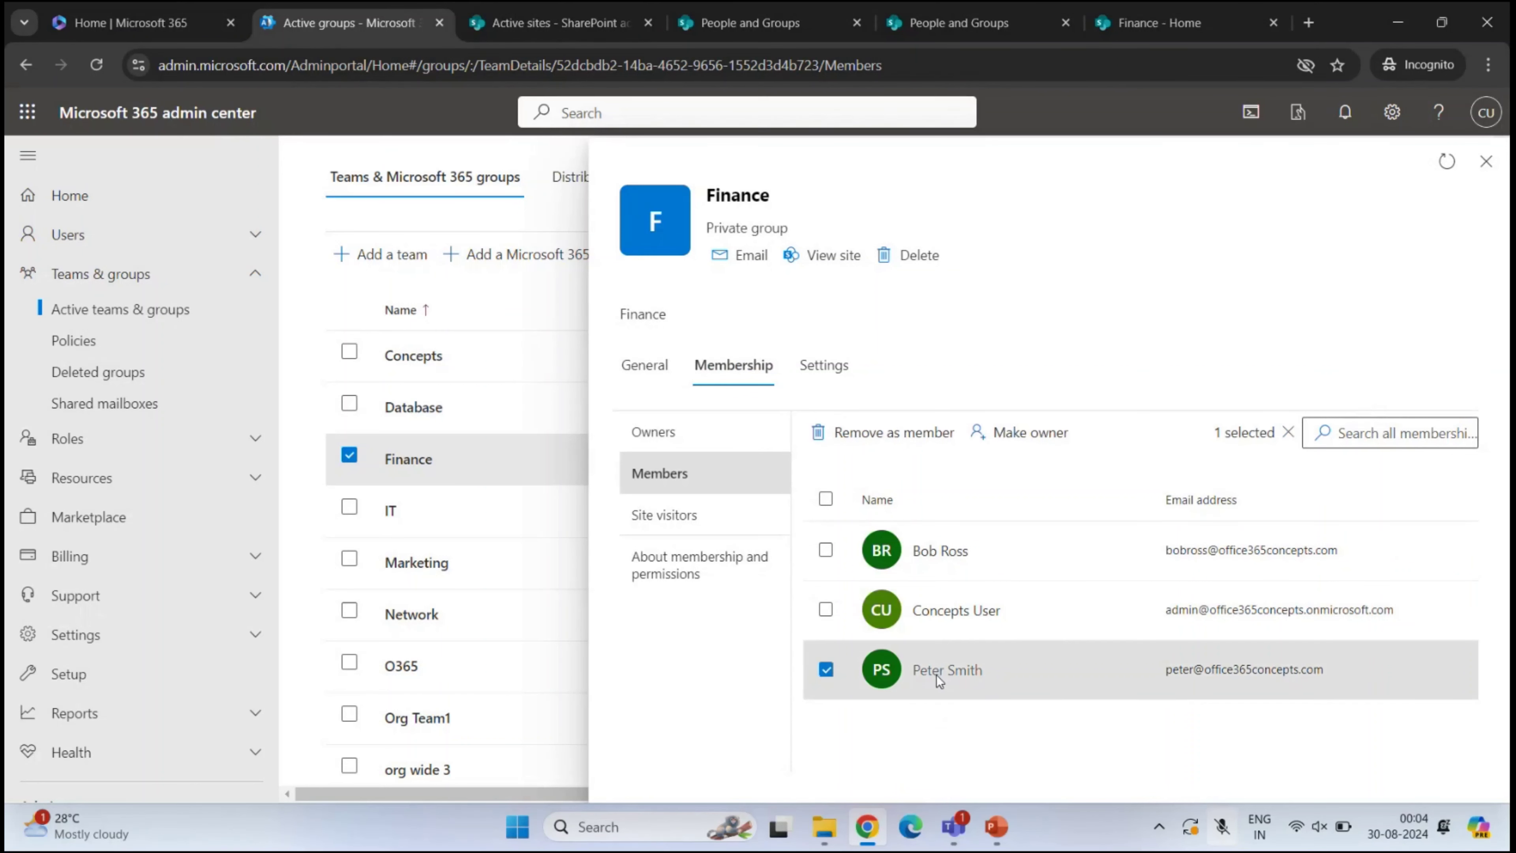
click(904, 432)
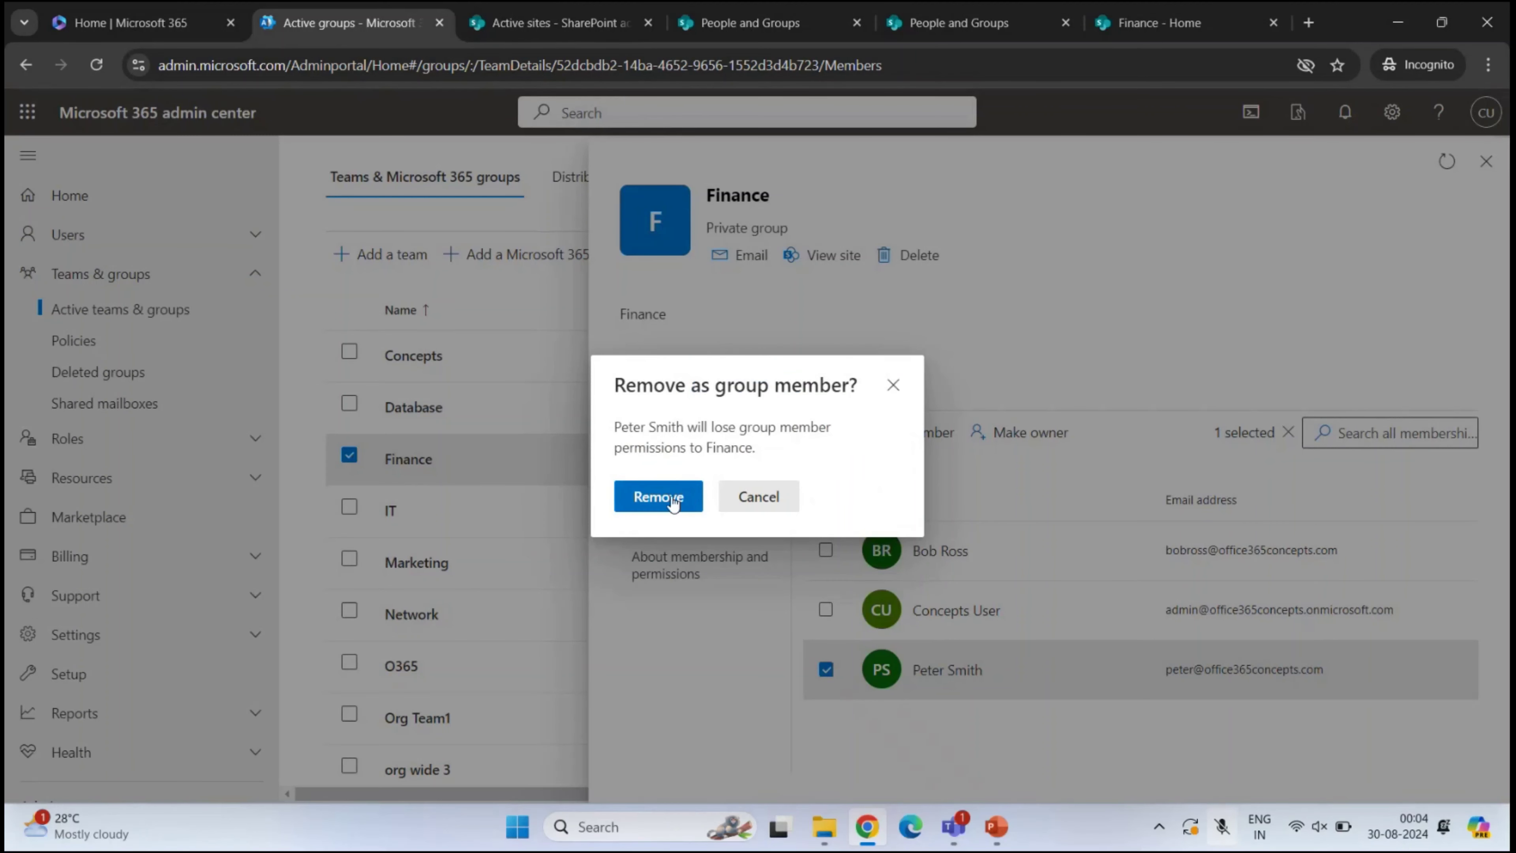
click(663, 497)
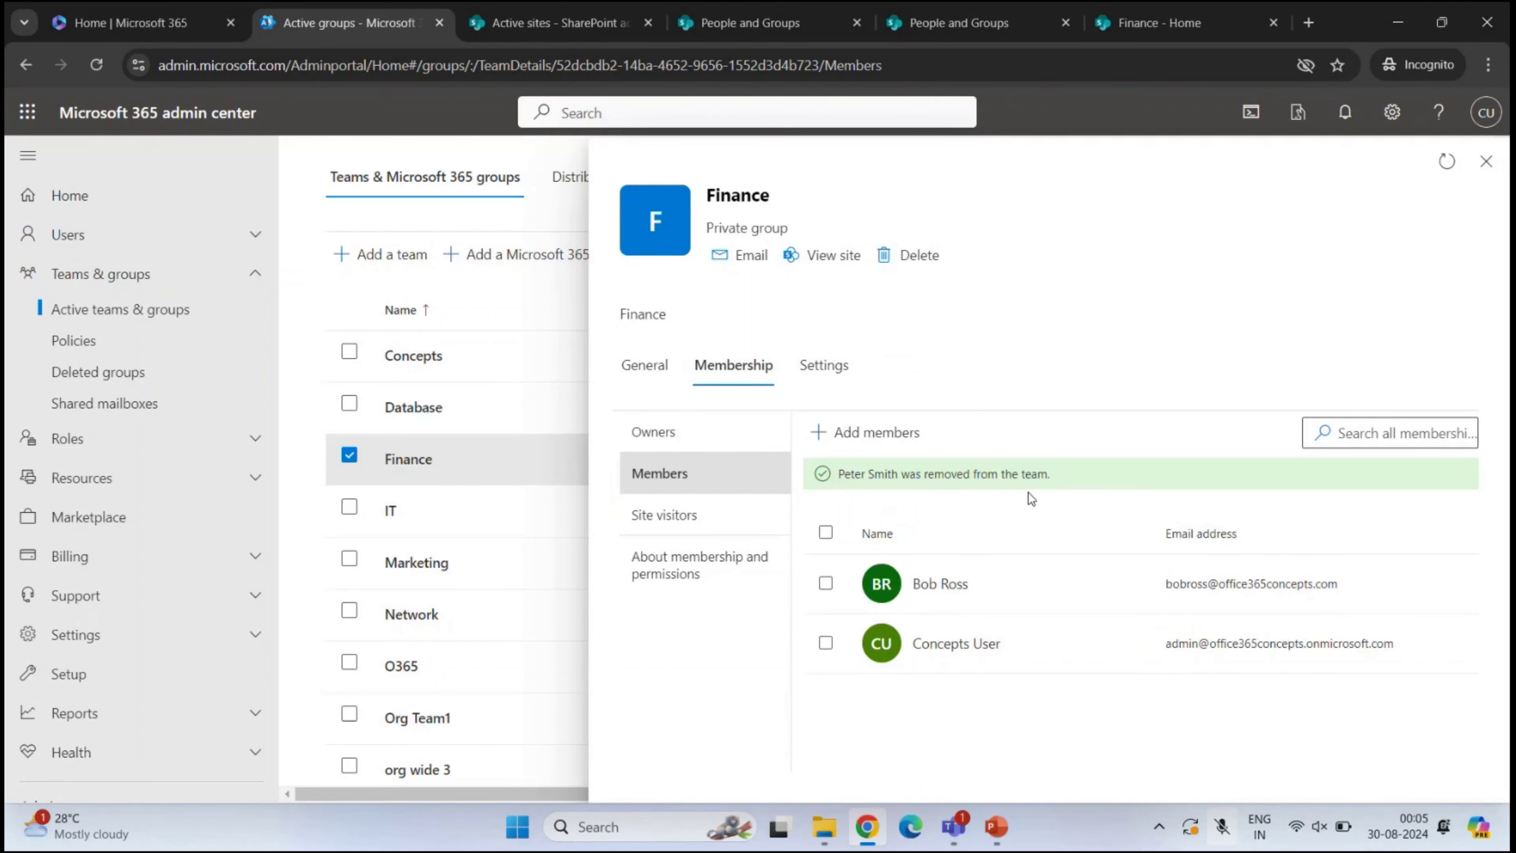
drag(834, 474, 1064, 482)
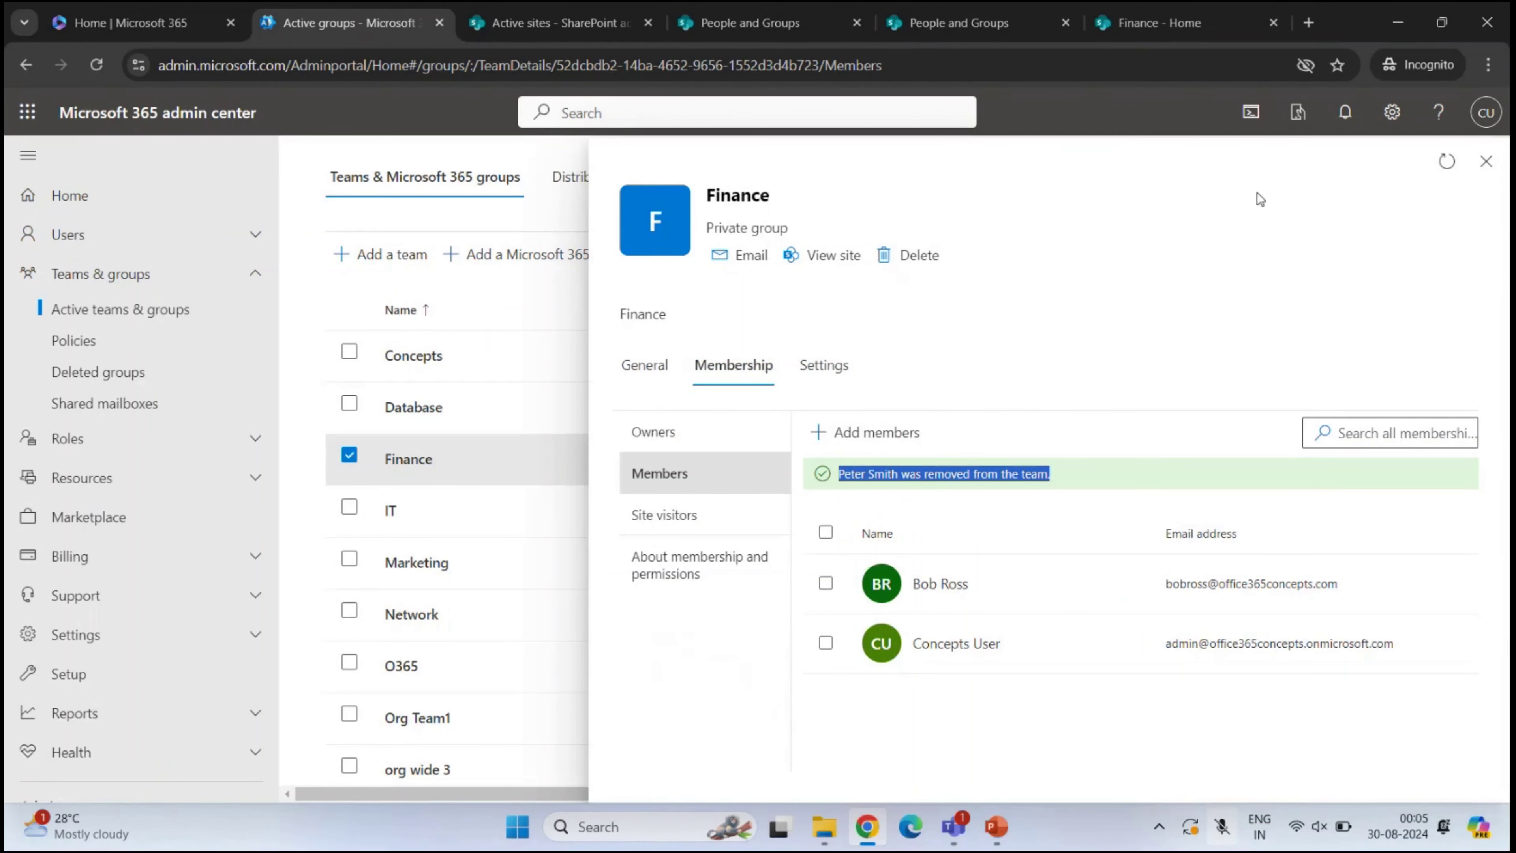
click(1159, 22)
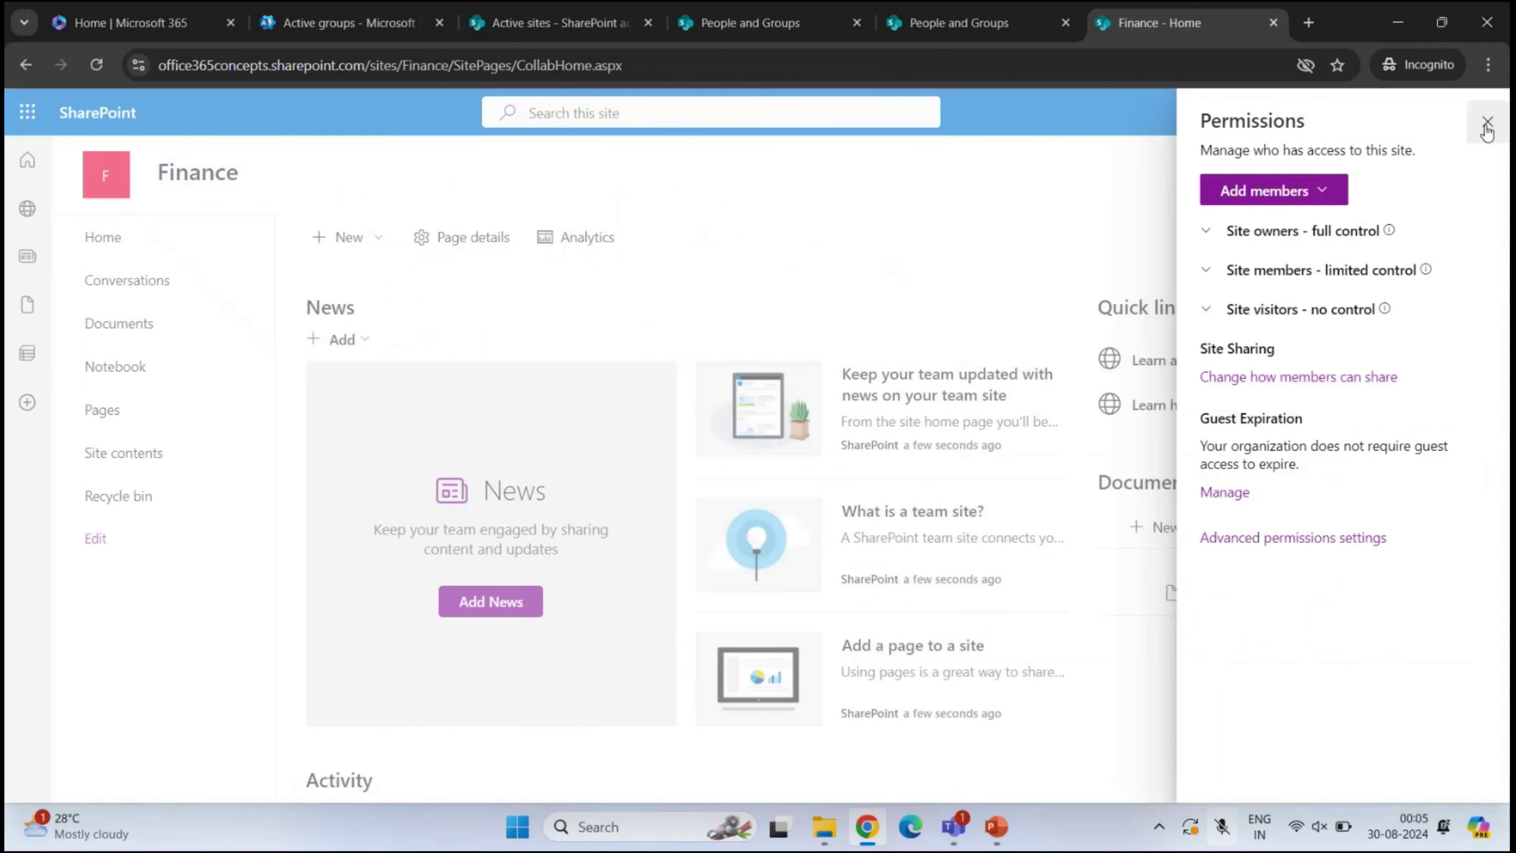
Step: Close the Permissions panel and remove the remaining member from '3 members', leaving only the owner
click(1487, 121)
click(1478, 164)
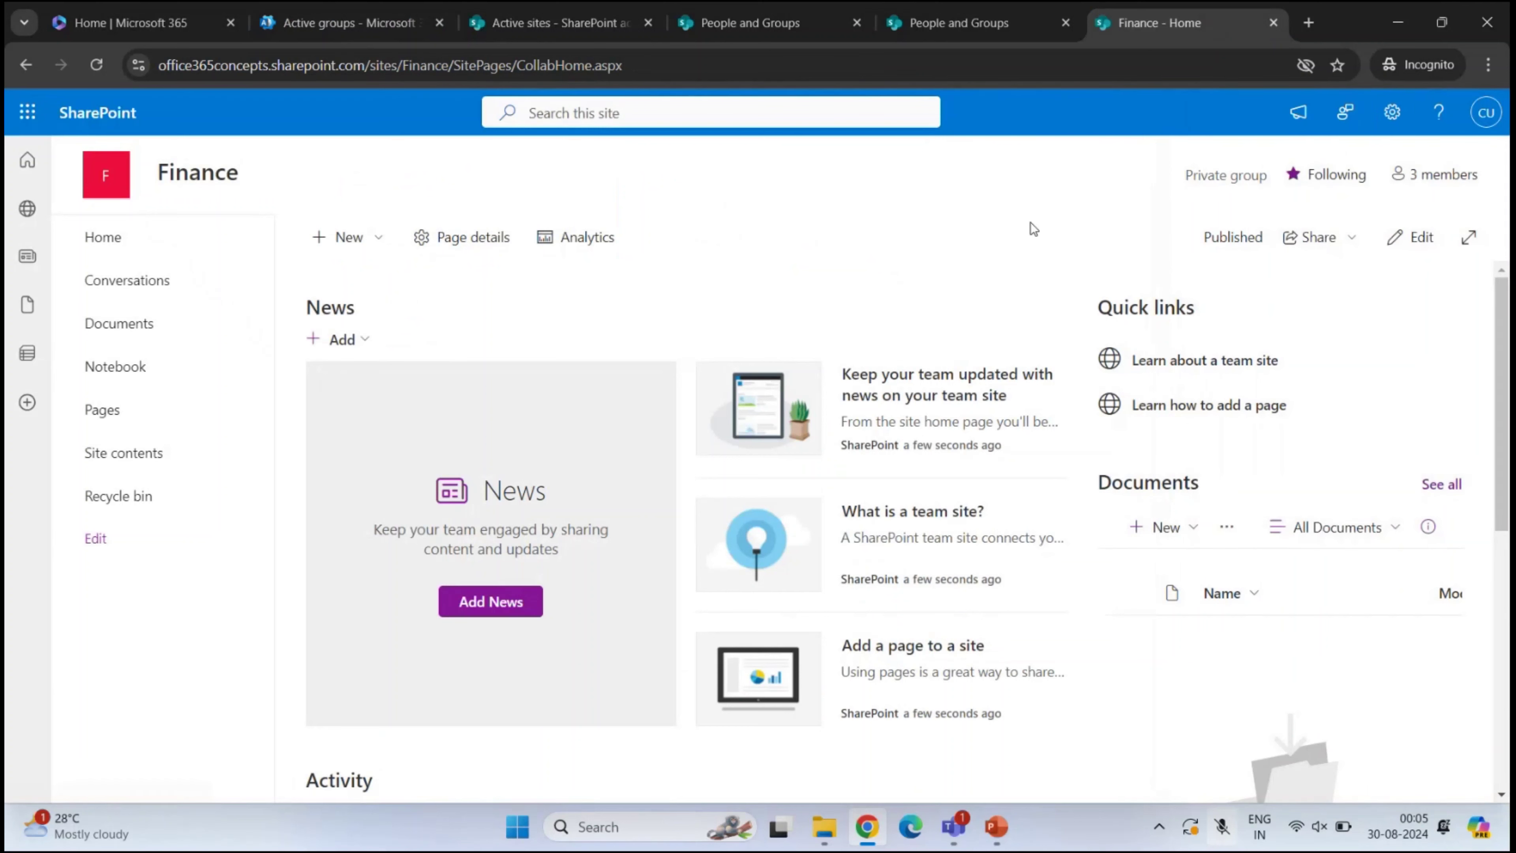
click(1445, 176)
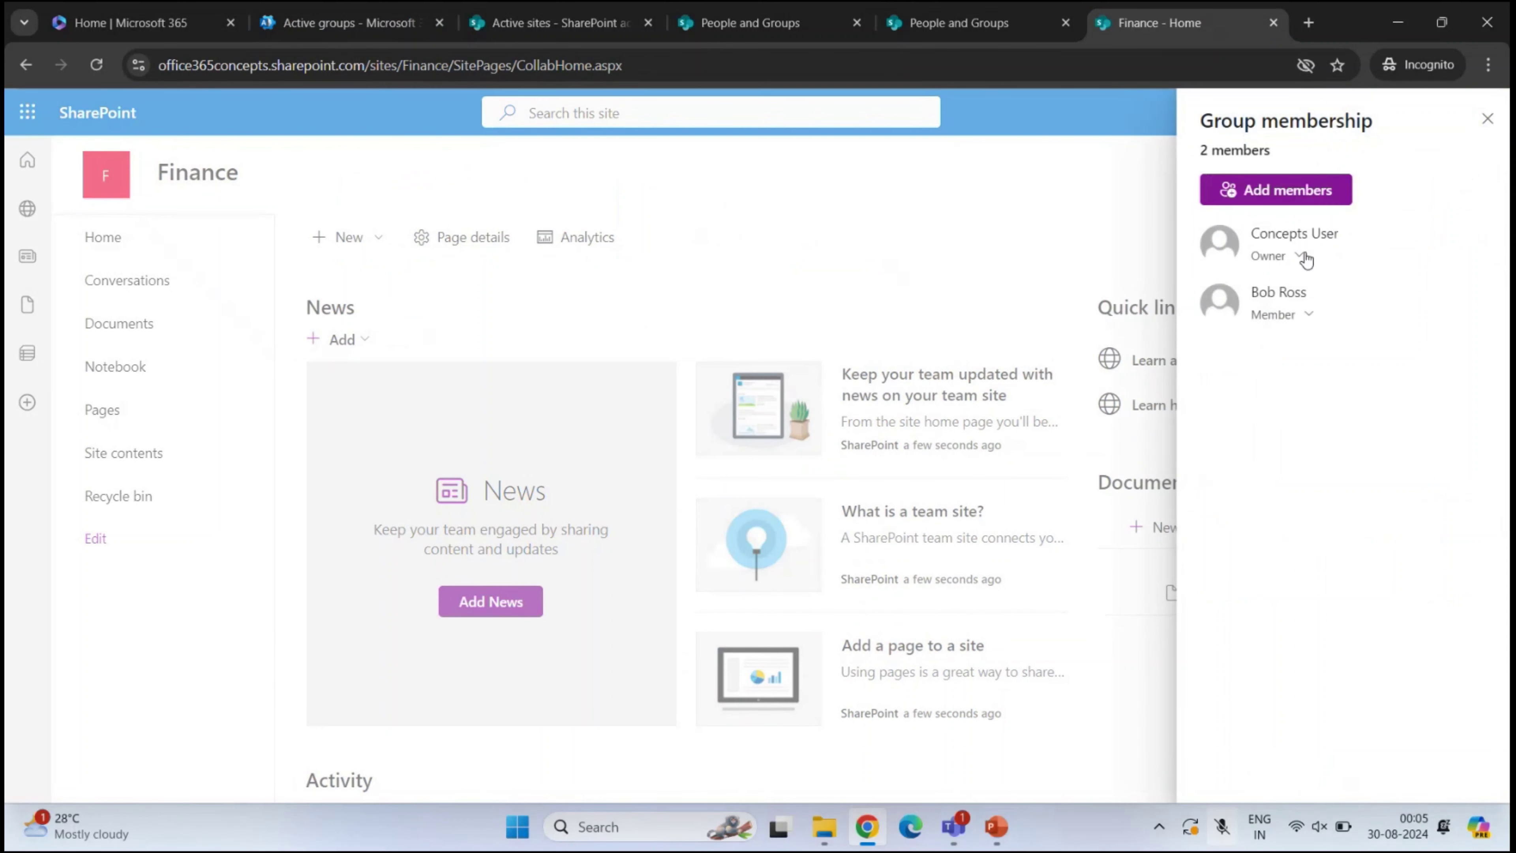
click(1316, 315)
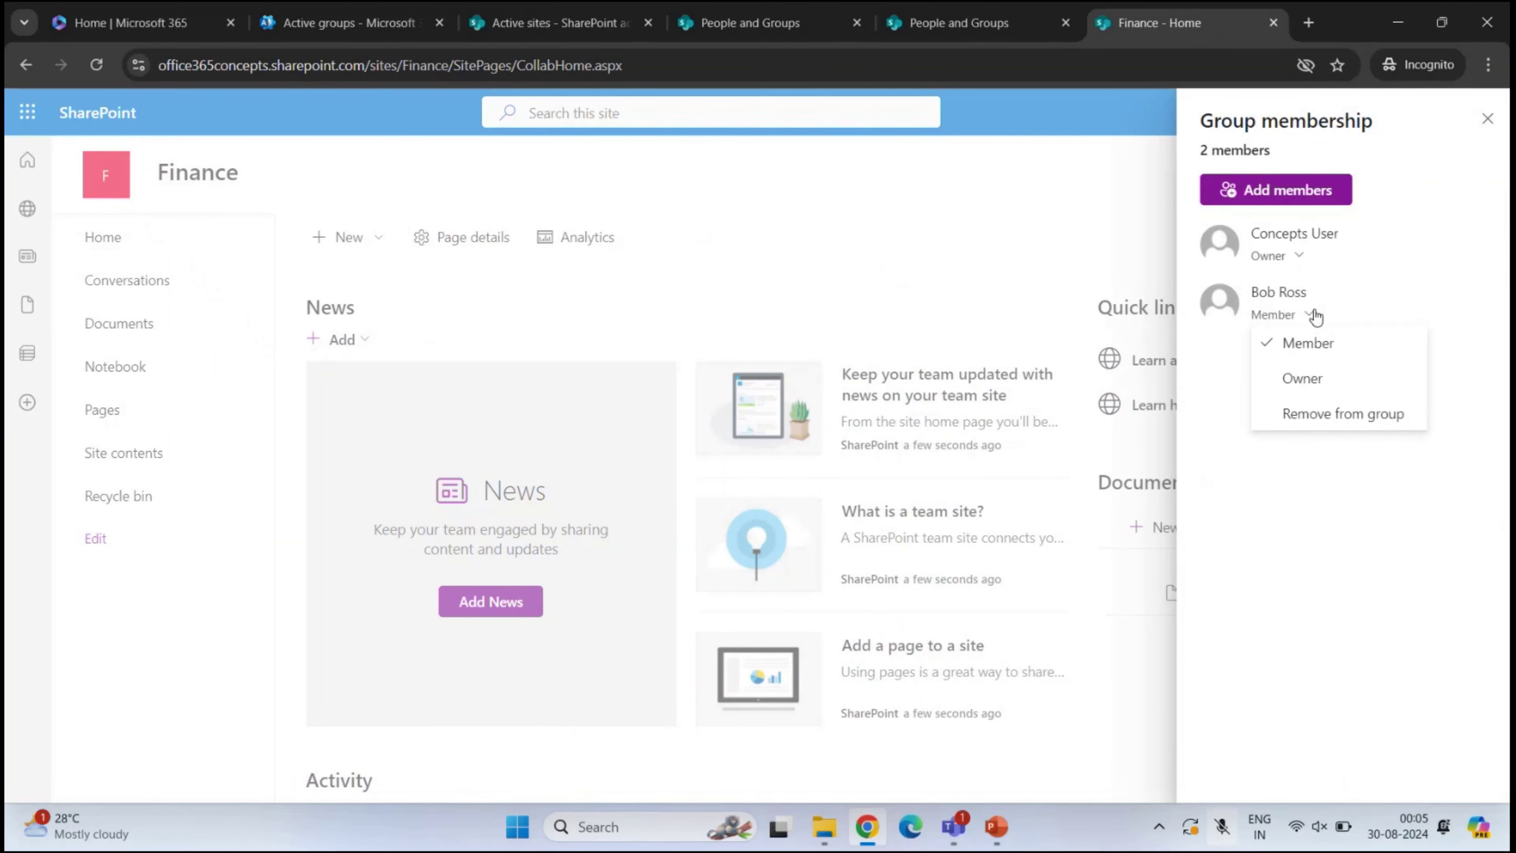
click(1319, 415)
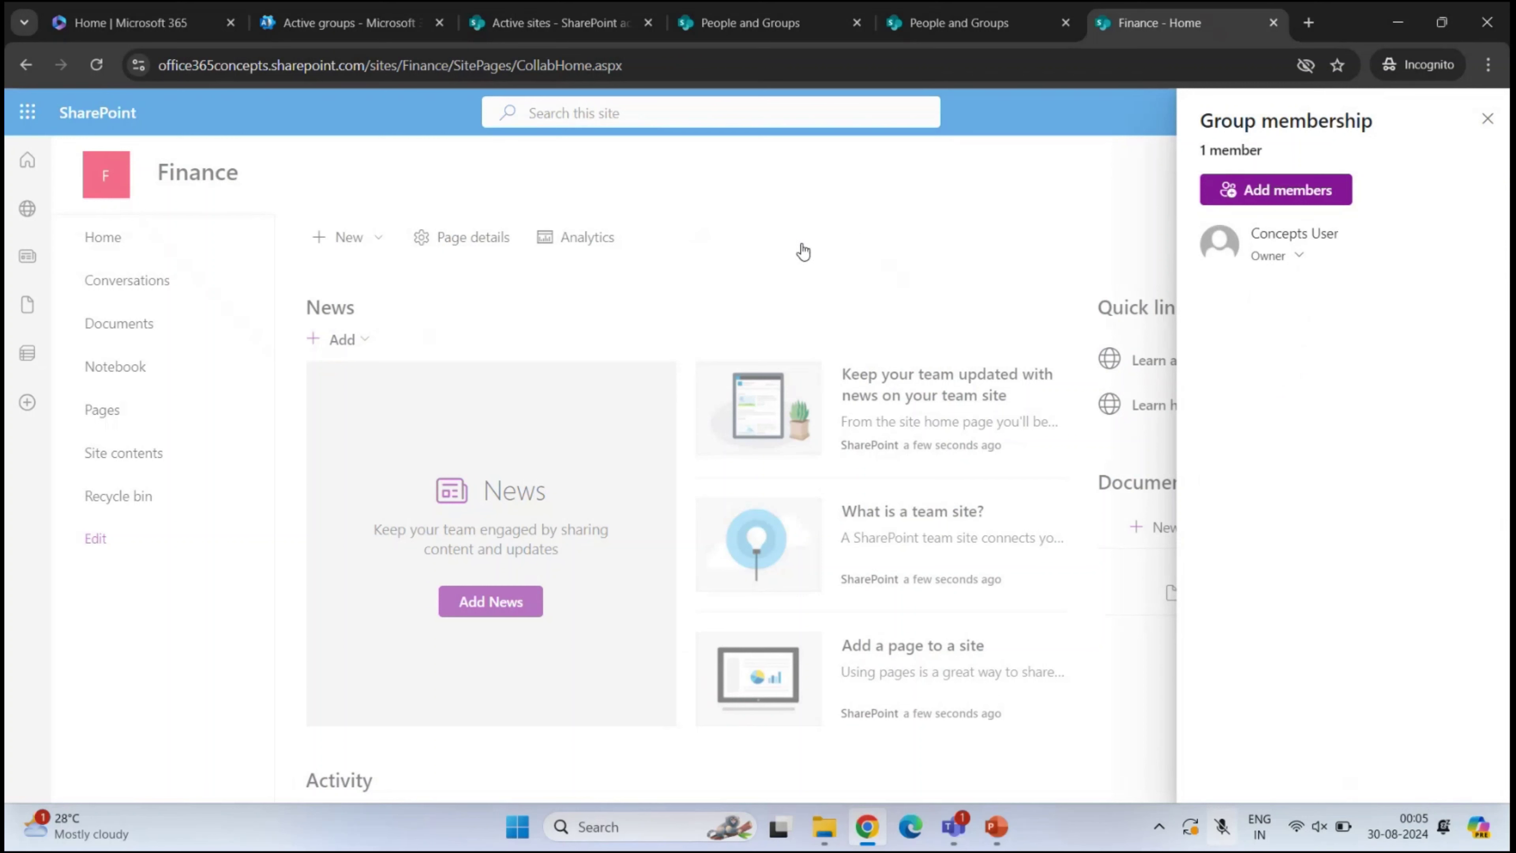
Step: Refresh the admin center's Finance group and view Members showing only the owner
click(352, 22)
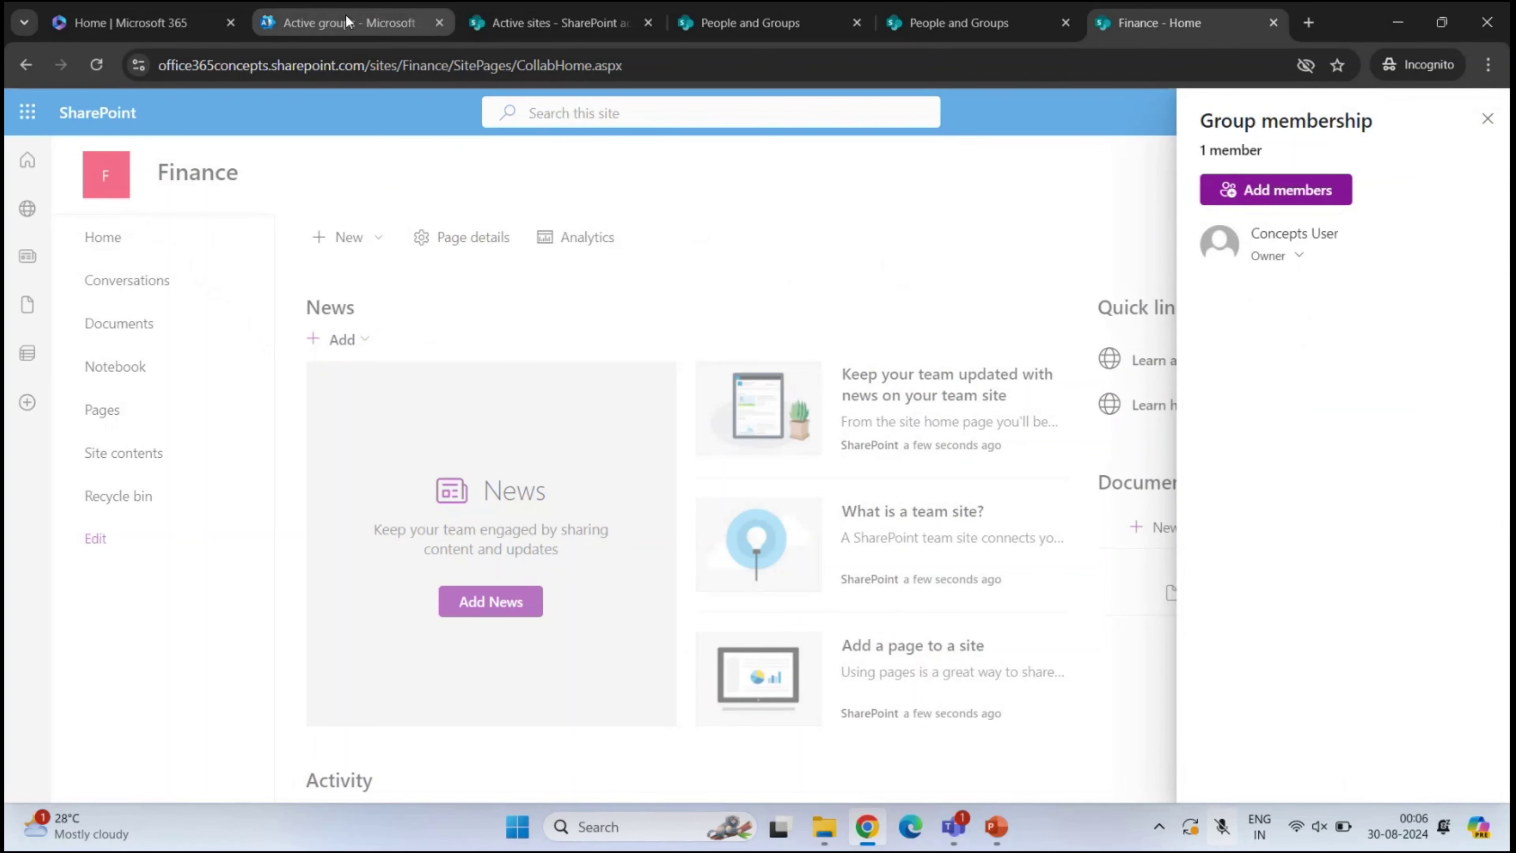
click(1446, 162)
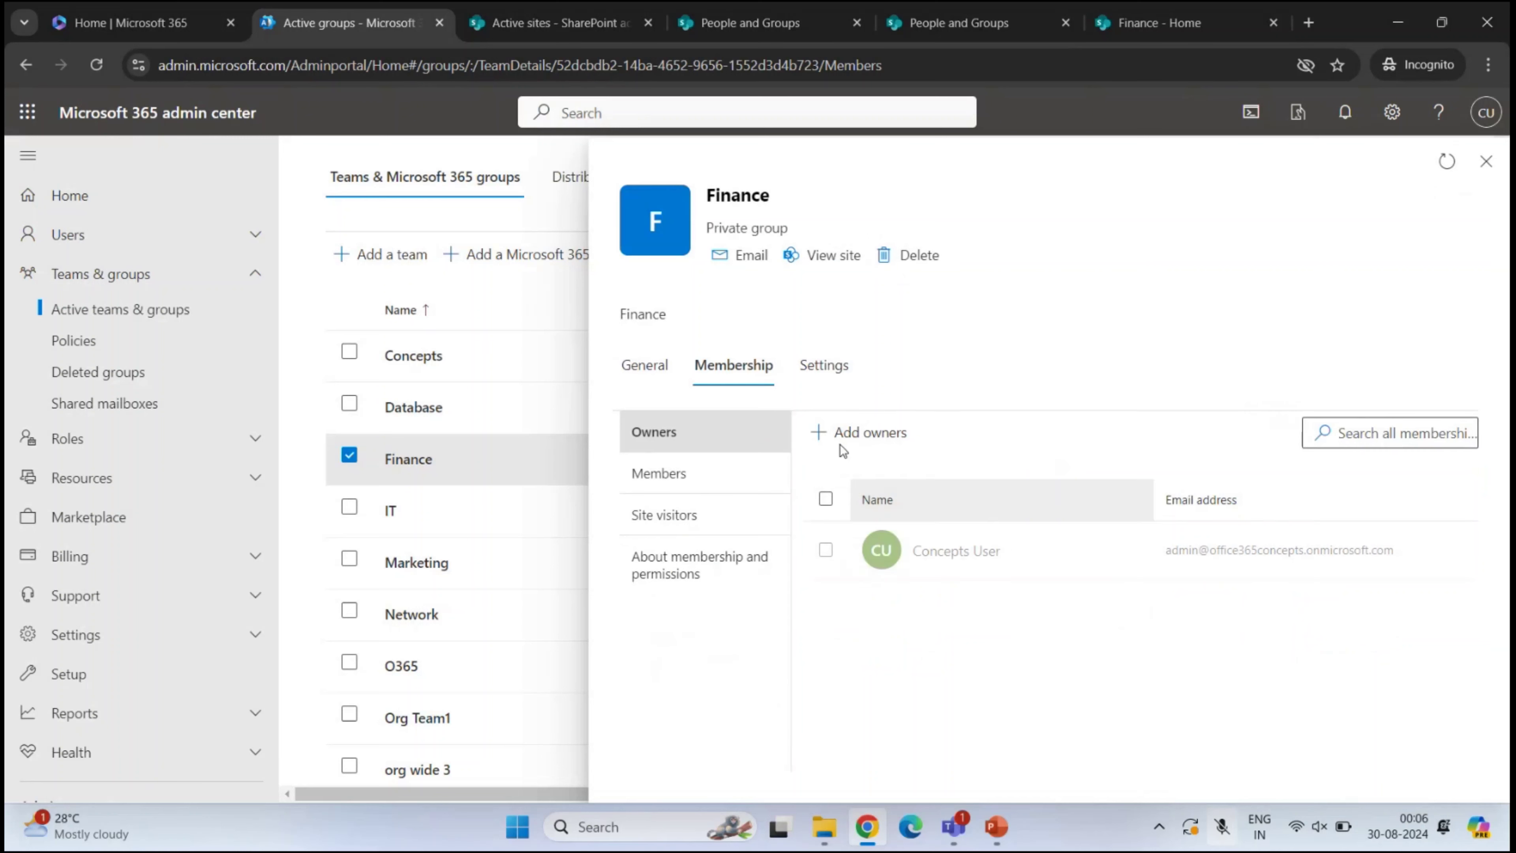
click(738, 472)
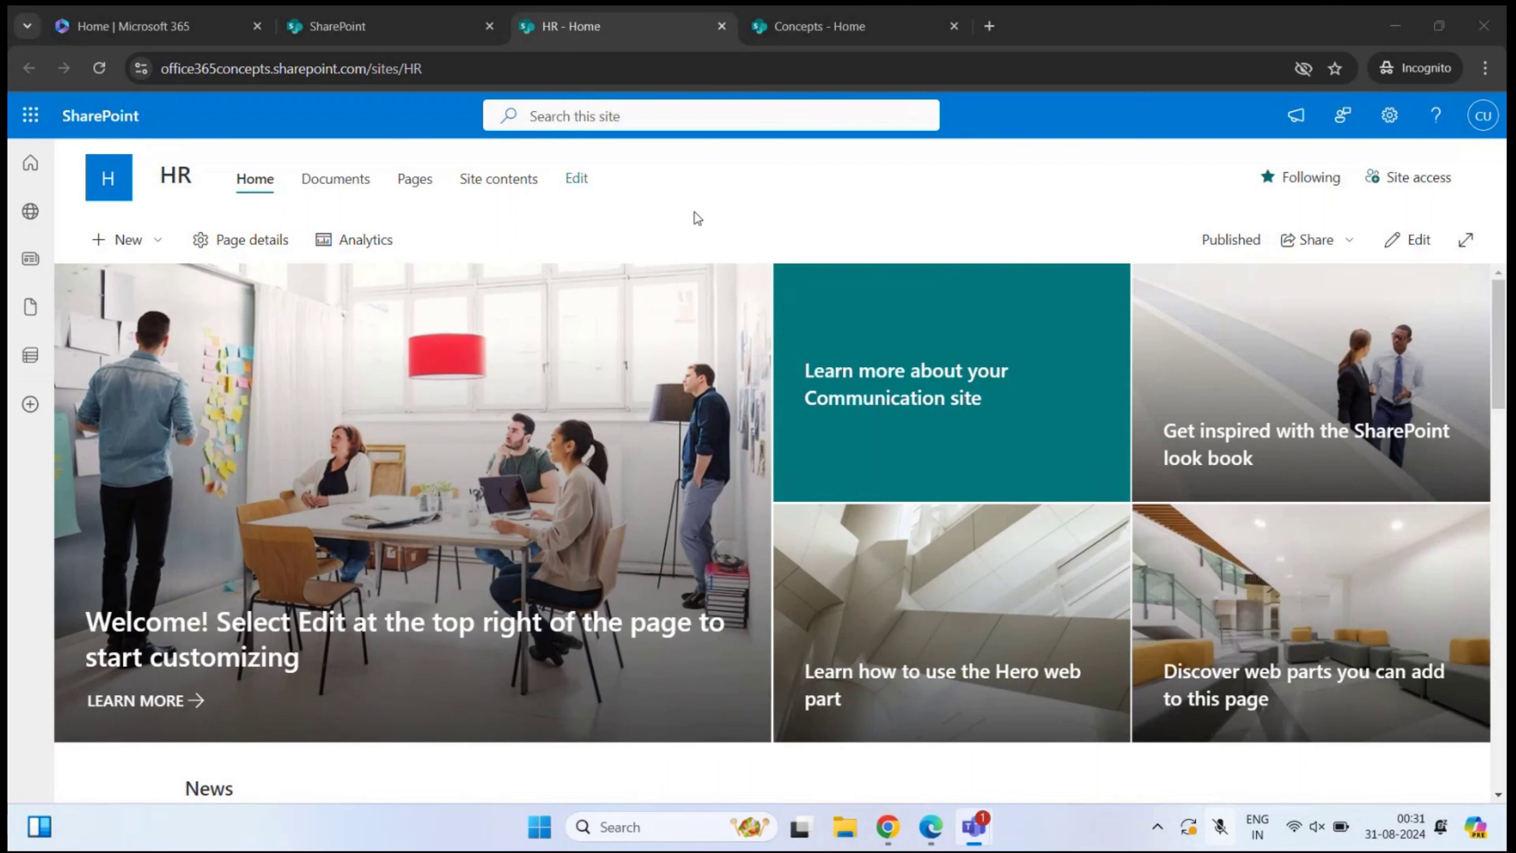
Step: Open the HR site's advanced permissions settings
click(1389, 115)
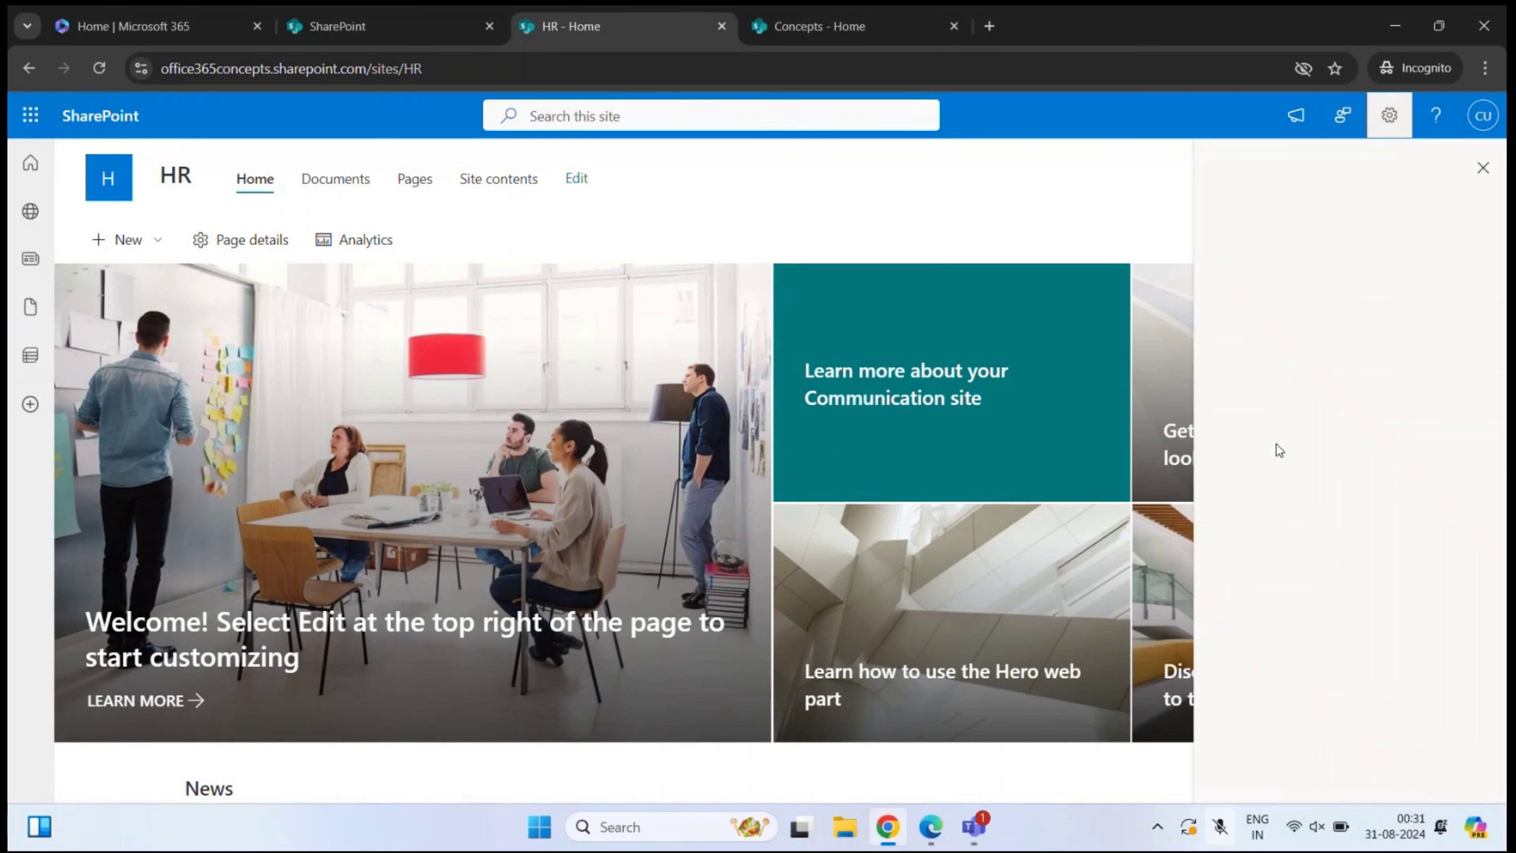
click(1264, 352)
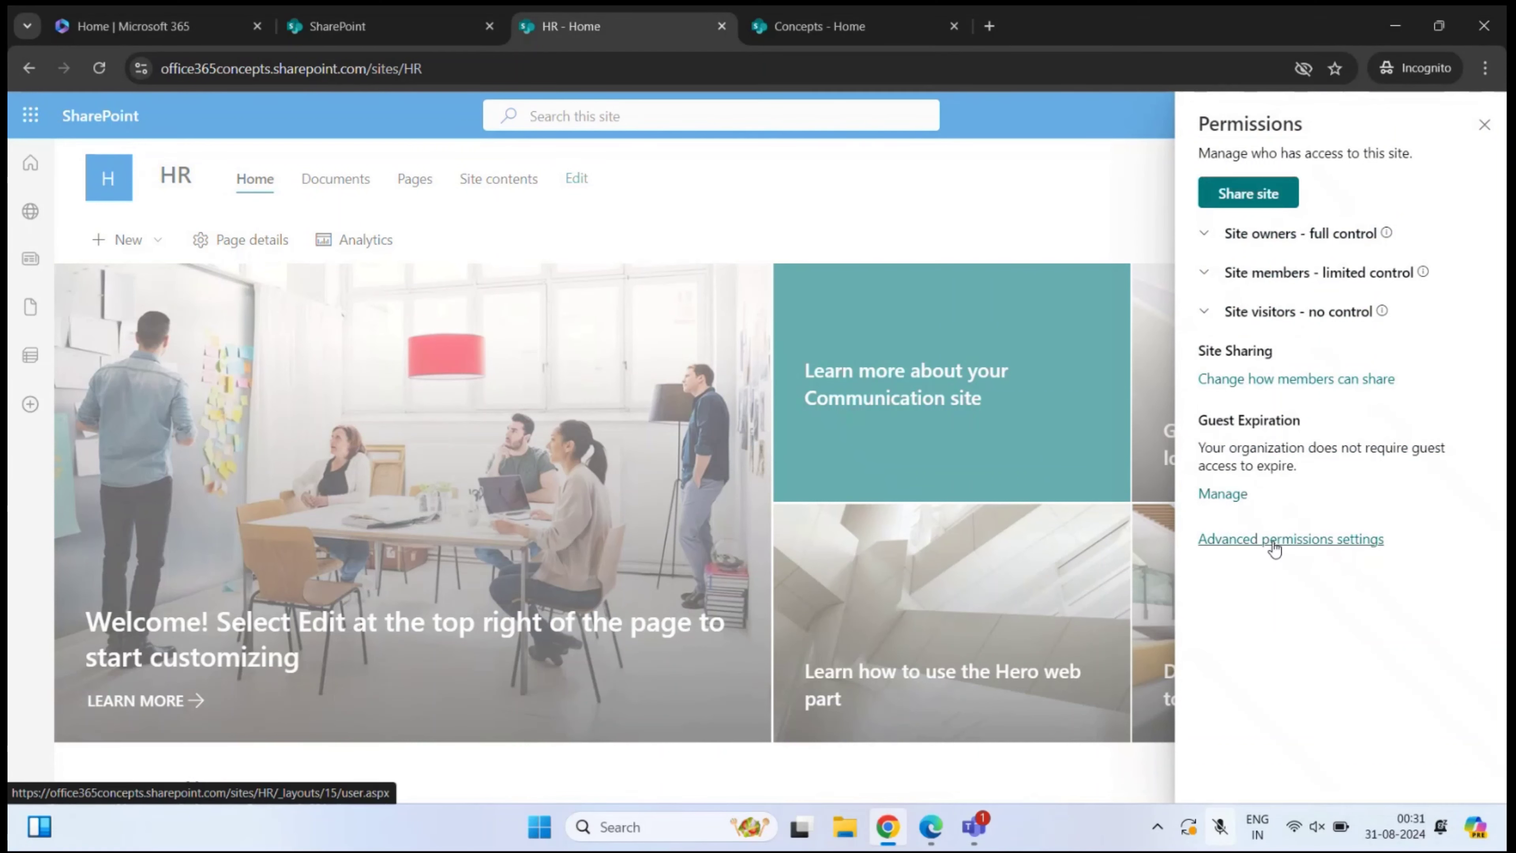
click(1274, 540)
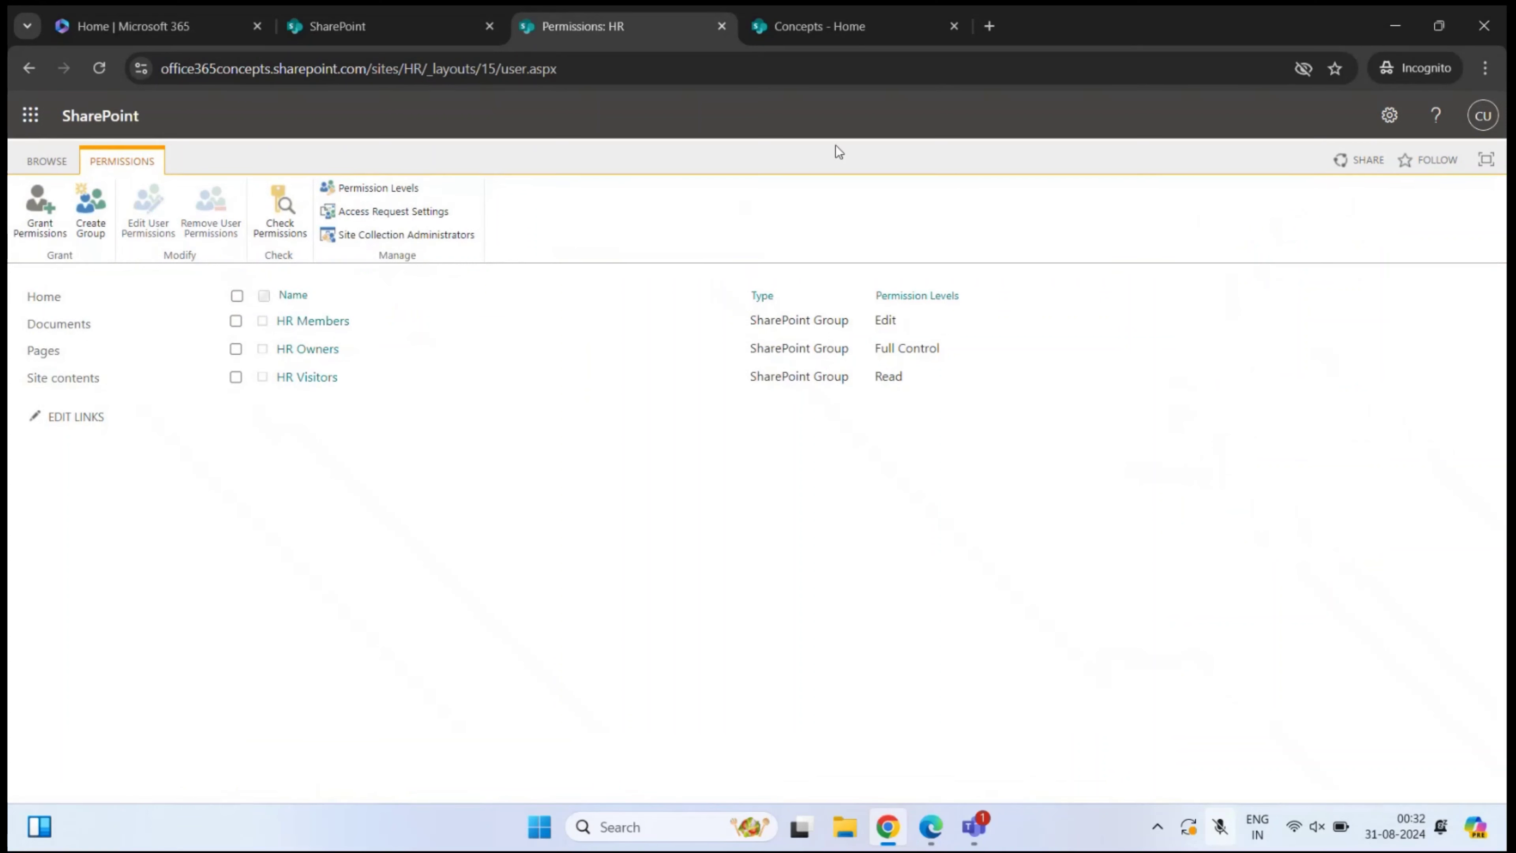
Step: Open the Concepts site's classic advanced permissions page listing its Members, Owners and Visitors groups
click(927, 33)
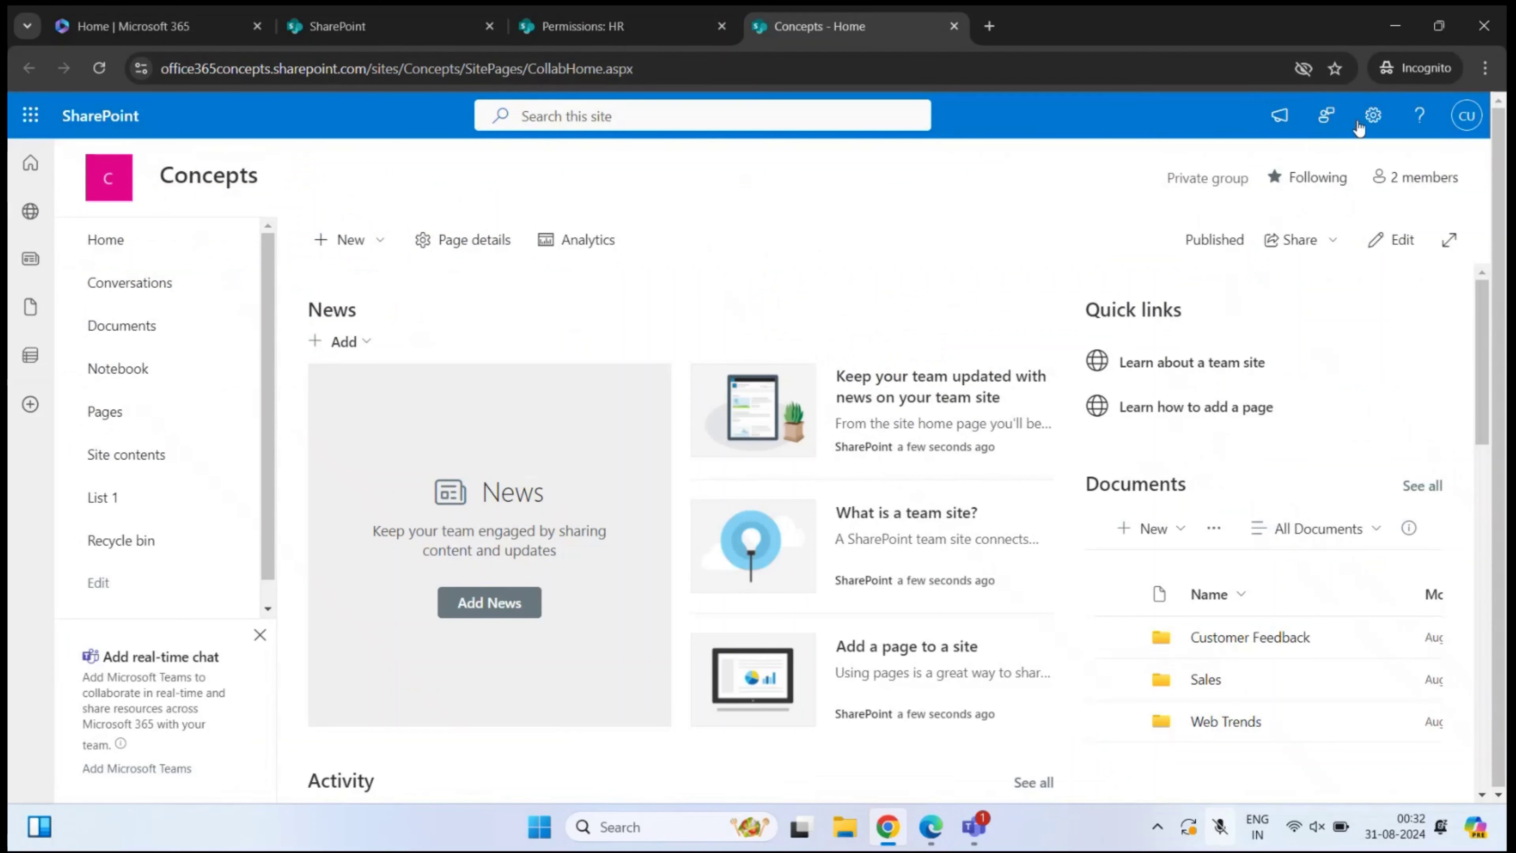
click(1372, 117)
click(1243, 352)
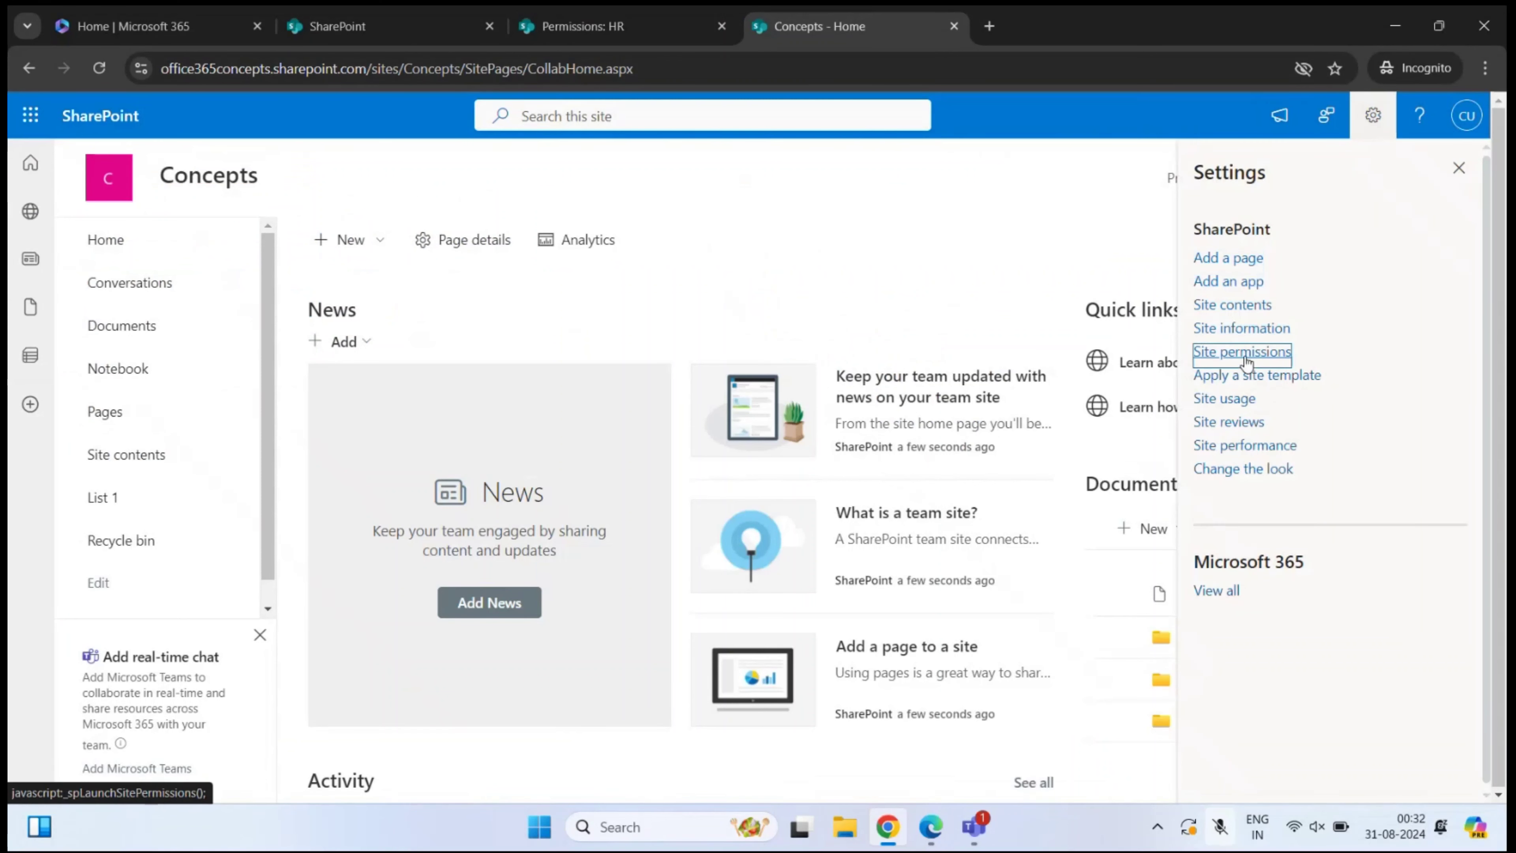
click(1290, 548)
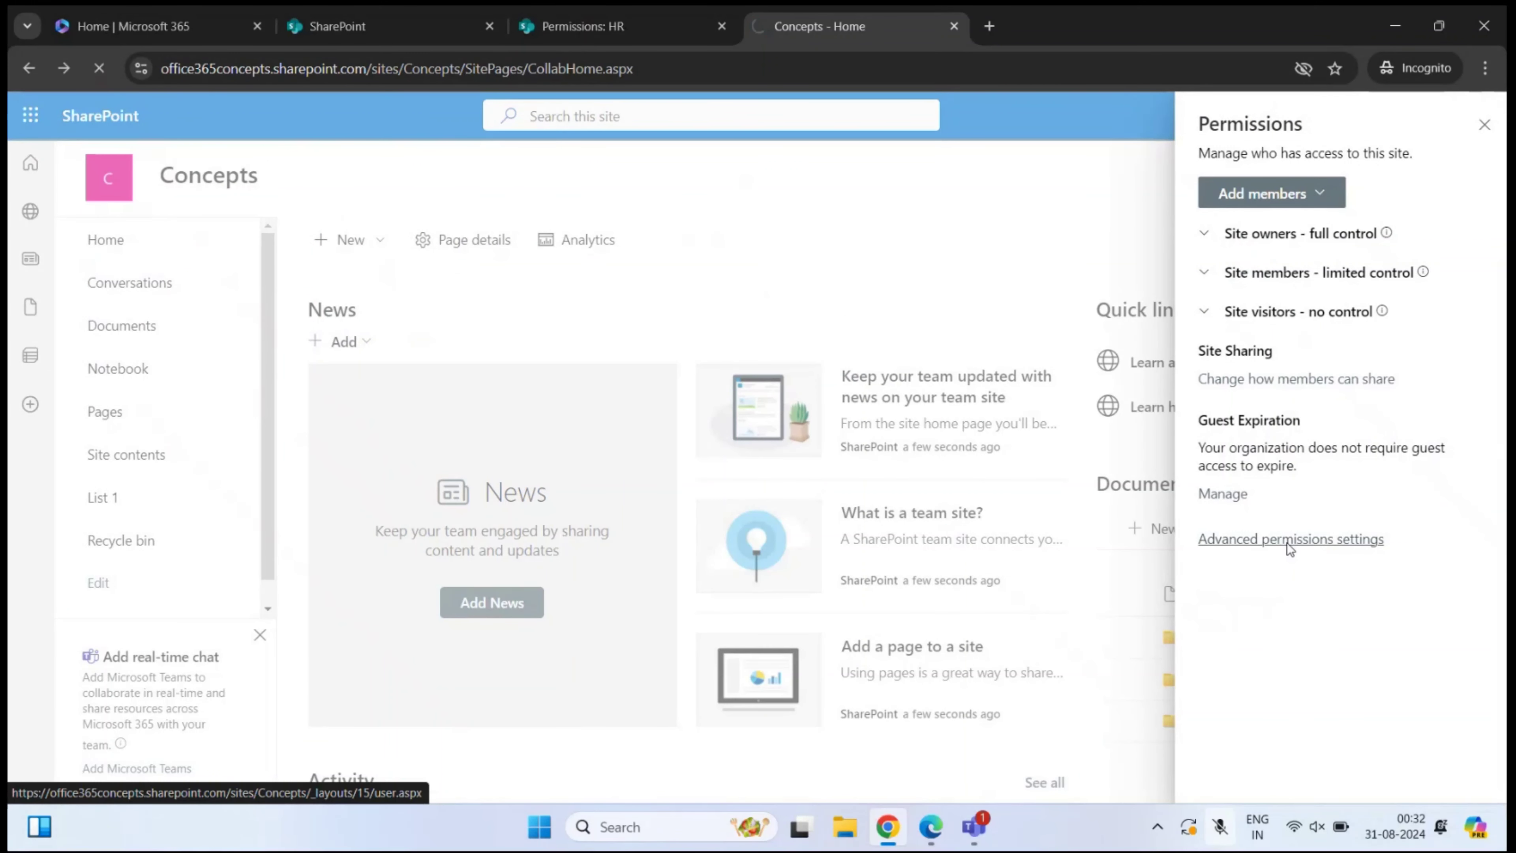
click(1286, 543)
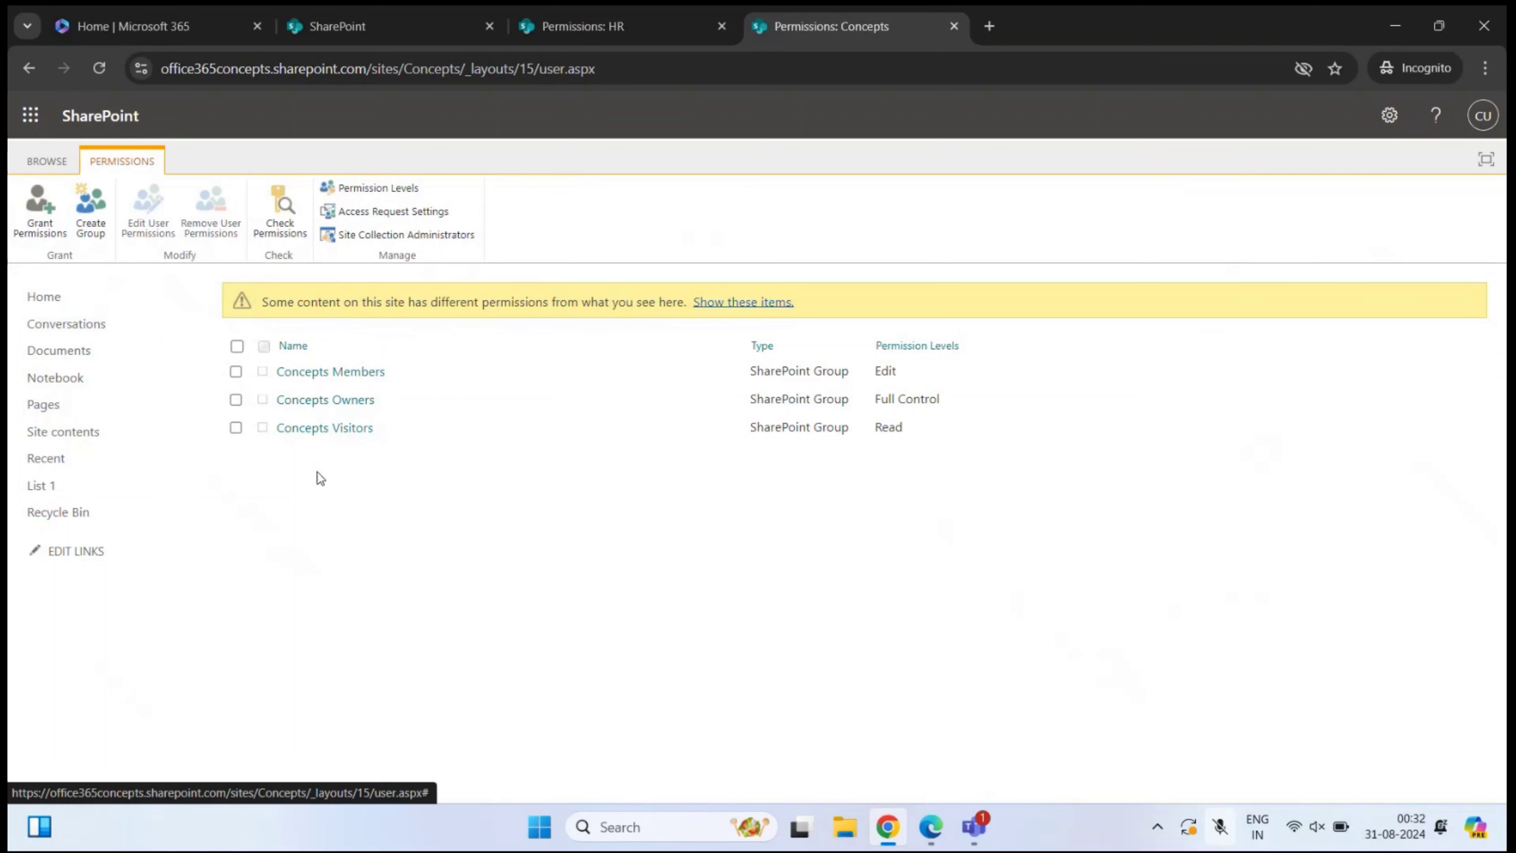
Step: Grant Team2 access via Concepts Members and open that group's member list
click(236, 371)
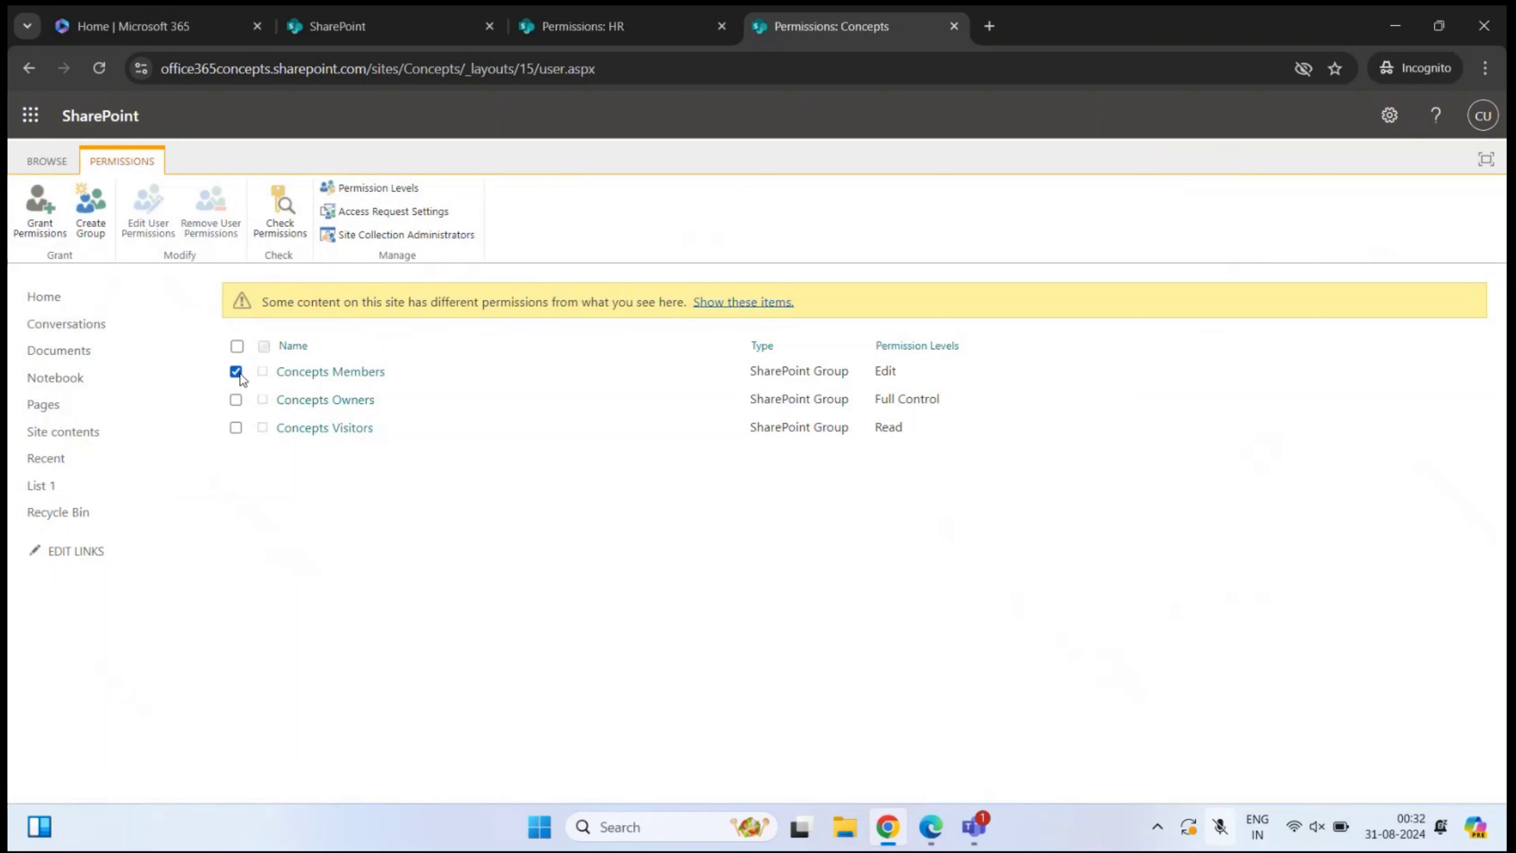
click(41, 230)
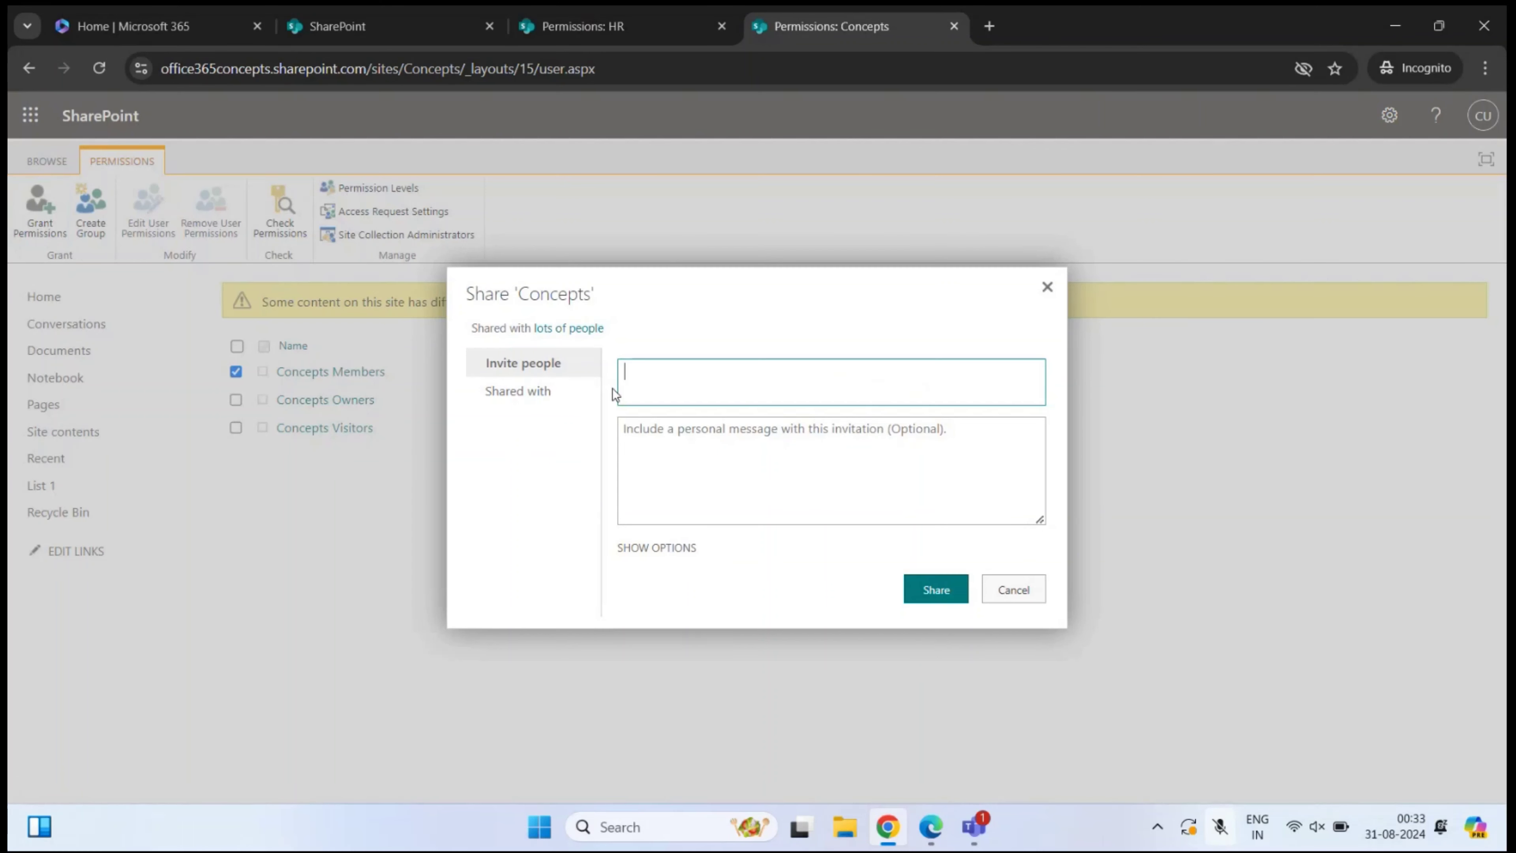
text(team2)
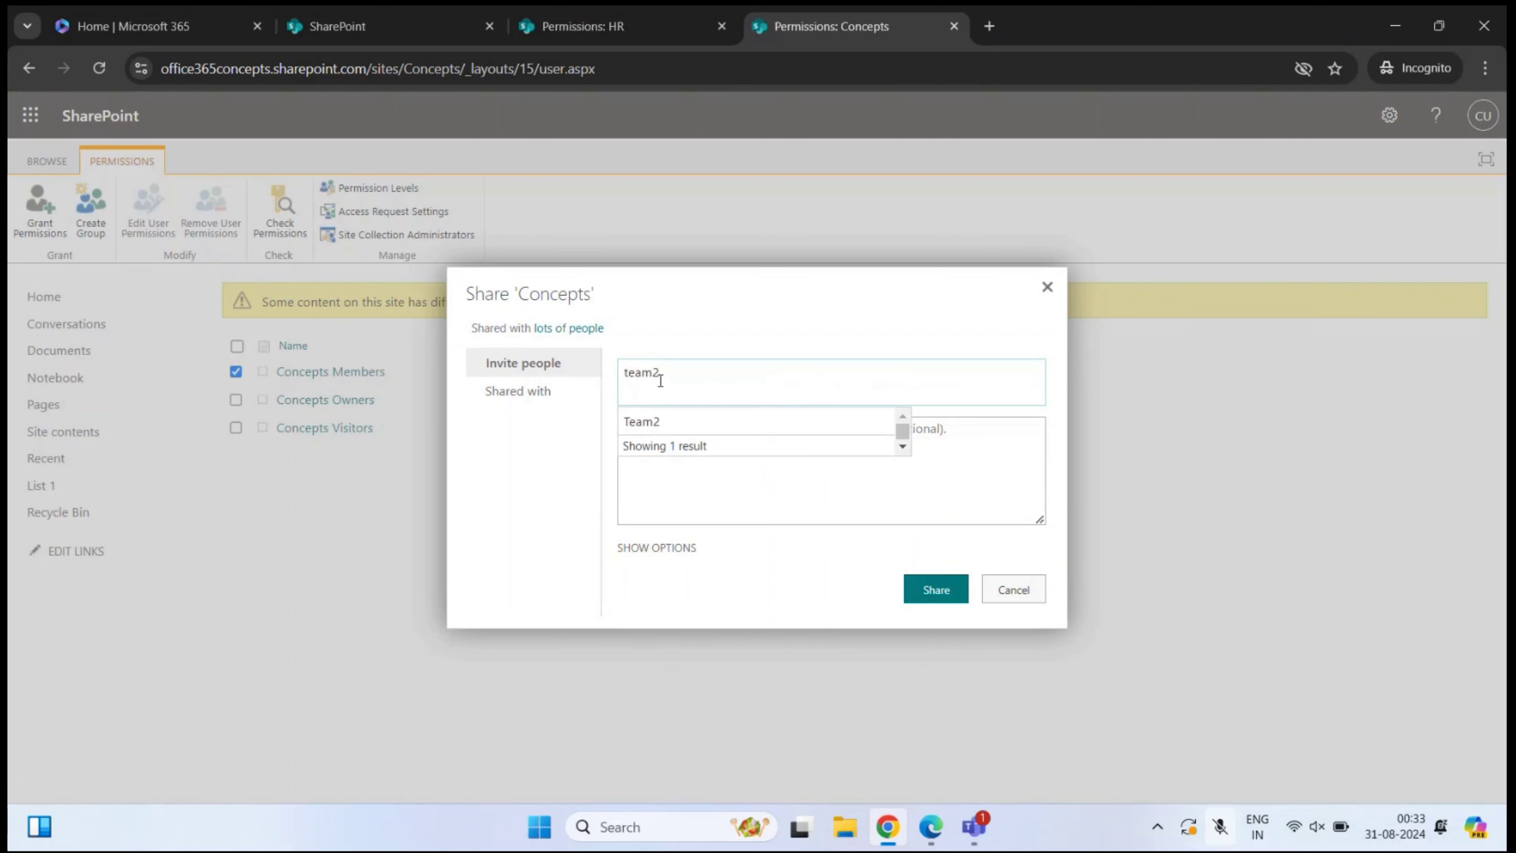
click(656, 427)
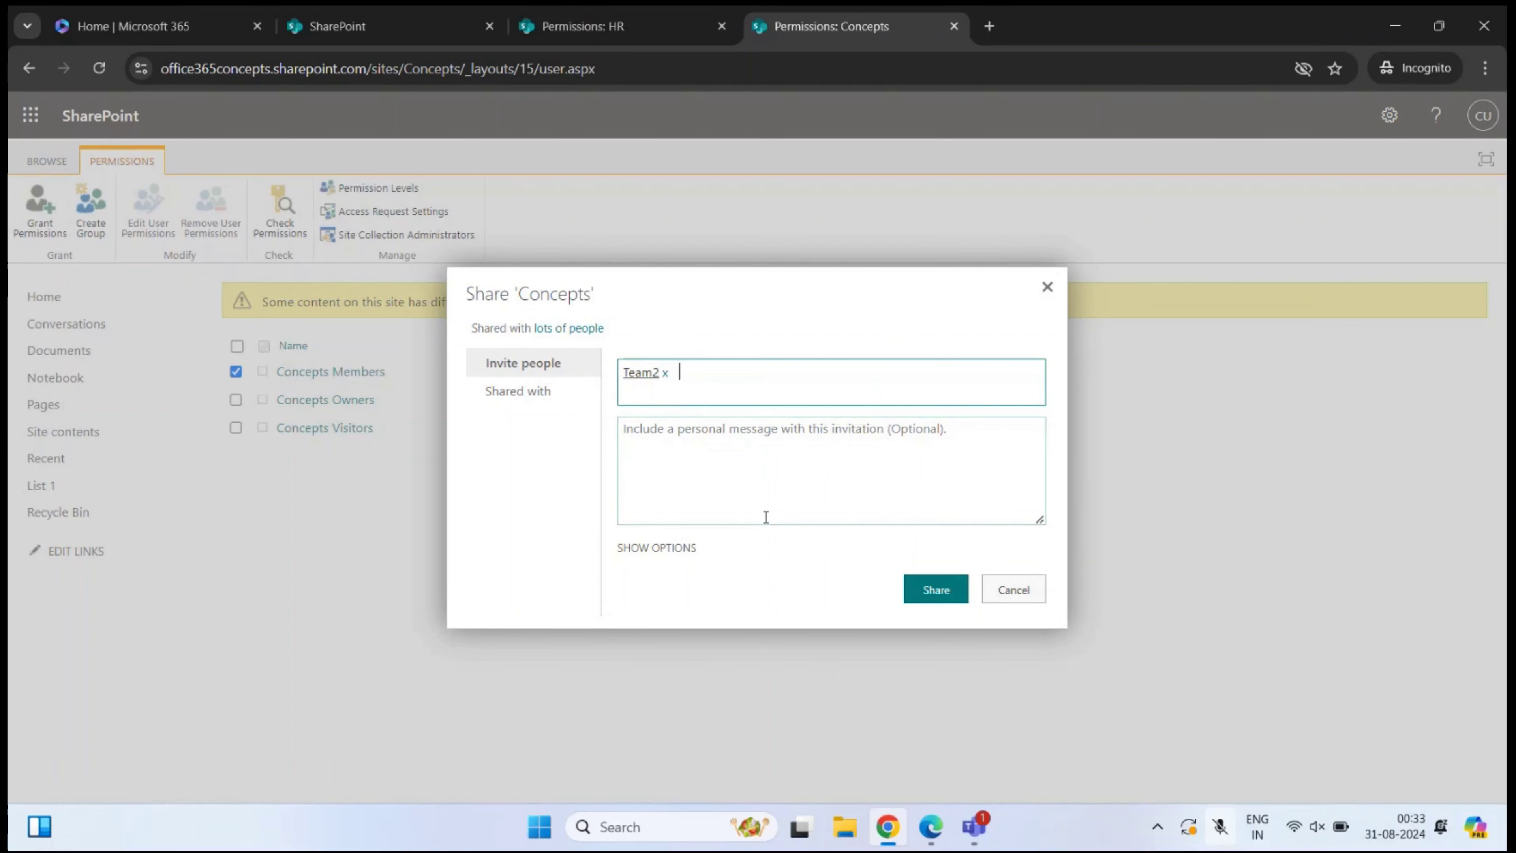
click(916, 594)
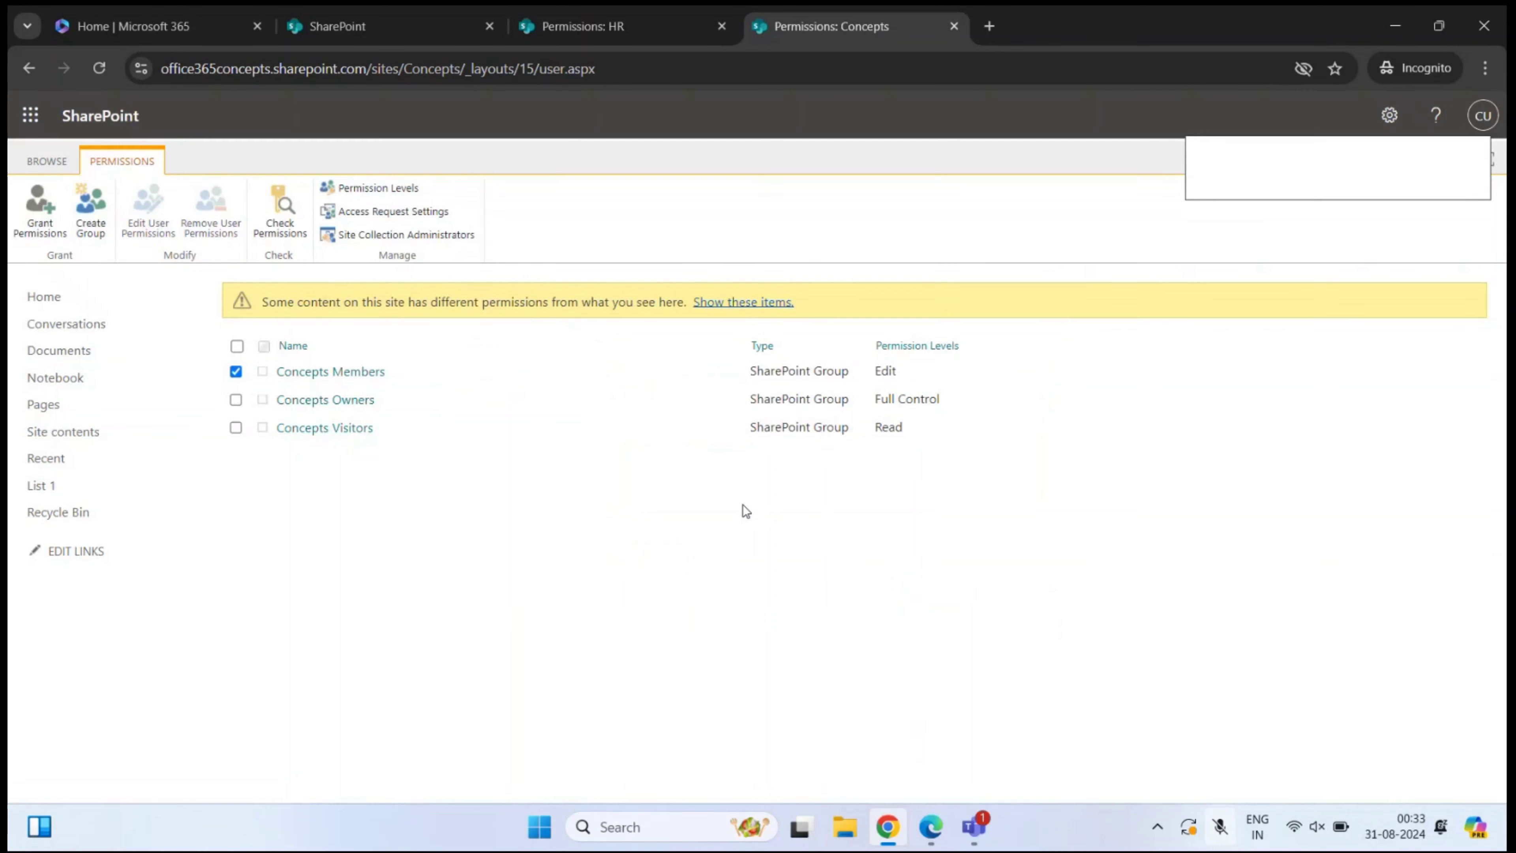
click(348, 373)
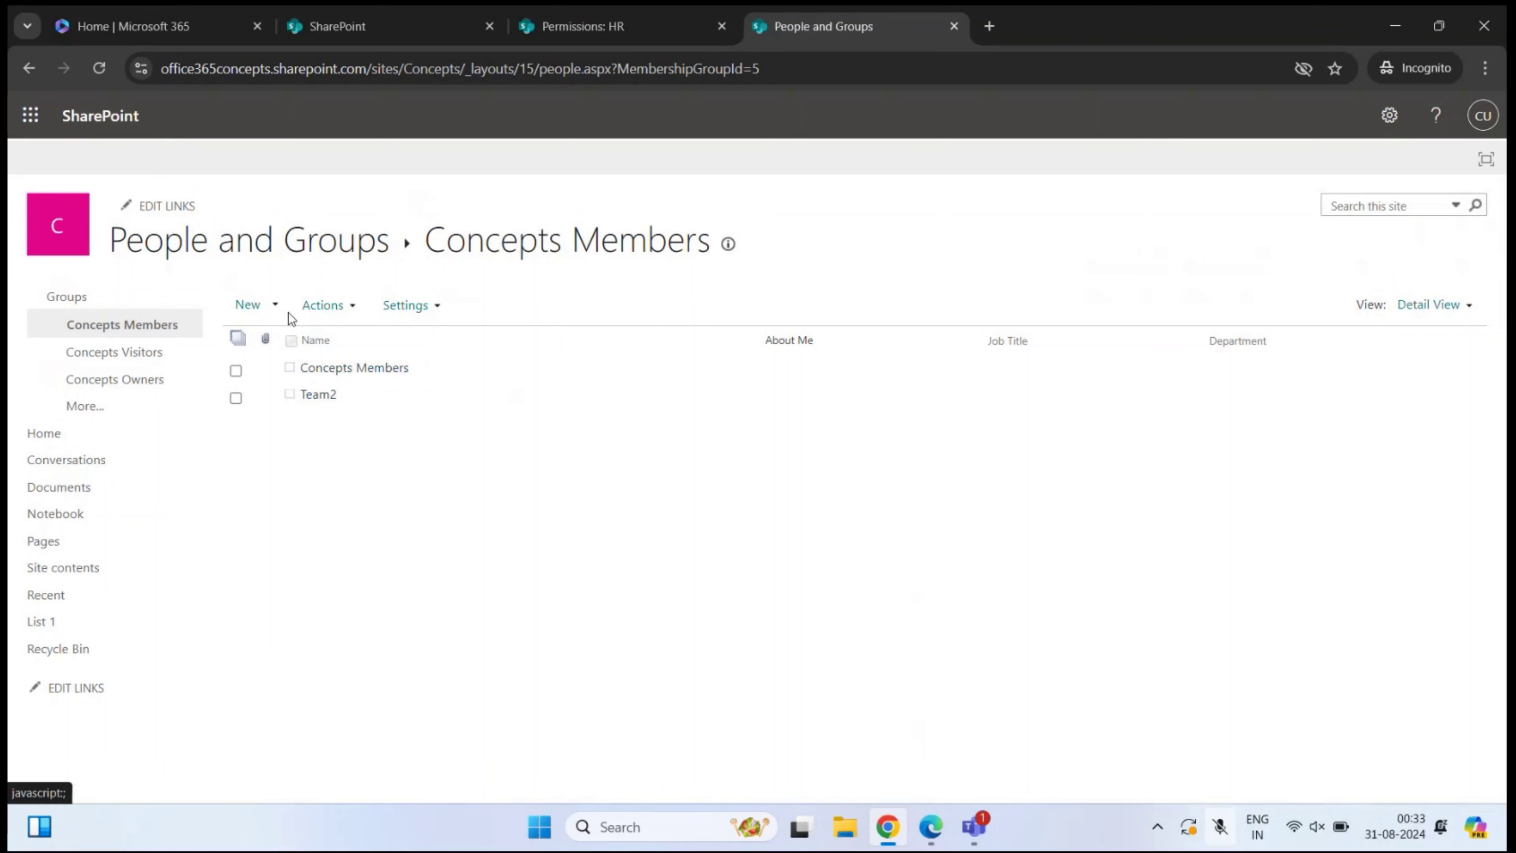
Step: Add the Concepts group to Concepts Members, then return to the advanced permissions page
click(276, 307)
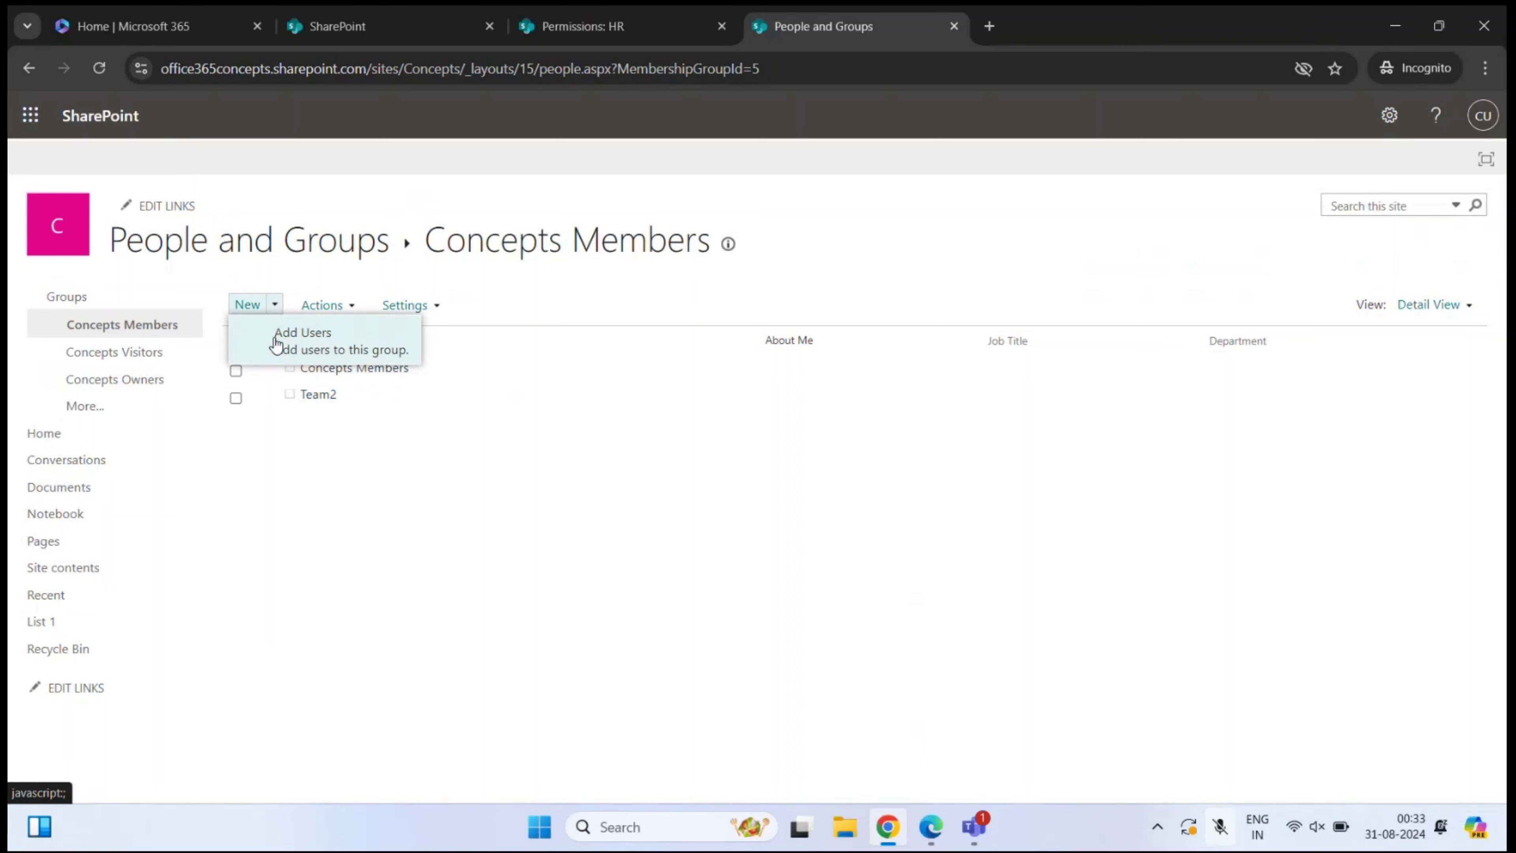
click(275, 339)
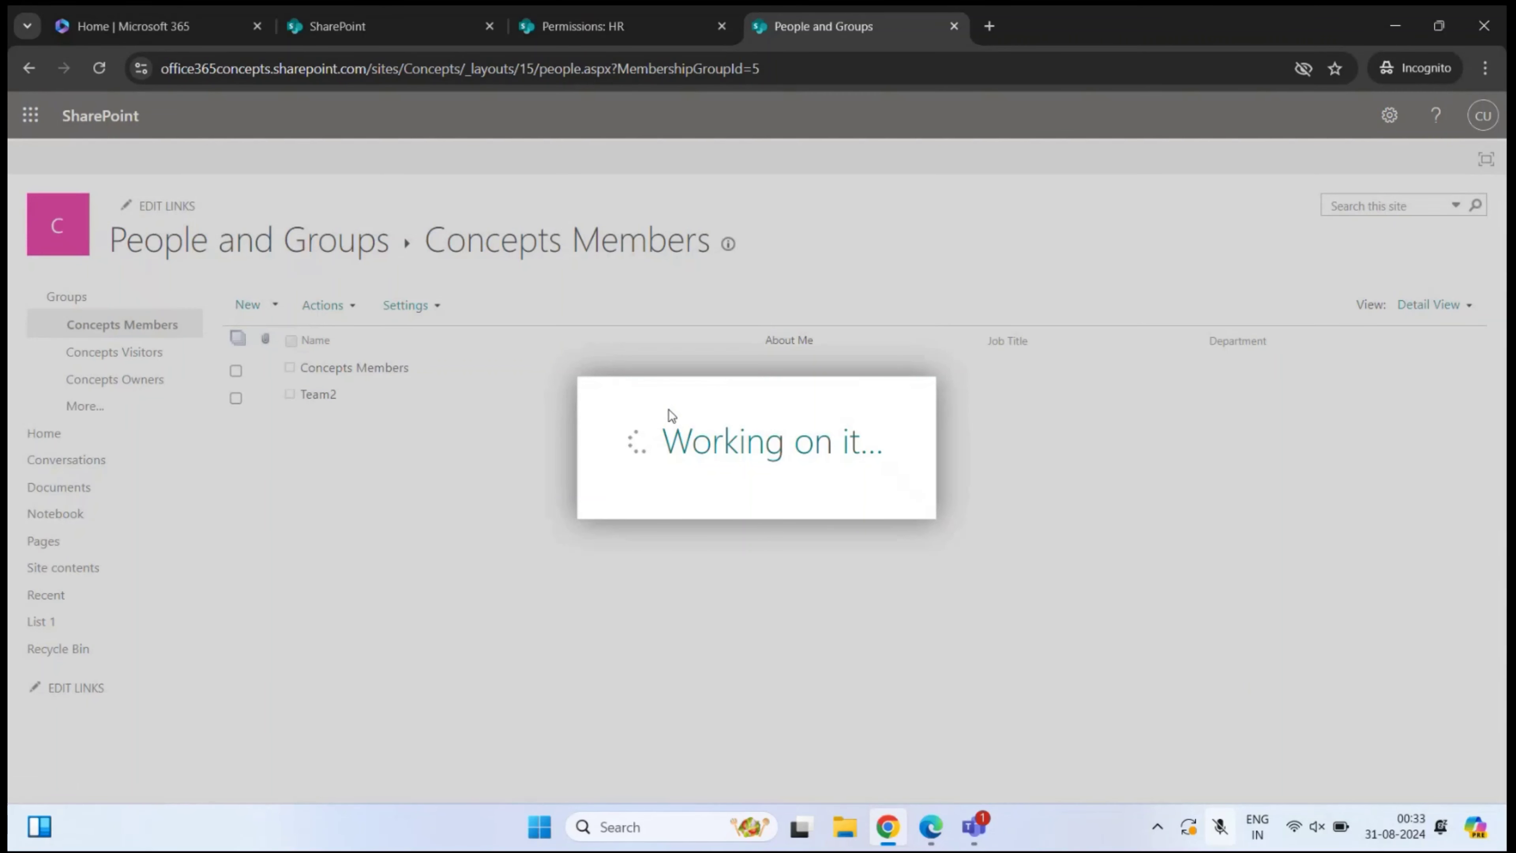
click(722, 376)
text(cn)
key(BackSpace)
key(BackSpace)
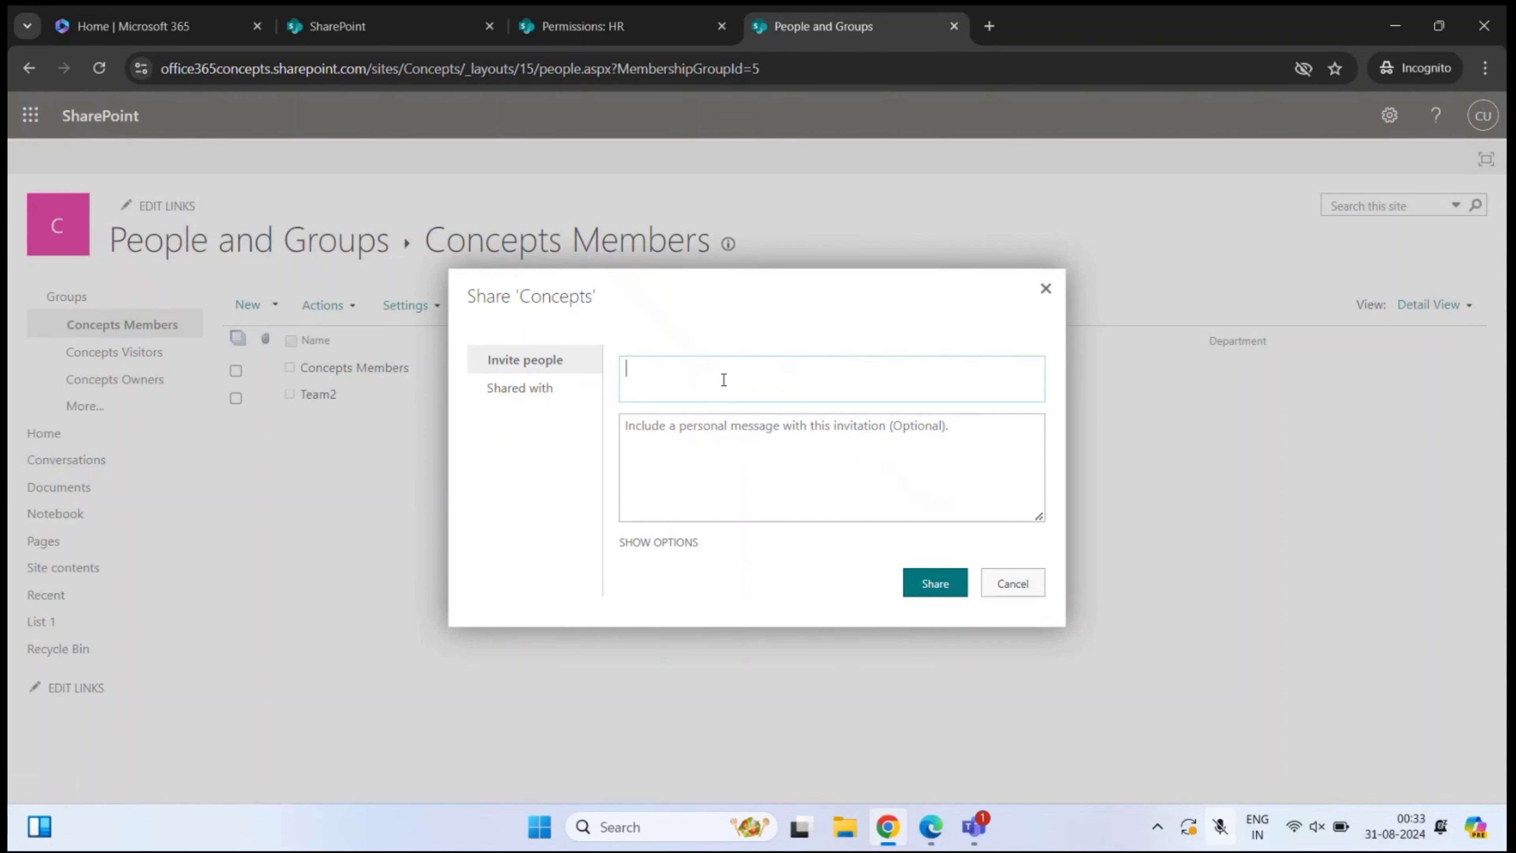
text(concepts)
click(686, 418)
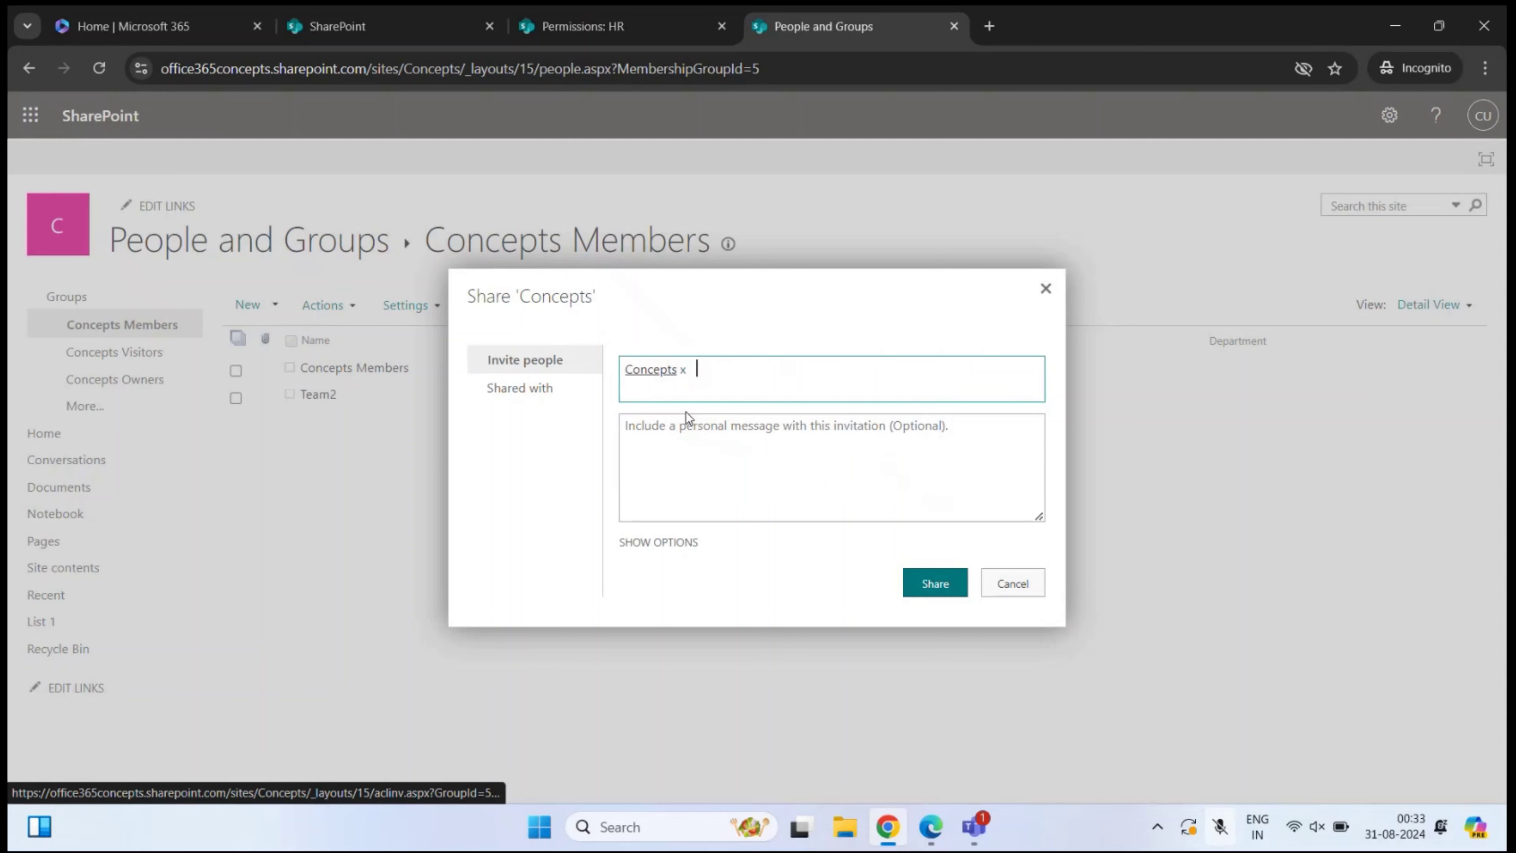
click(931, 582)
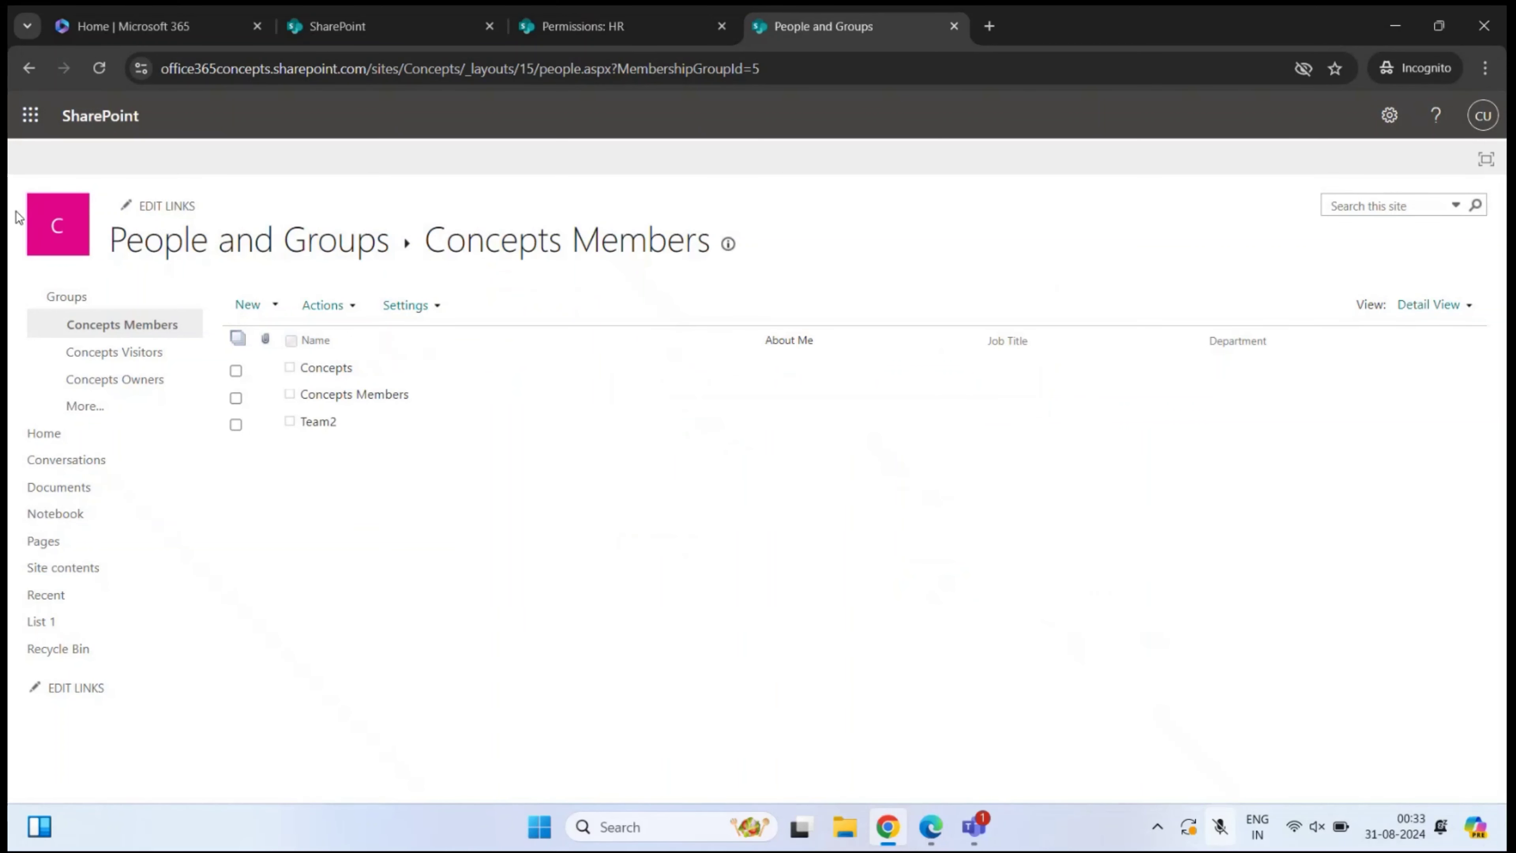
click(29, 68)
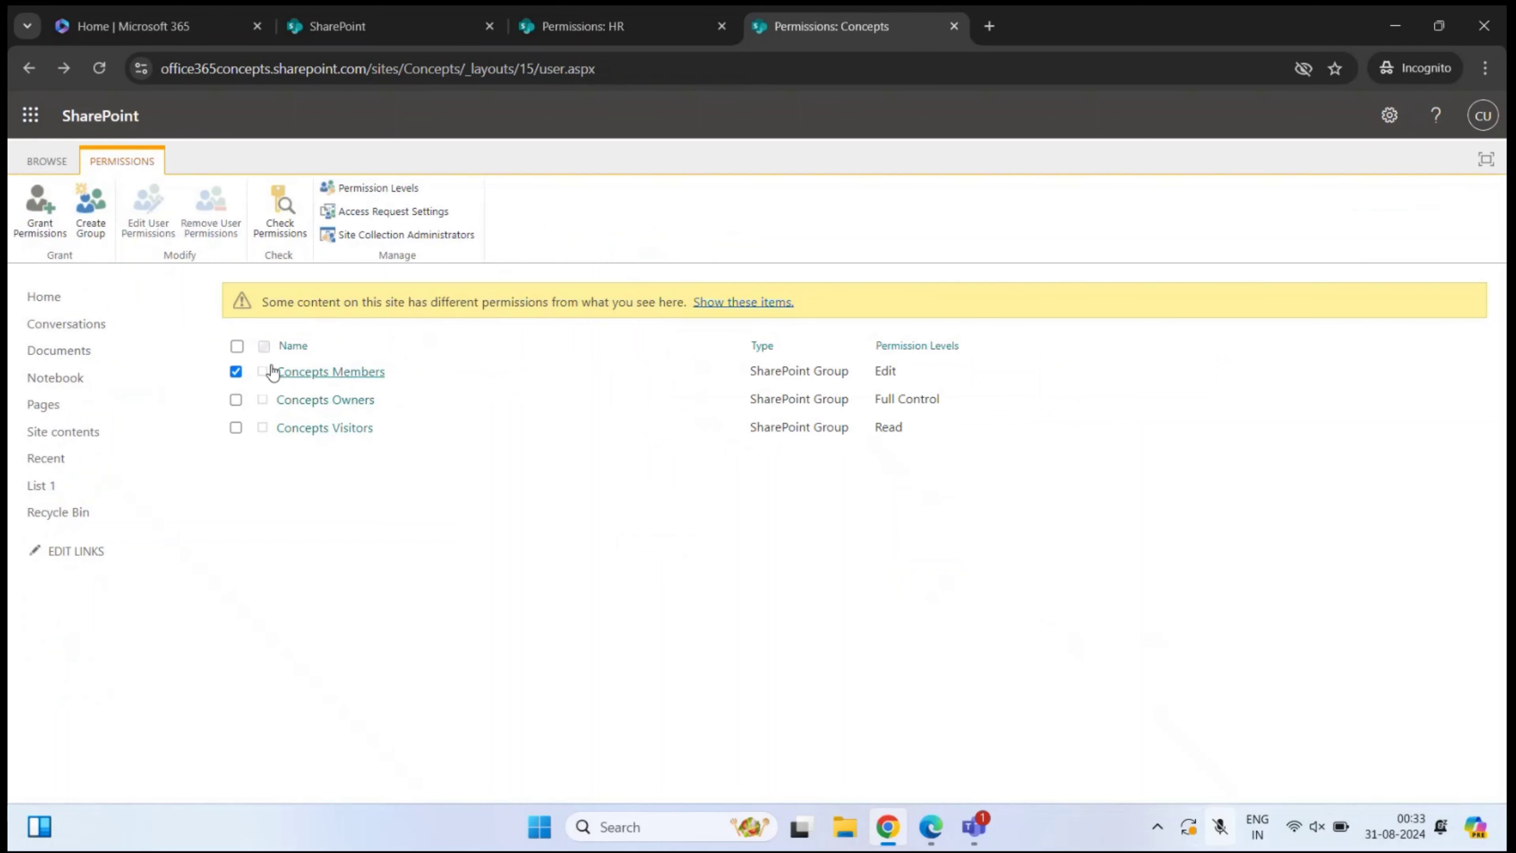
click(236, 373)
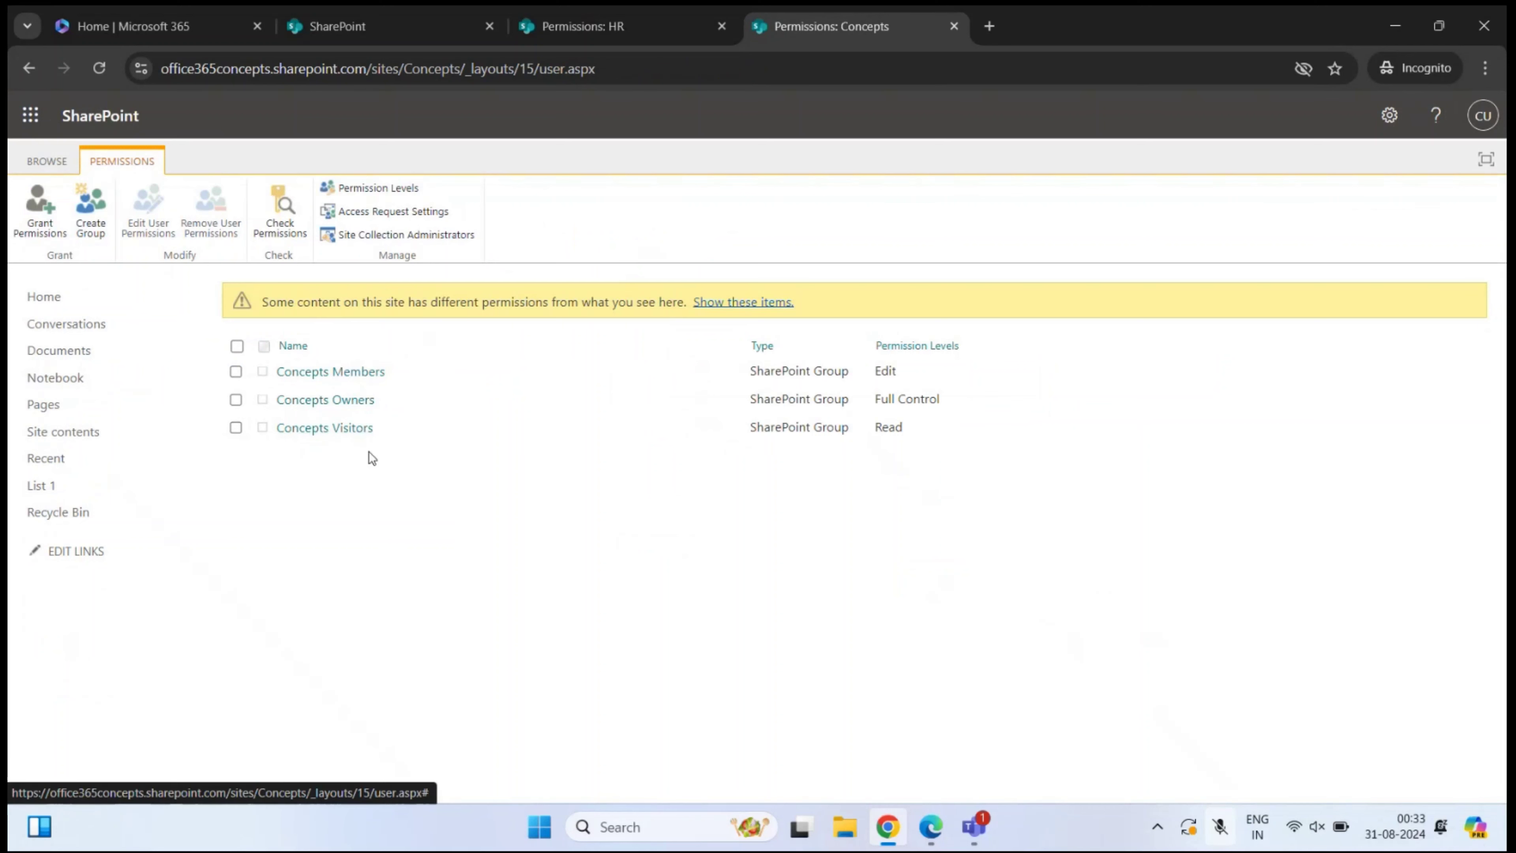
Step: Share the Concepts site with Team1 through the Concepts Visitors group
click(235, 428)
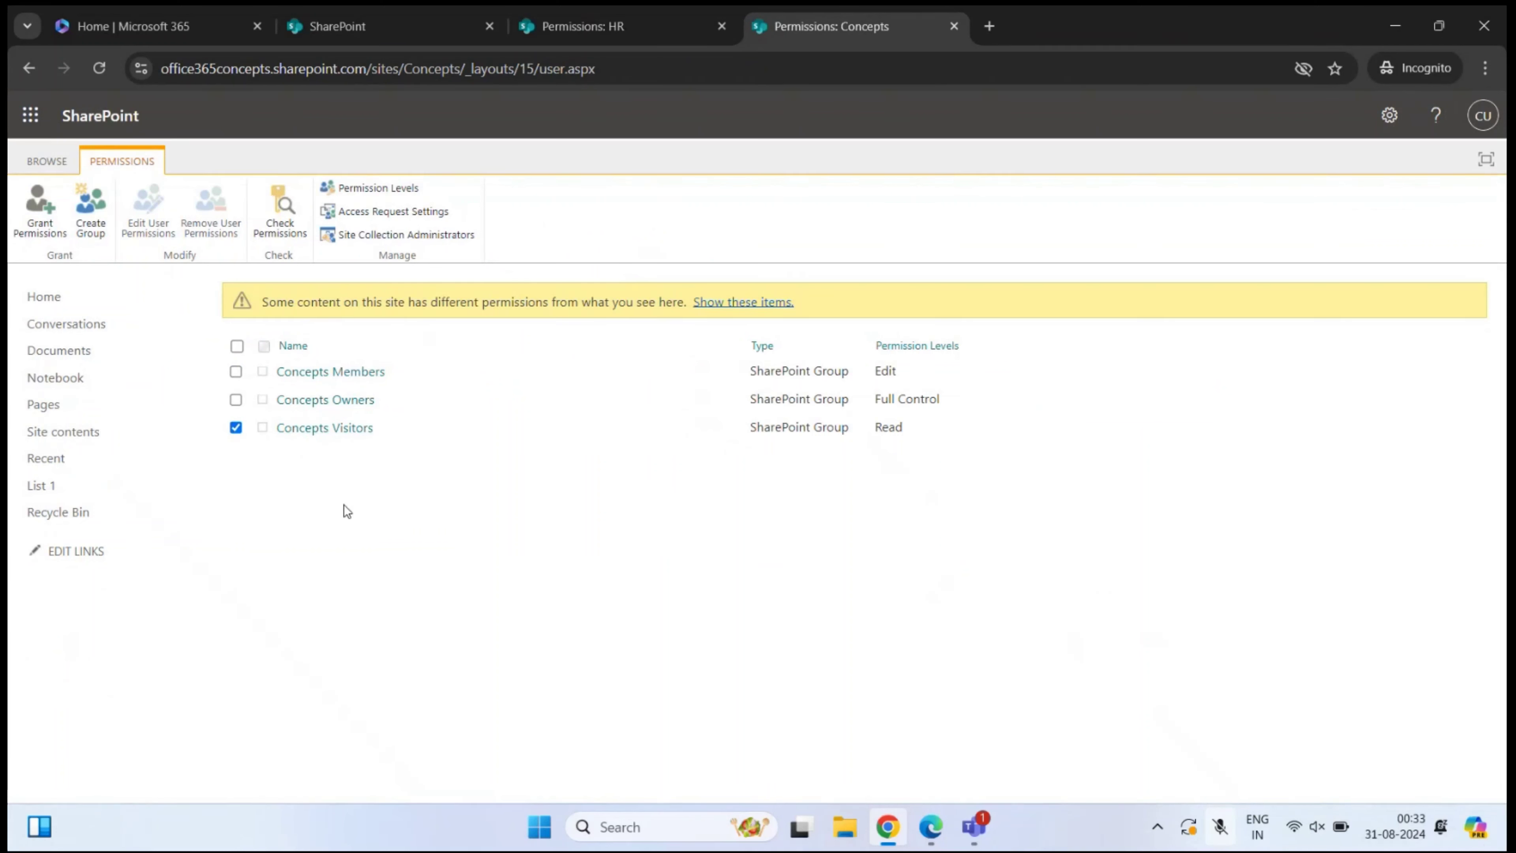
click(40, 212)
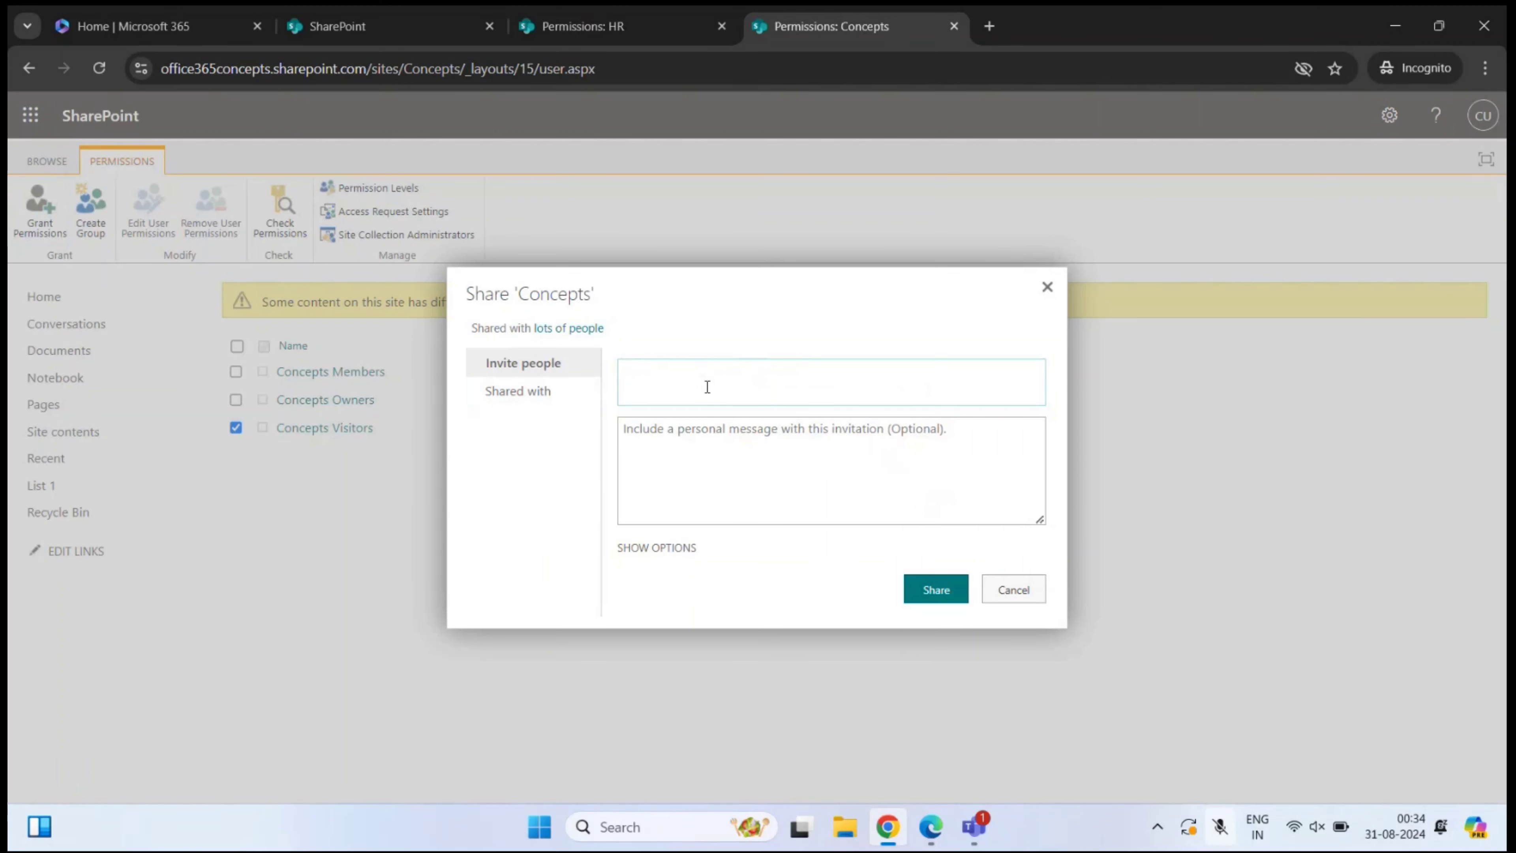
text(team1)
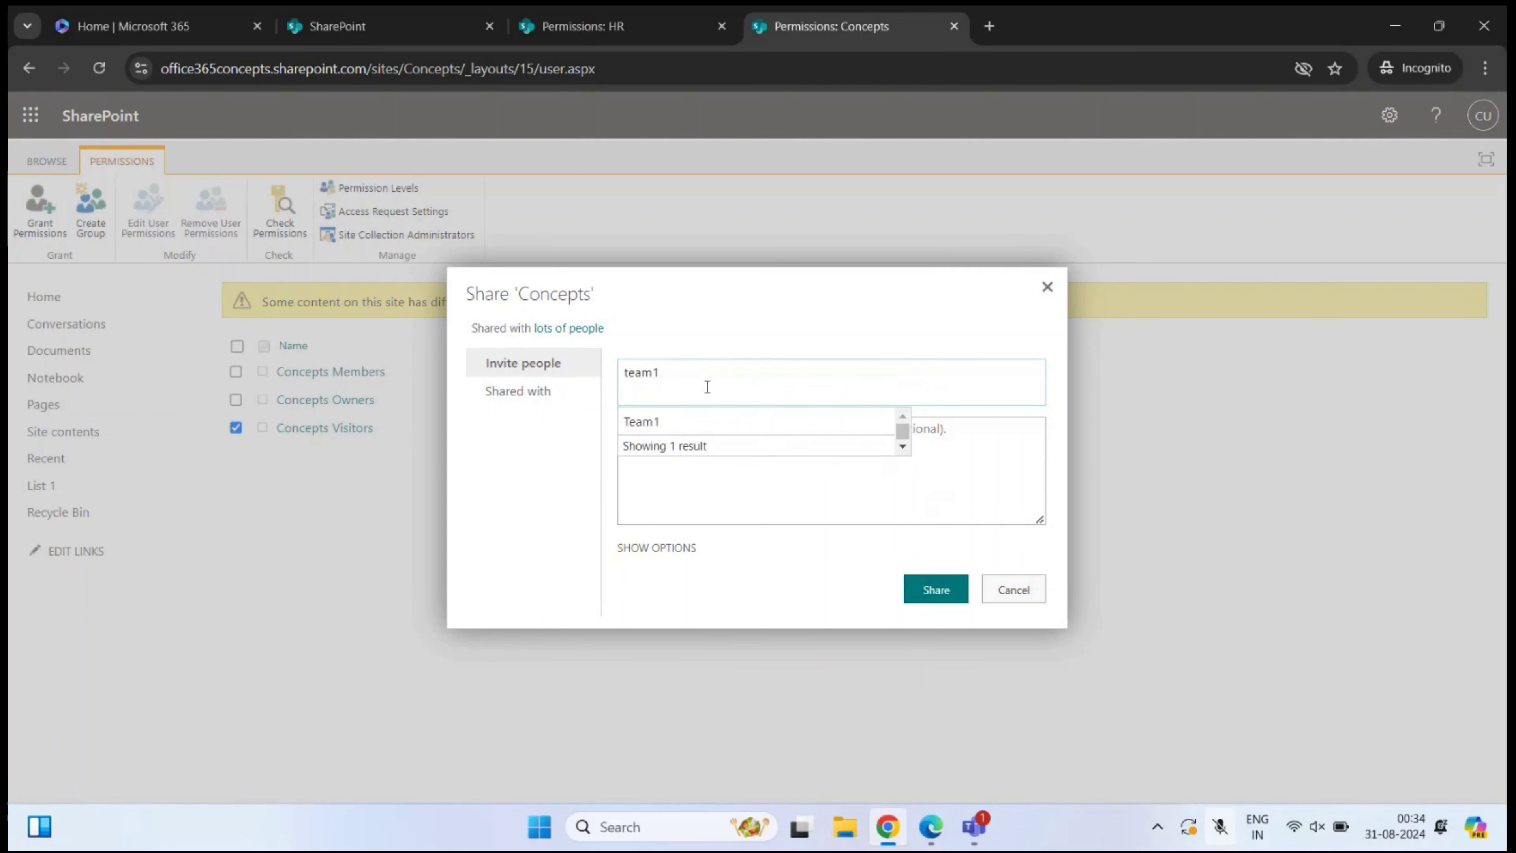
click(670, 424)
click(939, 593)
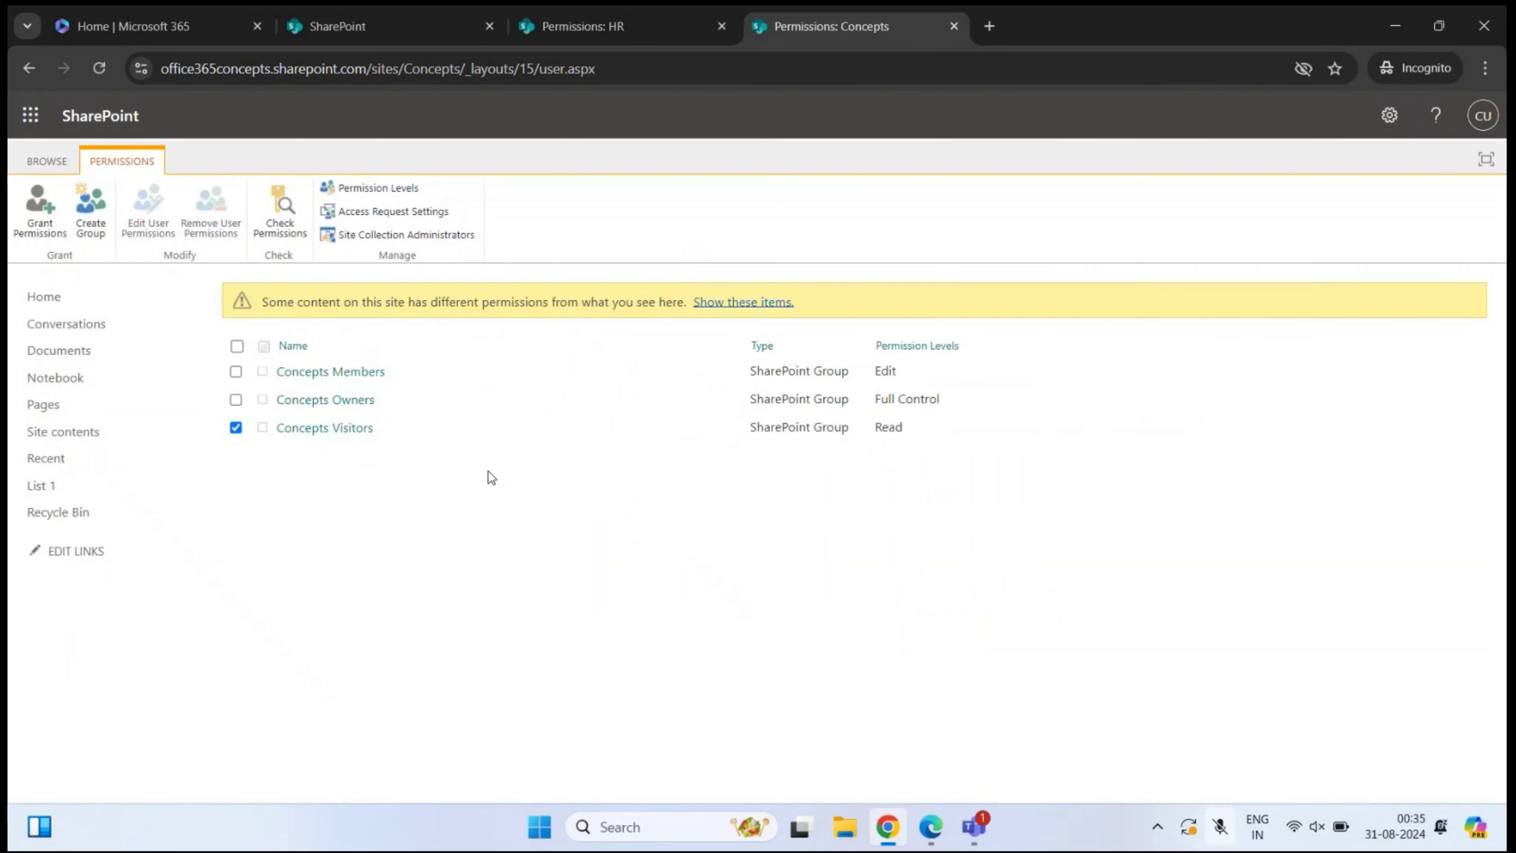
Step: Confirm Team1 is listed in Concepts Visitors, then return to the Concepts home page
click(349, 428)
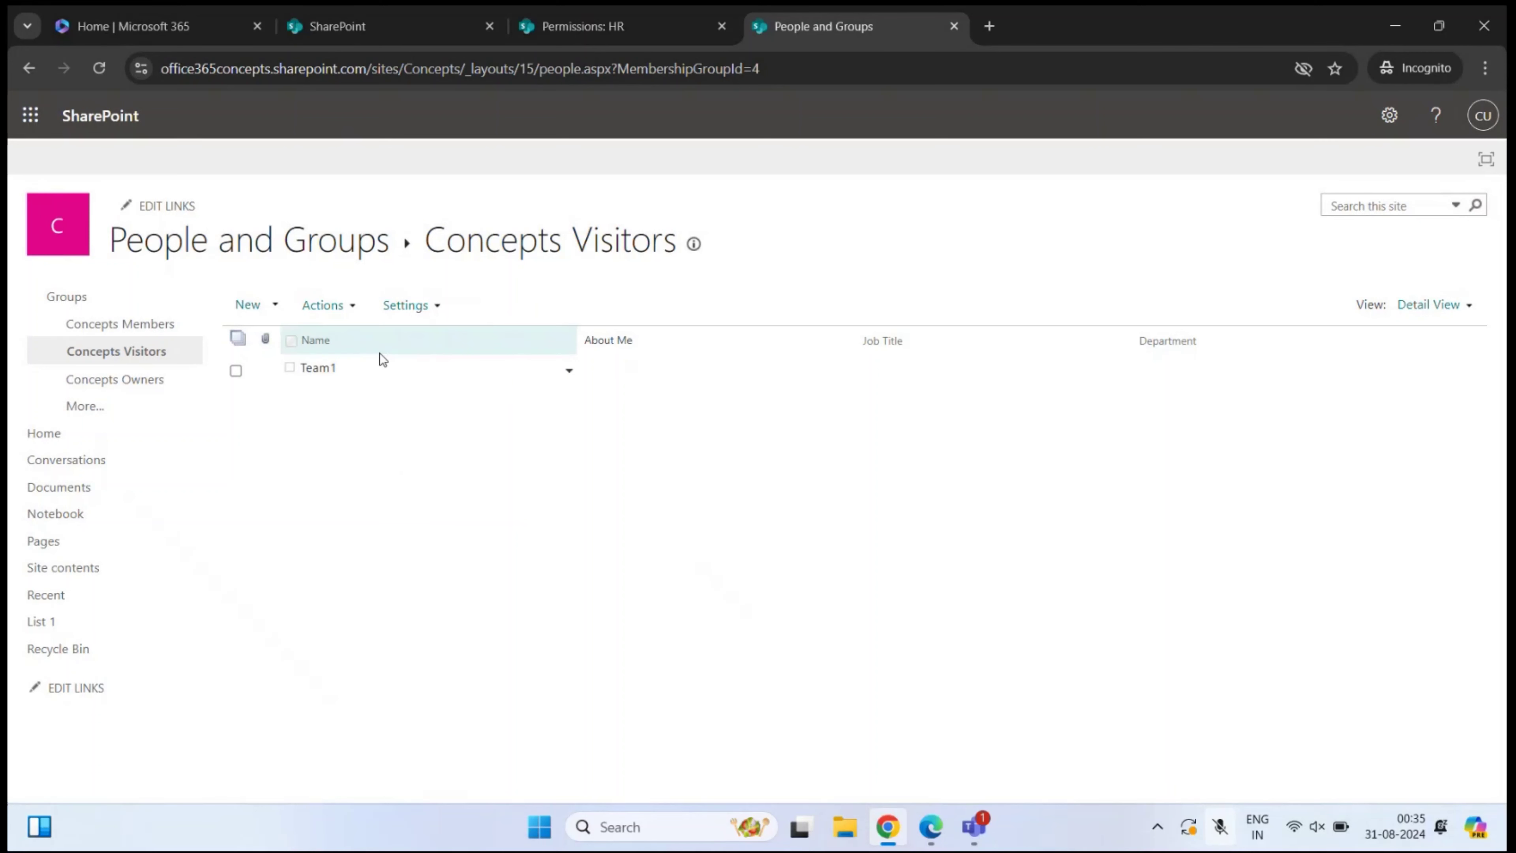
click(31, 68)
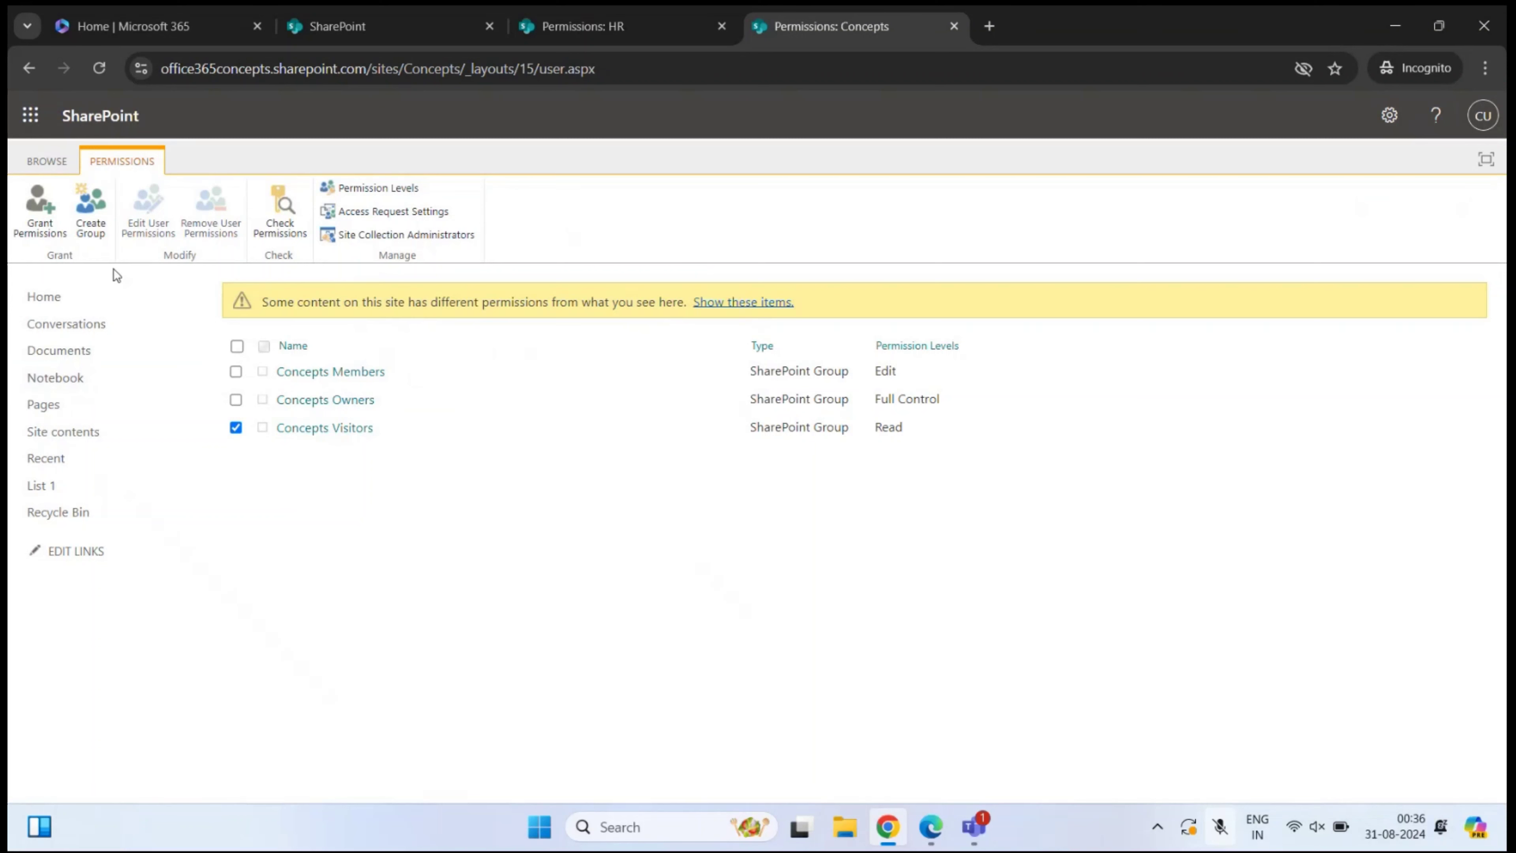
click(53, 299)
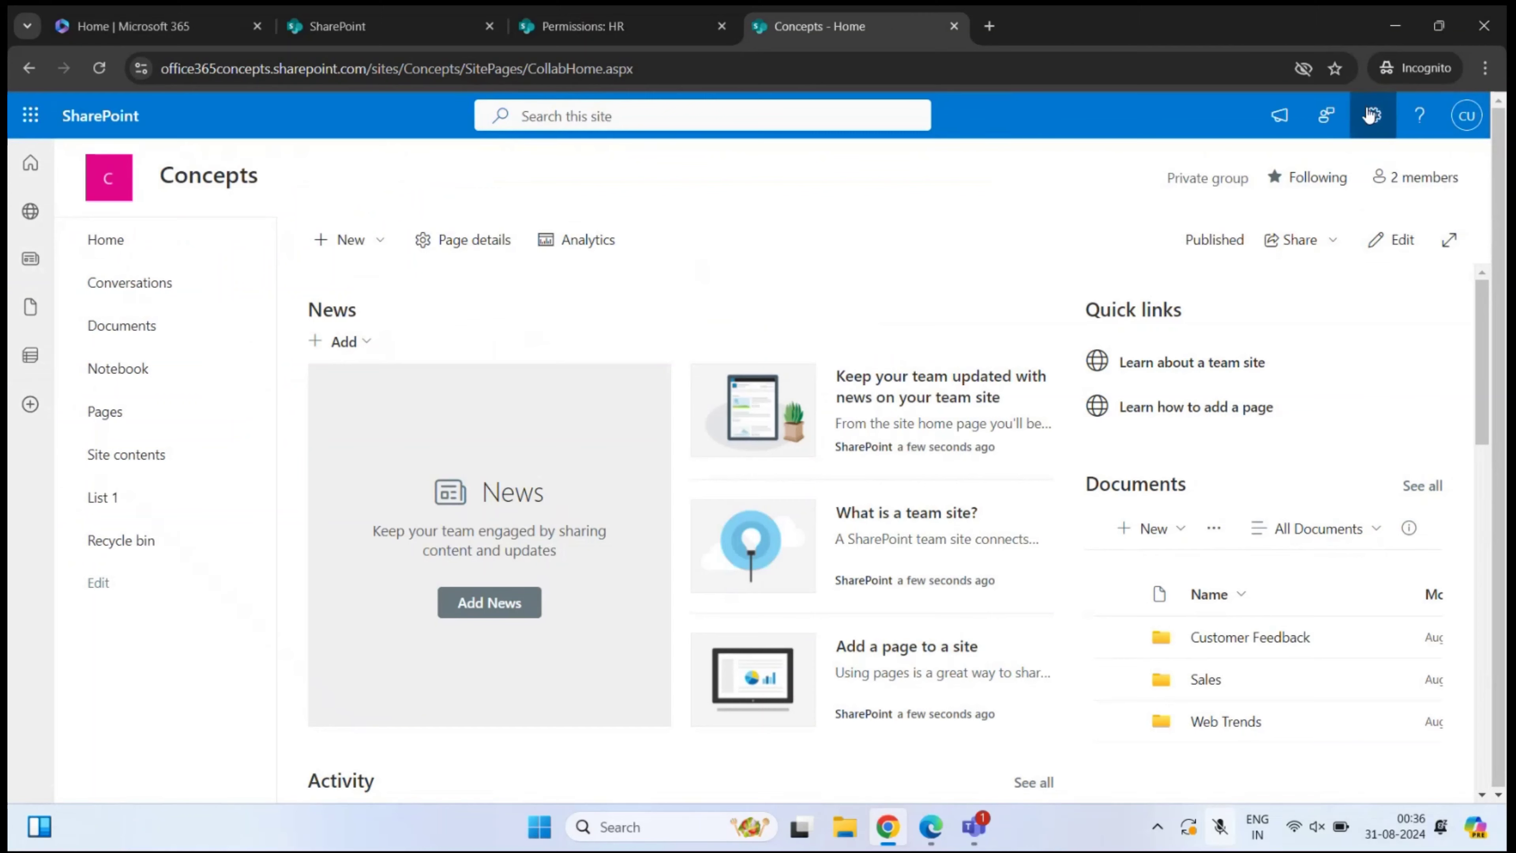
Step: Check Site permissions listing Team2 (Edit) and Team1 (Read), then open the Microsoft 365 admin center
click(1372, 114)
click(1250, 351)
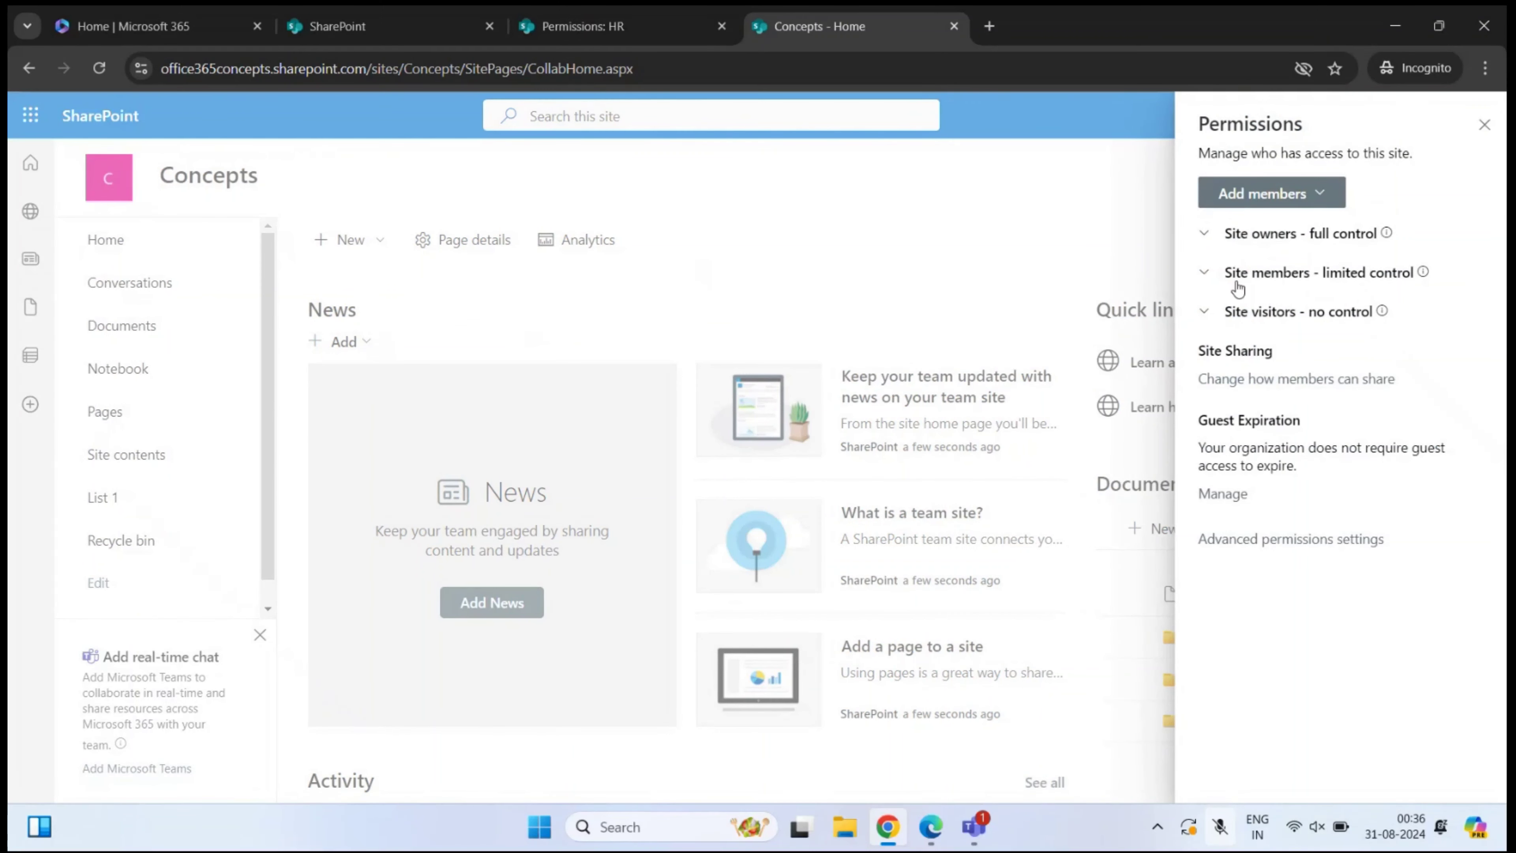
click(1204, 276)
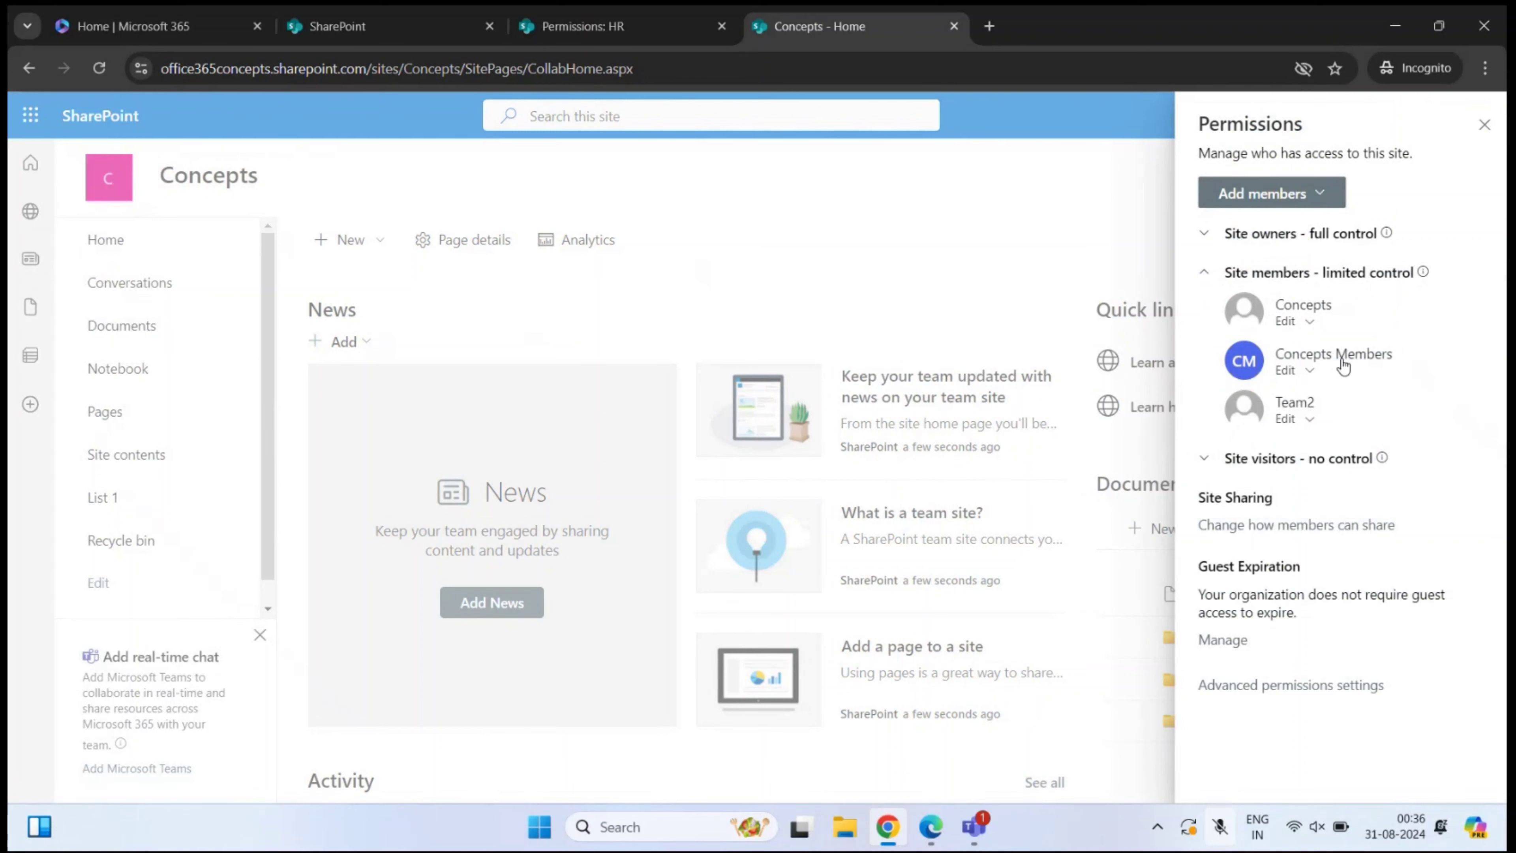
mouse_move(1340, 364)
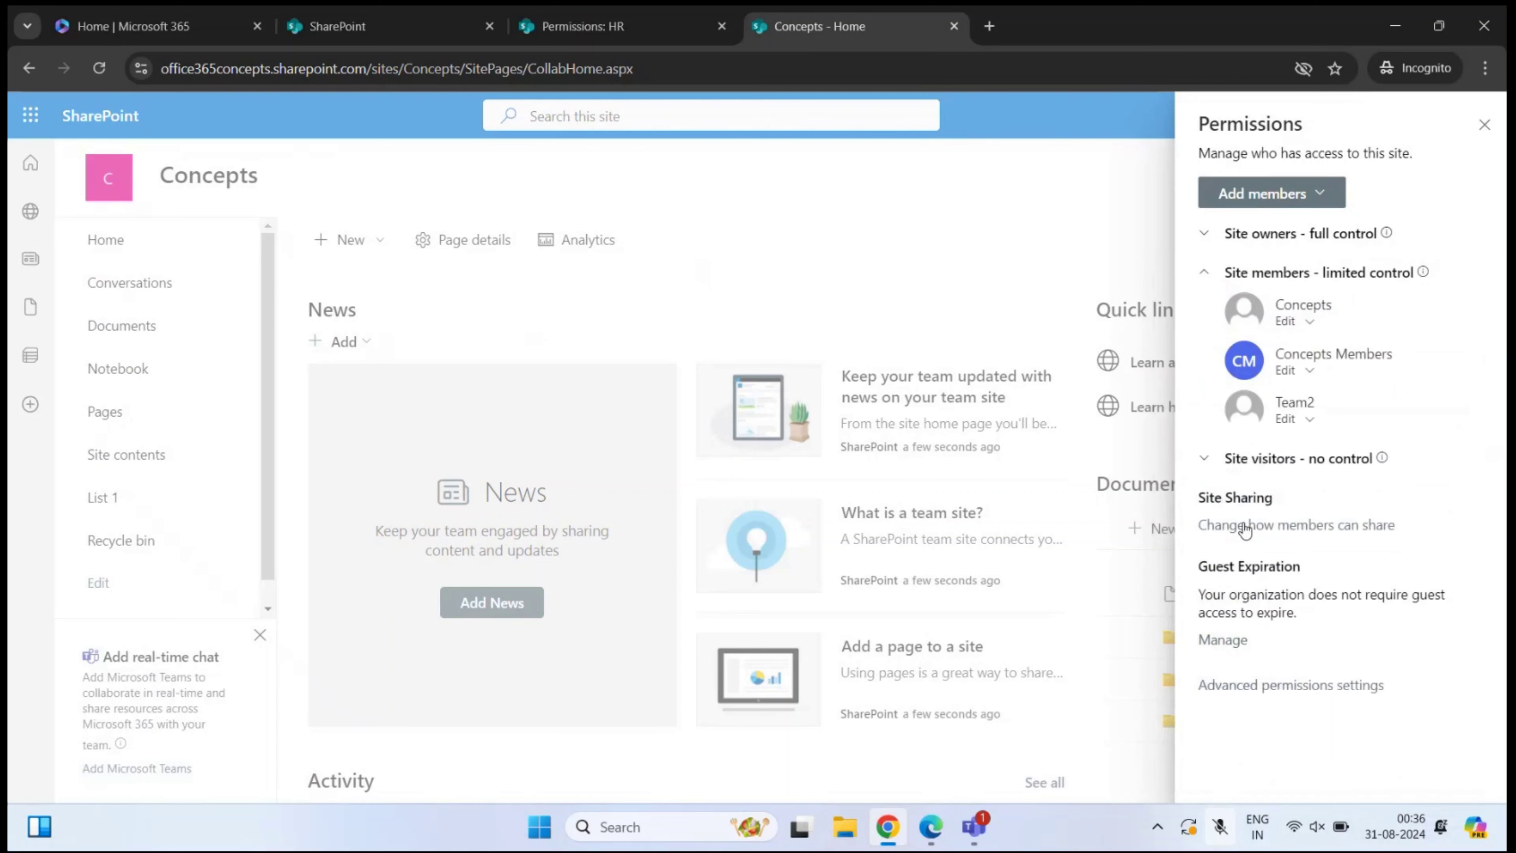
click(1203, 466)
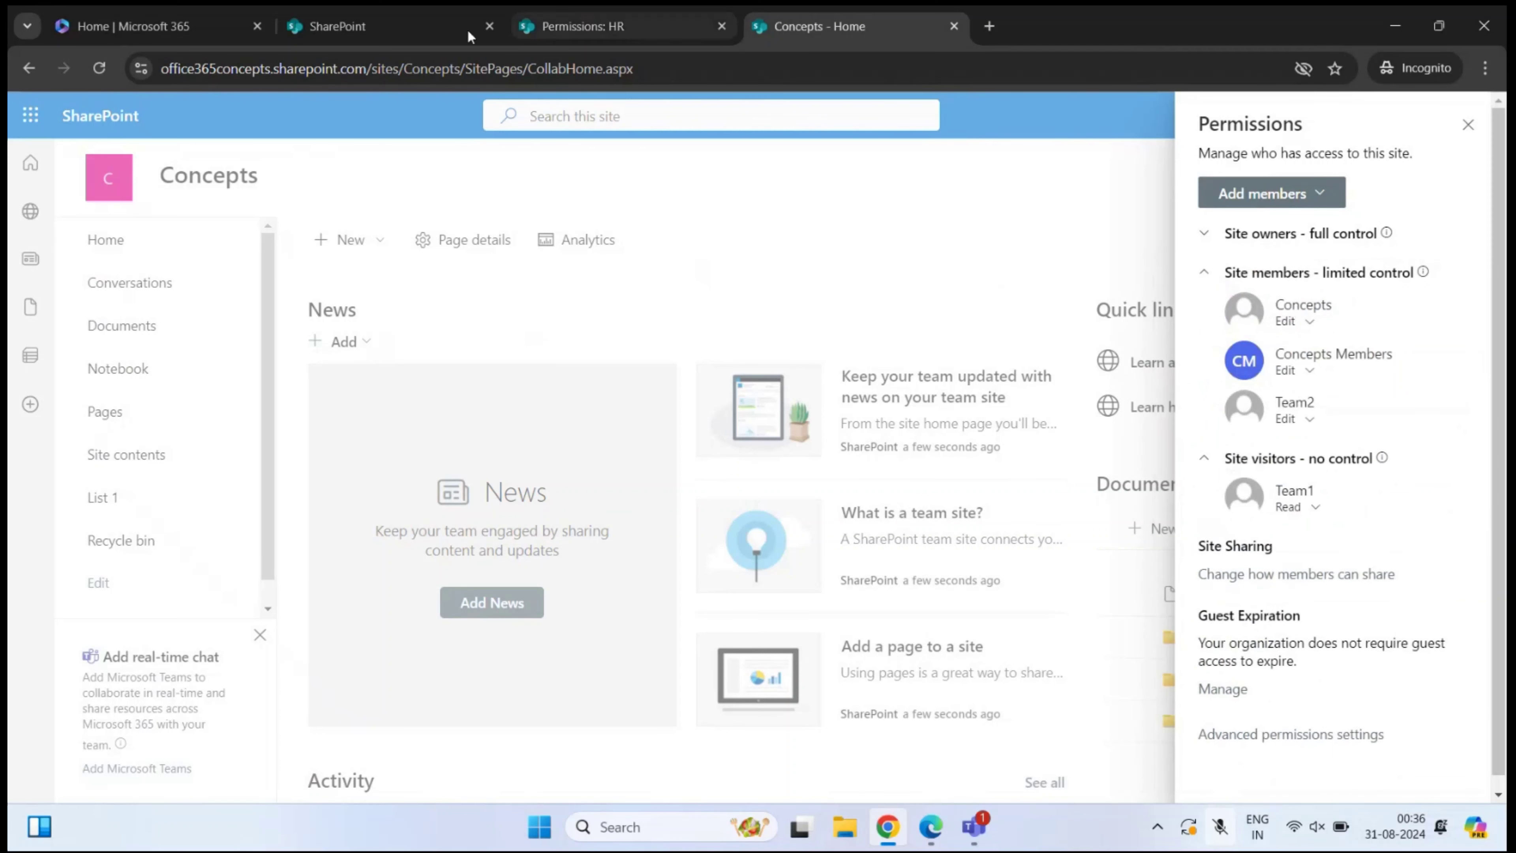
click(162, 35)
click(41, 431)
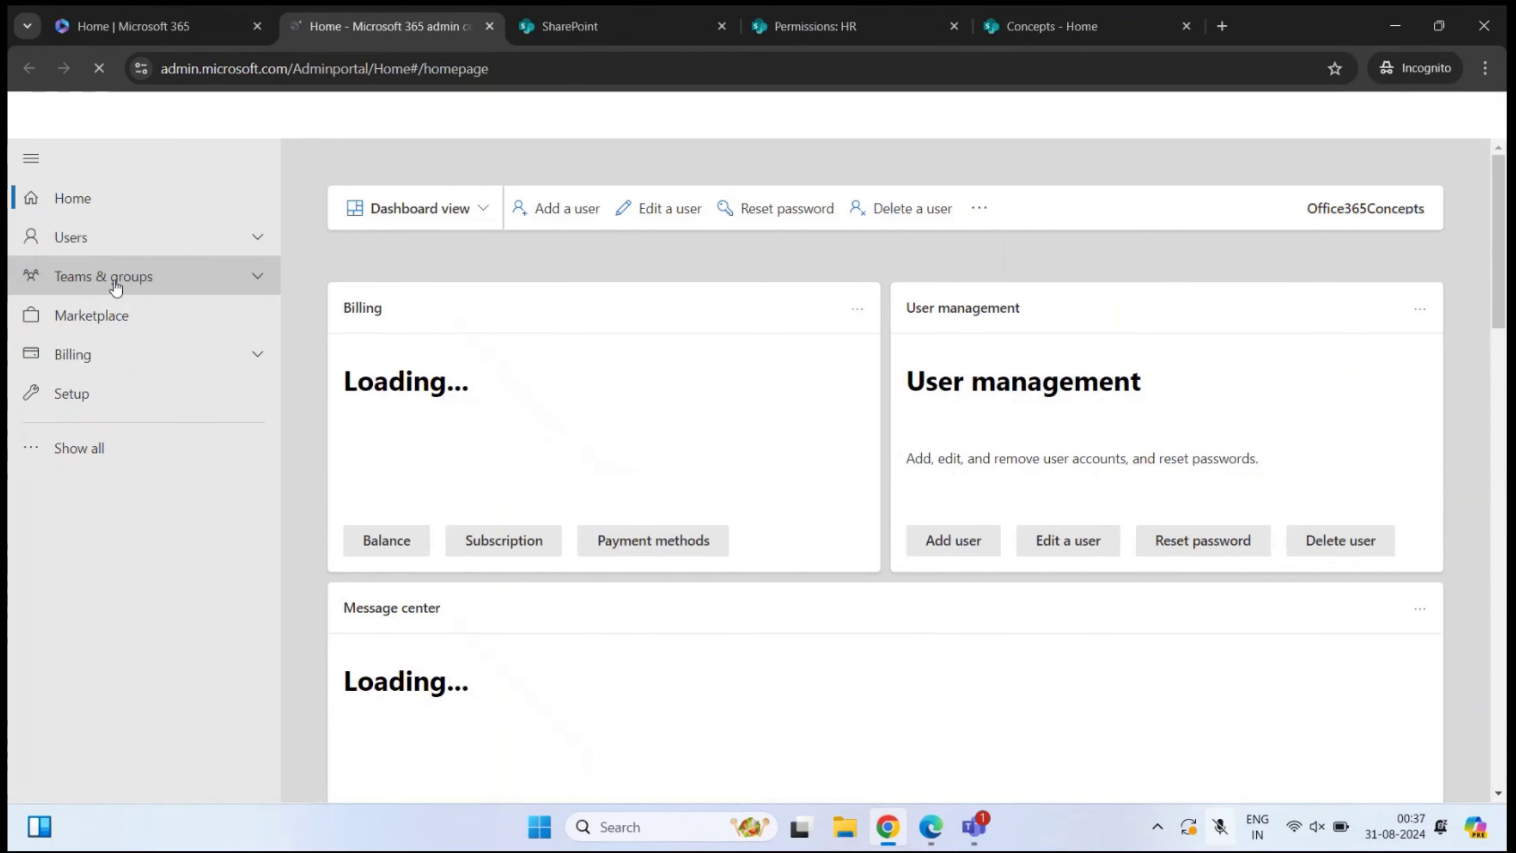
Step: Open the Concepts group's member list under Active teams & groups
click(111, 280)
click(149, 310)
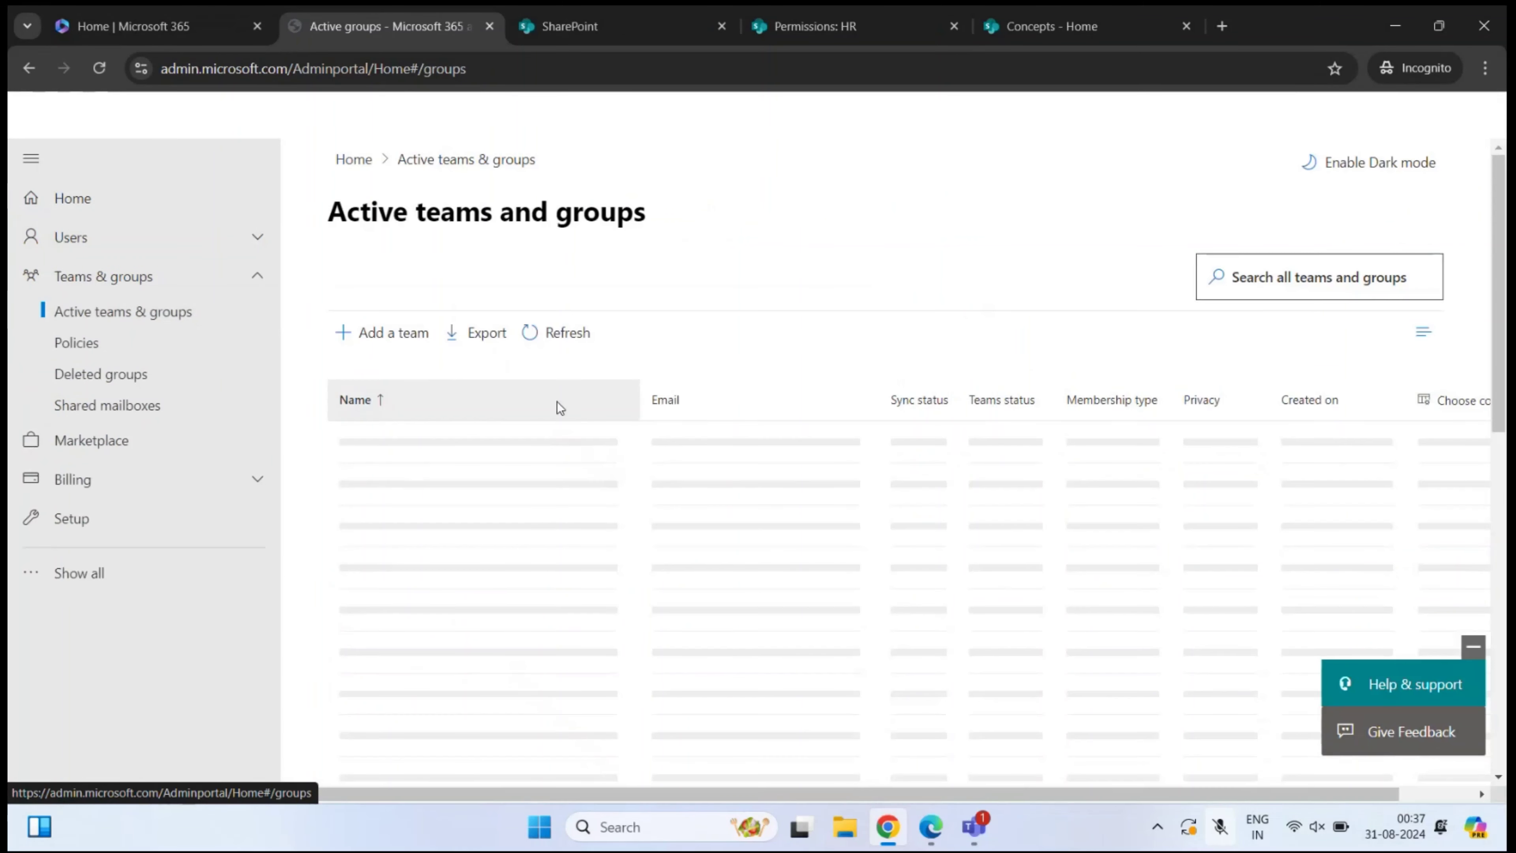
click(1138, 29)
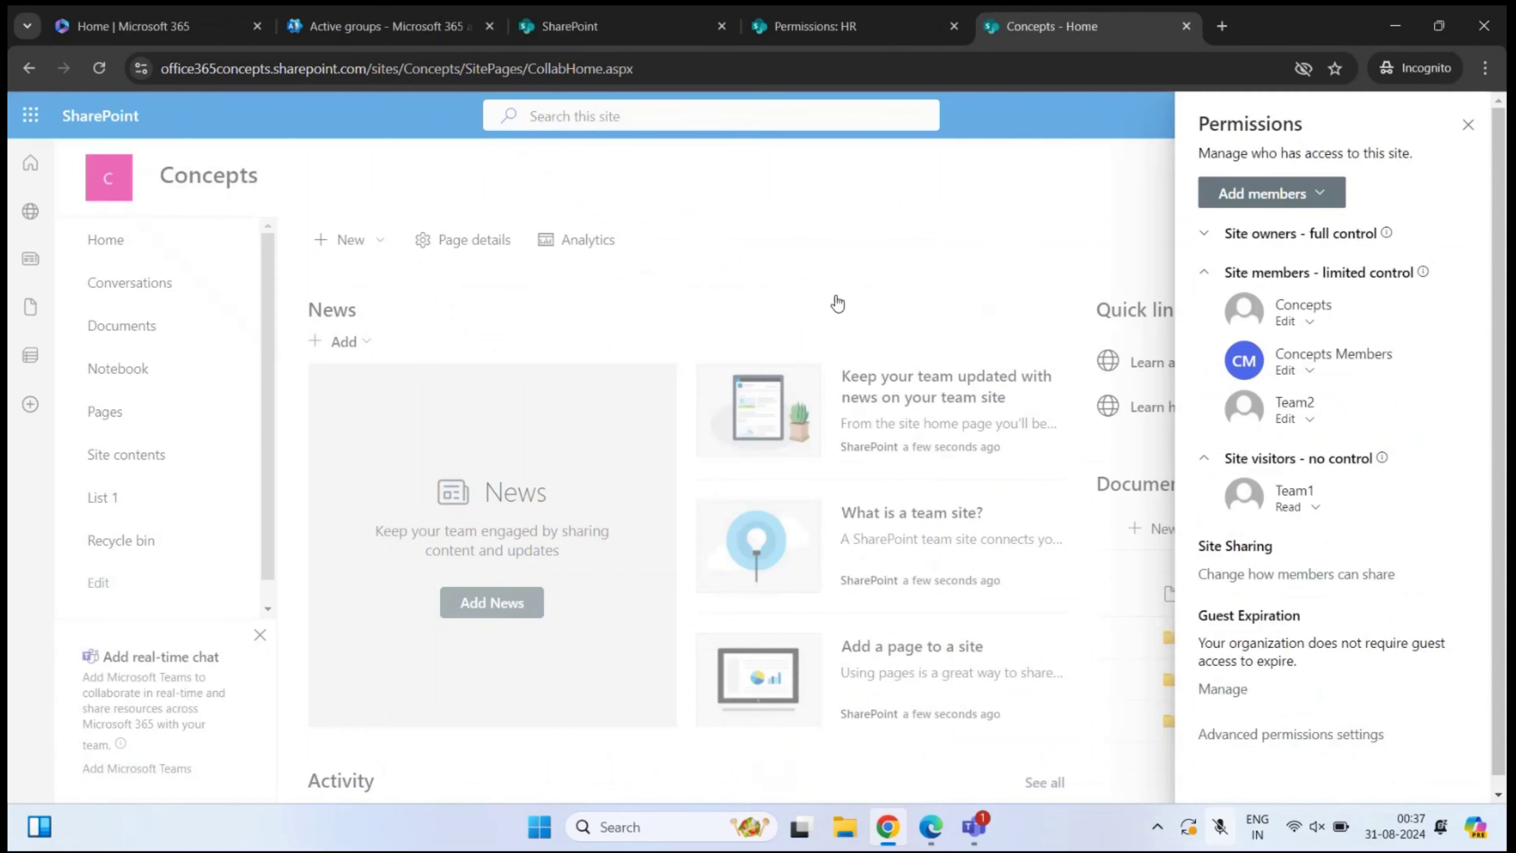
click(382, 27)
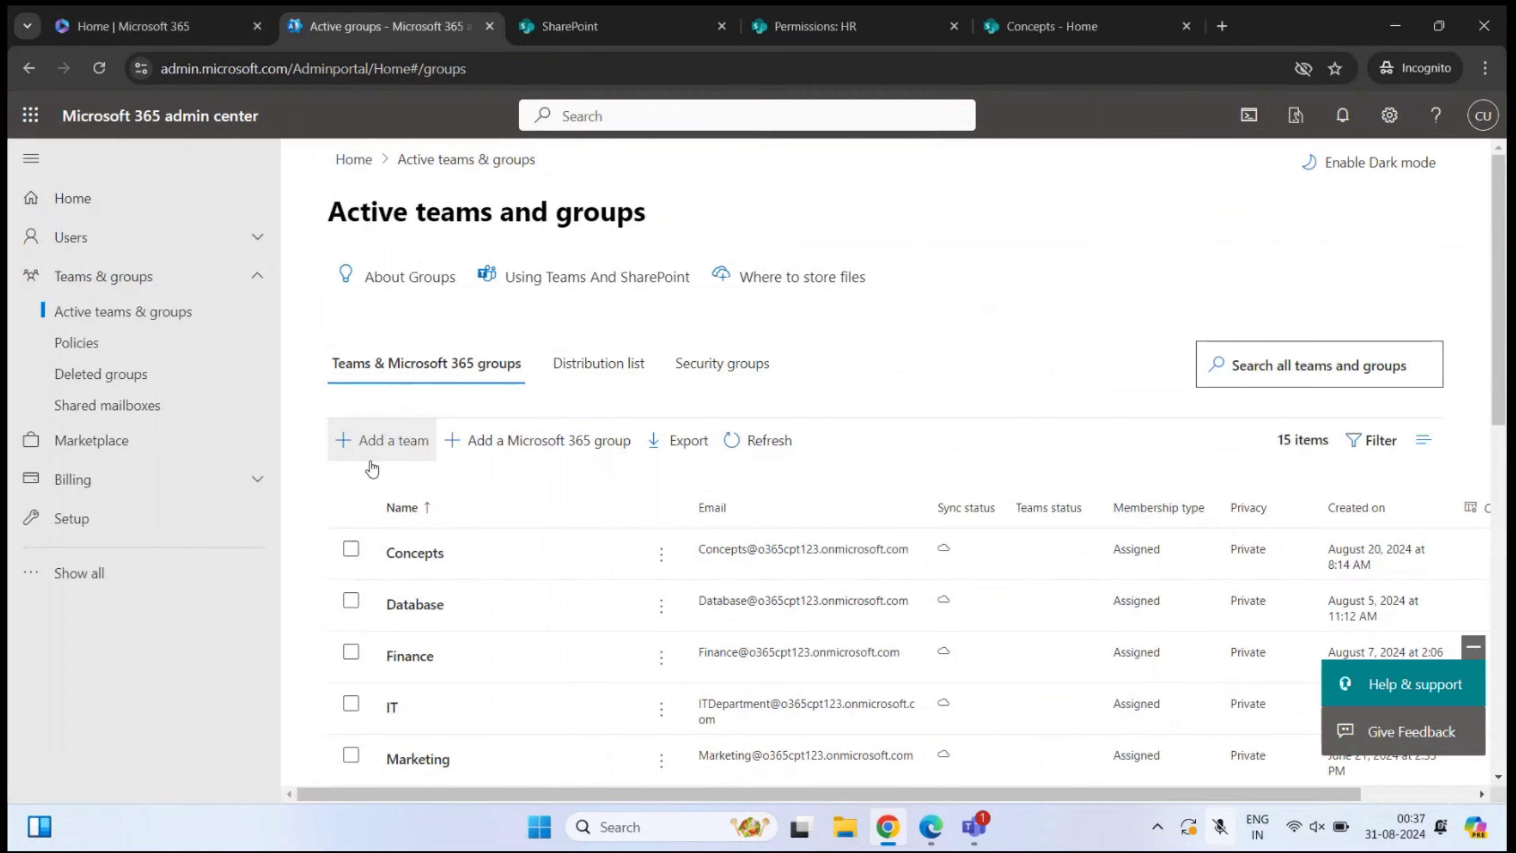
click(414, 553)
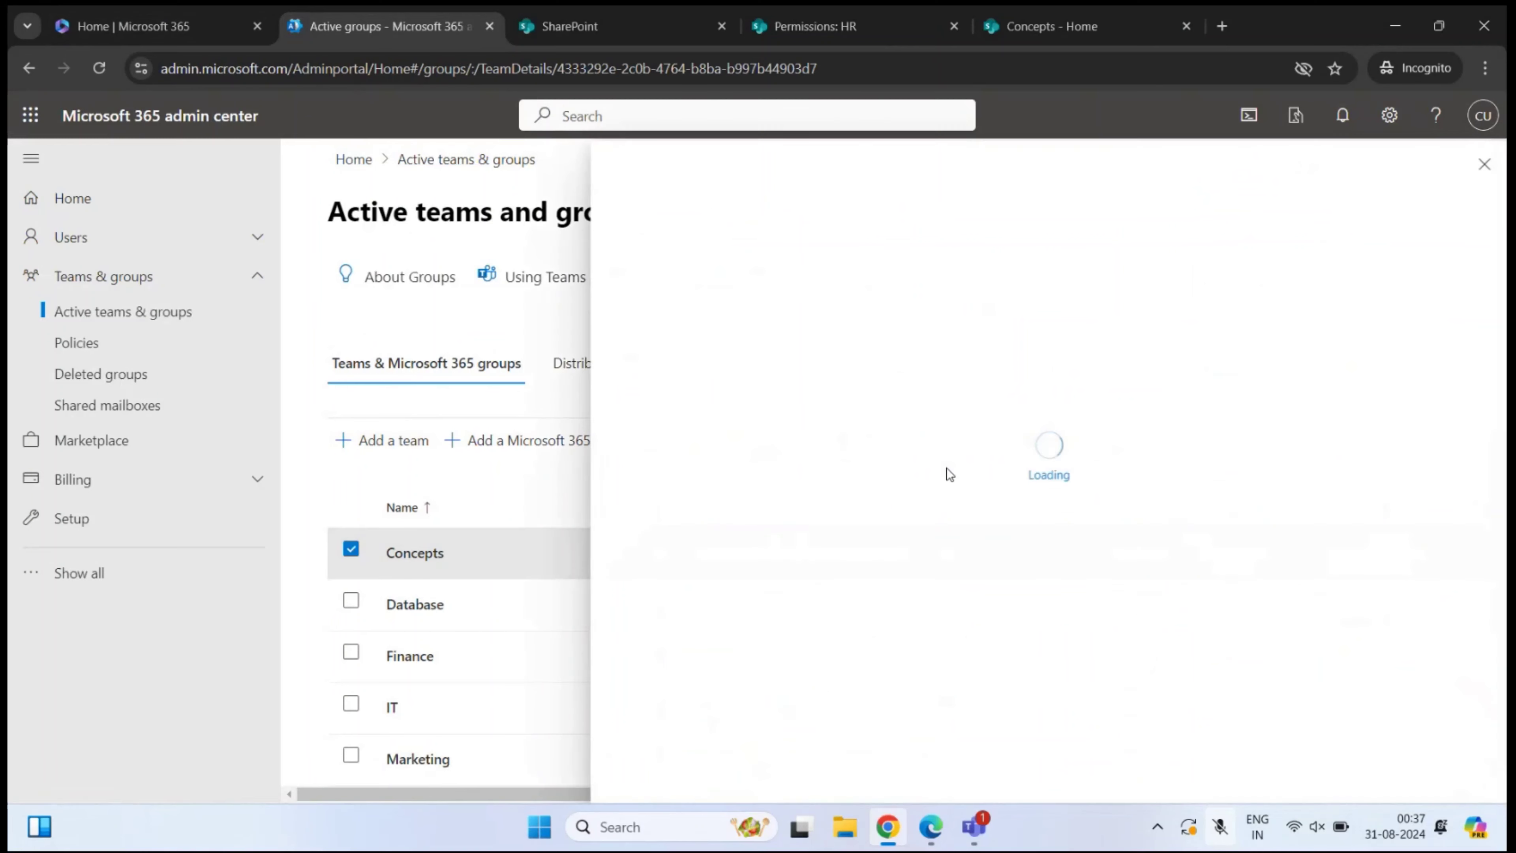
click(728, 369)
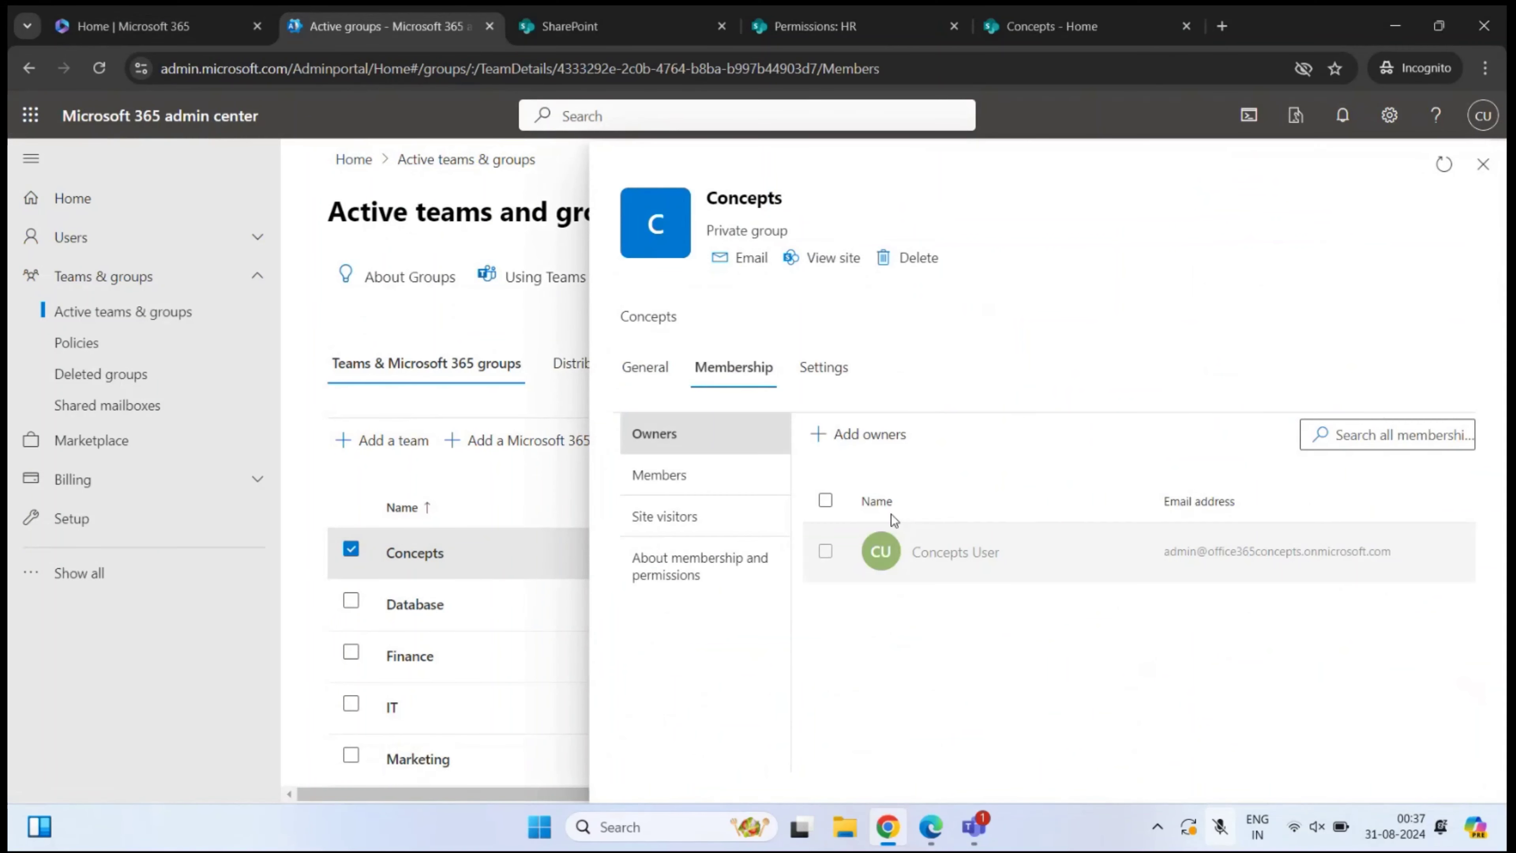
click(713, 482)
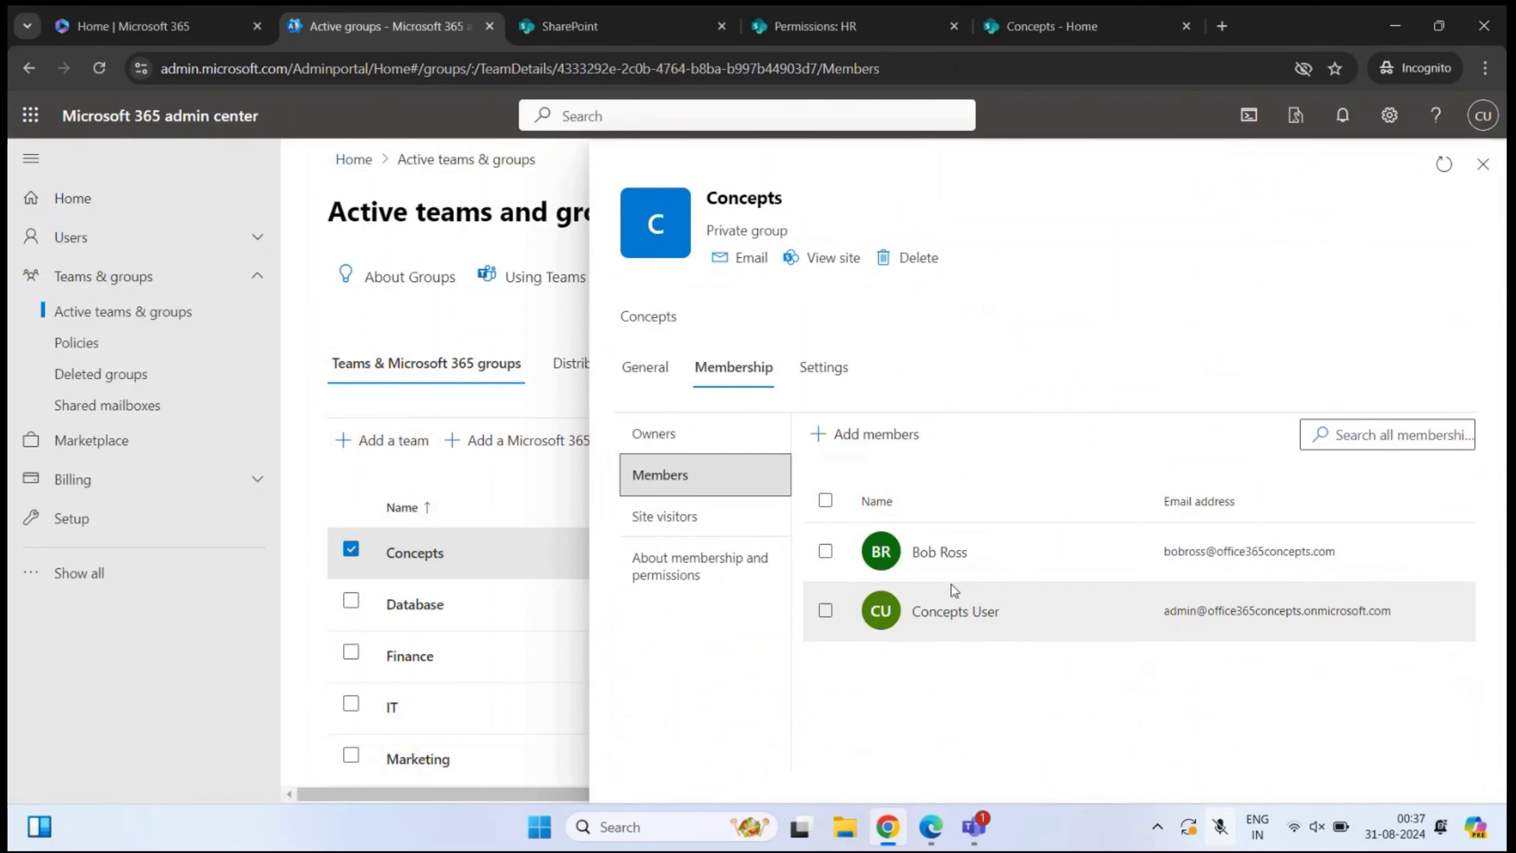
Step: Compare the group members with the site permissions and open Advanced permissions settings
click(1084, 10)
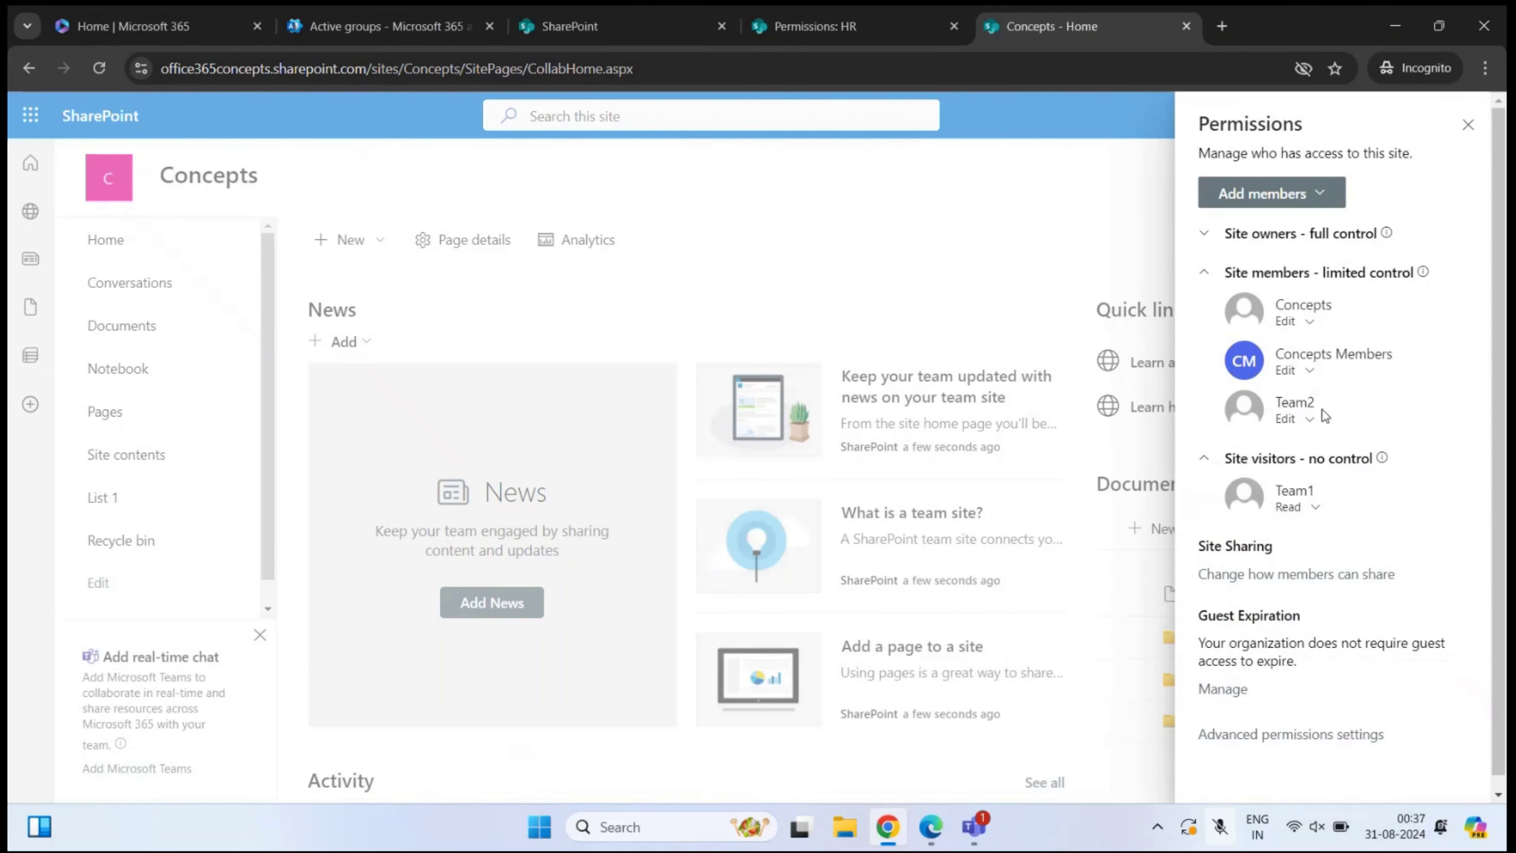
click(379, 32)
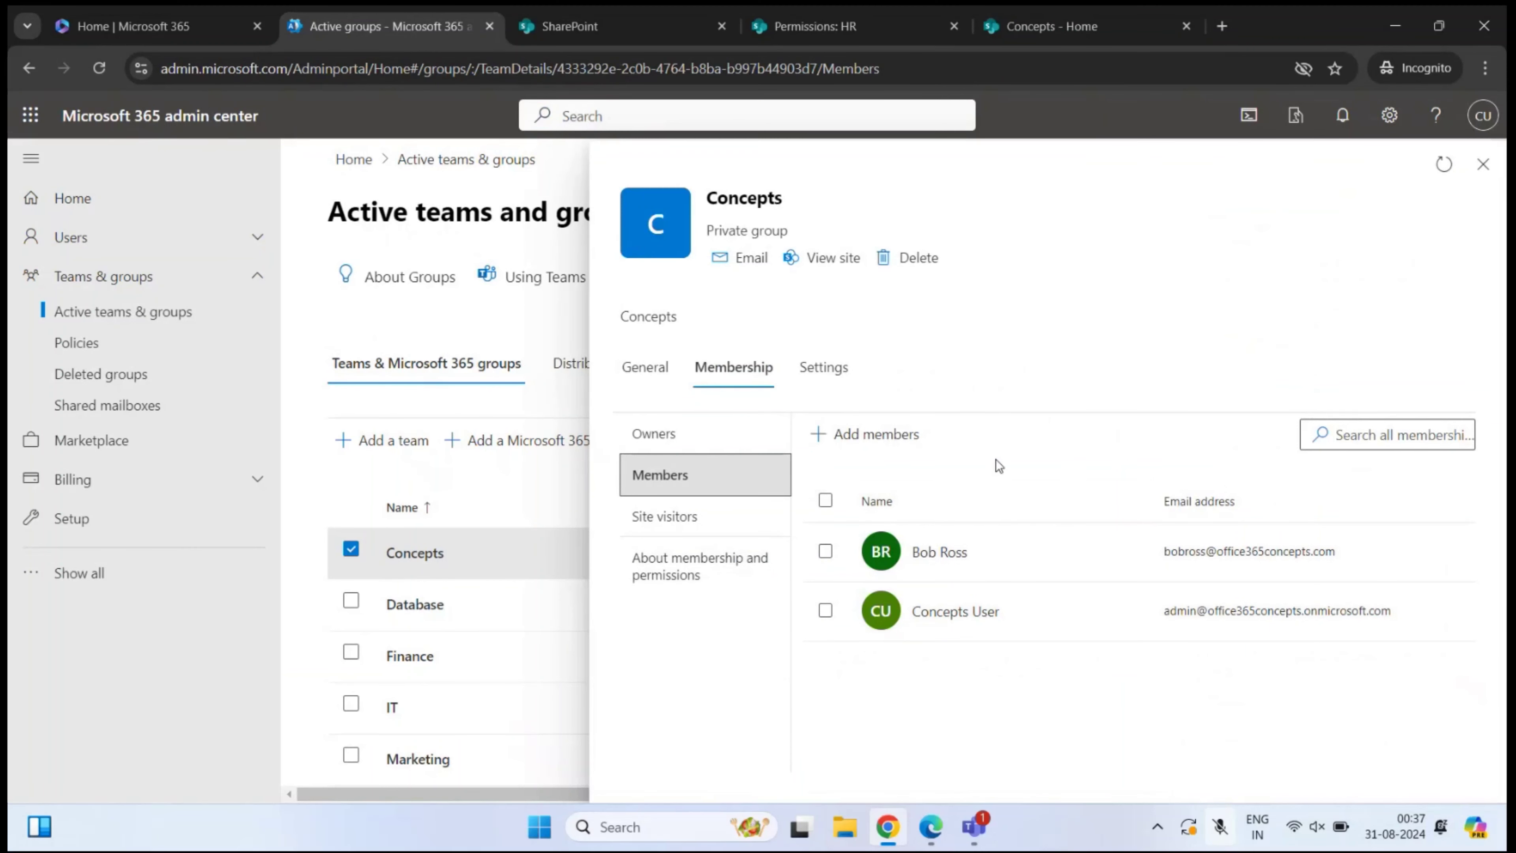
click(1061, 29)
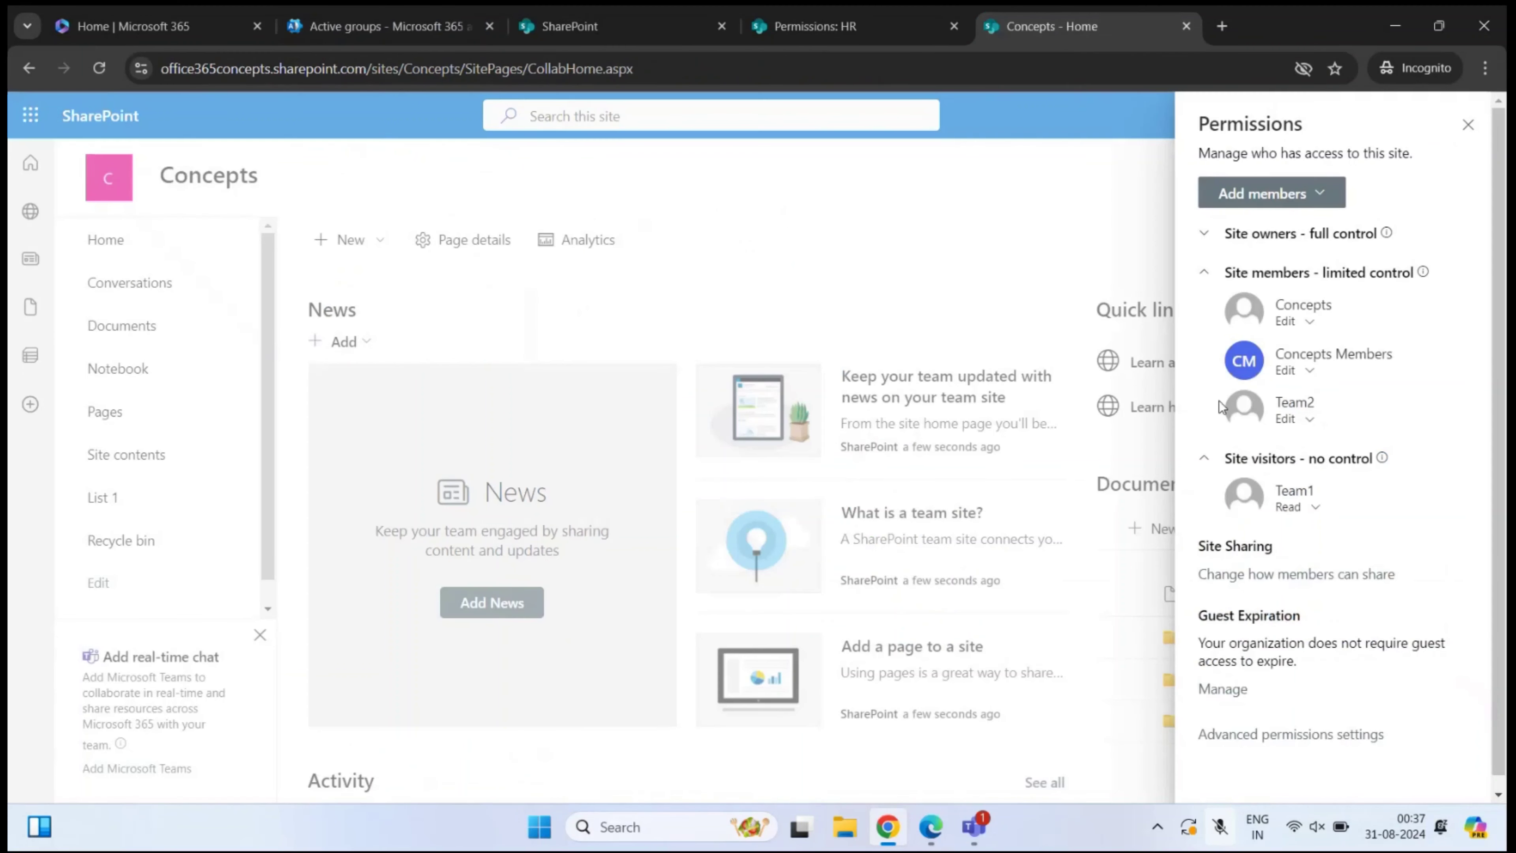
click(1292, 734)
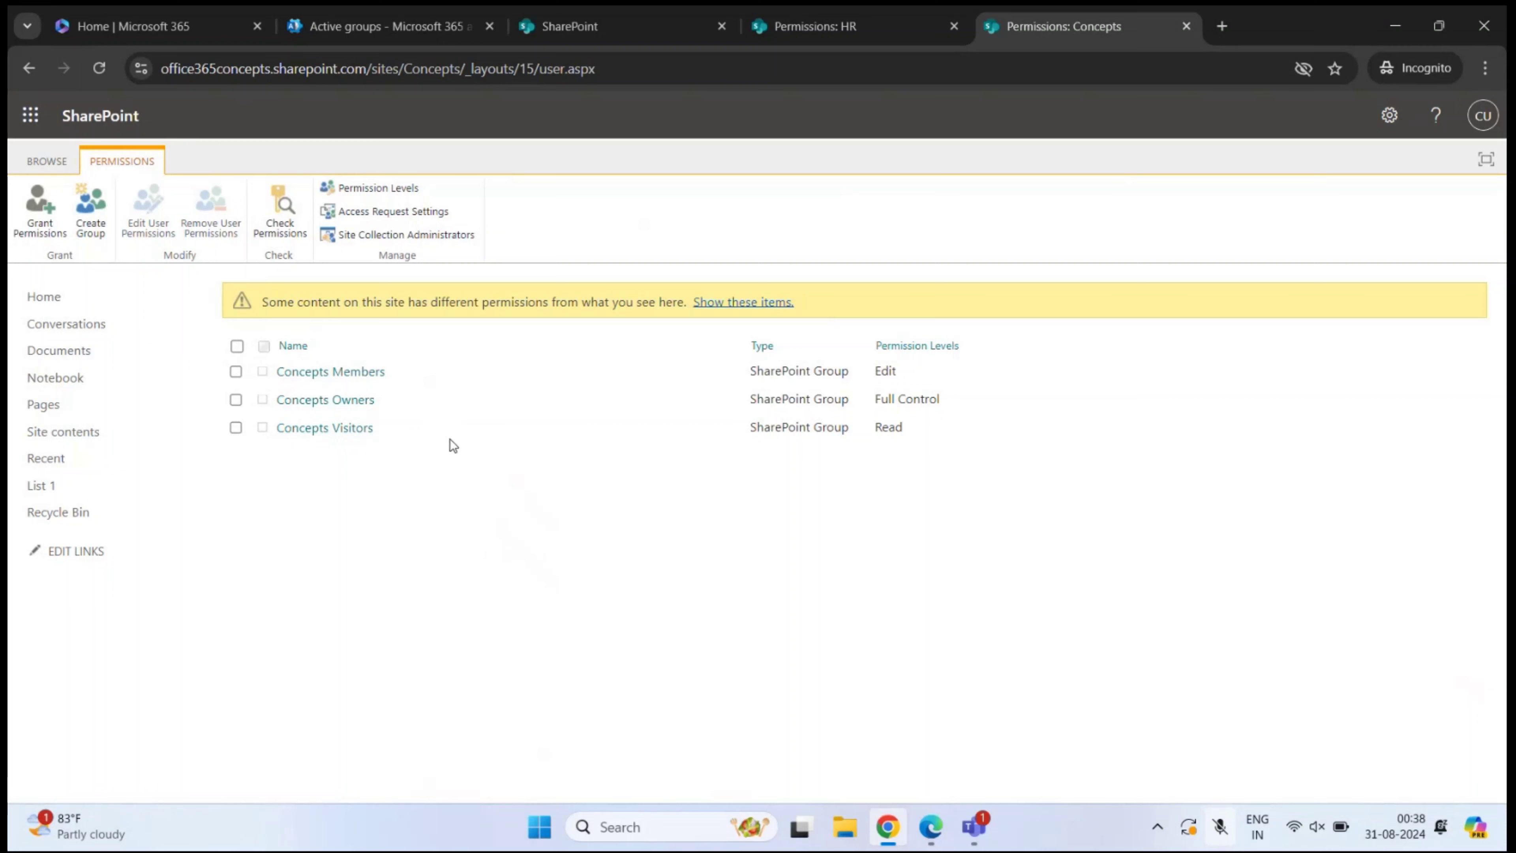
Step: Grant the test user Contribute permission directly on the Concepts site
click(42, 210)
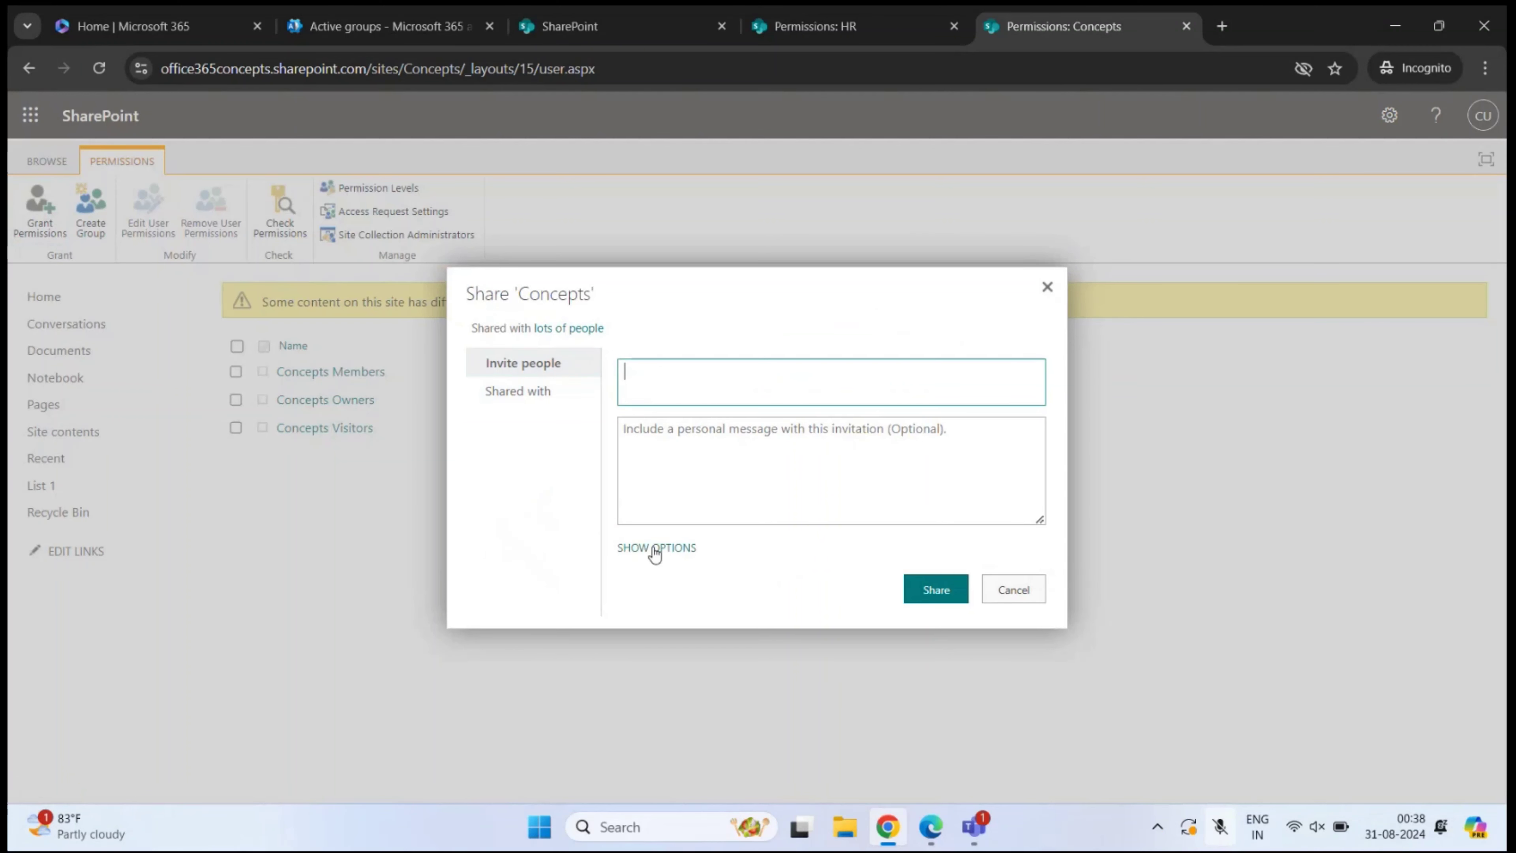
click(658, 549)
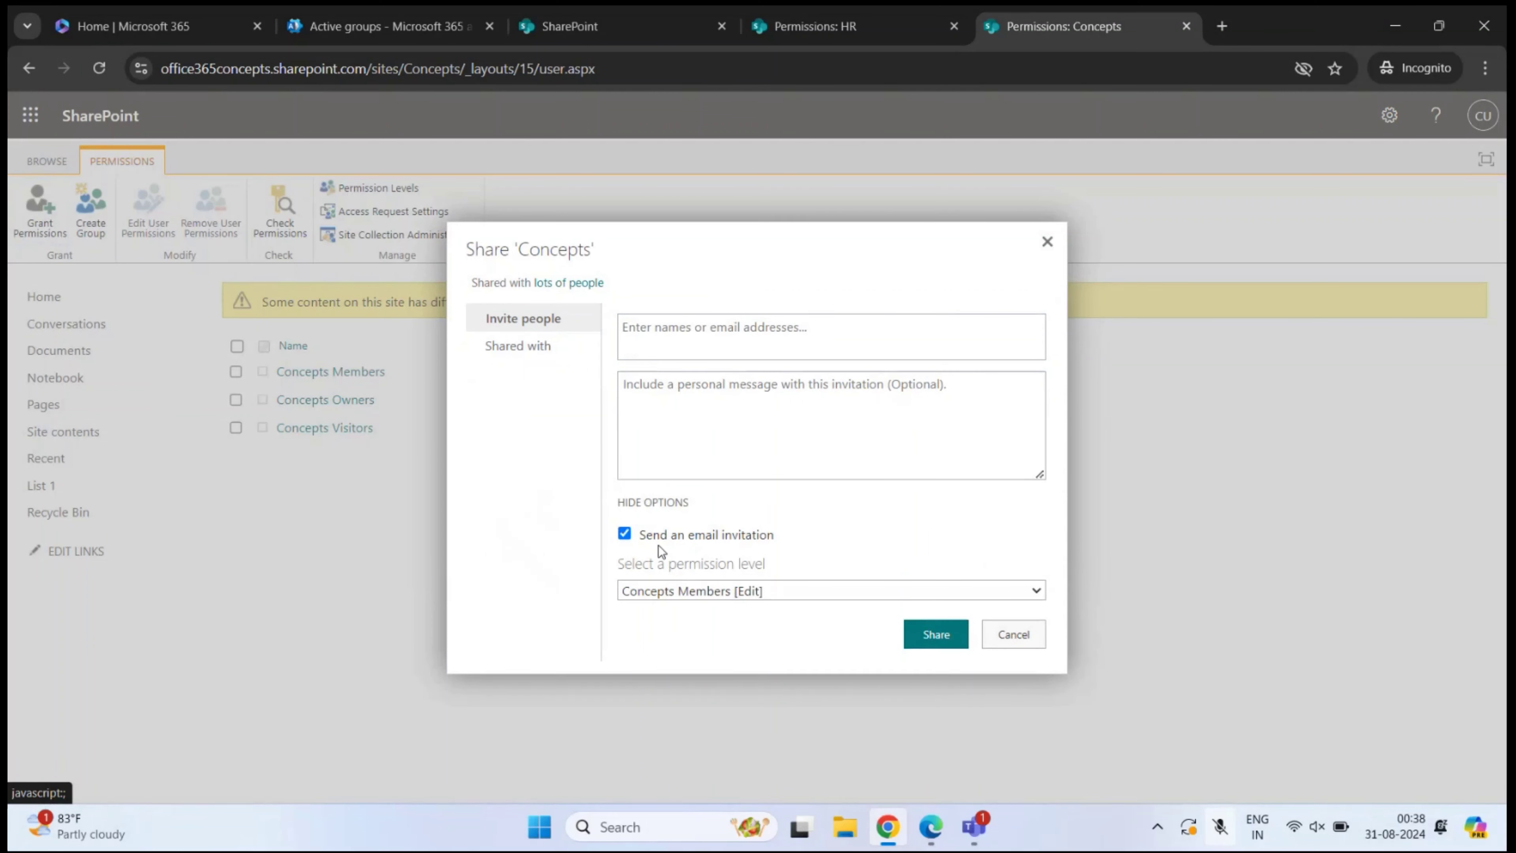
click(761, 590)
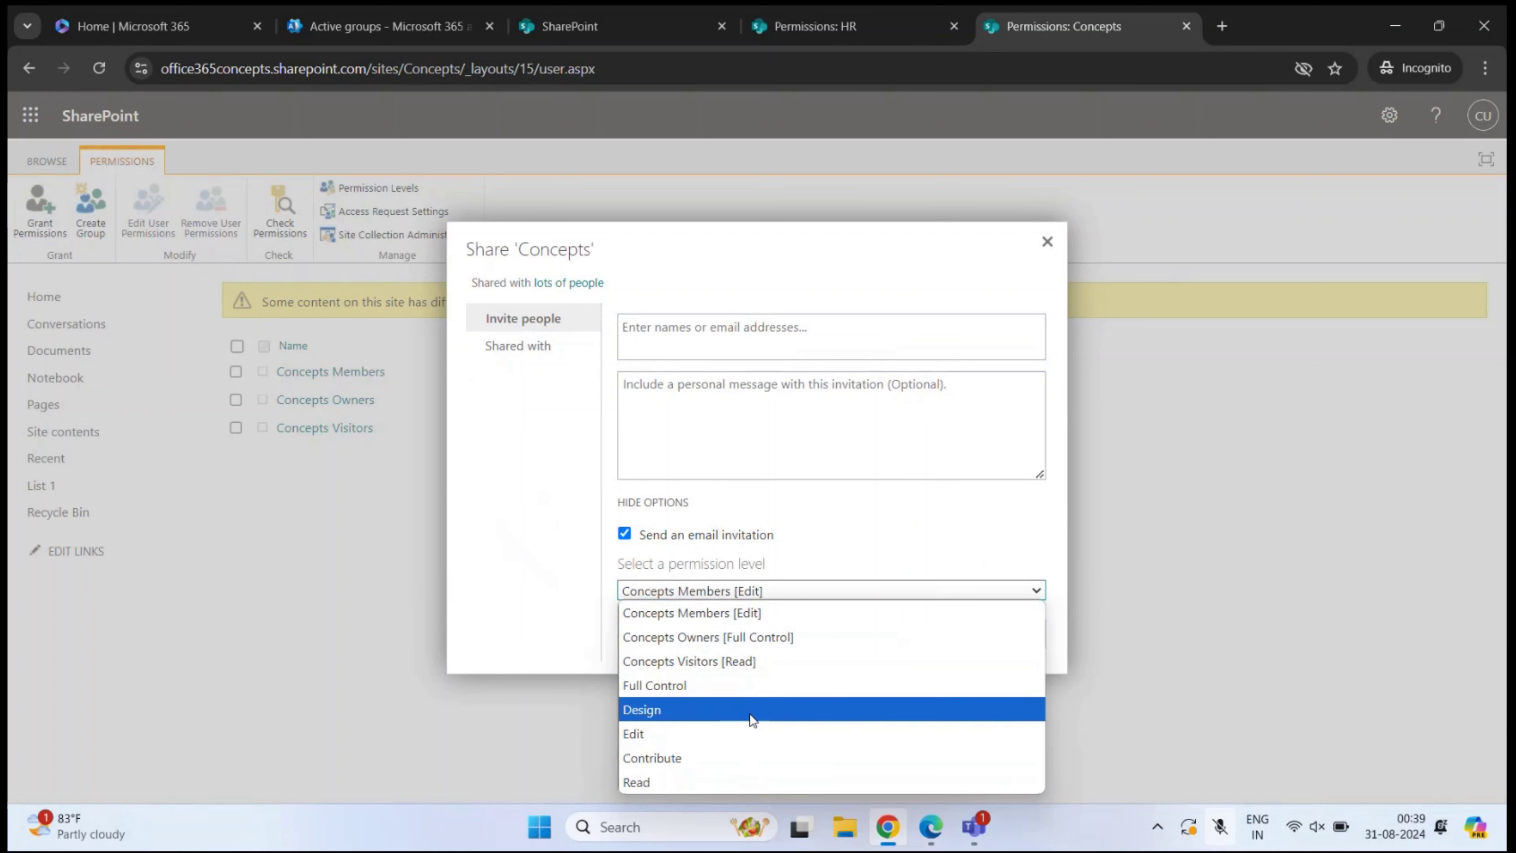
click(703, 755)
click(687, 345)
text(damo)
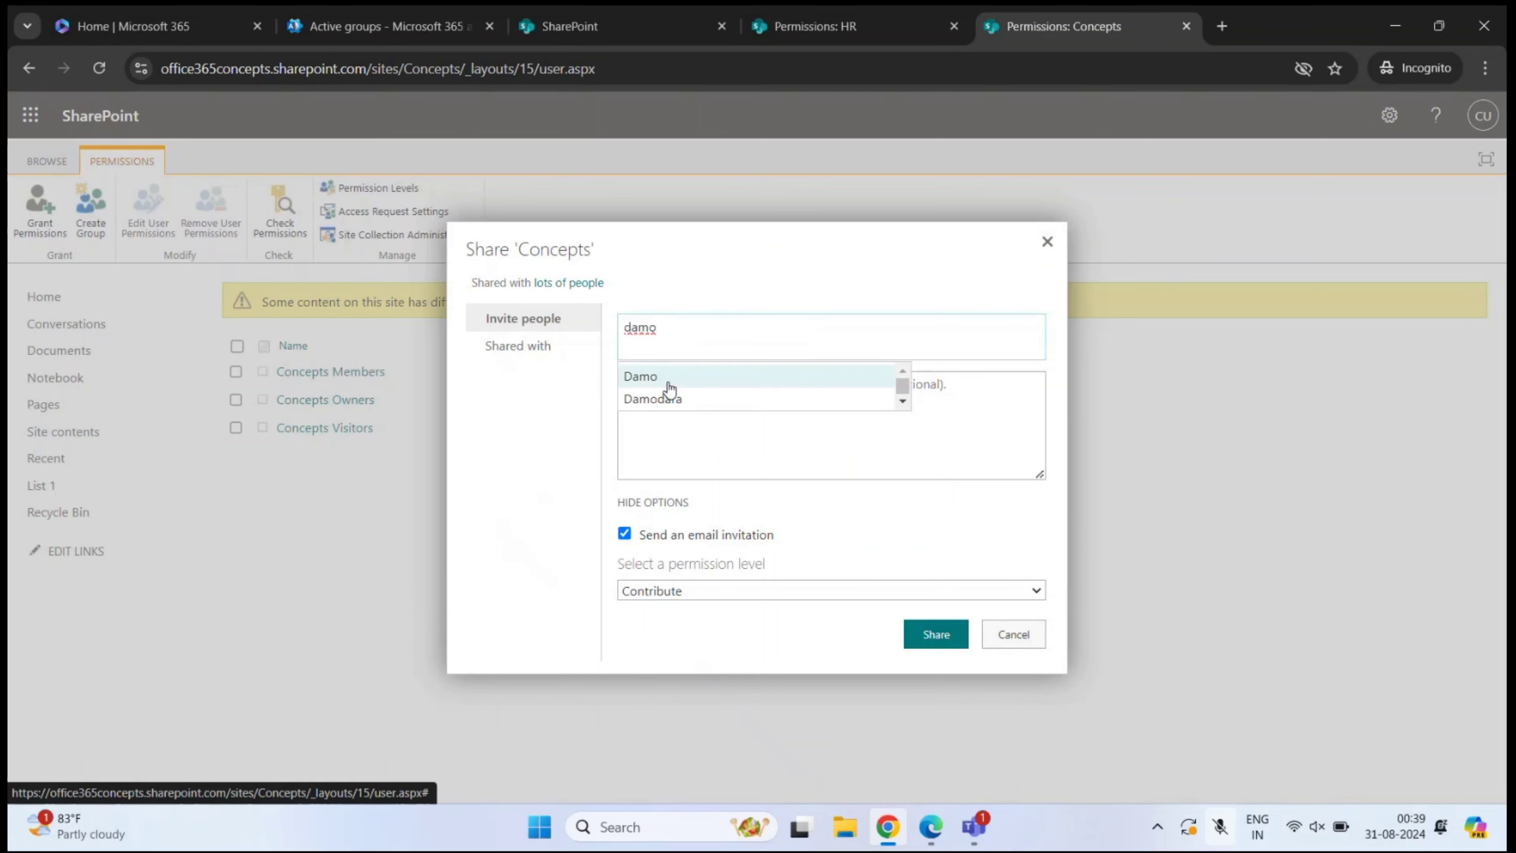
click(664, 385)
click(948, 633)
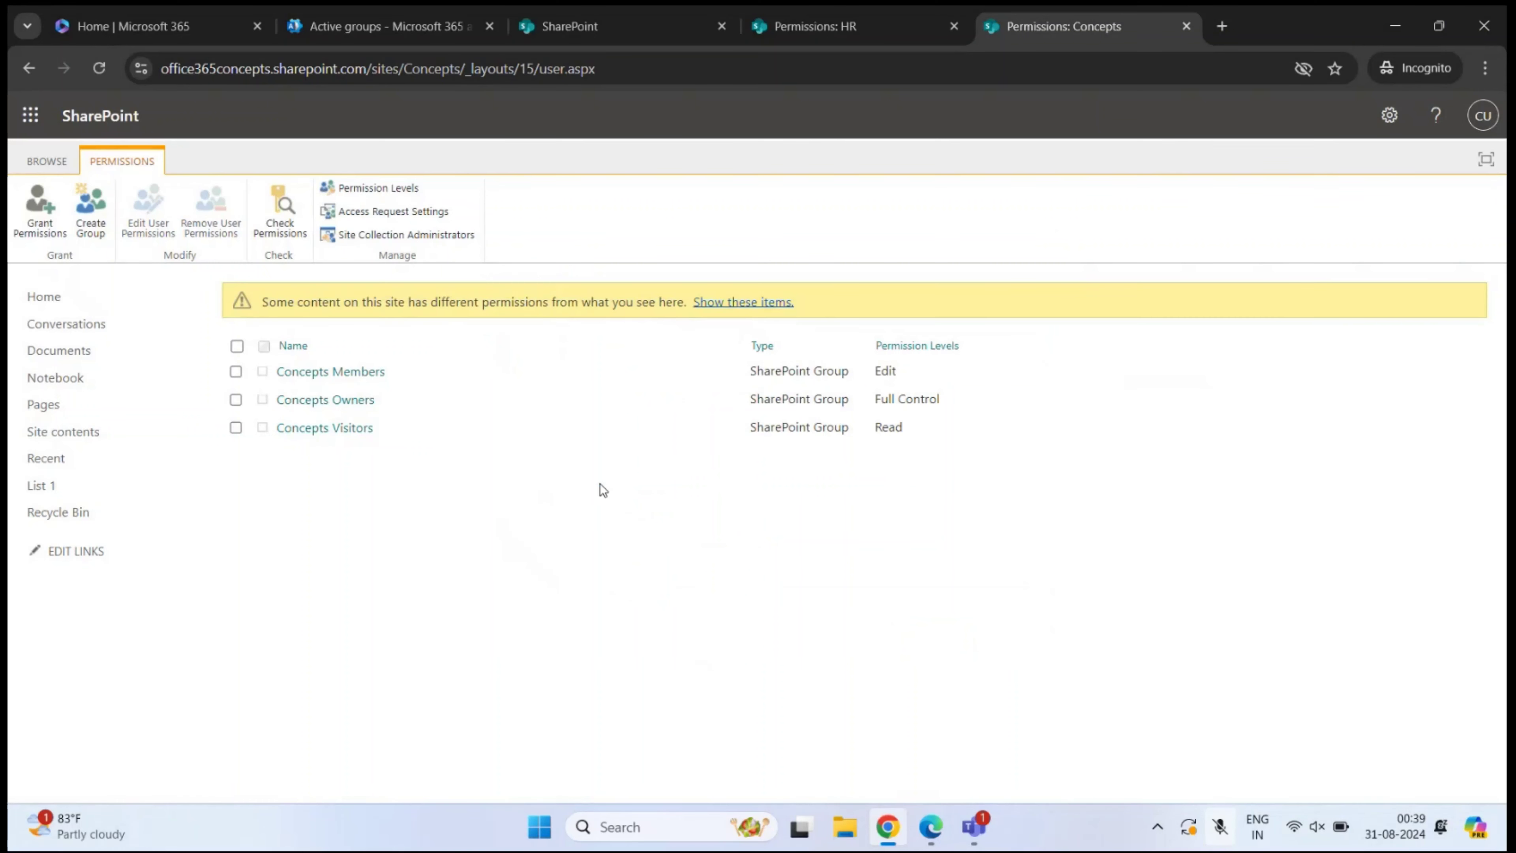
Step: Refresh the permissions page and verify the user's Contribute entry
click(99, 67)
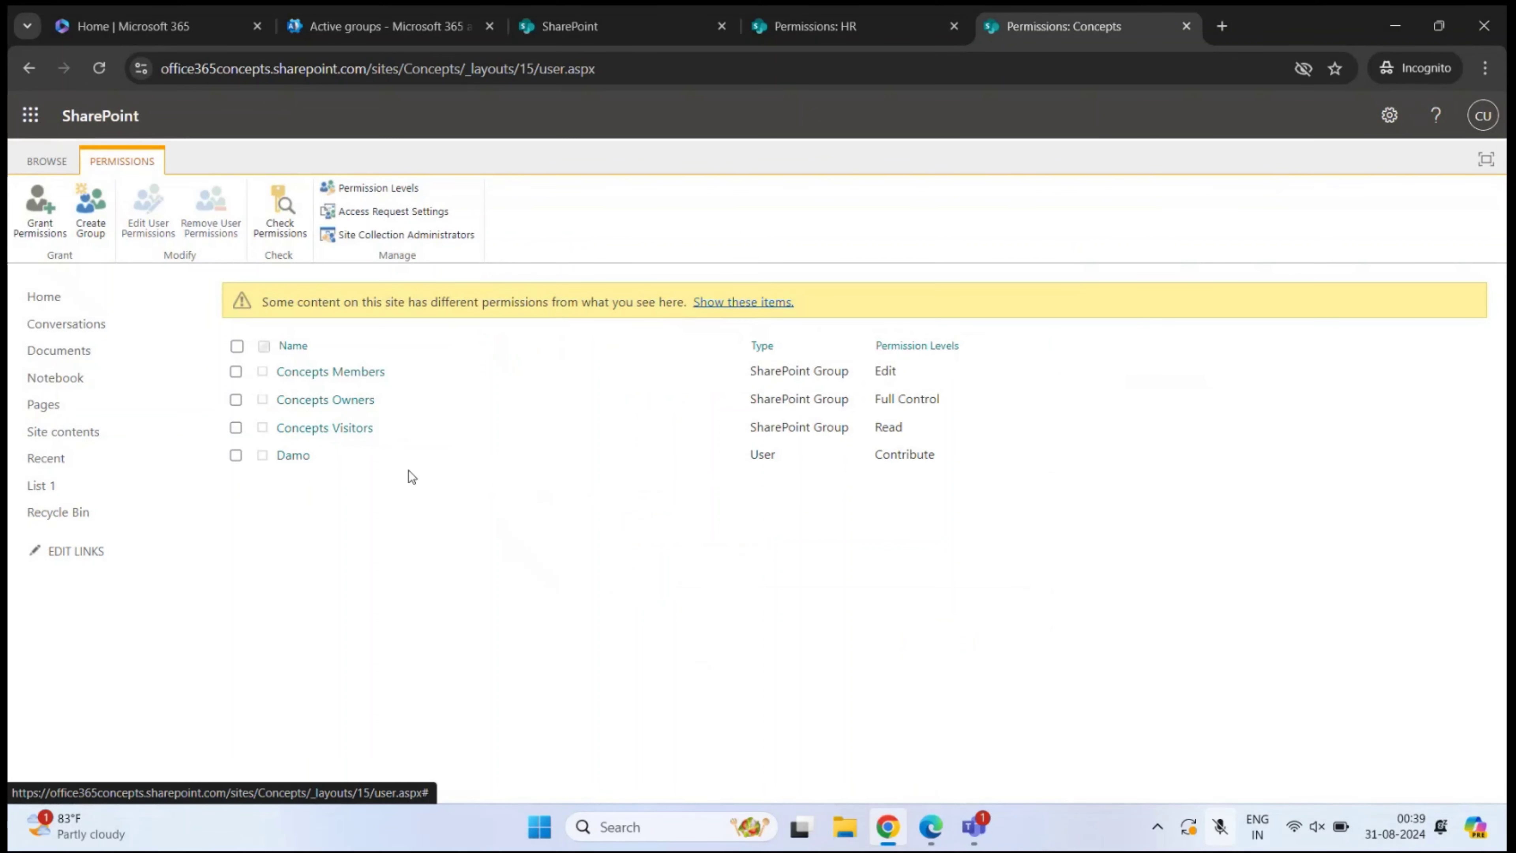
drag(928, 454, 269, 460)
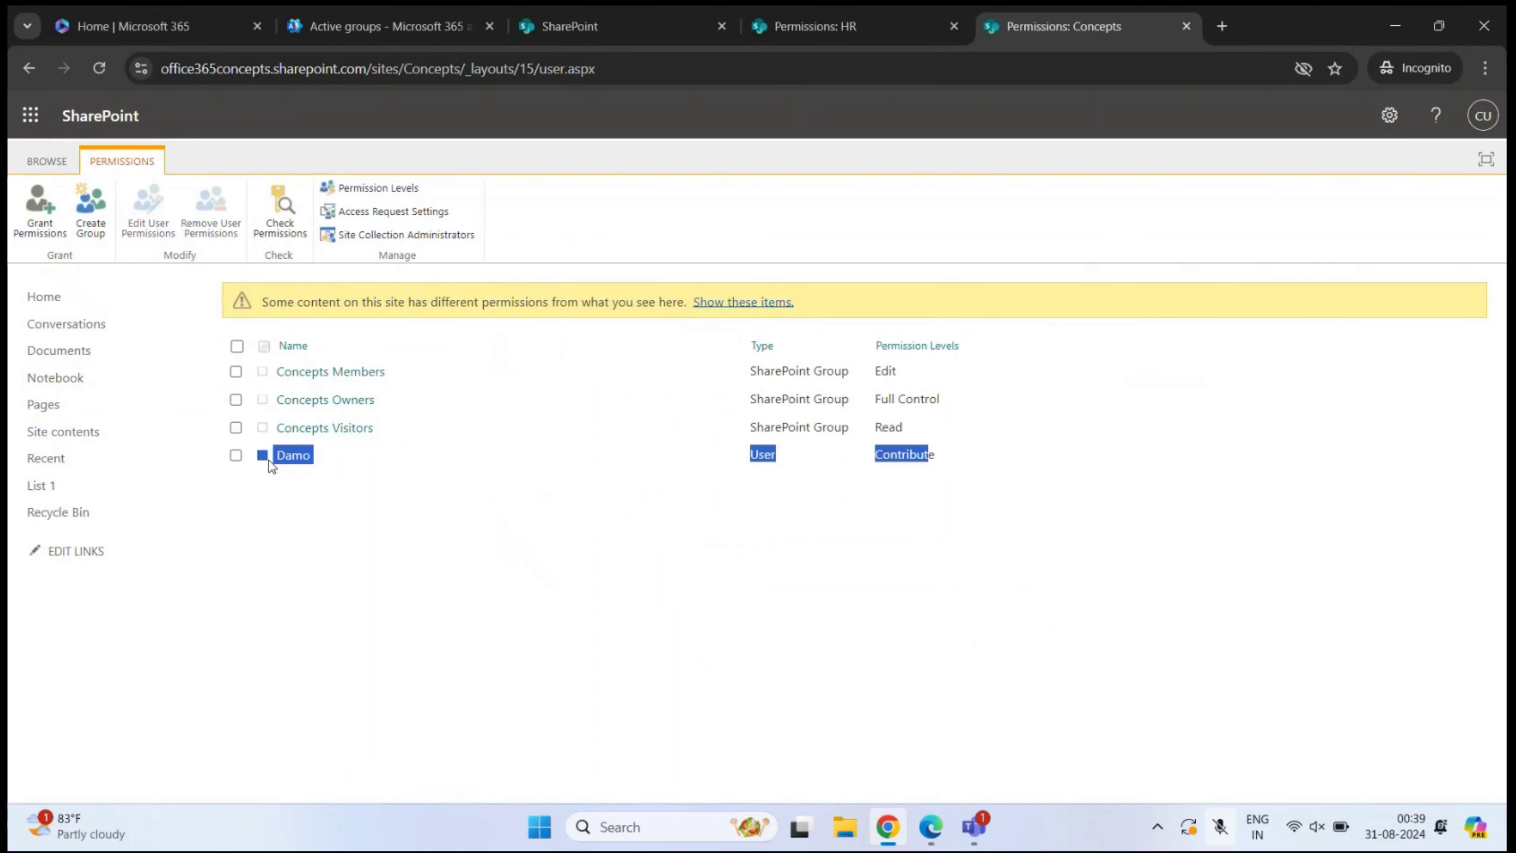
click(543, 516)
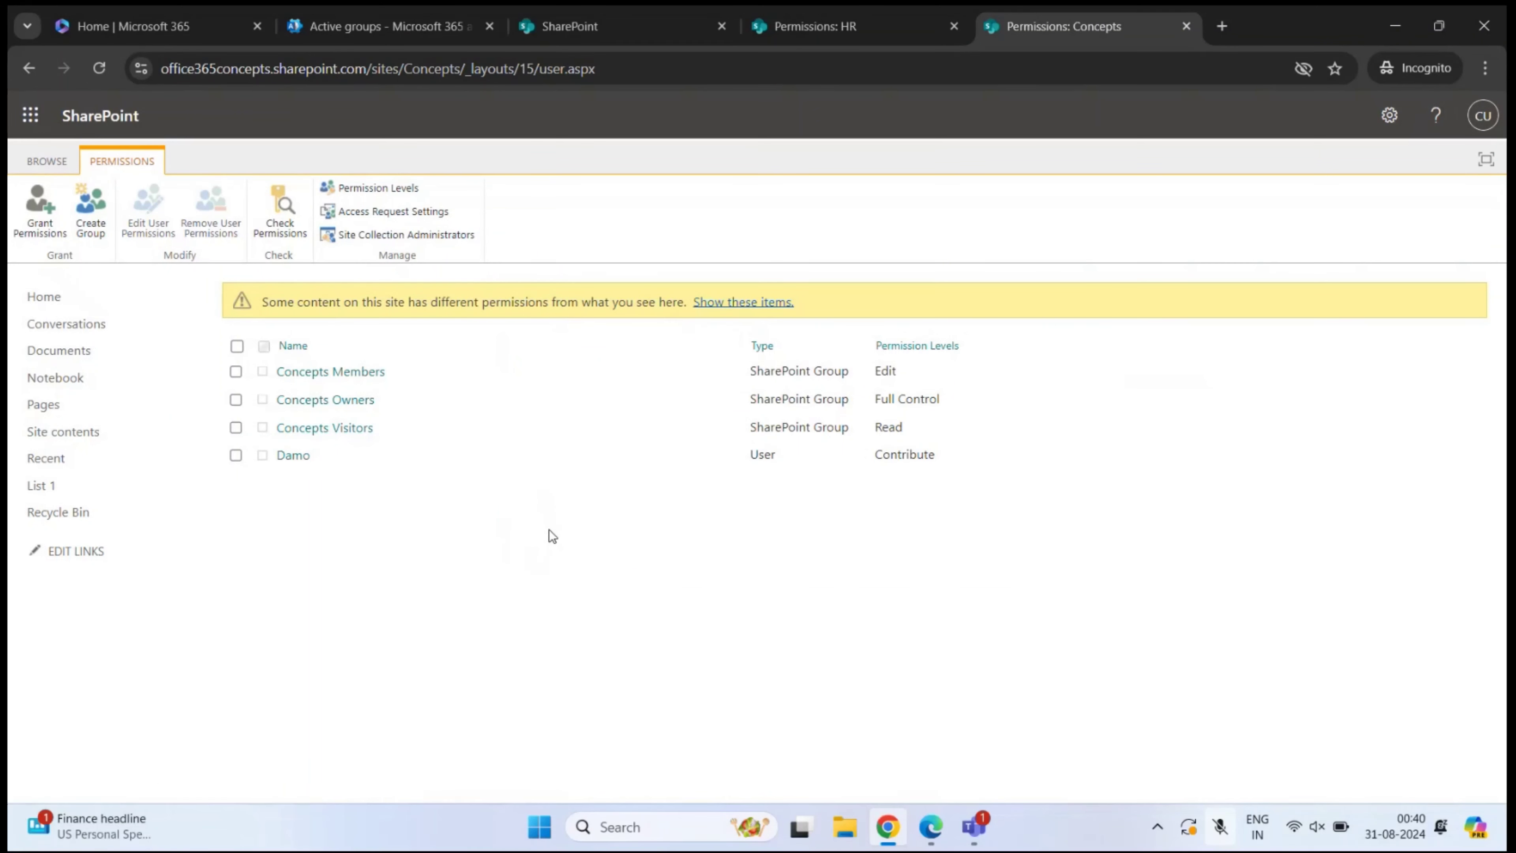
Step: Share the Concepts site with Team2 at the Design permission level
click(42, 216)
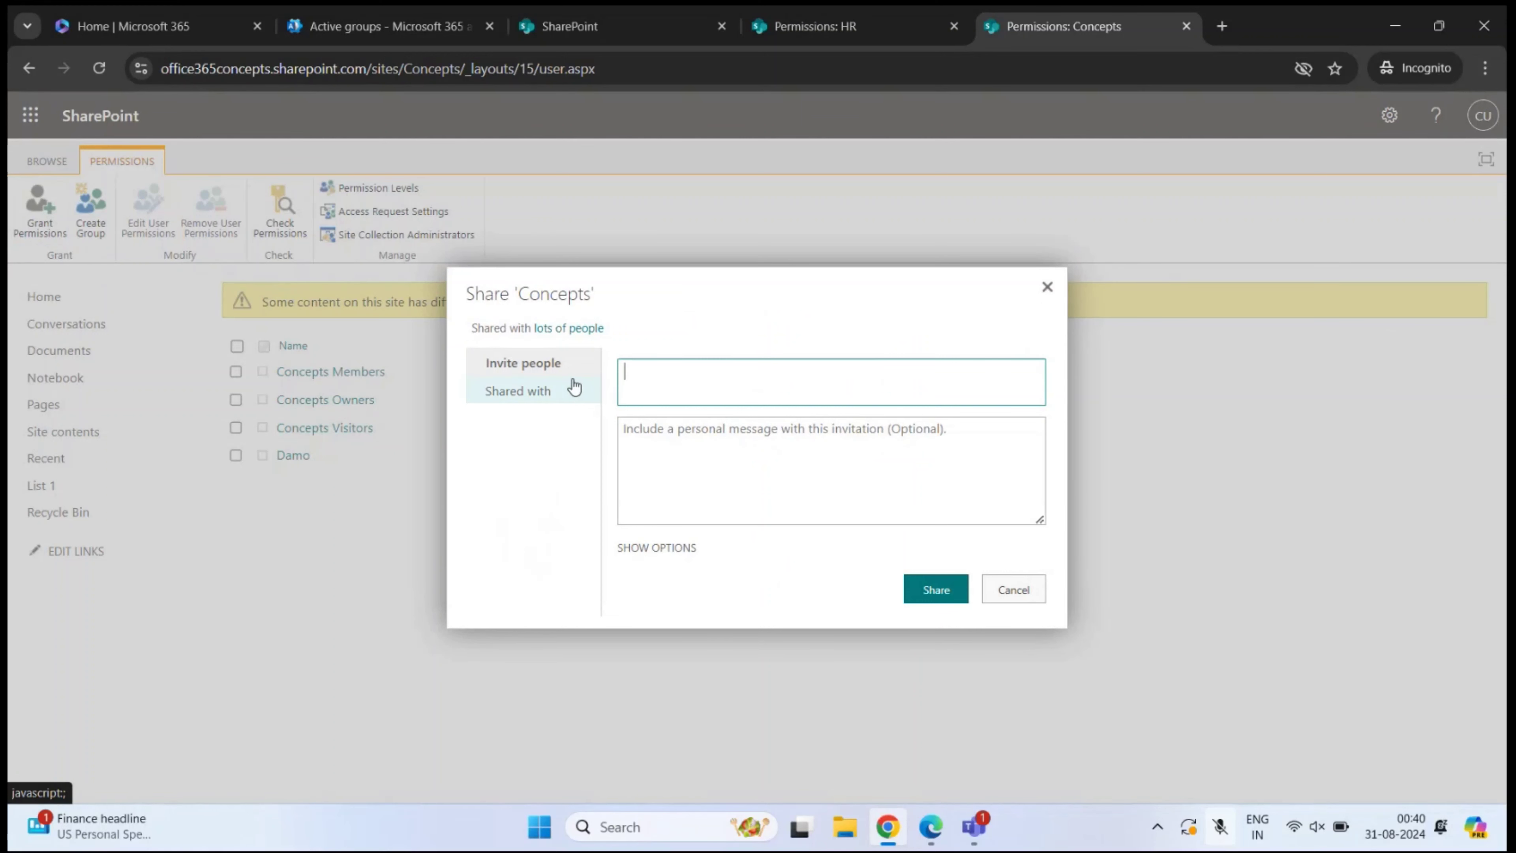
text(tea)
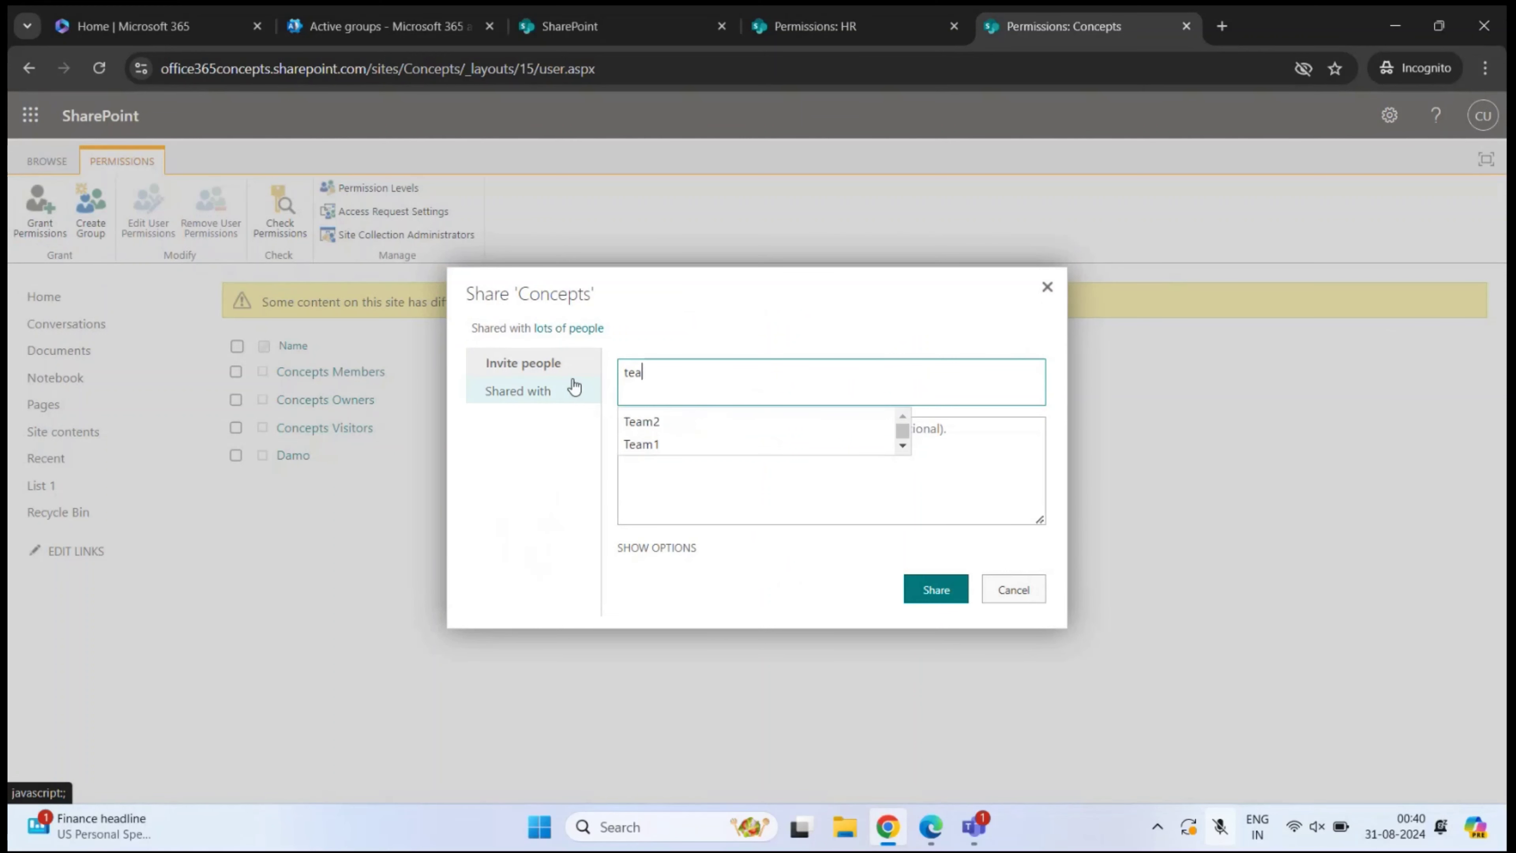
text(m2)
click(645, 422)
click(656, 548)
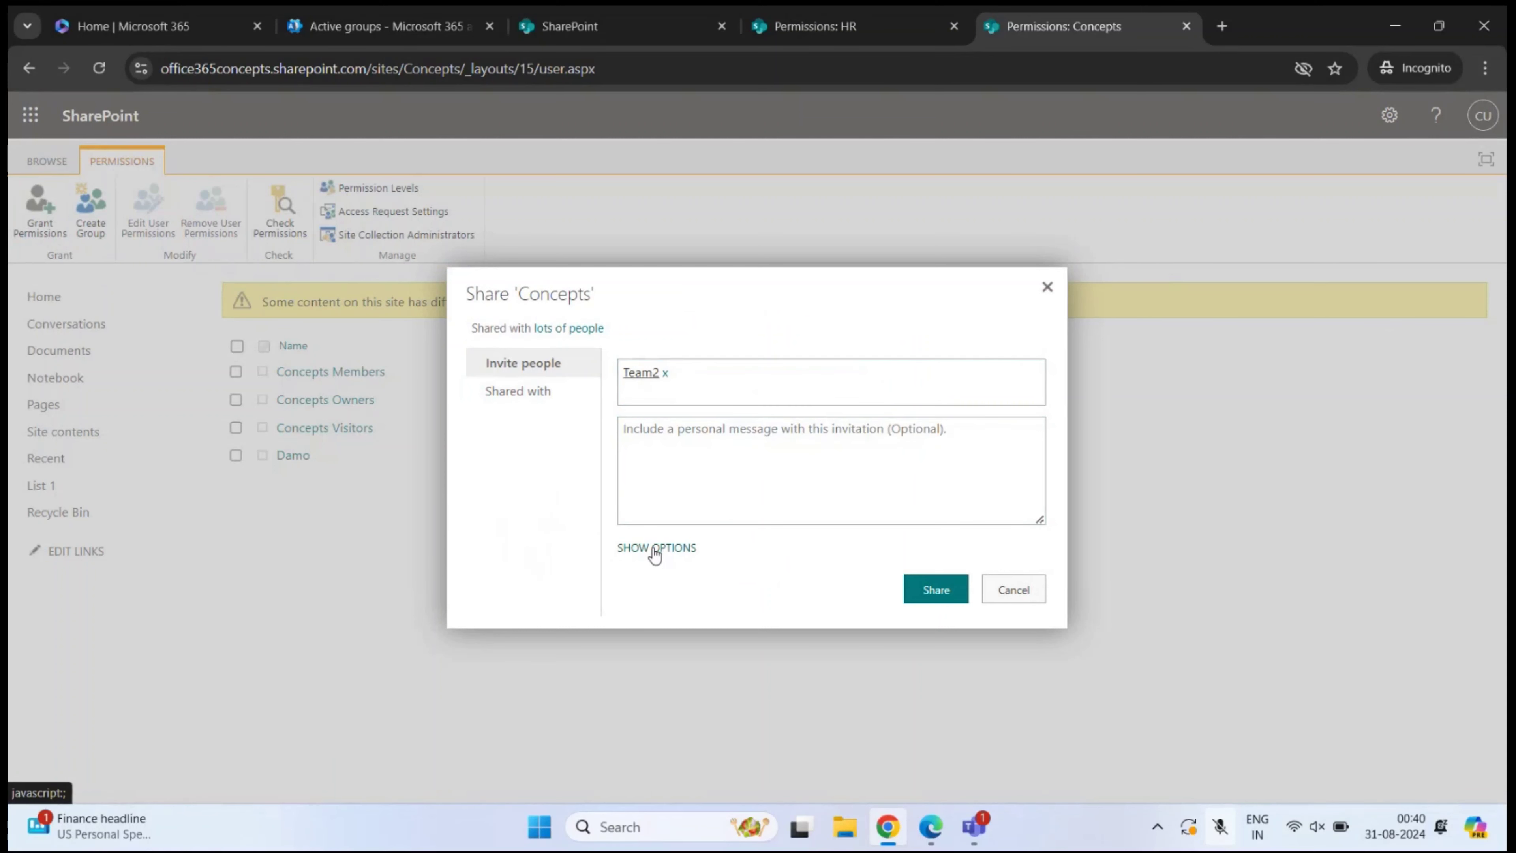
click(715, 591)
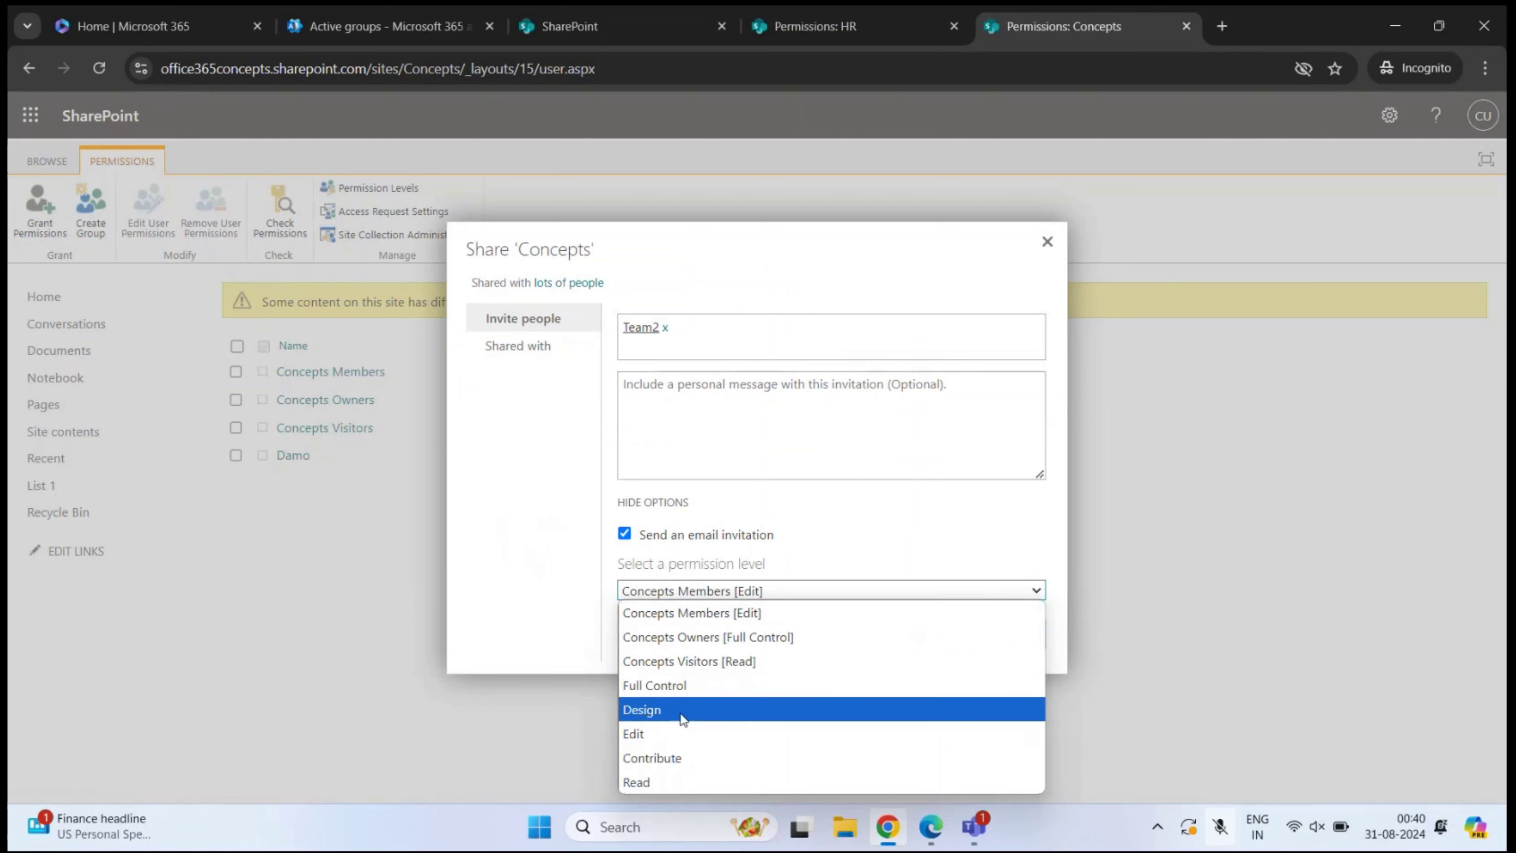
click(710, 715)
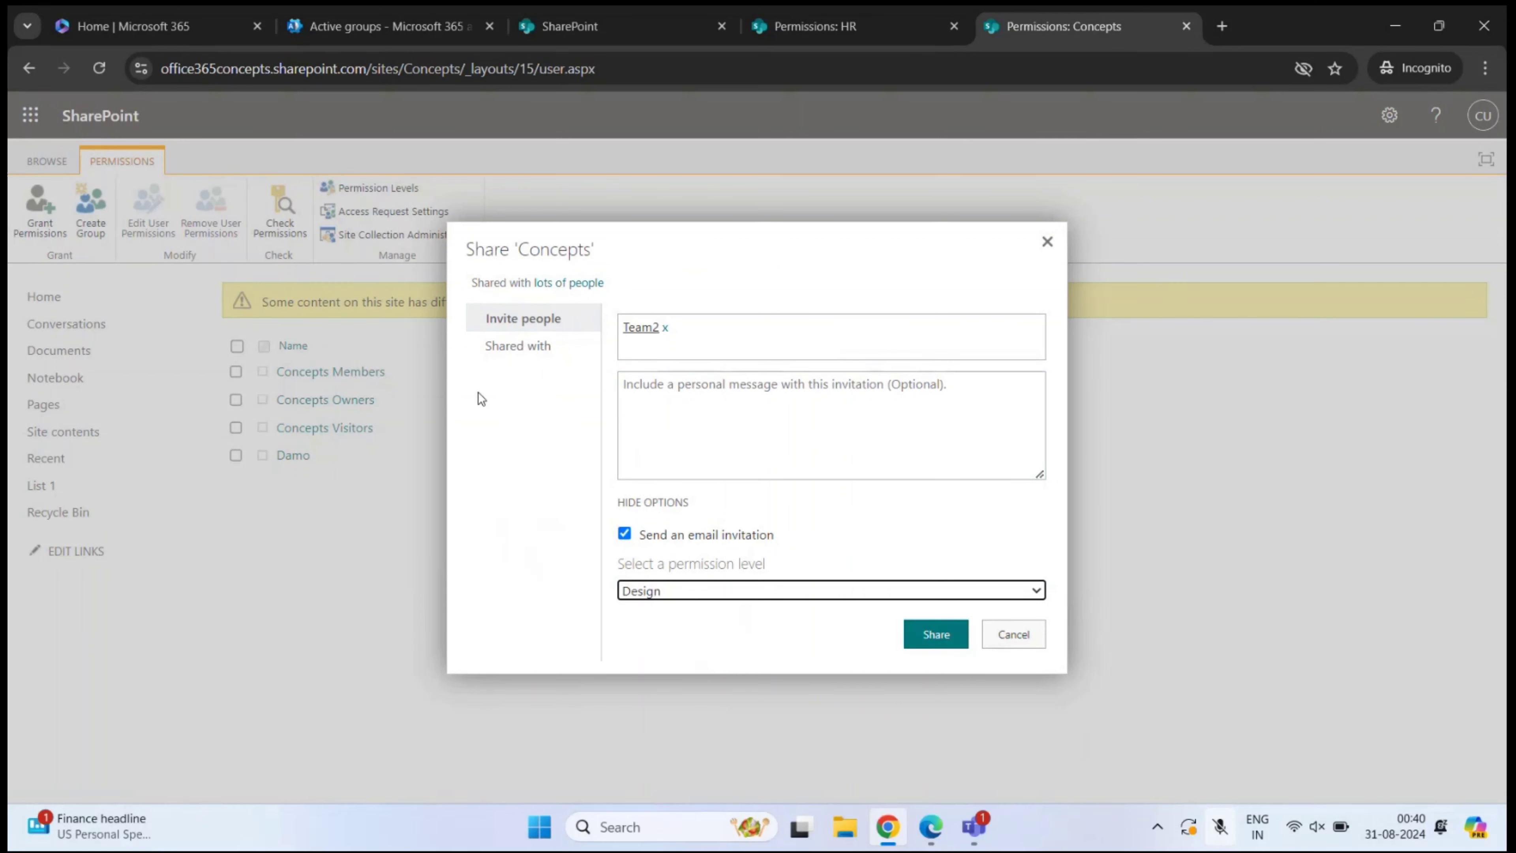
drag(626, 564, 776, 565)
click(748, 570)
click(707, 591)
click(682, 712)
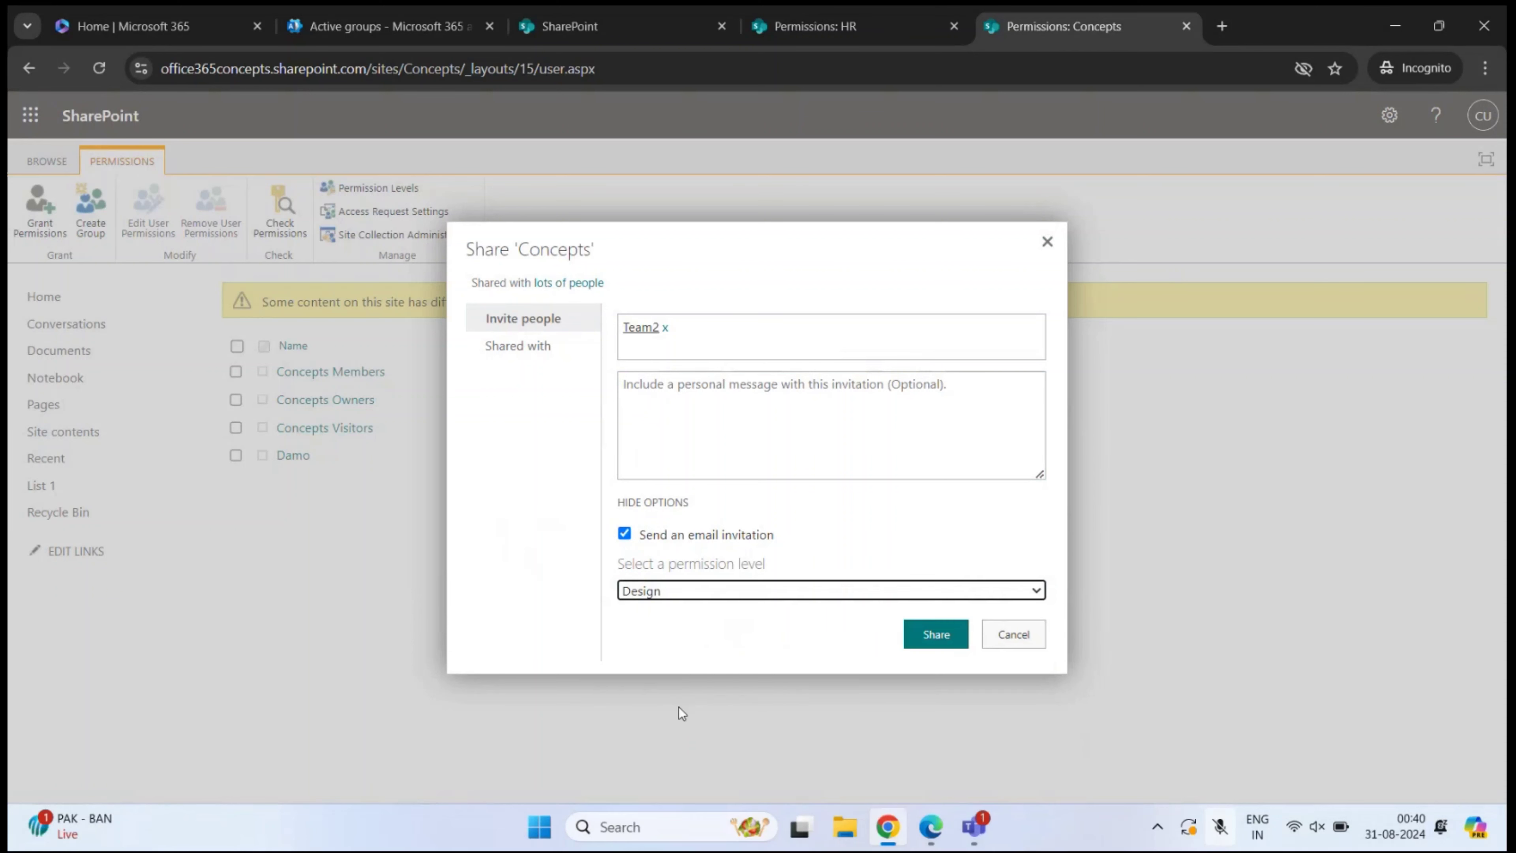
click(956, 642)
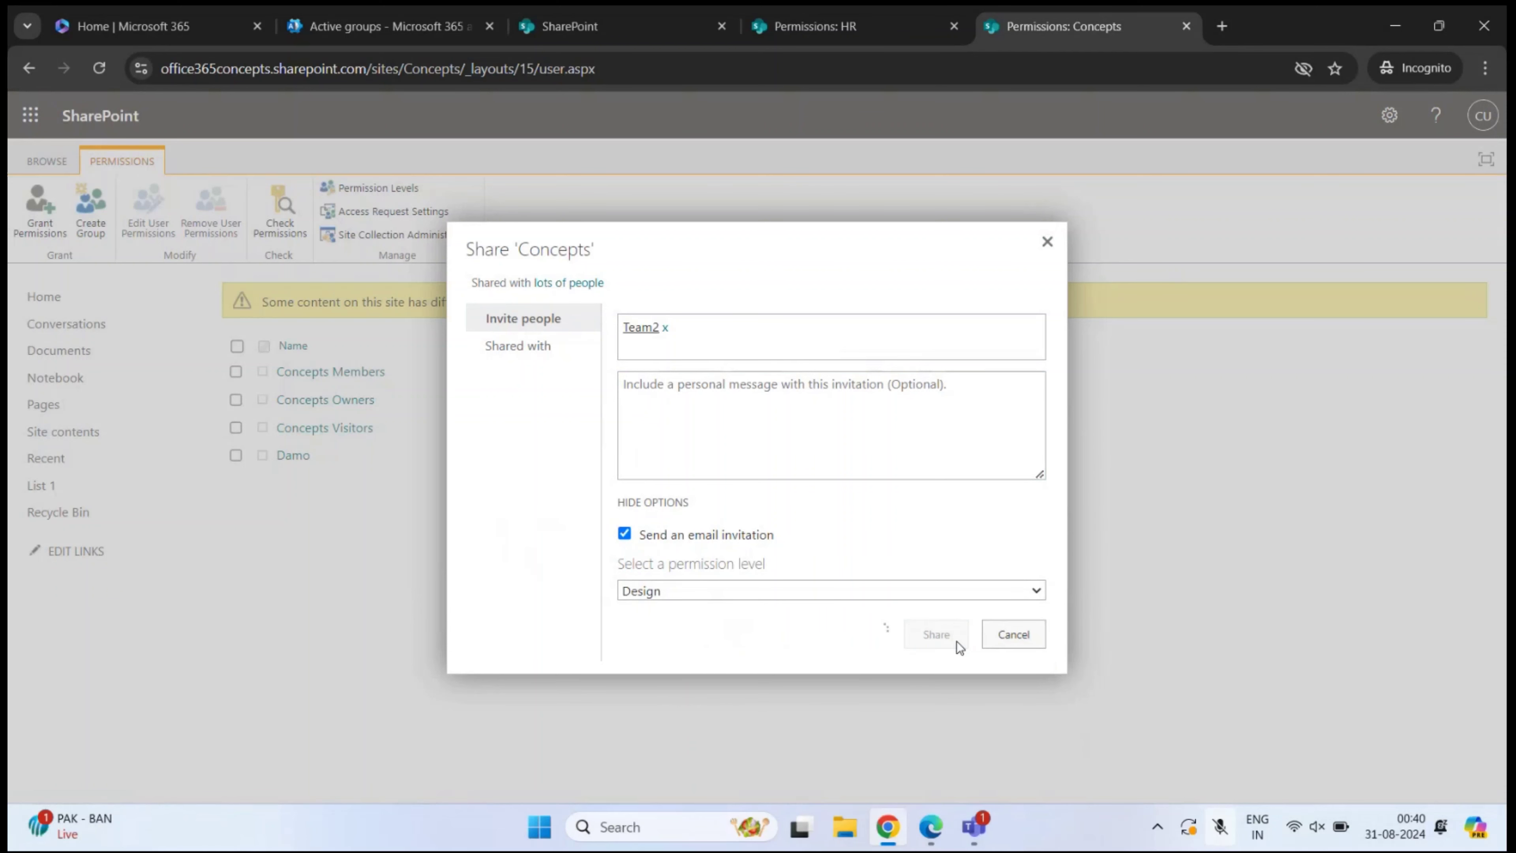
Step: Refresh the permissions page and point out the test user's Contribute and Team2's Design entries
click(99, 70)
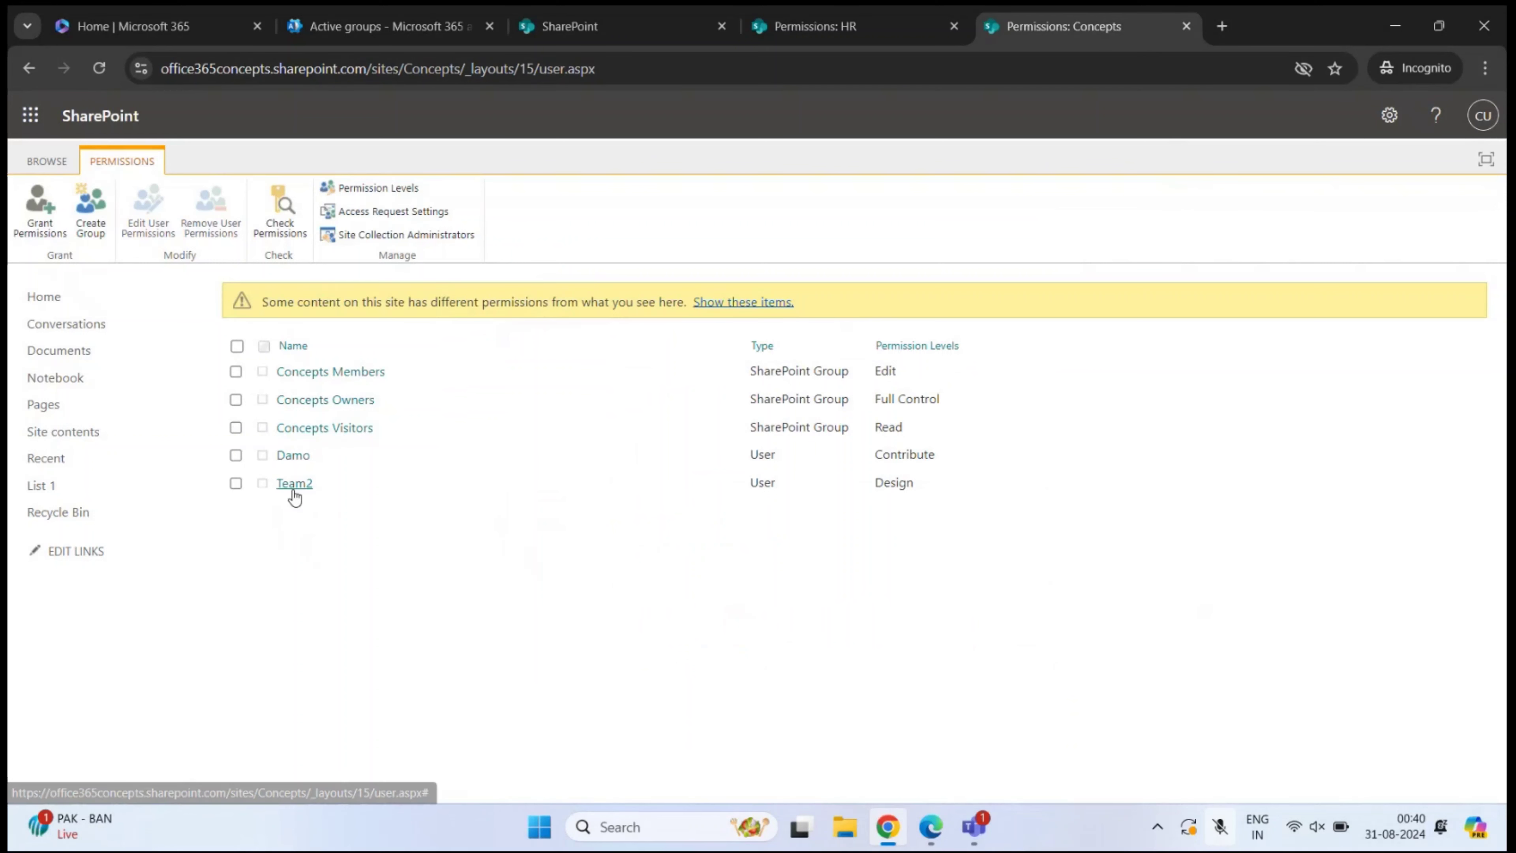
drag(916, 490, 477, 491)
drag(313, 485, 282, 485)
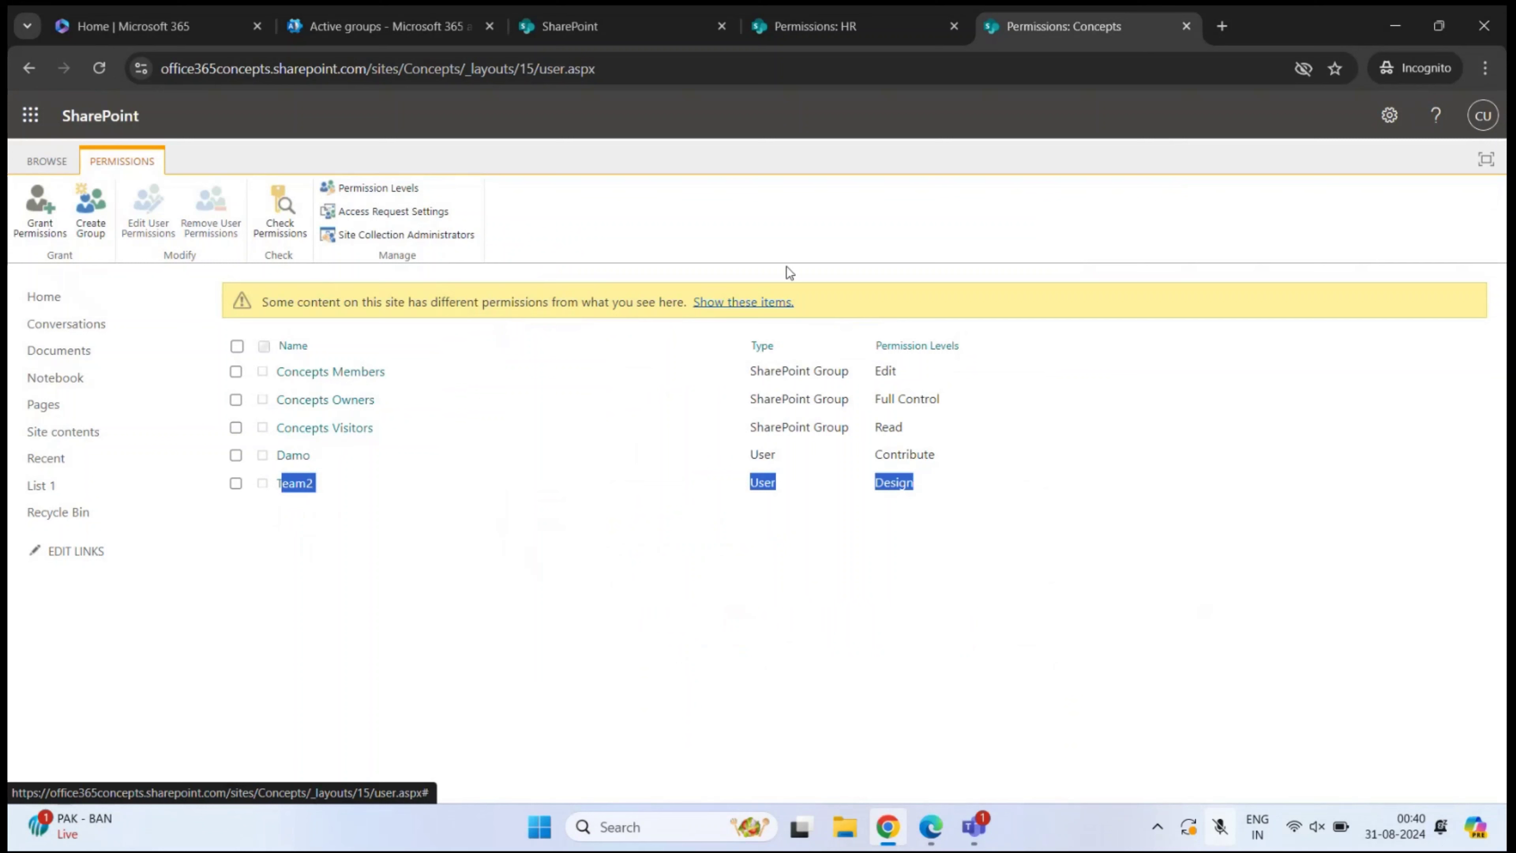
double_click(337, 454)
drag(1004, 454, 733, 460)
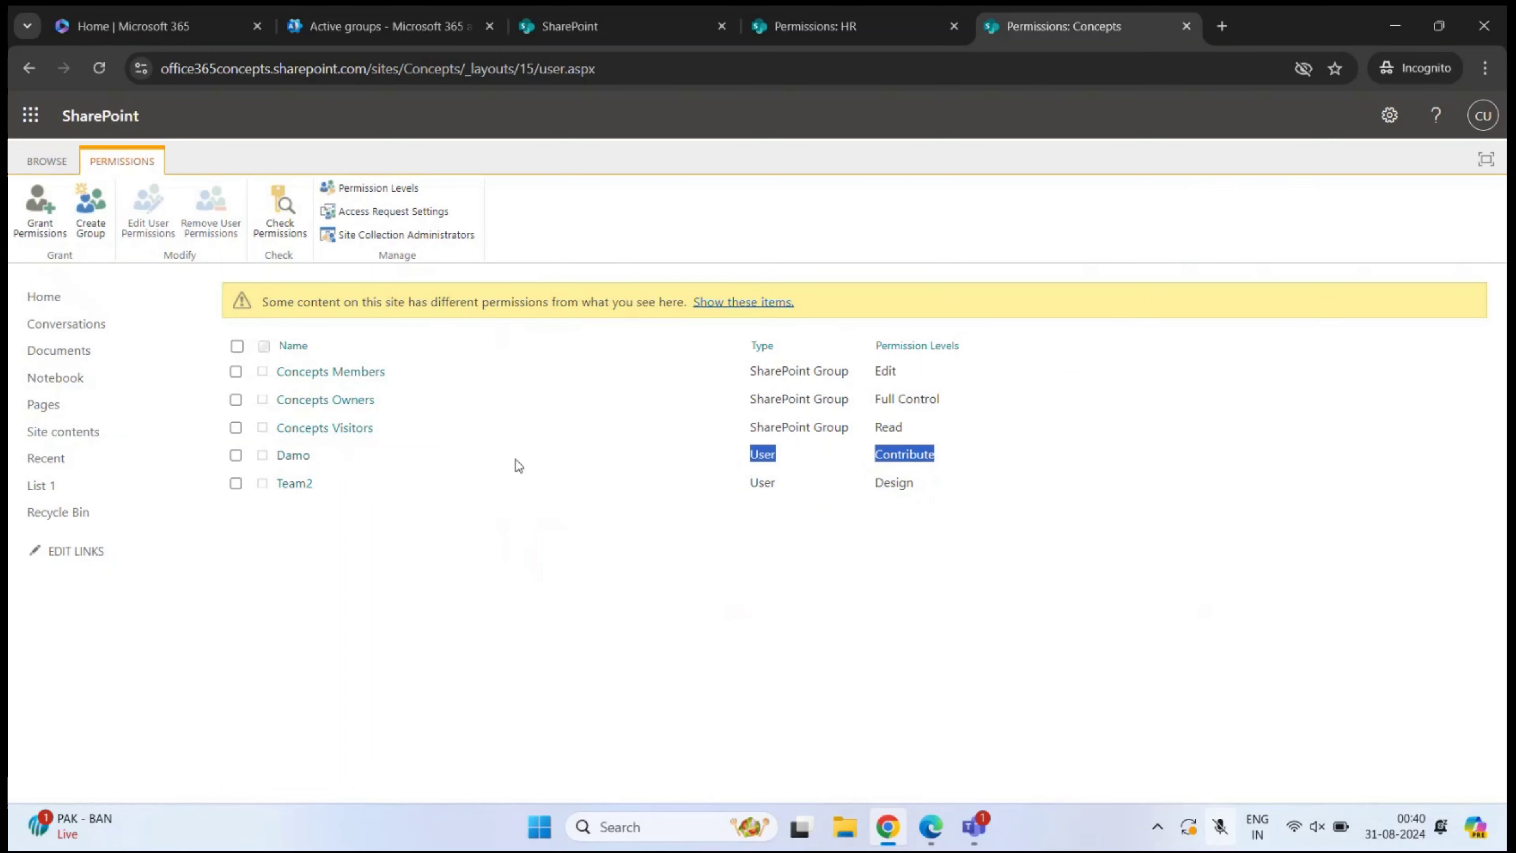
drag(349, 466, 287, 461)
click(851, 567)
drag(930, 491, 281, 453)
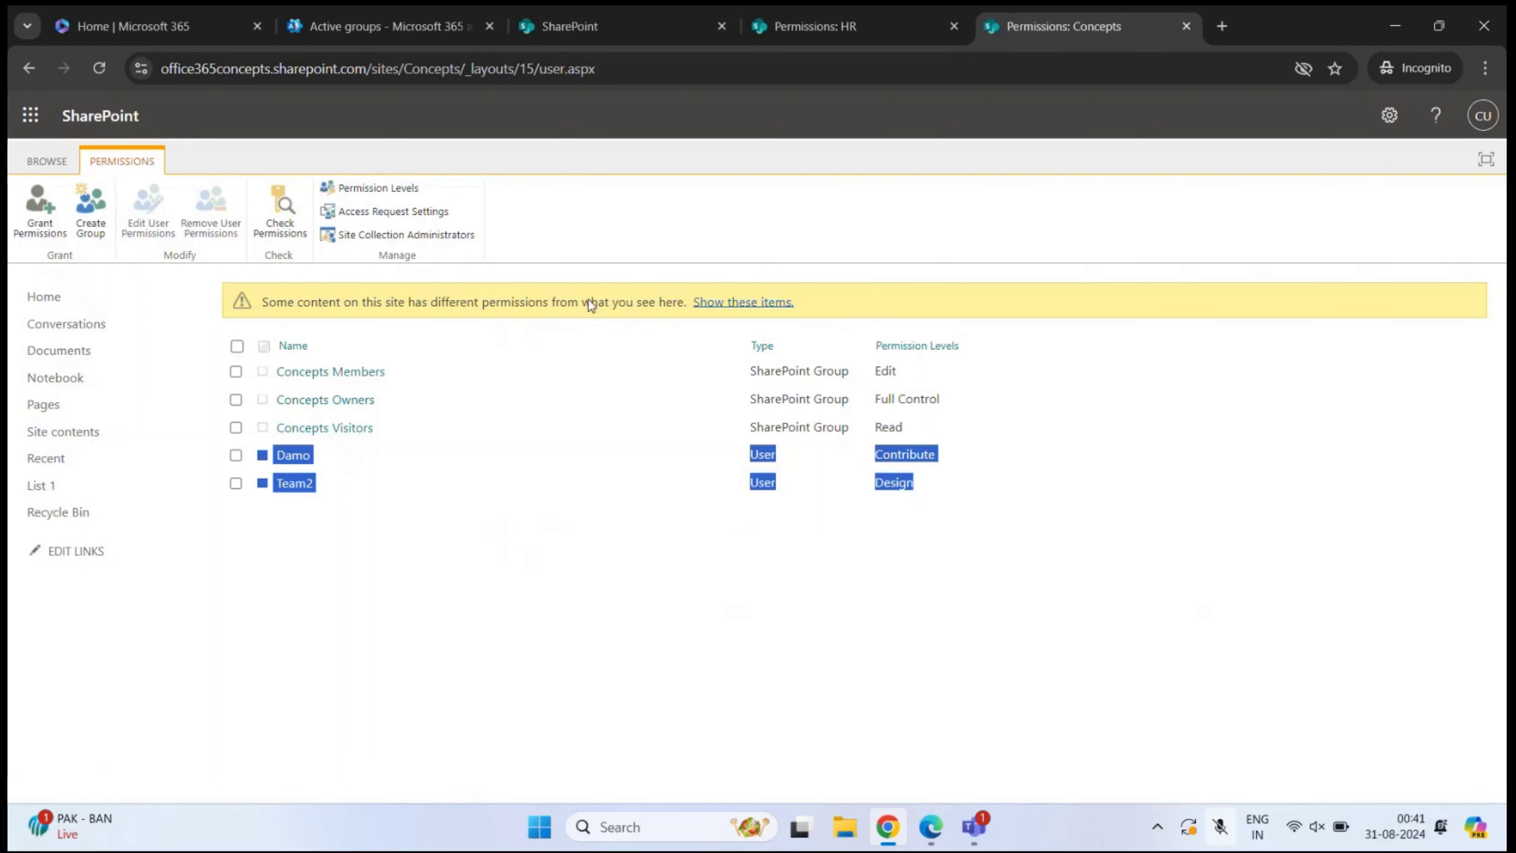
click(813, 544)
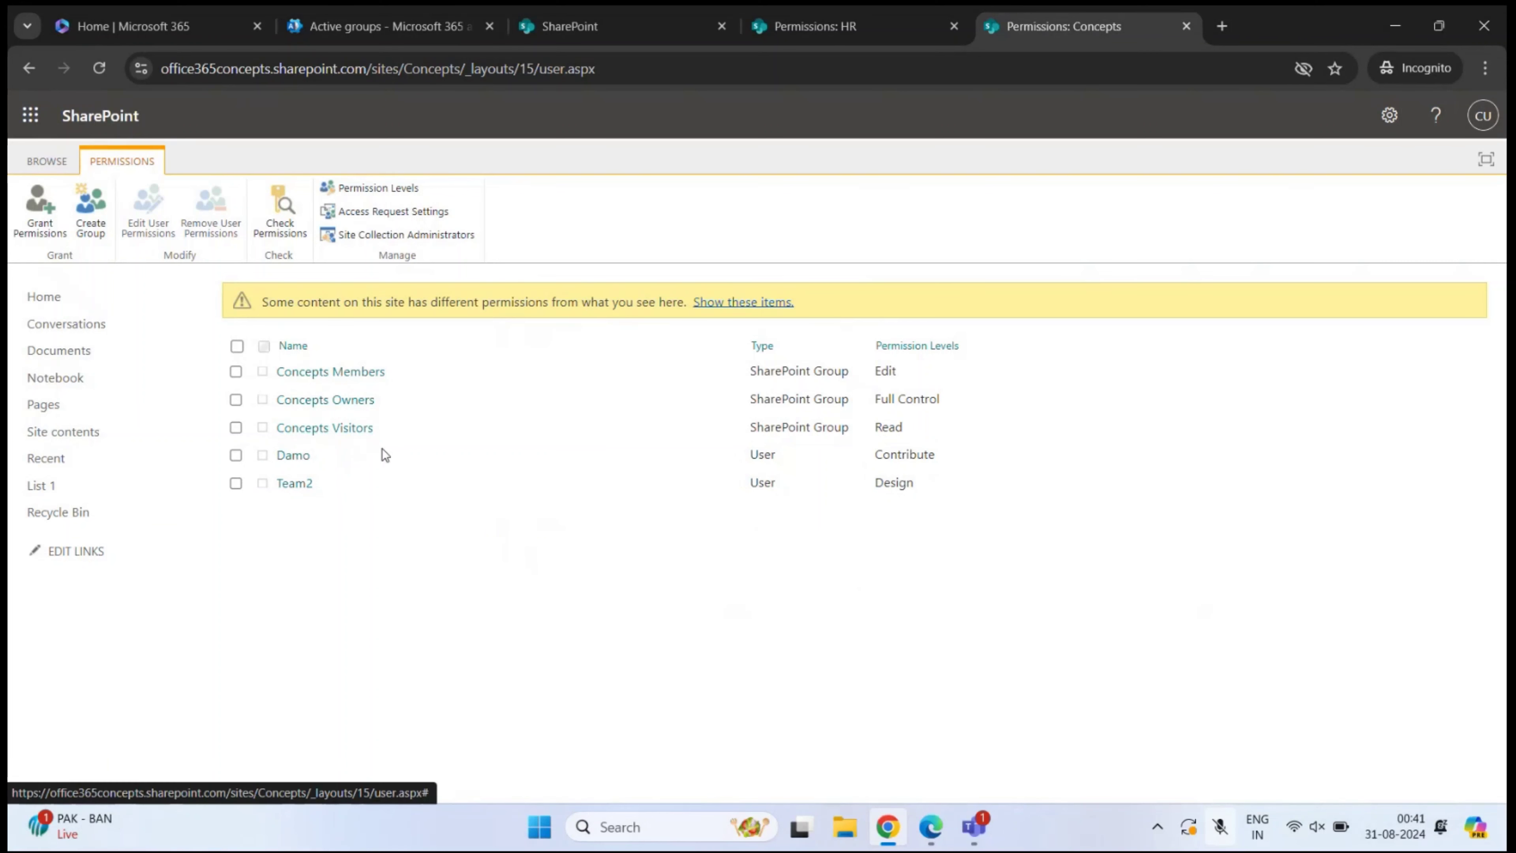
drag(949, 461, 285, 456)
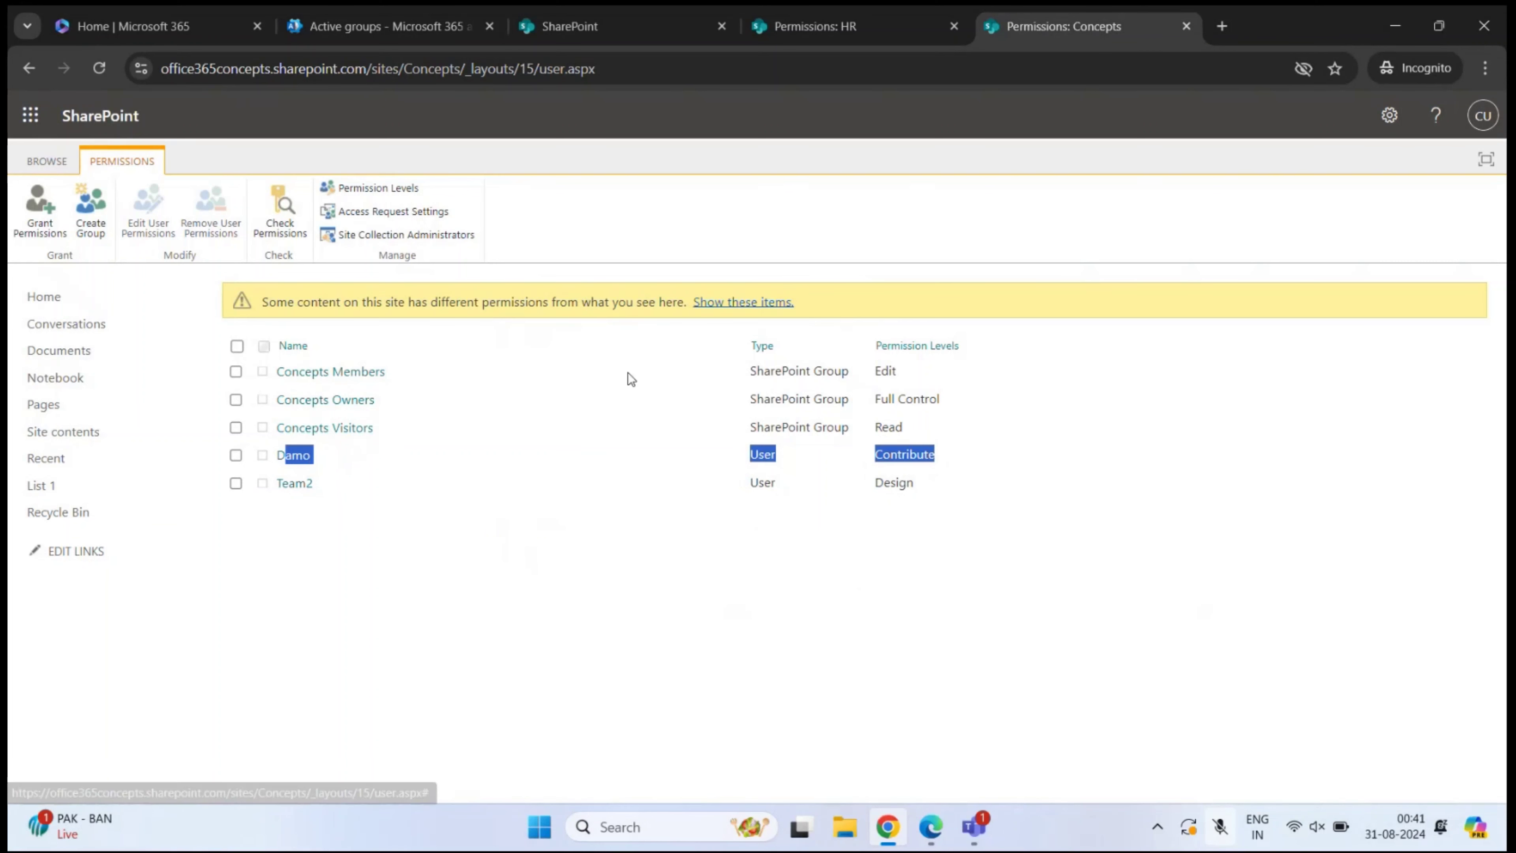
drag(912, 486, 276, 484)
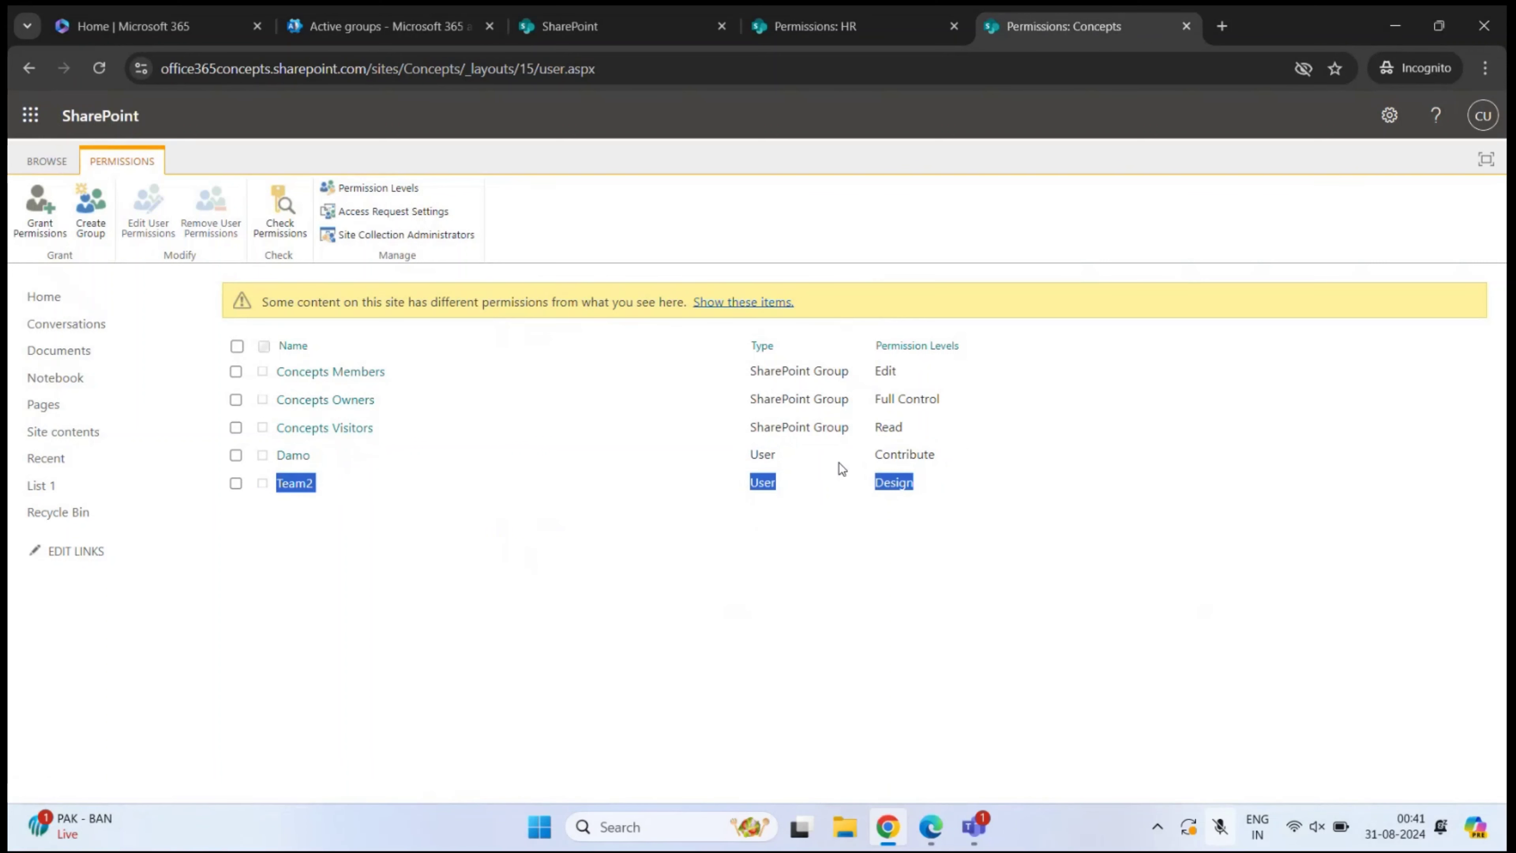
click(810, 456)
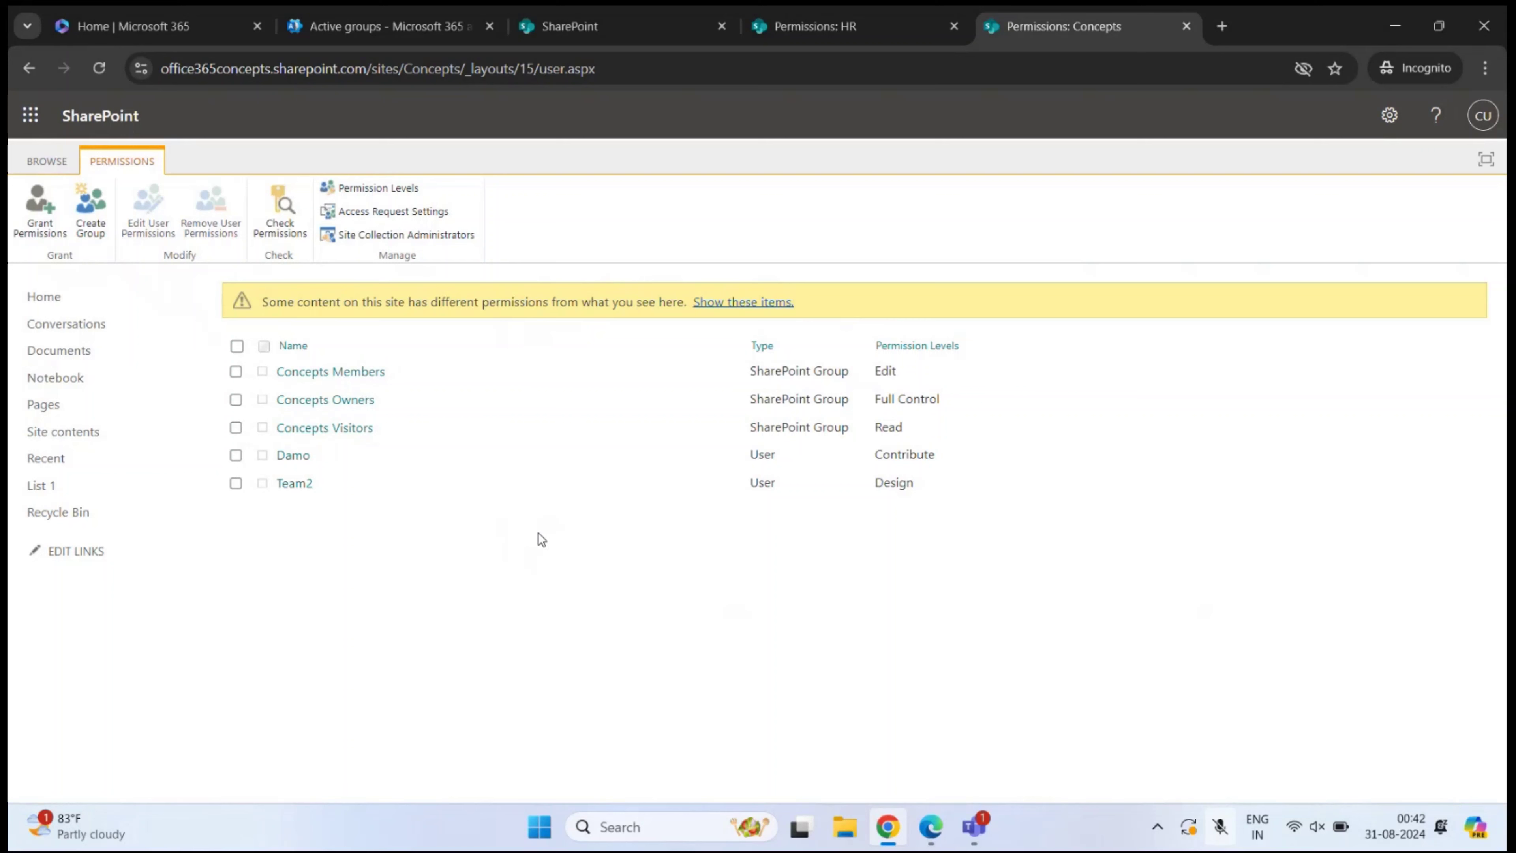
Step: Create a group named Contributors with description 'This group is to assign contribute permissions'
click(92, 226)
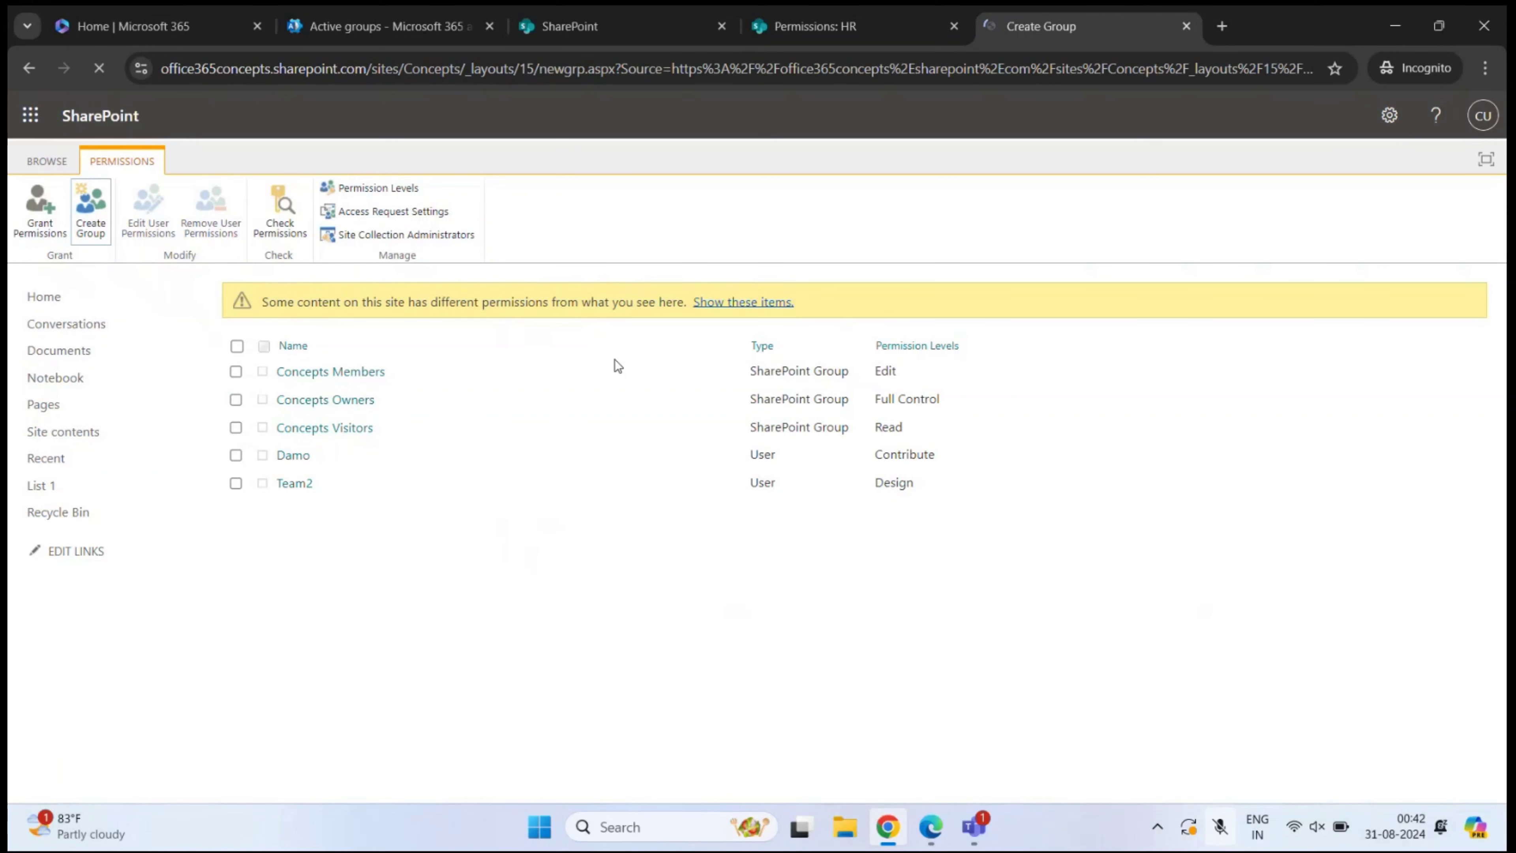
text(Con)
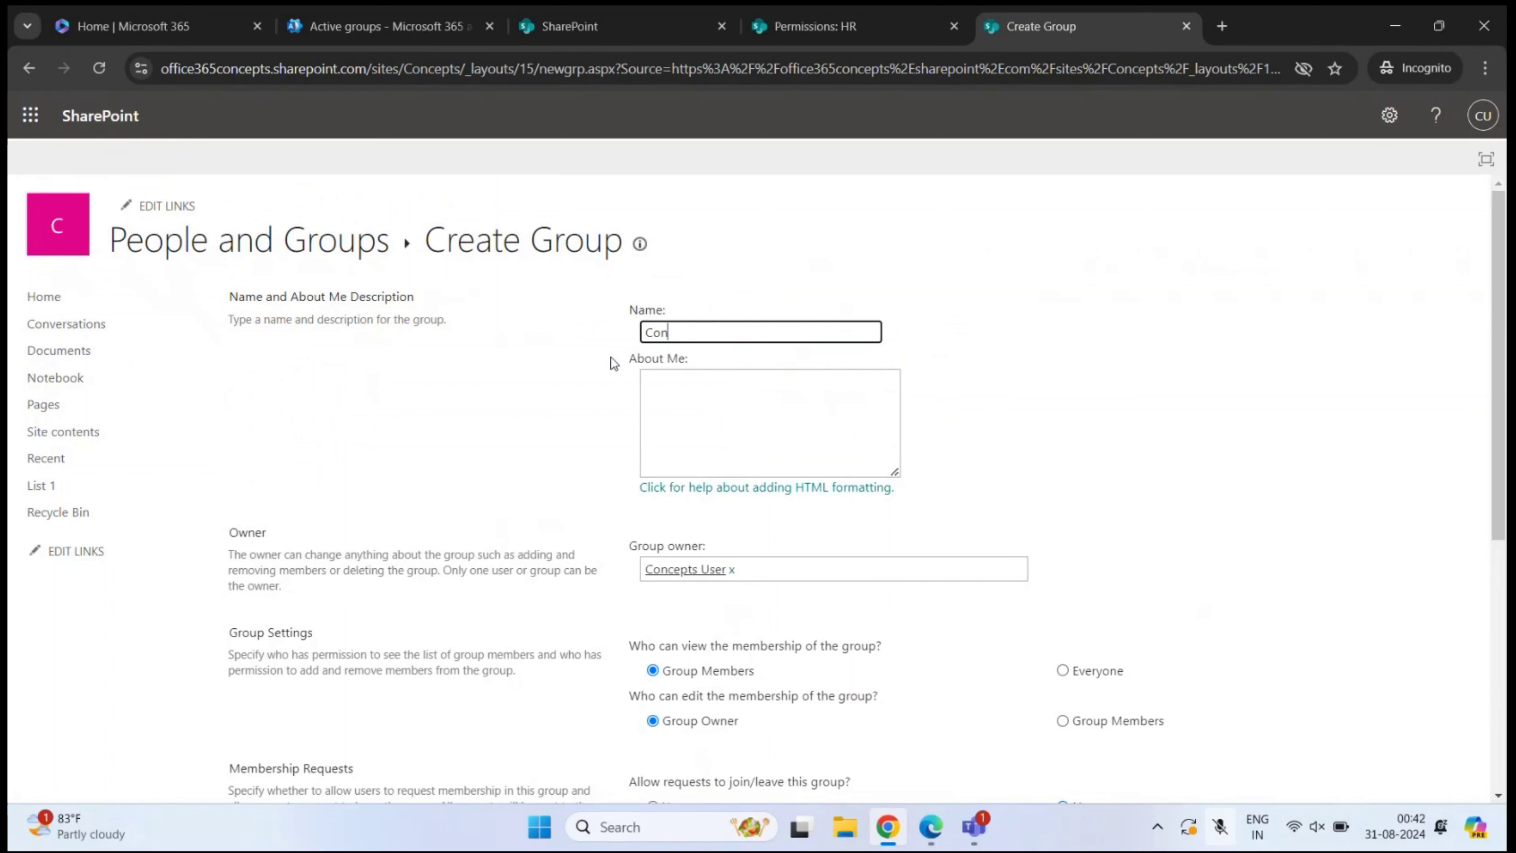
text(tributors)
click(675, 389)
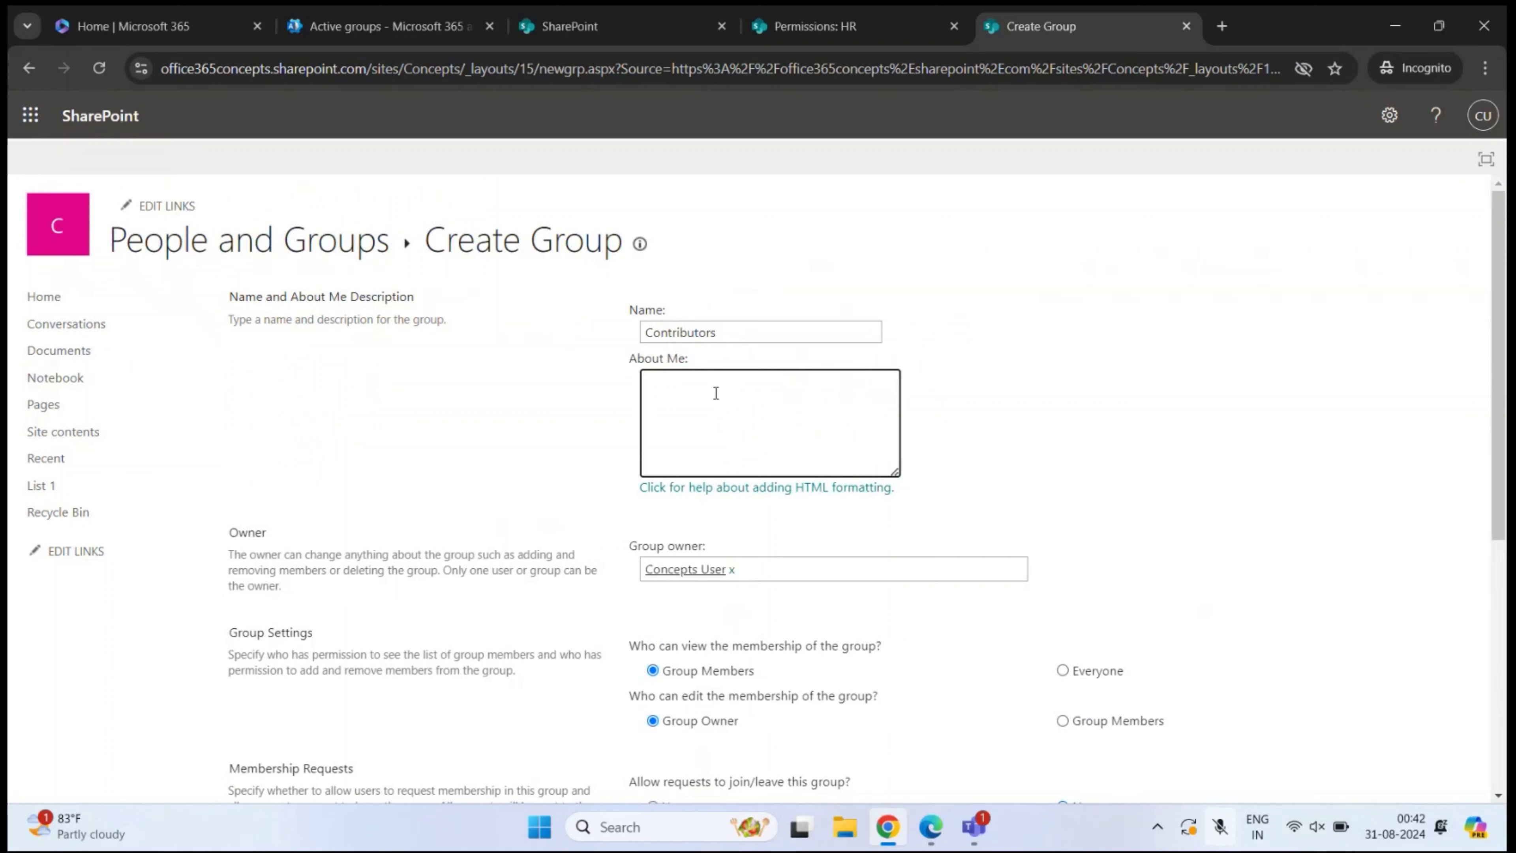
text(This group is to assign contribu)
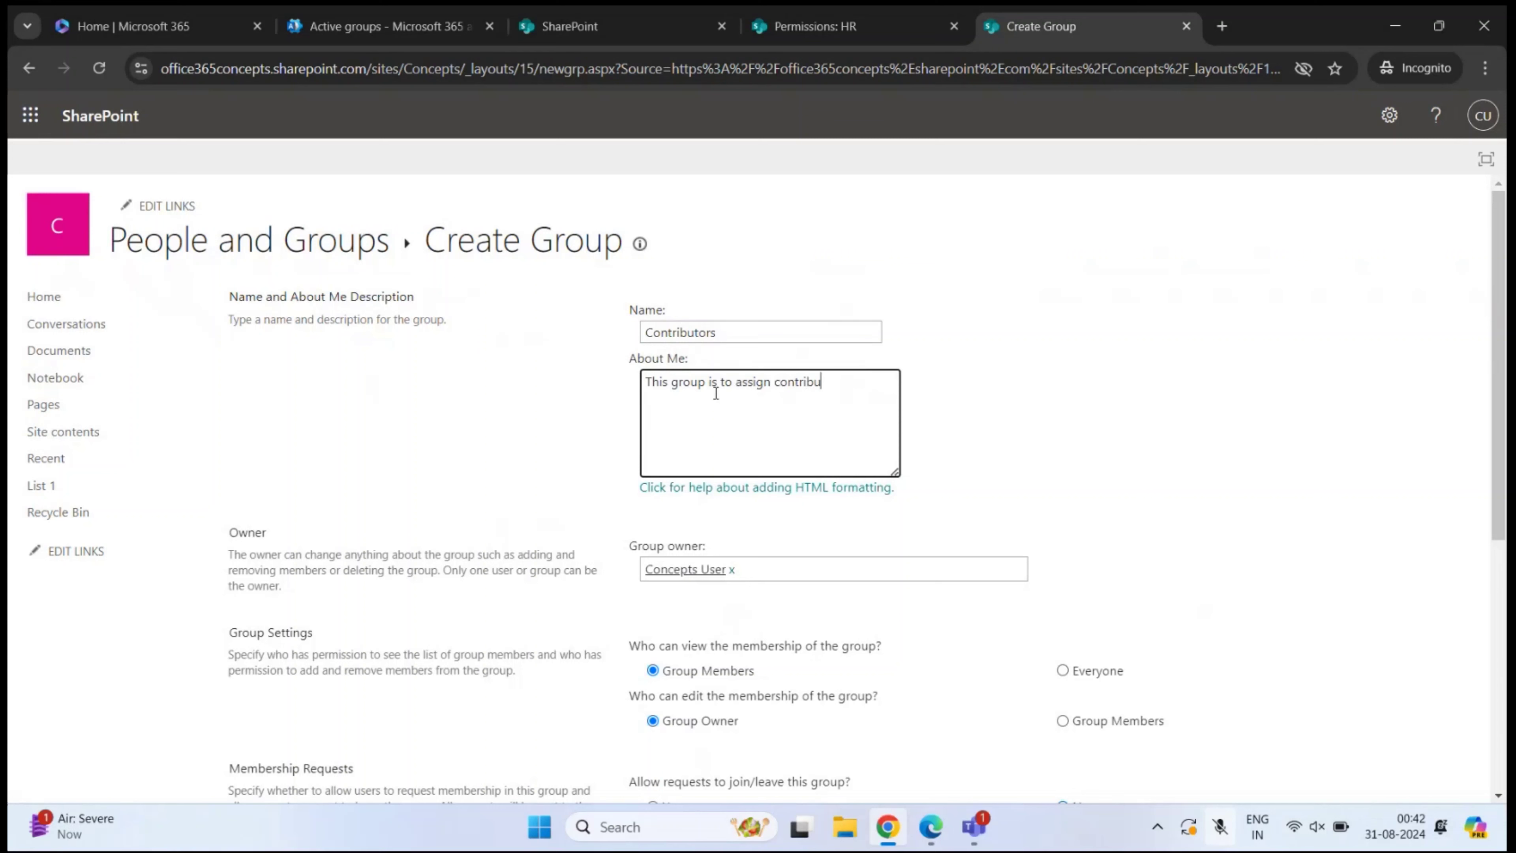
text(te permissions)
Step: Review the group owner and who-can-edit-membership settings
scroll(938, 441, down, 3)
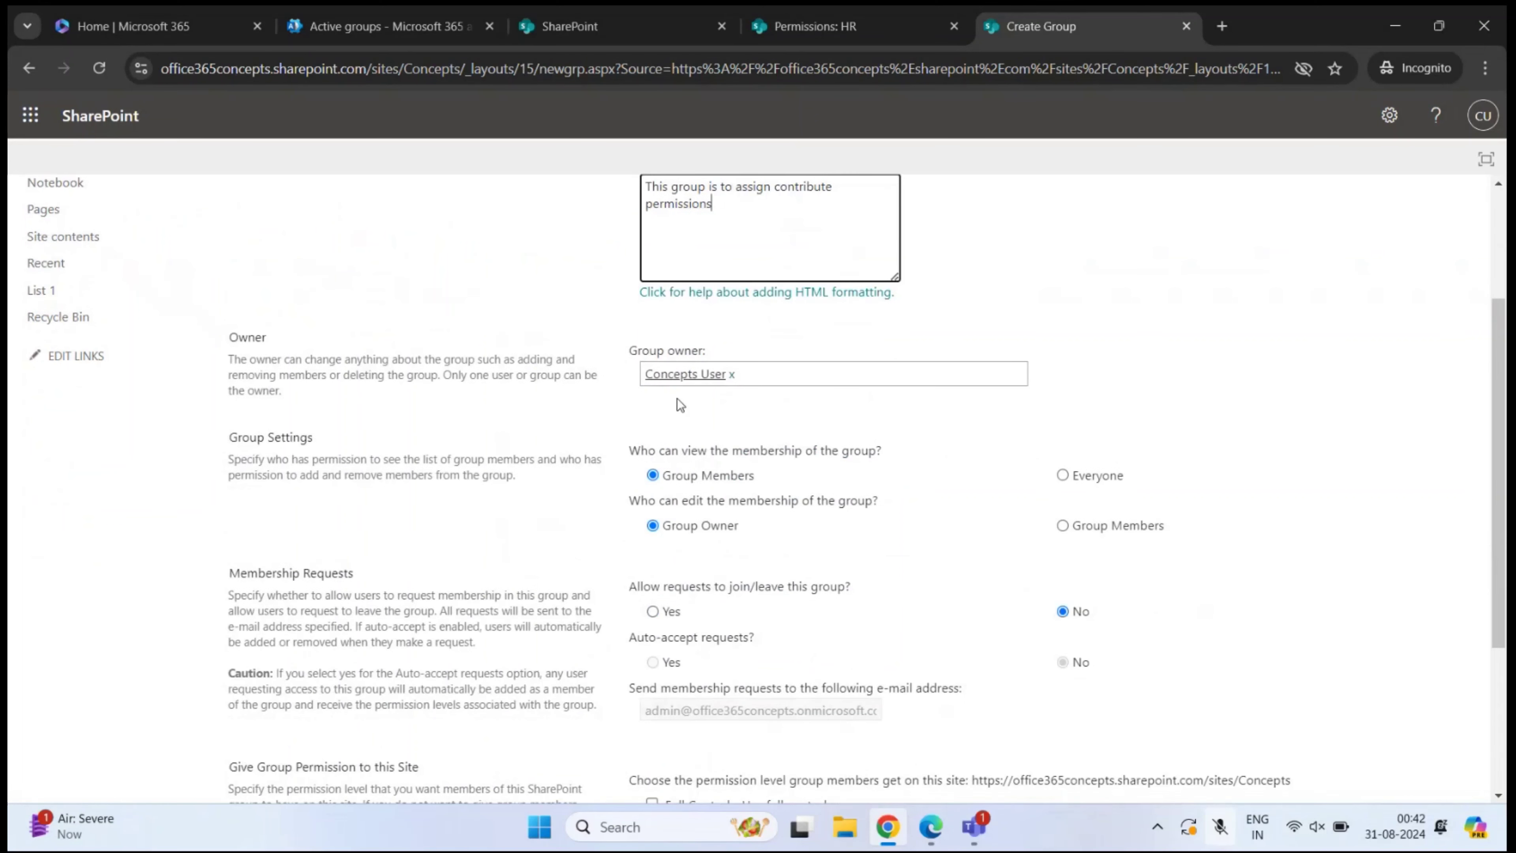
drag(636, 354, 712, 353)
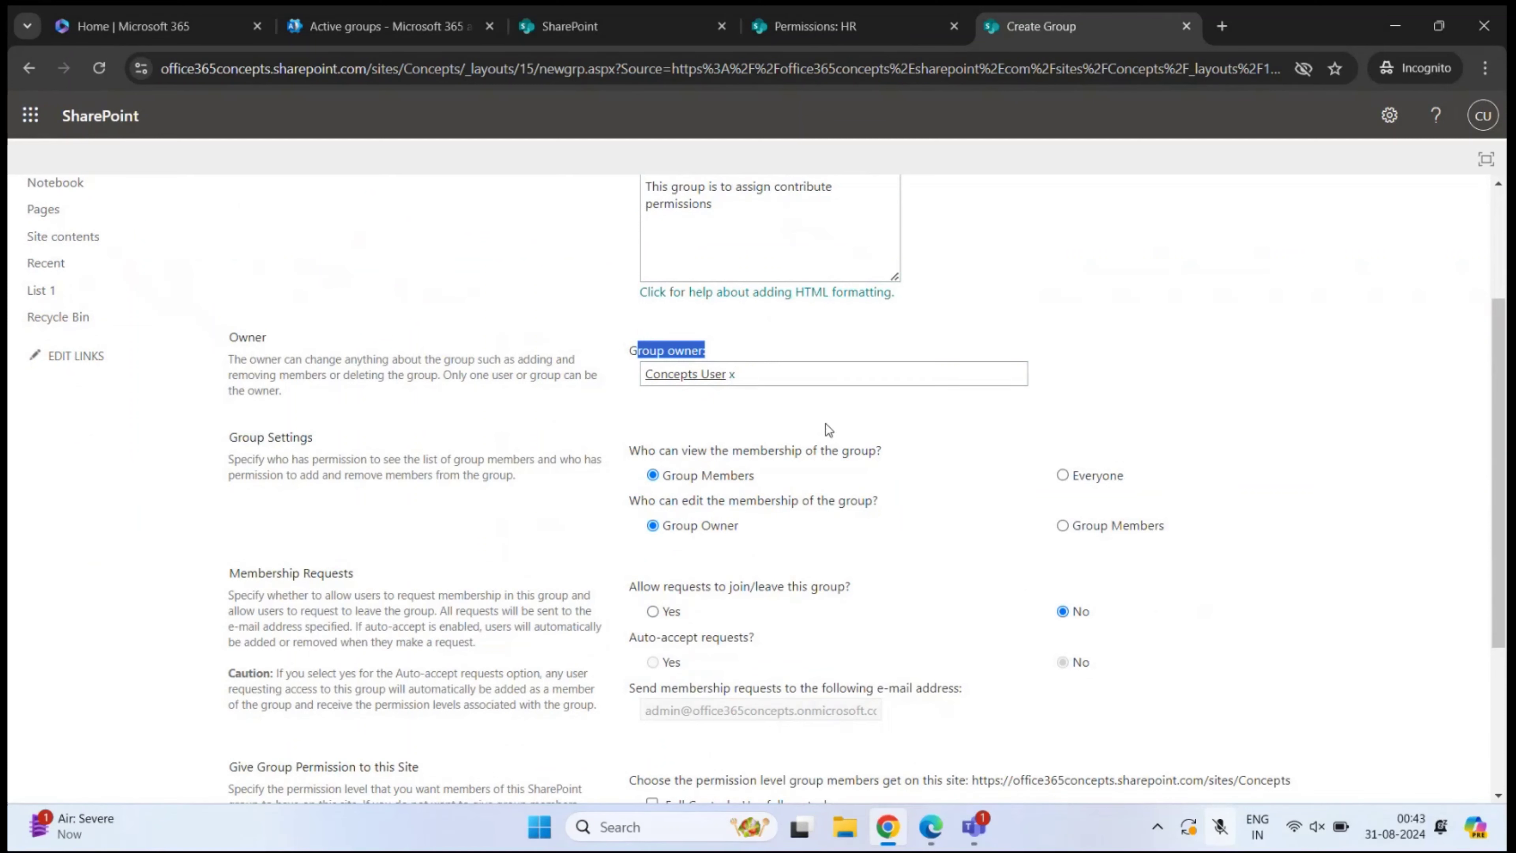
click(903, 331)
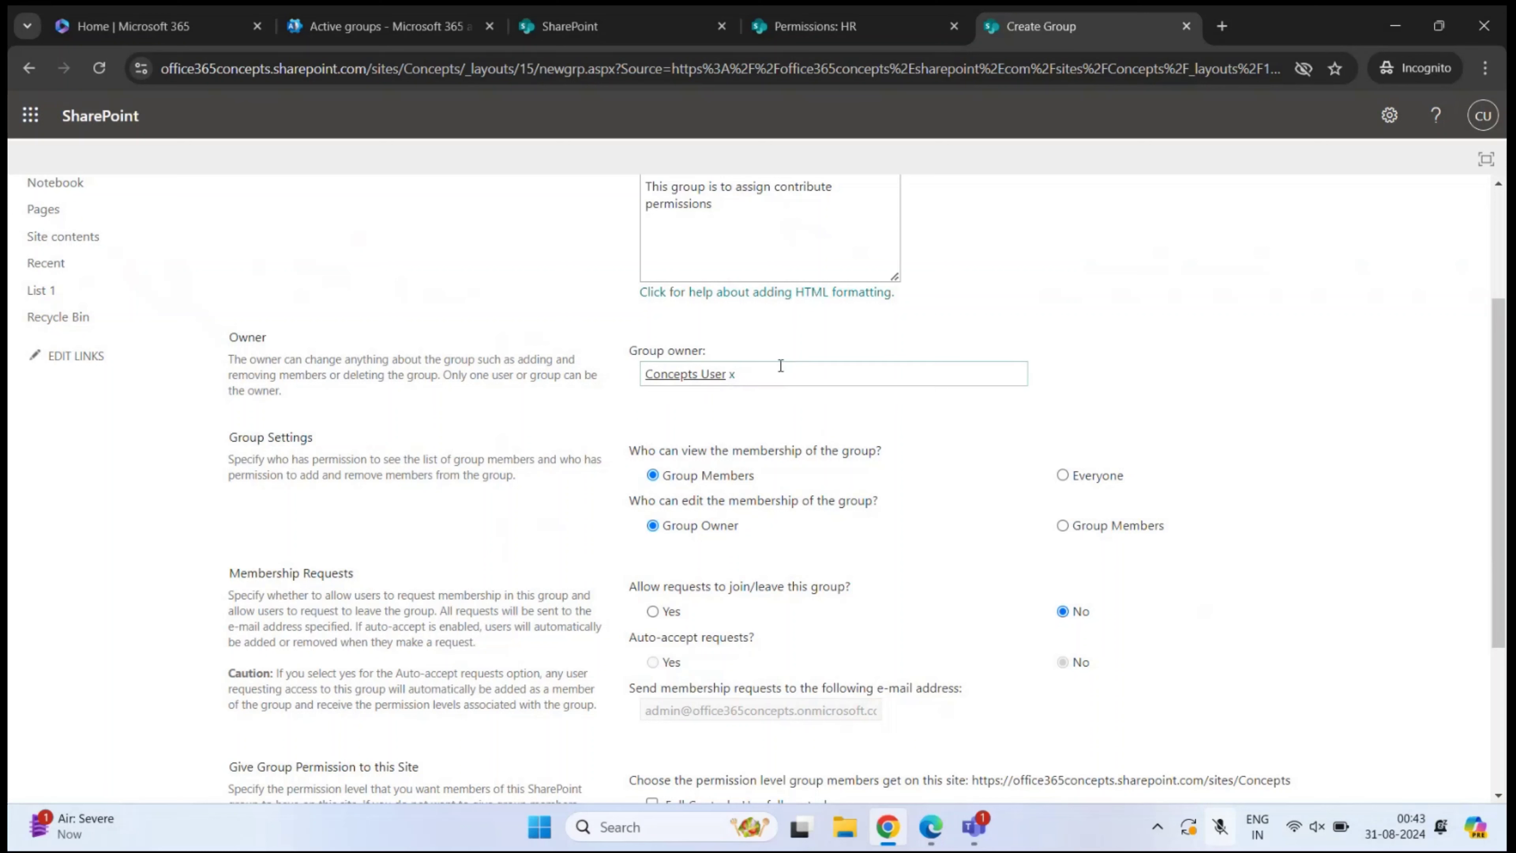
drag(231, 437, 345, 445)
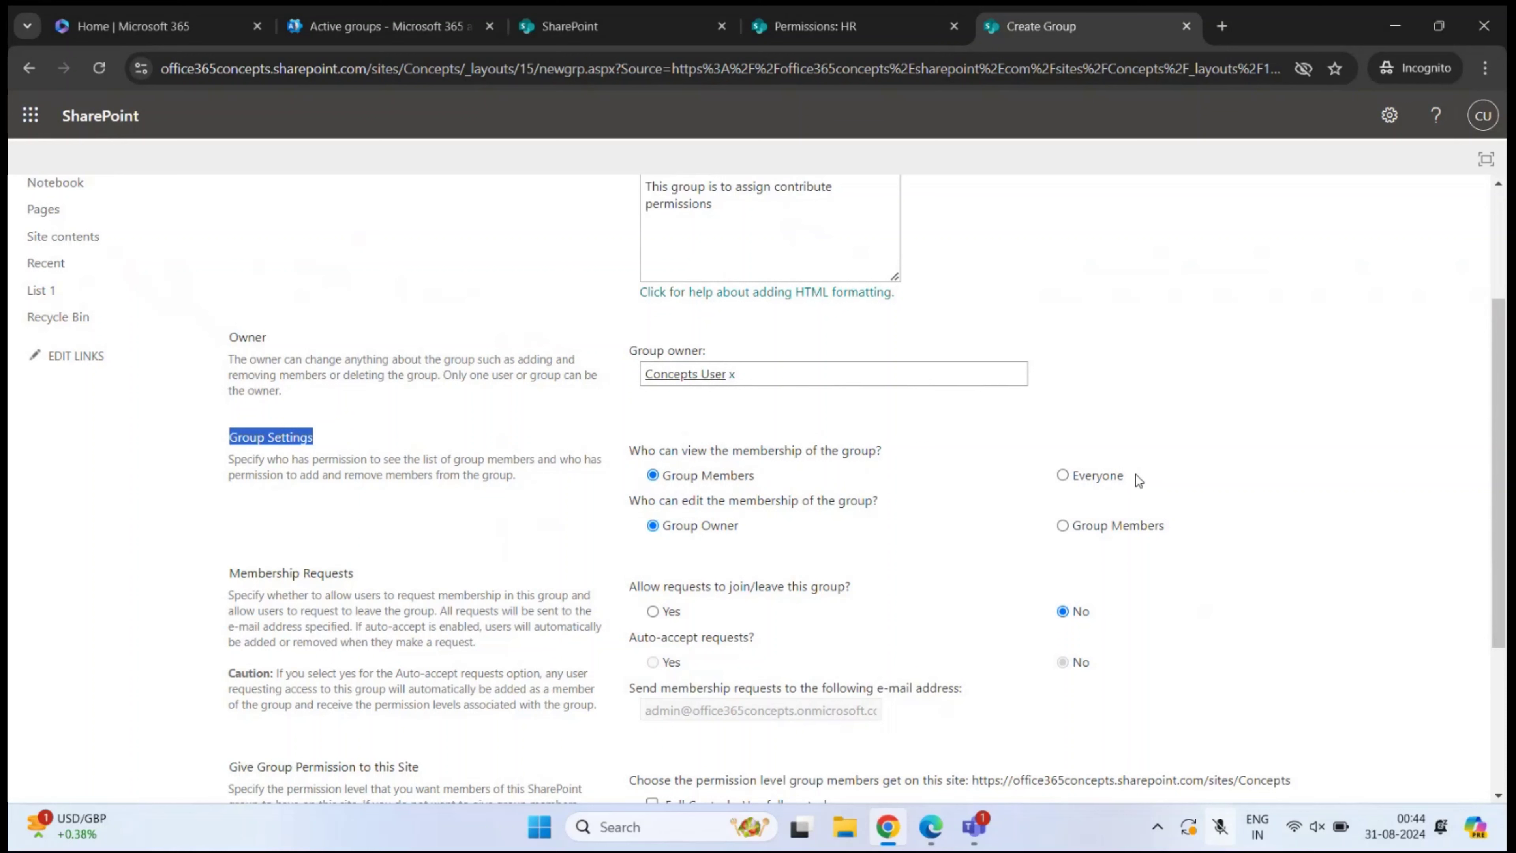
drag(632, 500, 897, 511)
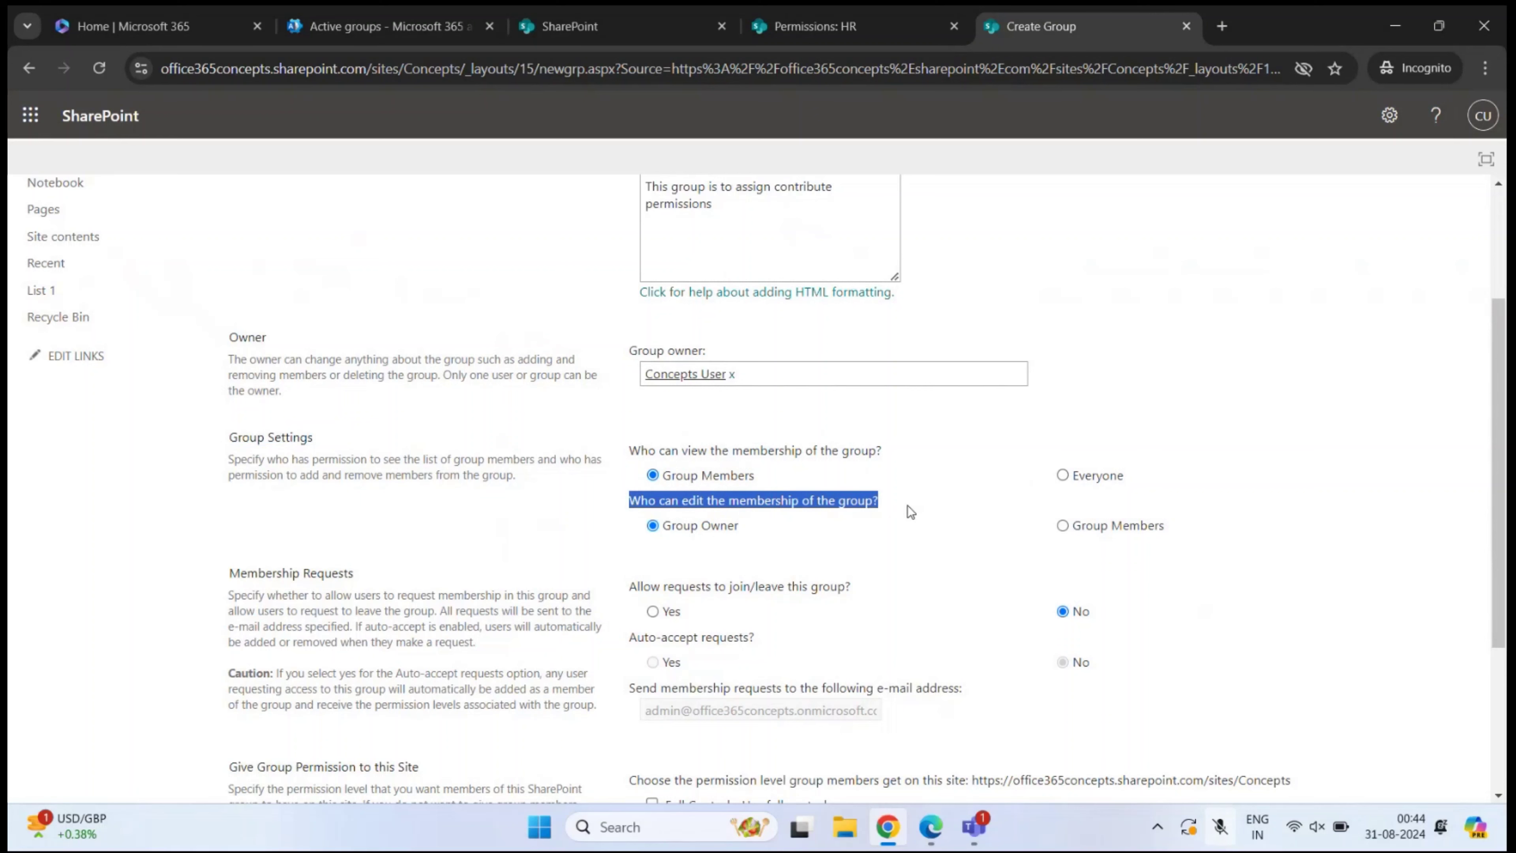
click(907, 504)
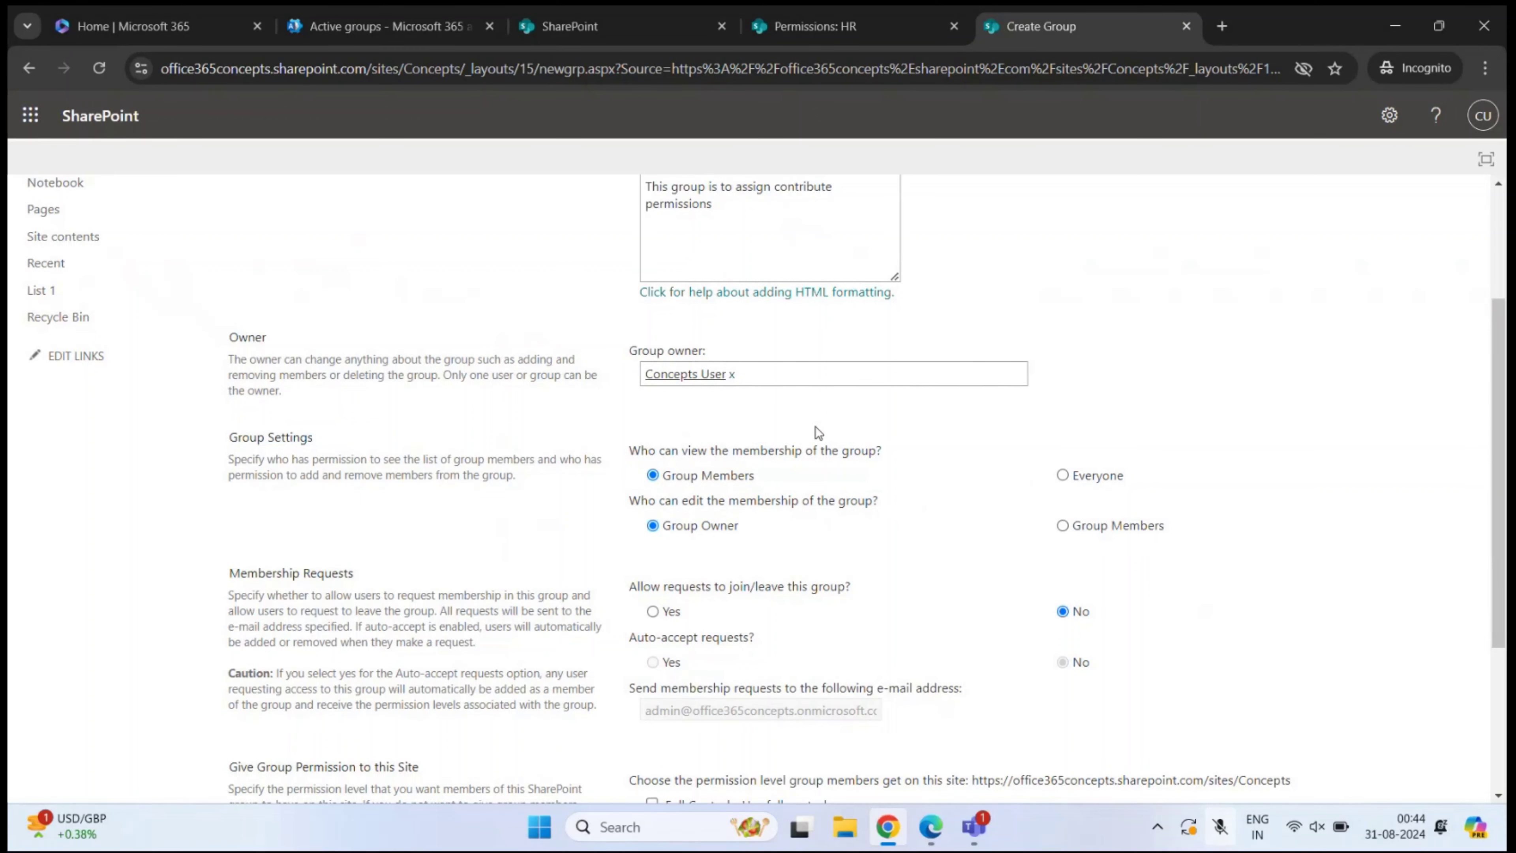
scroll(815, 426, down, 3)
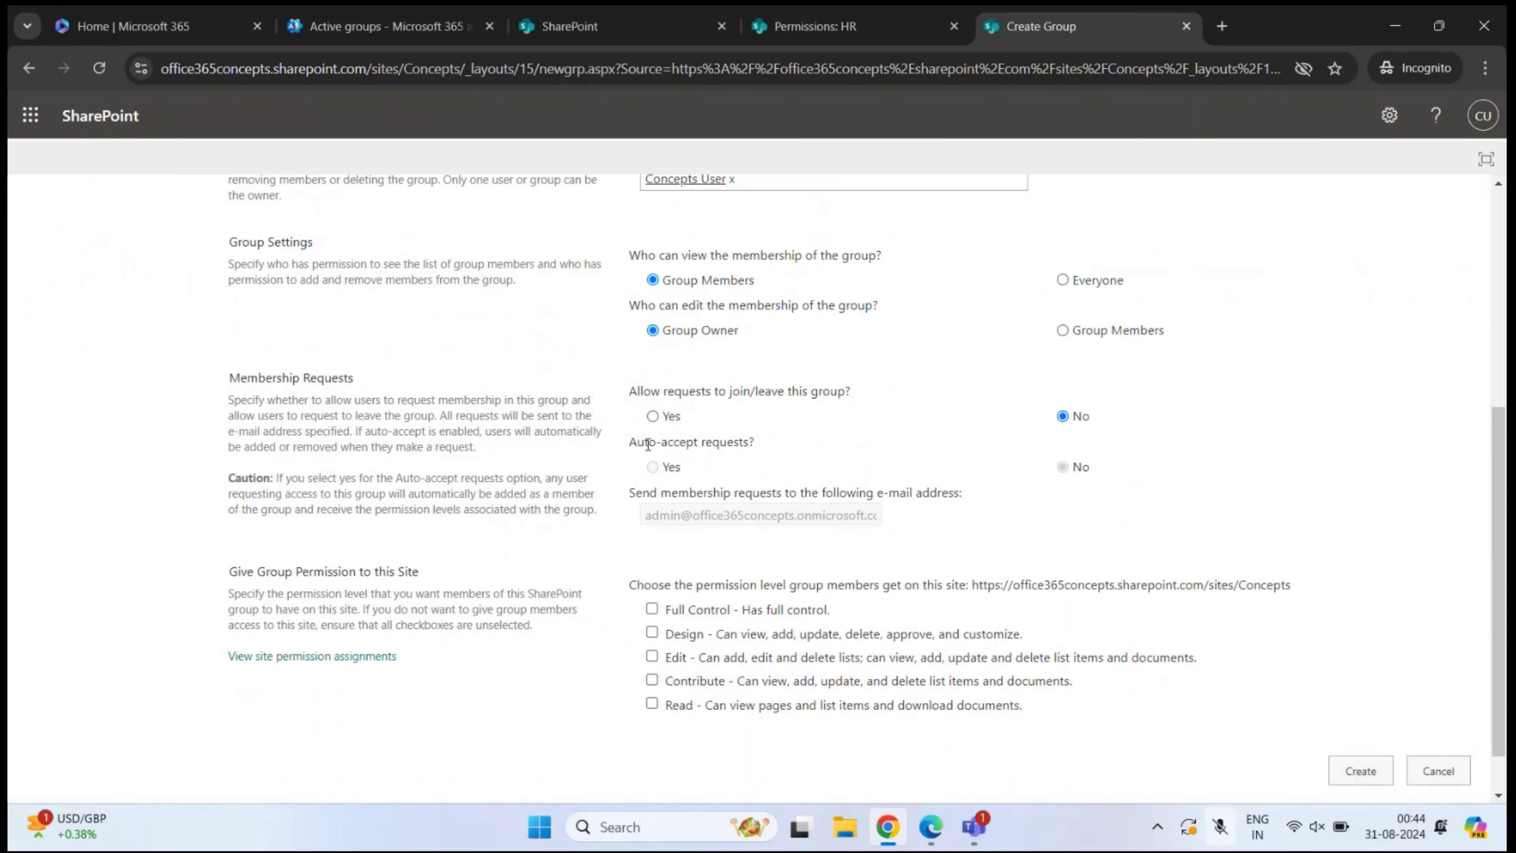
Step: Allow requests to join or leave the group and check the membership request address
drag(229, 378, 384, 391)
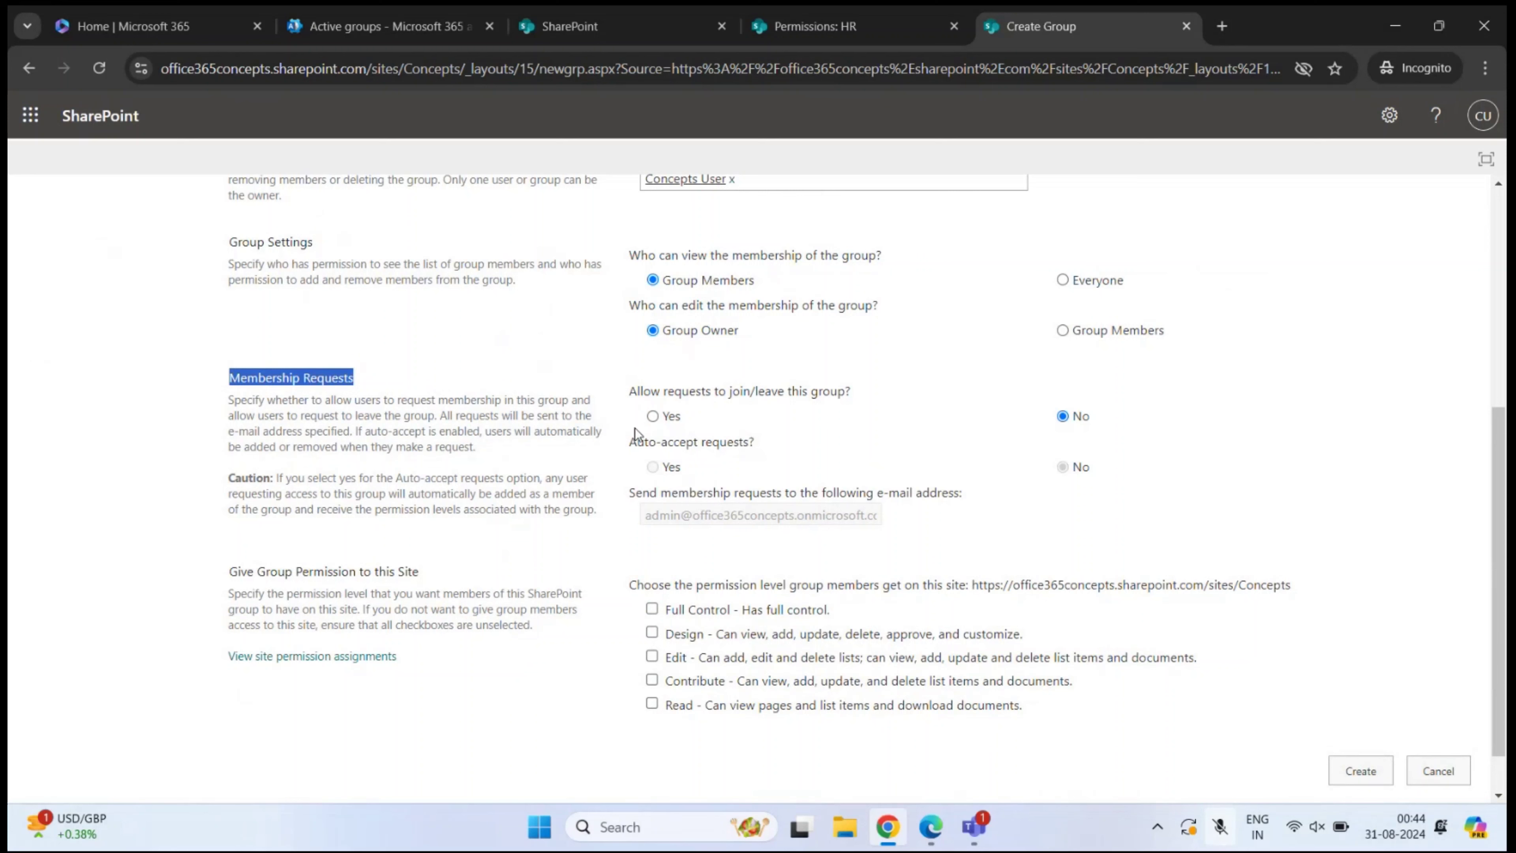
click(653, 416)
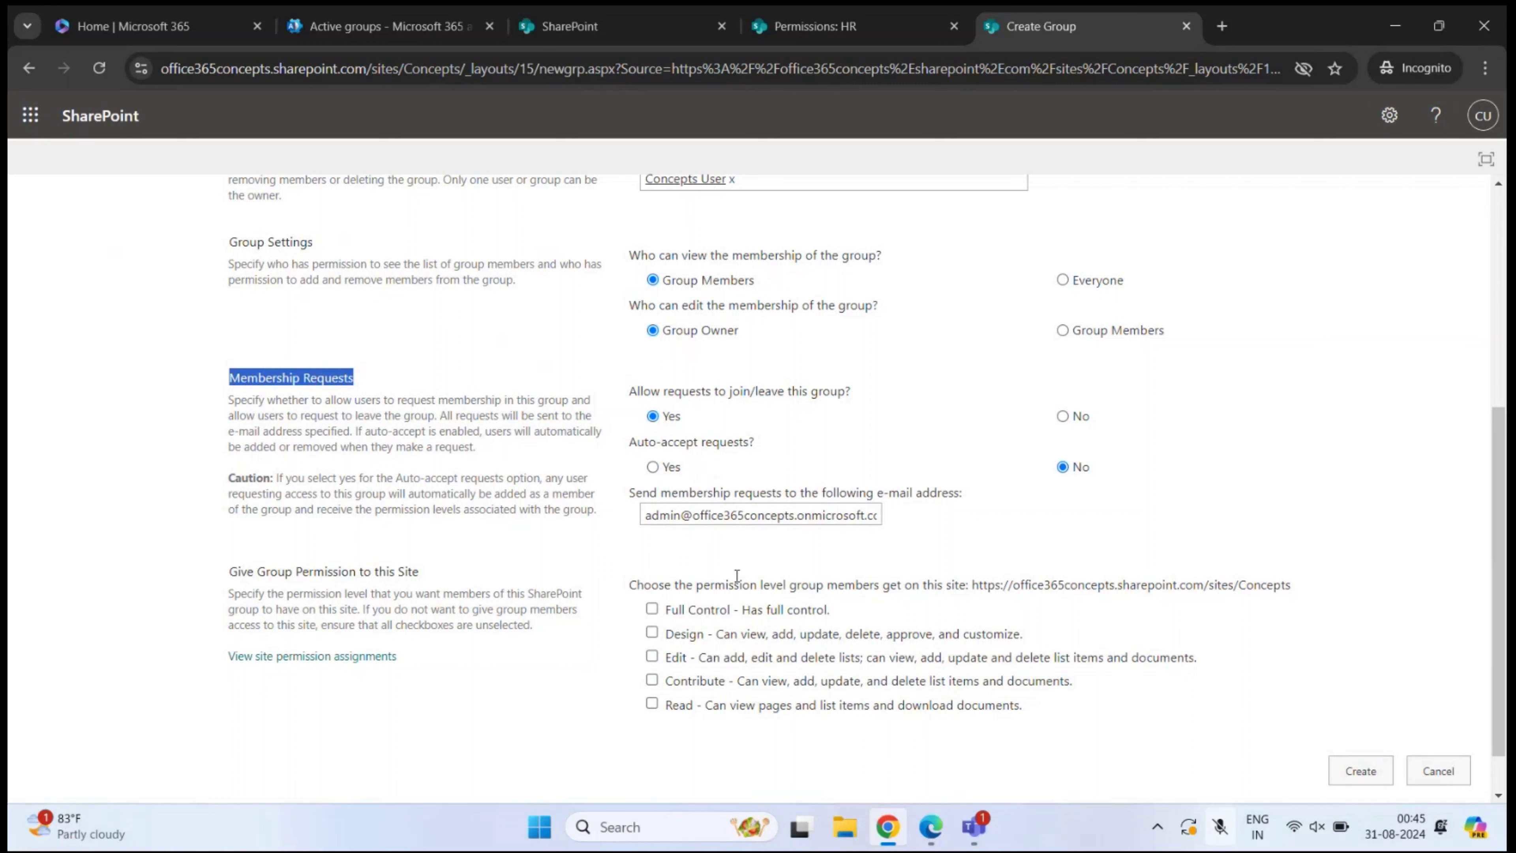
click(682, 515)
drag(654, 515, 833, 534)
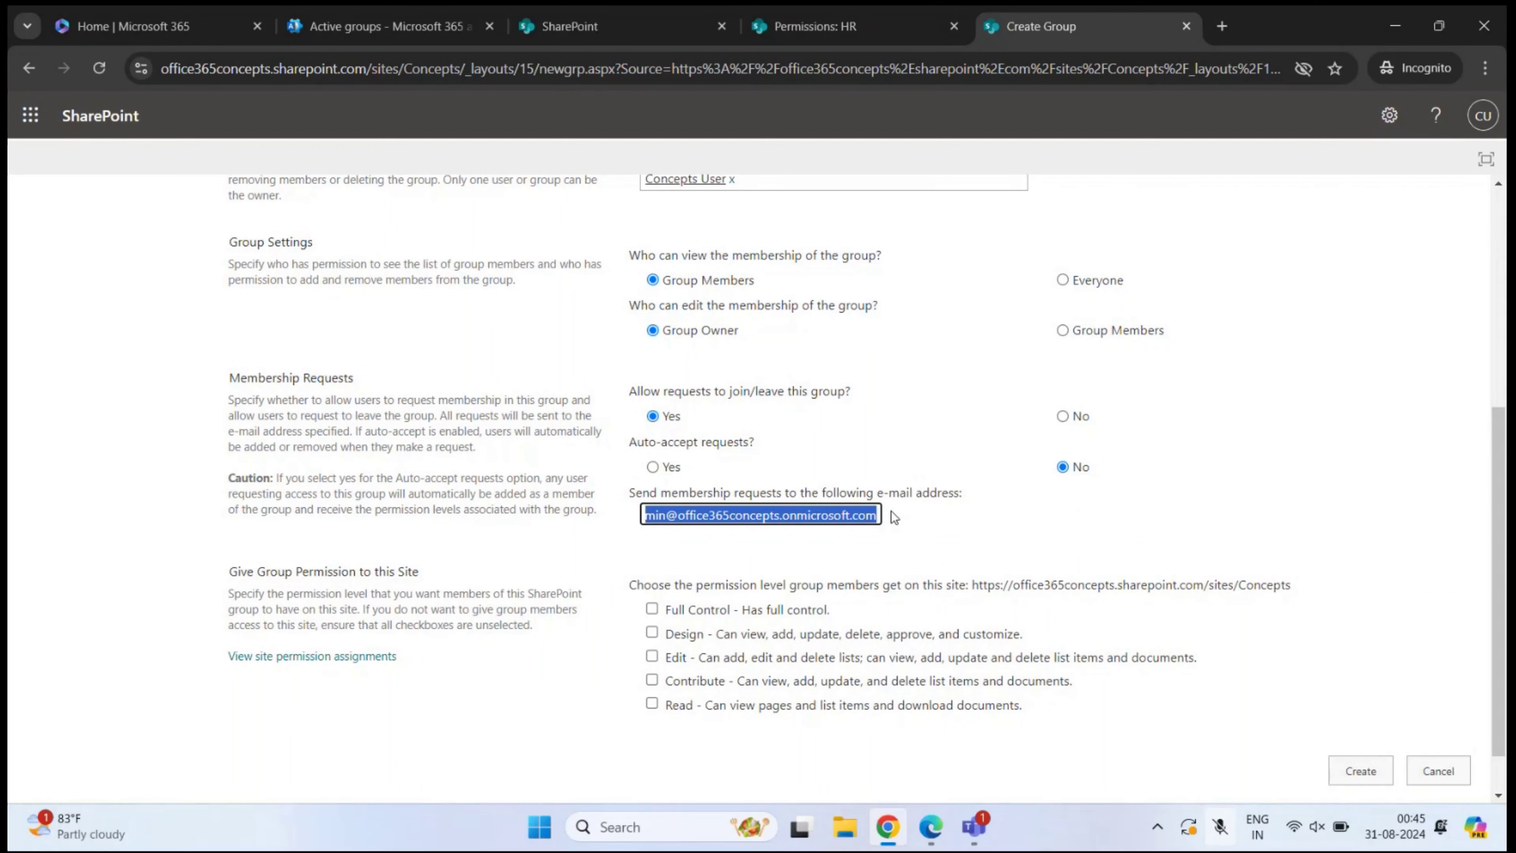
click(772, 523)
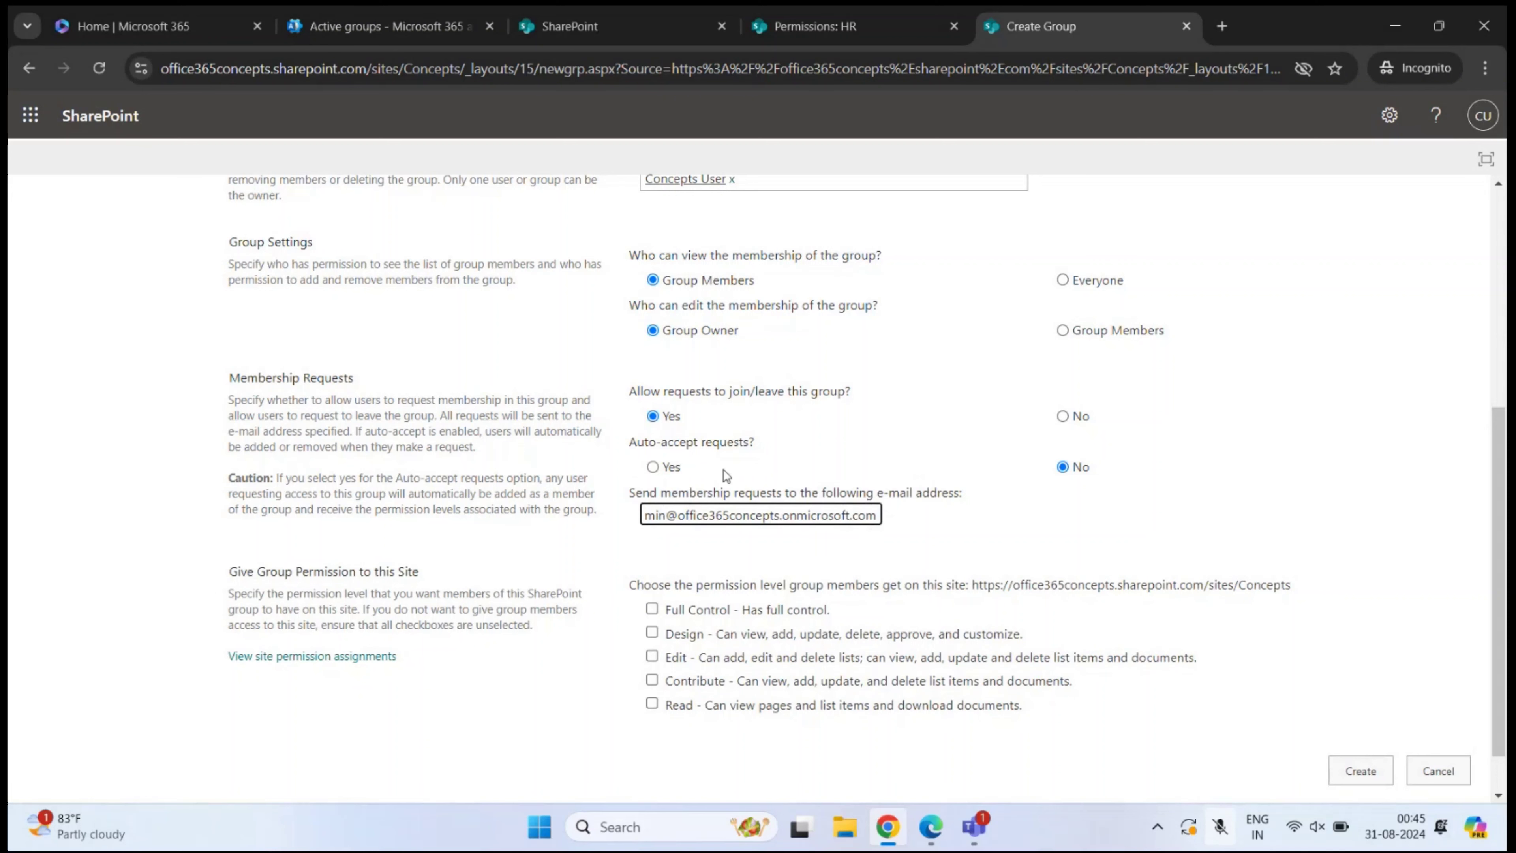
scroll(718, 501, down, 1)
drag(258, 517, 1145, 525)
click(1145, 524)
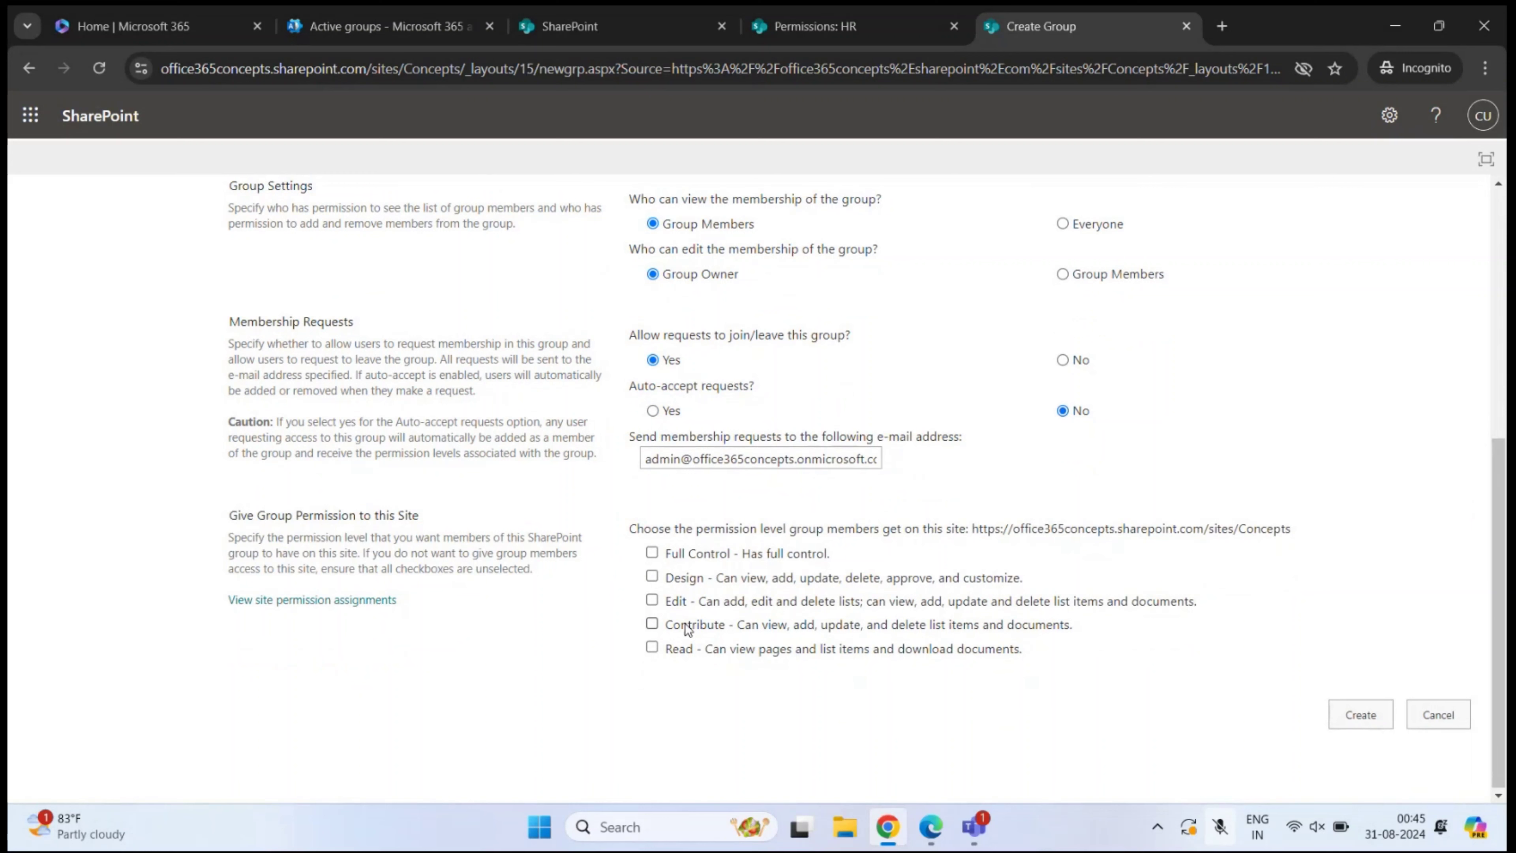
Step: Give Contributors the Contribute permission, create the group, and go back to Site Permissions
click(652, 625)
click(1357, 714)
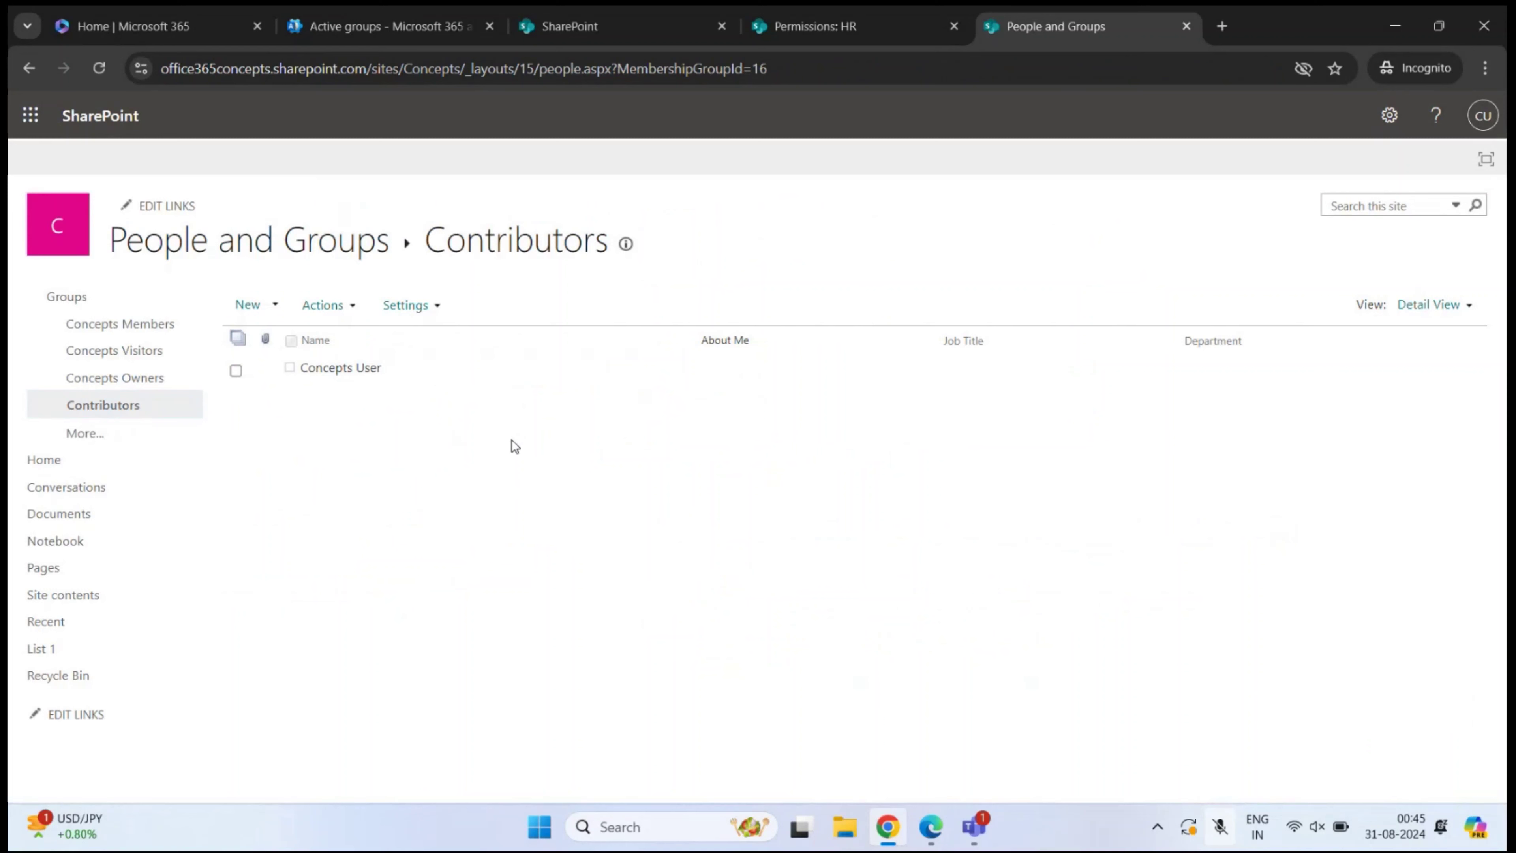
click(30, 68)
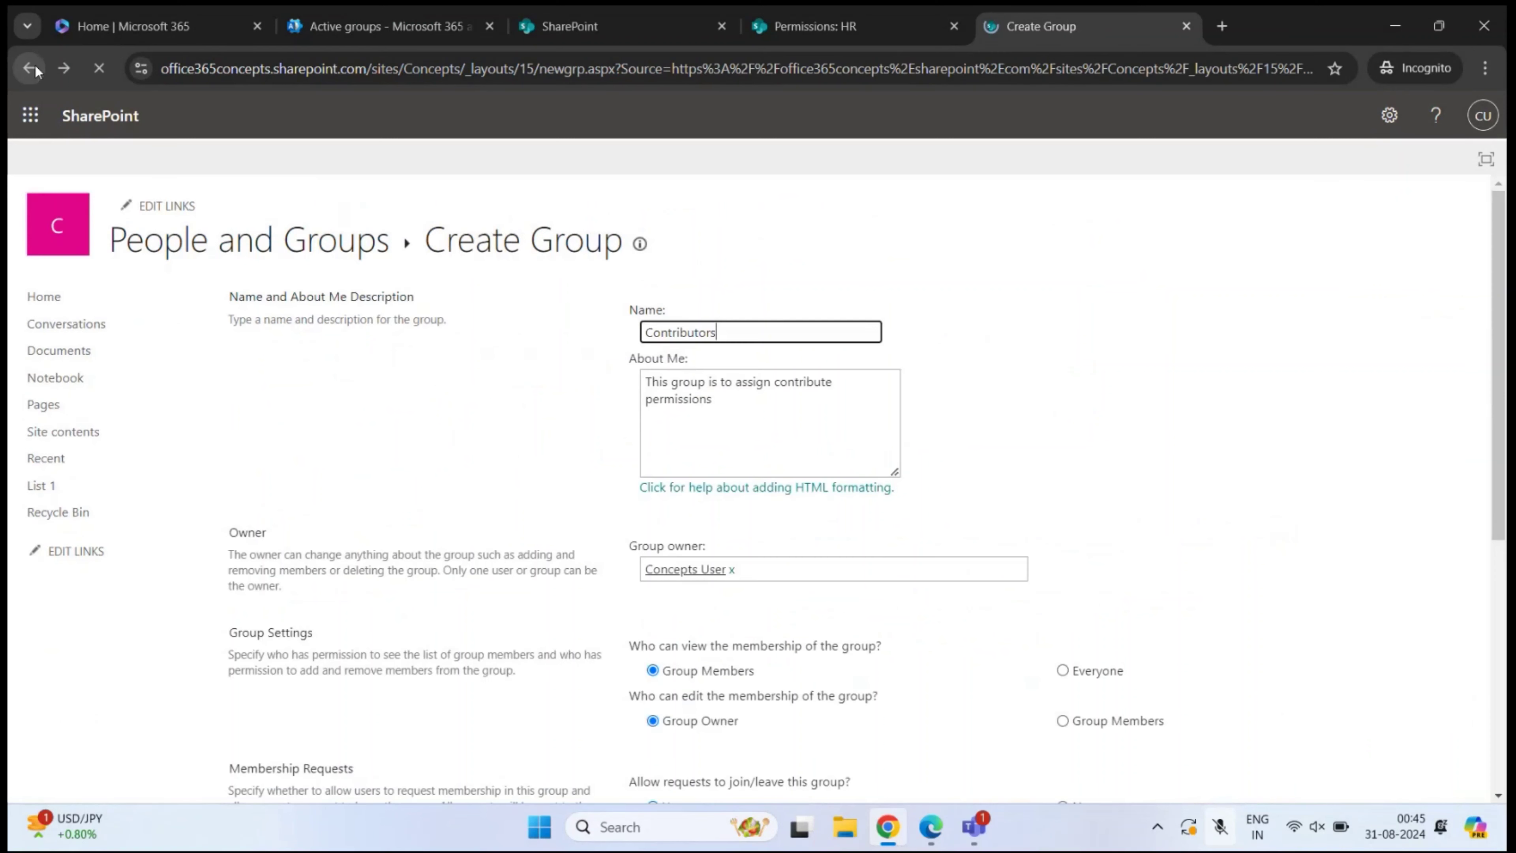
click(35, 70)
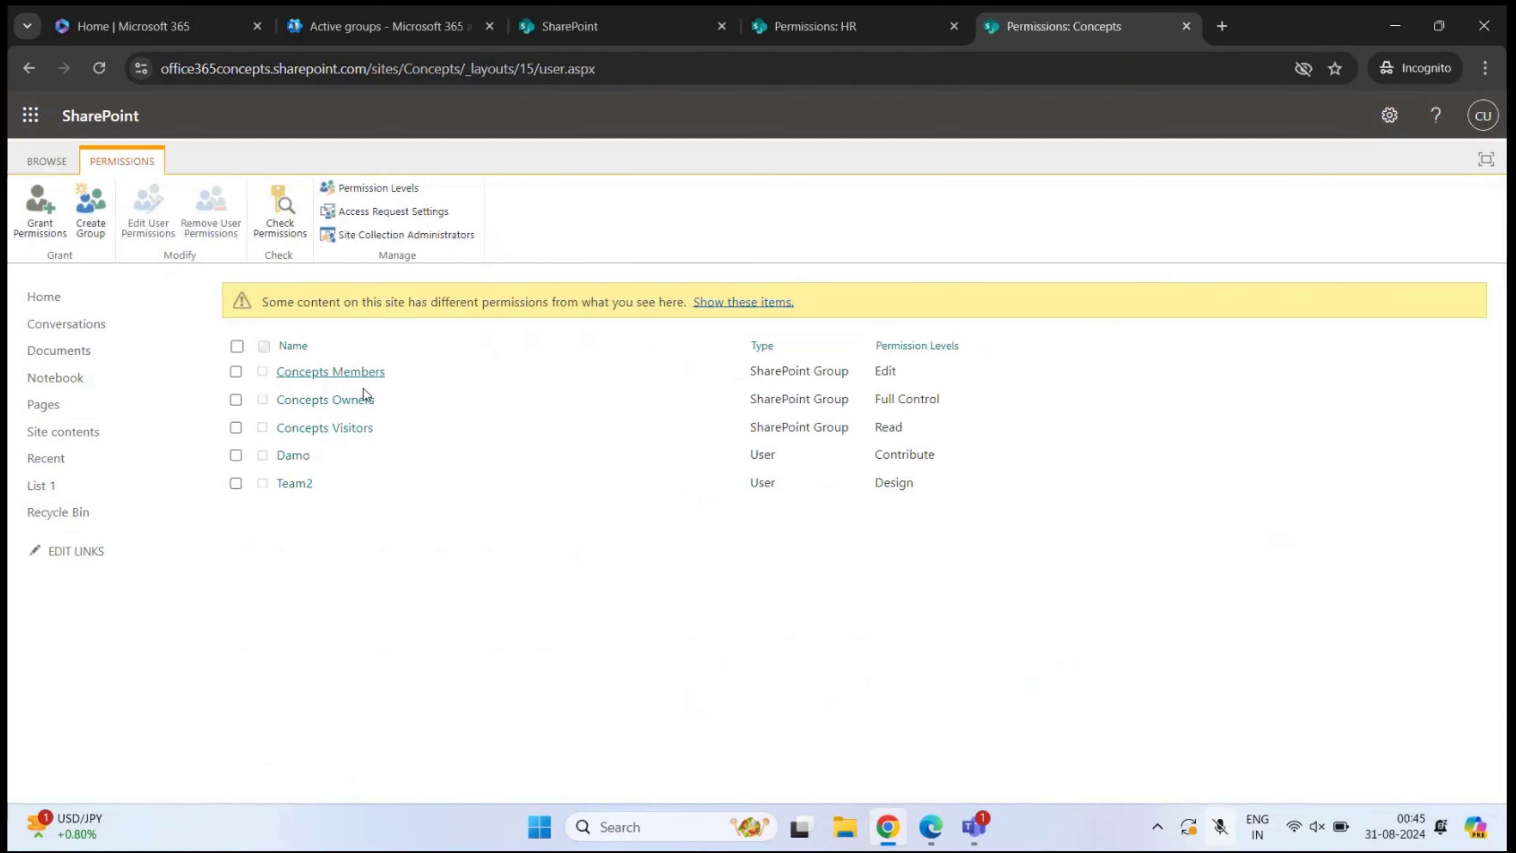
Step: Refresh the list, verify Contributors shows SharePoint Group / Contribute, and select its row
click(98, 69)
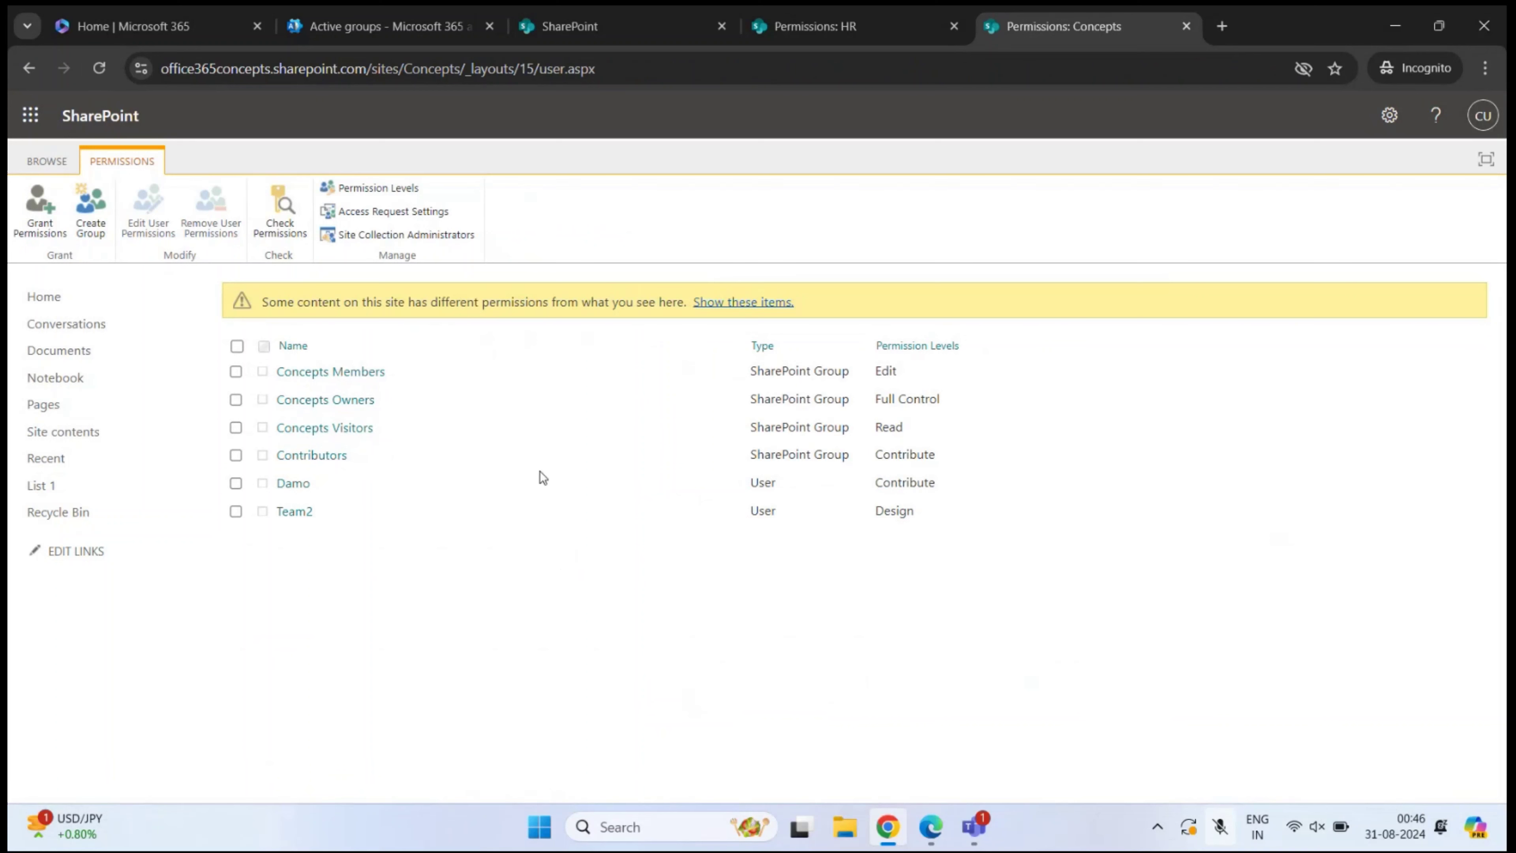
drag(948, 455, 873, 455)
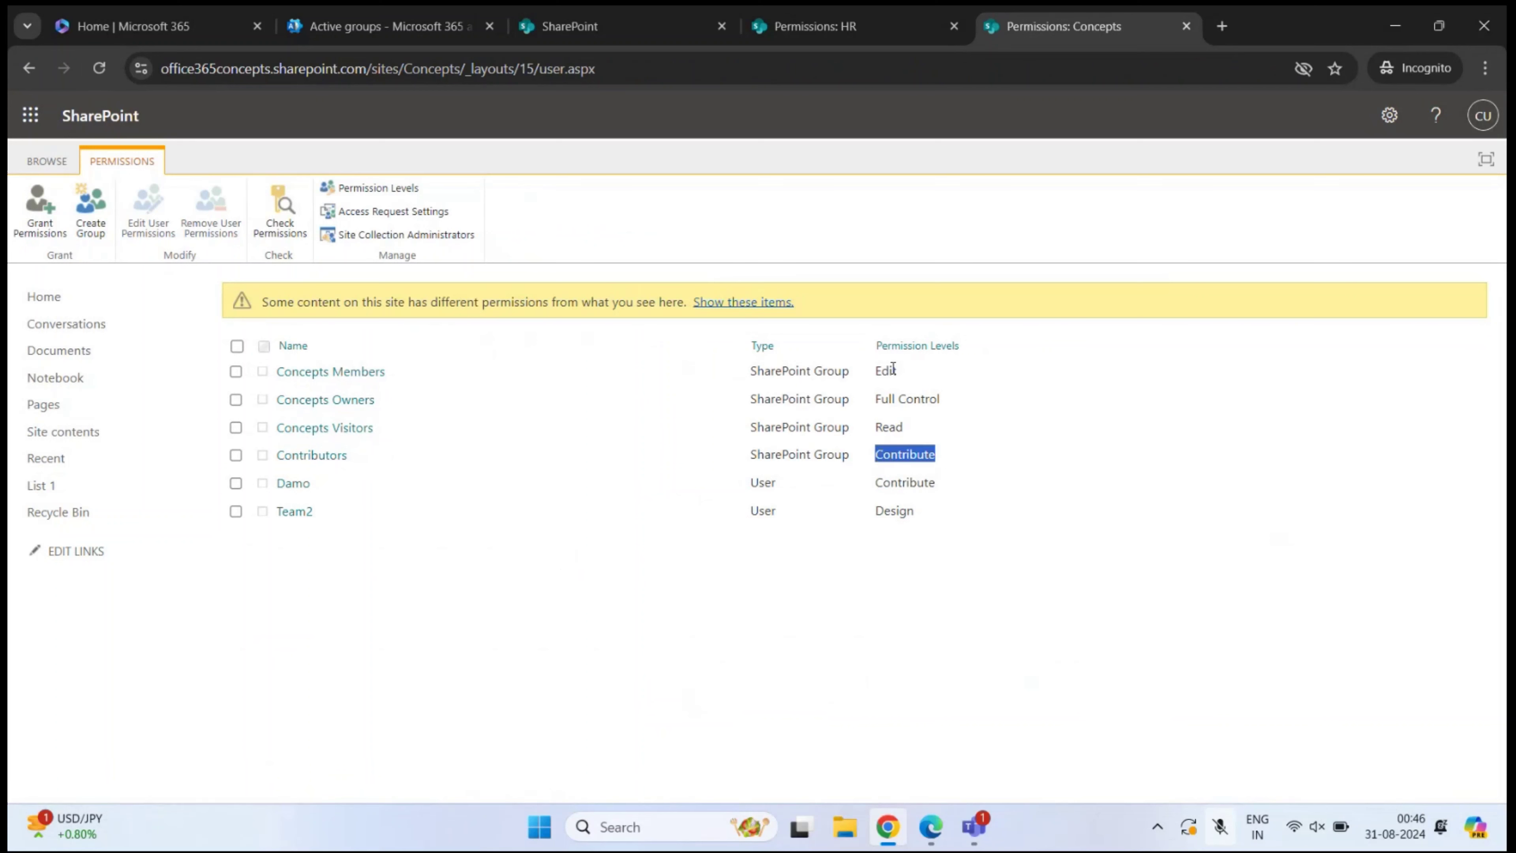
drag(867, 345, 982, 348)
click(982, 348)
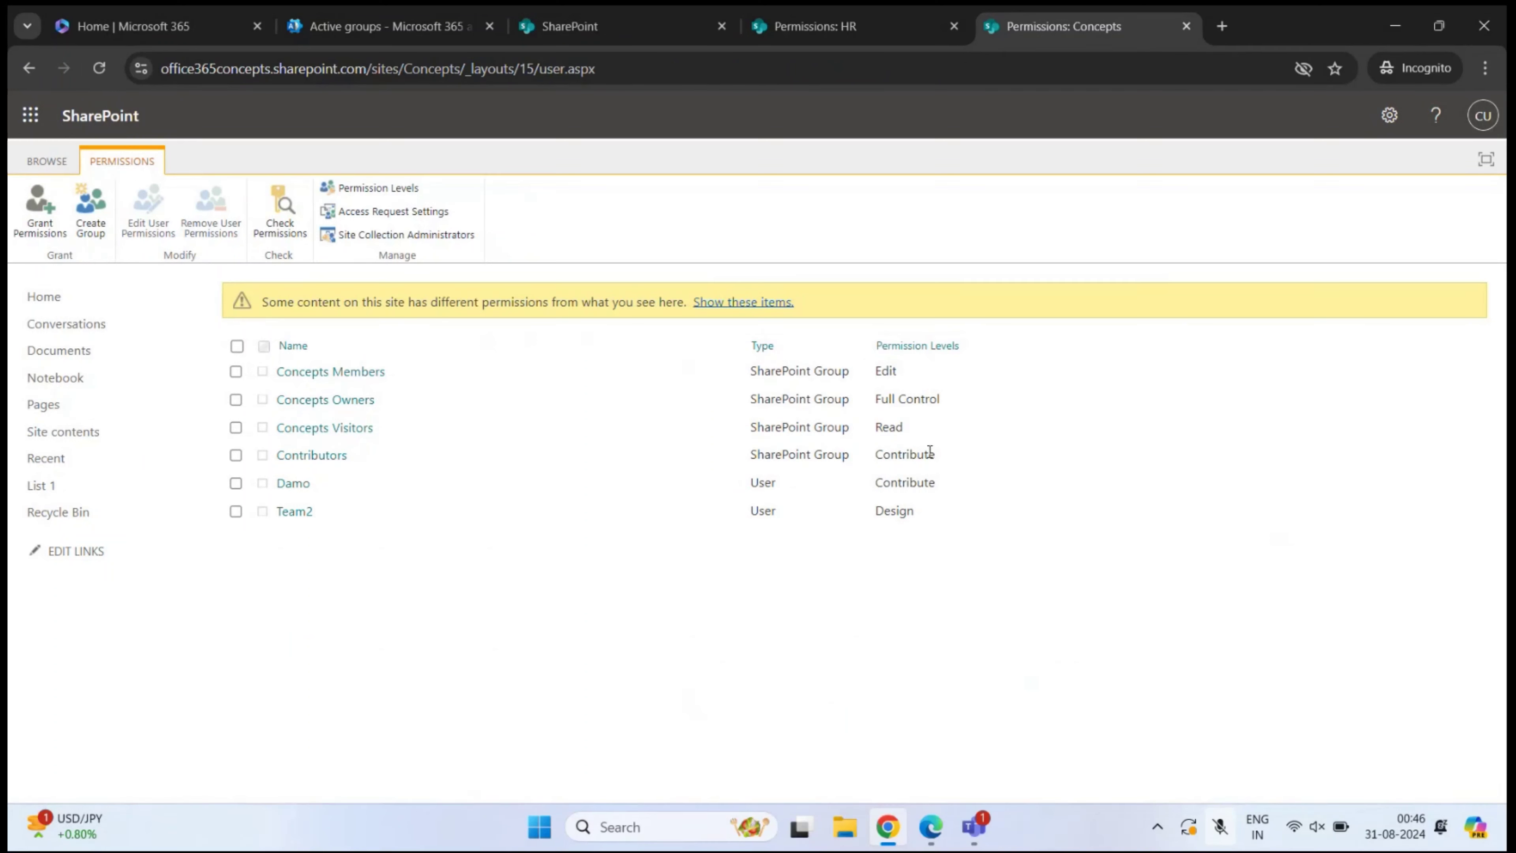
drag(982, 461, 289, 457)
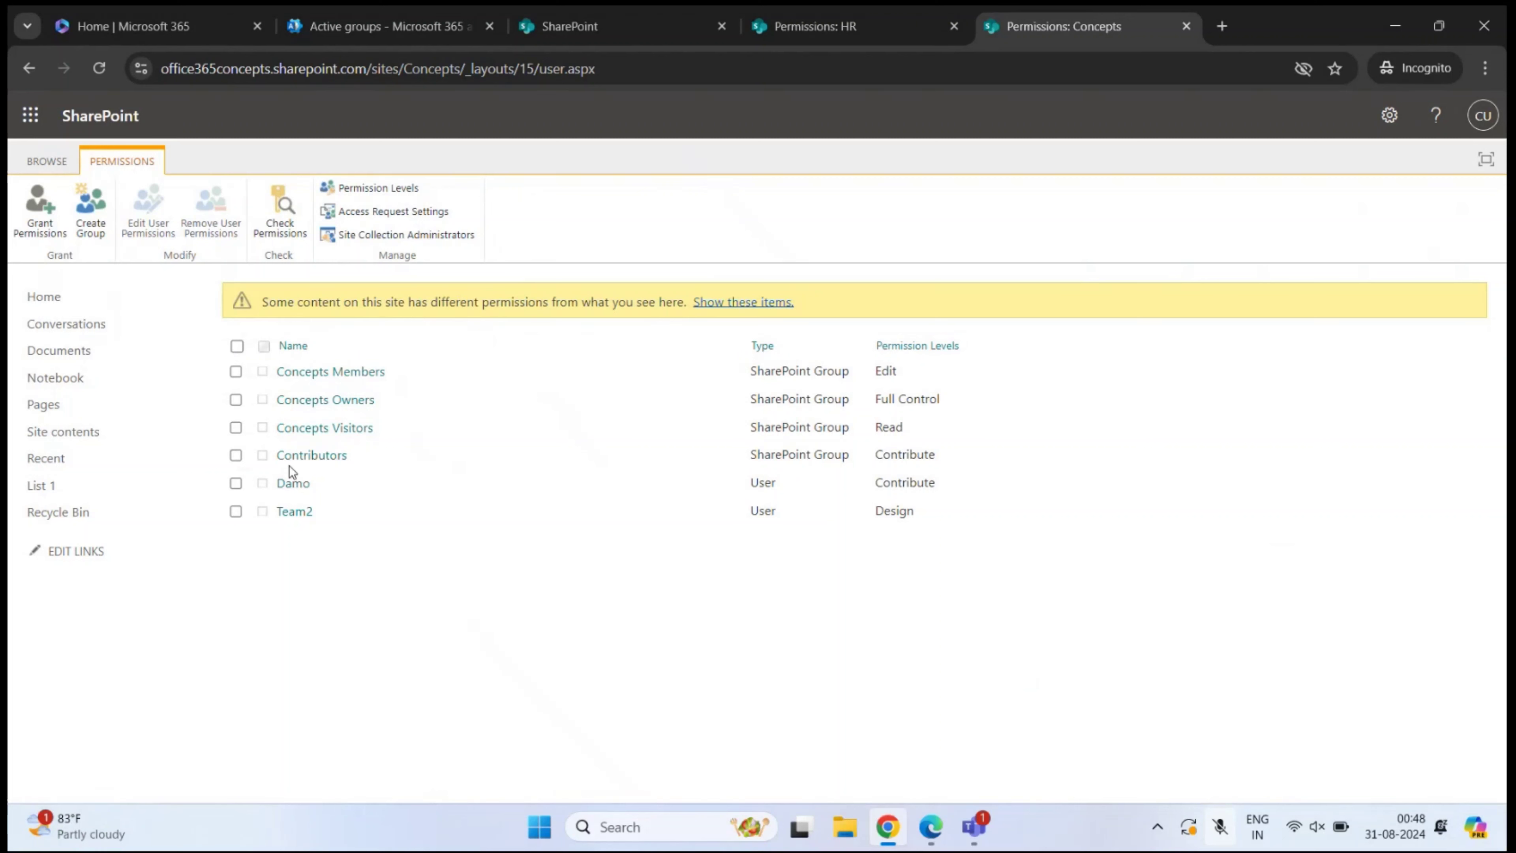
click(236, 456)
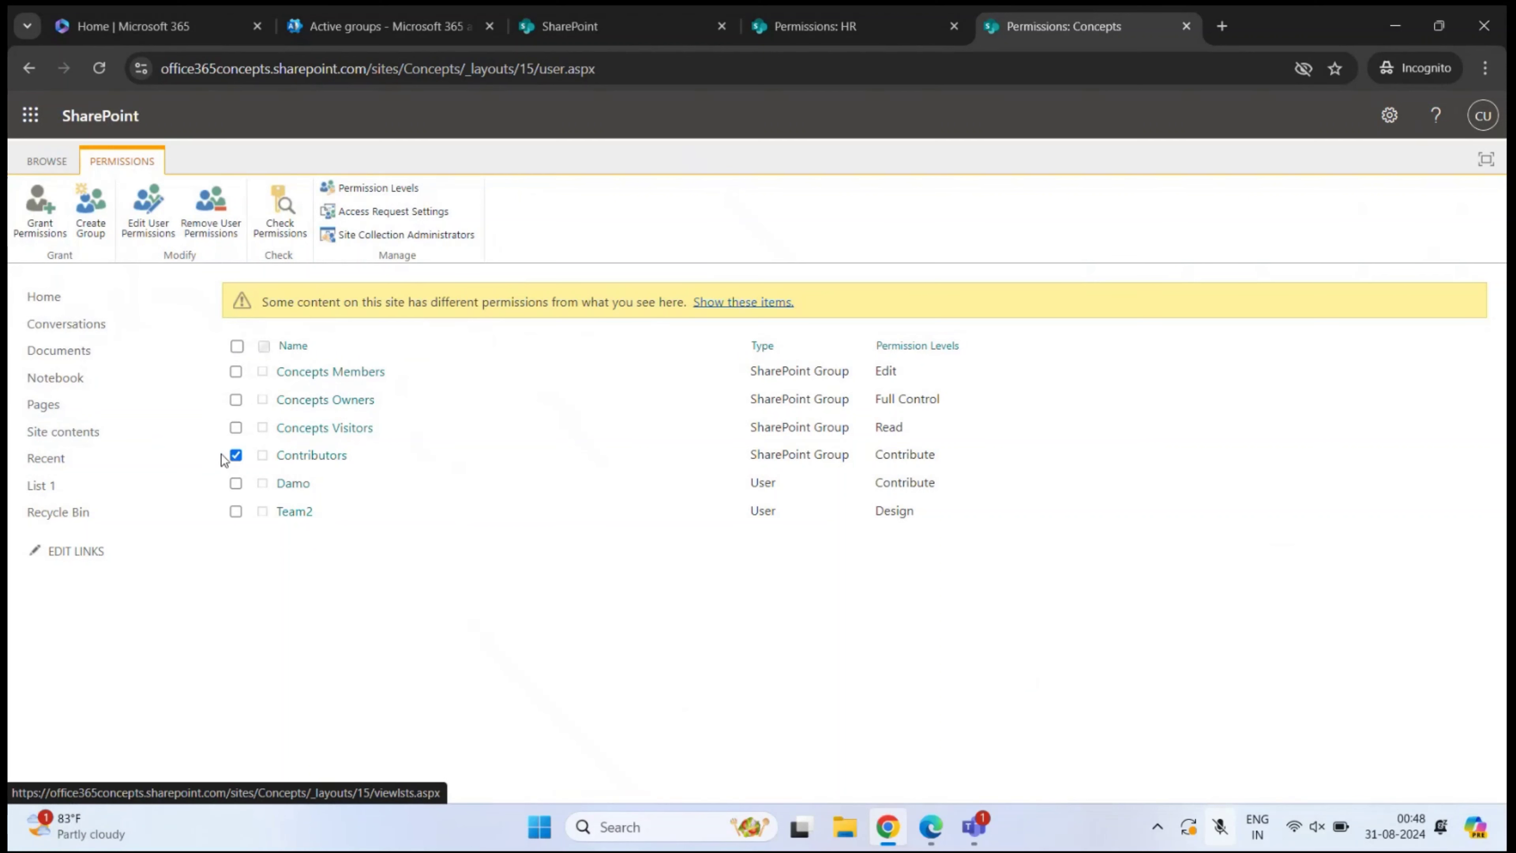
click(235, 456)
click(306, 457)
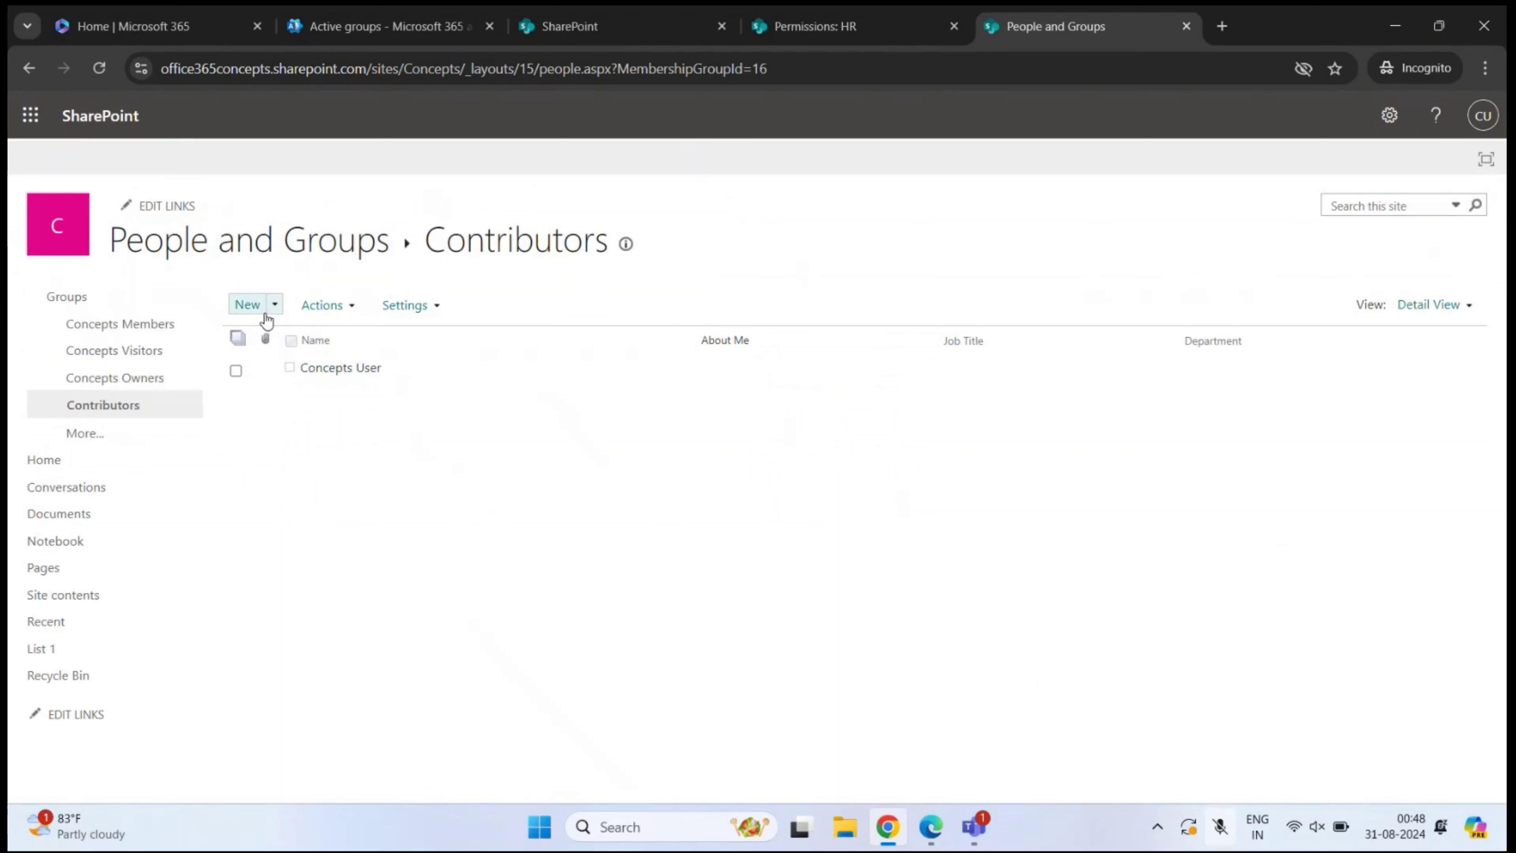
click(269, 317)
click(312, 350)
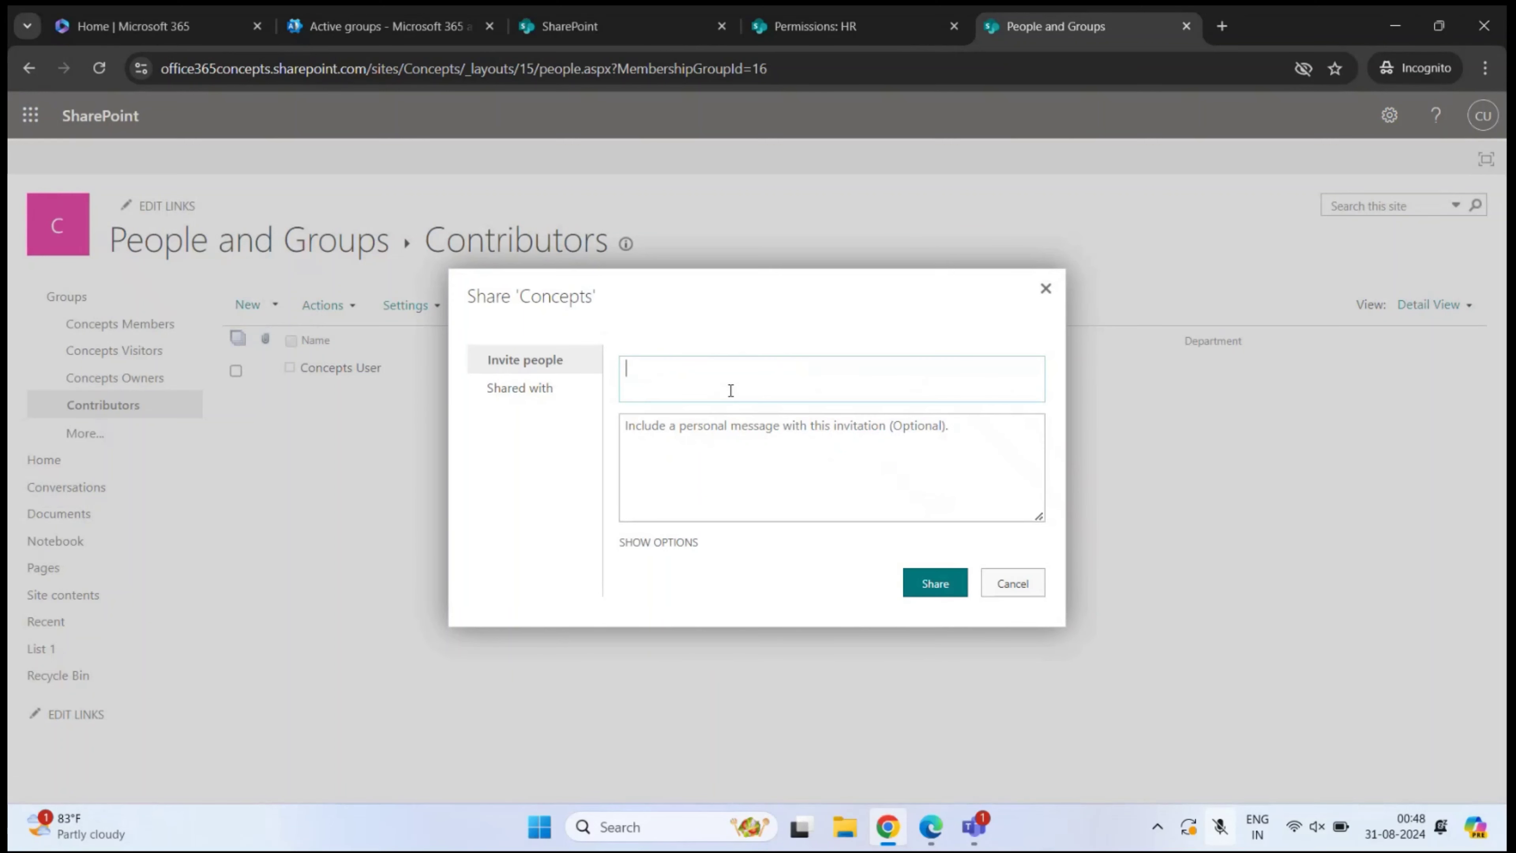
click(992, 586)
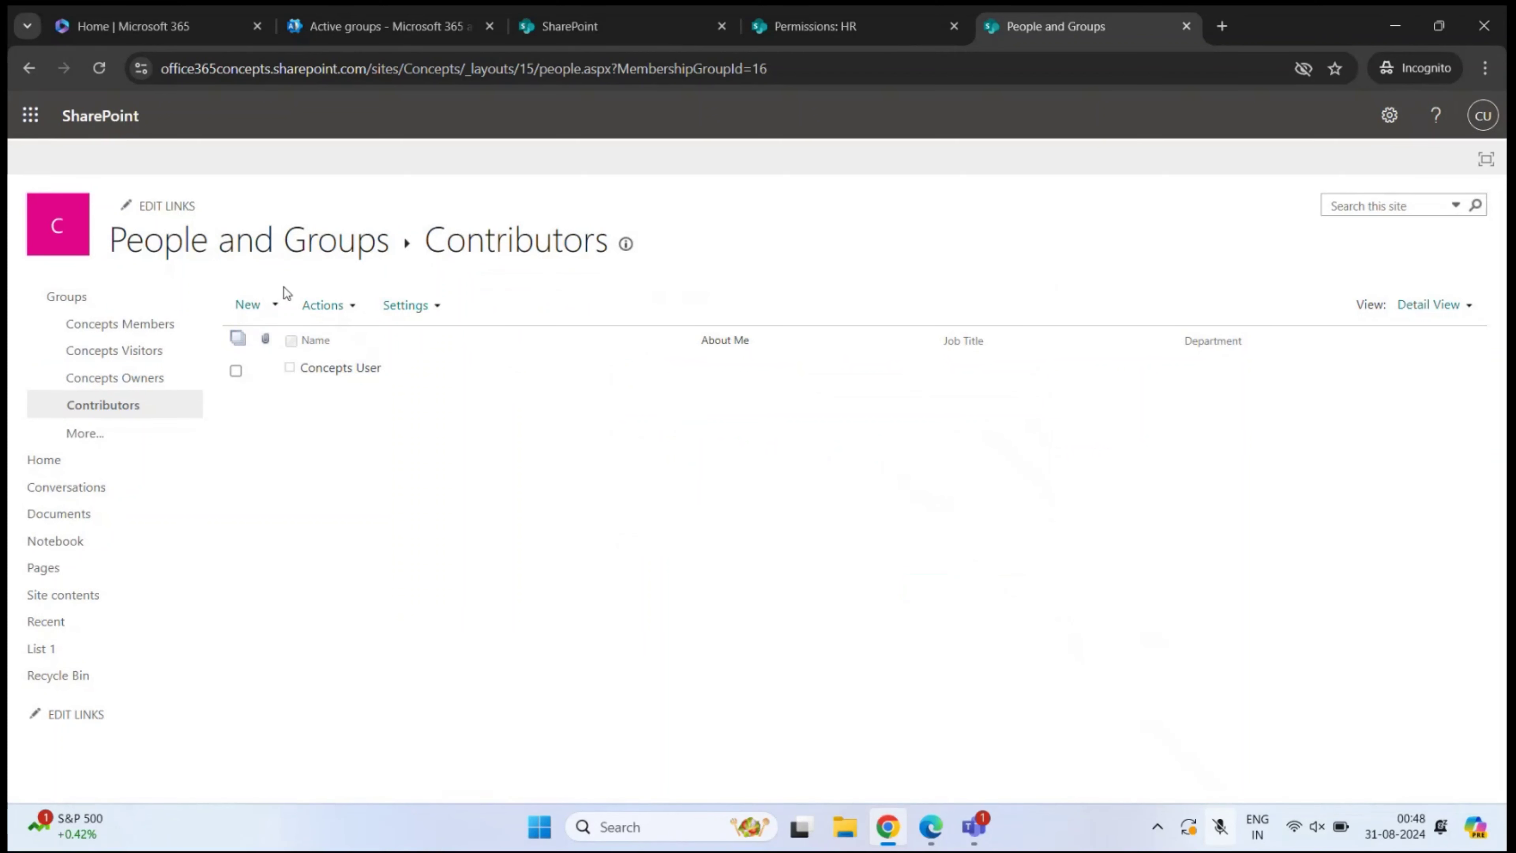
click(29, 69)
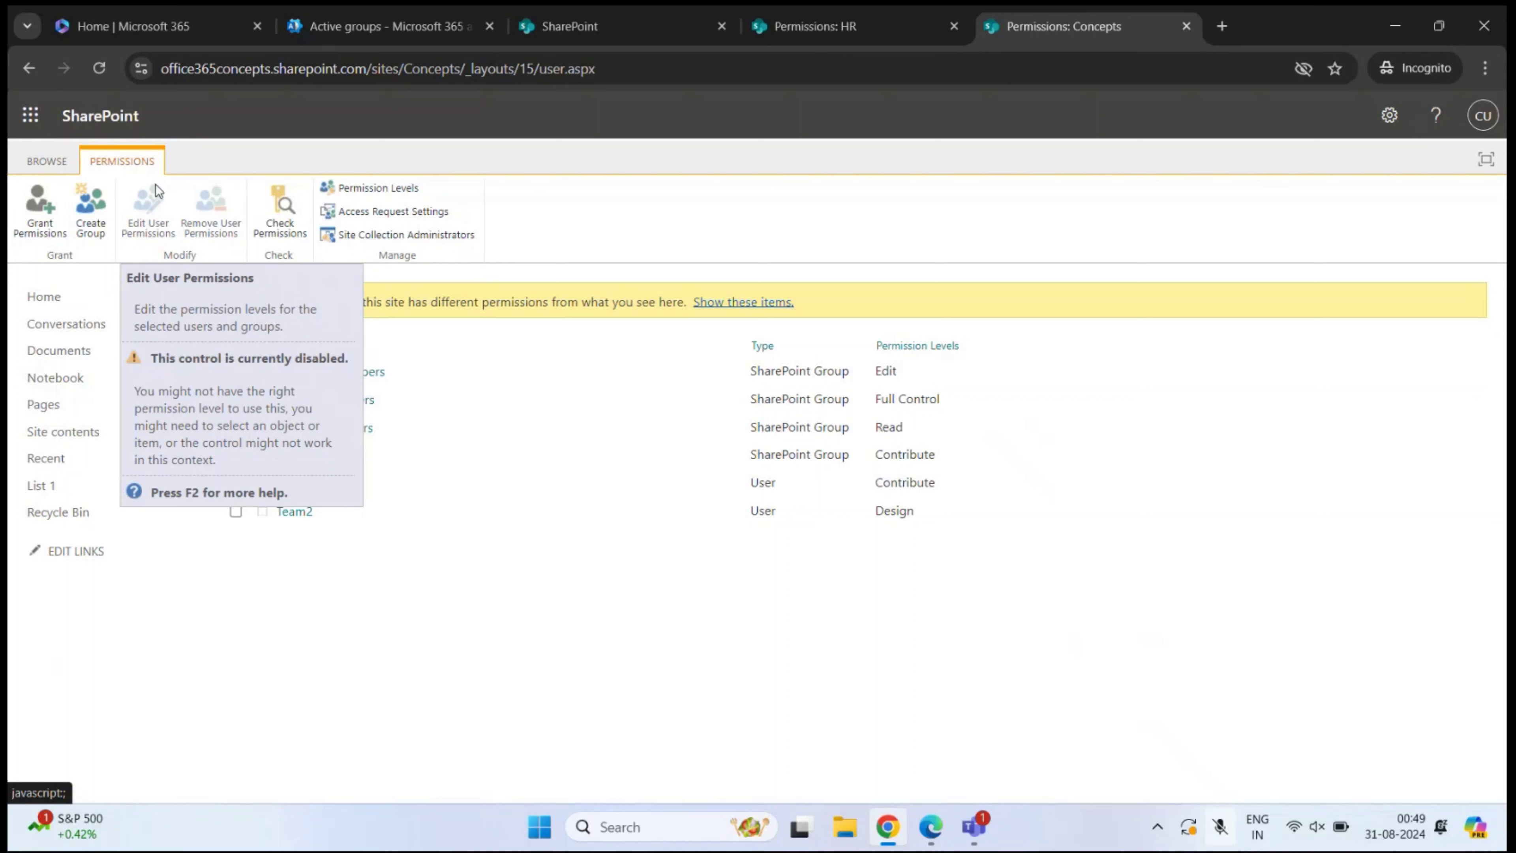
click(236, 372)
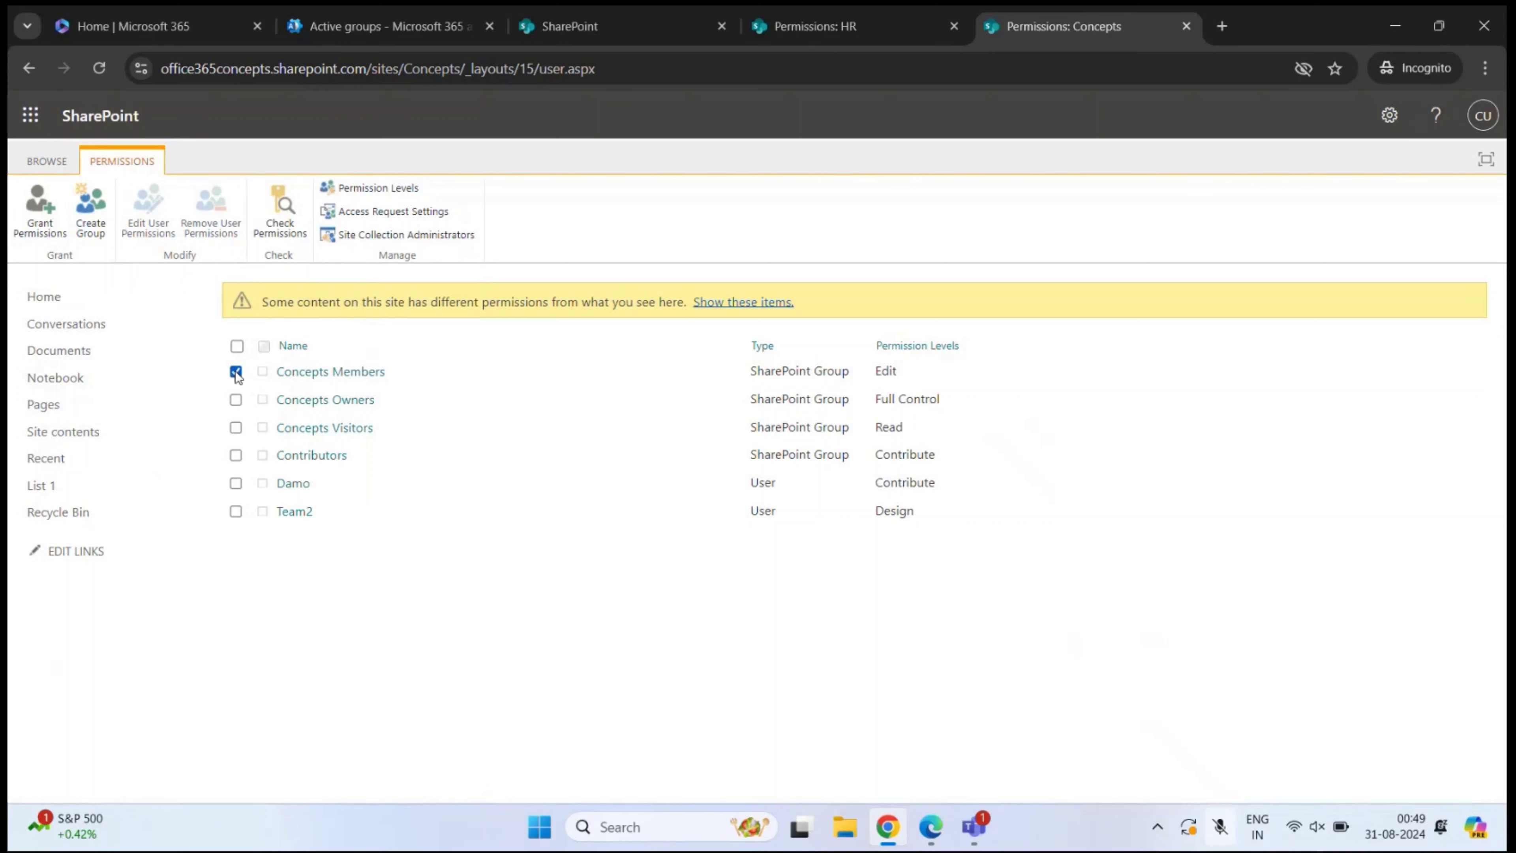
click(237, 372)
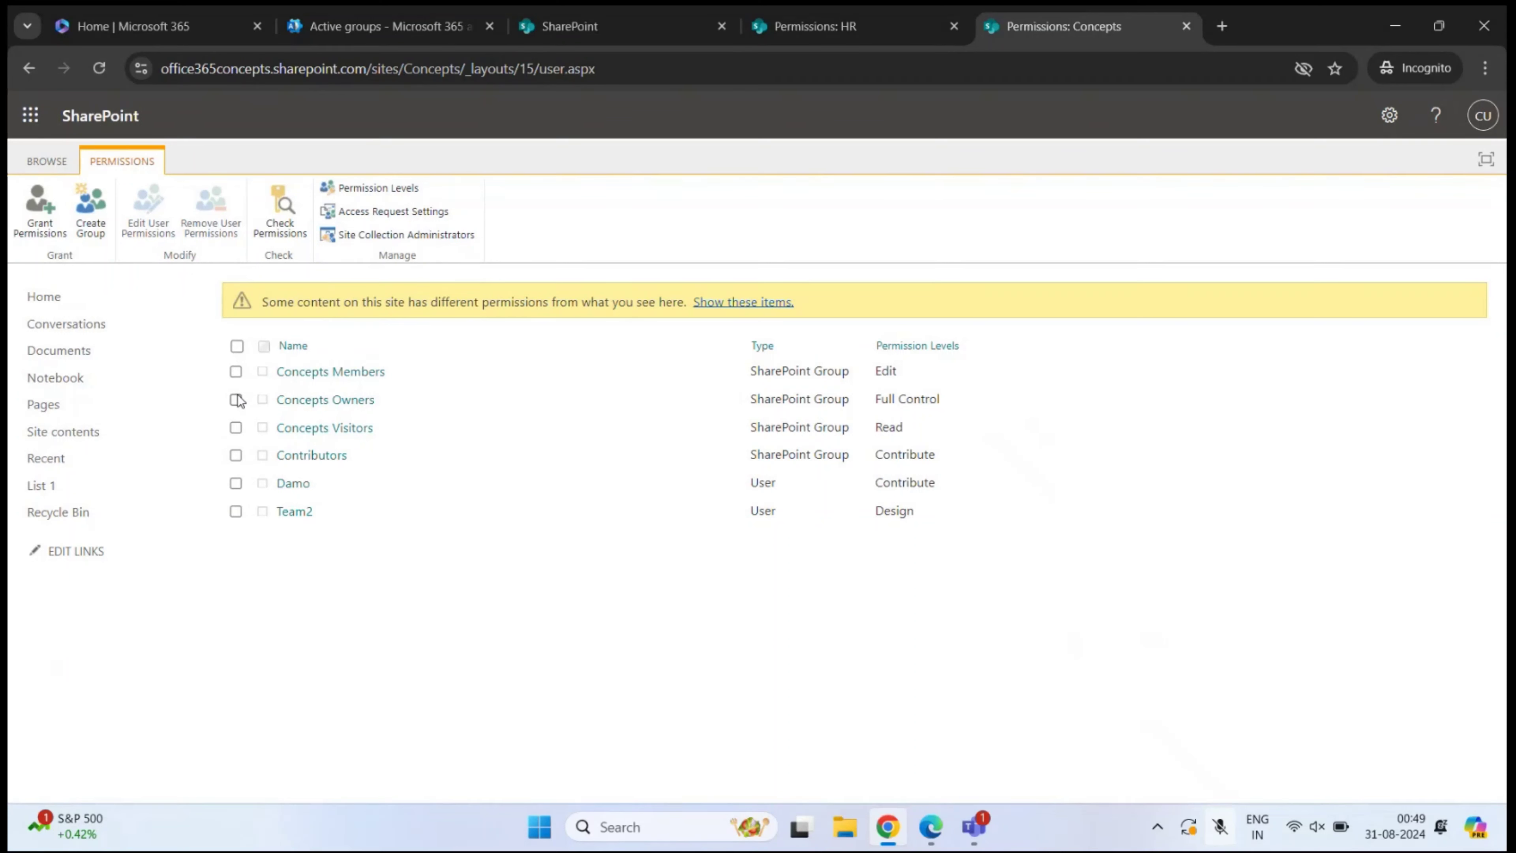
click(236, 429)
click(236, 428)
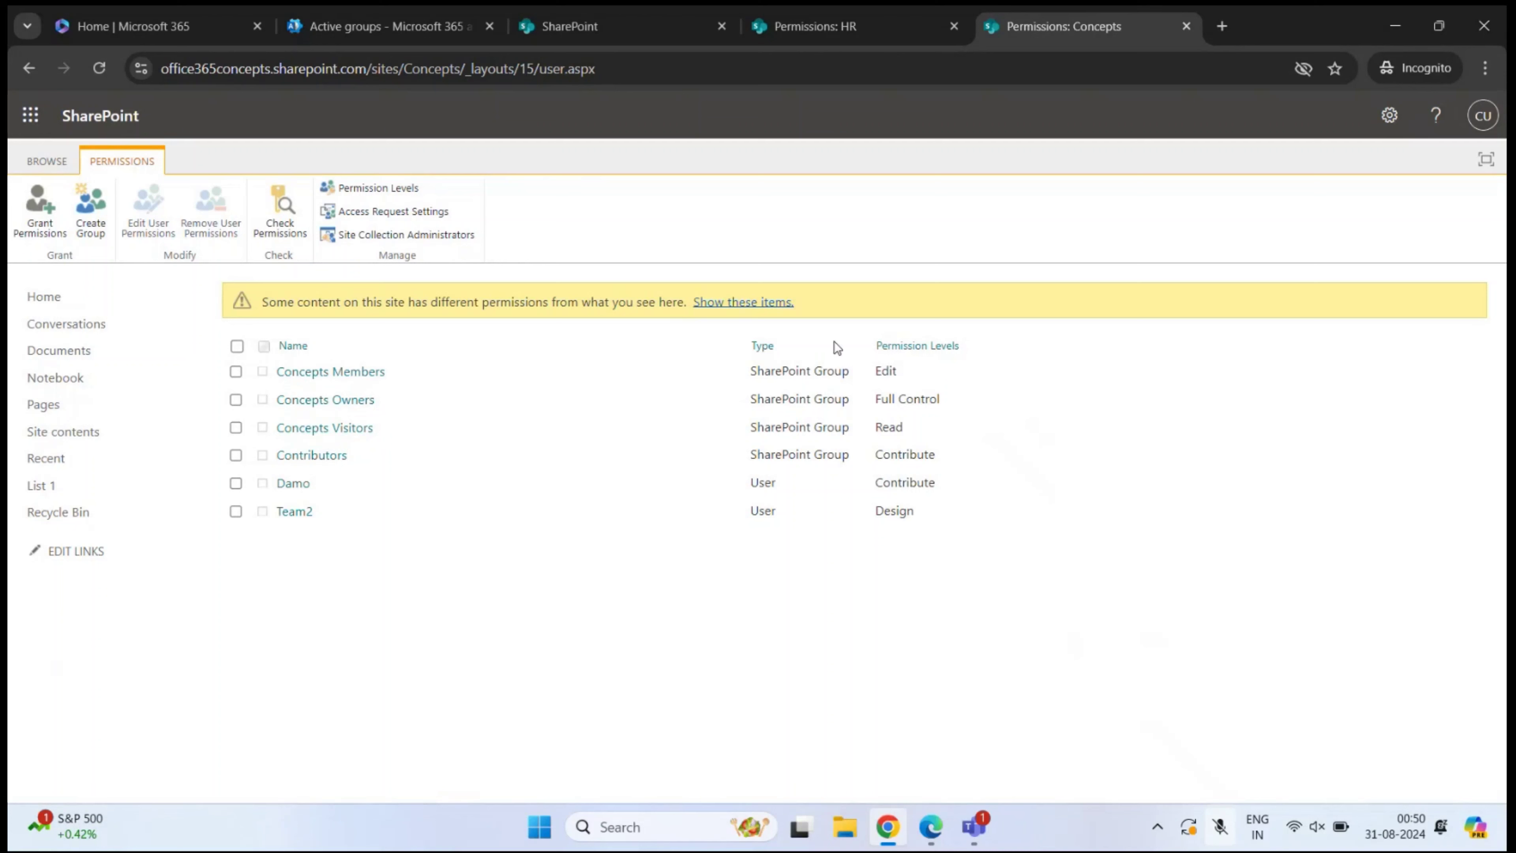
drag(896, 371, 829, 371)
drag(416, 401, 293, 400)
drag(941, 398, 782, 398)
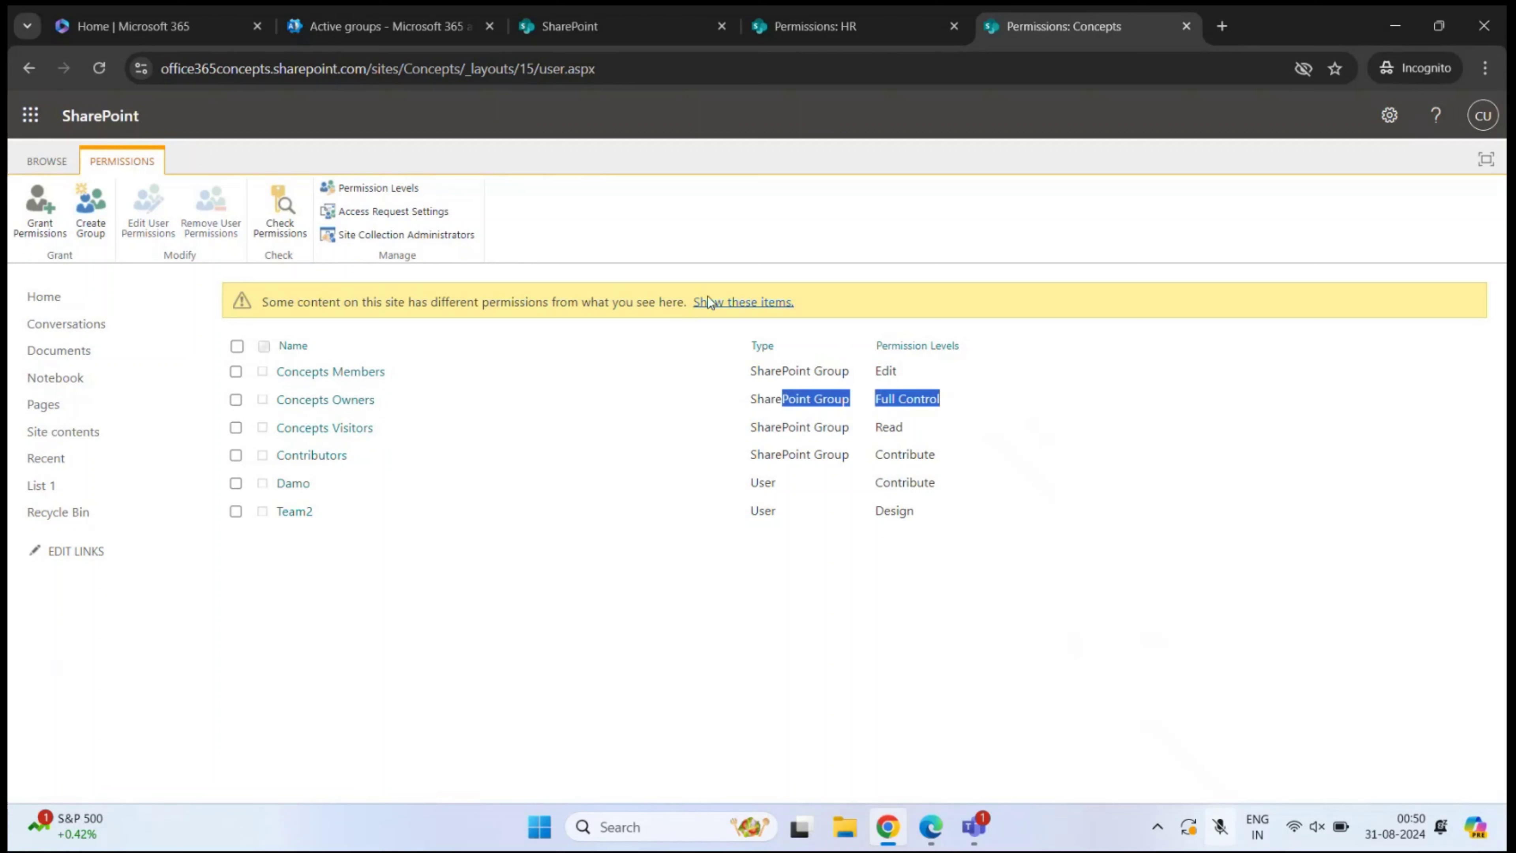
drag(395, 431, 284, 429)
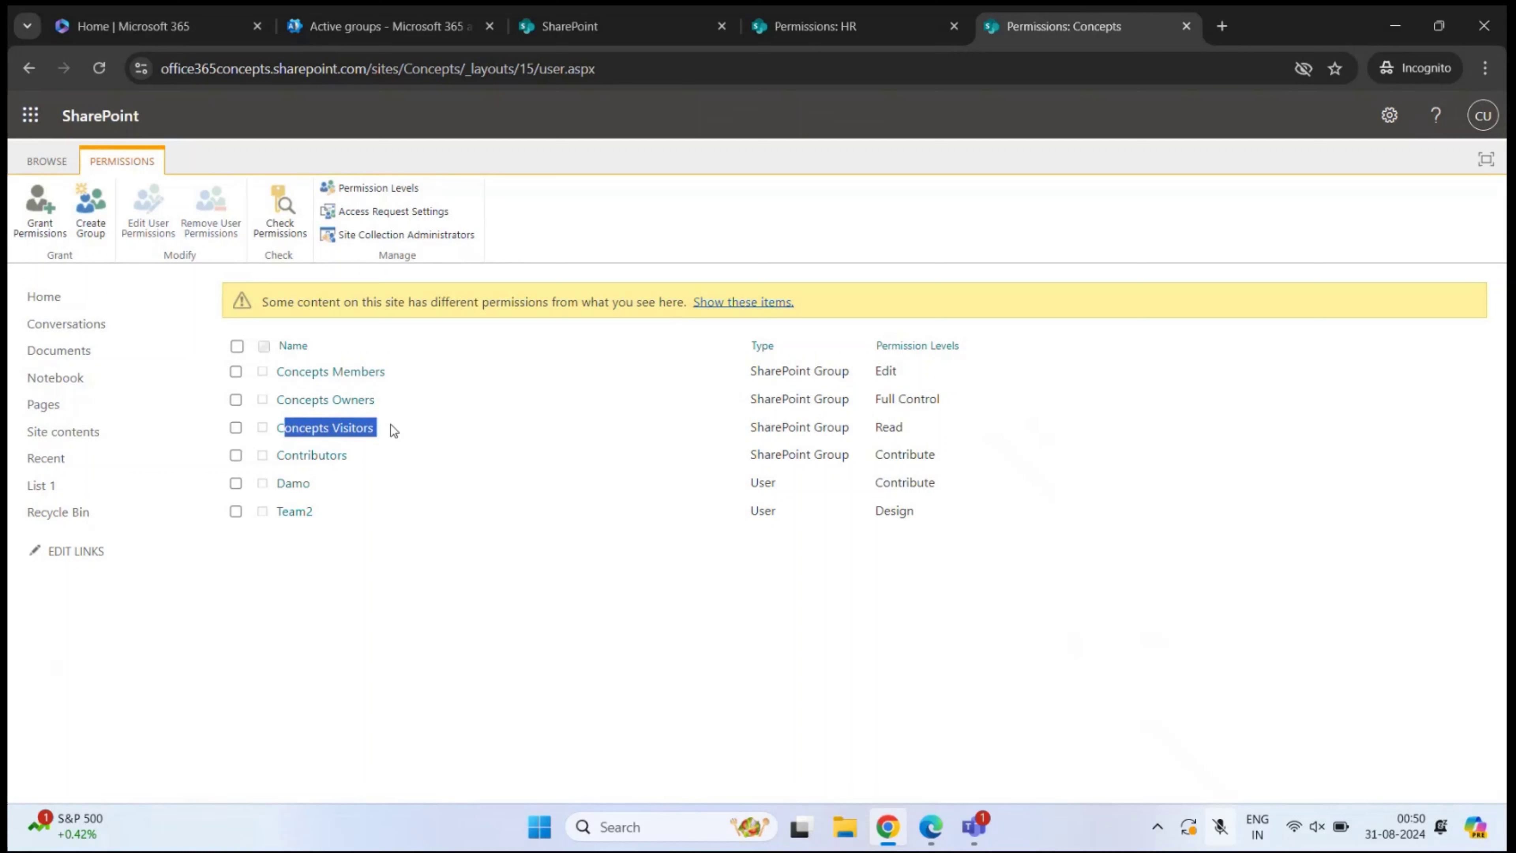
drag(958, 427, 512, 429)
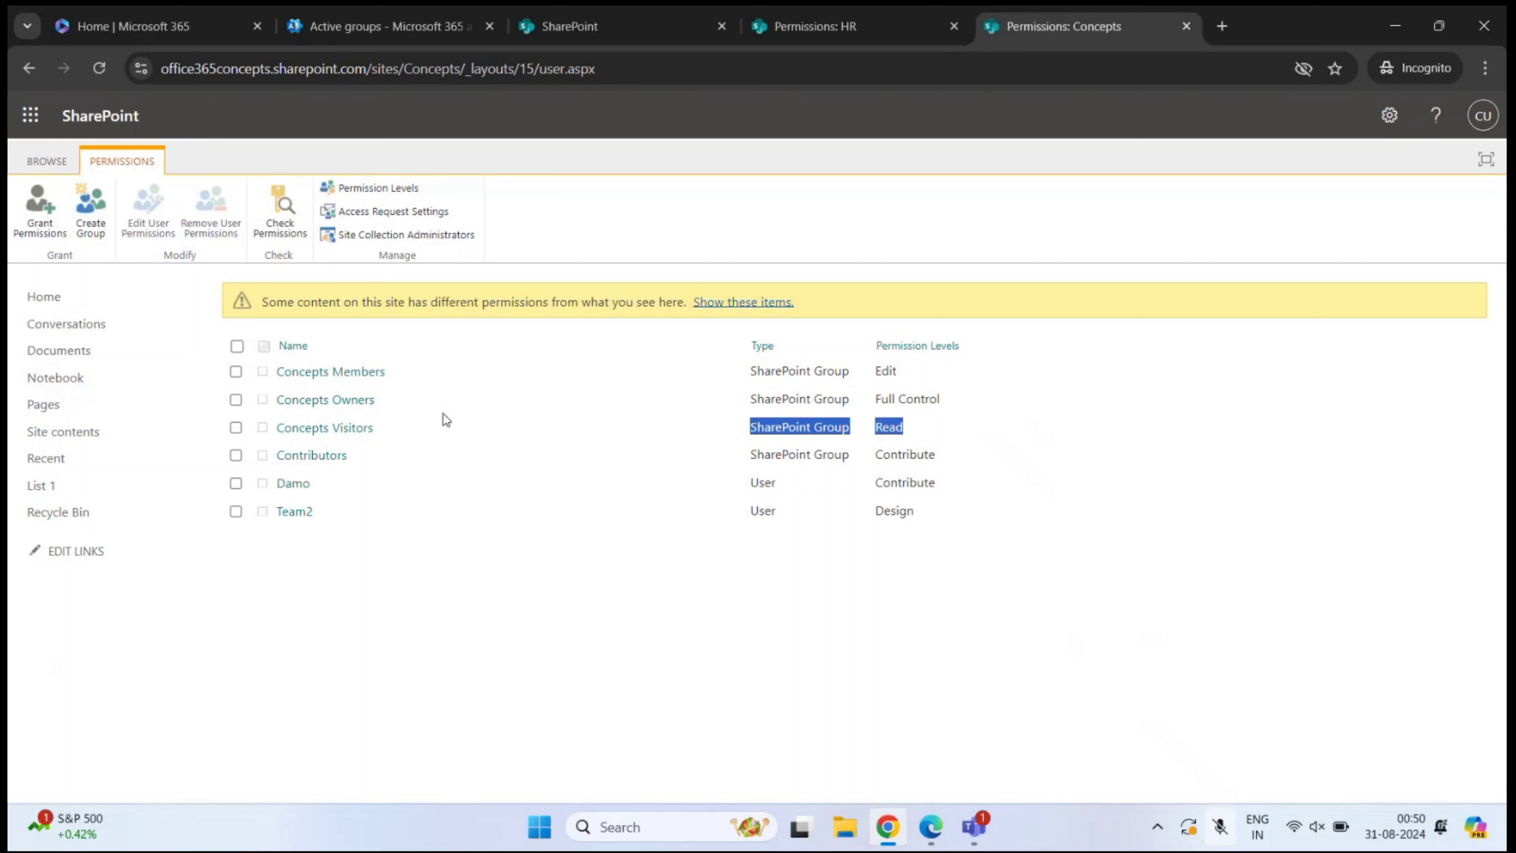
click(440, 403)
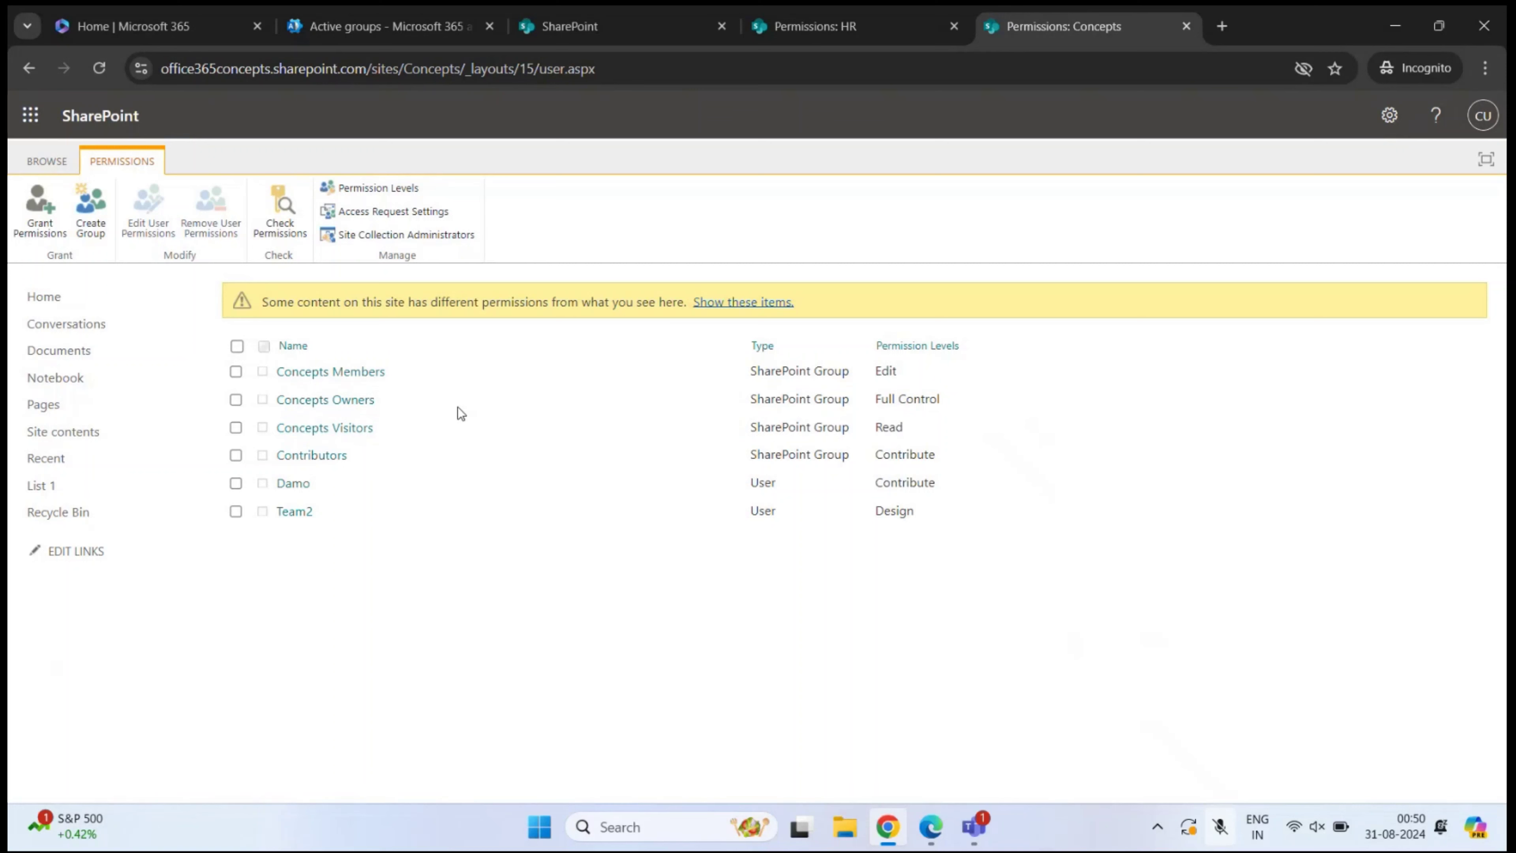
click(235, 456)
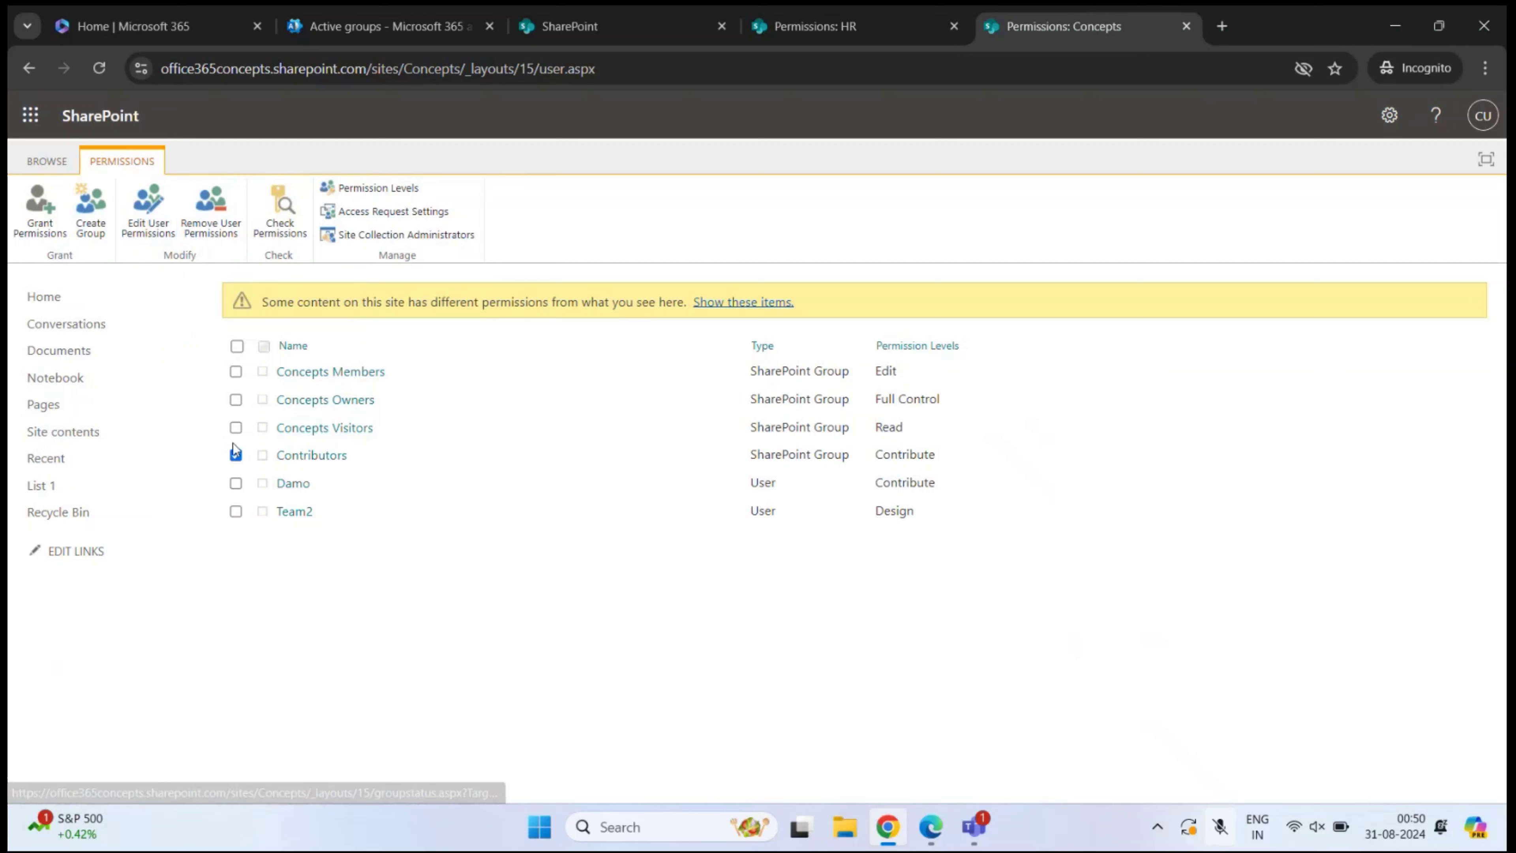
Step: Select only the Team2 user row and note its current Design level
click(236, 457)
click(235, 483)
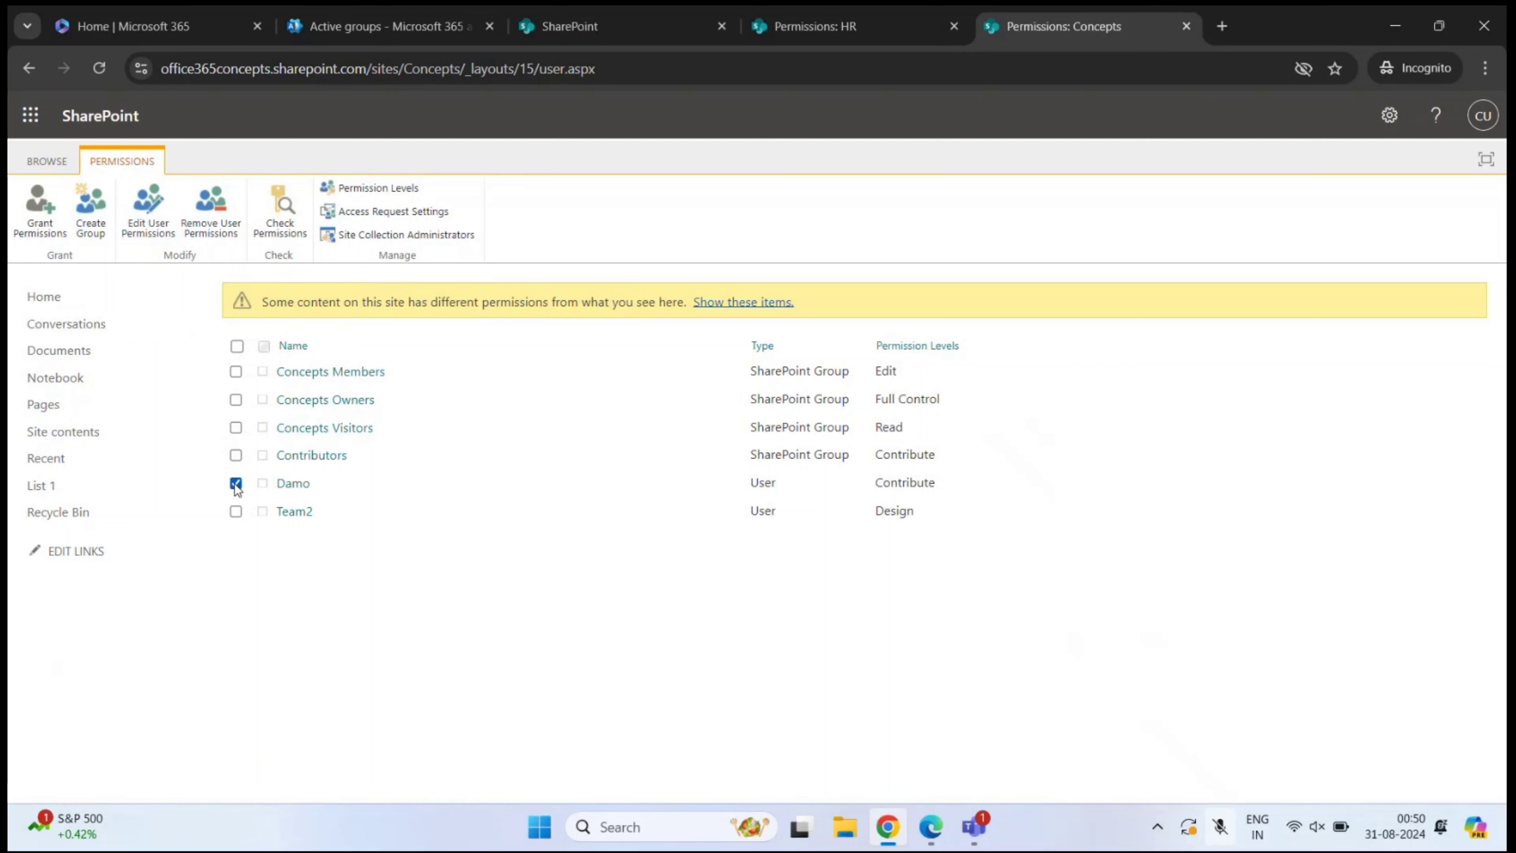
click(236, 484)
click(235, 512)
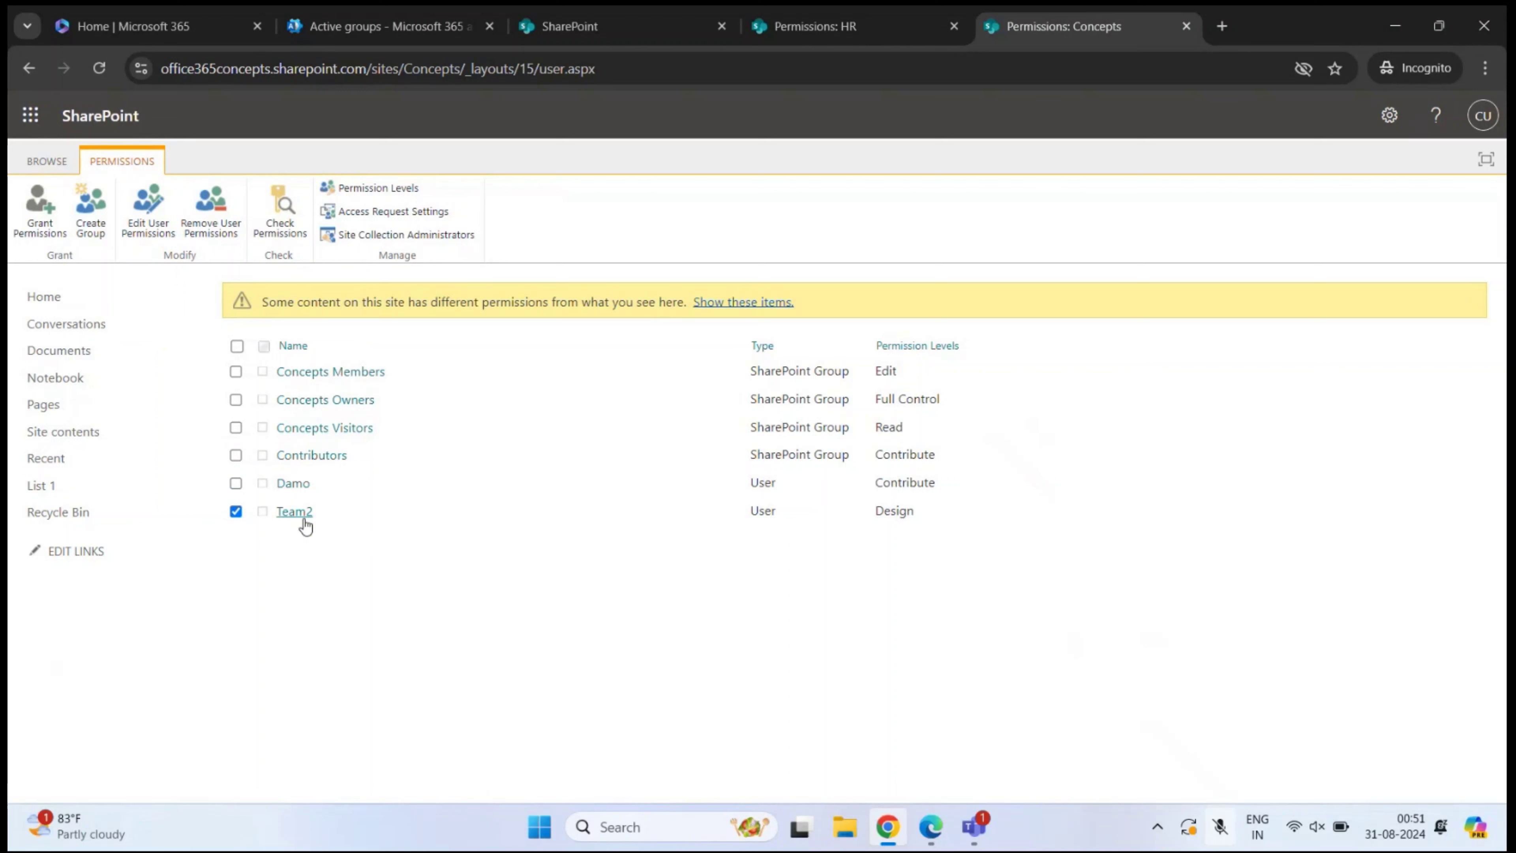
drag(935, 513, 868, 512)
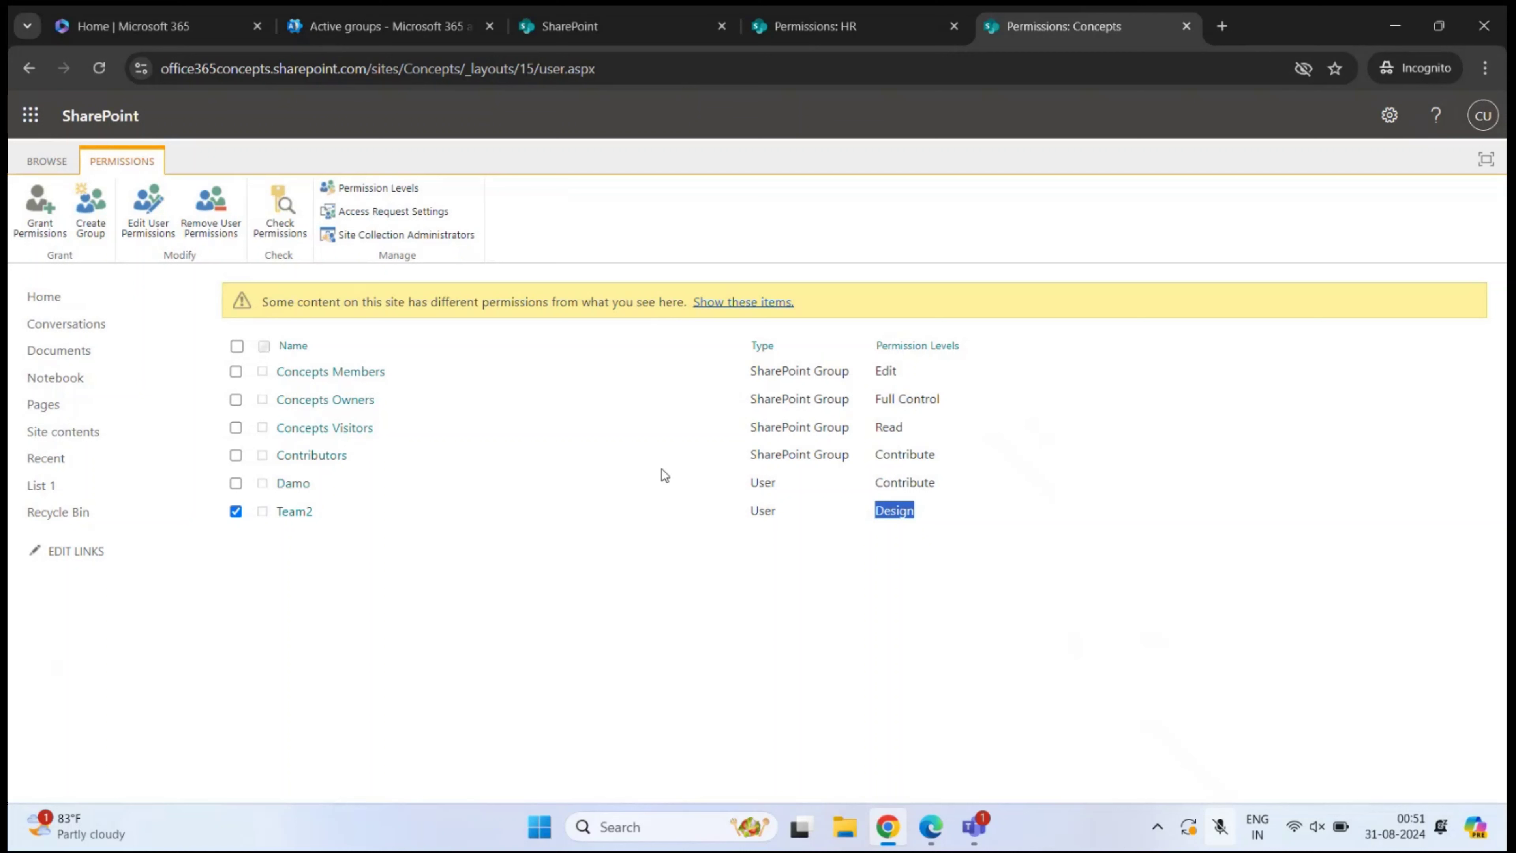
click(865, 519)
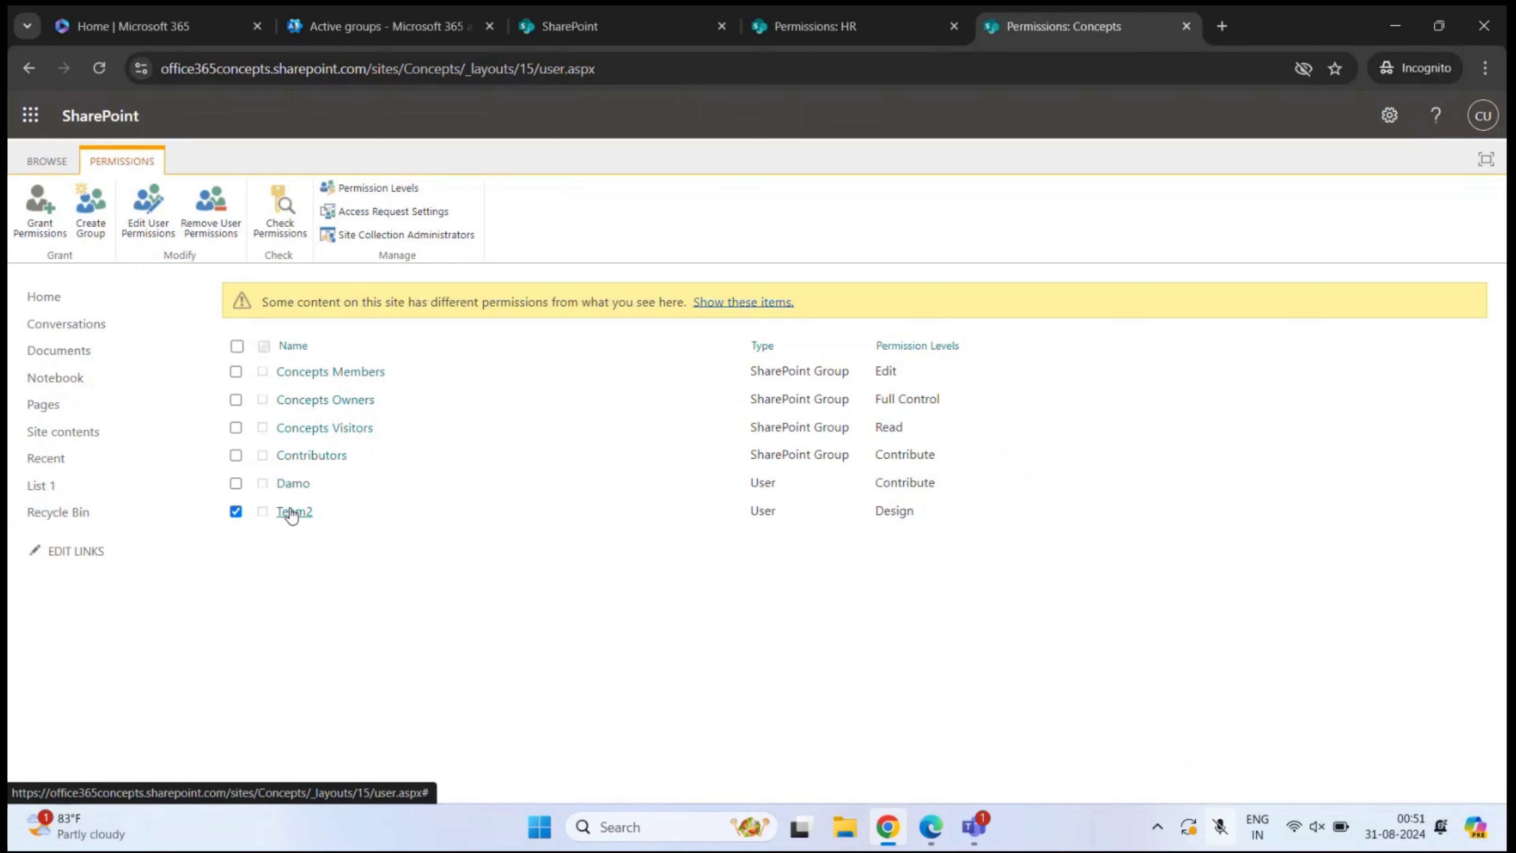
Step: Change Team2's permission from Design to Read and verify the new level in the list
click(159, 228)
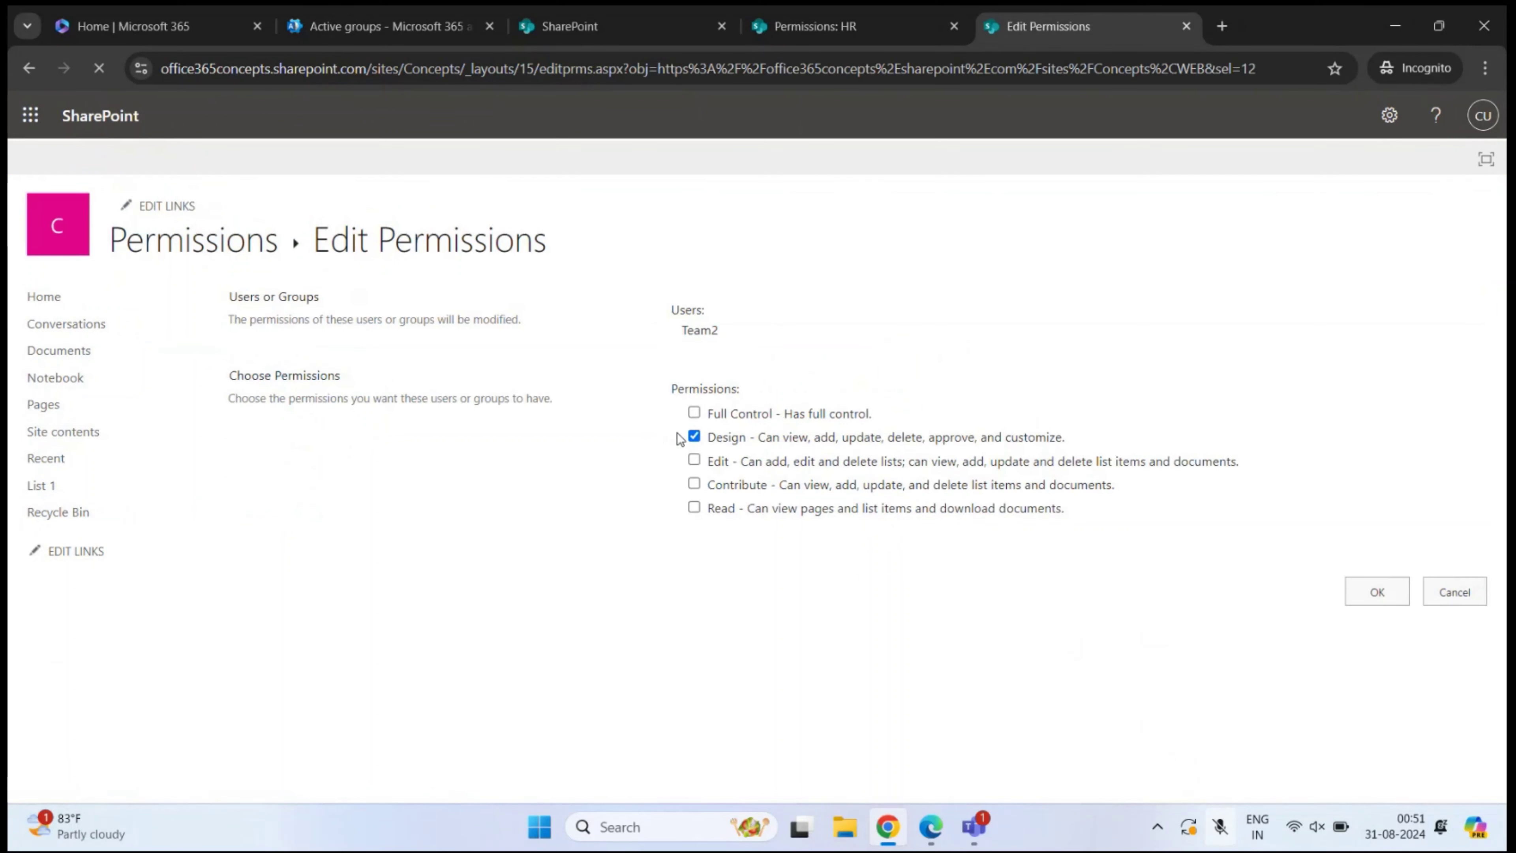
click(694, 437)
click(695, 508)
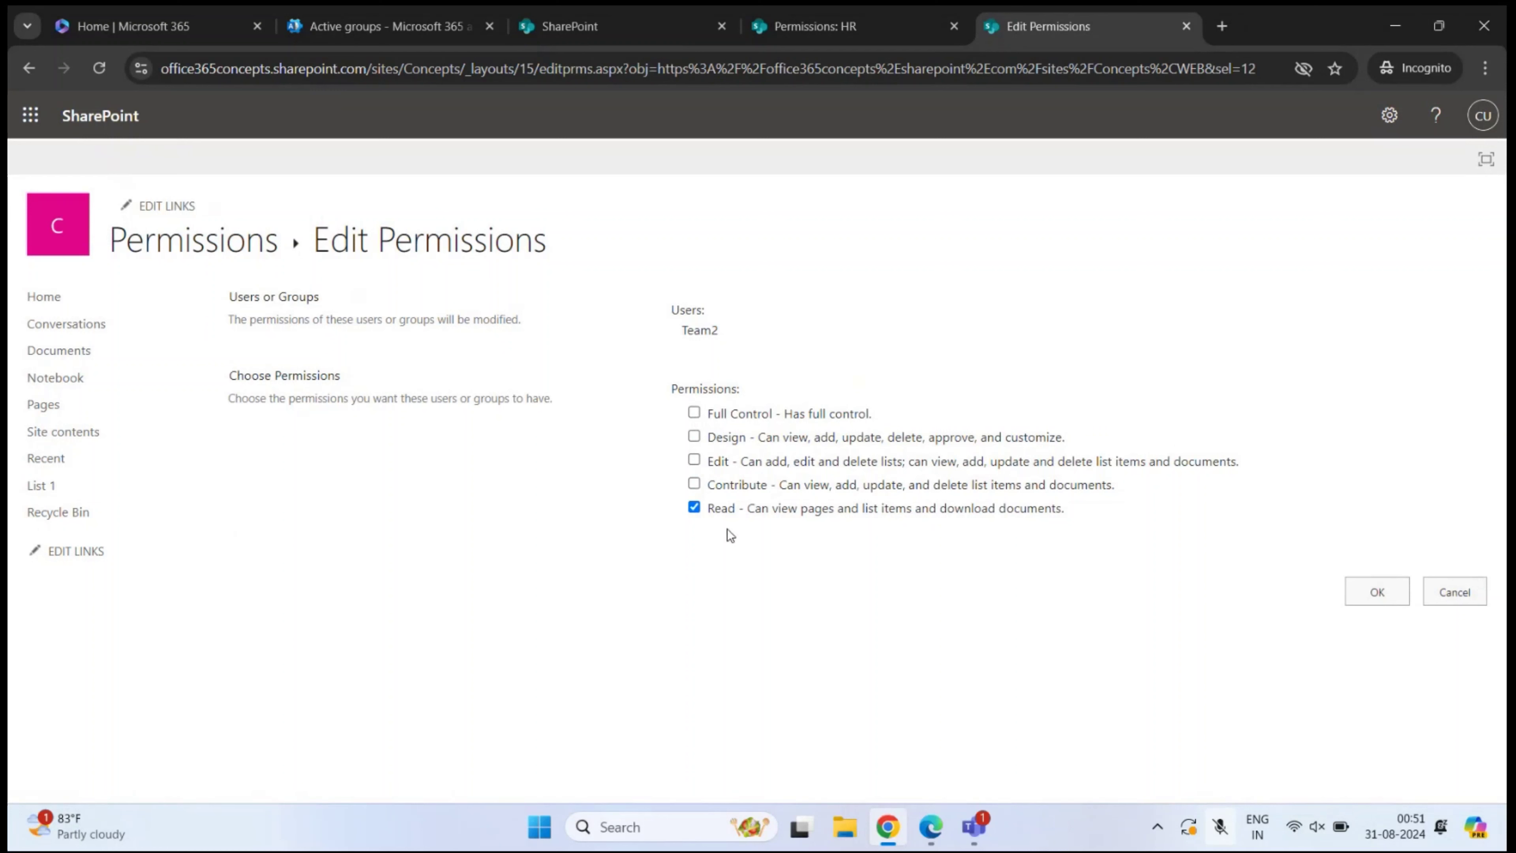
click(1376, 590)
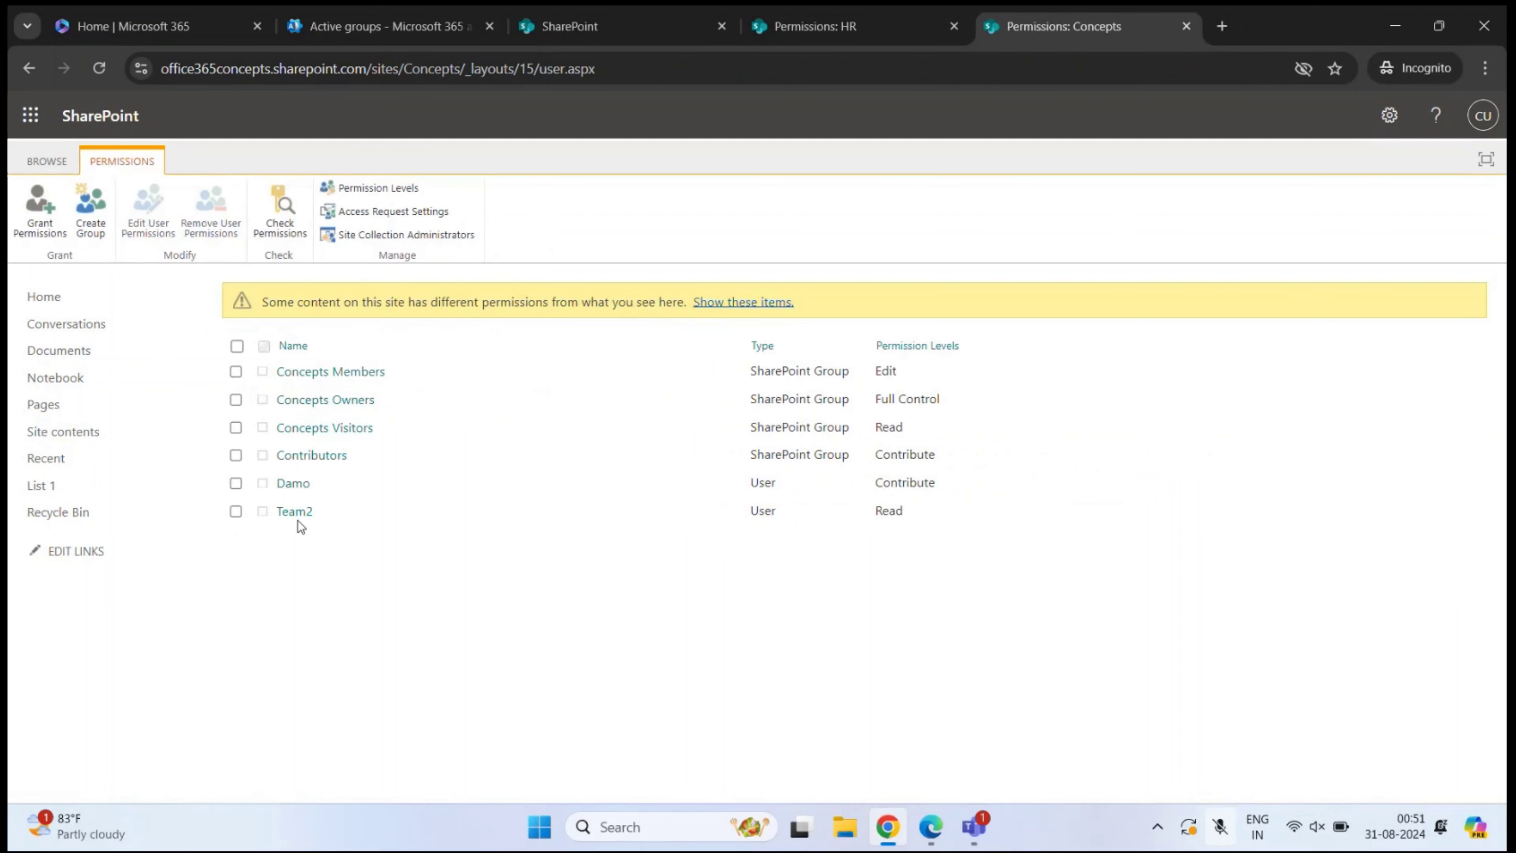
drag(929, 511, 785, 512)
click(841, 557)
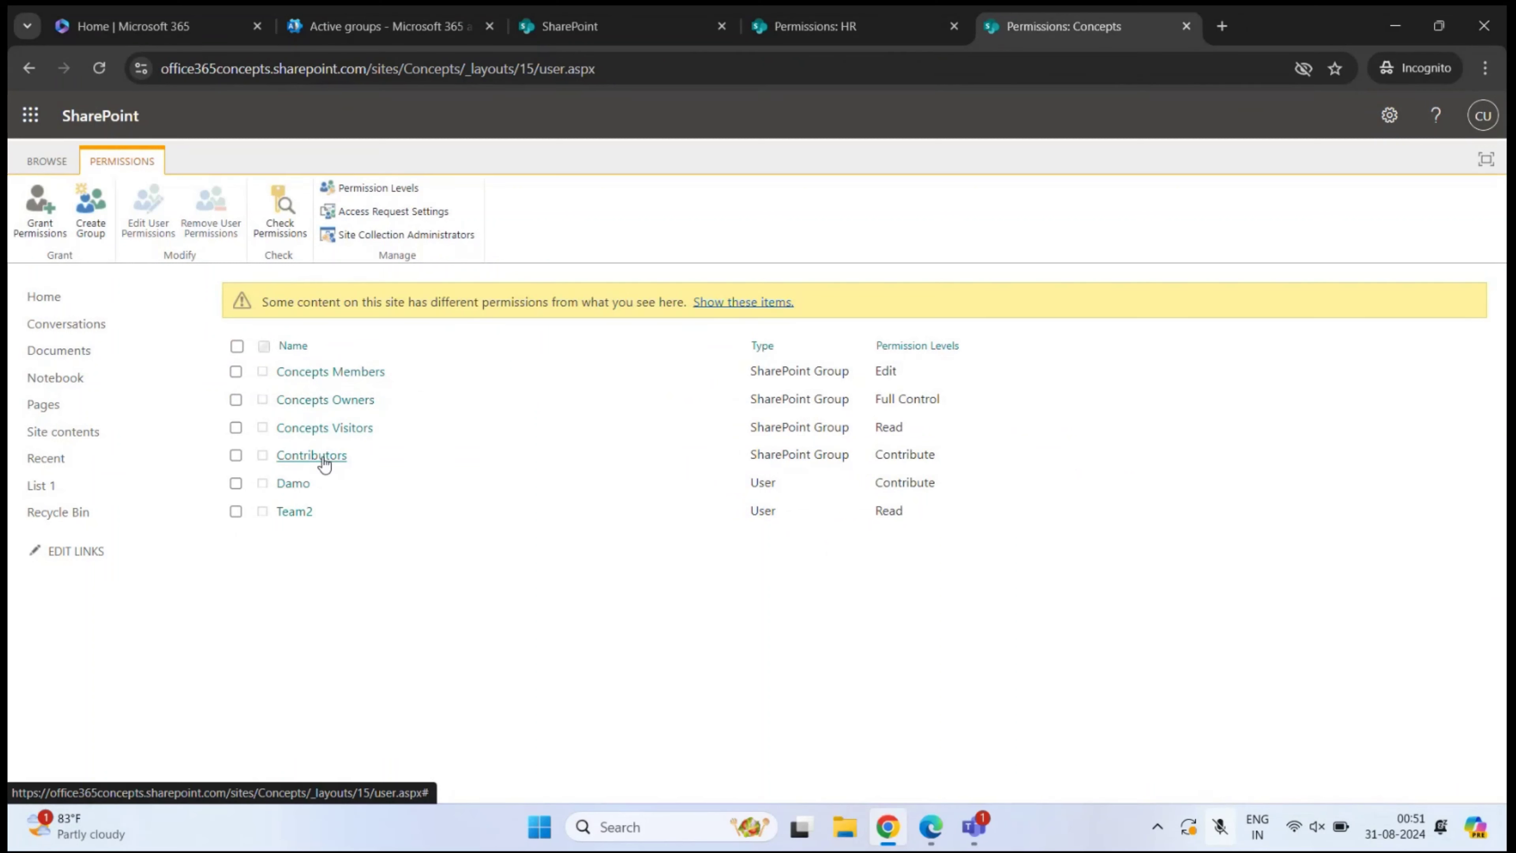
click(236, 456)
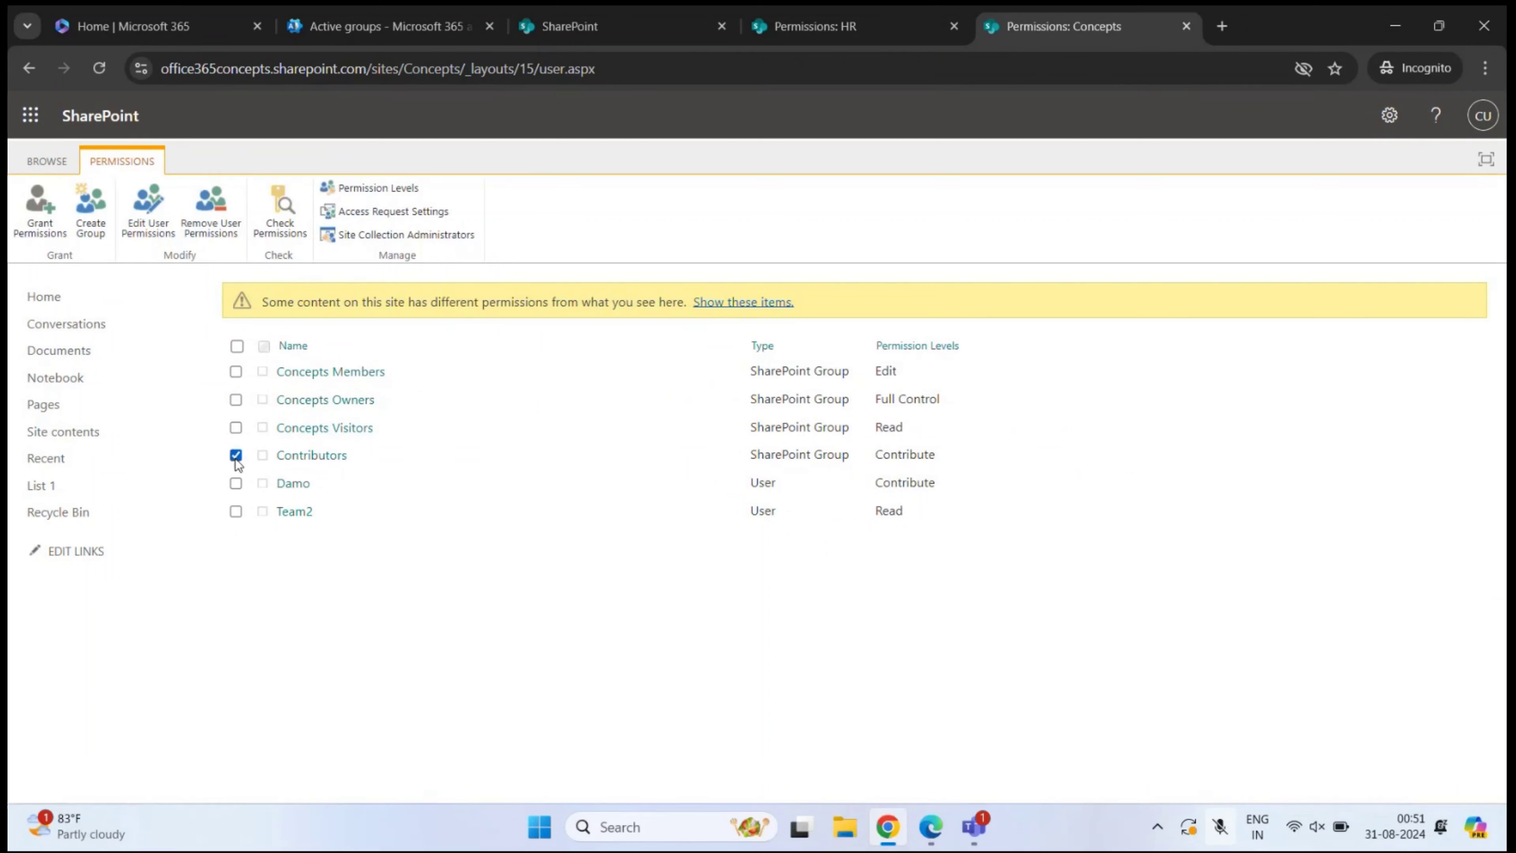
click(146, 214)
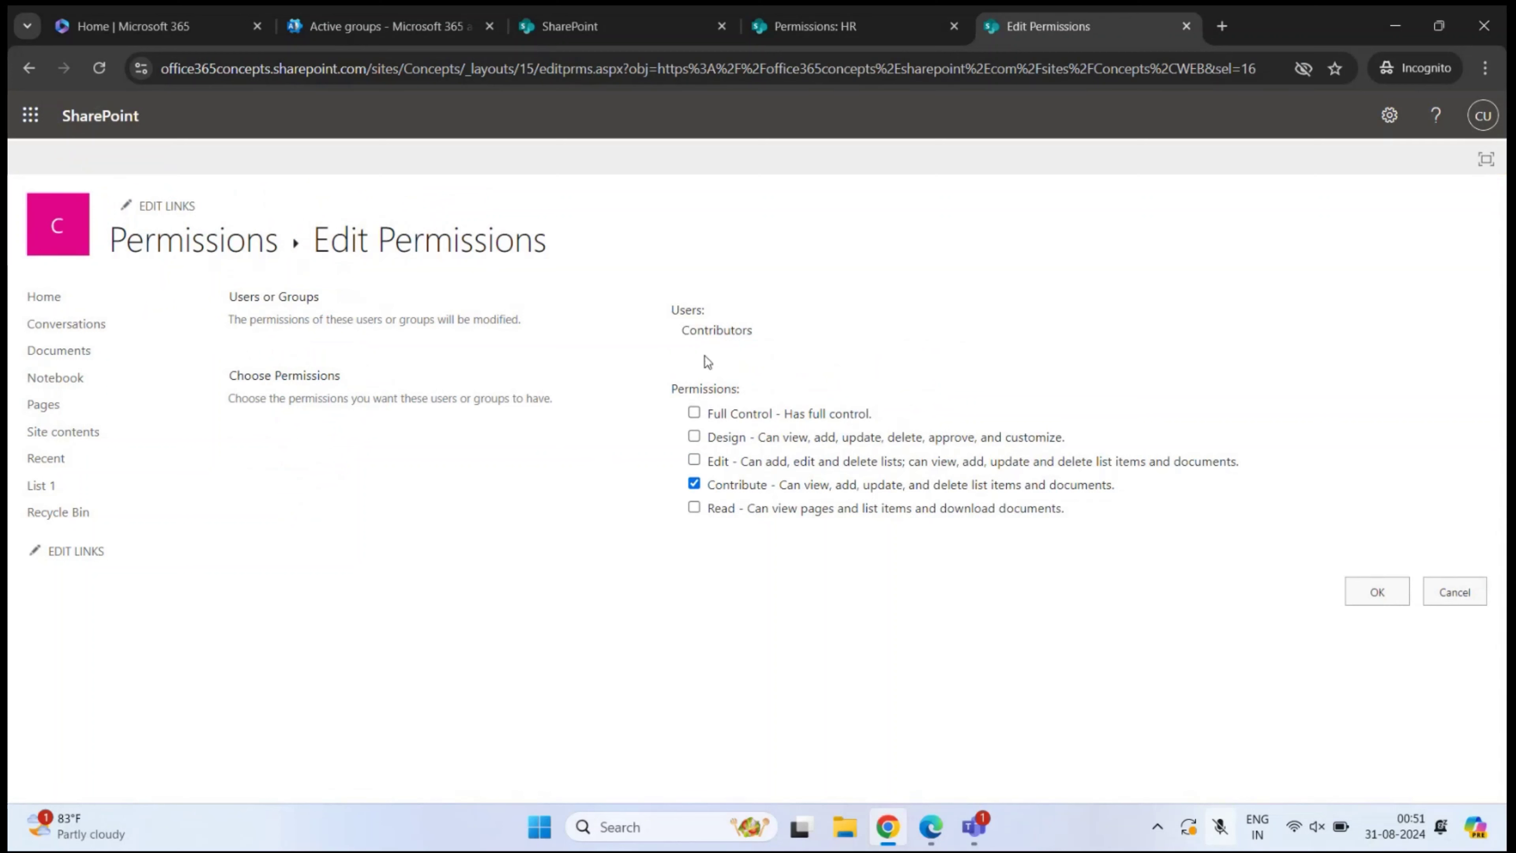
click(694, 483)
click(694, 436)
click(1371, 594)
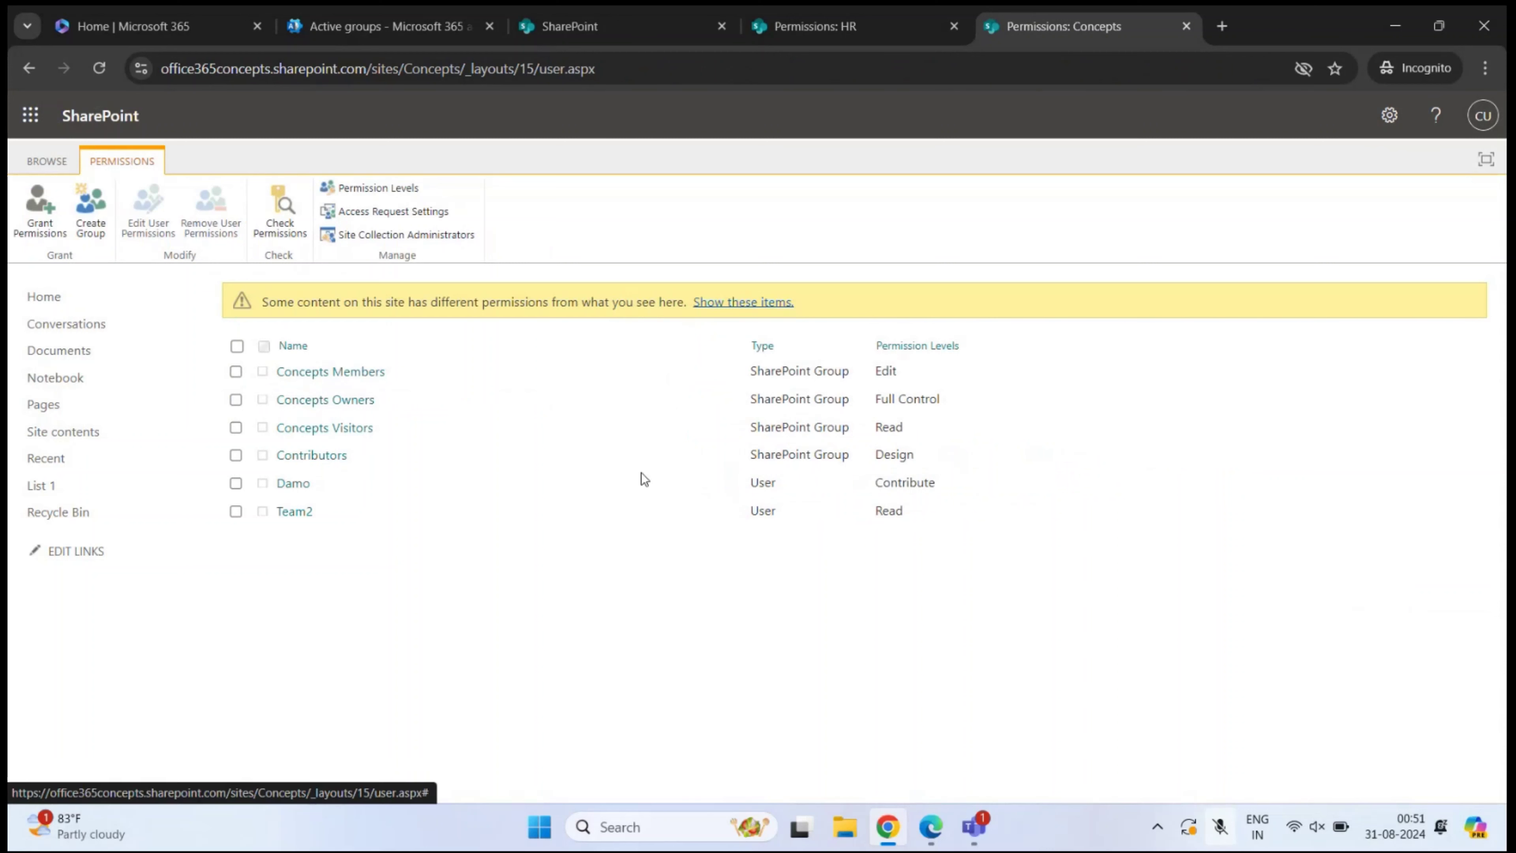
drag(952, 460, 756, 465)
click(806, 511)
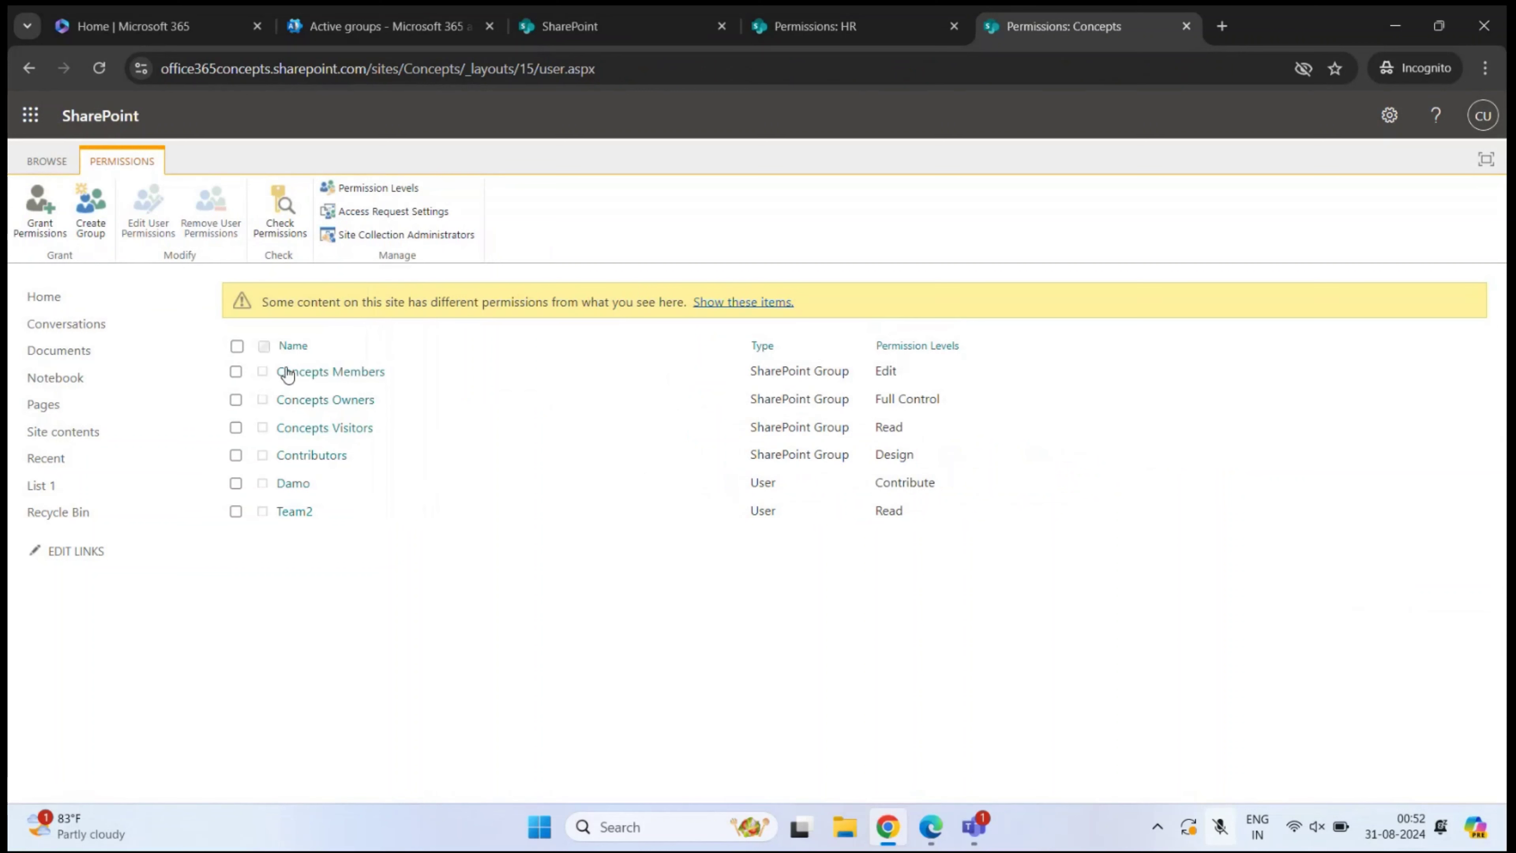
click(236, 371)
click(236, 400)
click(236, 427)
click(236, 429)
click(237, 372)
click(236, 512)
click(235, 512)
click(236, 483)
click(237, 483)
click(236, 455)
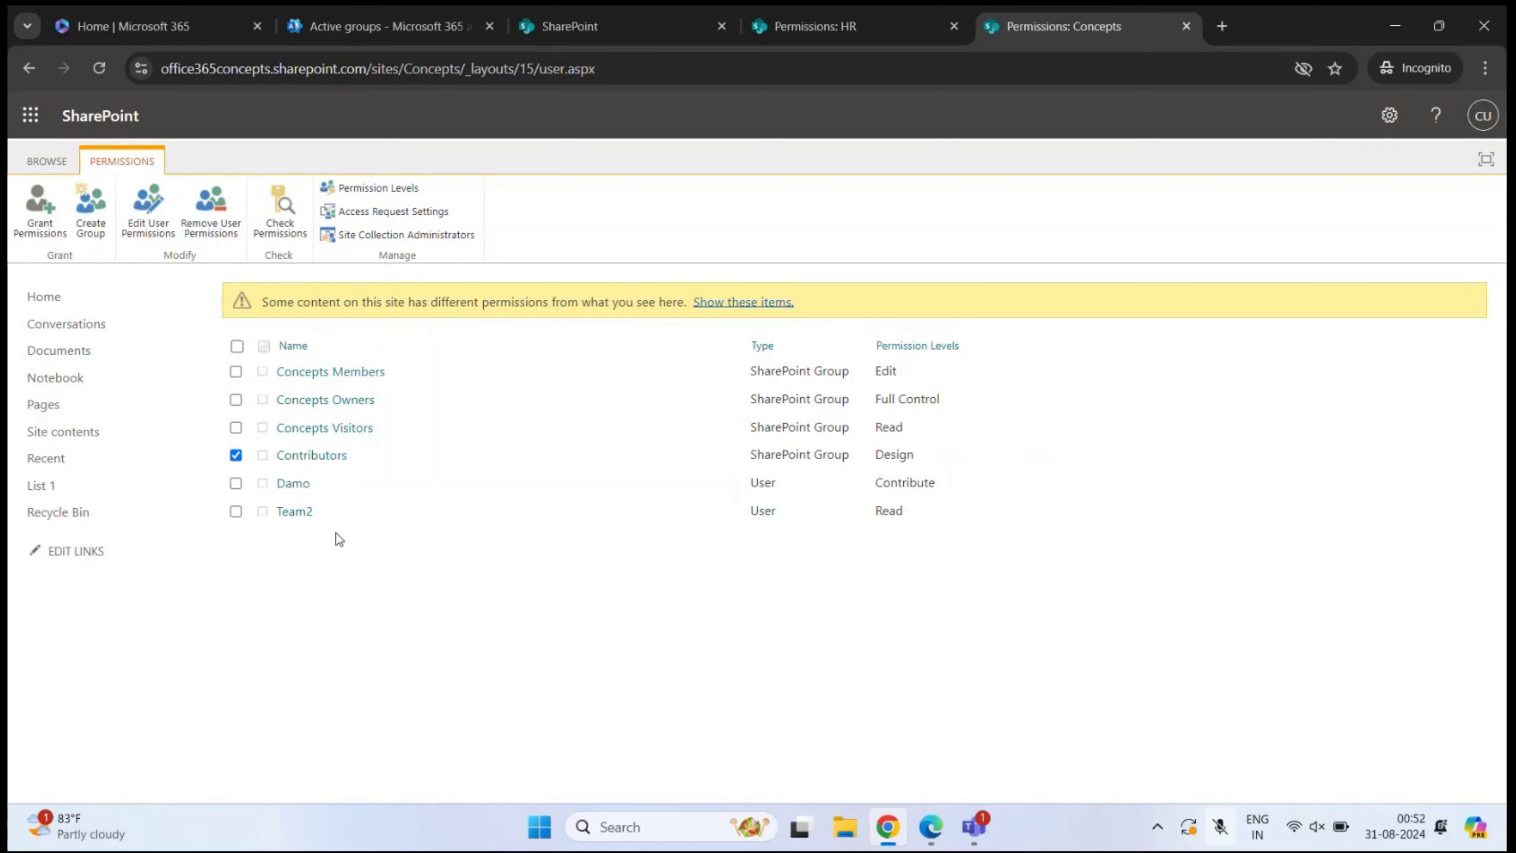
Step: Remove all of the Team2 user's permissions from the Concepts site
click(236, 455)
click(237, 511)
click(216, 232)
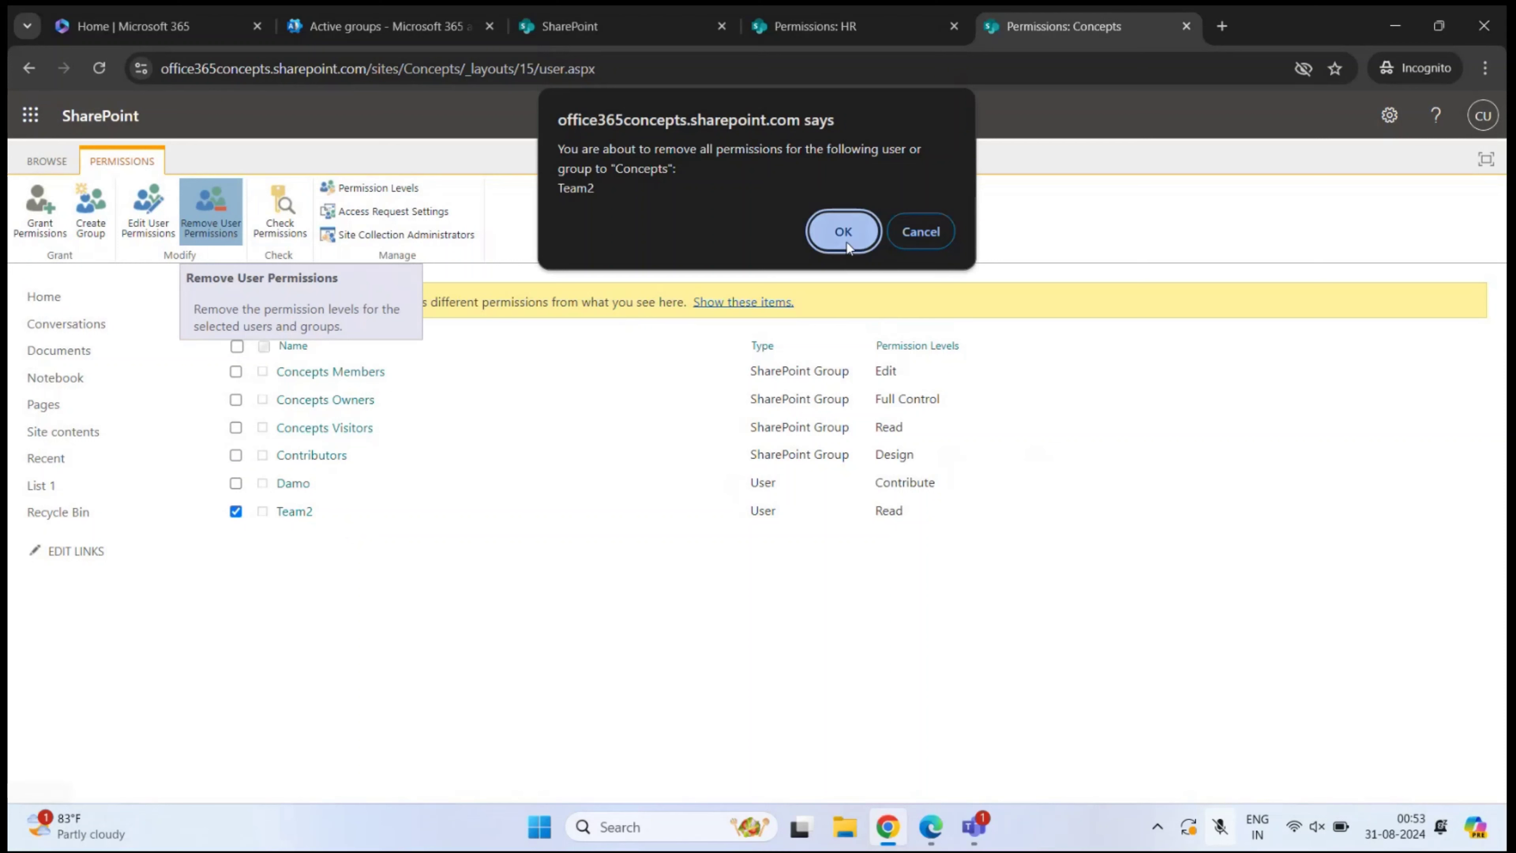
click(846, 238)
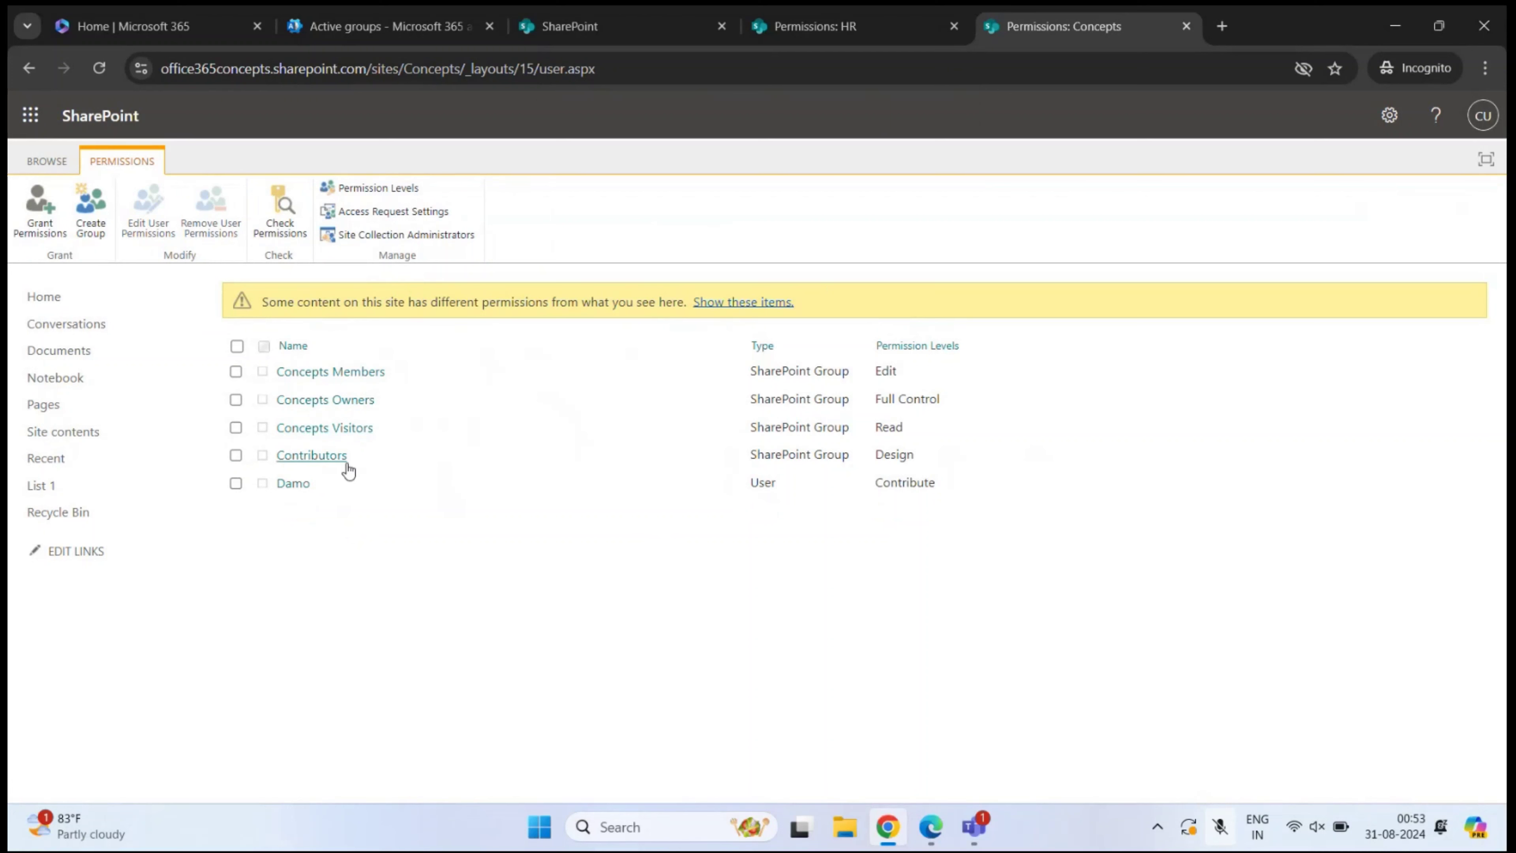
Step: Remove the Contributors group's permissions from the site as well
click(236, 455)
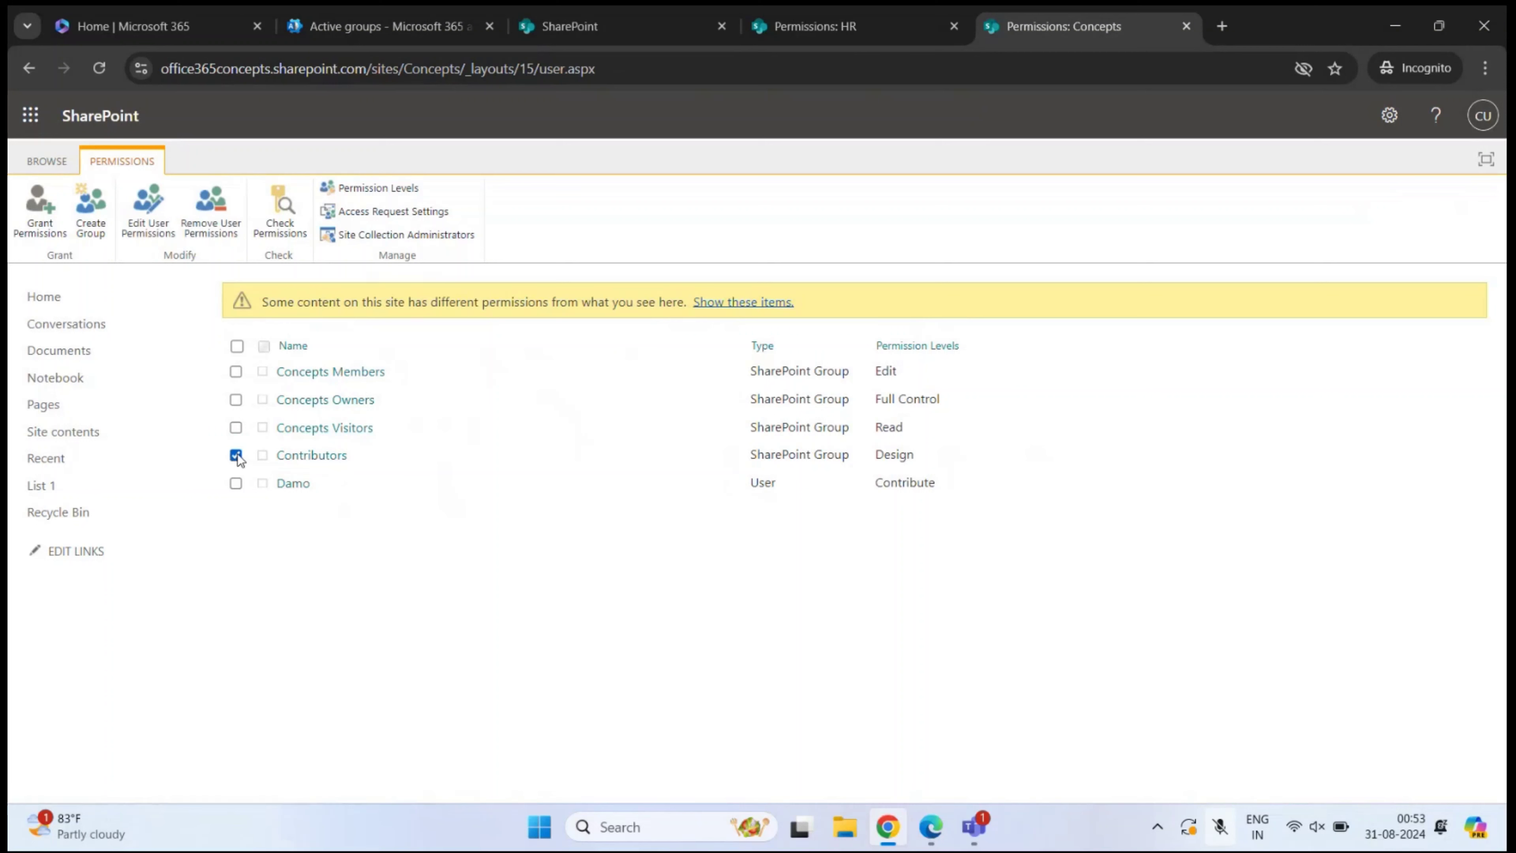
click(216, 213)
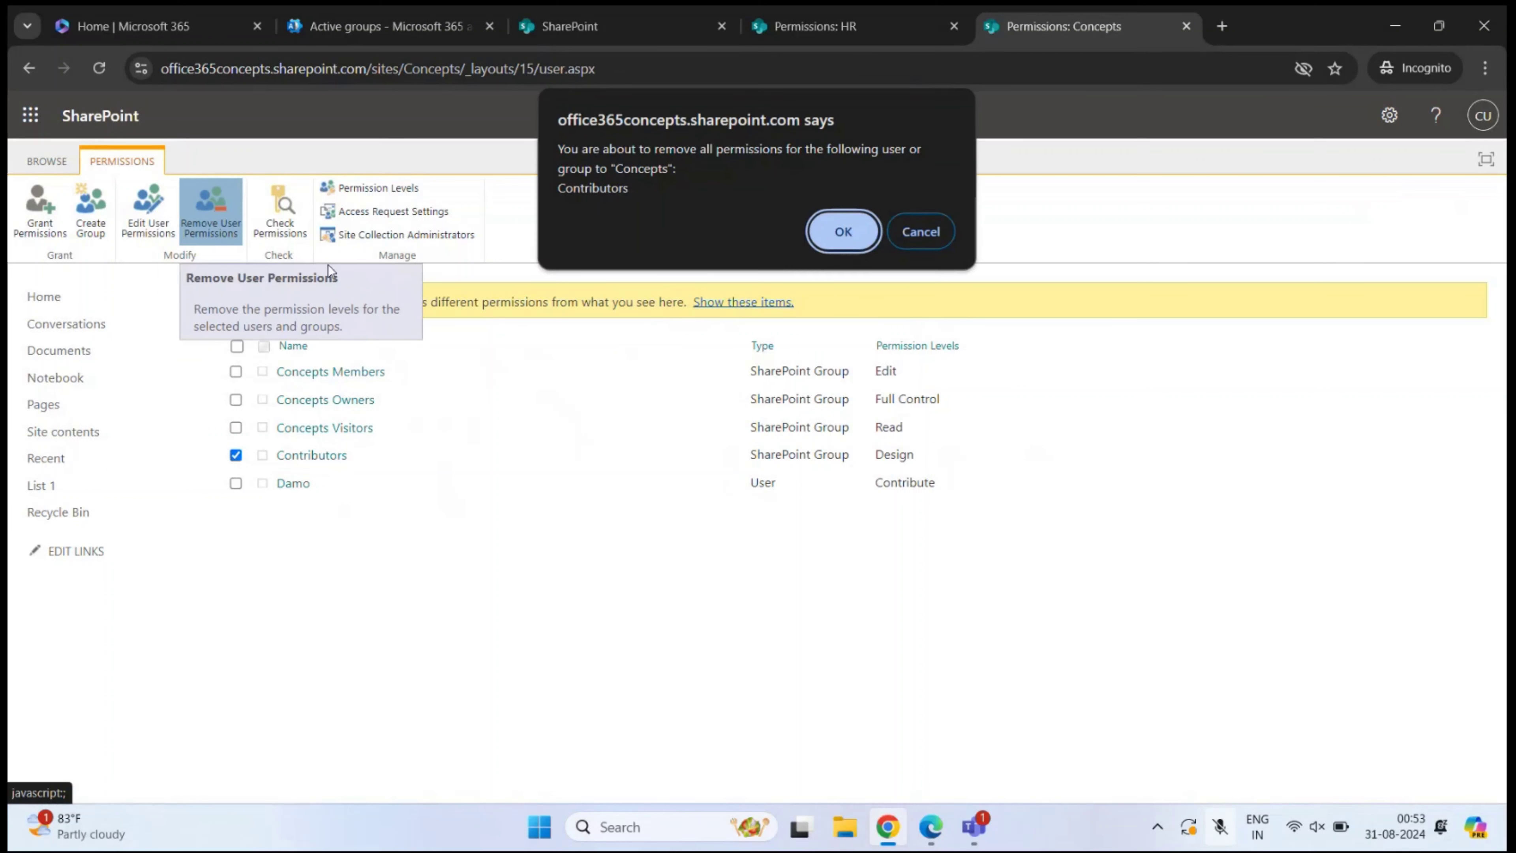
click(842, 233)
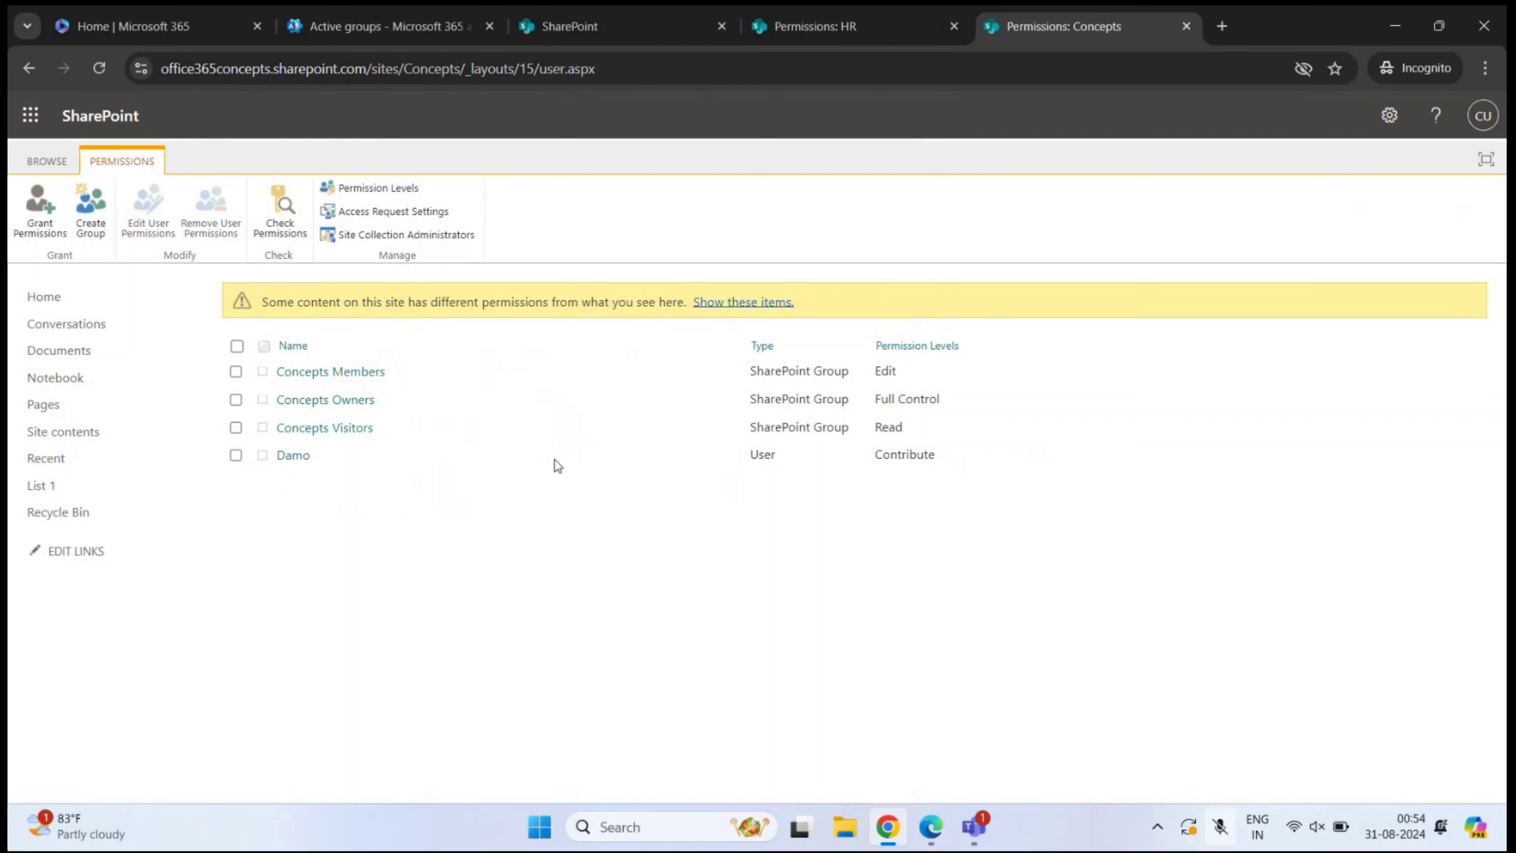
click(363, 380)
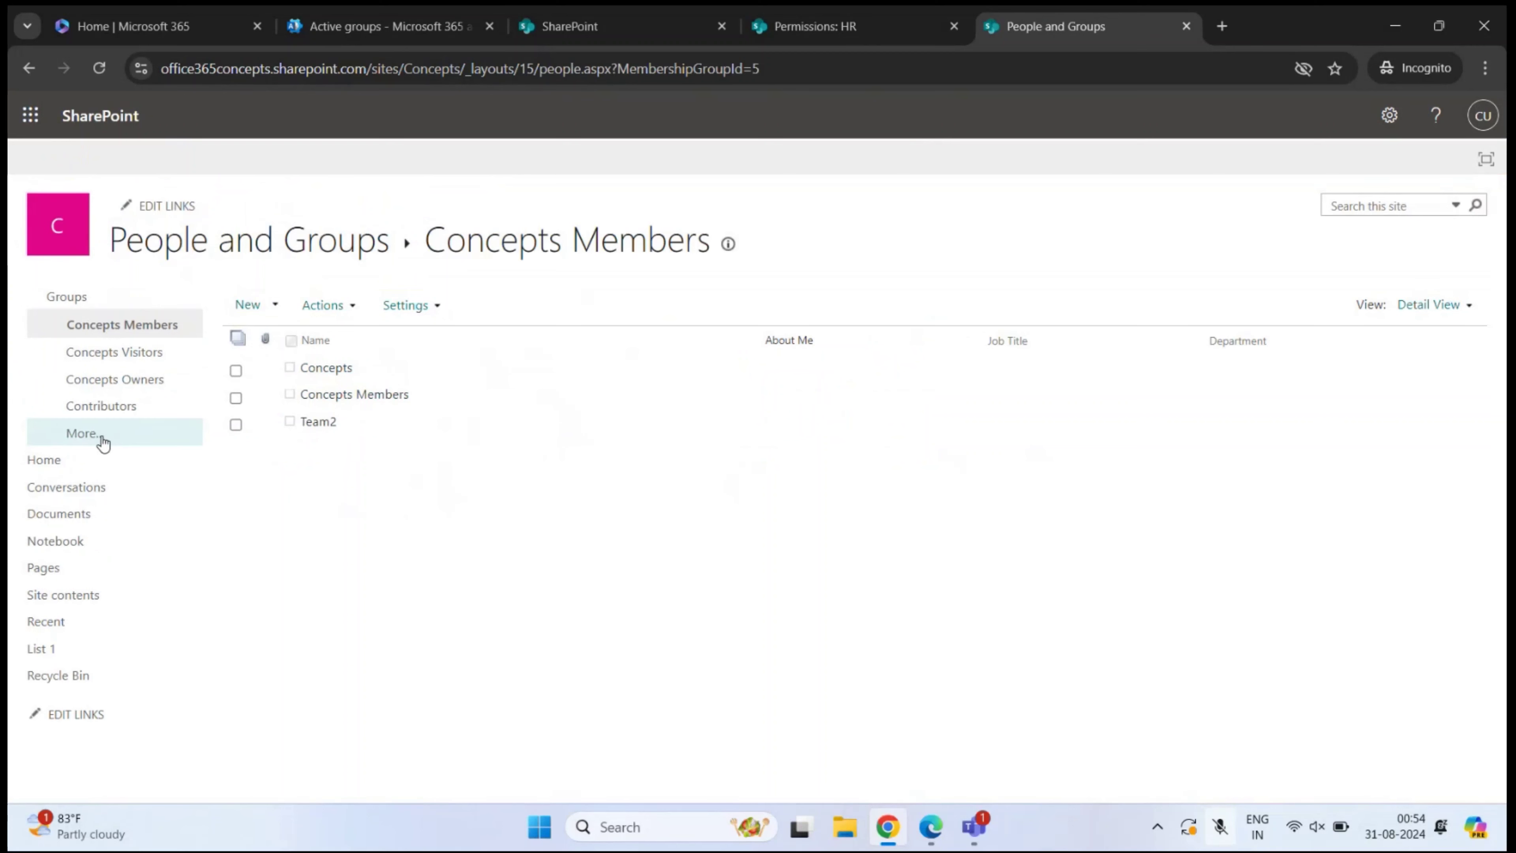
click(103, 437)
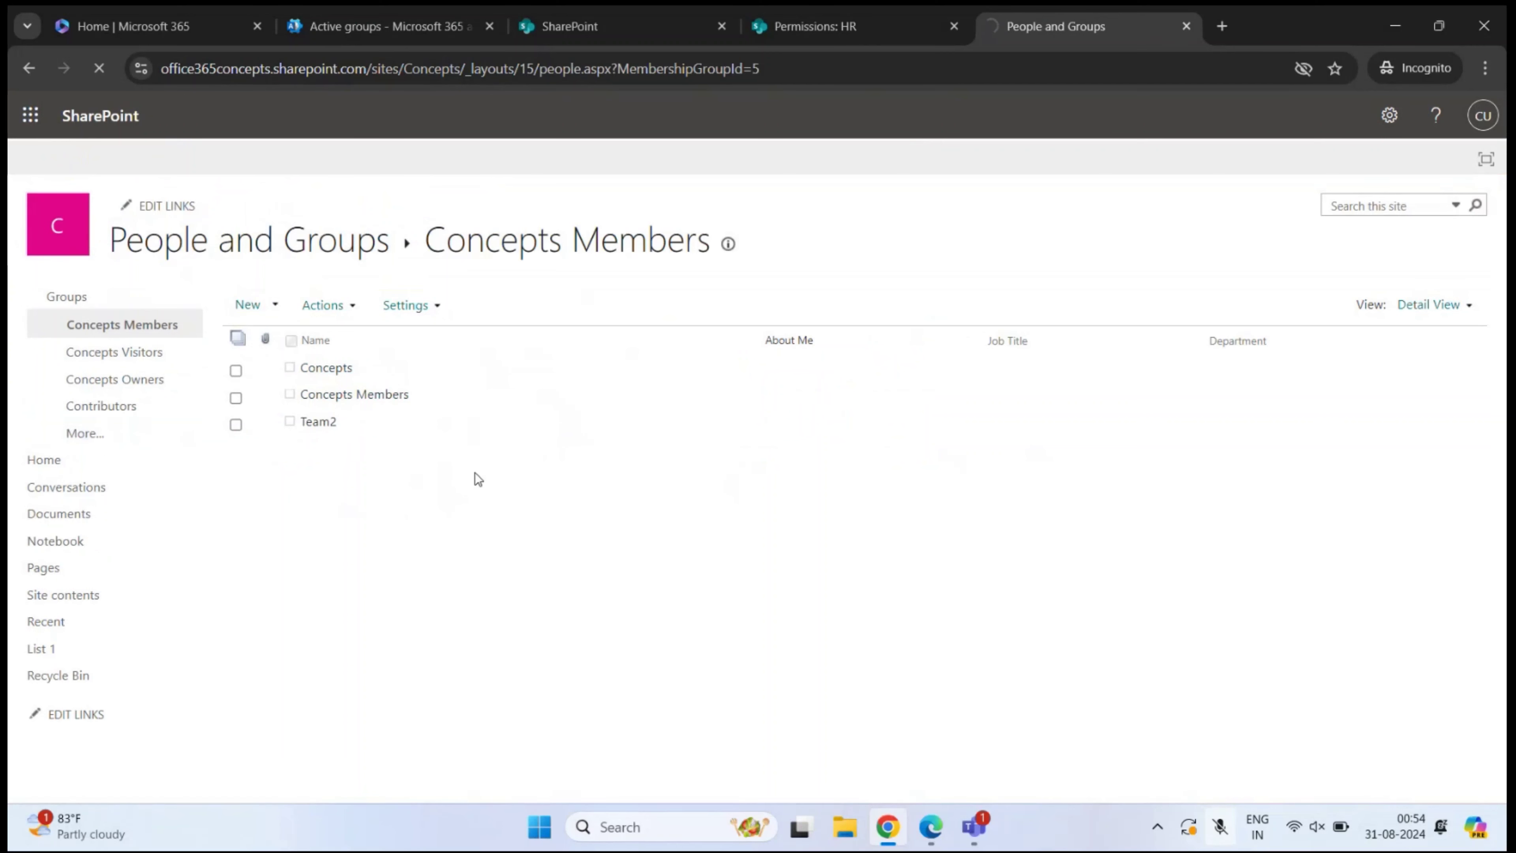
drag(335, 472, 230, 477)
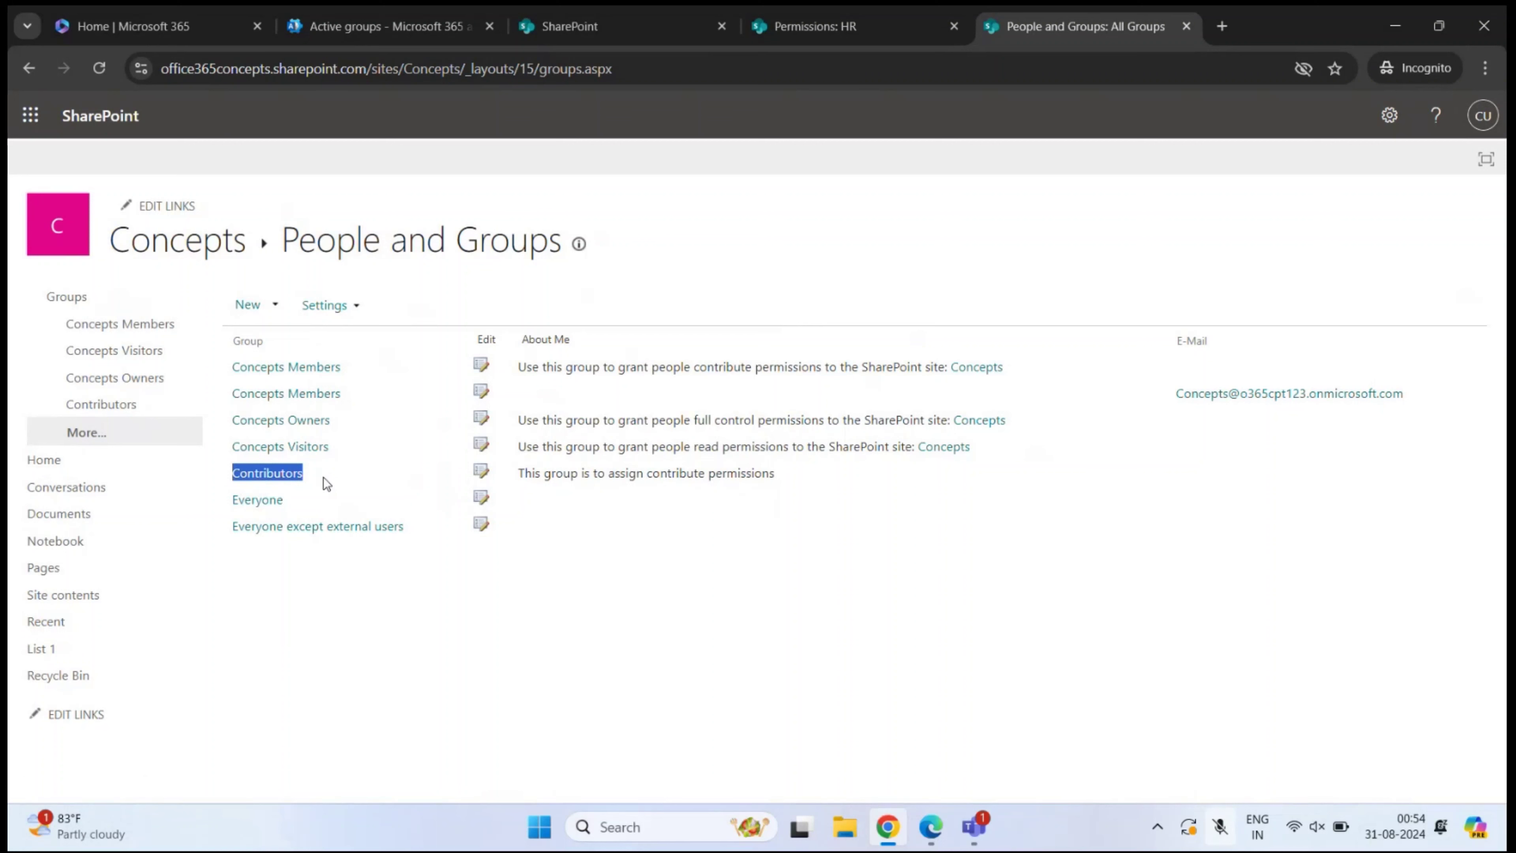
click(28, 68)
click(28, 67)
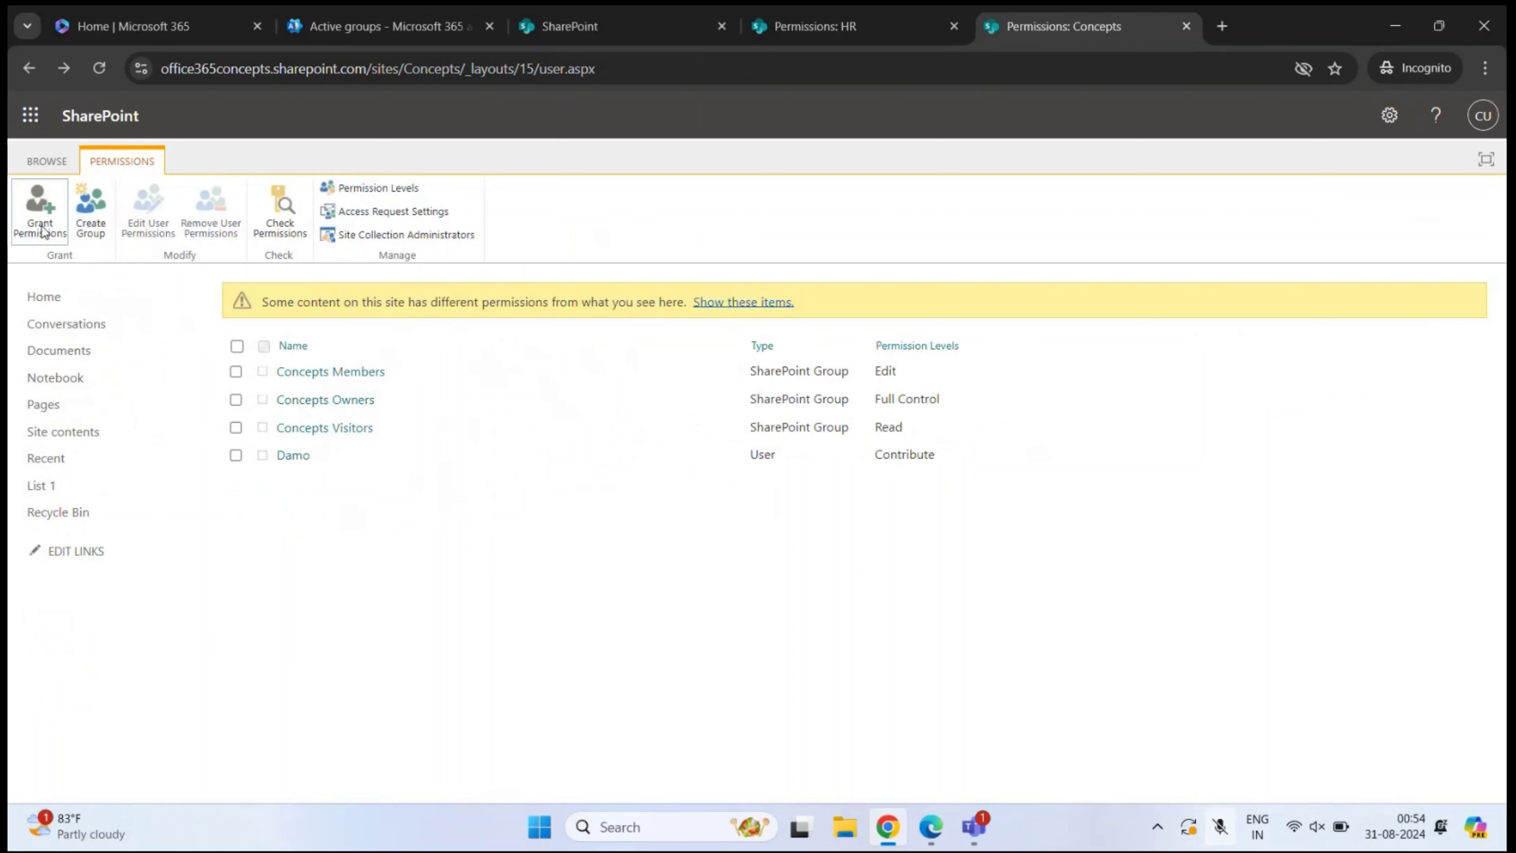
Step: Share the site with the Contributors group at the Contribute level and refresh the permissions list
click(39, 226)
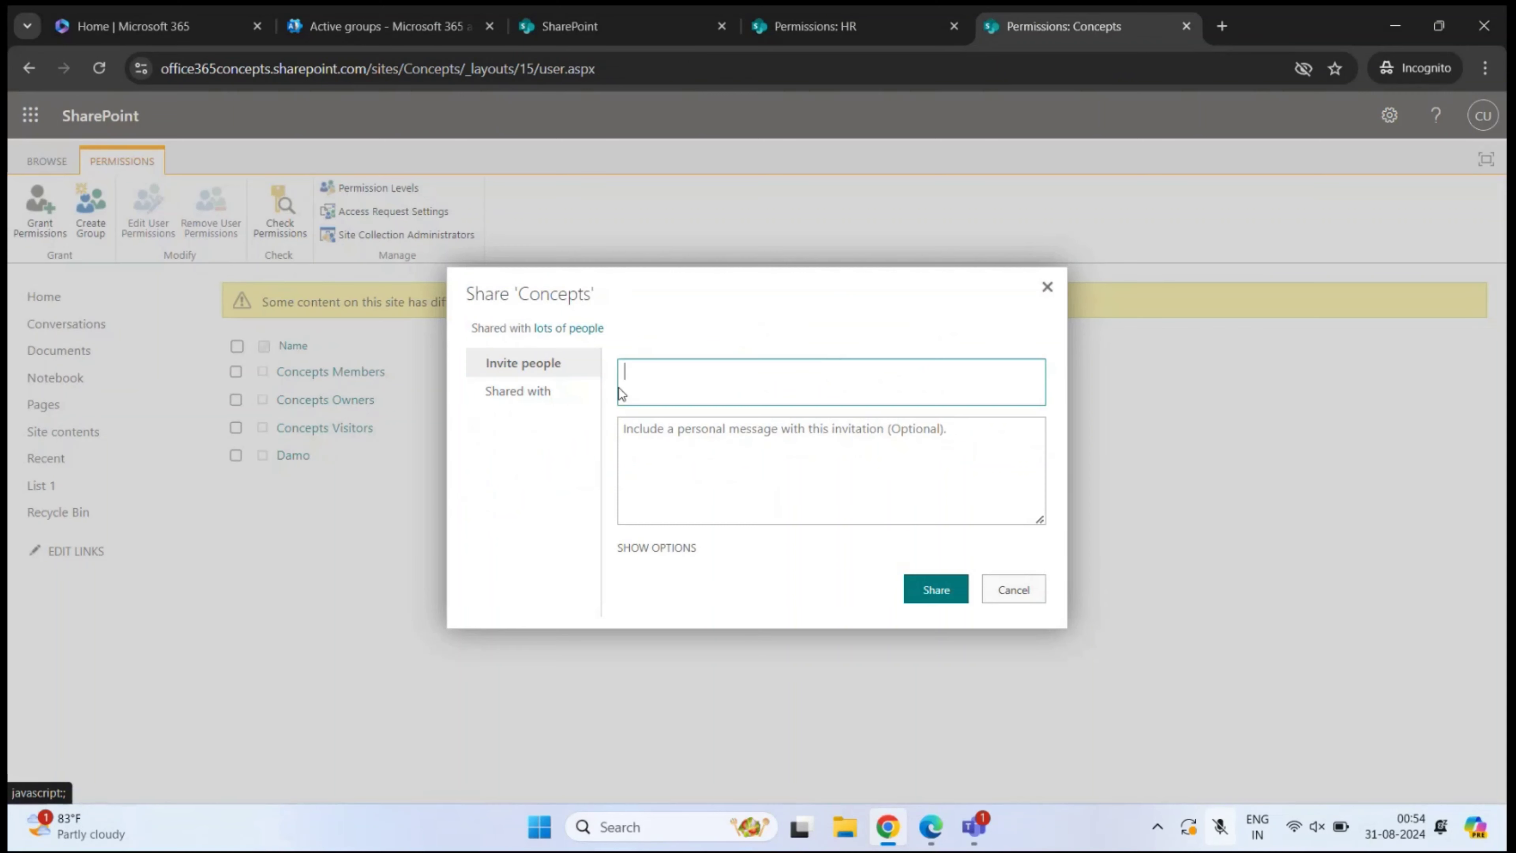
text(contr)
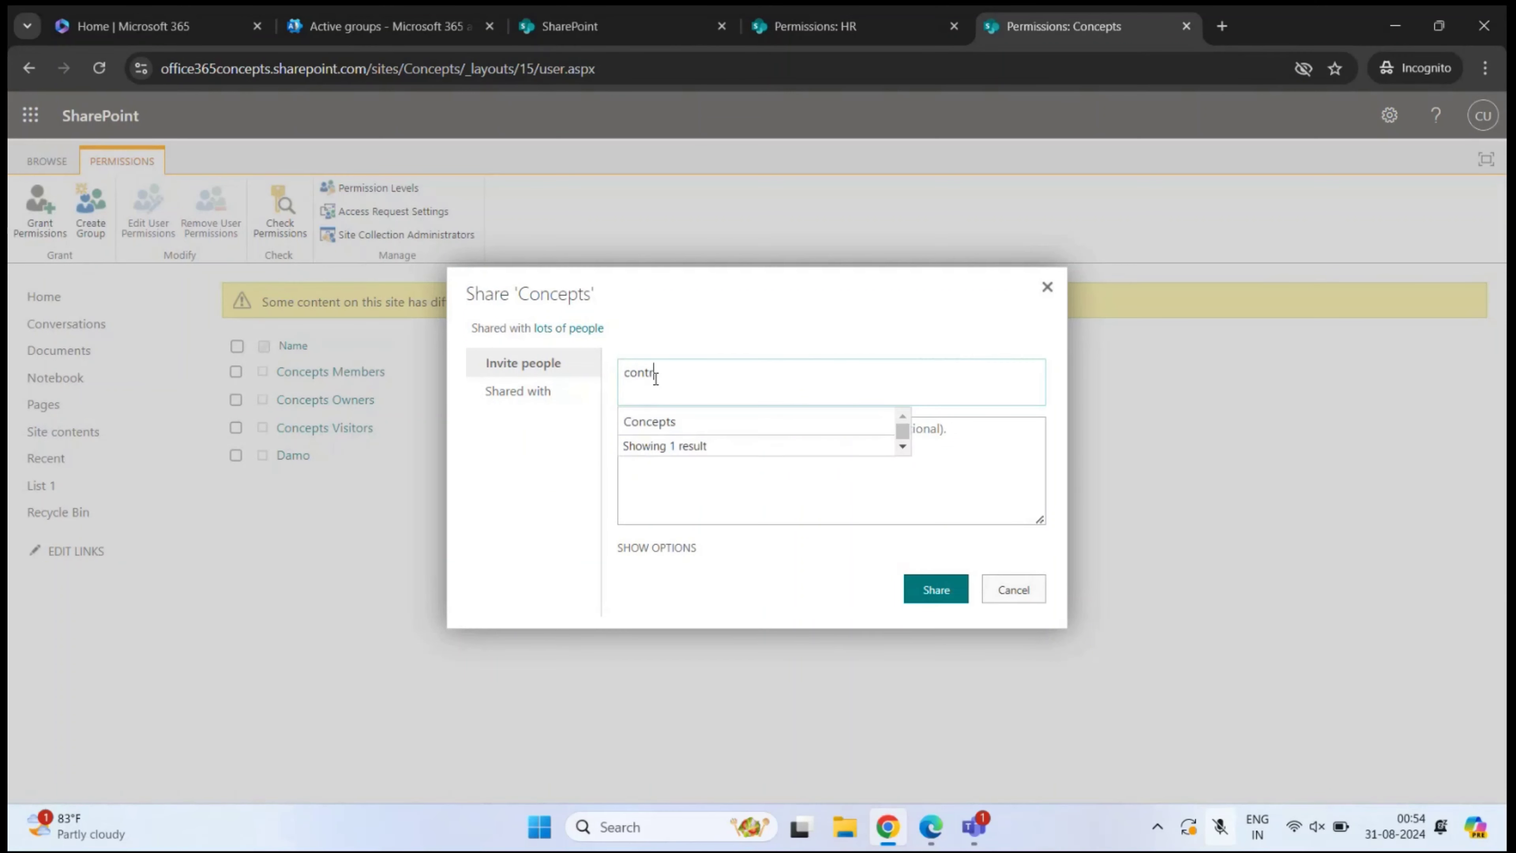
text(ibutors)
click(675, 422)
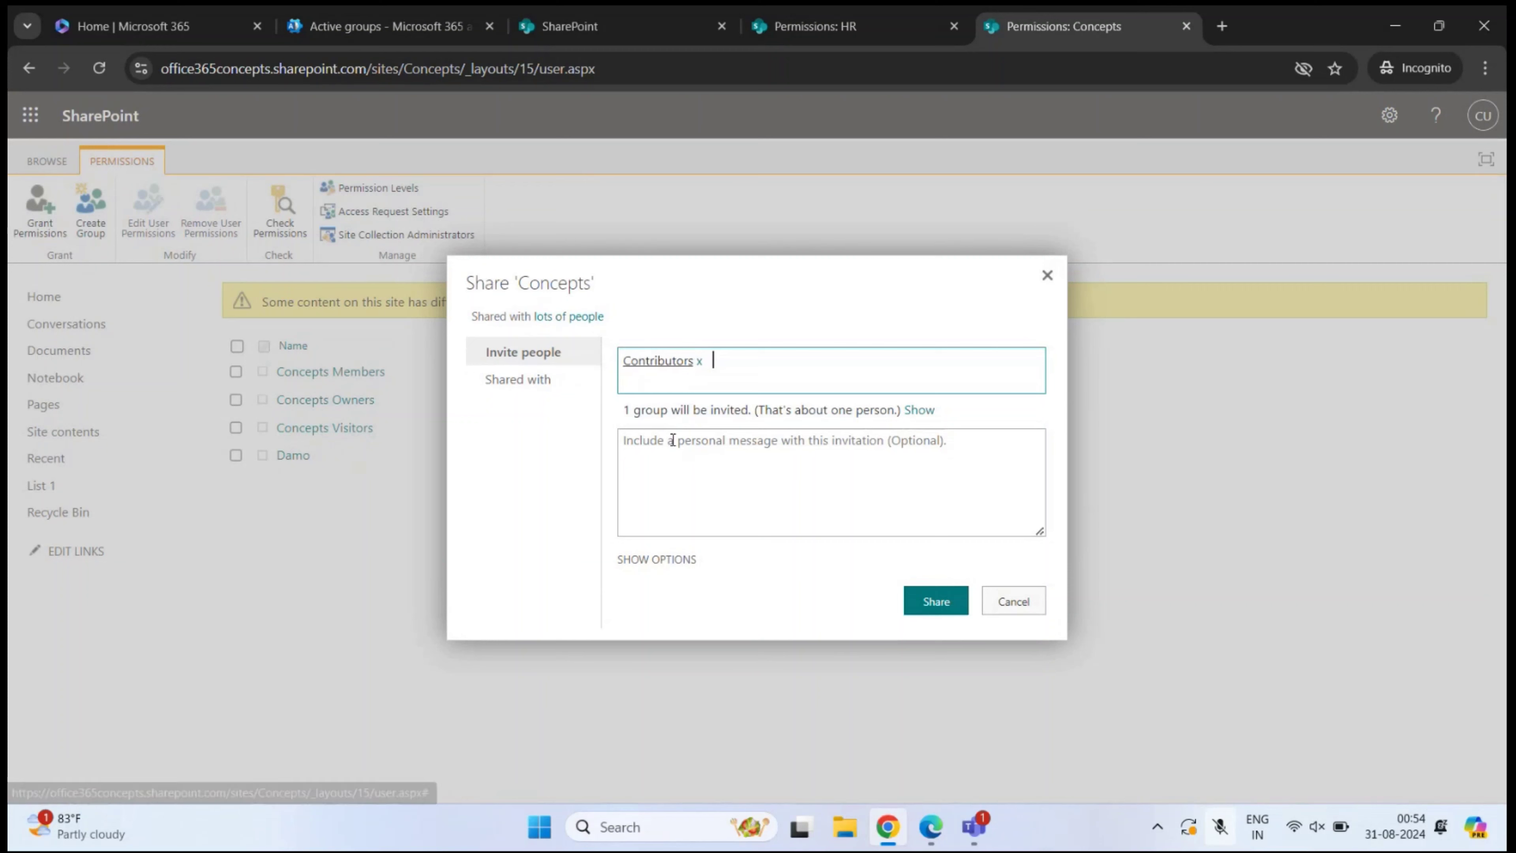
click(662, 549)
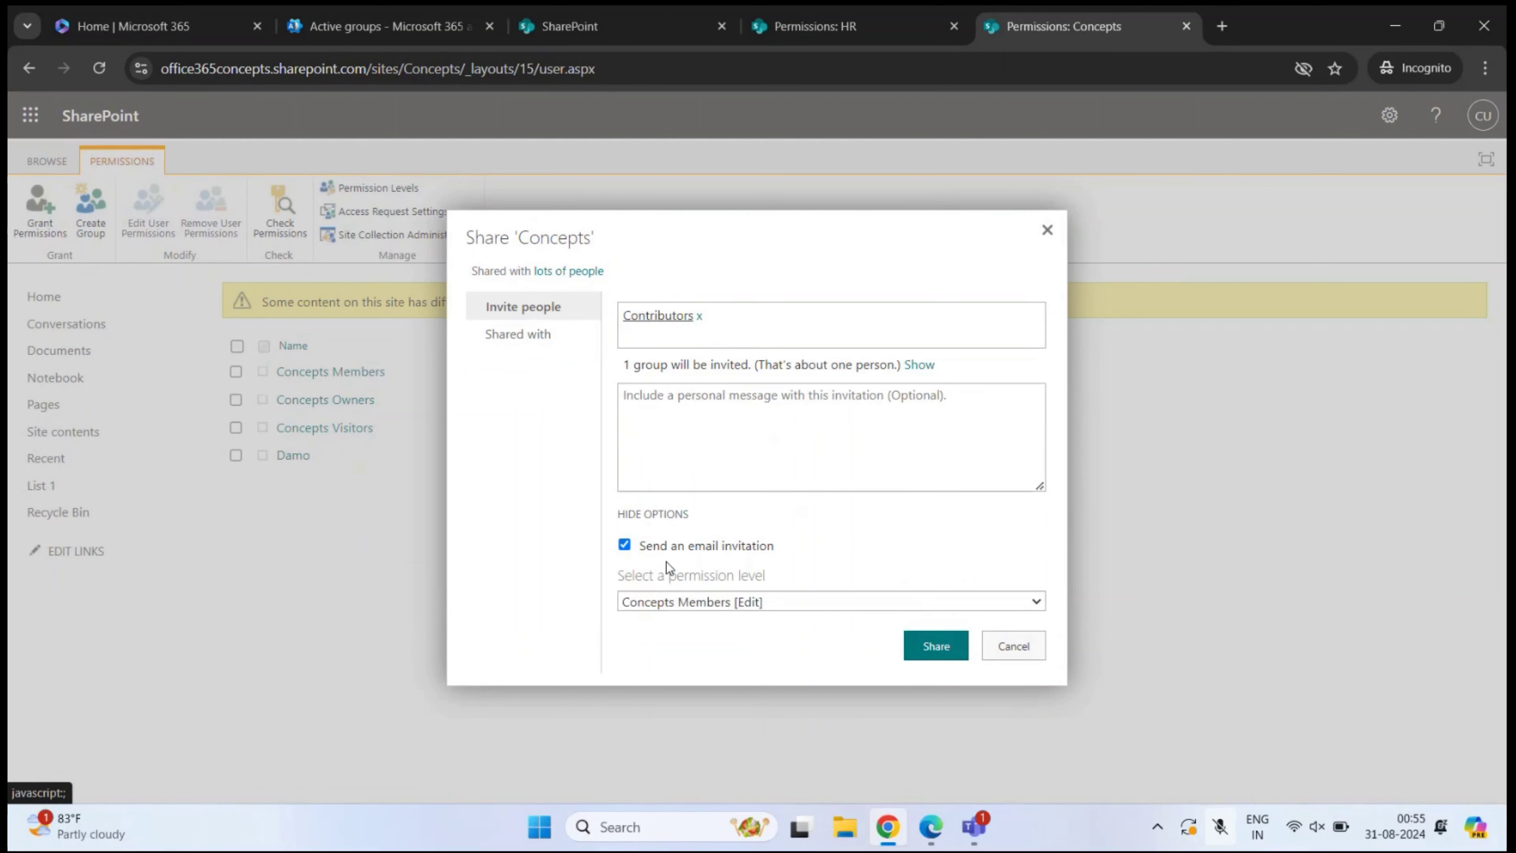
click(788, 602)
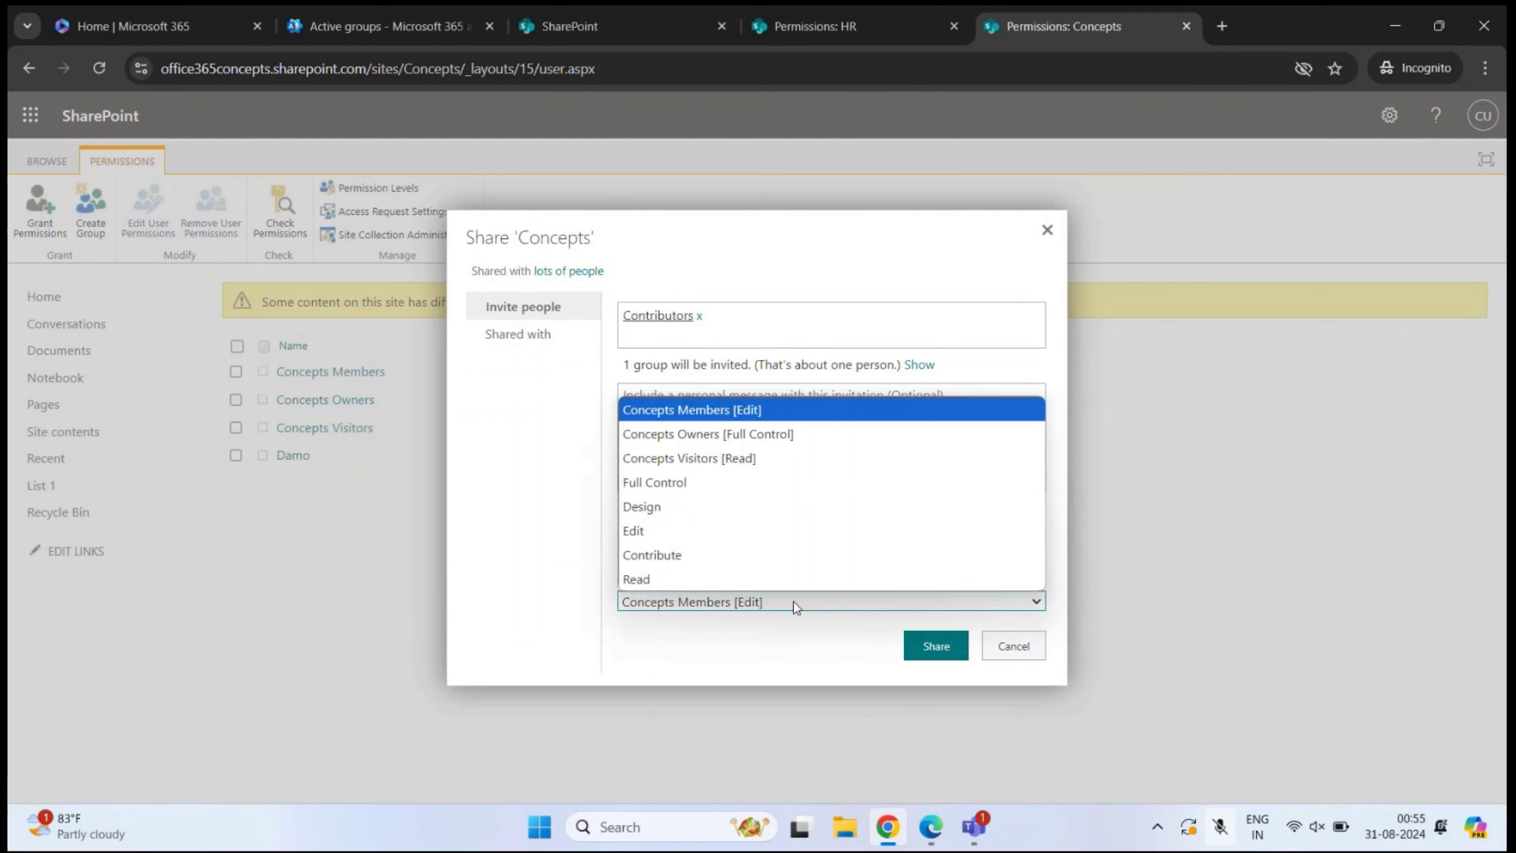
click(708, 555)
click(926, 650)
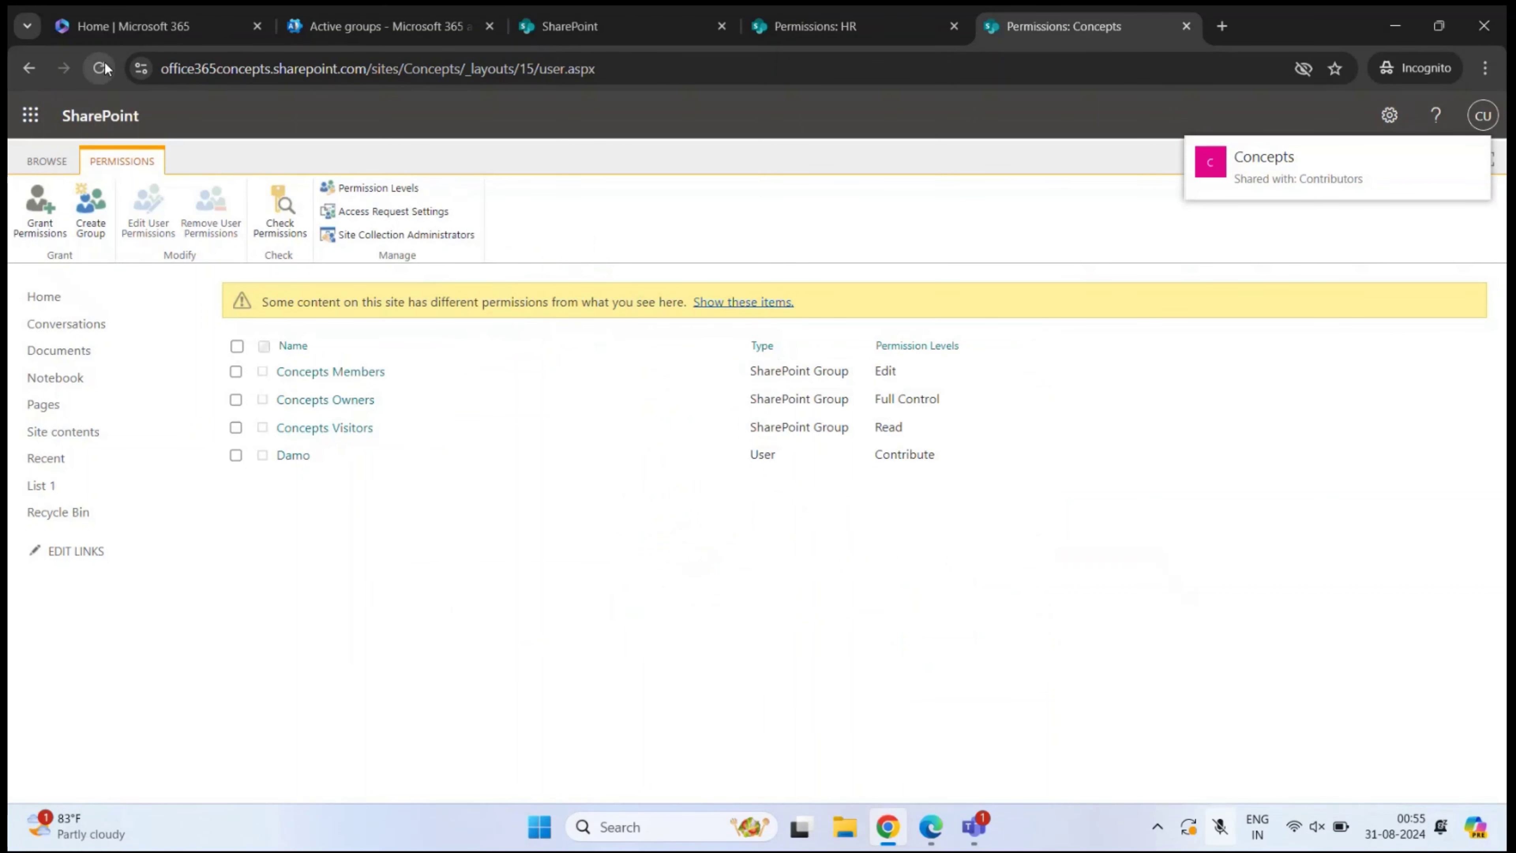
click(103, 68)
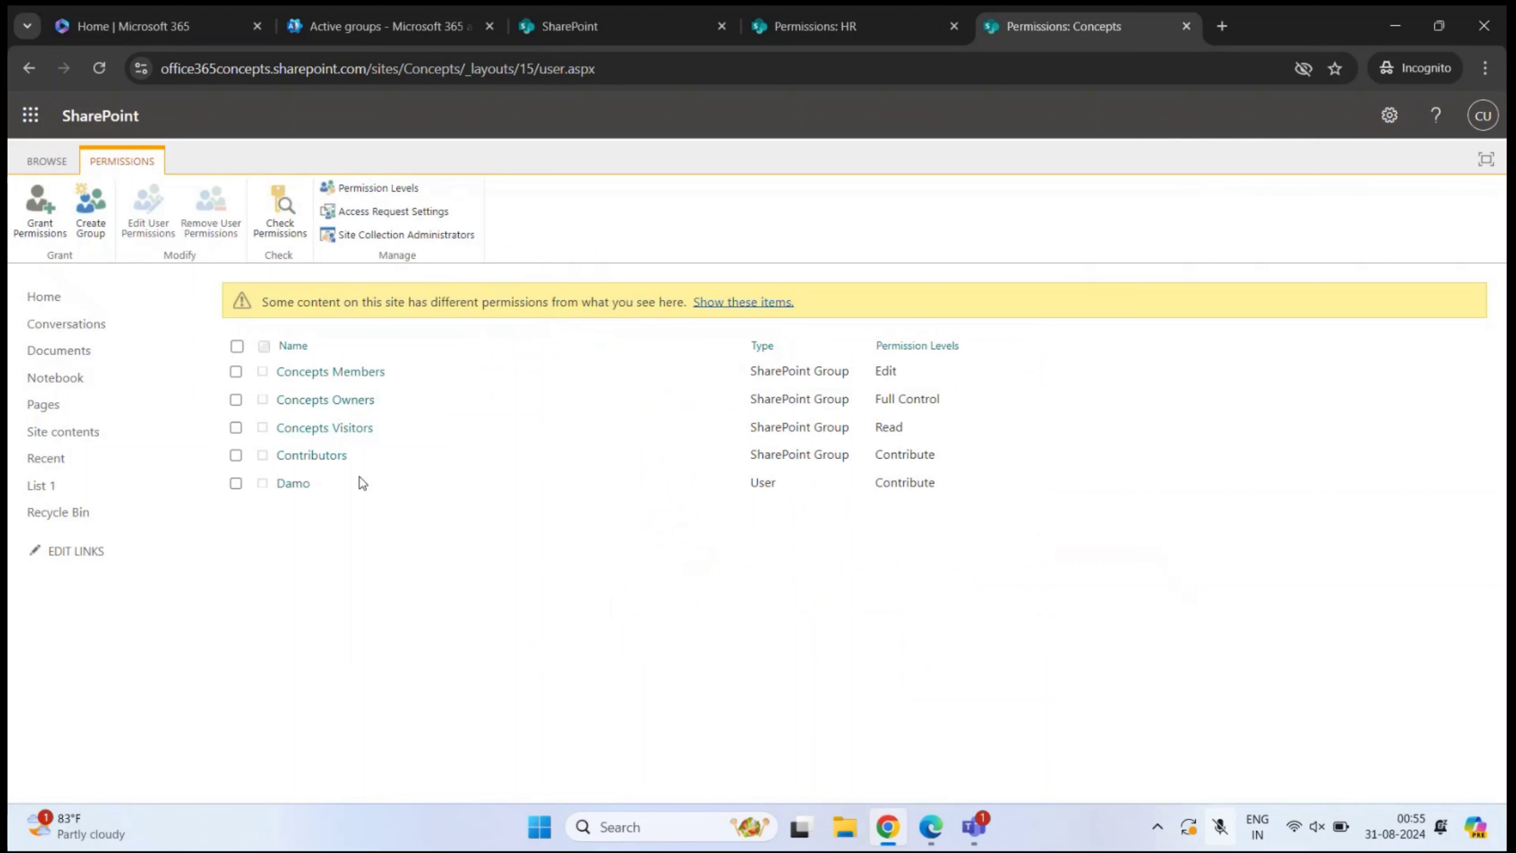
click(328, 462)
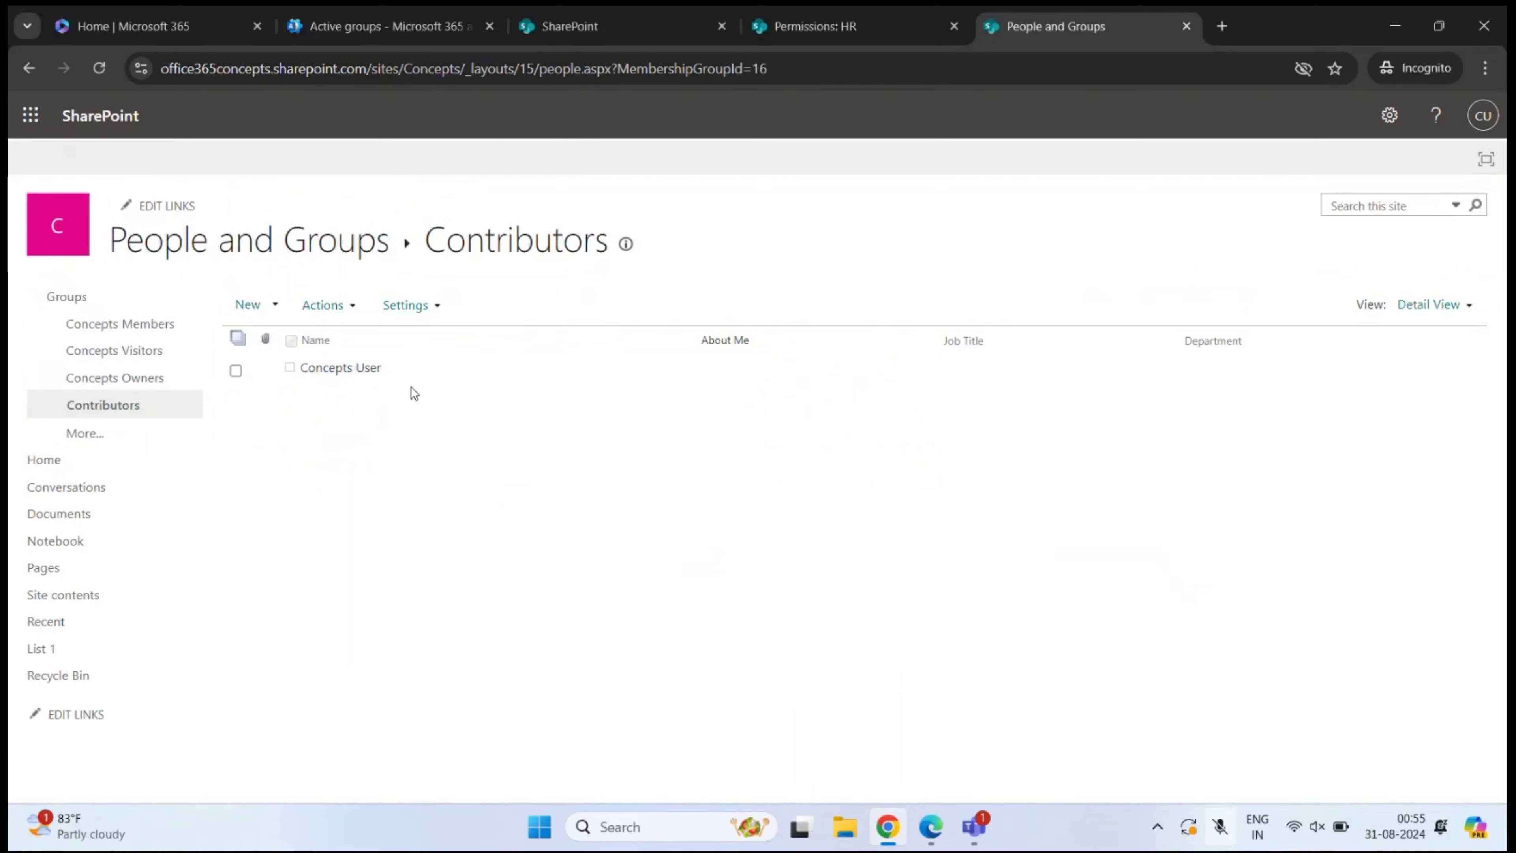
click(28, 67)
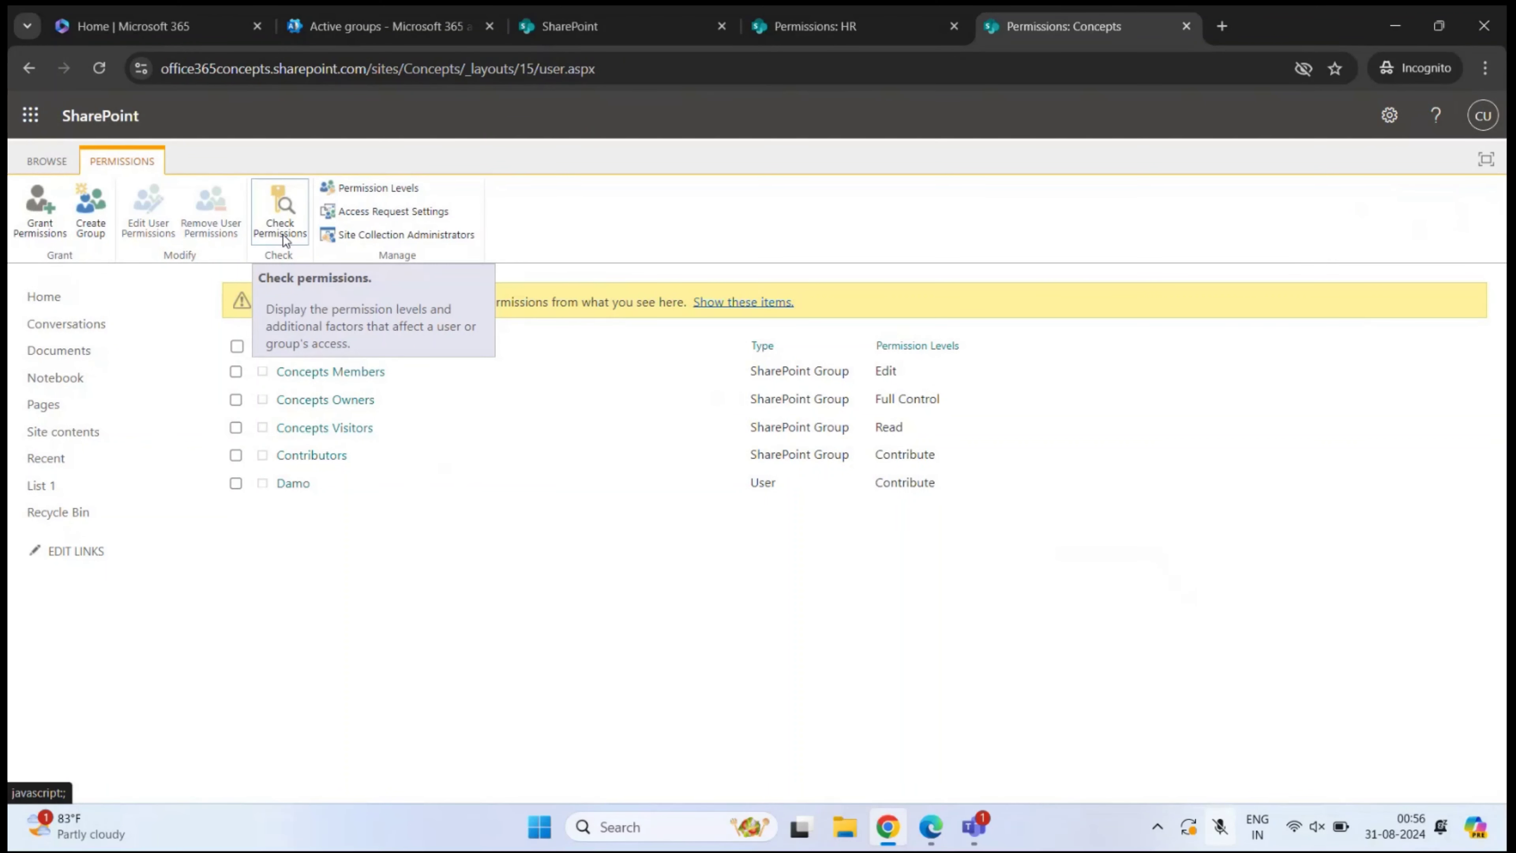
Step: Check permissions for the Concepts group, showing Edit and the group granting it
click(283, 240)
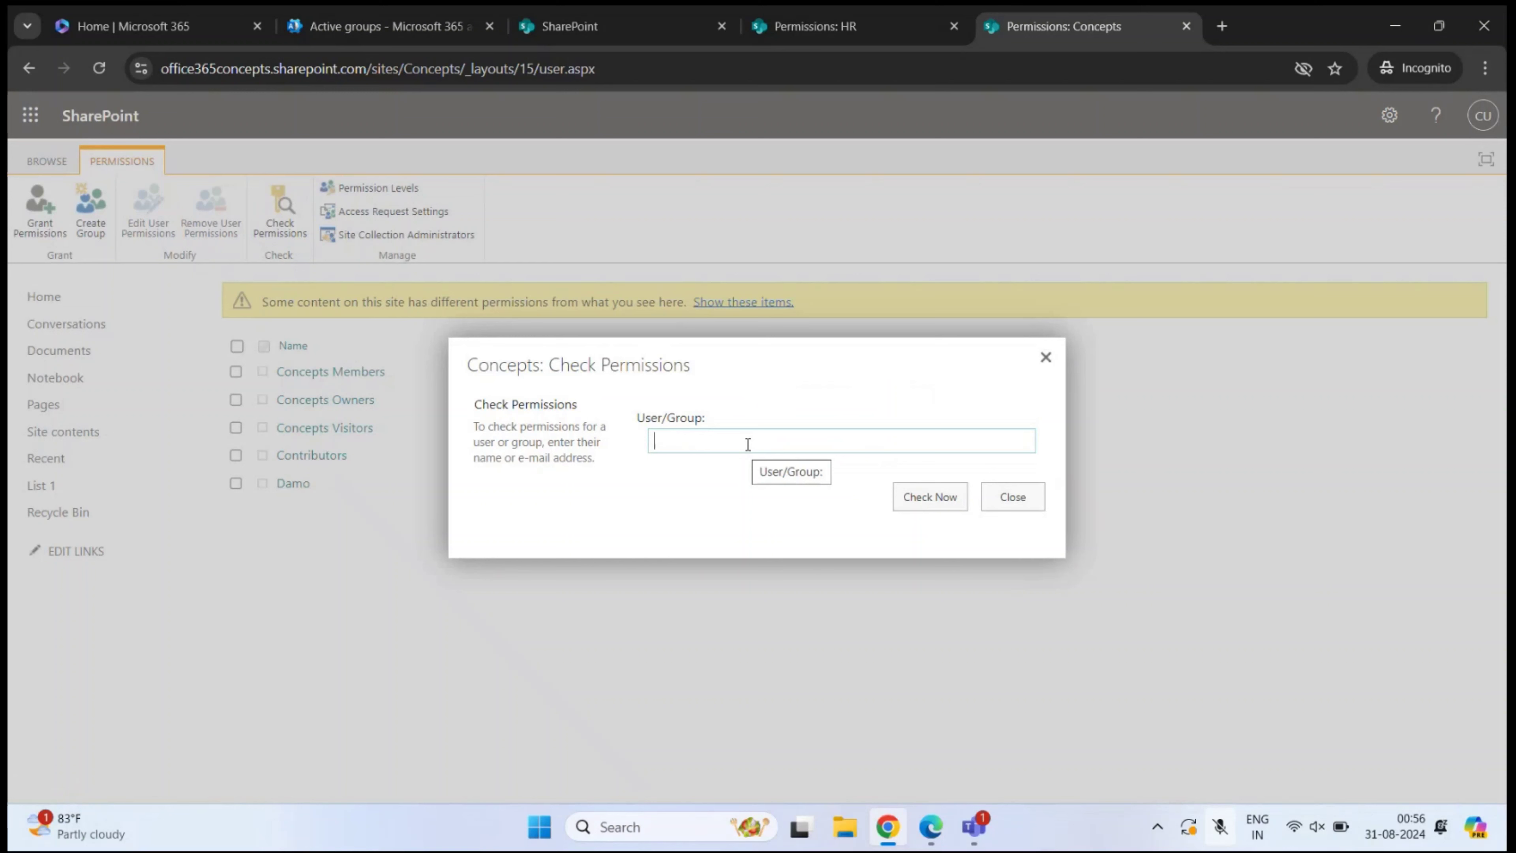
text(concepts)
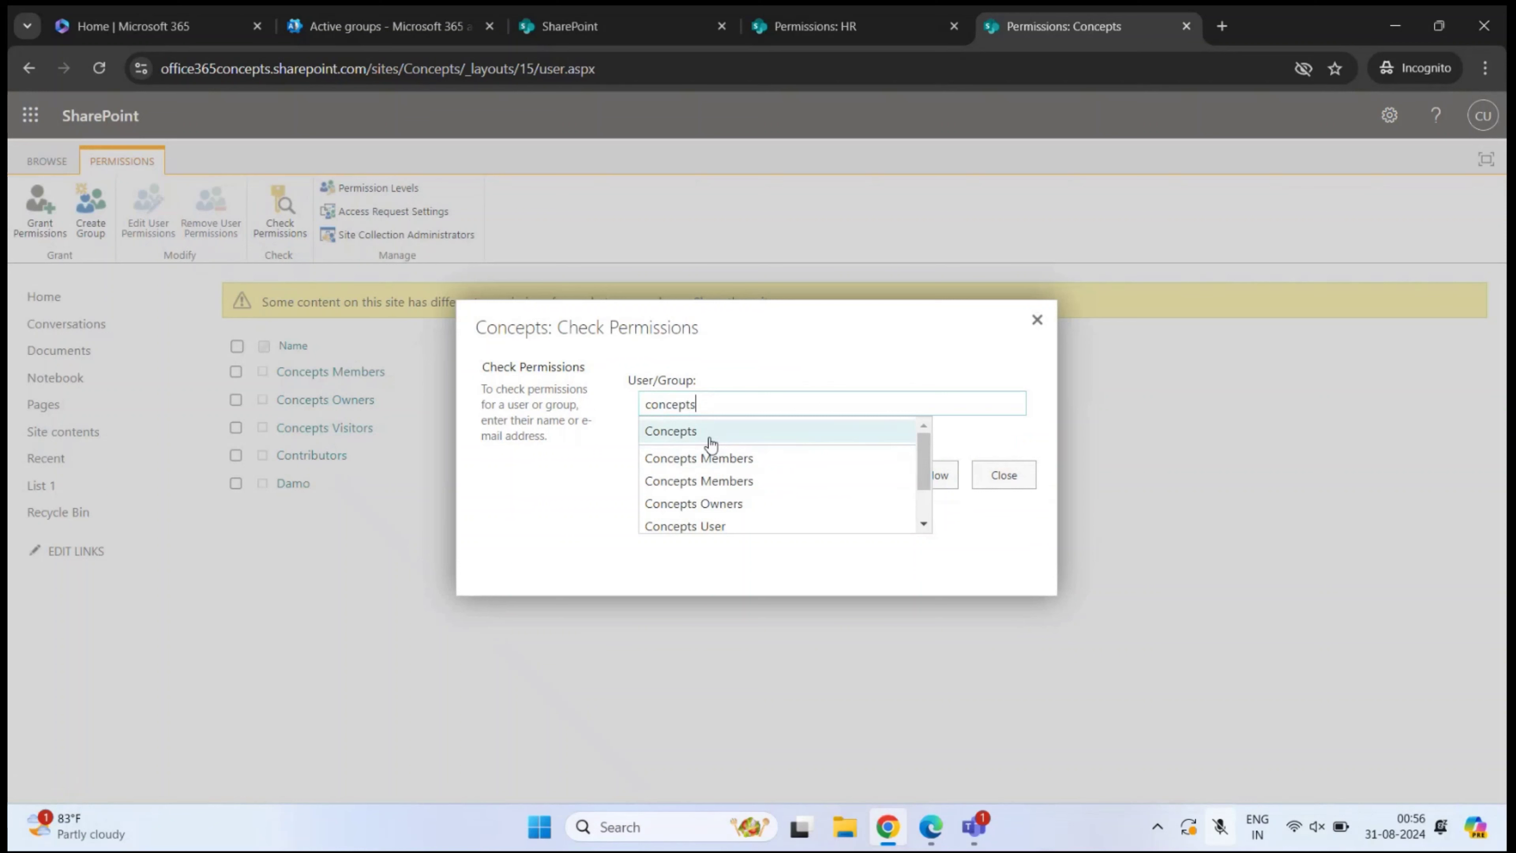
click(694, 435)
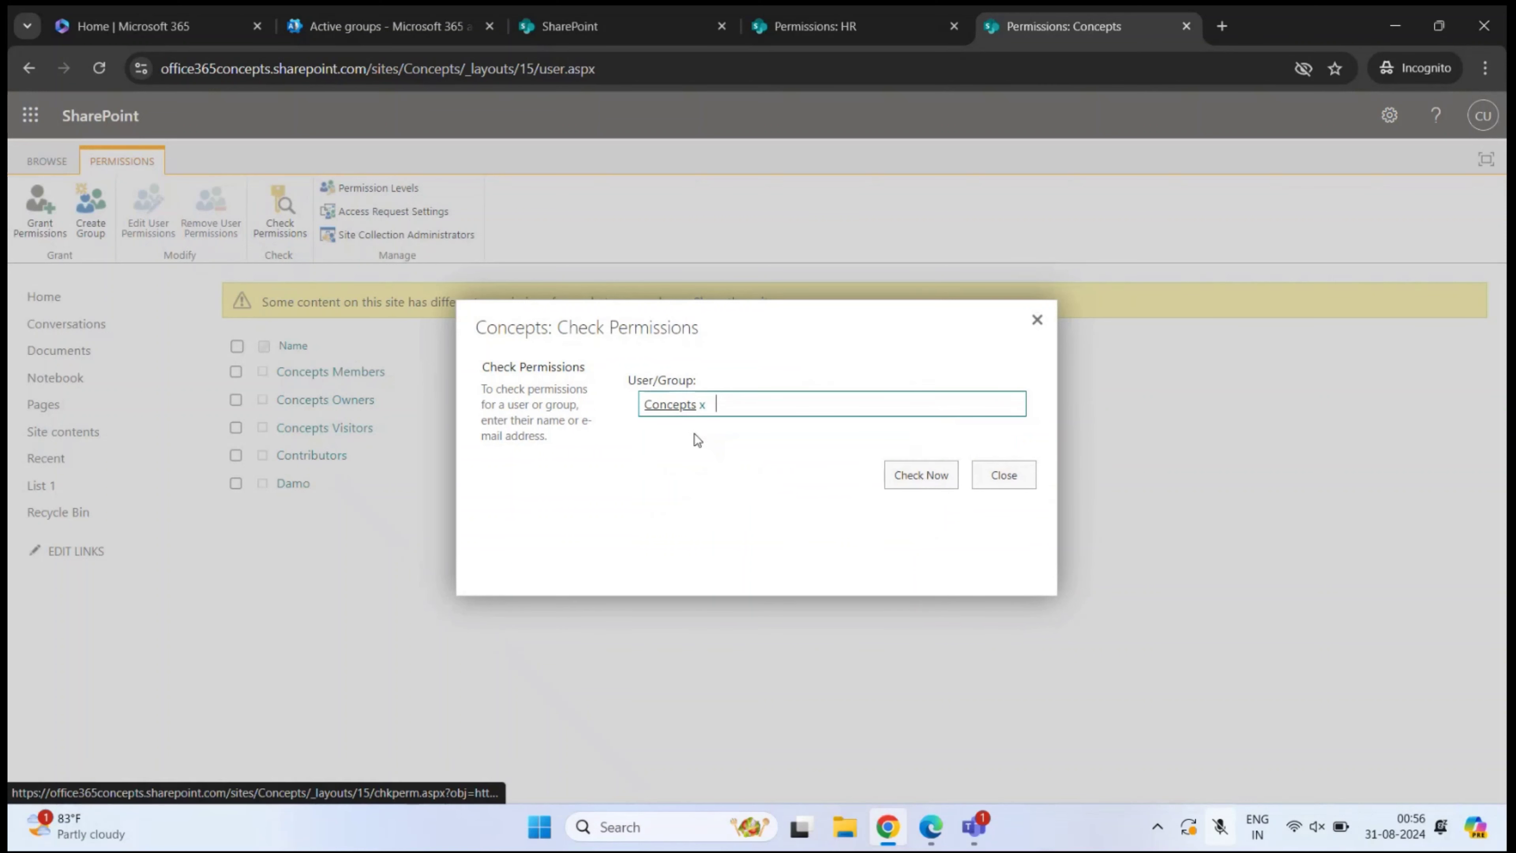
click(932, 481)
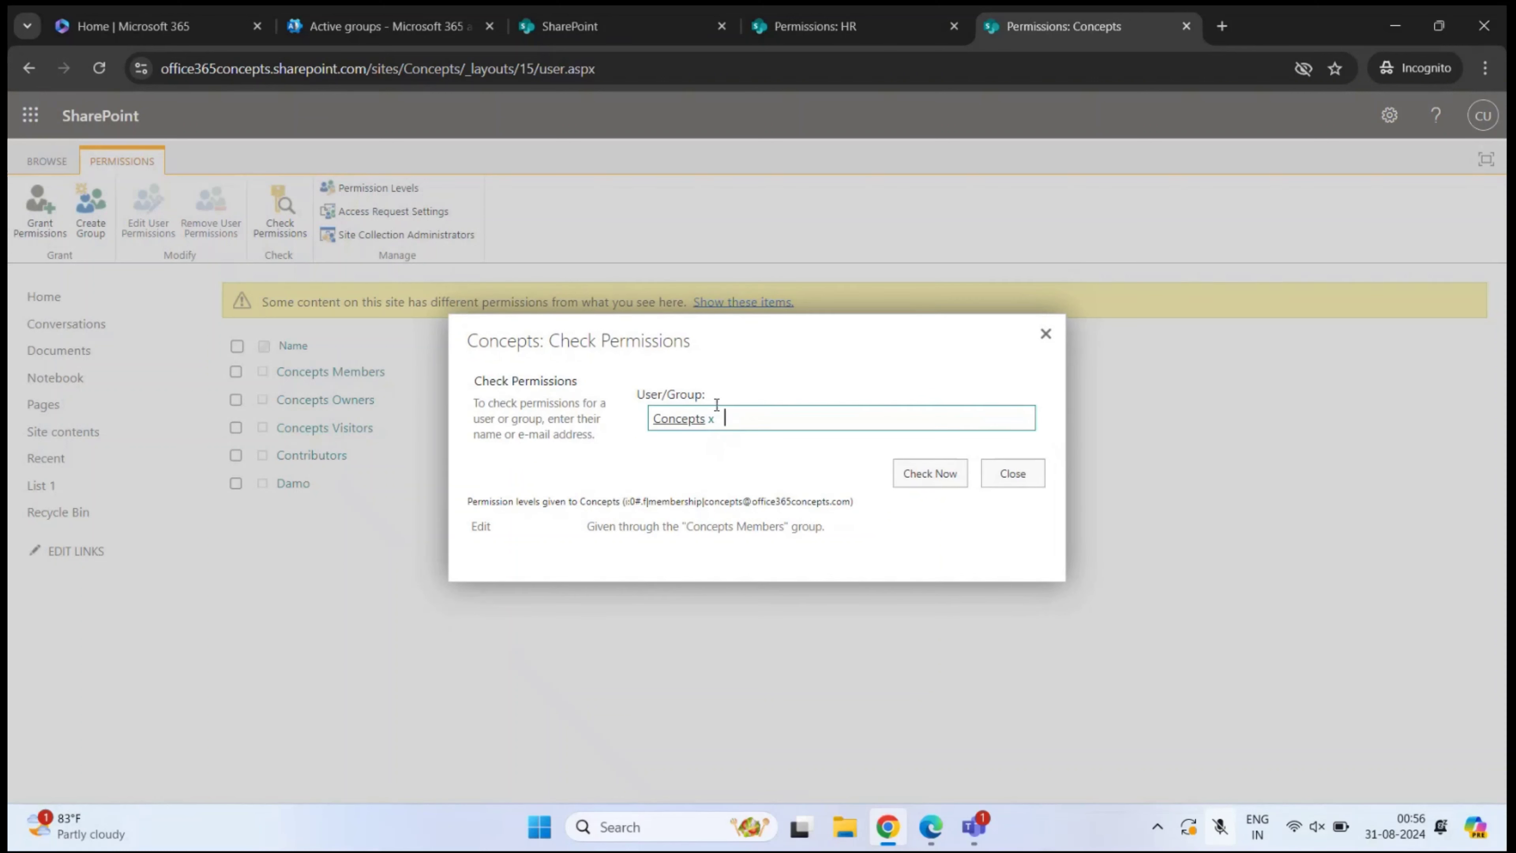
drag(473, 526, 506, 530)
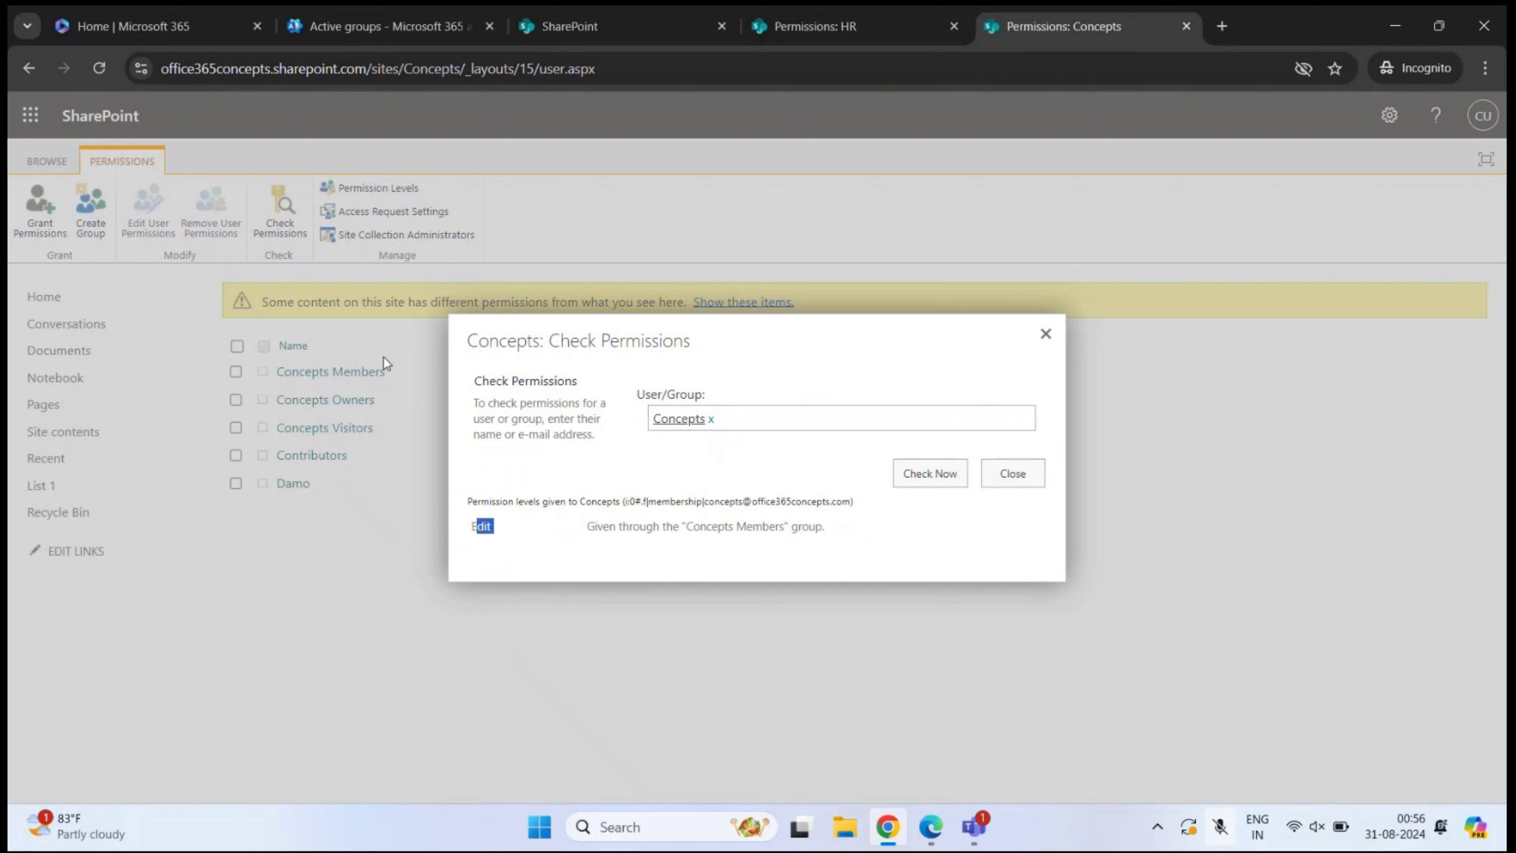
drag(785, 528, 739, 534)
Step: Check permissions for Contributors, showing Contribute given directly
click(711, 419)
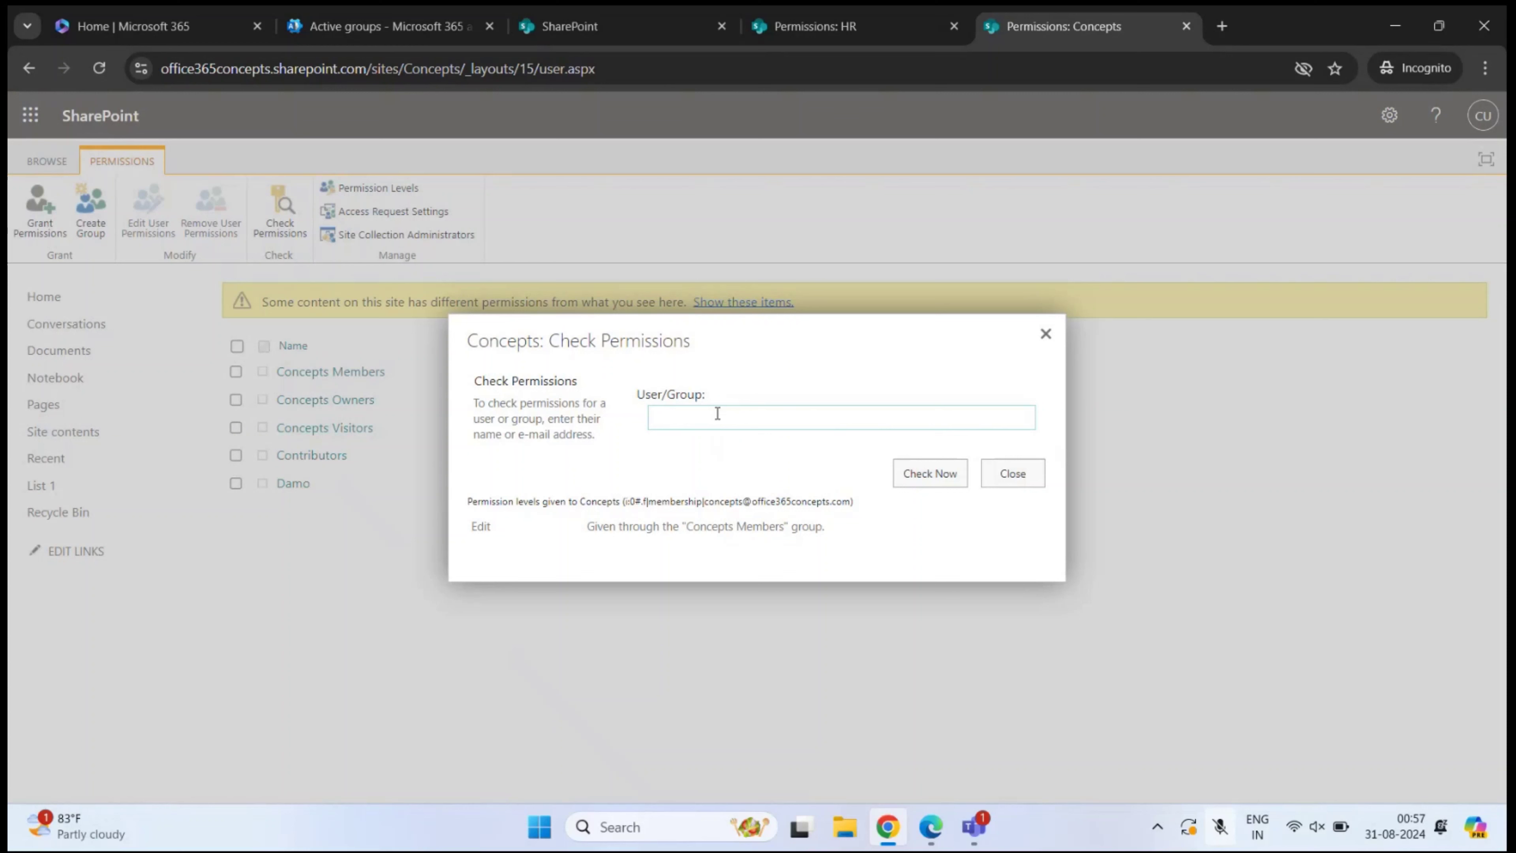
text(contributors)
click(707, 455)
click(918, 493)
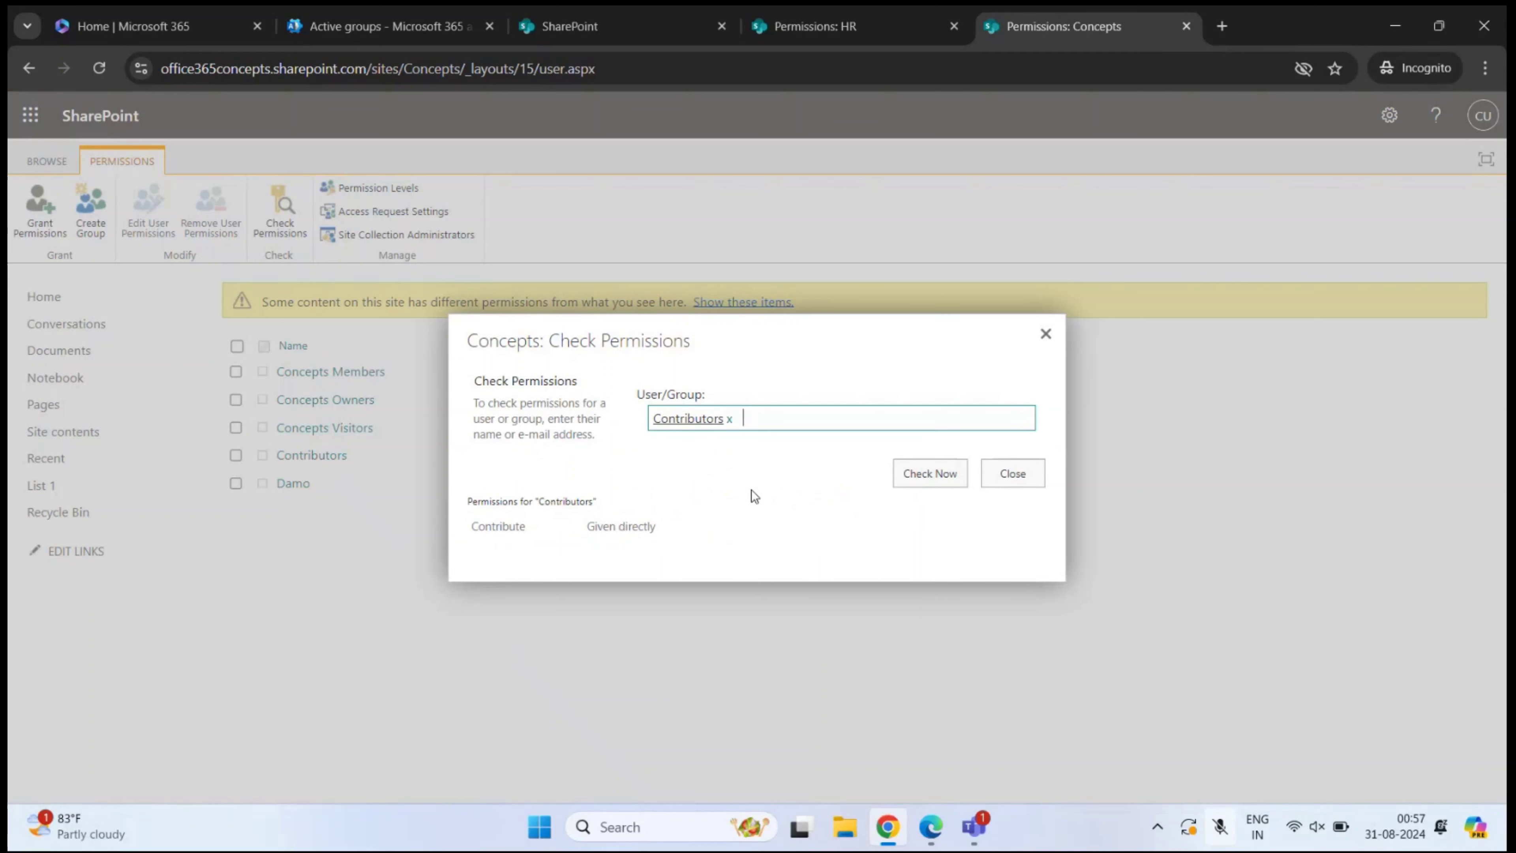
drag(472, 526, 524, 526)
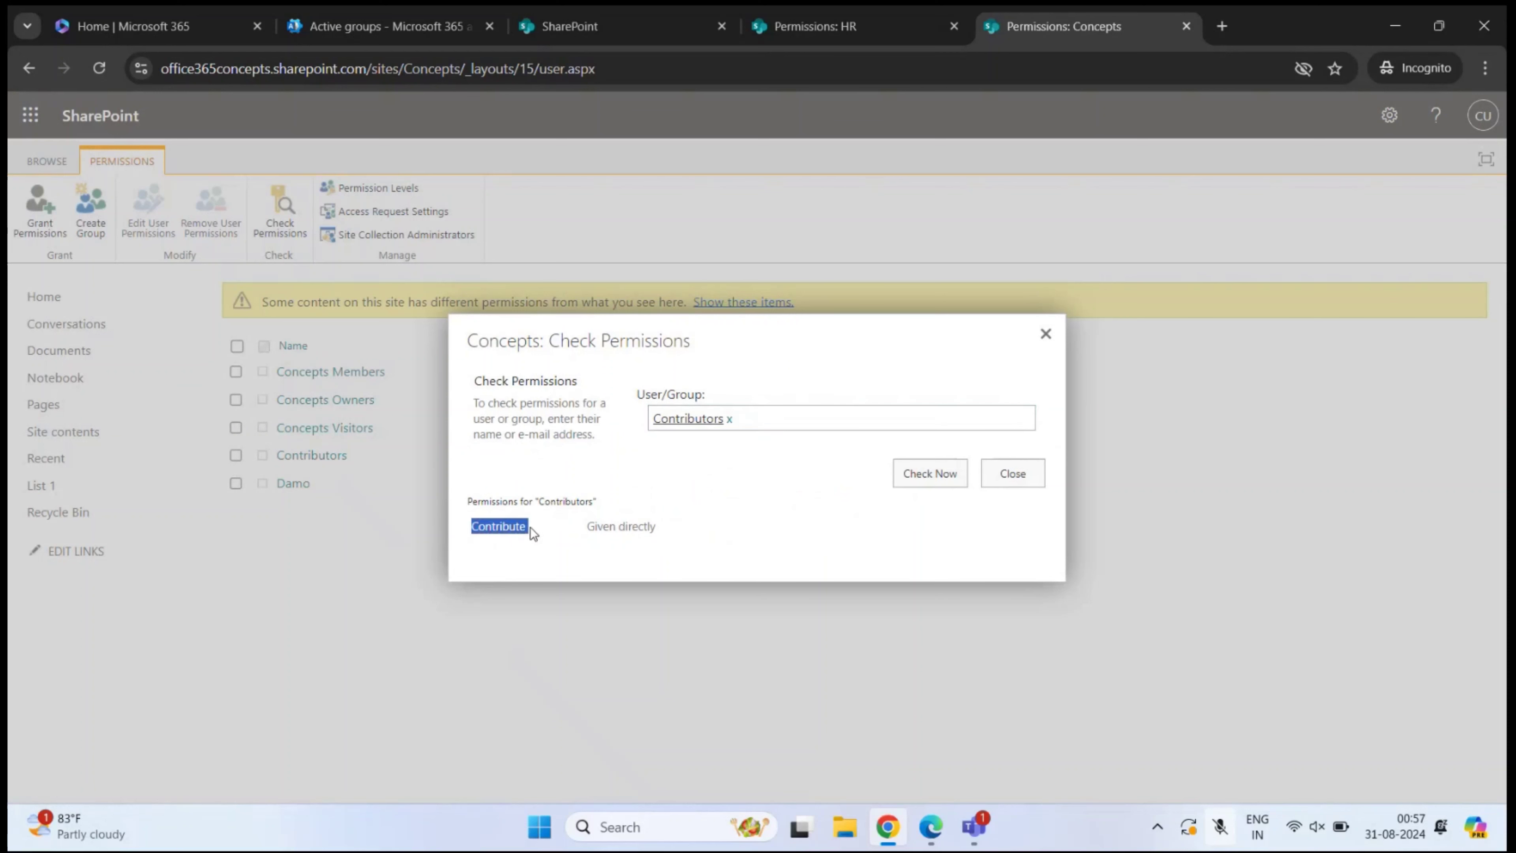
drag(588, 525, 674, 531)
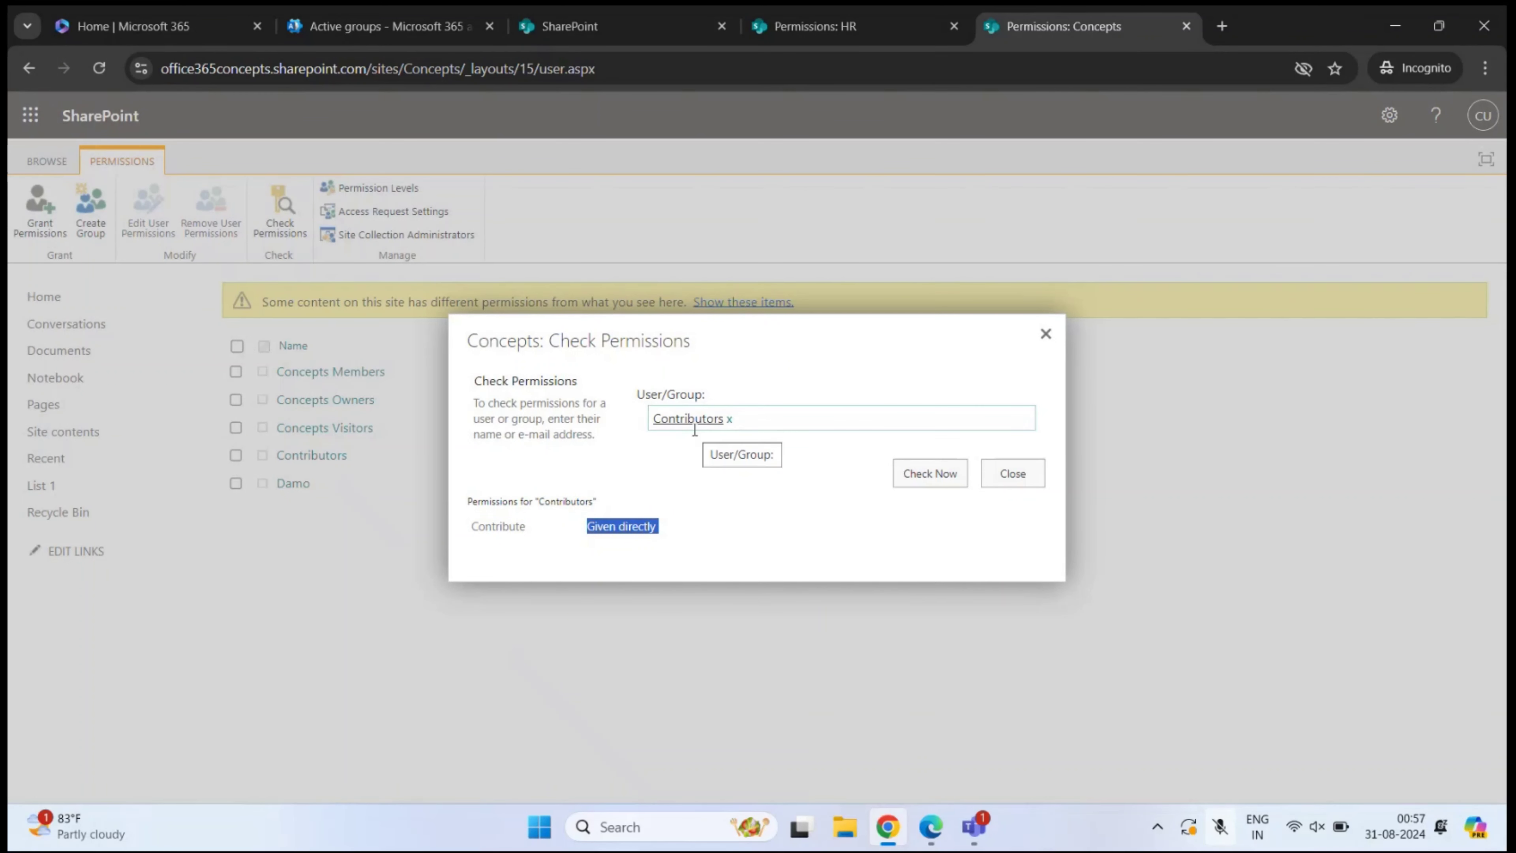
drag(530, 526, 456, 528)
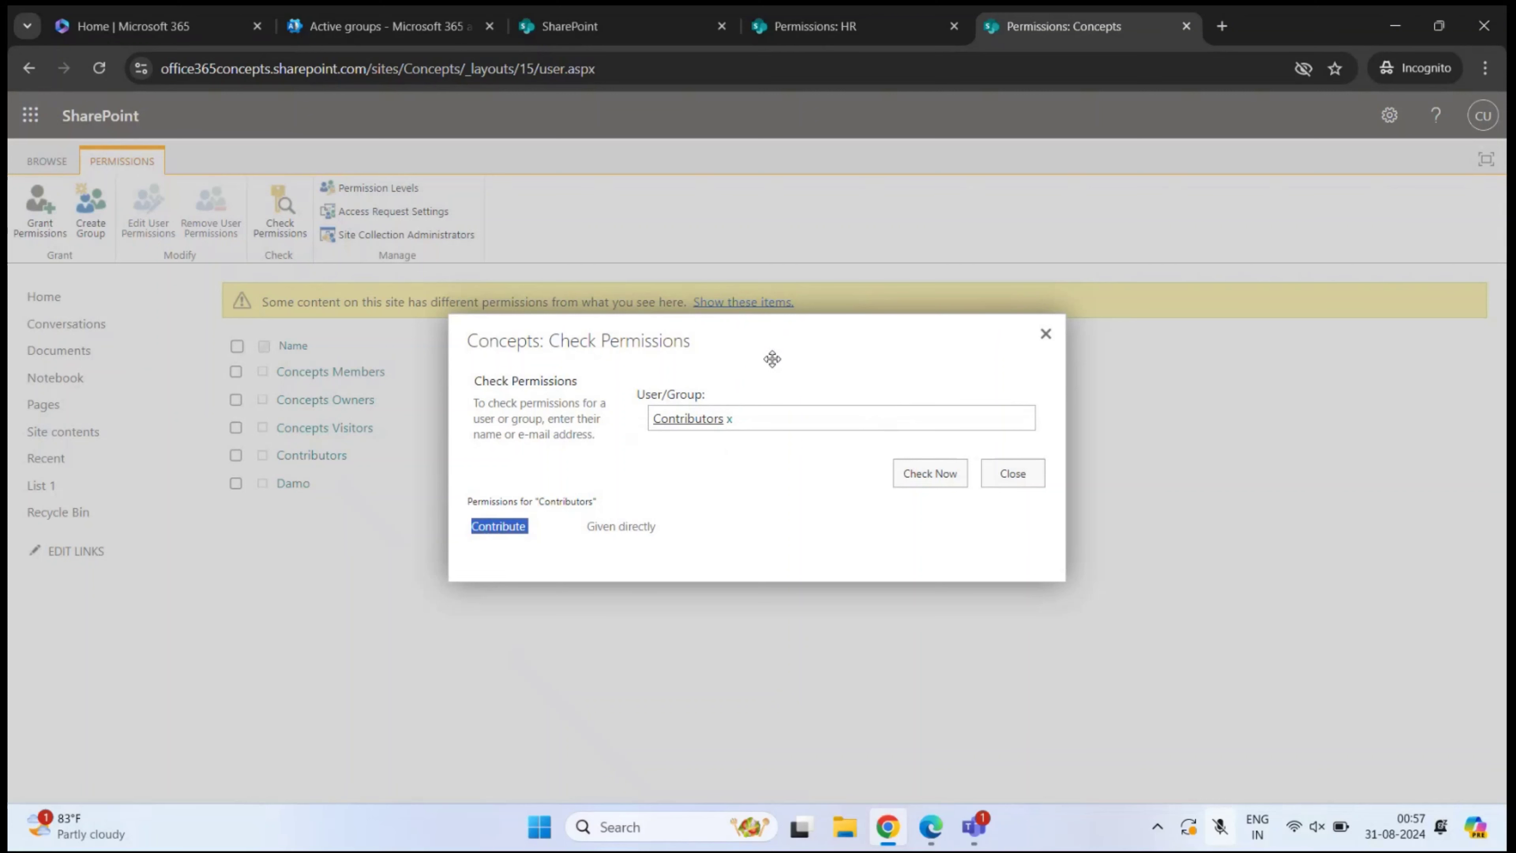
Step: Close the check results, view Permission Levels, go back, and open Concepts Home in a new tab
click(1045, 332)
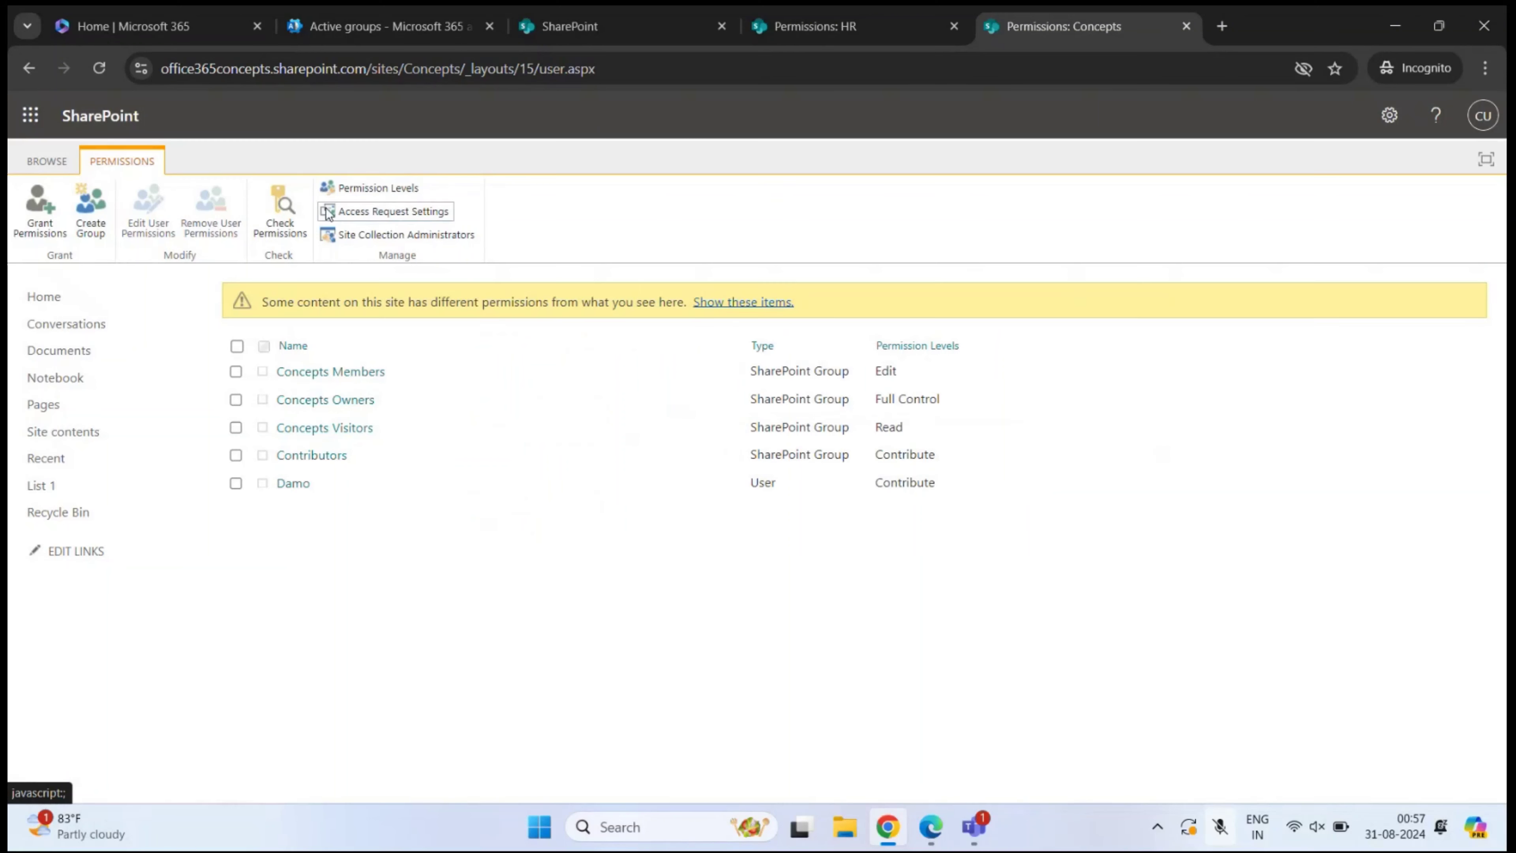
click(377, 190)
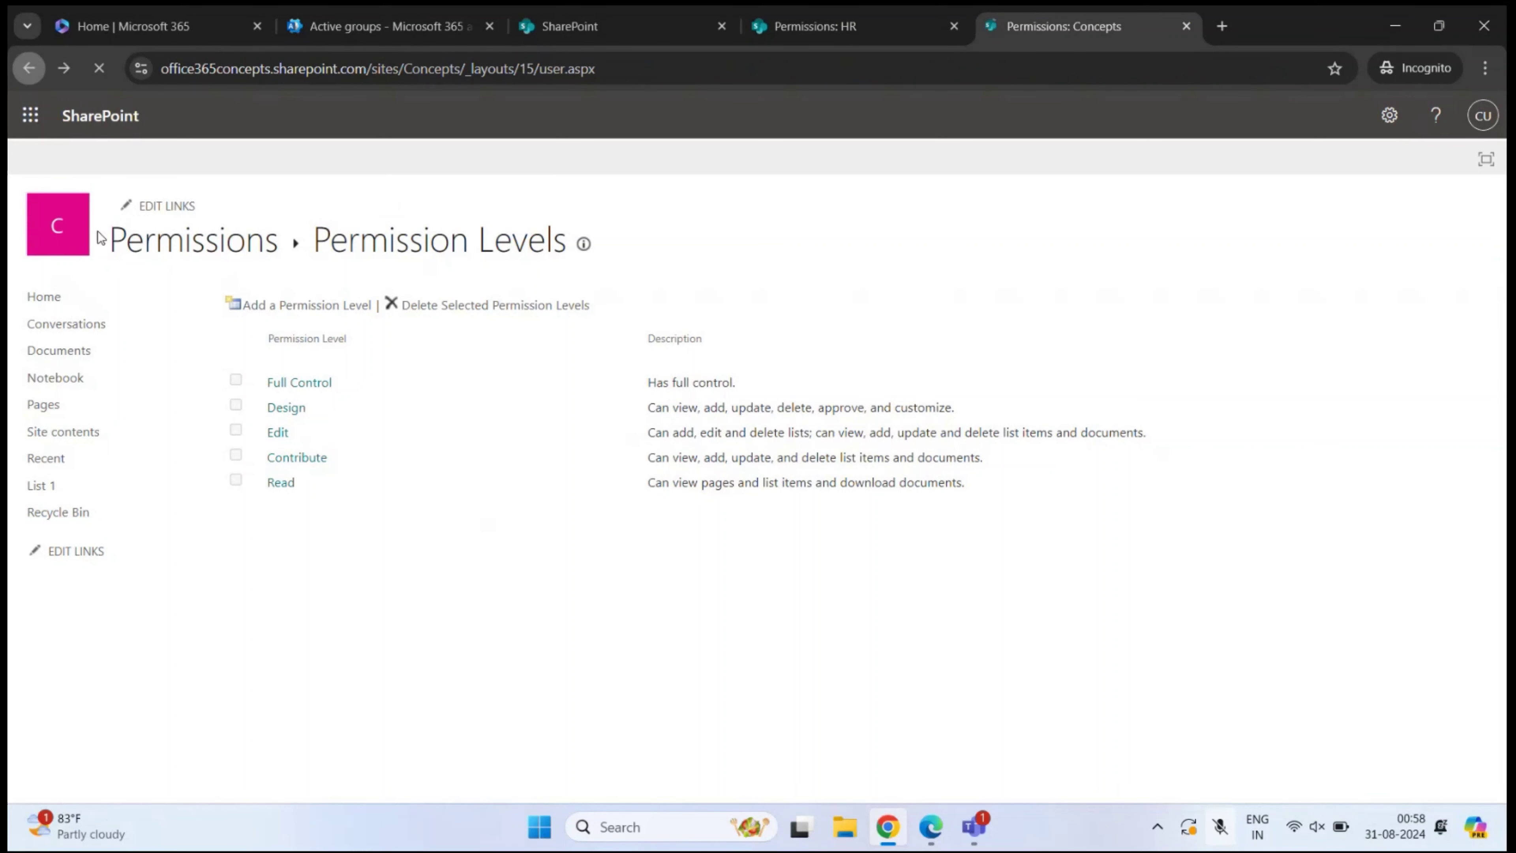
click(28, 68)
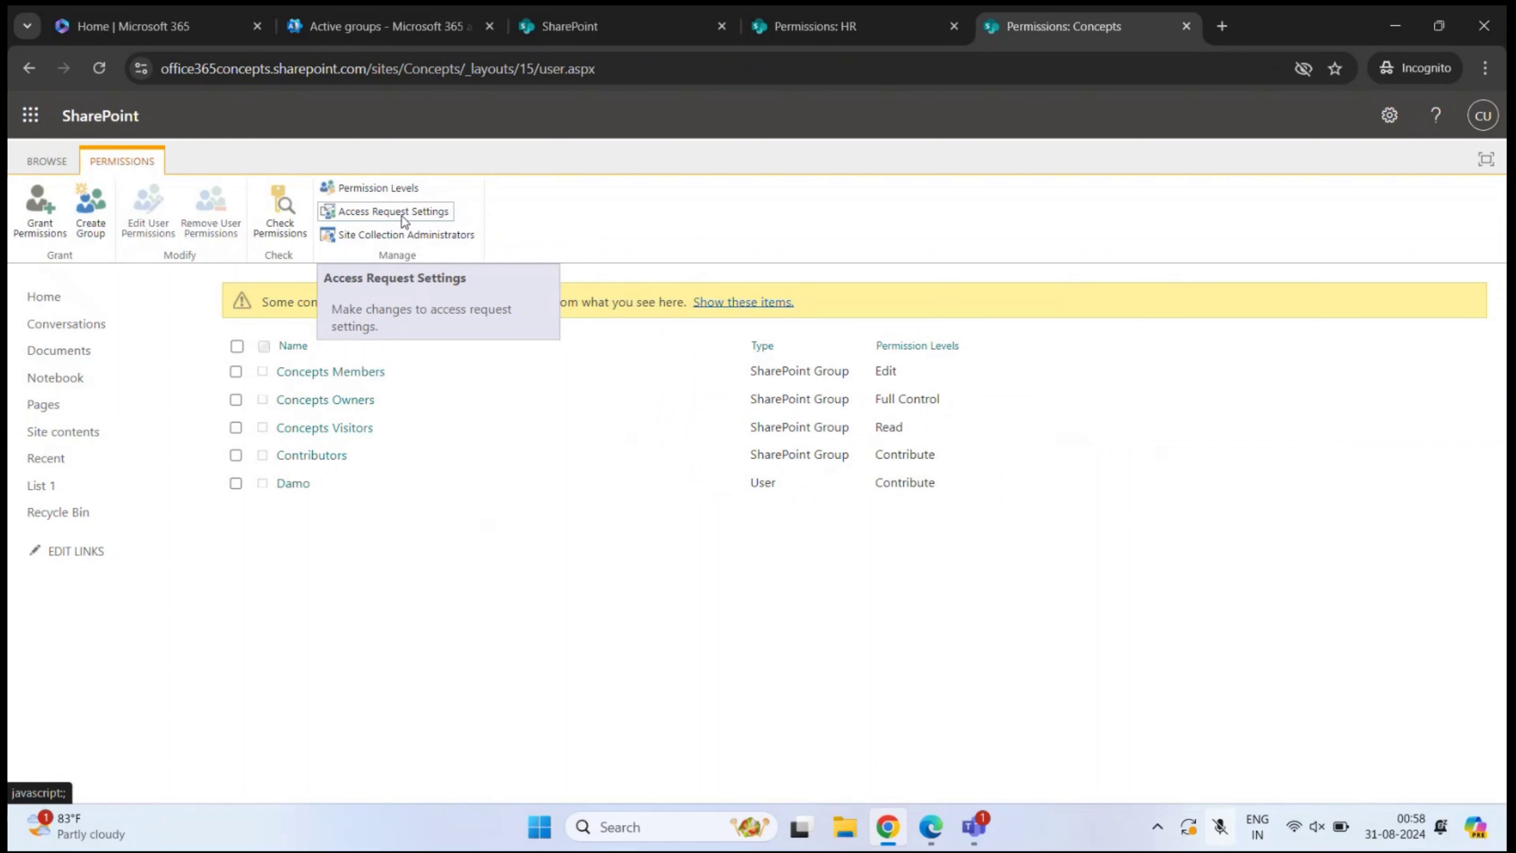
middle_click(60, 301)
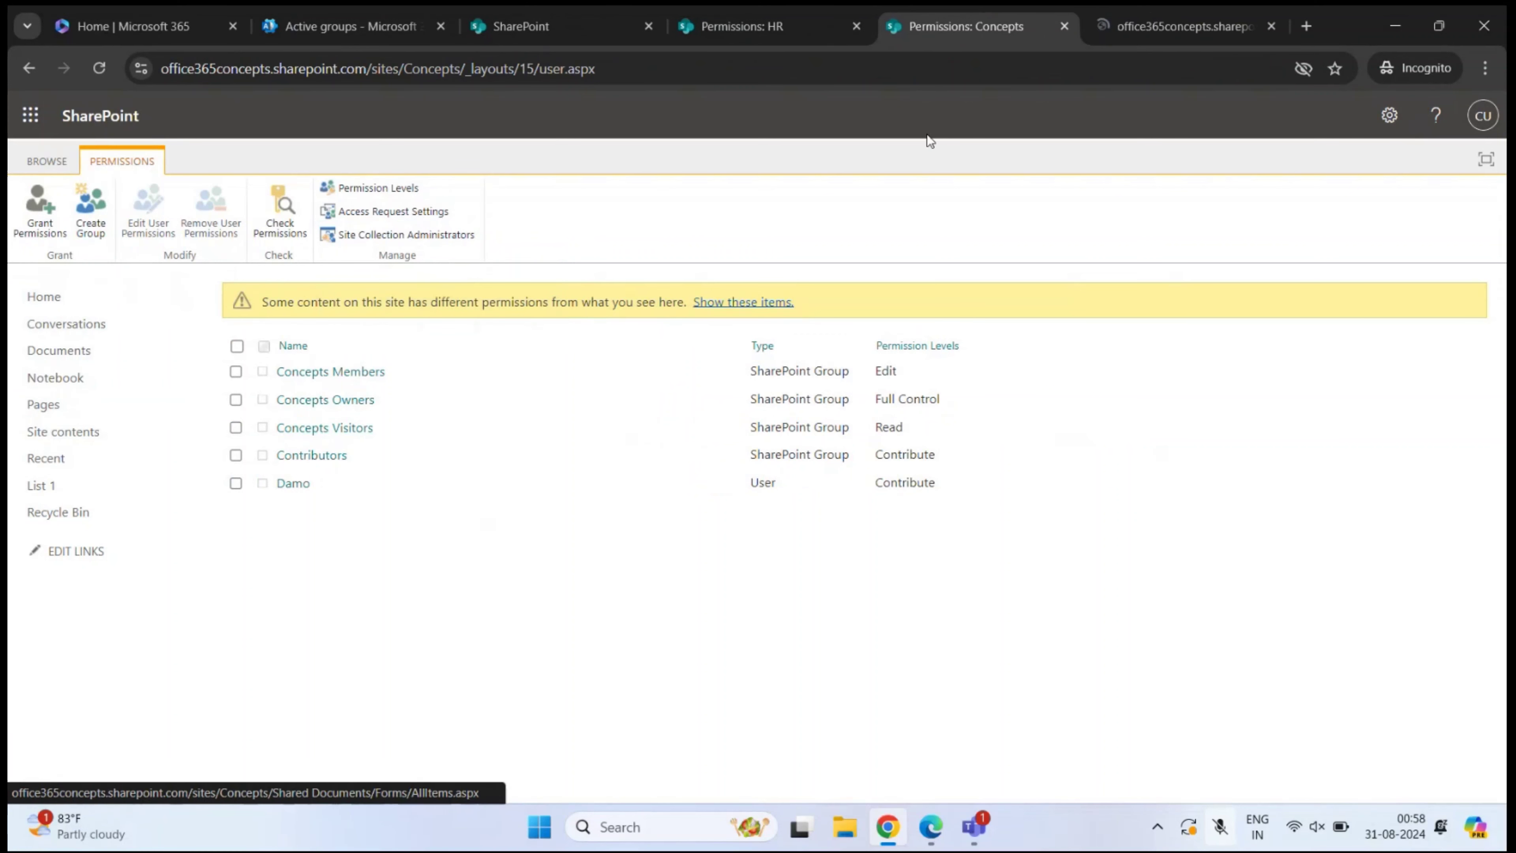
Step: From Concepts Home, show the Access requests sharing settings, then switch to the test user's Edge browser
click(1175, 7)
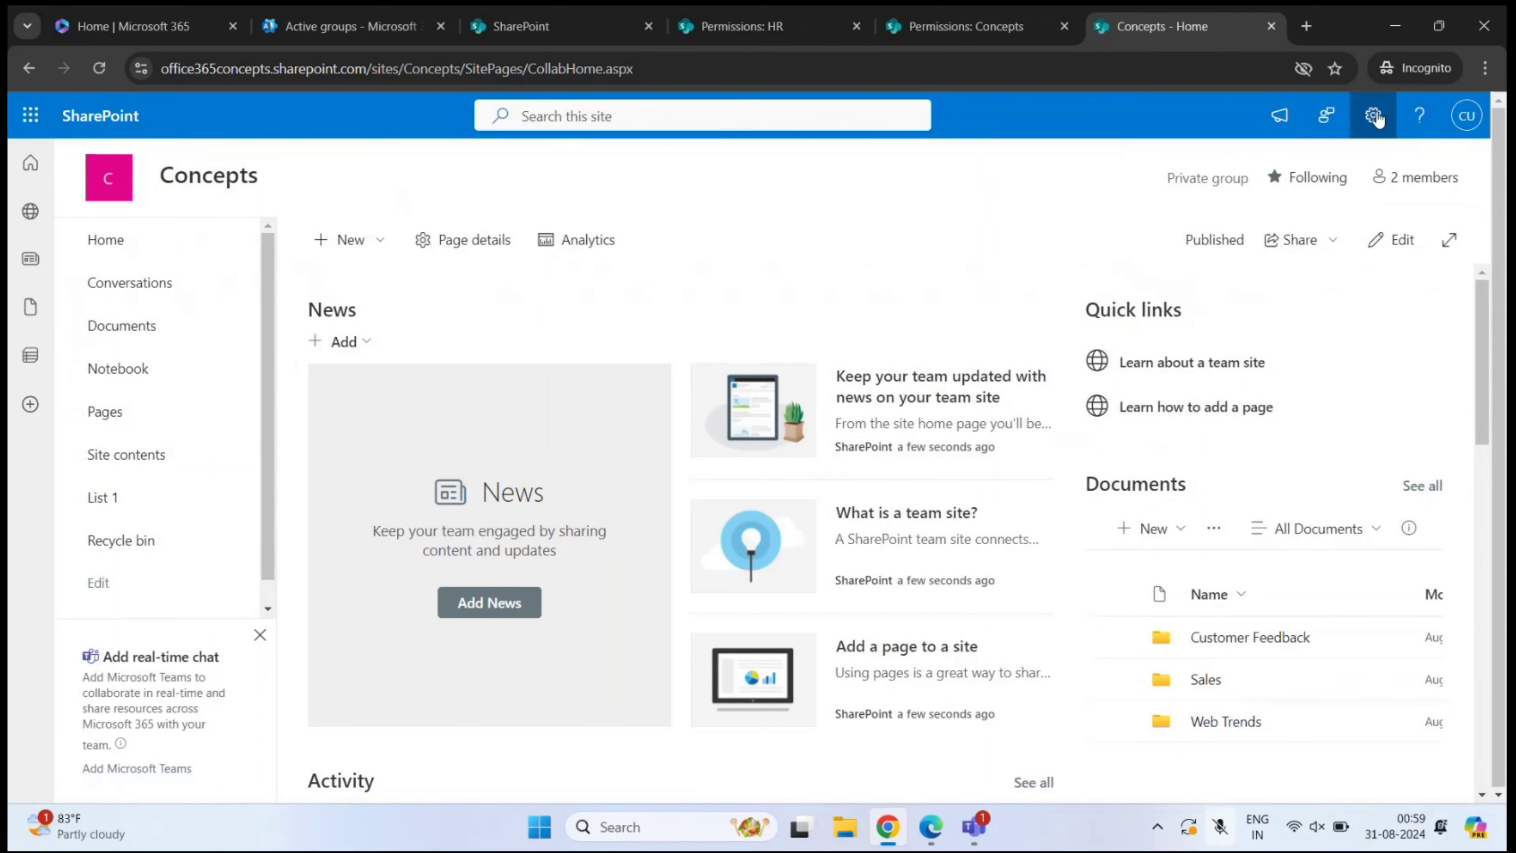
click(1374, 116)
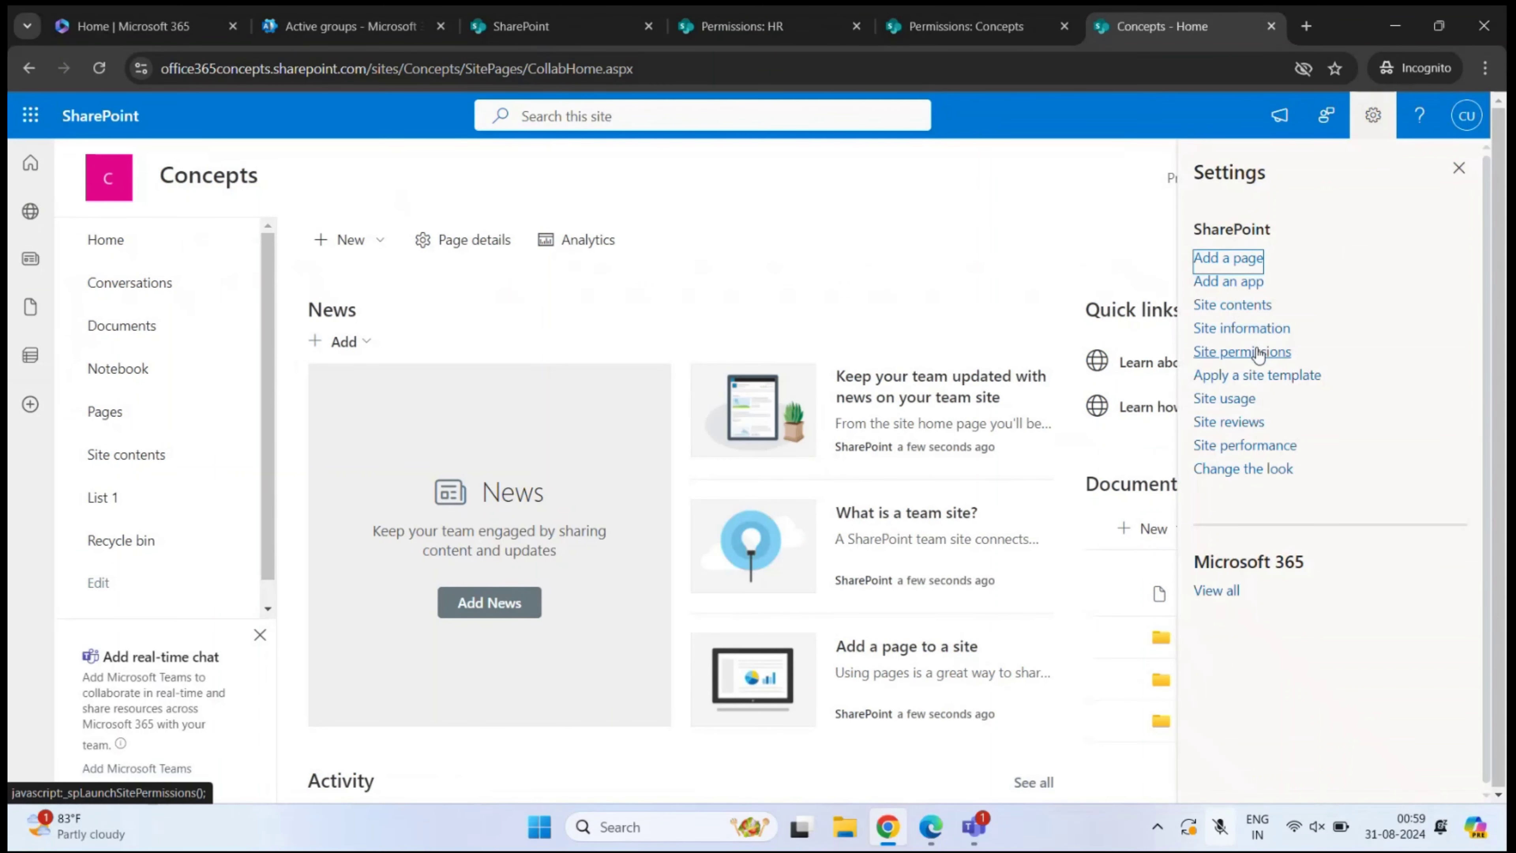
click(1258, 353)
double_click(1228, 352)
click(1283, 347)
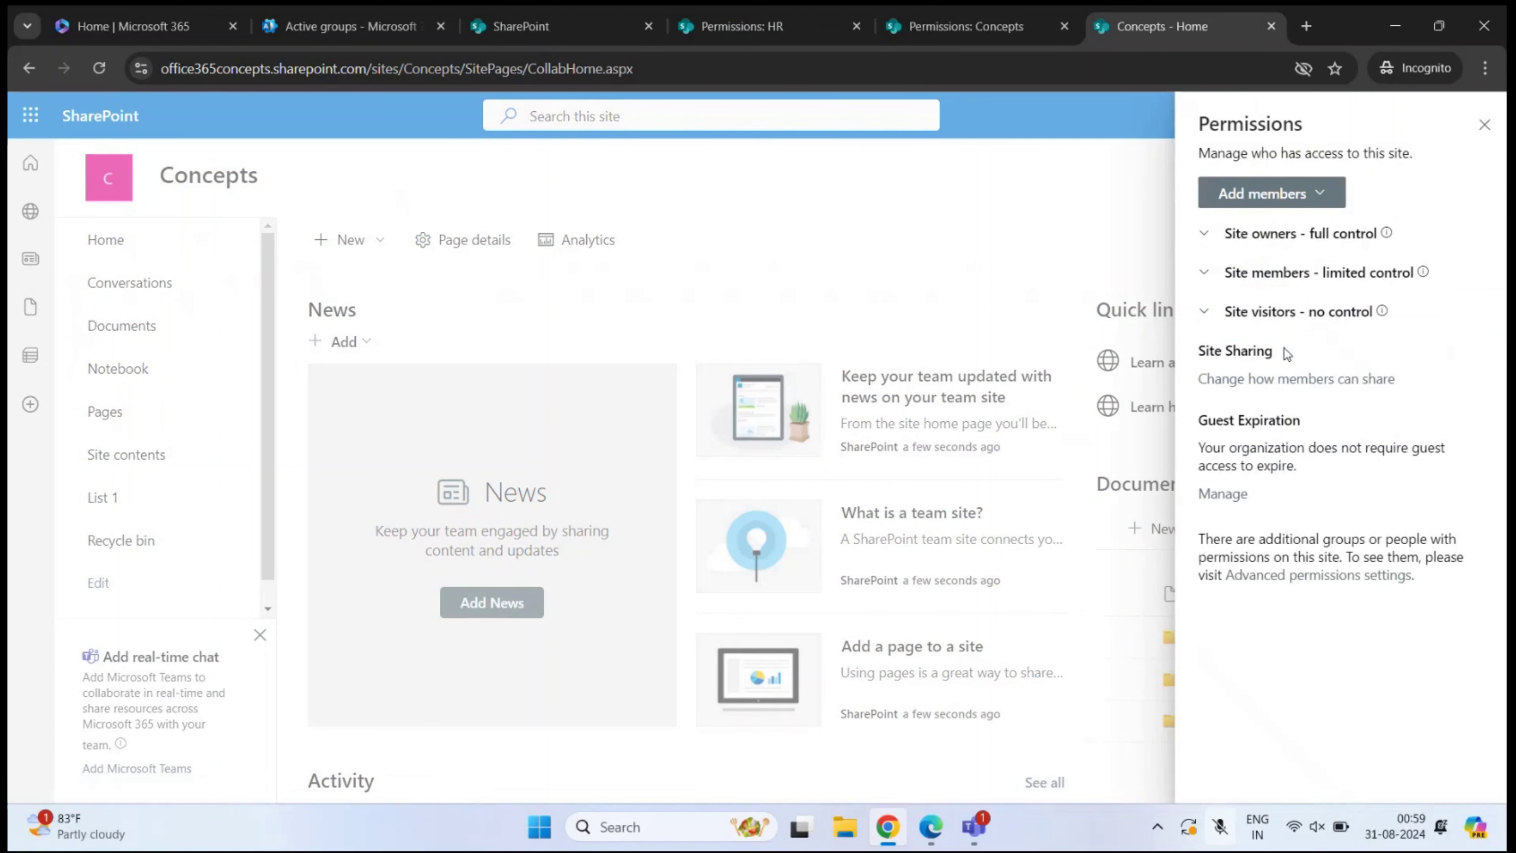
click(1294, 382)
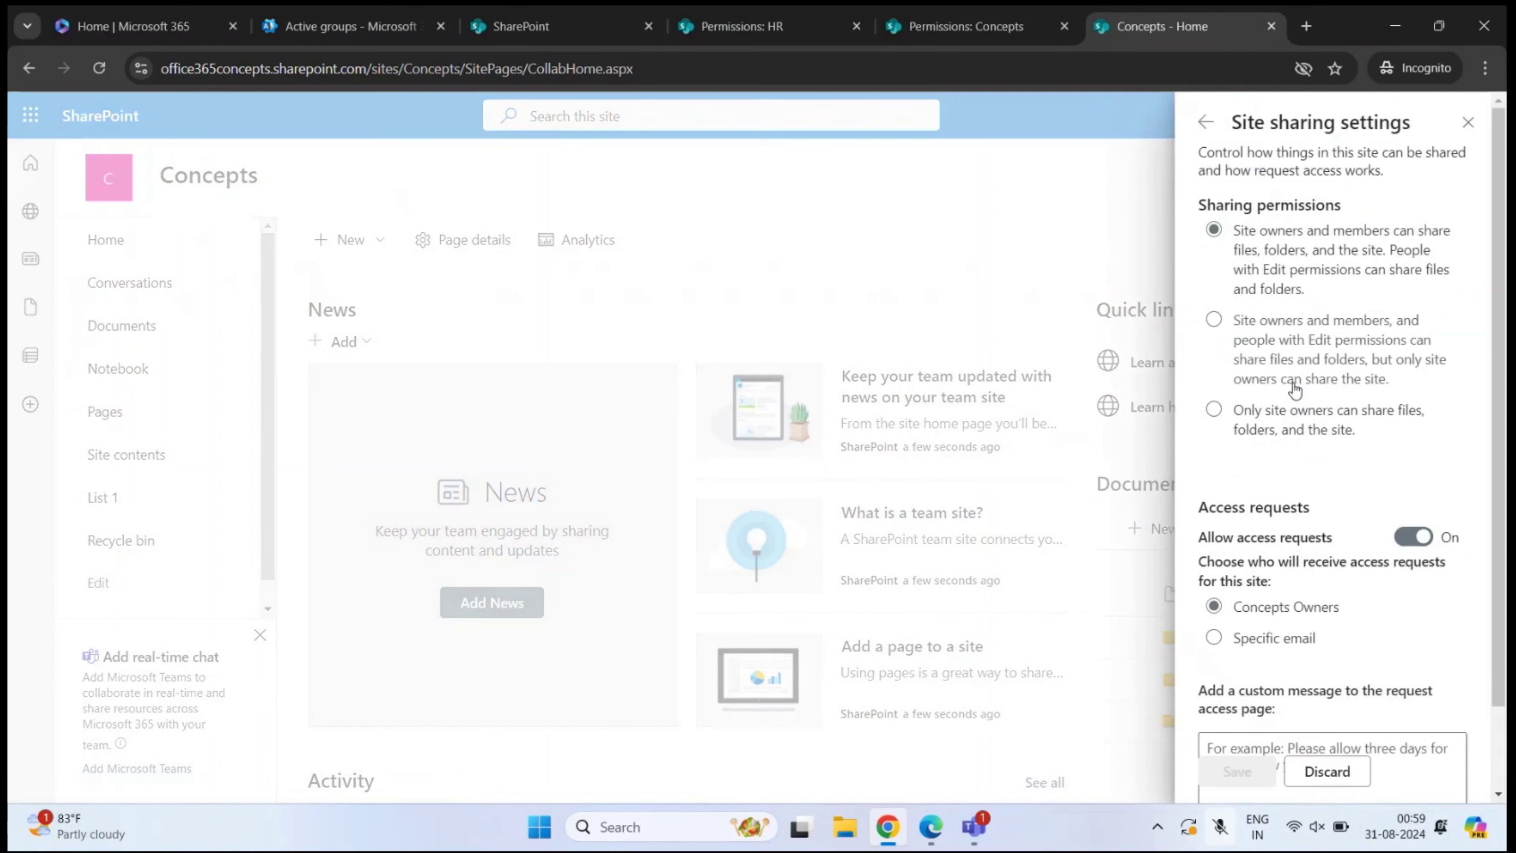
scroll(1294, 518, down, 2)
drag(1197, 412, 1324, 410)
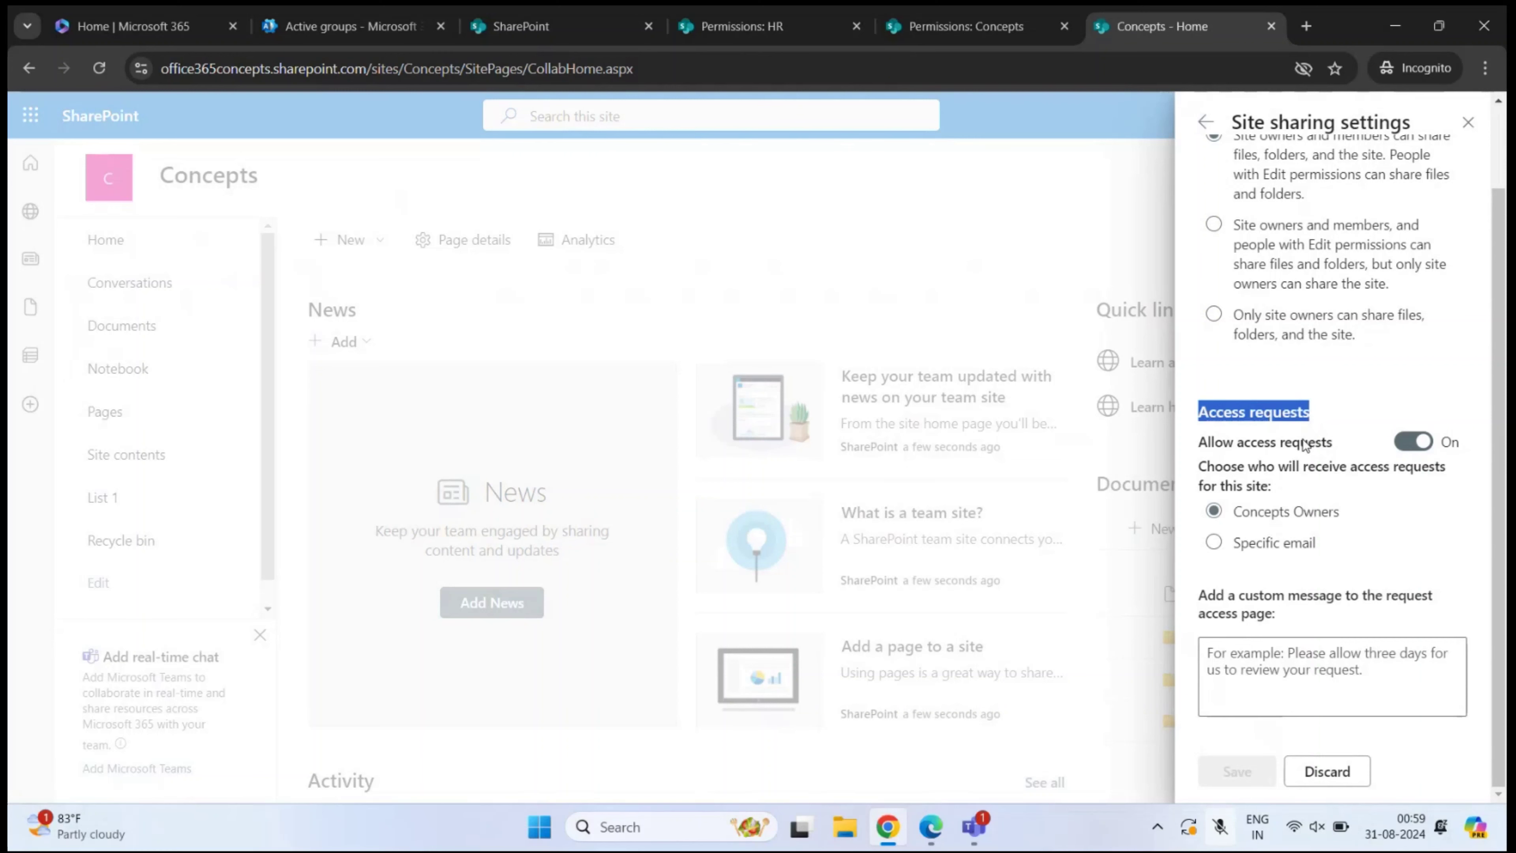
click(943, 827)
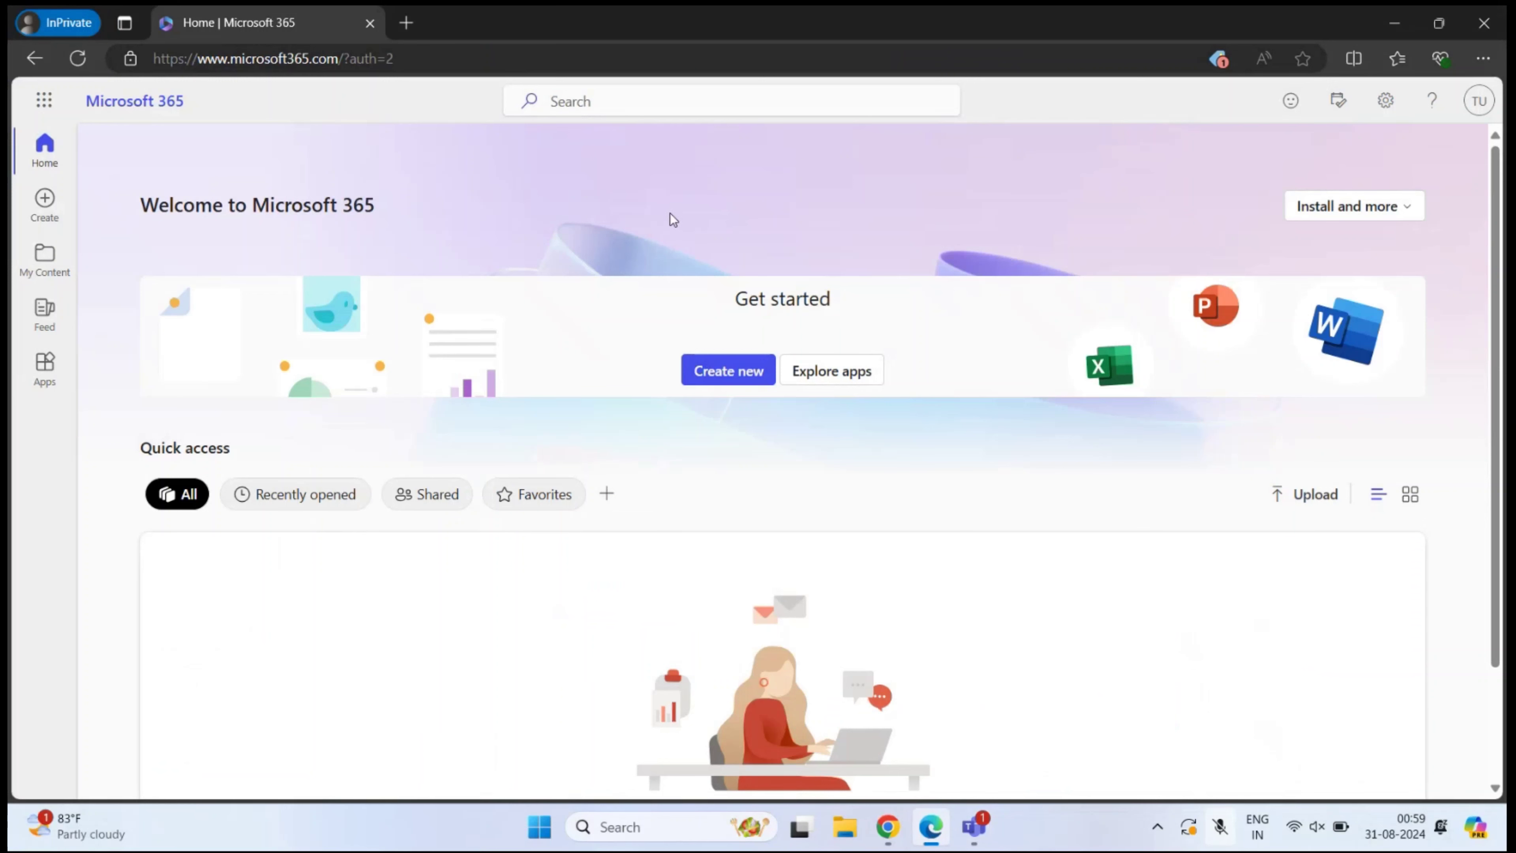
Step: Copy the Concepts site address from the owner's browser
click(1395, 22)
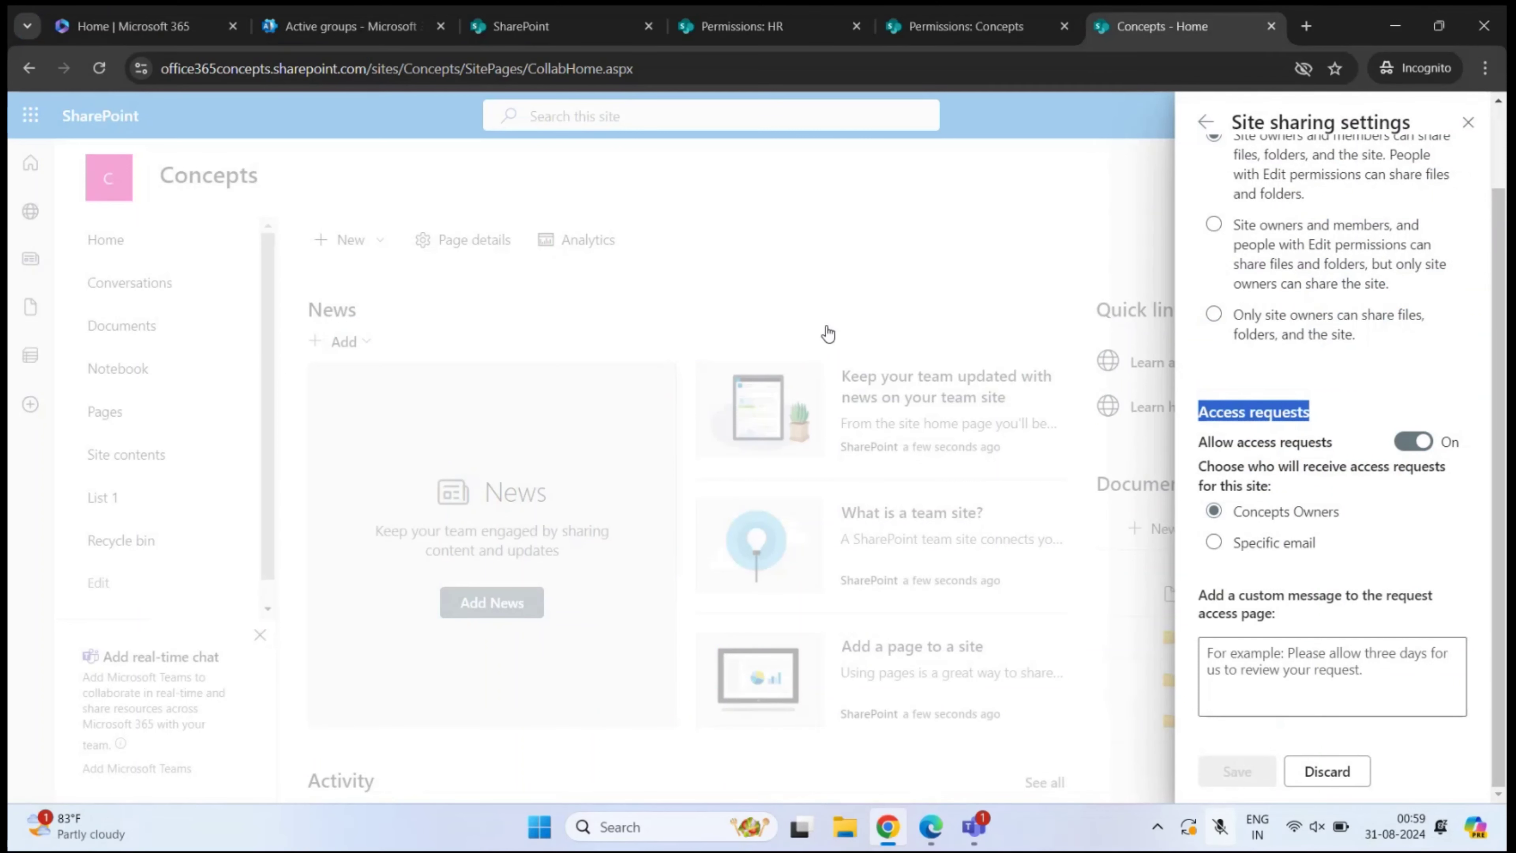
click(1468, 122)
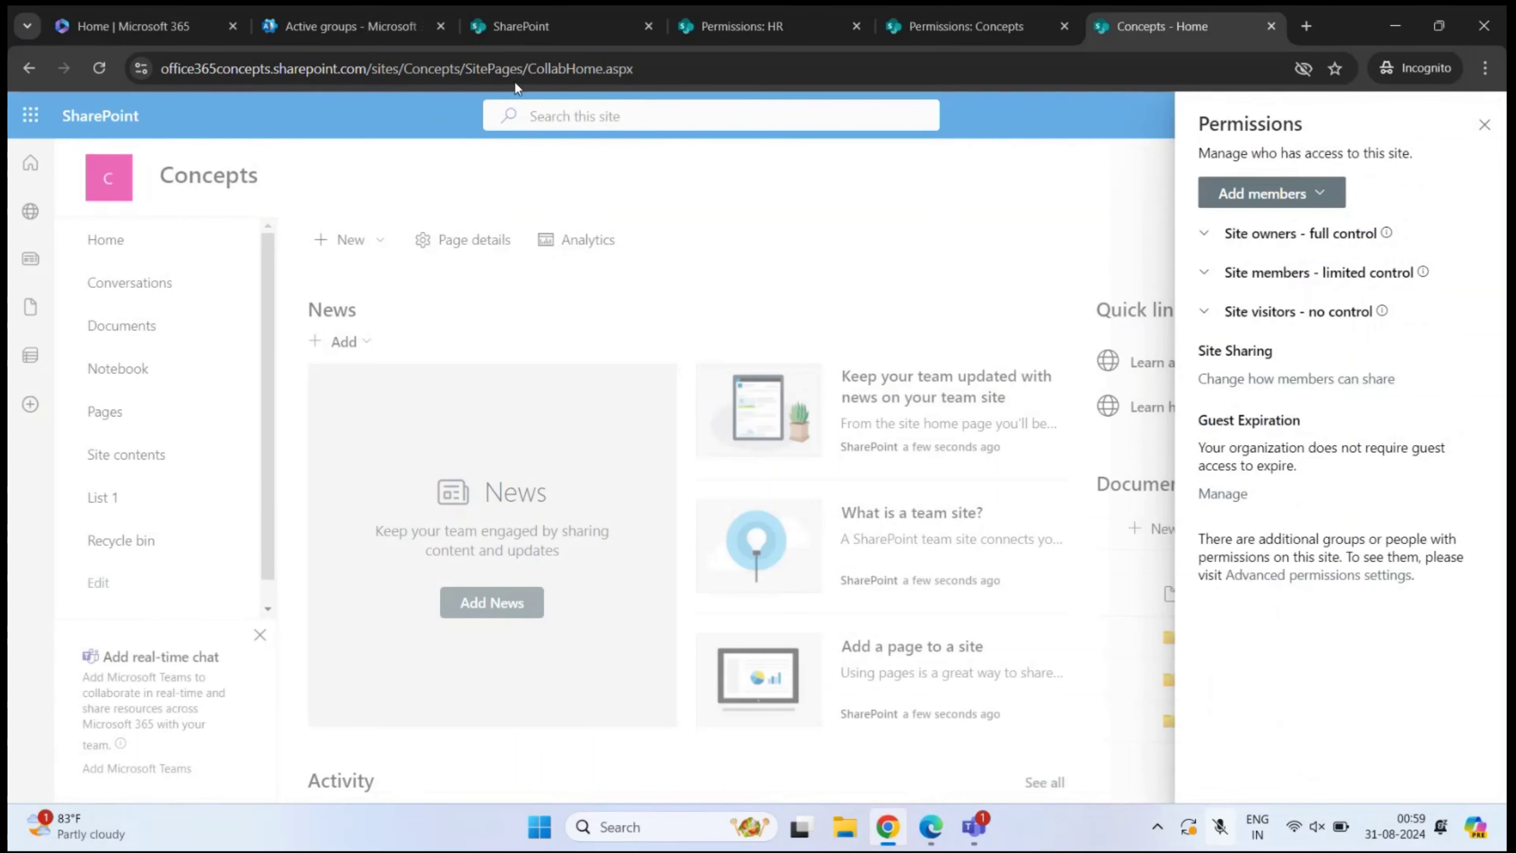
click(429, 70)
click(400, 78)
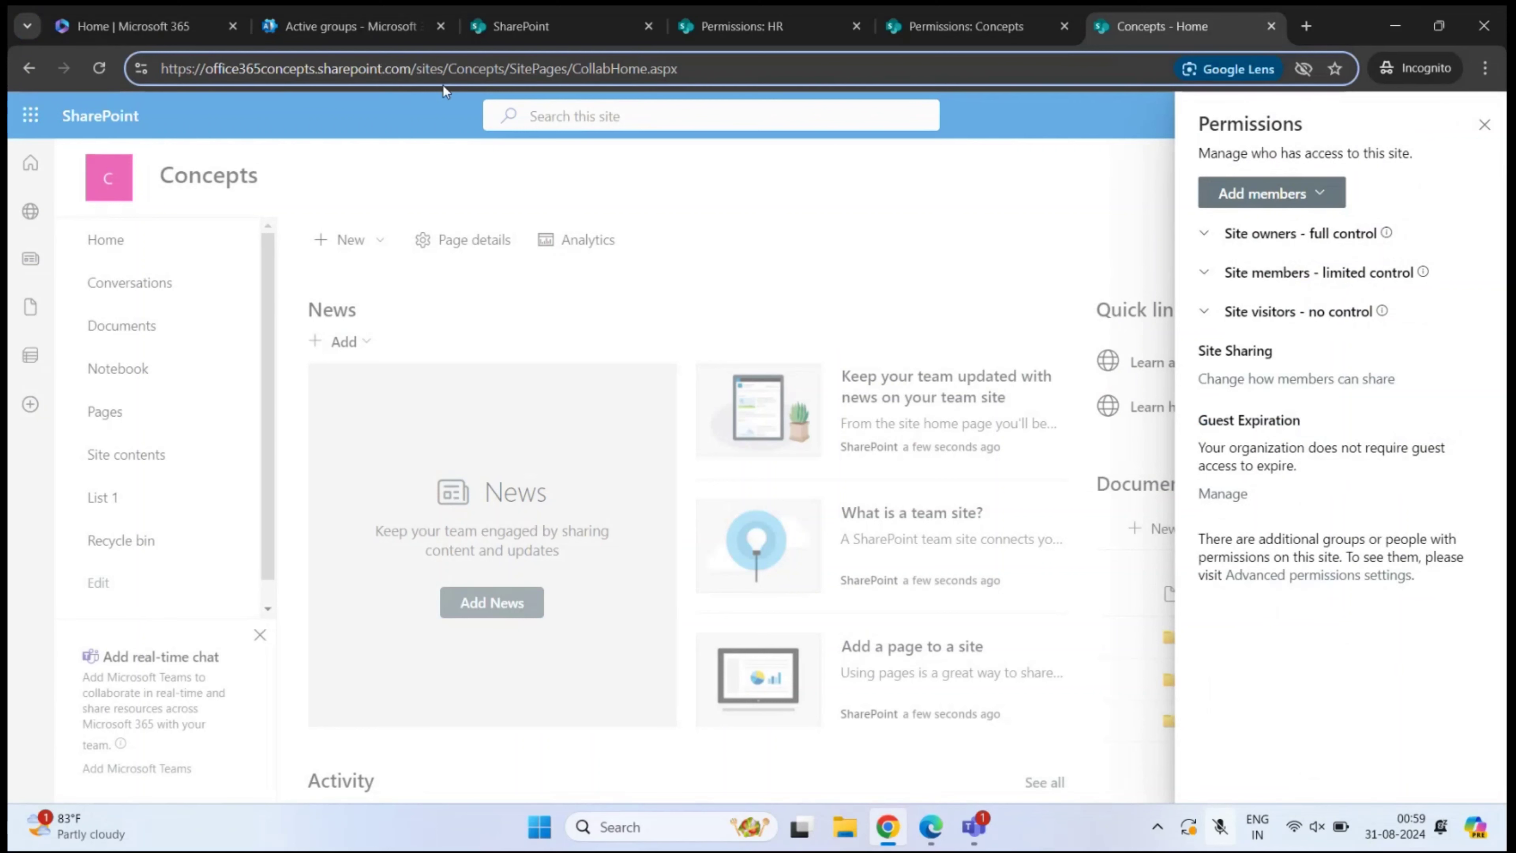
drag(504, 69, 146, 71)
key(ctrl+c)
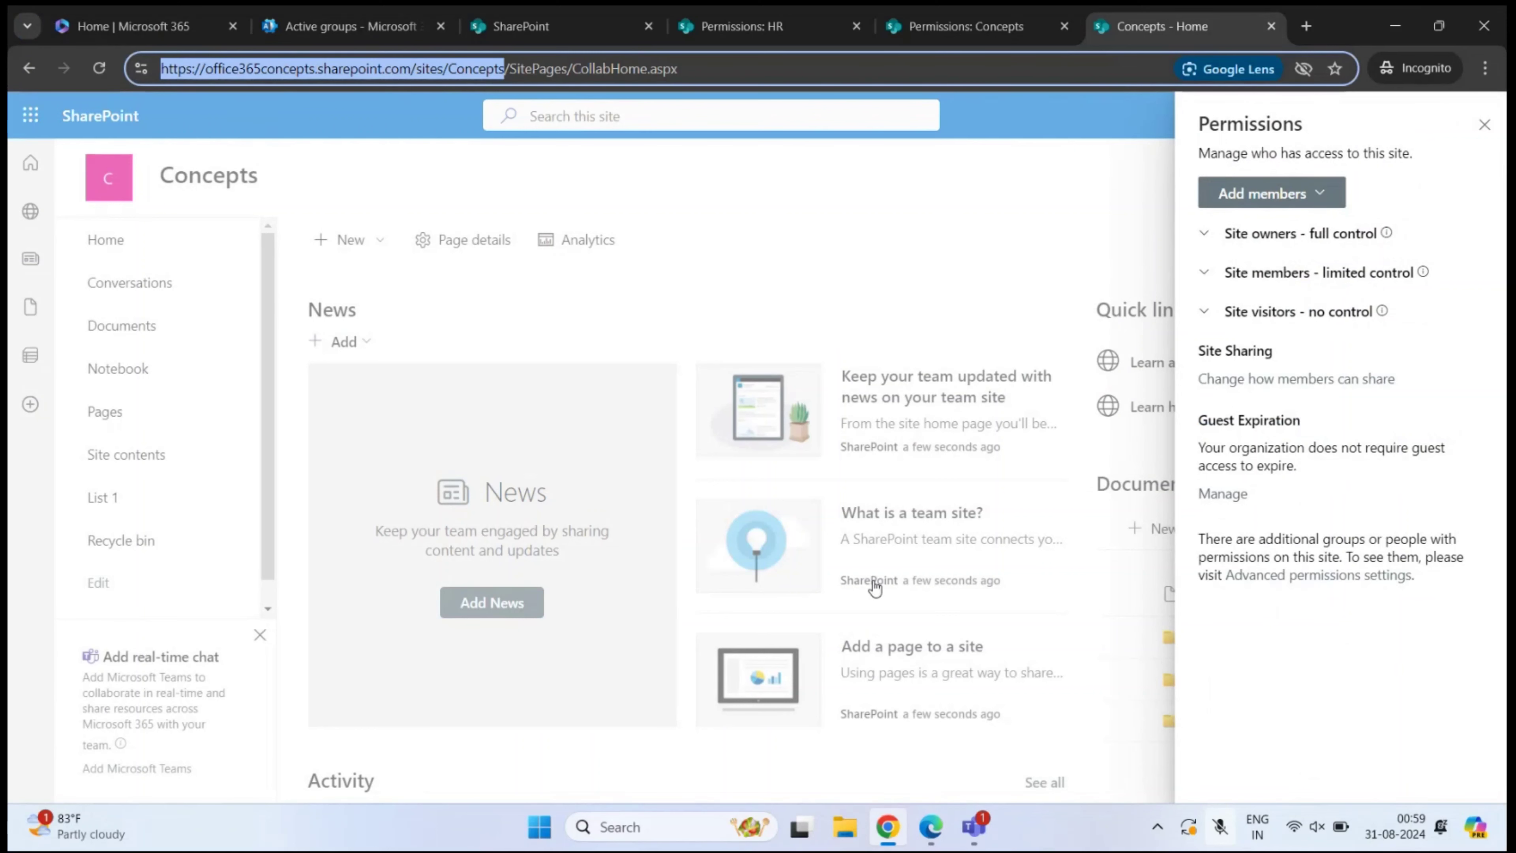
Step: Load the Concepts site in a private tab as the test user and send an access request
click(935, 827)
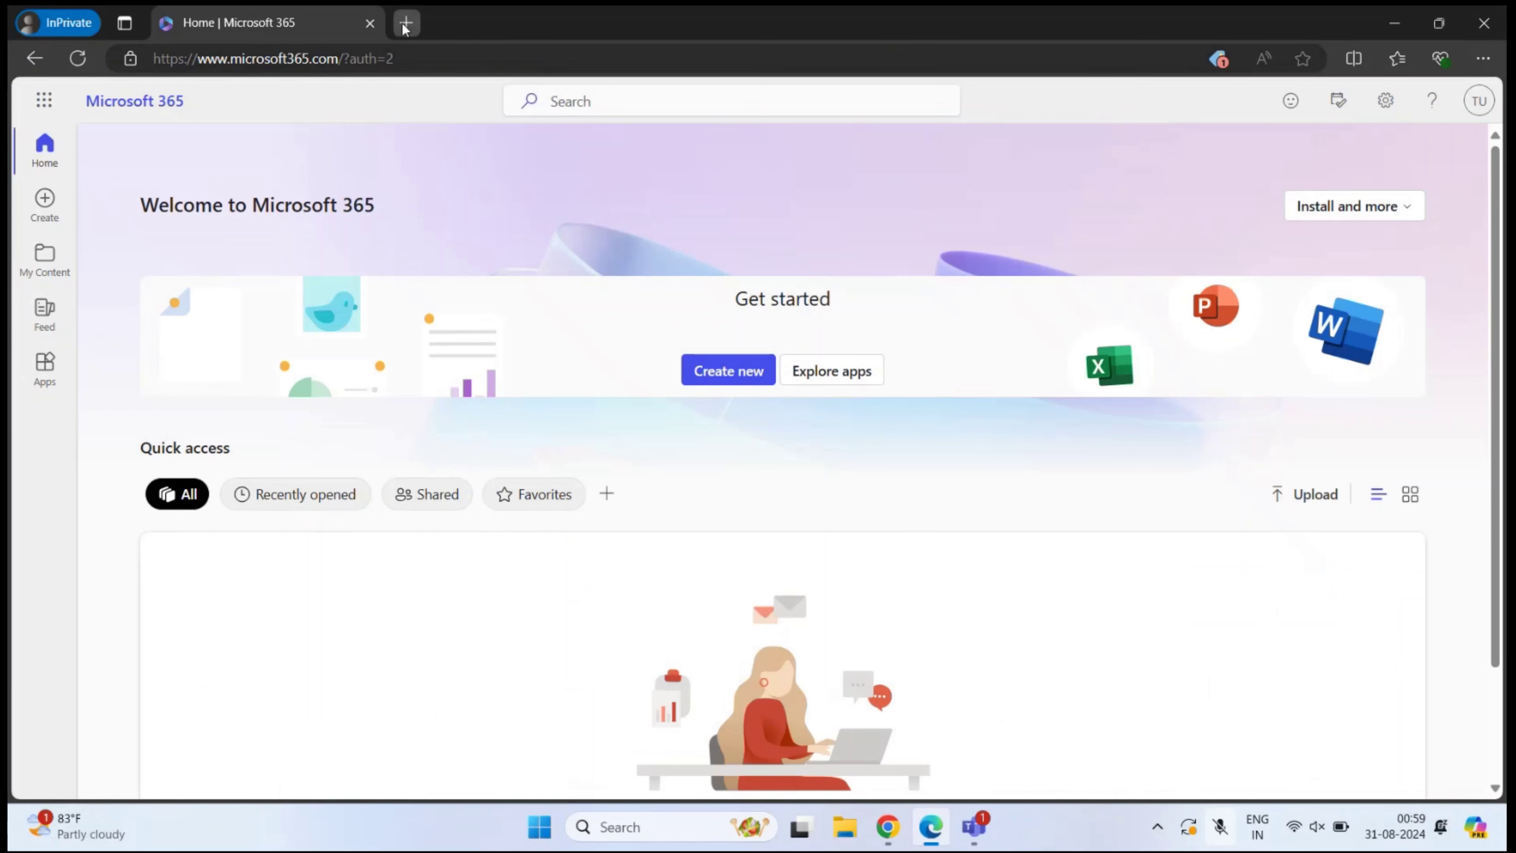
click(406, 24)
key(ctrl+v)
key(Return)
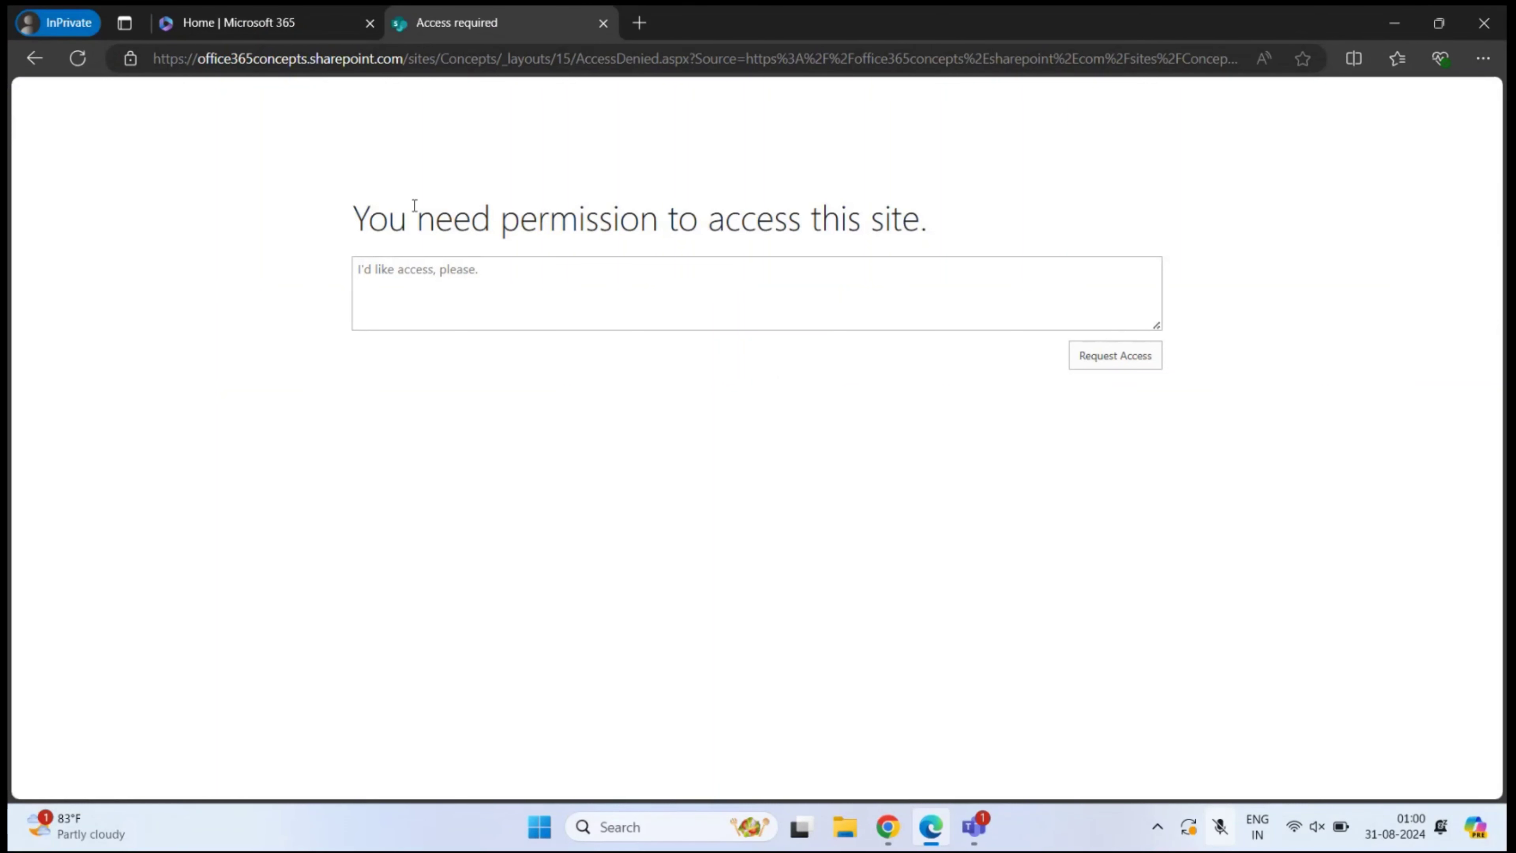
drag(361, 218, 958, 231)
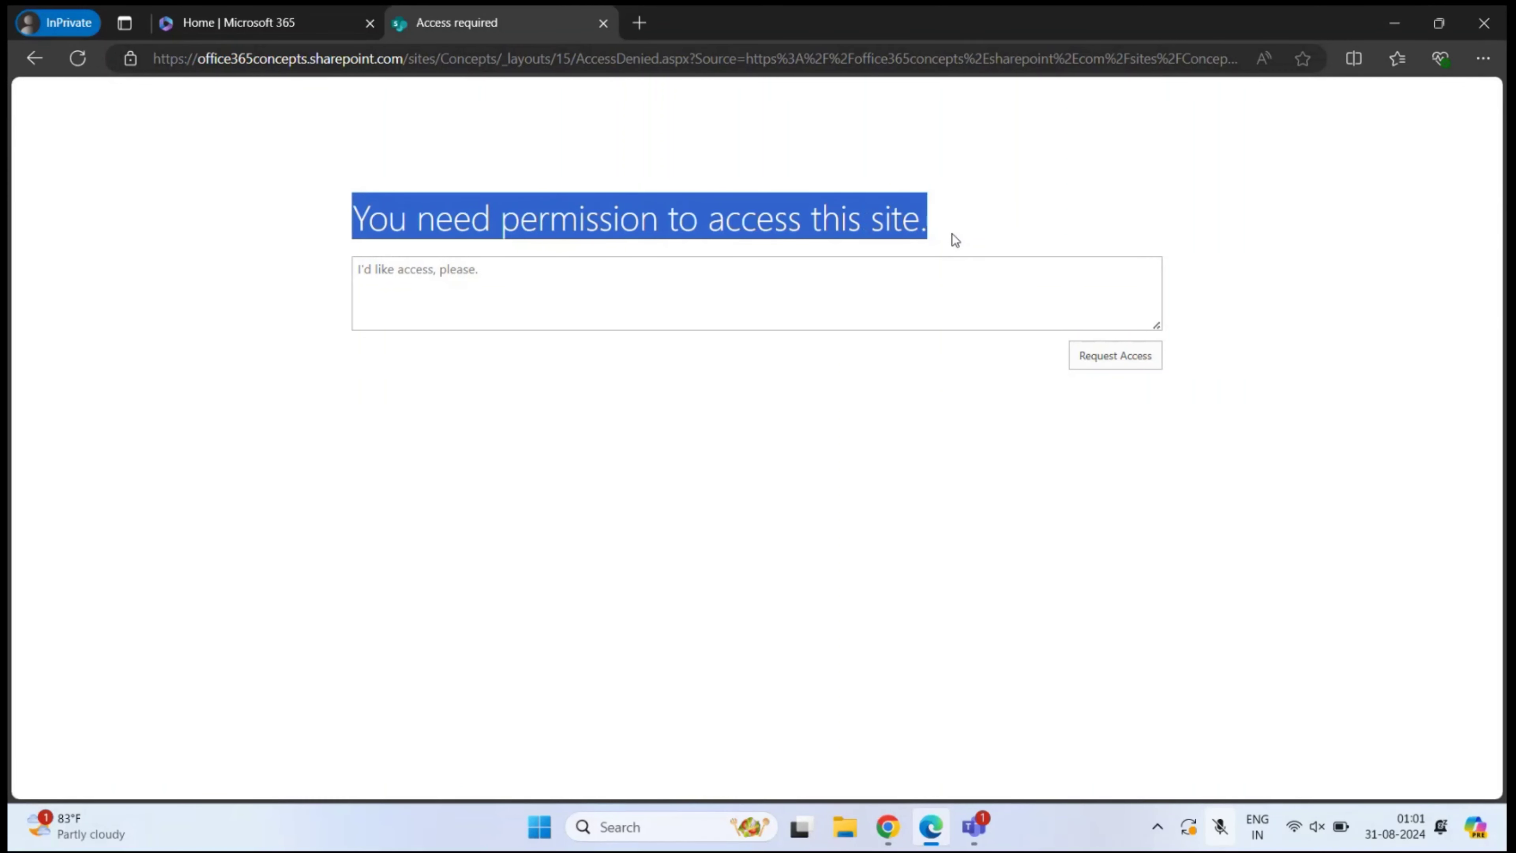
click(662, 480)
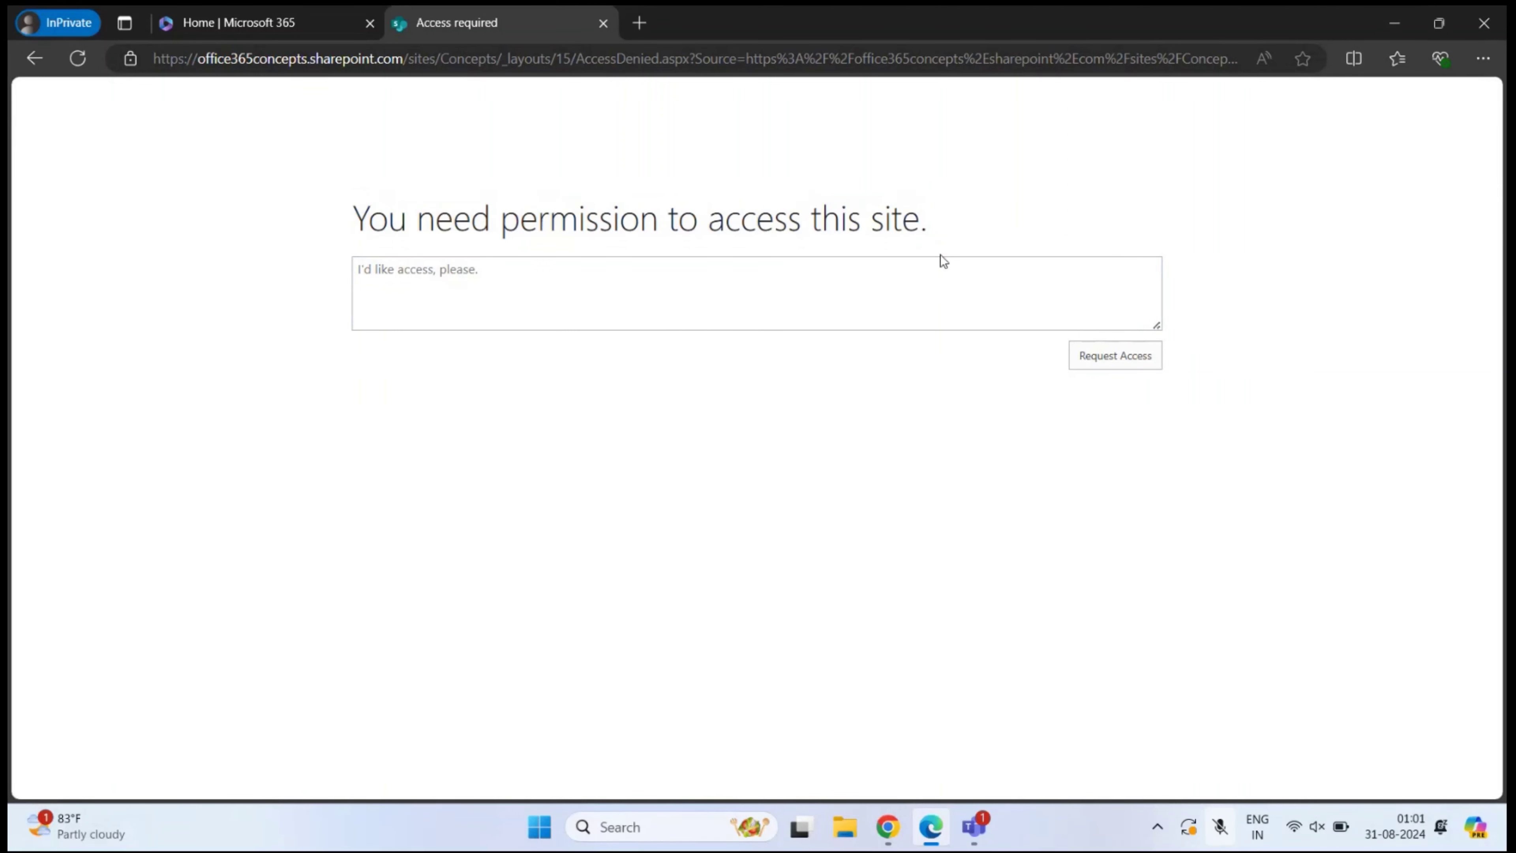
click(1121, 359)
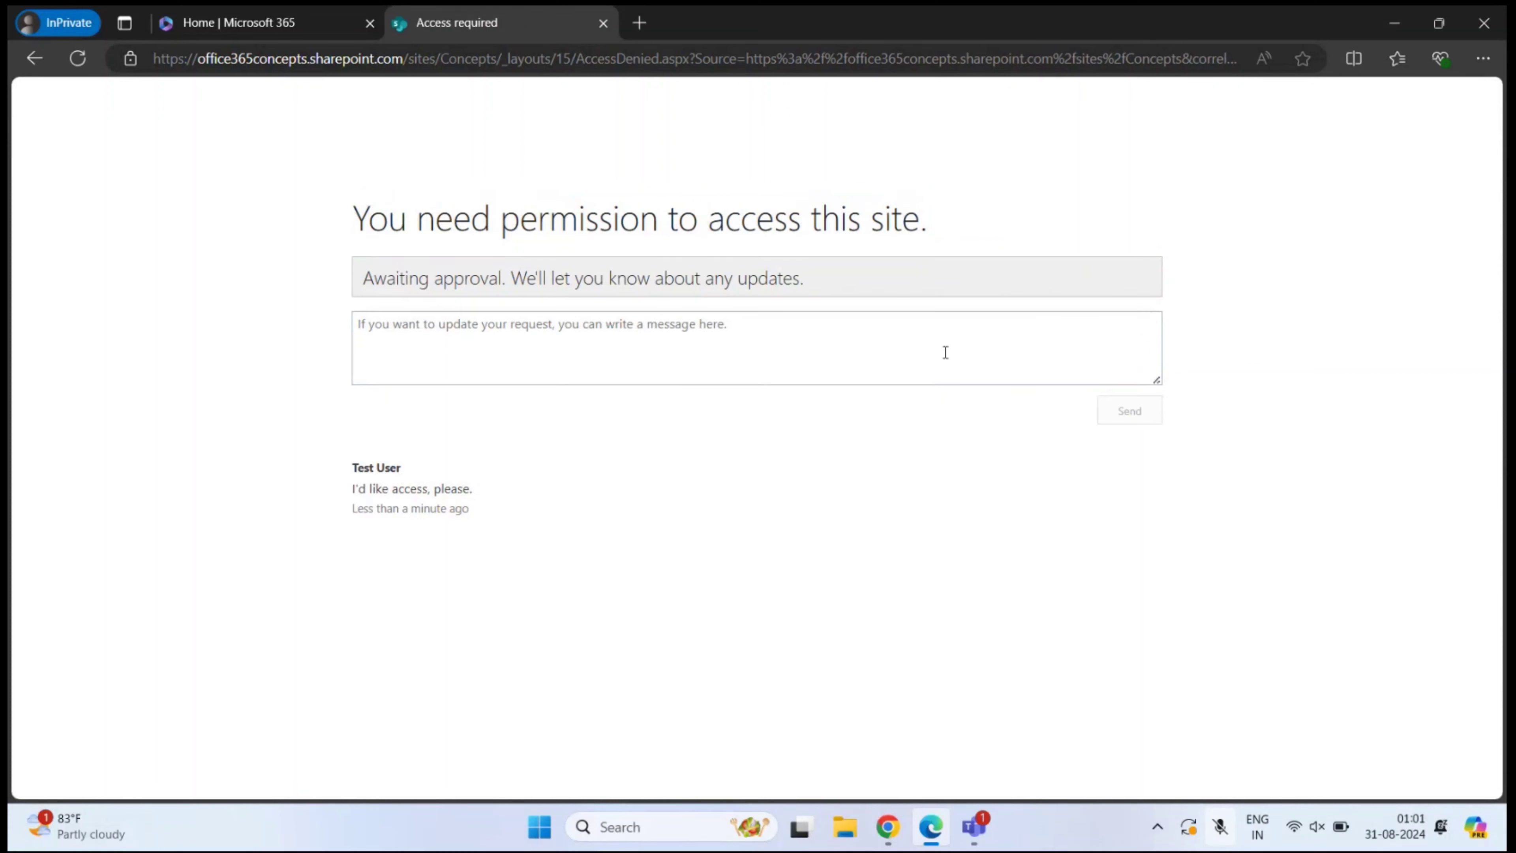
Step: In the owner's browser, confirm Access requests go to Concepts Owners, then start a new private tab
click(888, 826)
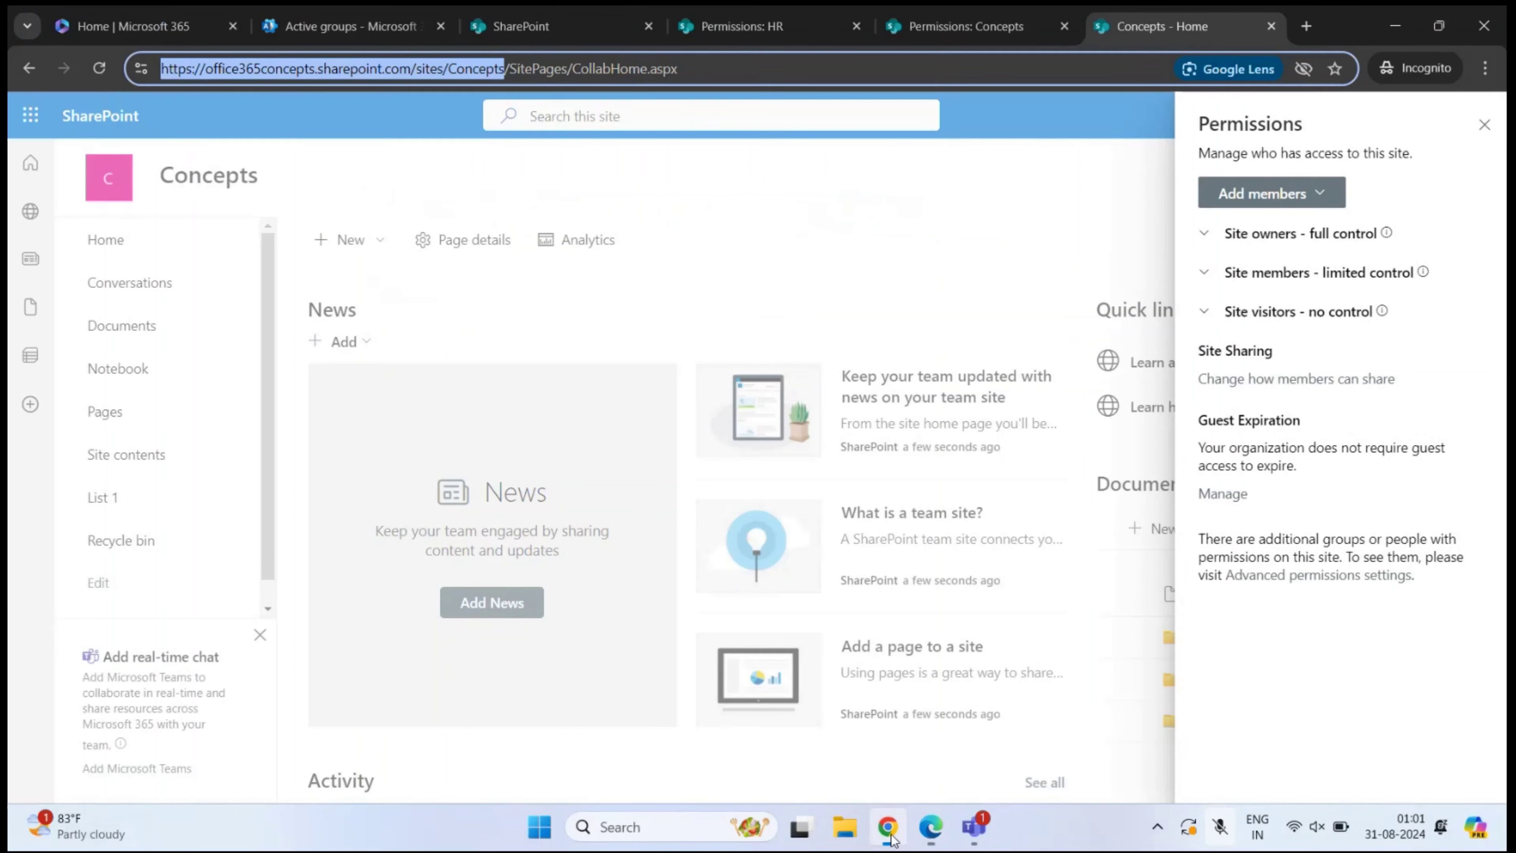
click(1284, 382)
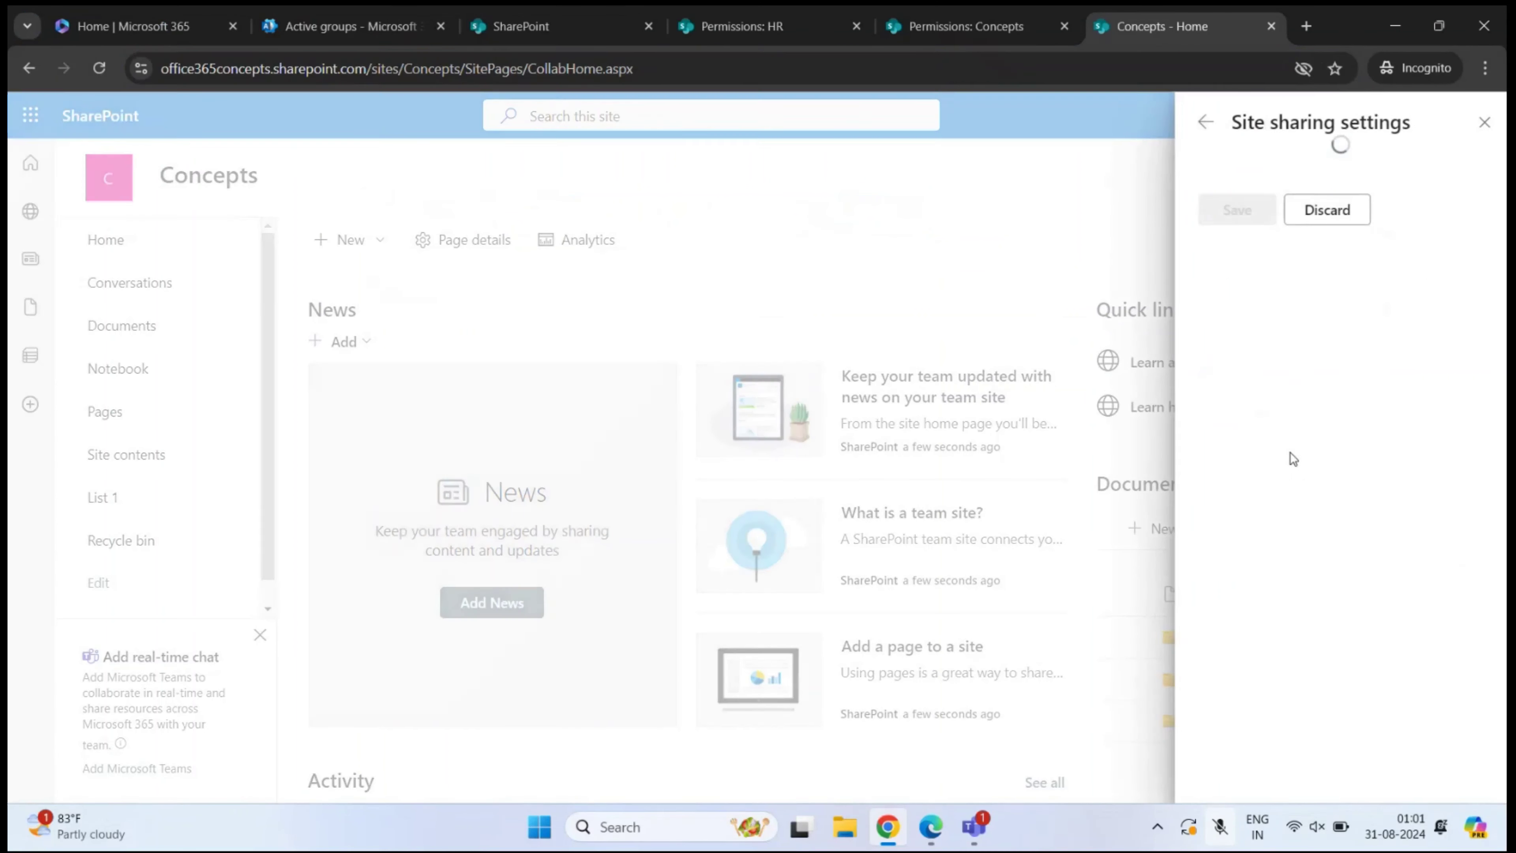
scroll(1292, 458, down, 2)
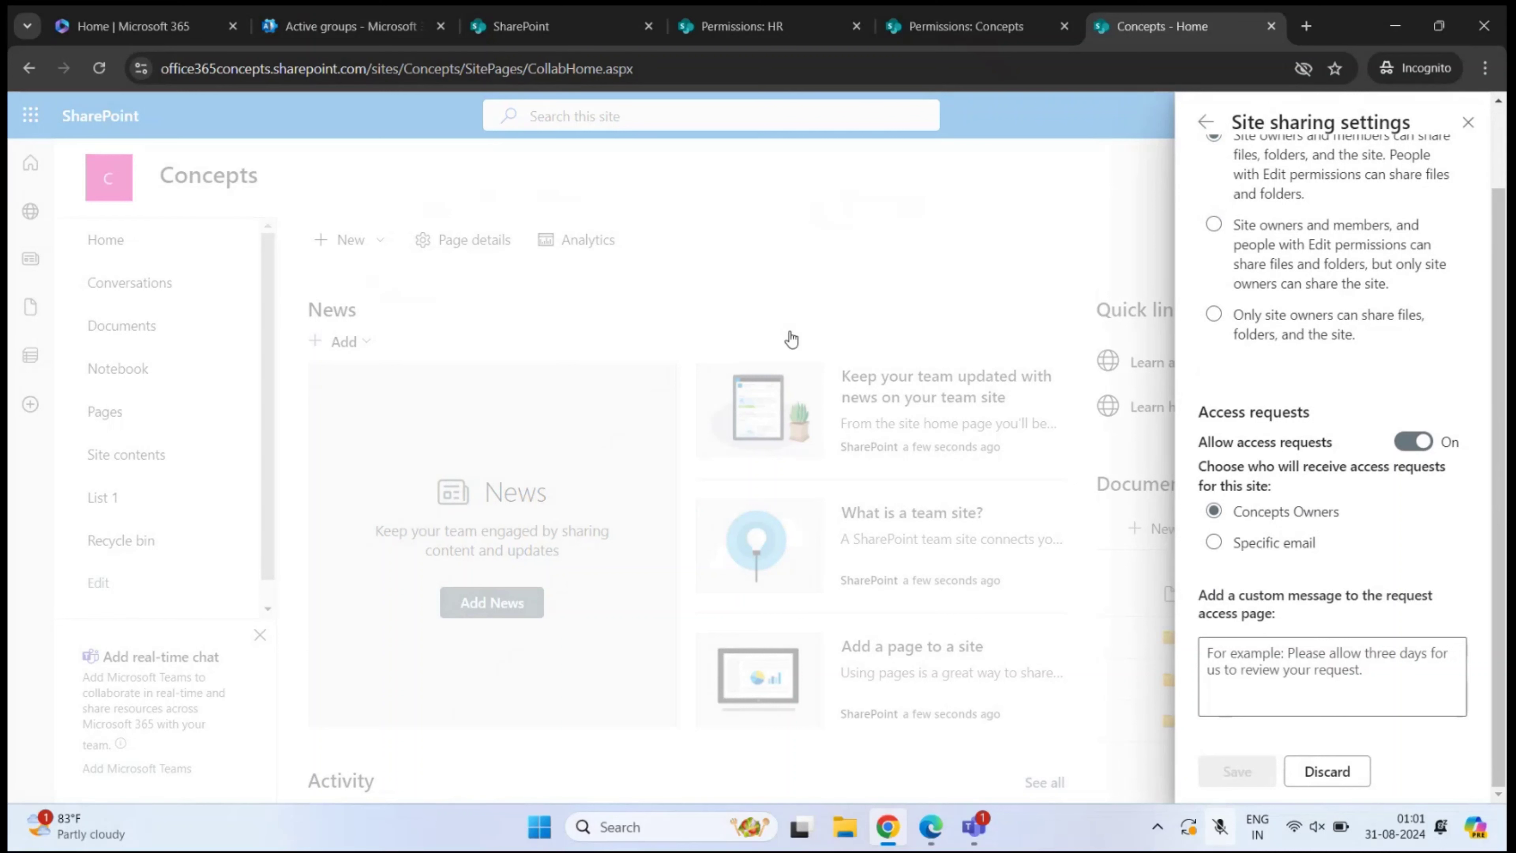
click(1303, 24)
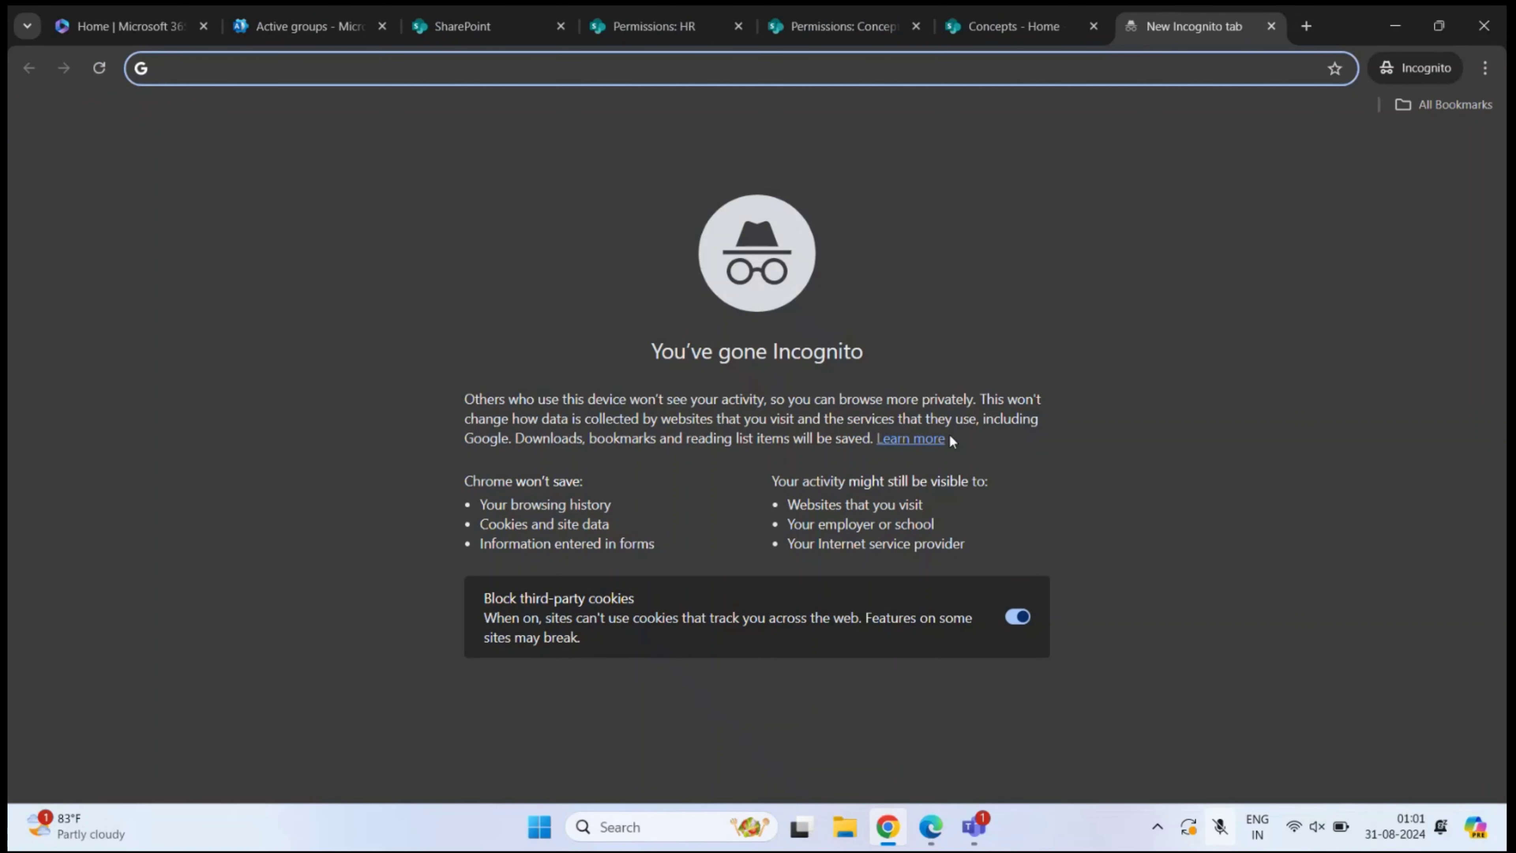
Step: Load outlook.office.com and open the test user's 'wants to access' Concepts email
text(outlook.office.com)
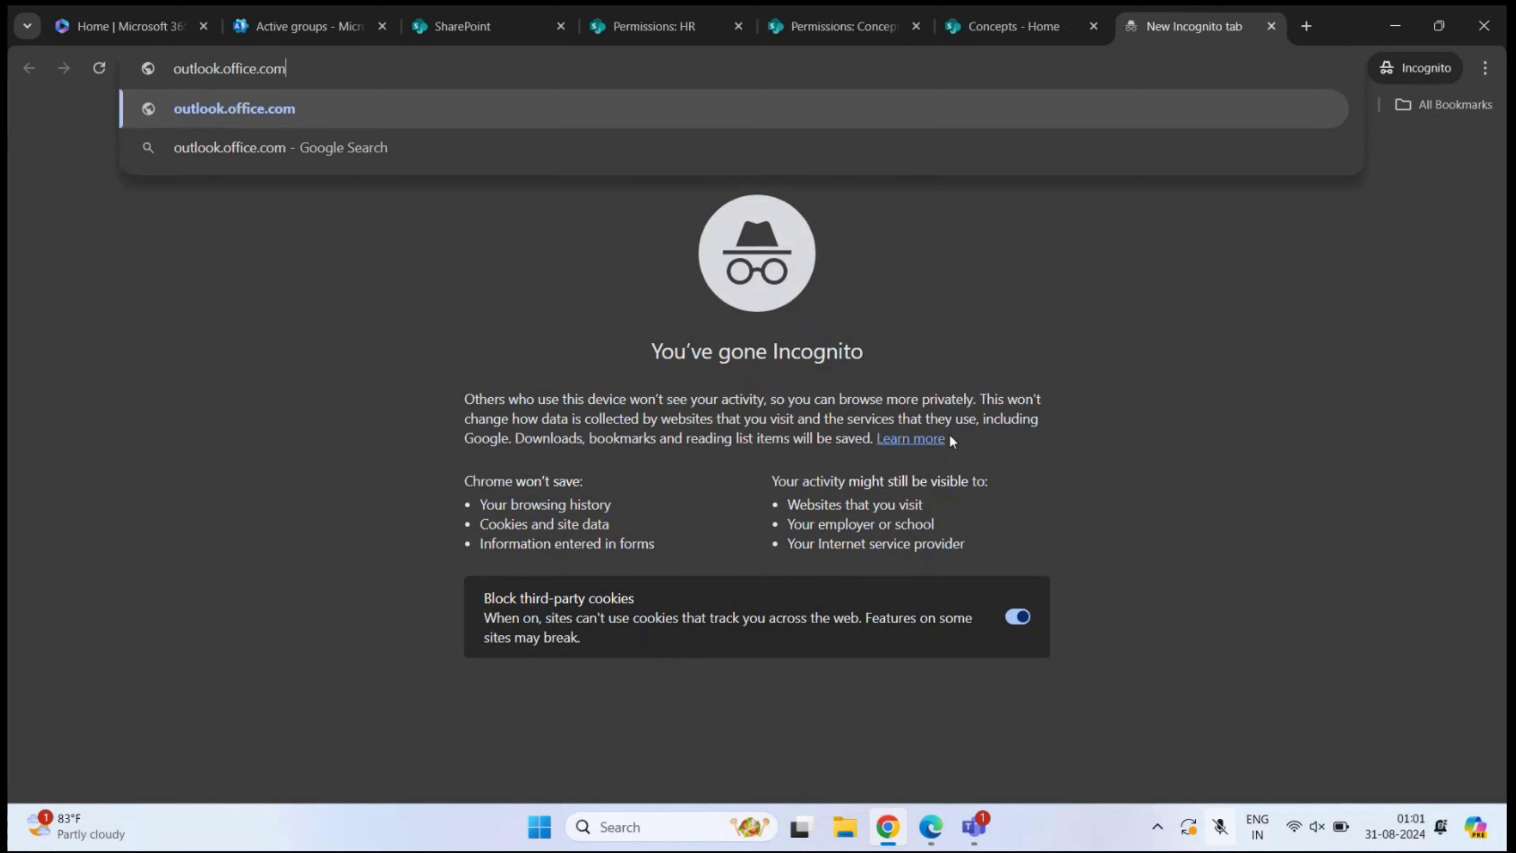
key(Return)
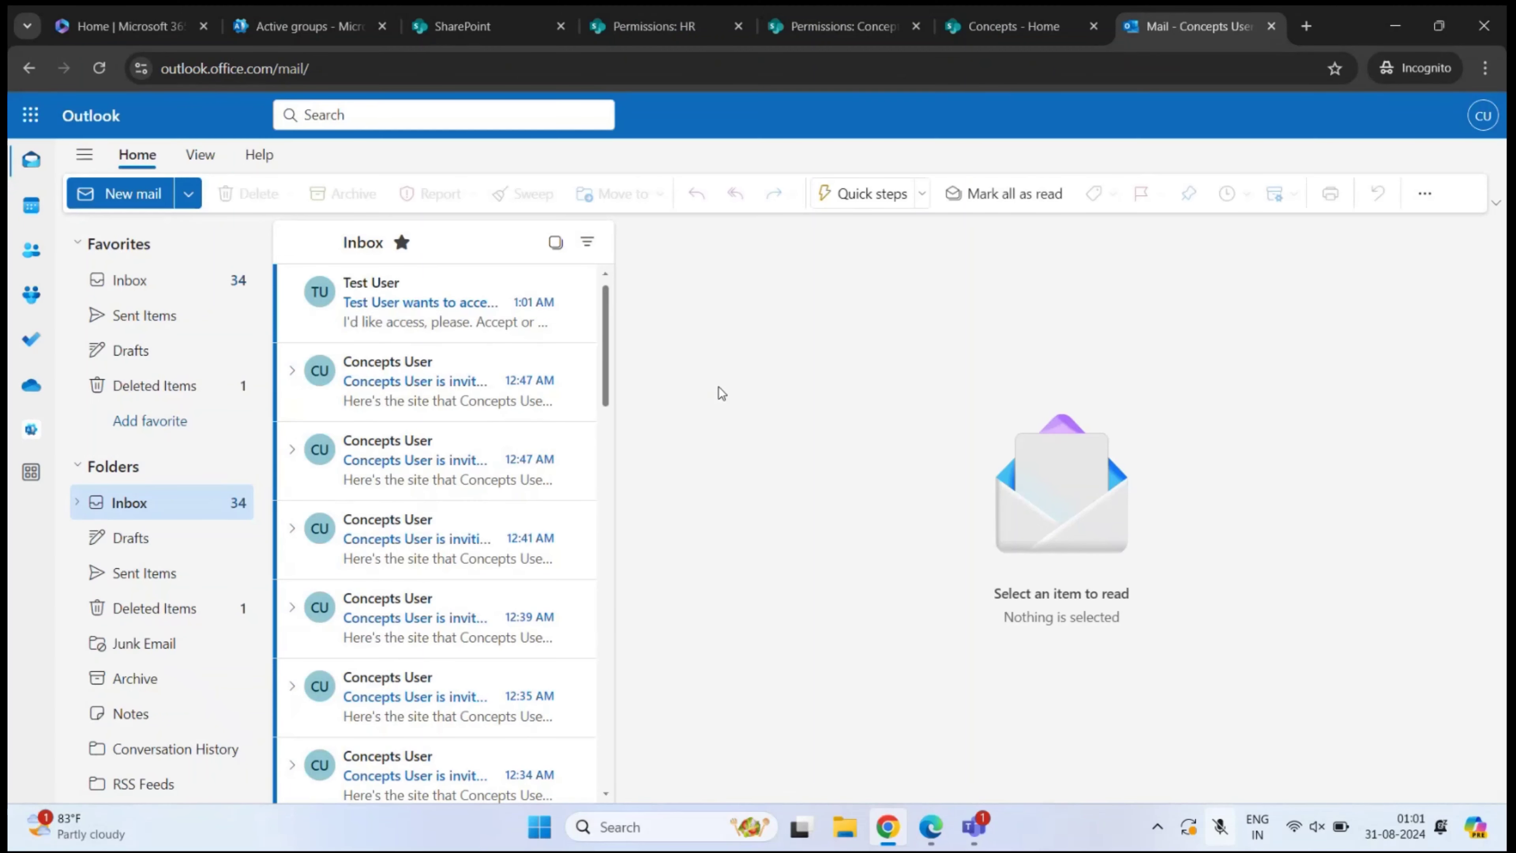
click(422, 308)
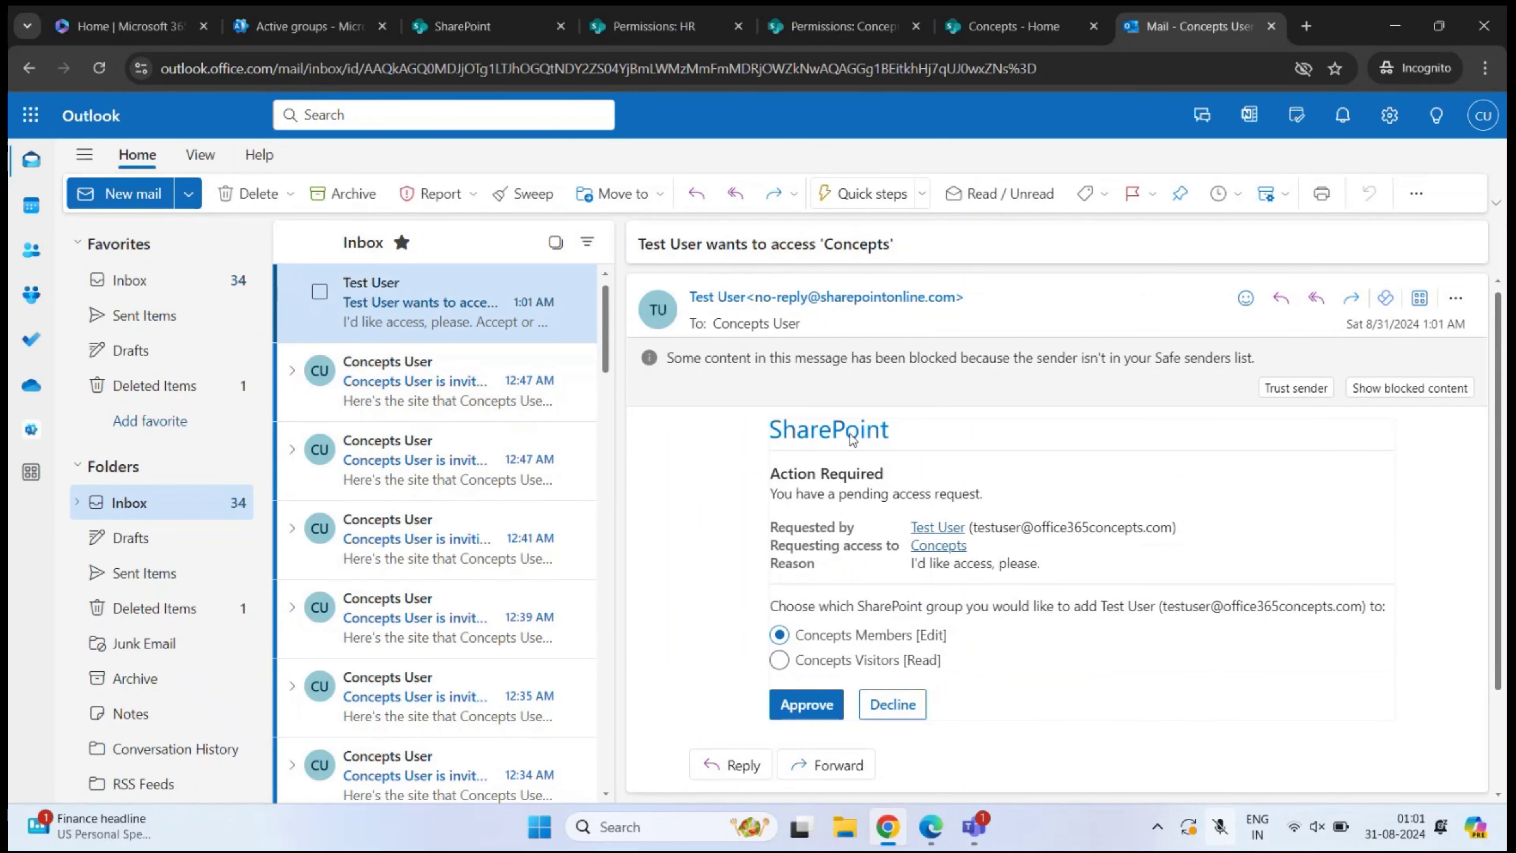
drag(718, 245, 879, 245)
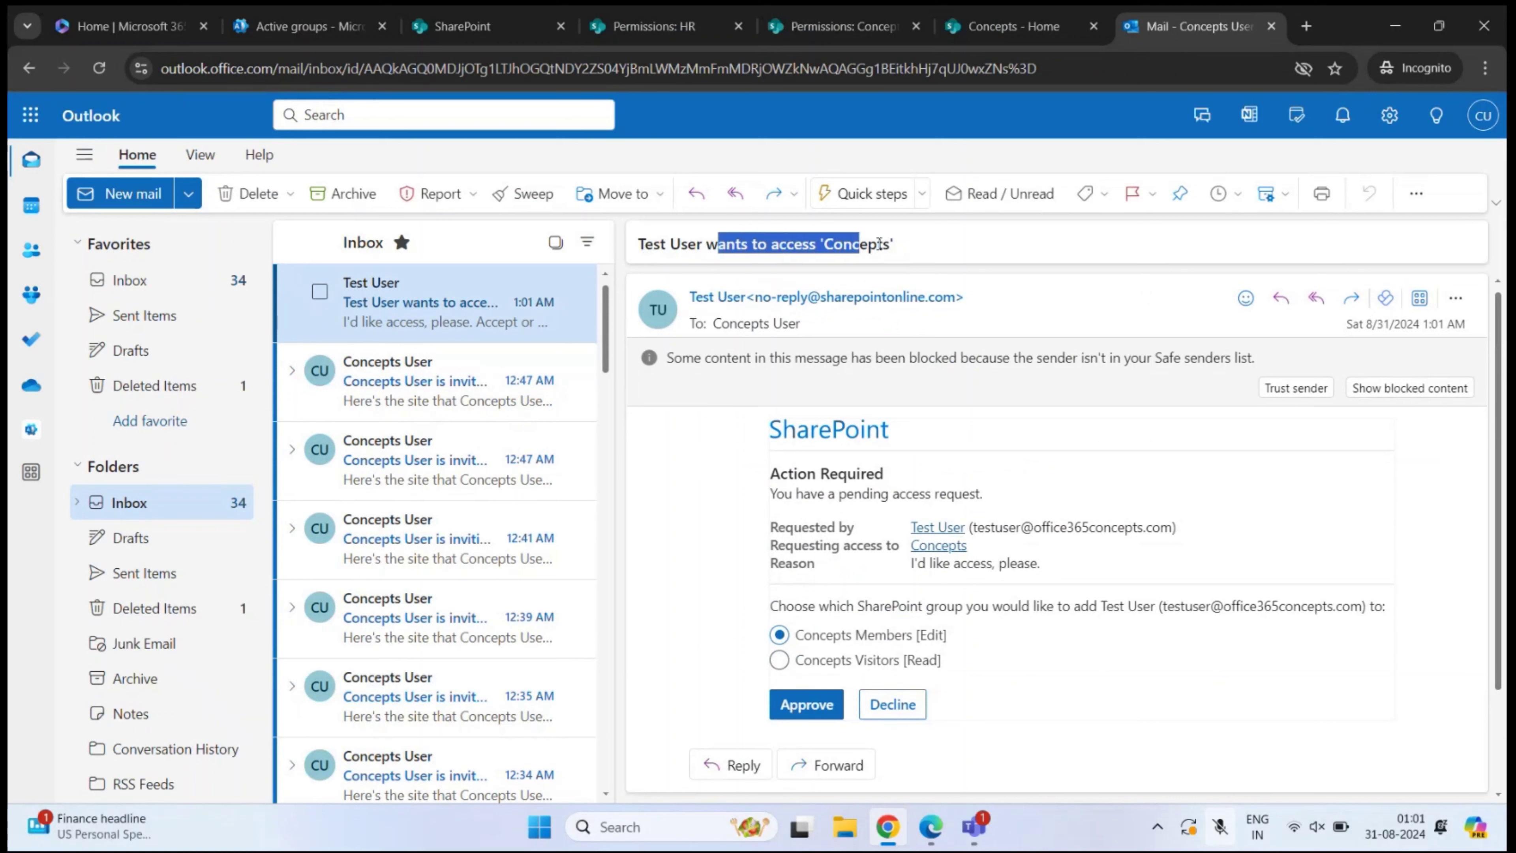
click(905, 245)
drag(882, 245, 824, 244)
scroll(874, 358, down, 2)
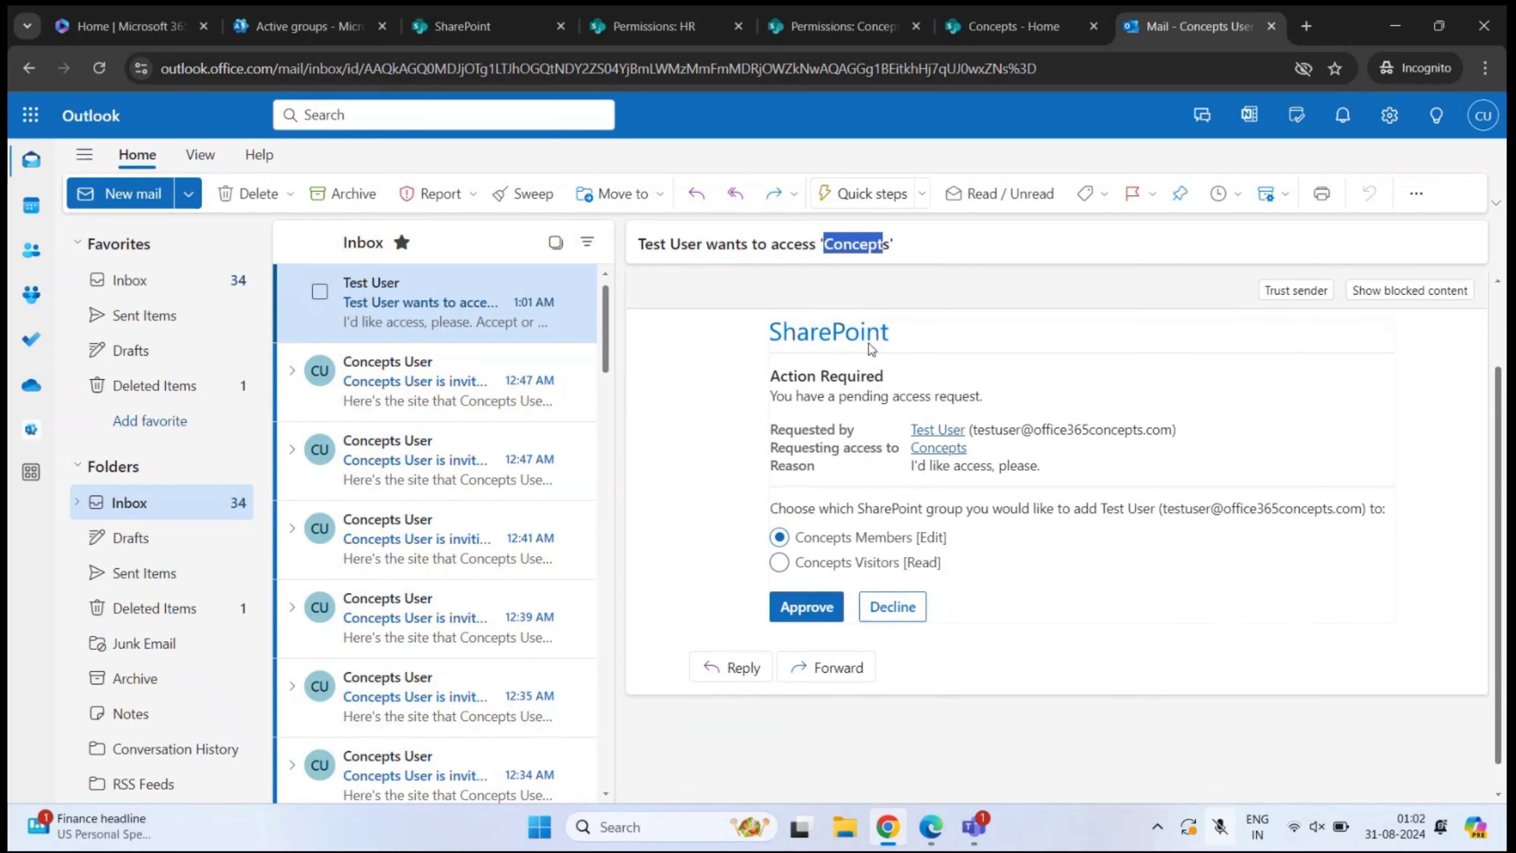
click(873, 389)
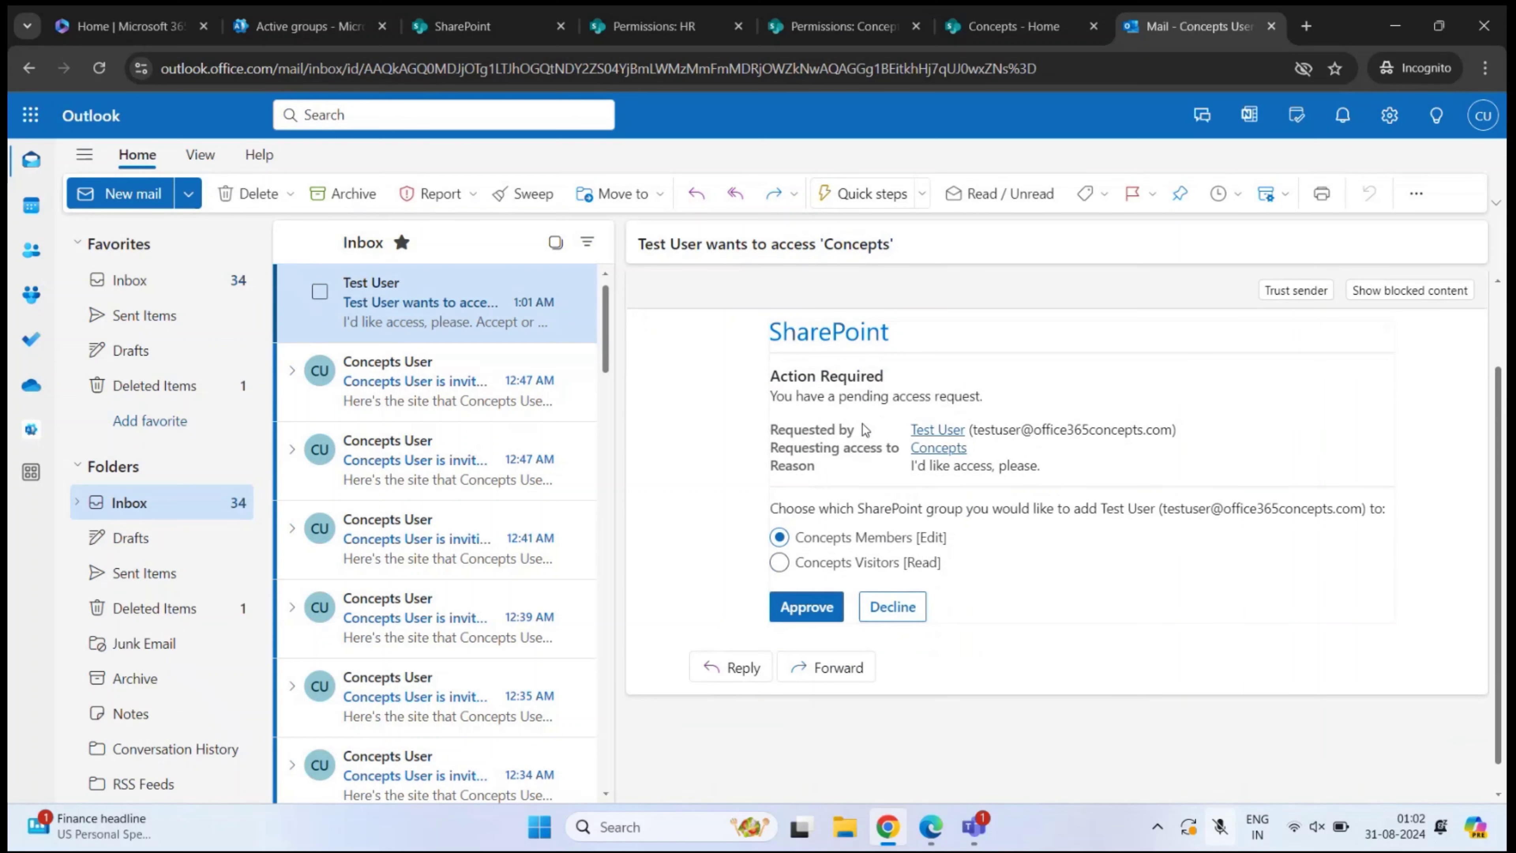
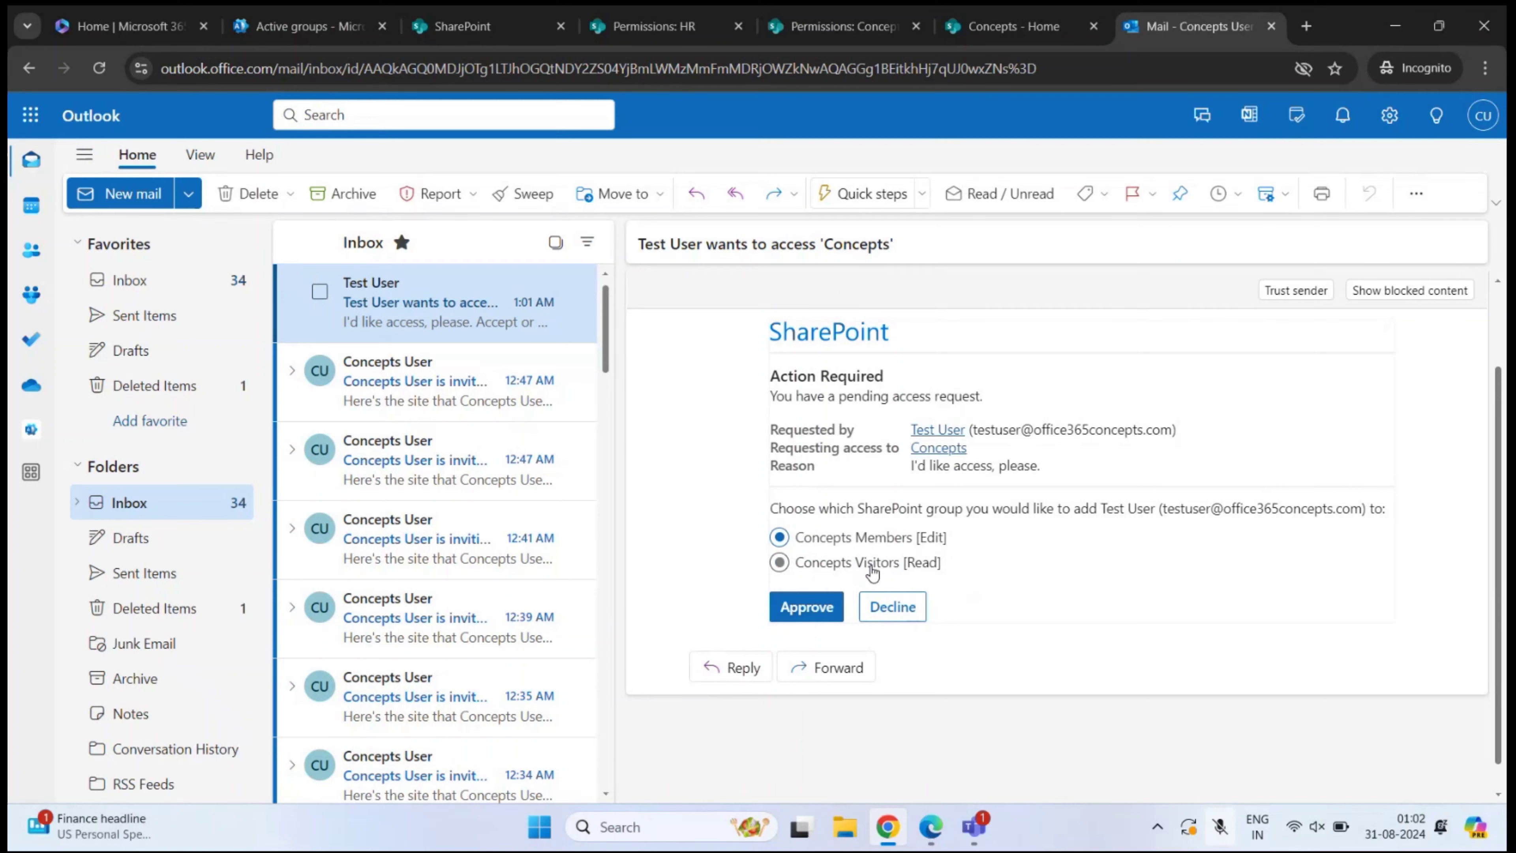
Step: Approve the Concepts access request, placing the requester in Concepts Visitors with Read access
click(781, 562)
click(820, 616)
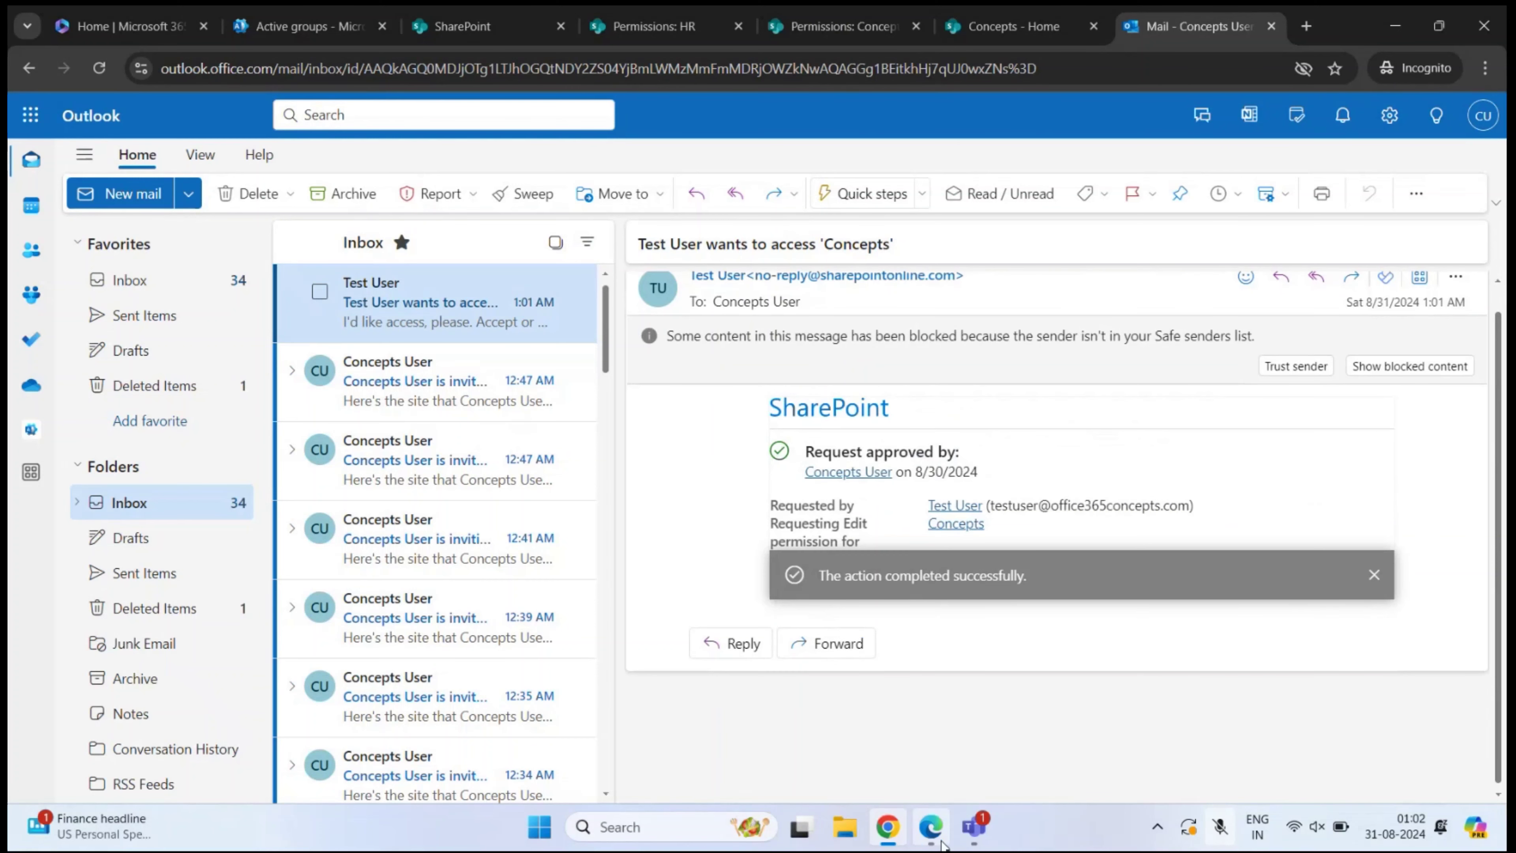
click(931, 827)
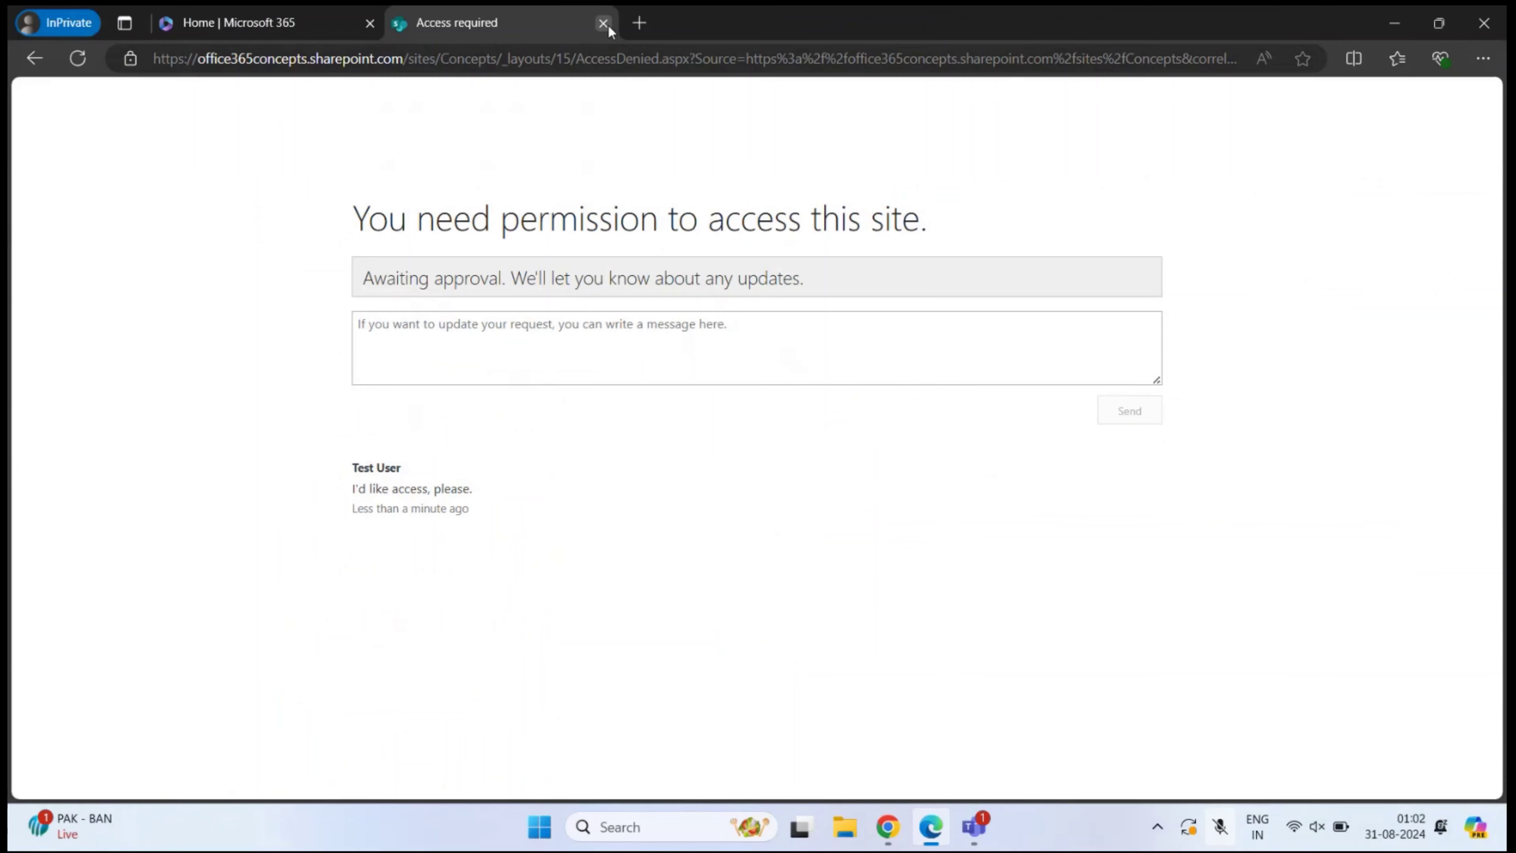
Step: As the requester, load the Concepts site in a fresh InPrivate tab, then return to the admin's window
click(602, 23)
click(407, 23)
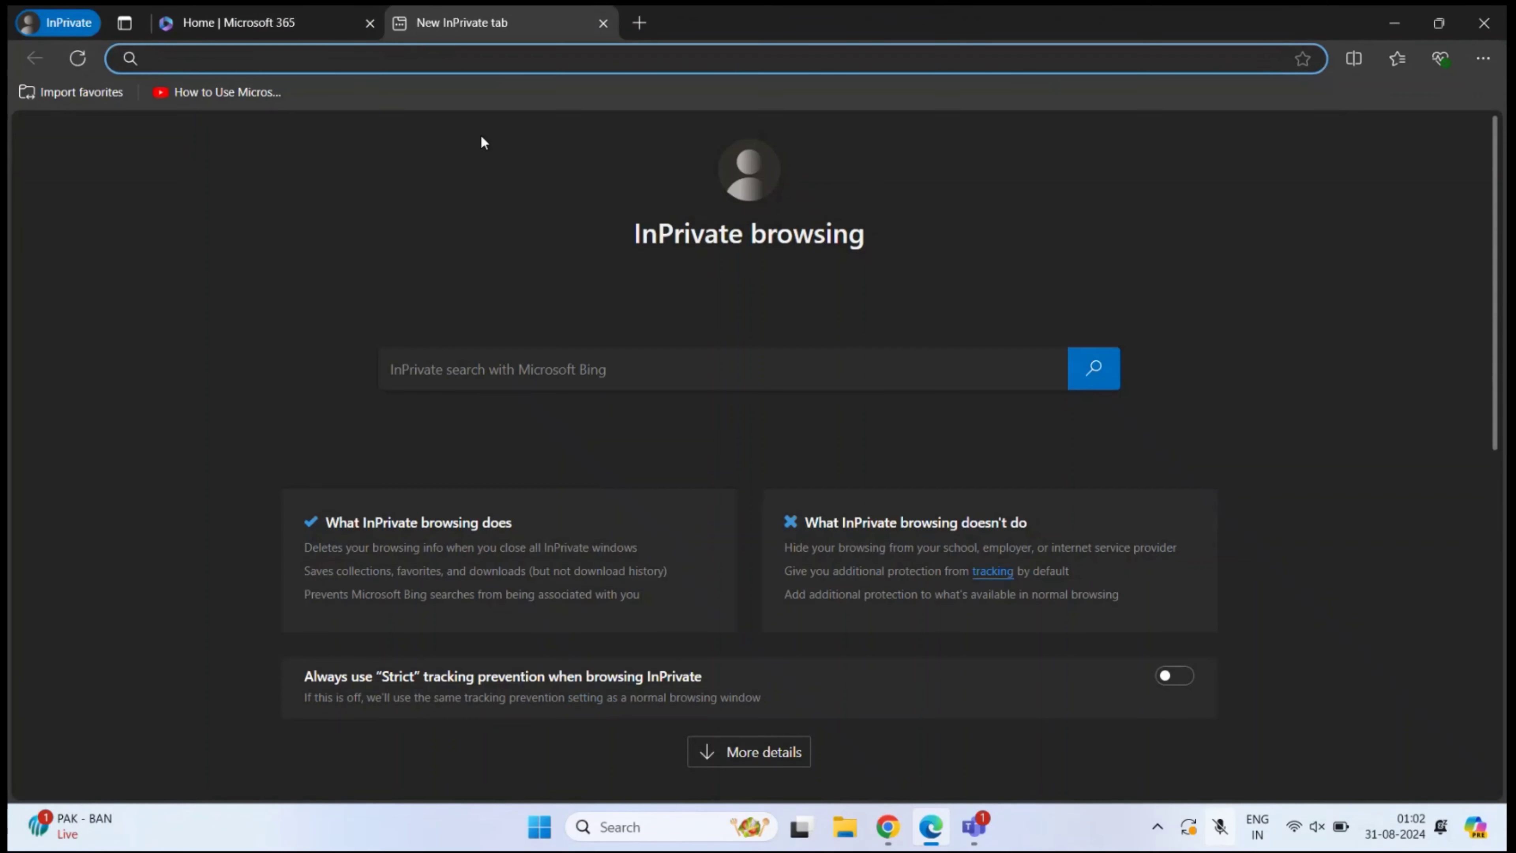
text(https://office365concepts.sharepoint.com/sites/Concepts)
key(Return)
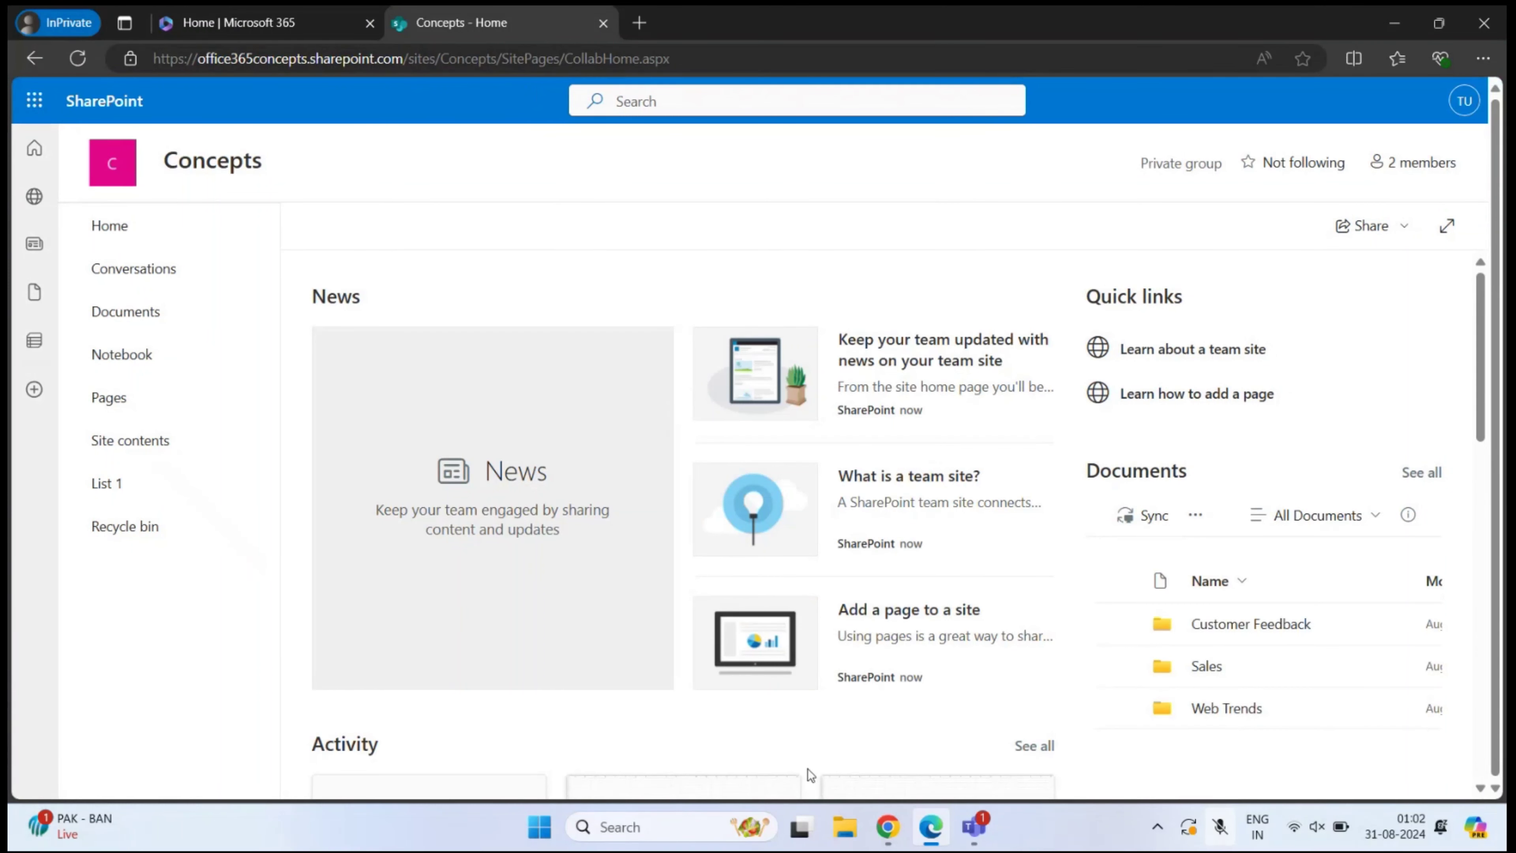
click(888, 826)
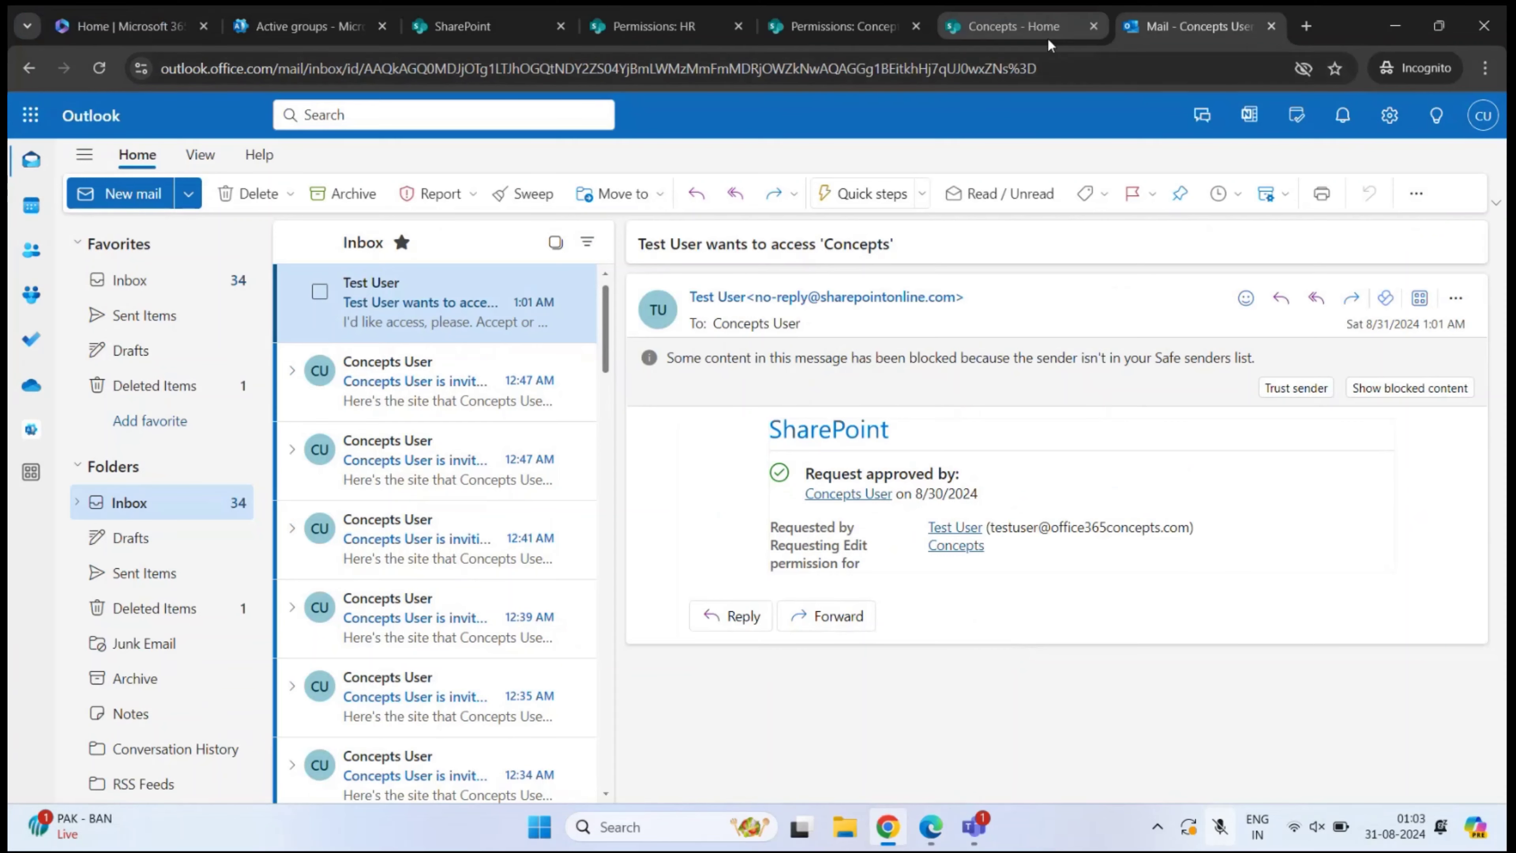
Step: Check the Site visitors group under Concepts site permissions, then close the panels and reload the home page
click(1015, 26)
scroll(1329, 458, up, 2)
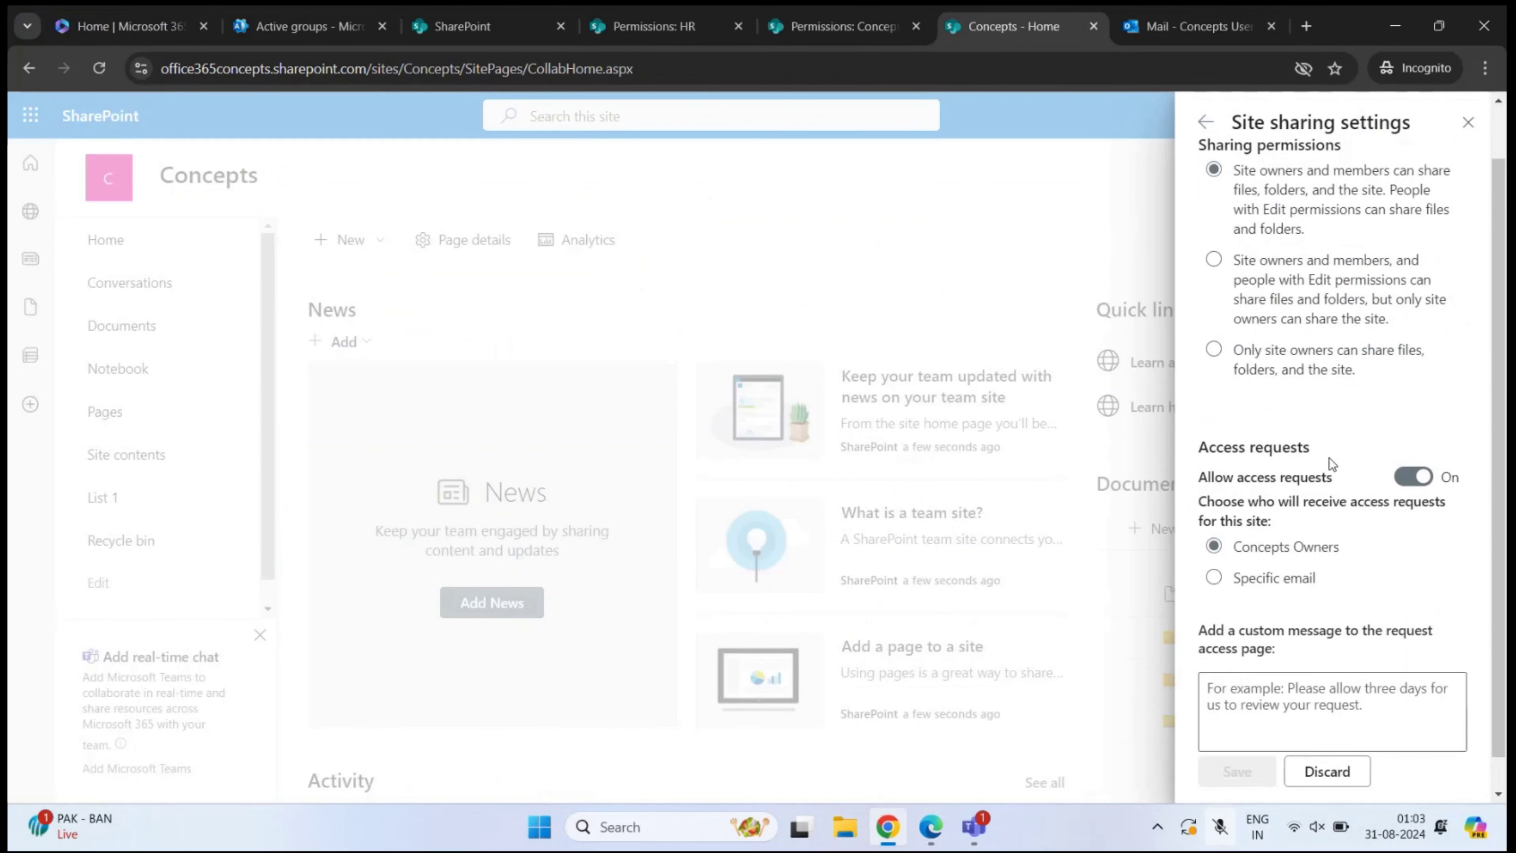
click(1208, 122)
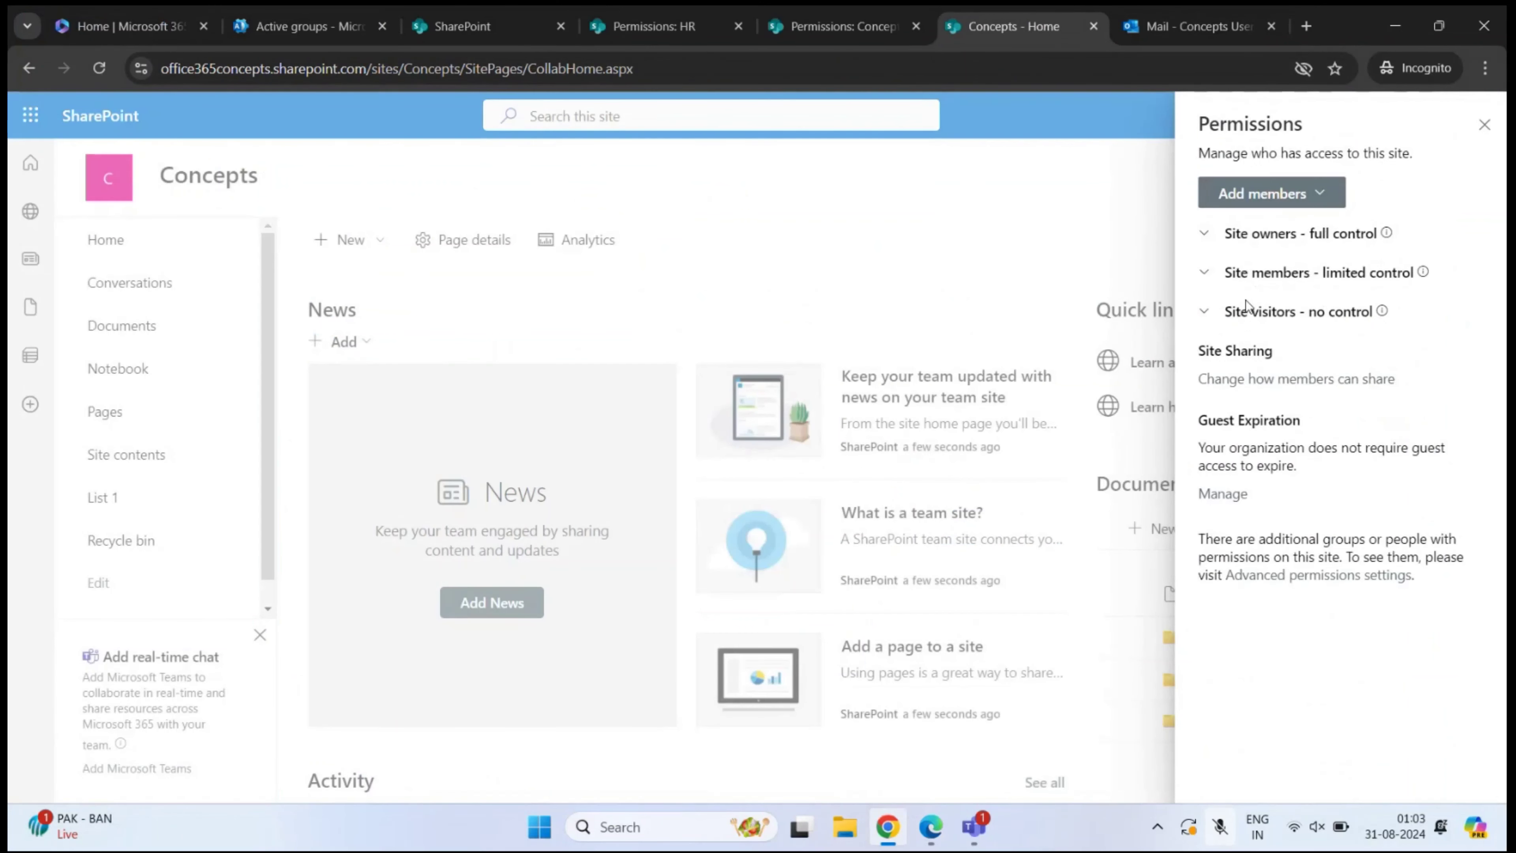
click(1204, 316)
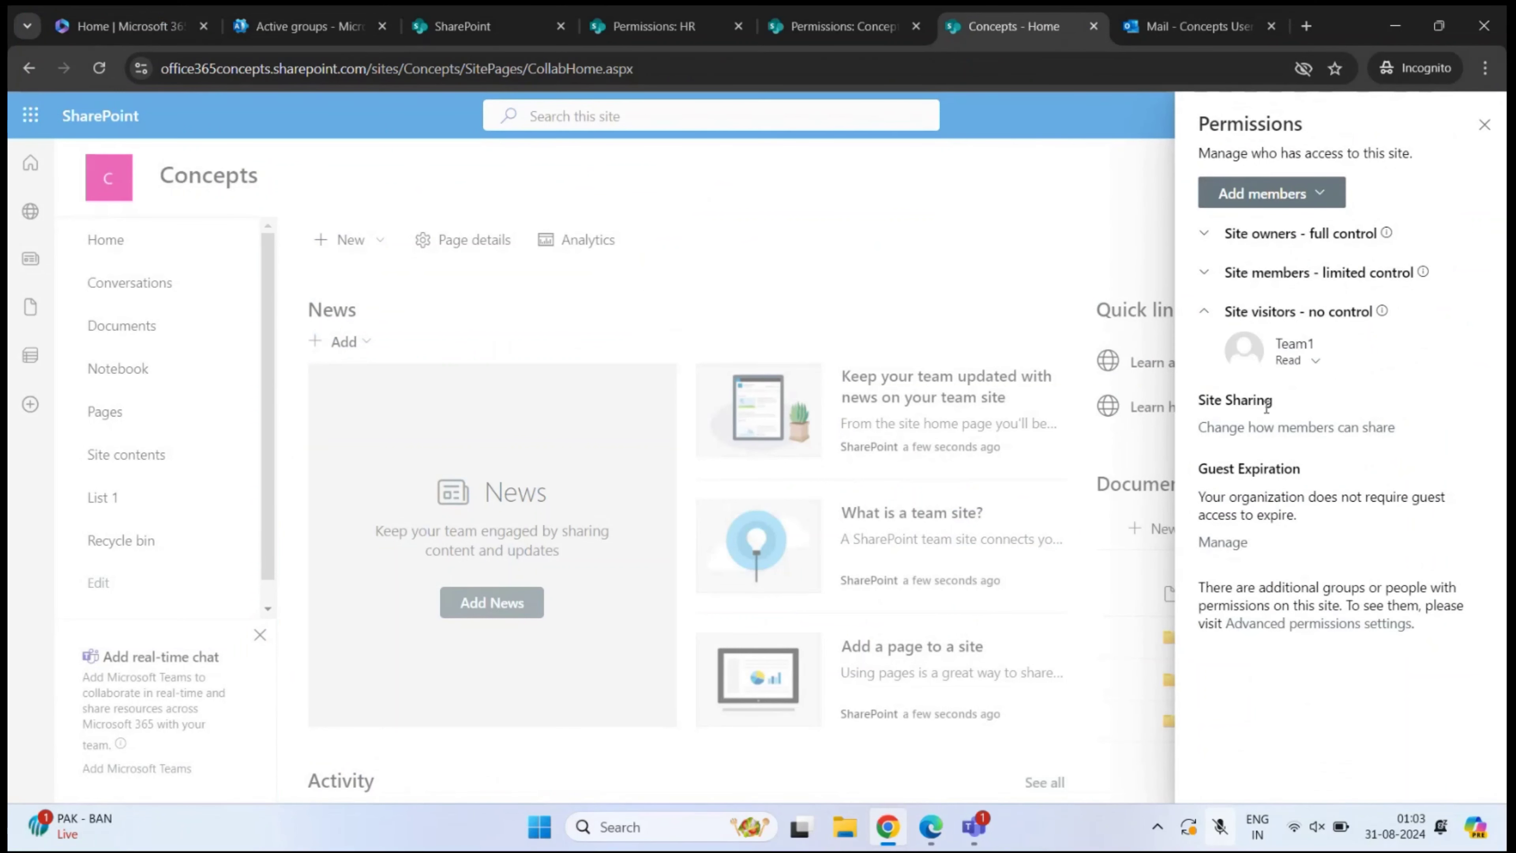
click(1484, 125)
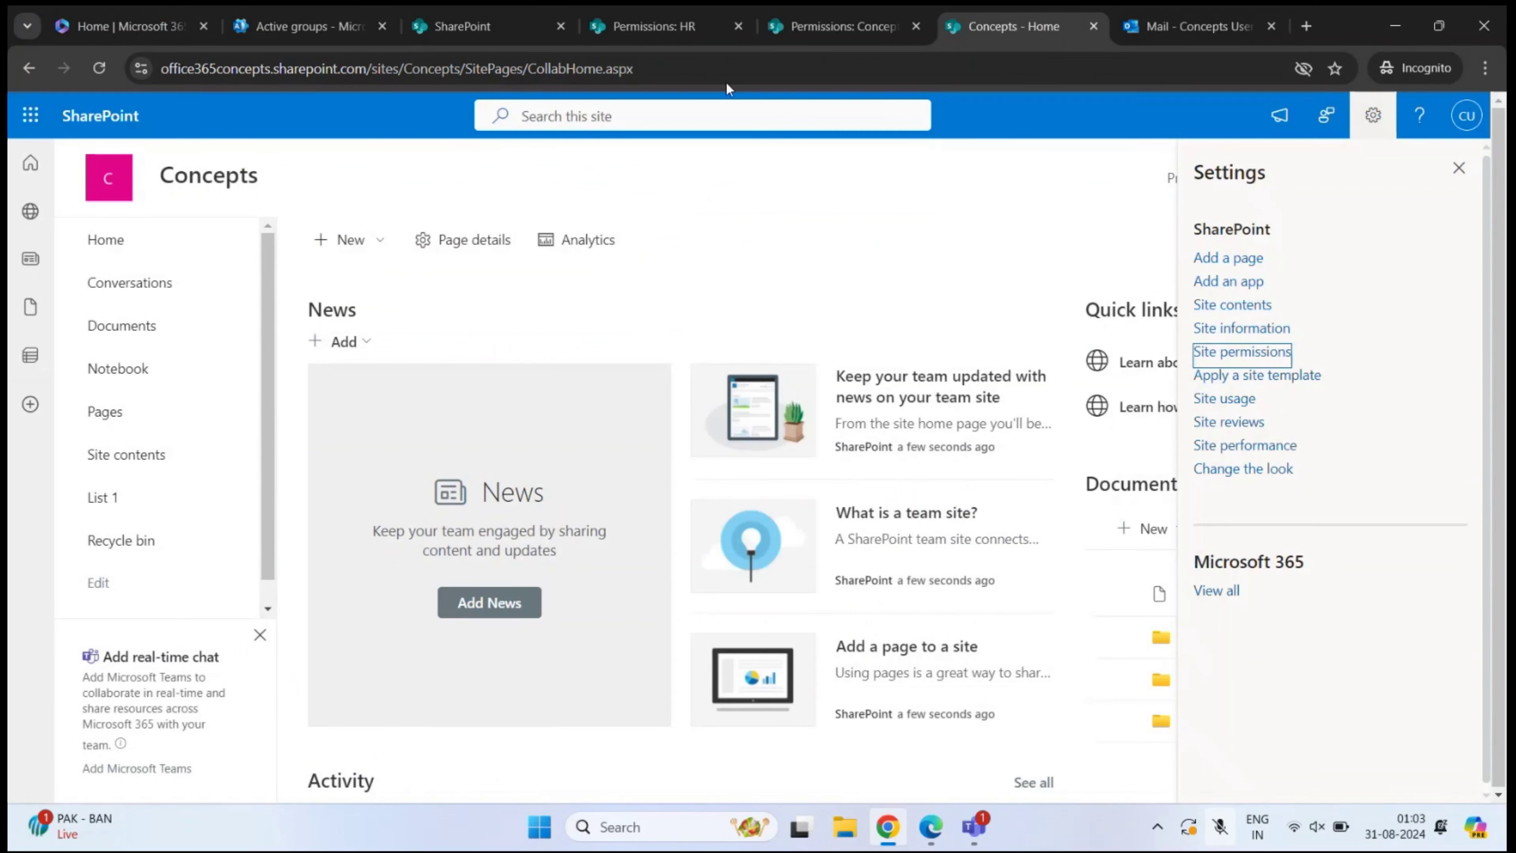
click(1460, 169)
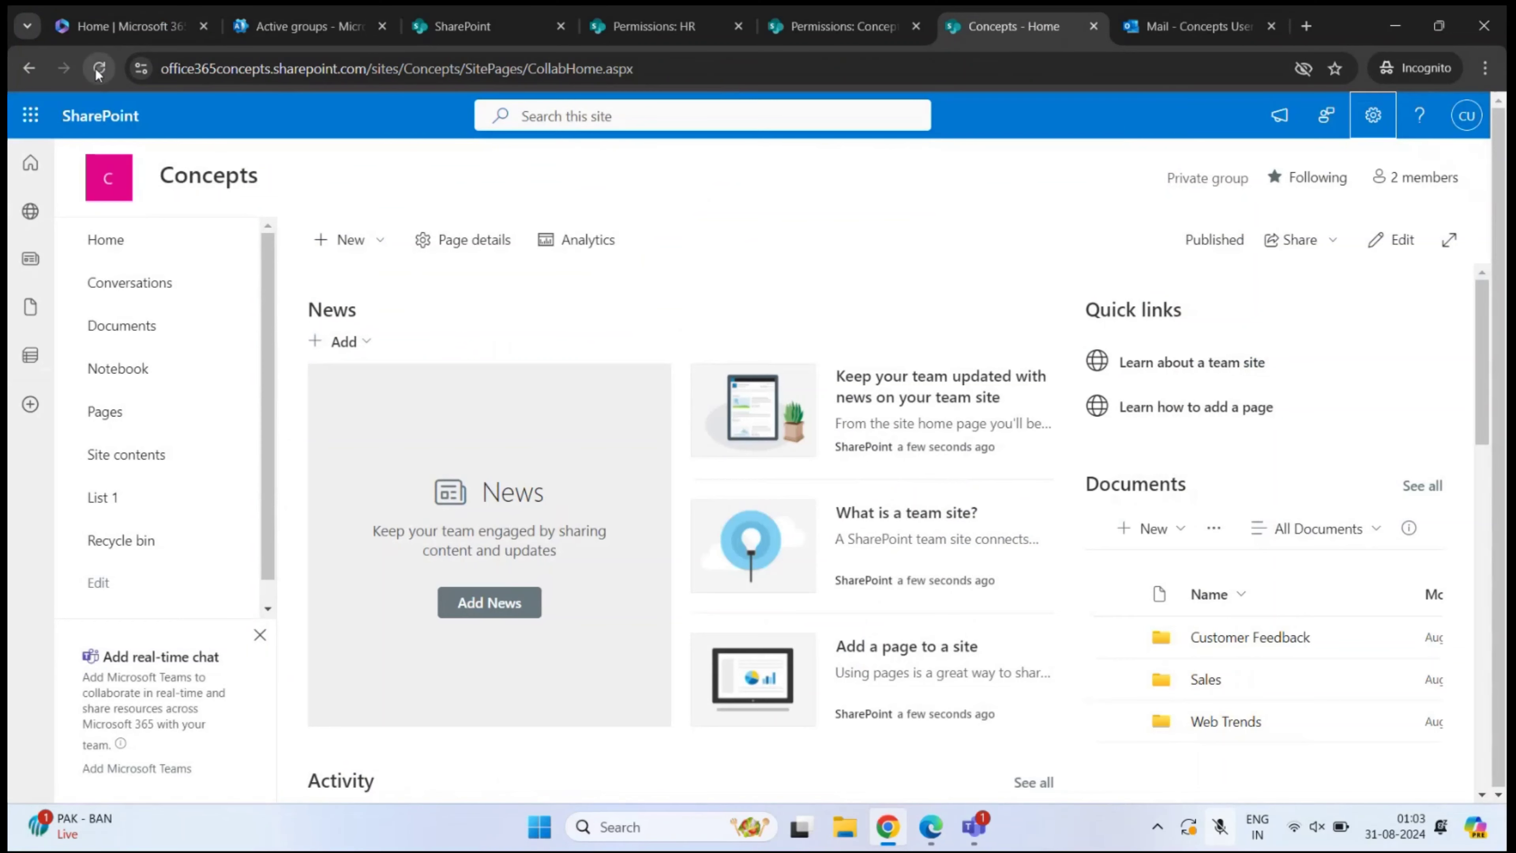
key(F5)
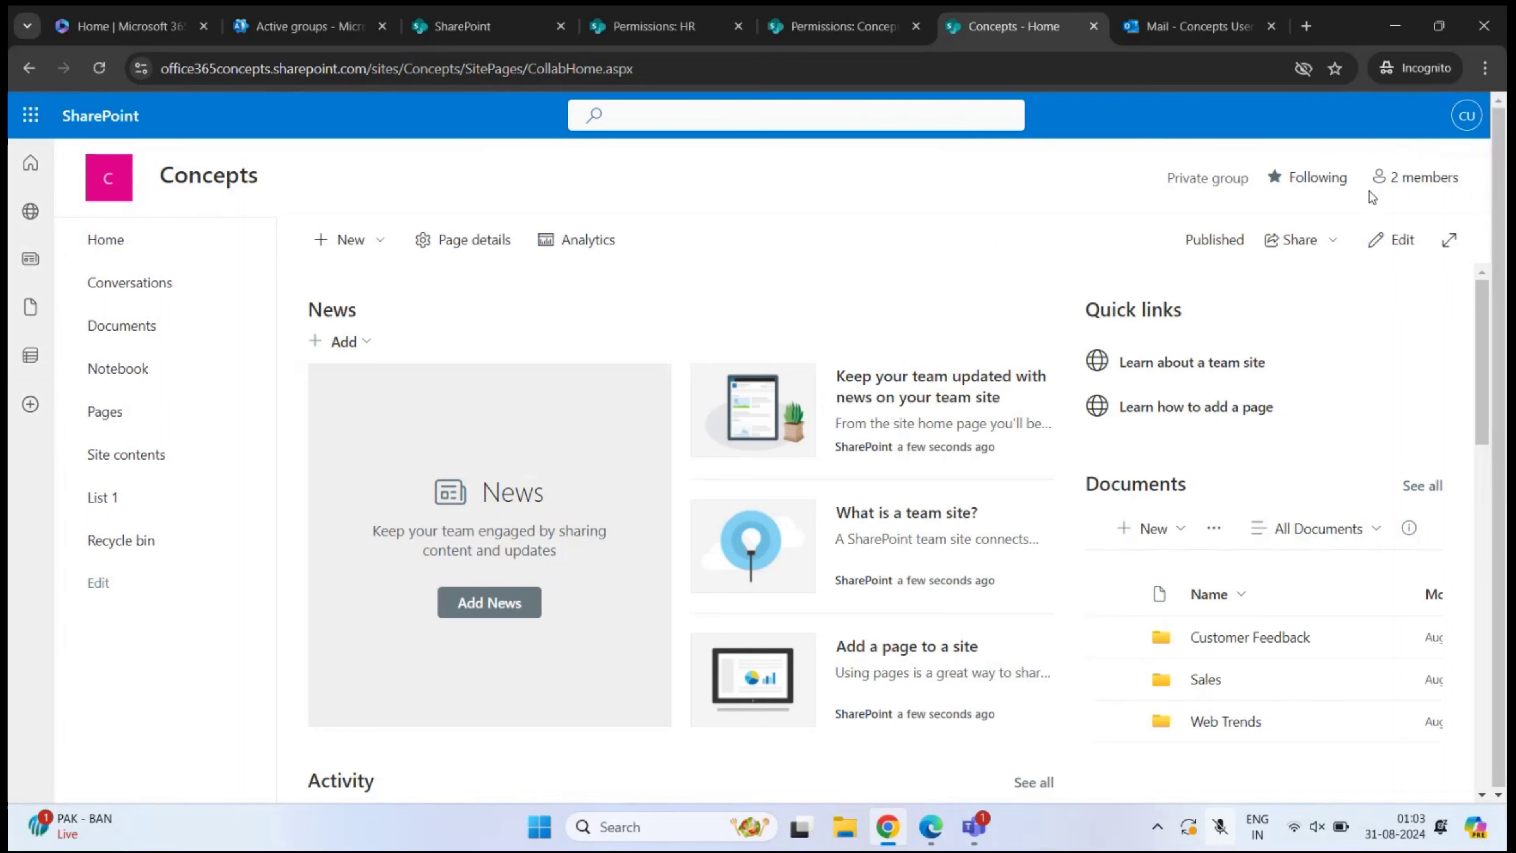
Step: Confirm the approved user now appears among site visitors with Read, then go to Advanced permissions settings
click(1373, 117)
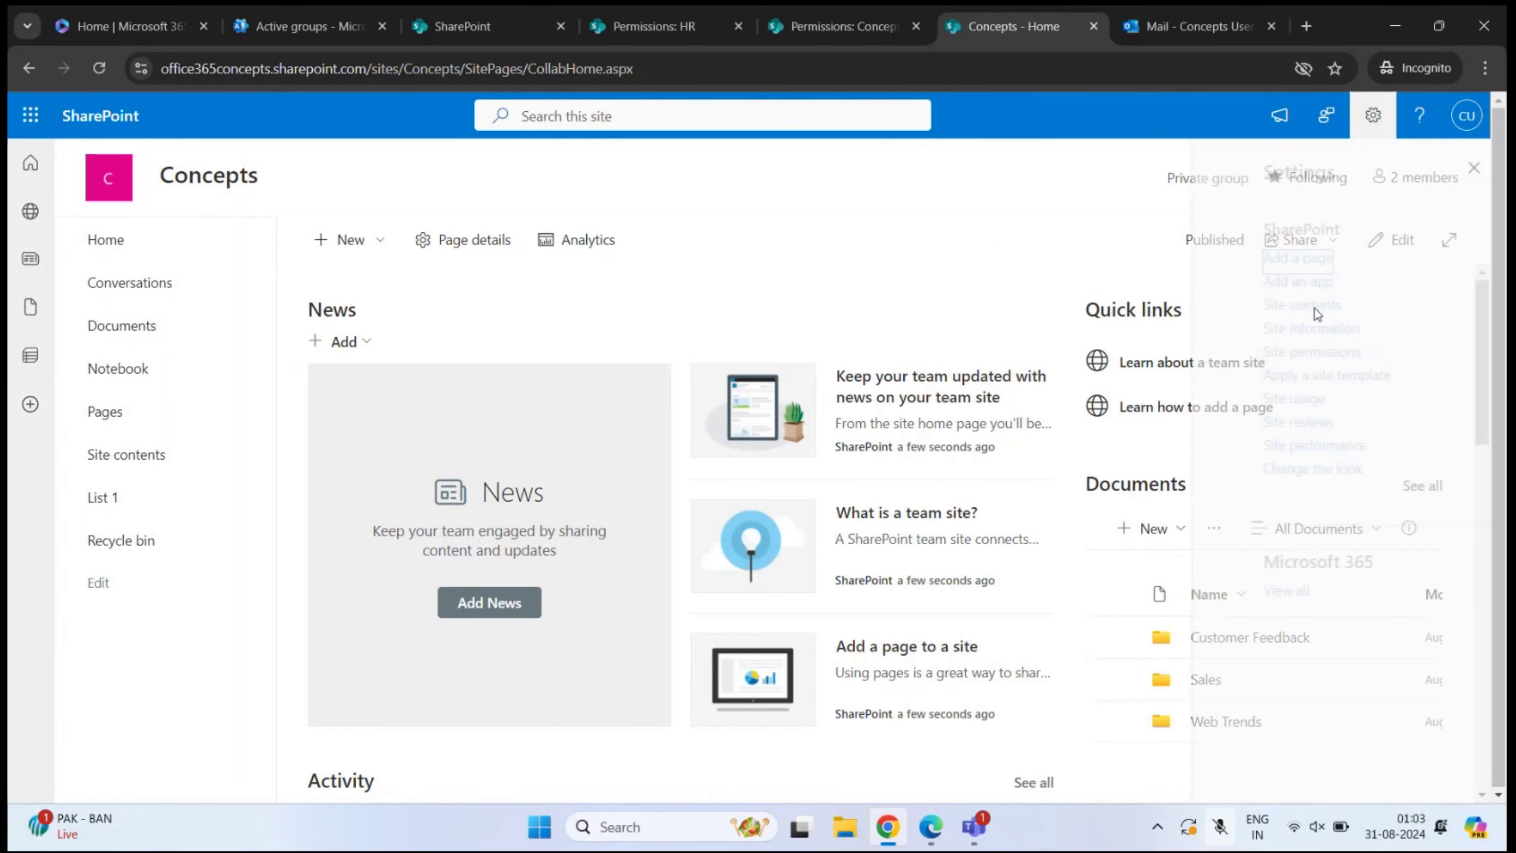
click(1250, 352)
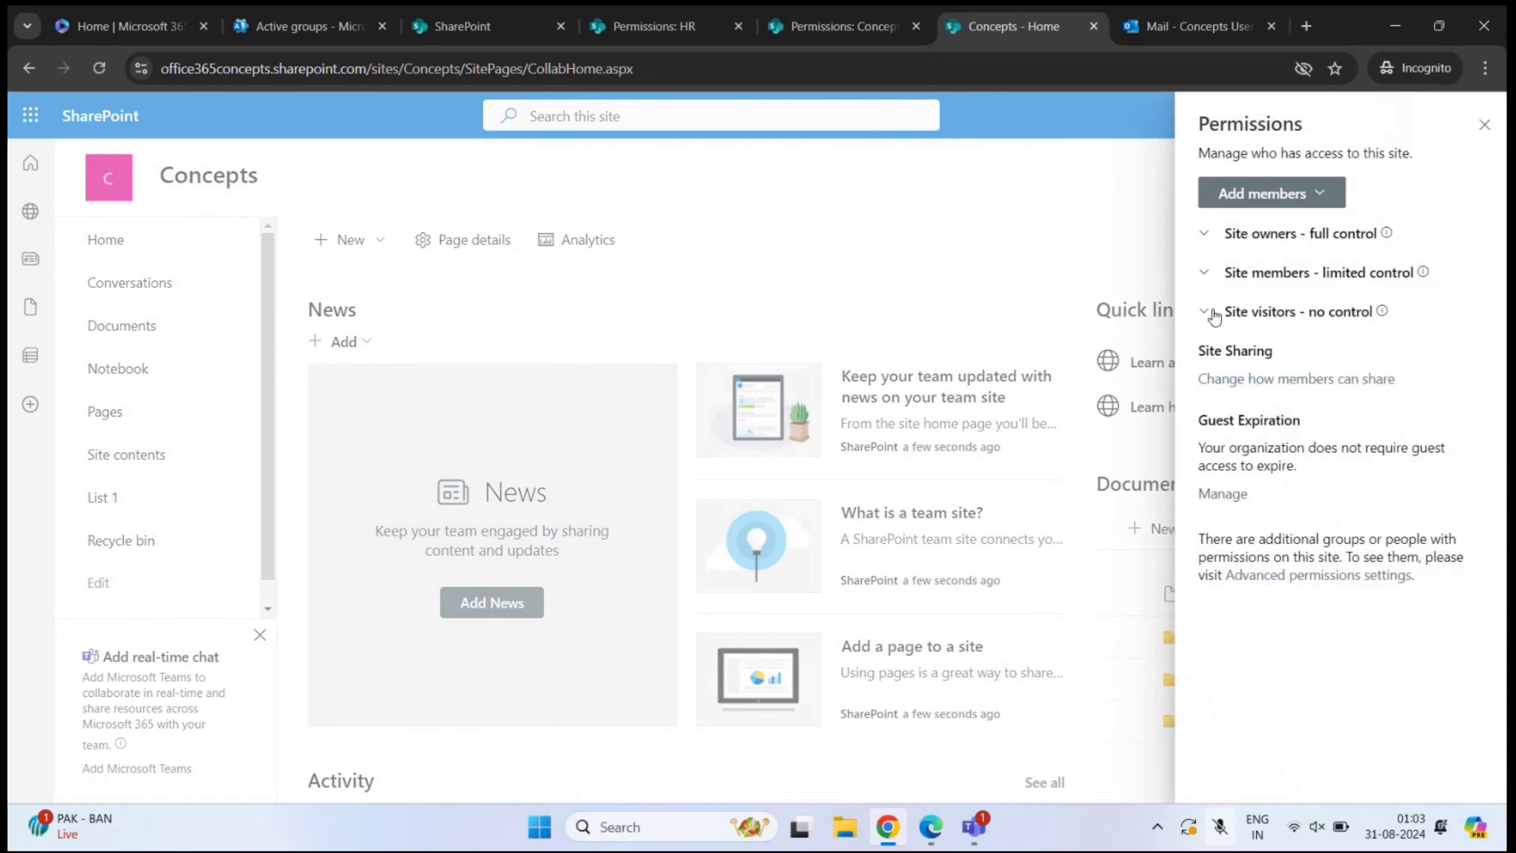
drag(1344, 390, 1275, 394)
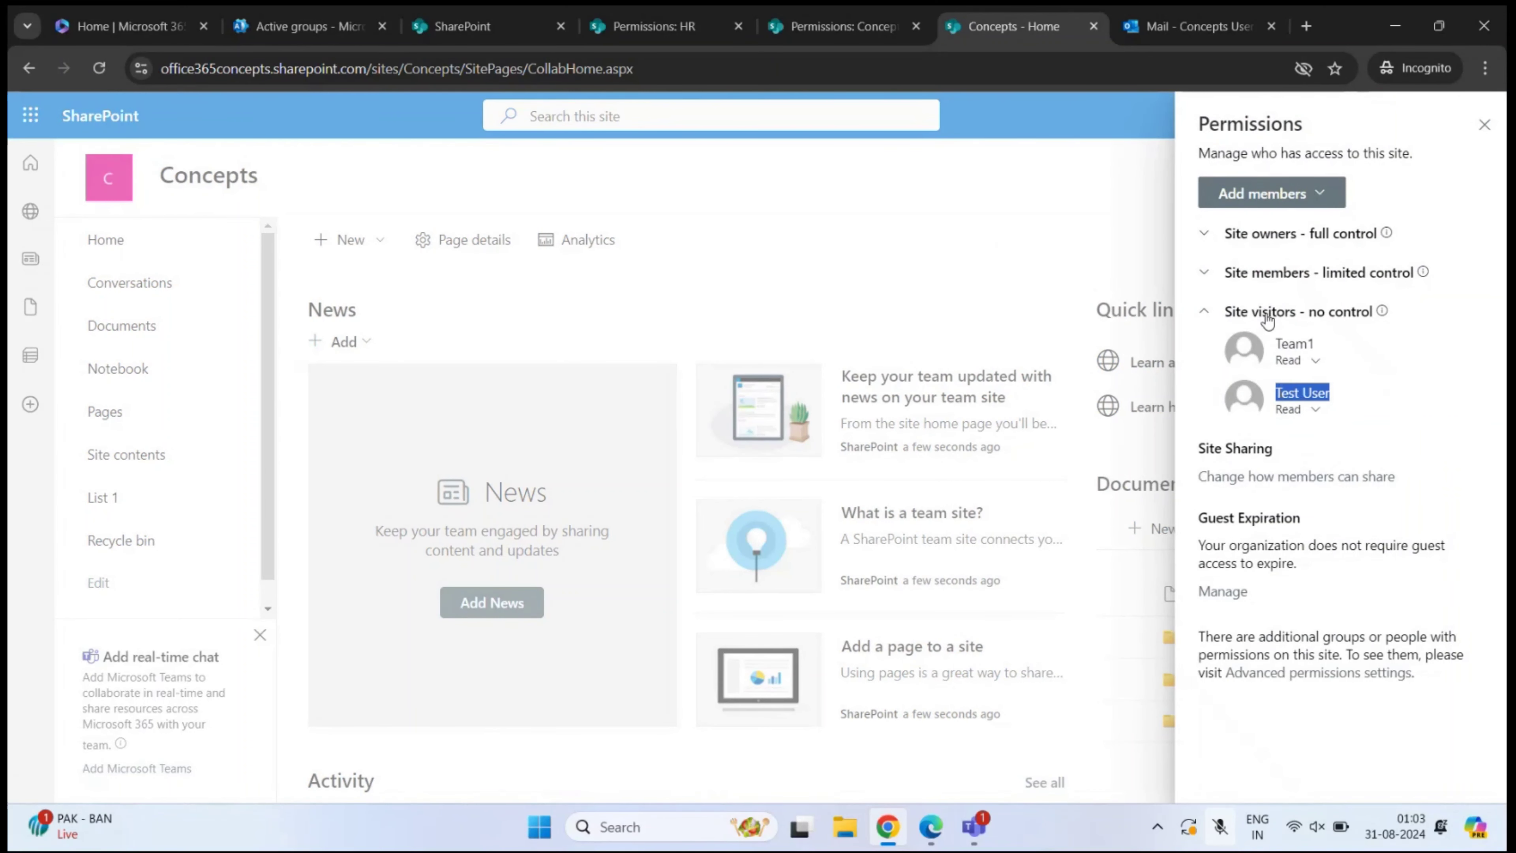
click(1371, 396)
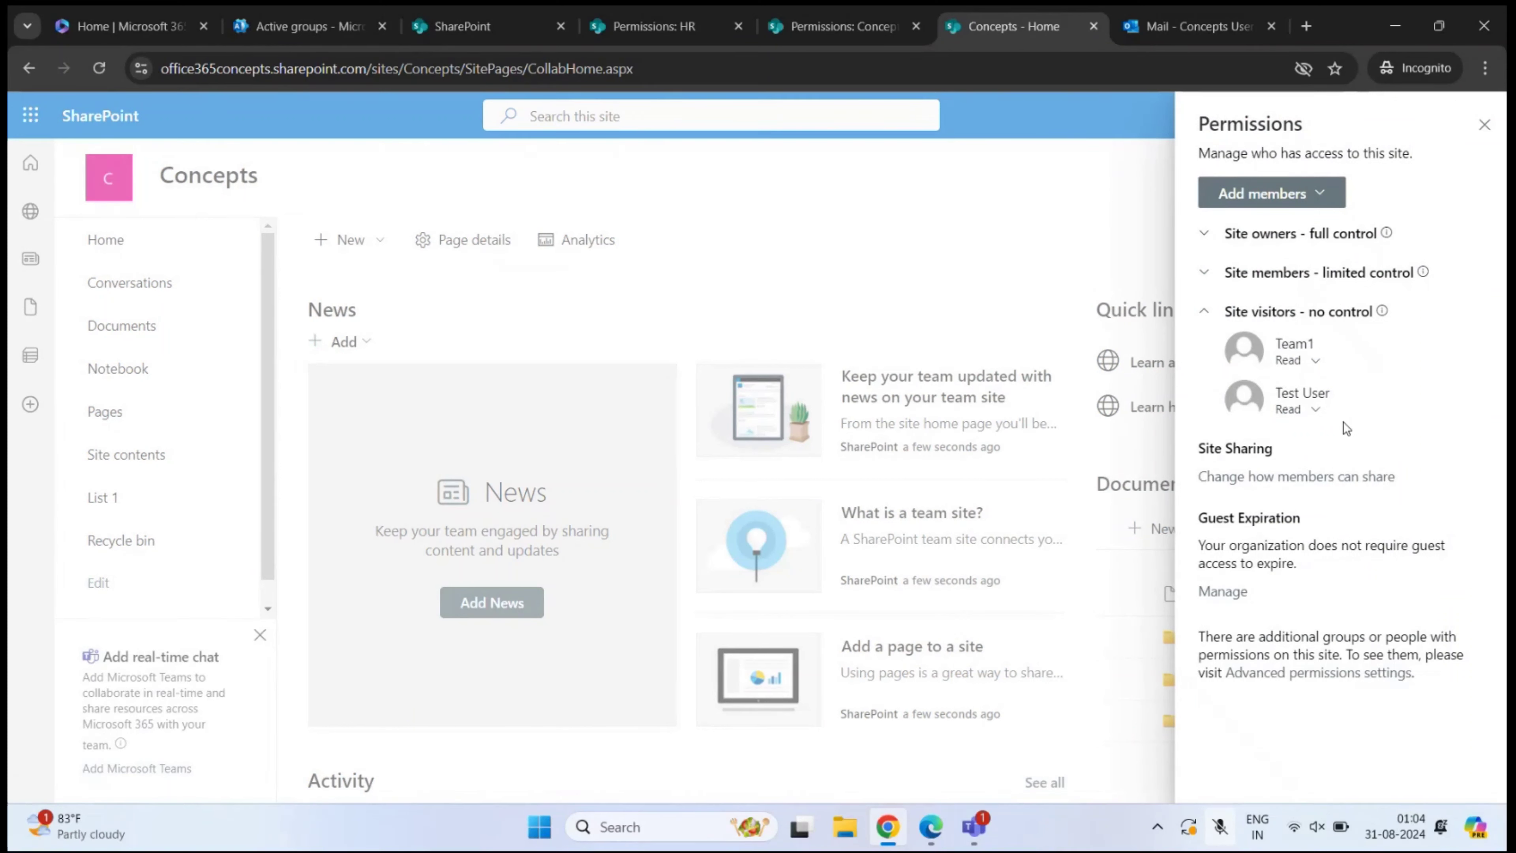
click(1324, 675)
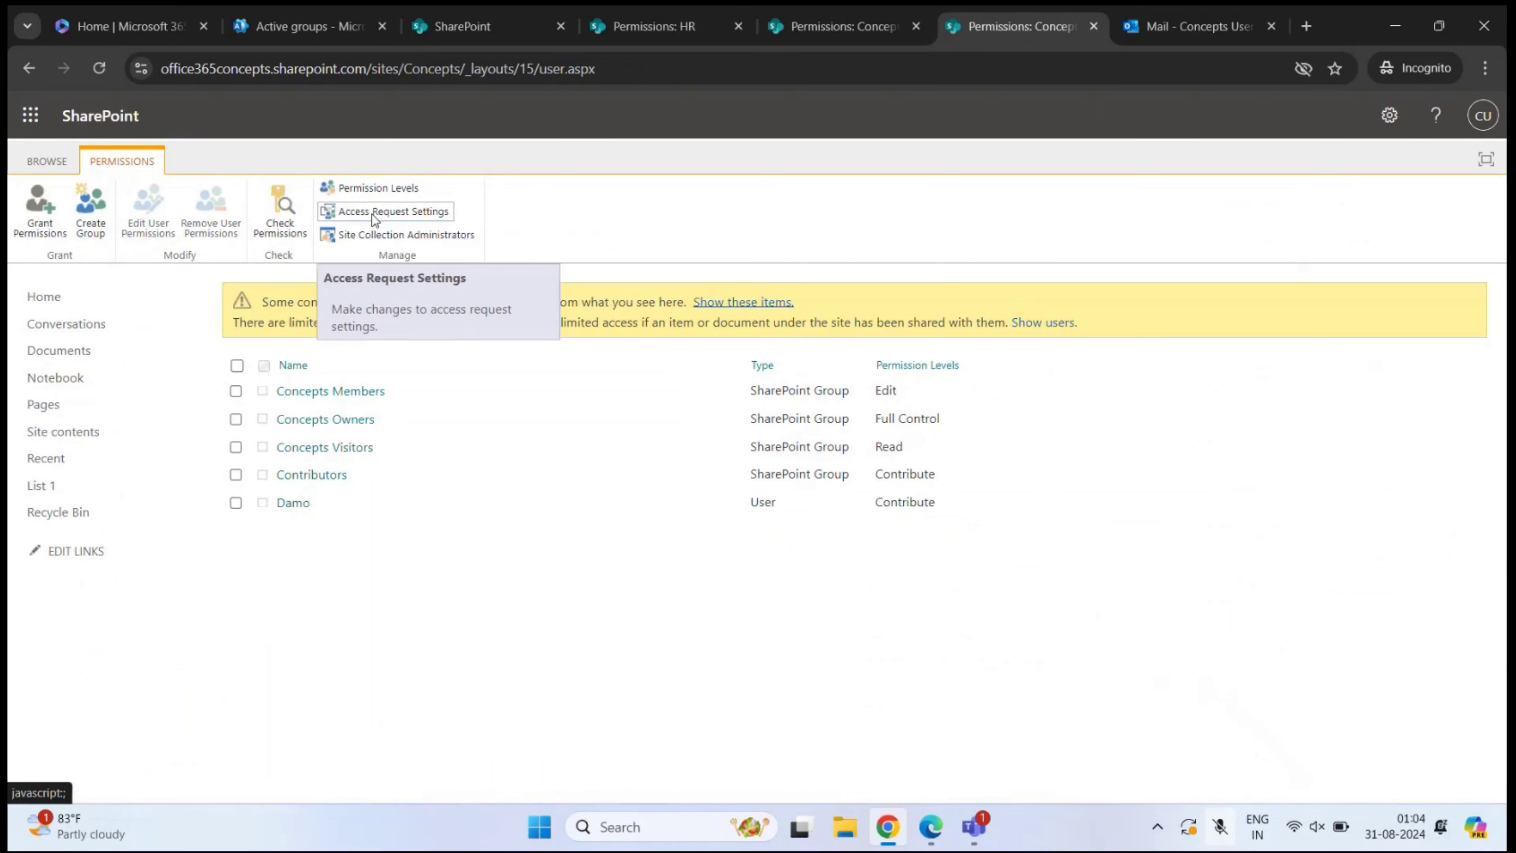
click(374, 215)
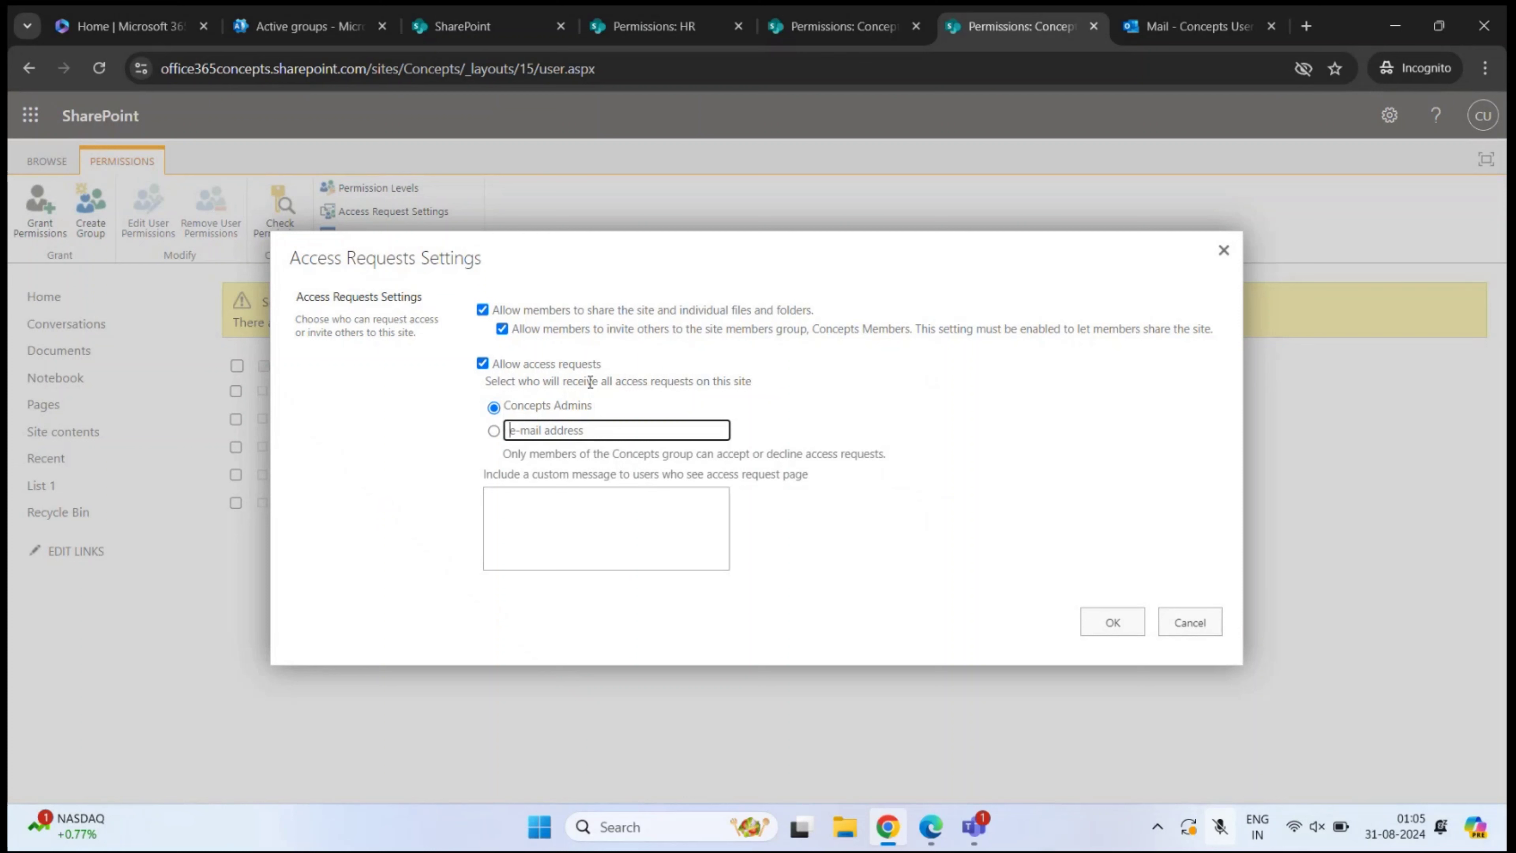
click(498, 431)
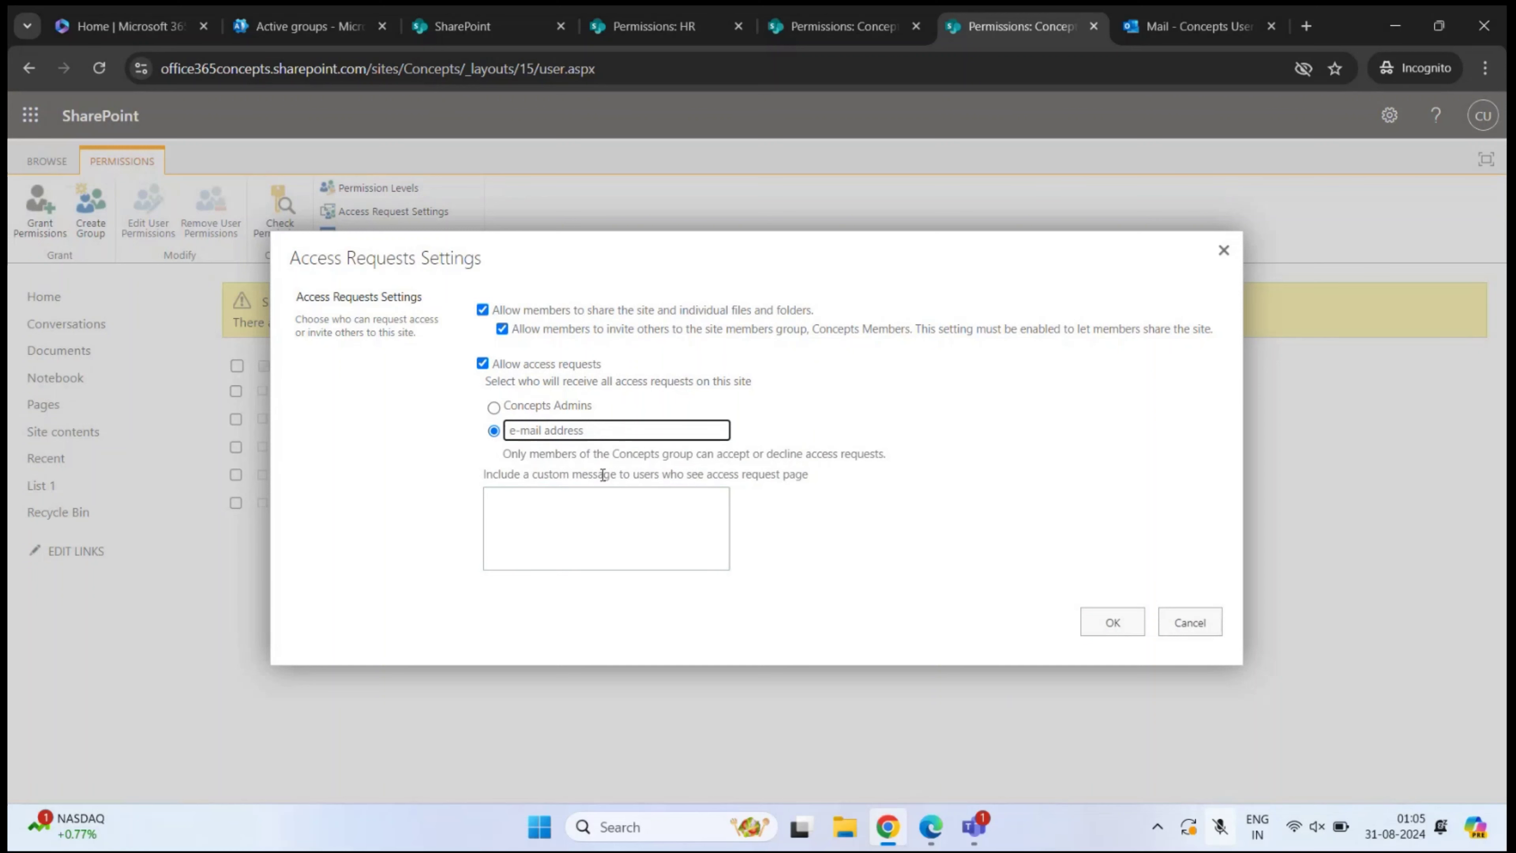
click(1224, 250)
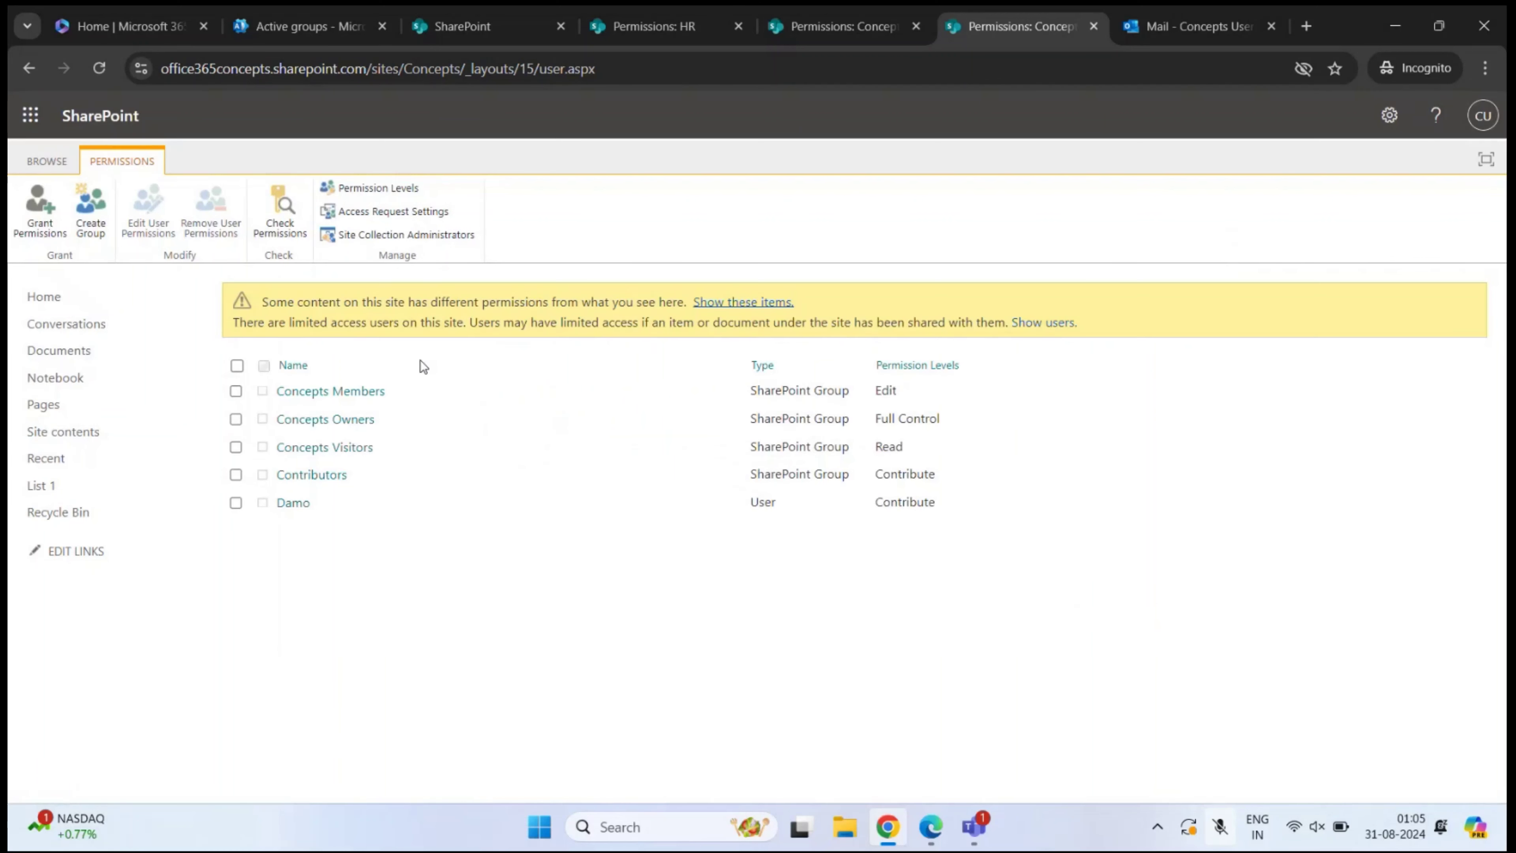
Step: Enter a user and the Concepts group in the Site Collection Administrators picker, then cancel without saving
click(407, 233)
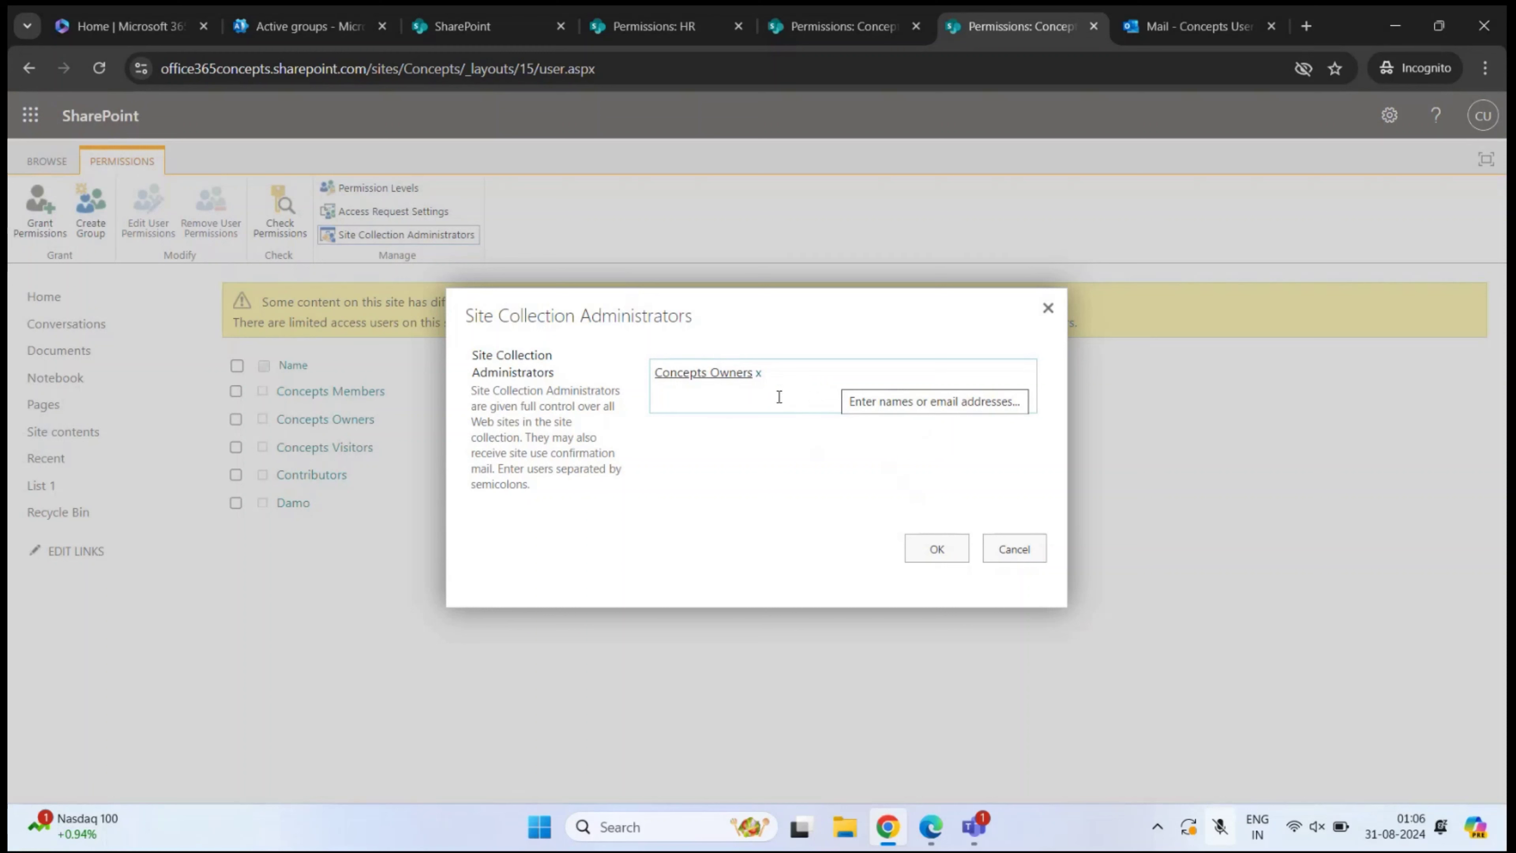
click(812, 371)
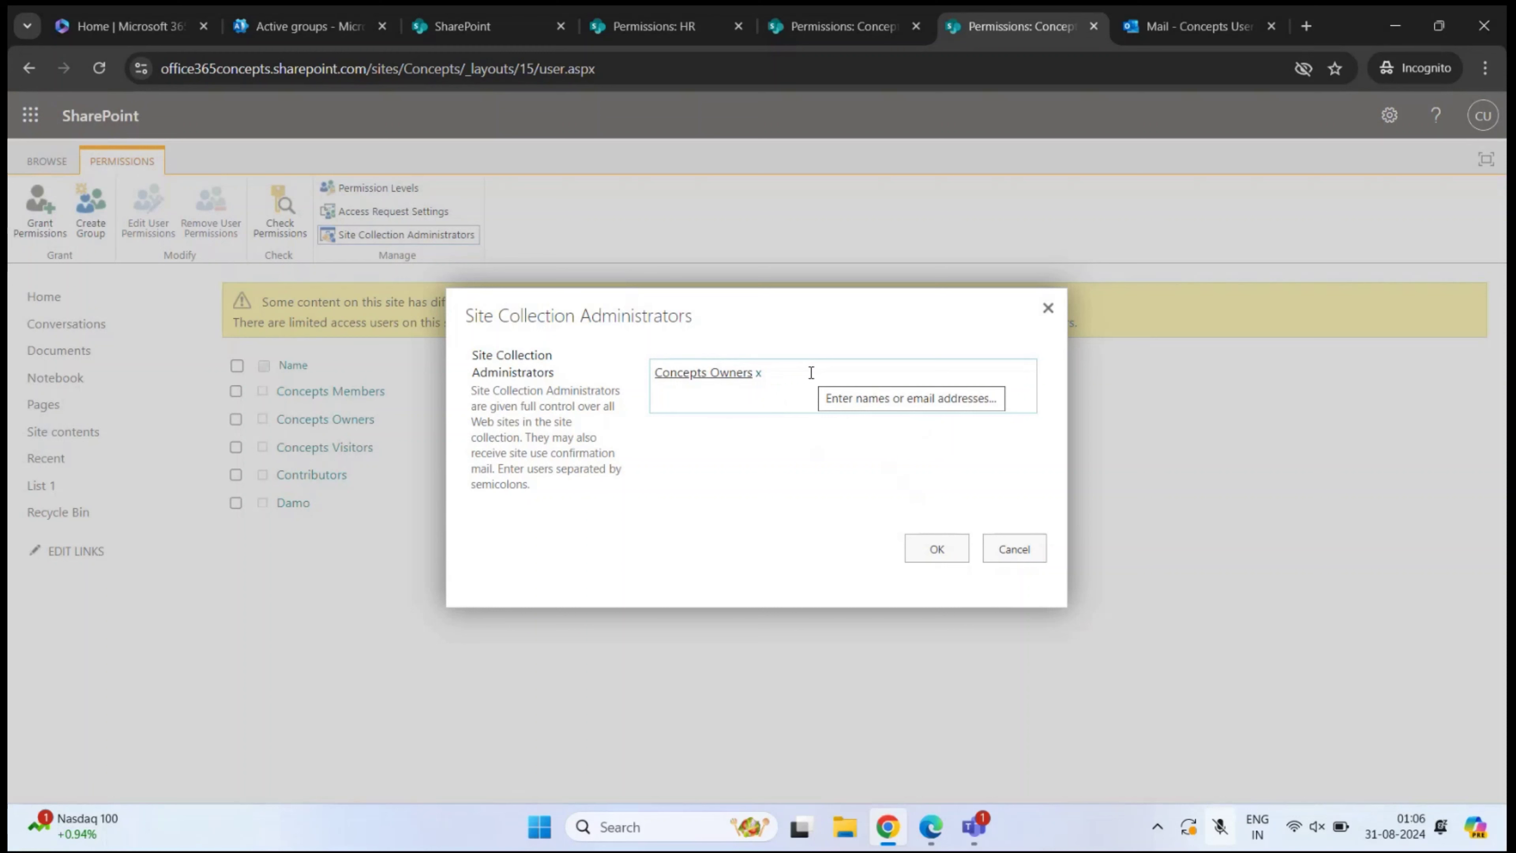
click(811, 372)
text(bobross)
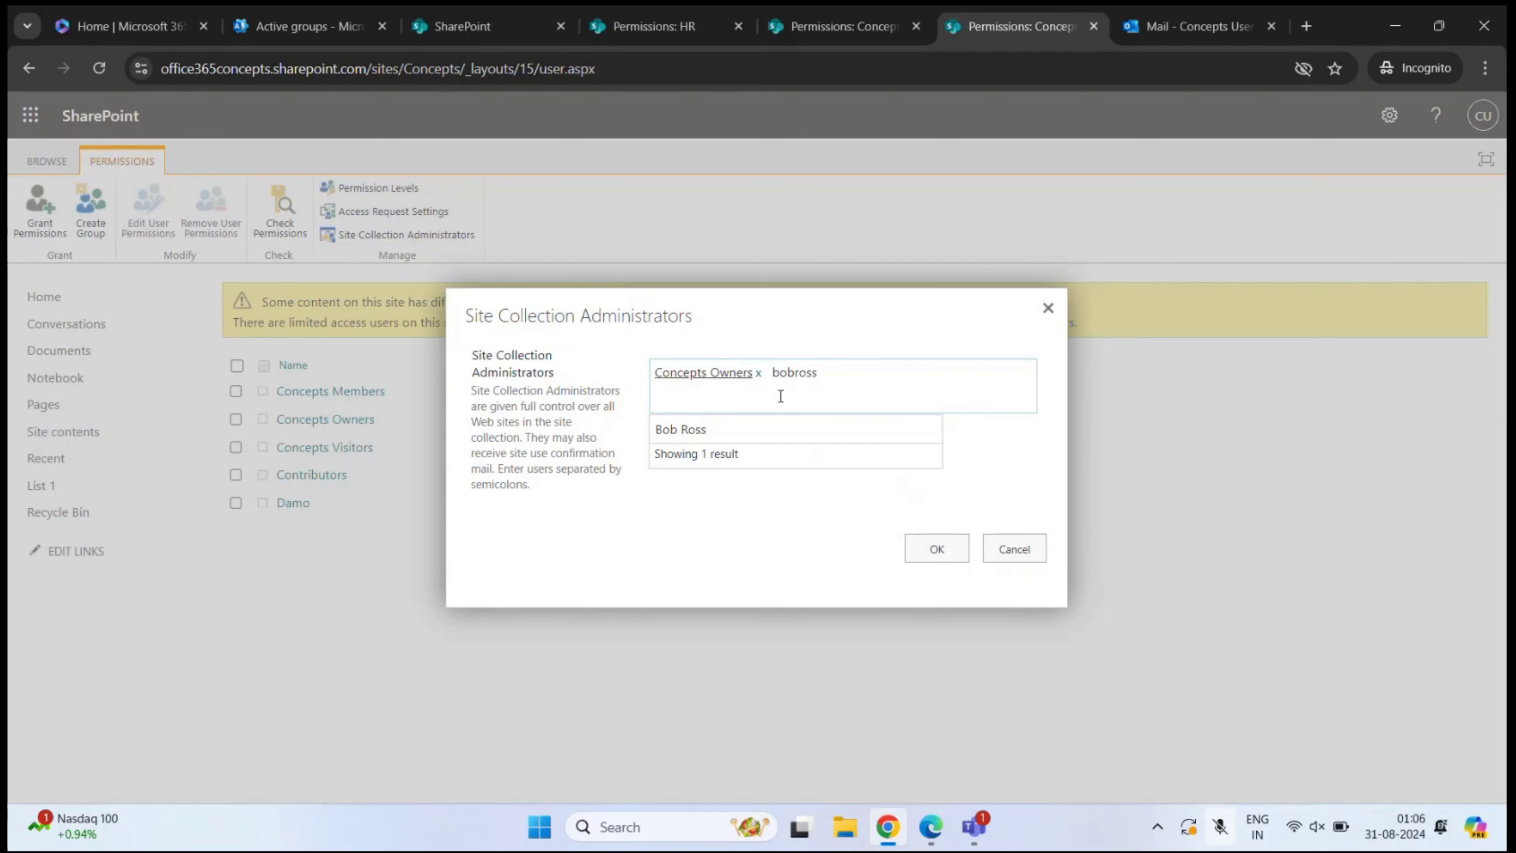
click(778, 420)
text(concepts x)
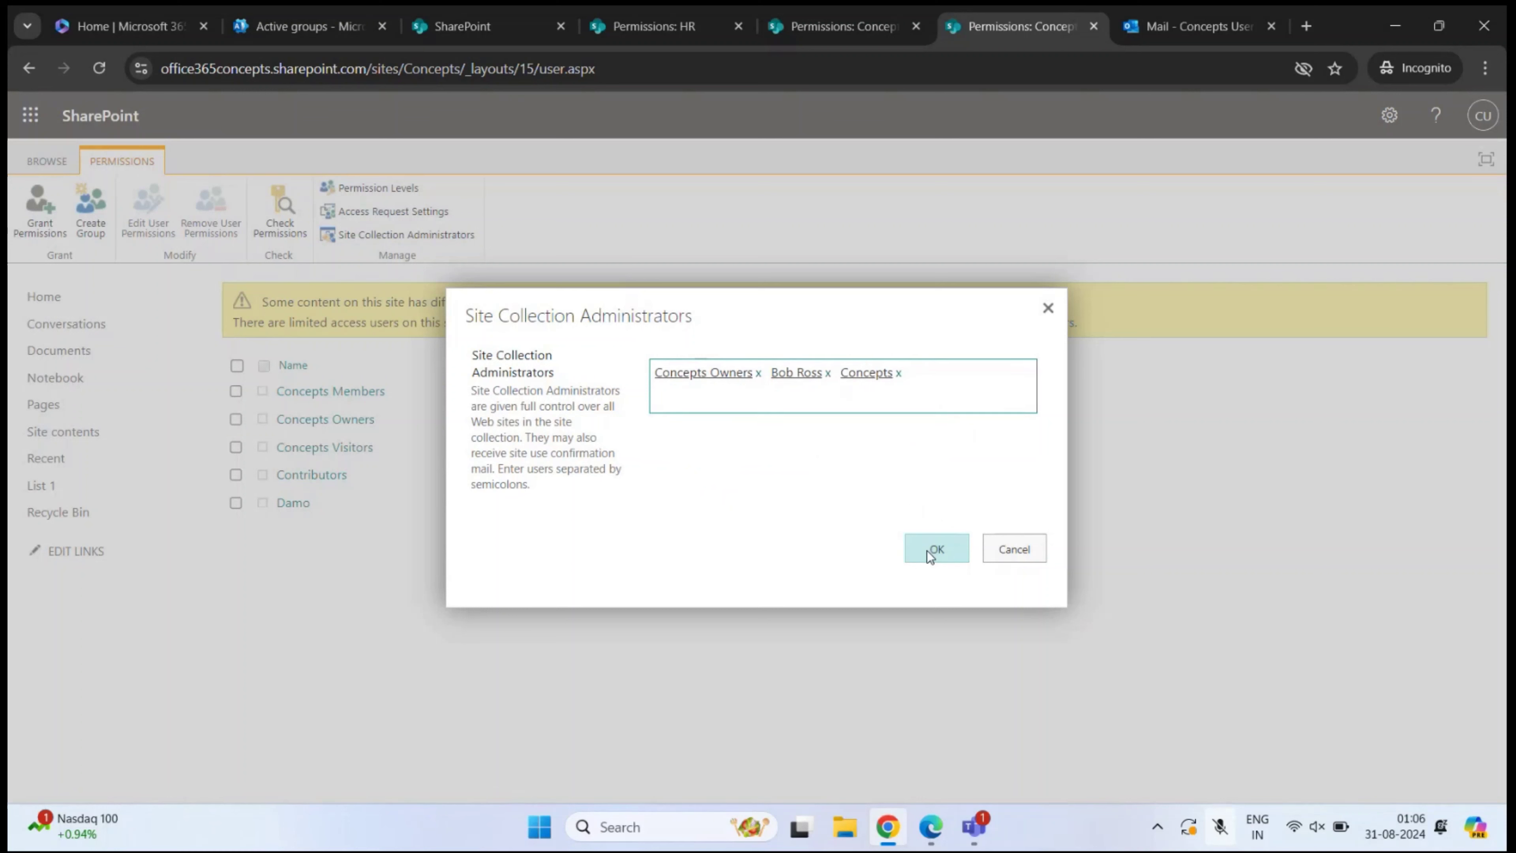
click(711, 403)
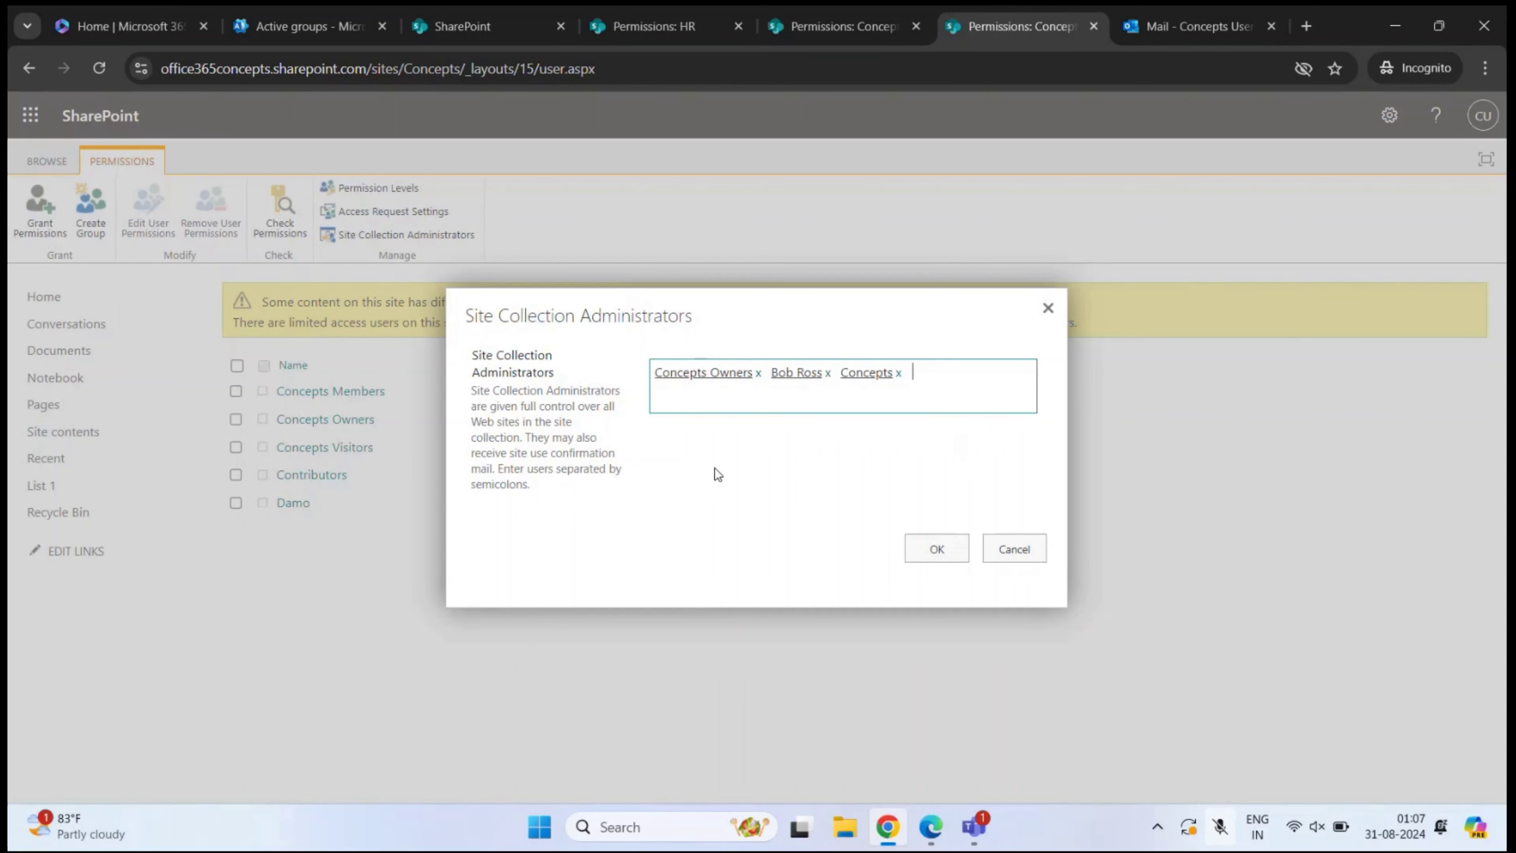
click(1007, 555)
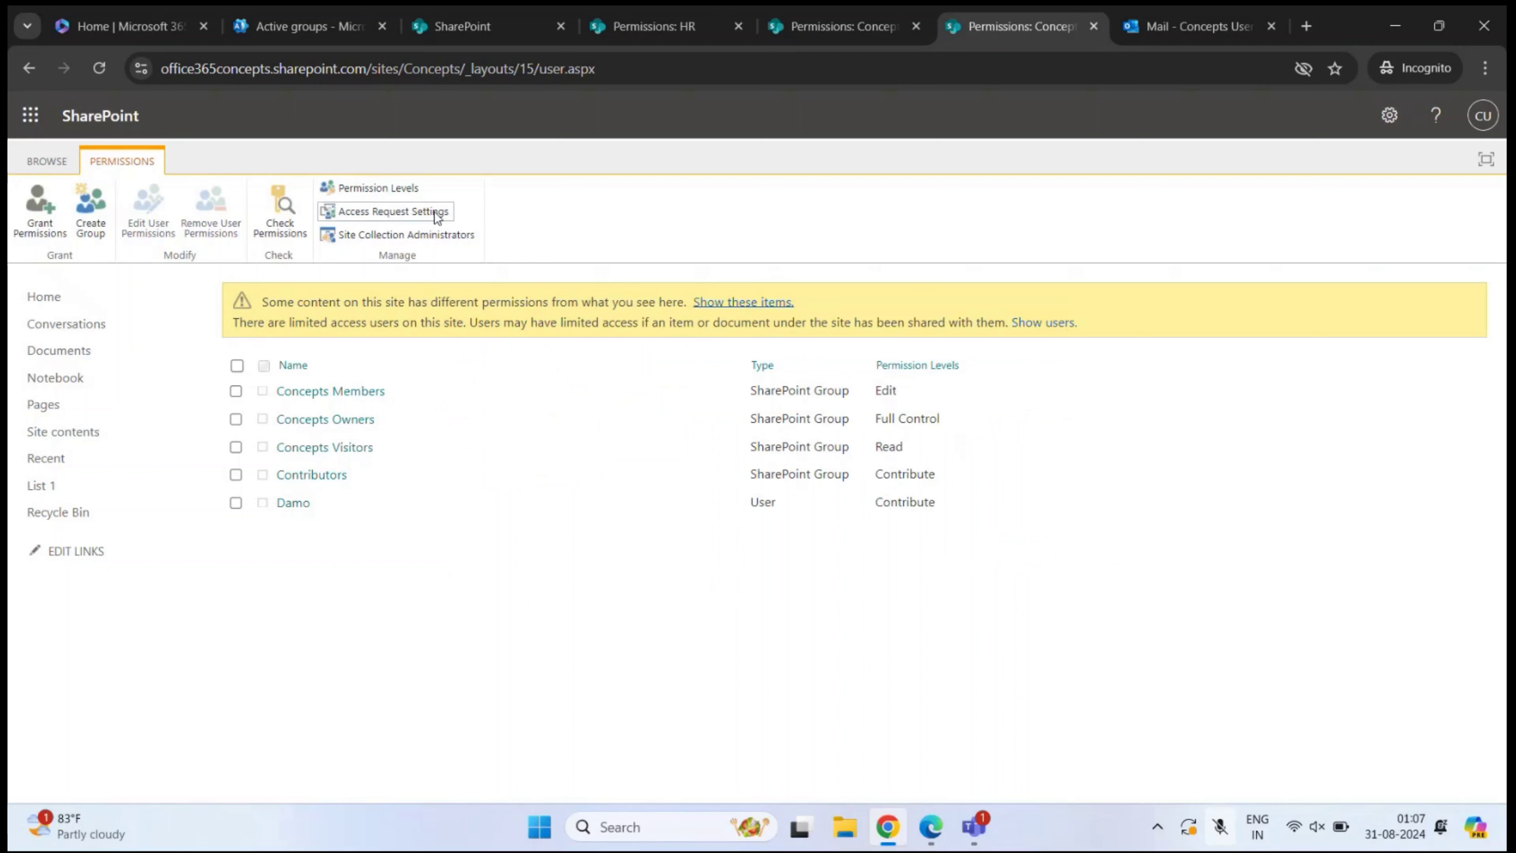
click(398, 194)
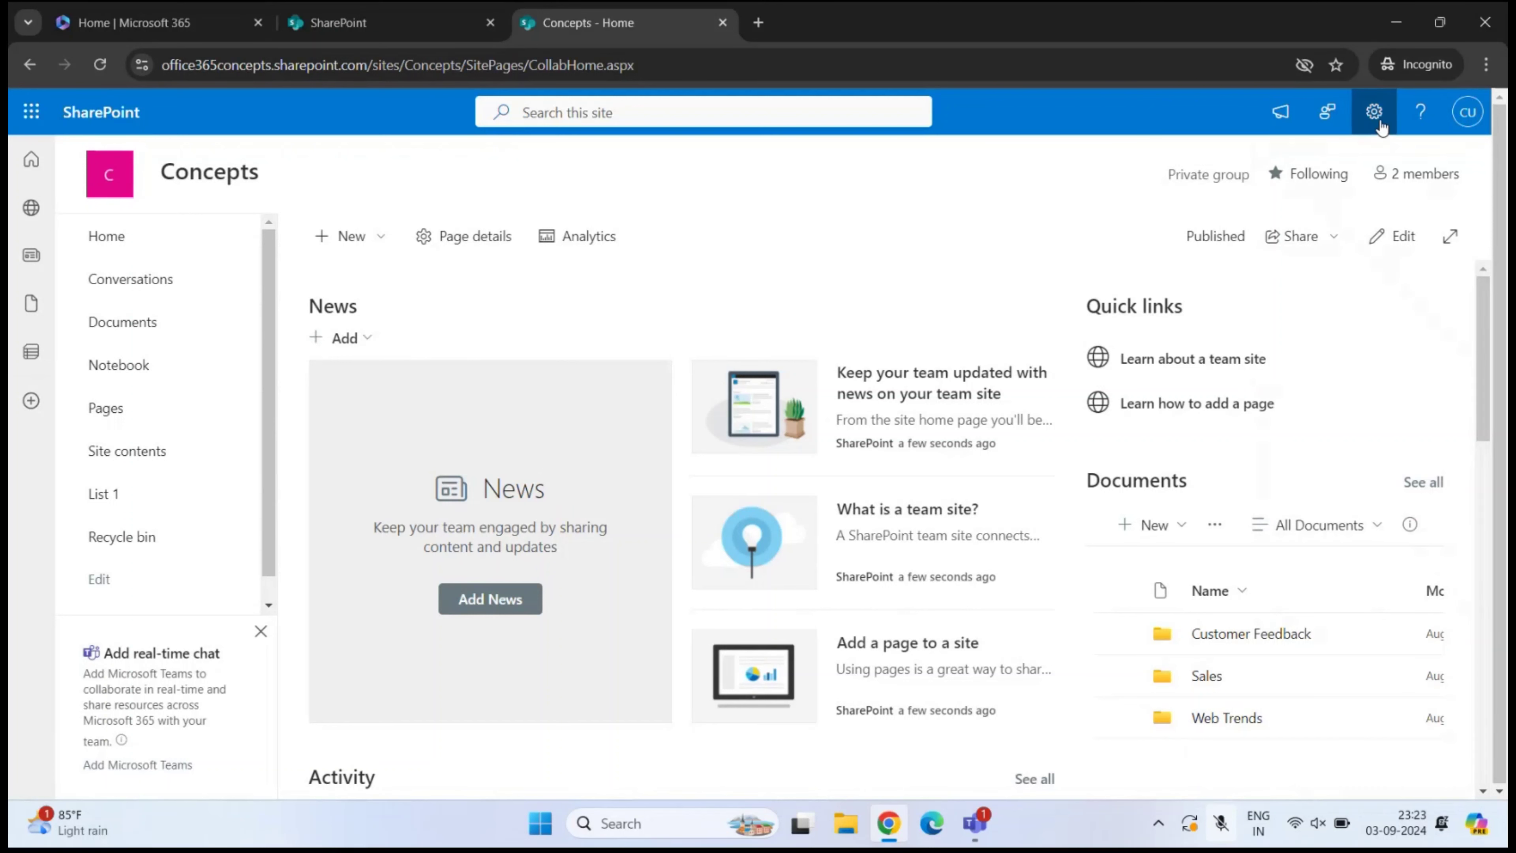
Step: Reach the Concepts Permission Levels page via Site permissions and Advanced permissions settings
click(1374, 112)
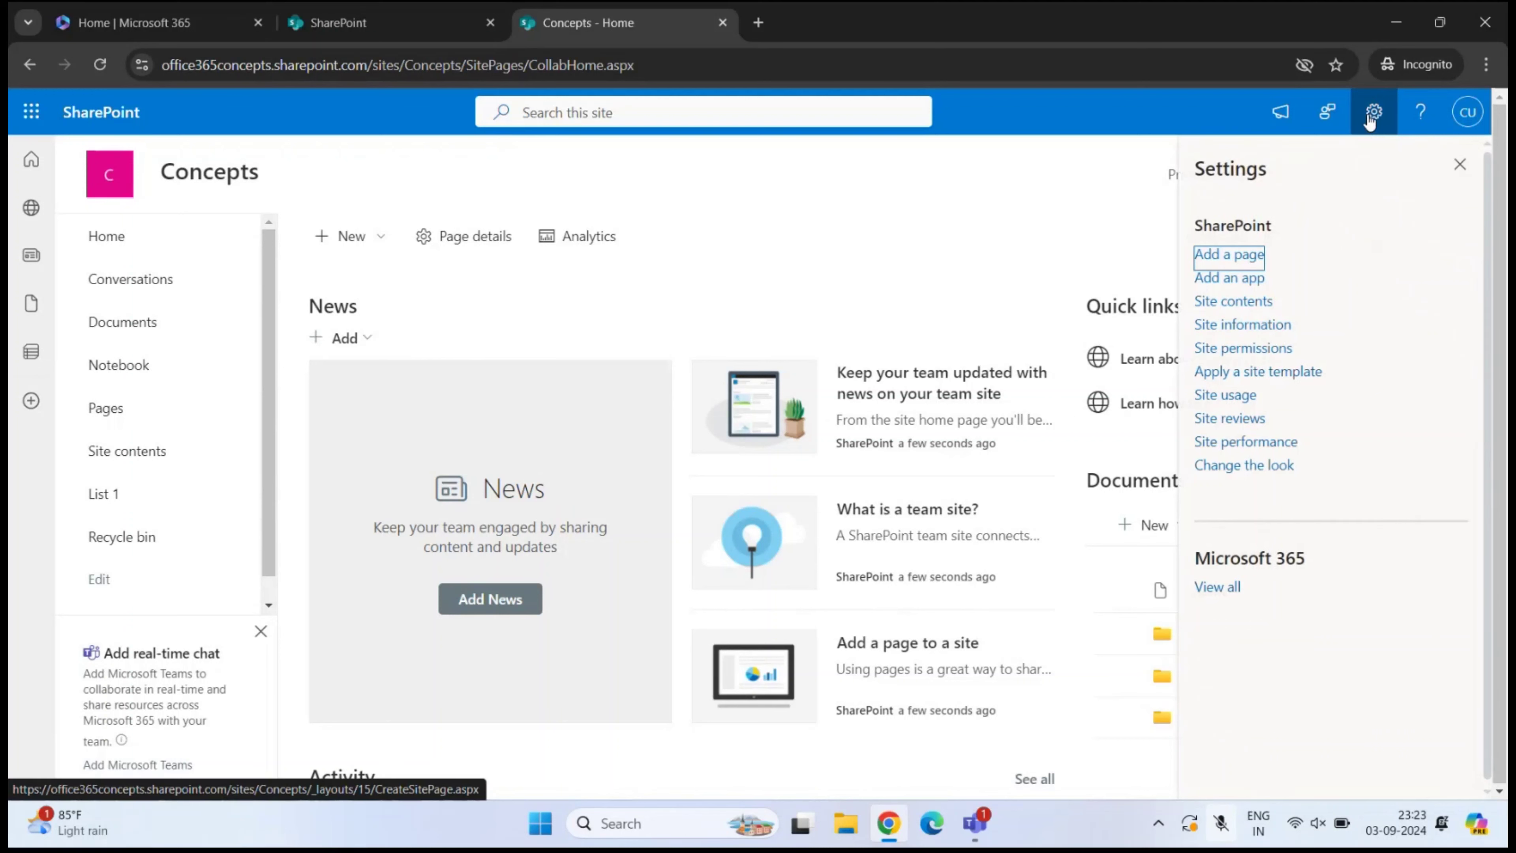
click(1236, 353)
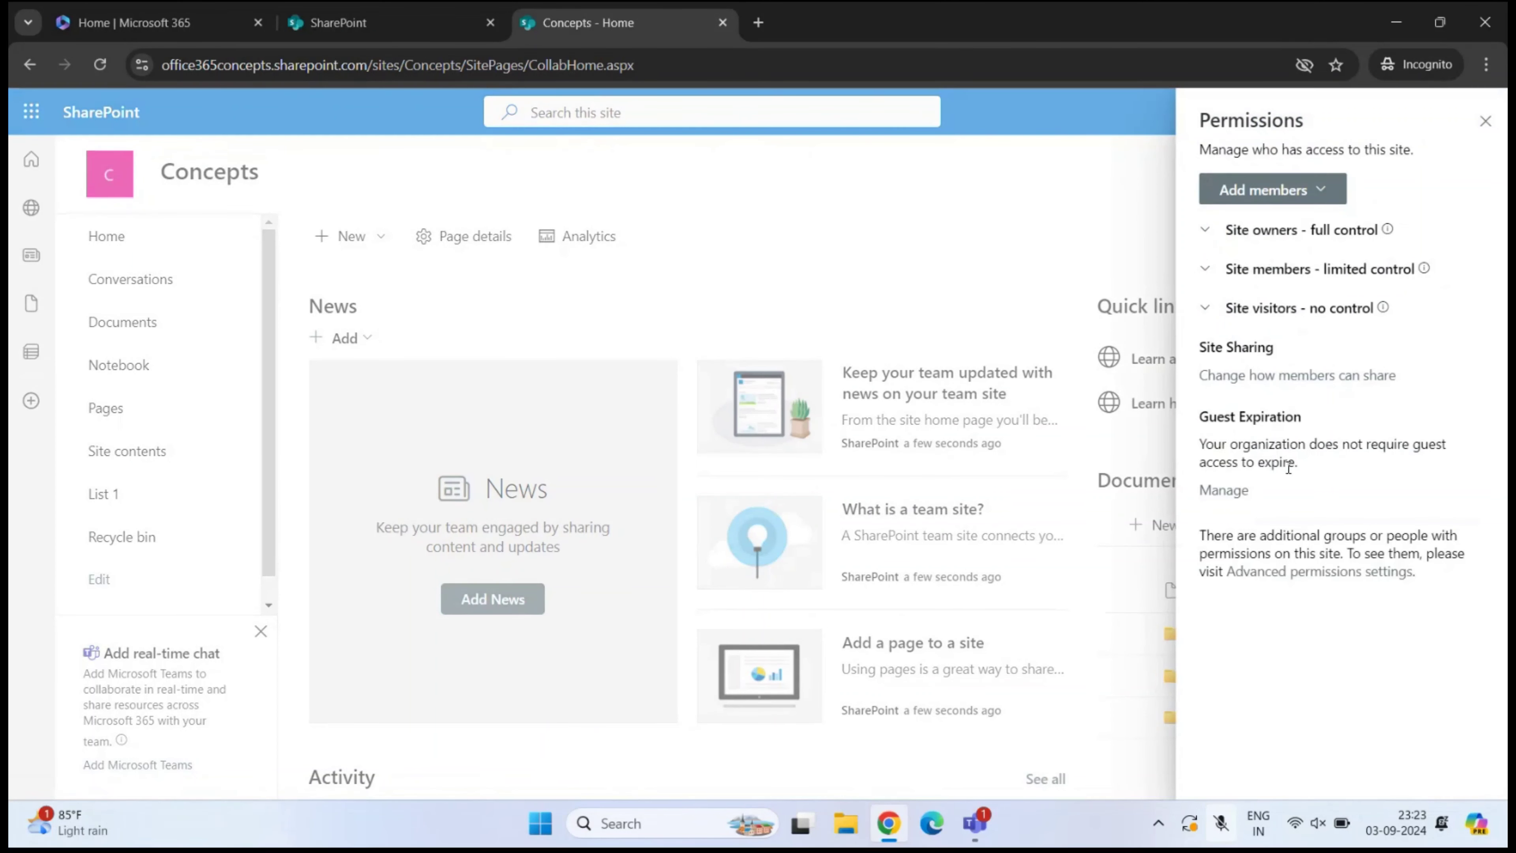
click(1294, 575)
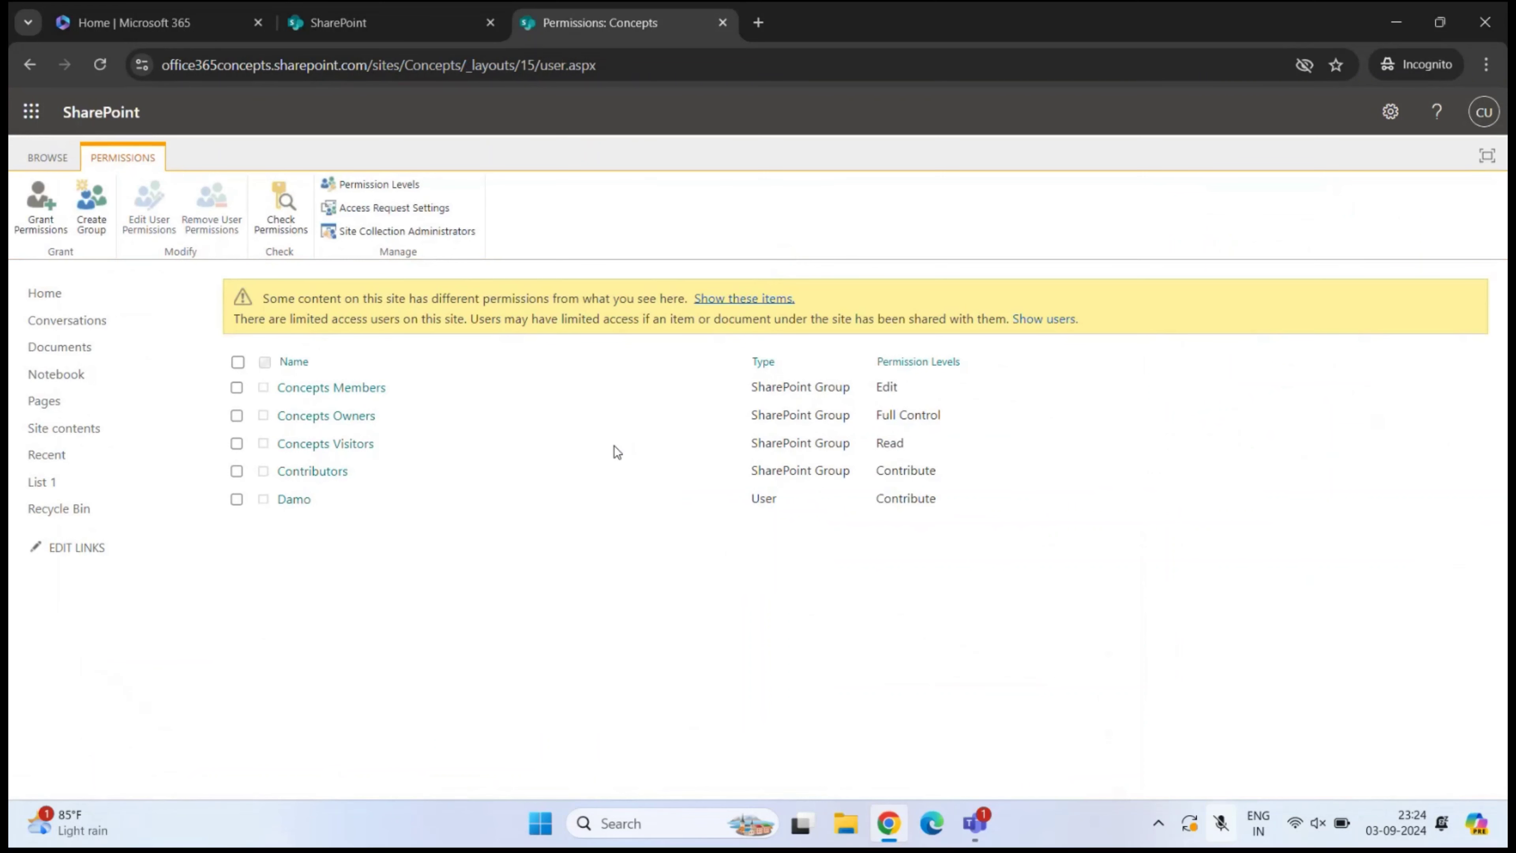
click(376, 191)
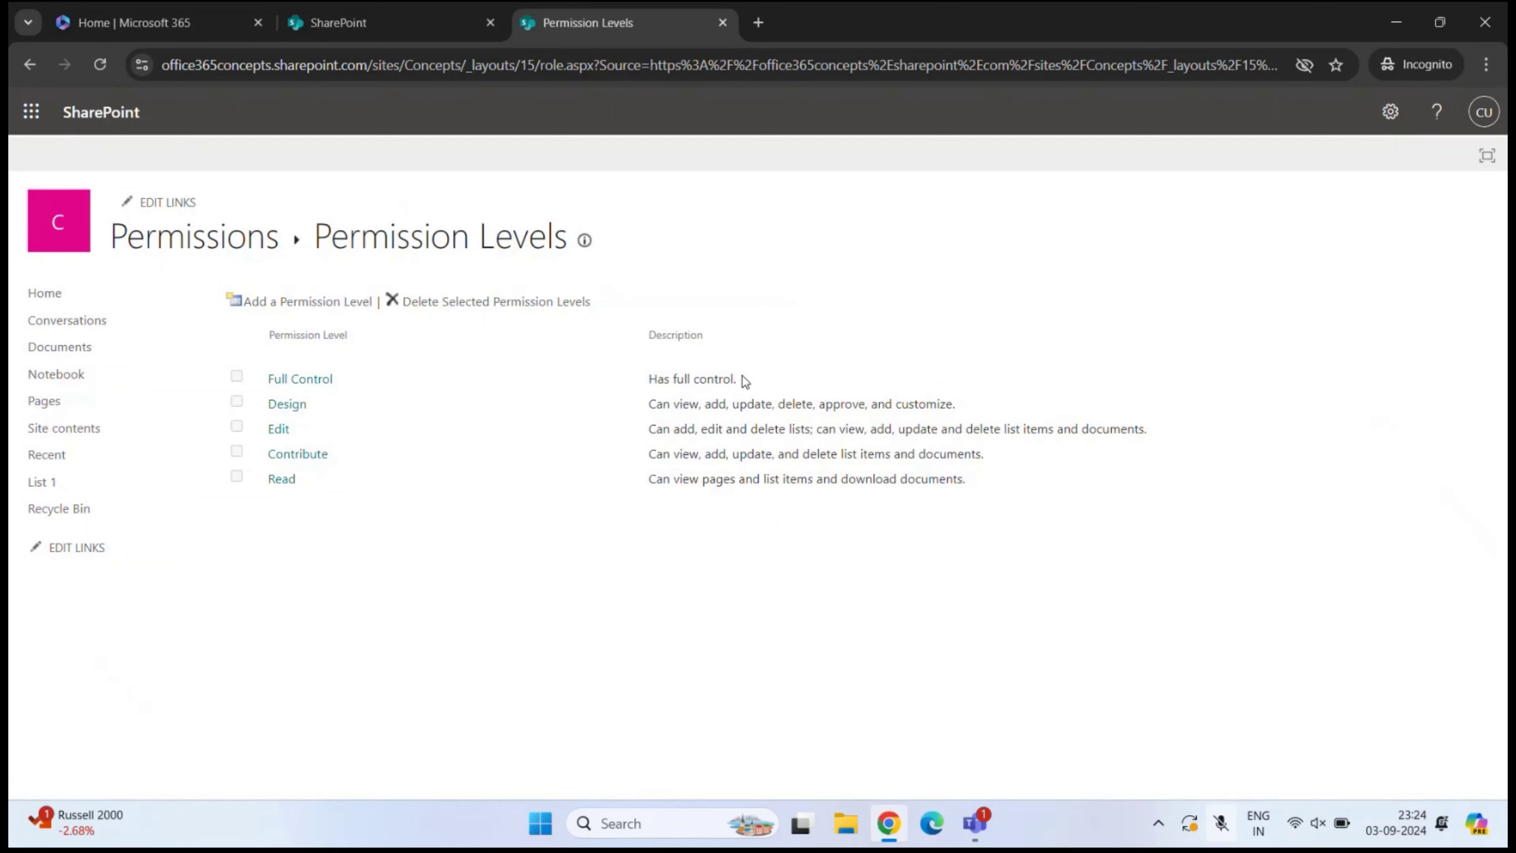
drag(745, 380, 256, 377)
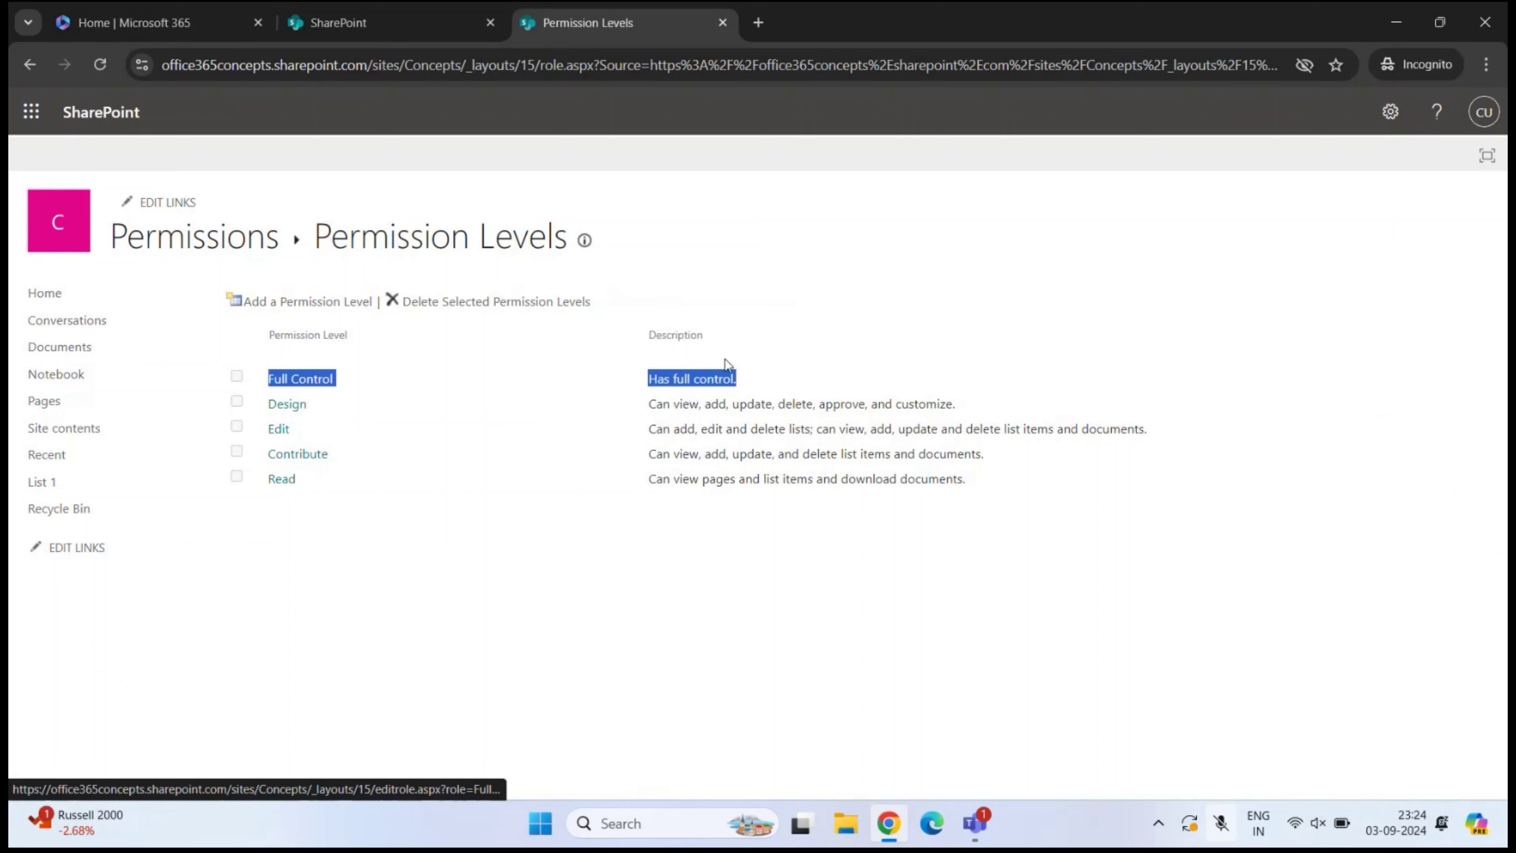
click(746, 382)
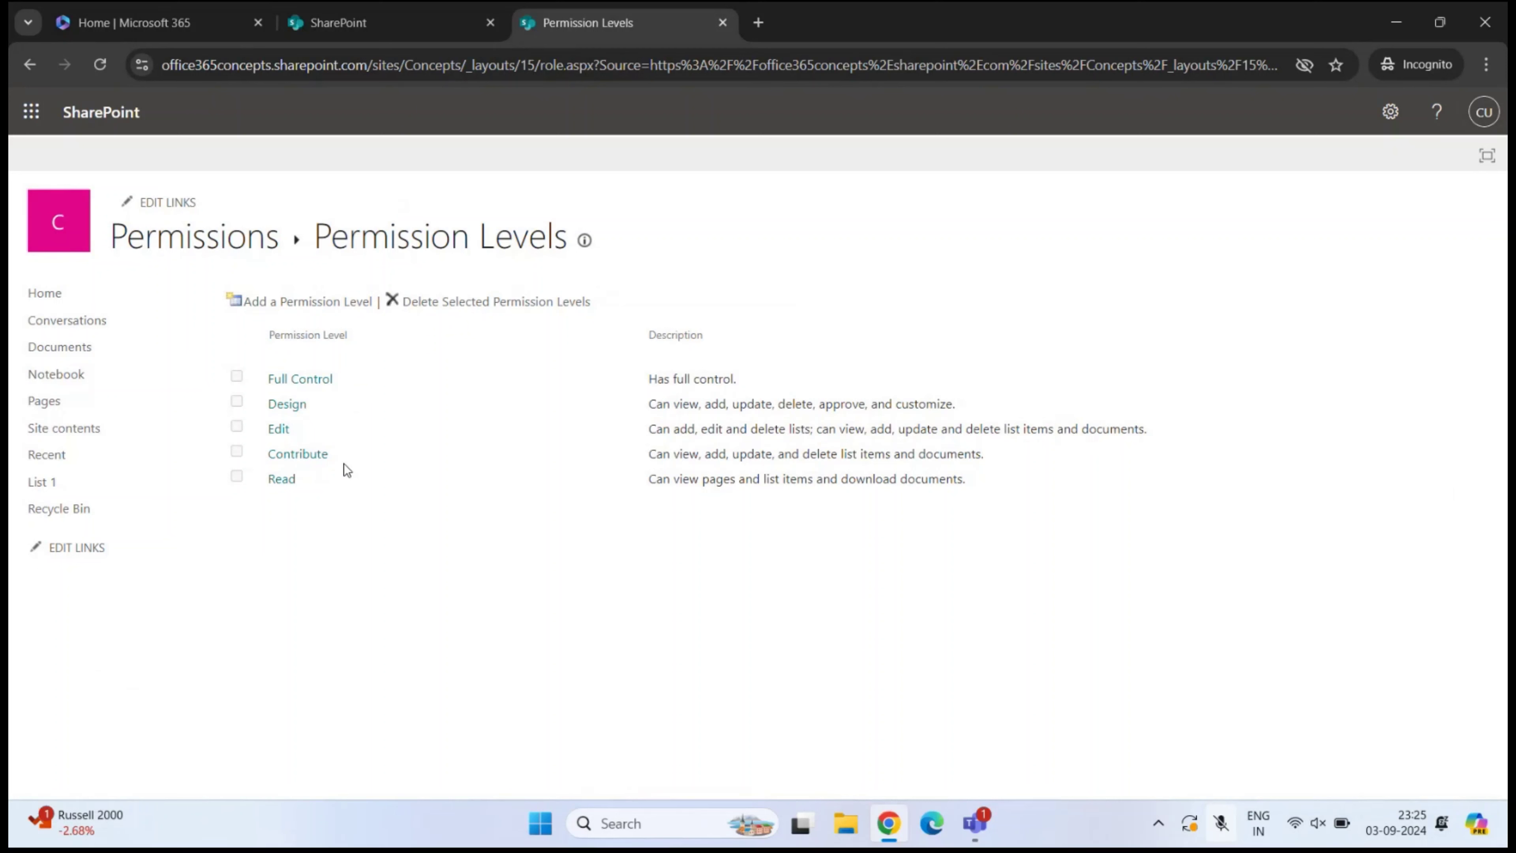
click(305, 380)
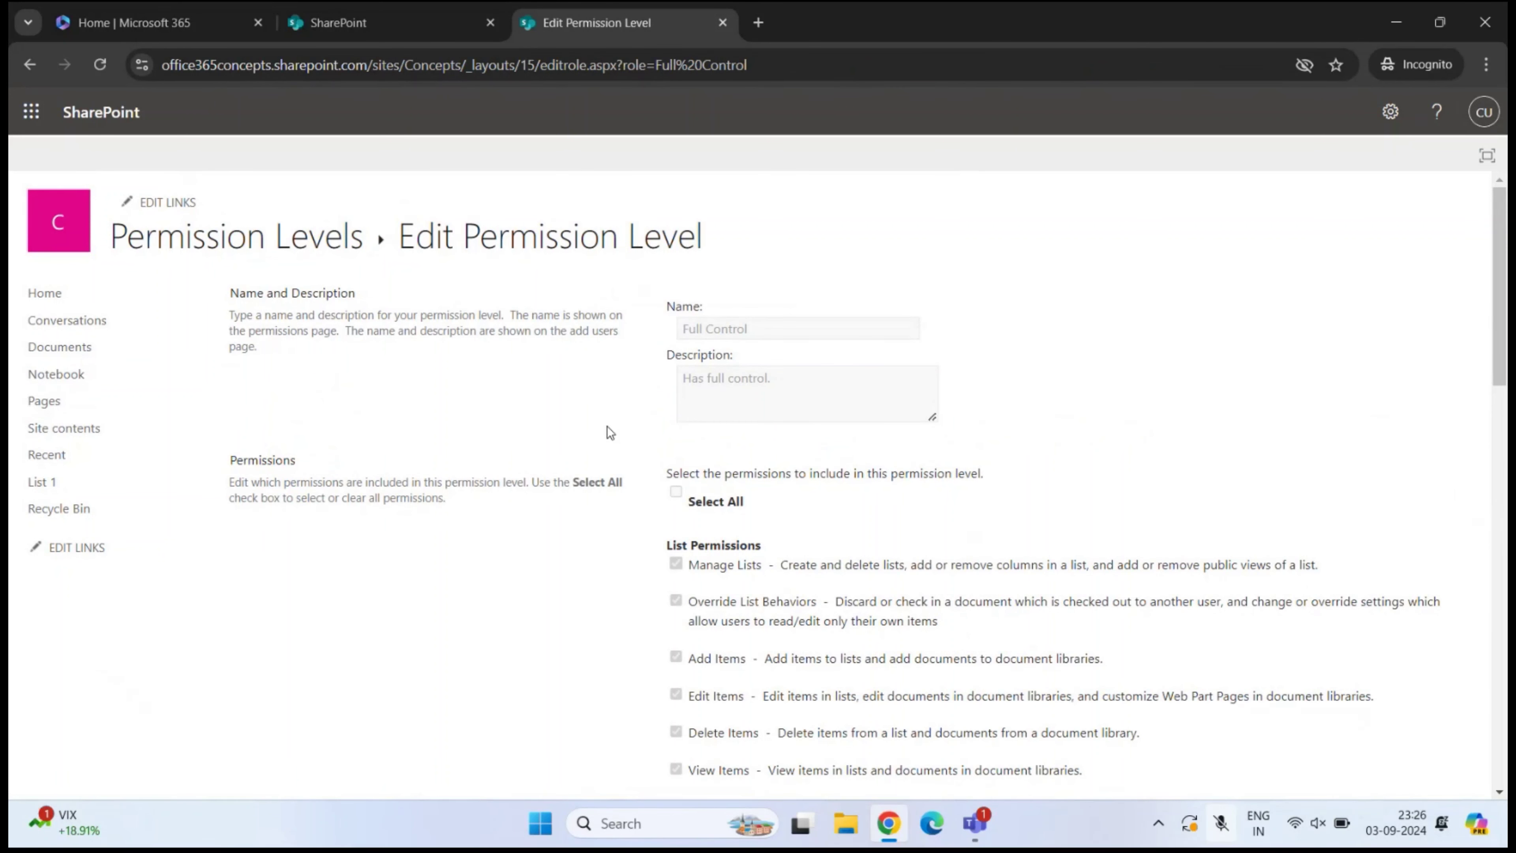
scroll(753, 485, down, 3)
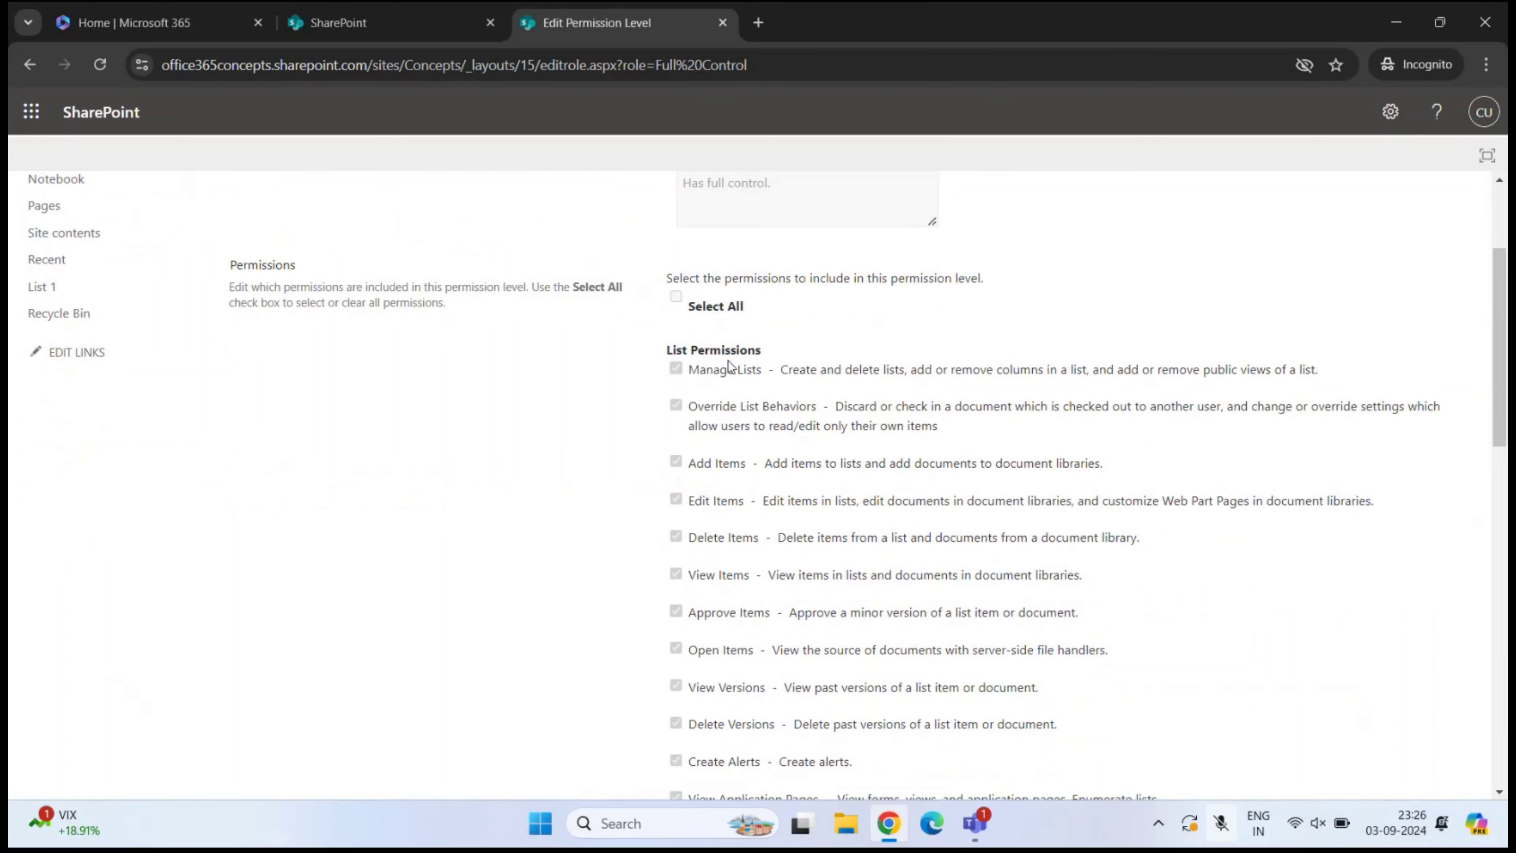
drag(671, 351, 804, 351)
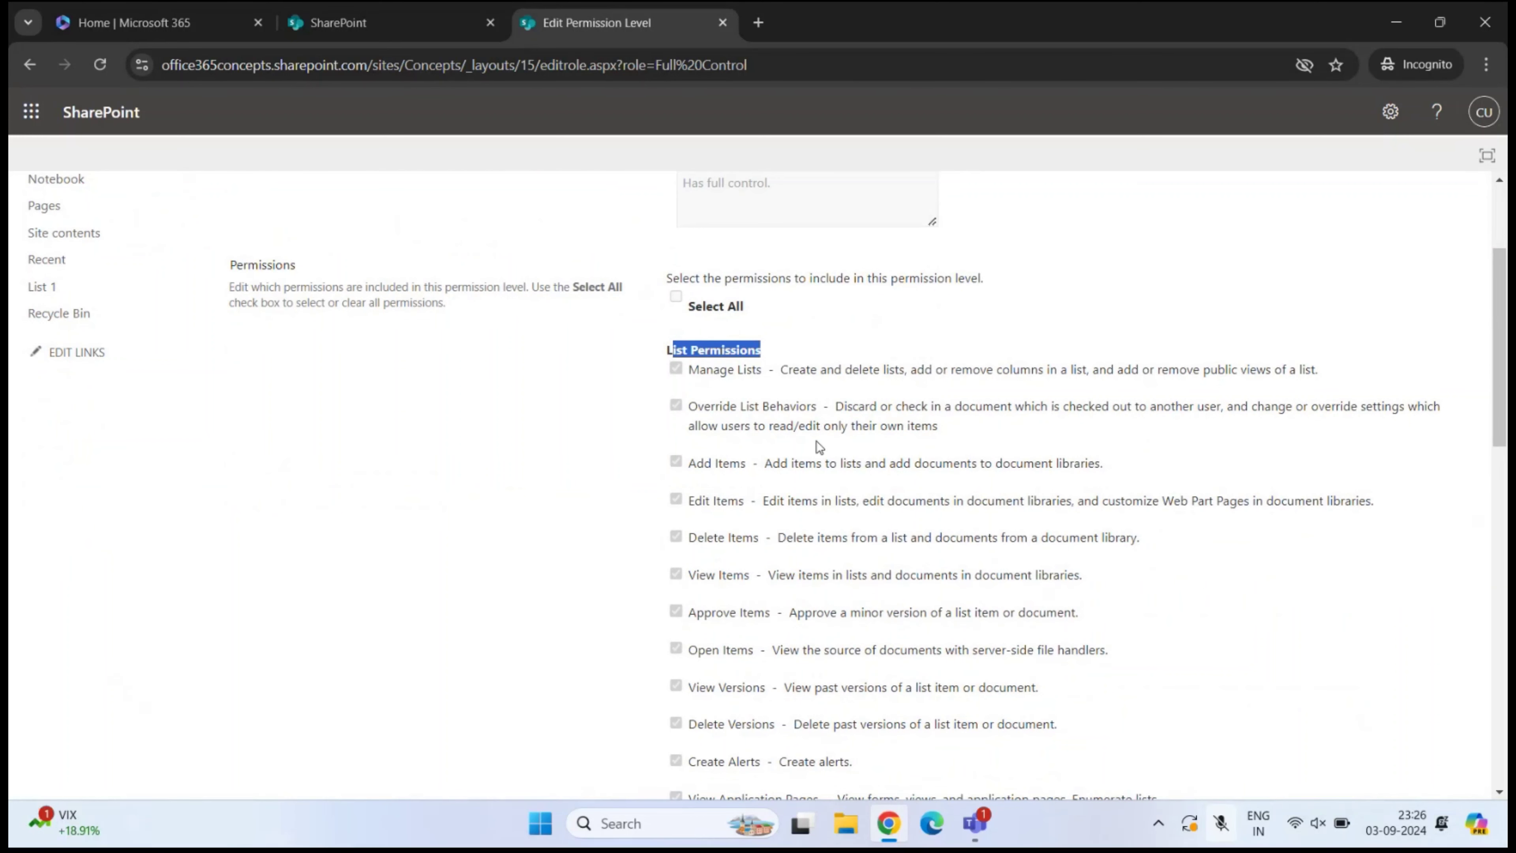
scroll(819, 472, down, 2)
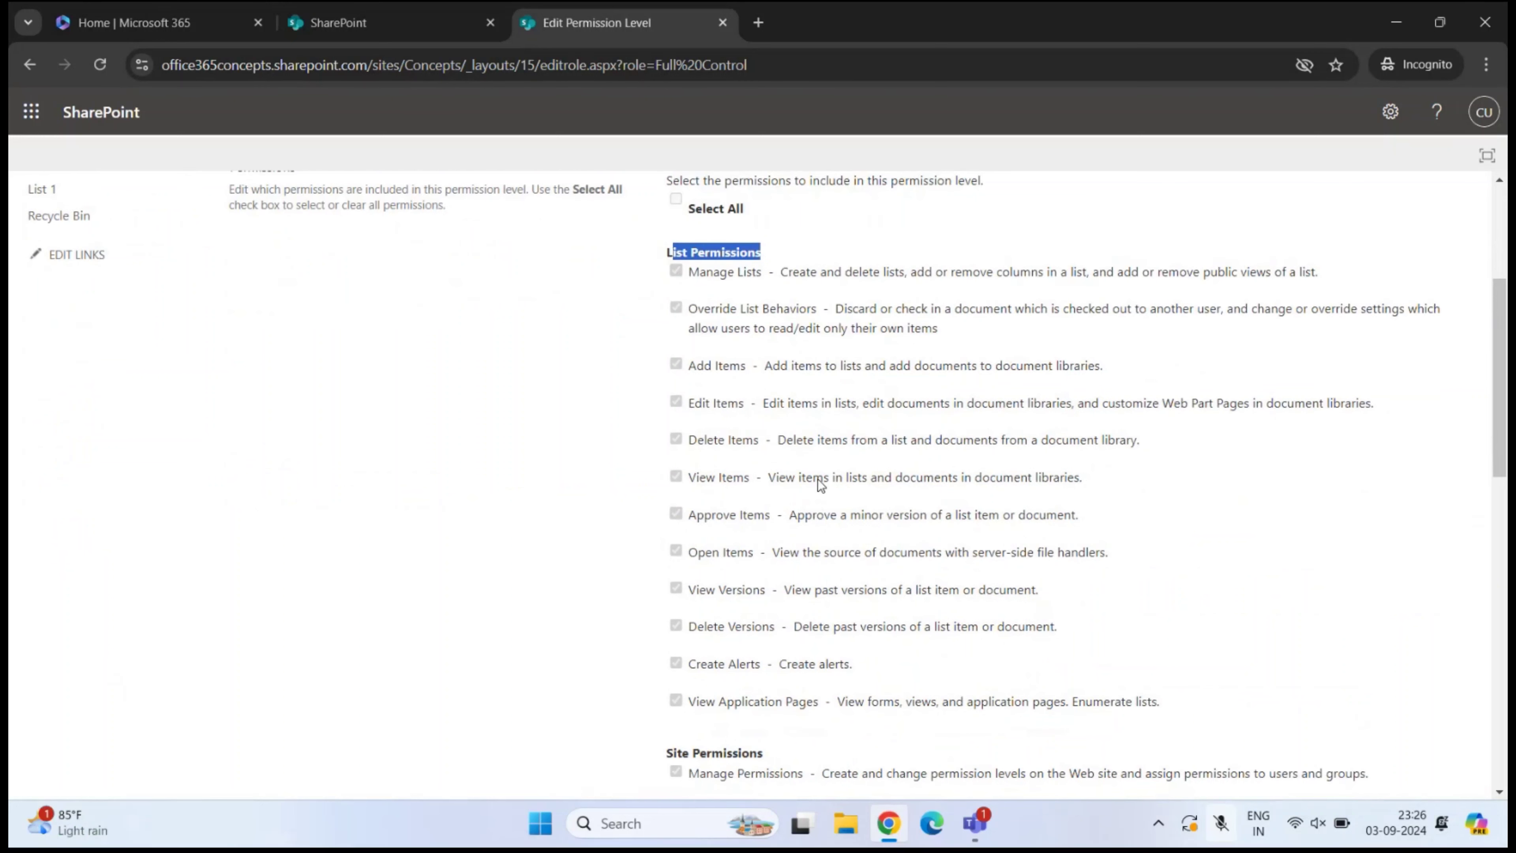
scroll(817, 479, down, 2)
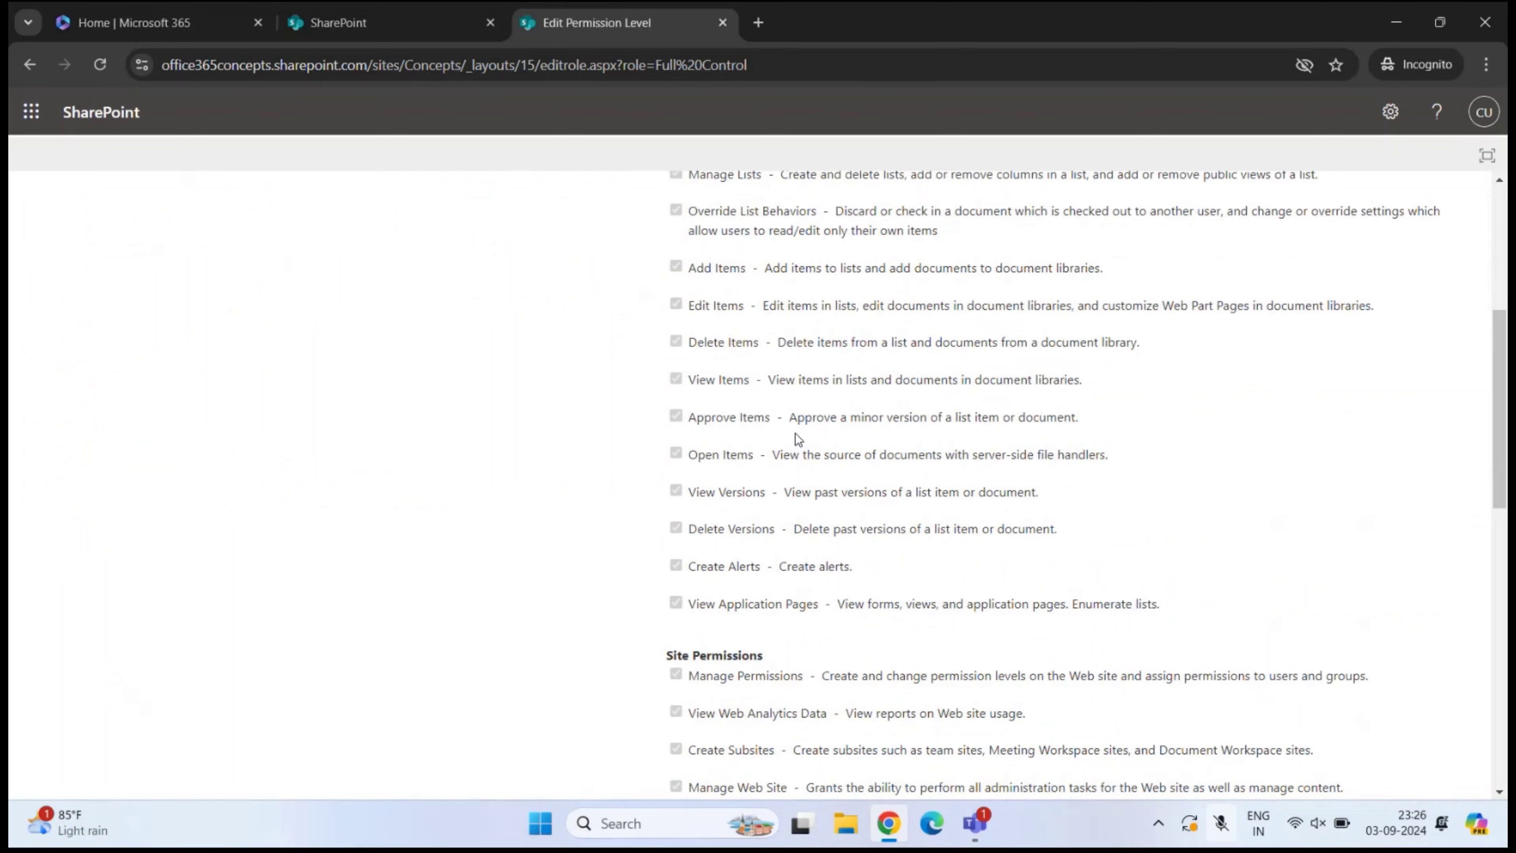
scroll(795, 436, down, 6)
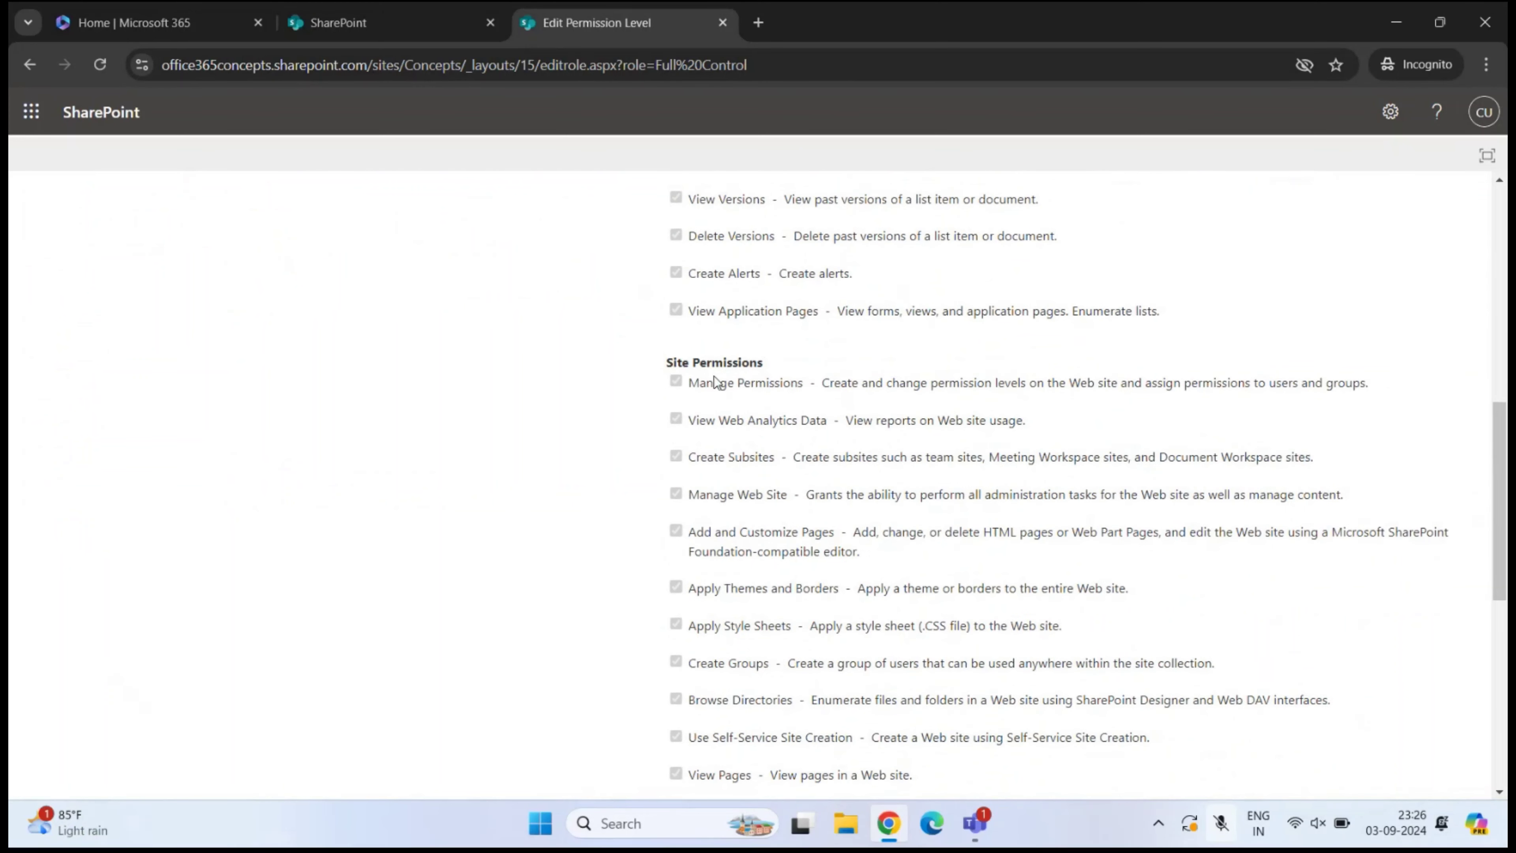
drag(677, 361, 798, 362)
scroll(800, 442, down, 2)
scroll(754, 470, up, 2)
scroll(755, 477, down, 2)
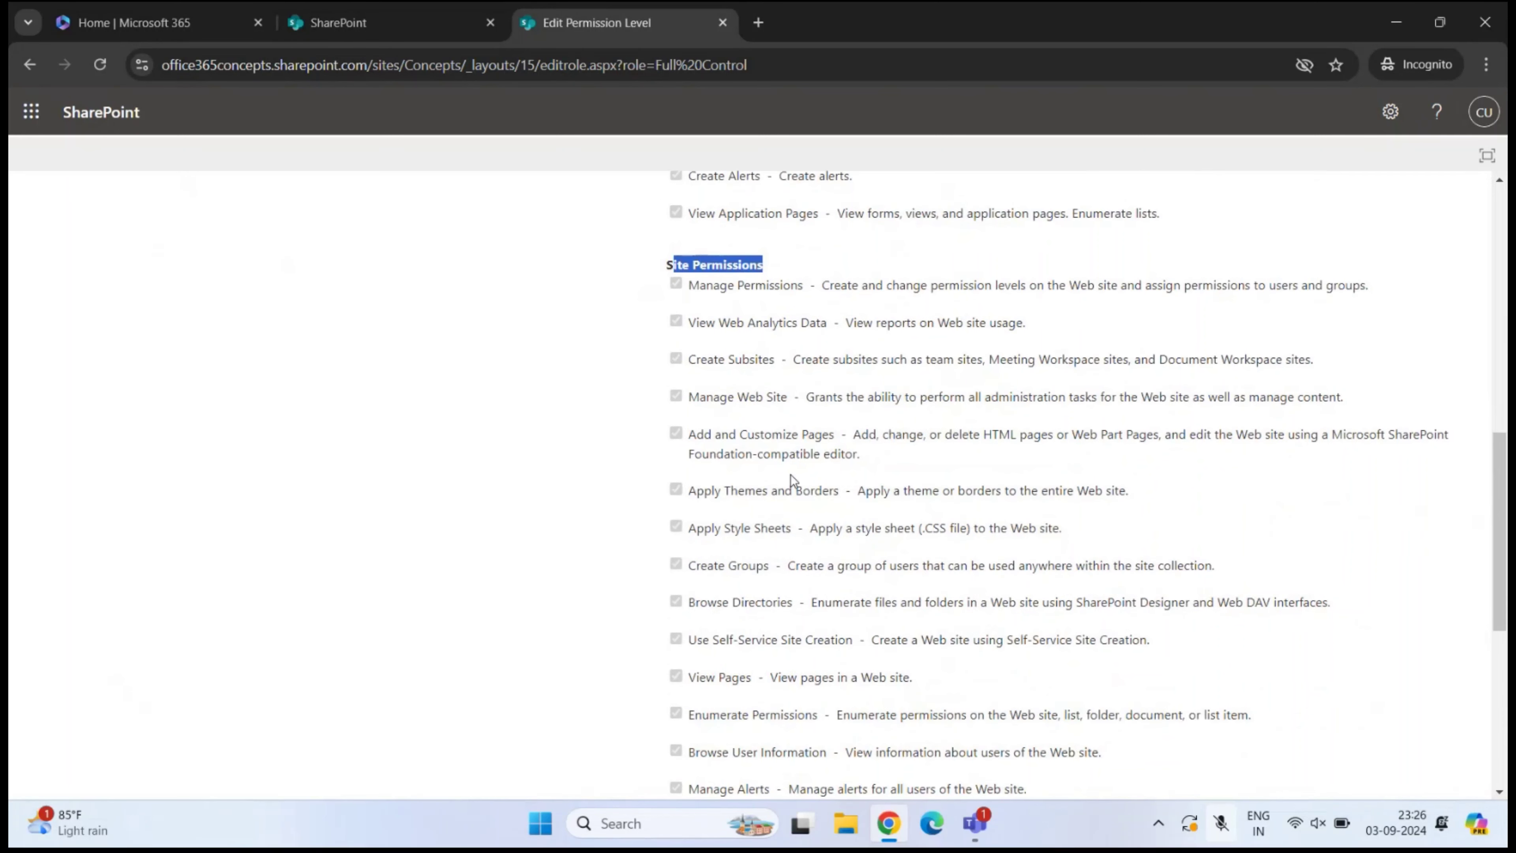
scroll(802, 461, down, 2)
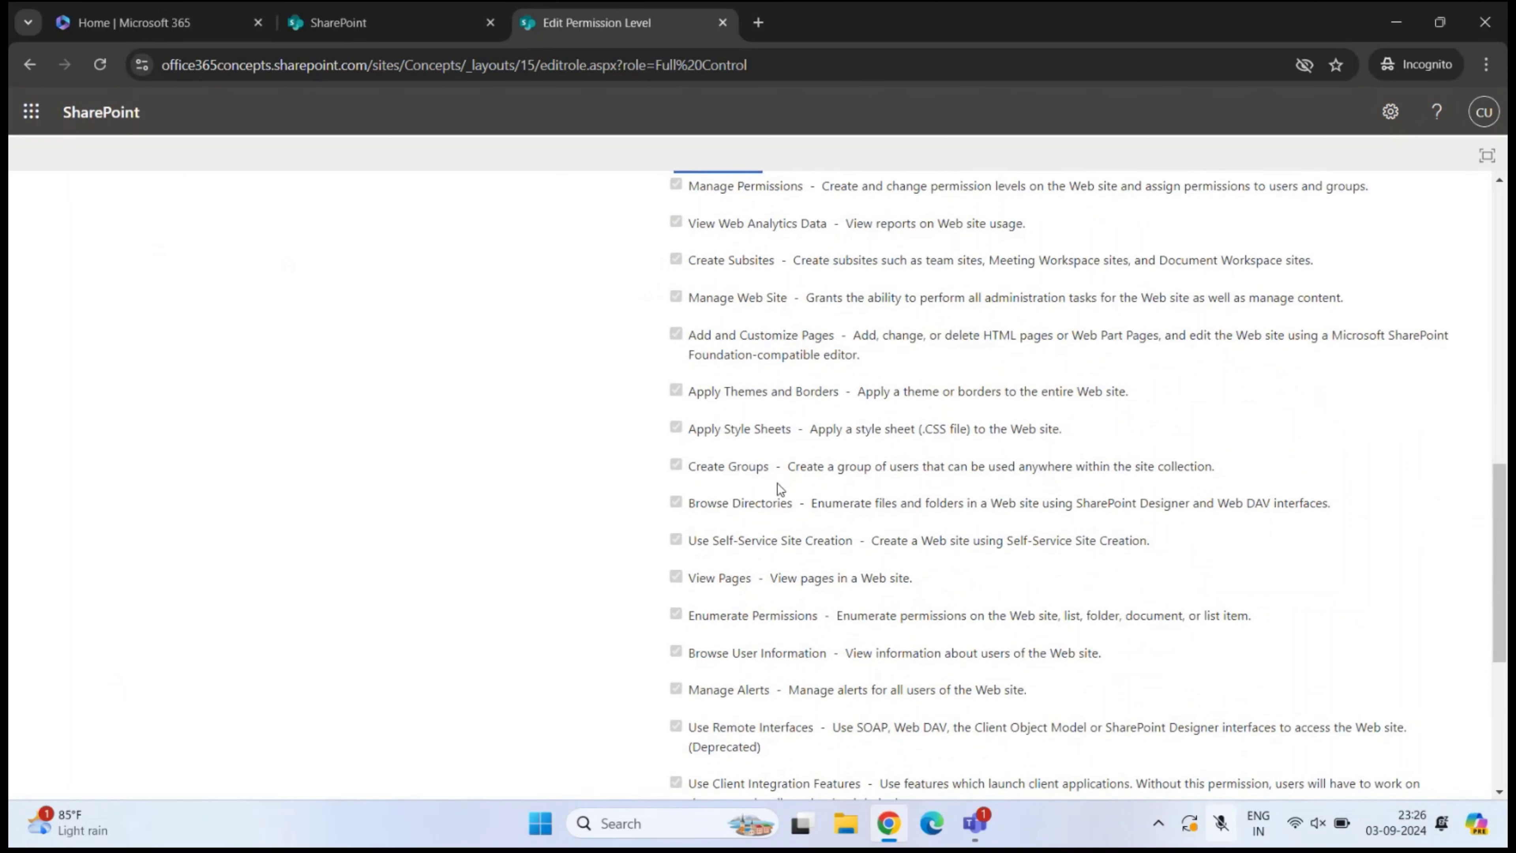
scroll(777, 483, down, 8)
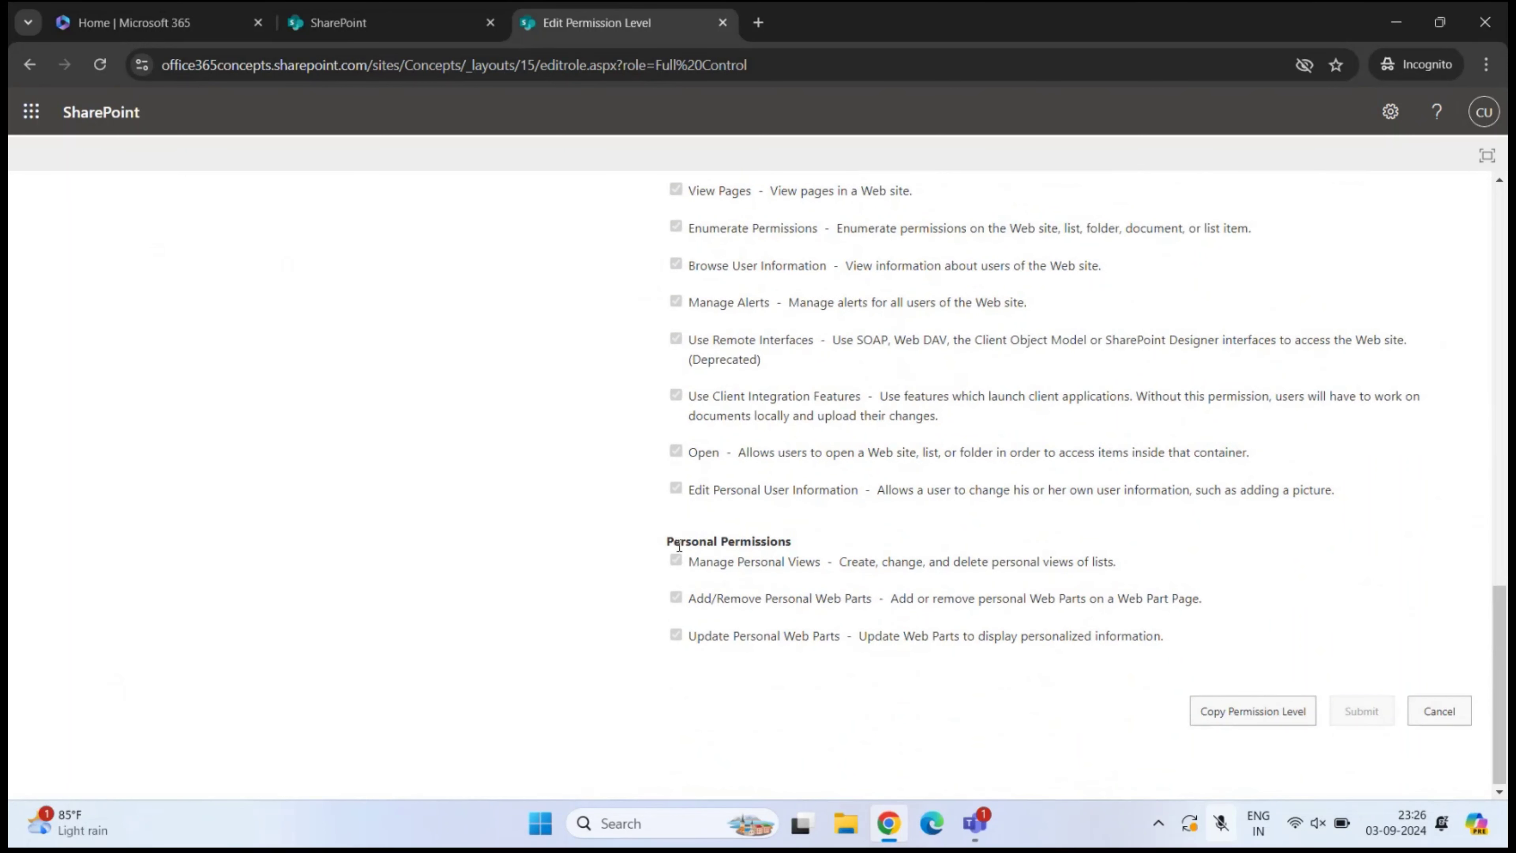
drag(681, 541, 802, 543)
click(809, 543)
drag(706, 564, 891, 565)
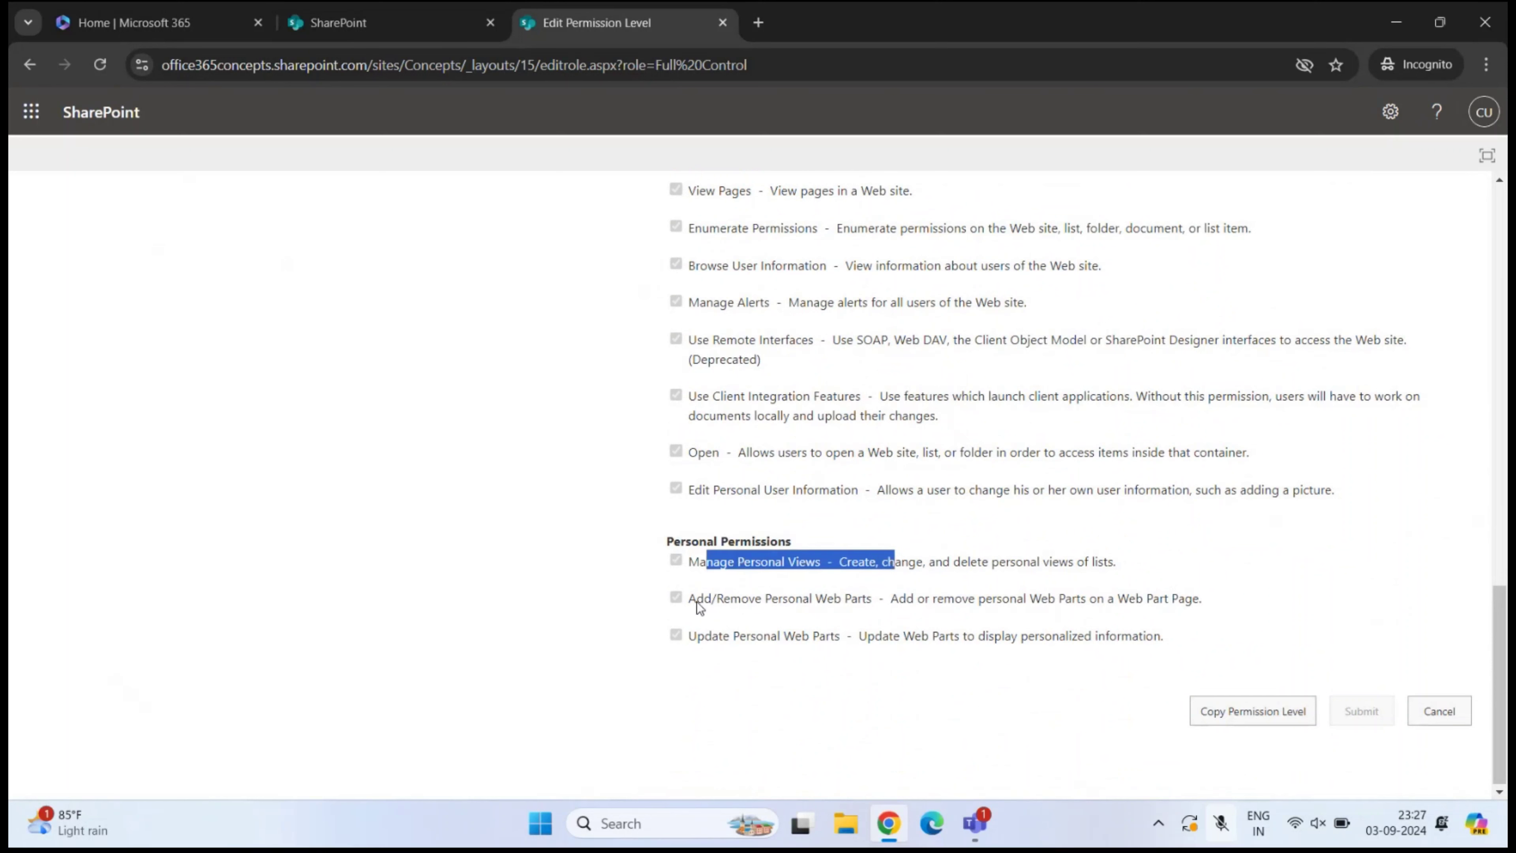
drag(697, 599, 818, 600)
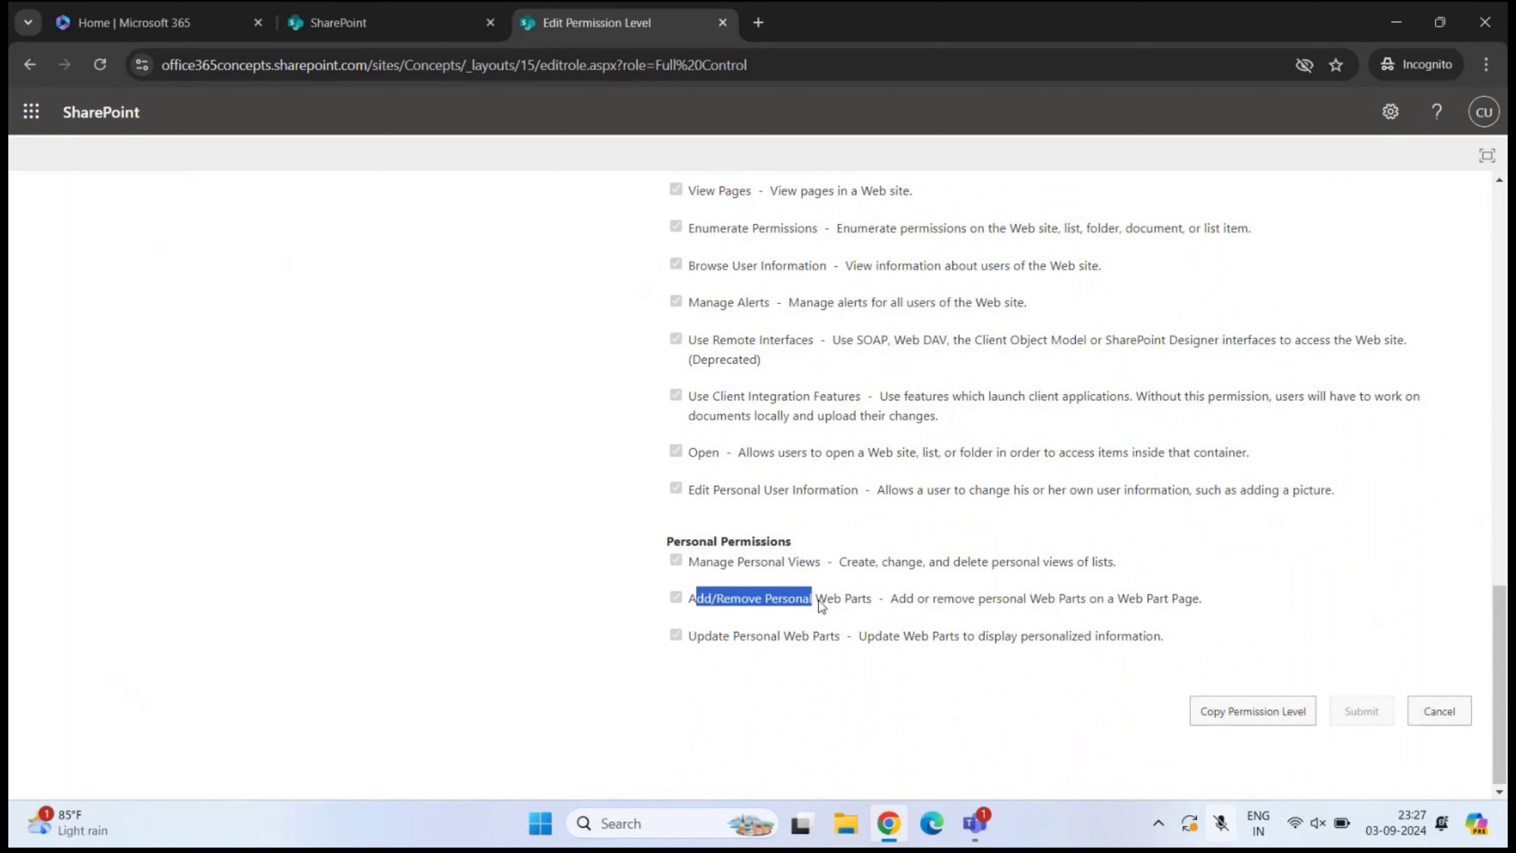
click(870, 600)
drag(696, 640, 851, 637)
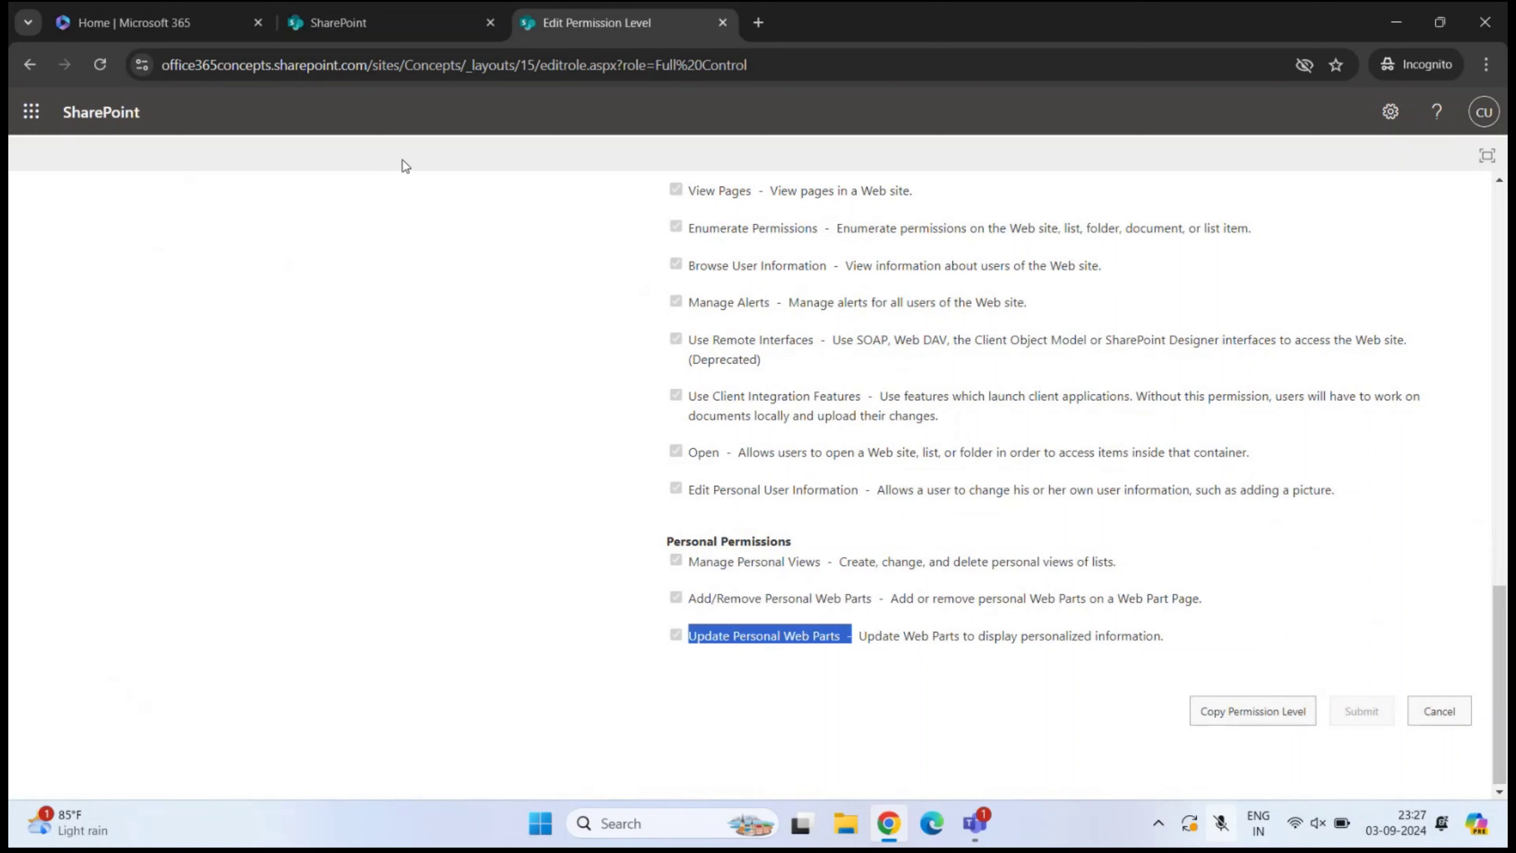
click(39, 66)
click(31, 66)
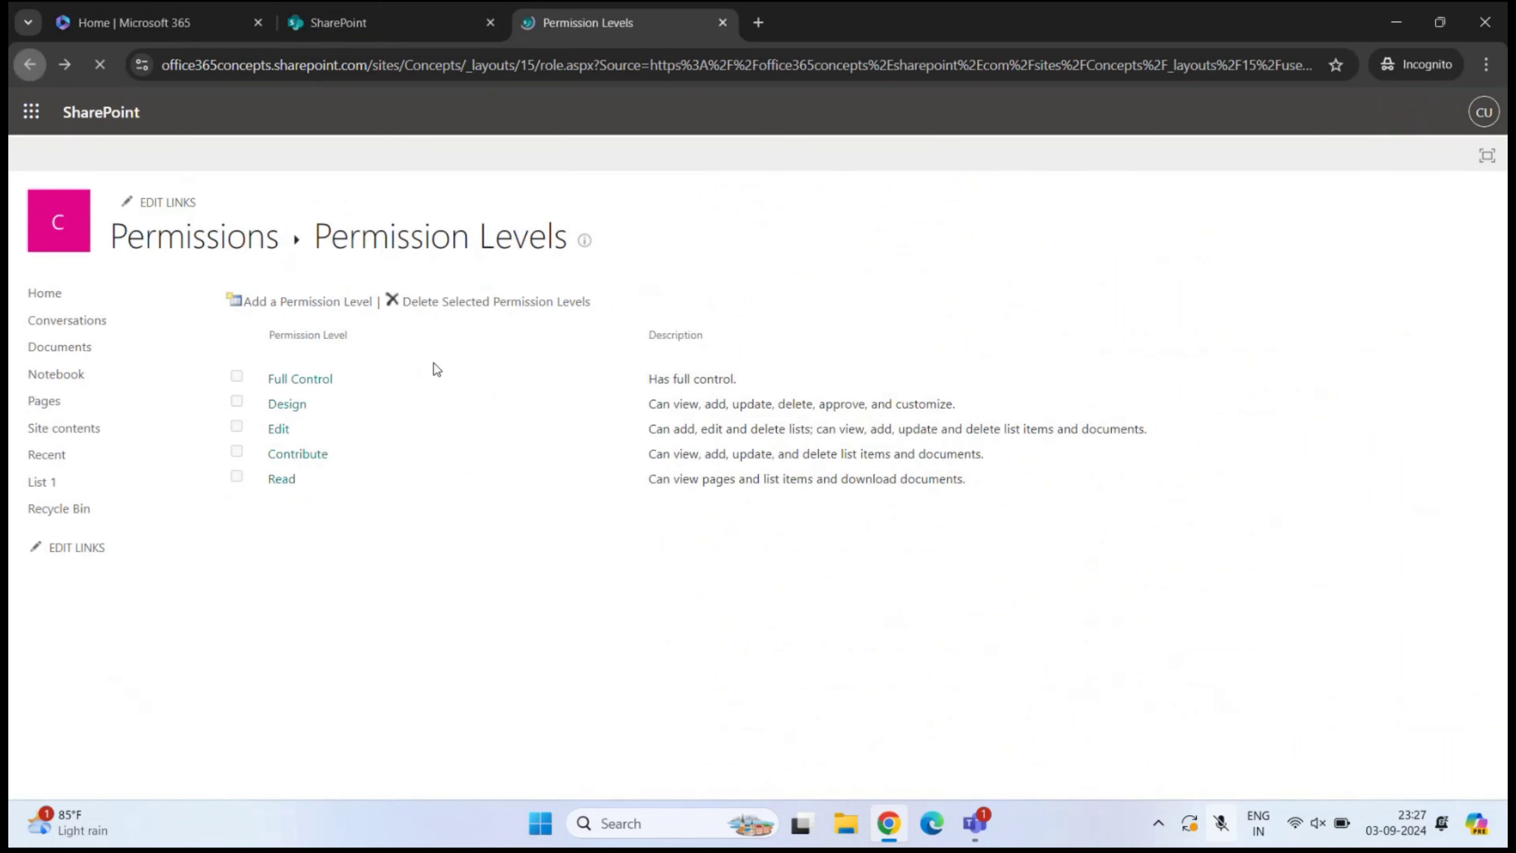
click(285, 440)
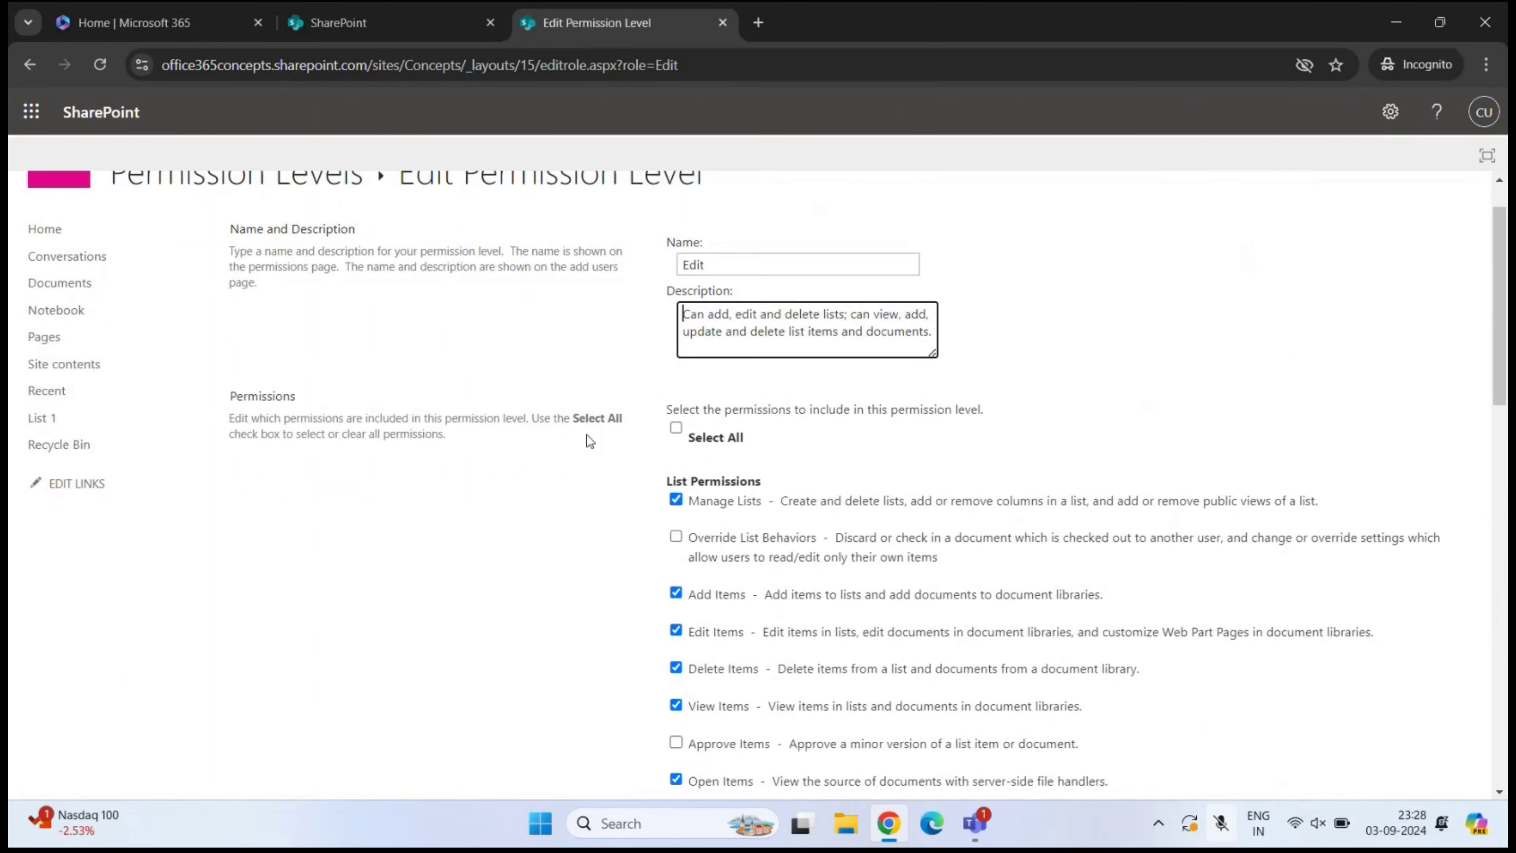
scroll(590, 441, down, 6)
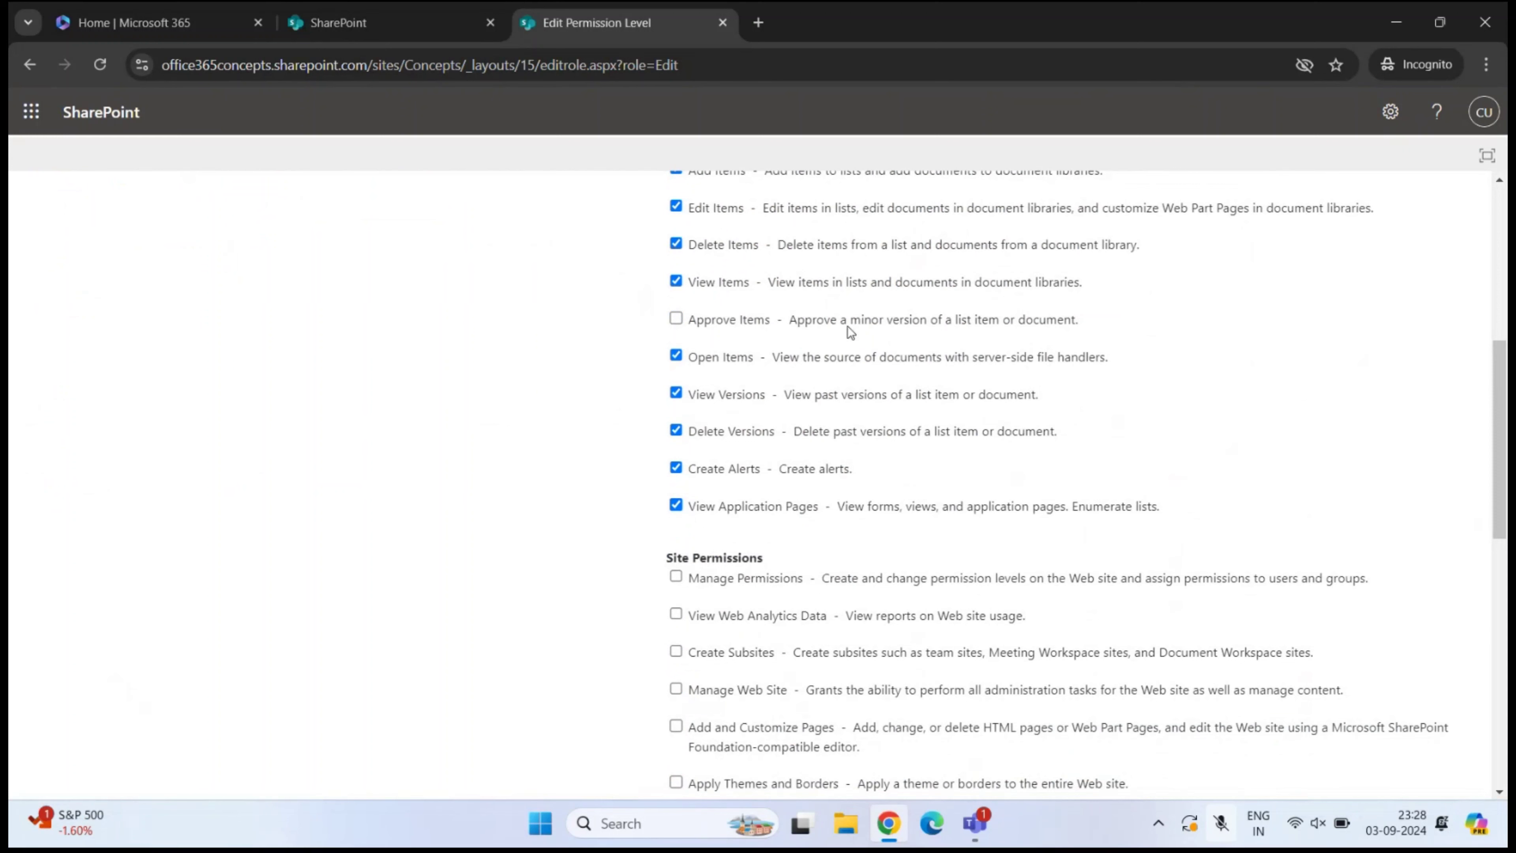
drag(712, 323, 791, 328)
click(791, 327)
click(741, 313)
scroll(746, 496, down, 3)
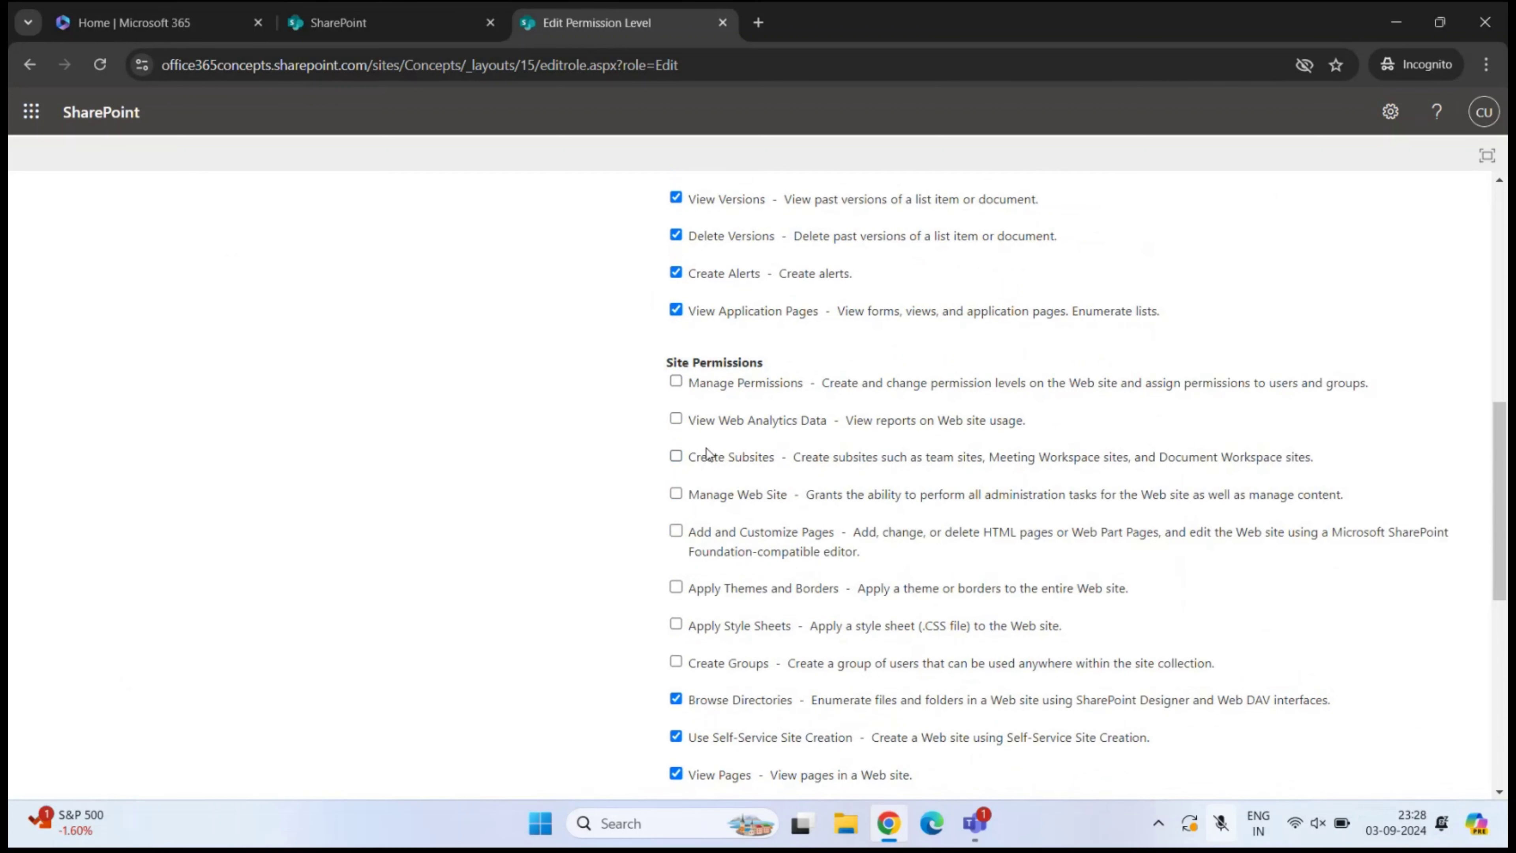
scroll(768, 454, down, 5)
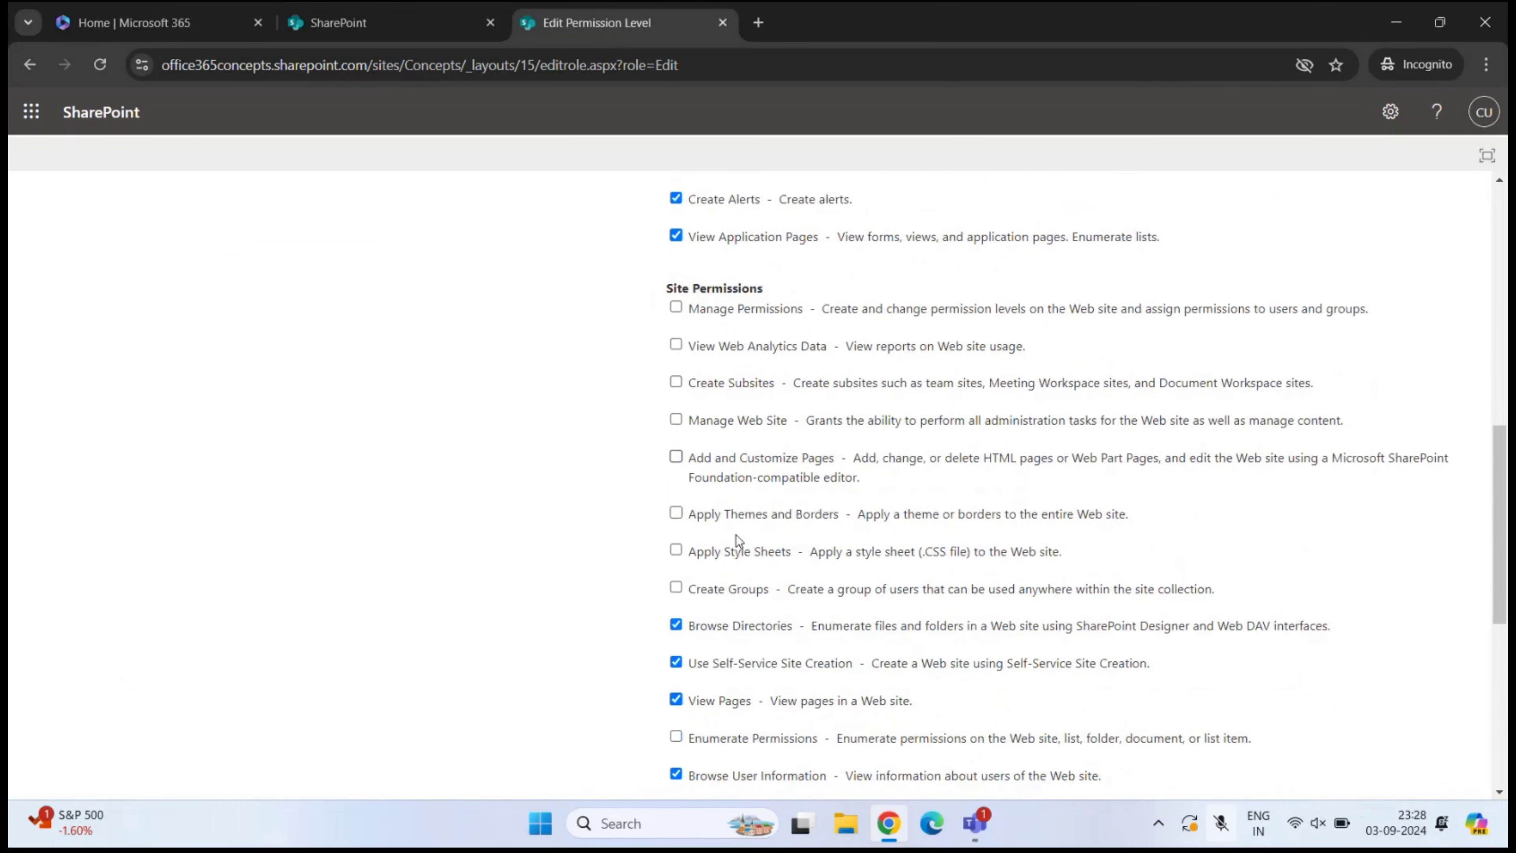
scroll(754, 474, down, 2)
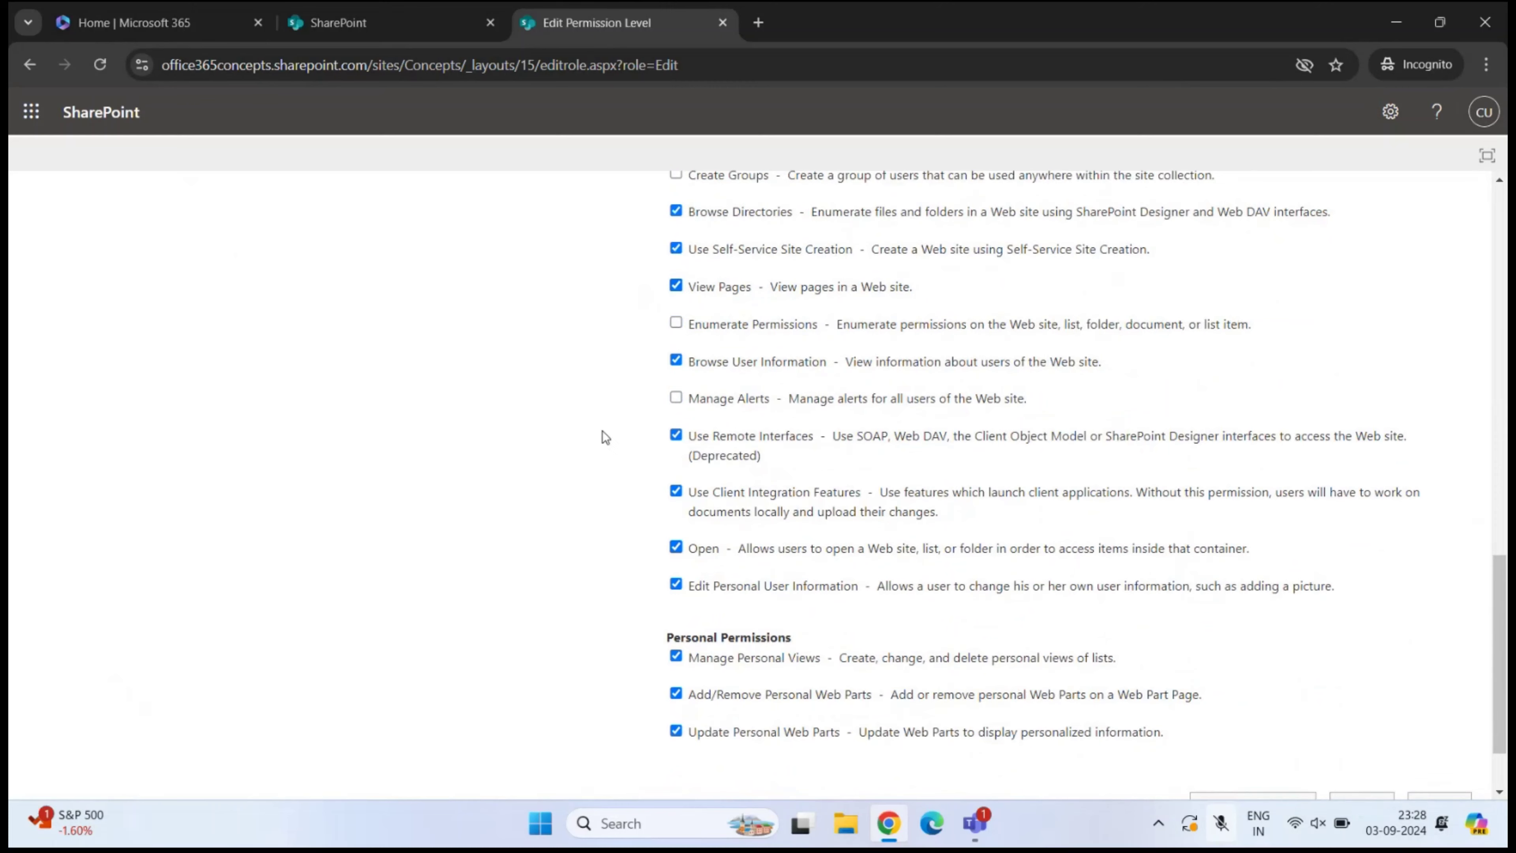
scroll(603, 432, up, 3)
scroll(600, 433, up, 13)
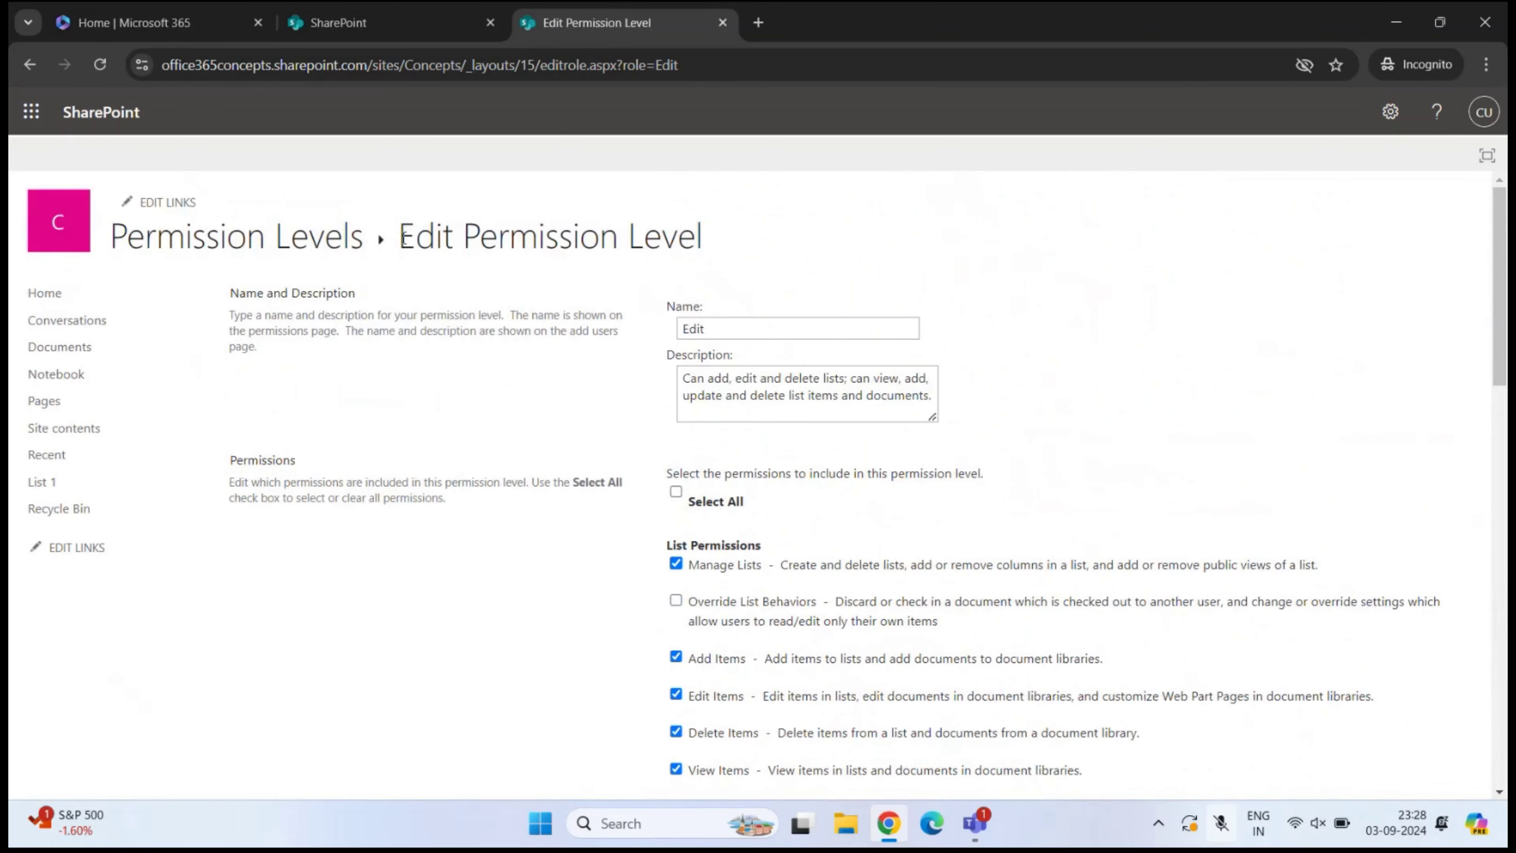
drag(399, 237, 691, 238)
click(673, 387)
scroll(673, 391, down, 12)
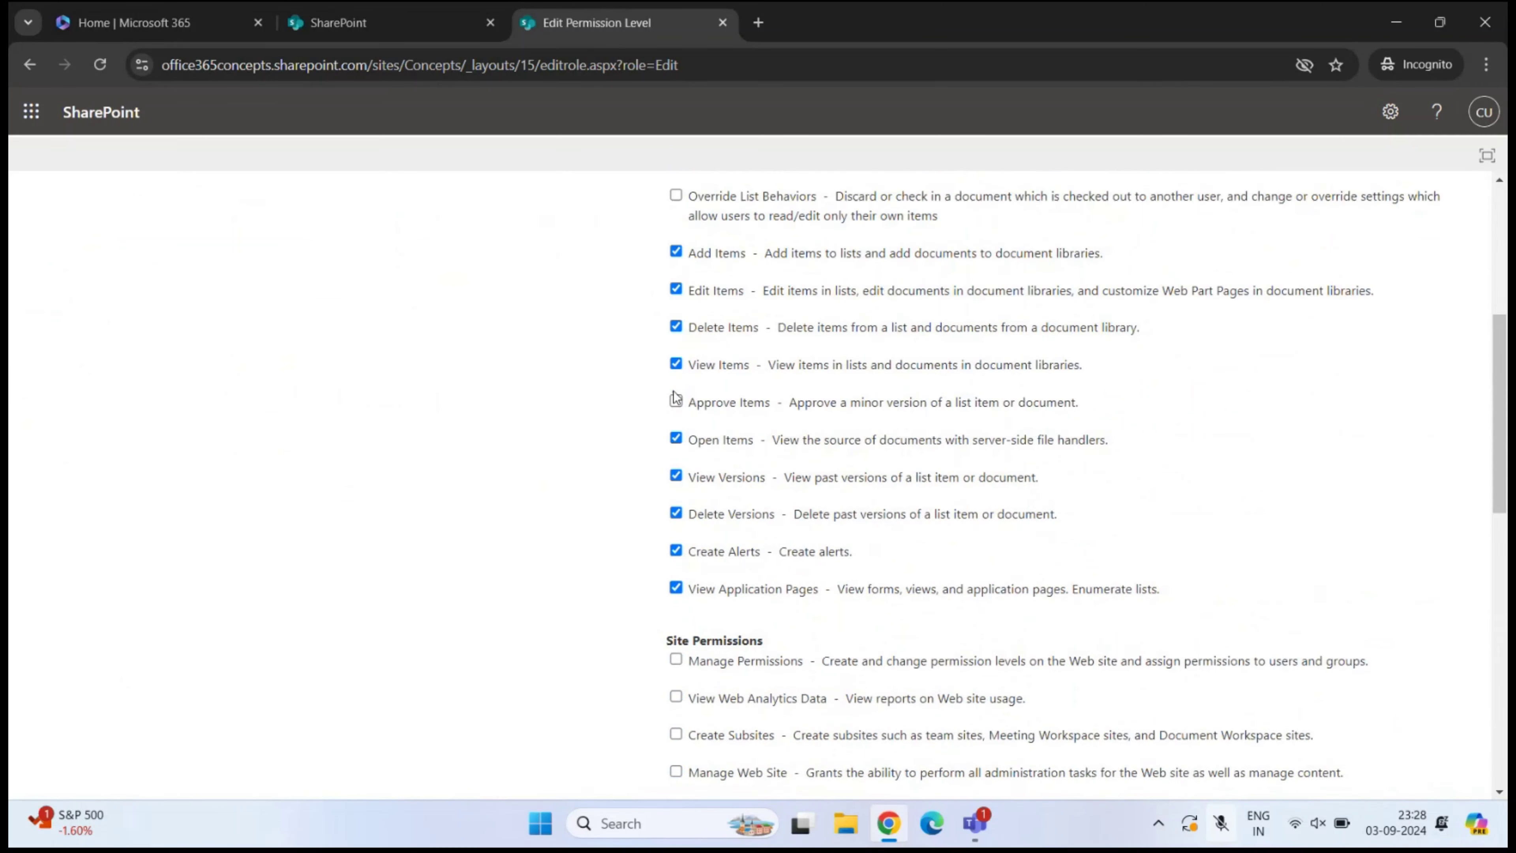
scroll(673, 396, down, 1)
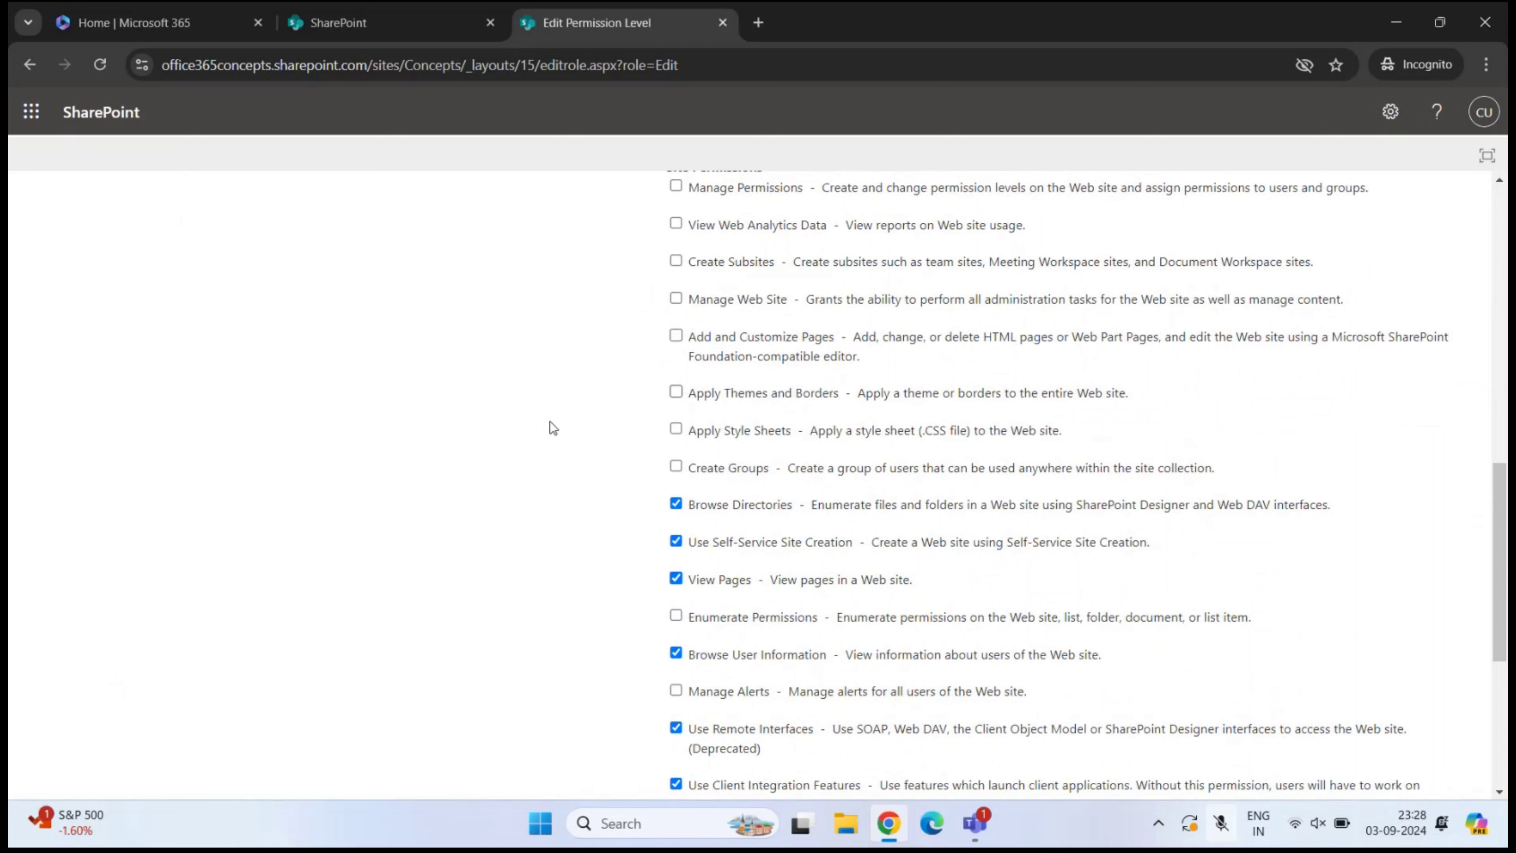
click(42, 70)
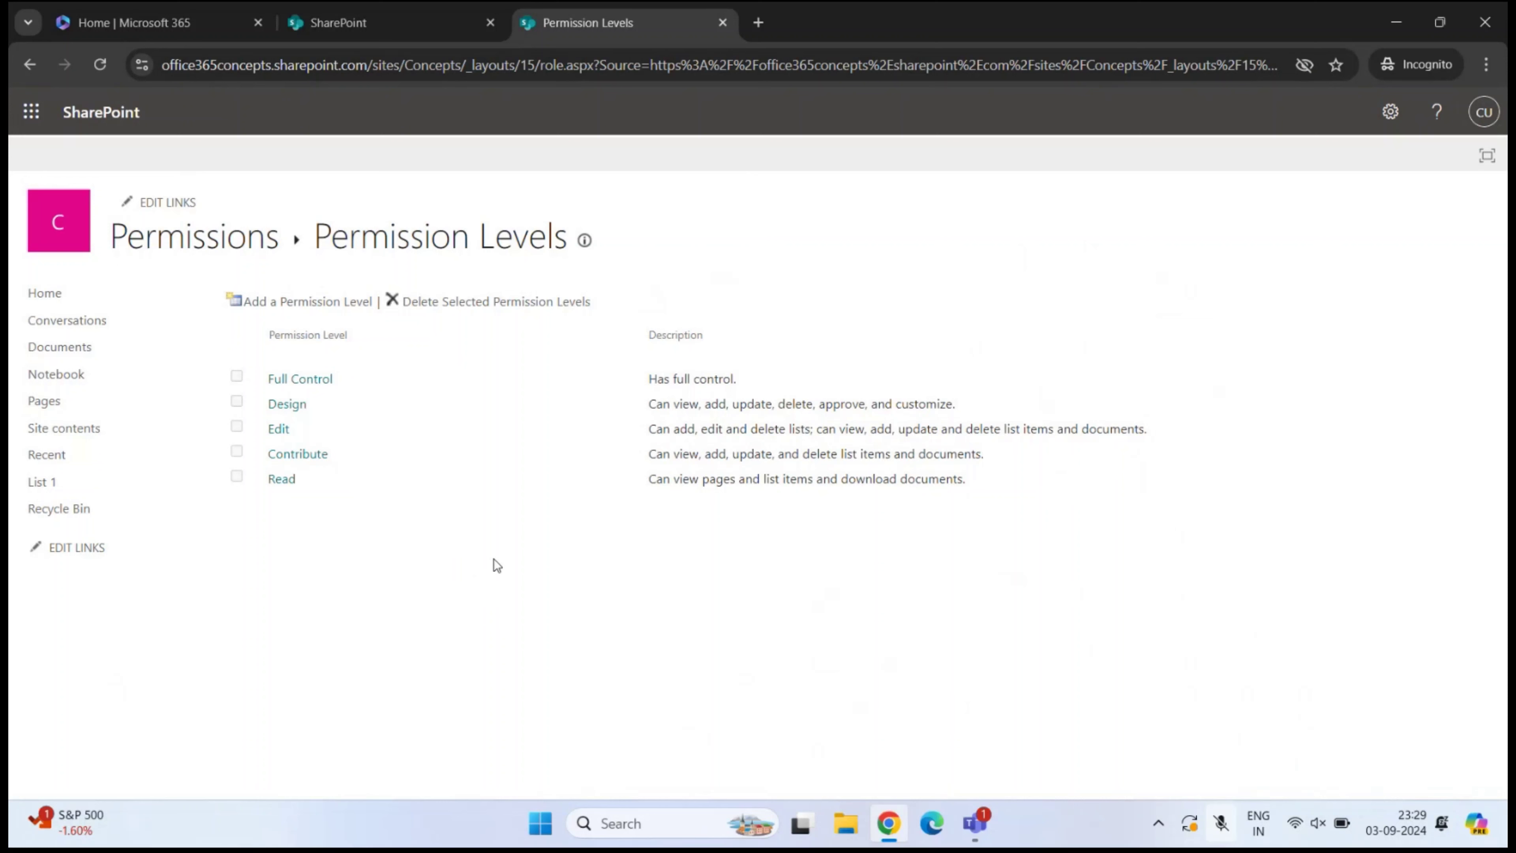
Step: Scroll through the Contribute level's included permissions, then go back to the Permission Levels list
click(293, 455)
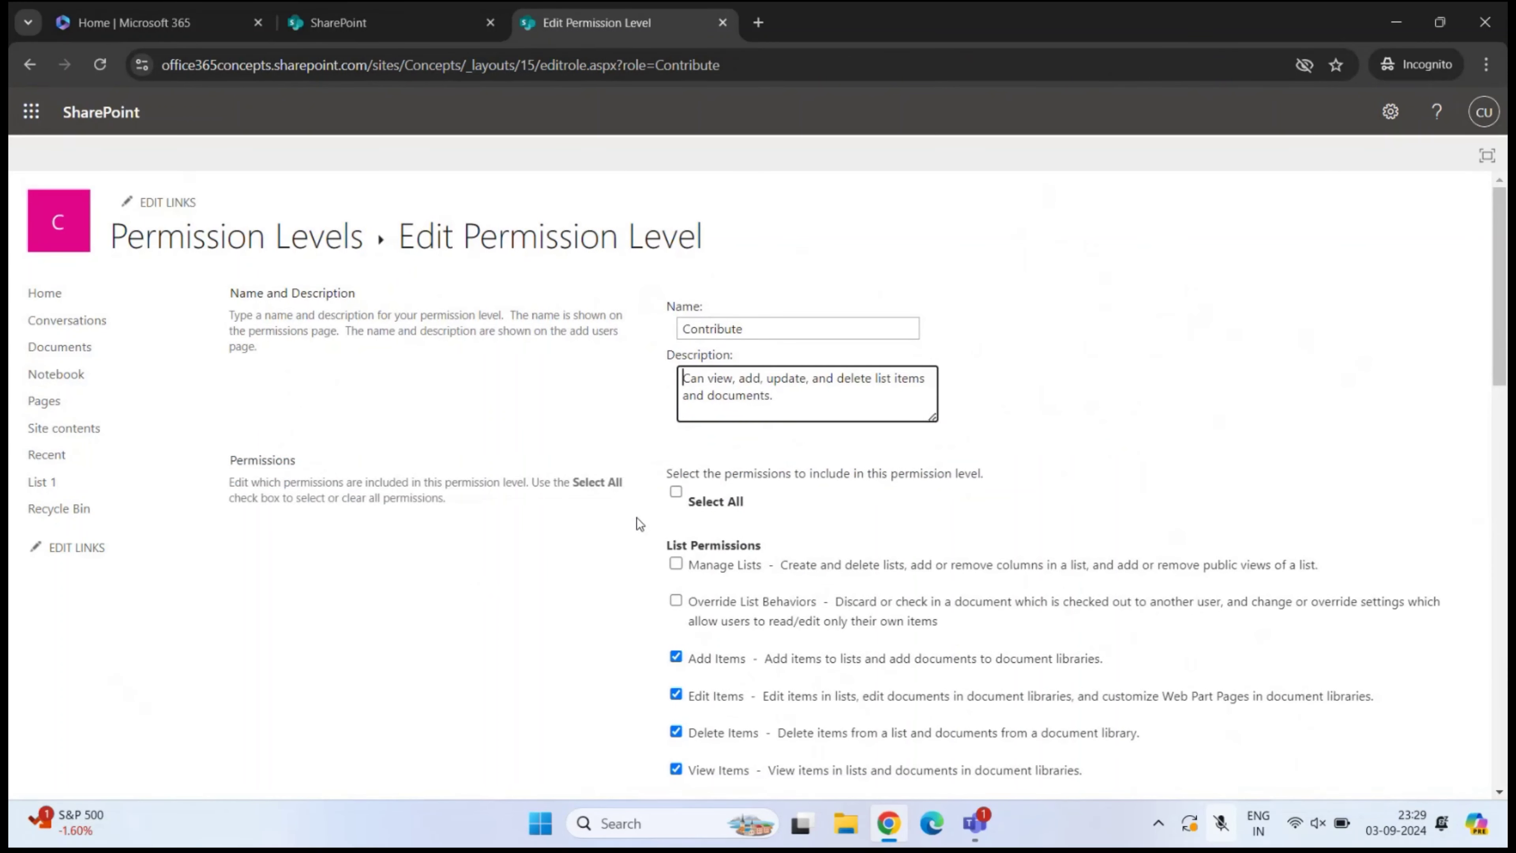
scroll(634, 516, down, 6)
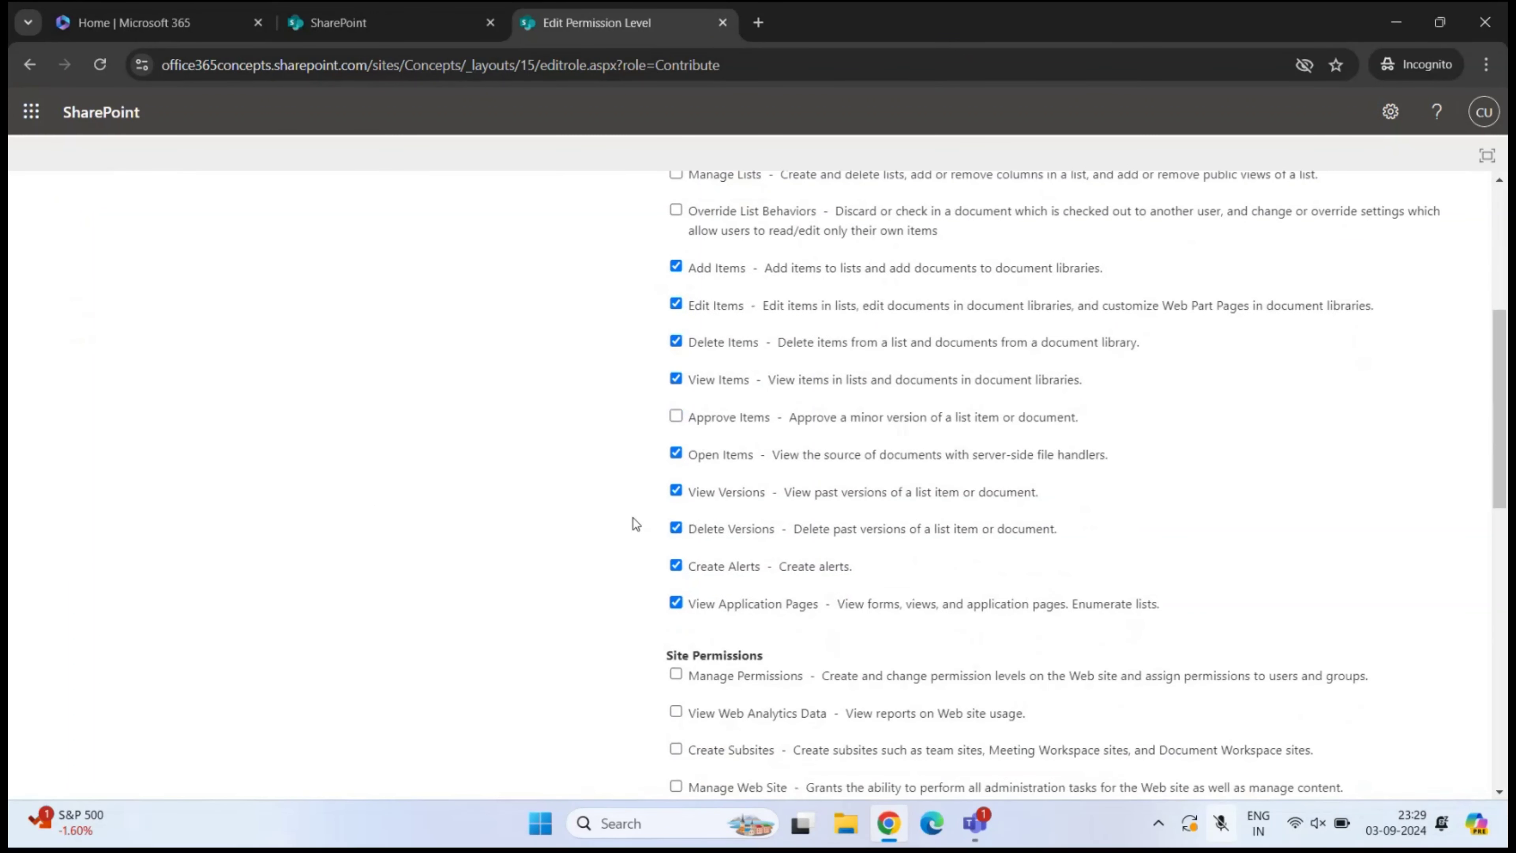
scroll(594, 362, up, 3)
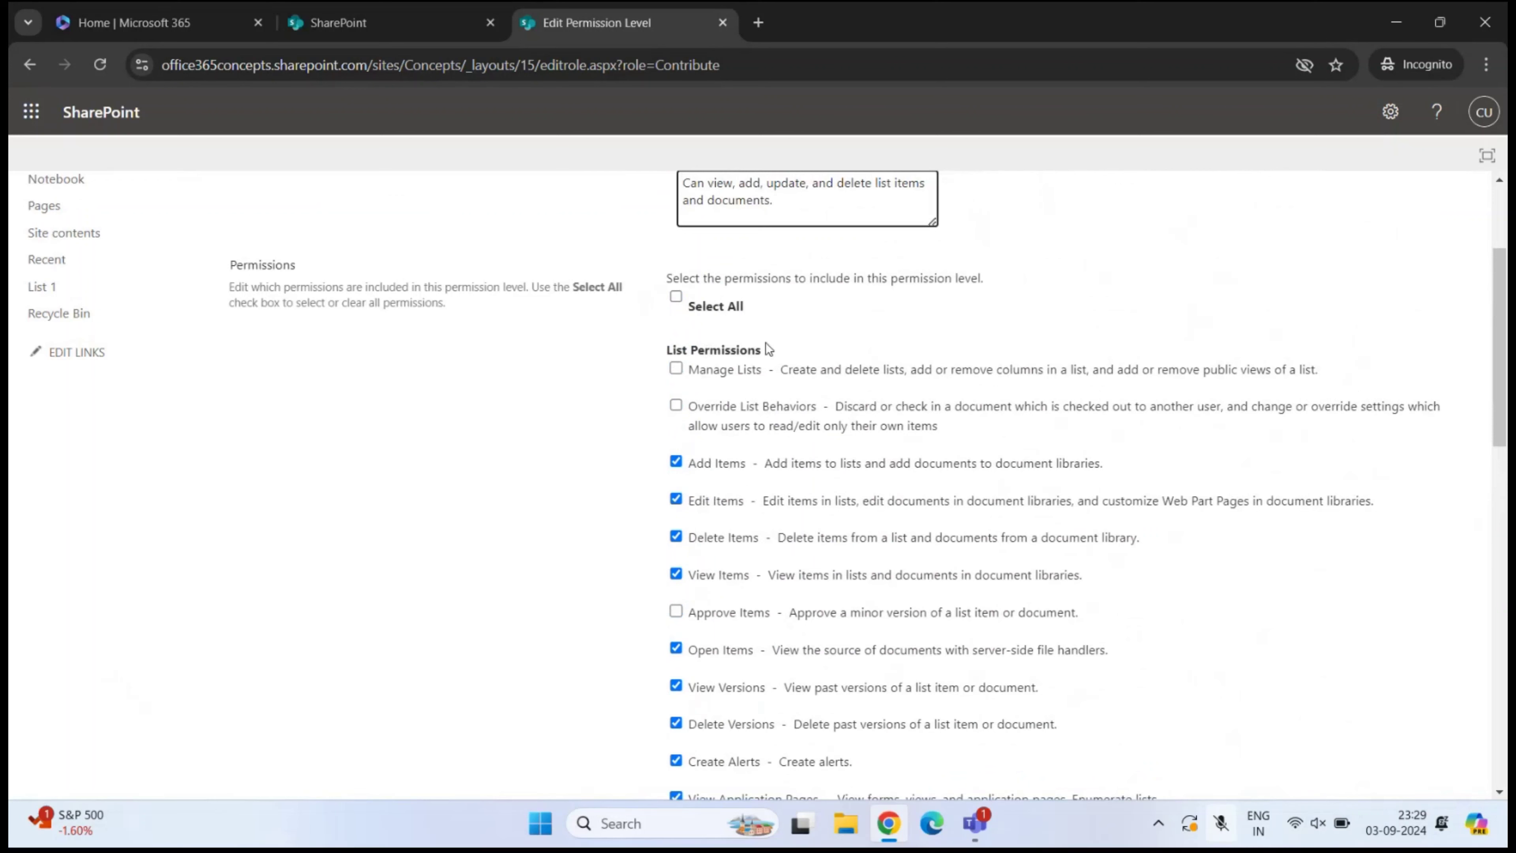
drag(688, 351, 788, 350)
click(790, 352)
scroll(775, 398, down, 3)
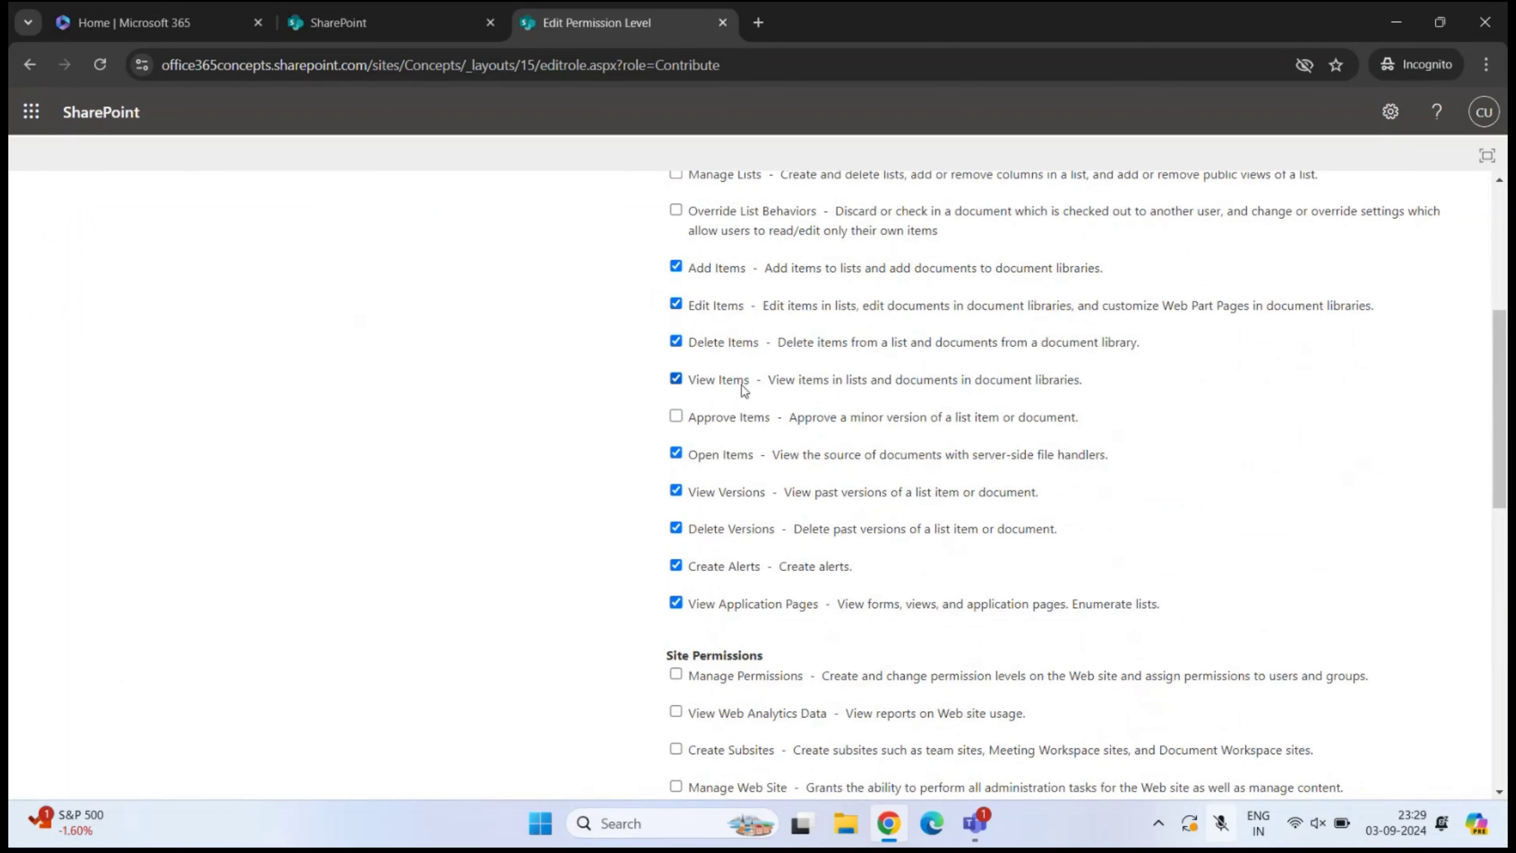
scroll(736, 557, down, 3)
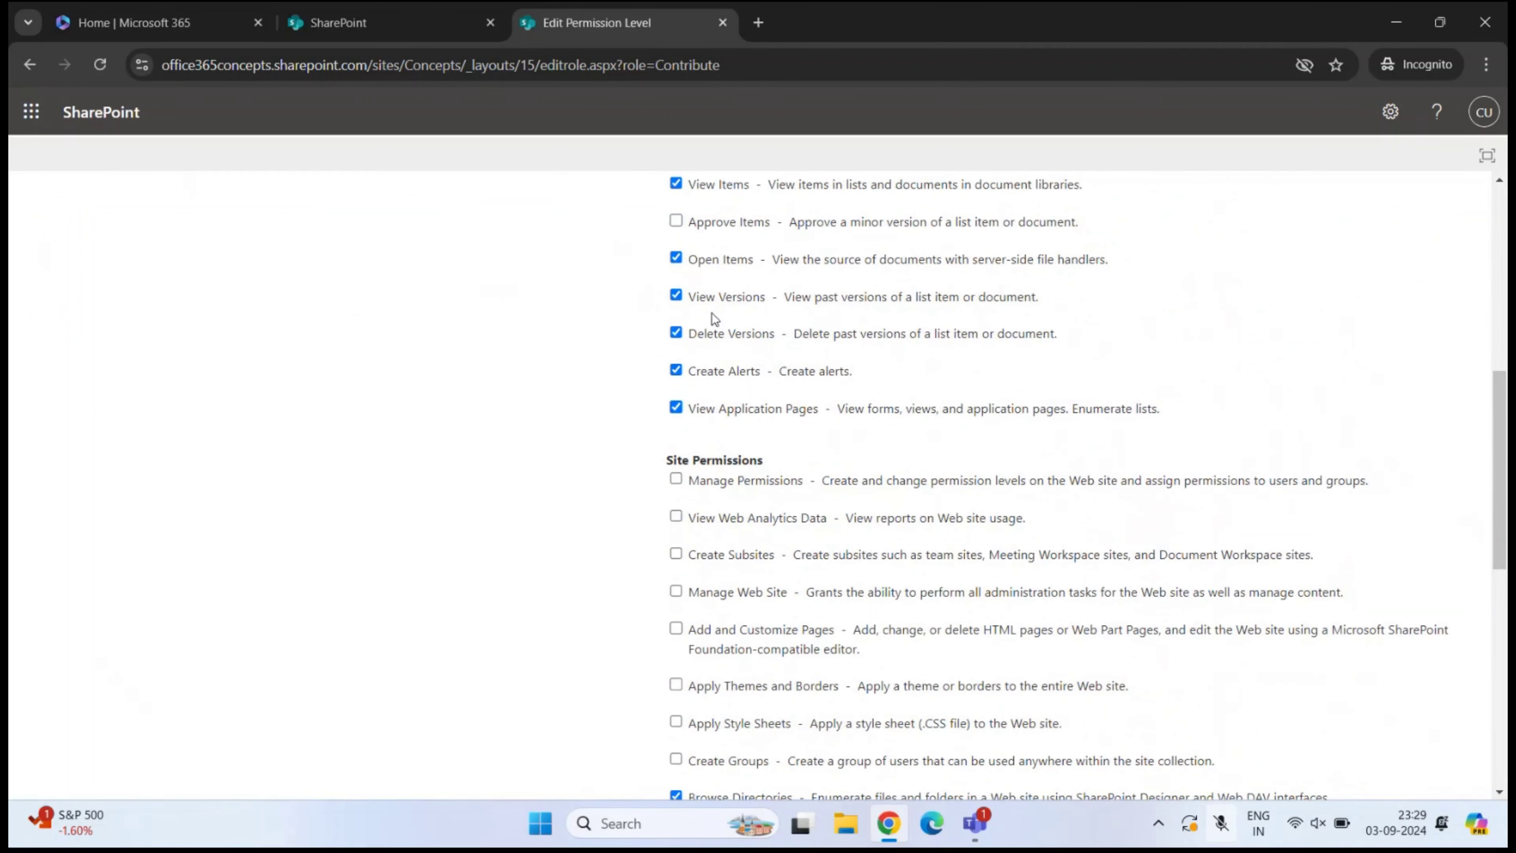
scroll(599, 464, down, 3)
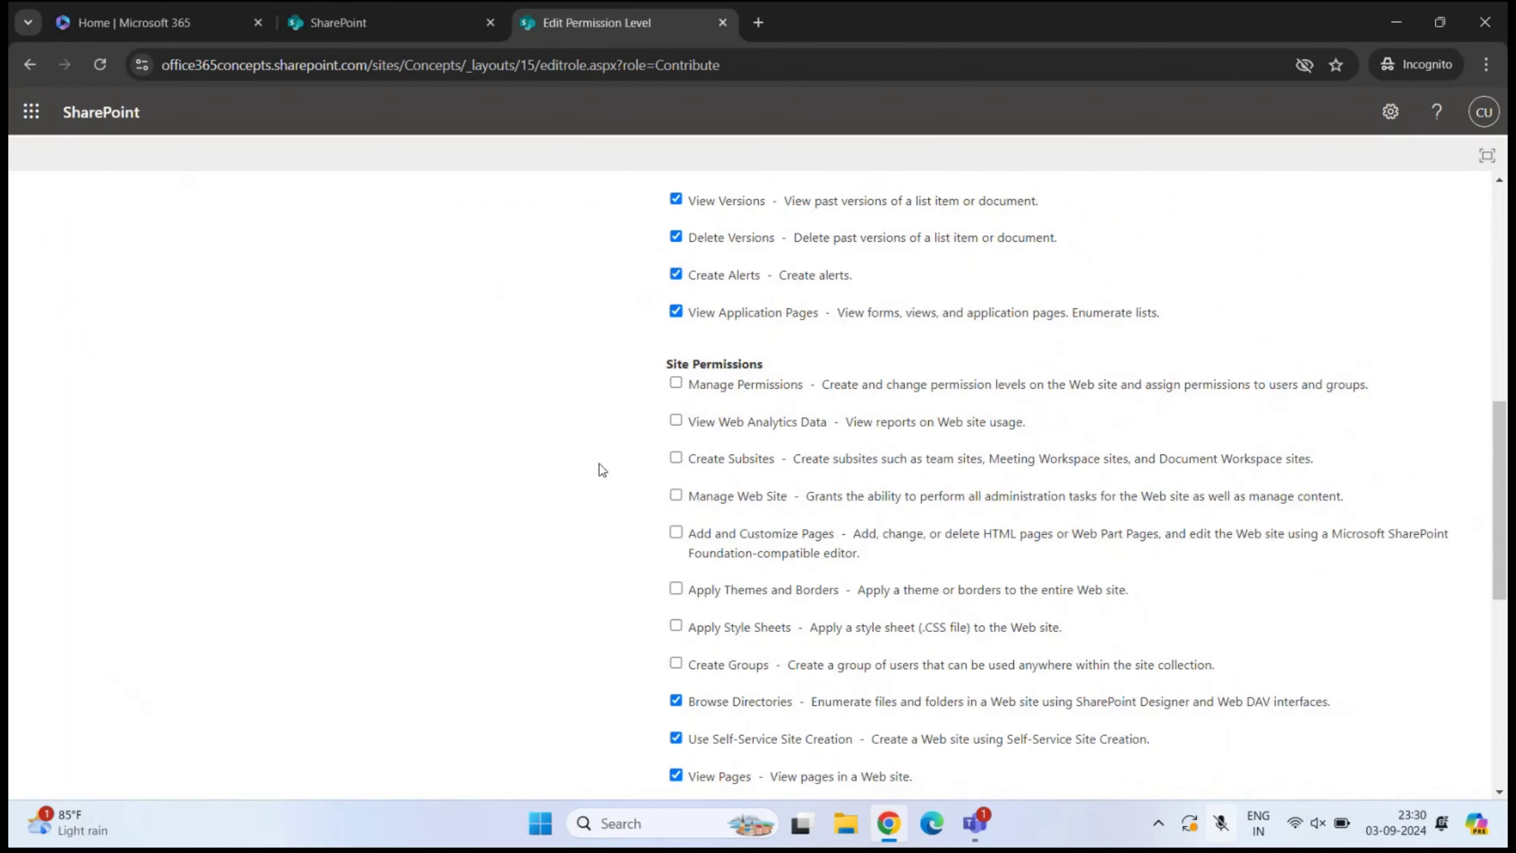
scroll(600, 464, down, 1)
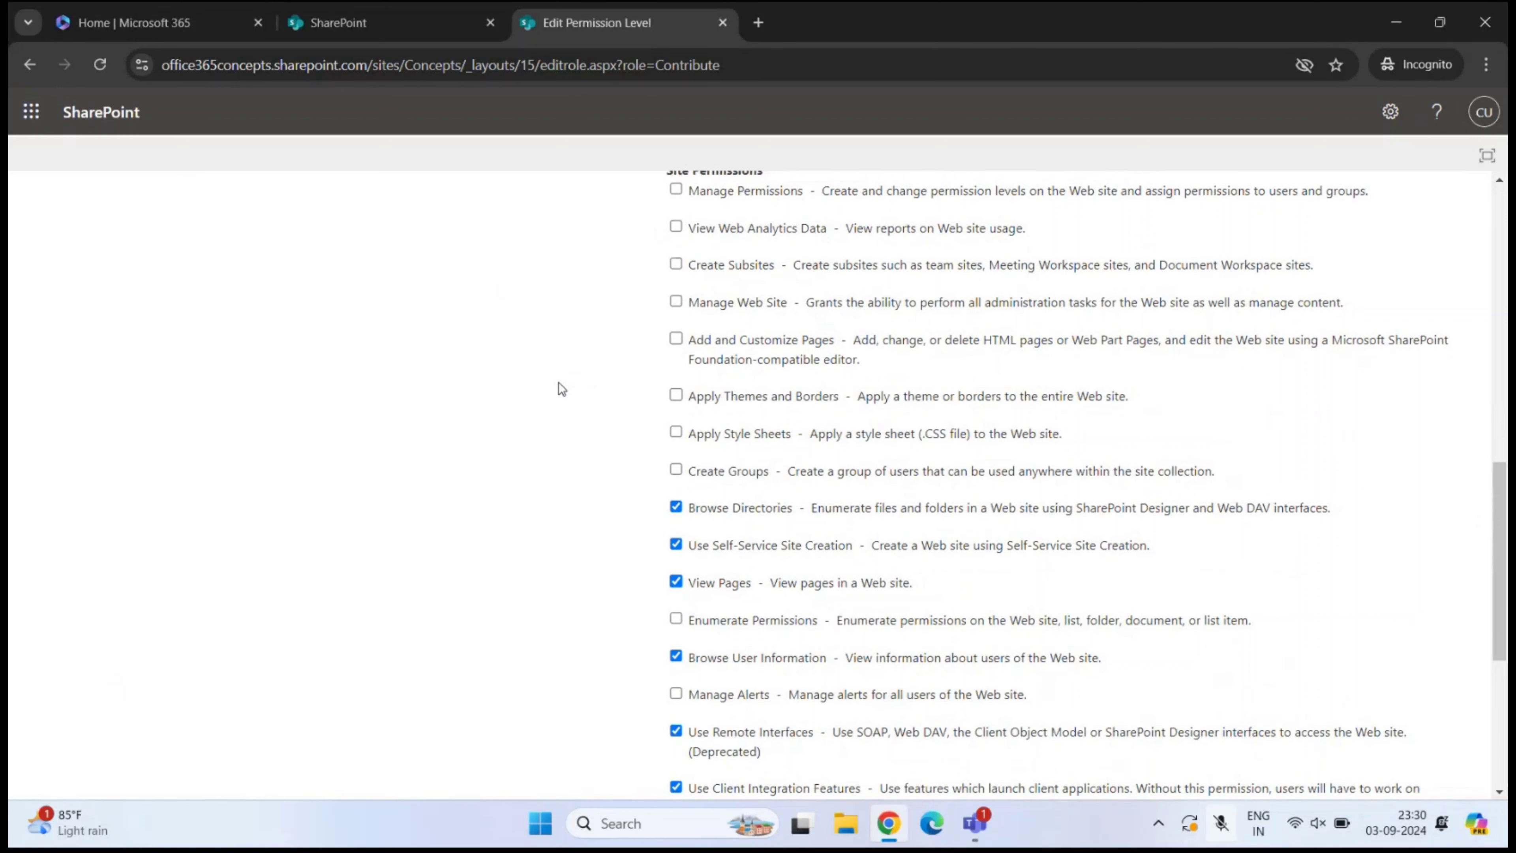
scroll(558, 382, up, 8)
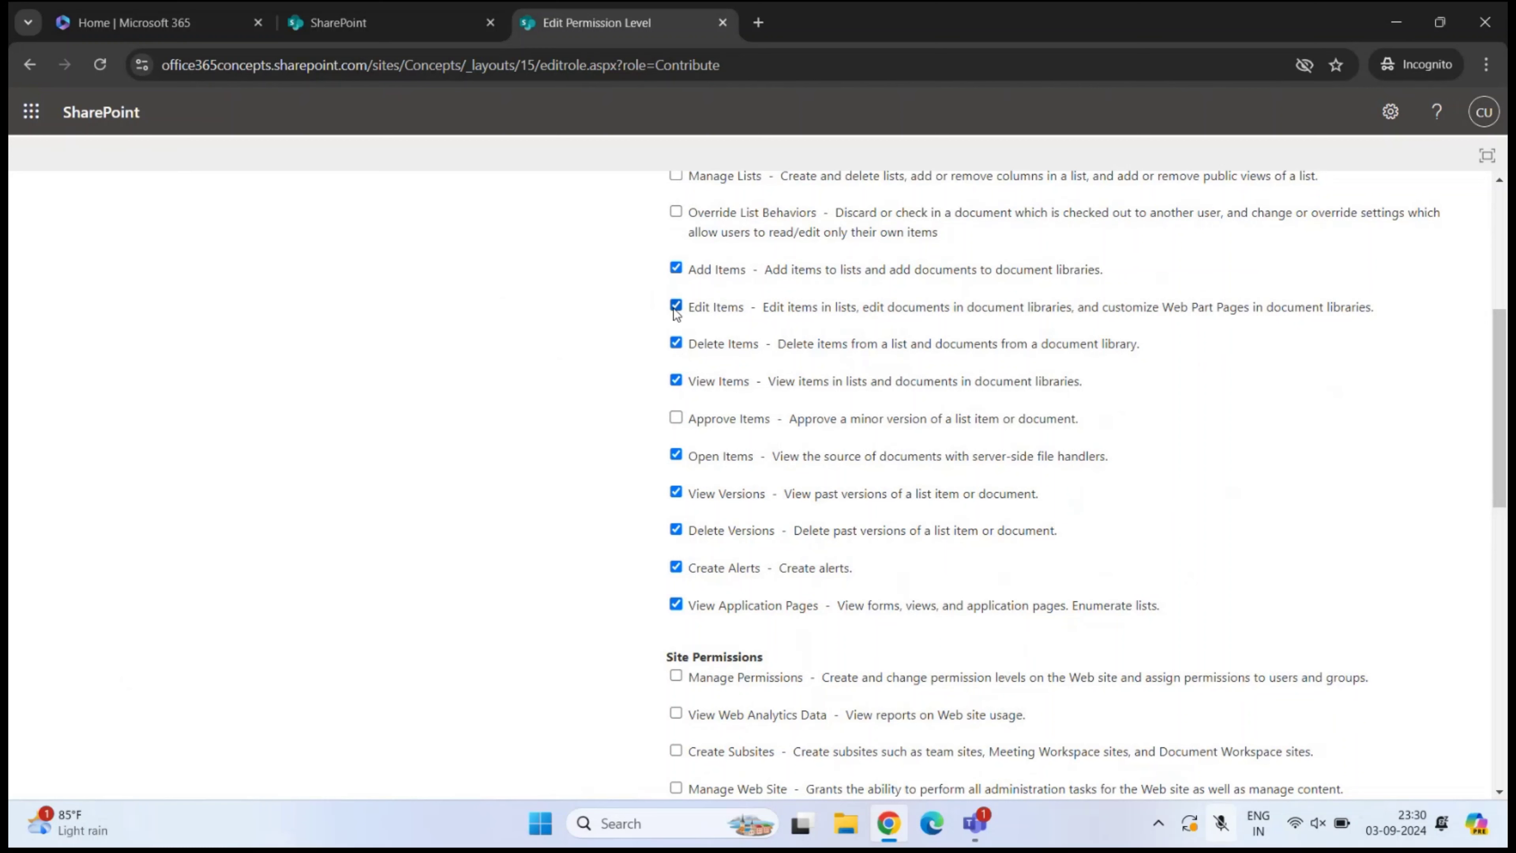
scroll(508, 463, up, 5)
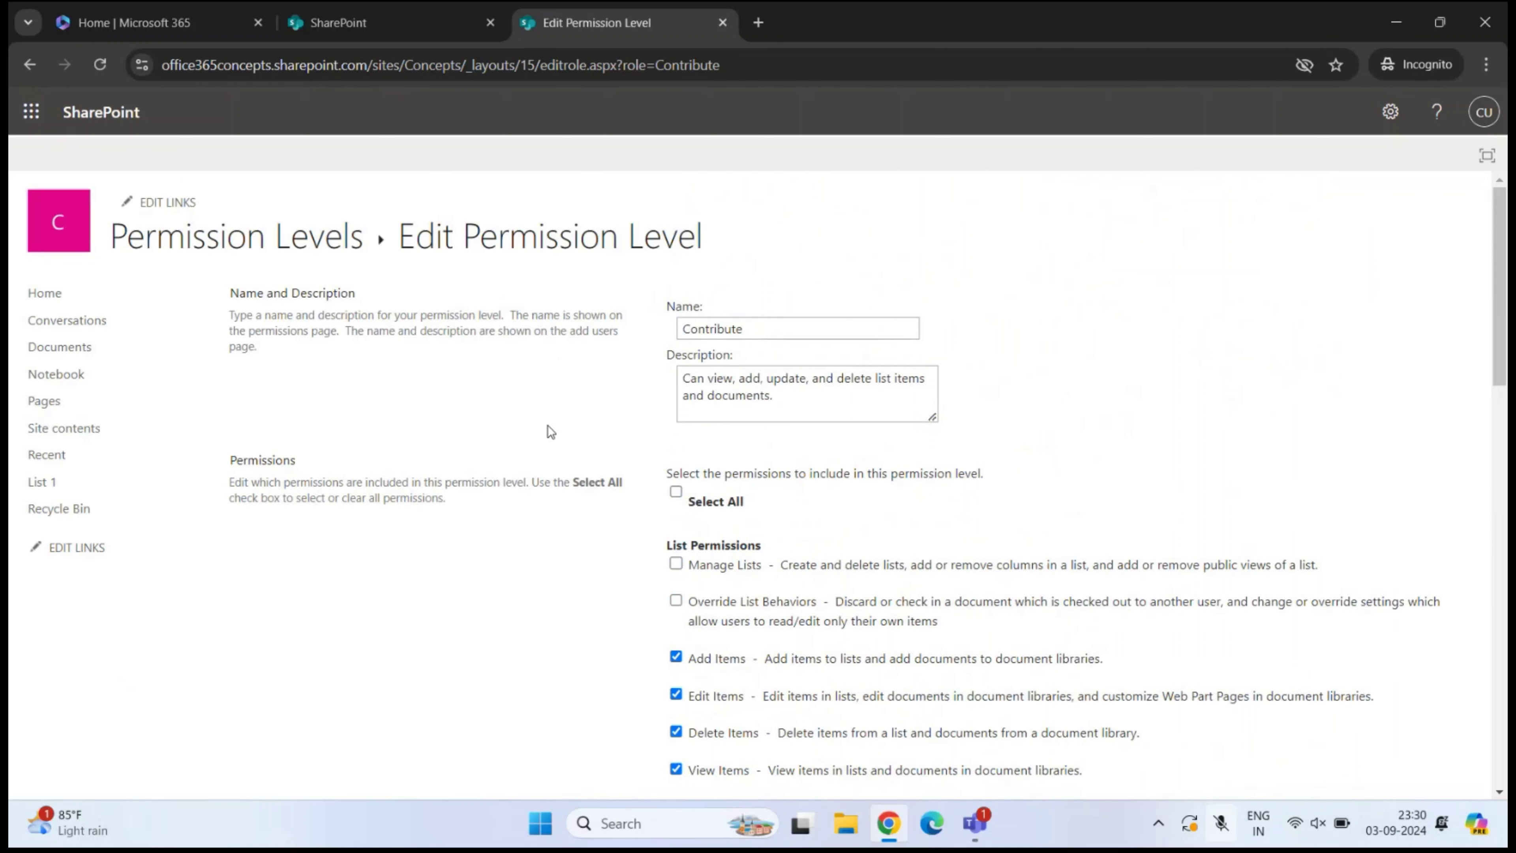
scroll(674, 426, down, 5)
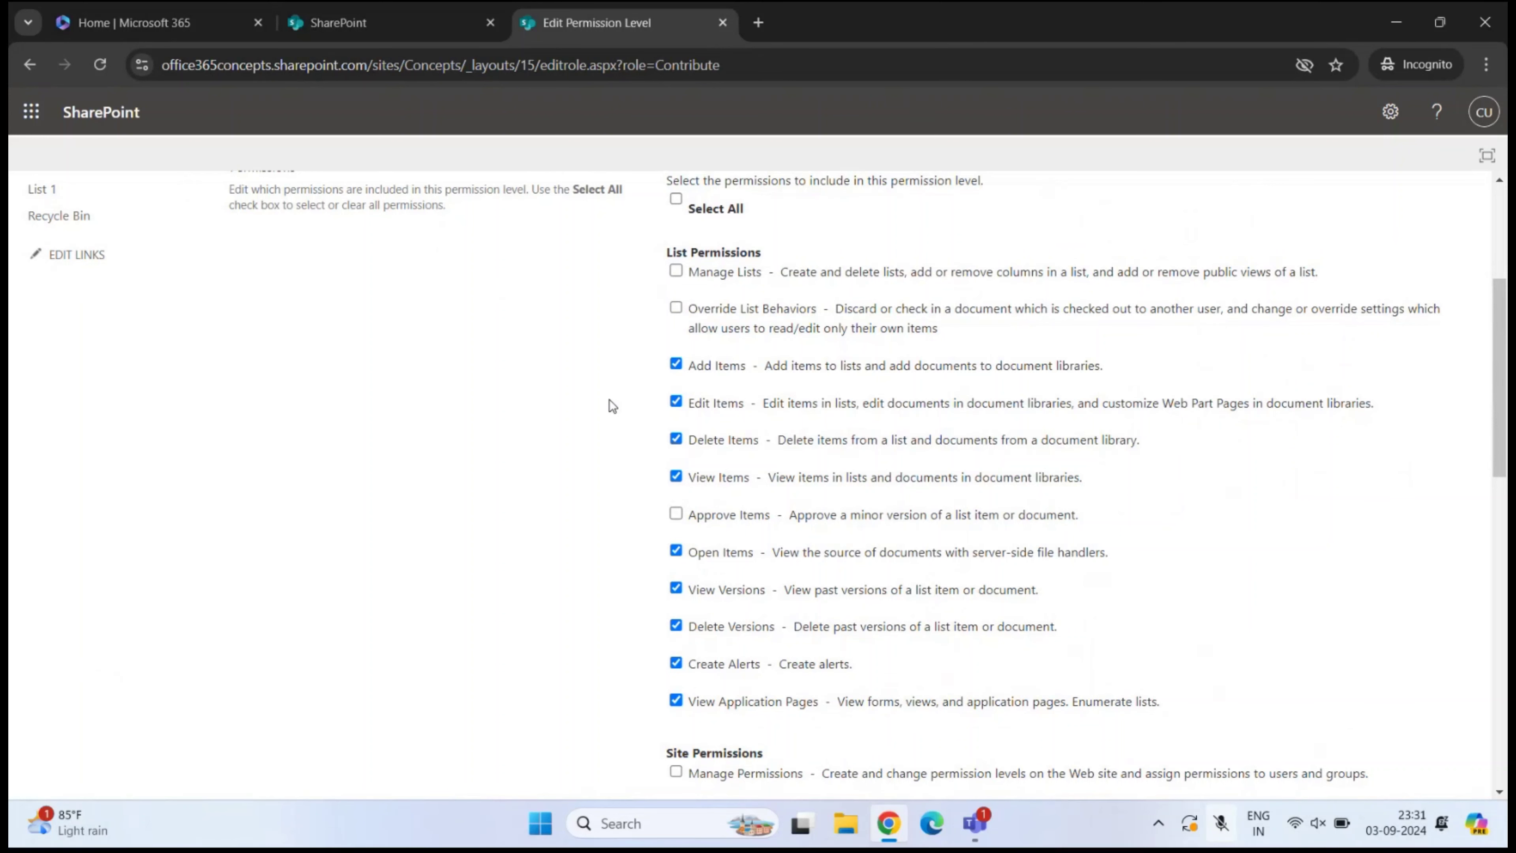
scroll(552, 410, up, 5)
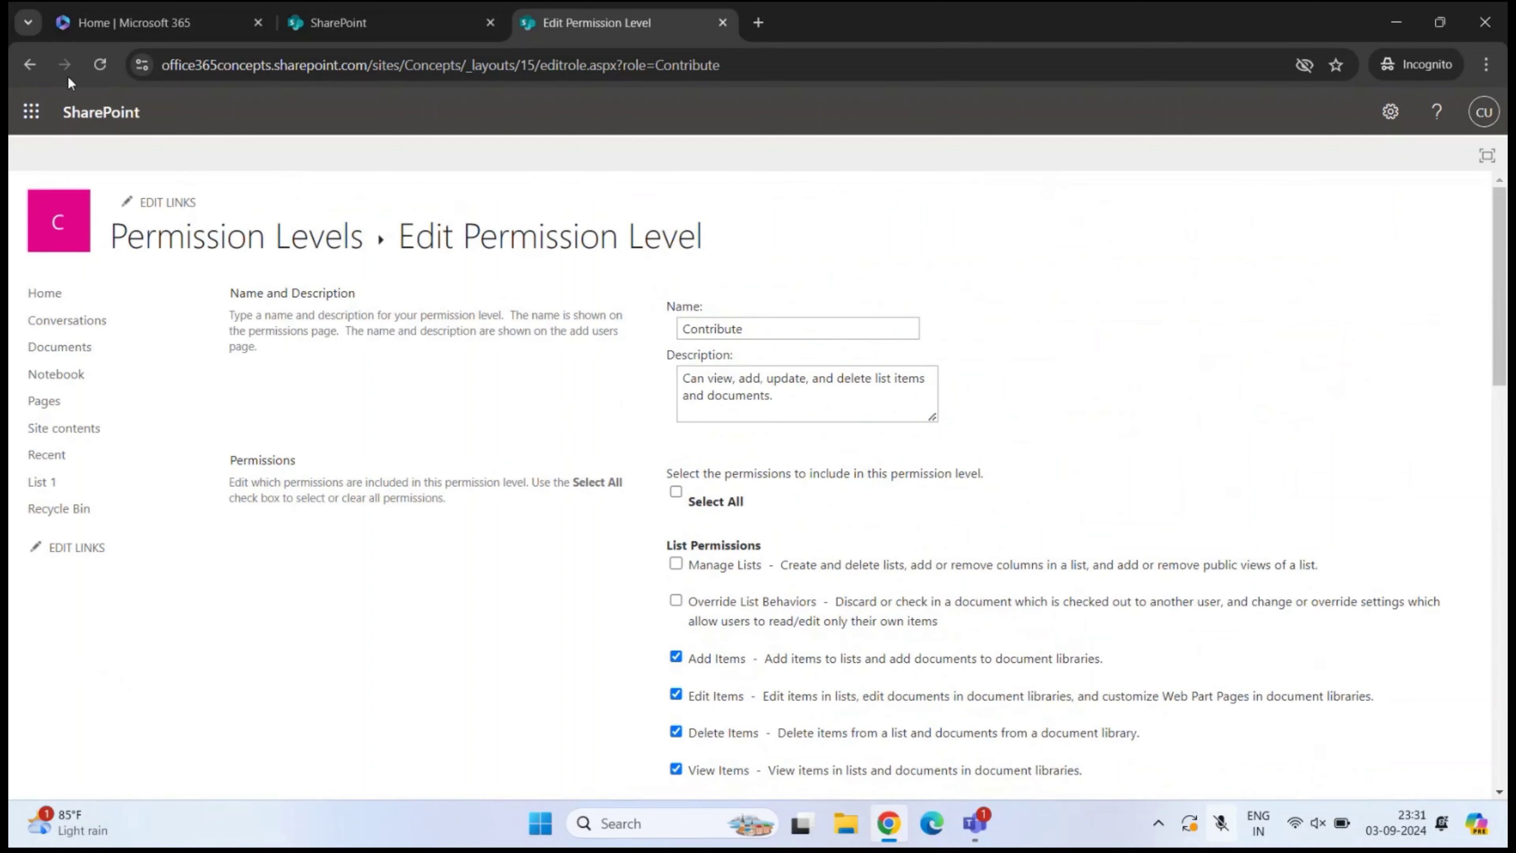
click(30, 64)
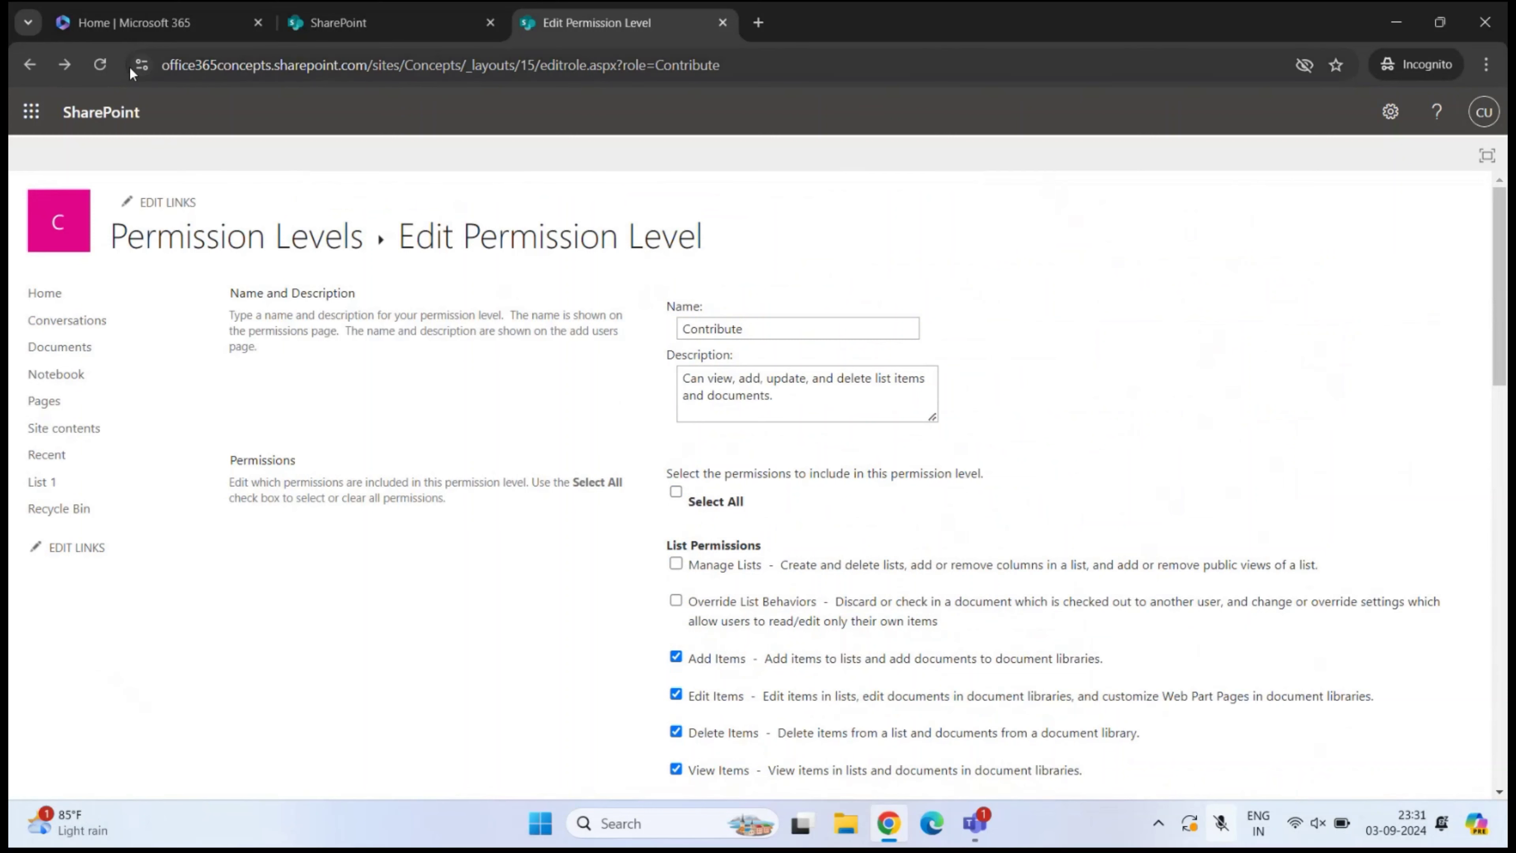
Step: Start a permission level named 'Contribute with no deletion or update', described as view and add only
click(29, 65)
click(378, 185)
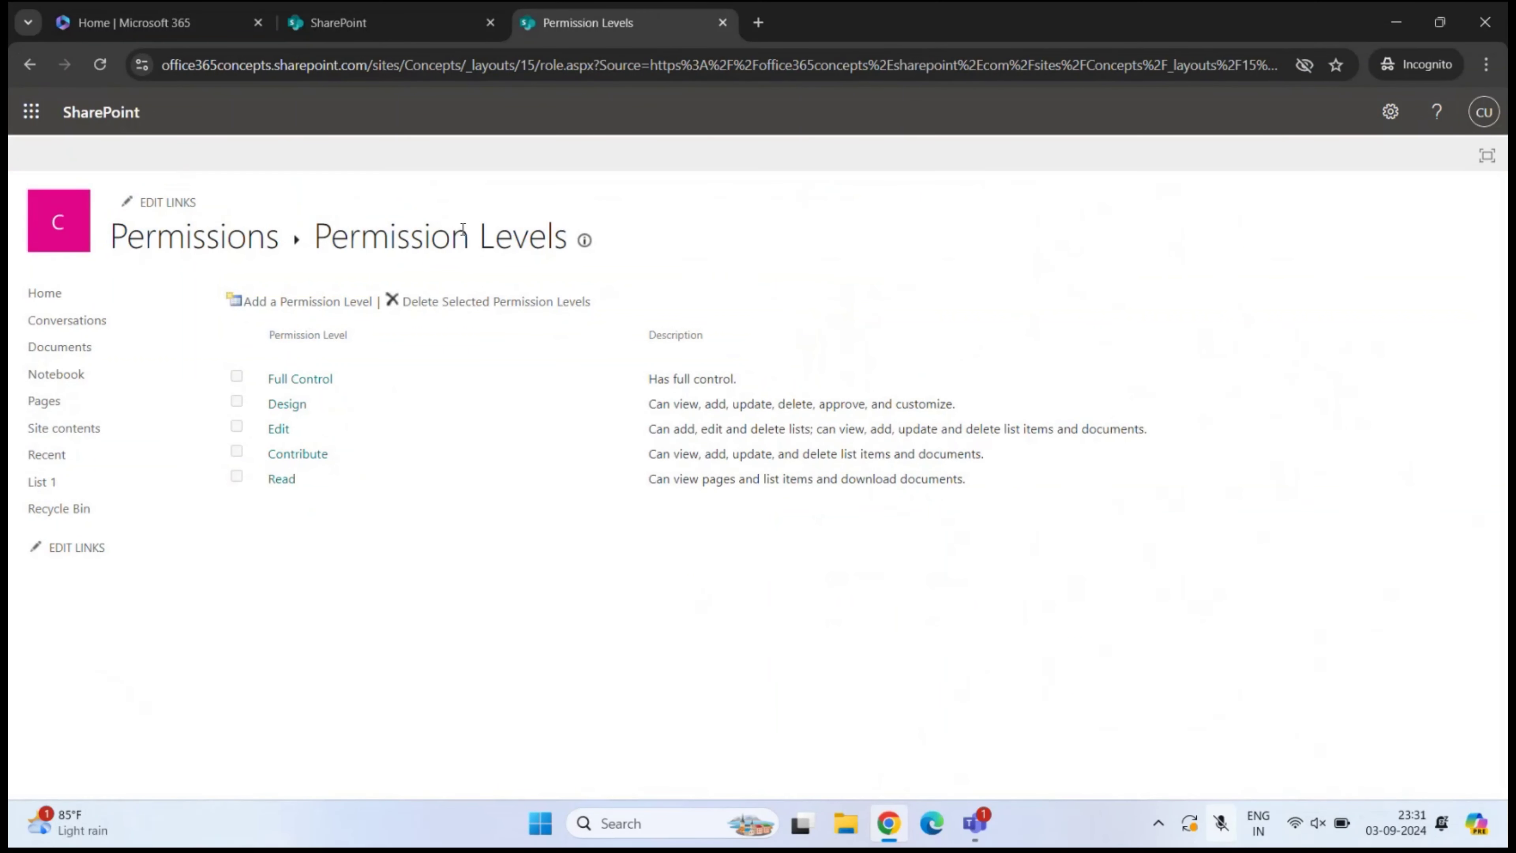
click(302, 300)
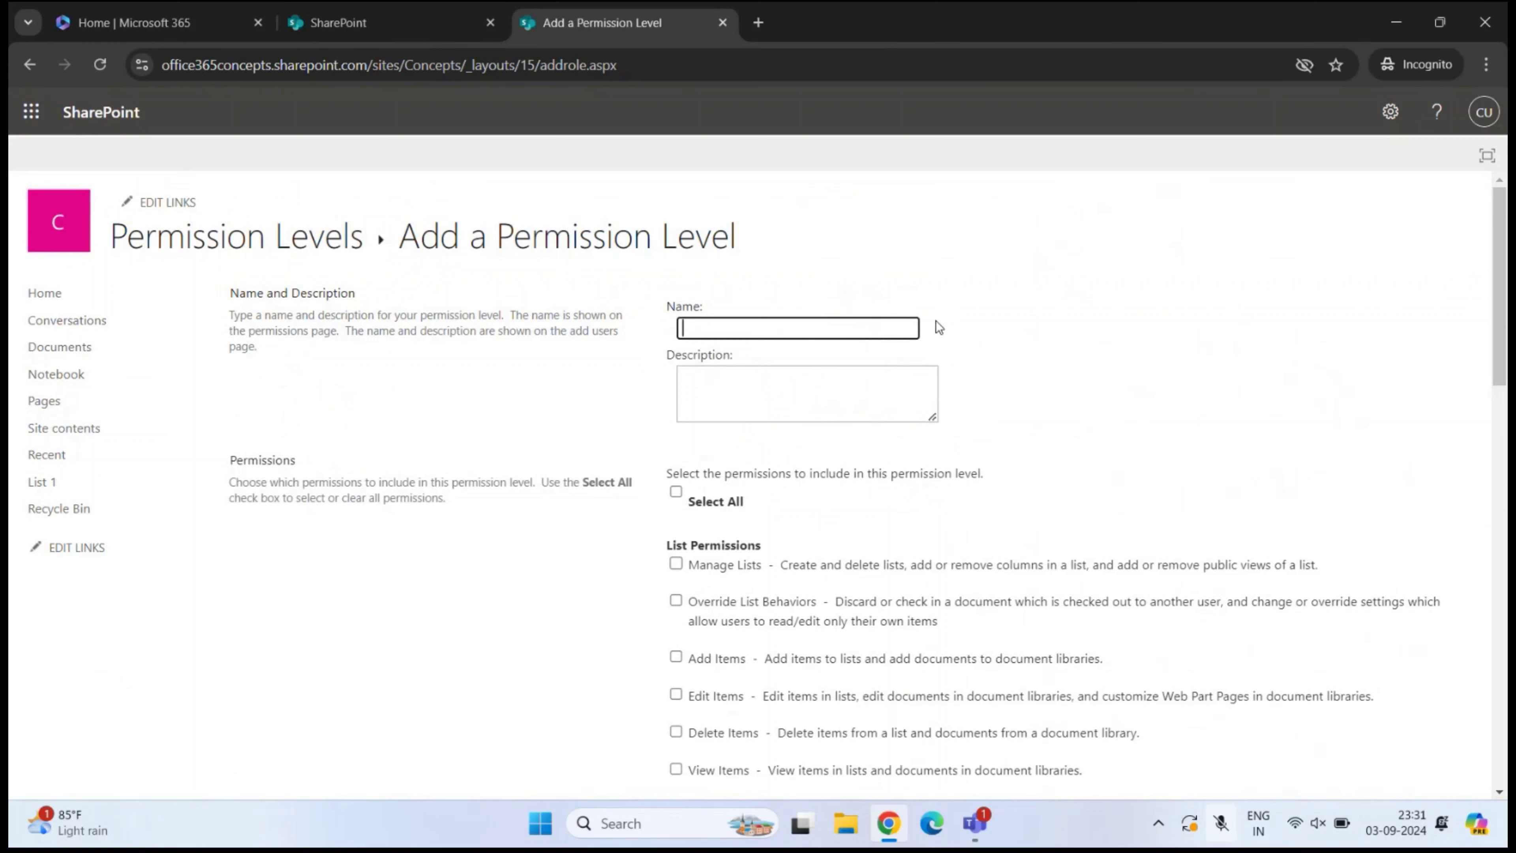
text(Contribute with no deletion)
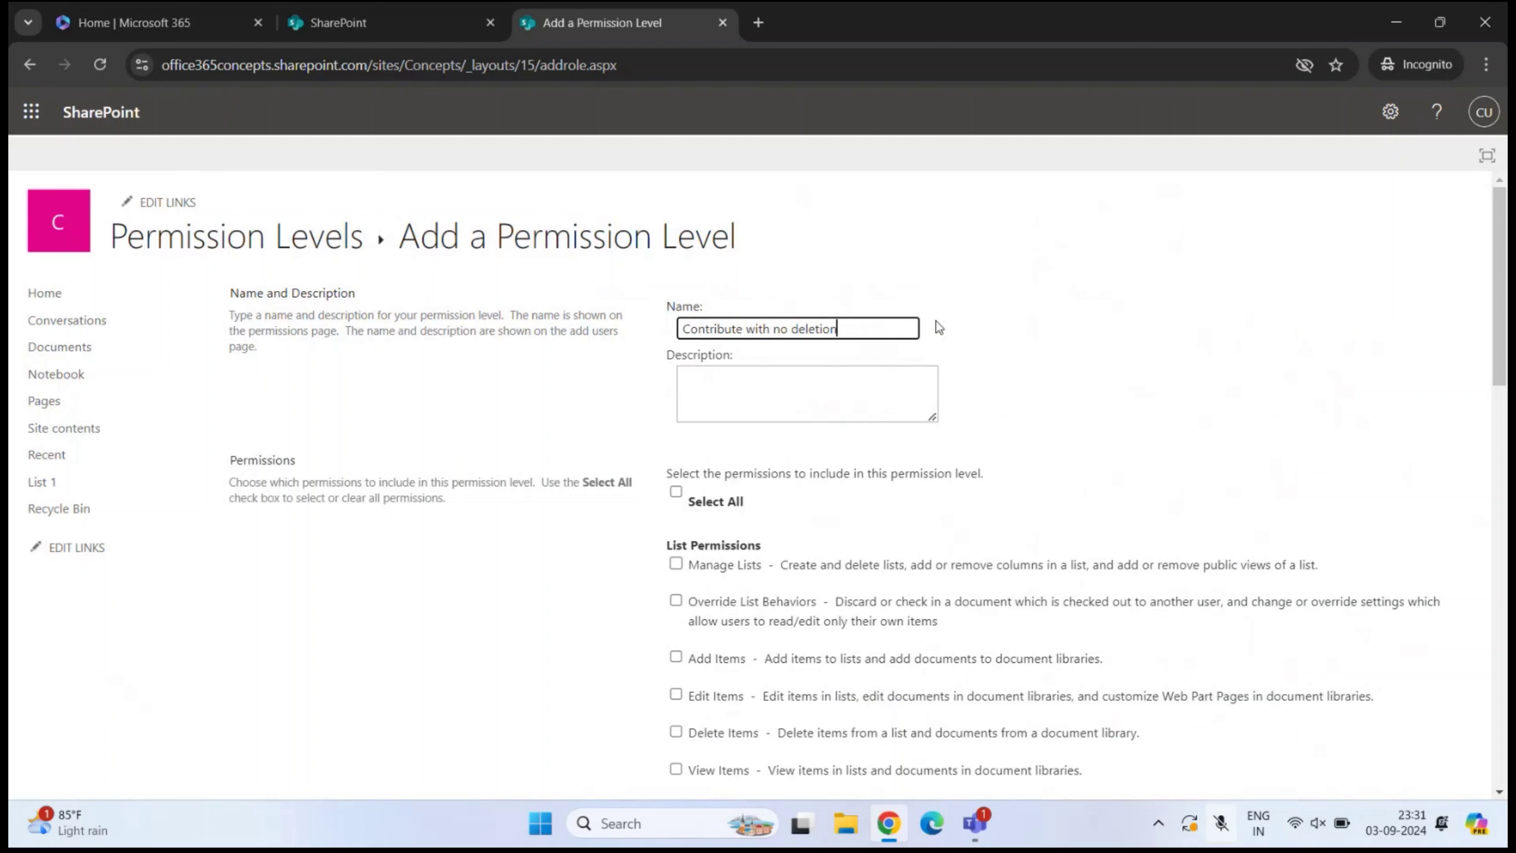
text( or update)
drag(639, 347, 743, 361)
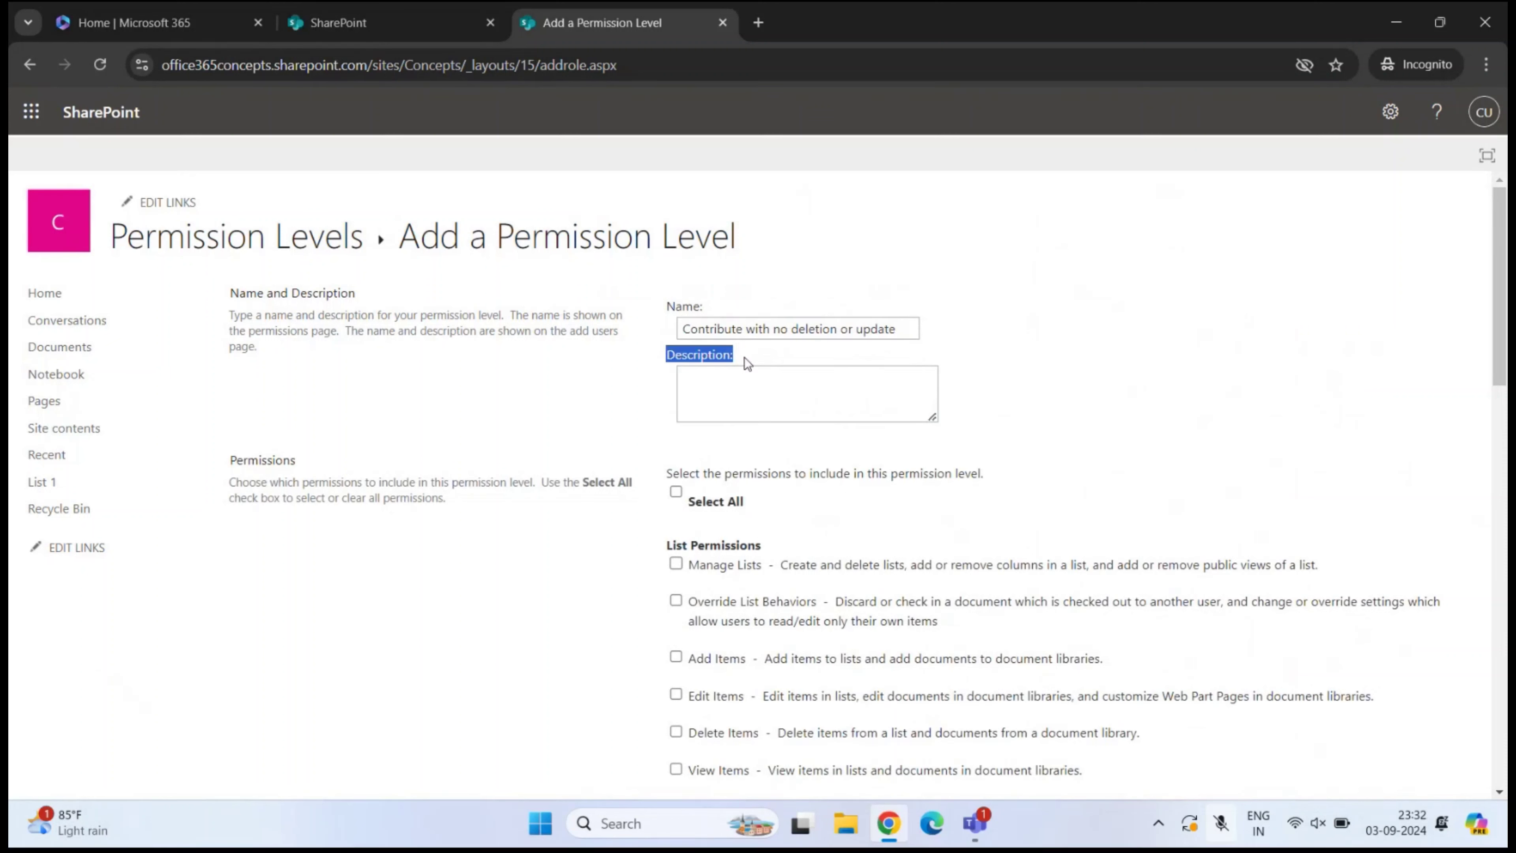
click(732, 380)
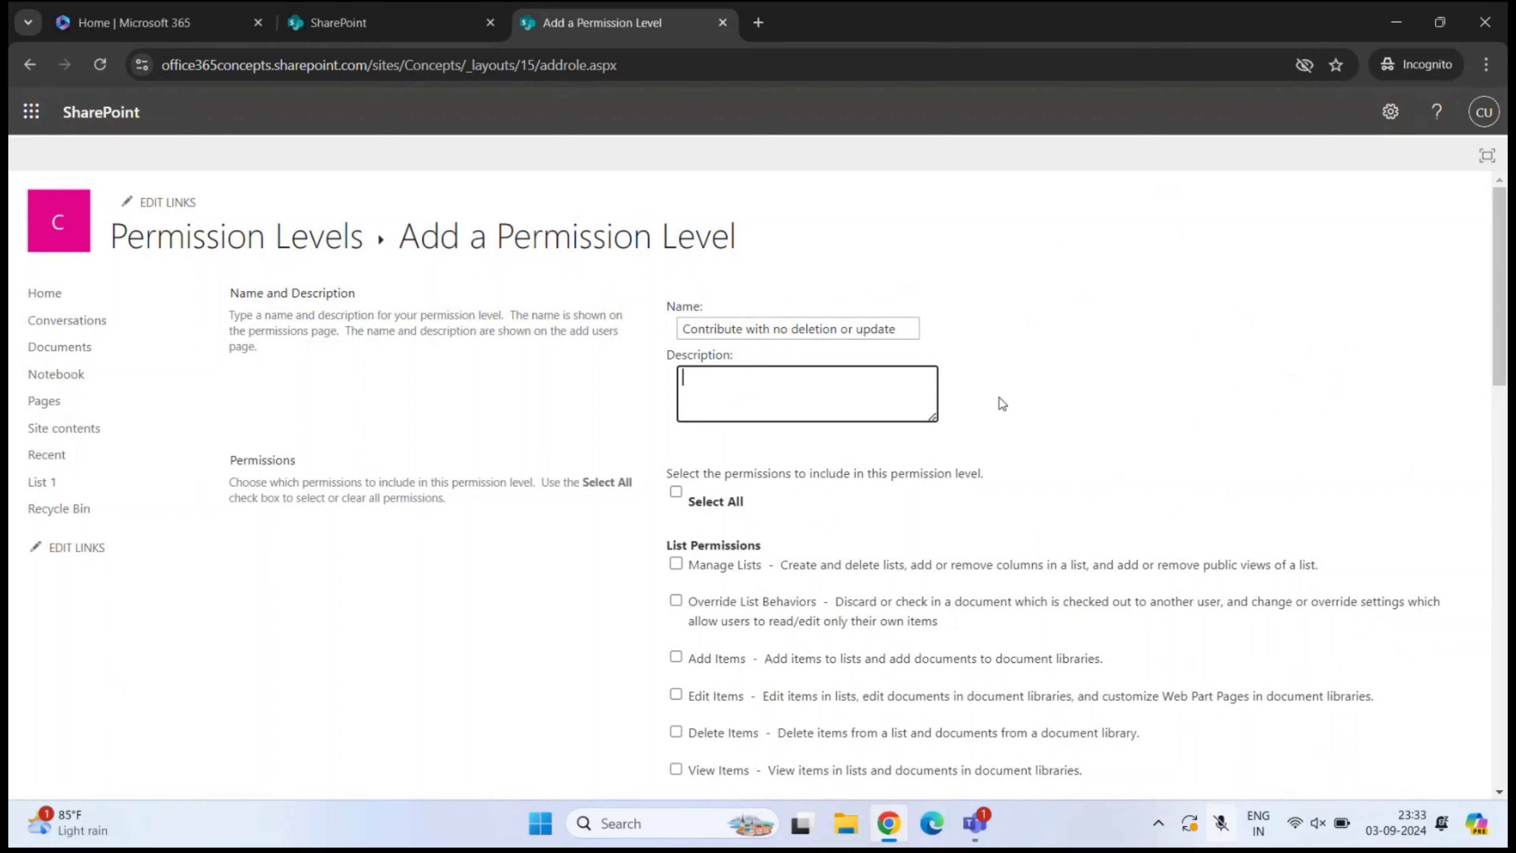
text(Can view, Can Add, but can't )
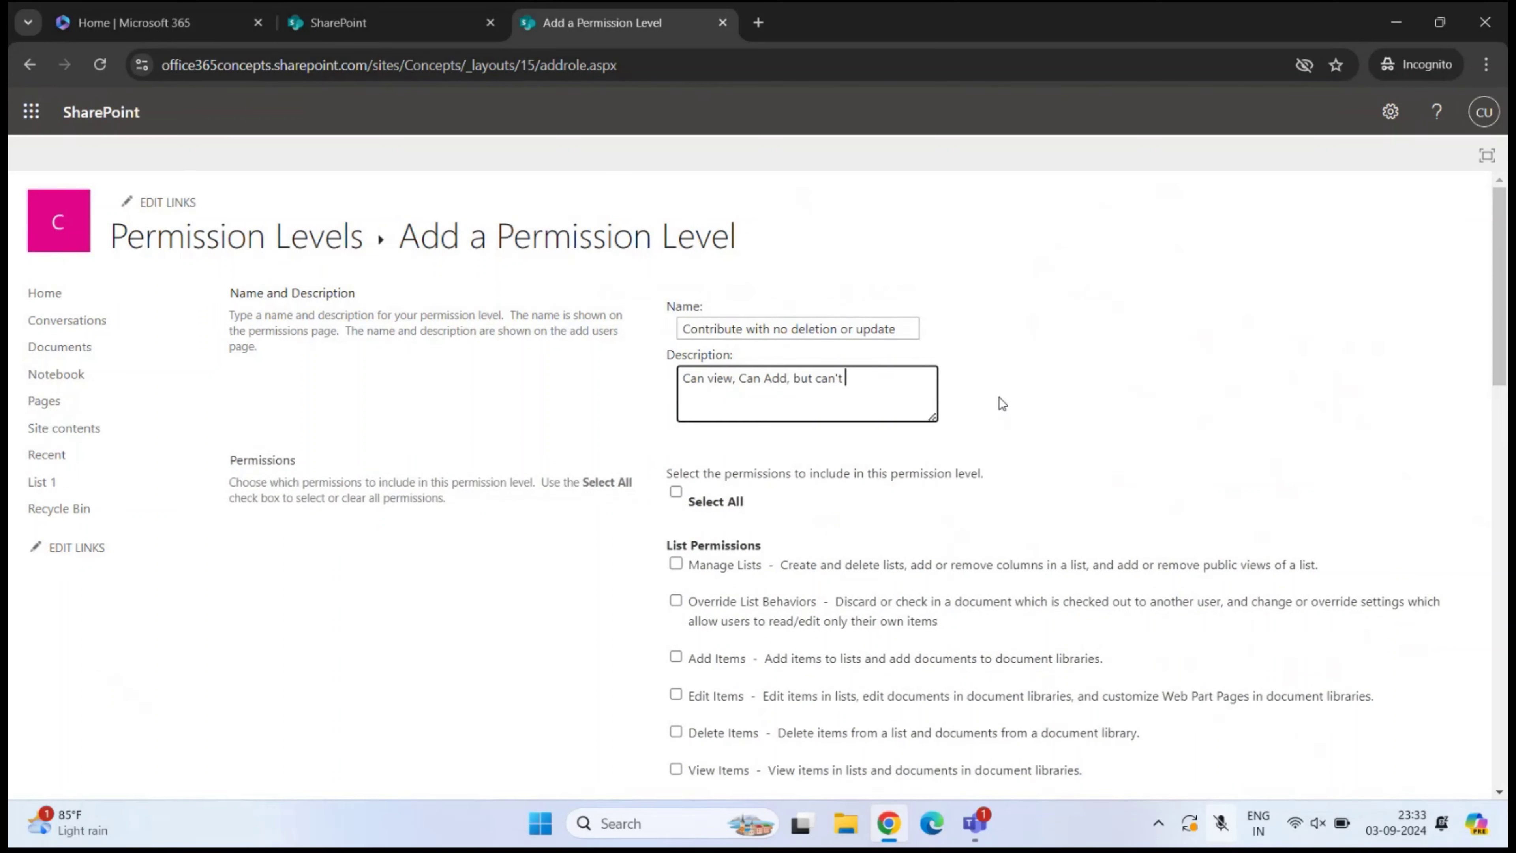
text(update or can't delete items/)
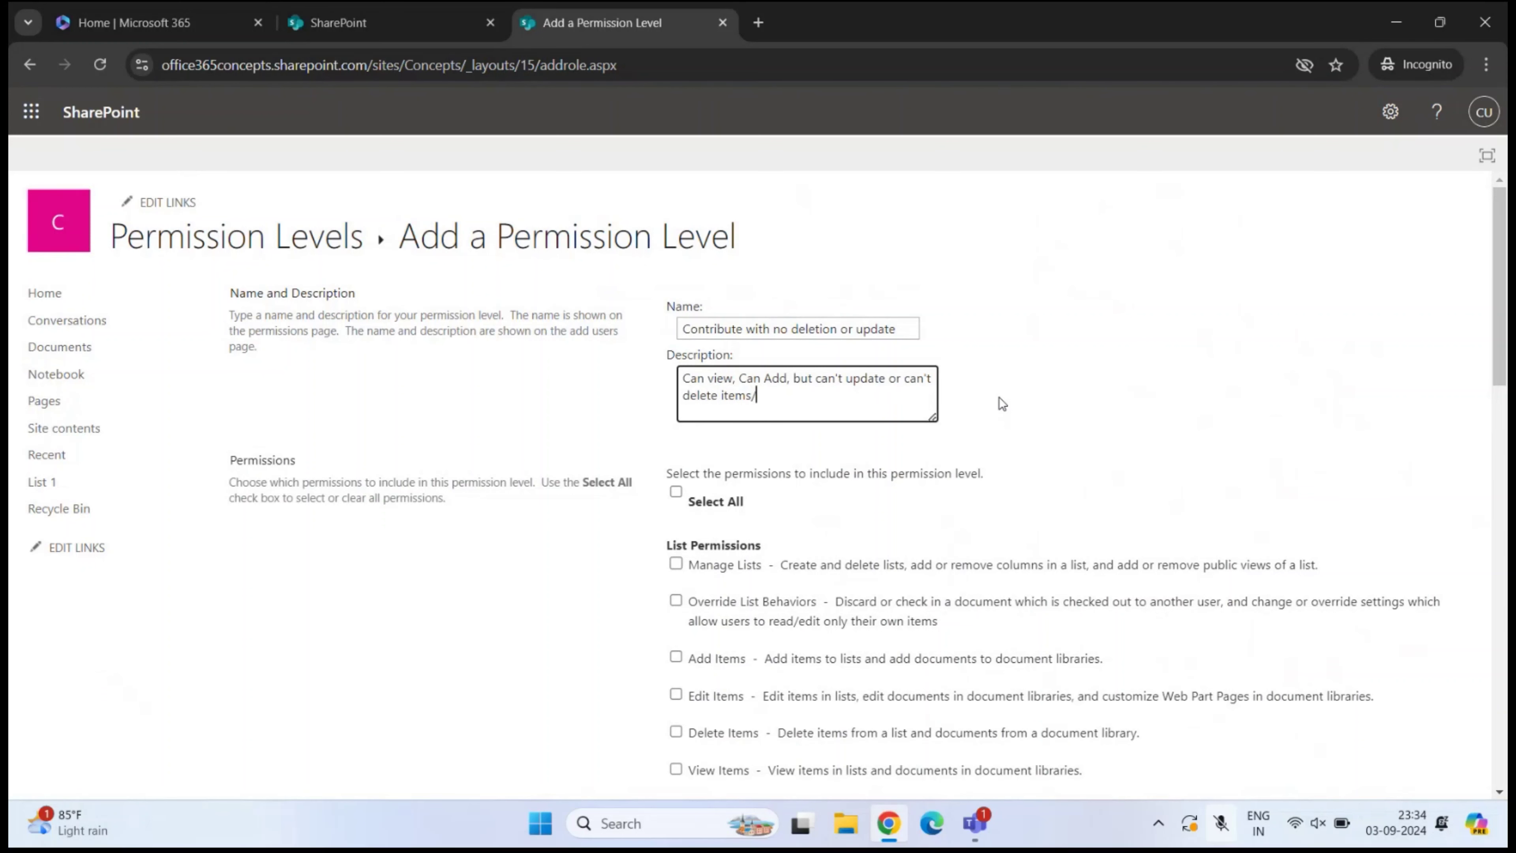
text(documents)
Step: Tick Add Items so the new level also includes View Items, View Pages and Open
scroll(981, 394, down, 5)
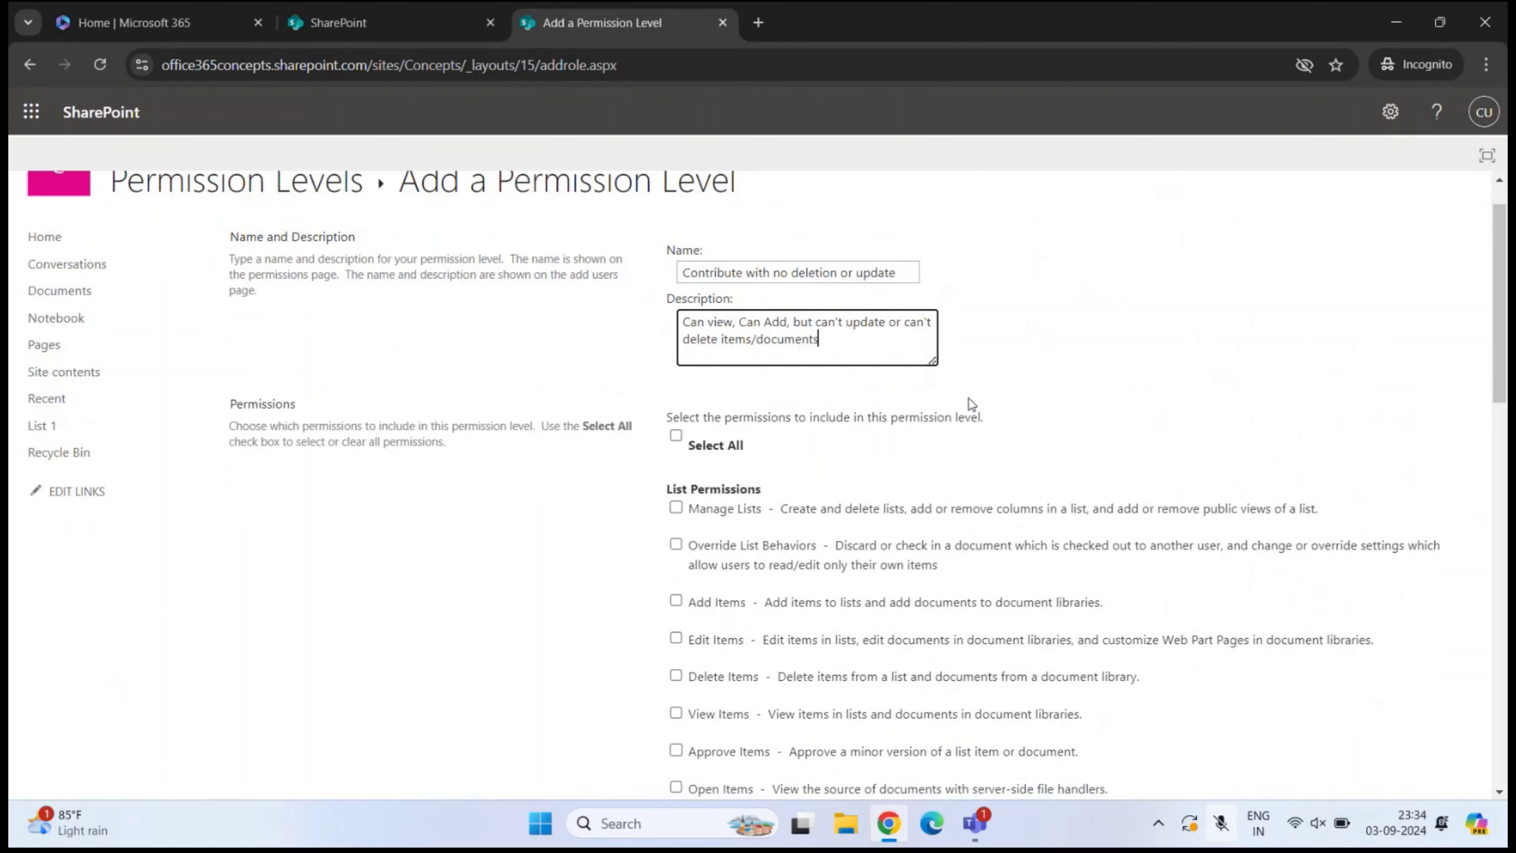
triple_click(680, 246)
click(681, 246)
click(676, 366)
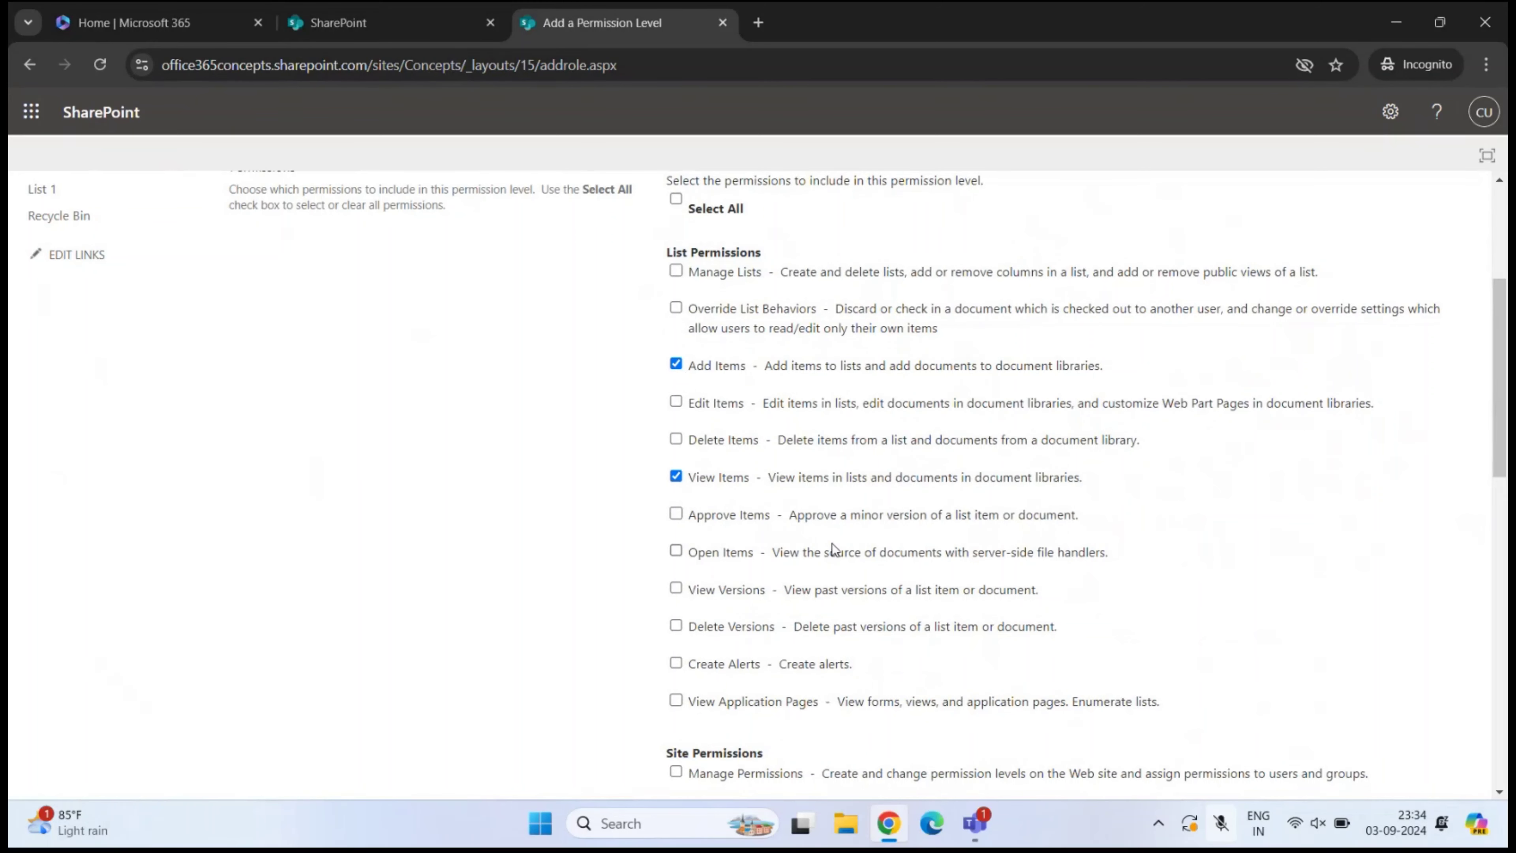
scroll(831, 543, down, 8)
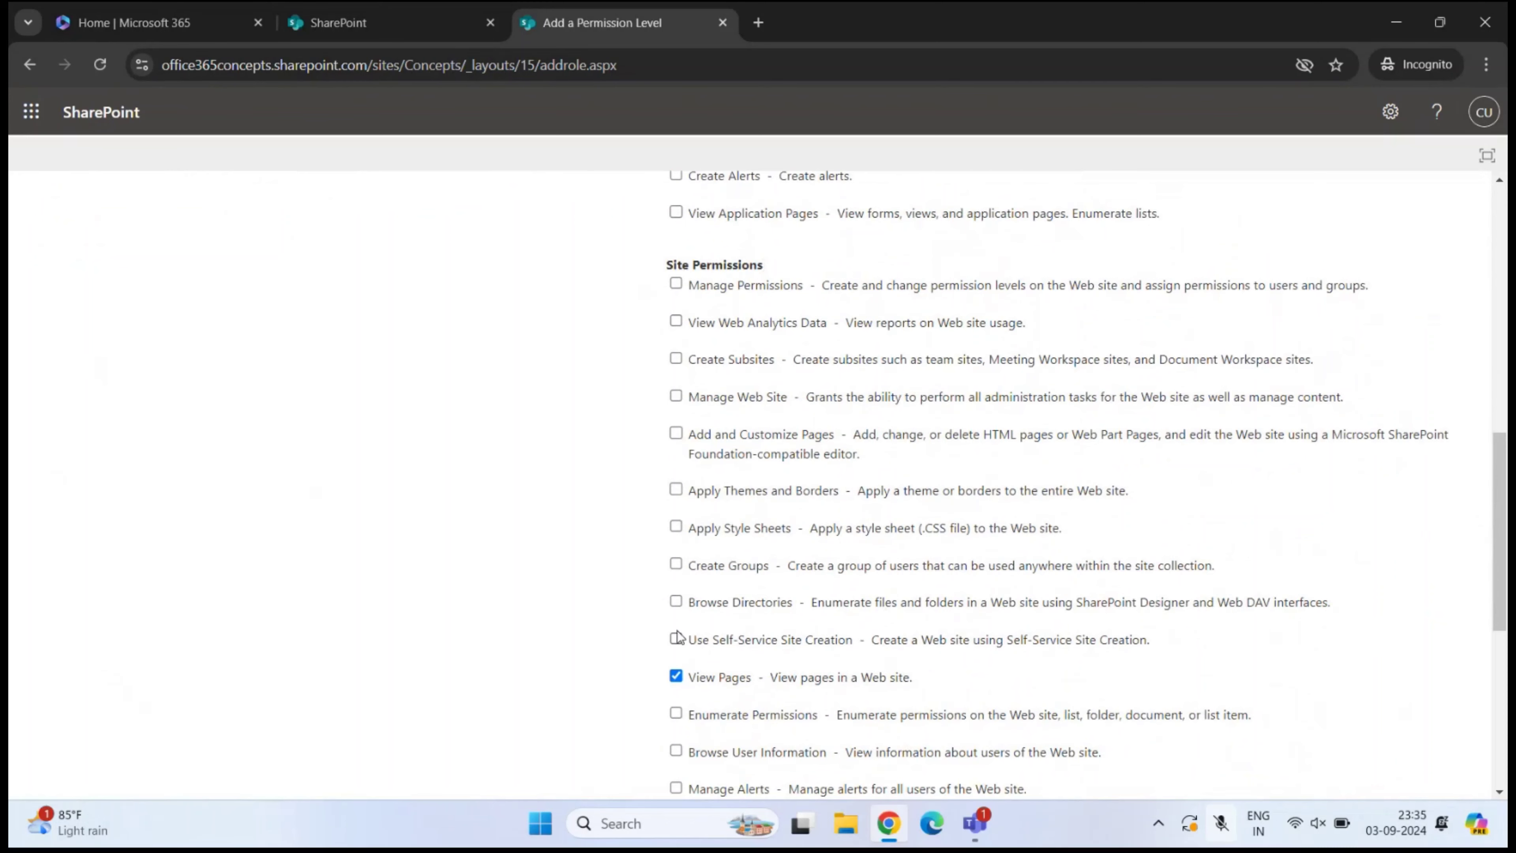
scroll(702, 559, down, 3)
scroll(761, 500, down, 3)
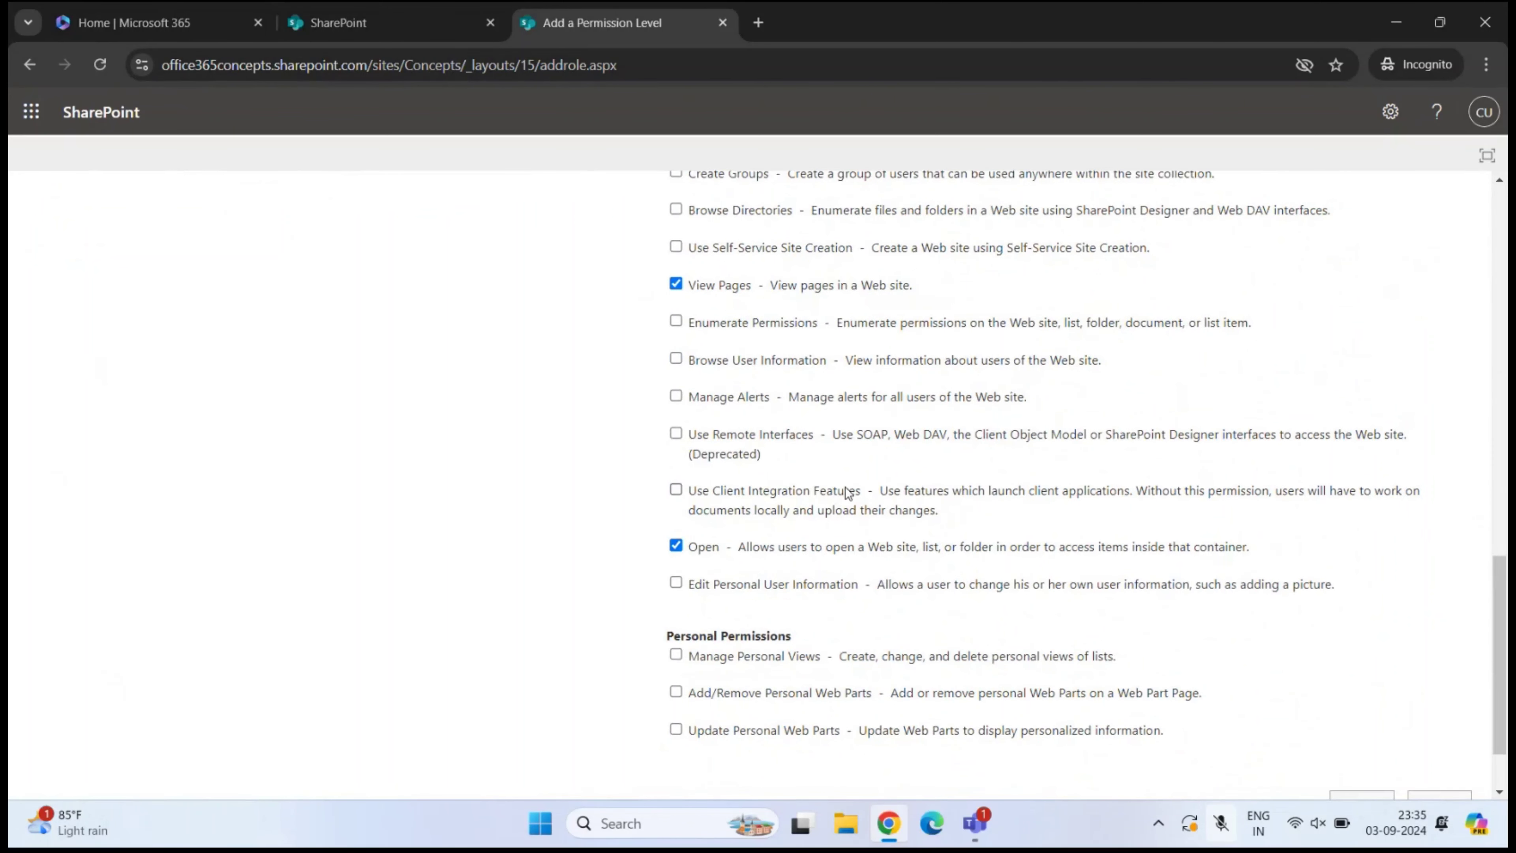
scroll(848, 489, down, 2)
Step: Create 'Contribute with no deletion or update' and highlight its name and description in the list
click(1354, 709)
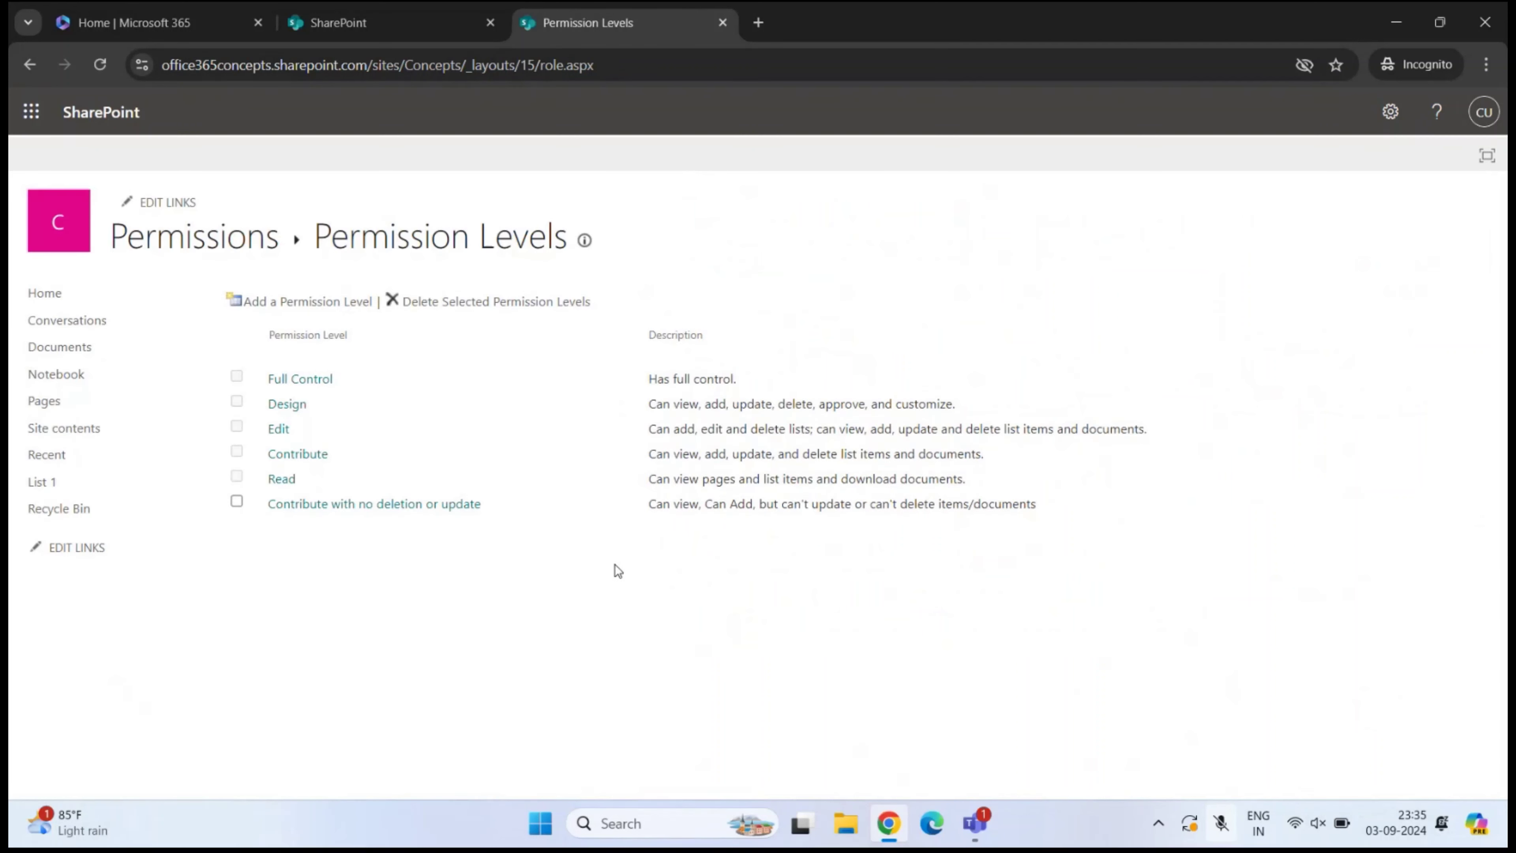
drag(524, 505, 270, 513)
click(381, 547)
drag(657, 337, 753, 338)
click(753, 337)
drag(655, 504, 974, 514)
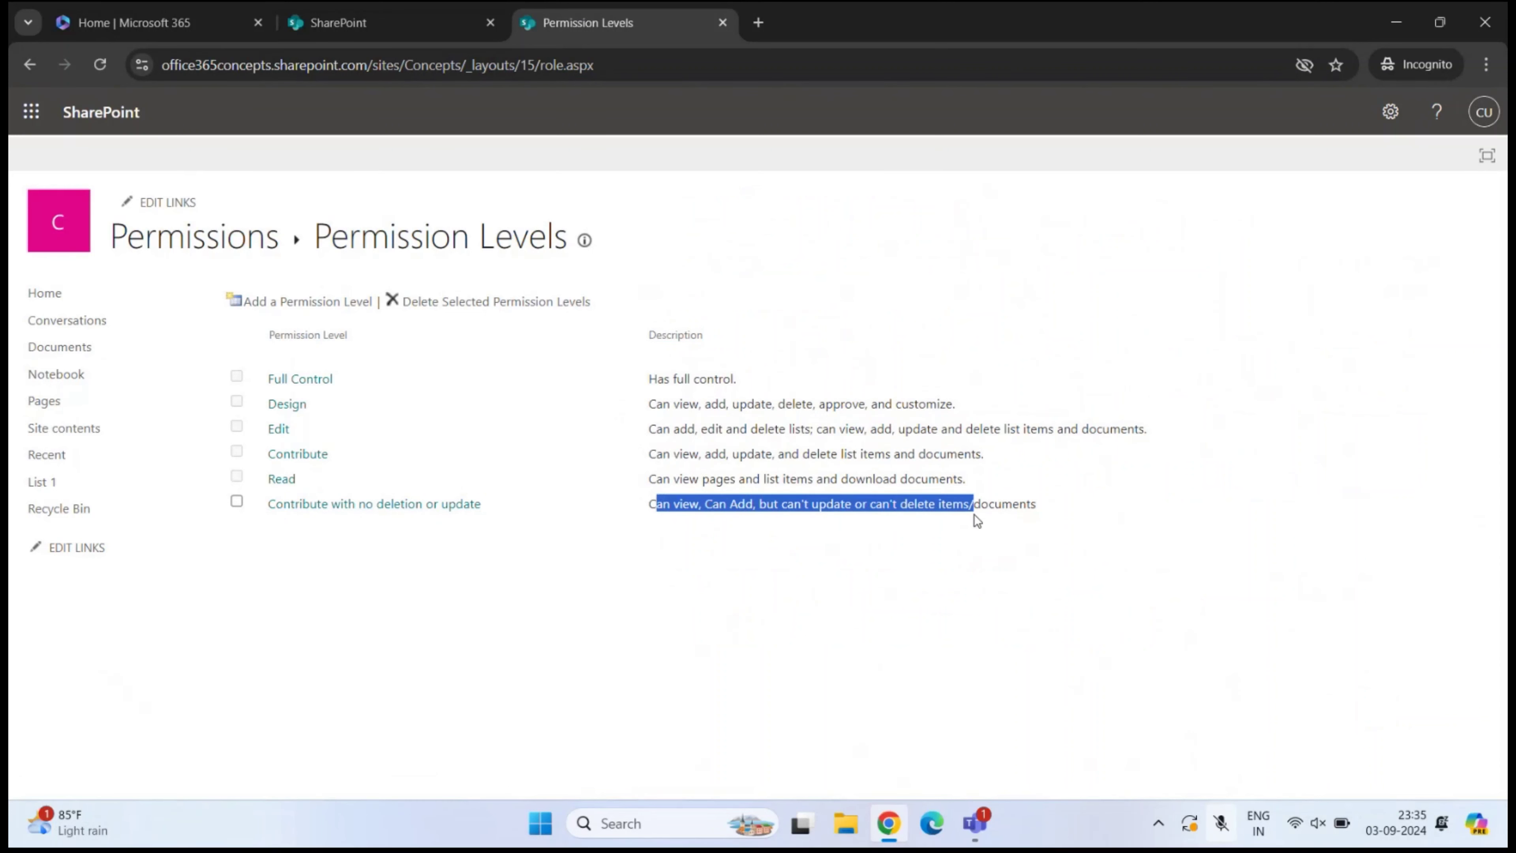
click(1059, 507)
drag(1052, 504, 251, 511)
drag(648, 505, 1074, 519)
click(802, 565)
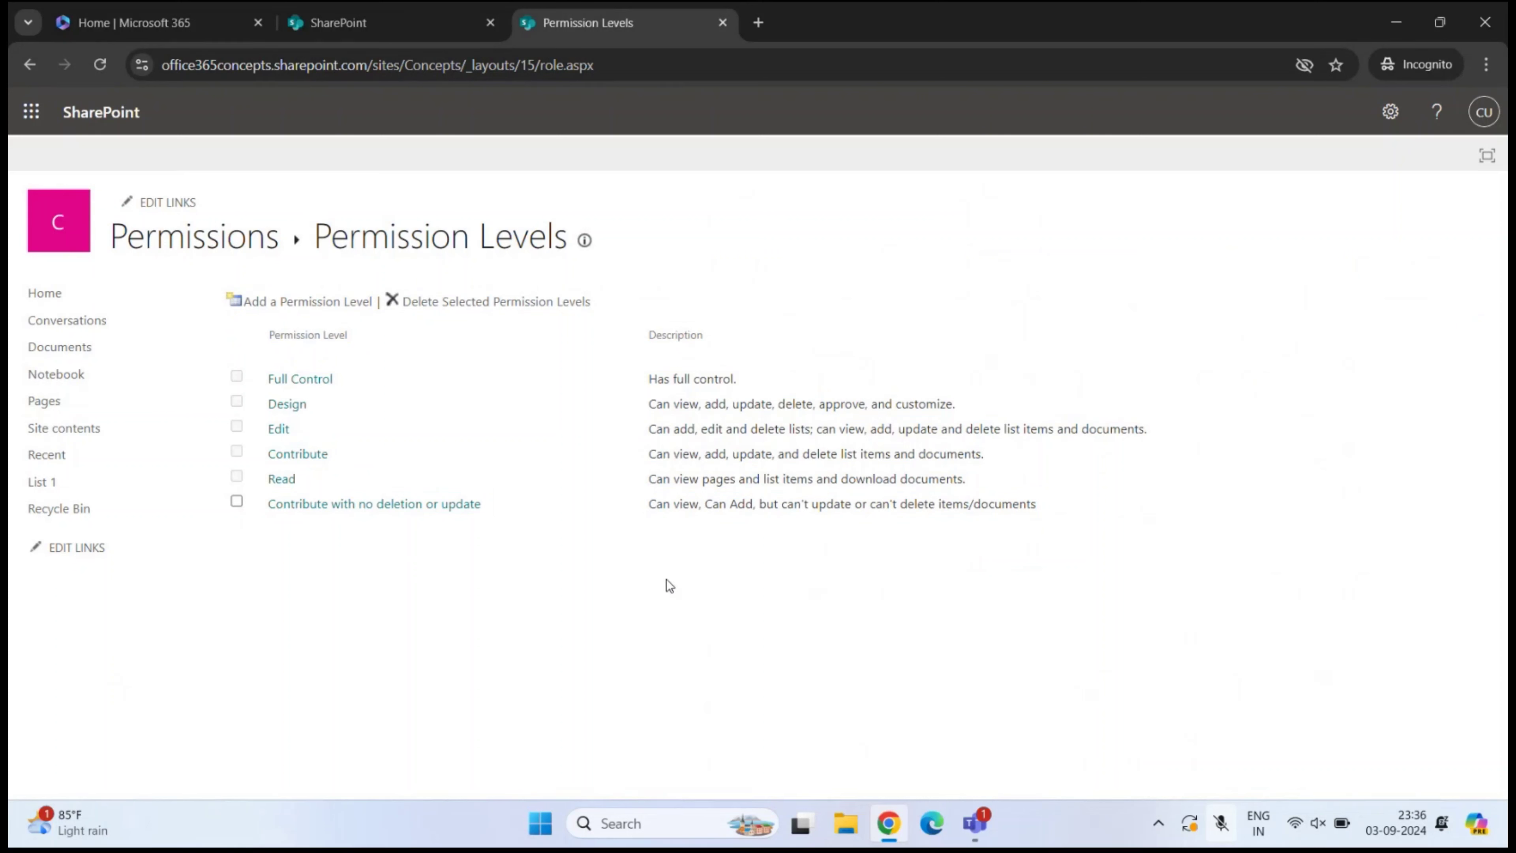
click(297, 459)
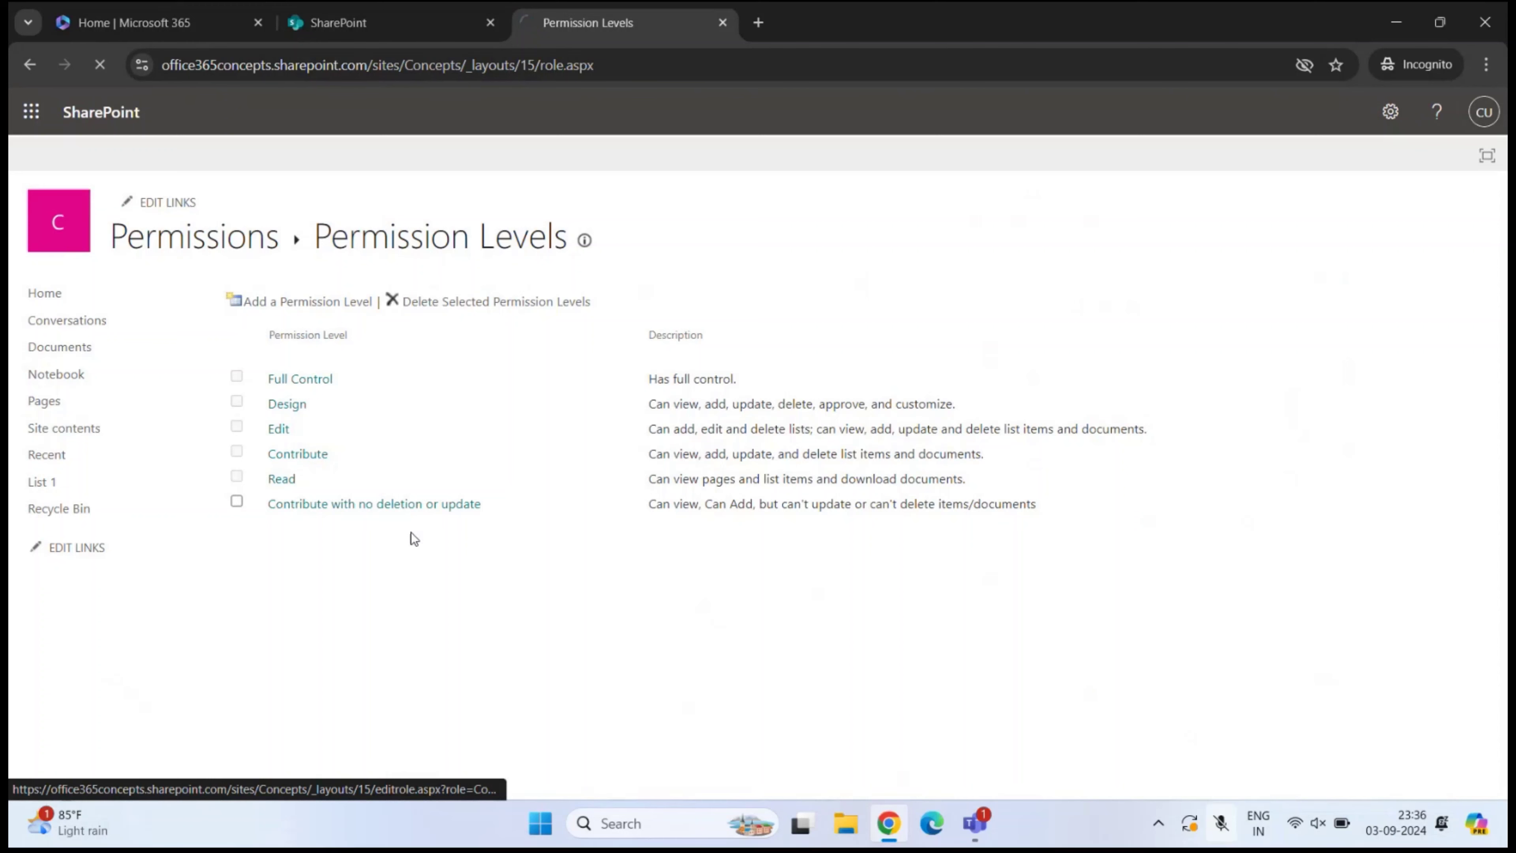
Step: Copy the Contribute permission level and remove its Delete Items right
scroll(594, 487, down, 15)
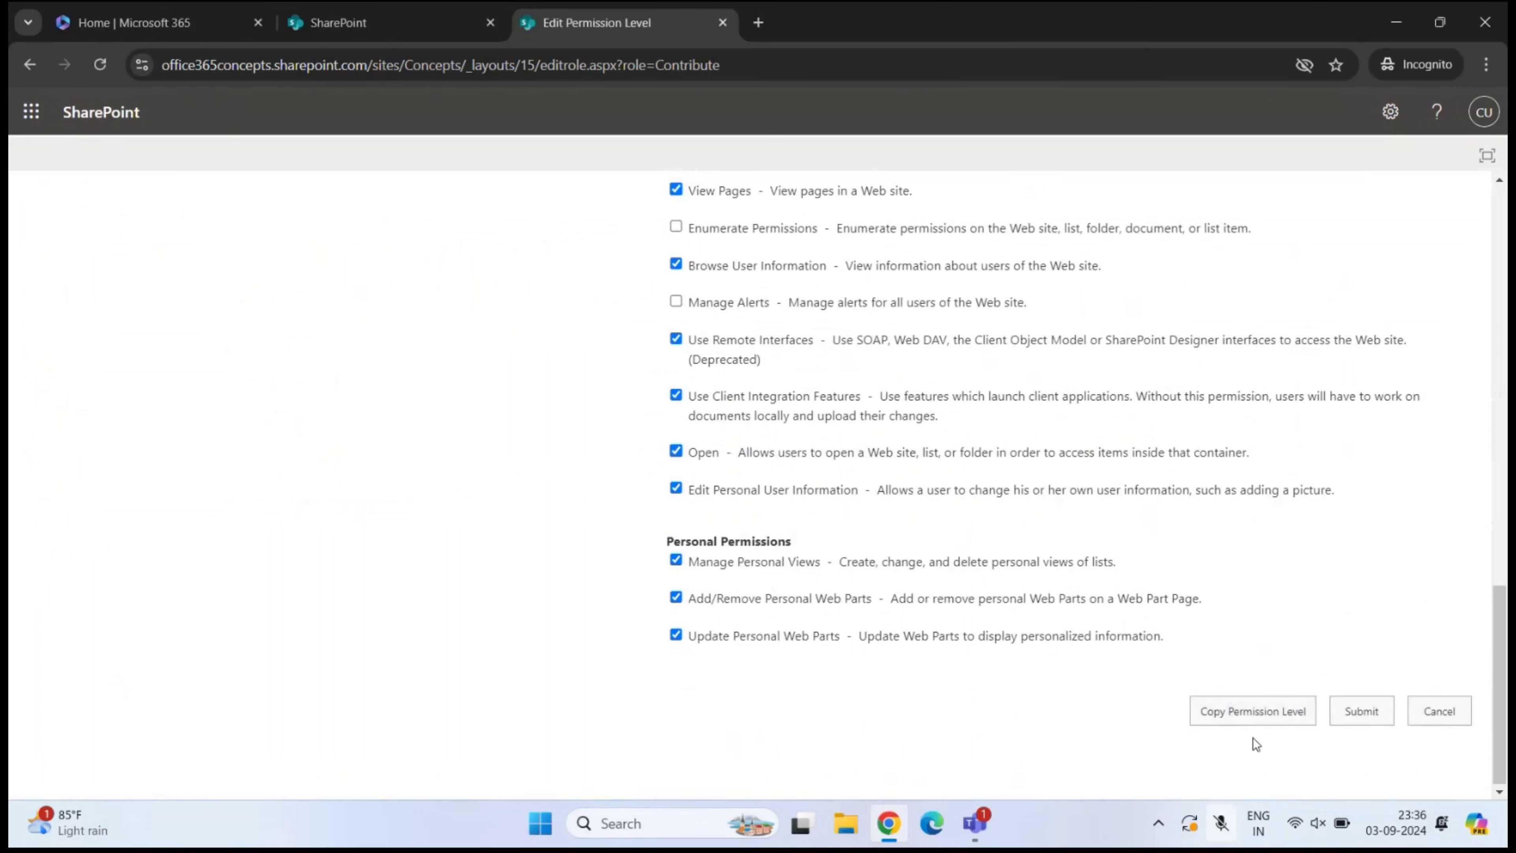
click(1260, 715)
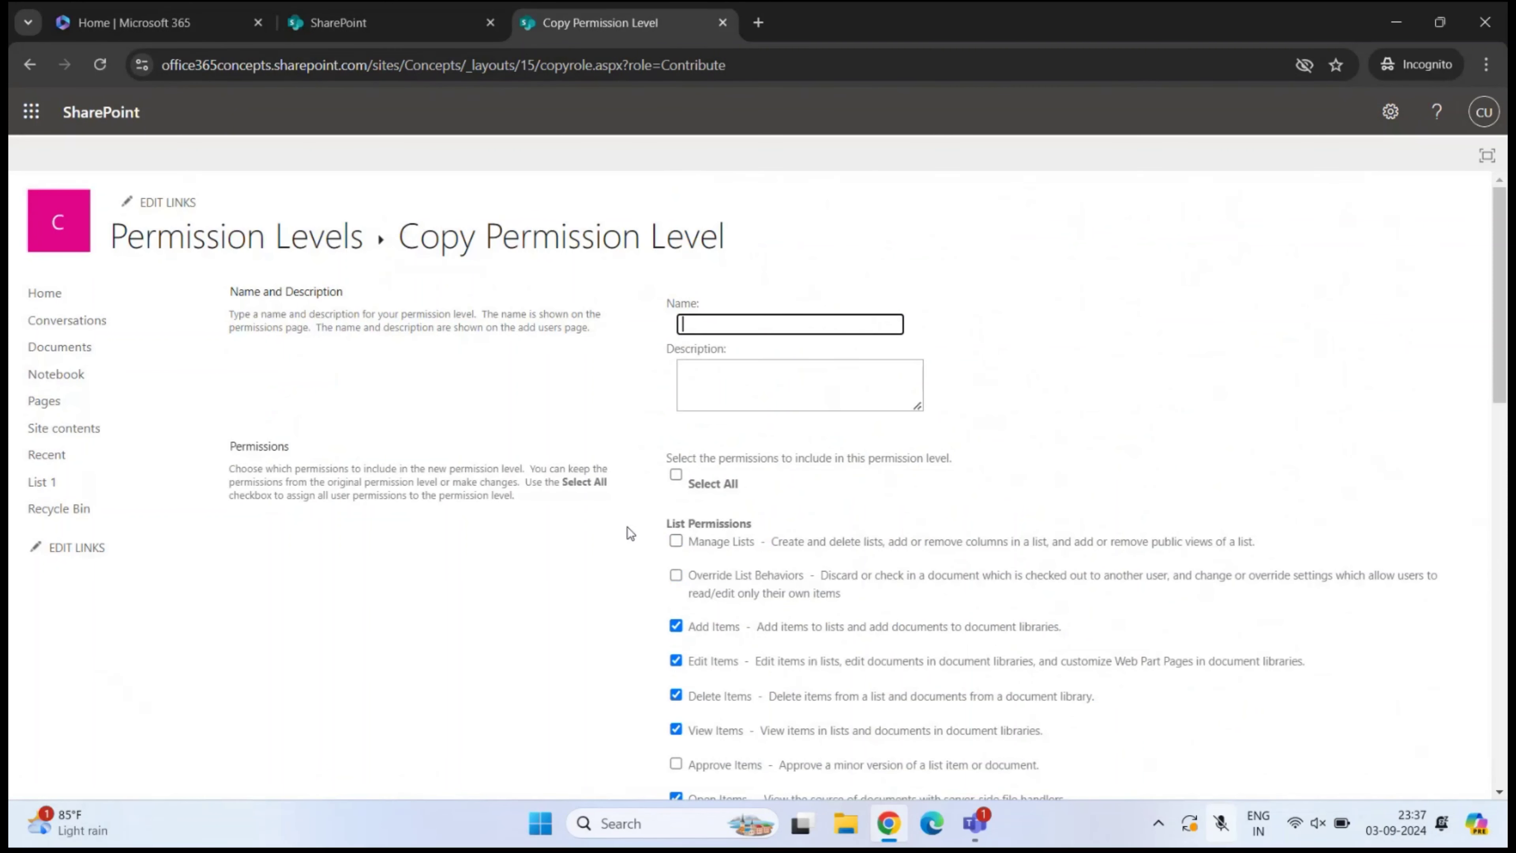
scroll(620, 549, down, 3)
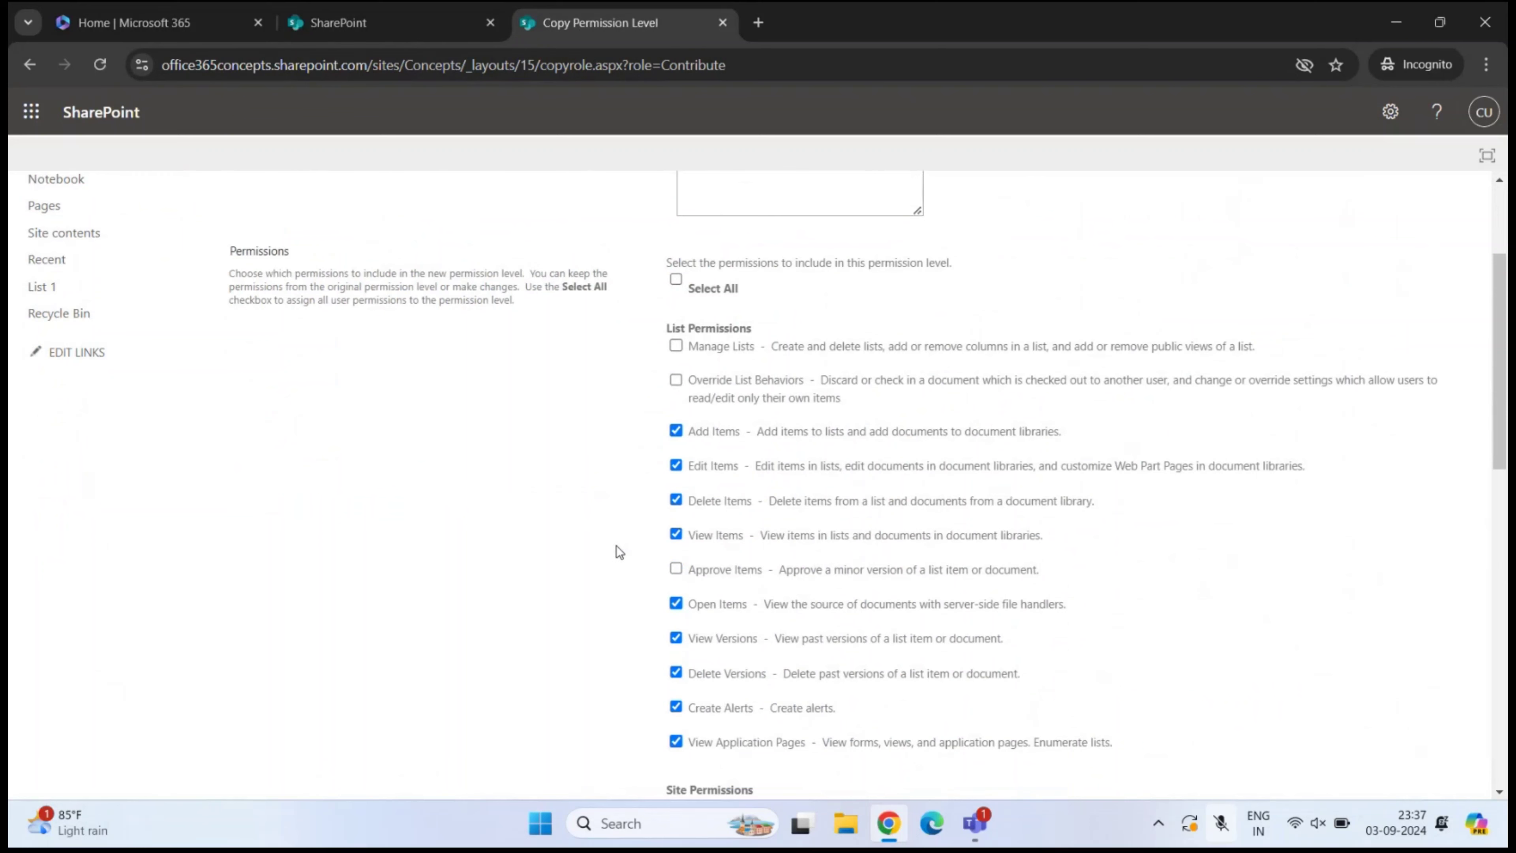
scroll(619, 552, down, 1)
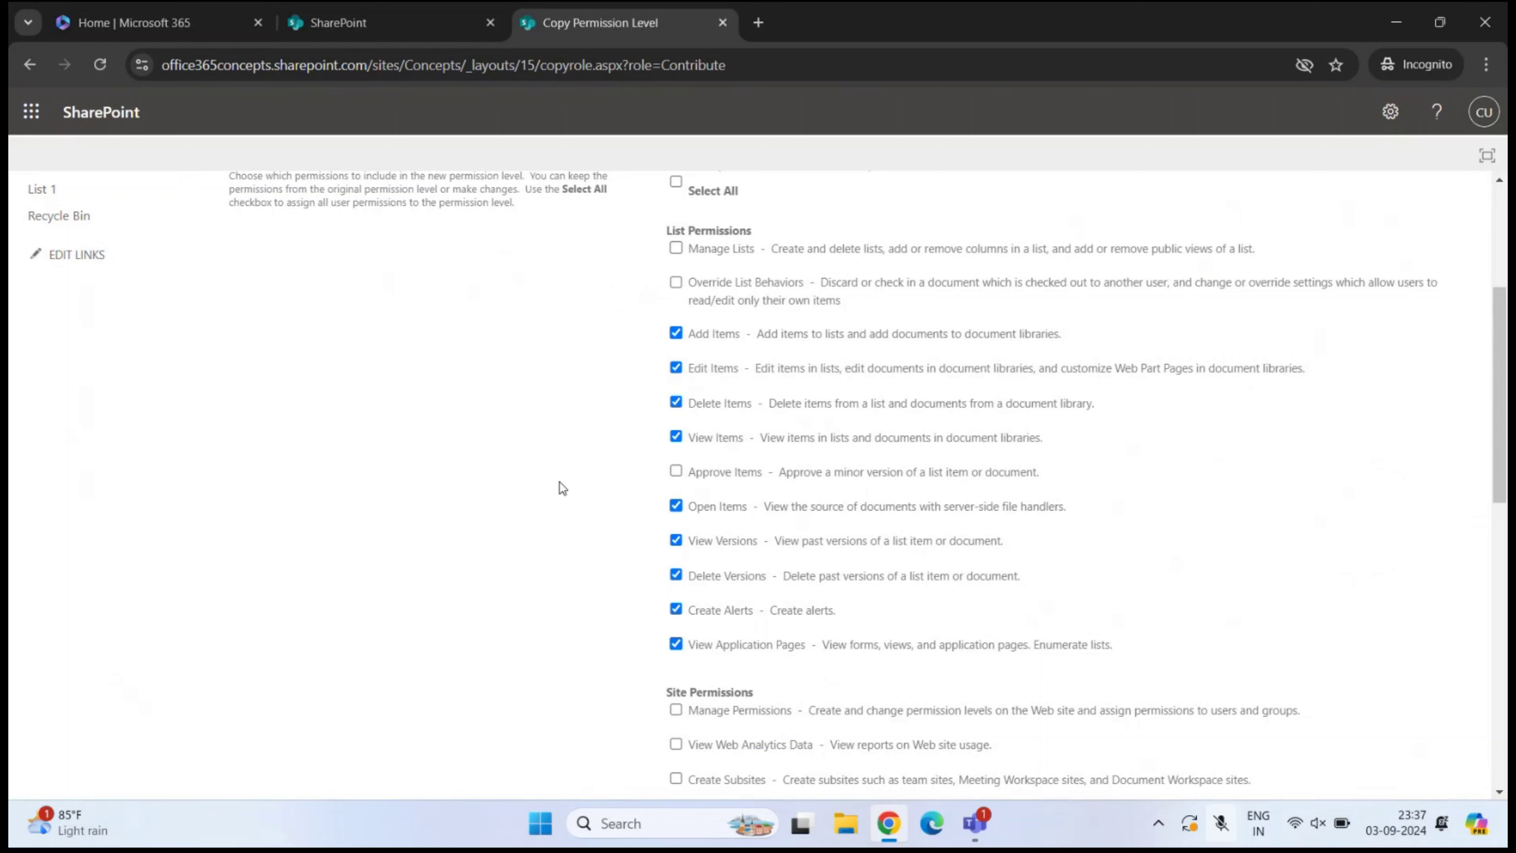
scroll(559, 486, down, 2)
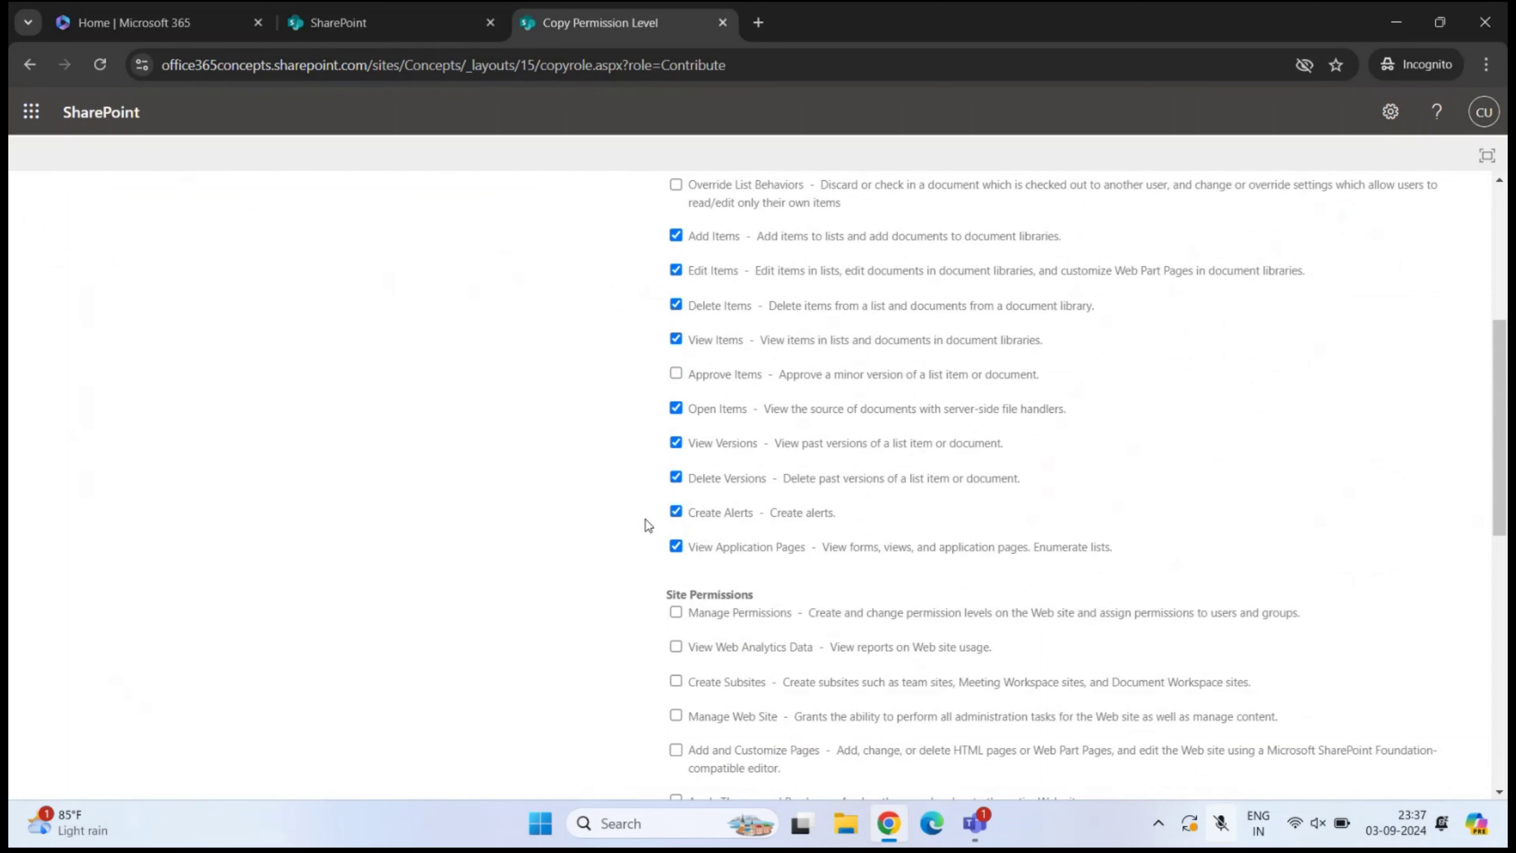
click(676, 305)
scroll(540, 499, down, 10)
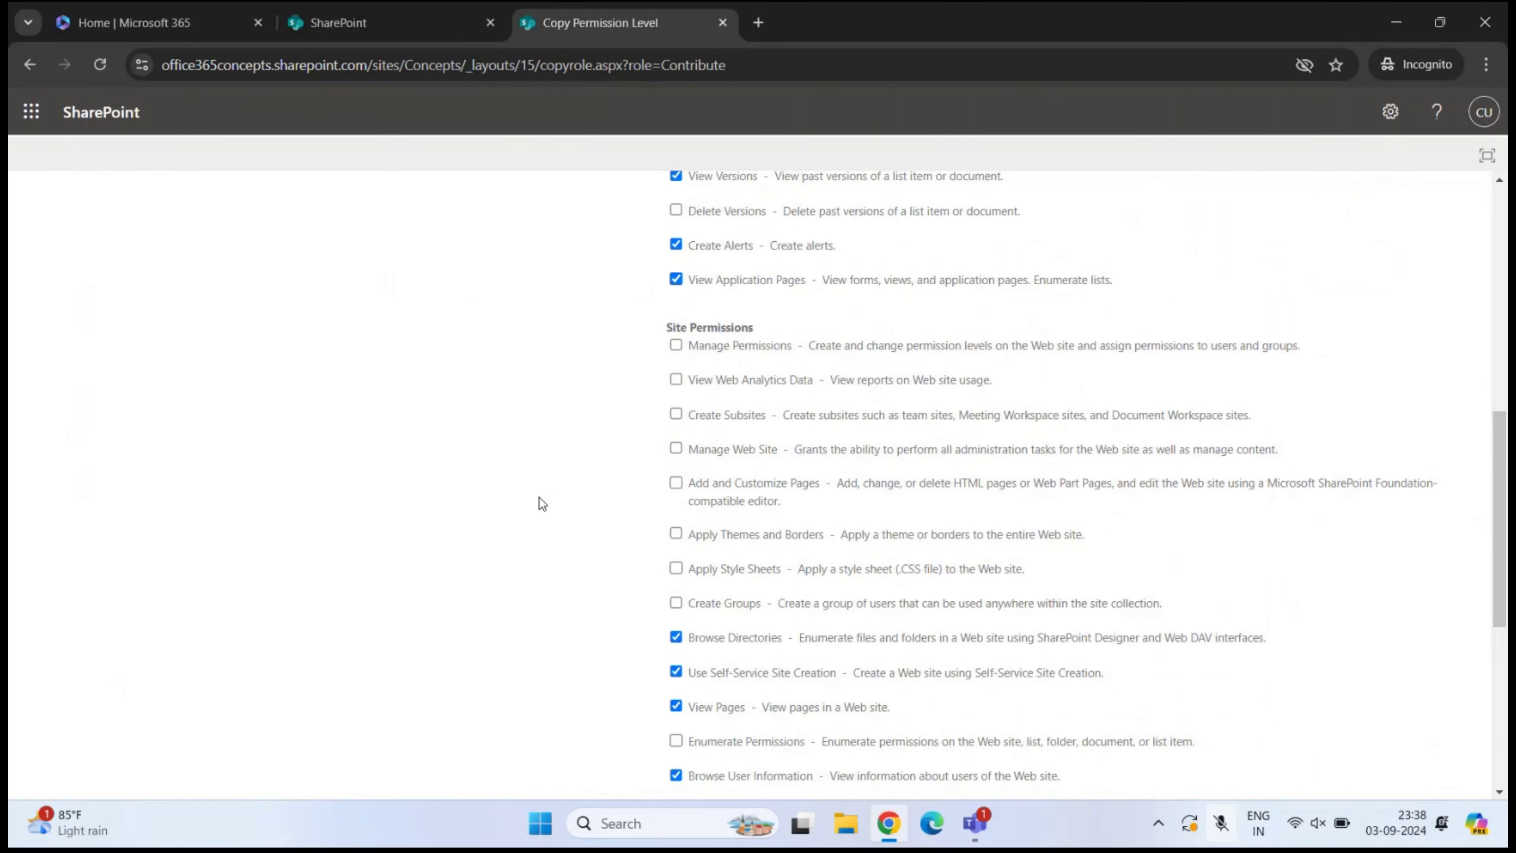
scroll(542, 493, up, 15)
Step: Name and describe the copy 'Contribute with no deletion', create it, then open site Home in a new tab
click(714, 323)
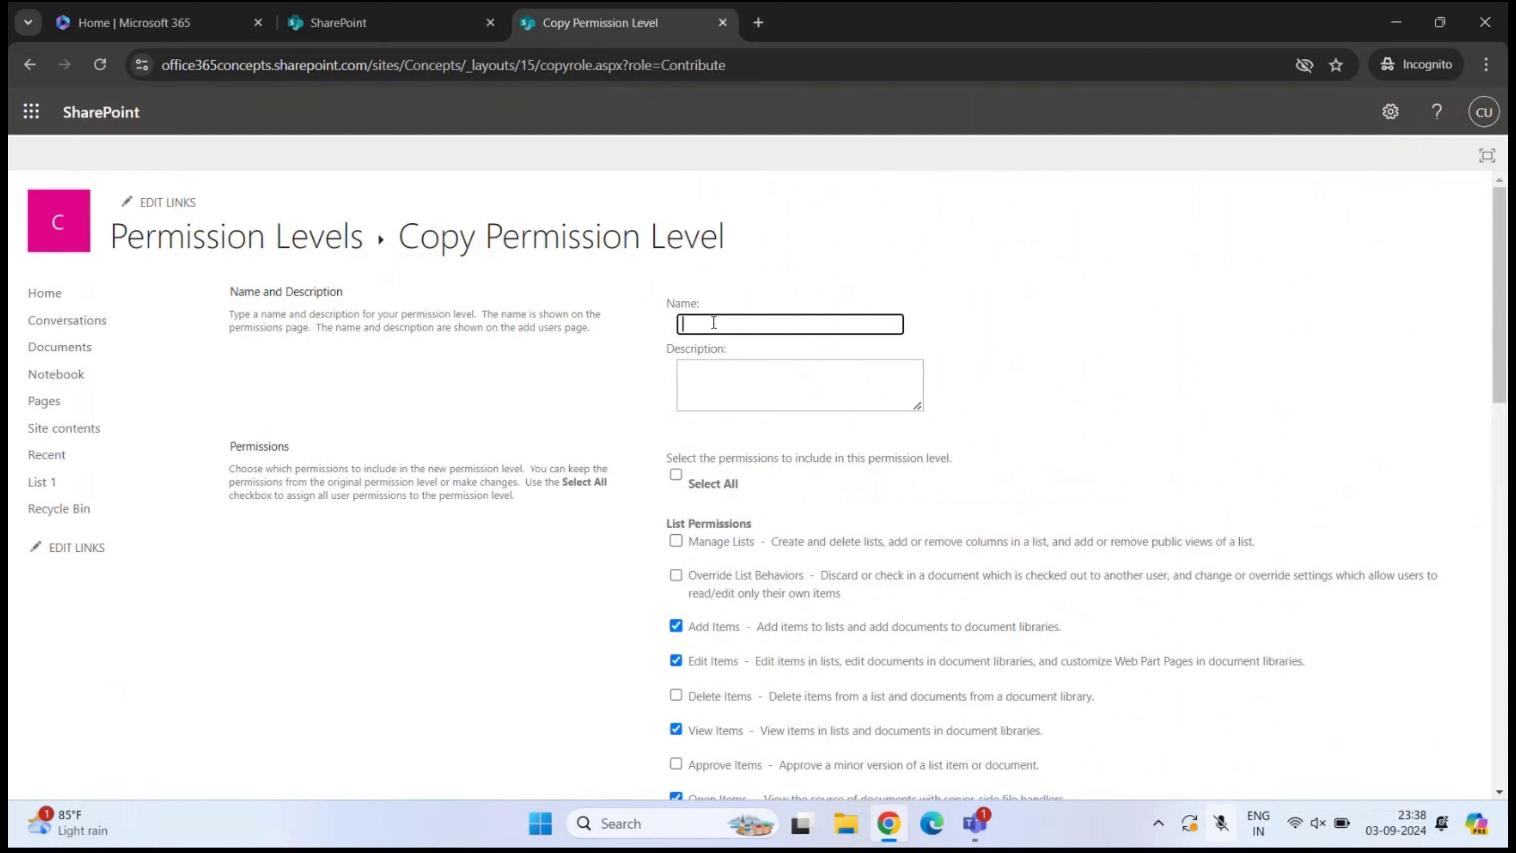
text(Contribute with no deletion)
key(ctrl+a)
key(ctrl+c)
click(757, 371)
key(ctrl+v)
click(576, 384)
scroll(615, 386, down, 15)
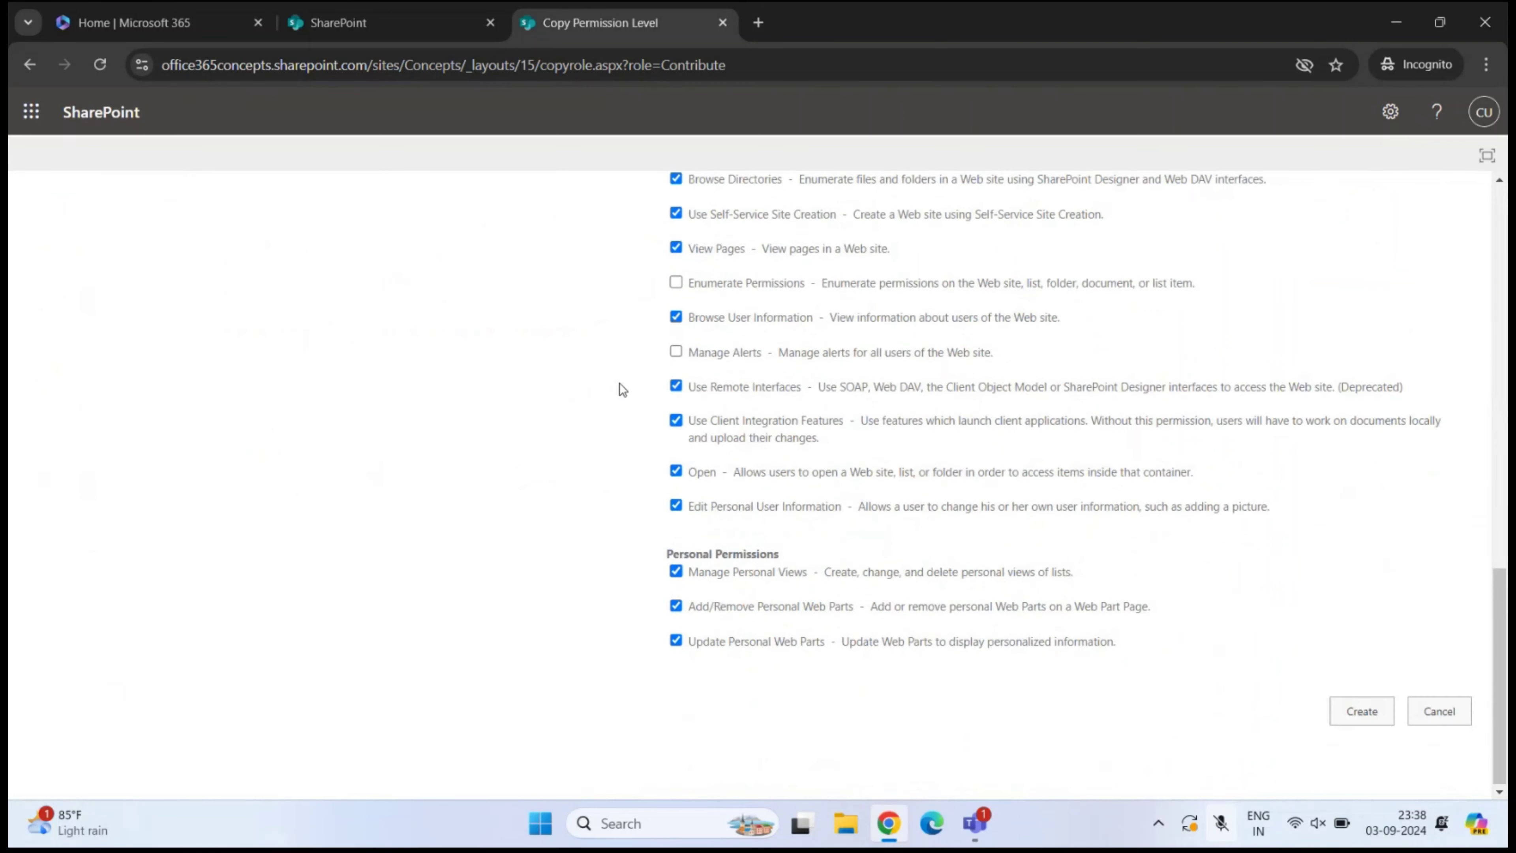
click(1371, 710)
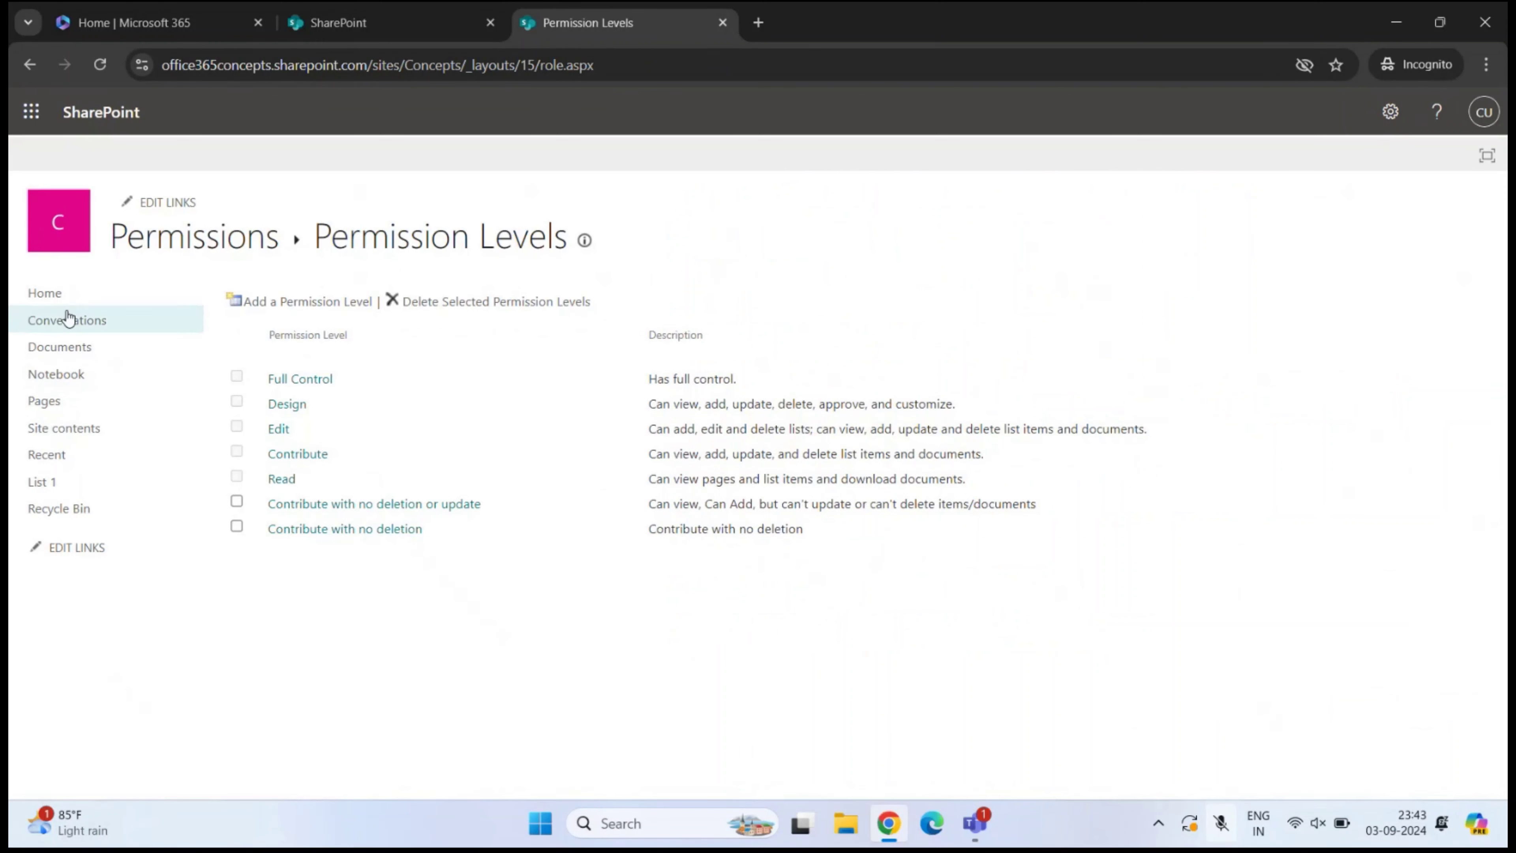
middle_click(48, 296)
click(865, 22)
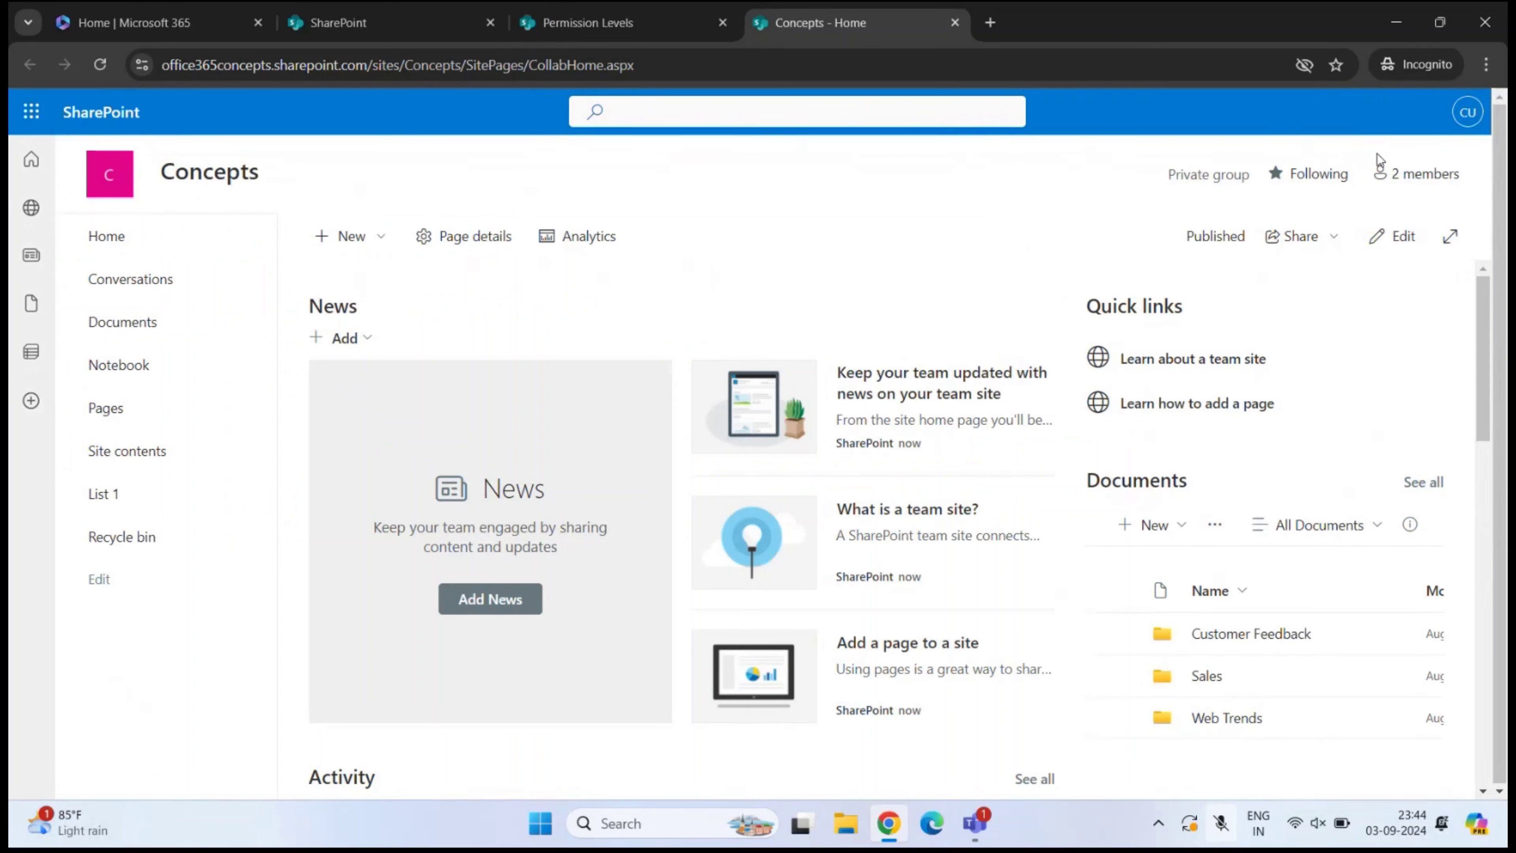
Step: In the new tab, go through Site permissions to the Concepts advanced permissions page
click(1374, 112)
click(1239, 349)
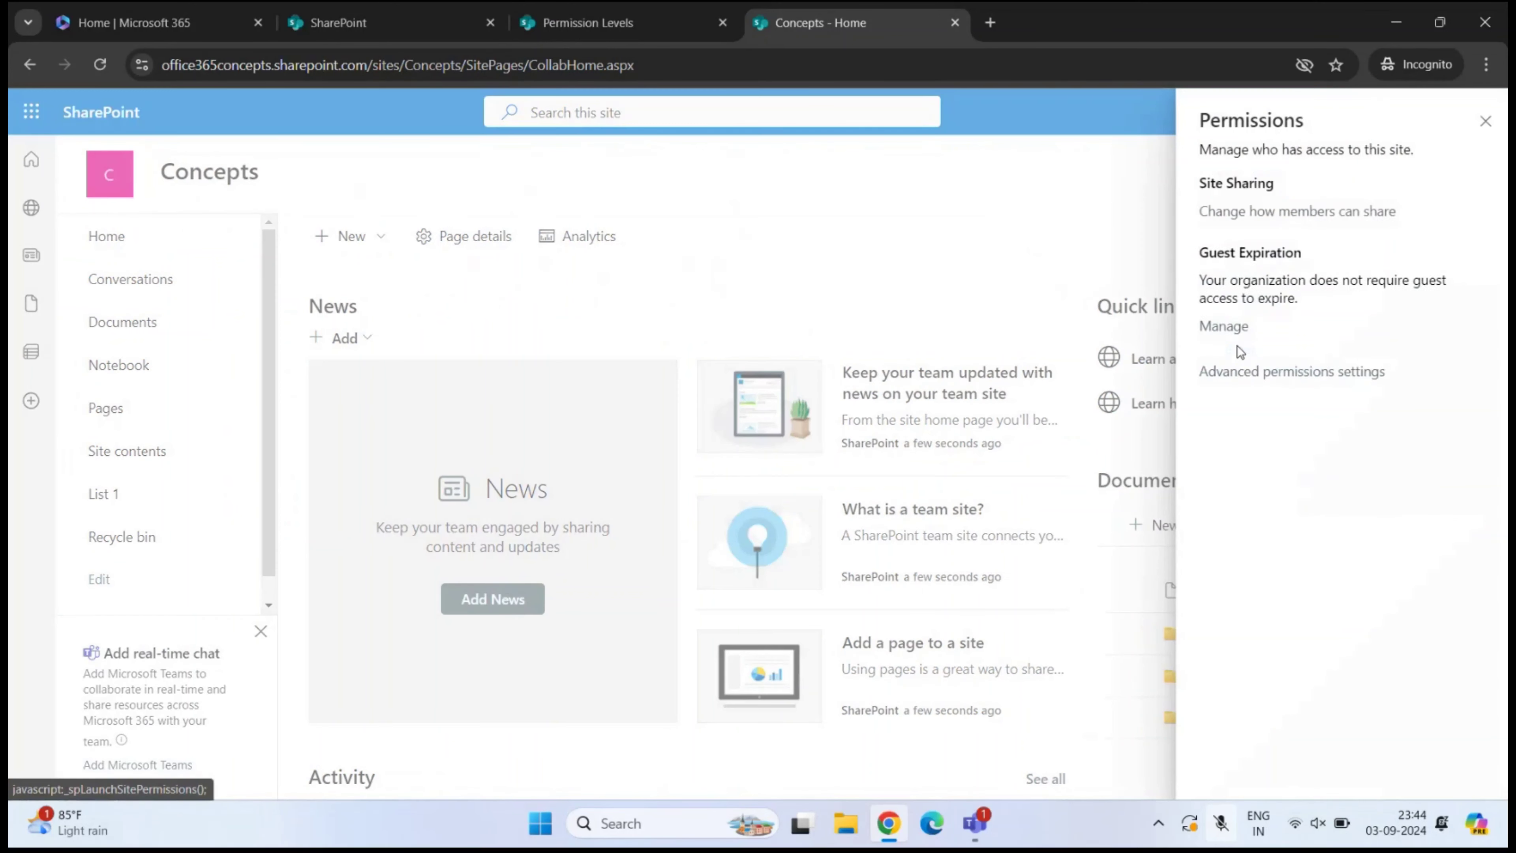
click(1308, 576)
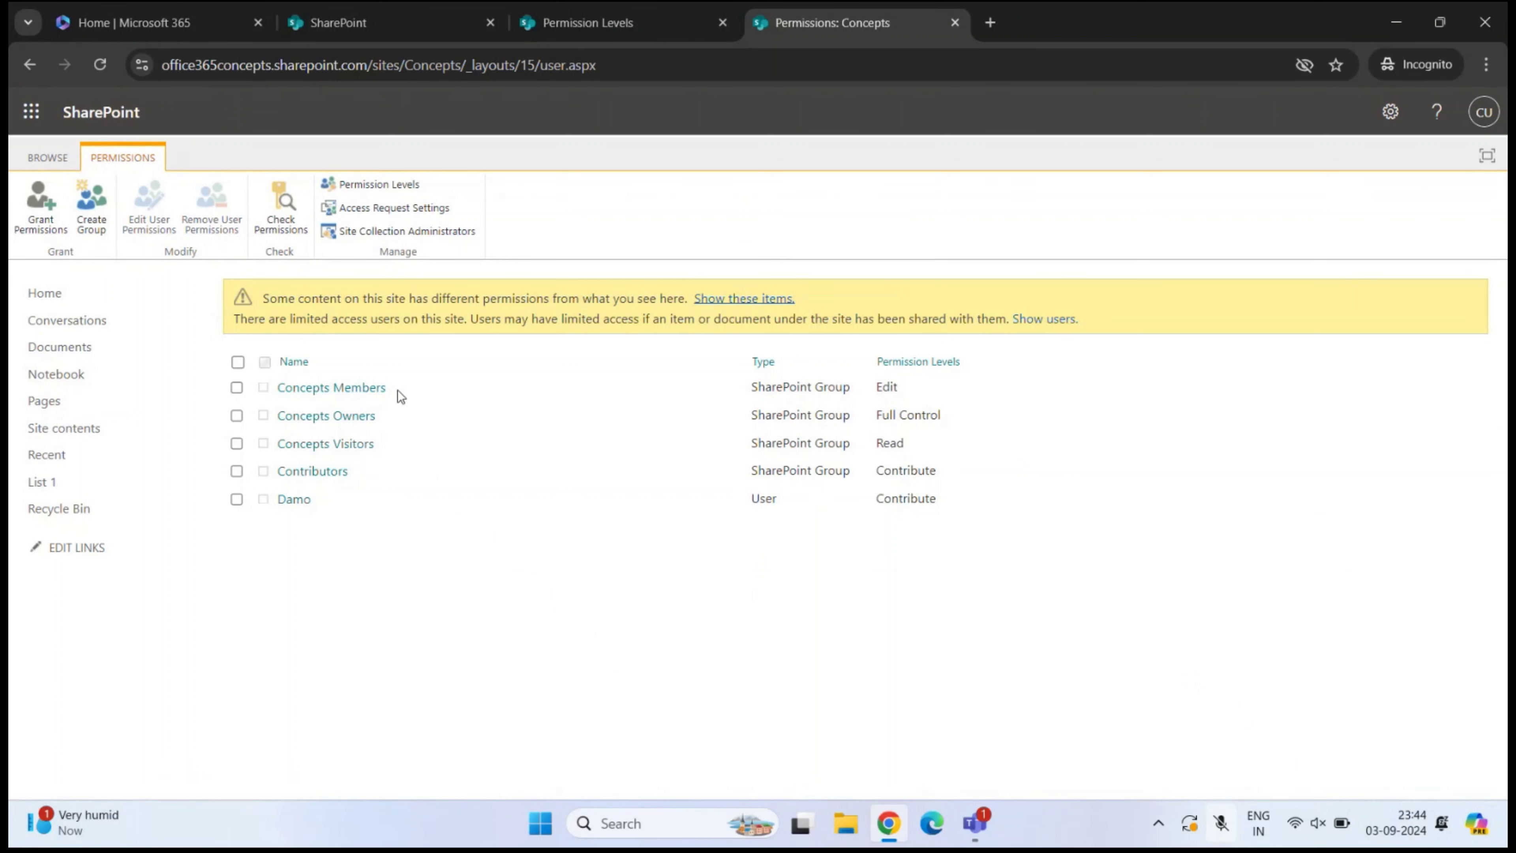
drag(953, 391, 769, 383)
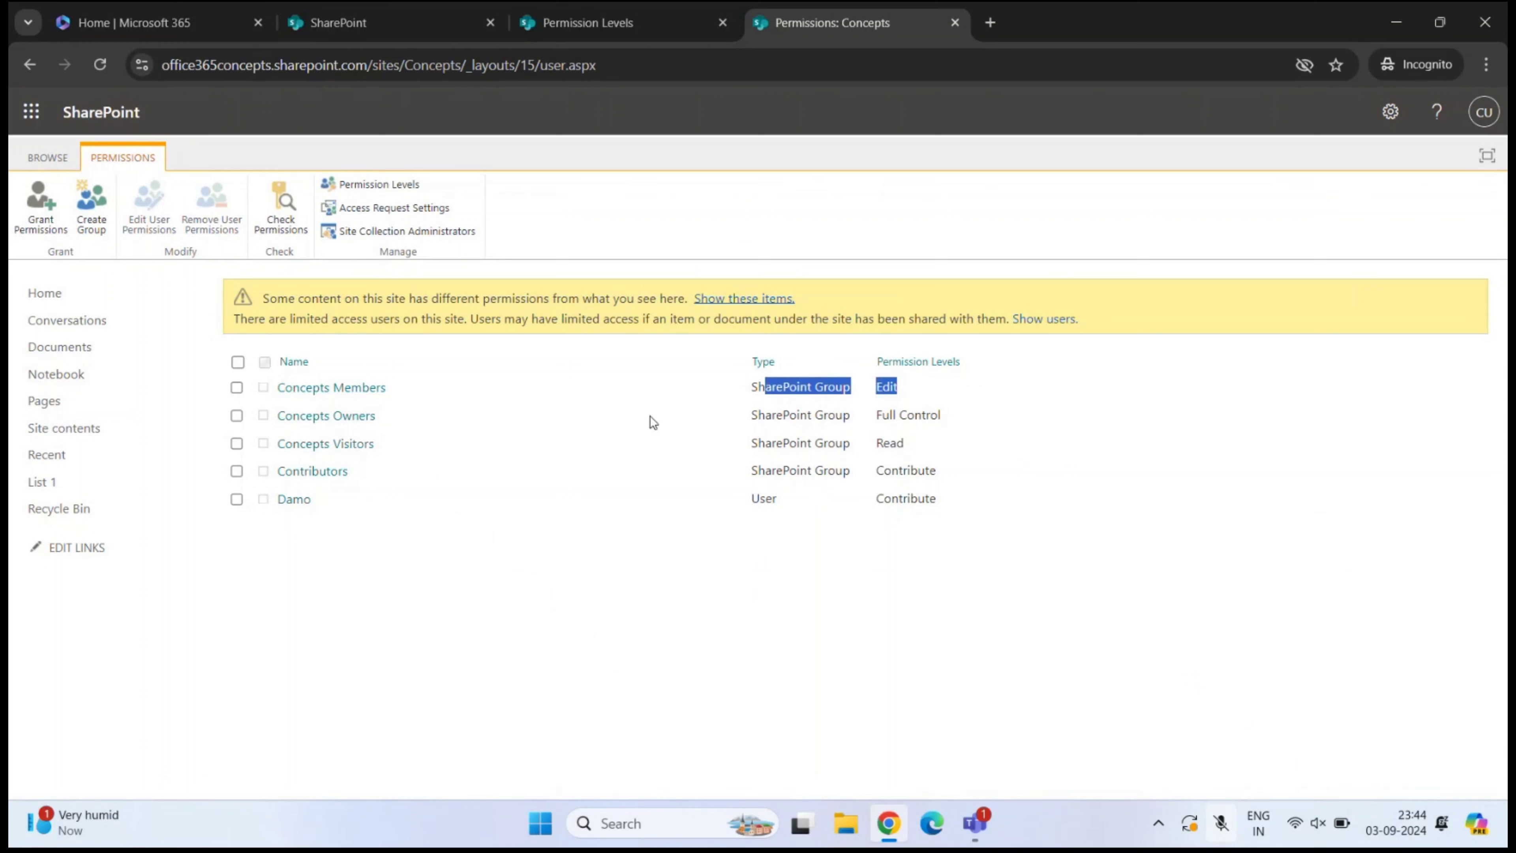
drag(912, 445, 874, 452)
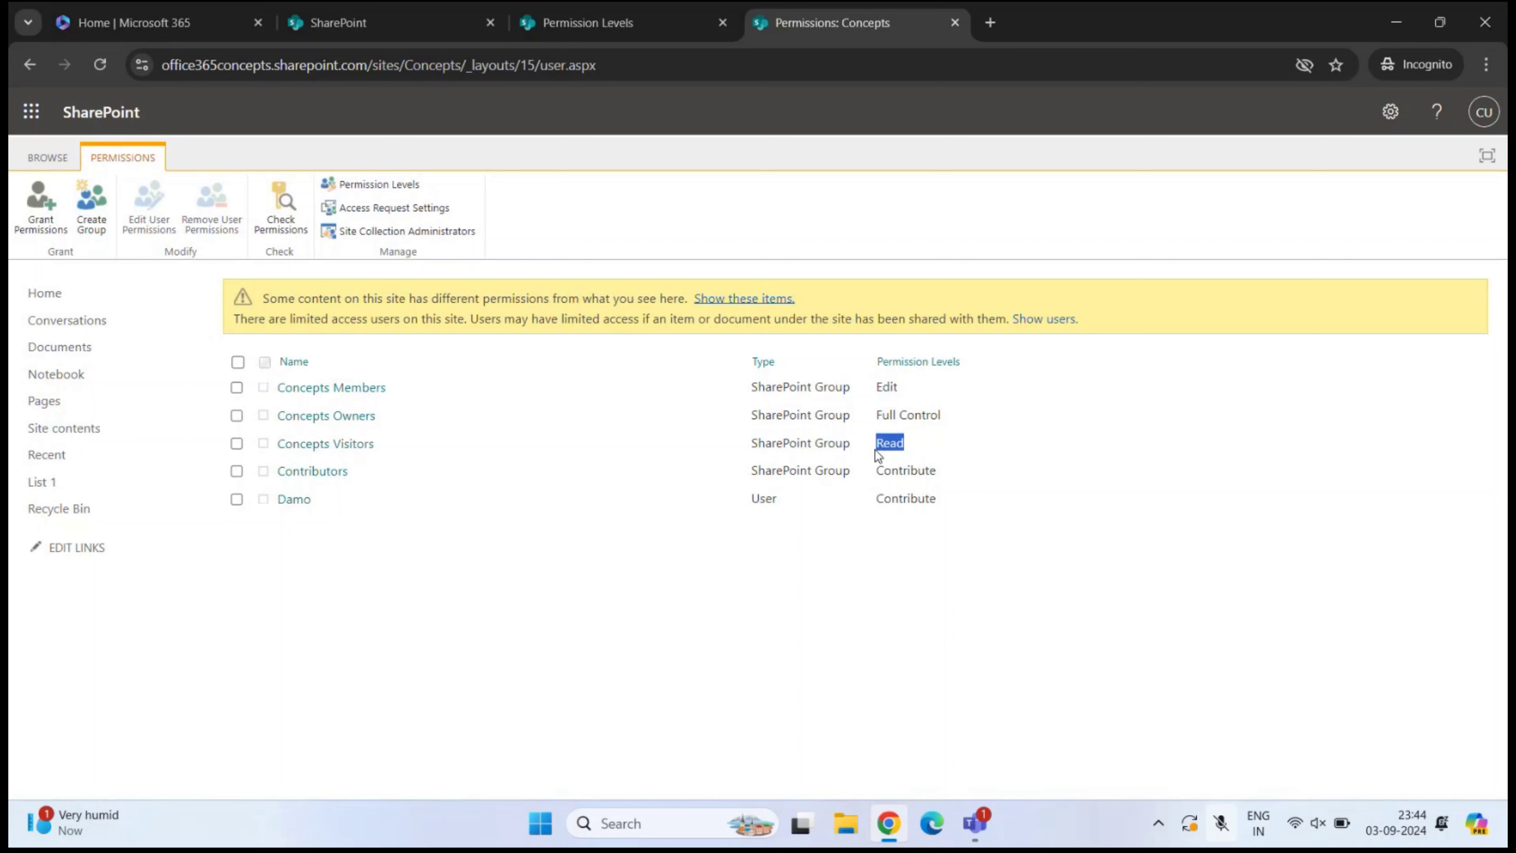
click(912, 449)
drag(385, 454, 261, 394)
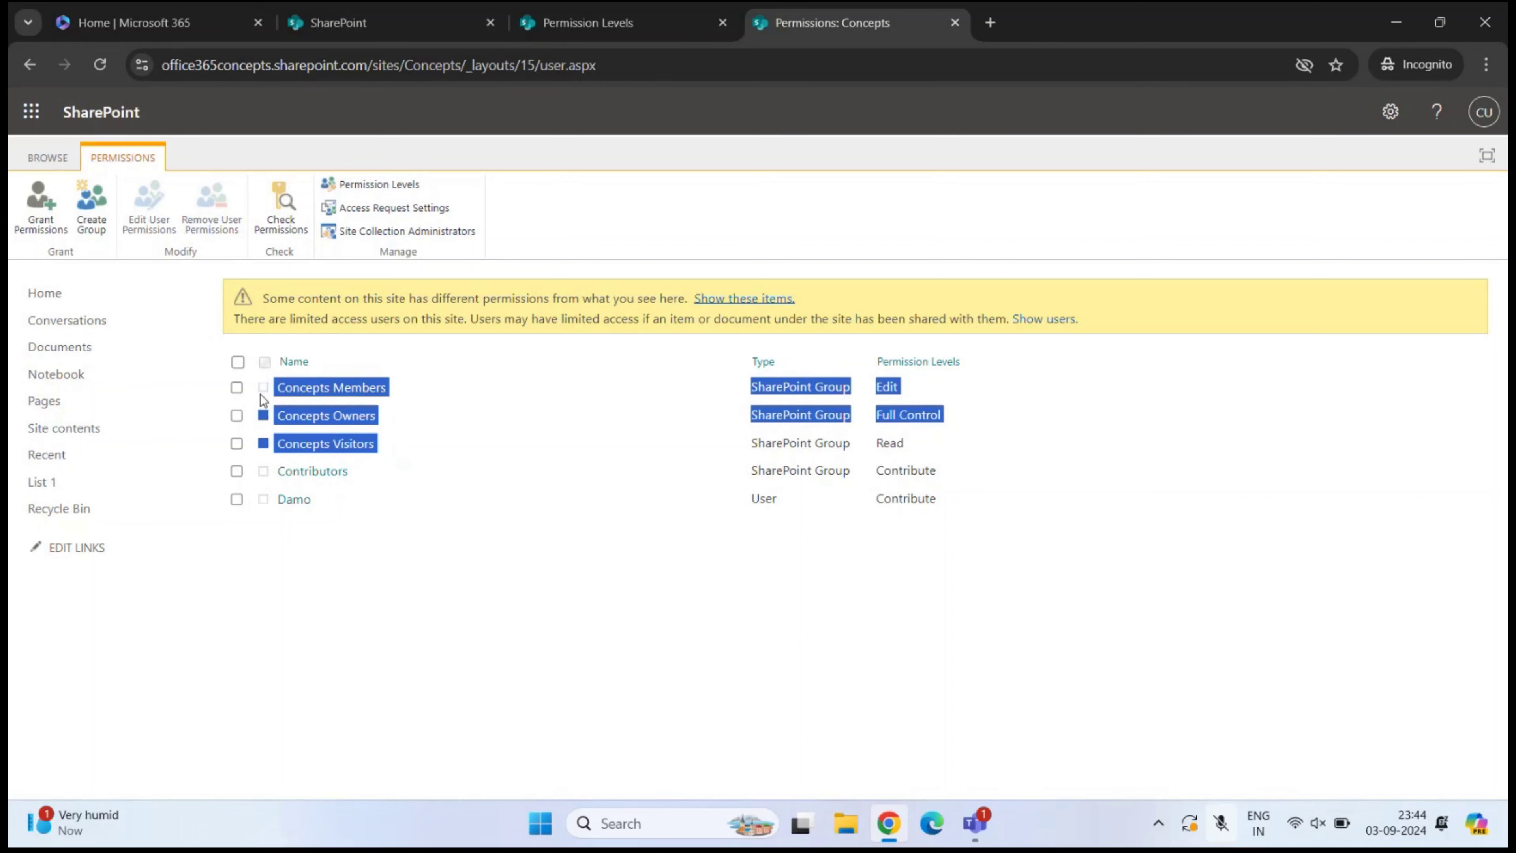
click(523, 542)
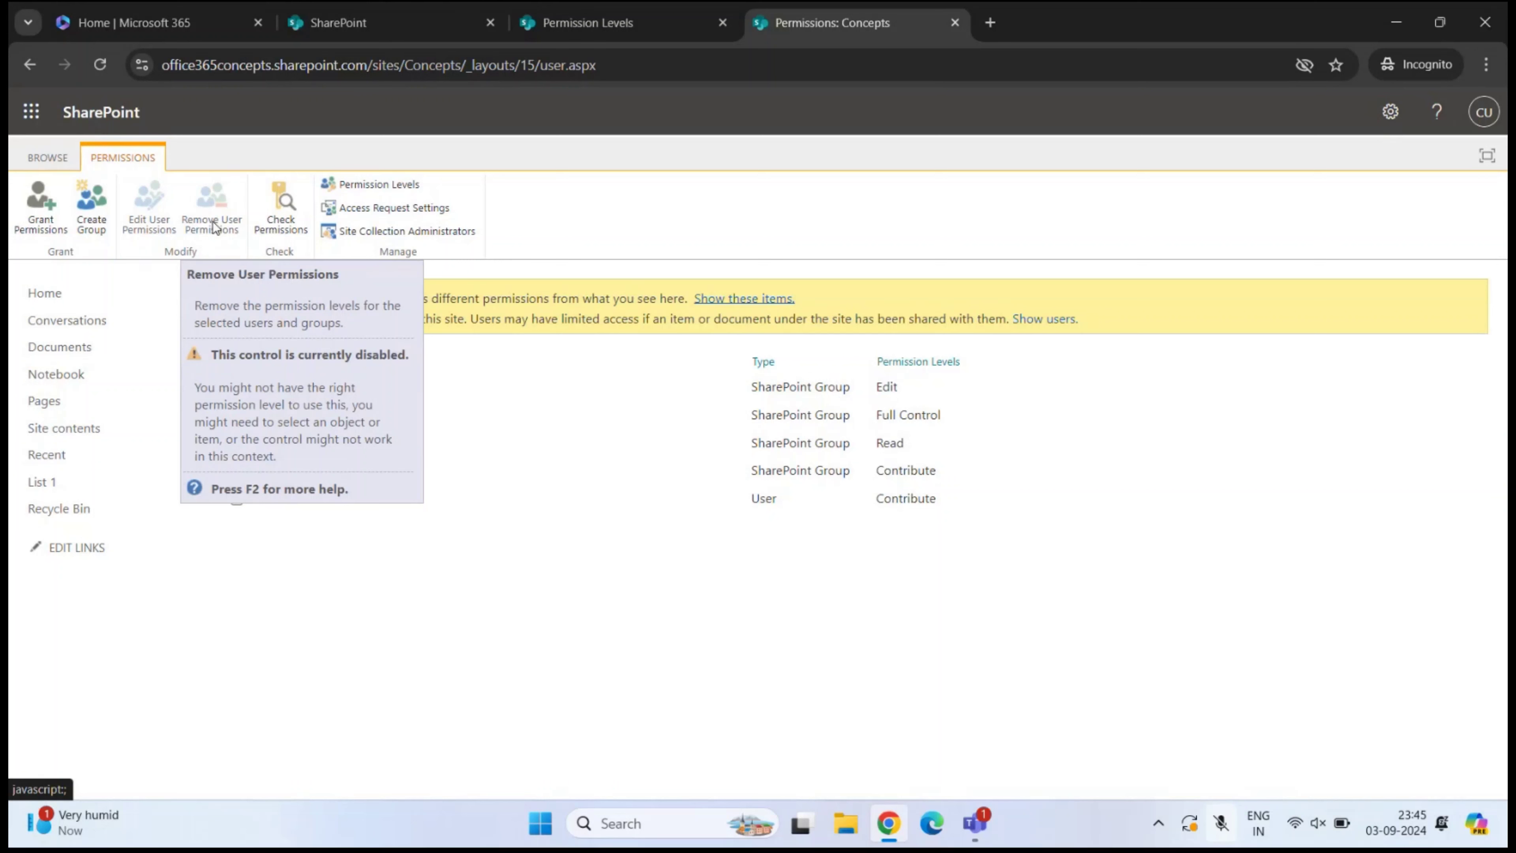
click(237, 416)
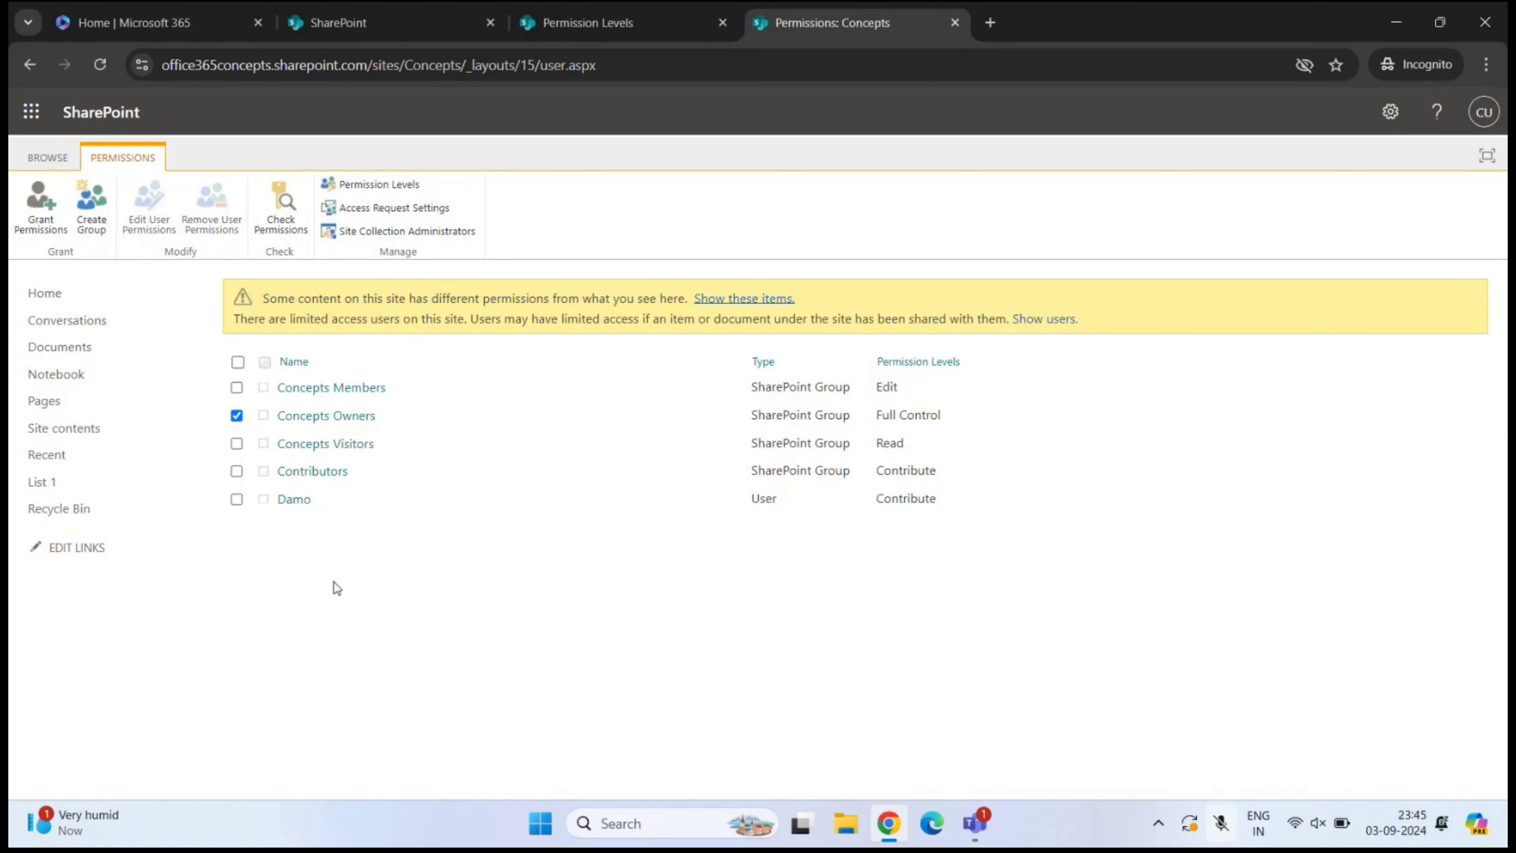
click(237, 443)
click(236, 416)
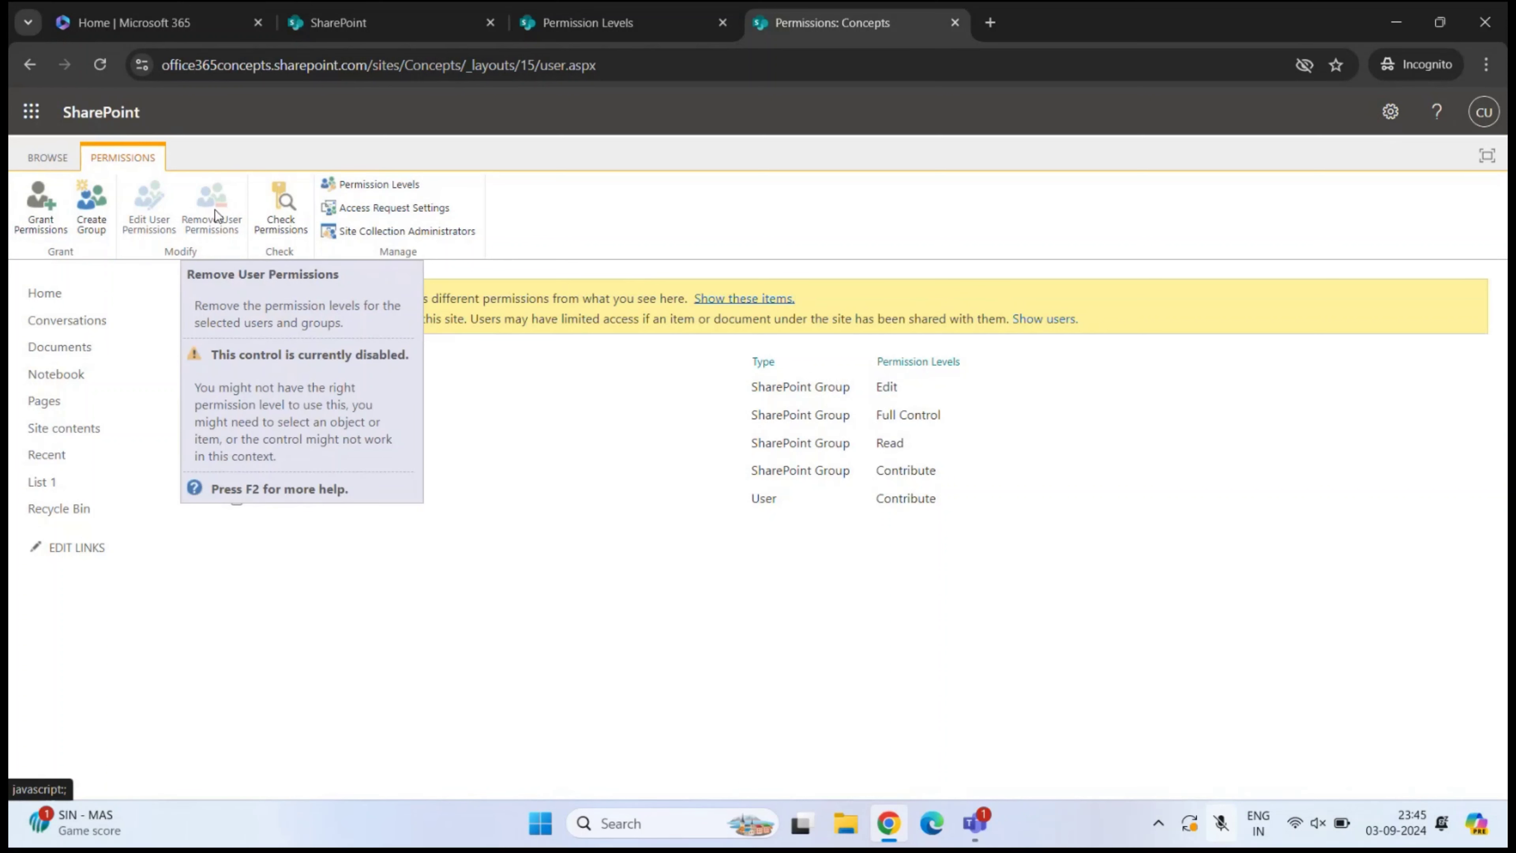
click(237, 443)
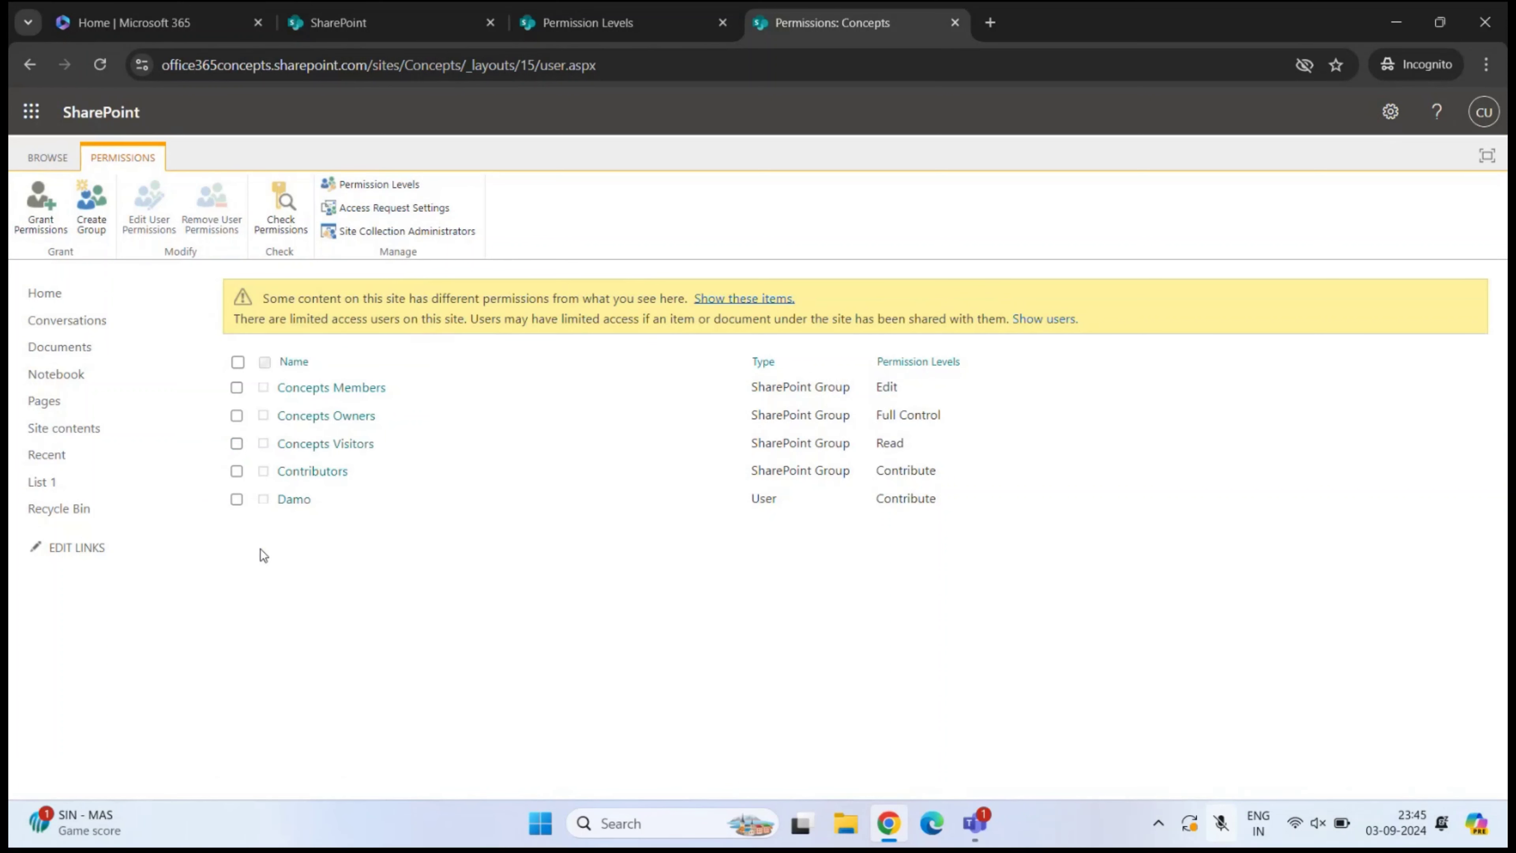
click(237, 471)
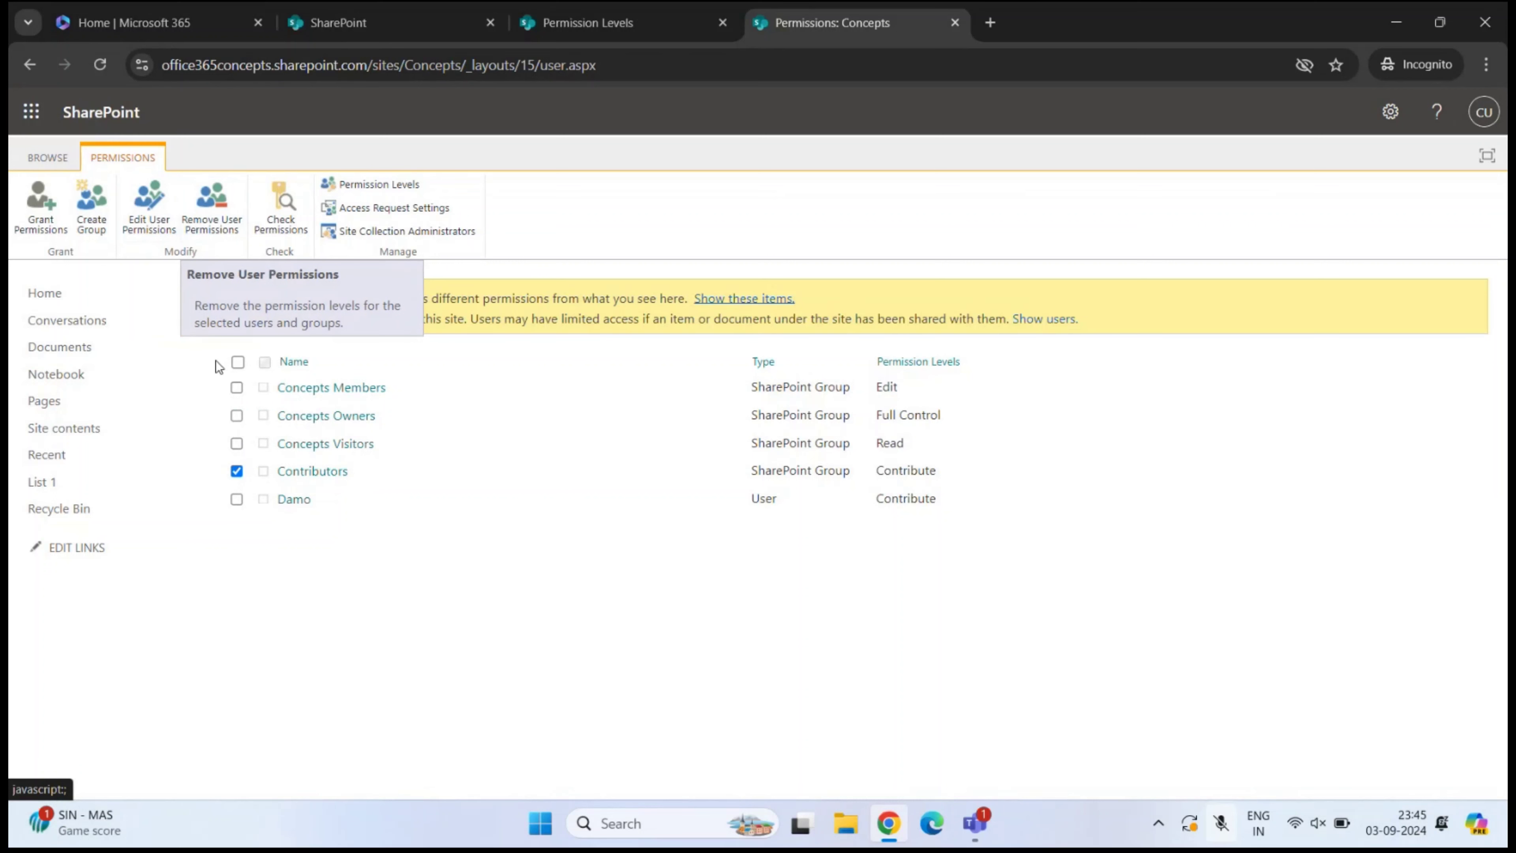
click(240, 473)
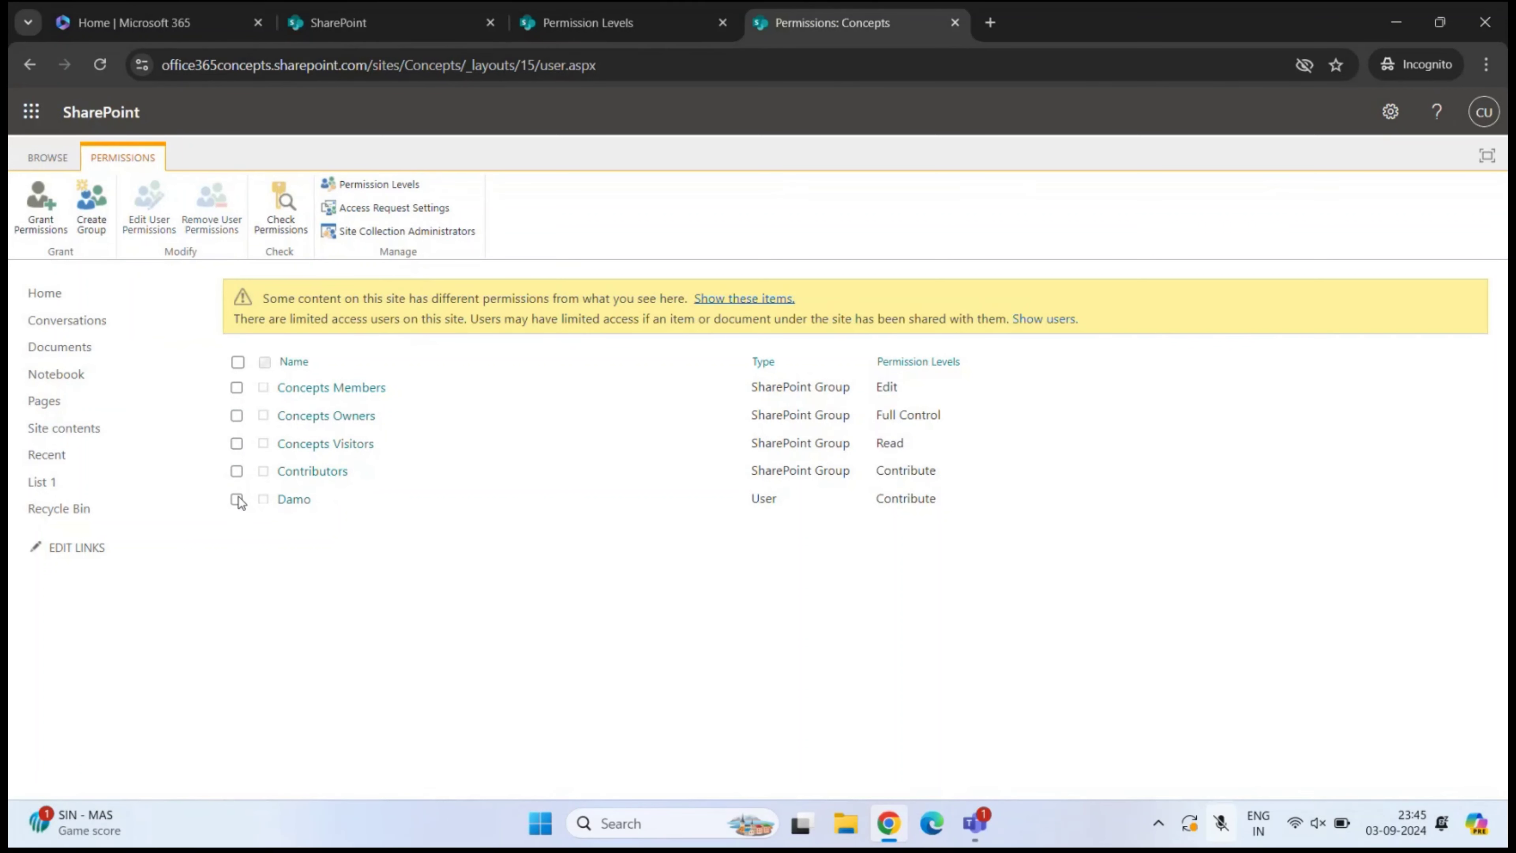
click(237, 499)
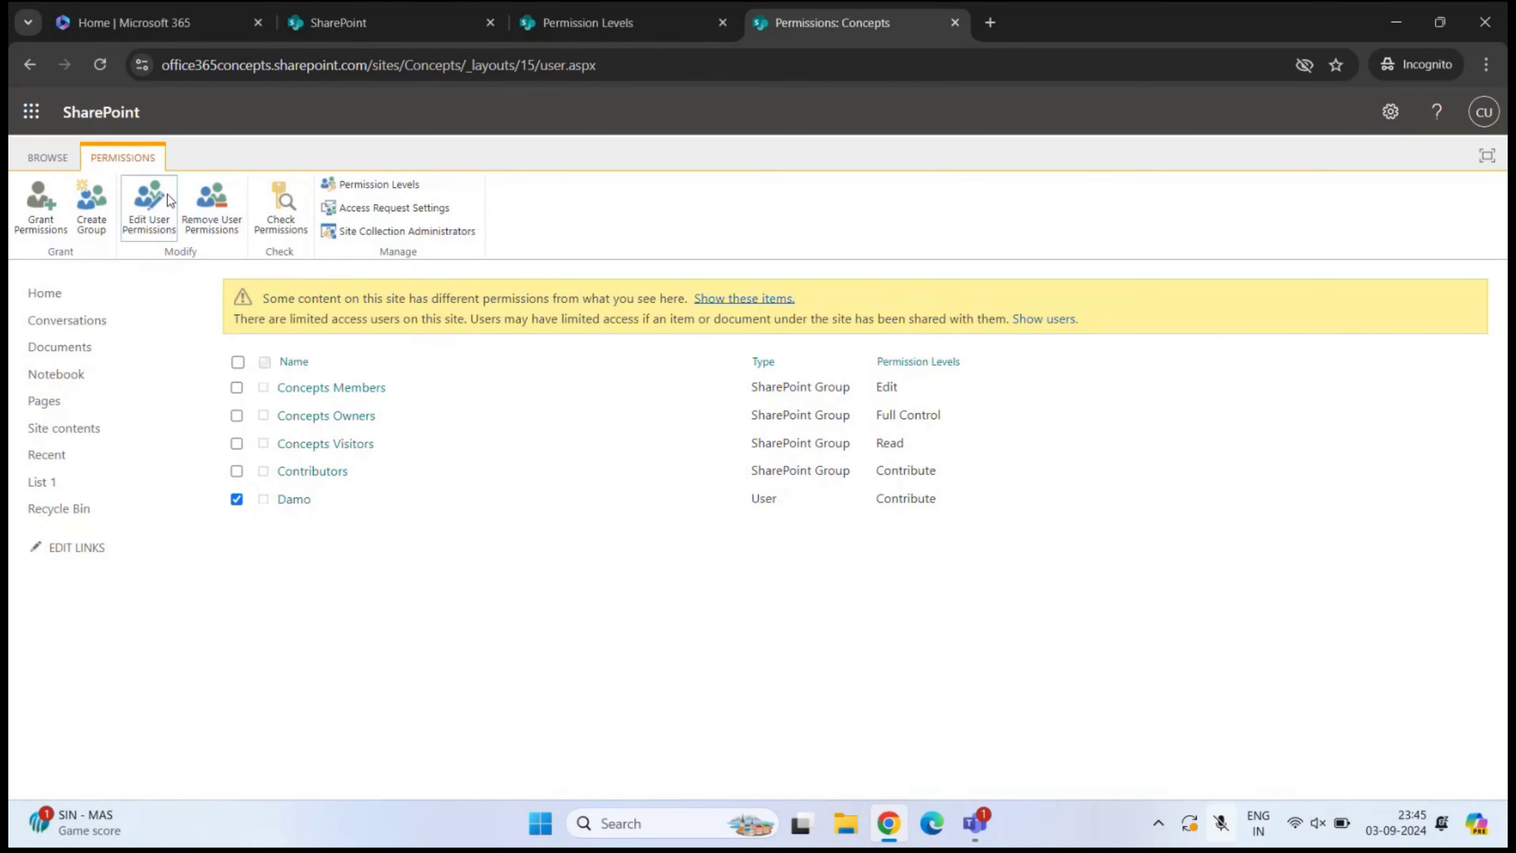
click(208, 216)
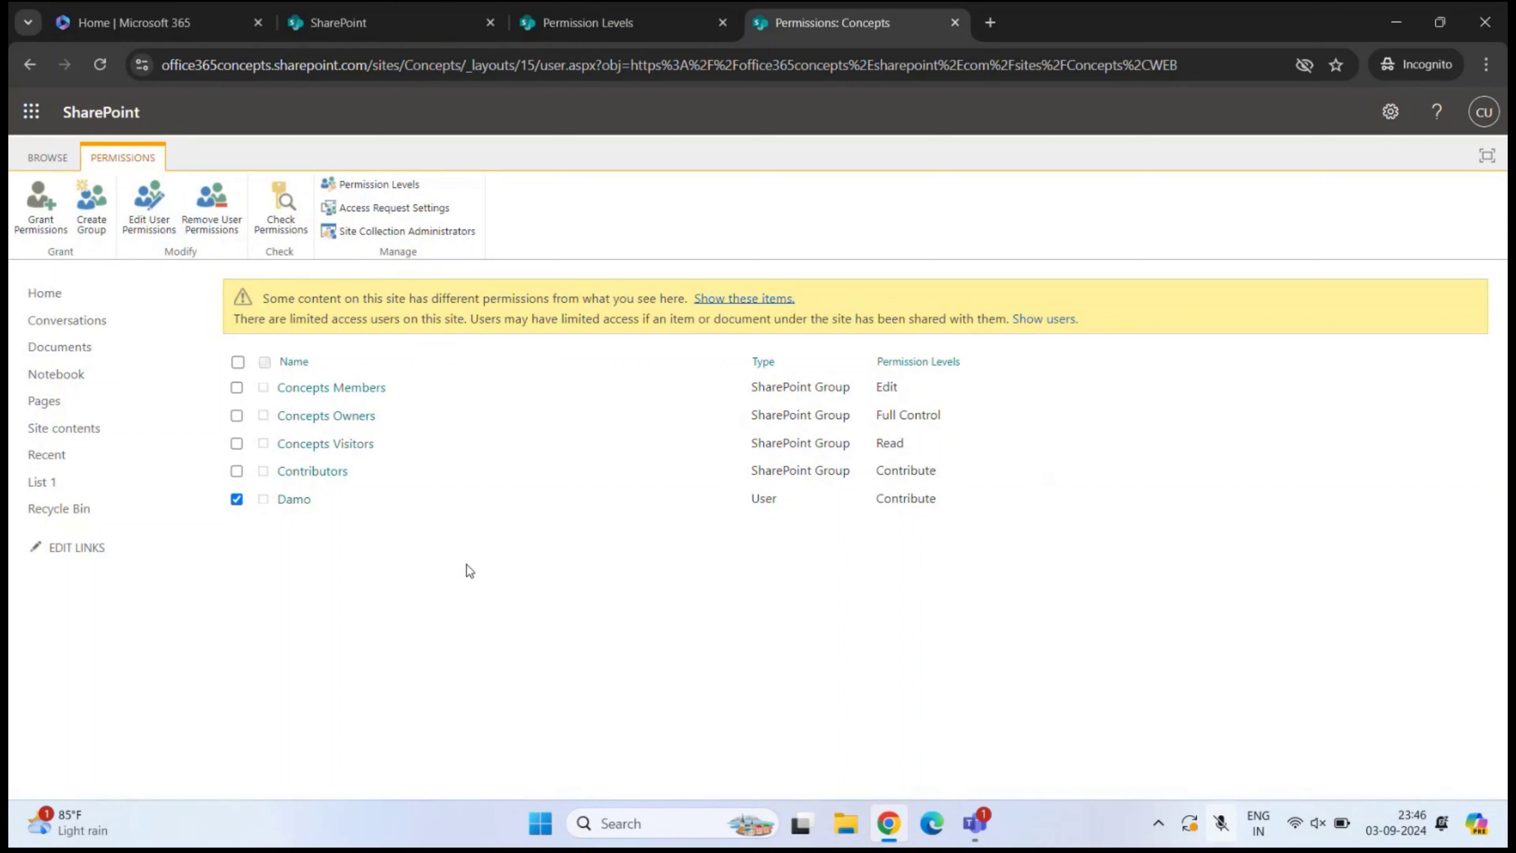
click(237, 500)
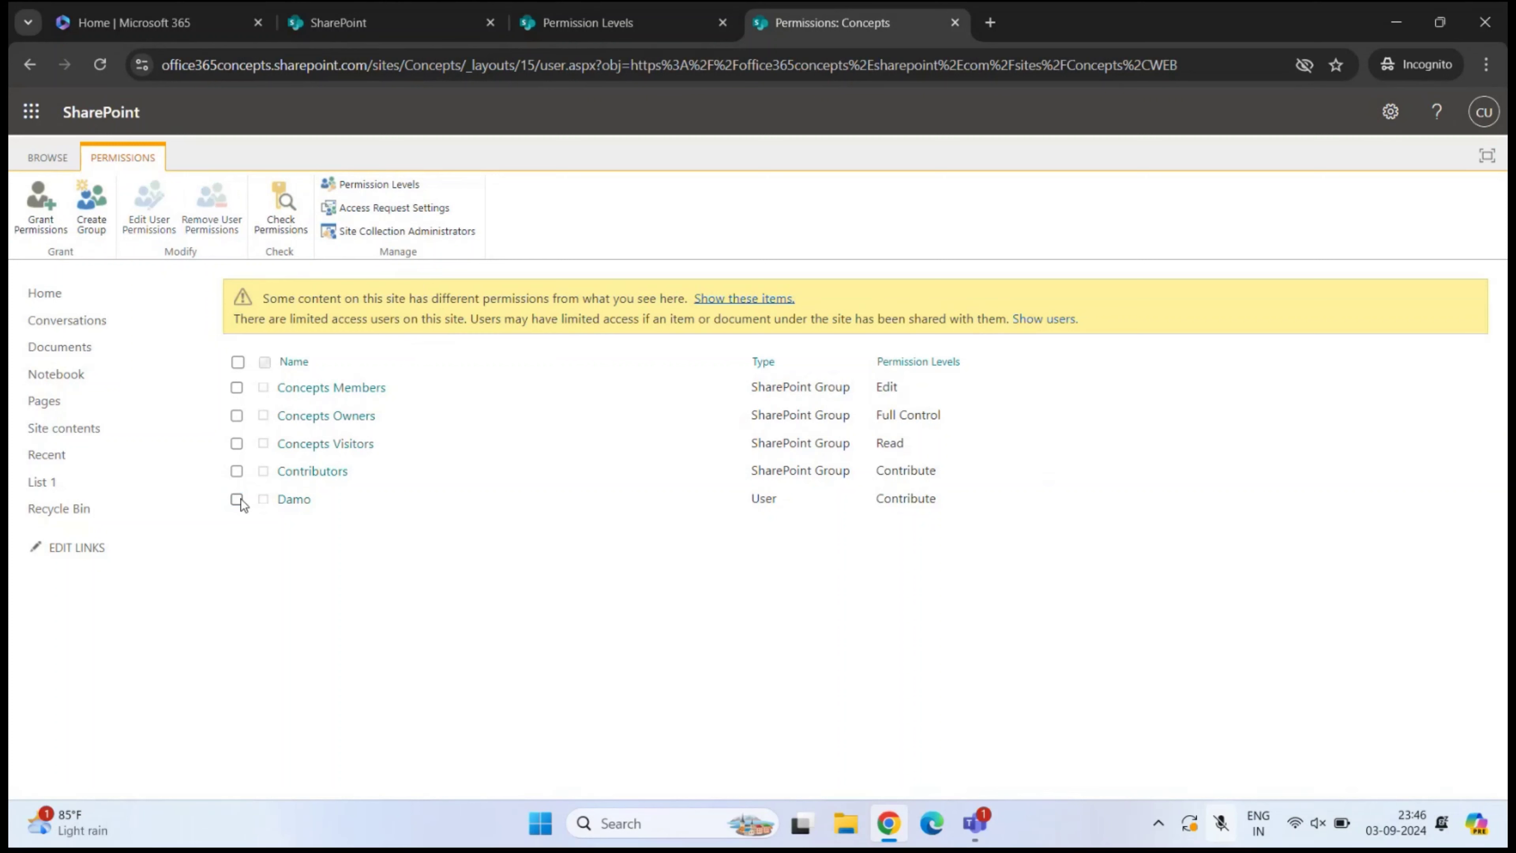
Step: Swap the Contributors group's Contribute level for Read and check the updated row
click(237, 471)
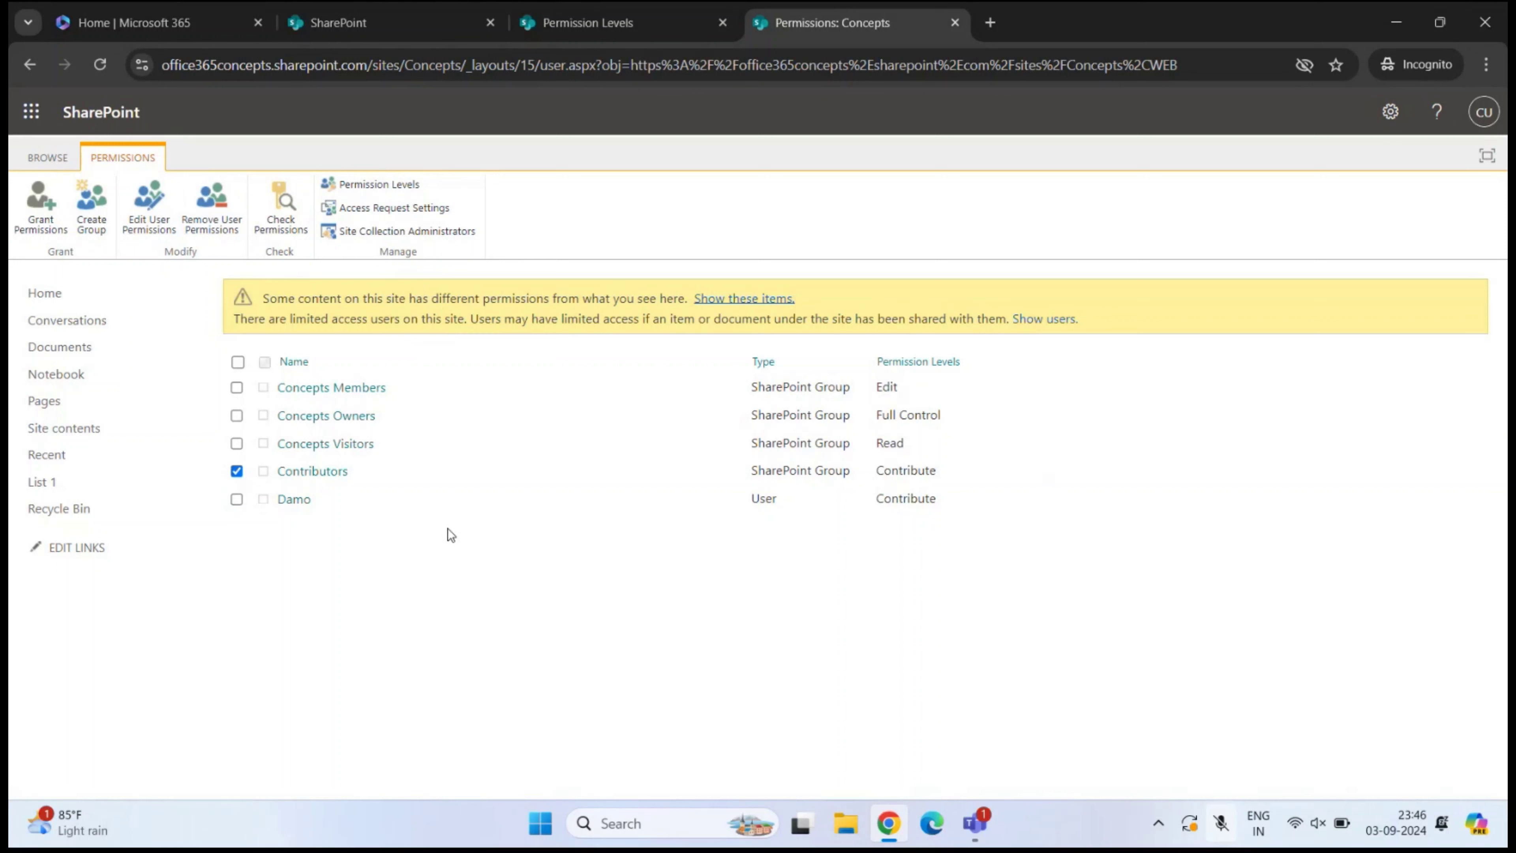
click(159, 222)
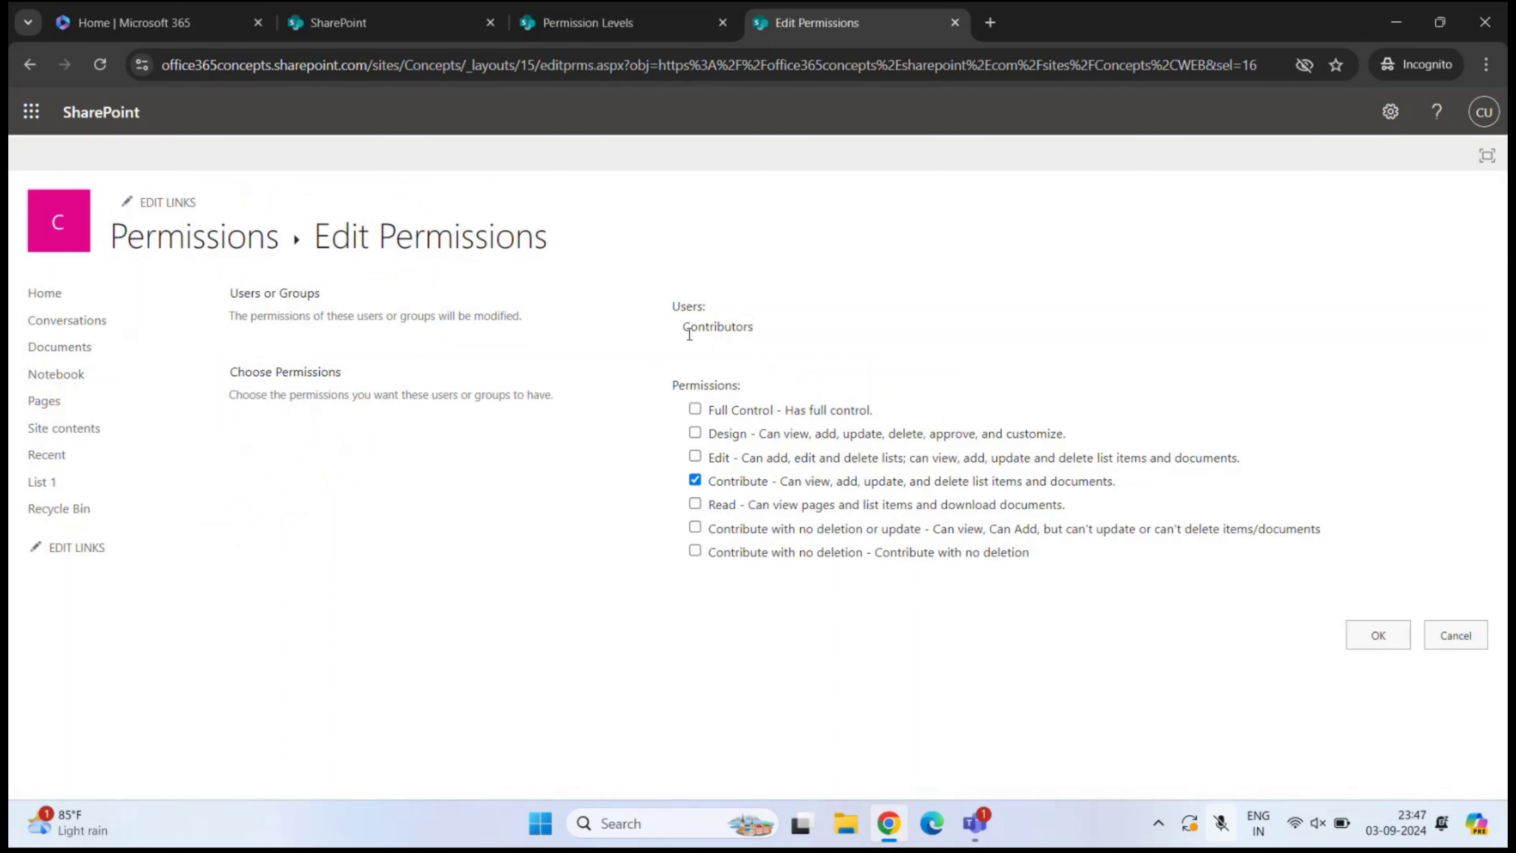
drag(688, 332, 771, 327)
click(768, 327)
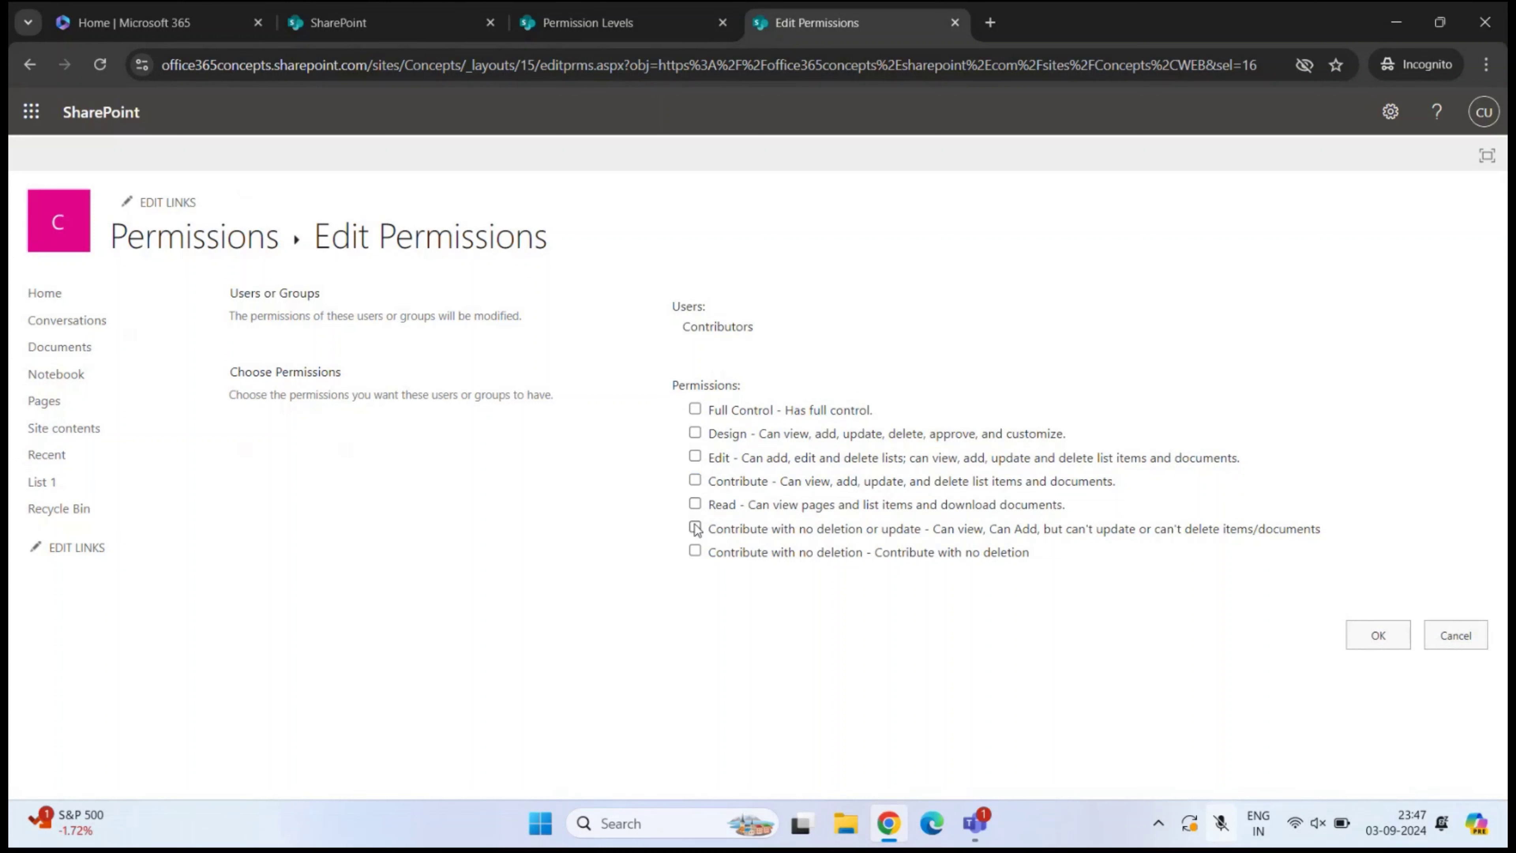
click(695, 503)
drag(682, 327, 677, 328)
click(764, 337)
click(1375, 635)
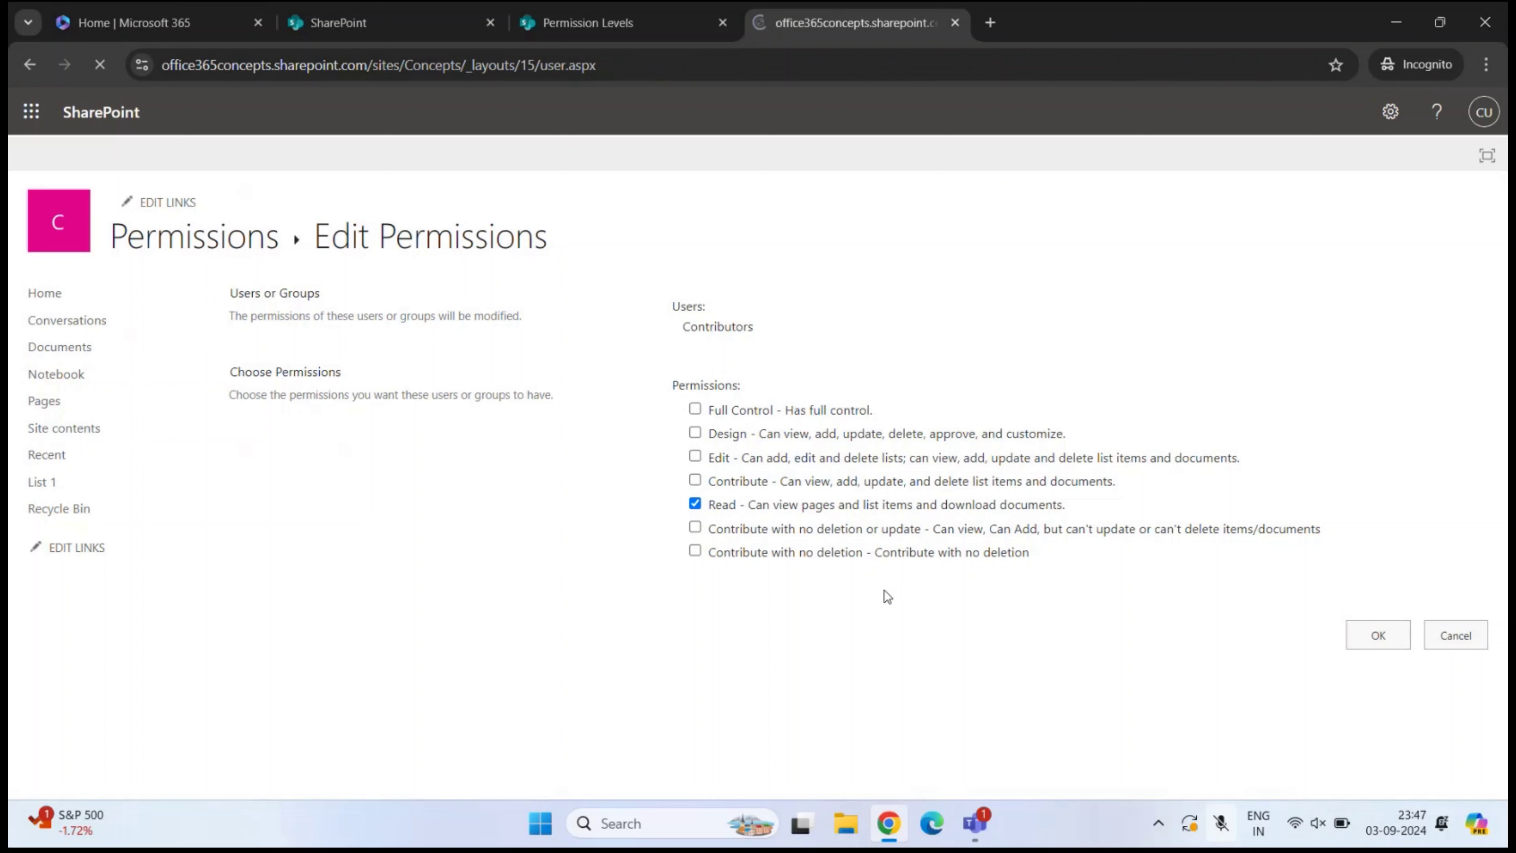
drag(347, 473, 270, 475)
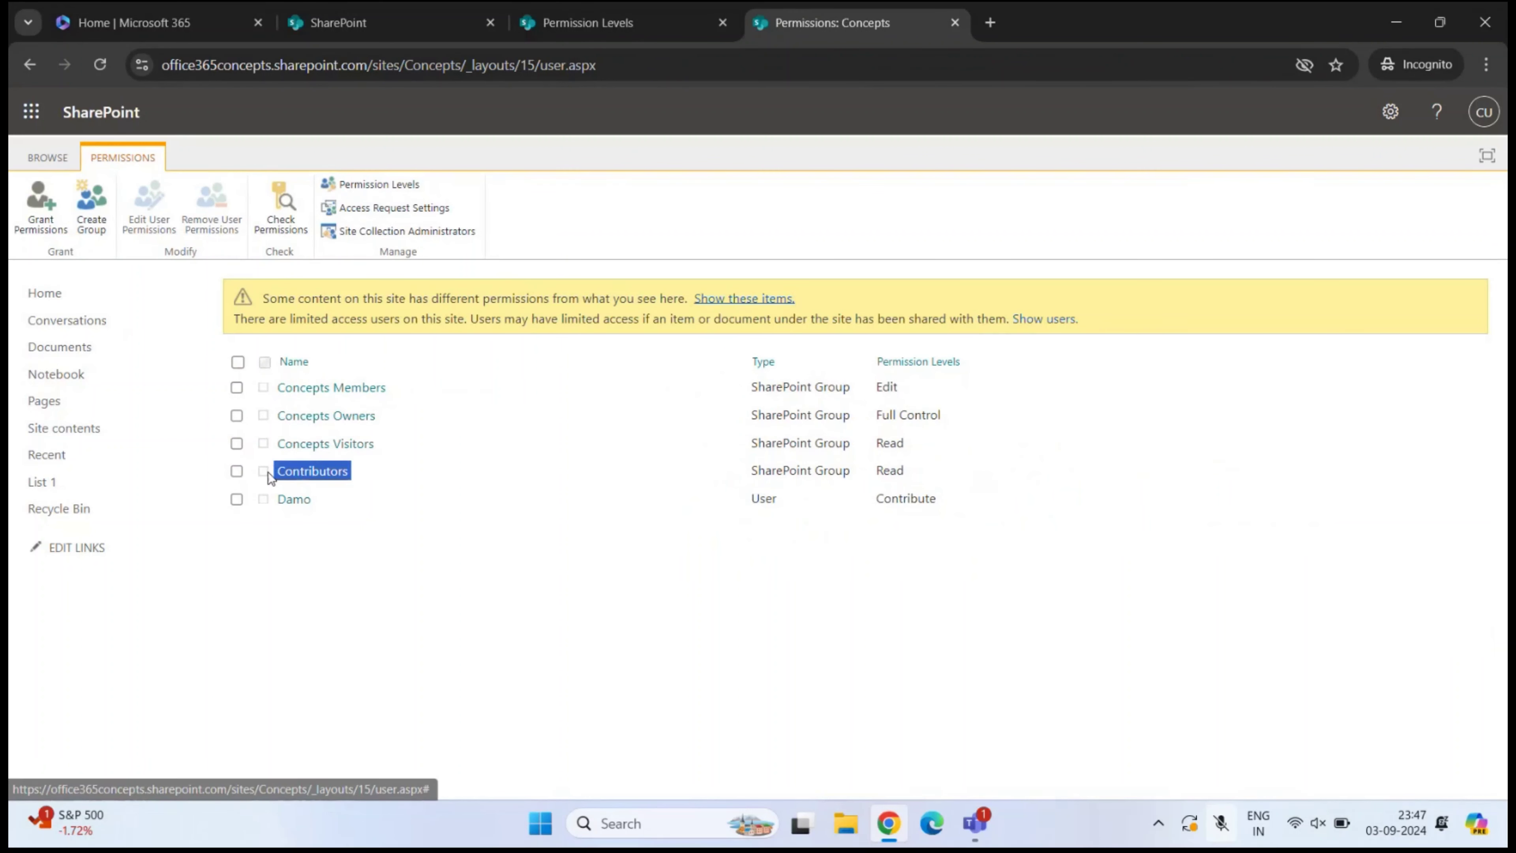
drag(927, 469, 883, 471)
click(811, 566)
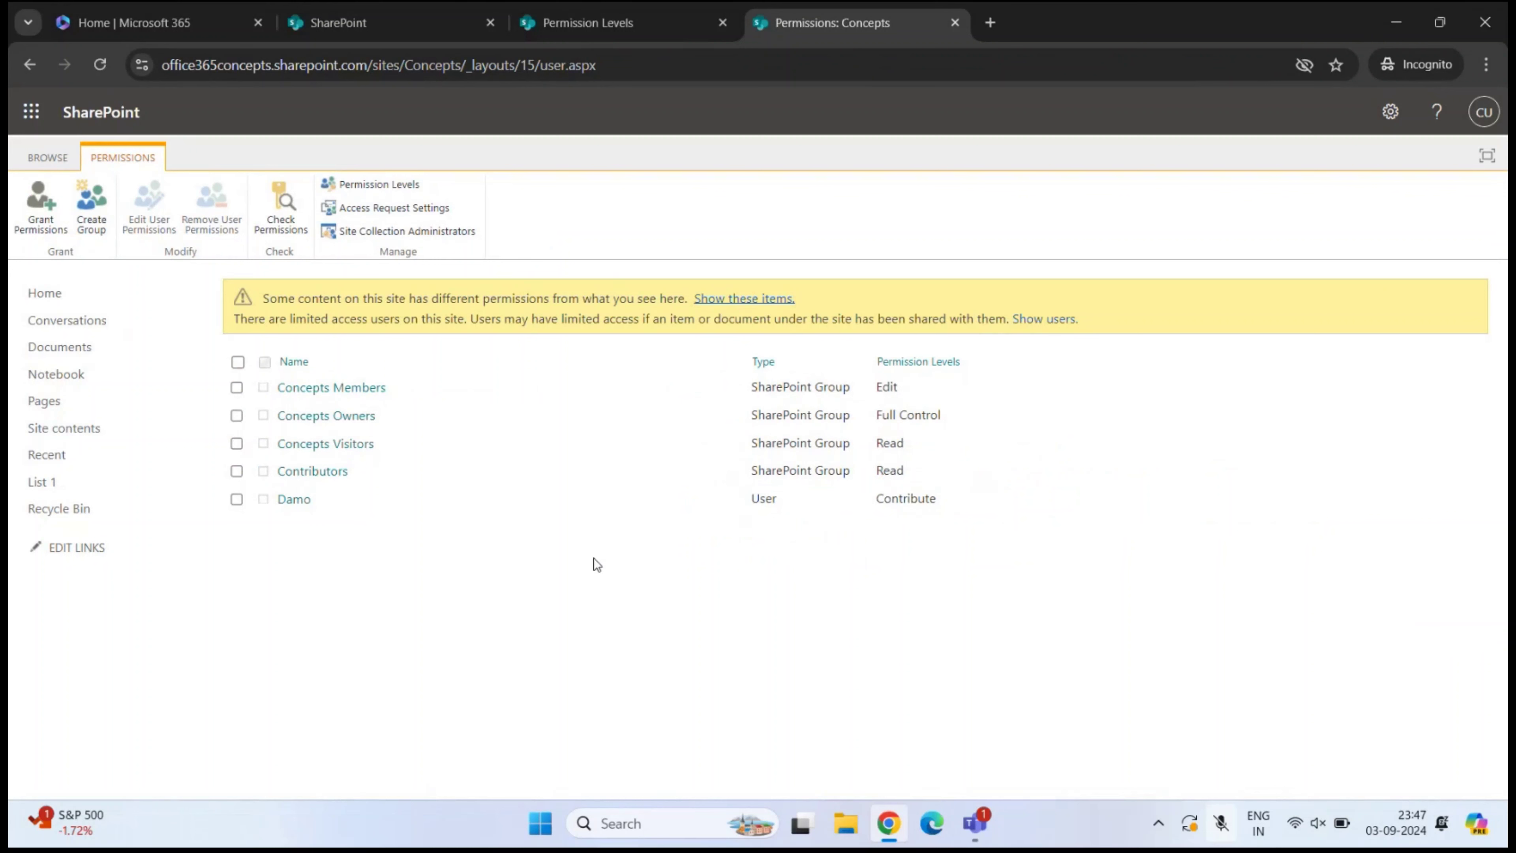
Step: Change the individual user's level to Contribute with no deletion and check it in the list
click(238, 500)
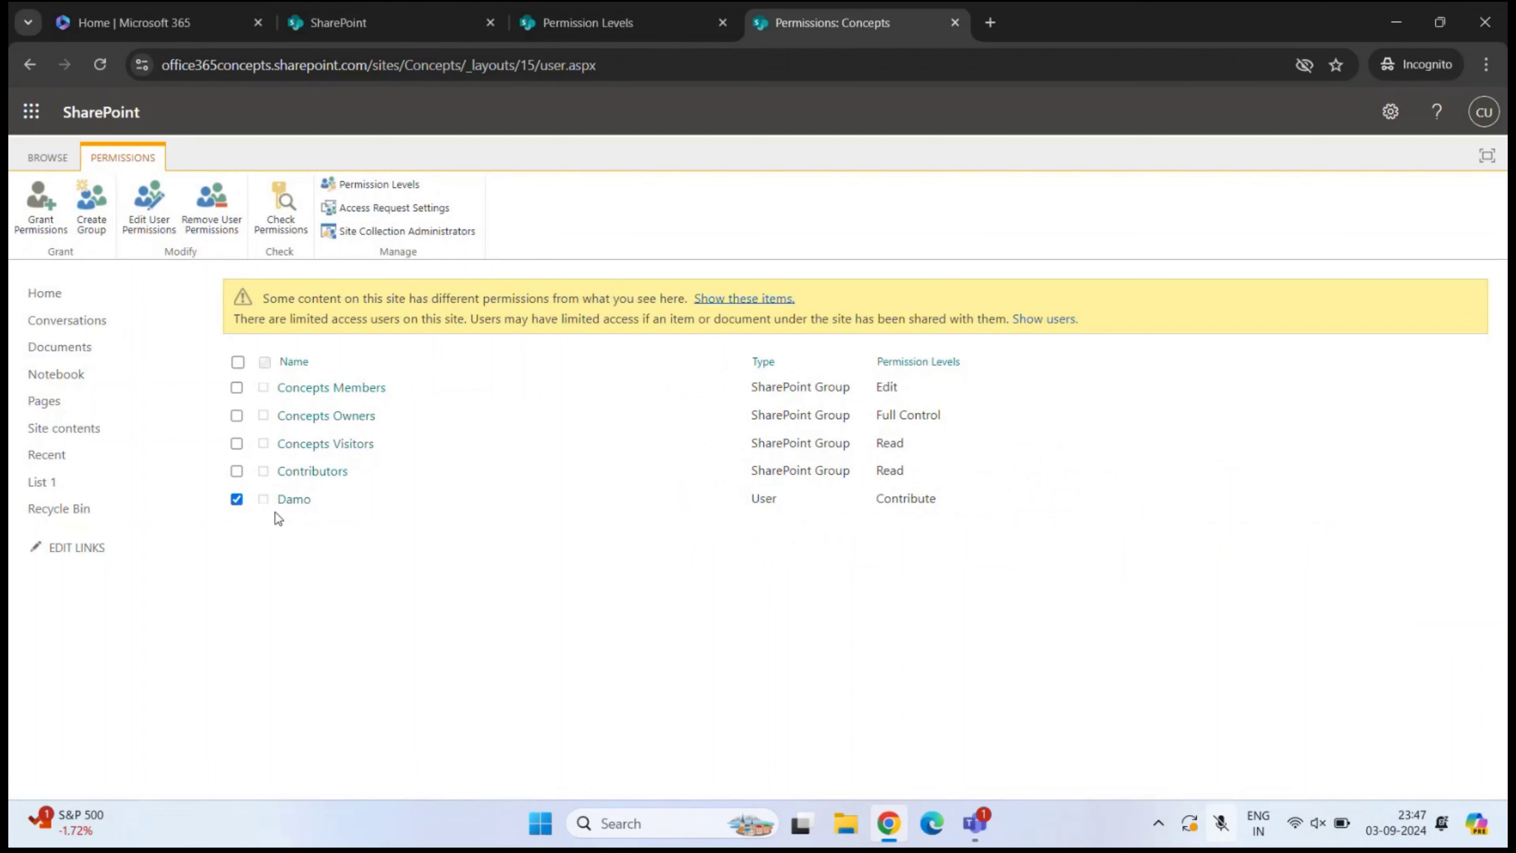
click(154, 210)
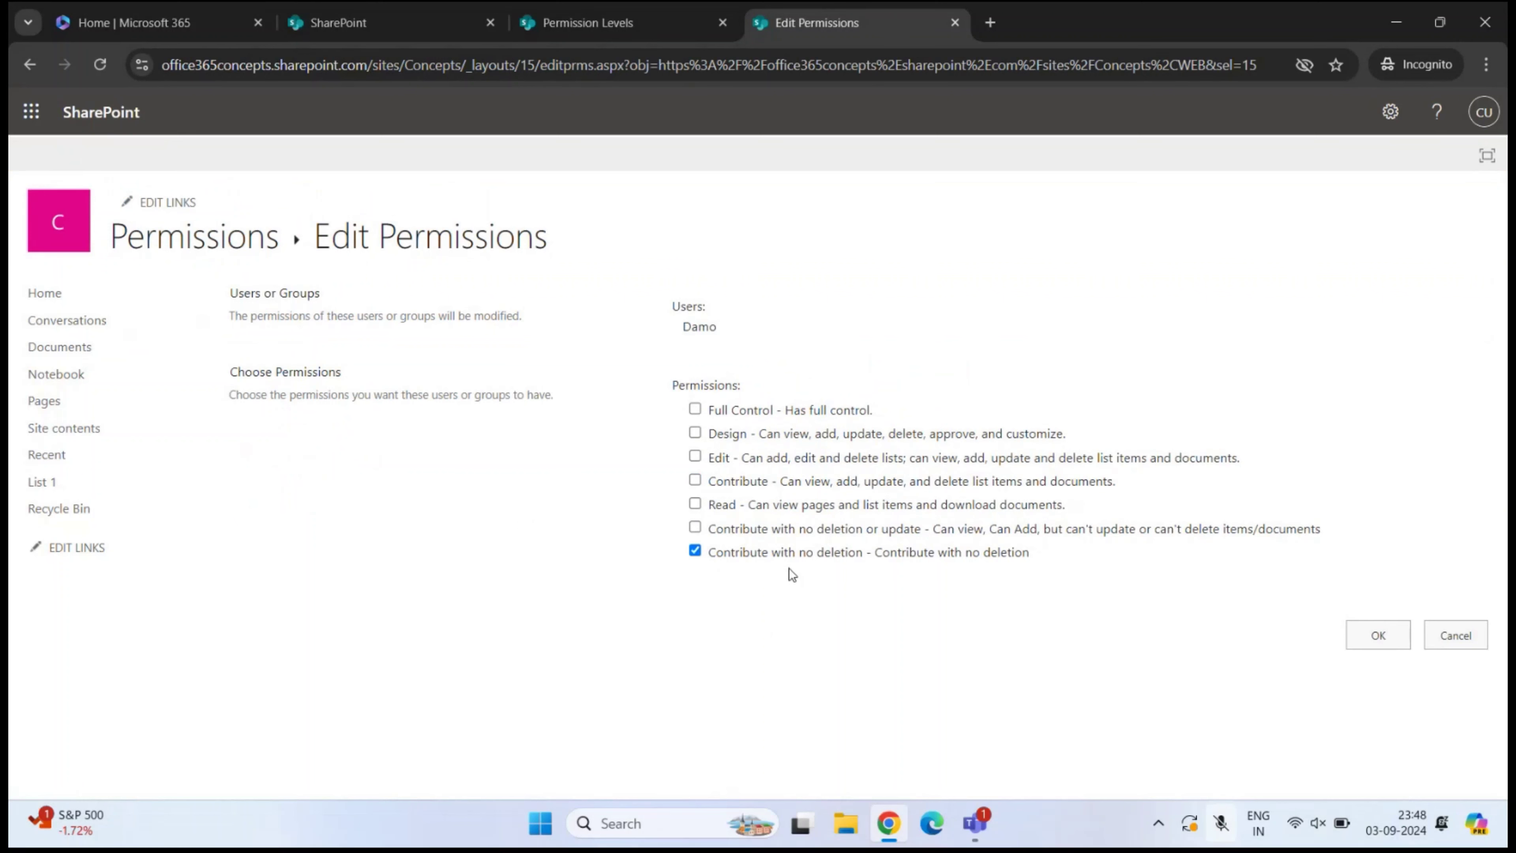
click(1377, 635)
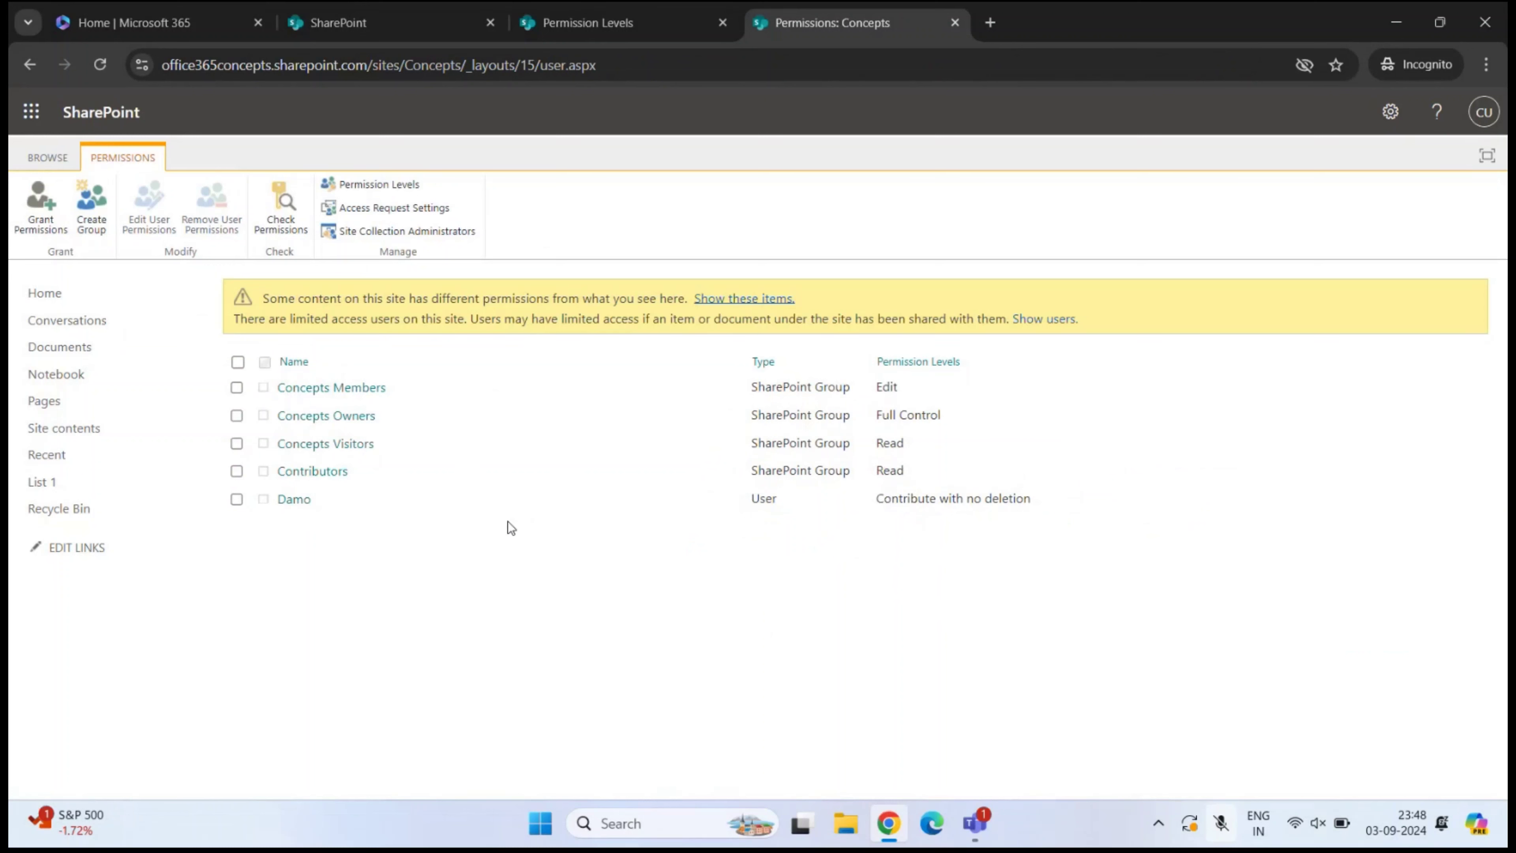
drag(876, 498, 1001, 501)
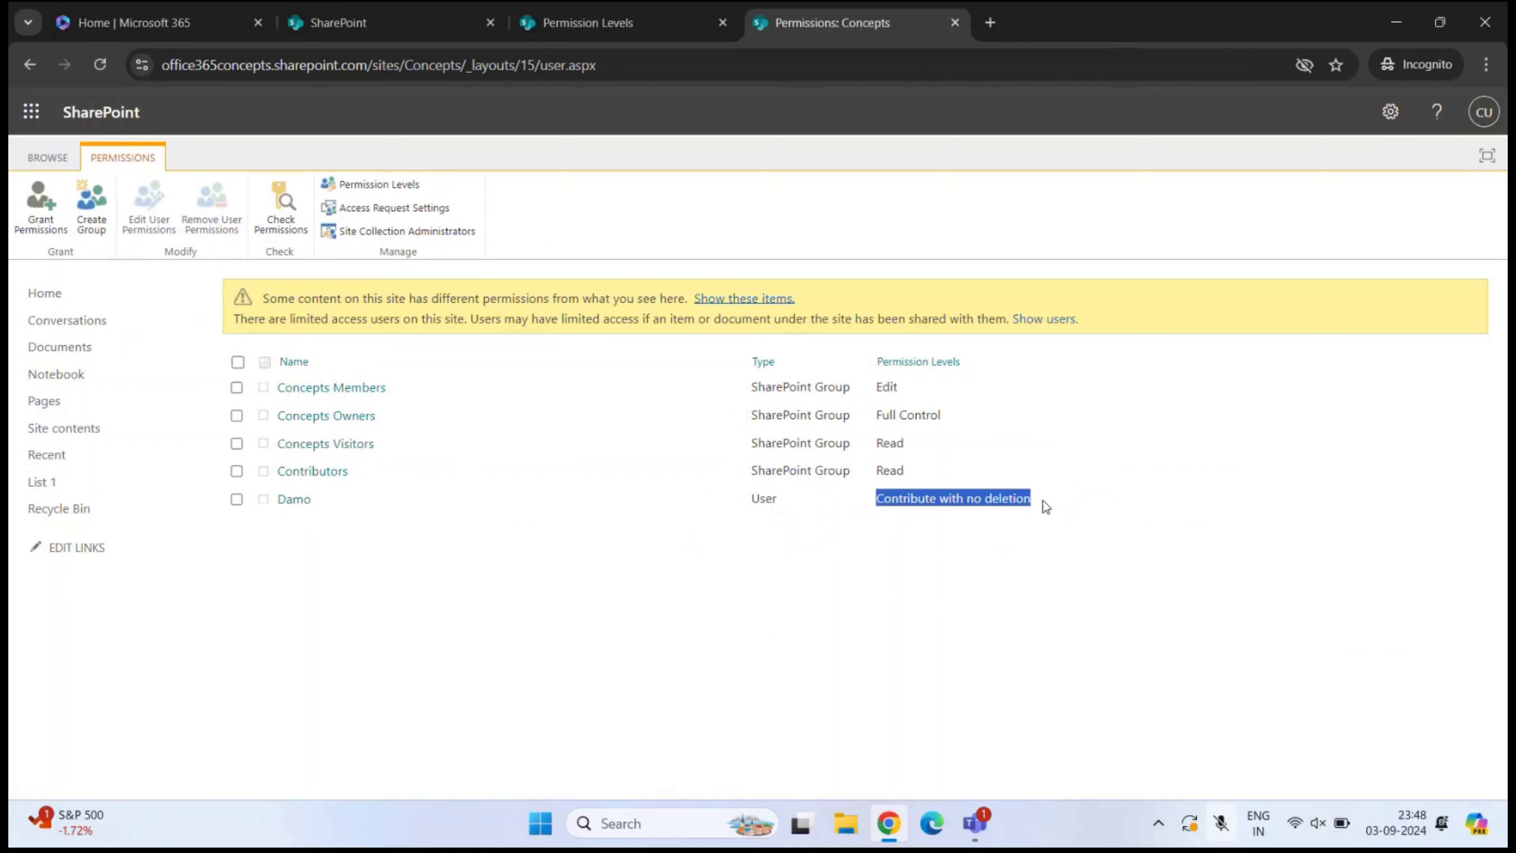
click(973, 534)
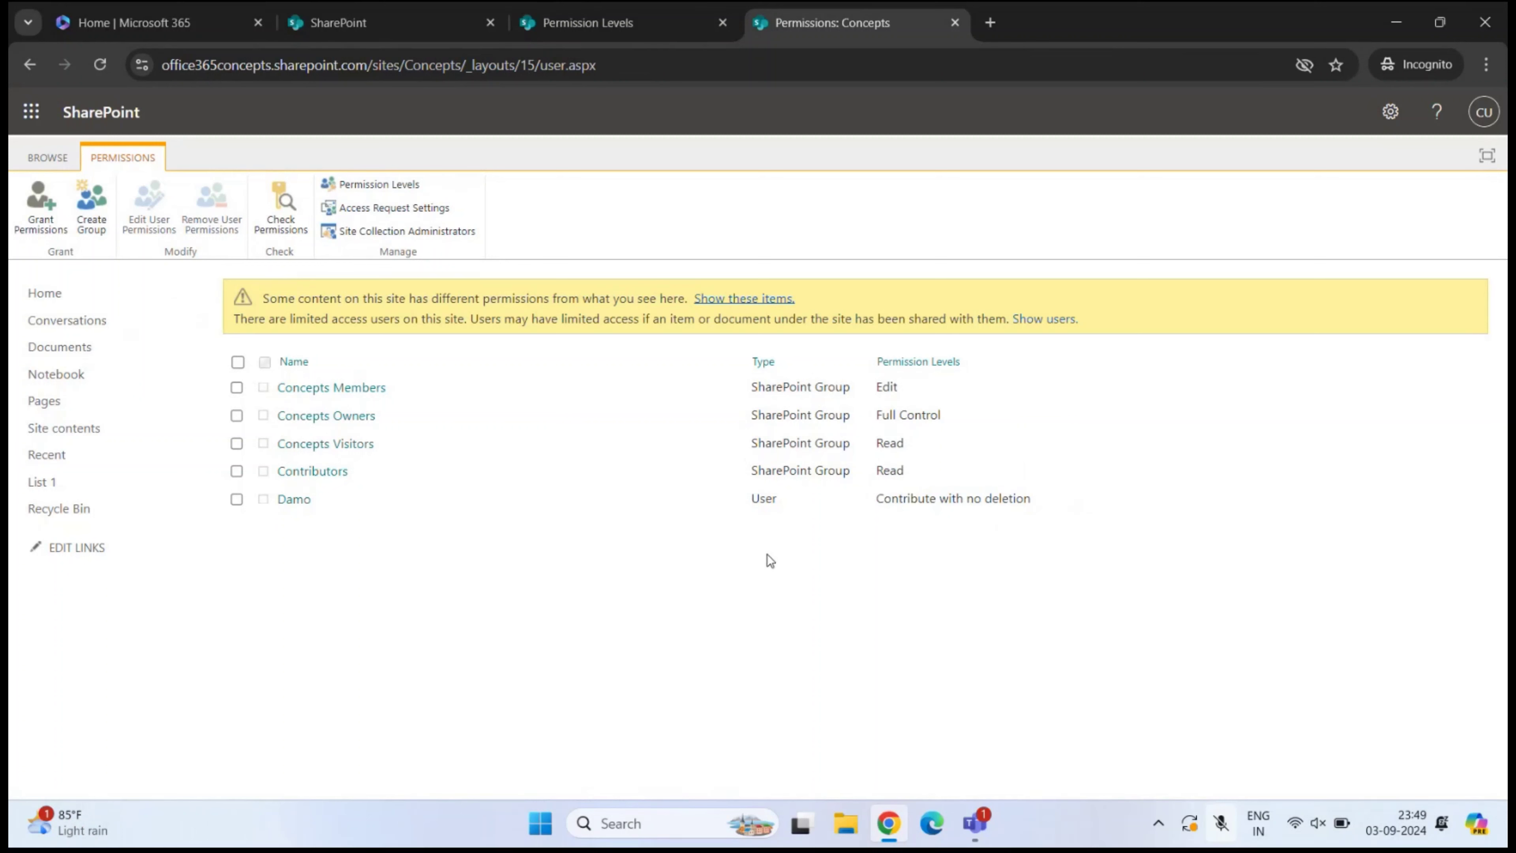
Step: Create group 'Test' with description 'Test', granted Contribute with no deletion or update
click(98, 214)
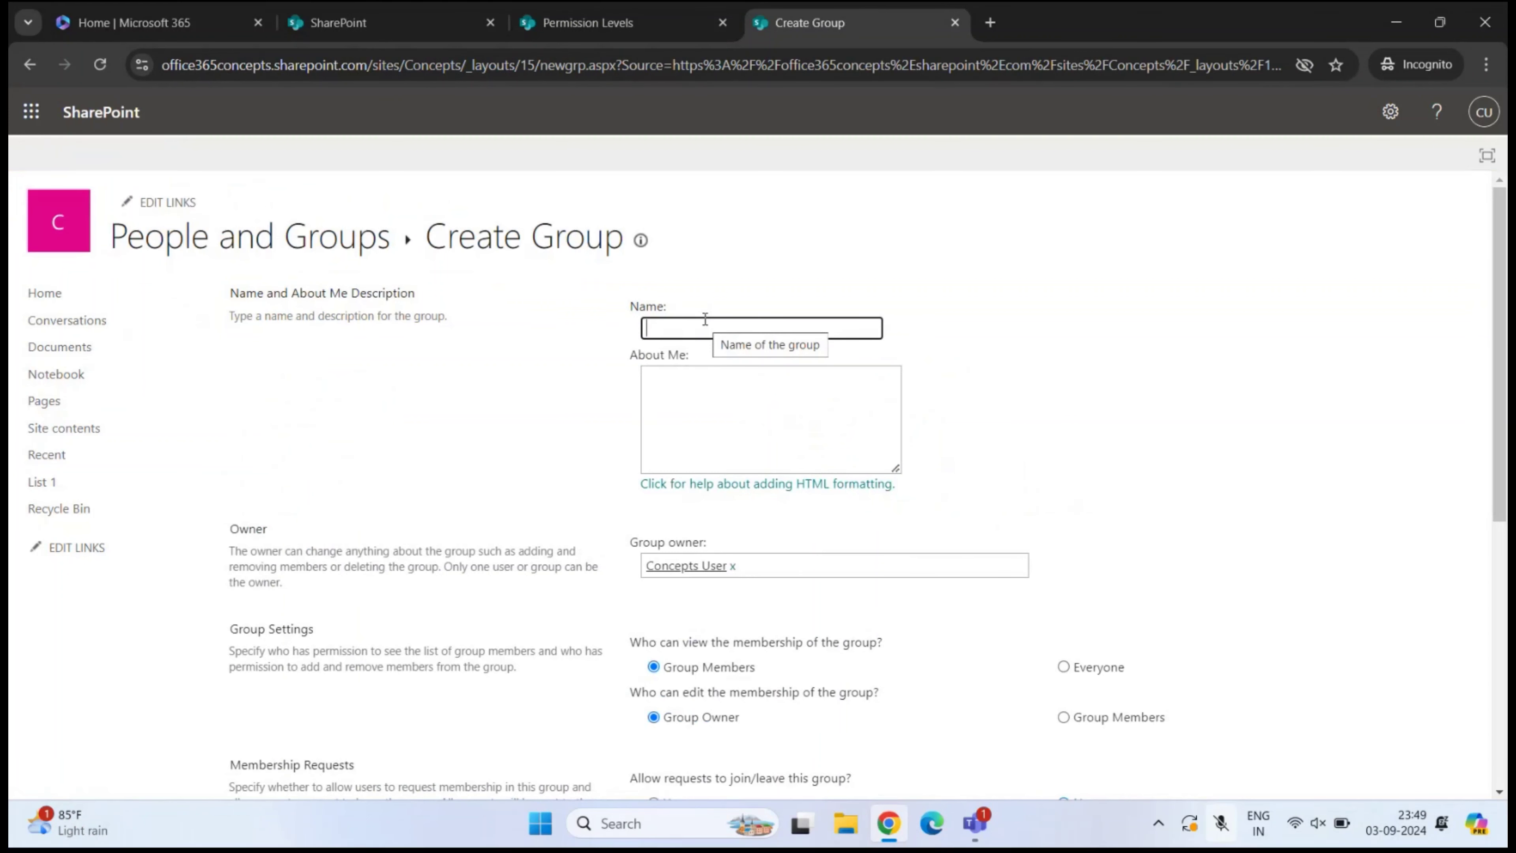
text(Test)
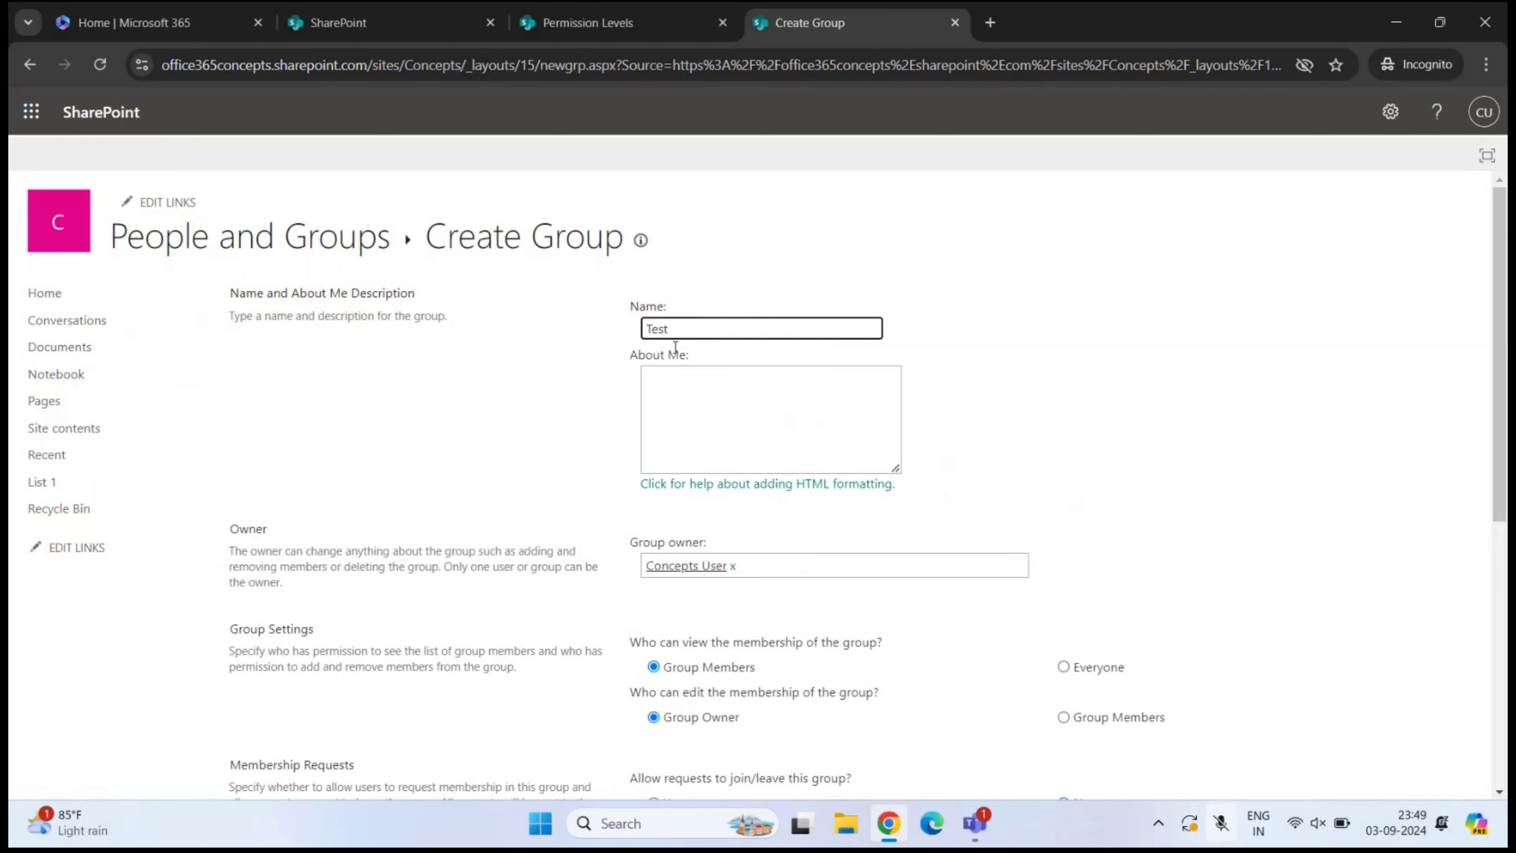
click(707, 391)
text(Test)
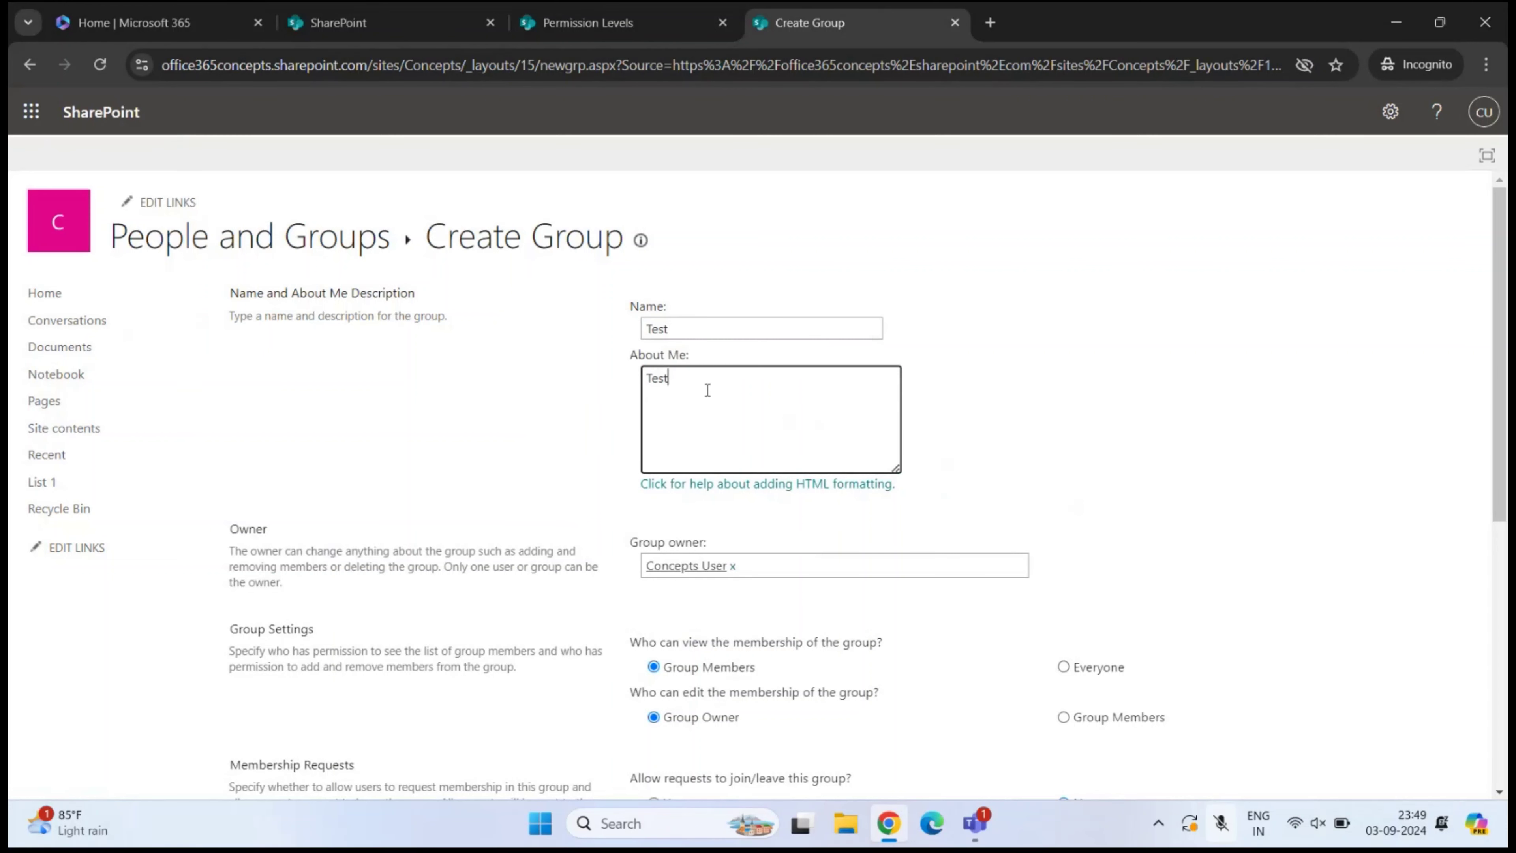
scroll(693, 410, down, 1)
scroll(693, 409, down, 5)
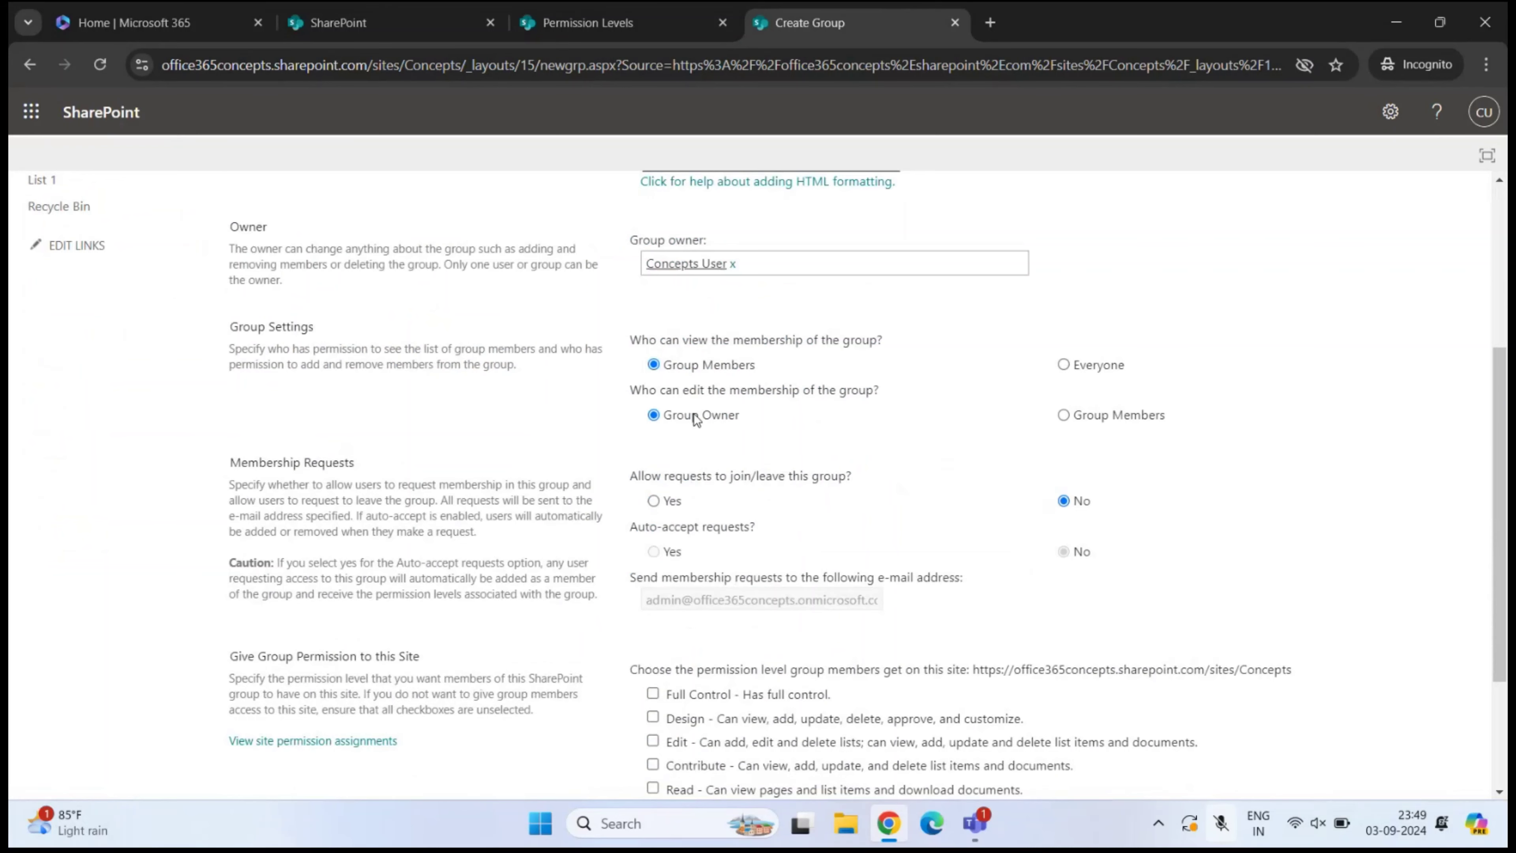
scroll(701, 458, down, 4)
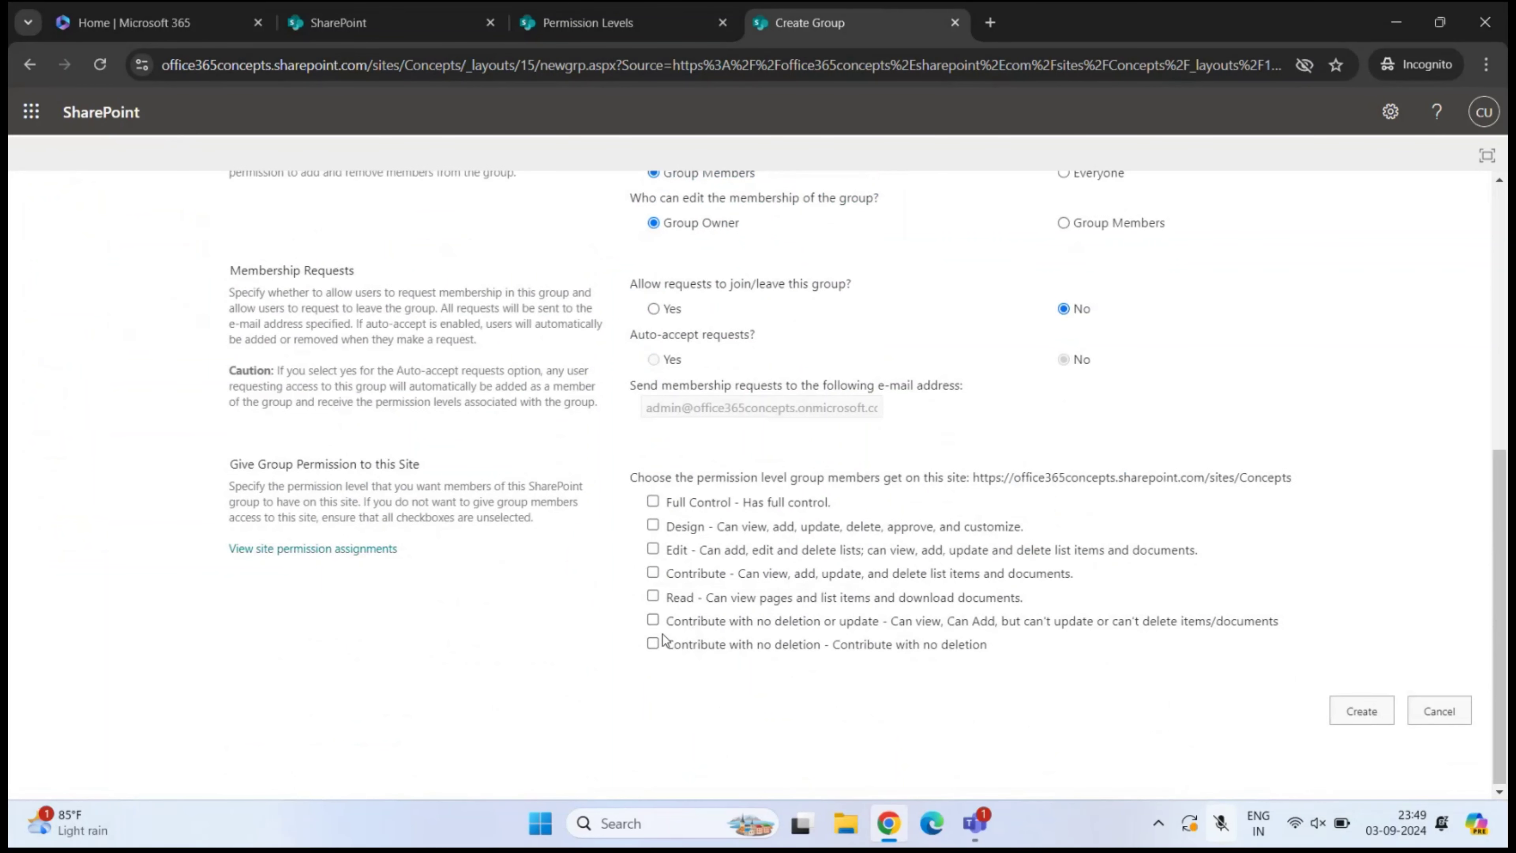
click(653, 621)
click(1359, 707)
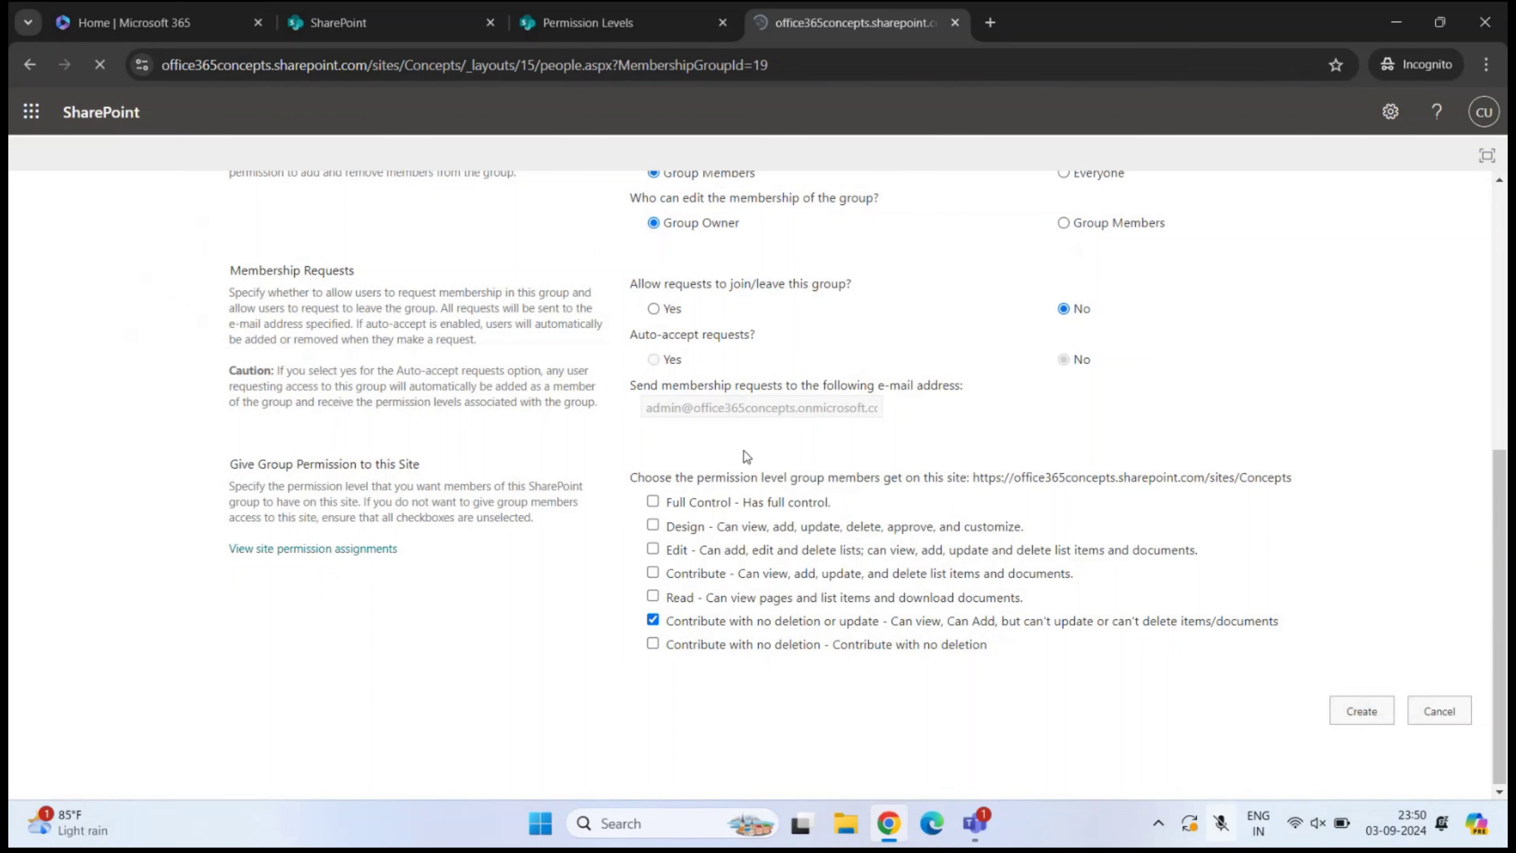
click(30, 64)
click(31, 66)
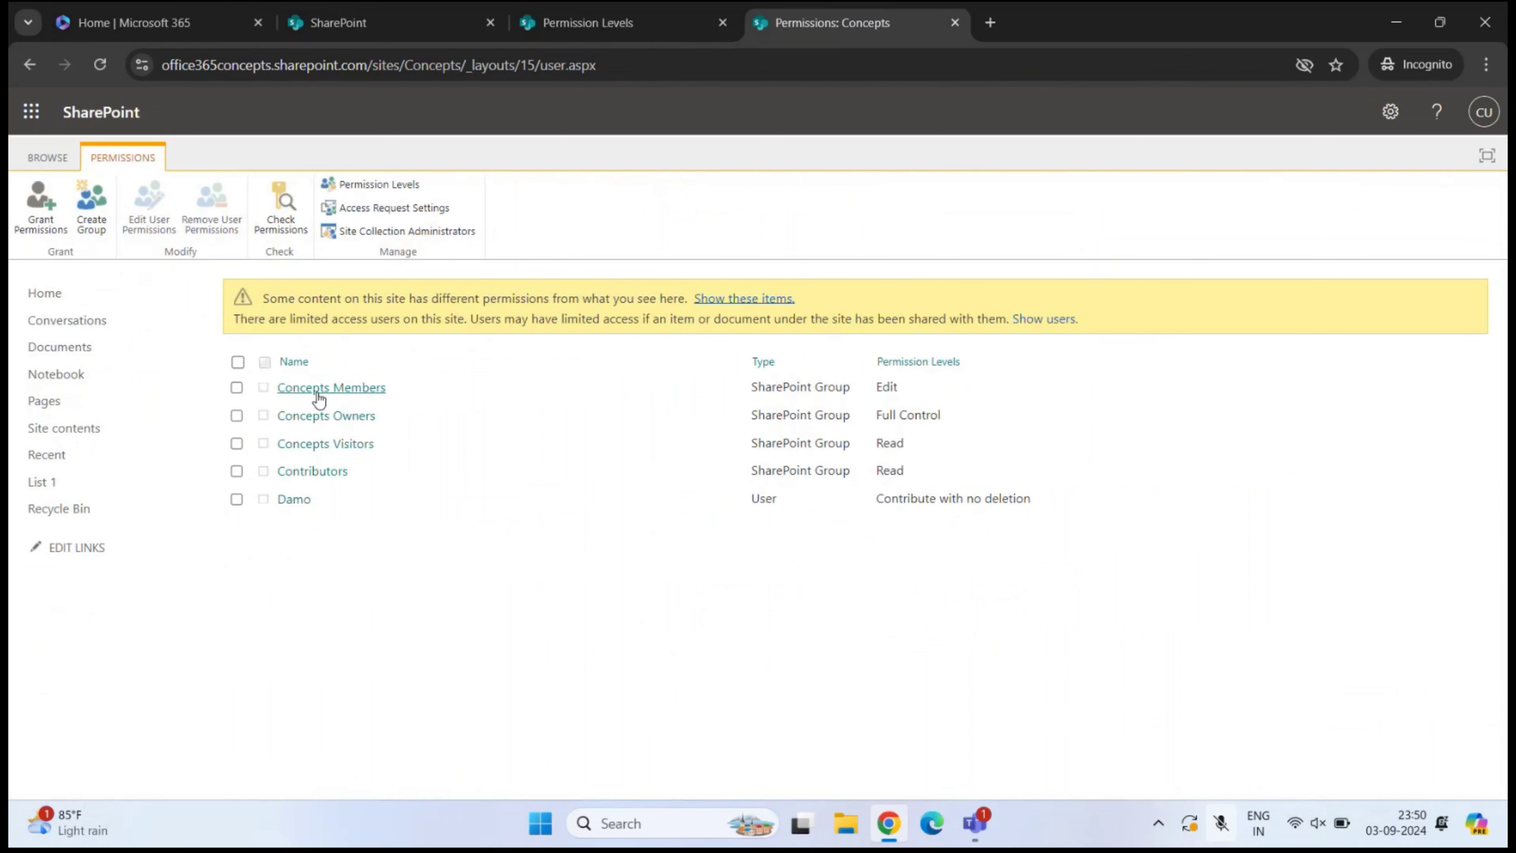
click(102, 65)
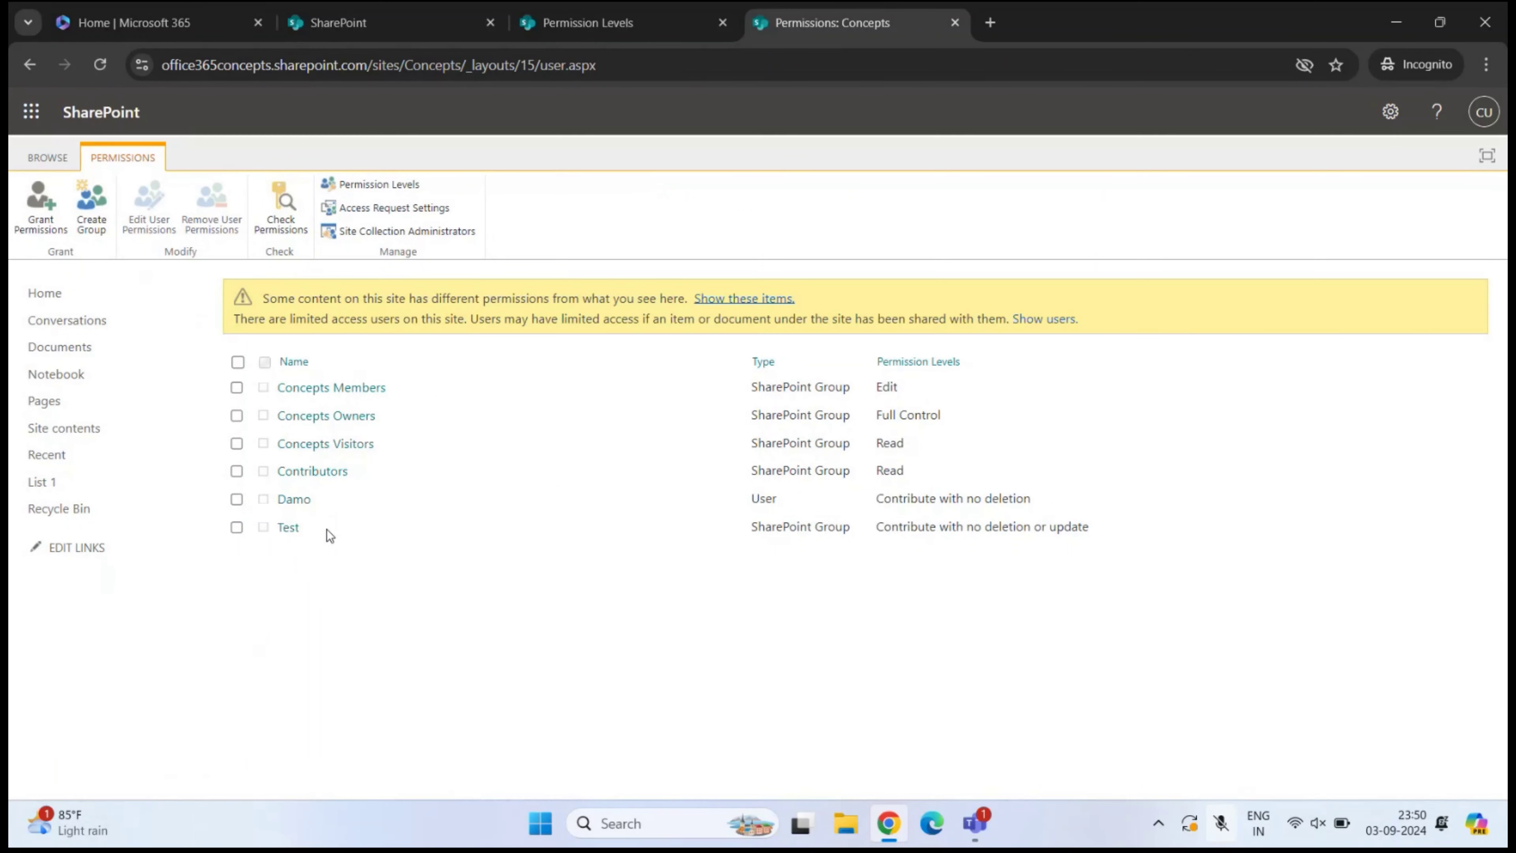
drag(299, 527, 271, 528)
click(315, 548)
drag(871, 529, 1099, 531)
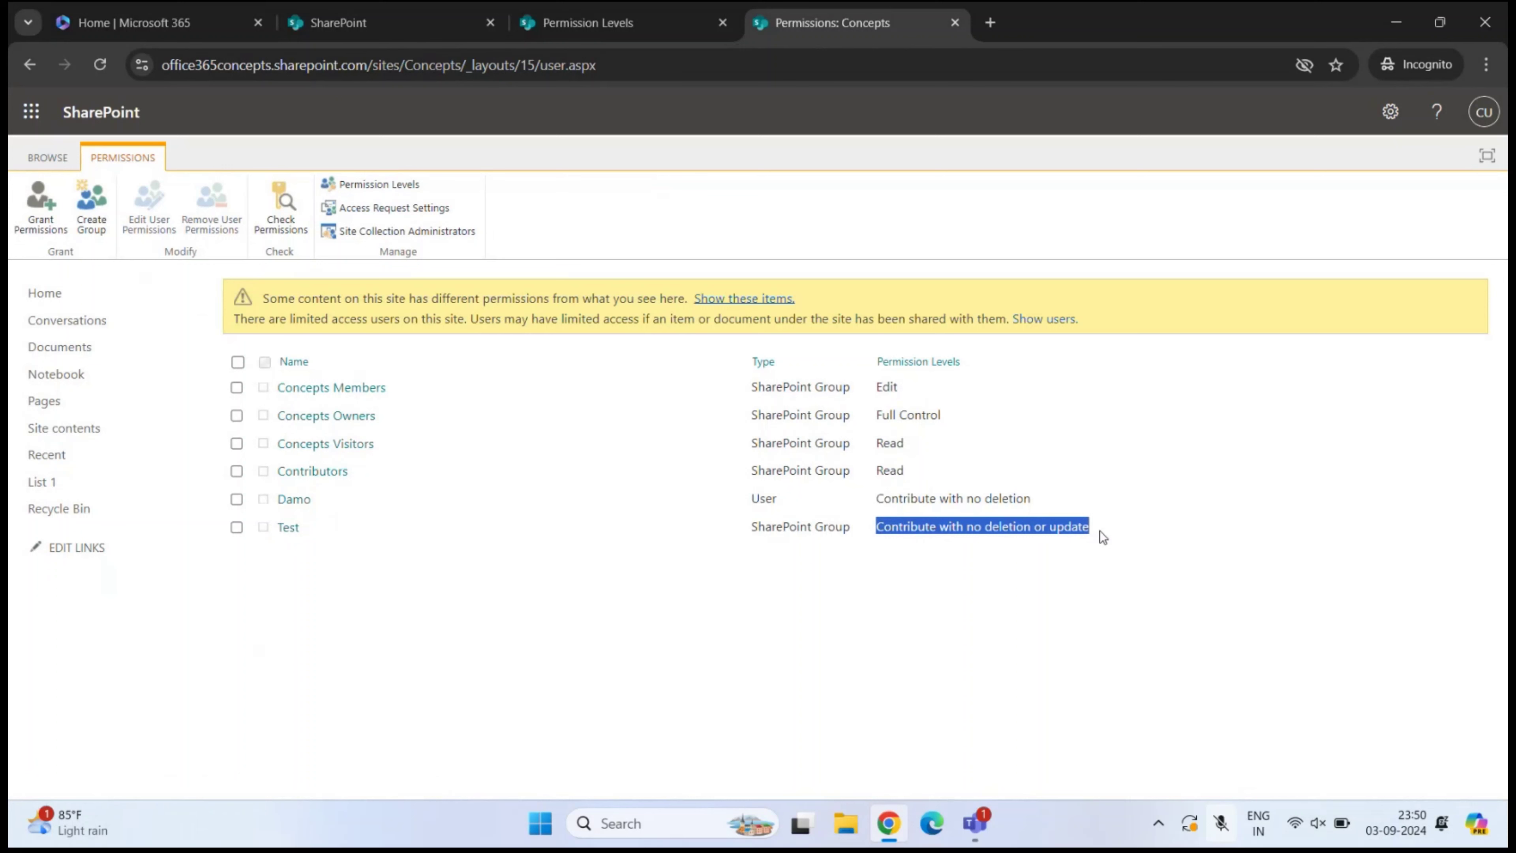
click(979, 554)
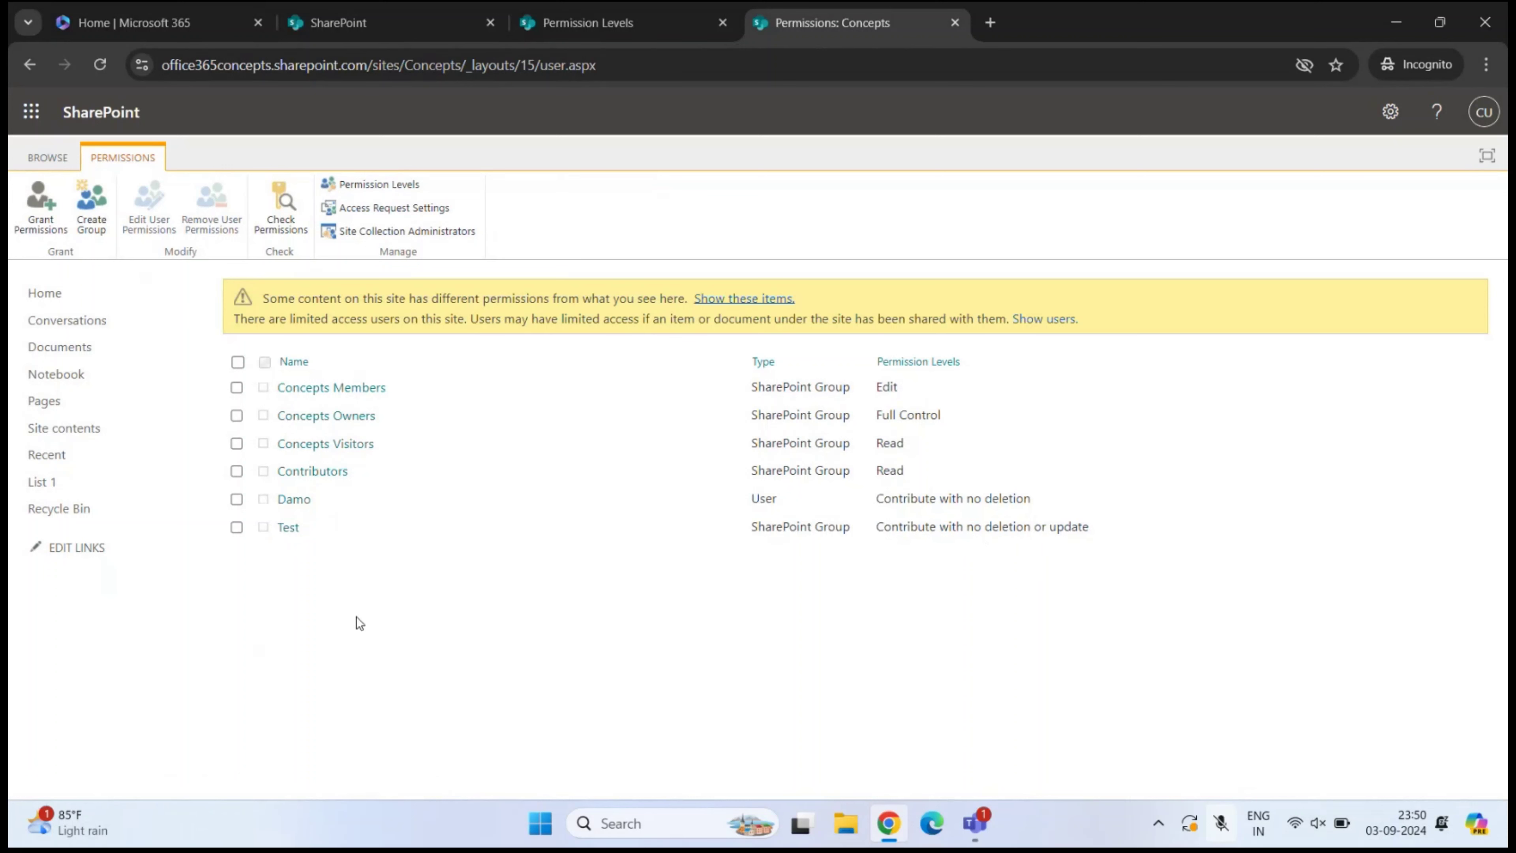
click(289, 527)
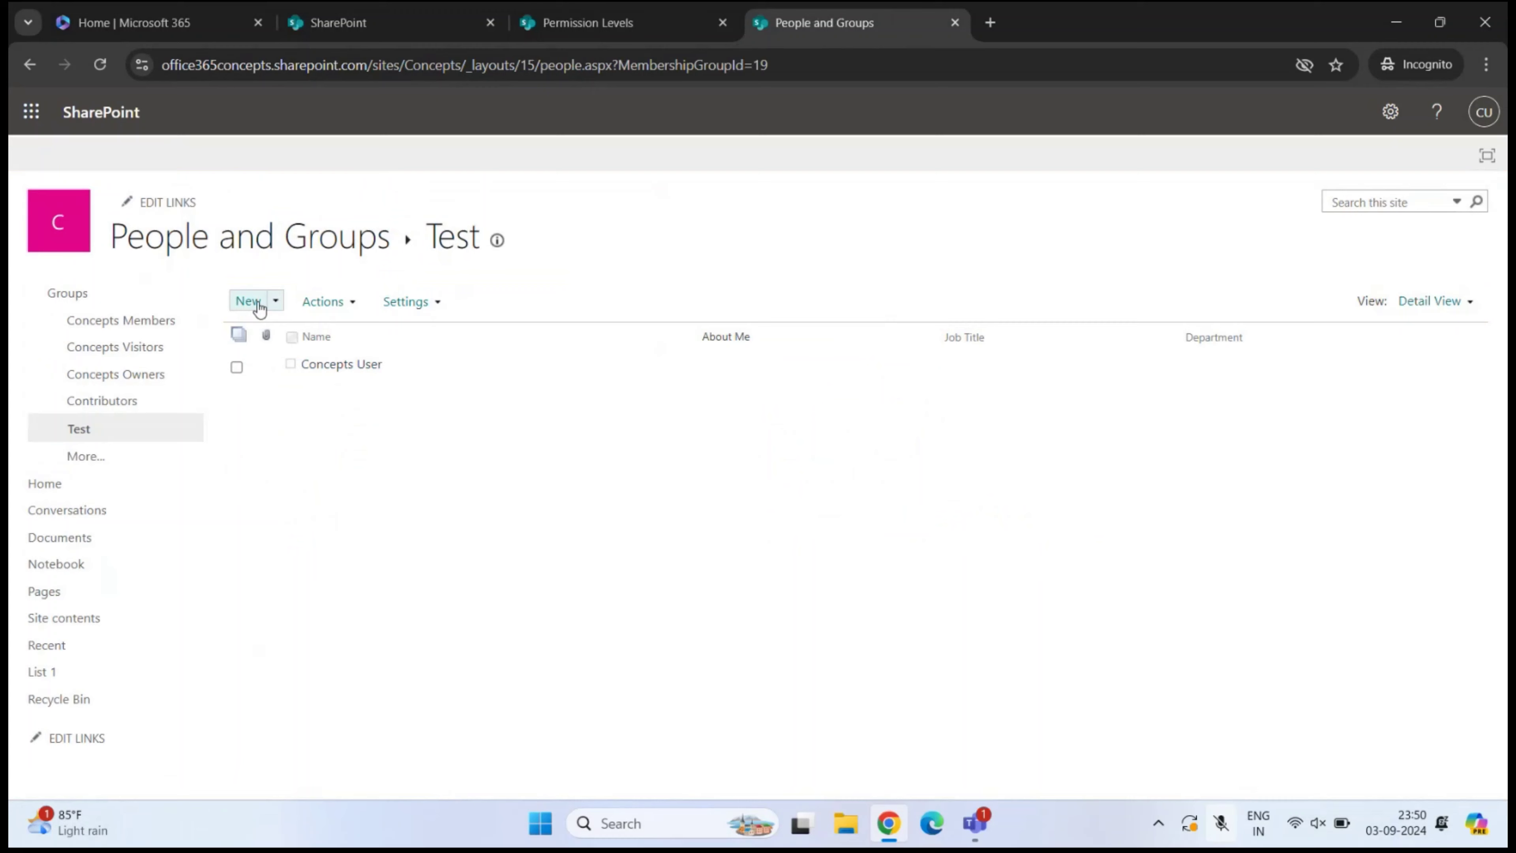
Step: Invite a second person to the Test group by name, then go back to Concepts permissions
click(257, 301)
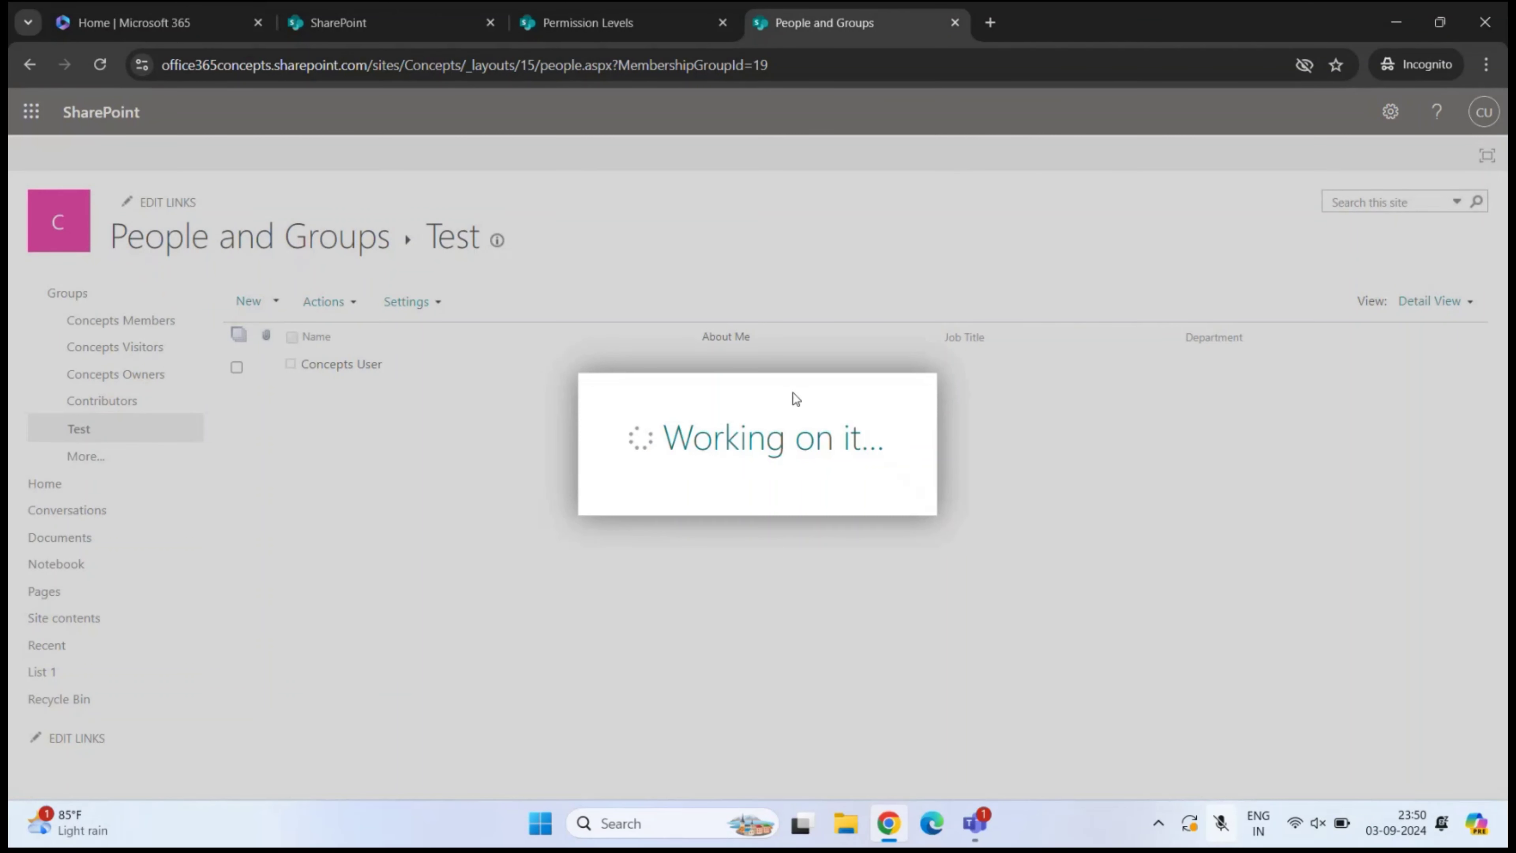
click(713, 381)
text(peter)
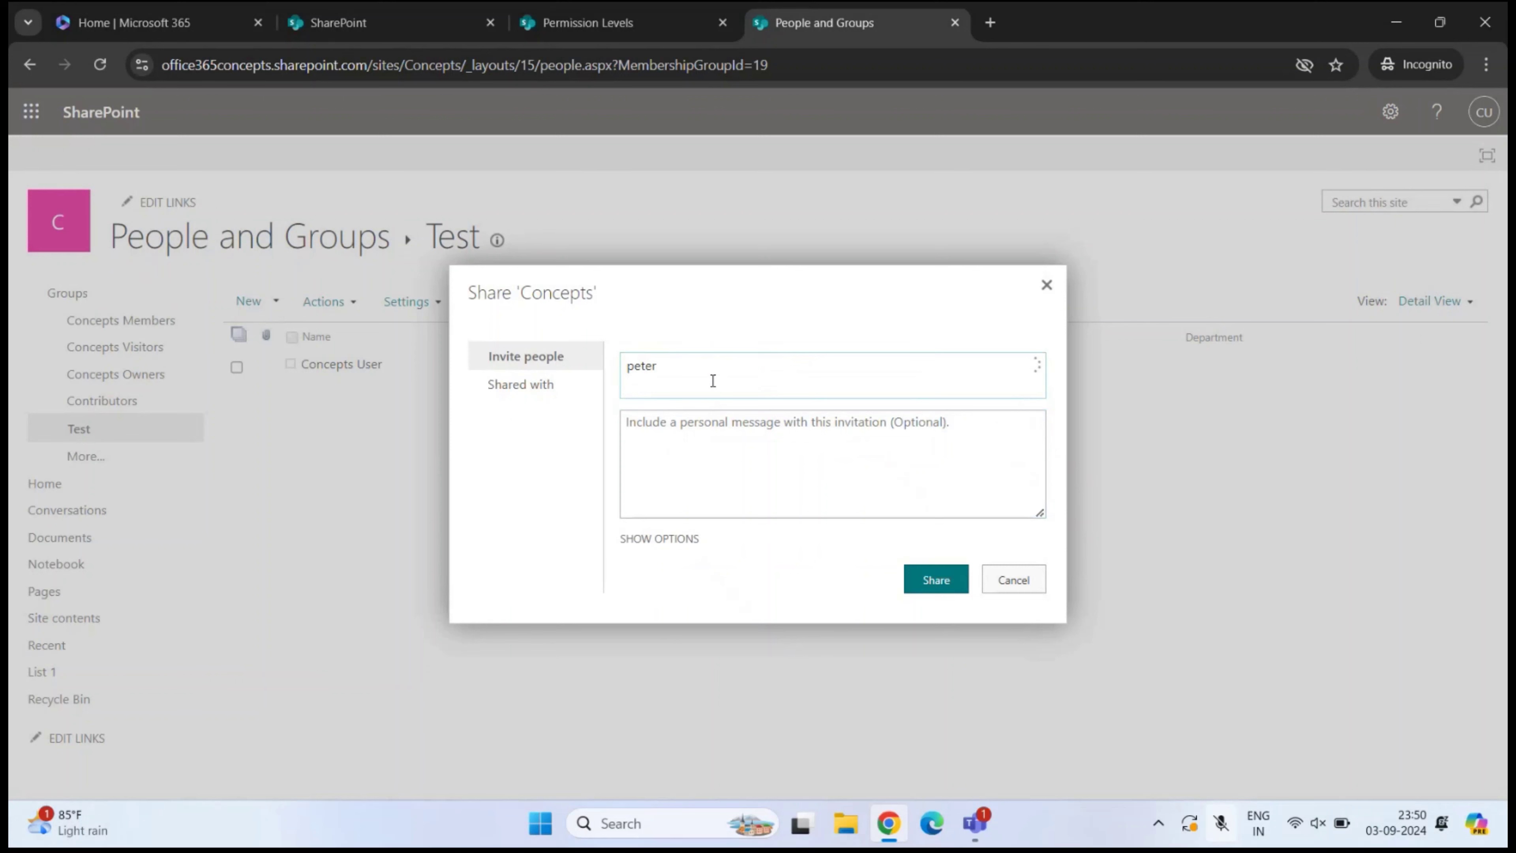
click(673, 416)
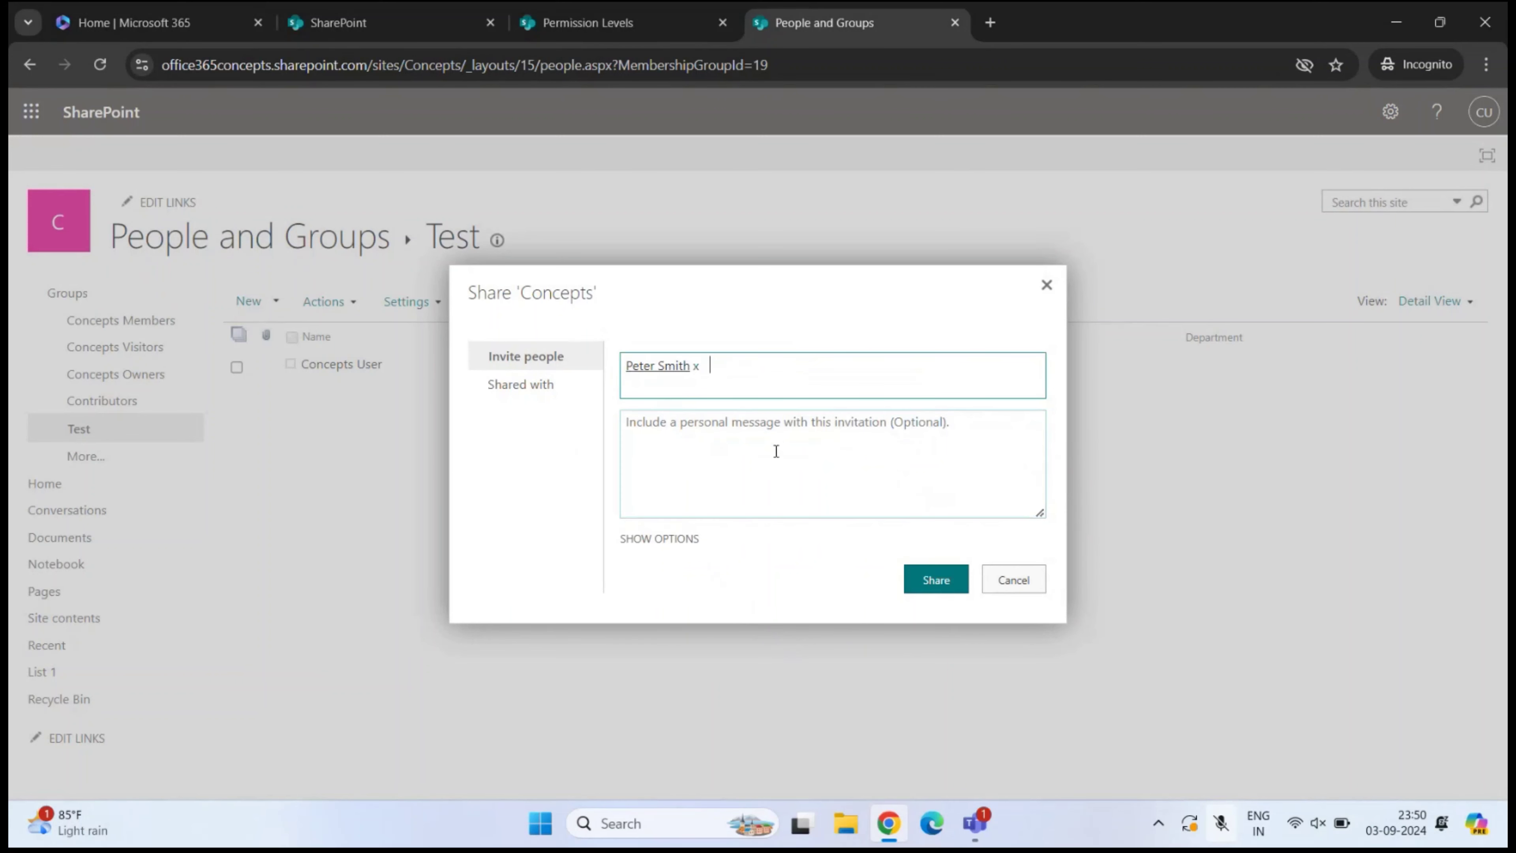
click(911, 585)
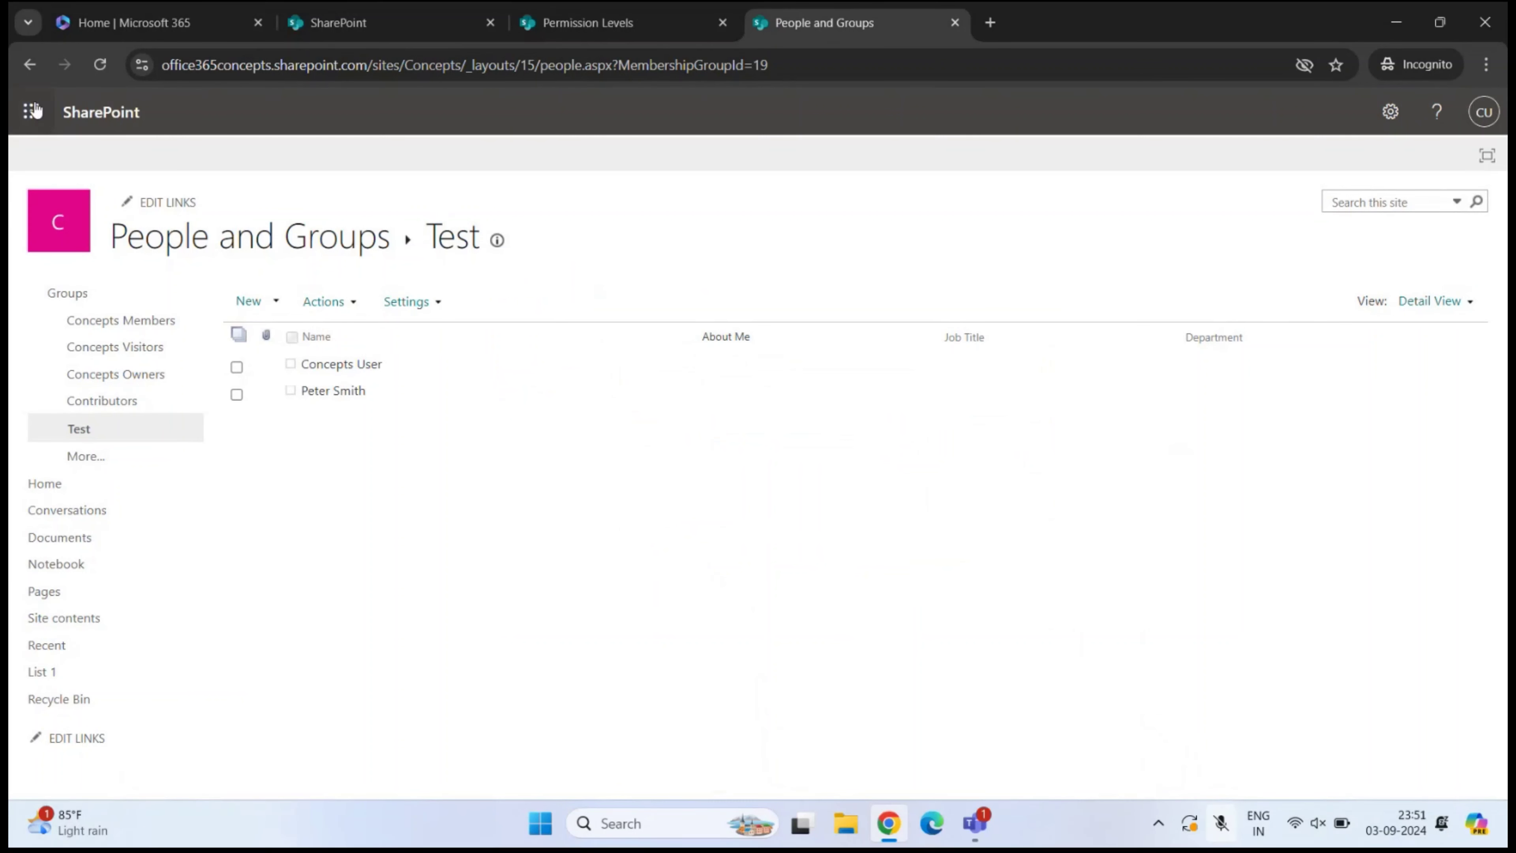
click(29, 66)
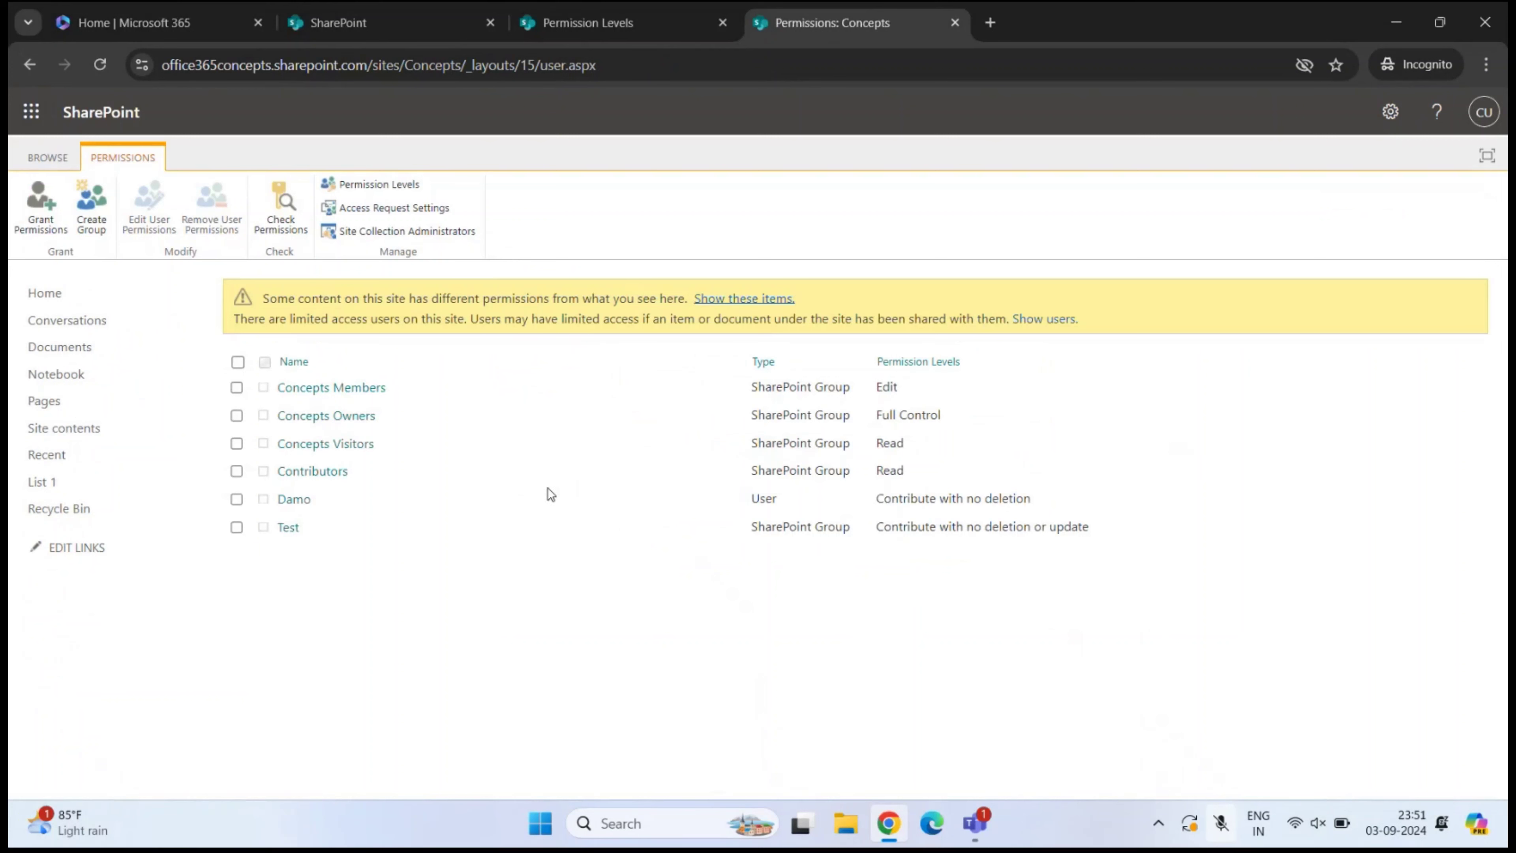
Step: Review the site's permission levels, noting Contribute with no deletion, then return to permissions
click(397, 185)
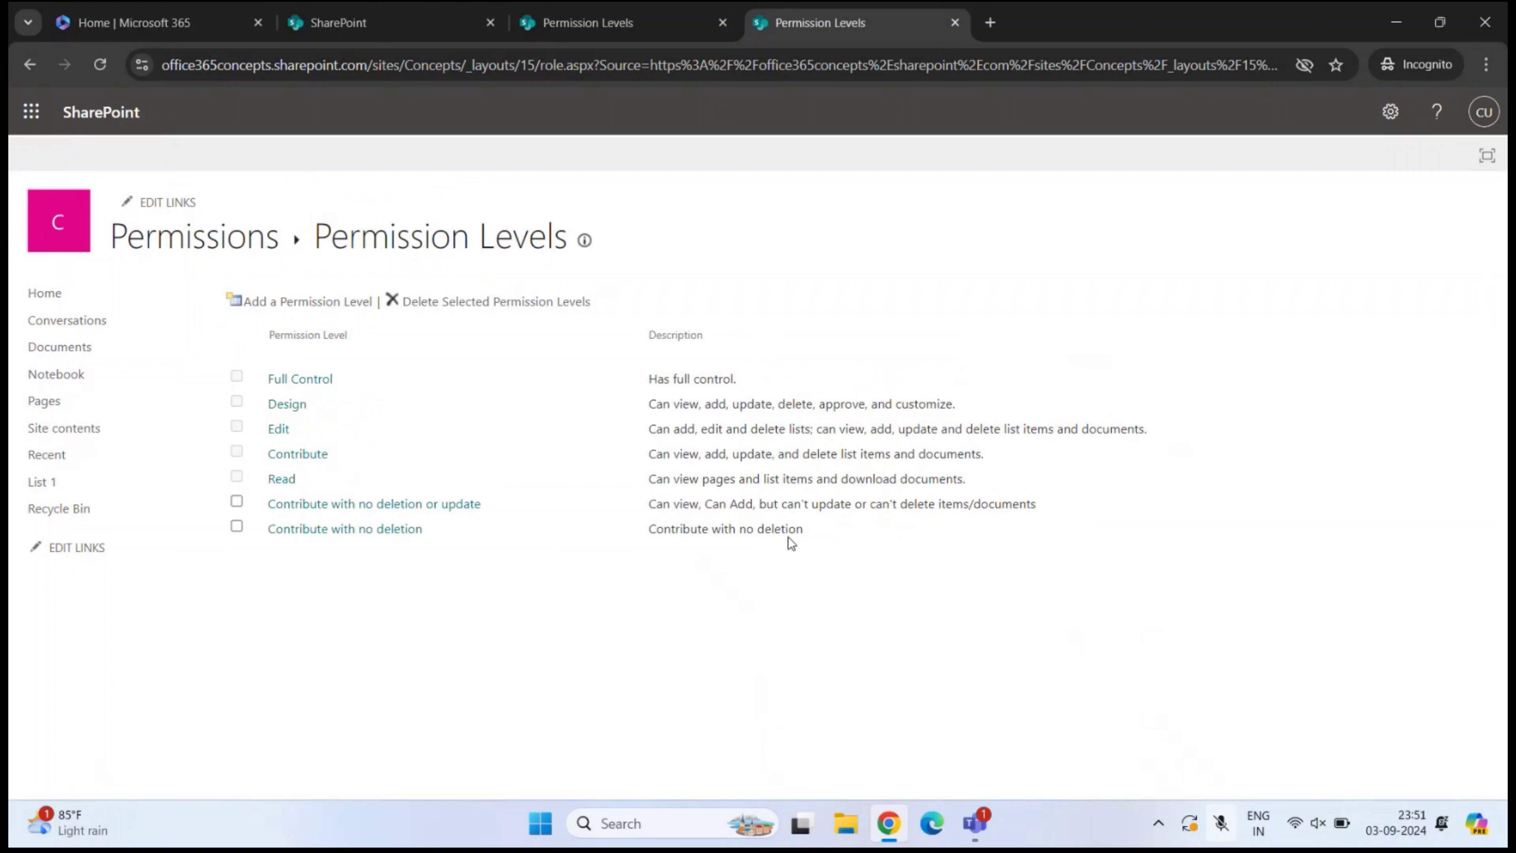
drag(804, 532, 269, 537)
click(567, 586)
click(30, 65)
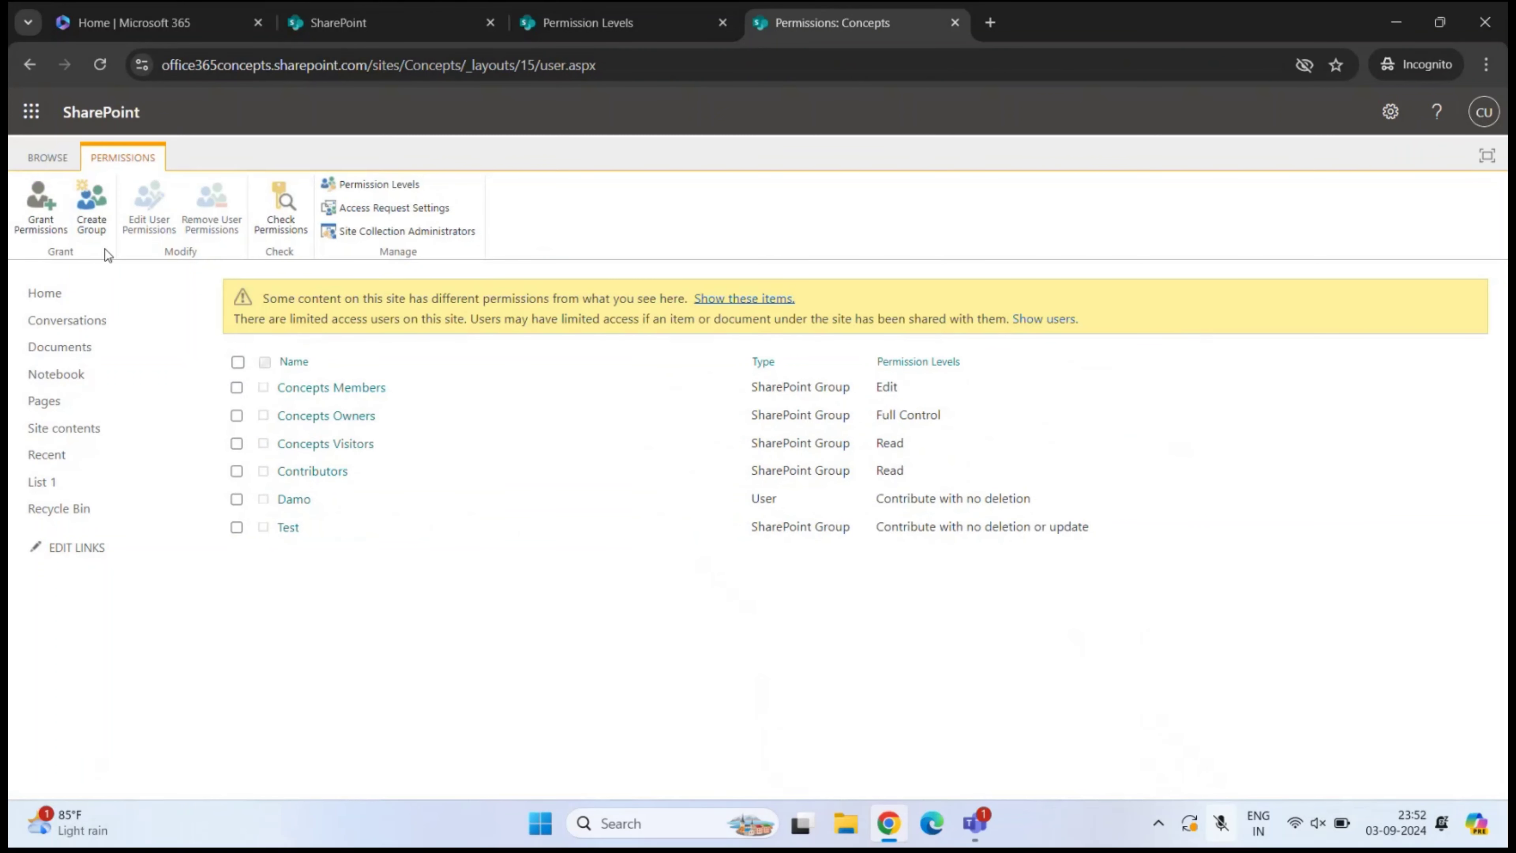
Step: Grant a searched-for user Contribute with no deletion or update directly on Concepts
click(41, 206)
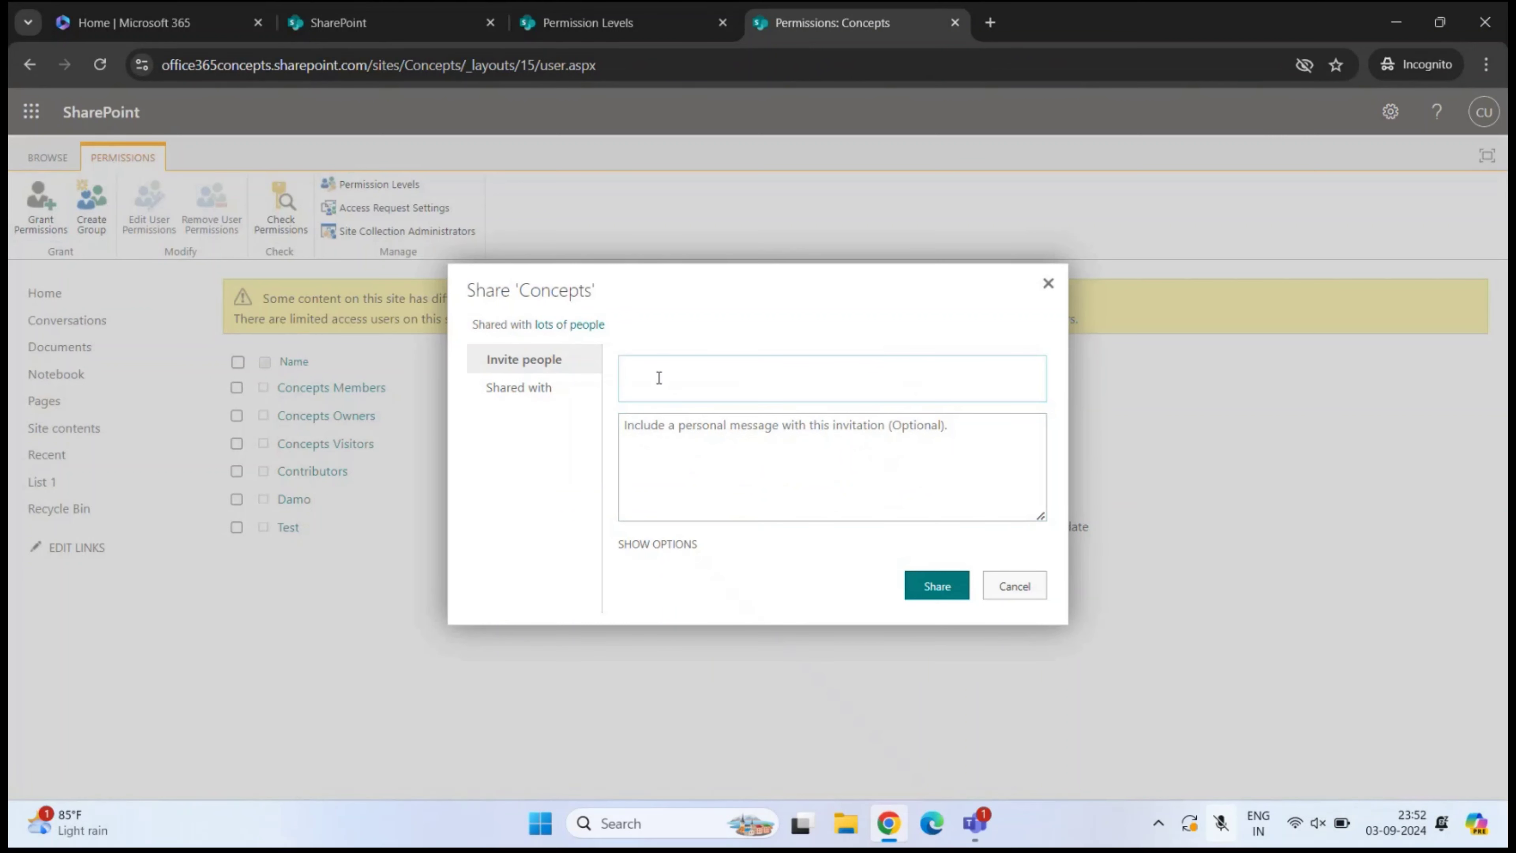
text(damodara)
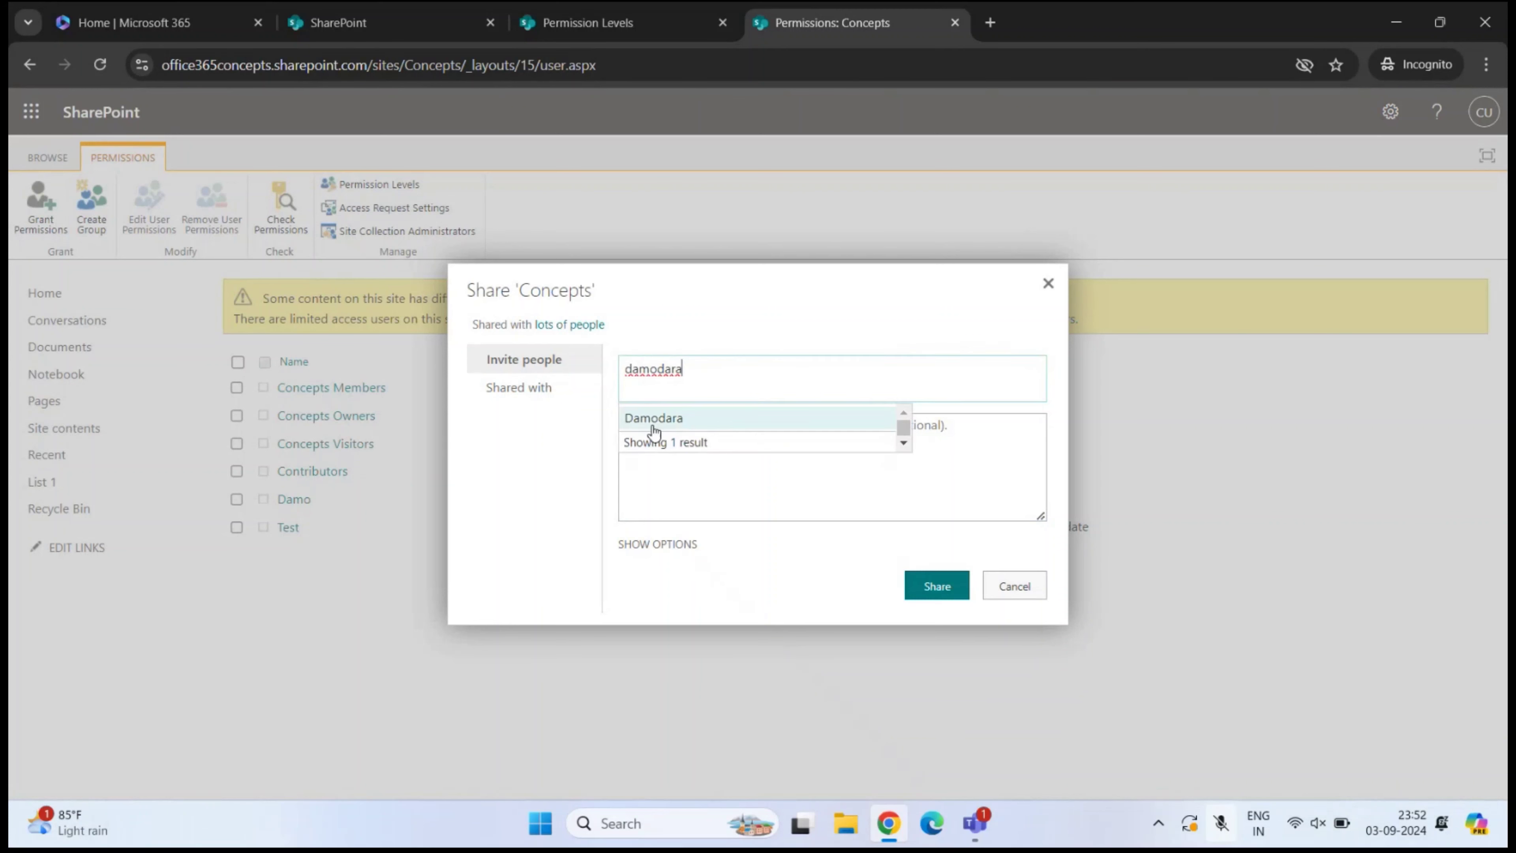
click(655, 421)
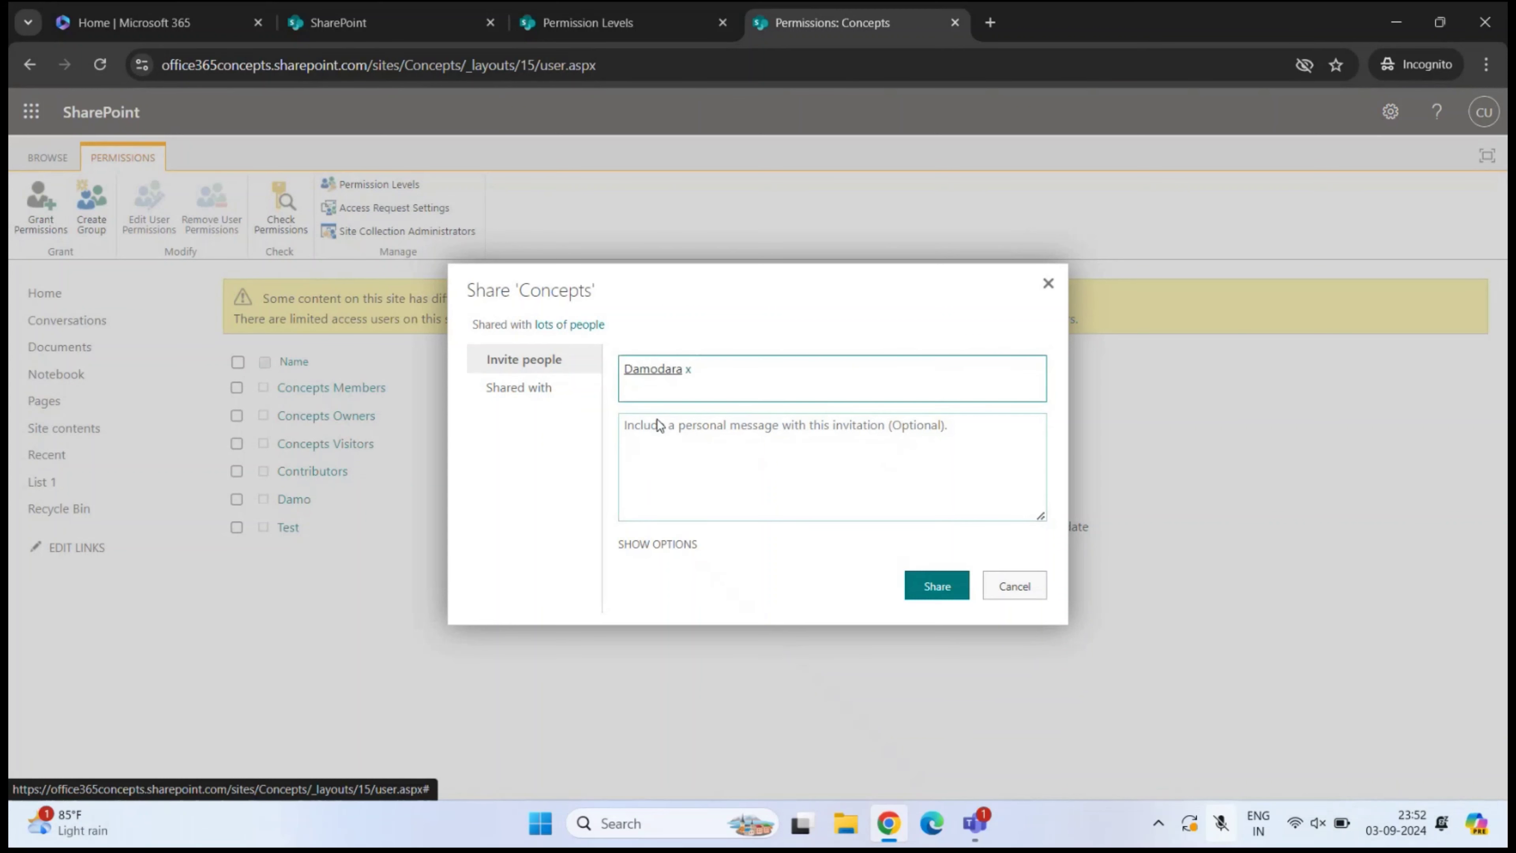
click(662, 544)
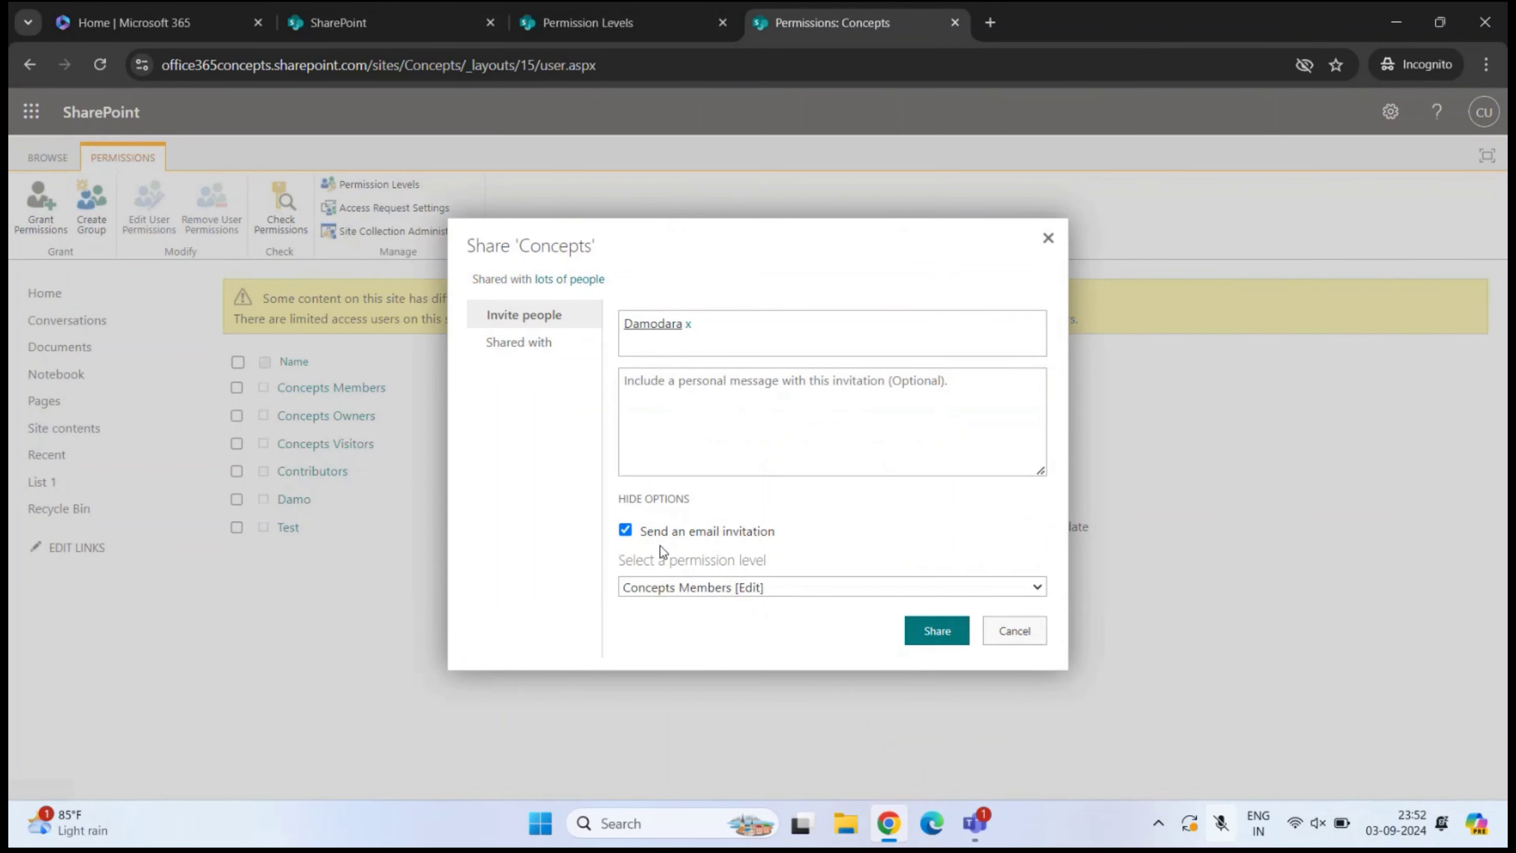
click(797, 588)
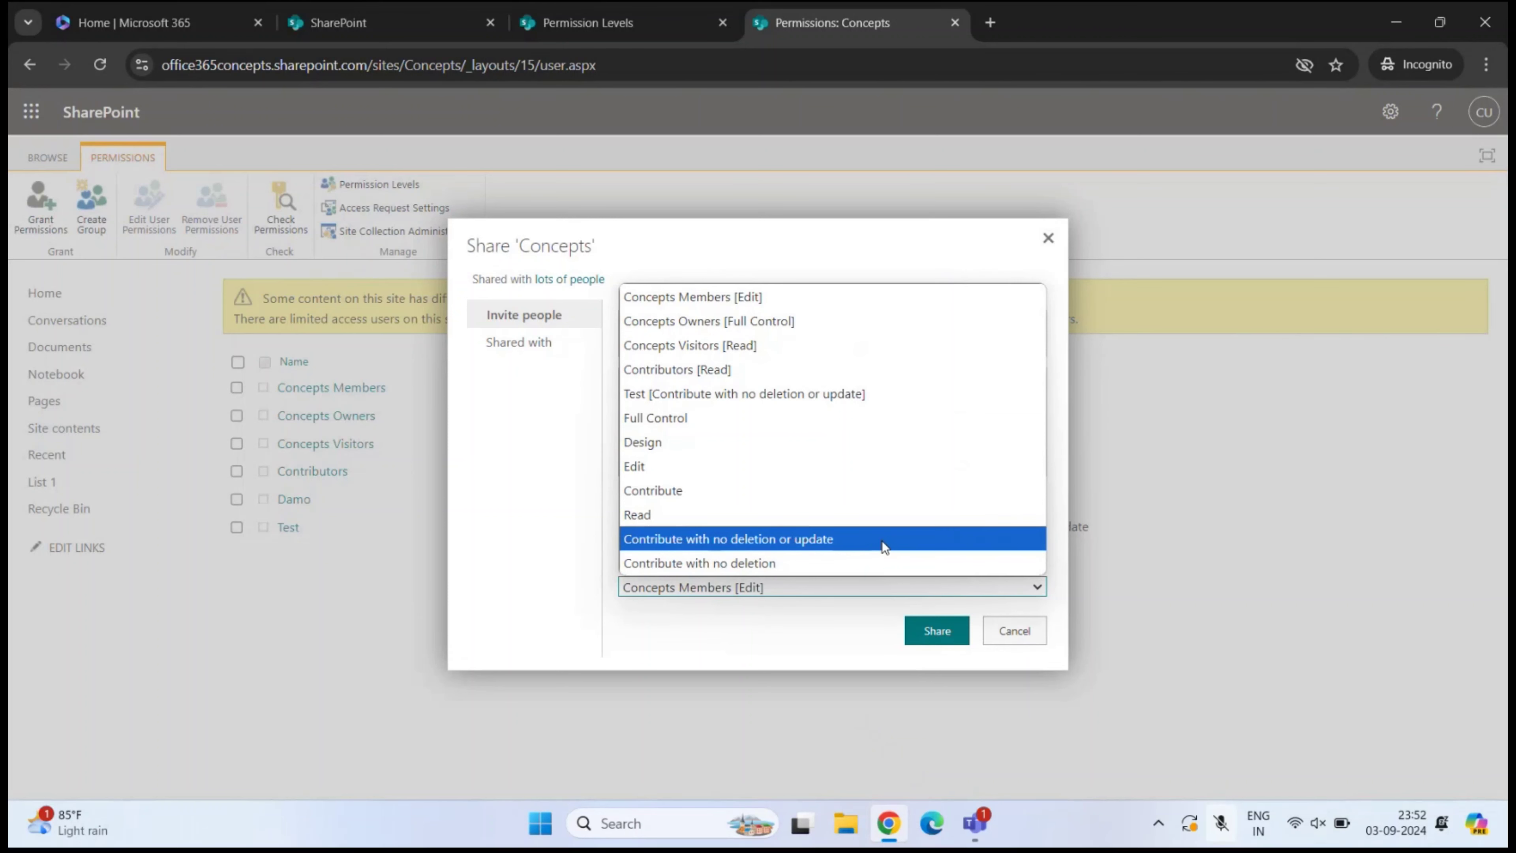
click(883, 545)
click(931, 634)
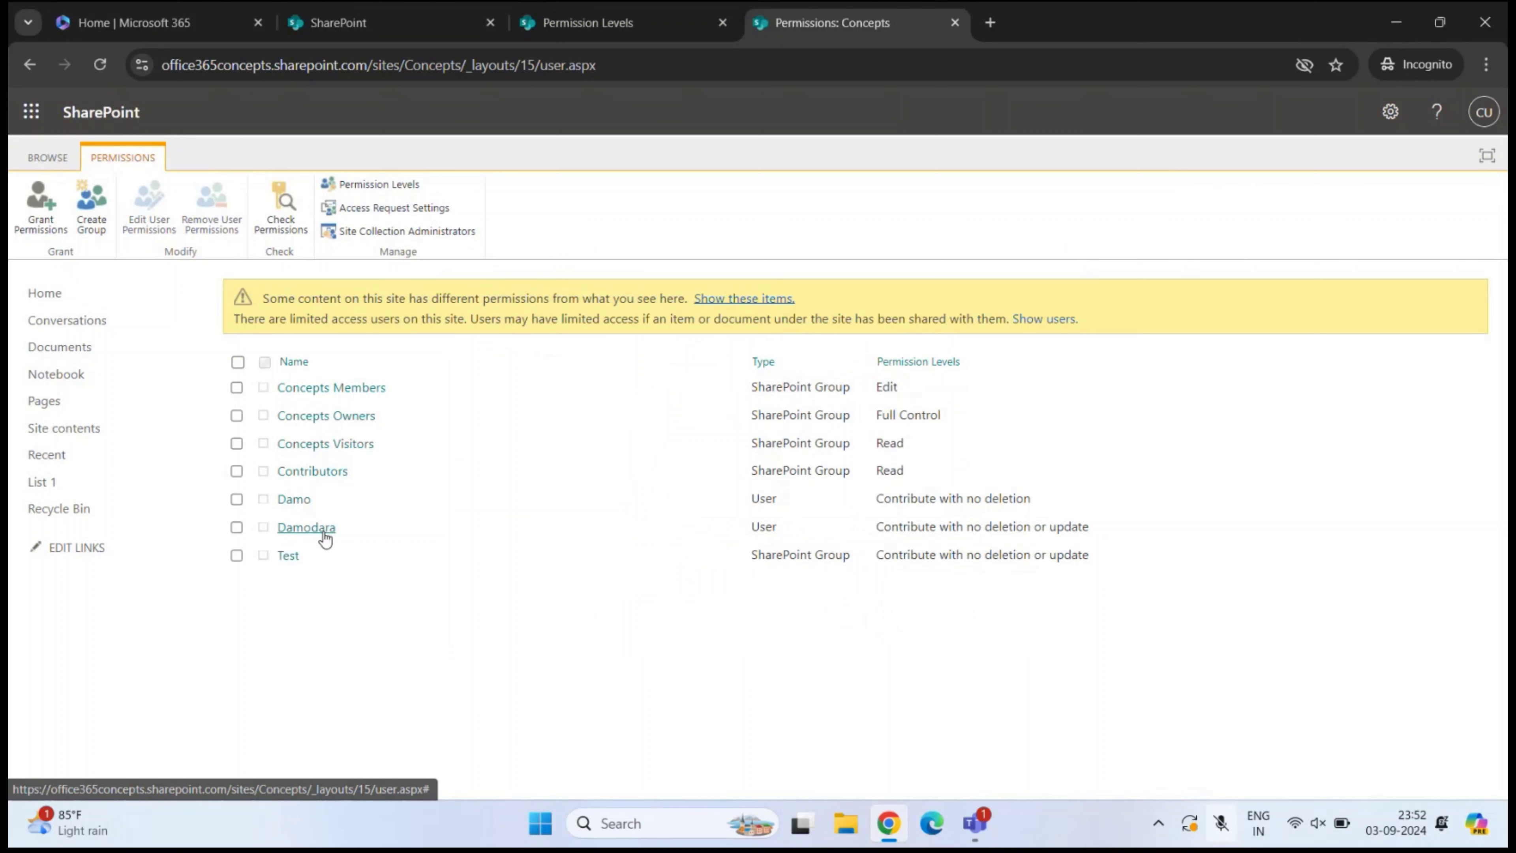
drag(875, 526, 1062, 529)
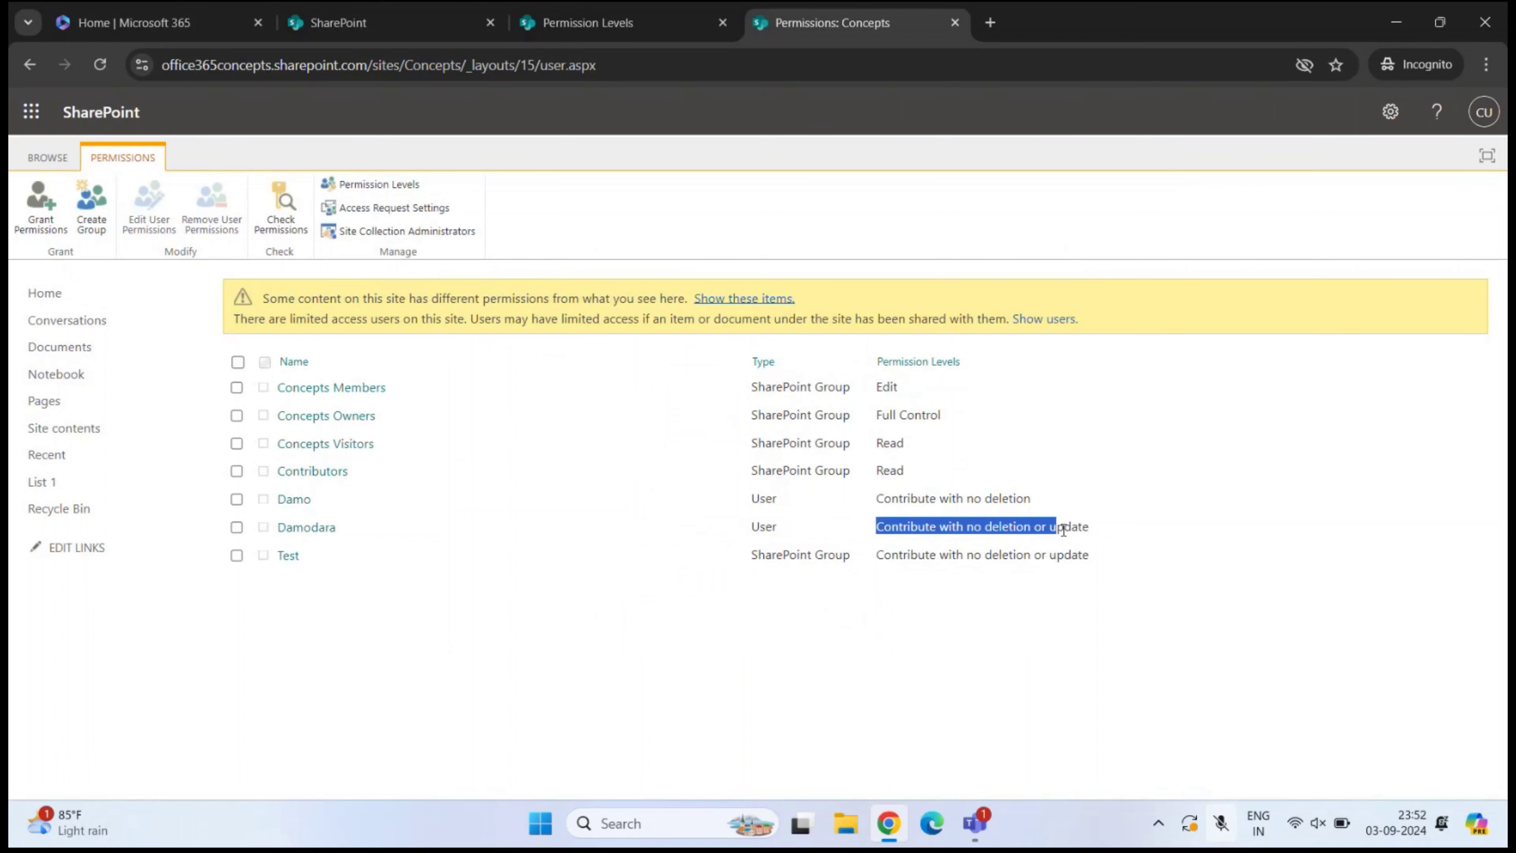
click(1097, 530)
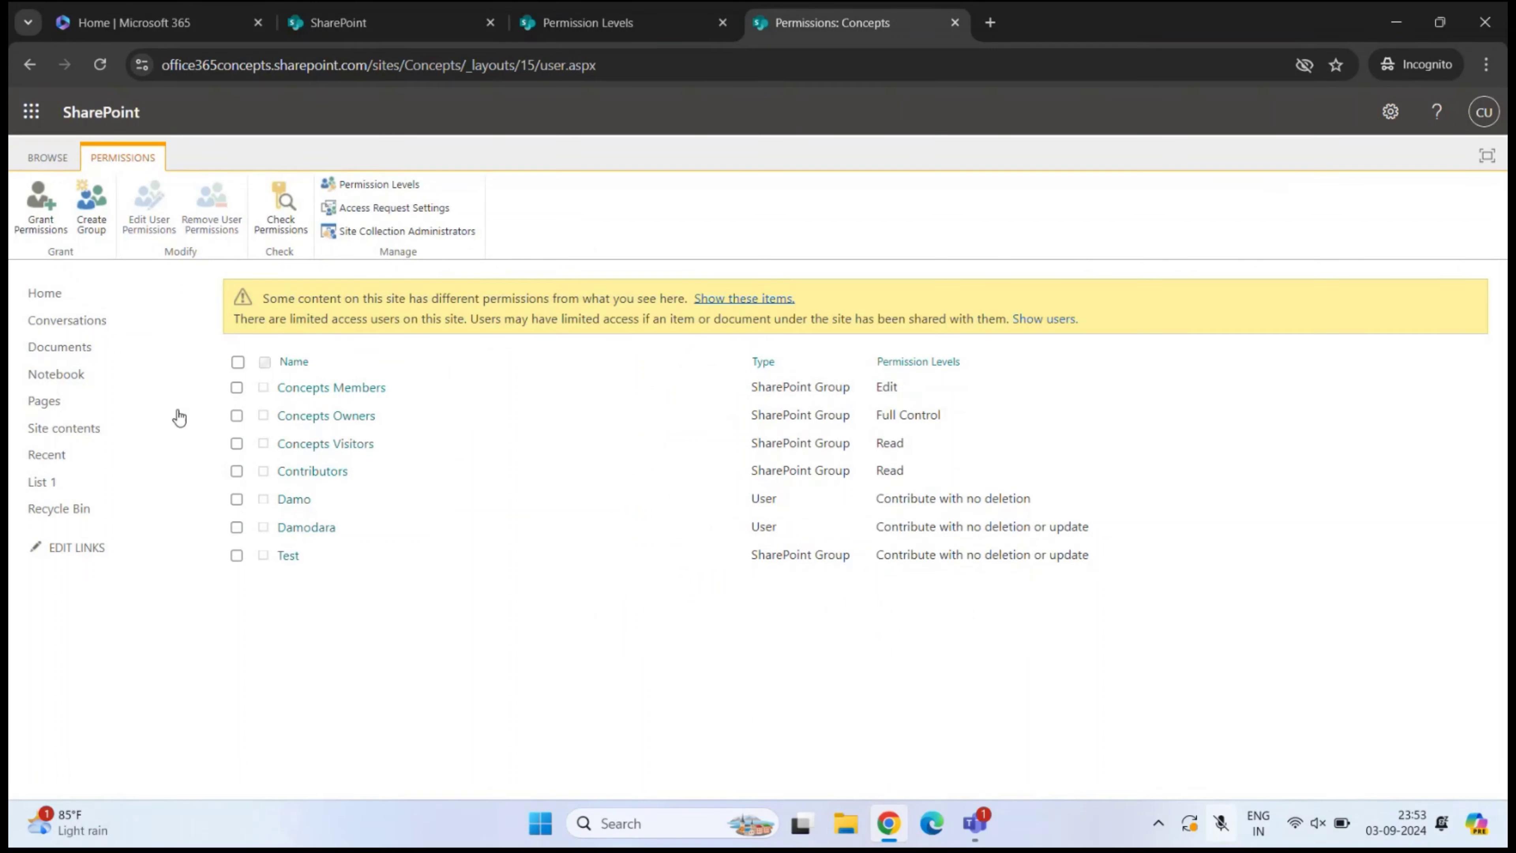
ctrl+click(57, 348)
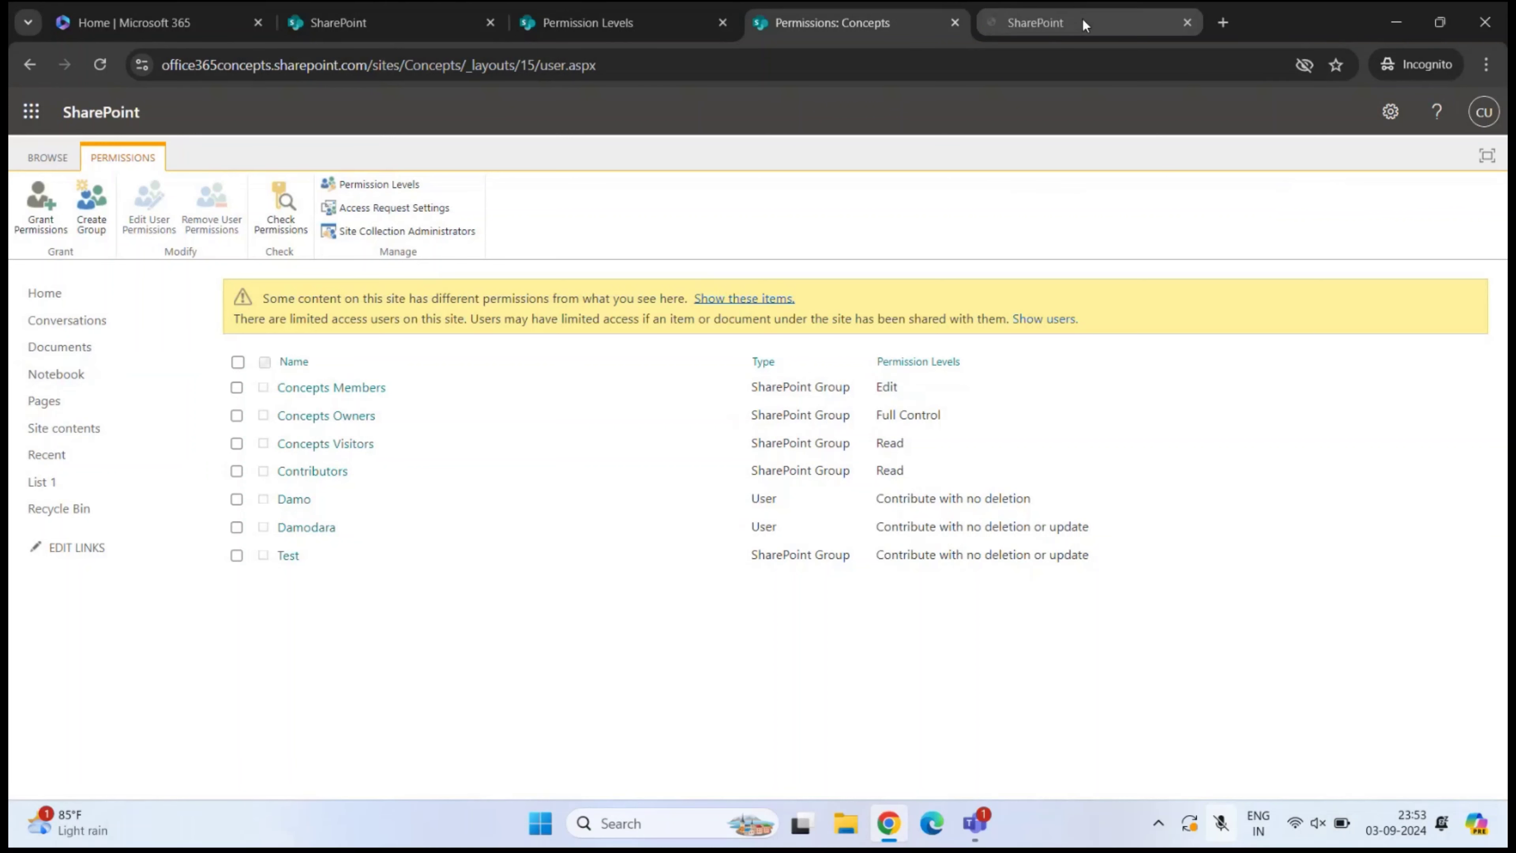
click(1074, 23)
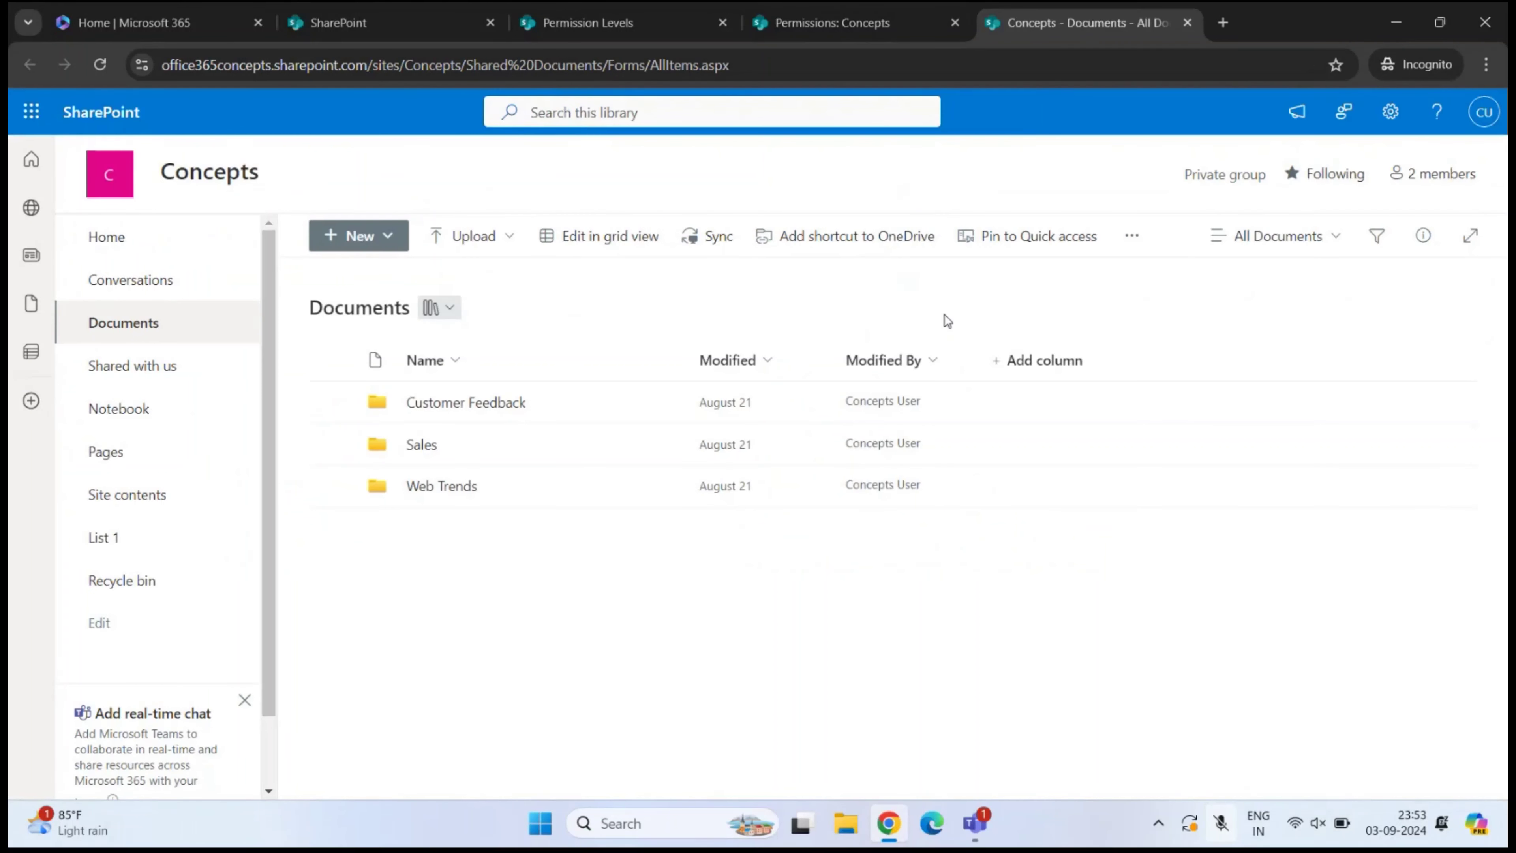
click(1380, 120)
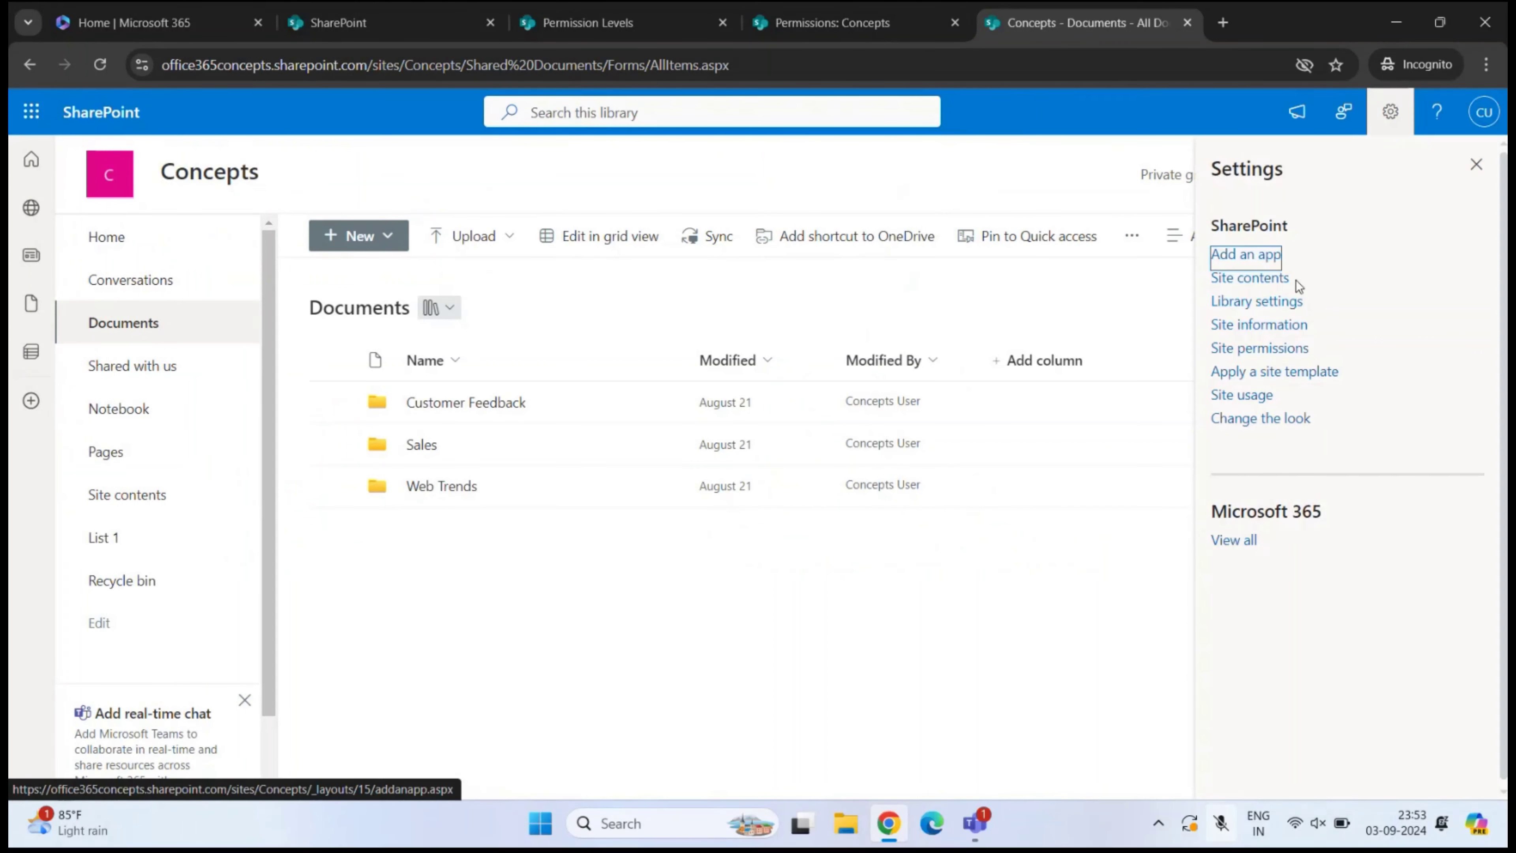
click(1239, 305)
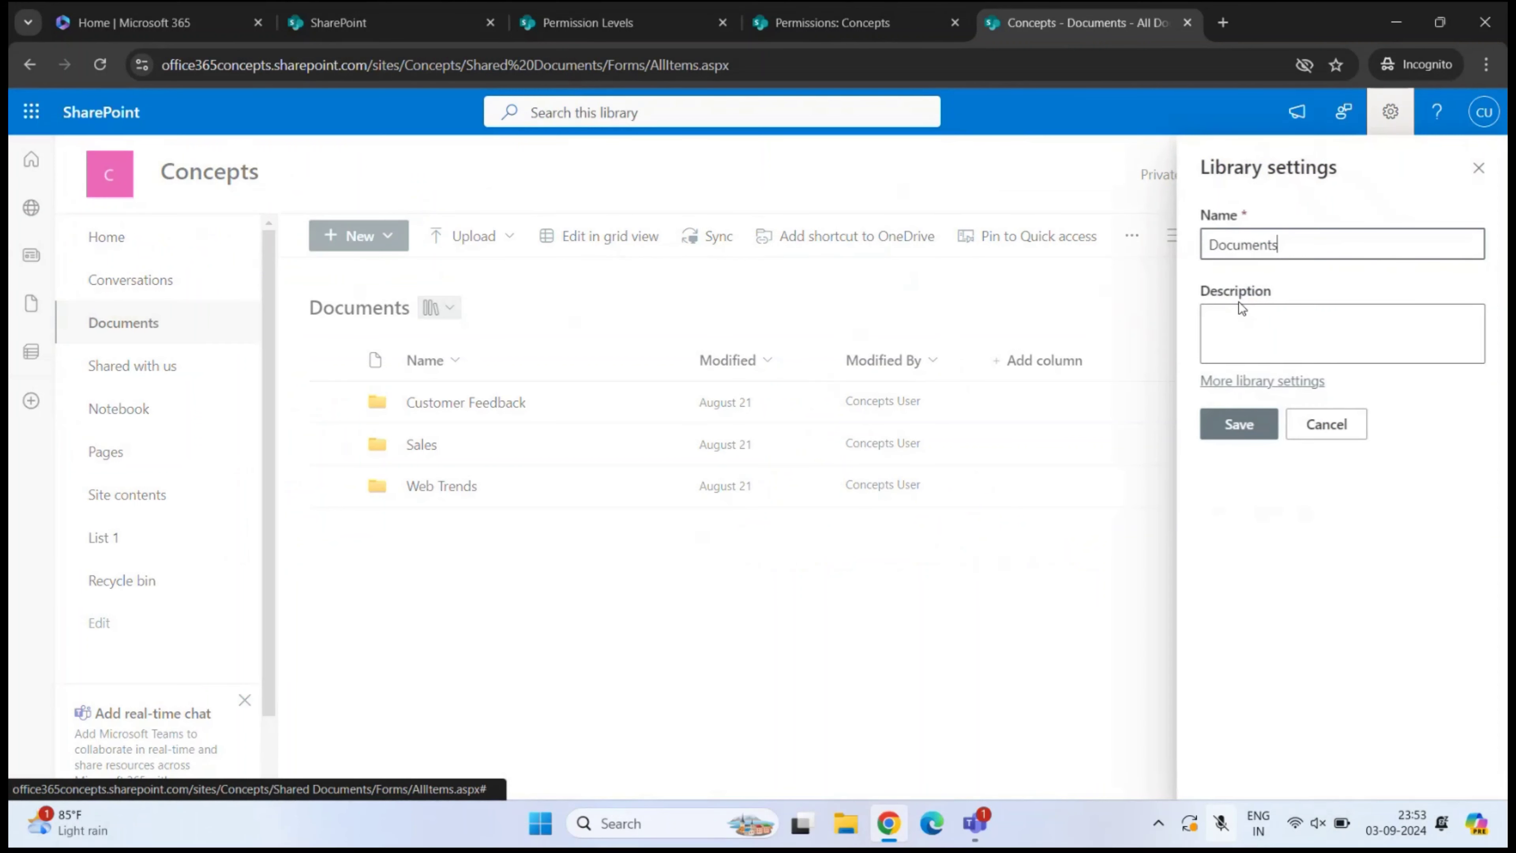
click(1265, 381)
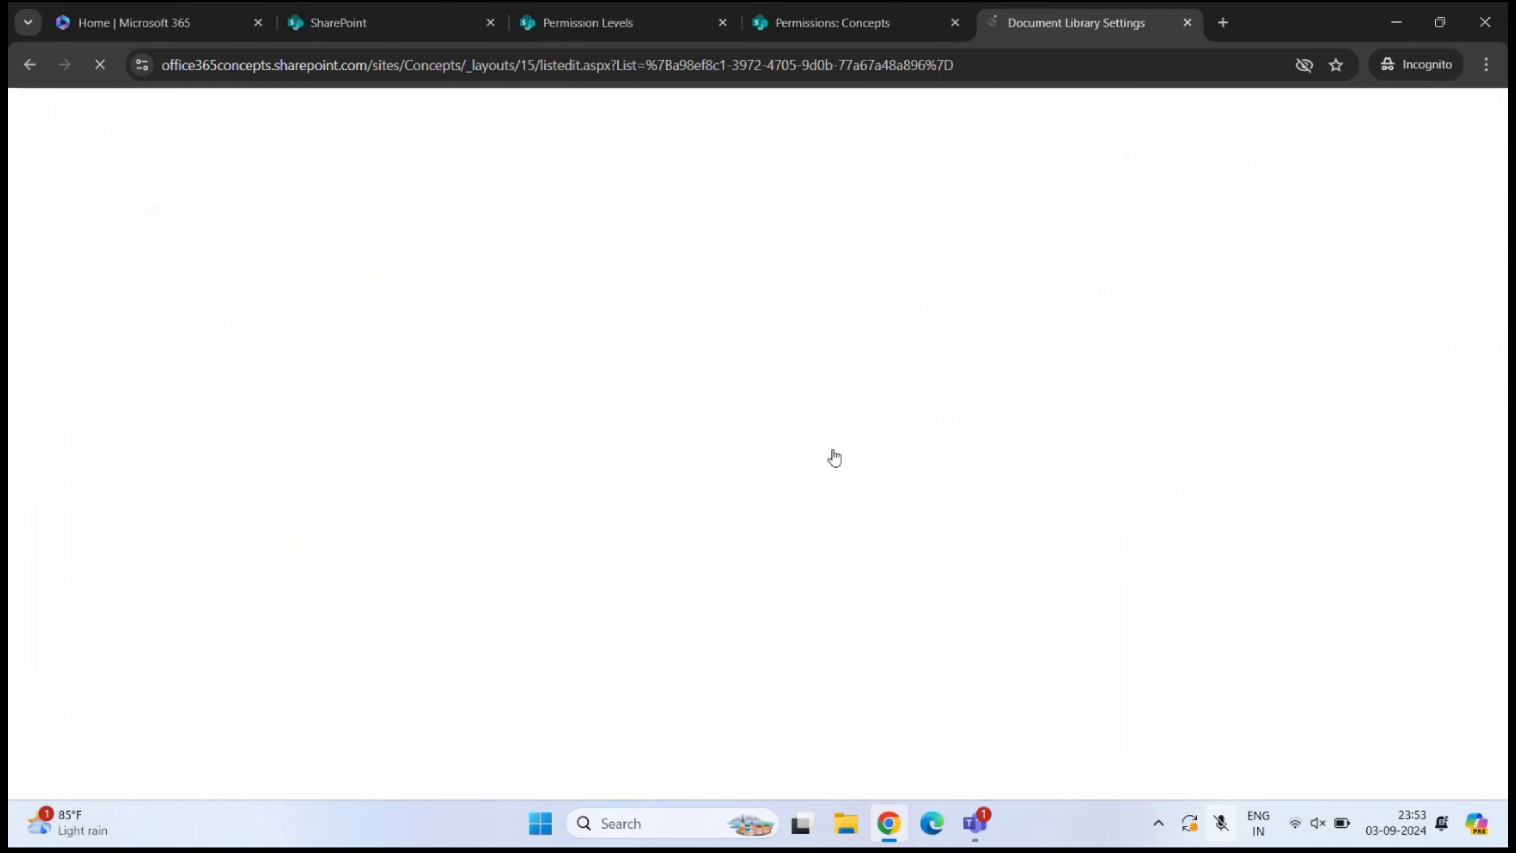
click(725, 442)
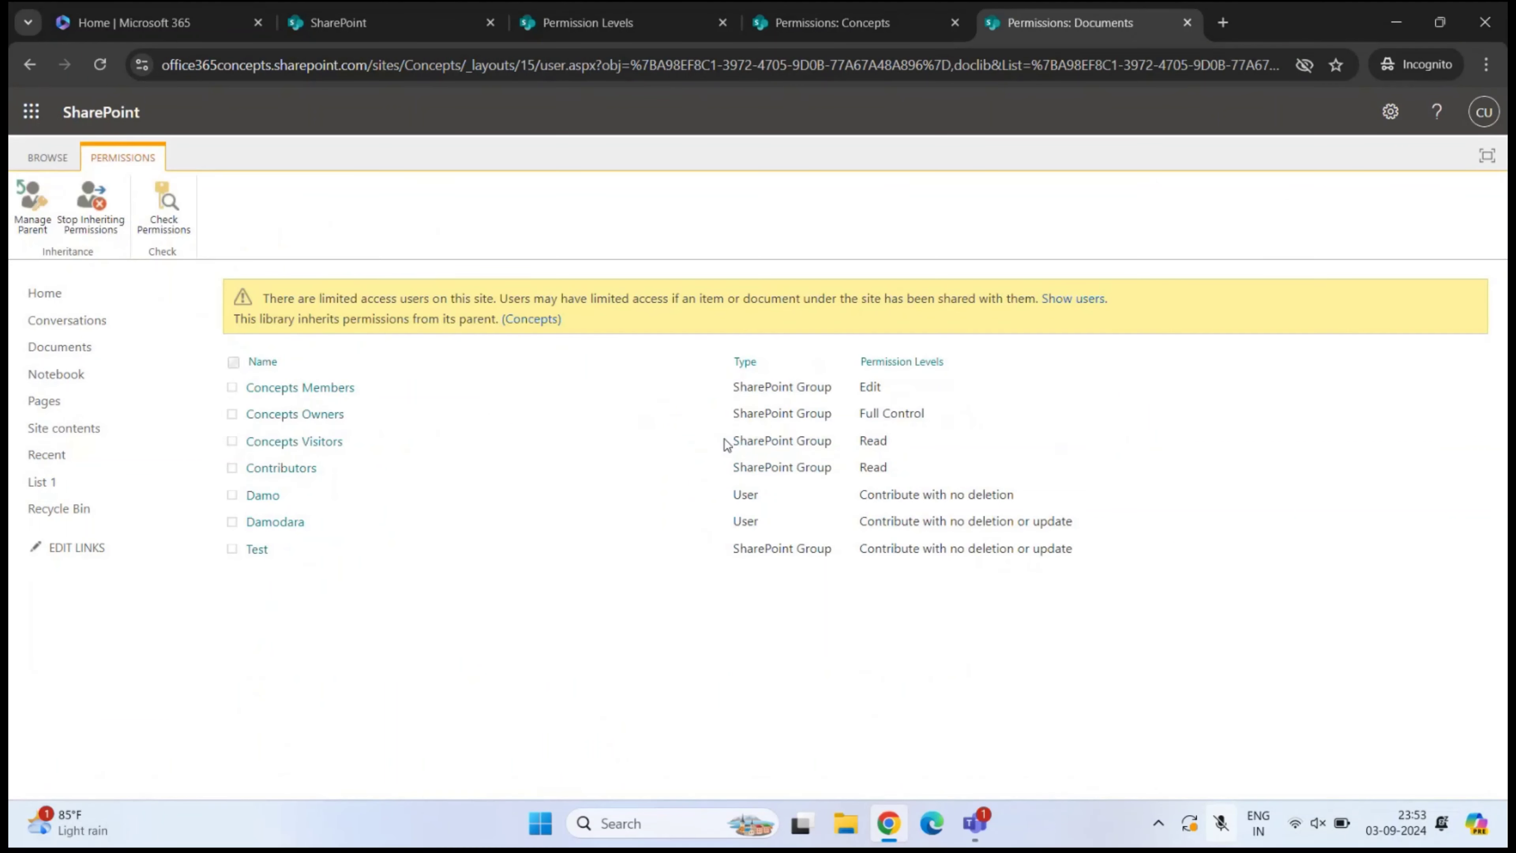
drag(343, 444, 254, 387)
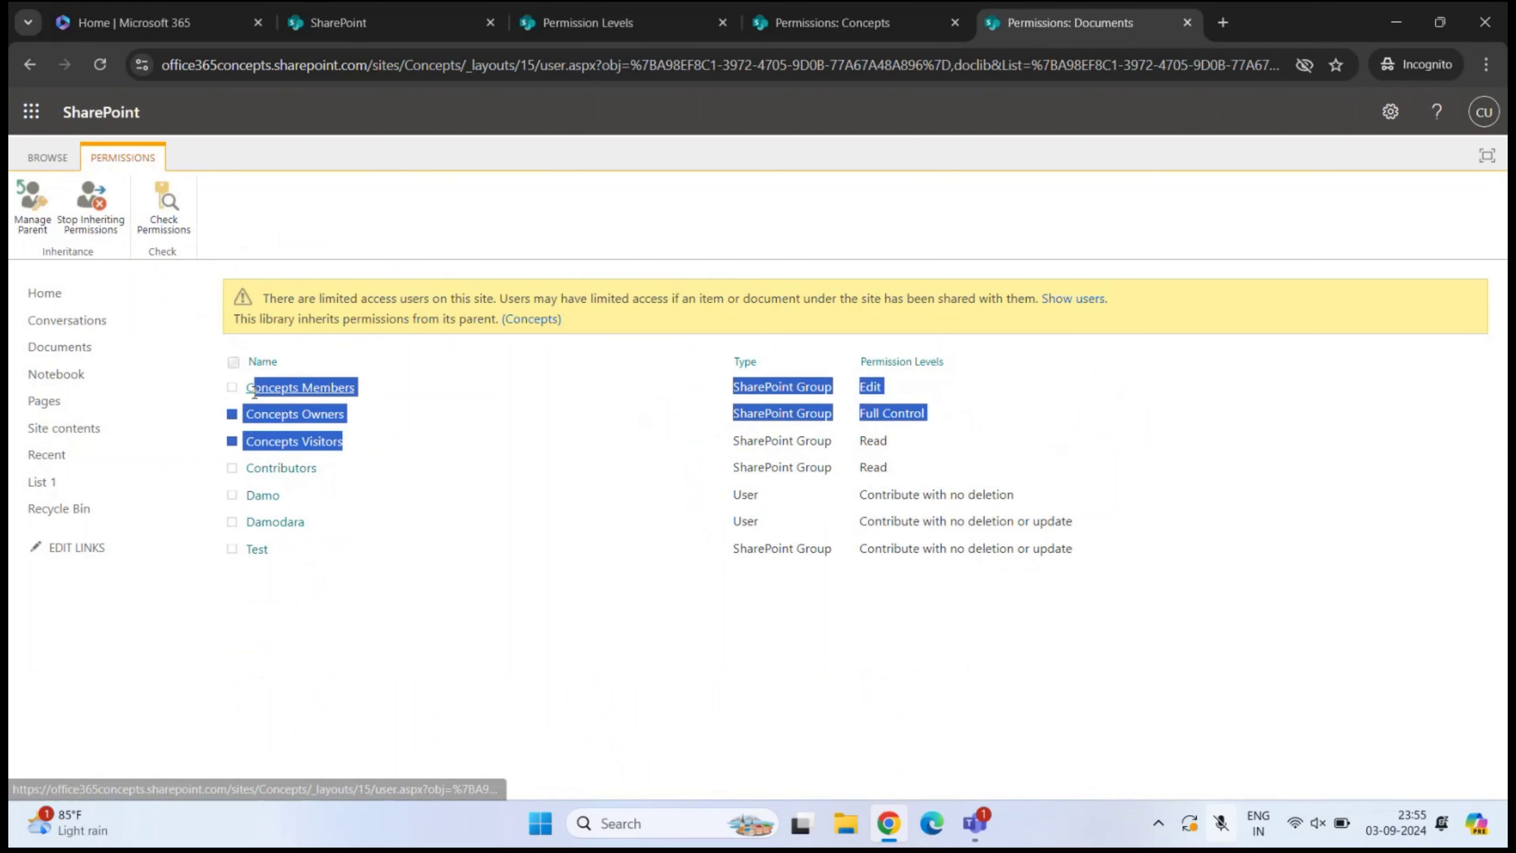
click(420, 432)
drag(244, 467, 317, 468)
click(259, 554)
double_click(260, 553)
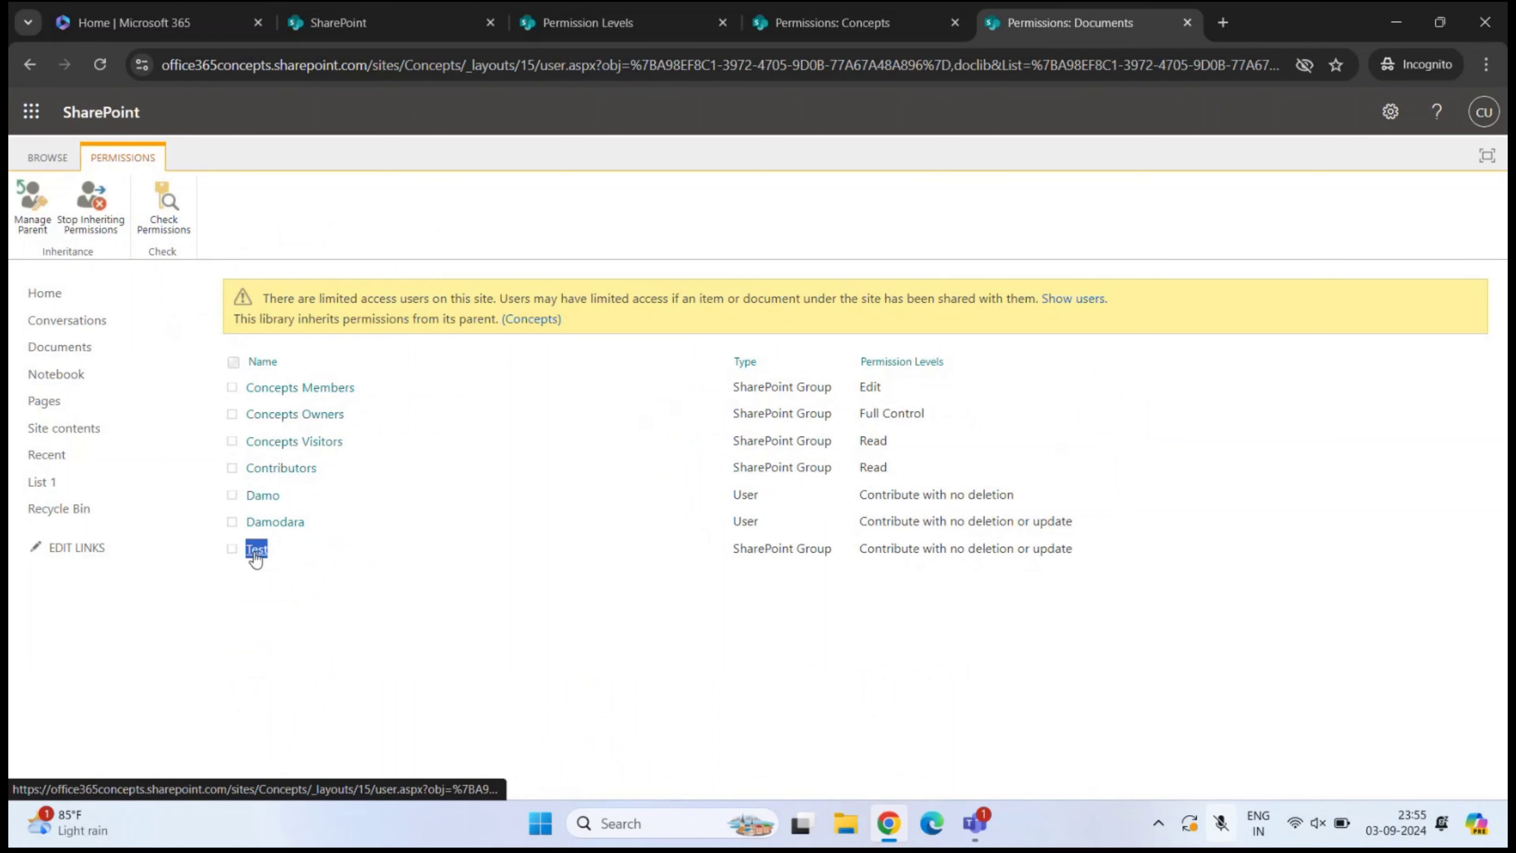
click(496, 646)
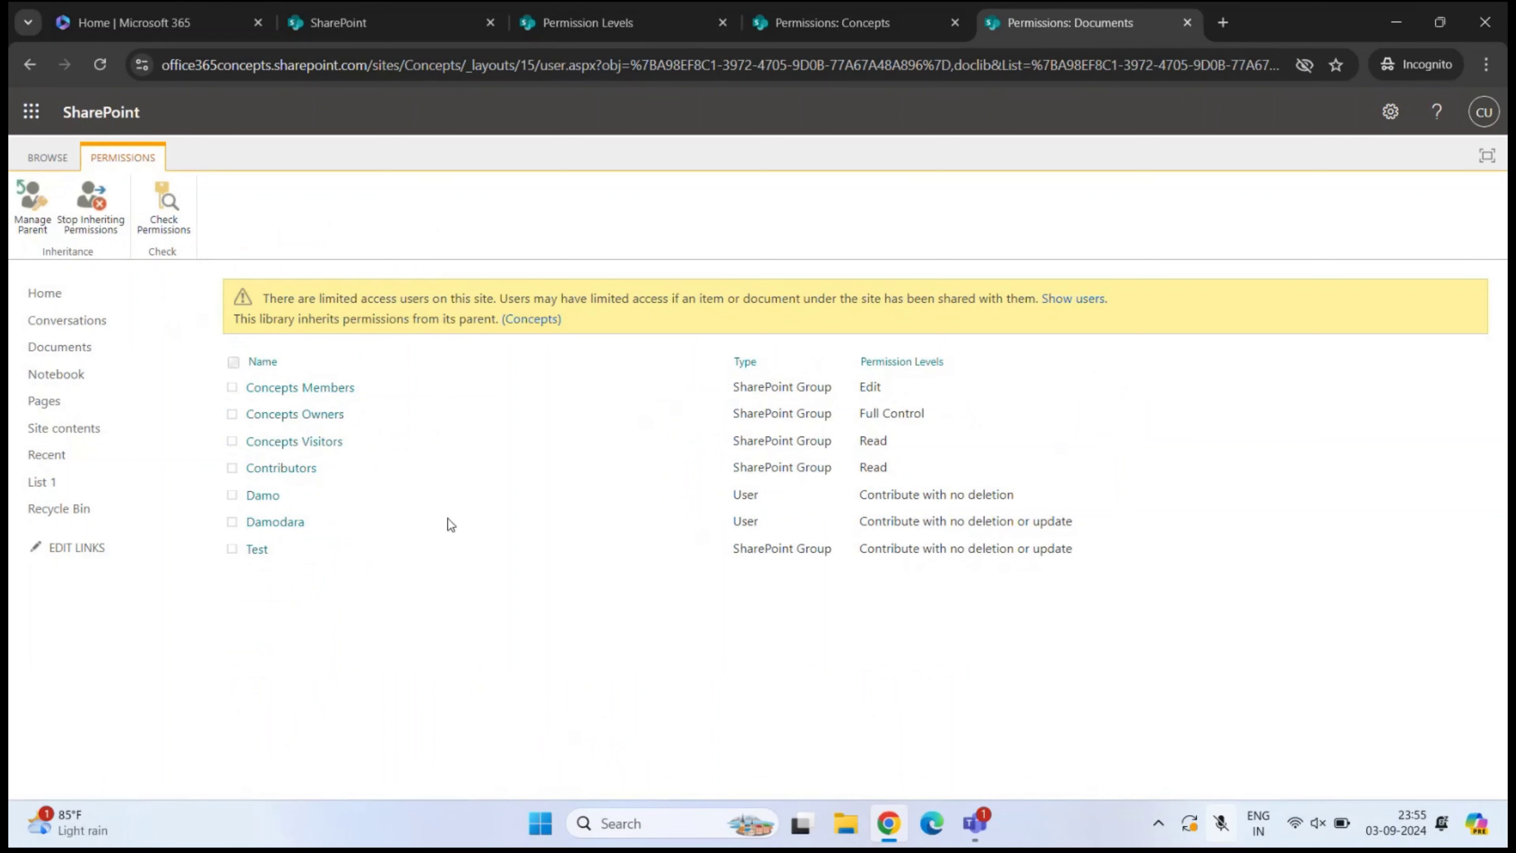
click(925, 36)
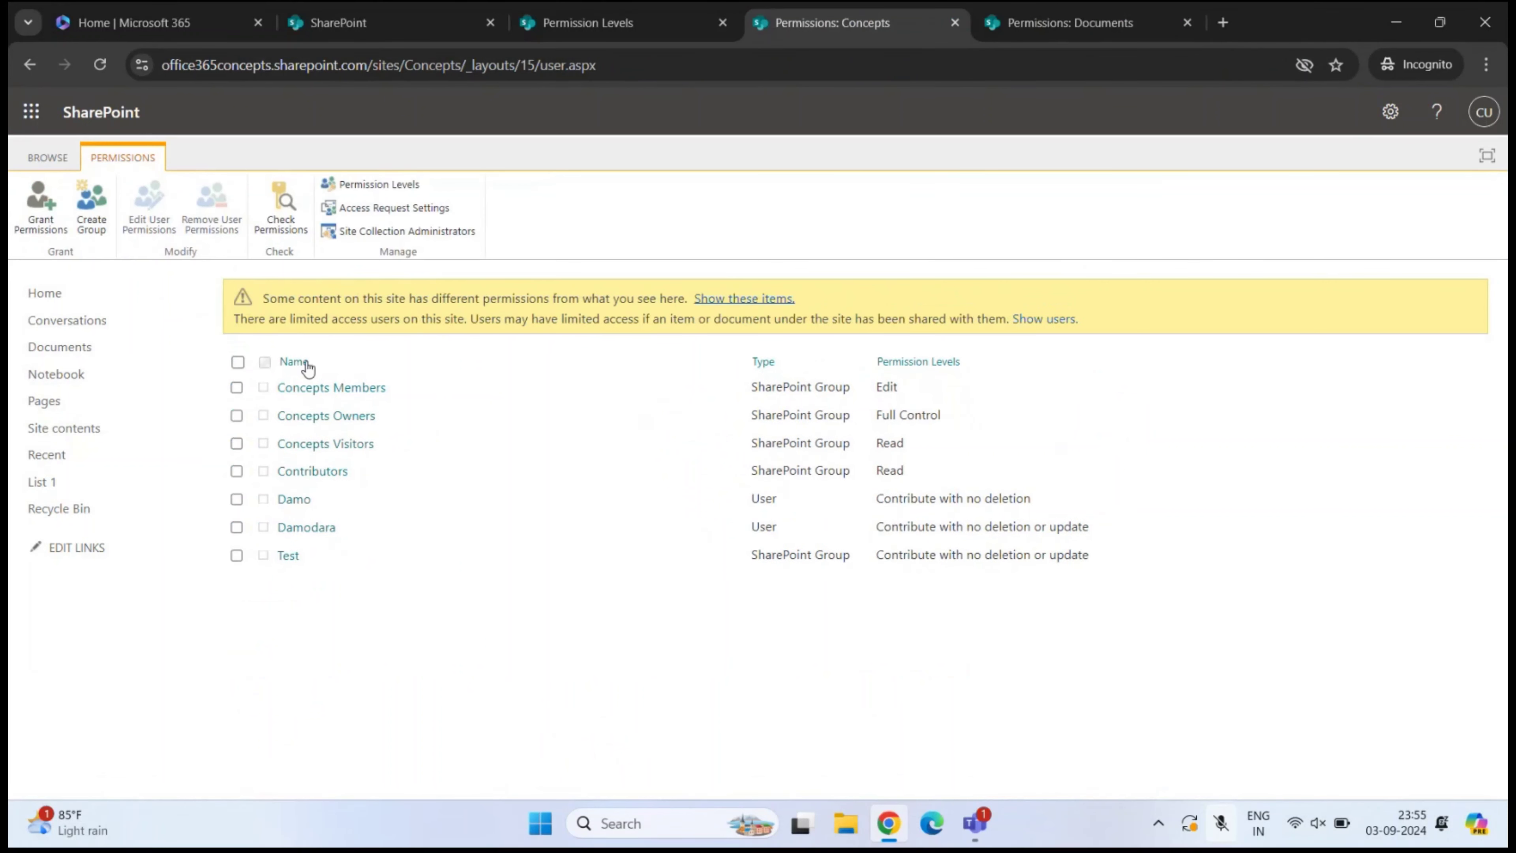
click(1049, 24)
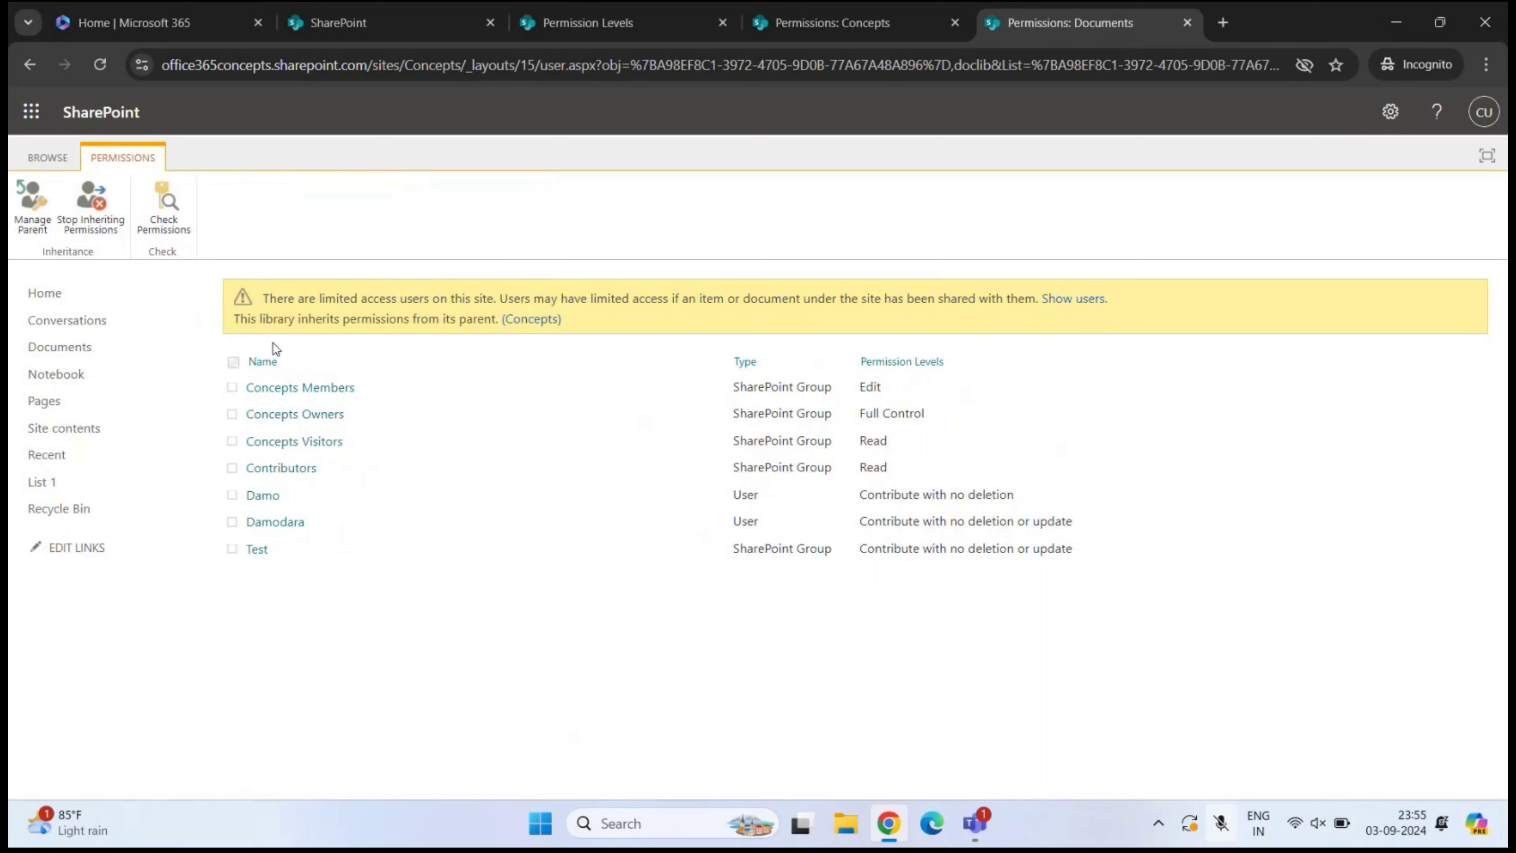
drag(229, 317, 477, 327)
click(463, 604)
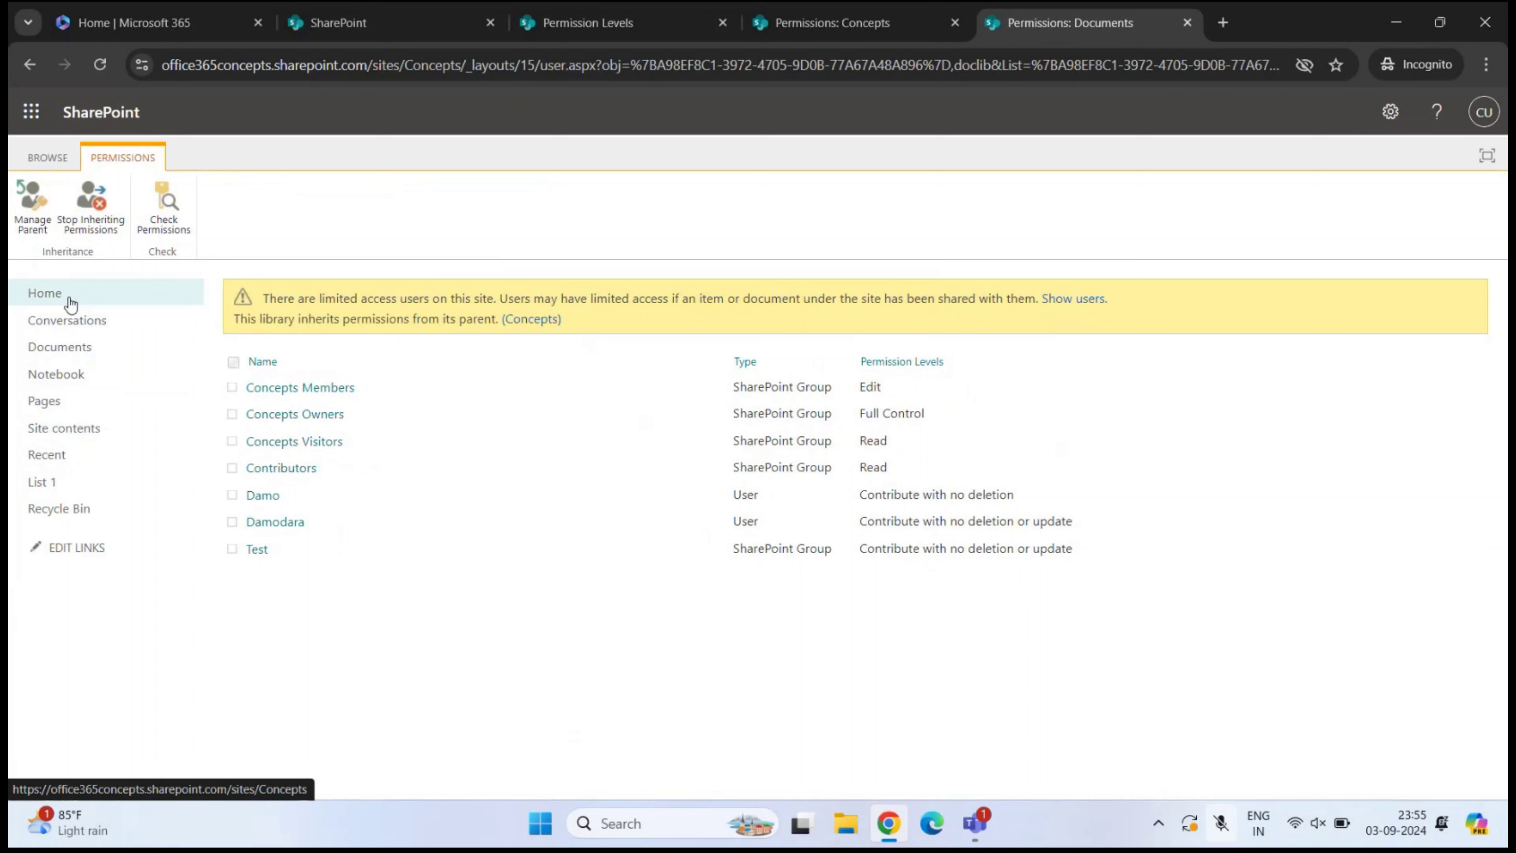
Step: Open List 1's permissions page and compare its two unique groups with the Documents library
ctrl+click(84, 488)
click(1157, 23)
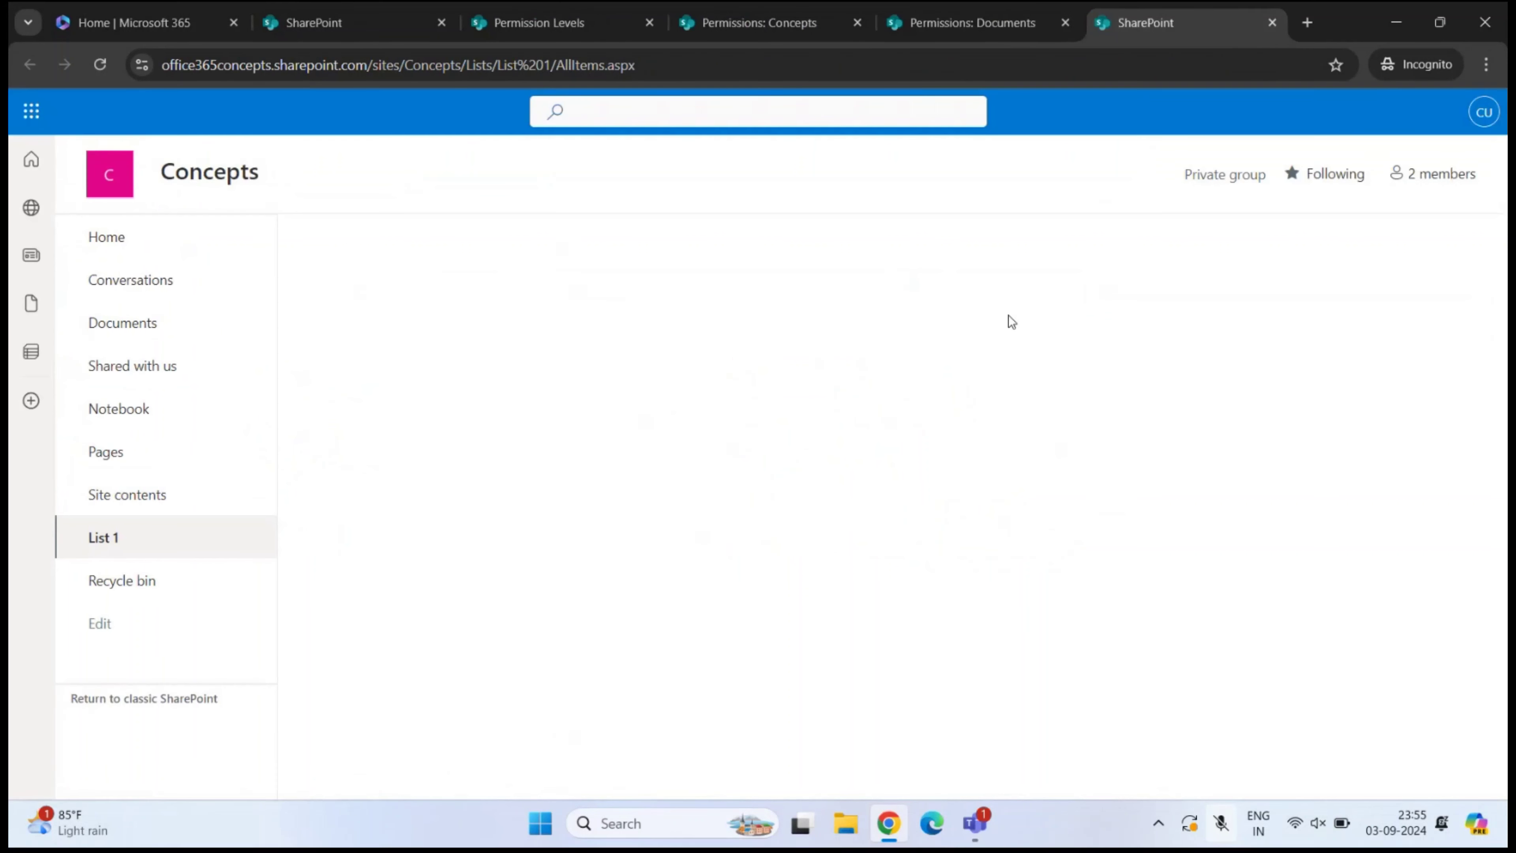
click(1390, 112)
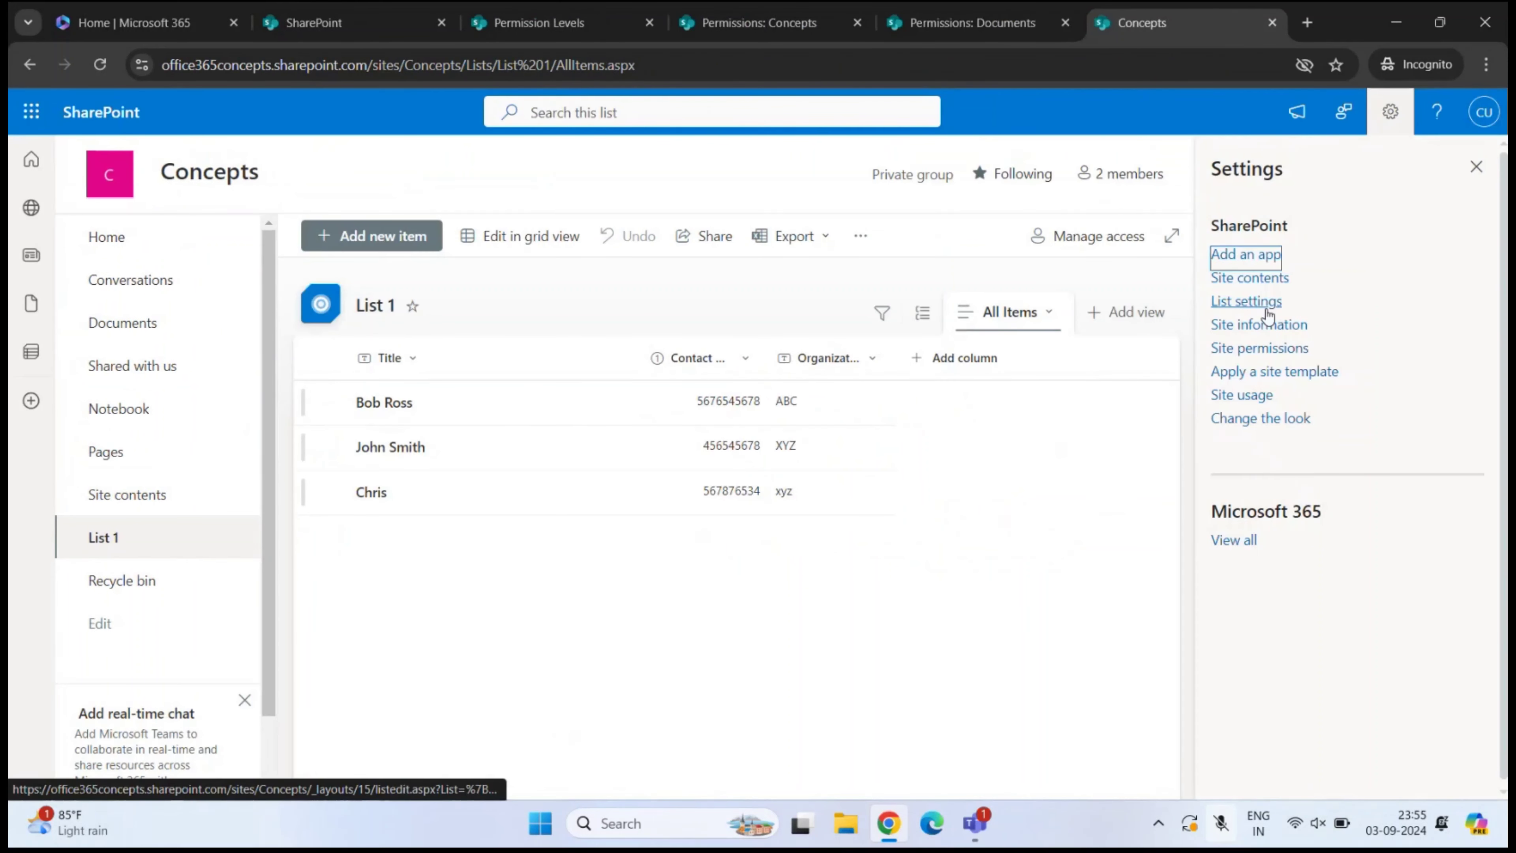
click(1247, 310)
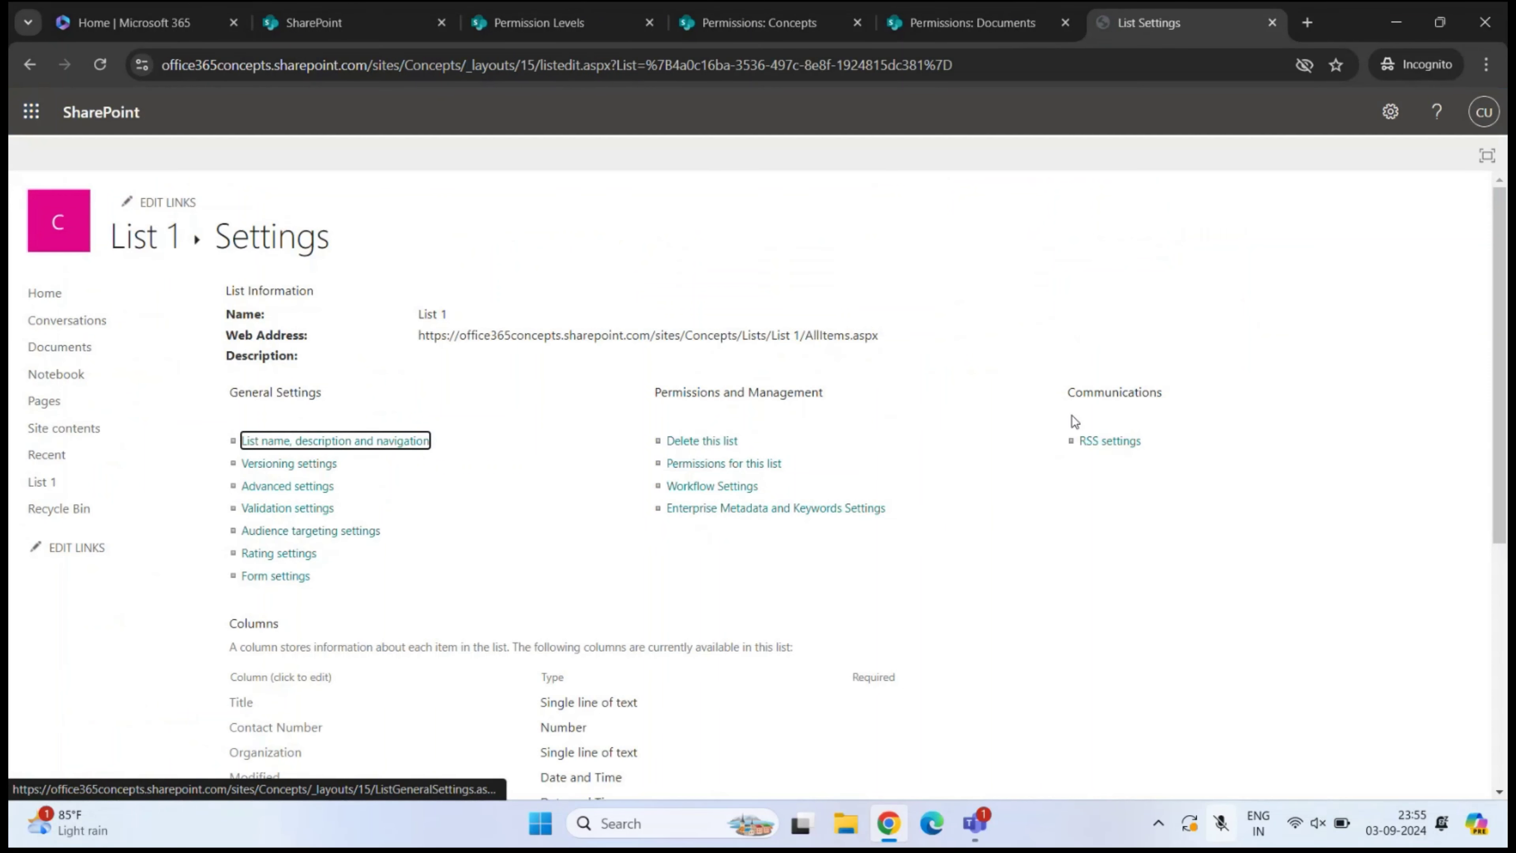
click(718, 464)
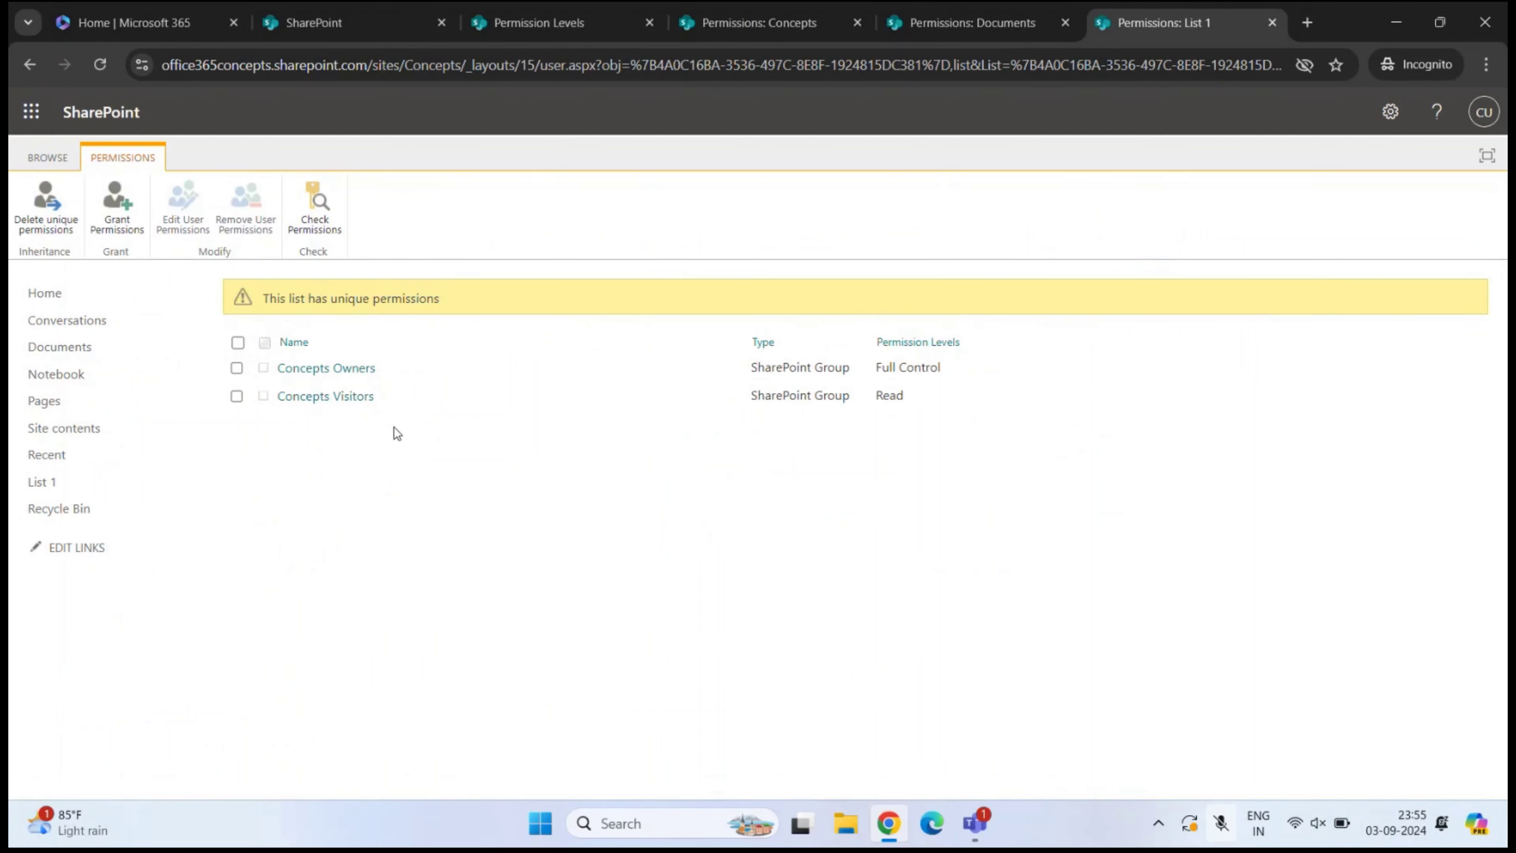
drag(395, 426, 278, 367)
click(525, 513)
click(987, 25)
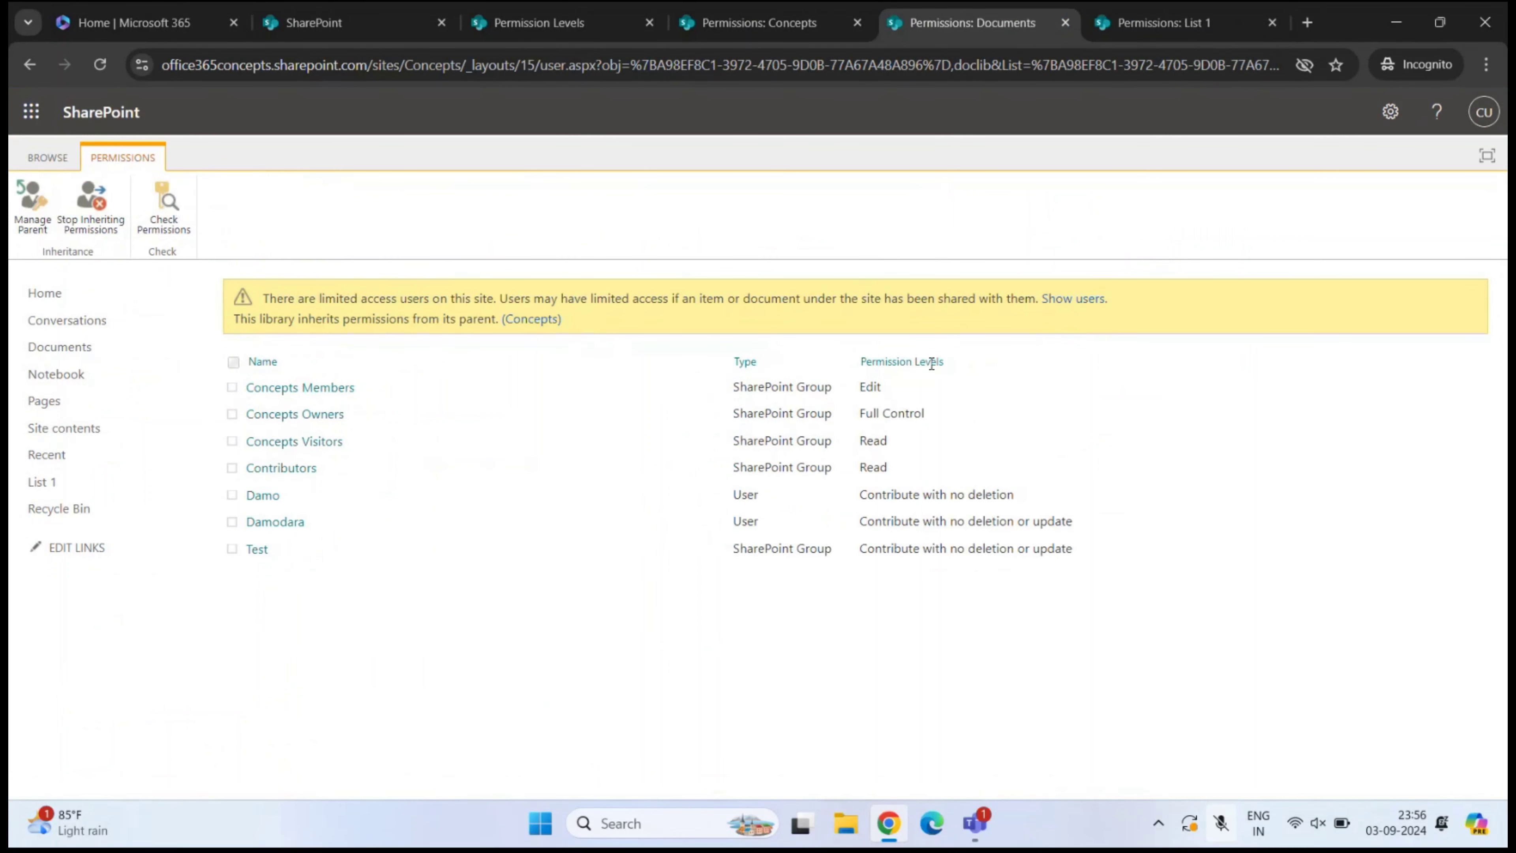
click(1152, 22)
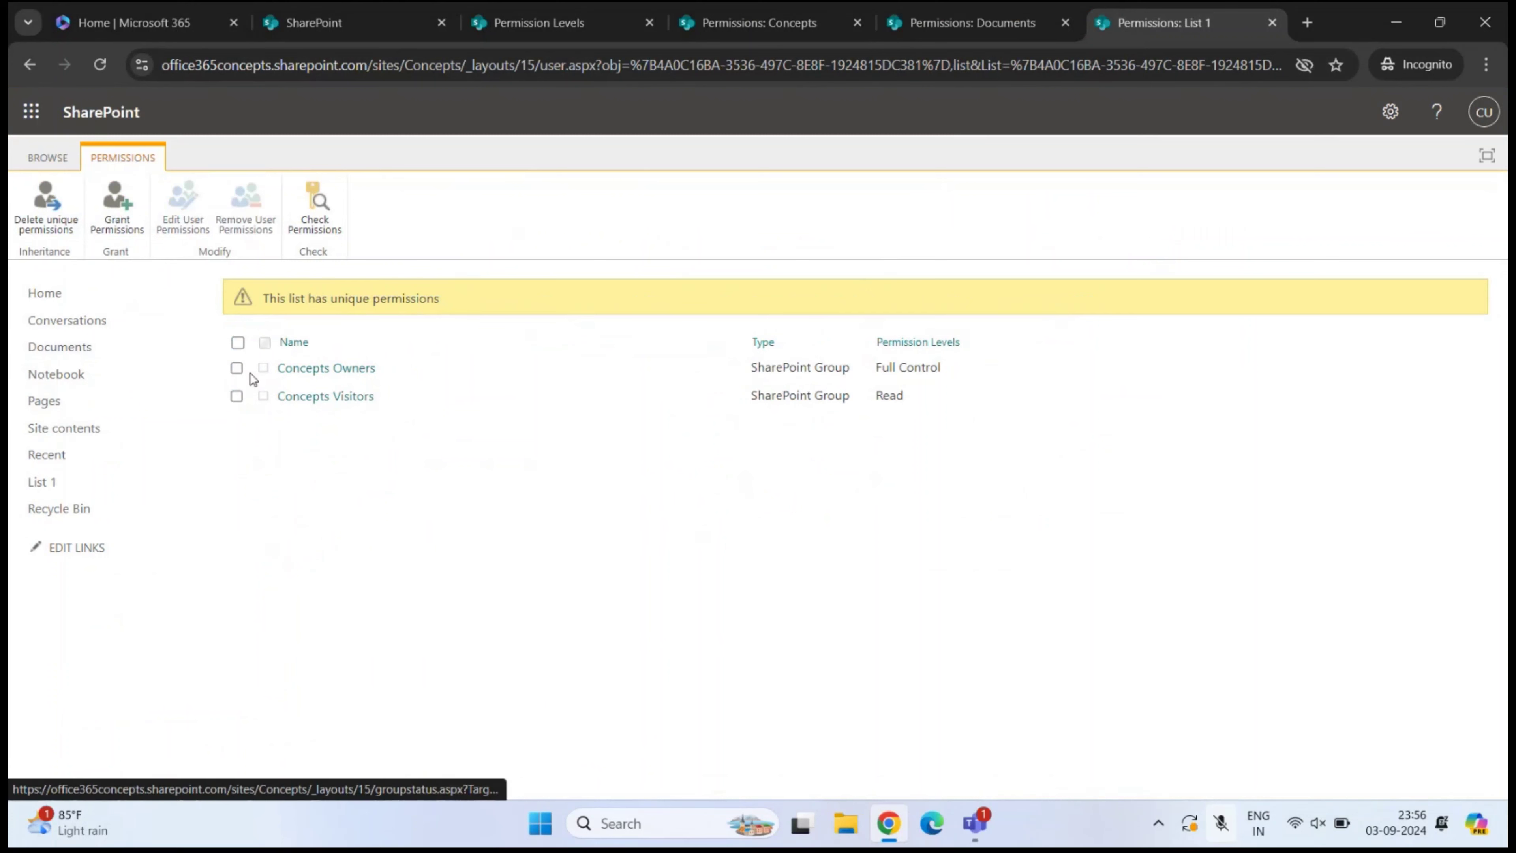
drag(266, 296, 456, 304)
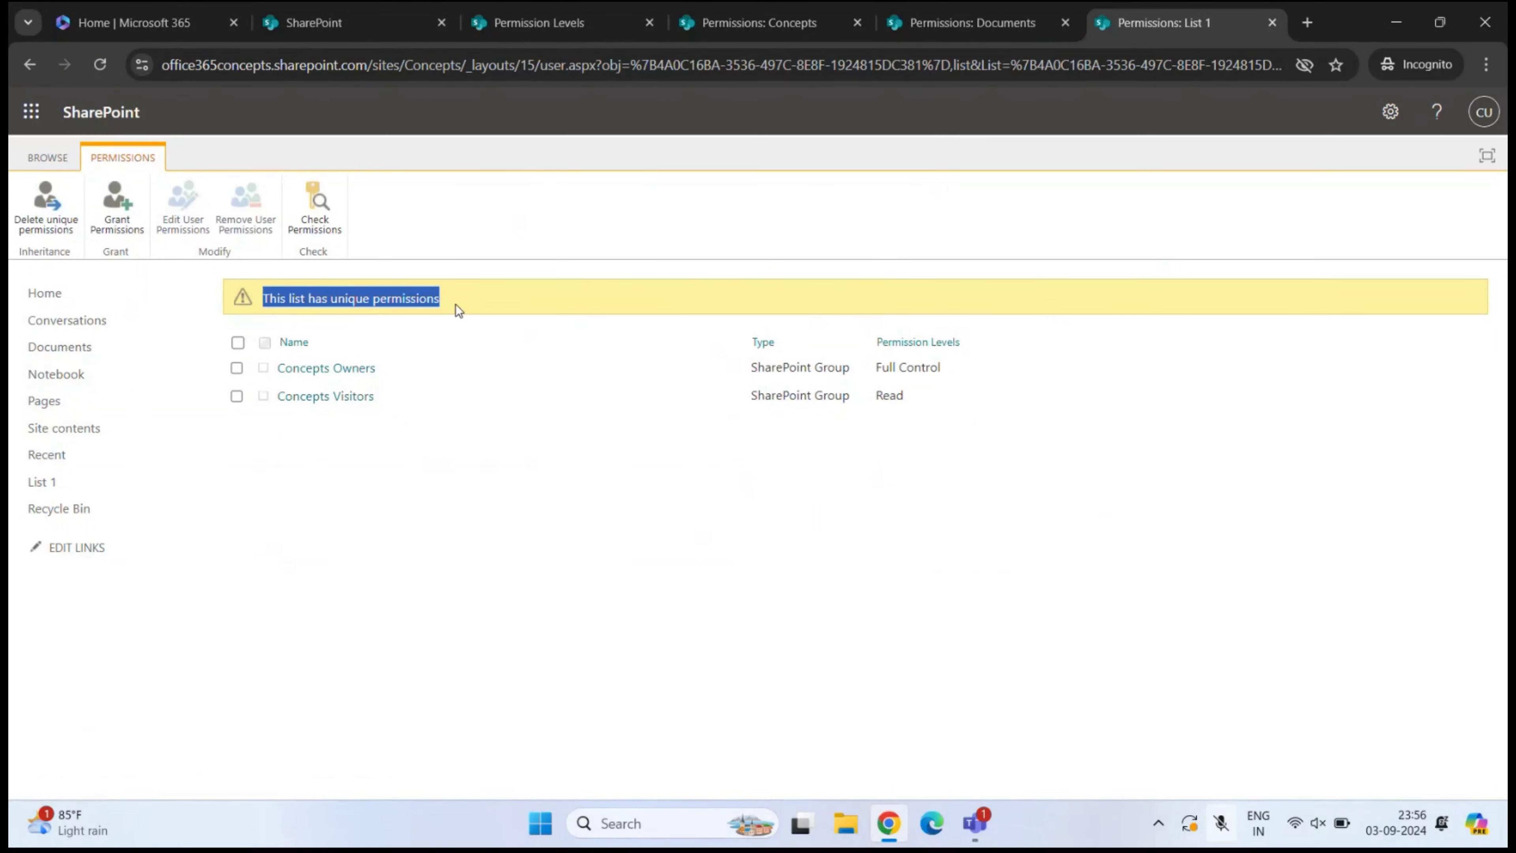
click(464, 298)
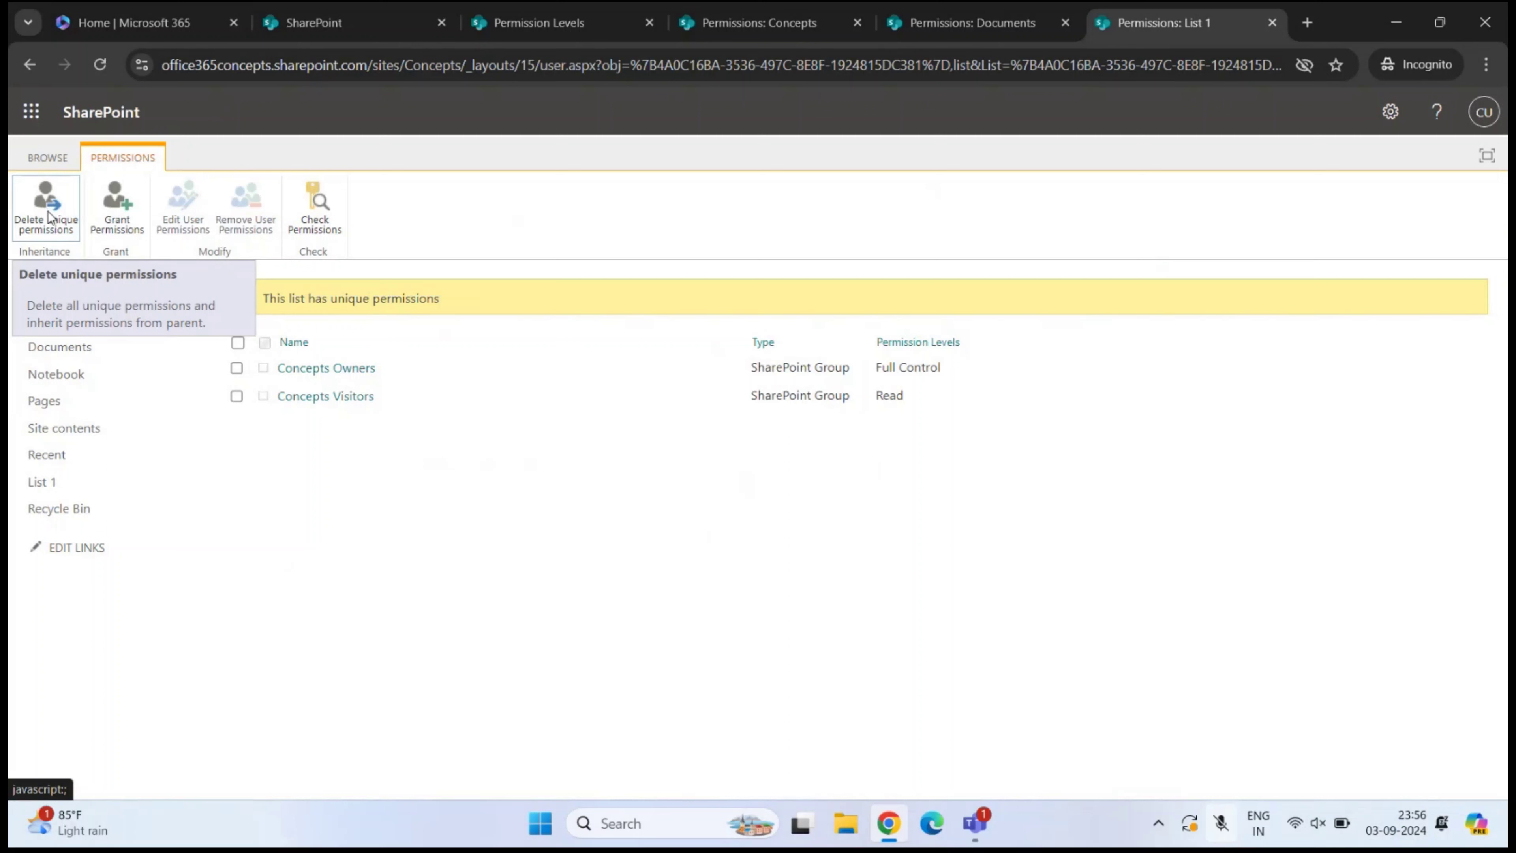
Step: Delete List 1's unique permissions so it inherits all Concepts groups and users
click(49, 217)
click(843, 206)
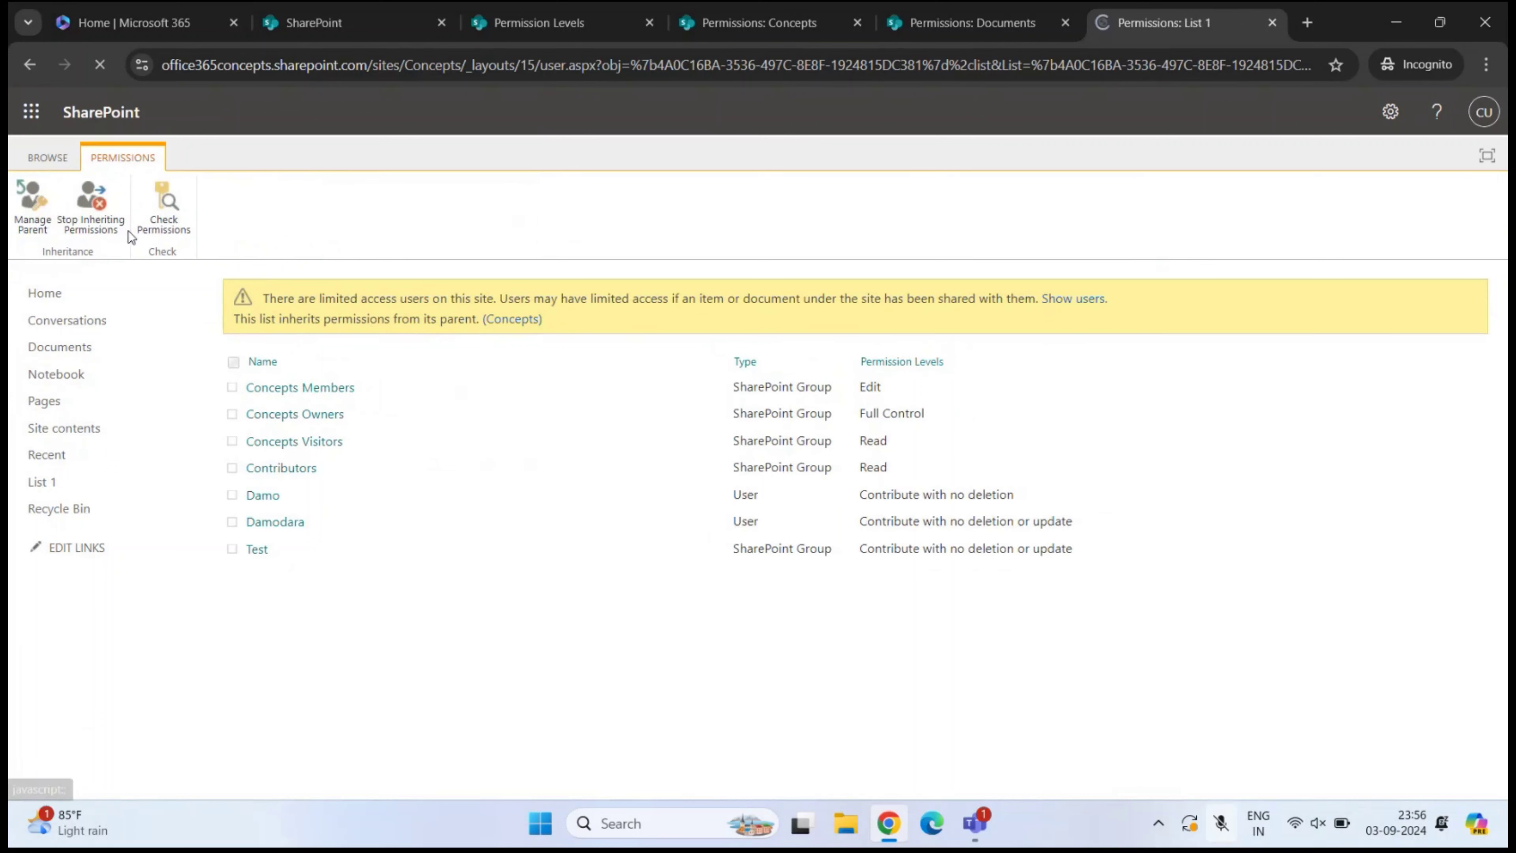
drag(318, 562, 243, 385)
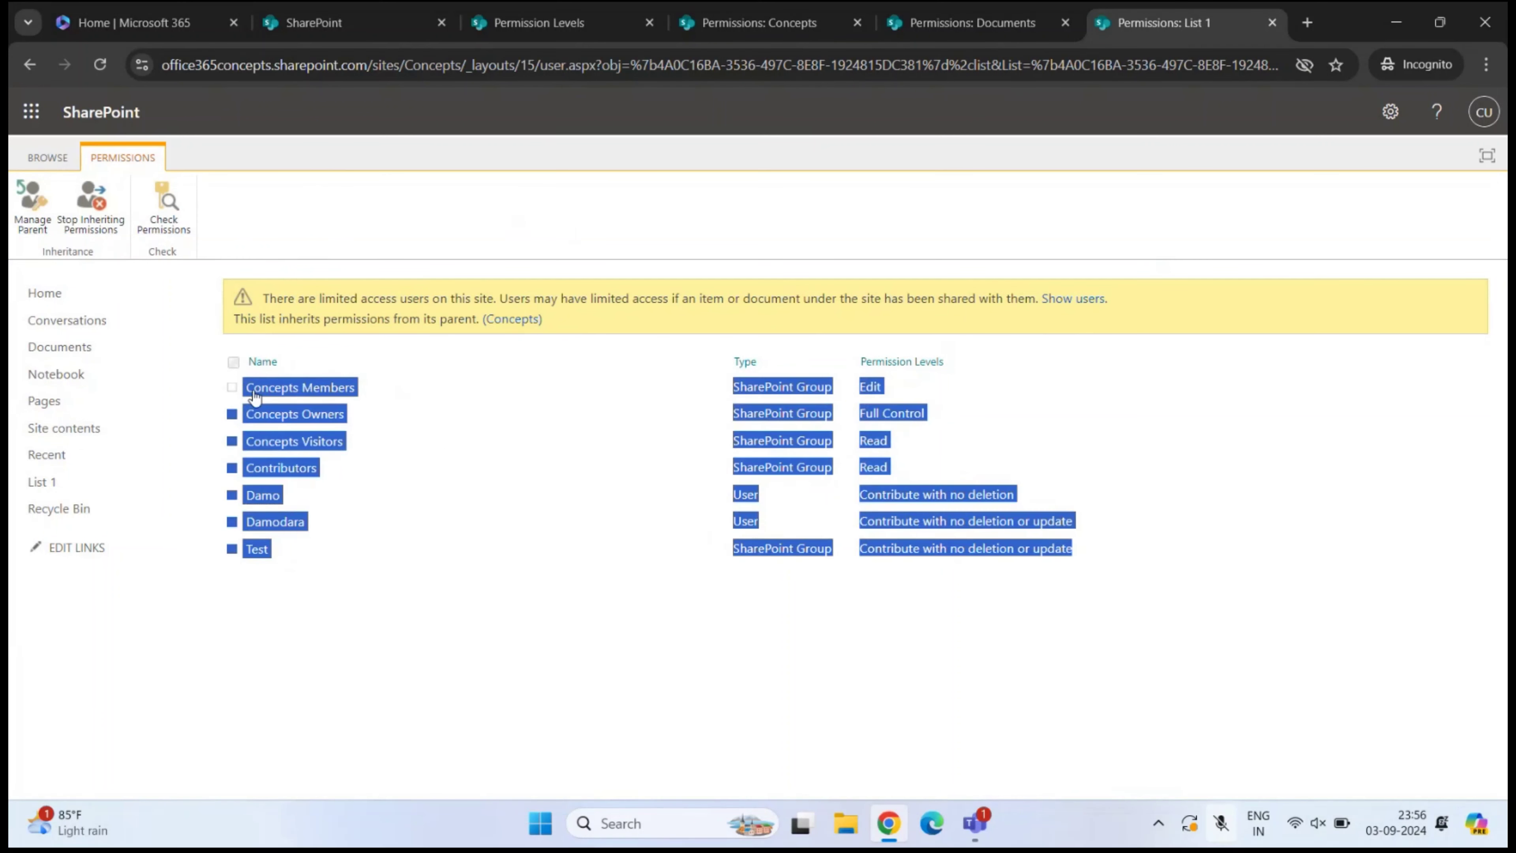
click(601, 475)
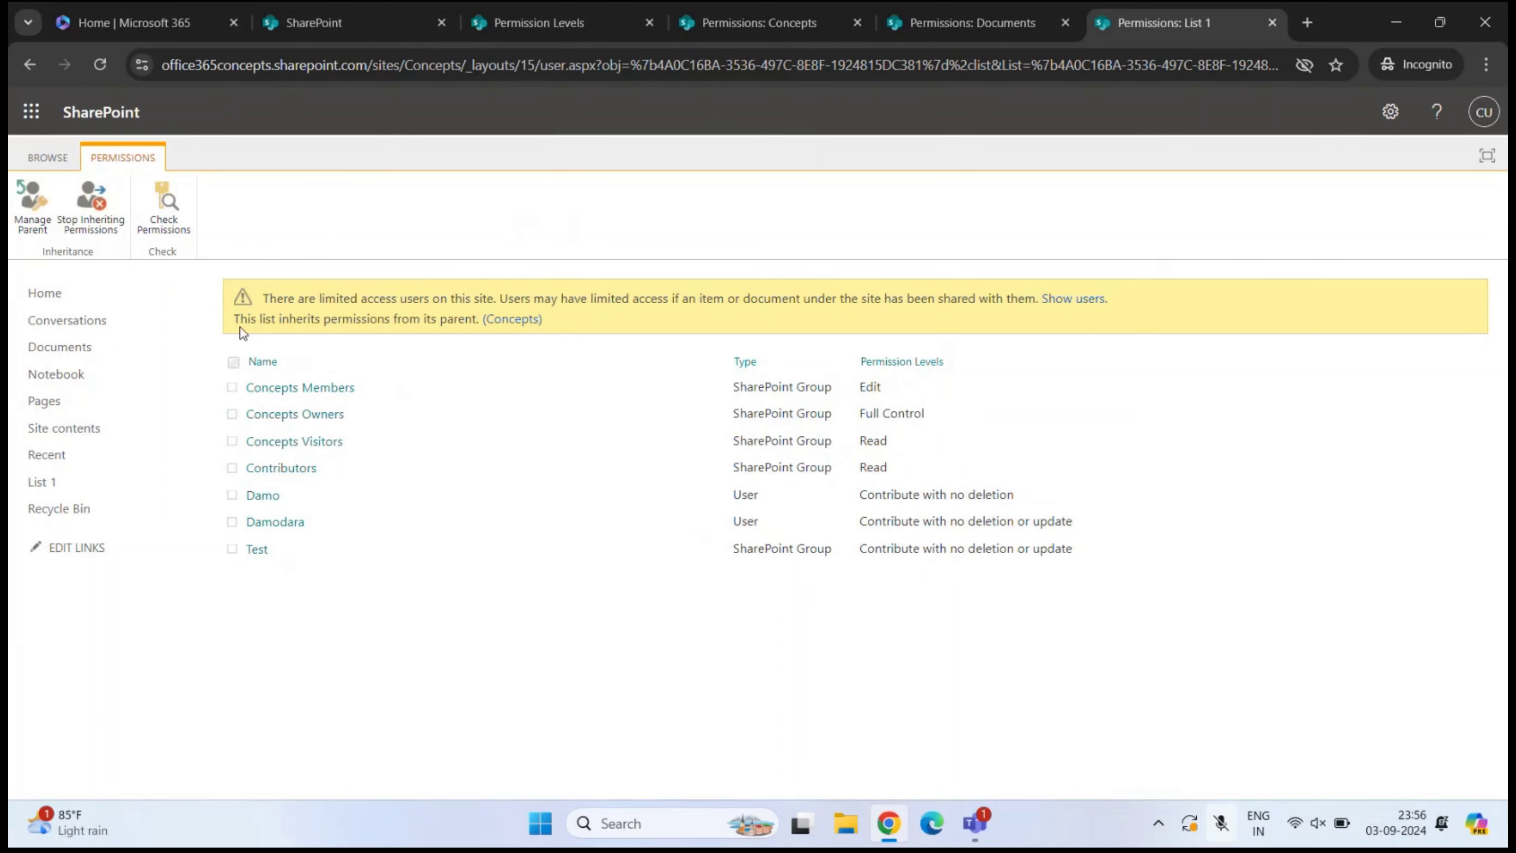
drag(234, 320, 471, 322)
click(619, 597)
click(554, 24)
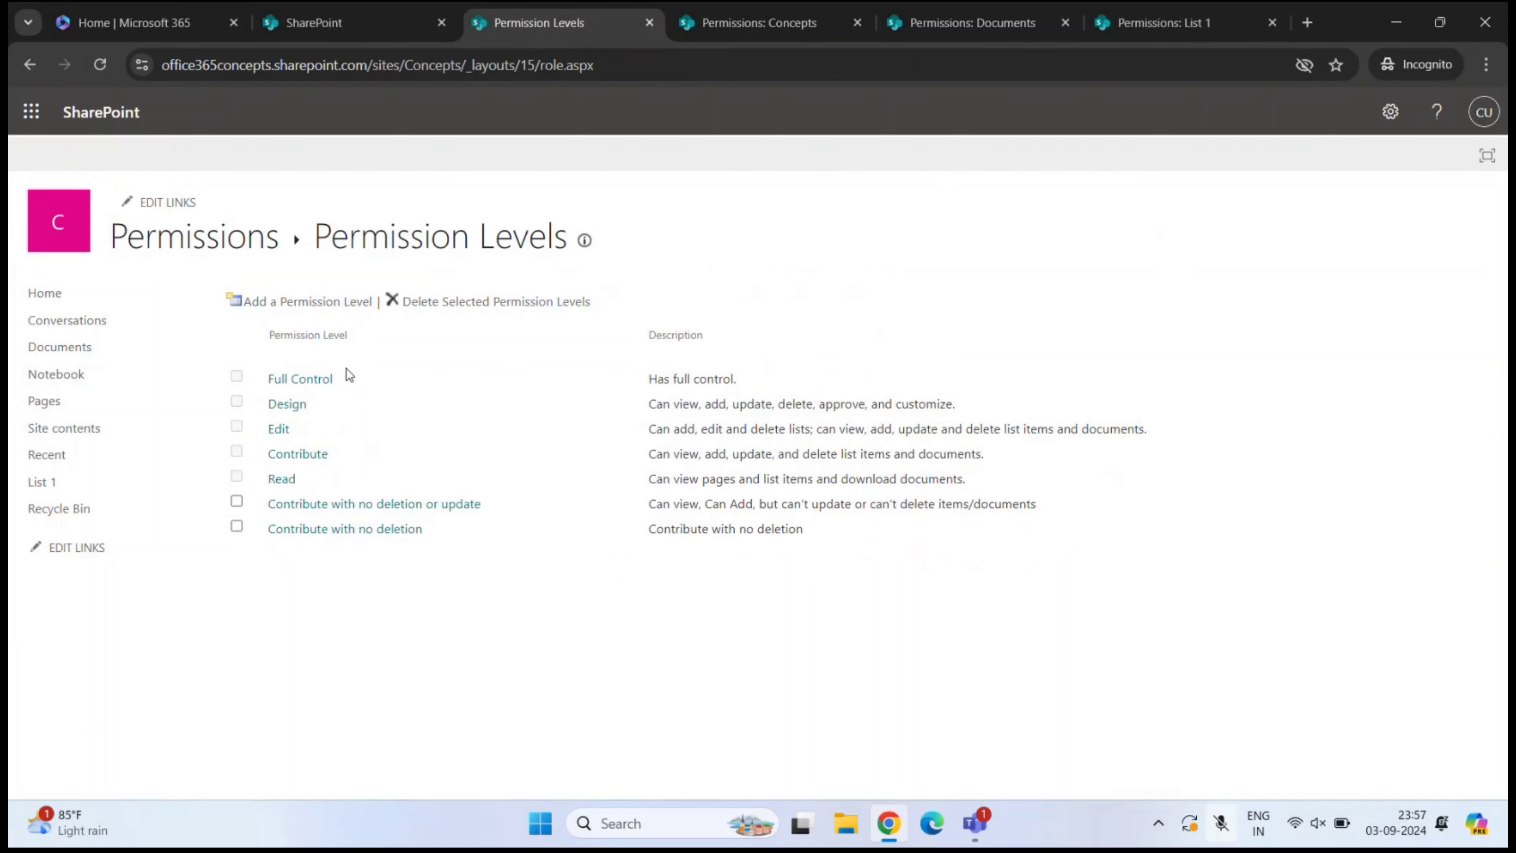
Step: Open the Database site's Permission Levels page through its advanced permissions settings
click(322, 24)
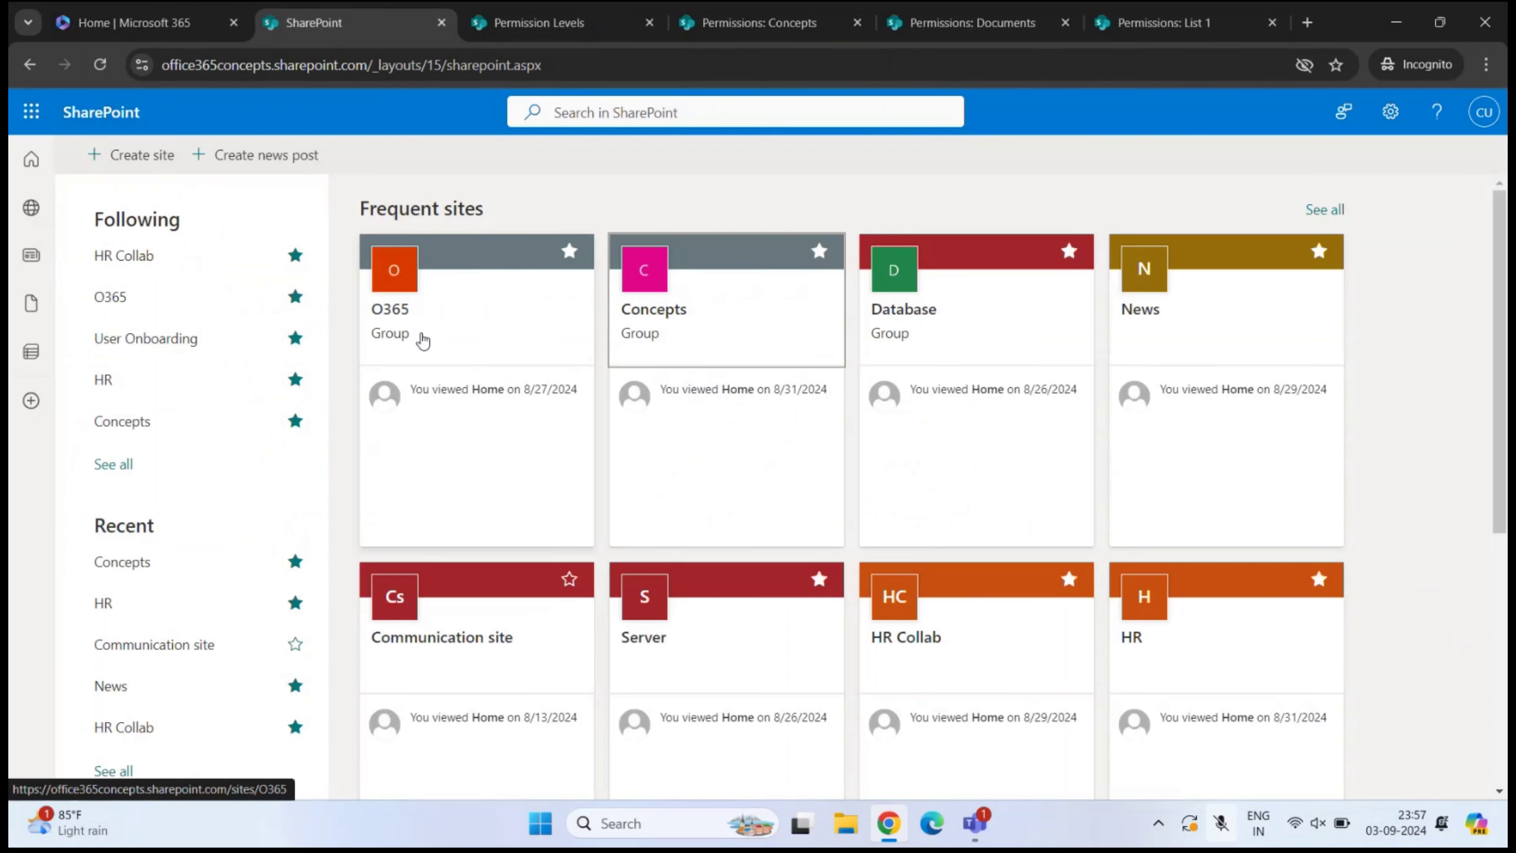
ctrl+click(1022, 329)
click(478, 24)
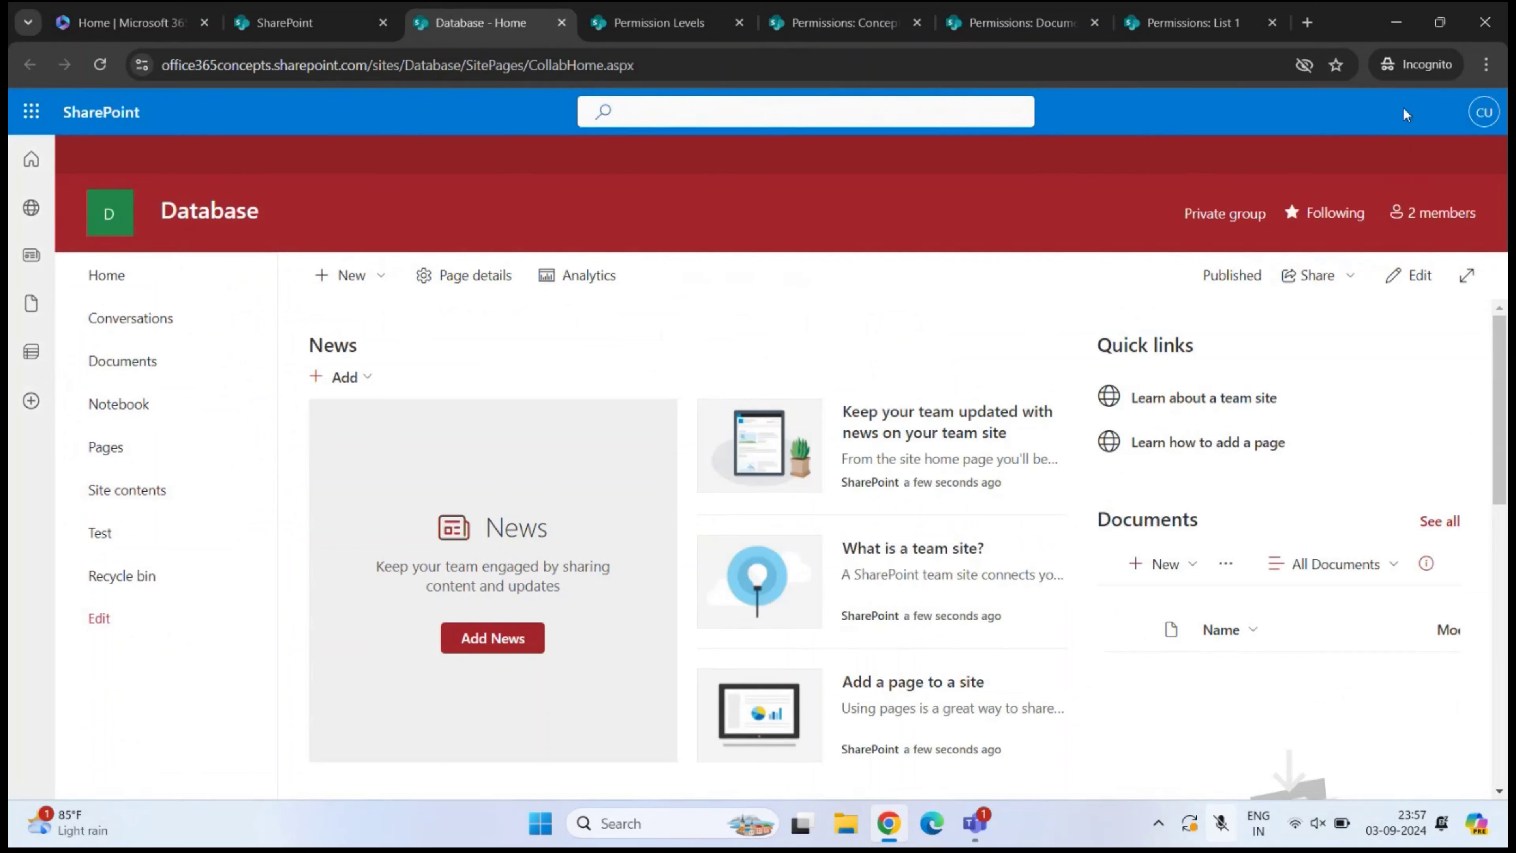
click(1390, 112)
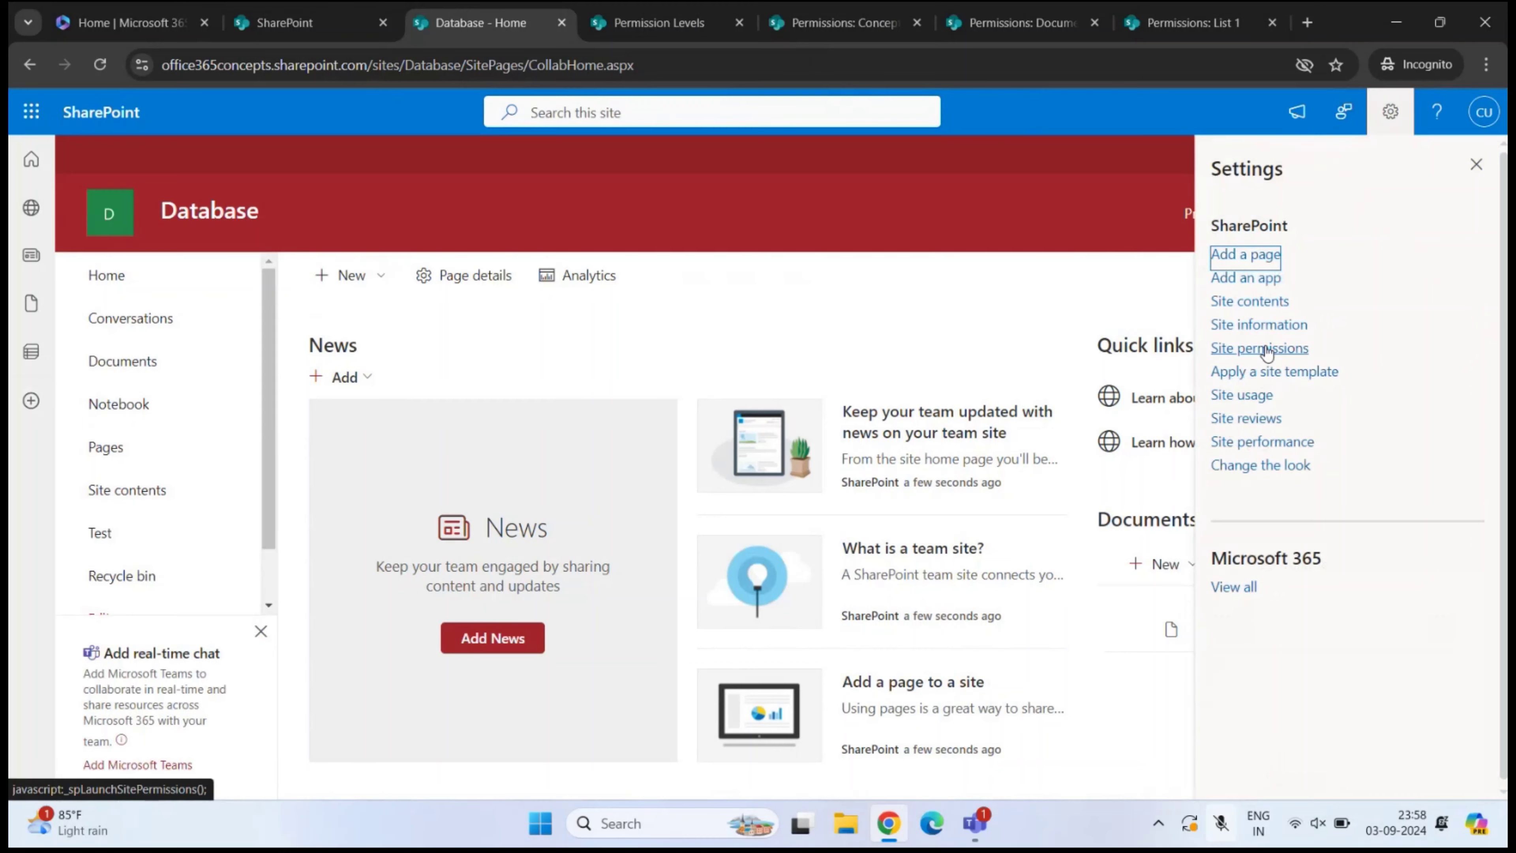
click(1259, 348)
click(1304, 624)
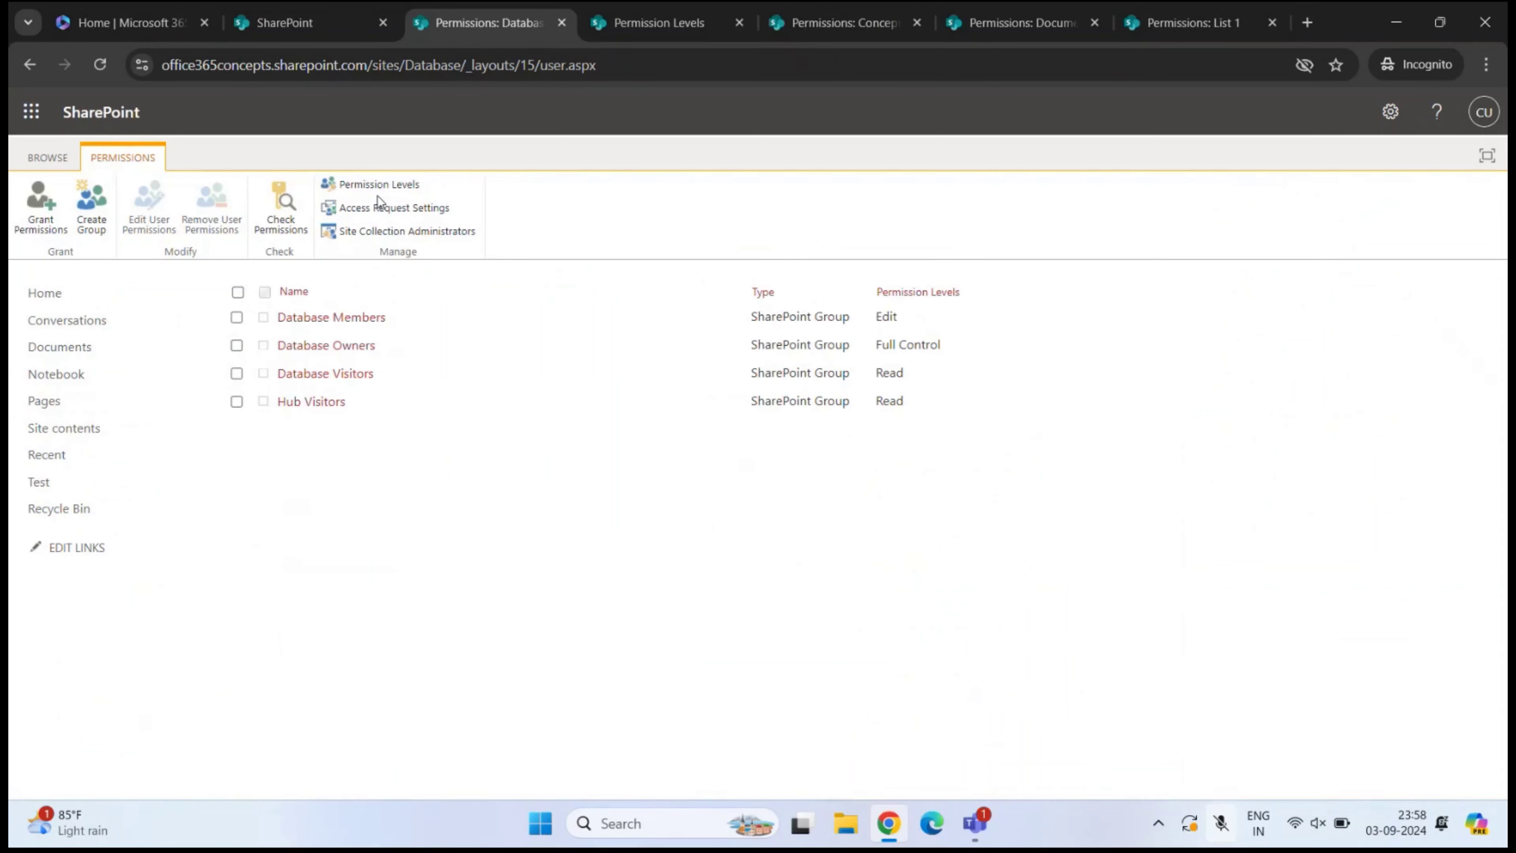
click(379, 184)
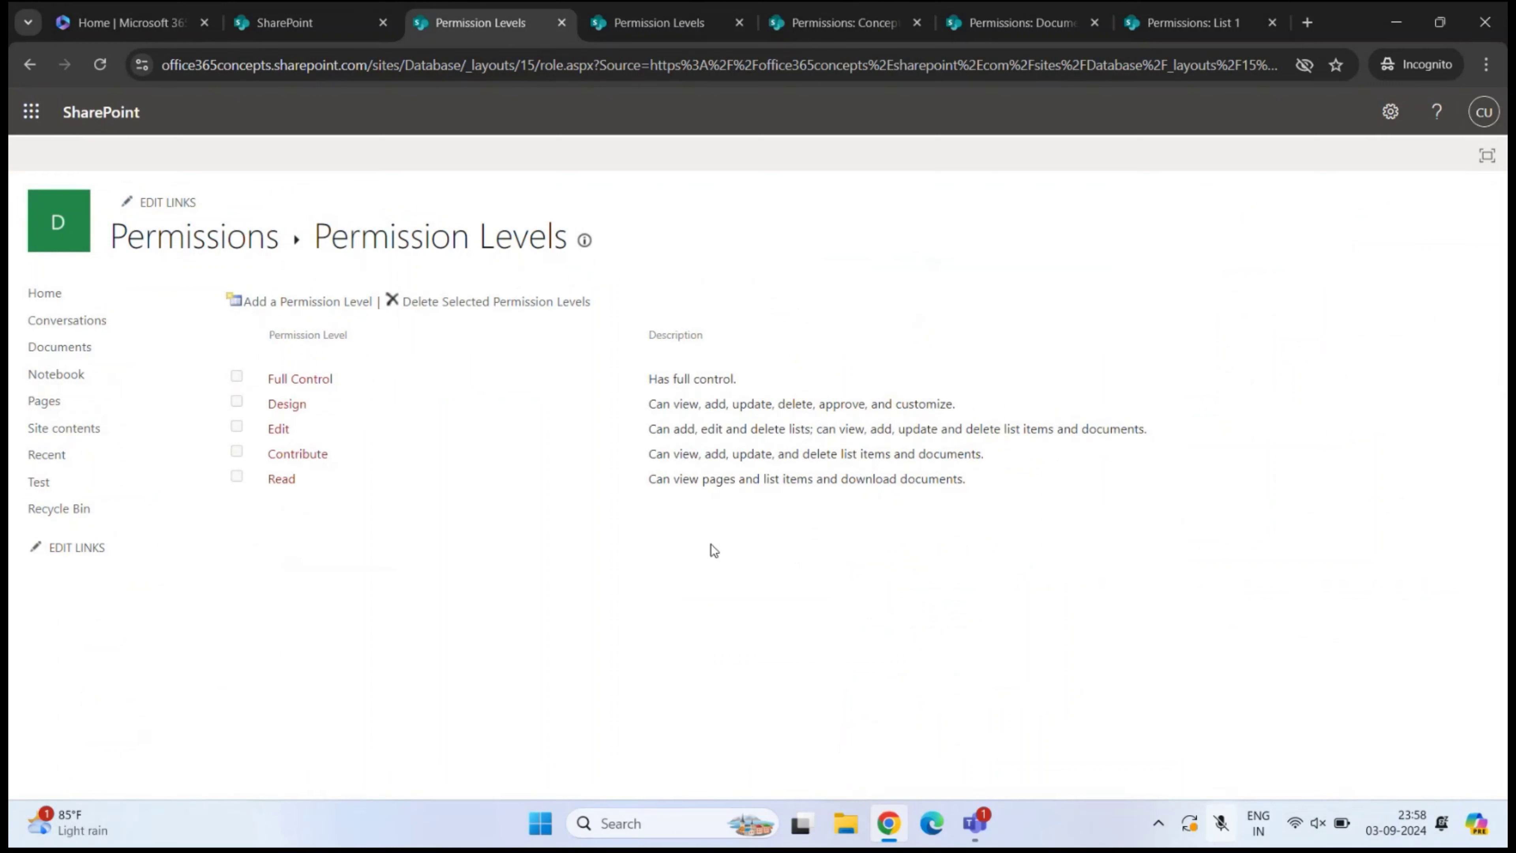
Step: Compare against the Concepts levels, noting its two custom levels, then return to Database
click(1188, 22)
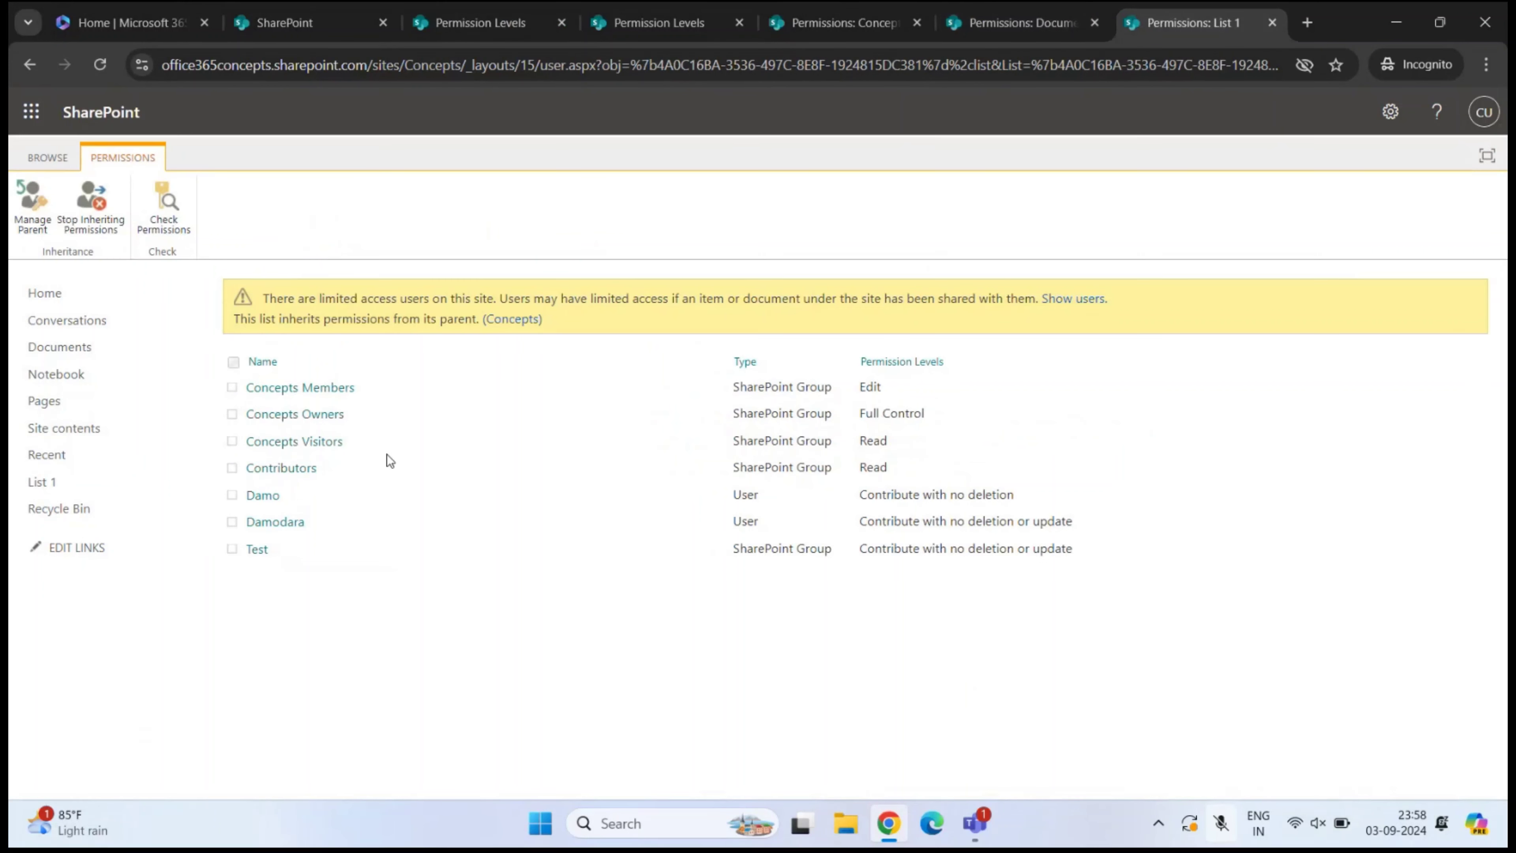
click(910, 33)
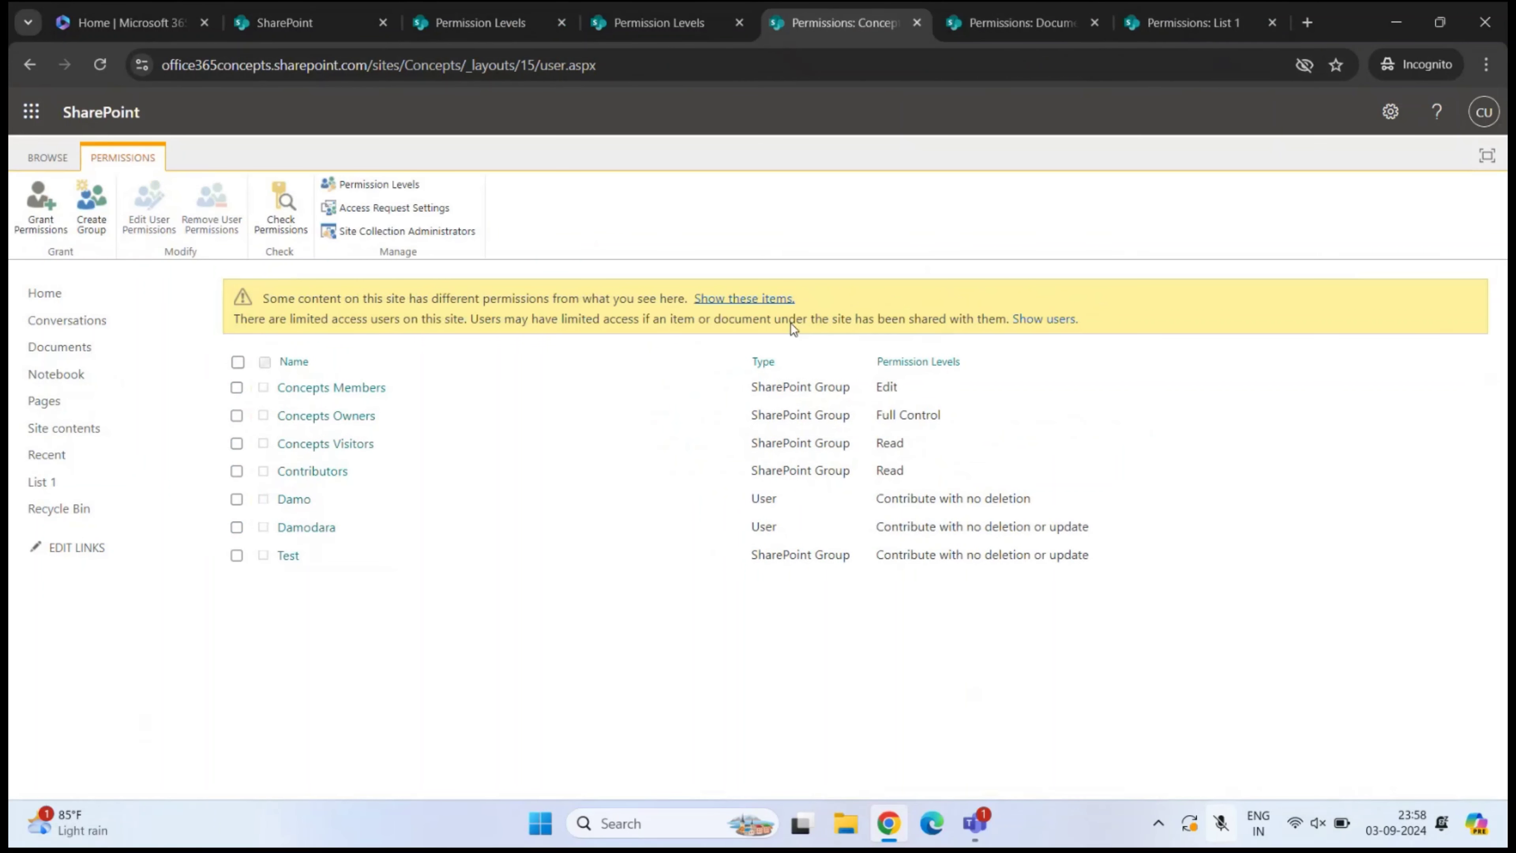
click(373, 184)
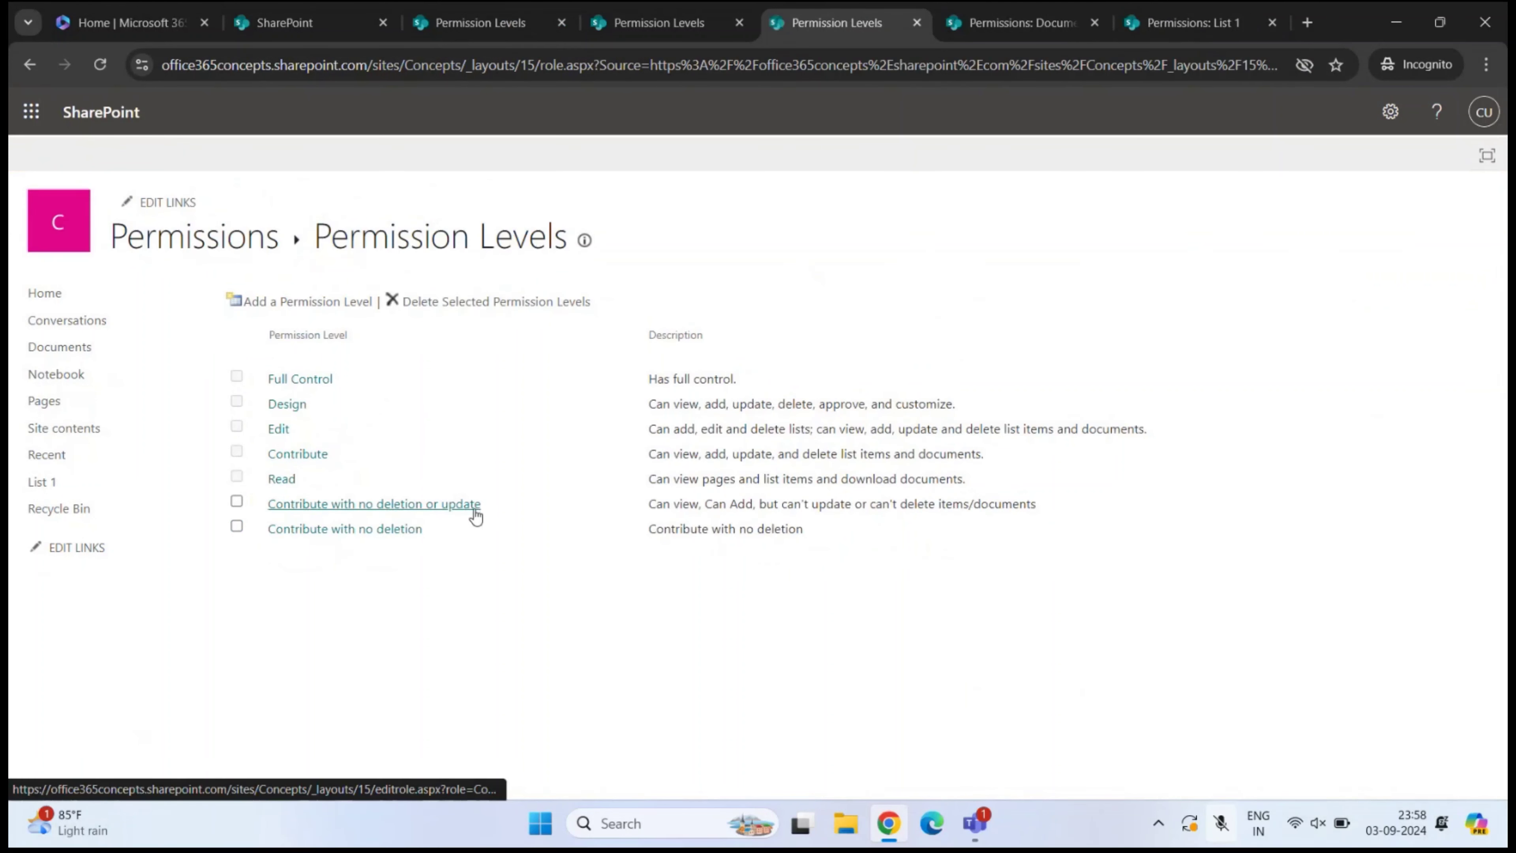
drag(471, 554, 264, 504)
click(454, 23)
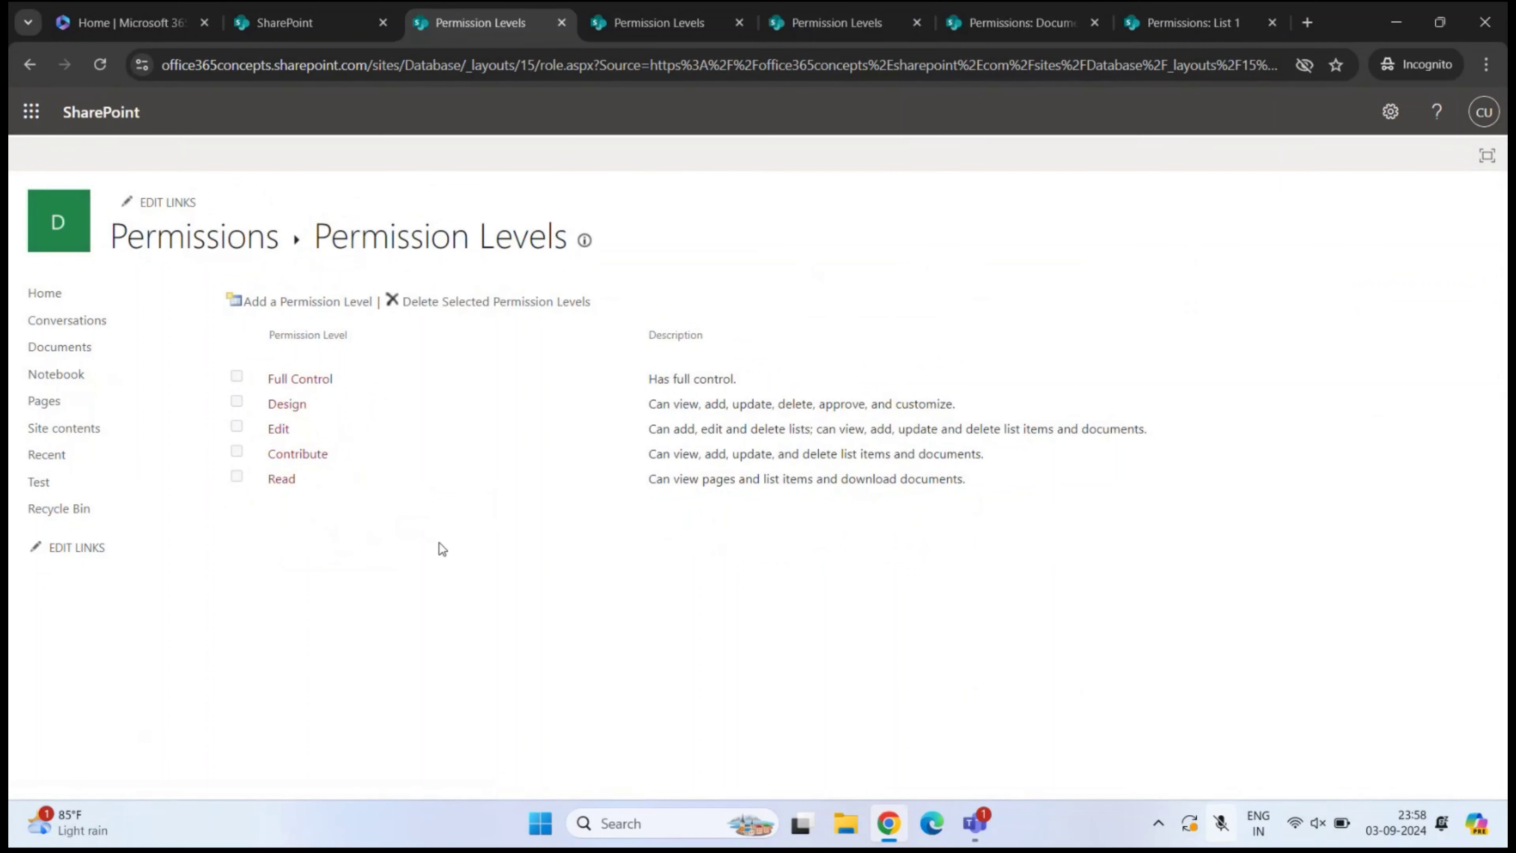
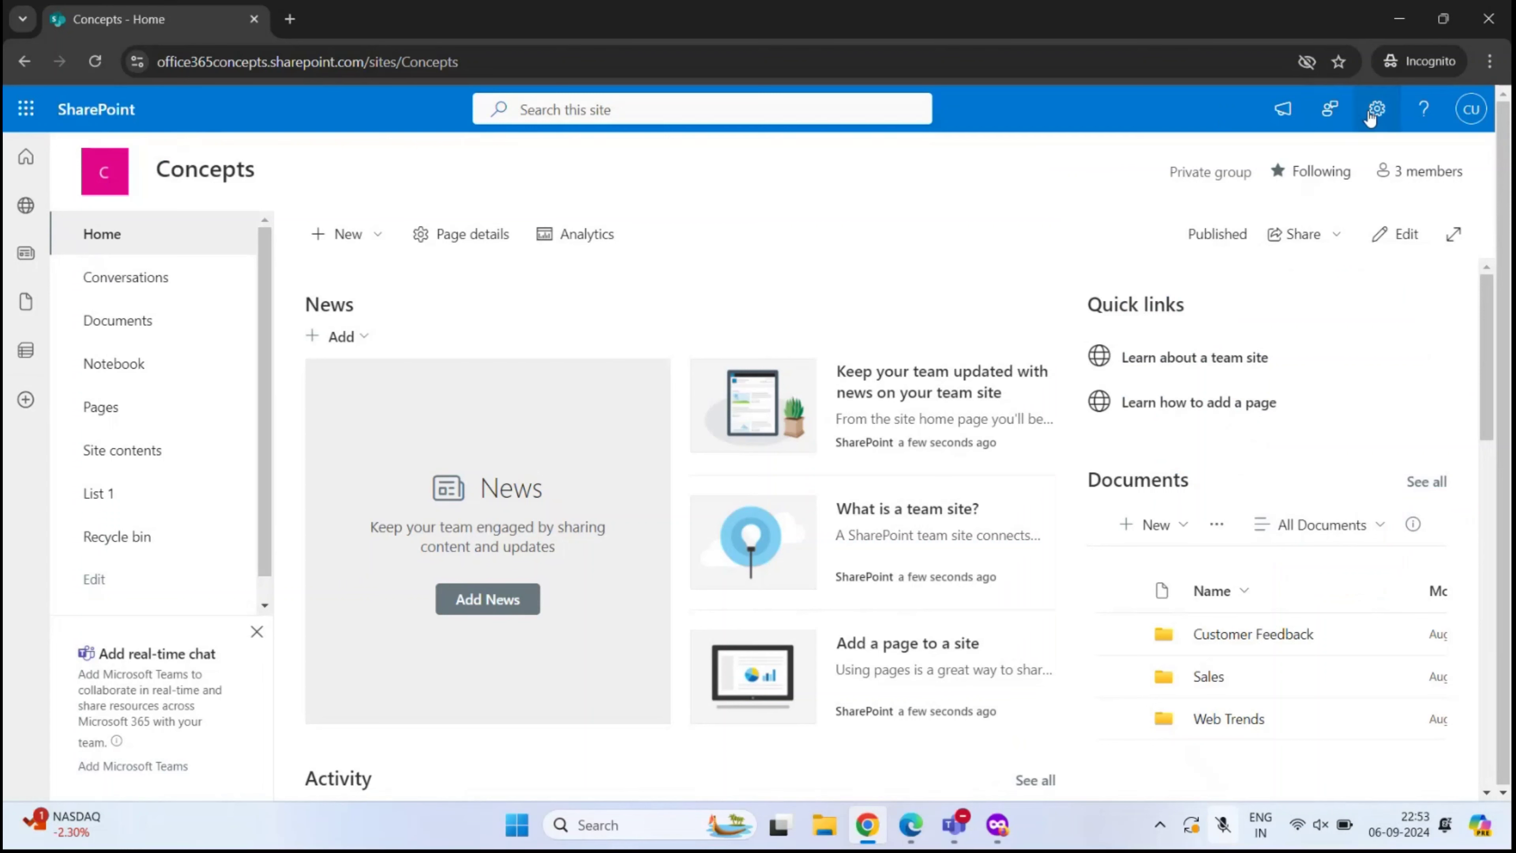
Step: Go to the Concepts site's advanced permissions settings page
click(1376, 109)
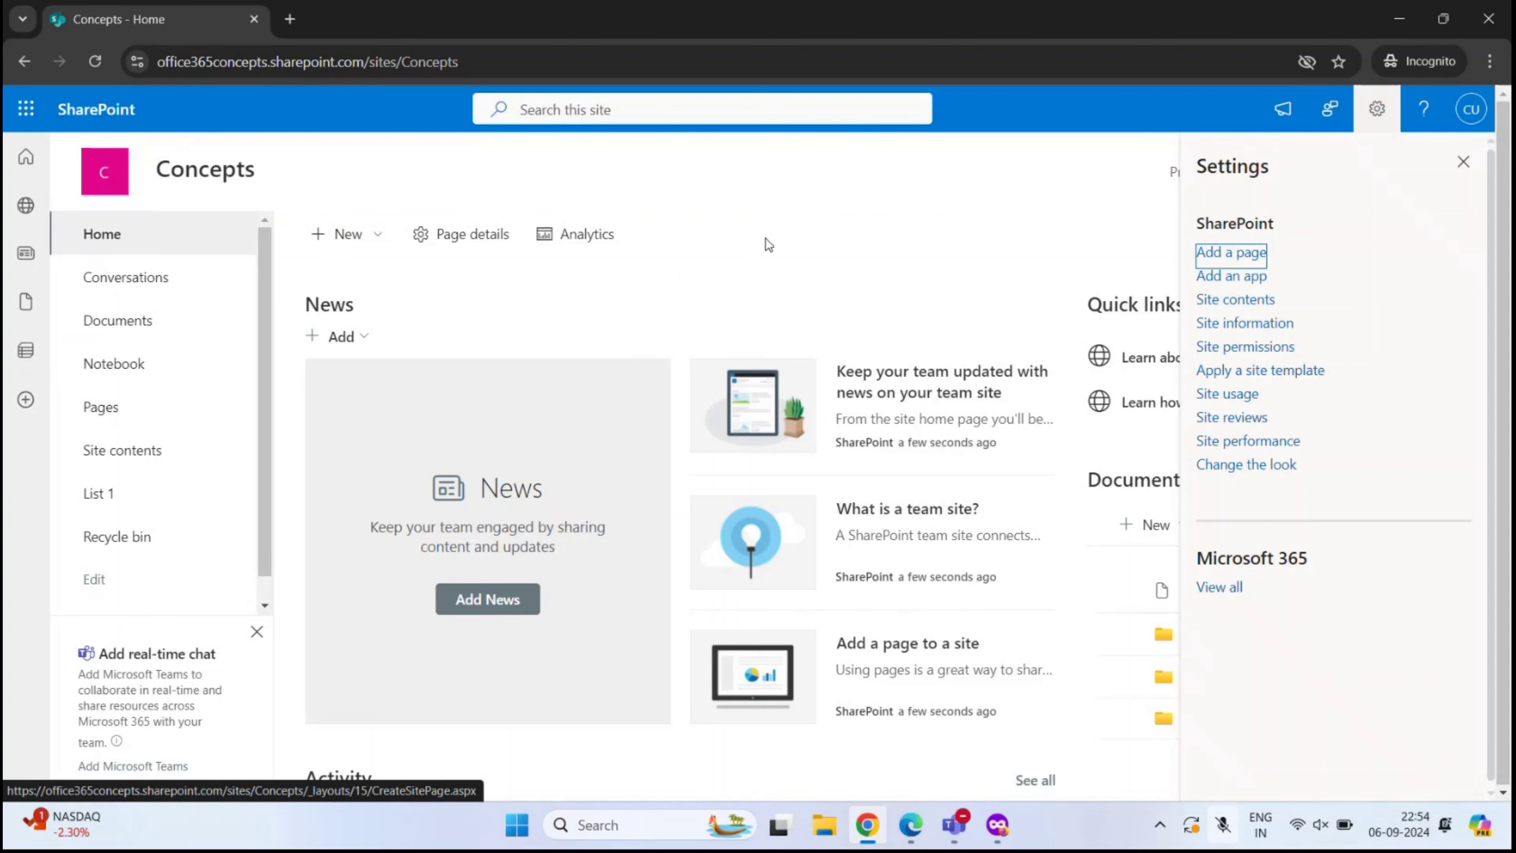
click(1261, 352)
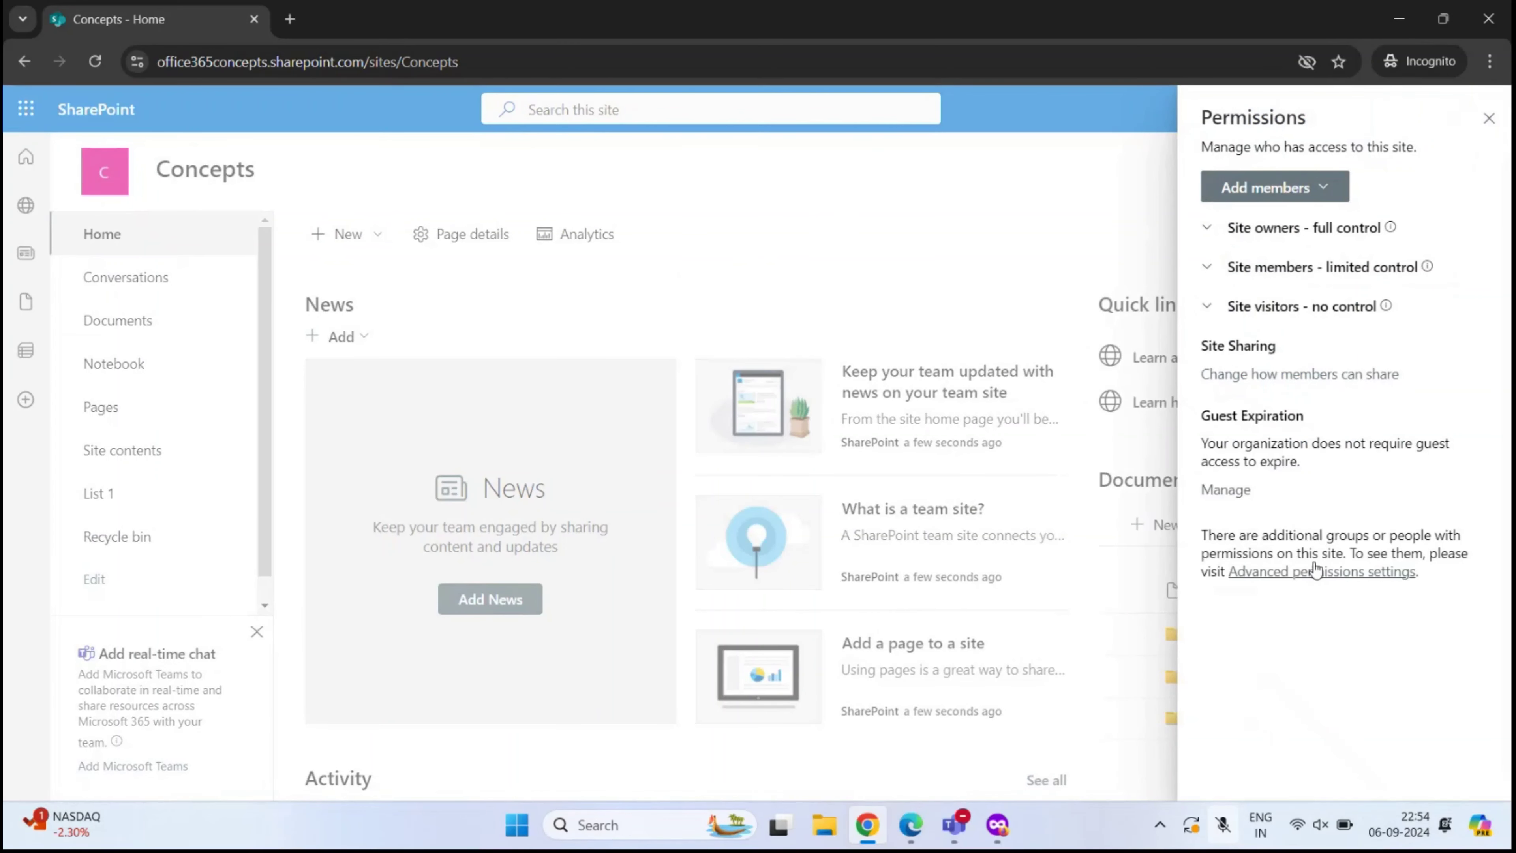
click(1319, 573)
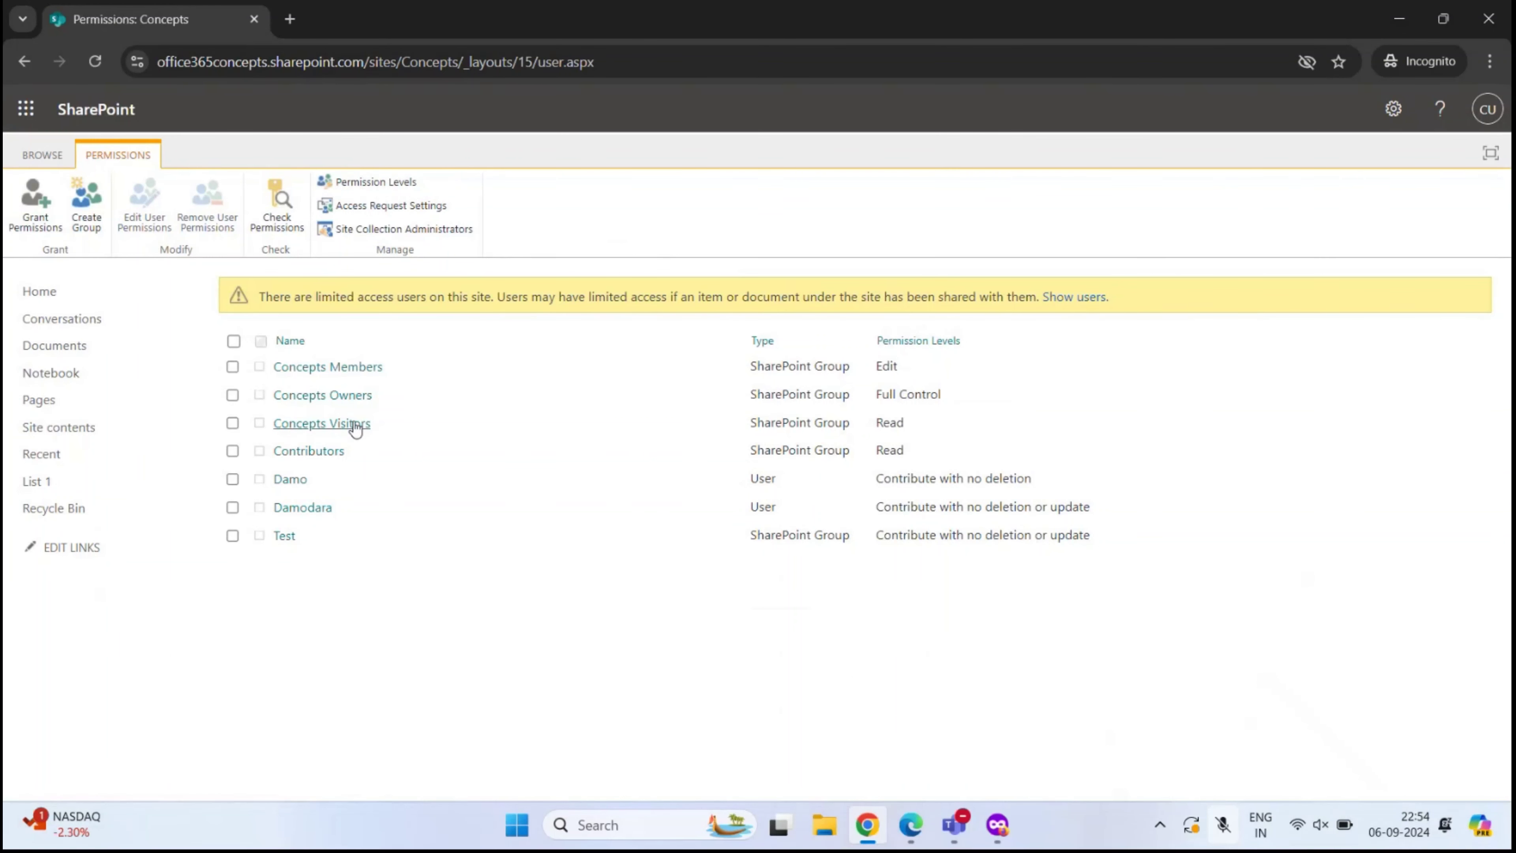
Step: Point out the default groups, Contributors, Test, and two users' levels; open Documents in a new tab
drag(382, 427, 453, 351)
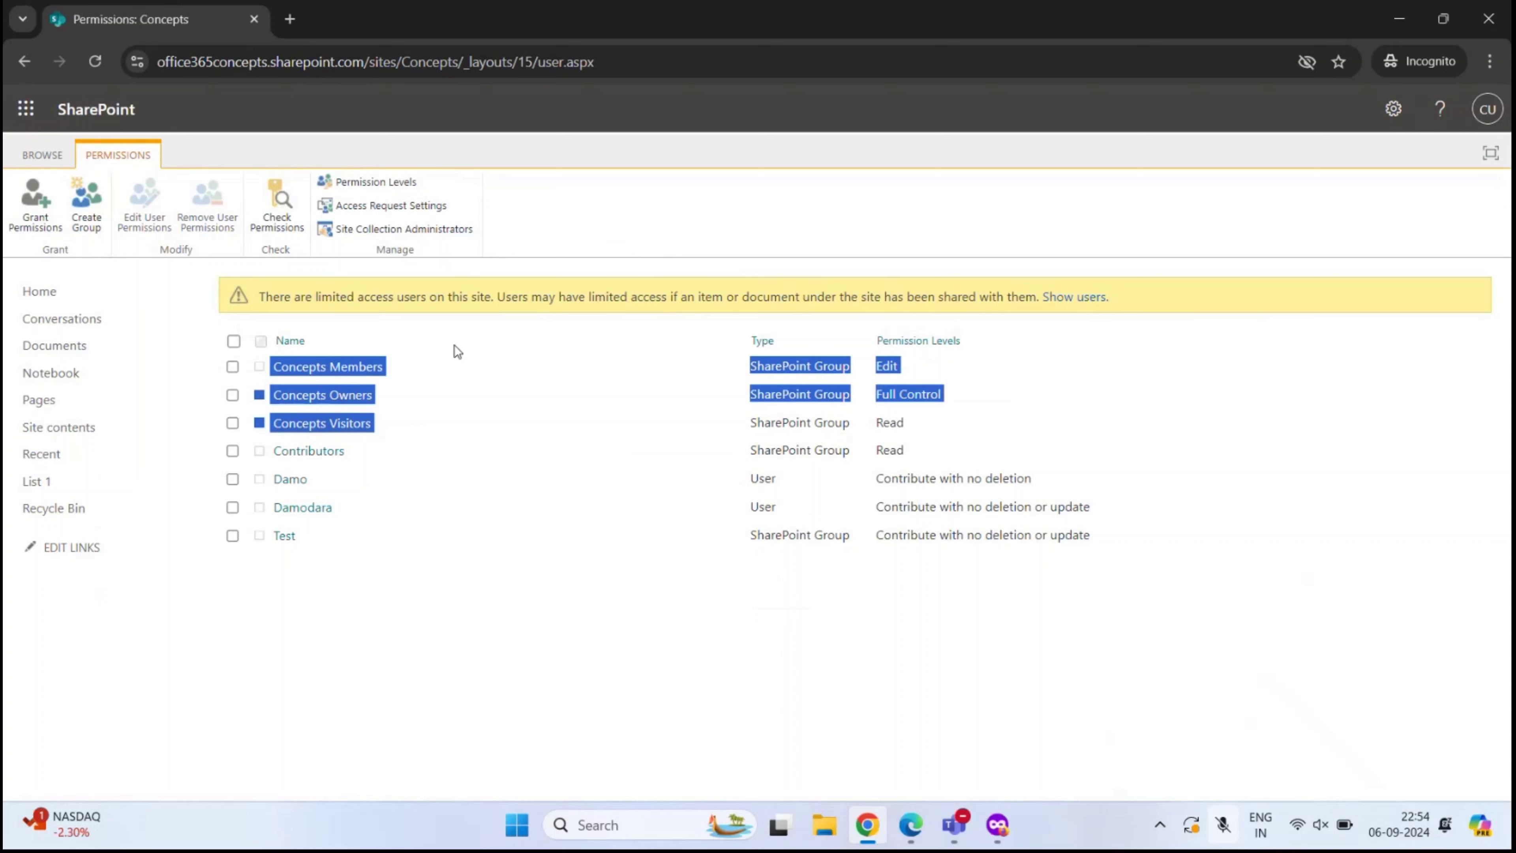
click(411, 375)
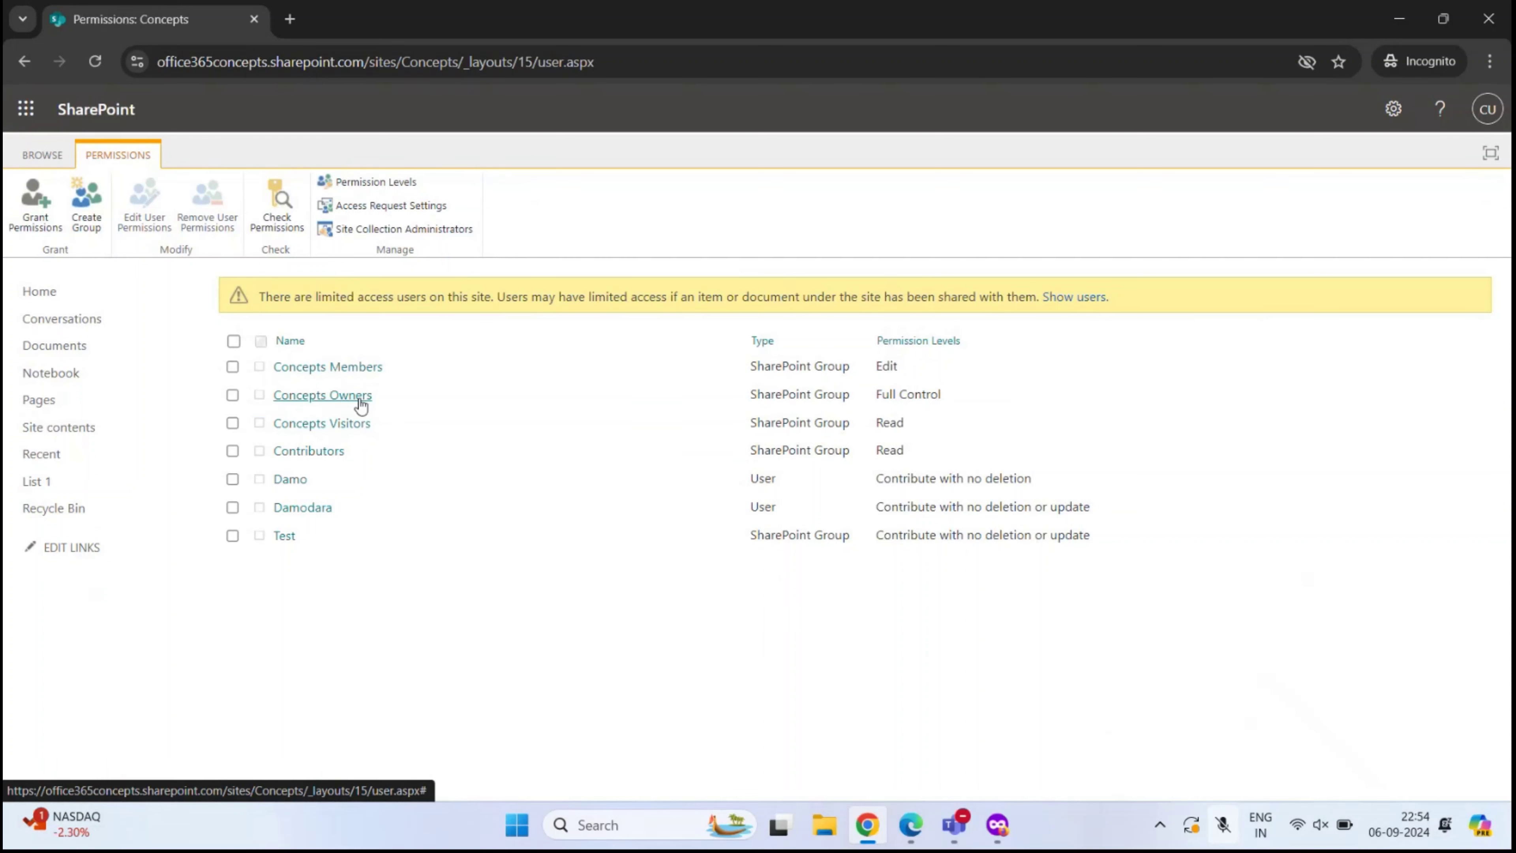
drag(397, 430, 352, 434)
click(418, 443)
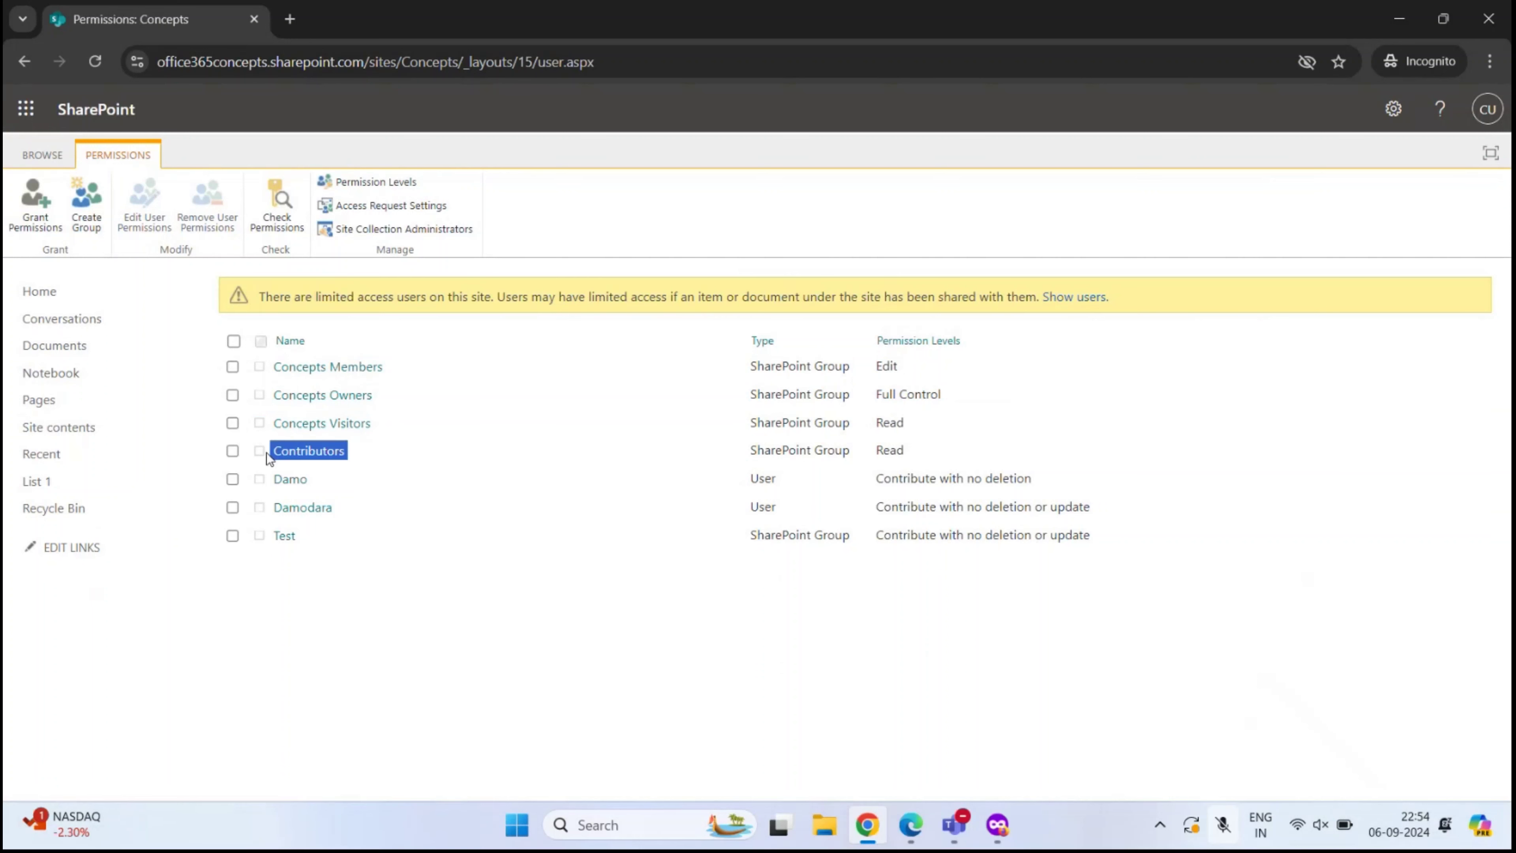
drag(328, 533, 274, 535)
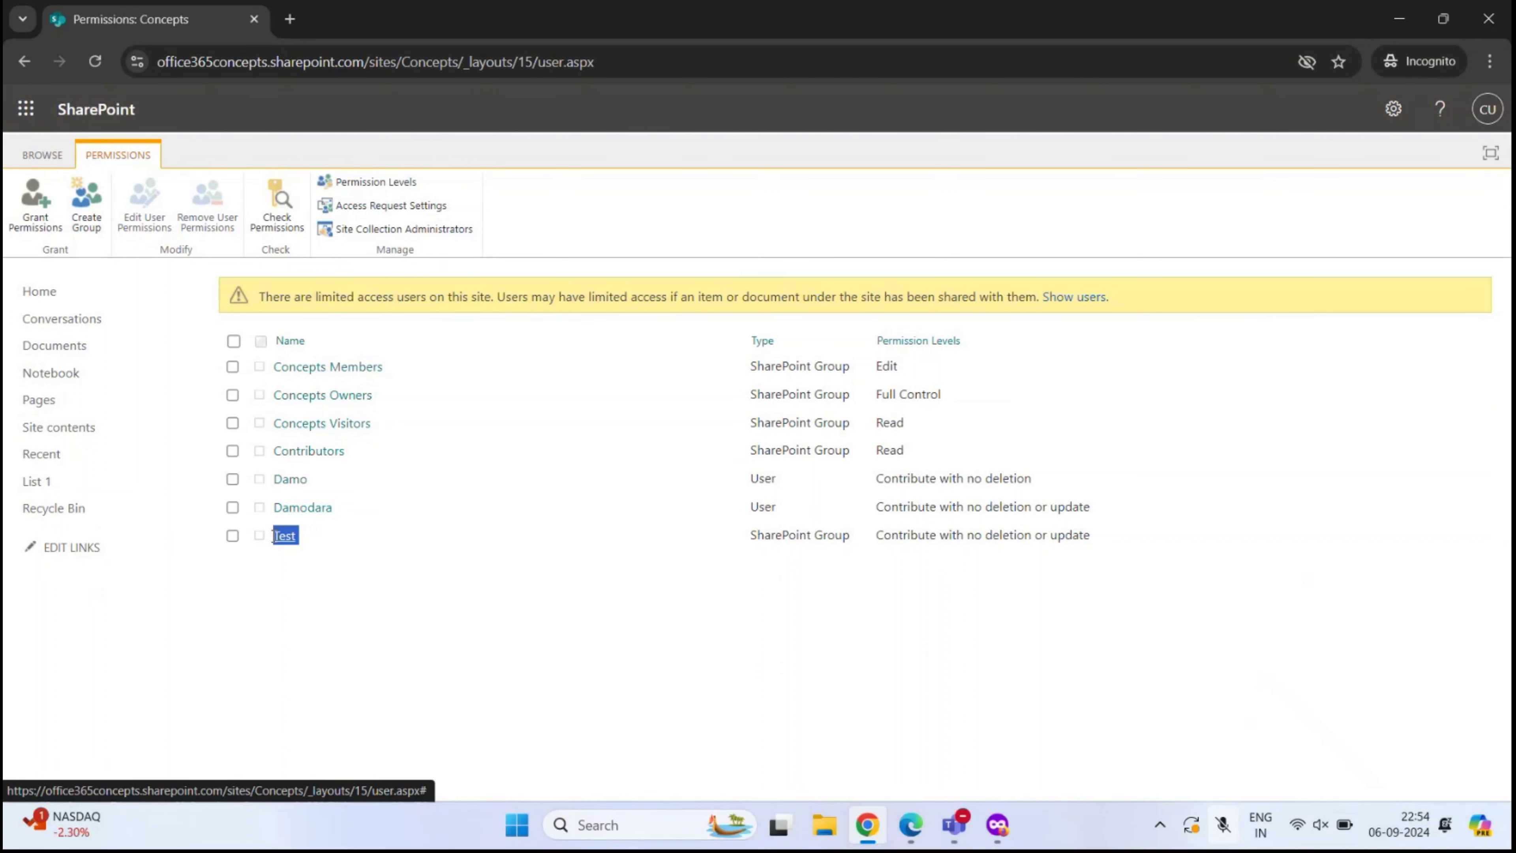
click(458, 571)
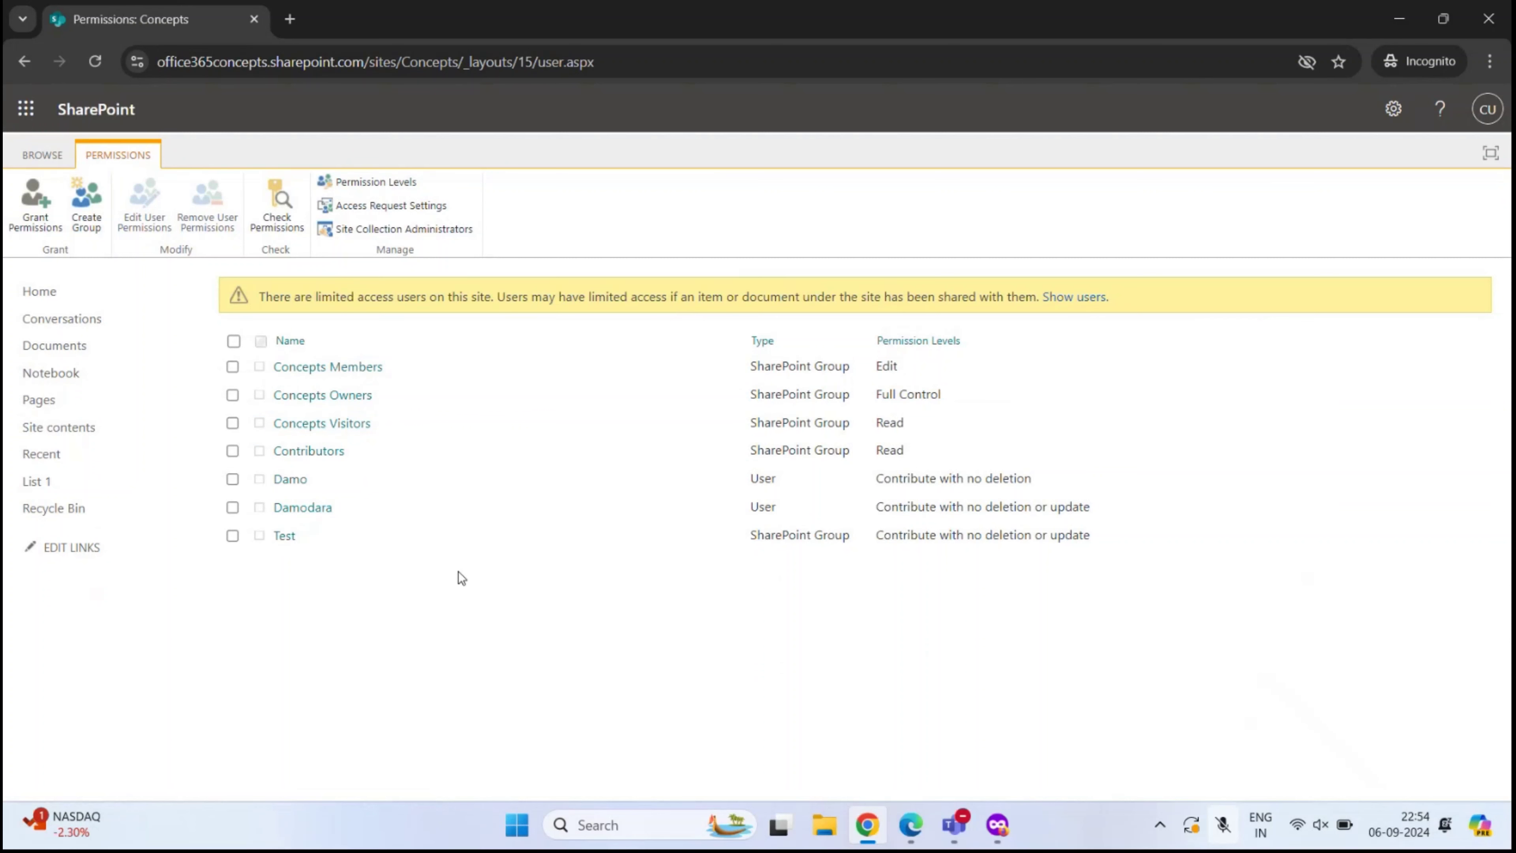
drag(342, 514, 270, 489)
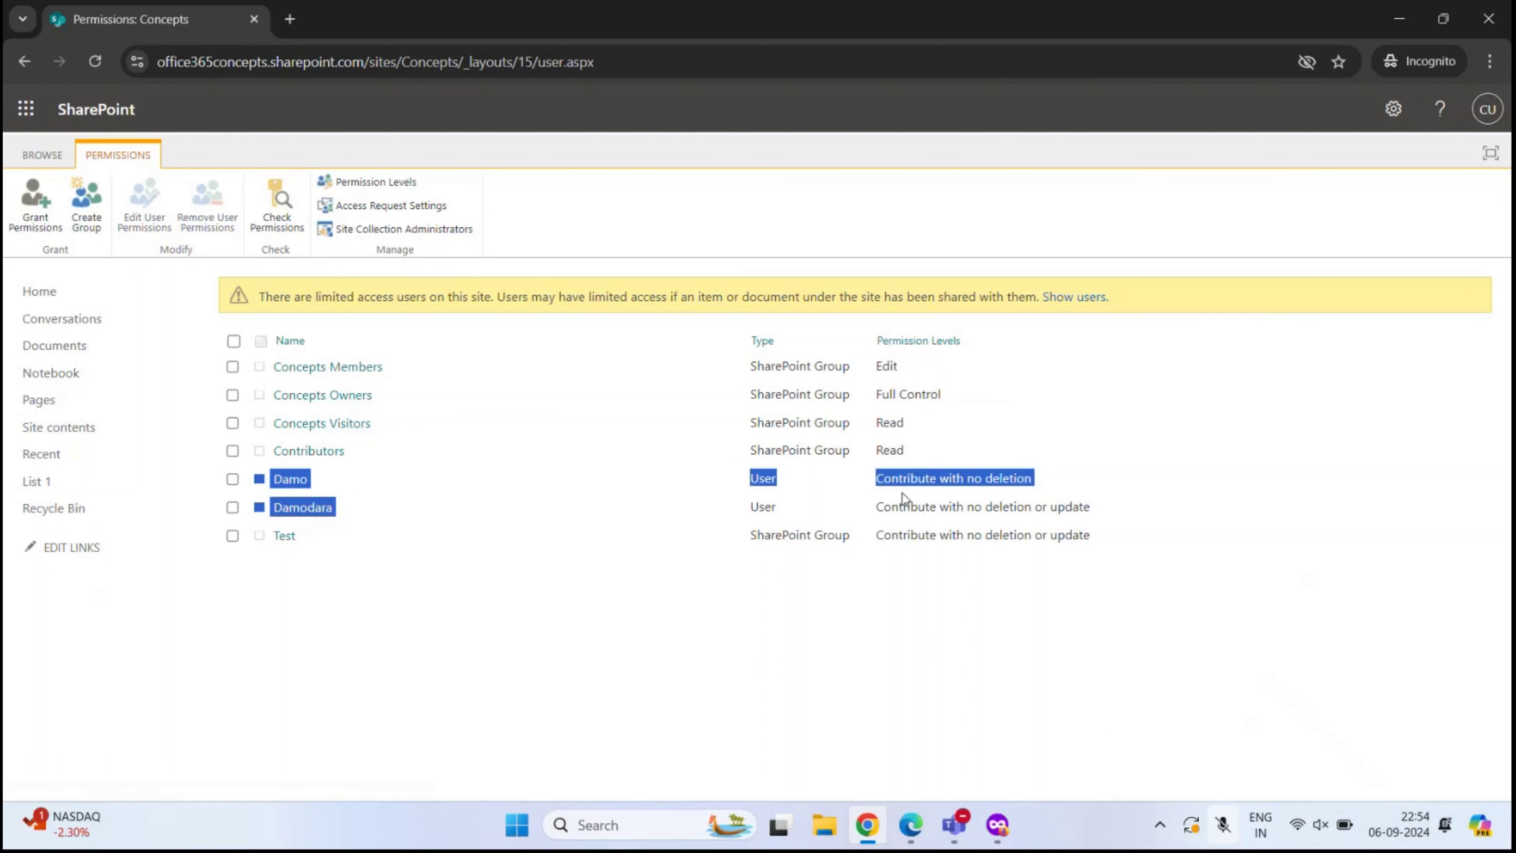
click(887, 480)
drag(887, 480, 1107, 520)
click(1055, 577)
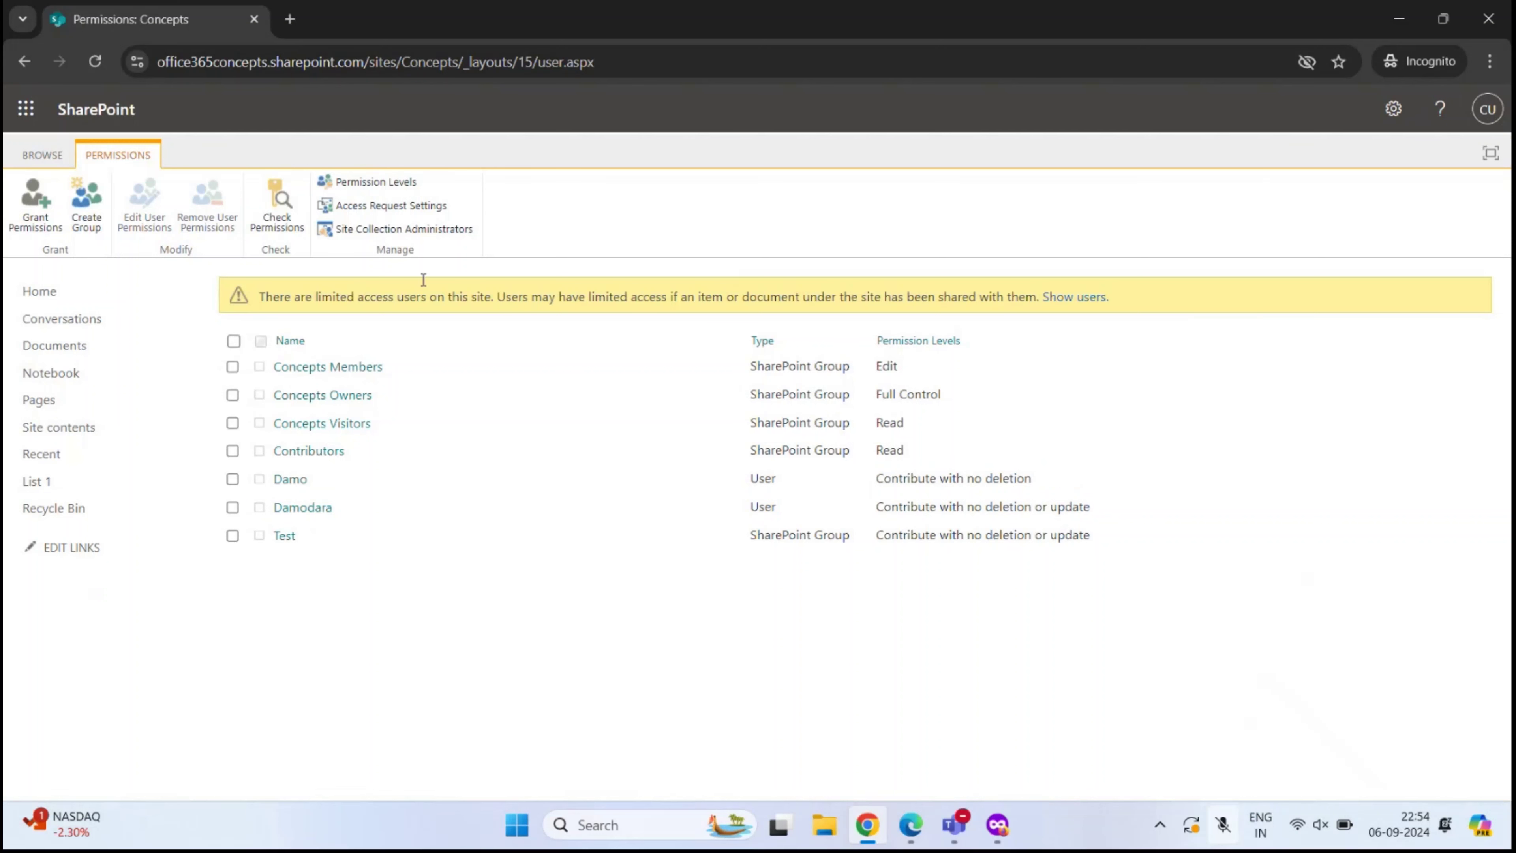
middle_click(58, 353)
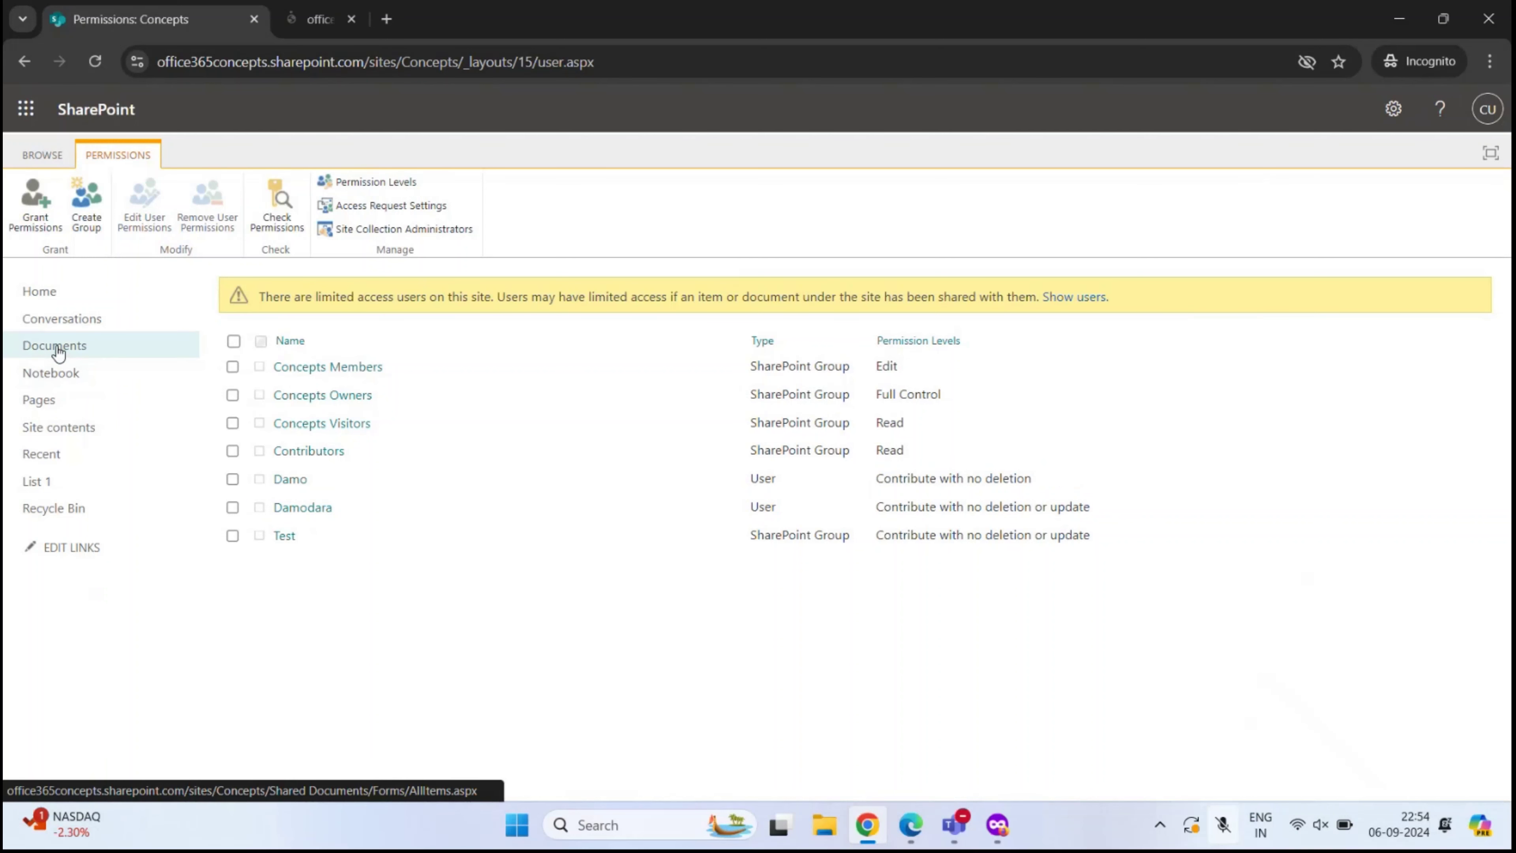
Step: In the Documents tab, go to the library's Permissions page via Library settings
click(392, 23)
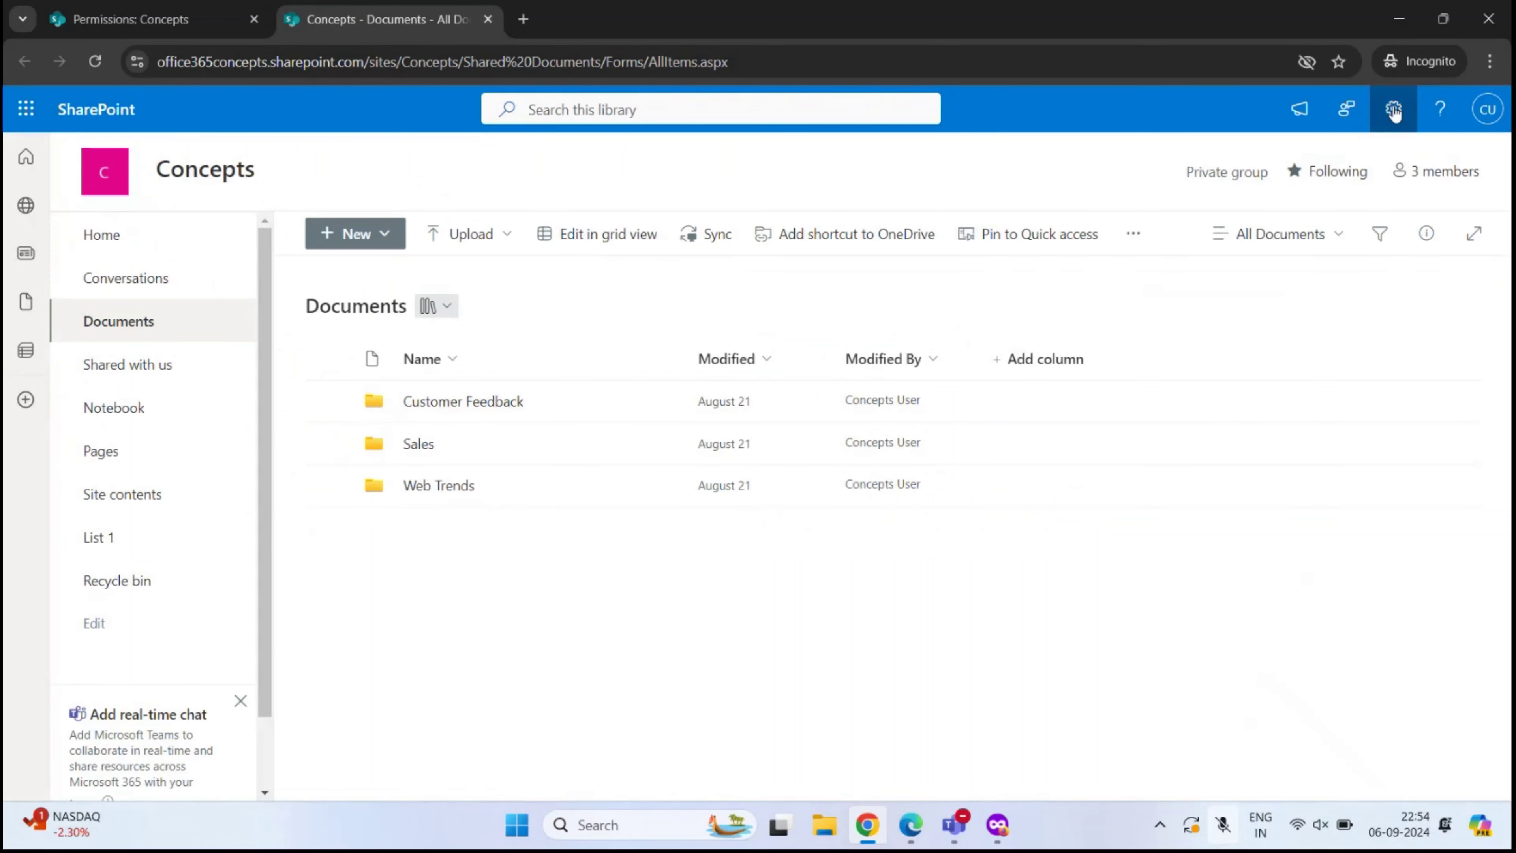
click(1393, 111)
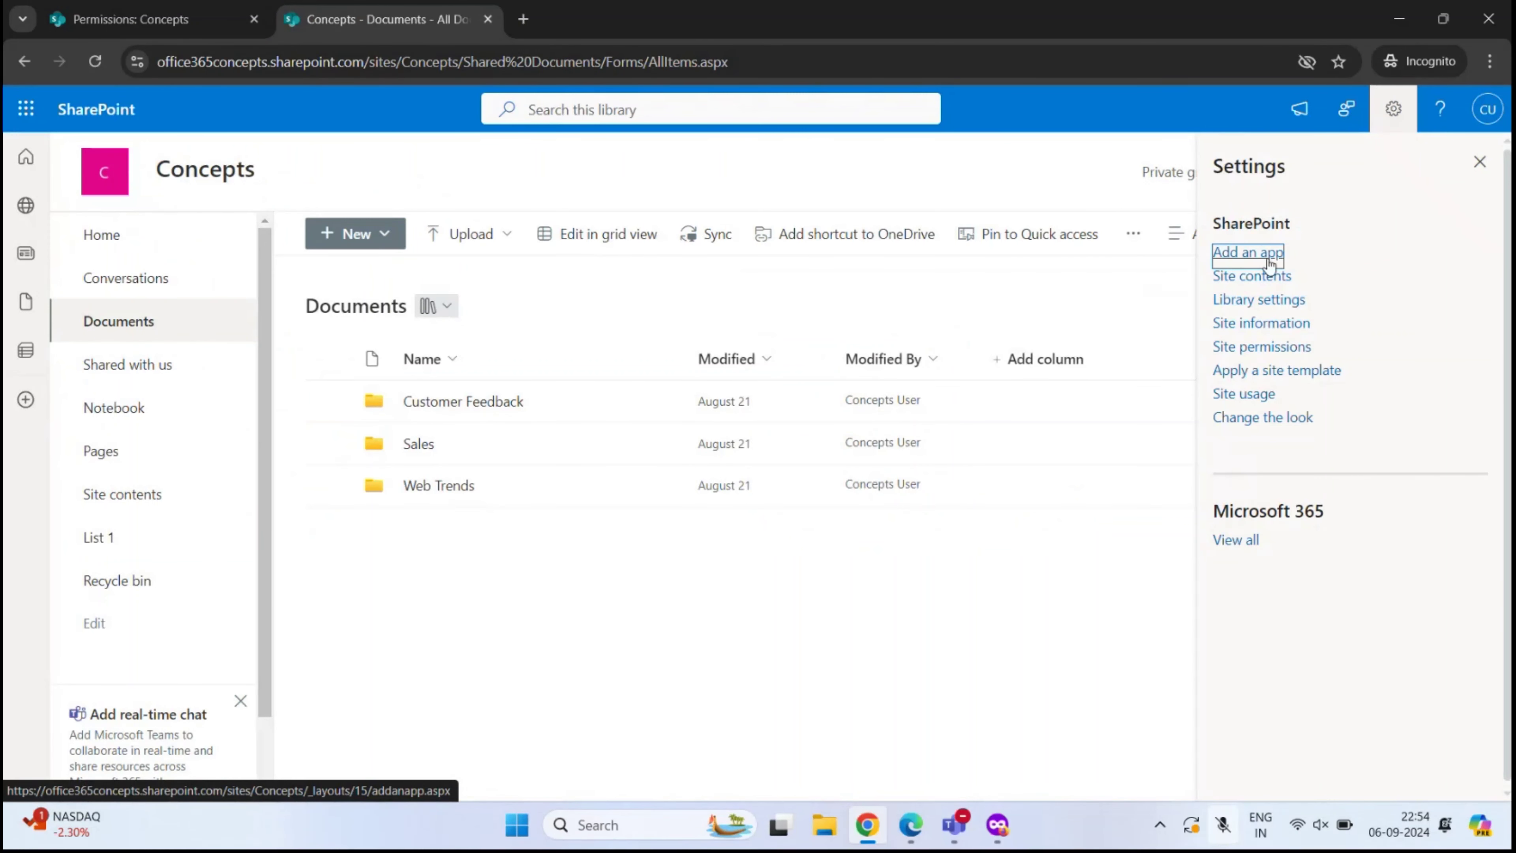
click(1255, 302)
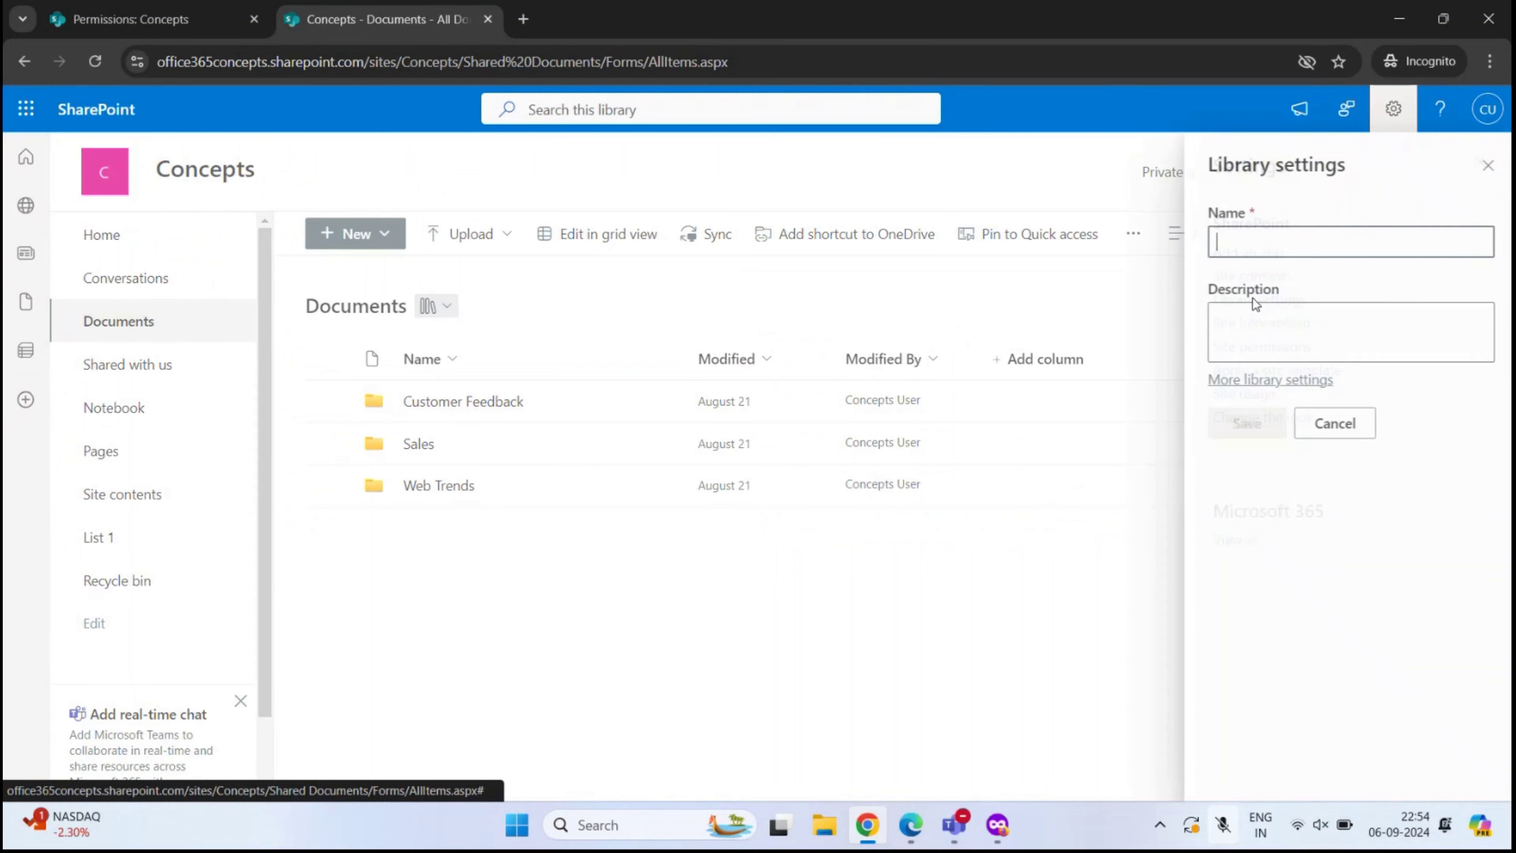
click(1251, 385)
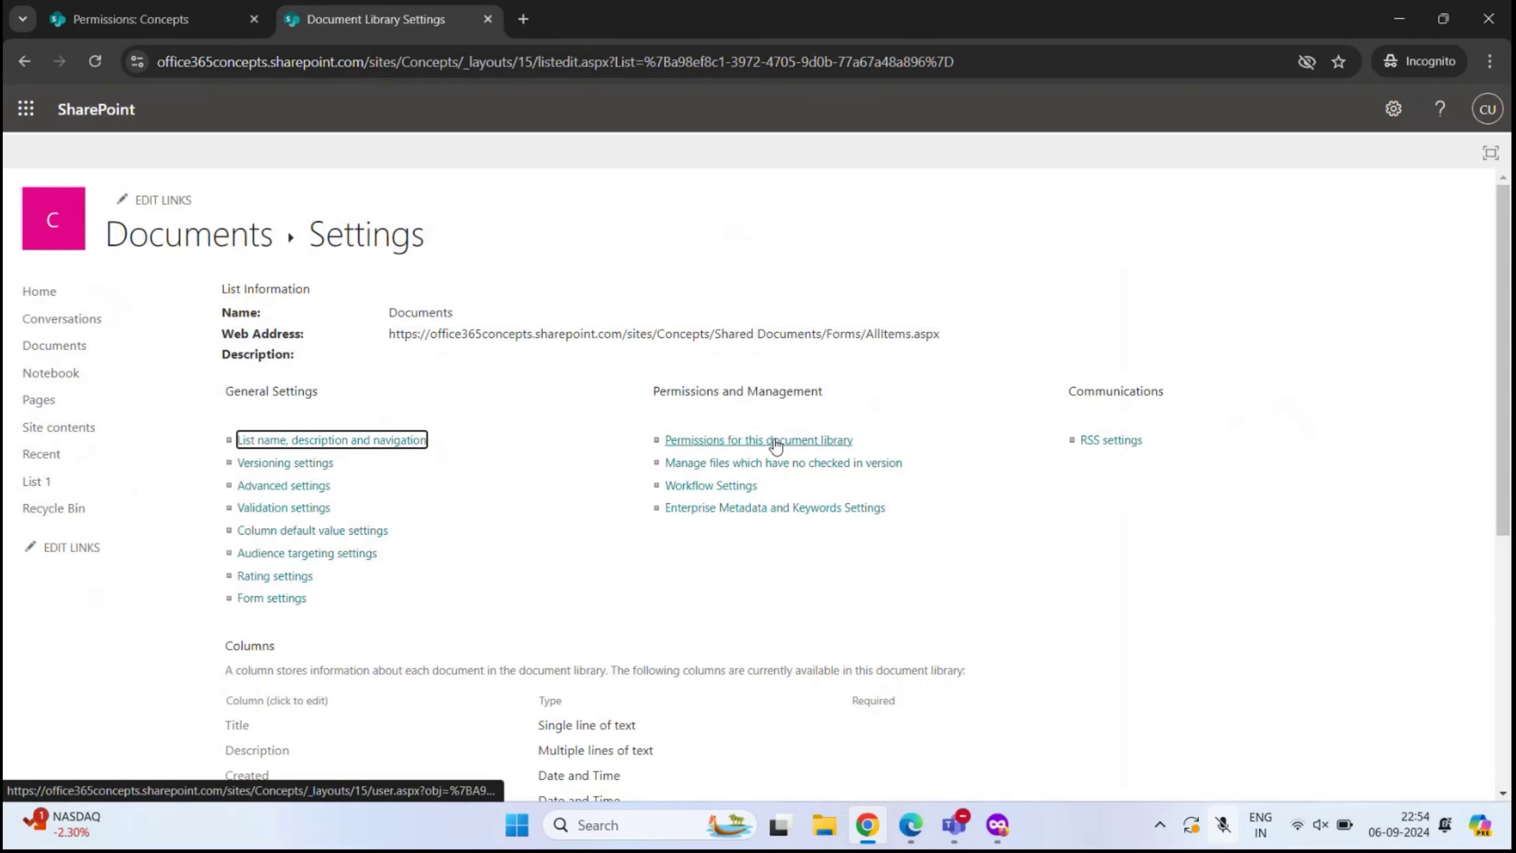
click(775, 441)
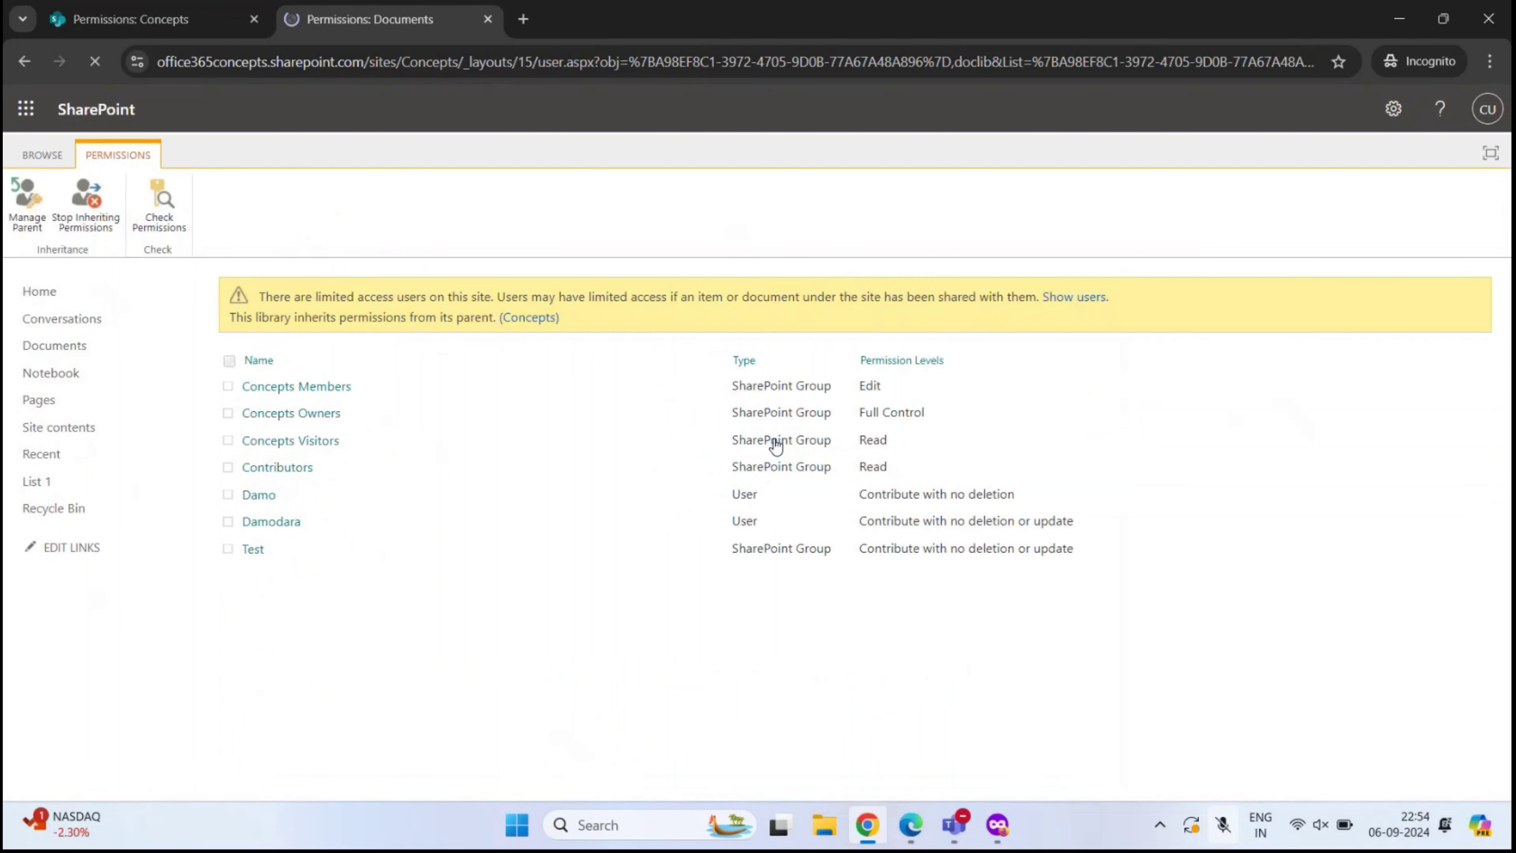
Step: Point out that the library lists the same groups, Test group, and two users' permission levels
drag(345, 442, 237, 397)
click(425, 392)
drag(335, 480, 239, 470)
drag(266, 548, 237, 551)
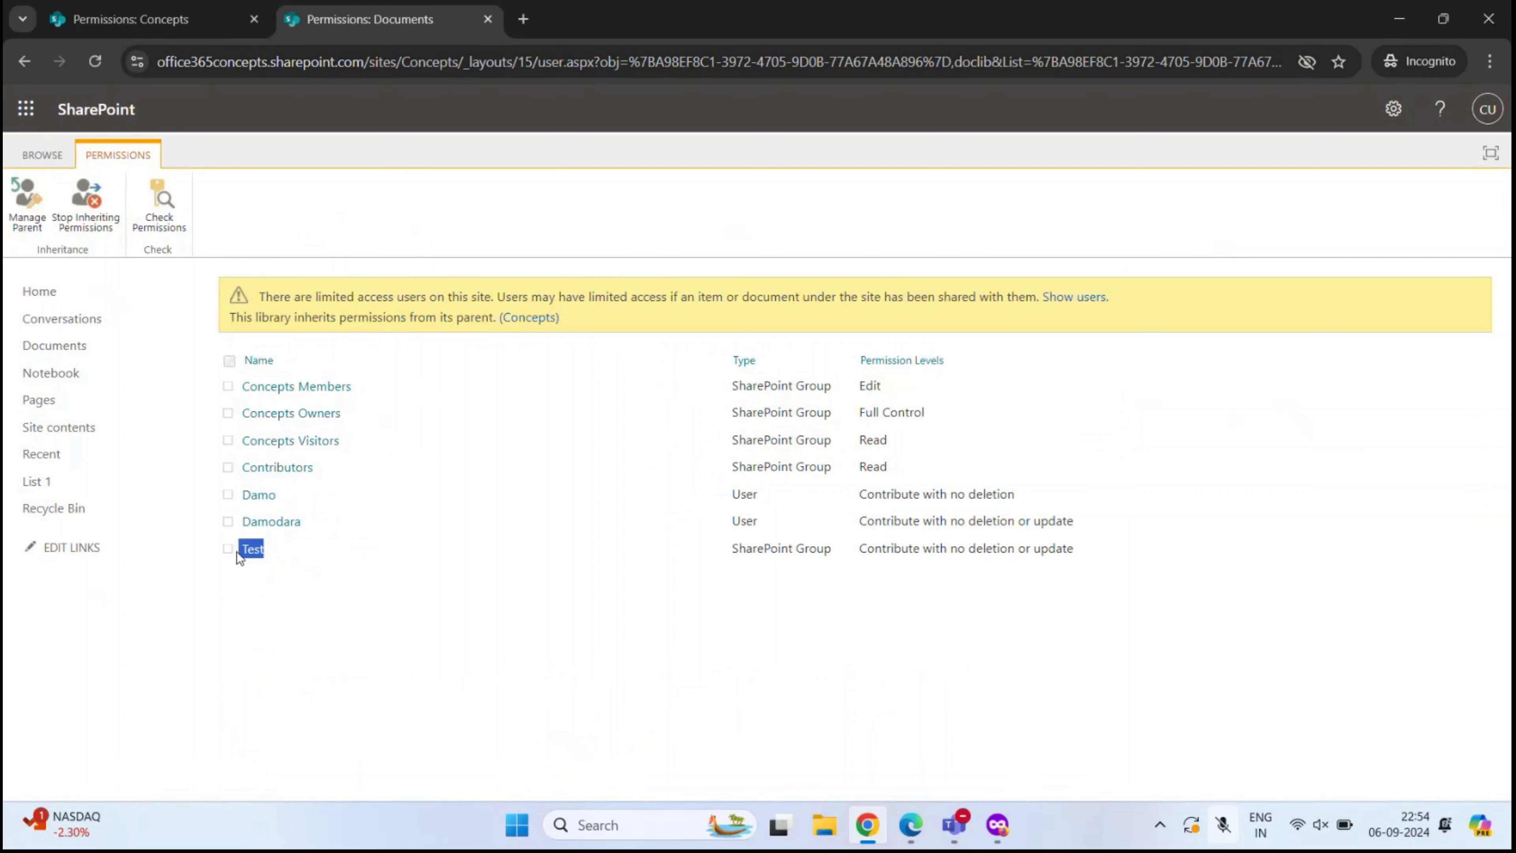
click(404, 598)
drag(319, 519, 239, 493)
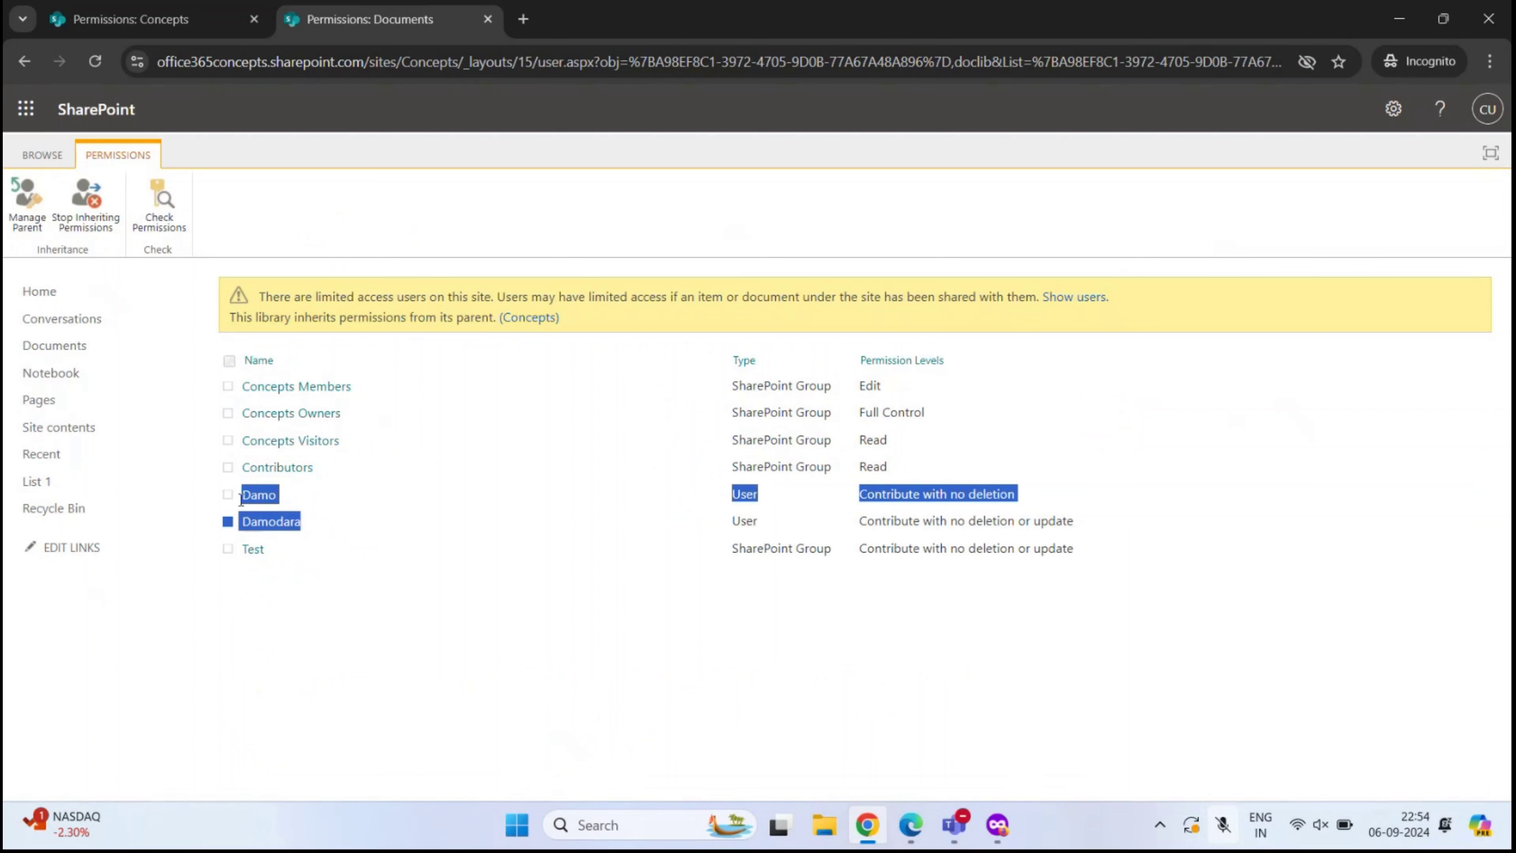
click(801, 507)
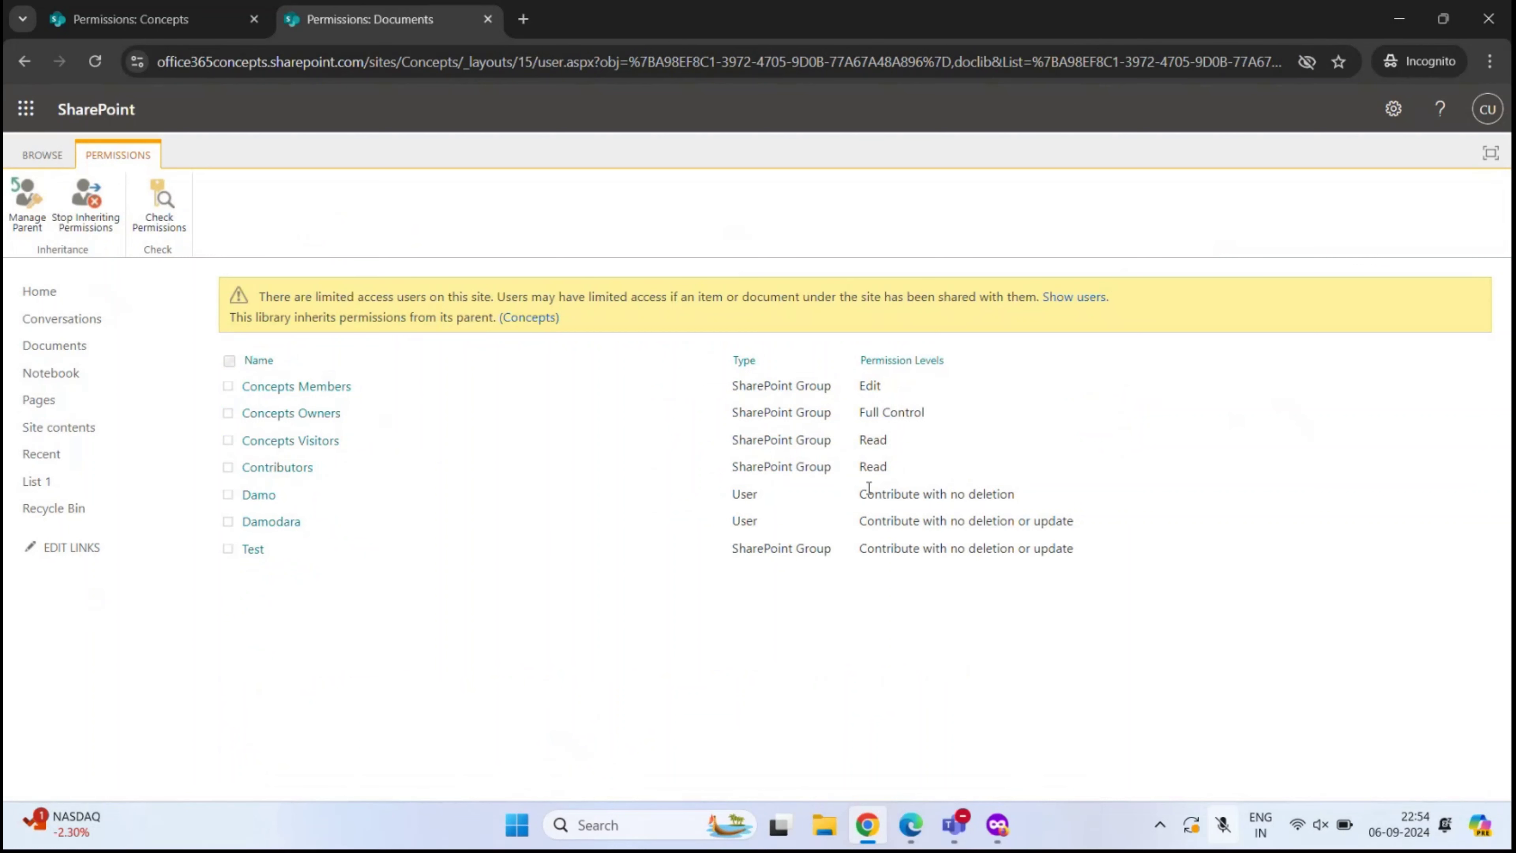
drag(857, 494, 1092, 520)
click(1092, 519)
Step: Highlight the notice that the library inherits from its parent, comparing with the Concepts site tab
drag(230, 318, 492, 321)
click(606, 313)
click(165, 27)
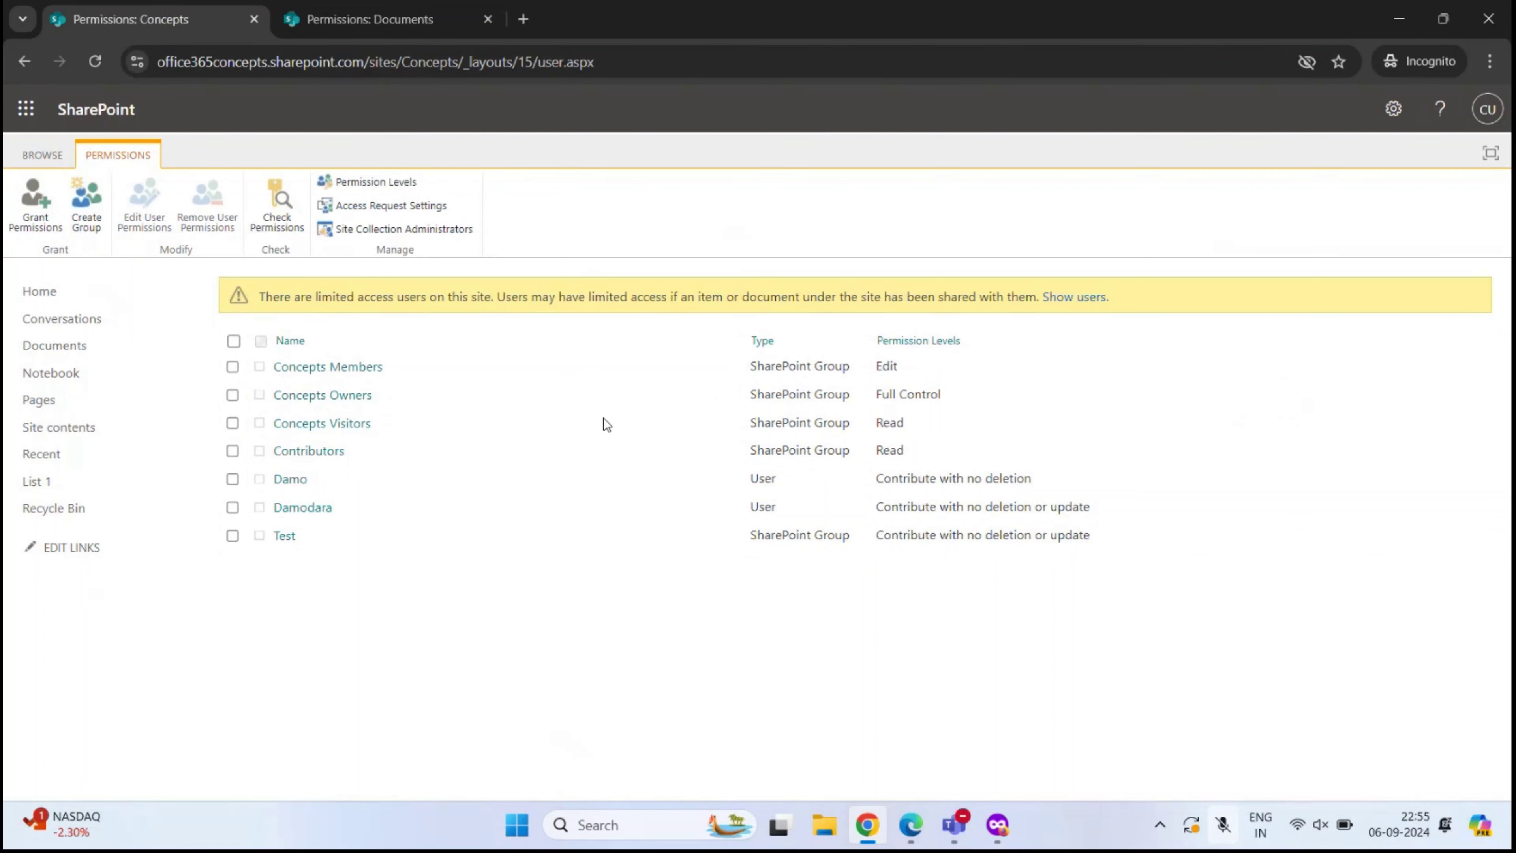
click(370, 19)
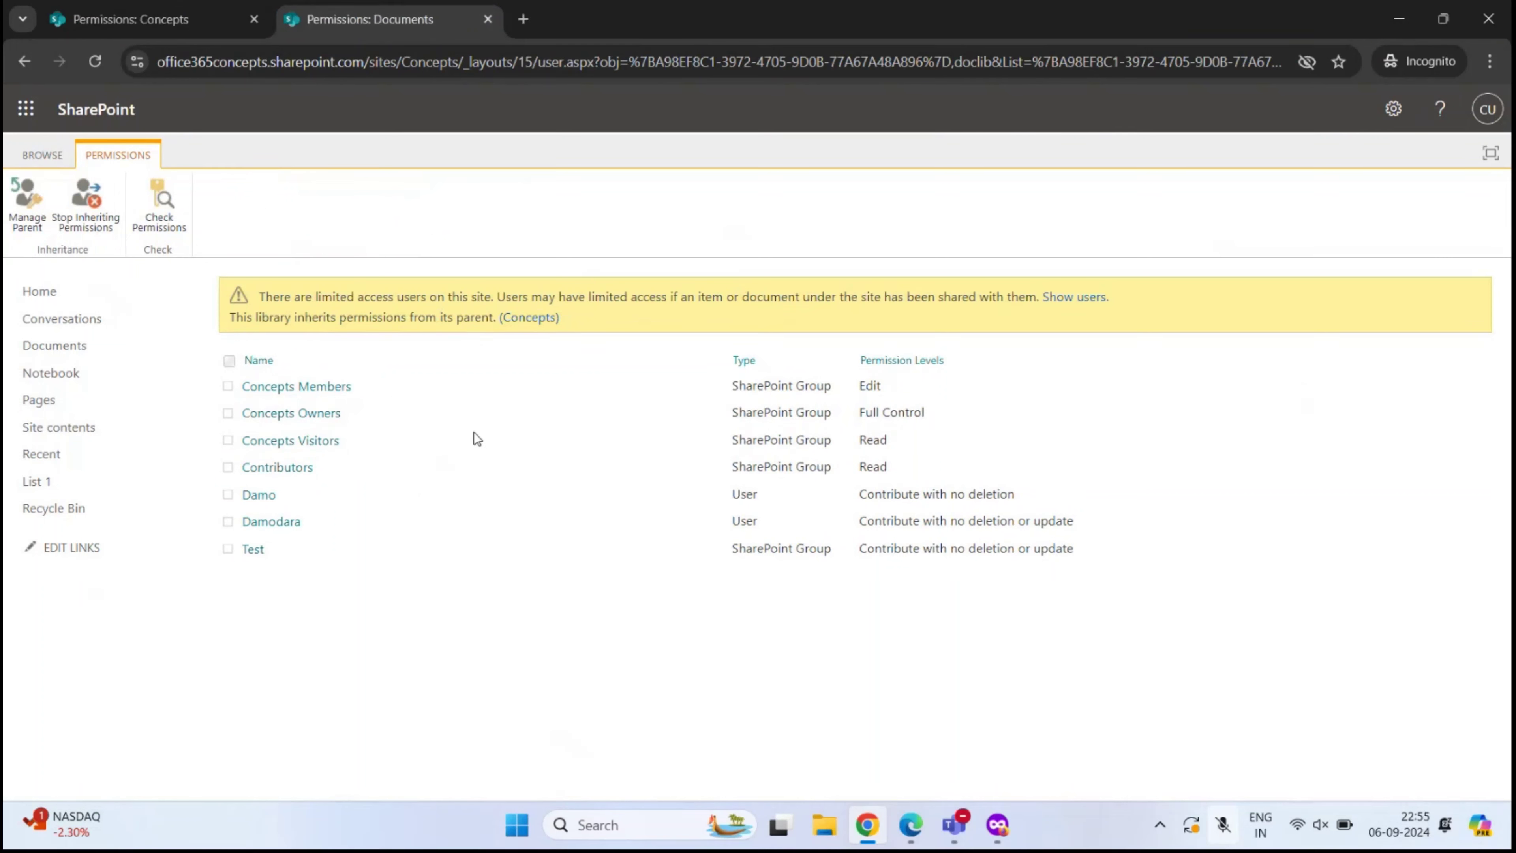
Step: Open List 1 in a new tab and go to its list Permissions page
middle_click(63, 484)
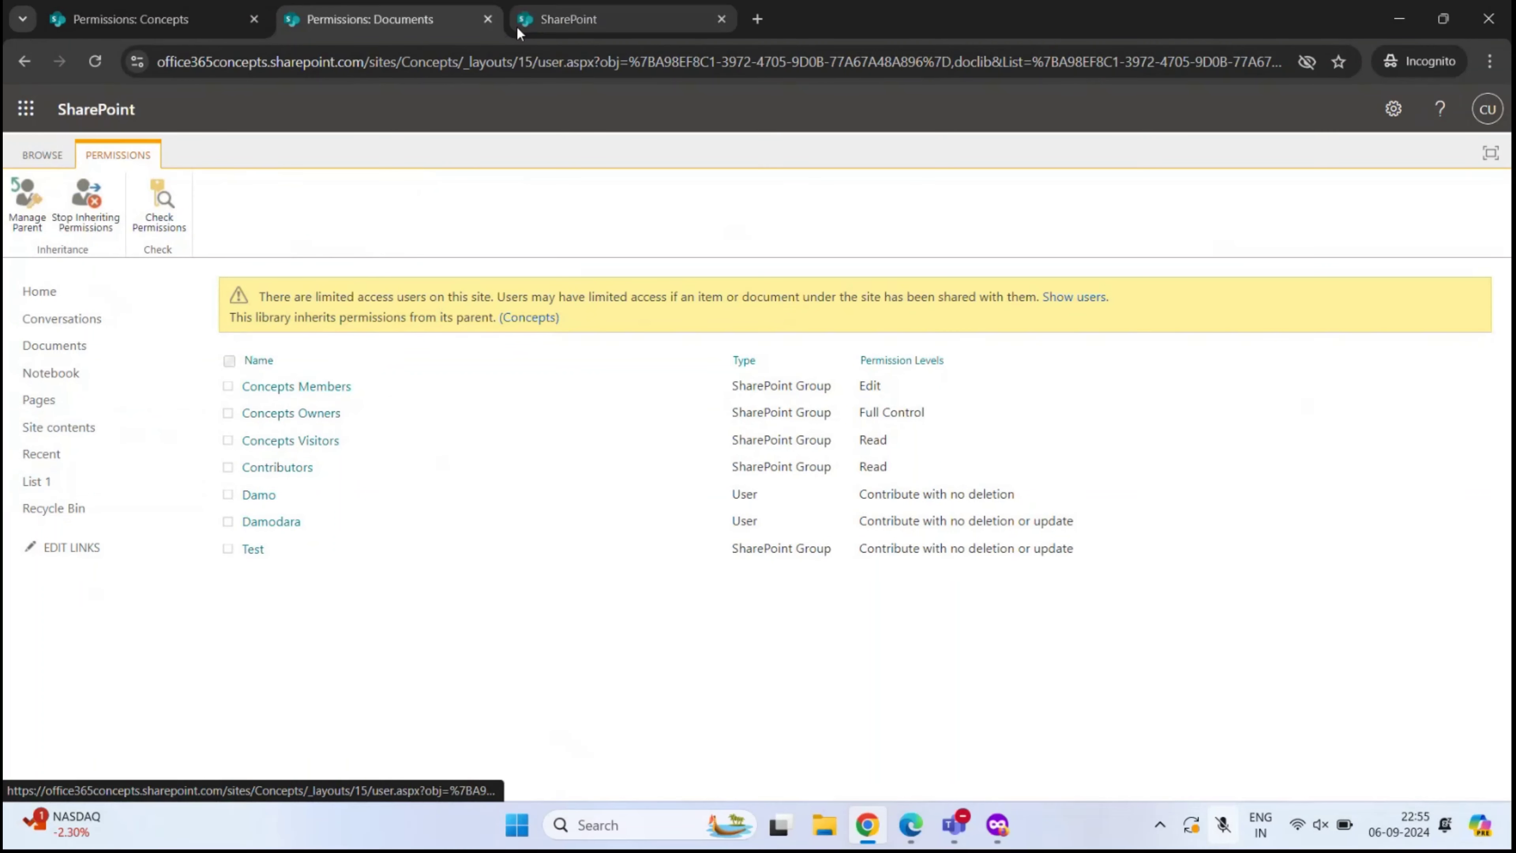
click(553, 19)
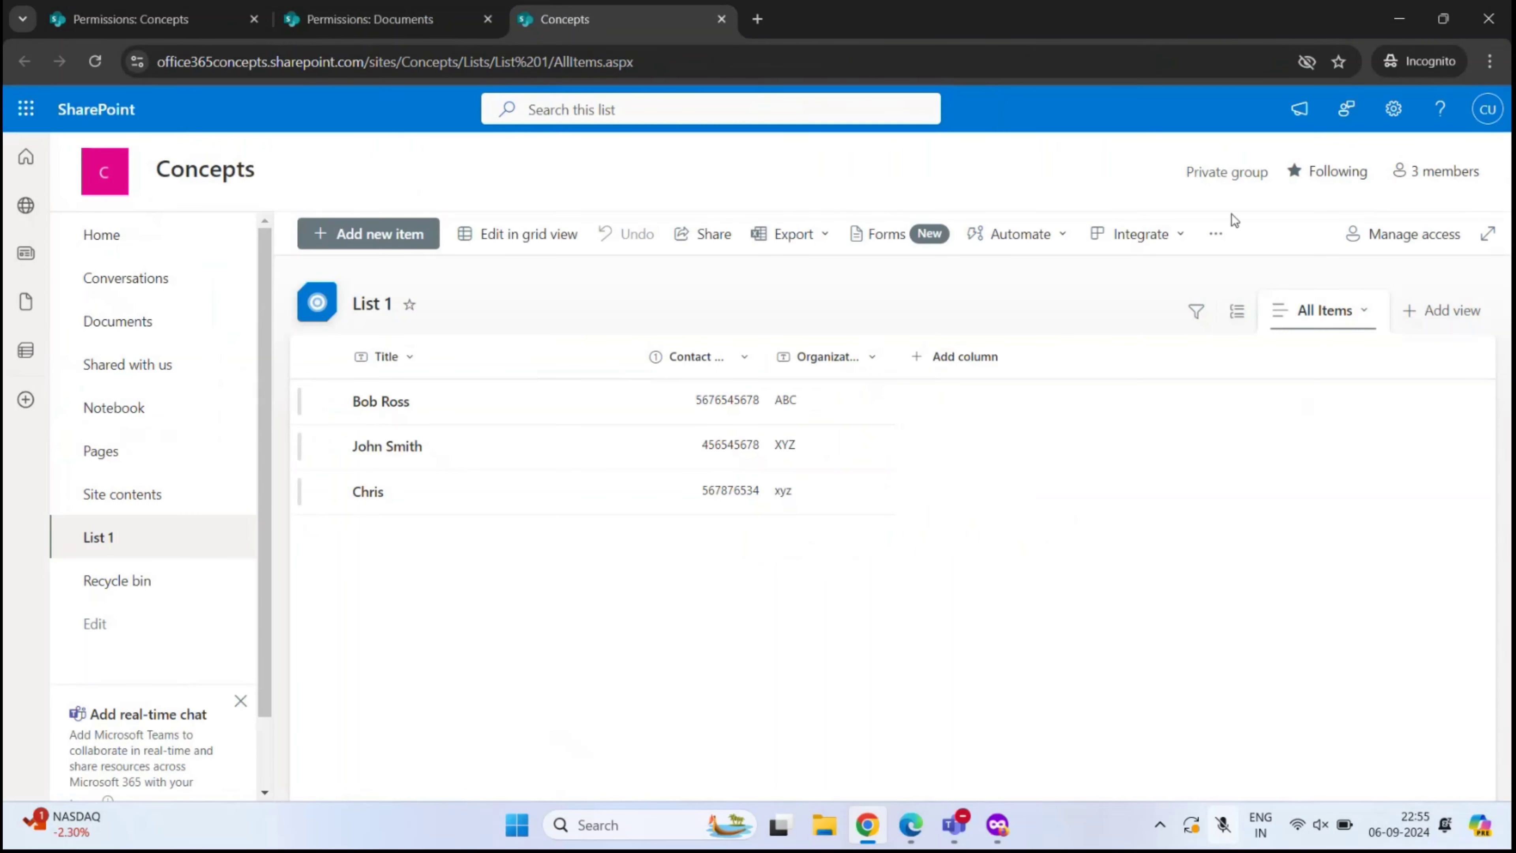
click(1386, 112)
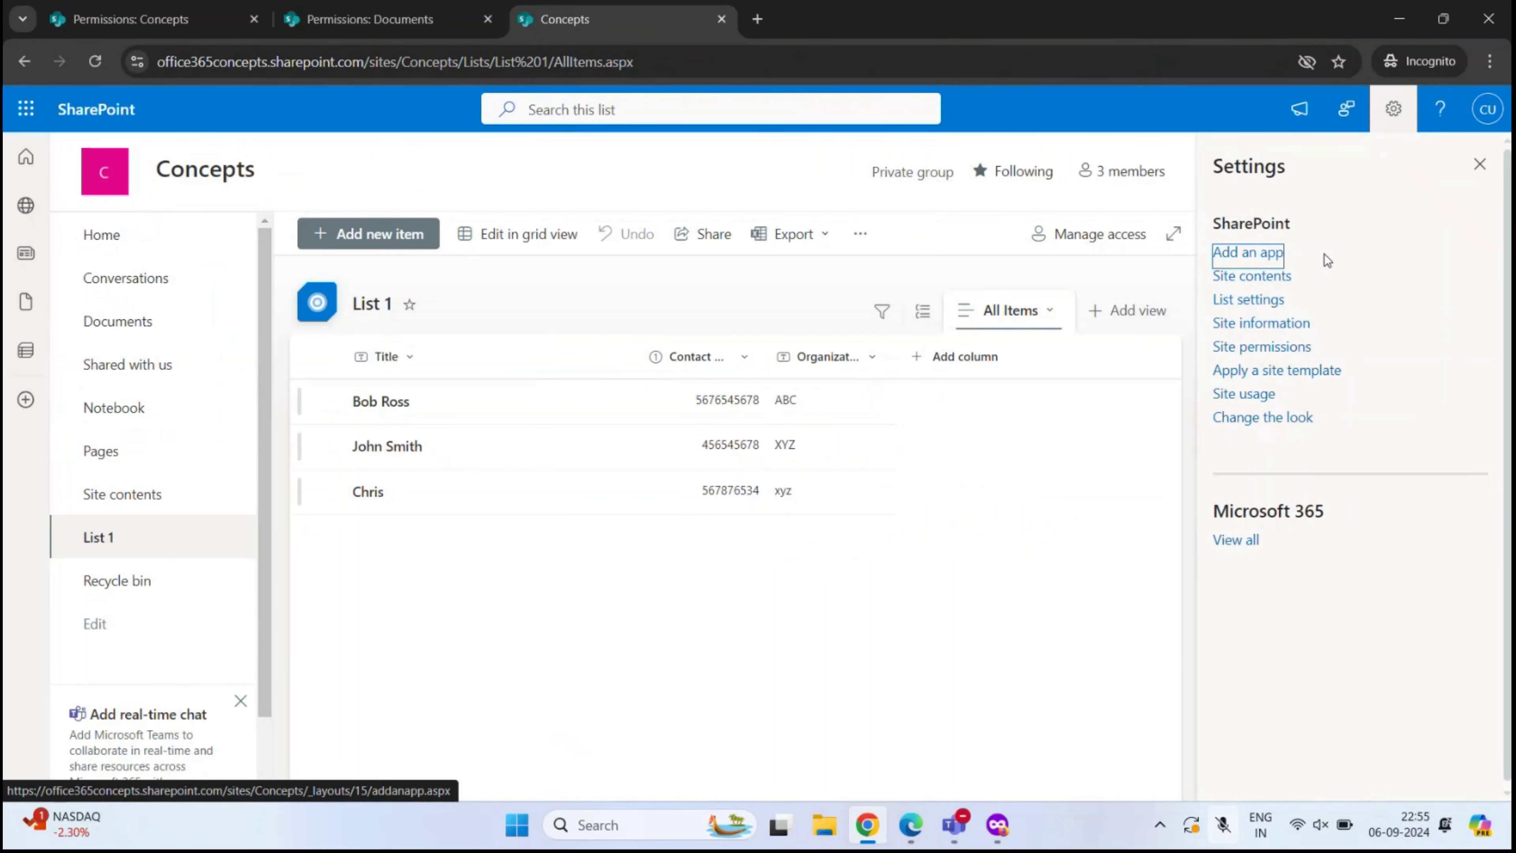
click(1246, 300)
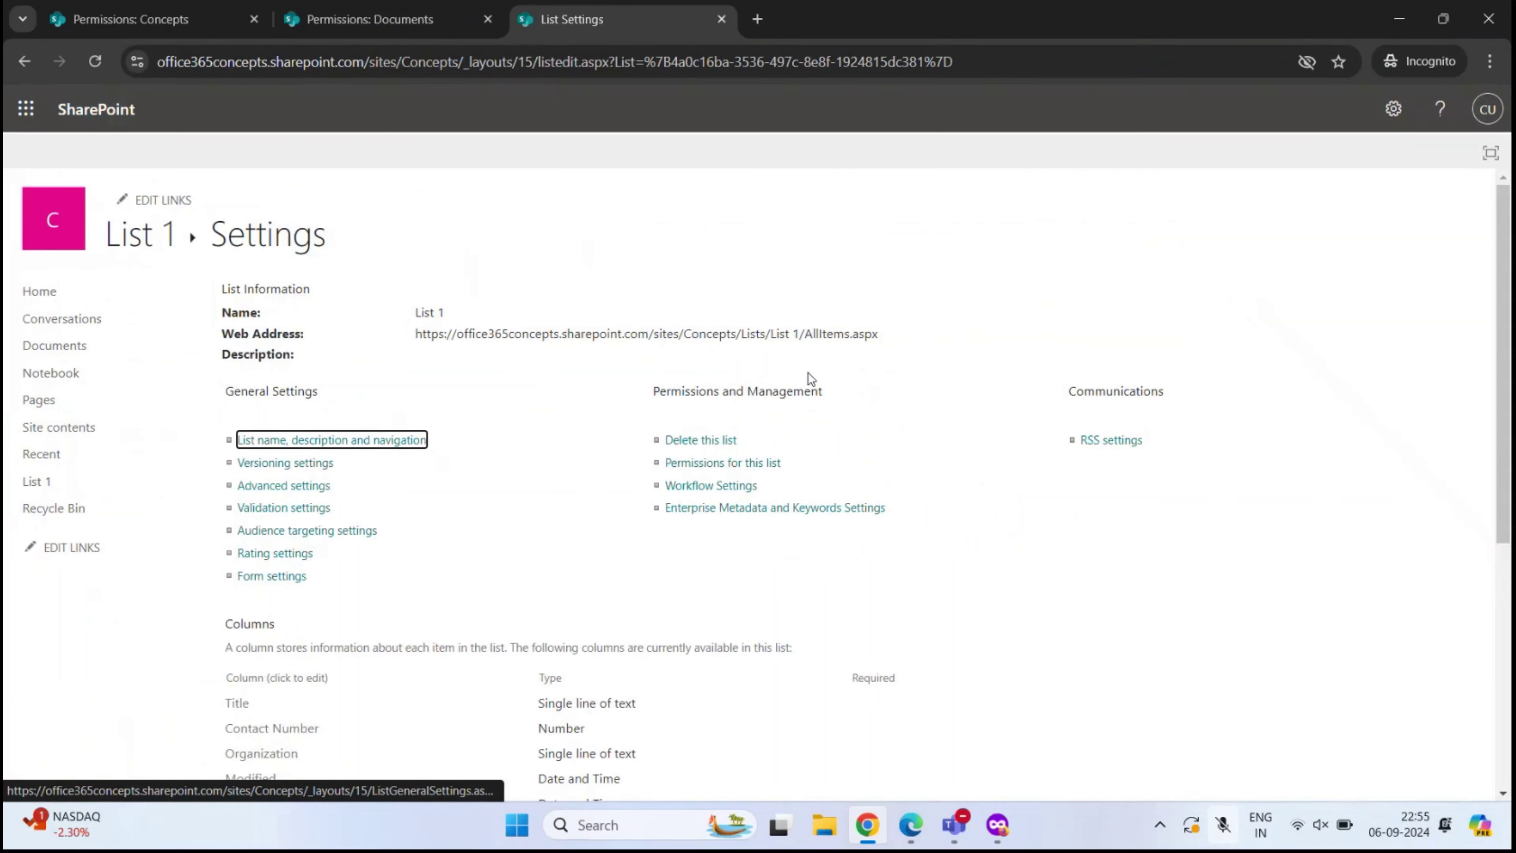
click(739, 465)
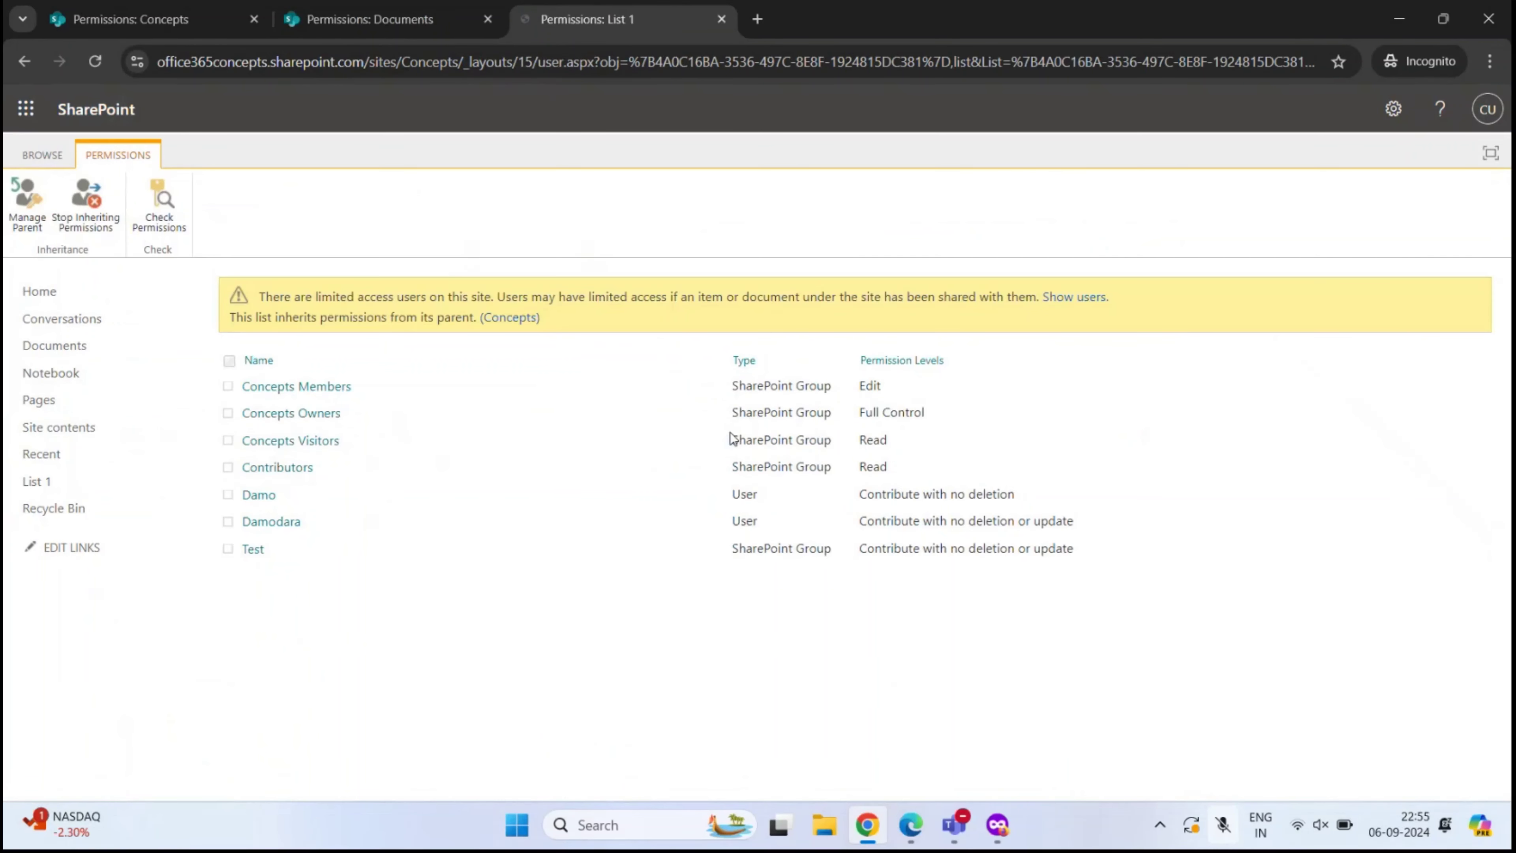
Step: Point out List 1's inherited groups, users and inheritance notice, then return to the Concepts permissions tab
drag(355, 444, 242, 396)
click(478, 397)
drag(341, 471, 240, 472)
click(256, 549)
double_click(256, 549)
drag(302, 522, 222, 503)
click(560, 470)
drag(225, 318, 476, 319)
click(461, 361)
click(165, 29)
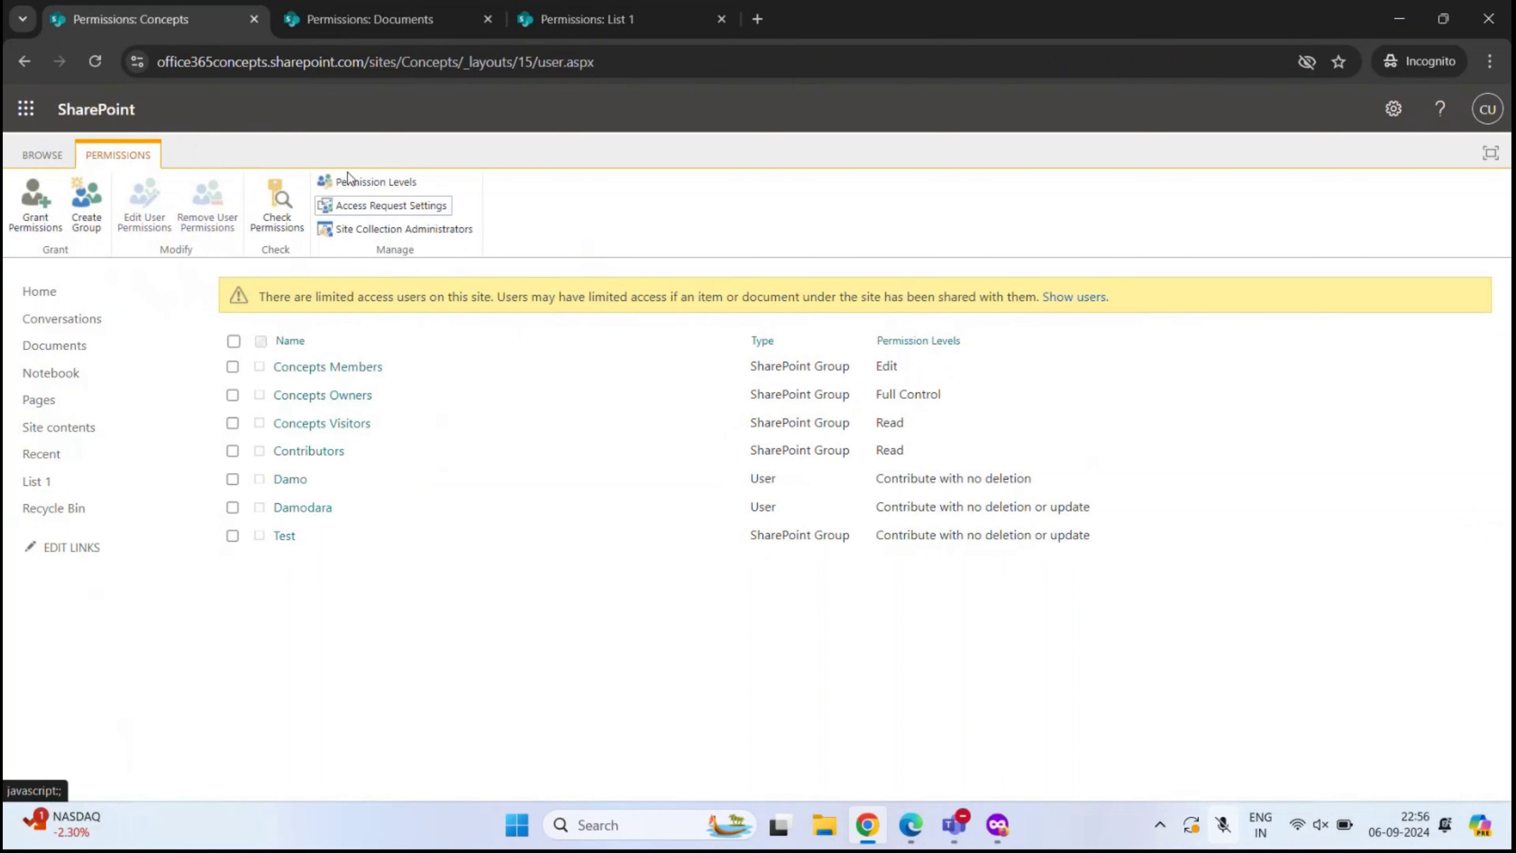
click(391, 23)
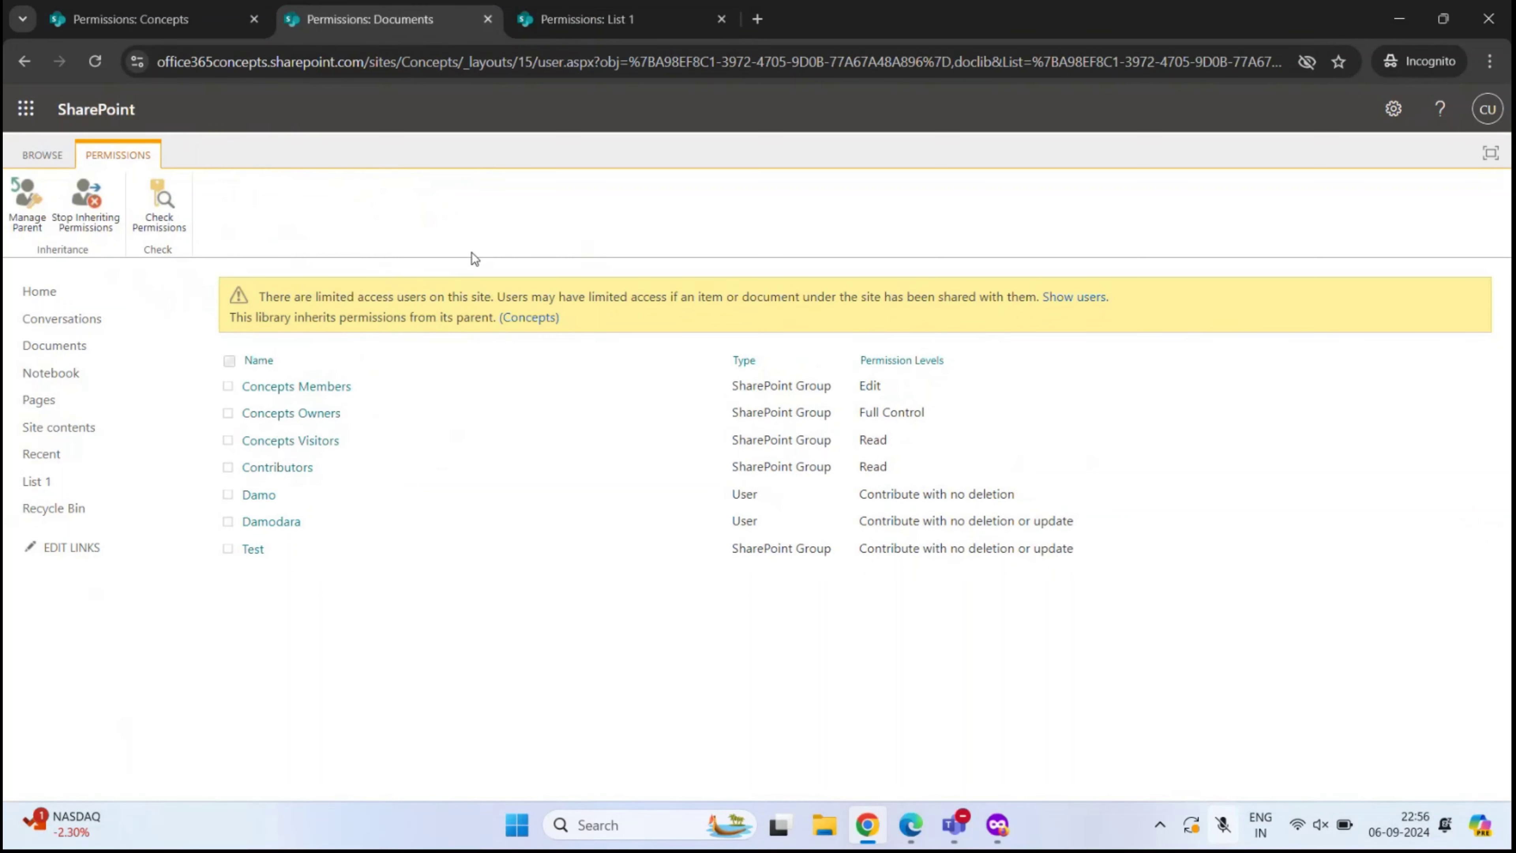
click(573, 21)
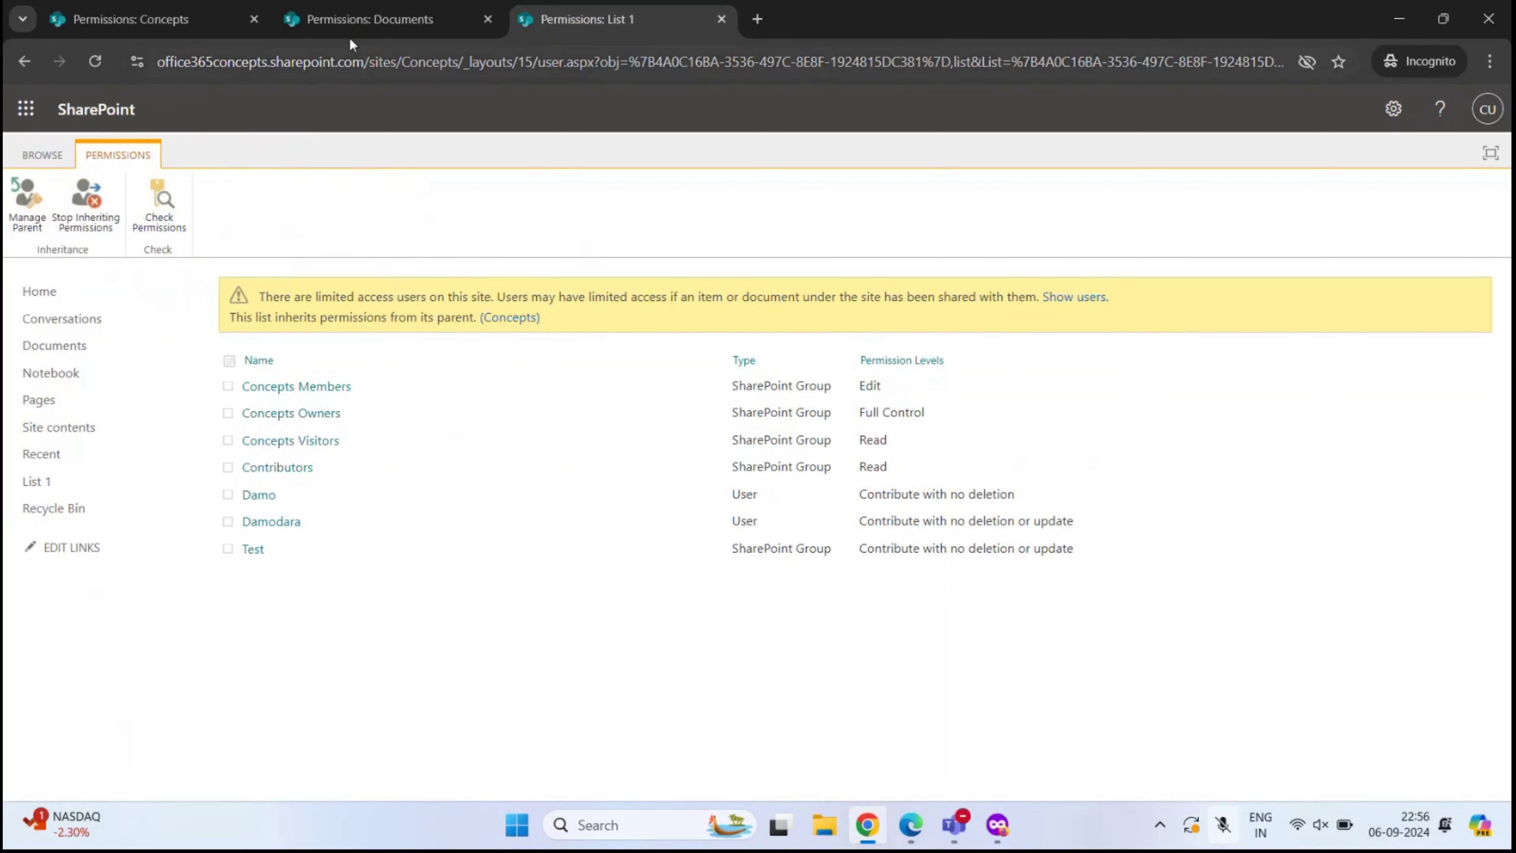
click(370, 19)
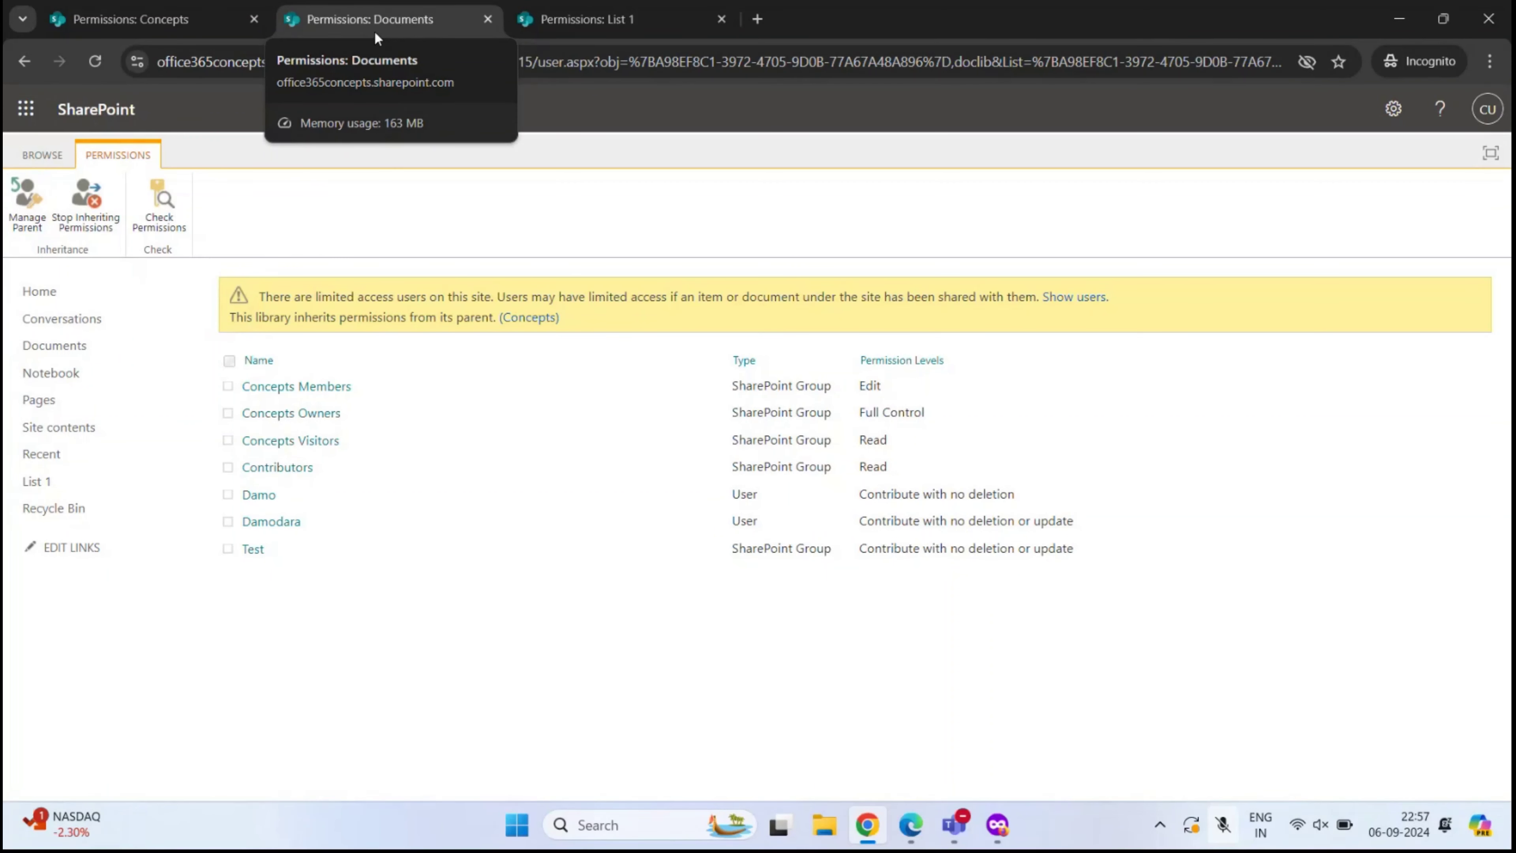
click(19, 207)
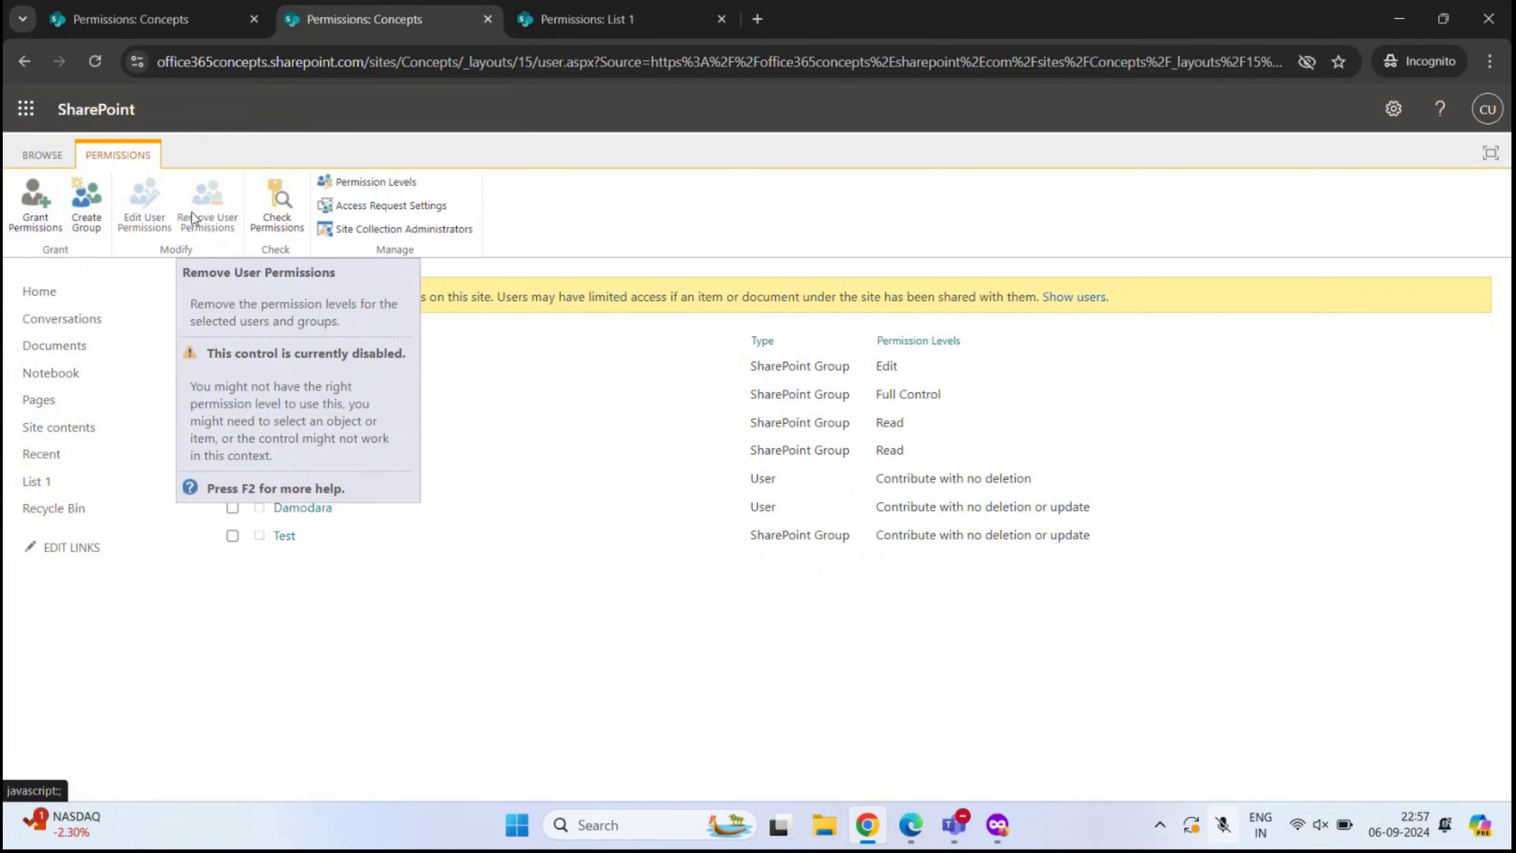
click(24, 61)
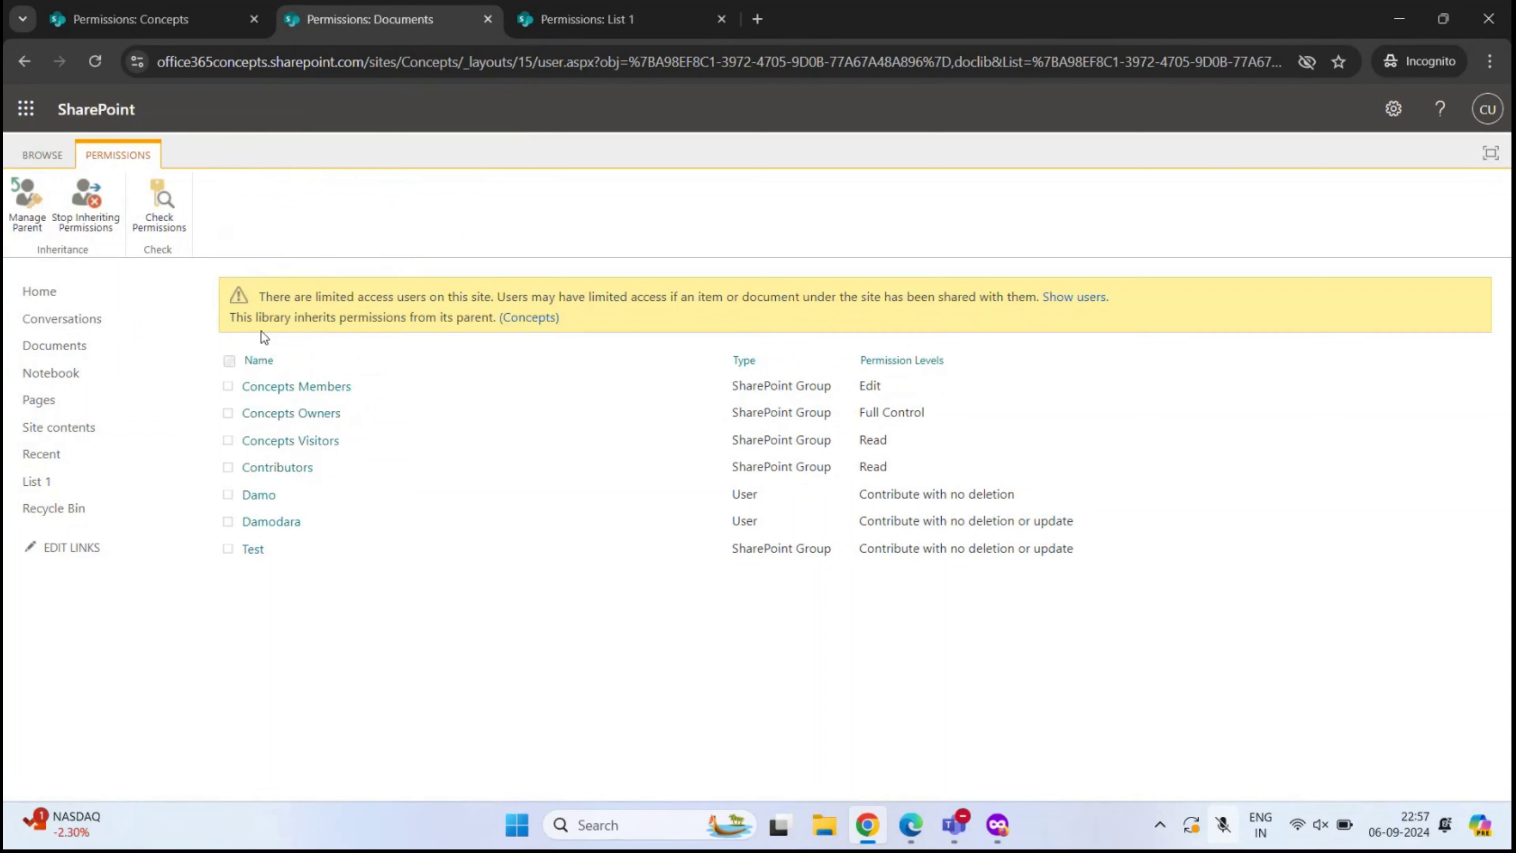
drag(230, 317, 395, 323)
click(396, 328)
click(564, 19)
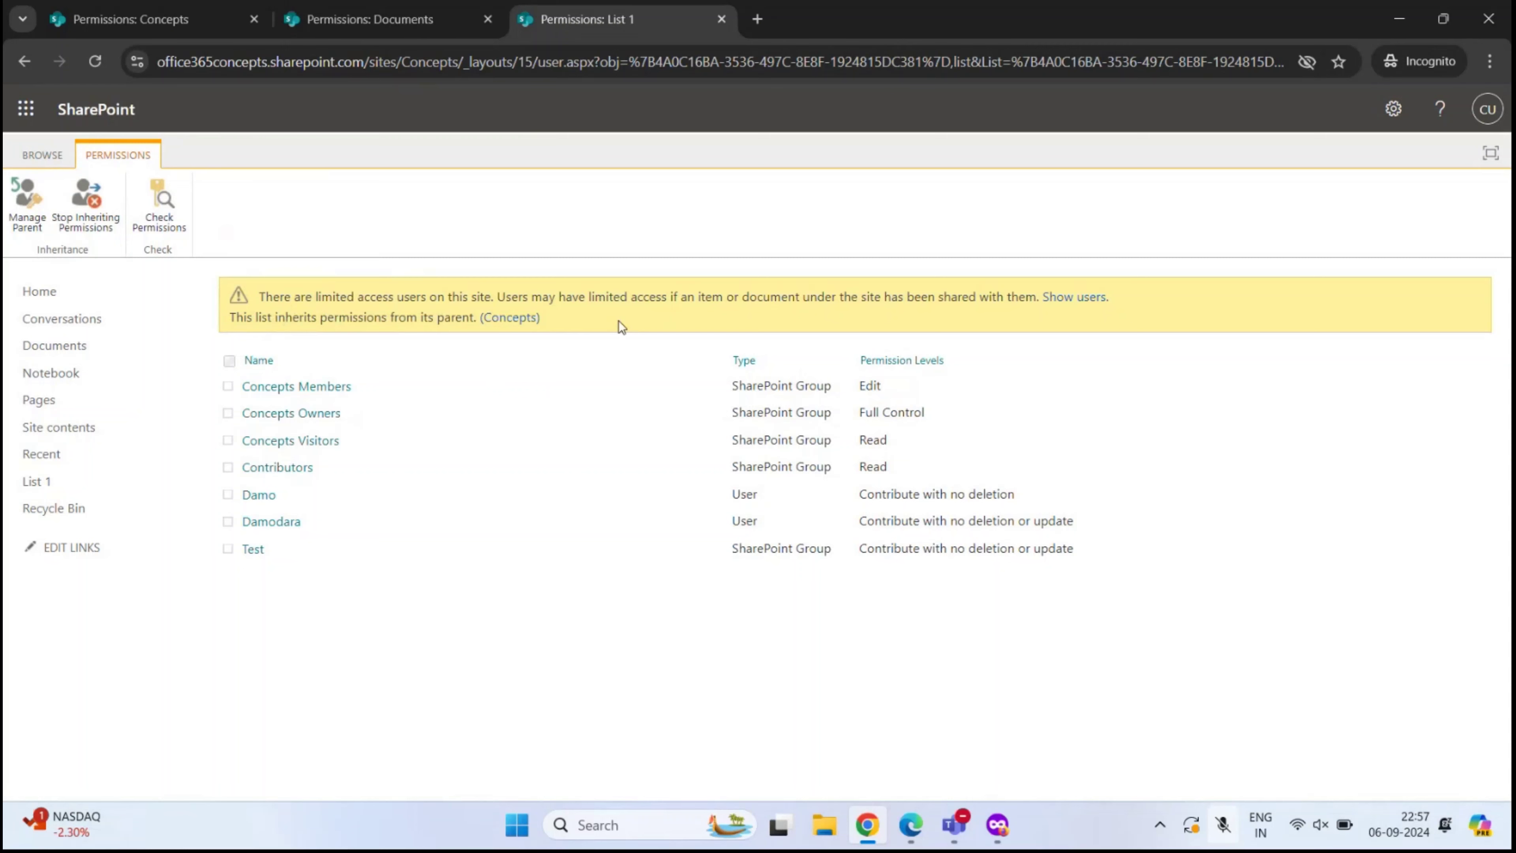
click(215, 21)
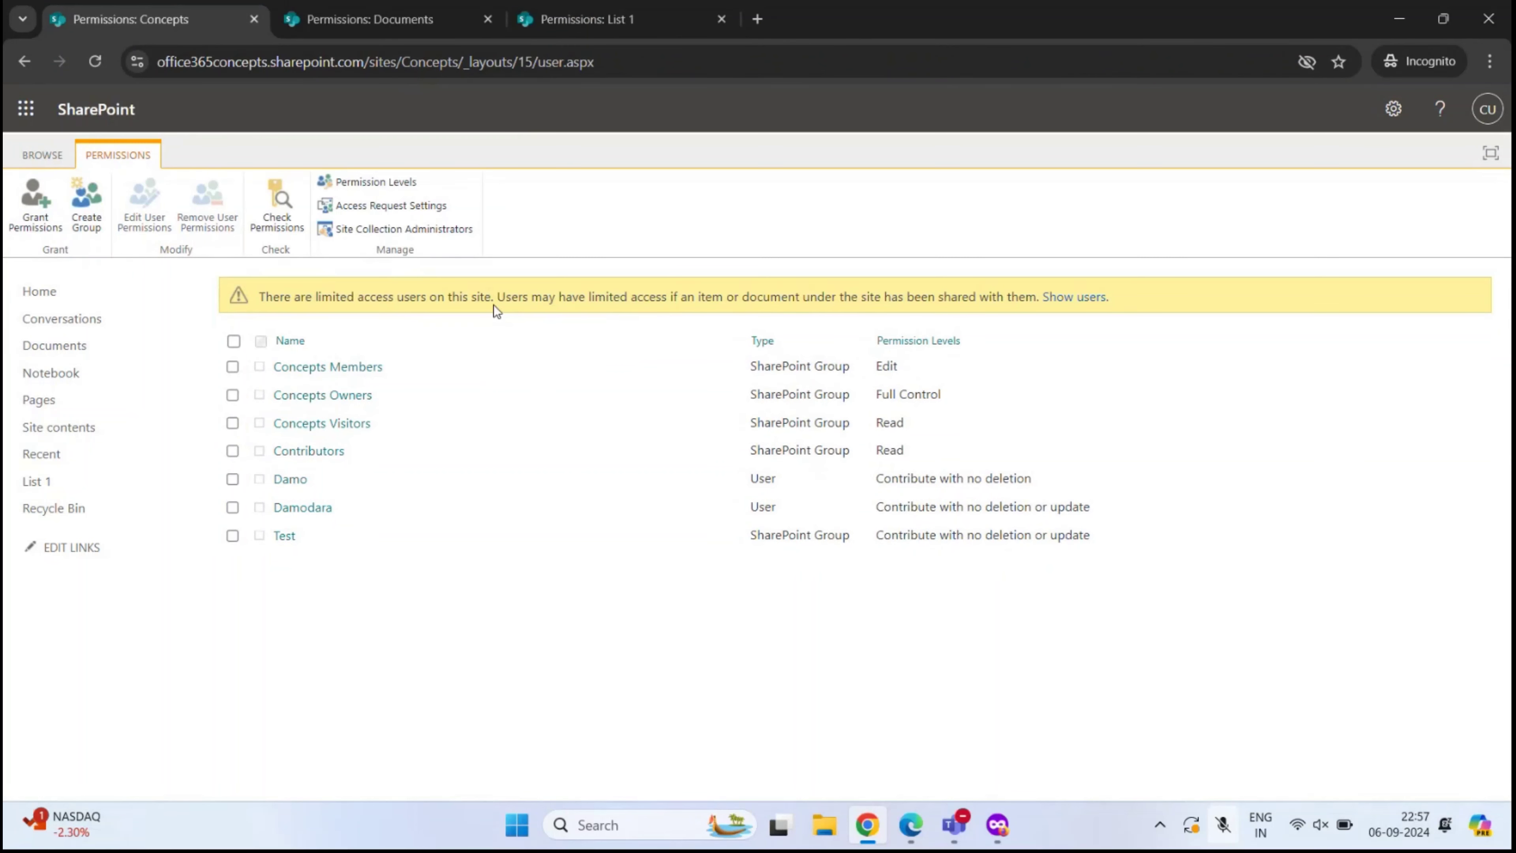
click(421, 22)
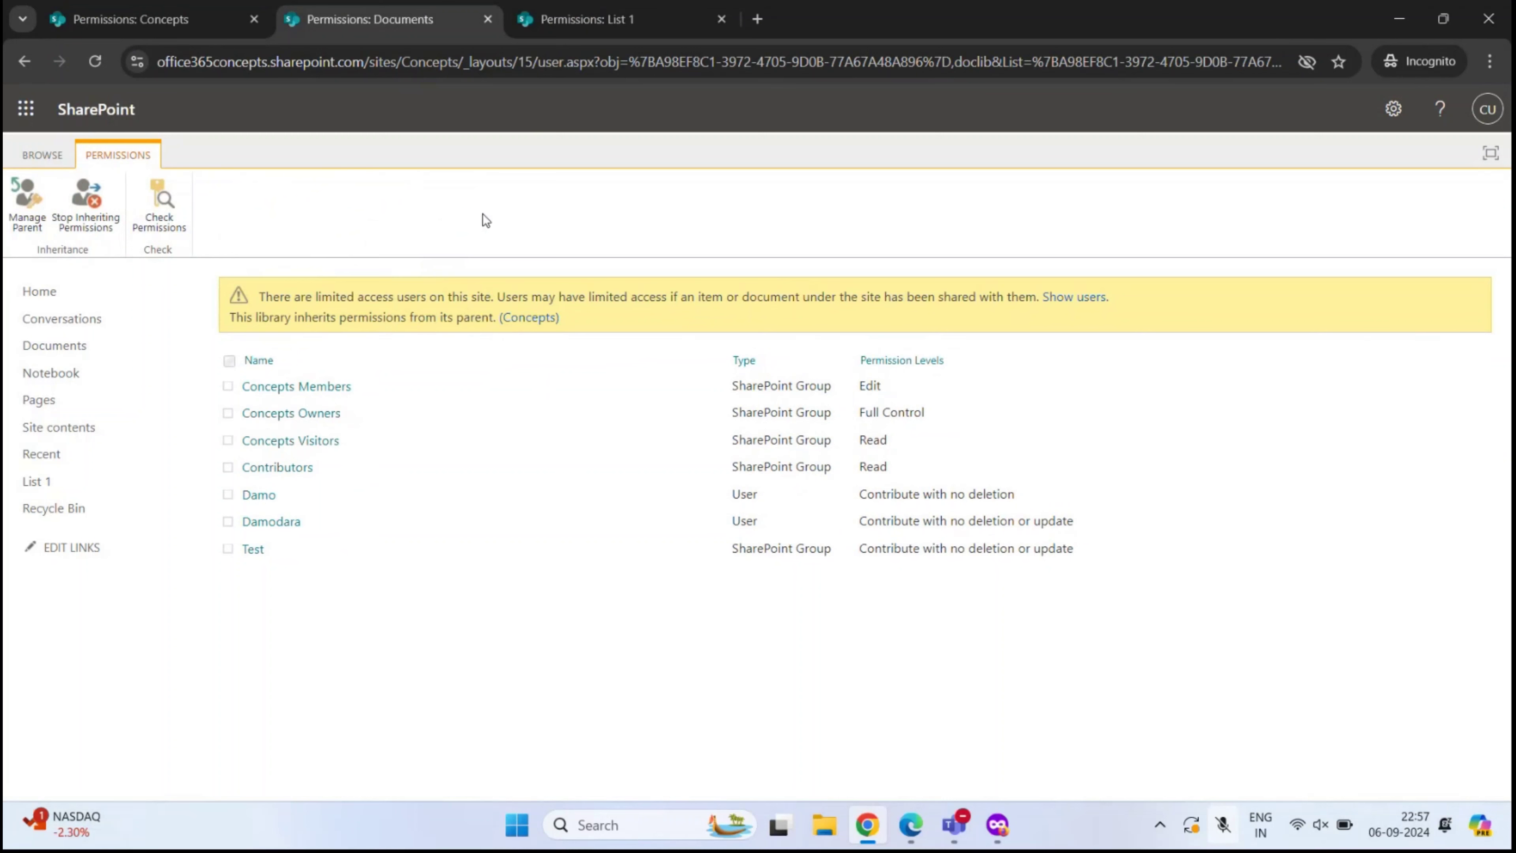
click(568, 22)
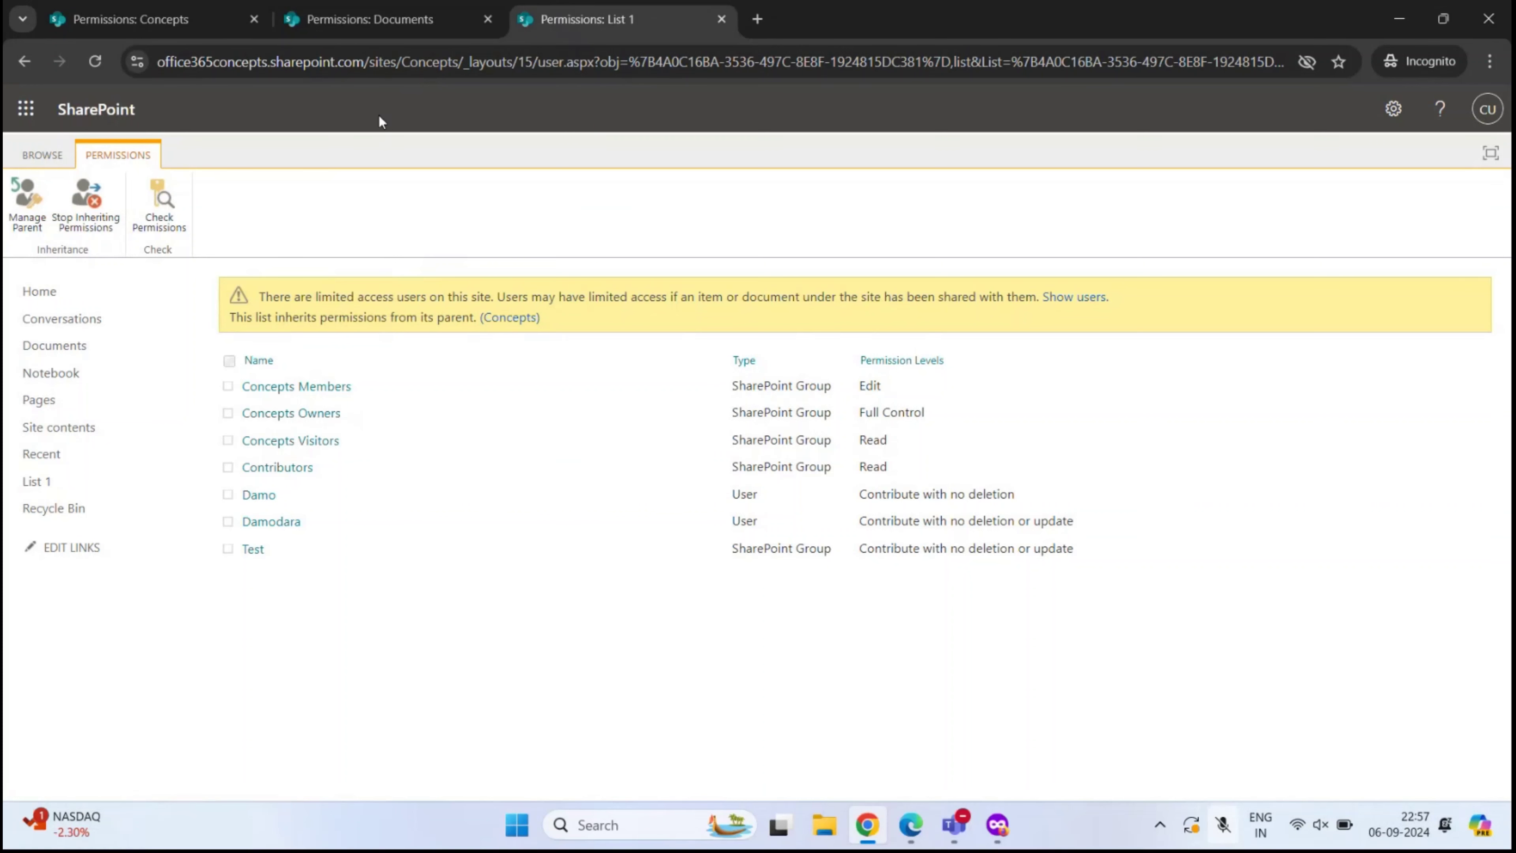
click(146, 19)
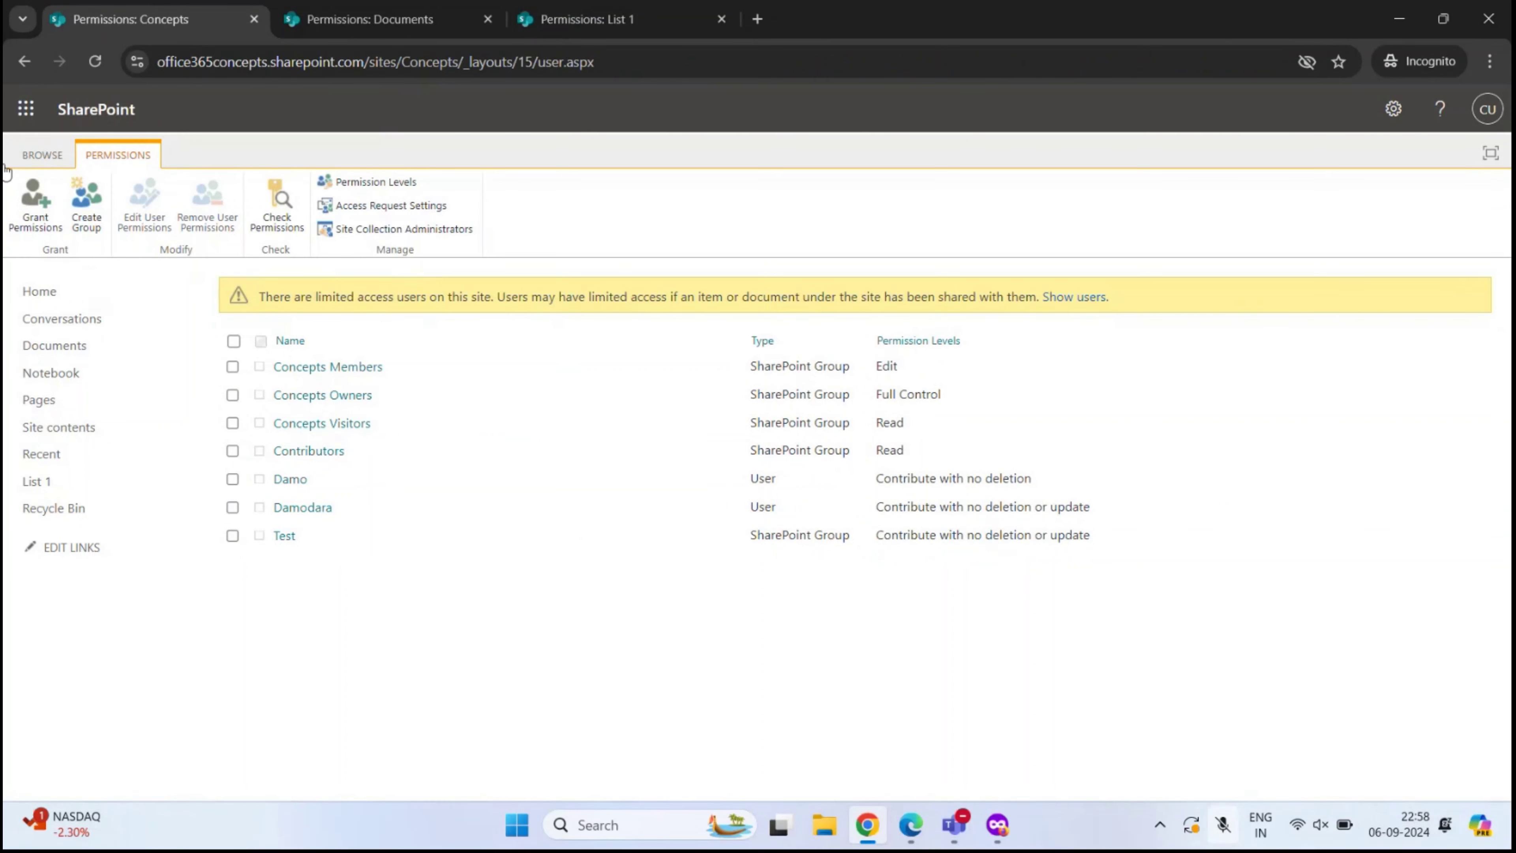
Step: Share the Concepts site with Team1 at Edit level and refresh to confirm the User entry
click(36, 212)
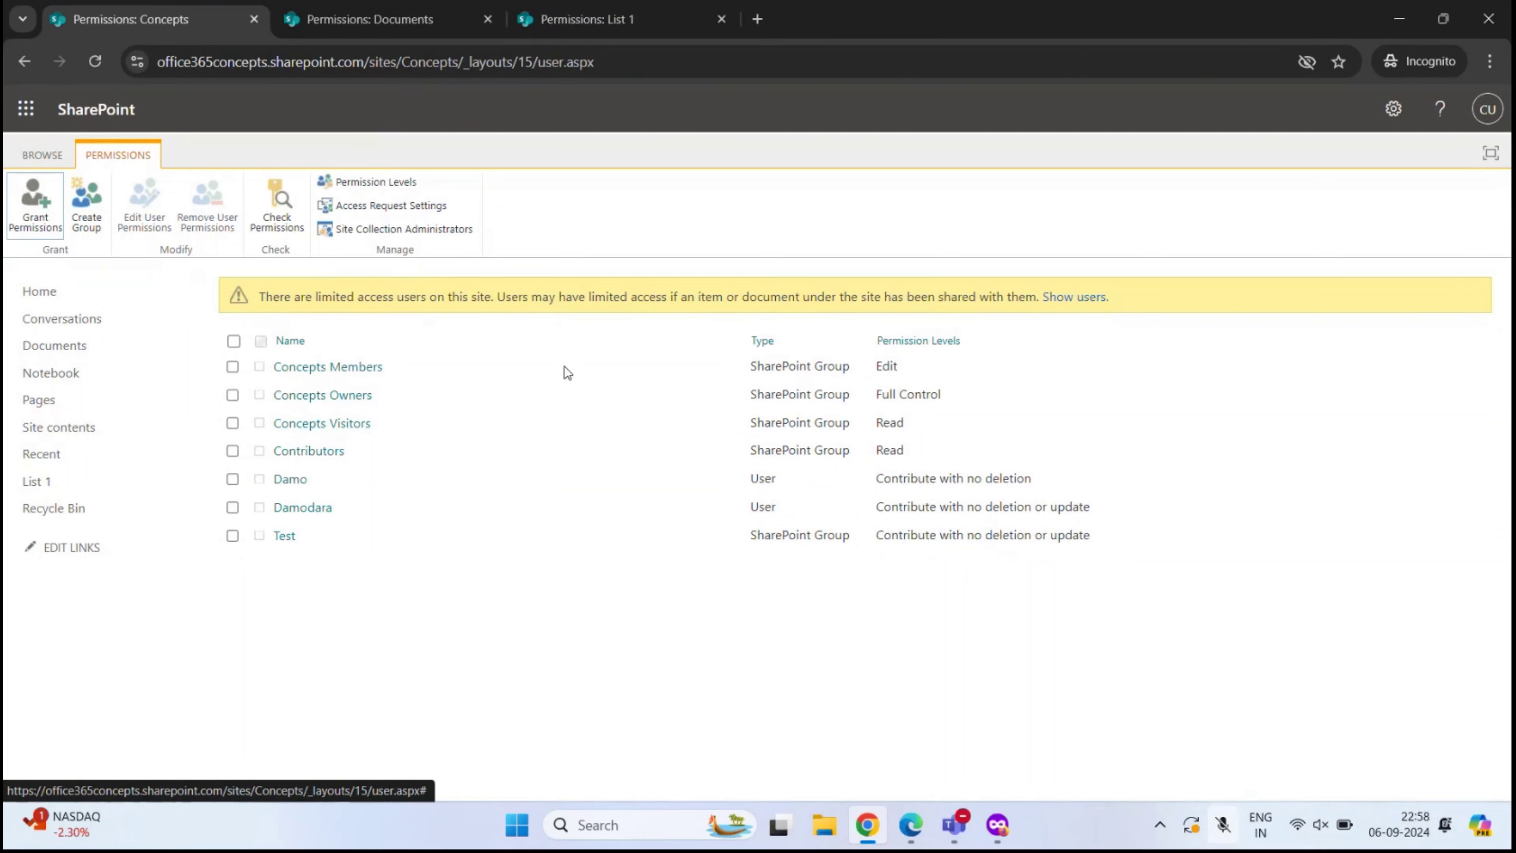
text(team1)
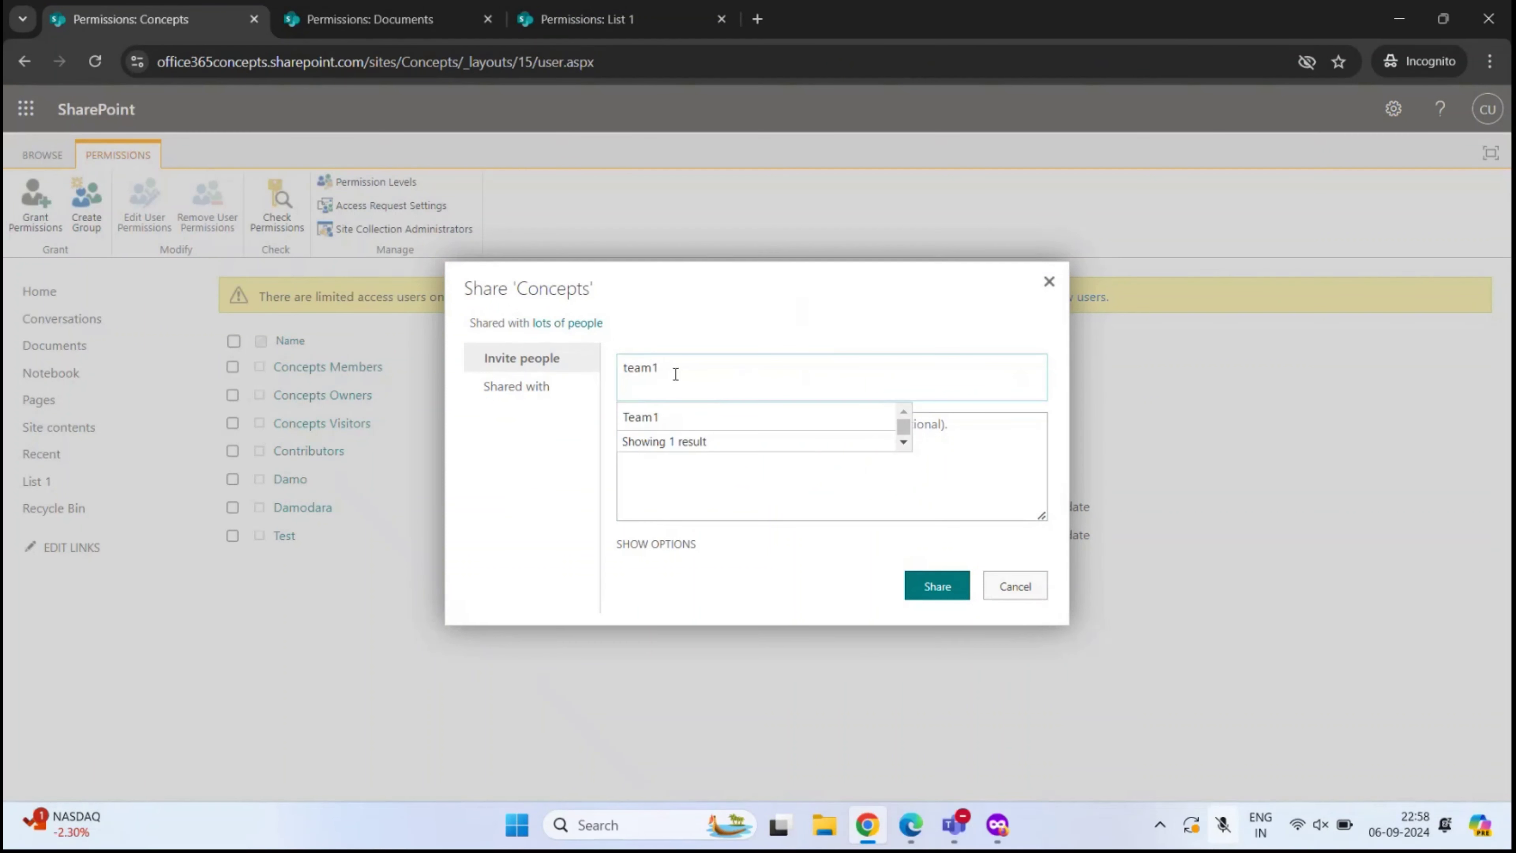
click(652, 418)
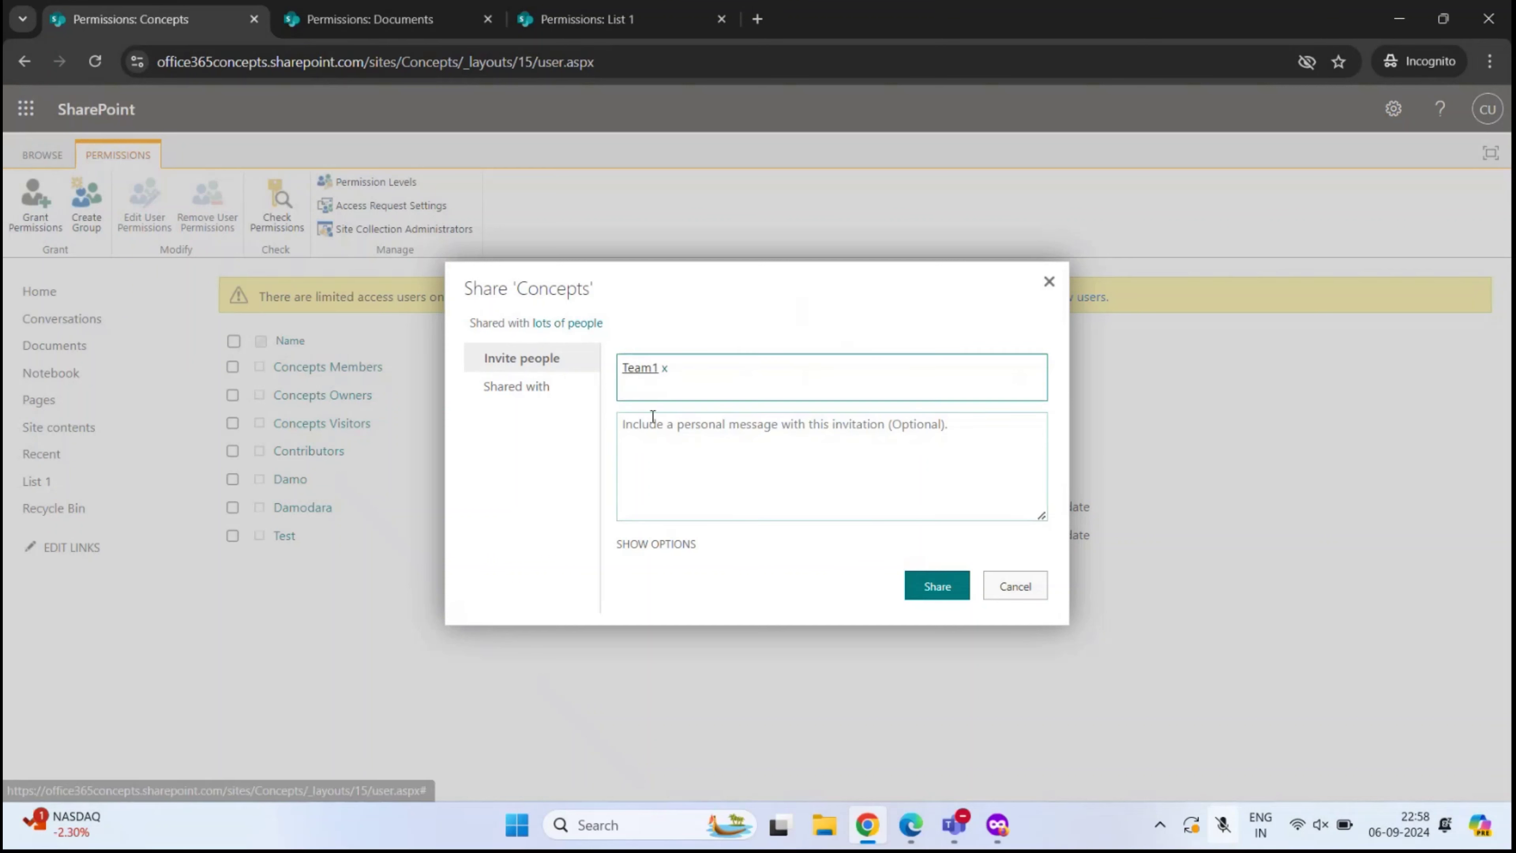
click(687, 545)
click(737, 595)
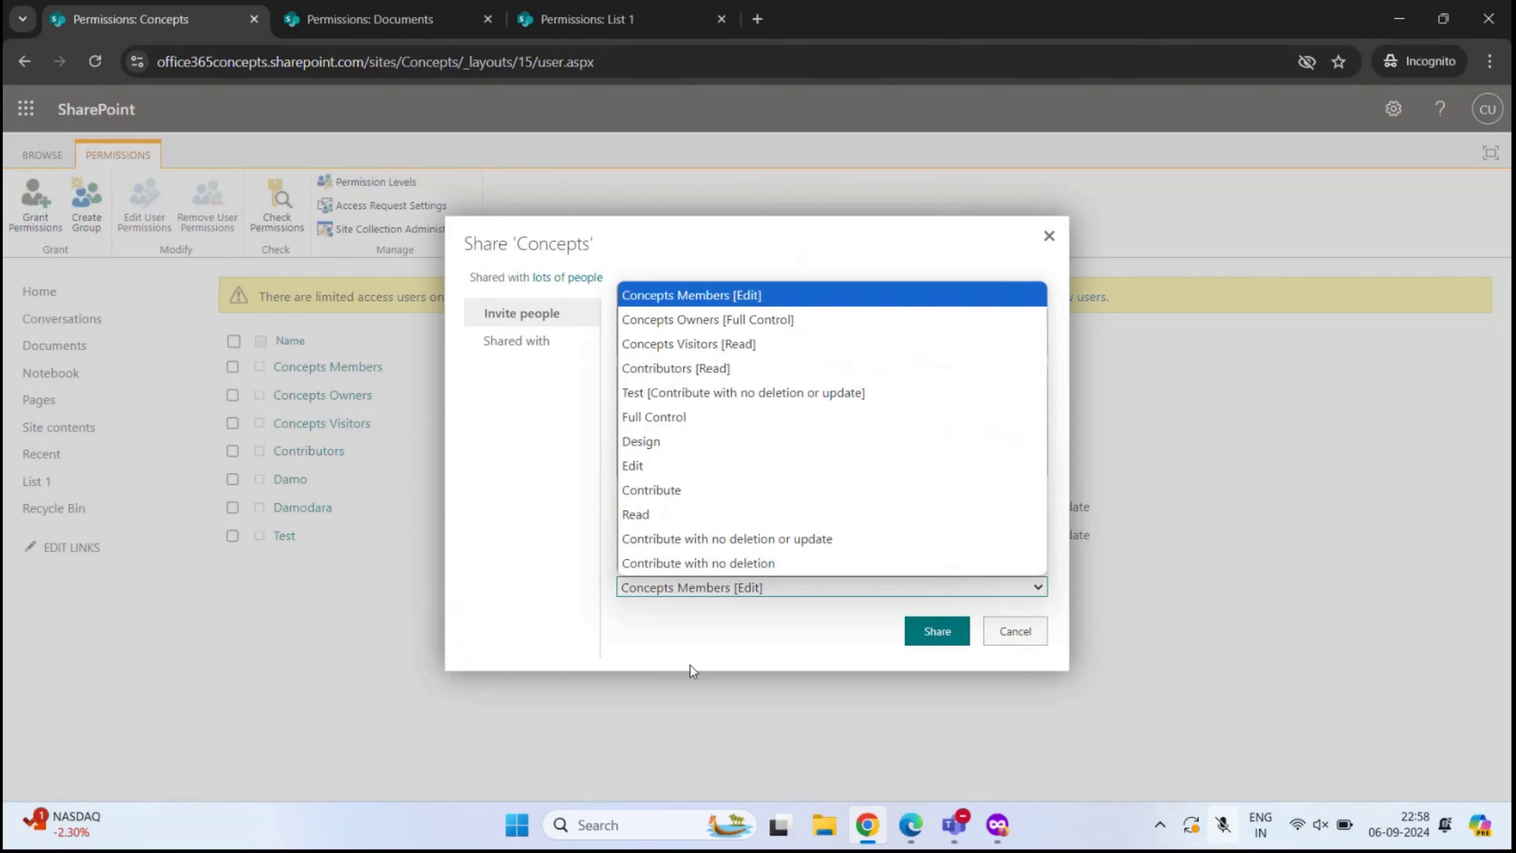
click(631, 466)
click(910, 630)
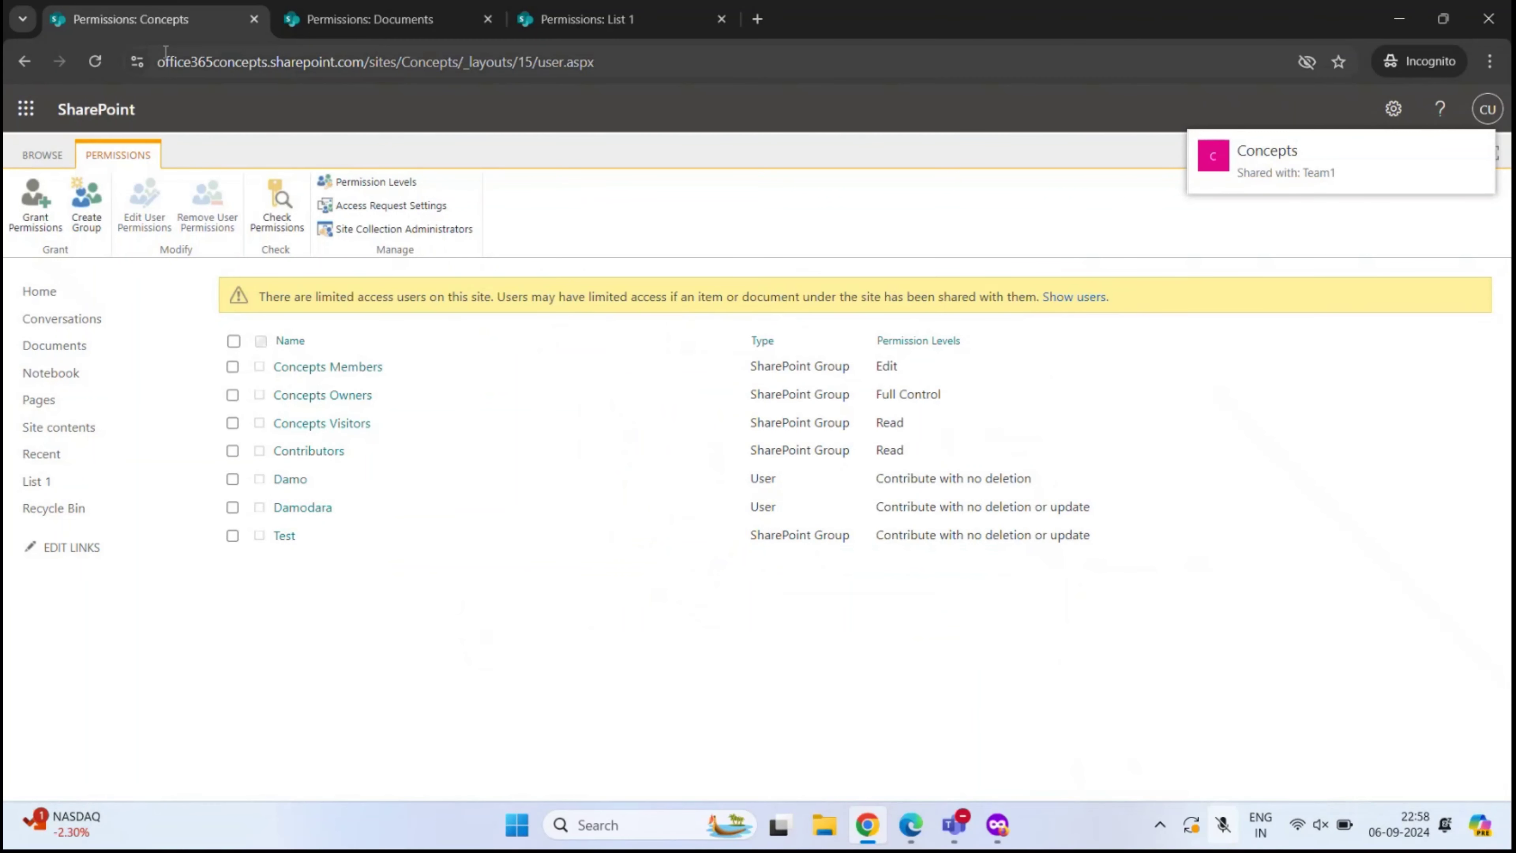
click(95, 62)
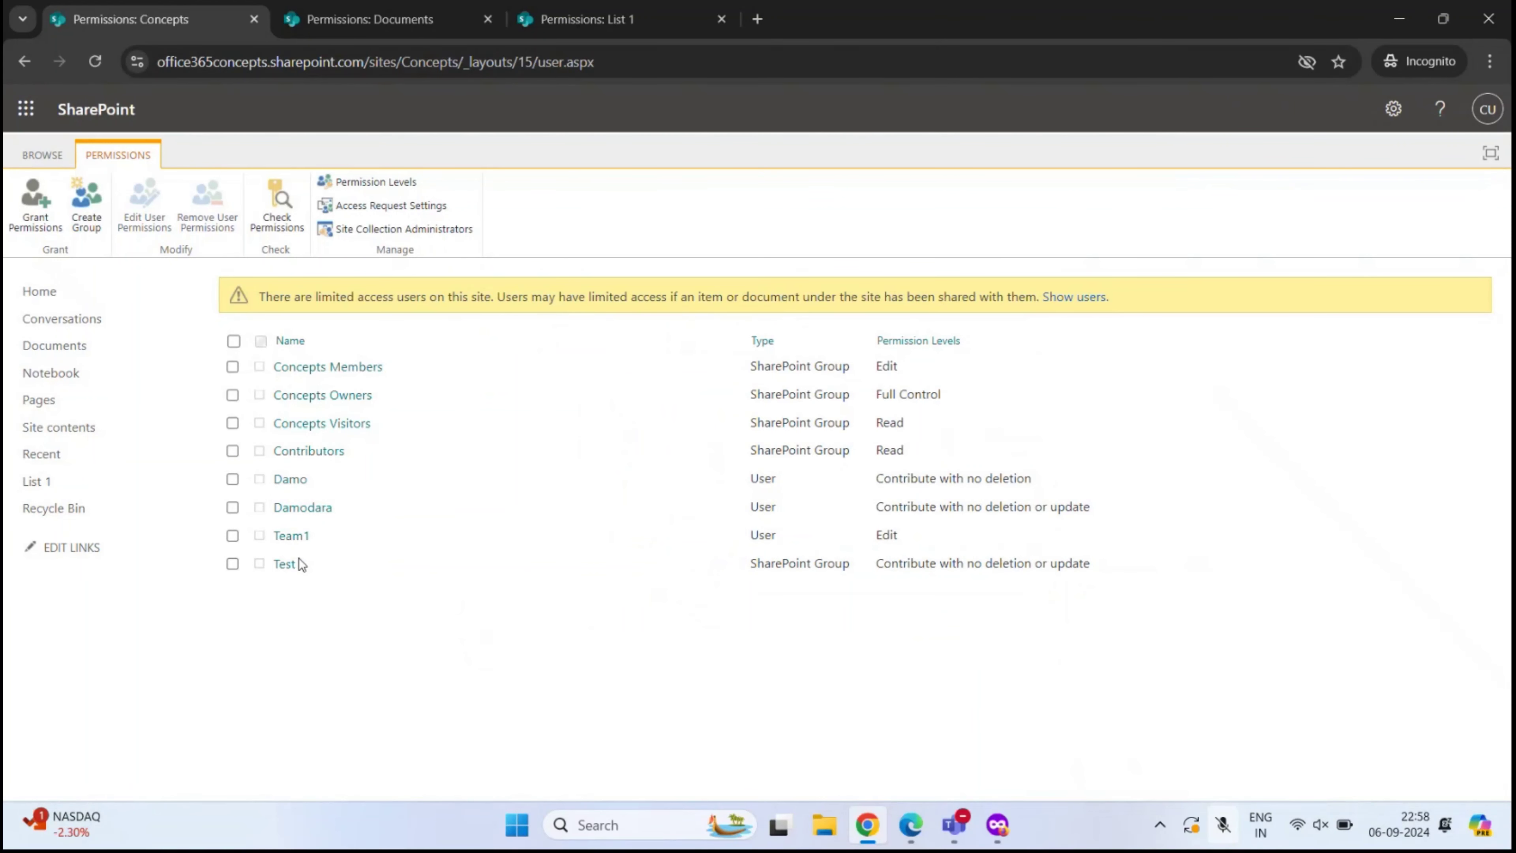
drag(898, 533, 749, 535)
click(837, 372)
Step: Reload the Documents library permissions and confirm Team1 appears as a User with Edit
click(397, 24)
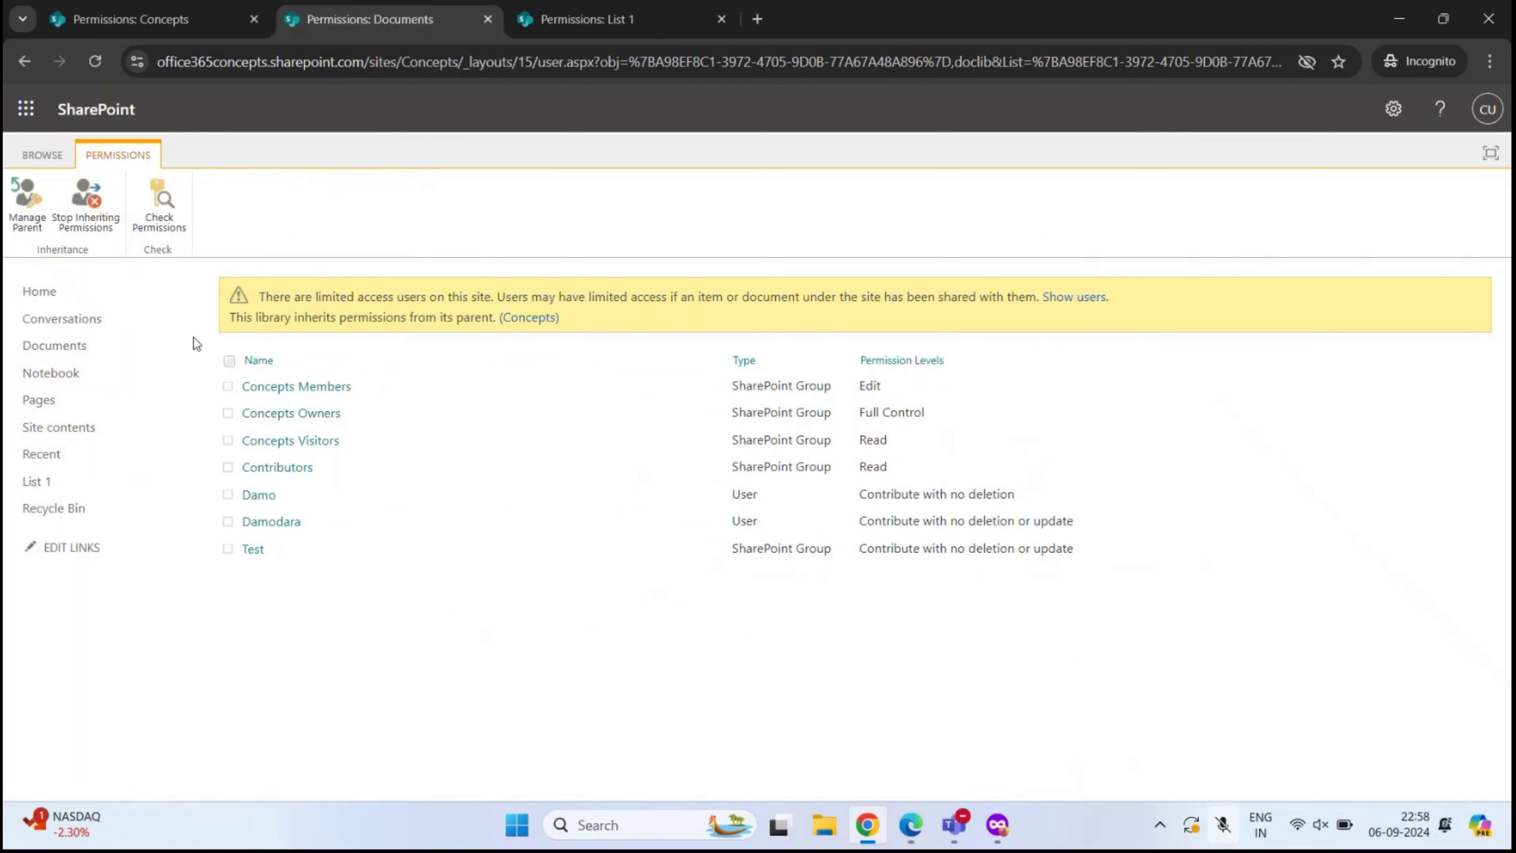
click(97, 62)
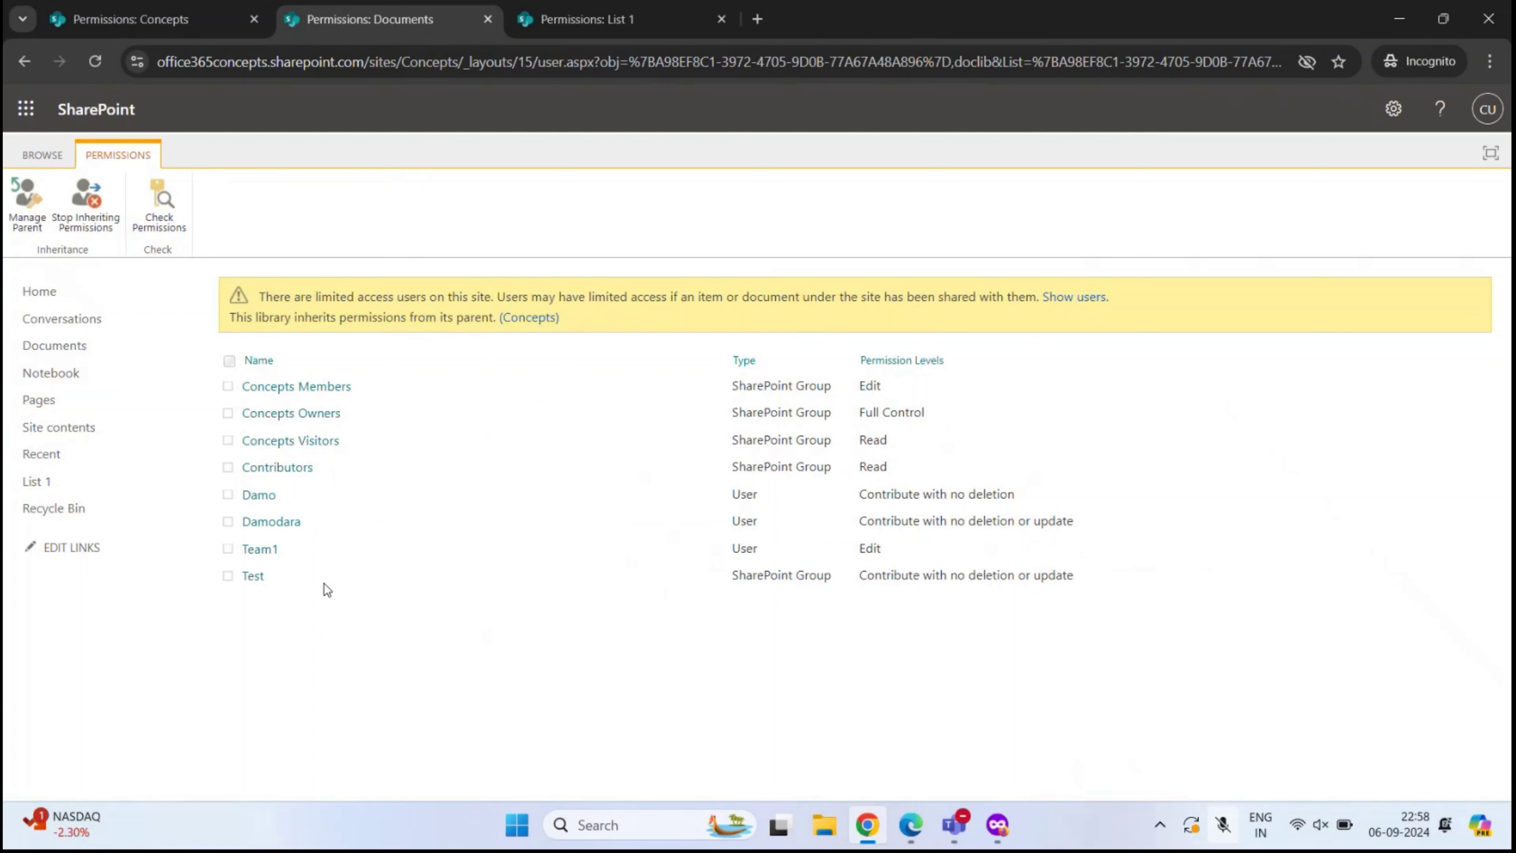
drag(915, 546, 738, 551)
drag(917, 545, 709, 550)
click(709, 550)
Step: Reload List 1's permissions and confirm Team1 is inherited with Edit
click(588, 19)
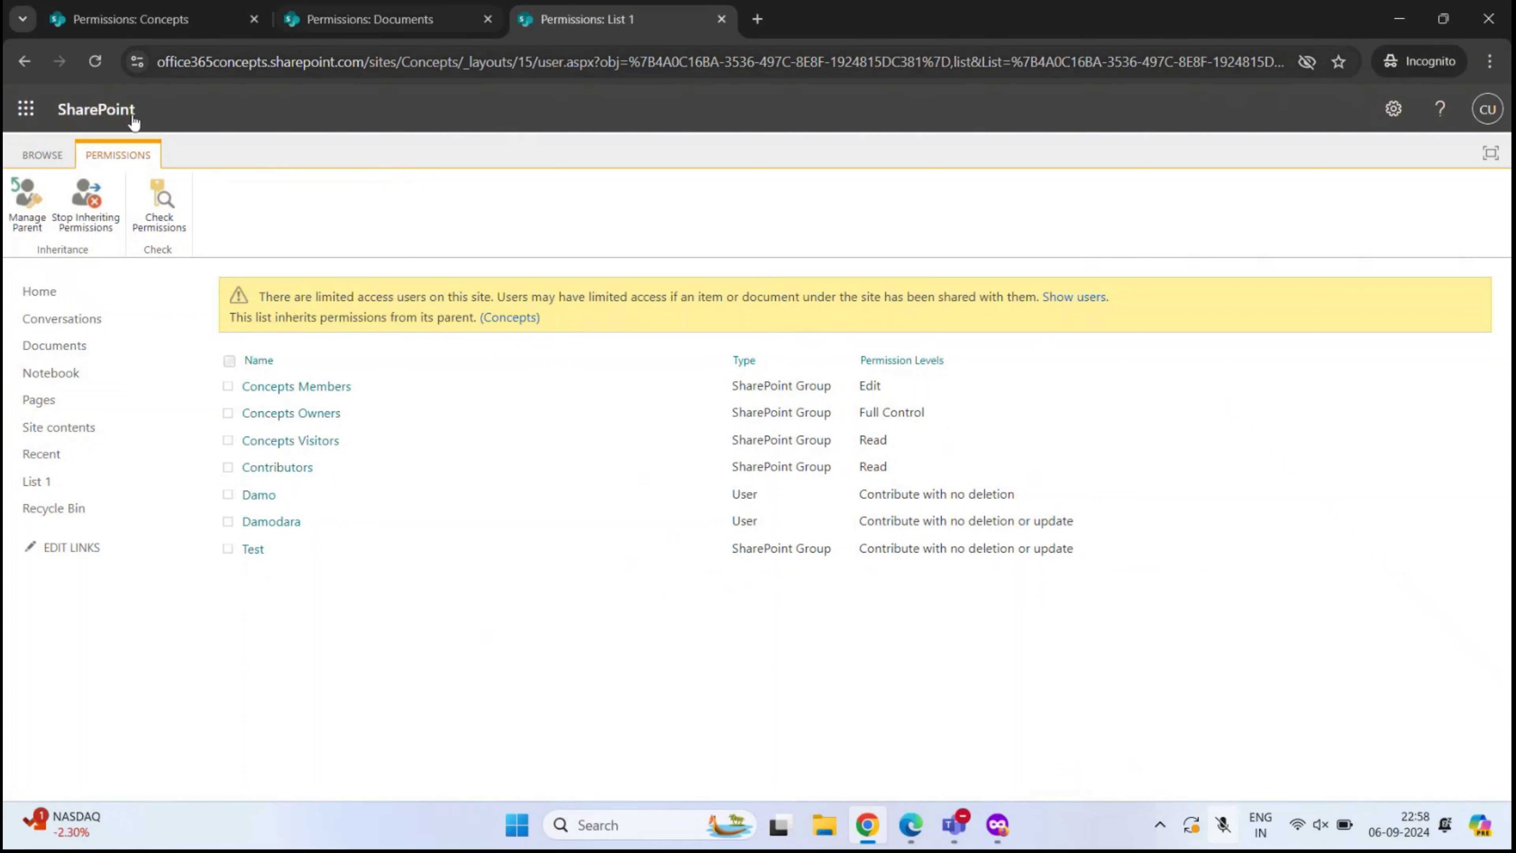
click(96, 63)
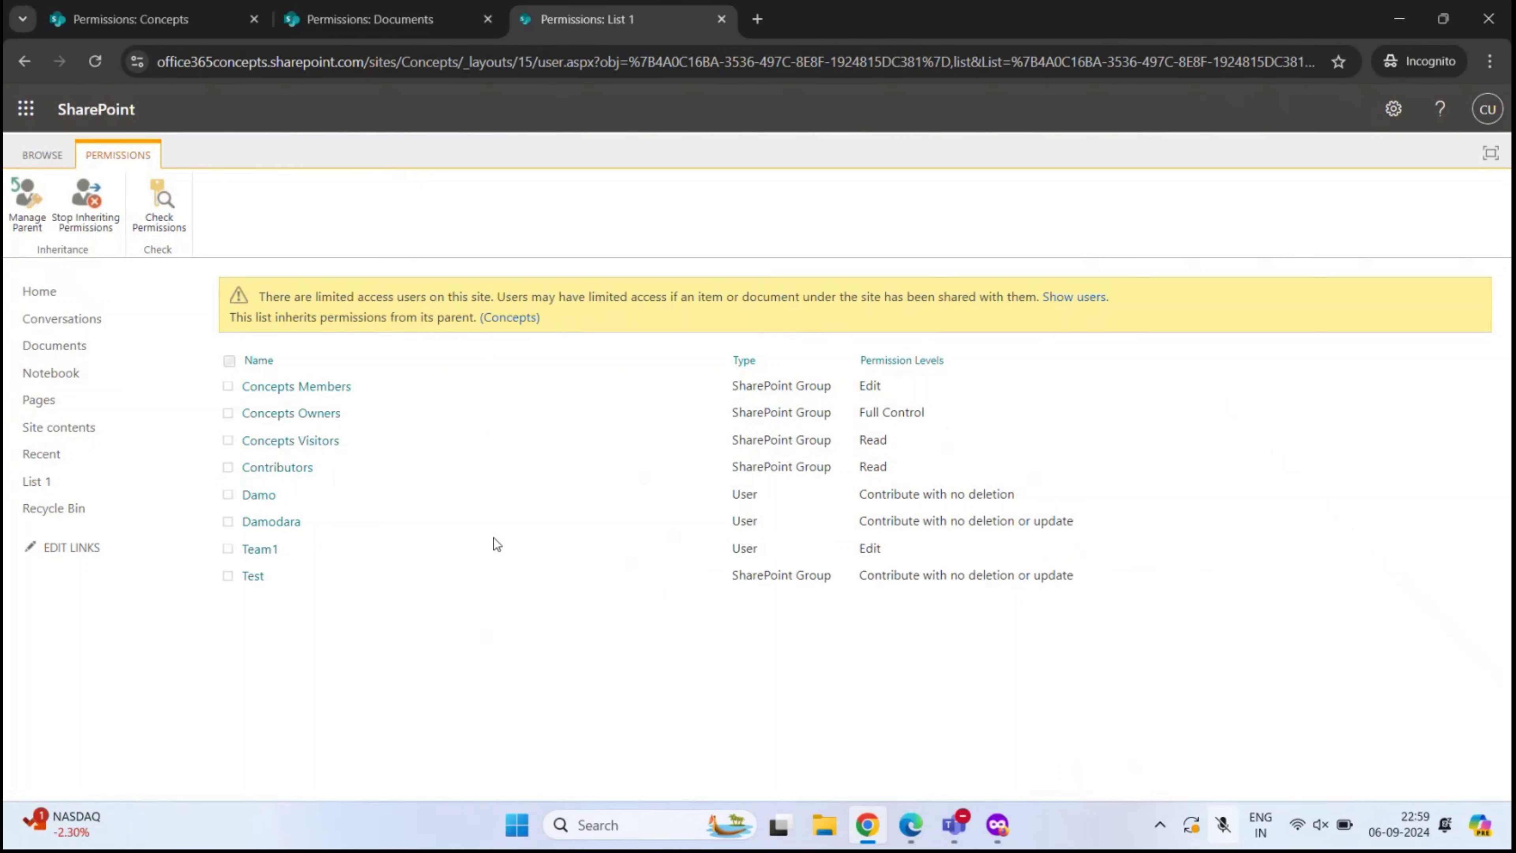
drag(322, 550, 209, 545)
drag(961, 542, 822, 549)
click(828, 546)
Step: Compare the Concepts, Documents and List 1 tabs, recheck Team1's Edit level, then return to Concepts
click(155, 19)
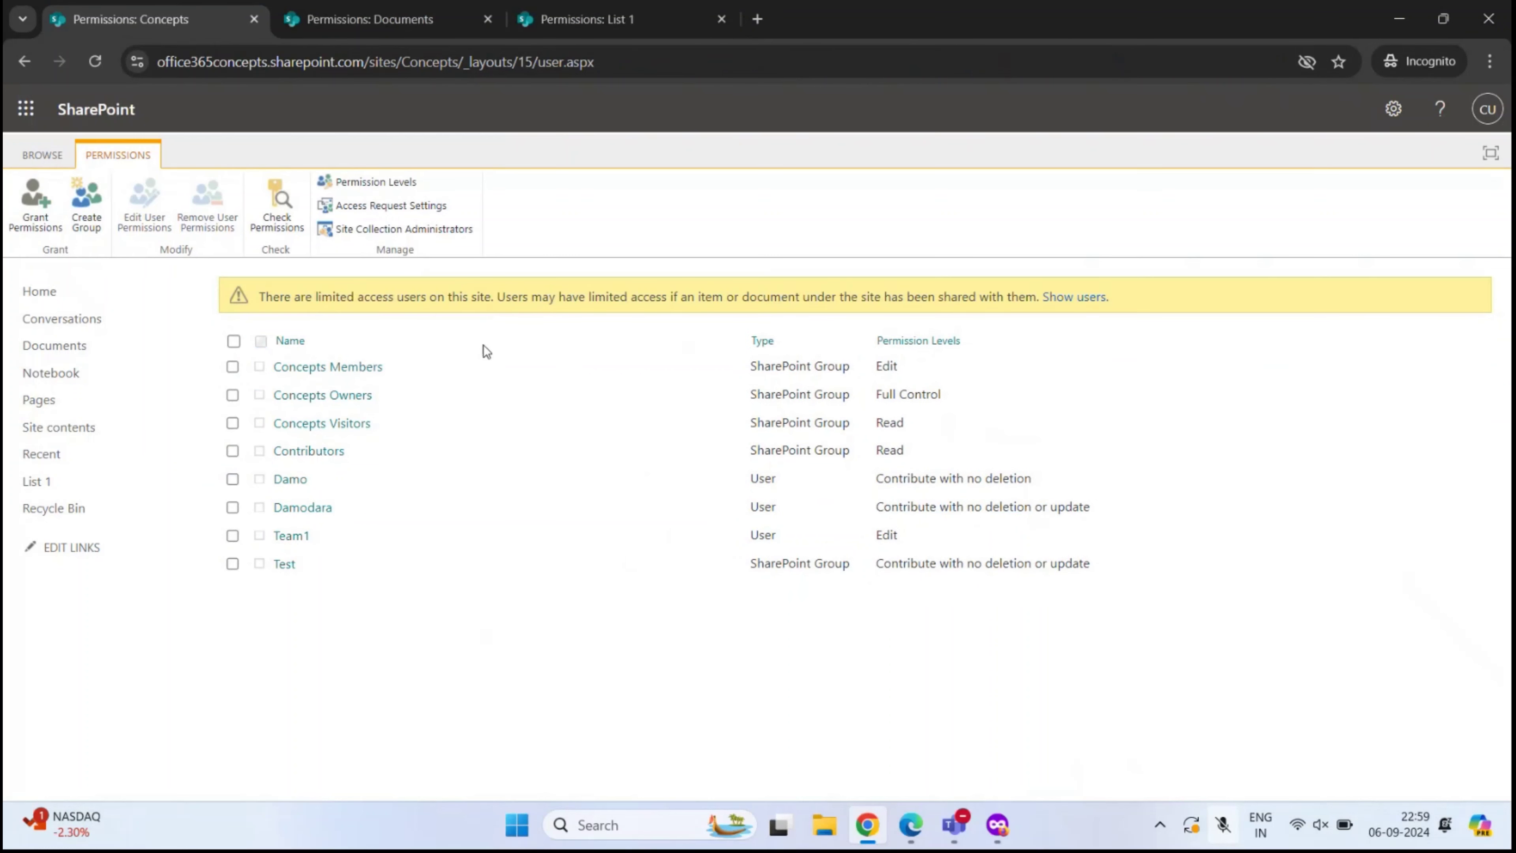
click(385, 20)
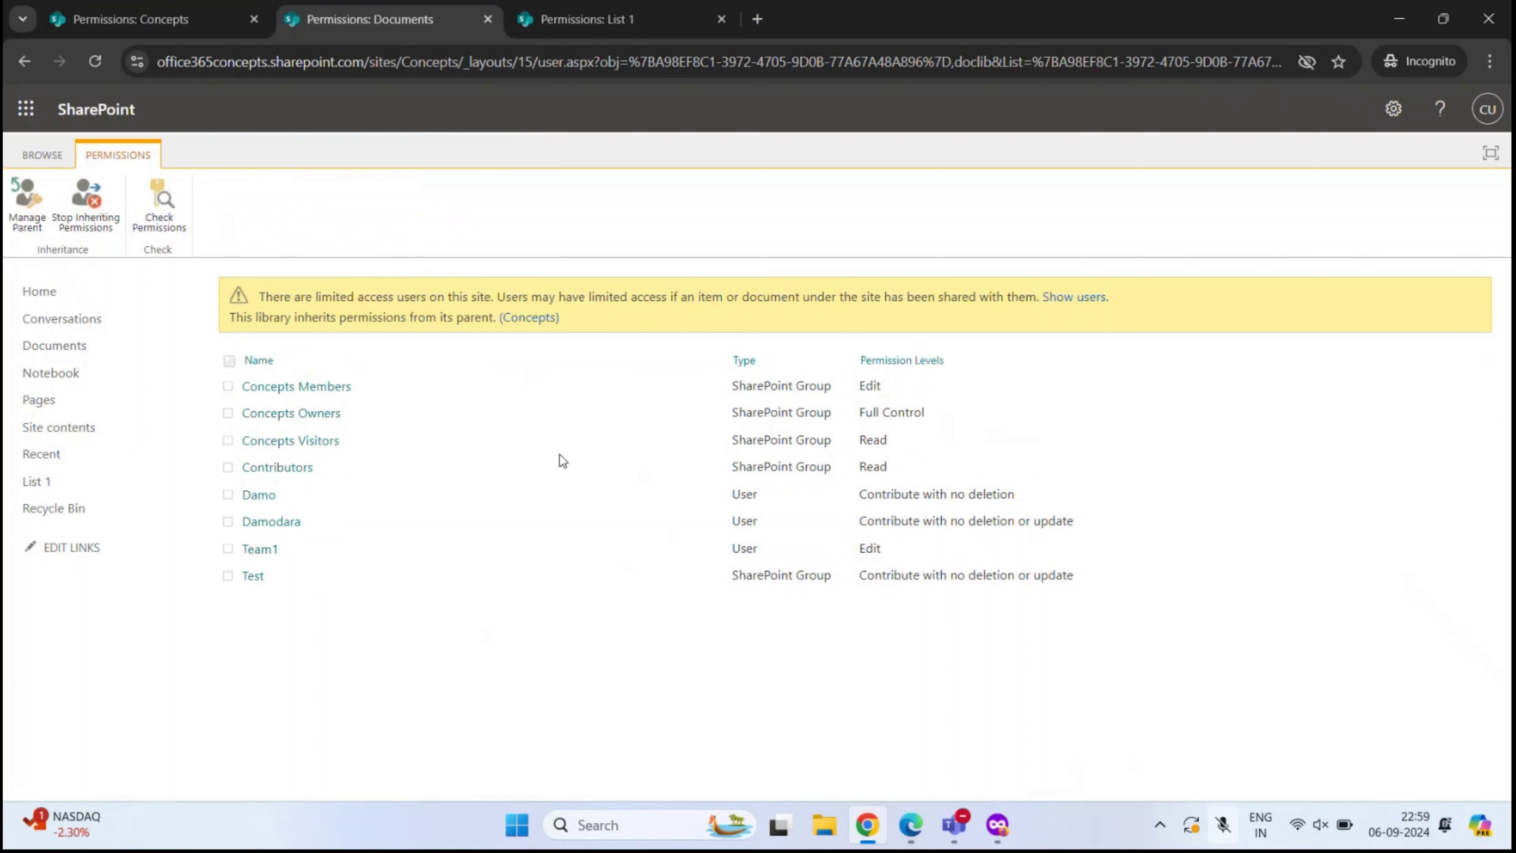
click(582, 19)
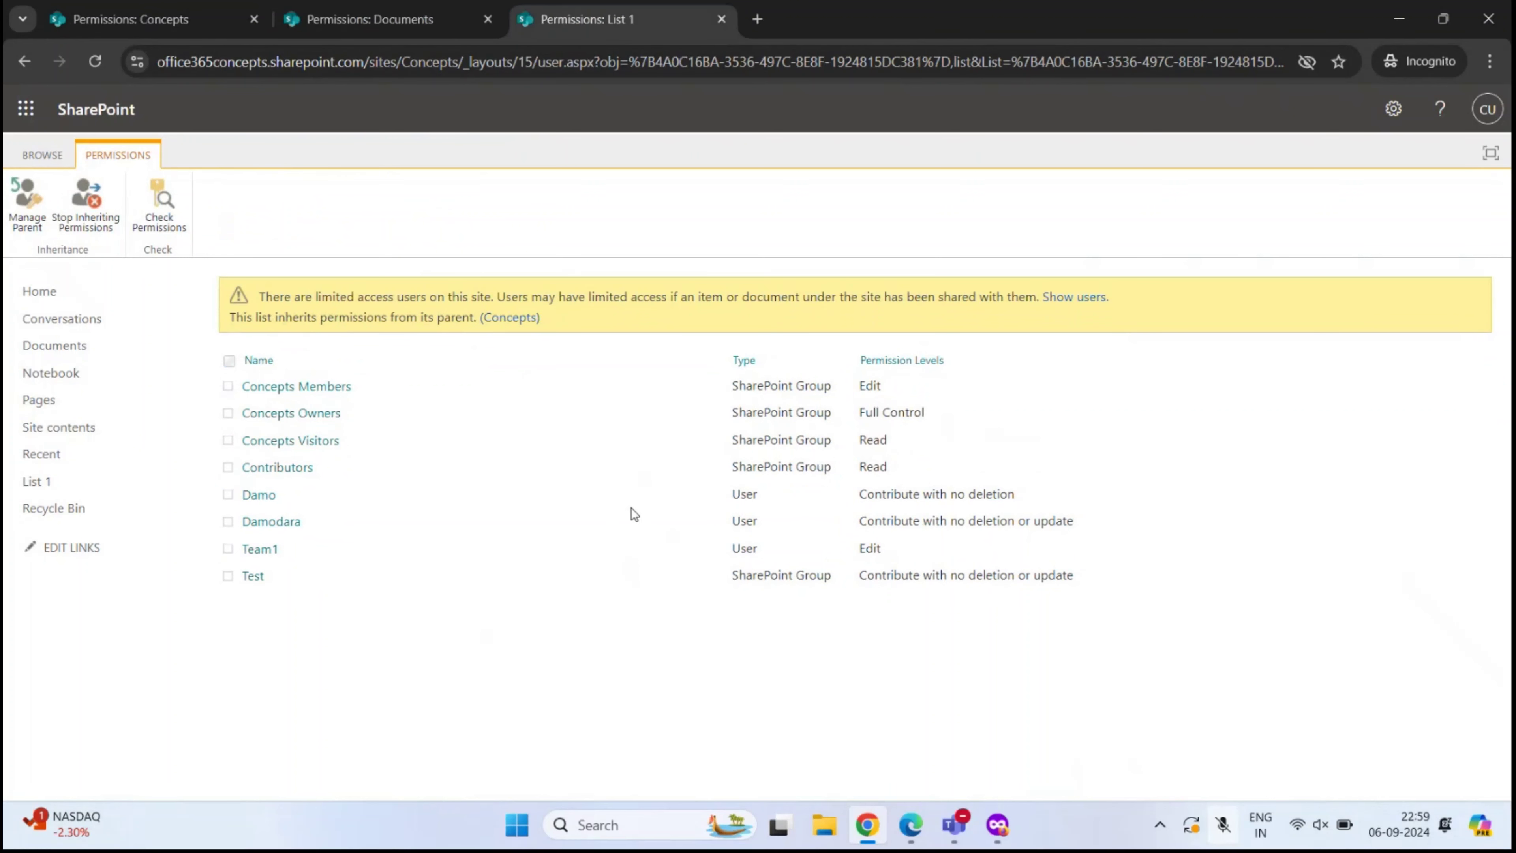
drag(918, 537, 662, 552)
click(233, 22)
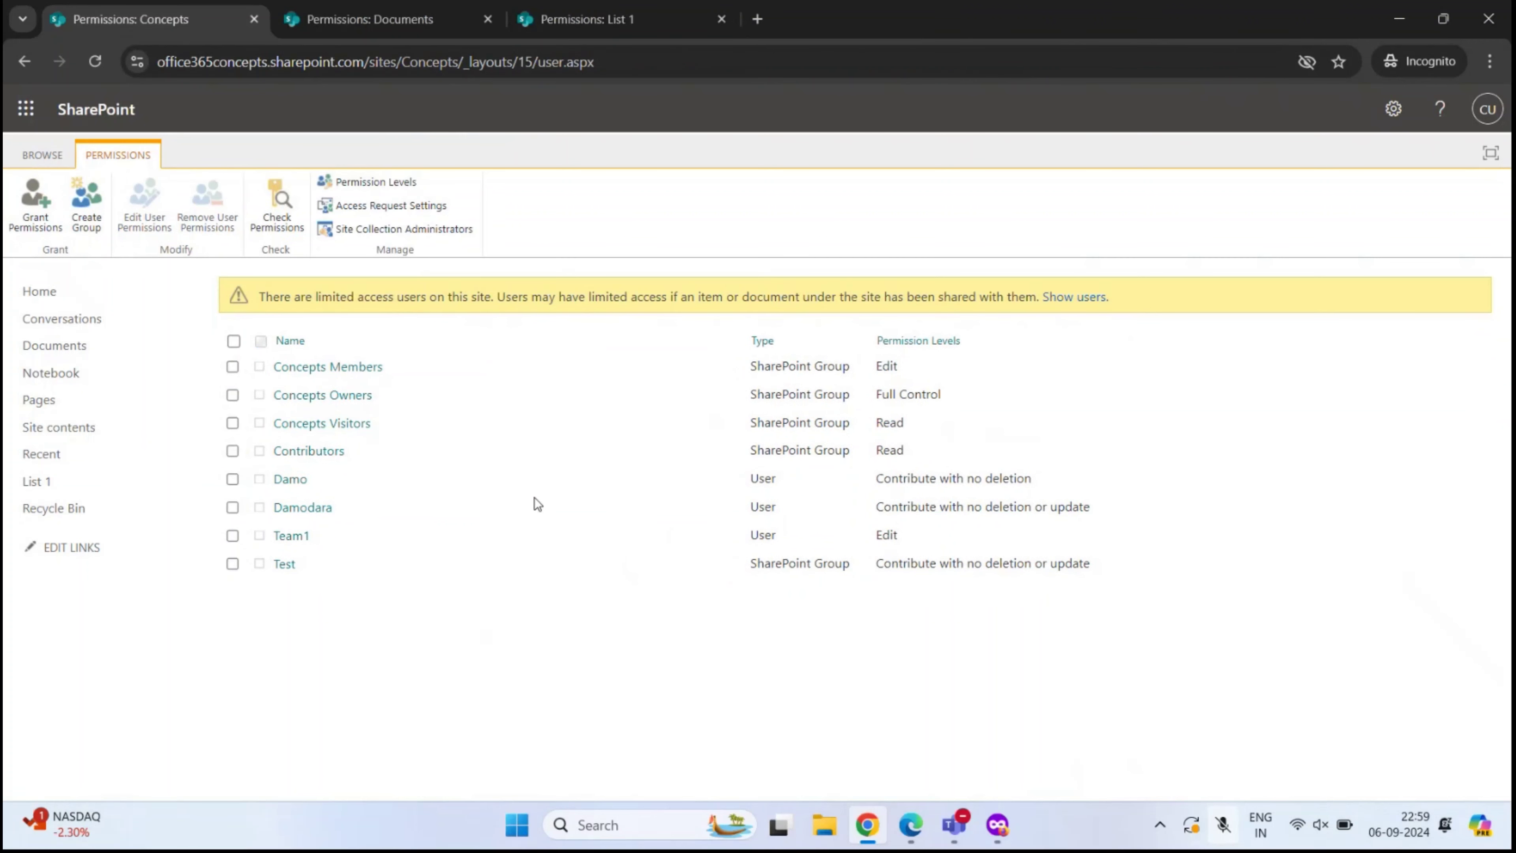
Step: Start a new group named 'Test Group' with 'Test Group' as its About Me description
click(86, 206)
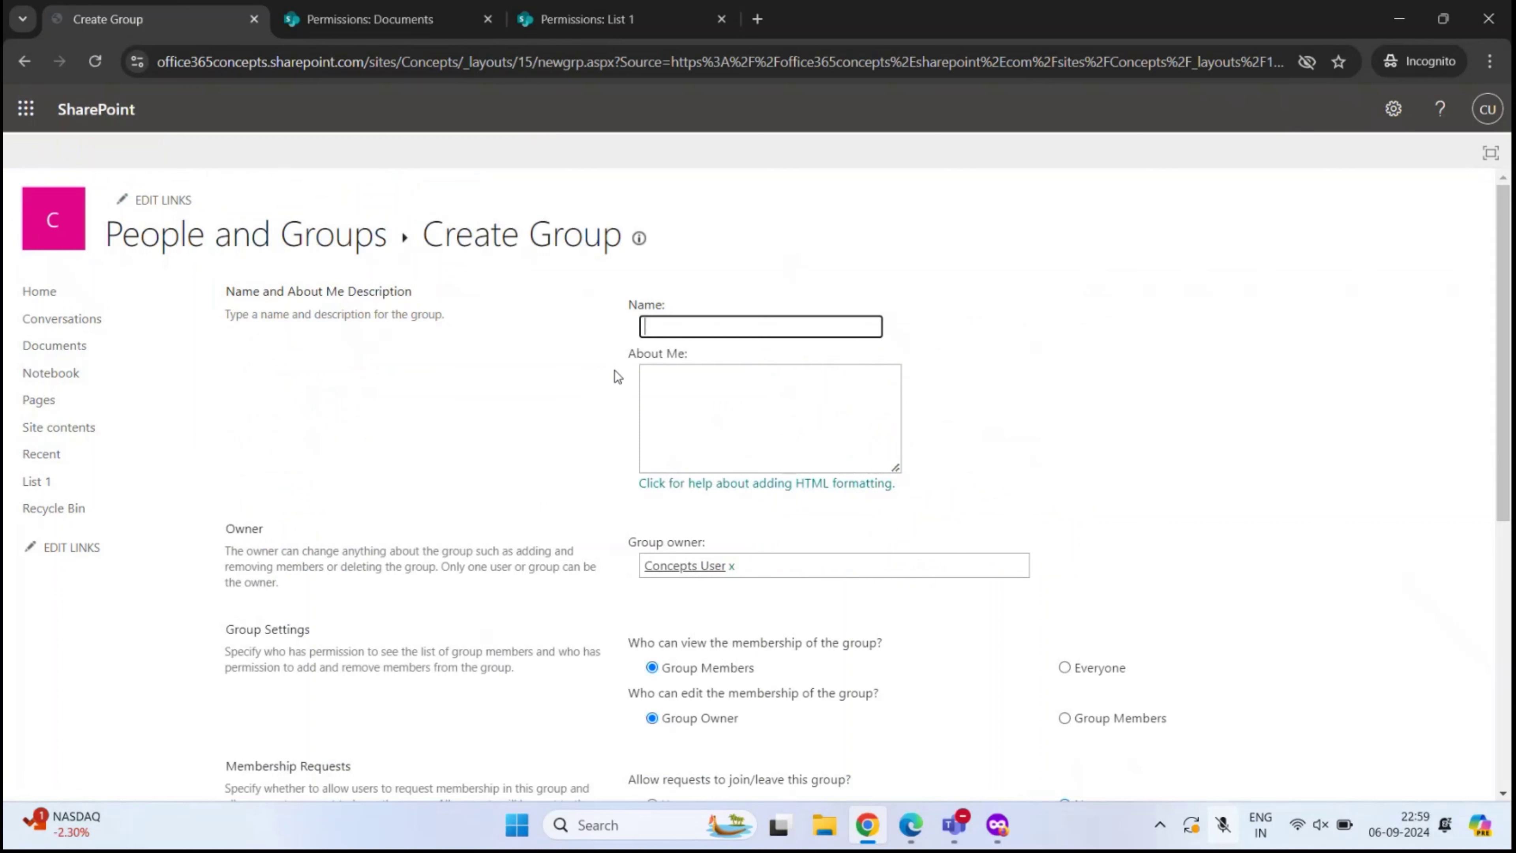
text(Test Gri)
key(BackSpace)
text(oup)
key(ctrl+a)
key(ctrl+c)
click(722, 391)
key(ctrl+v)
Step: Give Test Group the Design permission level, create it, and go back to site permissions
scroll(737, 464, down, 7)
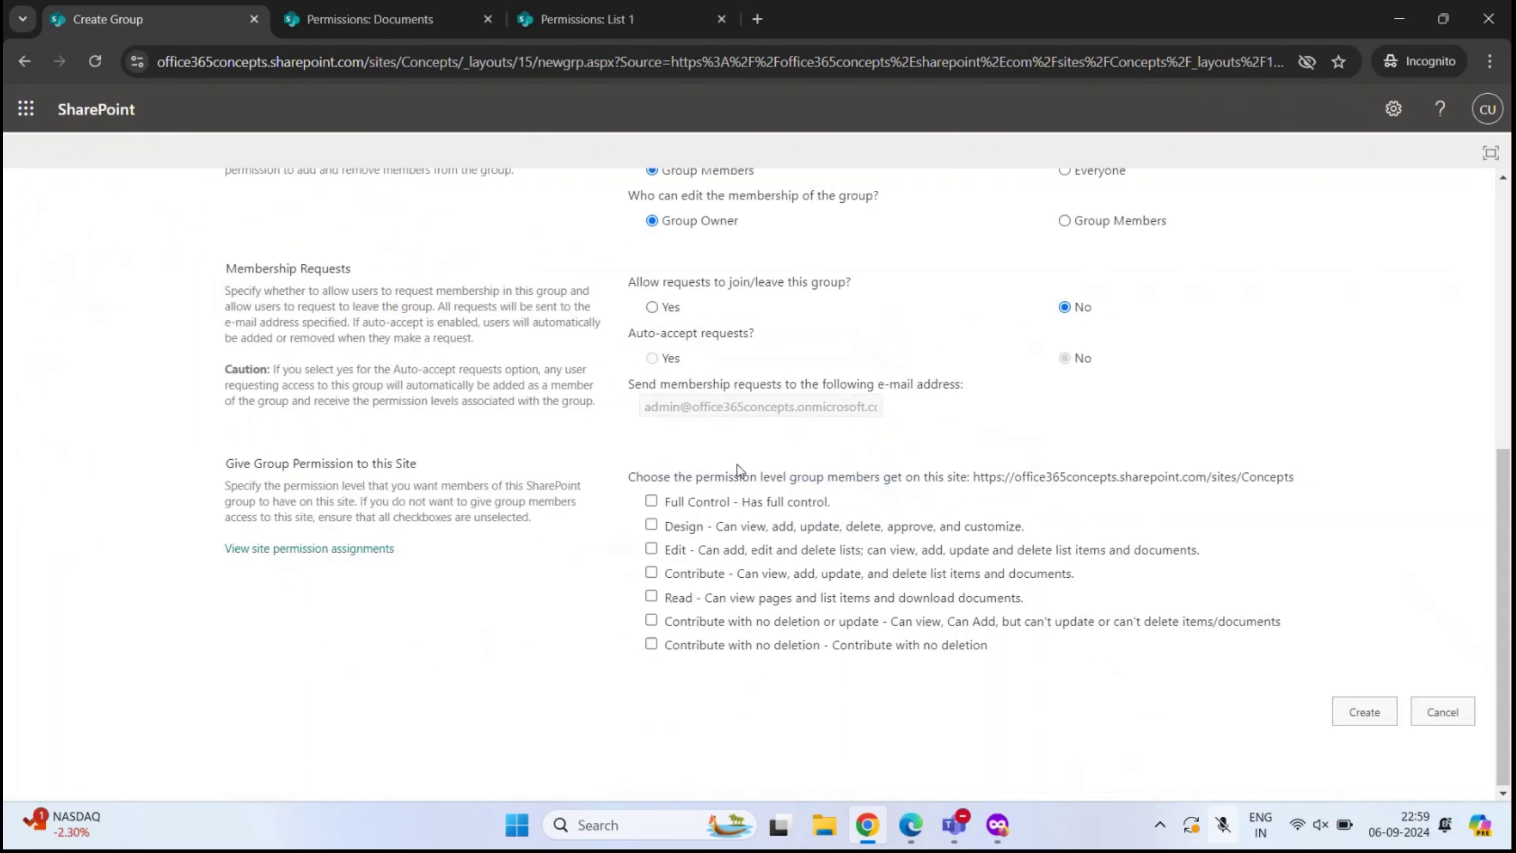
click(651, 524)
click(1365, 711)
key(alt+Left)
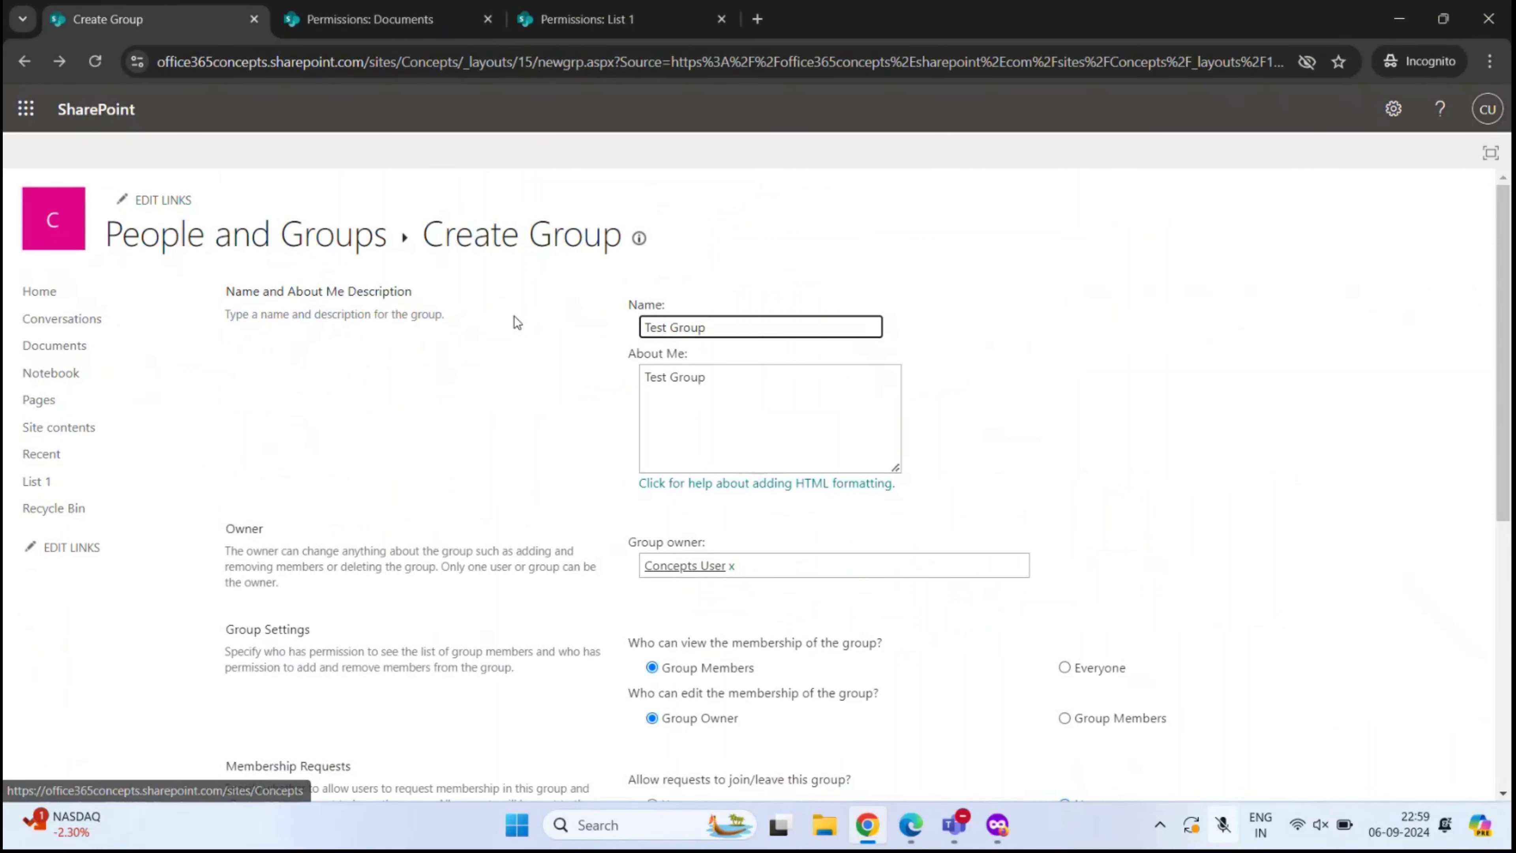
key(alt+Left)
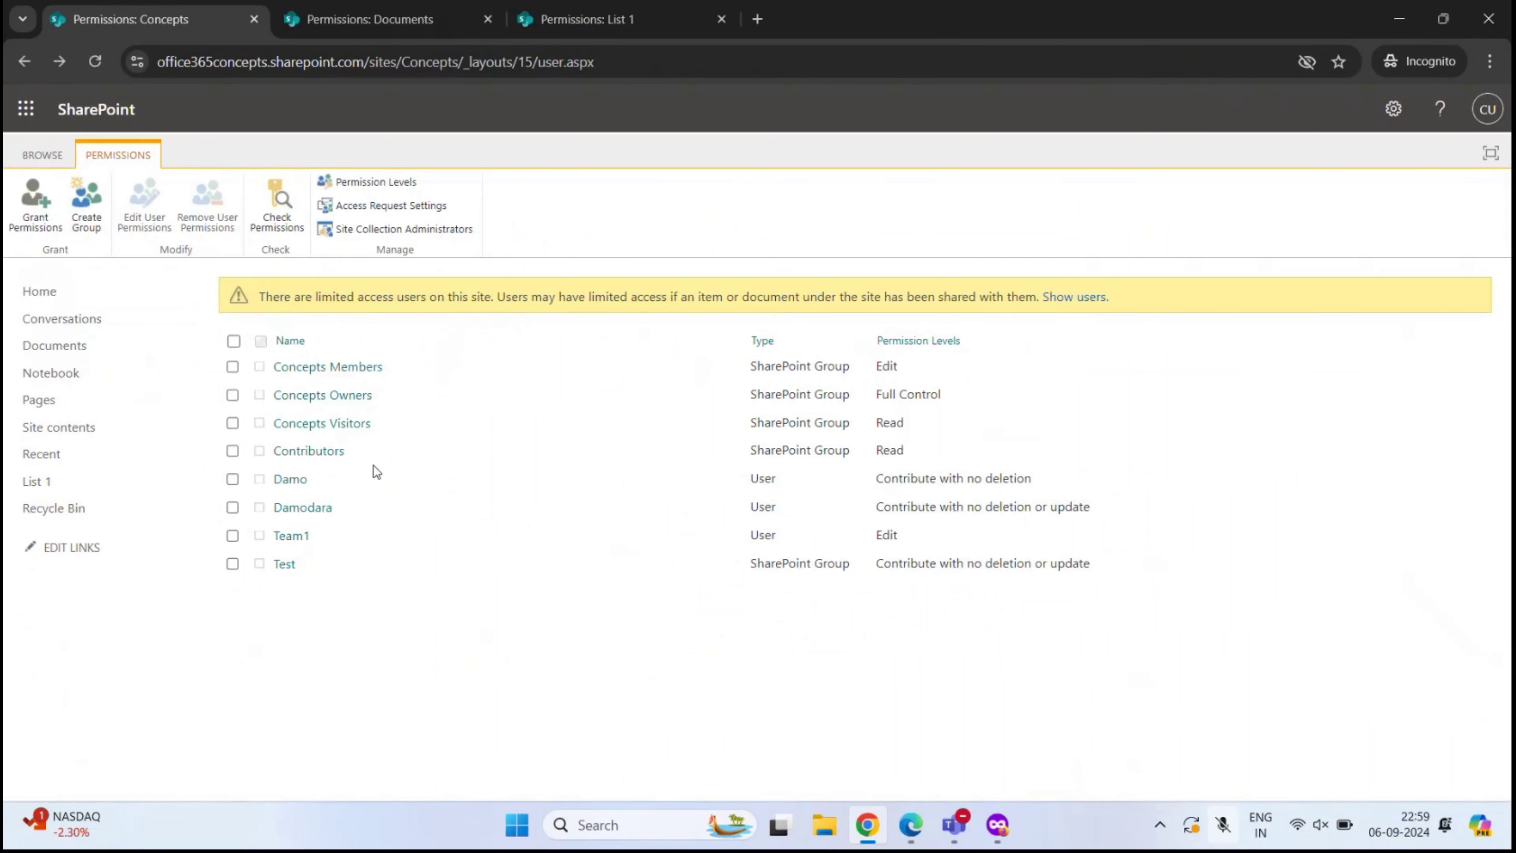
Step: Reload the Concepts site permissions and confirm Test Group is listed with Design
click(95, 61)
drag(442, 625, 302, 598)
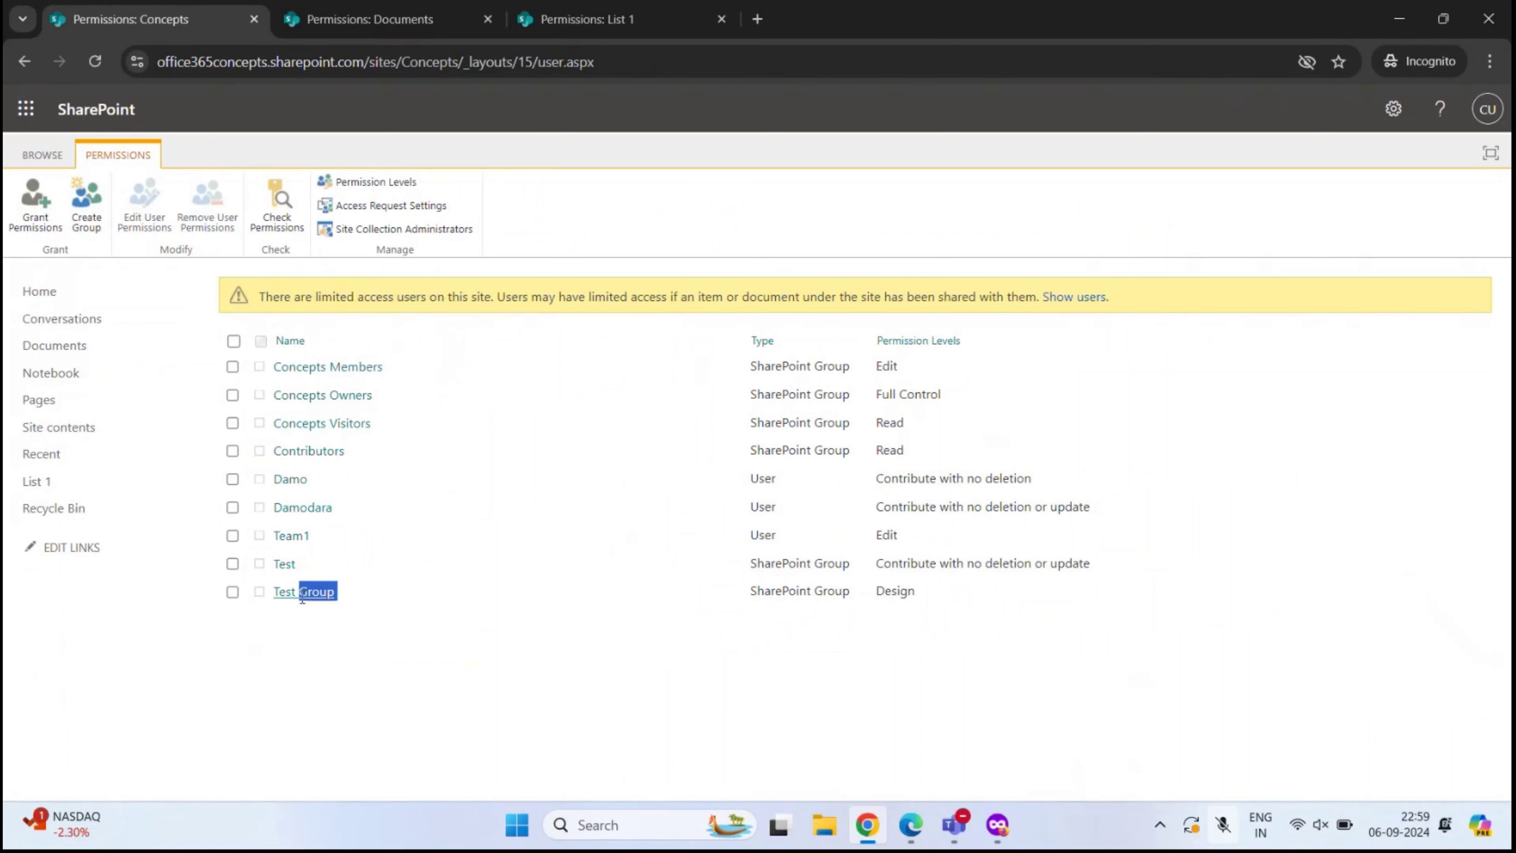
drag(926, 594, 837, 597)
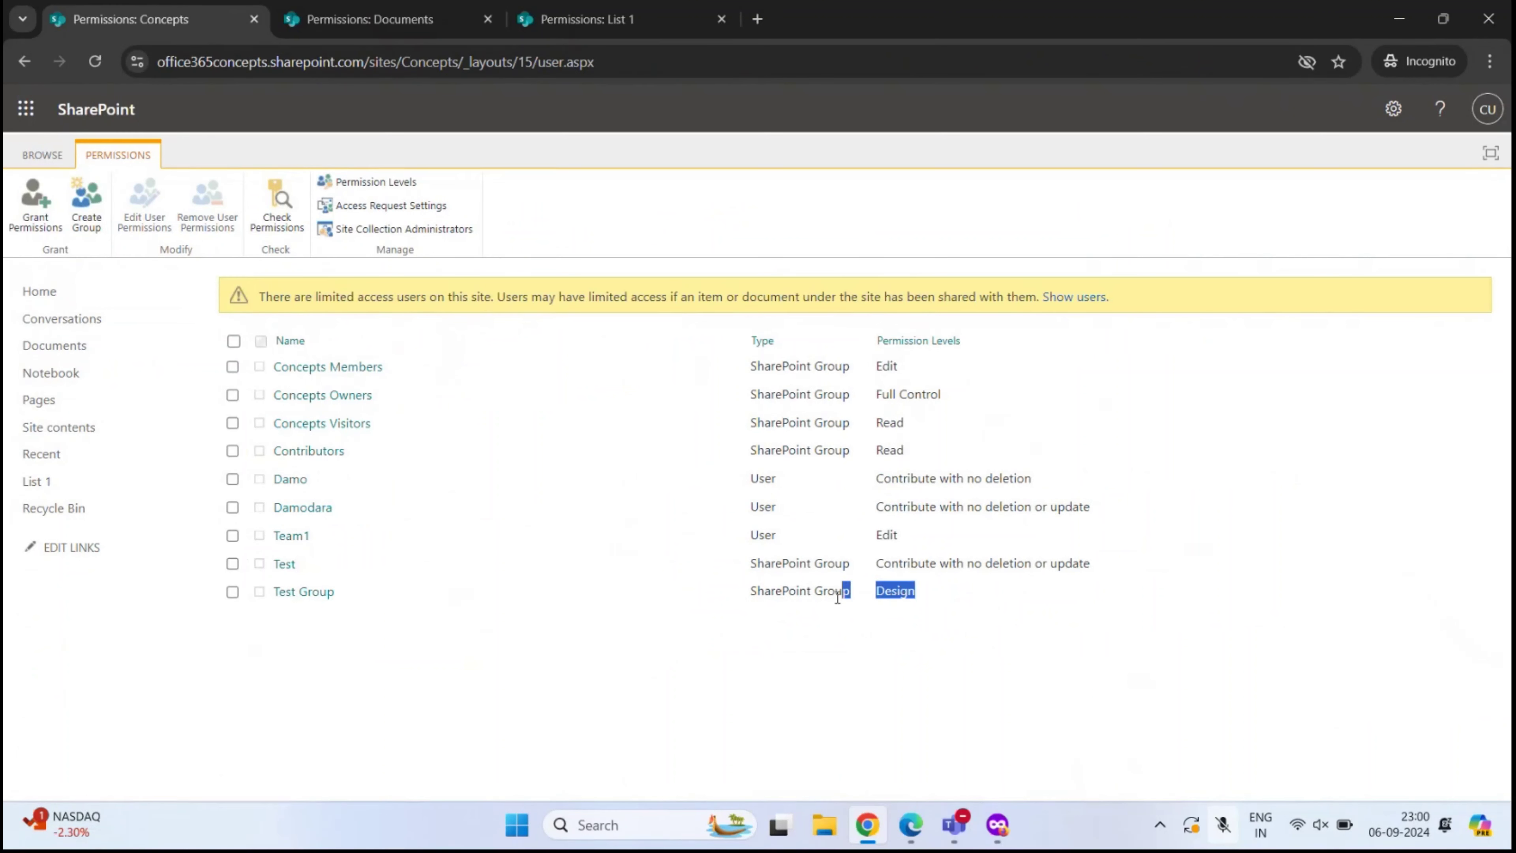
click(848, 618)
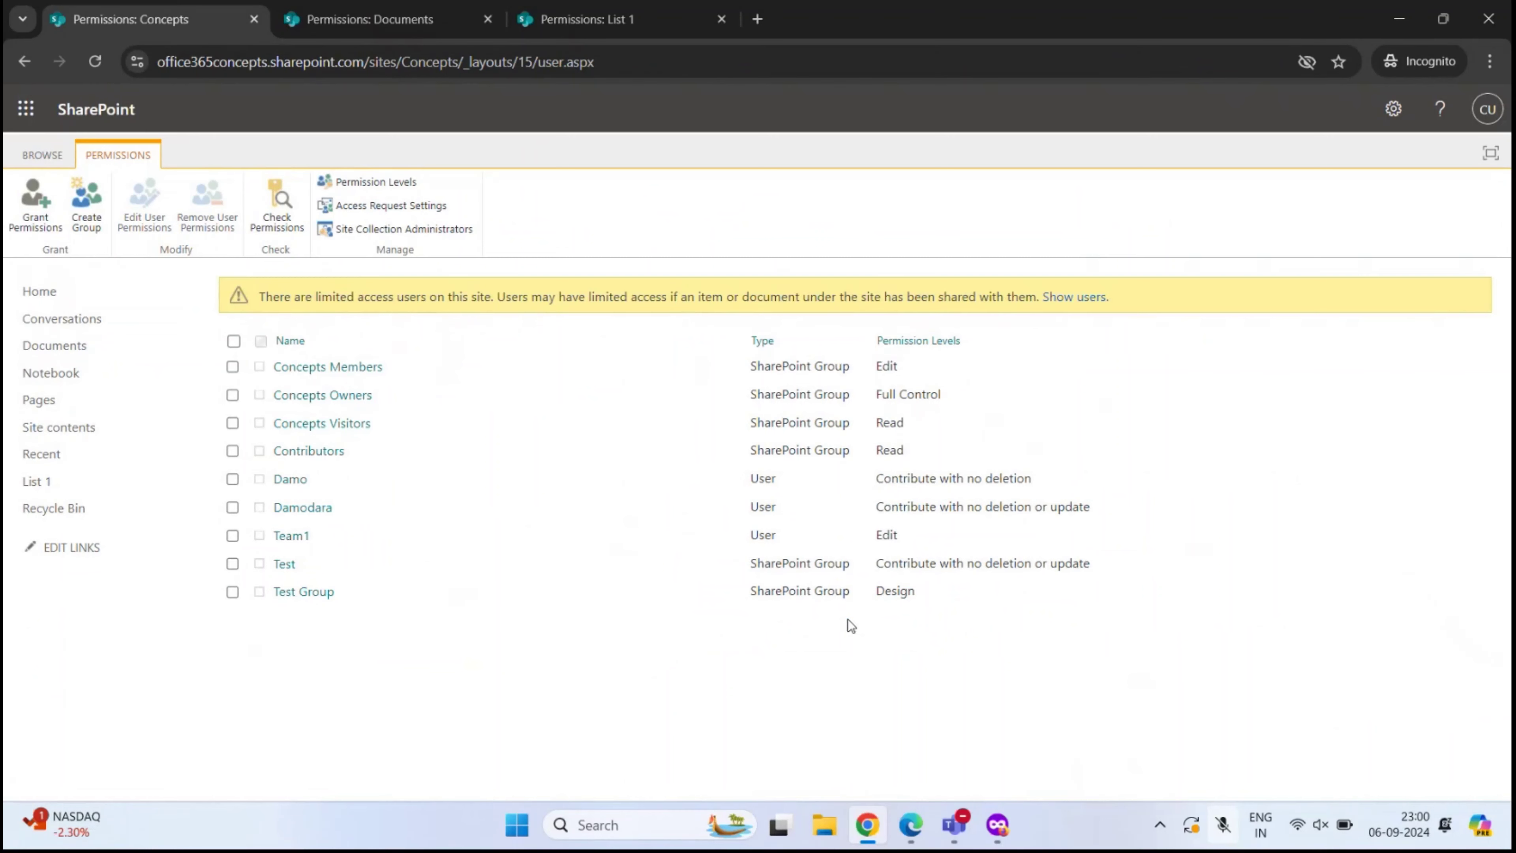
Step: Reload the Documents and List 1 permission pages and confirm Test Group inherits Design
click(397, 19)
click(585, 19)
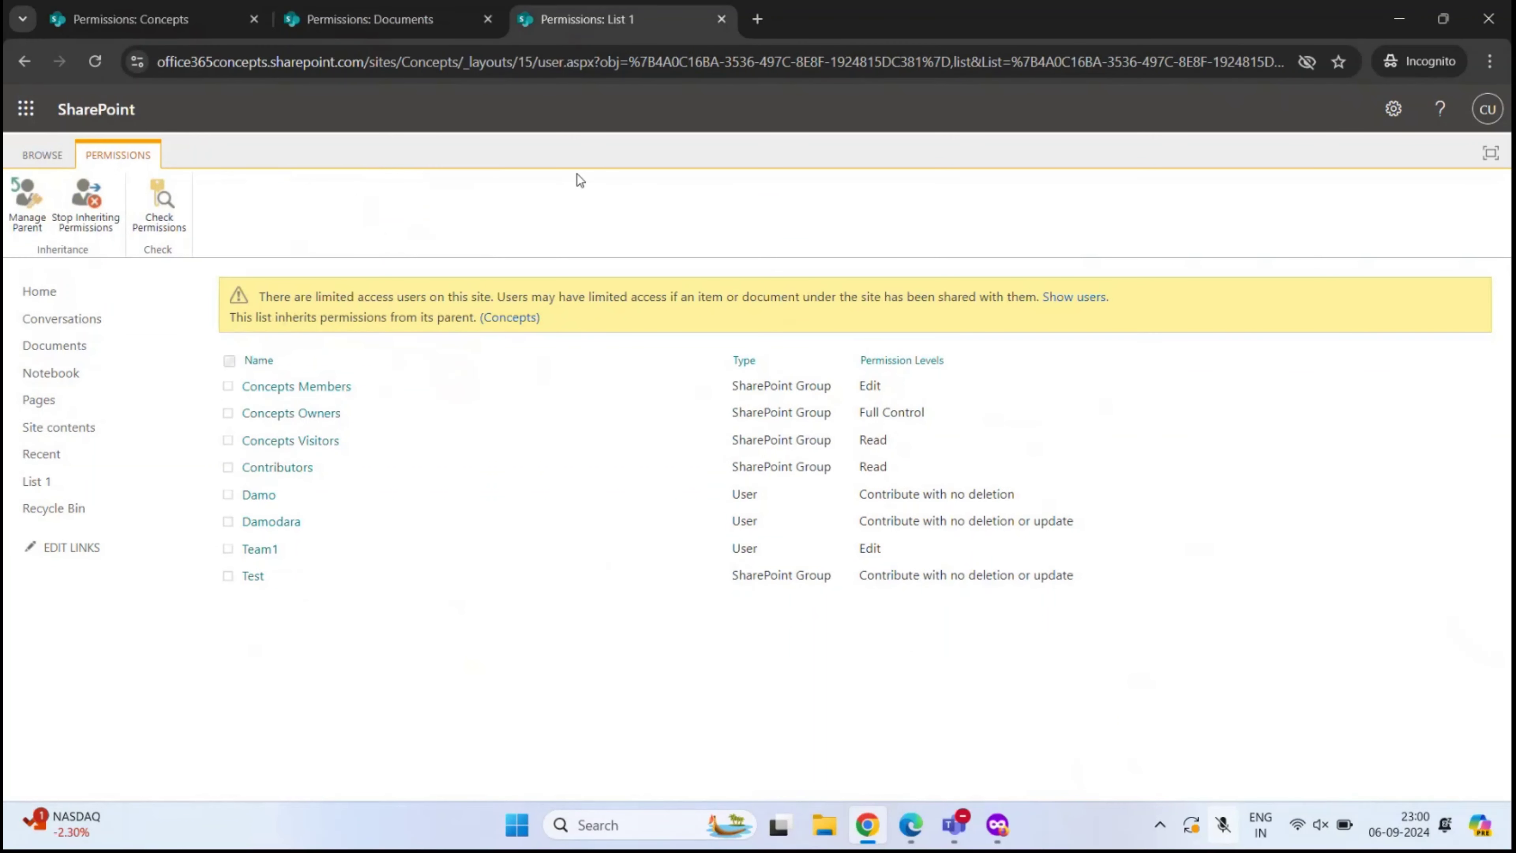
click(383, 19)
click(96, 61)
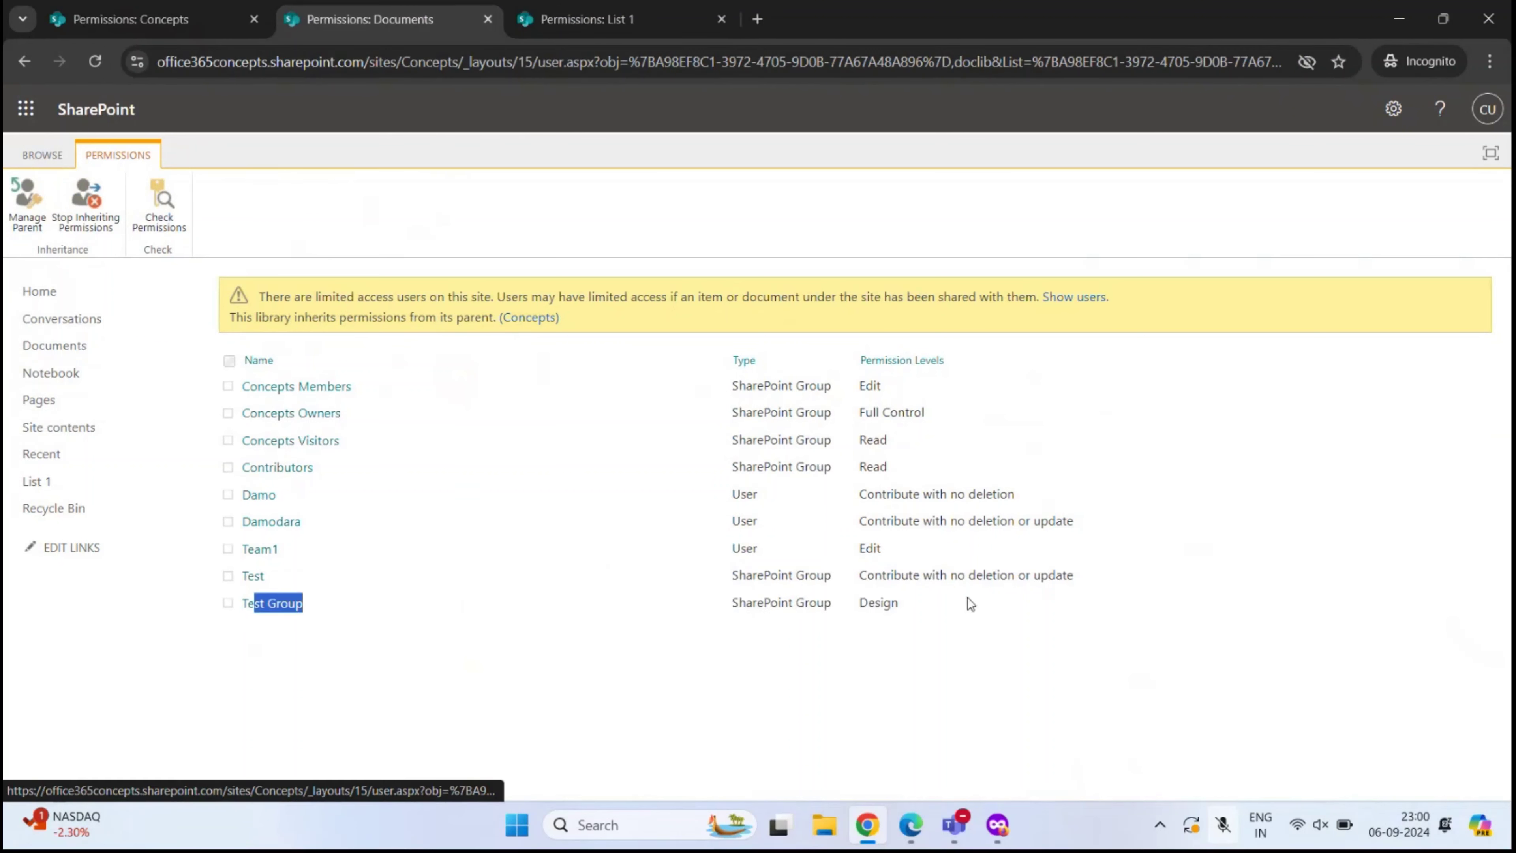
click(588, 19)
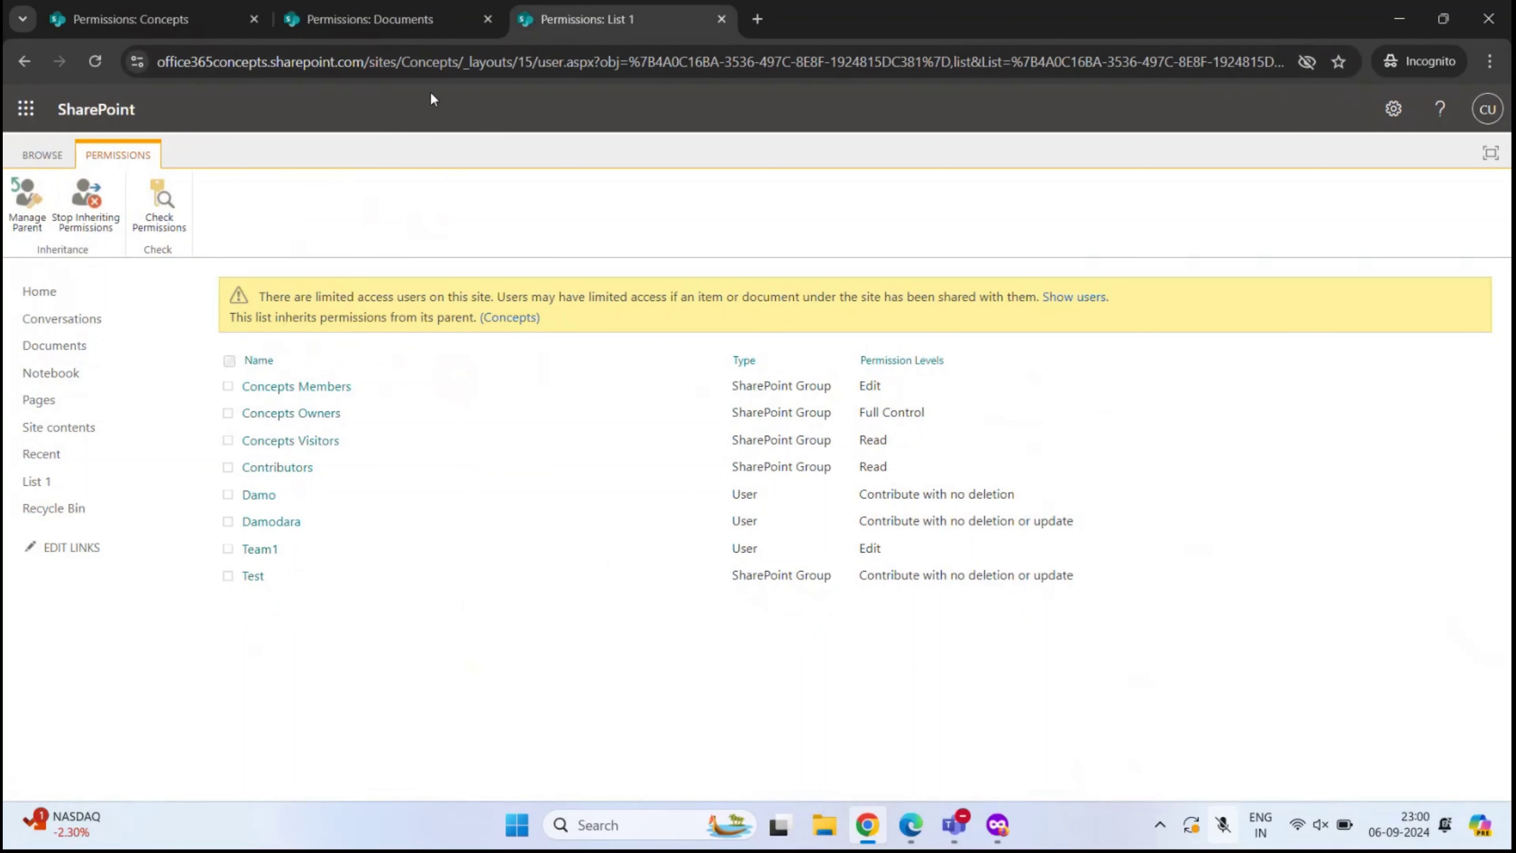
click(96, 61)
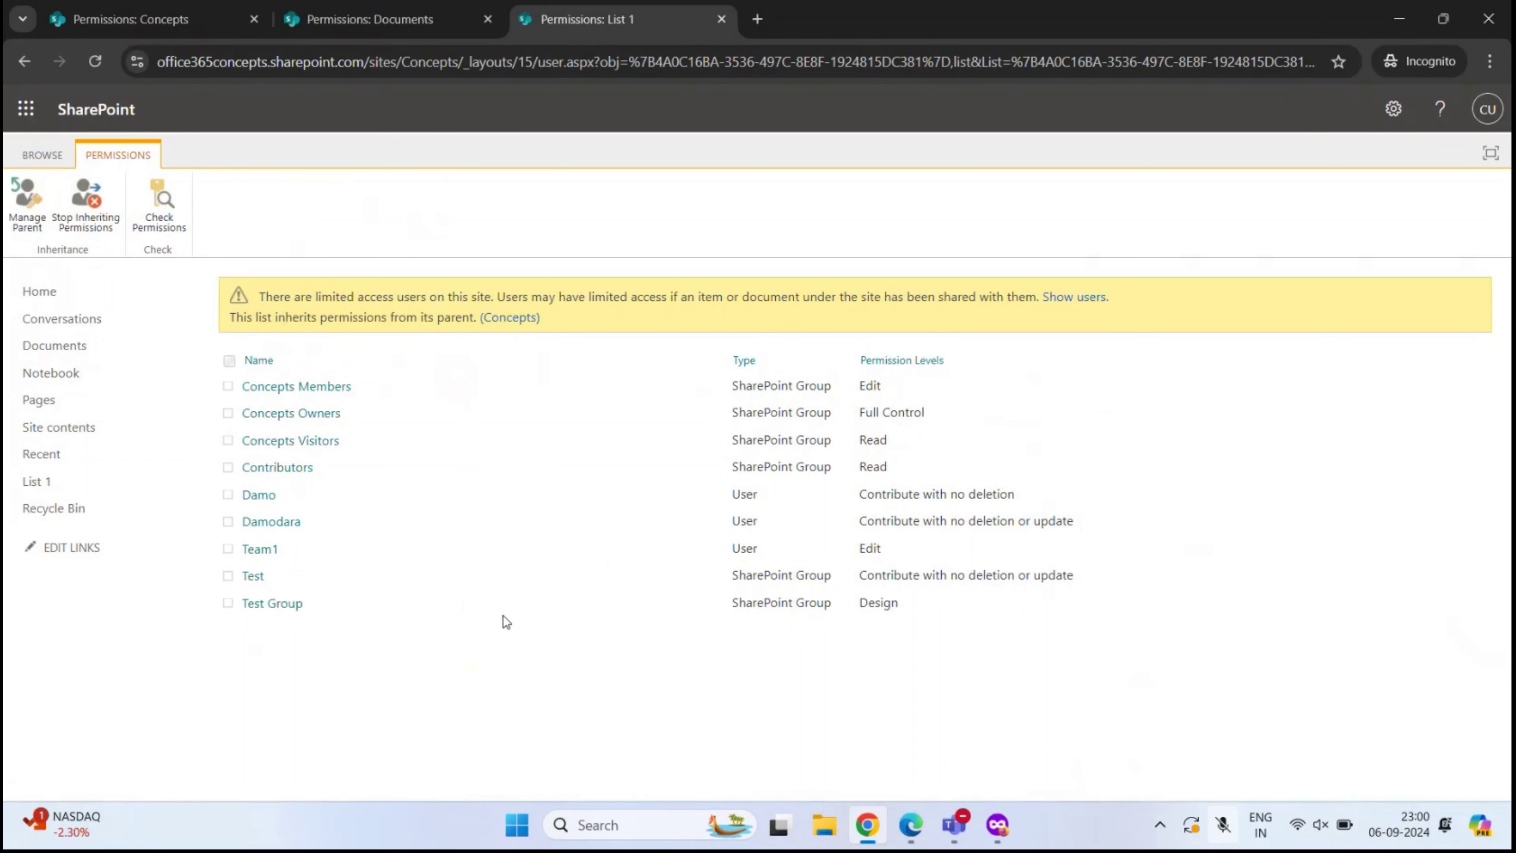
drag(911, 602, 739, 619)
click(739, 618)
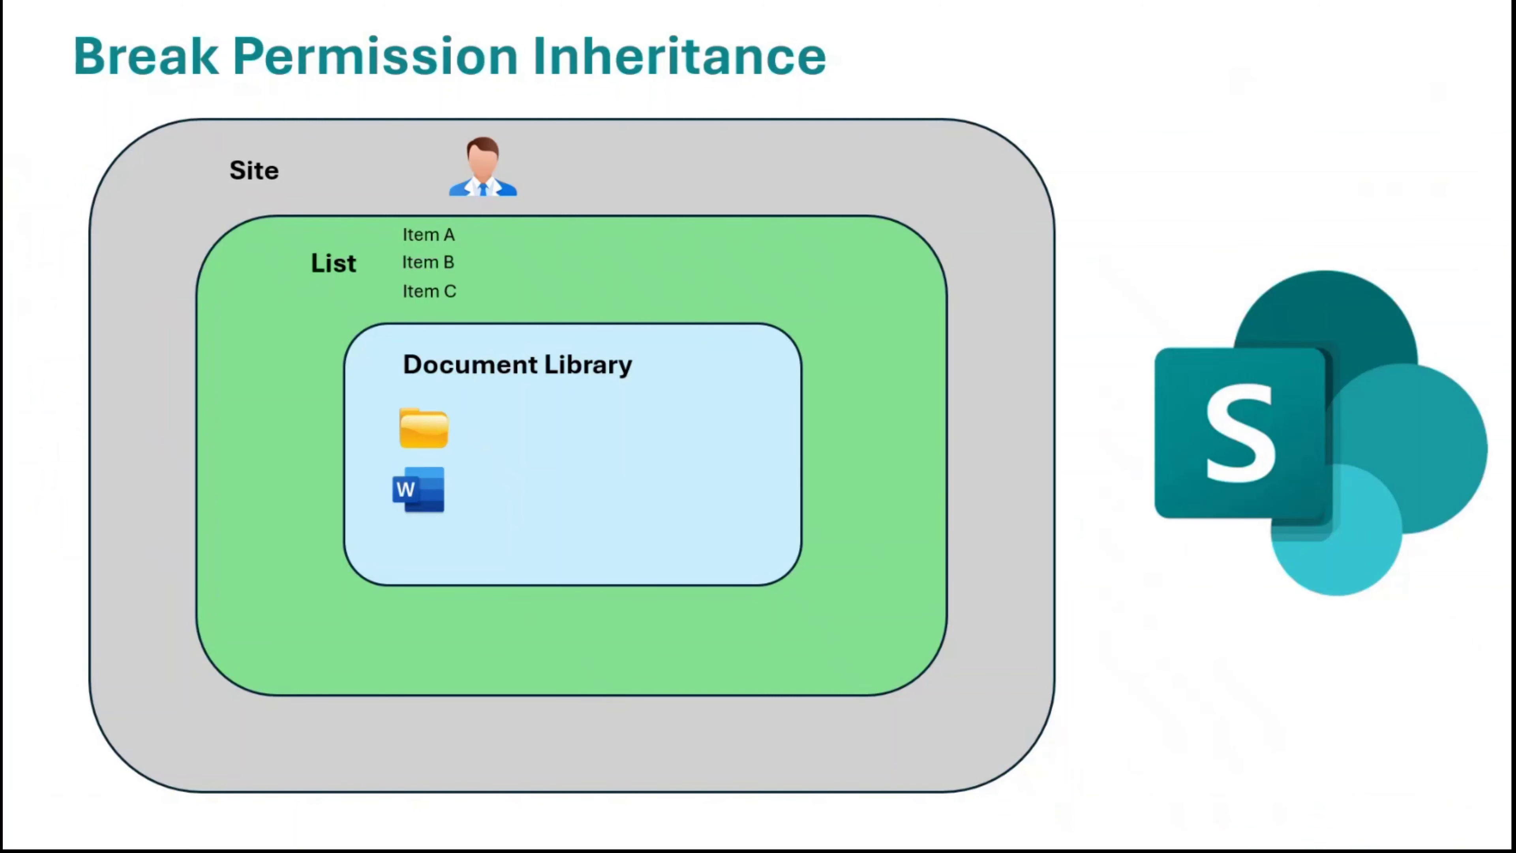
Step: Advance the slide twice to reveal the Site Owner callout and the Owner arrow to Site
key(Right)
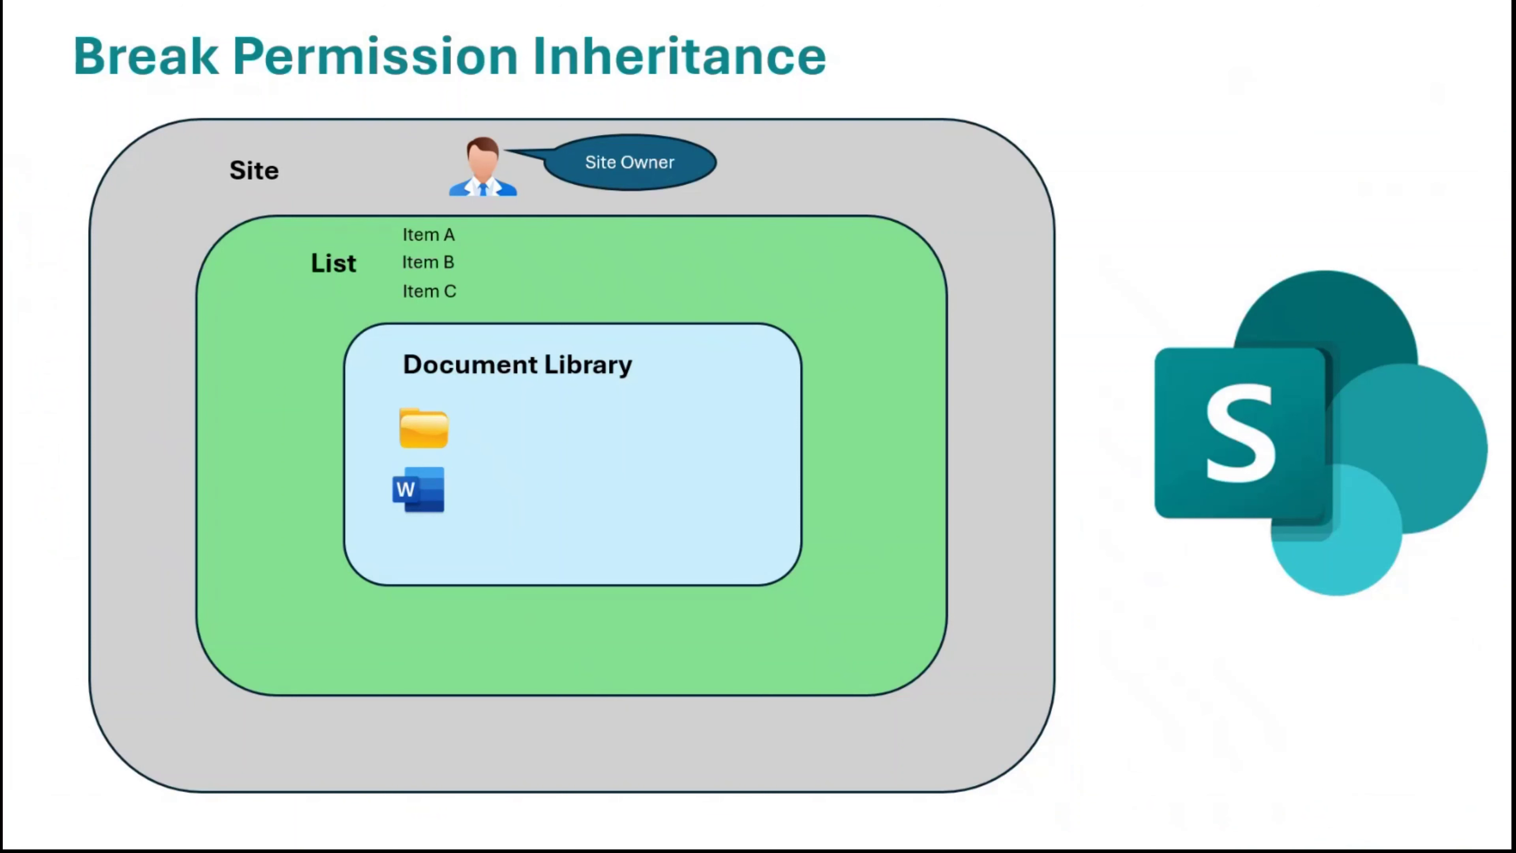
key(Right)
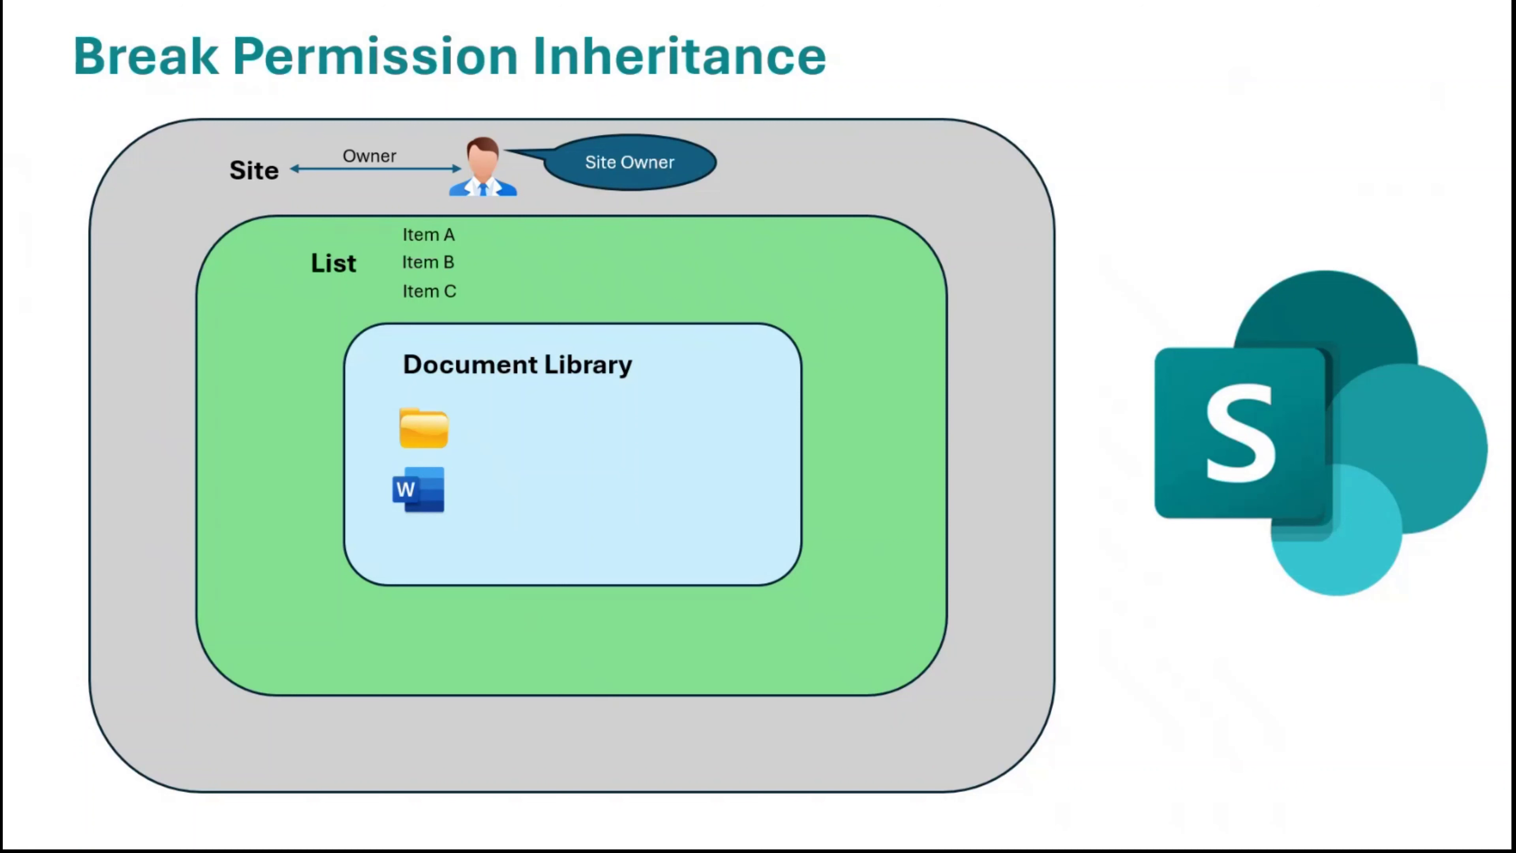
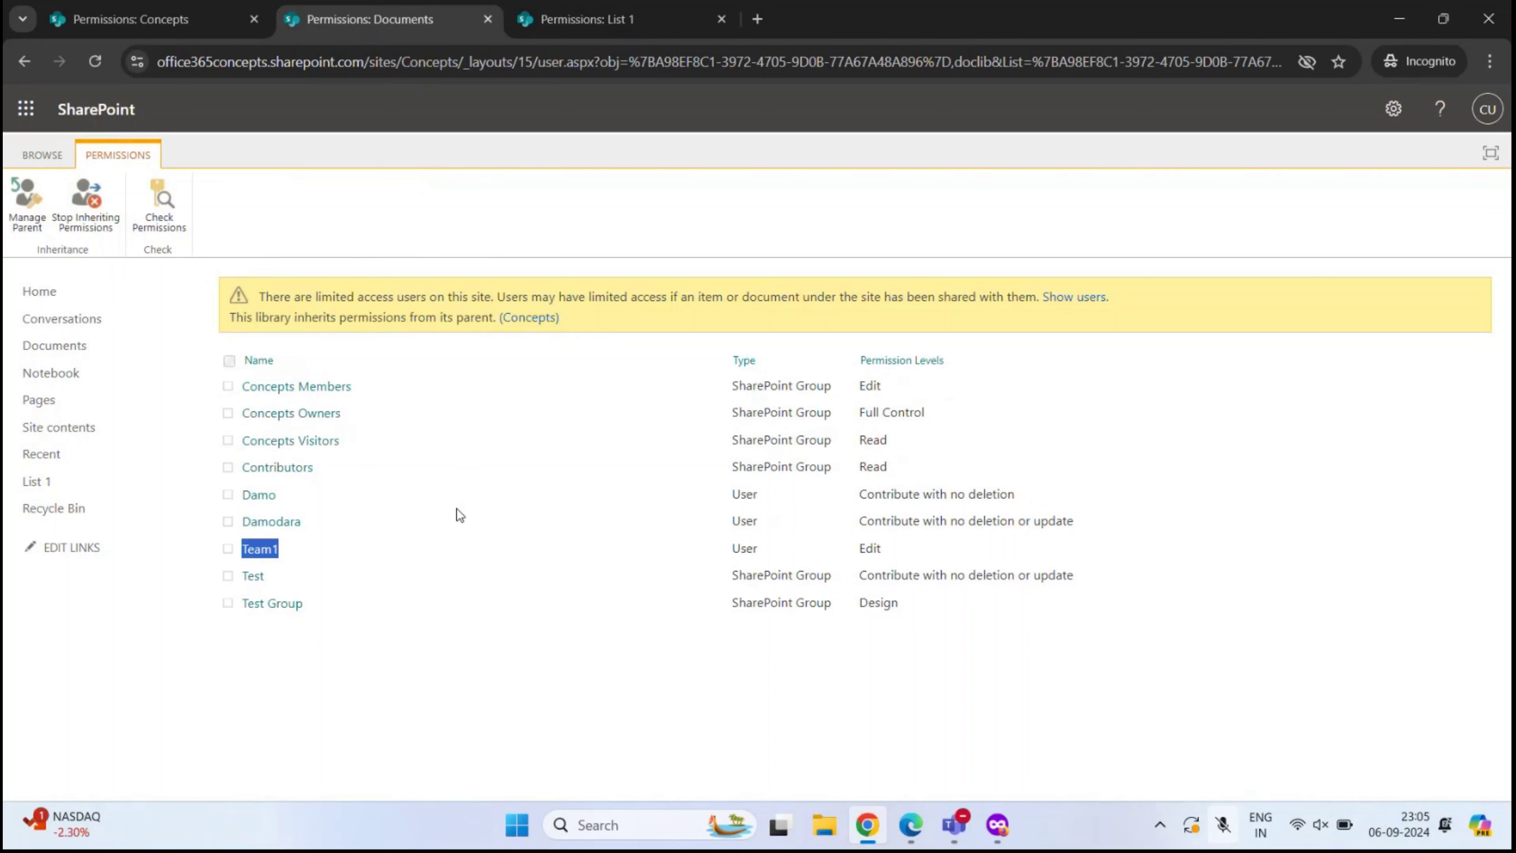
Step: Stop the Documents library inheriting the site's permissions so it has unique permissions
click(458, 507)
key(ctrl+Tab)
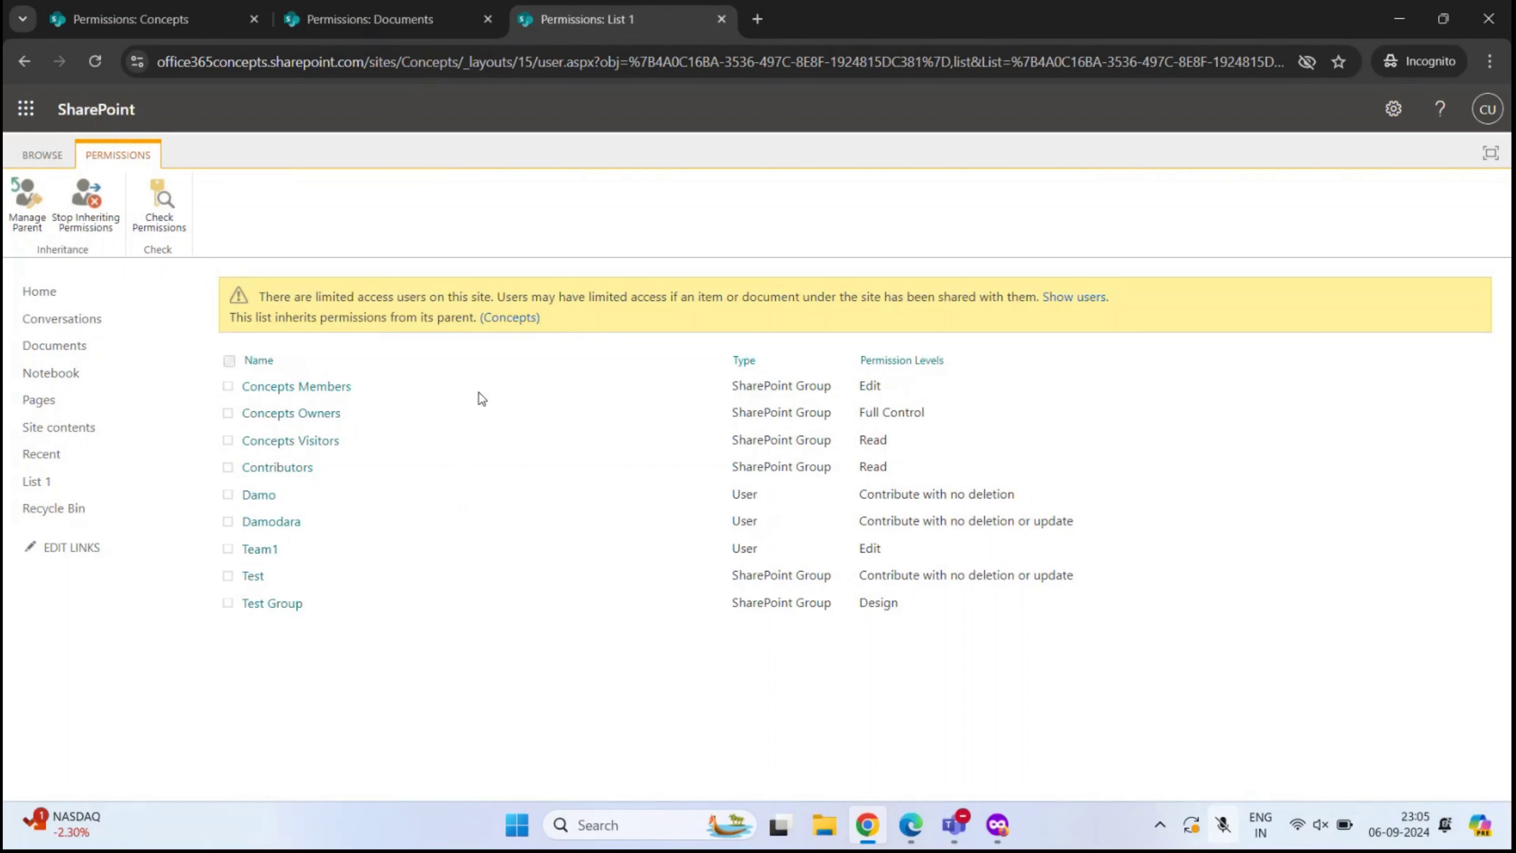
key(ctrl+shift+Tab)
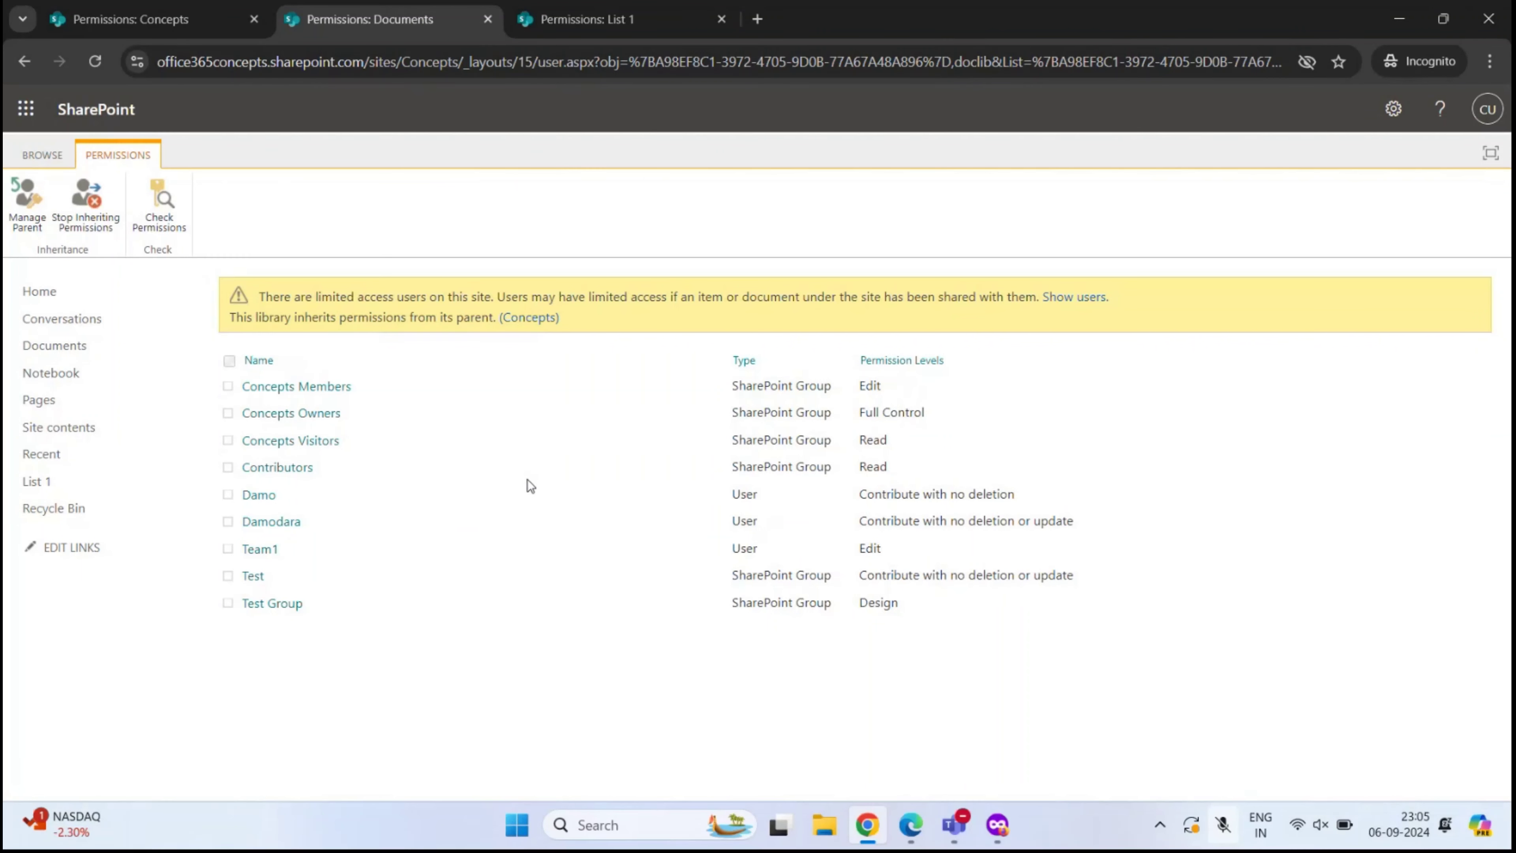
click(149, 19)
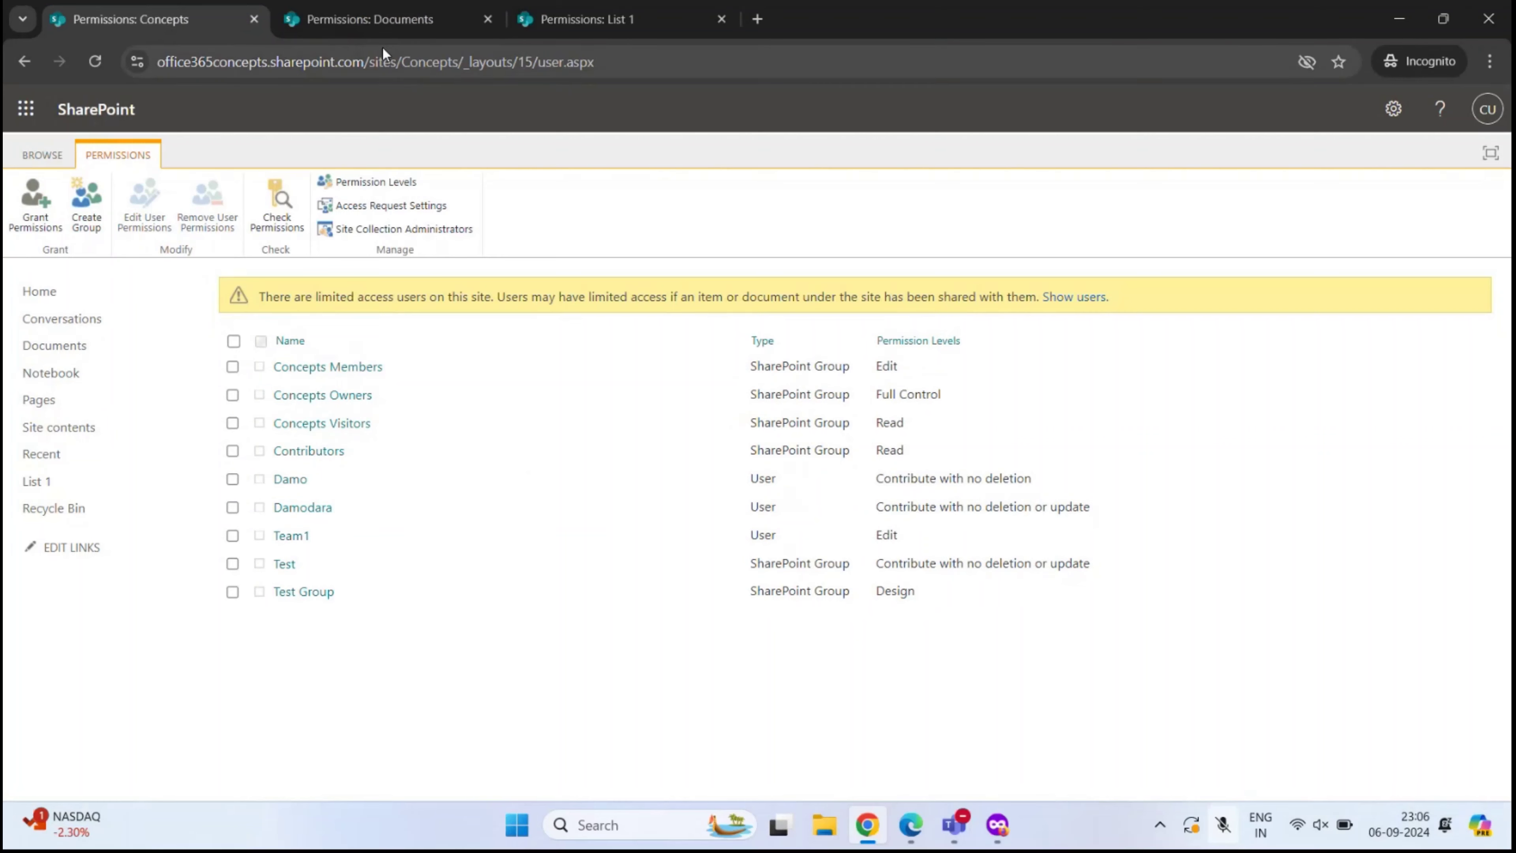
click(380, 25)
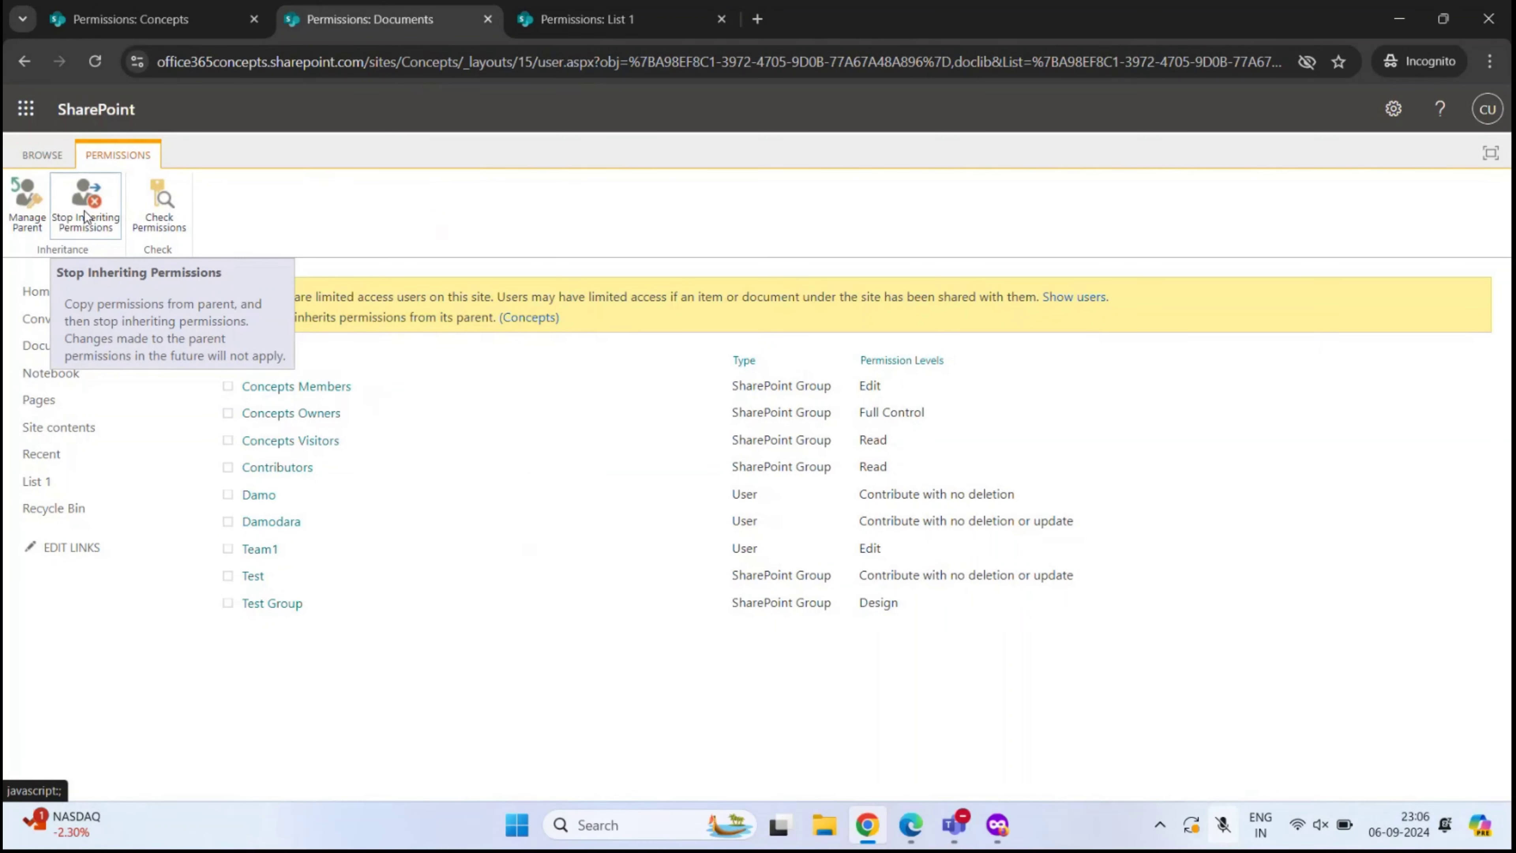
click(83, 214)
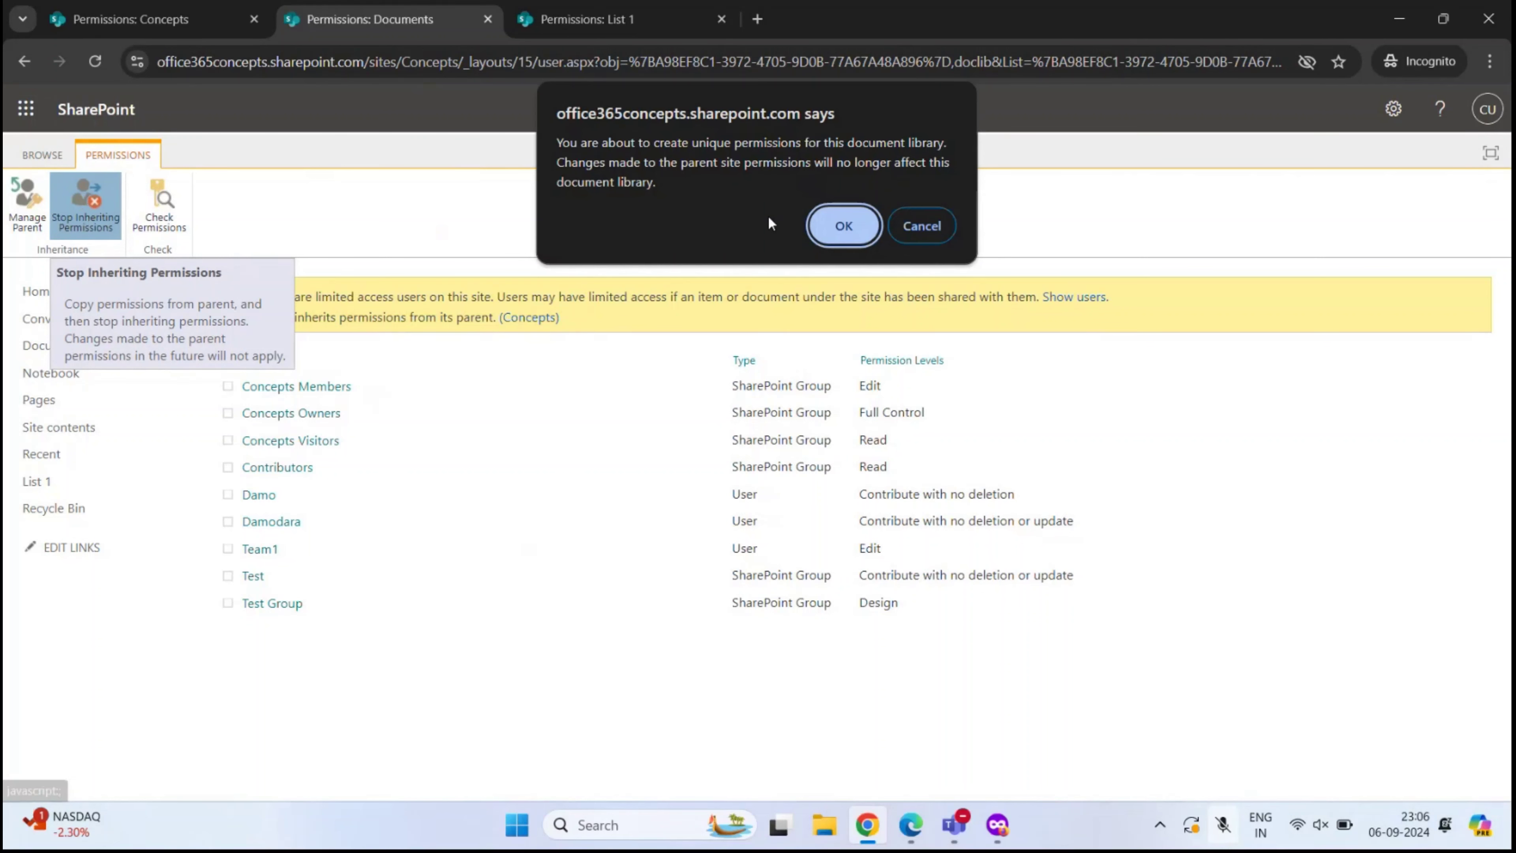
click(825, 229)
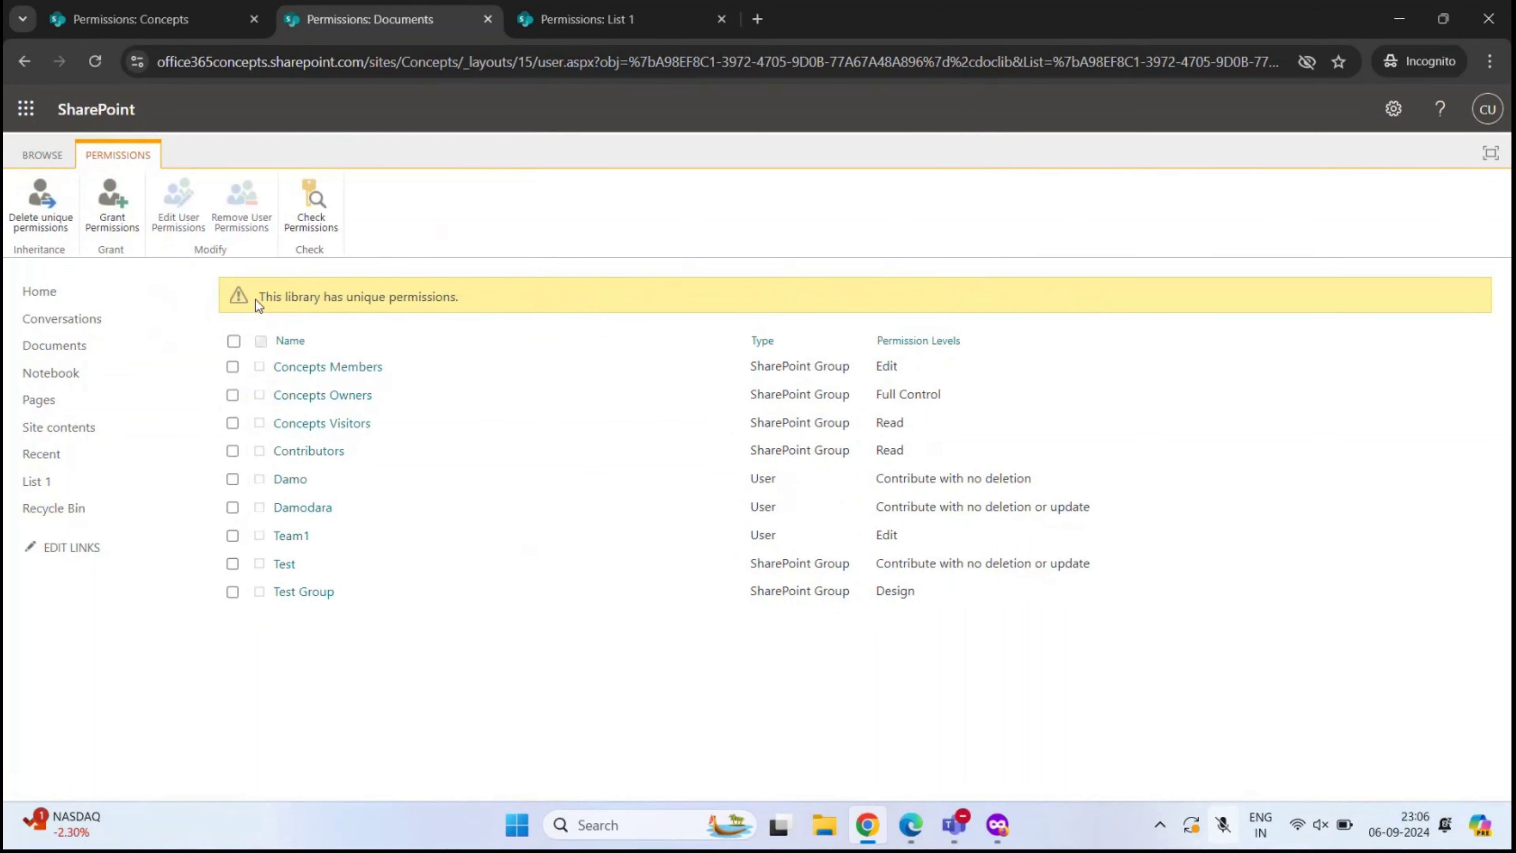
Step: Remove Team1's permissions from the Documents library, leaving eight users and groups
drag(256, 299, 491, 304)
click(492, 298)
drag(332, 532, 277, 534)
drag(960, 550, 740, 541)
click(878, 538)
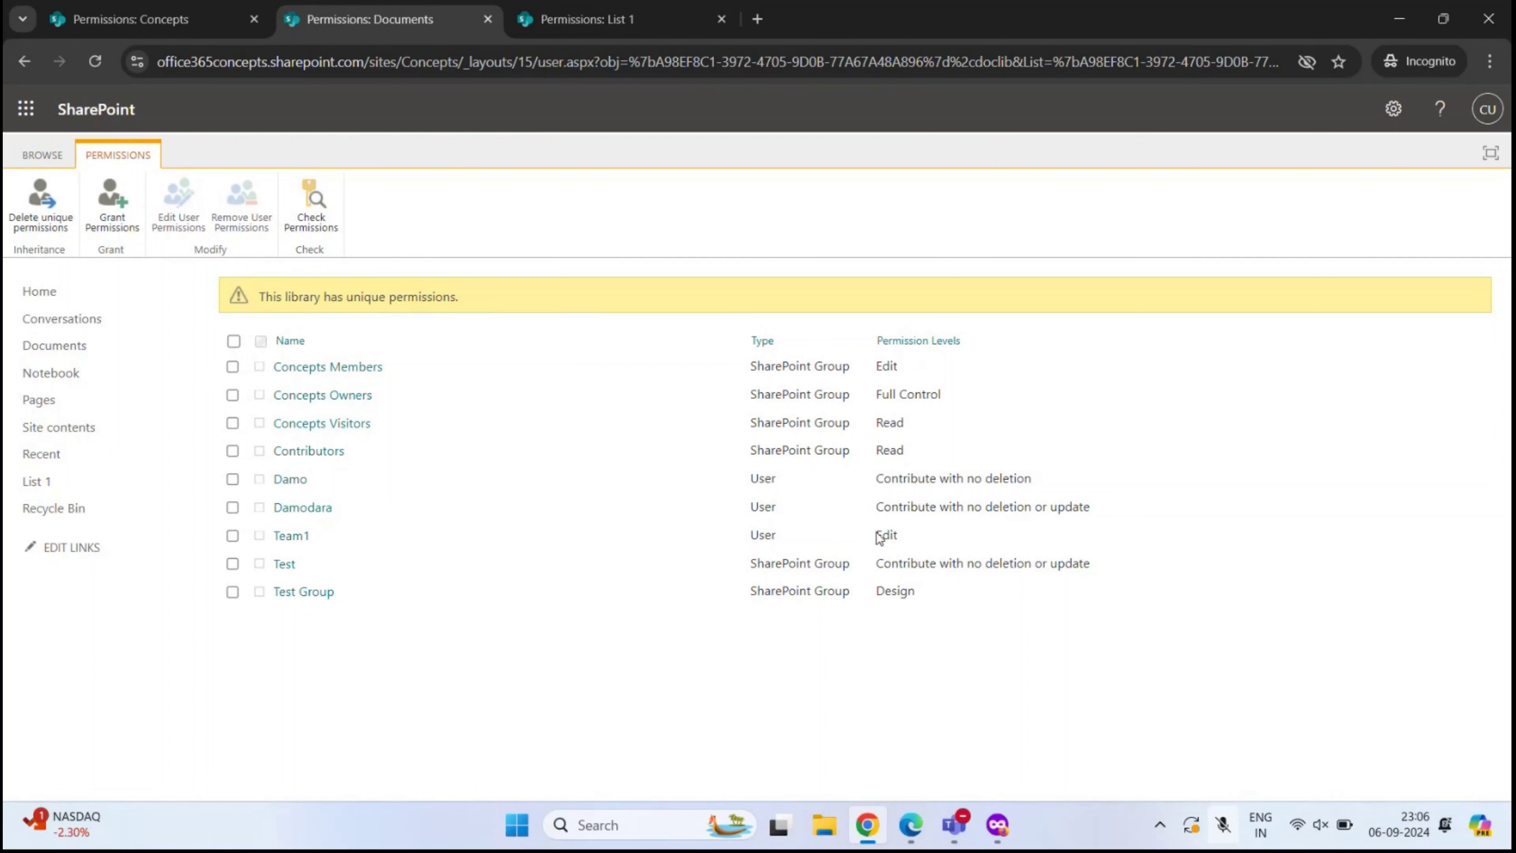
click(232, 536)
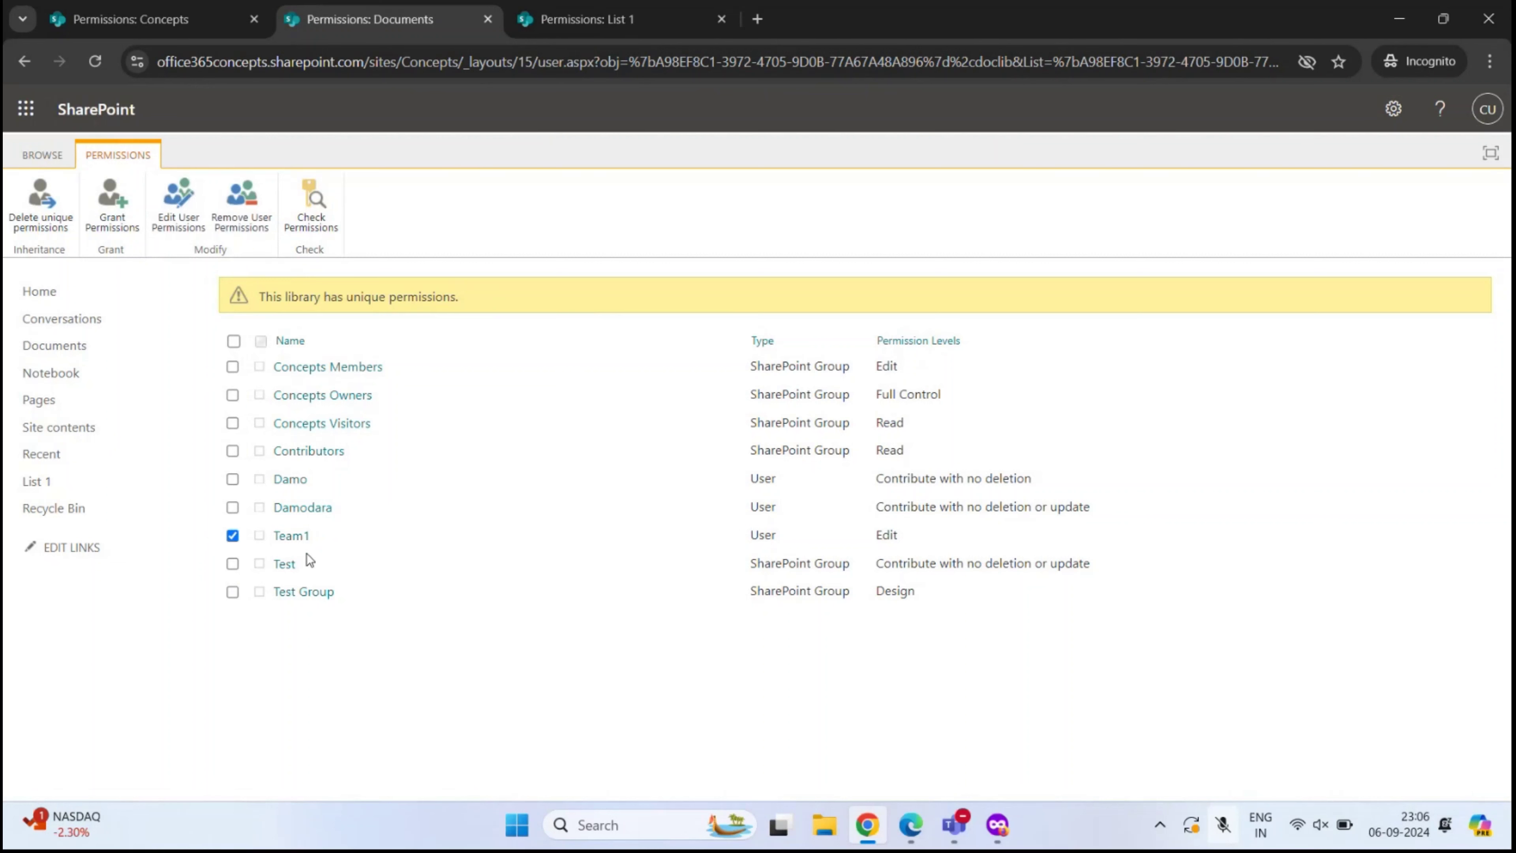
click(232, 536)
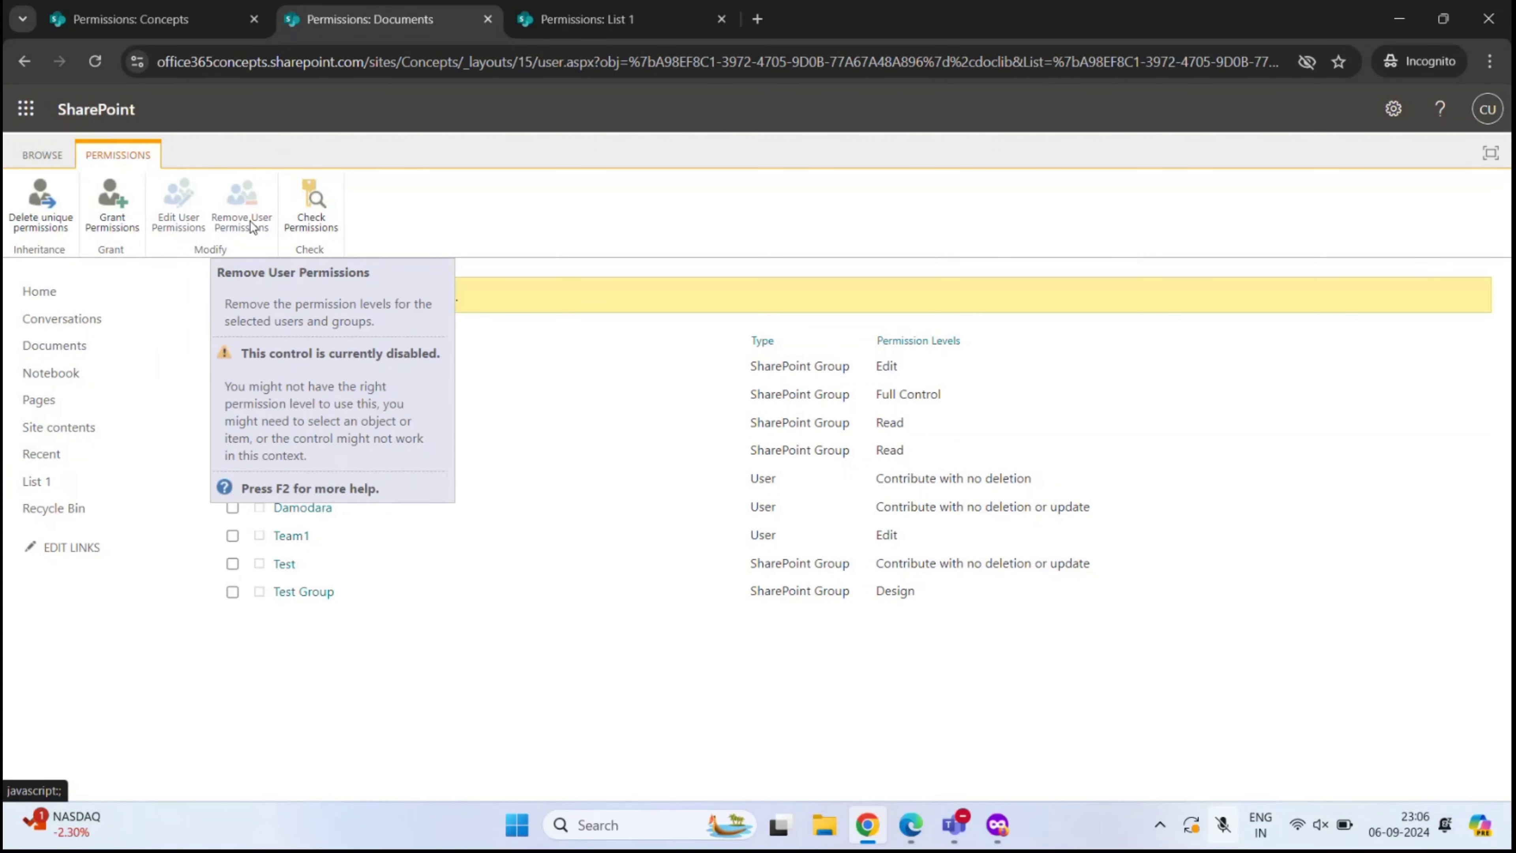
click(232, 535)
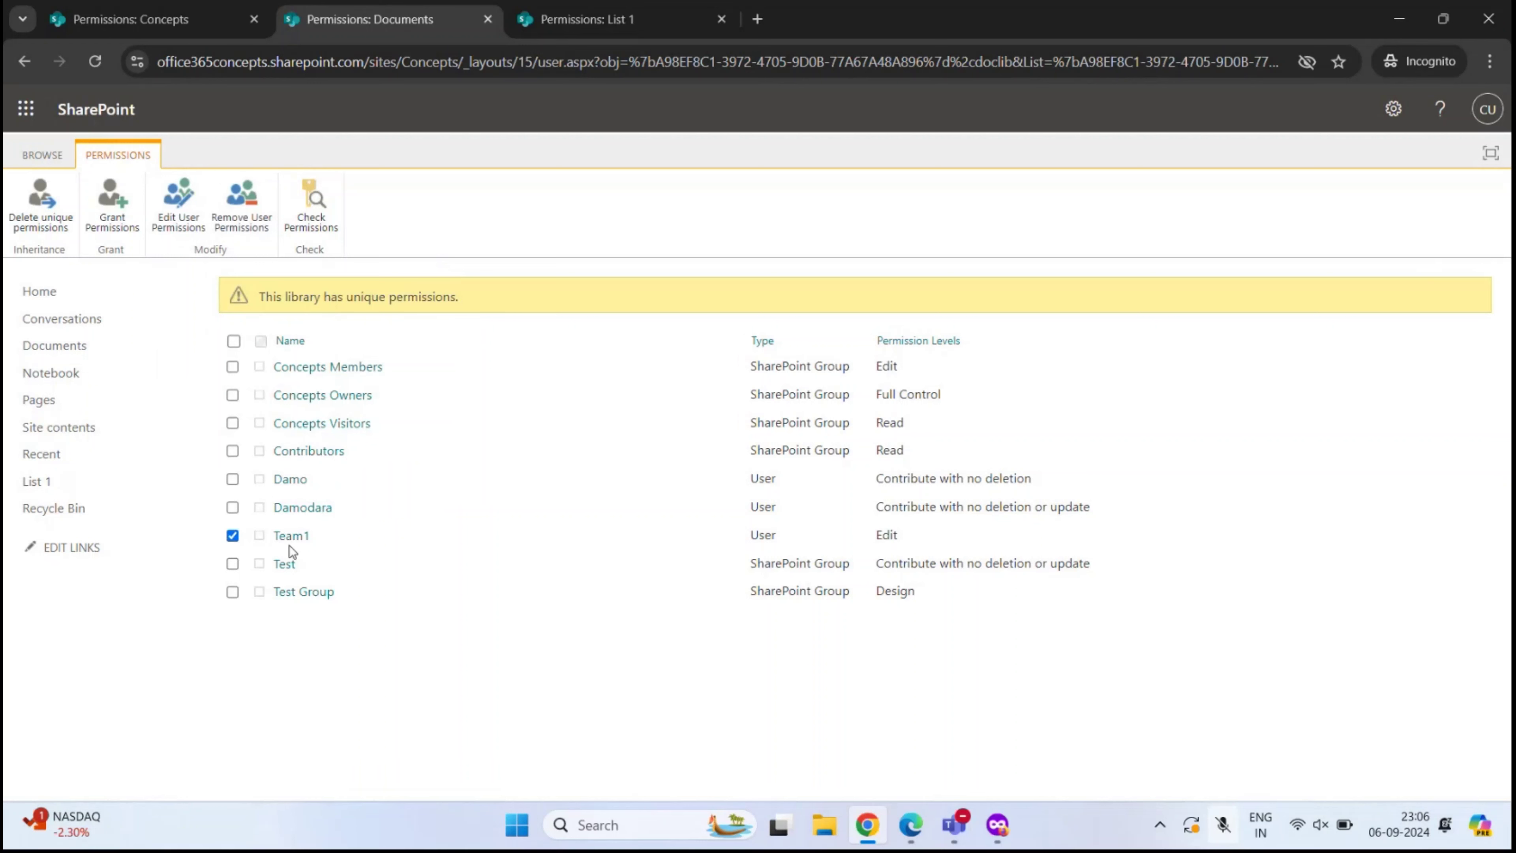
click(240, 206)
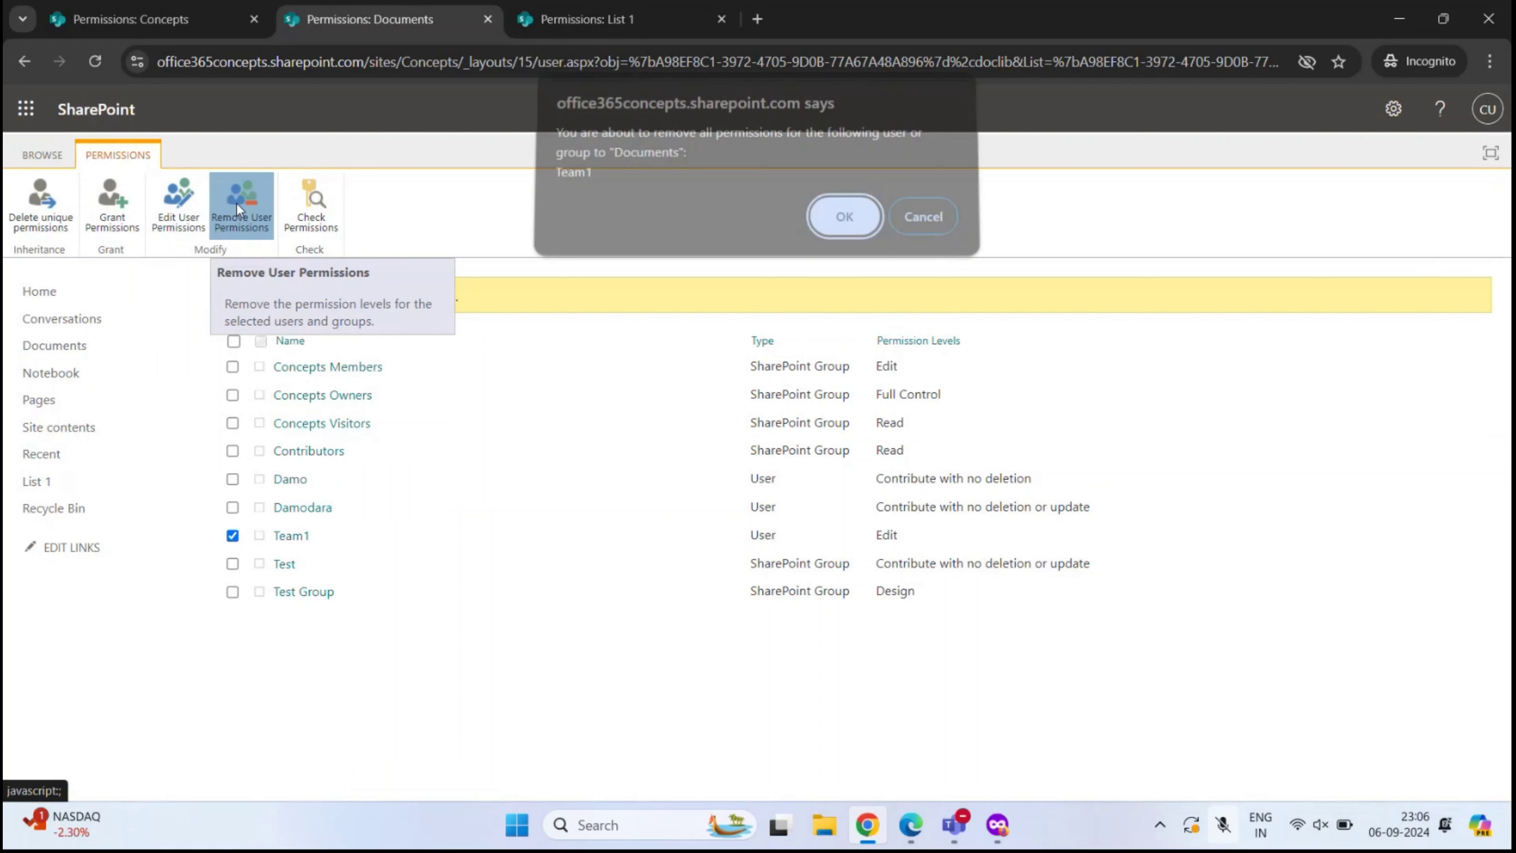
click(841, 233)
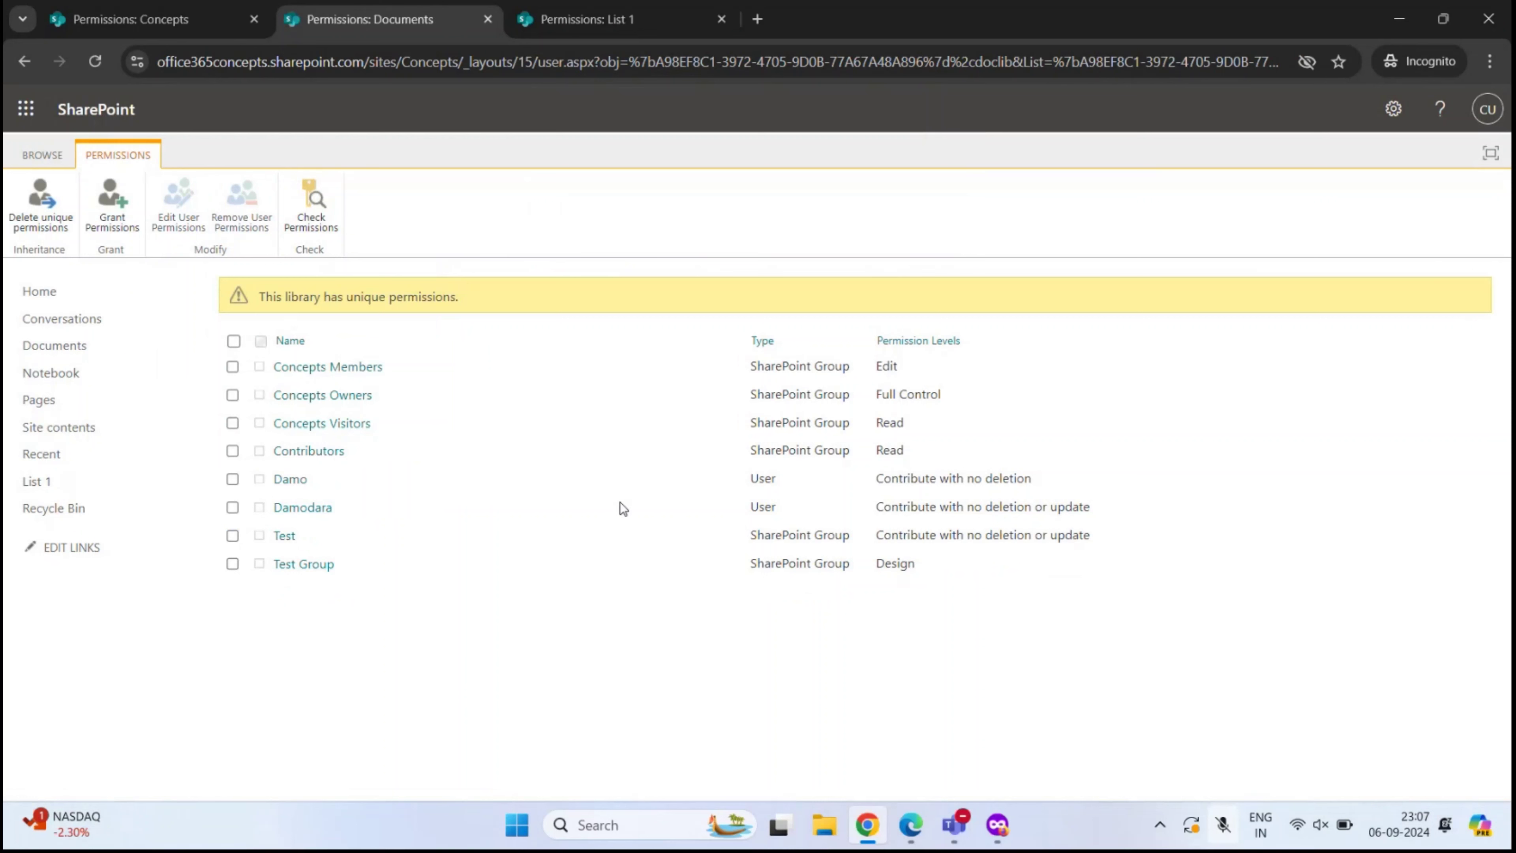
click(152, 23)
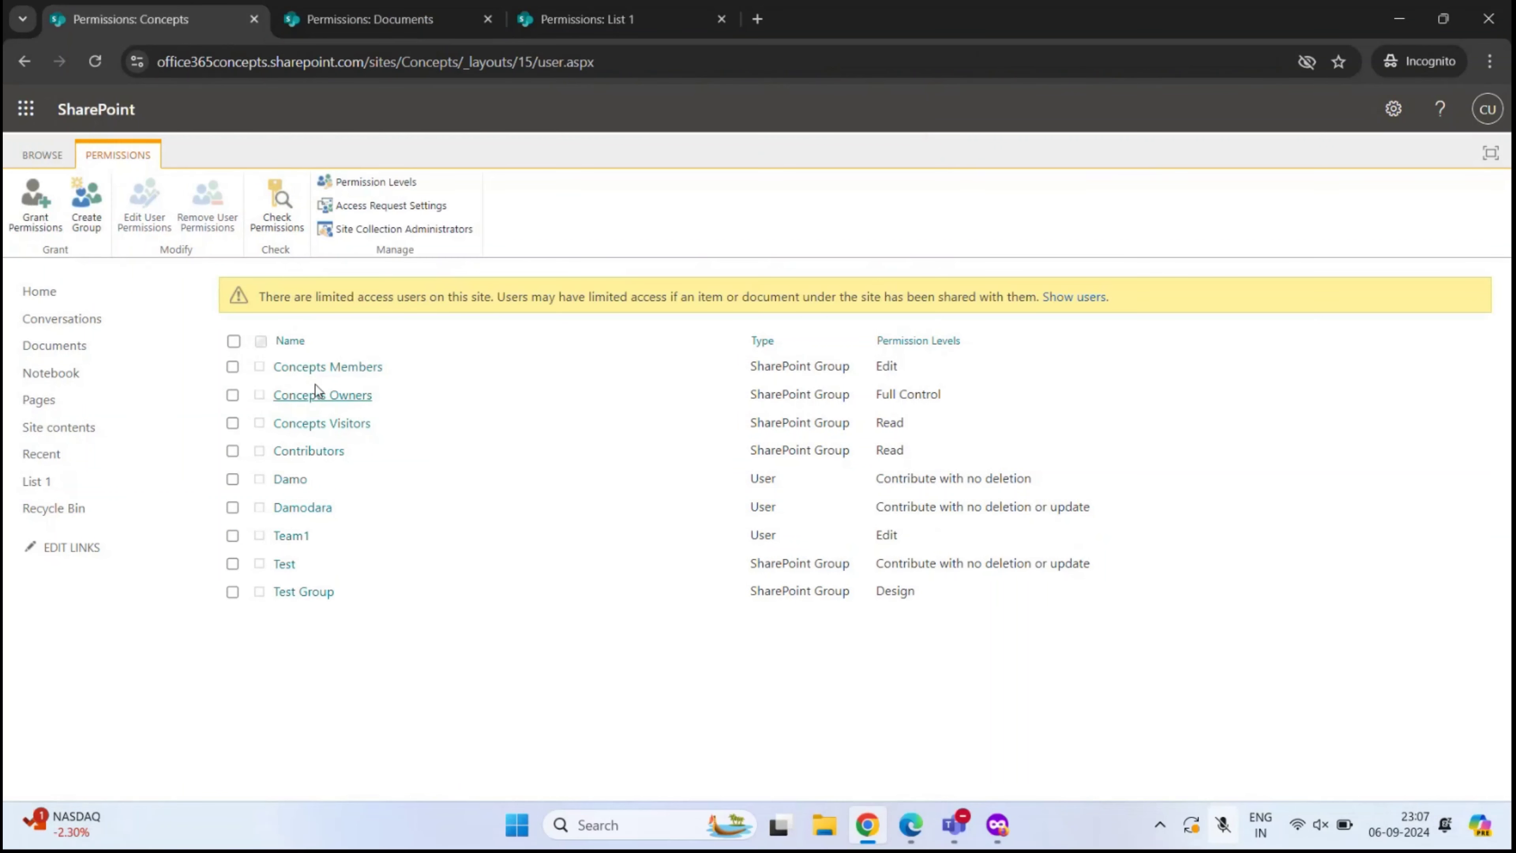
click(94, 63)
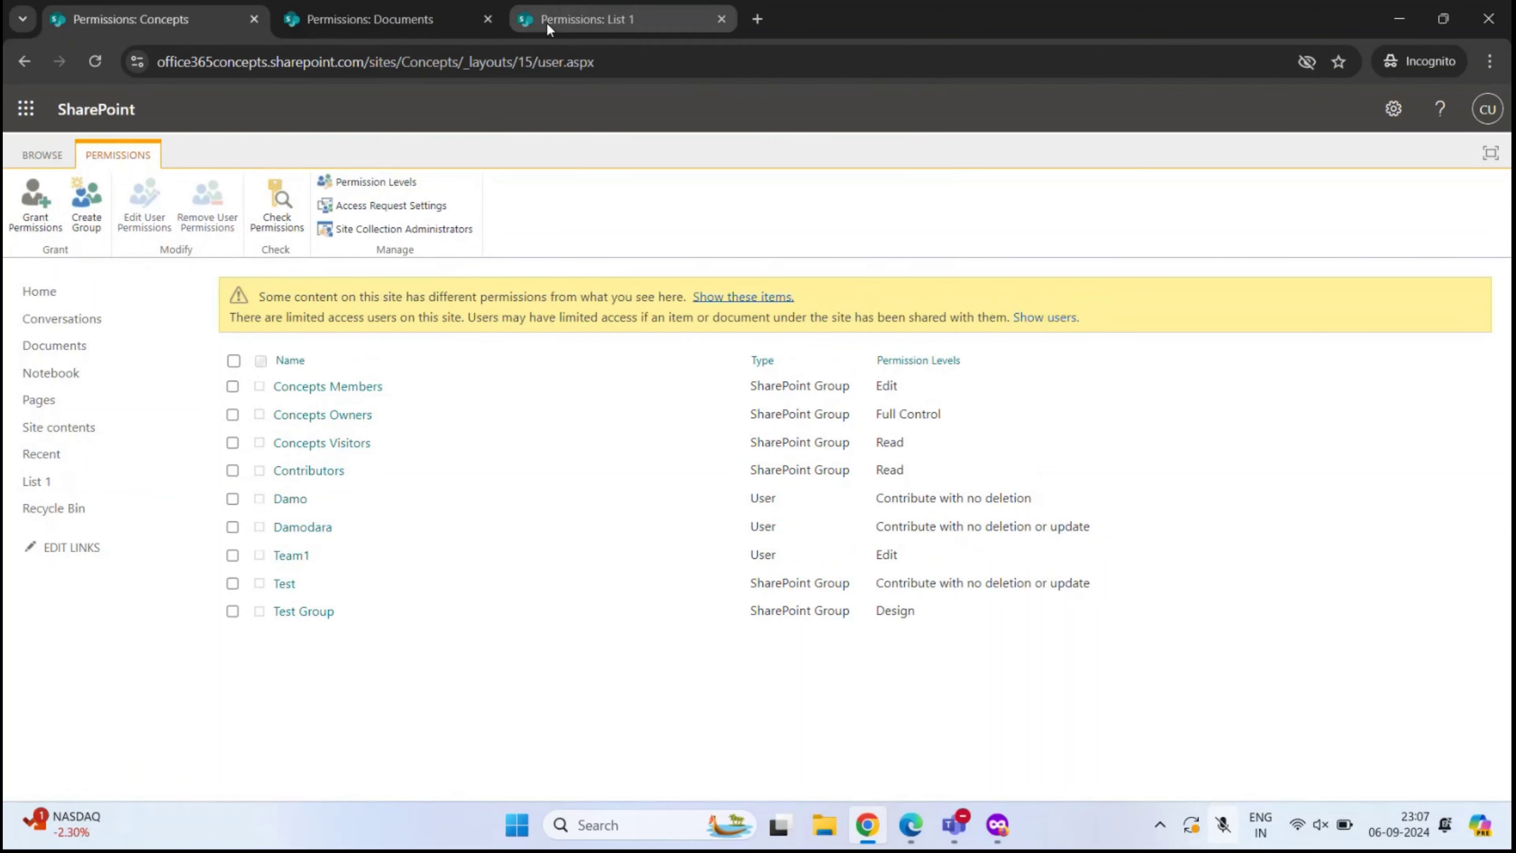
click(588, 19)
click(95, 61)
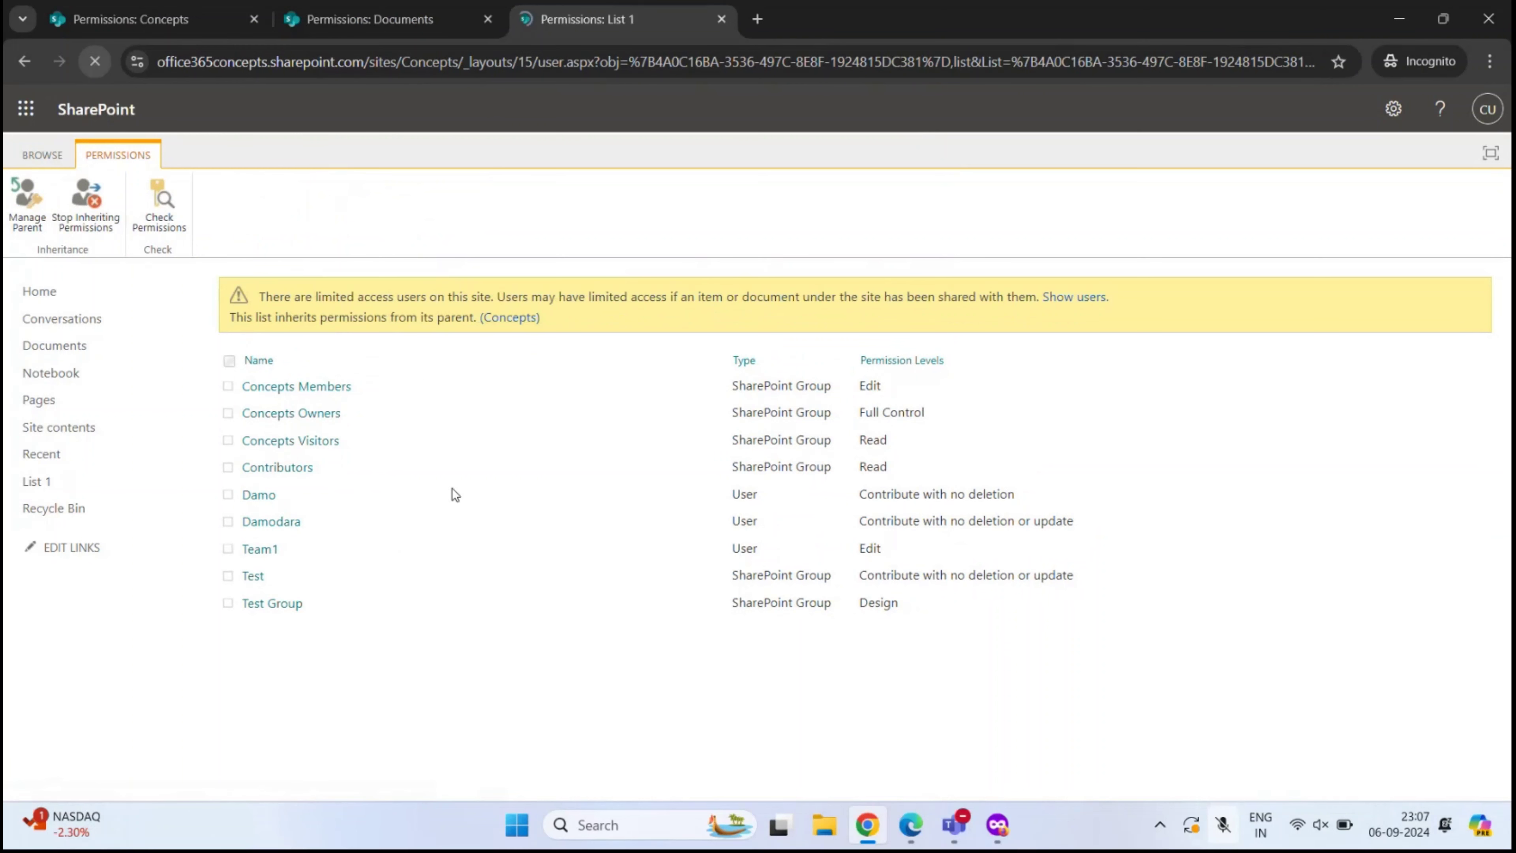
double_click(344, 558)
click(513, 550)
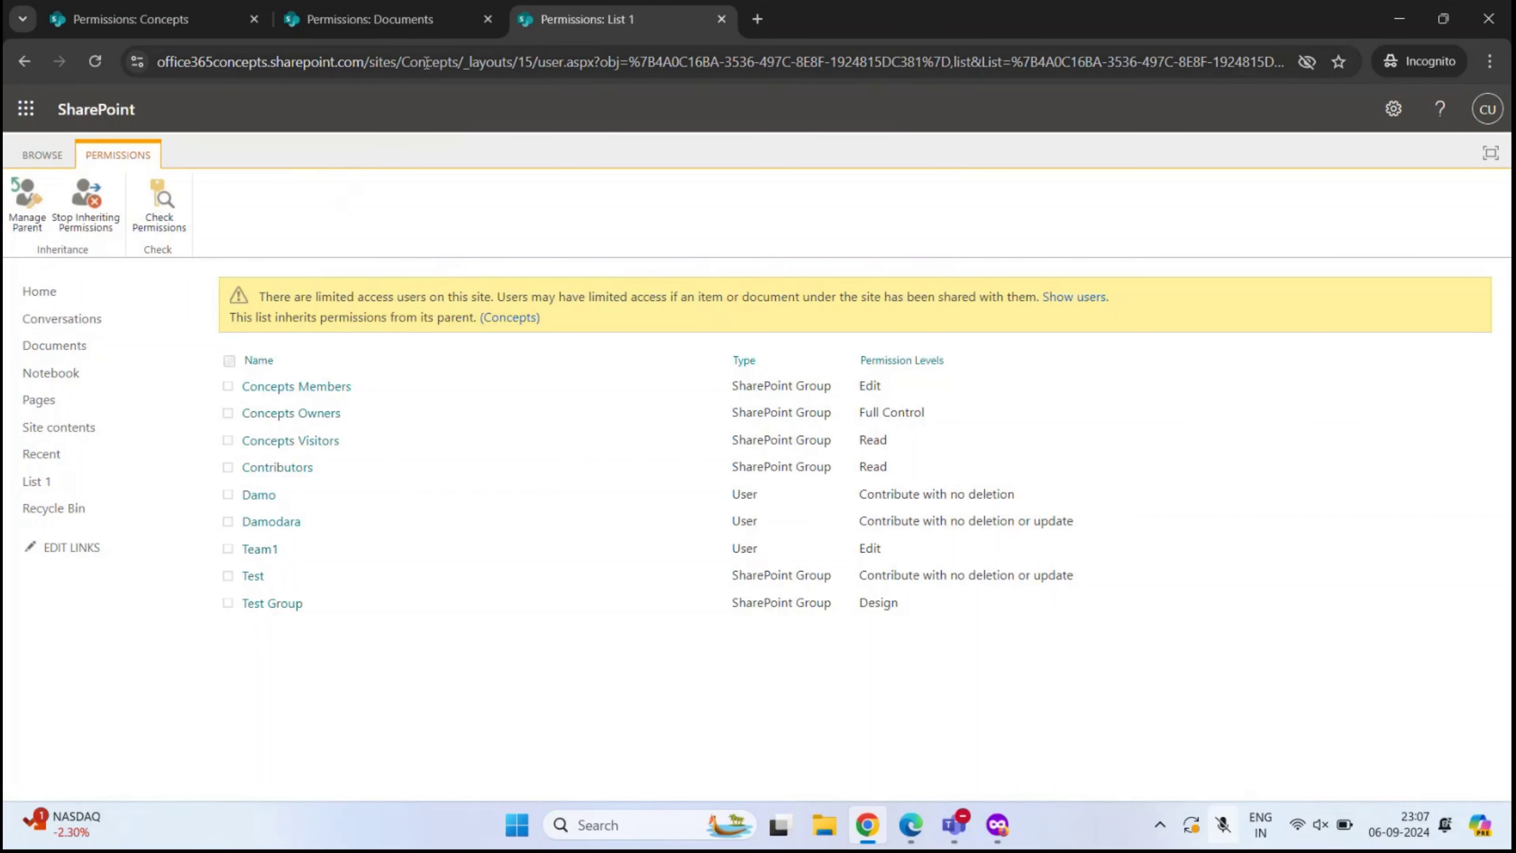
click(370, 19)
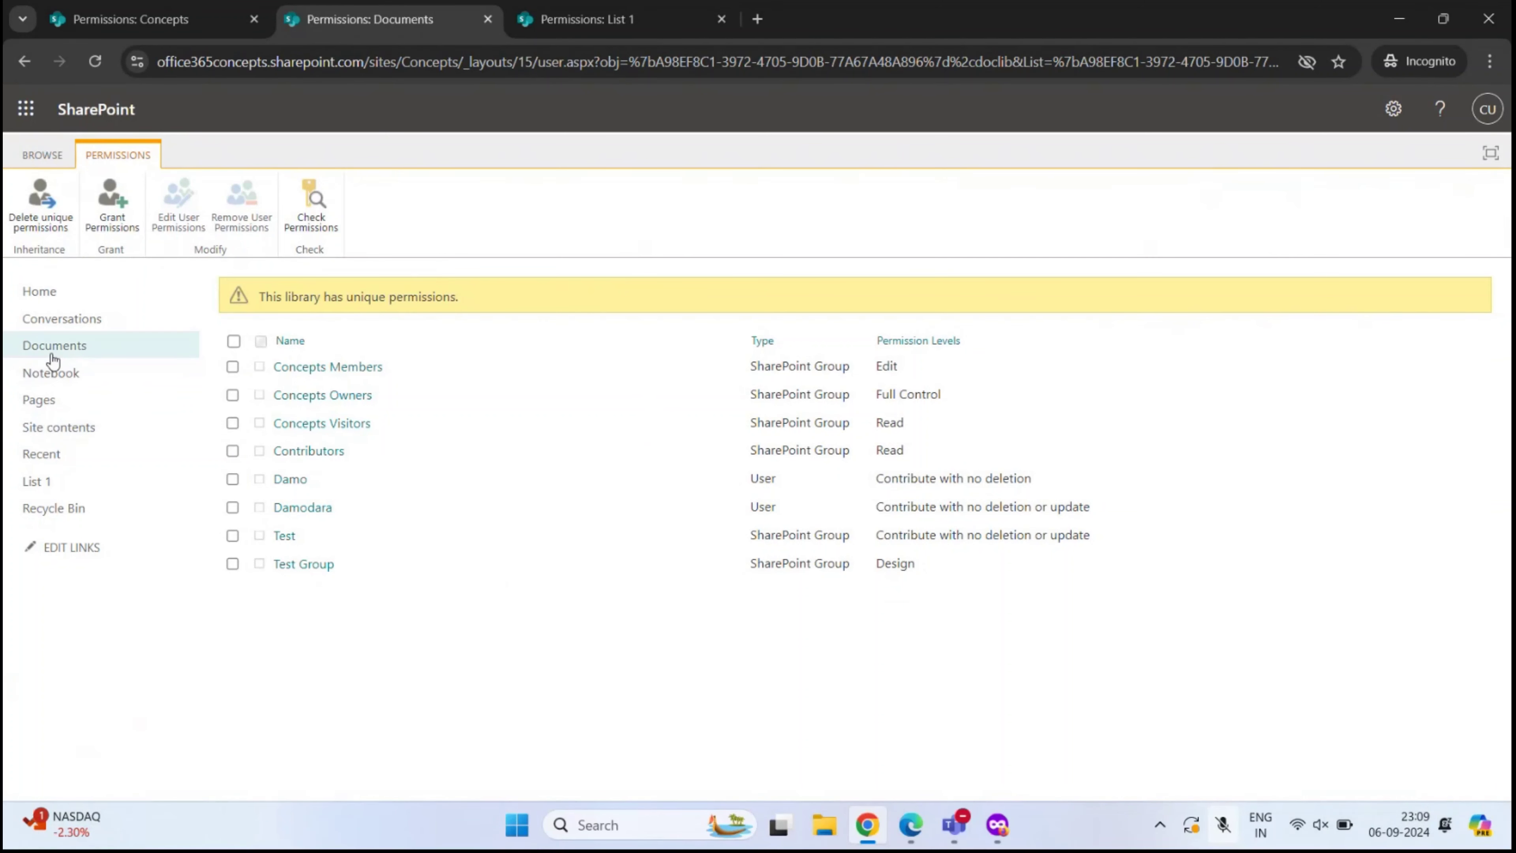
Step: Open the Customer Feedback folder in Documents, then return to the library root
click(90, 347)
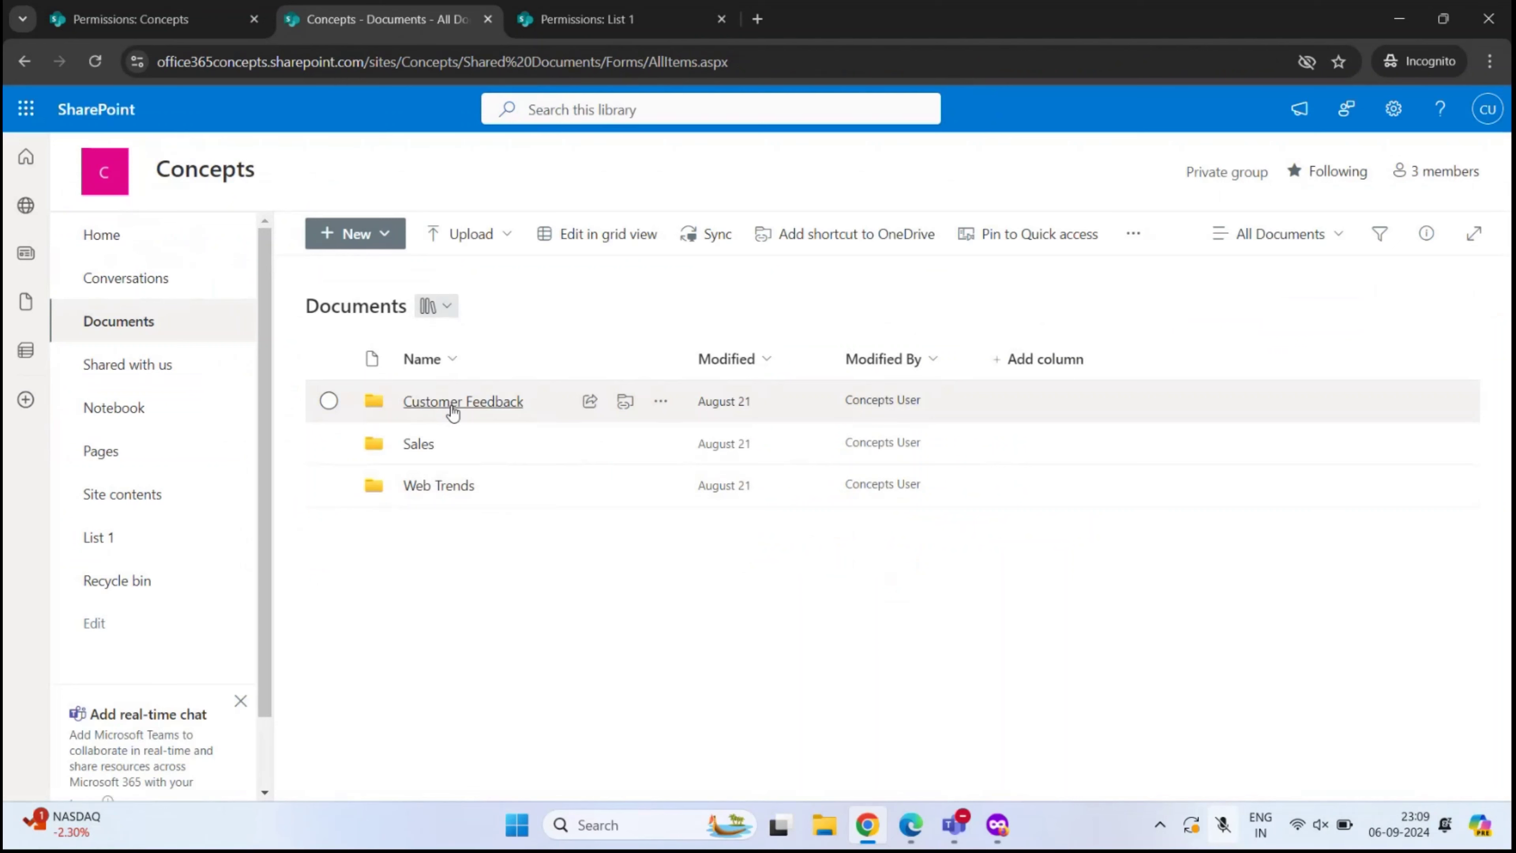
click(450, 402)
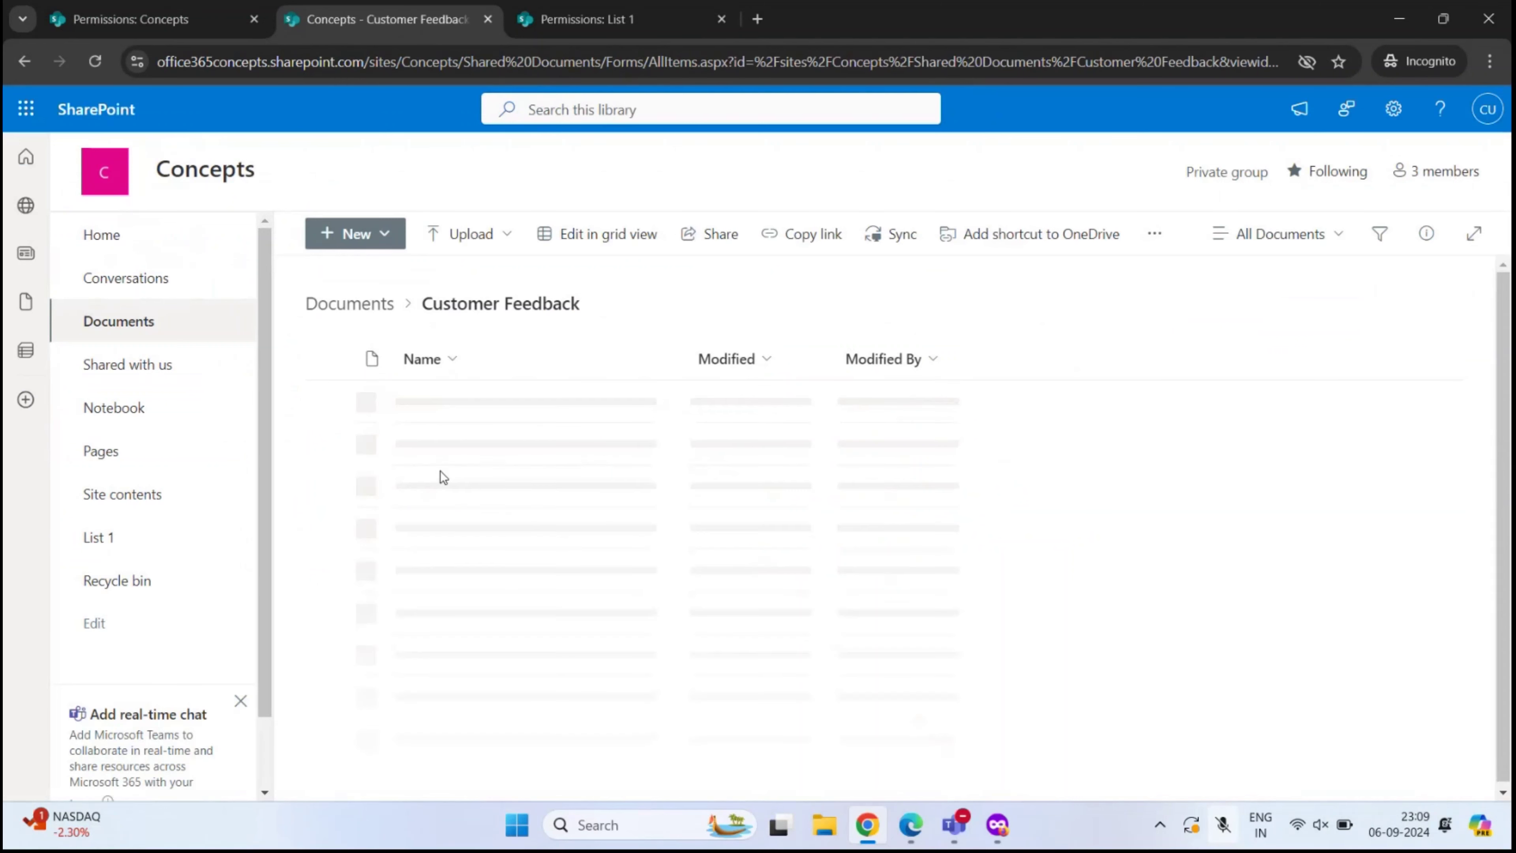
click(23, 61)
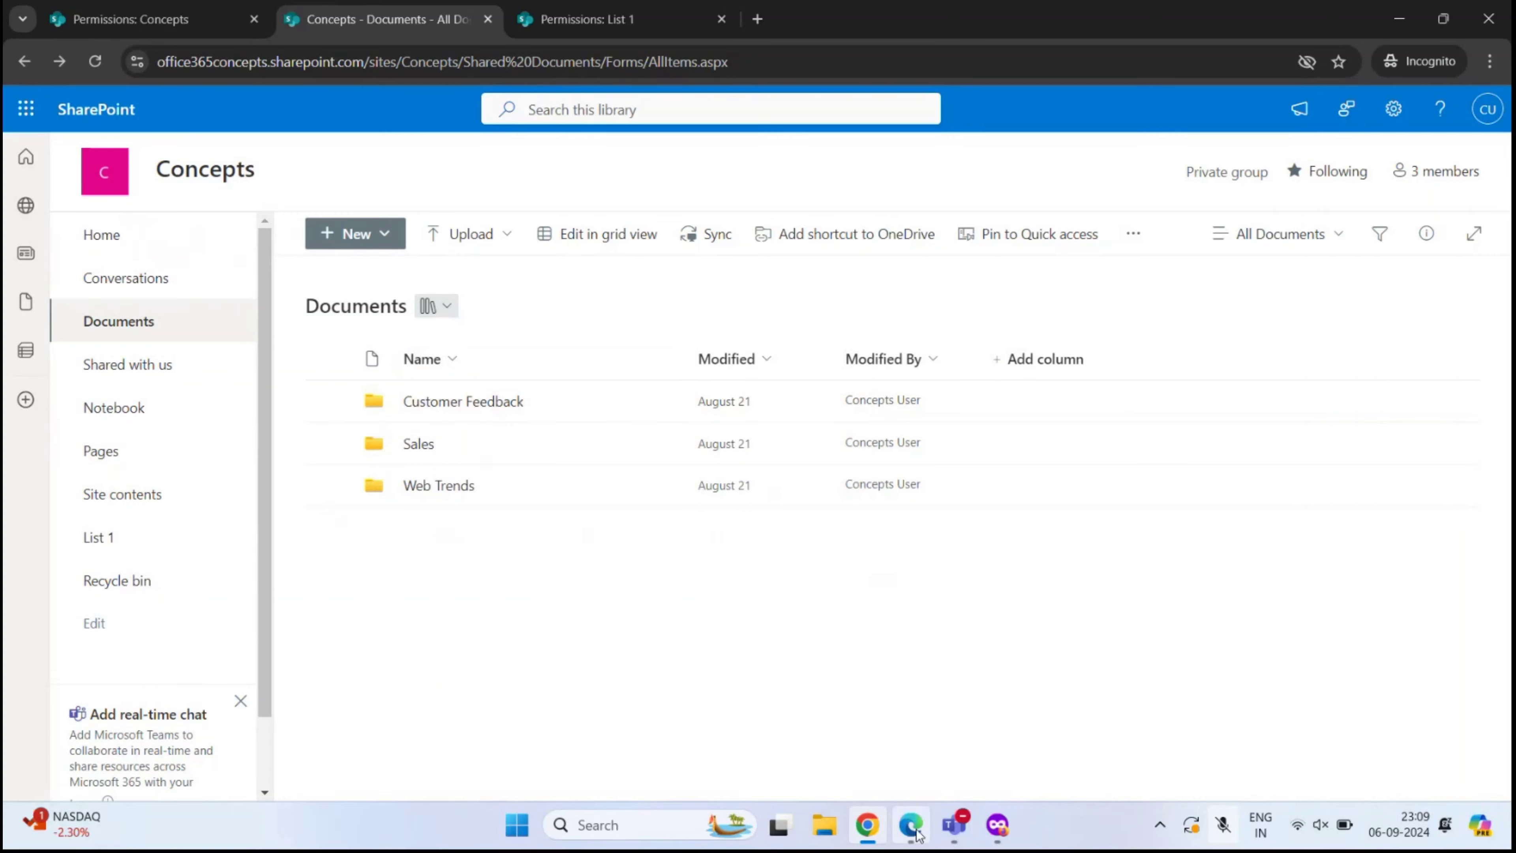
click(928, 820)
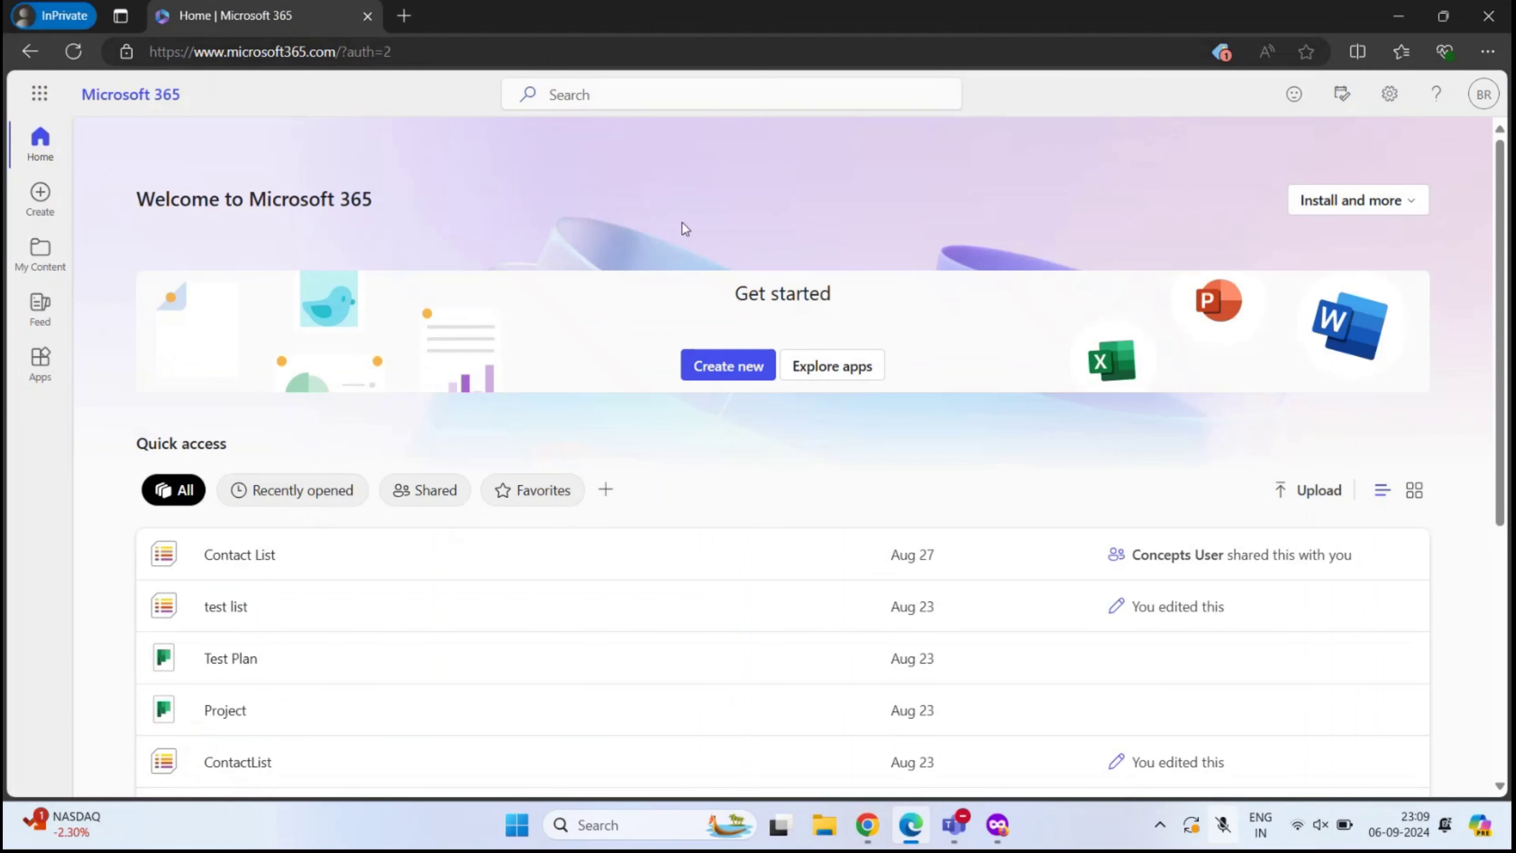
click(866, 825)
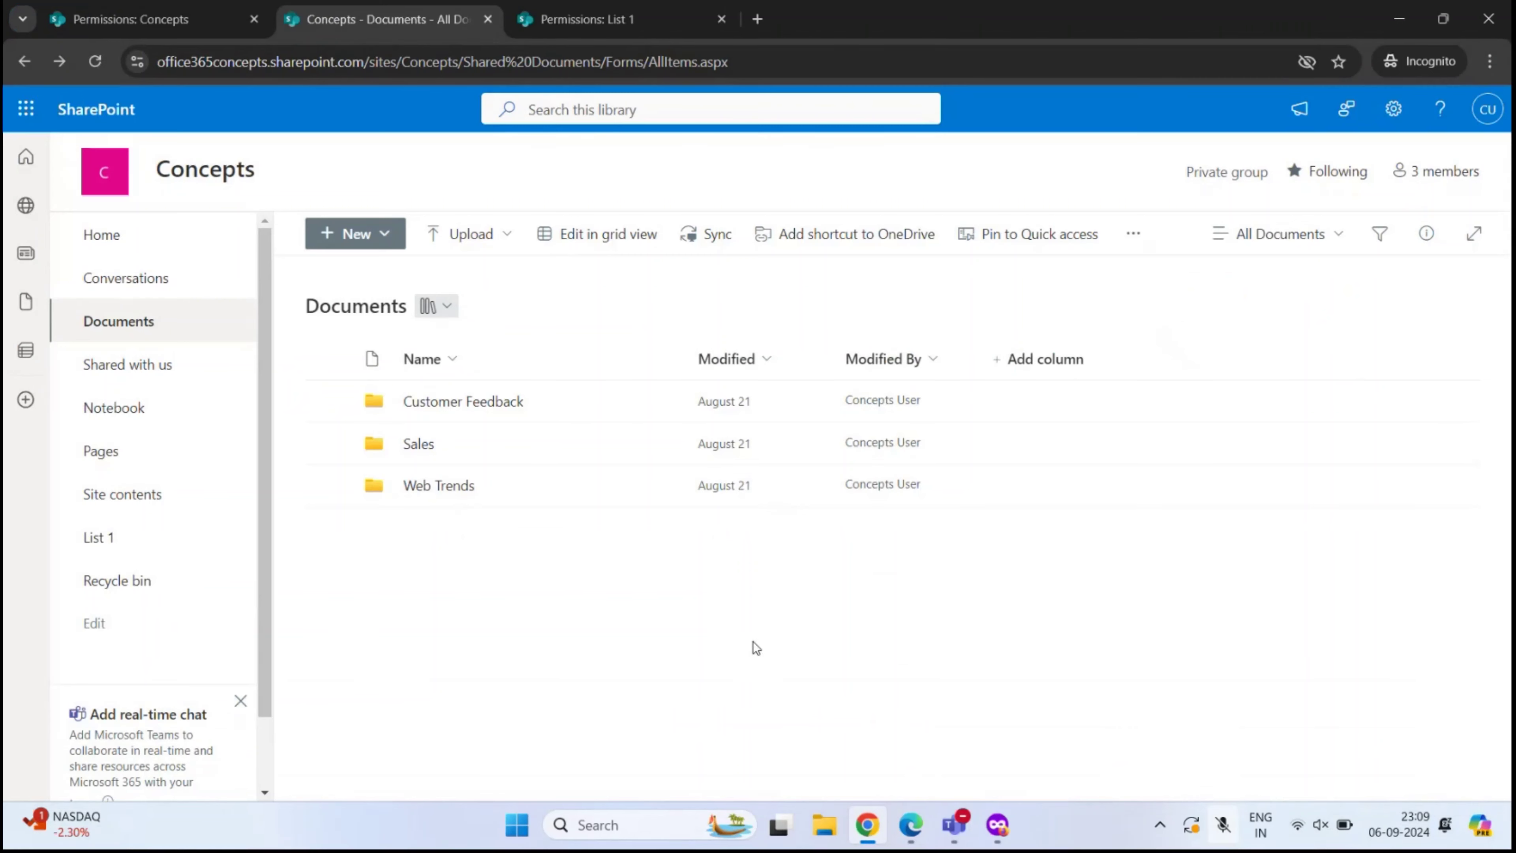
Step: Go to the Concepts site home and view its three group members
click(134, 21)
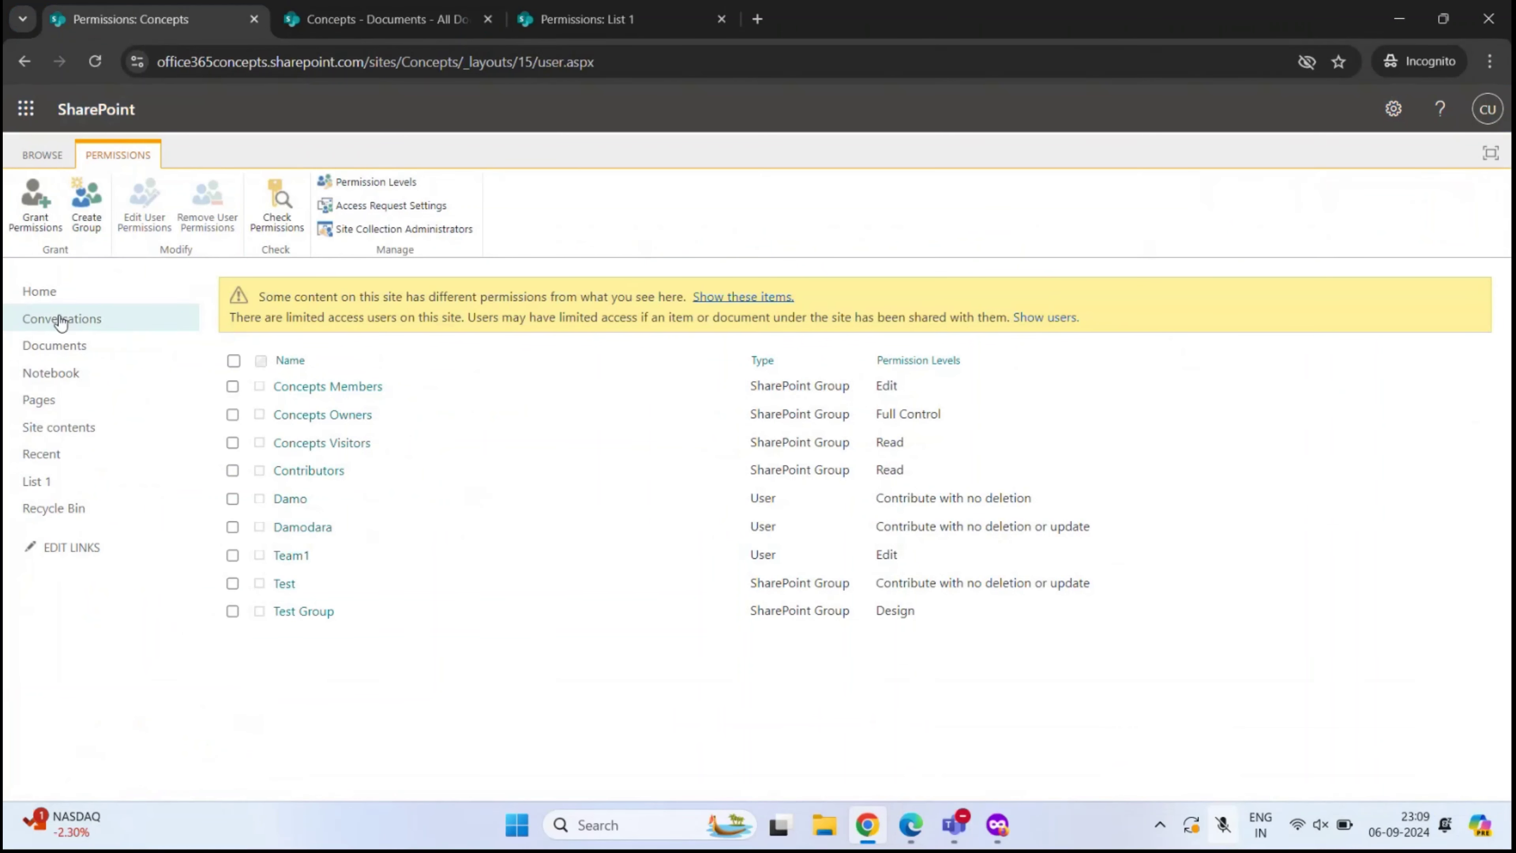
click(36, 302)
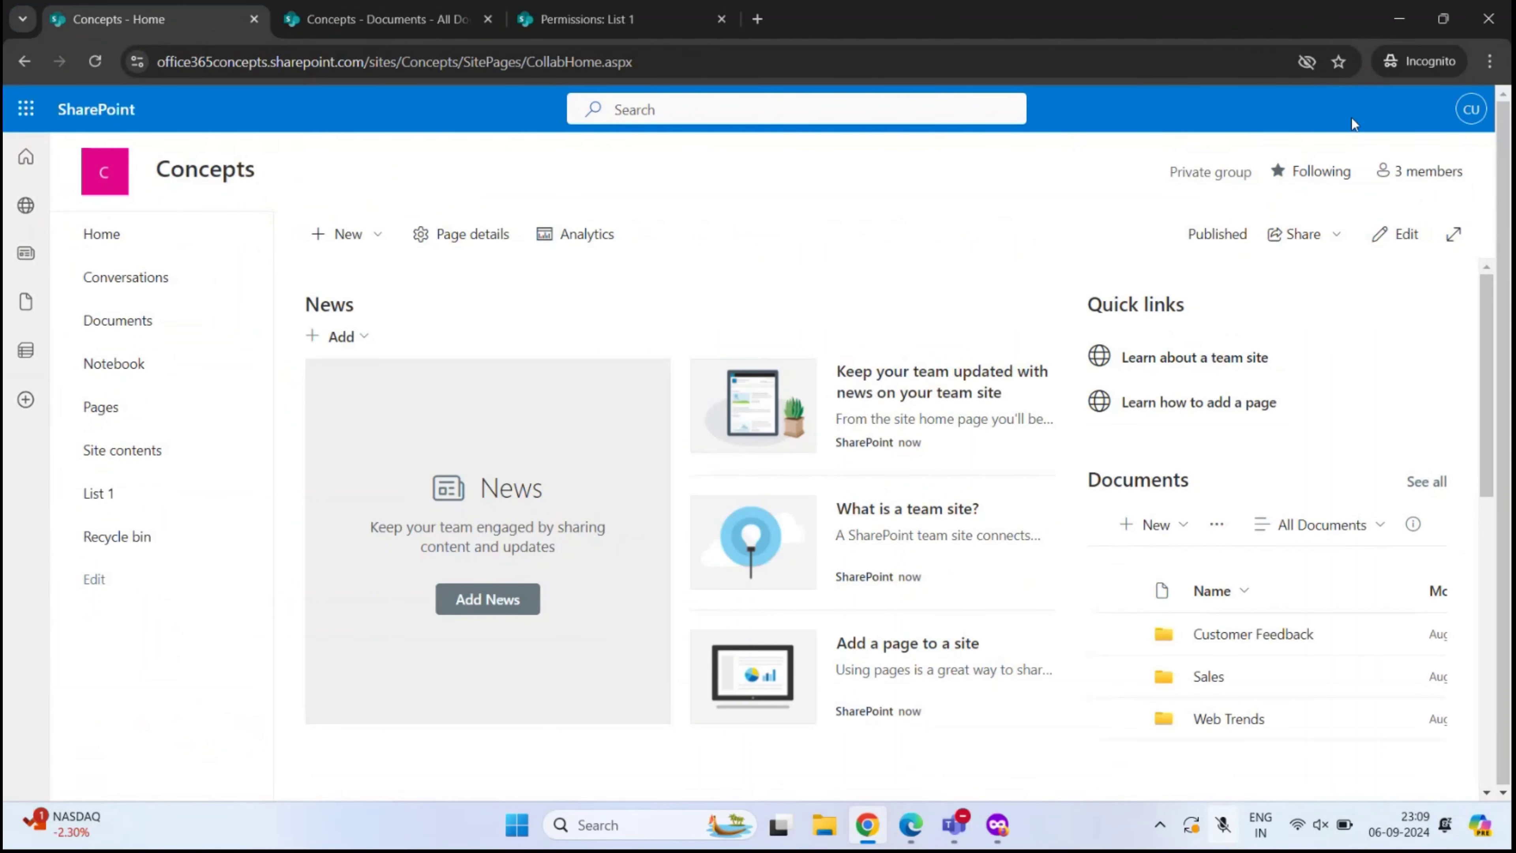
click(1428, 171)
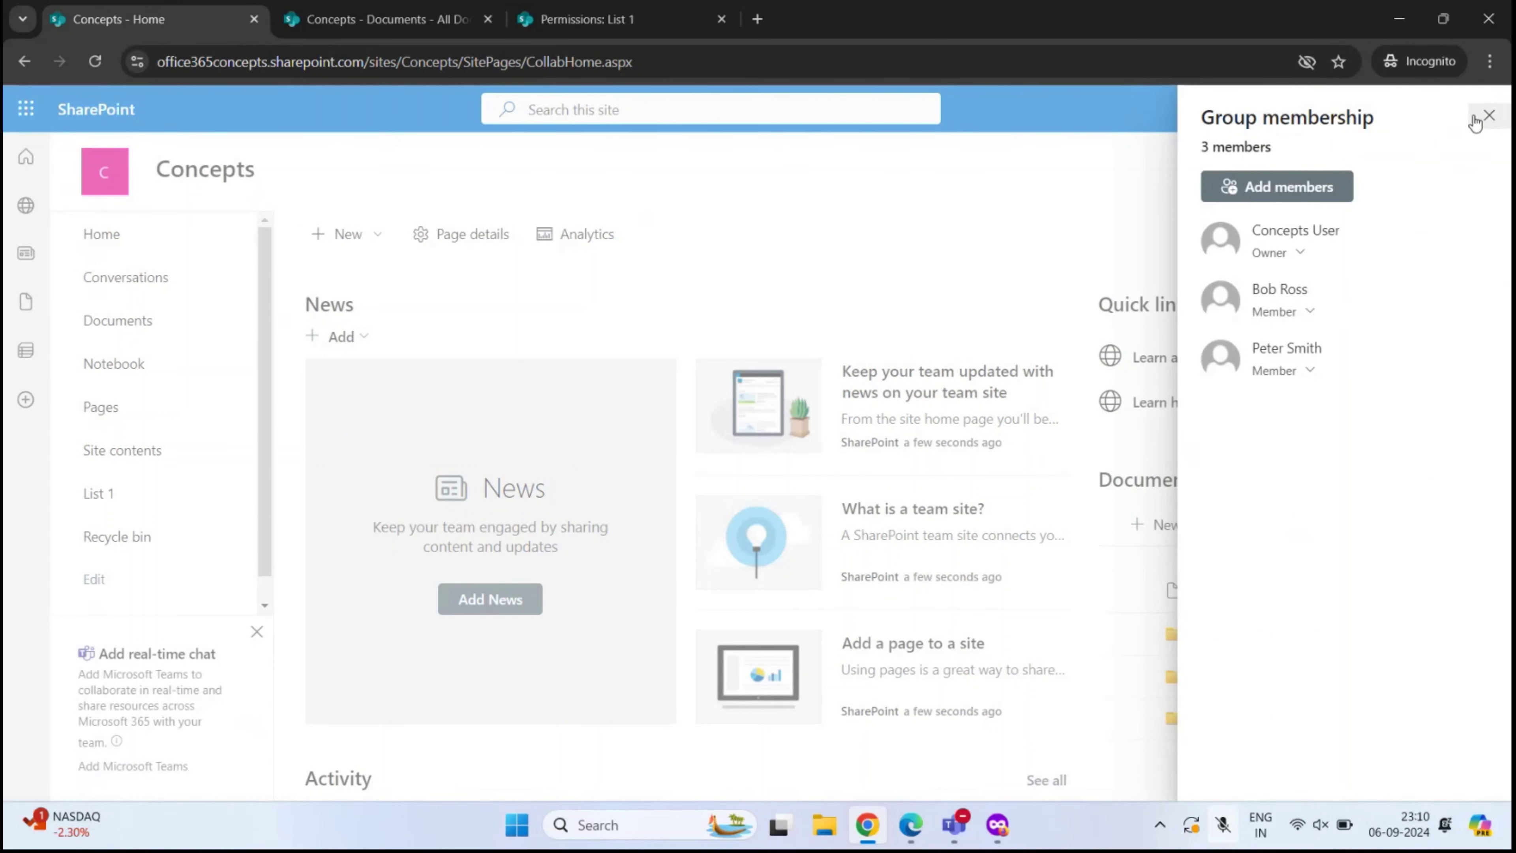
click(1488, 116)
Step: Copy the Concepts site address and bring up the private Microsoft 365 window
click(111, 234)
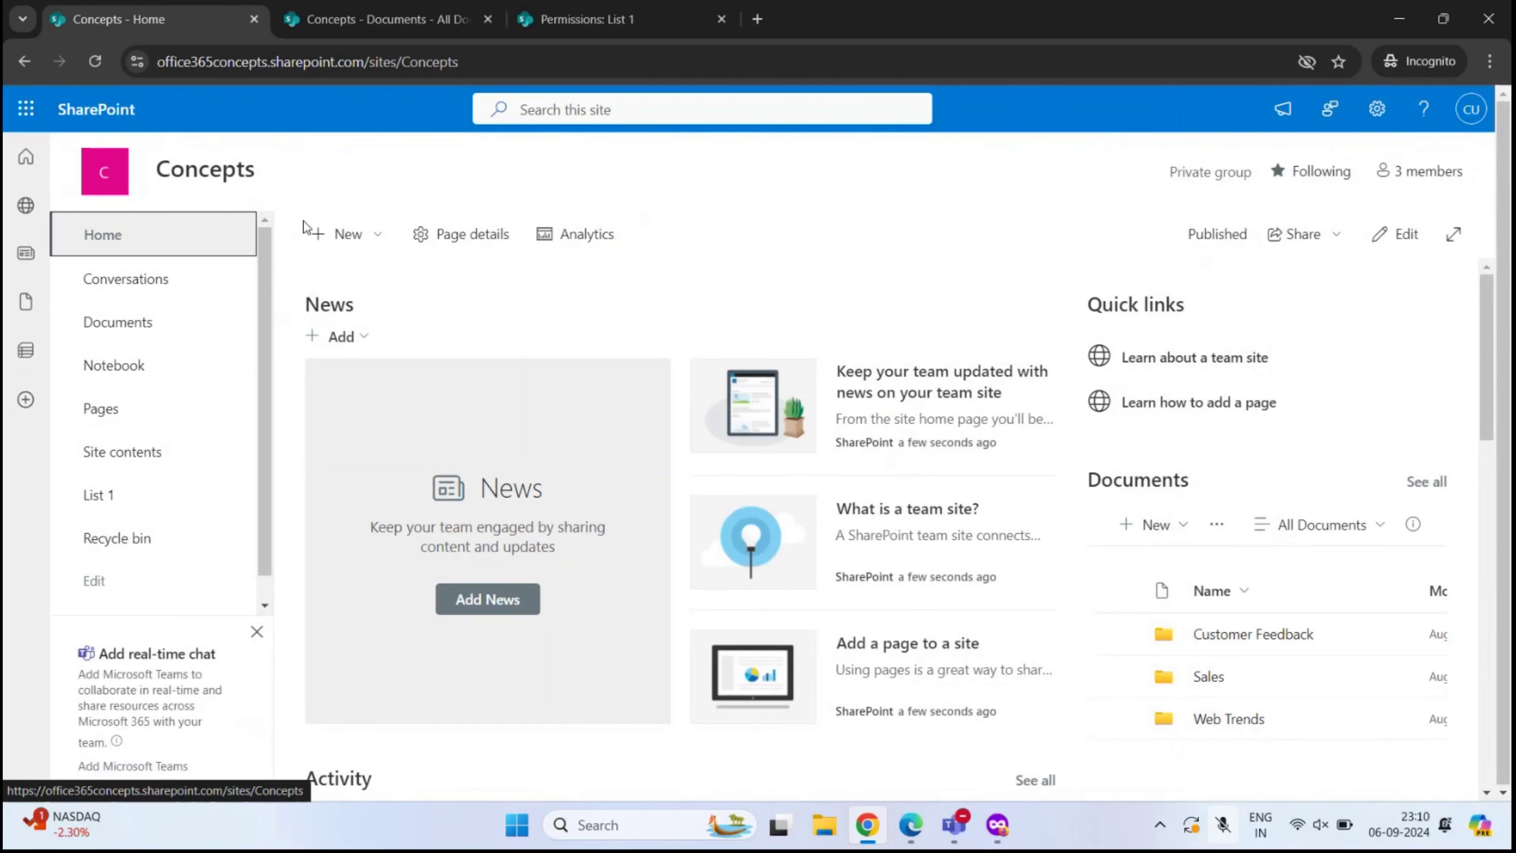
click(478, 62)
key(ctrl+c)
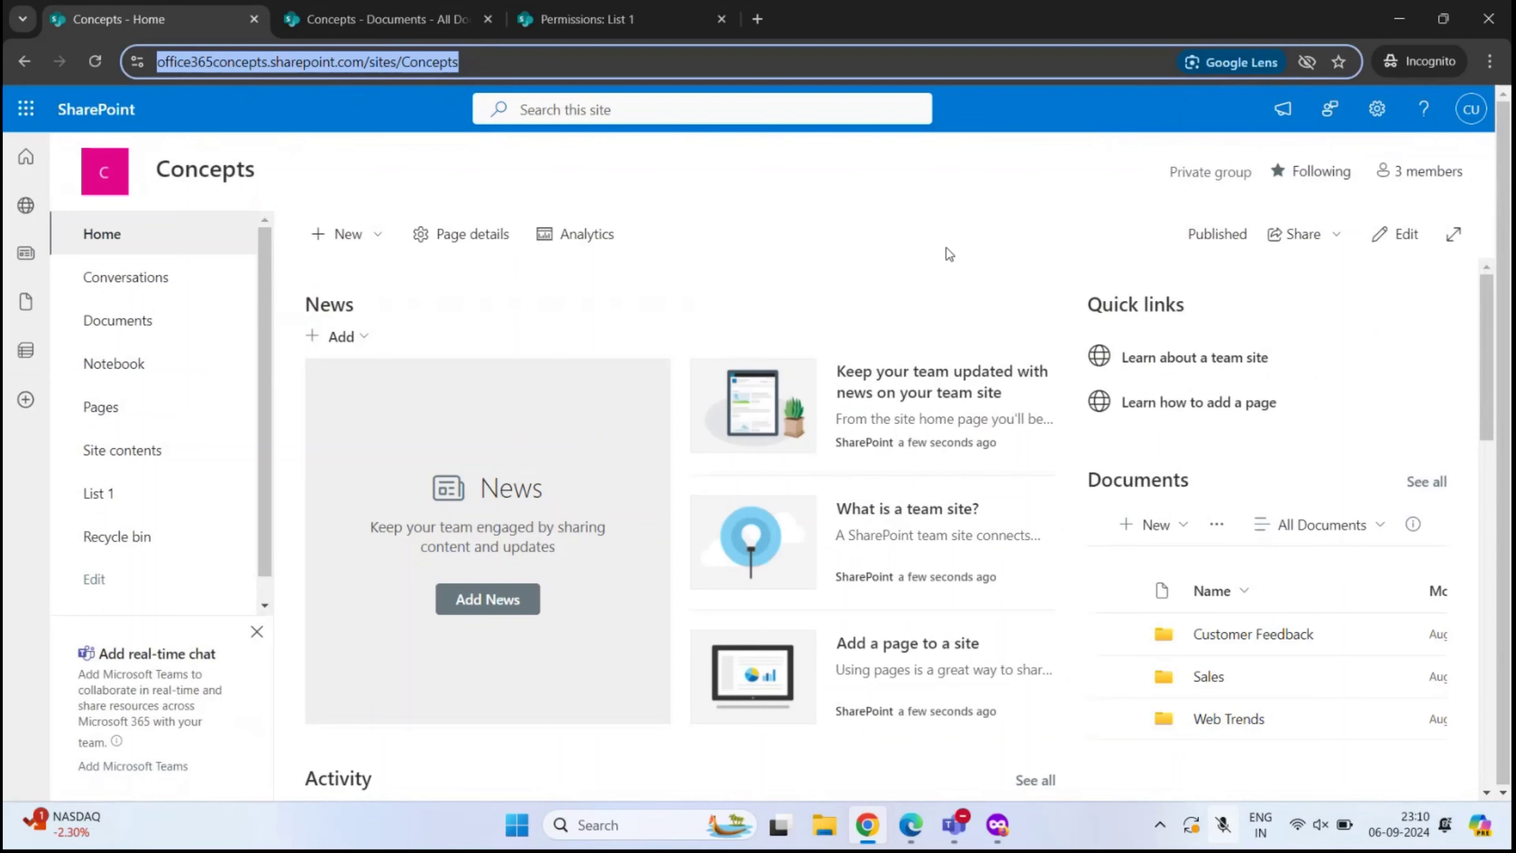
click(946, 249)
click(904, 819)
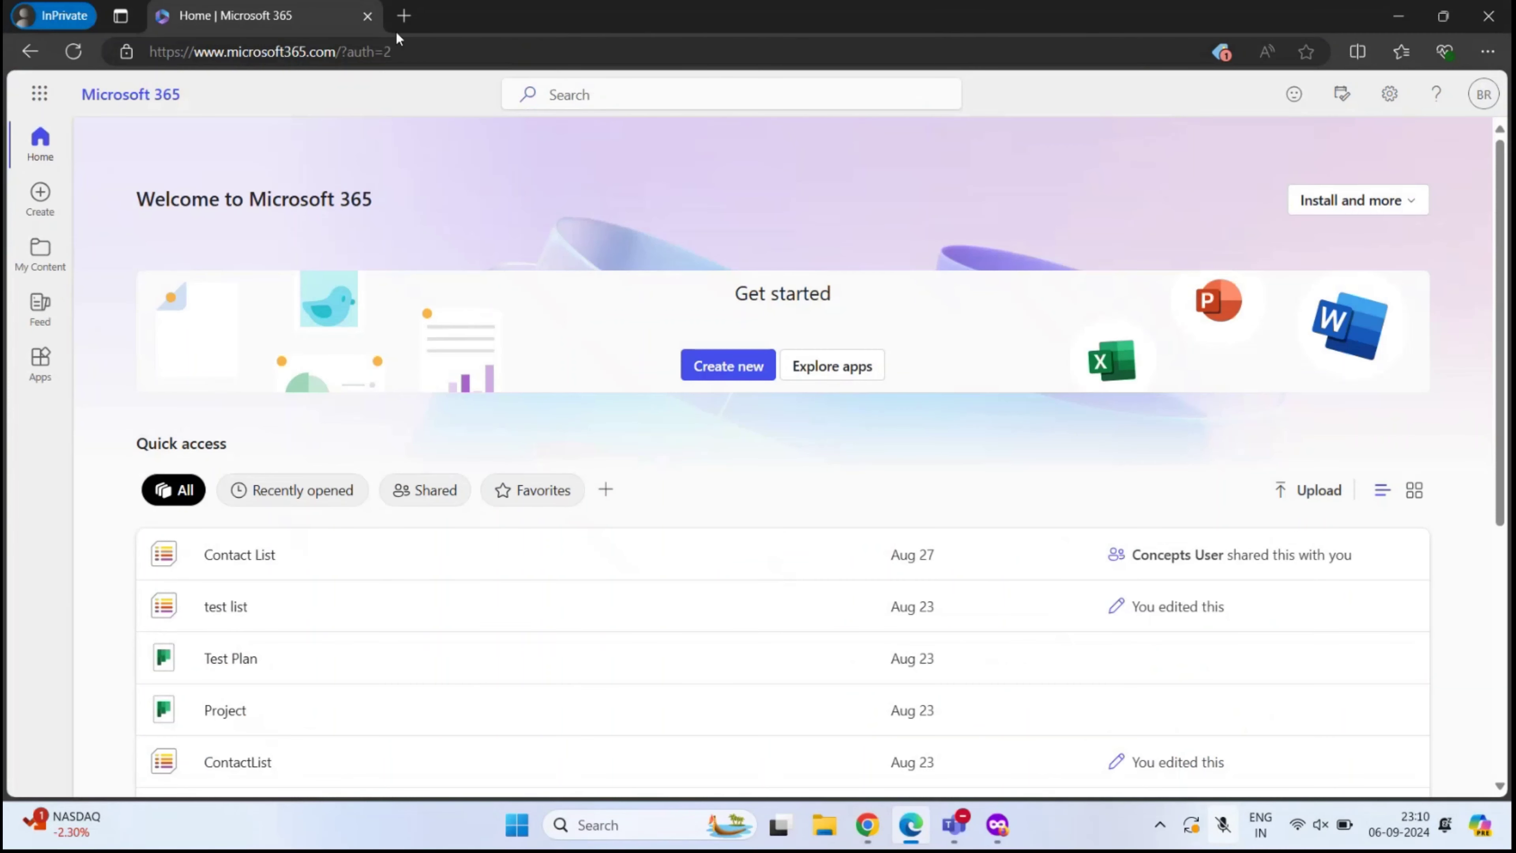
Step: Load the Concepts site in a new private tab as the other account and open List 1
click(399, 16)
key(ctrl+v)
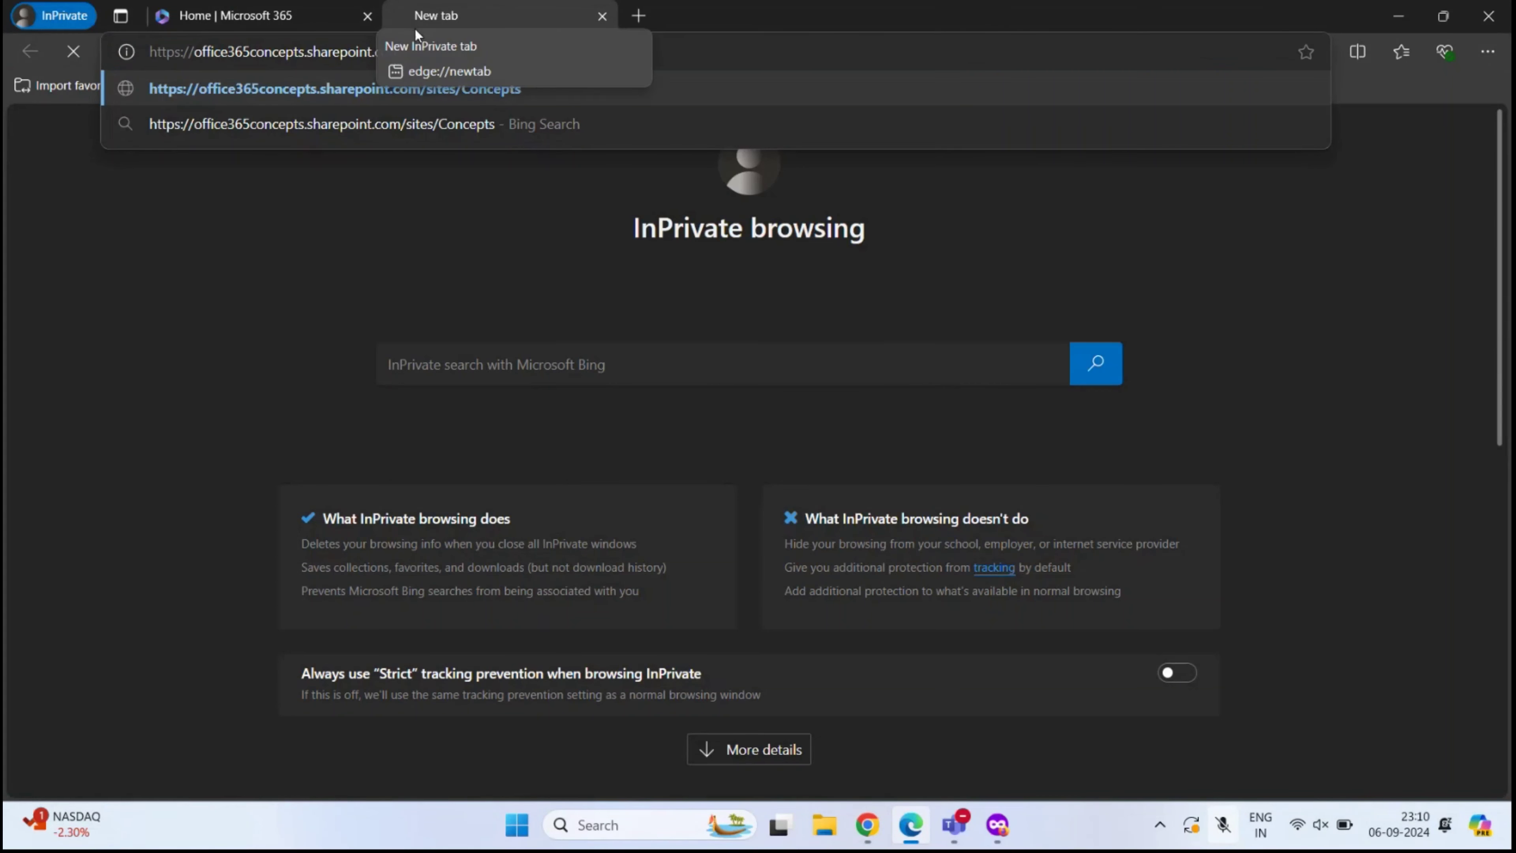
key(Return)
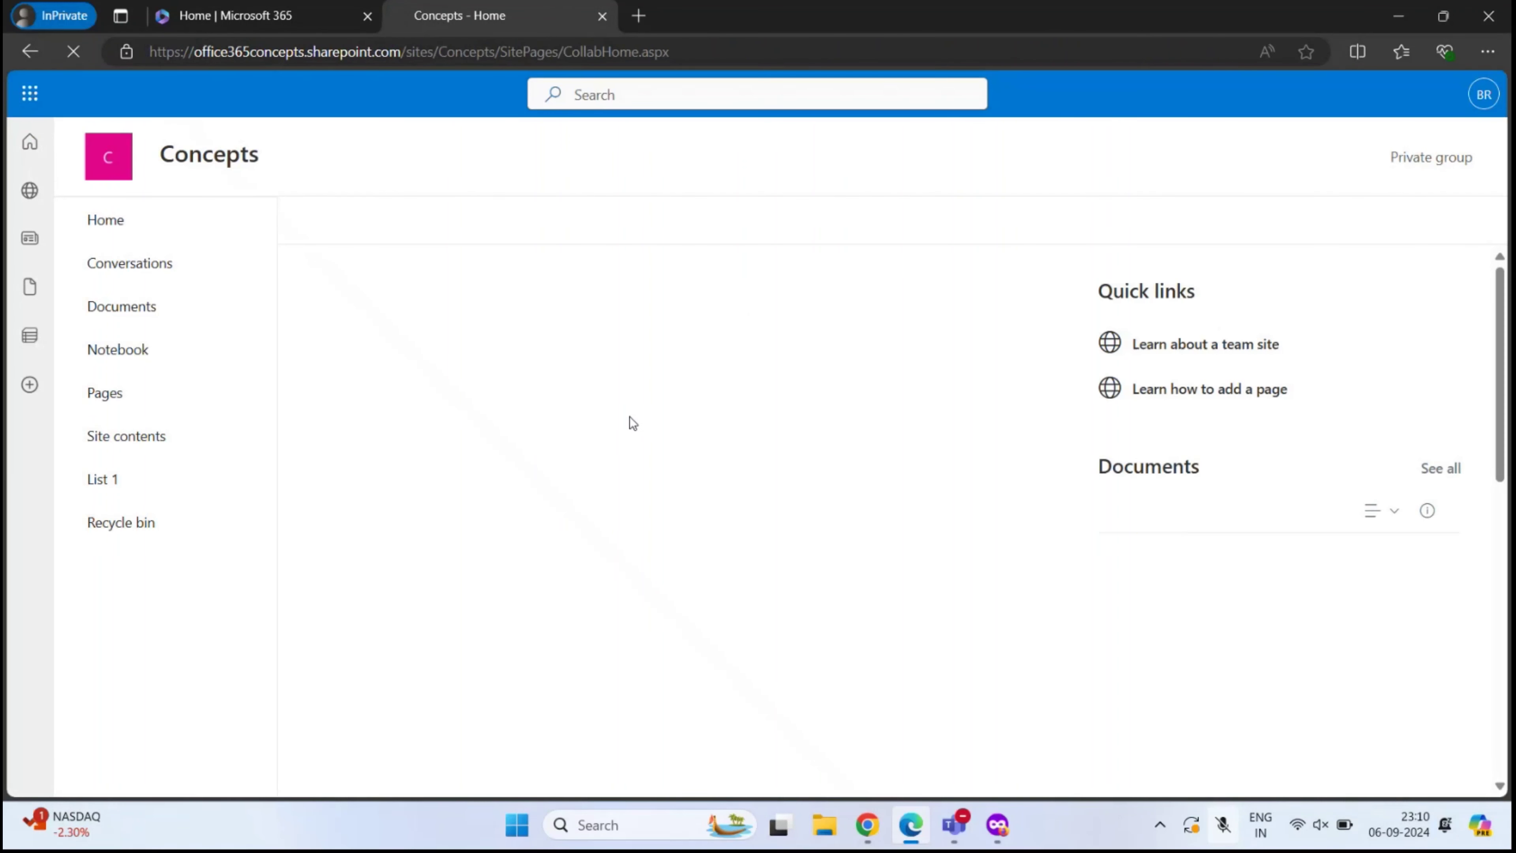
click(101, 478)
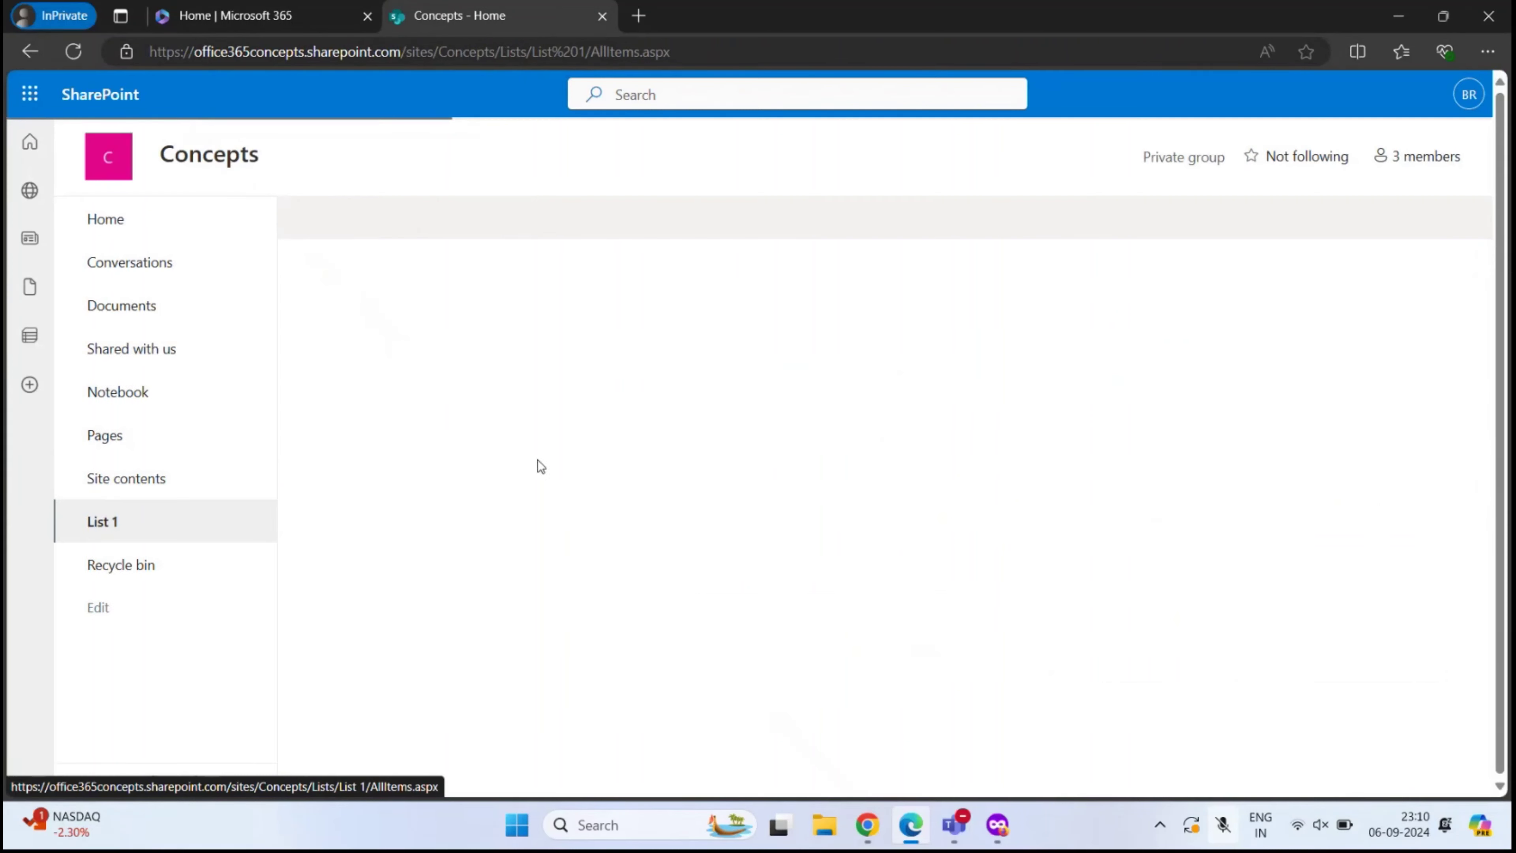
Step: Open the AustraliaandUKCustomerFeedback workbook from Documents > Customer Feedback as the other account
click(122, 306)
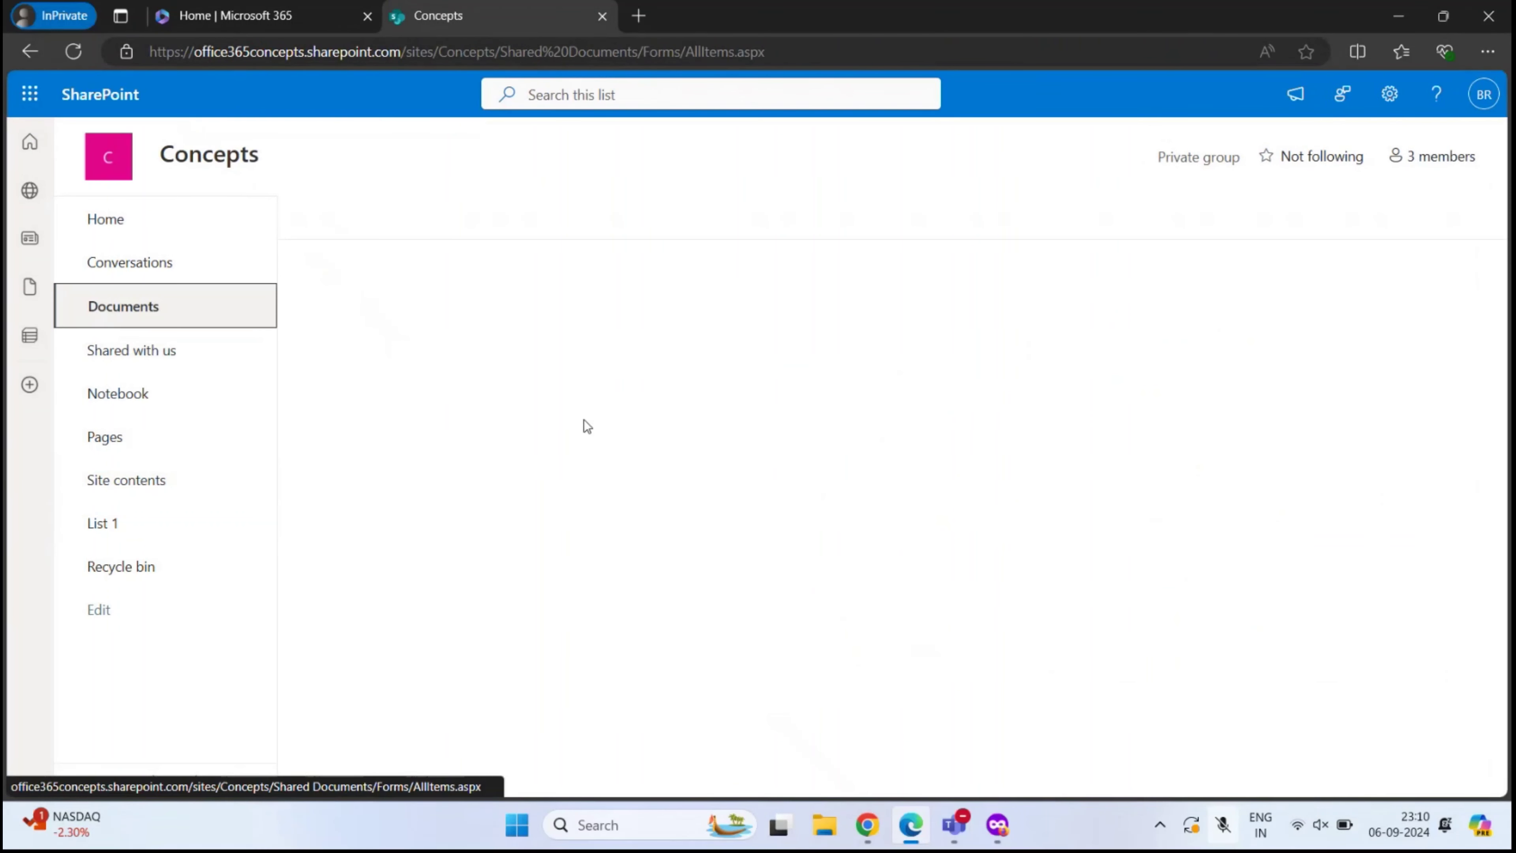
click(471, 394)
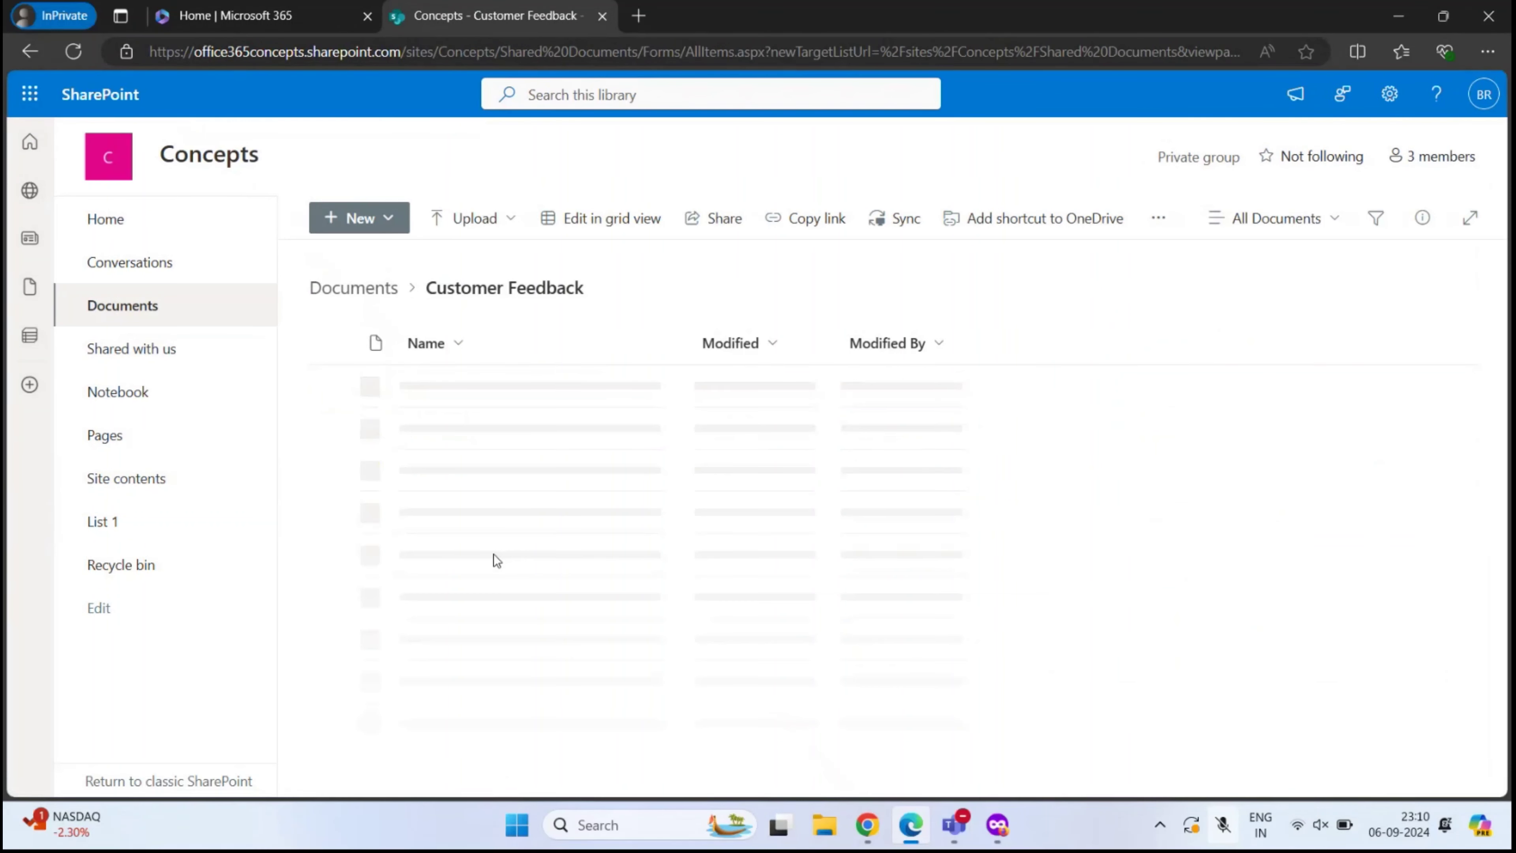
click(504, 390)
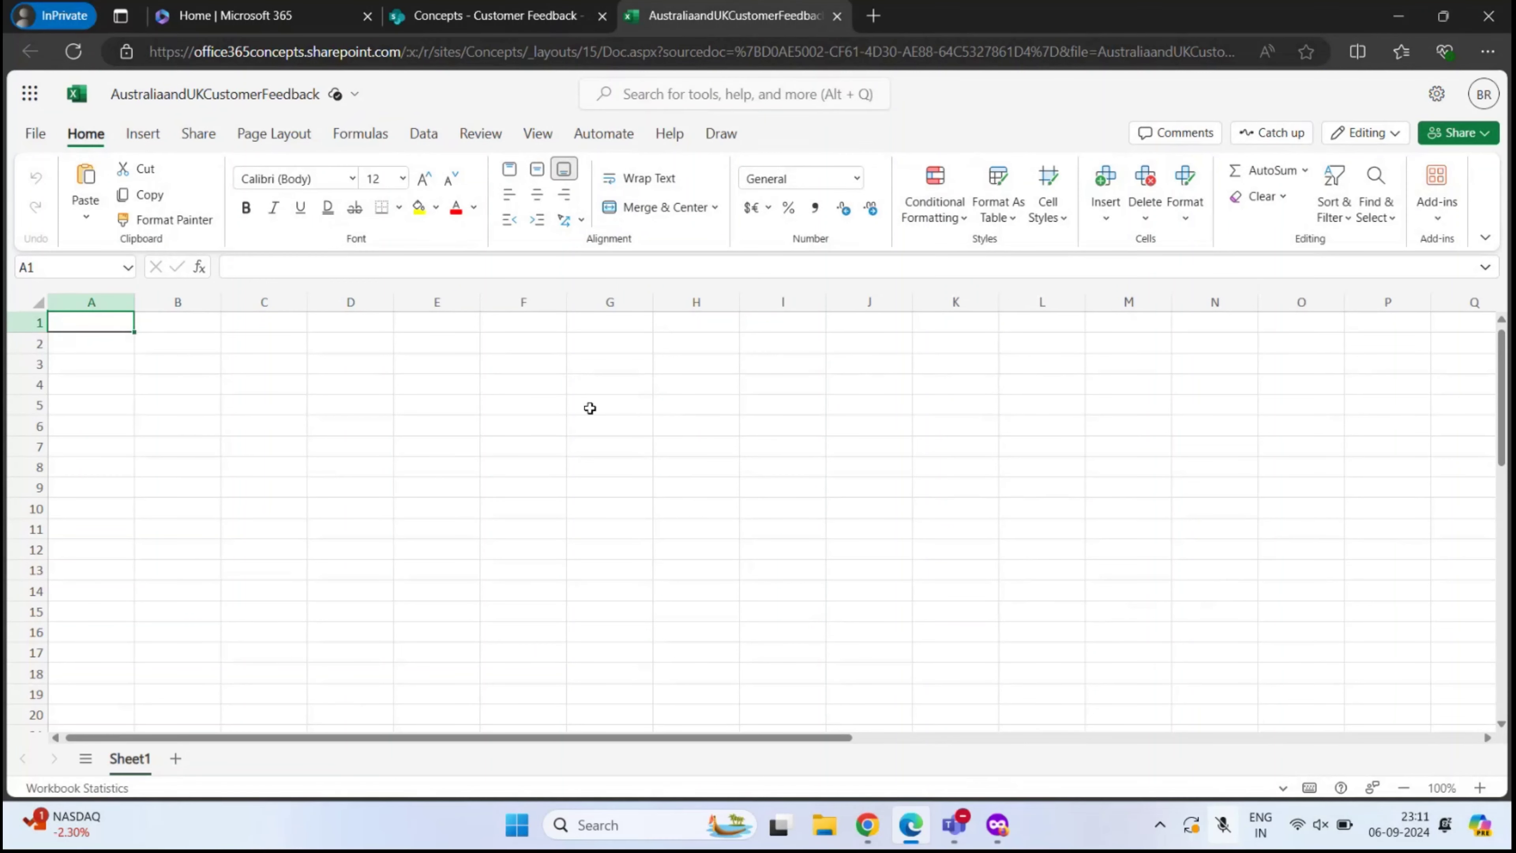
click(465, 14)
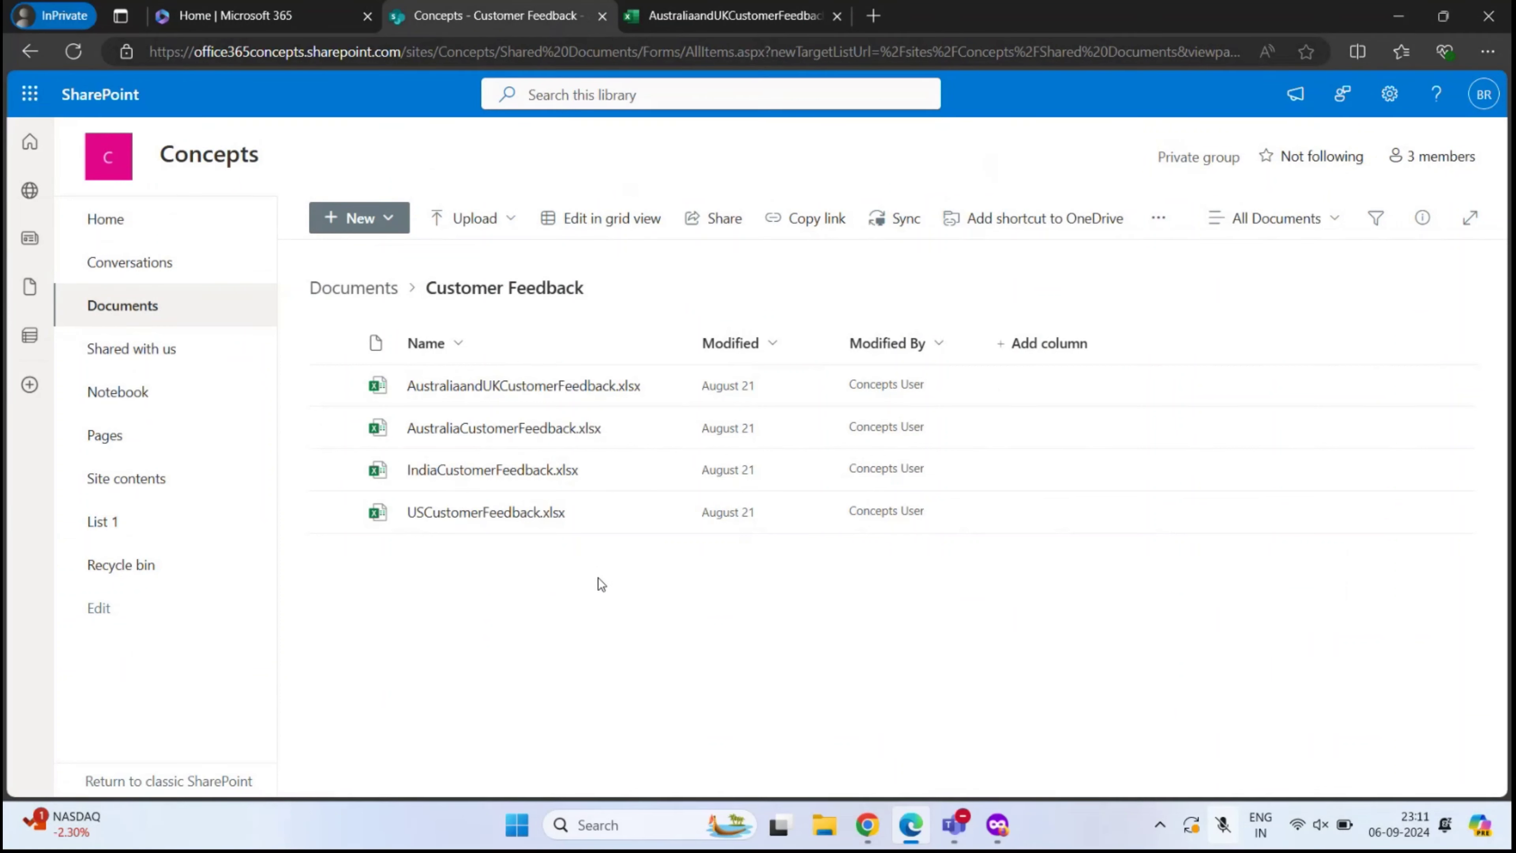
Step: Close the workbook and return to the site owner's Concepts window
drag(1138, 15, 965, 176)
click(876, 173)
double_click(1012, 169)
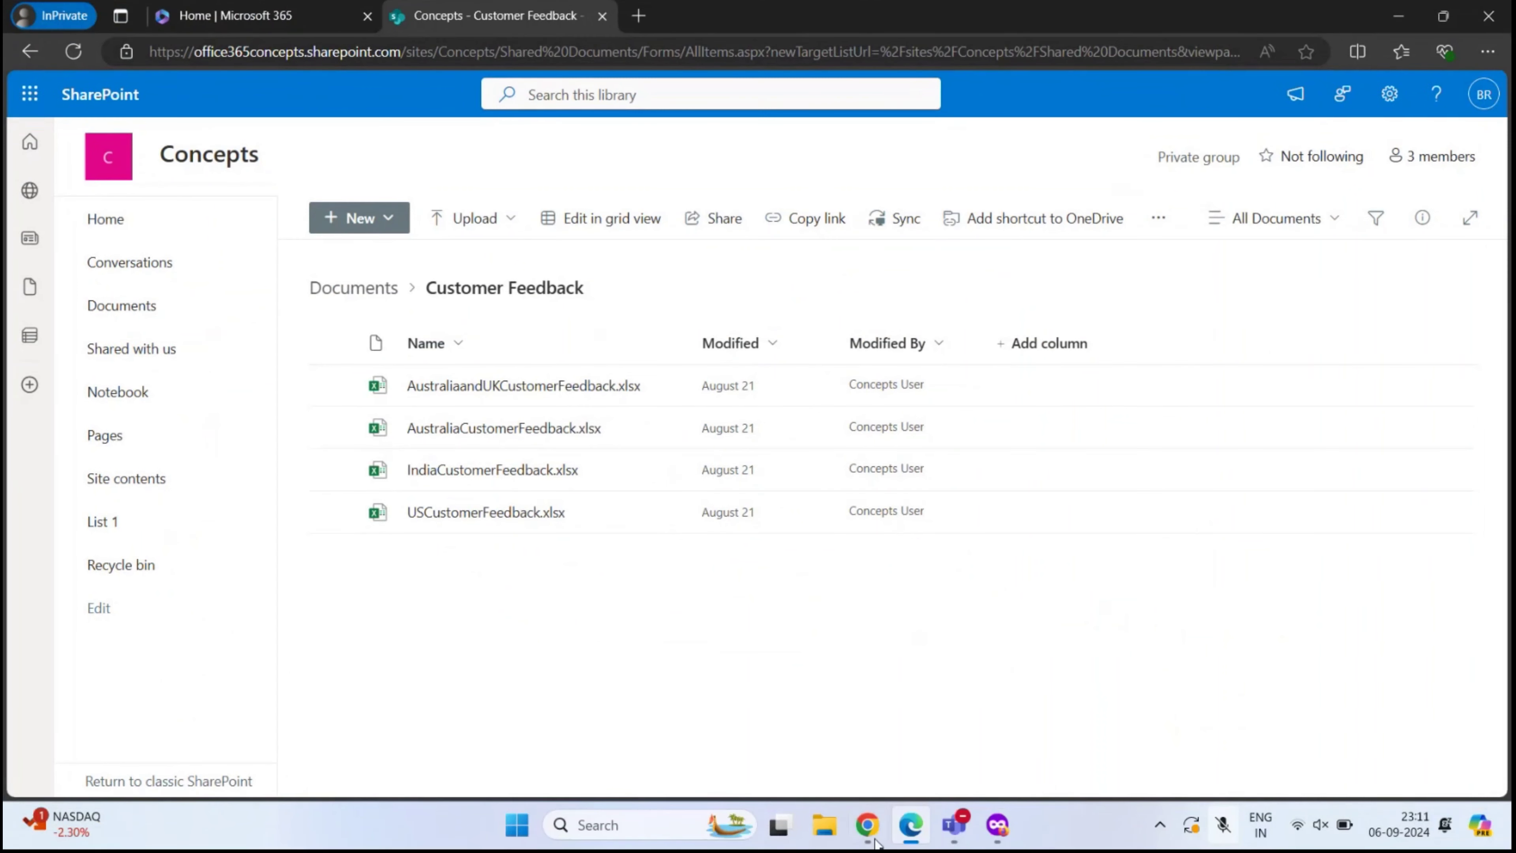
click(869, 828)
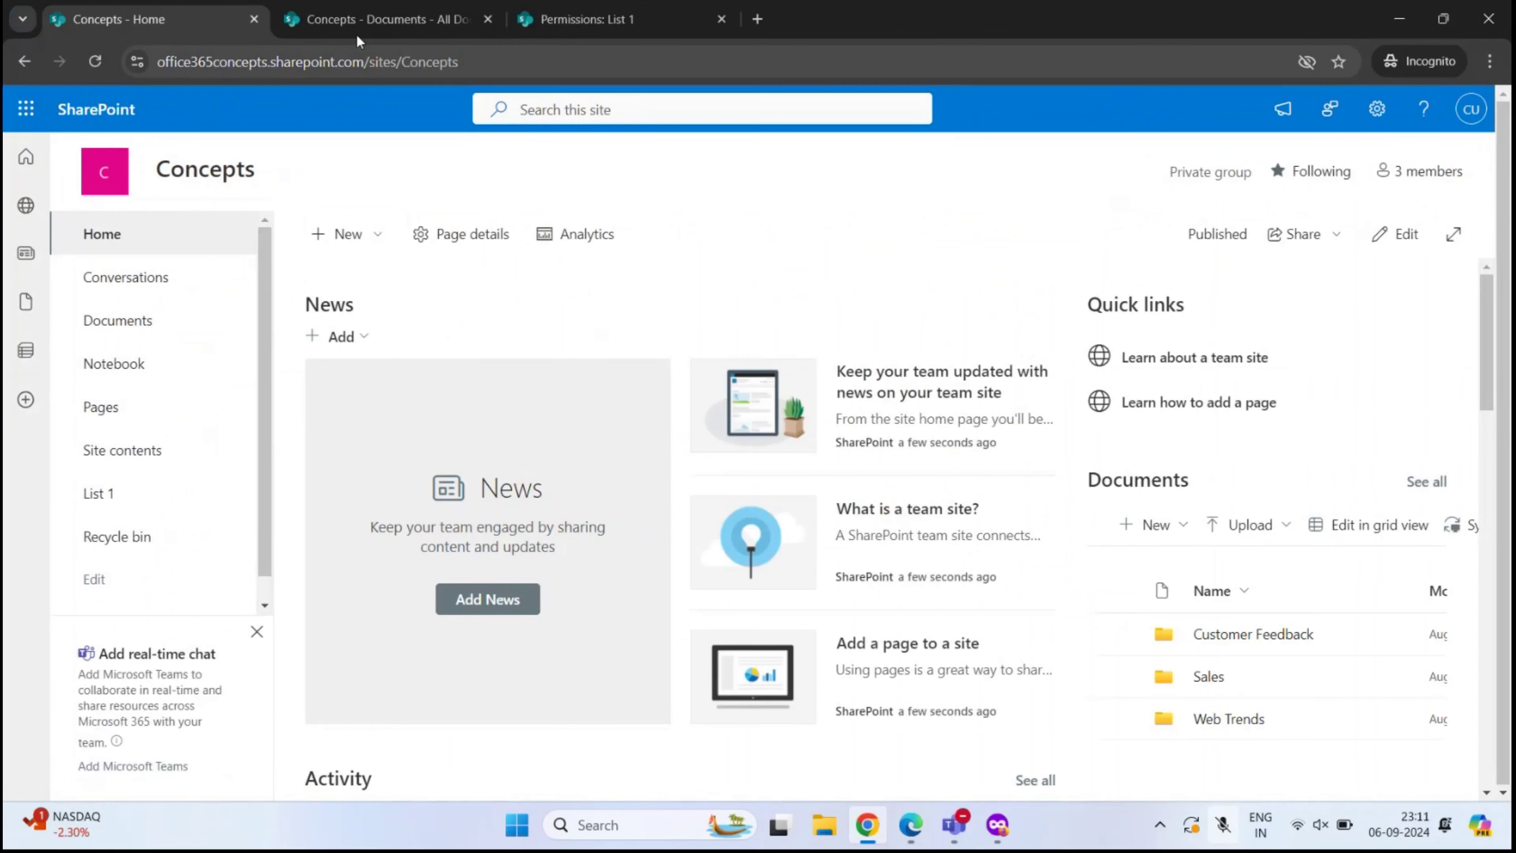
Step: Open the Documents library's permissions page via Library settings
click(362, 24)
click(1394, 109)
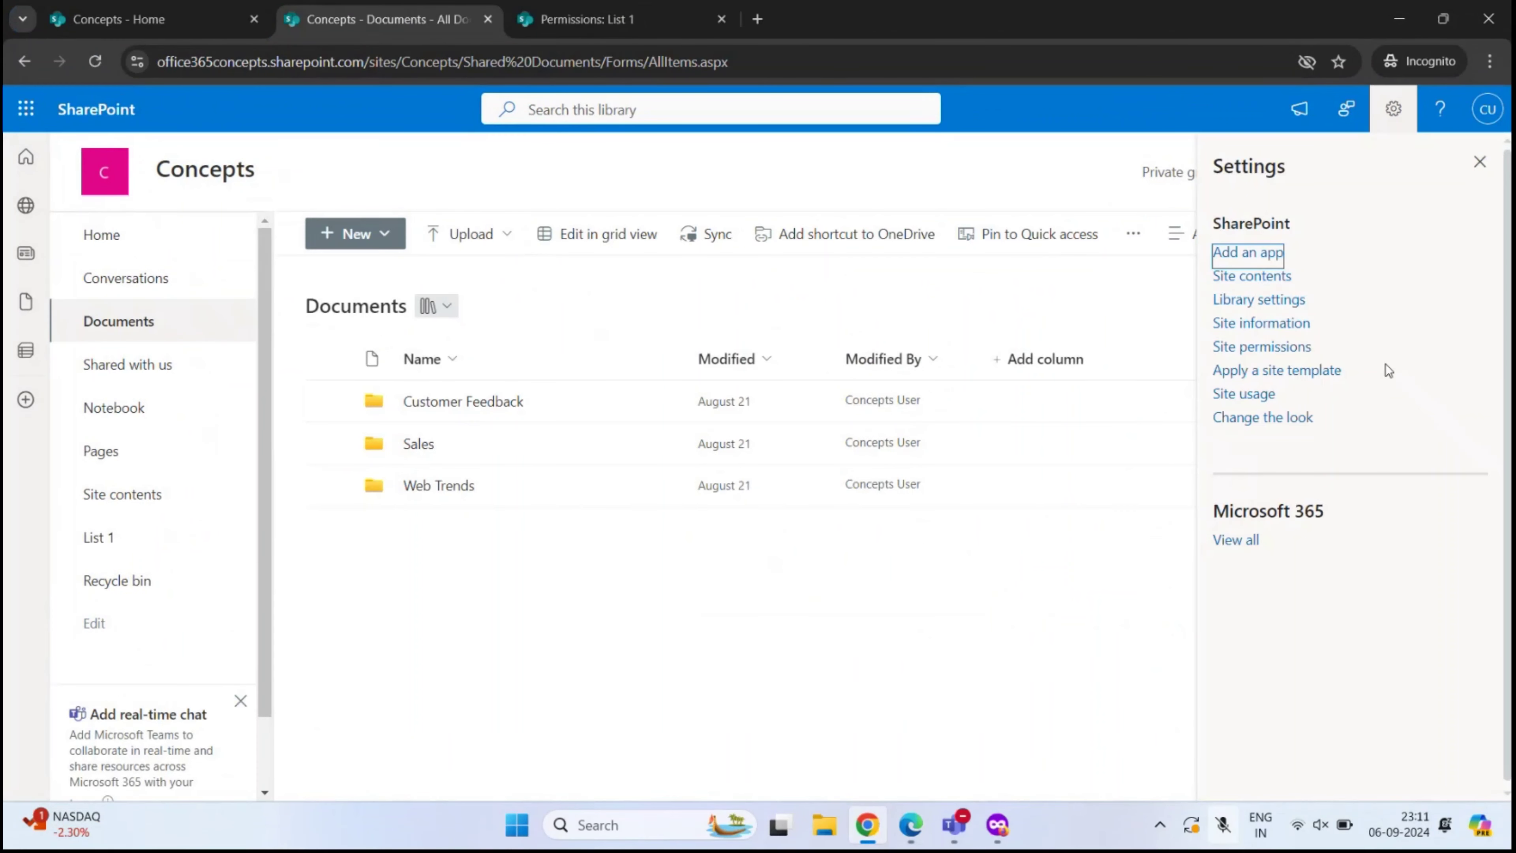
click(1258, 302)
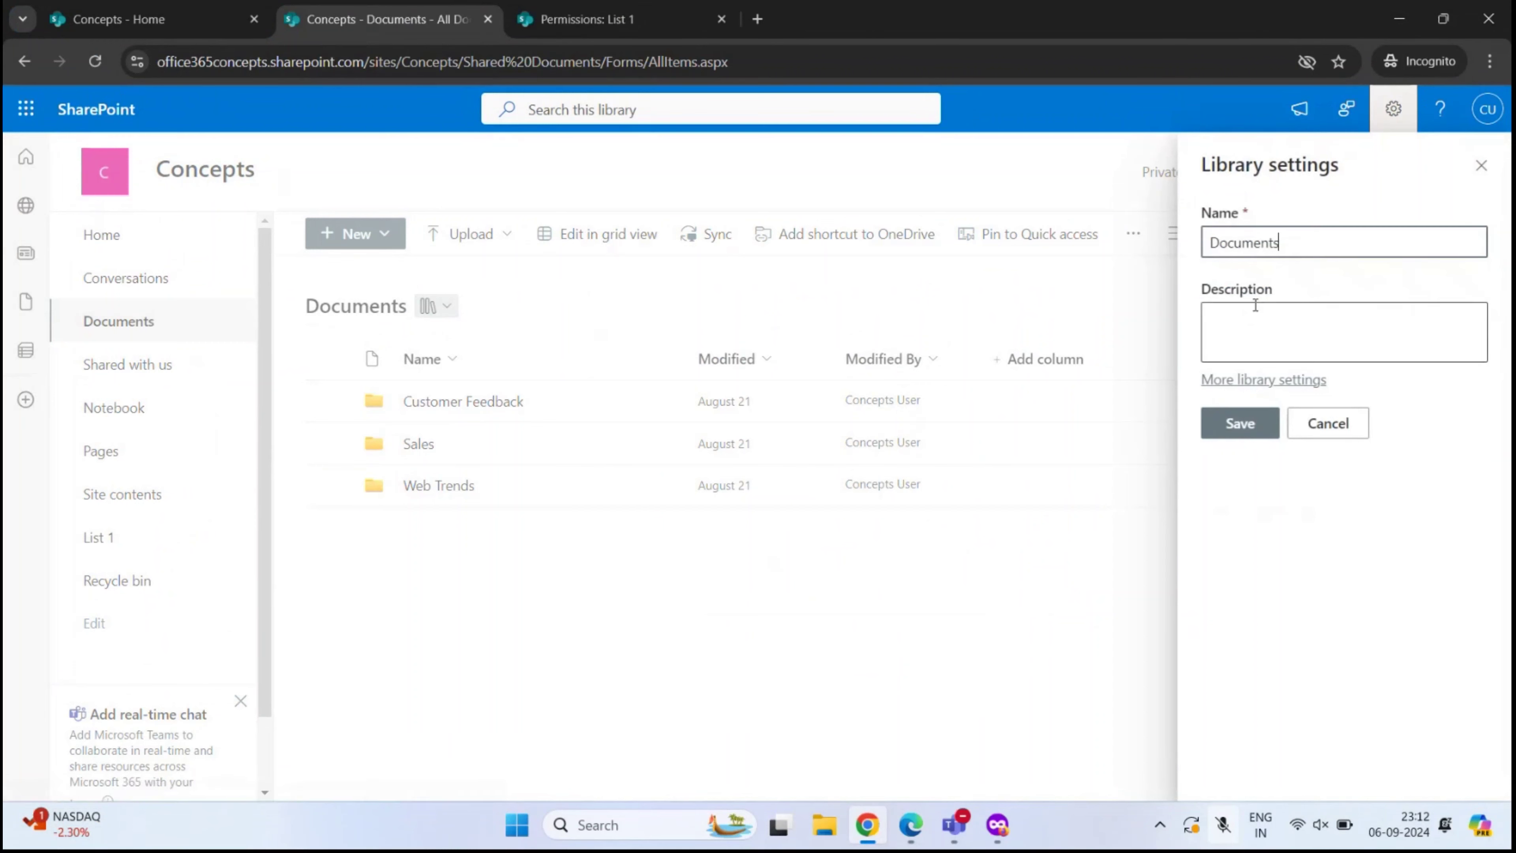
click(1264, 382)
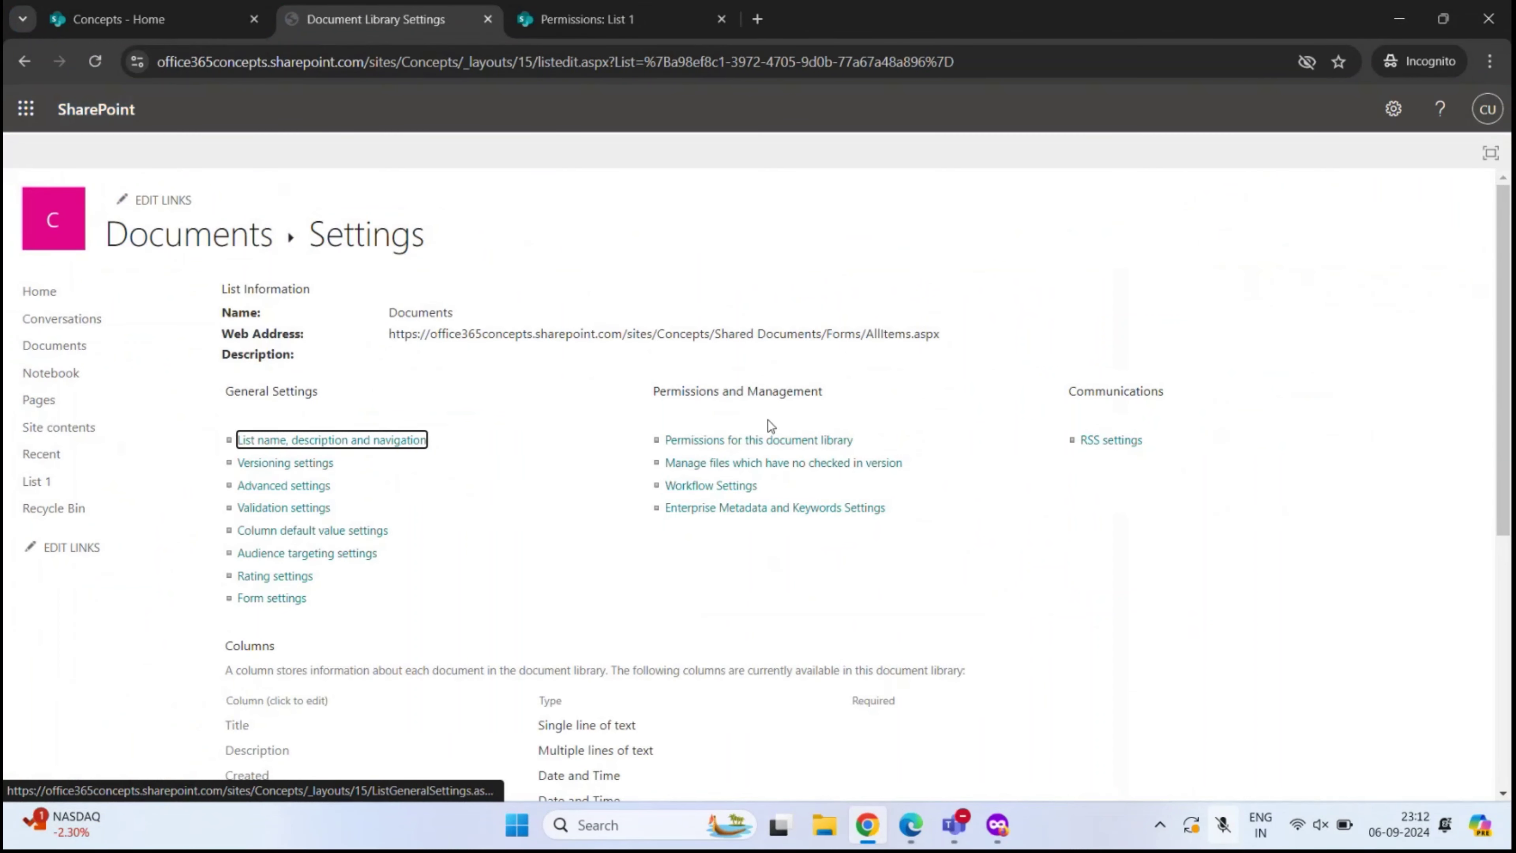
click(754, 440)
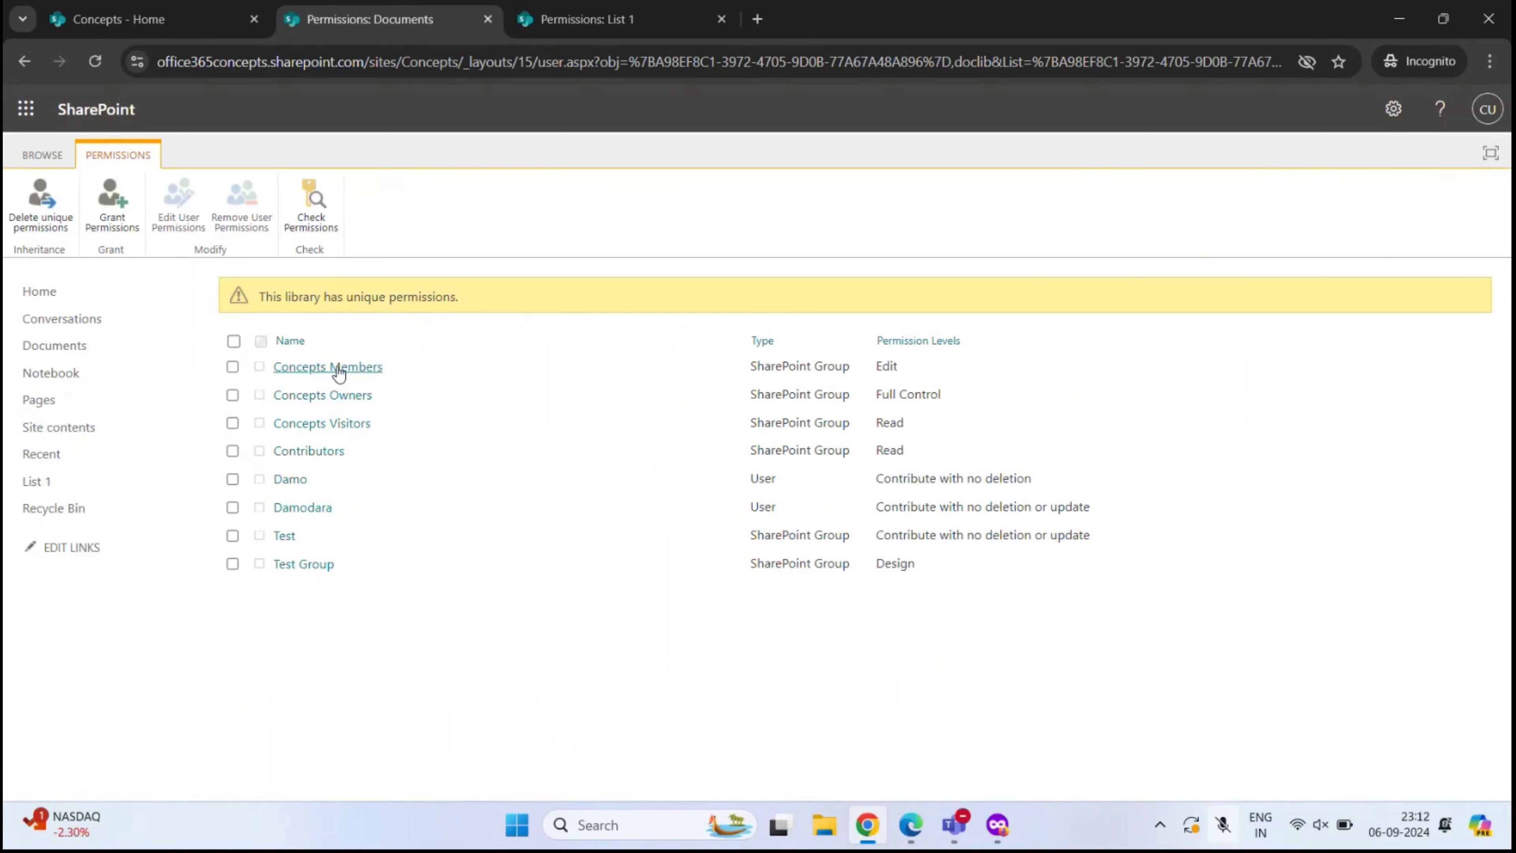
Step: Remove Concepts Members from the Documents library permissions, leaving seven entries, and go to Concepts home
click(232, 367)
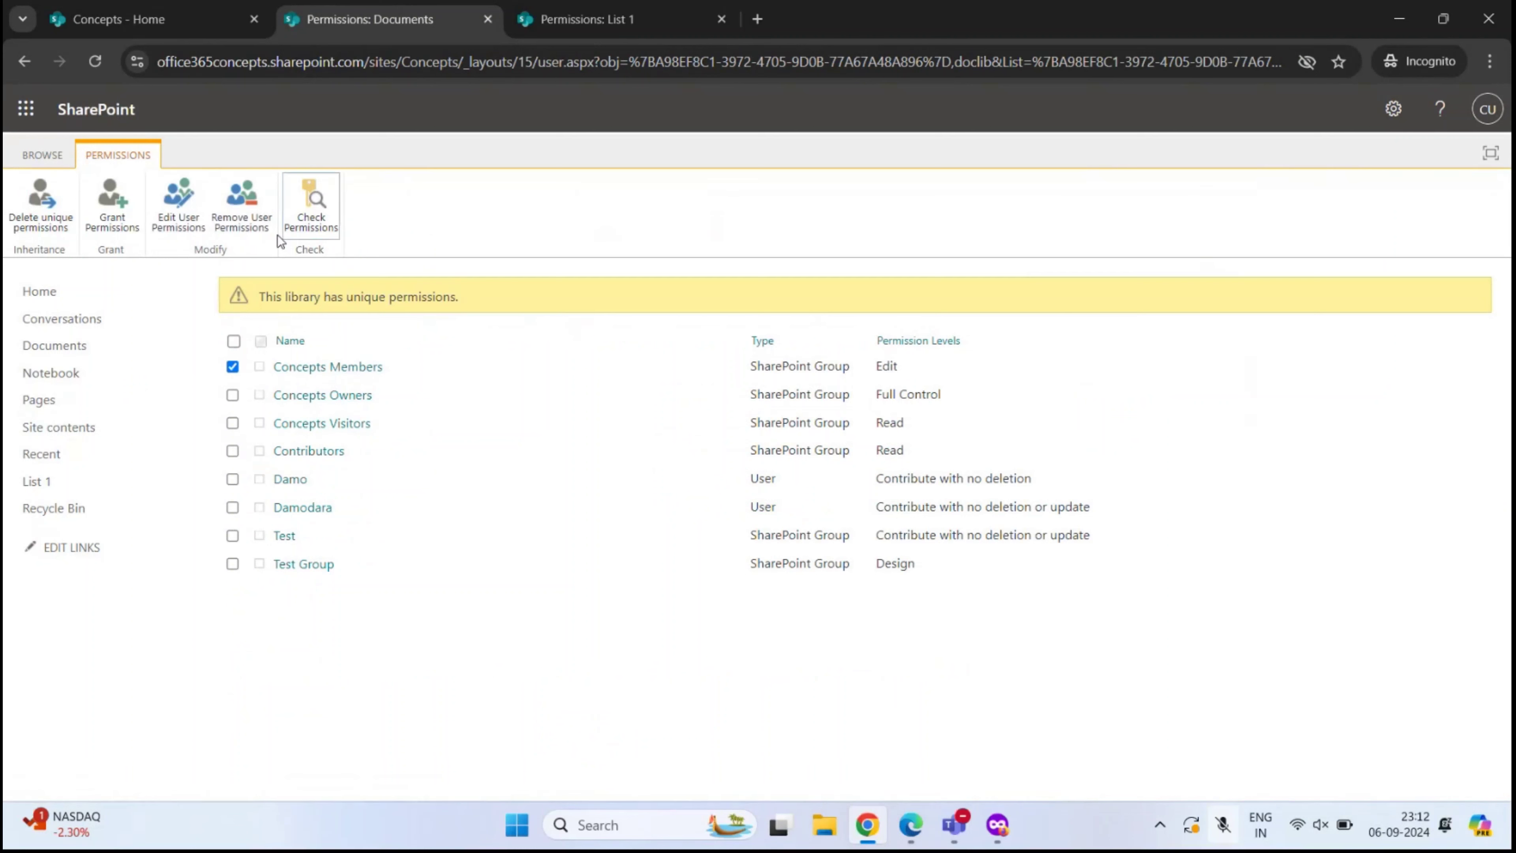
click(246, 224)
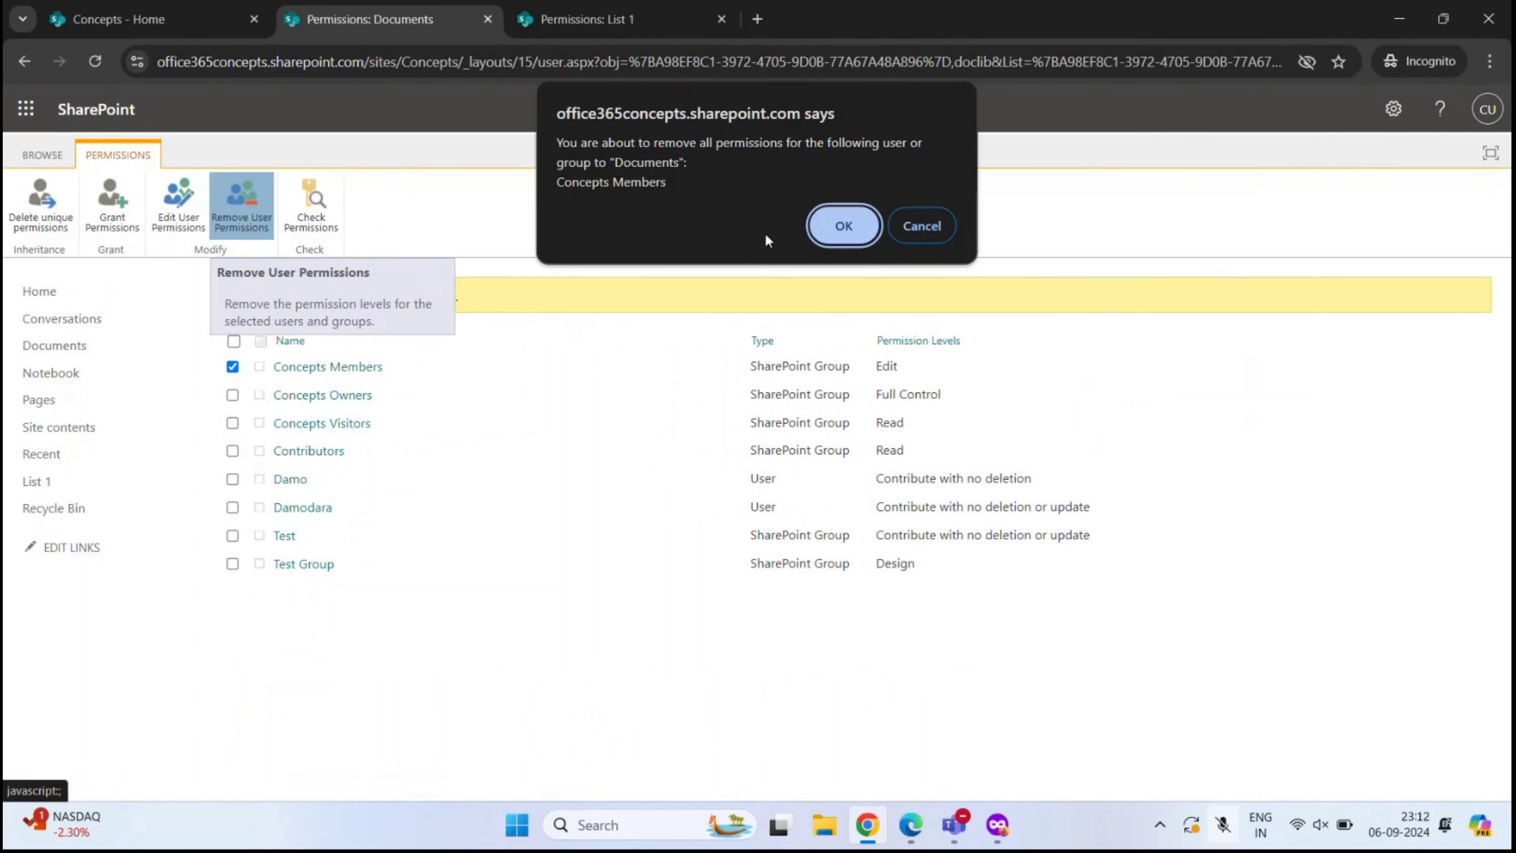
click(835, 228)
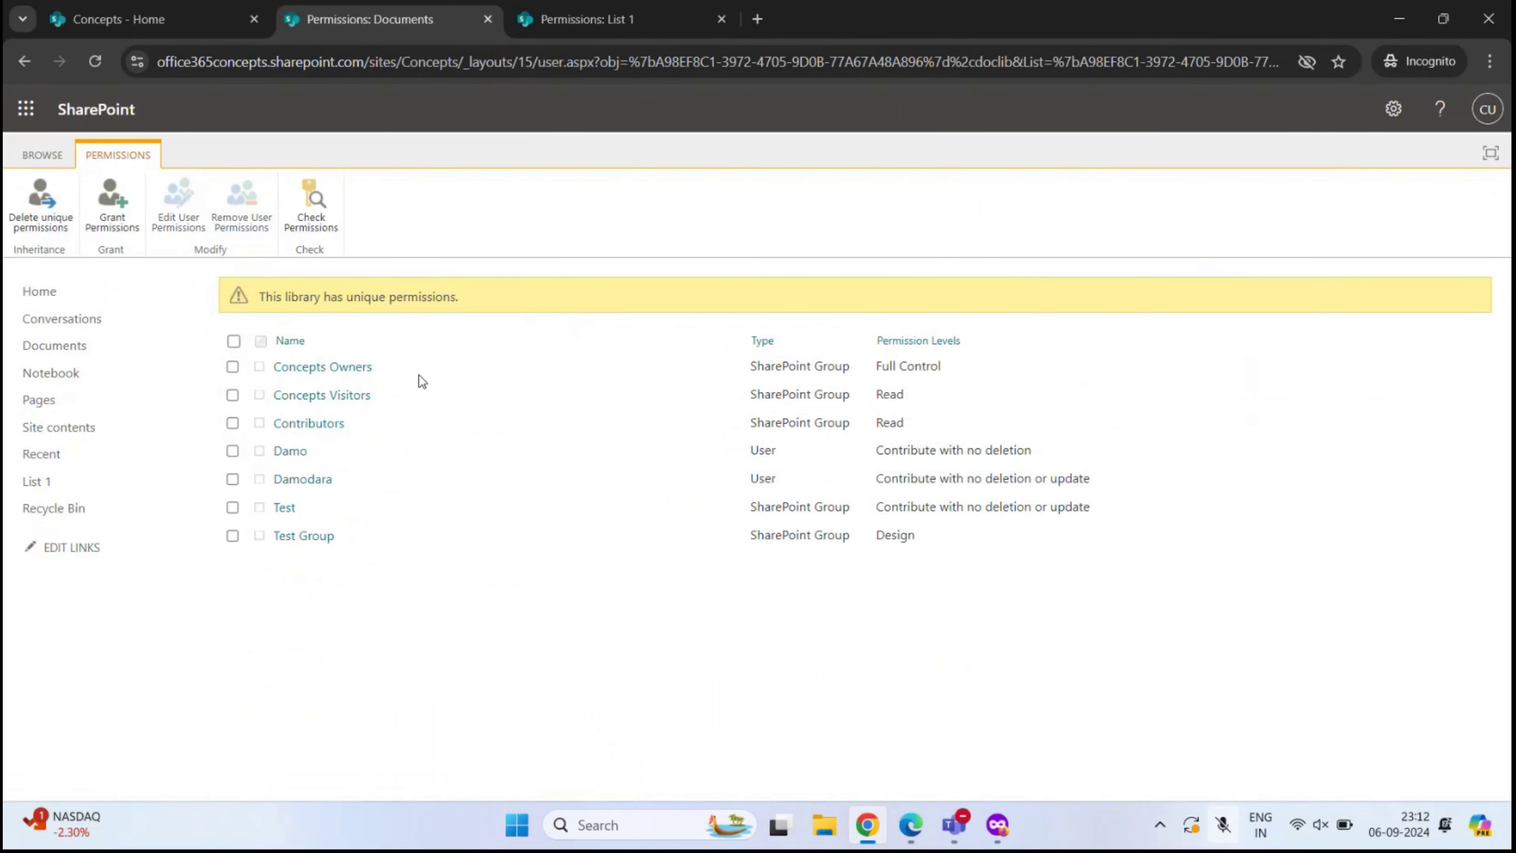
click(166, 20)
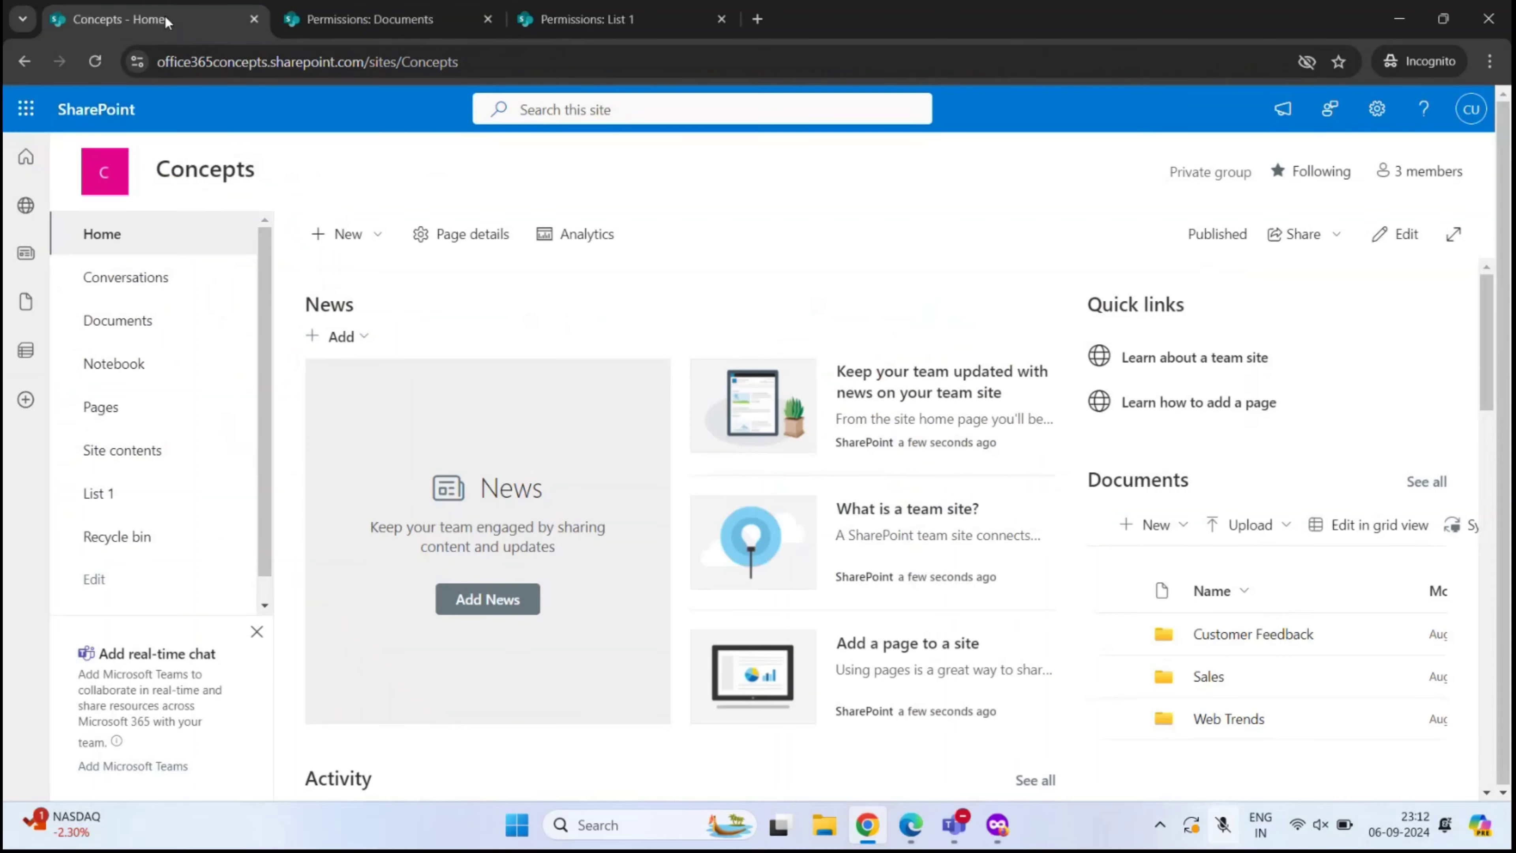
Step: Review the Concepts advanced site permissions against the List 1 and Documents permissions pages
click(1377, 108)
click(1258, 346)
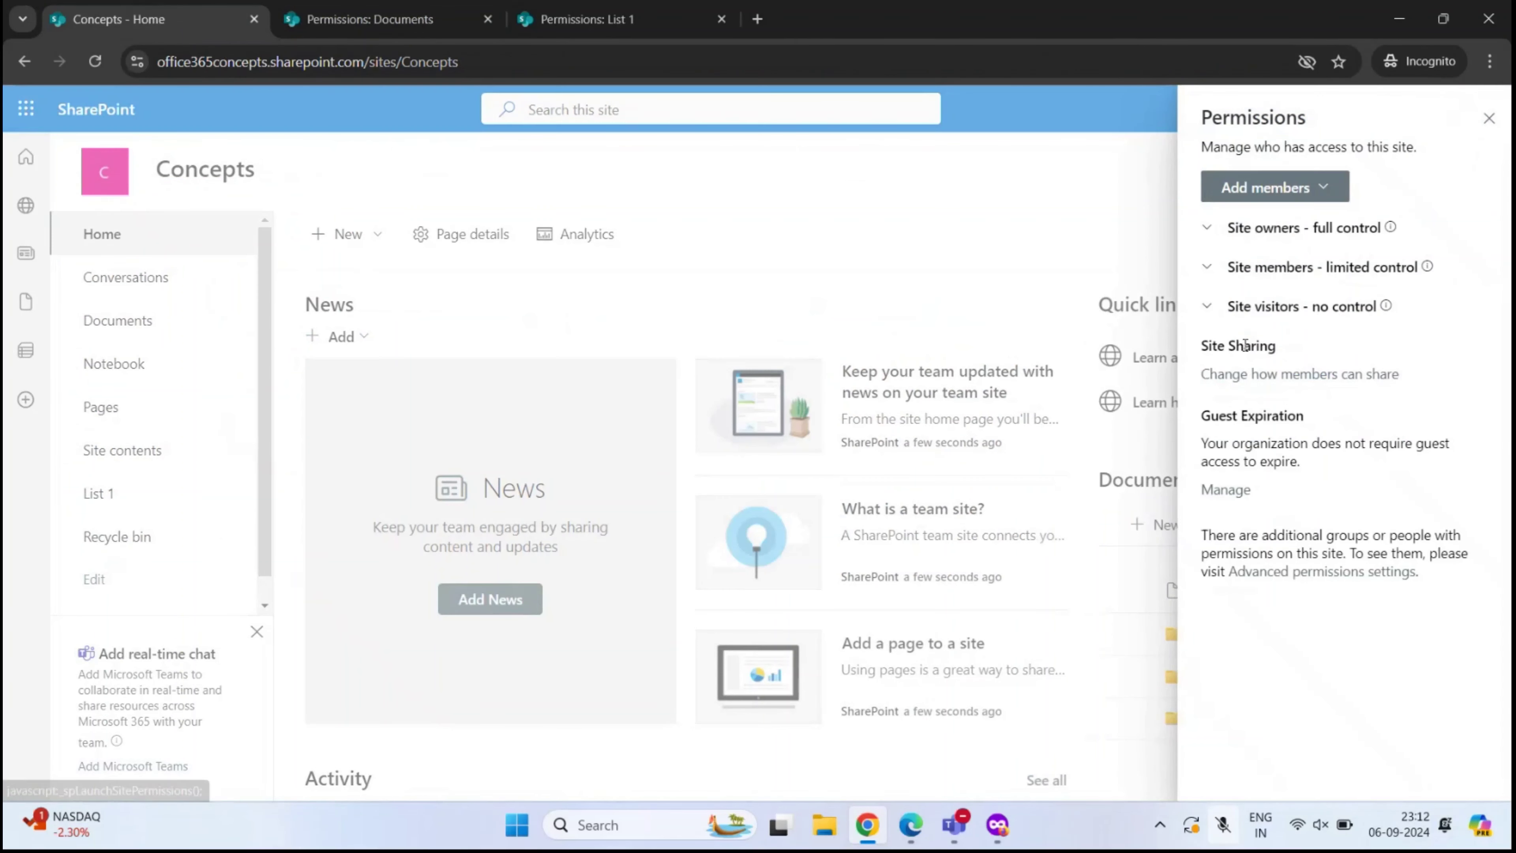
click(1295, 573)
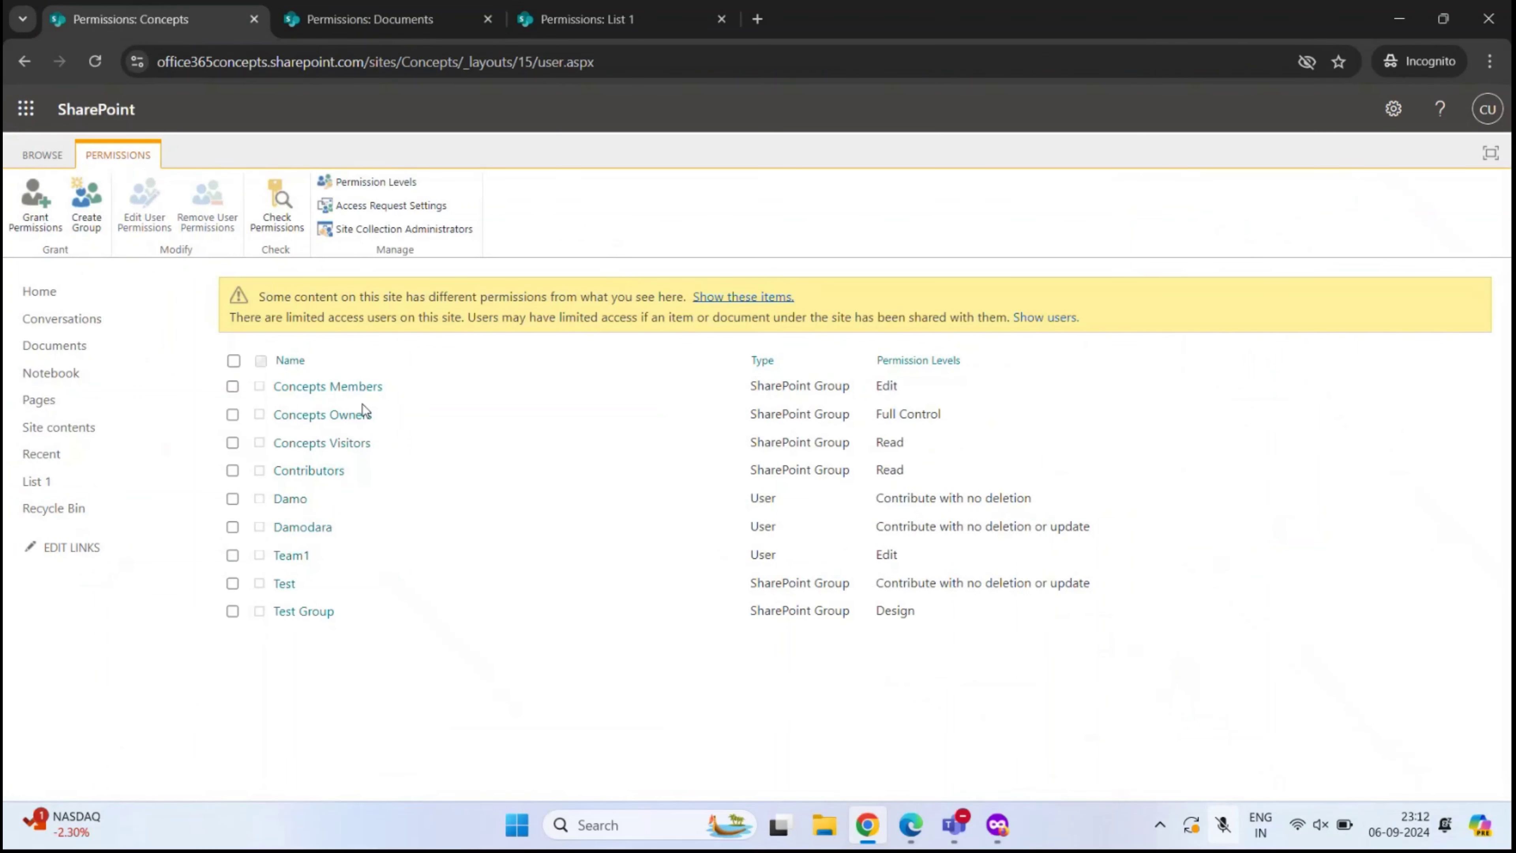
click(587, 19)
click(322, 387)
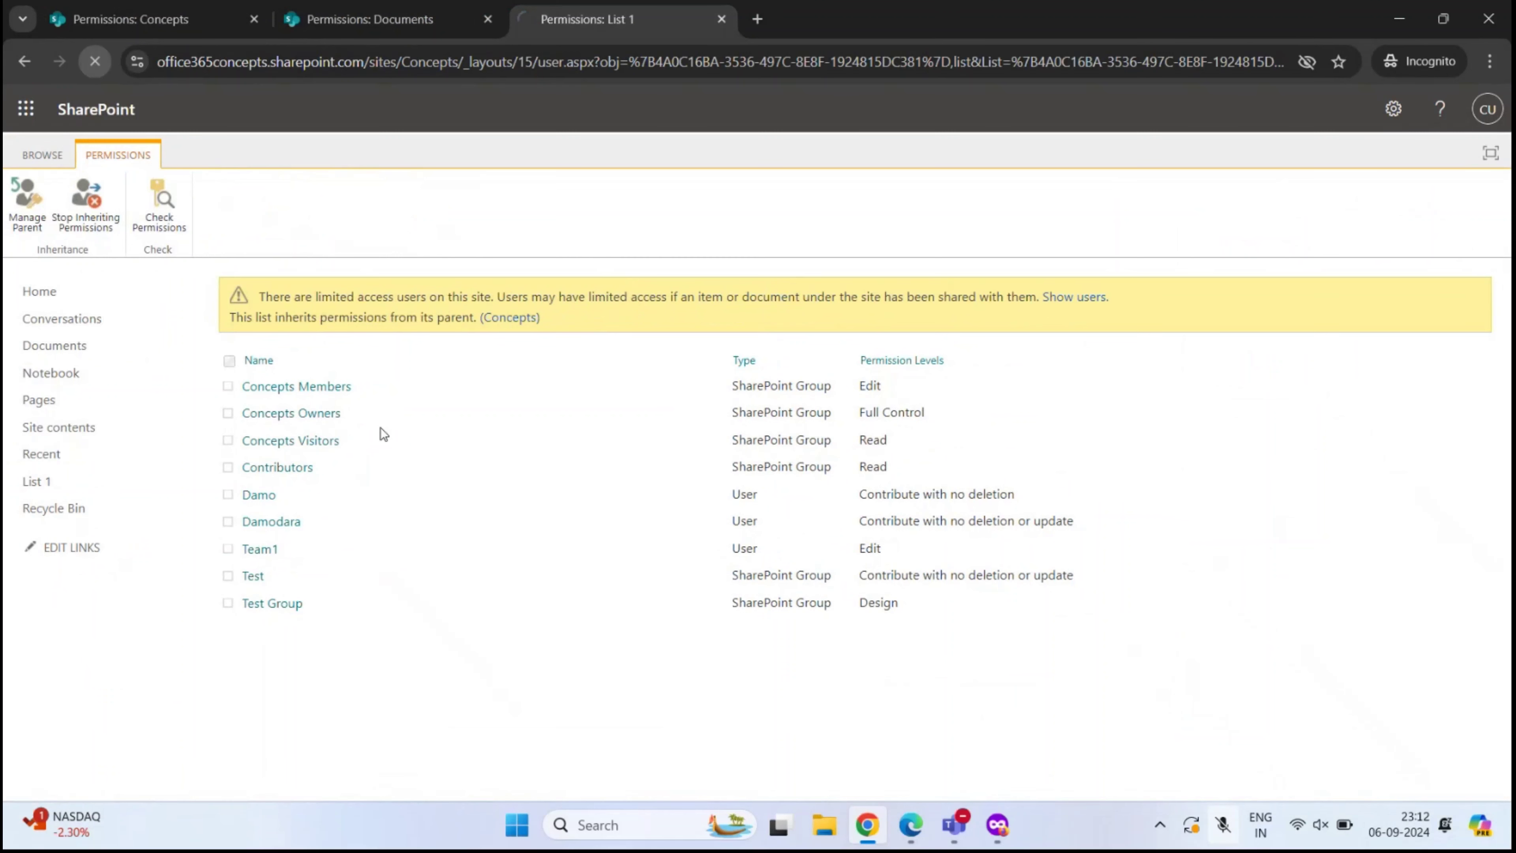
click(380, 27)
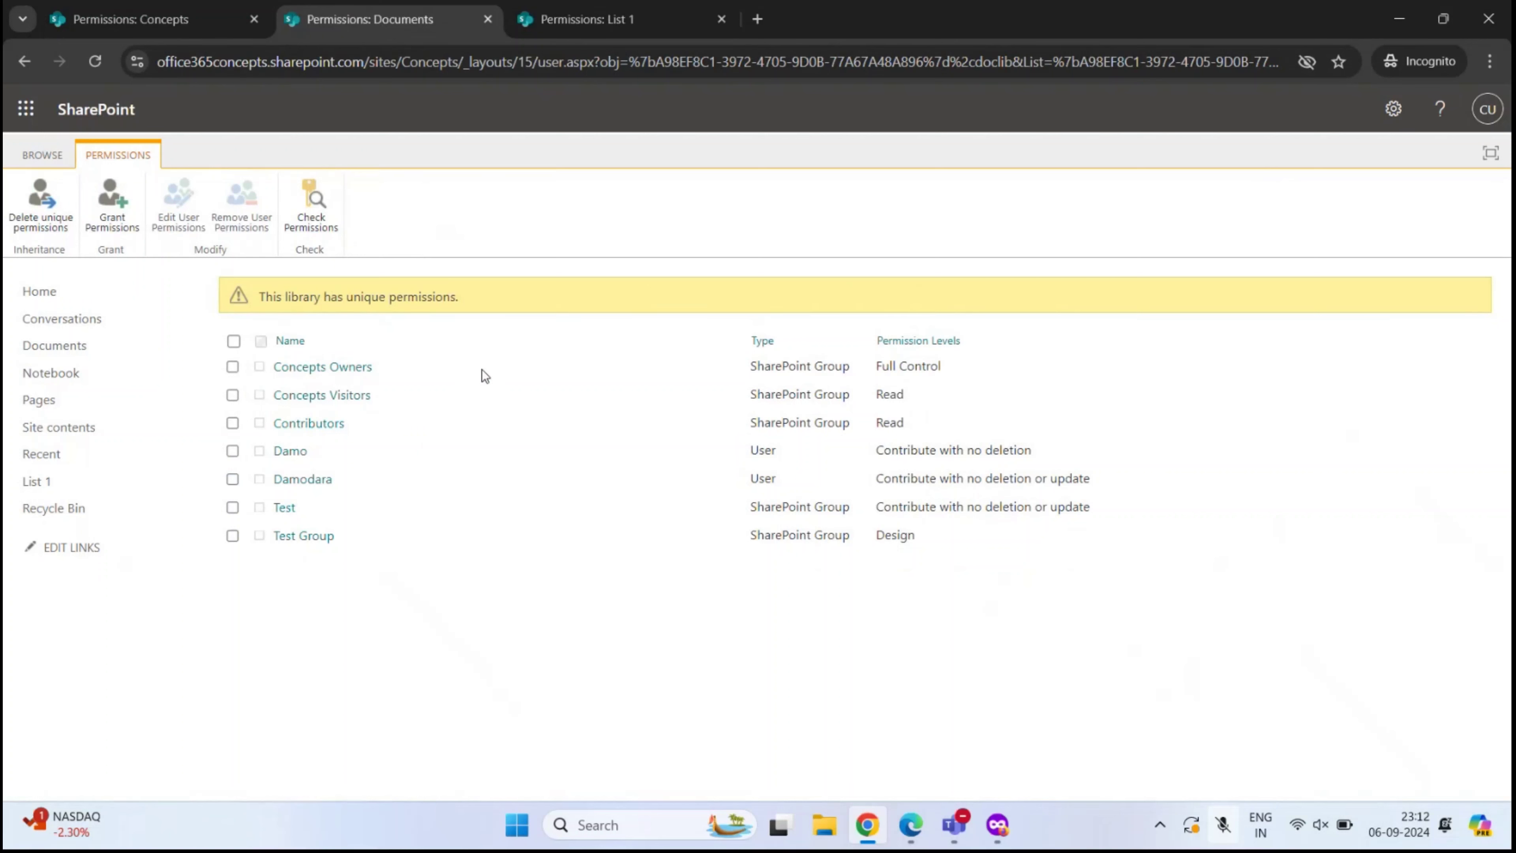
click(911, 825)
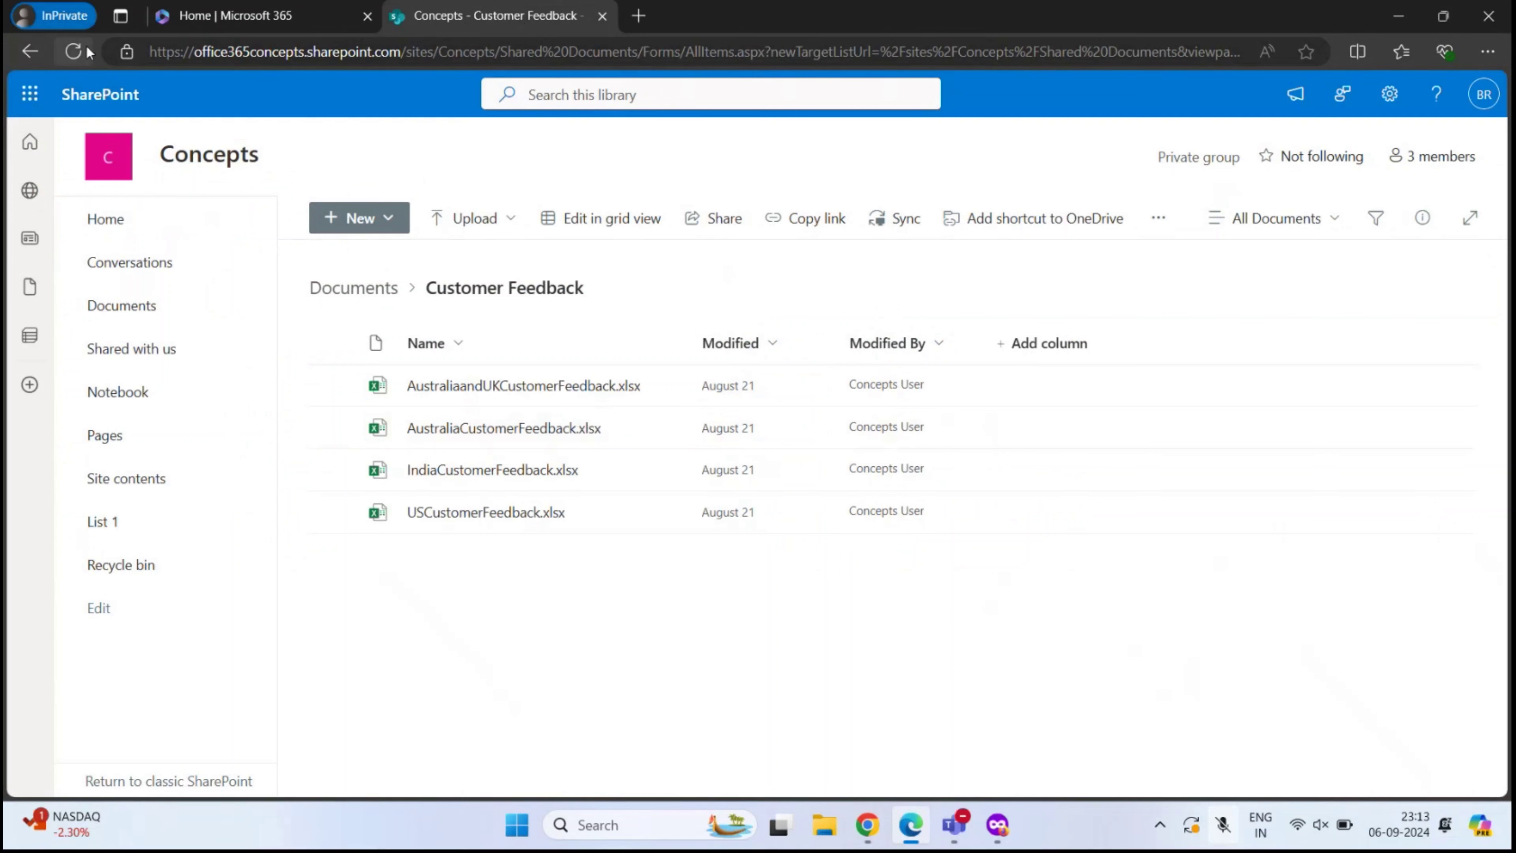
Step: Confirm the other account gets Access required on Documents, then reload its Concepts home
click(160, 305)
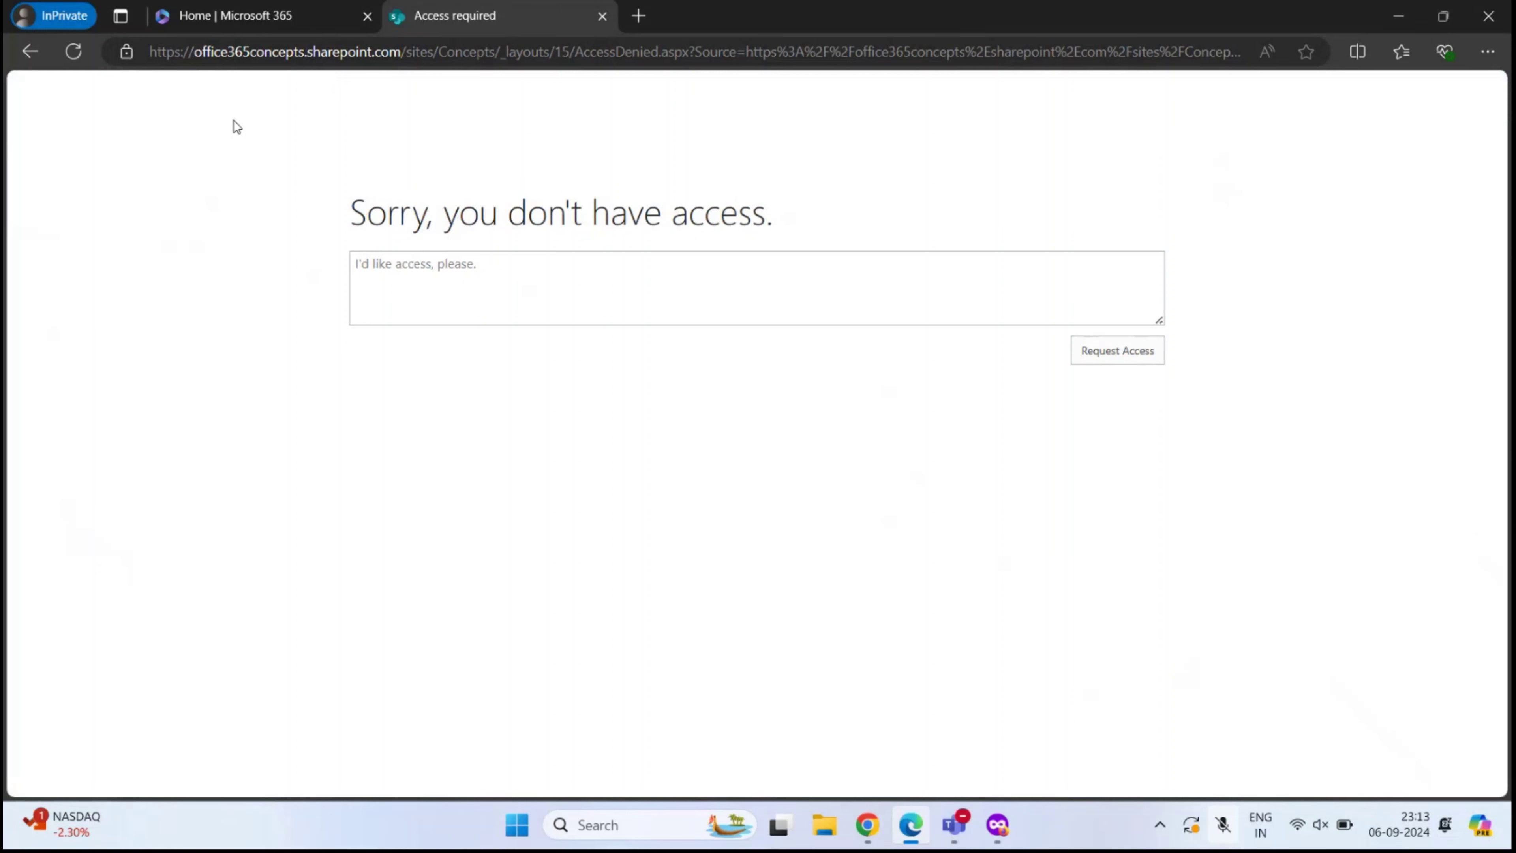
click(428, 49)
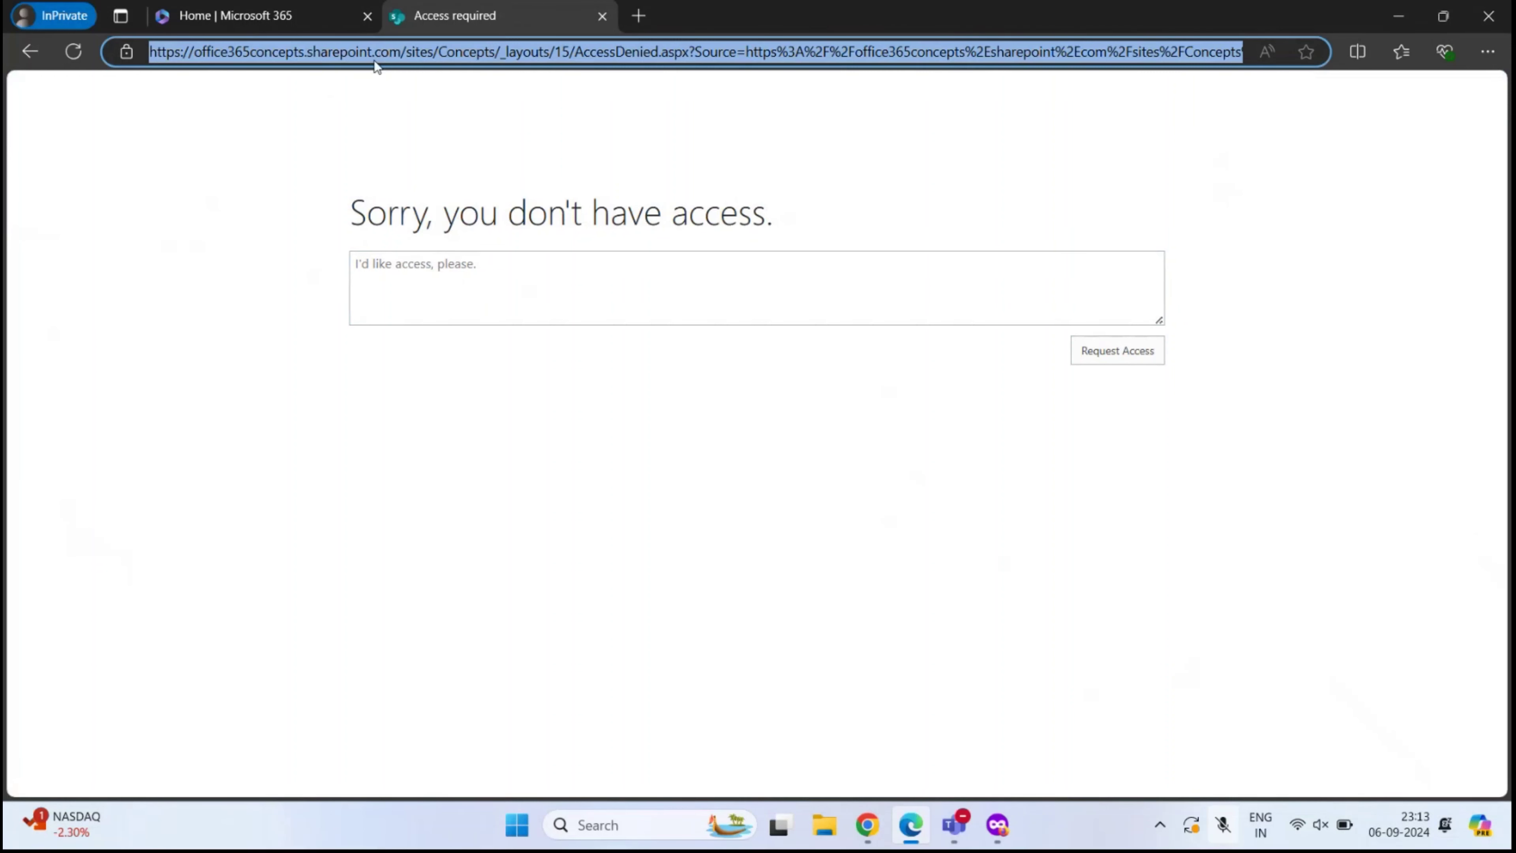
text(https://office365concepts.sharepoint.com/sites/Concepts)
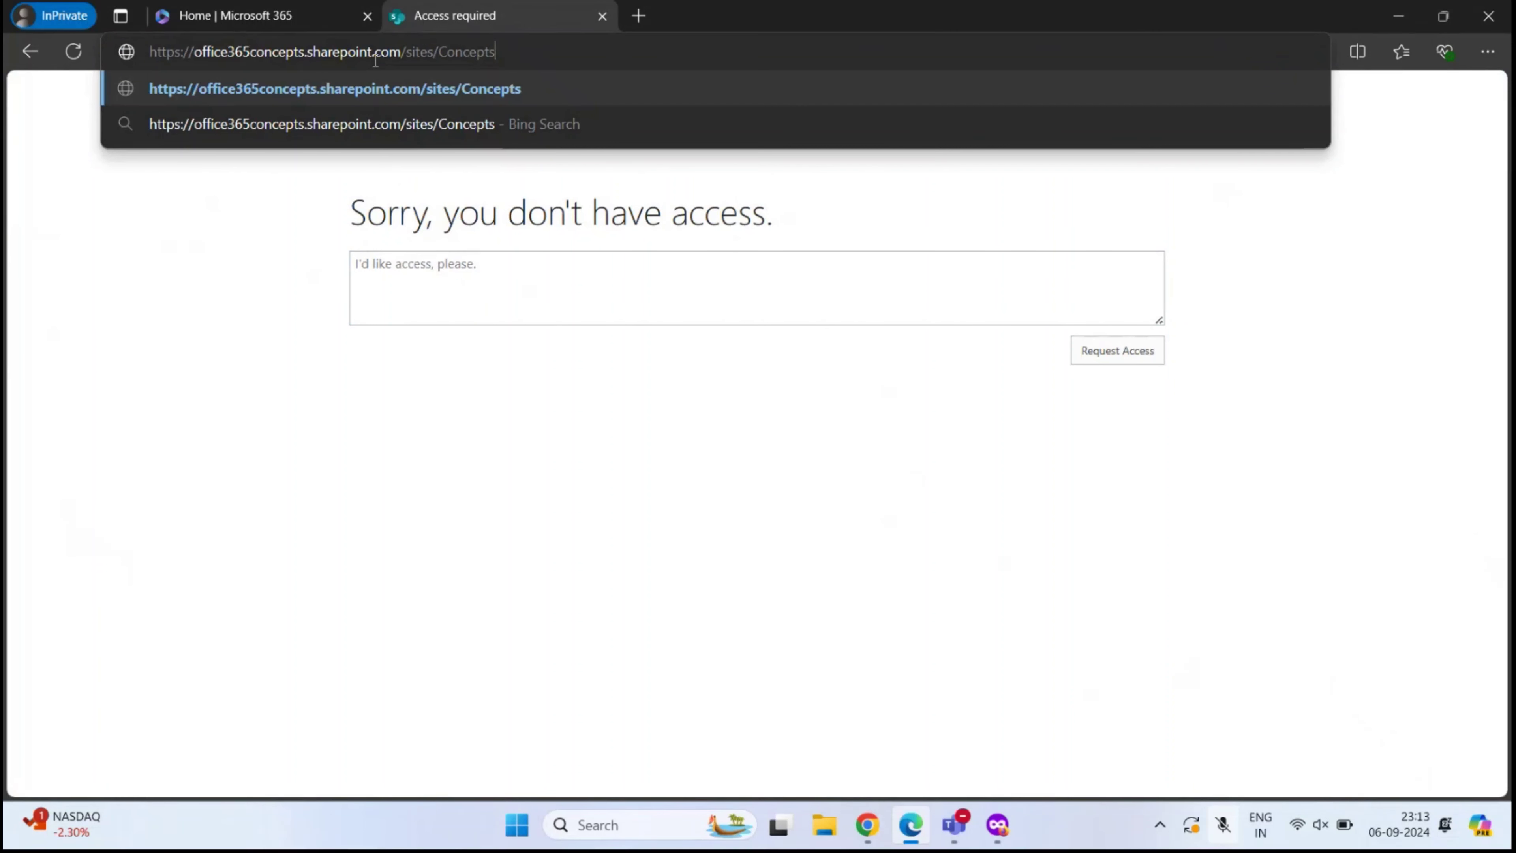
key(Return)
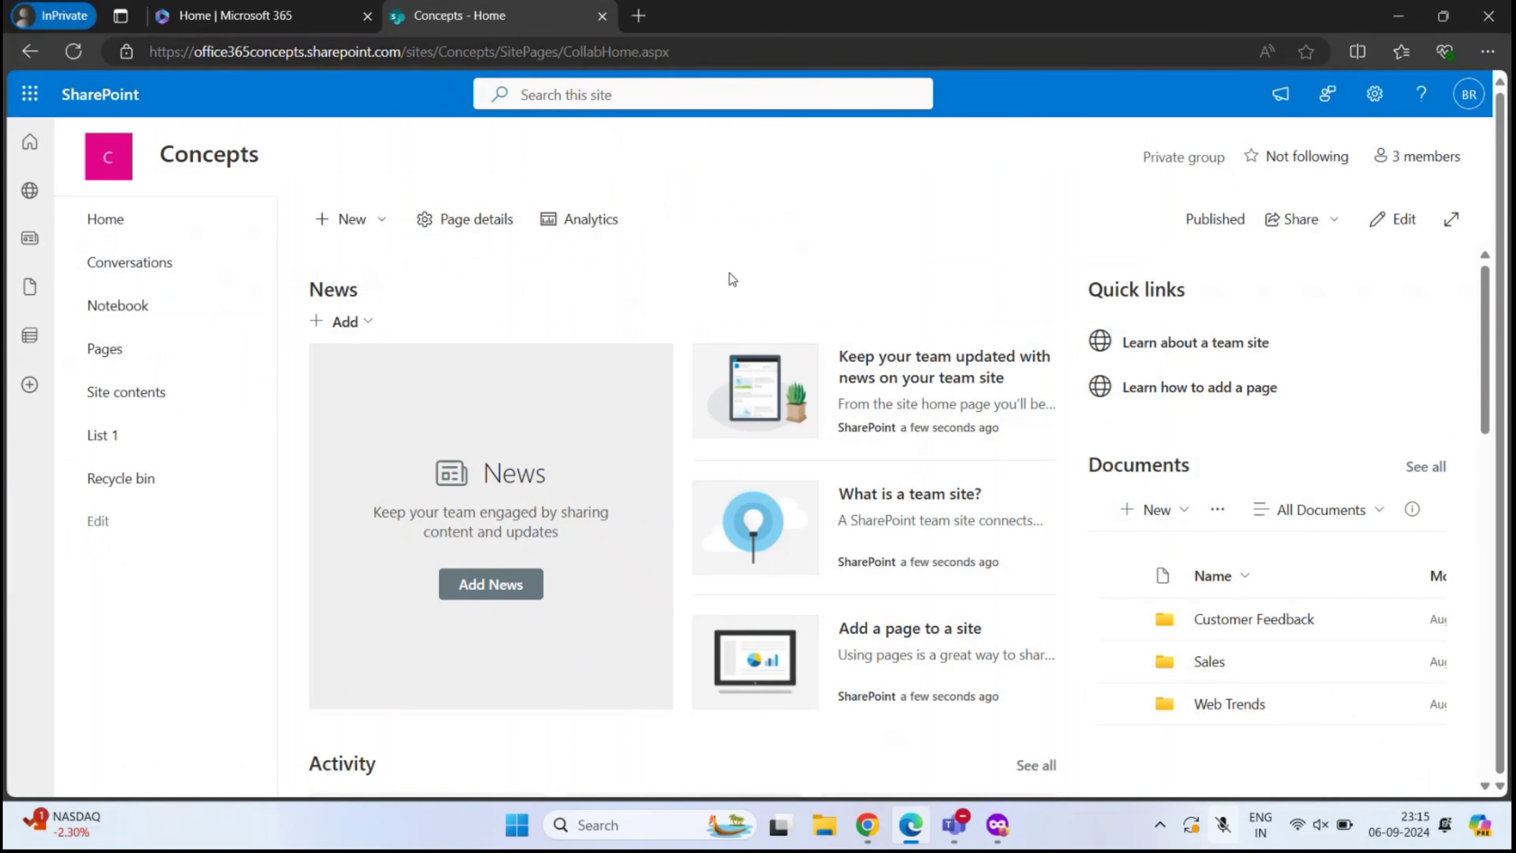
click(867, 824)
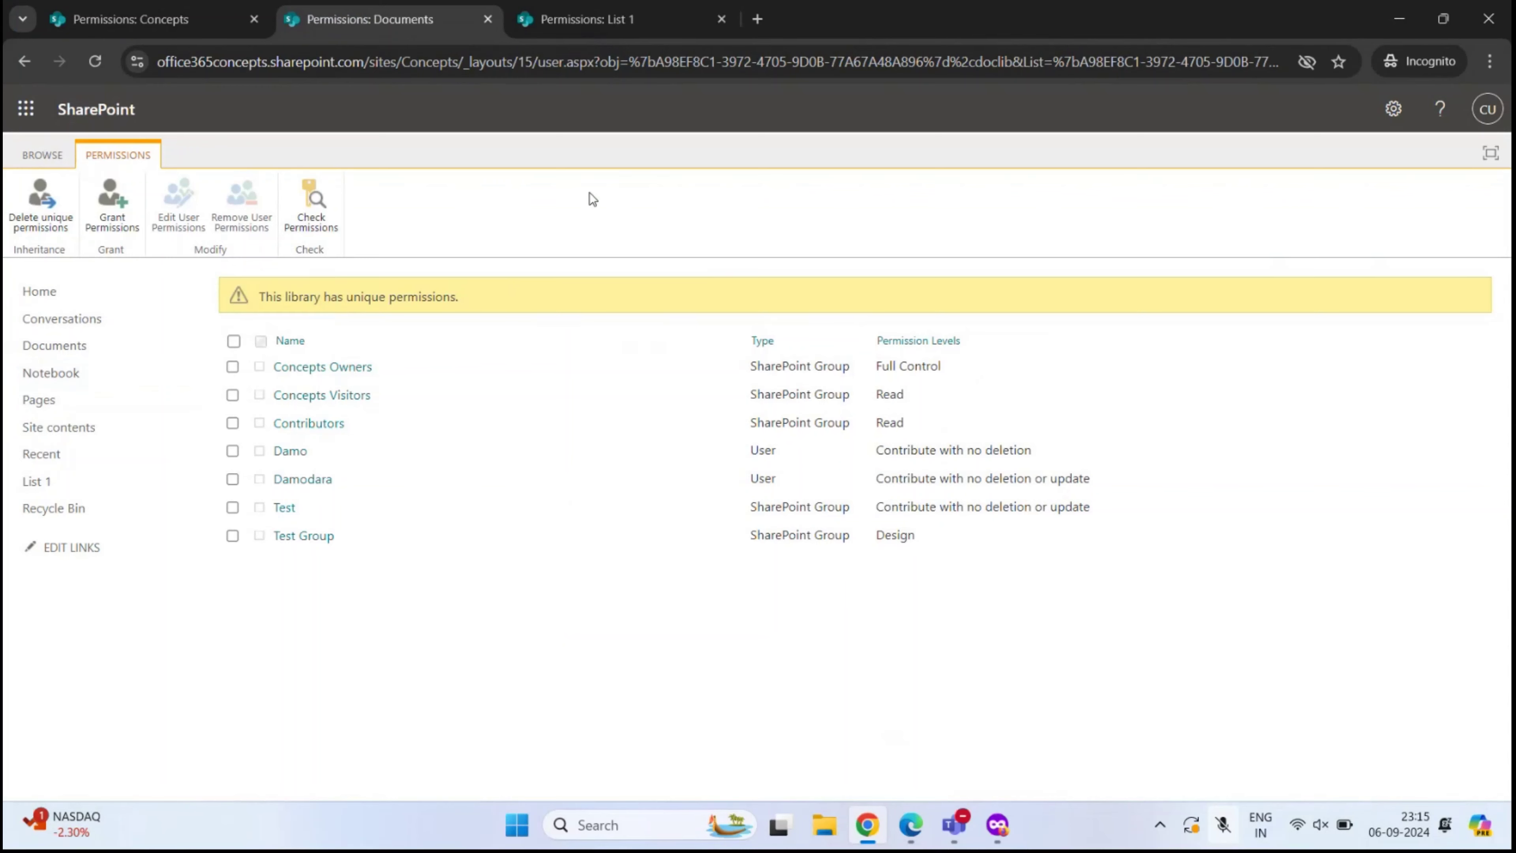
Step: Share the Documents library with the Concepts Members group at the Edit permission level
click(118, 216)
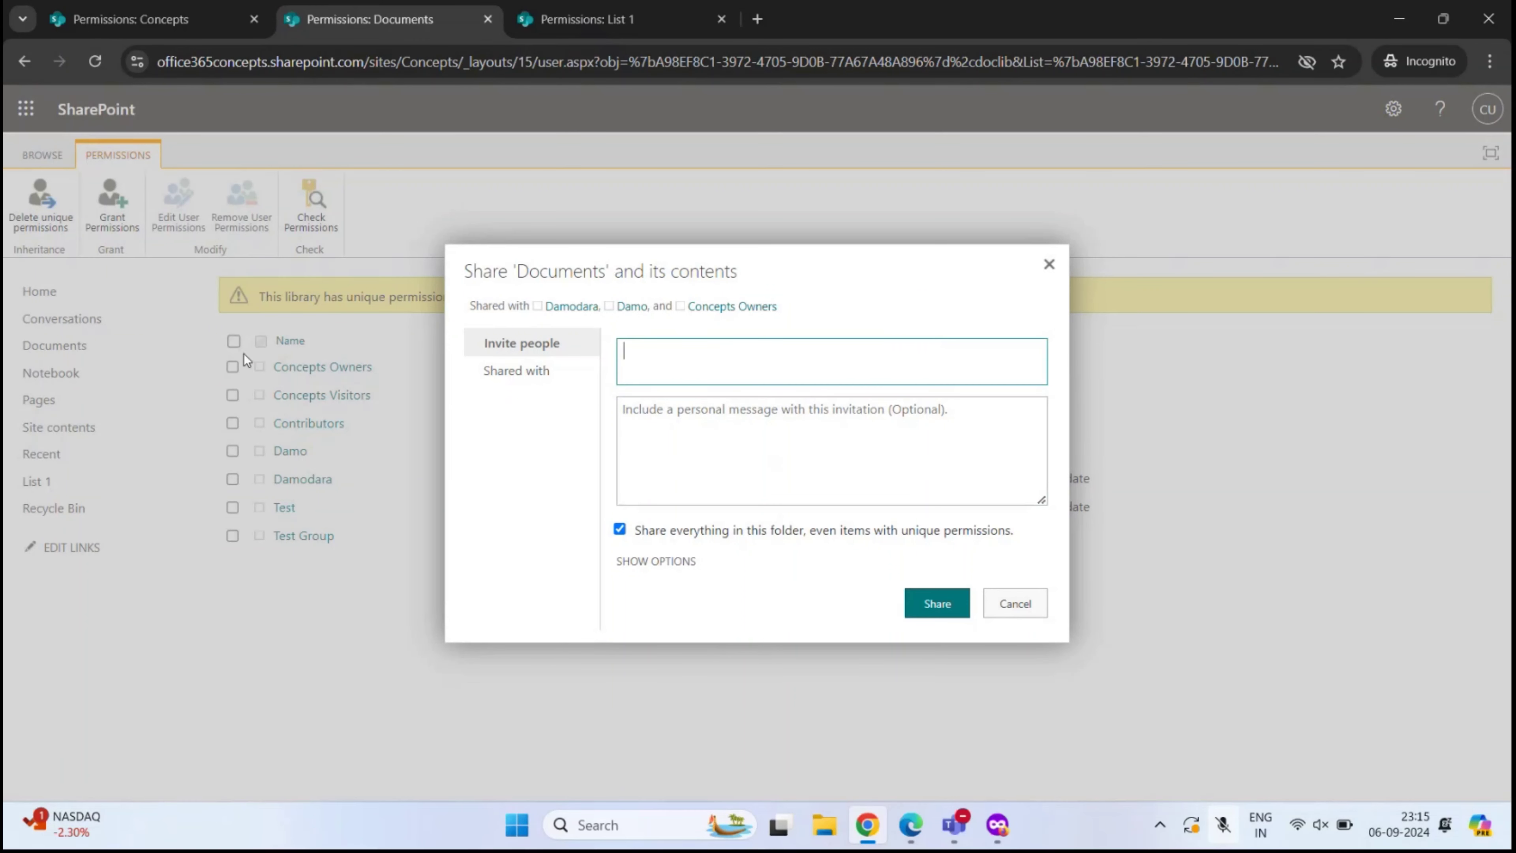
text(con)
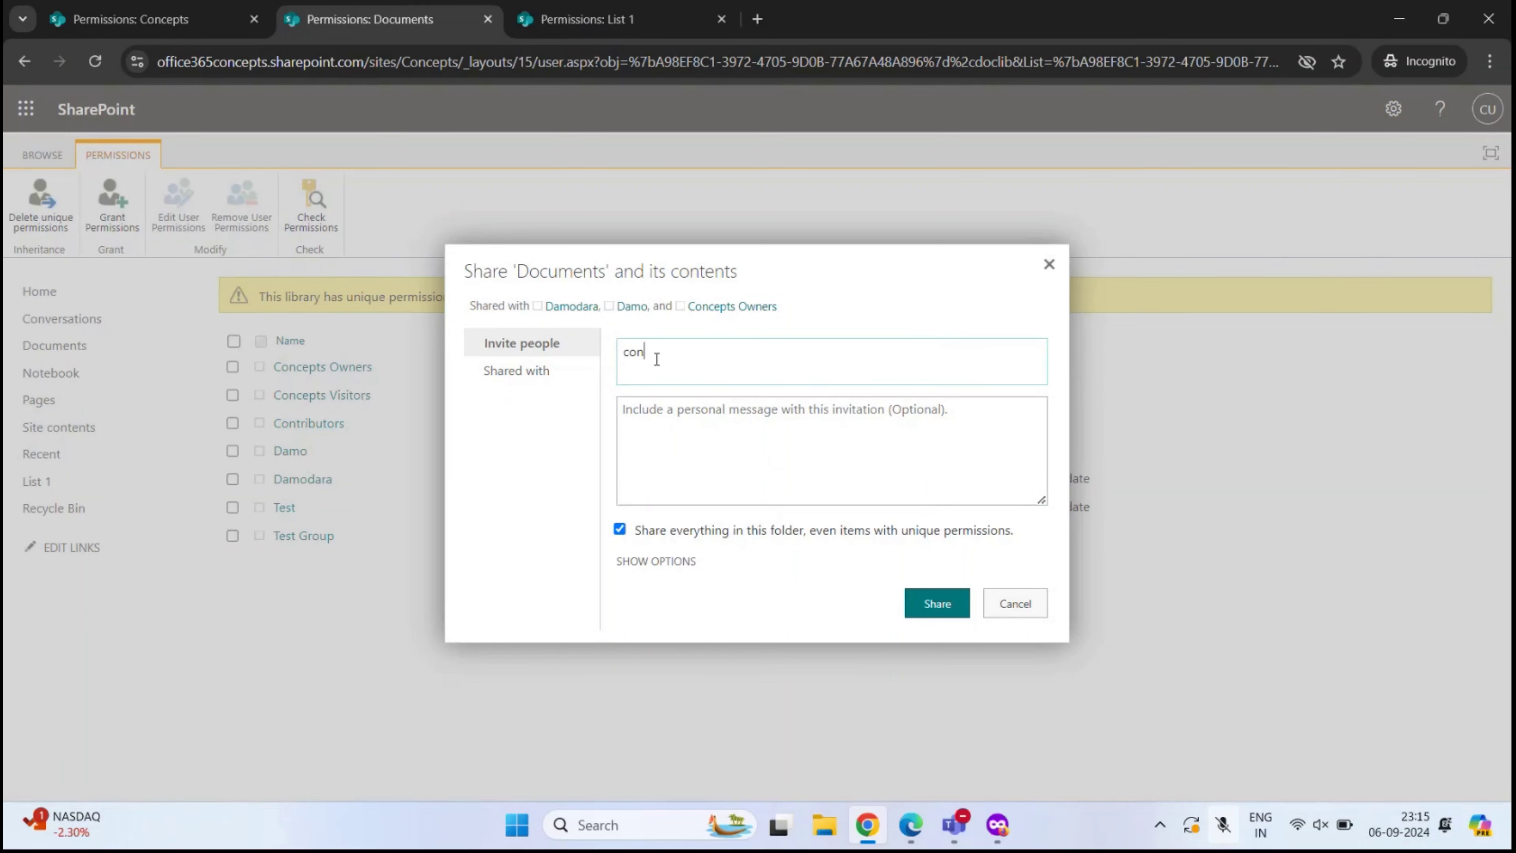
text(cepts members)
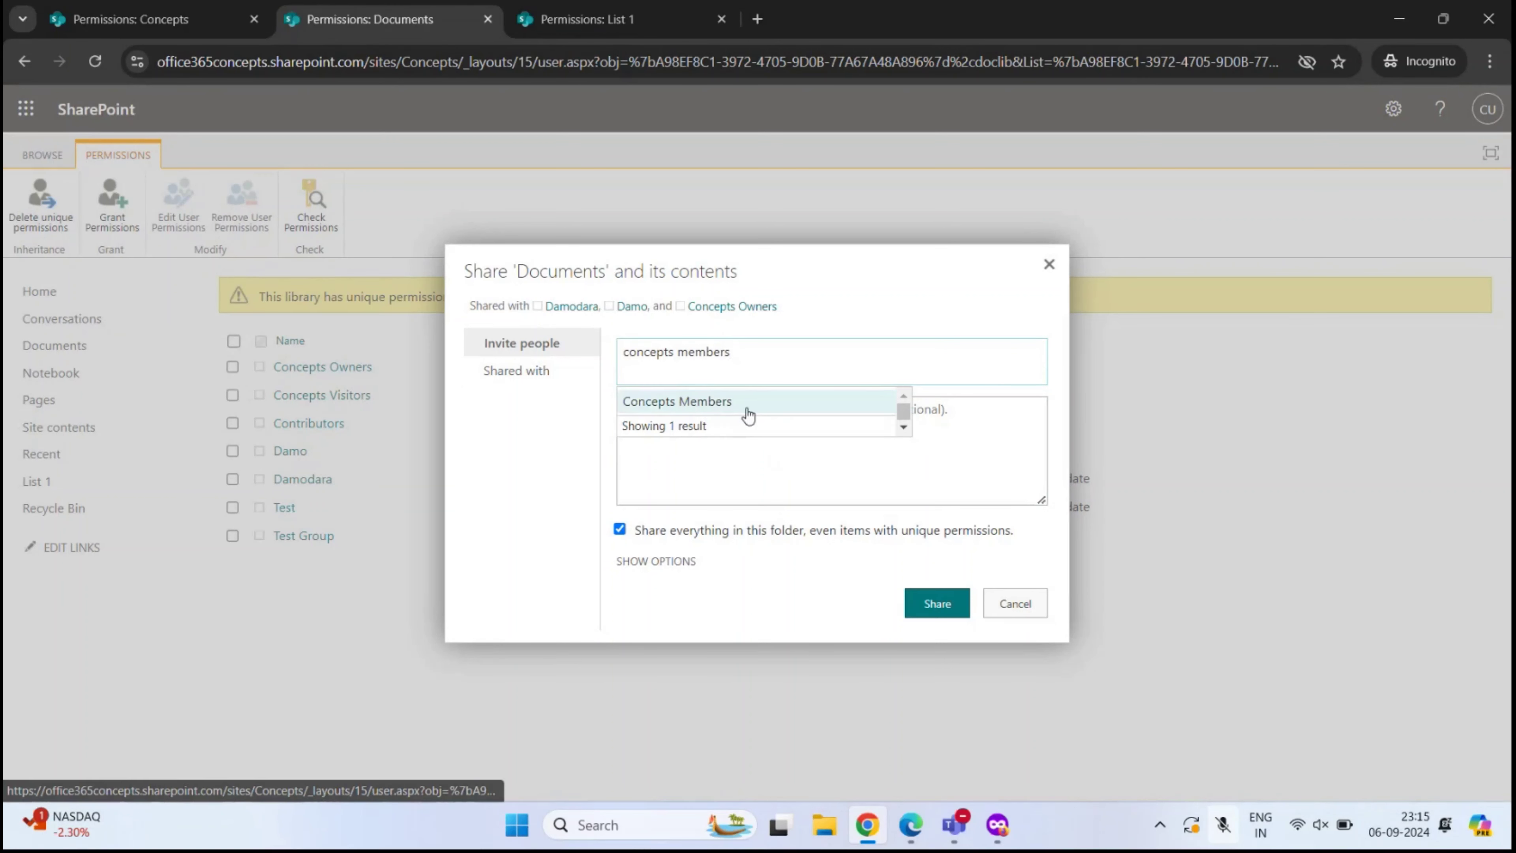
click(729, 407)
click(676, 573)
click(692, 618)
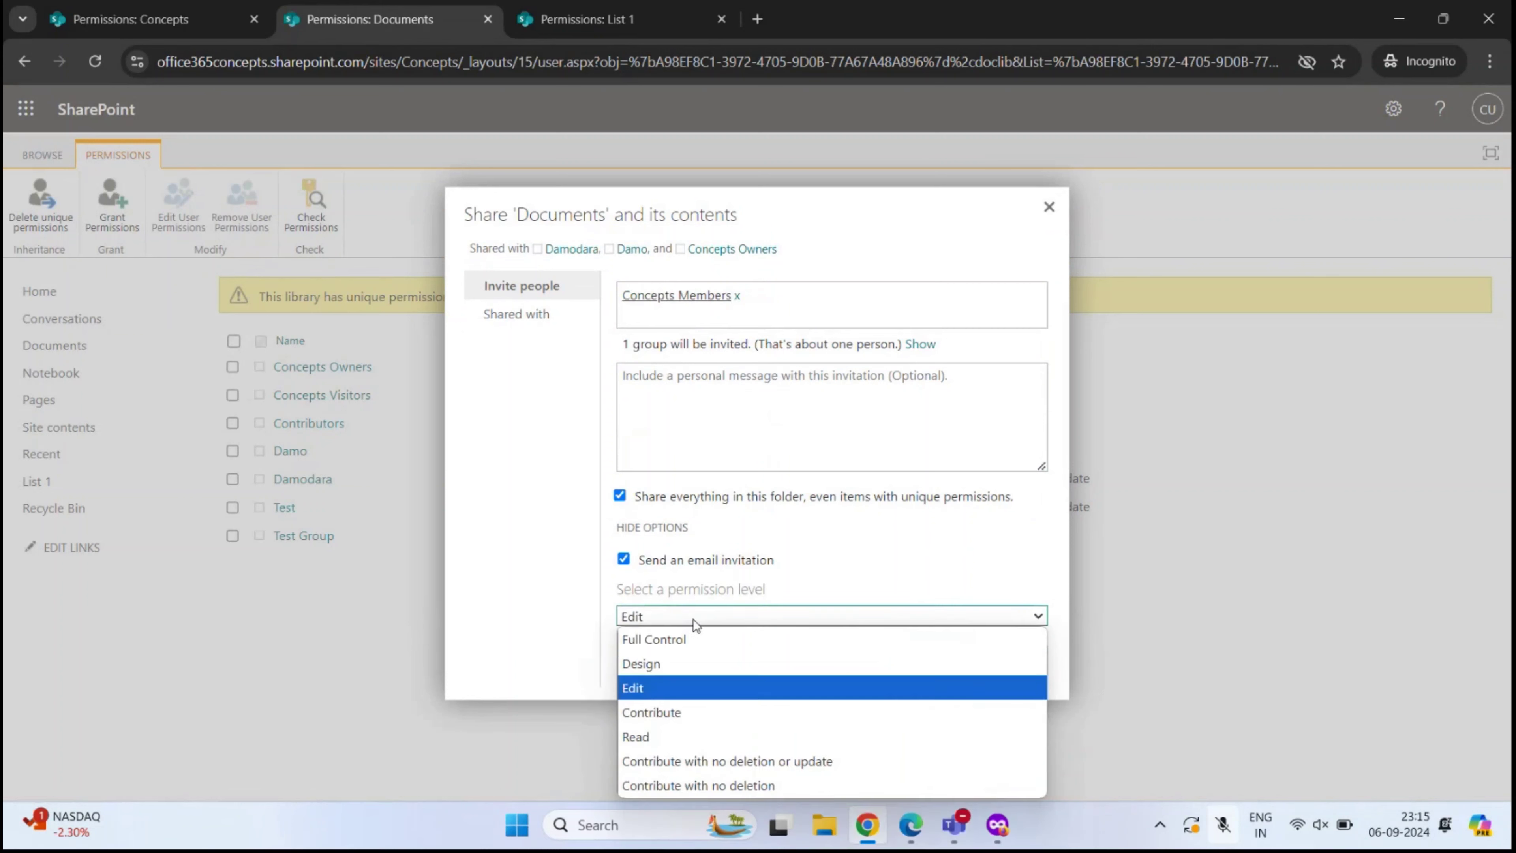
click(680, 687)
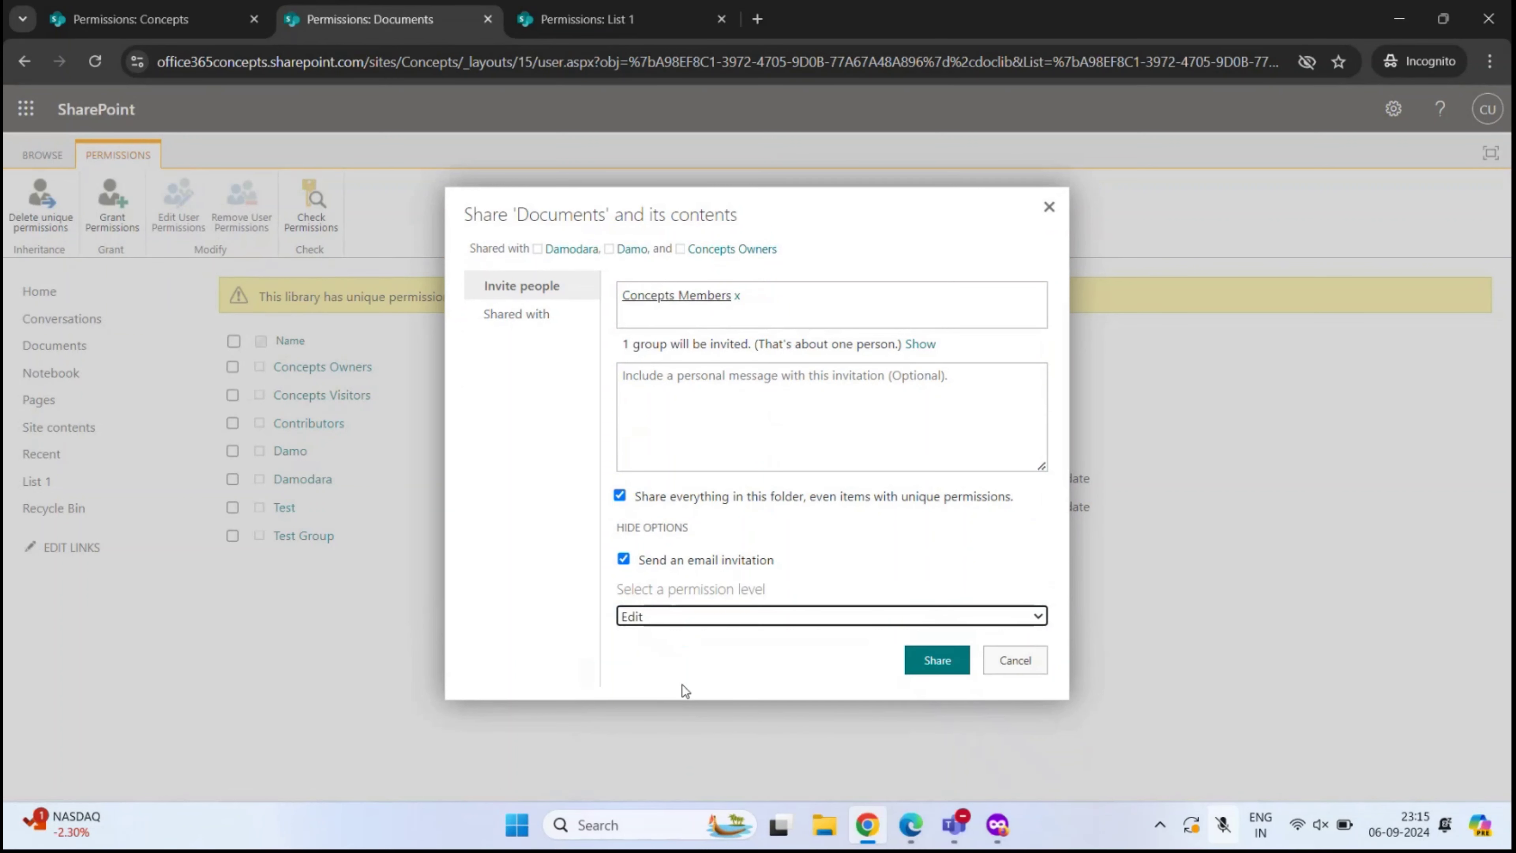
click(919, 668)
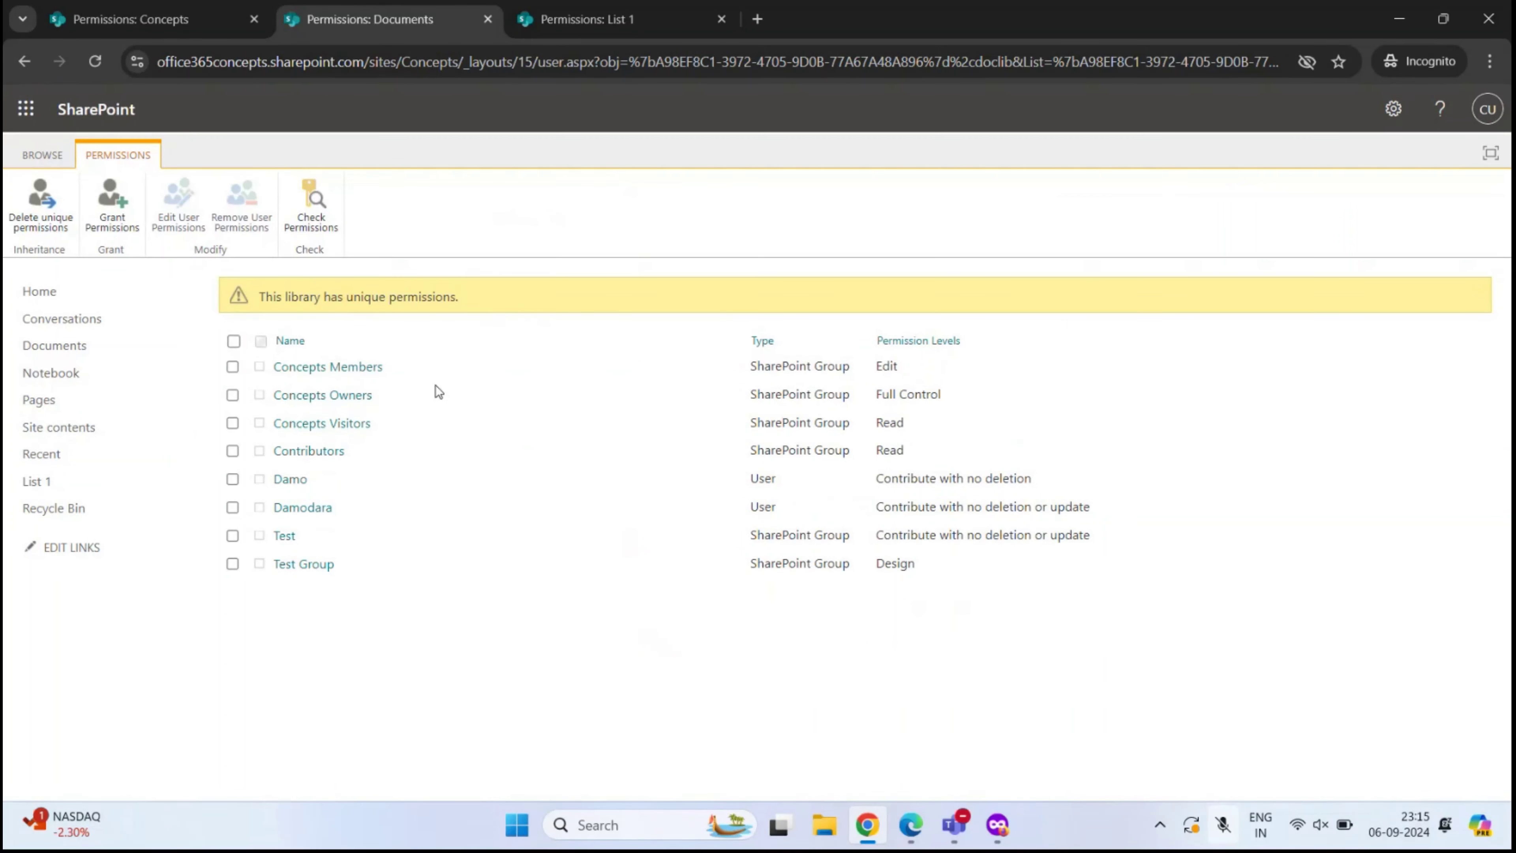
Step: As the other user, reload Concepts and open Documents > Customer Feedback, then view List 1 permissions
drag(436, 373, 309, 366)
click(573, 373)
click(911, 824)
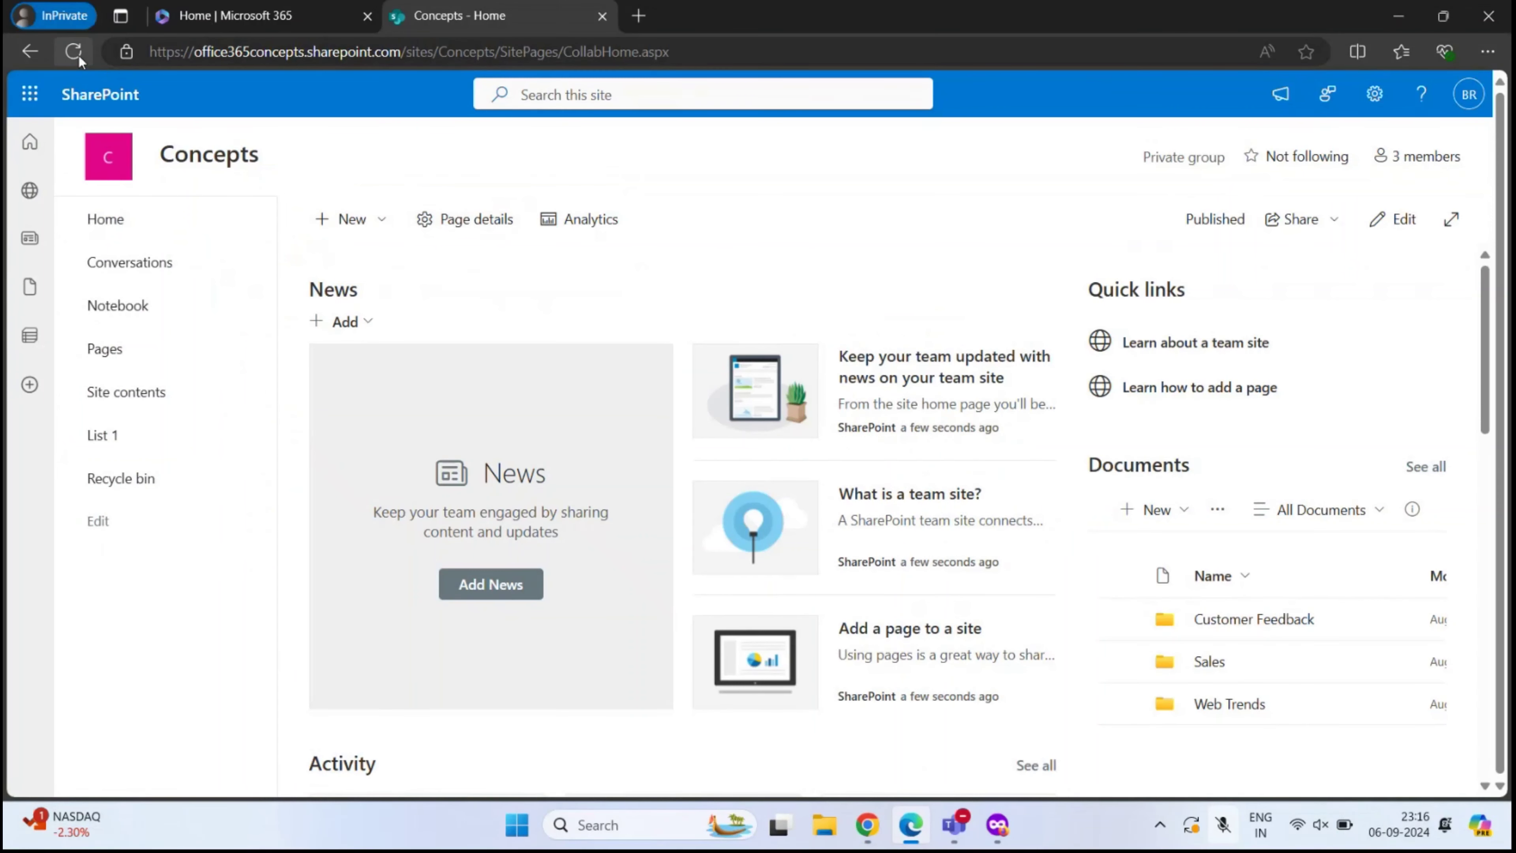
click(79, 55)
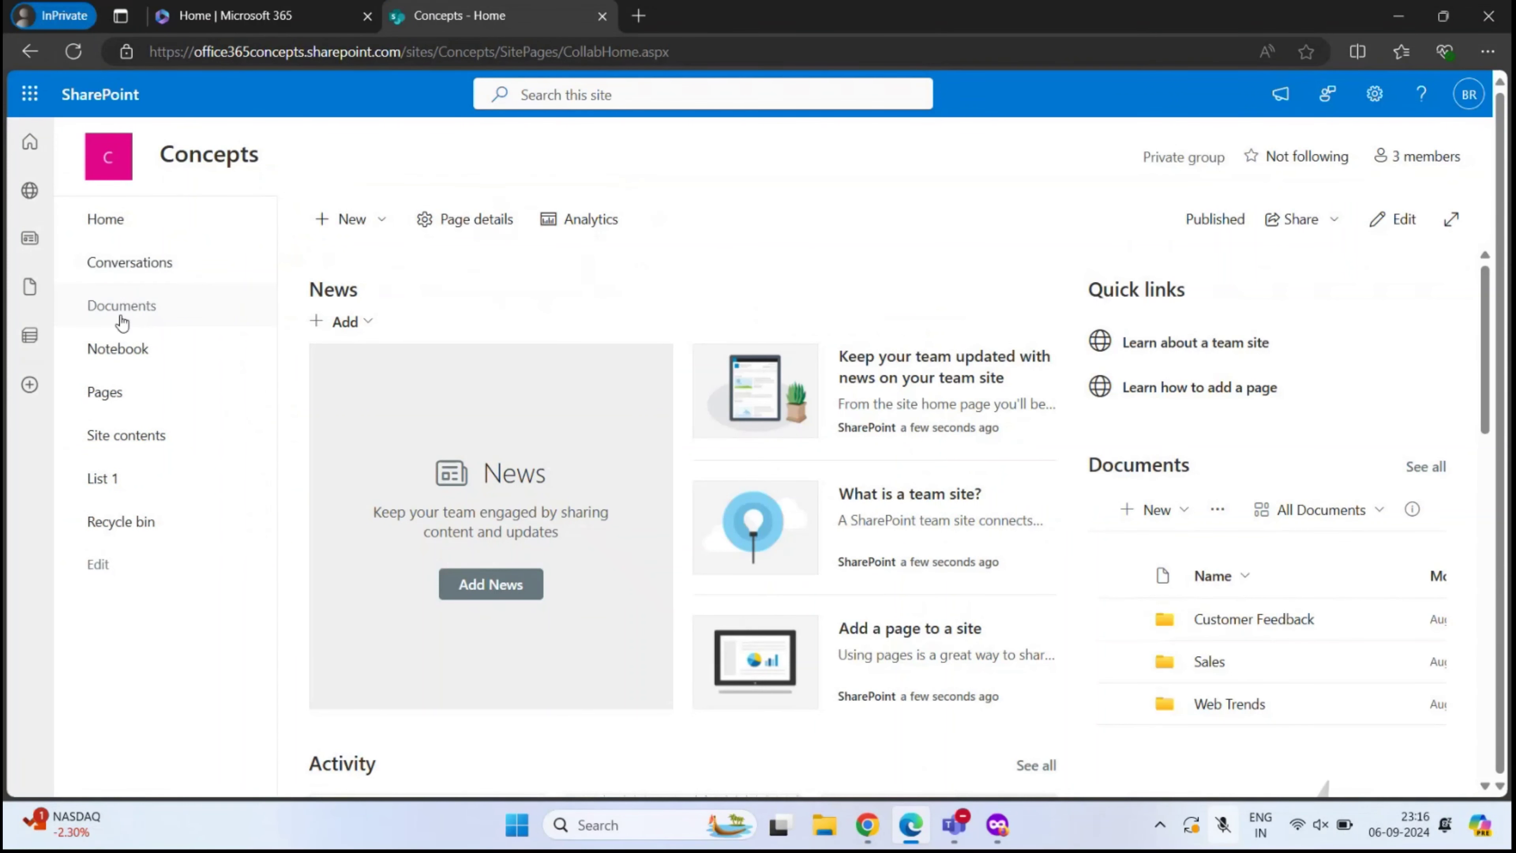
click(172, 306)
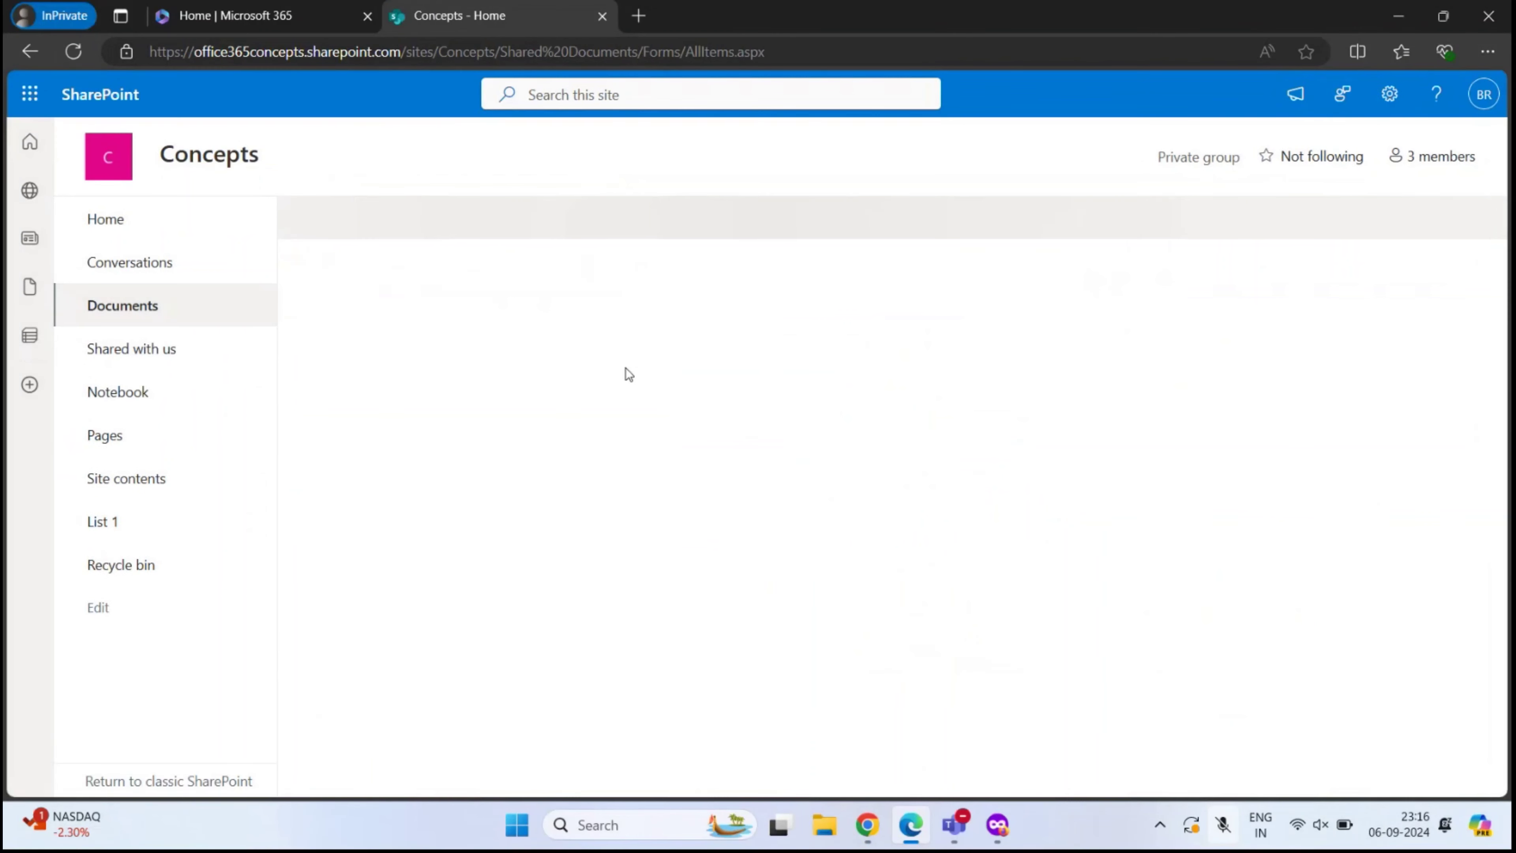
click(508, 385)
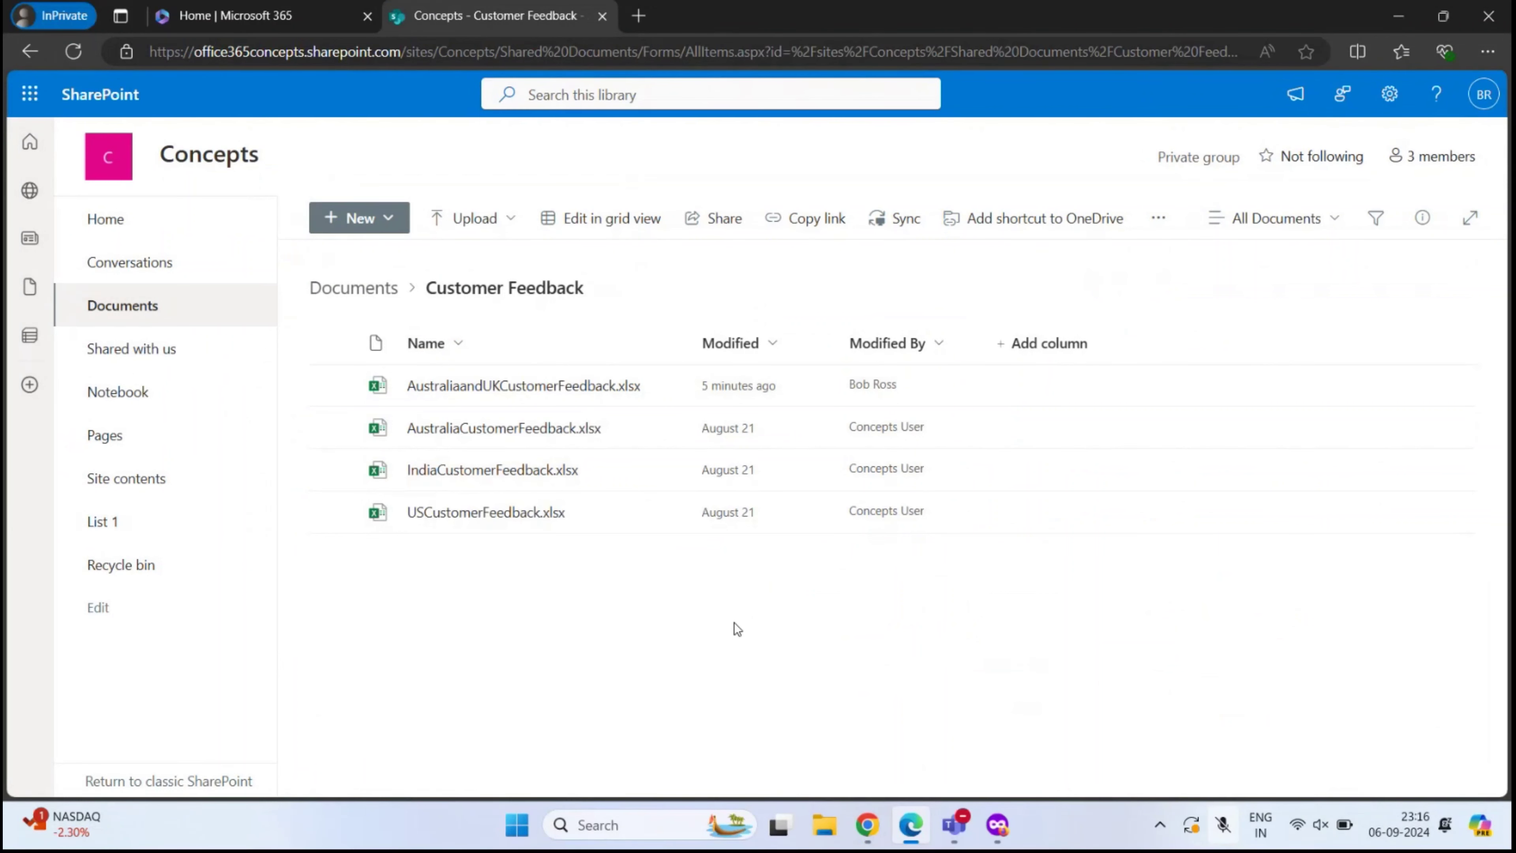
click(868, 824)
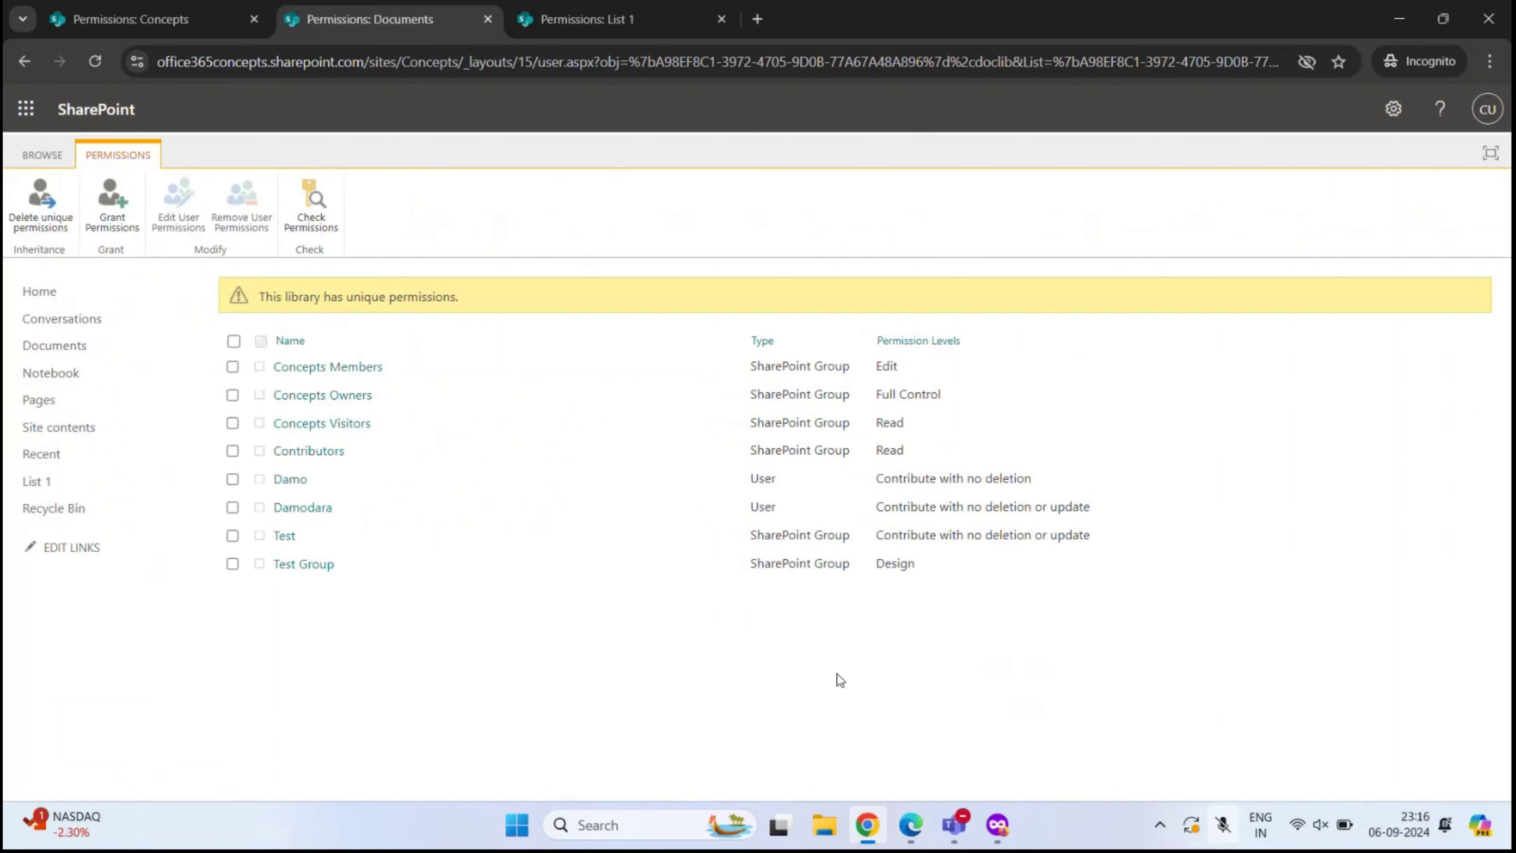
click(563, 20)
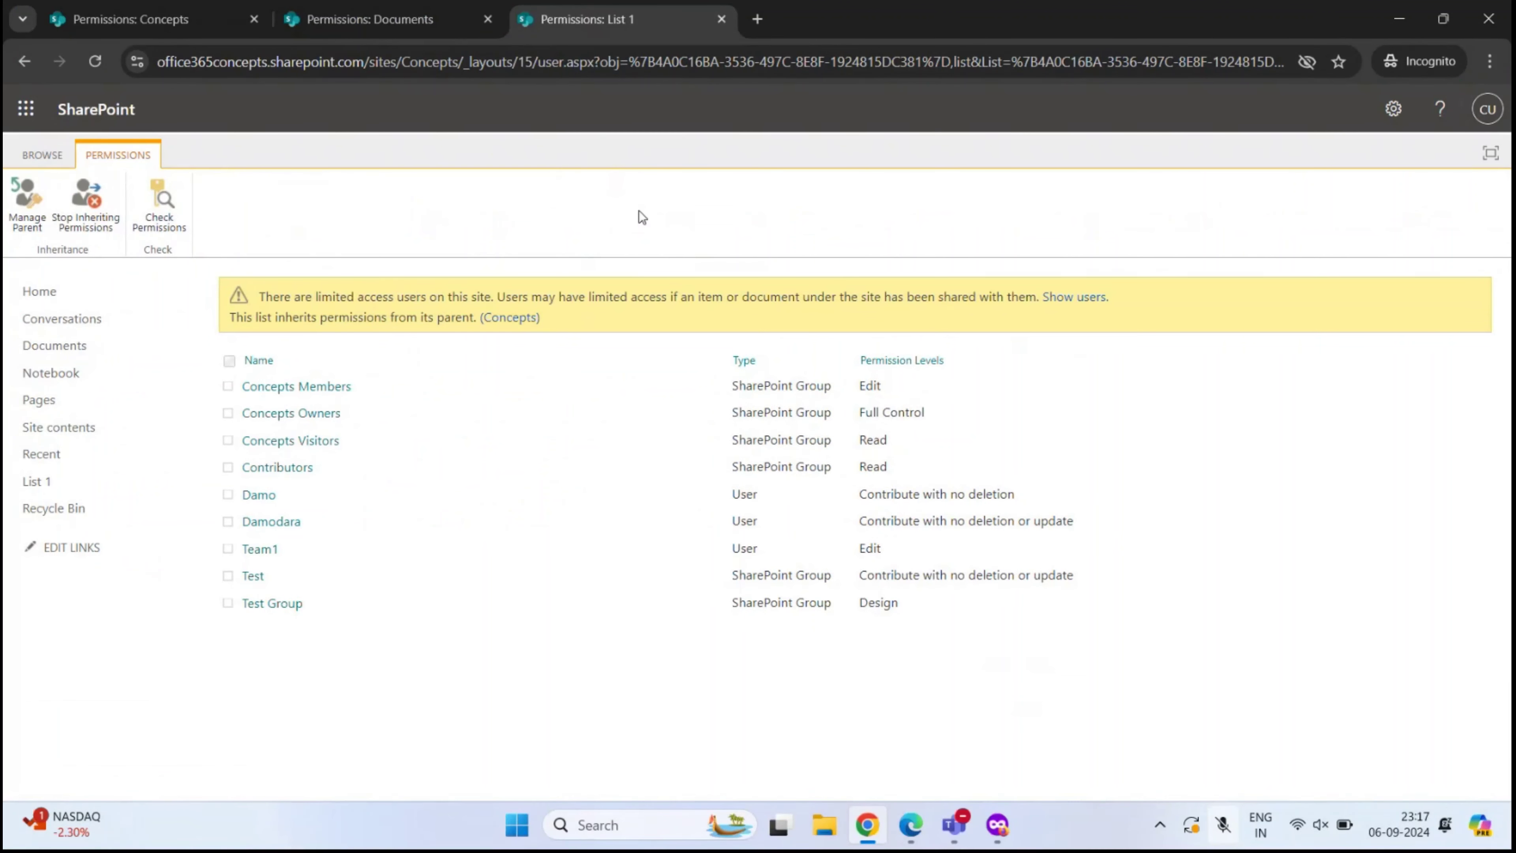
Step: Break List 1's permission inheritance from Concepts and check Team1 keeps Edit
click(95, 217)
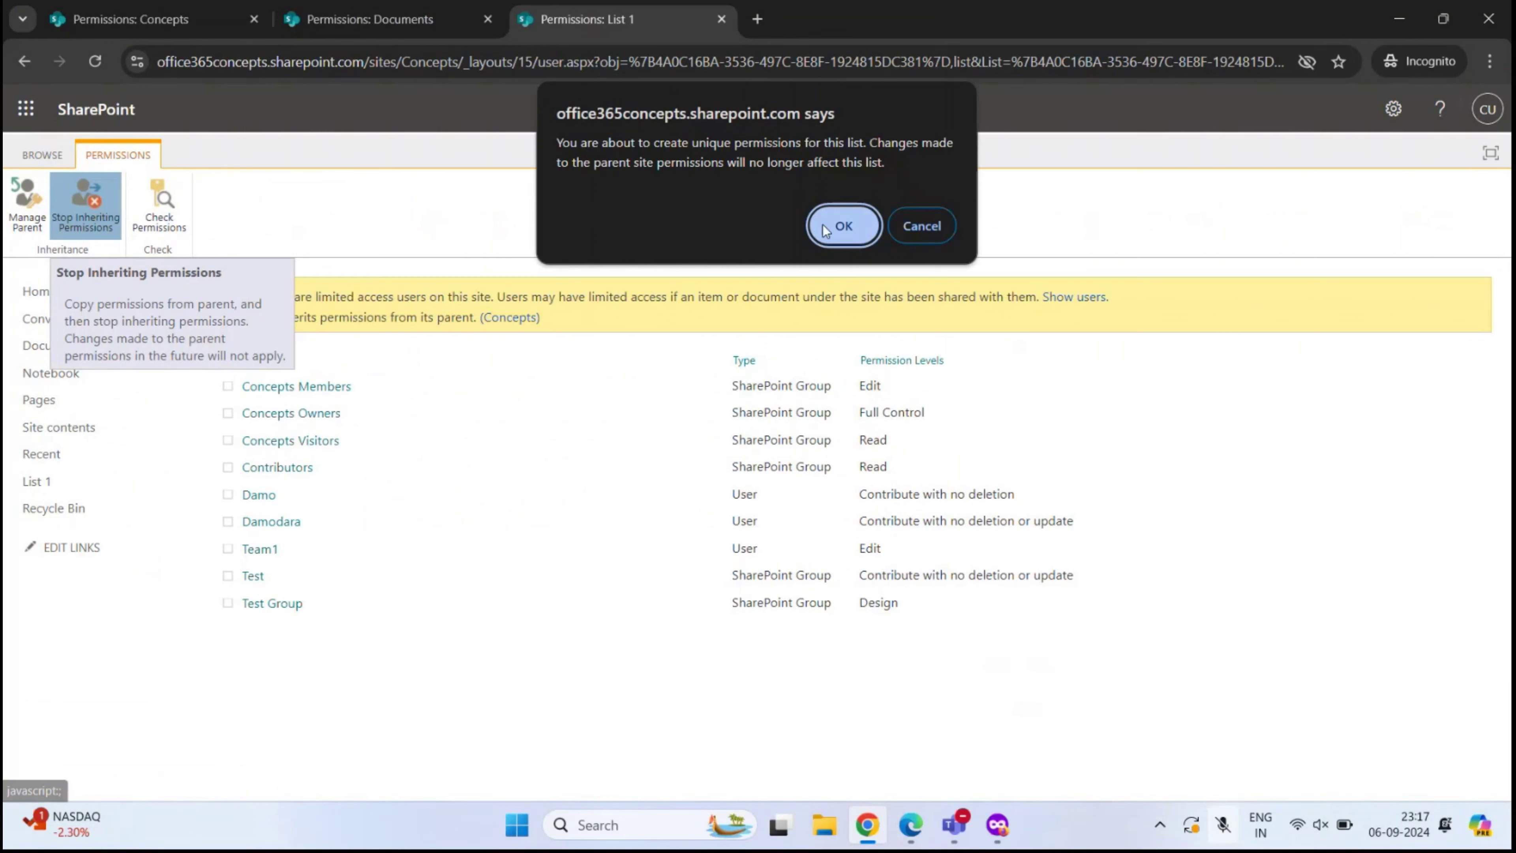
click(842, 226)
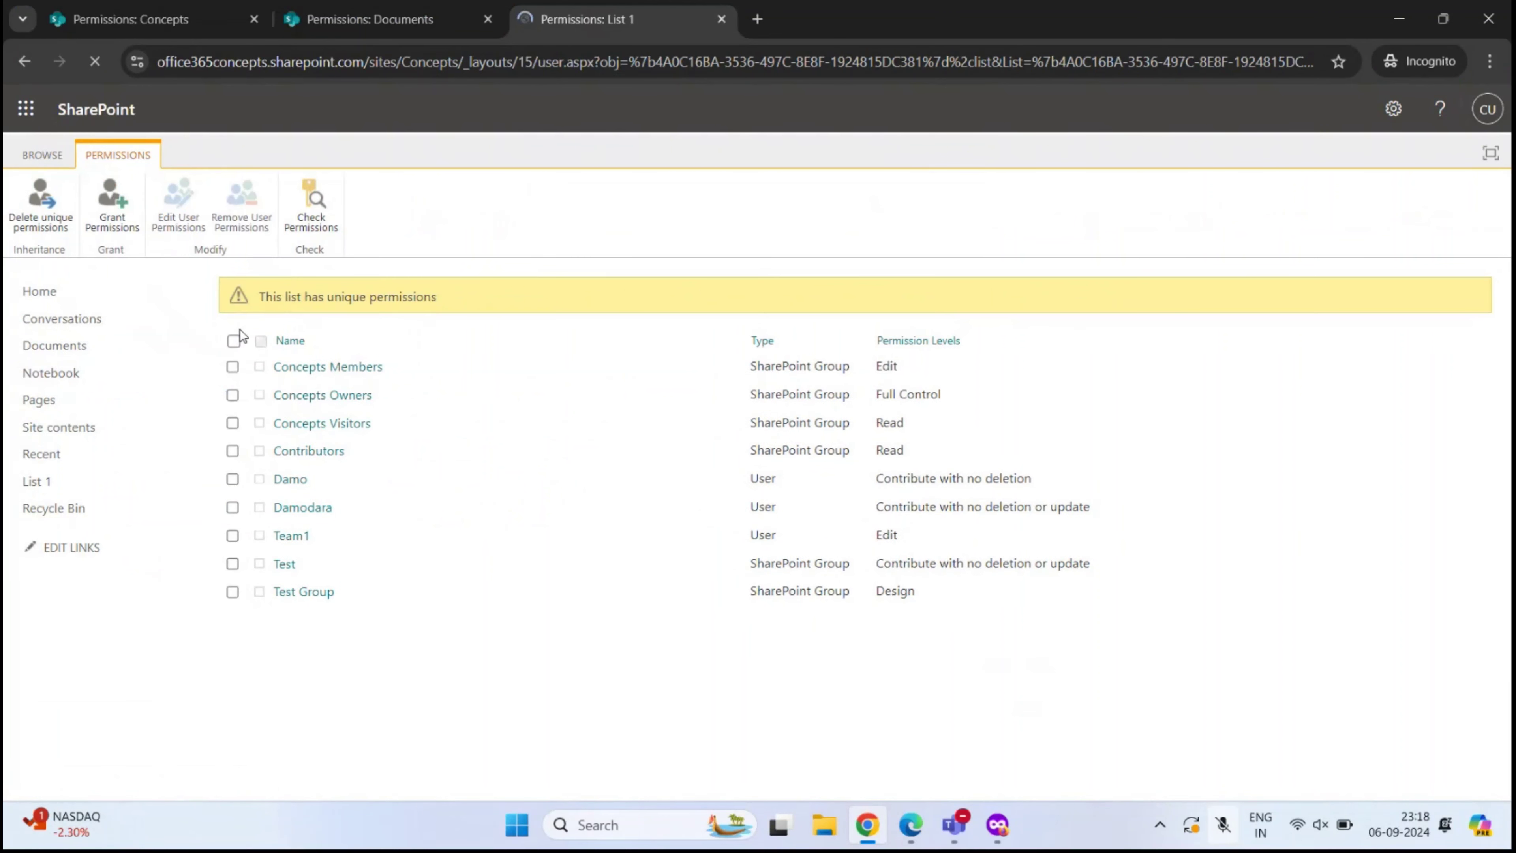
drag(262, 297, 438, 296)
click(453, 300)
drag(335, 533, 260, 541)
drag(898, 523, 752, 537)
click(914, 541)
click(996, 825)
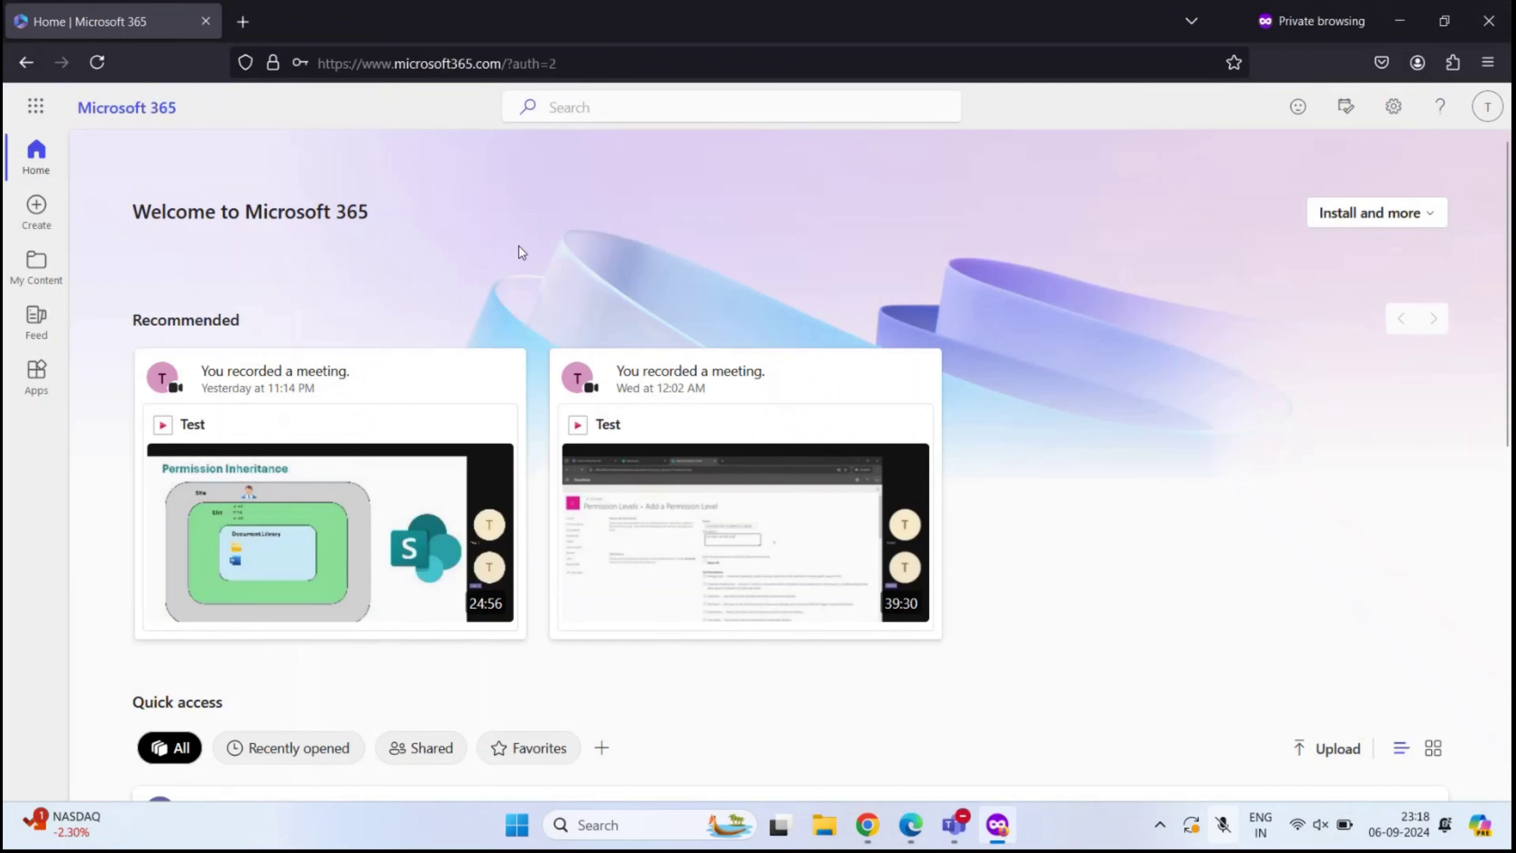
Step: Go to the owner's Concepts site home and copy its web address
click(867, 825)
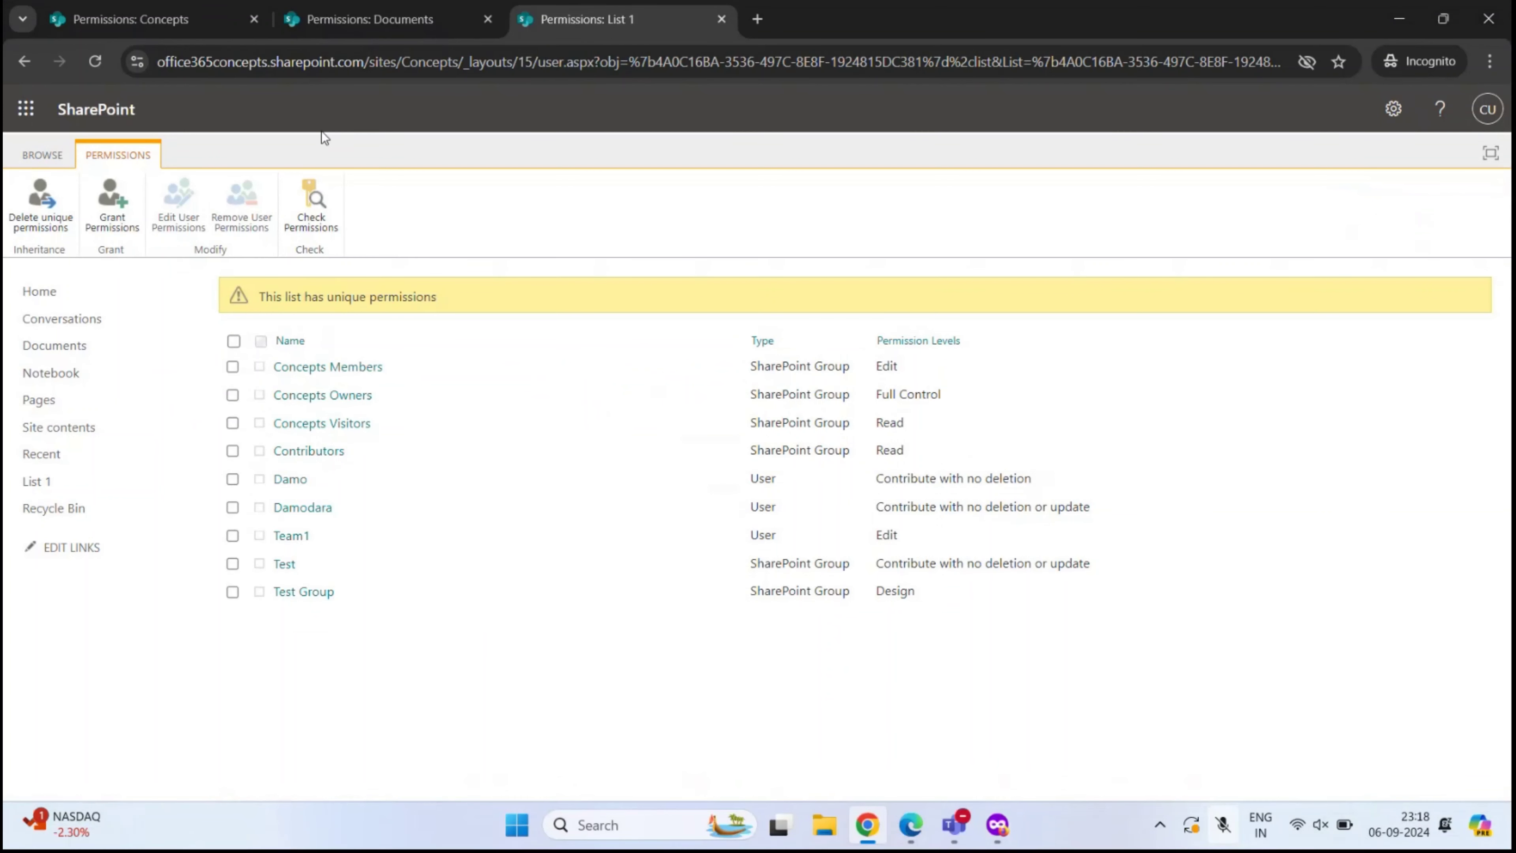
click(173, 24)
click(66, 291)
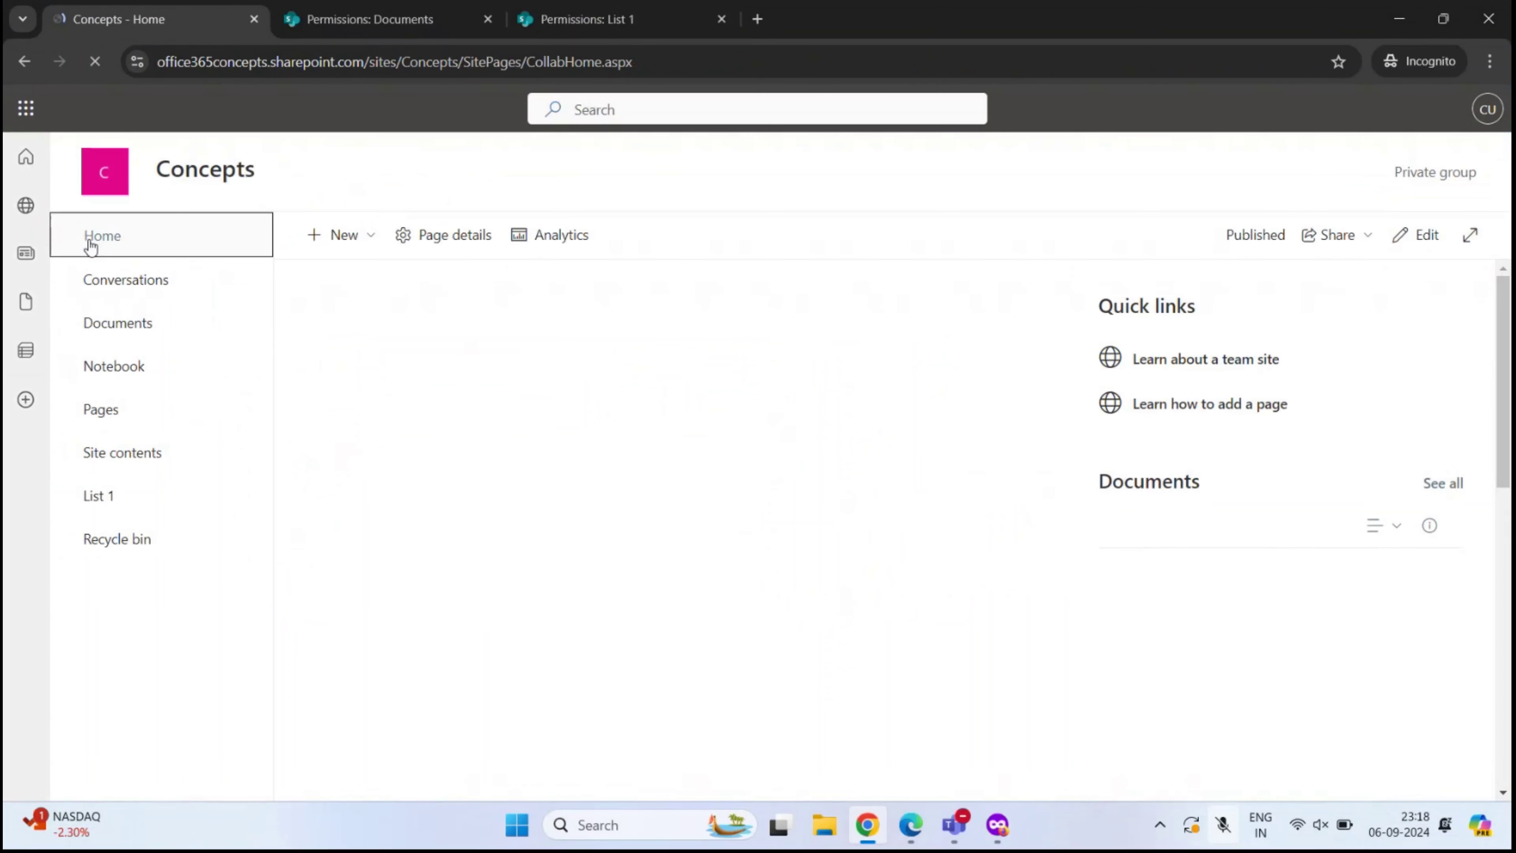
click(93, 242)
click(483, 54)
click(517, 61)
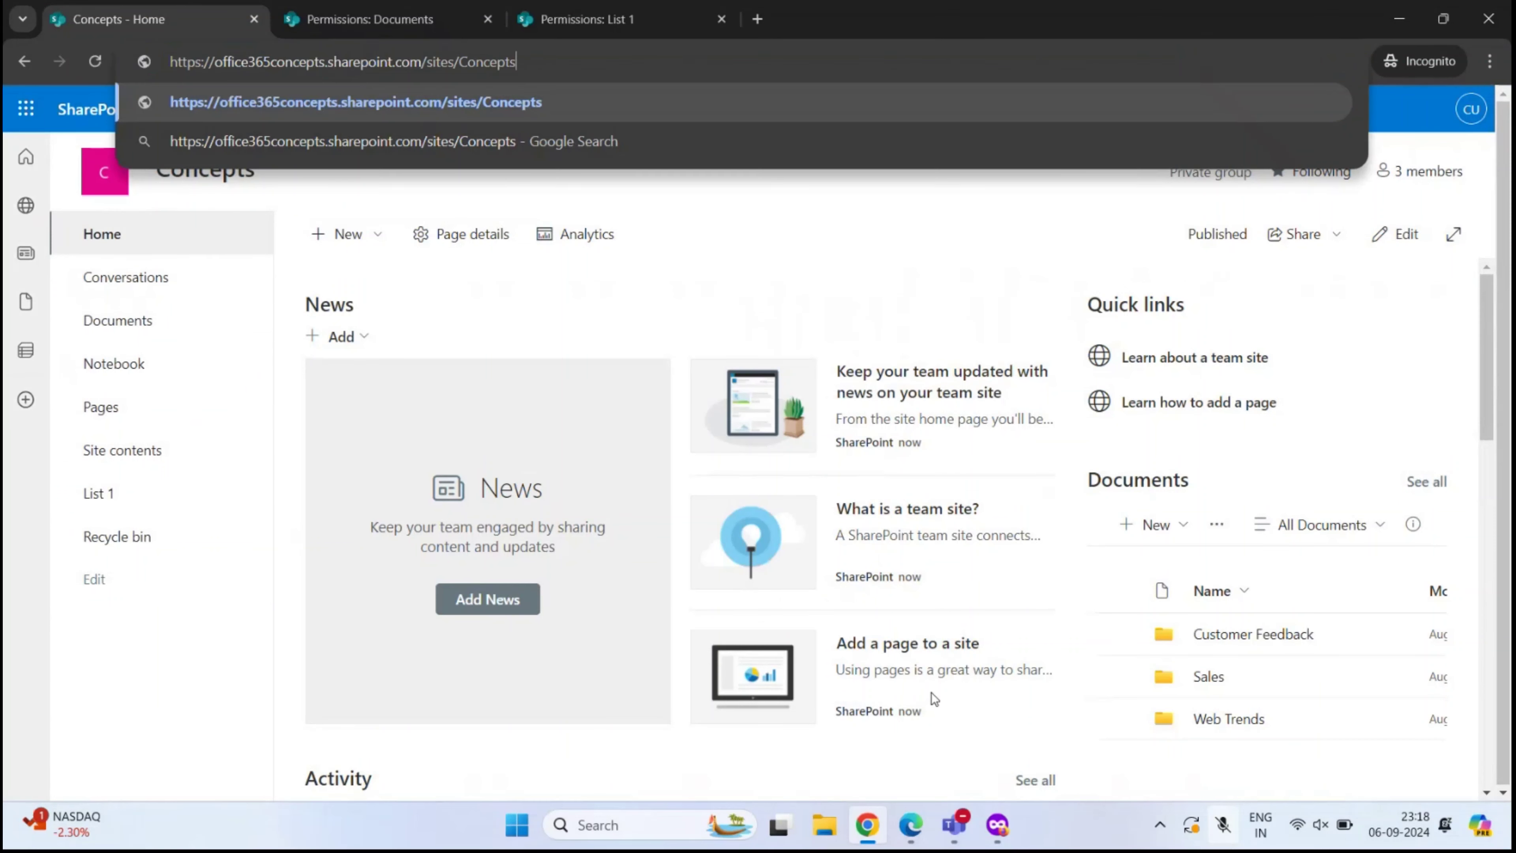
key(ctrl+a)
key(ctrl+c)
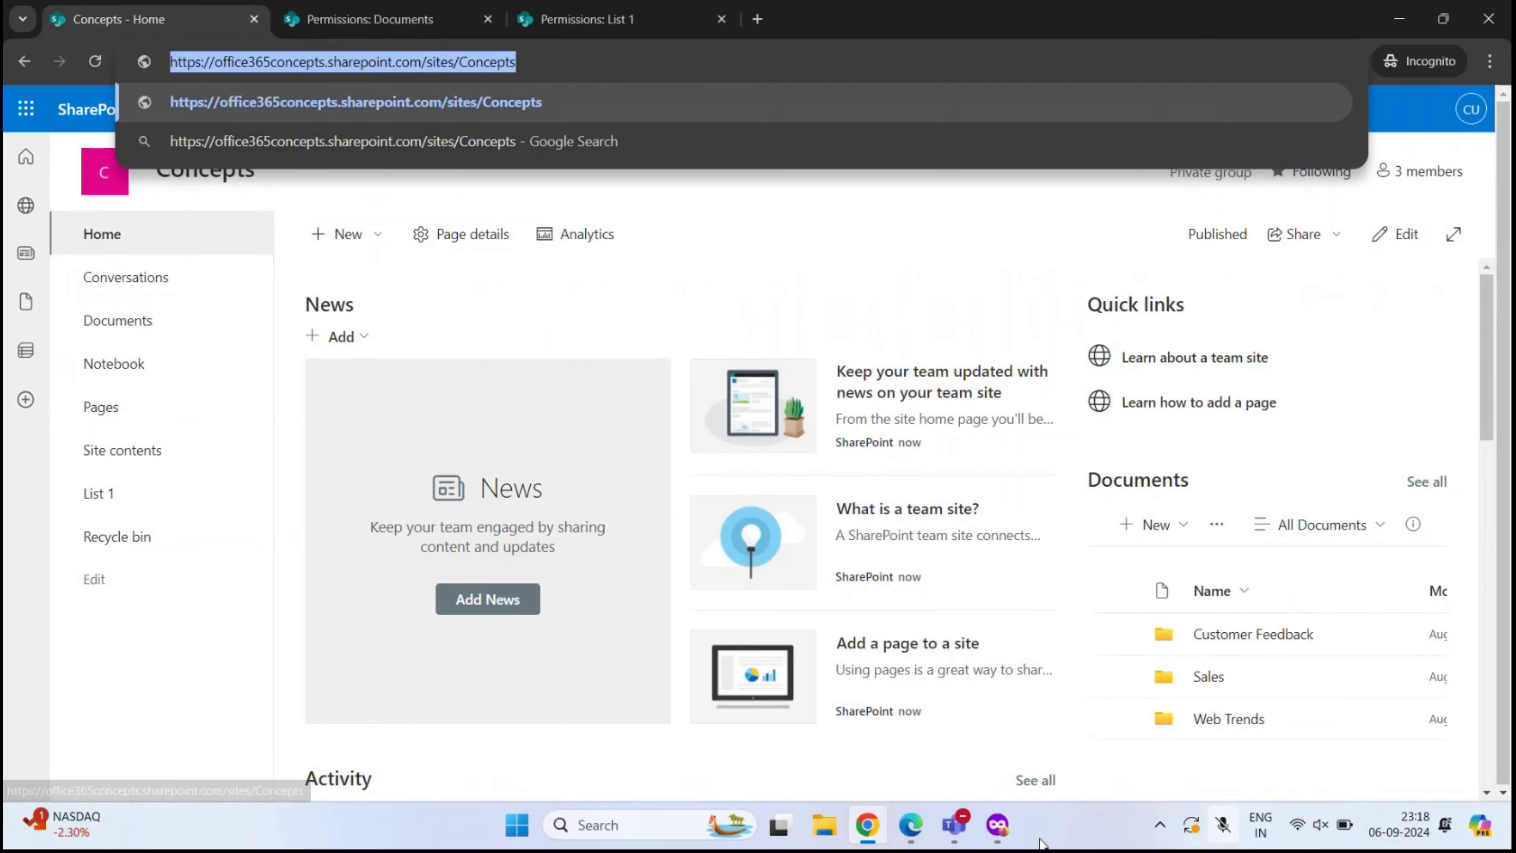
Step: Load the Concepts site in a new Firefox private tab and open List 1's three items
key(alt+Tab)
click(243, 22)
key(ctrl+v)
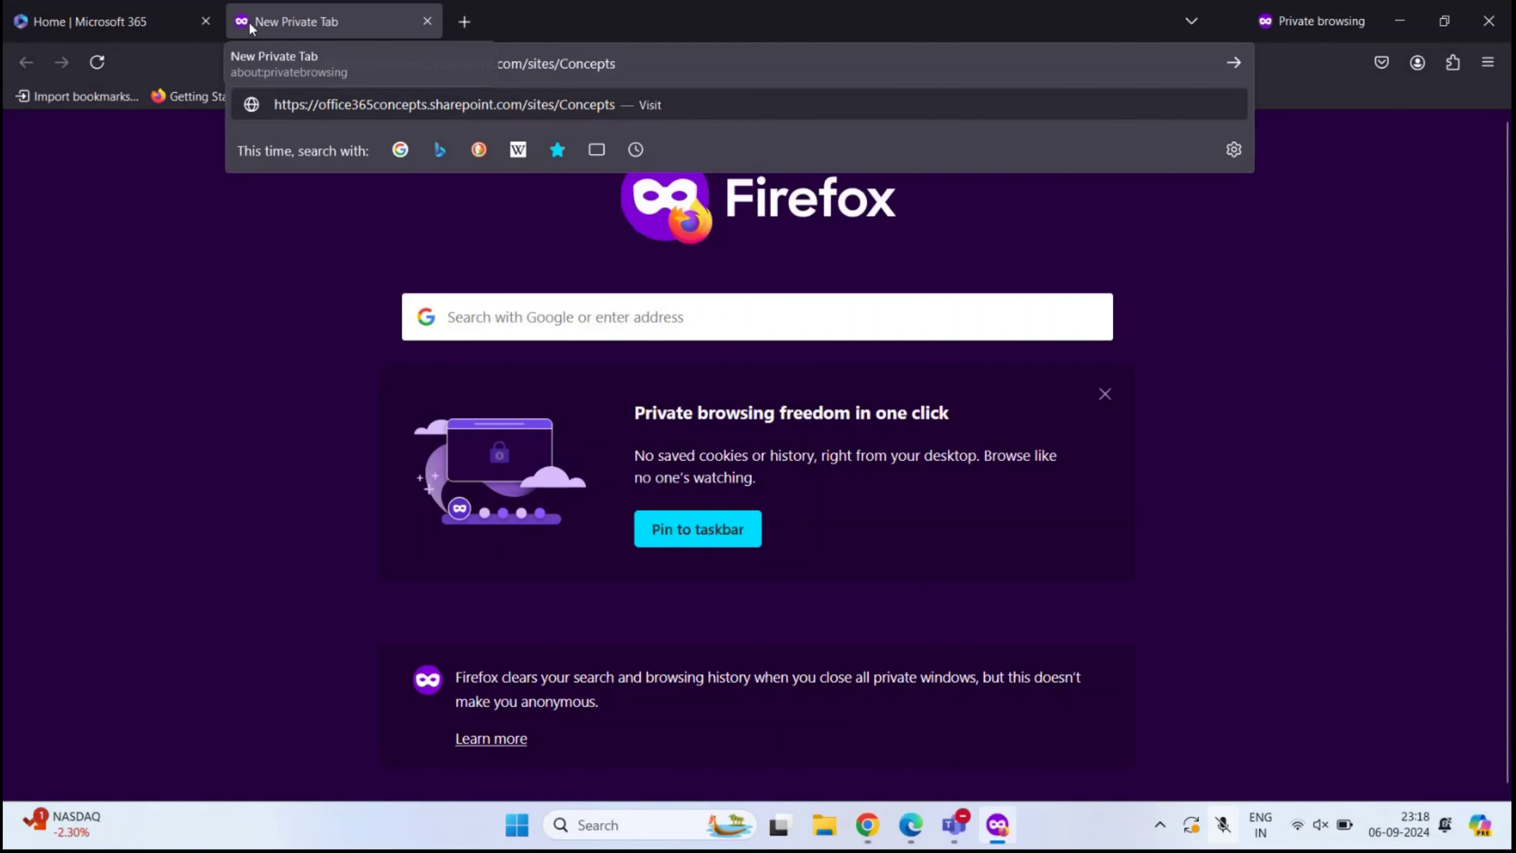
key(Return)
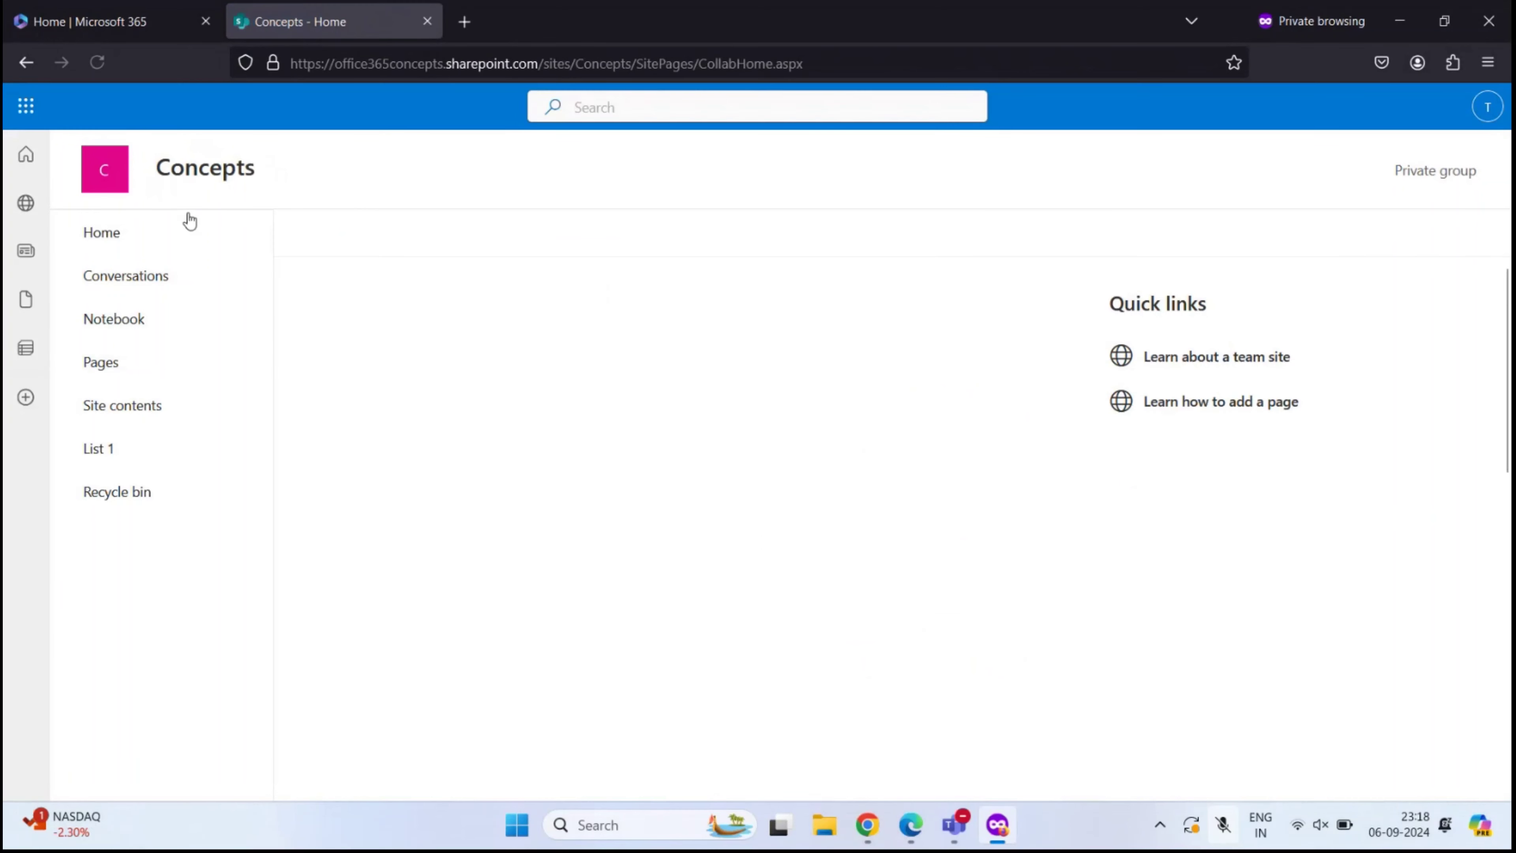
click(123, 452)
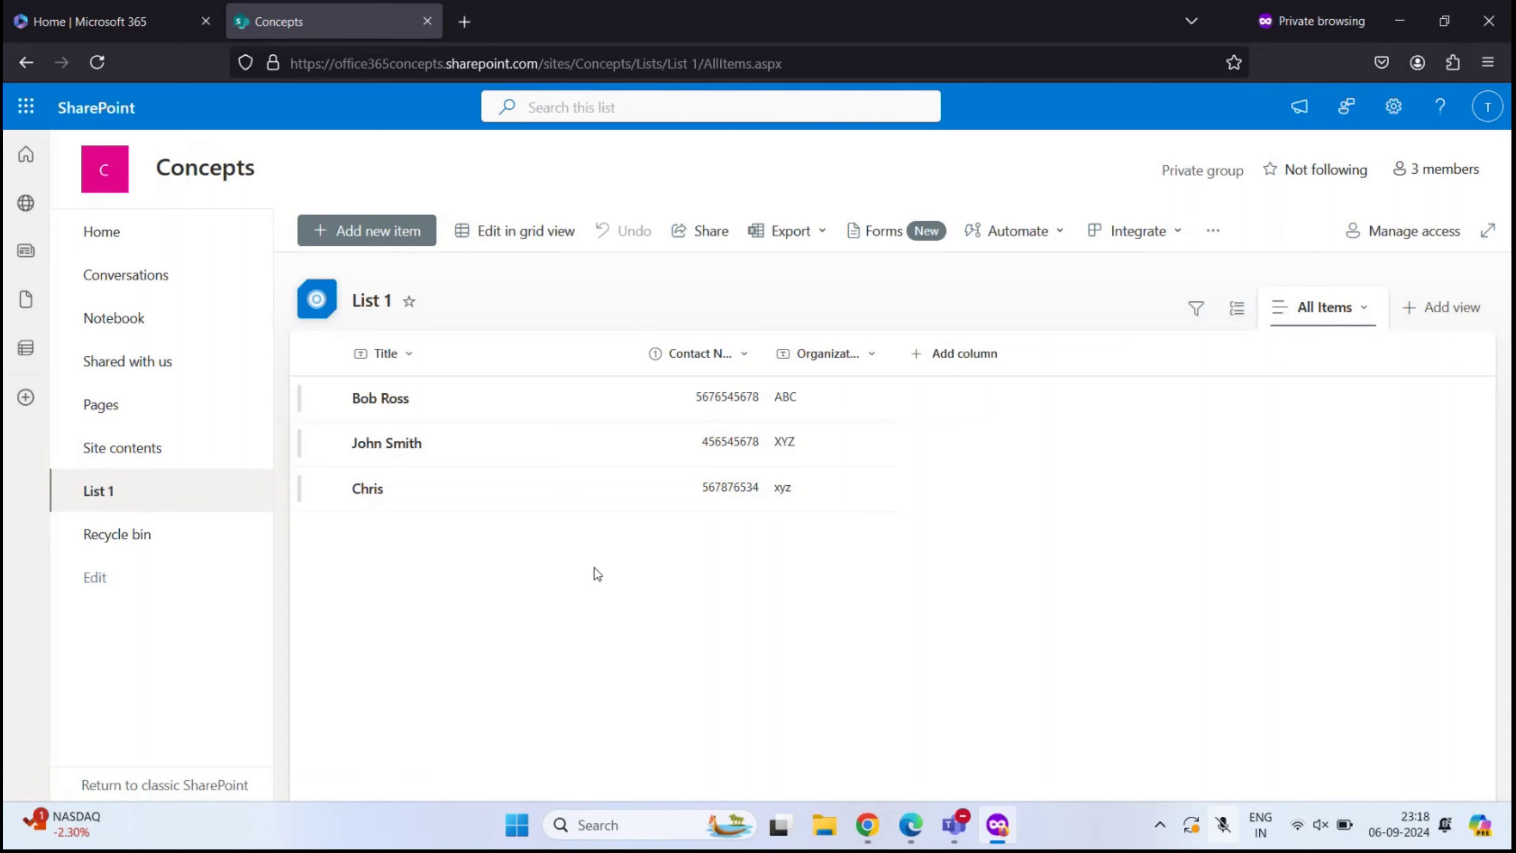
click(867, 825)
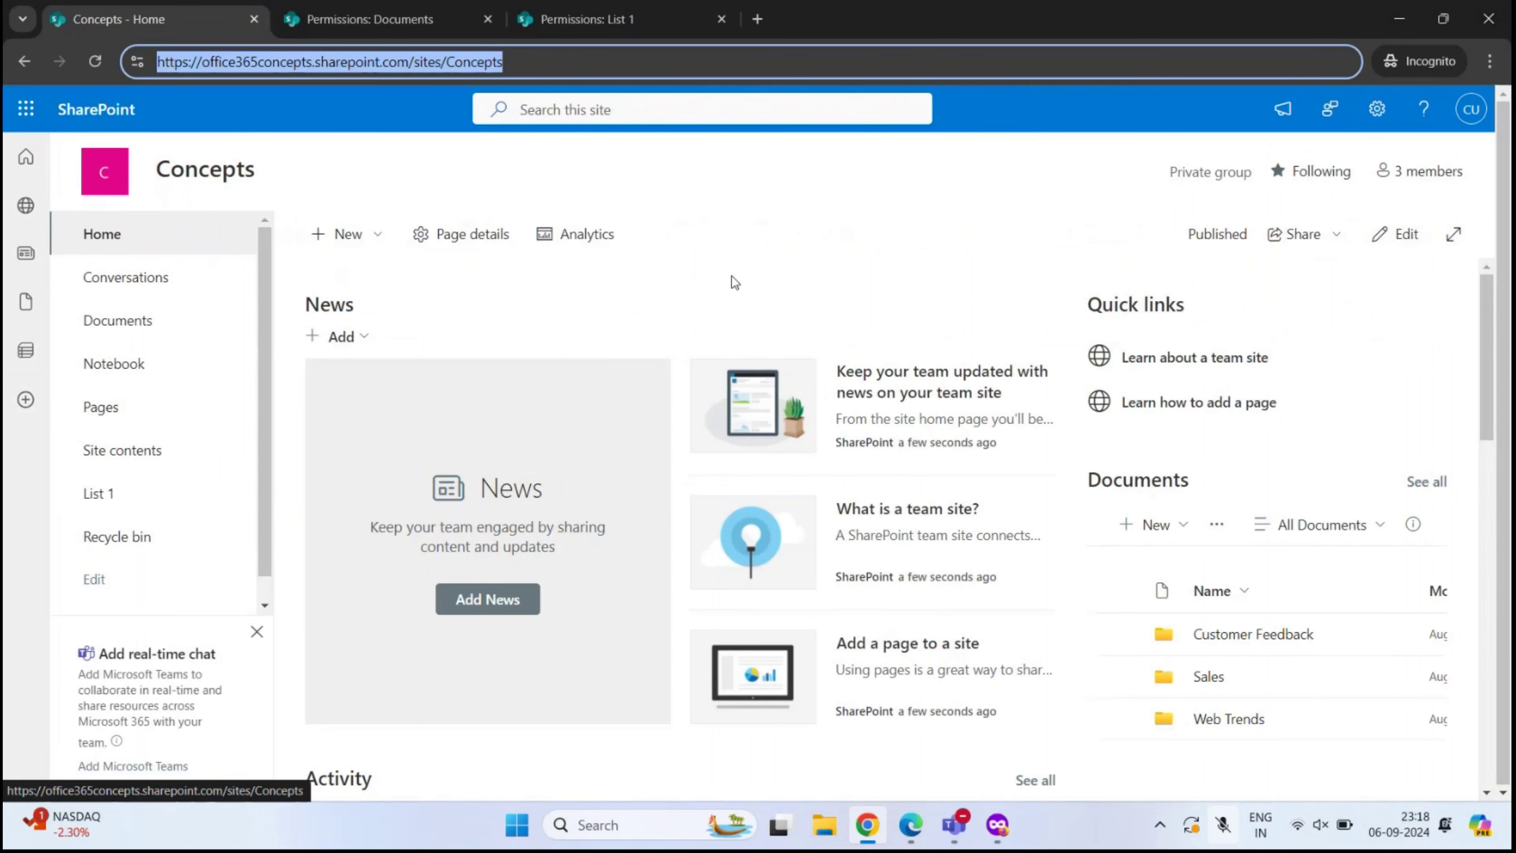
Step: Remove Team1's permissions from List 1, then reload the Concepts home in the private window to check it
click(561, 24)
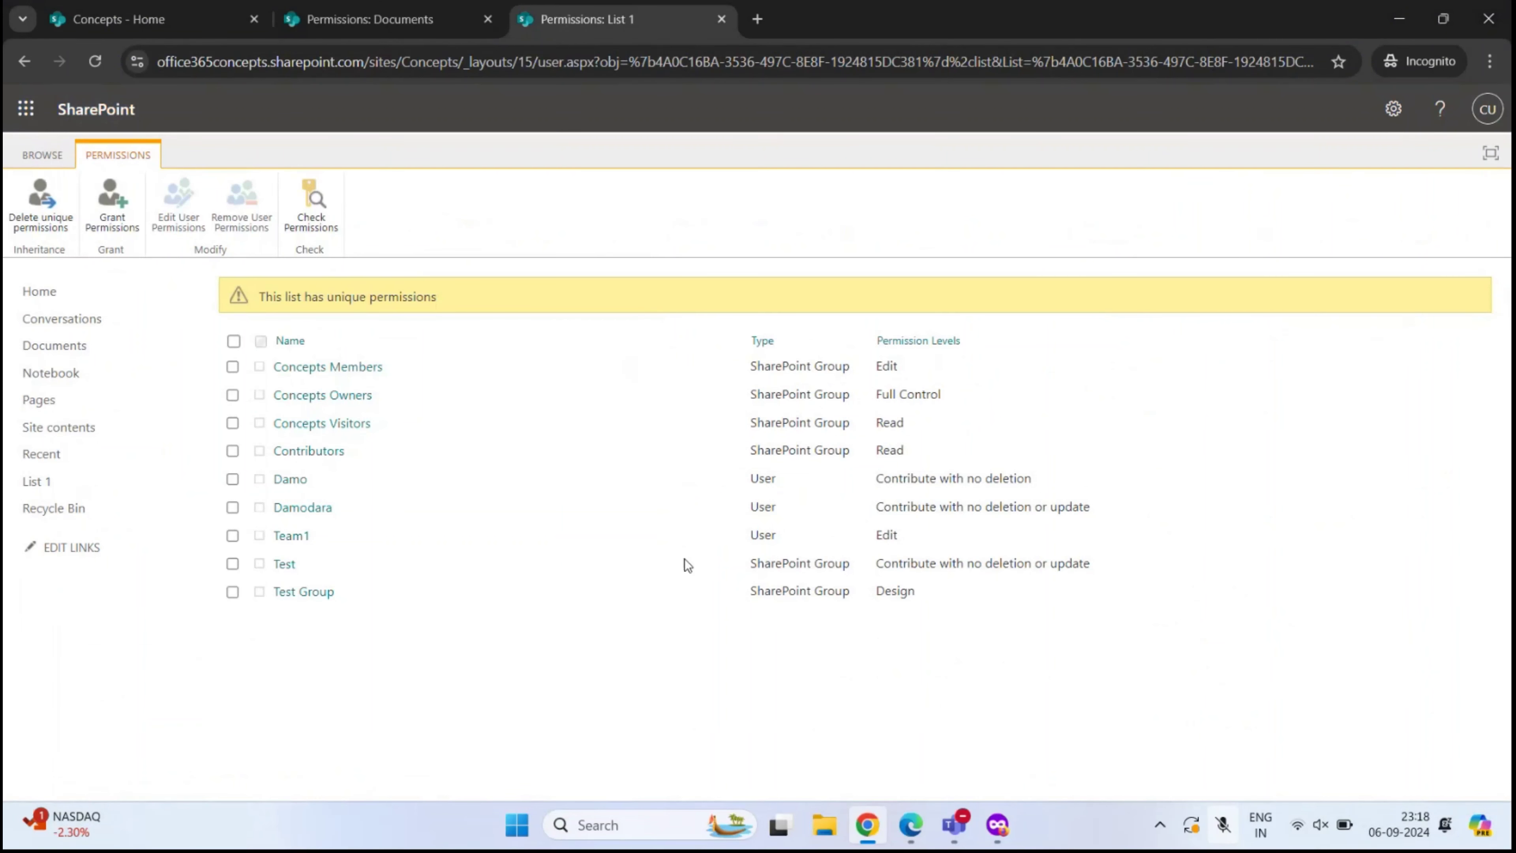
click(232, 535)
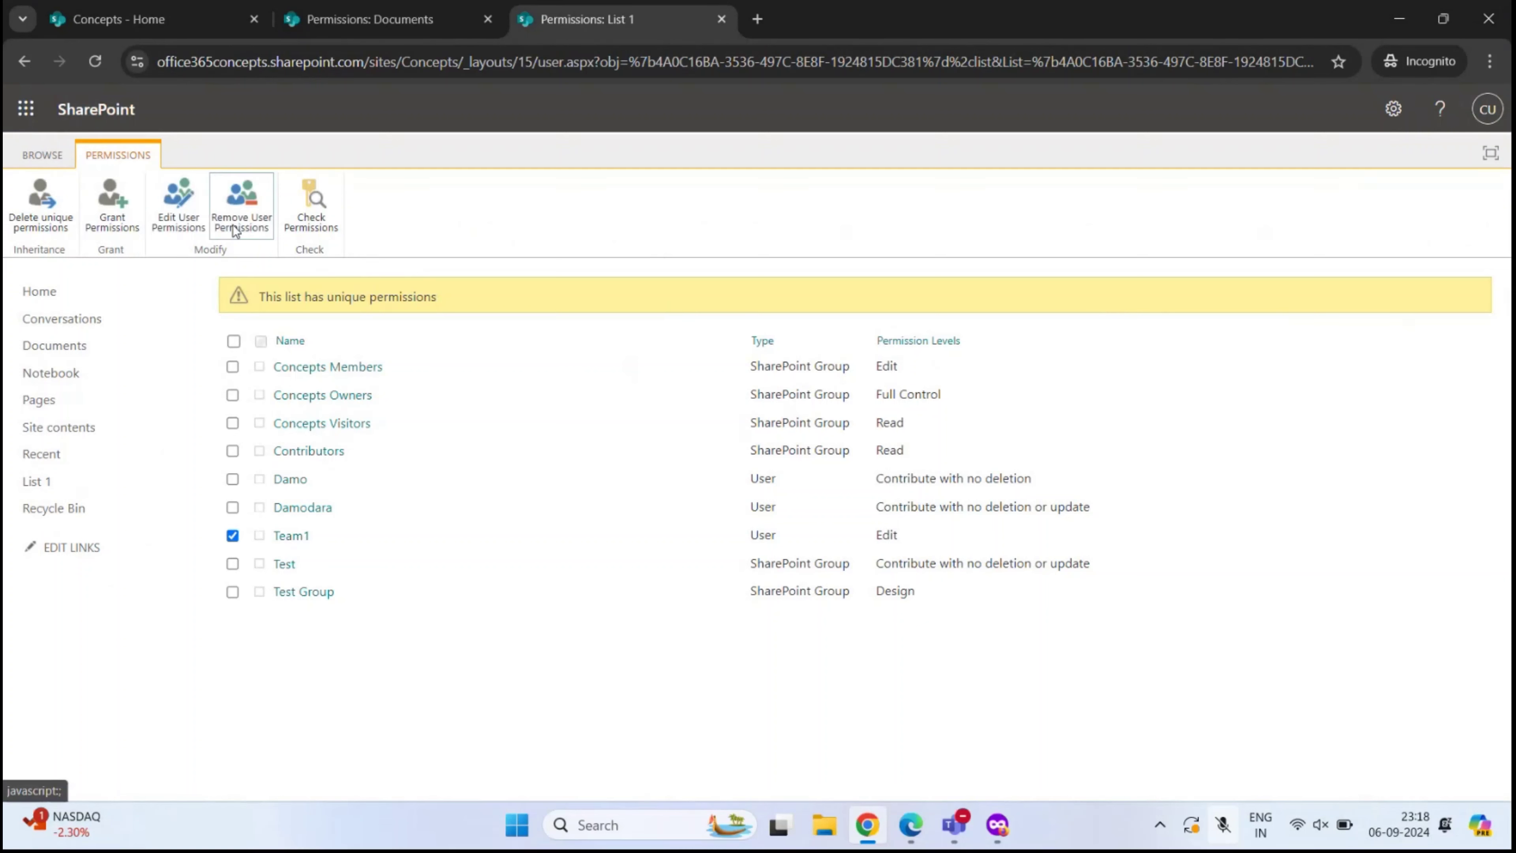
click(234, 221)
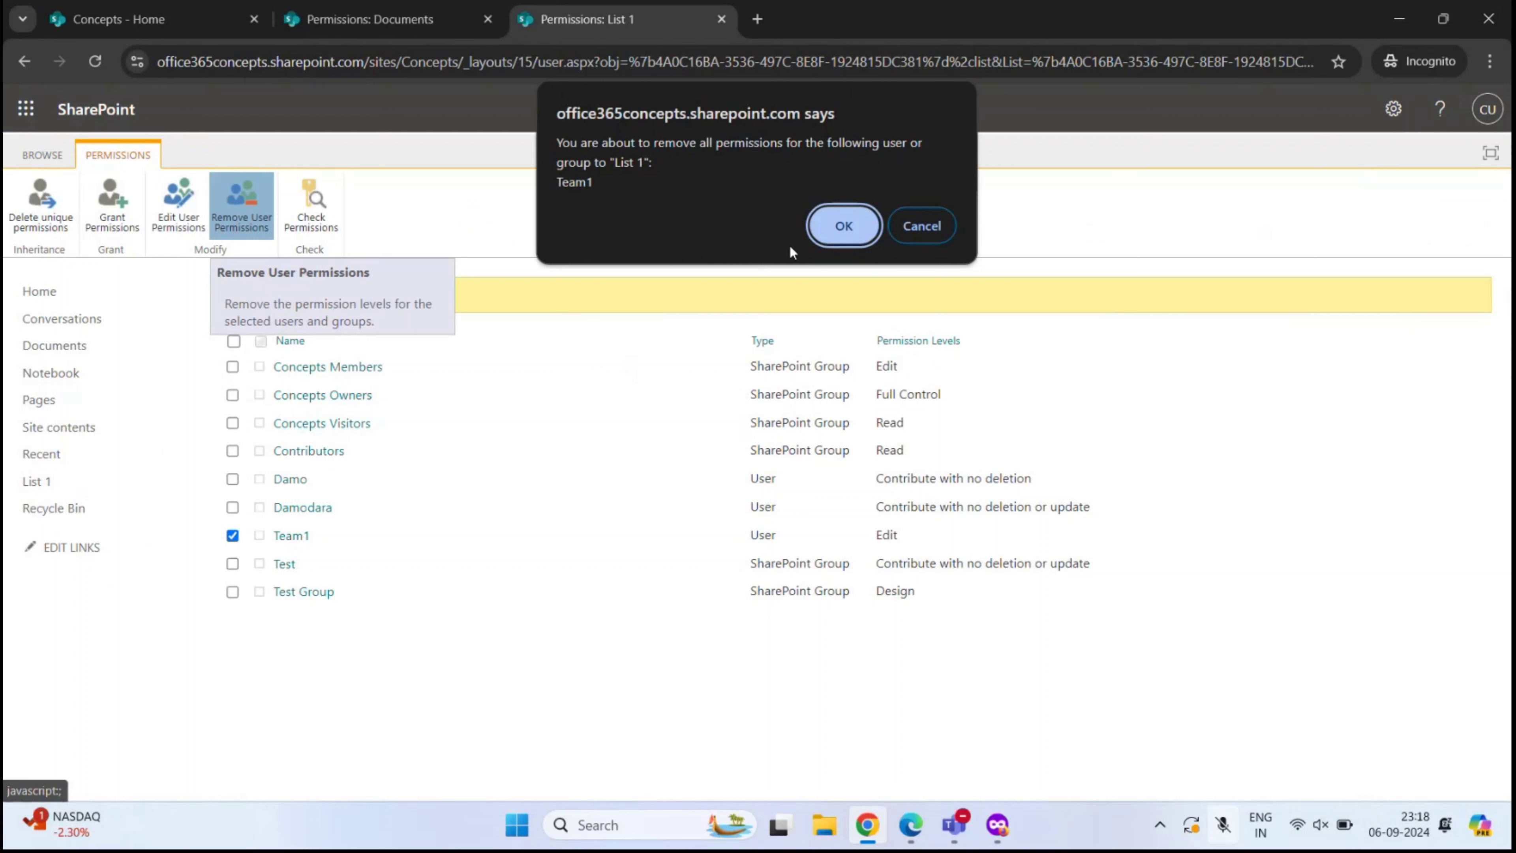
click(841, 230)
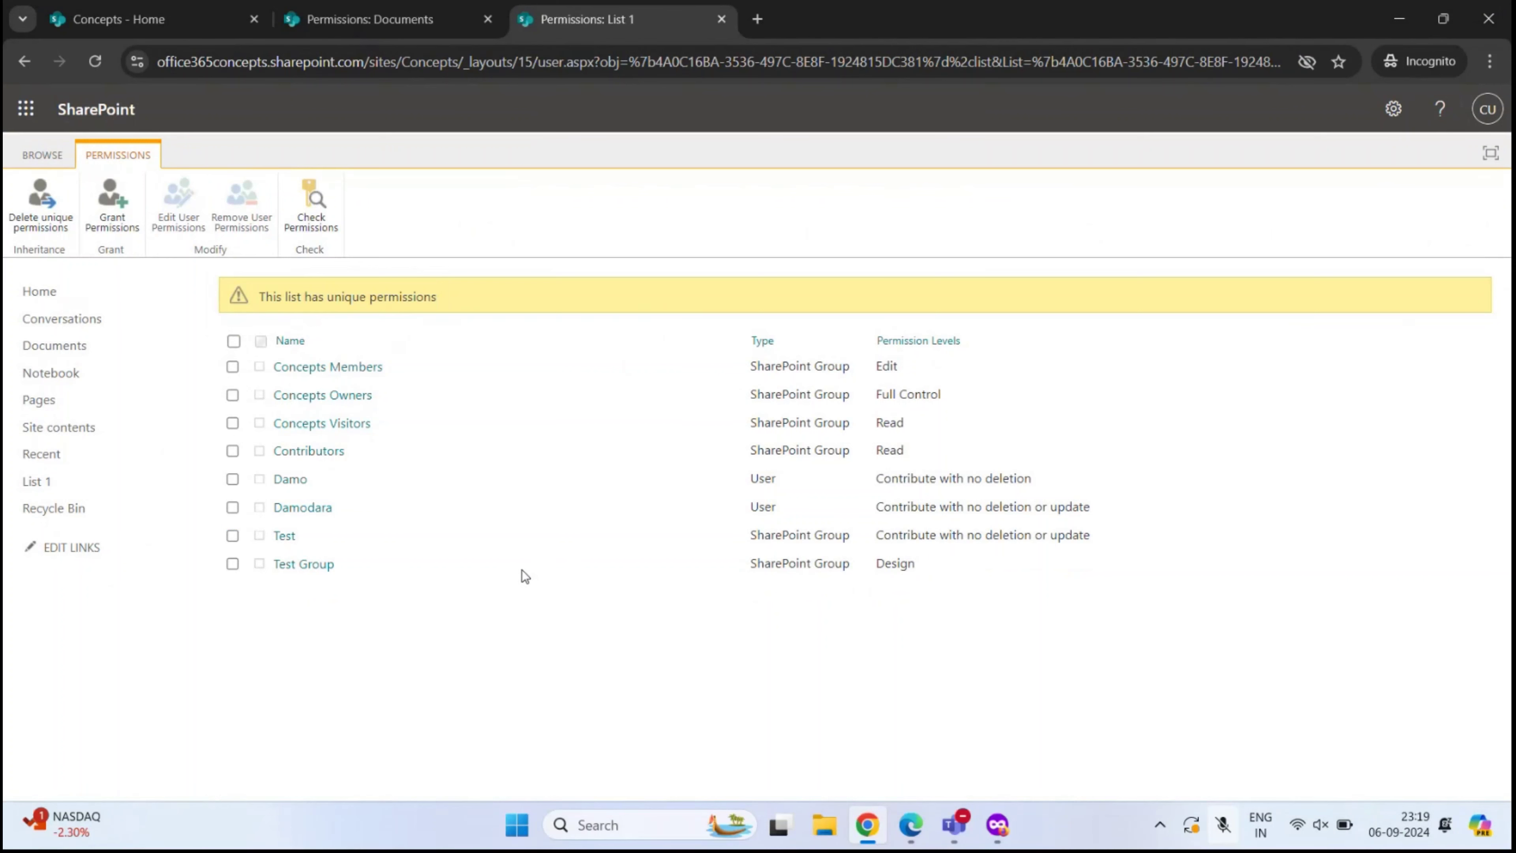
click(997, 824)
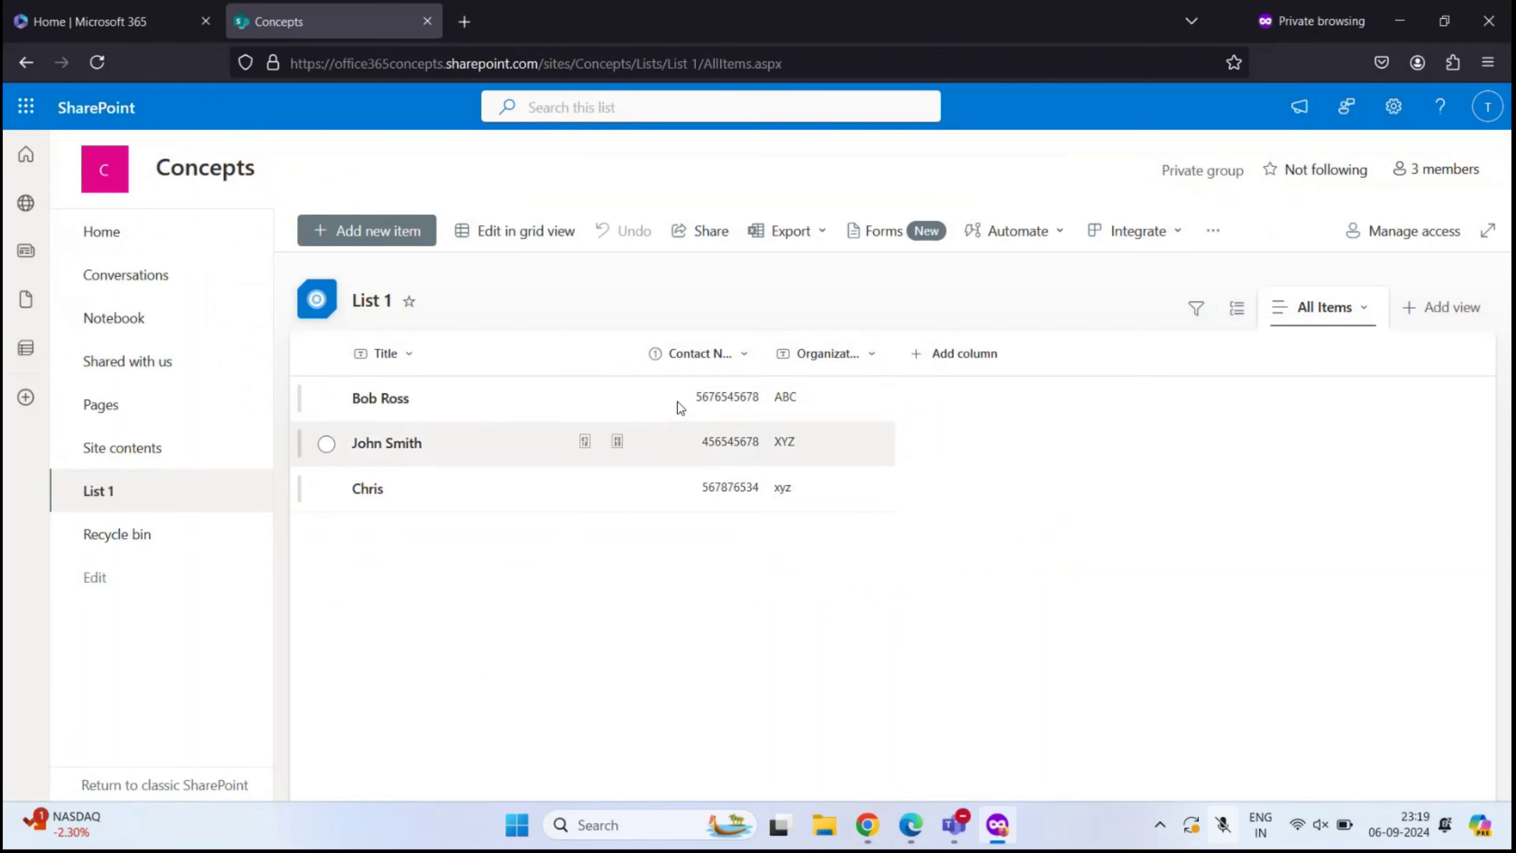
click(131, 152)
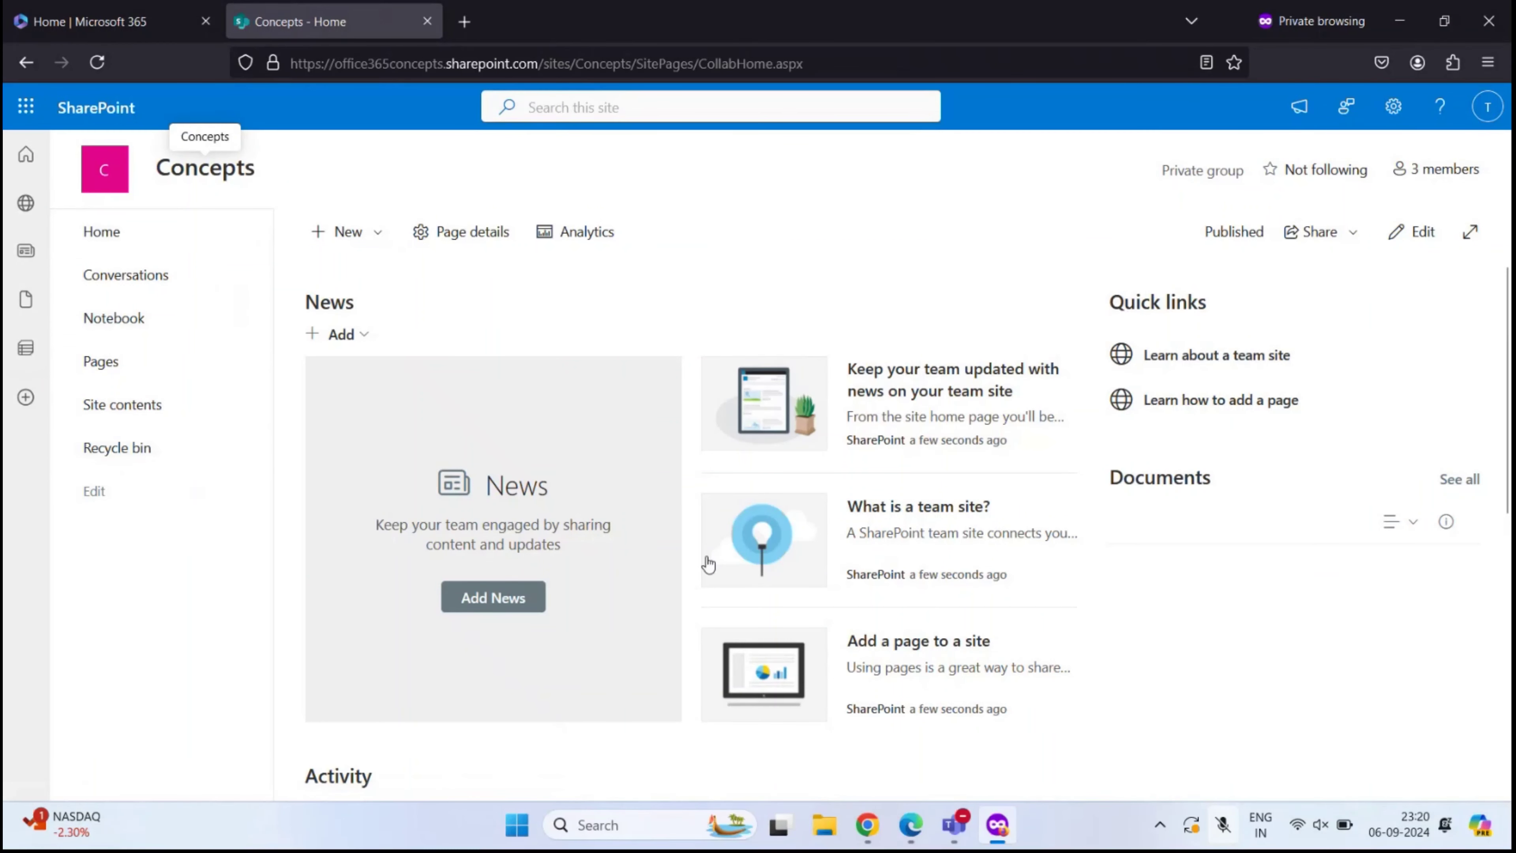
Step: Share List 1 with Team1 again from the Chrome window
click(875, 828)
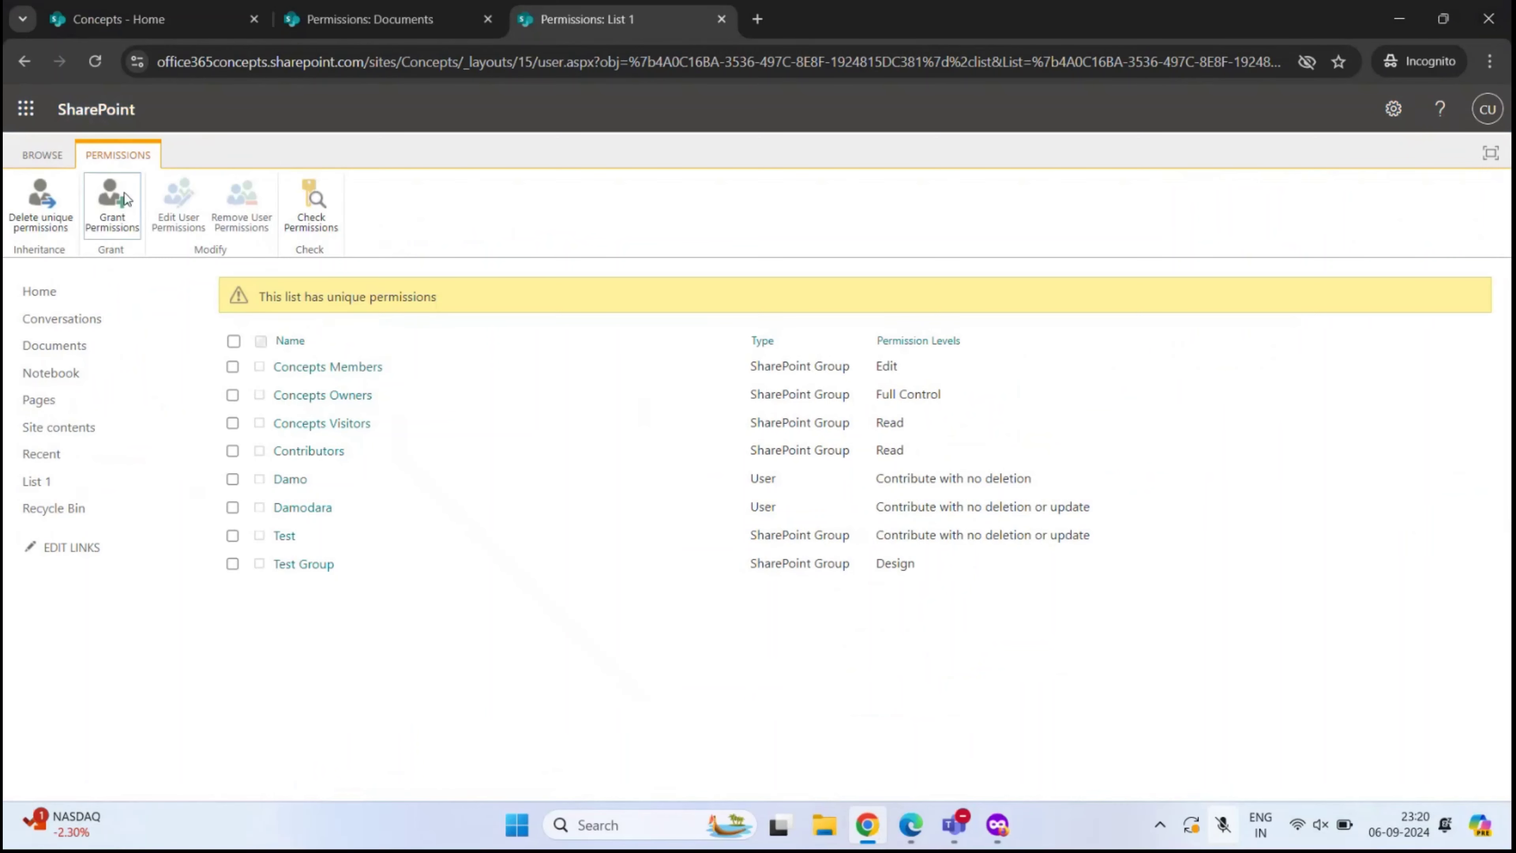
click(111, 206)
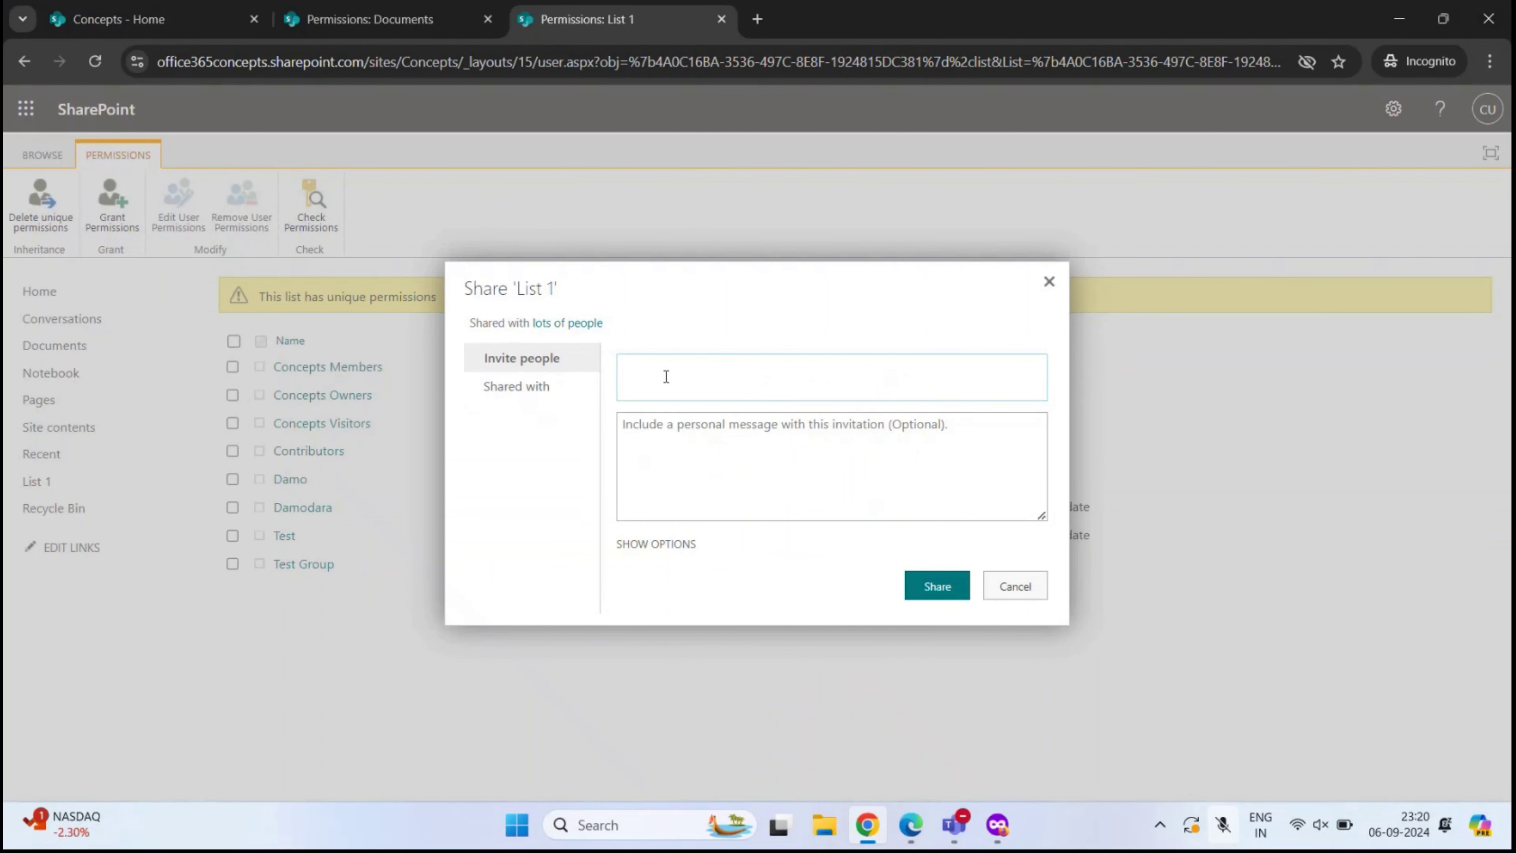
text(team1)
click(649, 418)
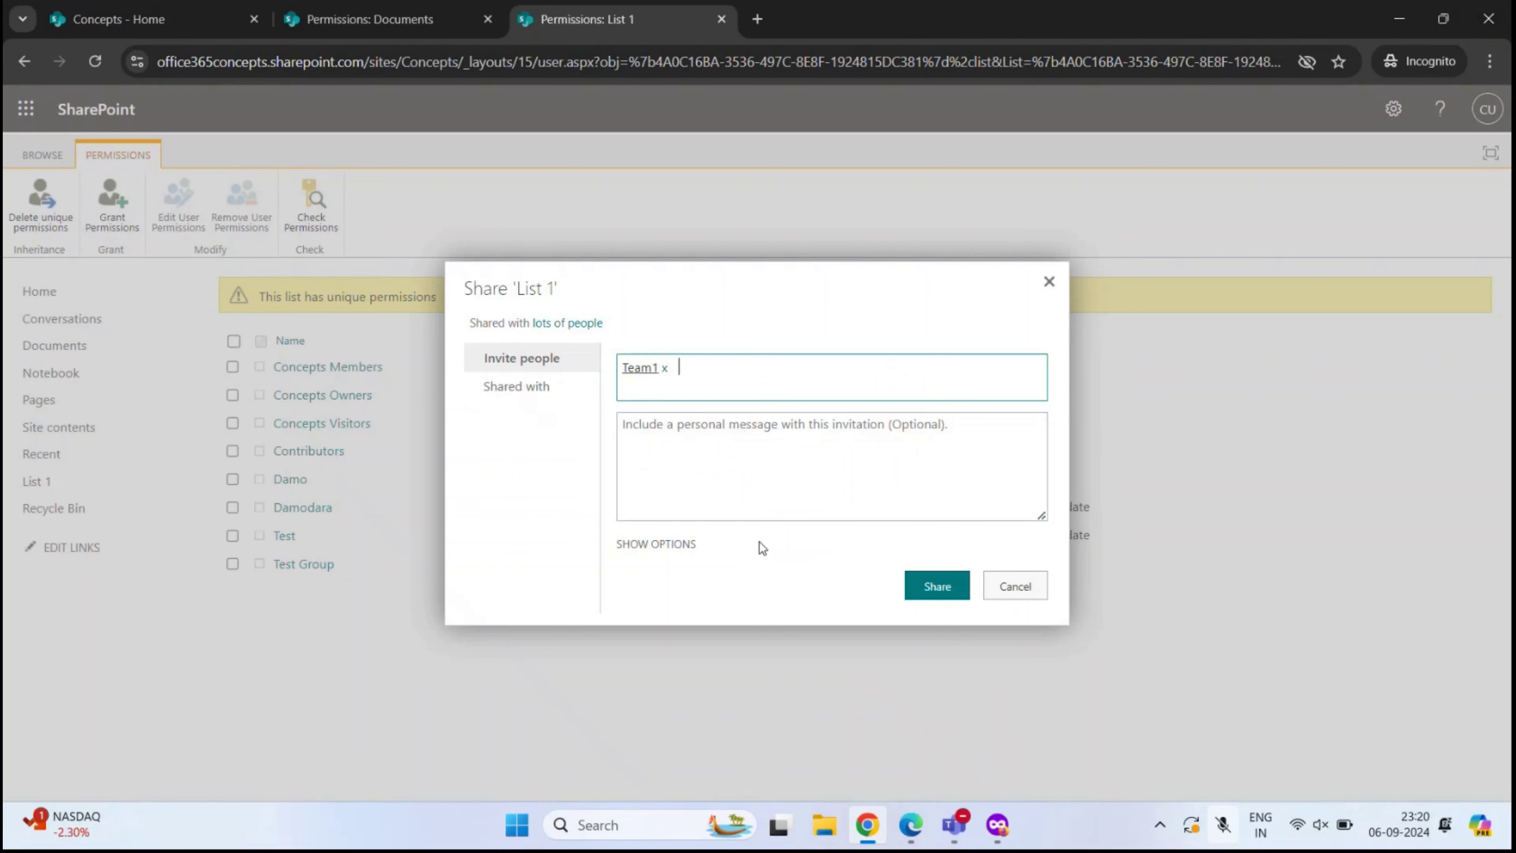
click(685, 545)
click(932, 633)
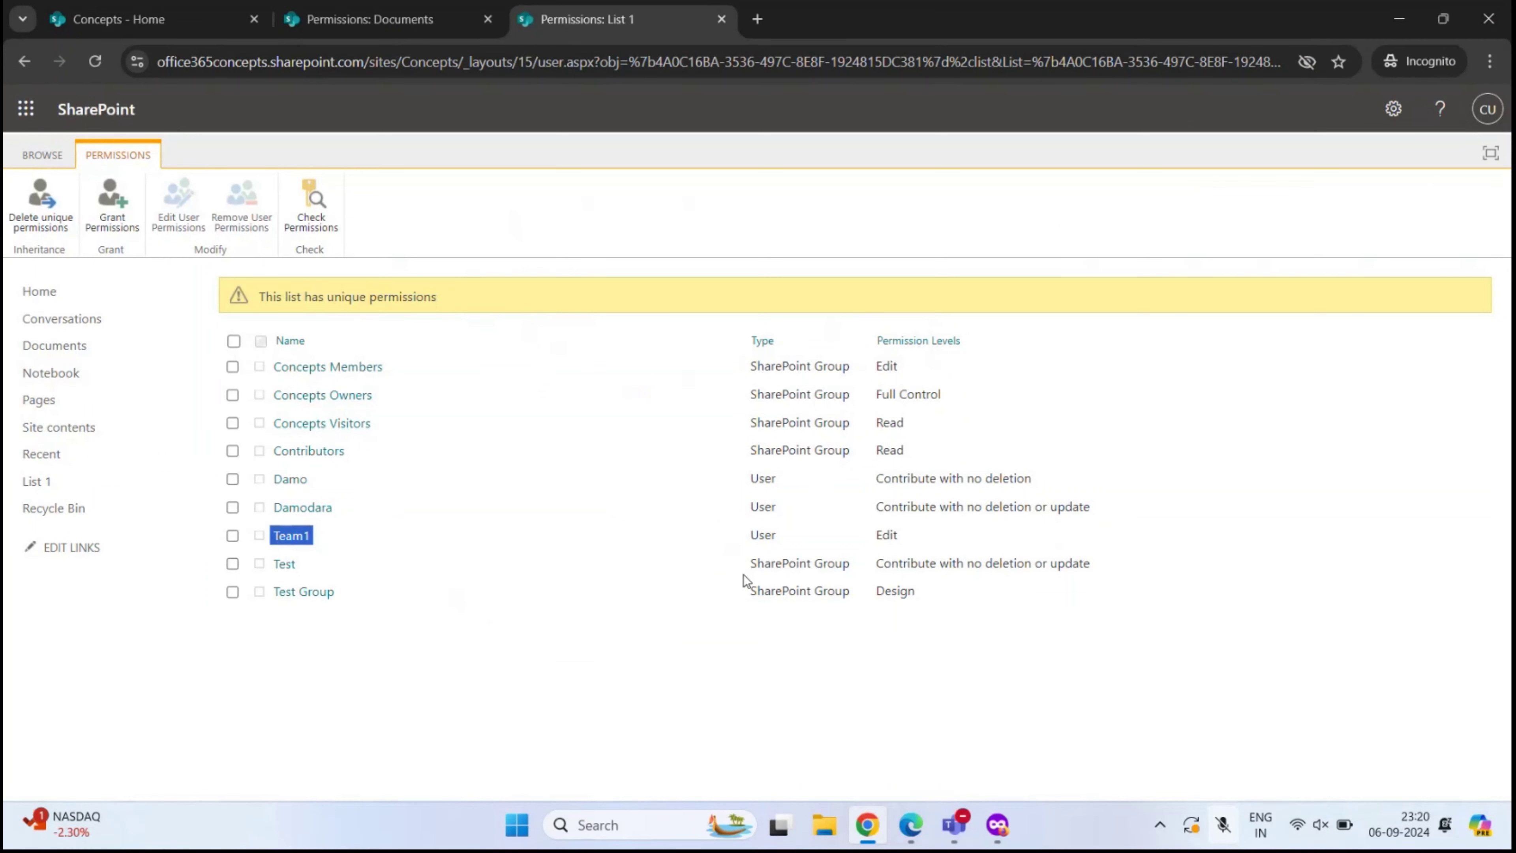
drag(950, 563, 941, 563)
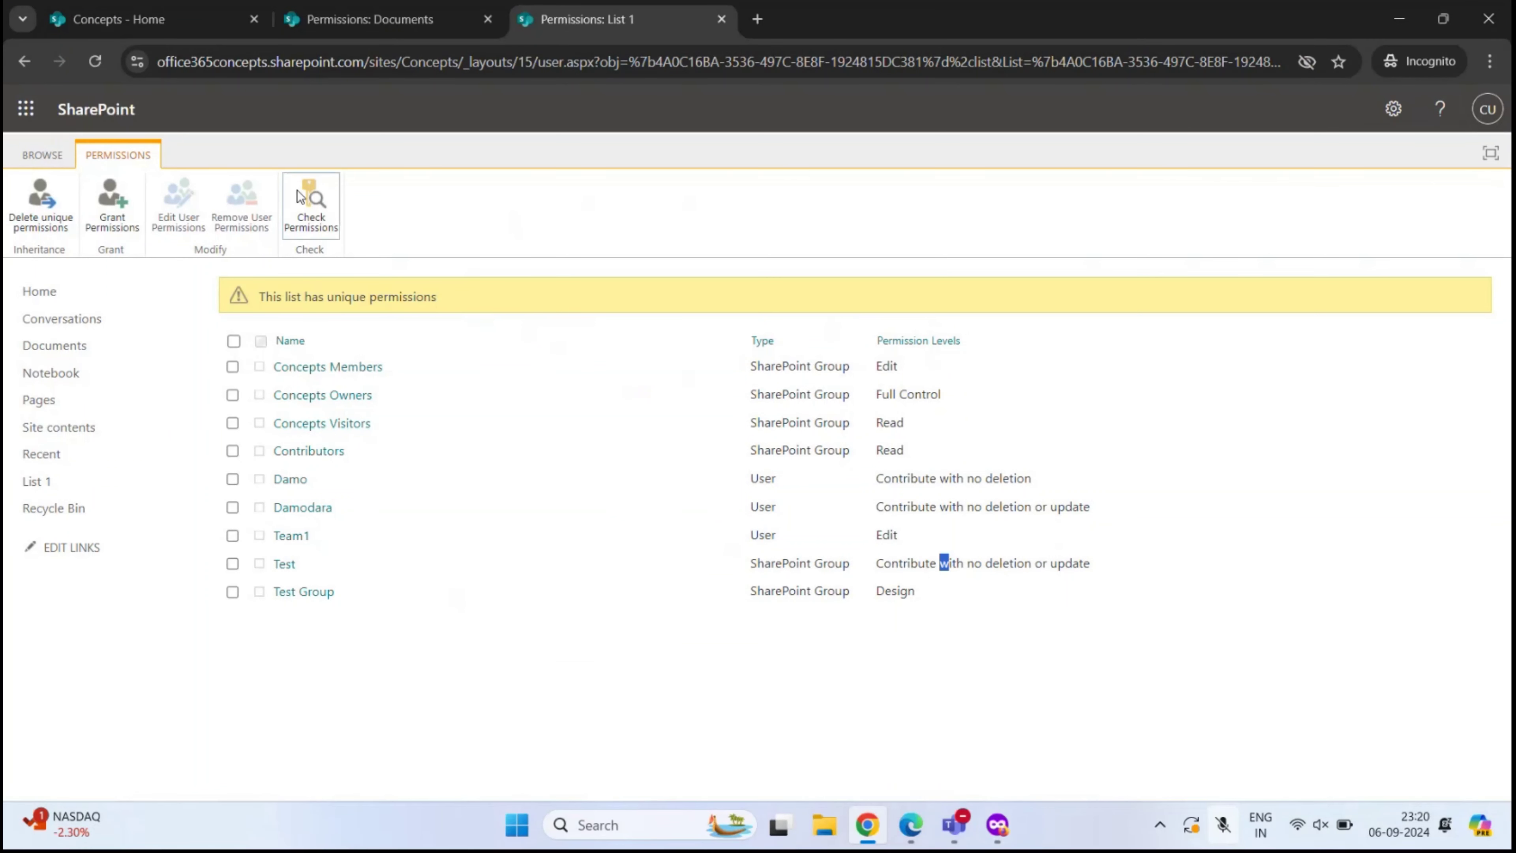
Step: Reload the Concepts home in the private window and open List 1
click(997, 824)
click(97, 62)
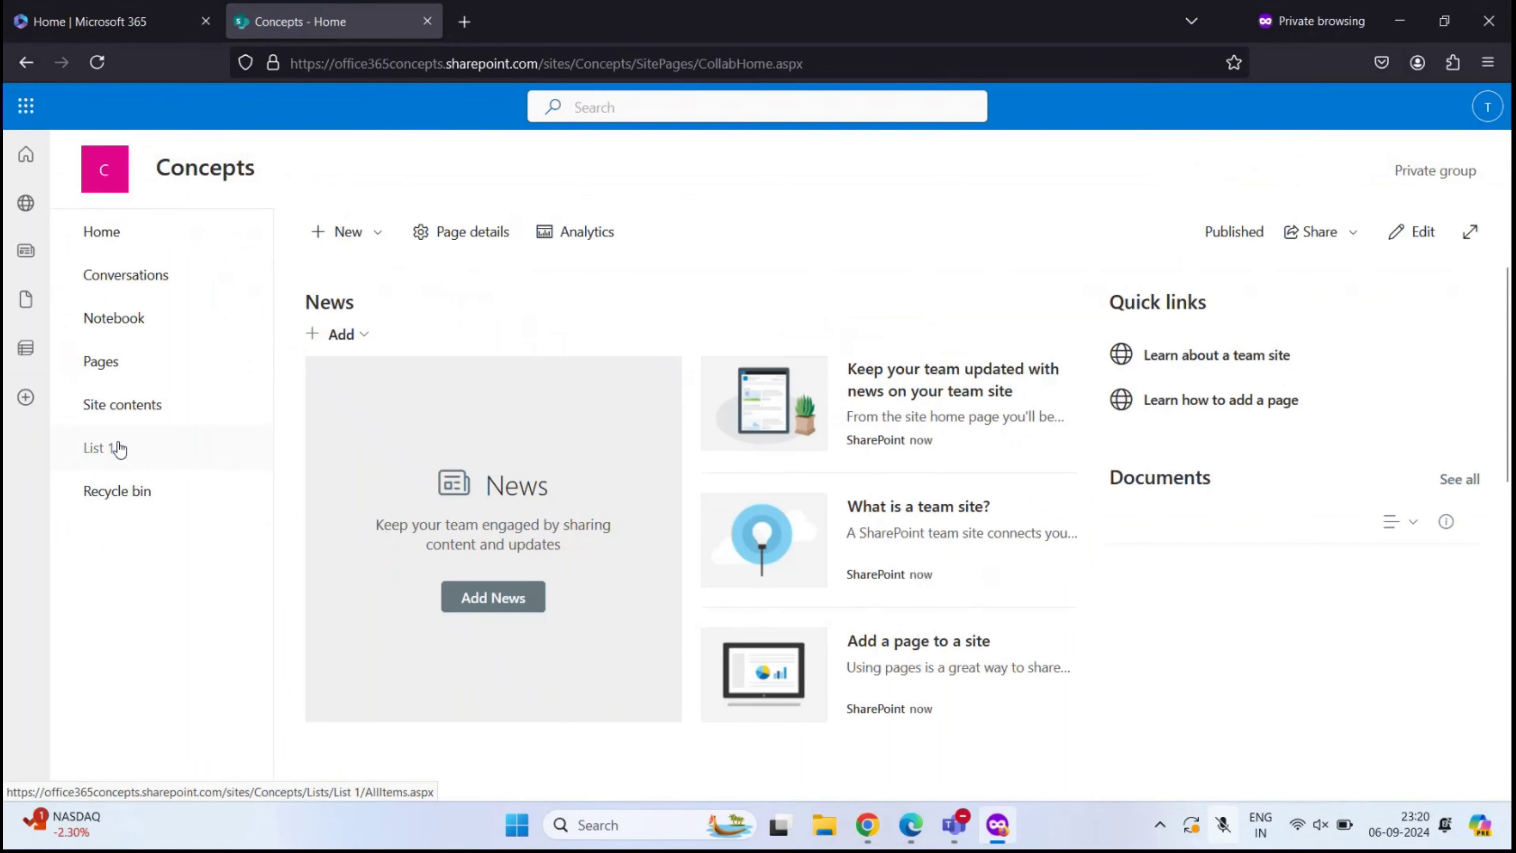
click(143, 447)
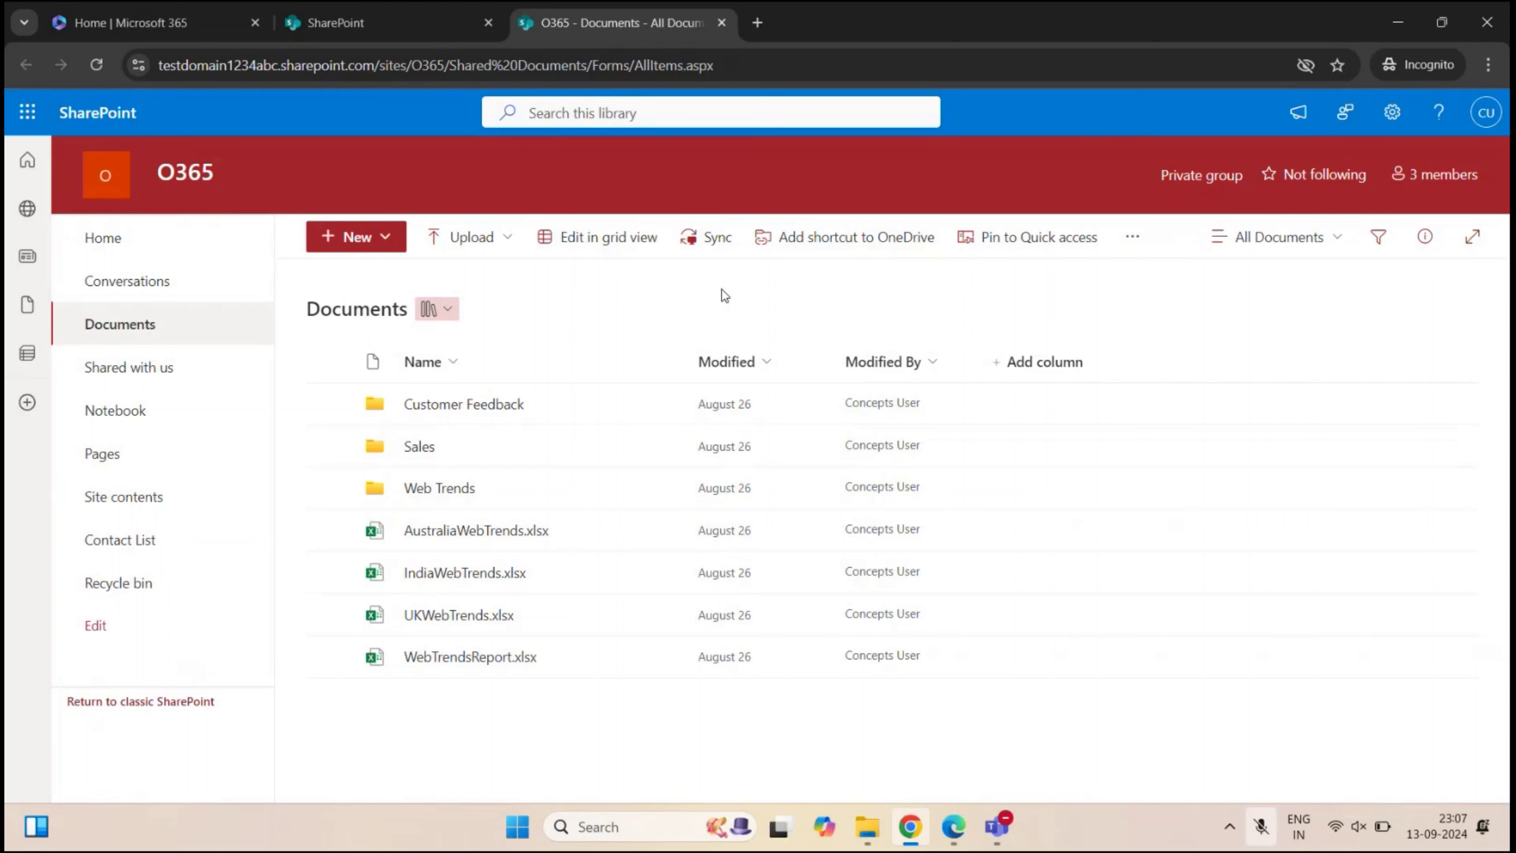
Step: Check the group's three members (one owner, two members), then bring up the site settings
mouse_move(597, 456)
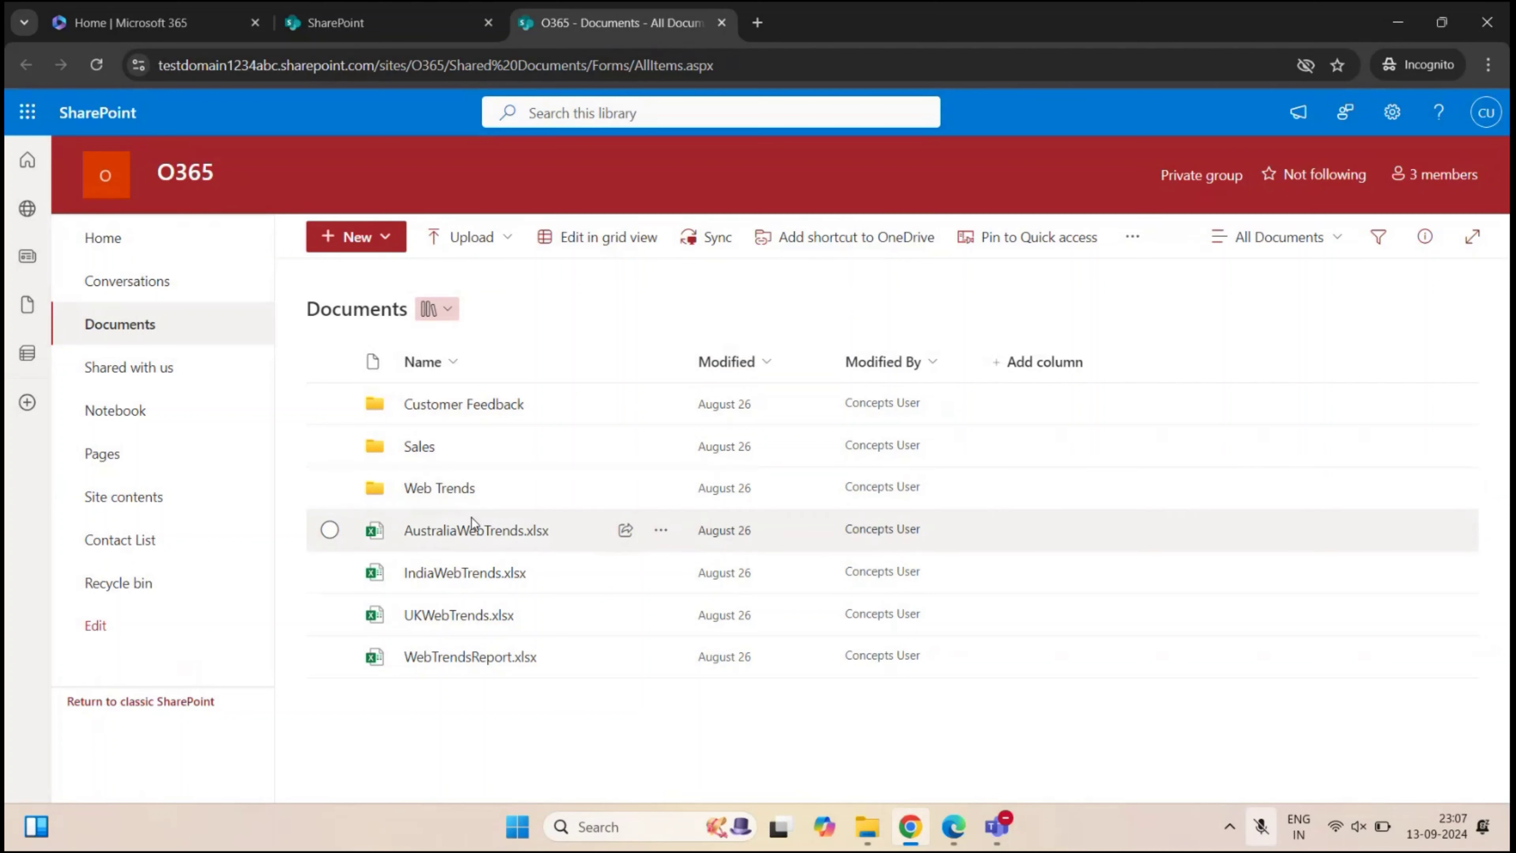
click(1438, 178)
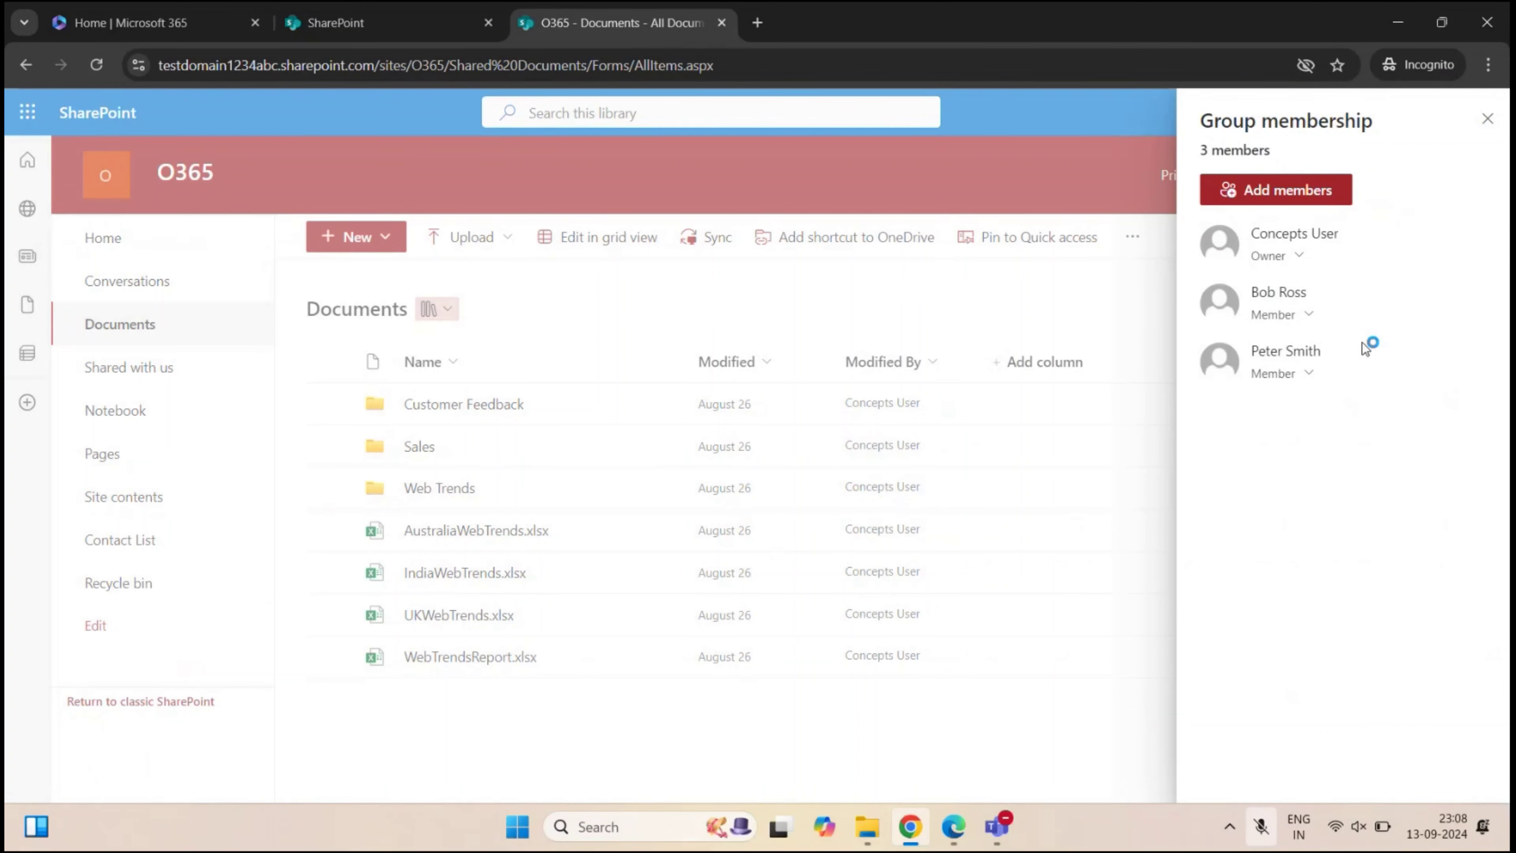
click(1486, 119)
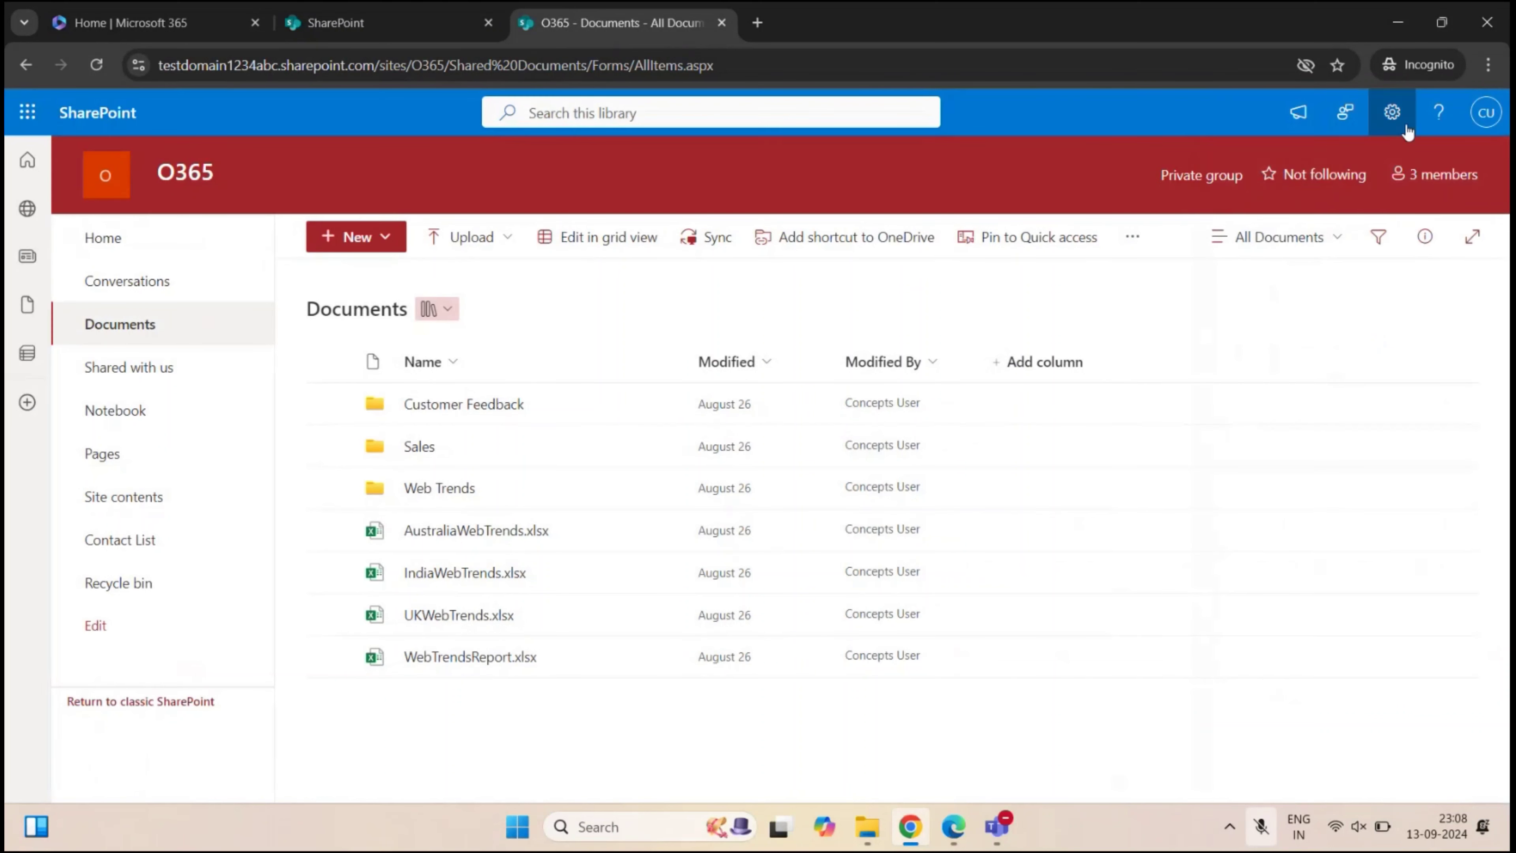
click(1391, 112)
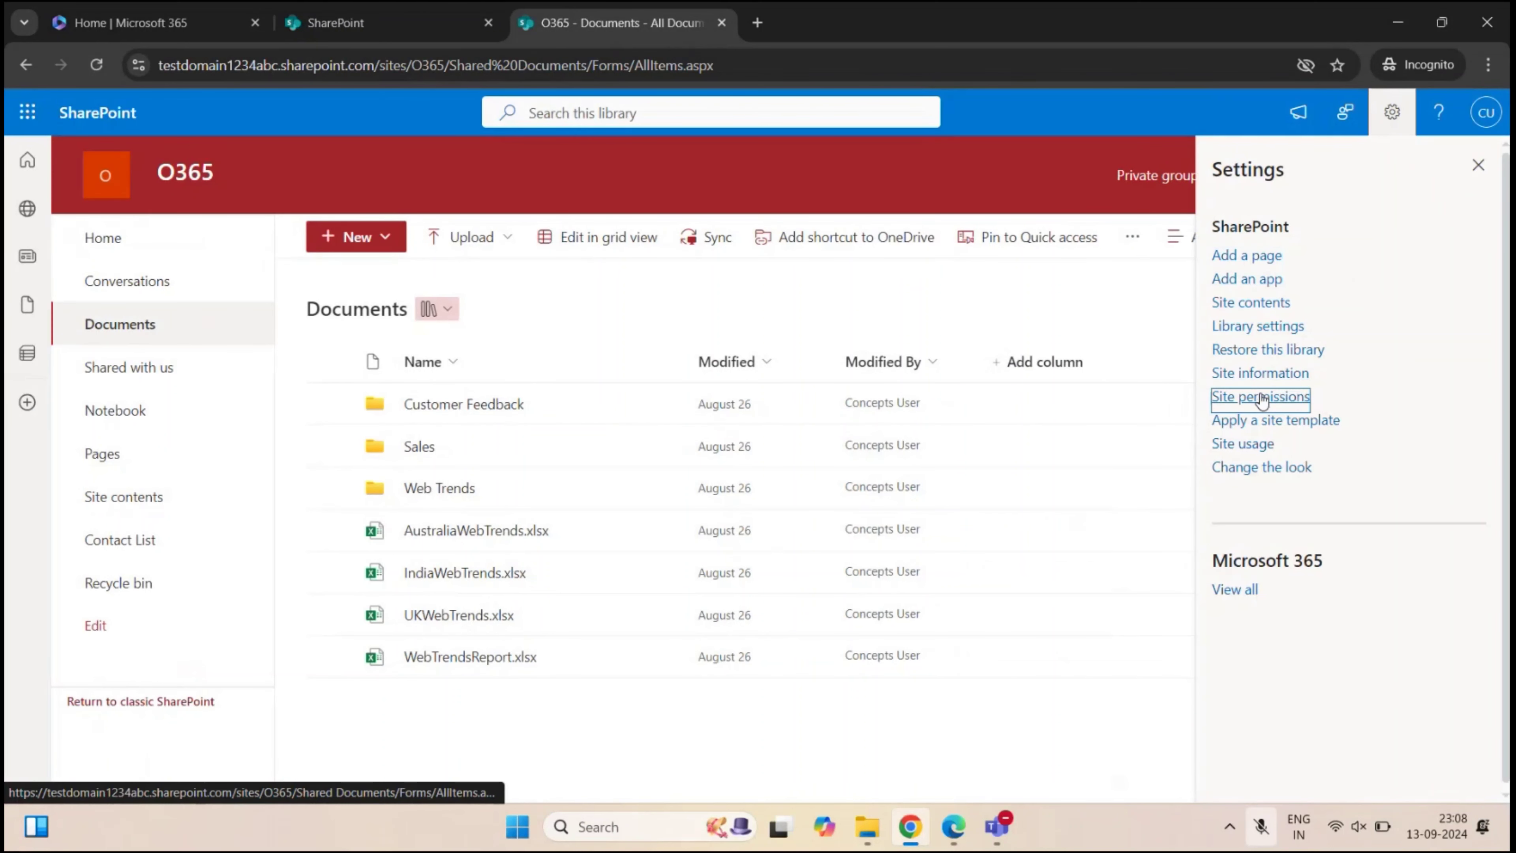
Step: Confirm under Site visitors that Team1 has Read access, then close the Permissions and Settings panes
click(1260, 395)
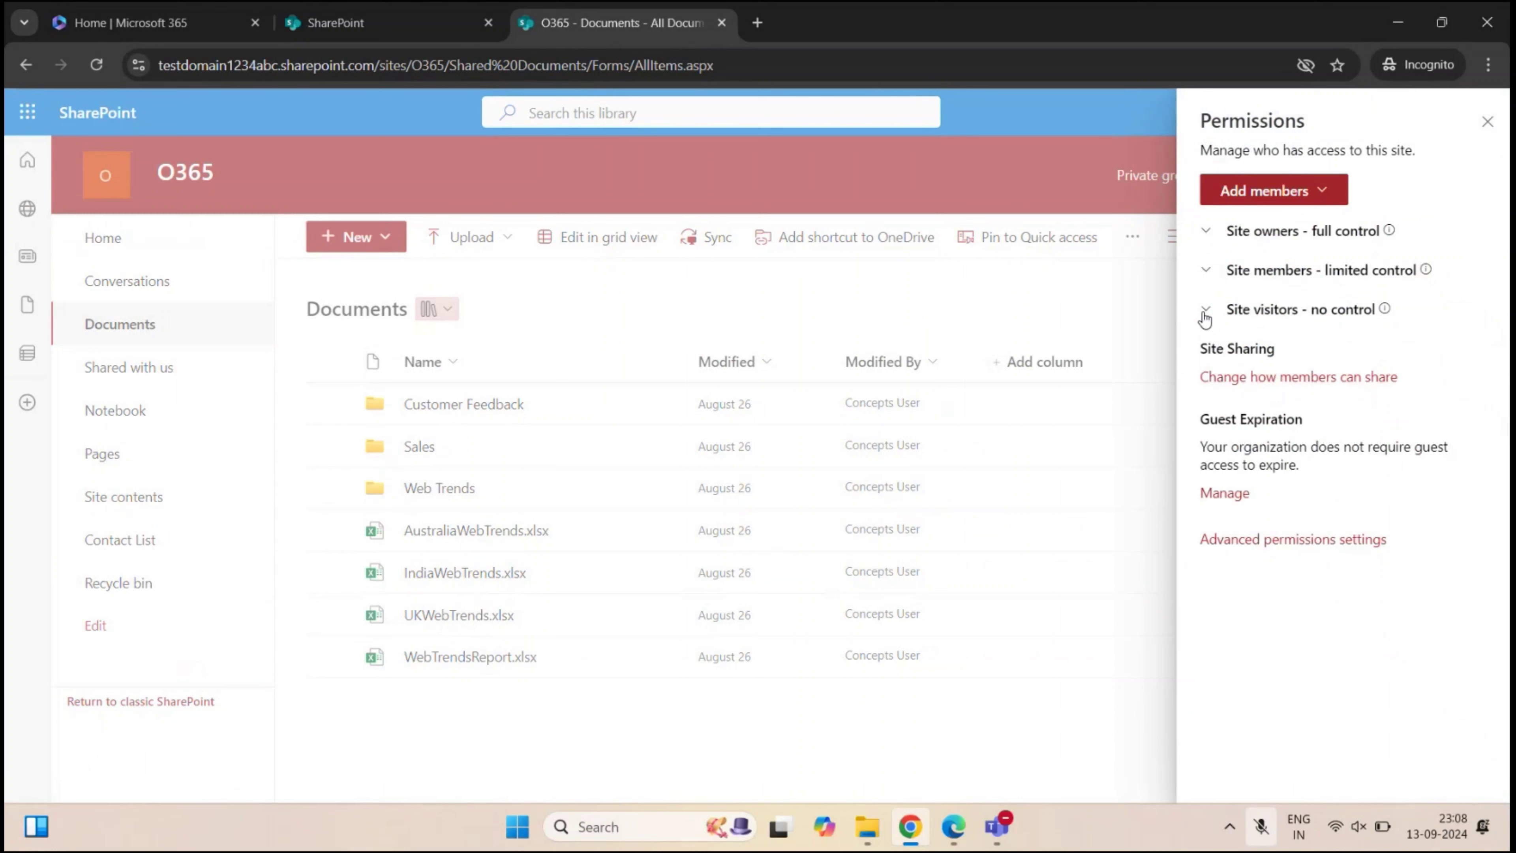
click(1206, 311)
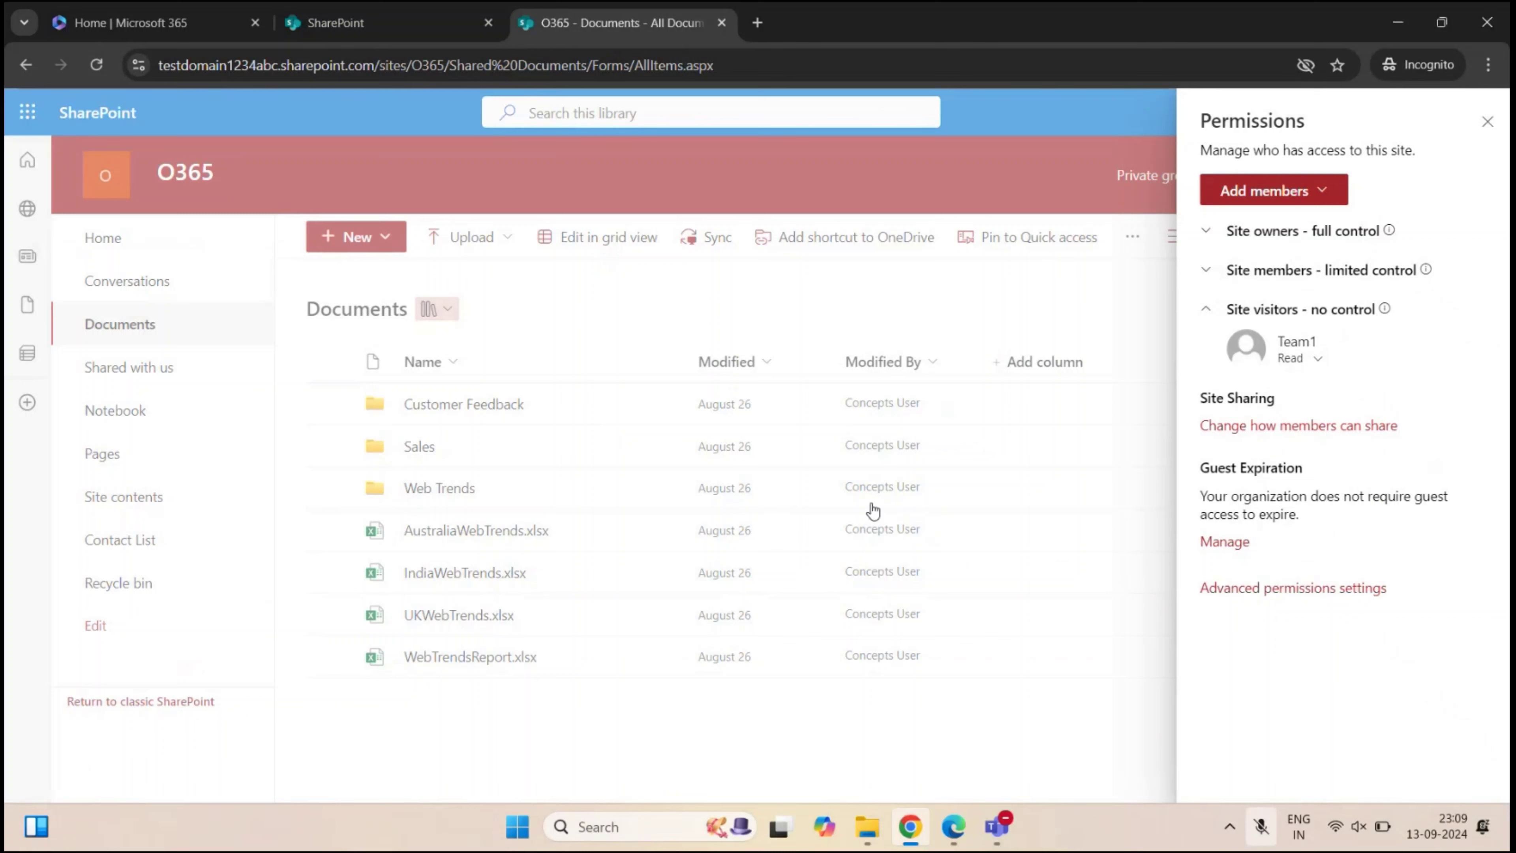
click(1486, 123)
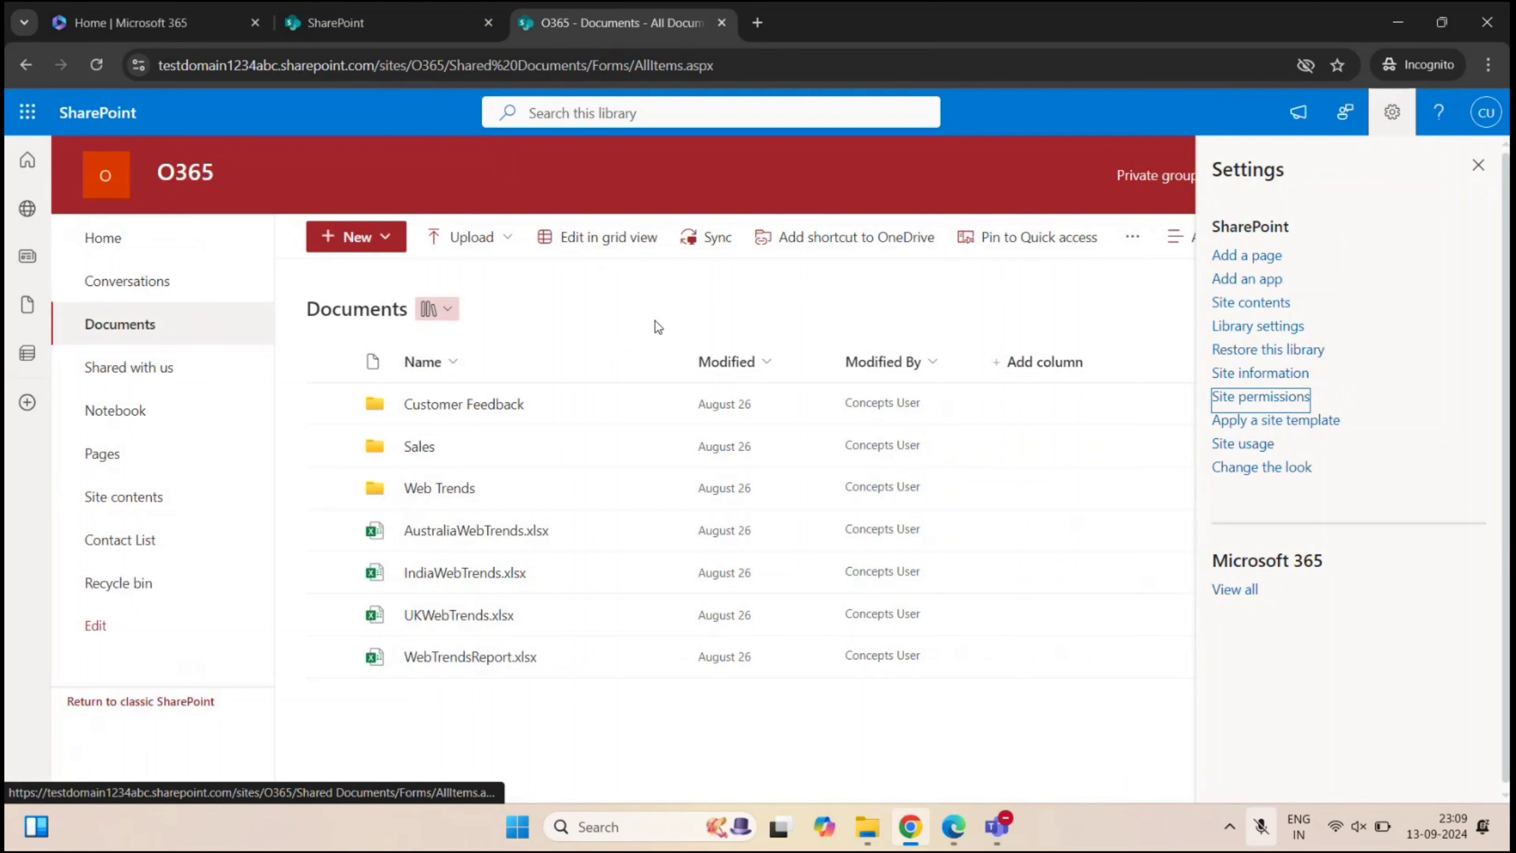
click(1478, 164)
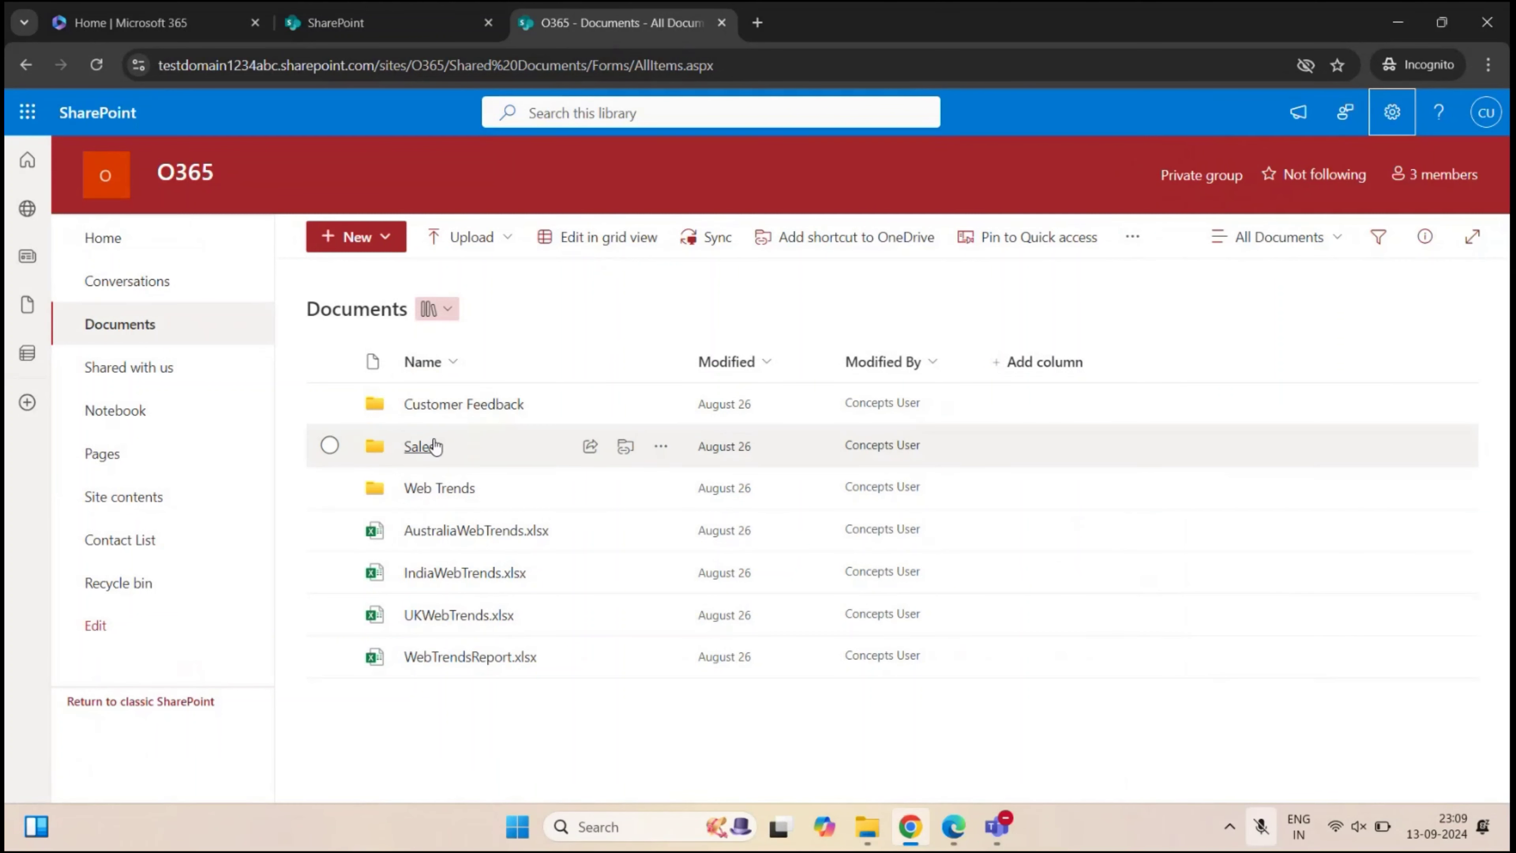
Step: Open the Documents library permissions page, which inherits from O365: Members Edit, Owners Full Control, Visitors Read
click(424, 449)
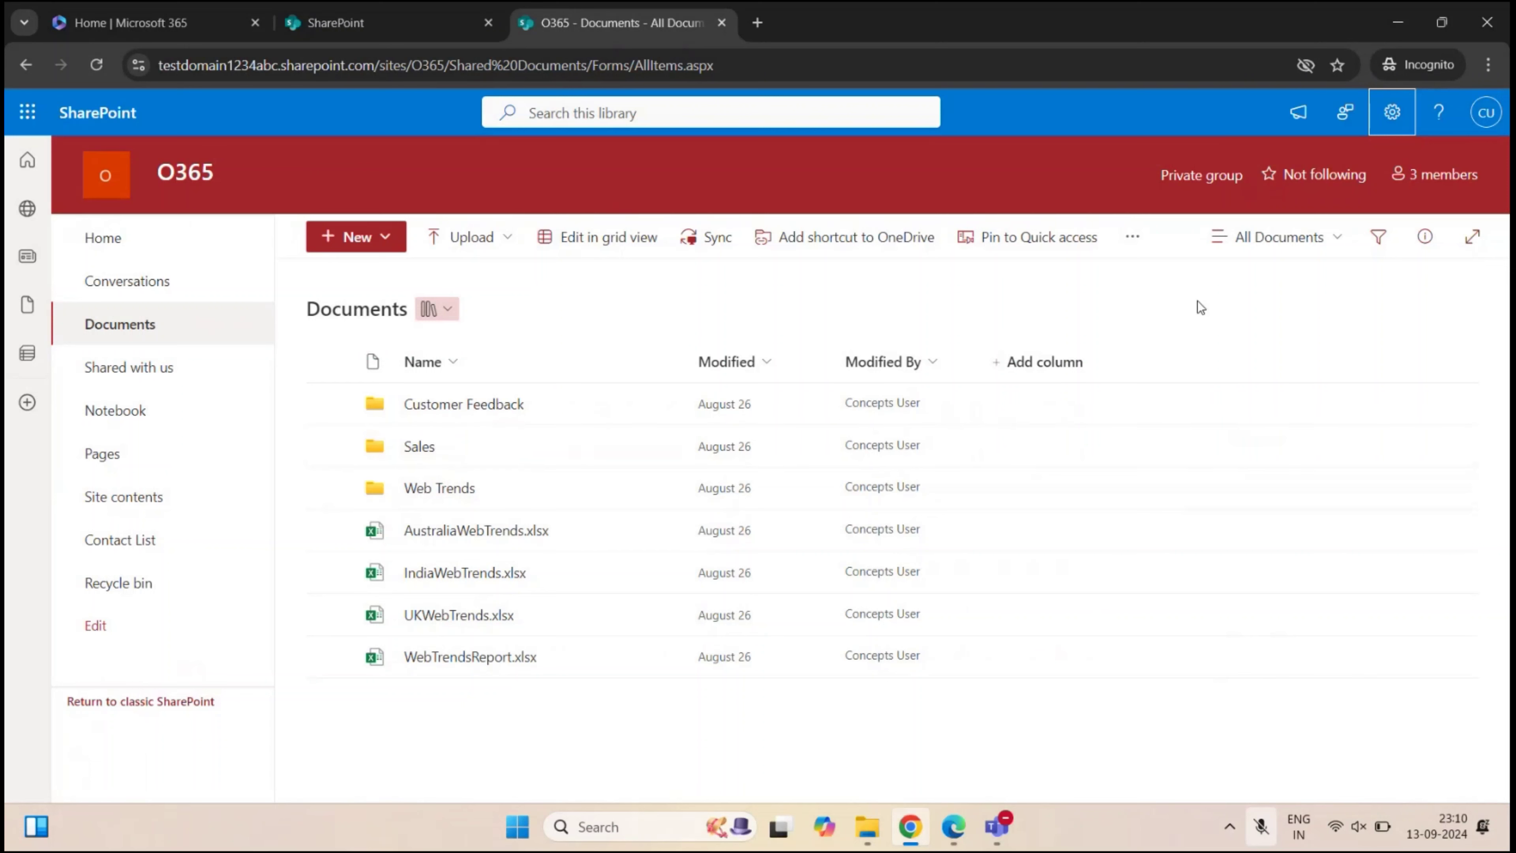
click(1392, 112)
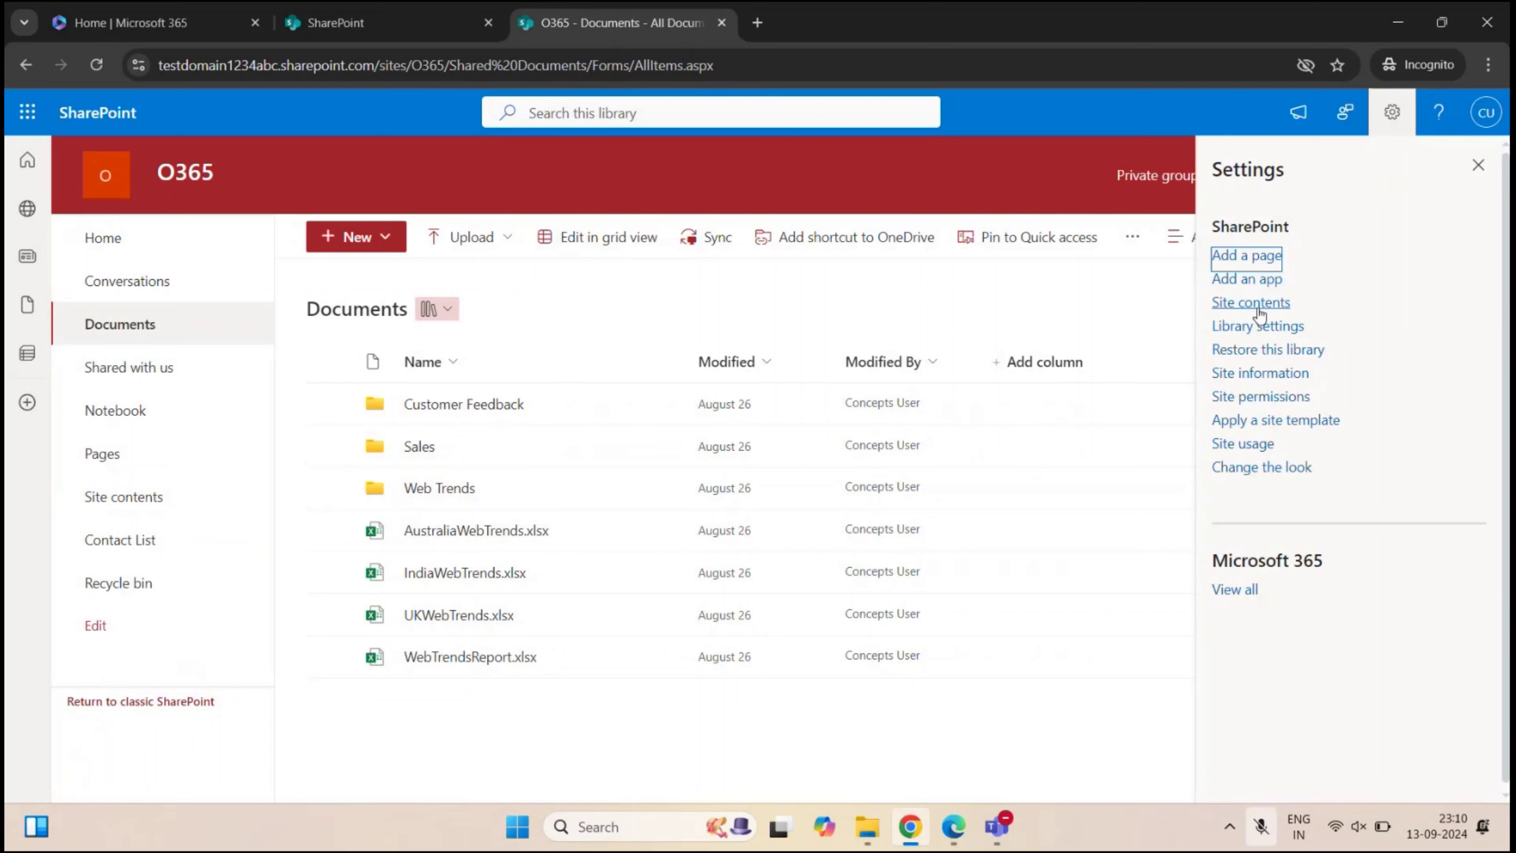
click(1256, 326)
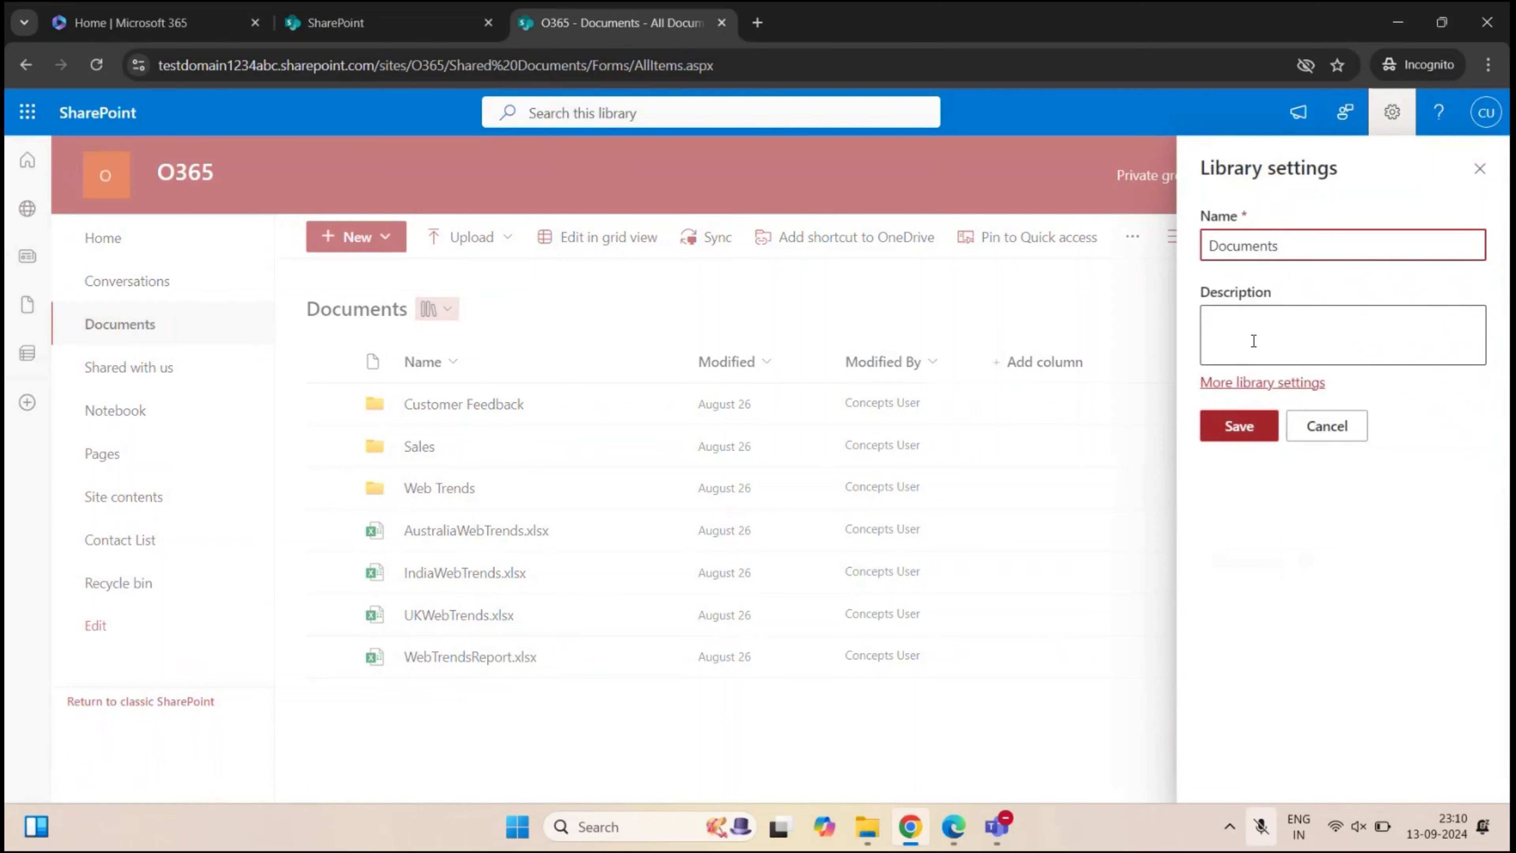
click(1253, 383)
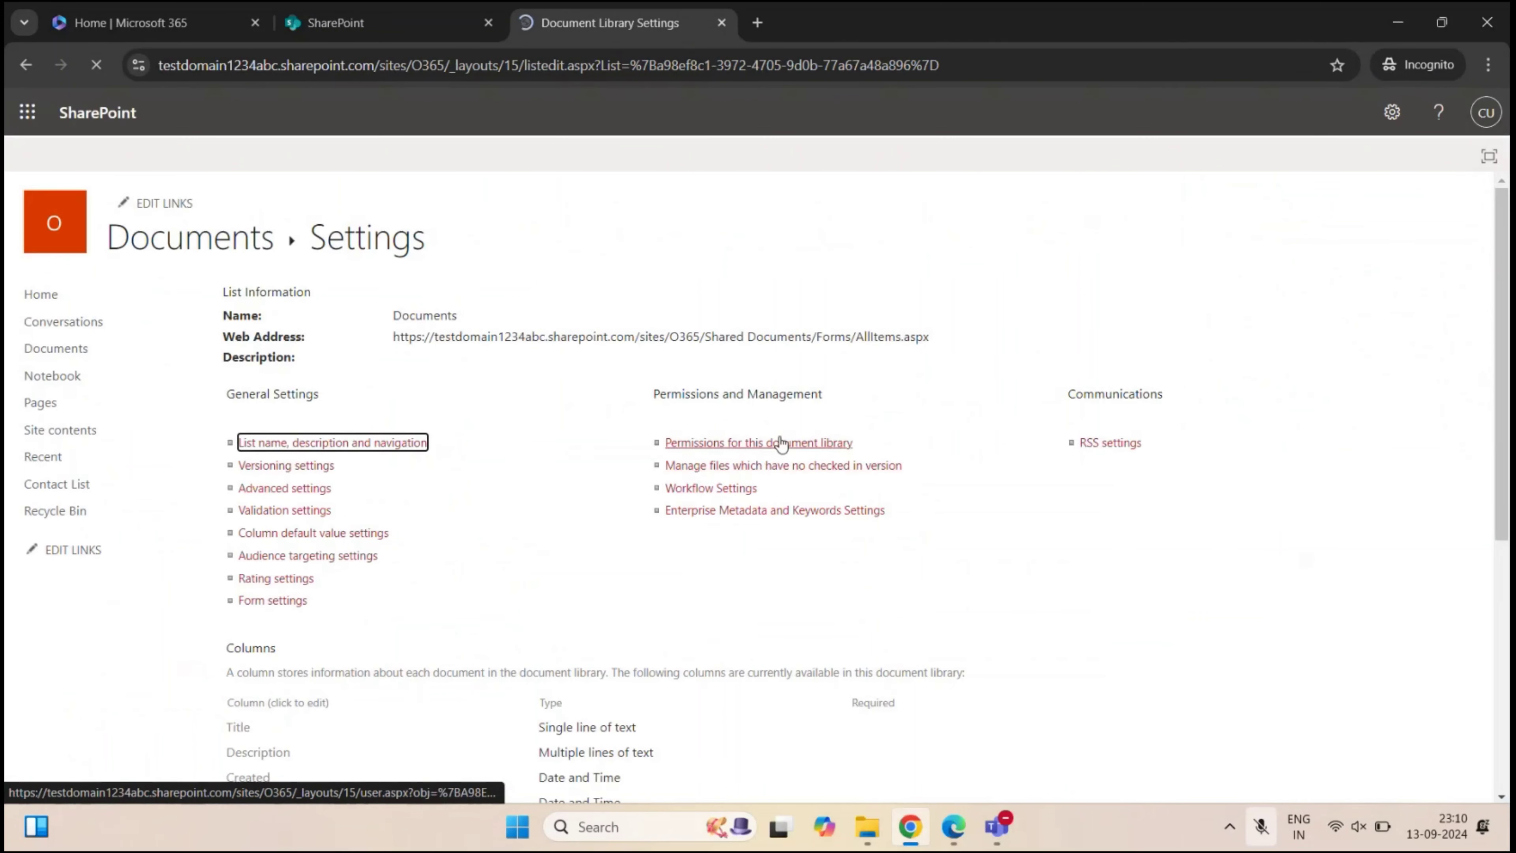
click(781, 451)
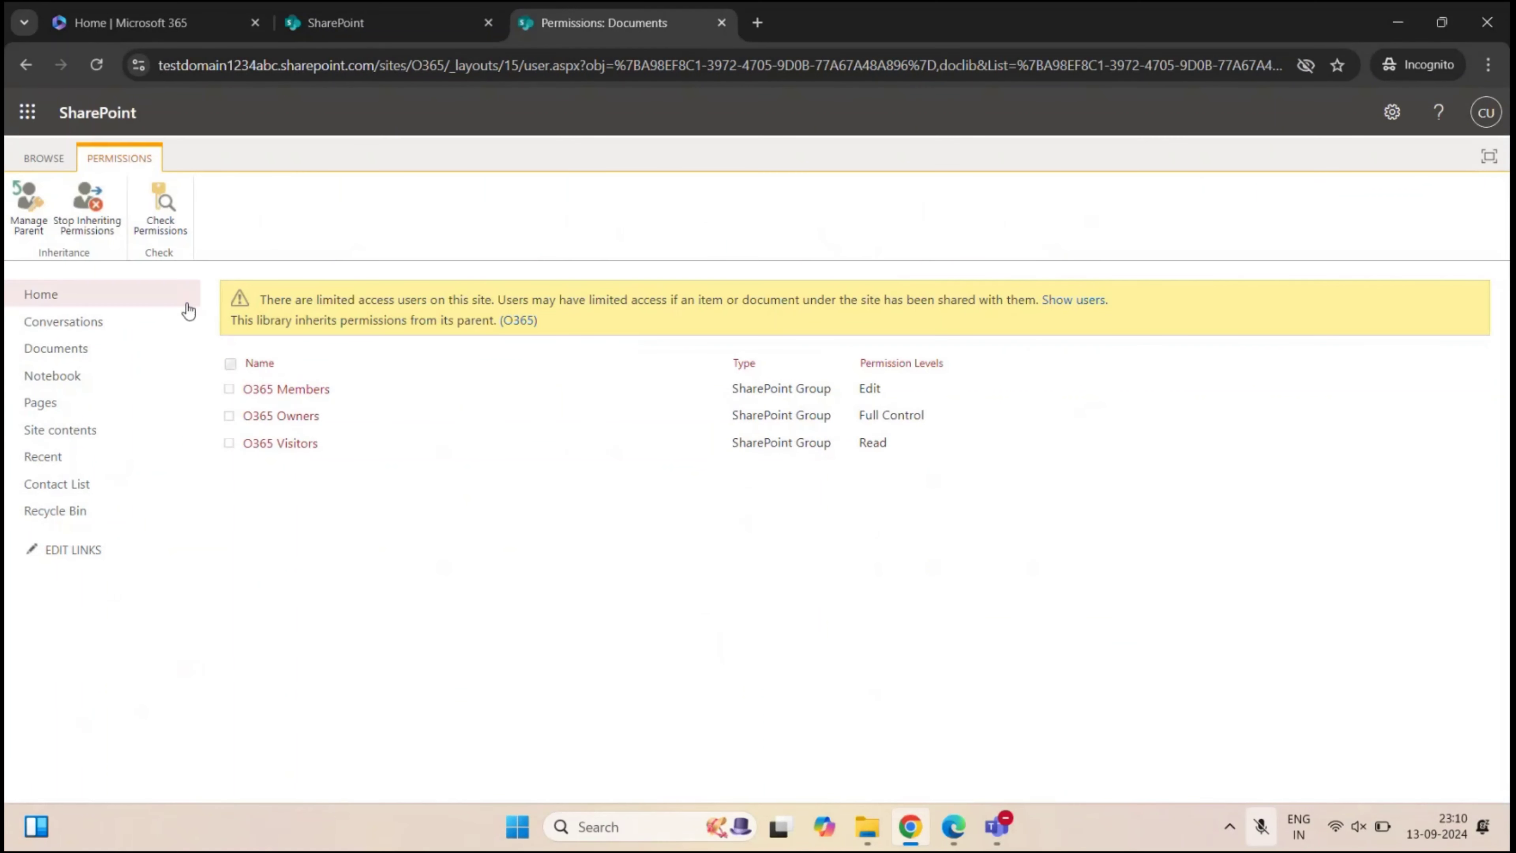
drag(229, 321, 458, 328)
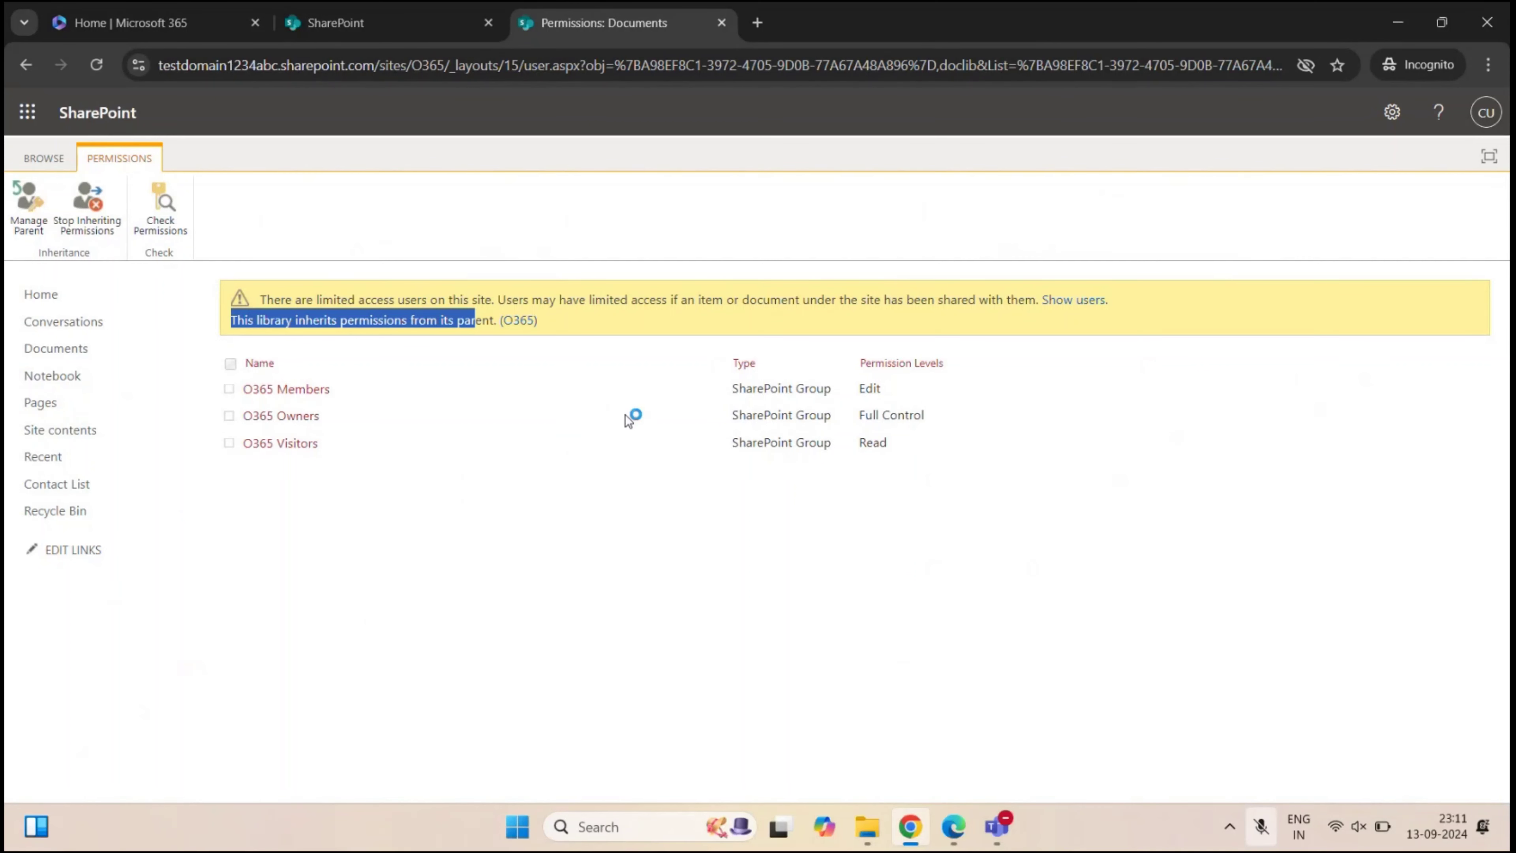
click(953, 827)
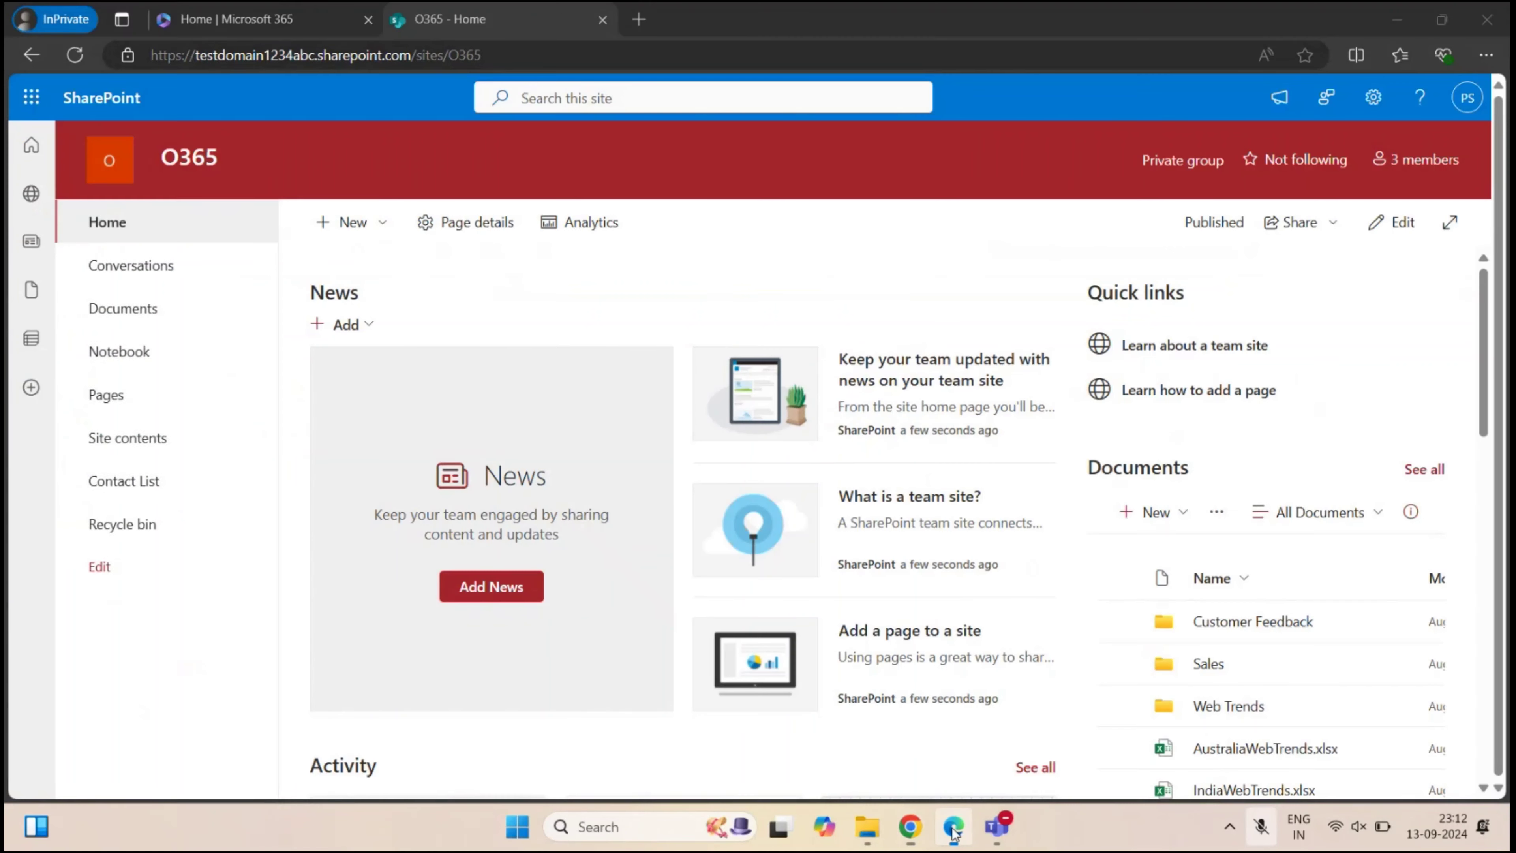
click(1467, 98)
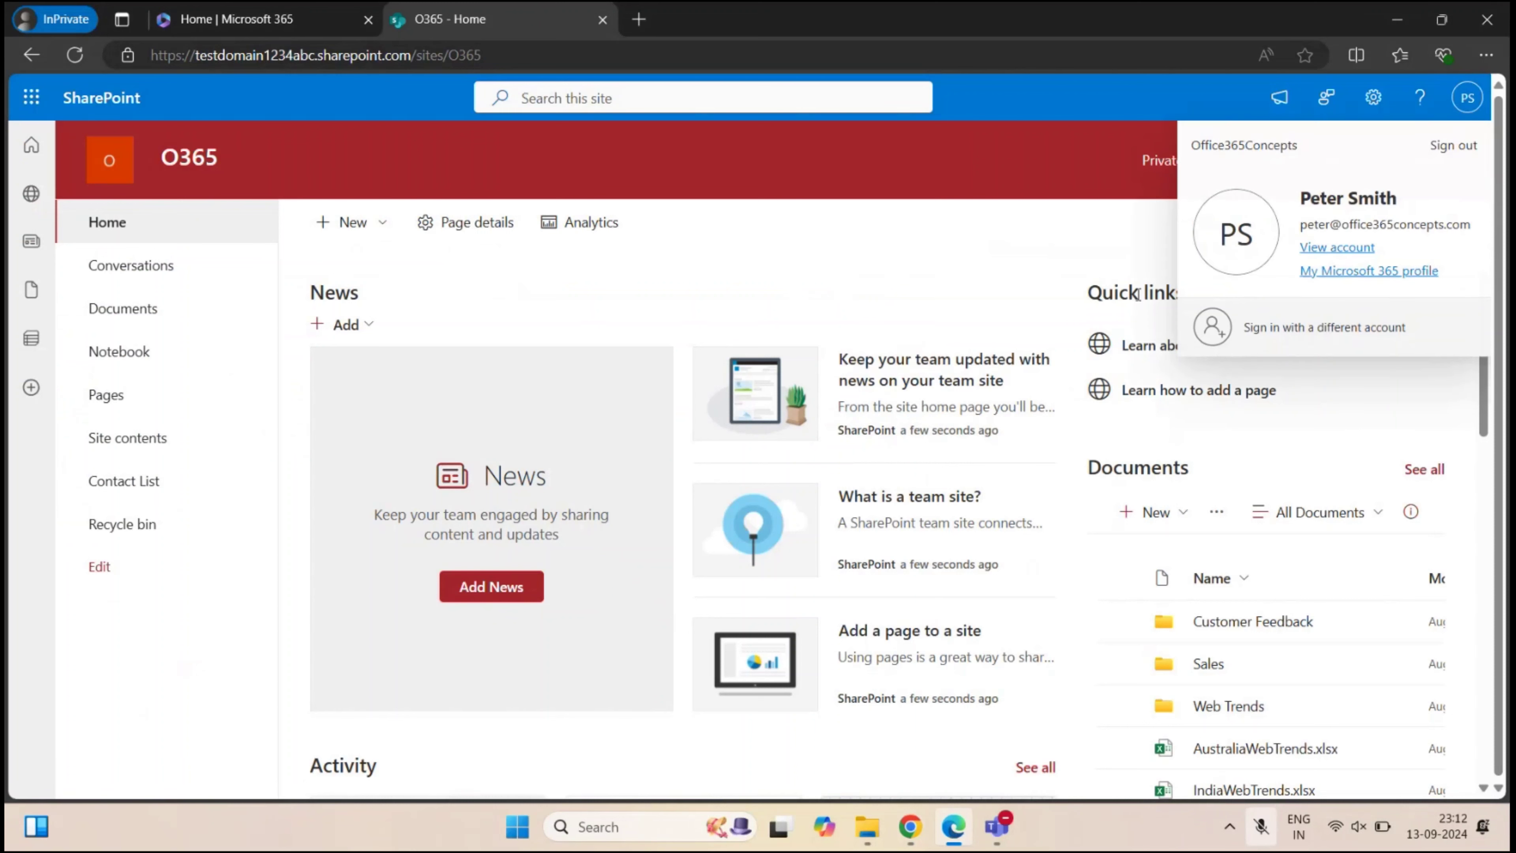
click(848, 289)
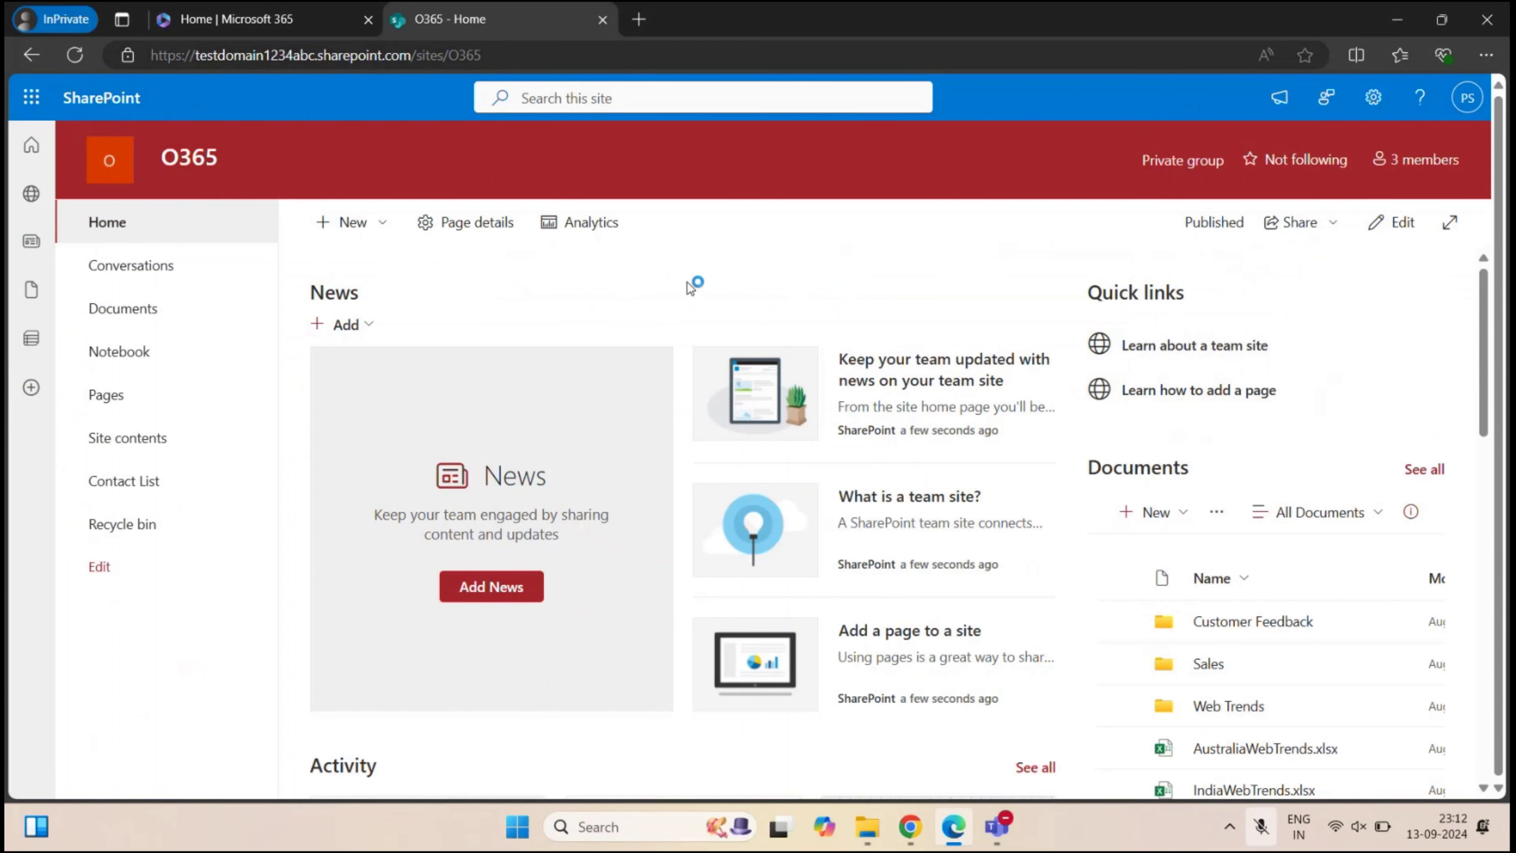
click(129, 309)
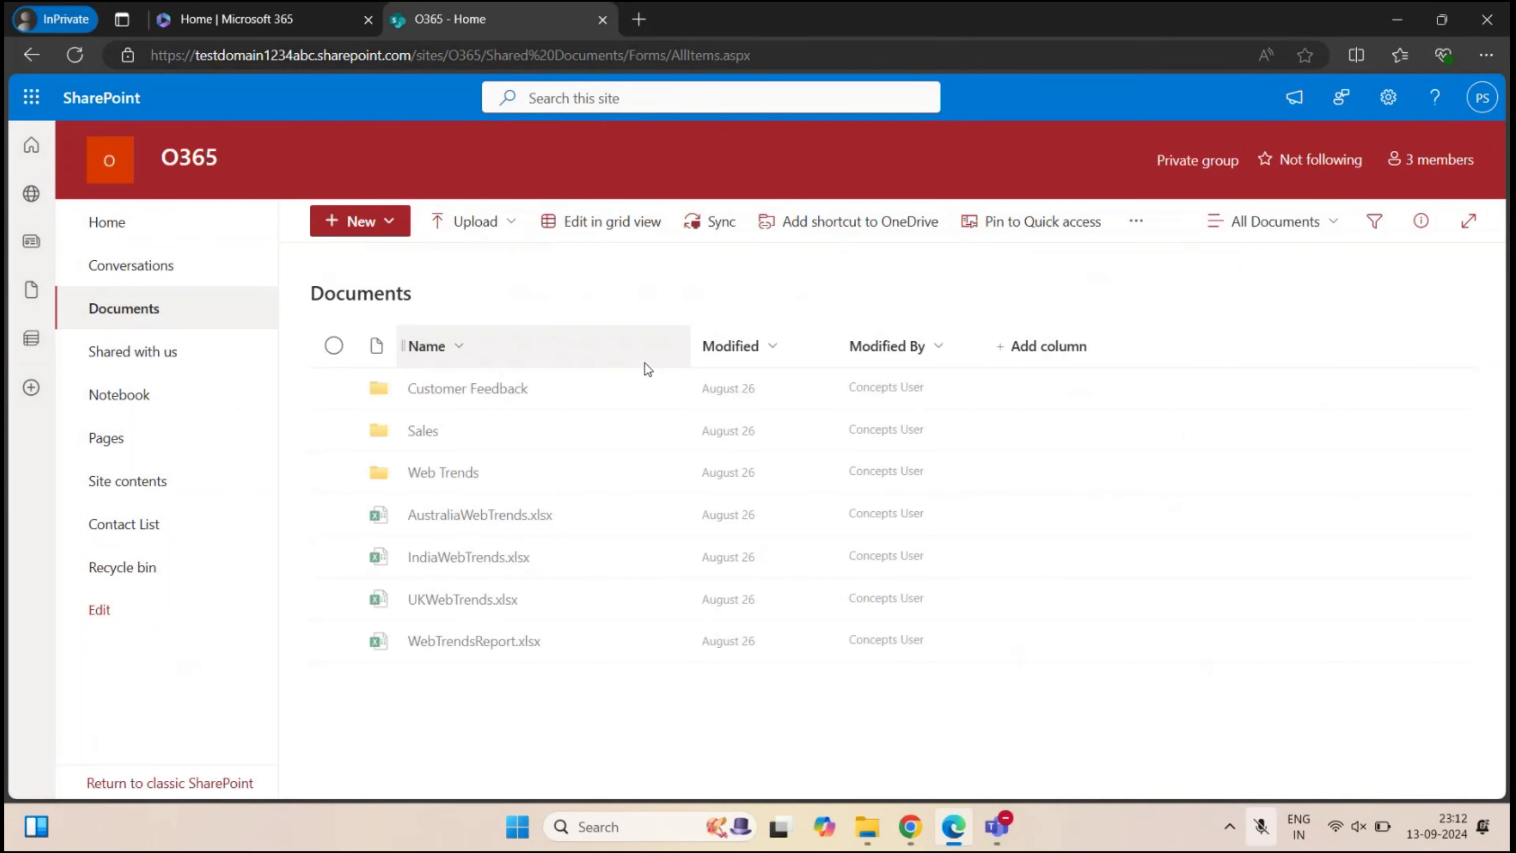
click(424, 431)
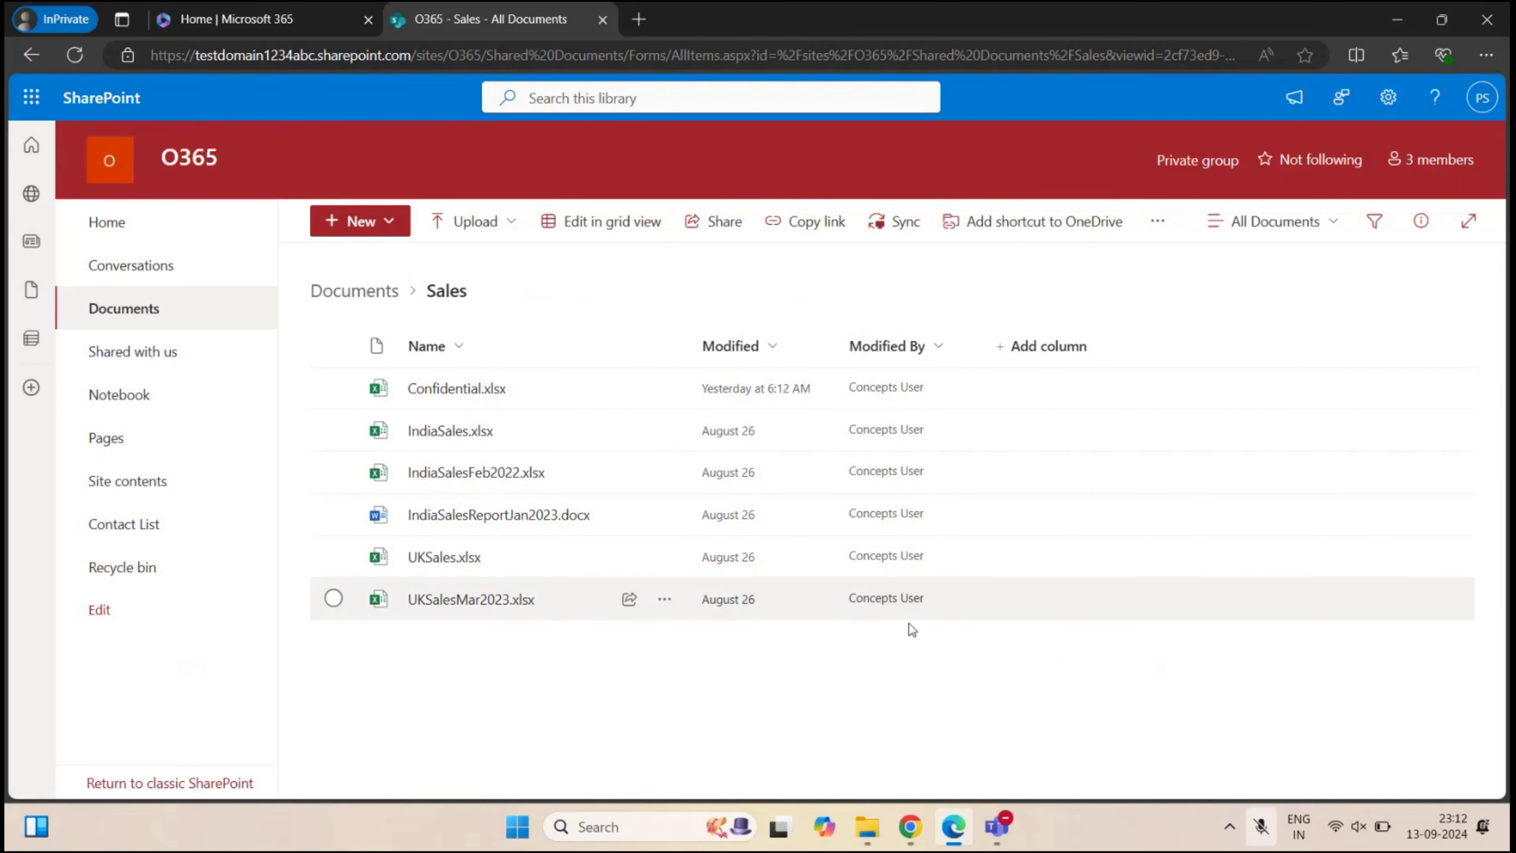
click(909, 826)
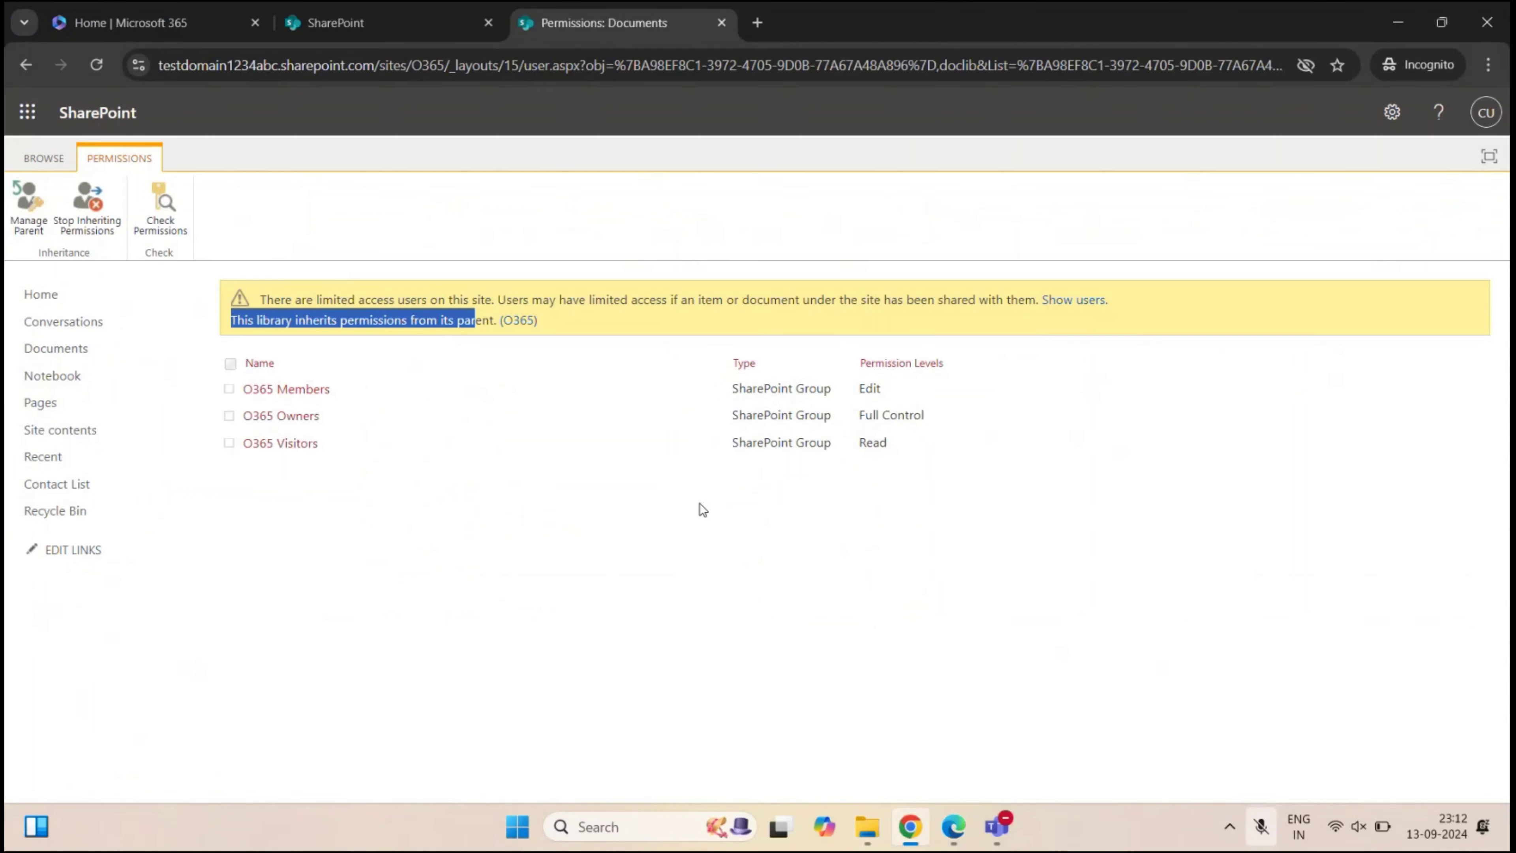
Step: Open Manage access for the Sales folder and show its groups
click(62, 349)
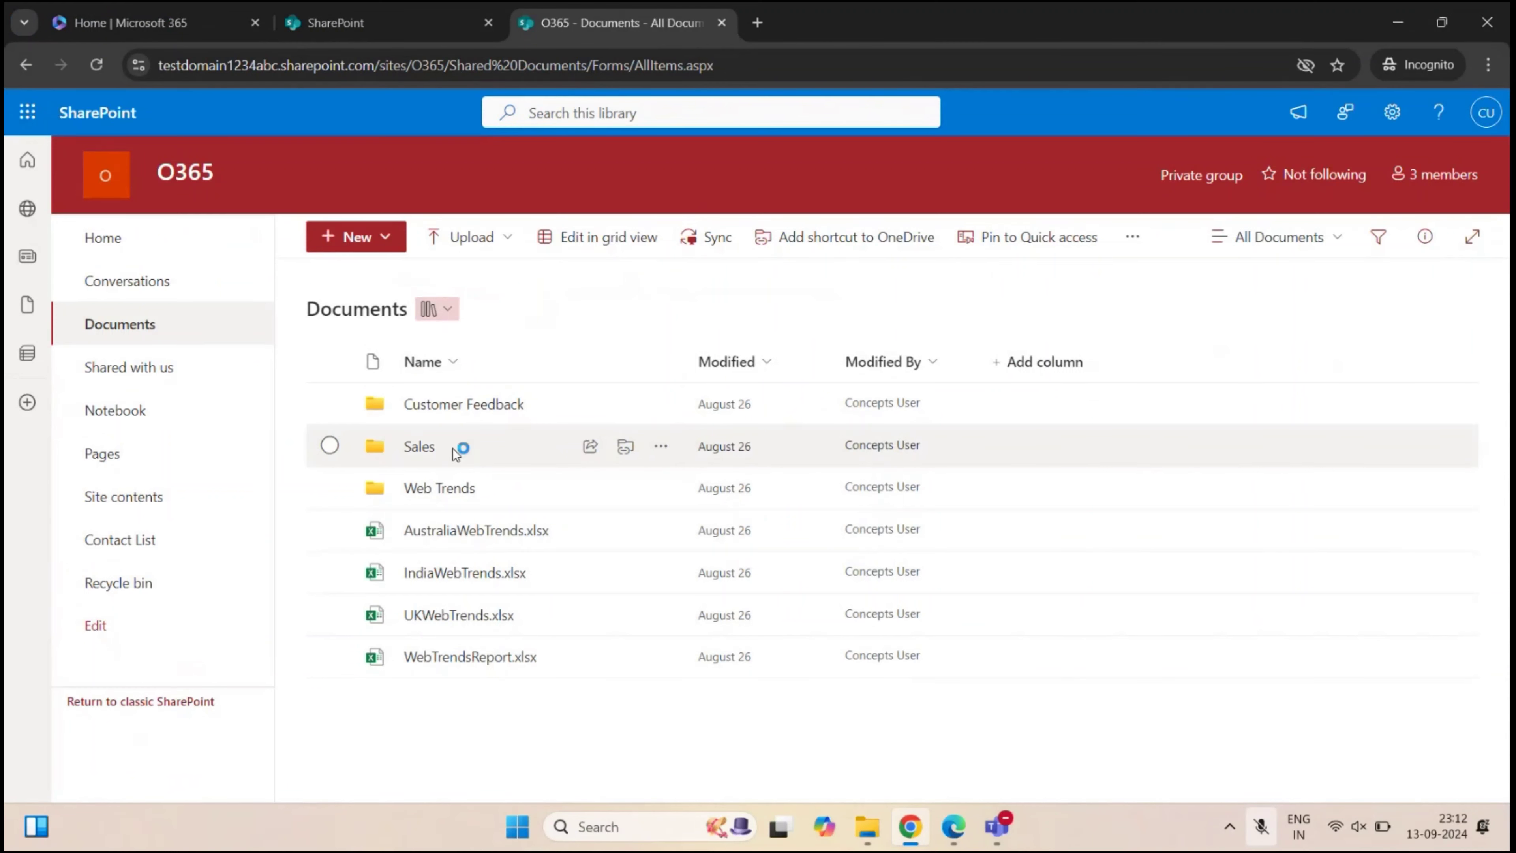
click(662, 449)
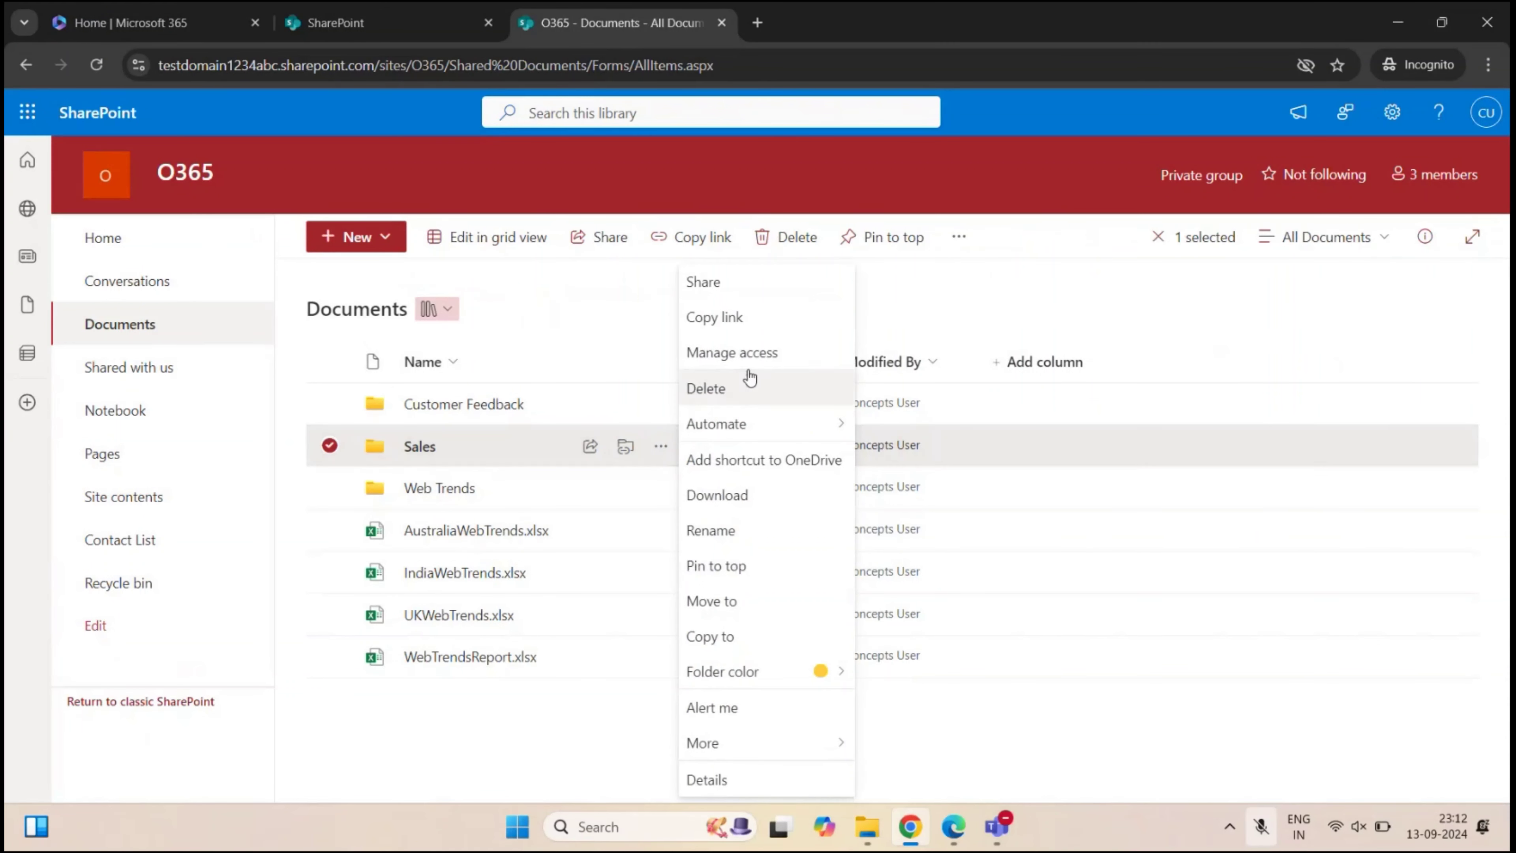
click(755, 356)
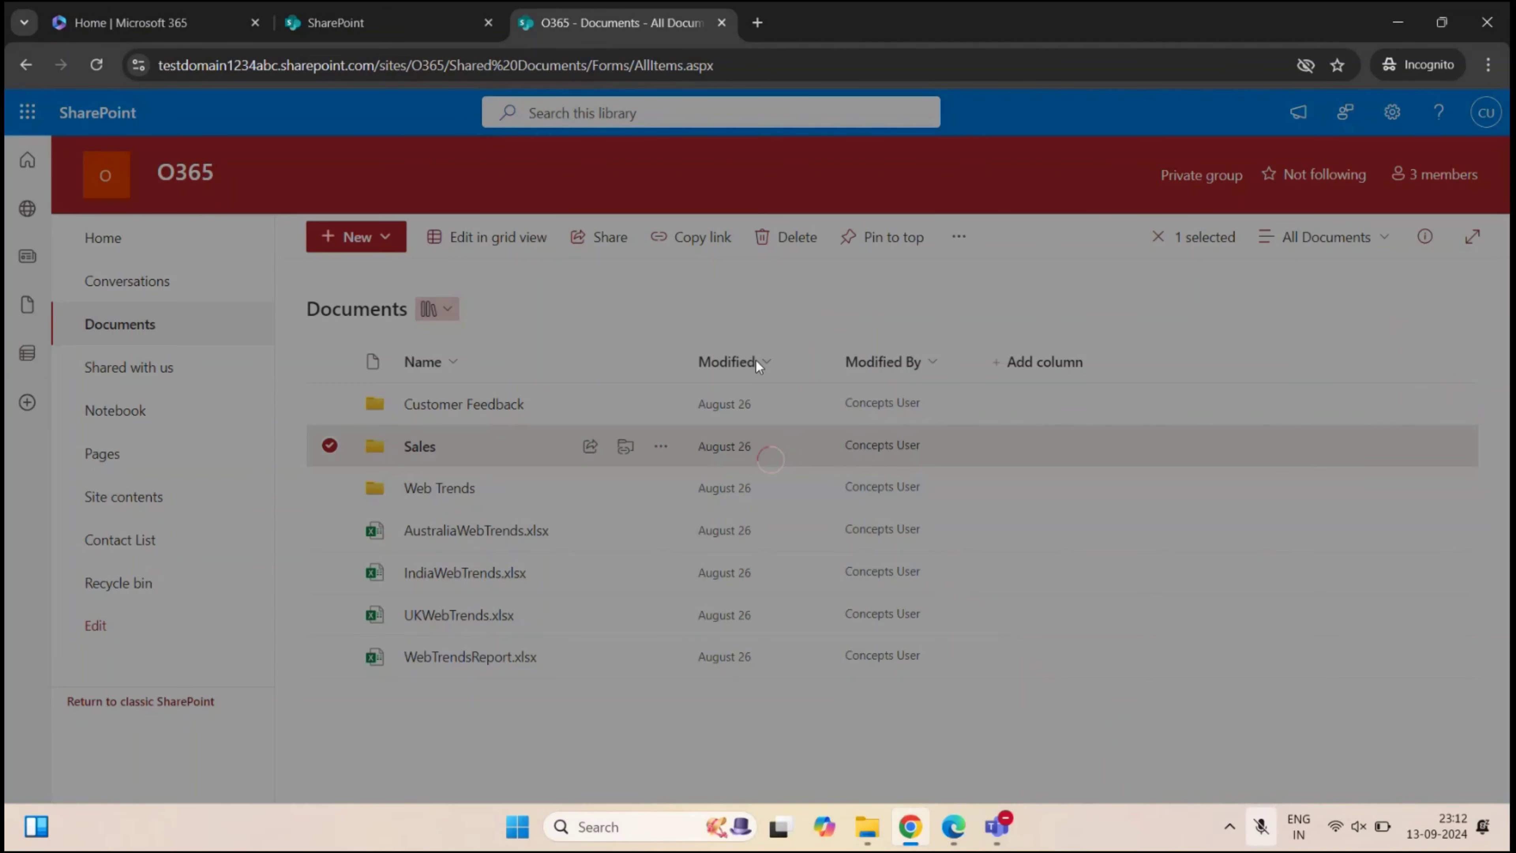
click(676, 292)
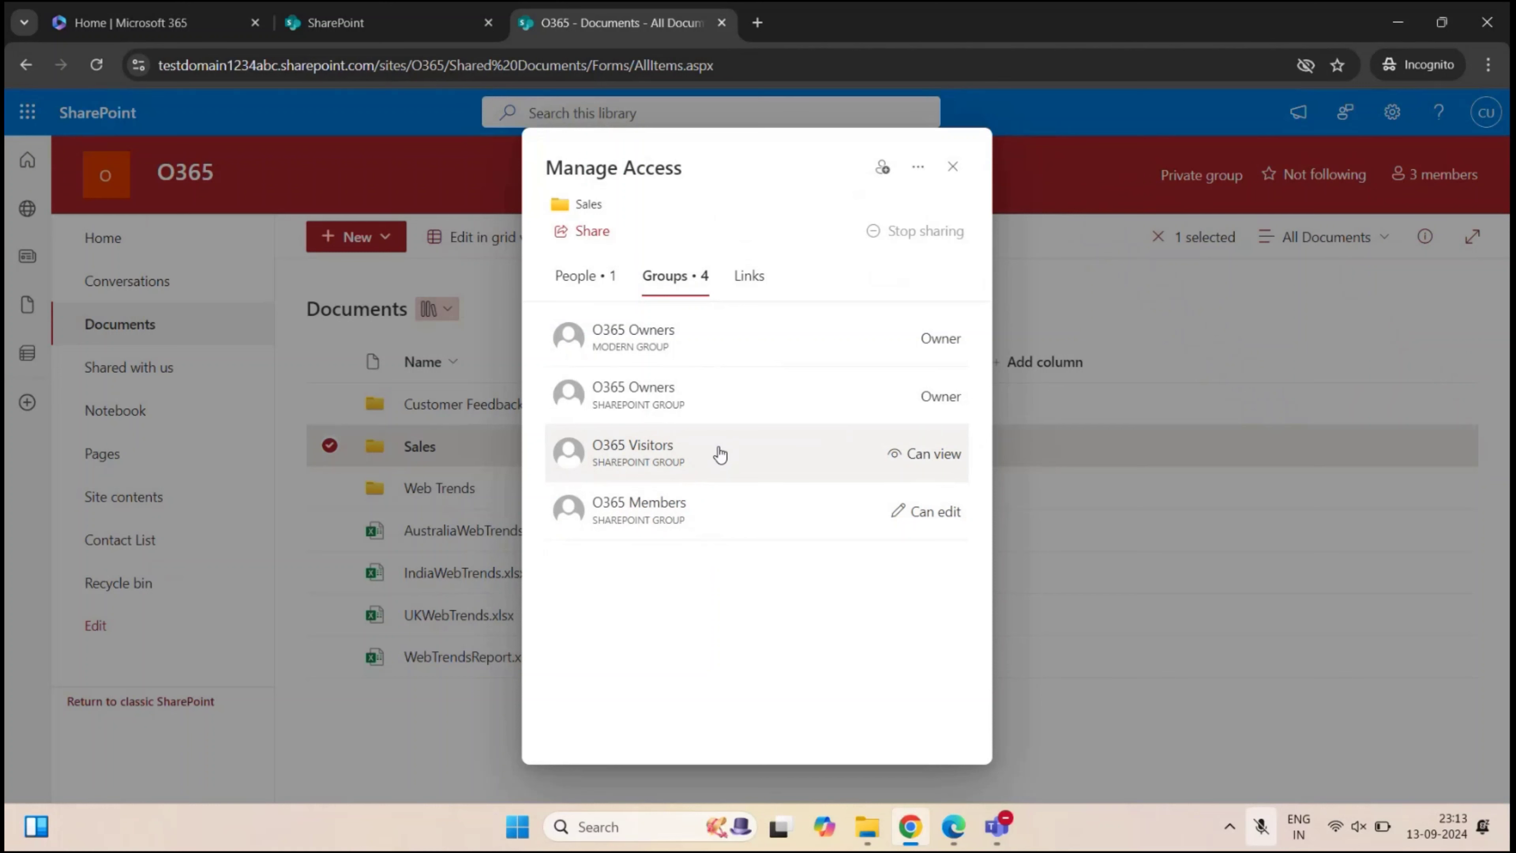
Step: Remove the O365 Members group's direct access to Sales
click(713, 517)
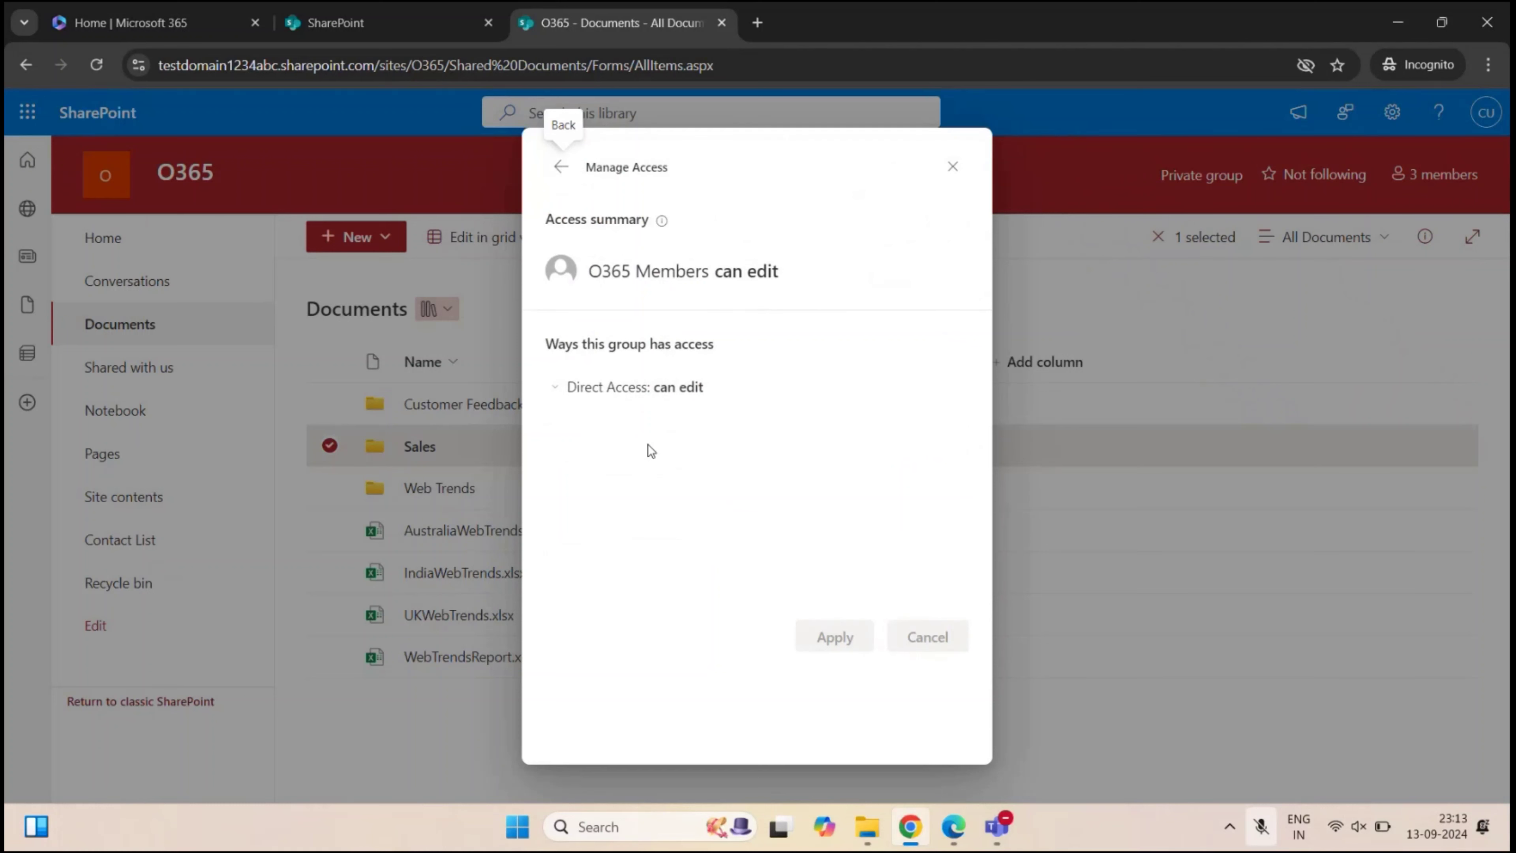
click(562, 399)
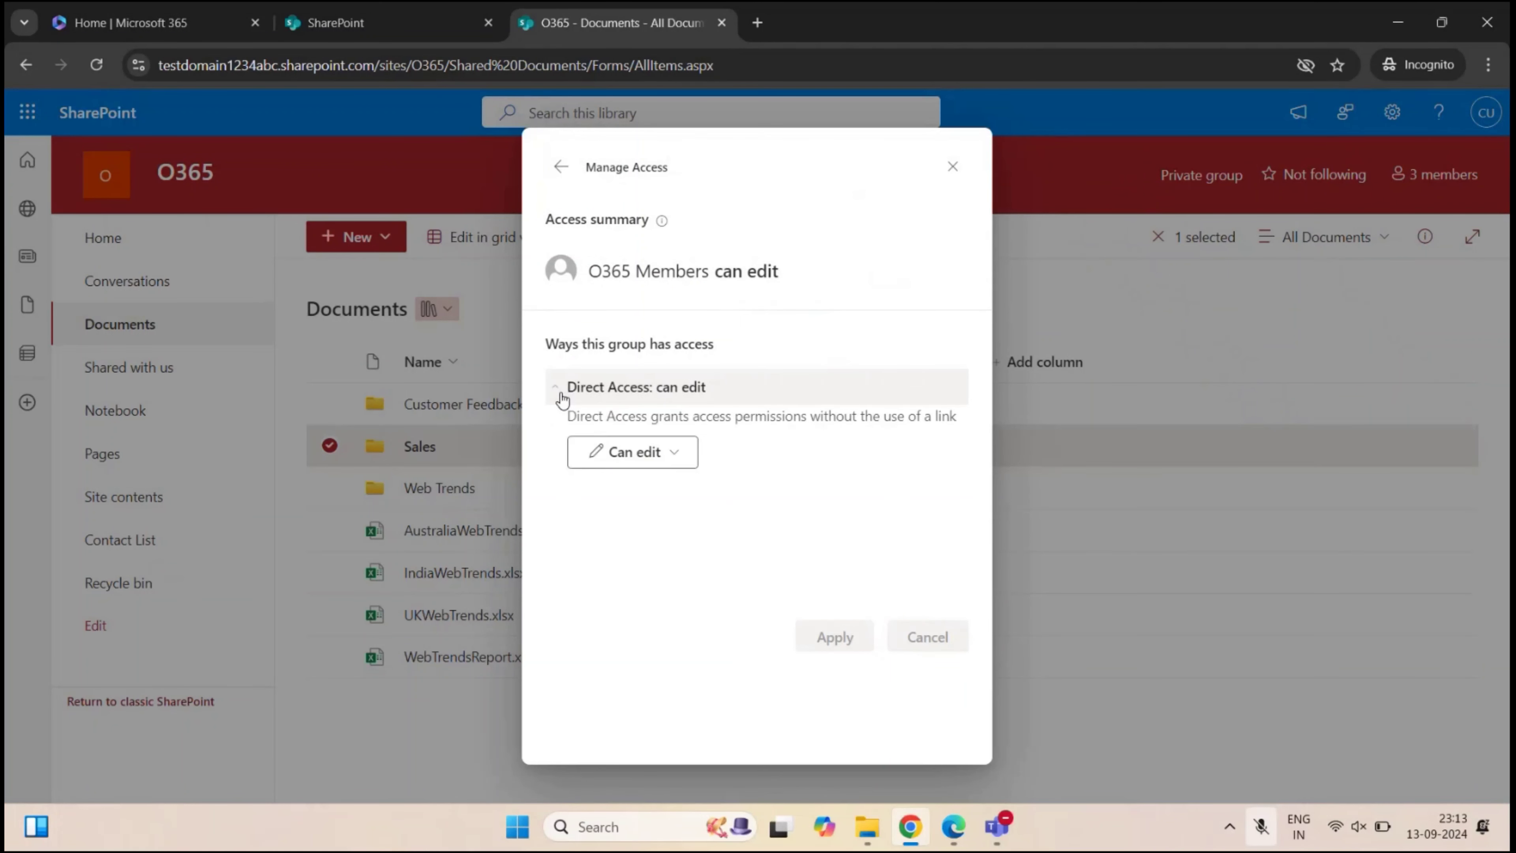
click(640, 466)
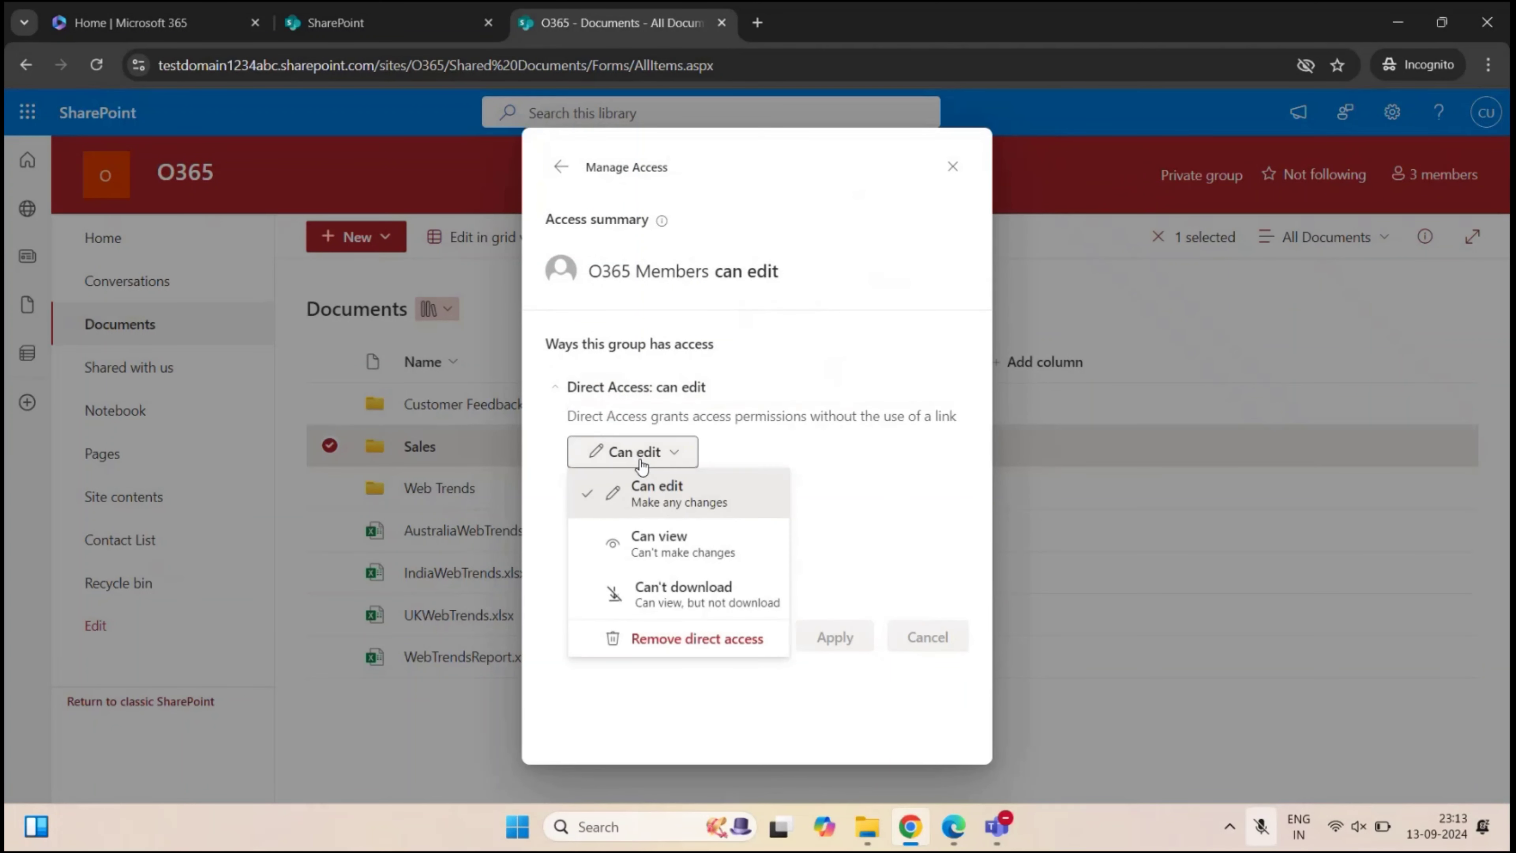
click(688, 641)
click(800, 504)
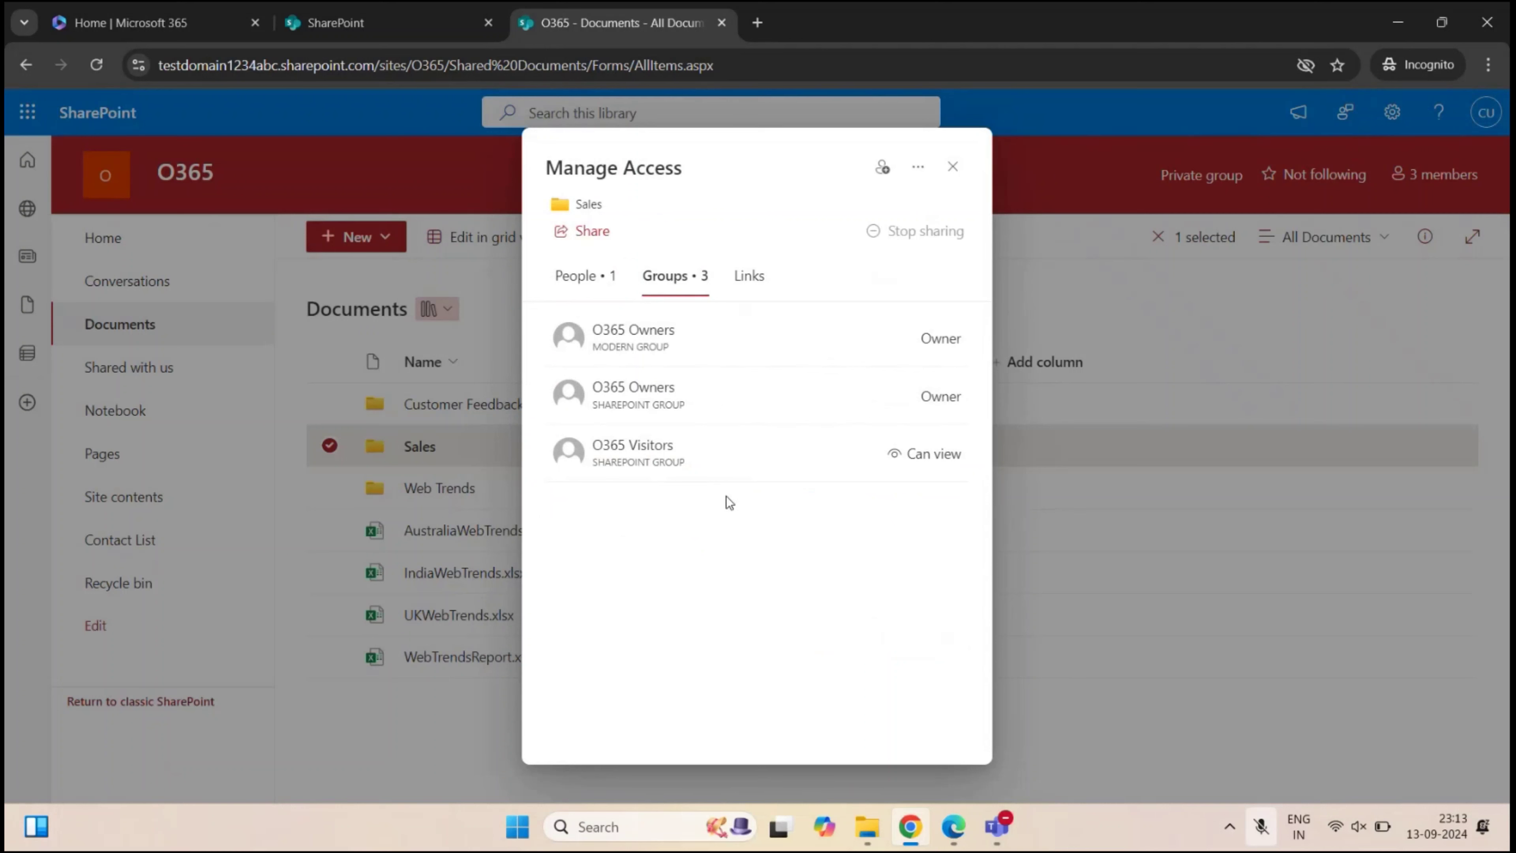
Step: Remove the O365 Visitors group's direct access to Sales and close the panel
click(724, 459)
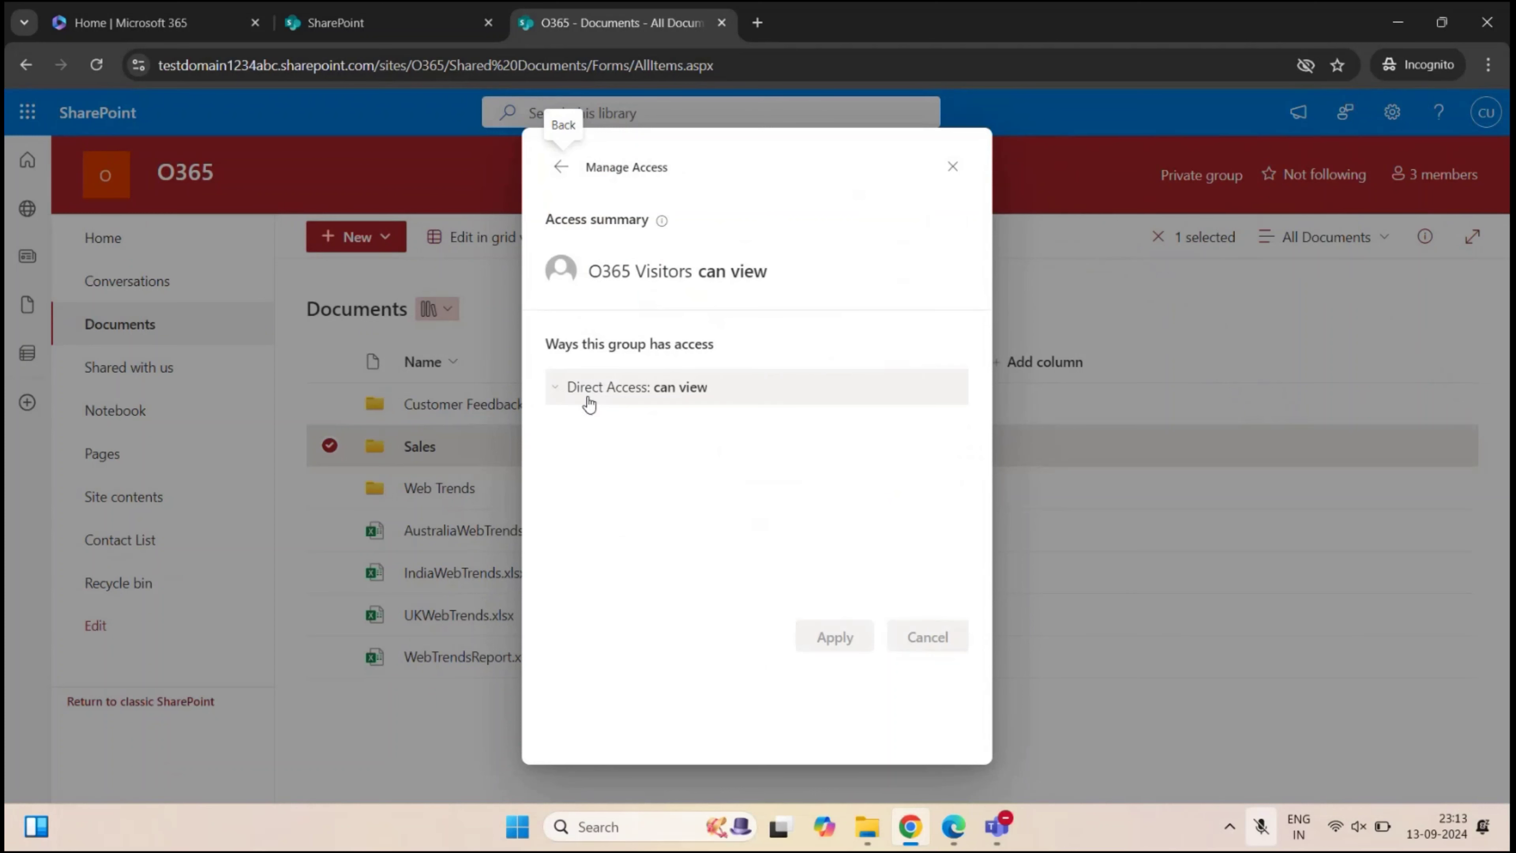
click(563, 398)
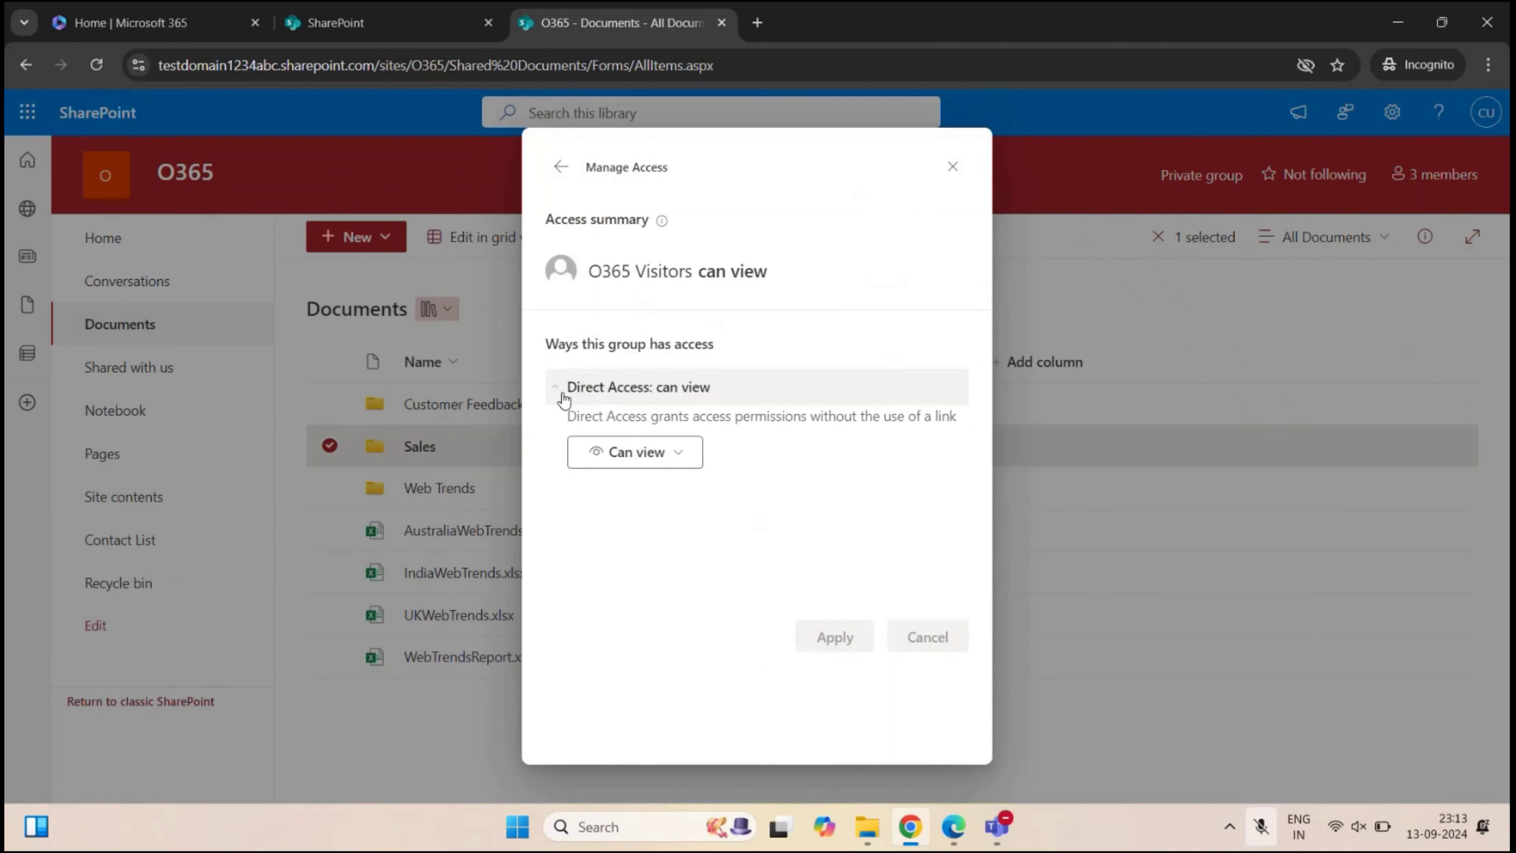
click(646, 454)
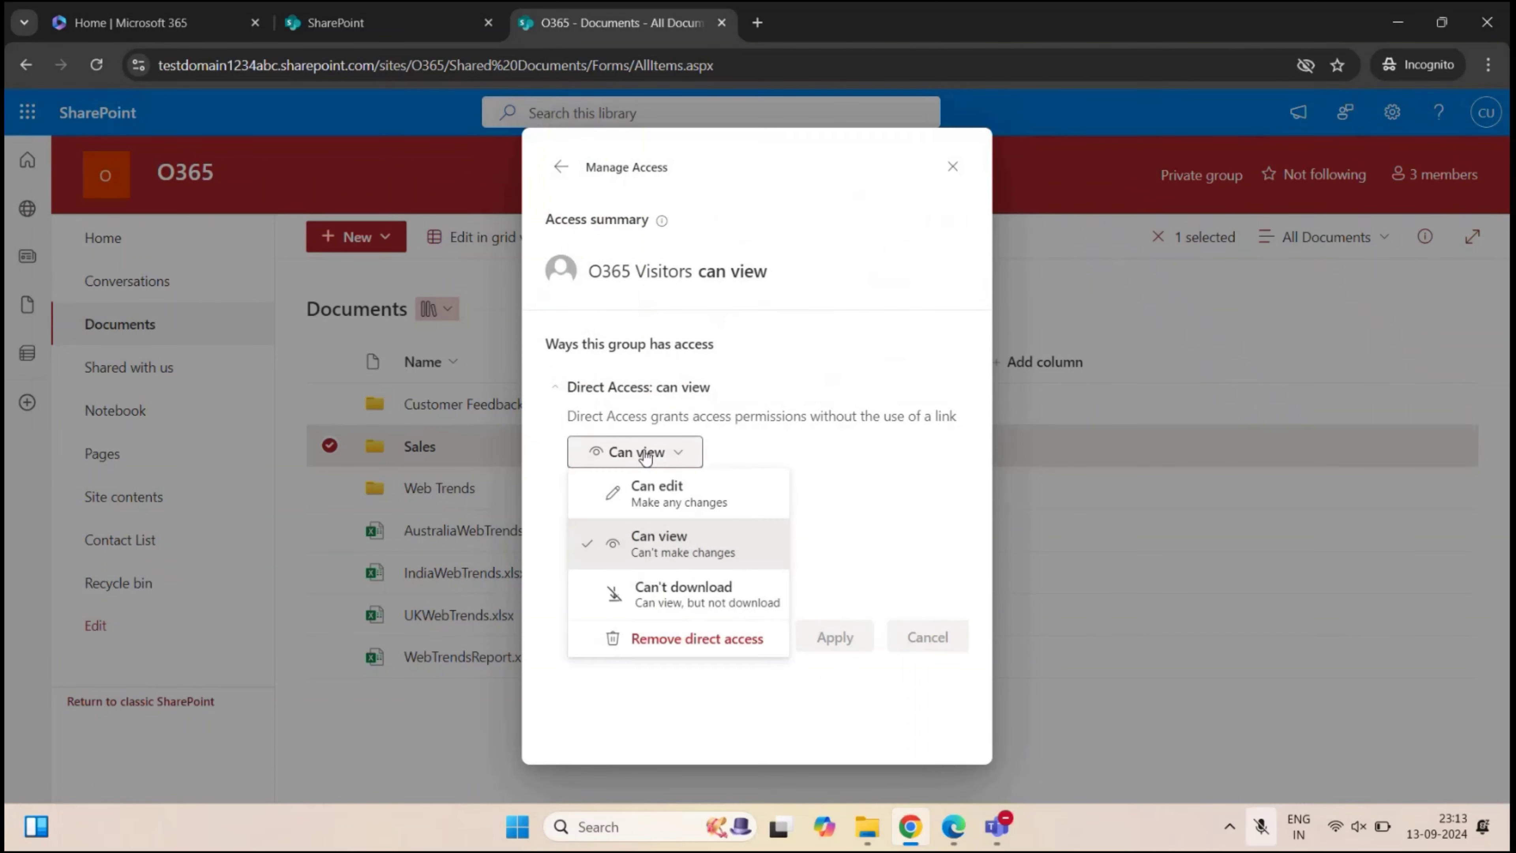
click(693, 638)
click(776, 513)
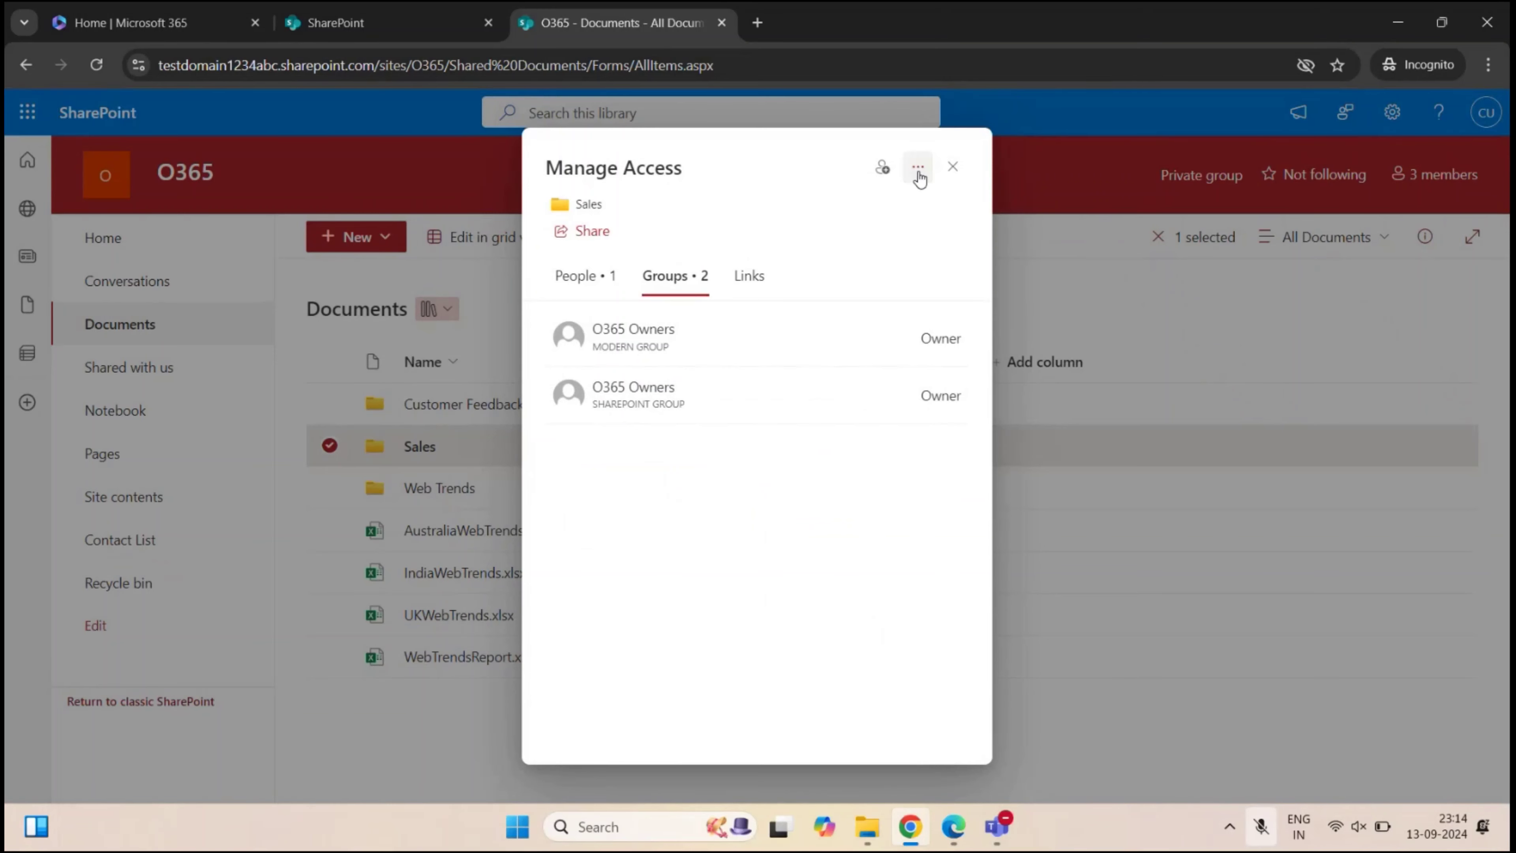
click(953, 167)
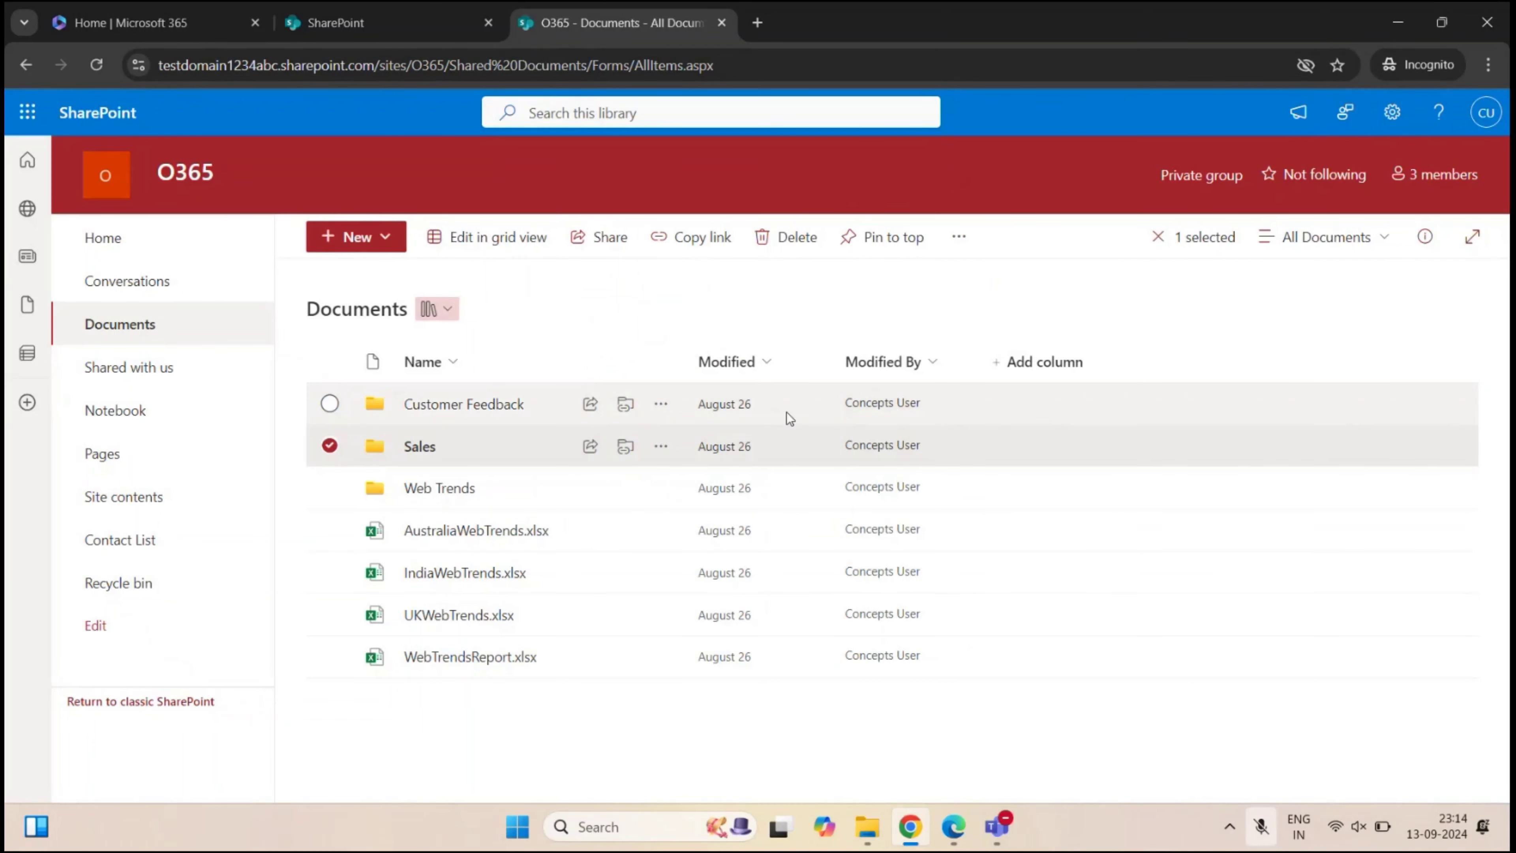
Step: Open the document library's permissions page and note its unique permissions warning
click(1392, 112)
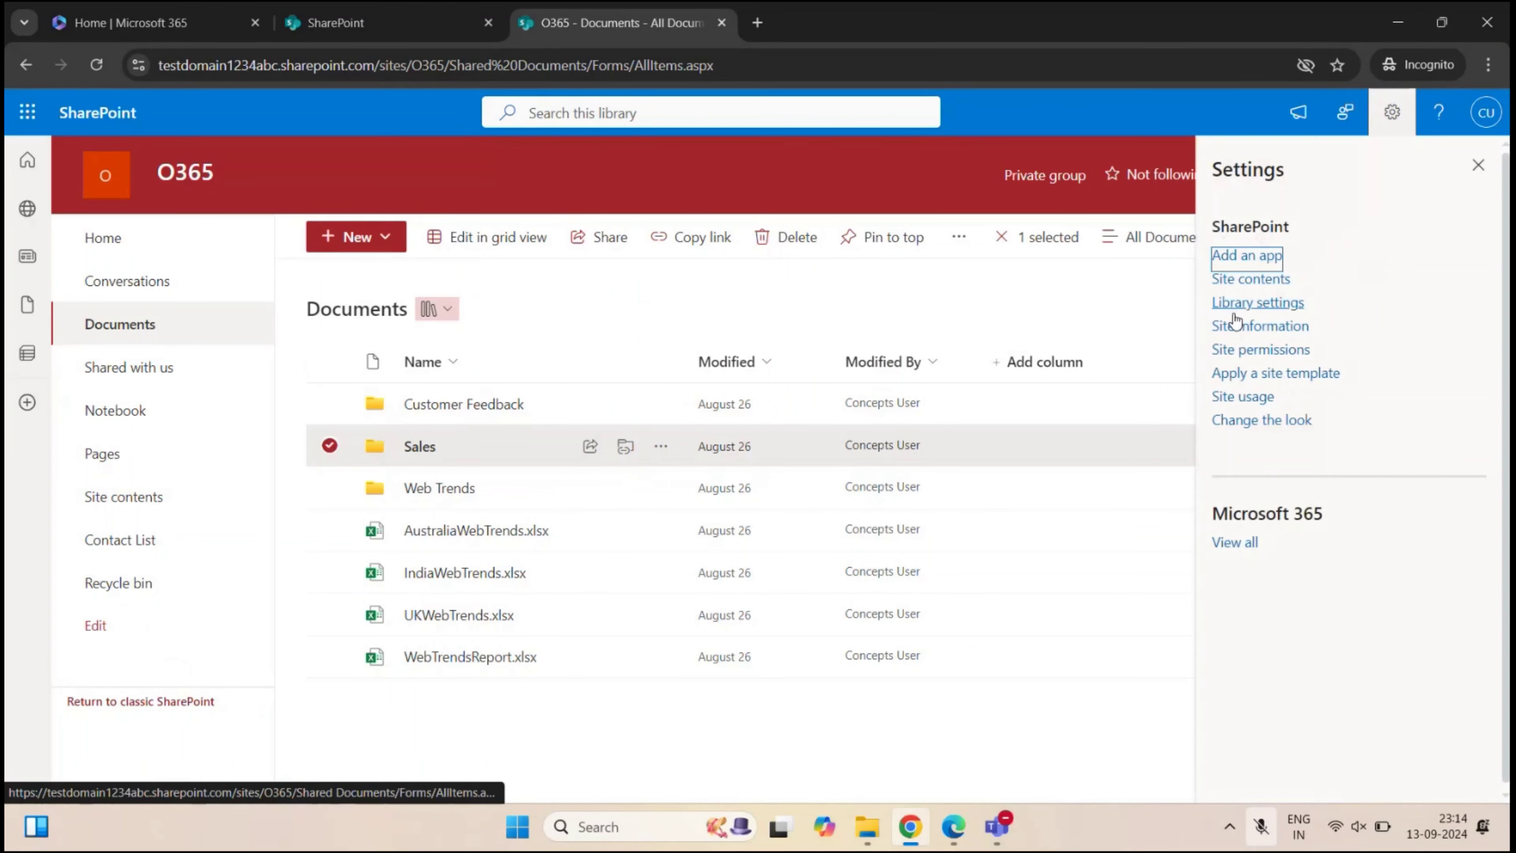
click(1254, 303)
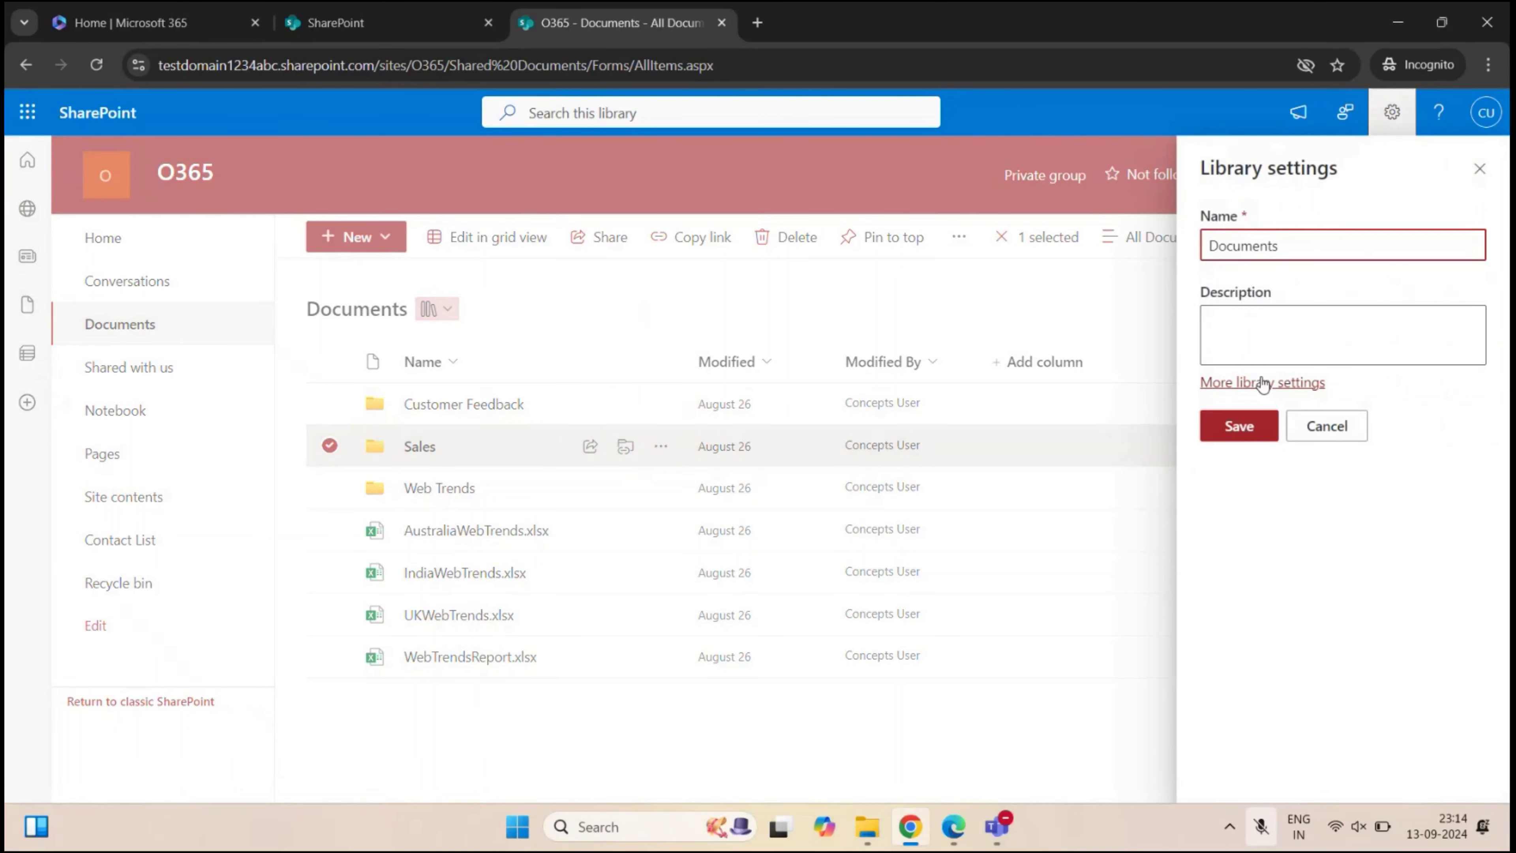
click(1261, 383)
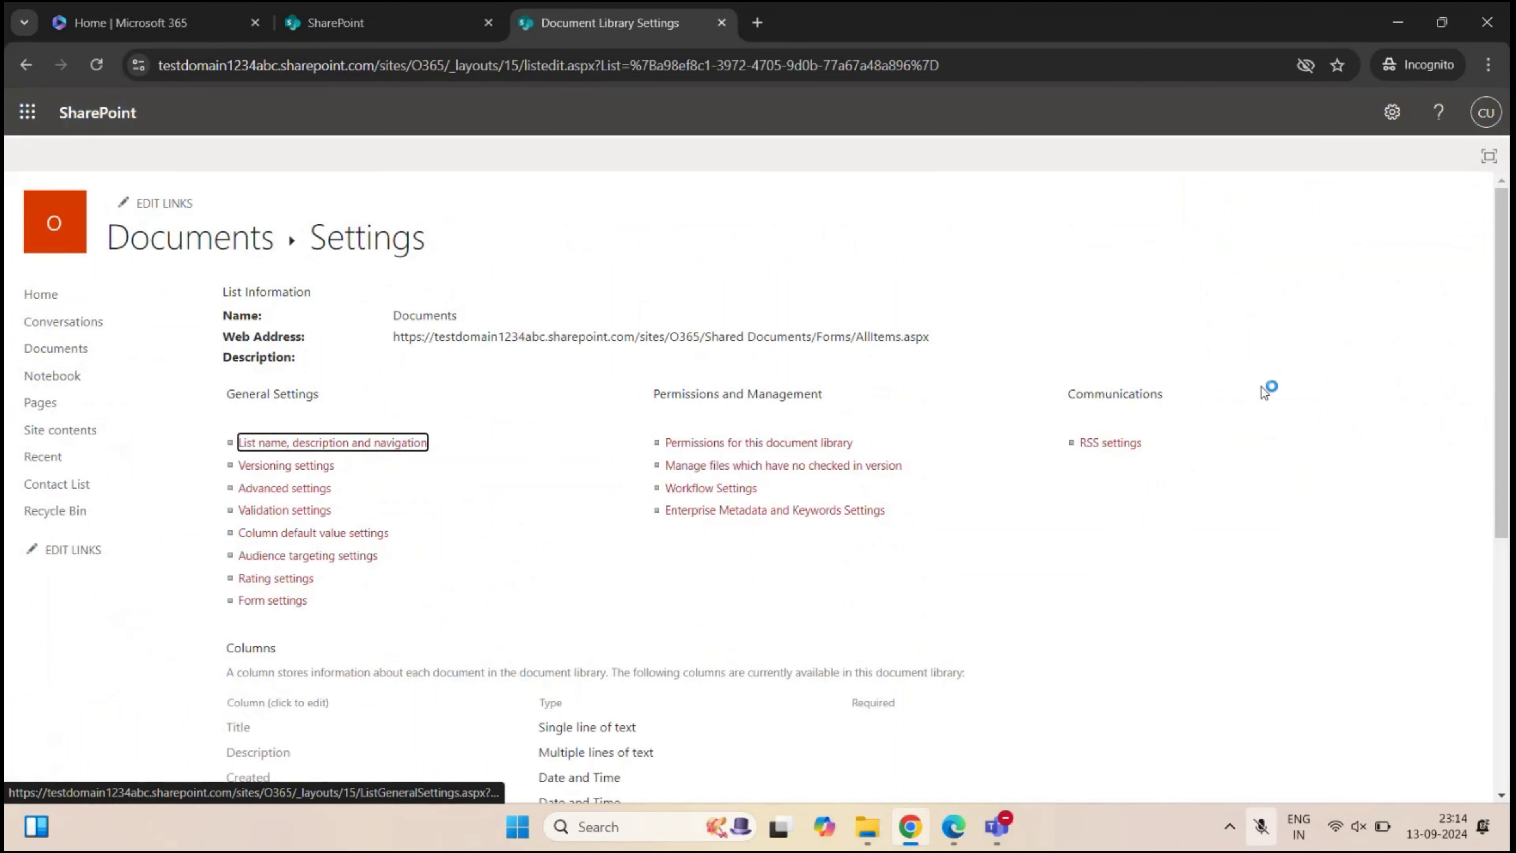
click(773, 445)
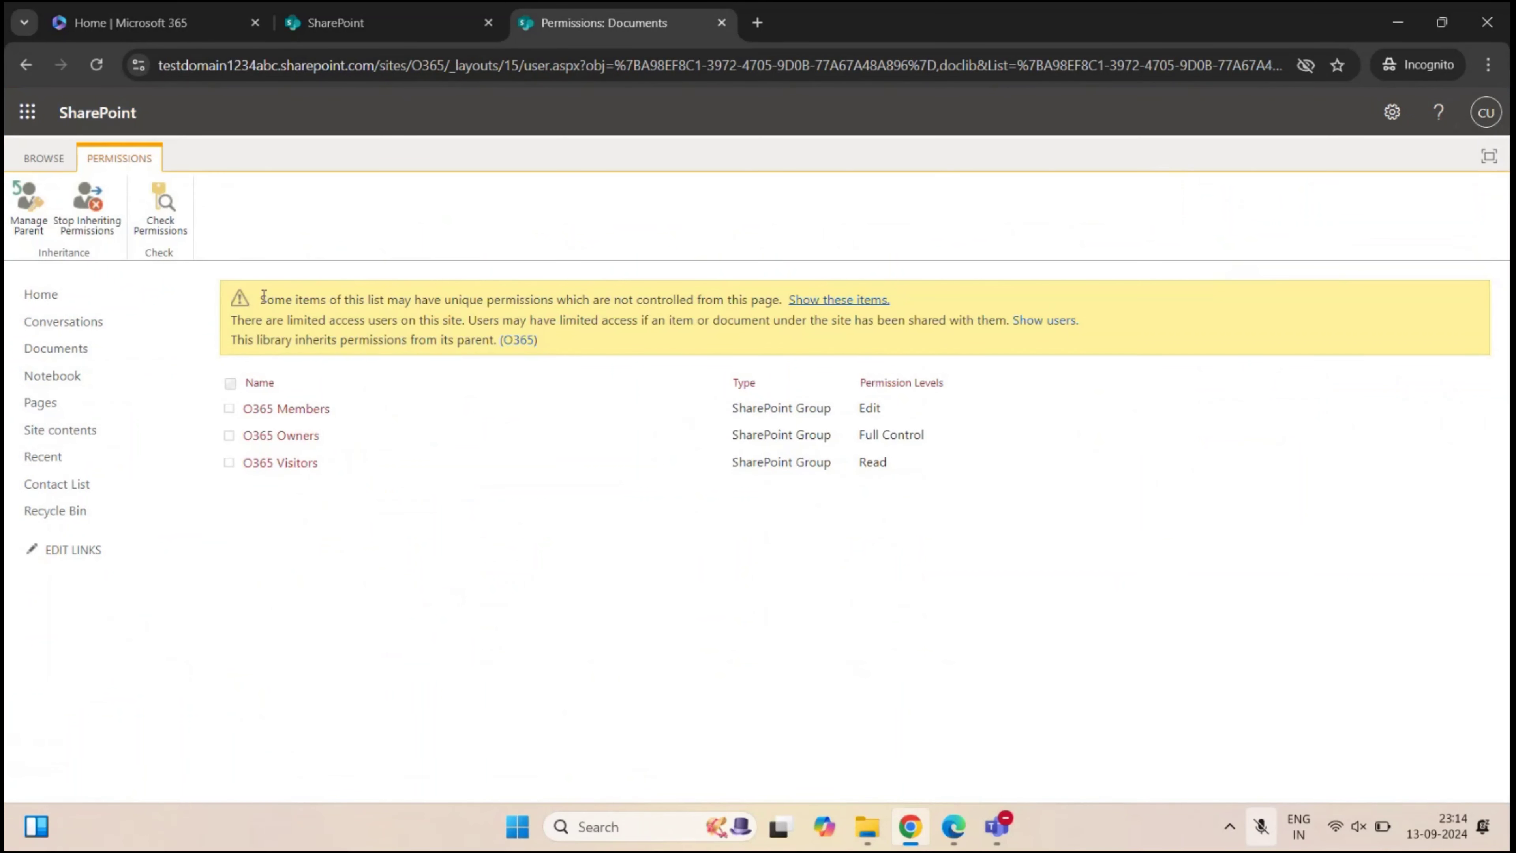
drag(259, 304, 763, 306)
click(762, 307)
Step: List the items with unique permissions and open the Sales folder's permissions page
click(831, 303)
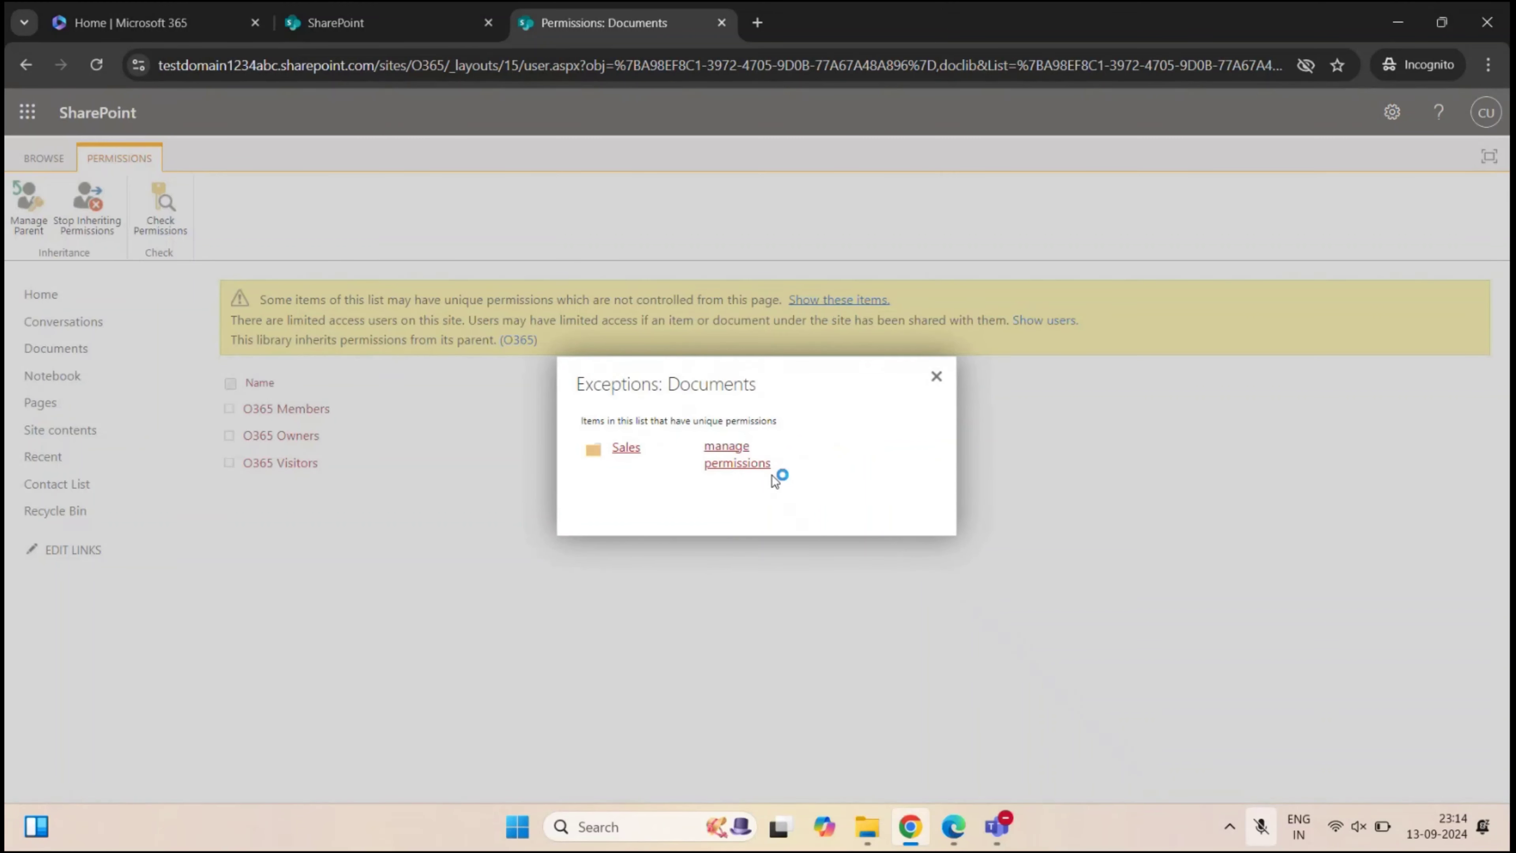
drag(652, 420, 771, 421)
click(764, 418)
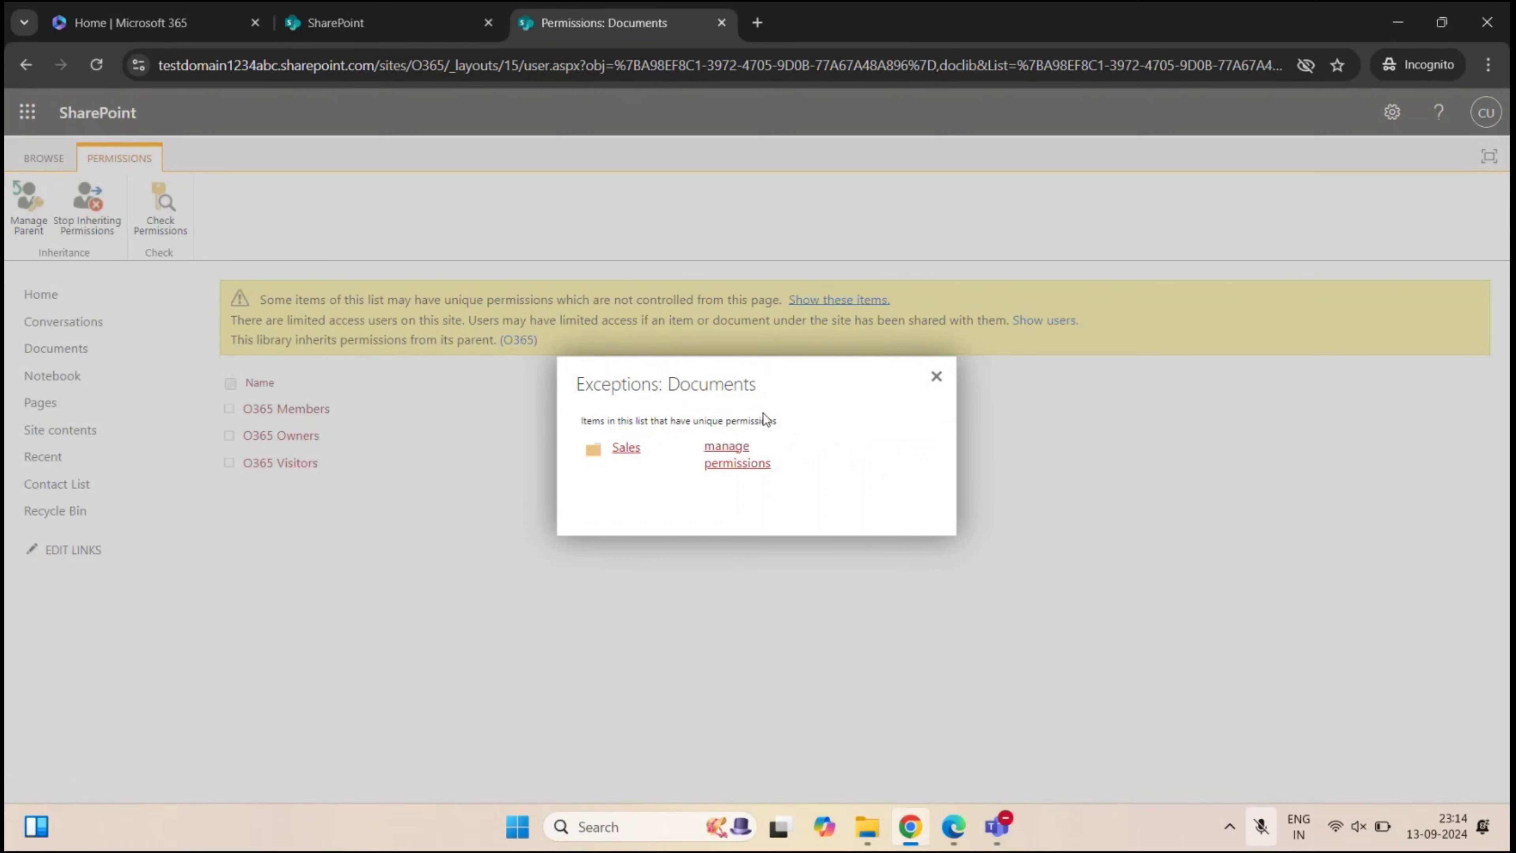
click(735, 467)
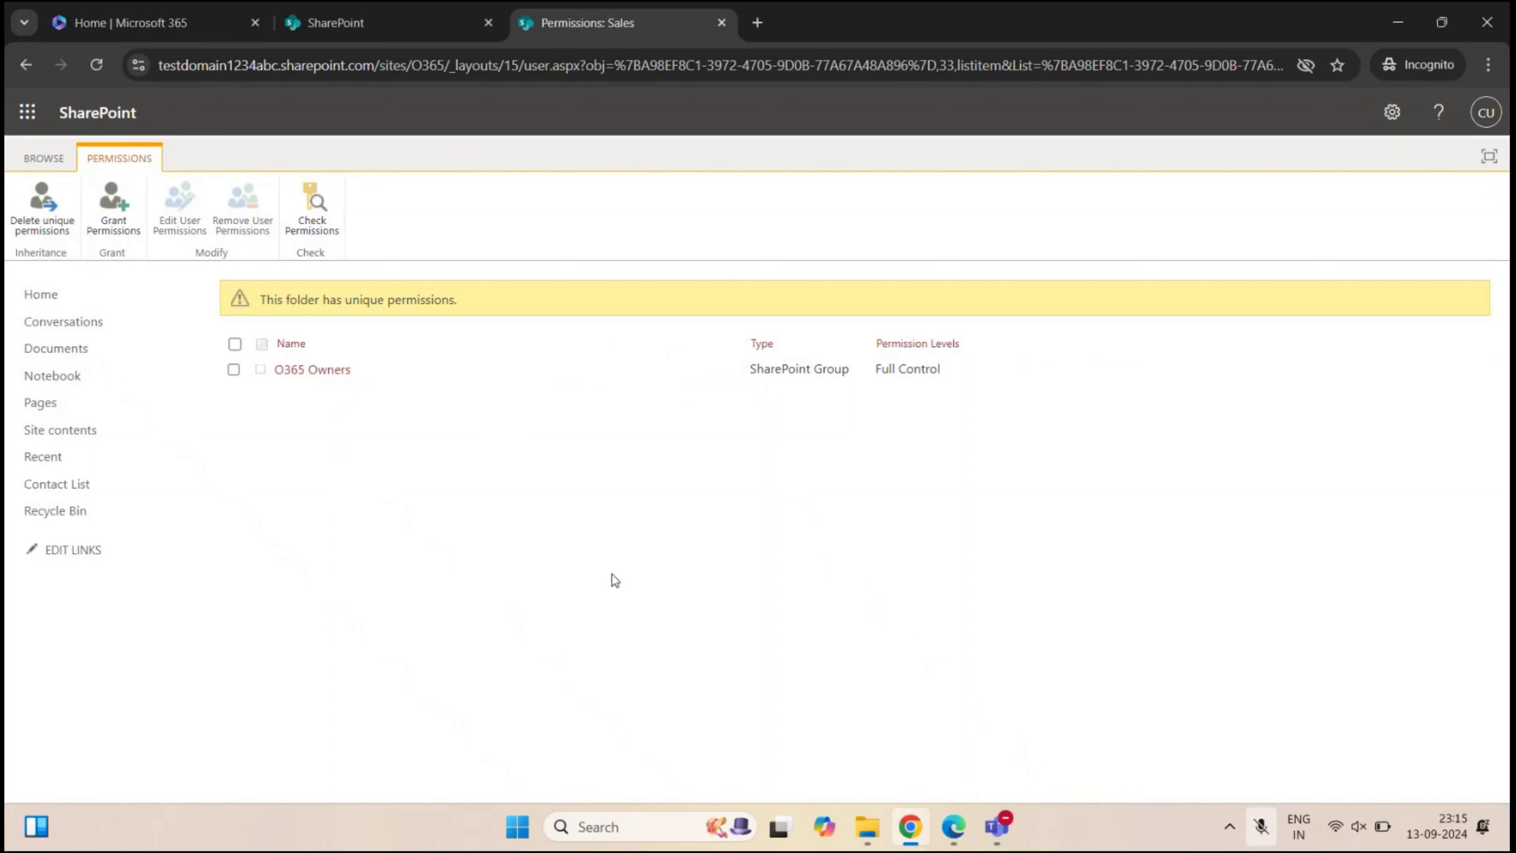
click(947, 839)
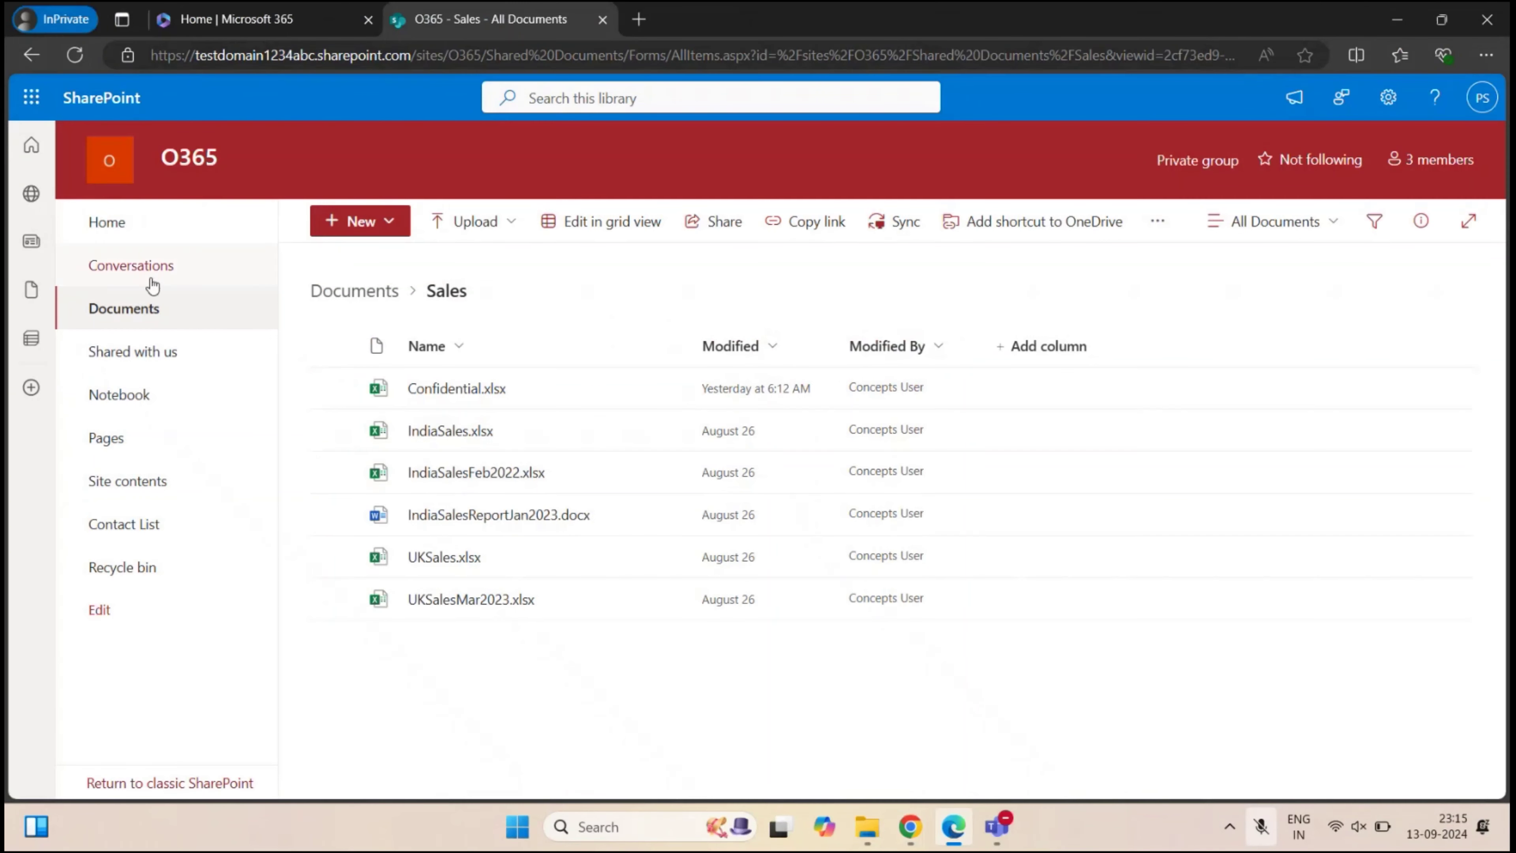
click(135, 230)
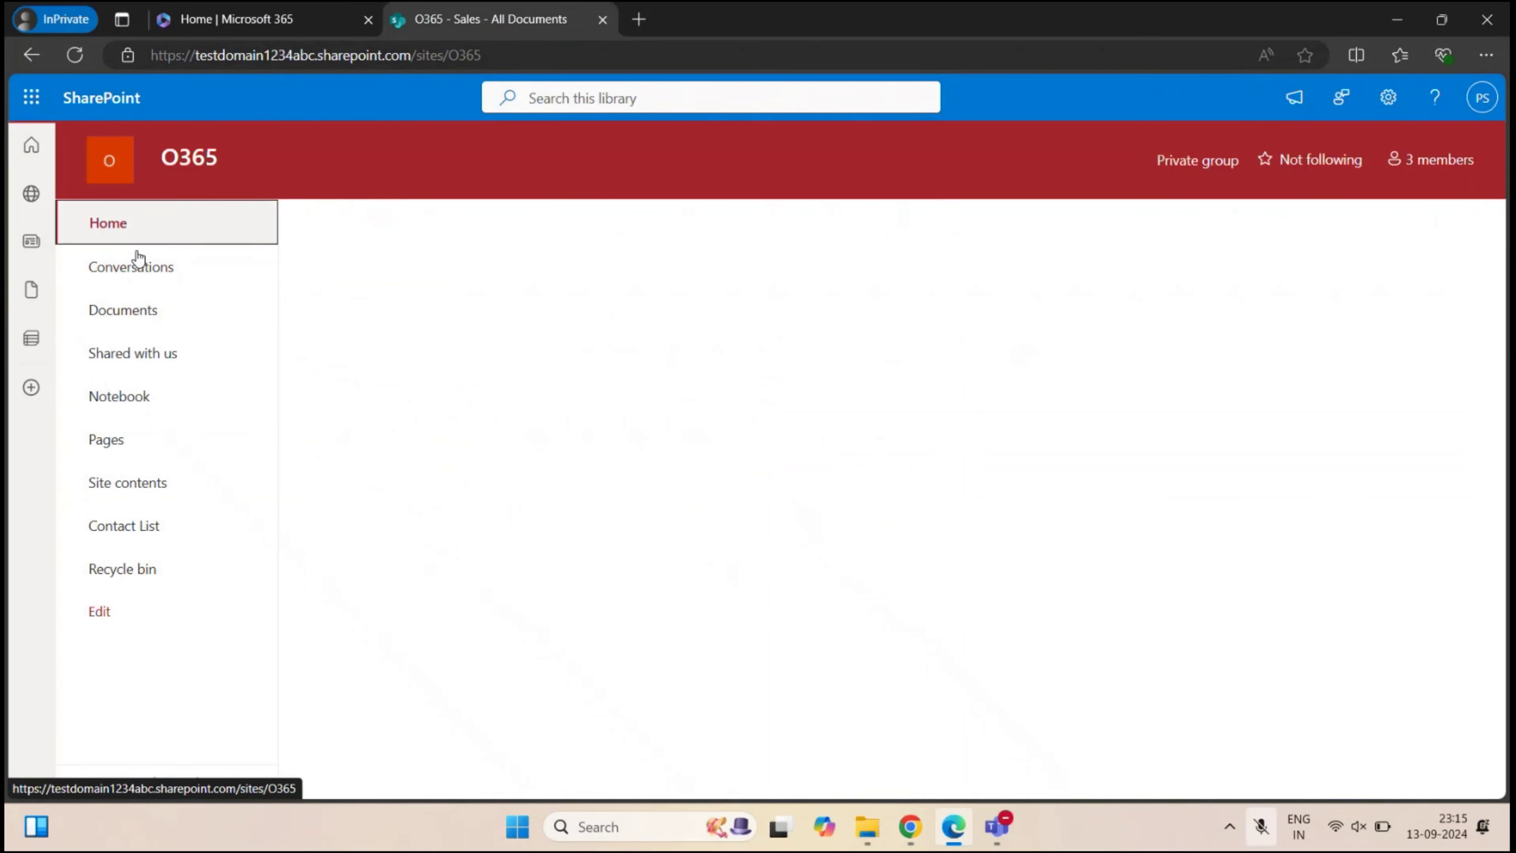
click(149, 310)
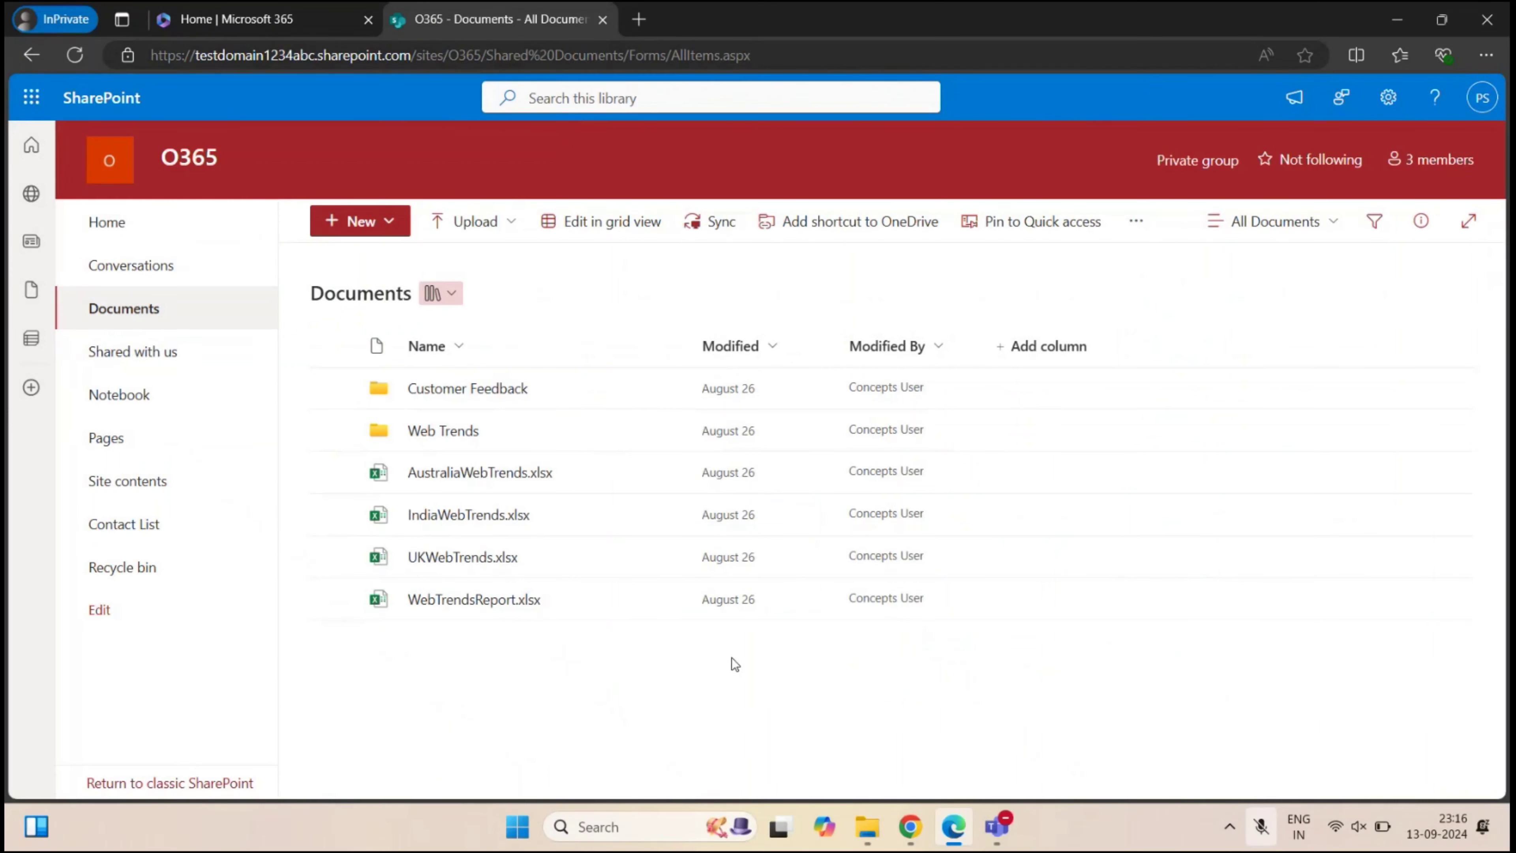
click(904, 830)
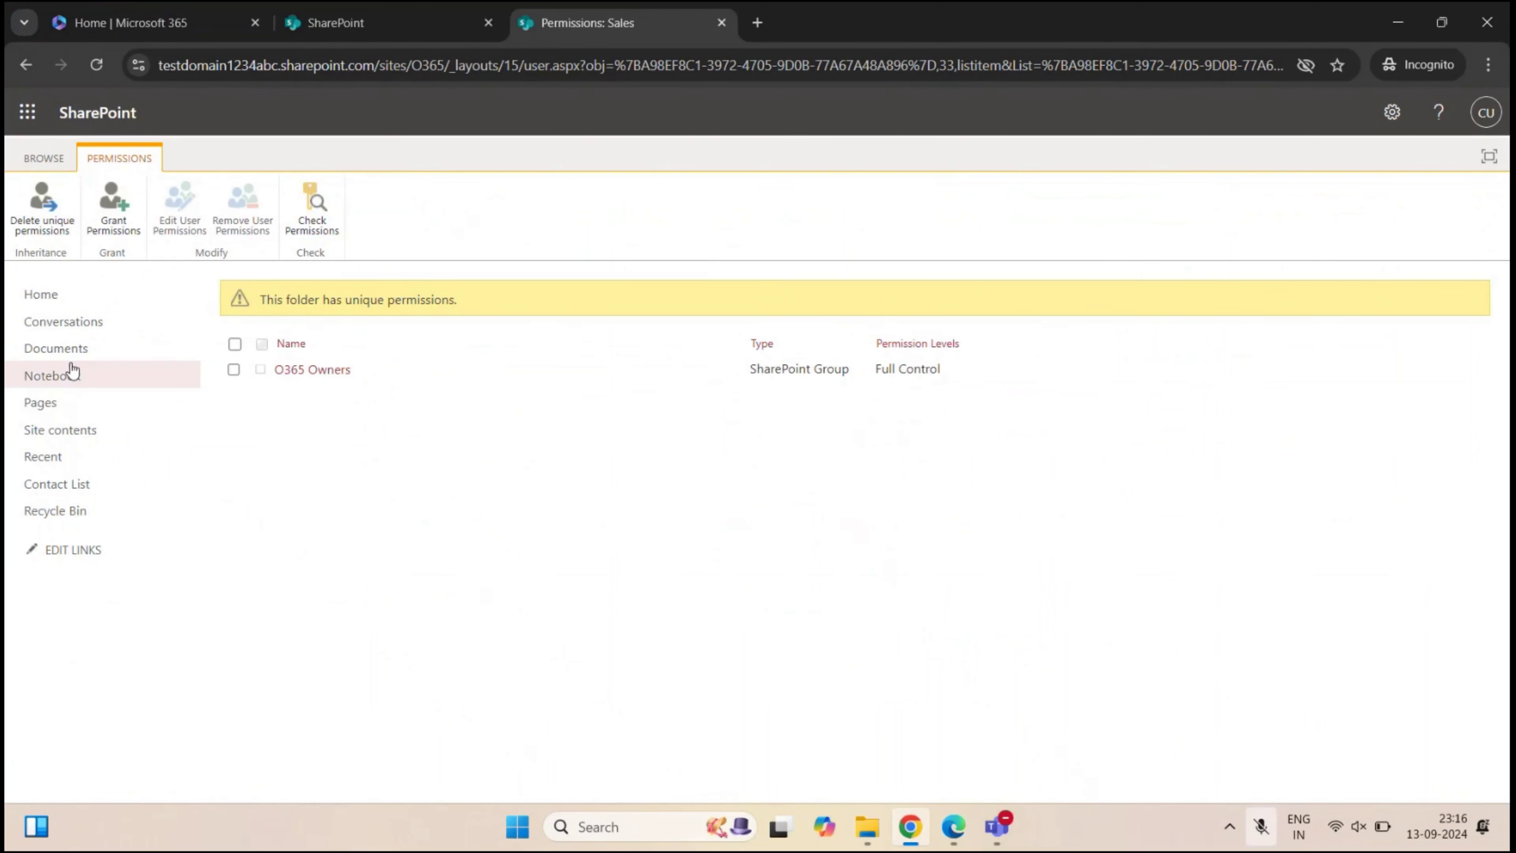
Step: Open Manage access for the Sales folder from the Documents library
click(57, 348)
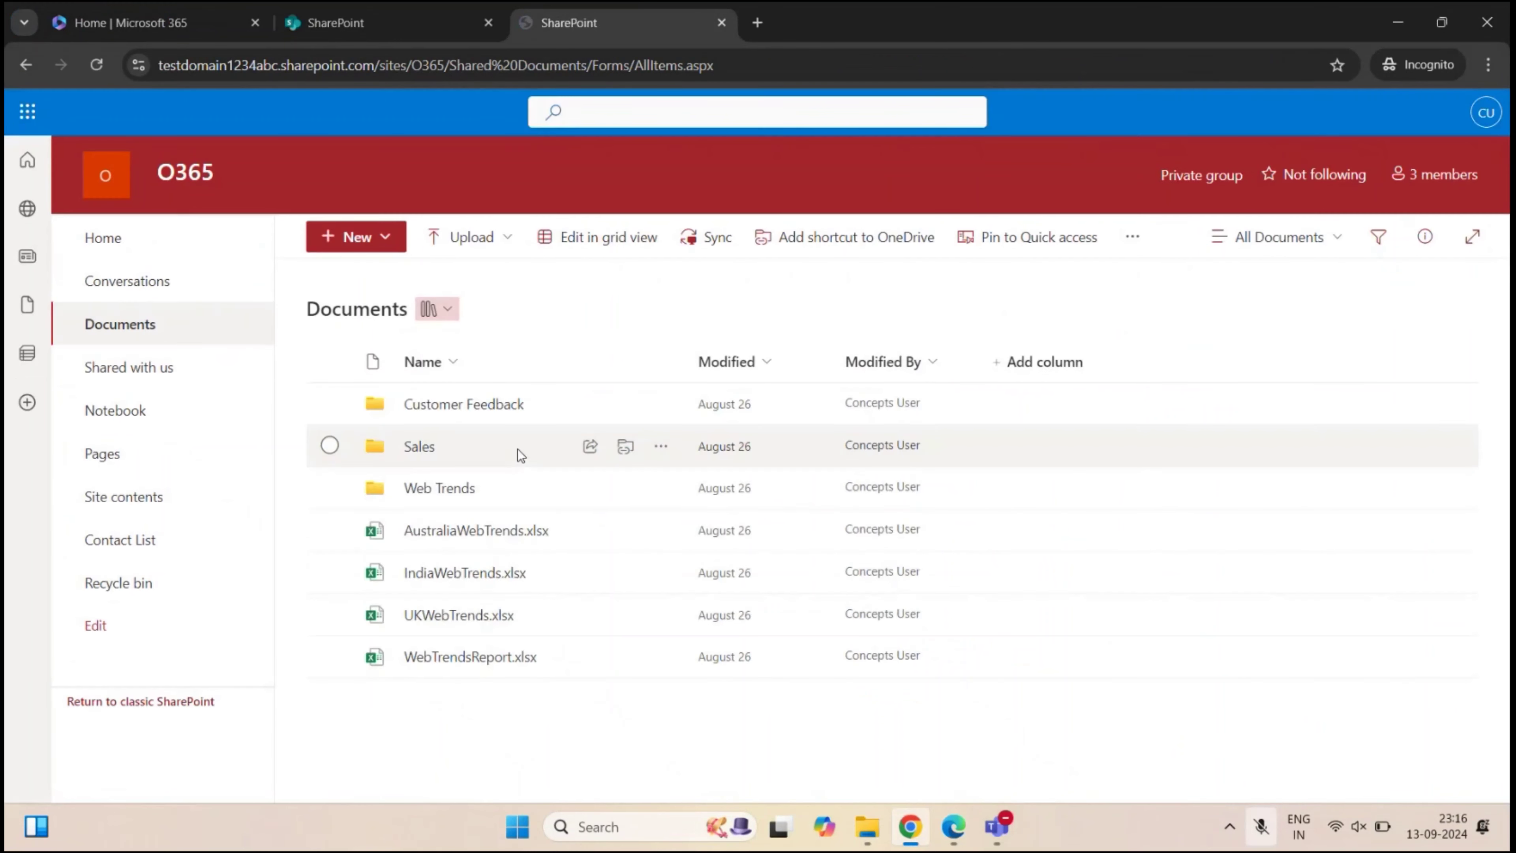
click(659, 448)
click(744, 320)
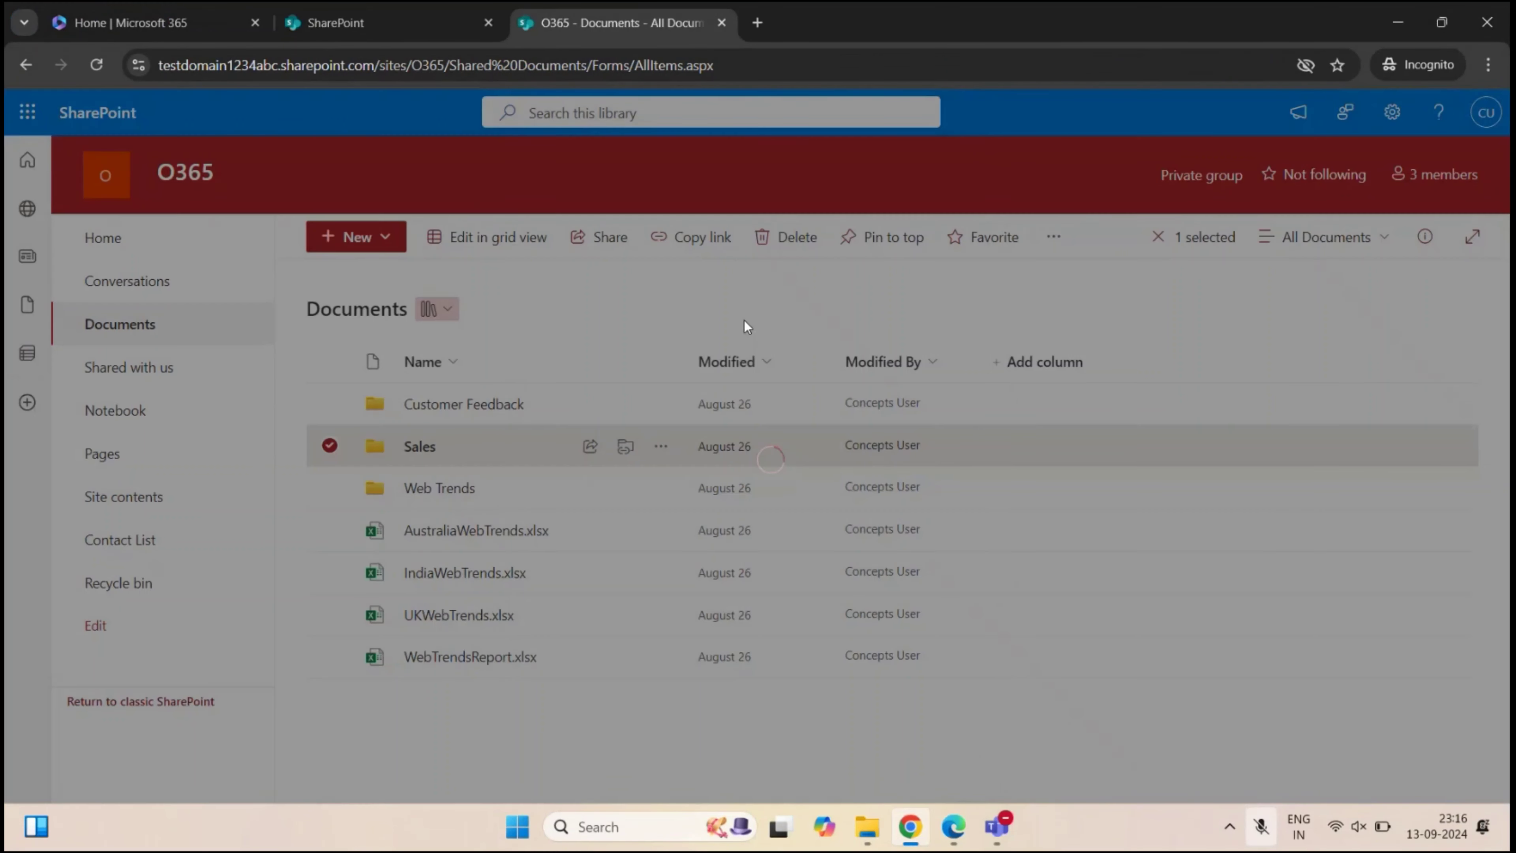
click(675, 279)
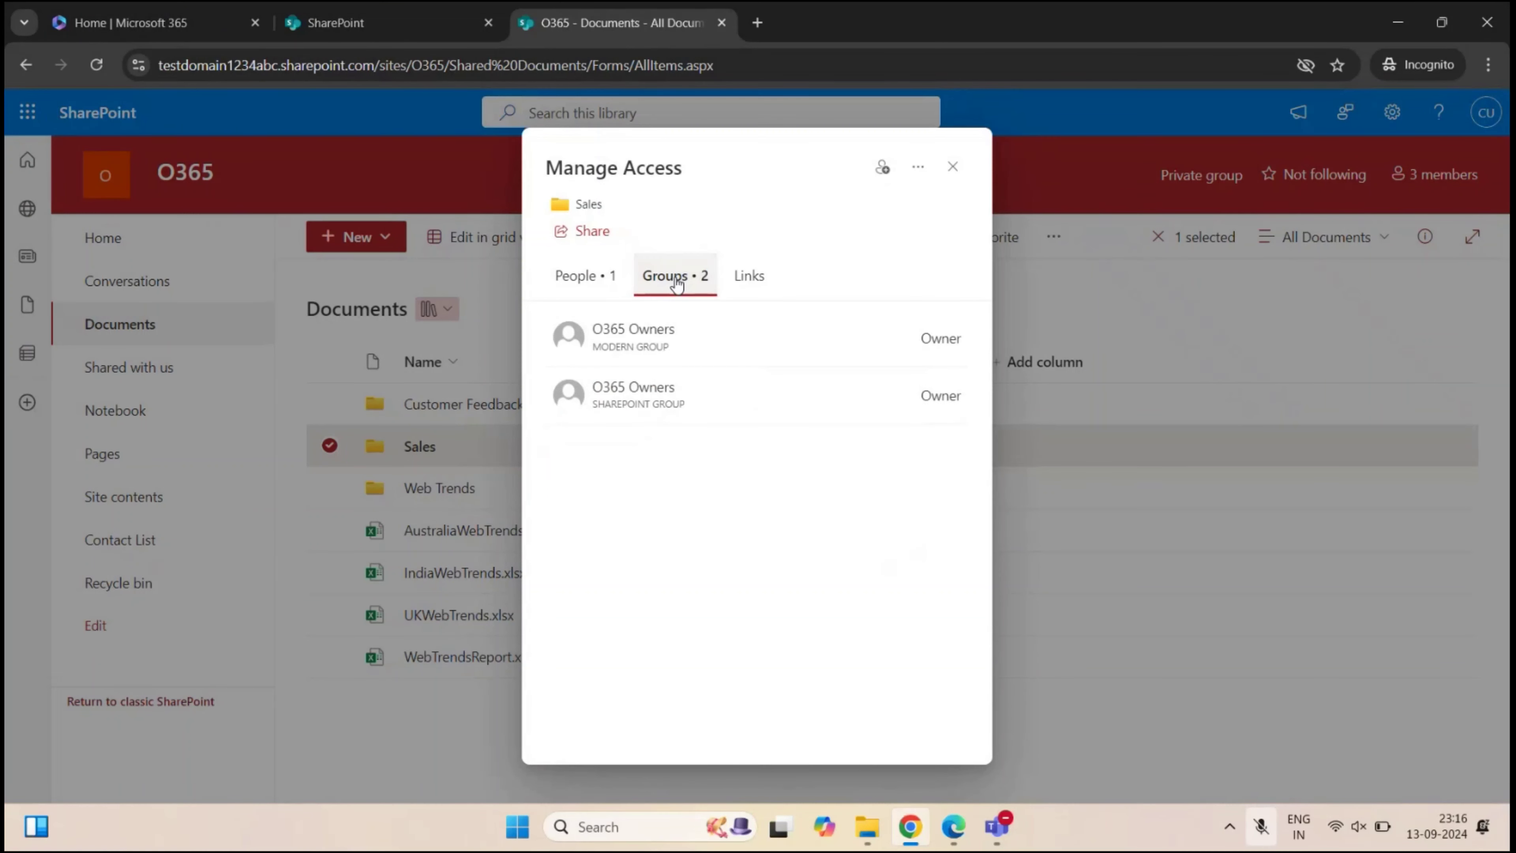
Step: Grant O365 Members Can edit access to Sales with notifications turned off
click(880, 167)
click(632, 374)
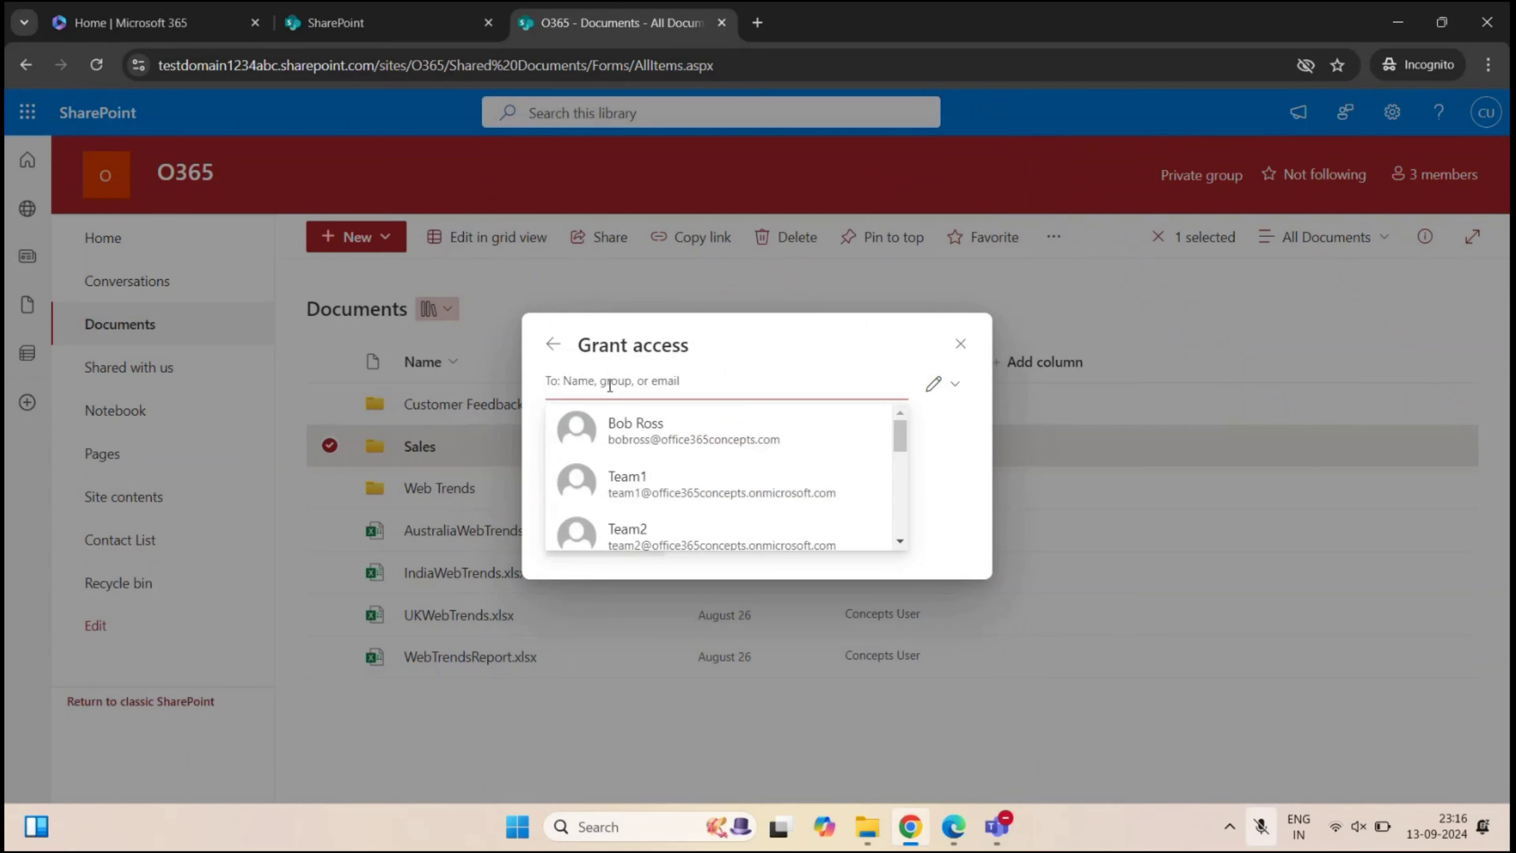
text(o365 members)
click(653, 426)
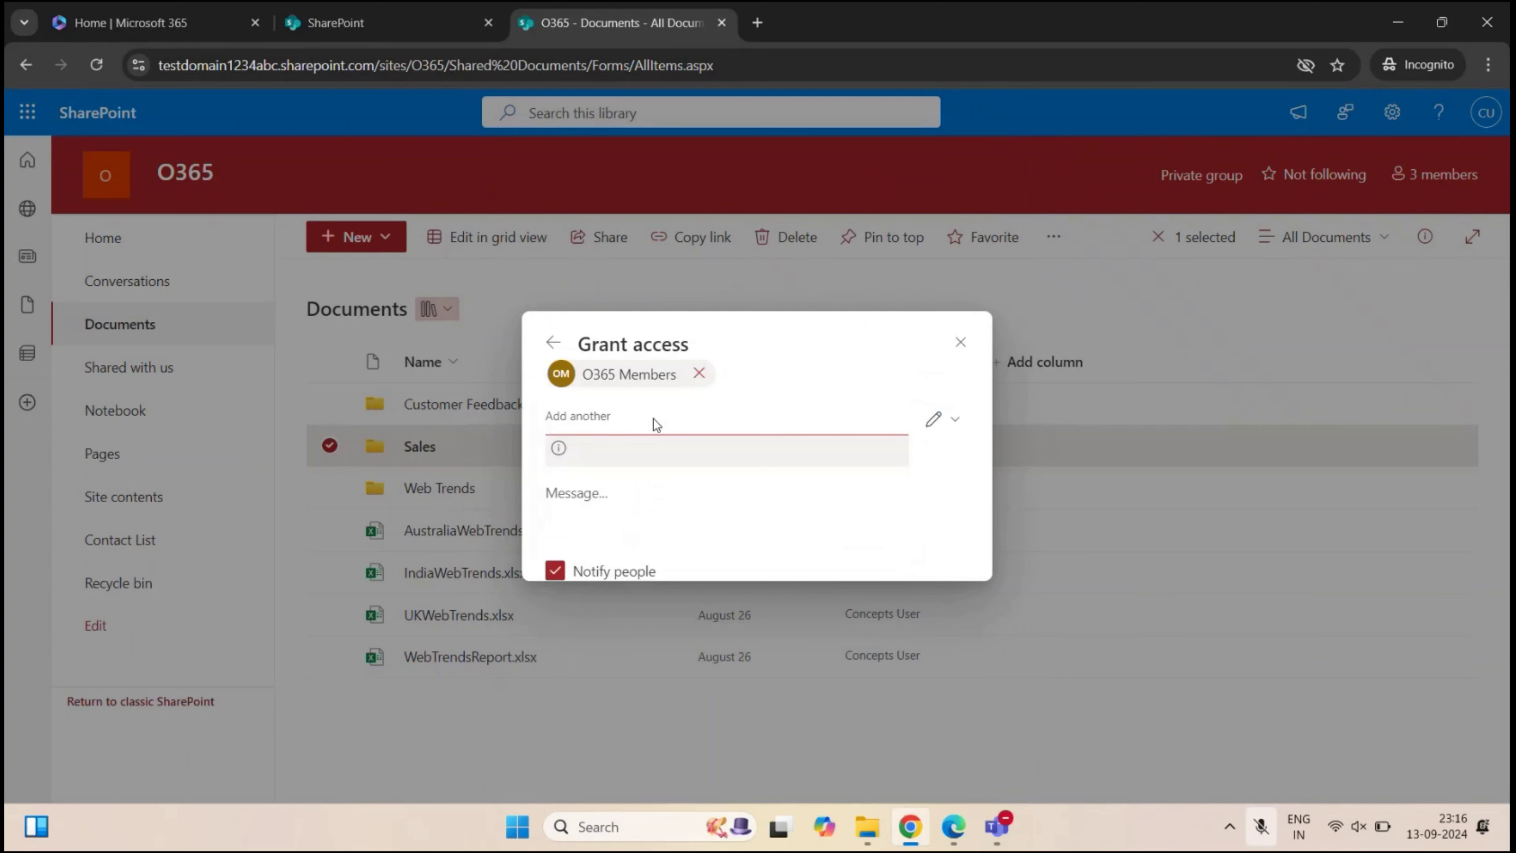
click(556, 537)
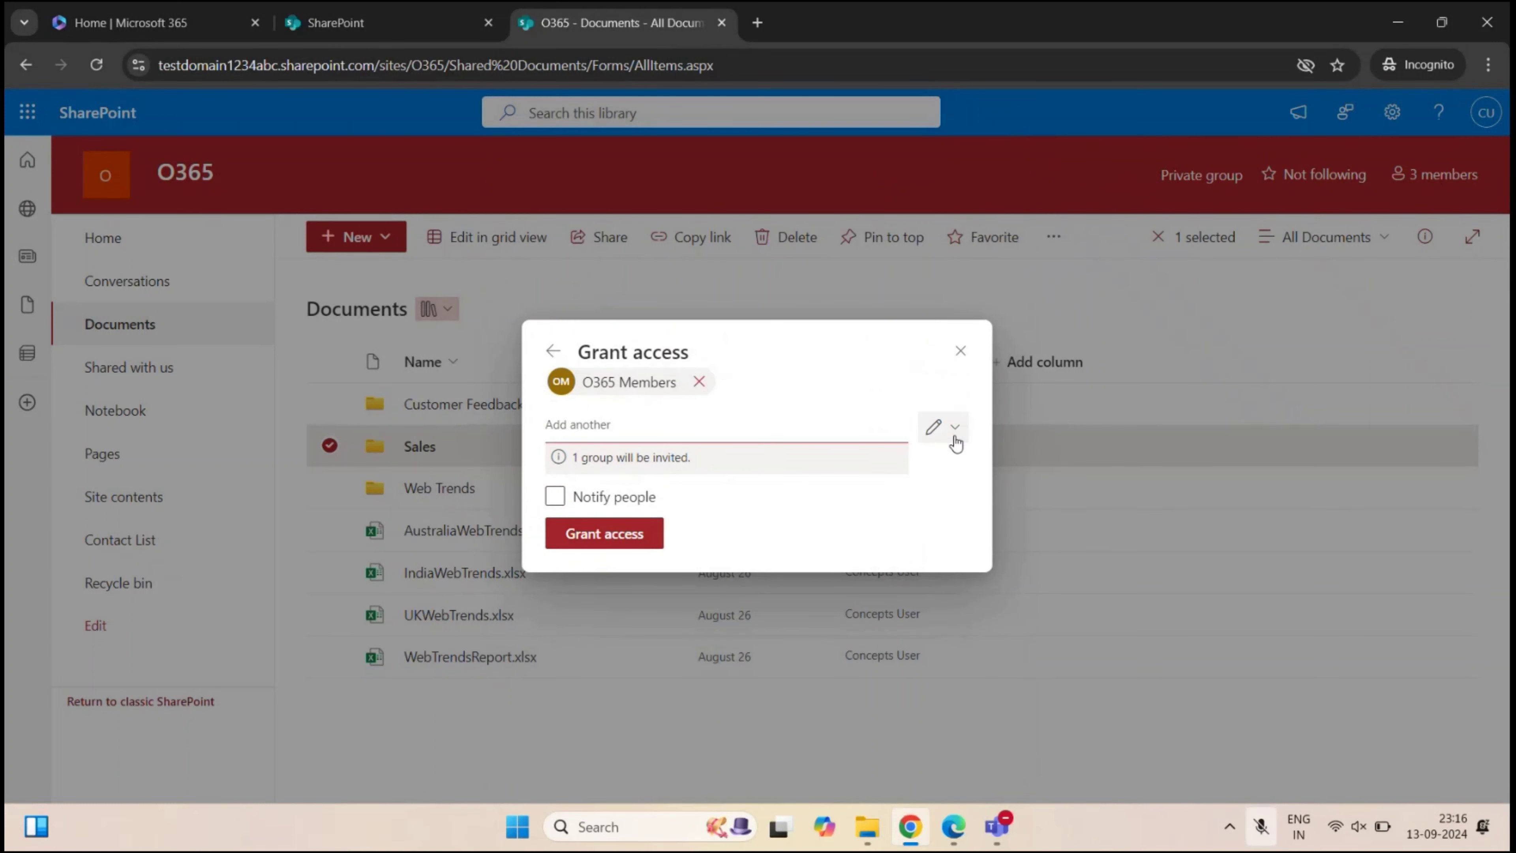
click(954, 428)
click(874, 382)
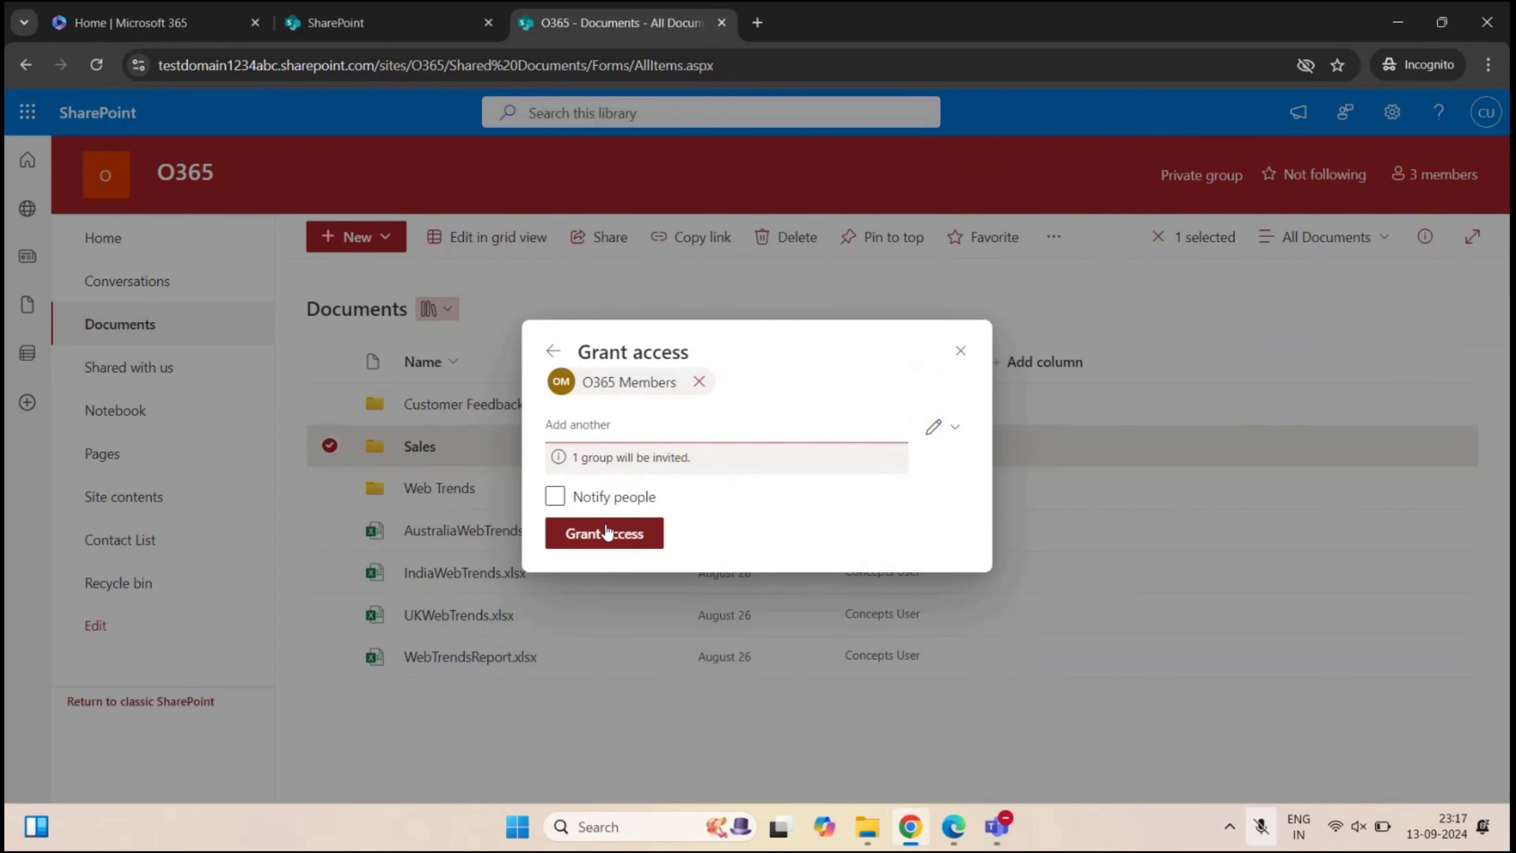
click(604, 533)
Step: Close the confirmation and reopen the Sales folder's Manage access groups
click(952, 387)
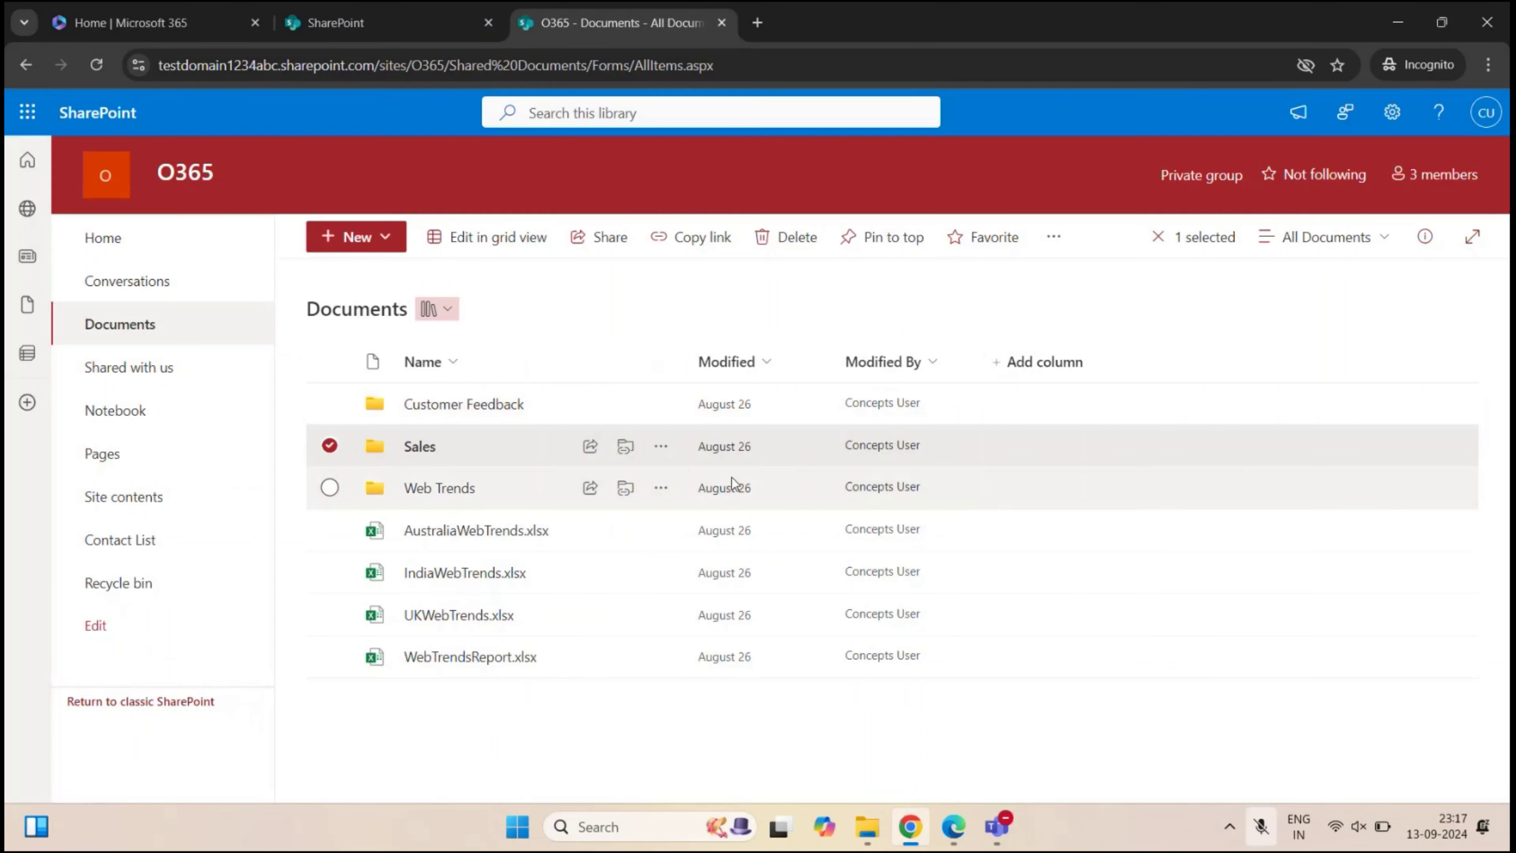
click(661, 448)
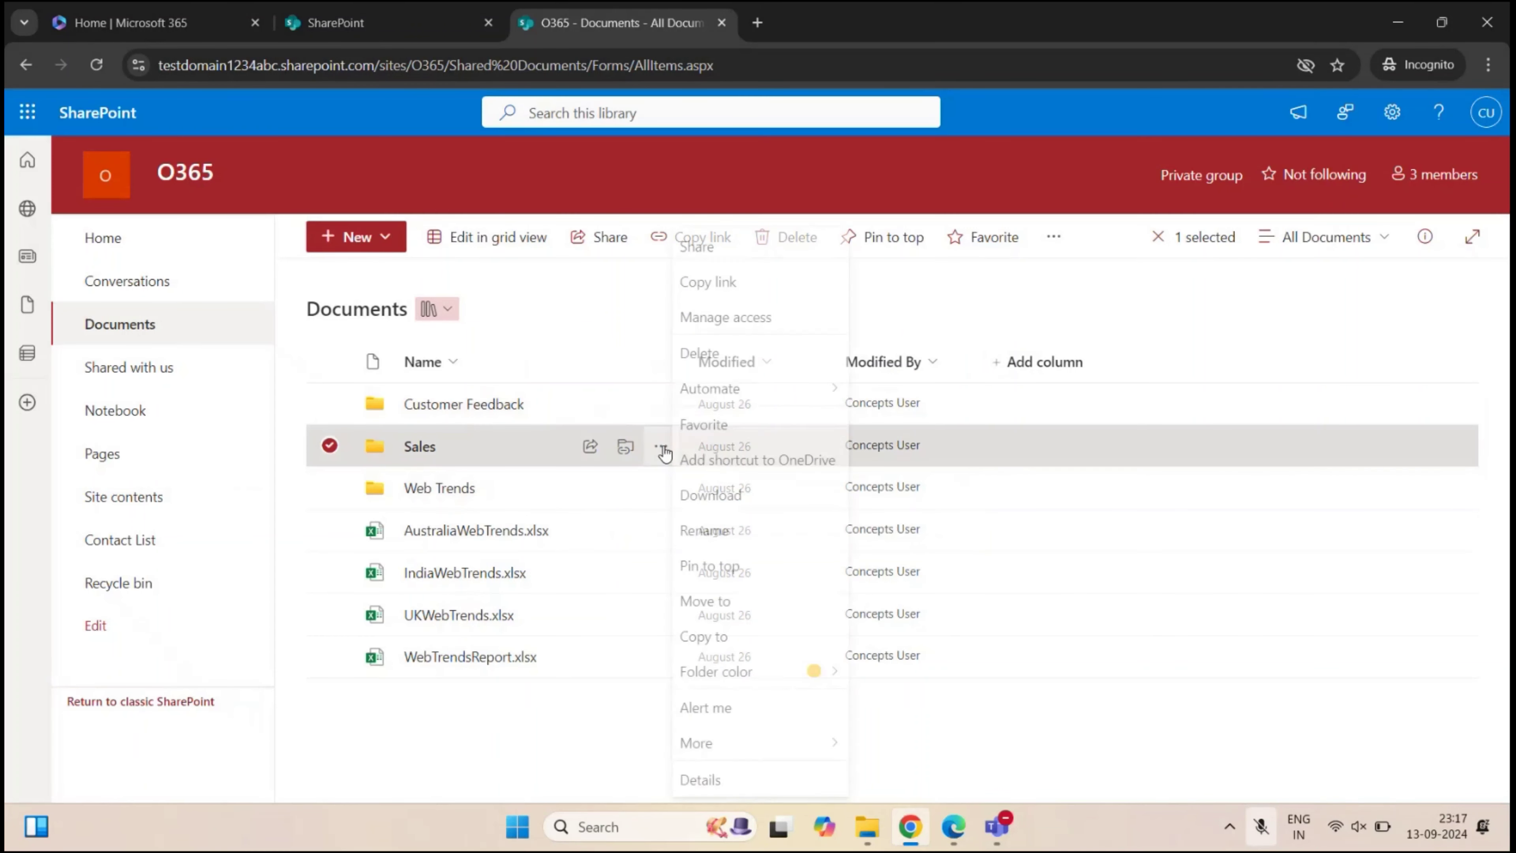
click(726, 316)
click(675, 287)
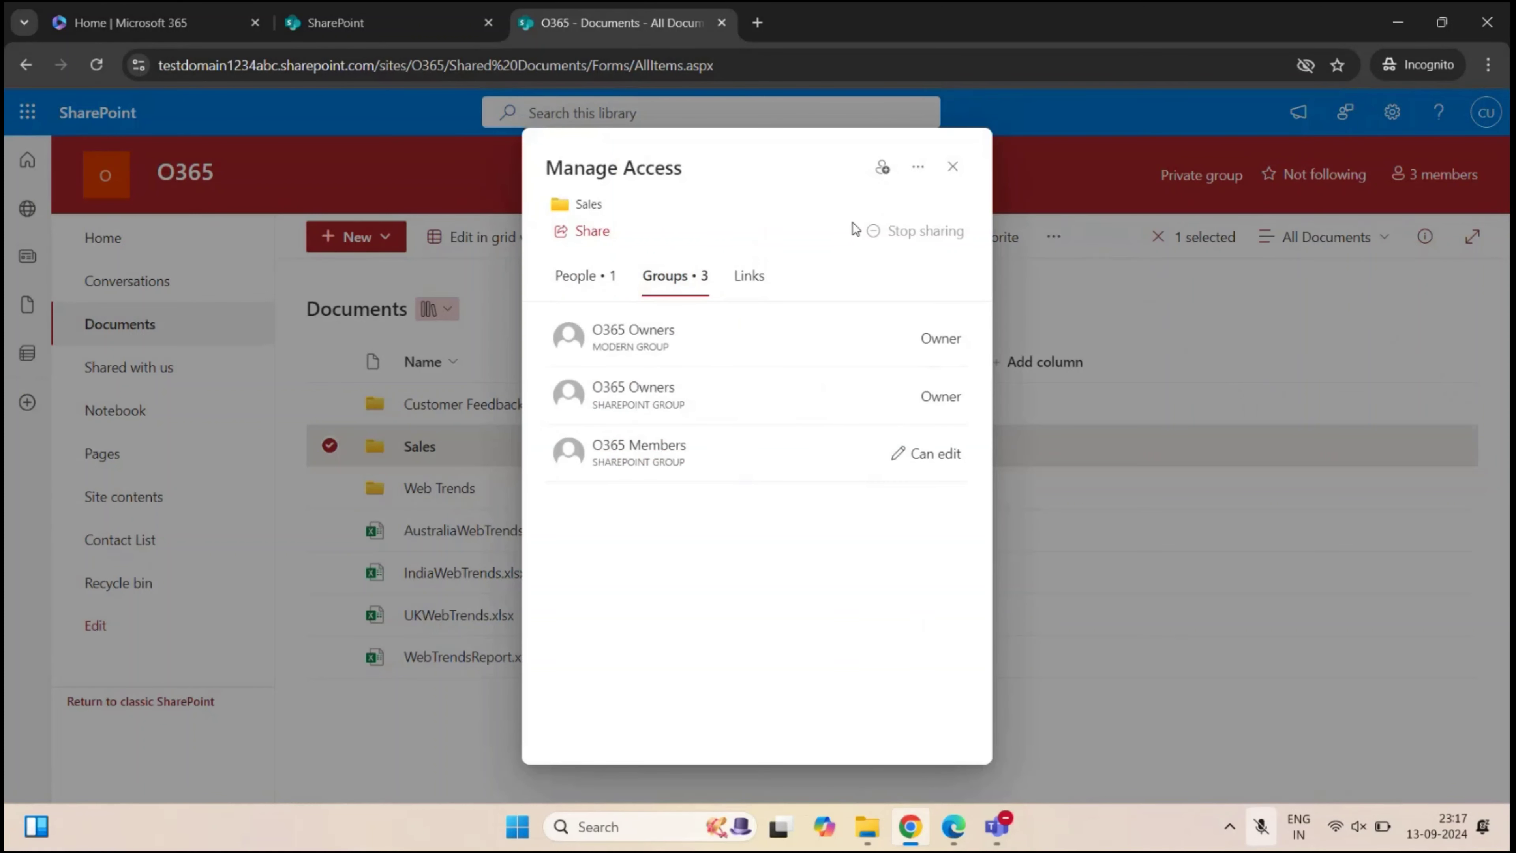
Step: Grant O365 Visitors Can view access to Sales without notifying them
click(882, 167)
text(o)
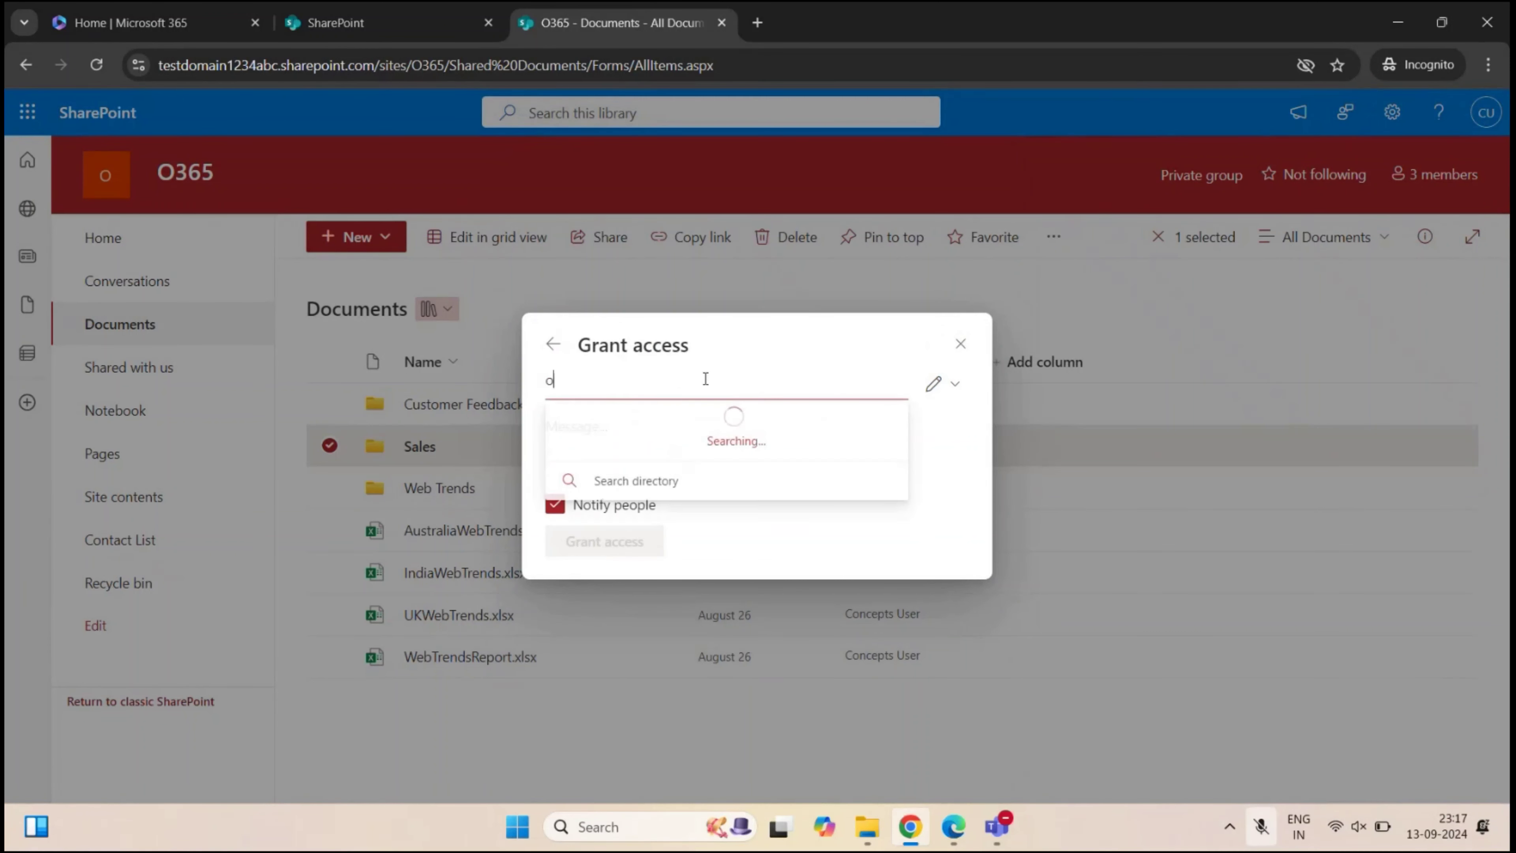
text(365 visitors)
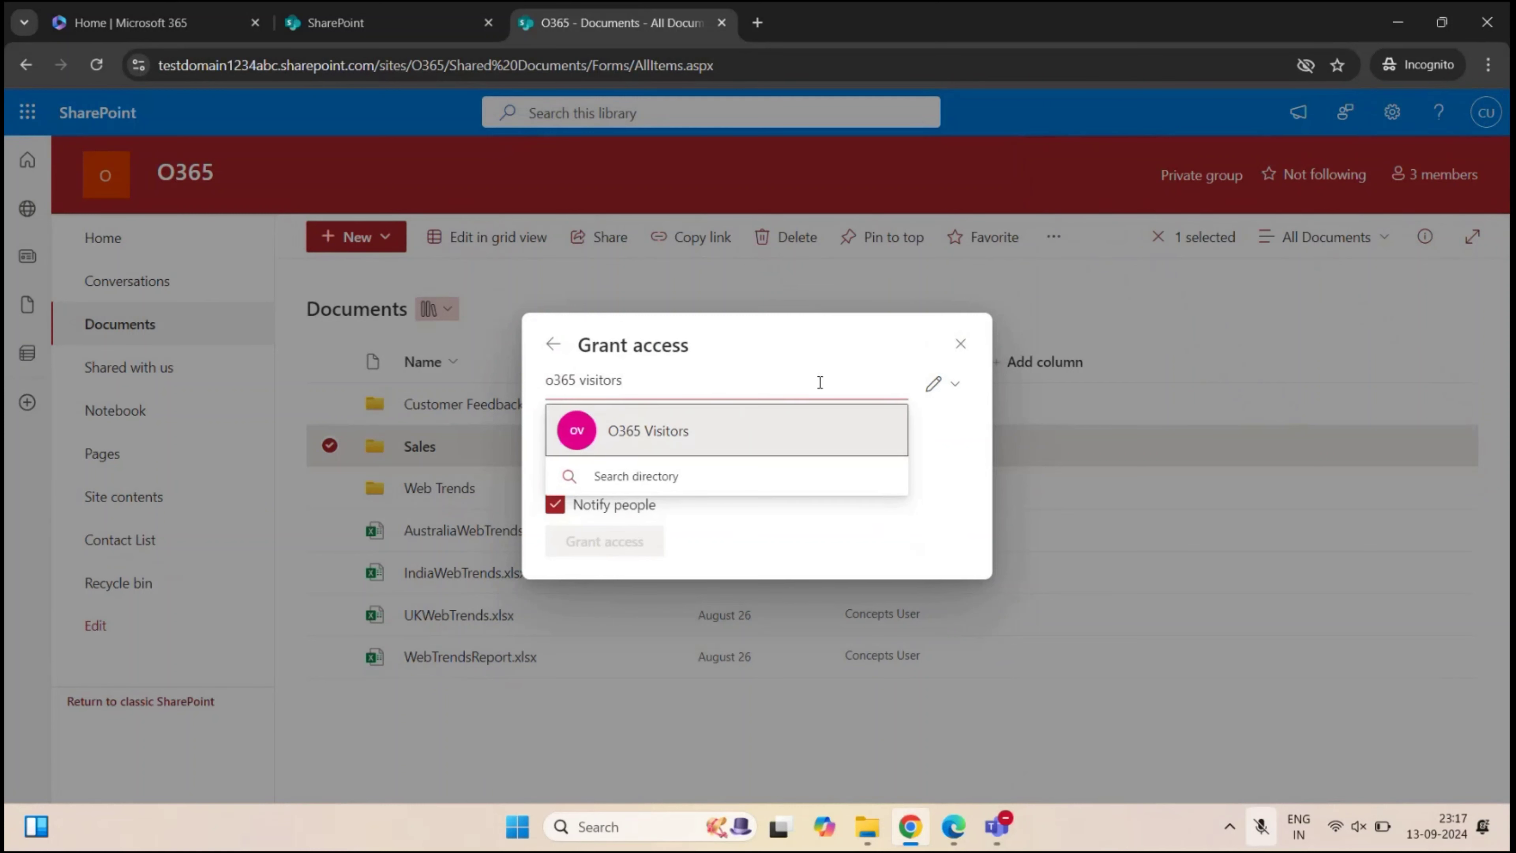
click(823, 430)
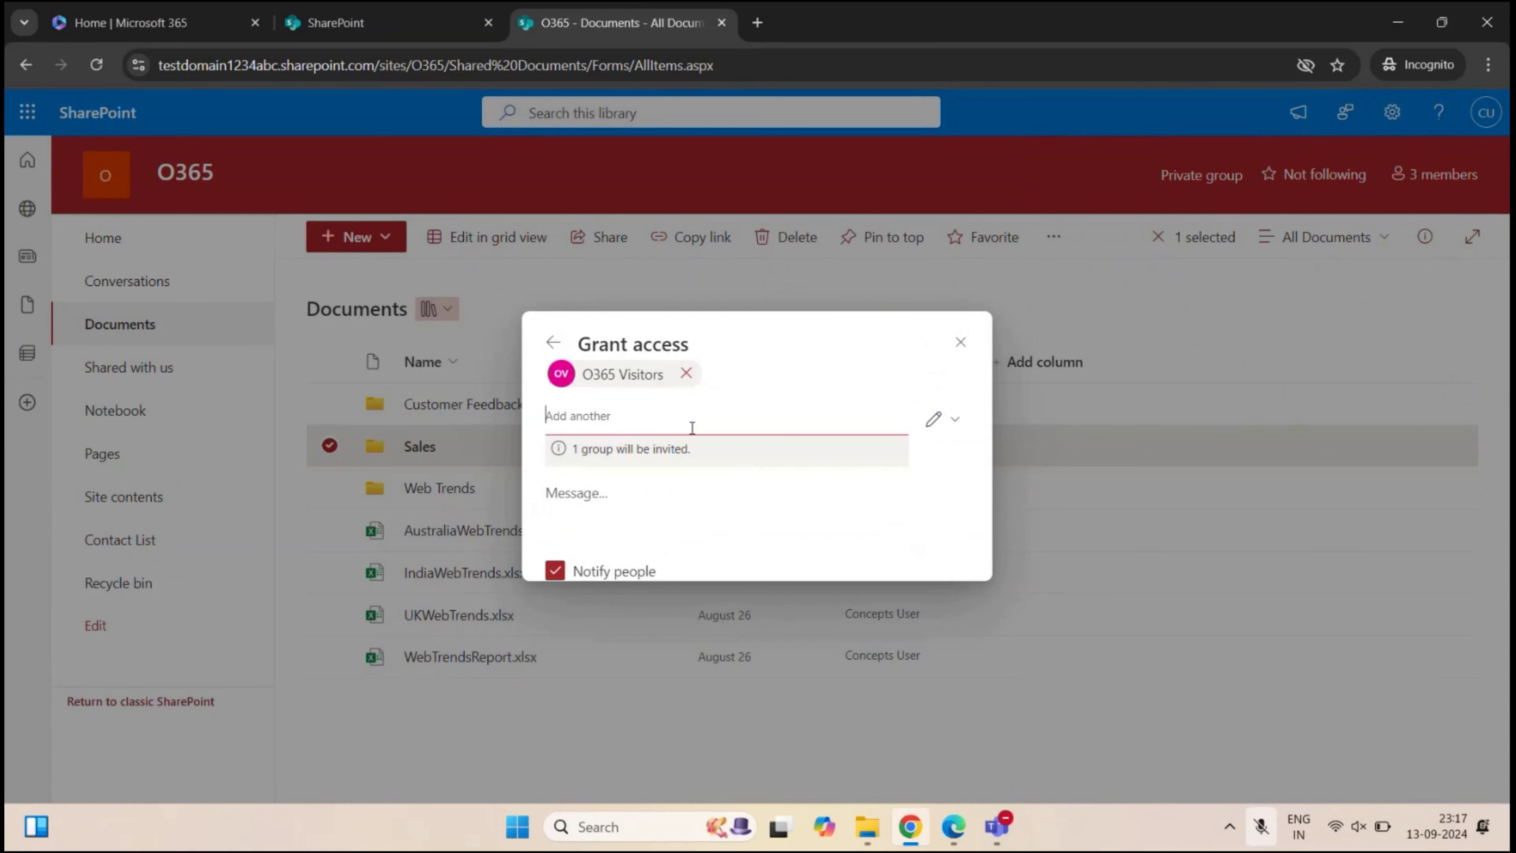
click(949, 385)
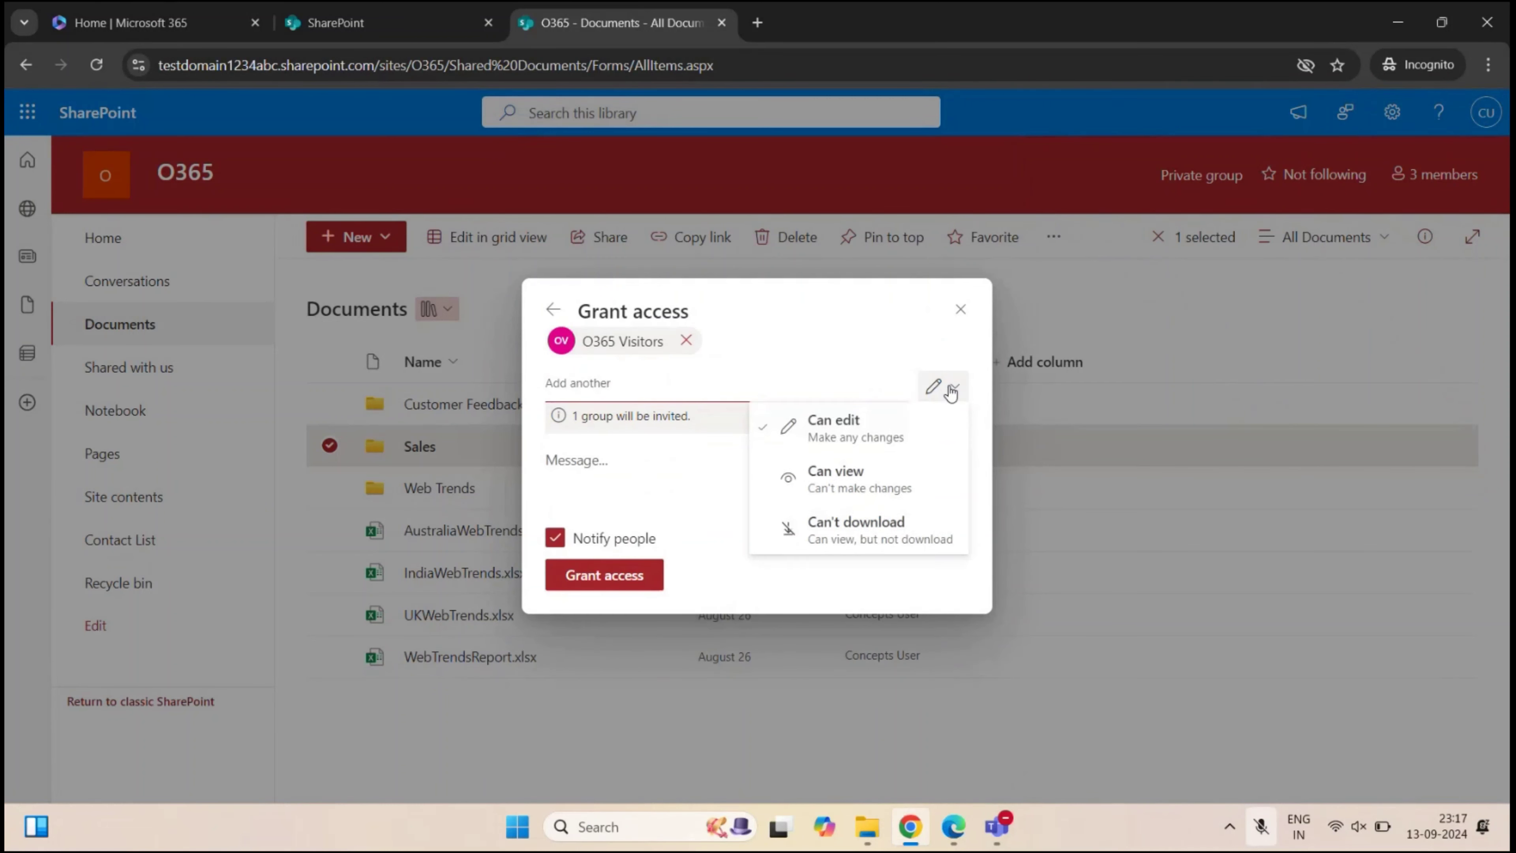
click(860, 475)
click(553, 538)
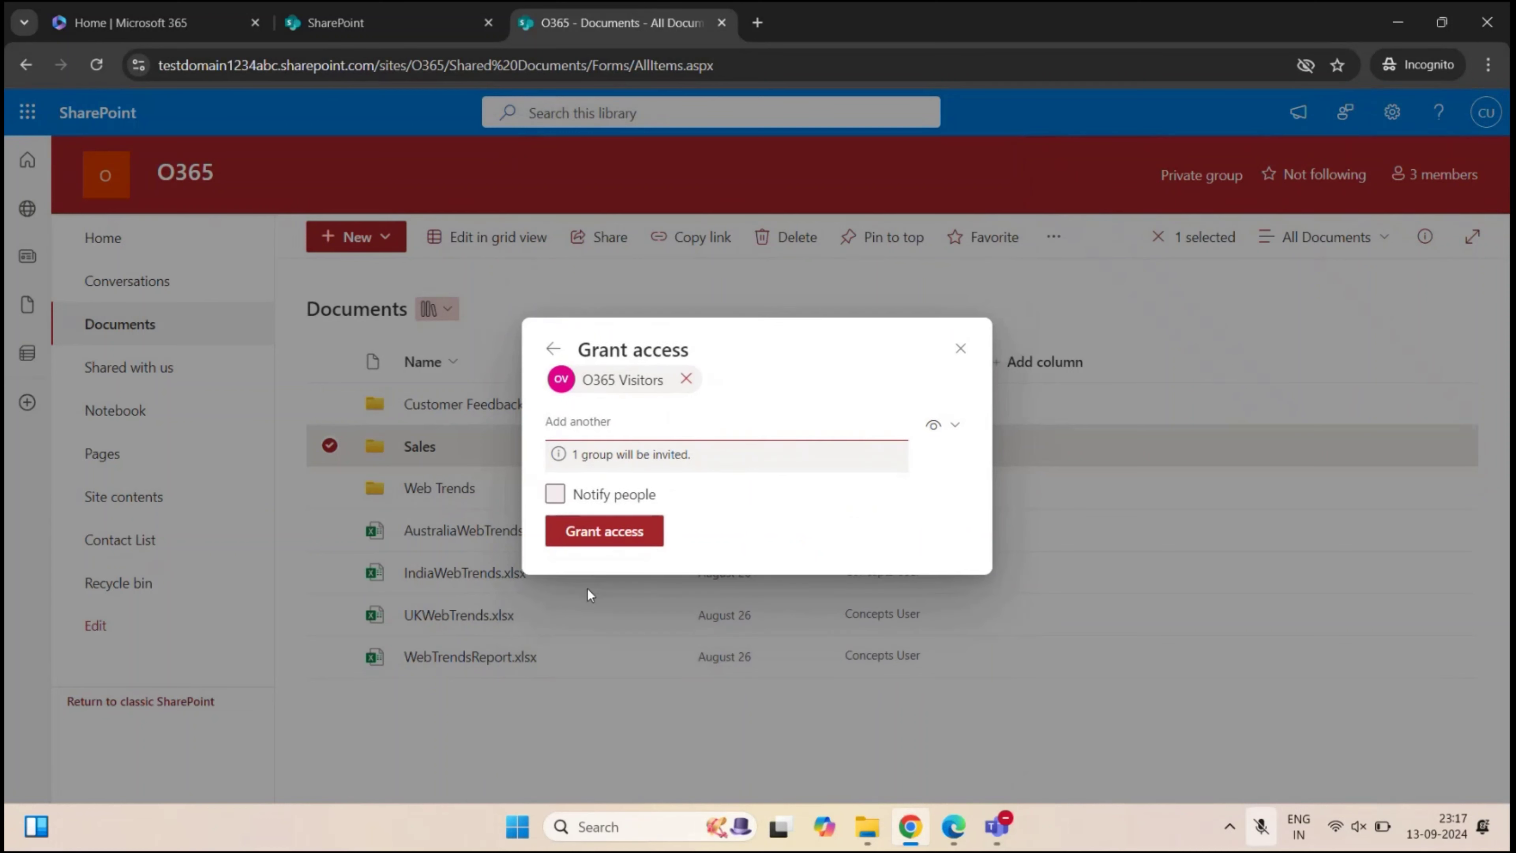
click(609, 533)
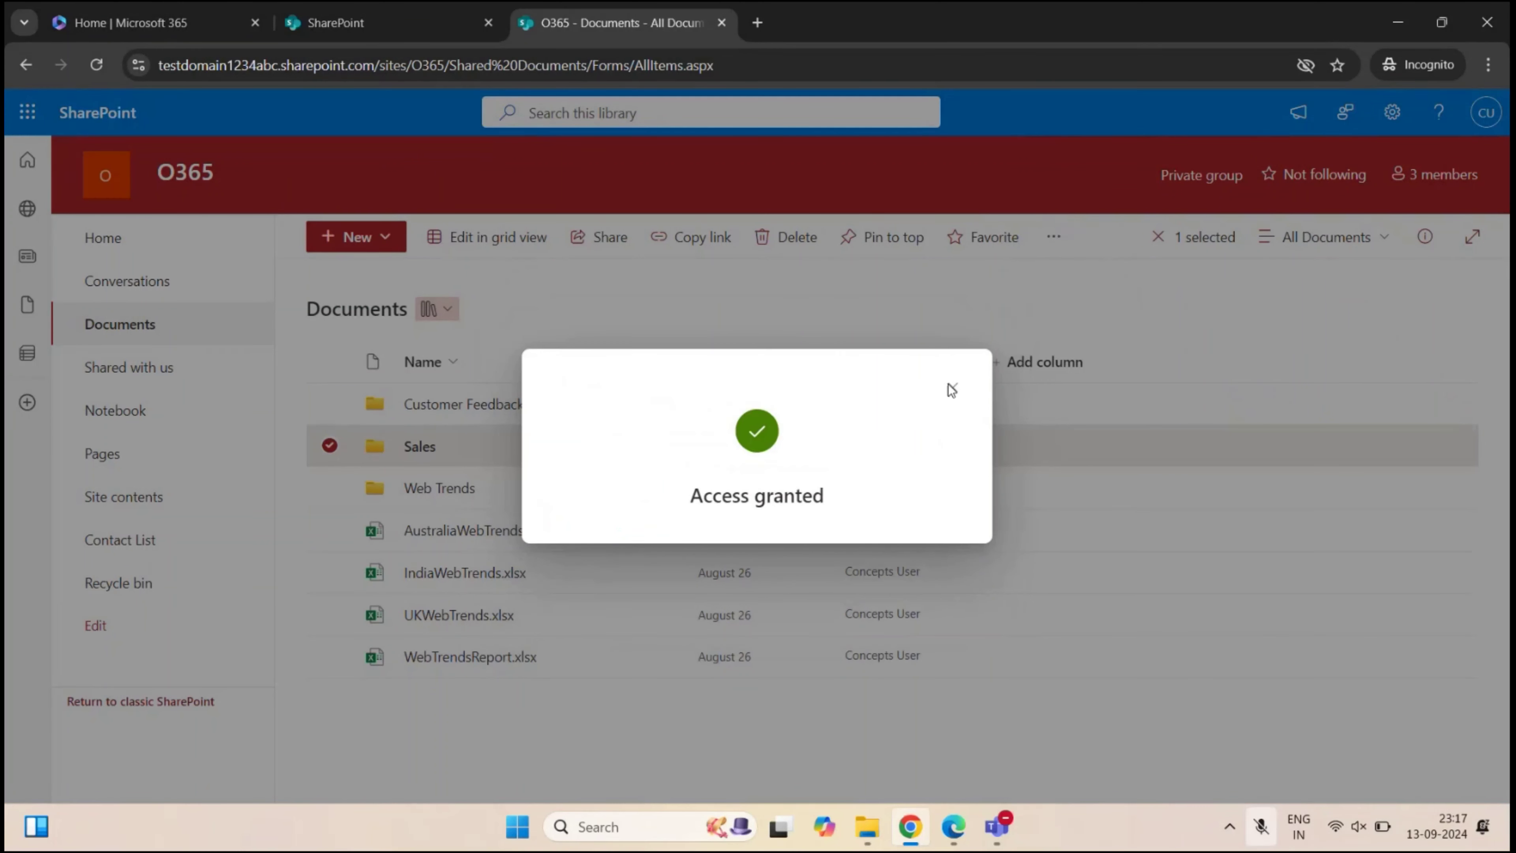
Step: In the second user's window, open Documents and the Sales folder, then return to the admin window
click(954, 391)
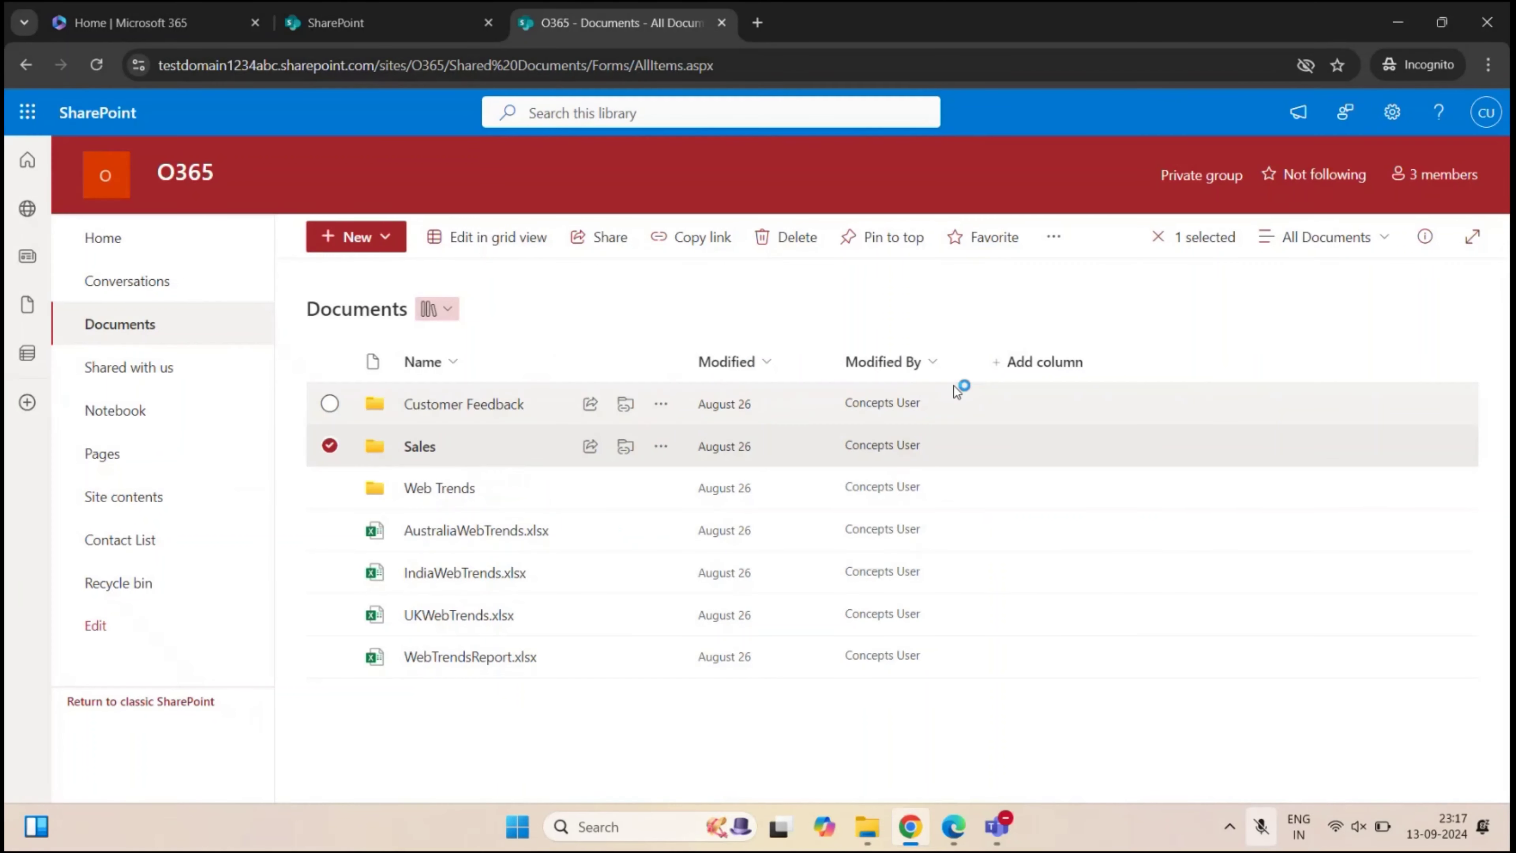
click(954, 826)
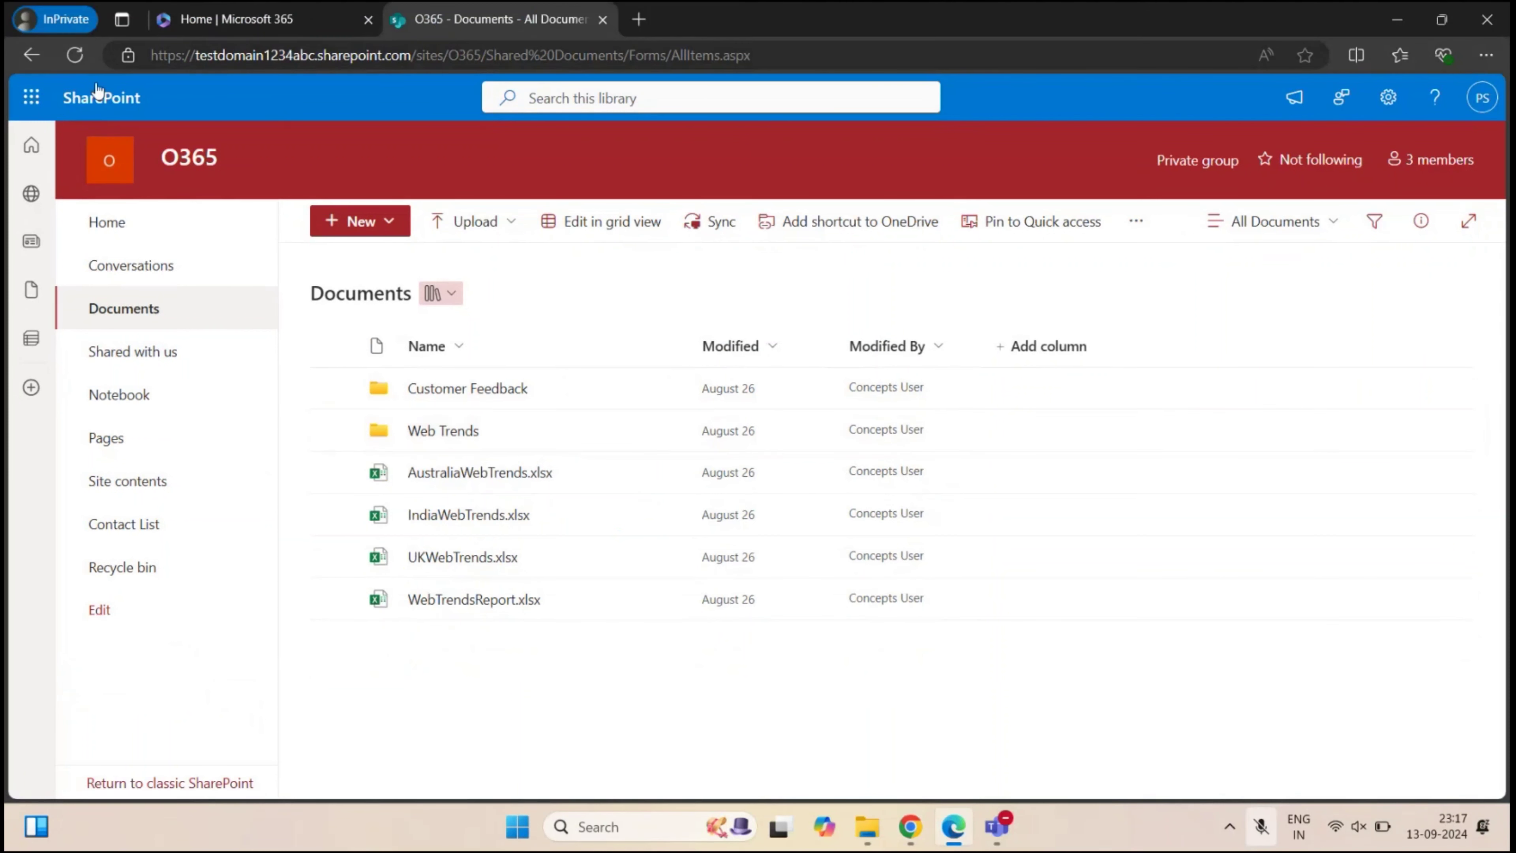
click(117, 230)
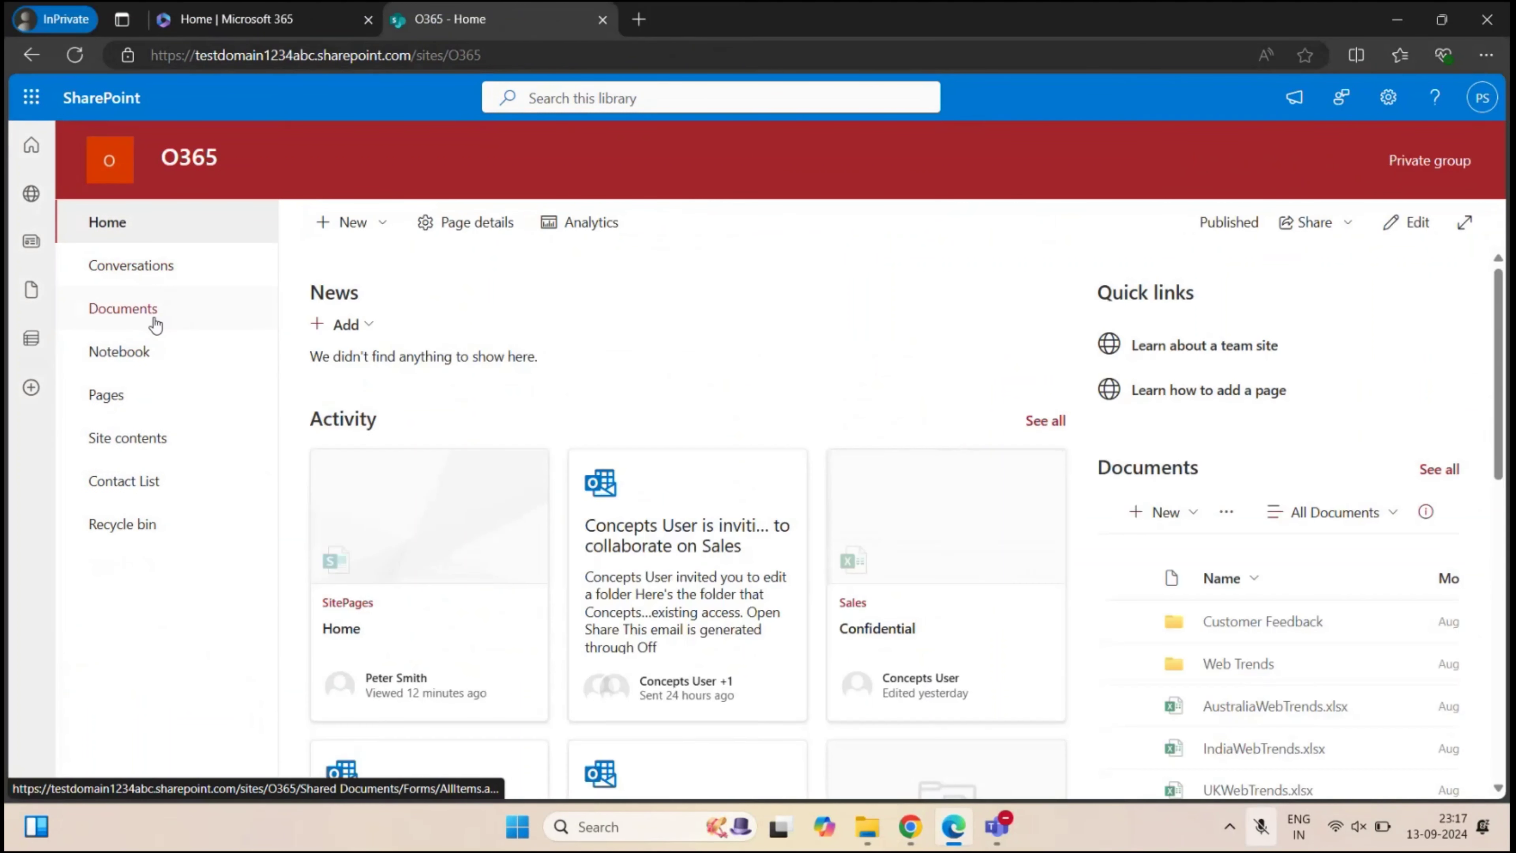
click(132, 310)
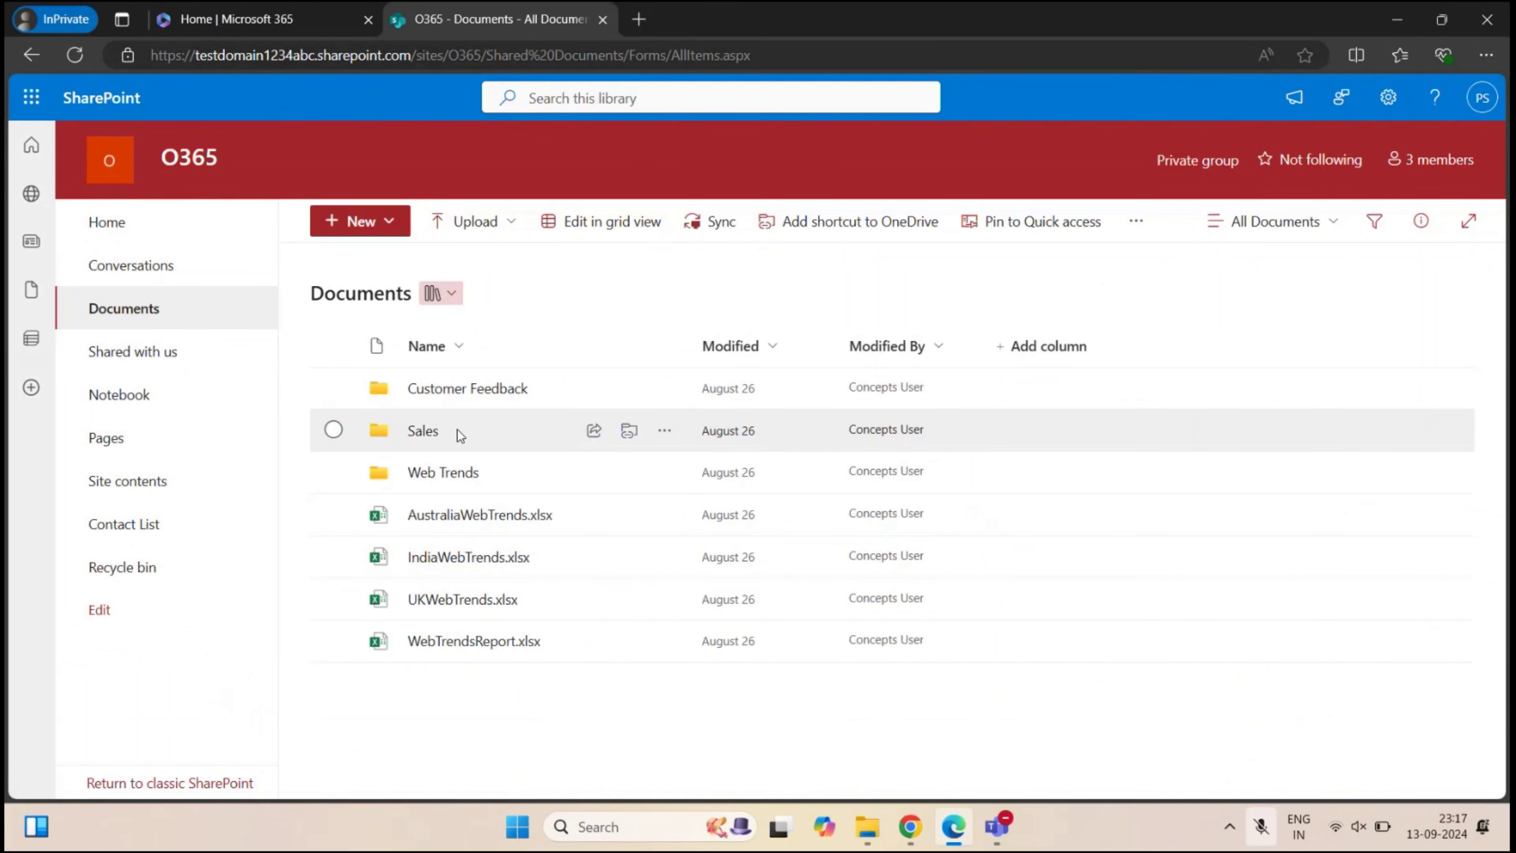
click(423, 431)
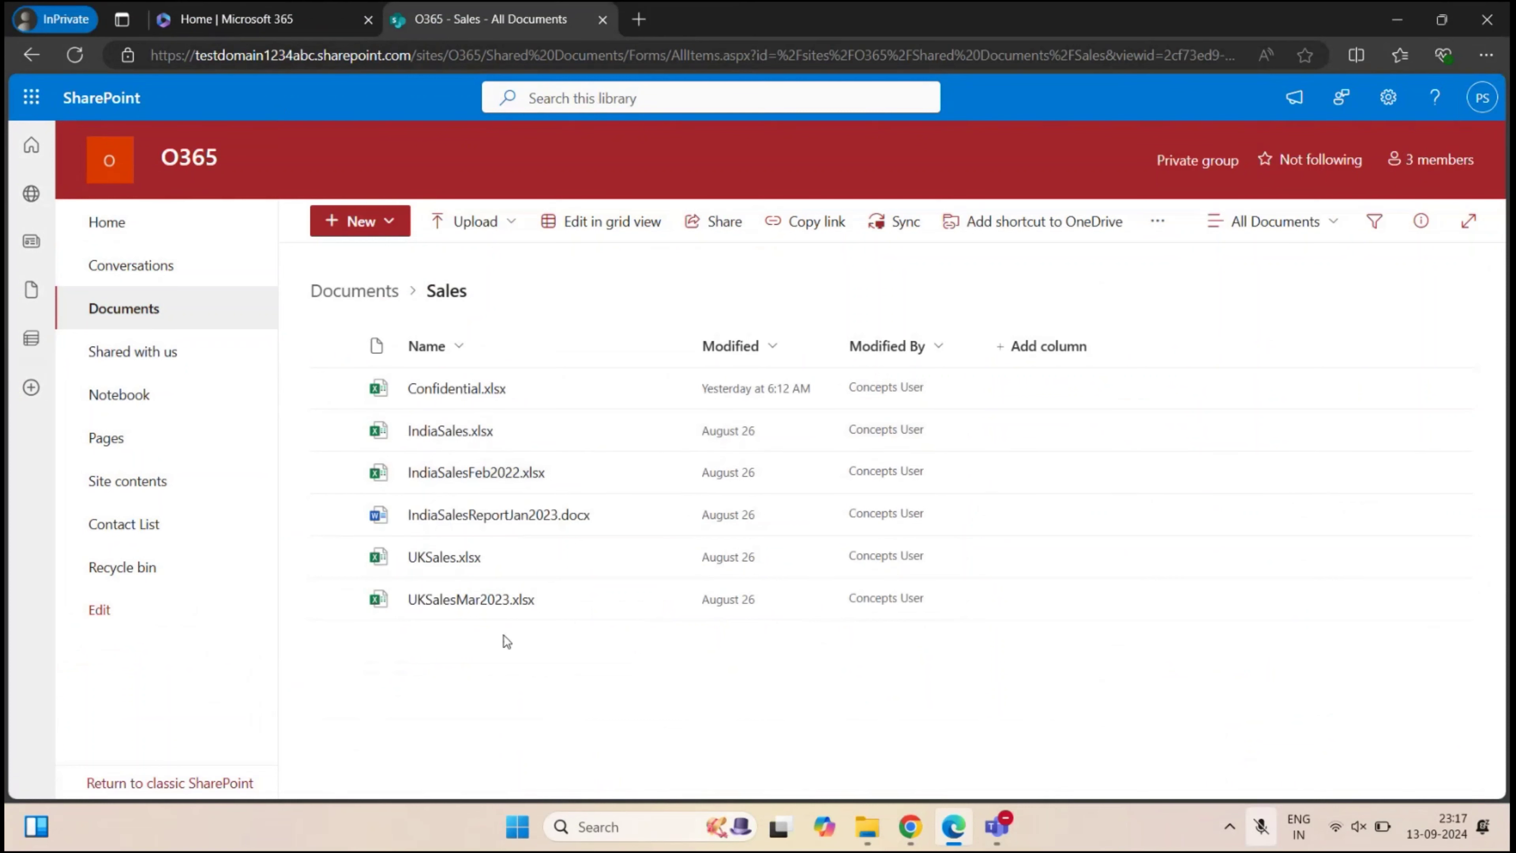
click(31, 54)
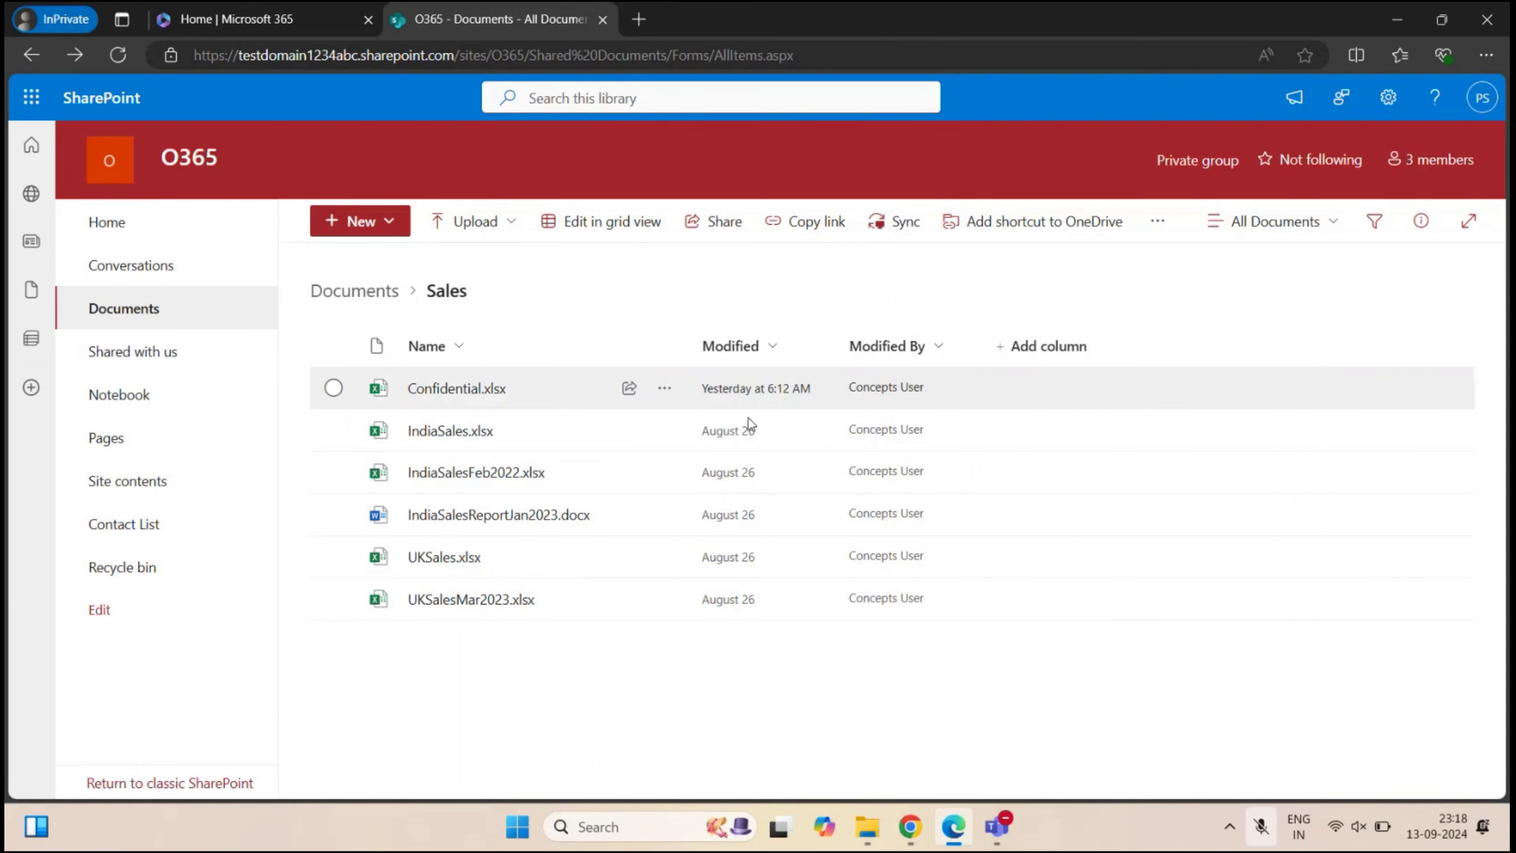
click(910, 828)
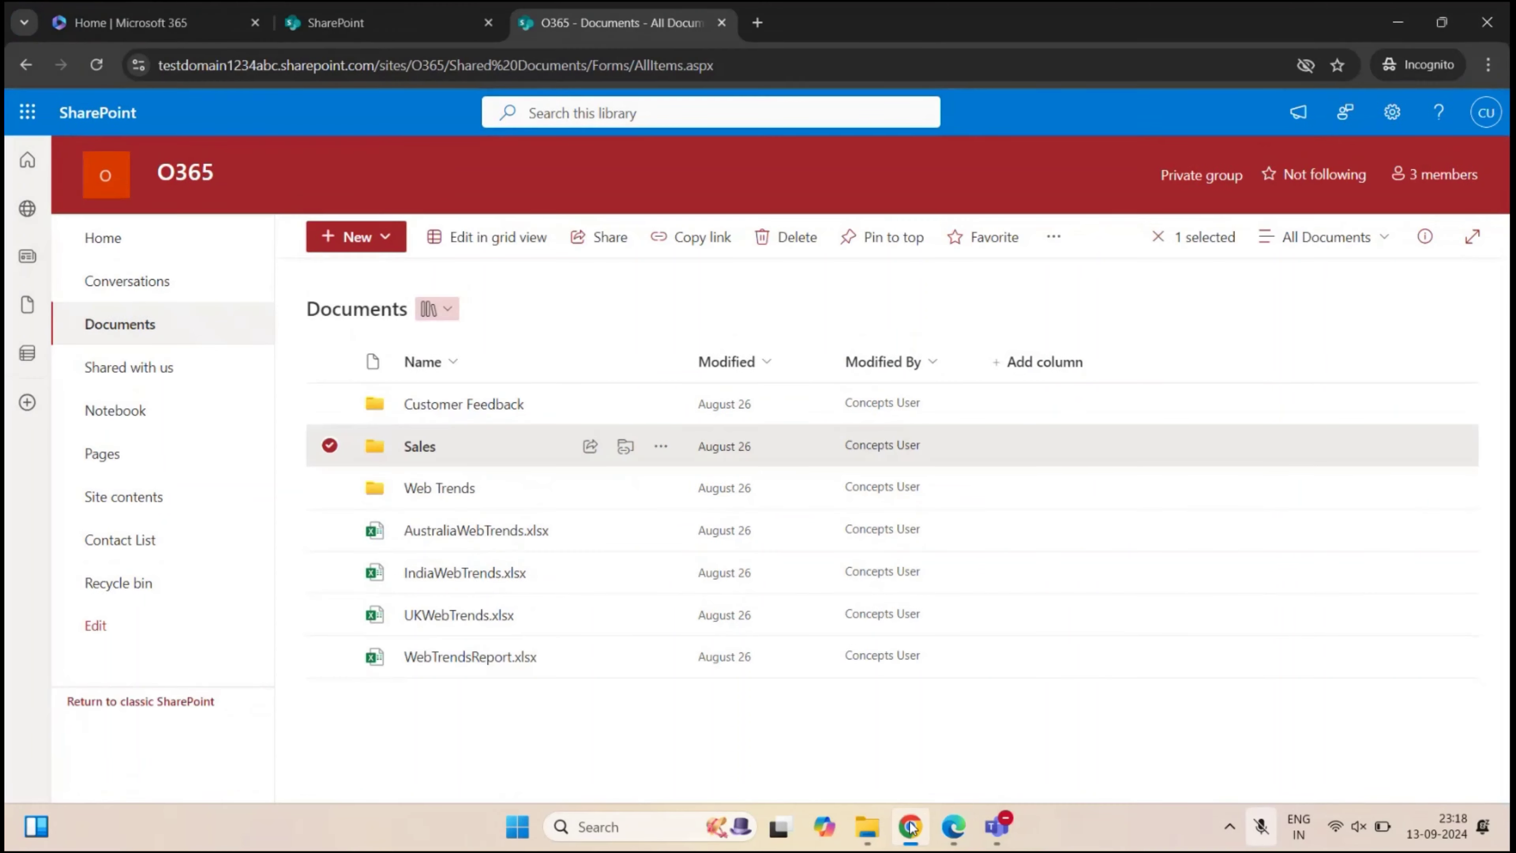
Step: Open the Sales folder's advanced permissions page through Manage access > Advanced settings
click(704, 309)
click(662, 447)
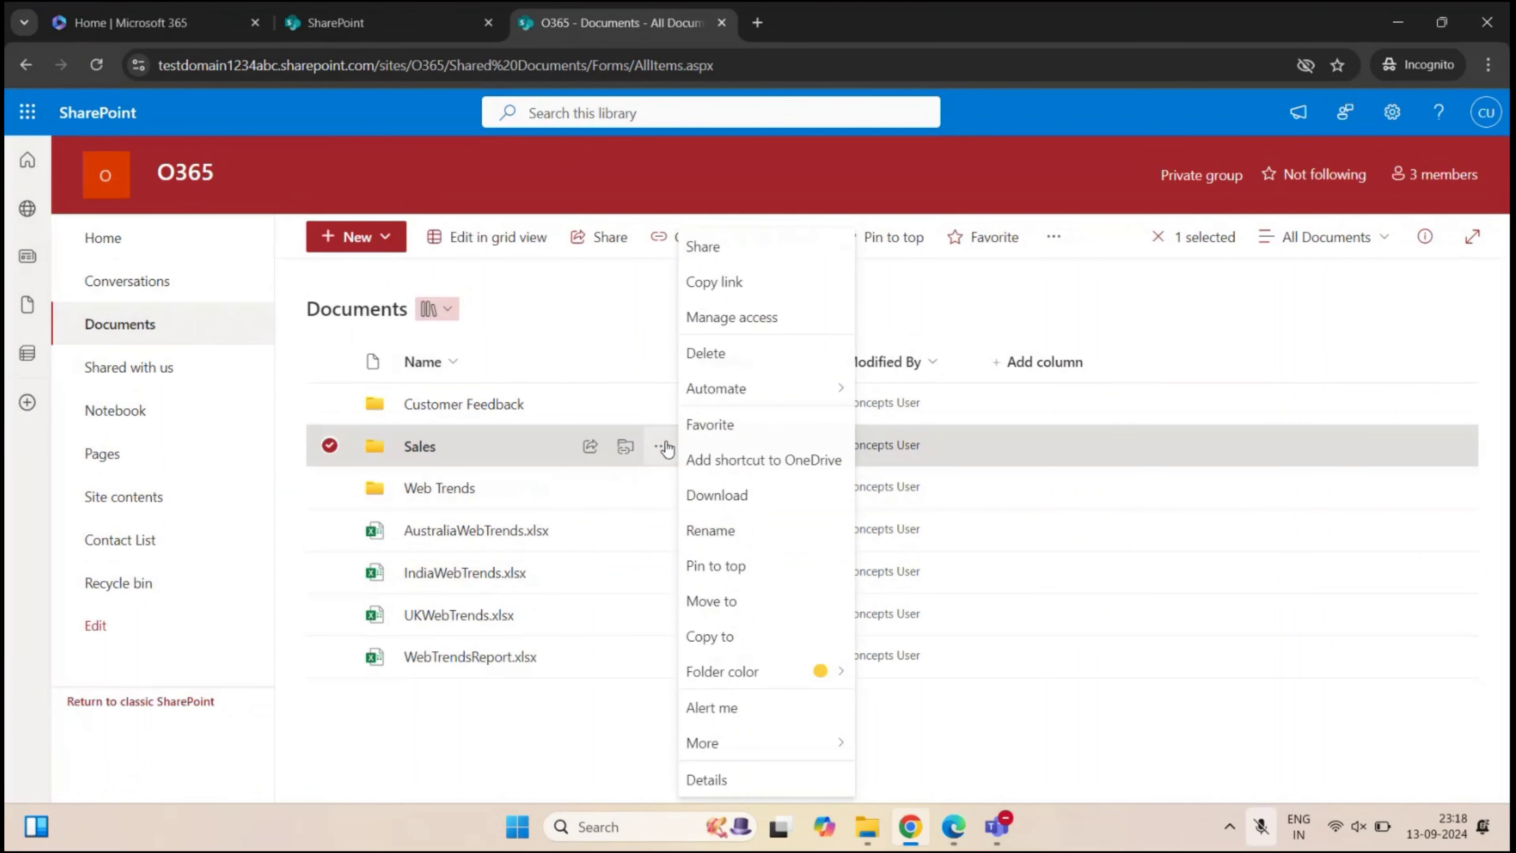
click(744, 318)
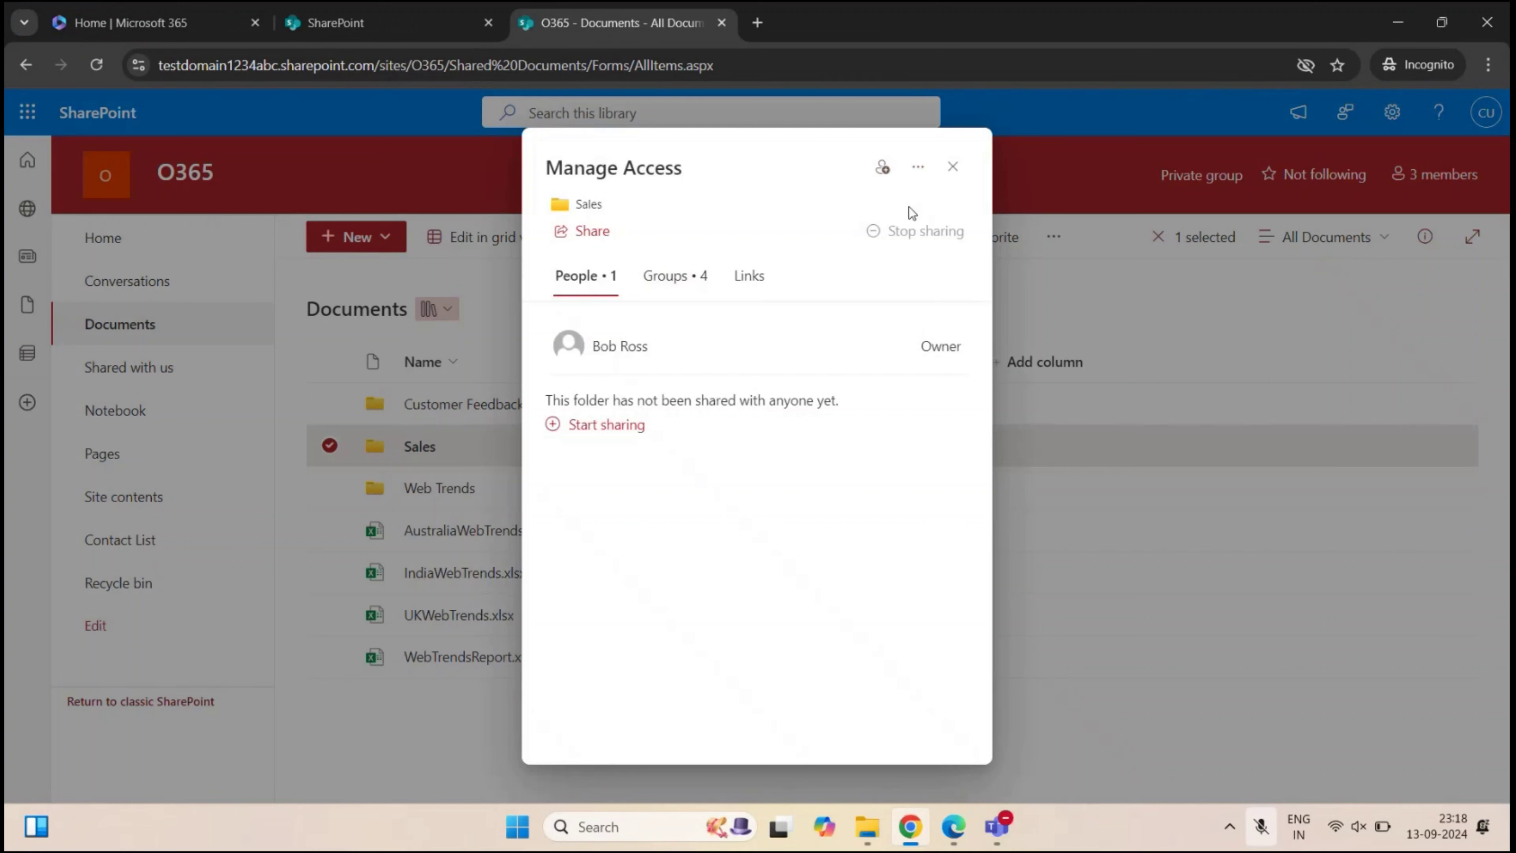
click(919, 180)
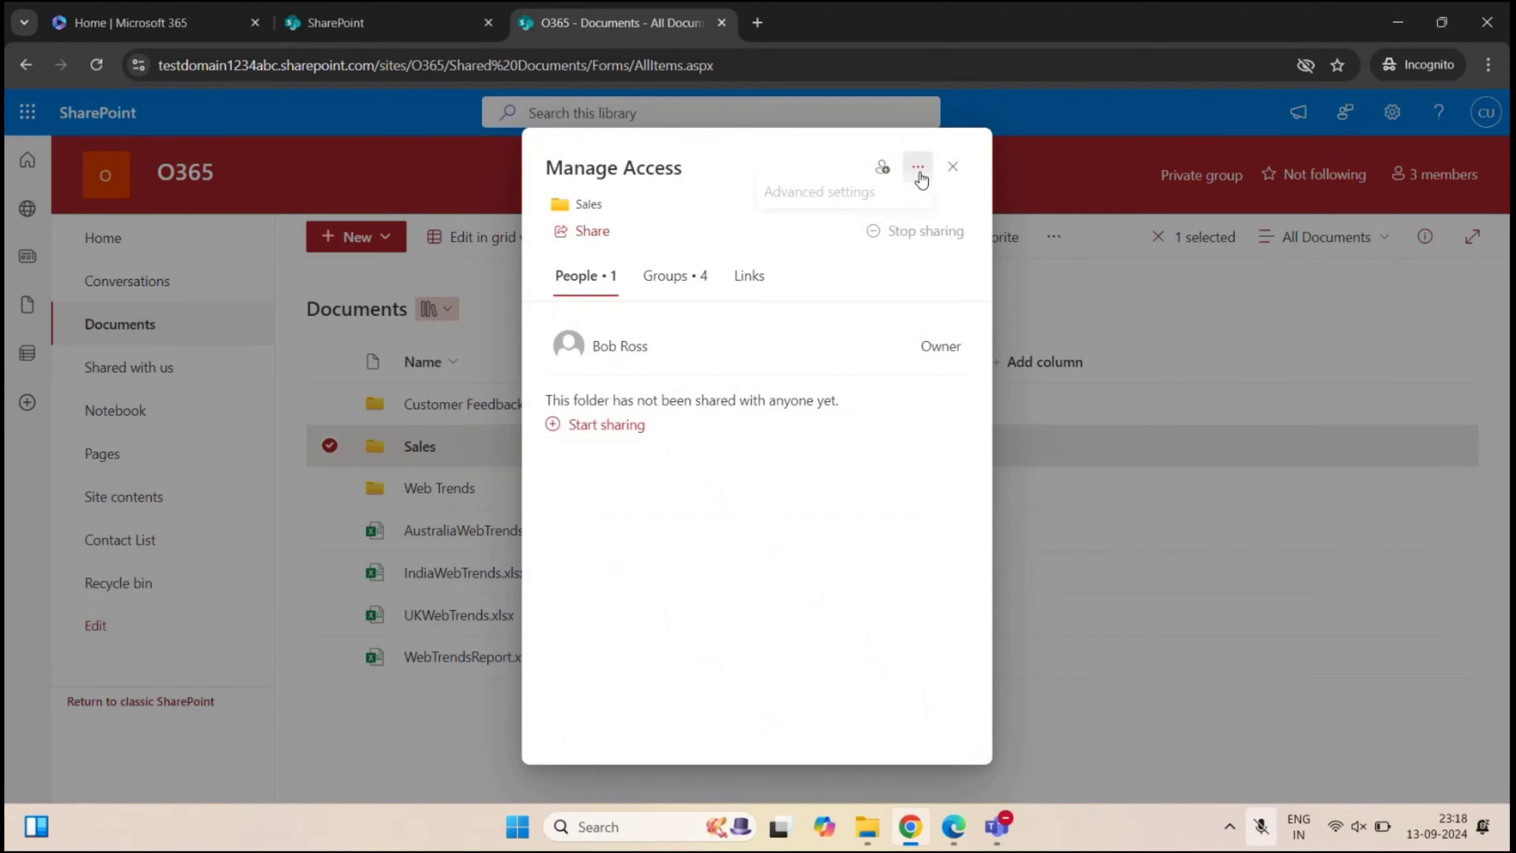
click(819, 204)
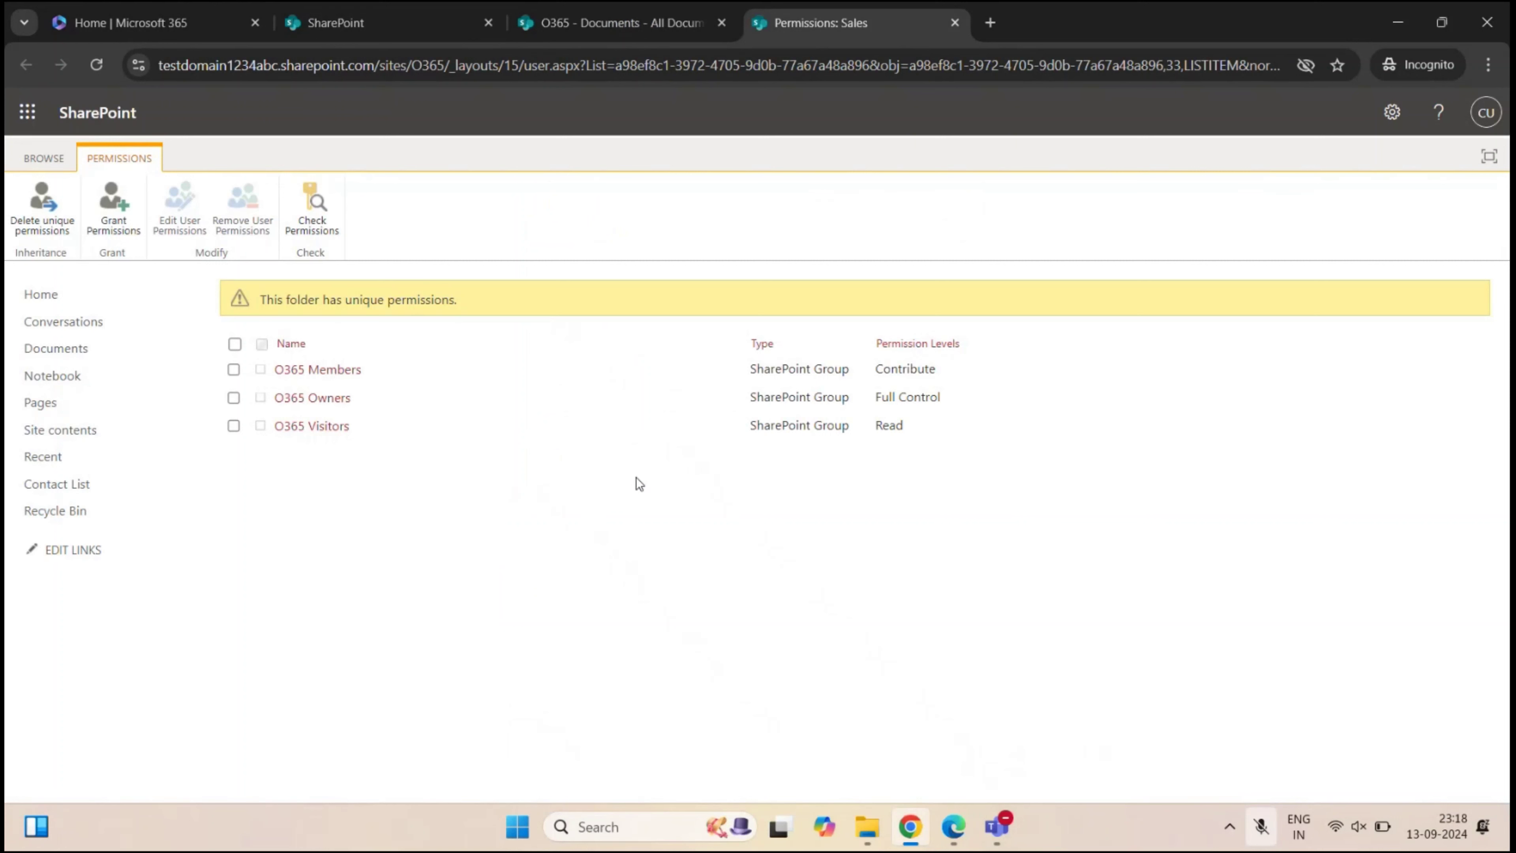
Step: Remove the O365 Members group's permissions from the Sales folder
drag(259, 299, 512, 303)
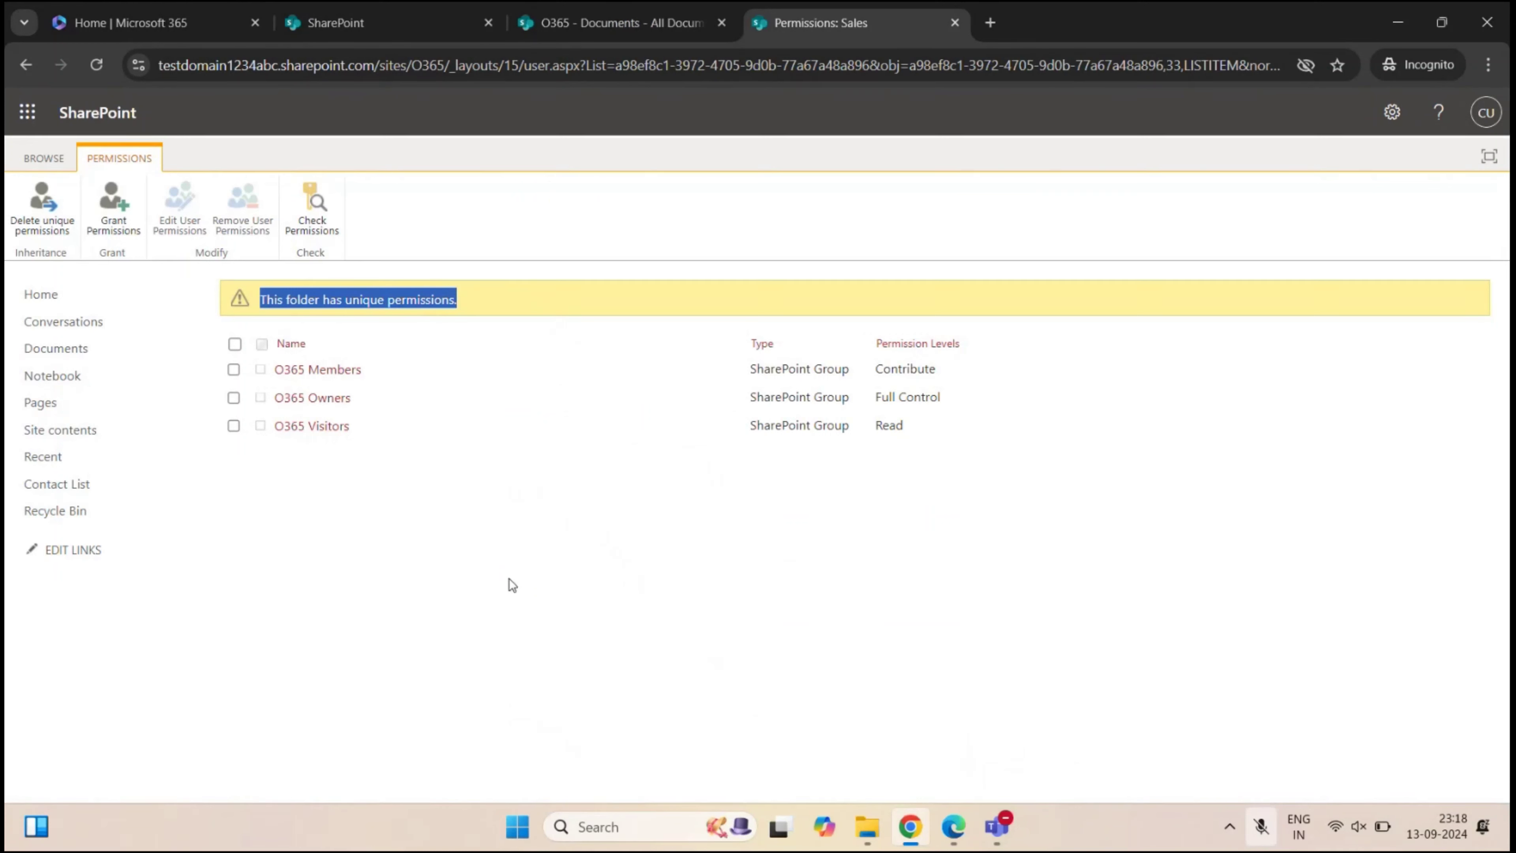
click(461, 499)
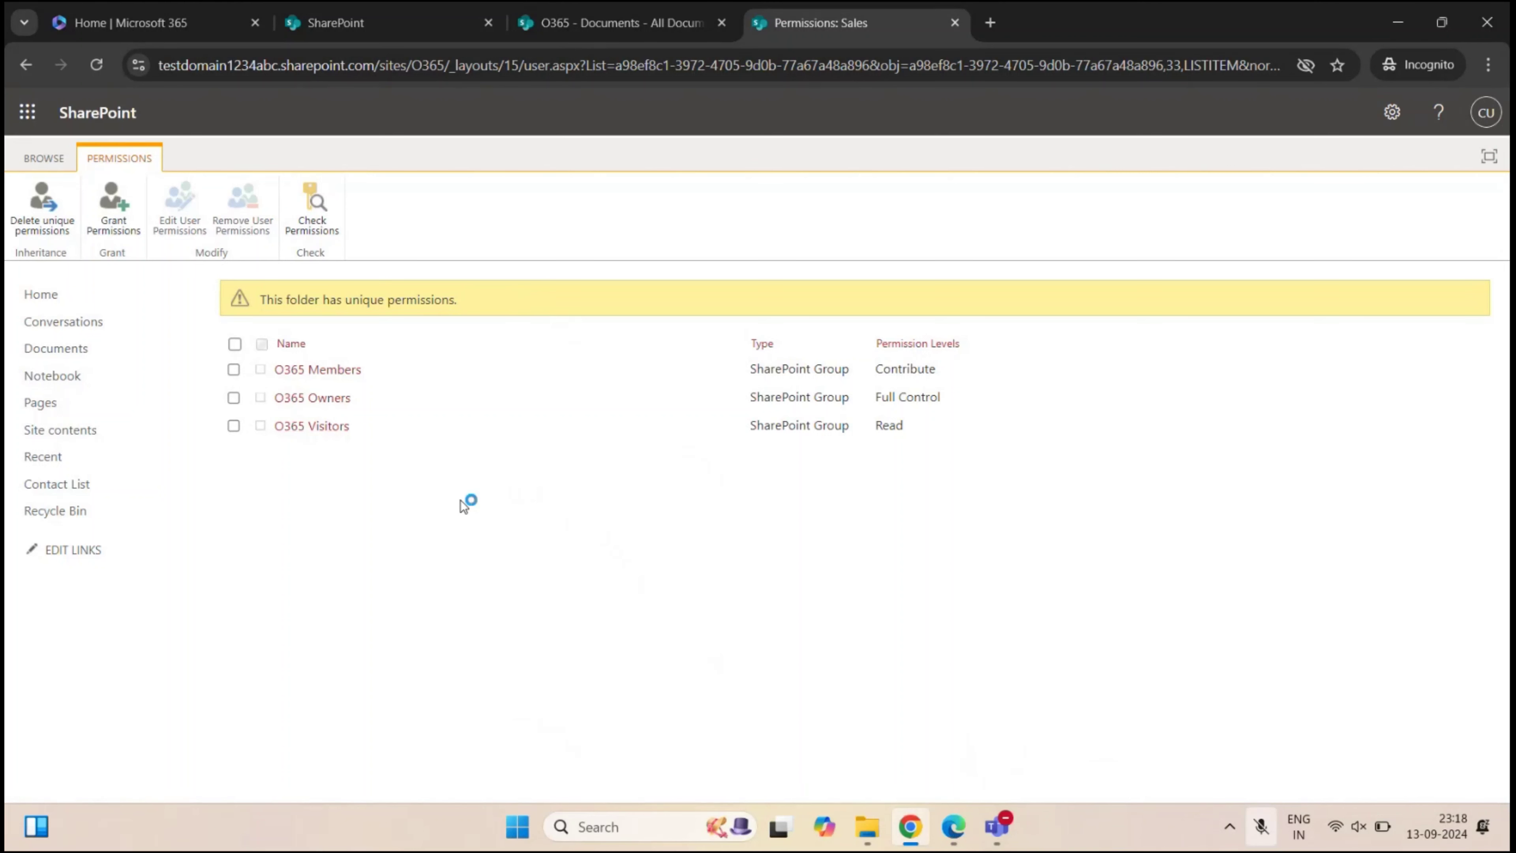
click(234, 369)
click(236, 212)
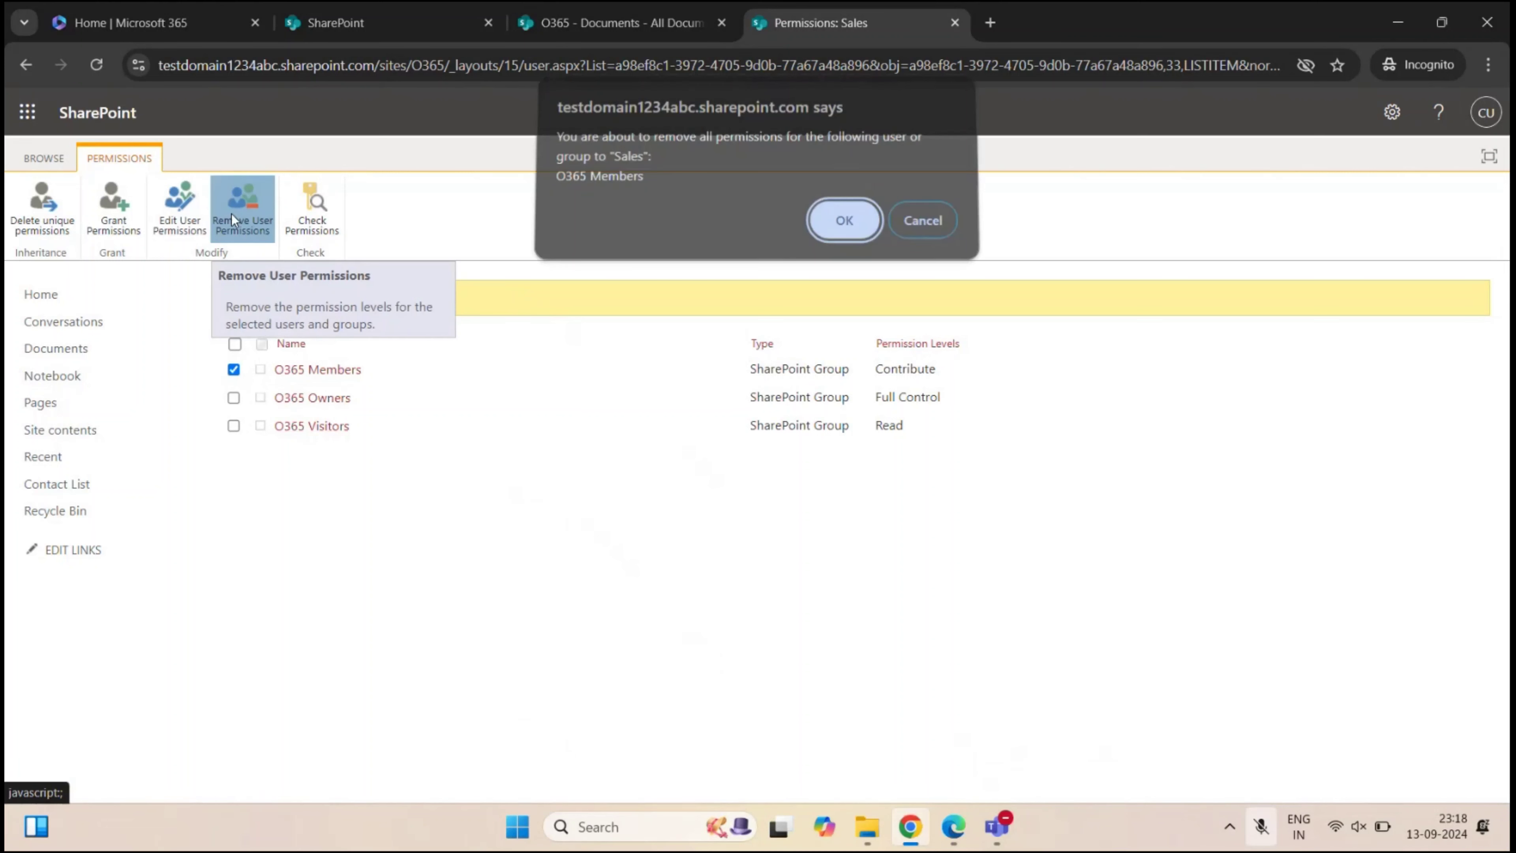
click(836, 234)
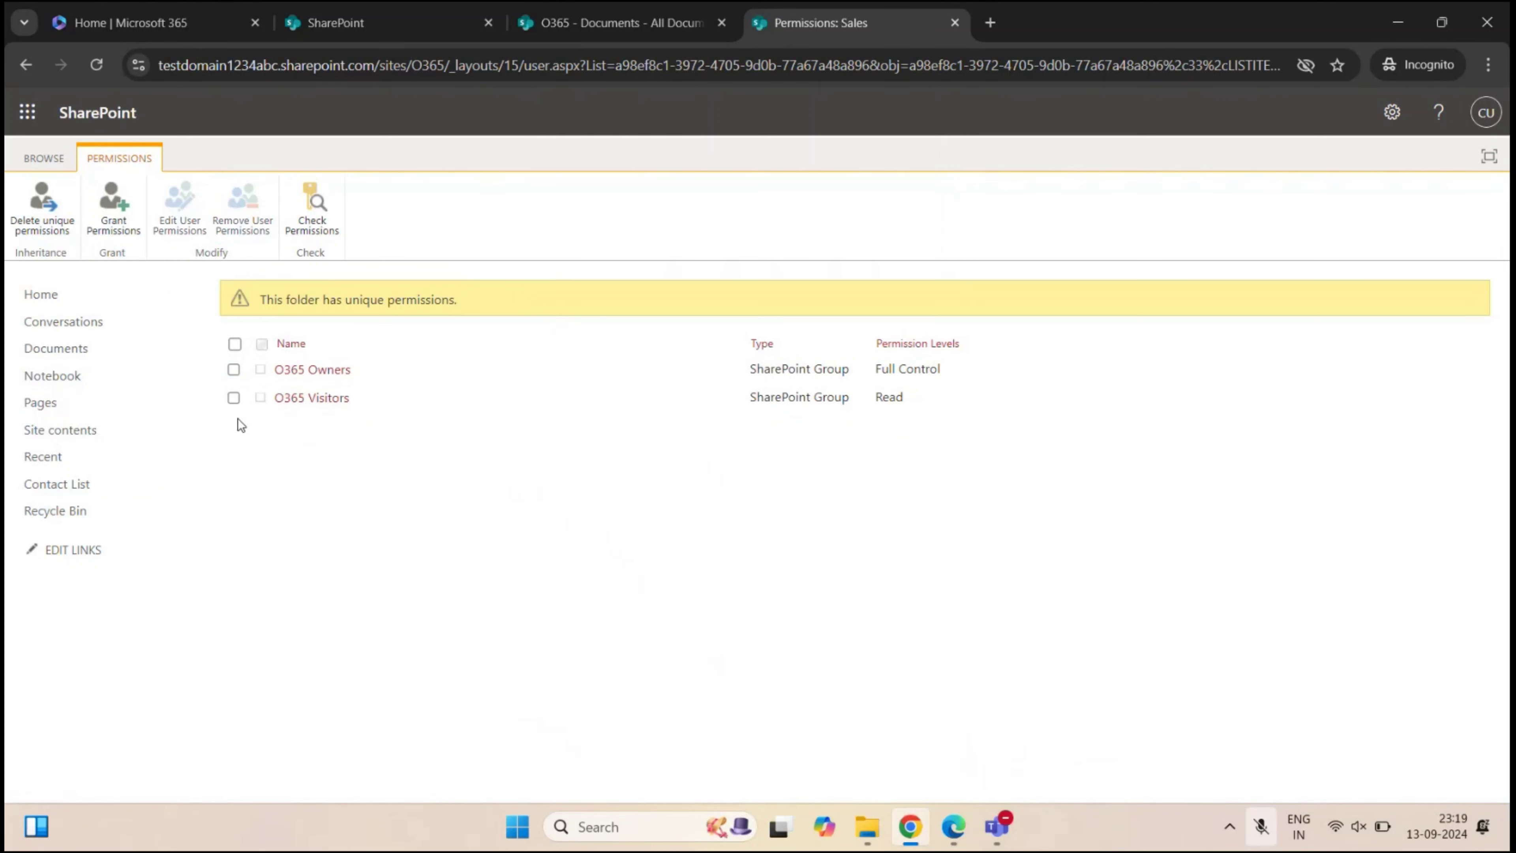
Step: Remove O365 Visitors too, leaving only O365 Owners, then switch to the other user's window
click(233, 397)
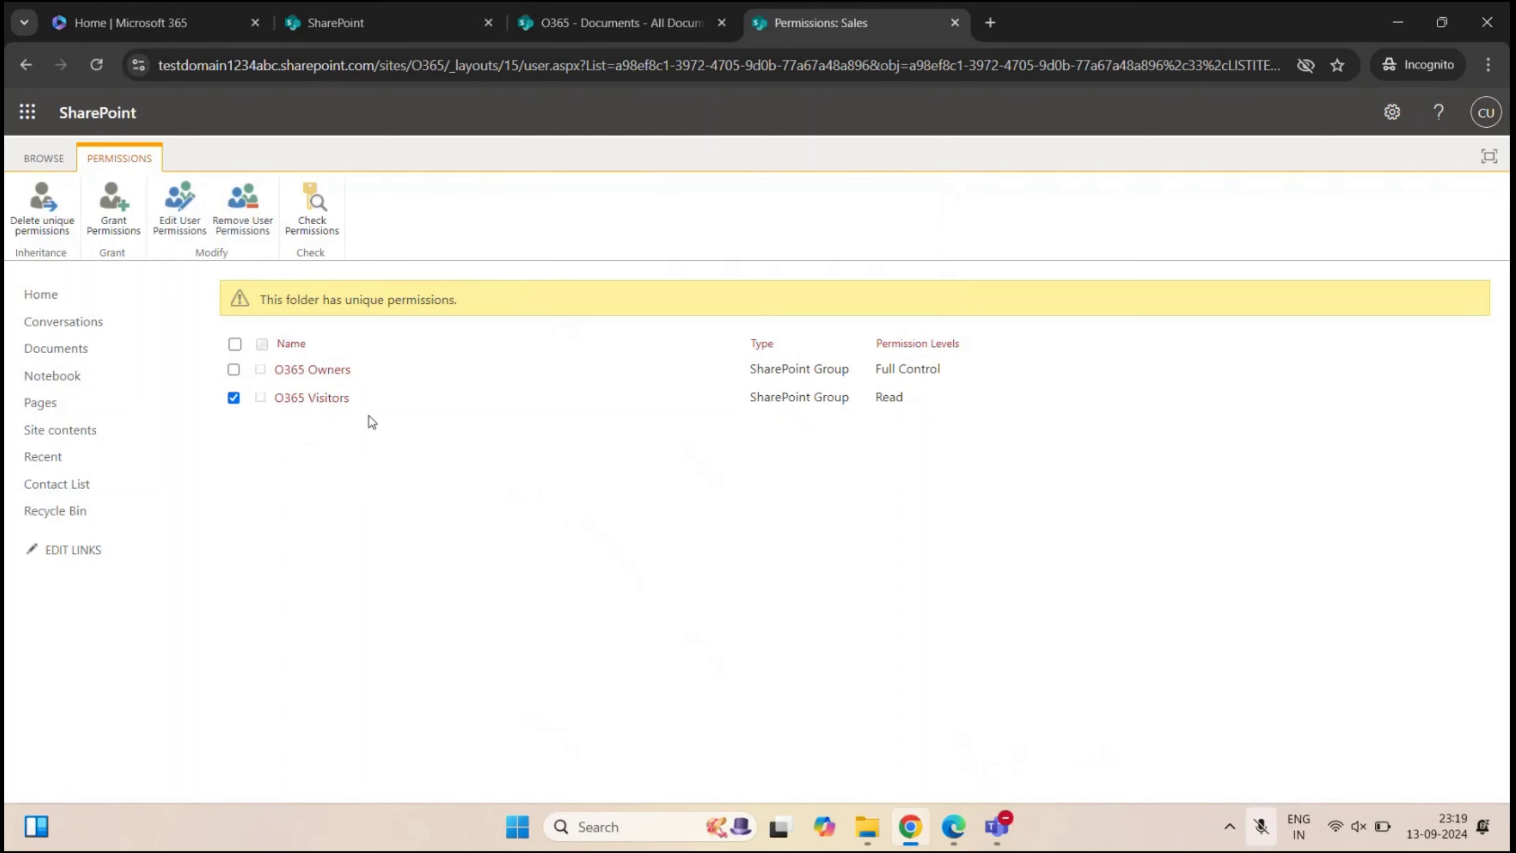
click(242, 209)
click(831, 226)
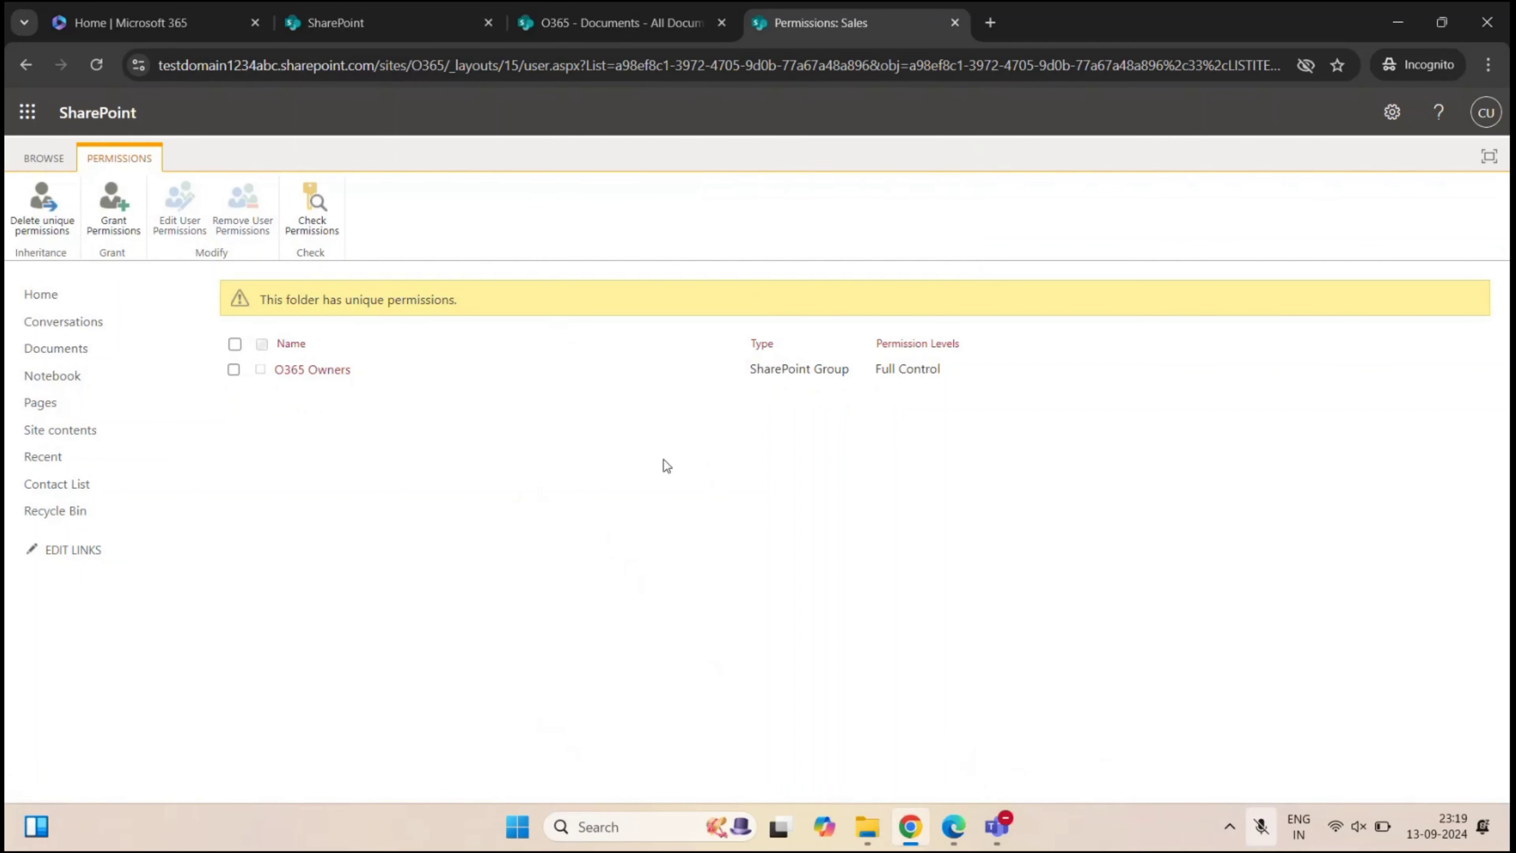
click(953, 827)
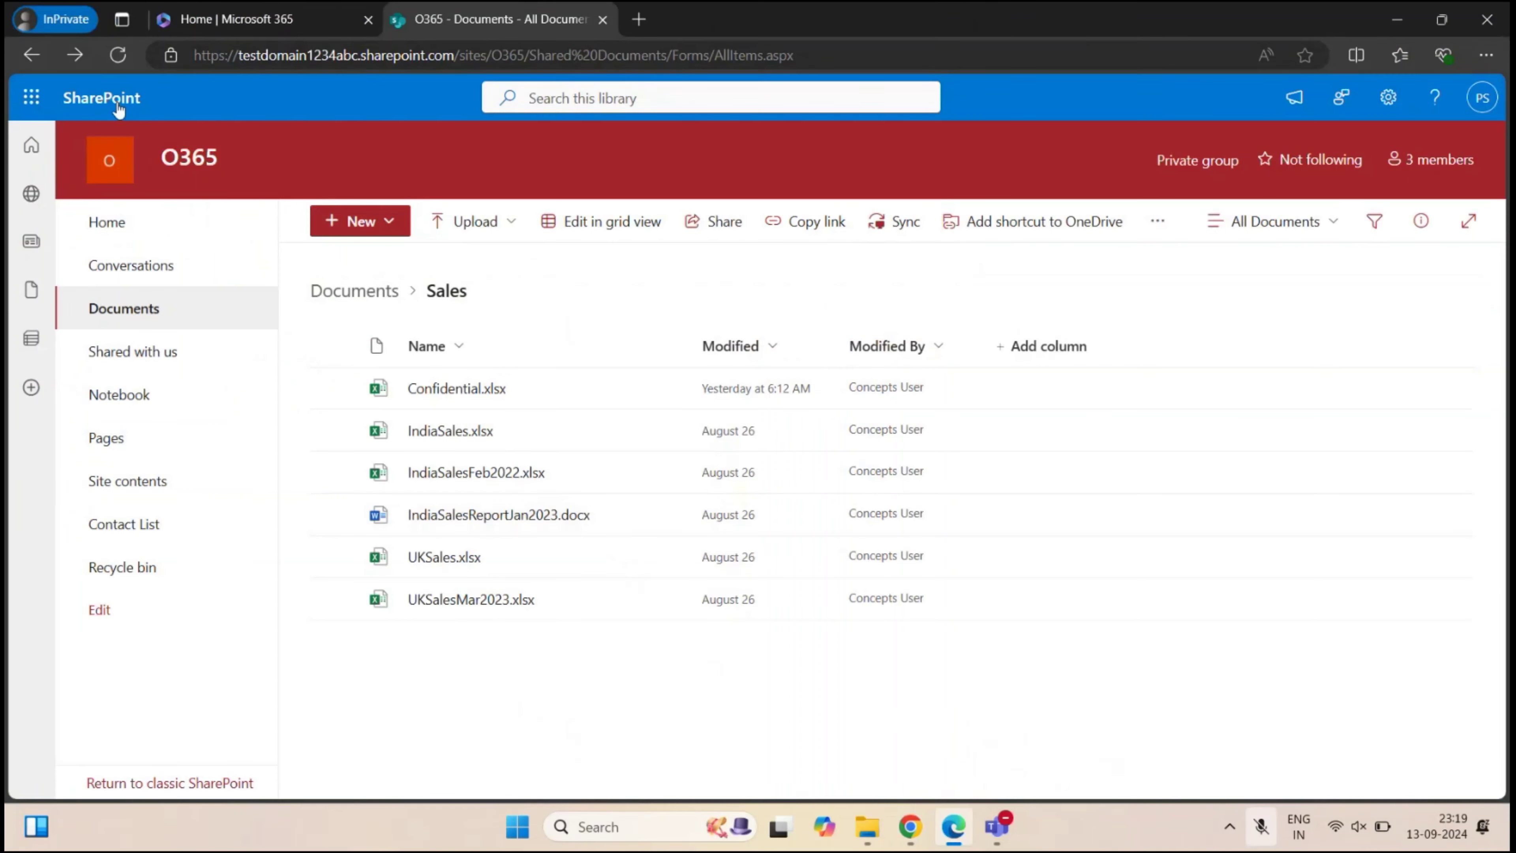
Step: Reload the other user's Documents library to confirm Sales is gone, then return to the admin window
click(31, 55)
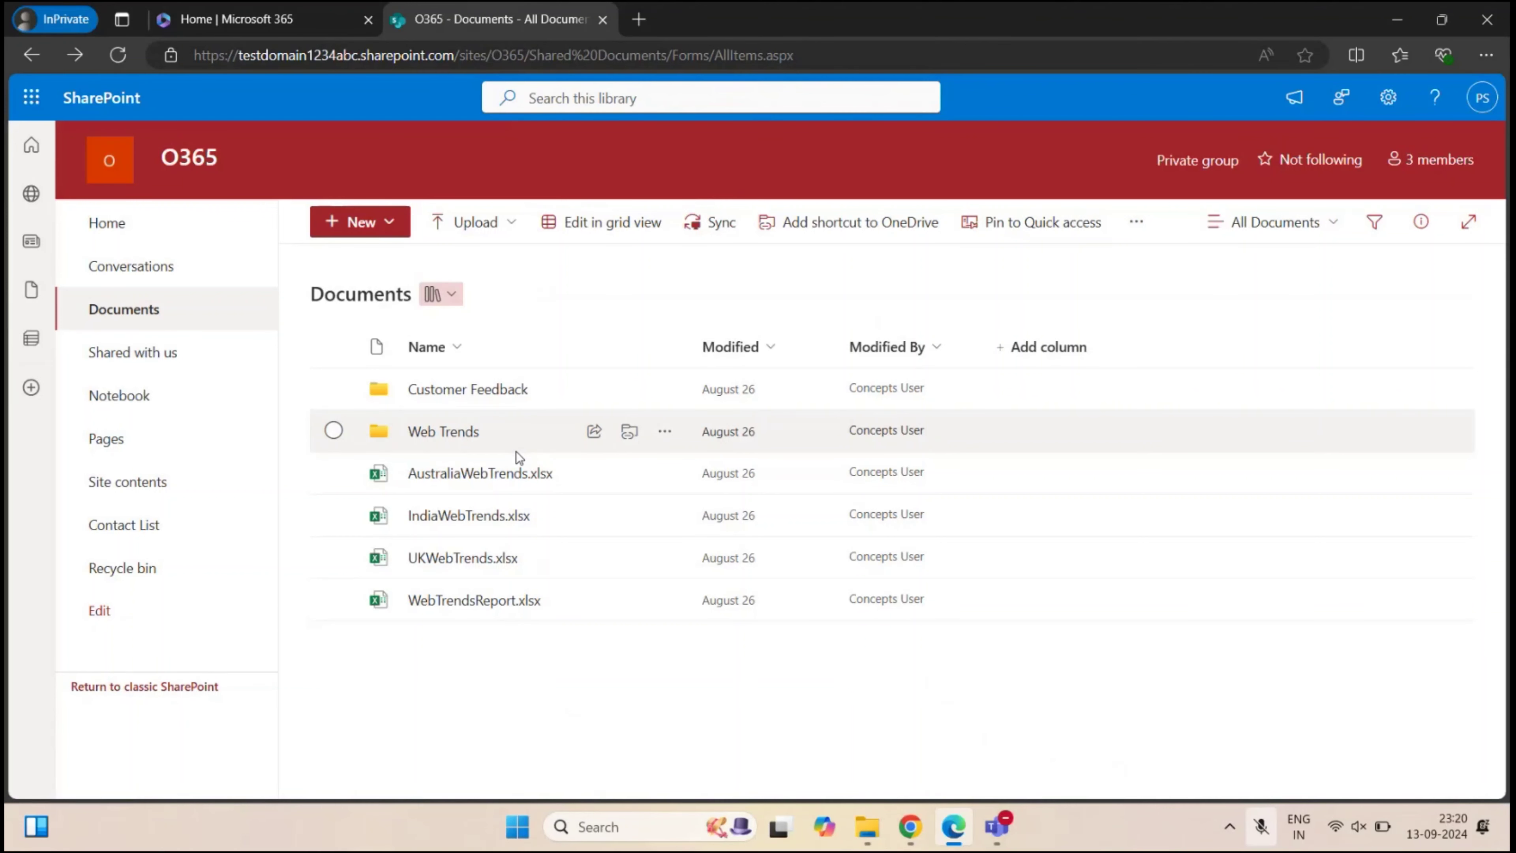
click(910, 827)
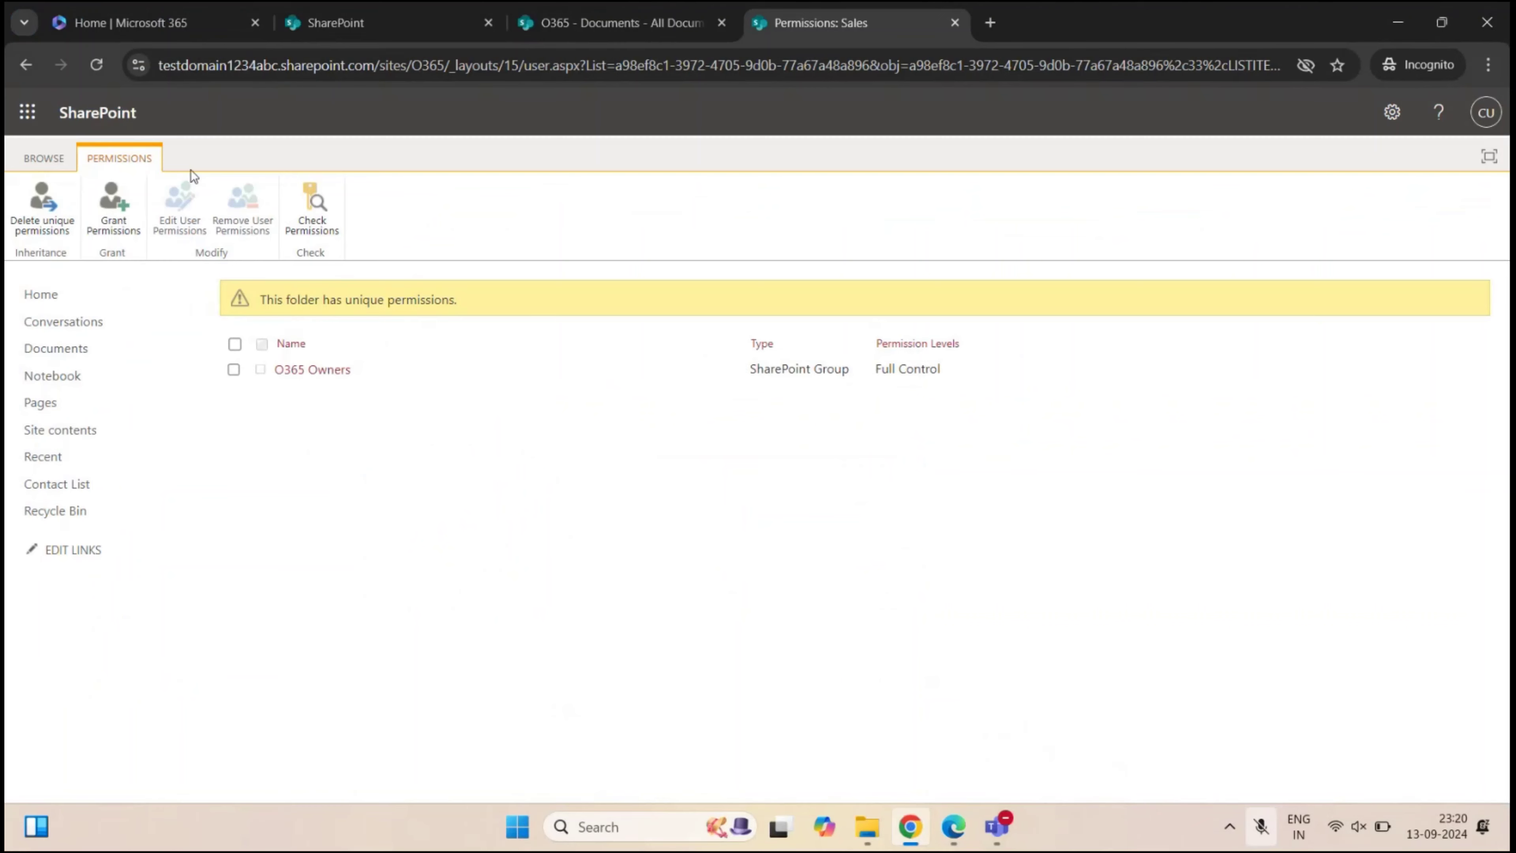
click(114, 210)
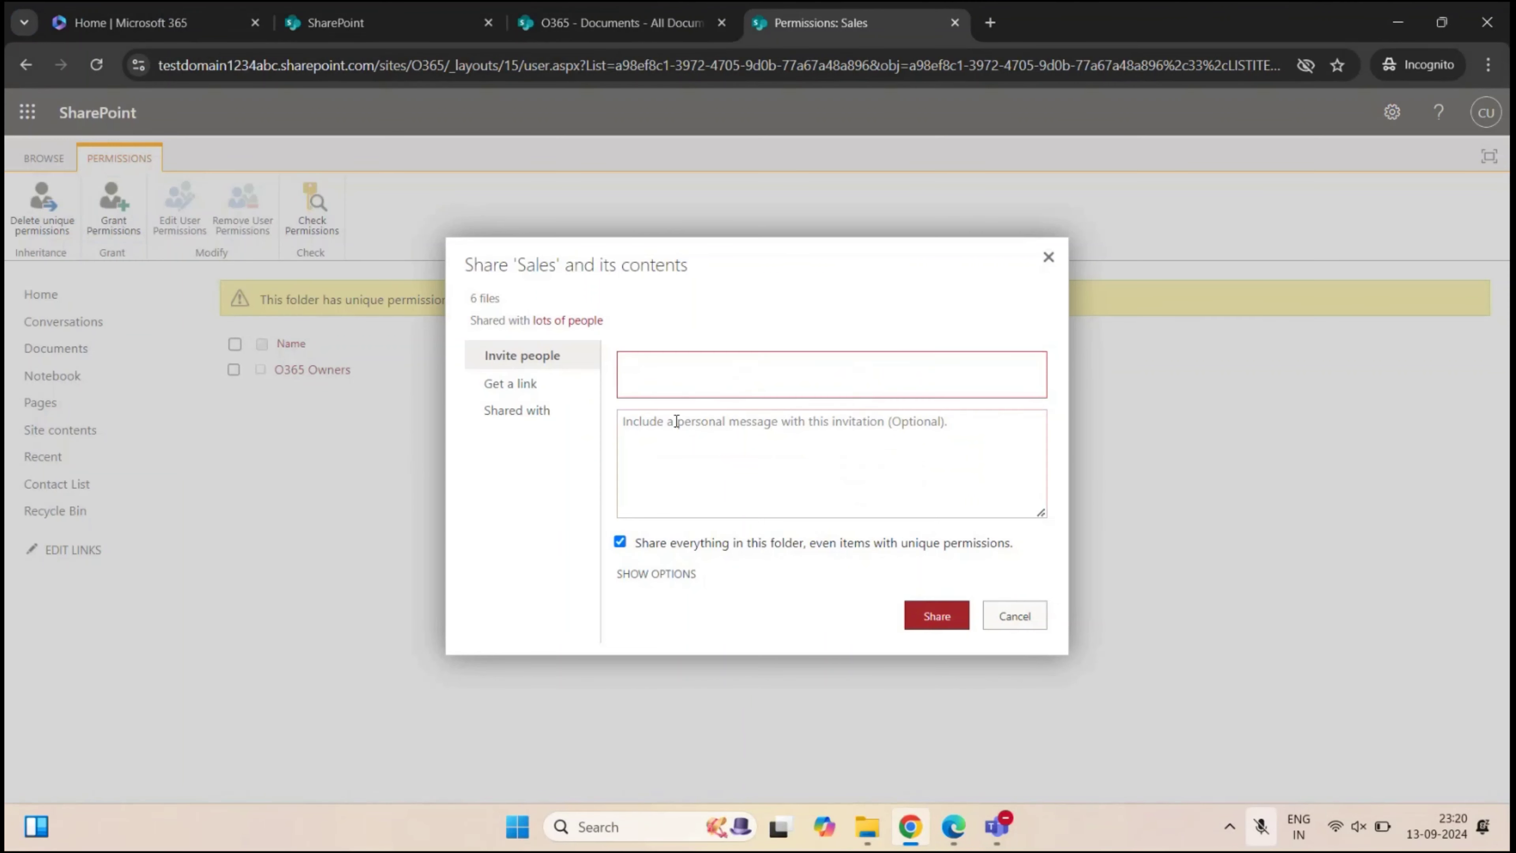
click(653, 373)
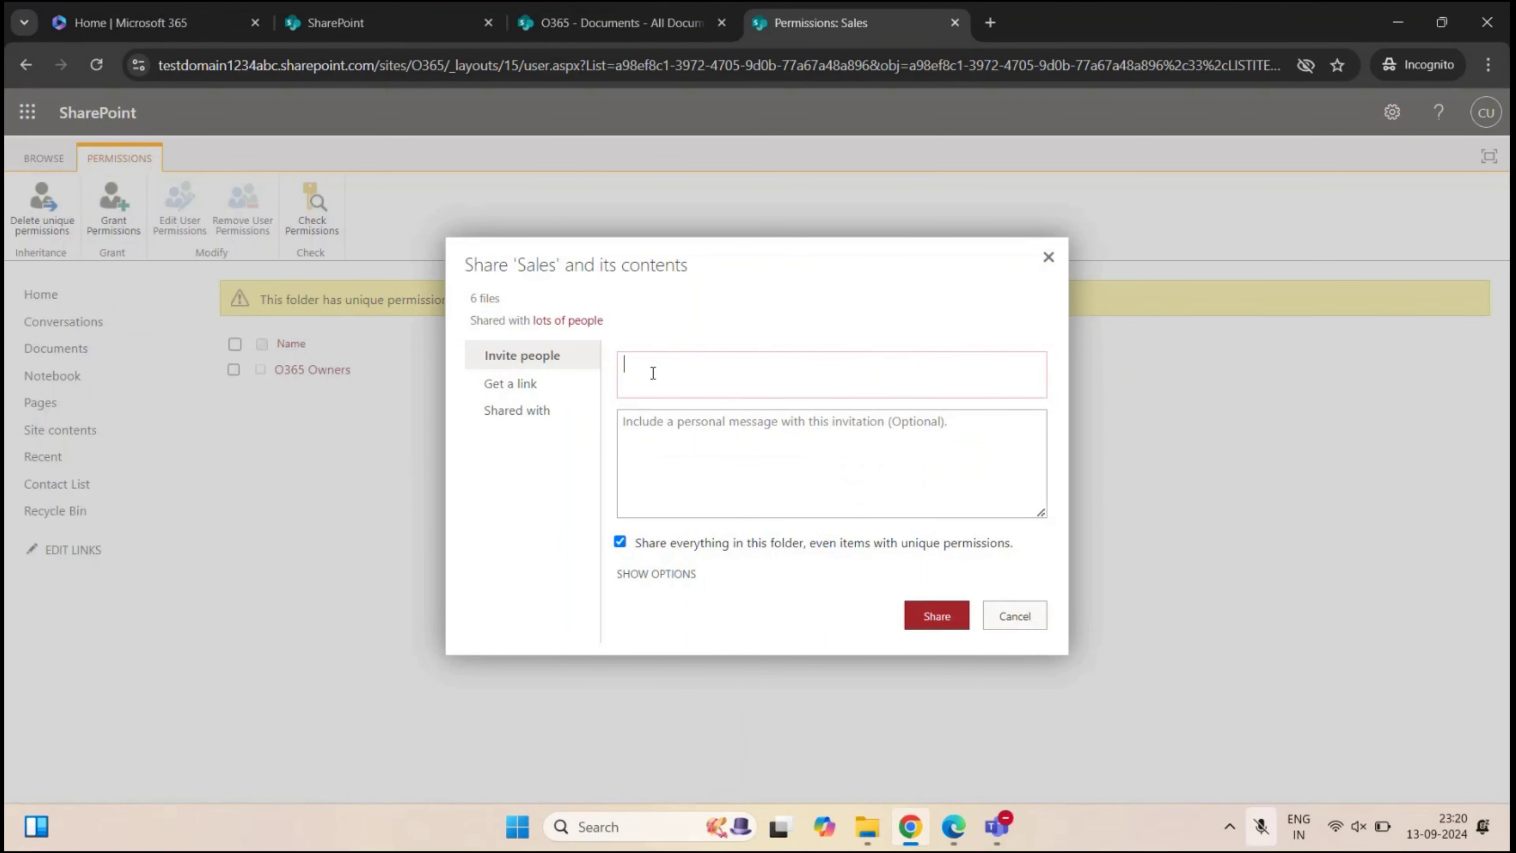
text(peter)
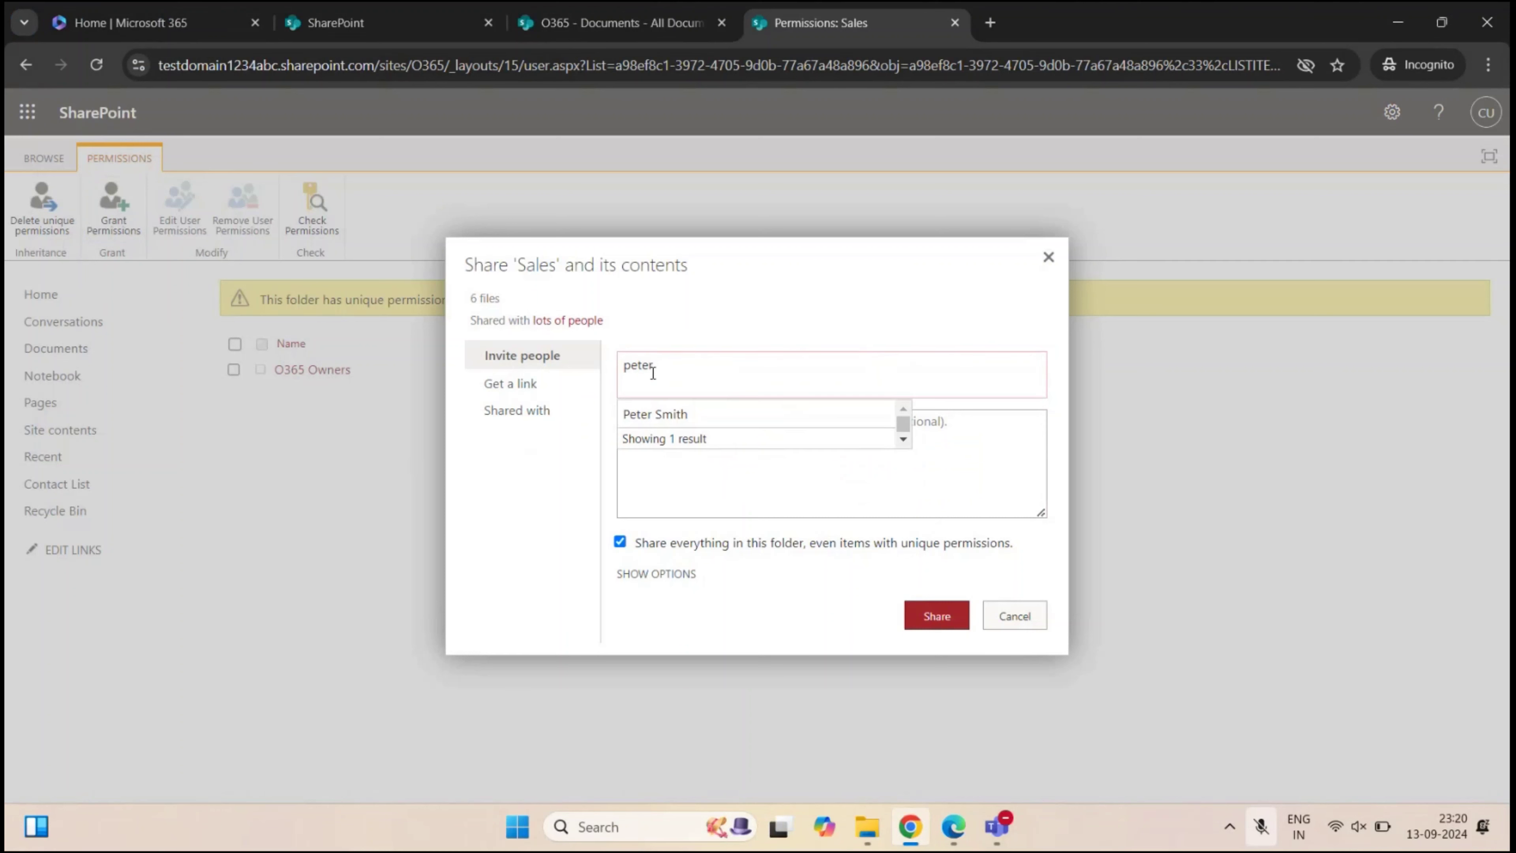
click(650, 414)
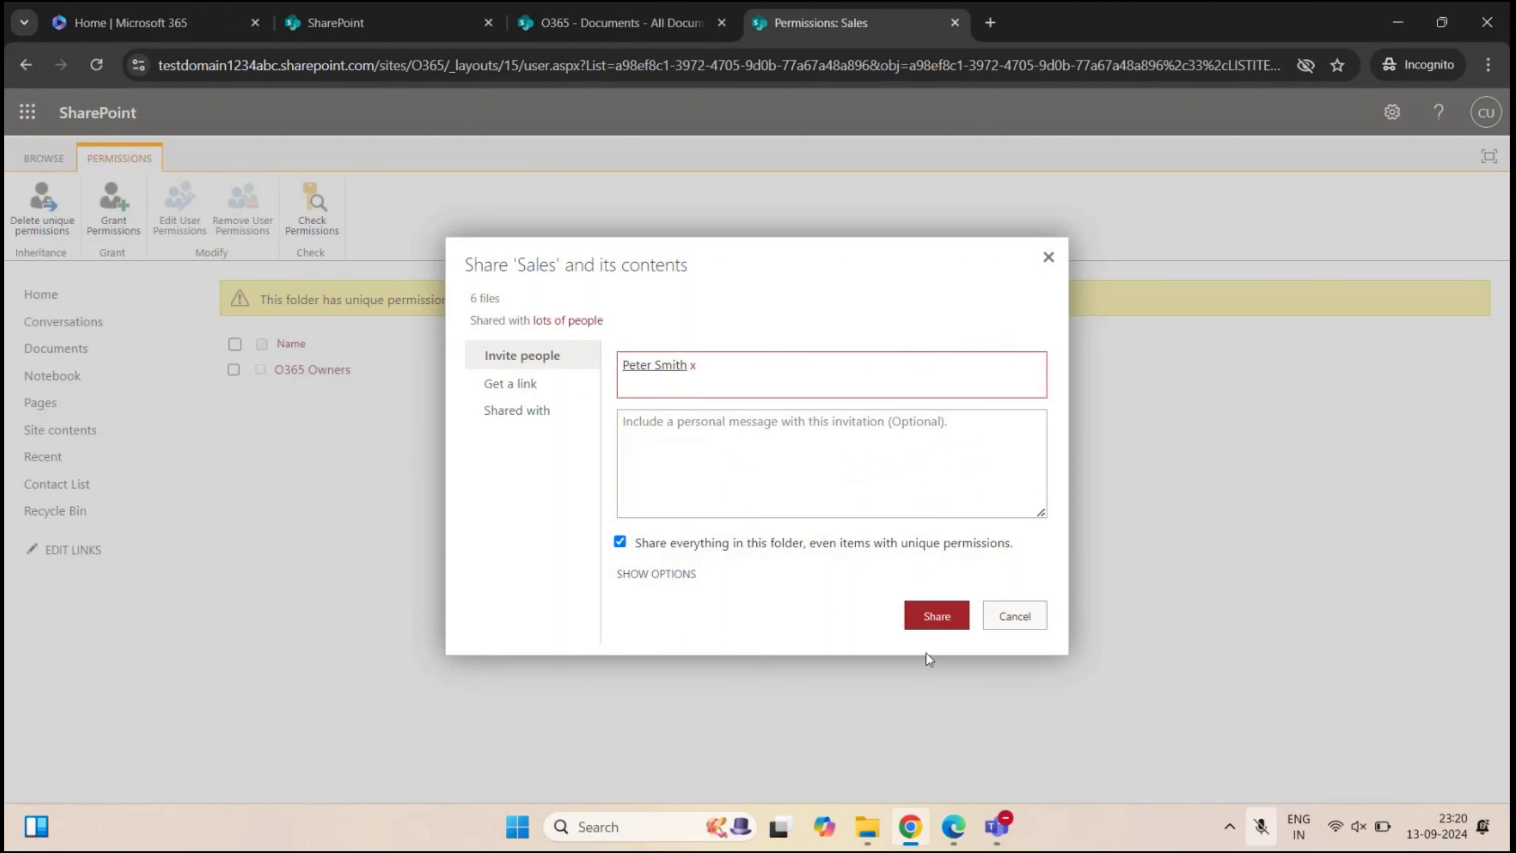
click(655, 575)
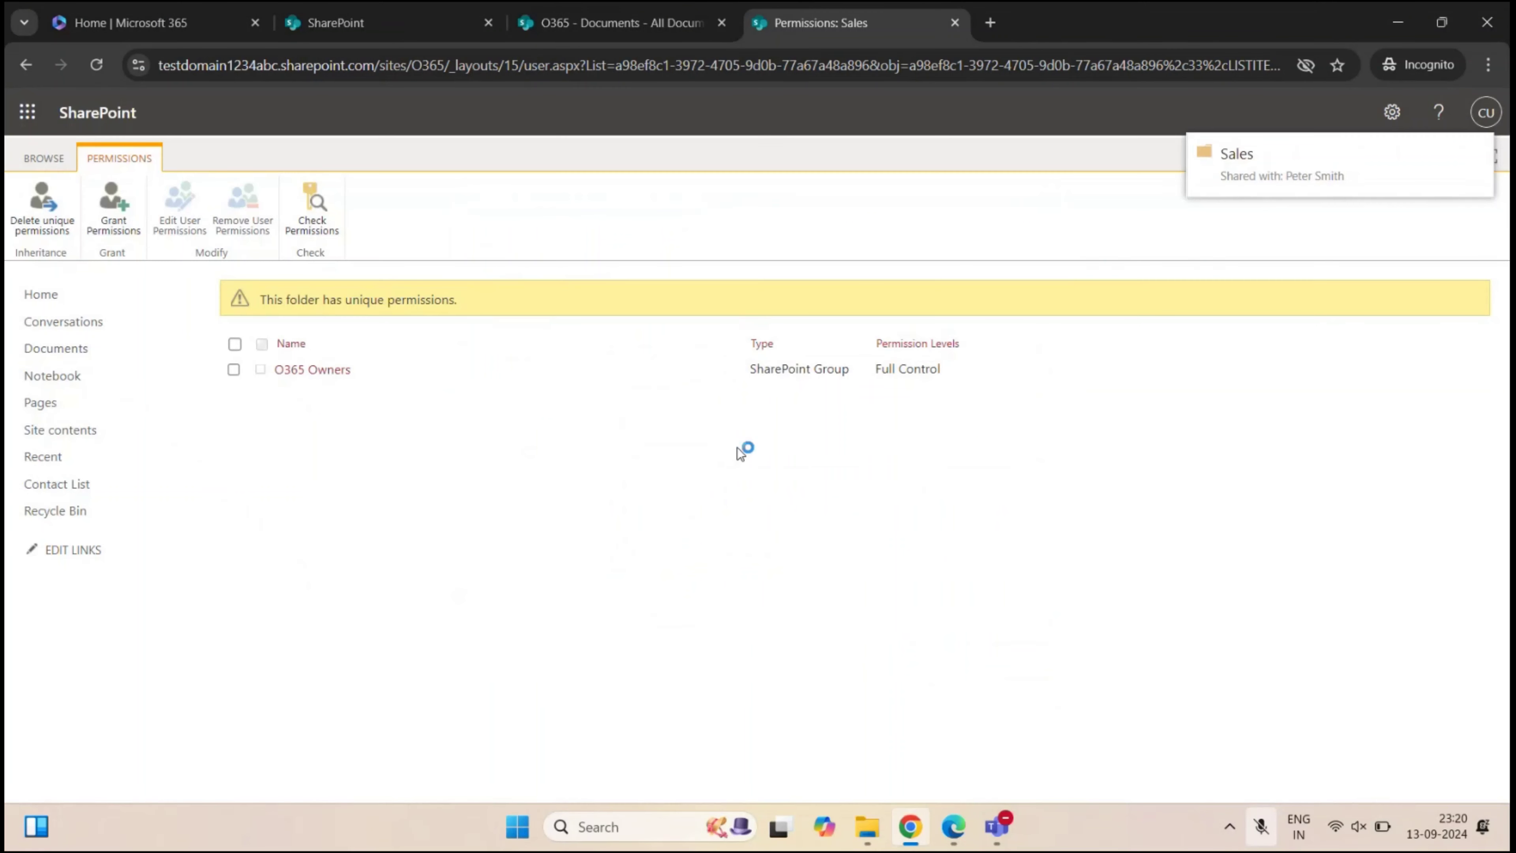
click(954, 826)
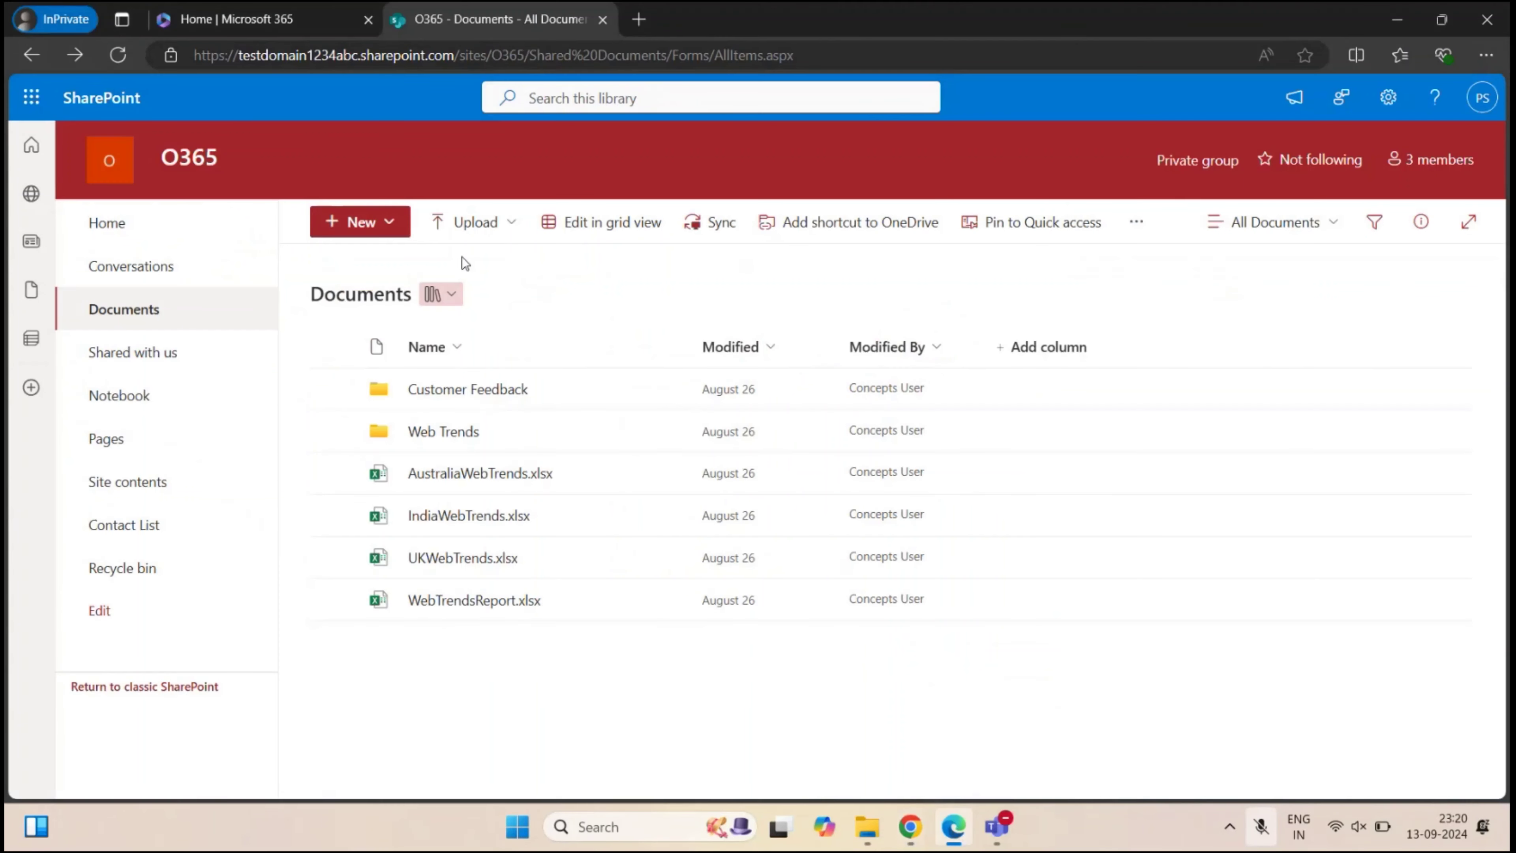
click(117, 55)
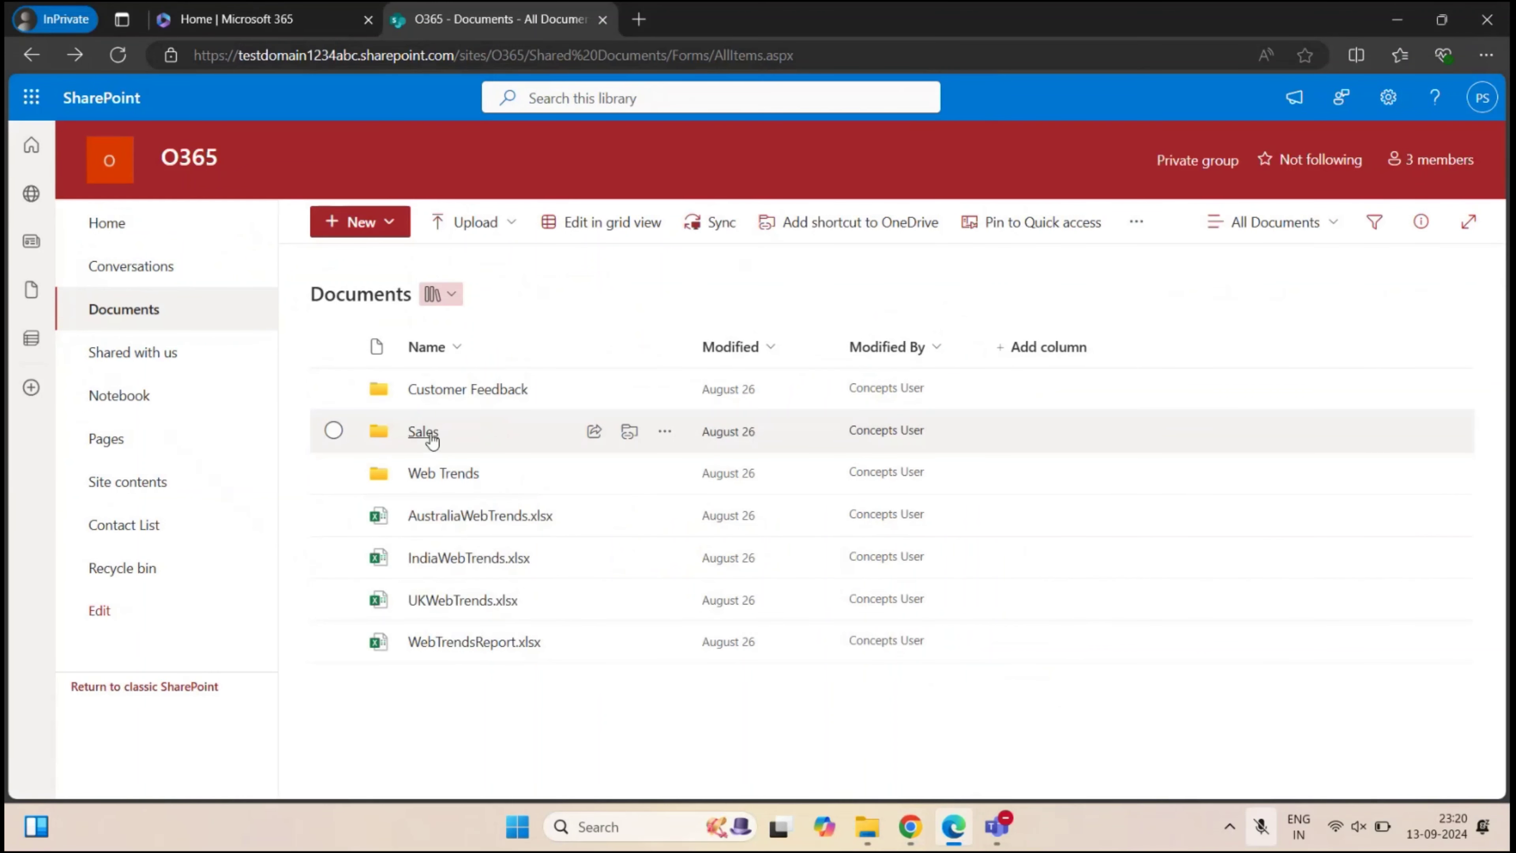
click(427, 432)
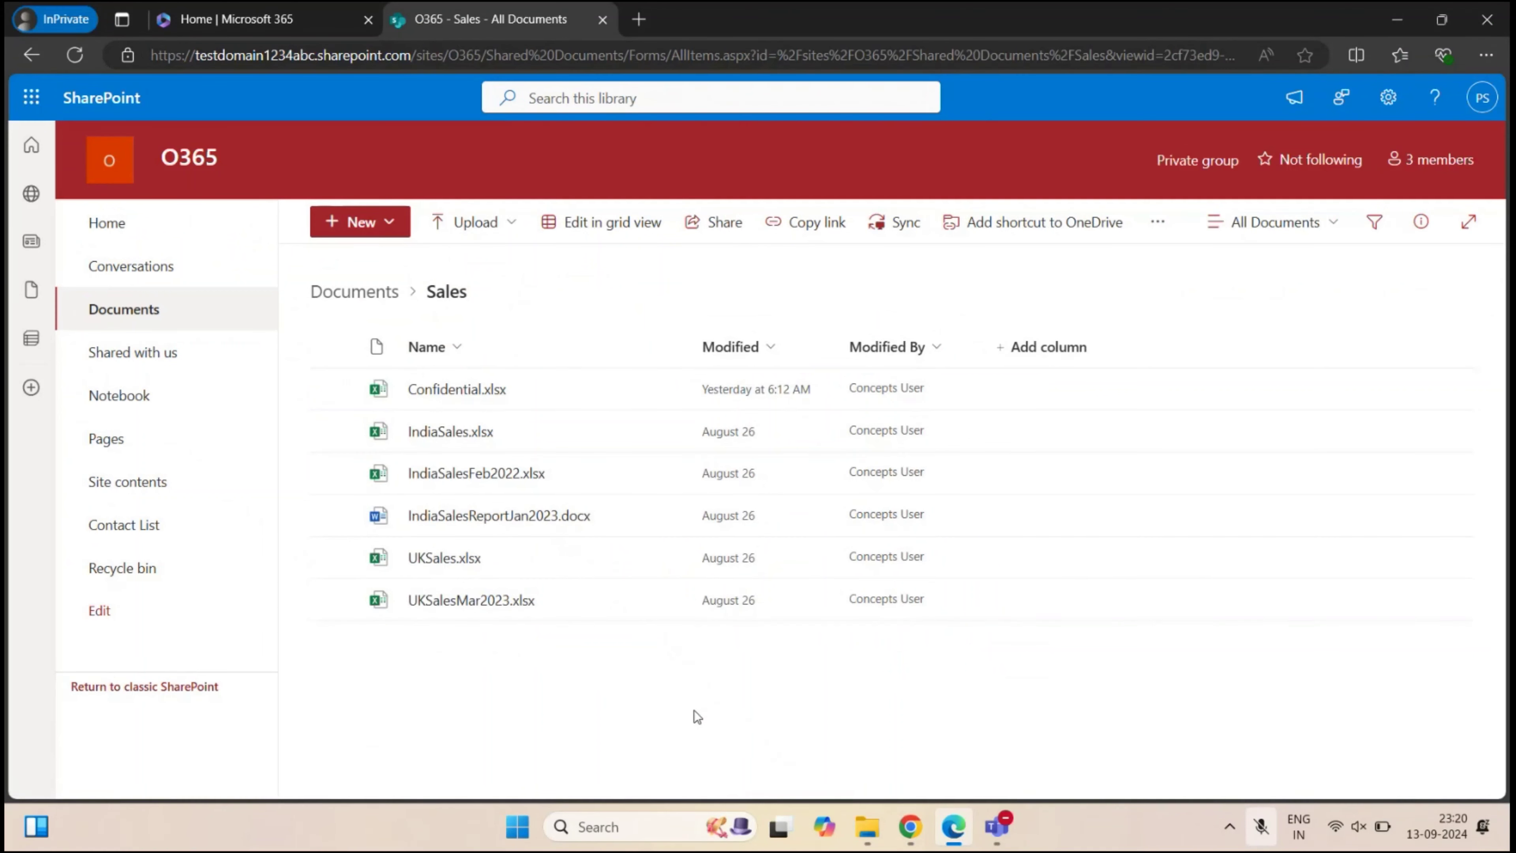
key(alt+Tab)
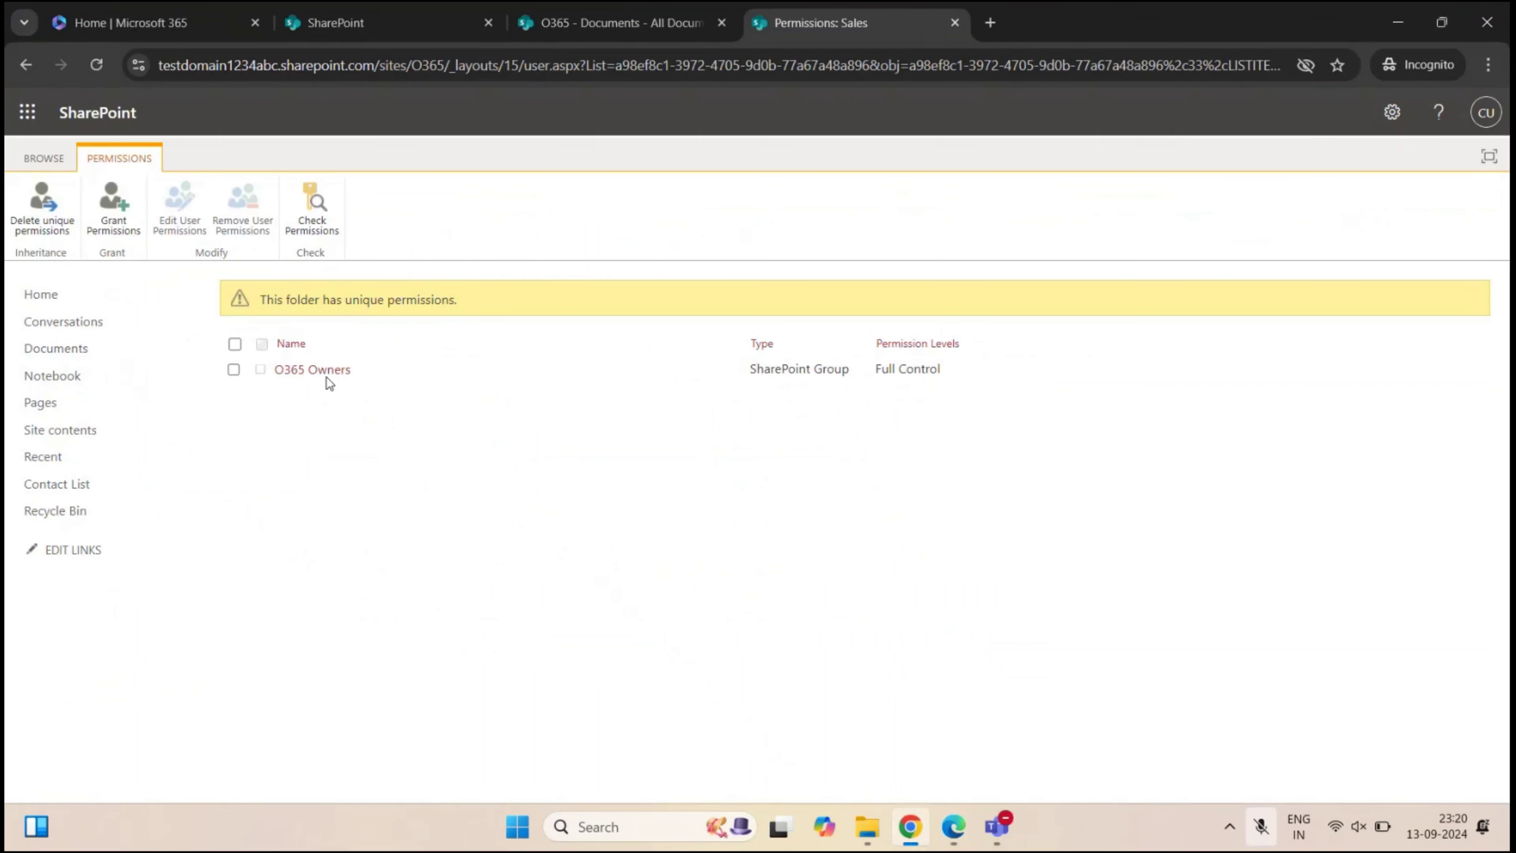
Step: Go from the permissions page back to Documents, open Sales and select Confidential.xlsx
click(96, 64)
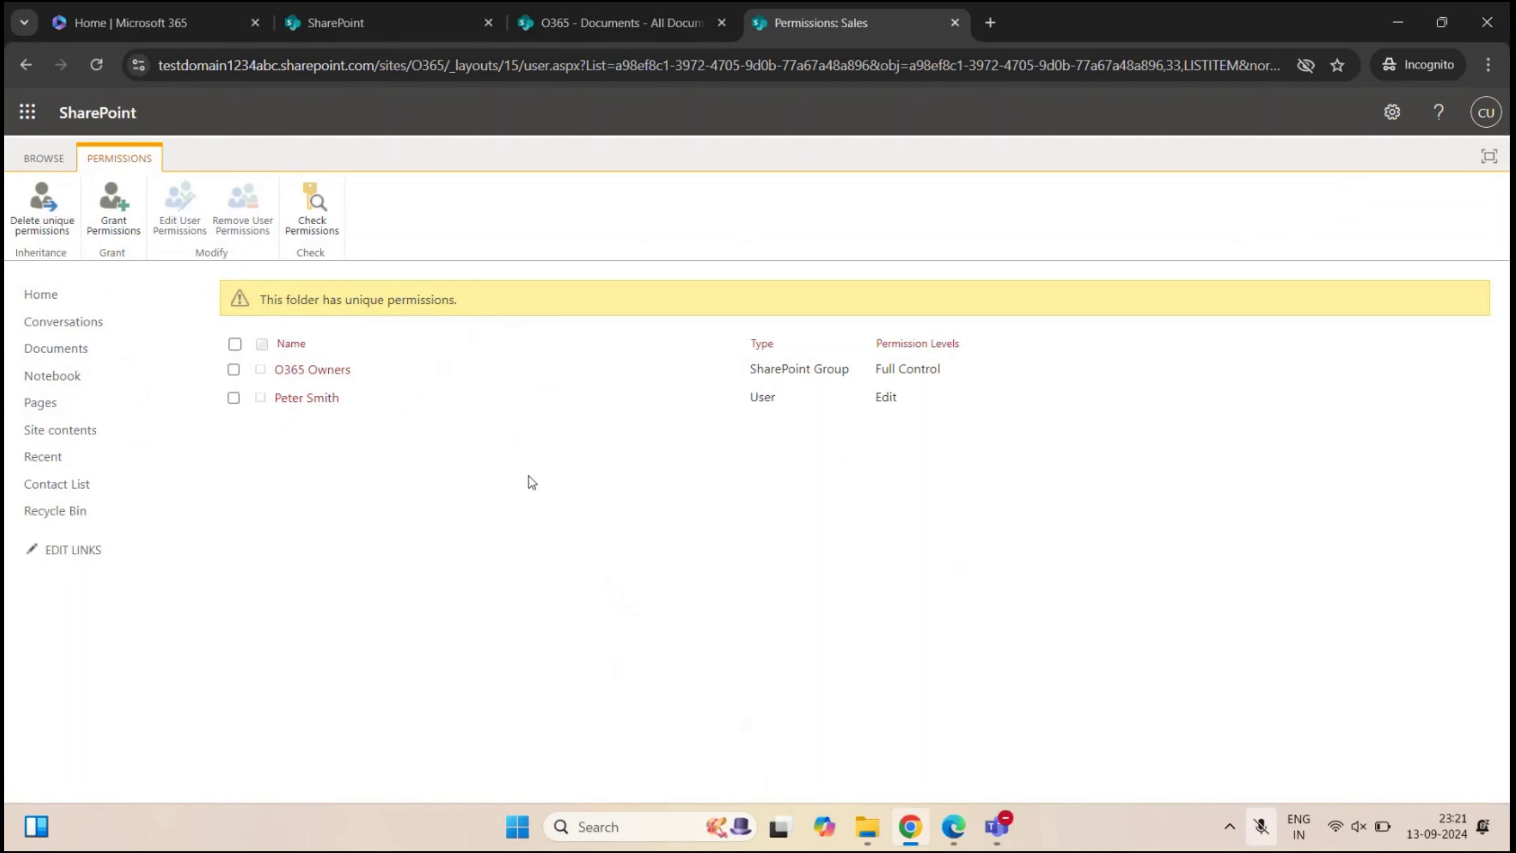
click(53, 349)
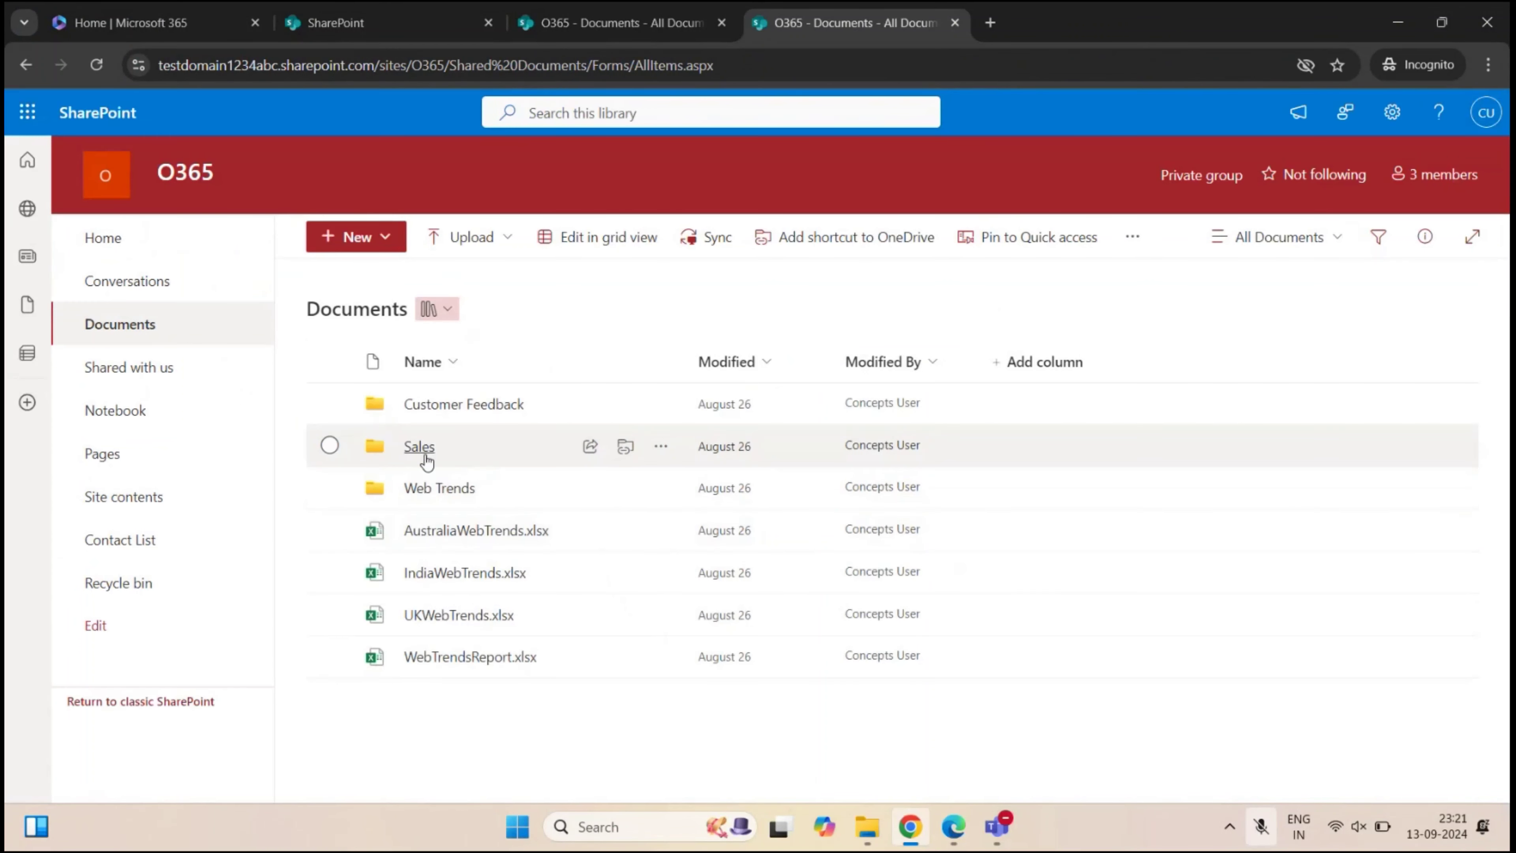
click(422, 451)
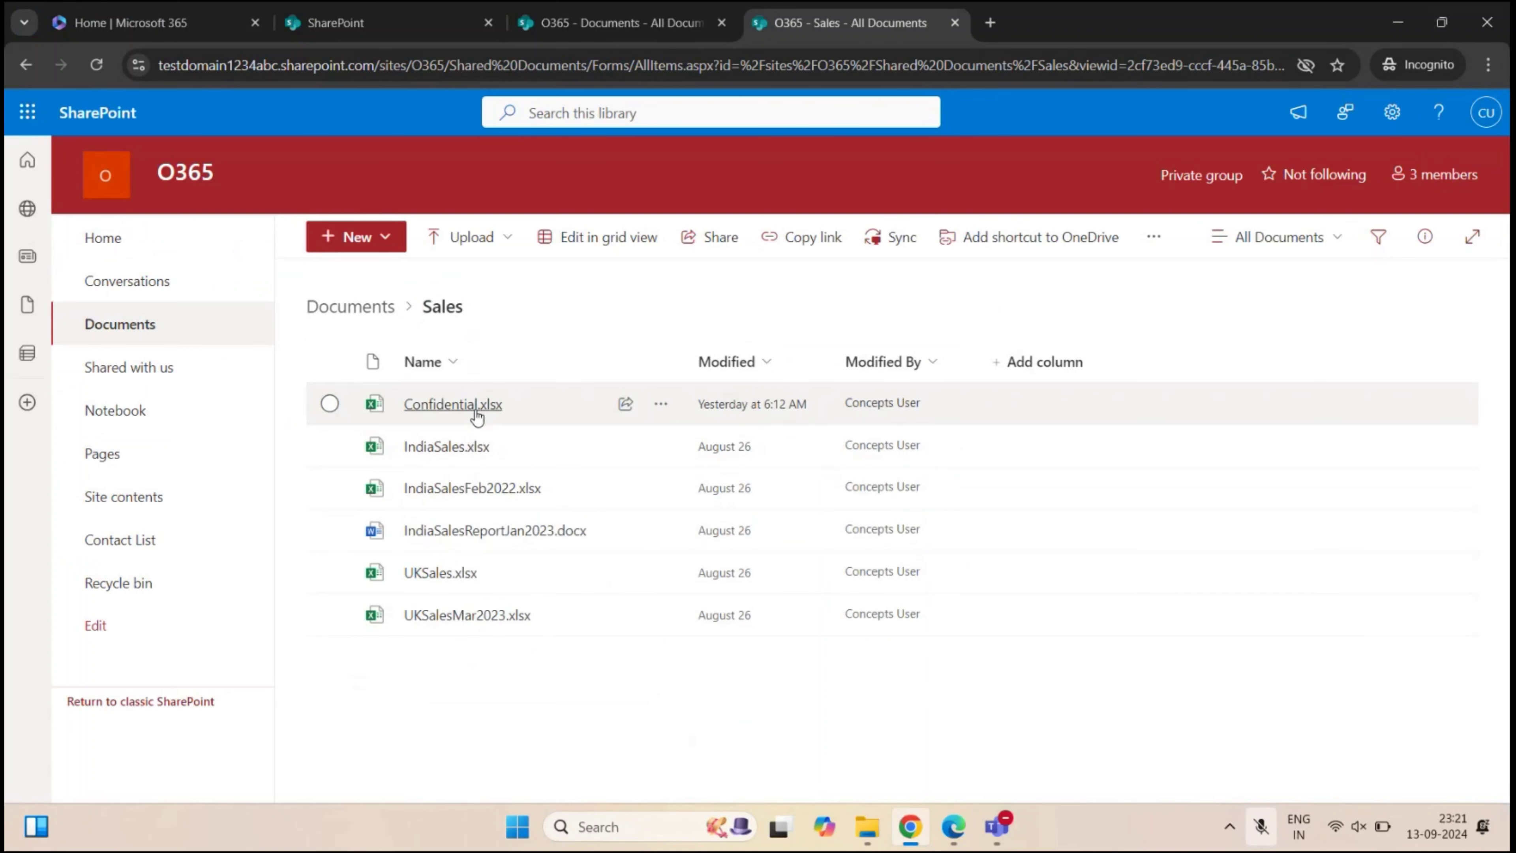
click(339, 408)
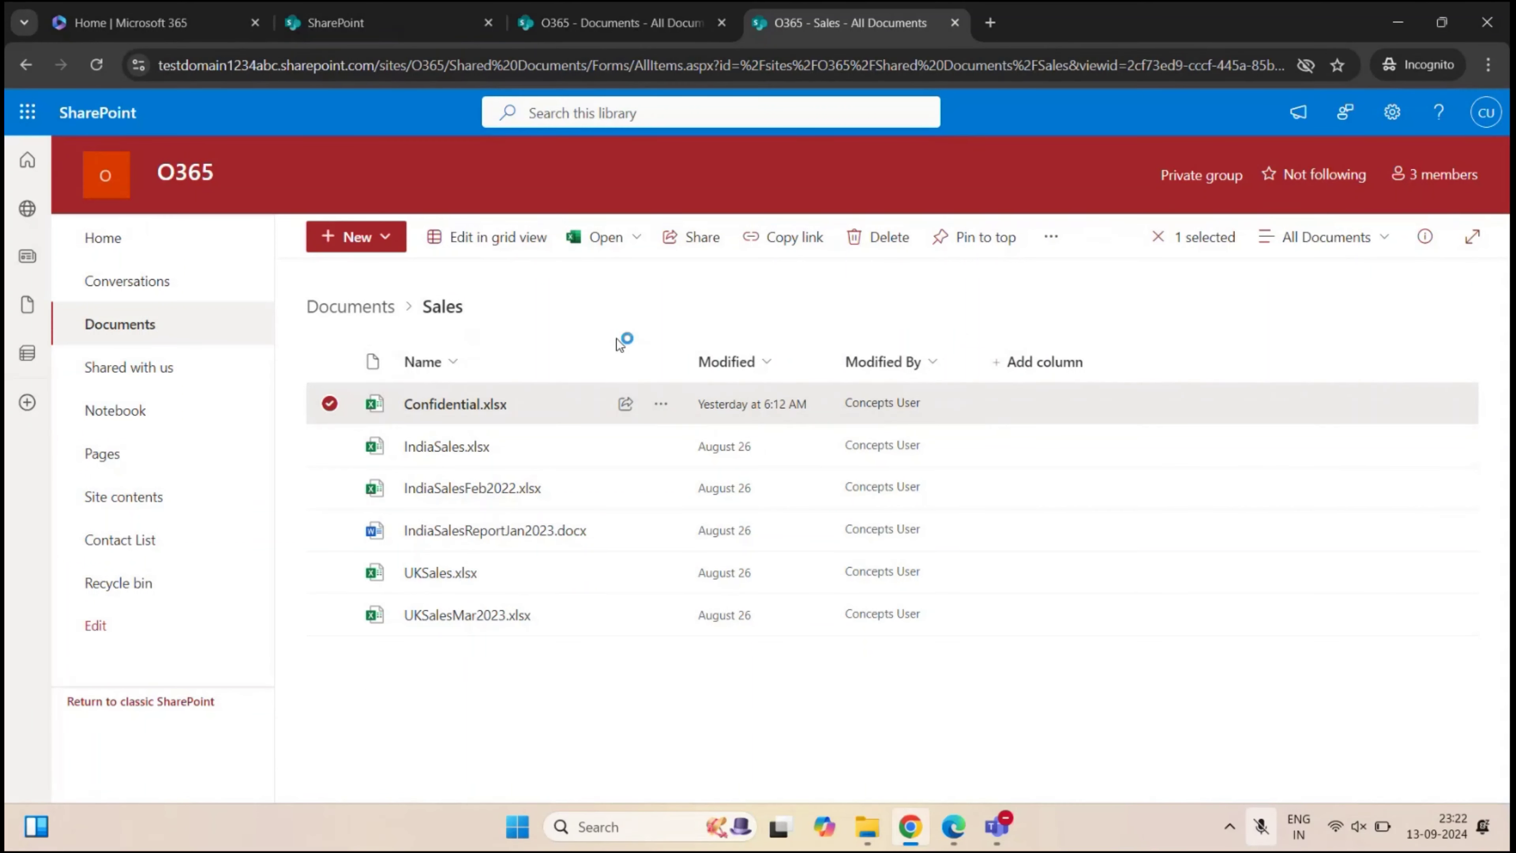
mouse_move(474, 411)
Step: Open Manage access for Confidential.xlsx and review its Groups and People tabs
right_click(463, 404)
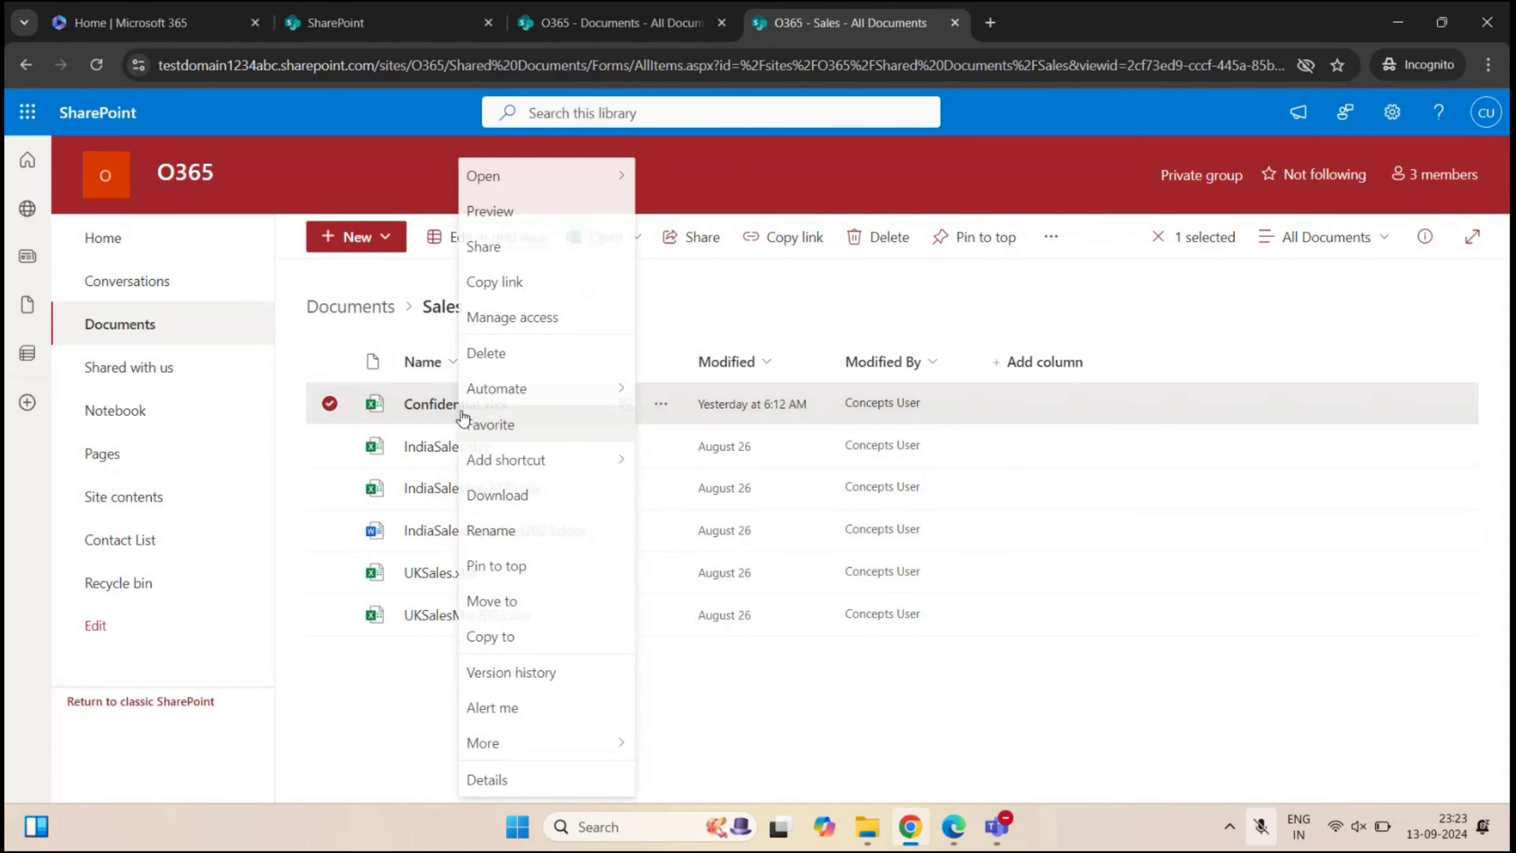
click(550, 318)
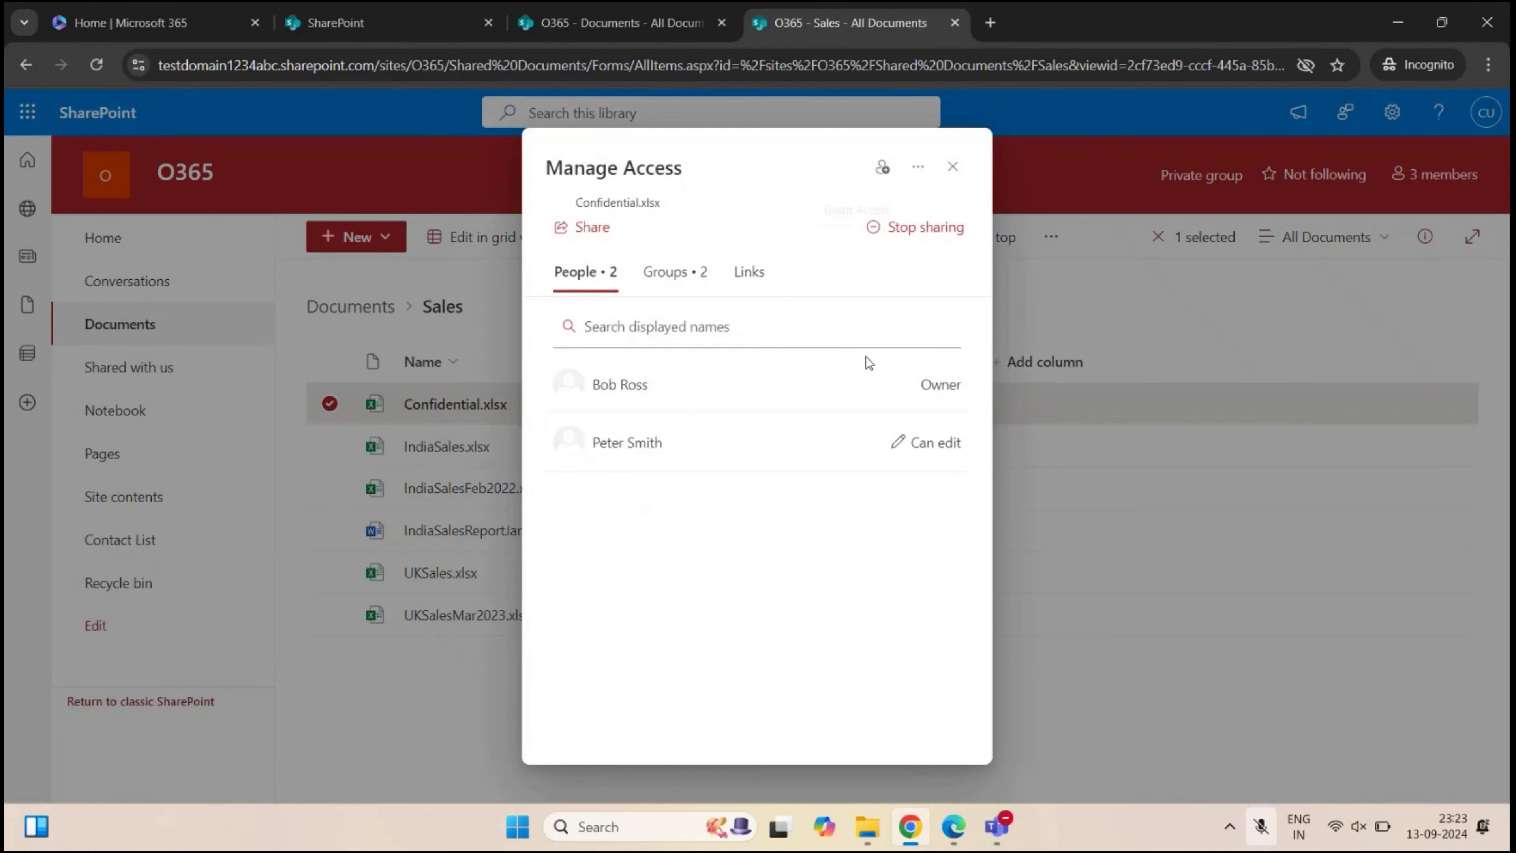
click(673, 274)
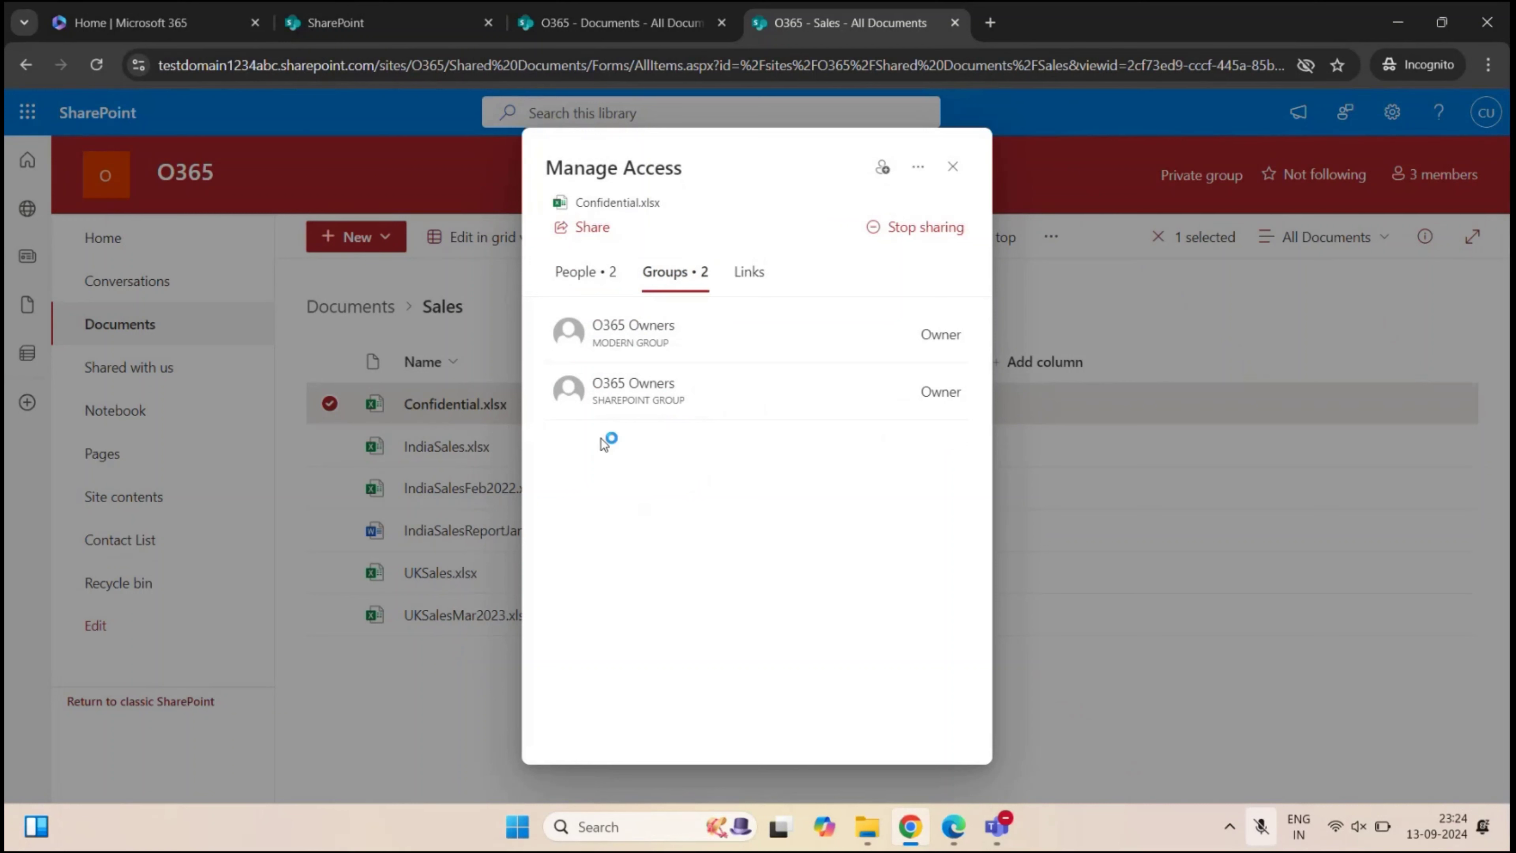
click(592, 276)
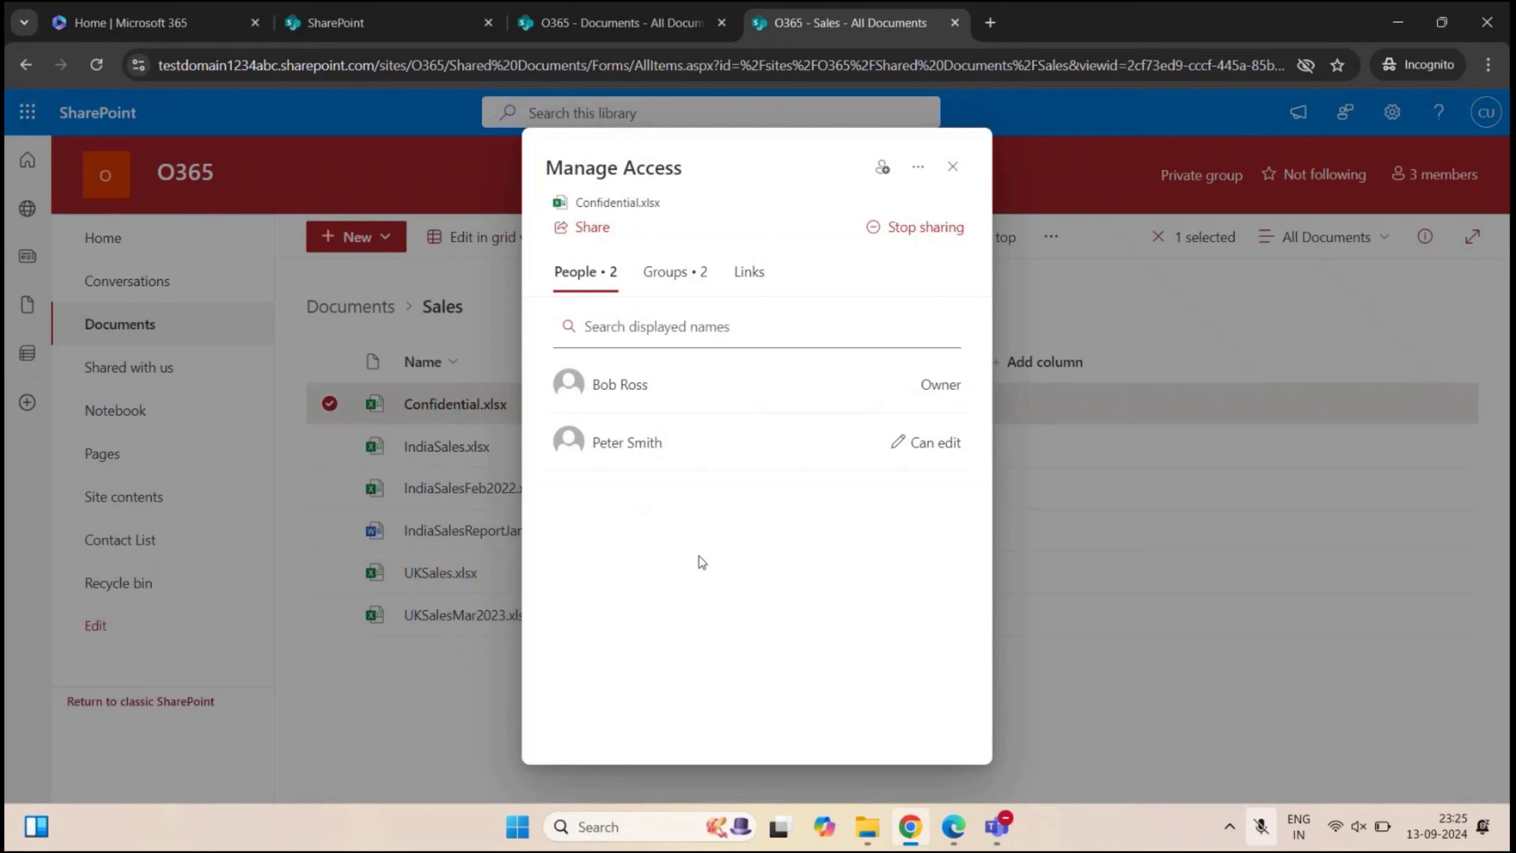
Step: Inspect the editing user's direct access and available access levels, then return to the people list
click(629, 447)
click(559, 398)
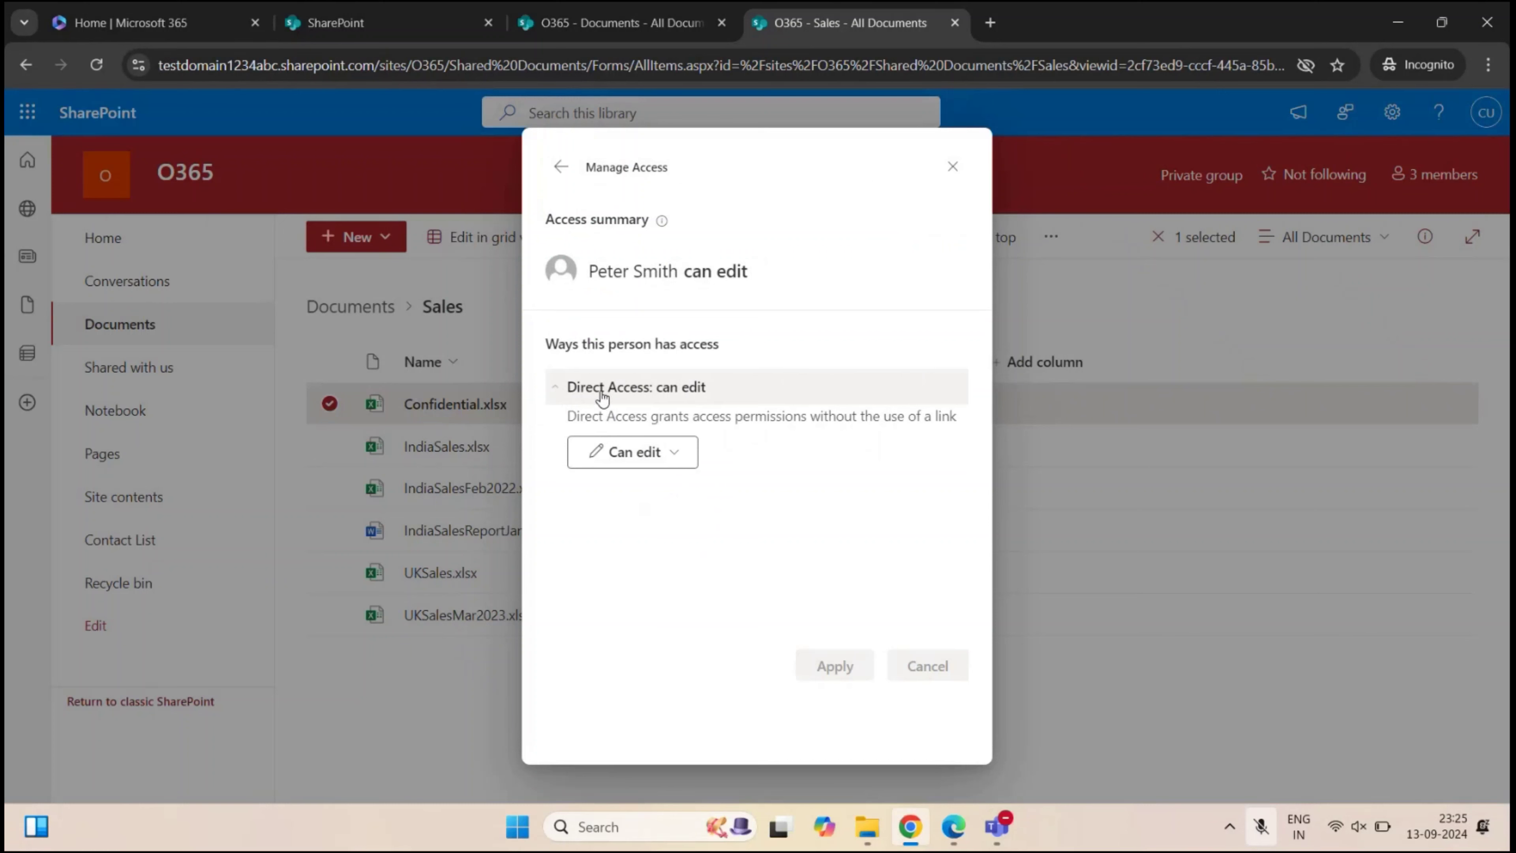
click(655, 453)
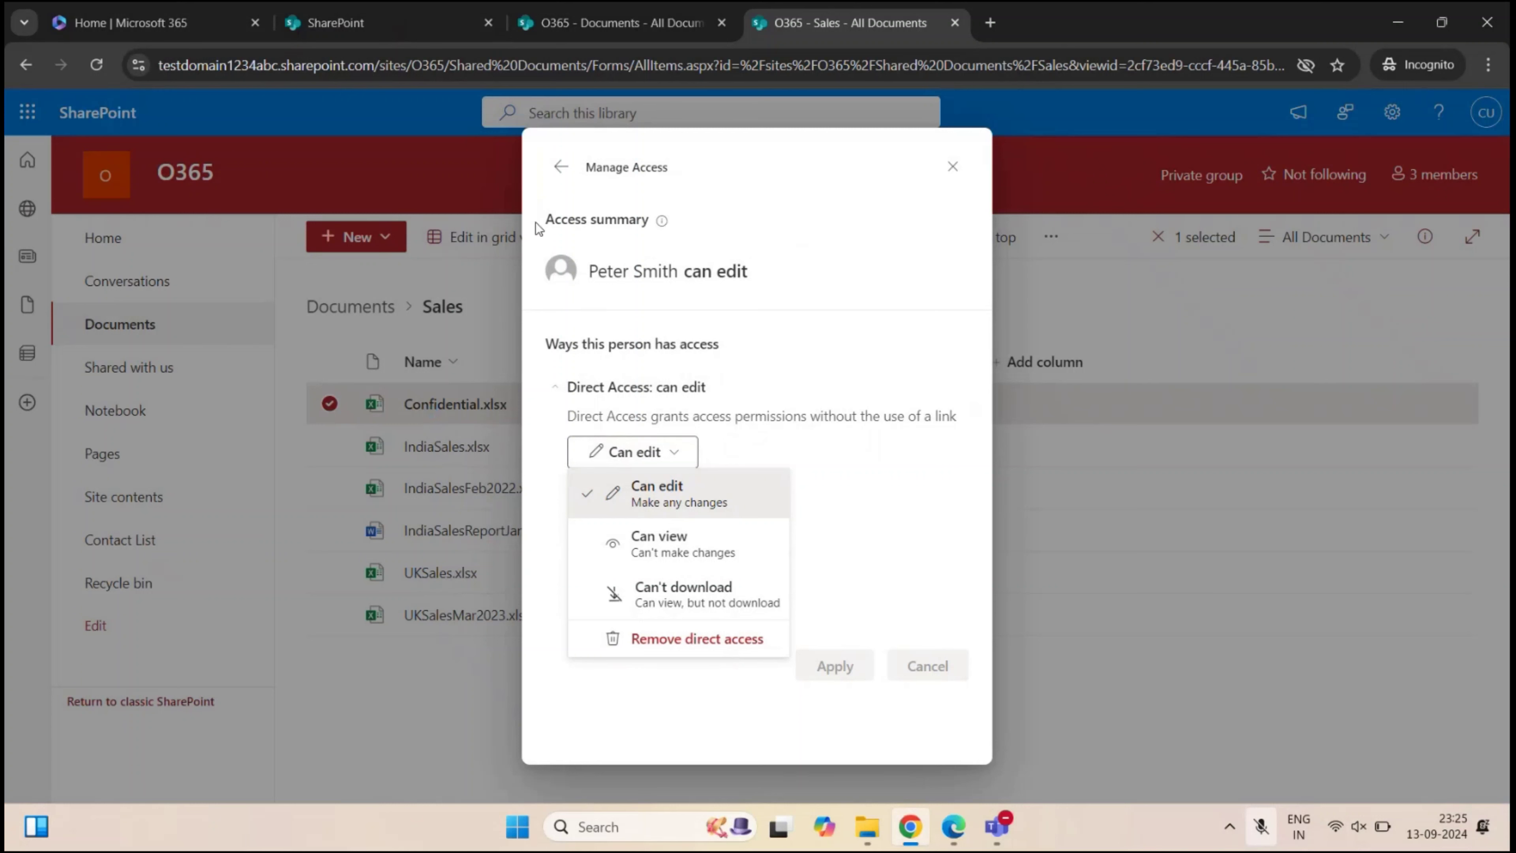
click(564, 167)
click(911, 163)
Step: Open Confidential.xlsx's advanced permissions page and read the banner about inheritance from Sales
click(854, 200)
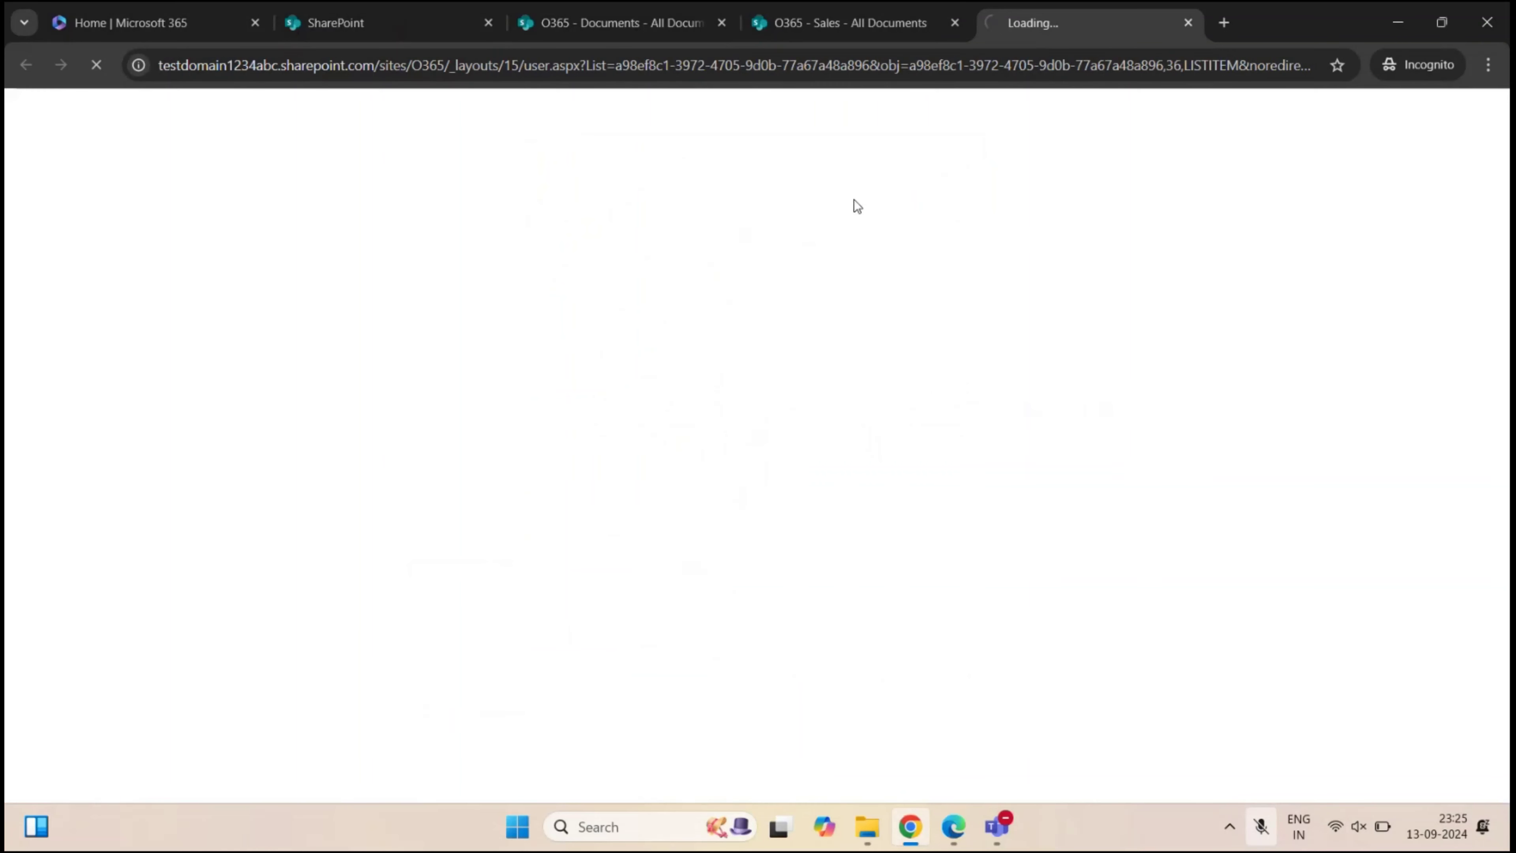
drag(260, 302, 555, 301)
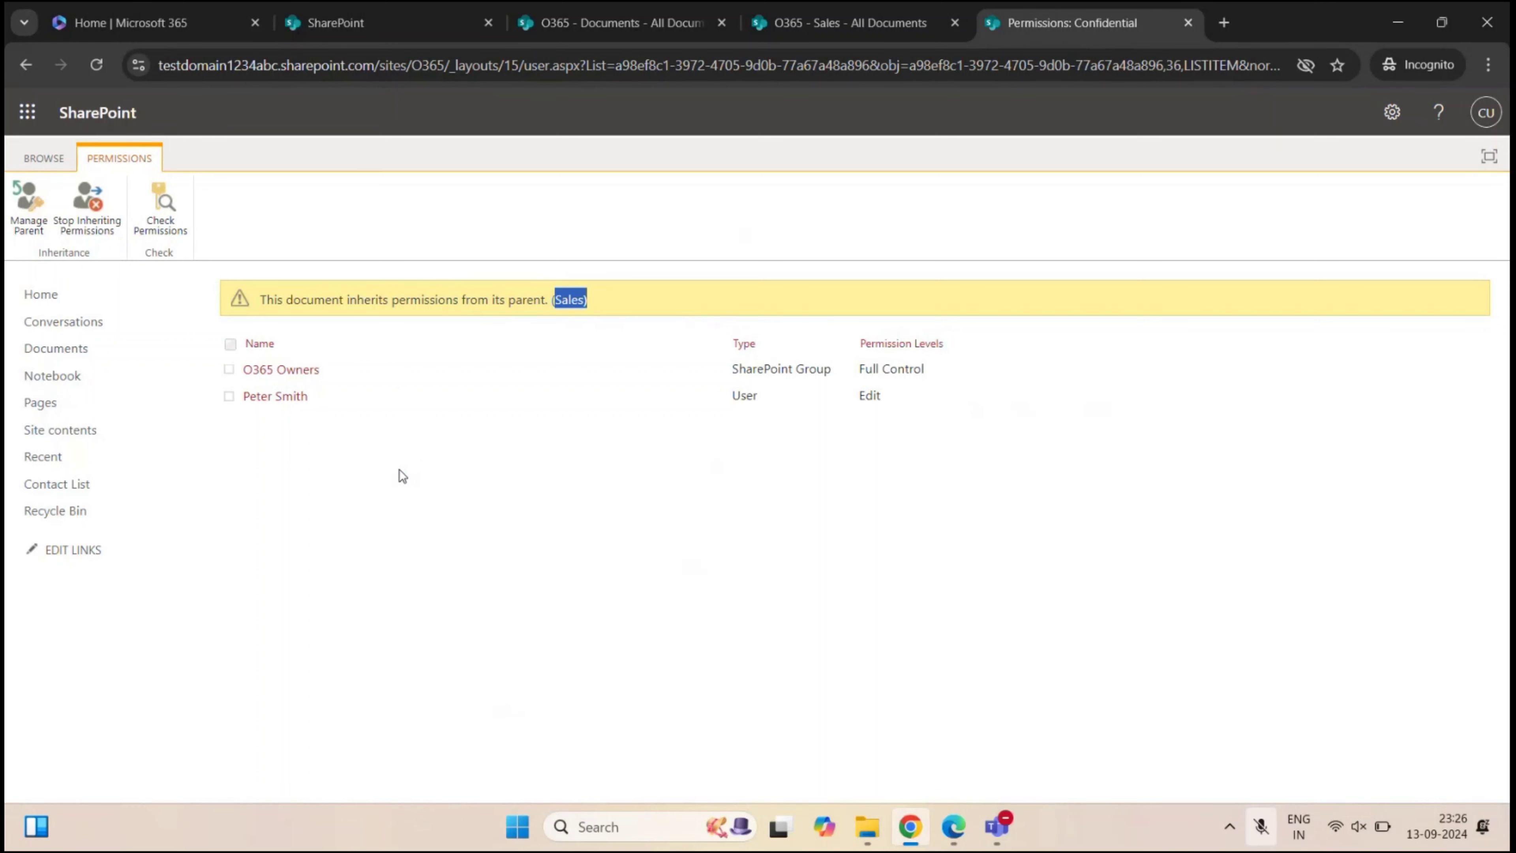
click(397, 490)
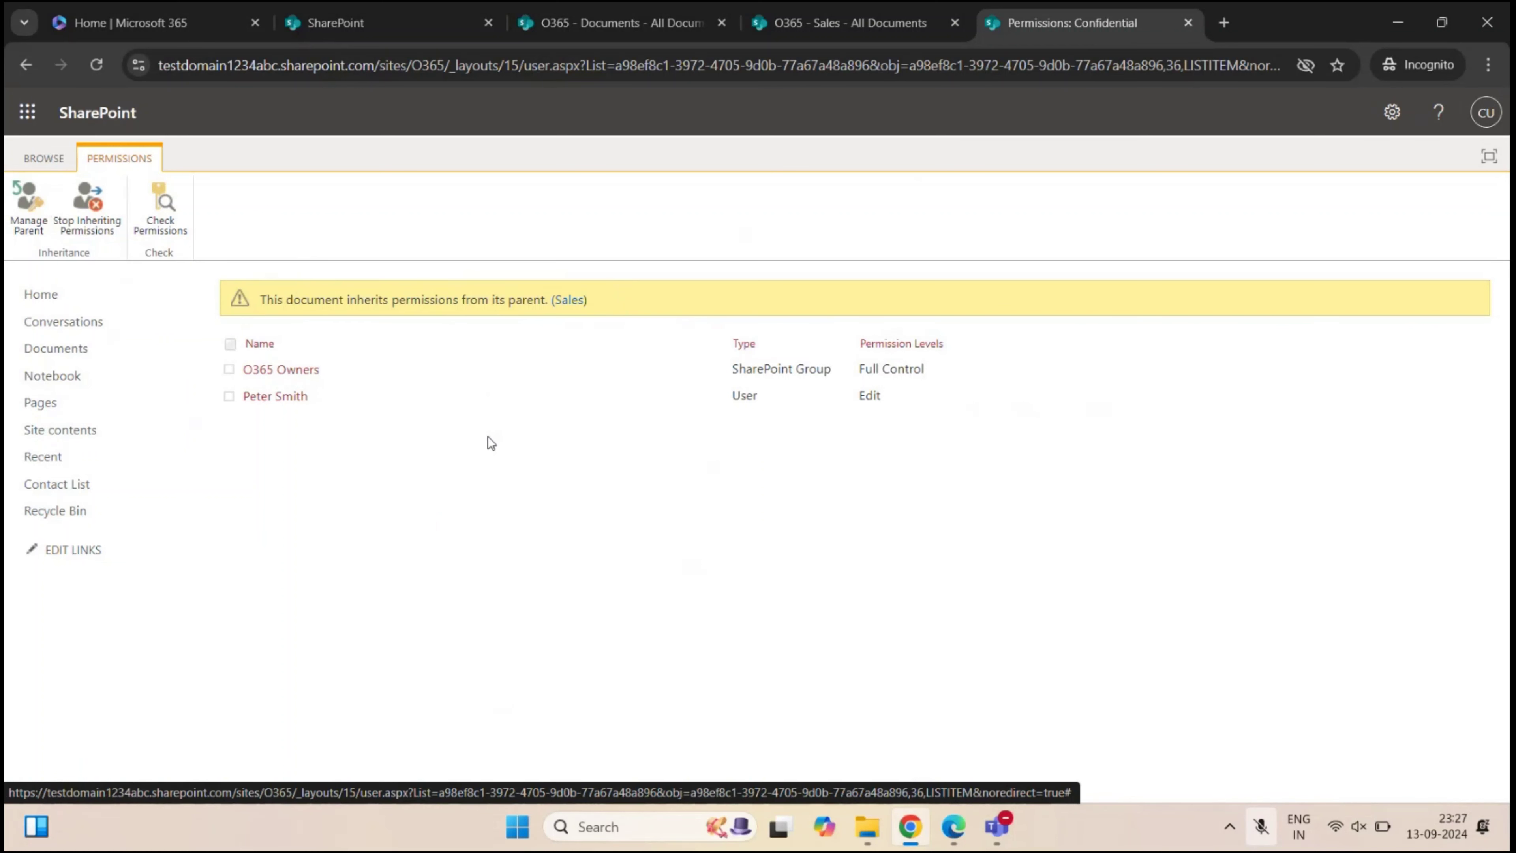
Step: Stop Confidential.xlsx inheriting permissions and remove the individual user's Edit access, leaving O365 Owners
click(101, 225)
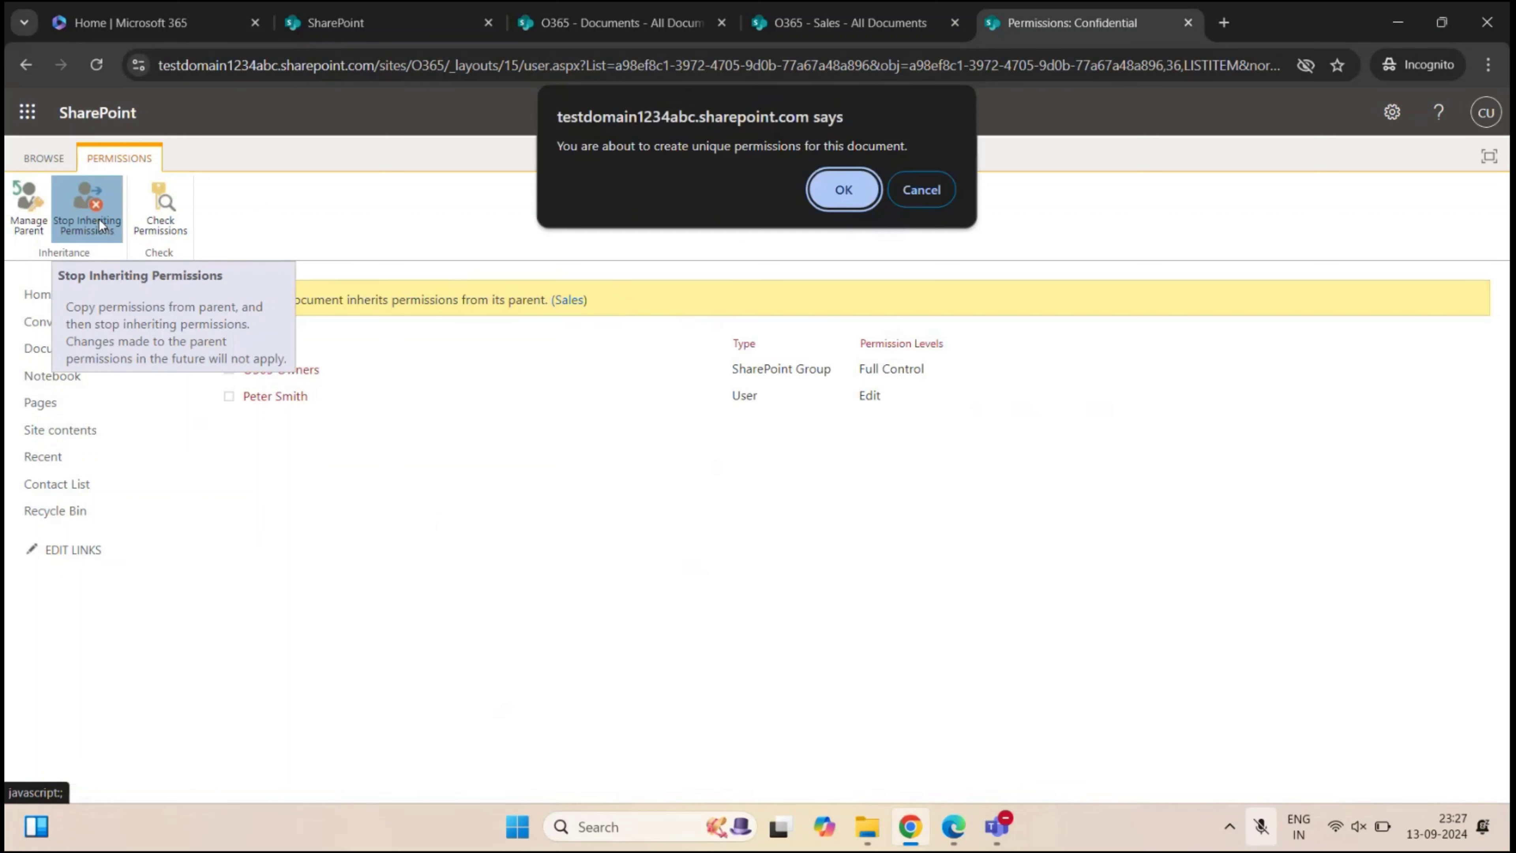
click(816, 190)
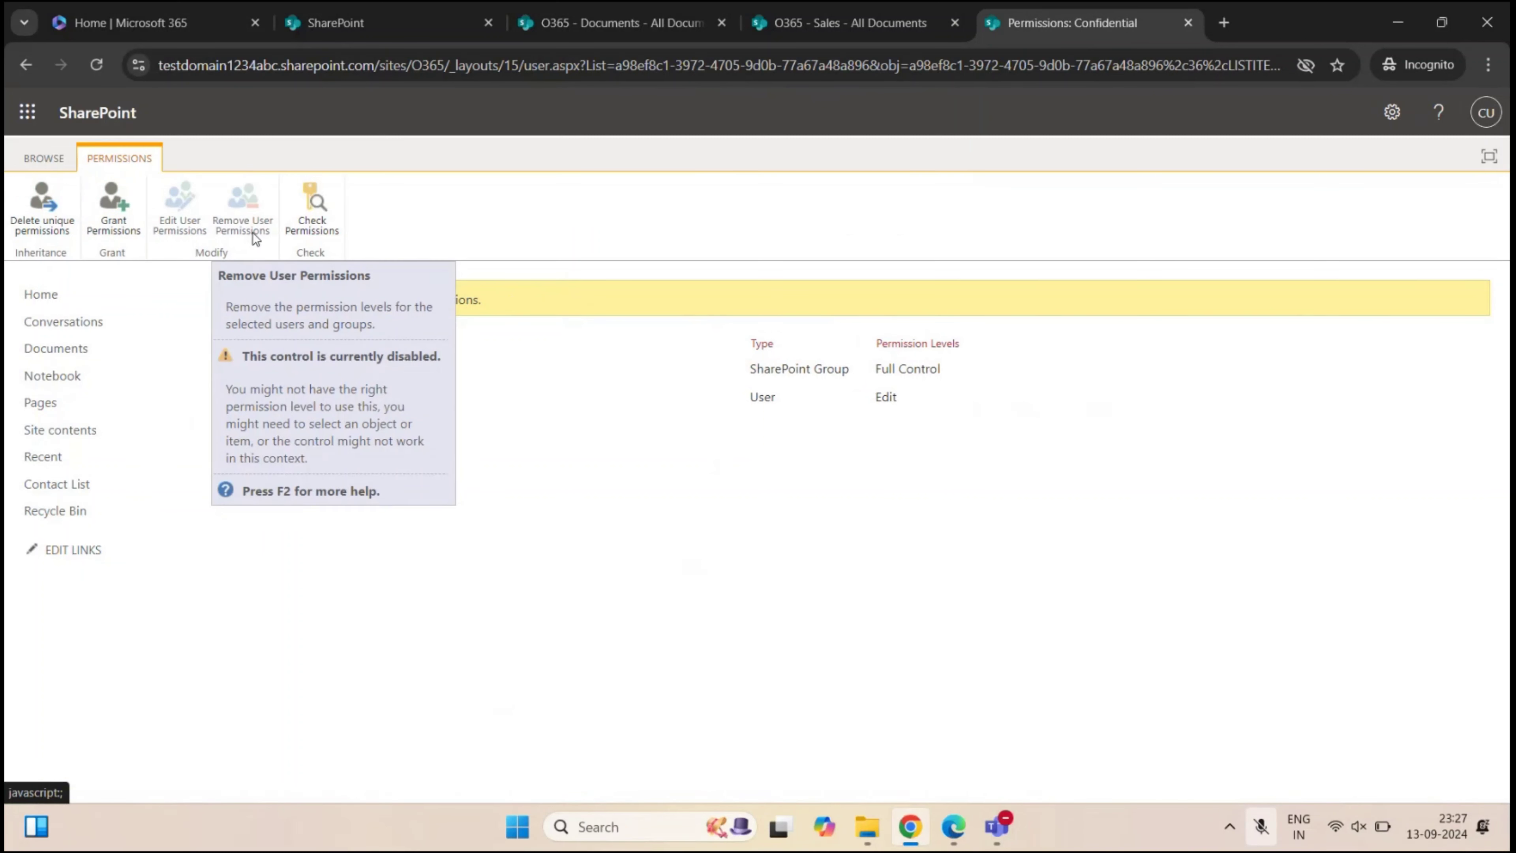
click(234, 397)
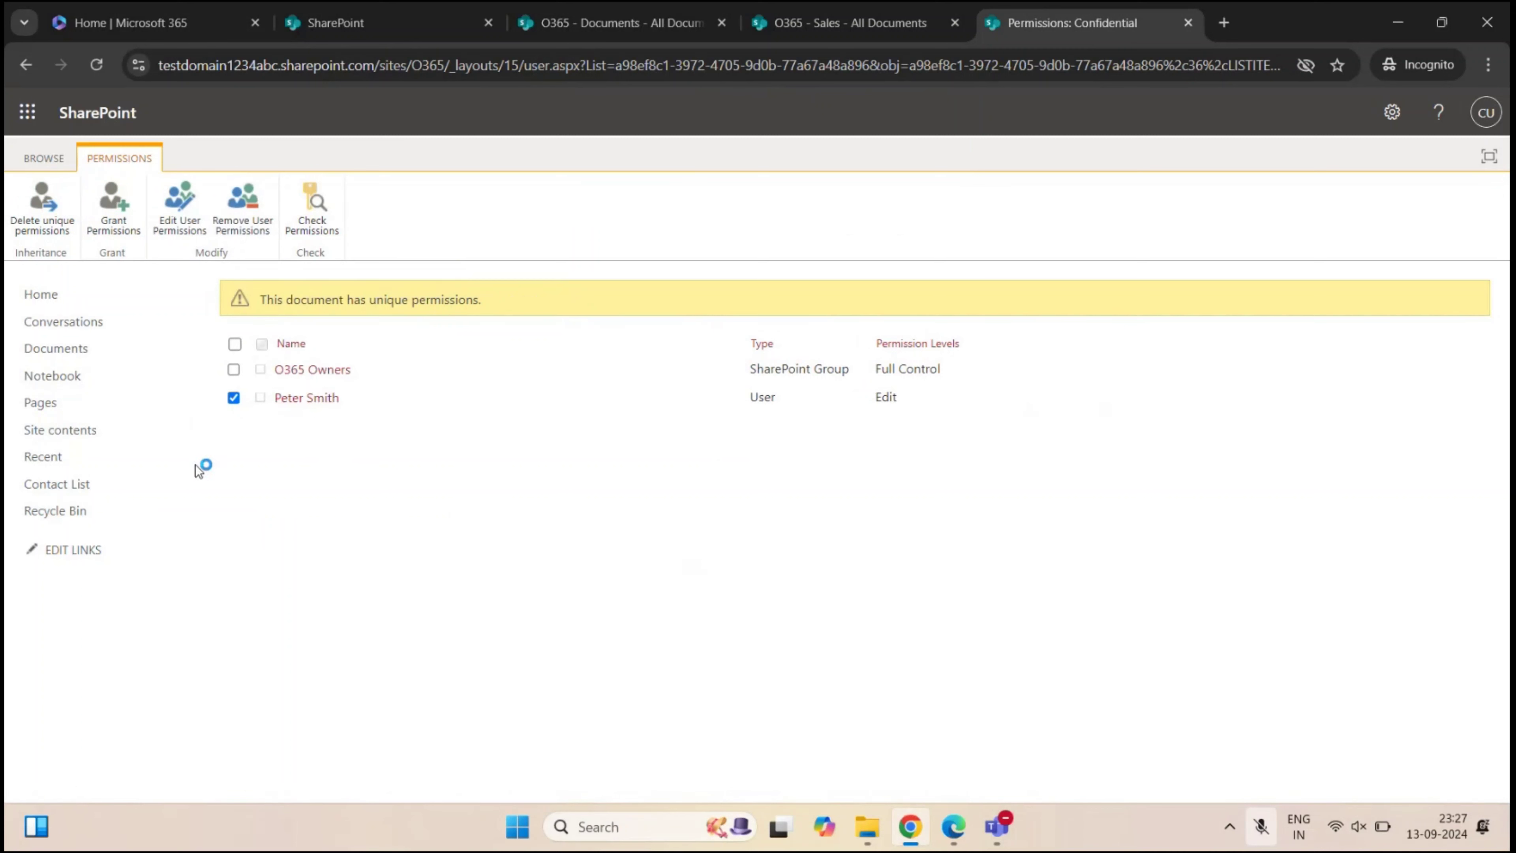
click(238, 218)
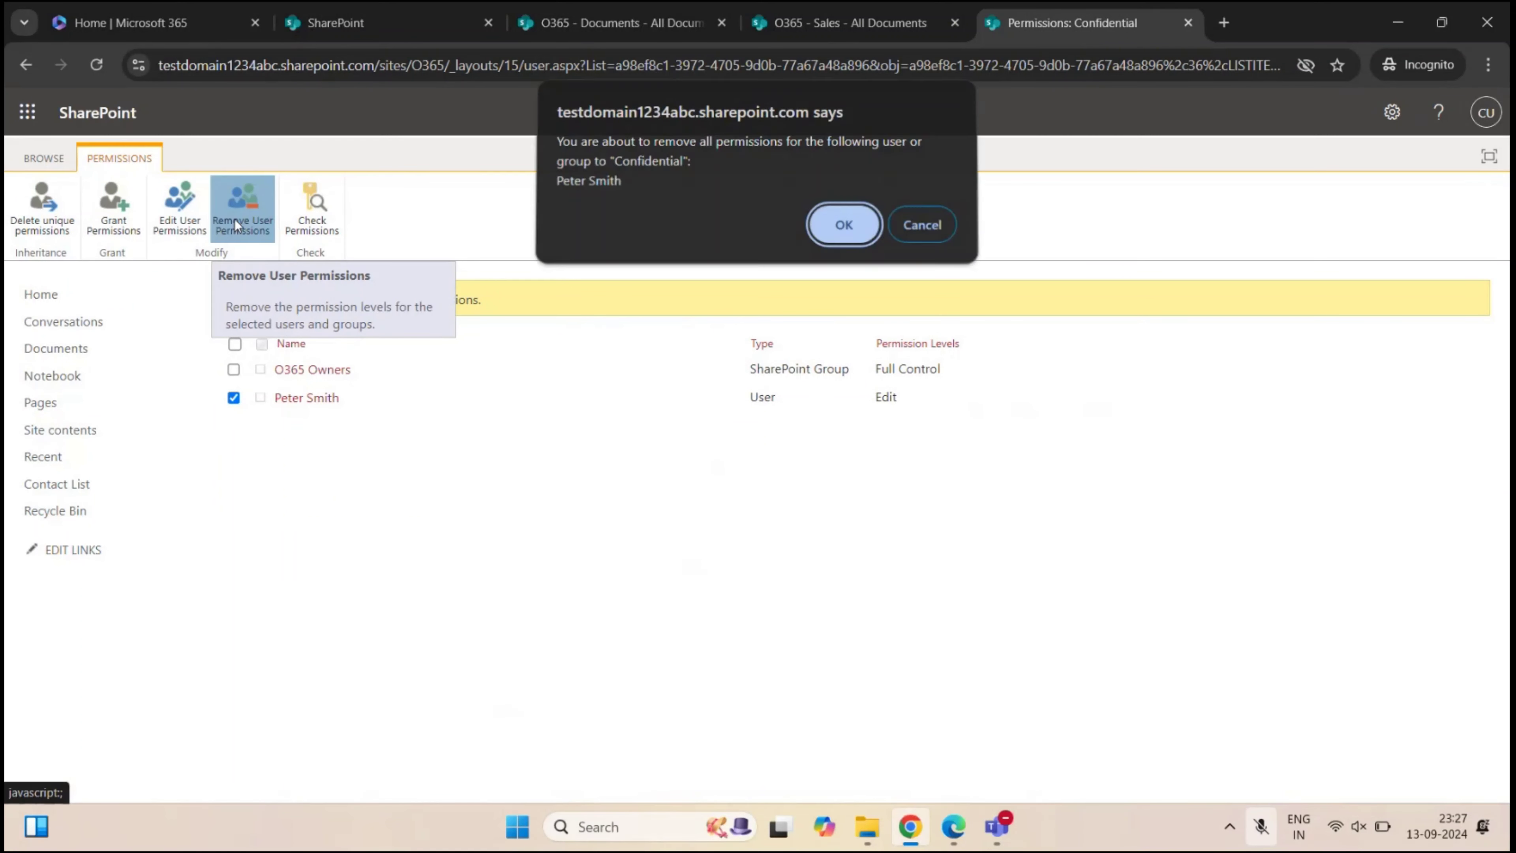
click(833, 233)
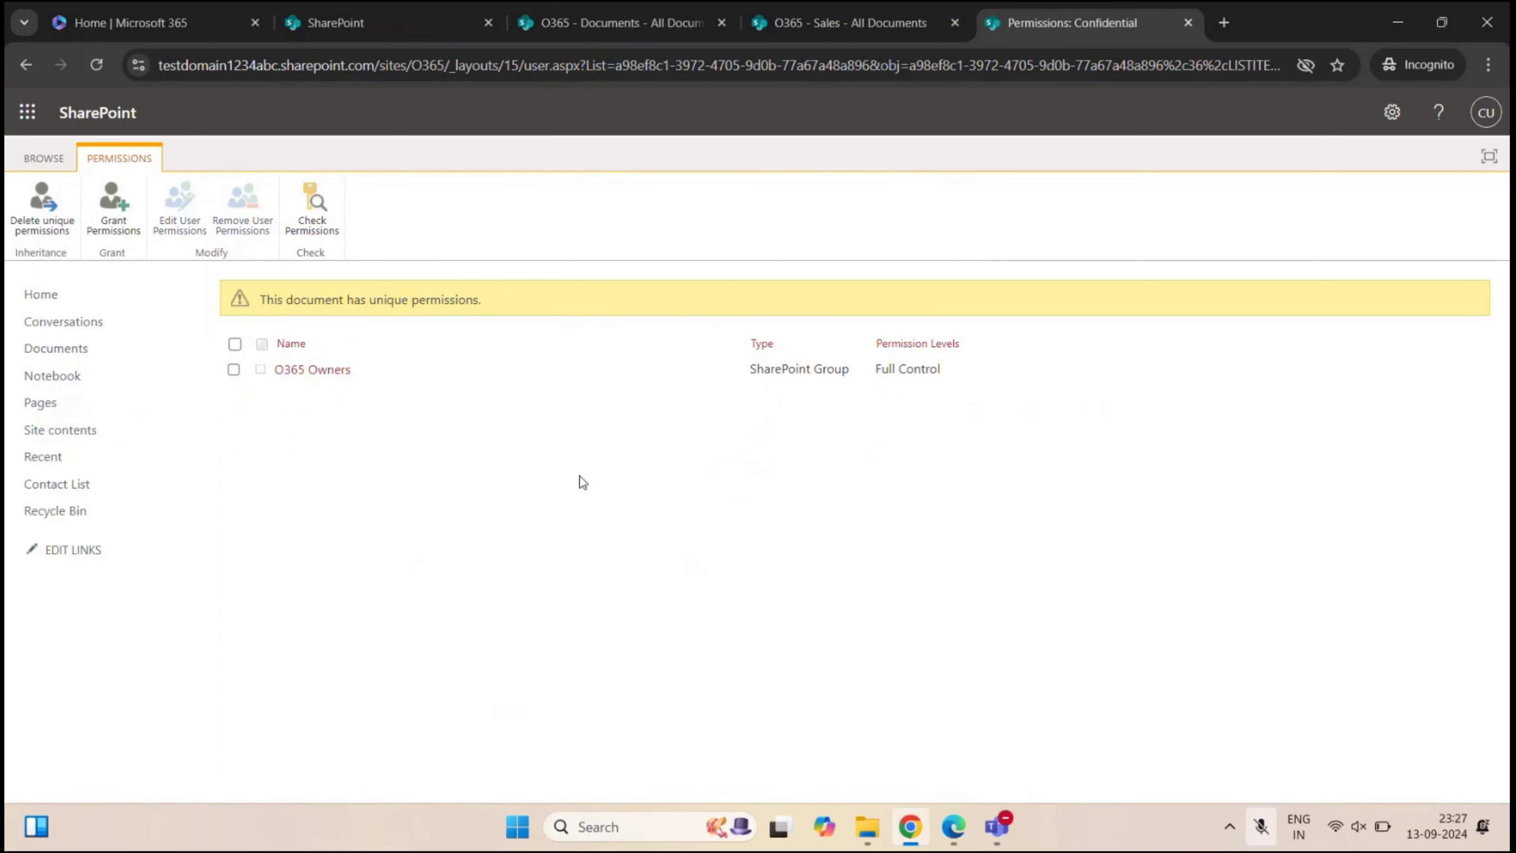
drag(406, 389, 305, 393)
click(325, 430)
Step: In the other user's session, refresh and reopen the Sales folder to verify Confidential.xlsx is hidden
click(953, 826)
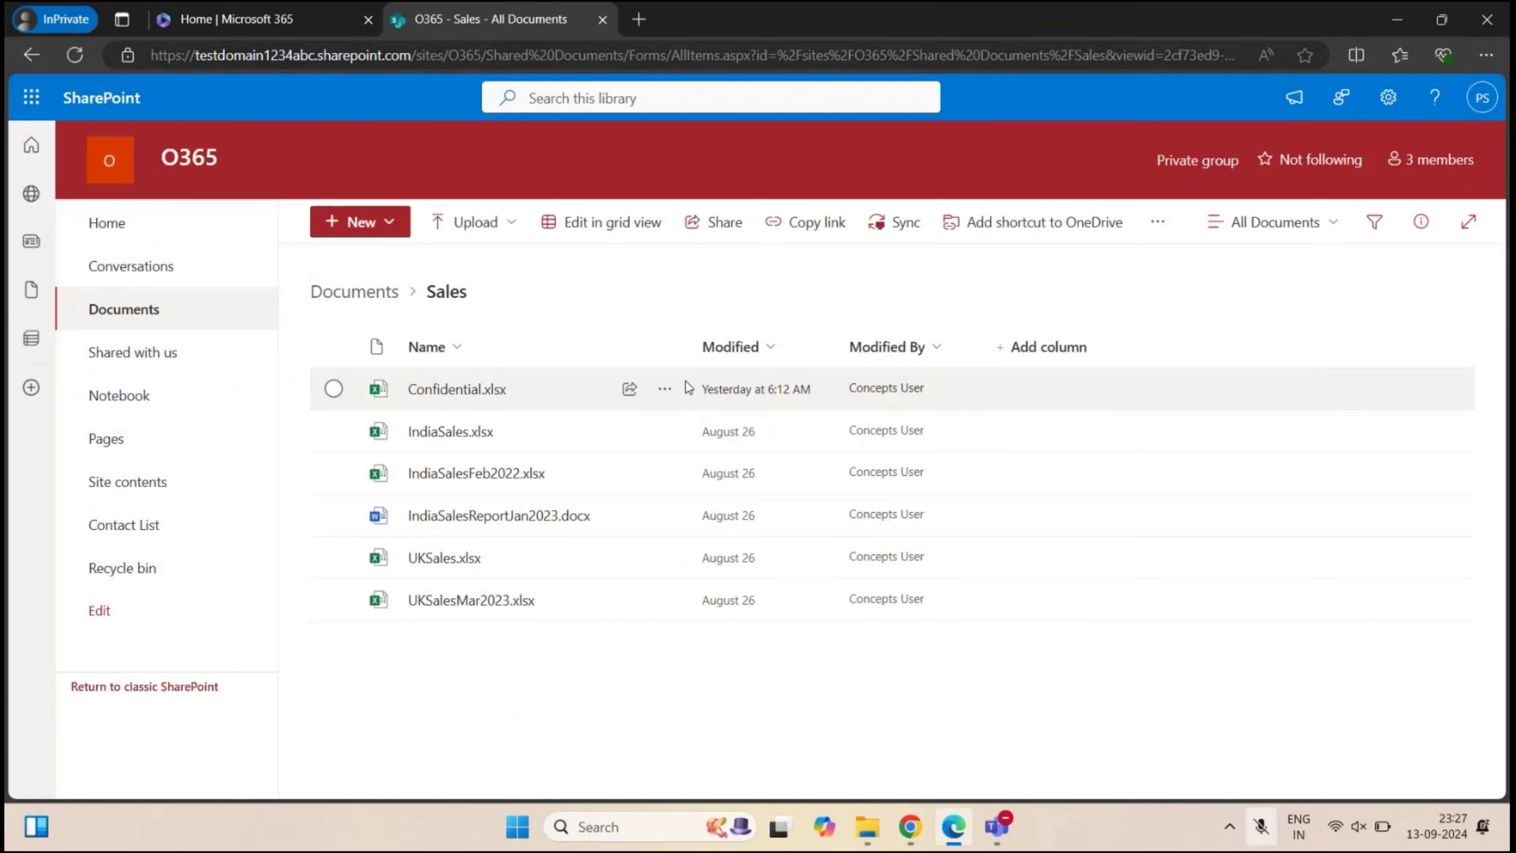
click(149, 103)
click(76, 55)
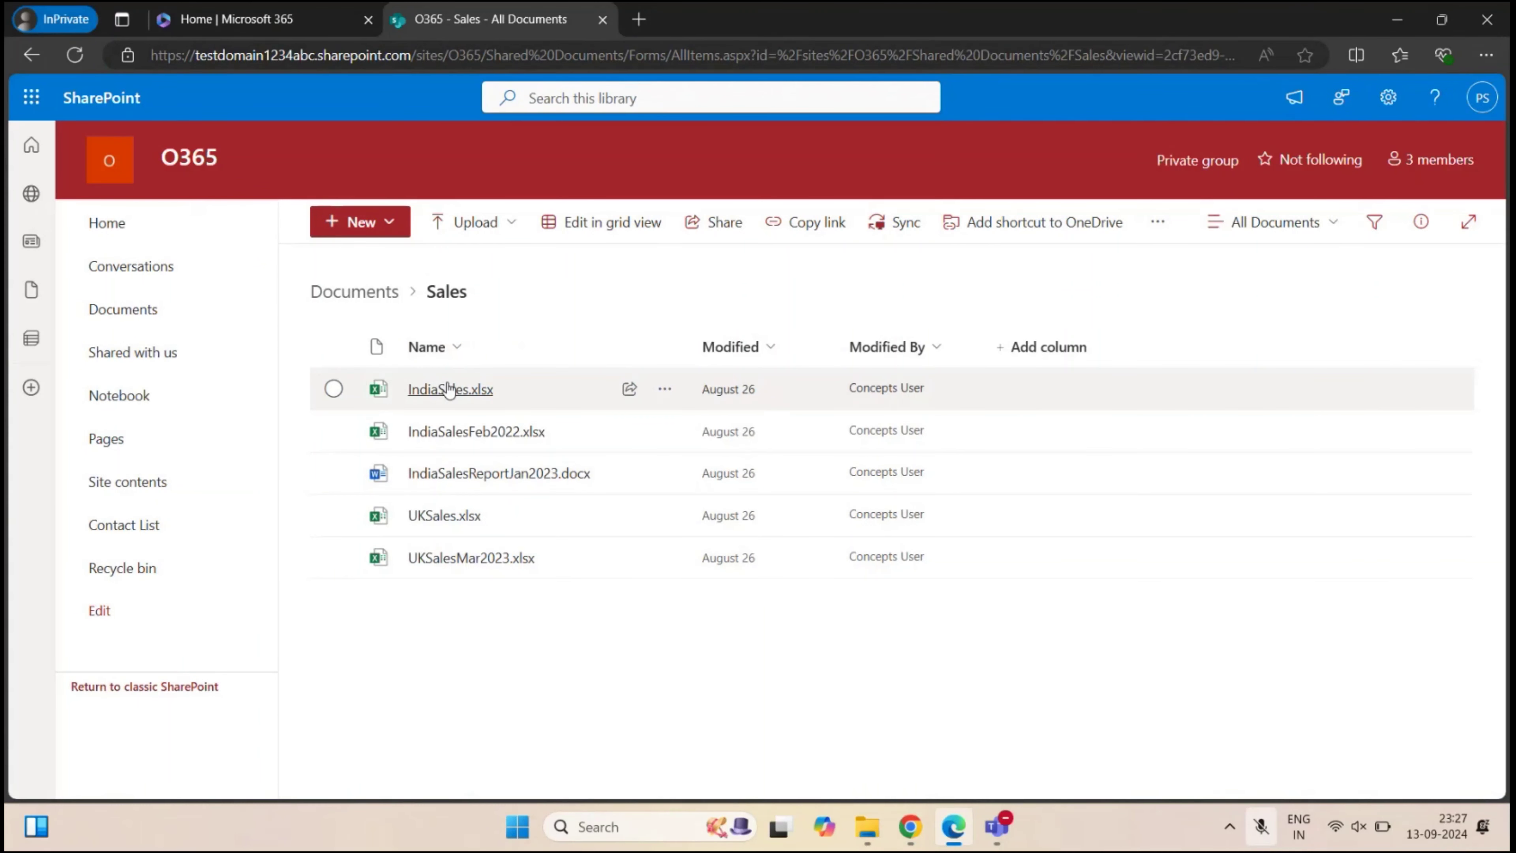
mouse_move(539, 393)
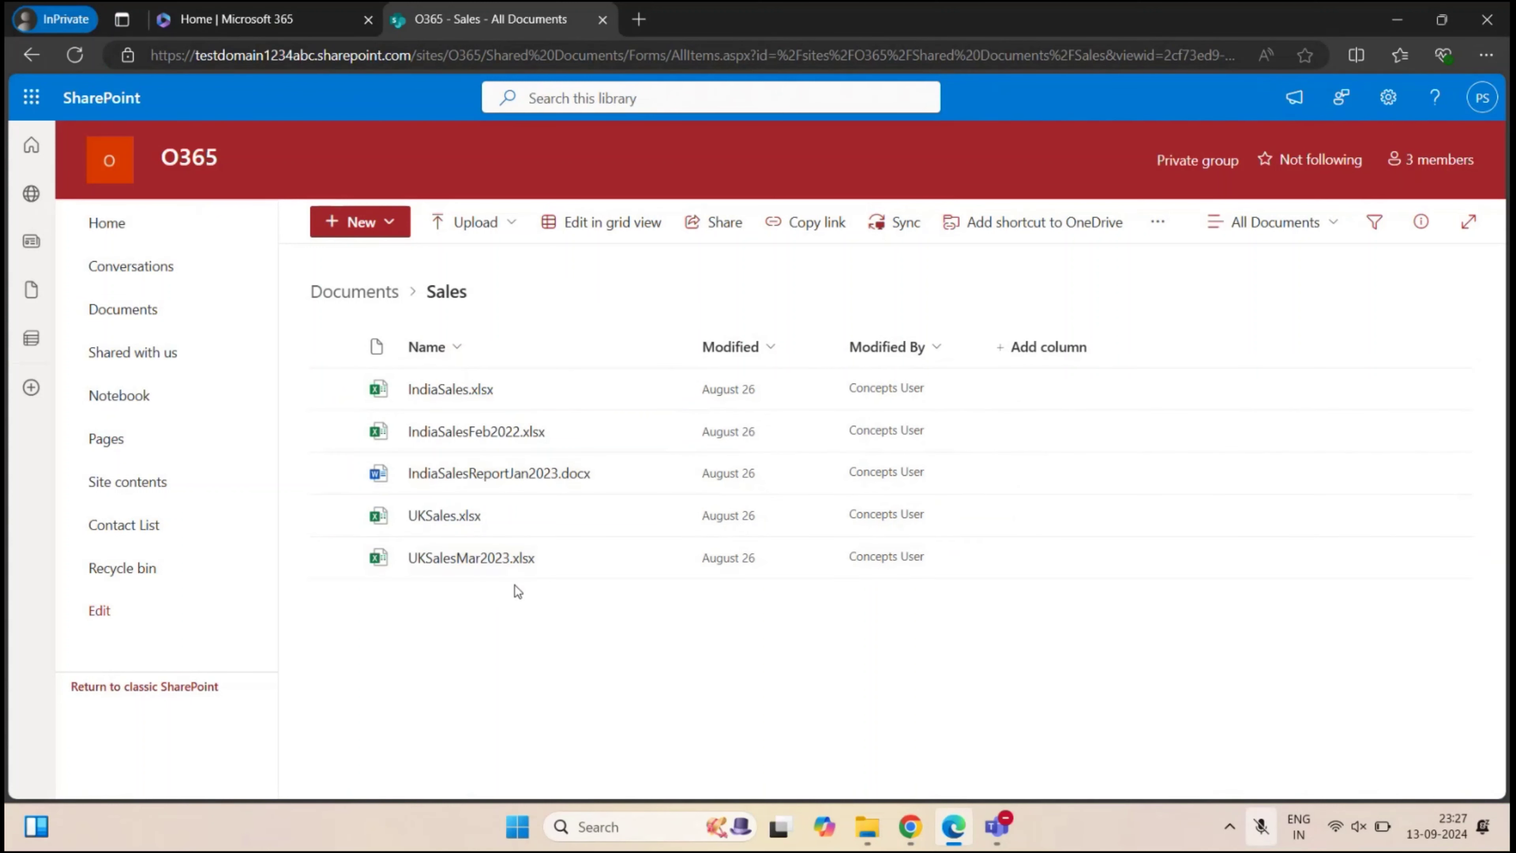
click(222, 325)
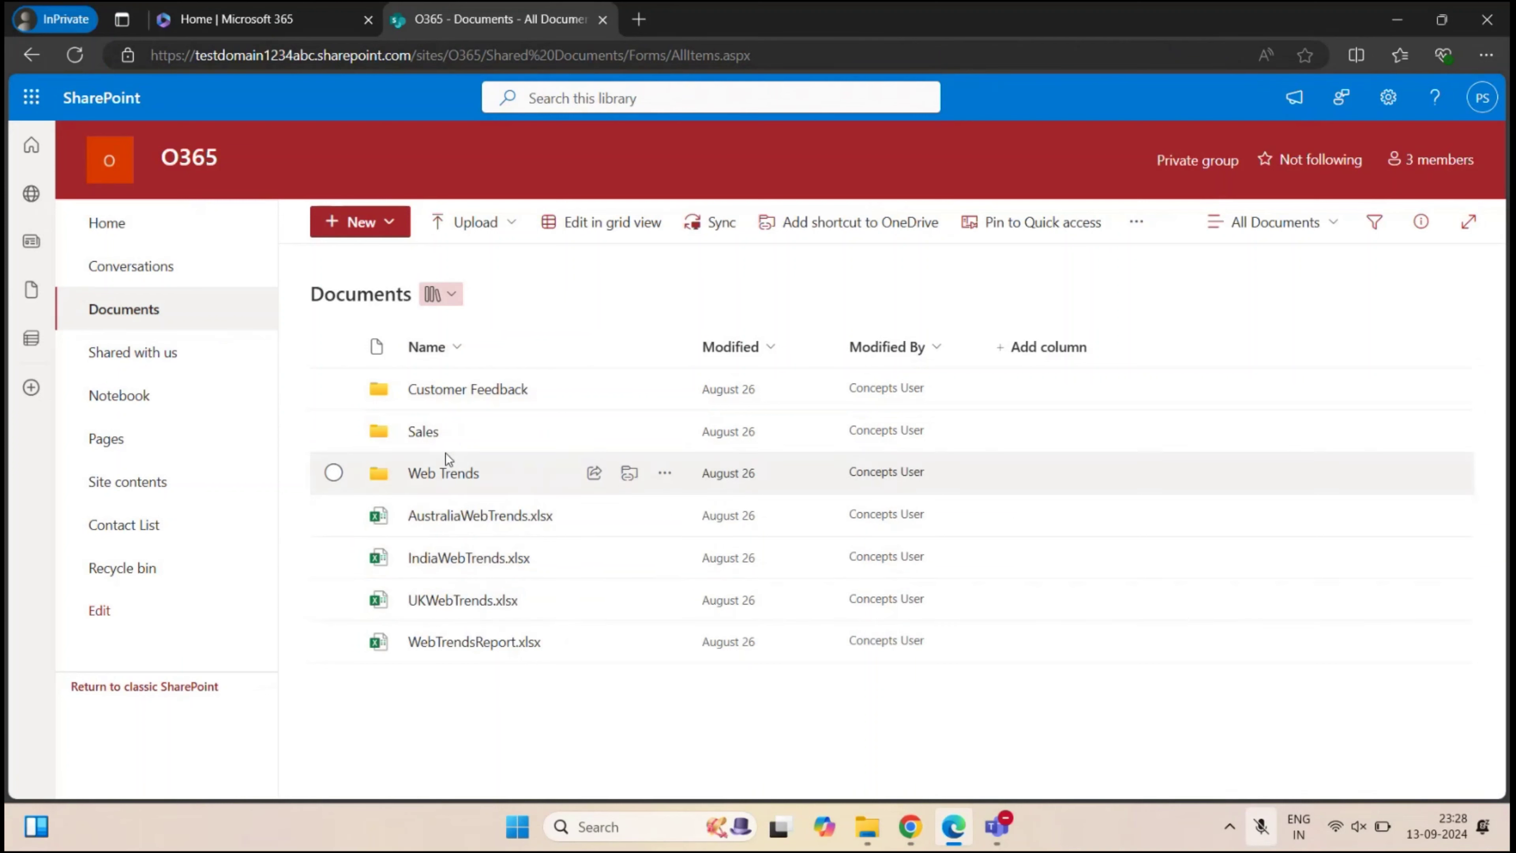
click(422, 434)
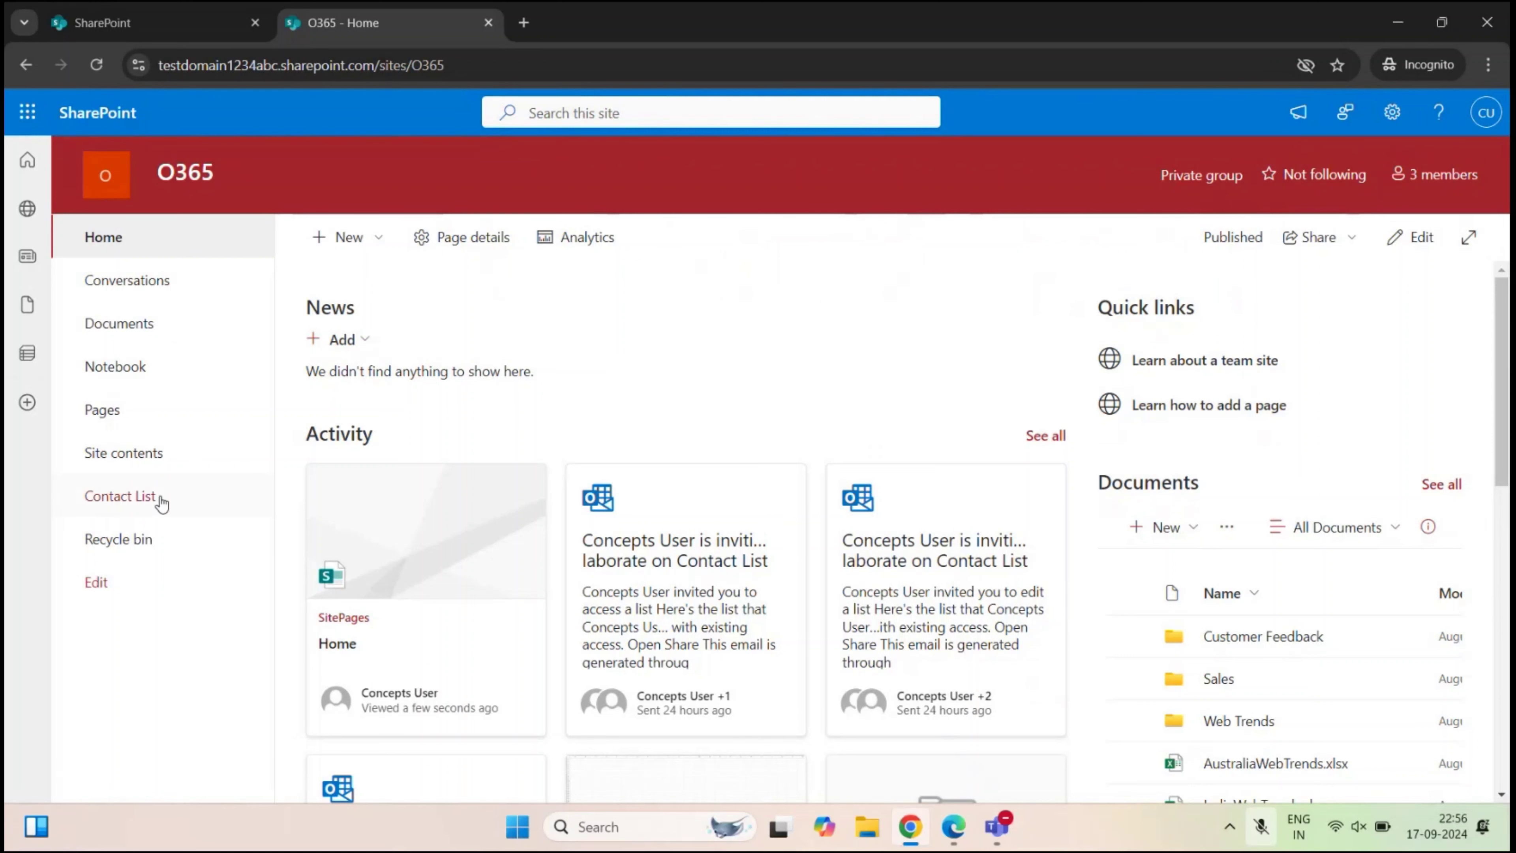
Step: Open the O365 site's Contact List and view the group's three members
click(143, 510)
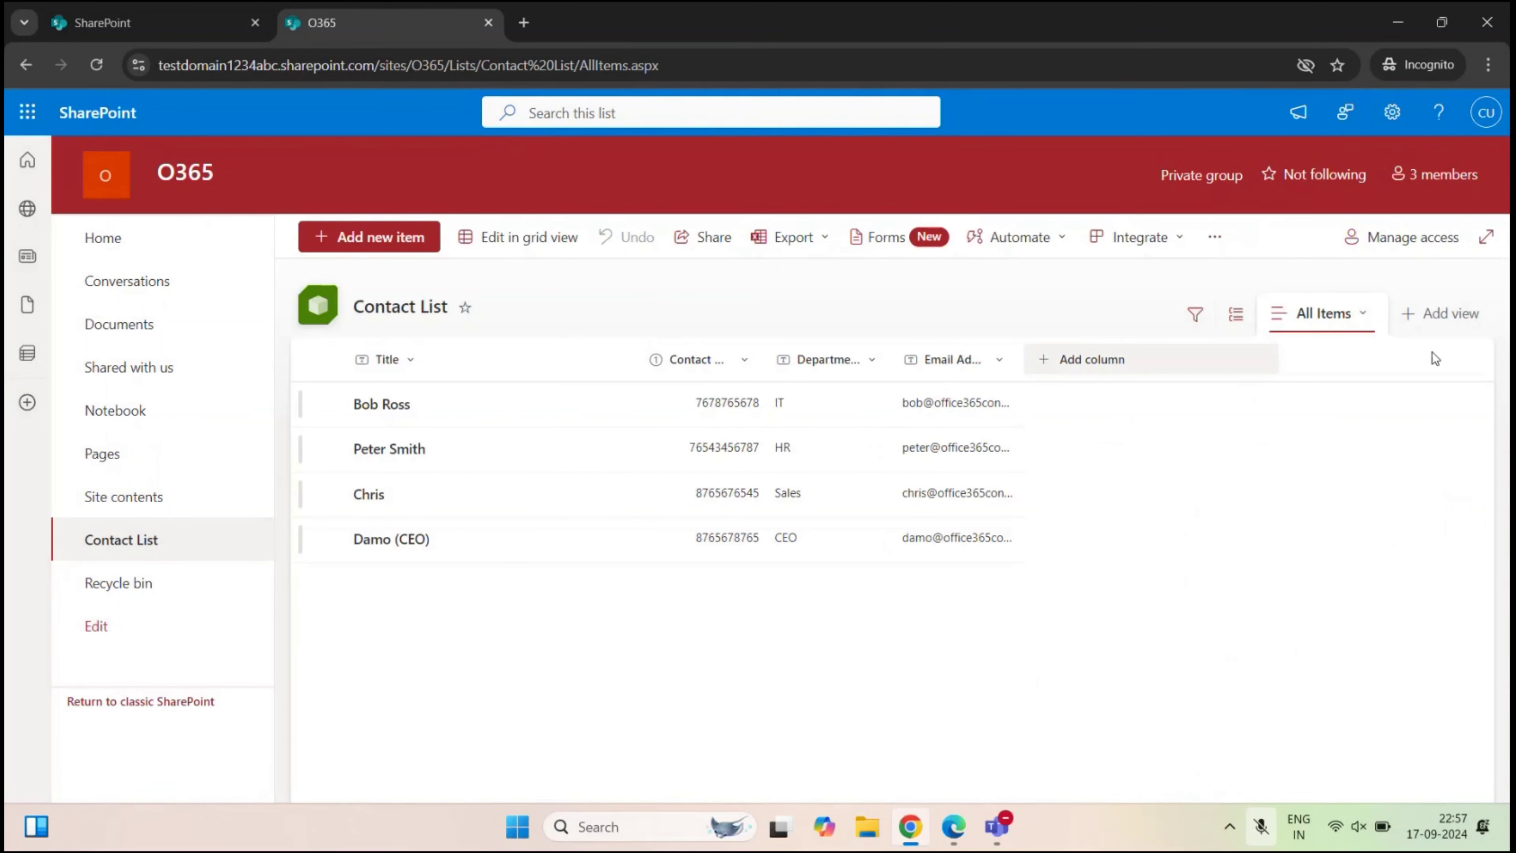
click(1436, 214)
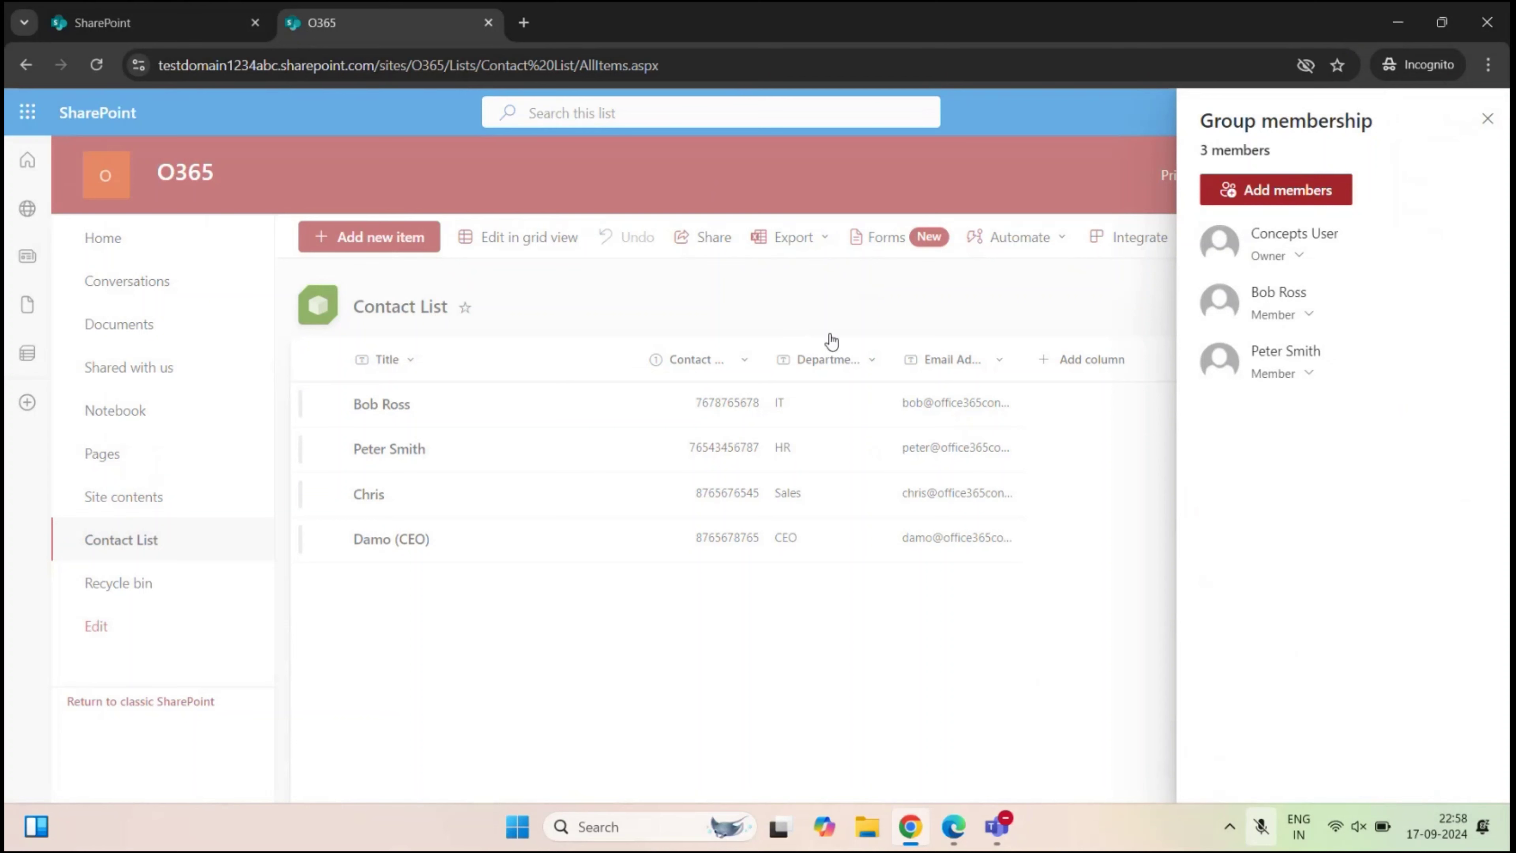
Step: Verify under Site permissions that Team1 holds Read access among Site visitors, changing nothing
click(1487, 118)
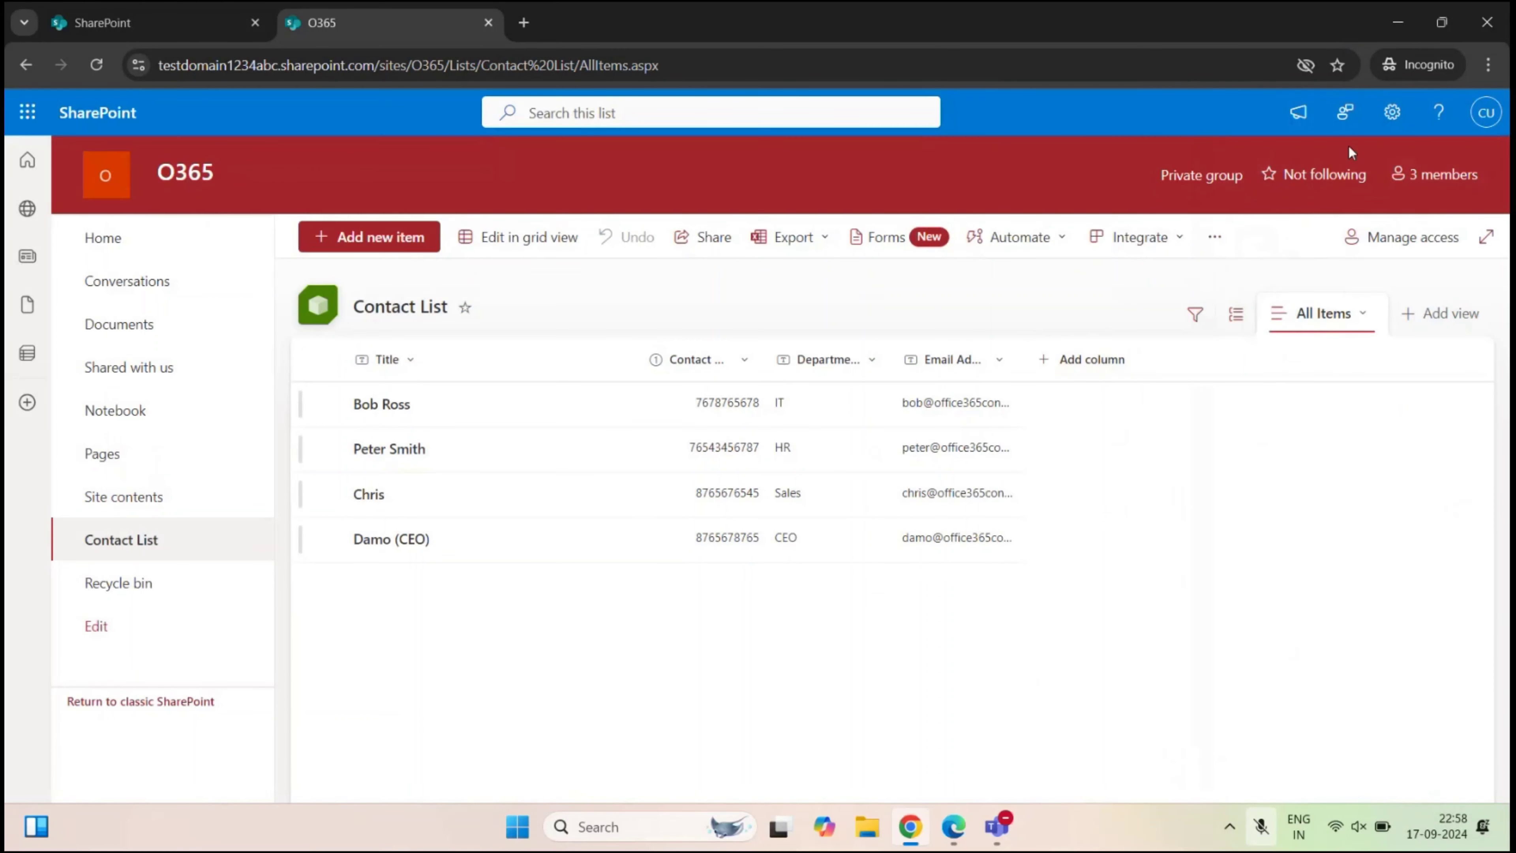
click(1393, 112)
click(1261, 350)
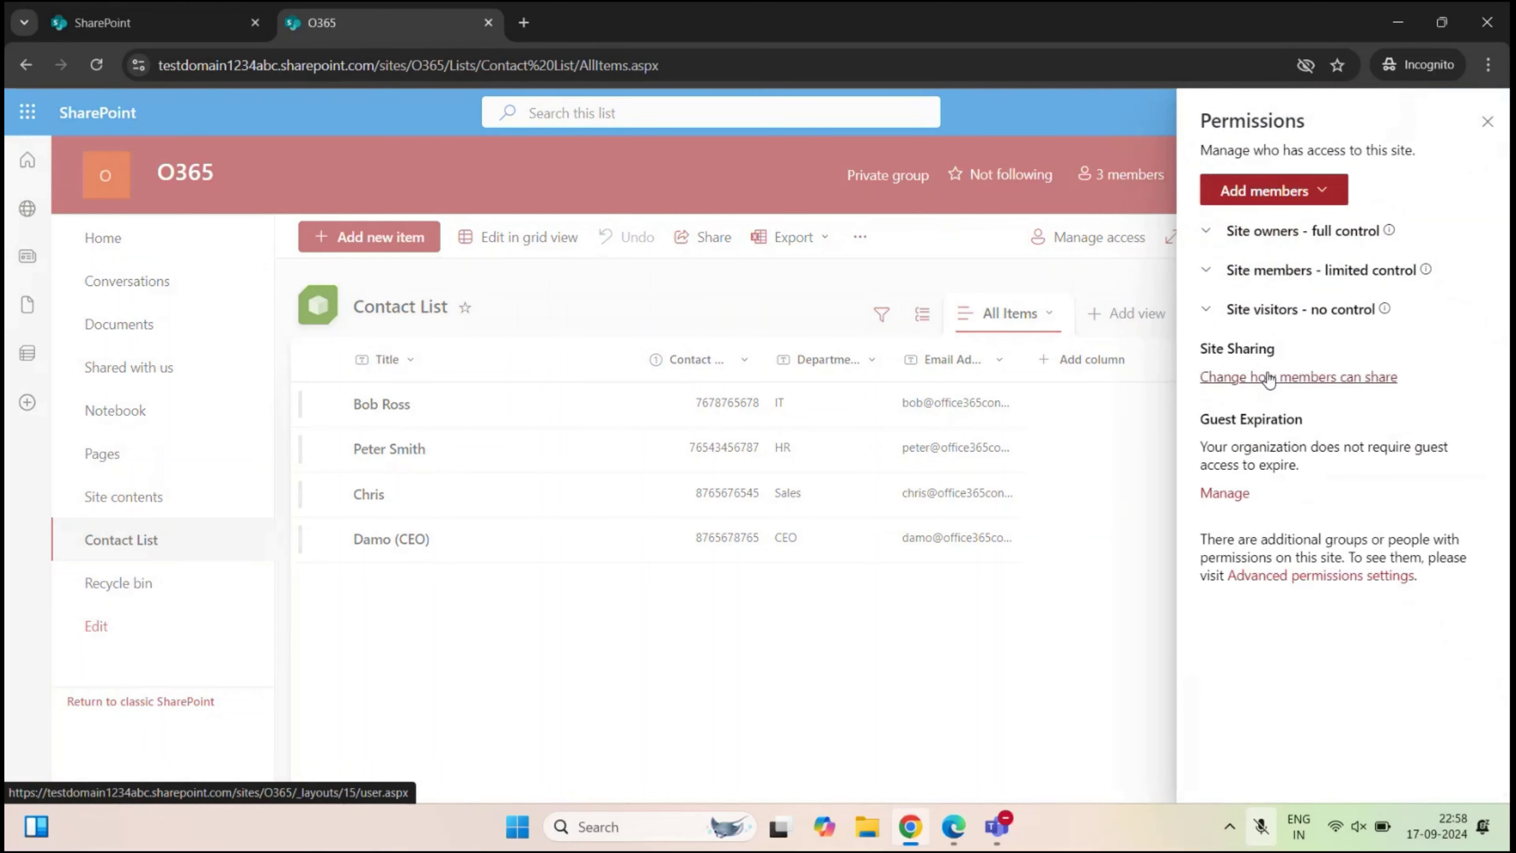
click(1205, 309)
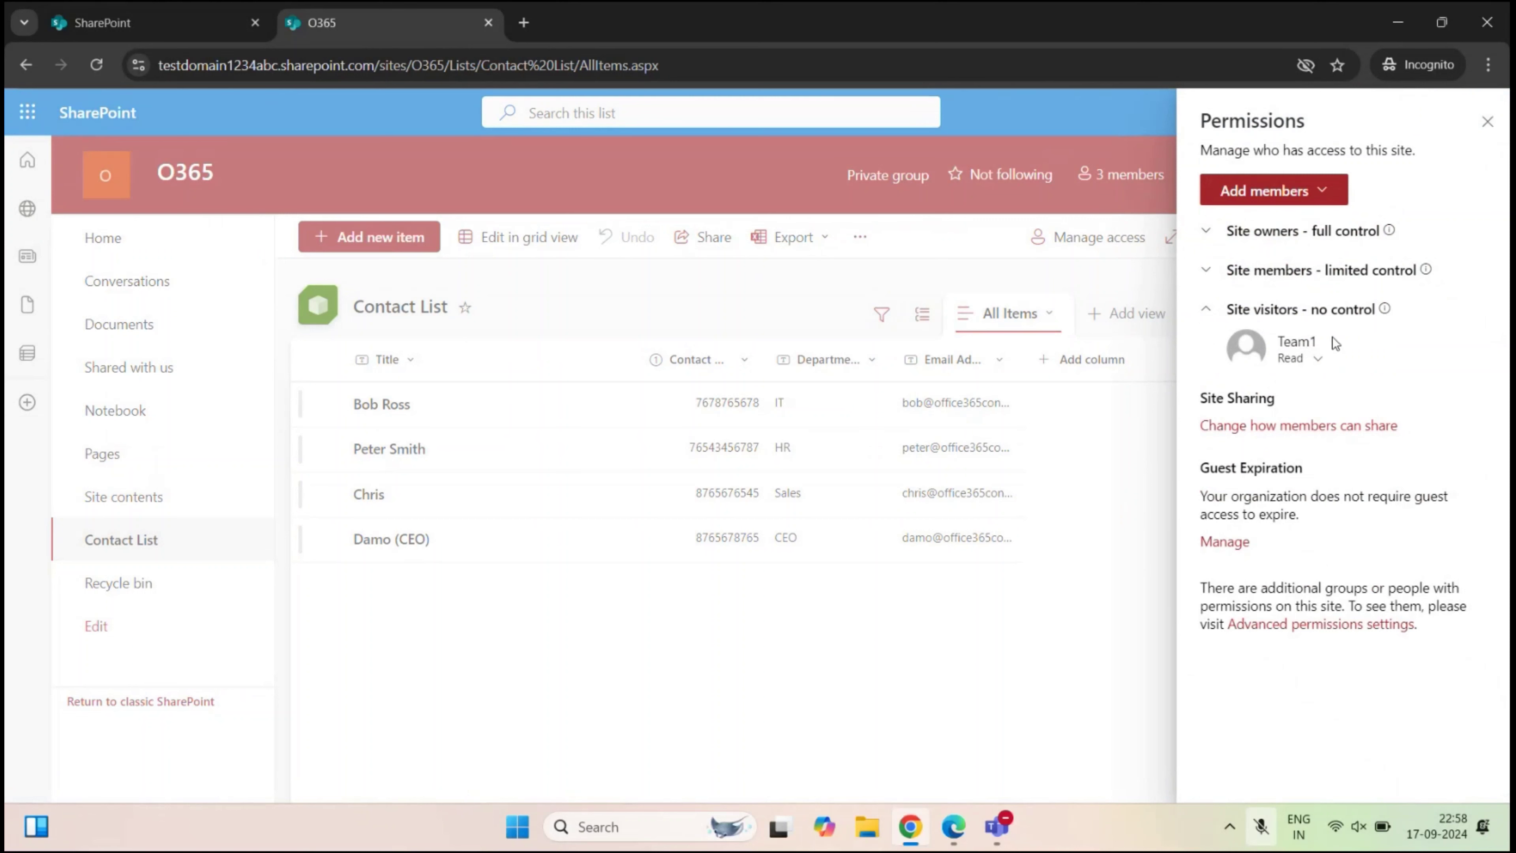
click(1318, 359)
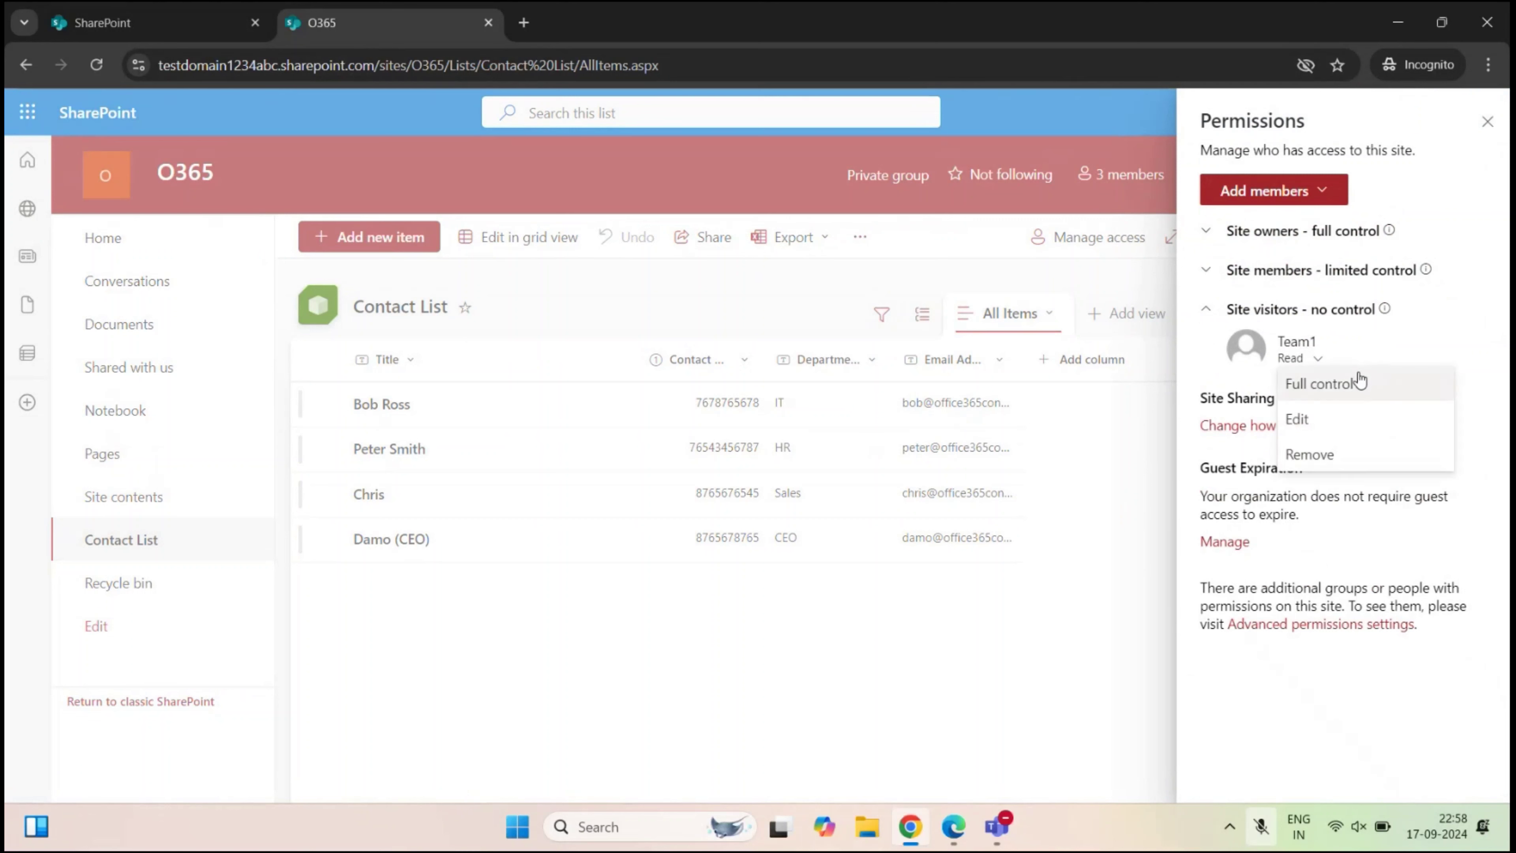
click(1487, 121)
Step: Open the Contact List's permissions page from its list settings
click(1487, 121)
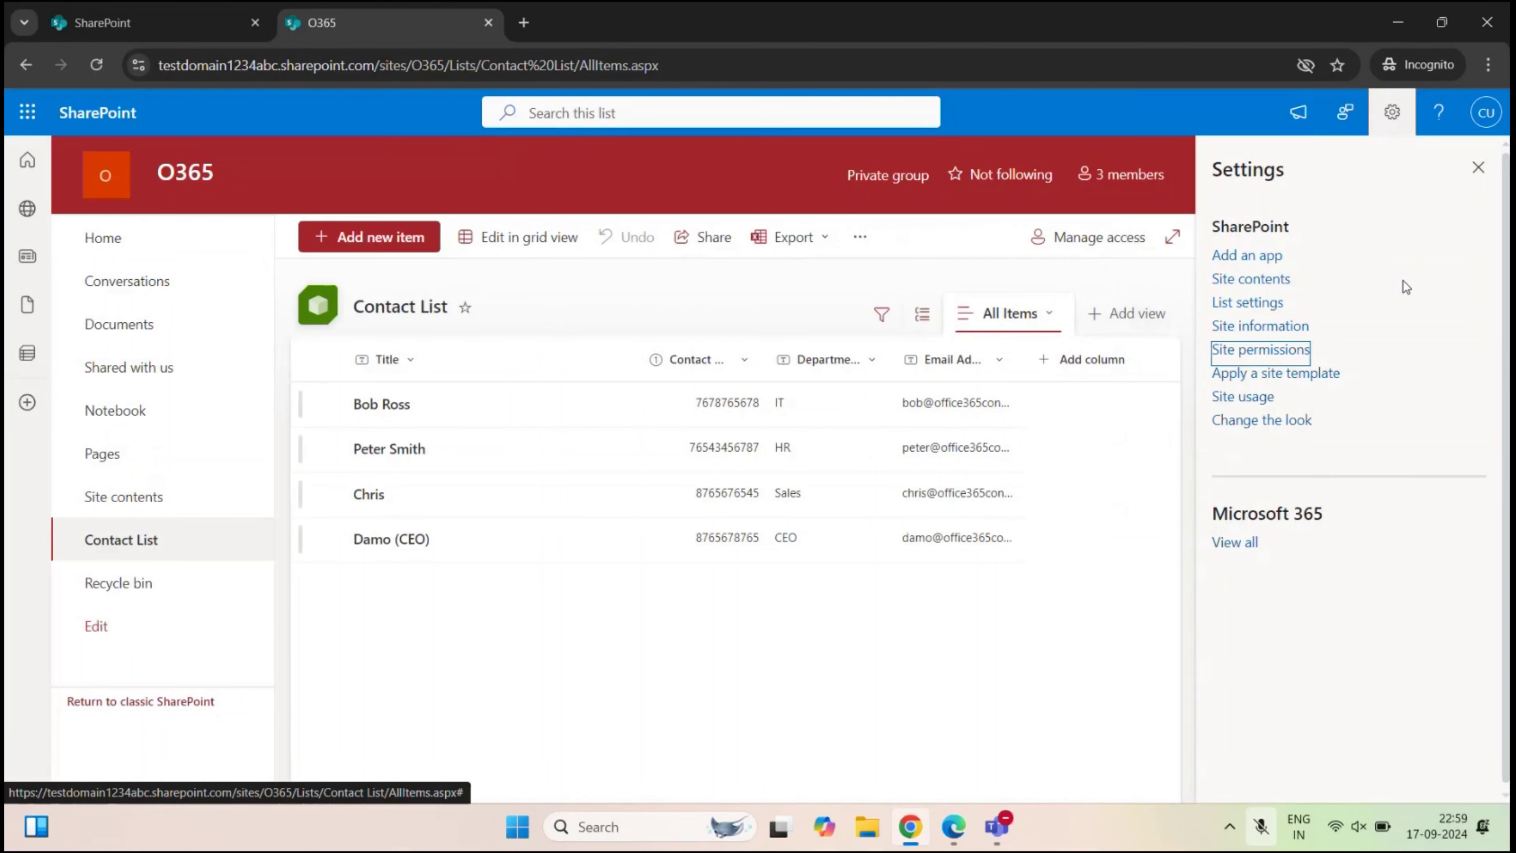
click(1254, 305)
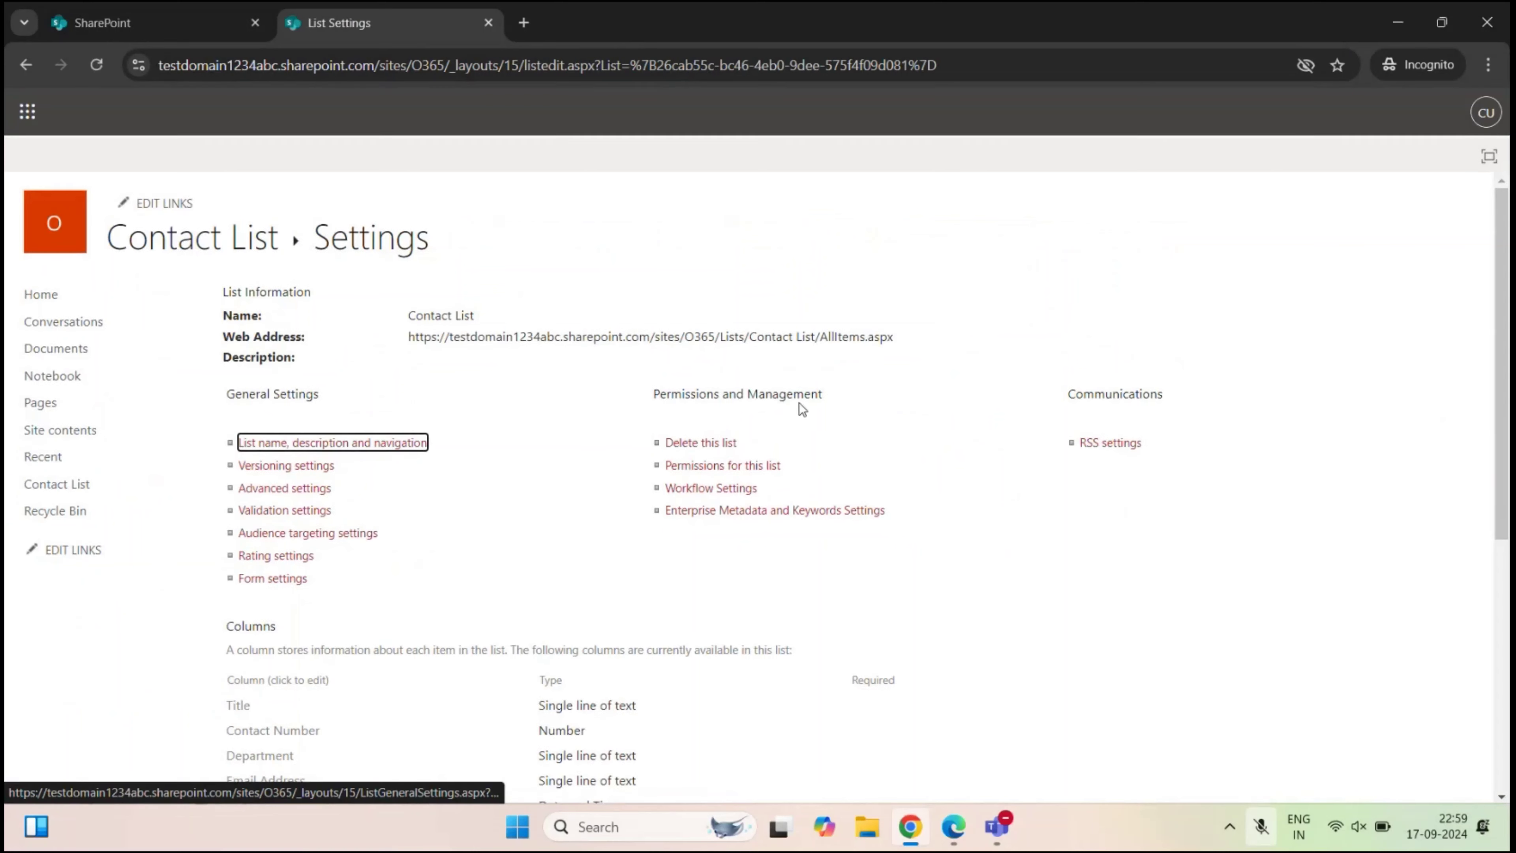
click(745, 468)
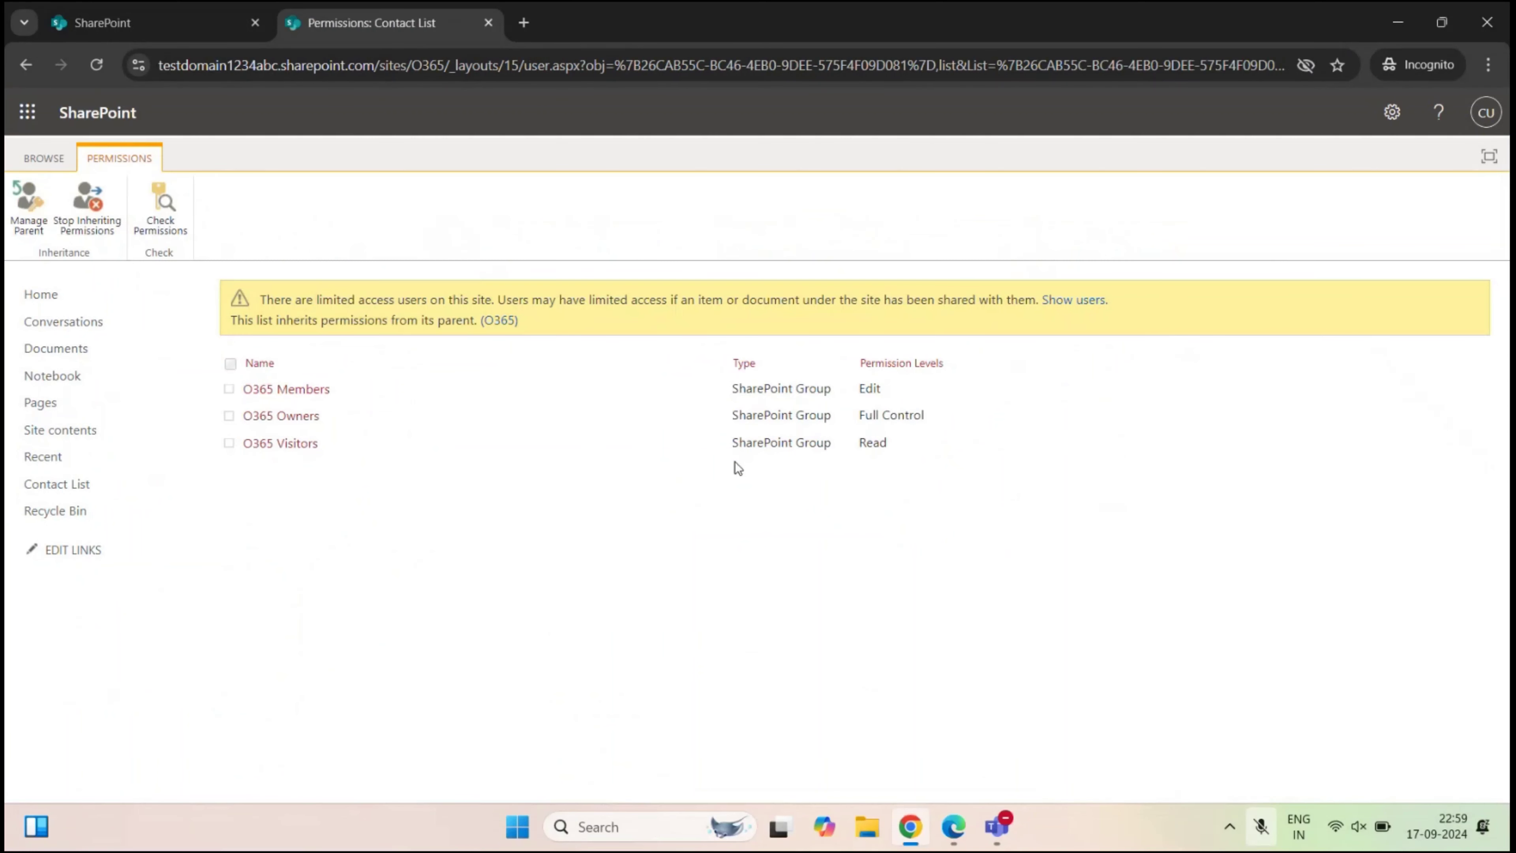
Step: Review the inherited-from-O365 notice and permission groups, then open the O365 site home
drag(231, 322, 300, 338)
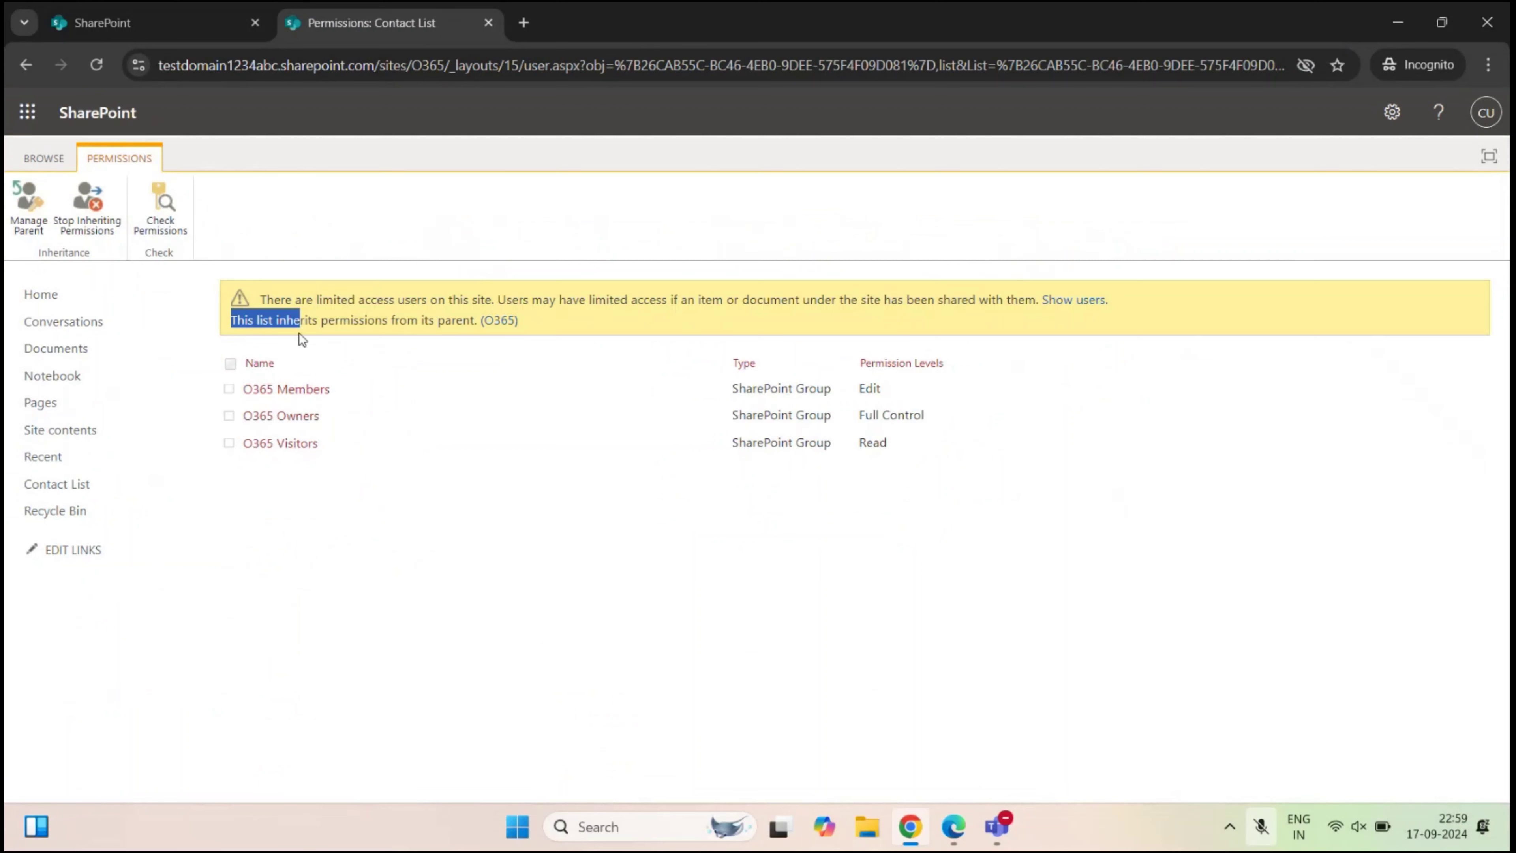
drag(417, 333, 489, 324)
click(639, 325)
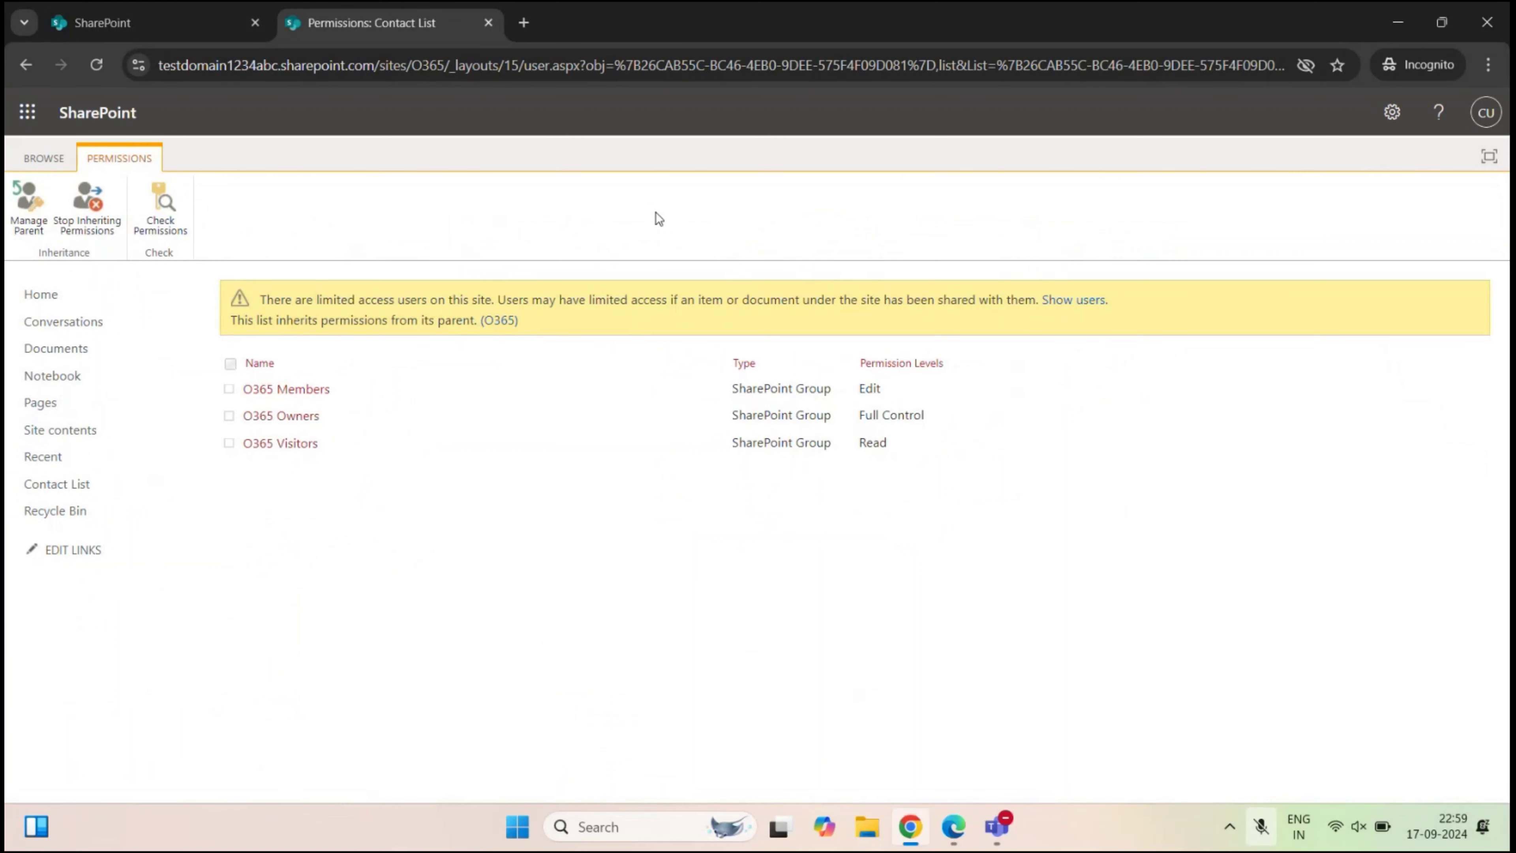
drag(368, 469, 231, 374)
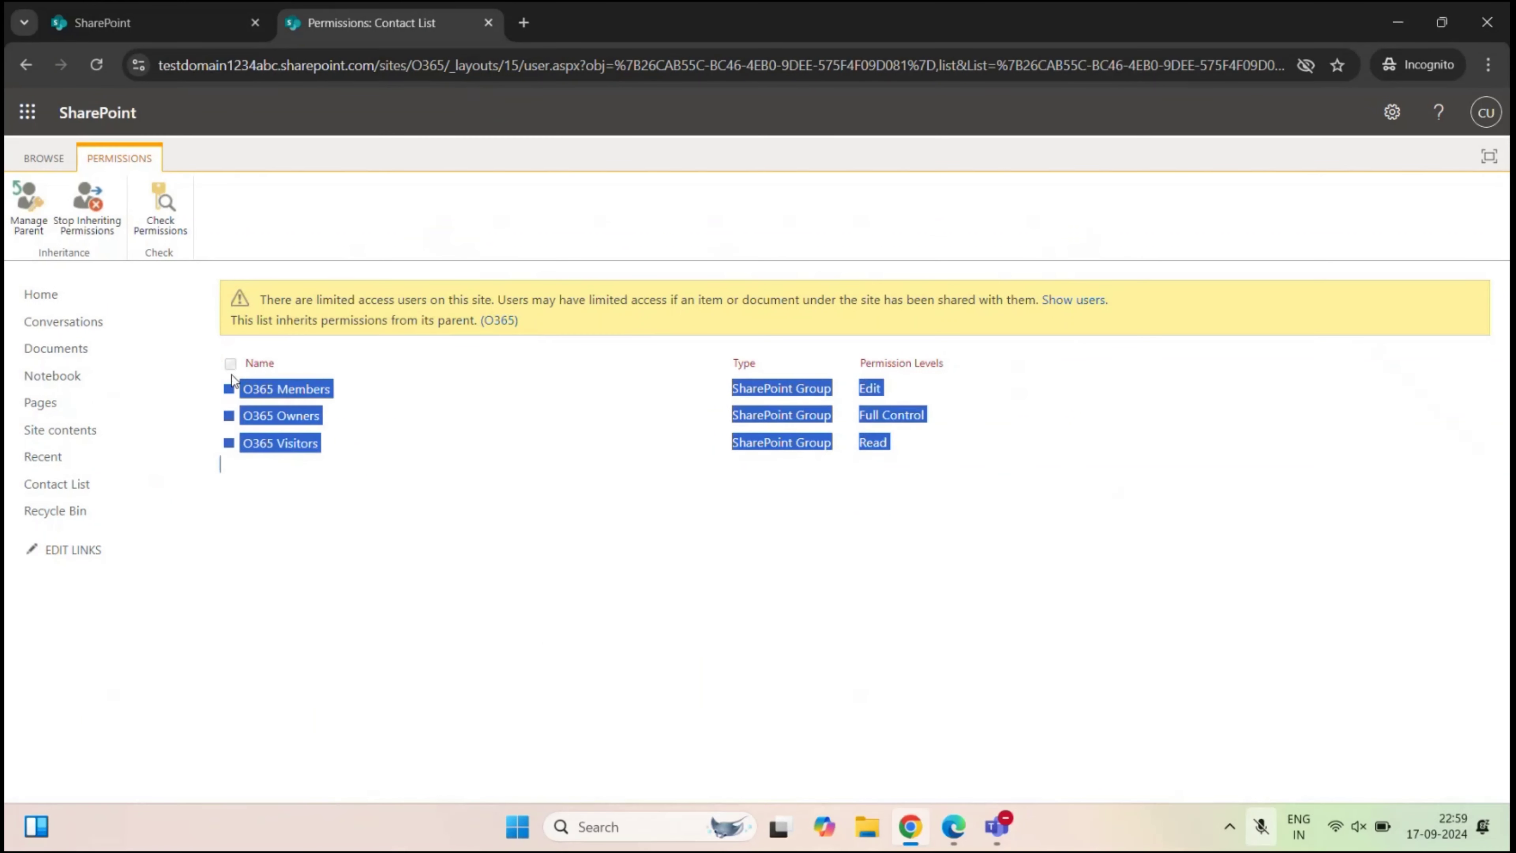
click(518, 425)
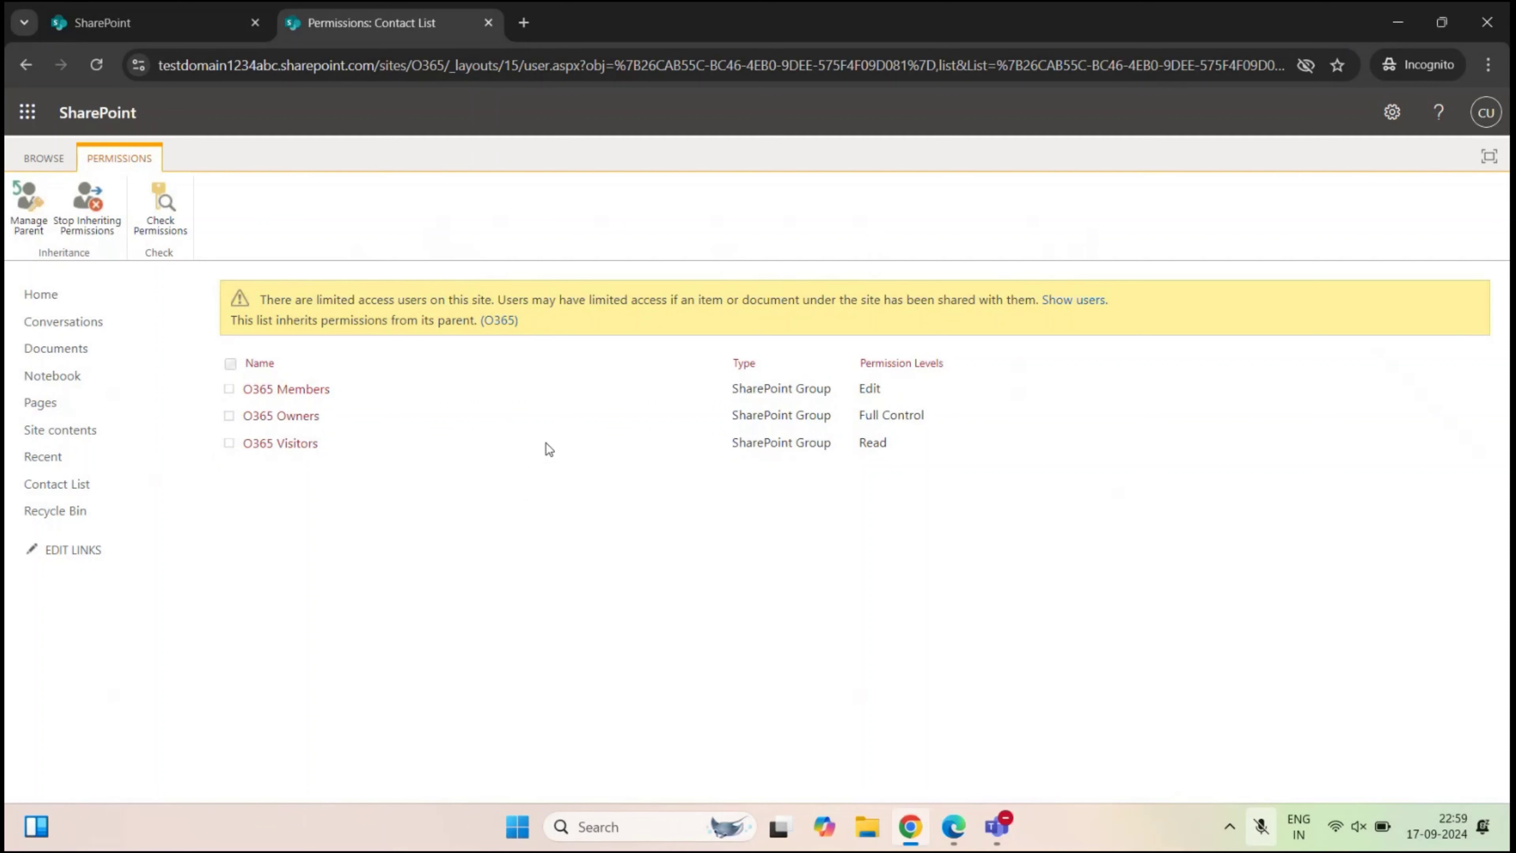
click(57, 298)
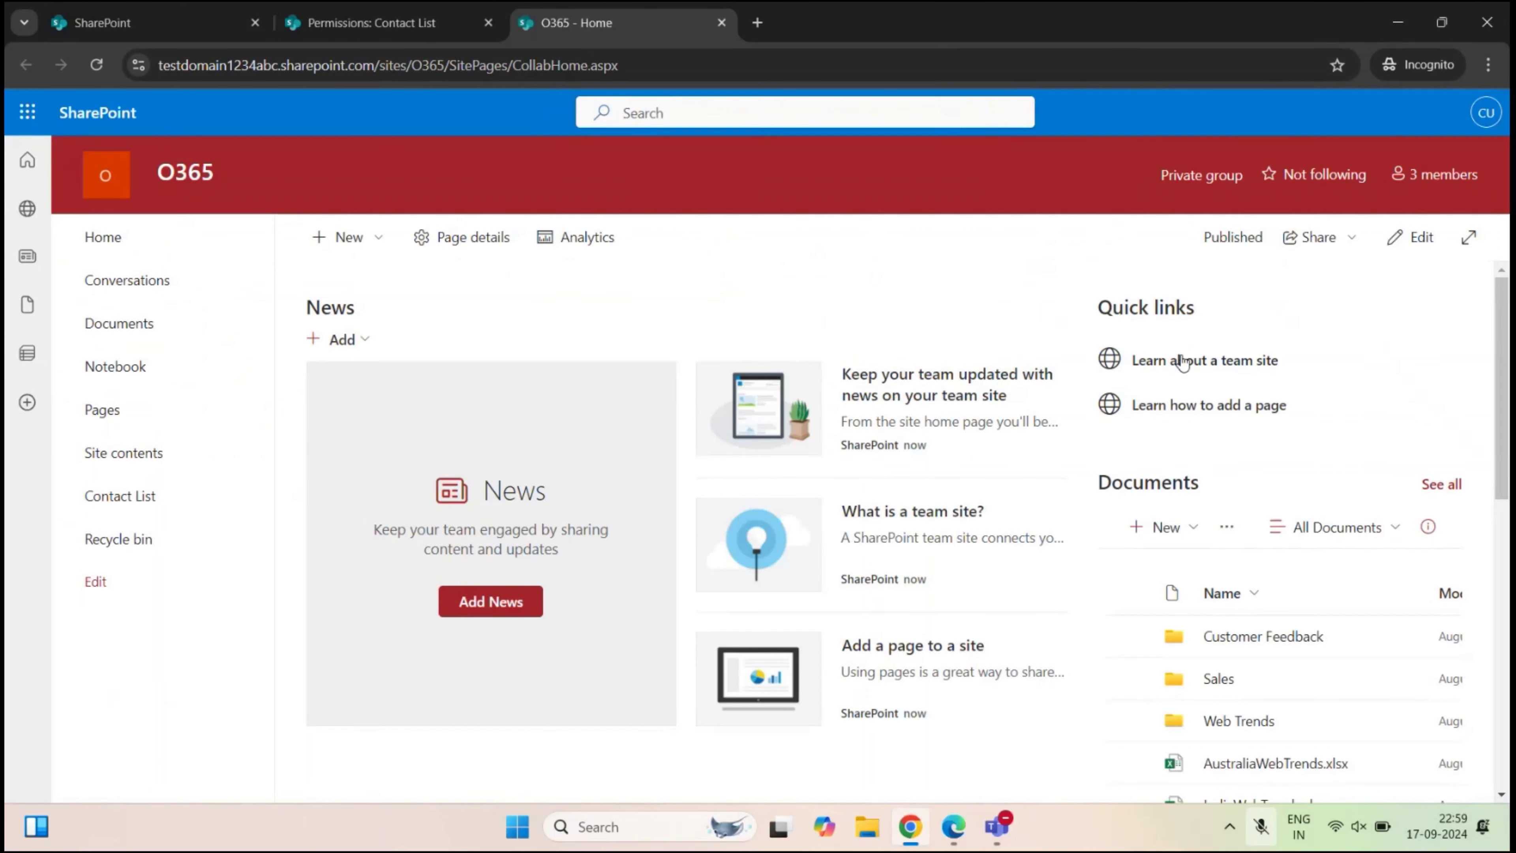
Step: From Site permissions, start sharing the site only and search for team2
click(1392, 112)
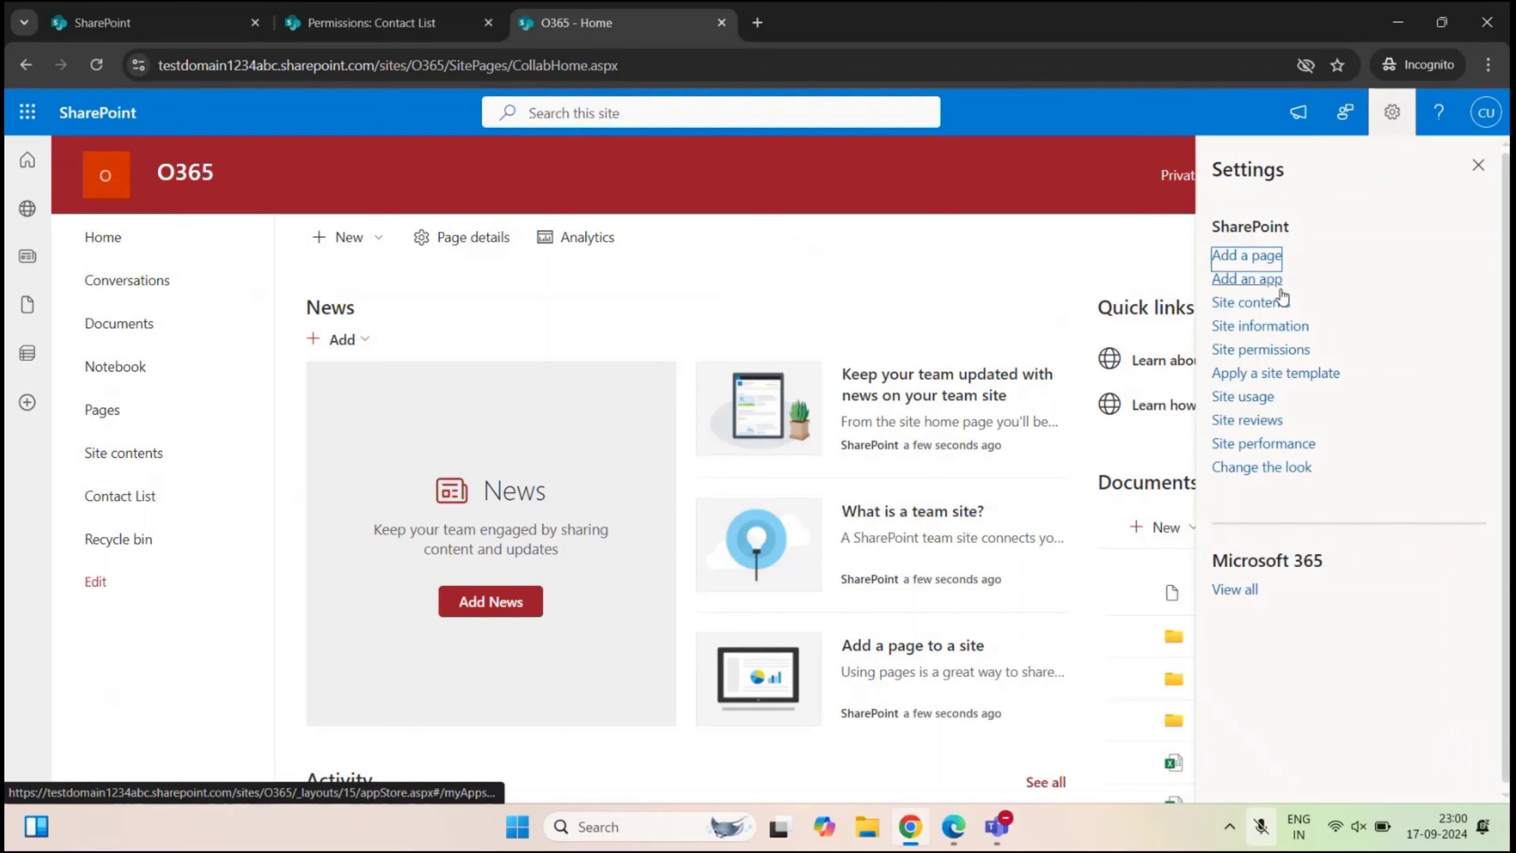
click(1255, 352)
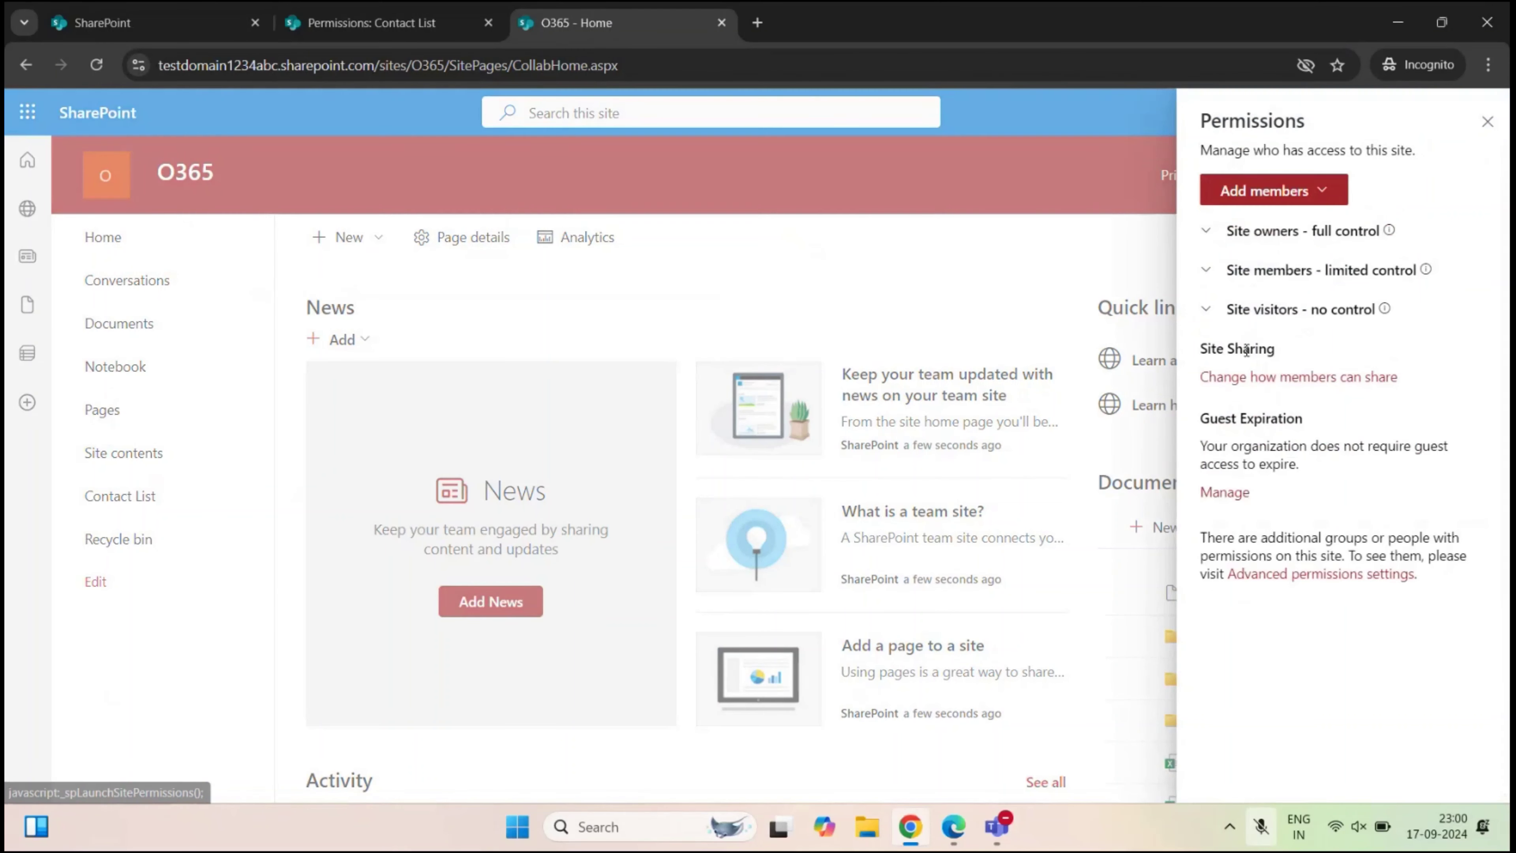
click(1278, 192)
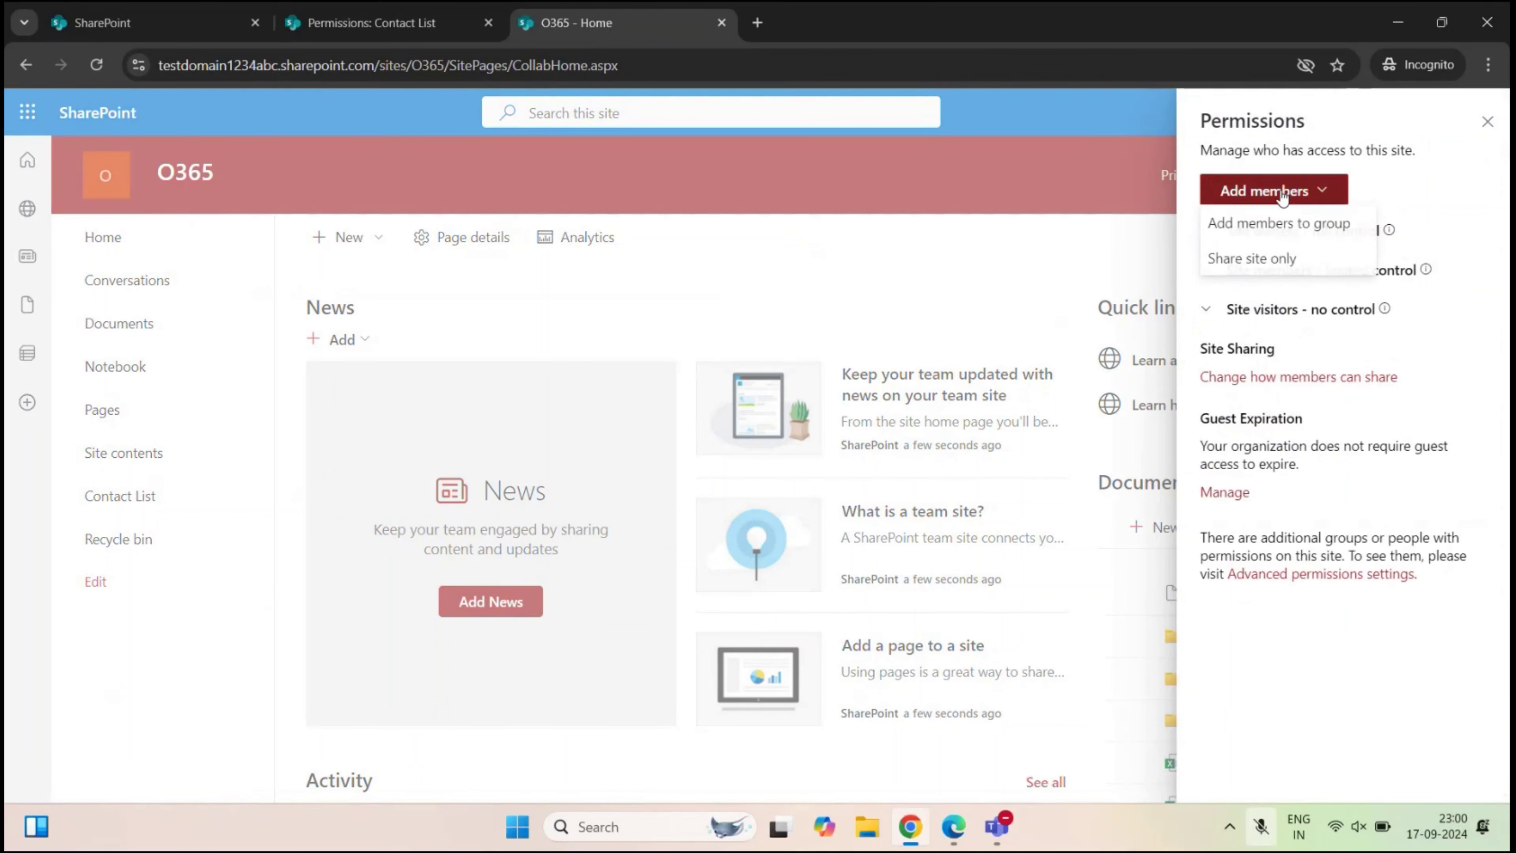
click(1284, 255)
text(team2)
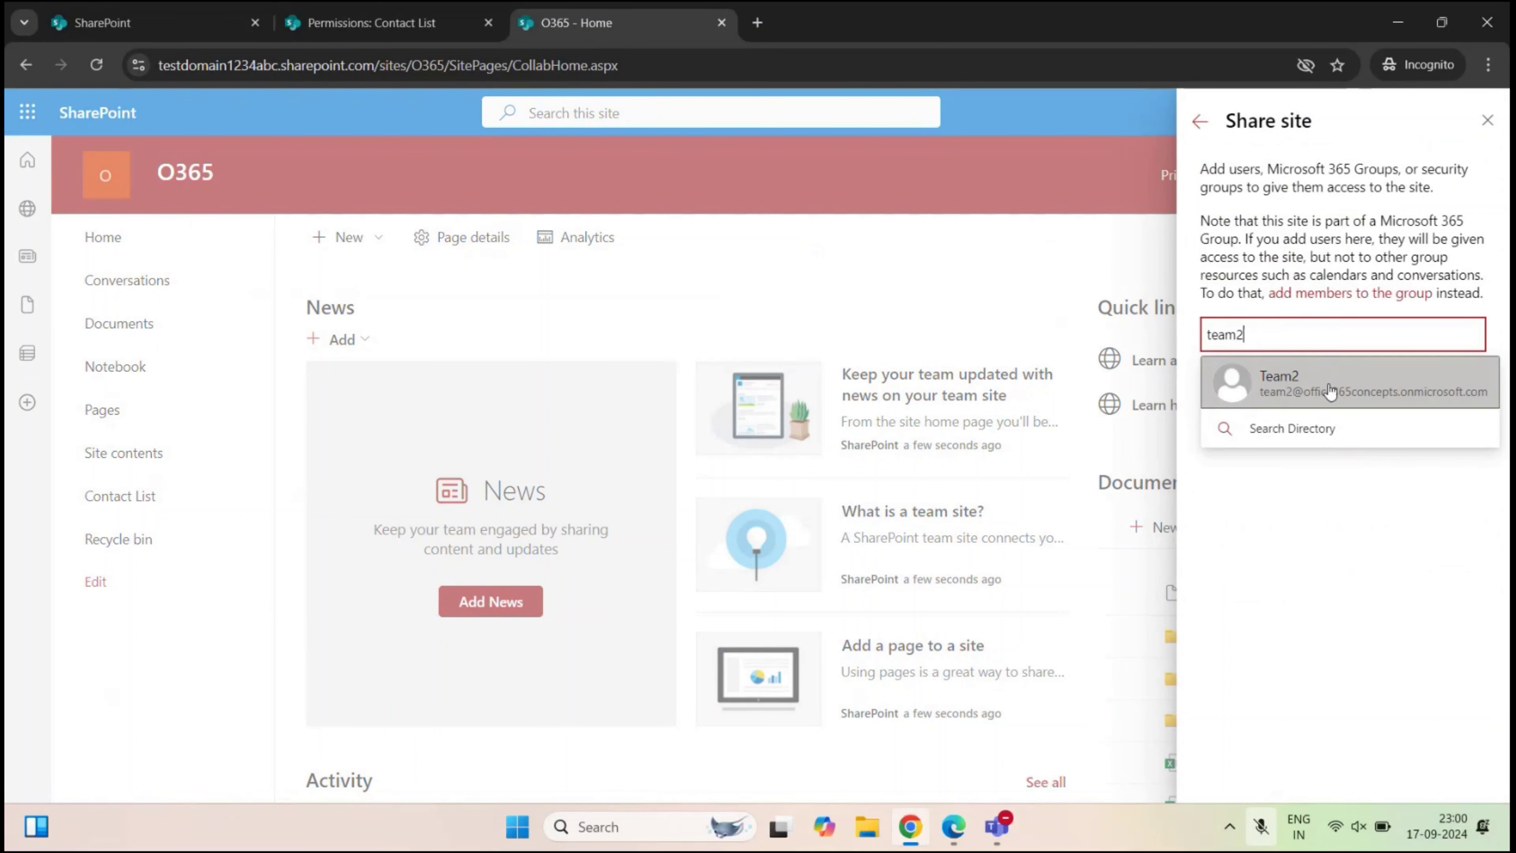
Step: Add Team2 with Read access and confirm it appears under Site visitors
click(1330, 388)
click(1264, 381)
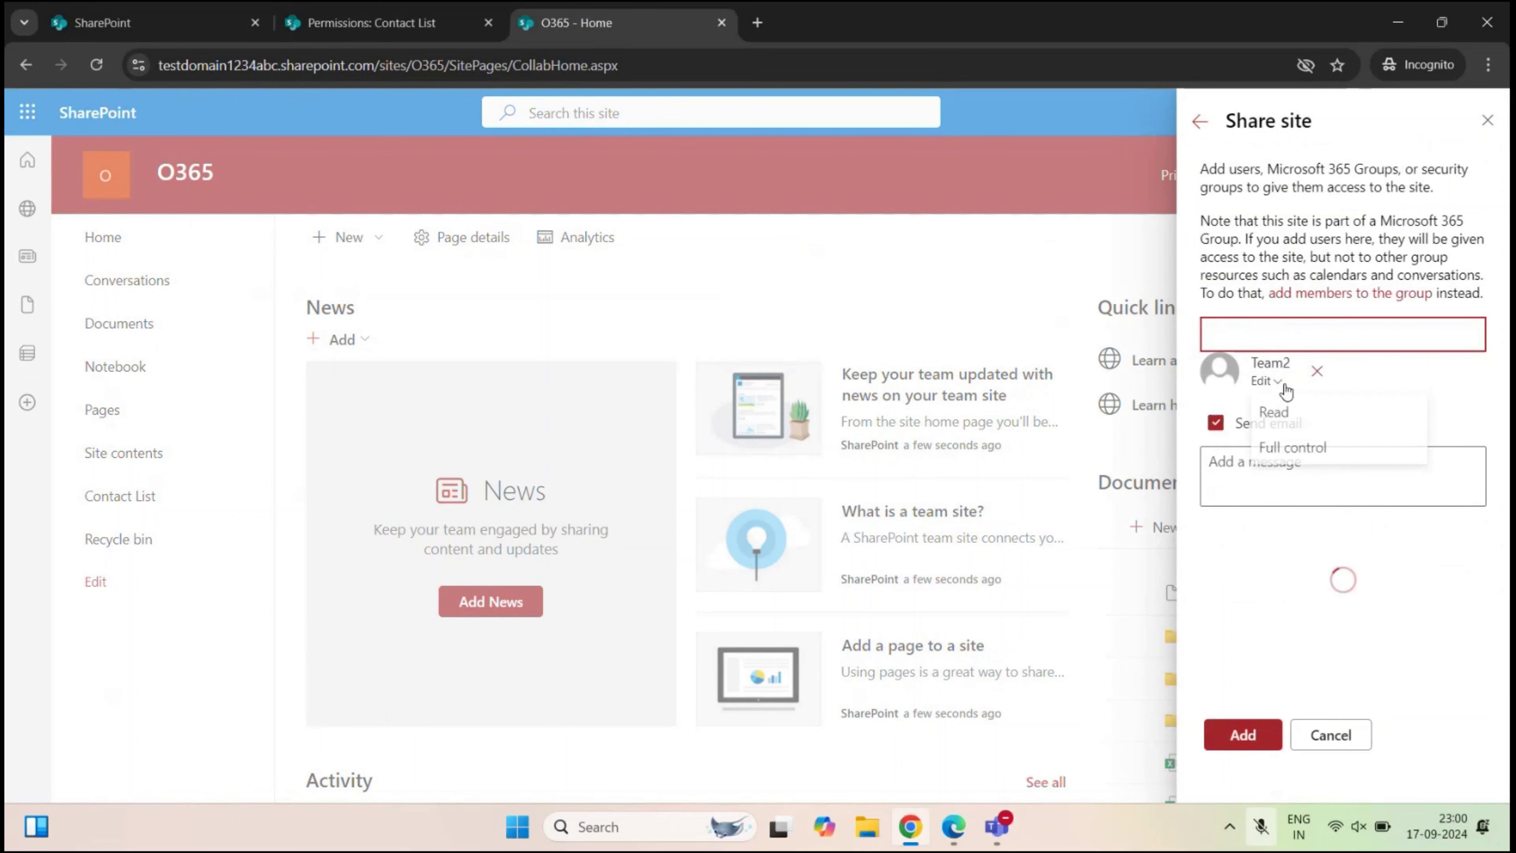
click(1273, 417)
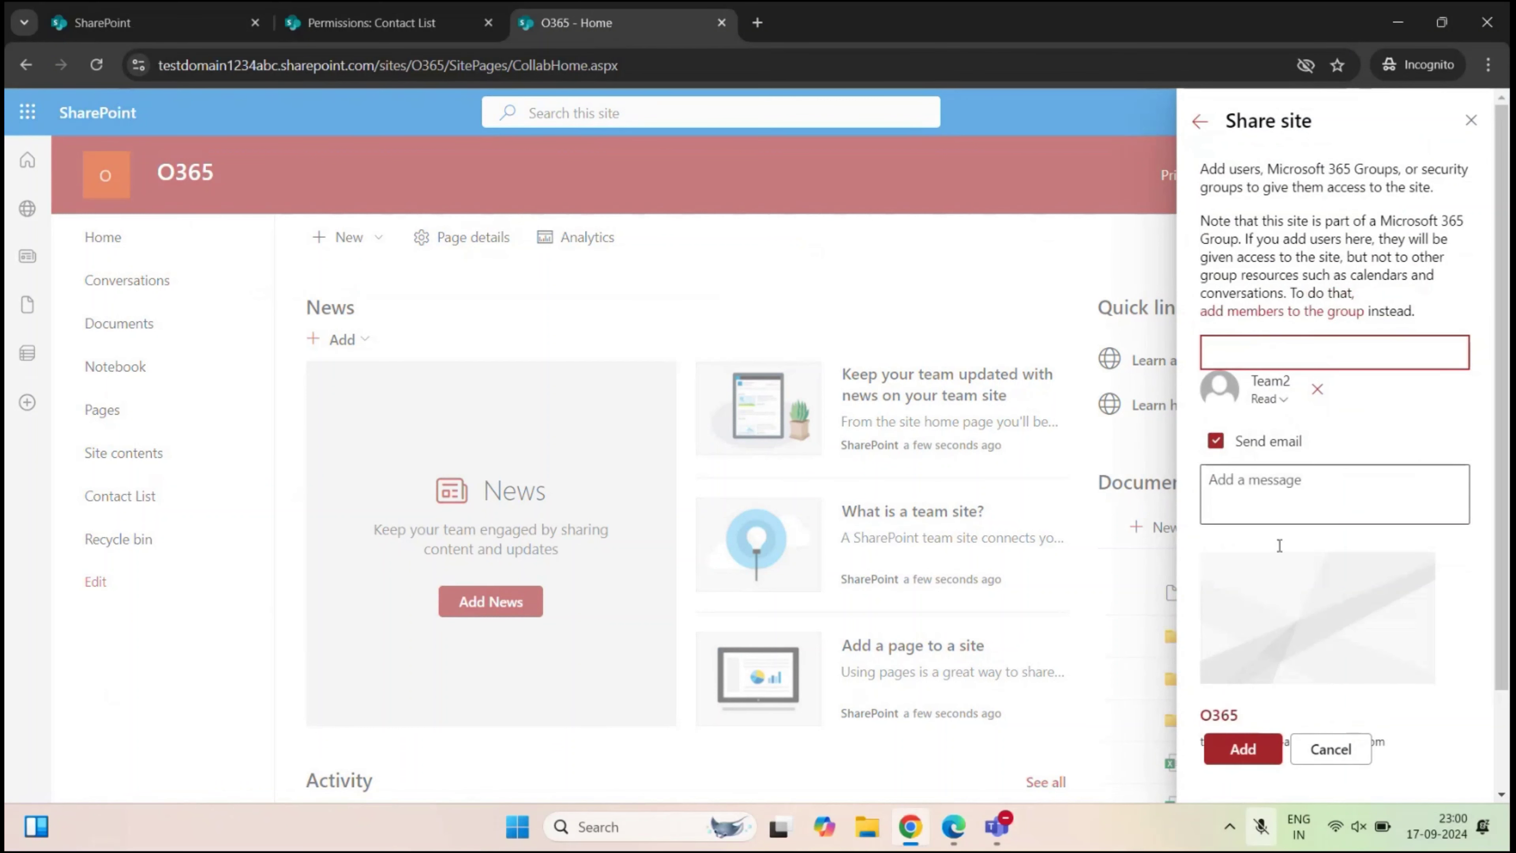
click(1246, 750)
click(1251, 751)
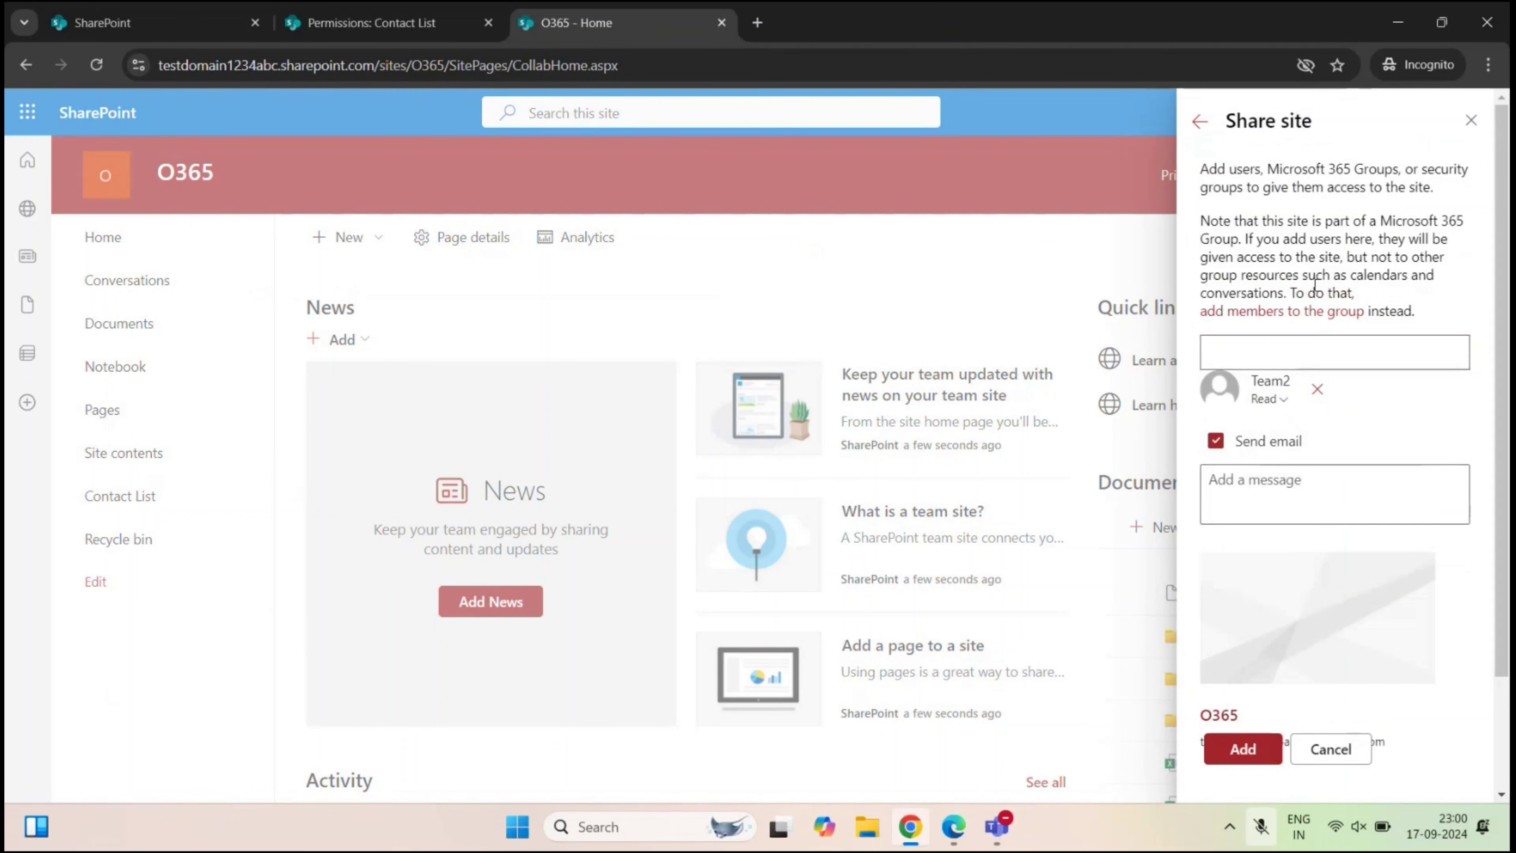
click(1234, 314)
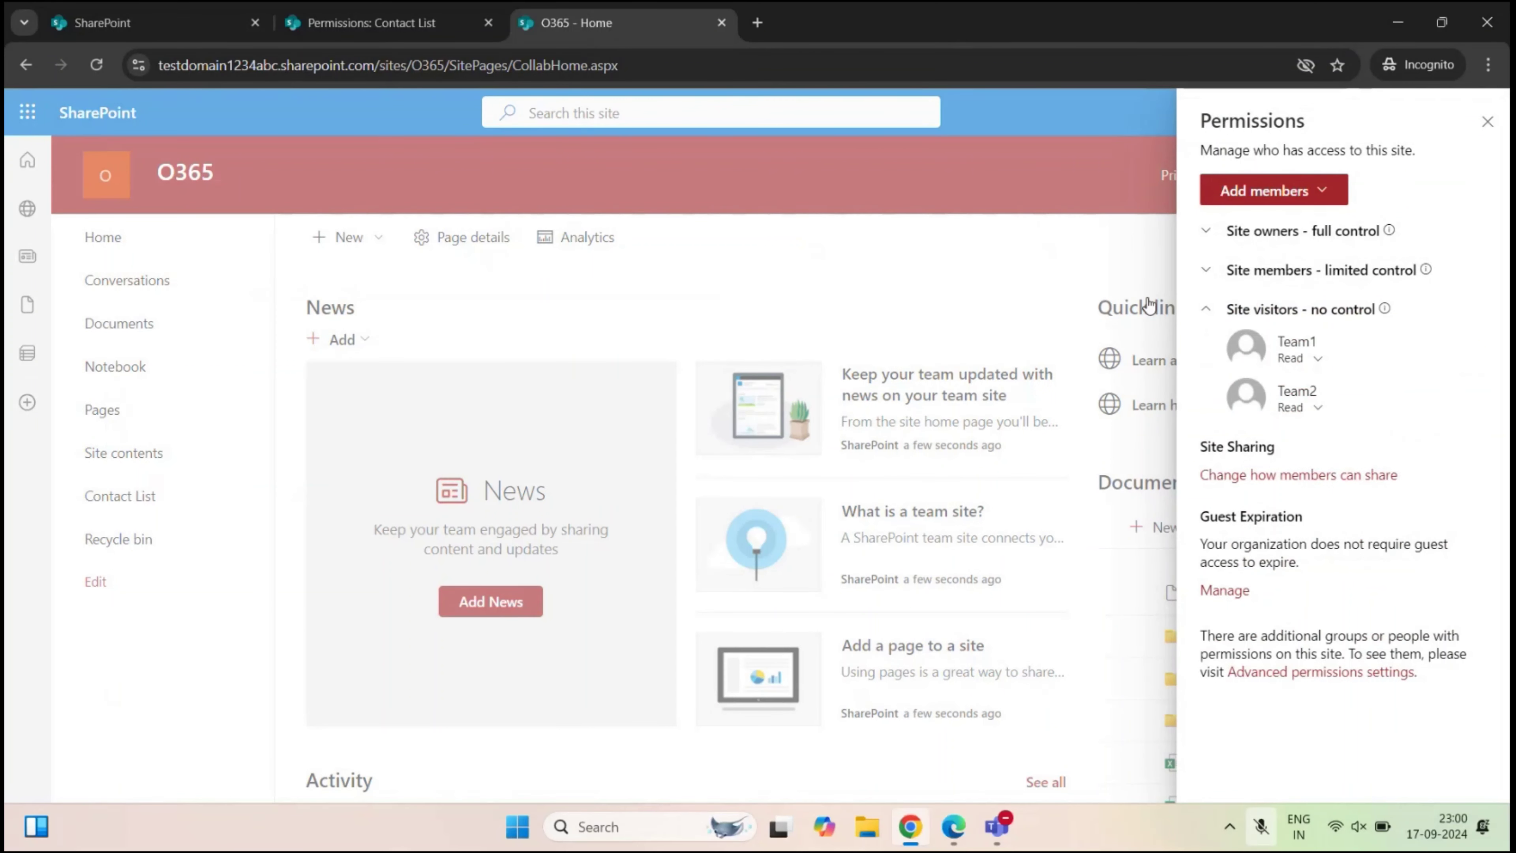
click(391, 24)
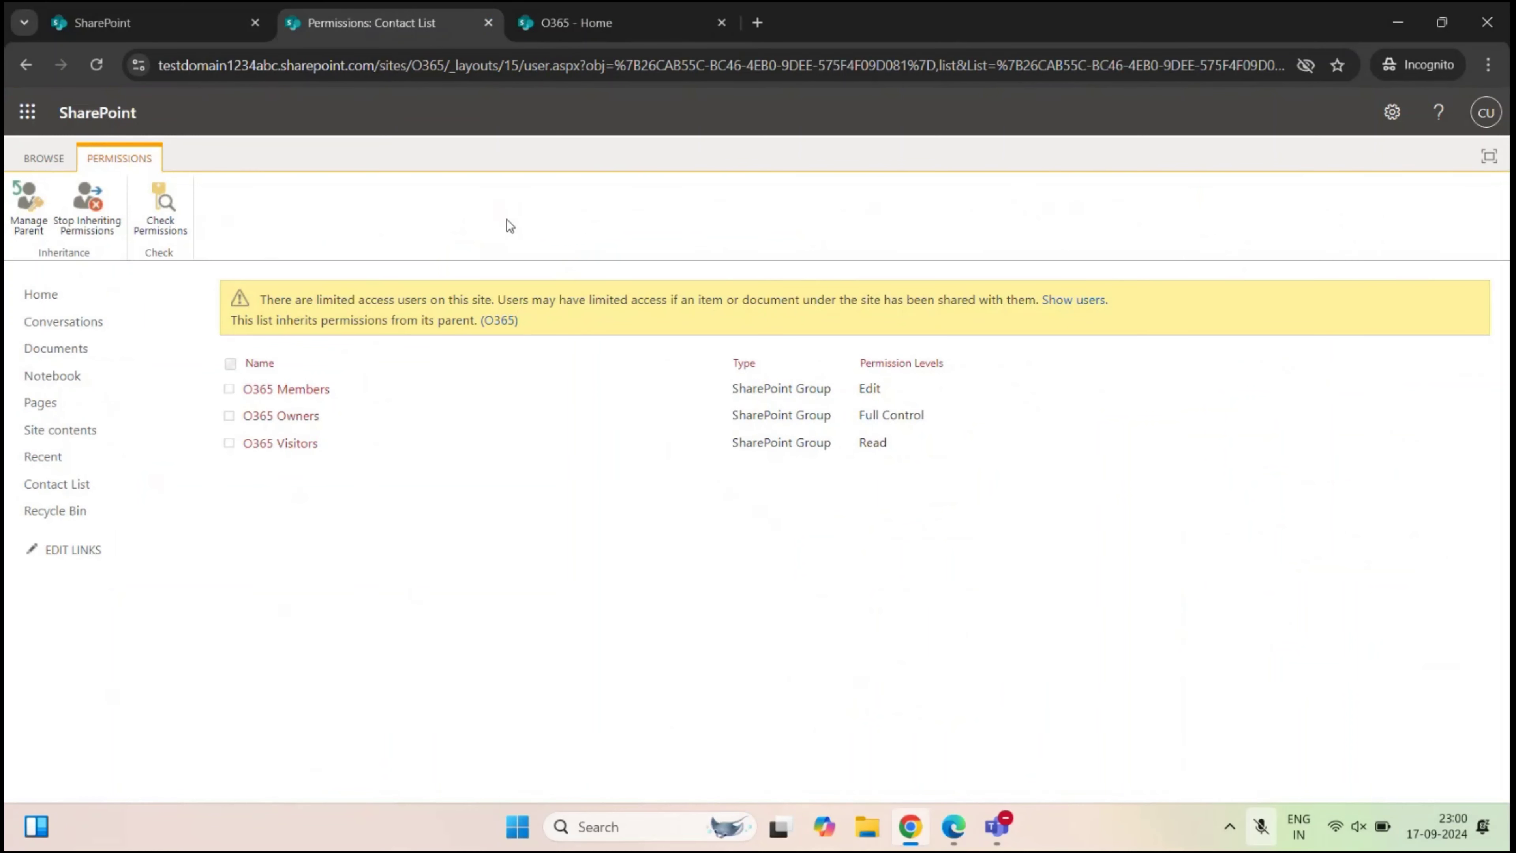
Step: Reload the list permissions, check O365 Visitors holds Team1 and Team2, then reopen Contact List
click(96, 66)
click(296, 446)
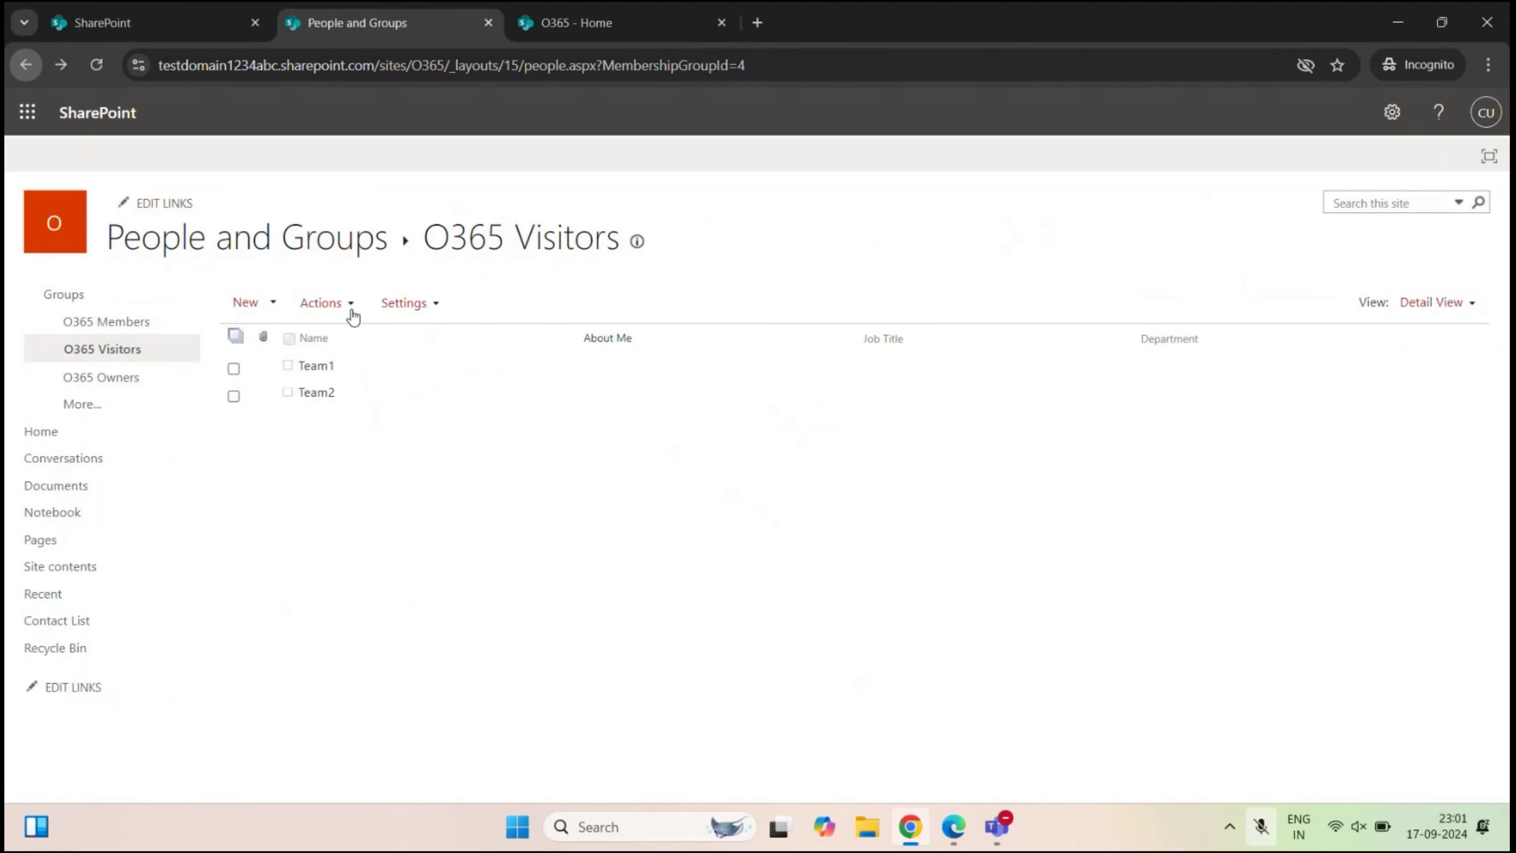
click(25, 65)
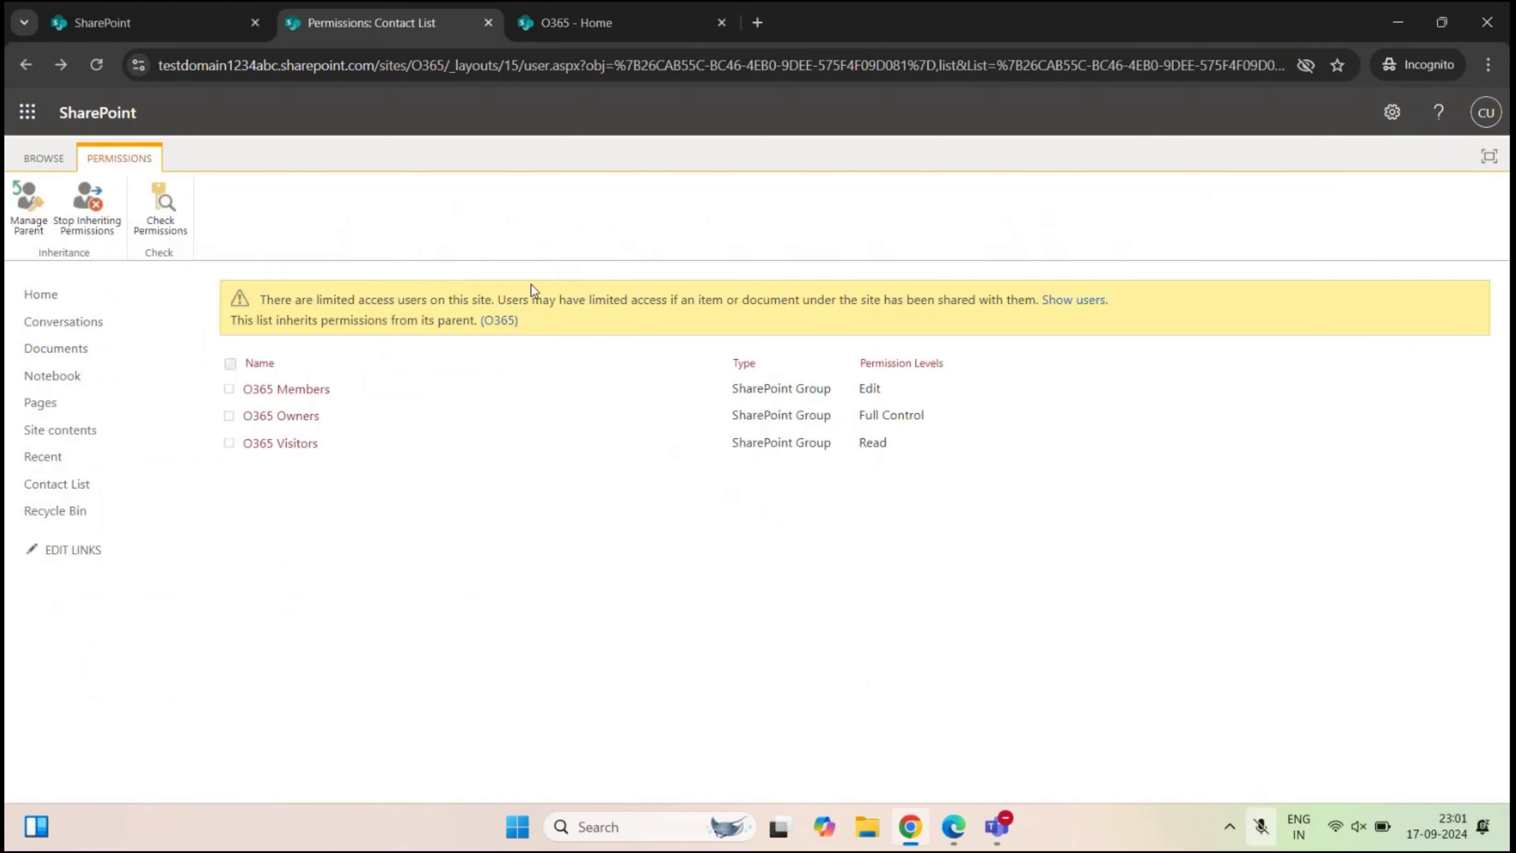
drag(268, 328, 422, 323)
click(489, 532)
click(55, 485)
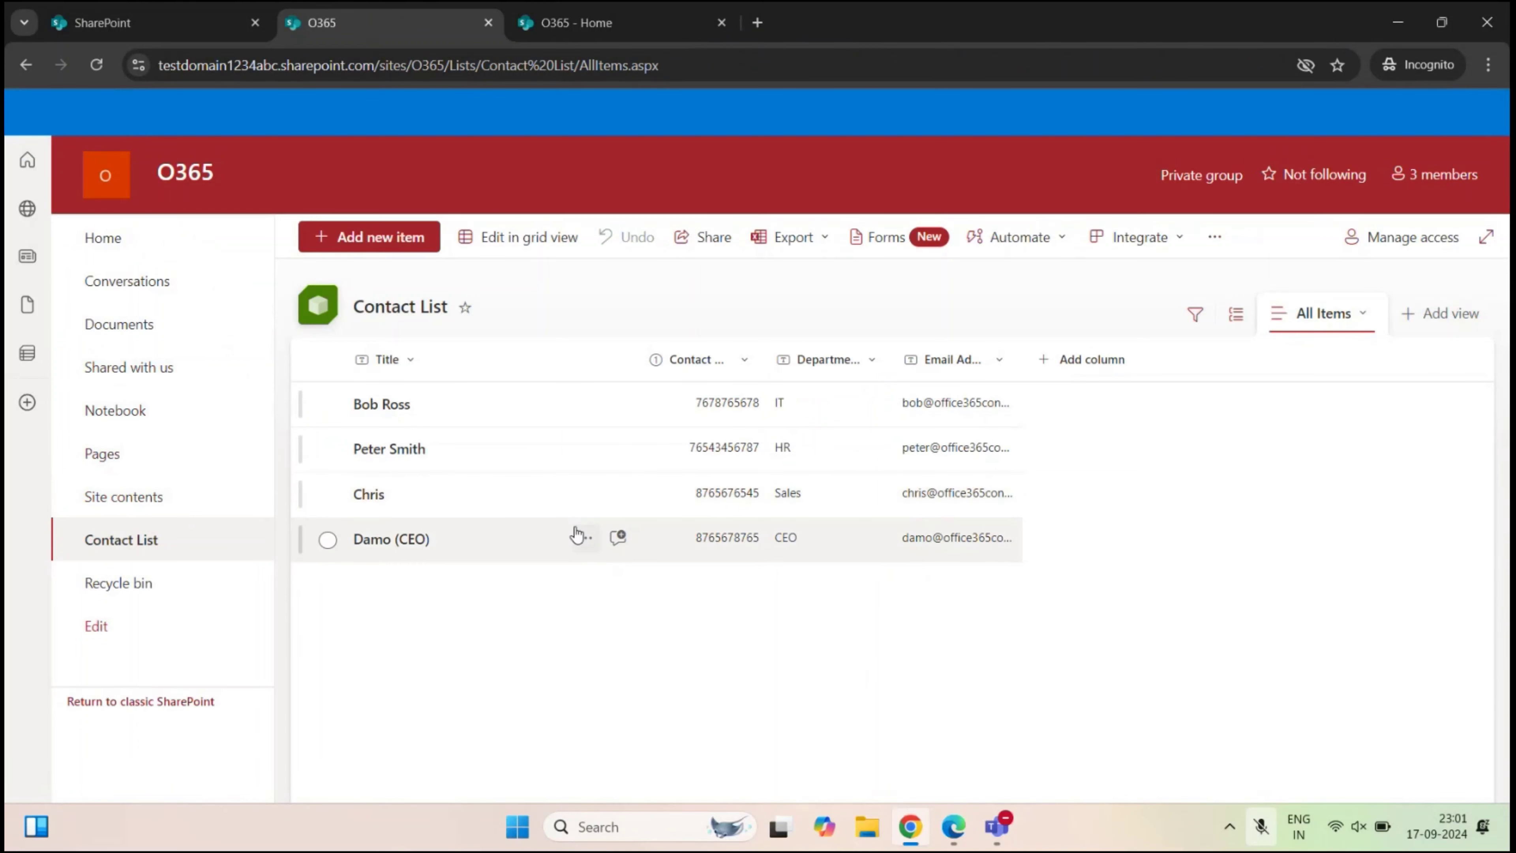
Step: In the other user's InPrivate Edge window, go to the Contact List
click(952, 836)
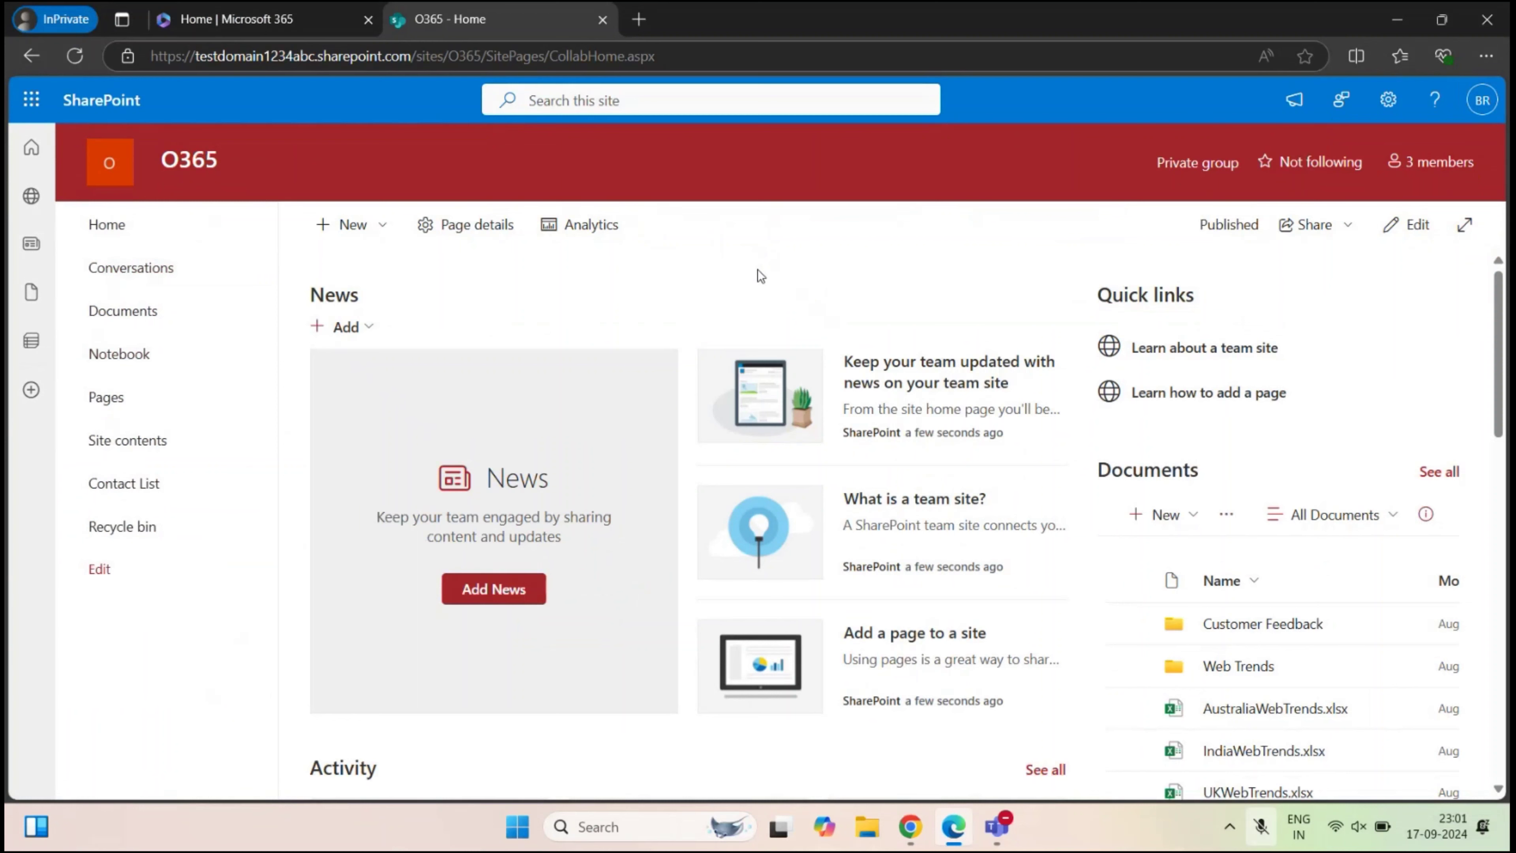
click(104, 484)
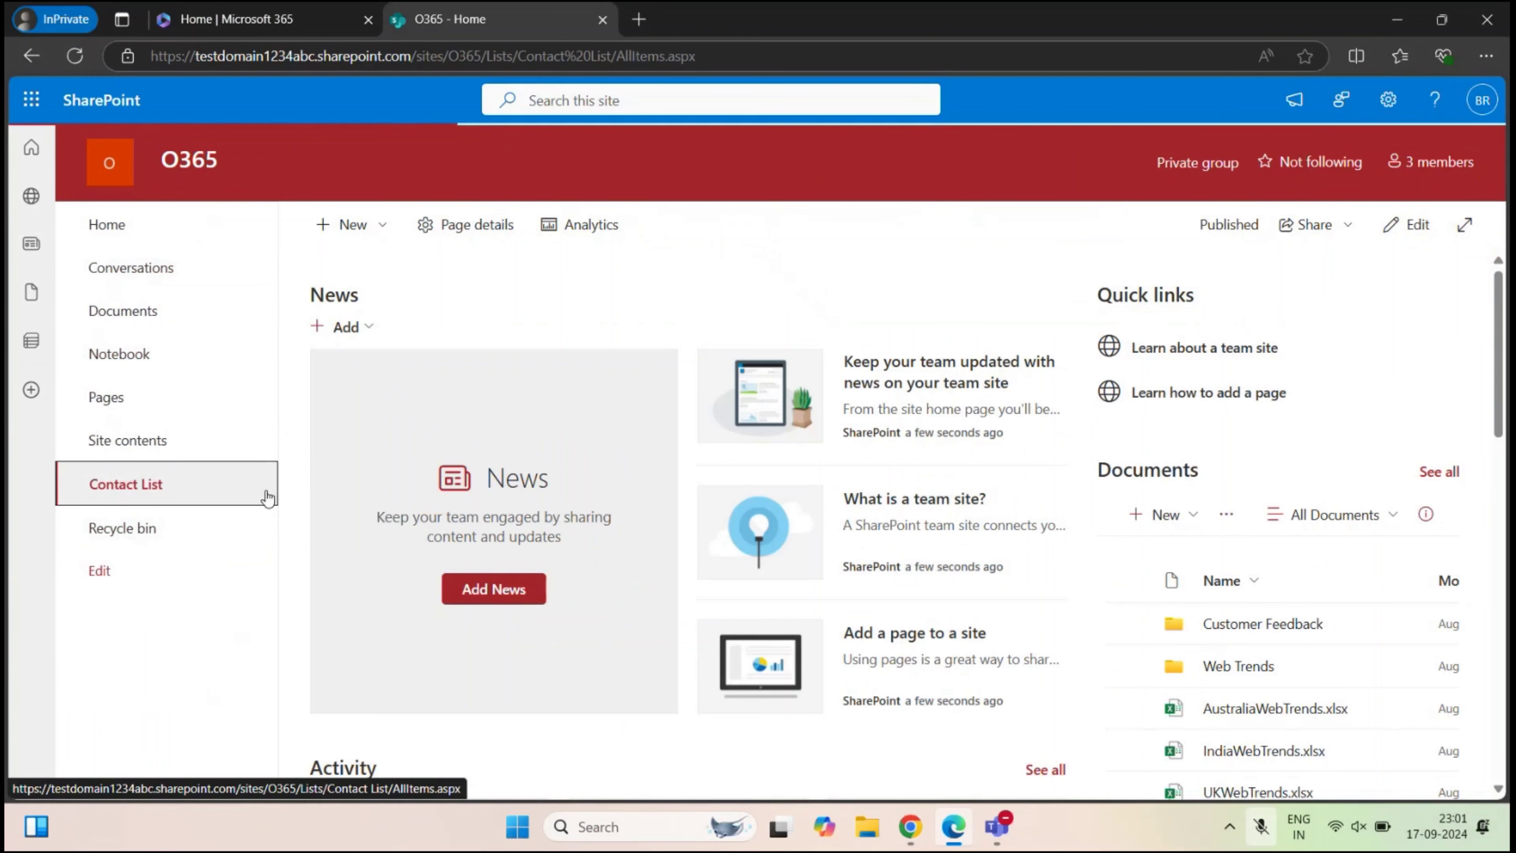
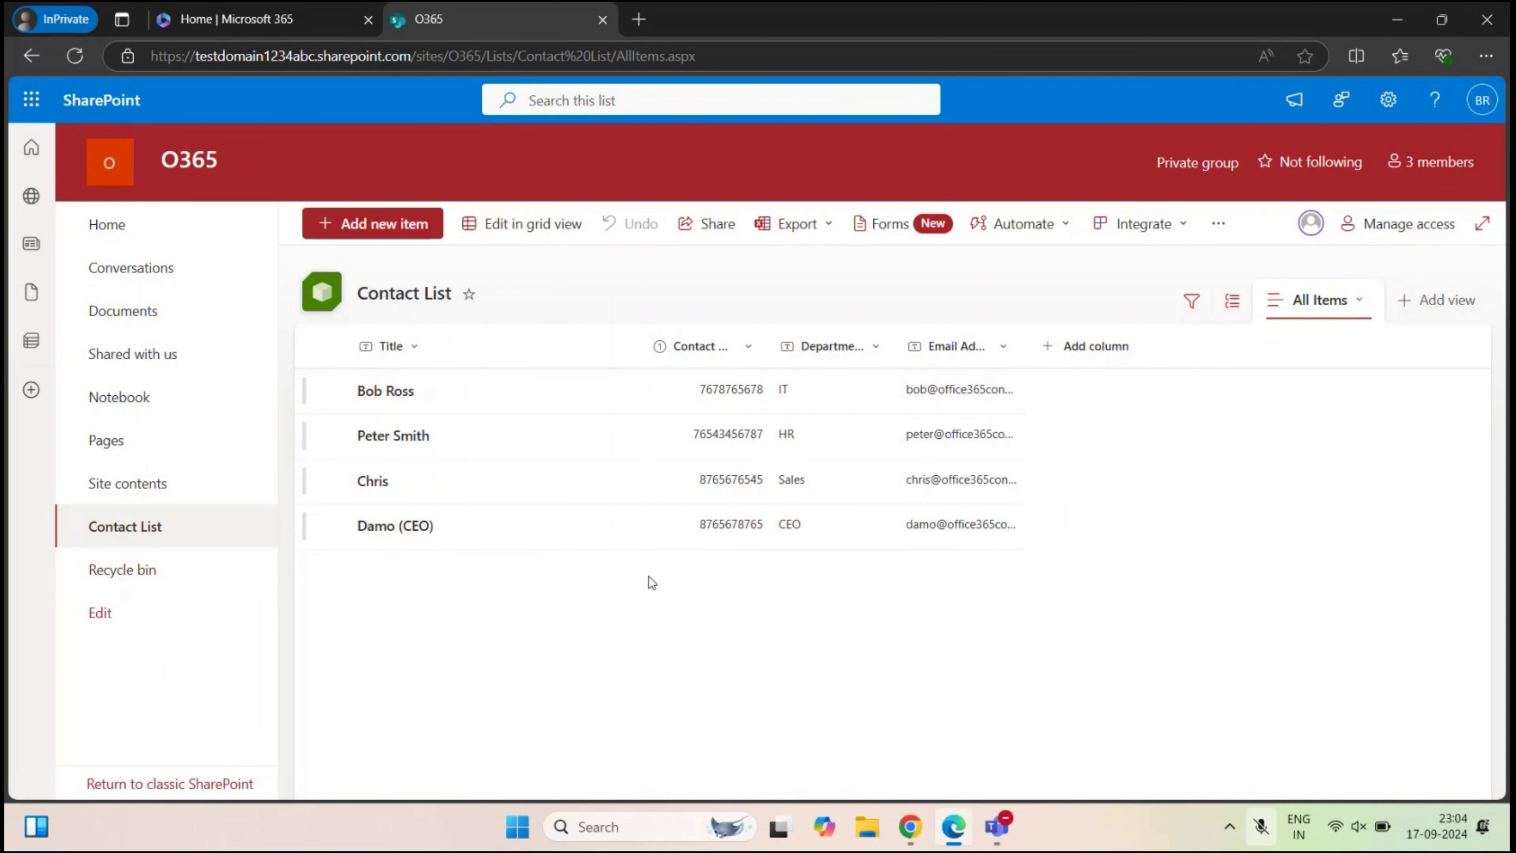
Step: In the site owner's Chrome window, open the Contact List's 'Permissions for this list' page
click(910, 826)
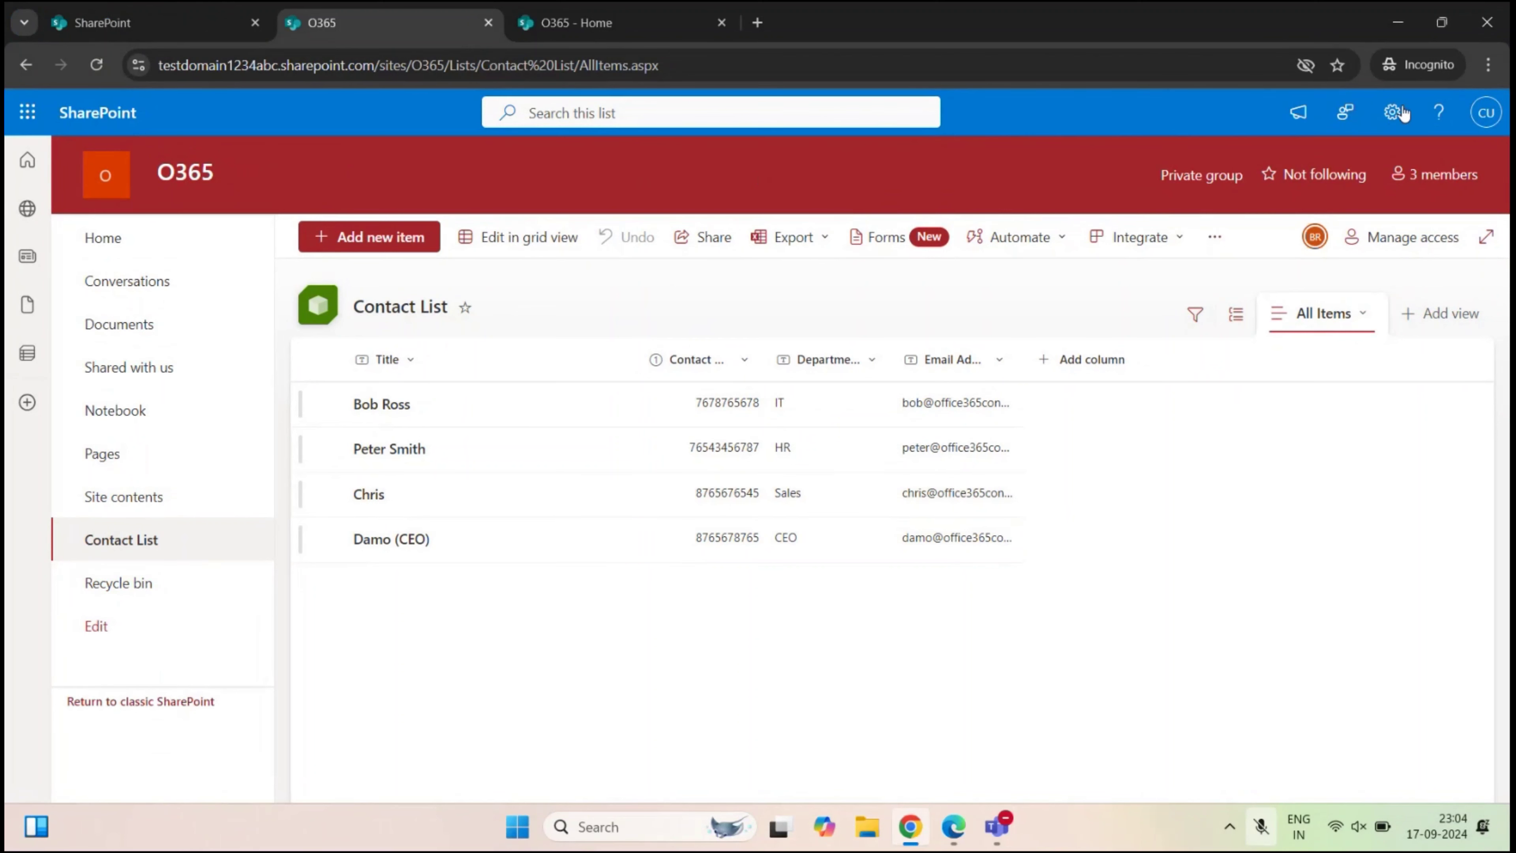
click(1391, 112)
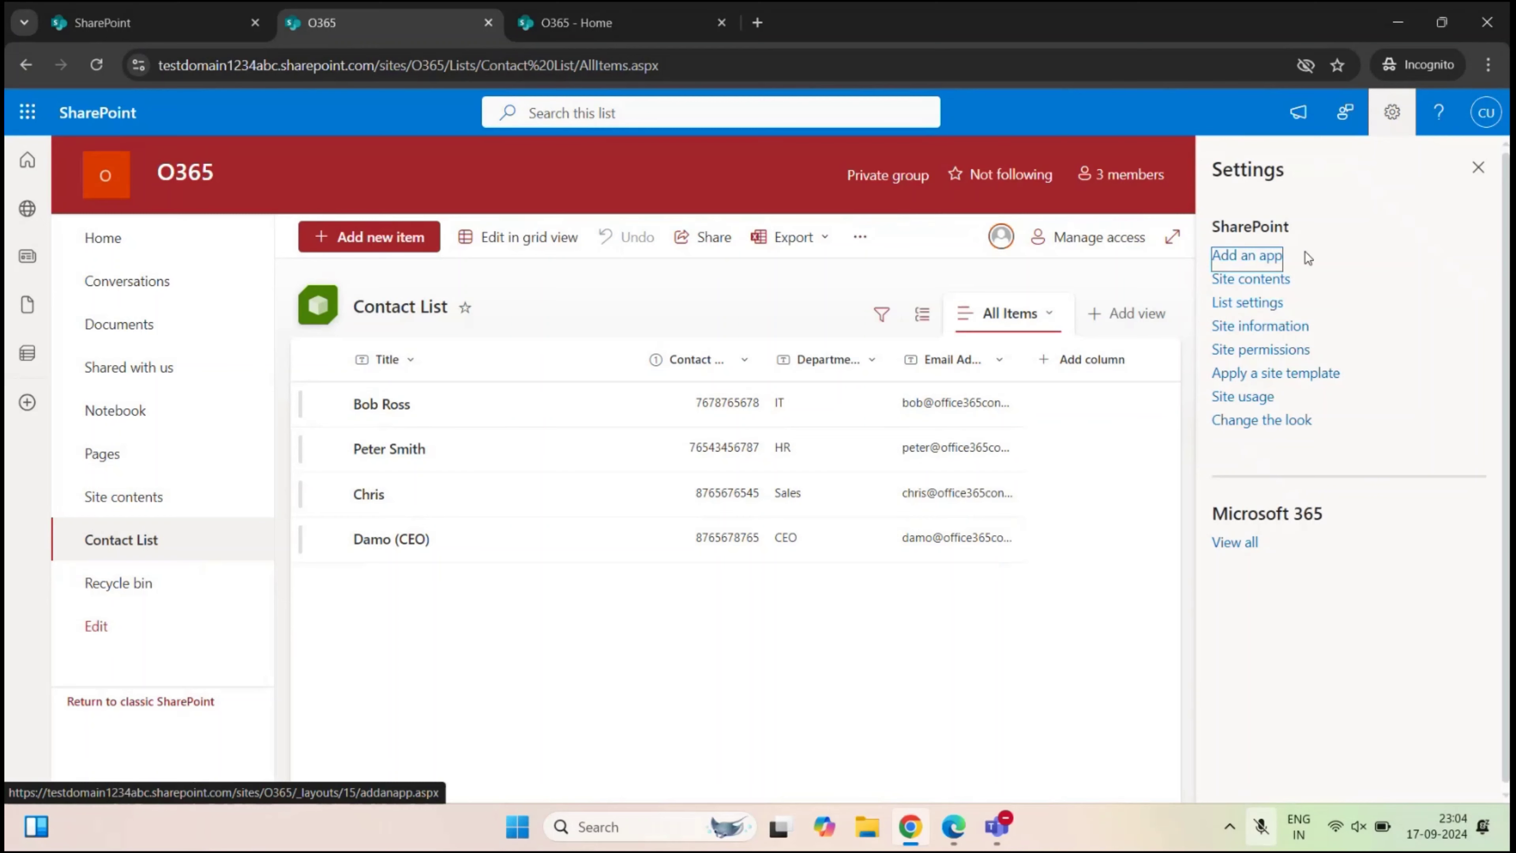
click(1250, 305)
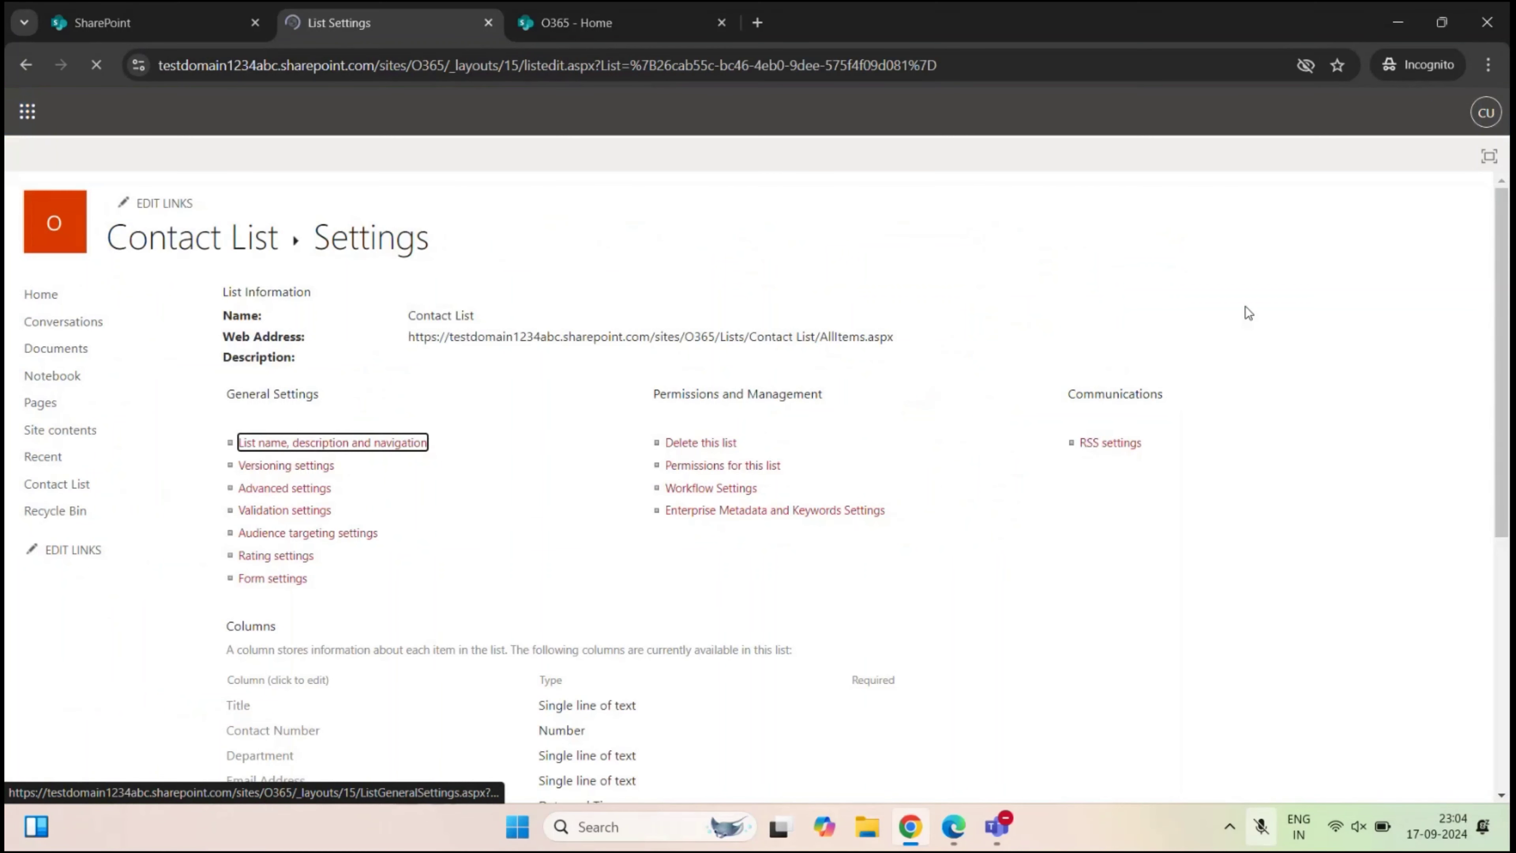
click(733, 471)
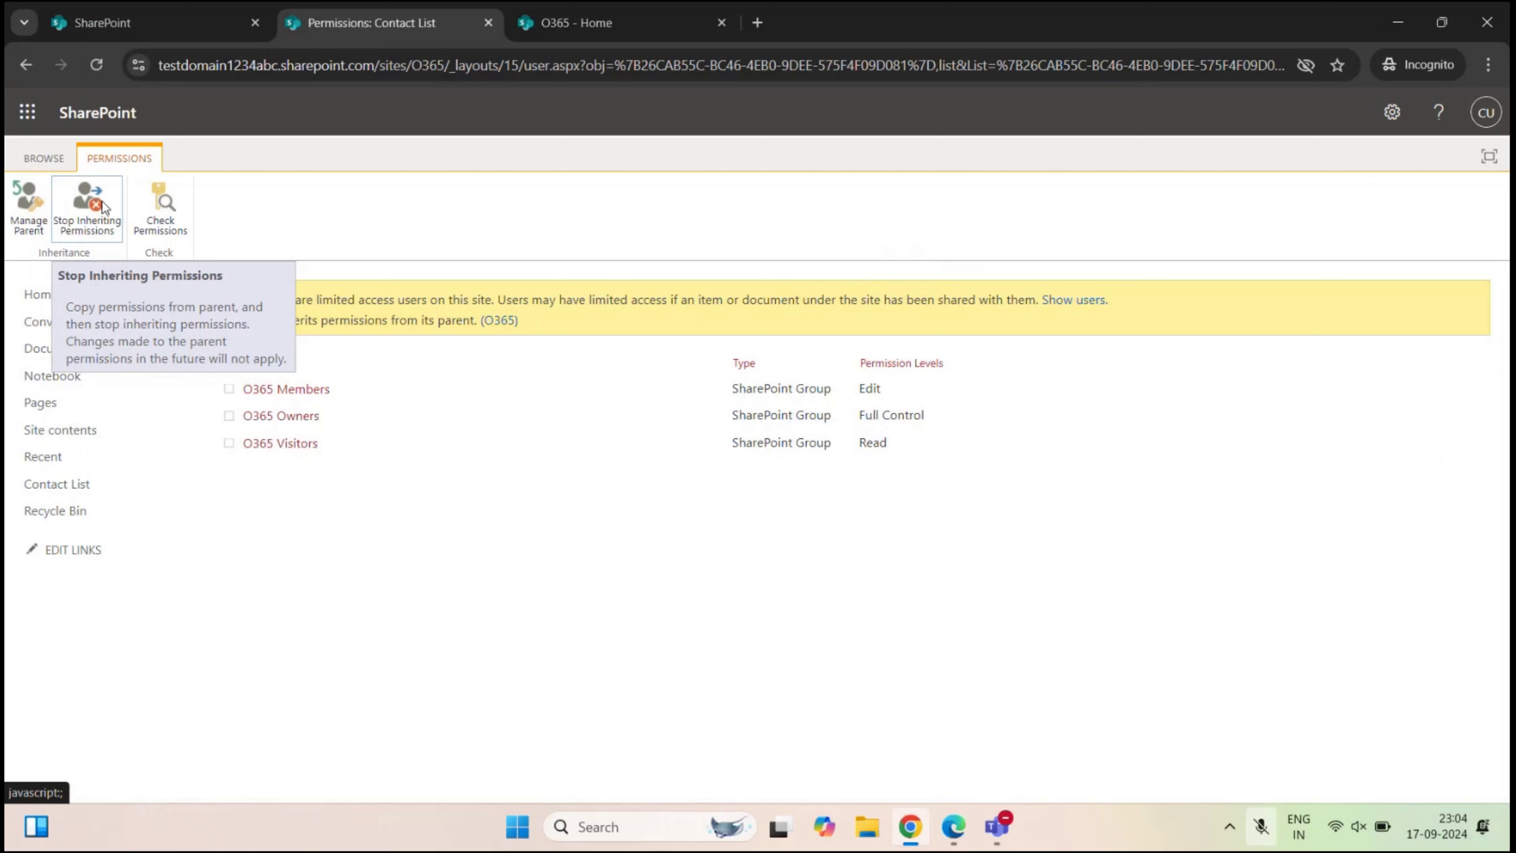
Step: Stop the Contact List inheriting permissions from the O365 site and confirm the change
click(96, 212)
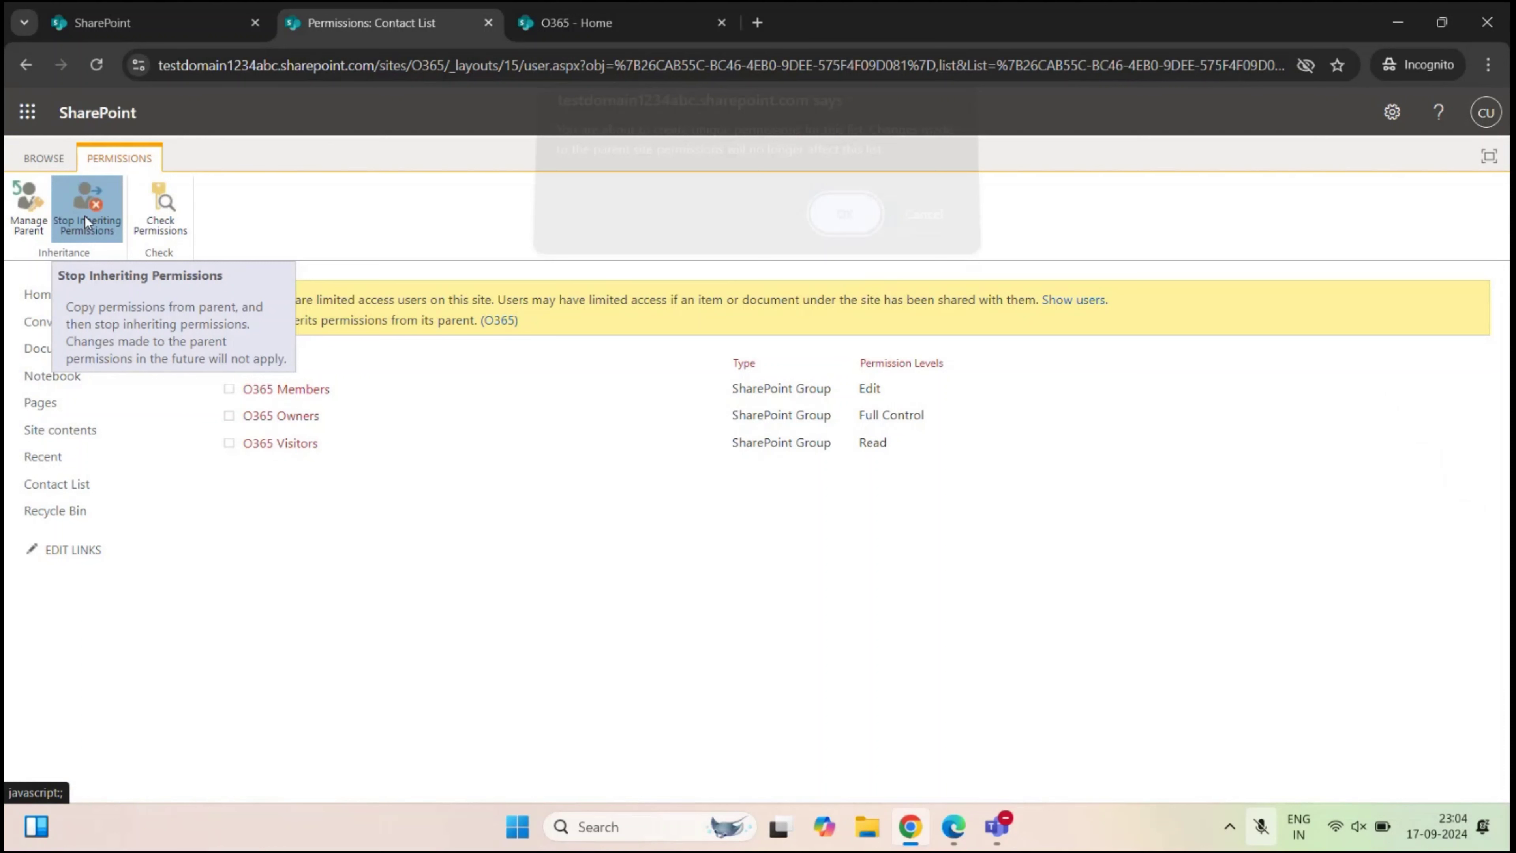
click(826, 235)
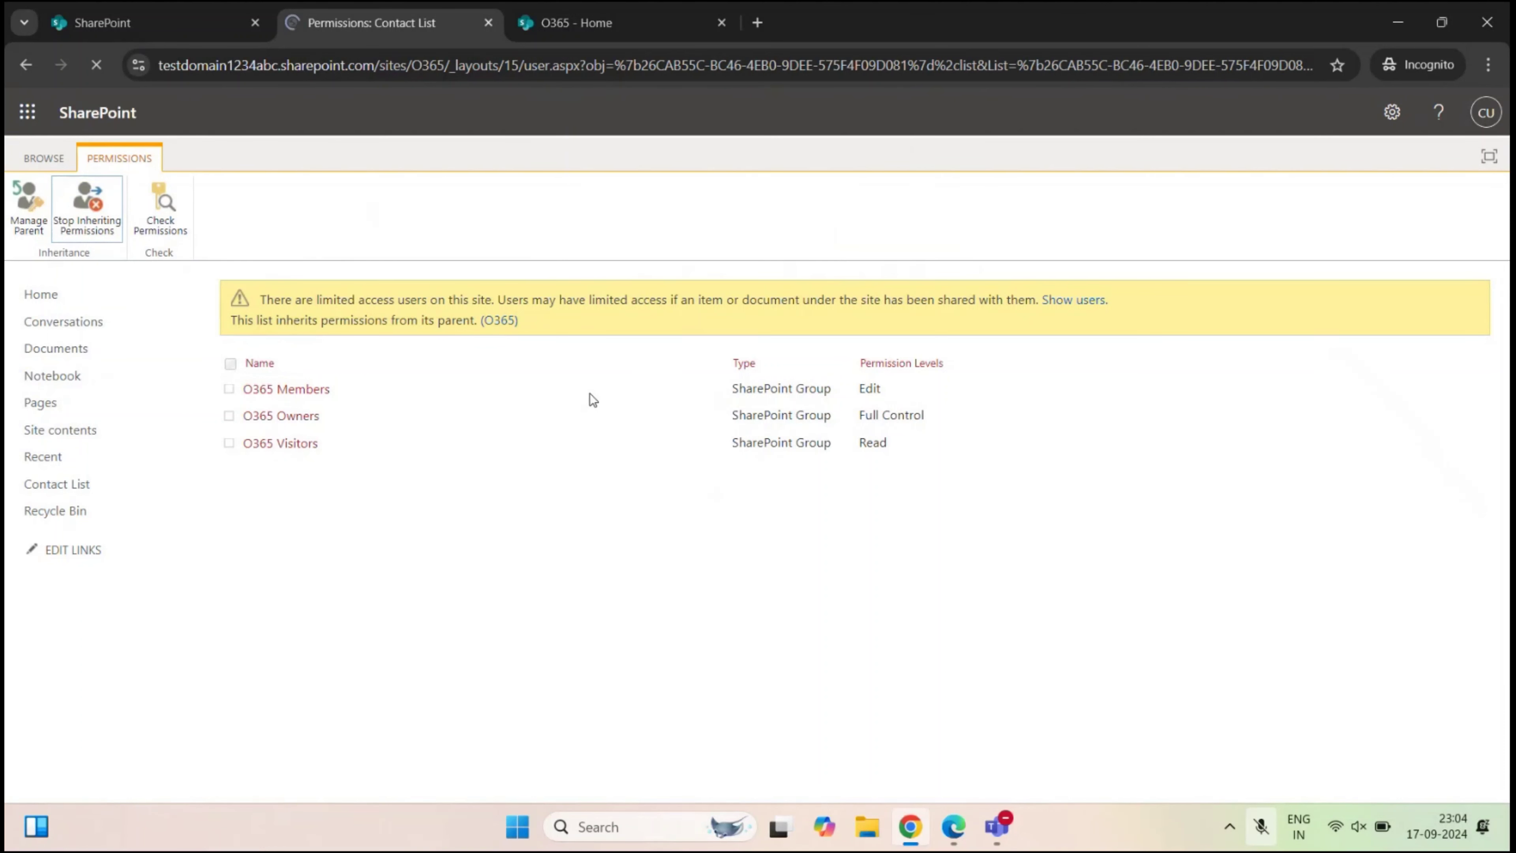
drag(258, 301, 472, 307)
click(472, 307)
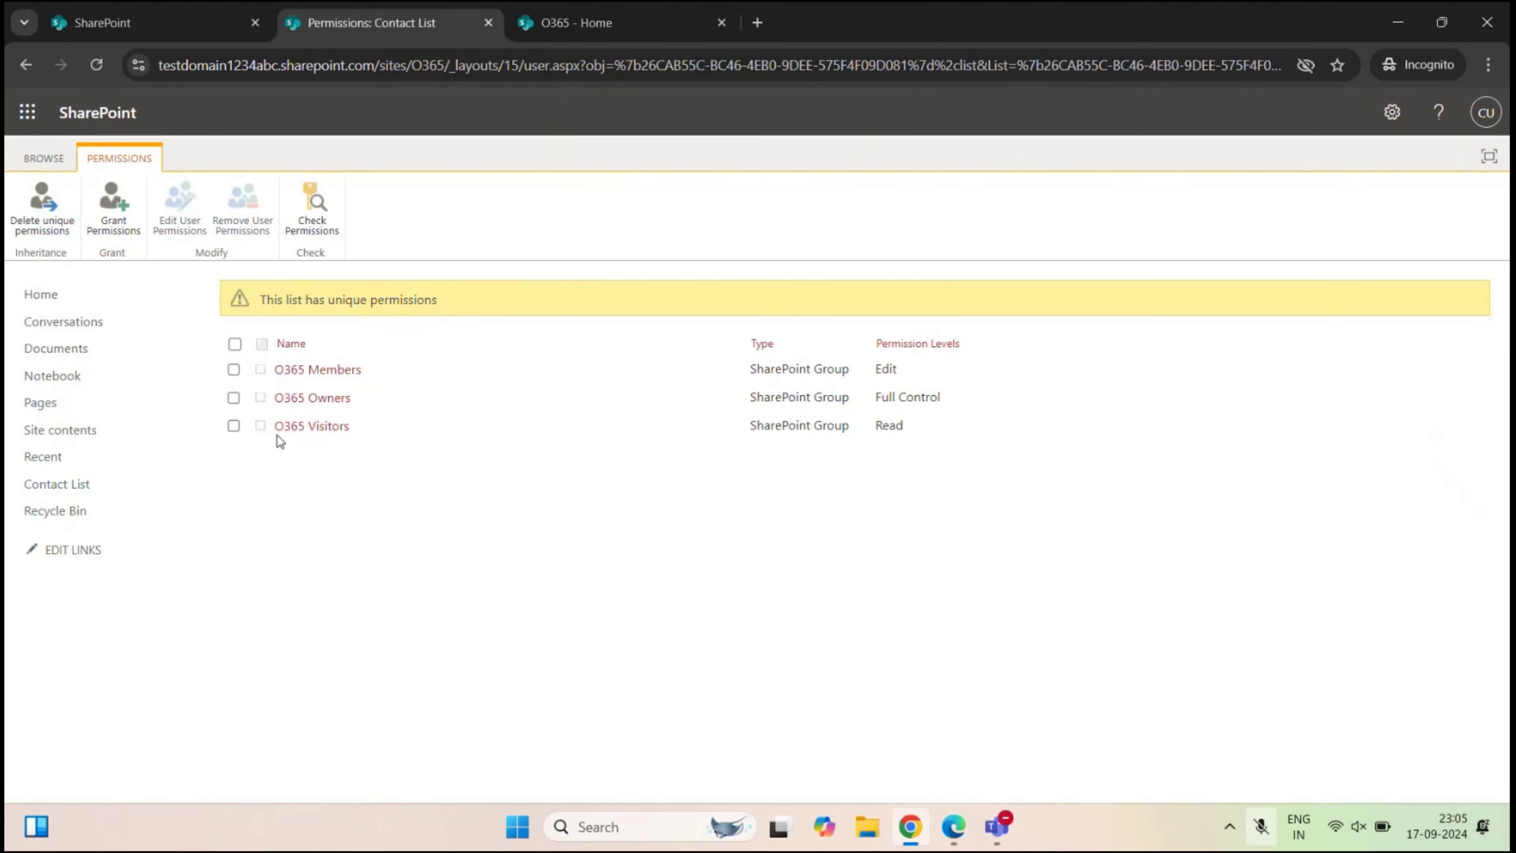
Step: Remove the O365 Members and O365 Visitors groups' permissions from the Contact List
click(233, 369)
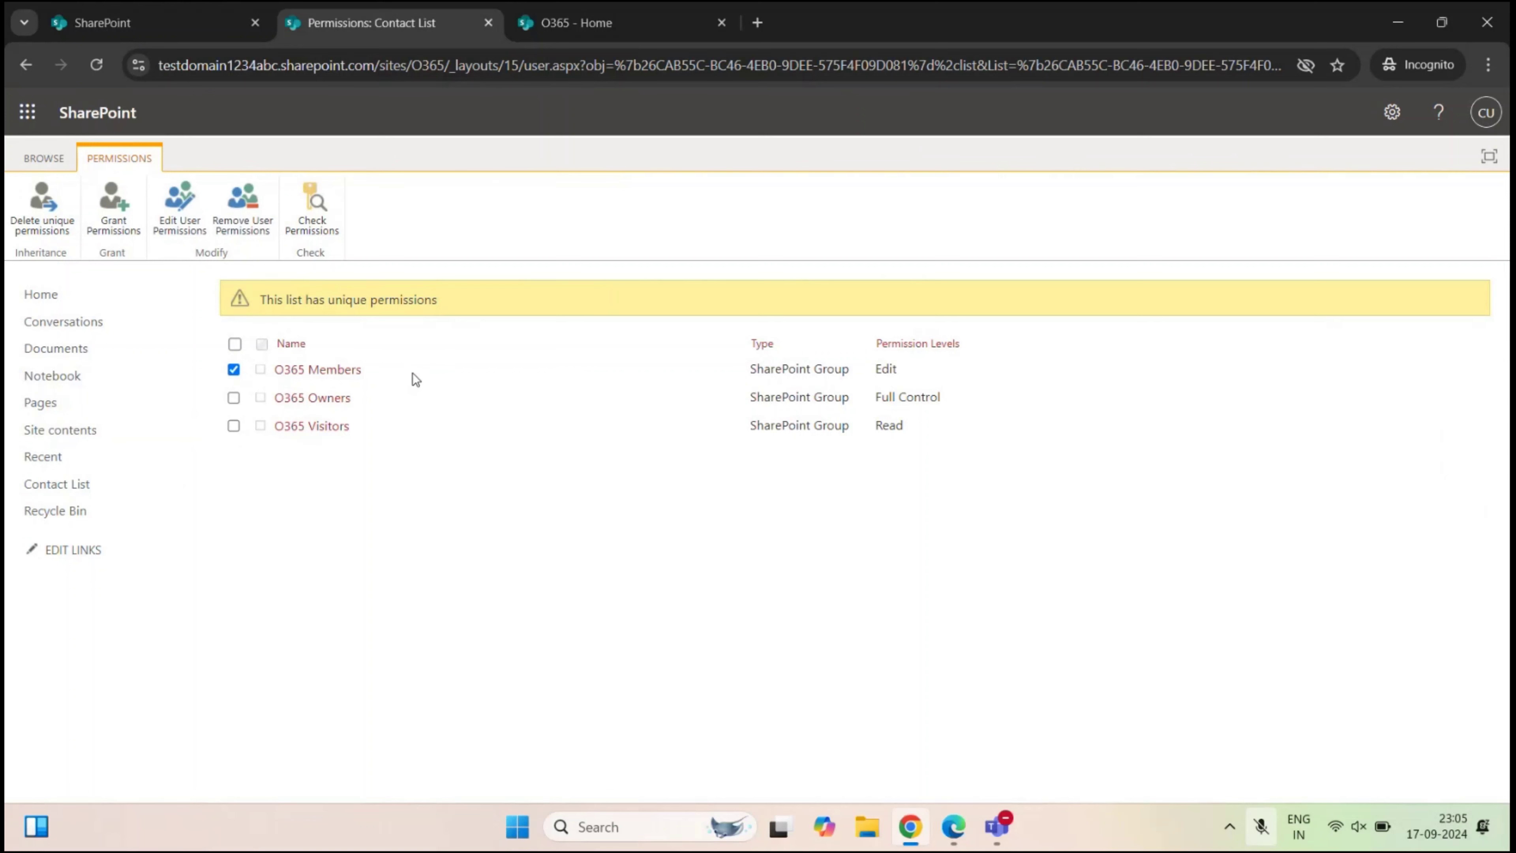
click(249, 220)
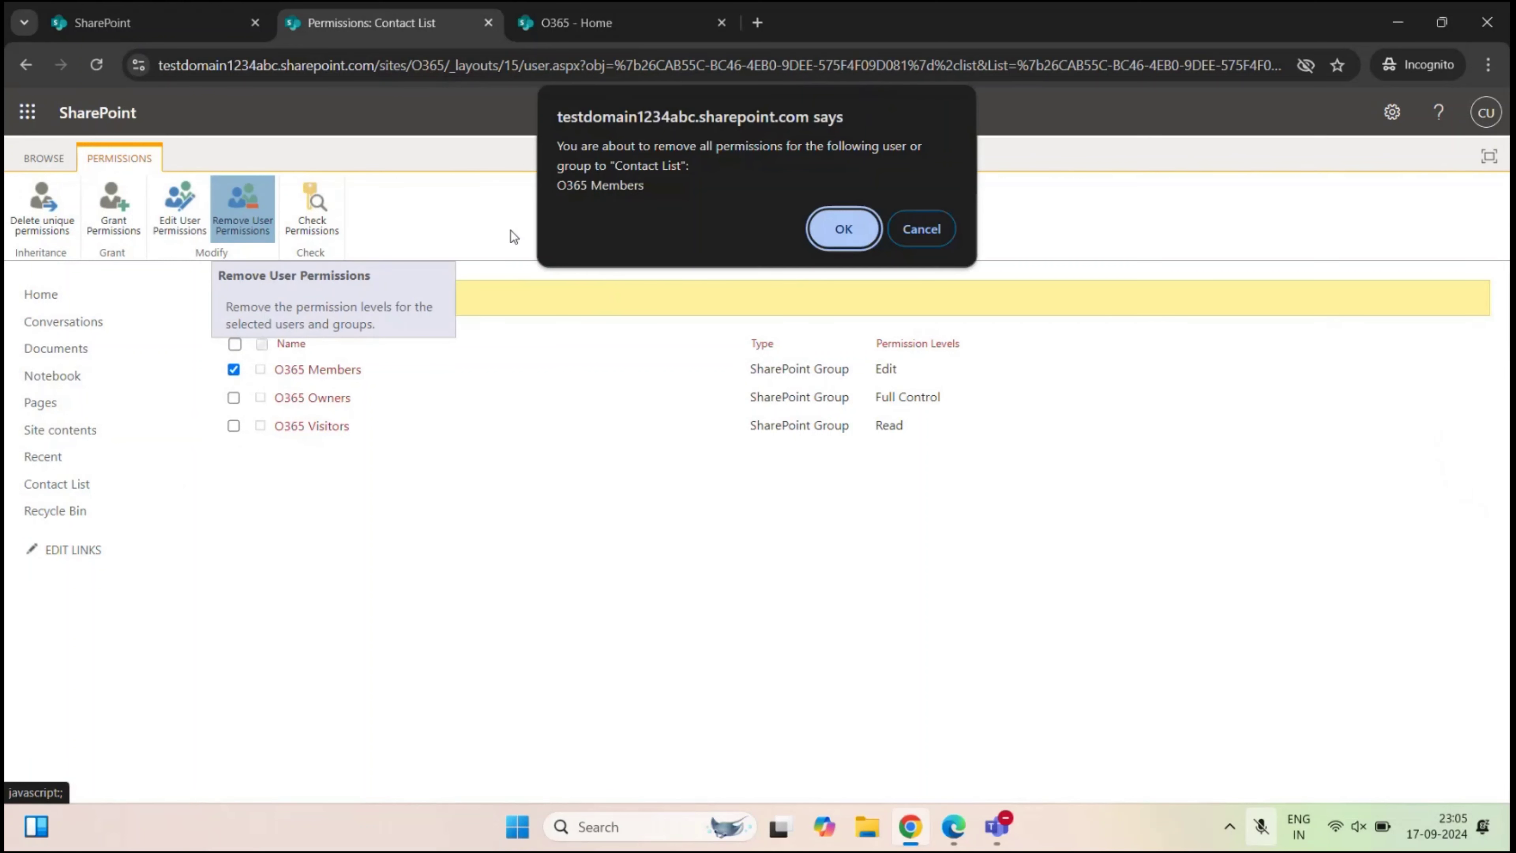
click(821, 232)
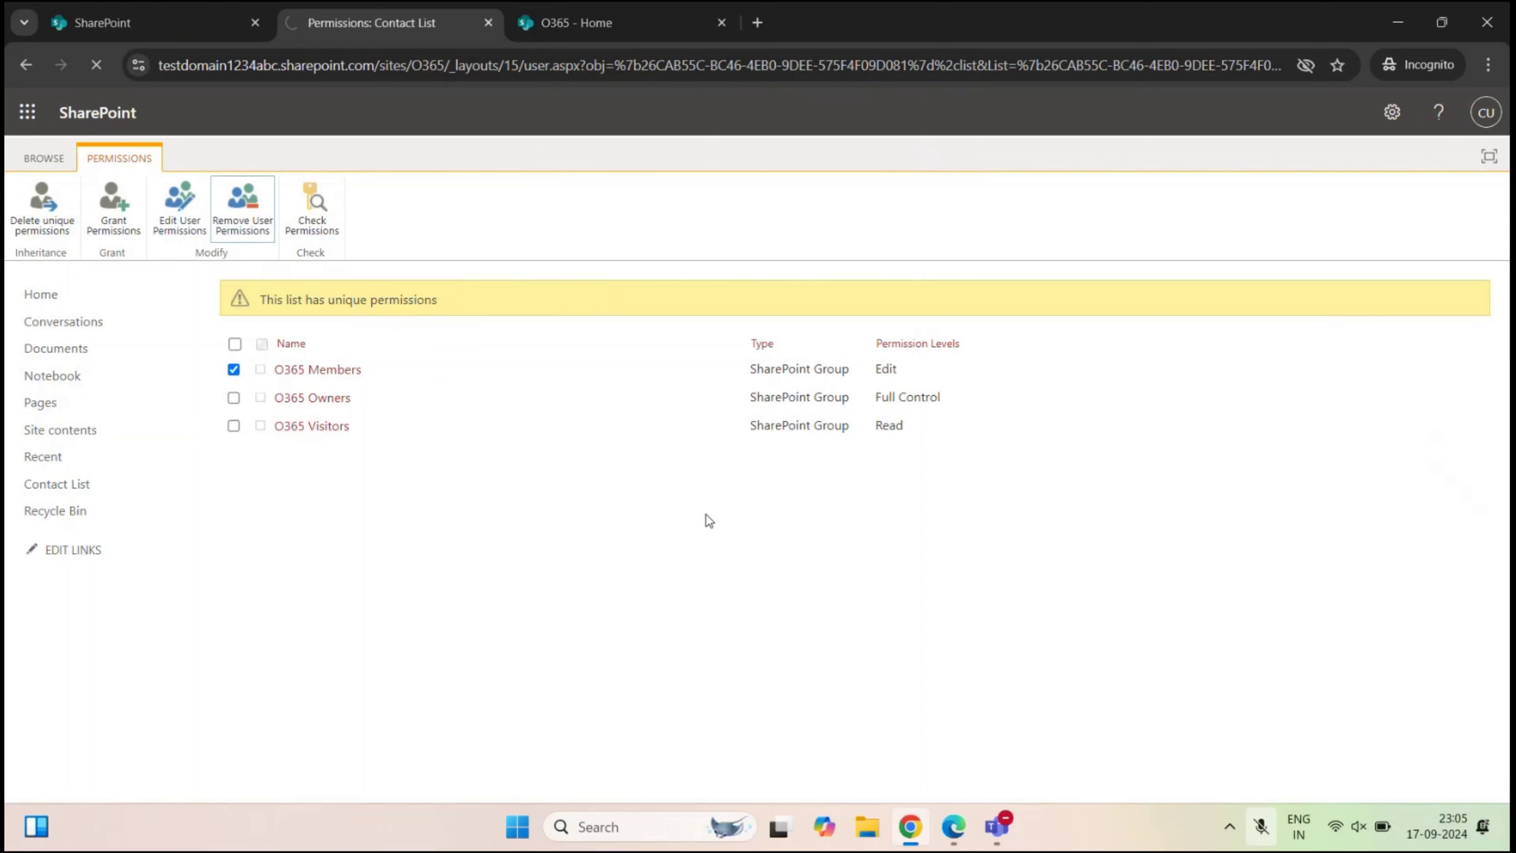
click(235, 399)
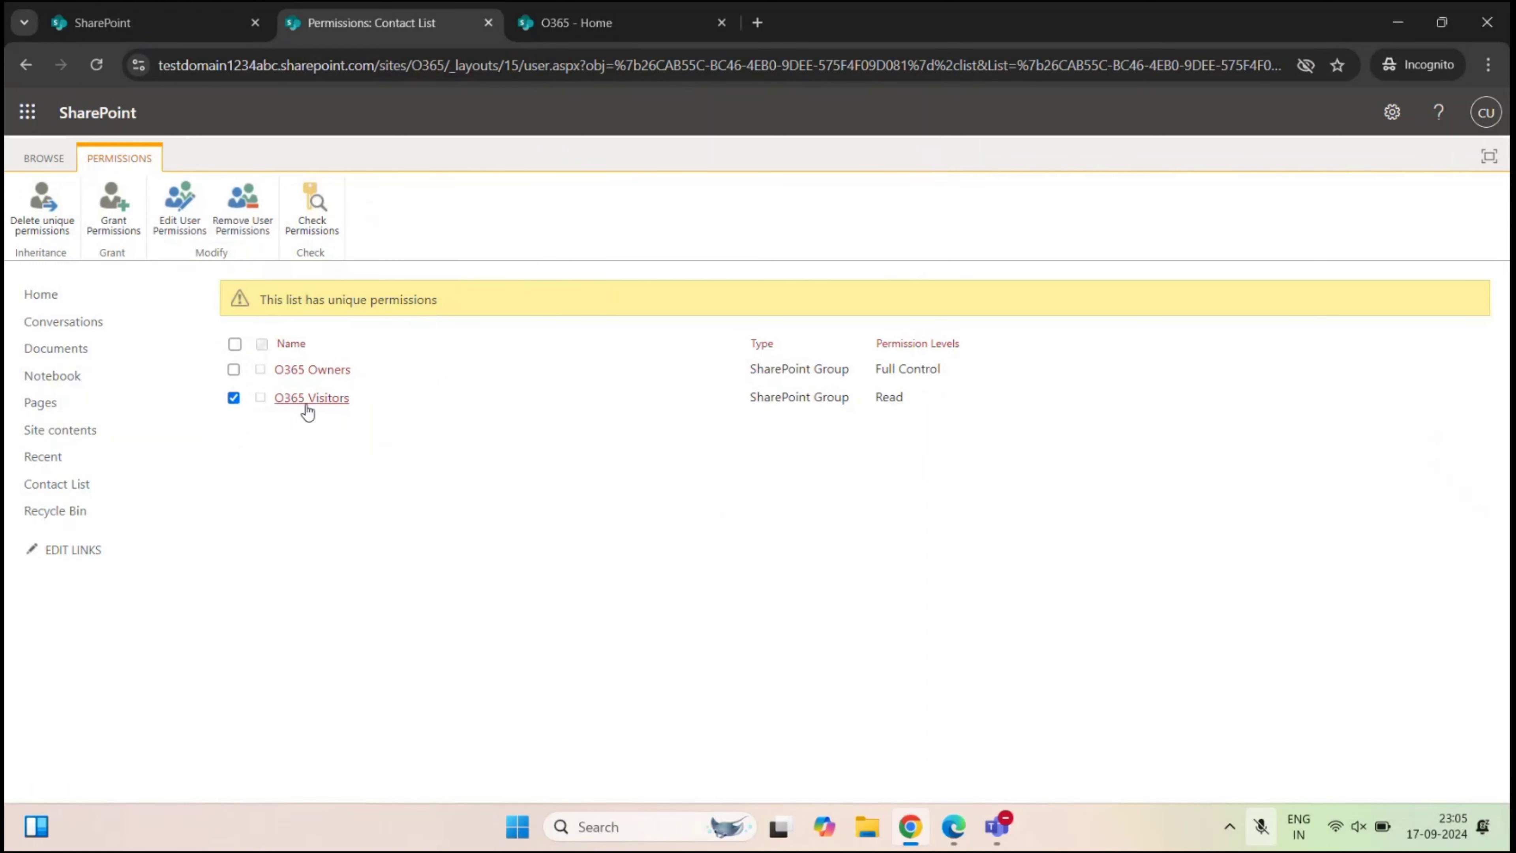
click(260, 226)
click(814, 245)
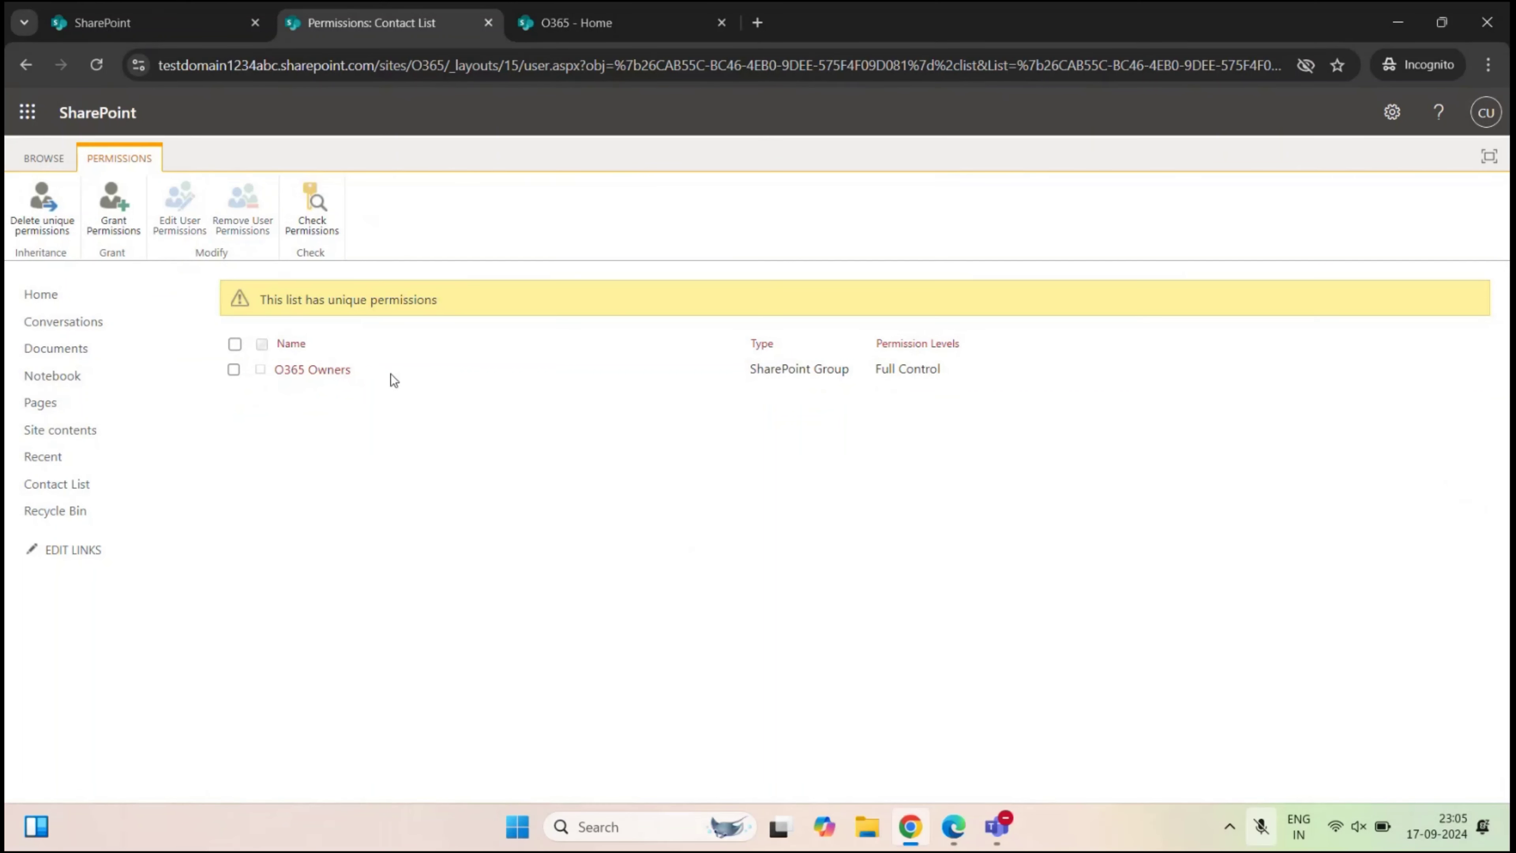
drag(393, 374, 265, 375)
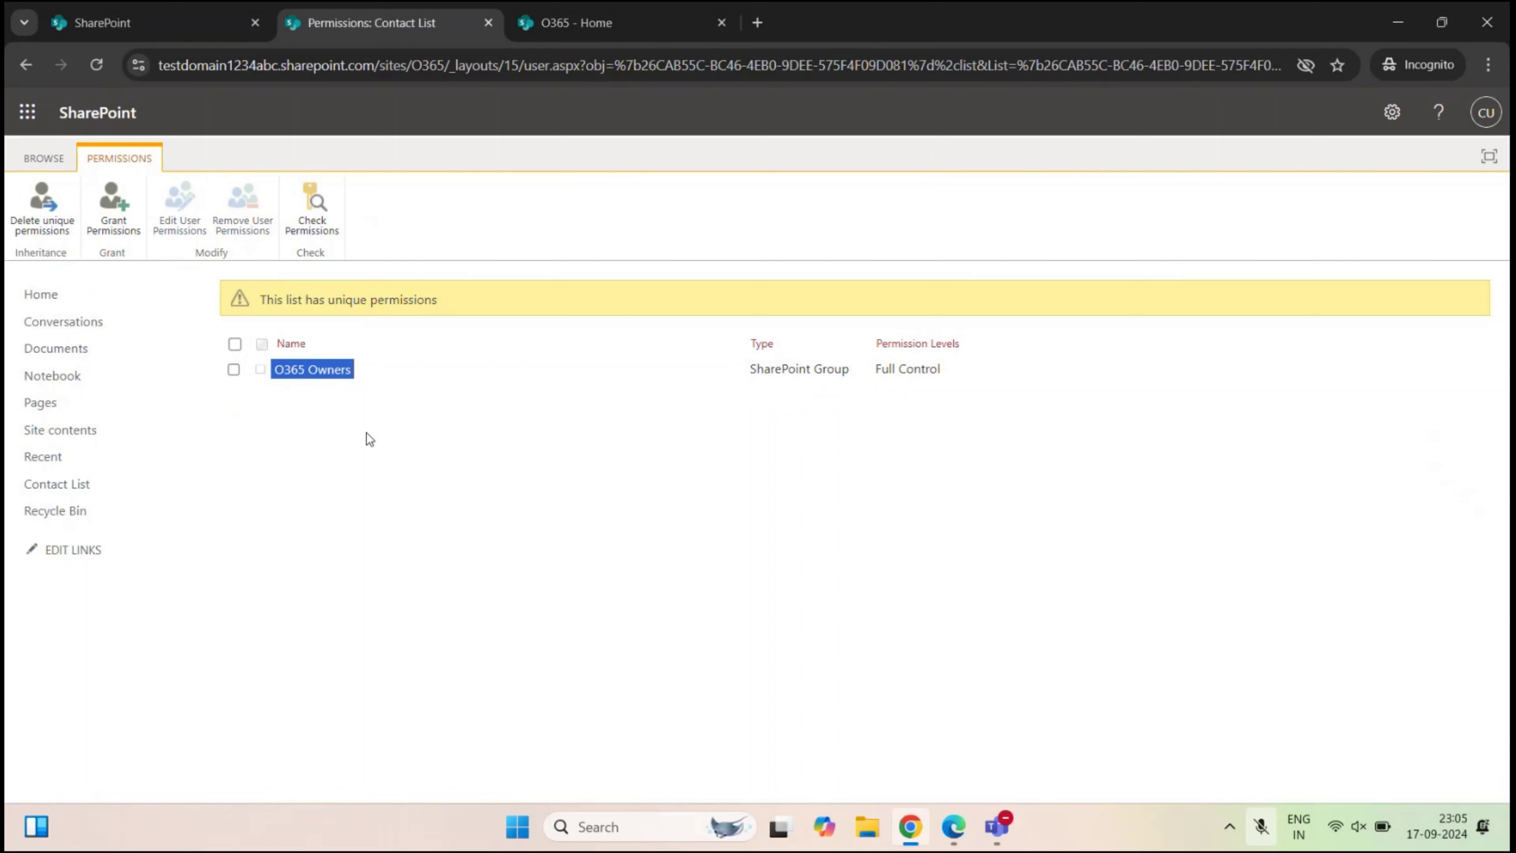
click(385, 464)
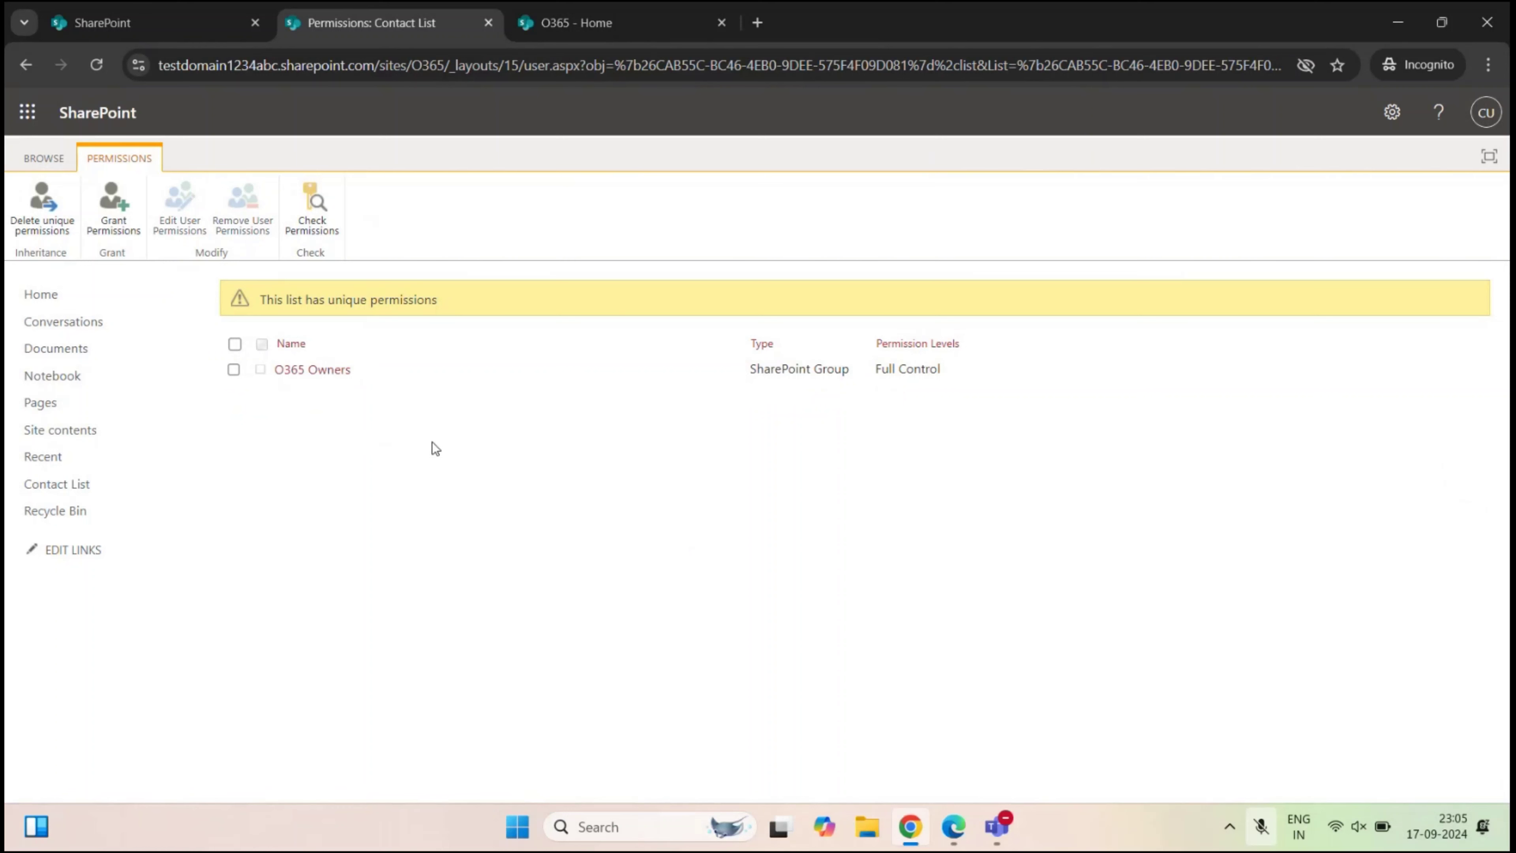
drag(393, 378, 338, 430)
click(391, 446)
click(953, 828)
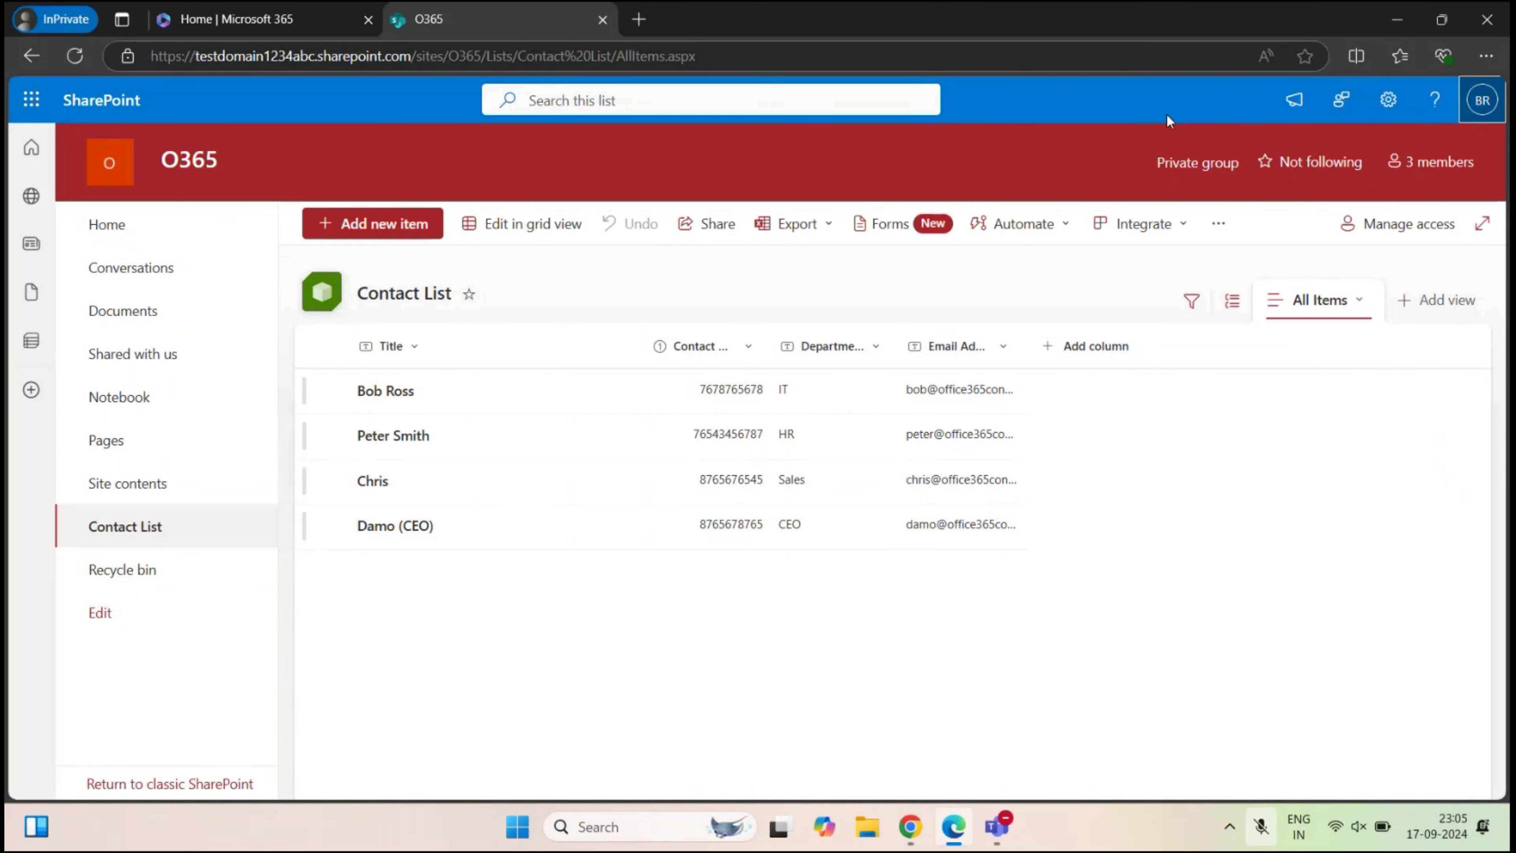
click(537, 579)
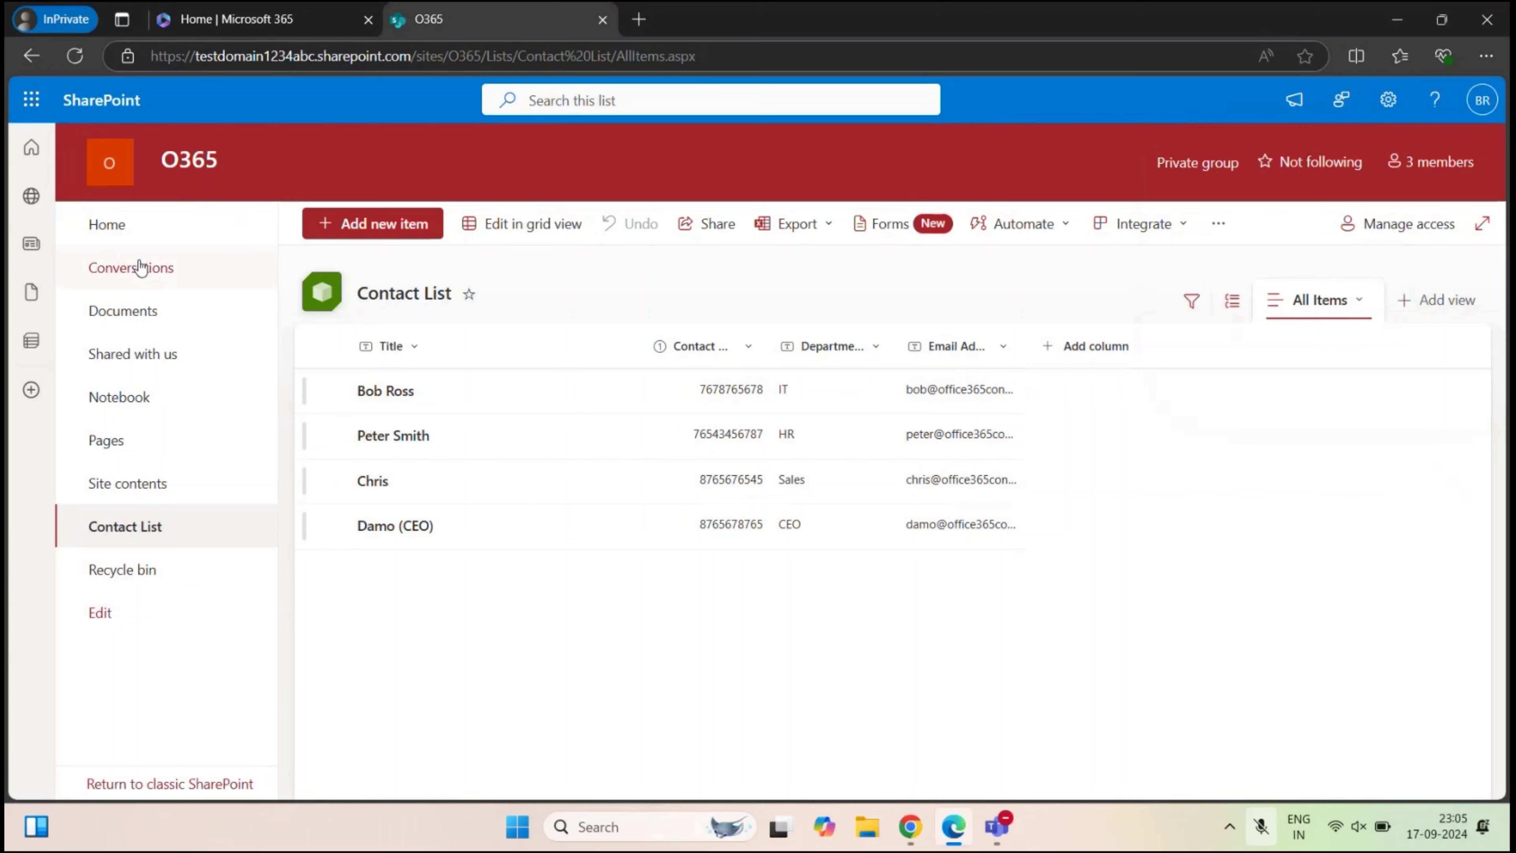
click(137, 232)
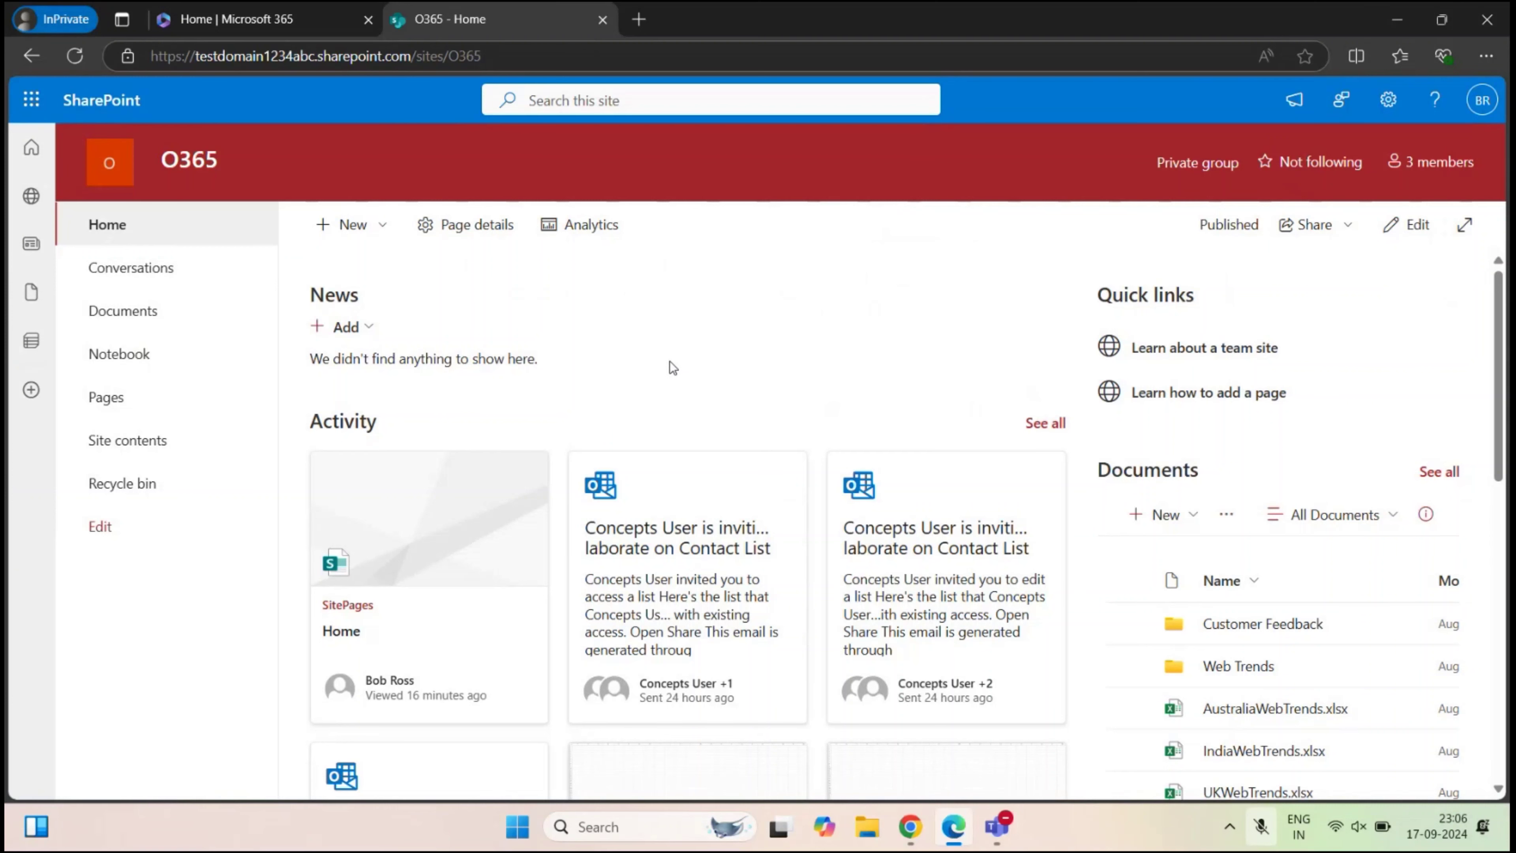
click(910, 826)
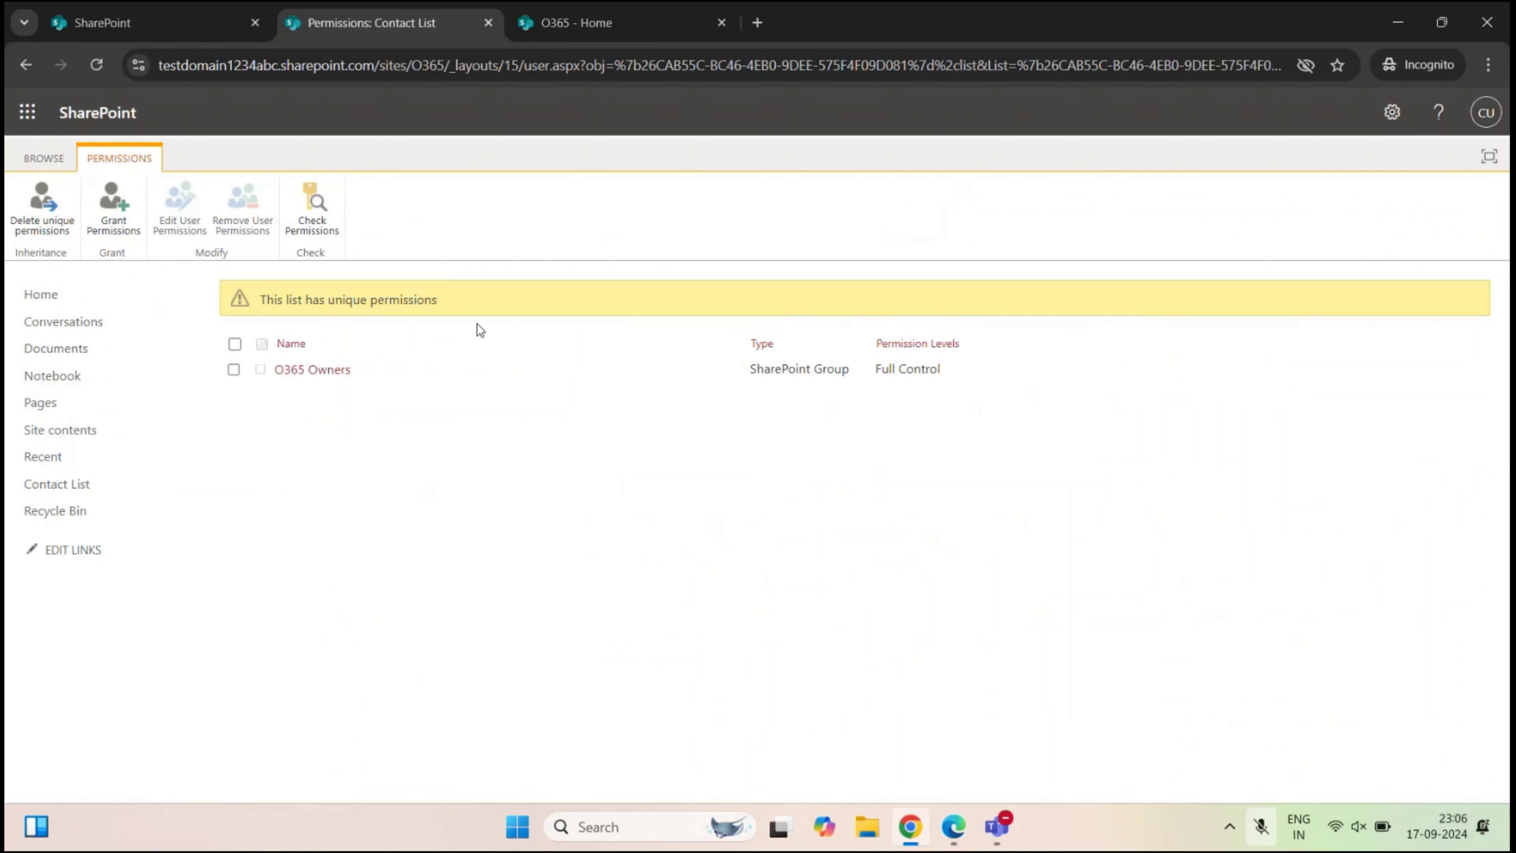
Step: Share the Contact List with the test user at the Edit permission level
click(116, 210)
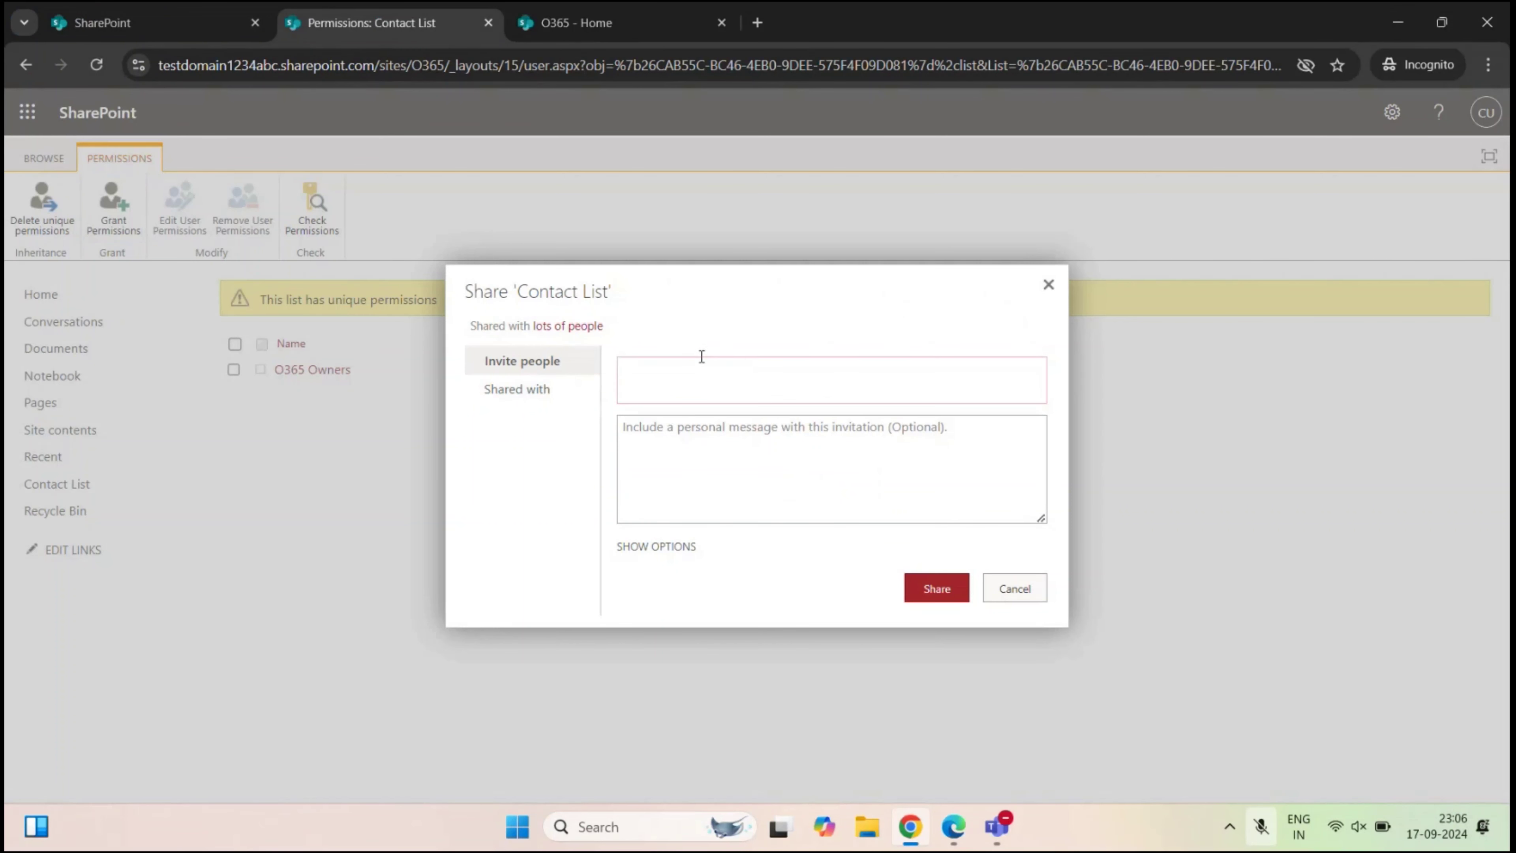
text(bobross)
click(667, 420)
click(657, 546)
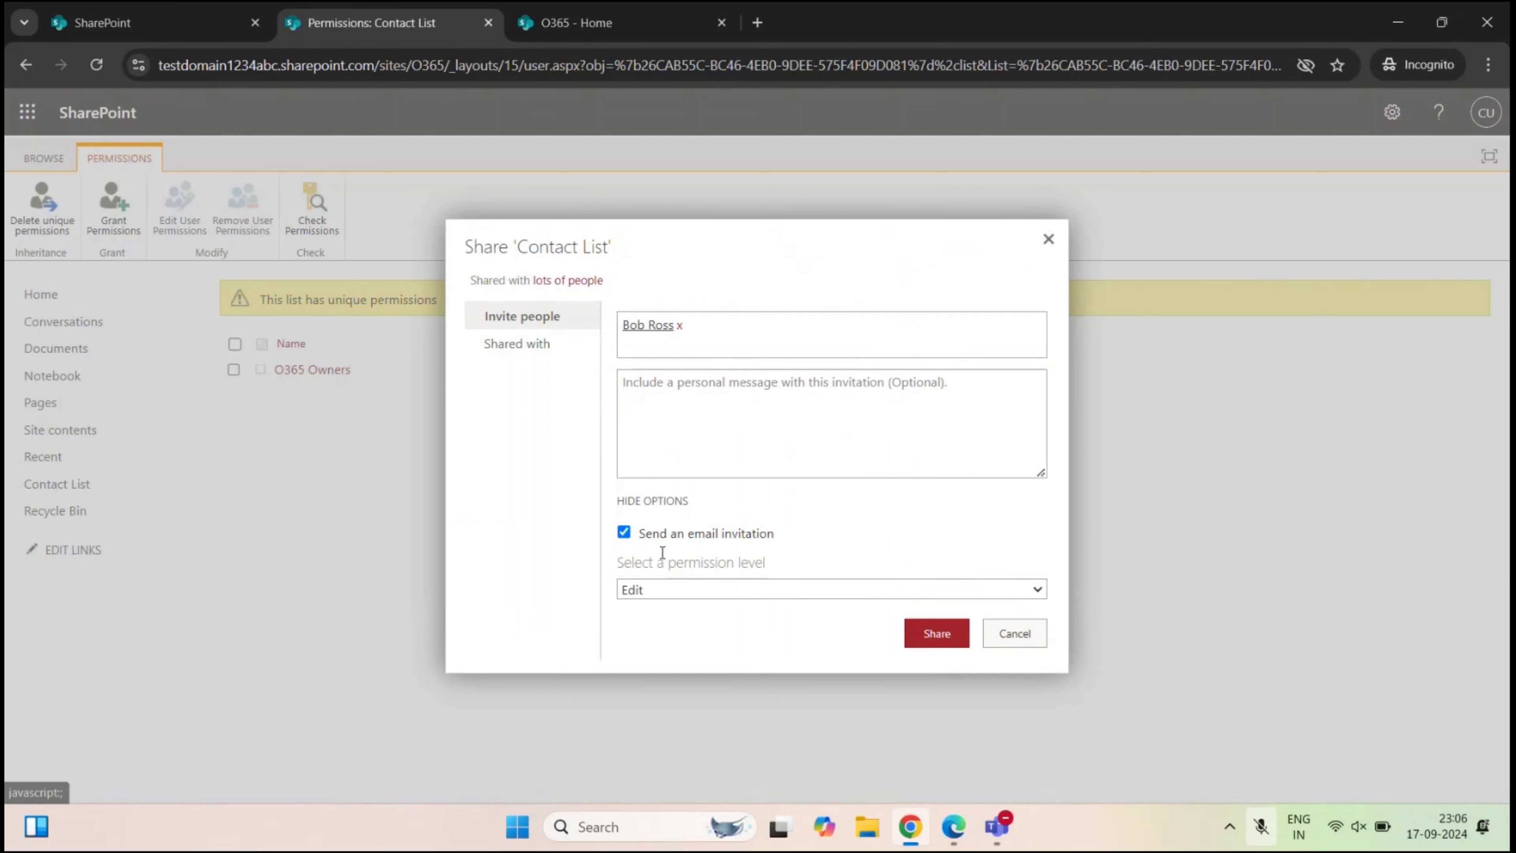
click(917, 634)
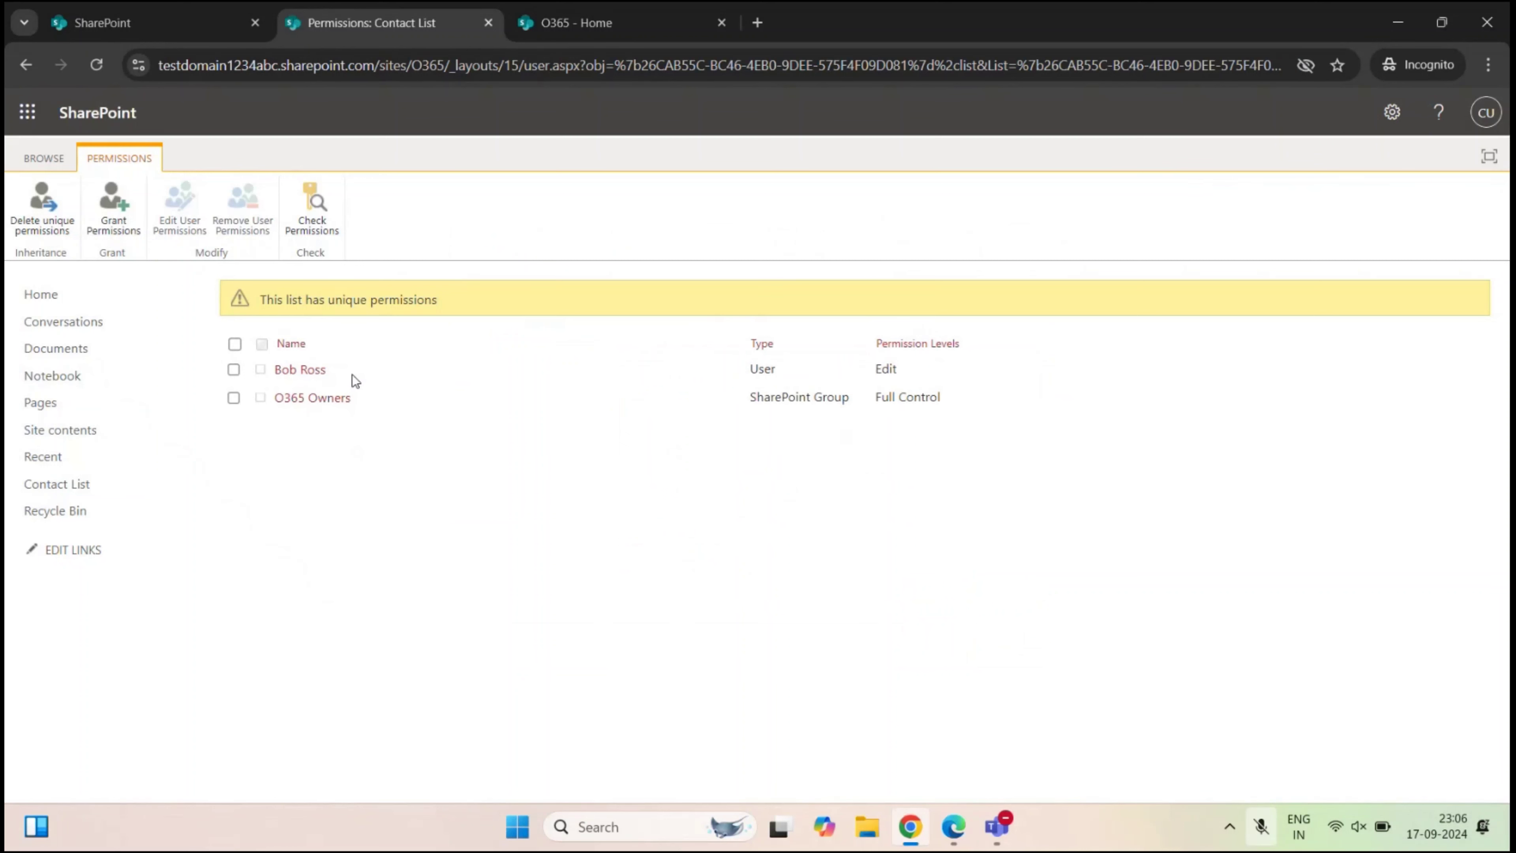
Step: Review the list permissions: test user with Edit, O365 Owners with Full Control
drag(355, 380, 273, 371)
drag(987, 358, 725, 377)
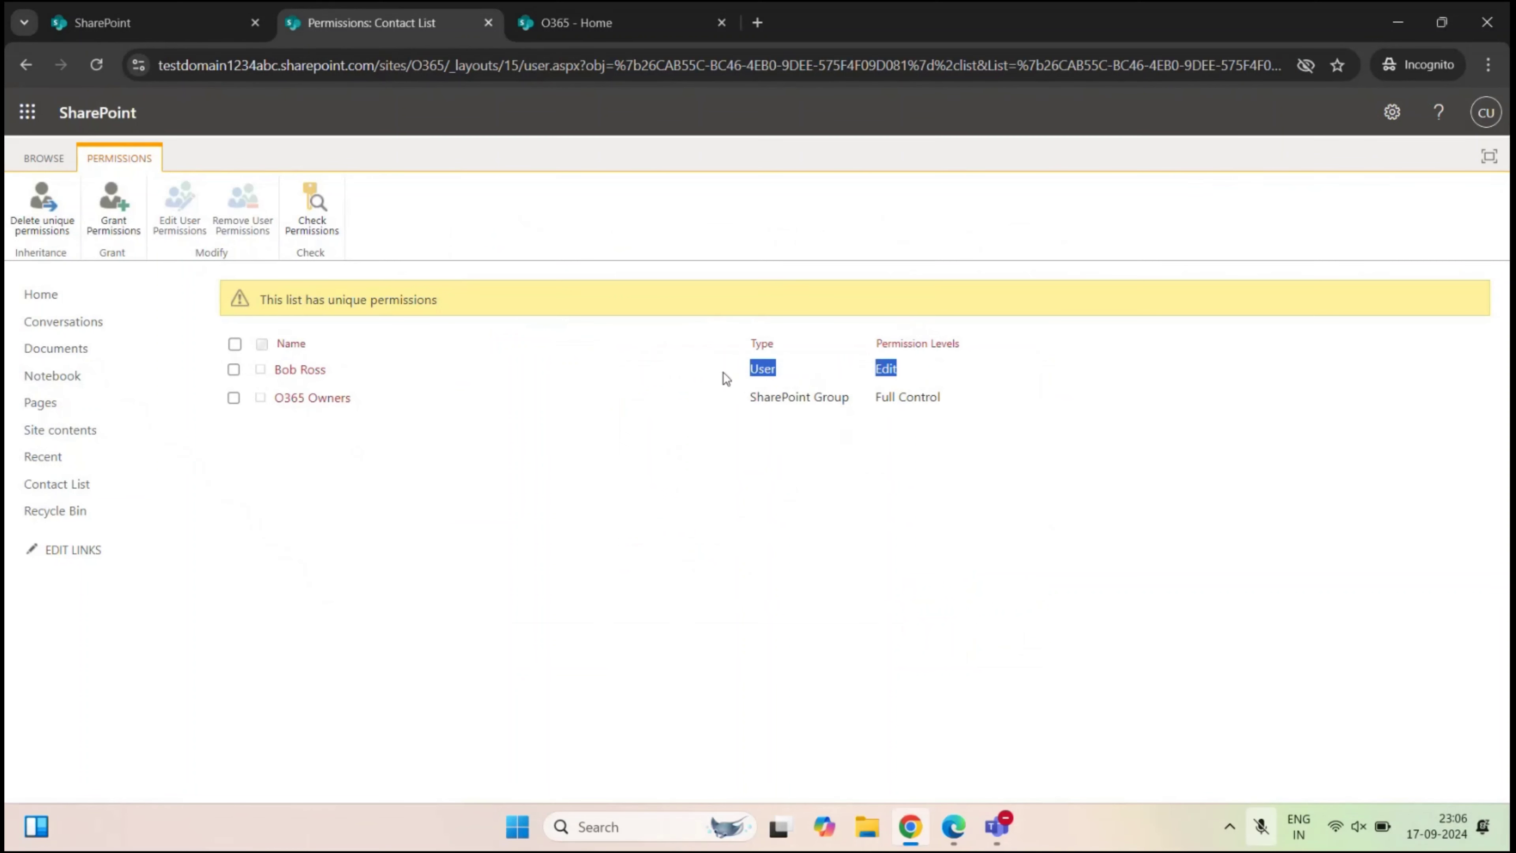
click(643, 499)
drag(353, 399, 278, 398)
drag(1066, 448, 774, 397)
click(731, 445)
Step: As the test user in Edge, open the Contact List and toggle grid editing on and off
click(953, 826)
click(107, 225)
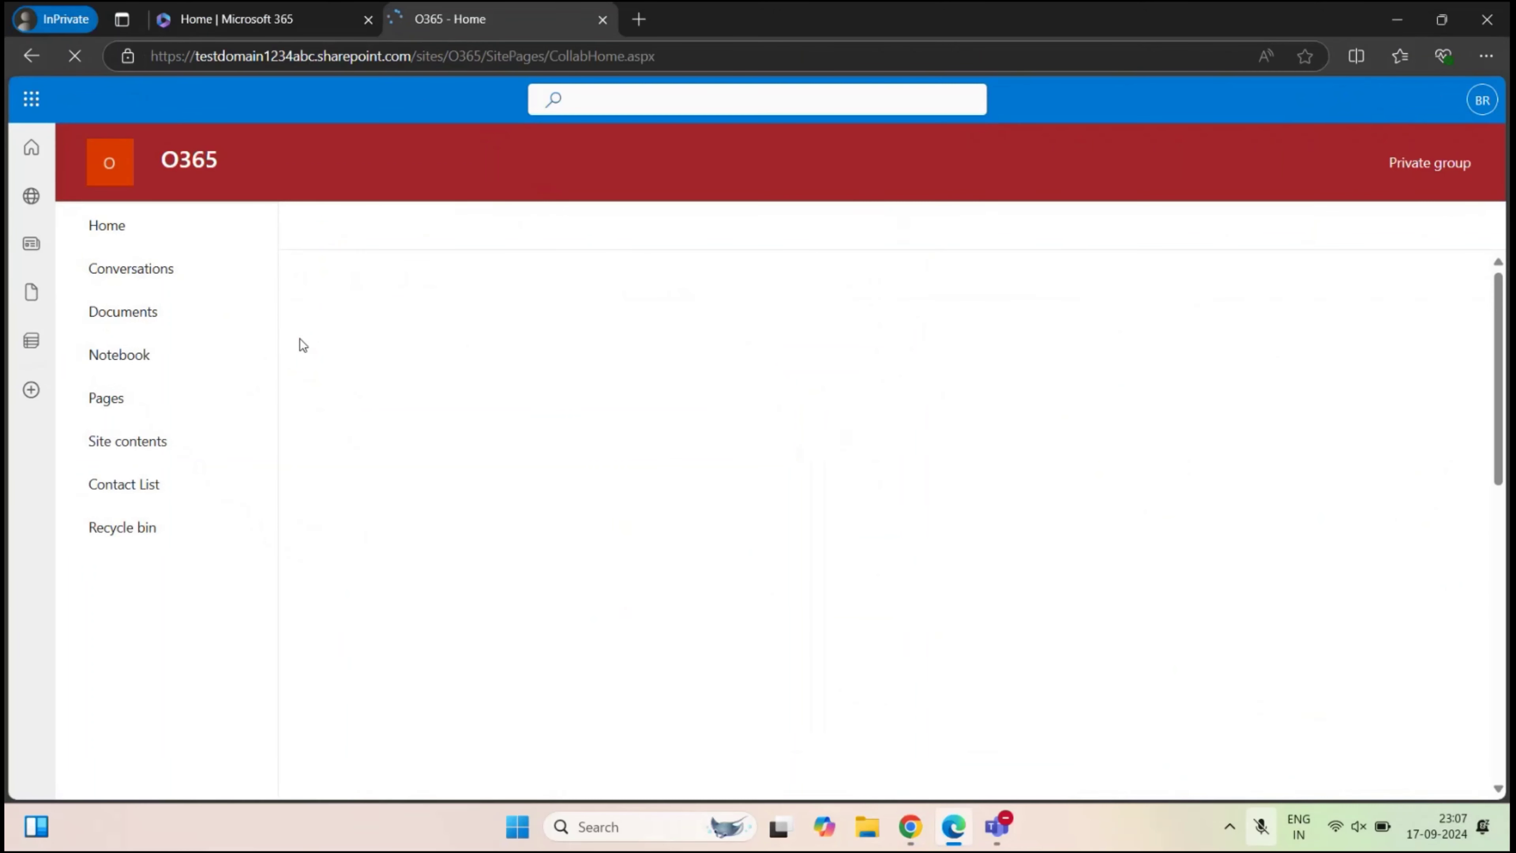
click(150, 490)
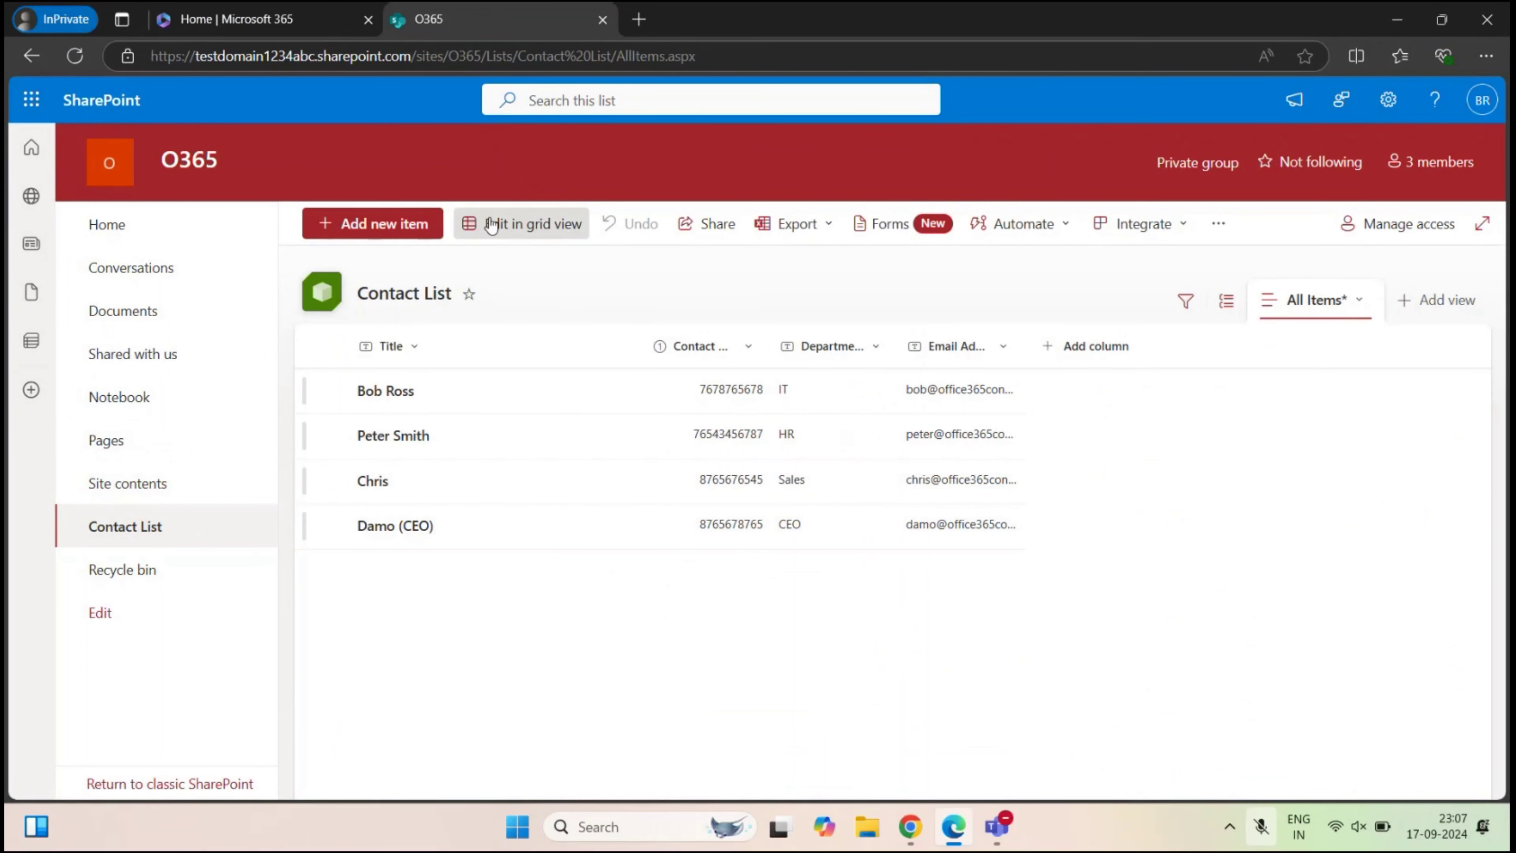
click(523, 238)
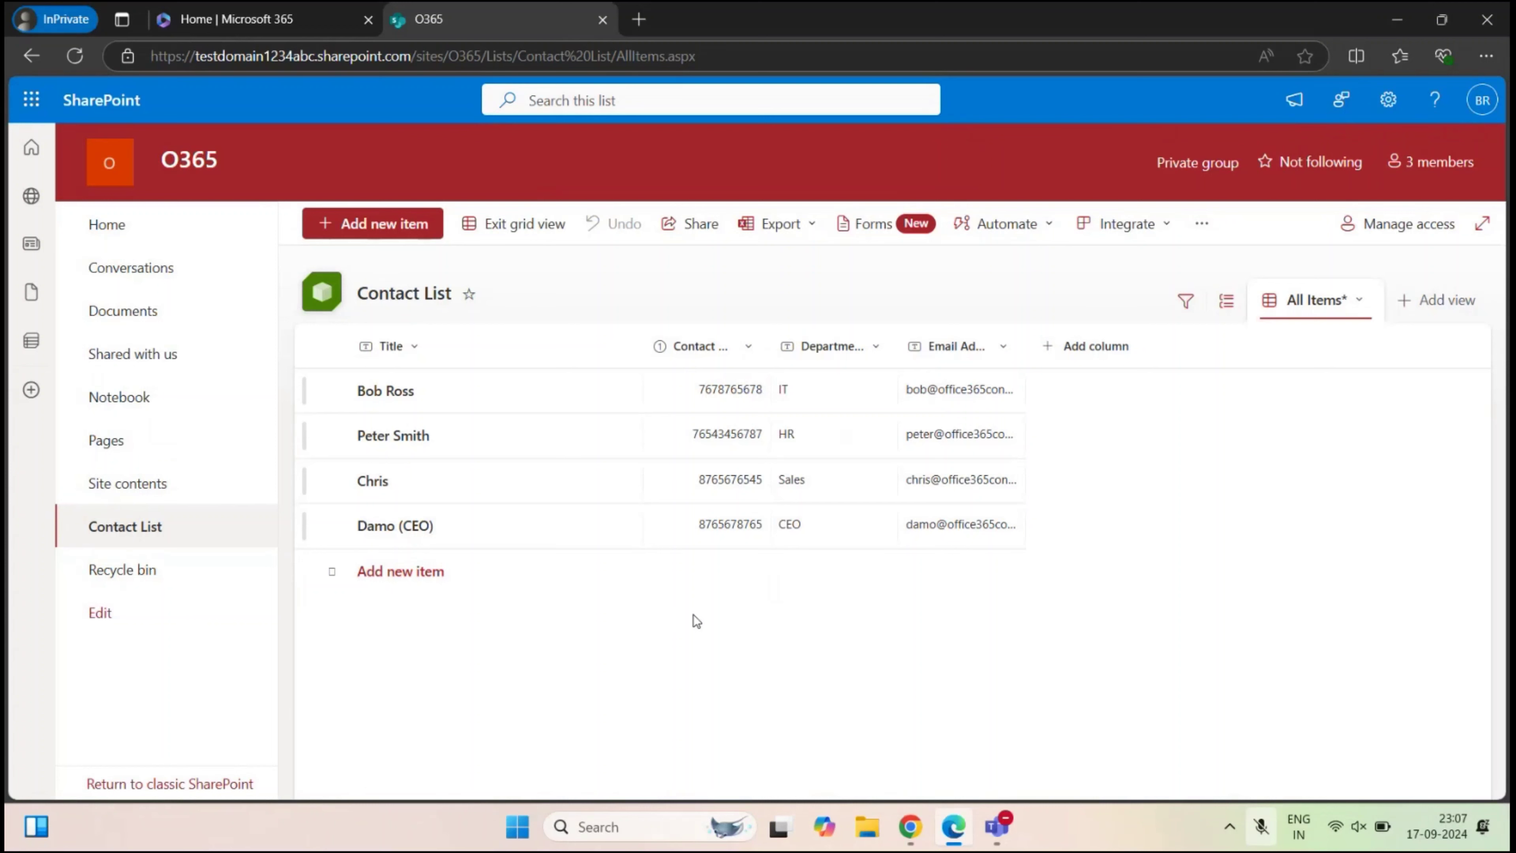
click(517, 224)
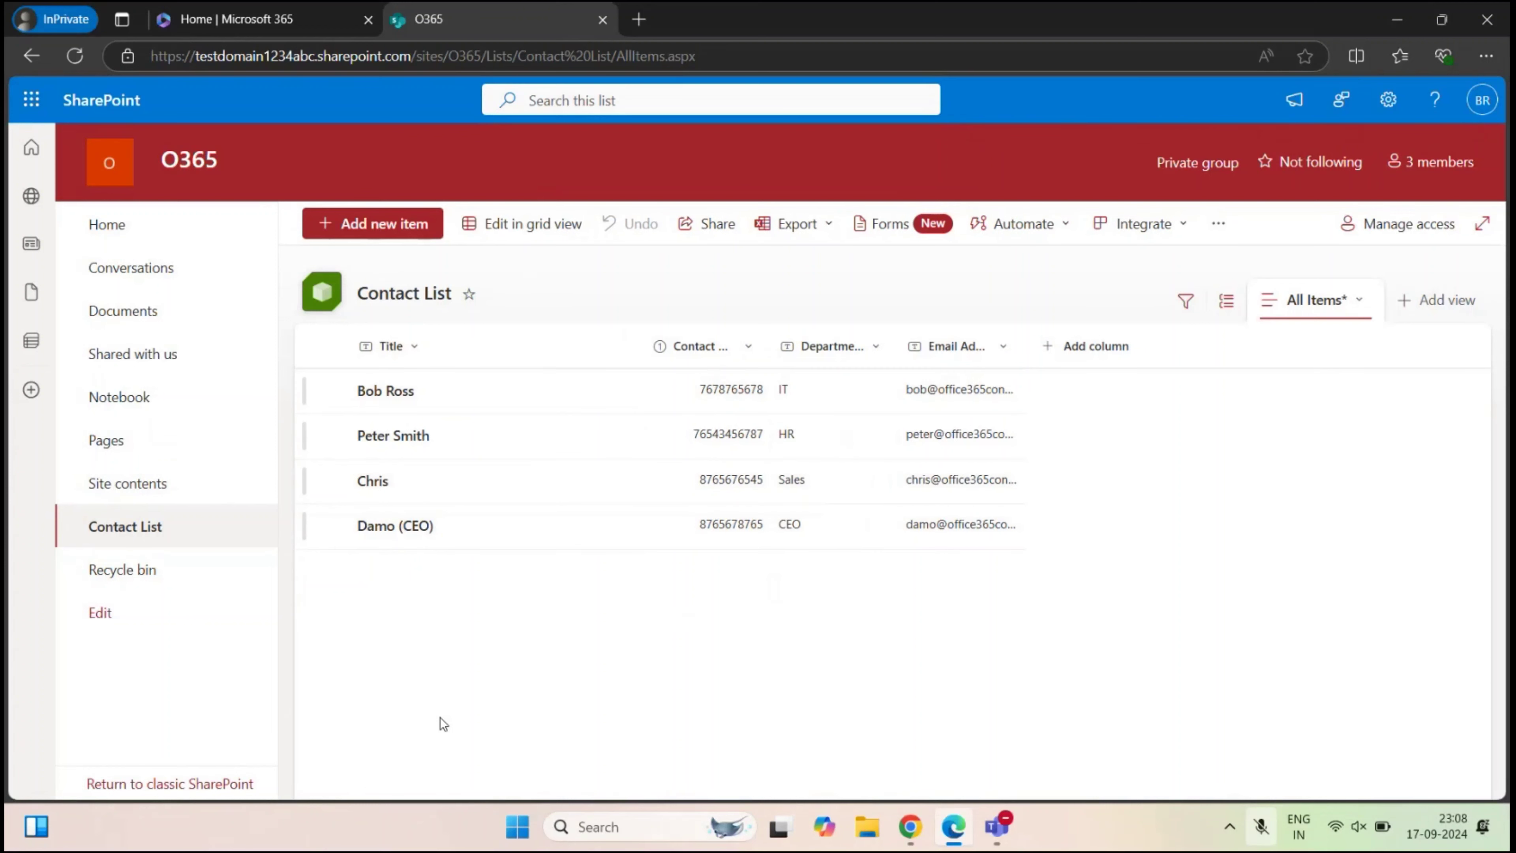
Step: Select and deselect the Damo (CEO) entry, then show the Contact List in the owner's window
click(332, 526)
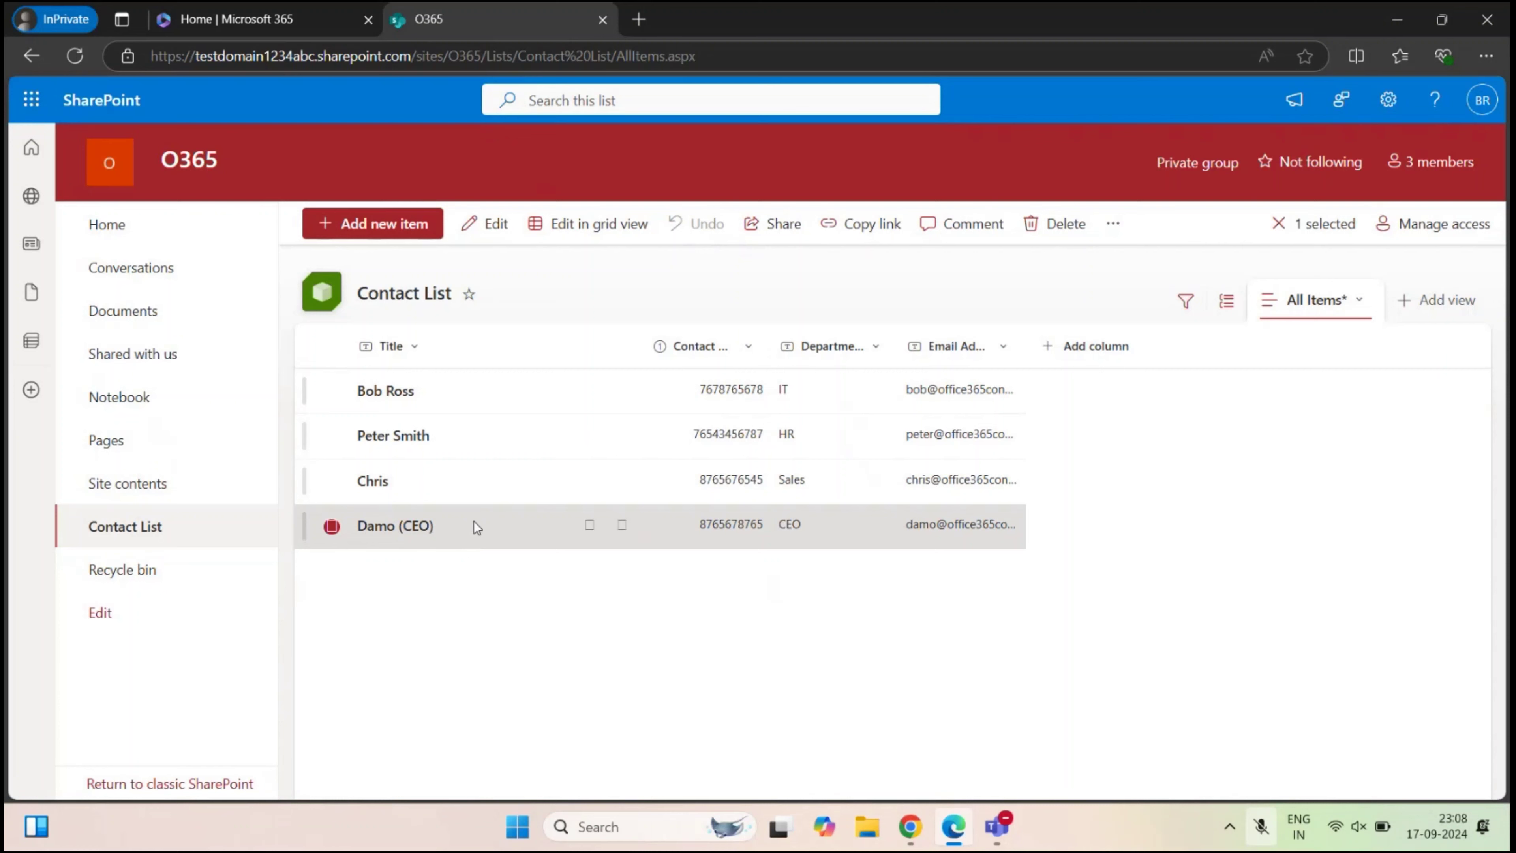
click(485, 604)
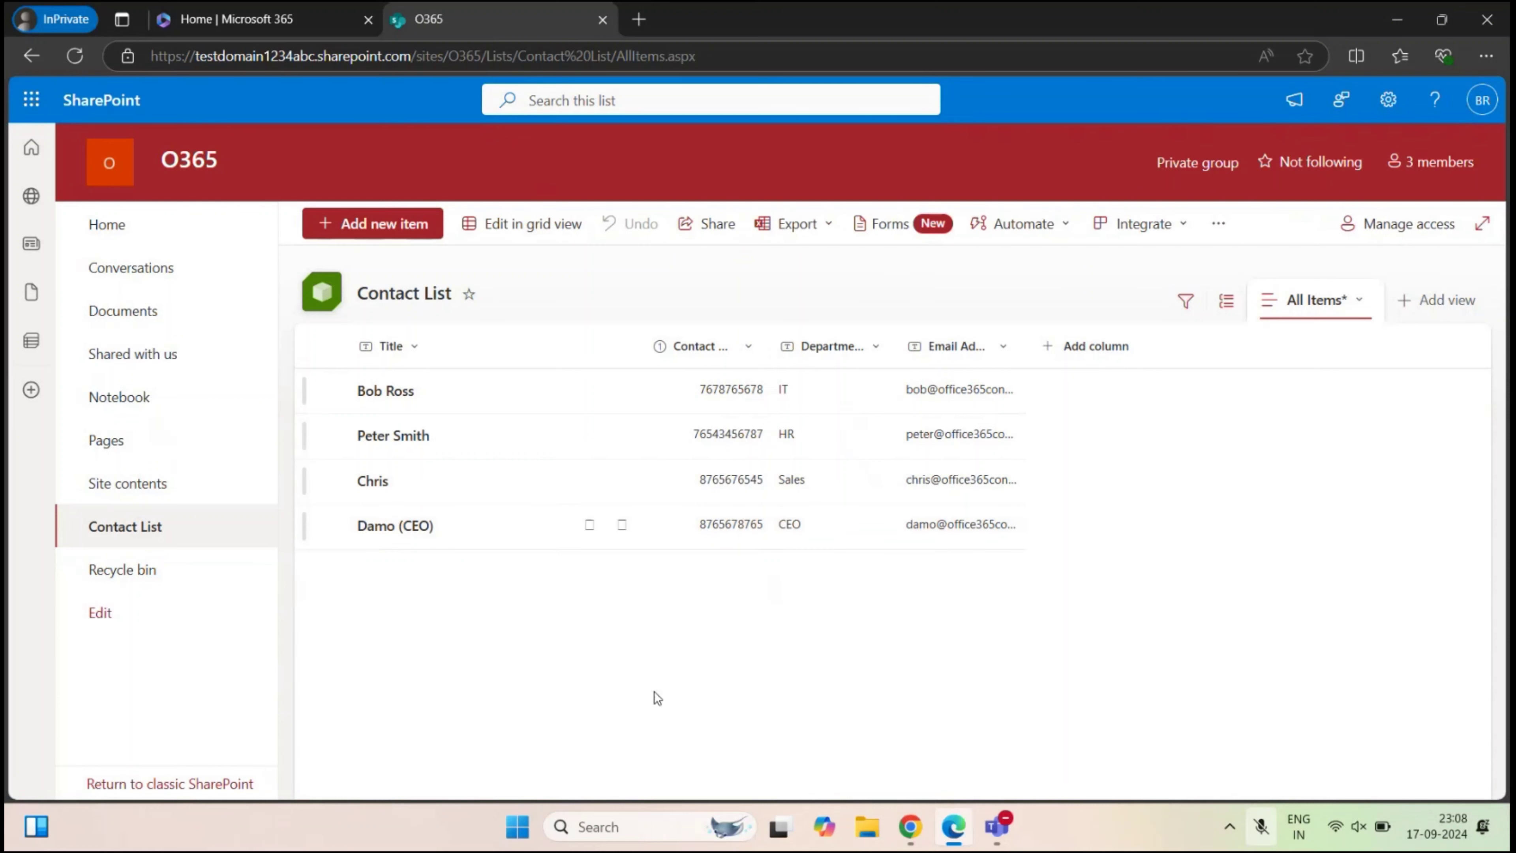
key(alt+Tab)
click(64, 488)
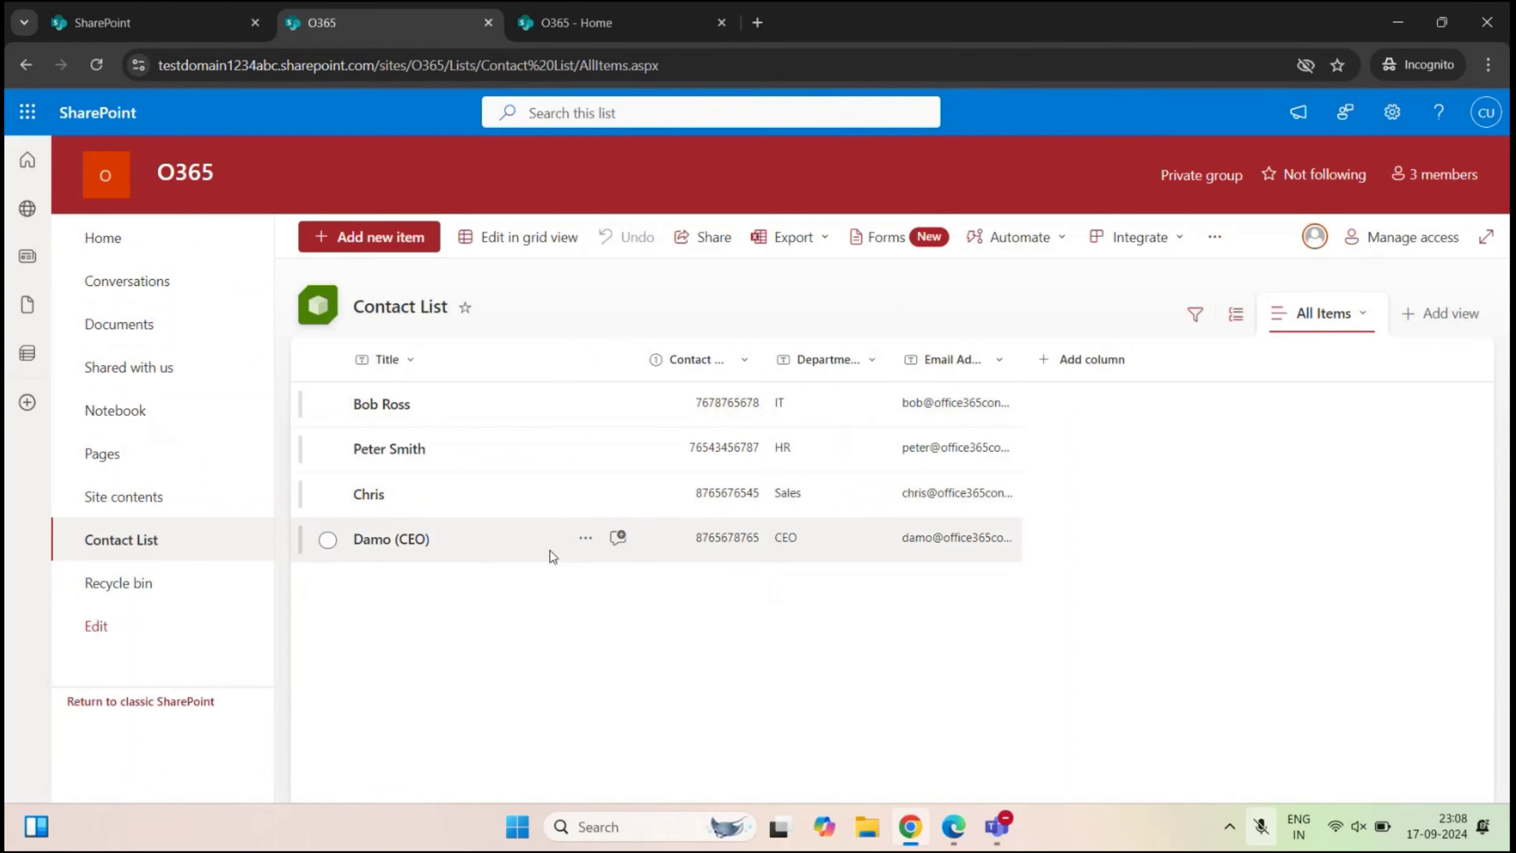
Step: Open Manage Access for the Damo (CEO) entry and view its groups and people
right_click(391, 549)
mouse_move(460, 527)
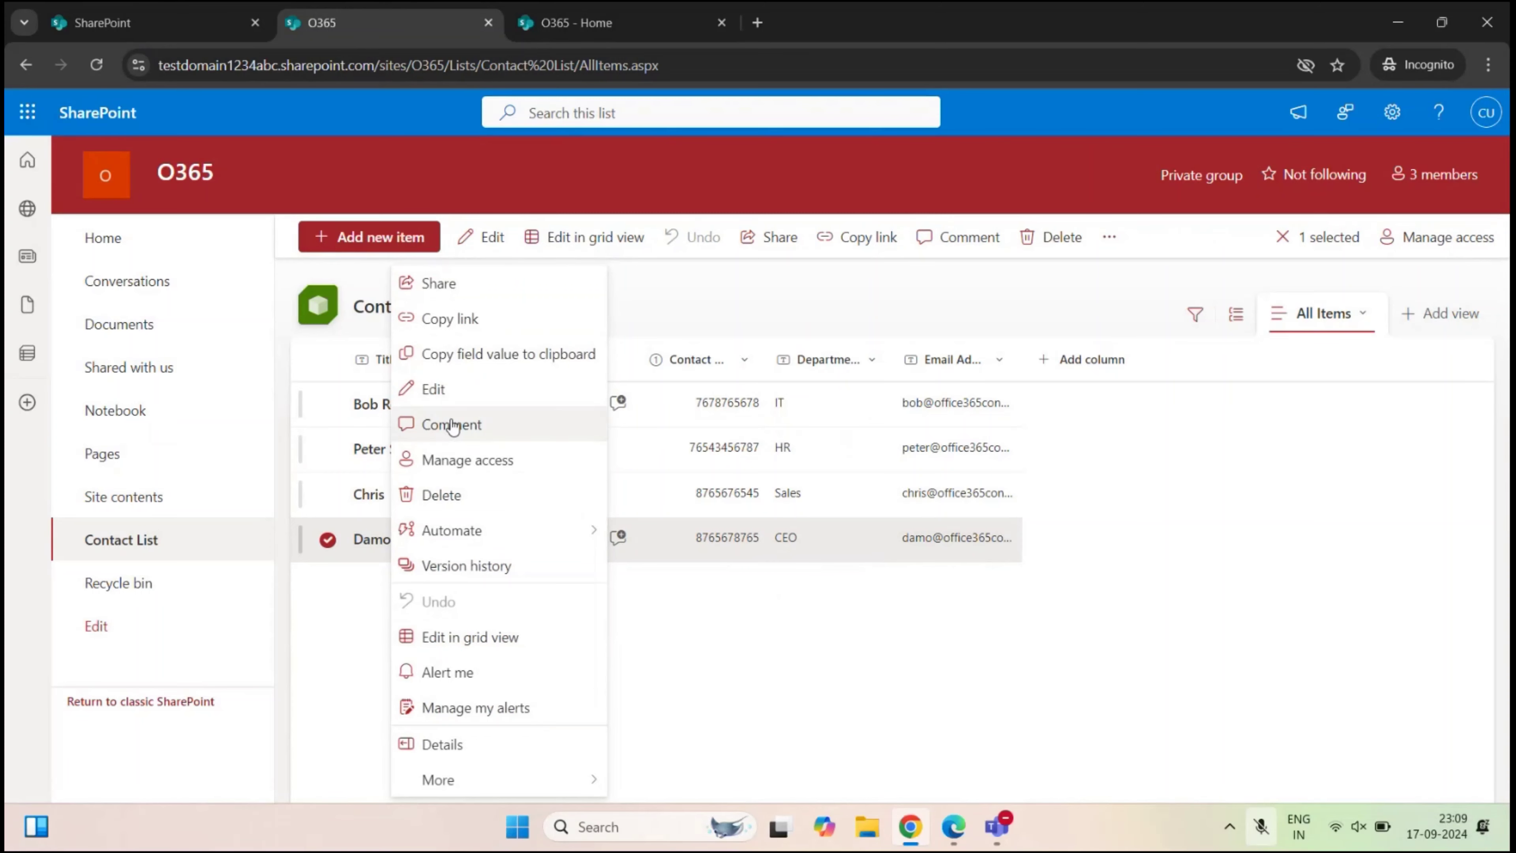
click(453, 459)
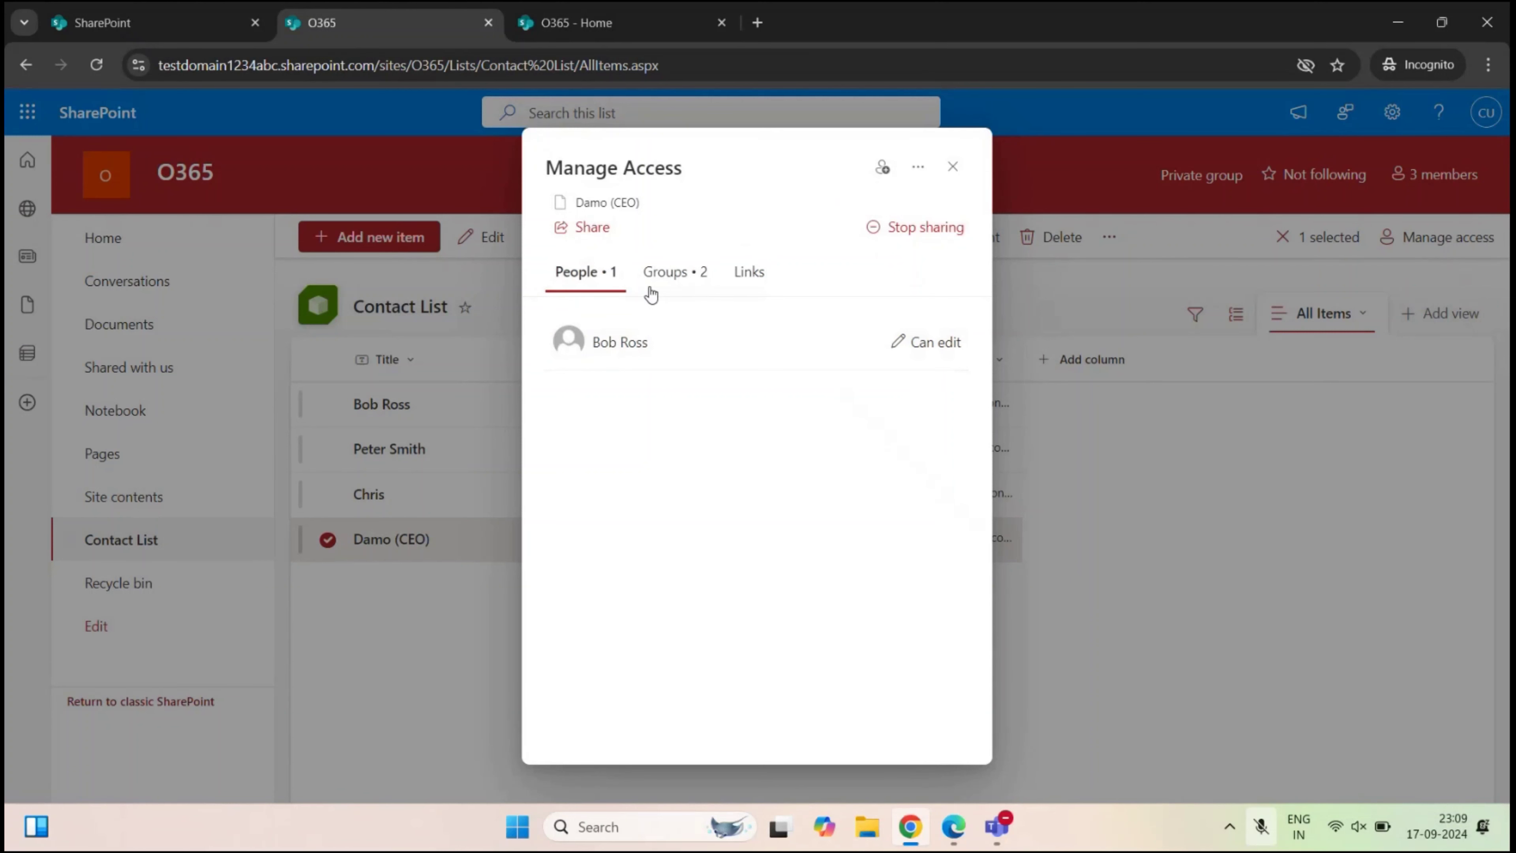
click(674, 273)
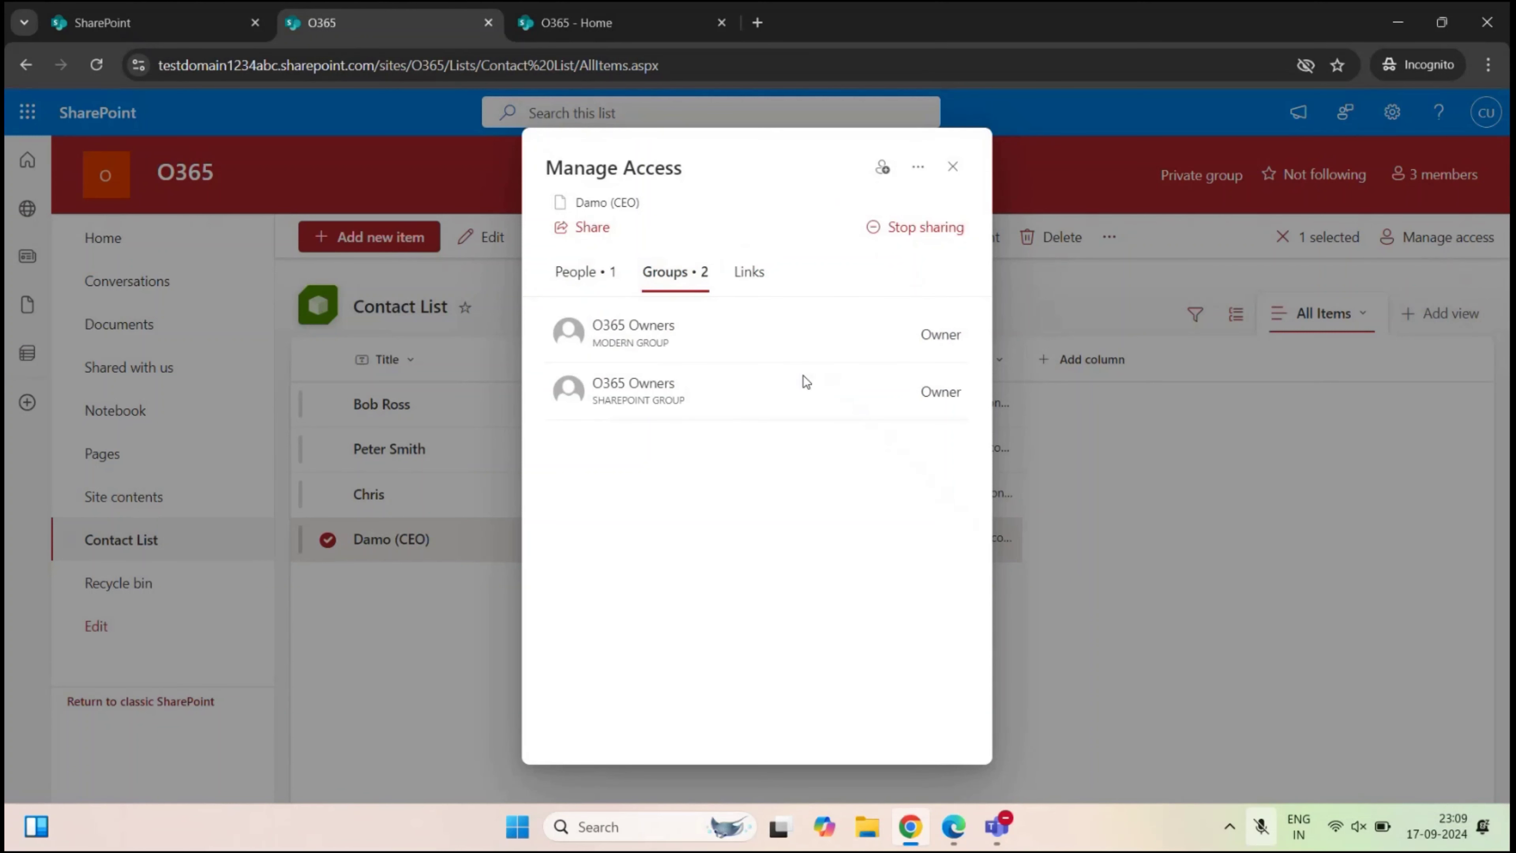
click(582, 272)
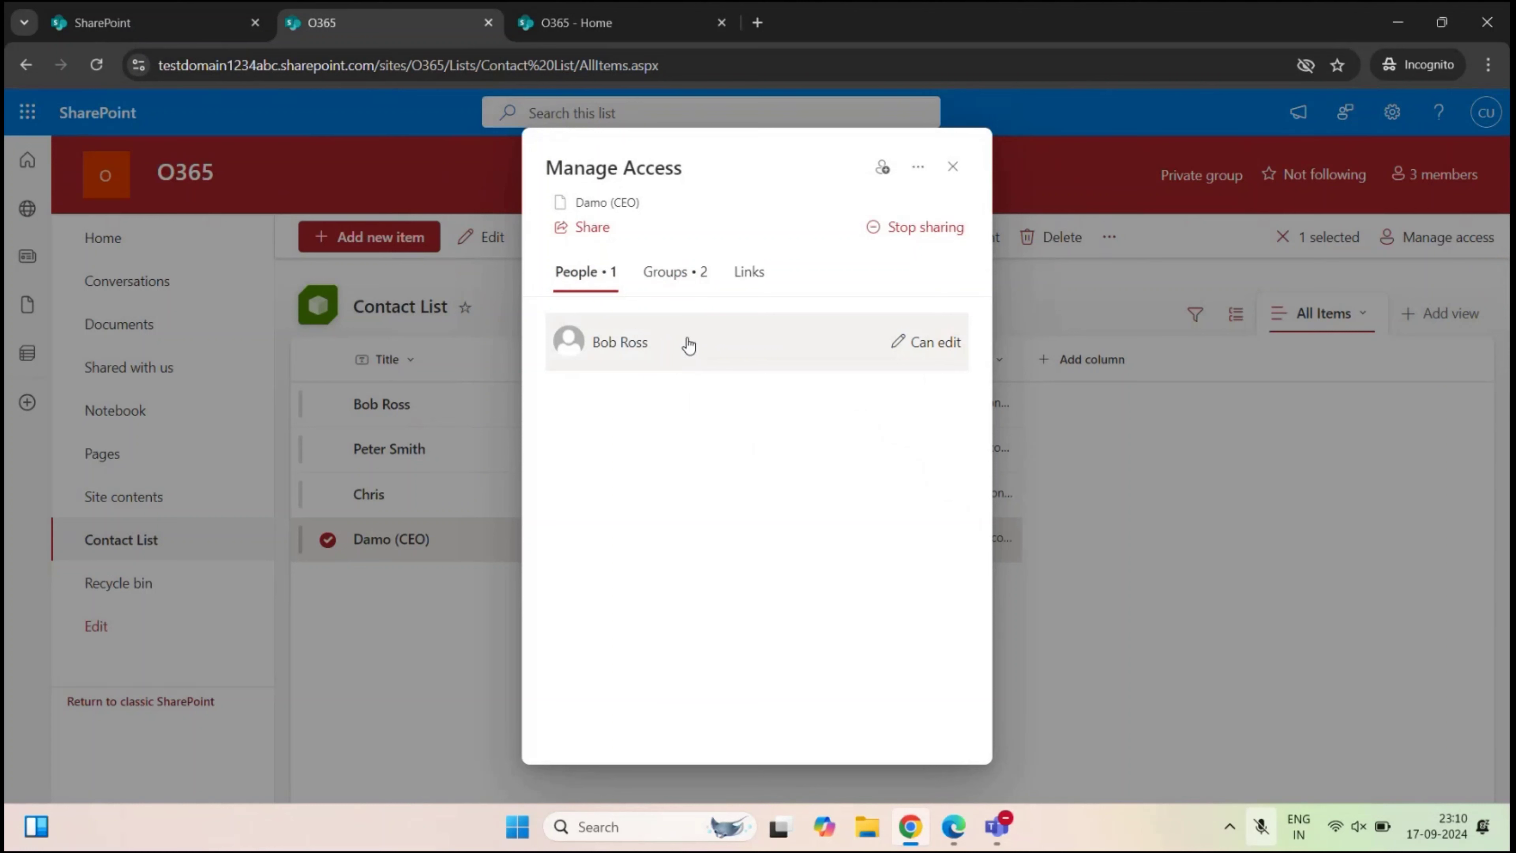
Step: Check the test user's direct Can edit access on the item, then open its advanced permissions
click(686, 363)
click(559, 392)
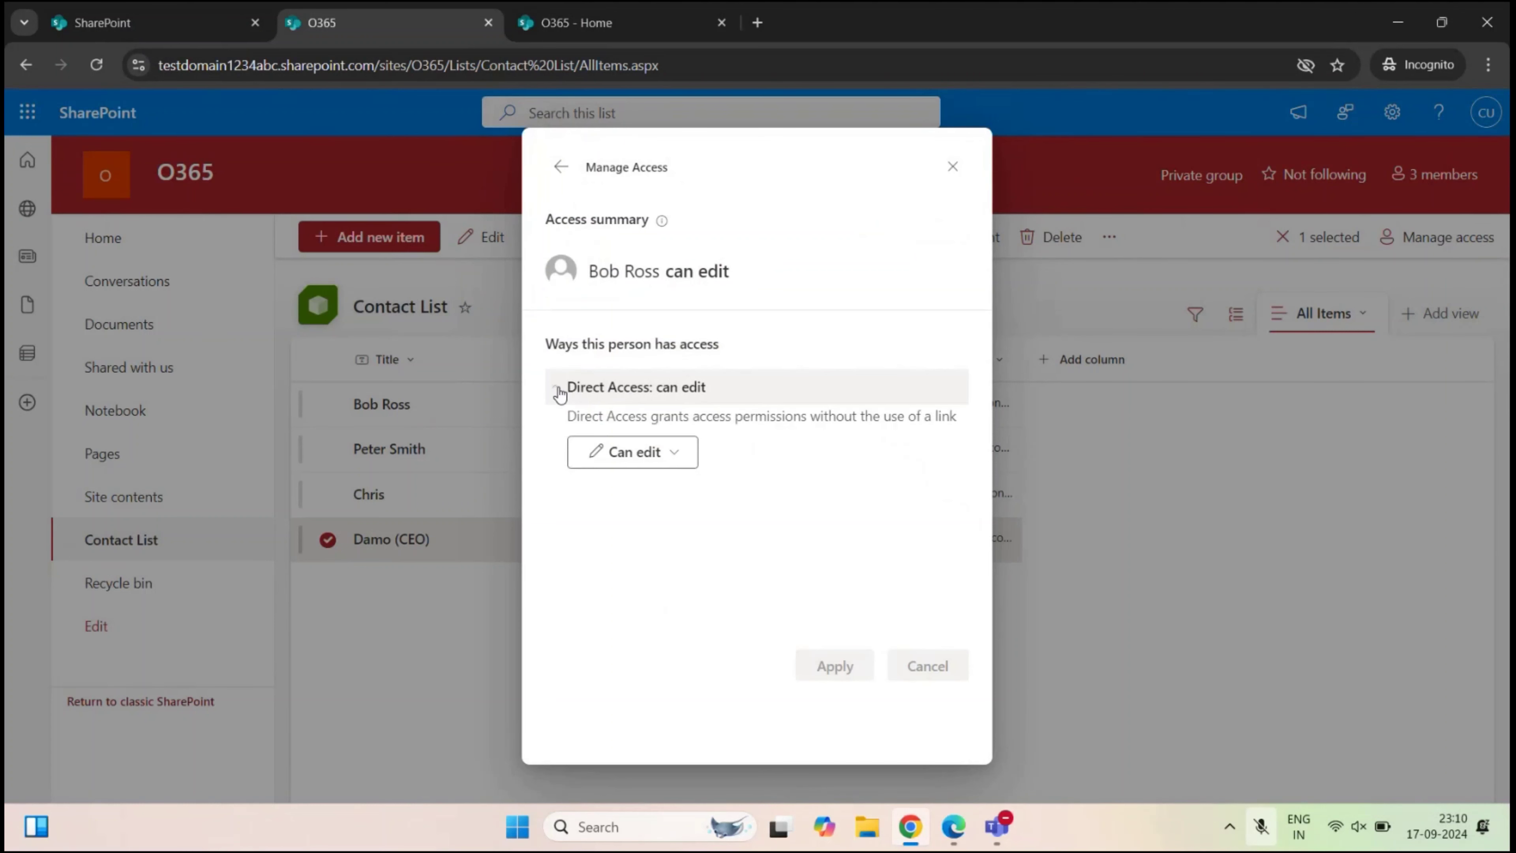
click(637, 456)
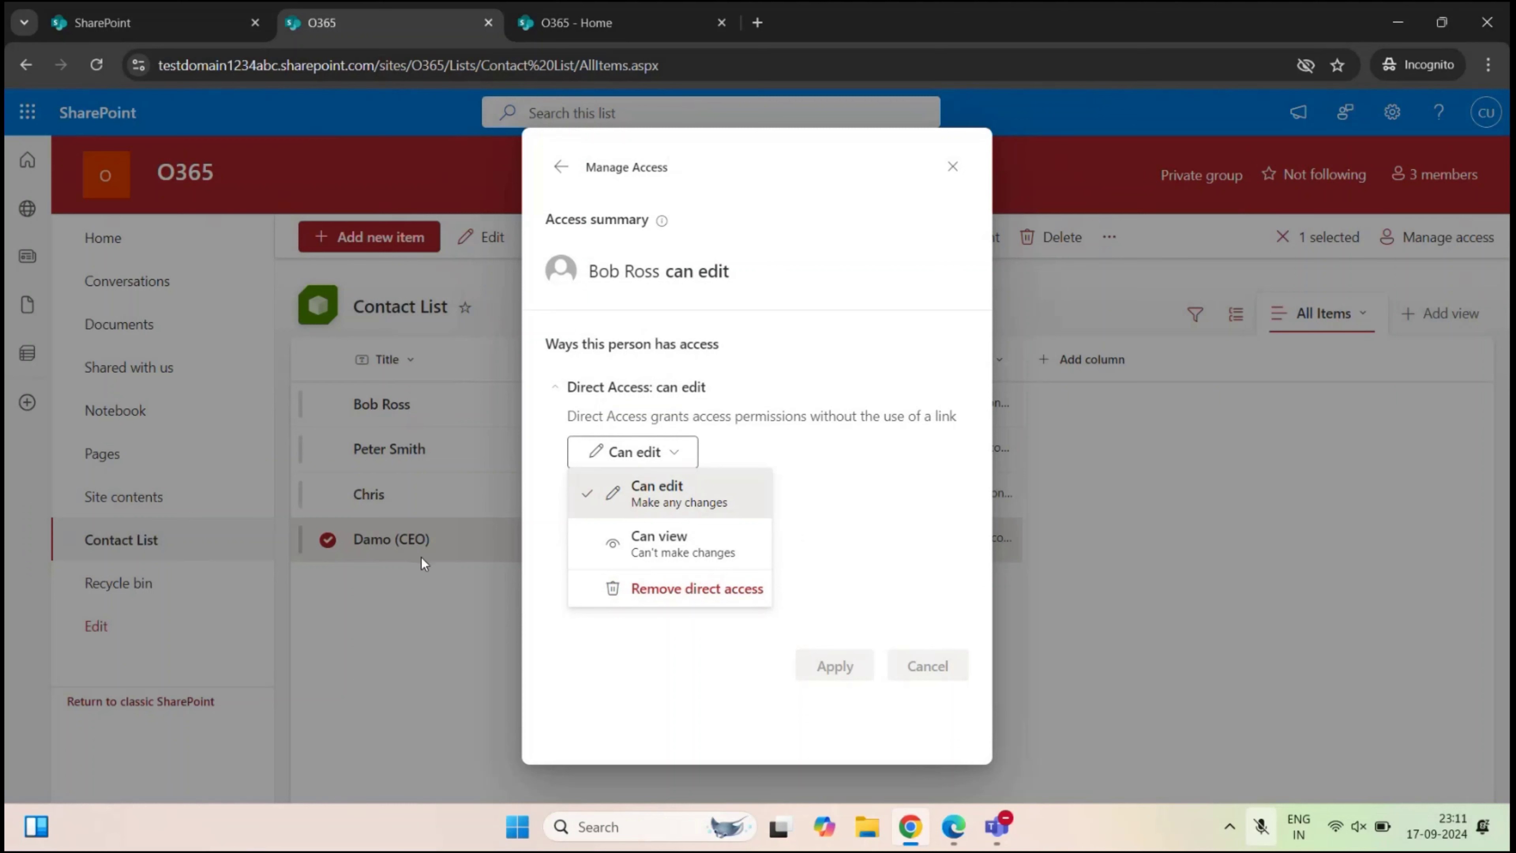
click(561, 167)
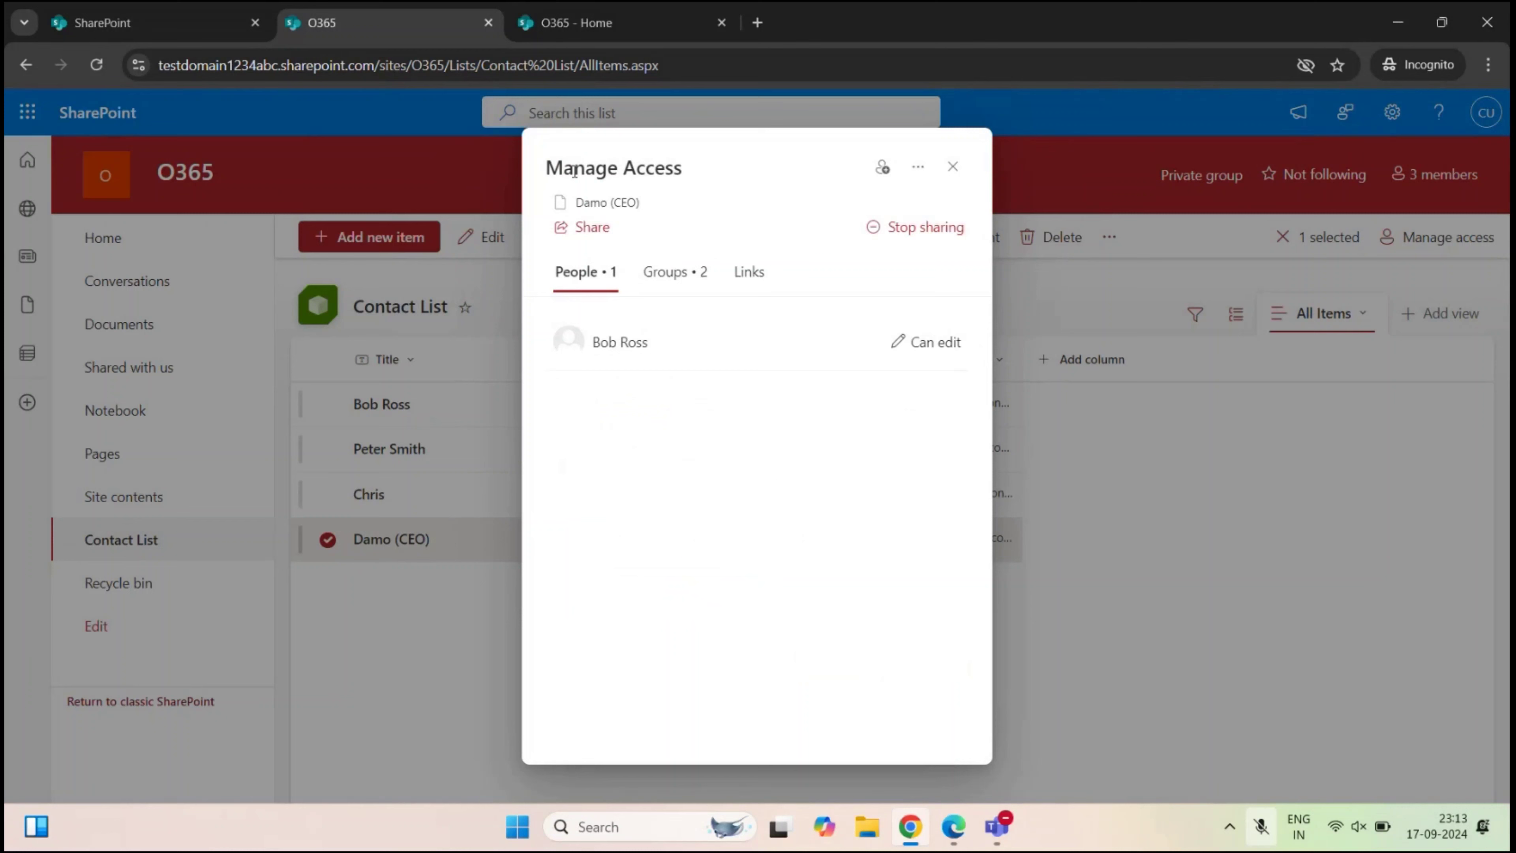
click(918, 168)
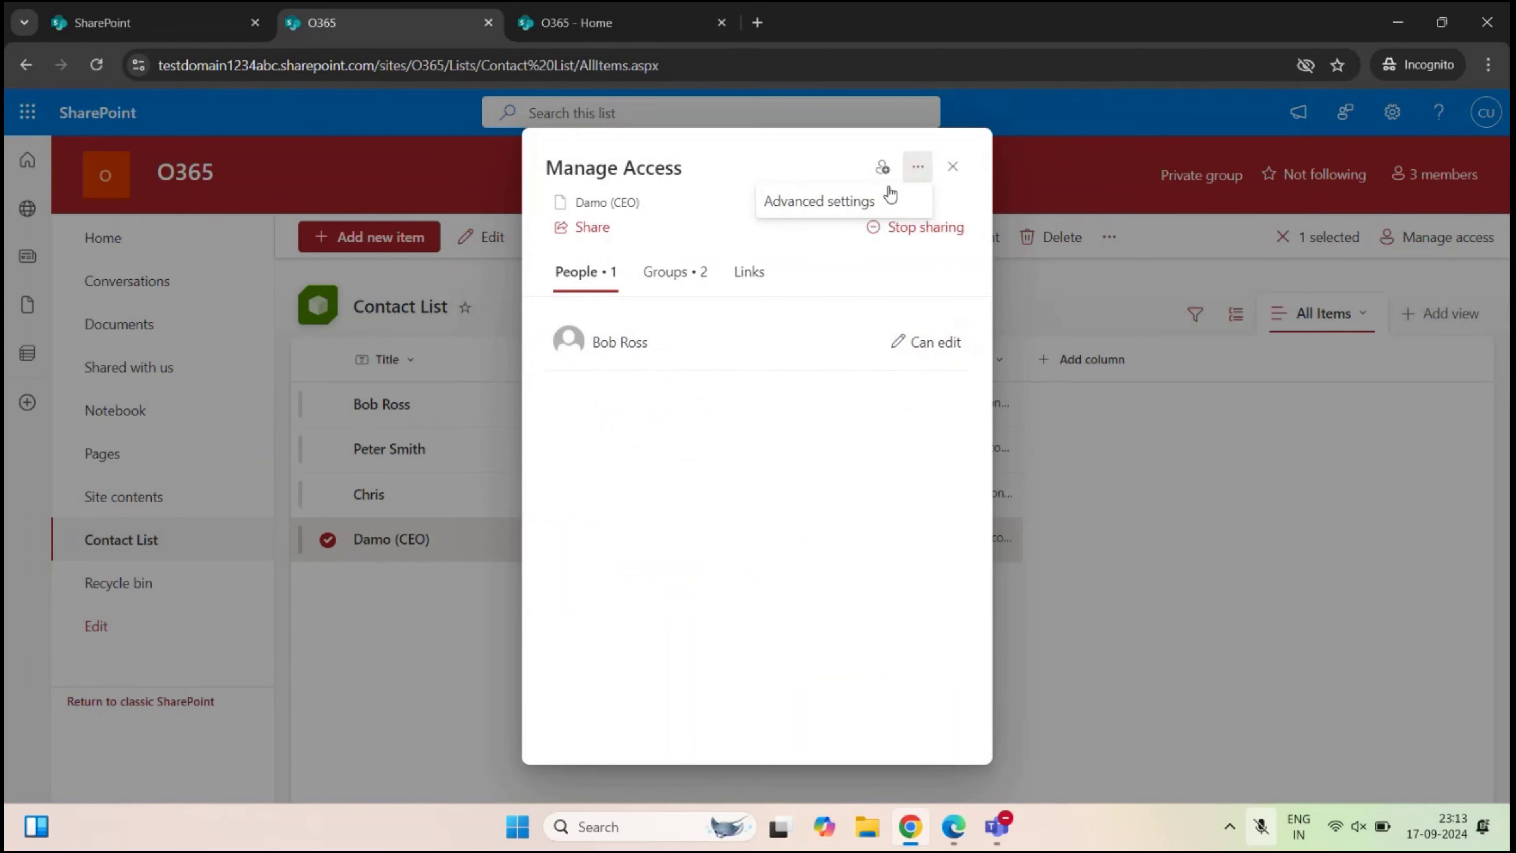
click(839, 204)
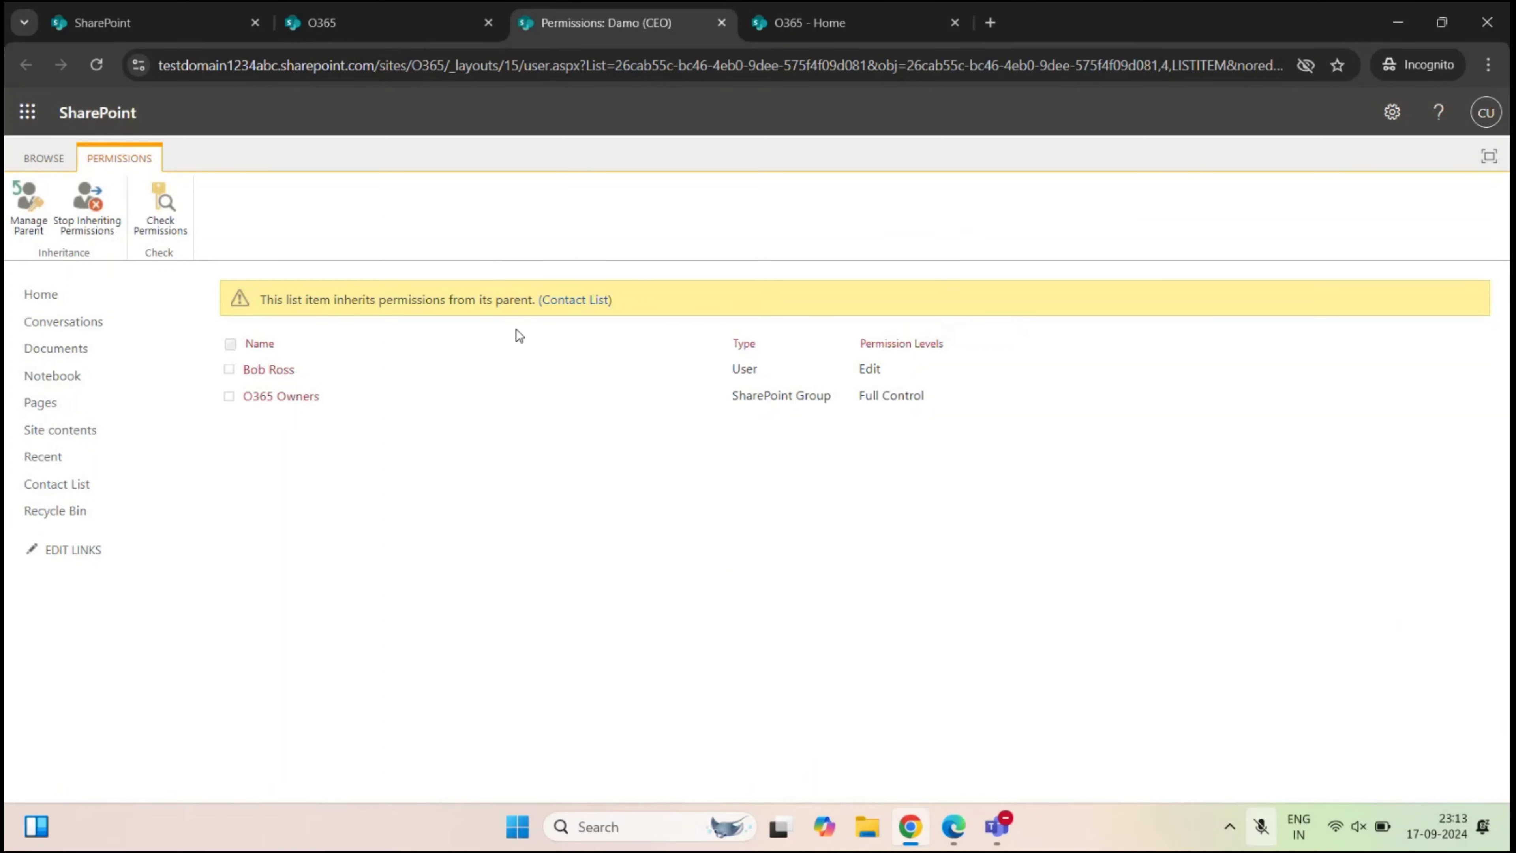
Step: Point out the CEO item's inheritance from Contact List and start stopping that inheritance
drag(262, 300, 535, 302)
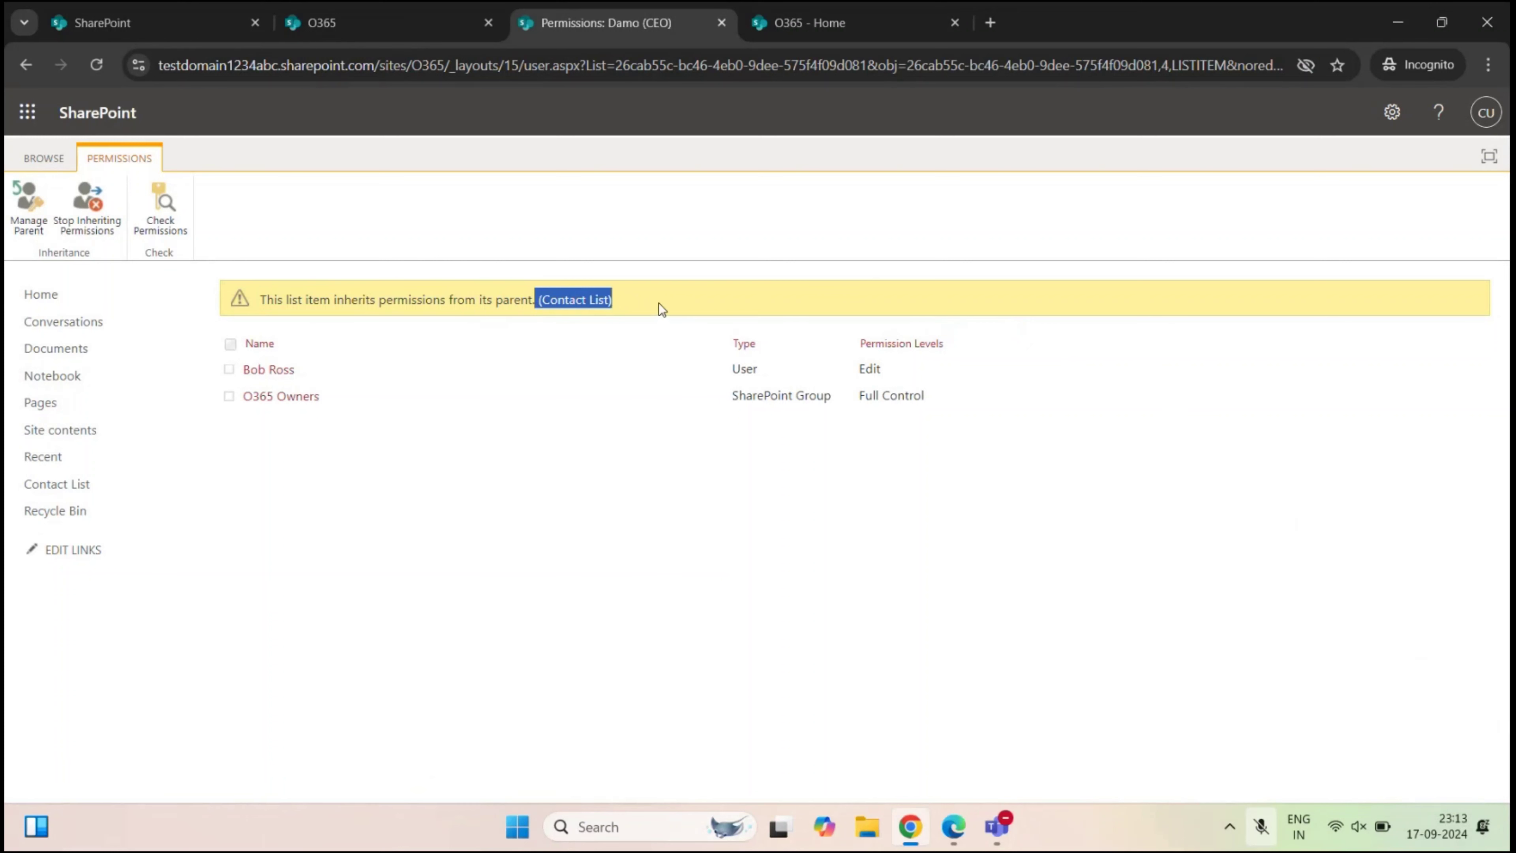
click(649, 305)
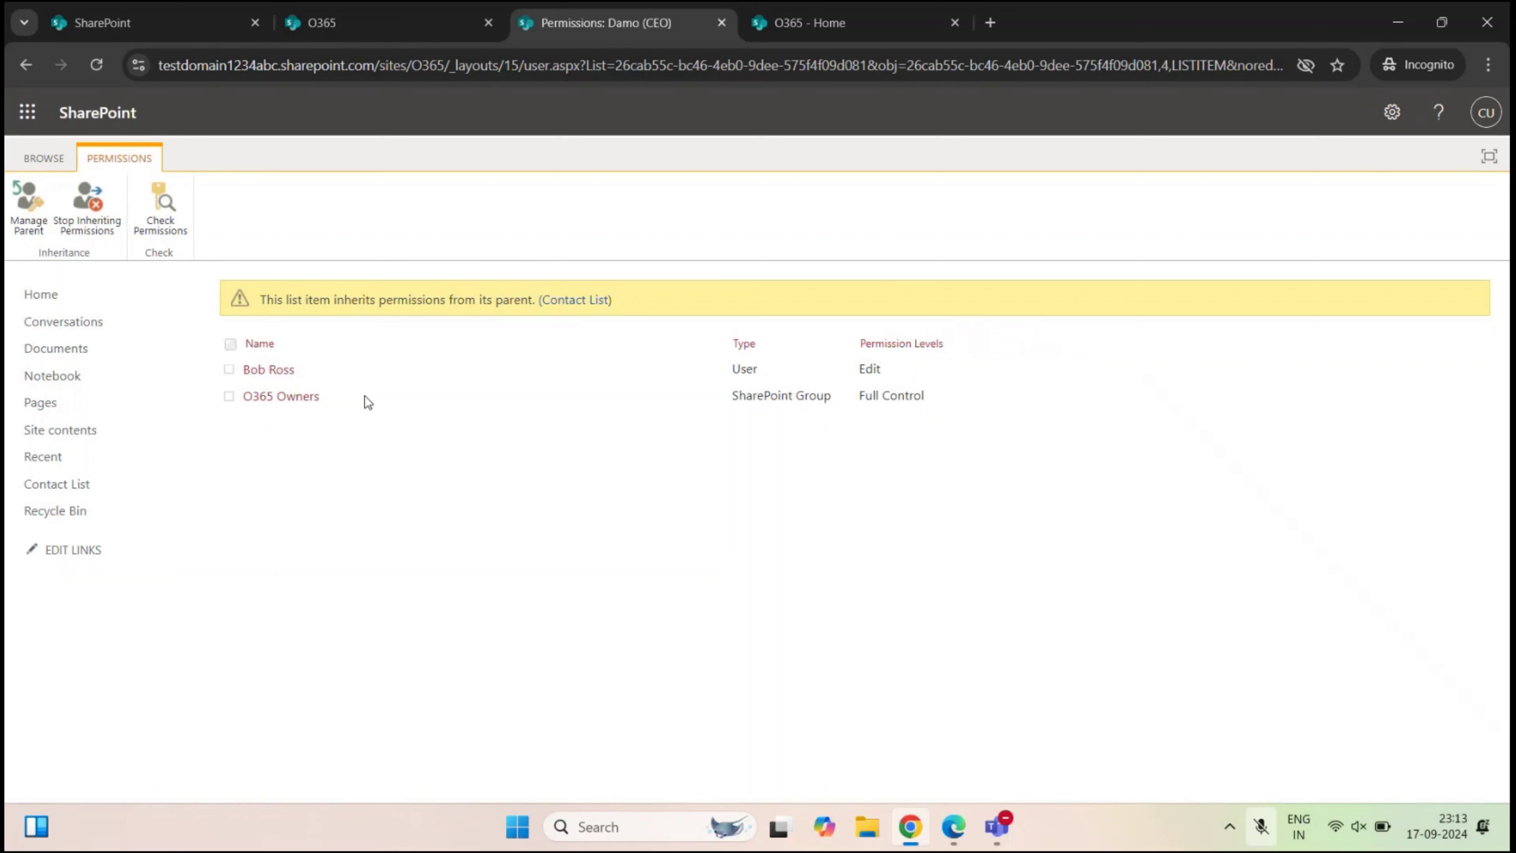
drag(628, 296, 536, 300)
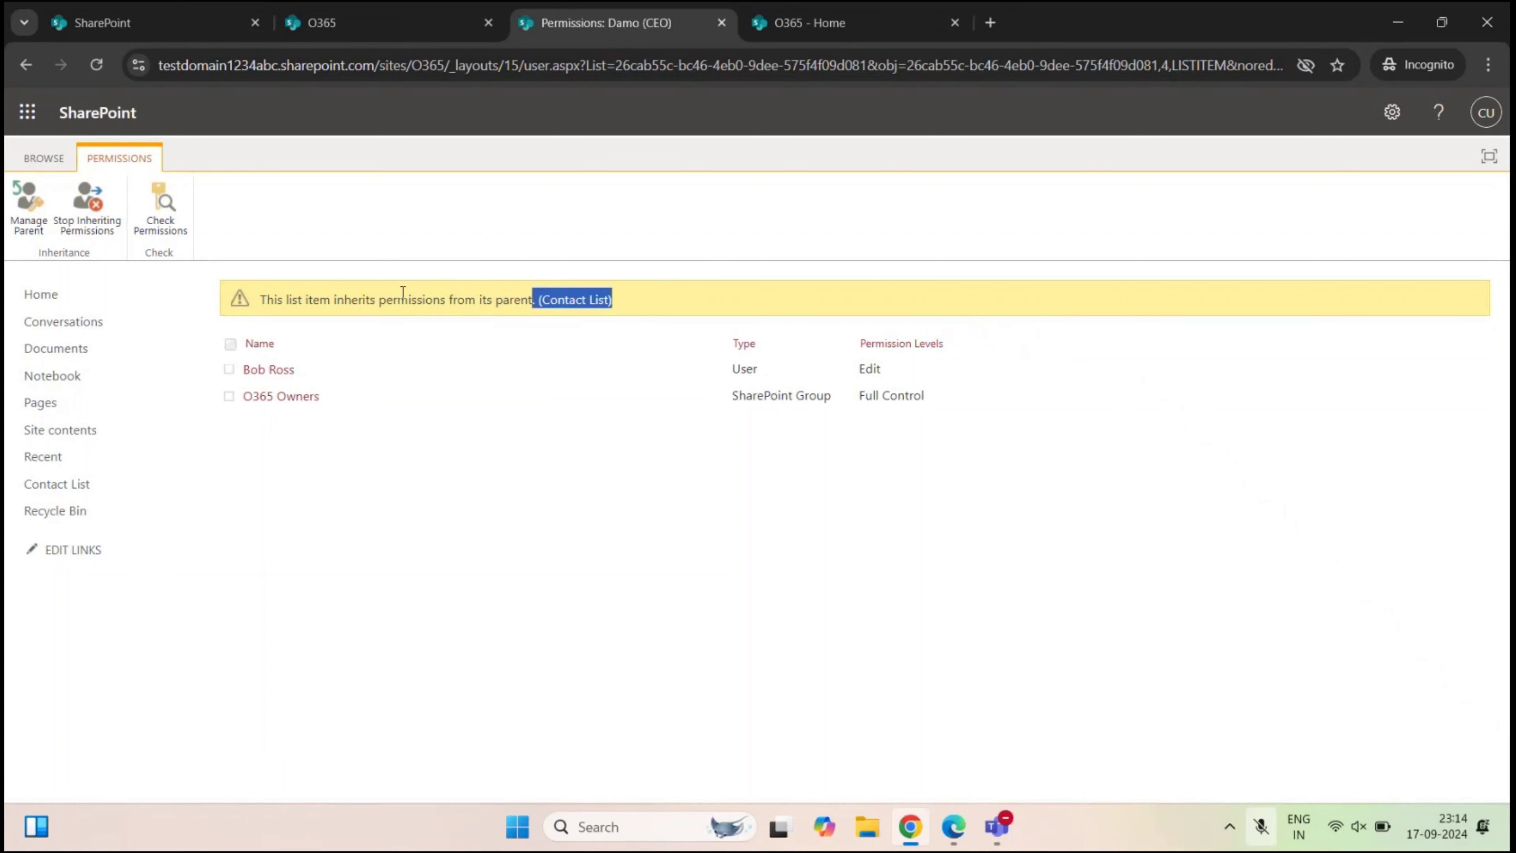
click(497, 489)
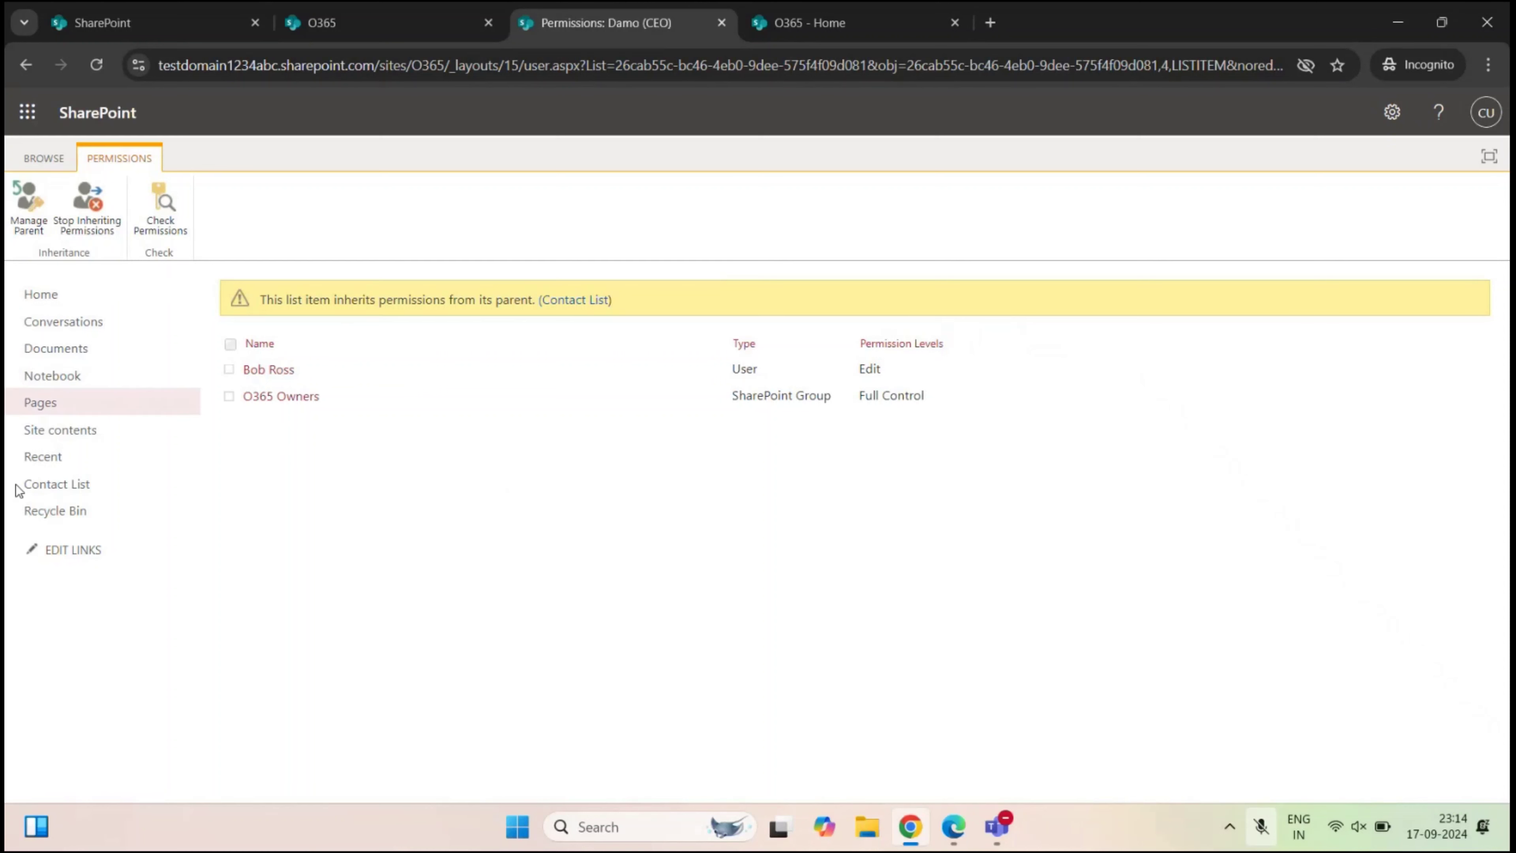
drag(358, 299, 507, 296)
click(507, 296)
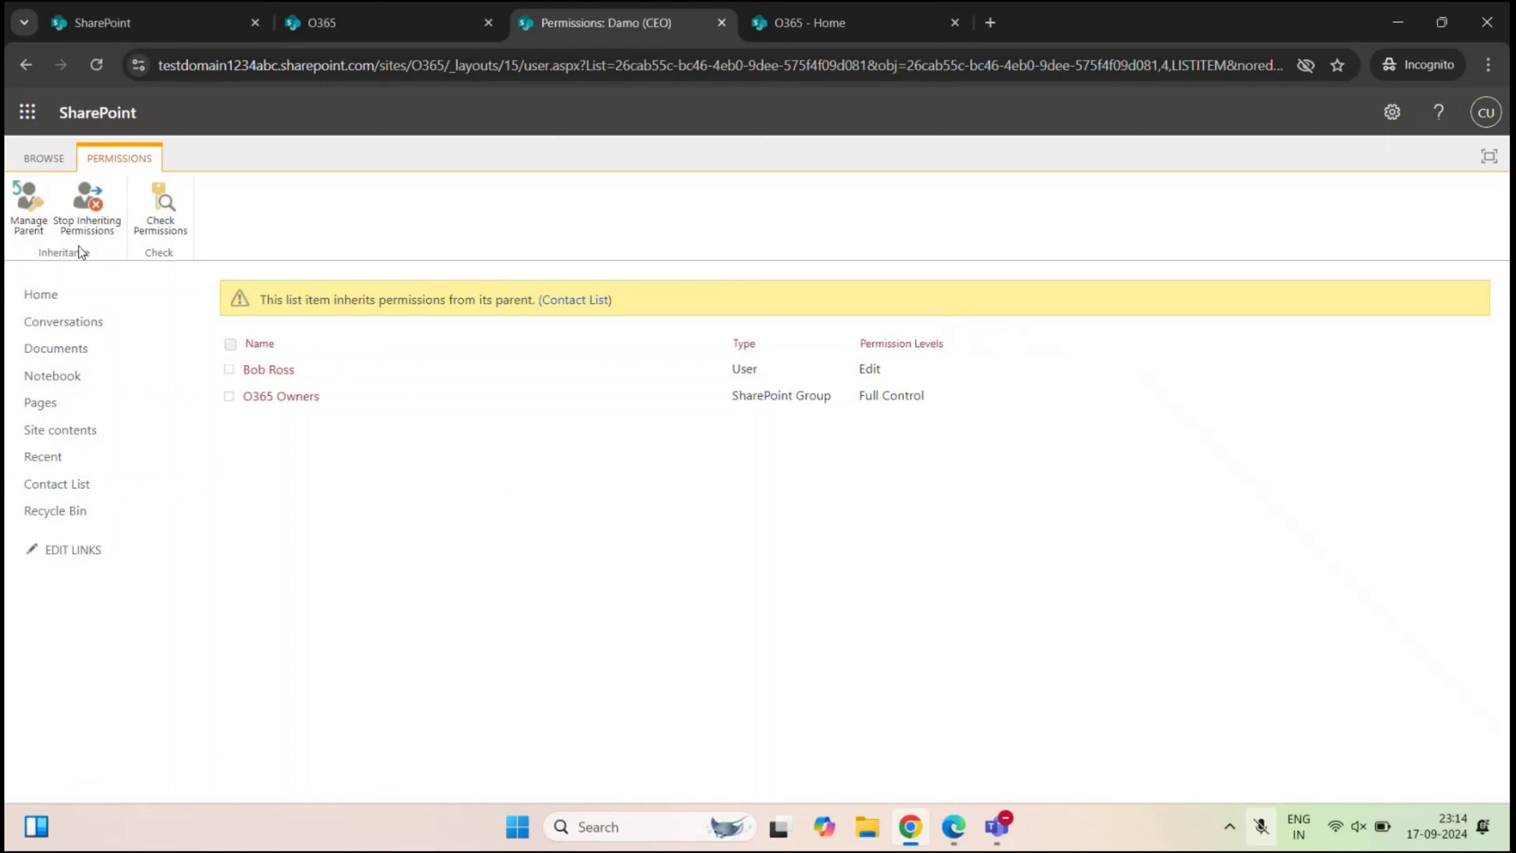
click(79, 230)
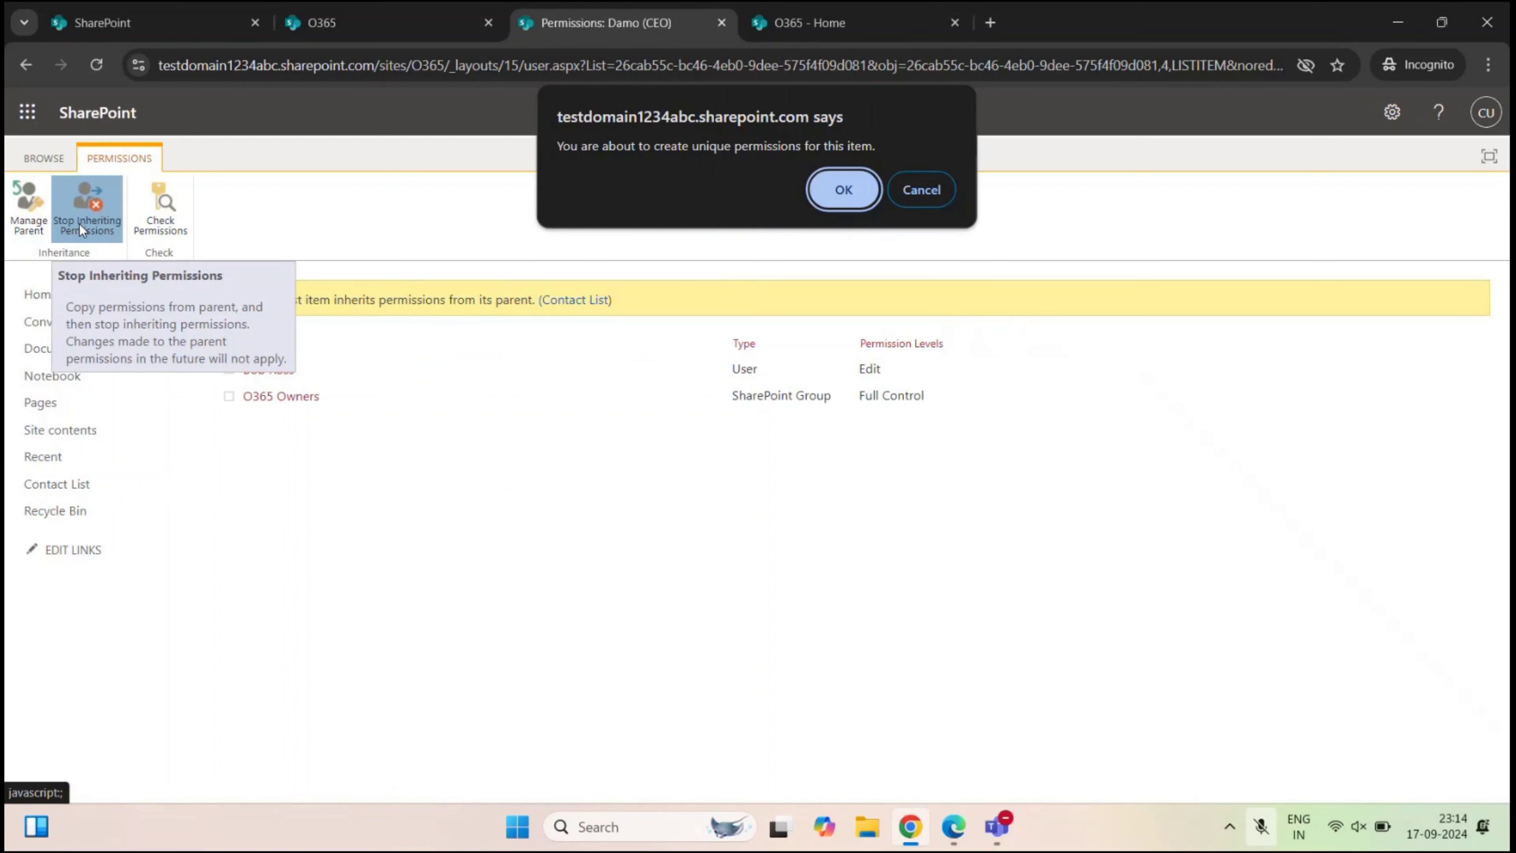
Step: Confirm creating unique permissions for the CEO item
click(829, 186)
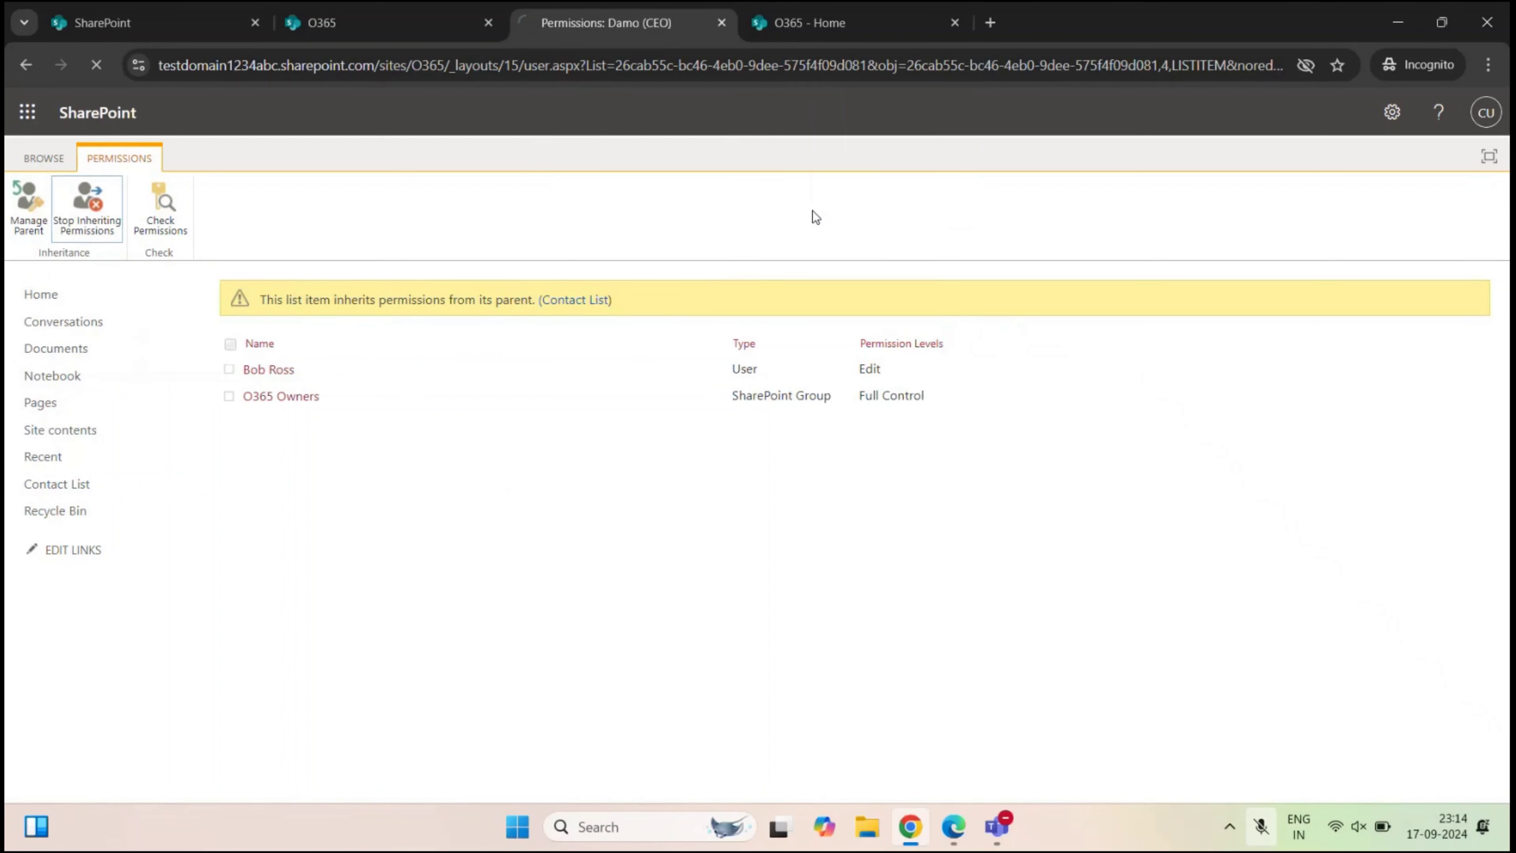
drag(260, 298, 488, 306)
click(489, 302)
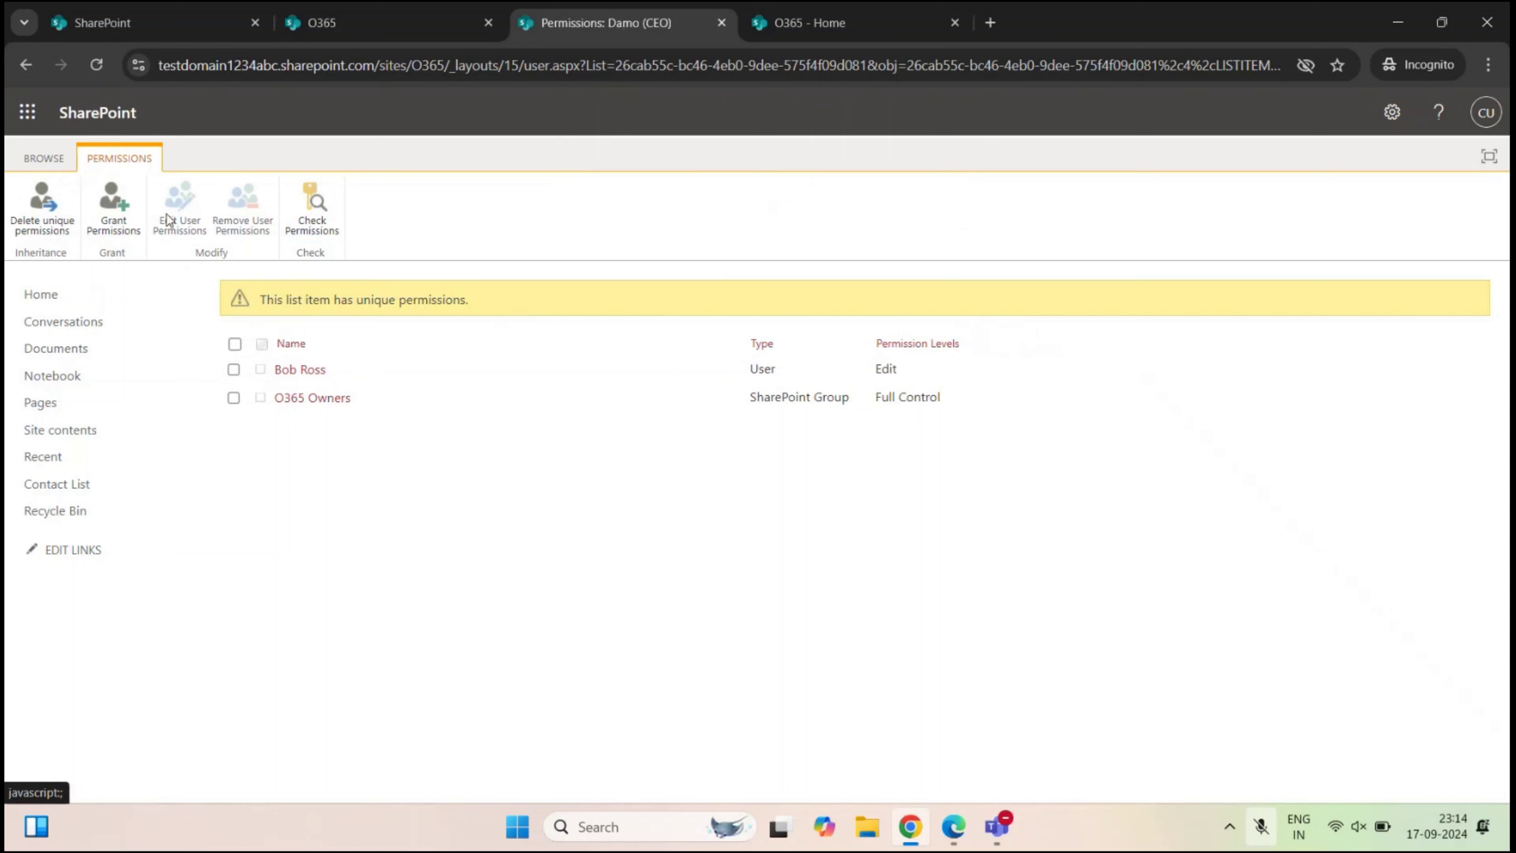
Step: Remove the test user's permissions from the CEO item, leaving O365 Owners, then switch to Edge
click(234, 370)
click(241, 209)
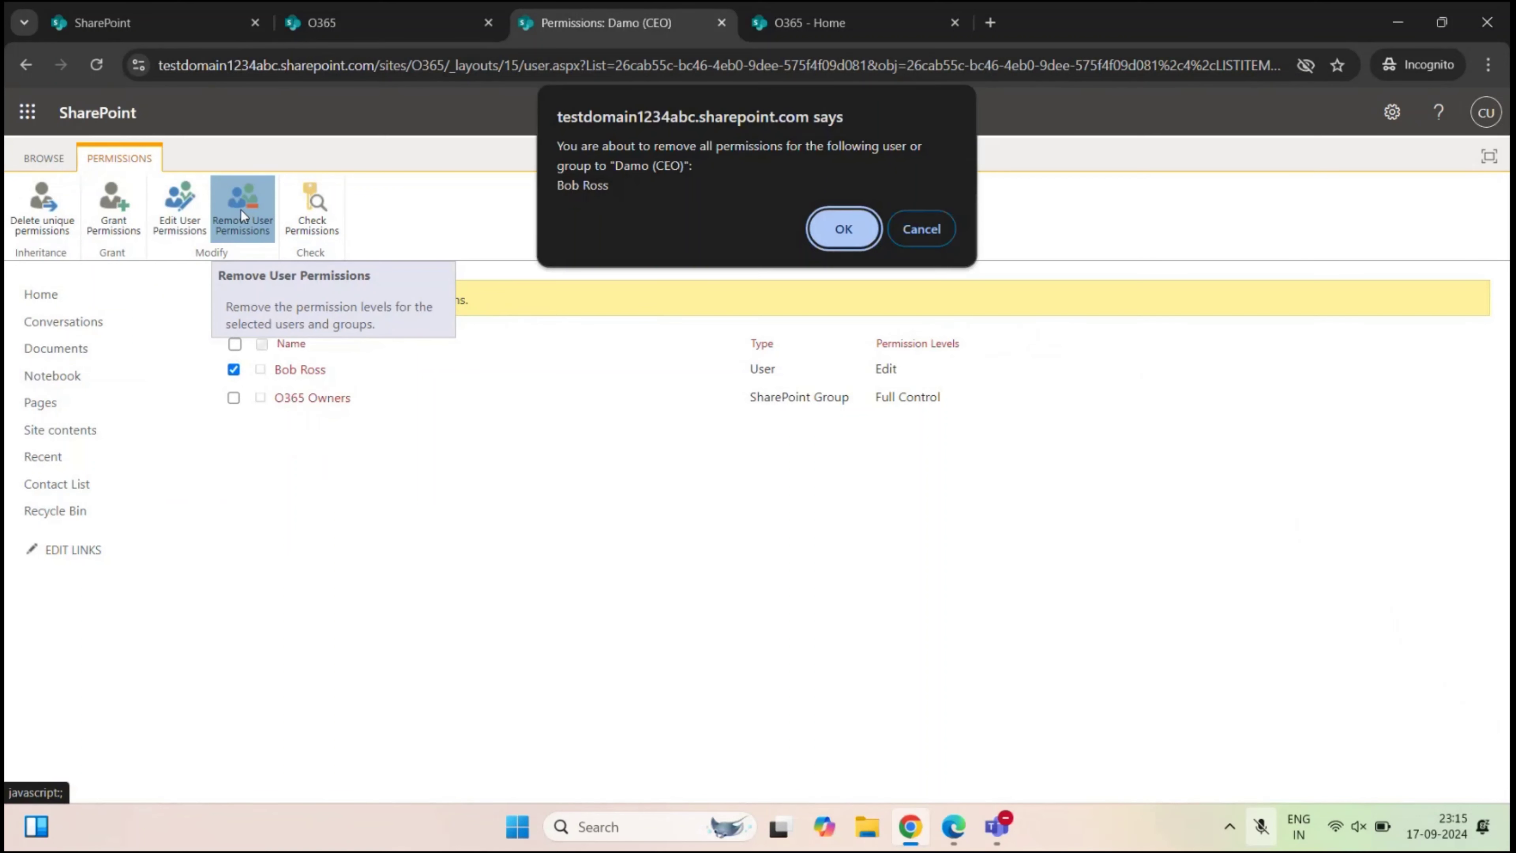
click(835, 233)
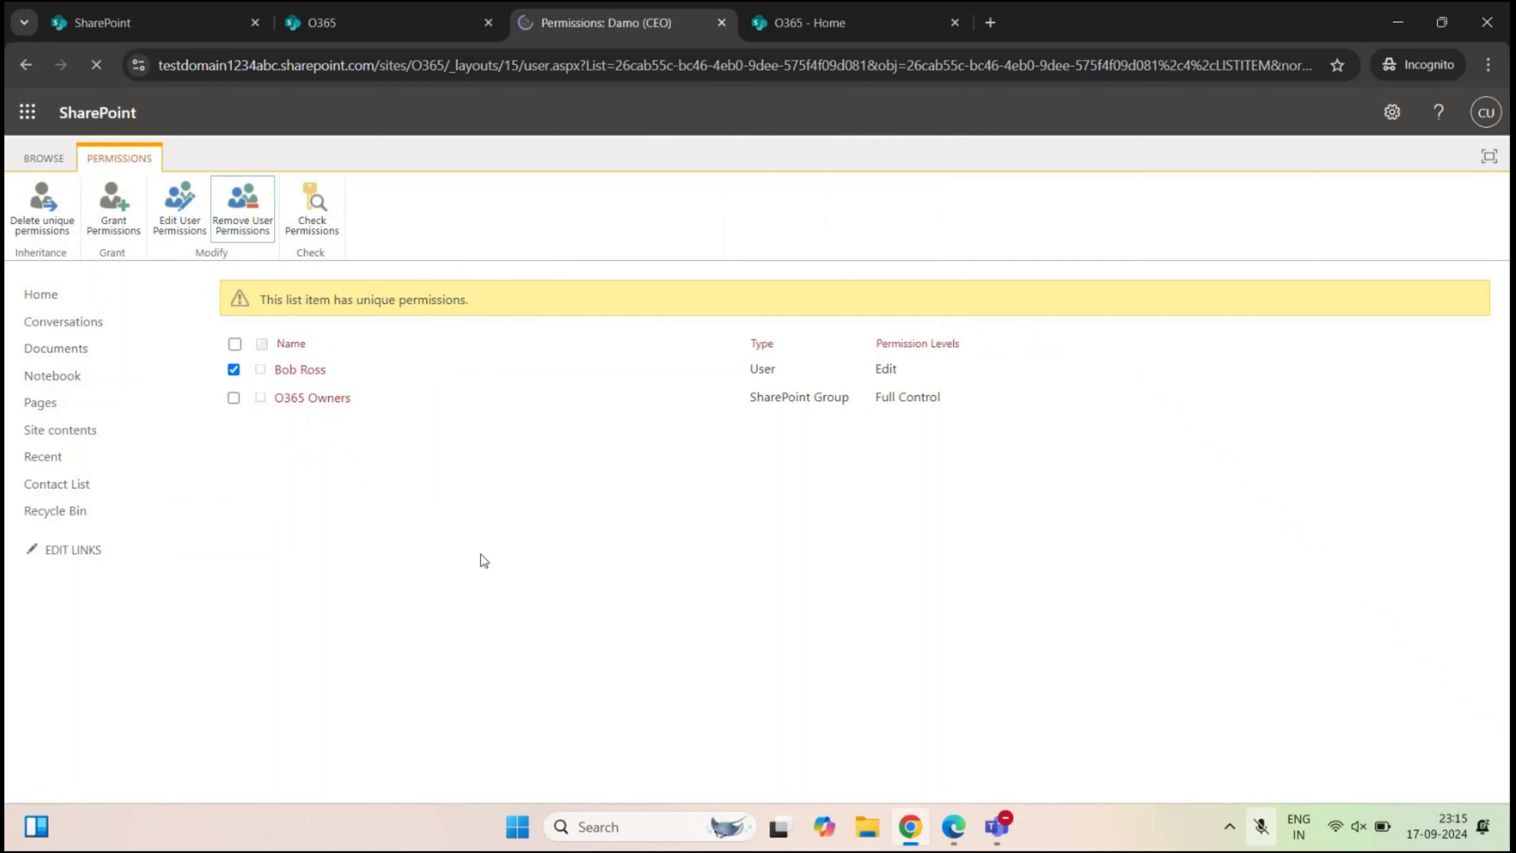
drag(392, 371, 272, 370)
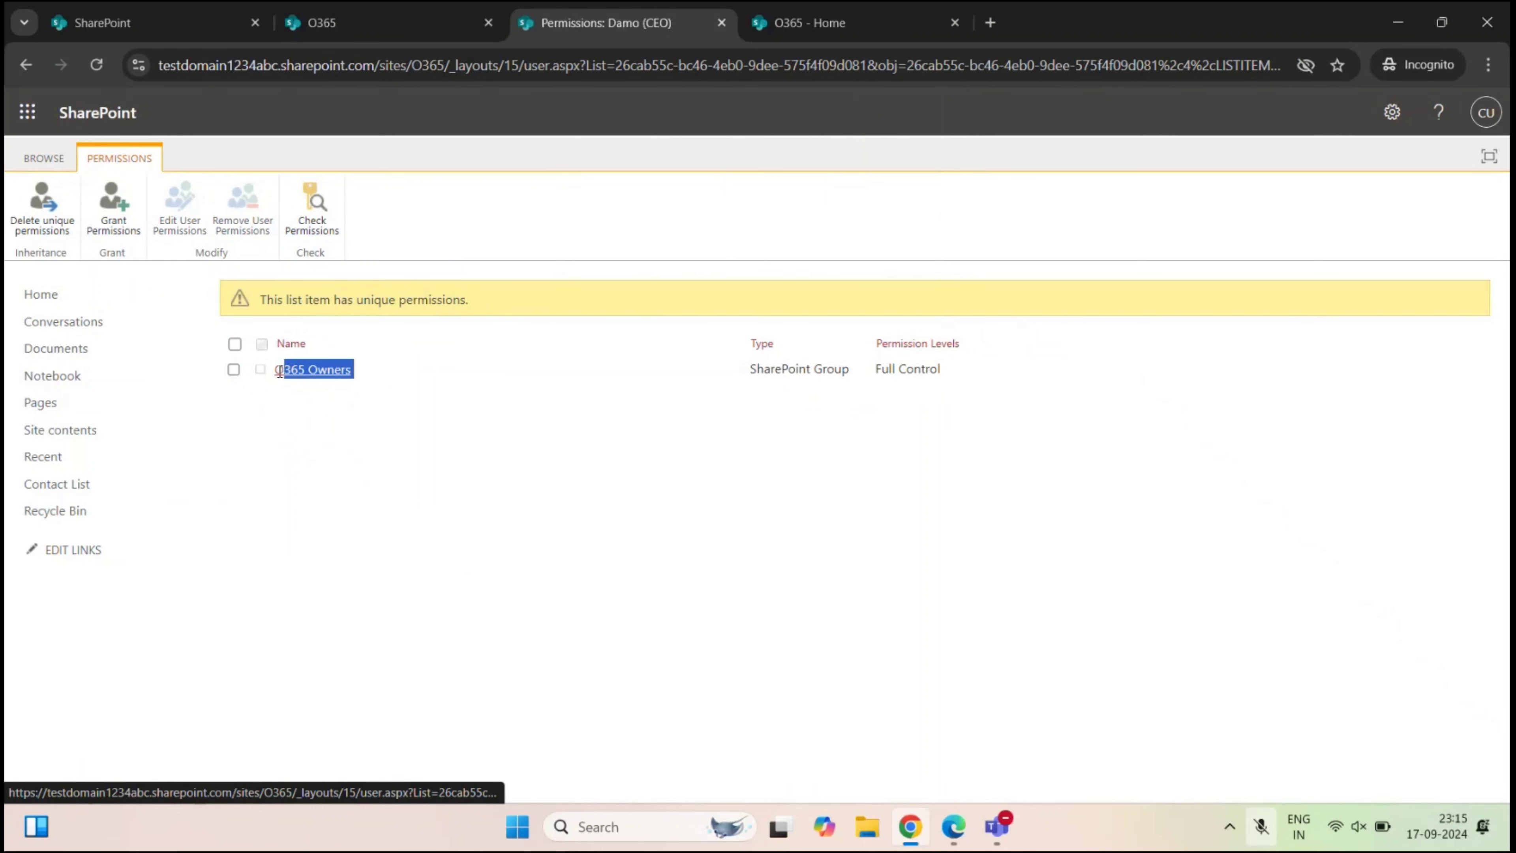
click(473, 406)
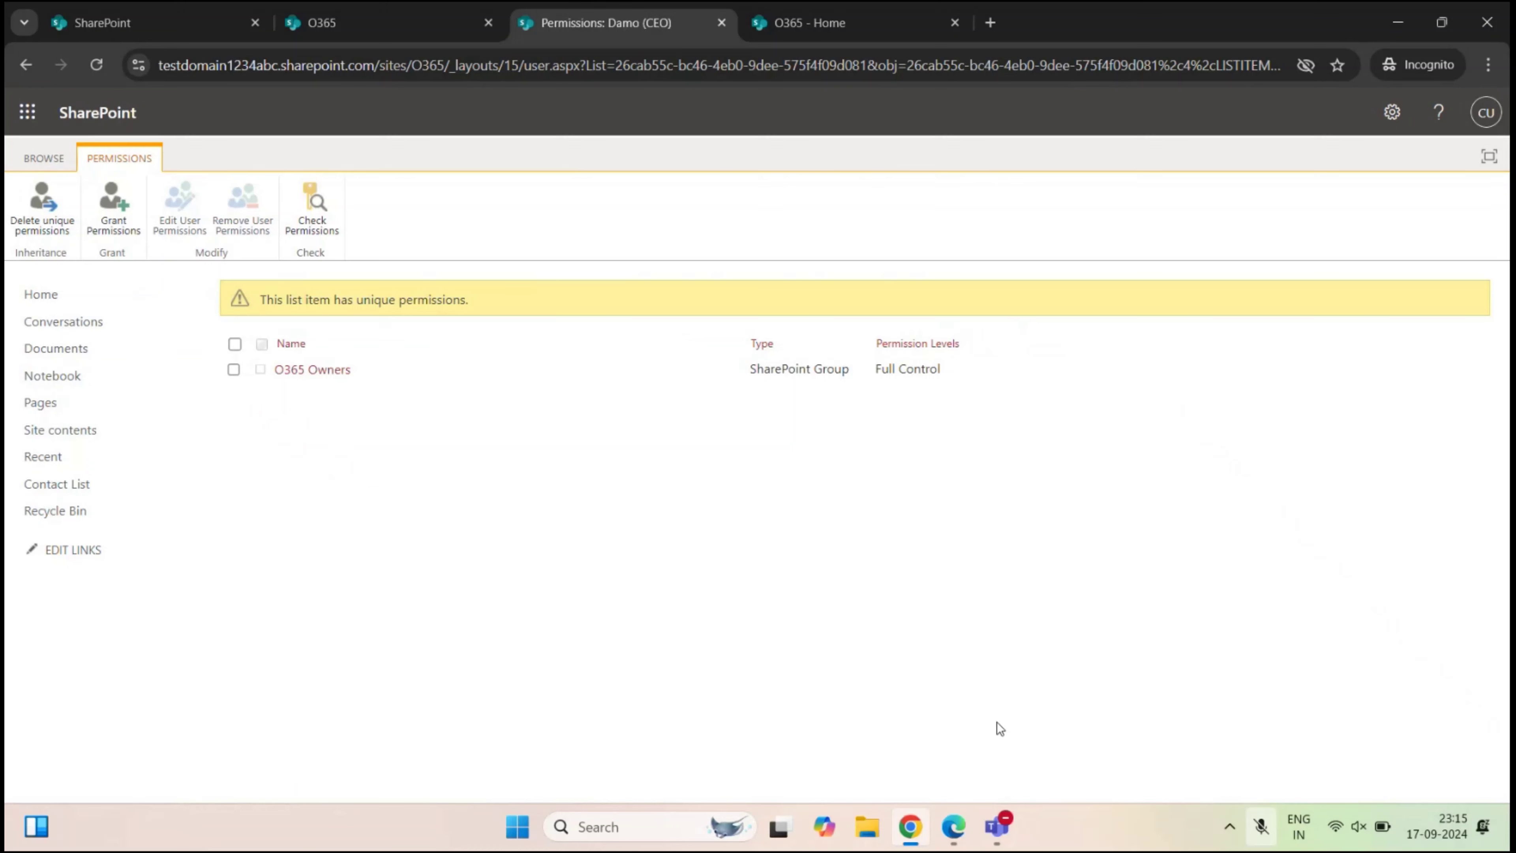
click(953, 827)
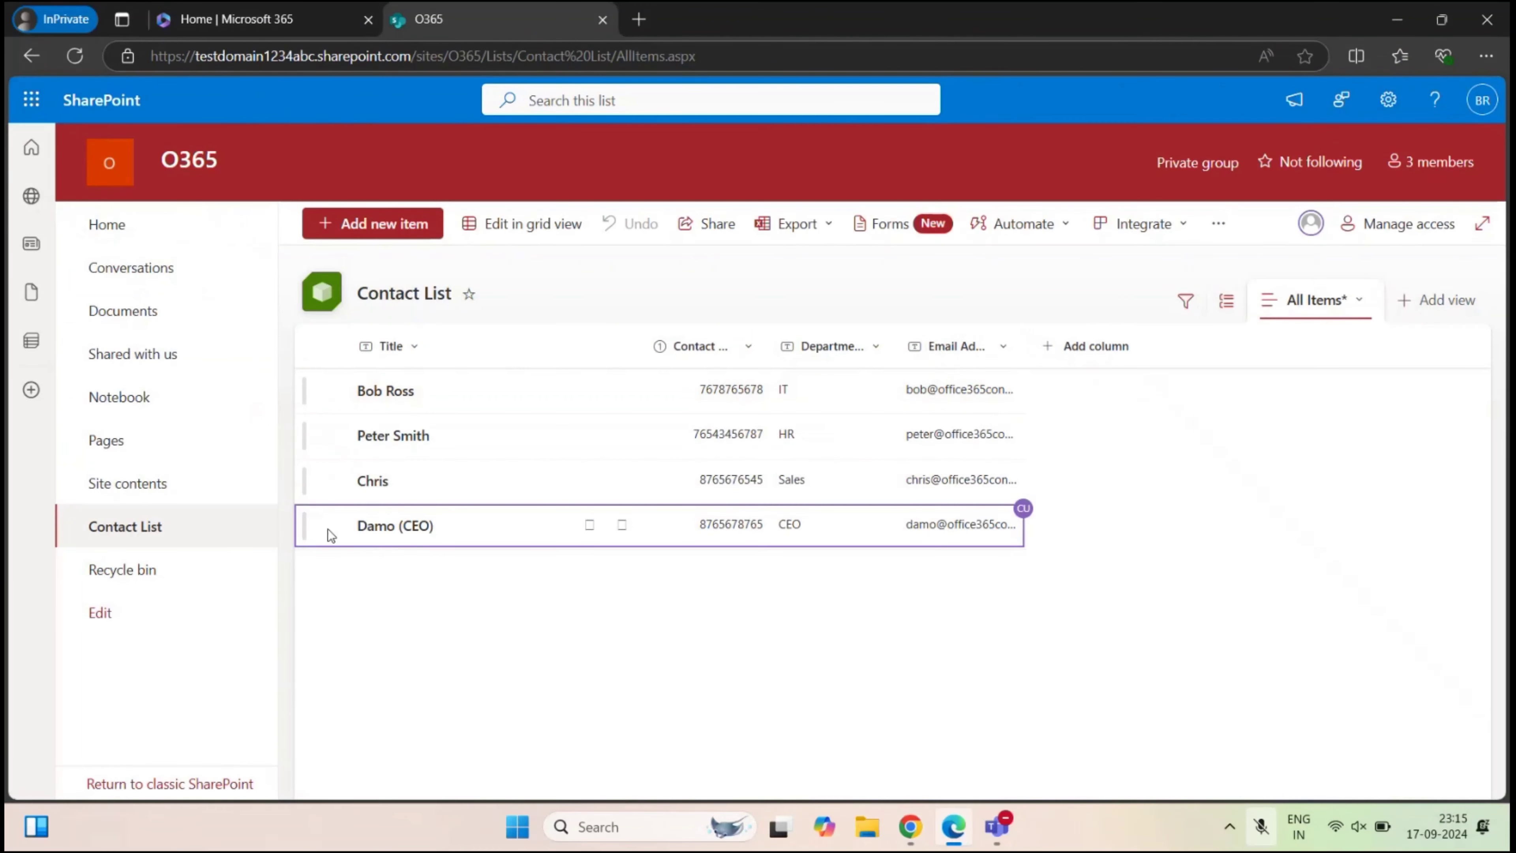
Step: As the test user, reload the Contact List to confirm only three contacts show, then return to Chrome
click(105, 487)
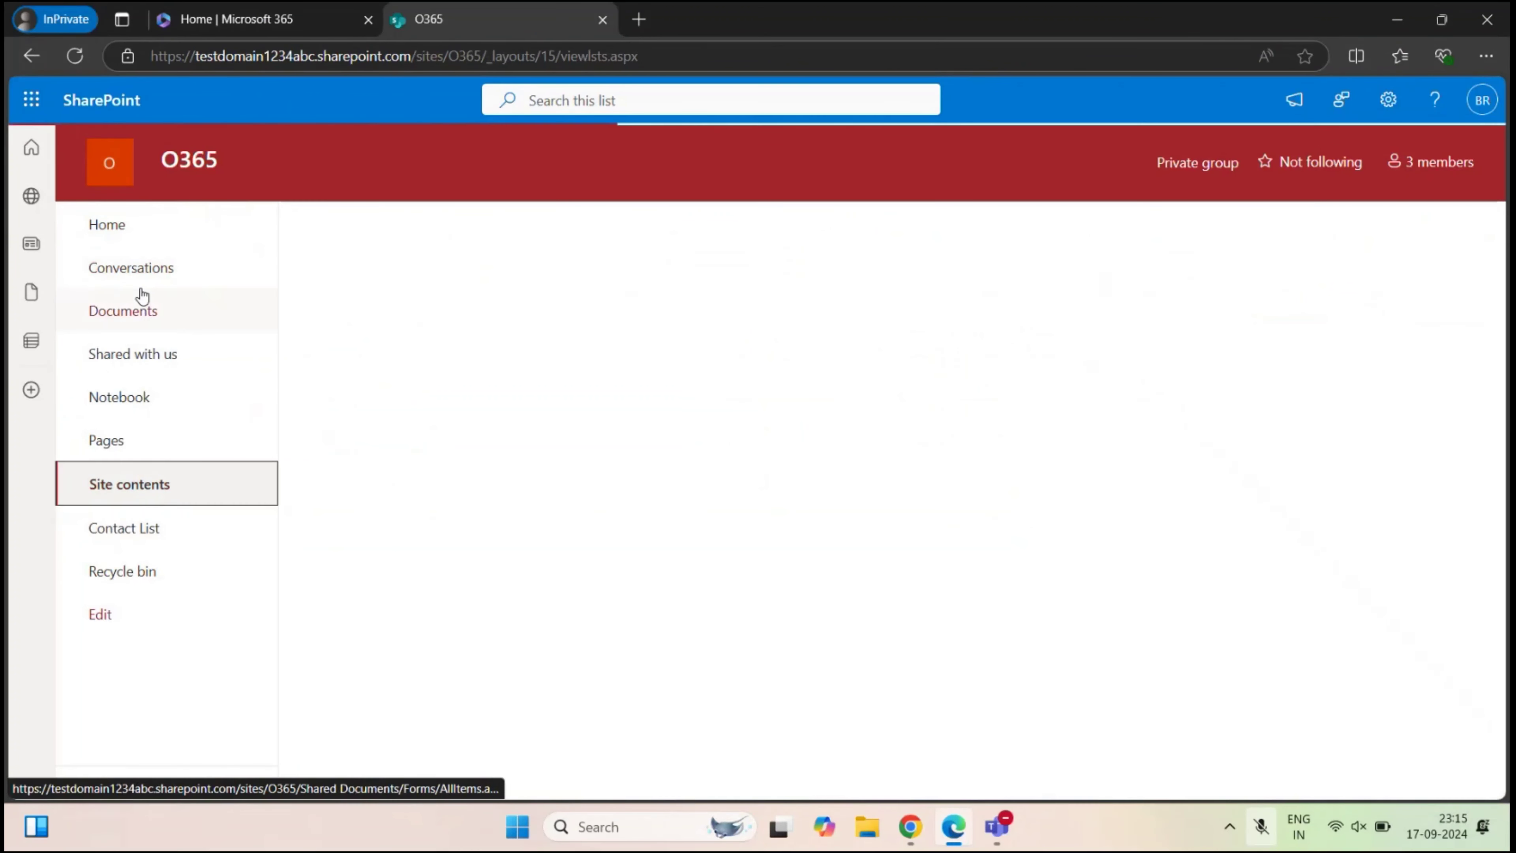
click(128, 228)
click(141, 529)
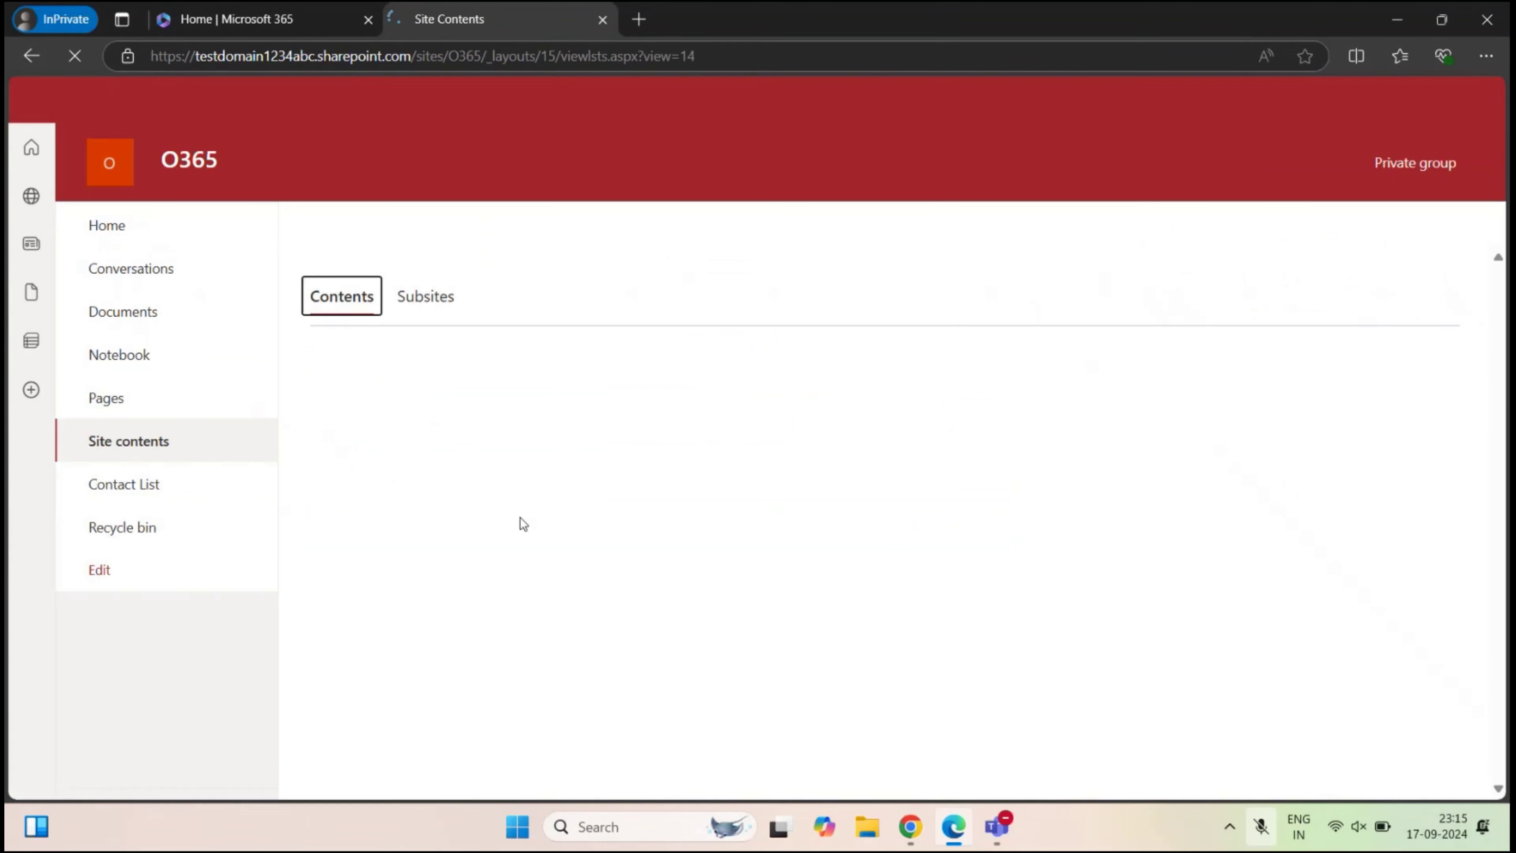
click(126, 484)
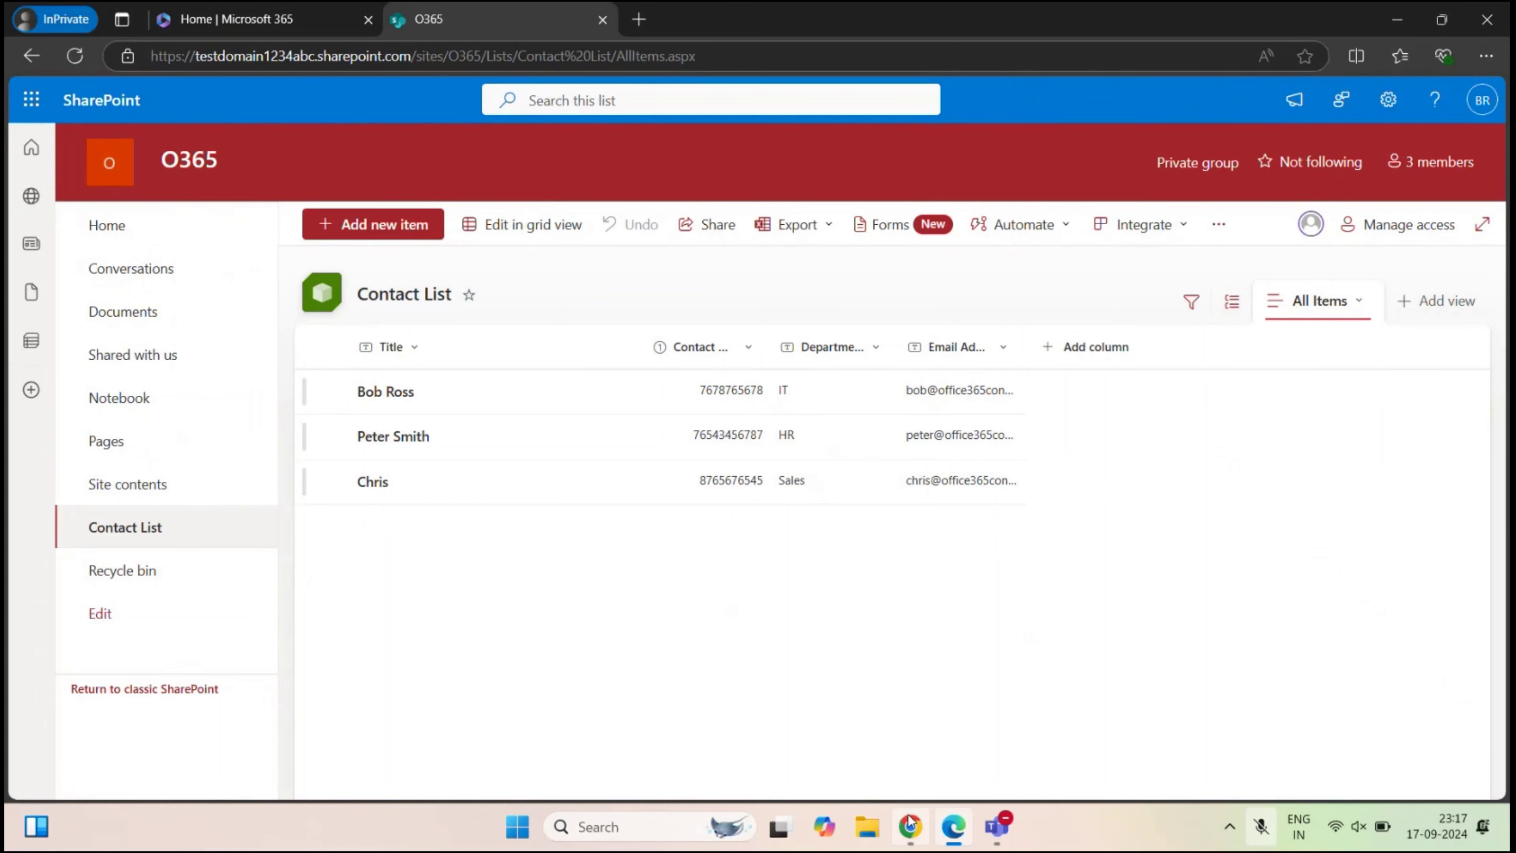
click(910, 826)
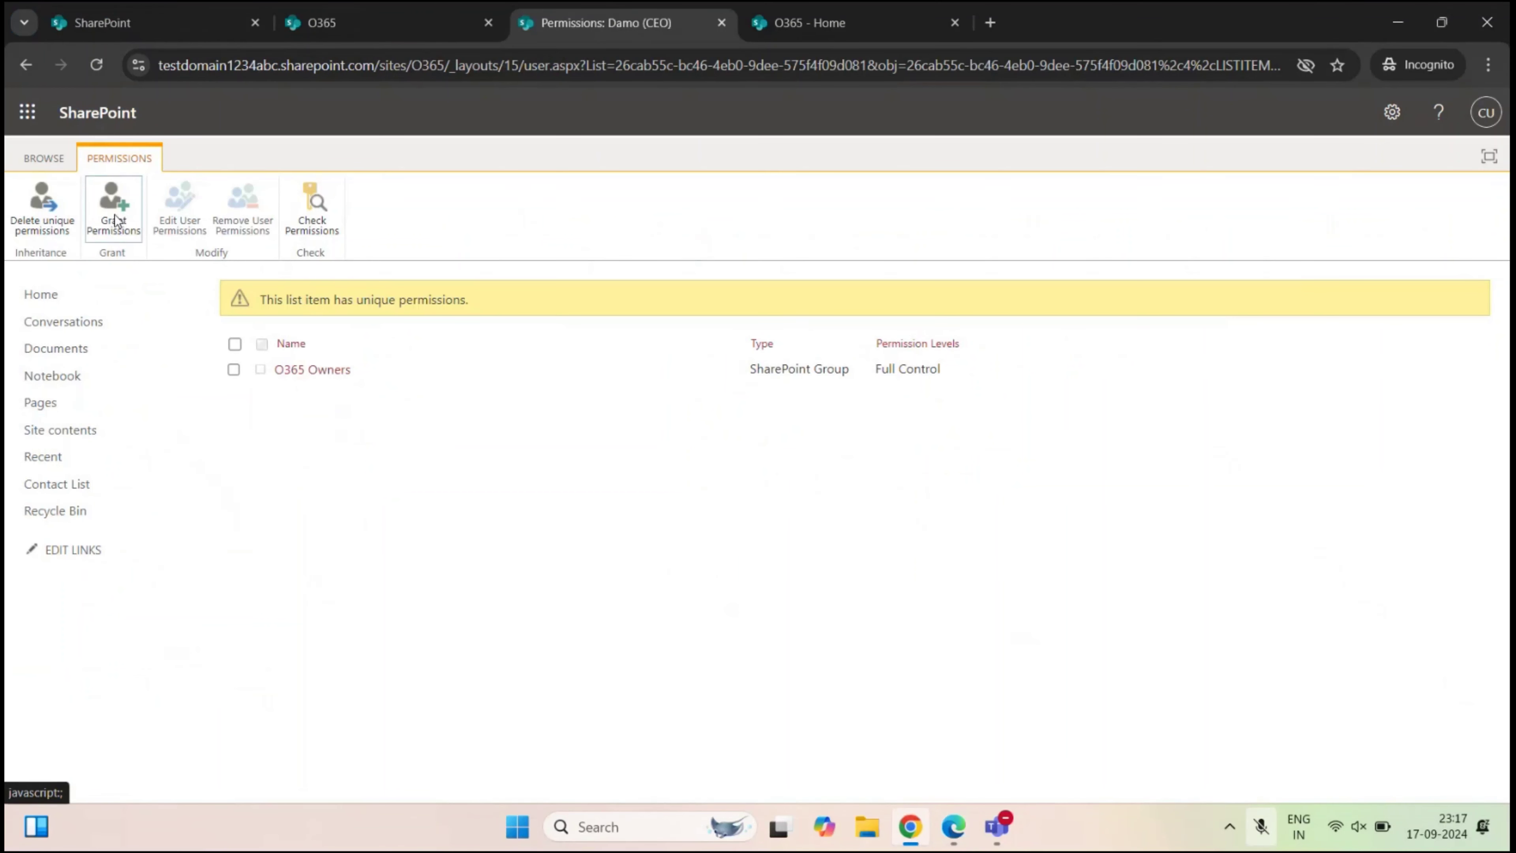
Step: Delete the CEO item's unique permissions so it inherits from Contact List again
click(44, 230)
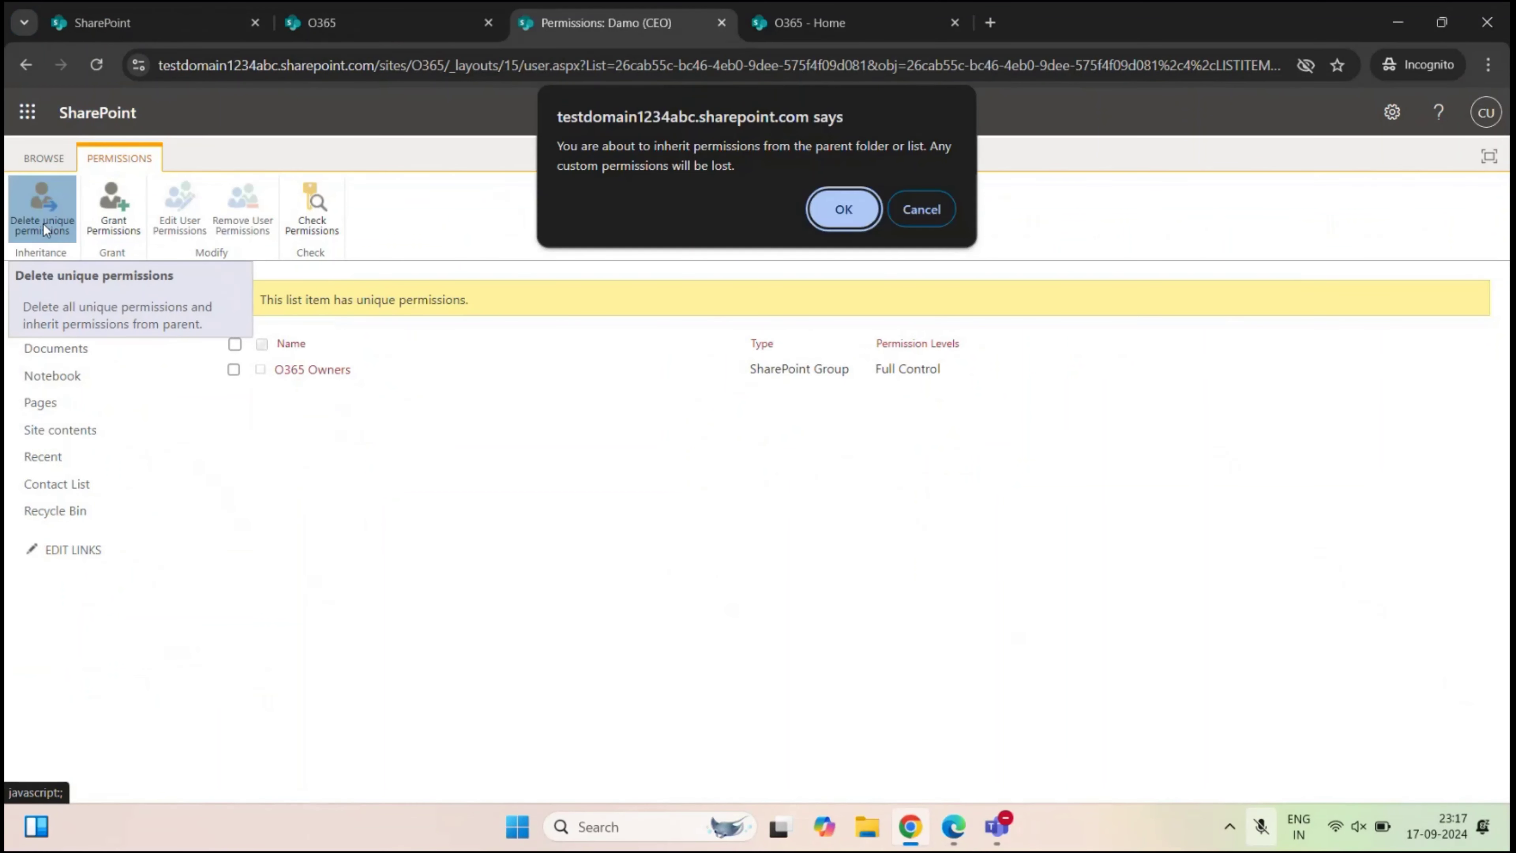
click(839, 207)
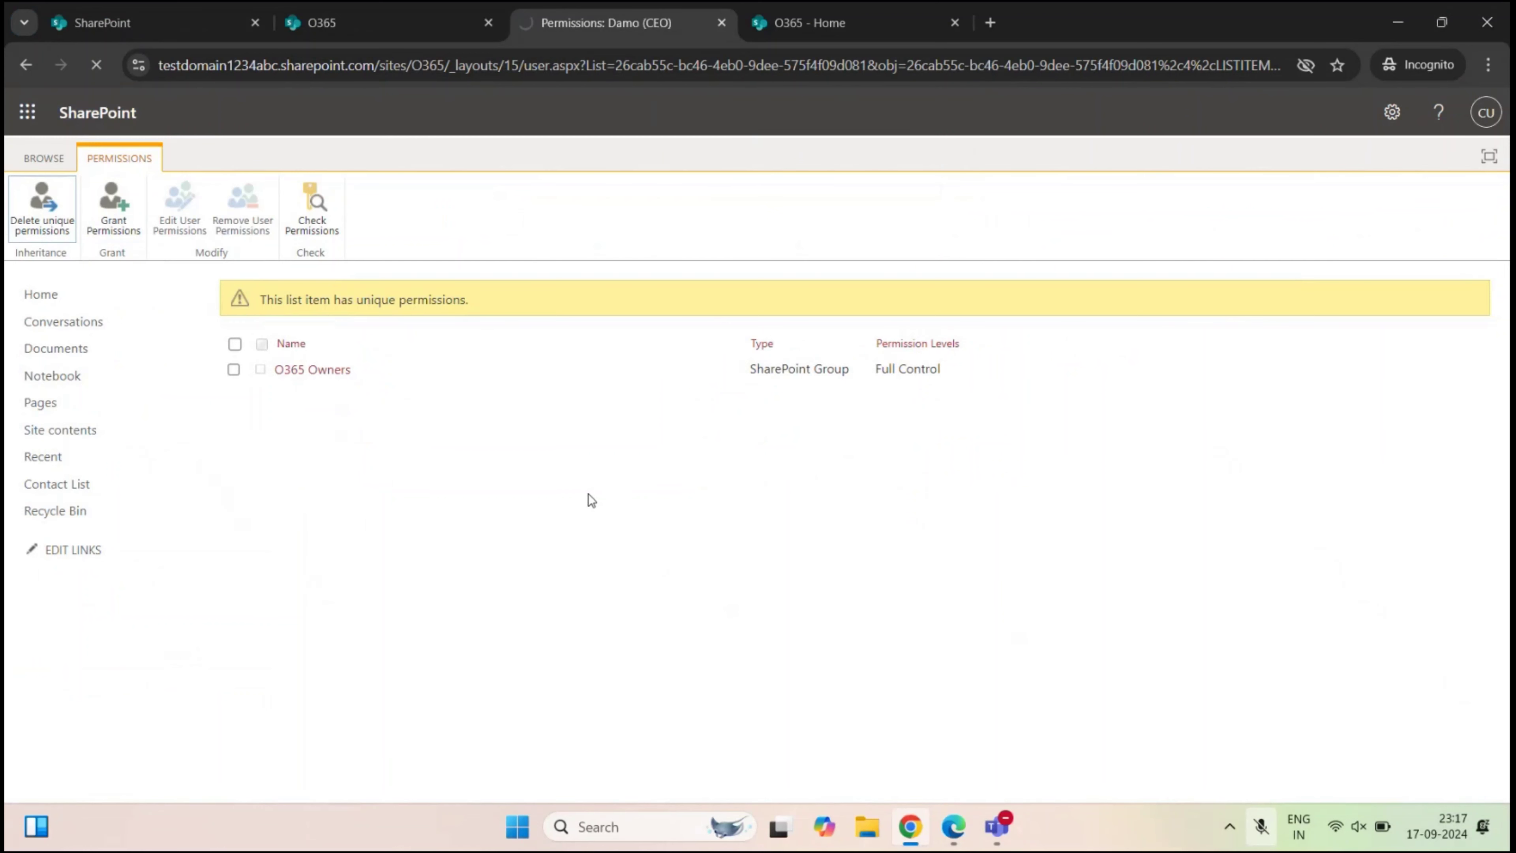
drag(287, 420, 454, 468)
drag(604, 336, 504, 323)
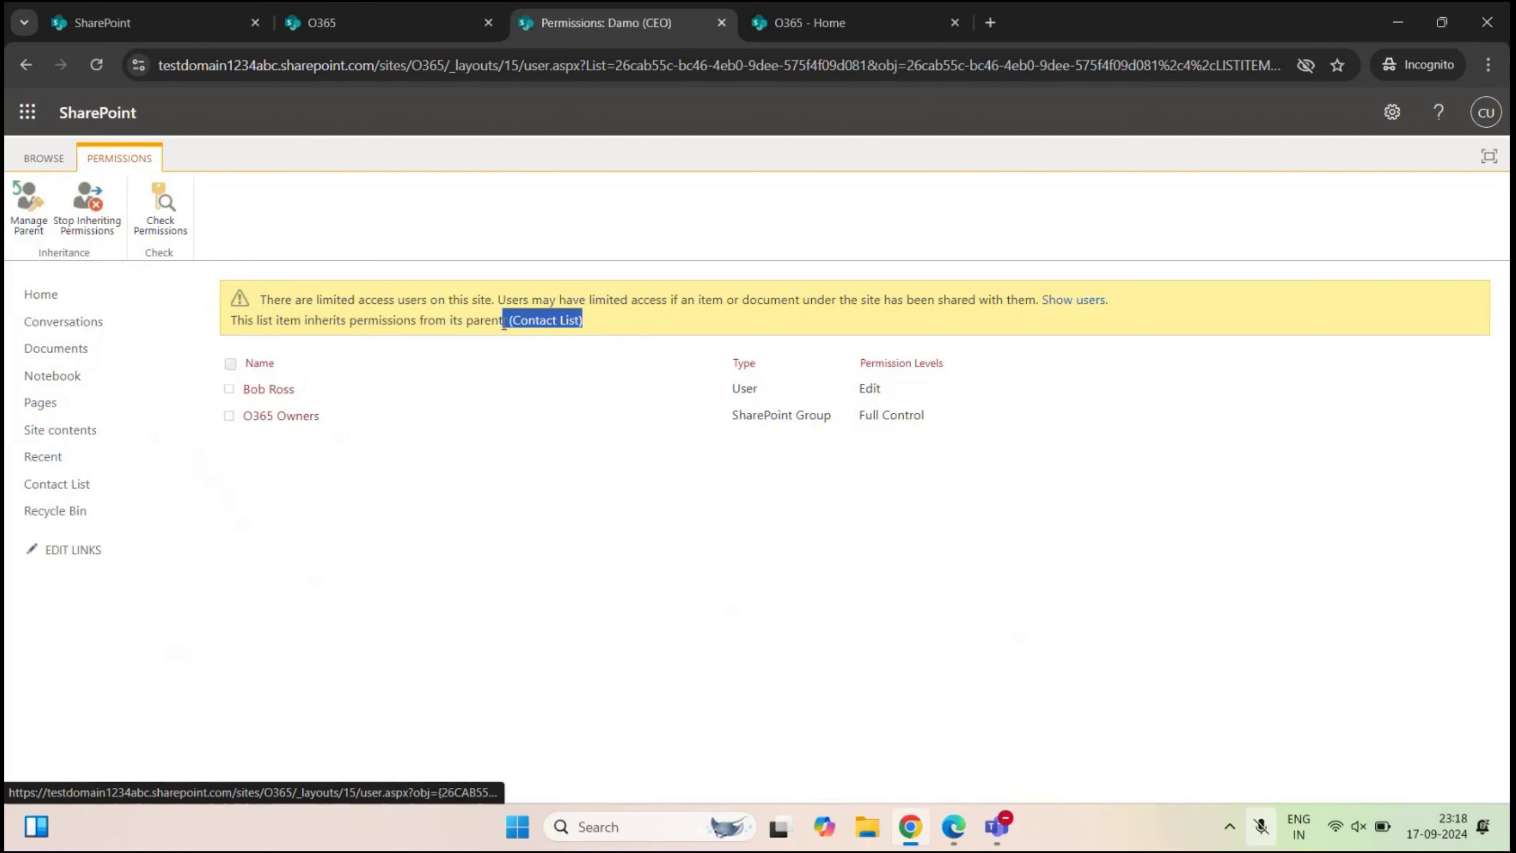
click(497, 548)
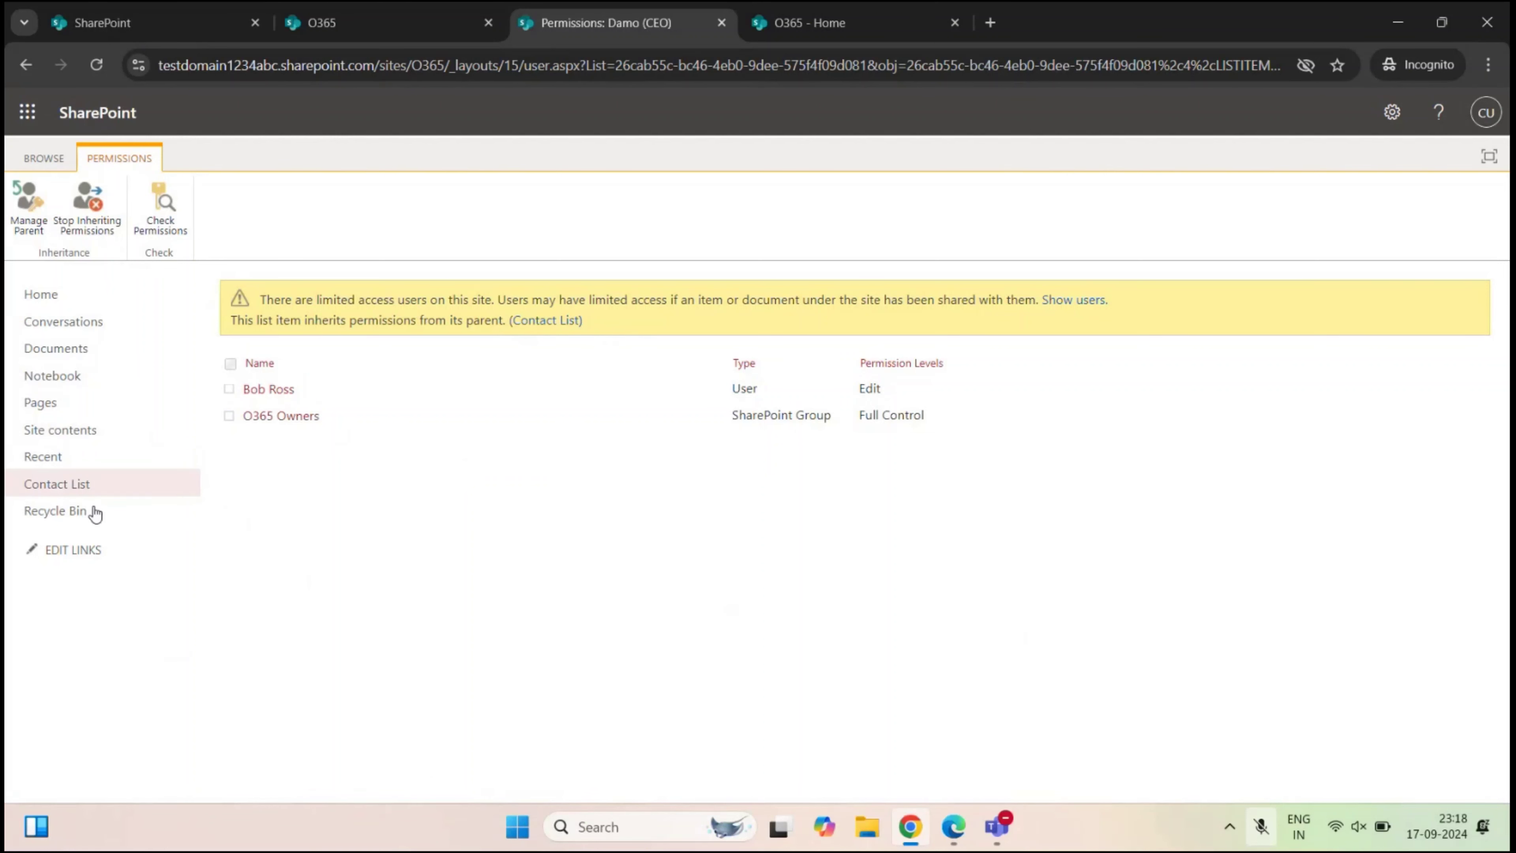
Step: Delete the Contact List's unique permissions so it inherits the three O365 groups from the site
click(58, 485)
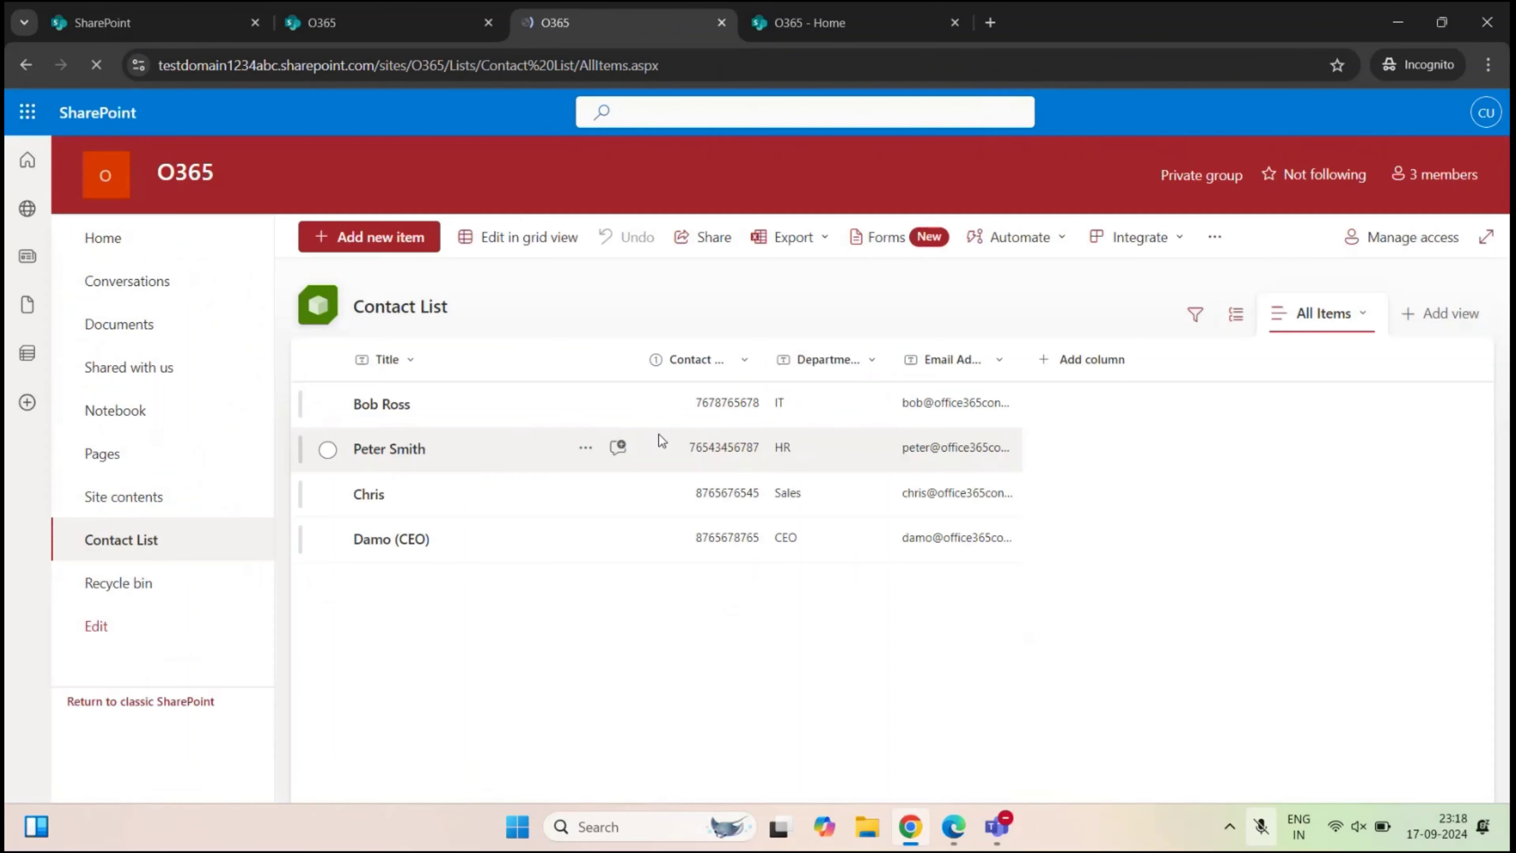
click(1393, 114)
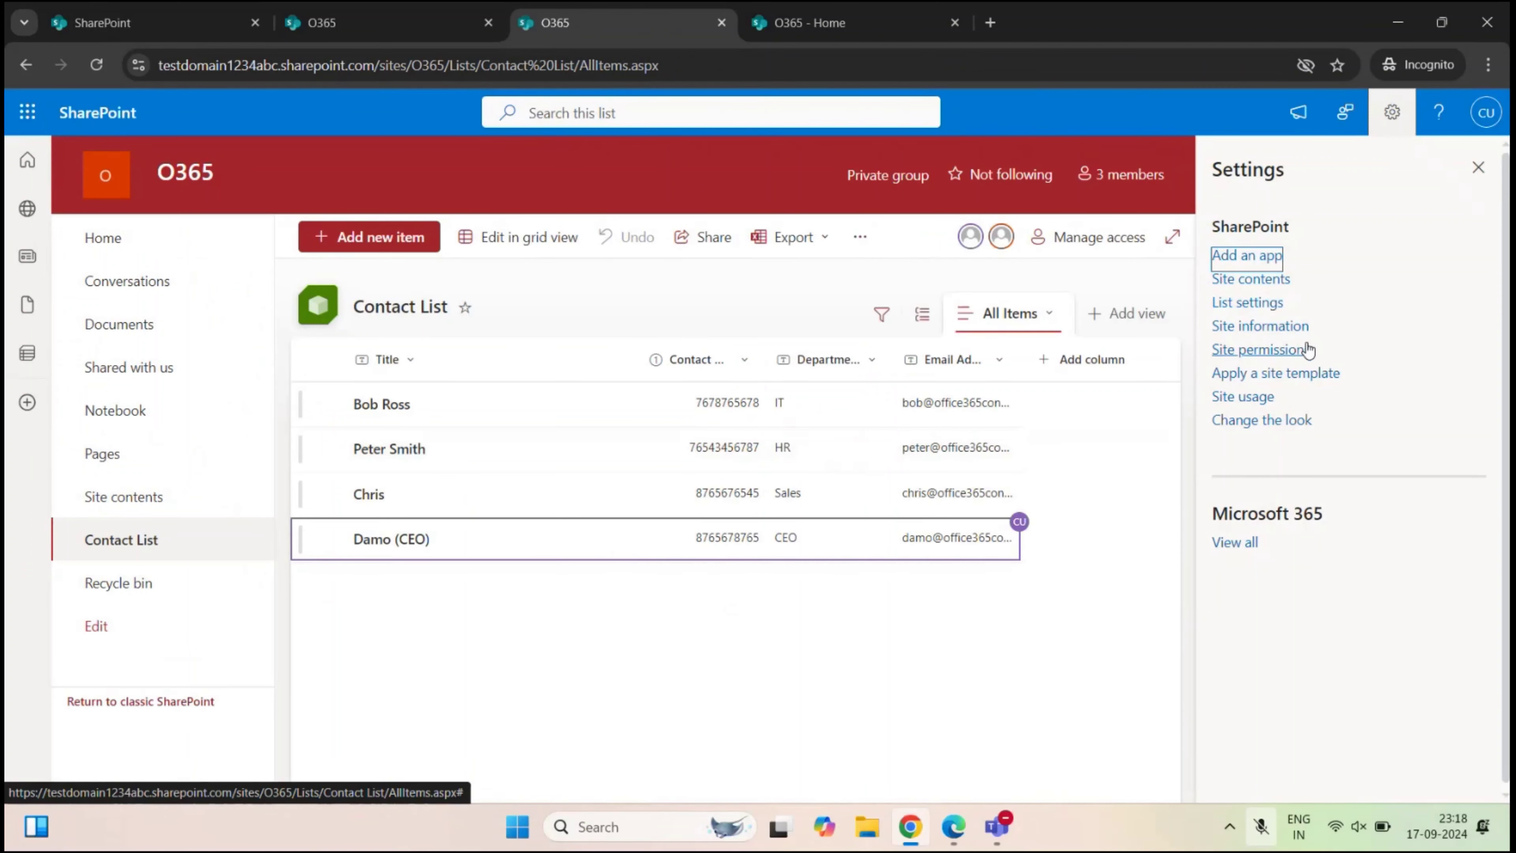
click(1253, 303)
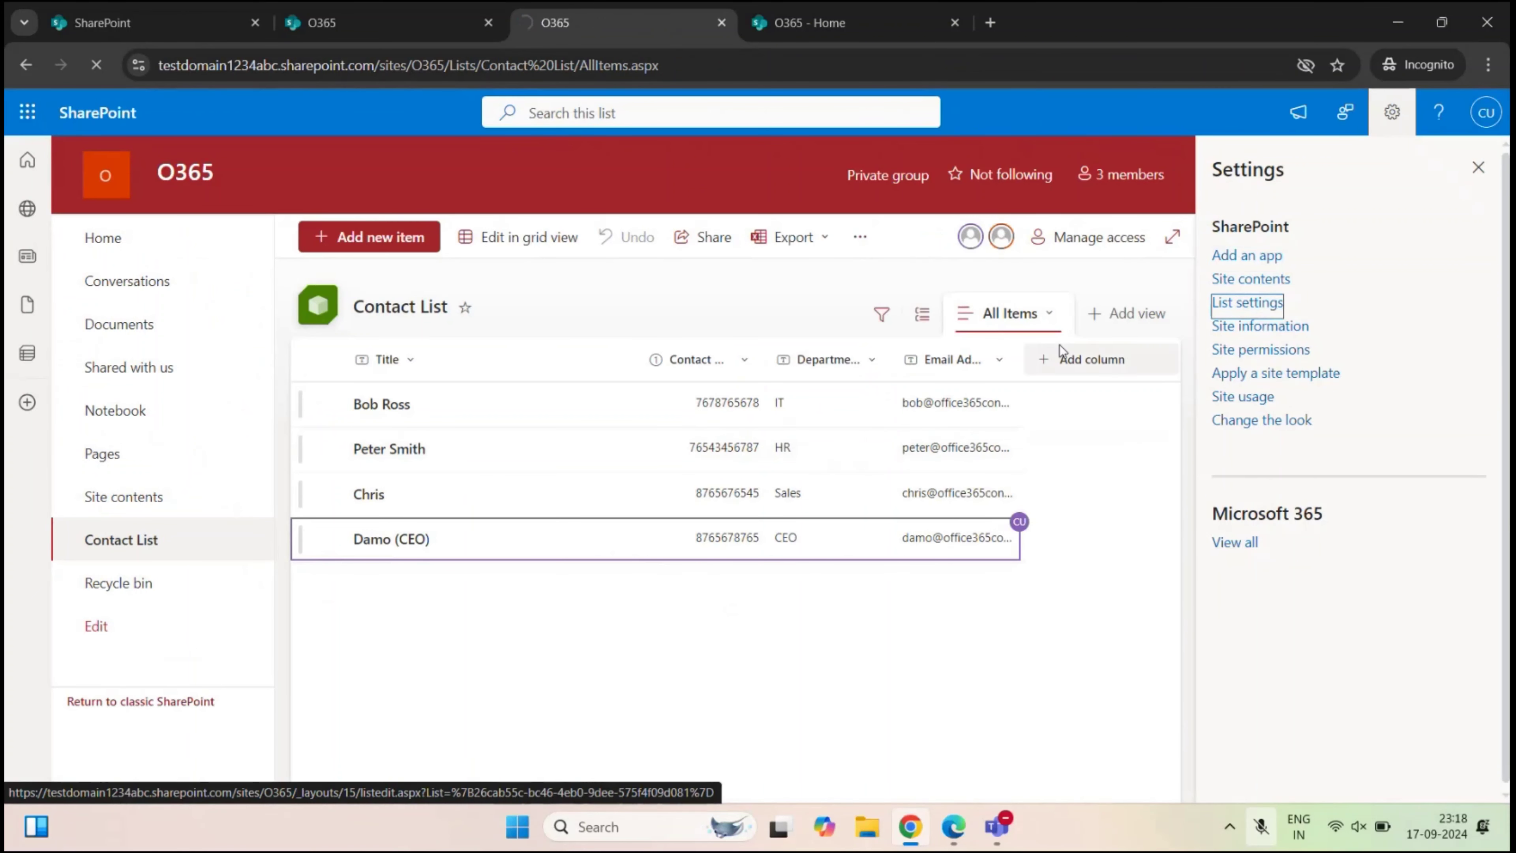
click(710, 469)
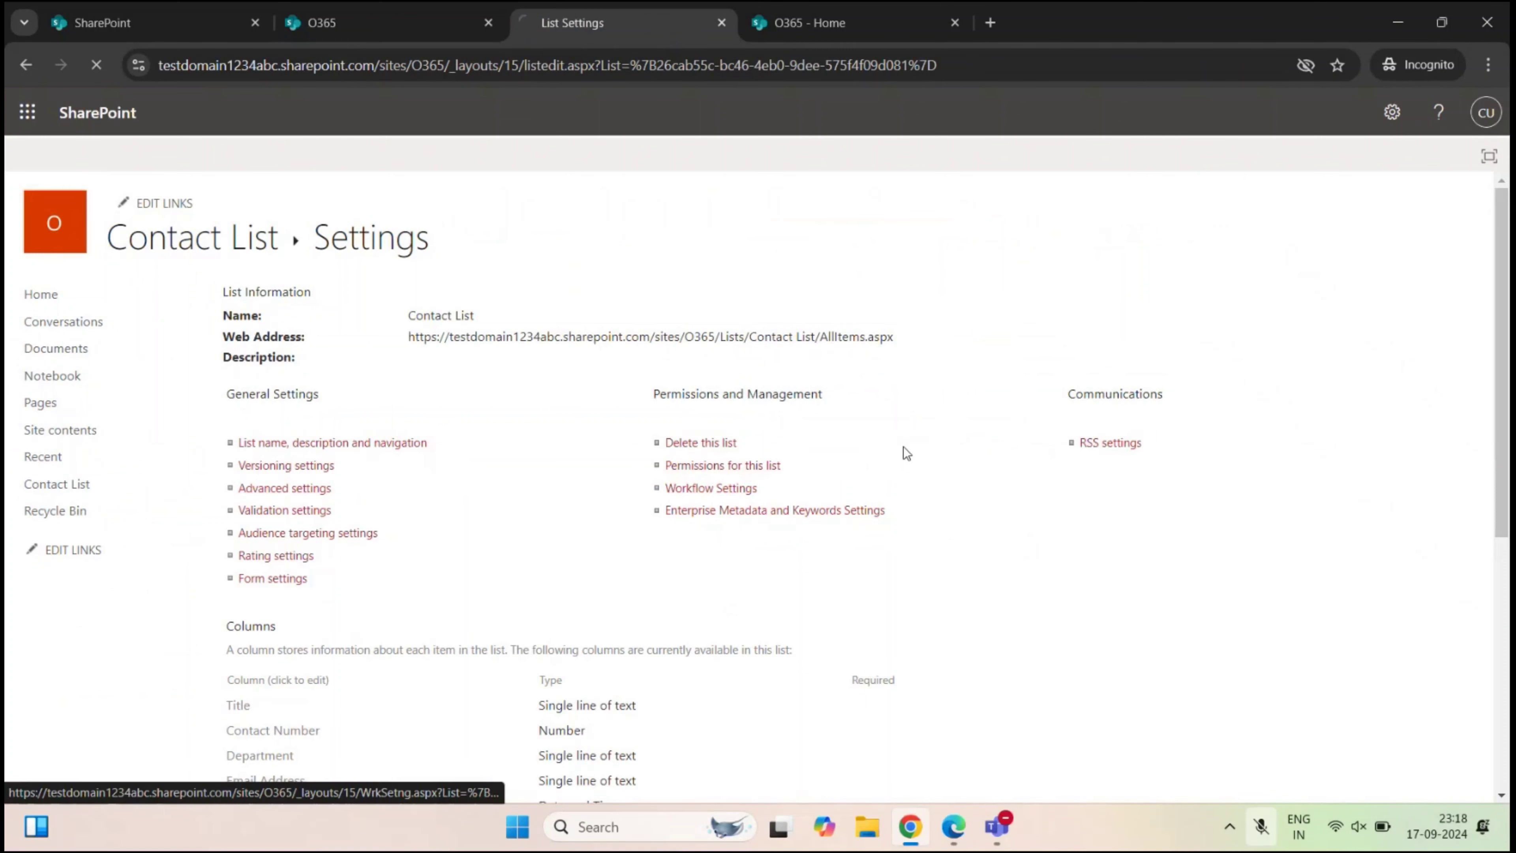
click(52, 236)
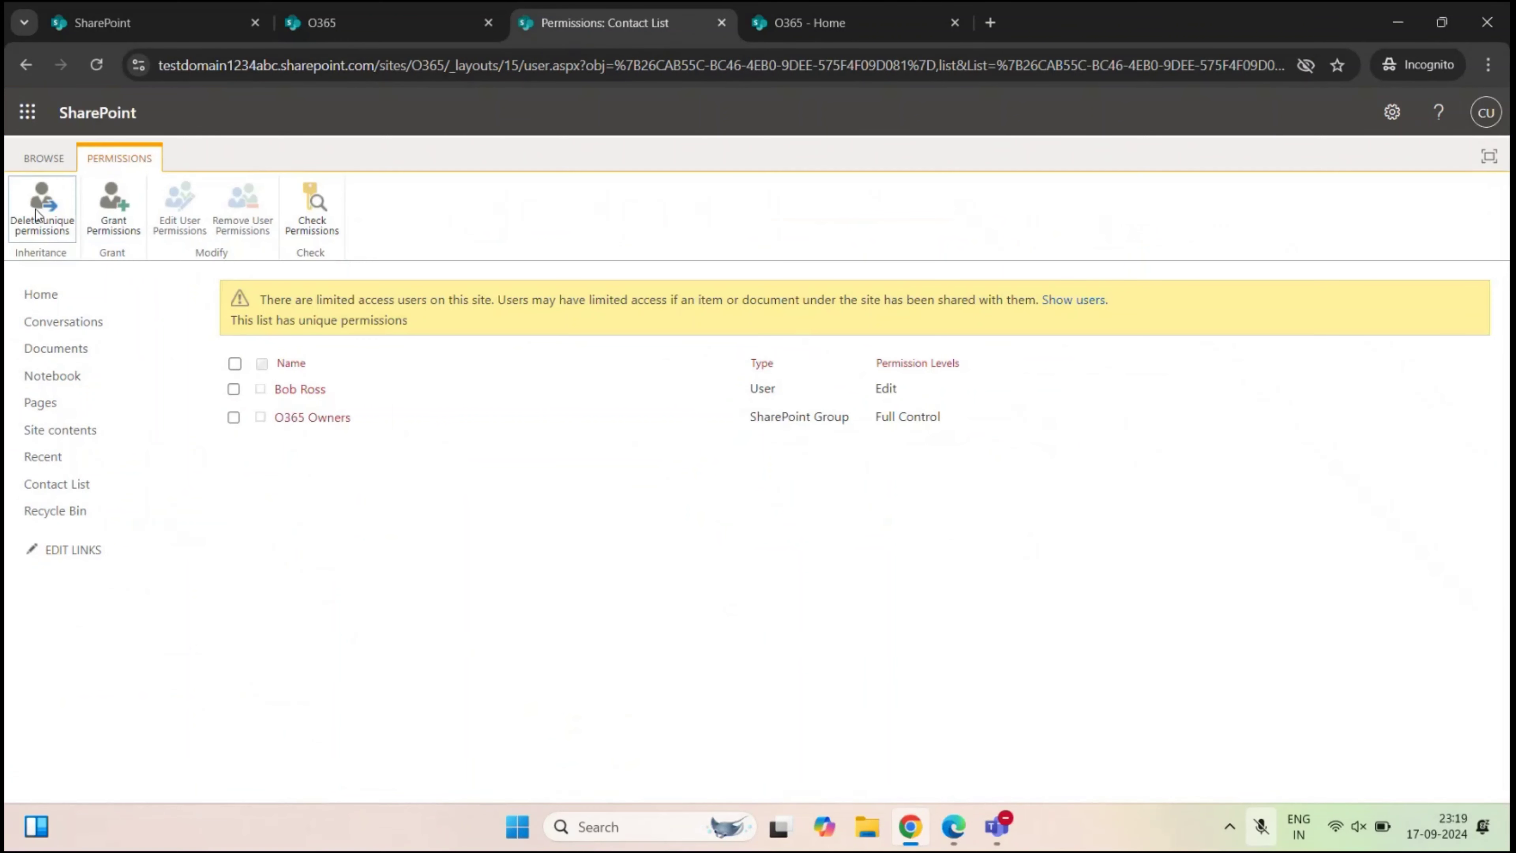
click(833, 216)
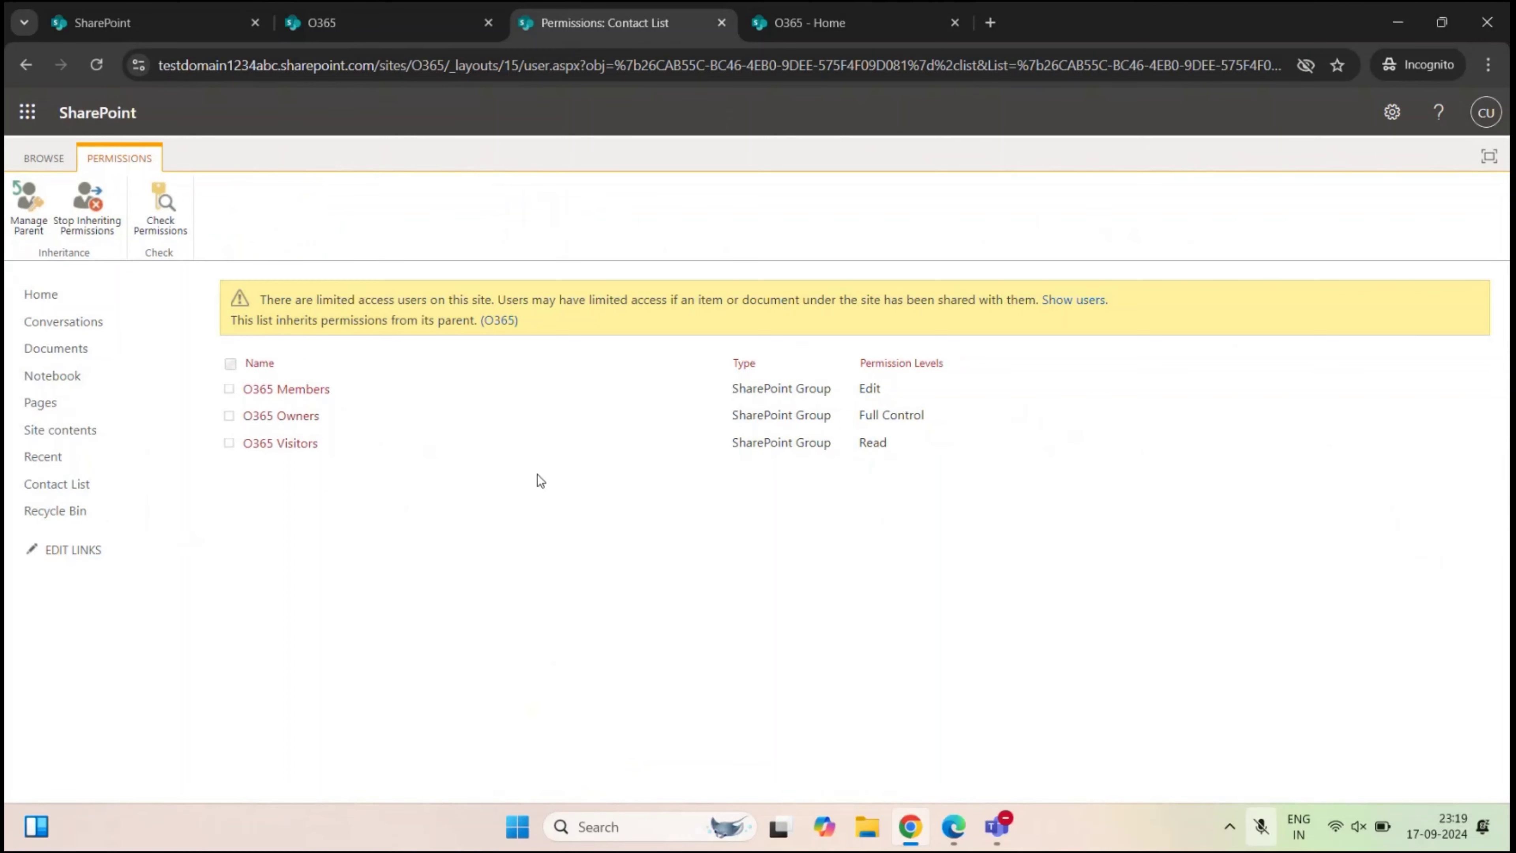
Step: Open the CEO contact's advanced permissions page from its Manage access options
click(379, 24)
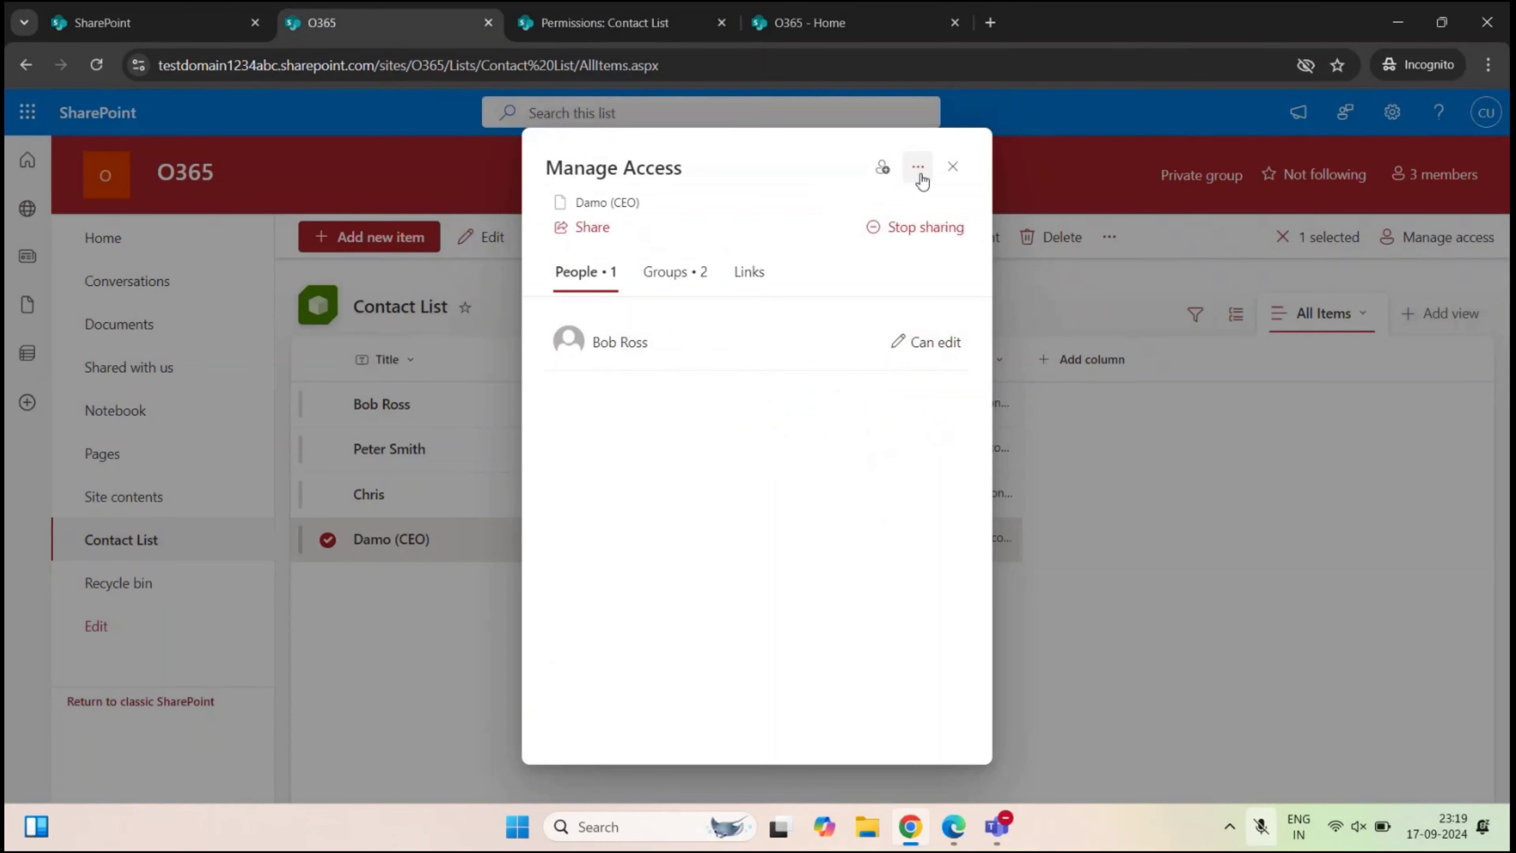
click(953, 167)
click(1392, 112)
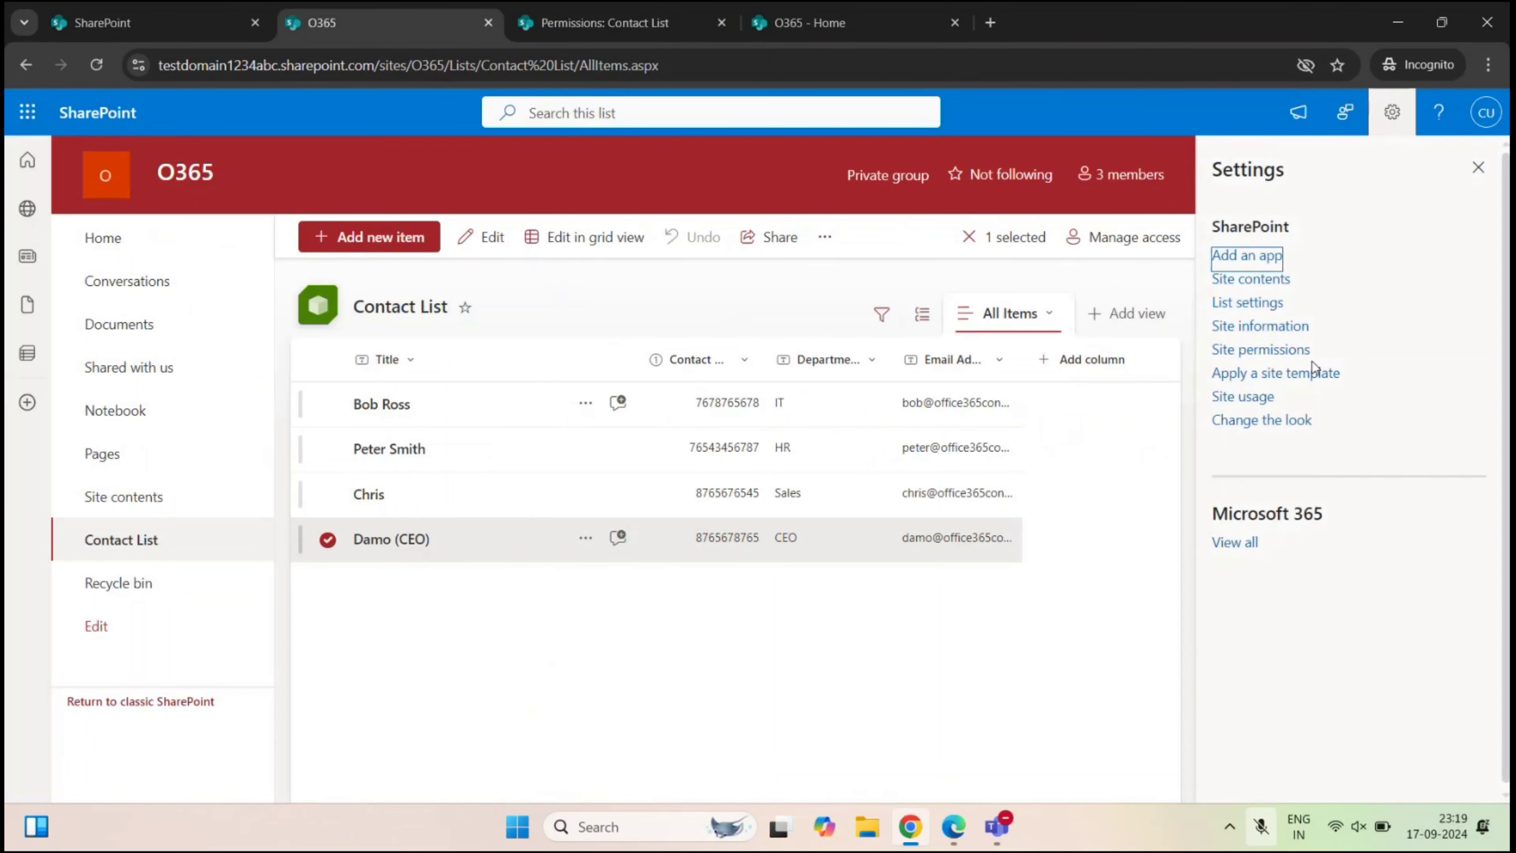
click(585, 538)
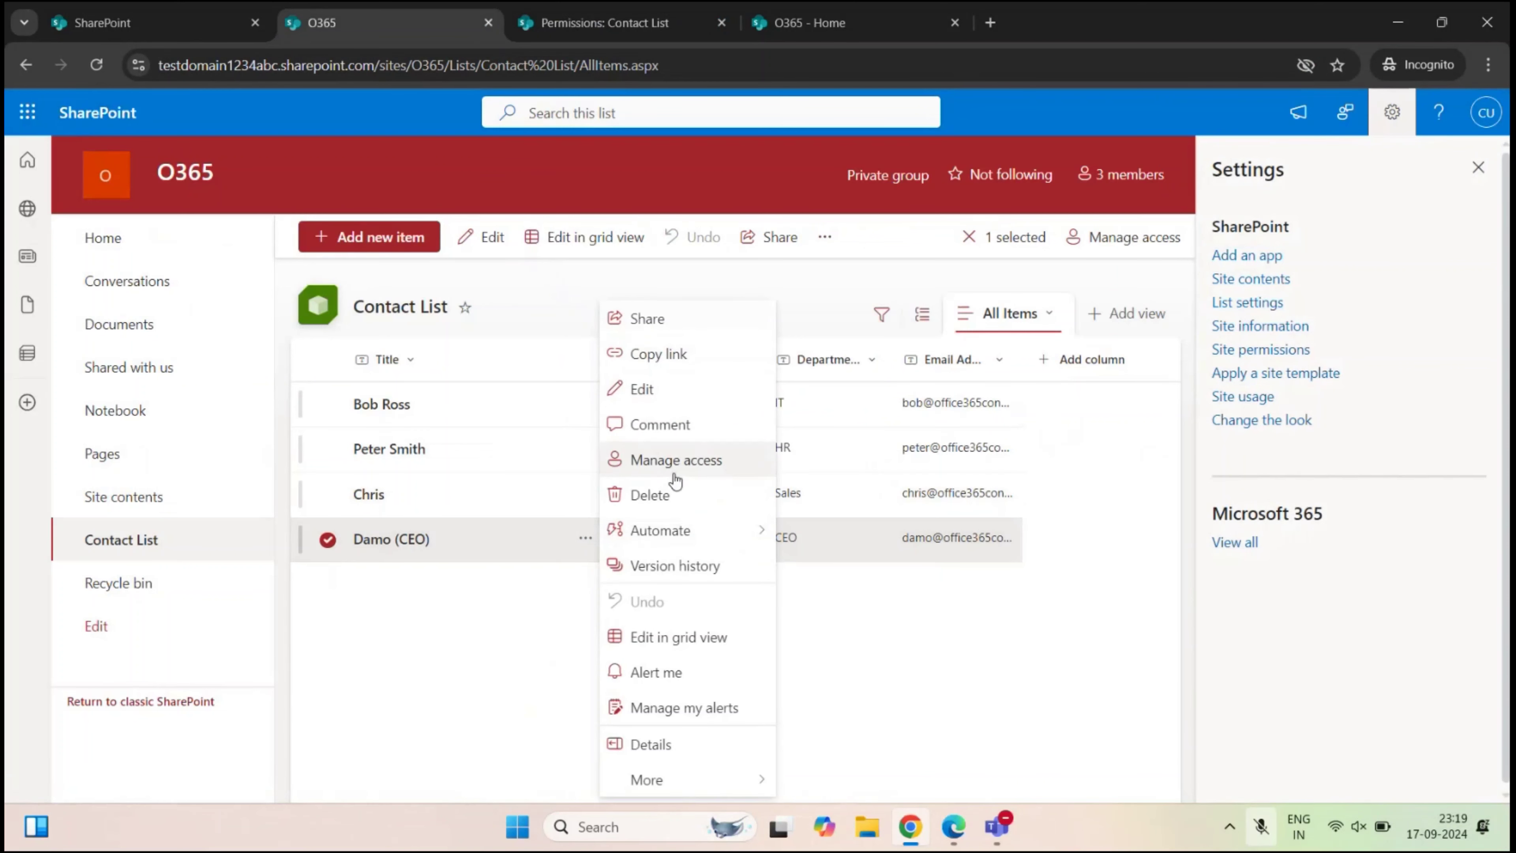
click(674, 461)
click(916, 168)
click(809, 201)
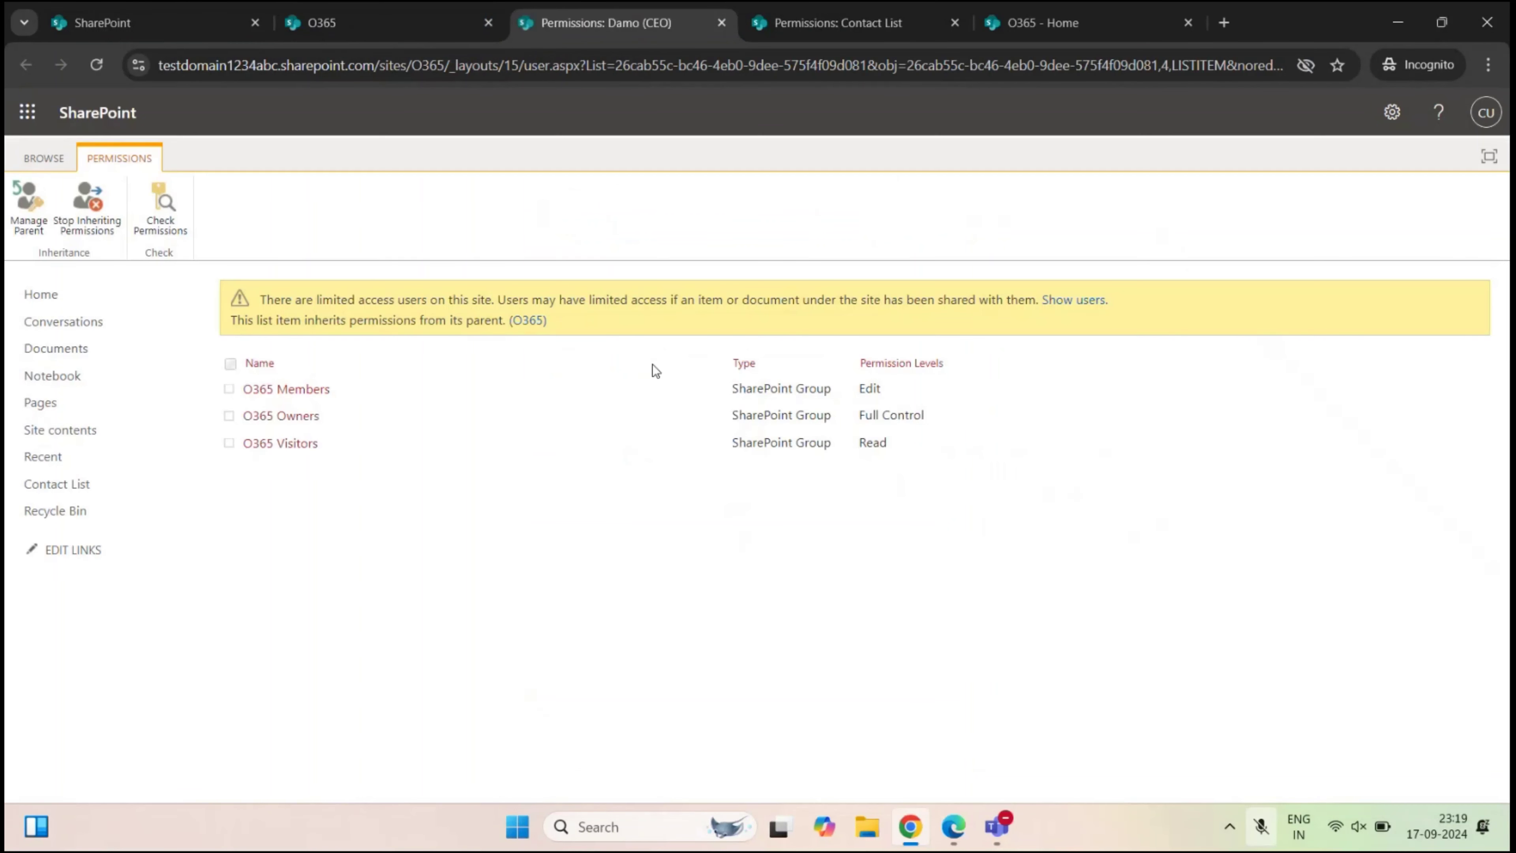
Step: Review the CEO item's inherited group permissions, close everything, and return to the test user's window
drag(382, 487, 441, 552)
click(442, 552)
double_click(1275, 51)
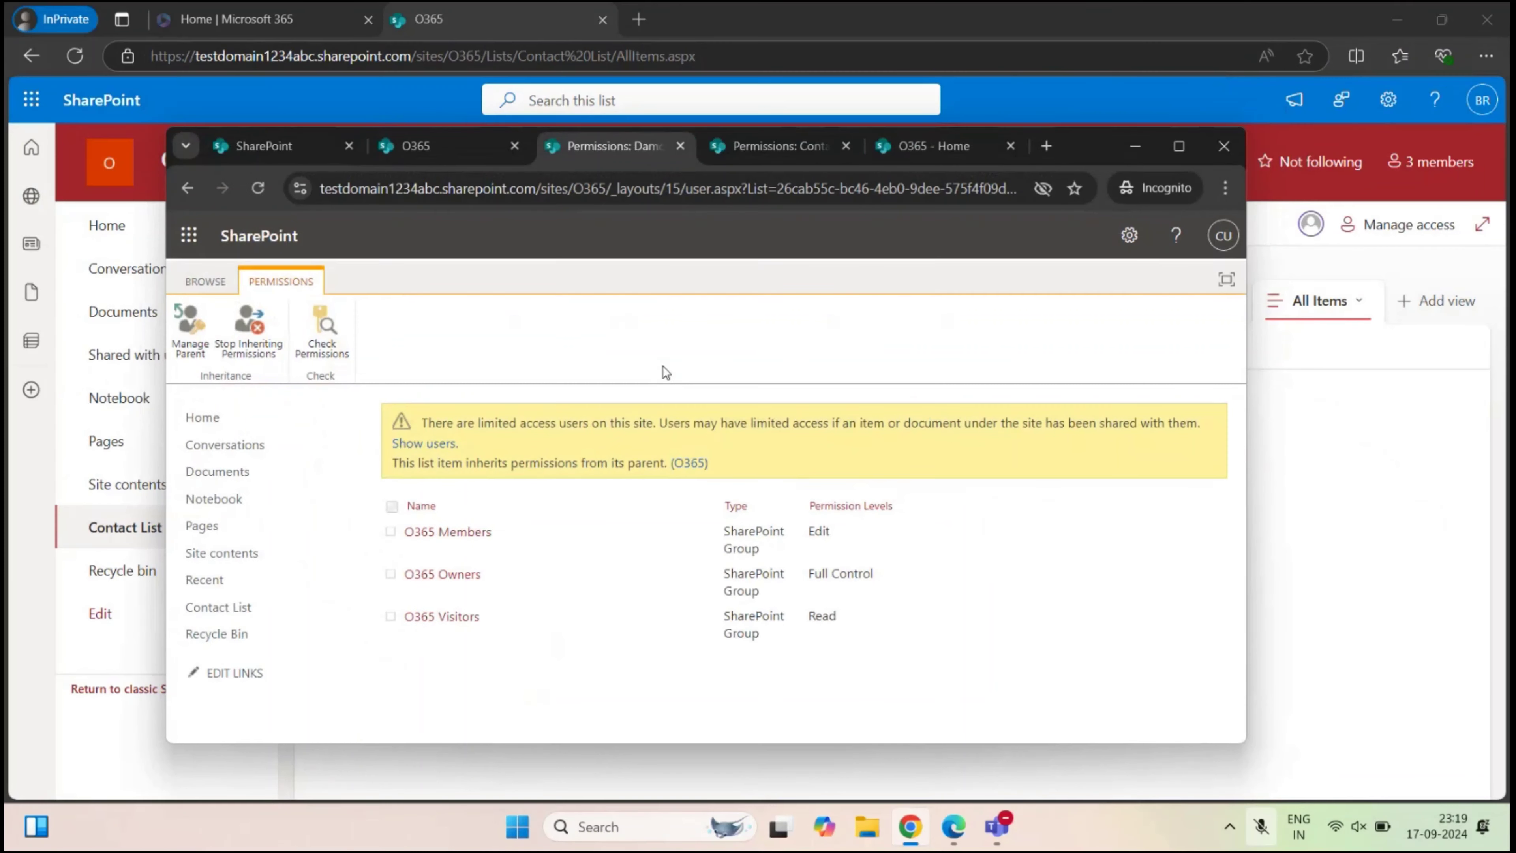
click(681, 146)
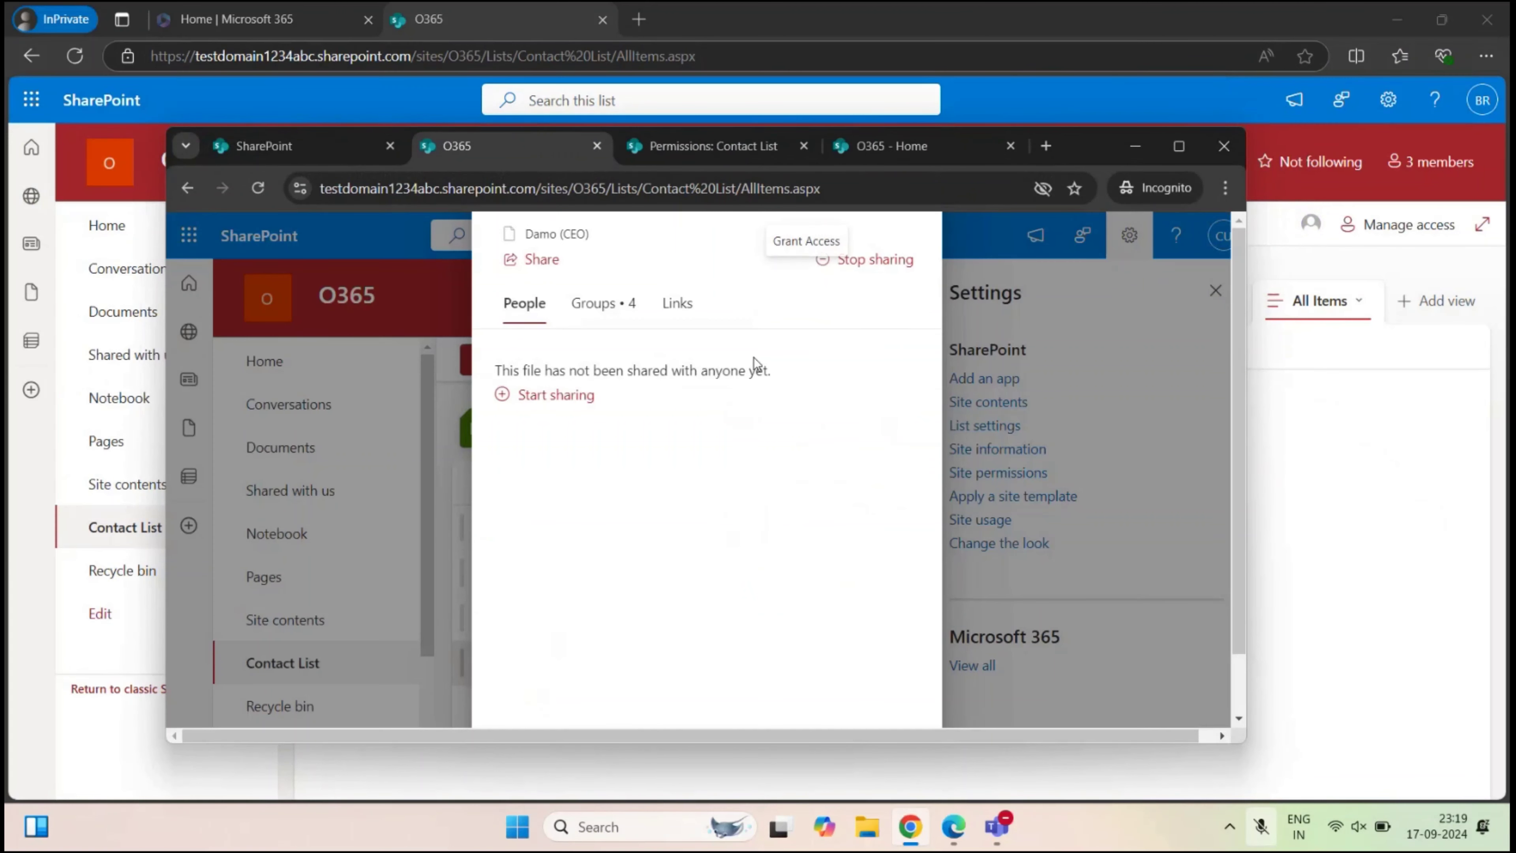
click(1188, 145)
click(949, 168)
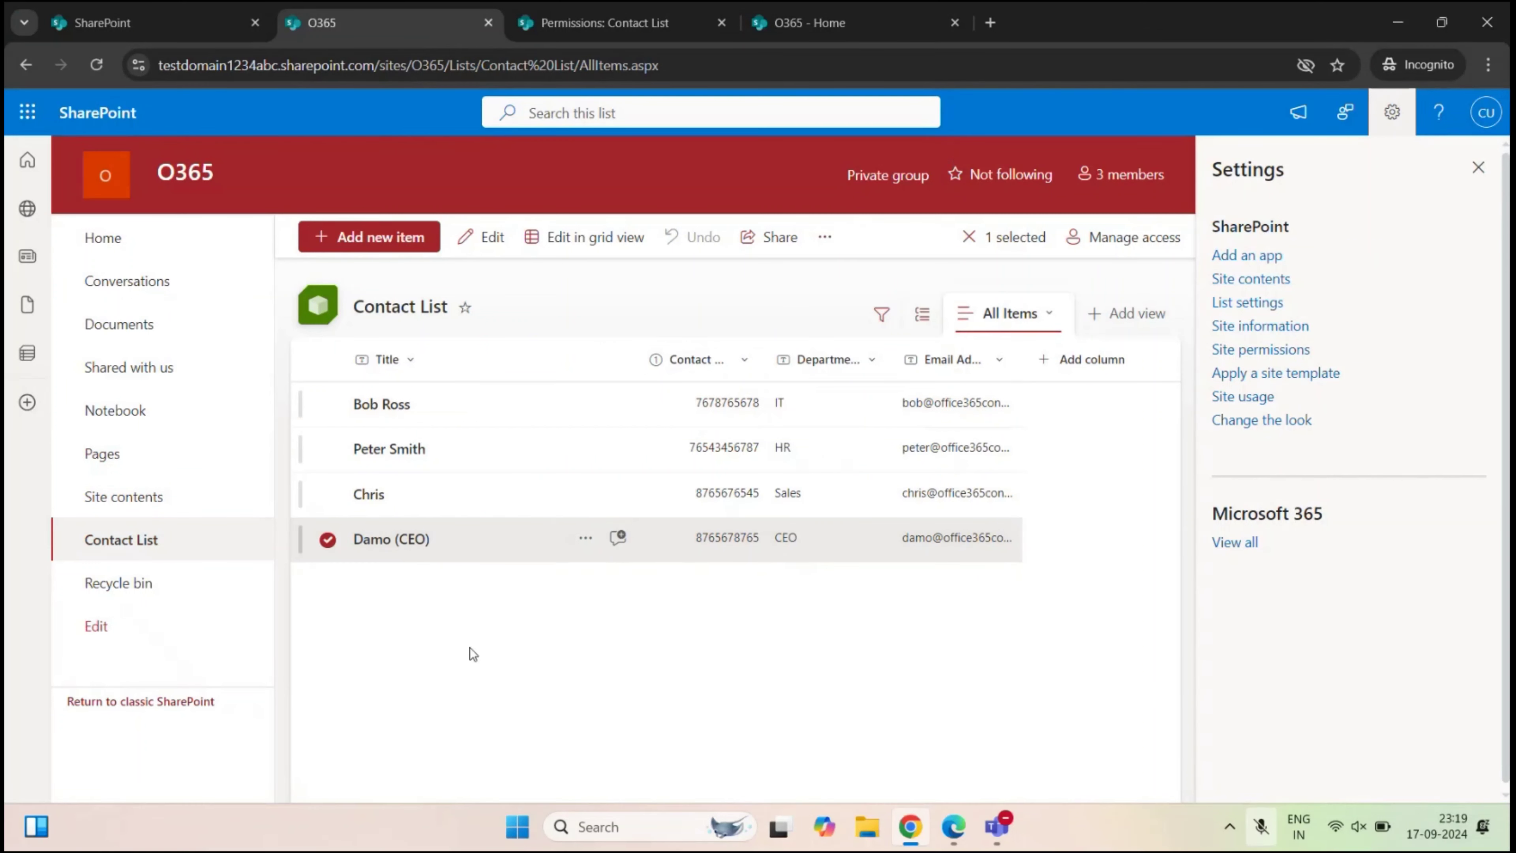
click(1470, 171)
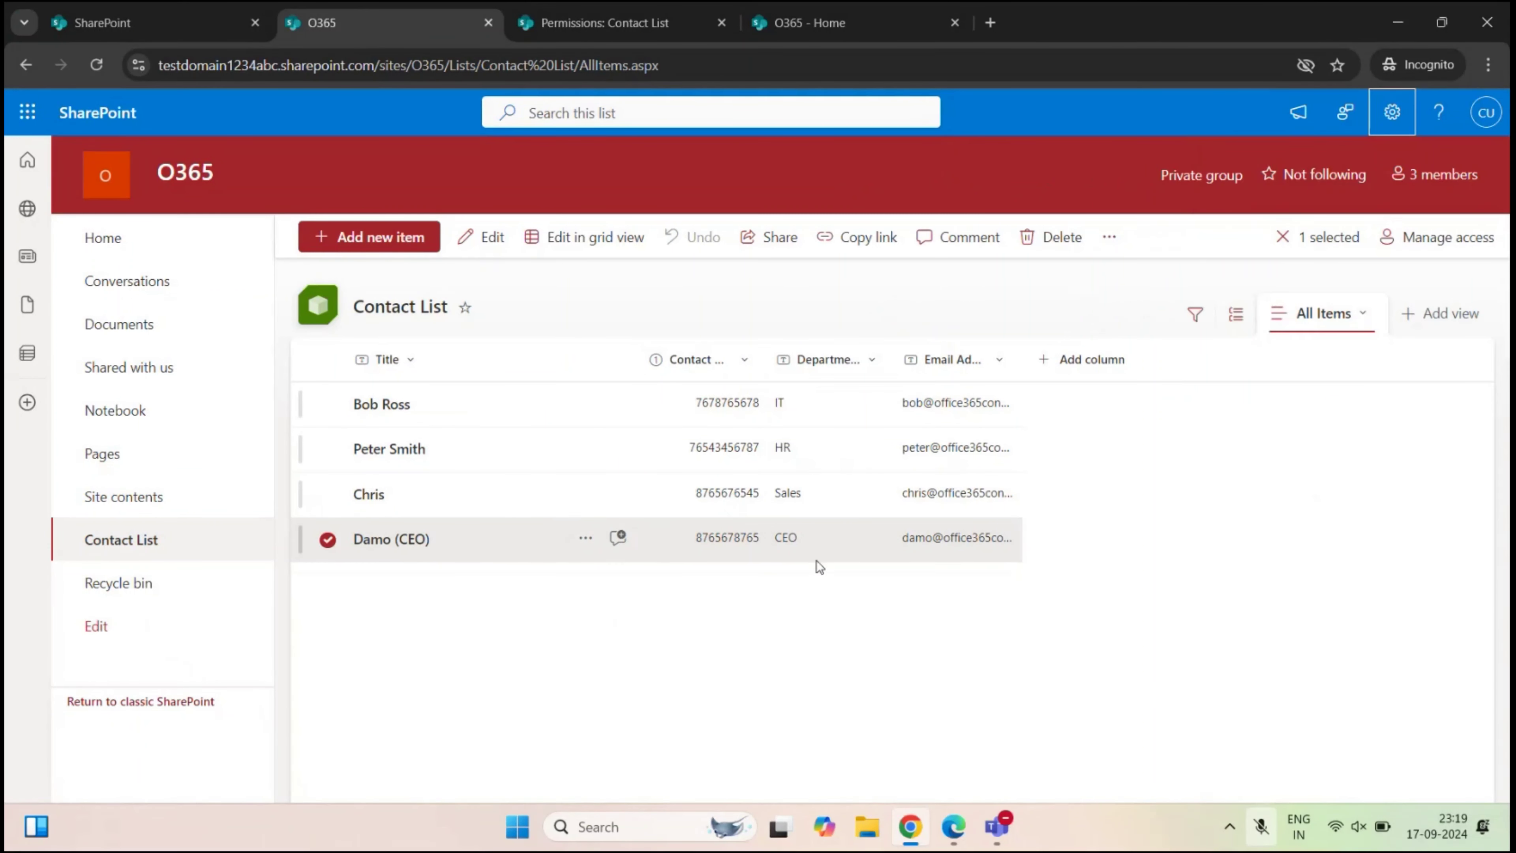
click(816, 561)
click(953, 826)
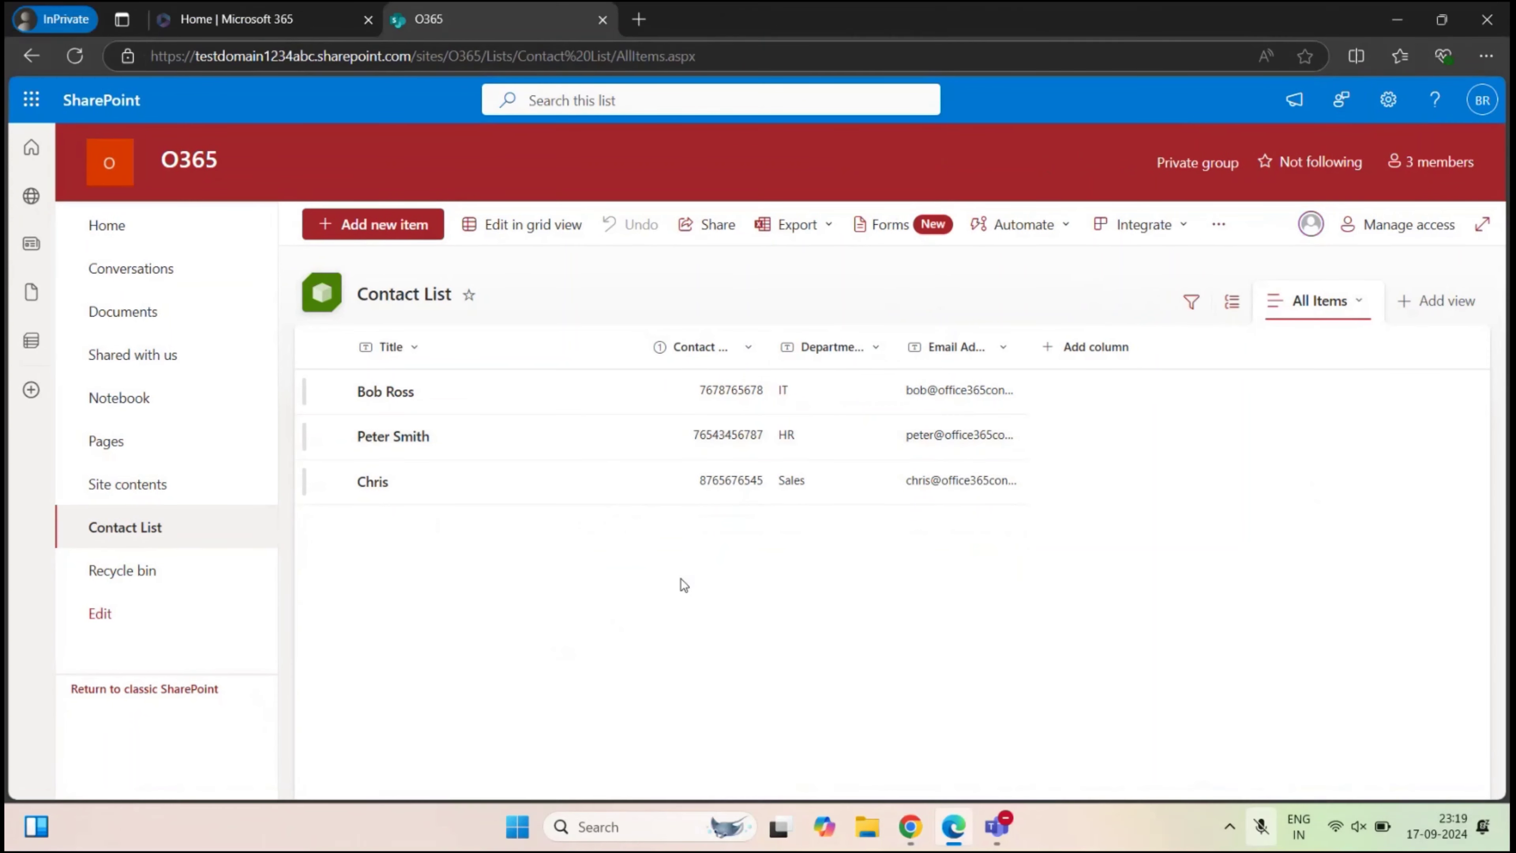
click(525, 225)
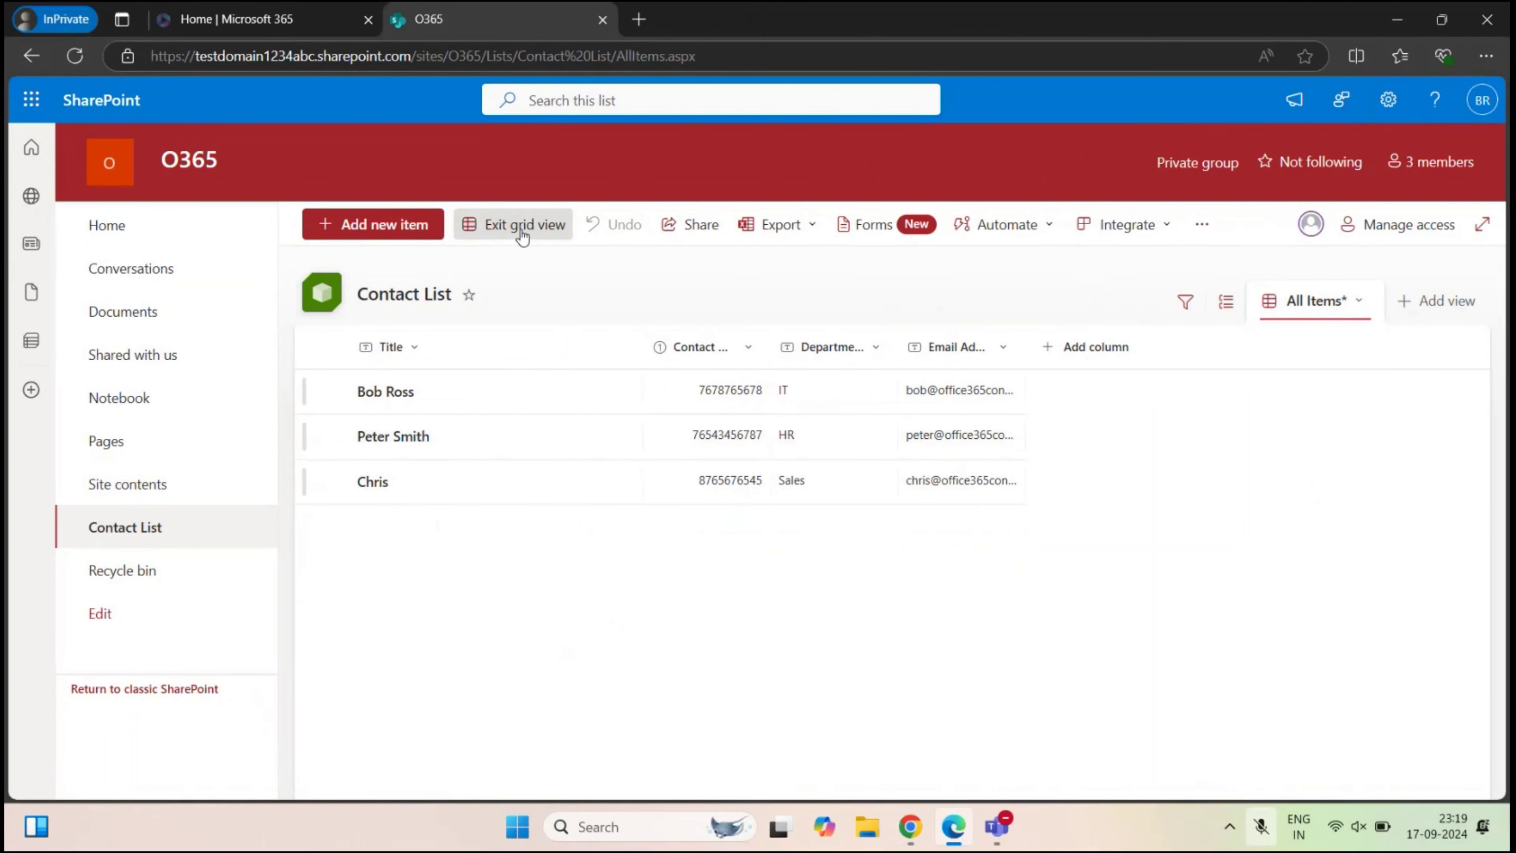
click(405, 531)
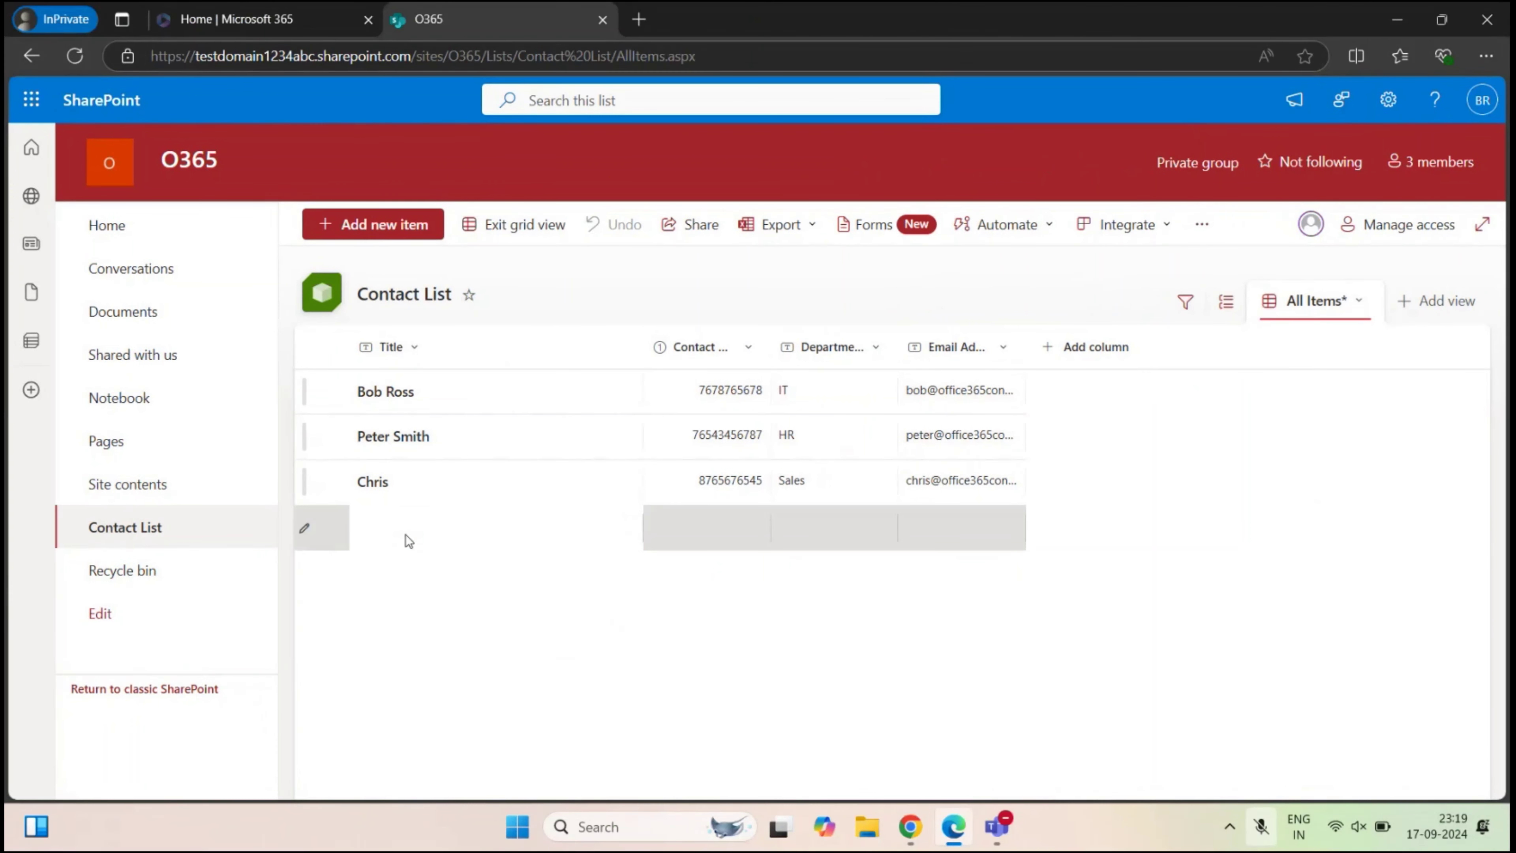
text(Test1)
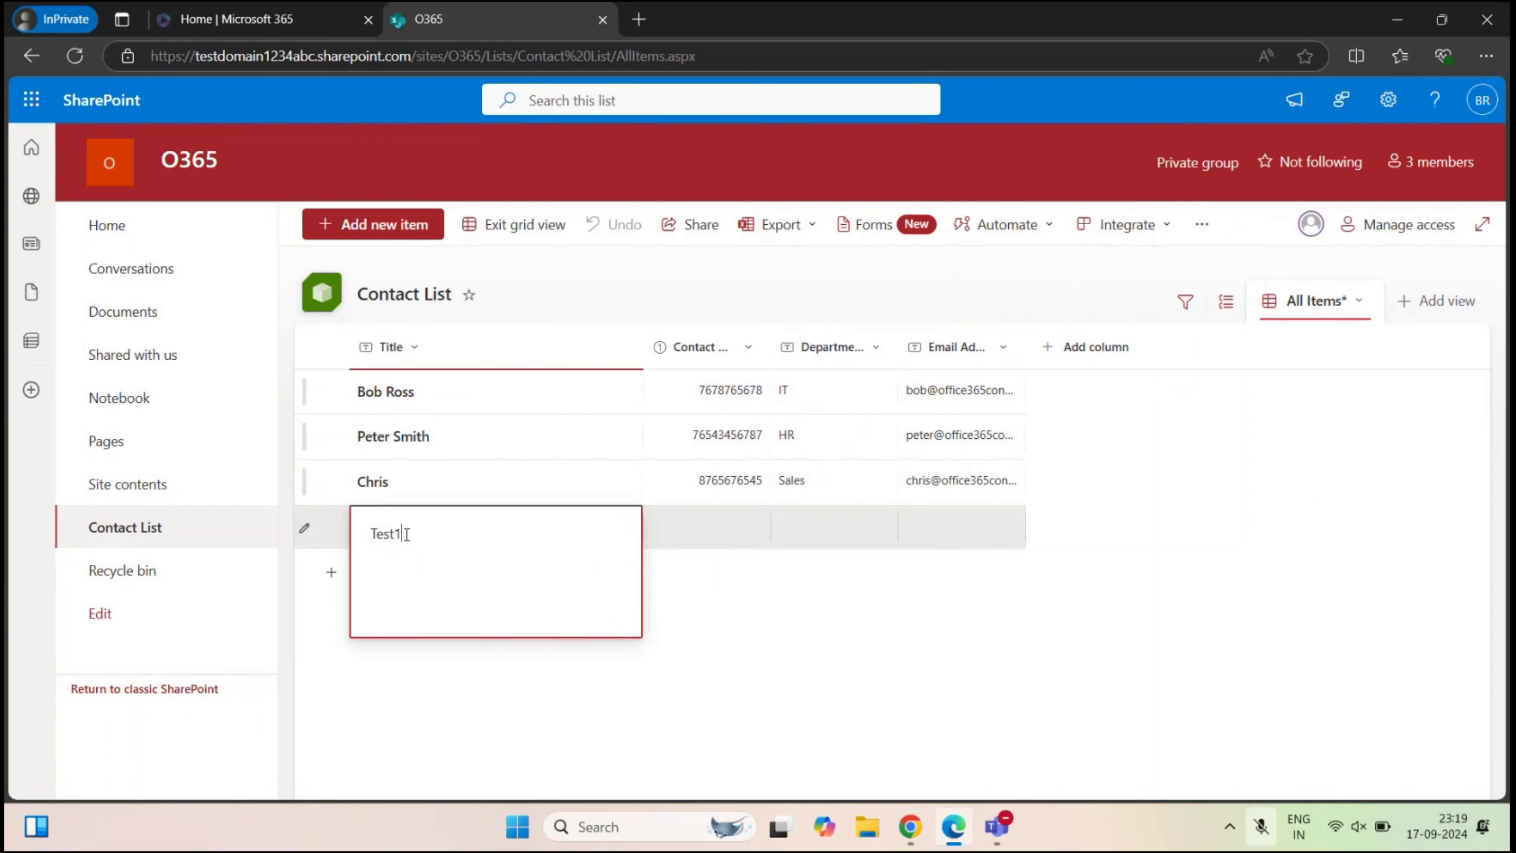
click(699, 529)
text(23456)
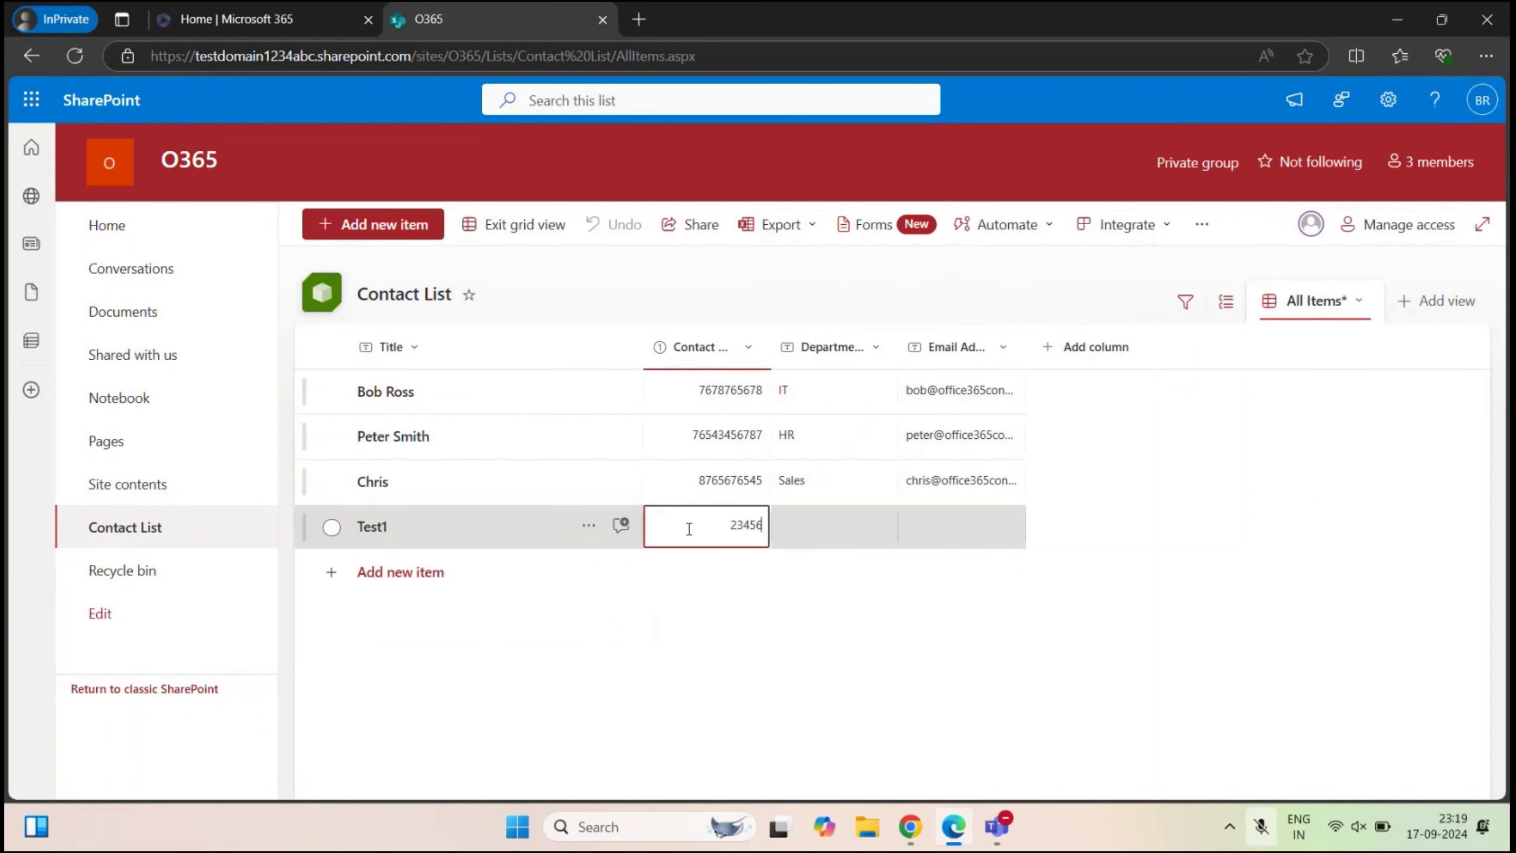
click(810, 538)
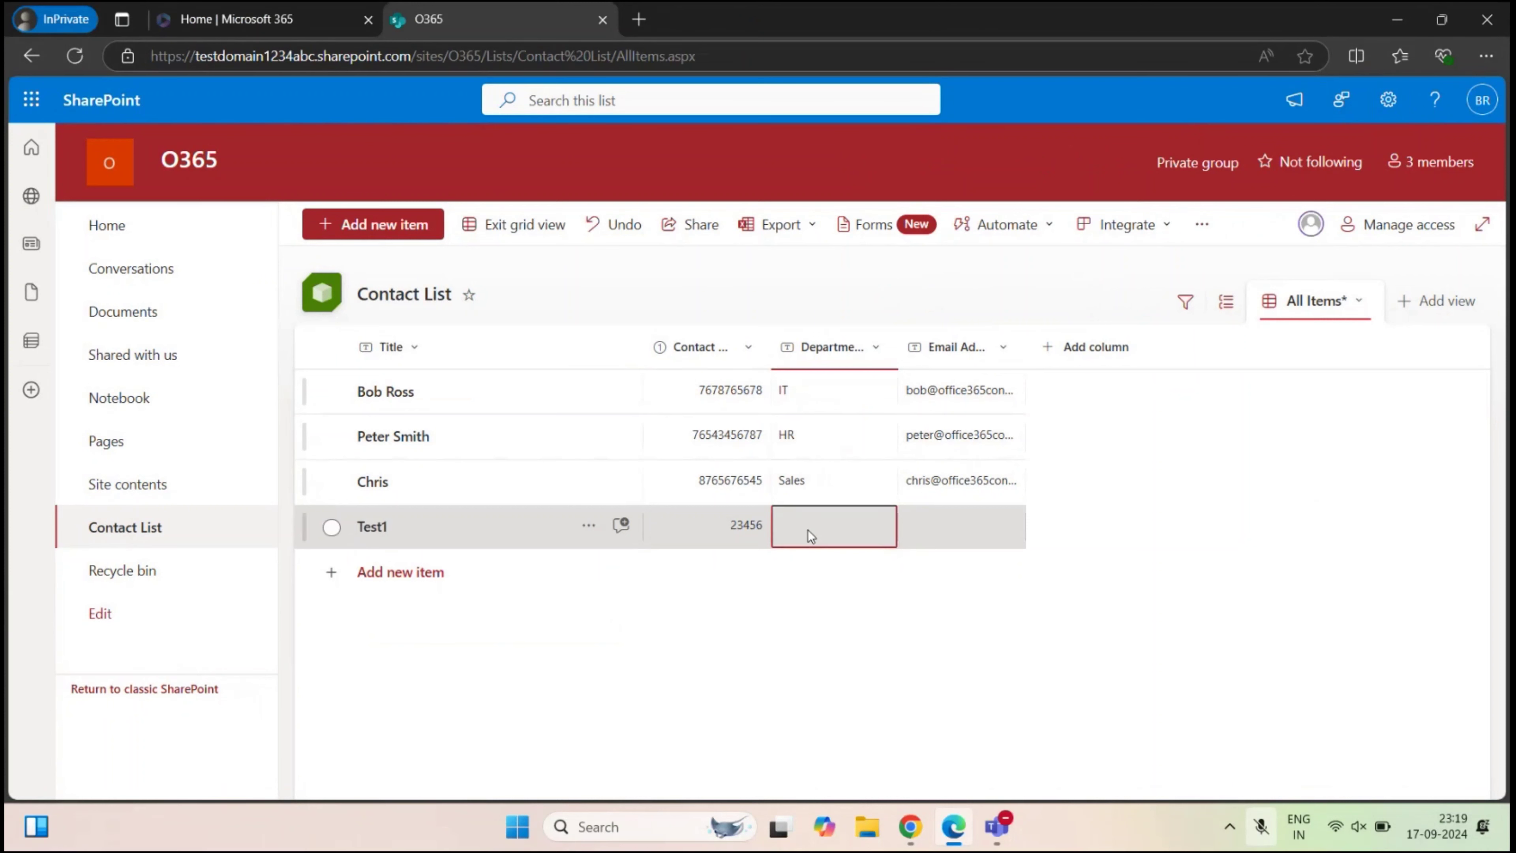
text(test)
key(Return)
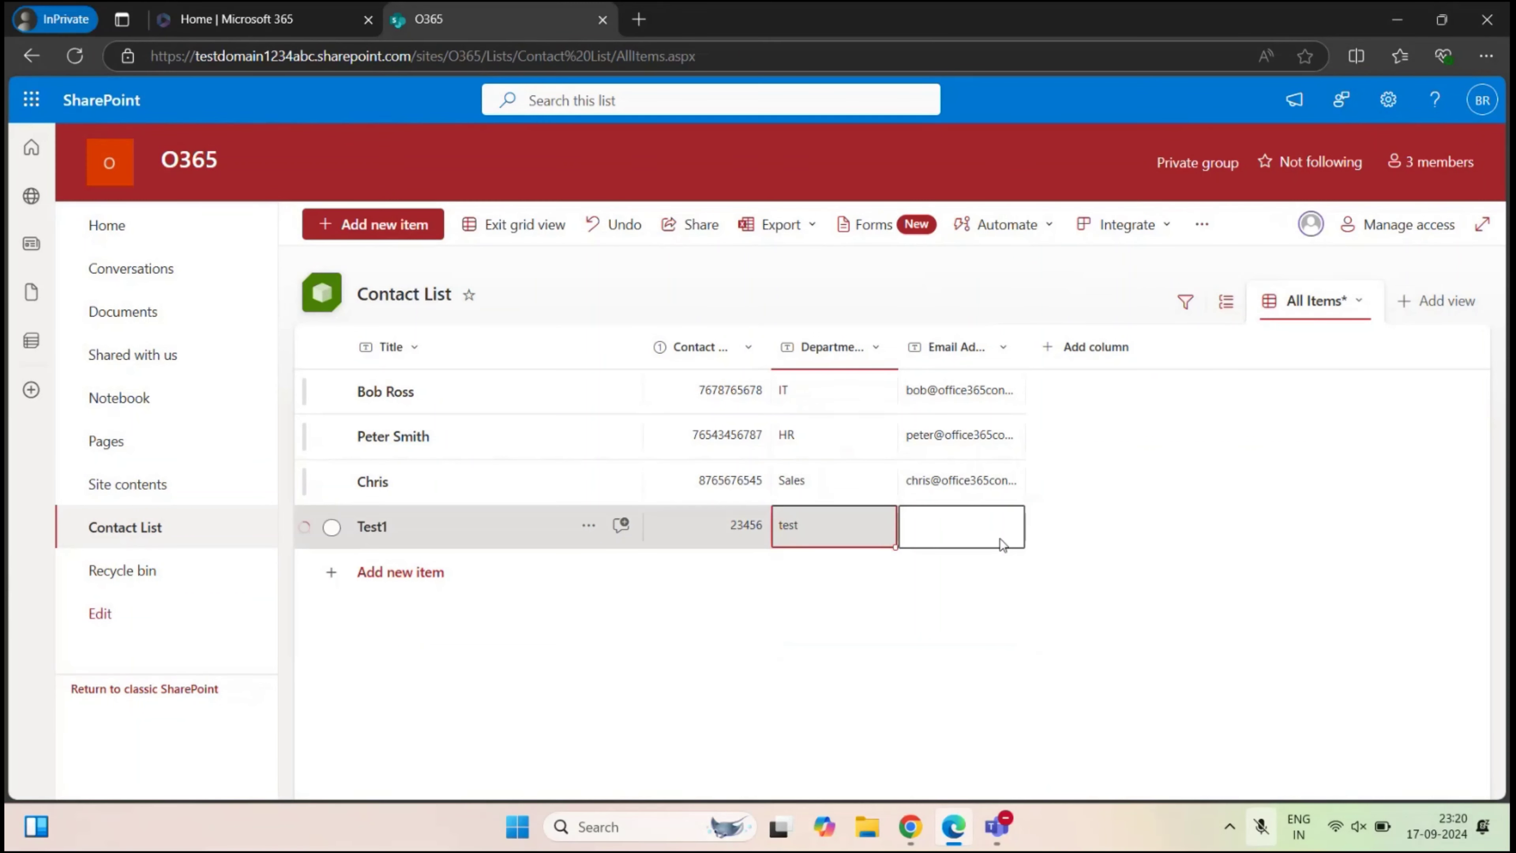
click(959, 525)
text(na@)
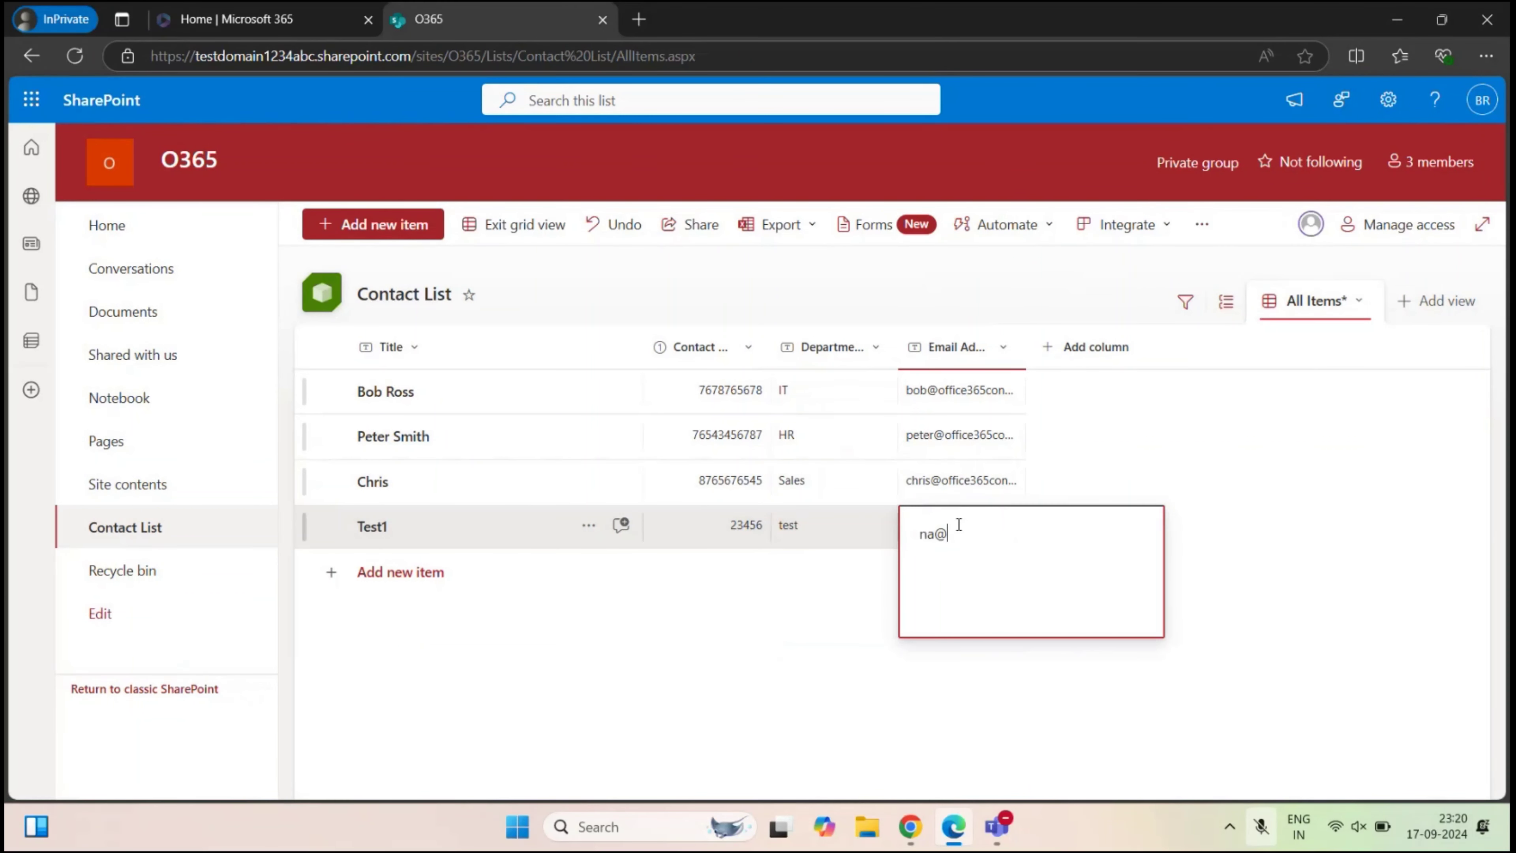
text(na.com)
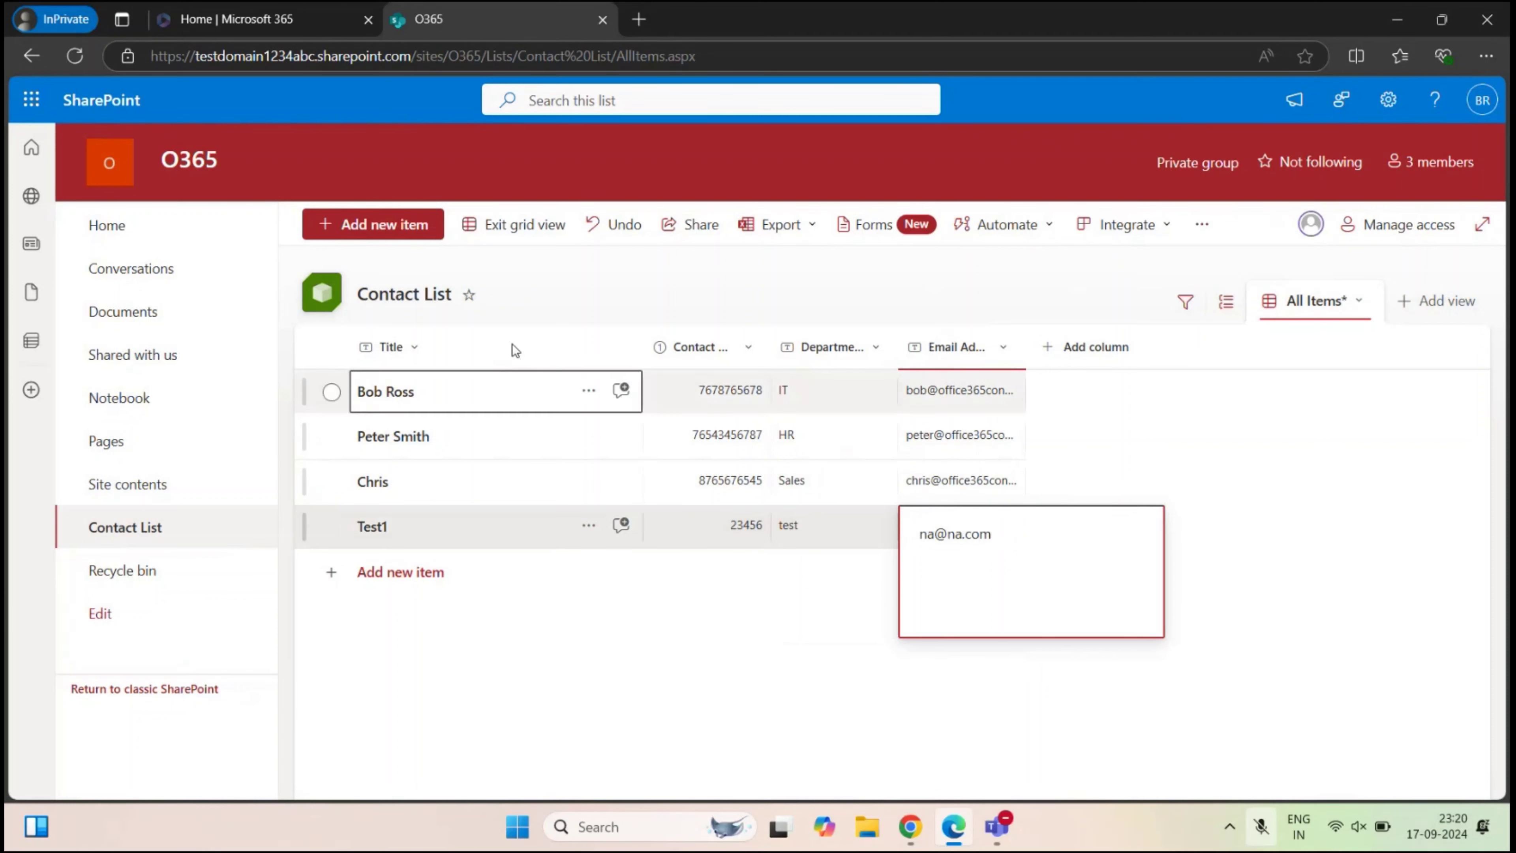
click(514, 224)
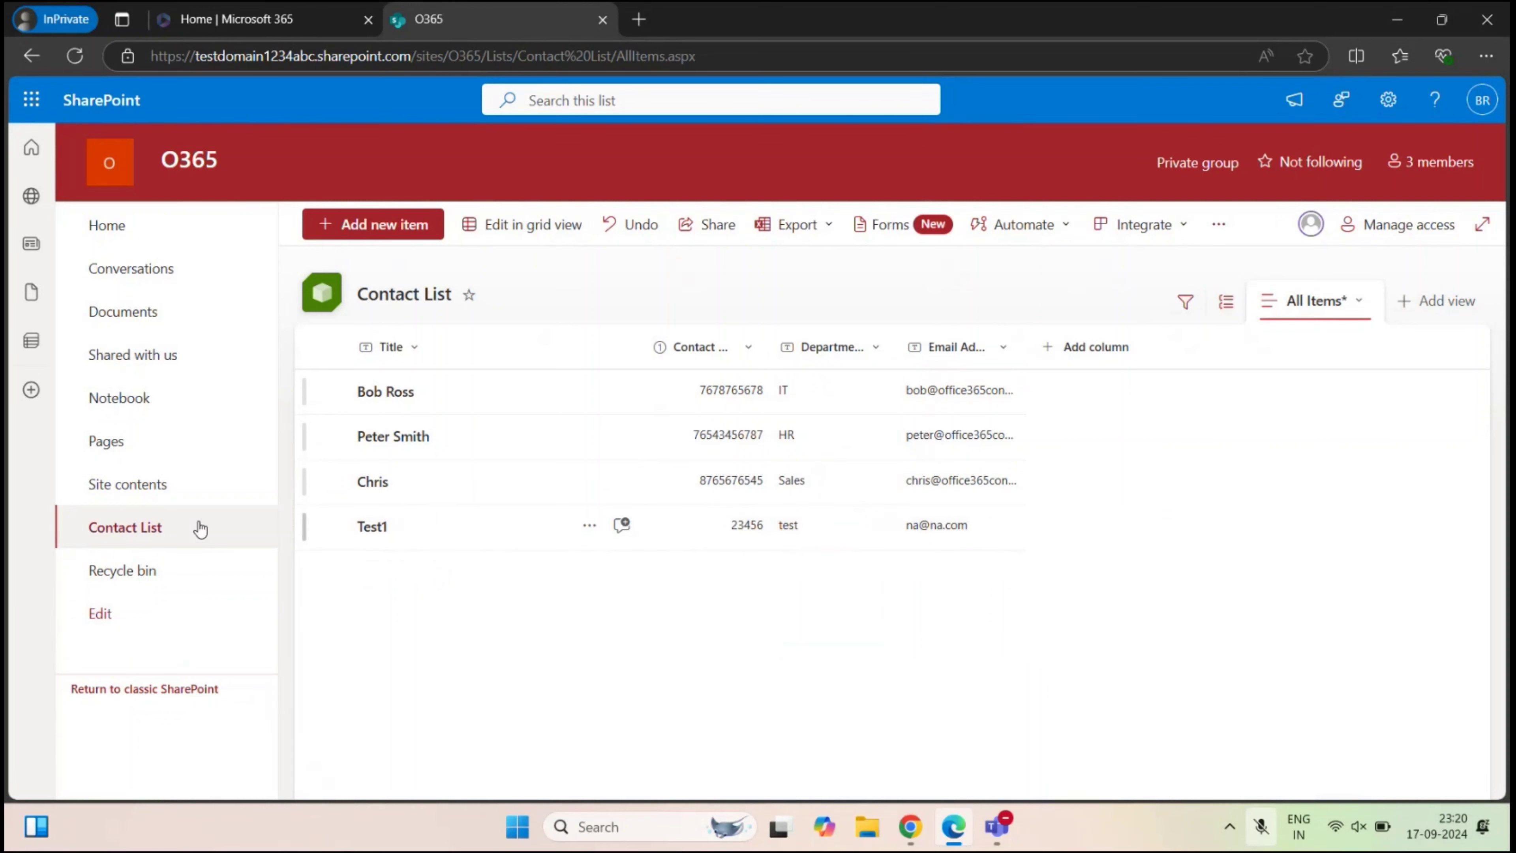
Step: In the admin window, refresh the Contact List and open its List settings page
click(910, 826)
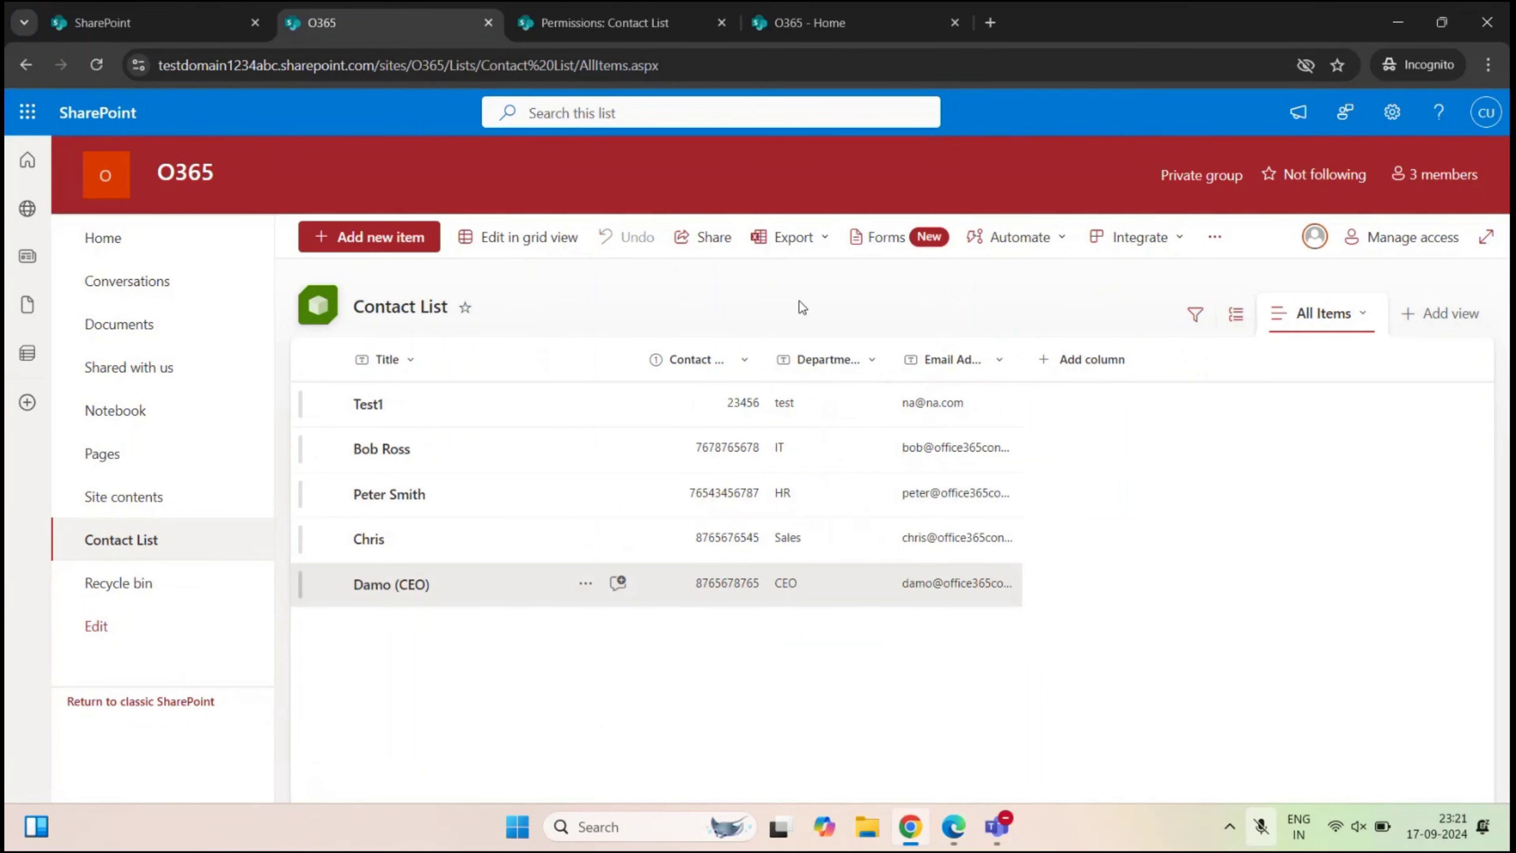
click(164, 549)
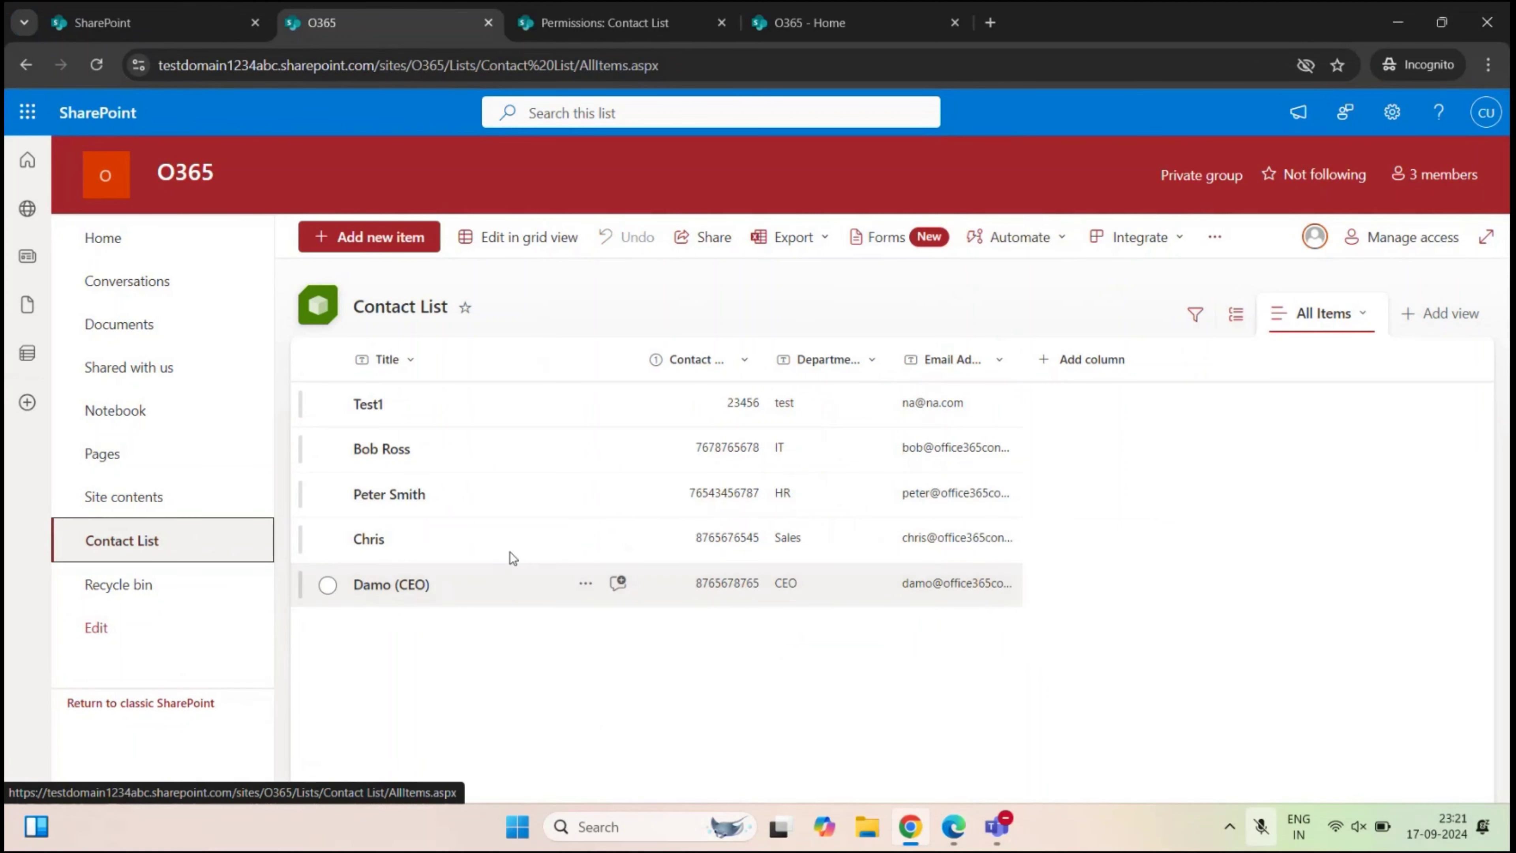
click(1392, 112)
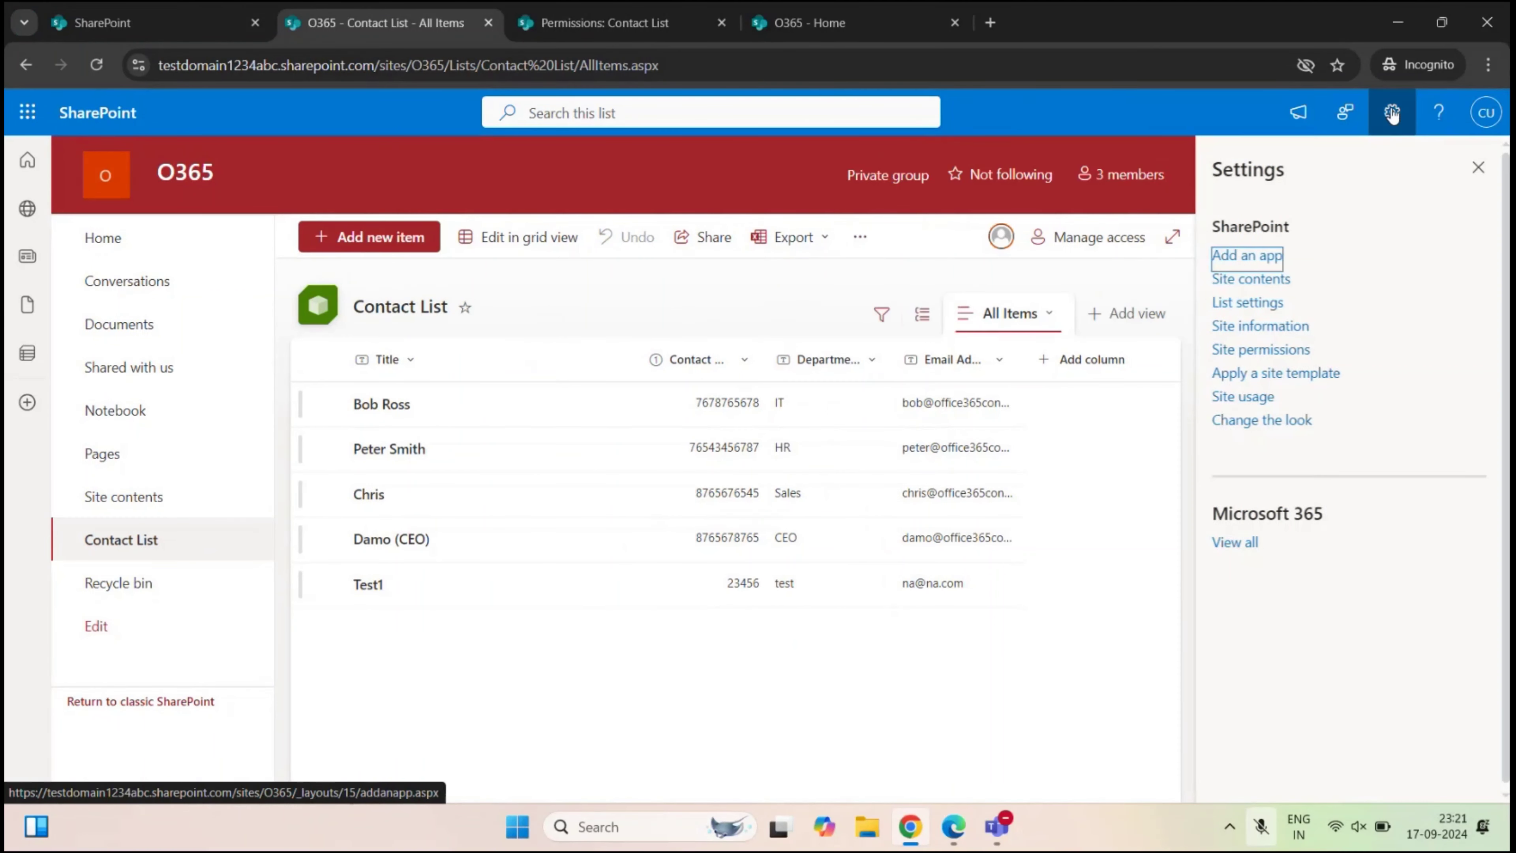
click(1274, 303)
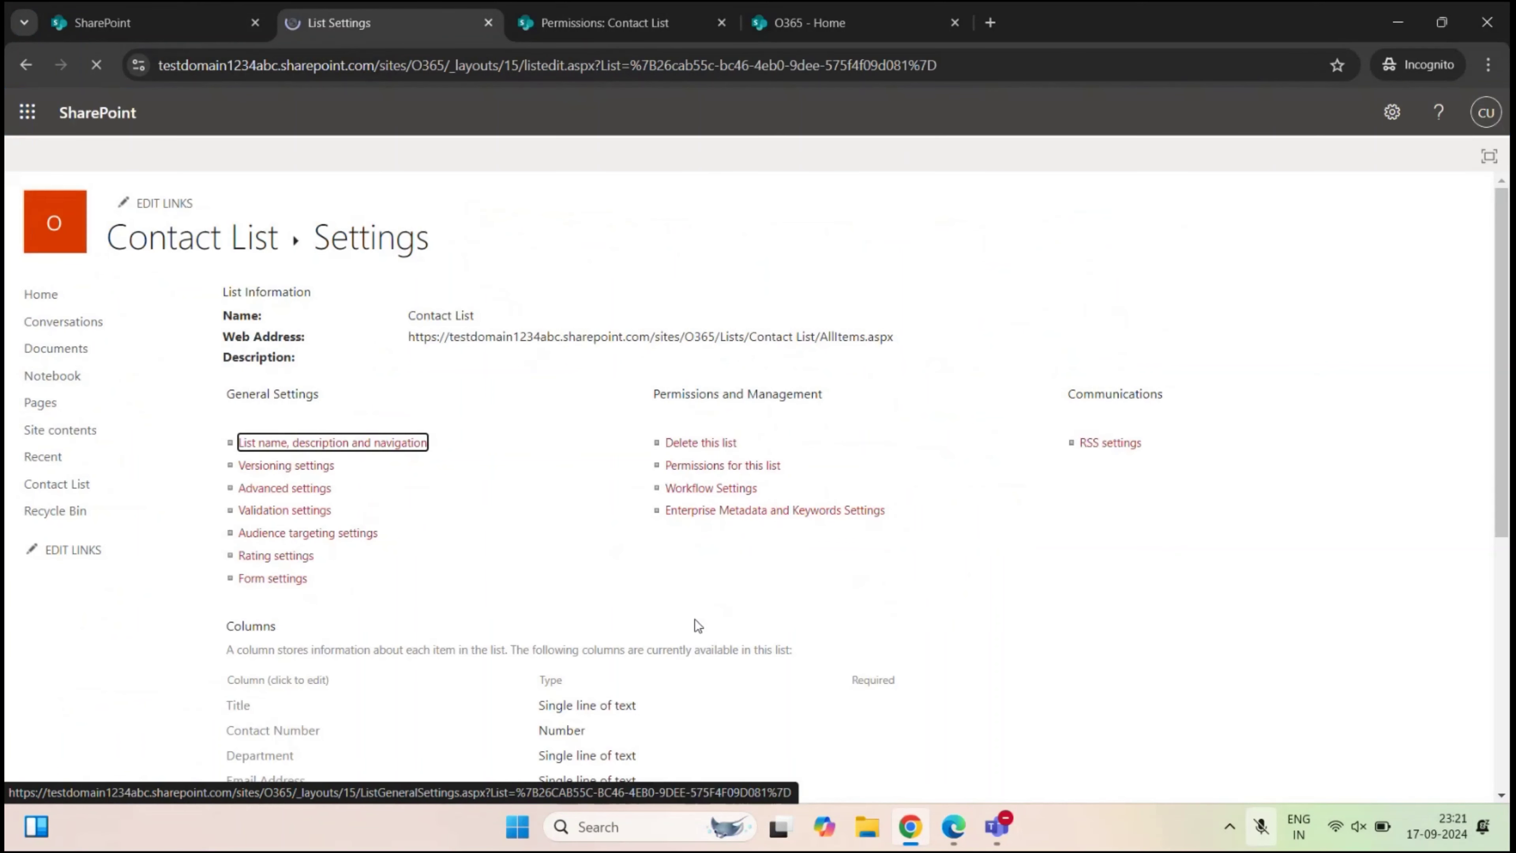
Step: Open the list's Advanced settings and review the Item-level Permissions read and edit options
click(300, 493)
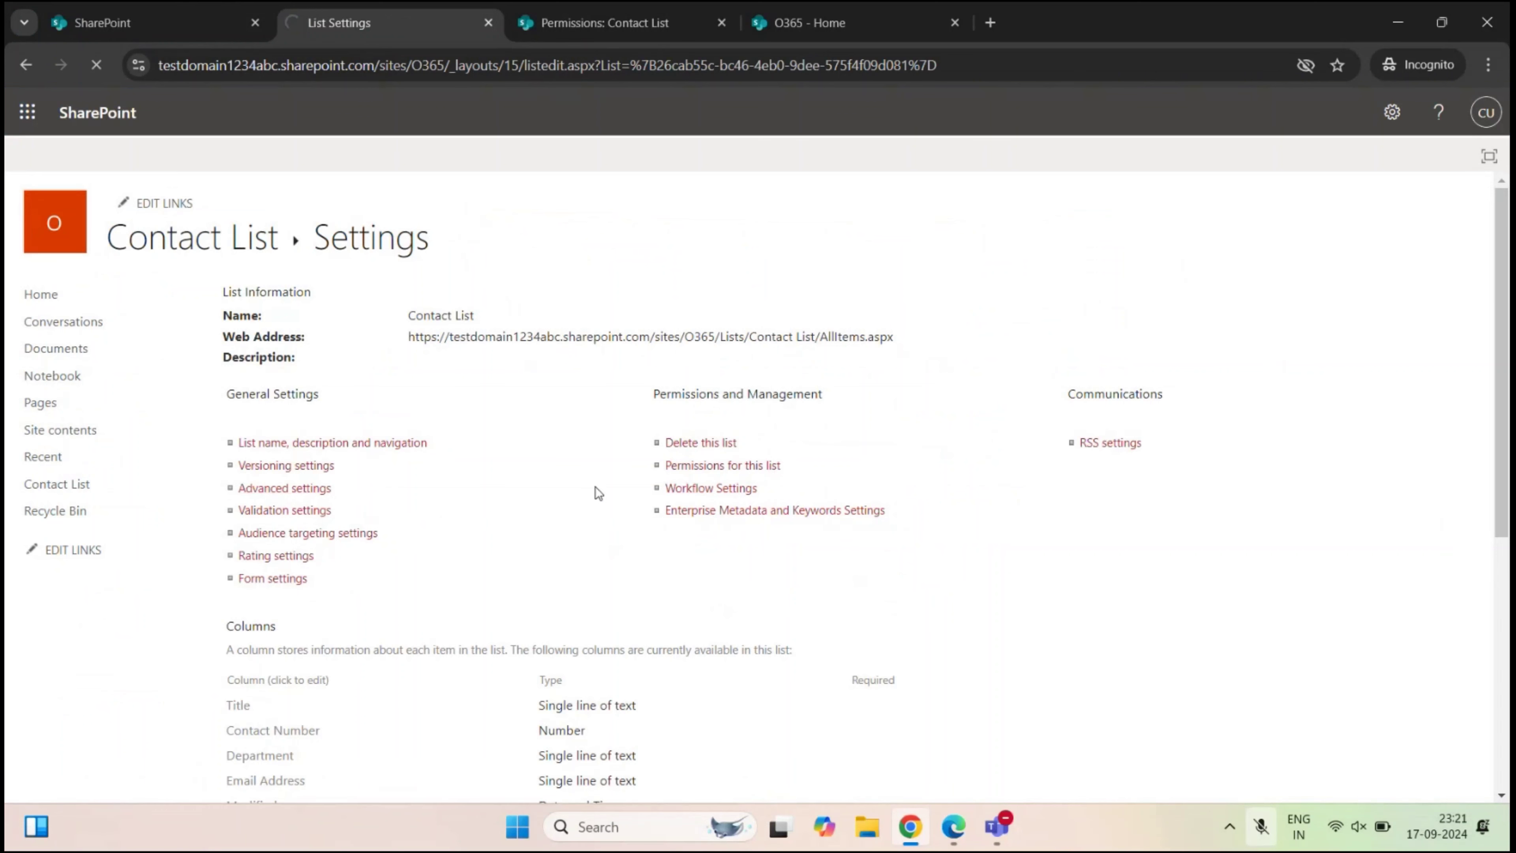
scroll(594, 487, down, 3)
drag(226, 320, 516, 332)
click(354, 323)
click(553, 326)
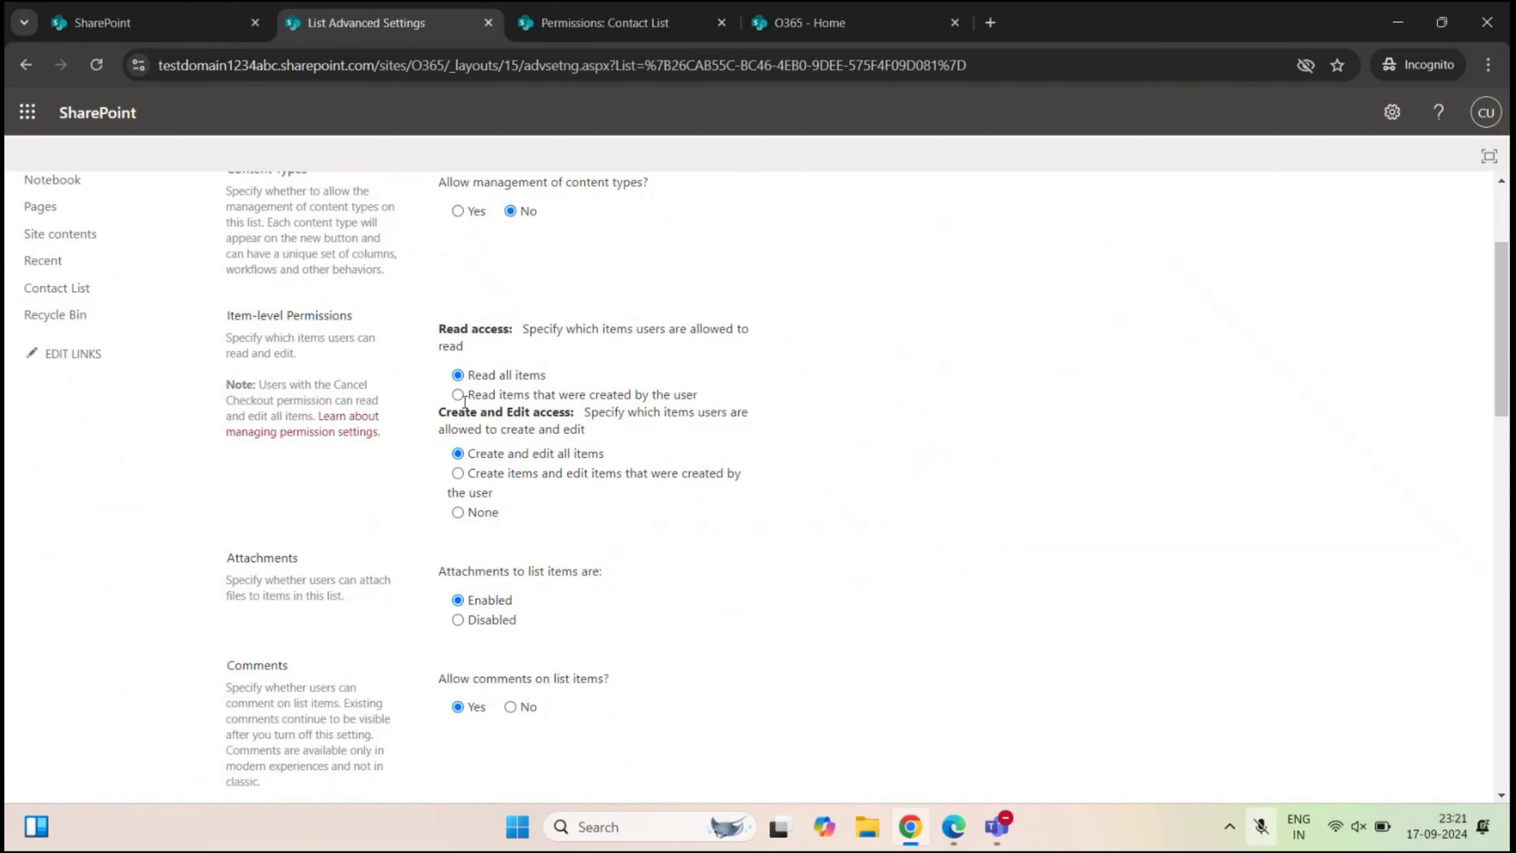
drag(438, 413, 580, 418)
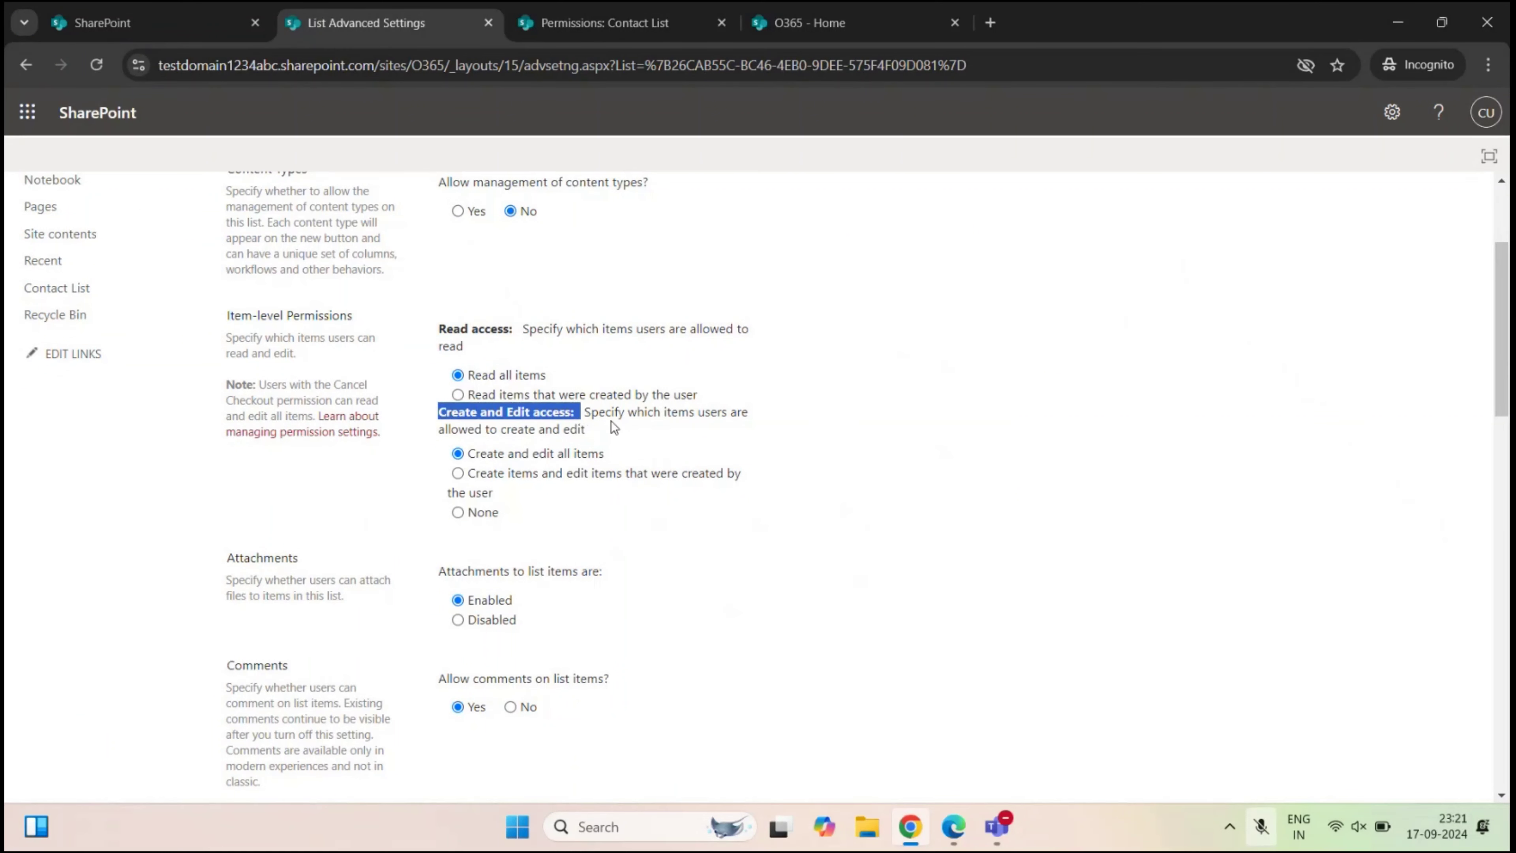
drag(437, 328, 526, 329)
click(564, 331)
drag(574, 376, 506, 380)
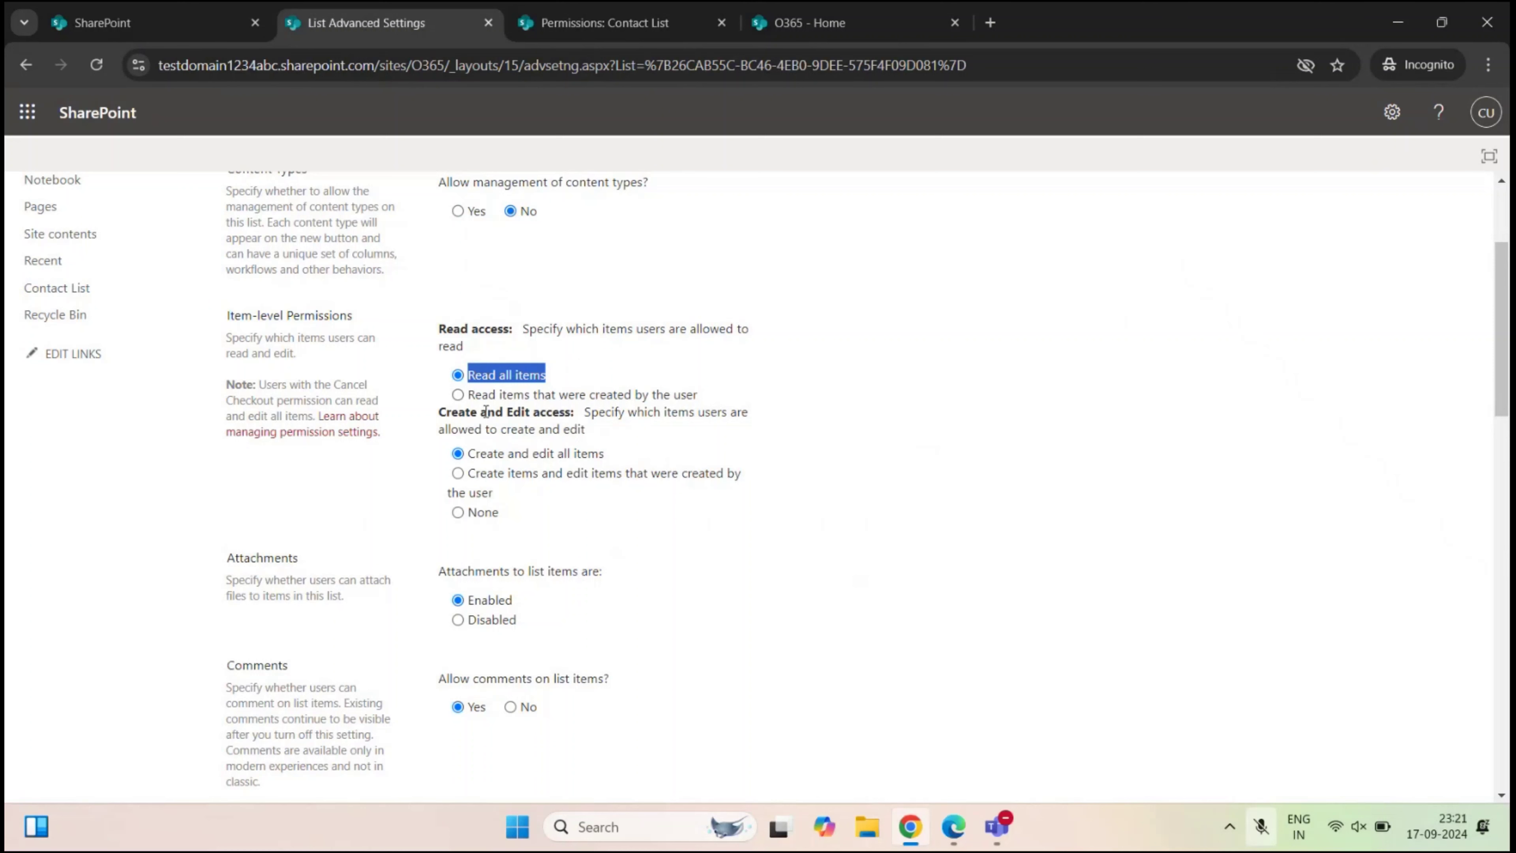
Step: Set Read access to 'Read items that were created by the user' and save
click(458, 395)
drag(531, 395, 696, 396)
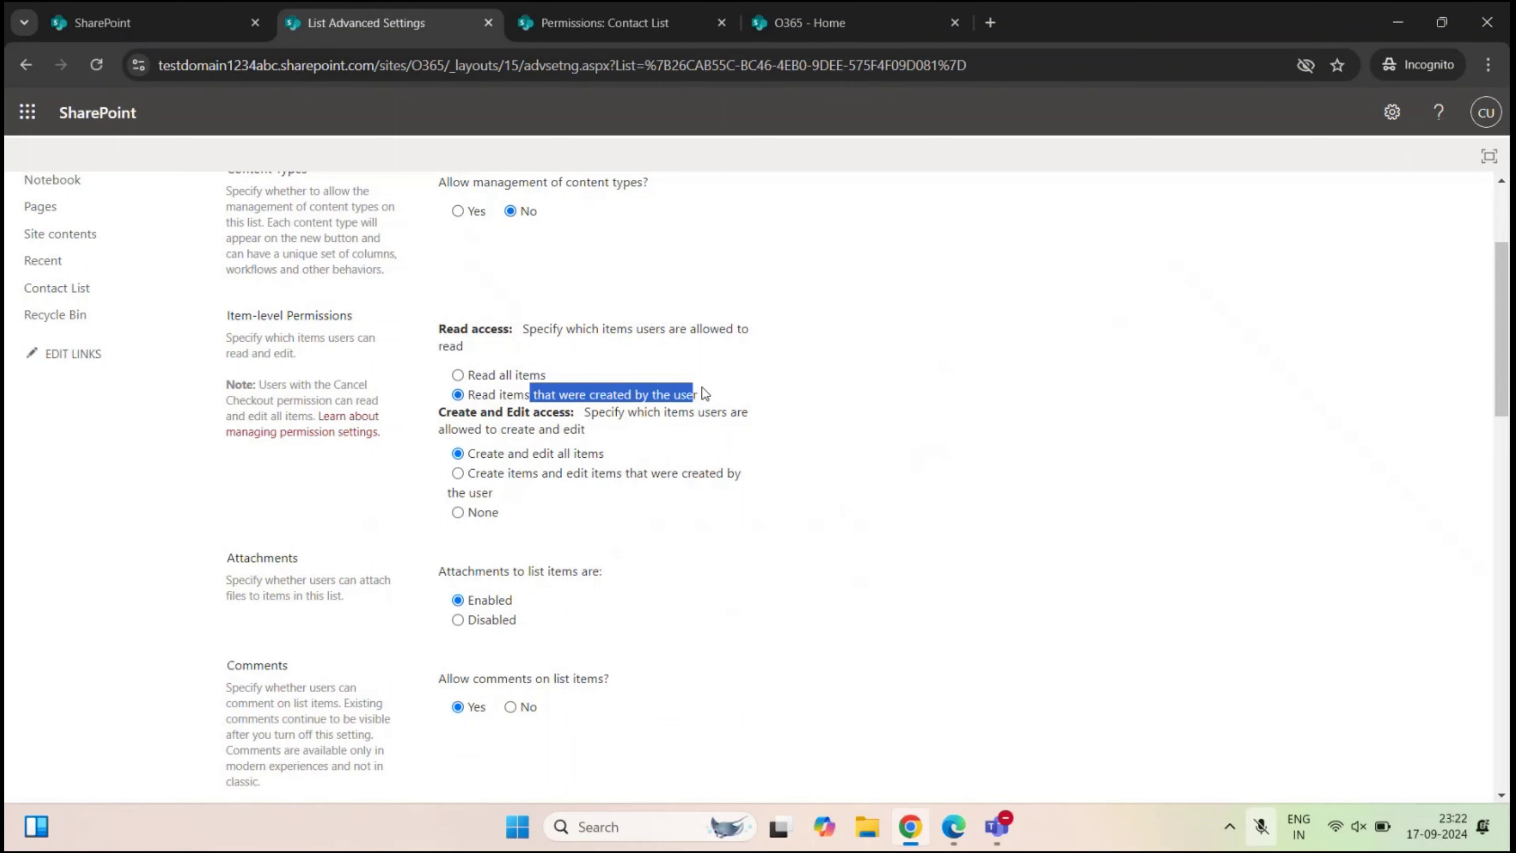
click(731, 397)
scroll(793, 442, down, 20)
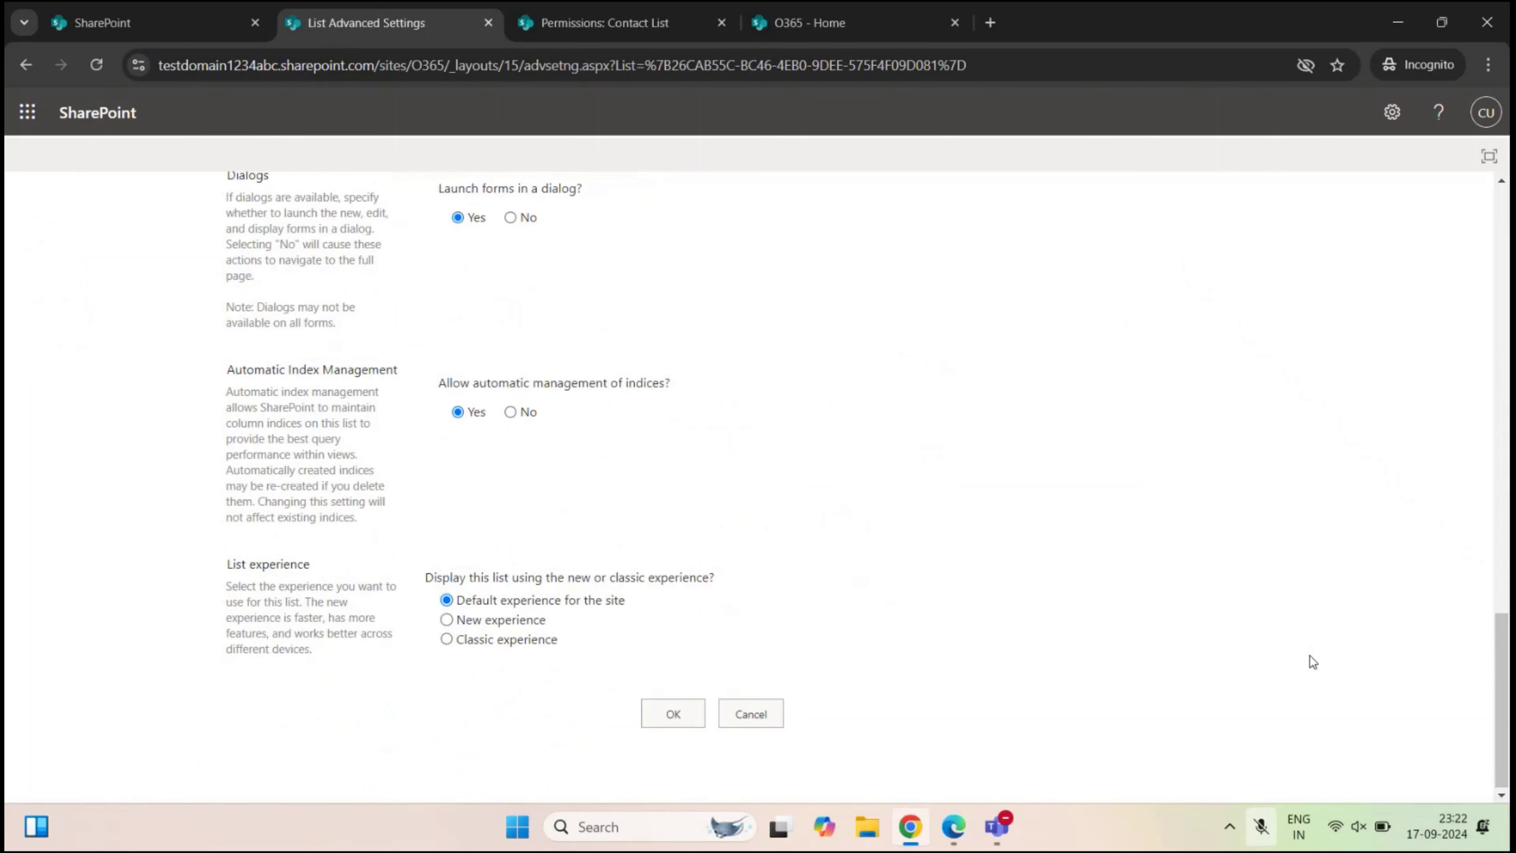
click(661, 712)
Step: Confirm the test user now sees only Test1, then reopen the list's advanced settings as admin
click(953, 826)
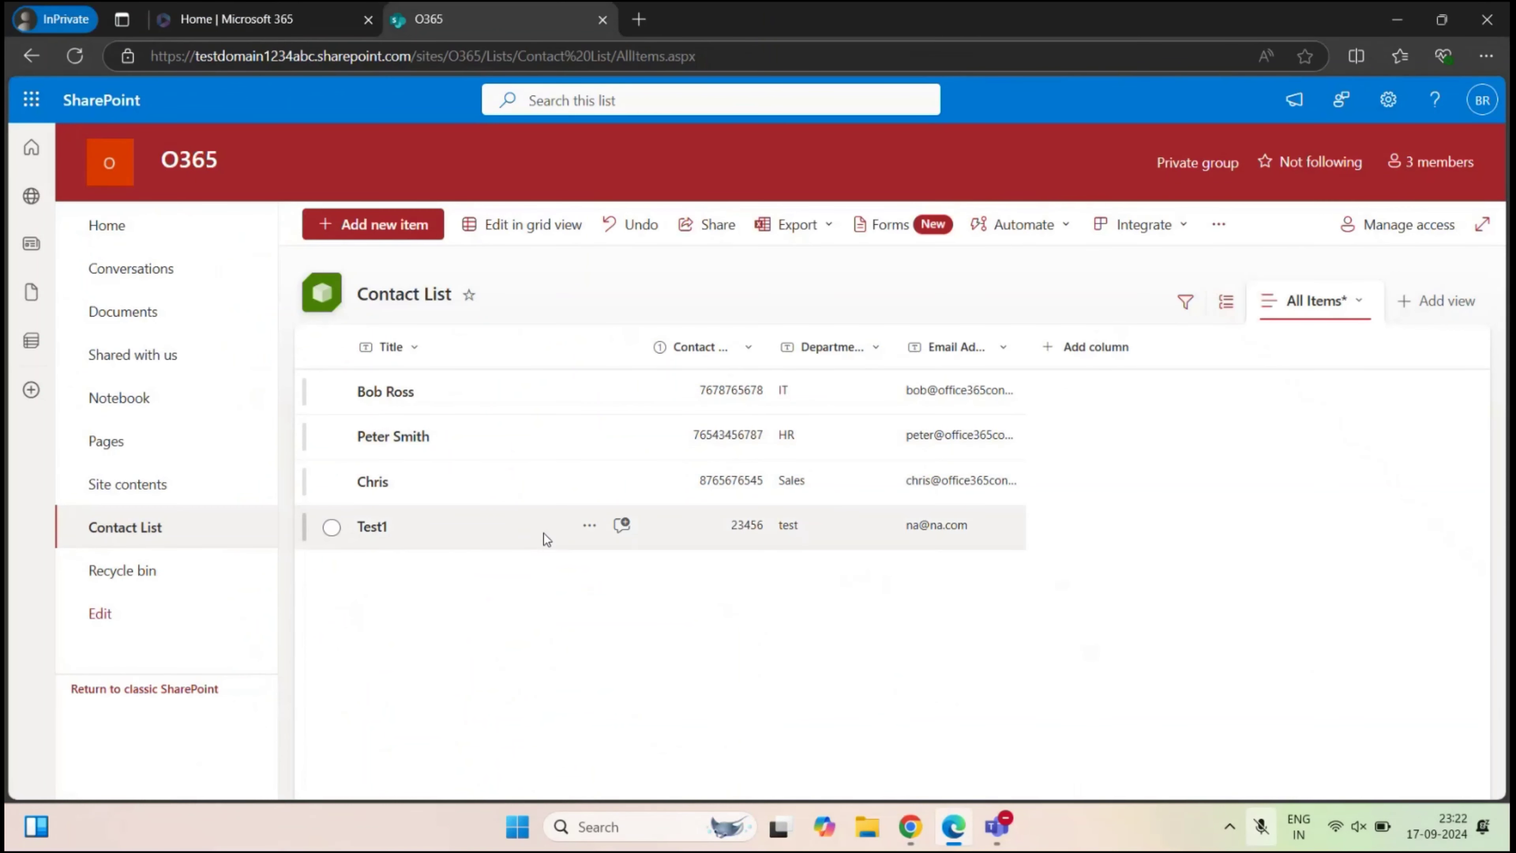
click(332, 527)
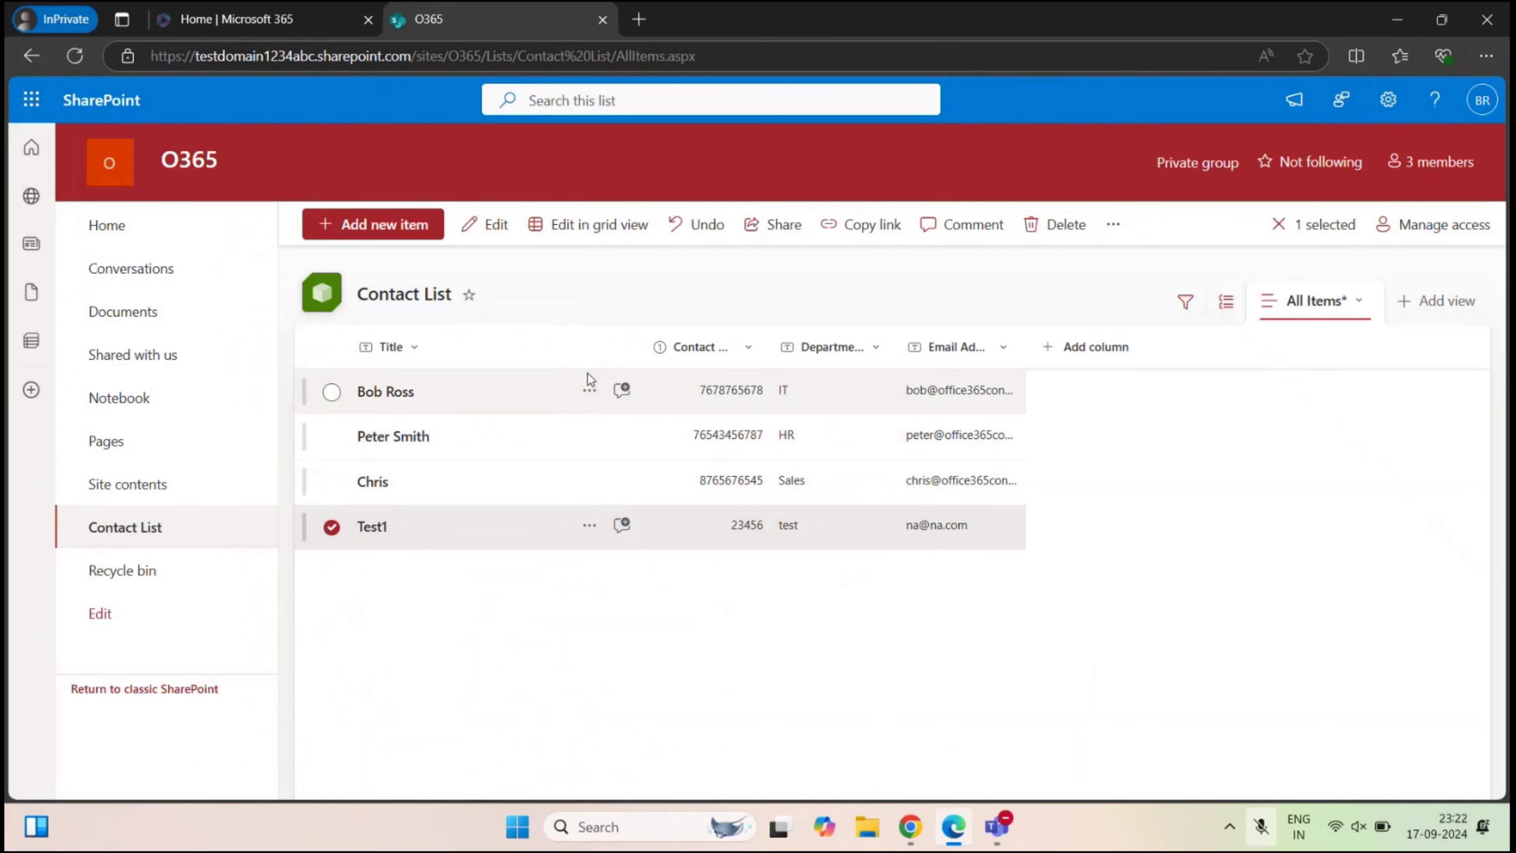
key(Escape)
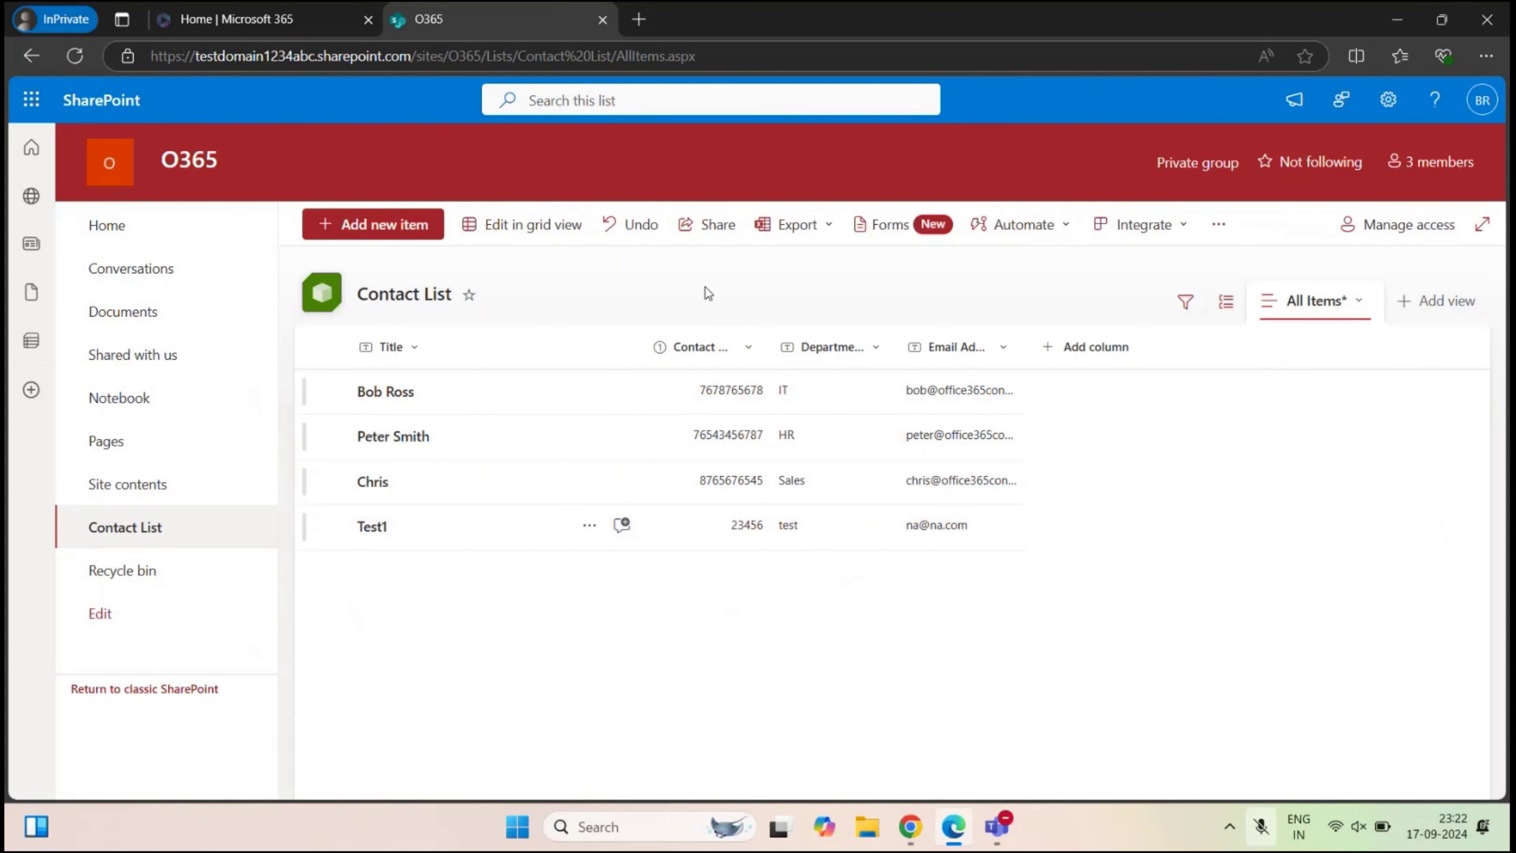
click(161, 241)
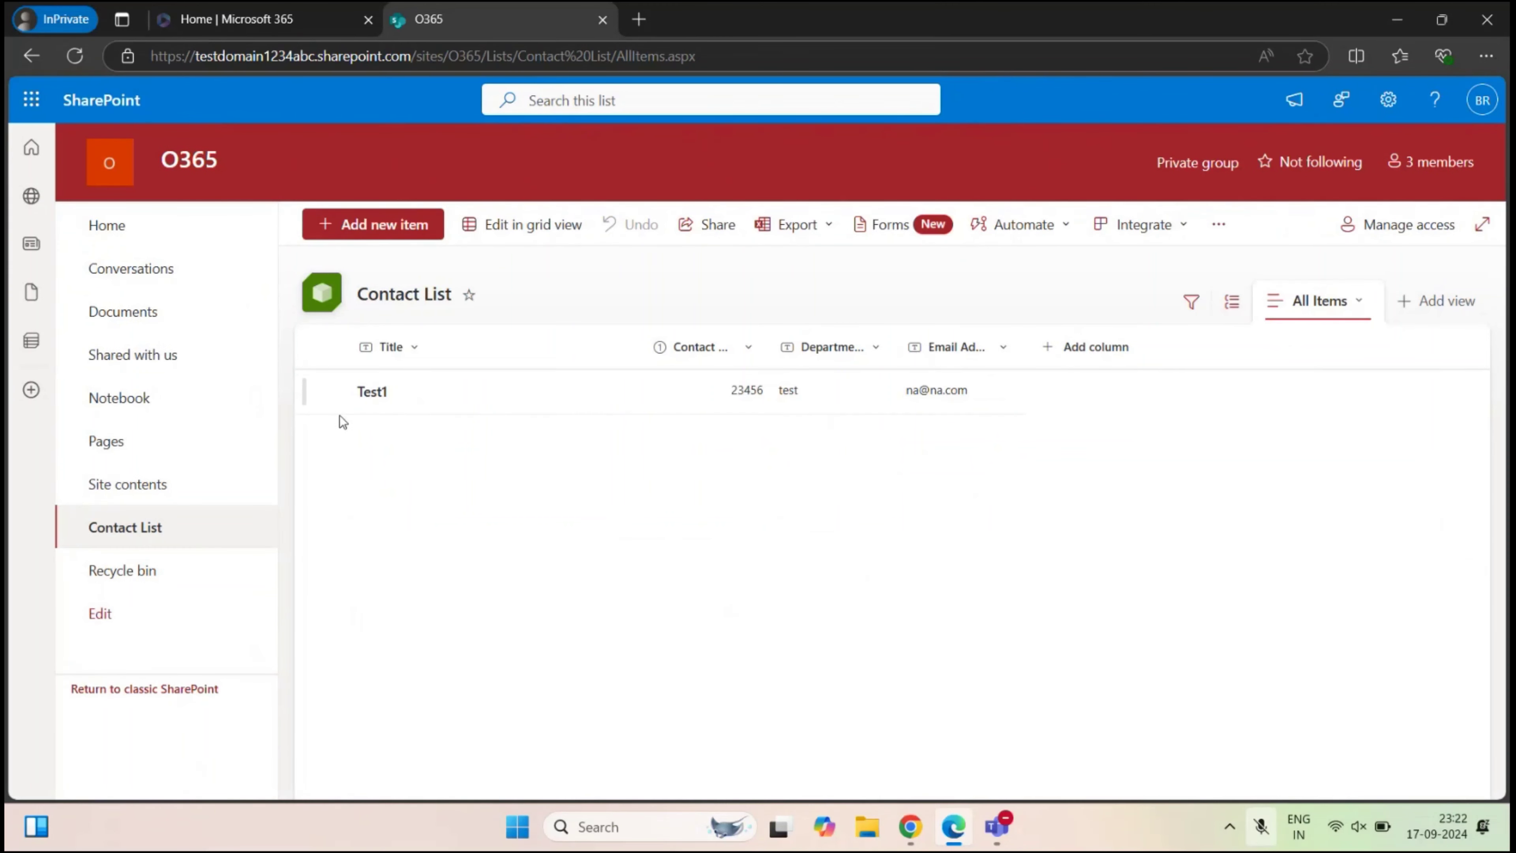
click(330, 394)
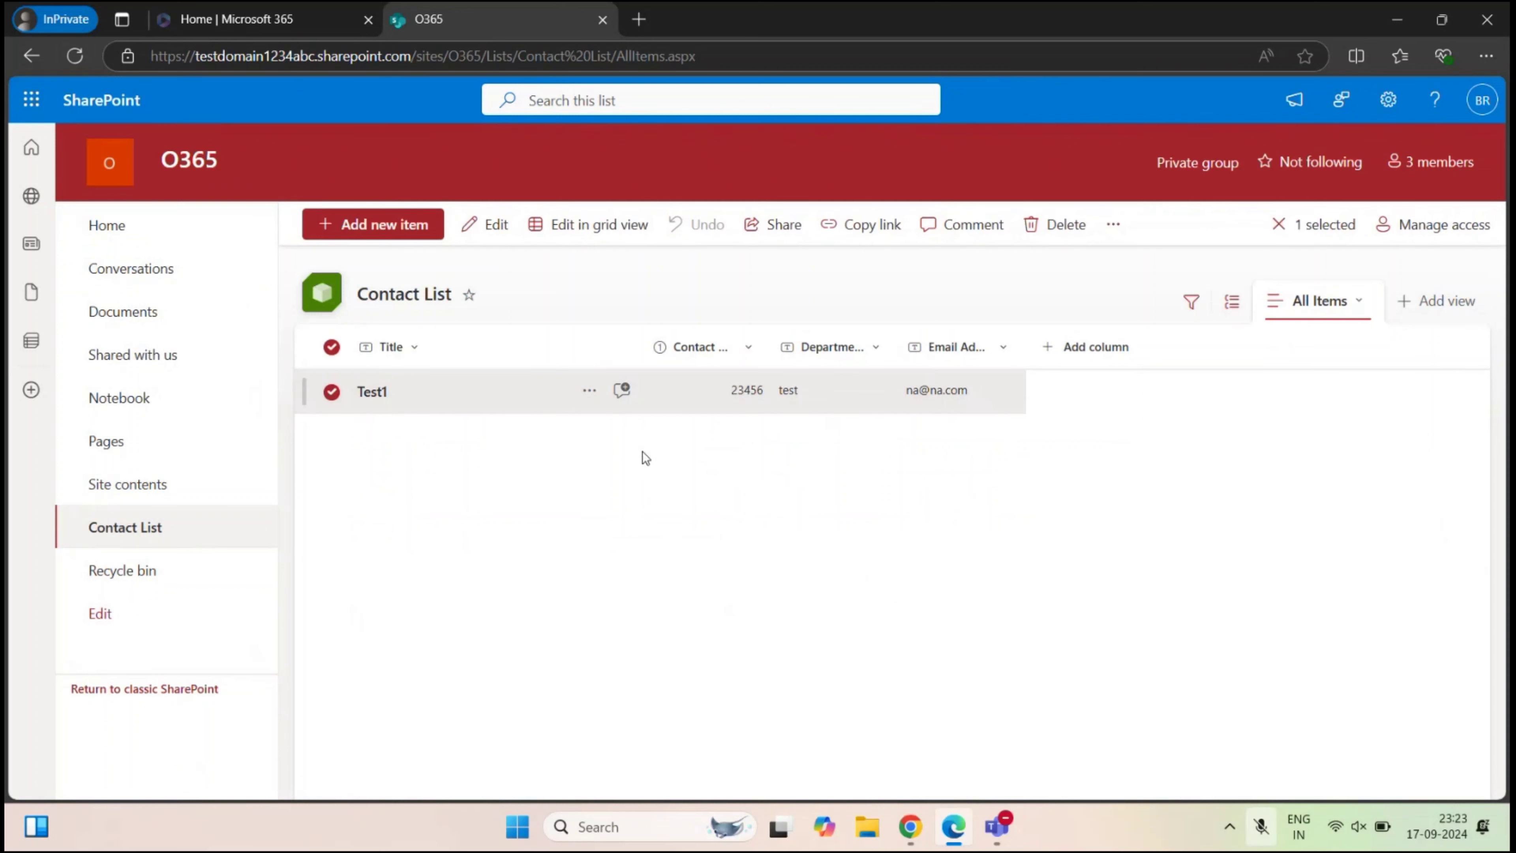
click(332, 393)
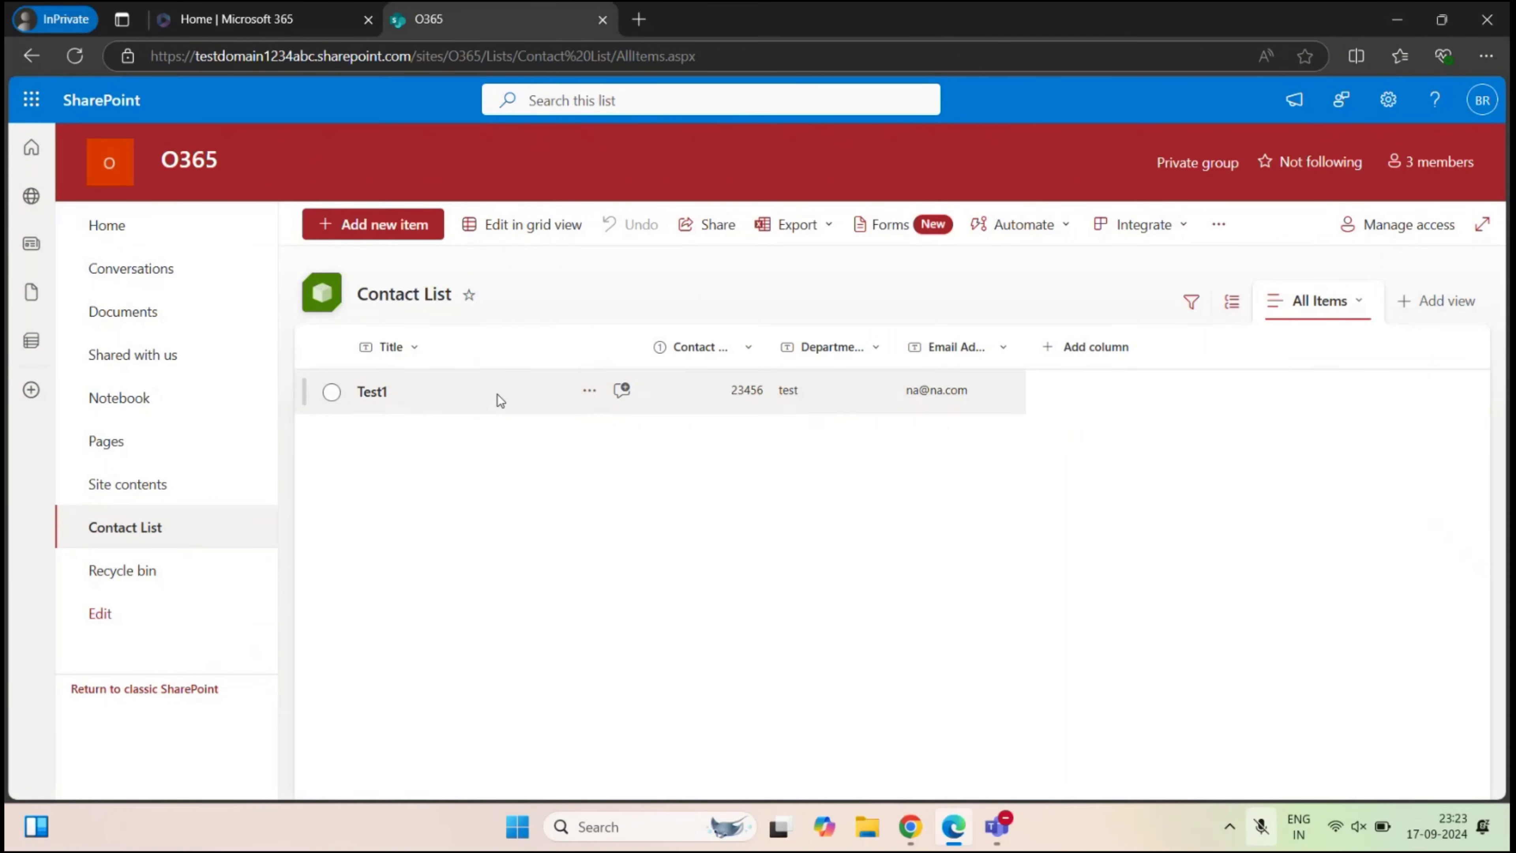
click(910, 827)
click(283, 490)
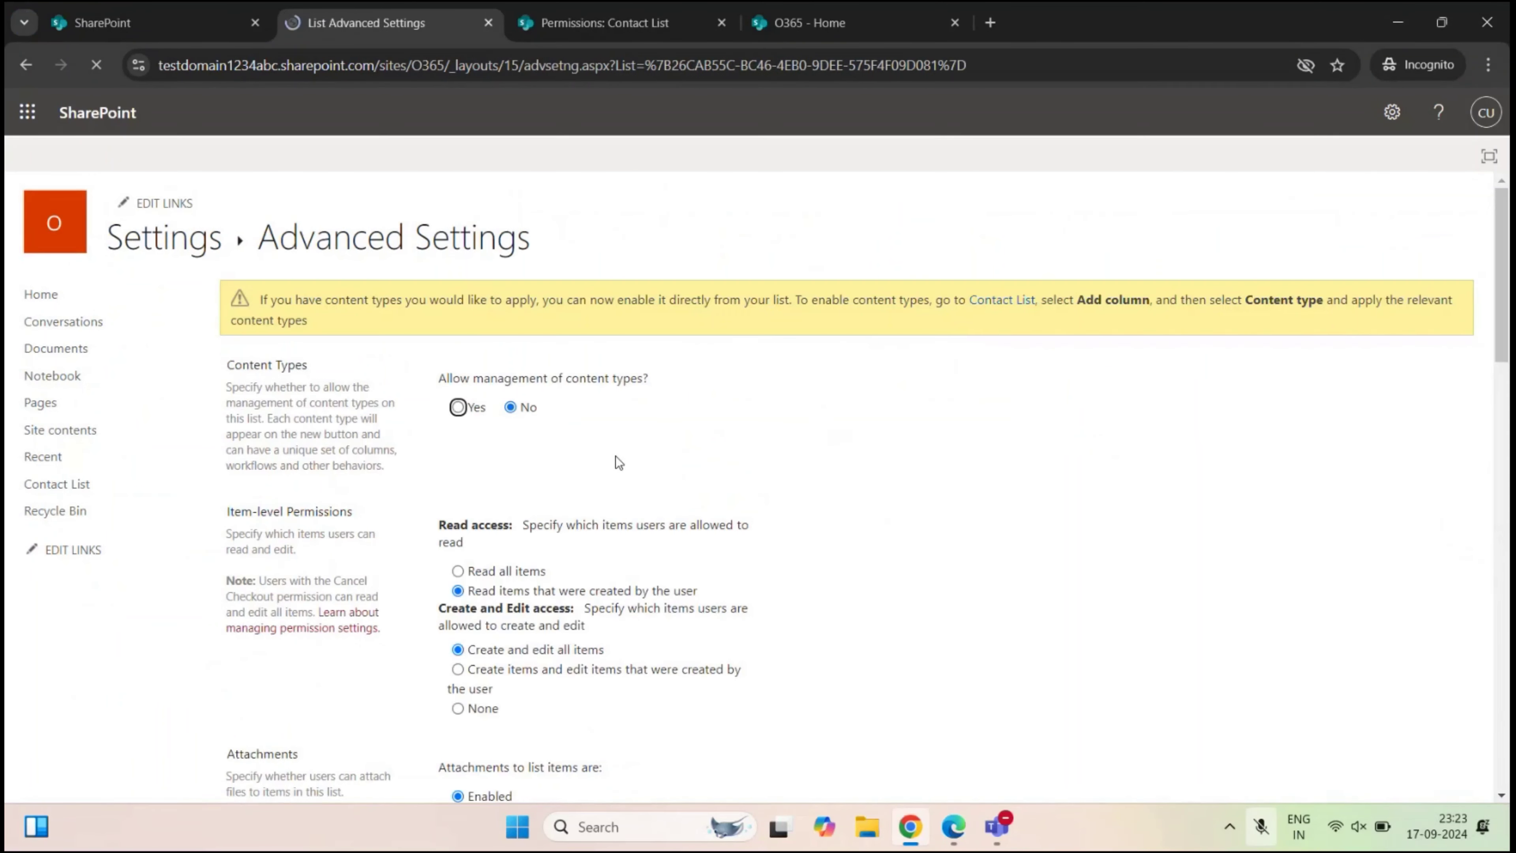
Step: Set Item-level Read access back to 'Read all items' and save
click(458, 571)
scroll(717, 553, down, 12)
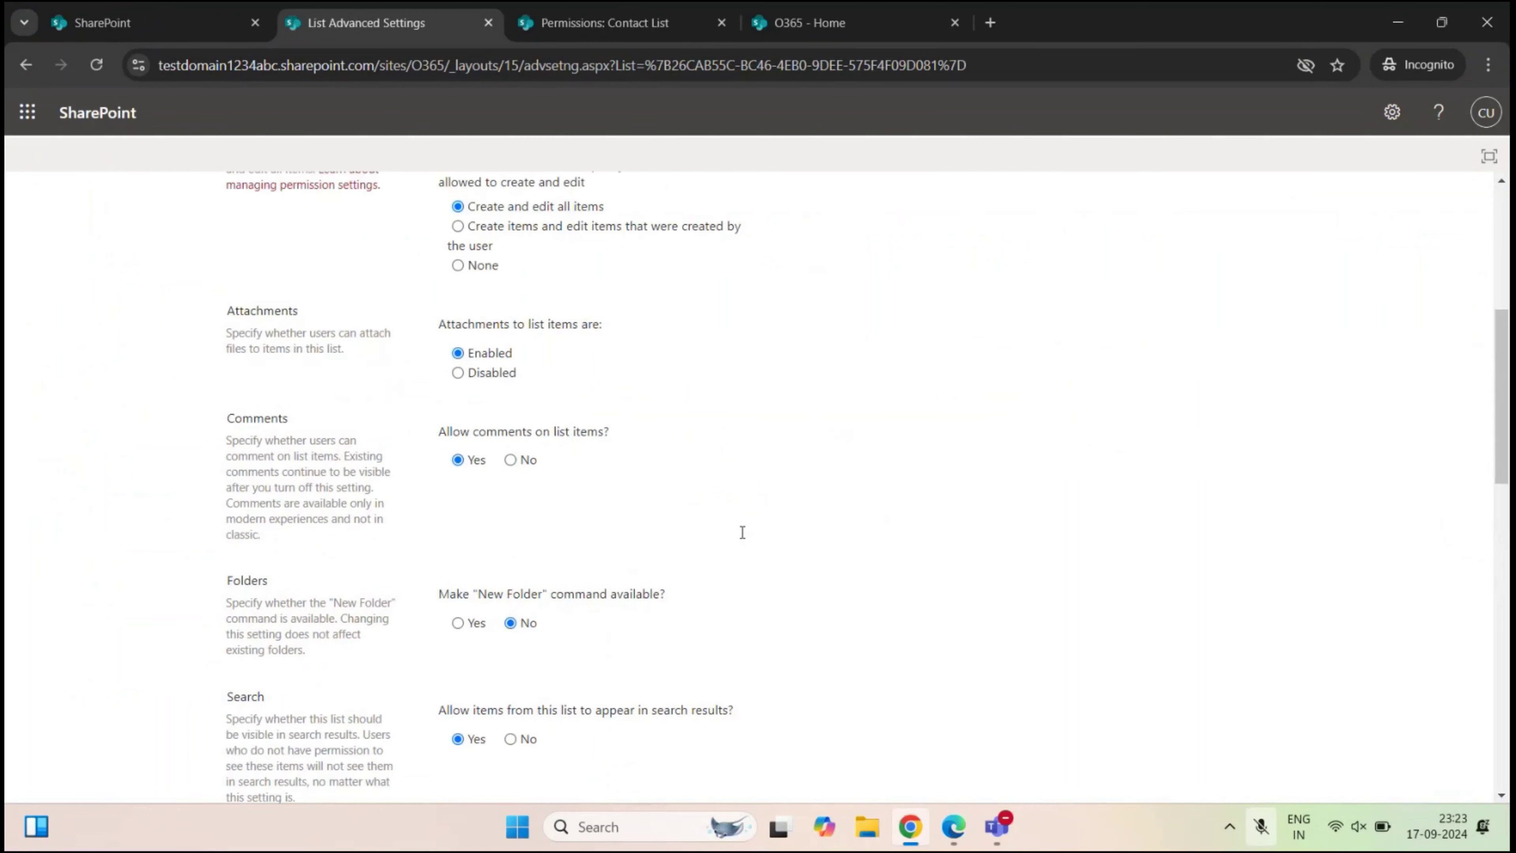
scroll(829, 581, down, 8)
click(672, 713)
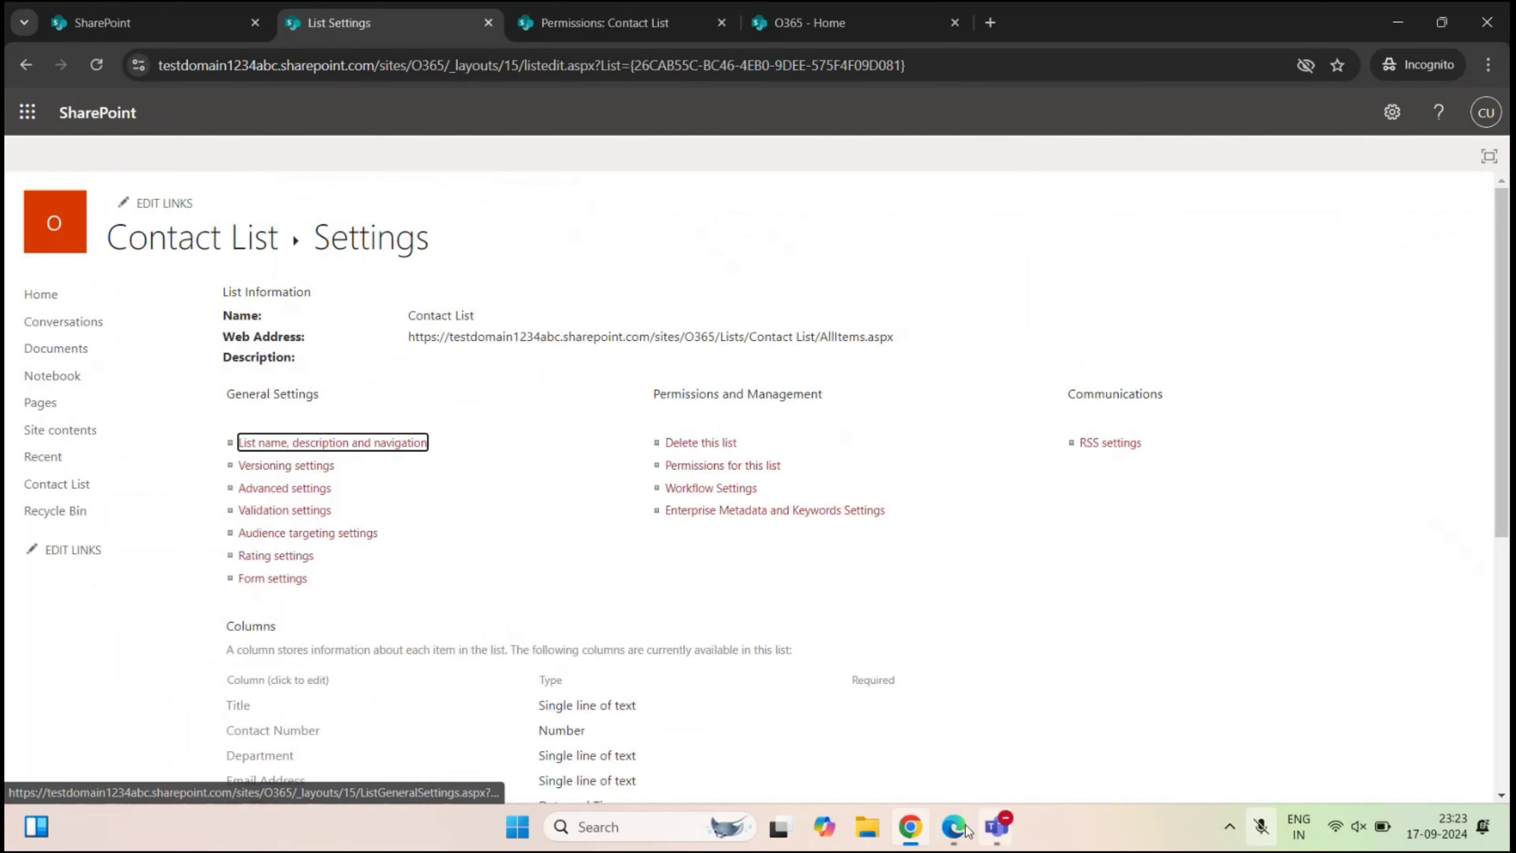
Step: Reload the test user's Contact List to show all five contacts again
click(954, 826)
click(75, 56)
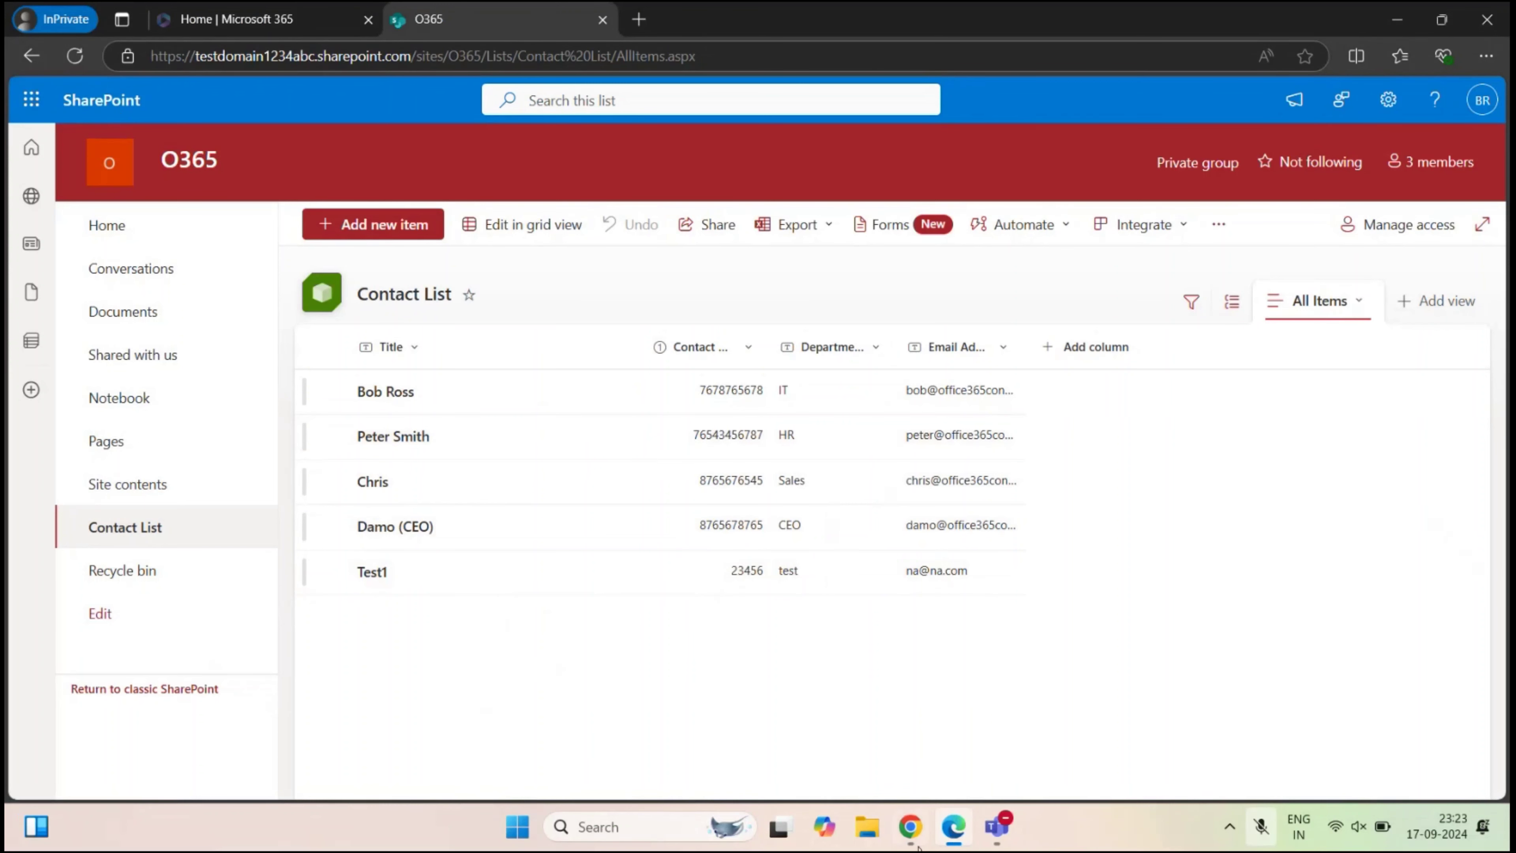
click(910, 827)
Step: Set Create and Edit access to 'Create items and edit items that were created by the user' and save
click(273, 493)
scroll(555, 448, down, 3)
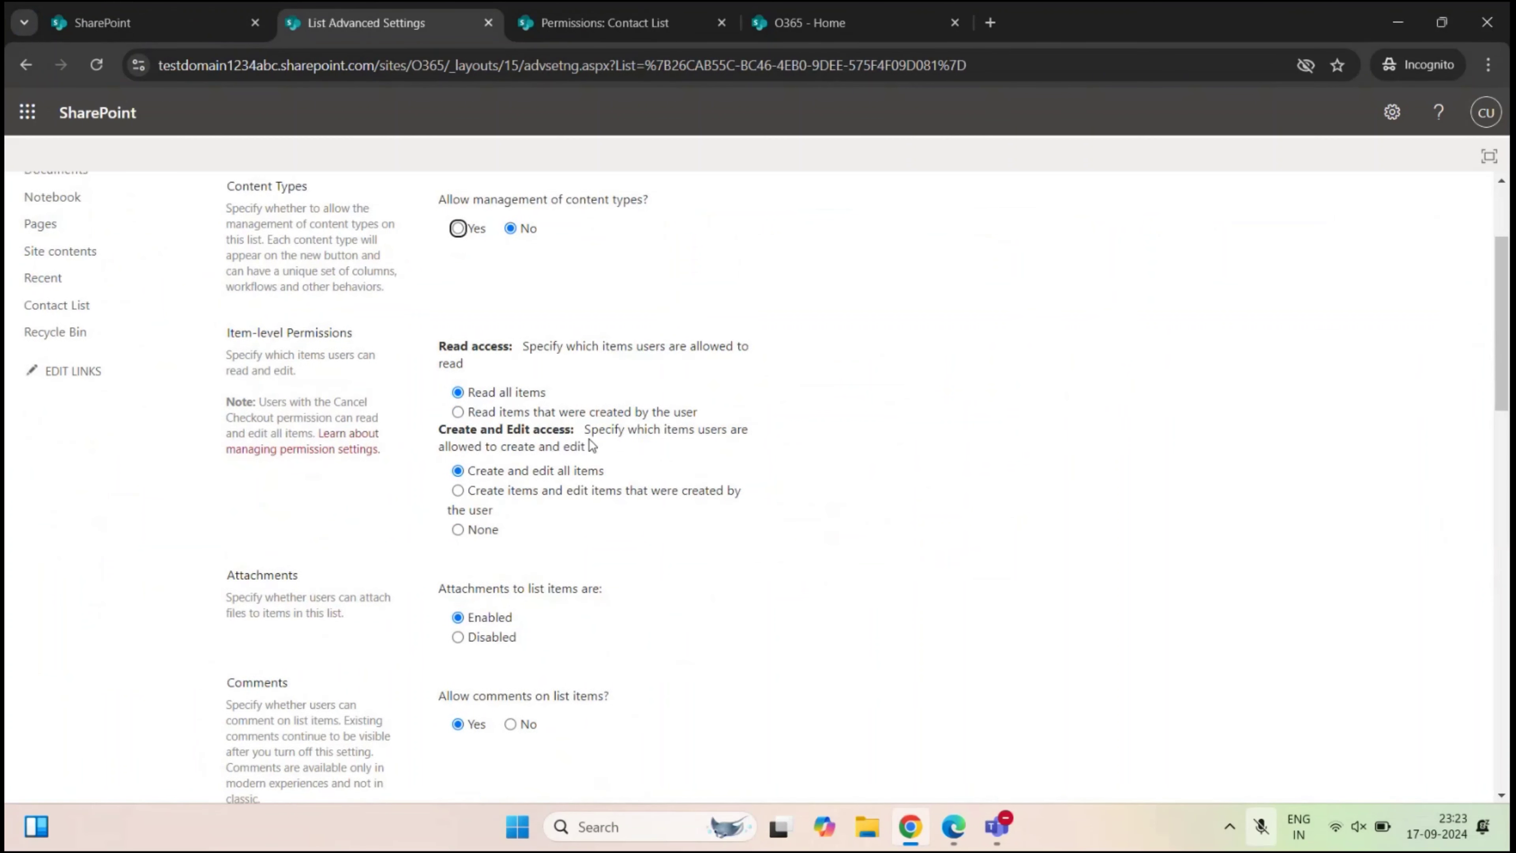
scroll(588, 439, down, 1)
drag(751, 412, 554, 413)
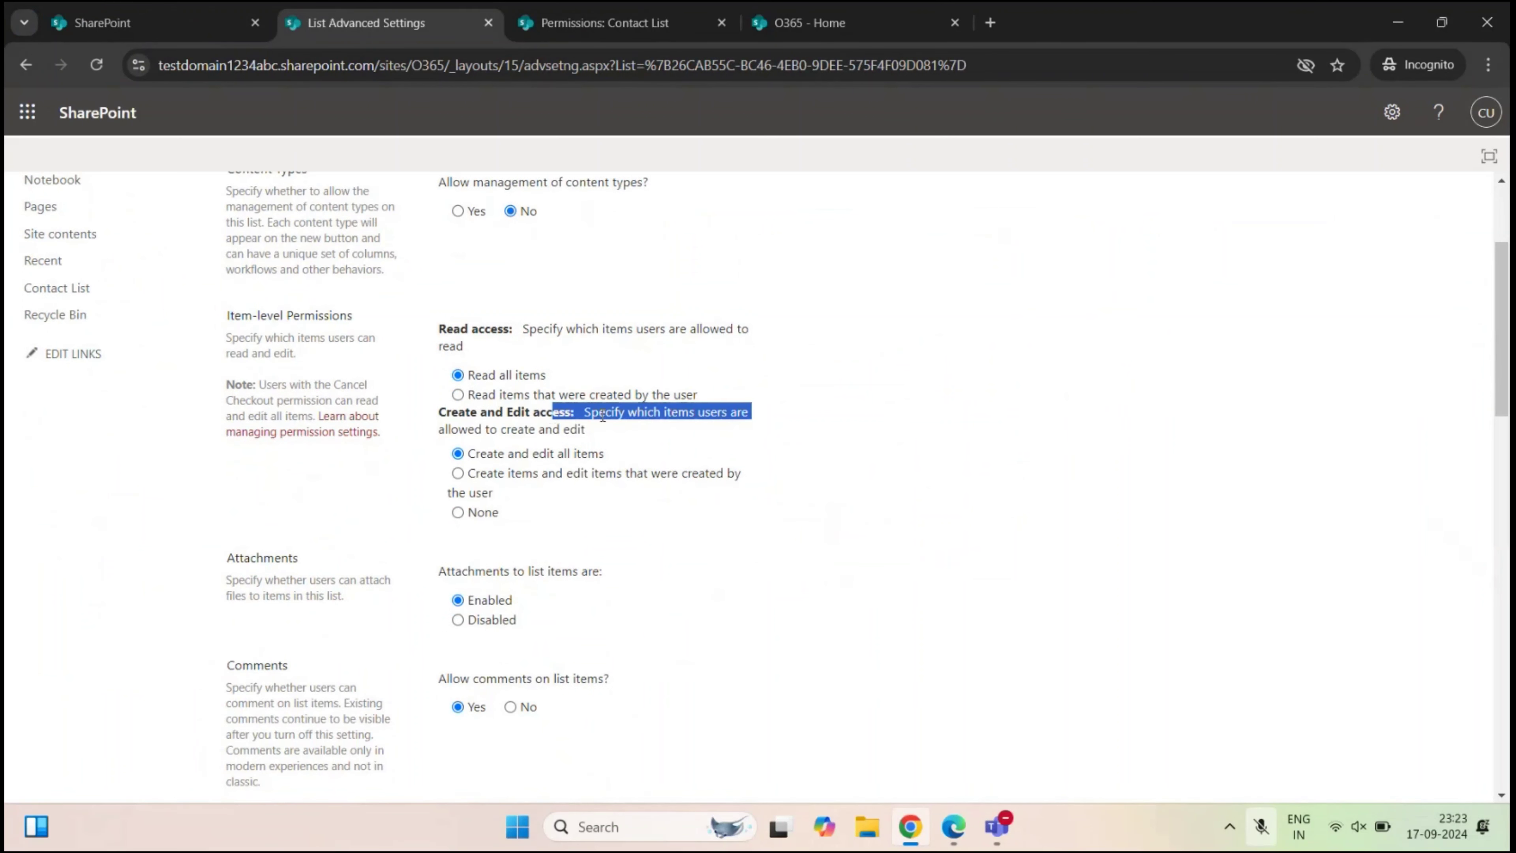
click(602, 416)
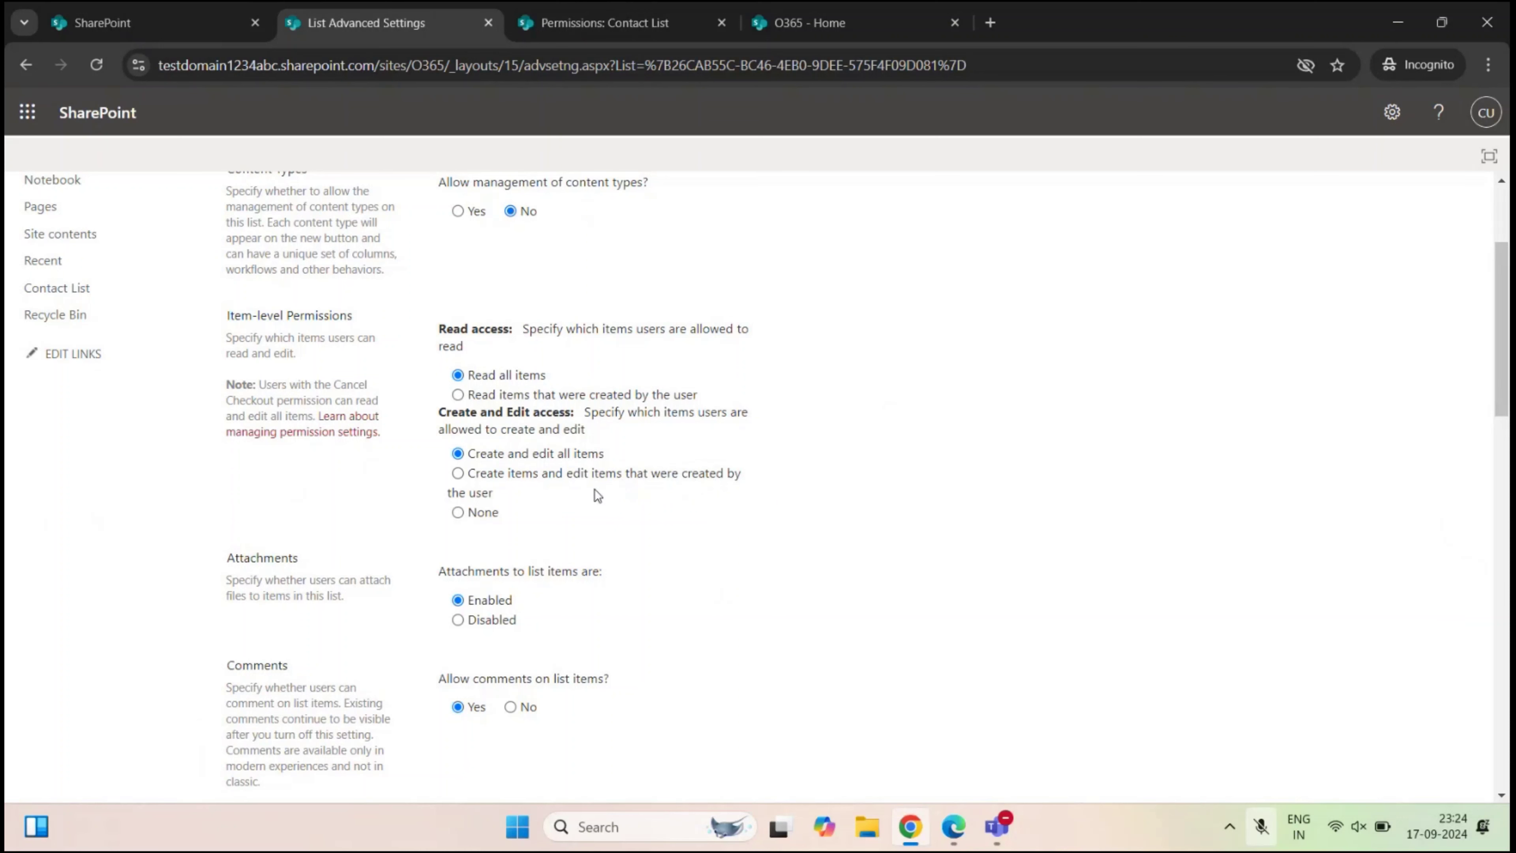
click(464, 477)
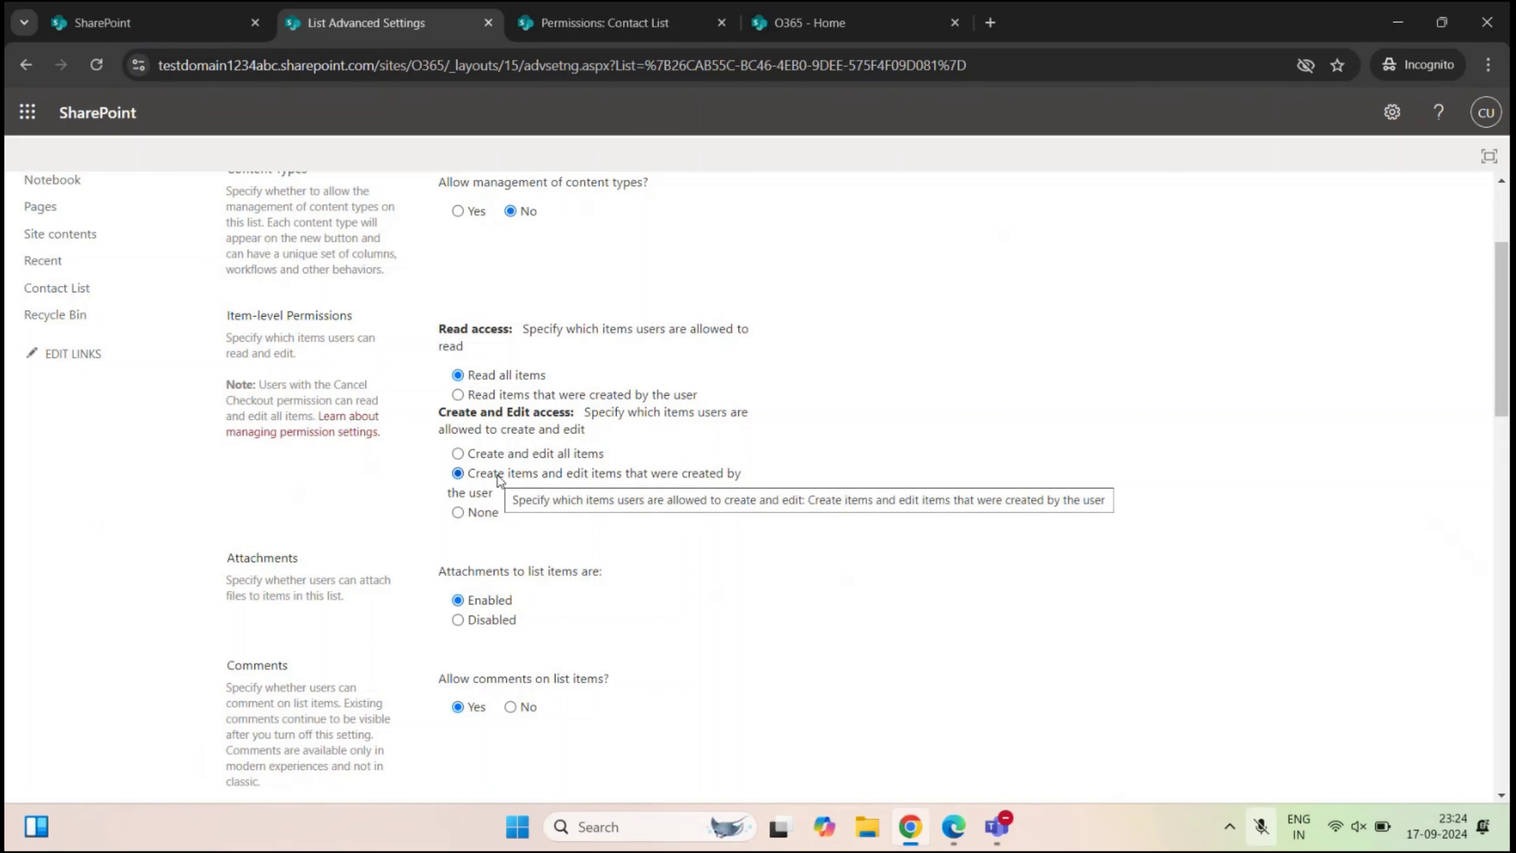
scroll(654, 497, down, 15)
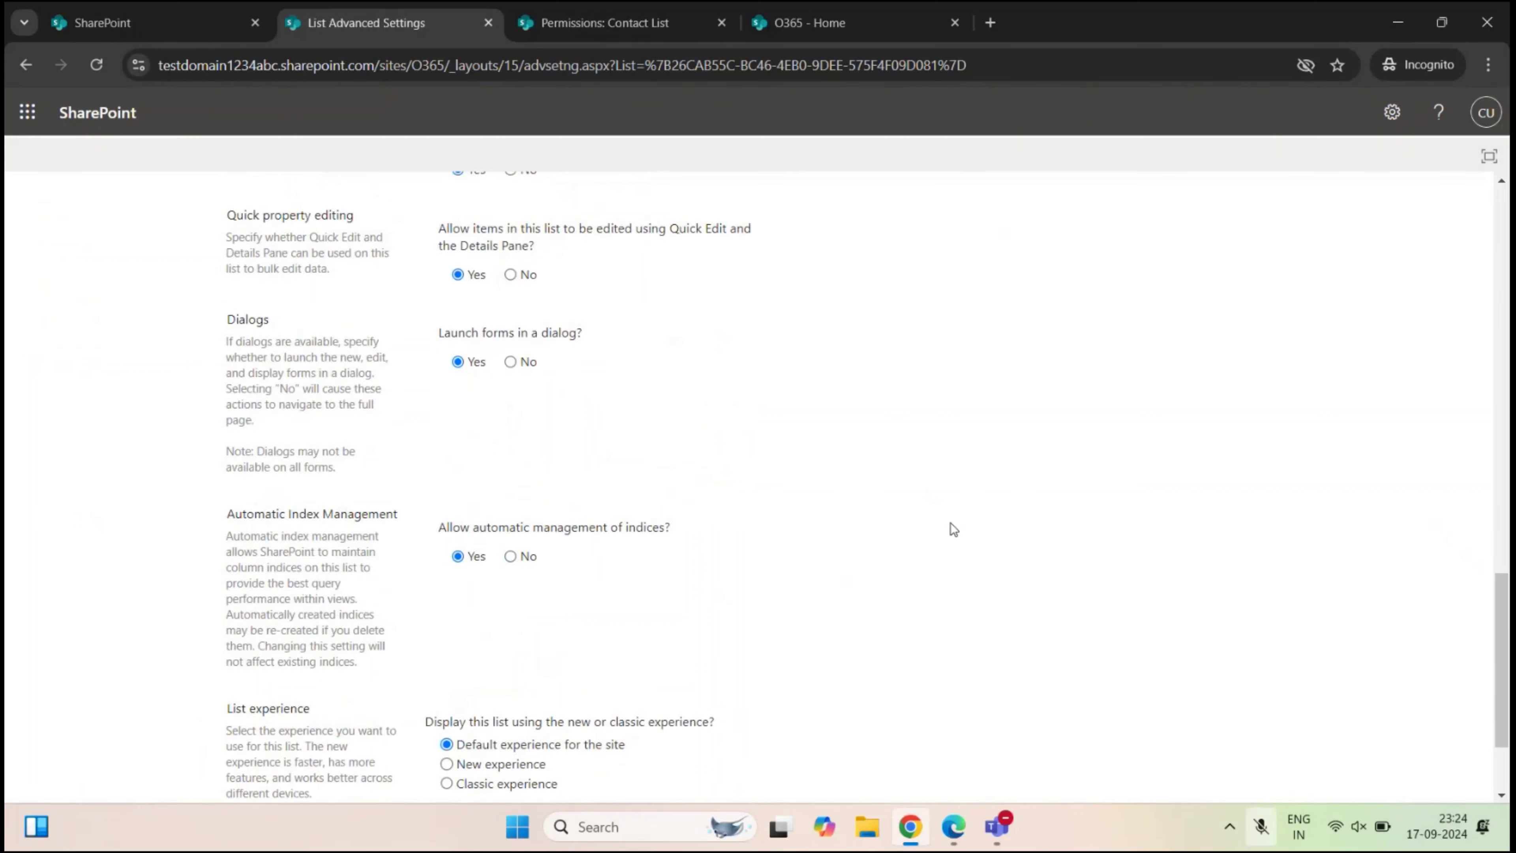
click(668, 723)
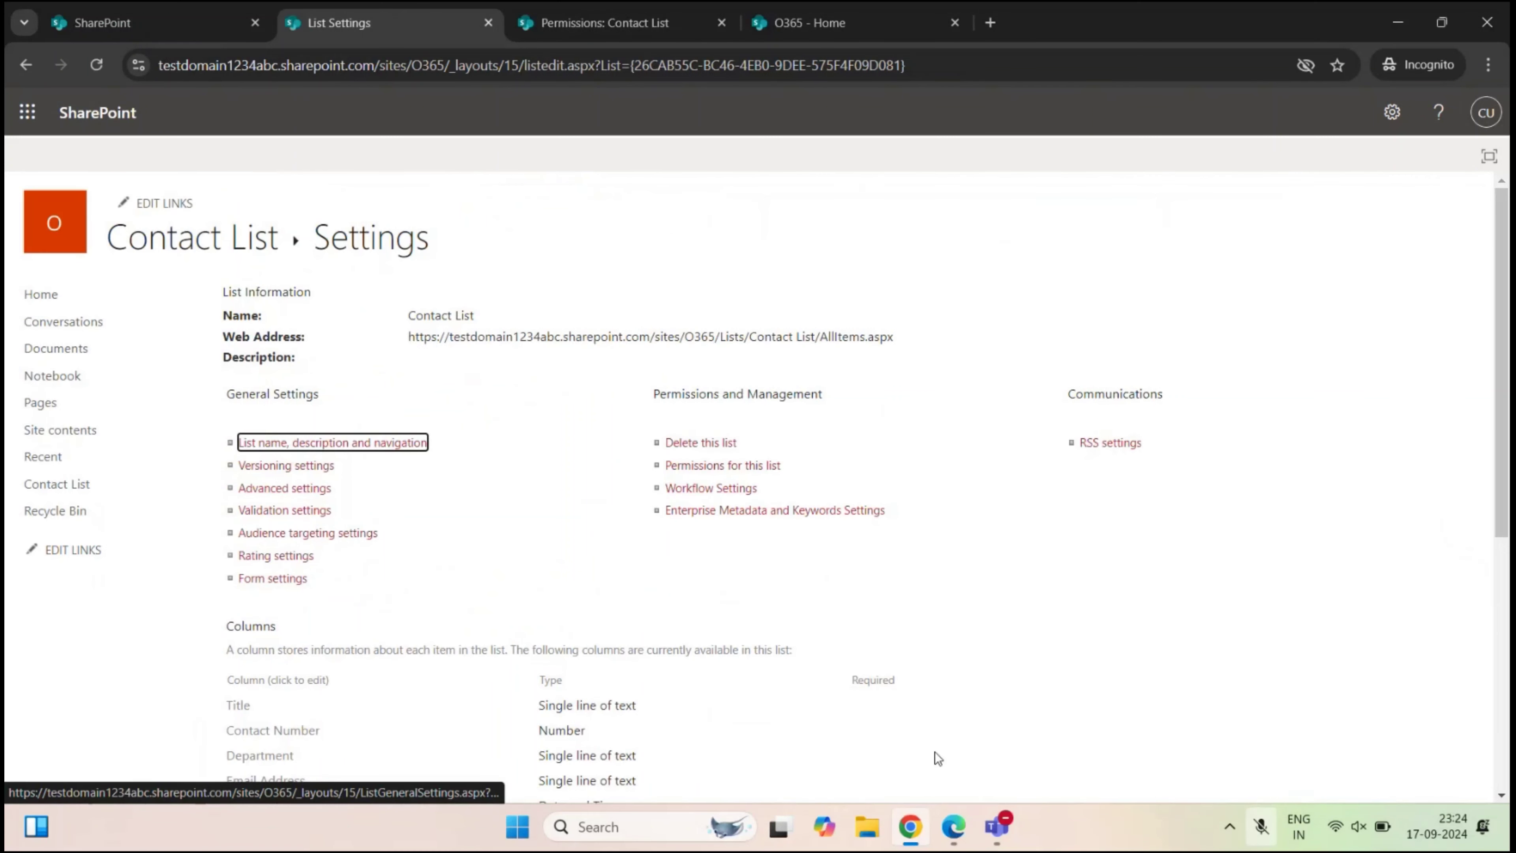
click(953, 816)
Step: Try appending '123' to the first contact's title; saving is refused with access denied
click(72, 57)
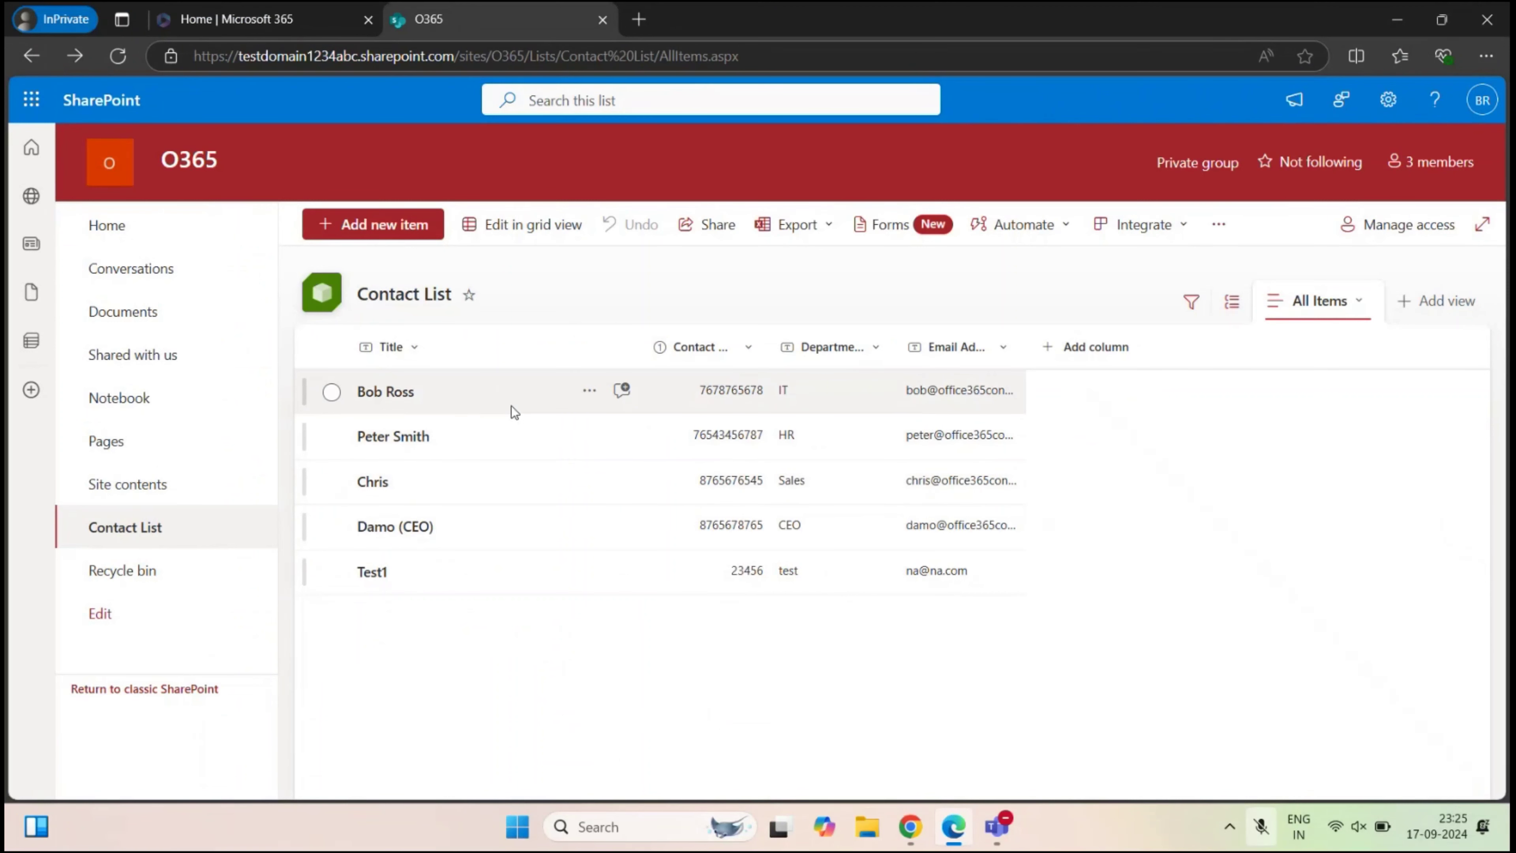
click(375, 394)
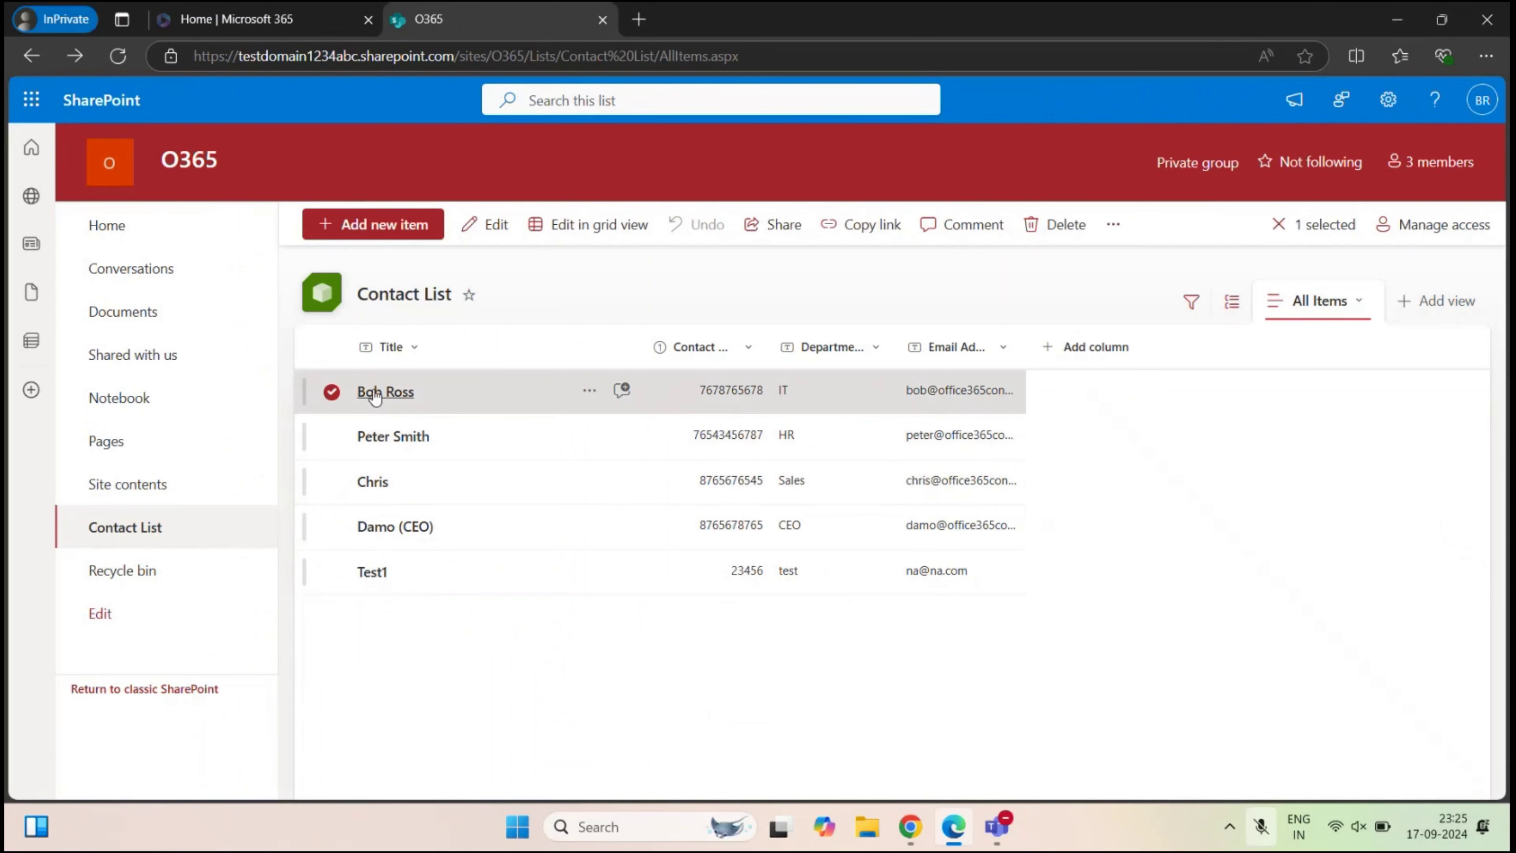
click(317, 150)
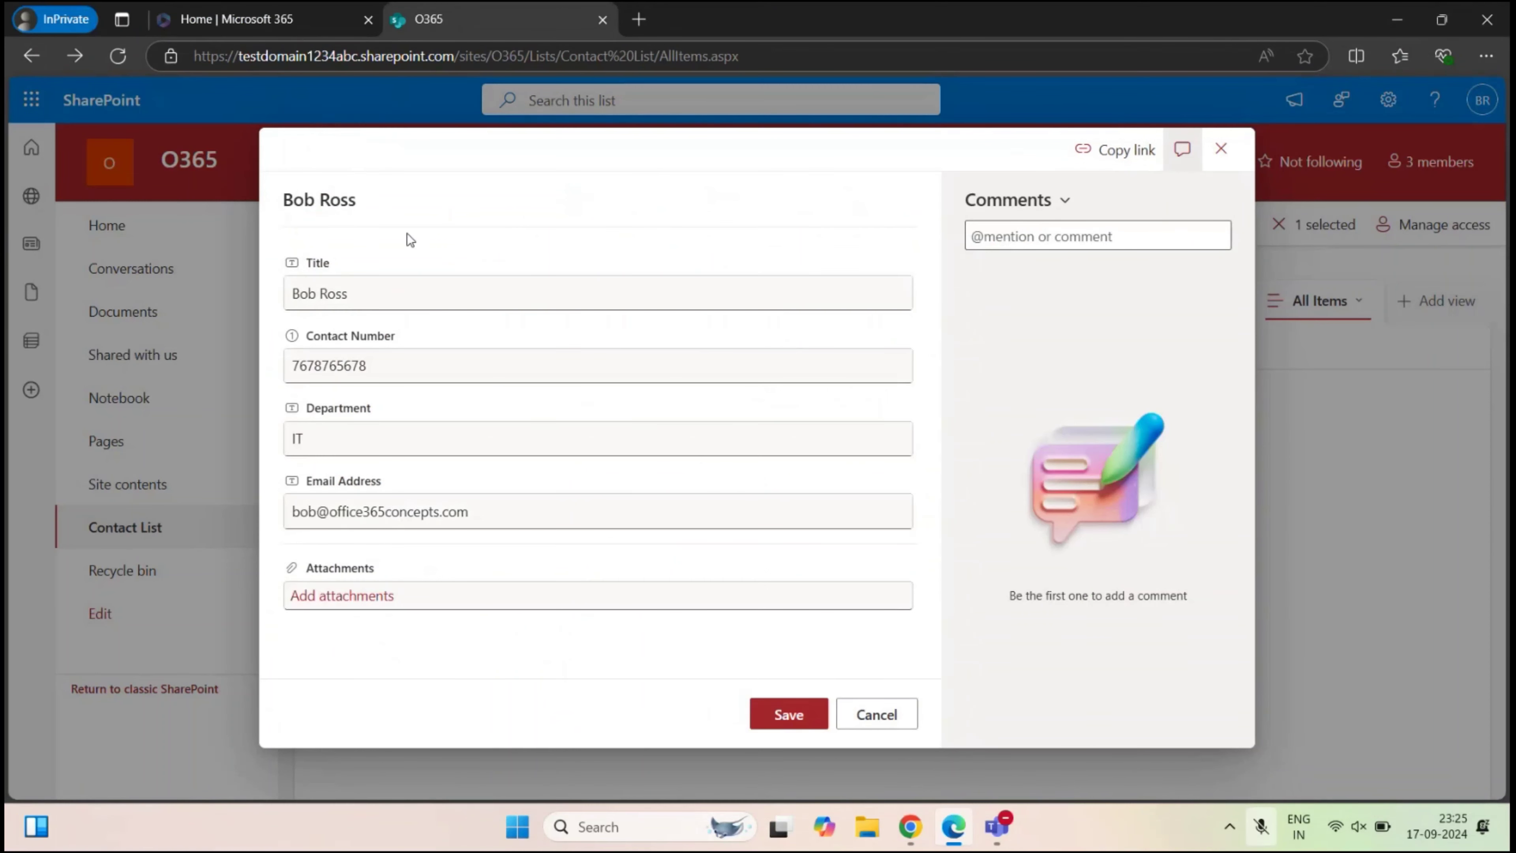
click(398, 288)
text(123)
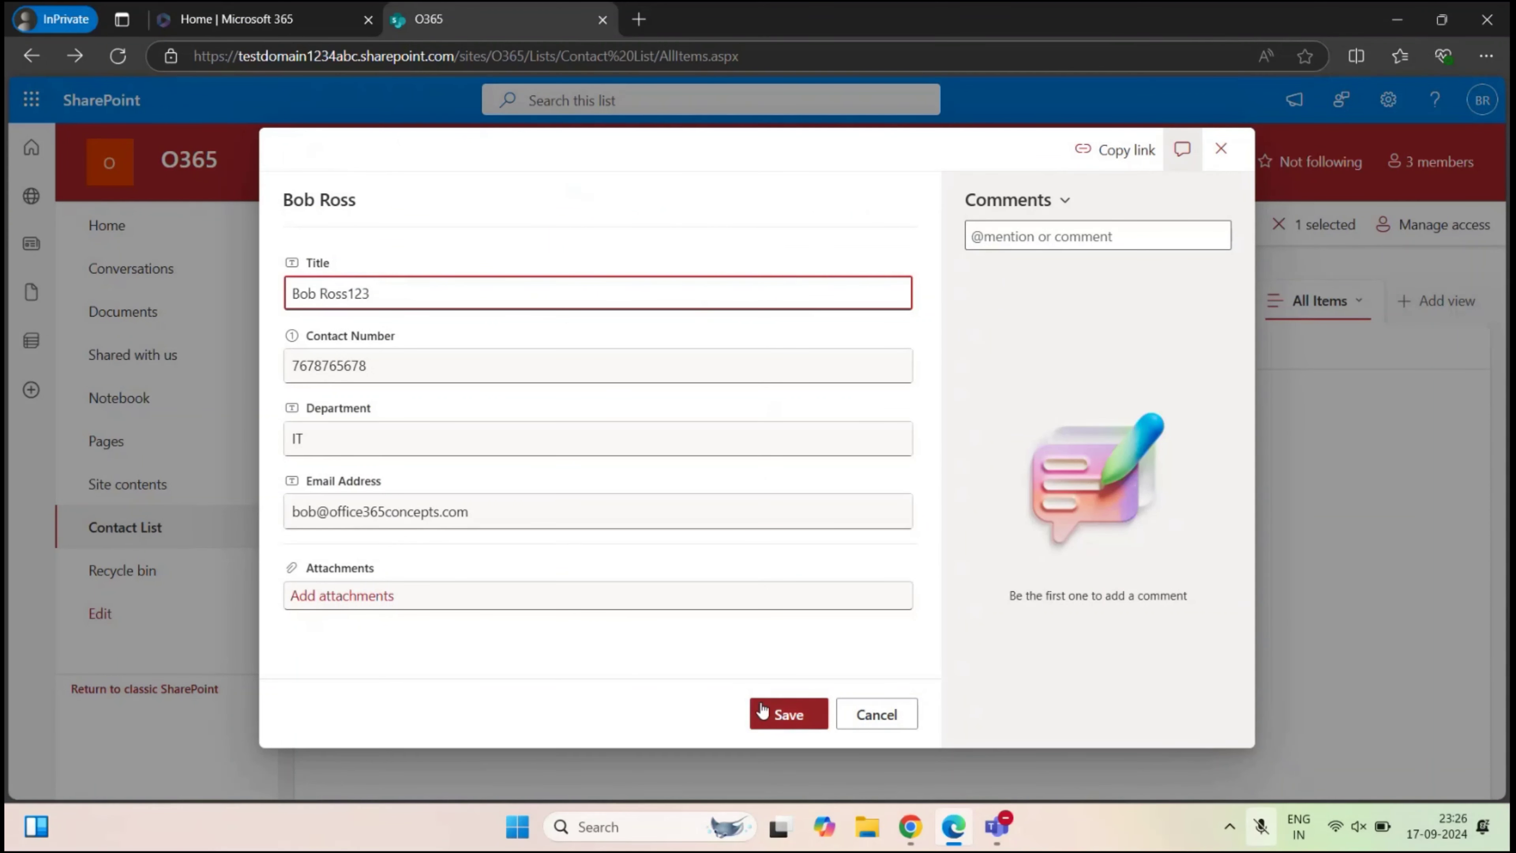
click(762, 715)
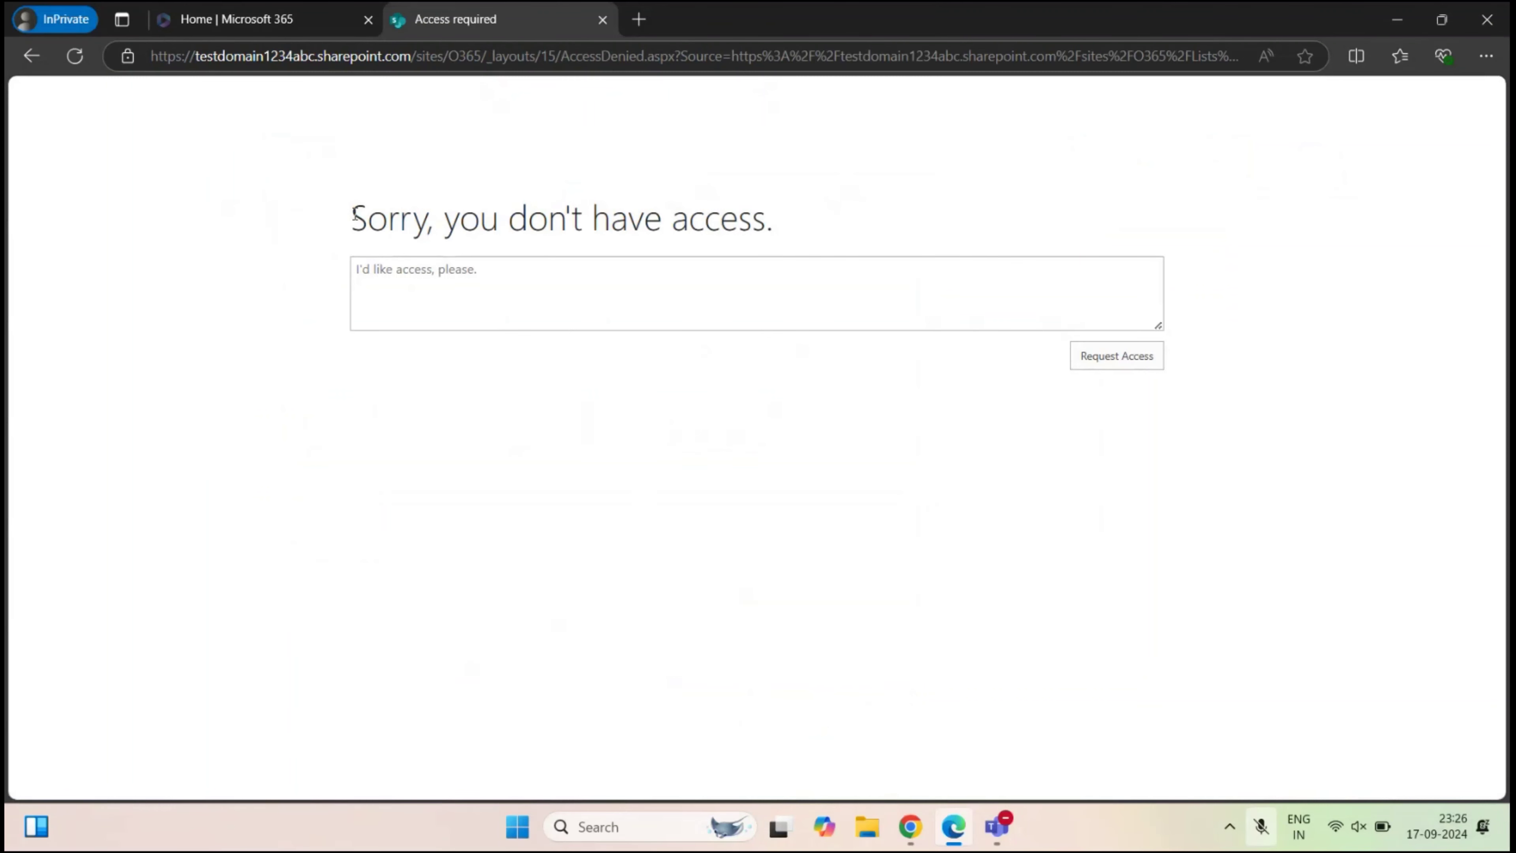
drag(355, 216, 772, 218)
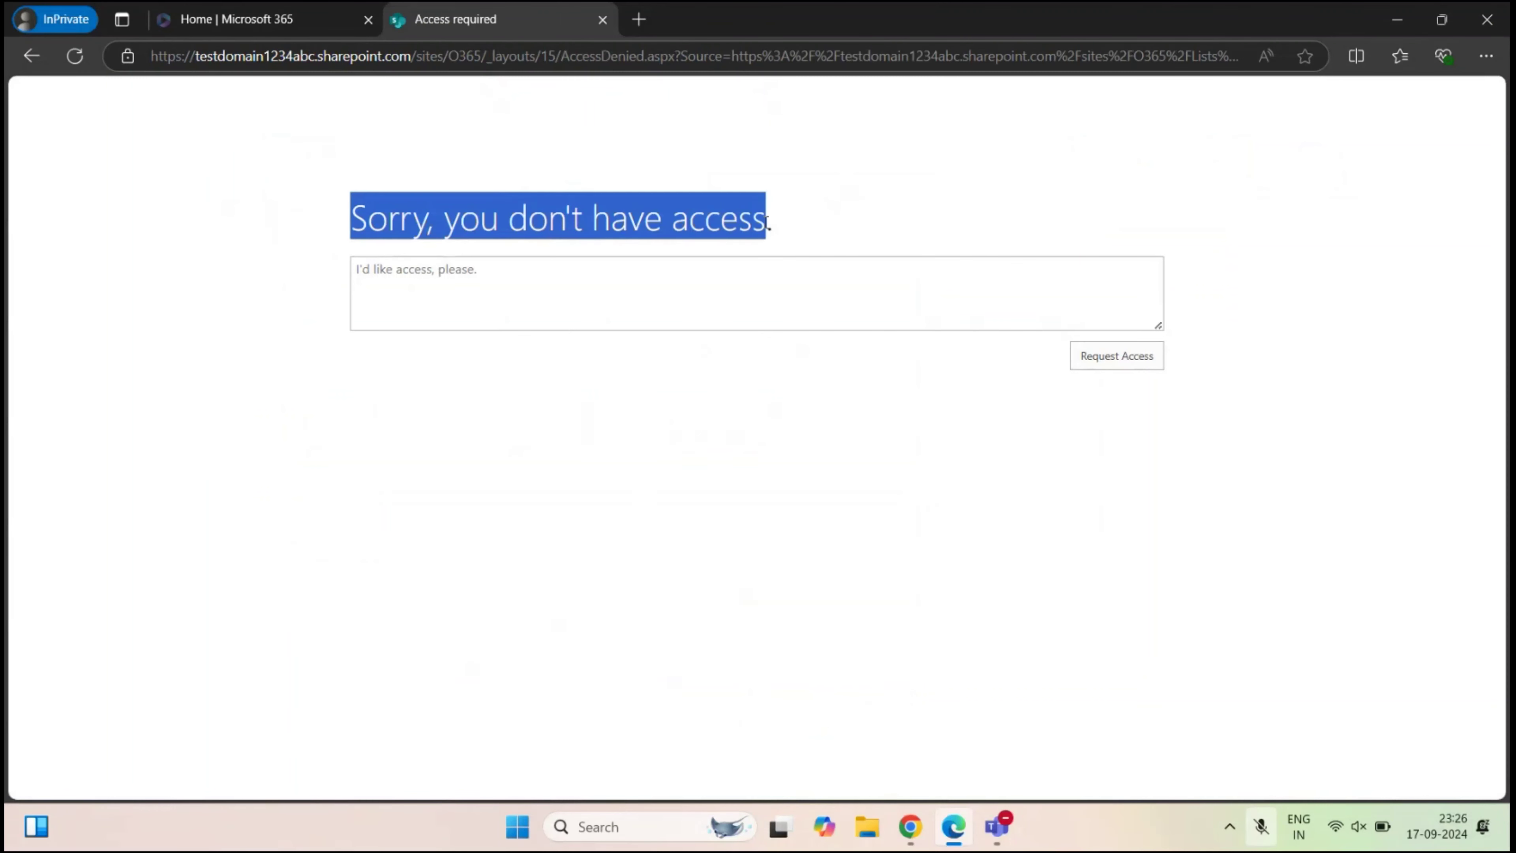
click(738, 230)
click(31, 56)
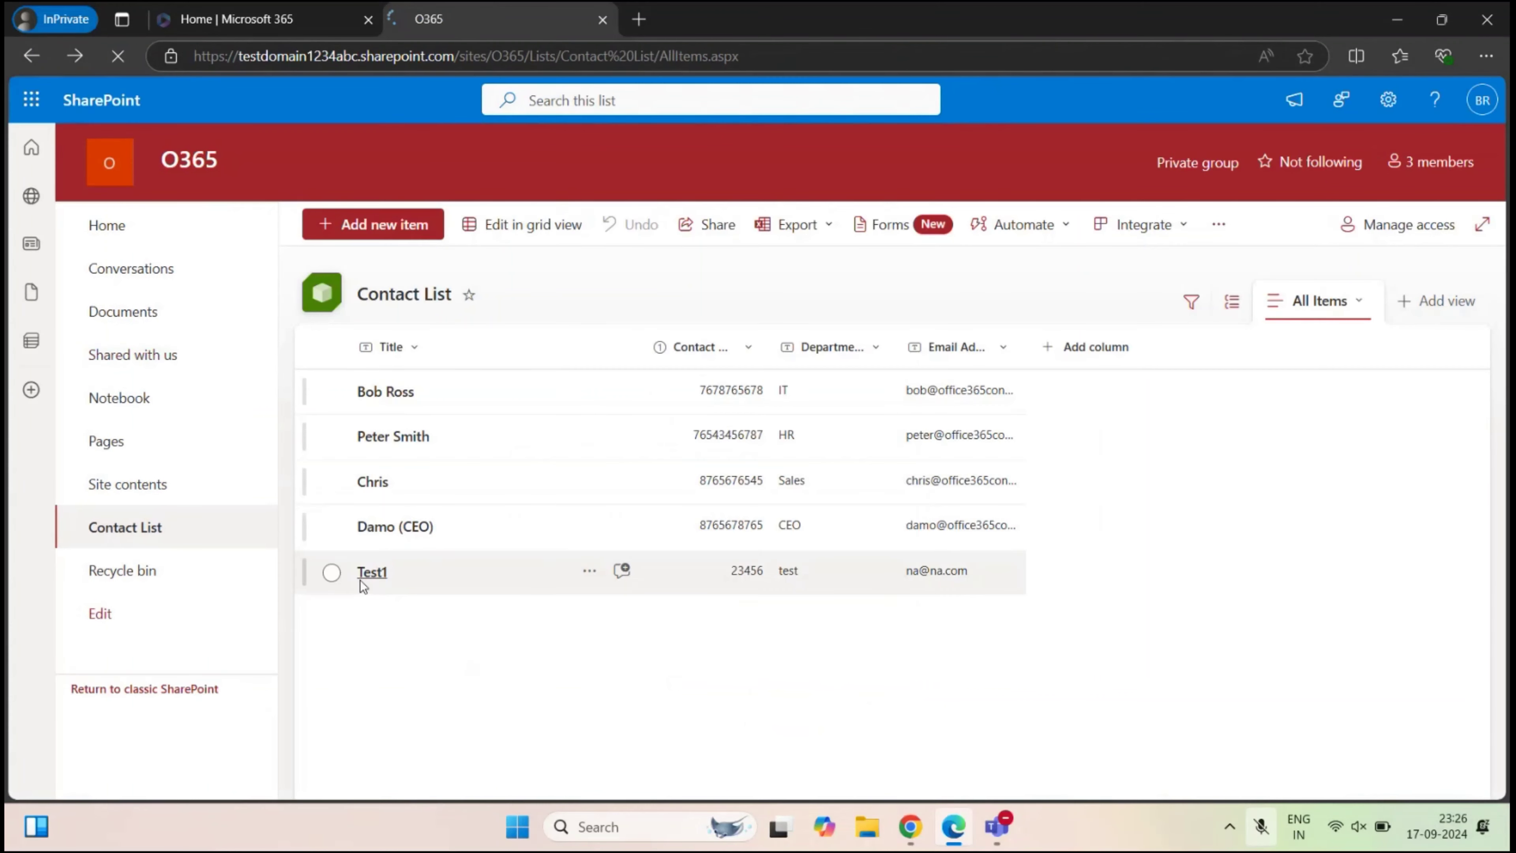
Step: Rename the test user's own Test1 item to Test123 and save
click(373, 572)
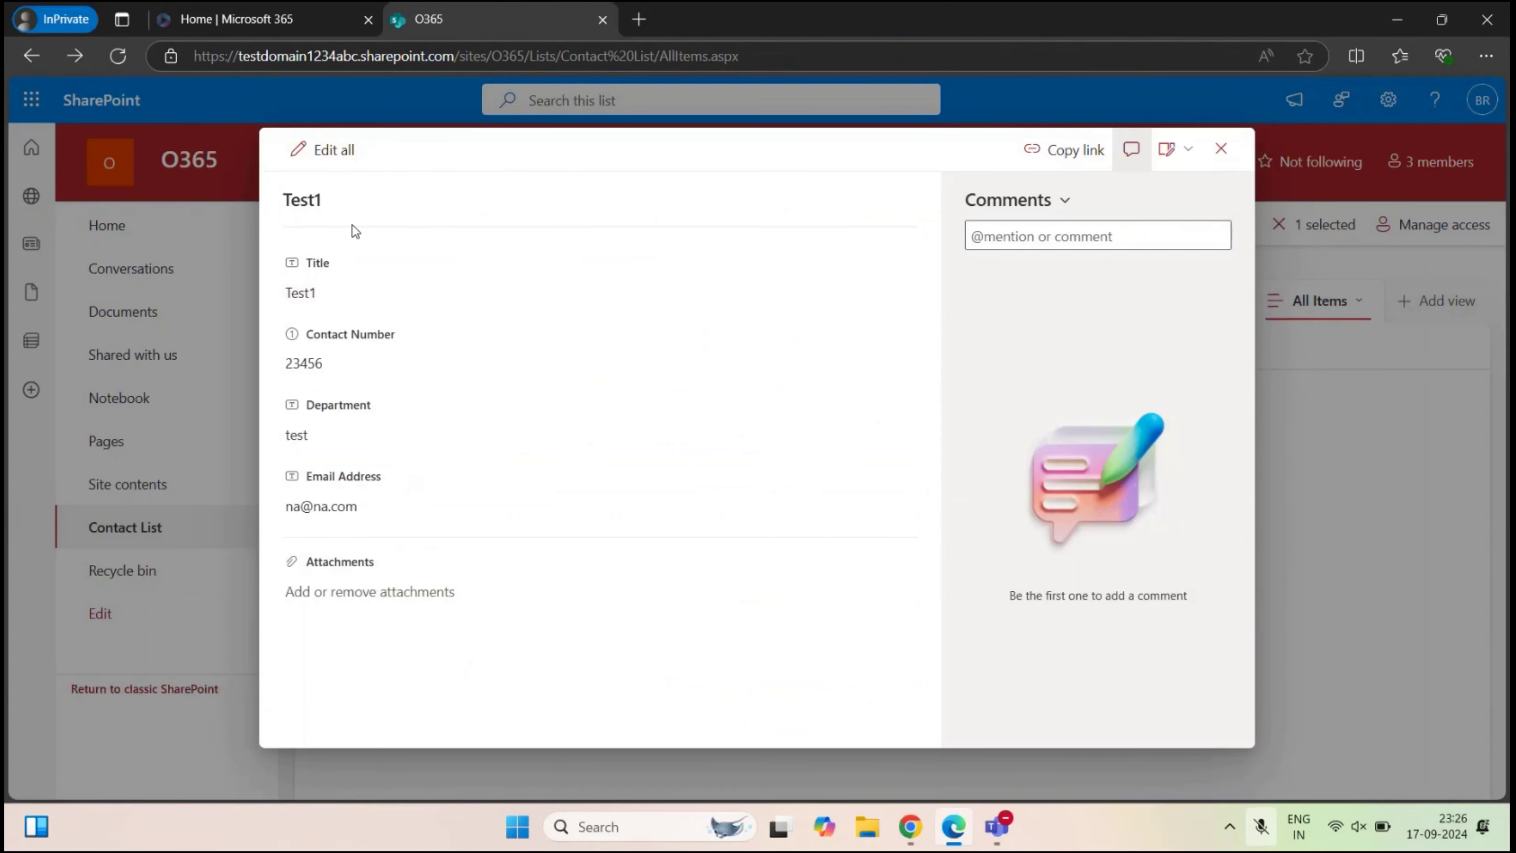
click(332, 152)
double_click(360, 290)
click(360, 291)
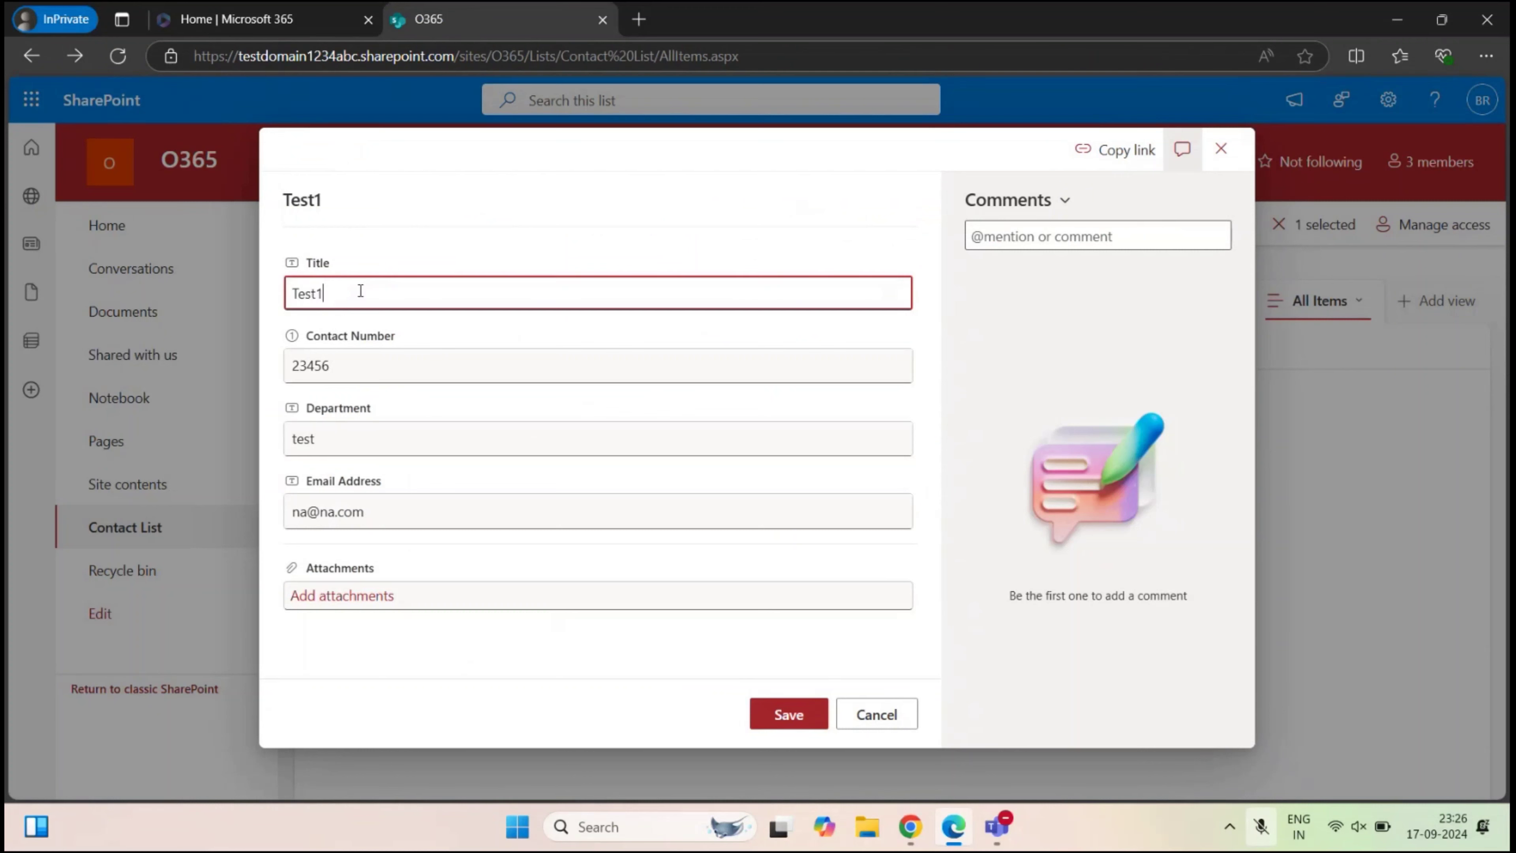
text(23)
click(790, 711)
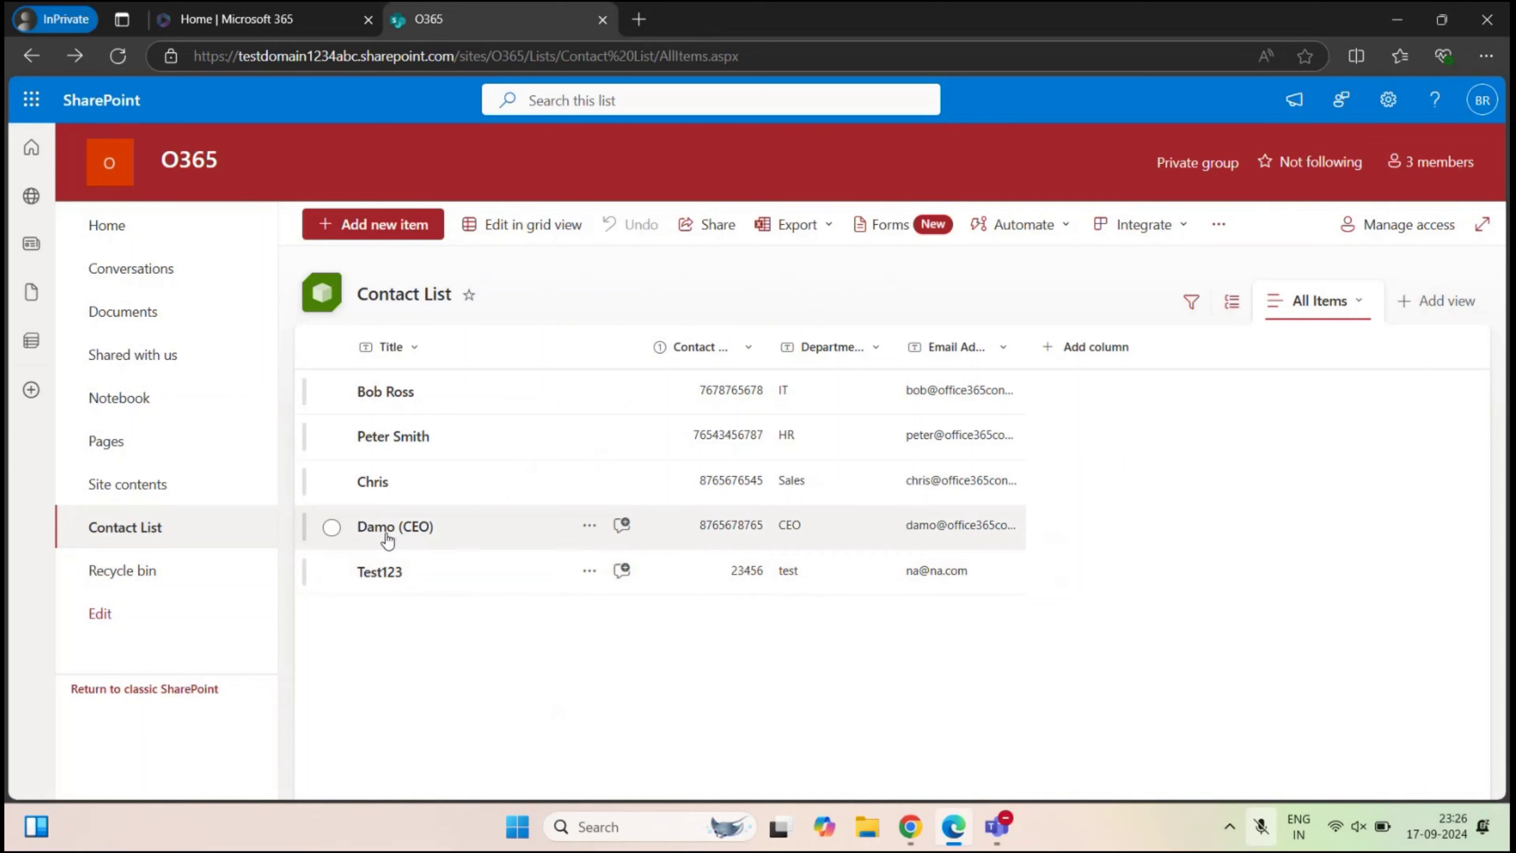
Step: Try appending '123' to the third contact's title; access is denied, so return to the list
click(370, 482)
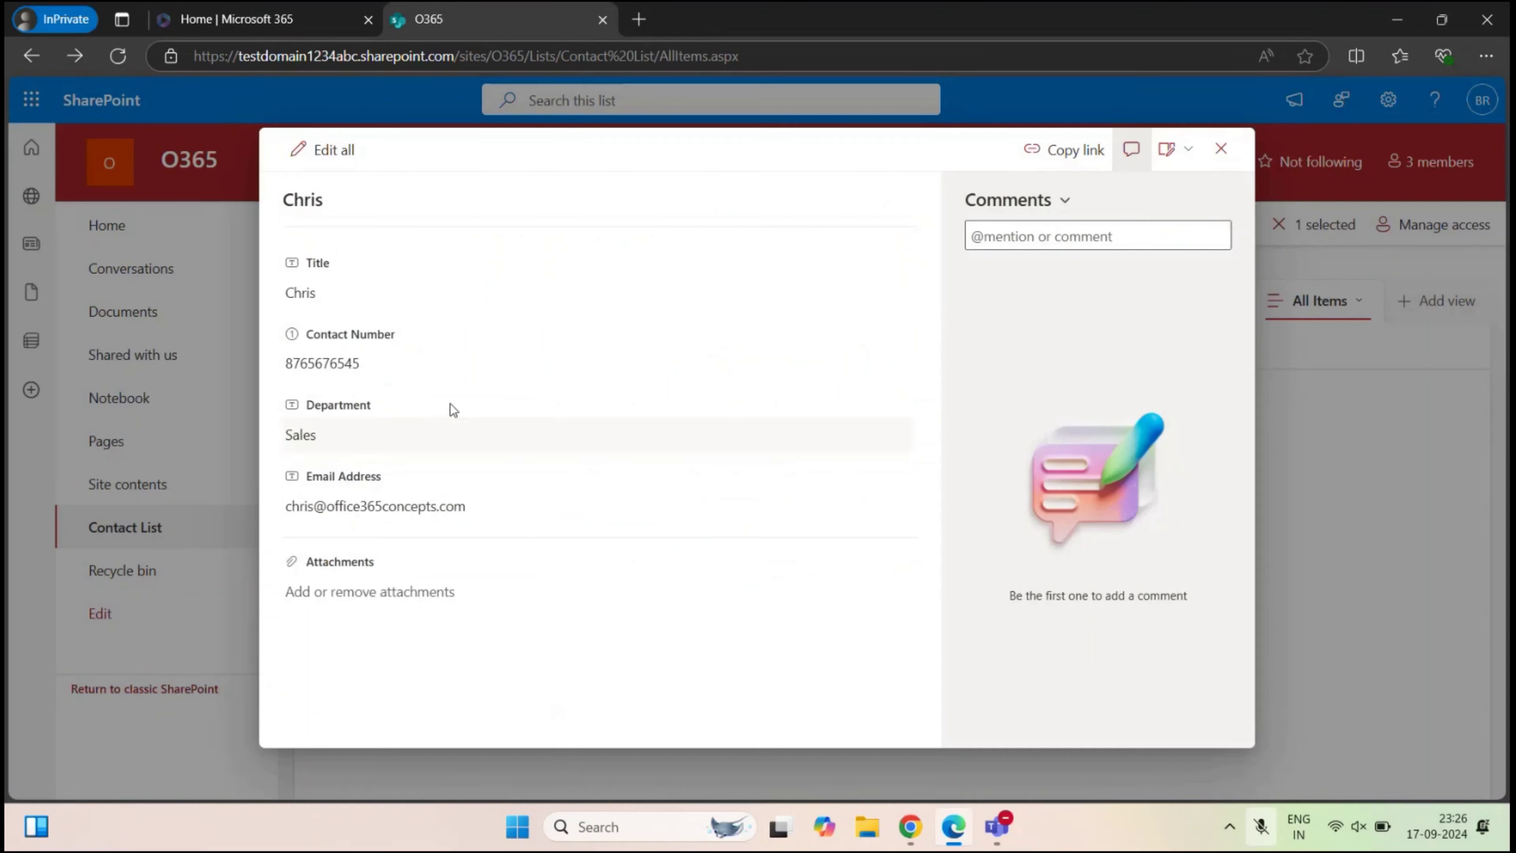
click(358, 154)
click(365, 296)
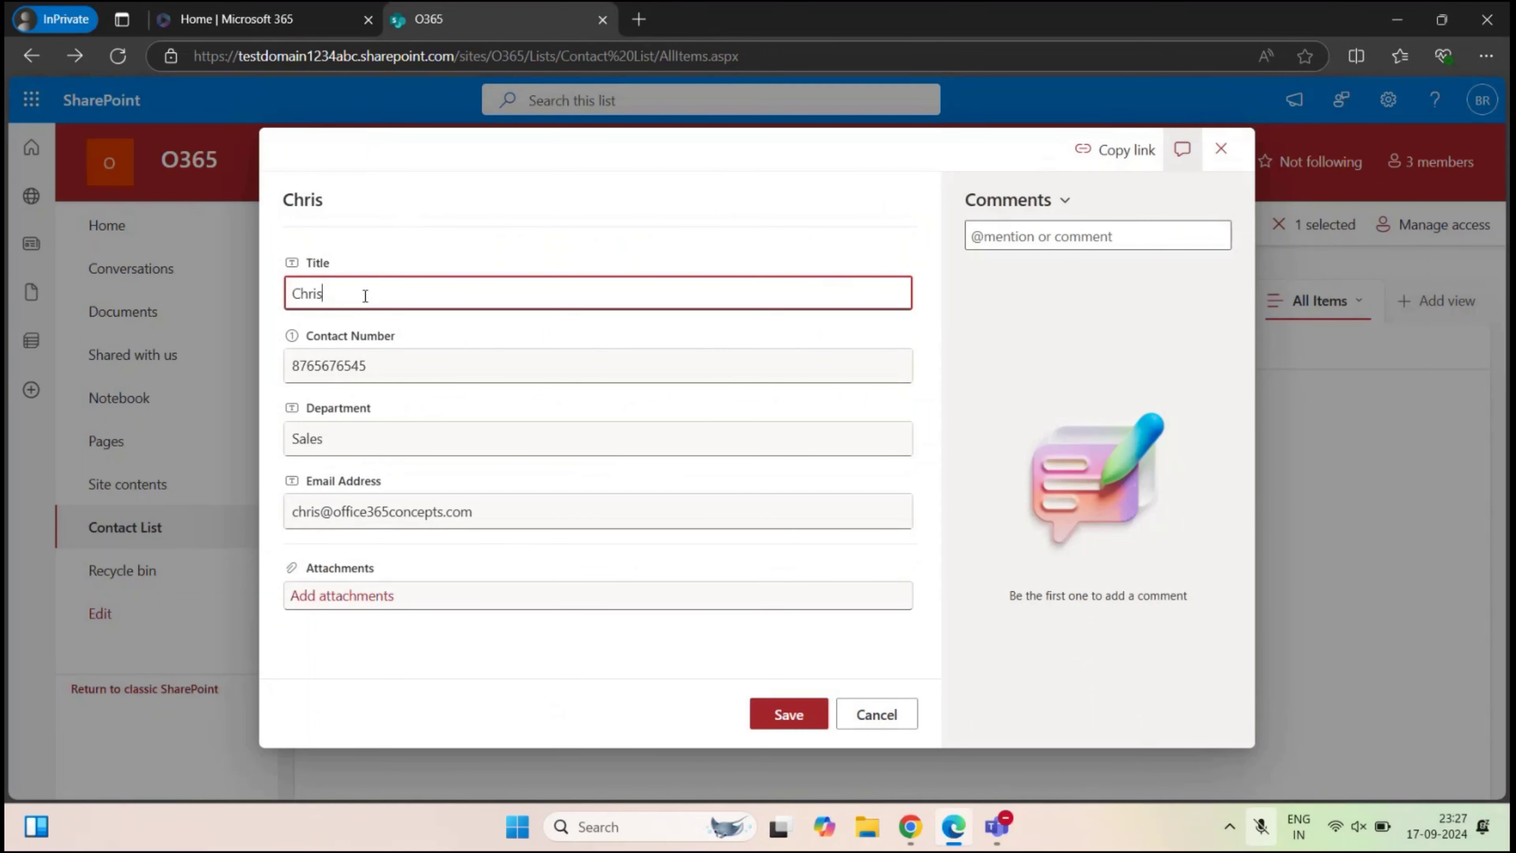
text(123)
click(767, 715)
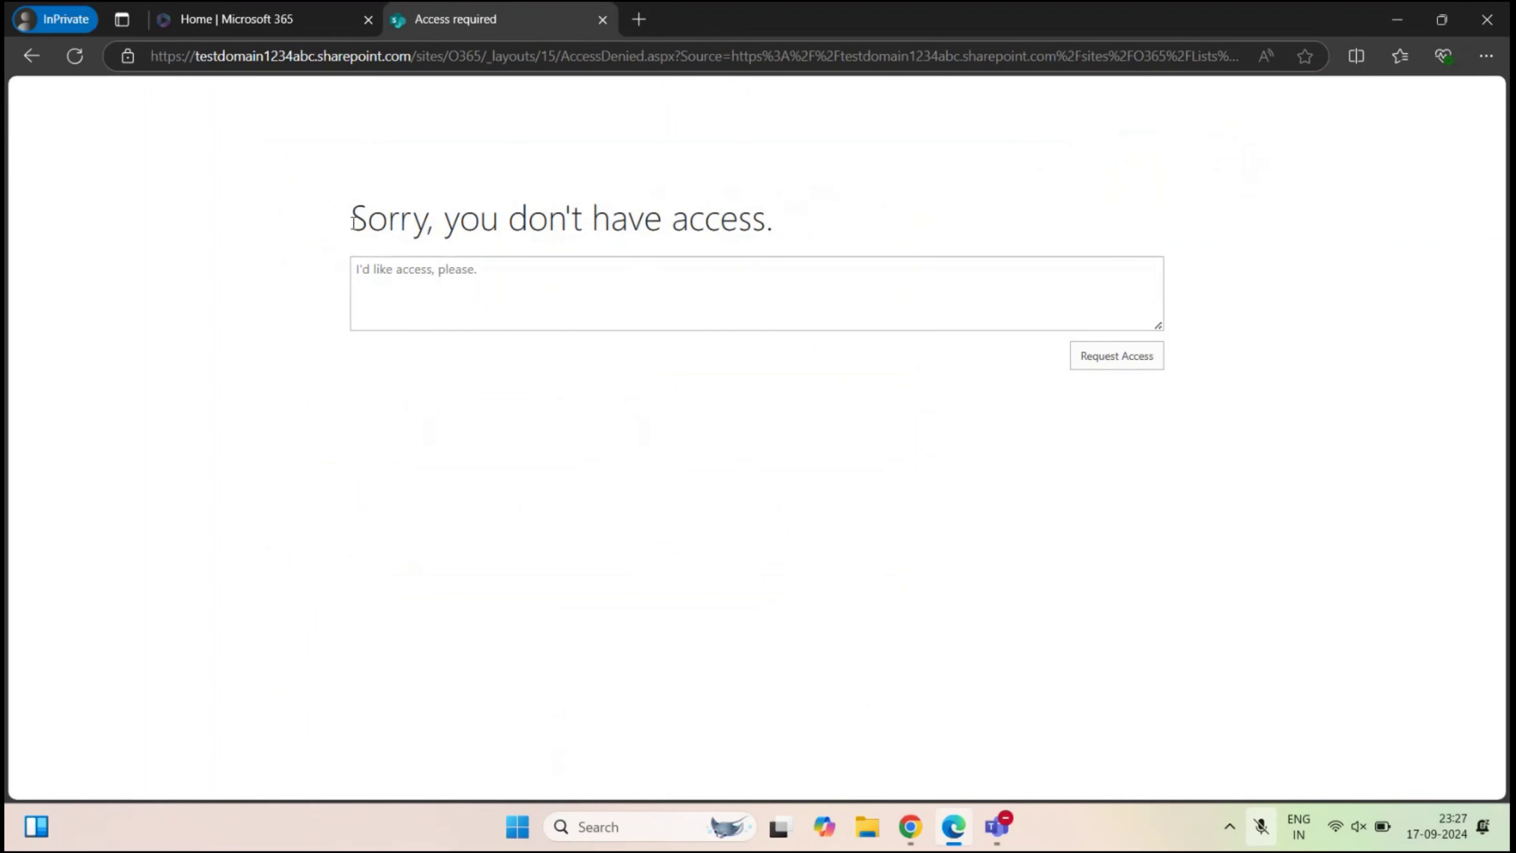
drag(351, 218, 742, 221)
click(778, 222)
click(29, 55)
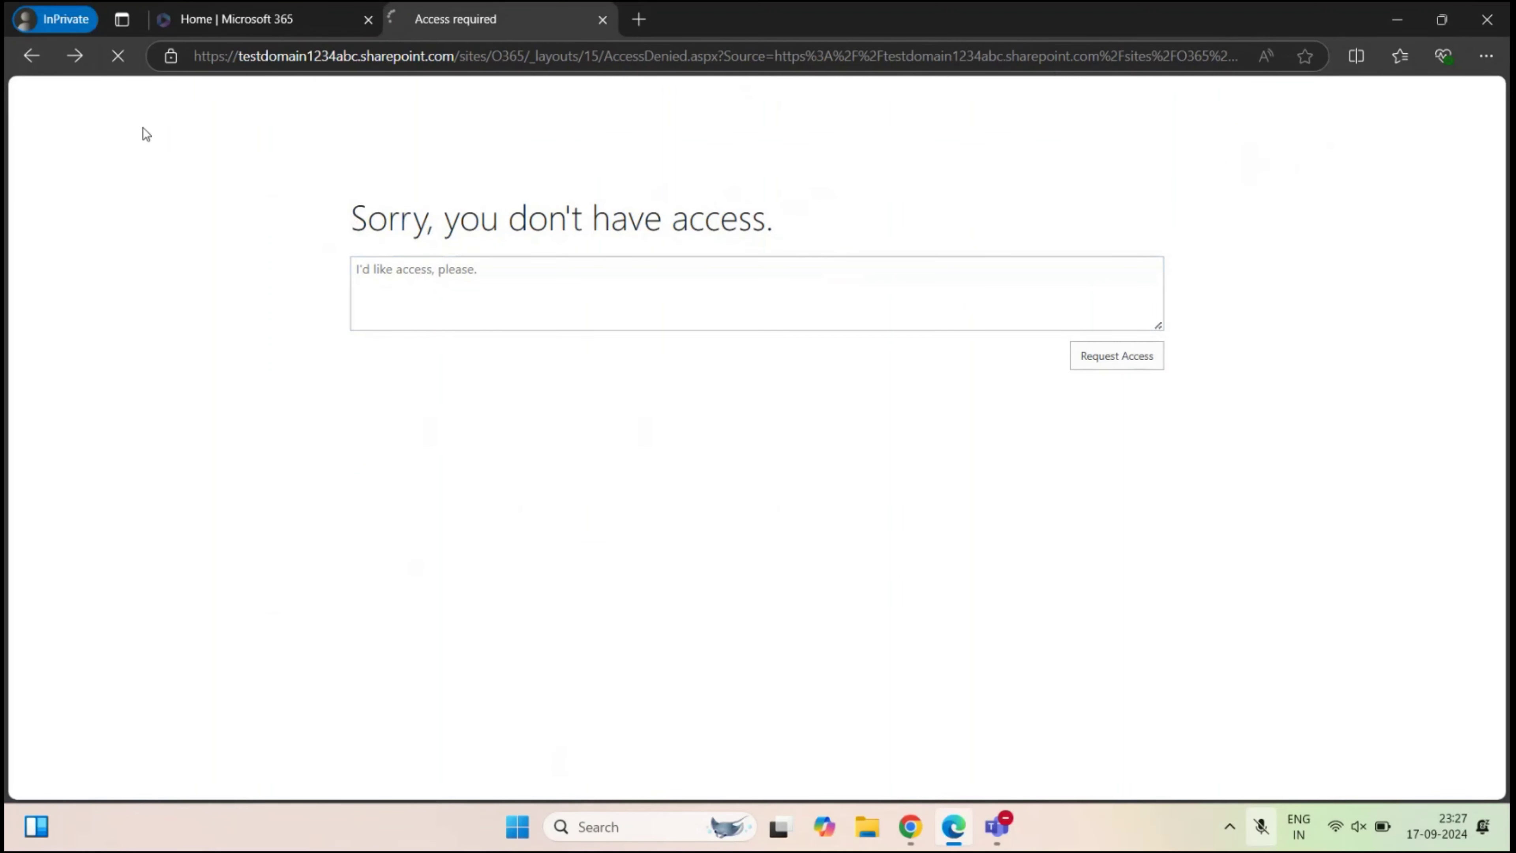
key(alt+Tab)
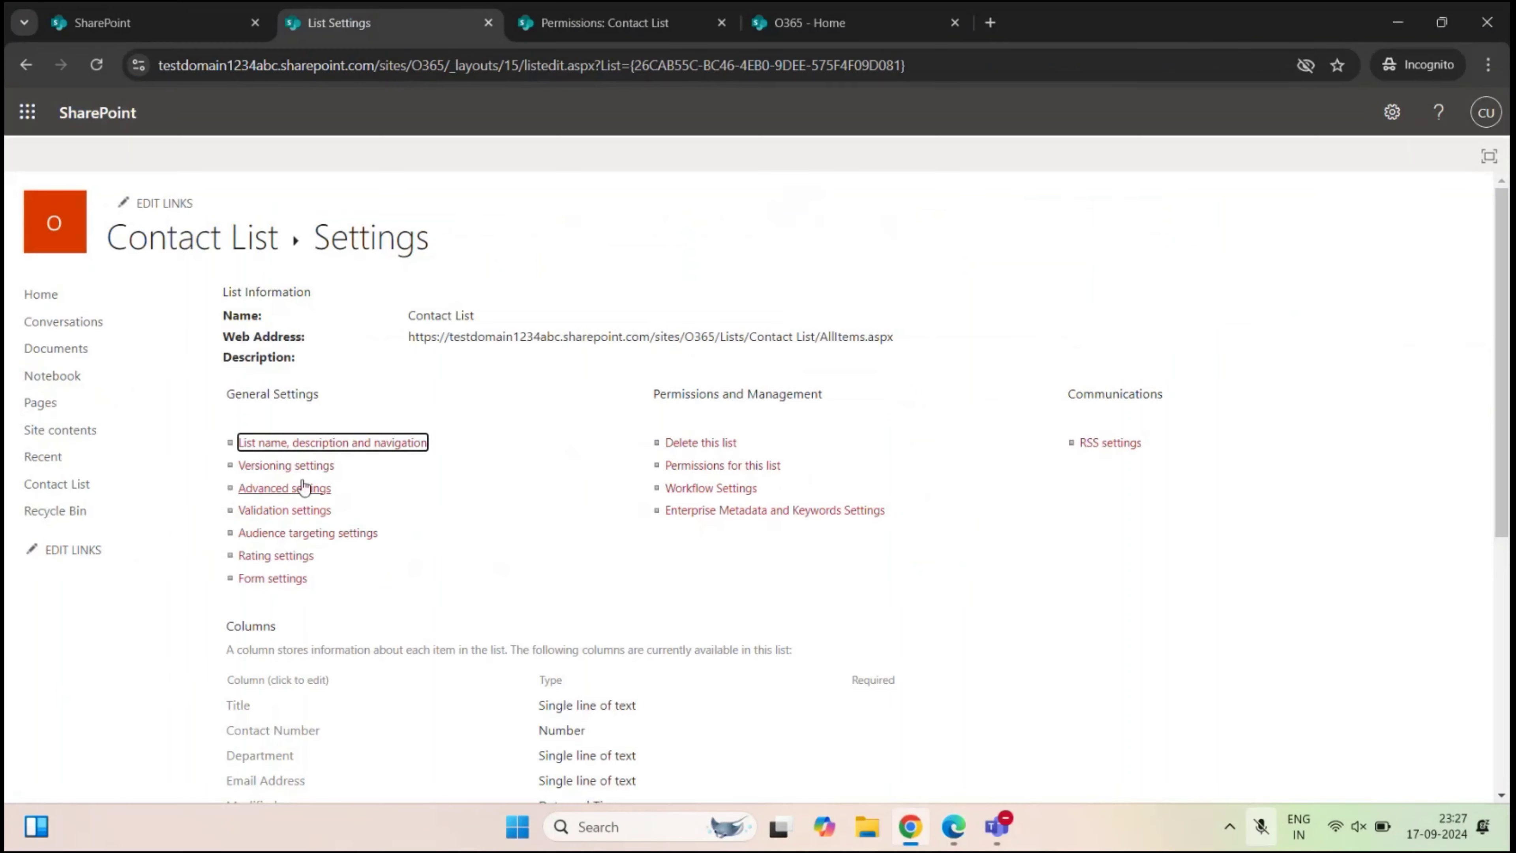
Step: In the list's advanced settings, set Item-level Create and Edit access to None
click(276, 493)
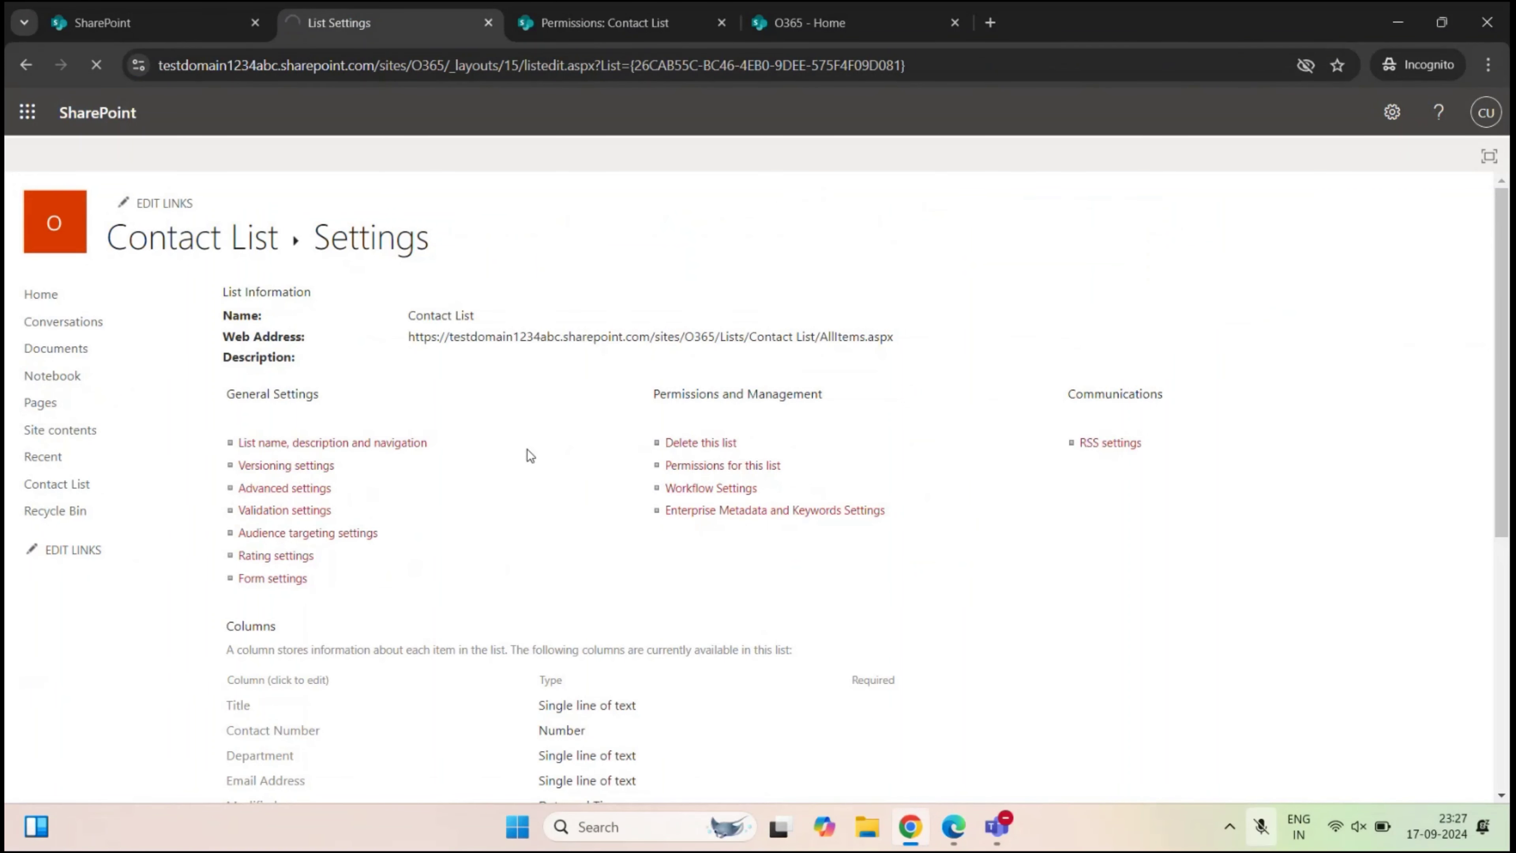
scroll(690, 446, down, 5)
click(458, 414)
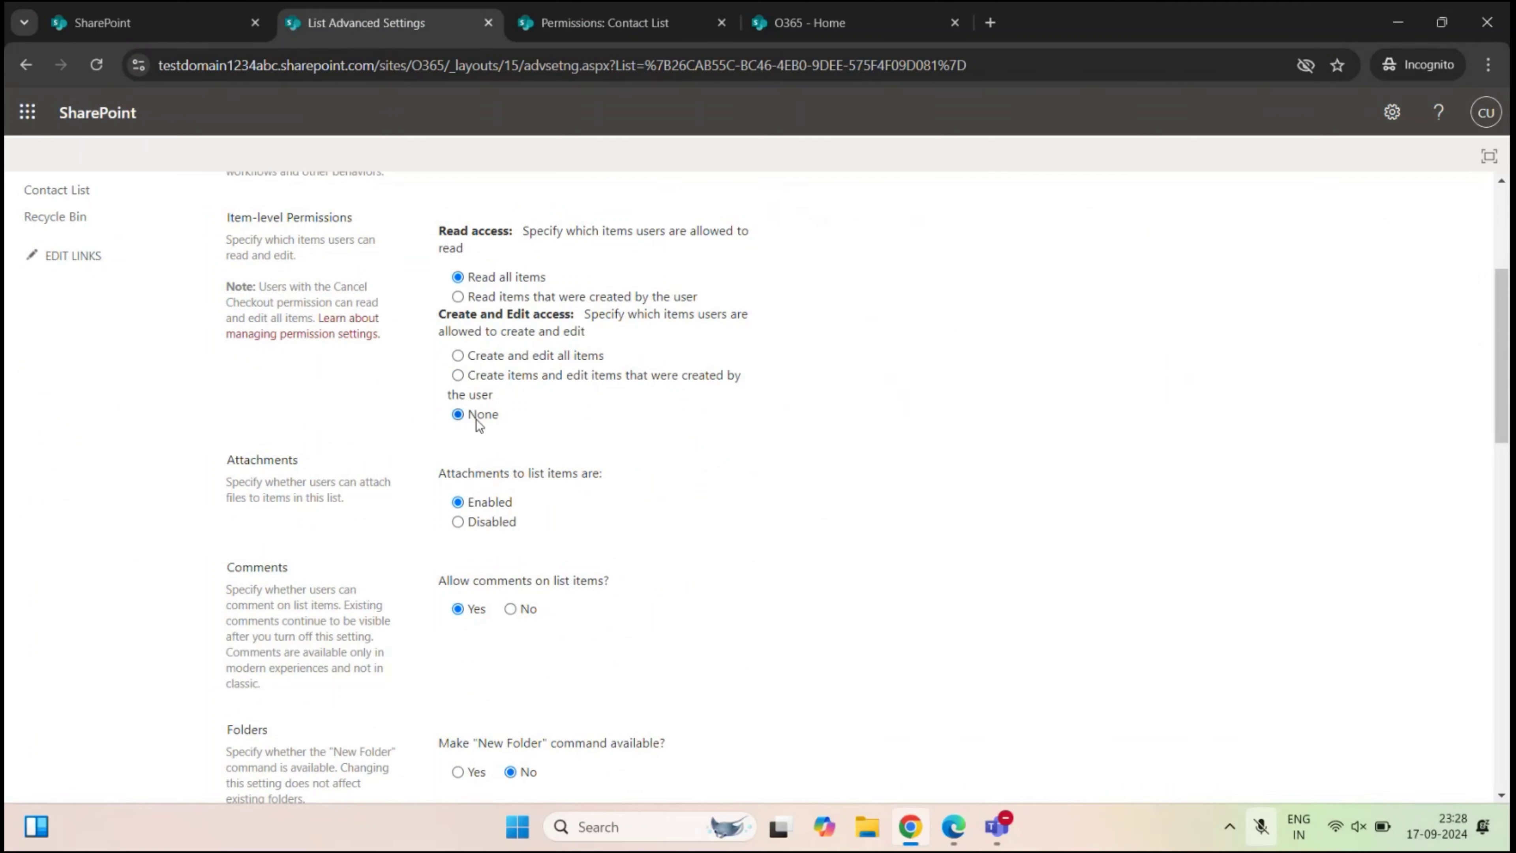
drag(440, 314, 579, 314)
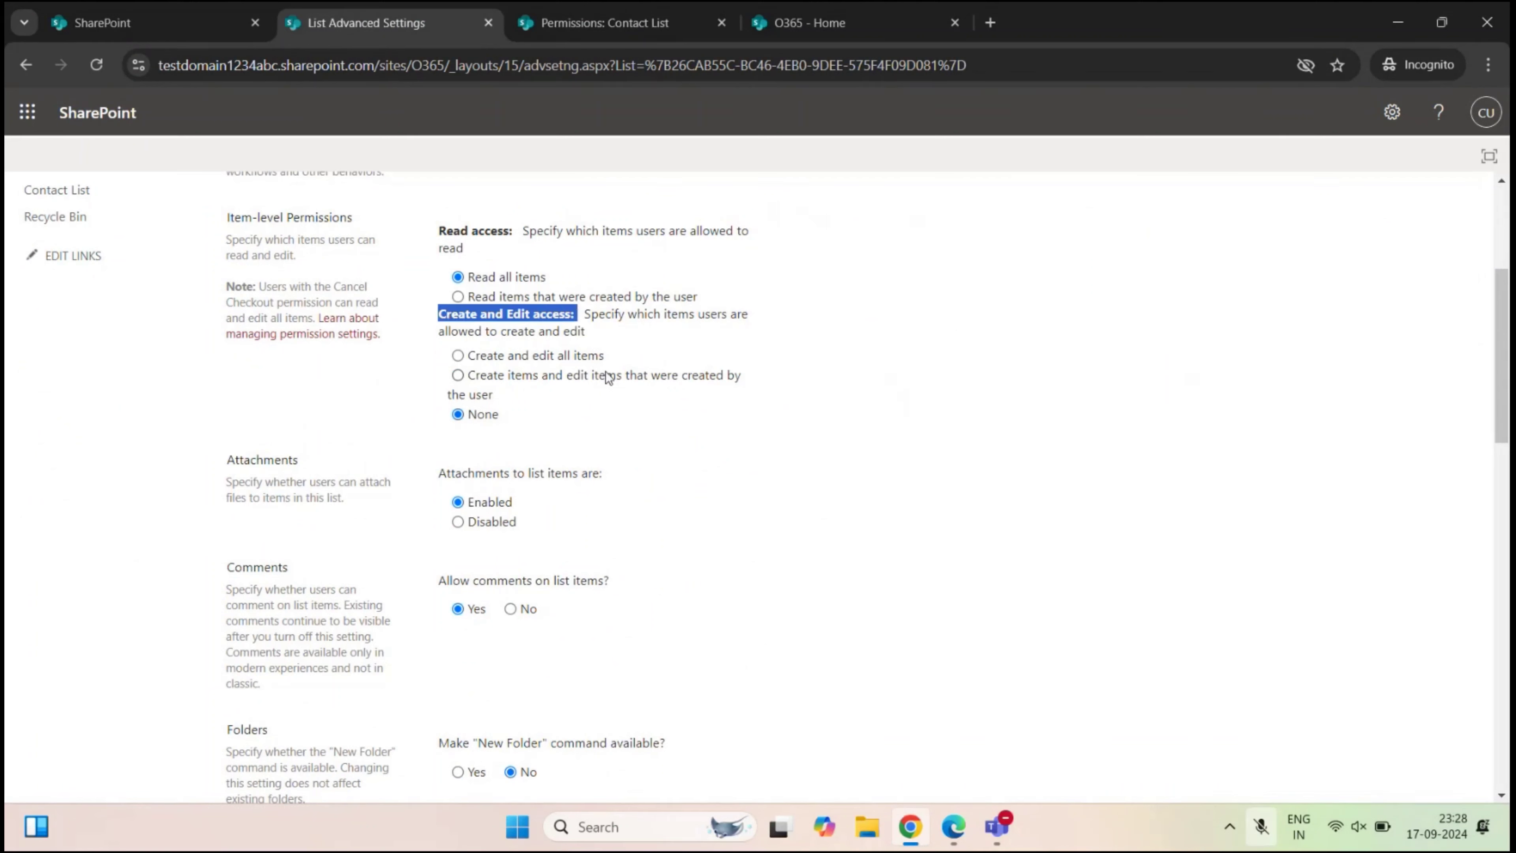